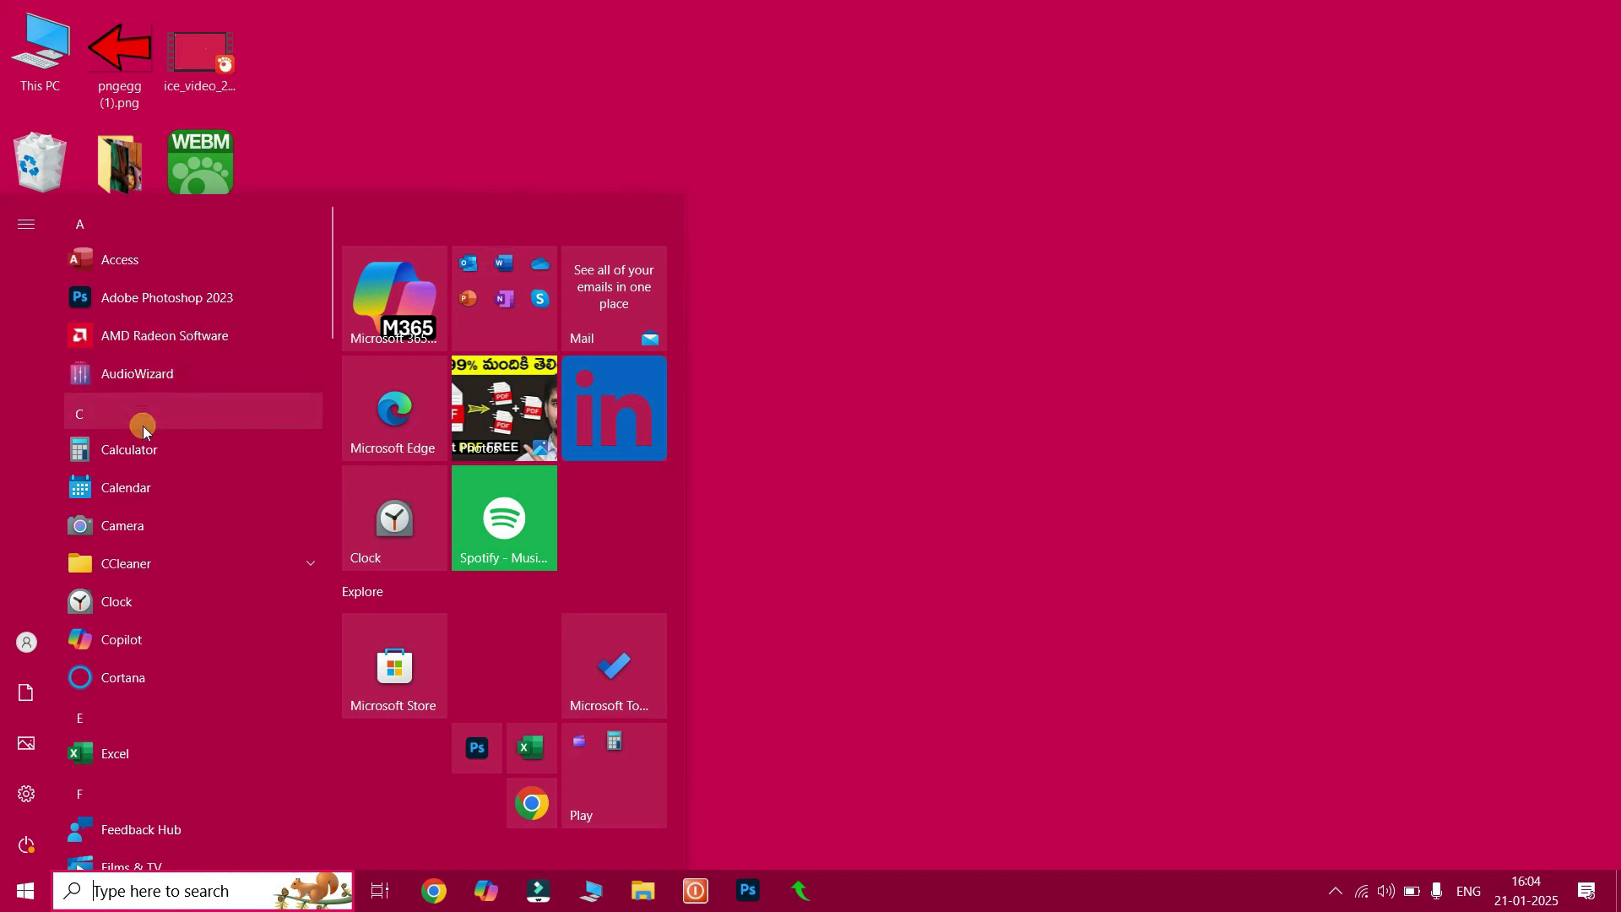
# Step: Scroll down through the alphabetical All apps list, then dismiss the Start menu to reveal the desktop
pyautogui.scroll(-5, 141, 424)
pyautogui.scroll(-2, 158, 605)
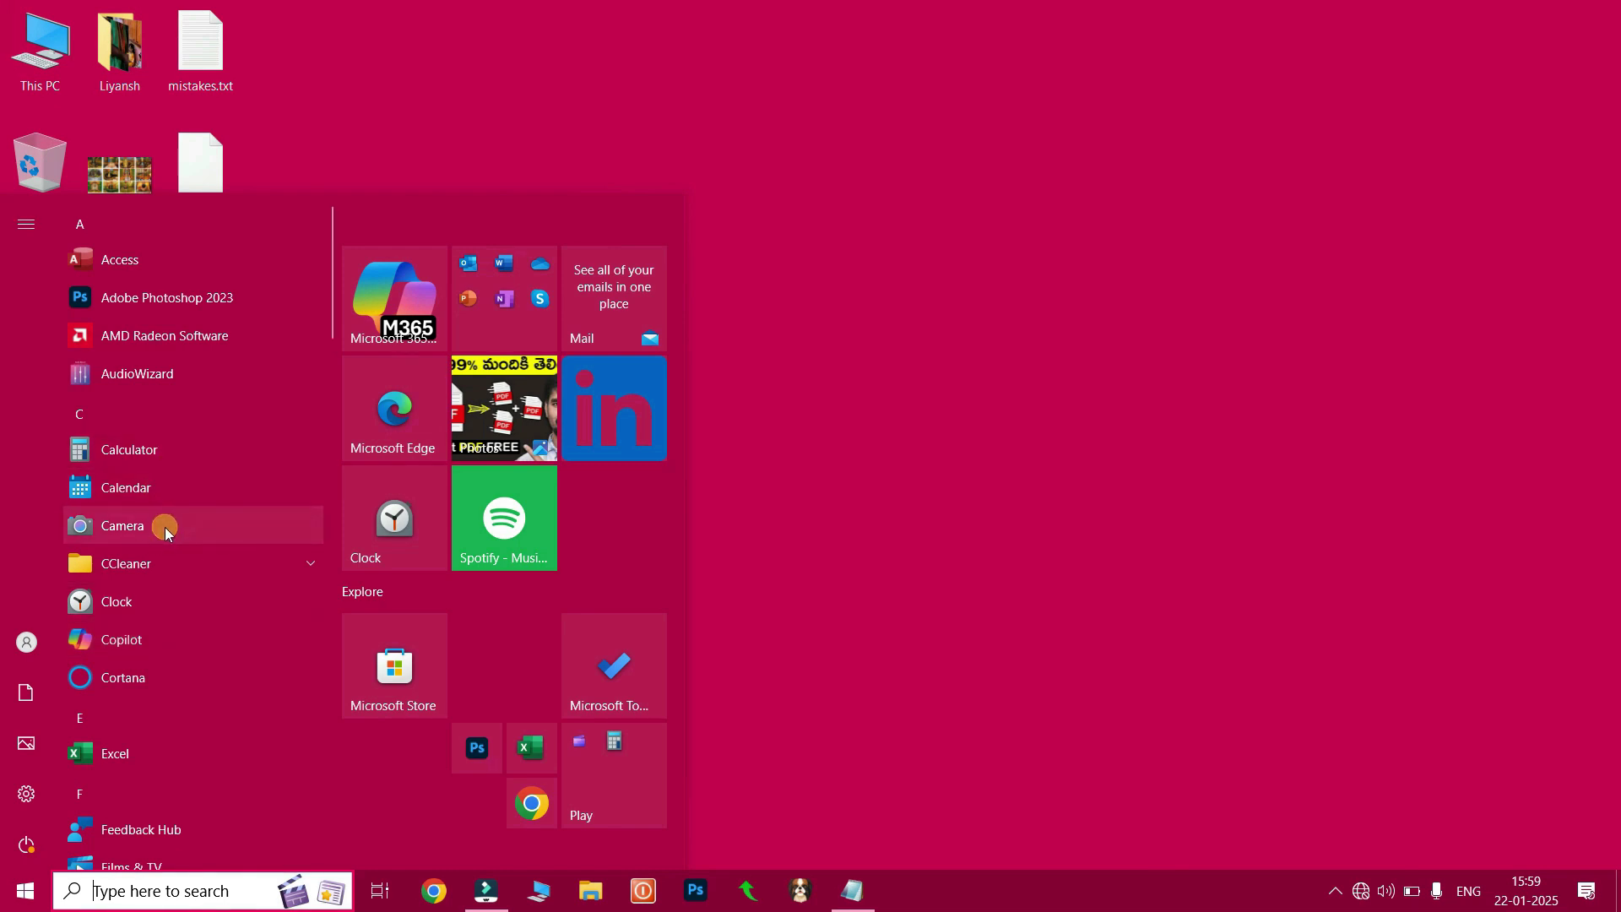
pyautogui.scroll(-5, 134, 596)
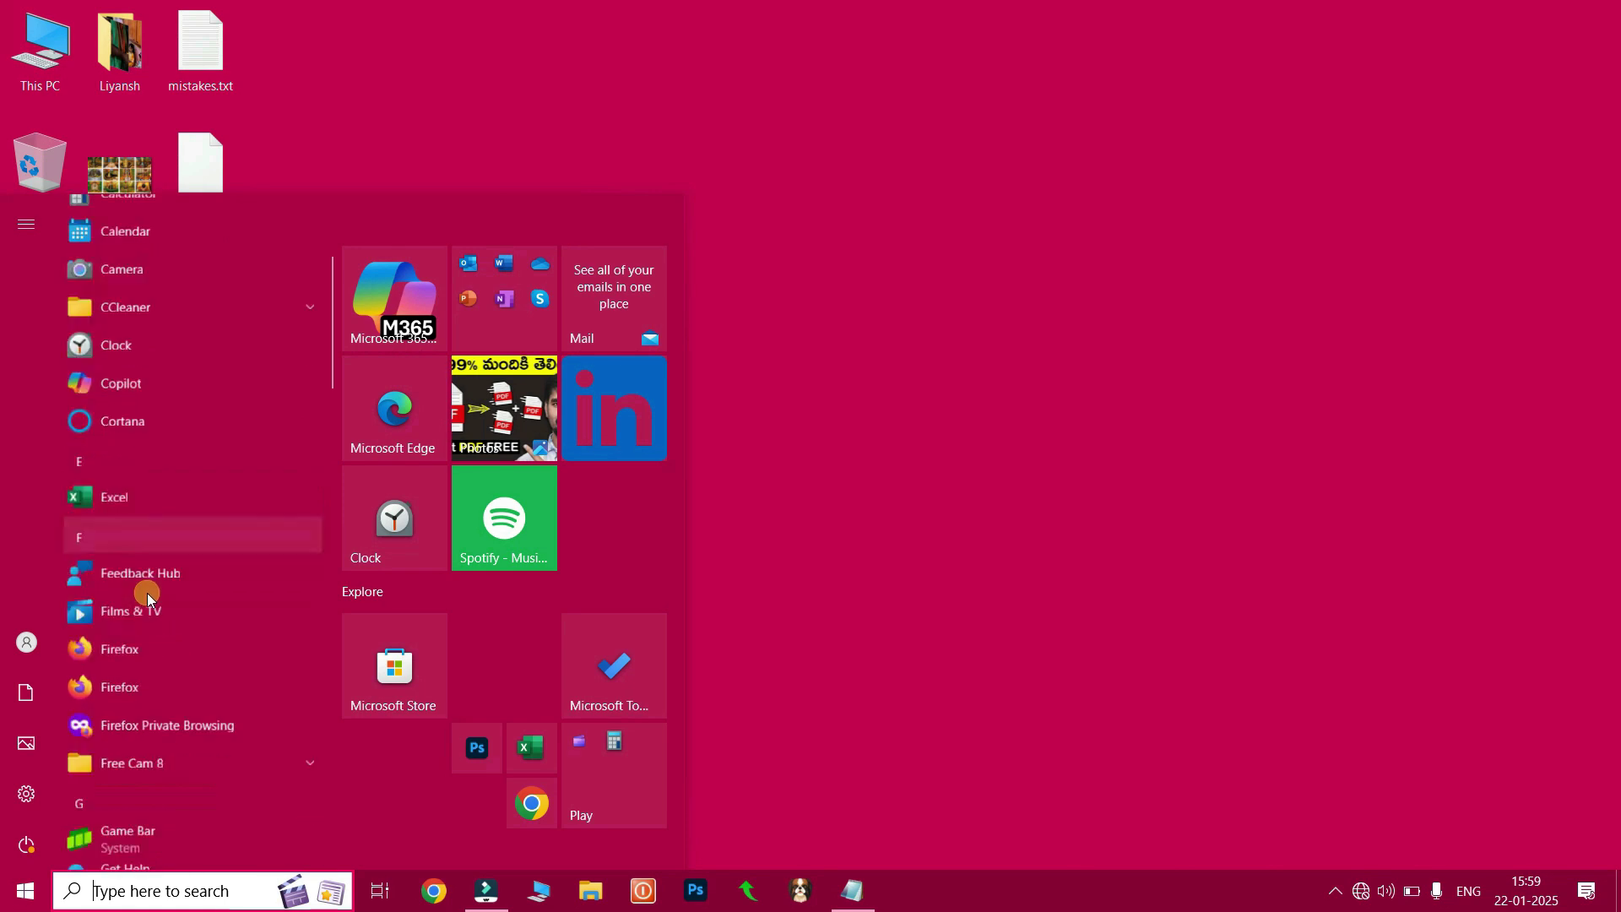
pyautogui.scroll(-5, 150, 592)
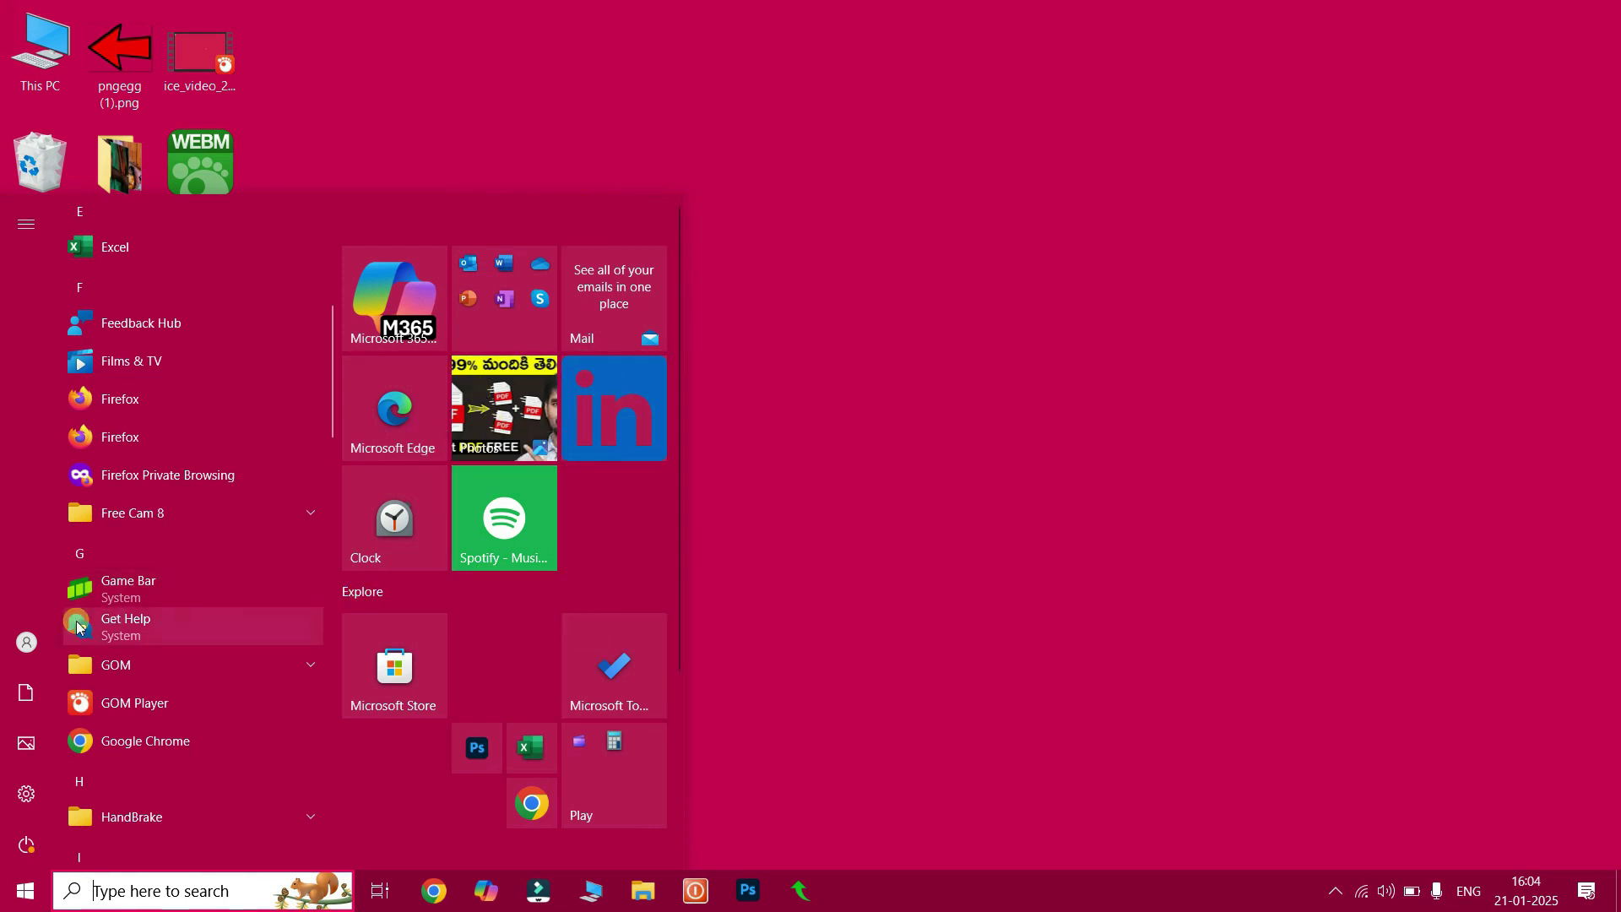
pyautogui.moveTo(15, 655)
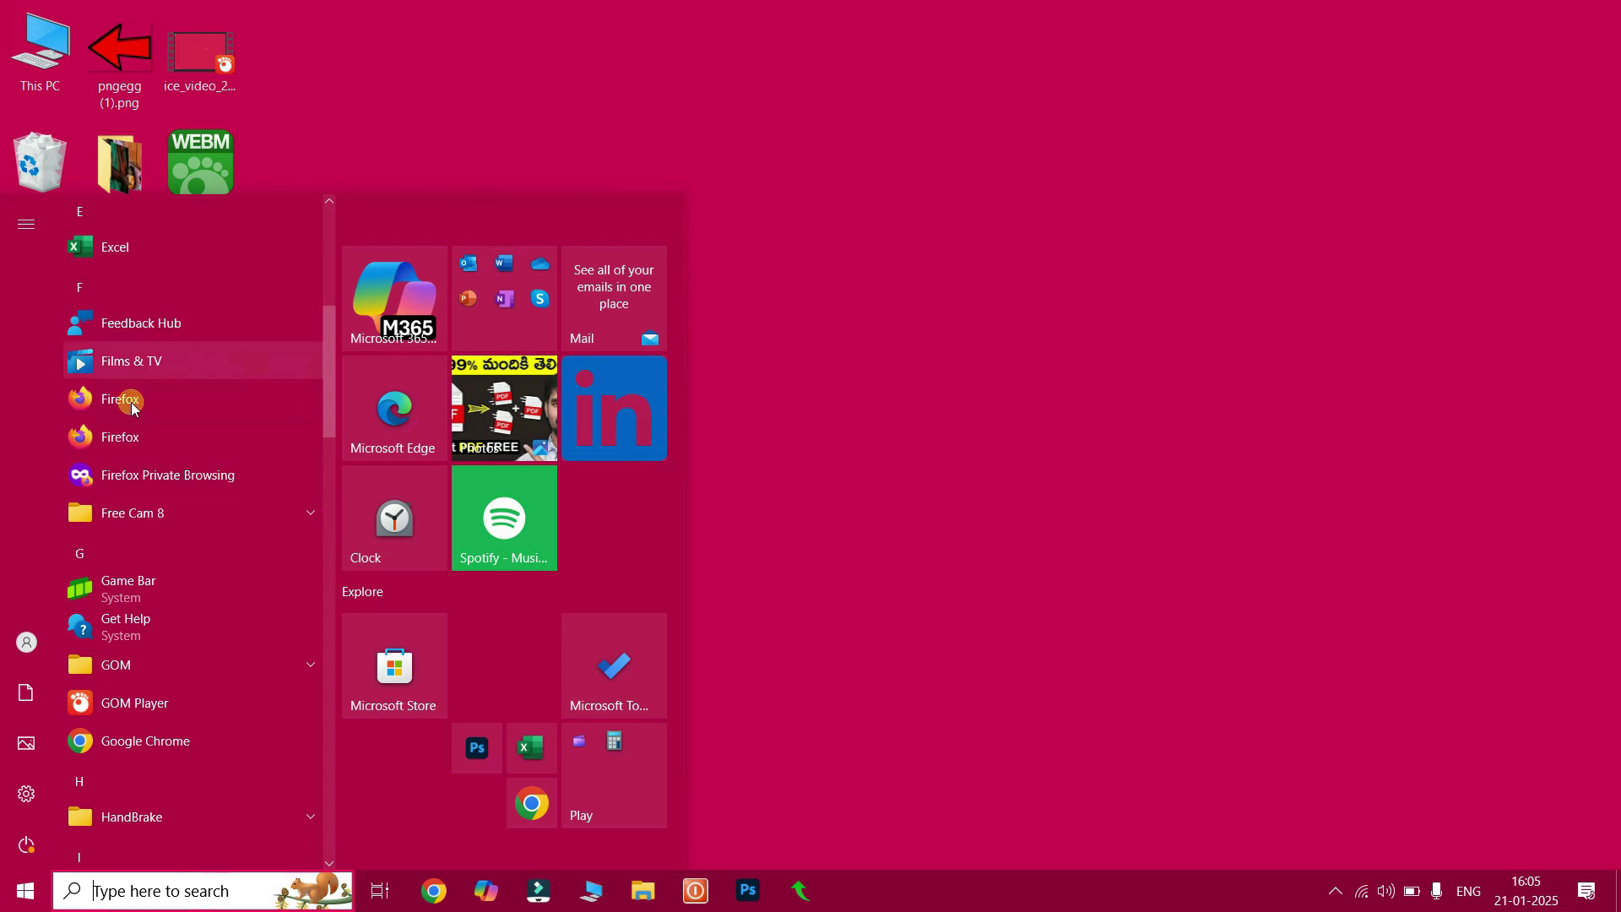
pyautogui.click(1060, 184)
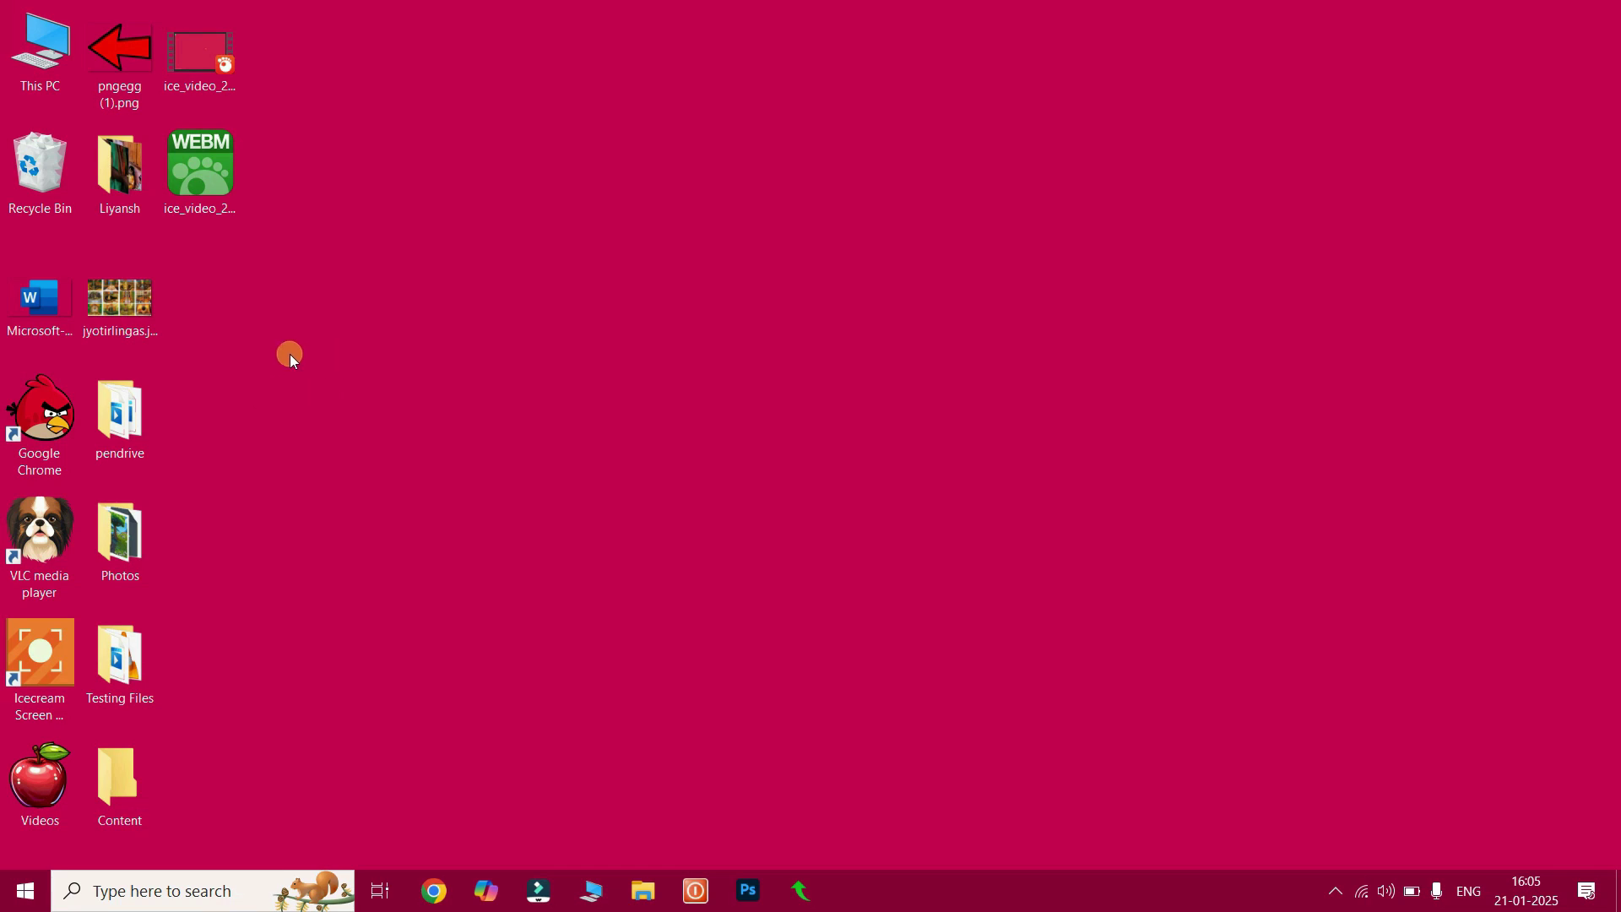
pyautogui.click(24, 891)
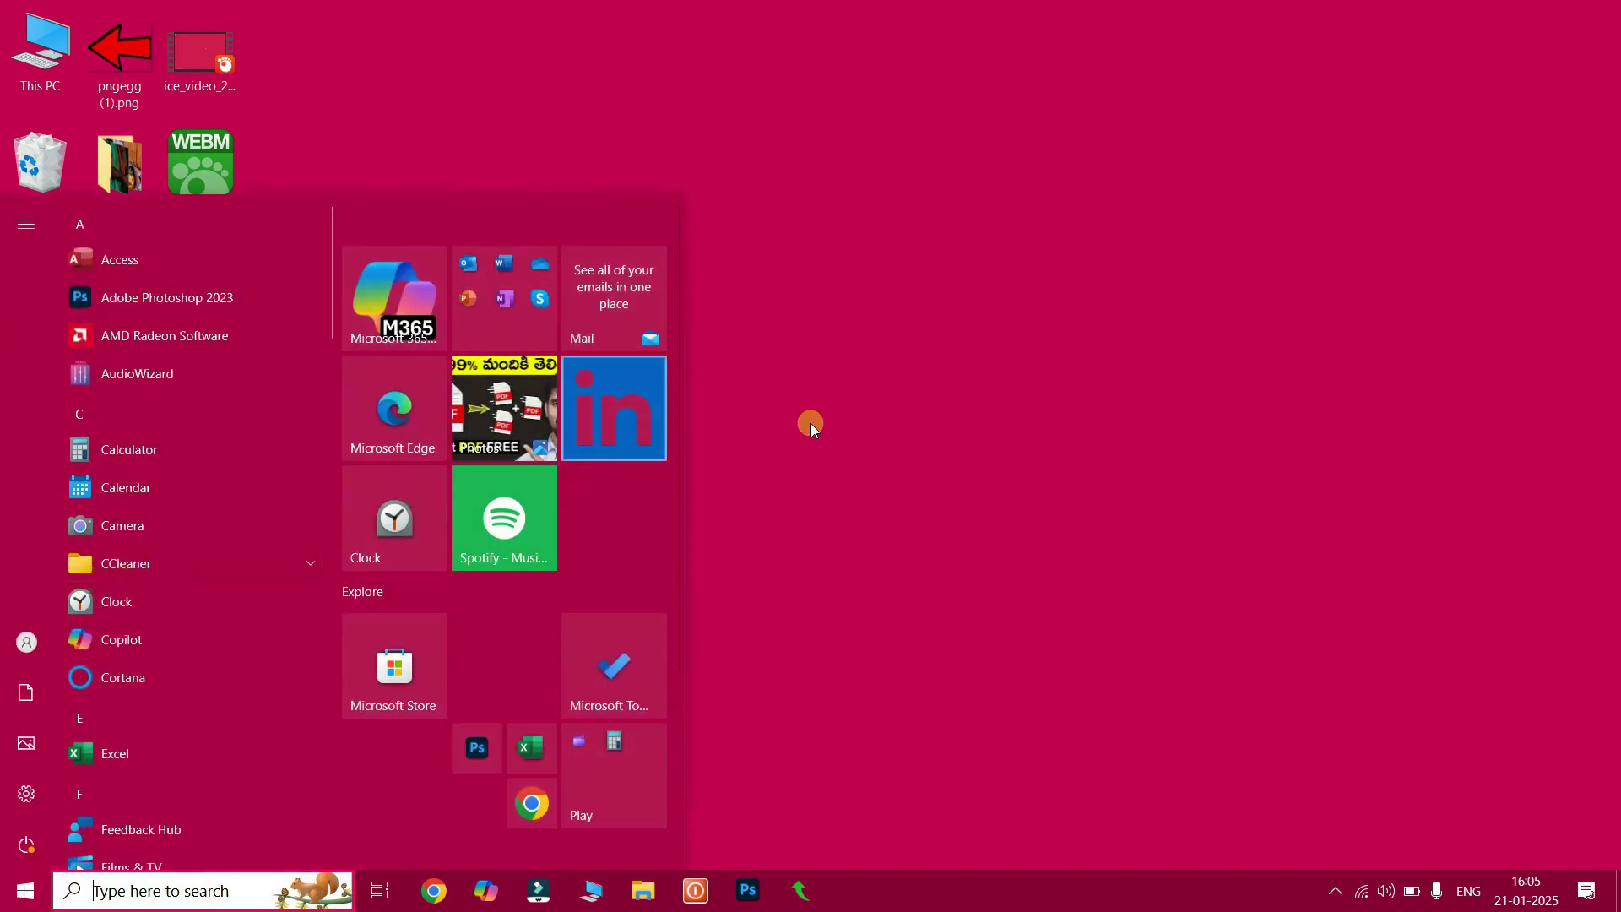
pyautogui.click(949, 377)
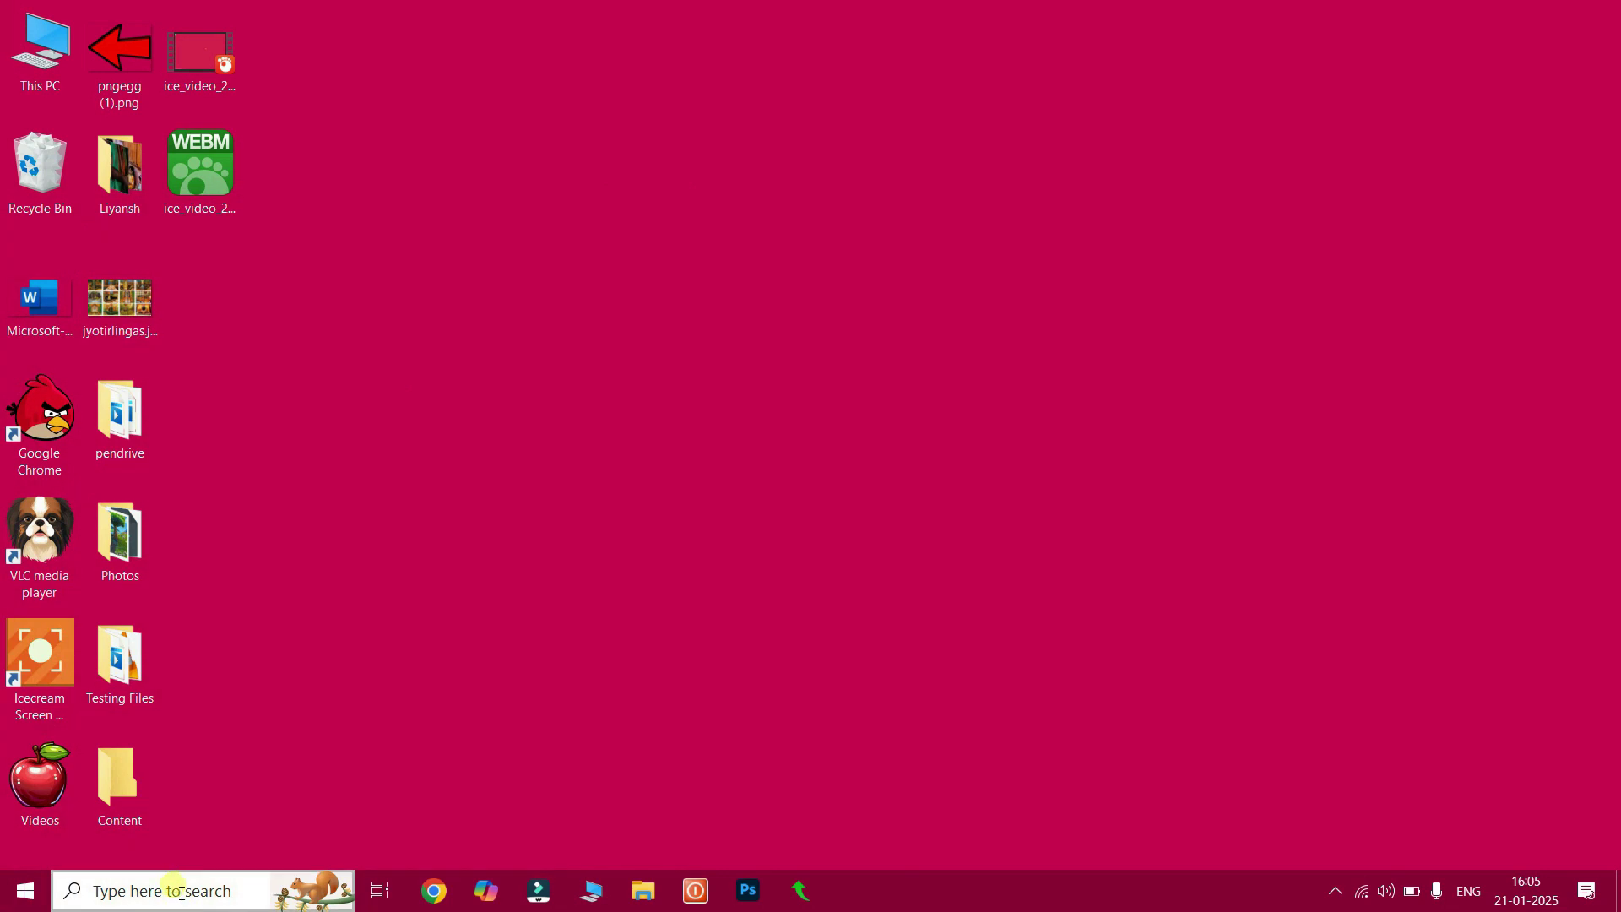
pyautogui.click(173, 891)
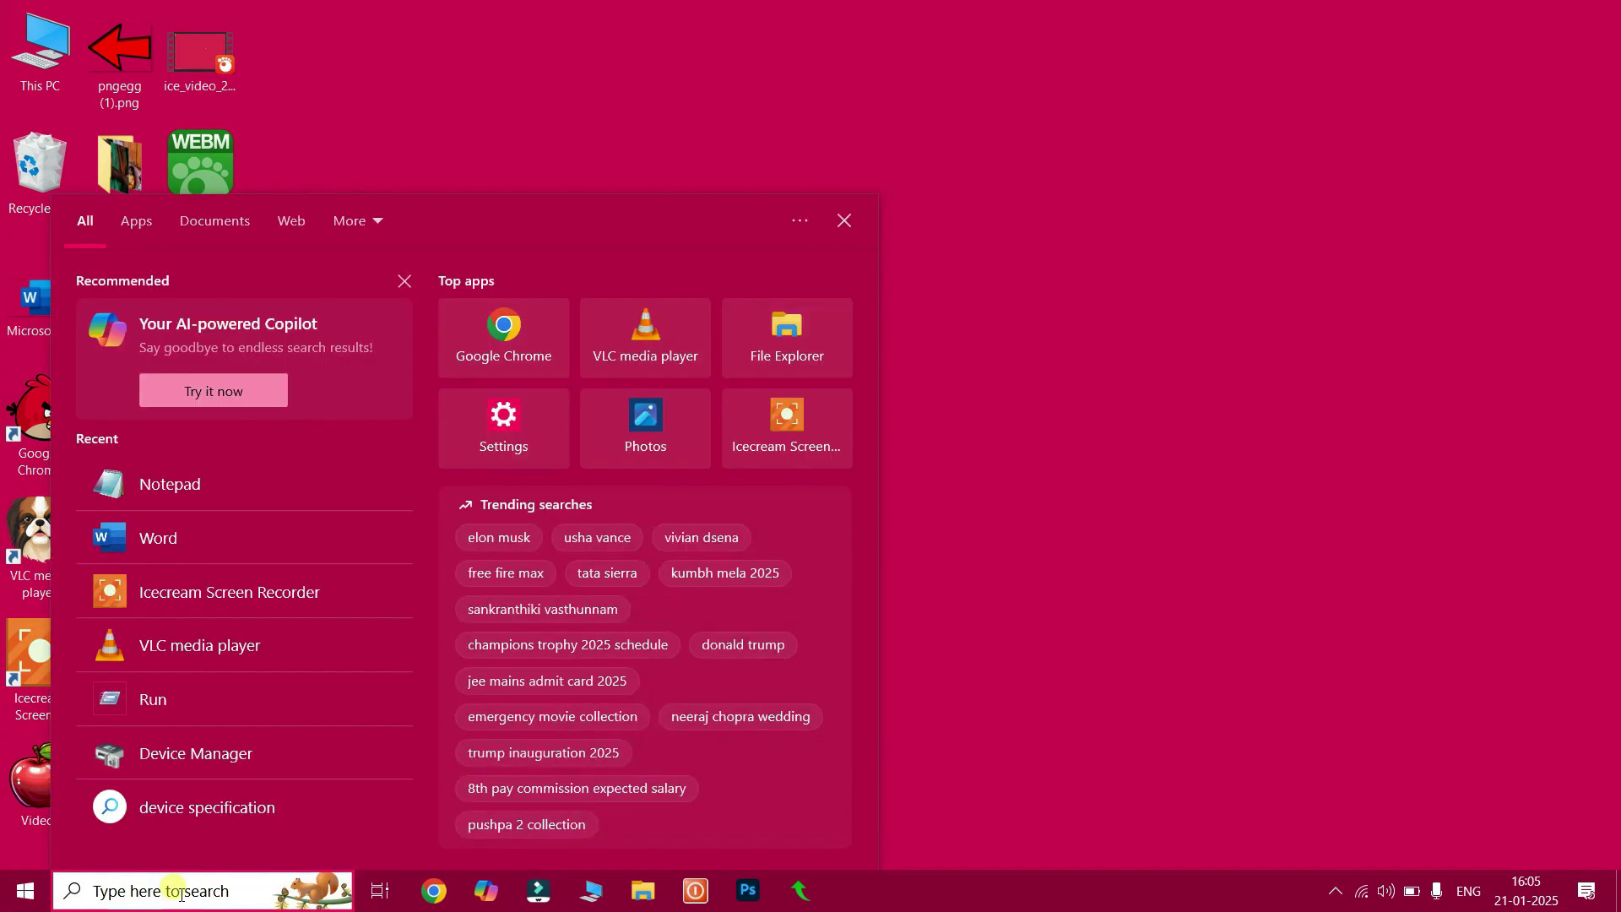
pyautogui.write('photos')
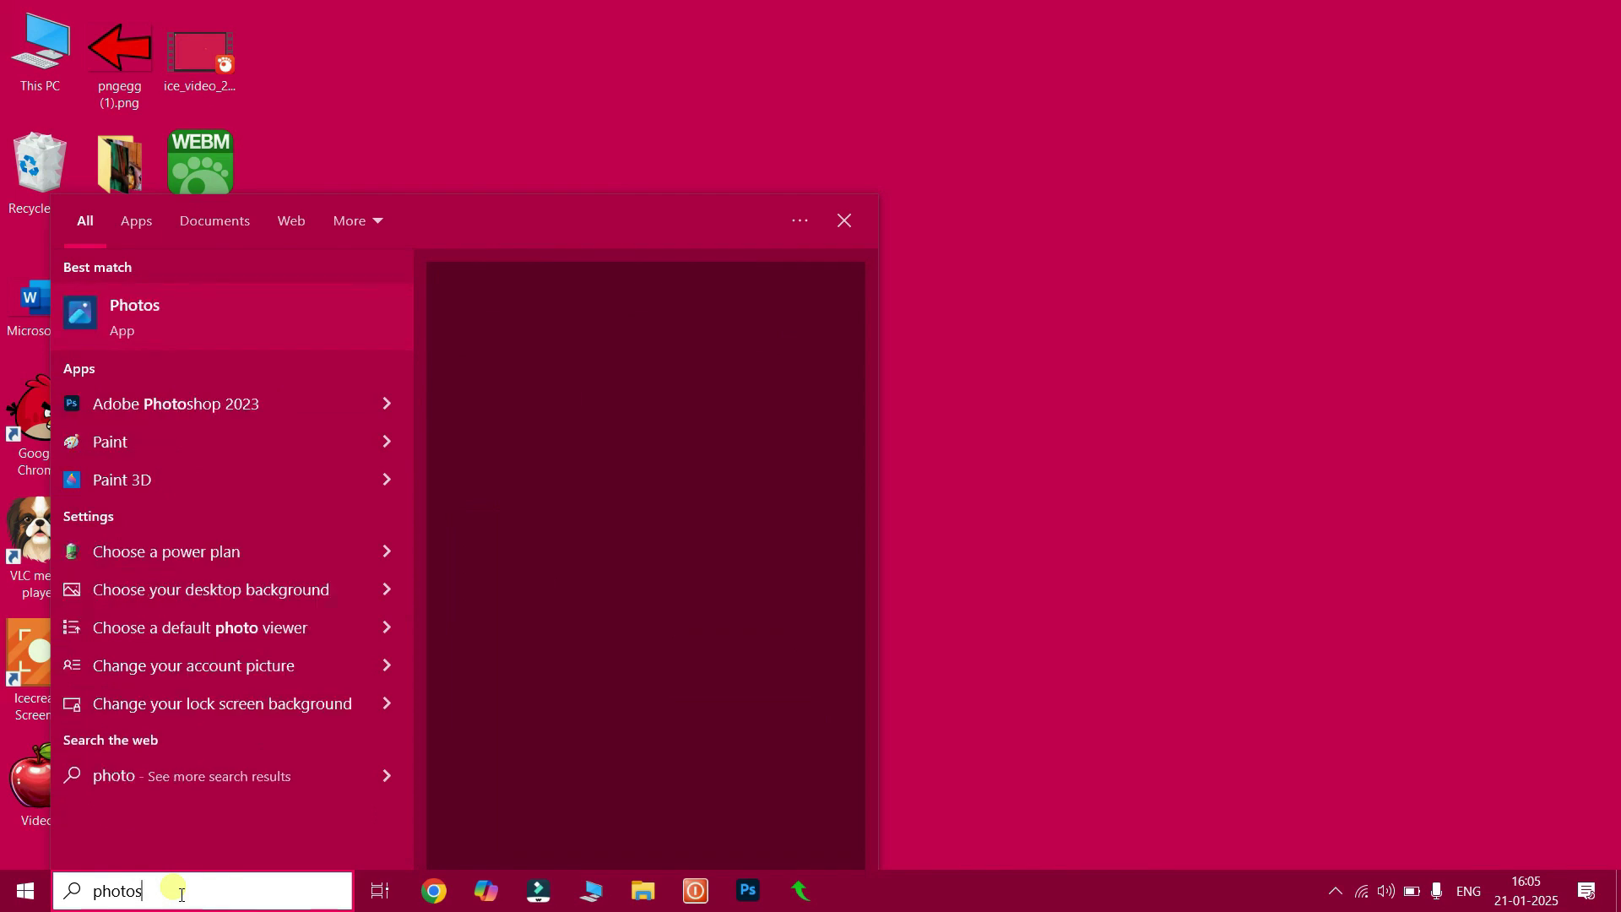
pyautogui.write('hop')
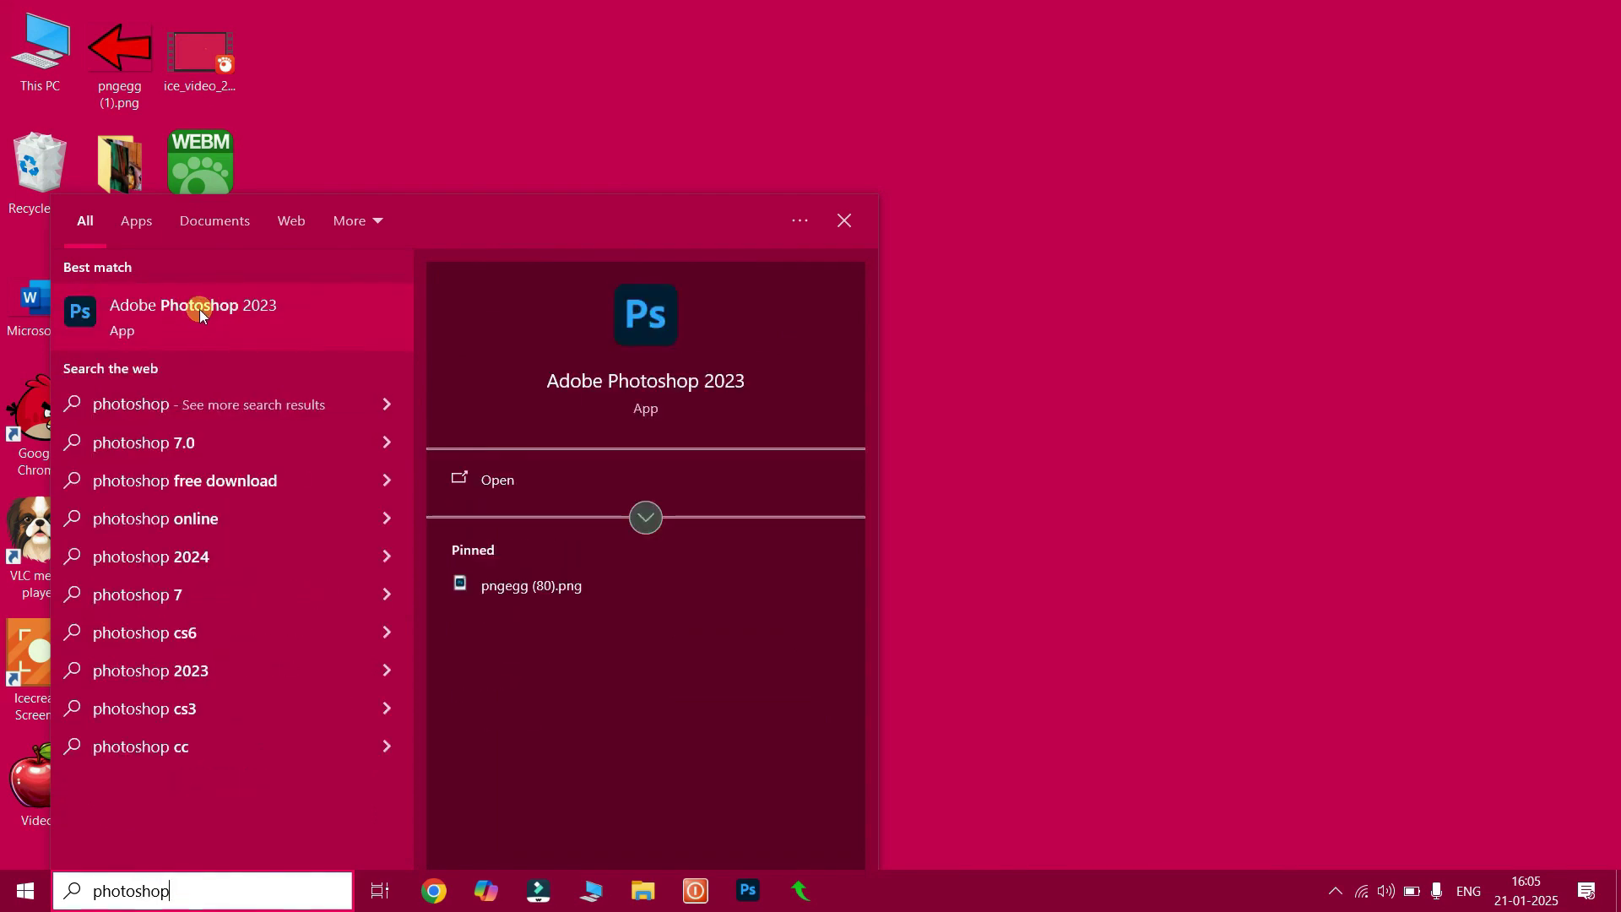
pyautogui.click(1124, 532)
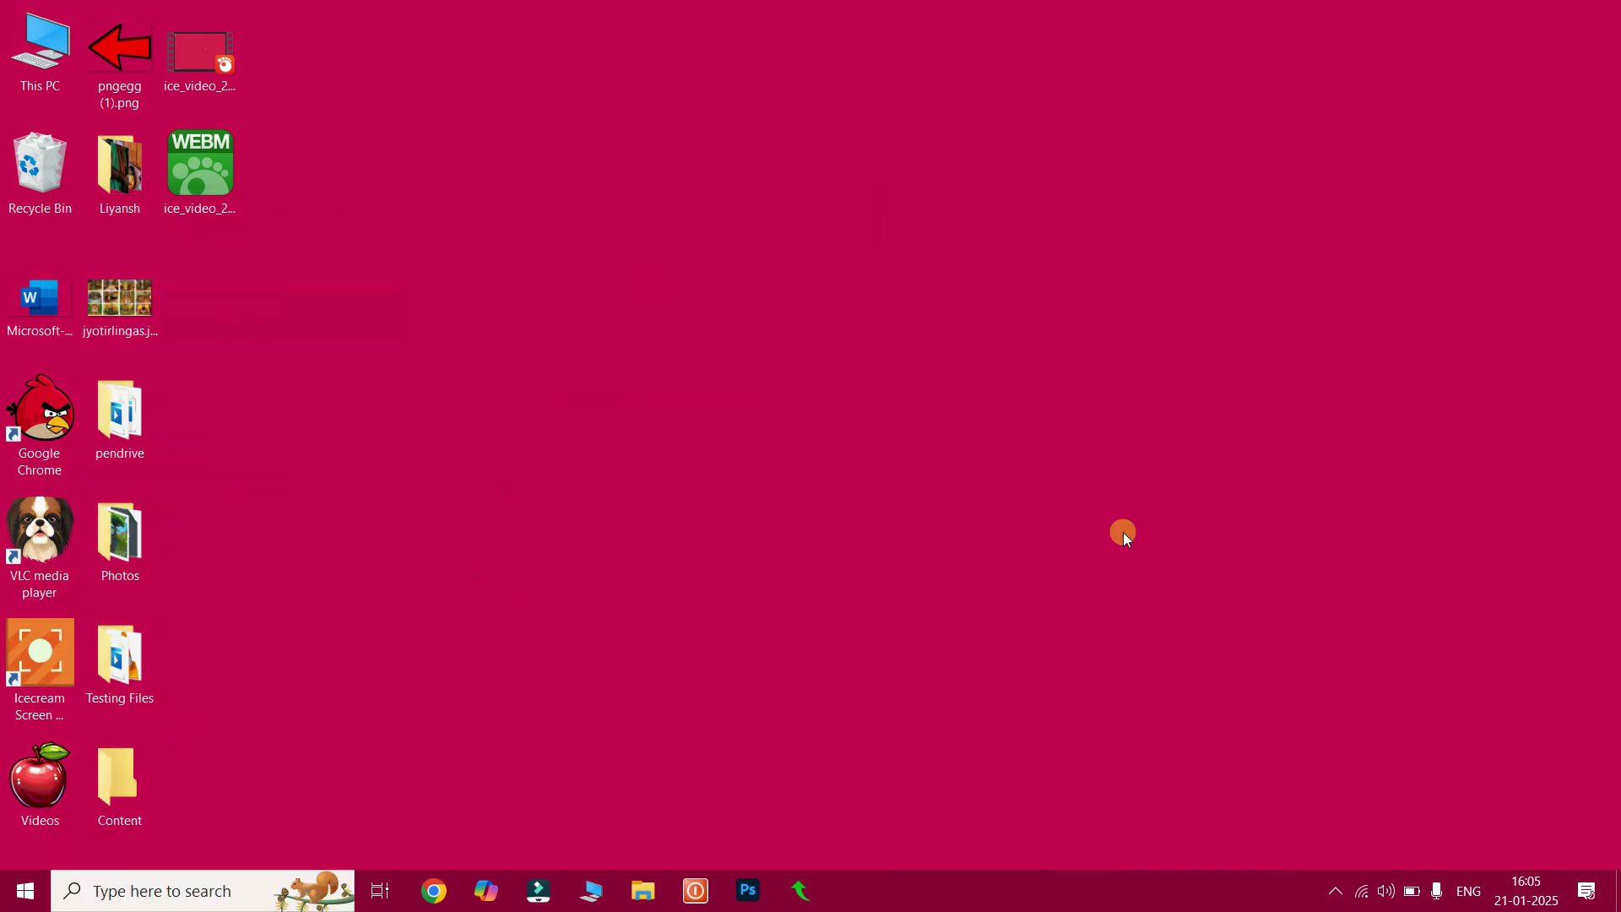
pyautogui.click(160, 893)
pyautogui.write('cal')
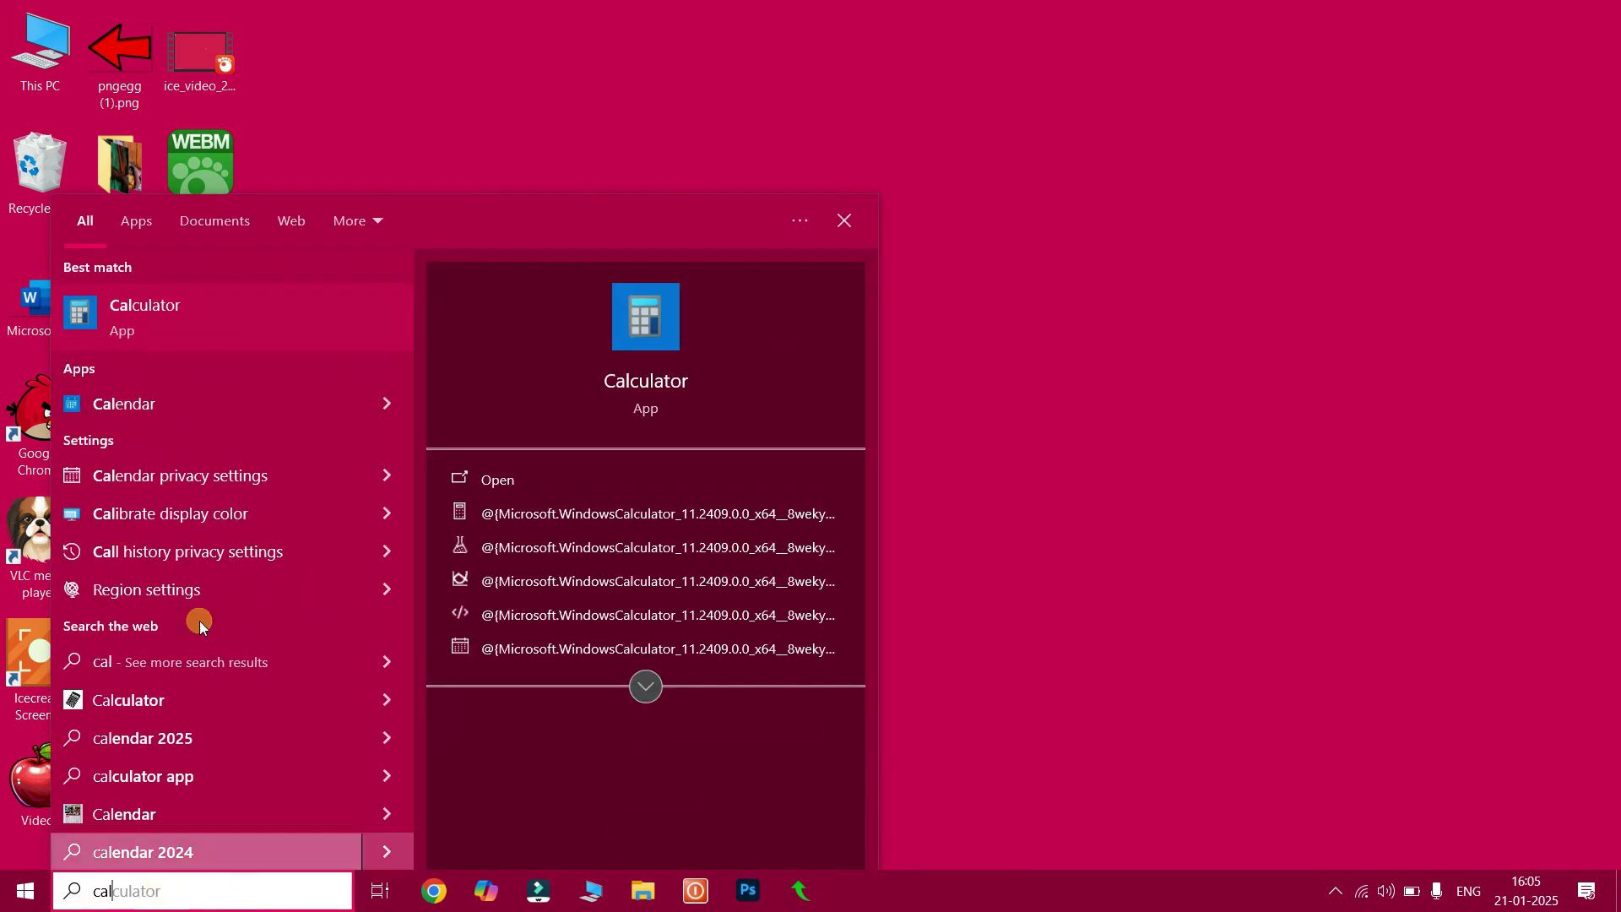
pyautogui.click(186, 309)
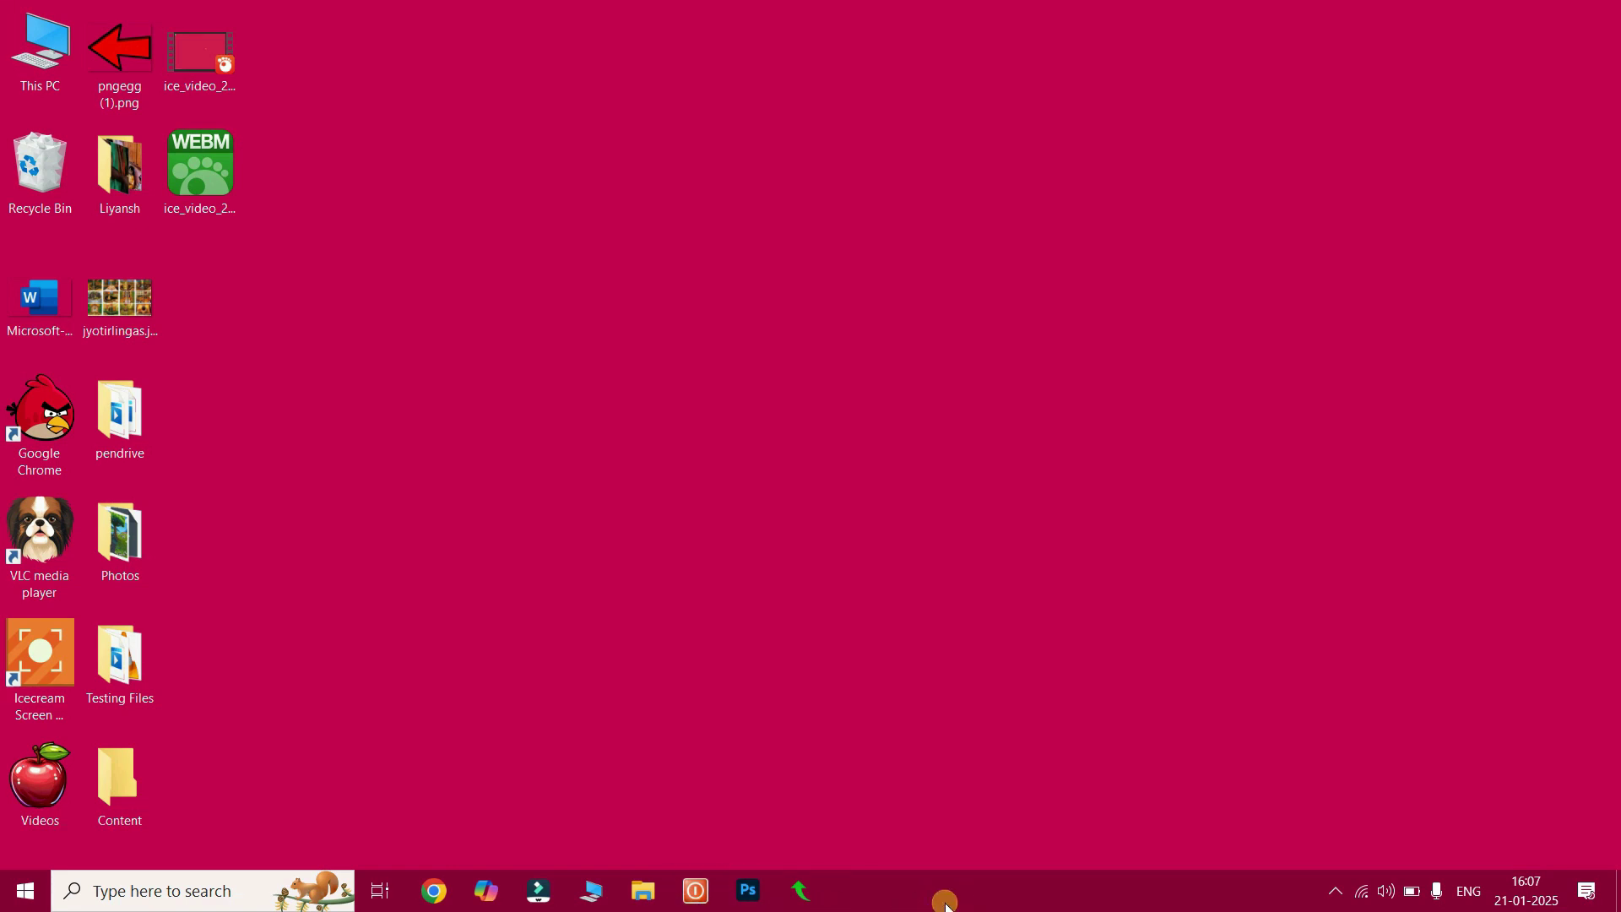
# Step: Unpin Copilot from the taskbar, pin VLC media player there, and test-launch it
pyautogui.rightClick(493, 895)
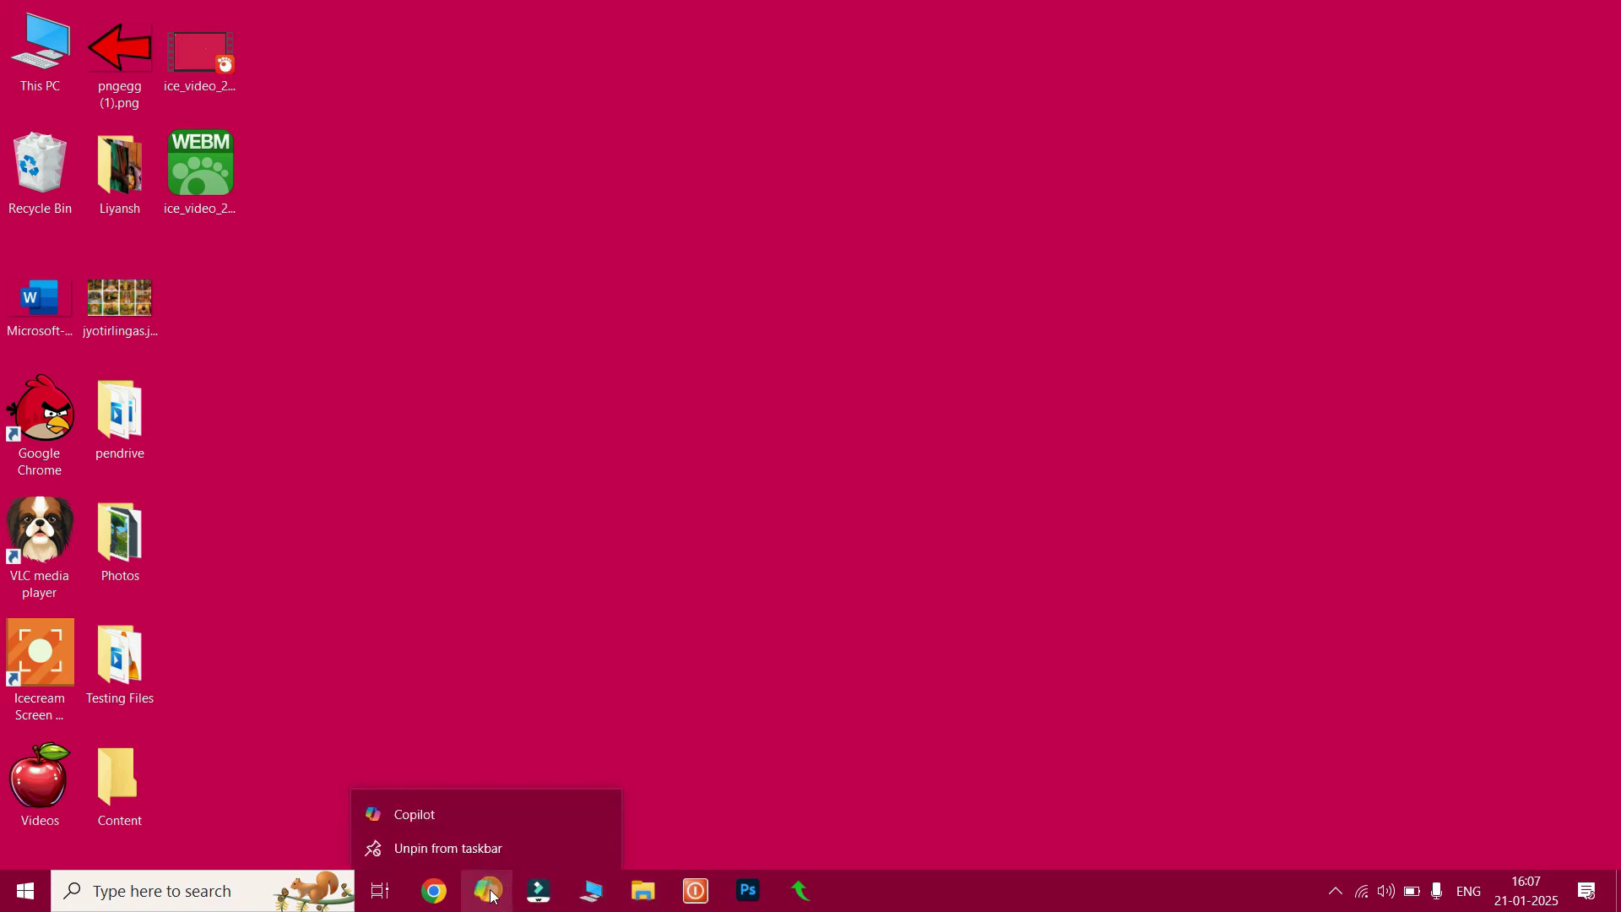
pyautogui.click(423, 844)
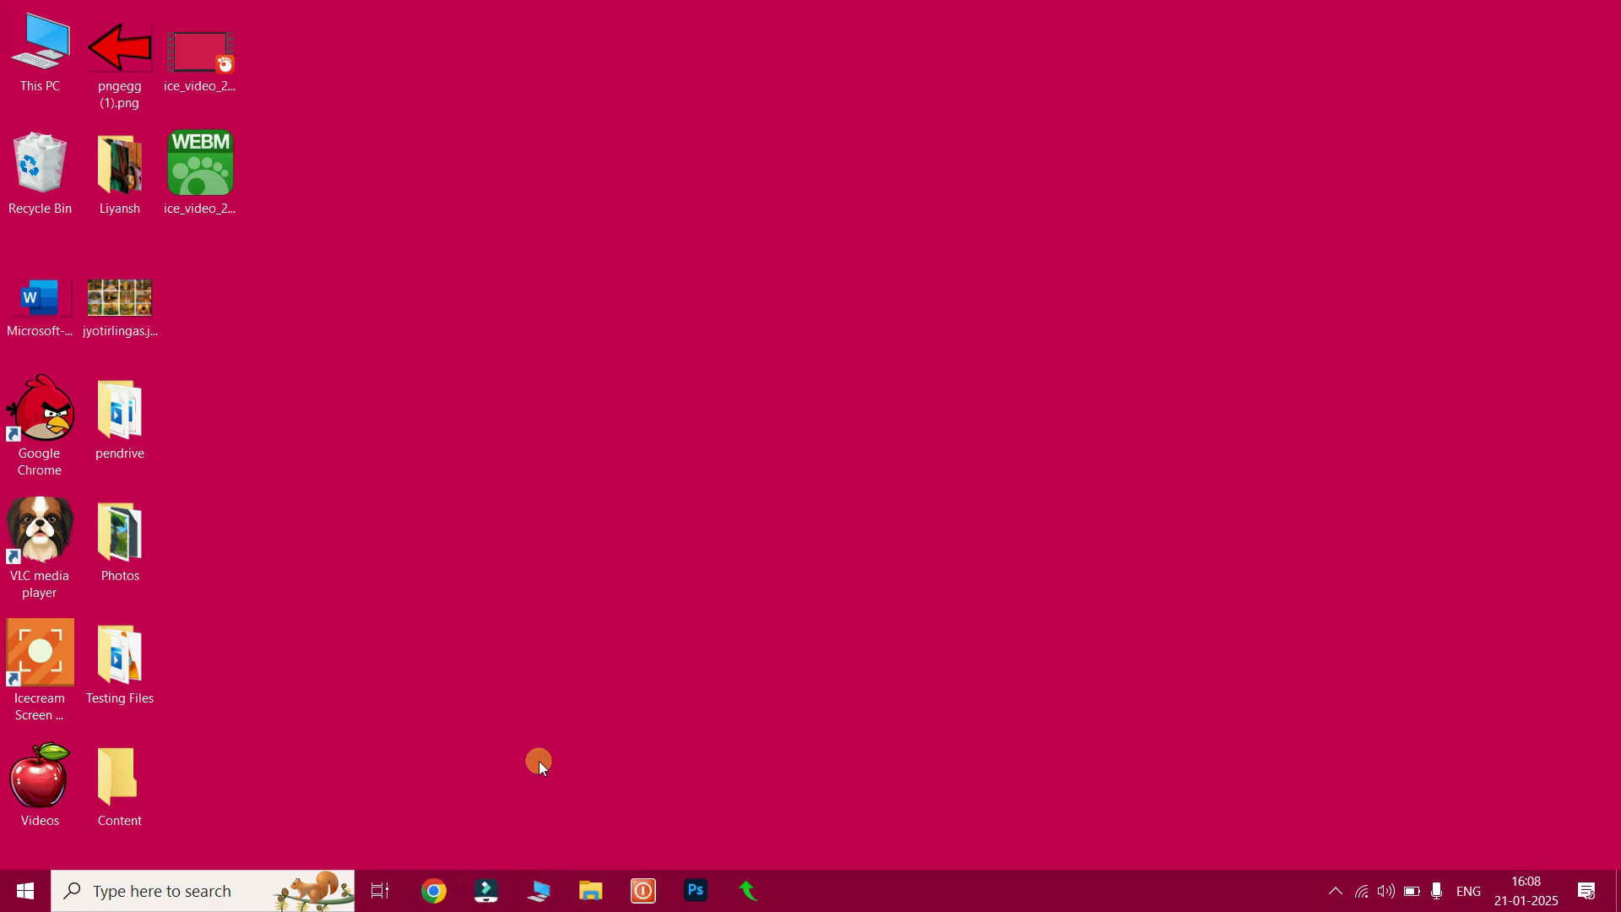
pyautogui.moveTo(49, 543); pyautogui.dragTo(840, 900)
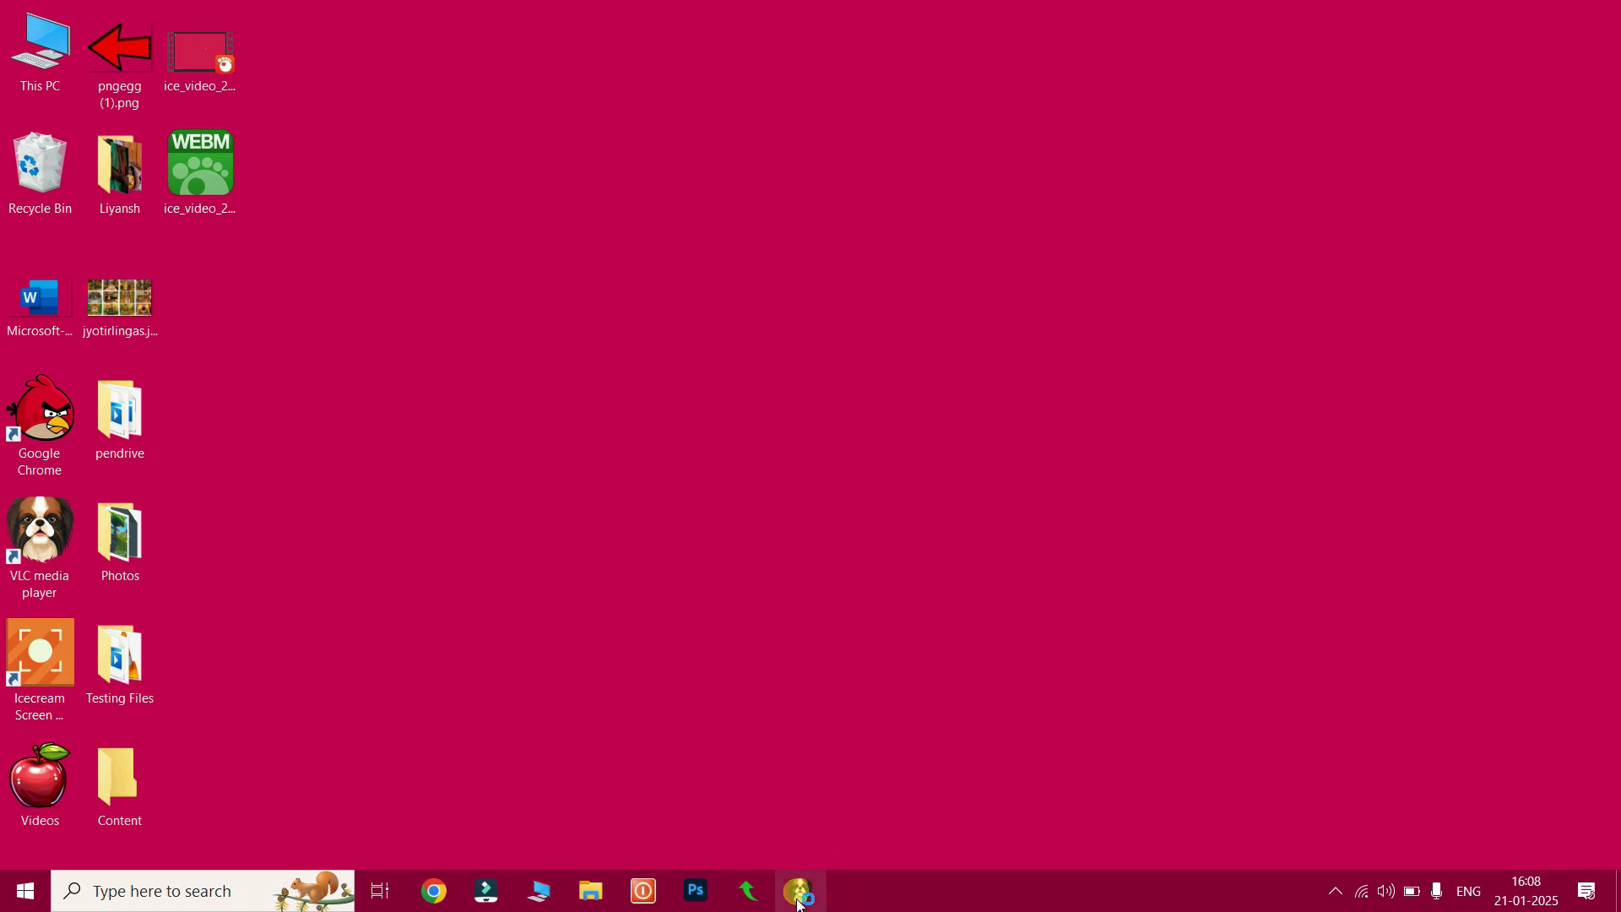
pyautogui.click(797, 895)
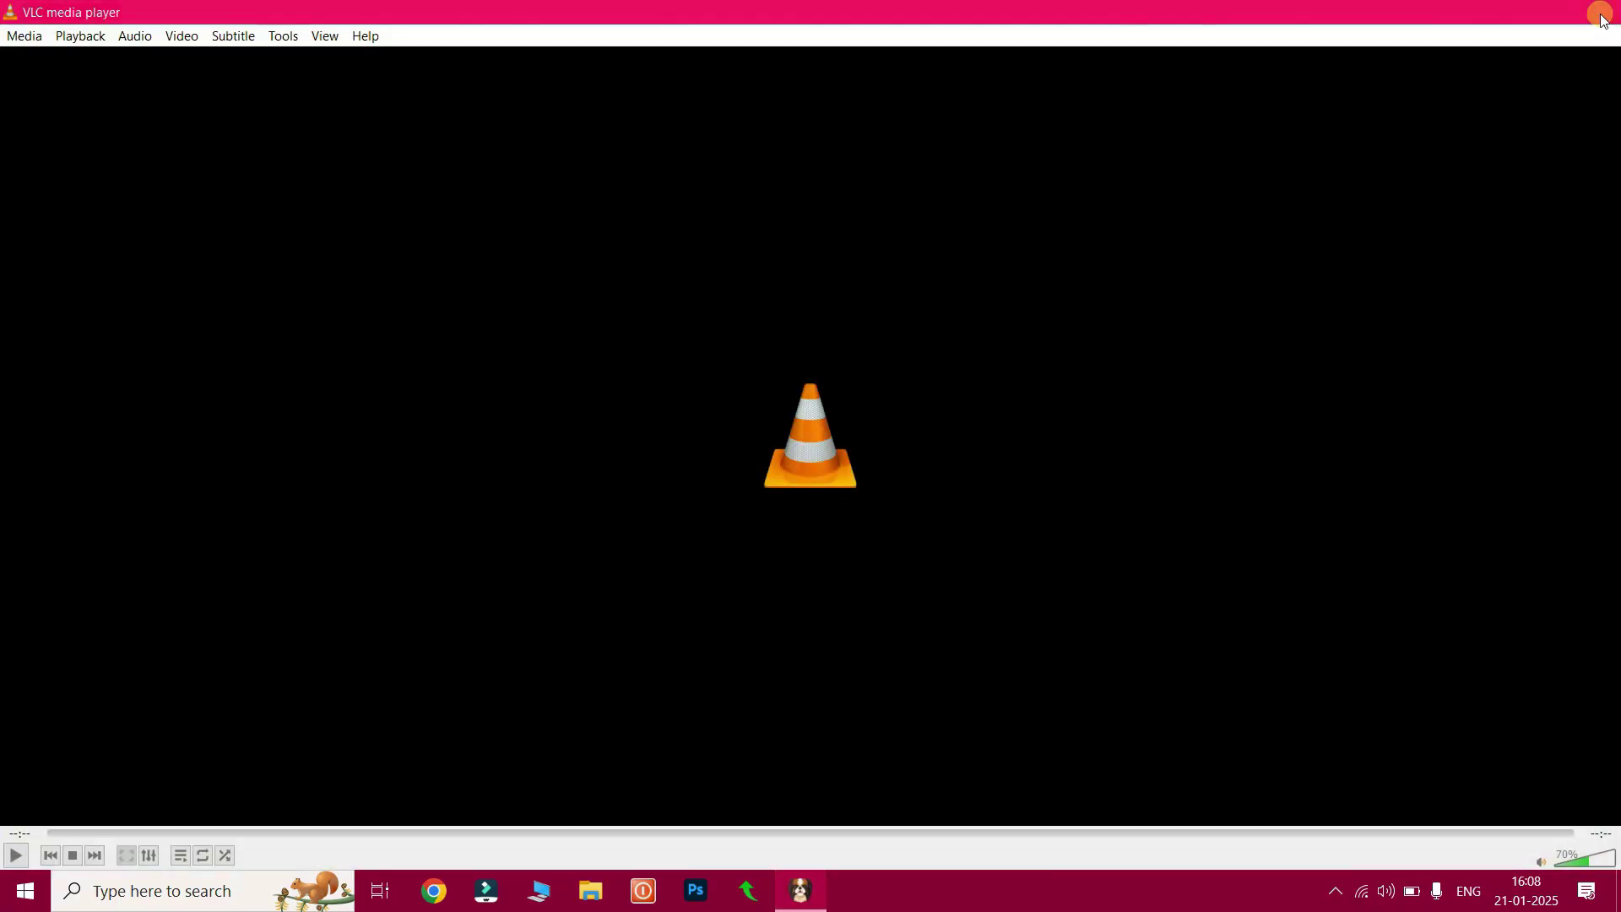
pyautogui.click(1603, 12)
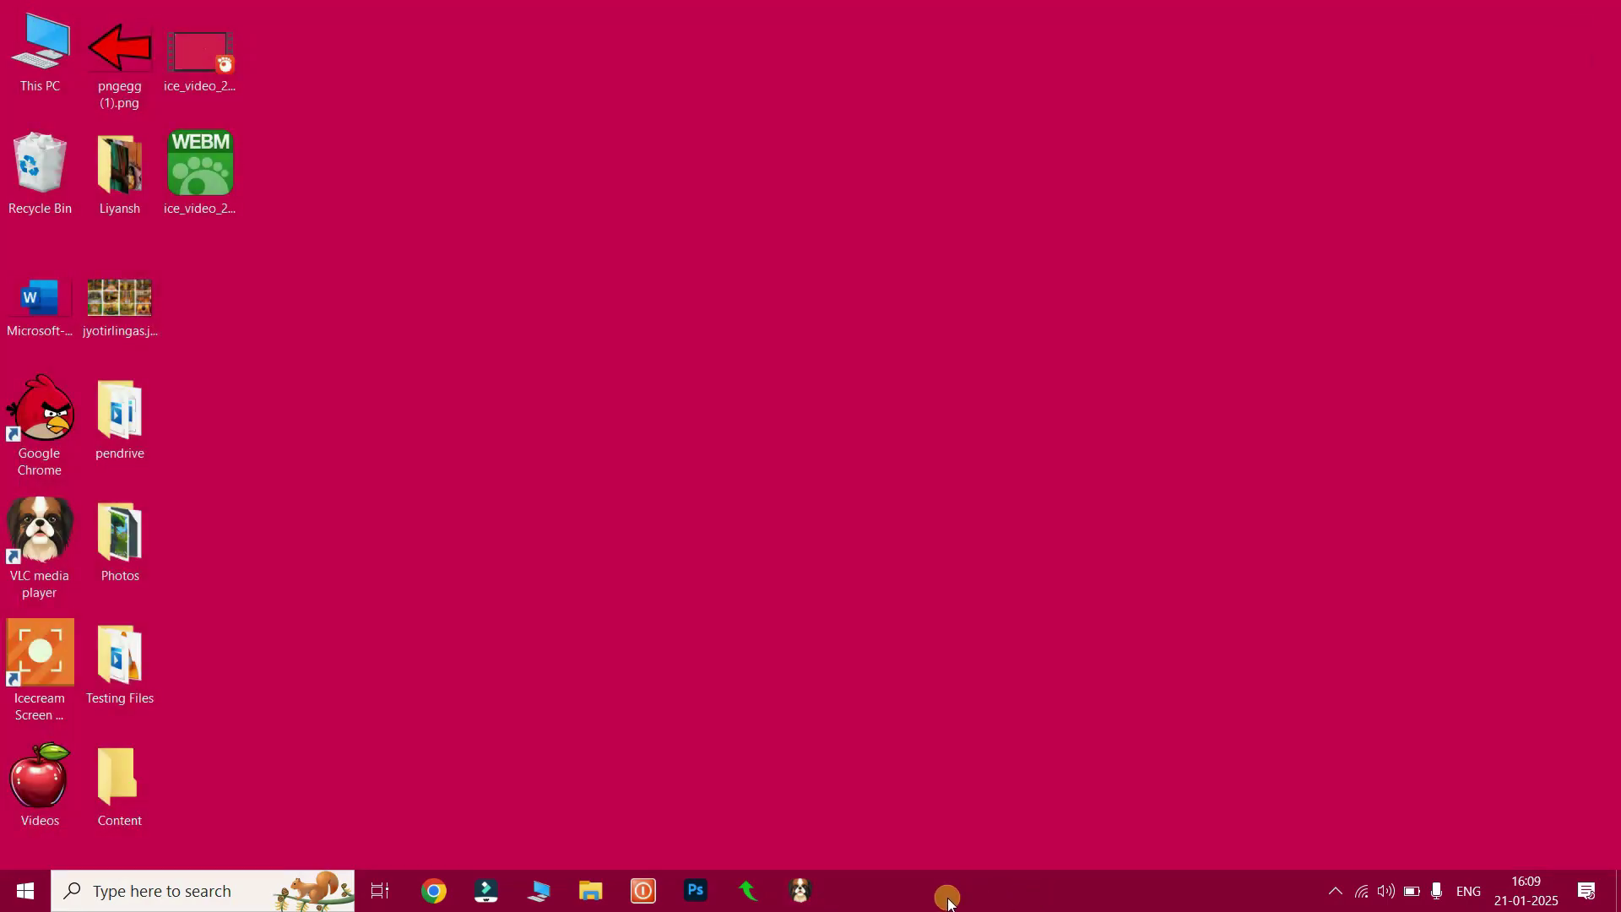
# Step: Check the network status, then lower the speaker volume to 89 and restore it to about 100
pyautogui.click(1363, 895)
pyautogui.click(1389, 893)
pyautogui.moveTo(1543, 841)
pyautogui.mouseDown()
pyautogui.moveTo(1524, 842)
pyautogui.moveTo(1567, 840)
pyautogui.mouseUp()
pyautogui.click(1384, 893)
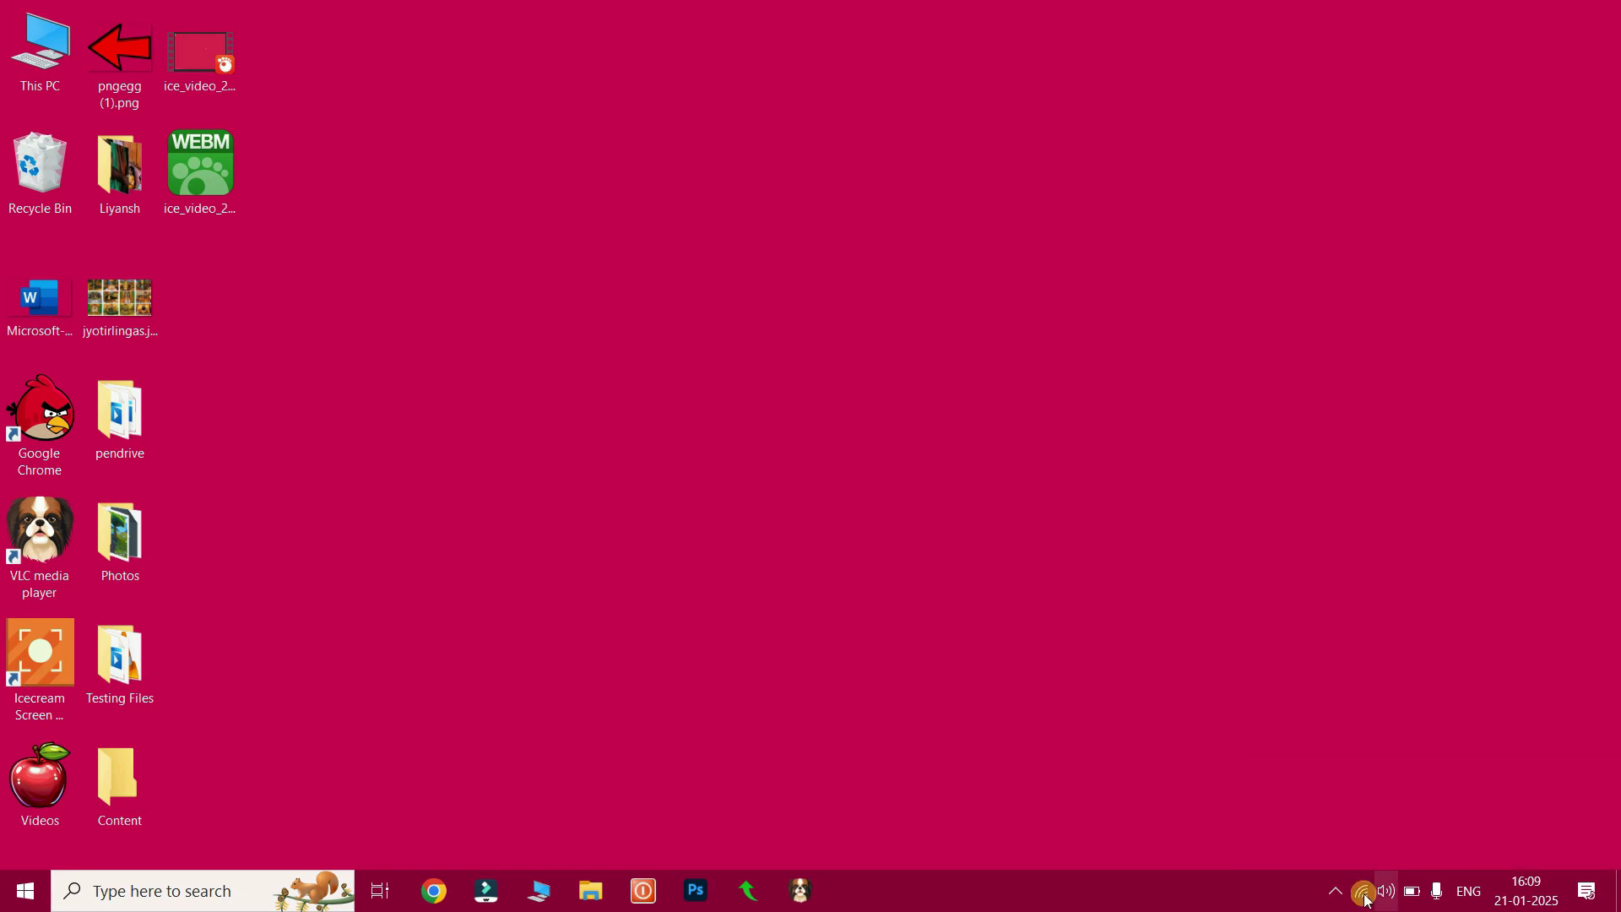
# Step: Review the battery level, clock calendar and Action Center notifications, closing each panel
pyautogui.click(1414, 892)
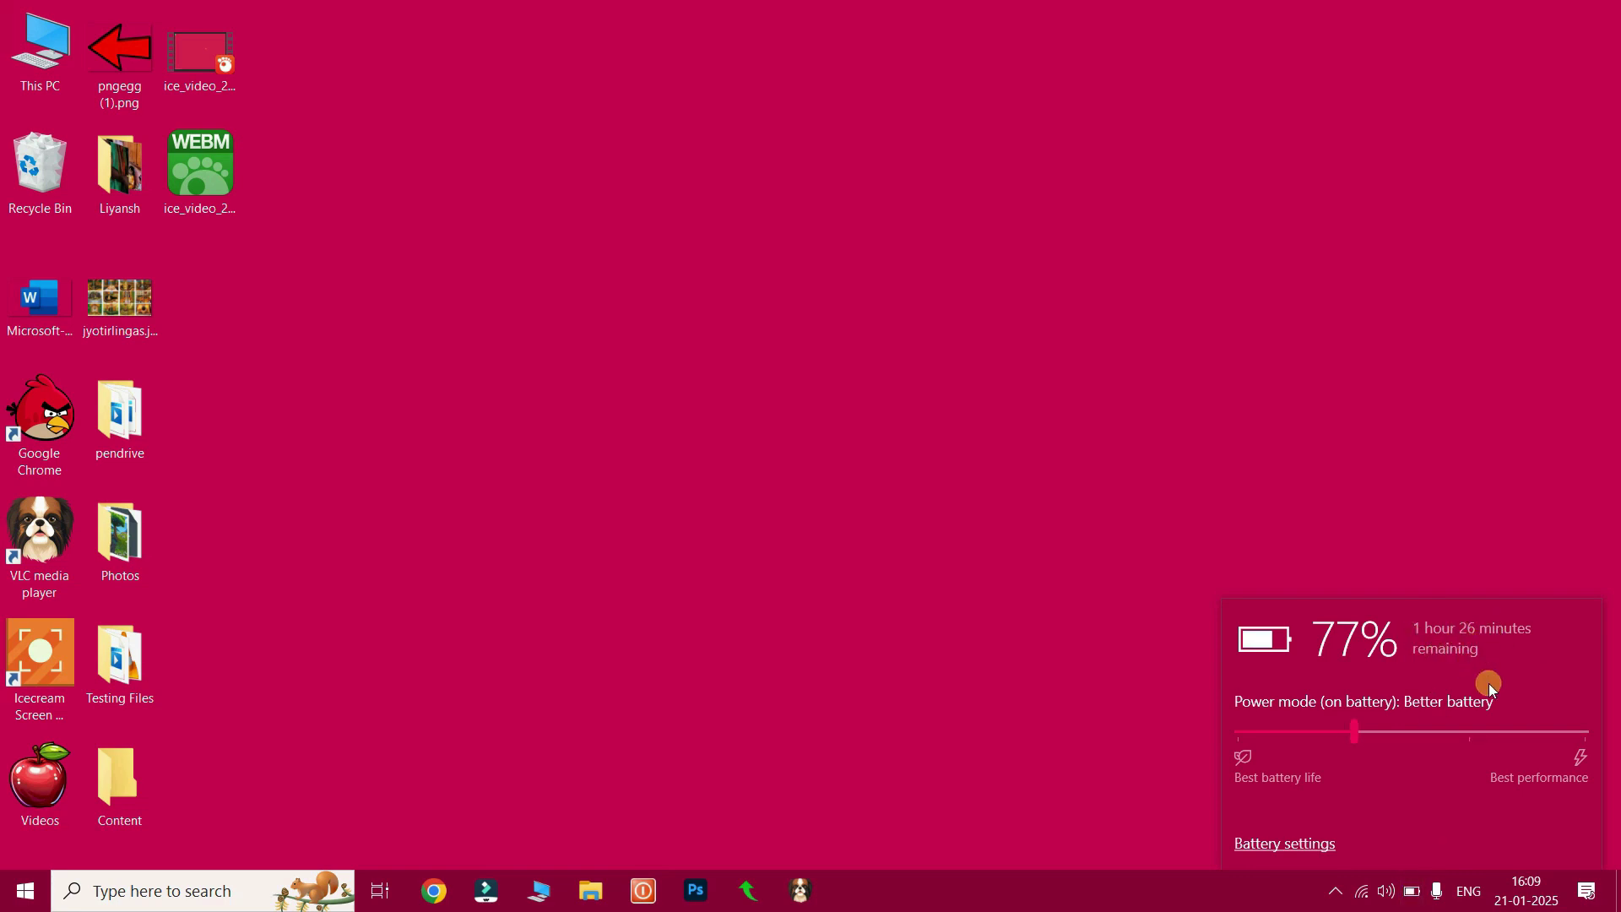
pyautogui.click(1476, 576)
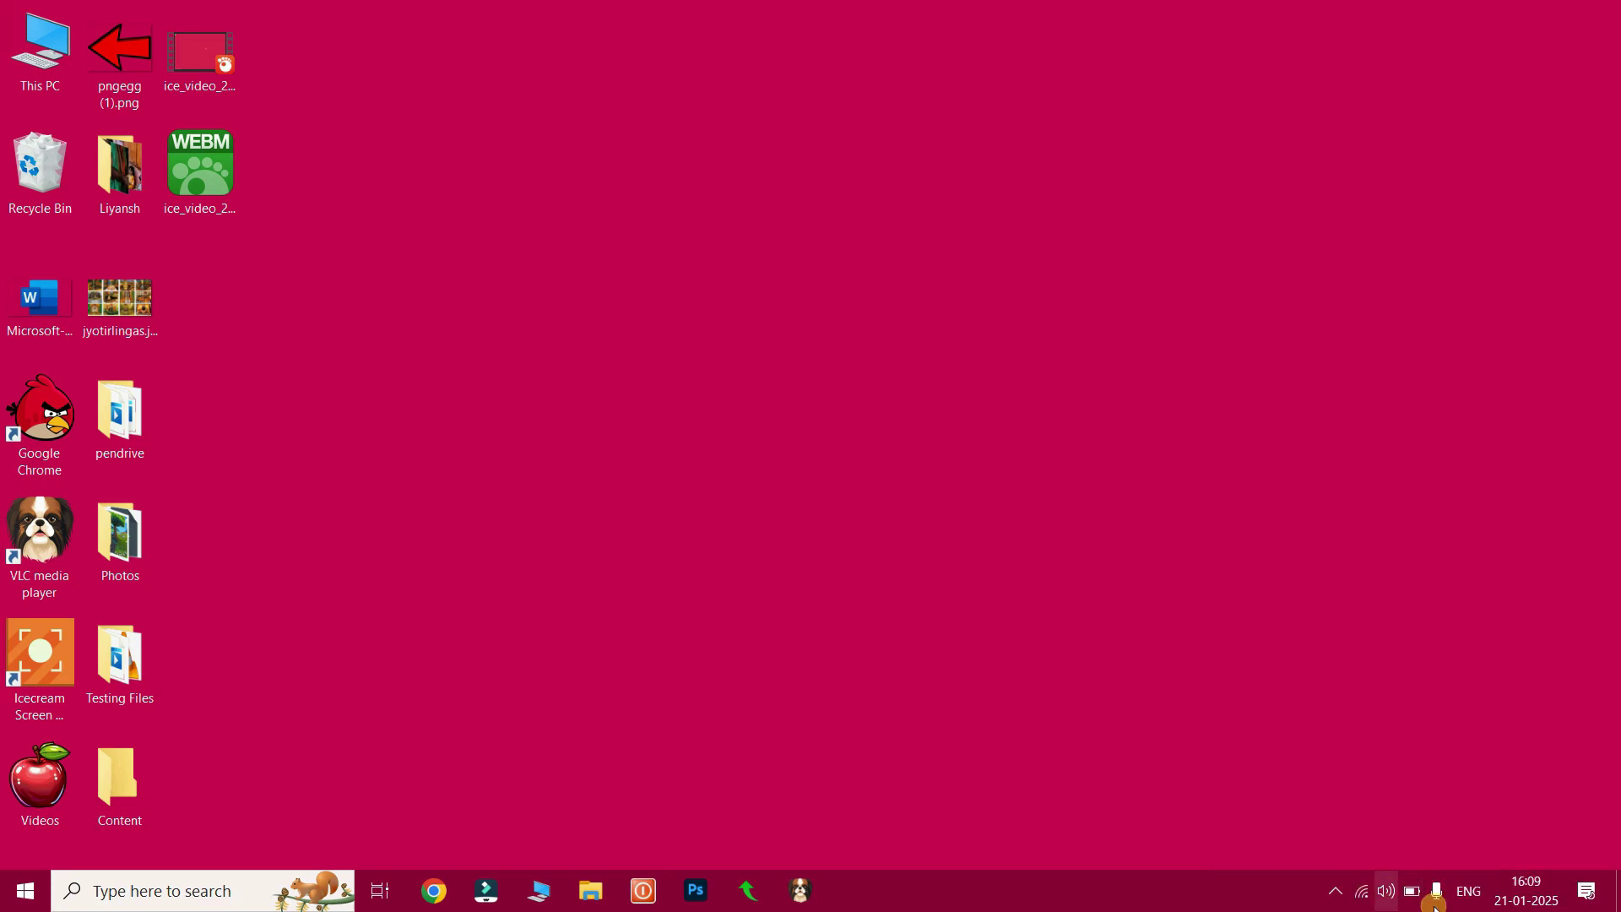
pyautogui.click(1418, 893)
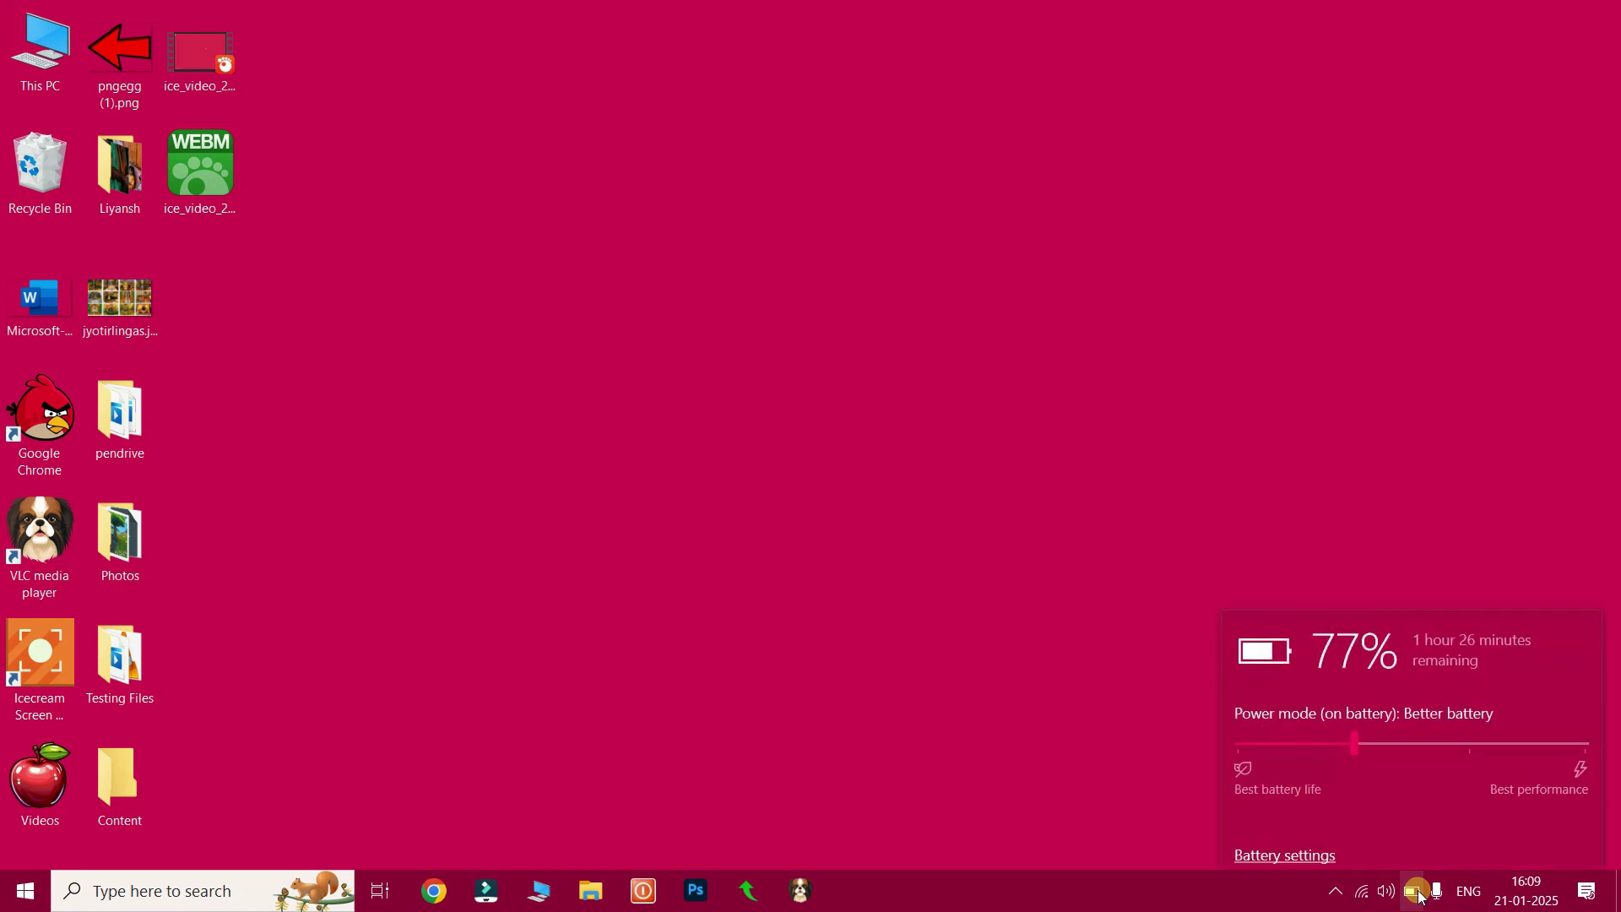
pyautogui.click(1450, 441)
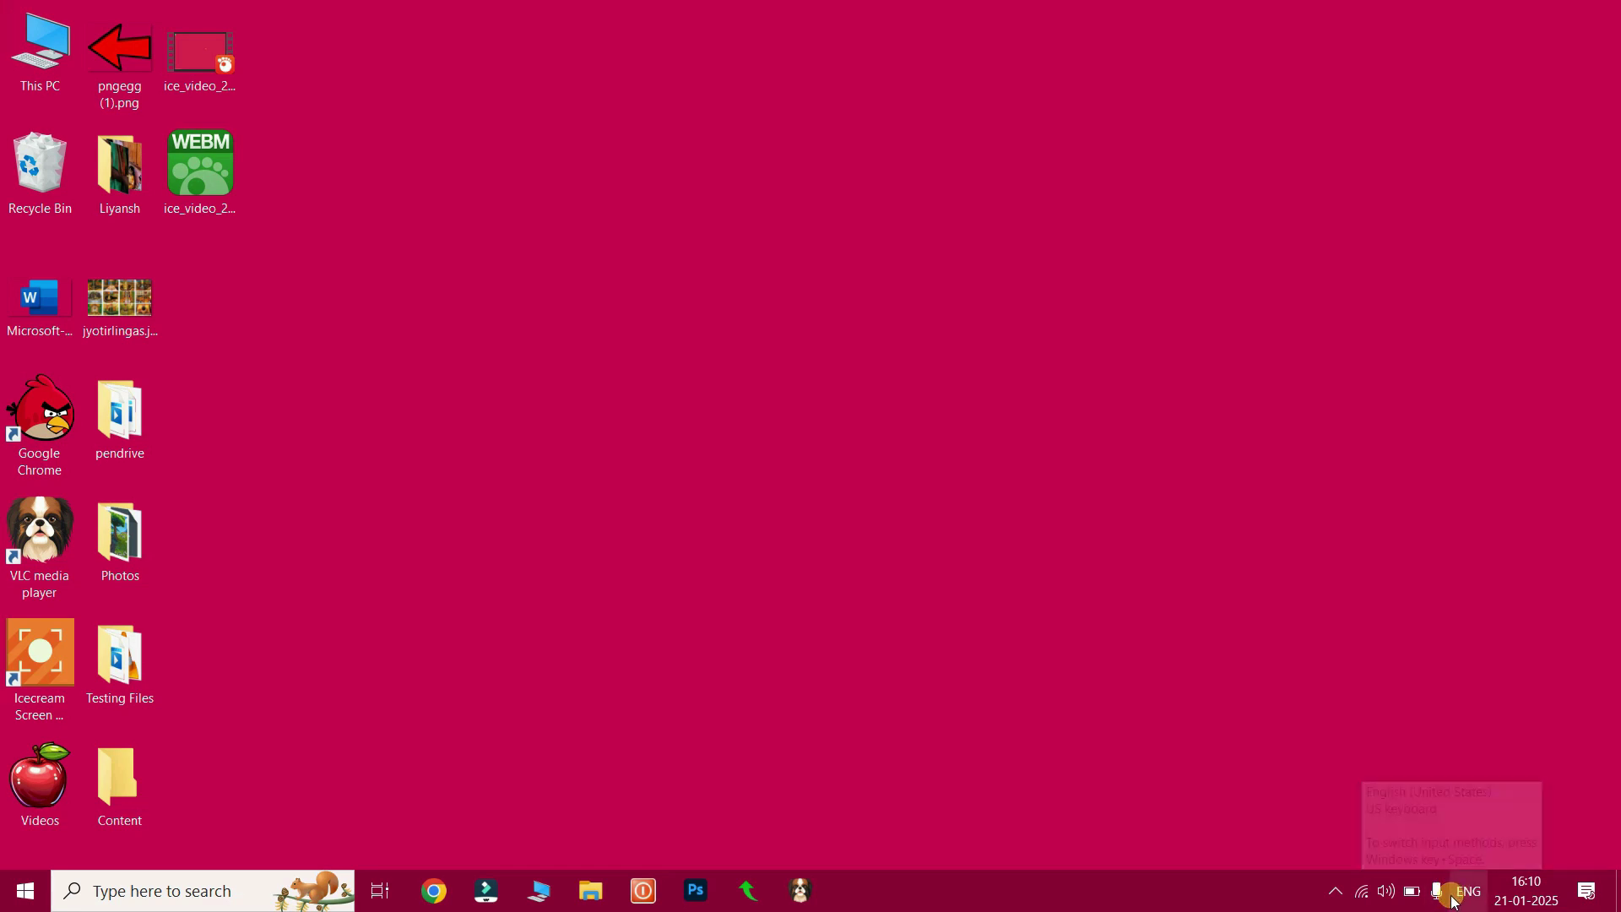
pyautogui.click(1529, 899)
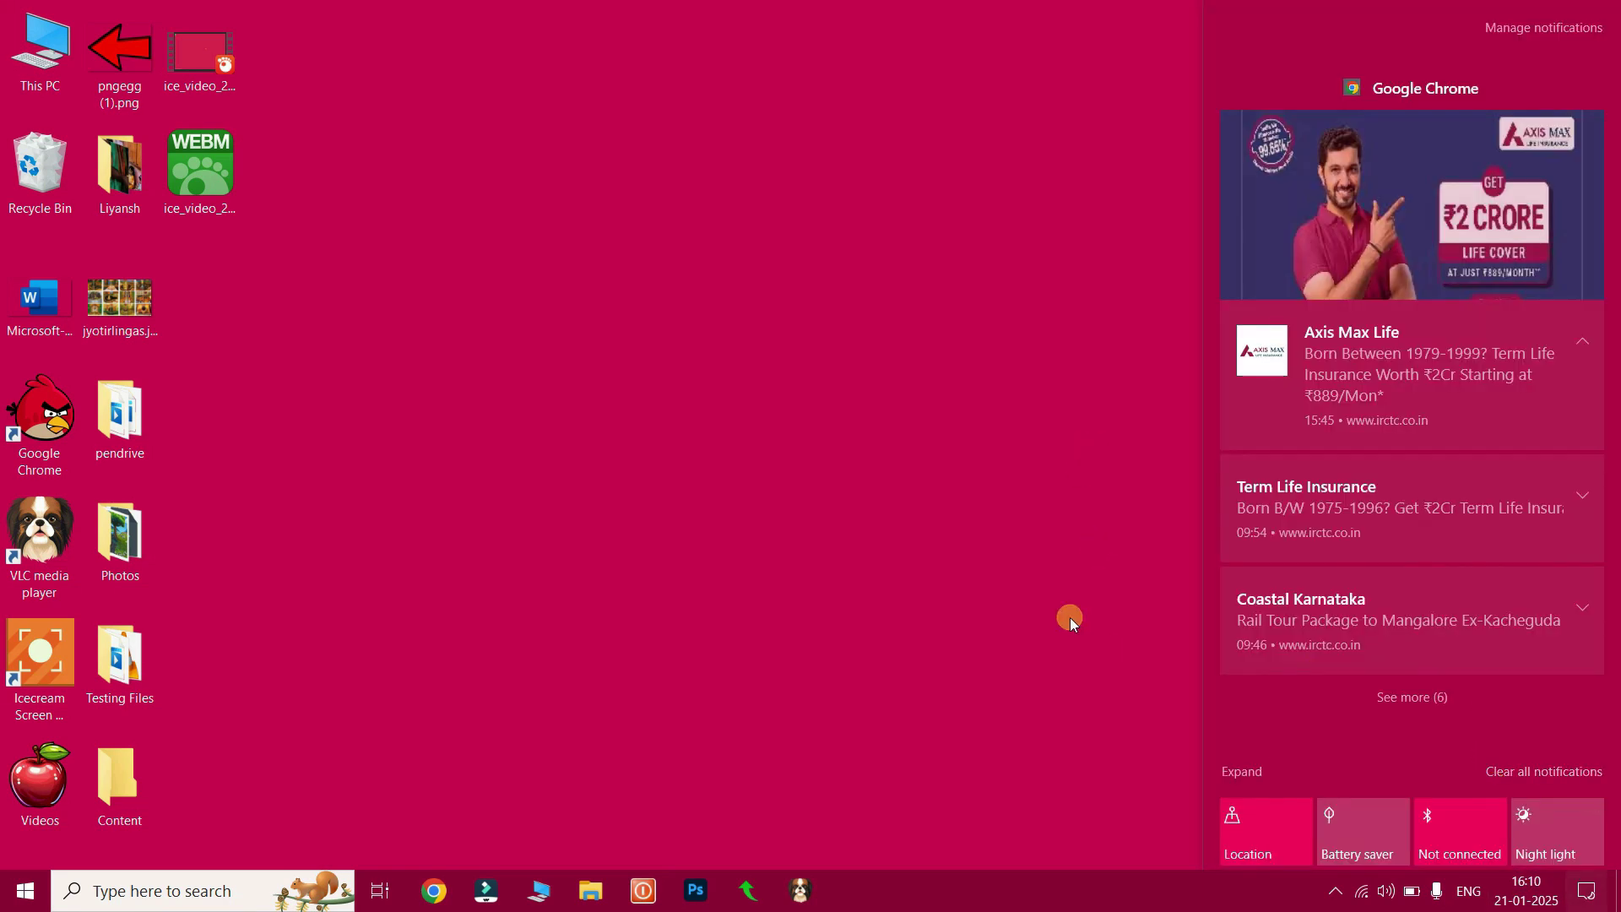
pyautogui.click(1071, 616)
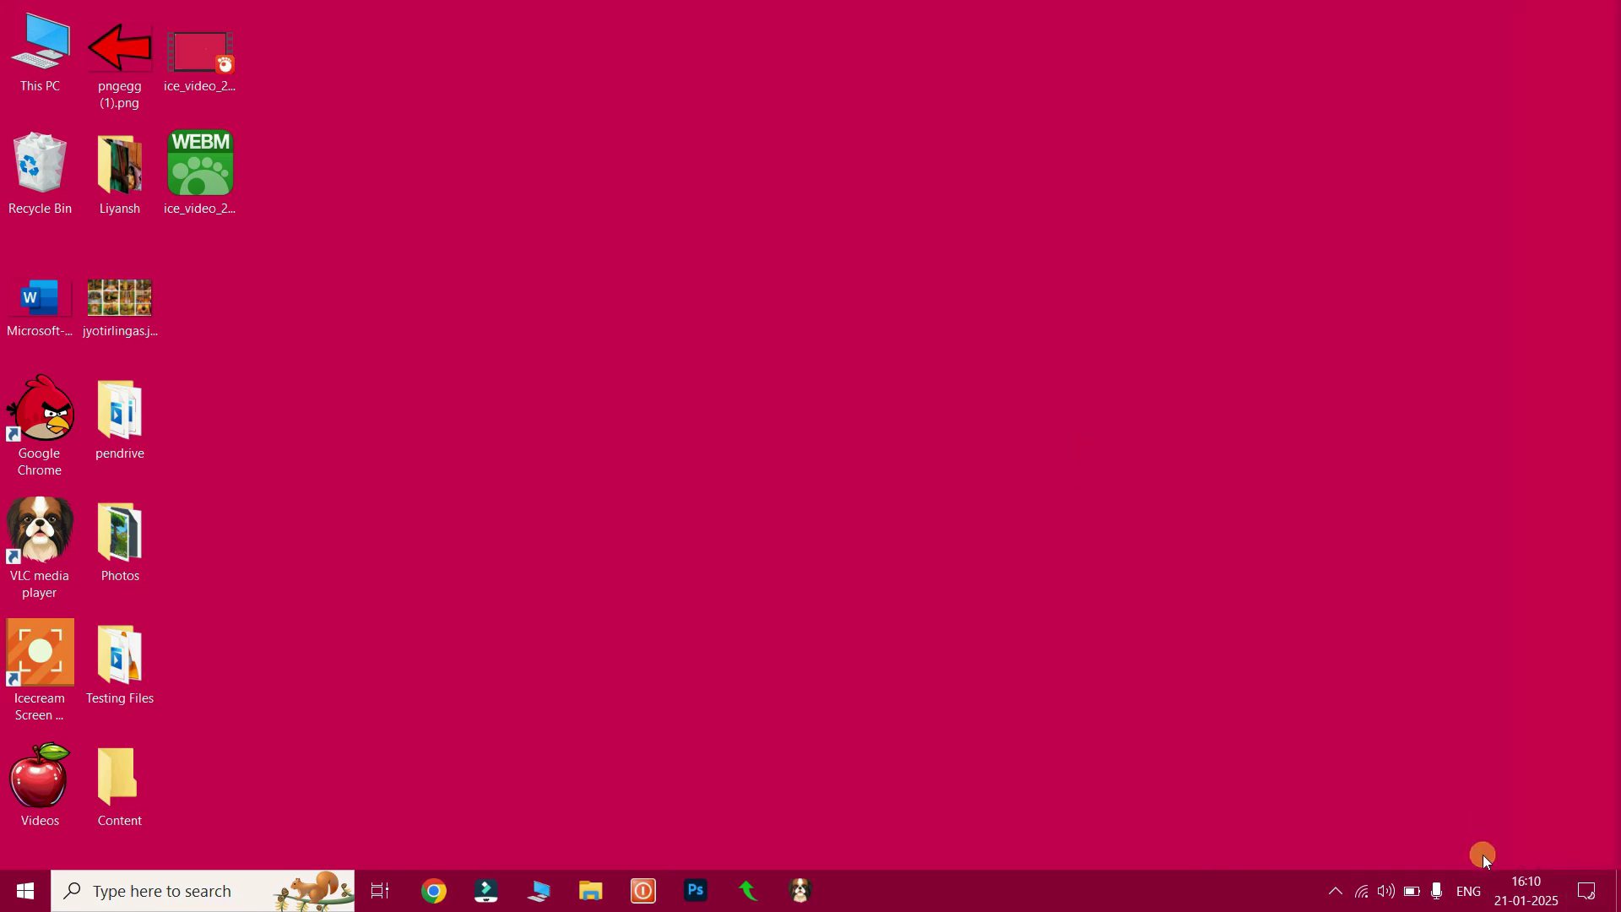
pyautogui.click(1594, 898)
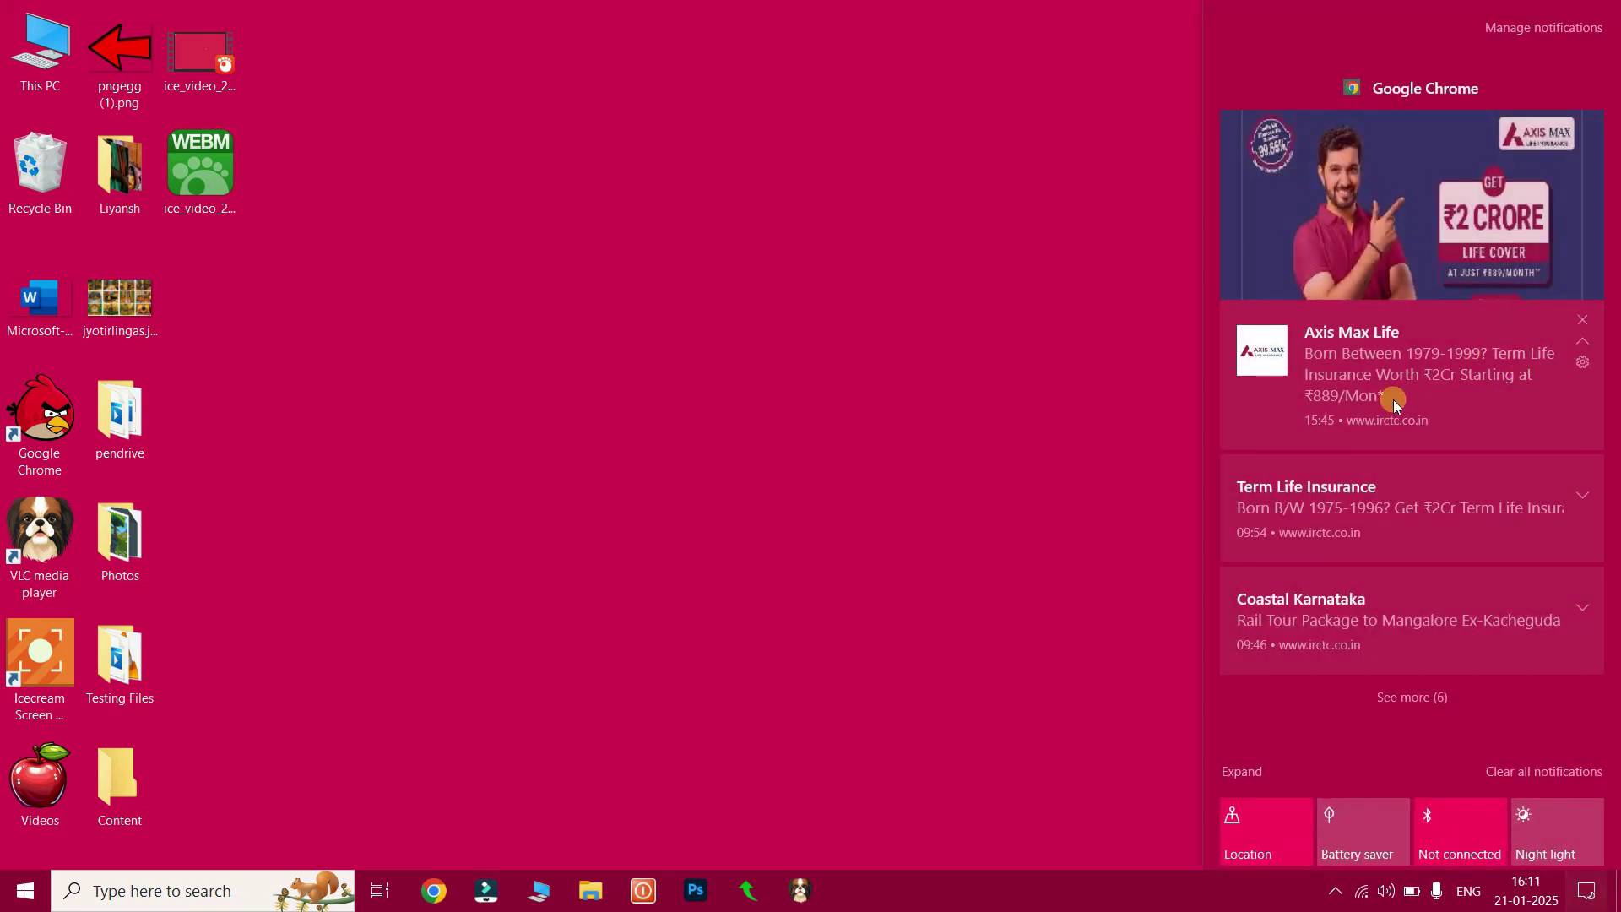
pyautogui.click(757, 287)
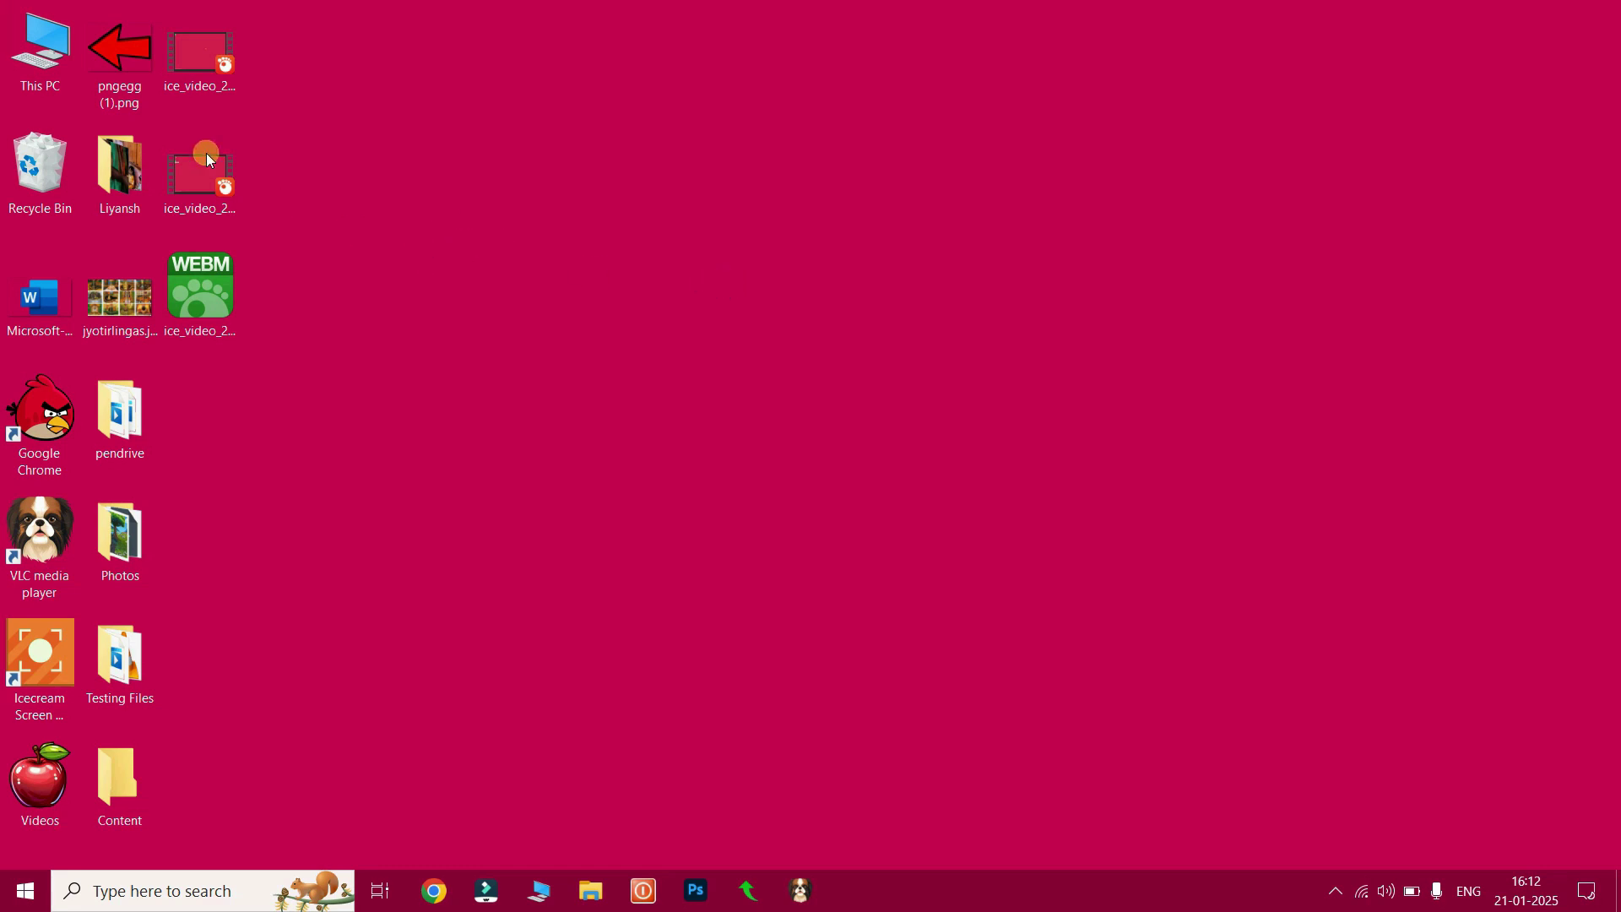
# Step: Open Personalization from the desktop context menu and go to its Themes page
pyautogui.click(40, 174)
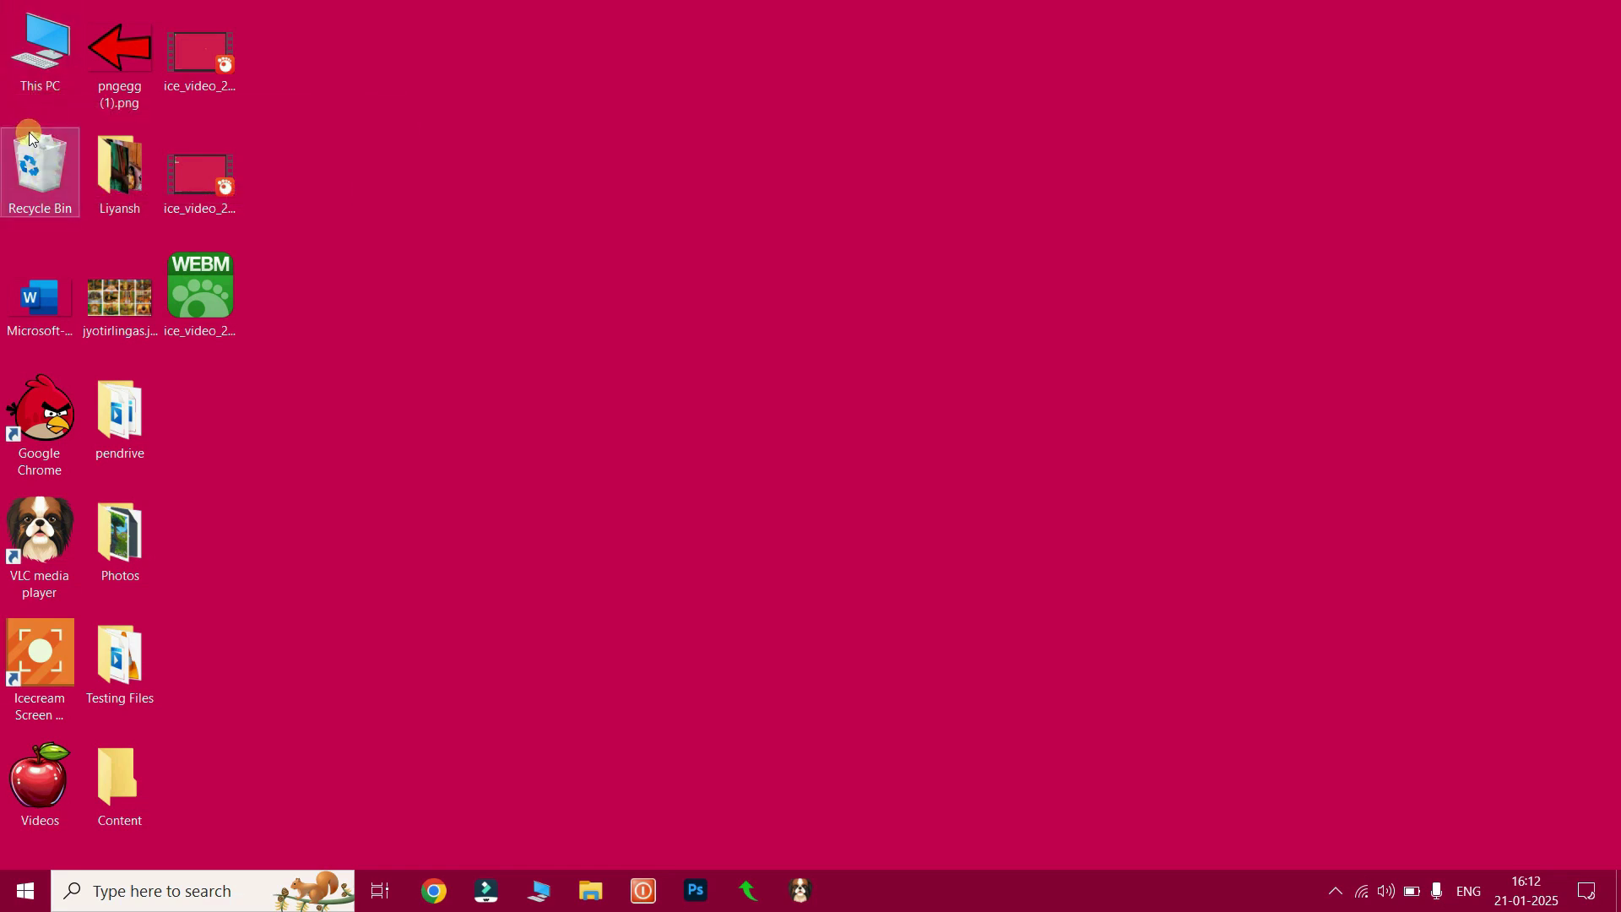
pyautogui.click(687, 179)
pyautogui.rightClick(658, 187)
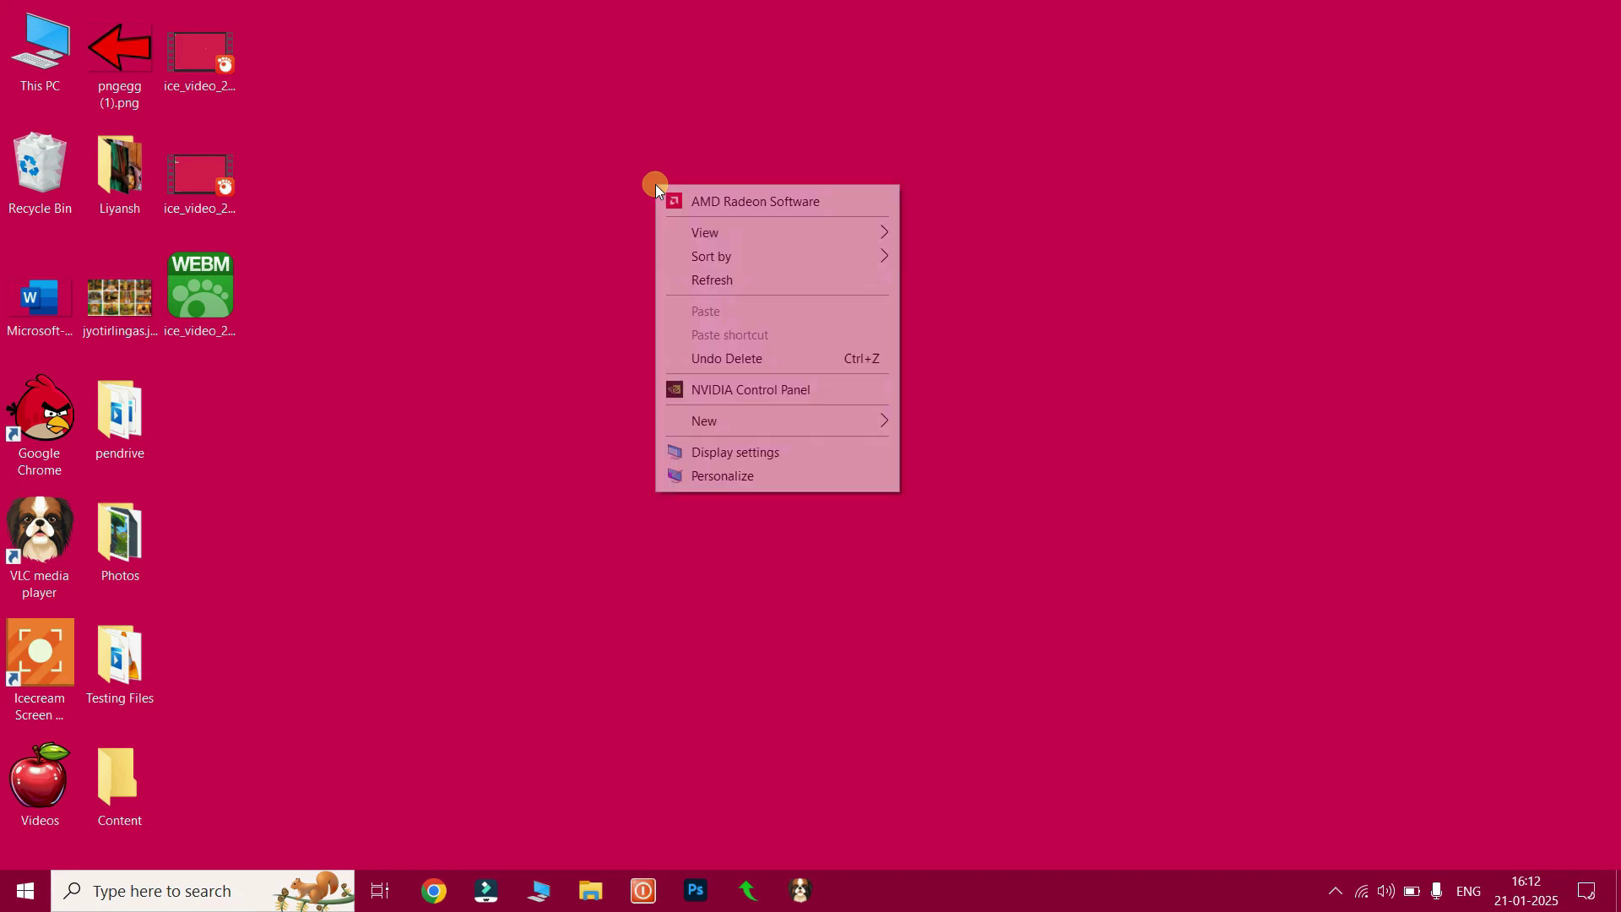
pyautogui.click(735, 478)
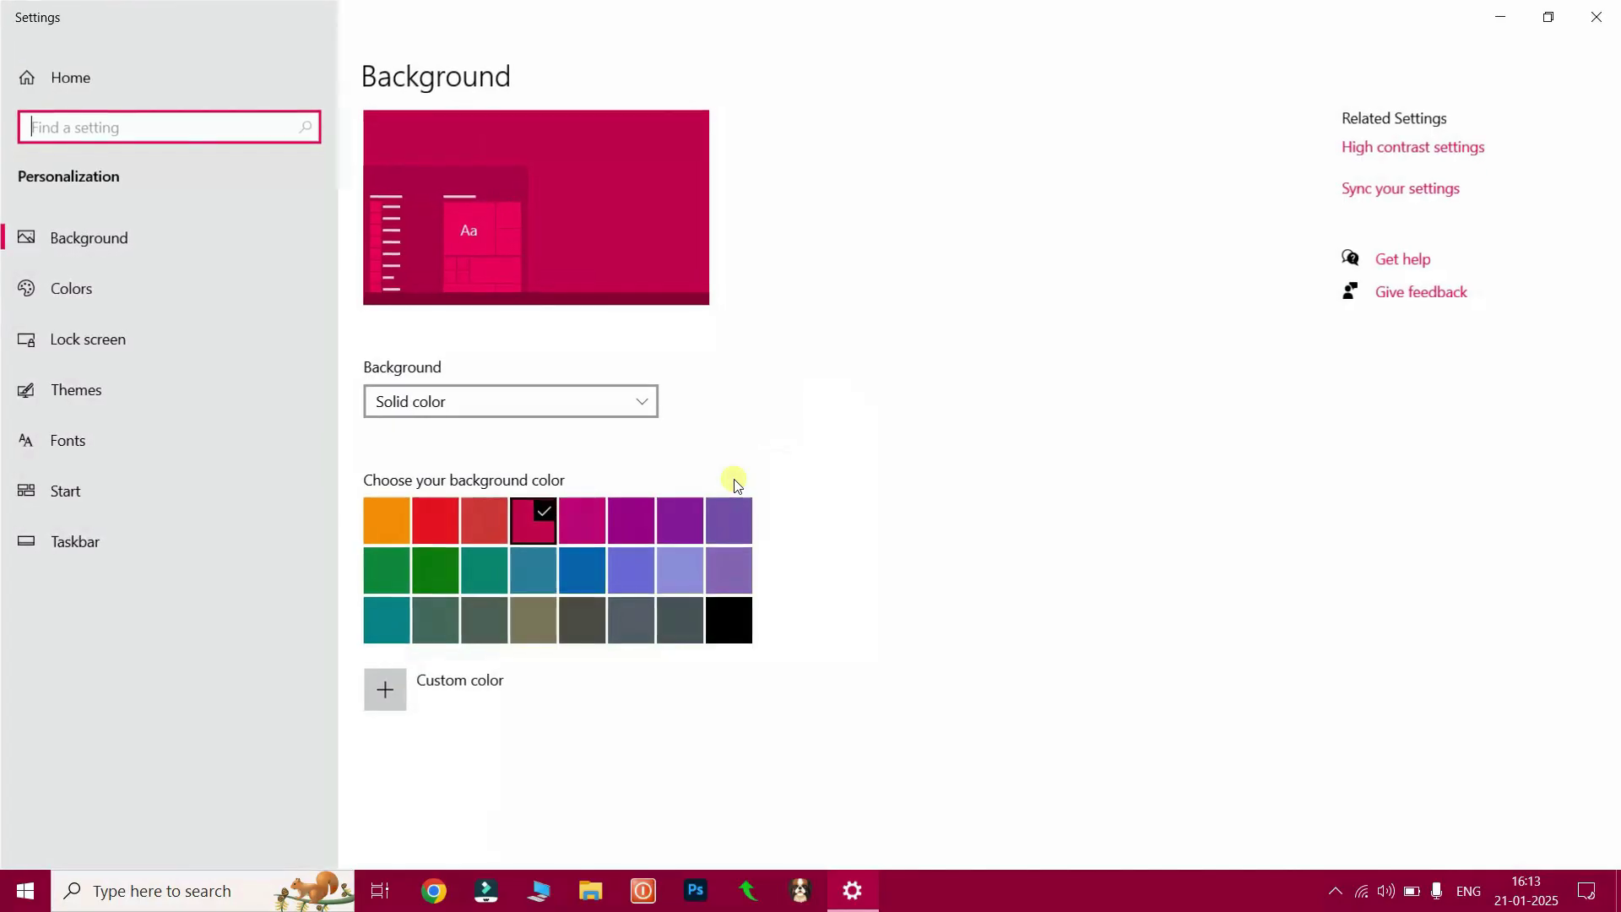
pyautogui.click(80, 396)
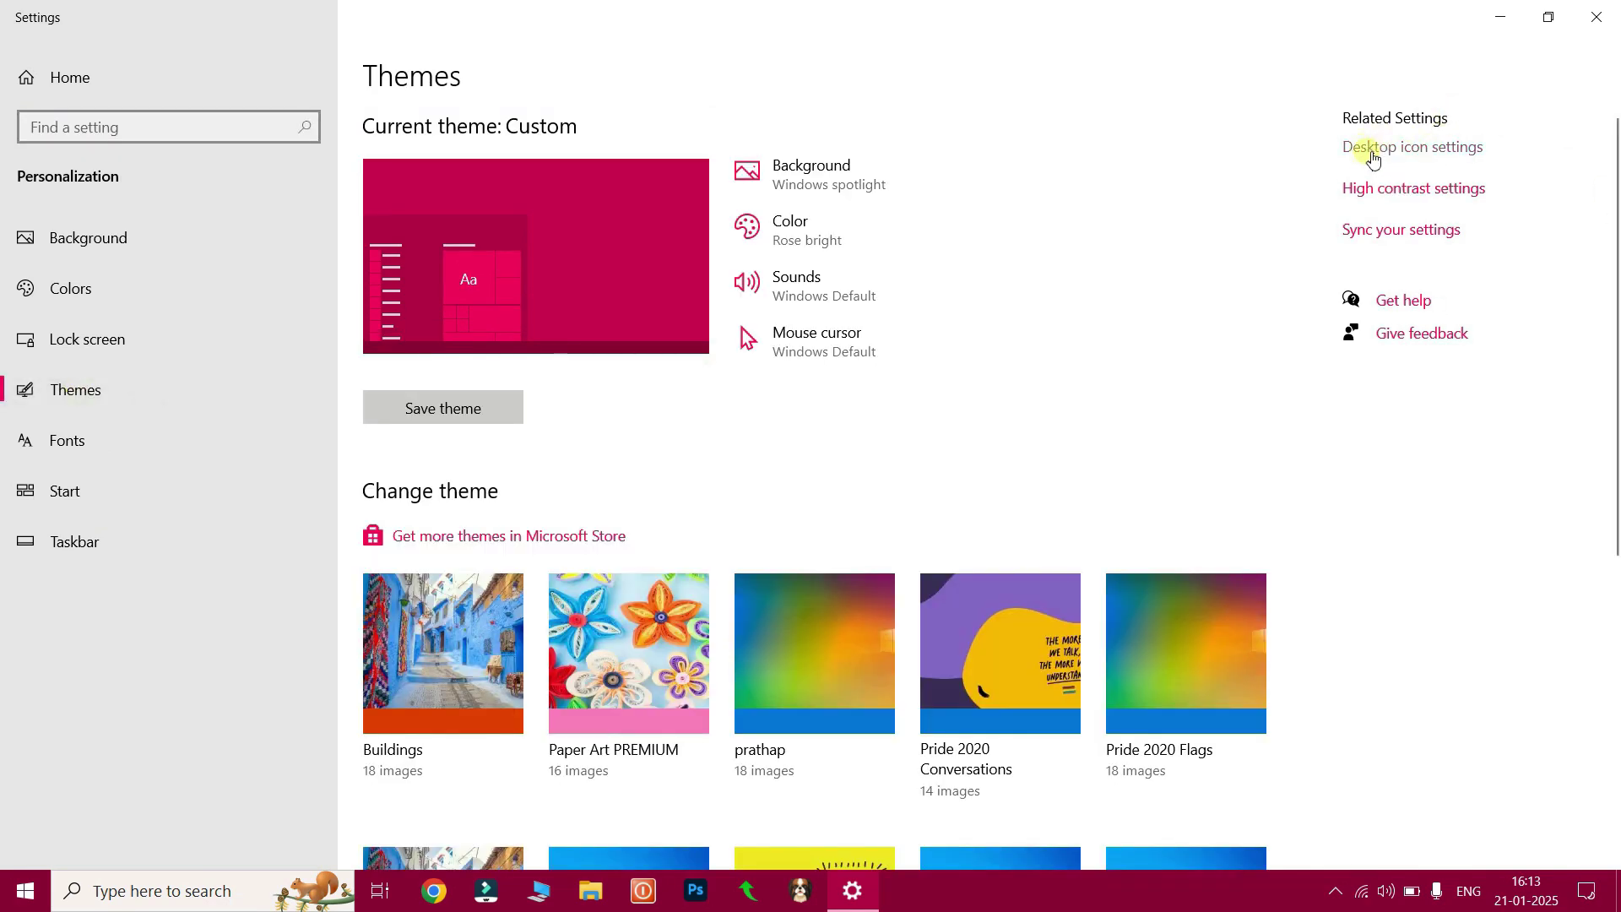
# Step: In Desktop icon settings, leave only Computer and Recycle Bin checked, then Apply and OK
pyautogui.click(1427, 154)
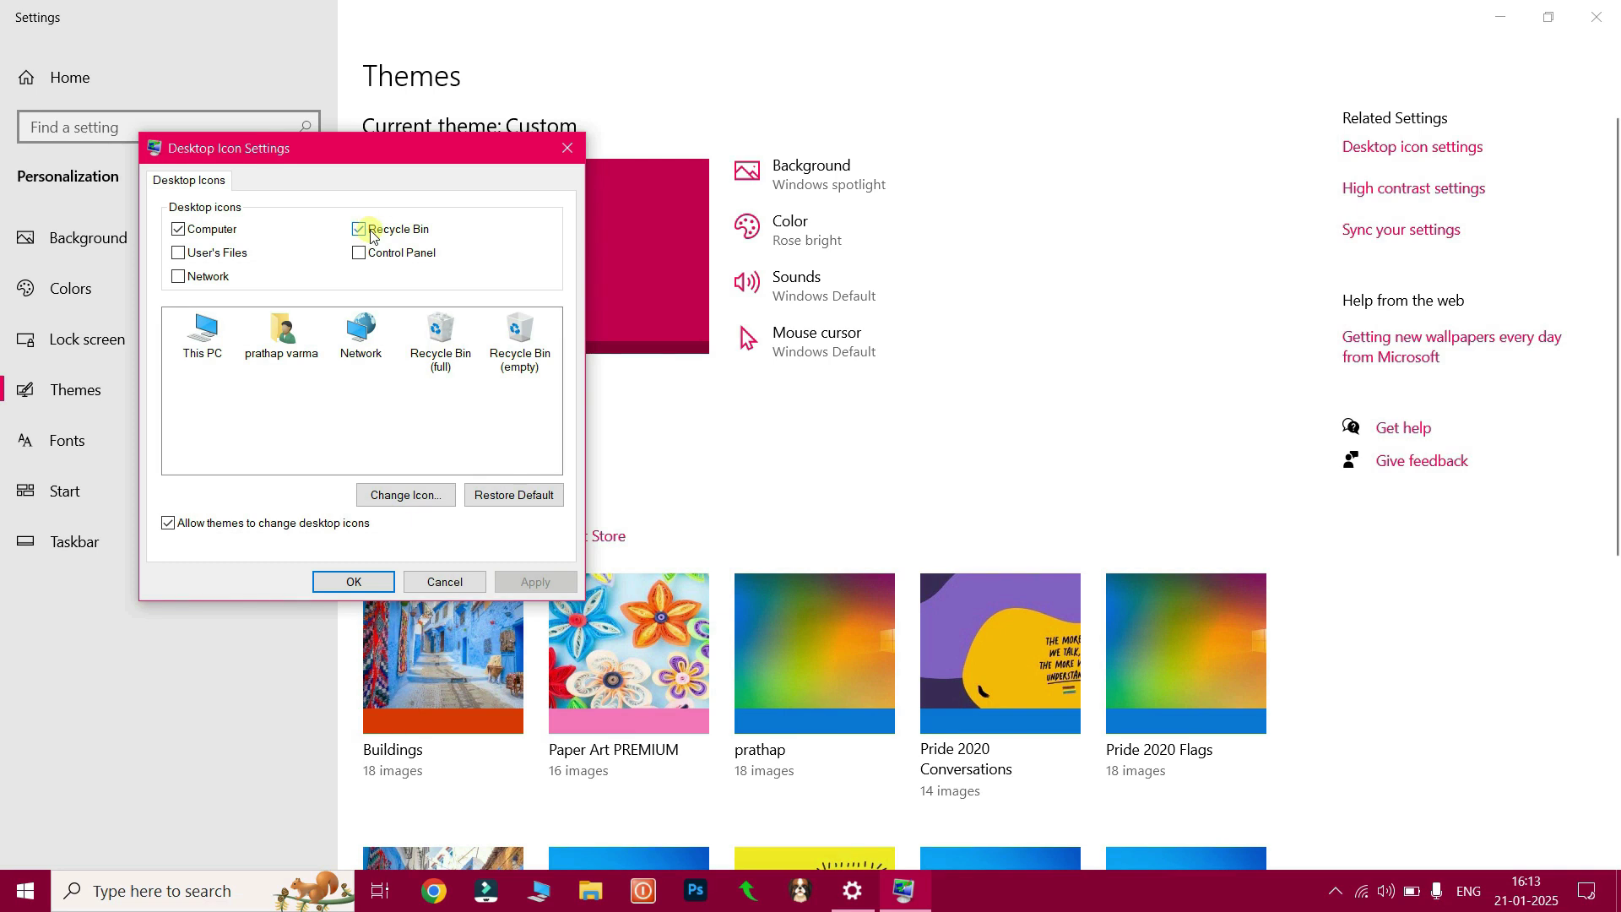
pyautogui.click(180, 230)
pyautogui.click(211, 230)
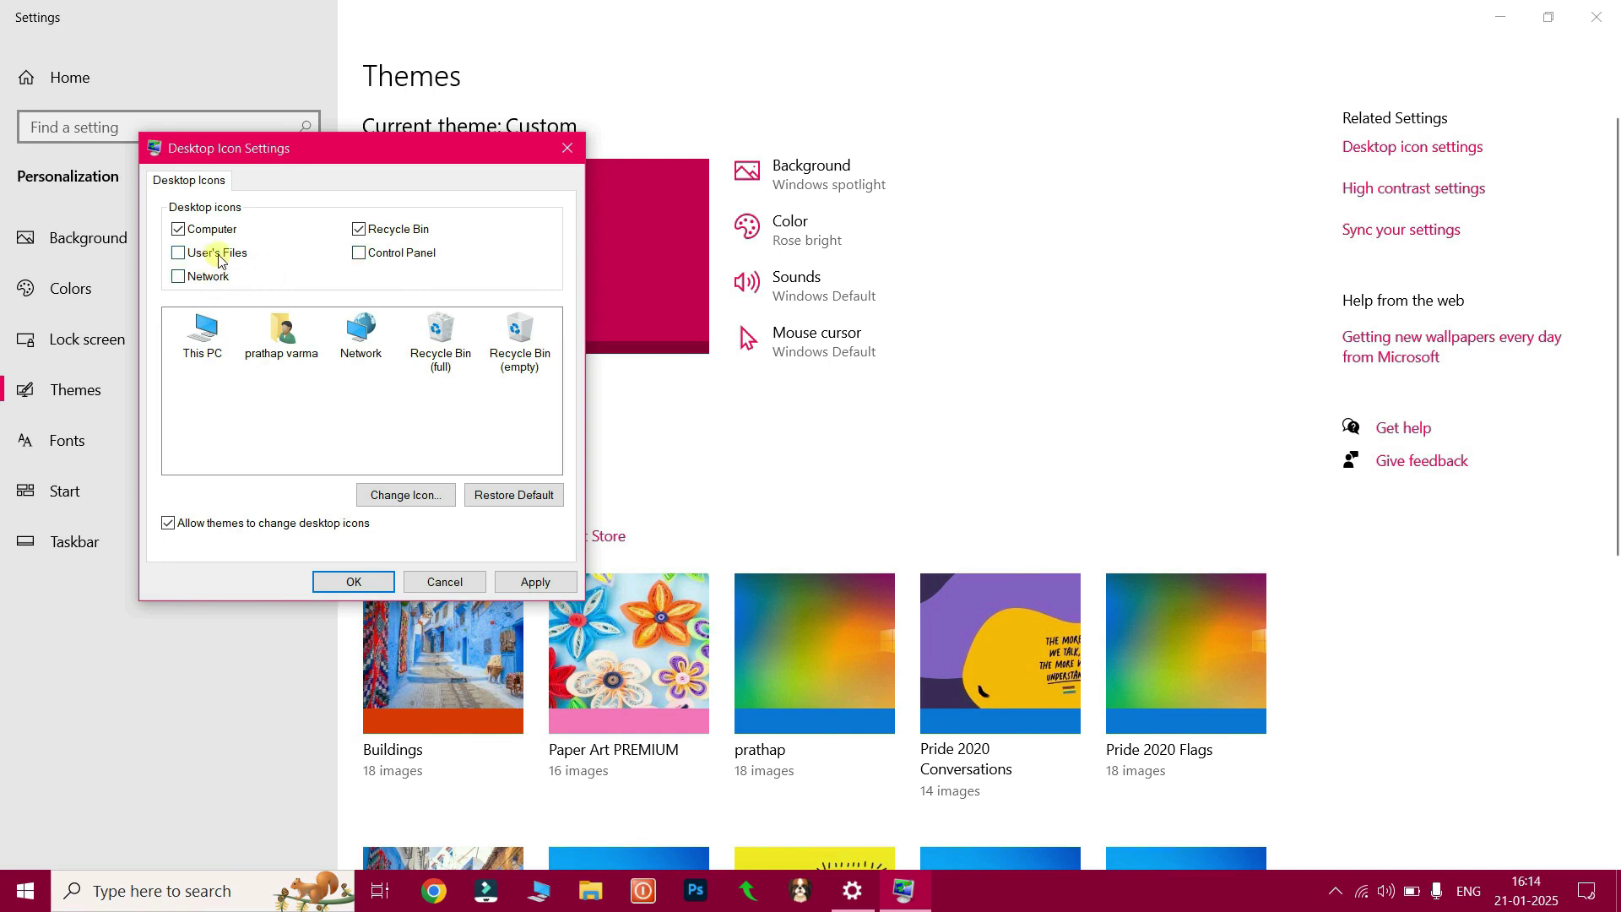
pyautogui.click(178, 253)
pyautogui.click(178, 276)
pyautogui.click(358, 253)
pyautogui.click(178, 278)
pyautogui.click(179, 252)
pyautogui.click(359, 253)
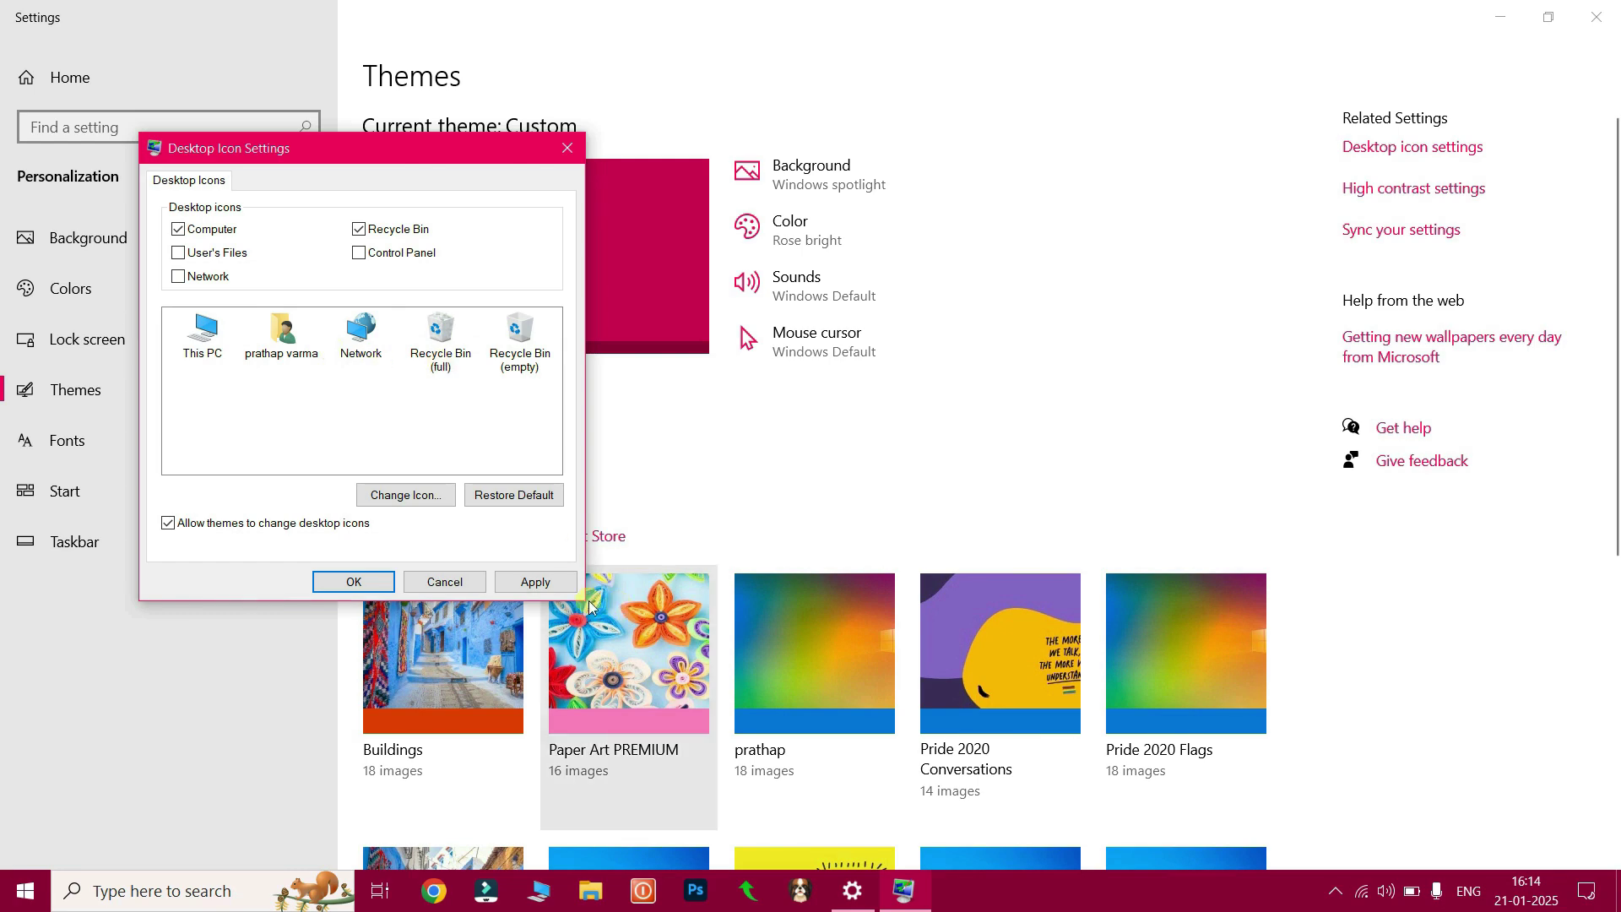
pyautogui.click(535, 581)
pyautogui.click(355, 581)
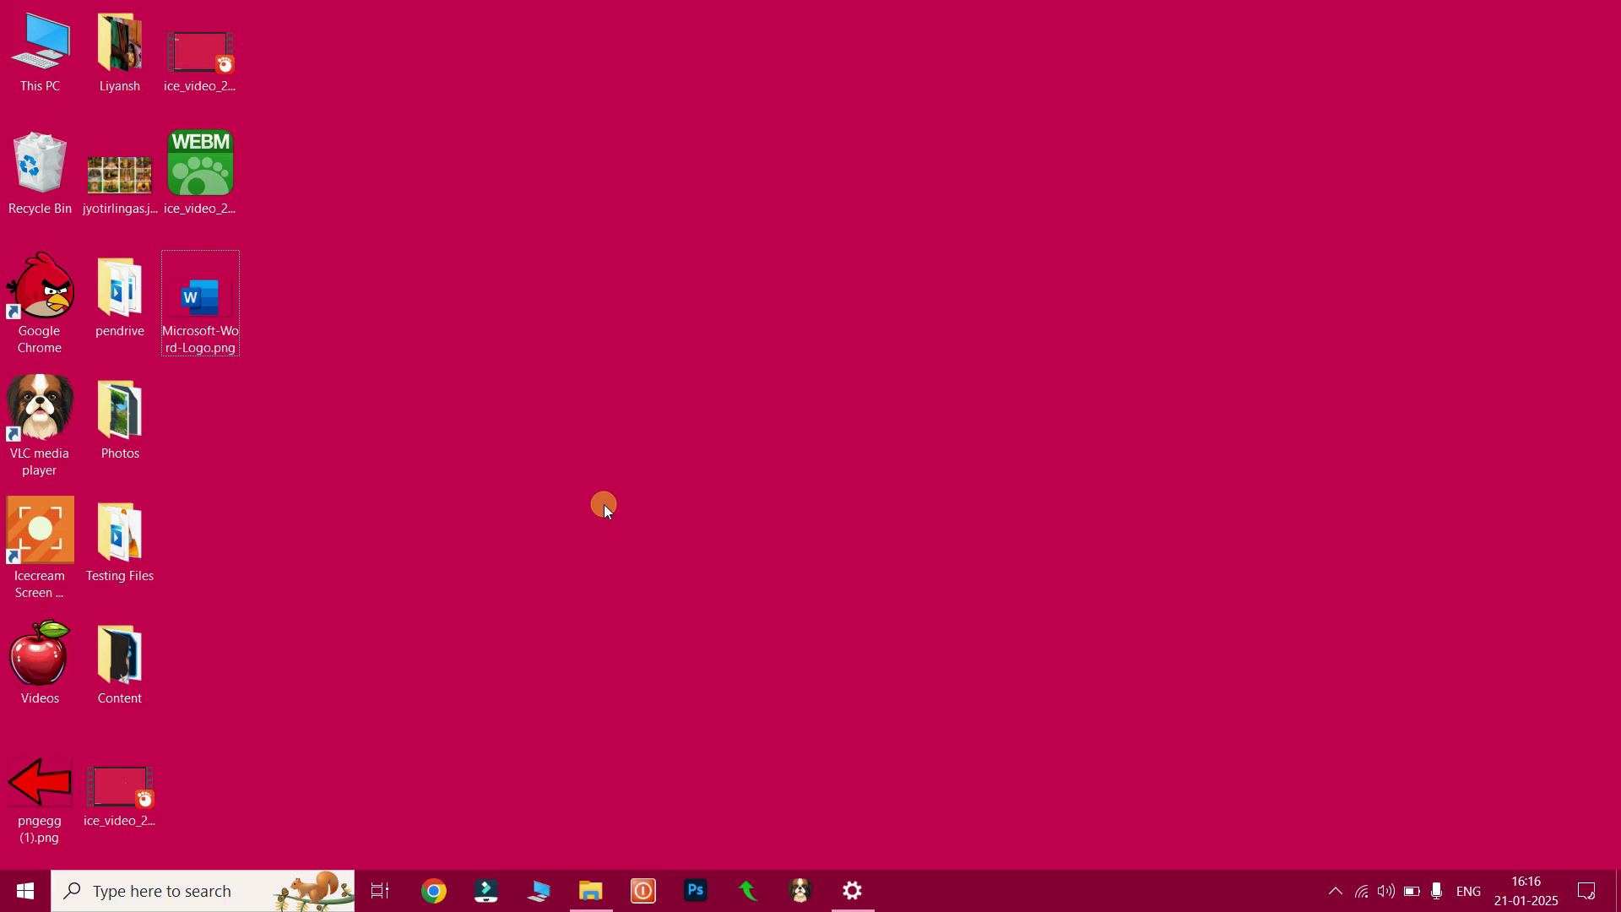
# Step: Open This PC maximized, look inside Local Disk (C:), and go back
pyautogui.doubleClick(36, 67)
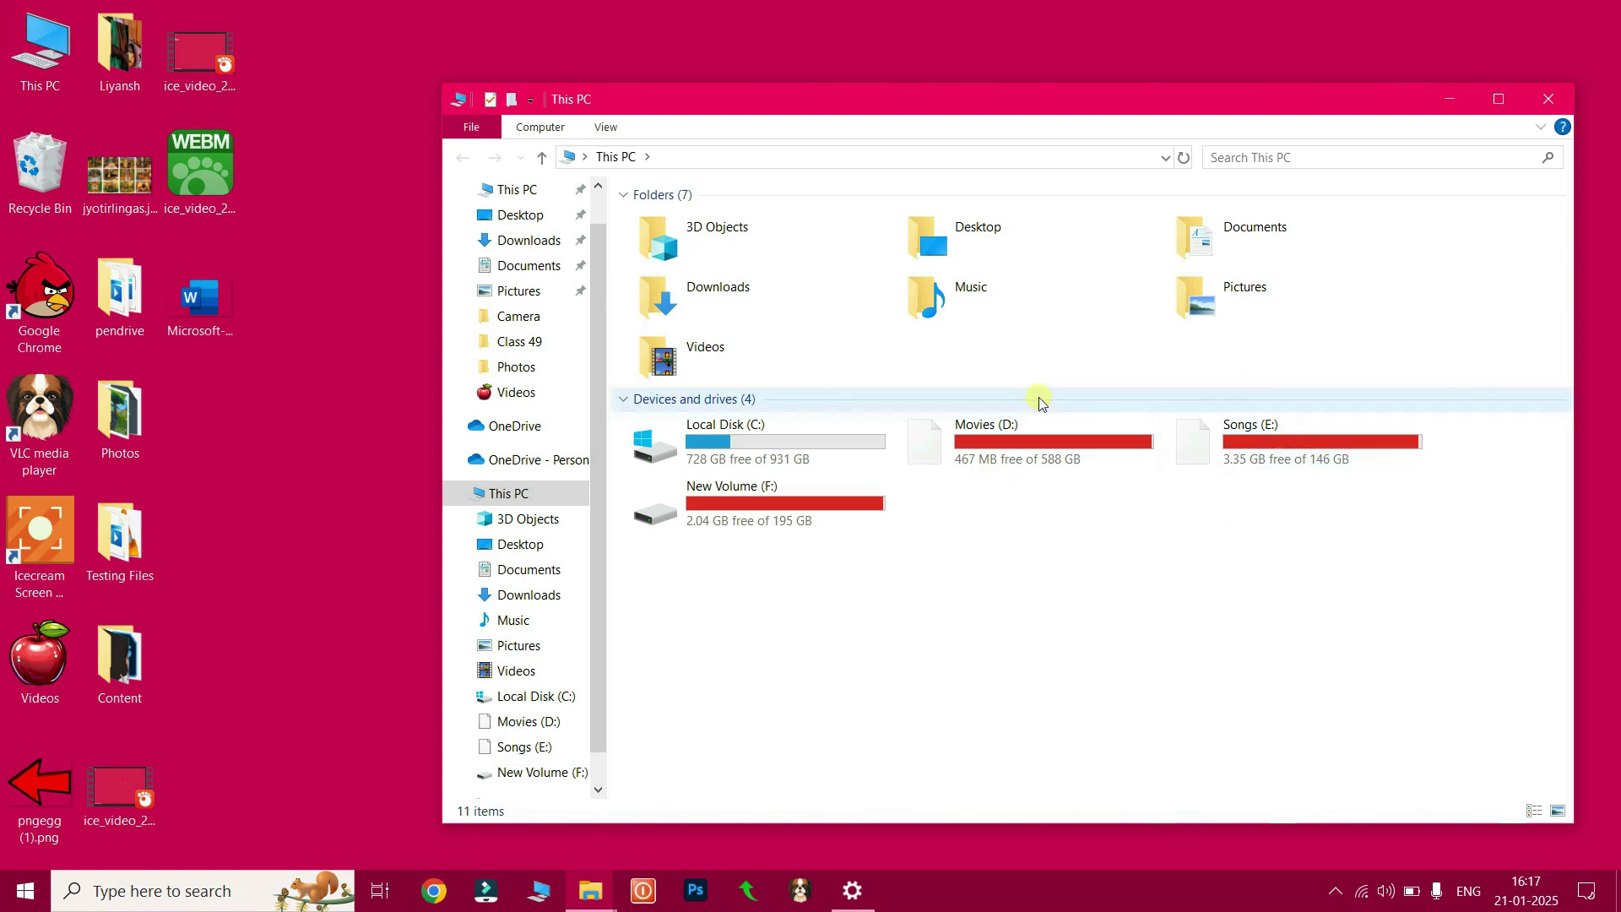
pyautogui.click(1499, 99)
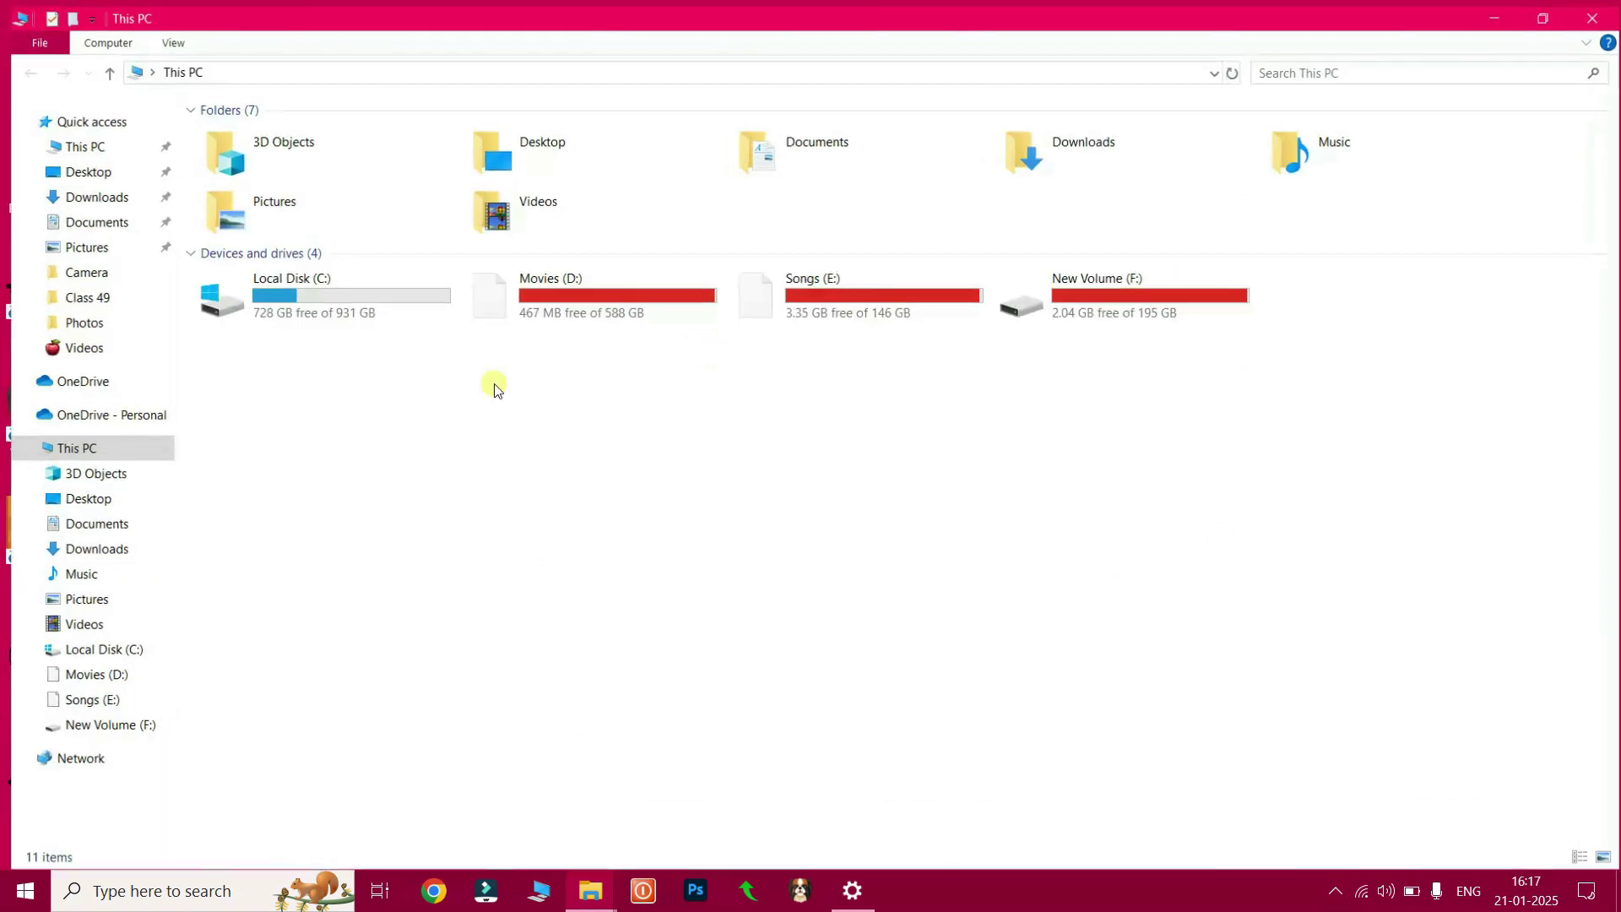
pyautogui.moveTo(346, 310)
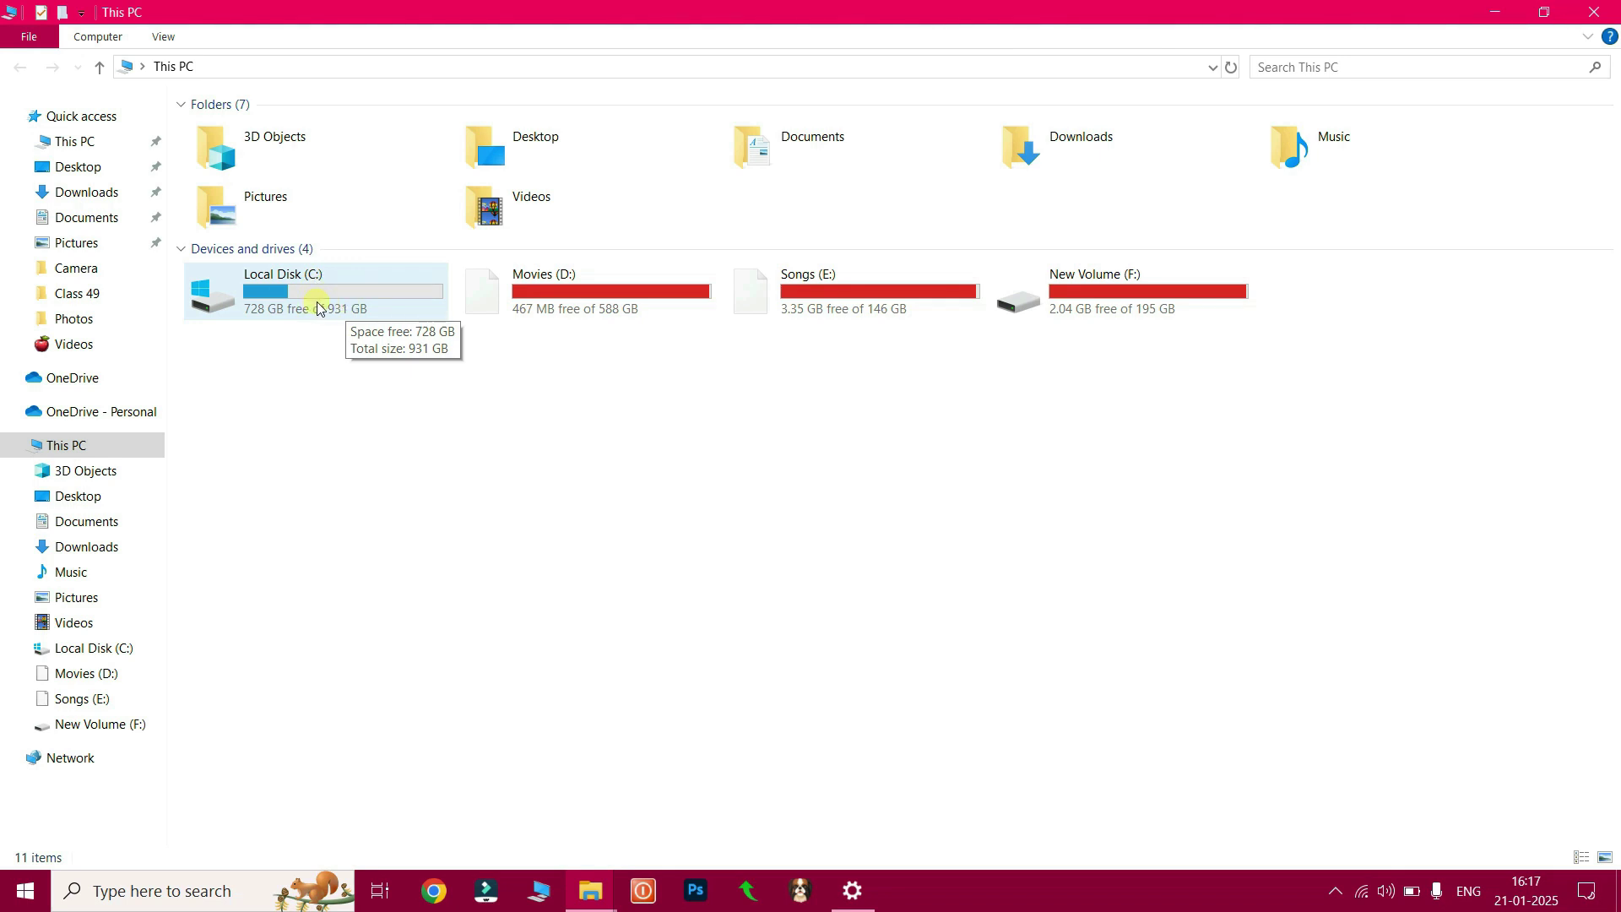
pyautogui.doubleClick(318, 308)
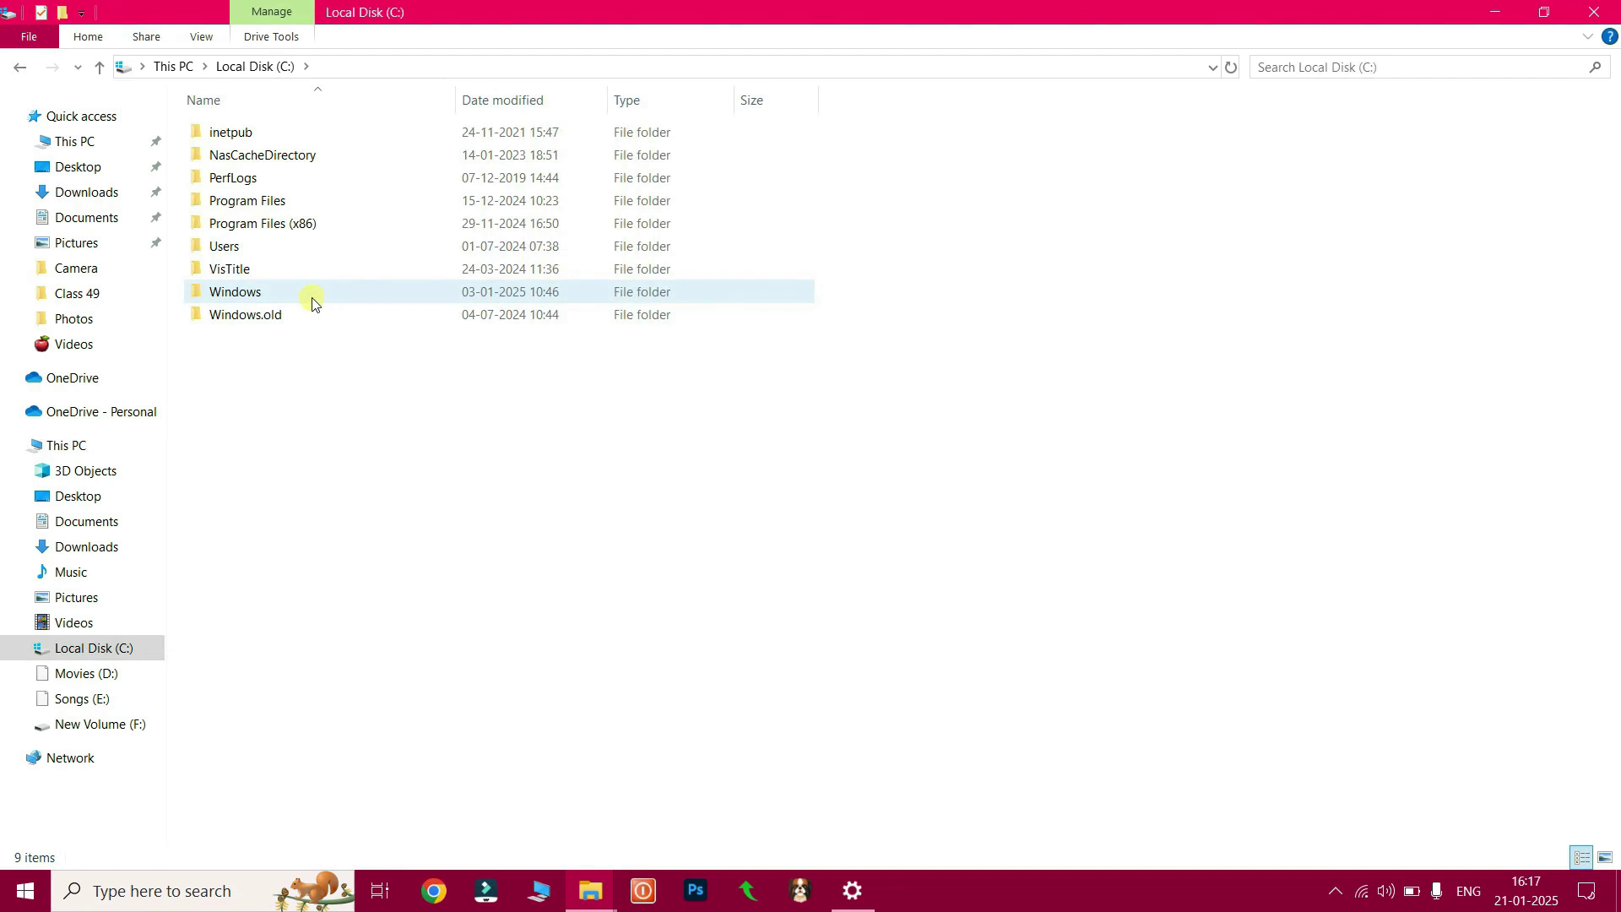
pyautogui.press('BackSpace')
# Step: Open the Songs (E:) drive, then return to the desktop with Win+D
pyautogui.moveTo(550, 348); pyautogui.dragTo(1182, 291)
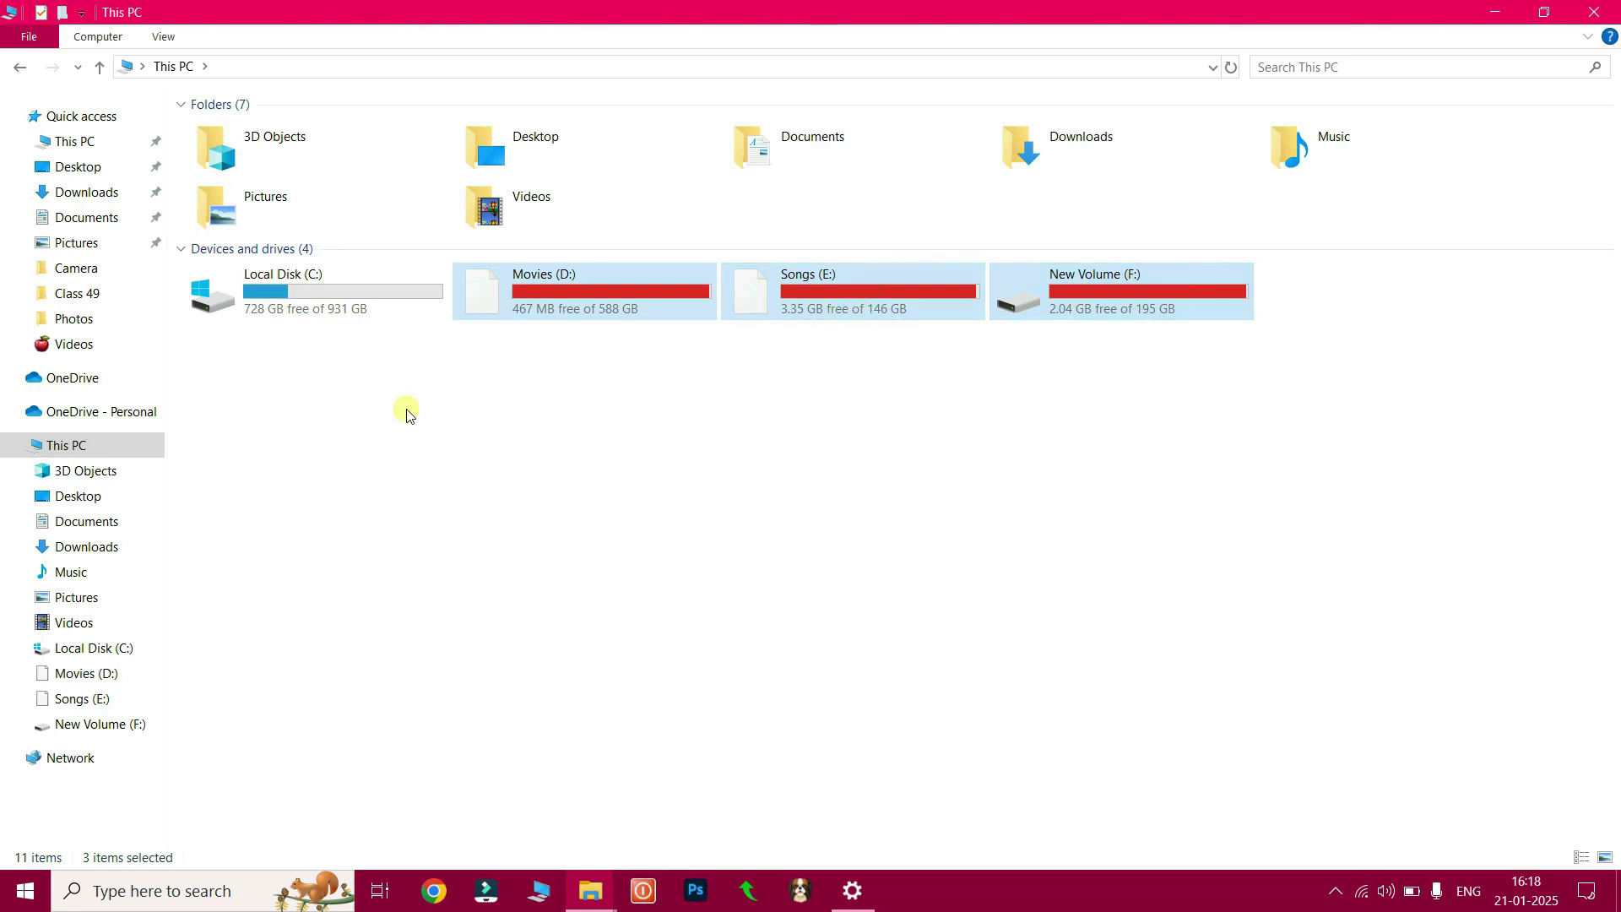
pyautogui.click(643, 303)
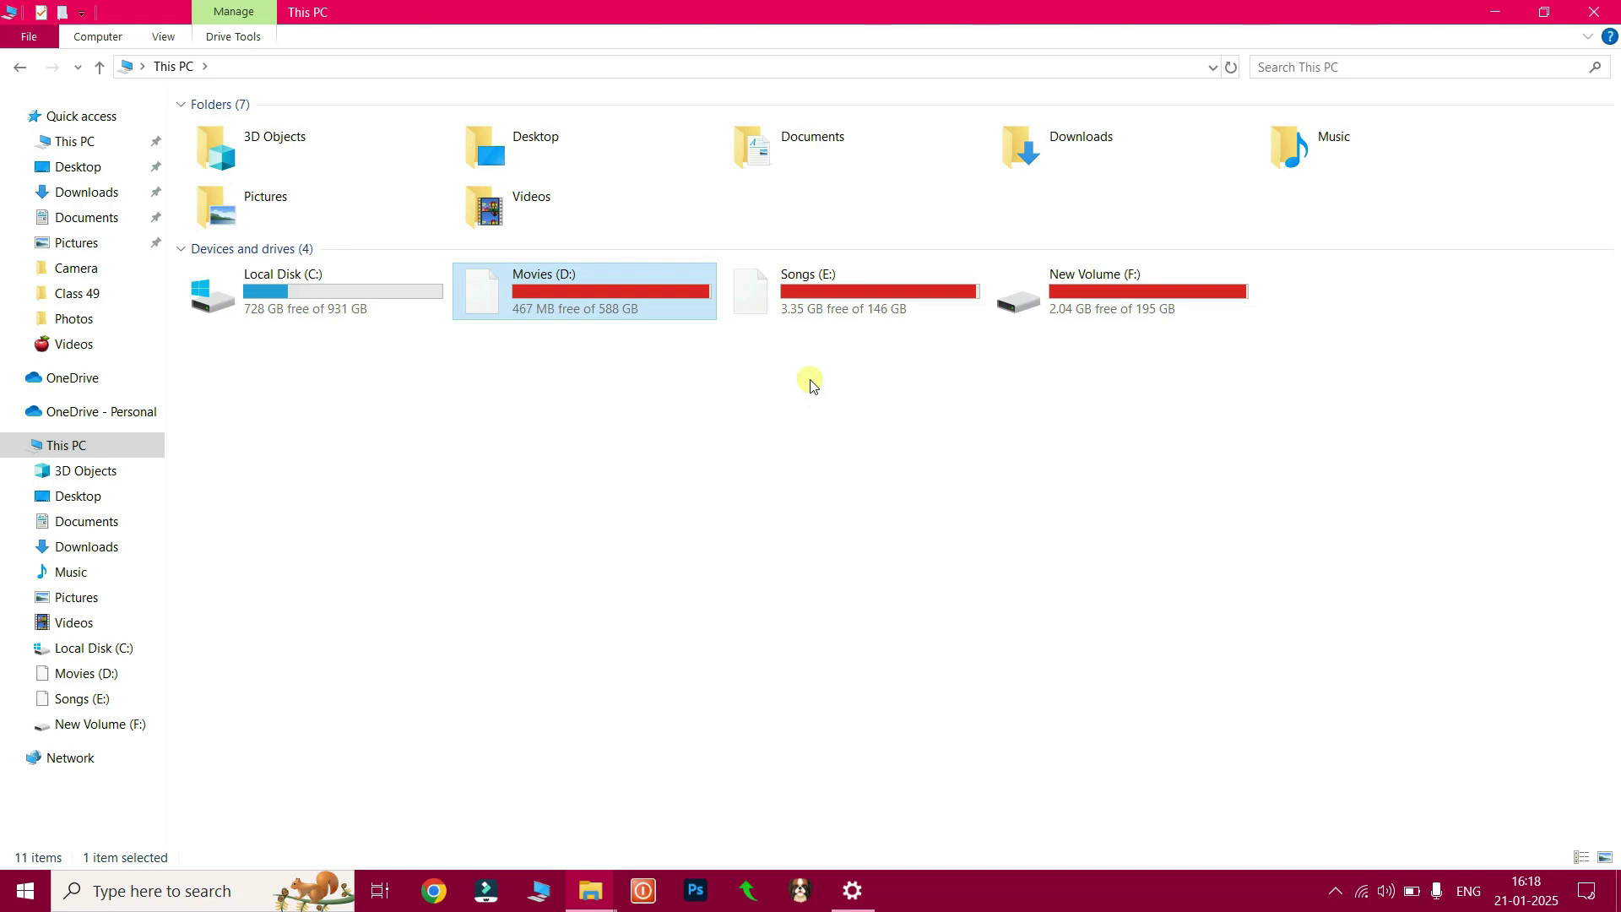
pyautogui.click(860, 302)
pyautogui.doubleClick(859, 302)
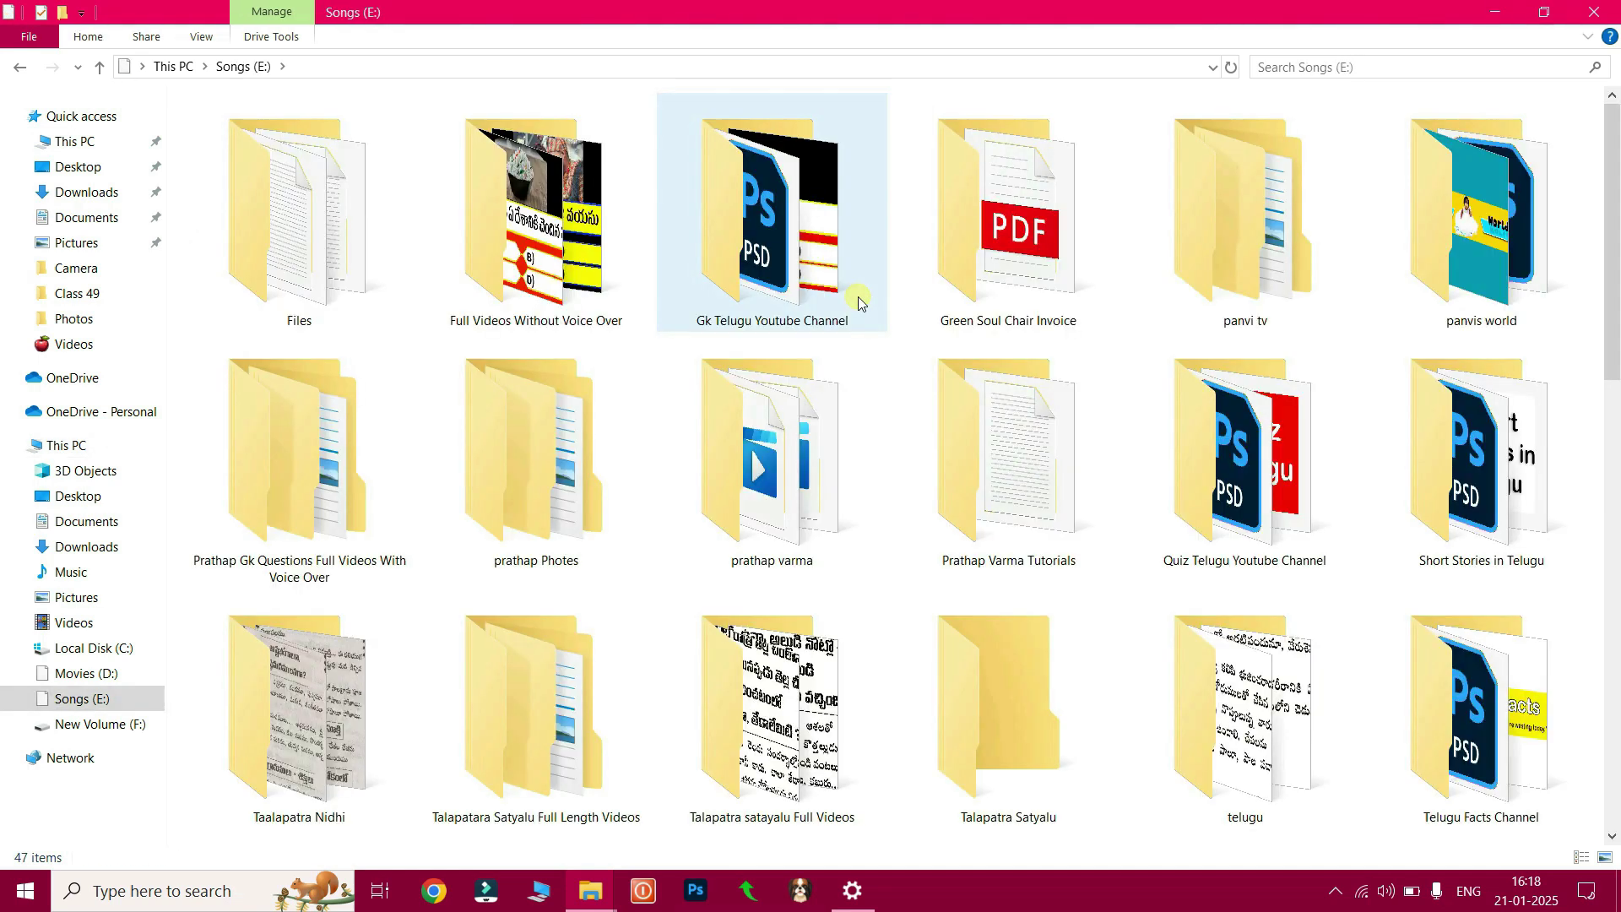
pyautogui.press('super+d')
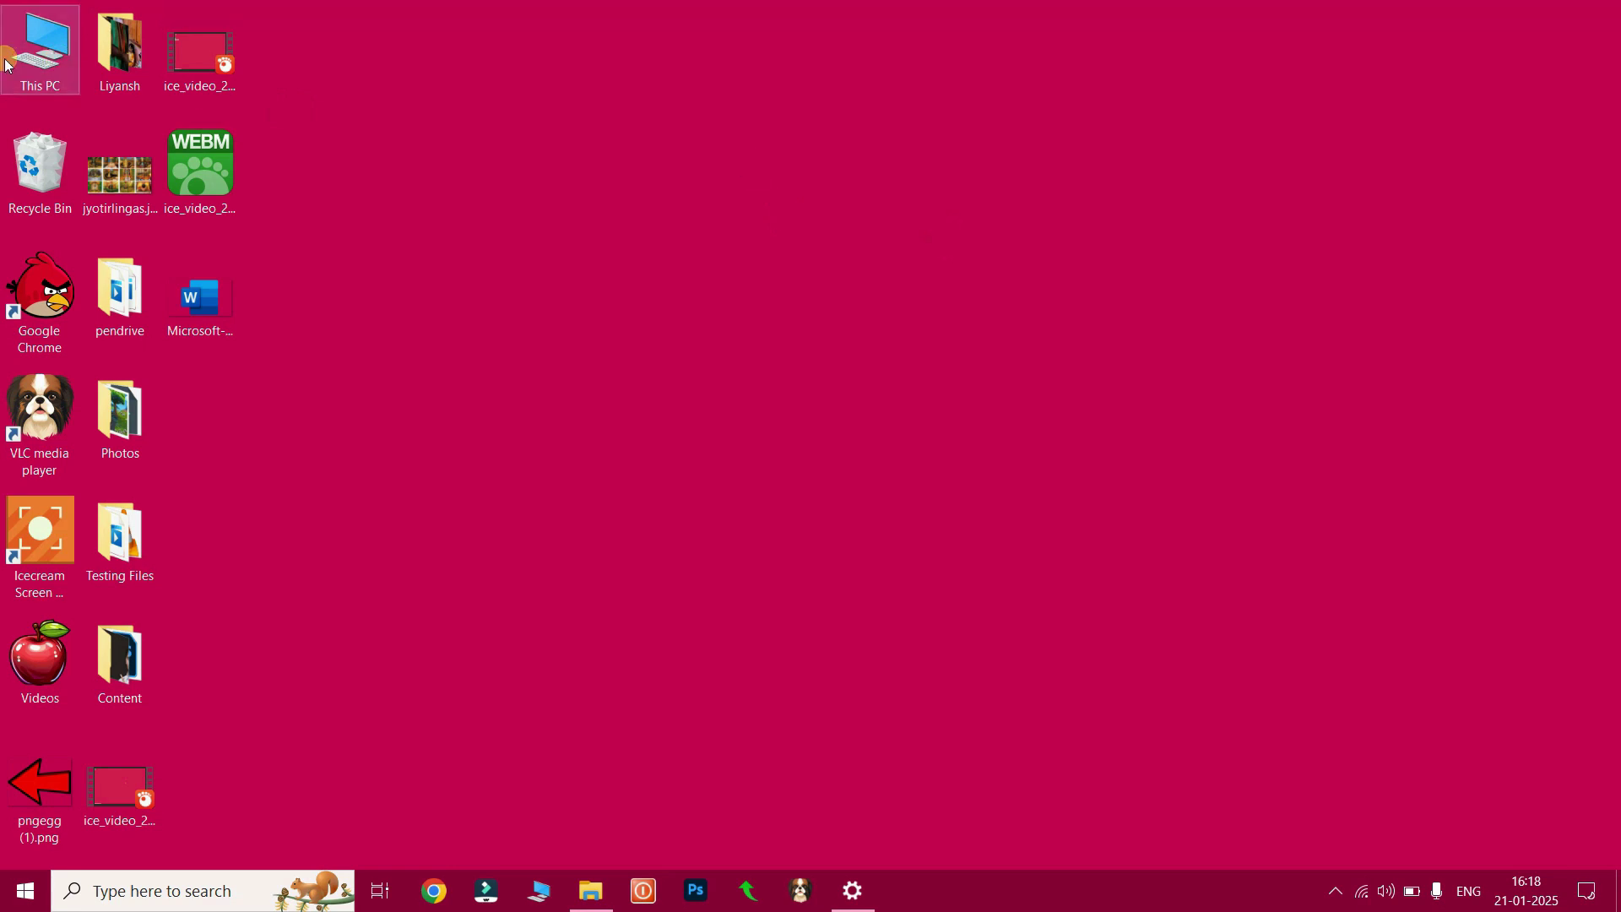
pyautogui.click(47, 175)
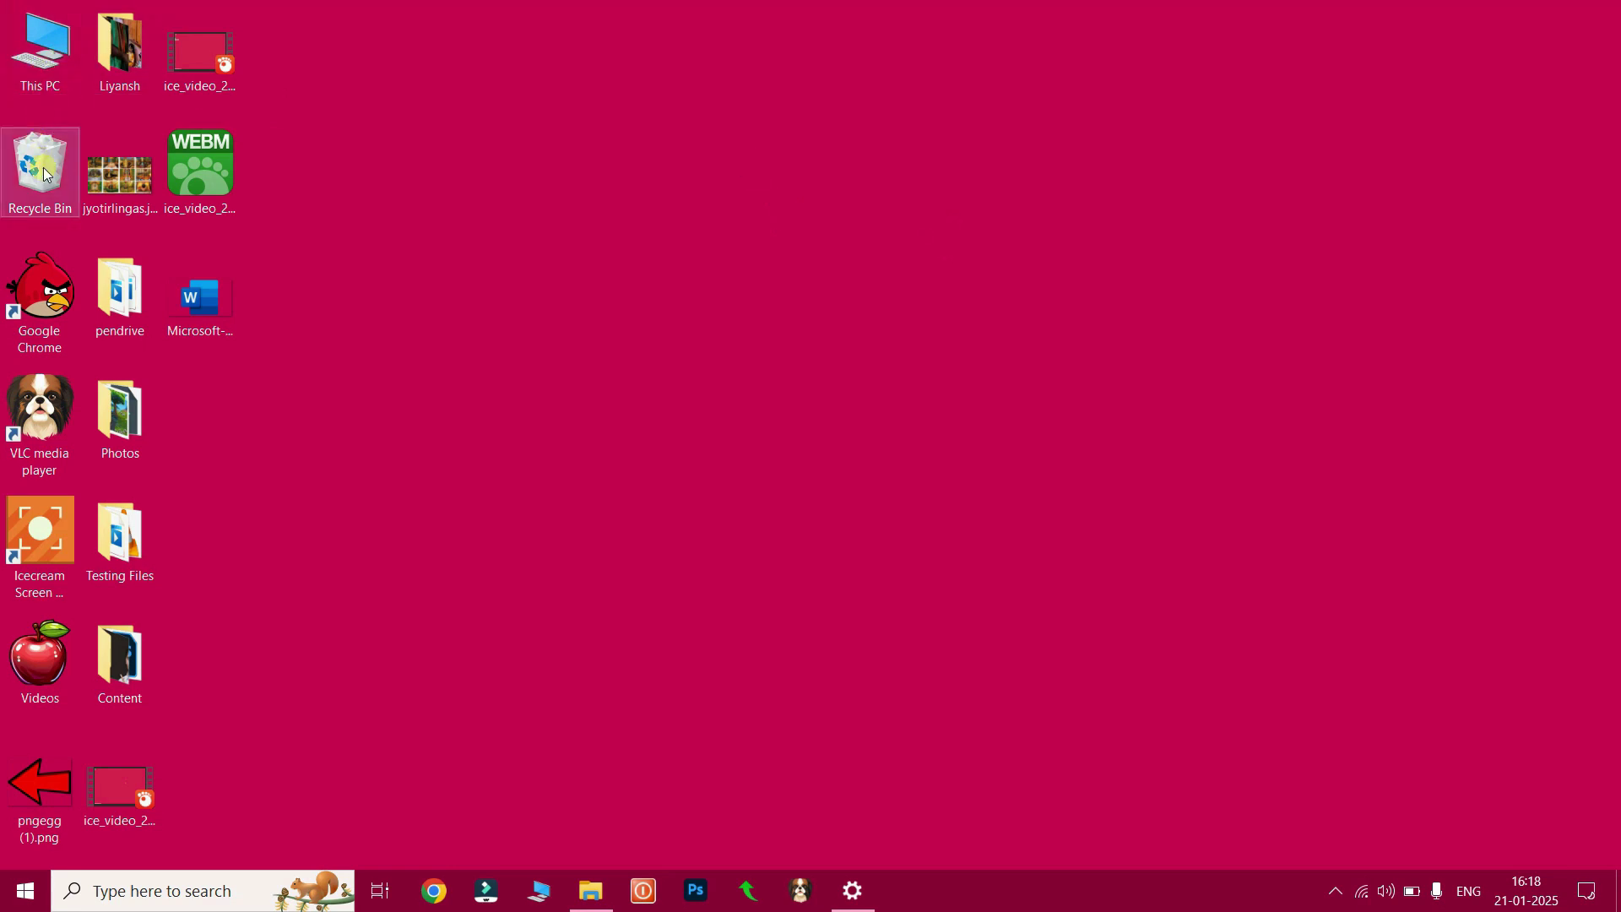
# Step: Delete Microsoft-Word-Logo.png, then restore it from the Recycle Bin to the desktop
pyautogui.click(219, 310)
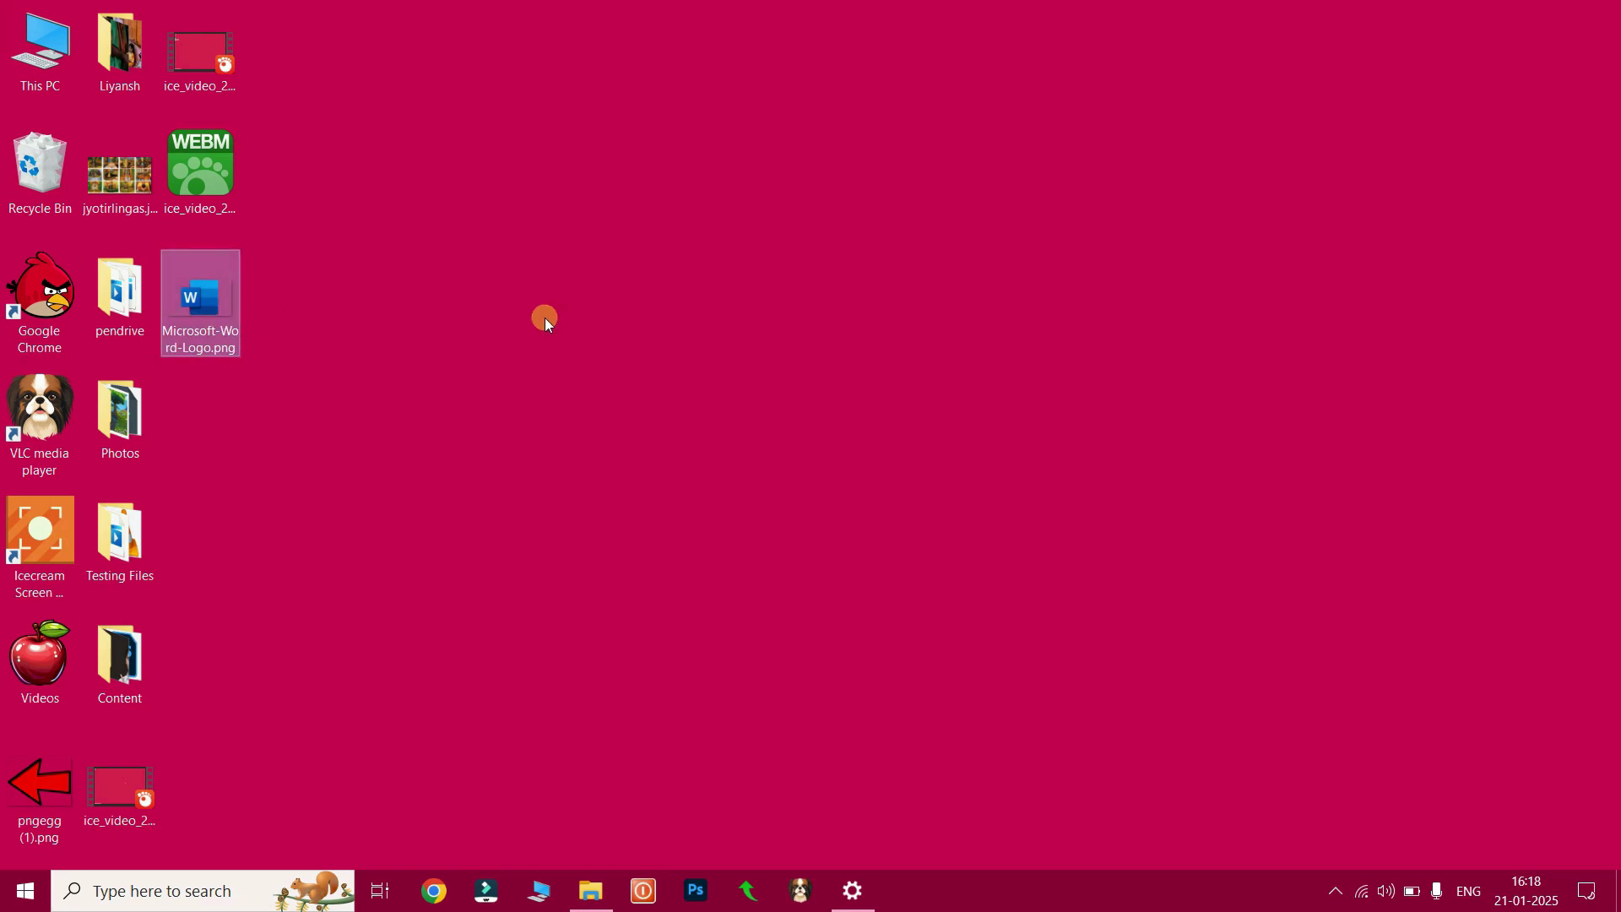
pyautogui.press('Delete')
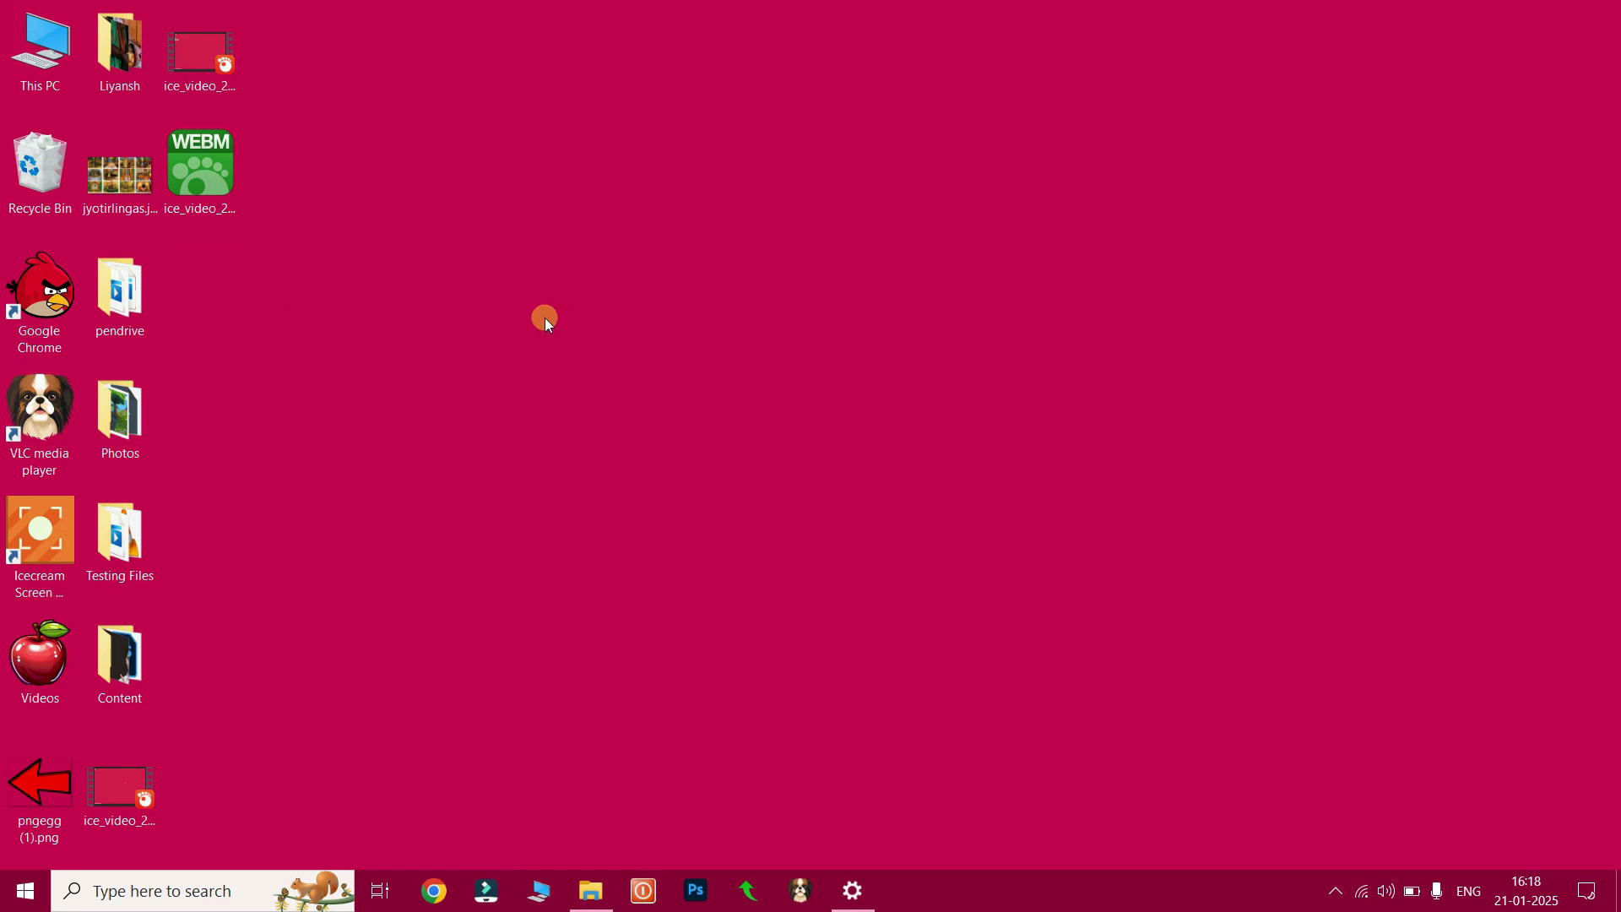
pyautogui.doubleClick(40, 173)
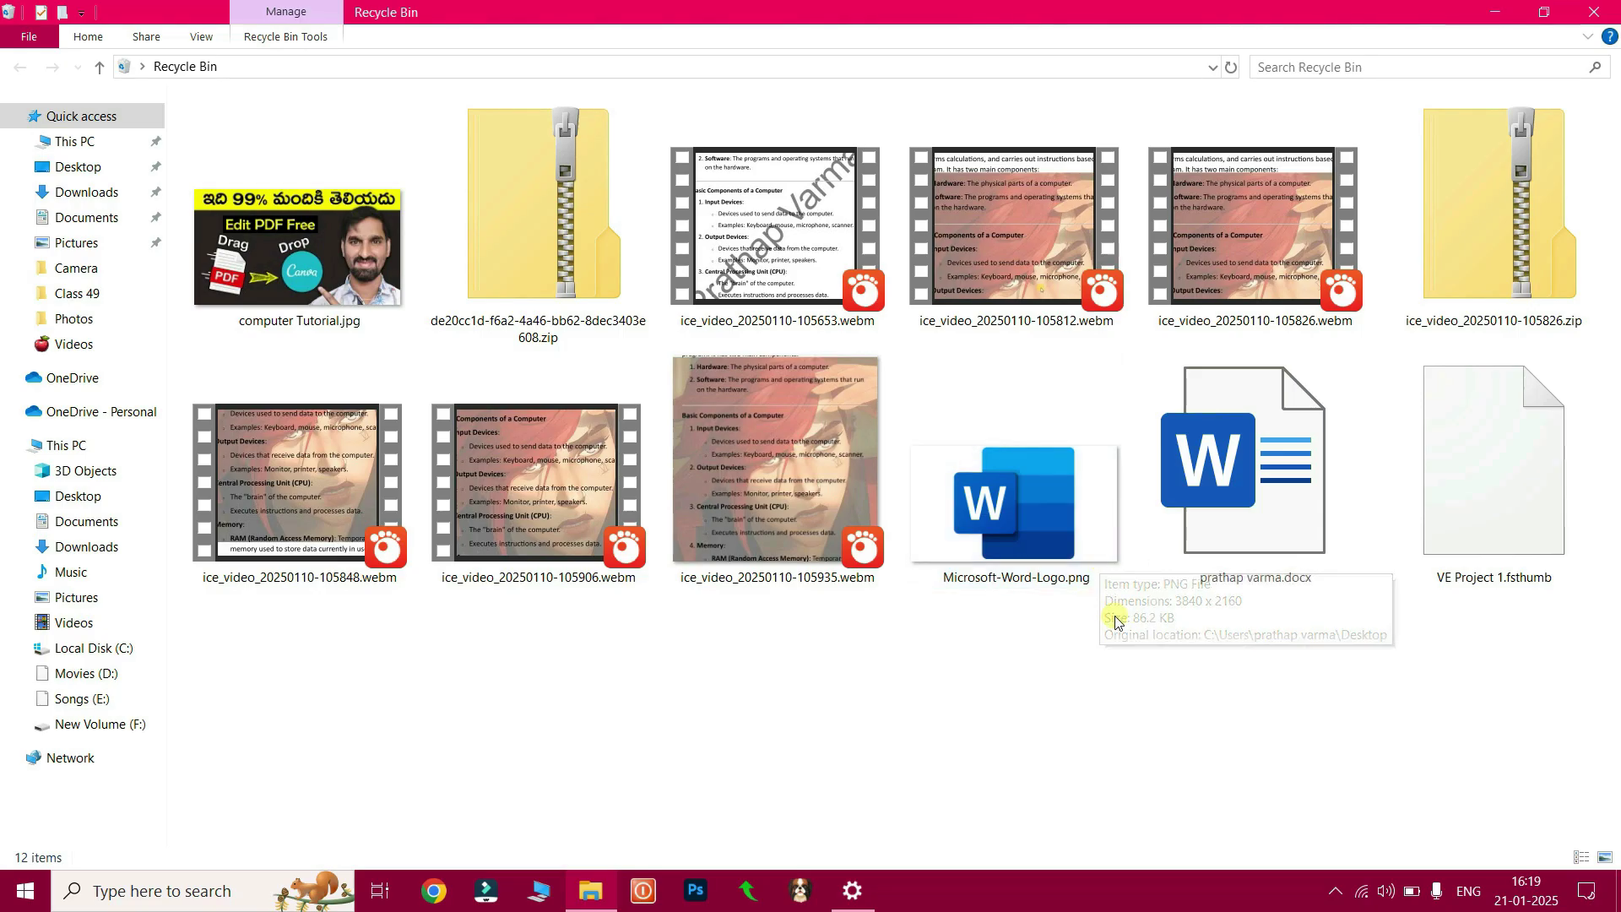
pyautogui.click(1042, 518)
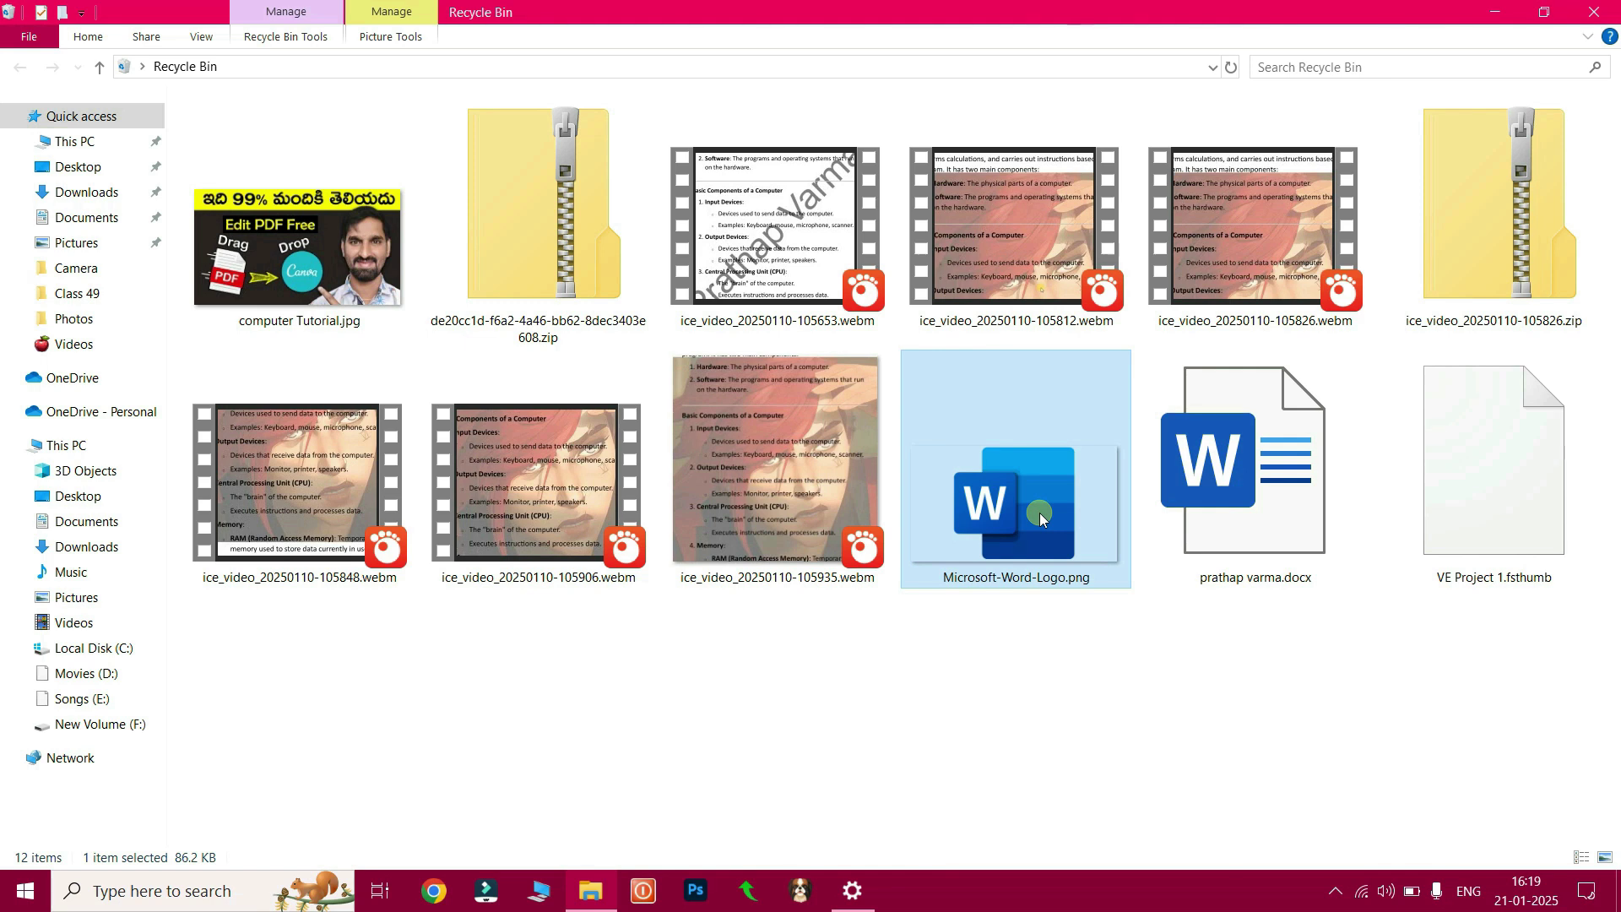
pyautogui.rightClick(1041, 513)
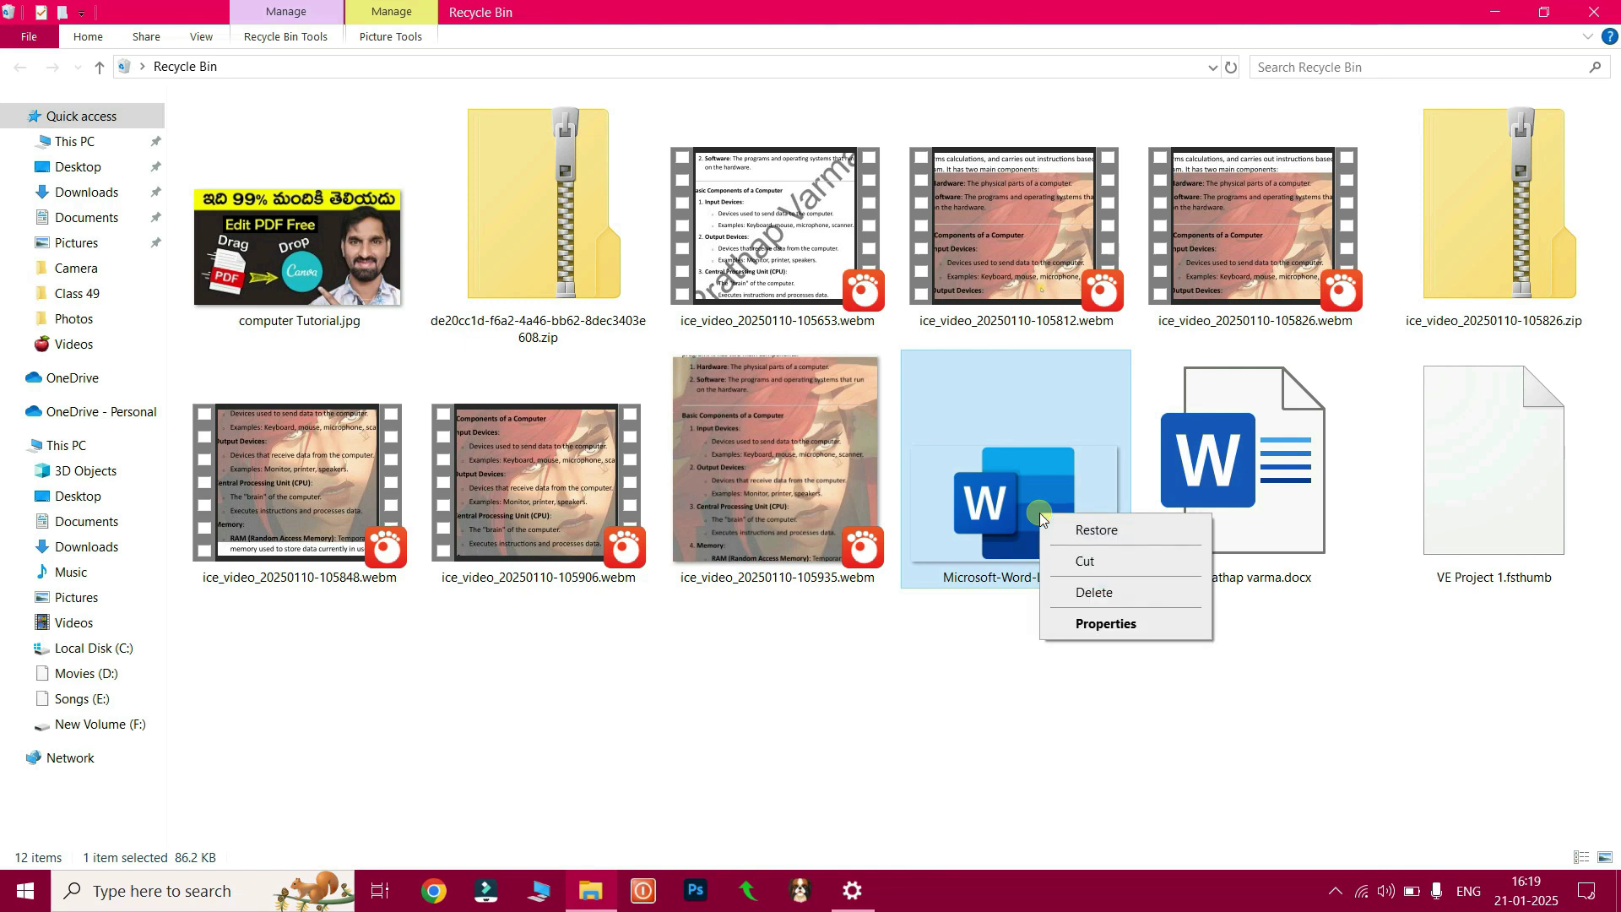
pyautogui.click(1098, 530)
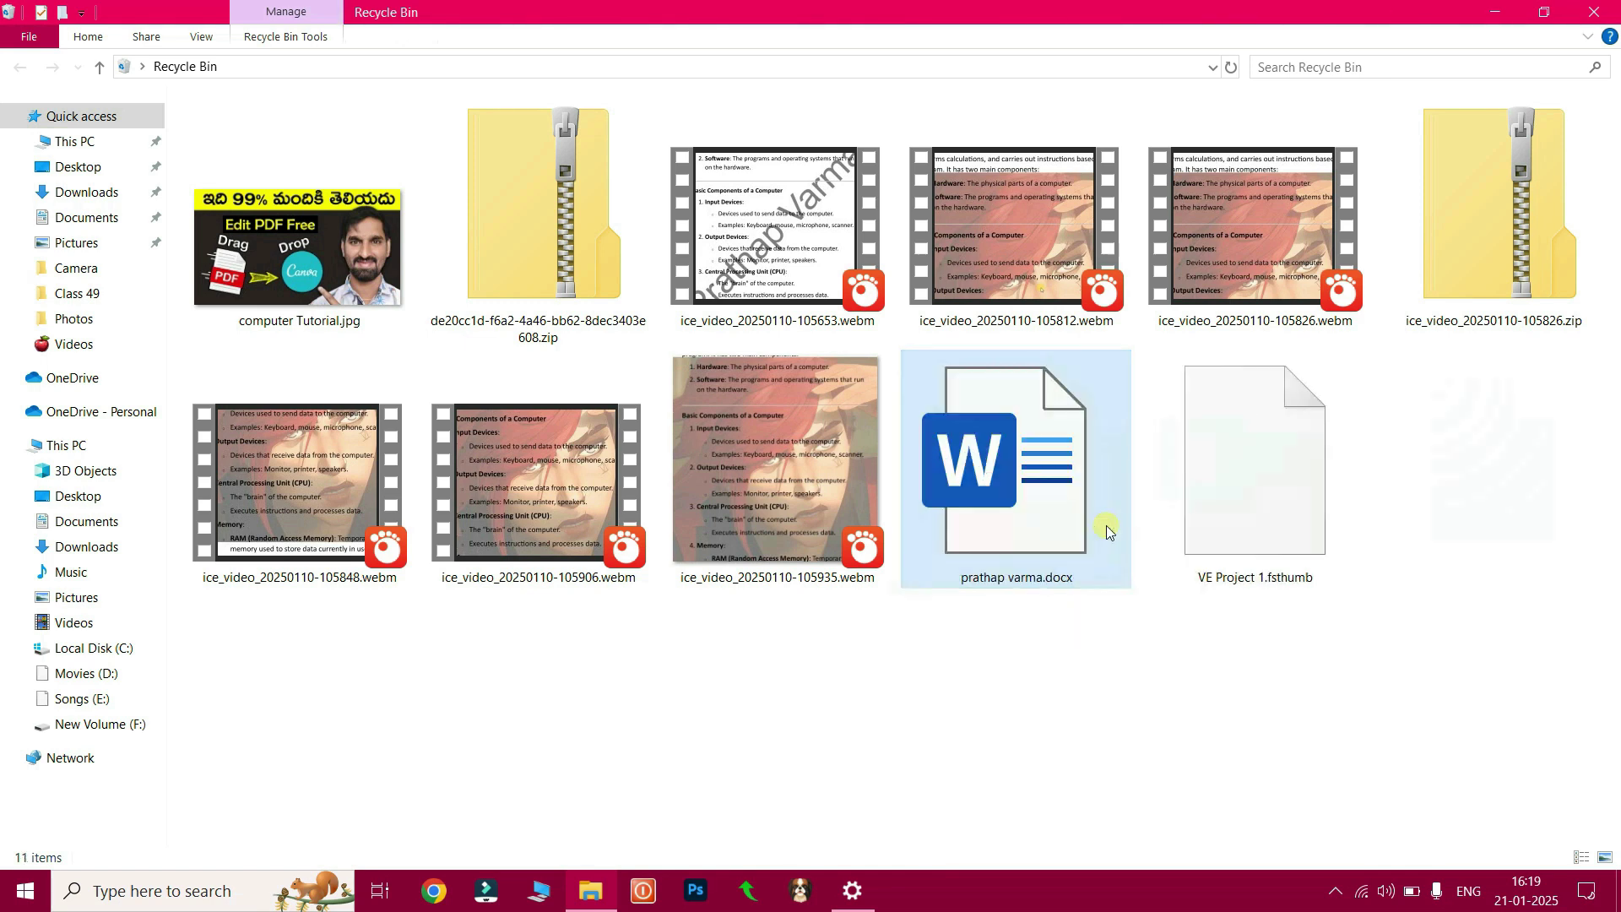
pyautogui.click(1595, 12)
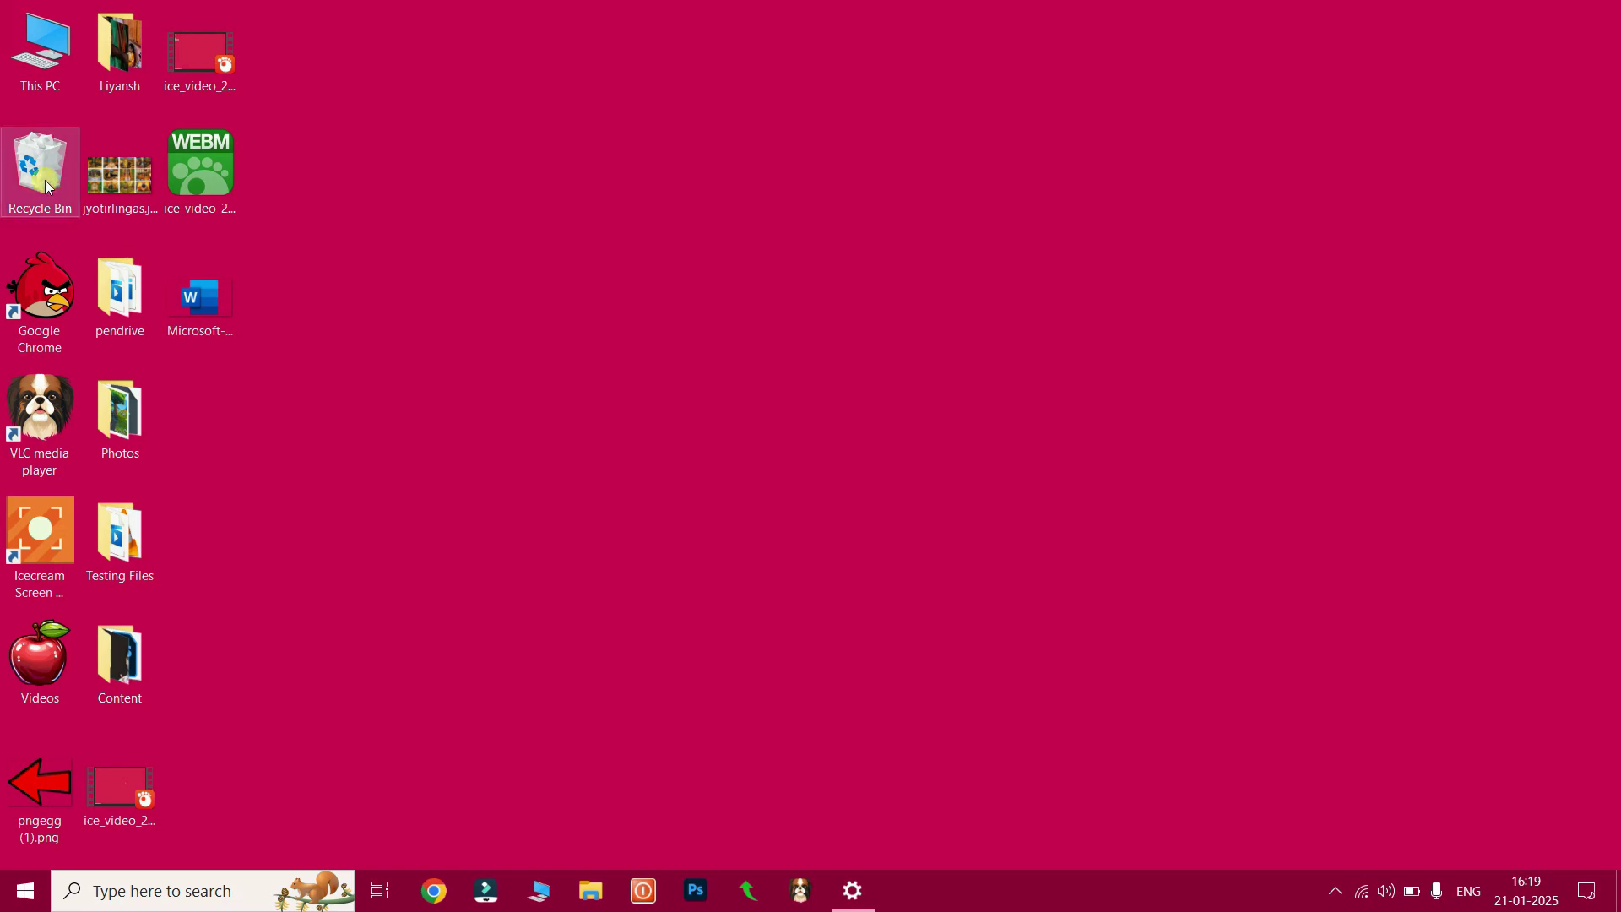
# Step: Shift+Delete Microsoft-Word-Logo.png and confirm Yes, then check the Recycle Bin
pyautogui.press('Return')
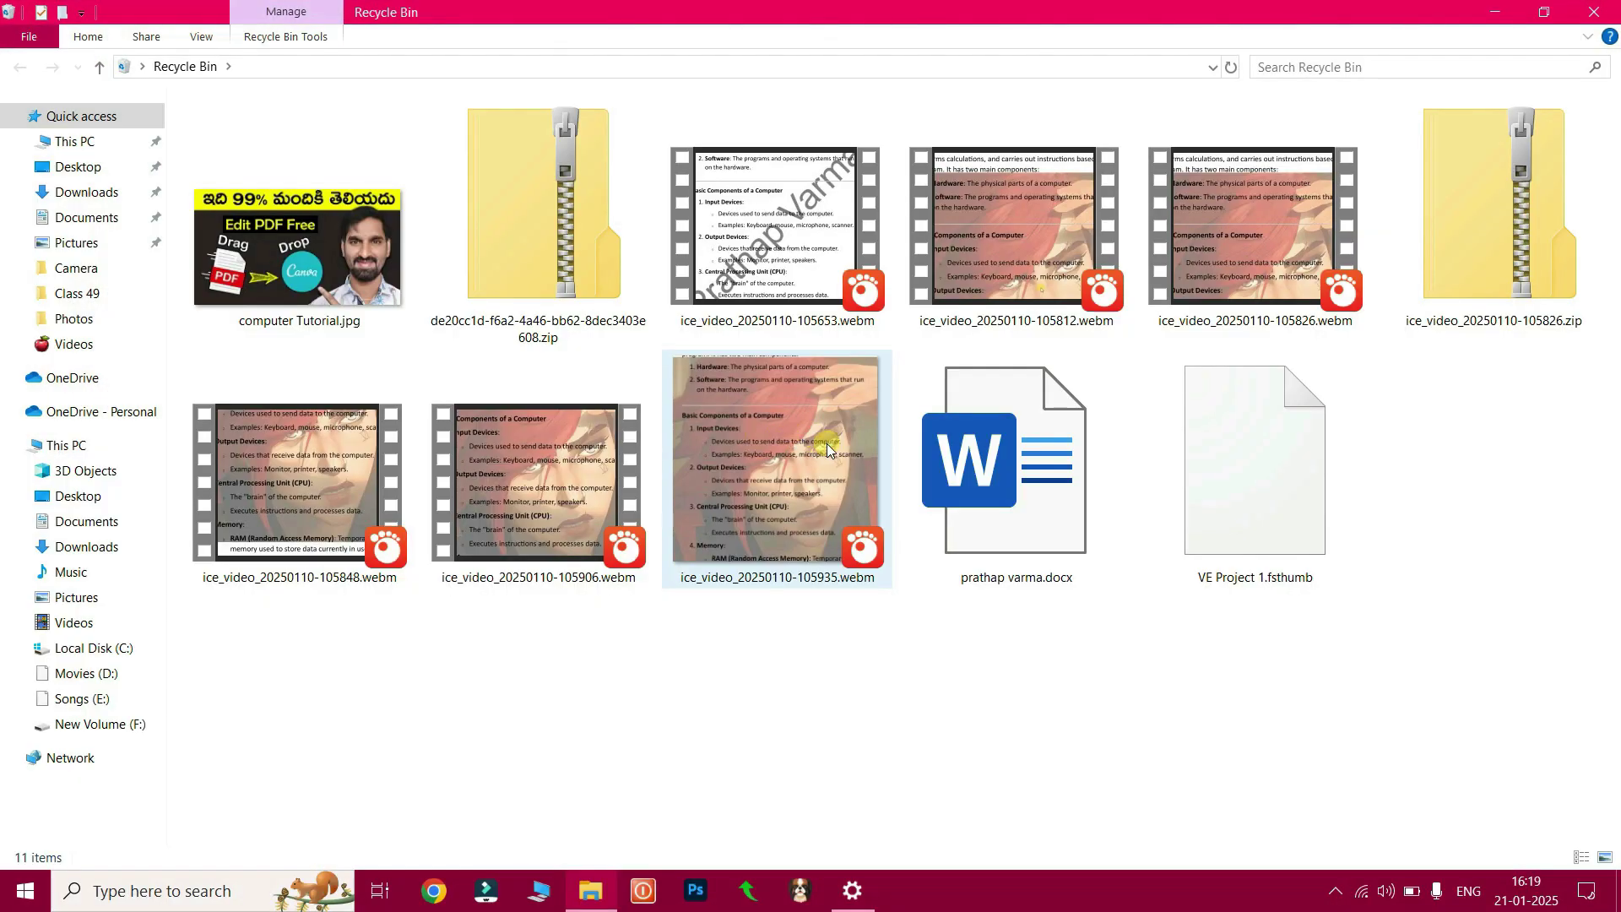
pyautogui.hotkey('alt', 'F4')
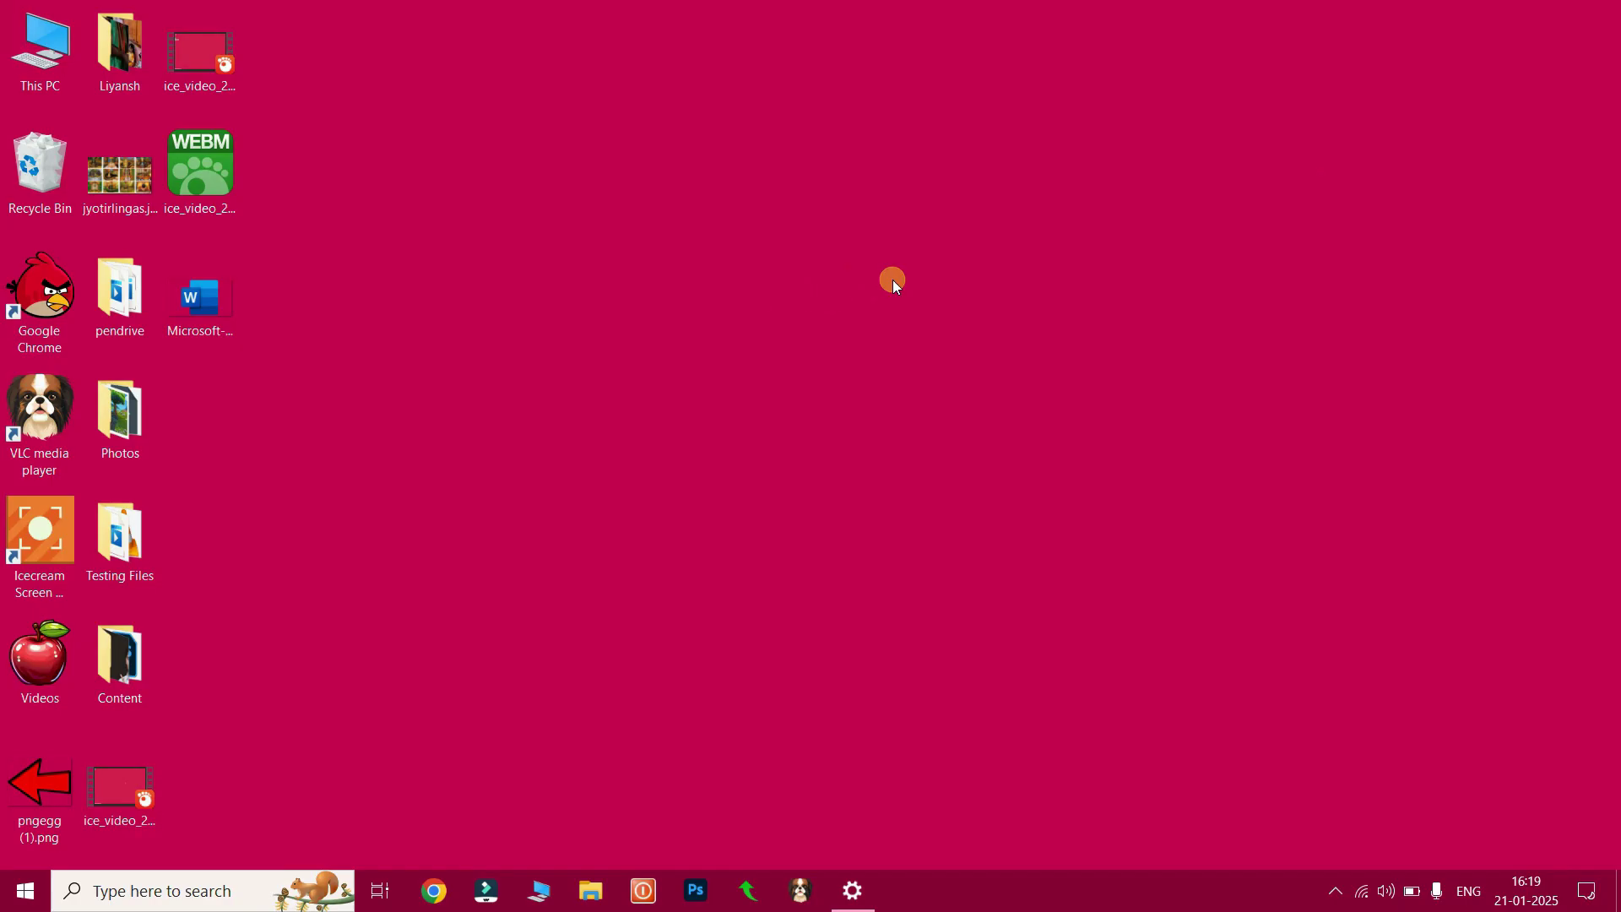
pyautogui.click(215, 301)
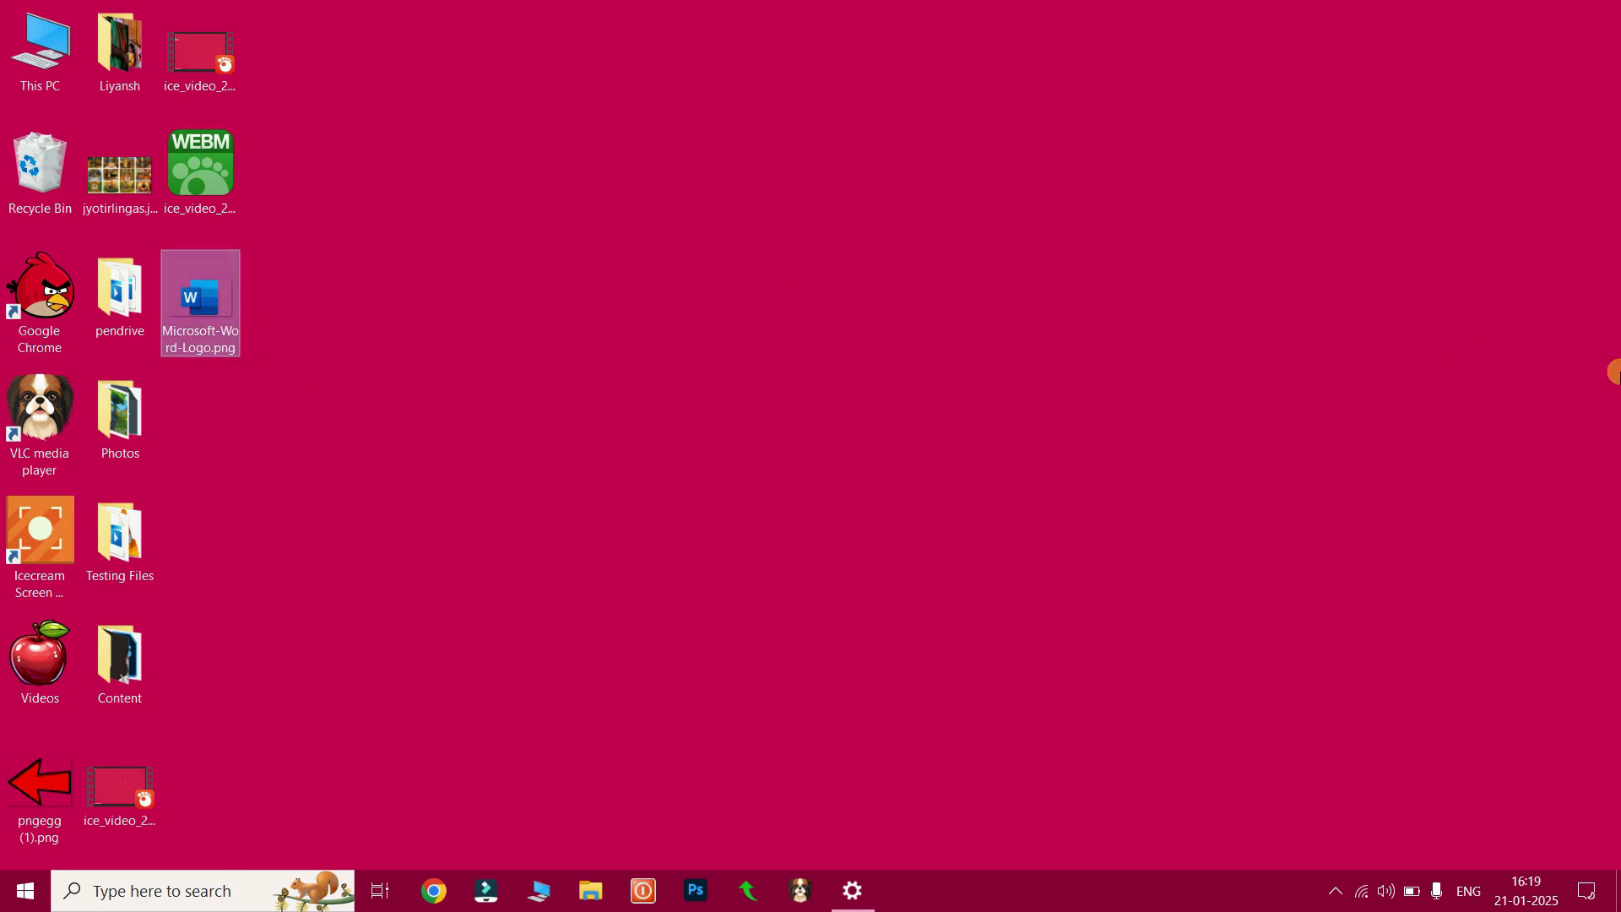
pyautogui.hotkey('shift', 'Delete')
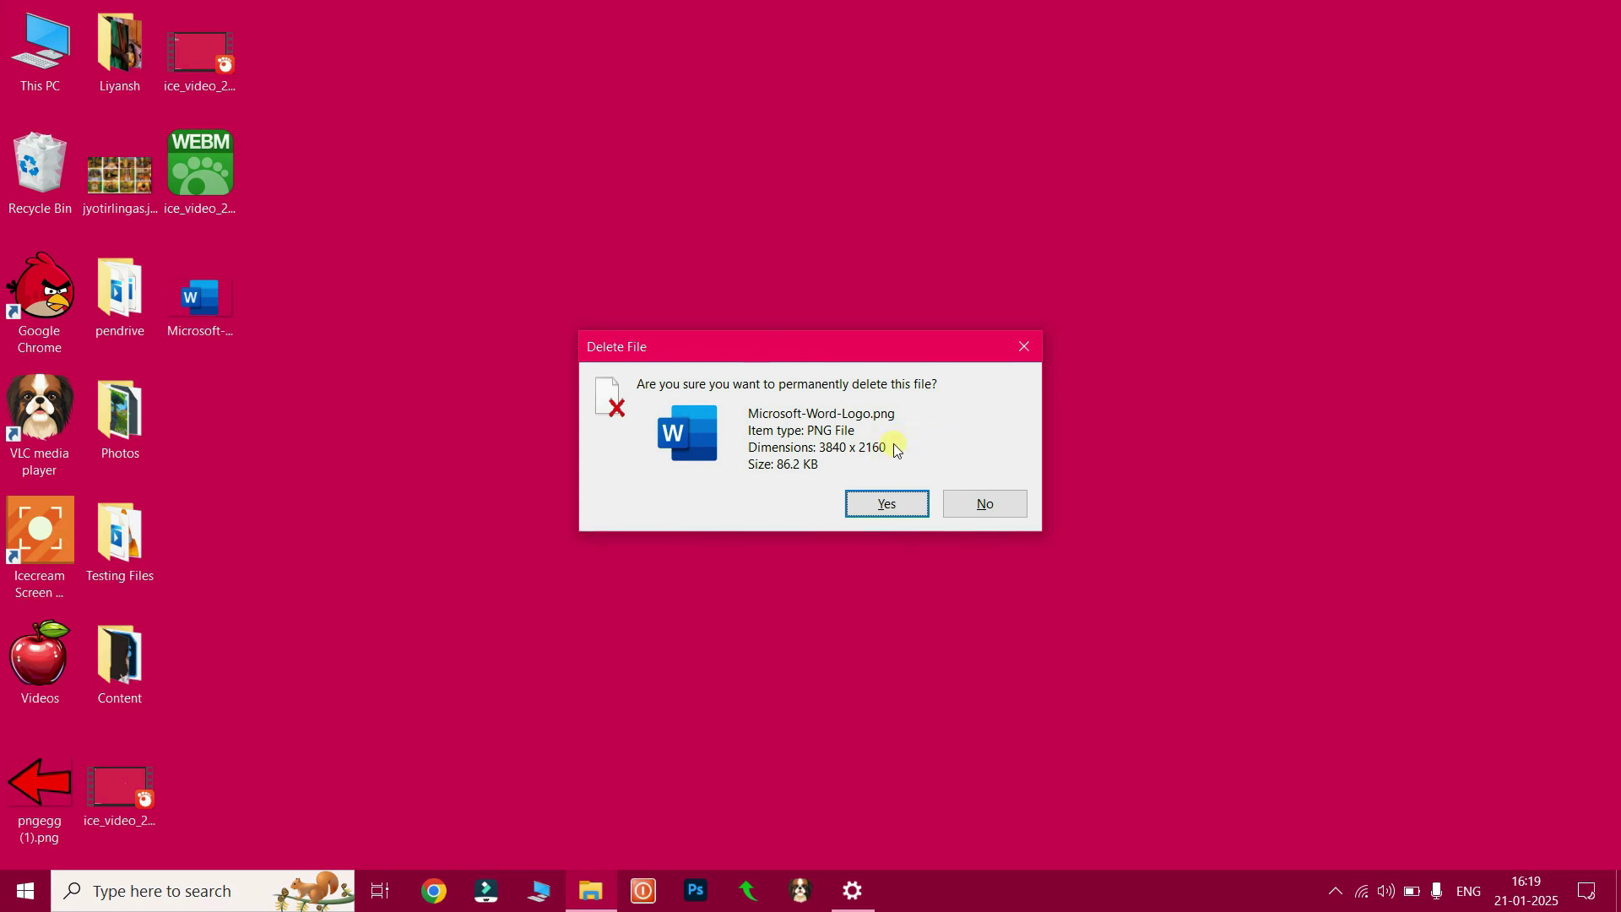
pyautogui.click(896, 505)
pyautogui.doubleClick(9, 191)
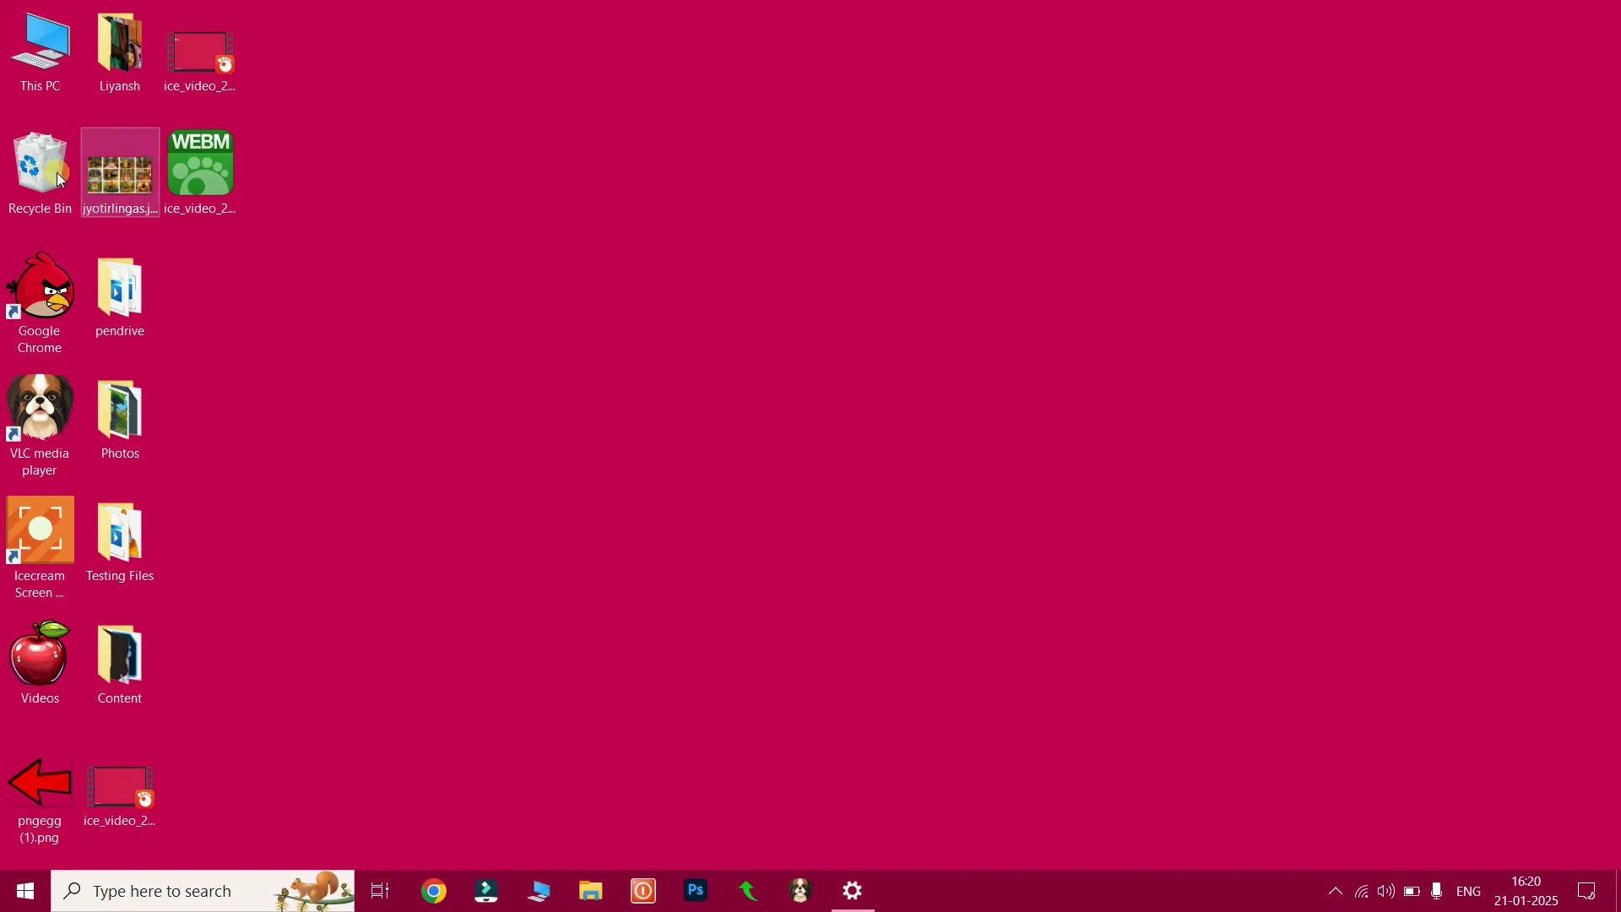
# Step: Empty the Recycle Bin to 0 items, then select the Photos, Testing Files and Content folders
pyautogui.doubleClick(44, 174)
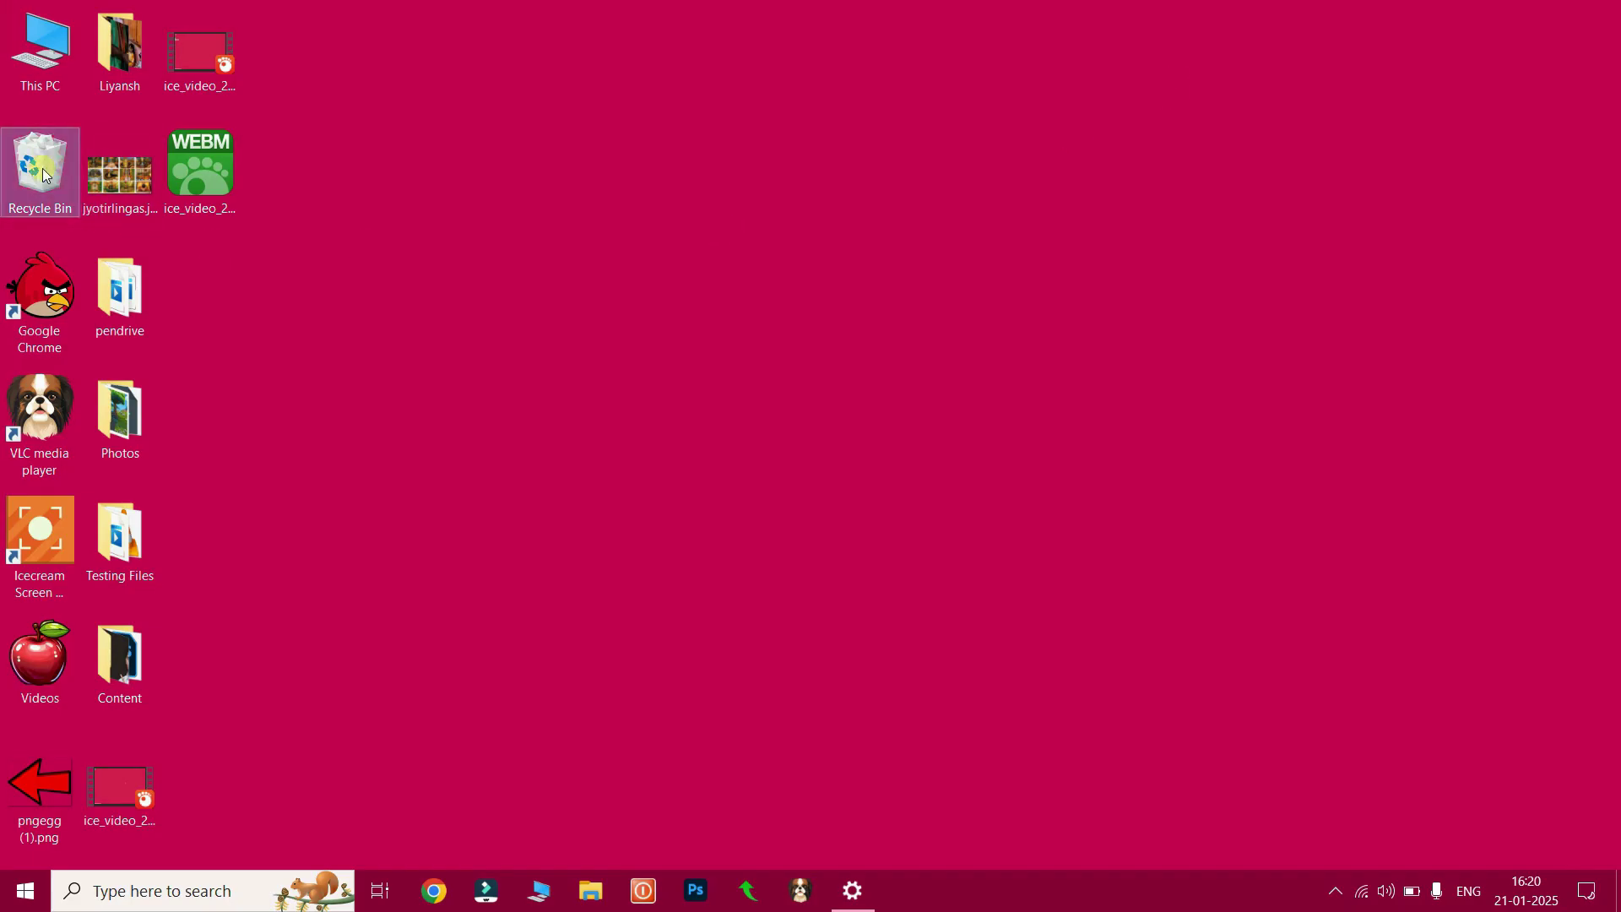
pyautogui.hotkey('ctrl', 'a')
pyautogui.rightClick(42, 161)
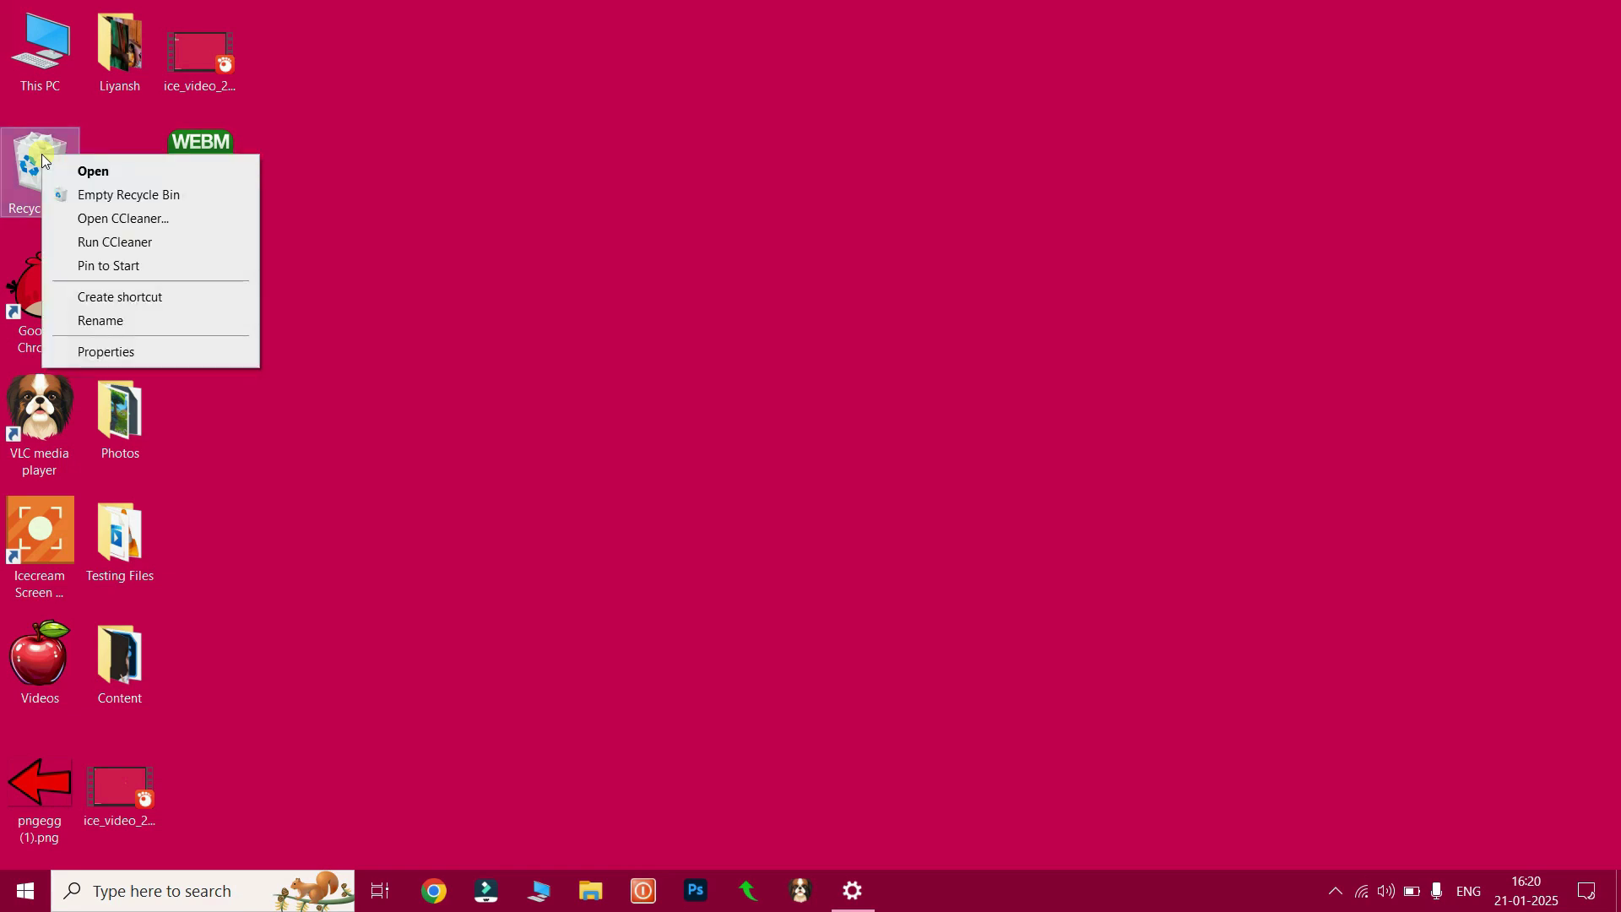
pyautogui.click(157, 195)
pyautogui.click(888, 468)
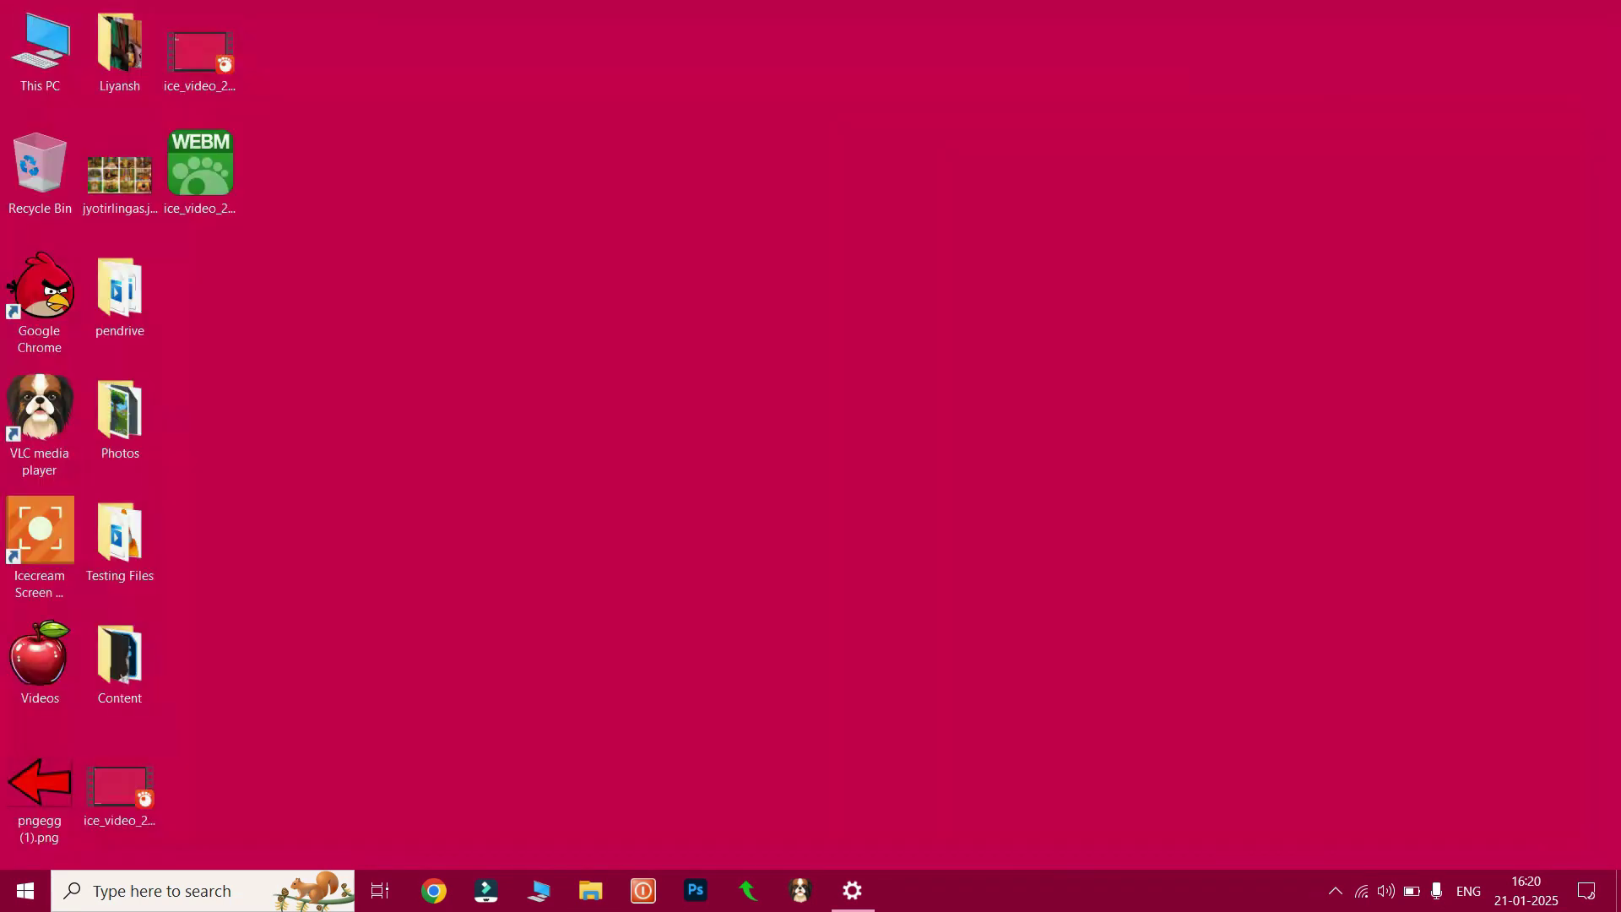
pyautogui.doubleClick(31, 174)
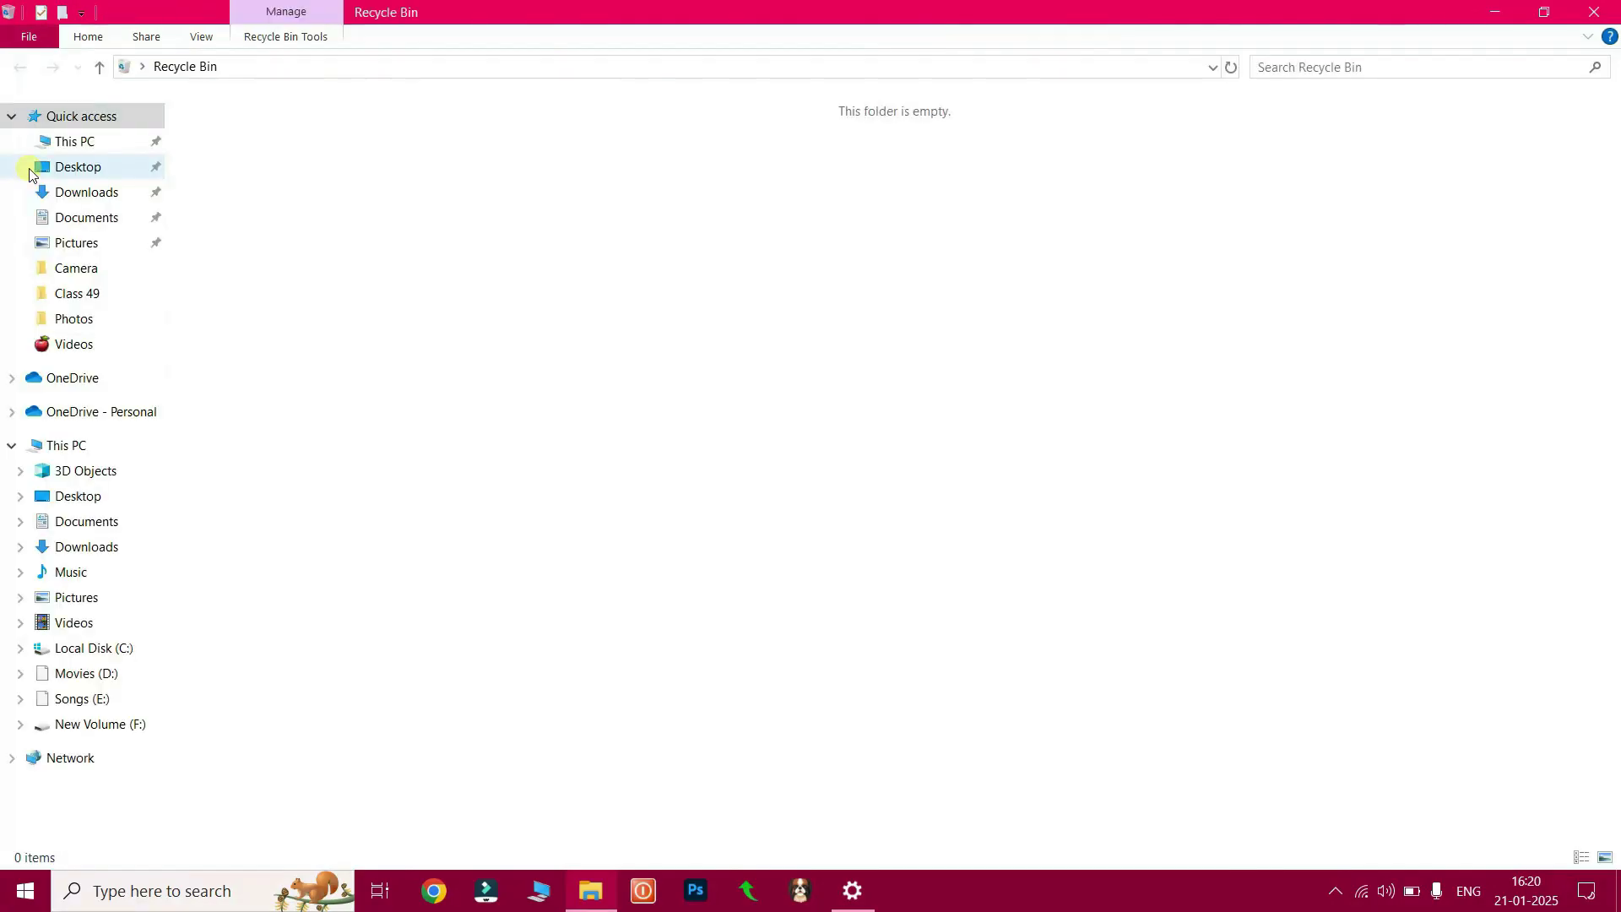
pyautogui.click(1595, 12)
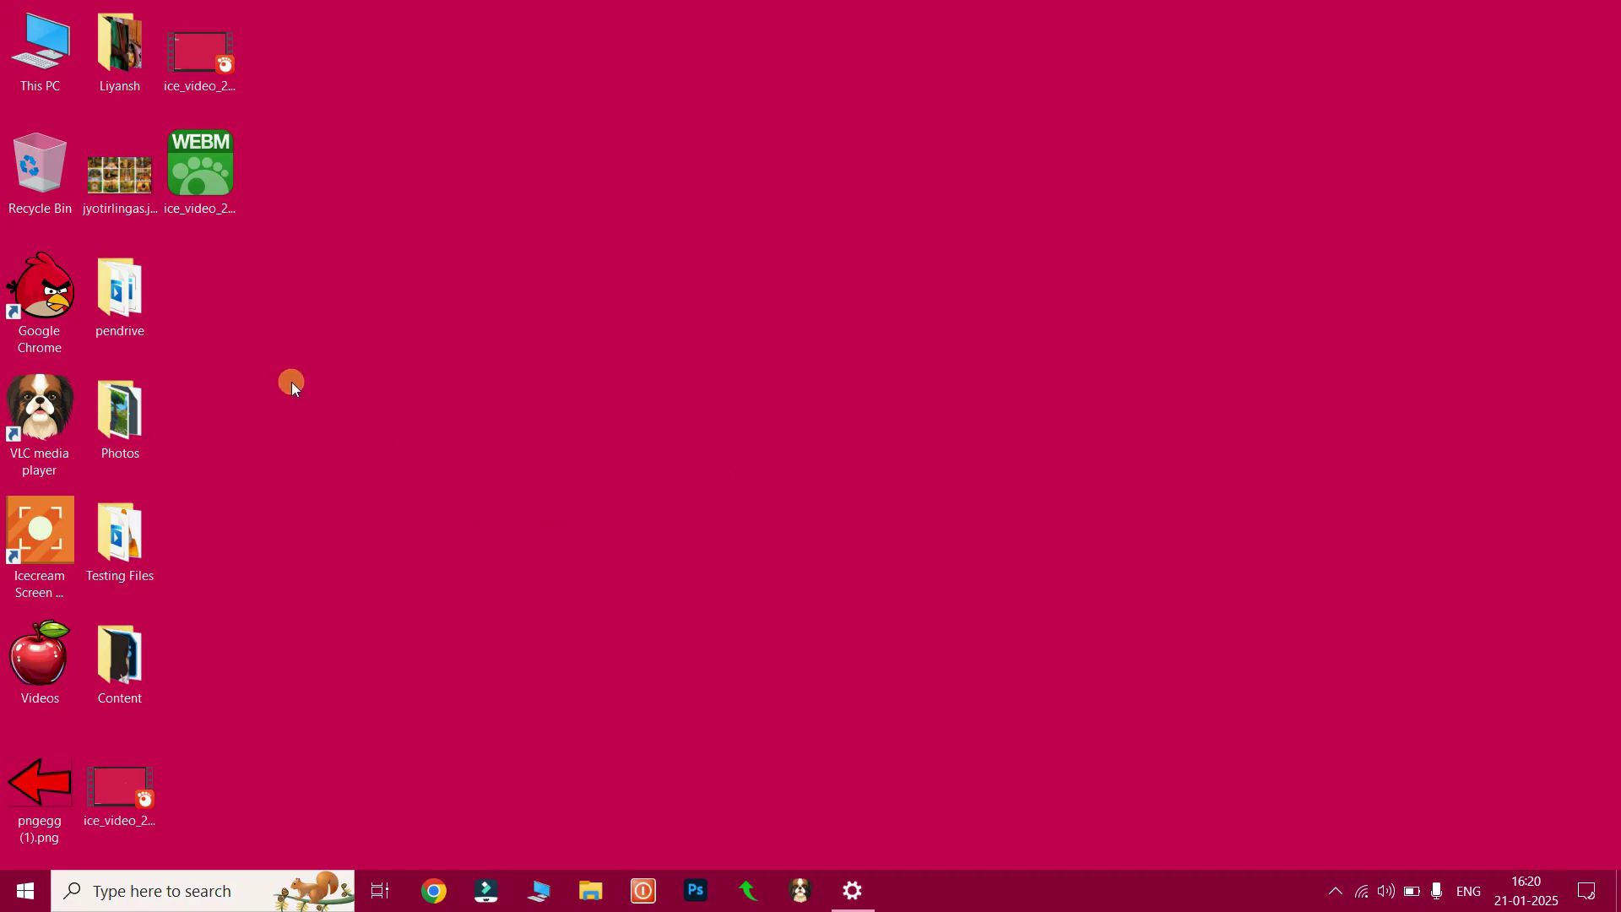
pyautogui.moveTo(291, 382); pyautogui.dragTo(116, 673)
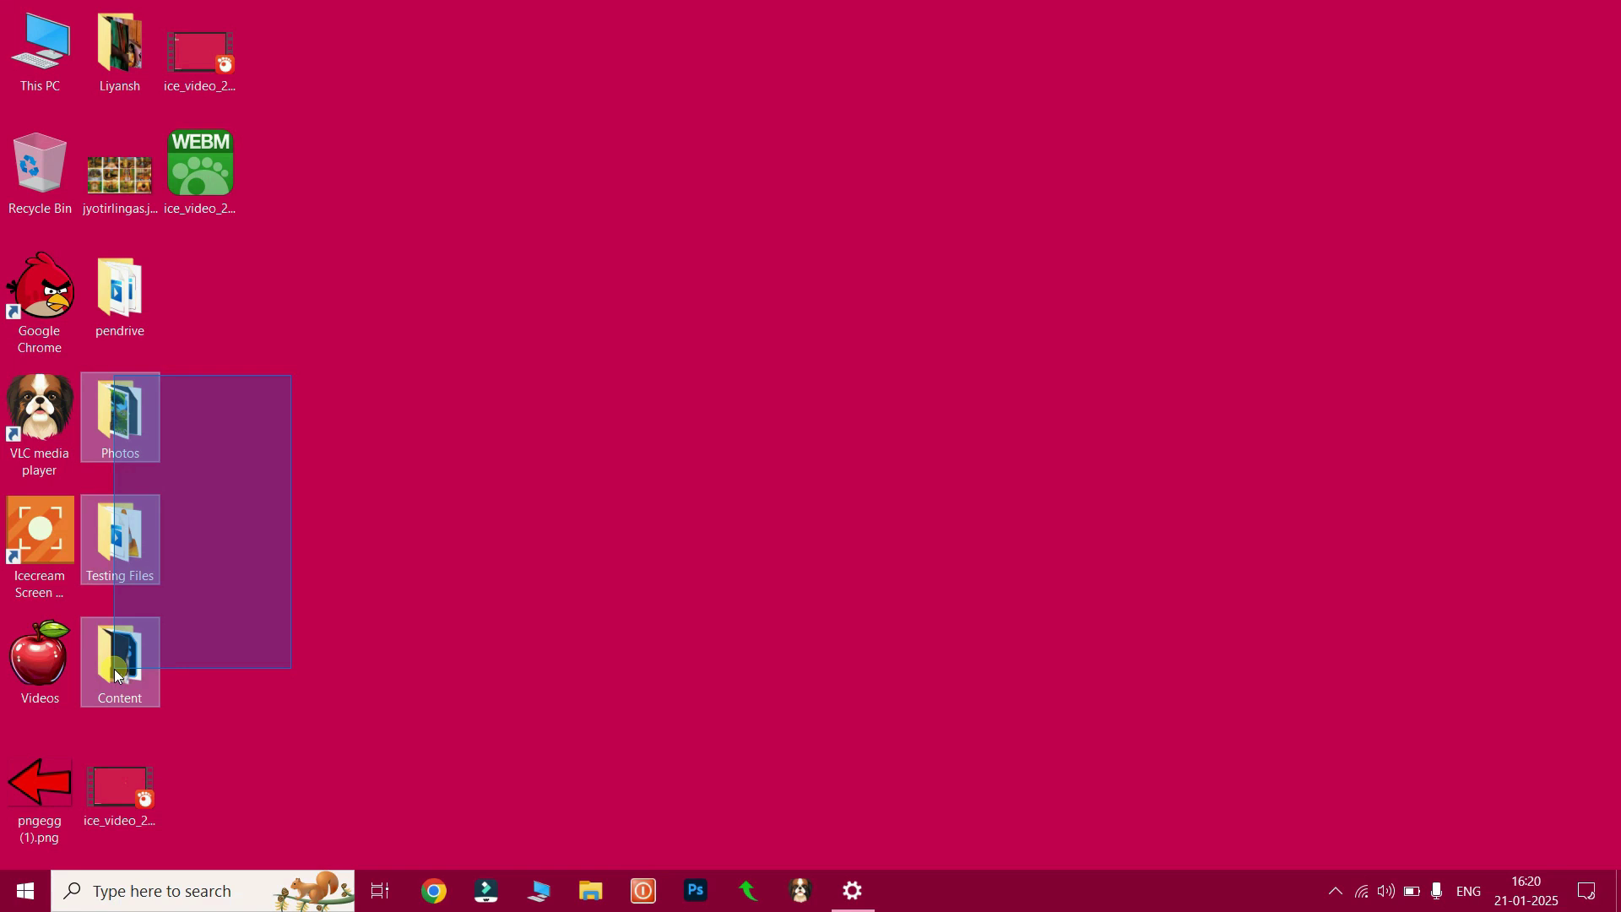
pyautogui.click(1090, 408)
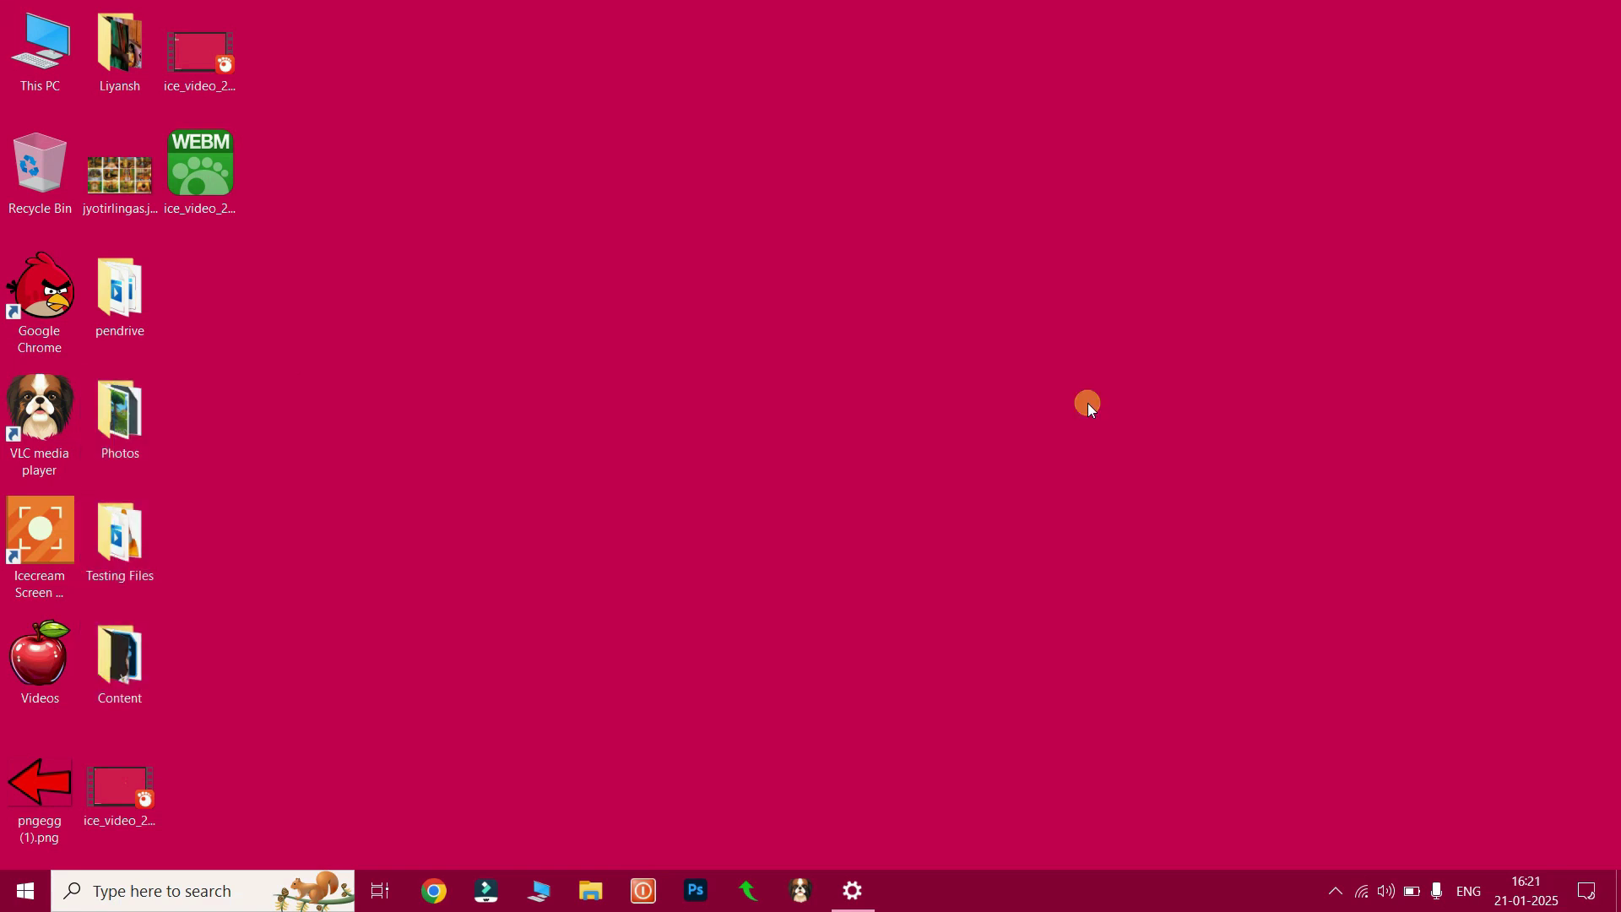
pyautogui.click(26, 891)
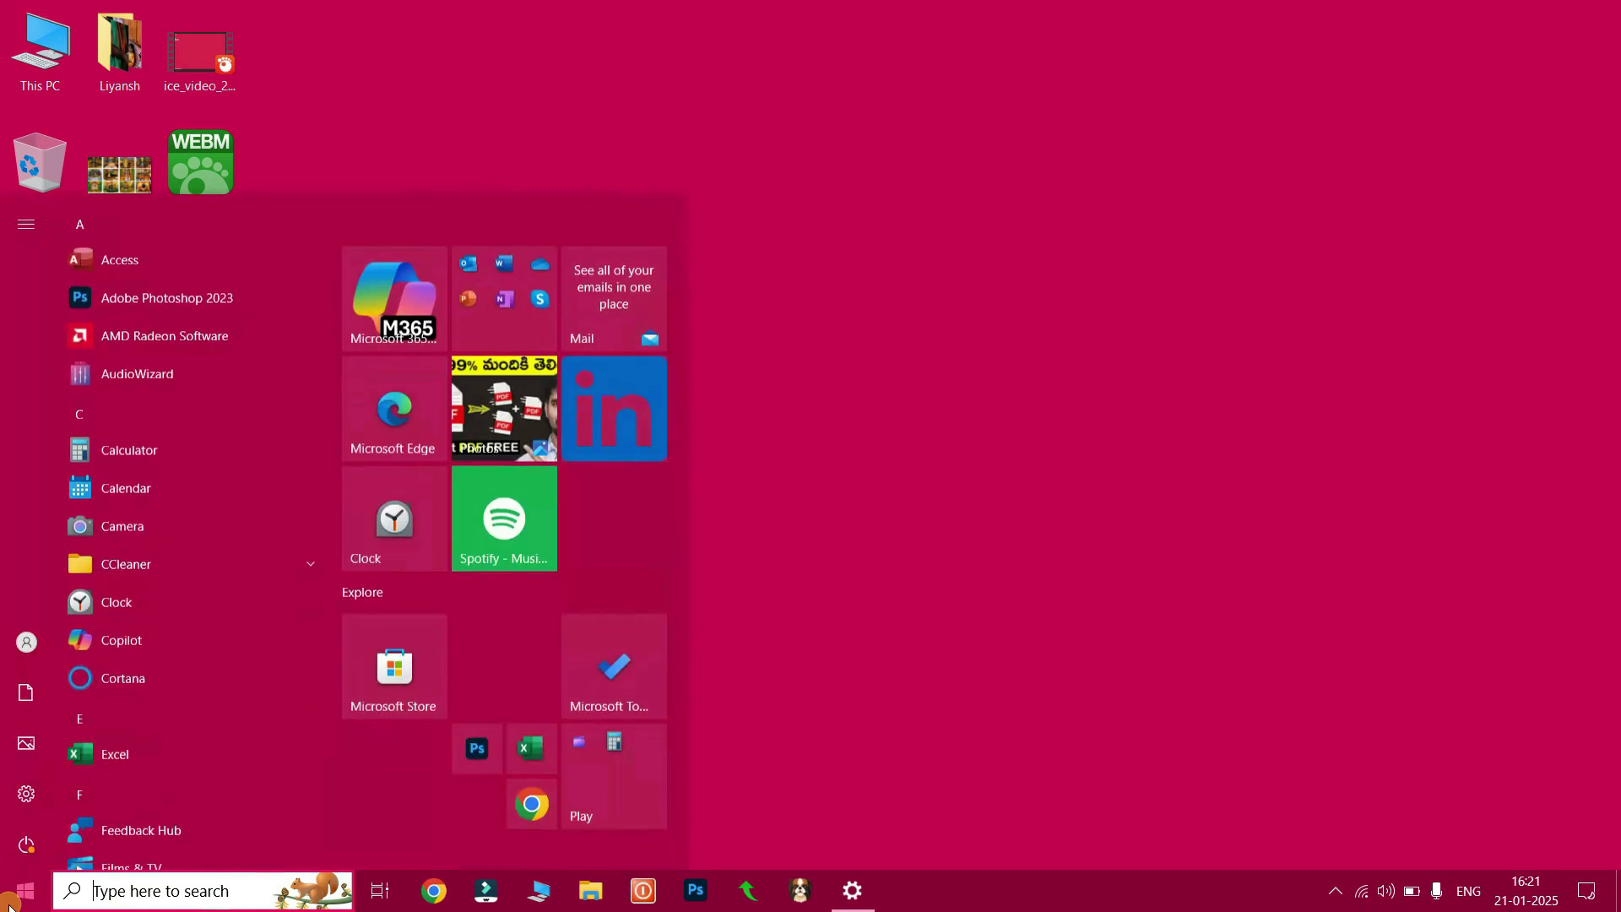
pyautogui.moveTo(34, 676)
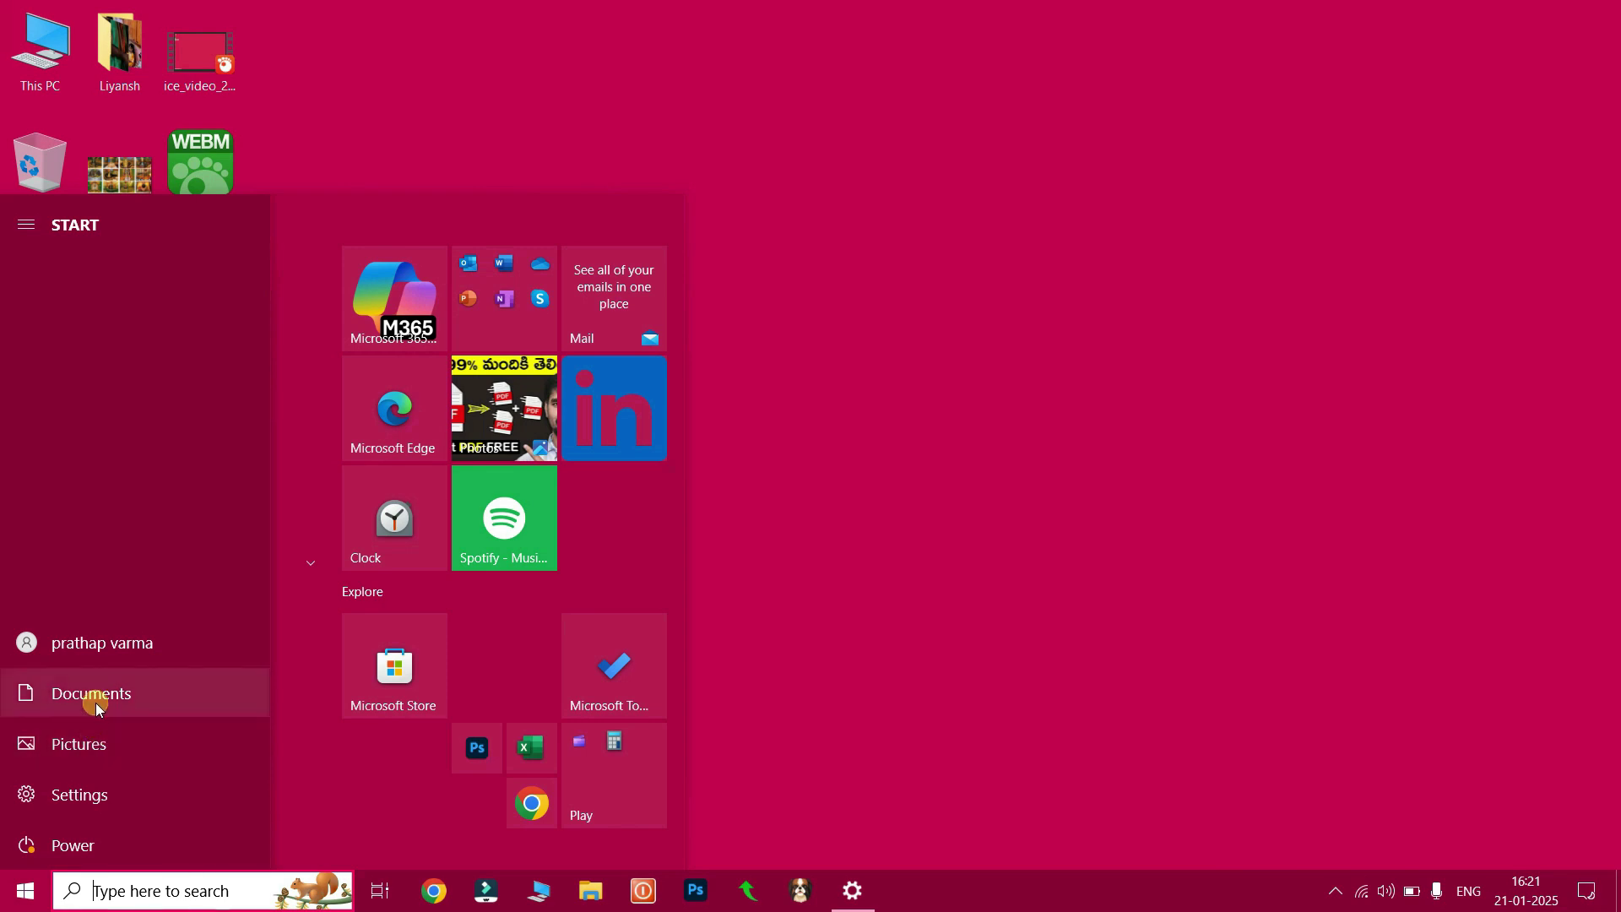
pyautogui.click(1438, 358)
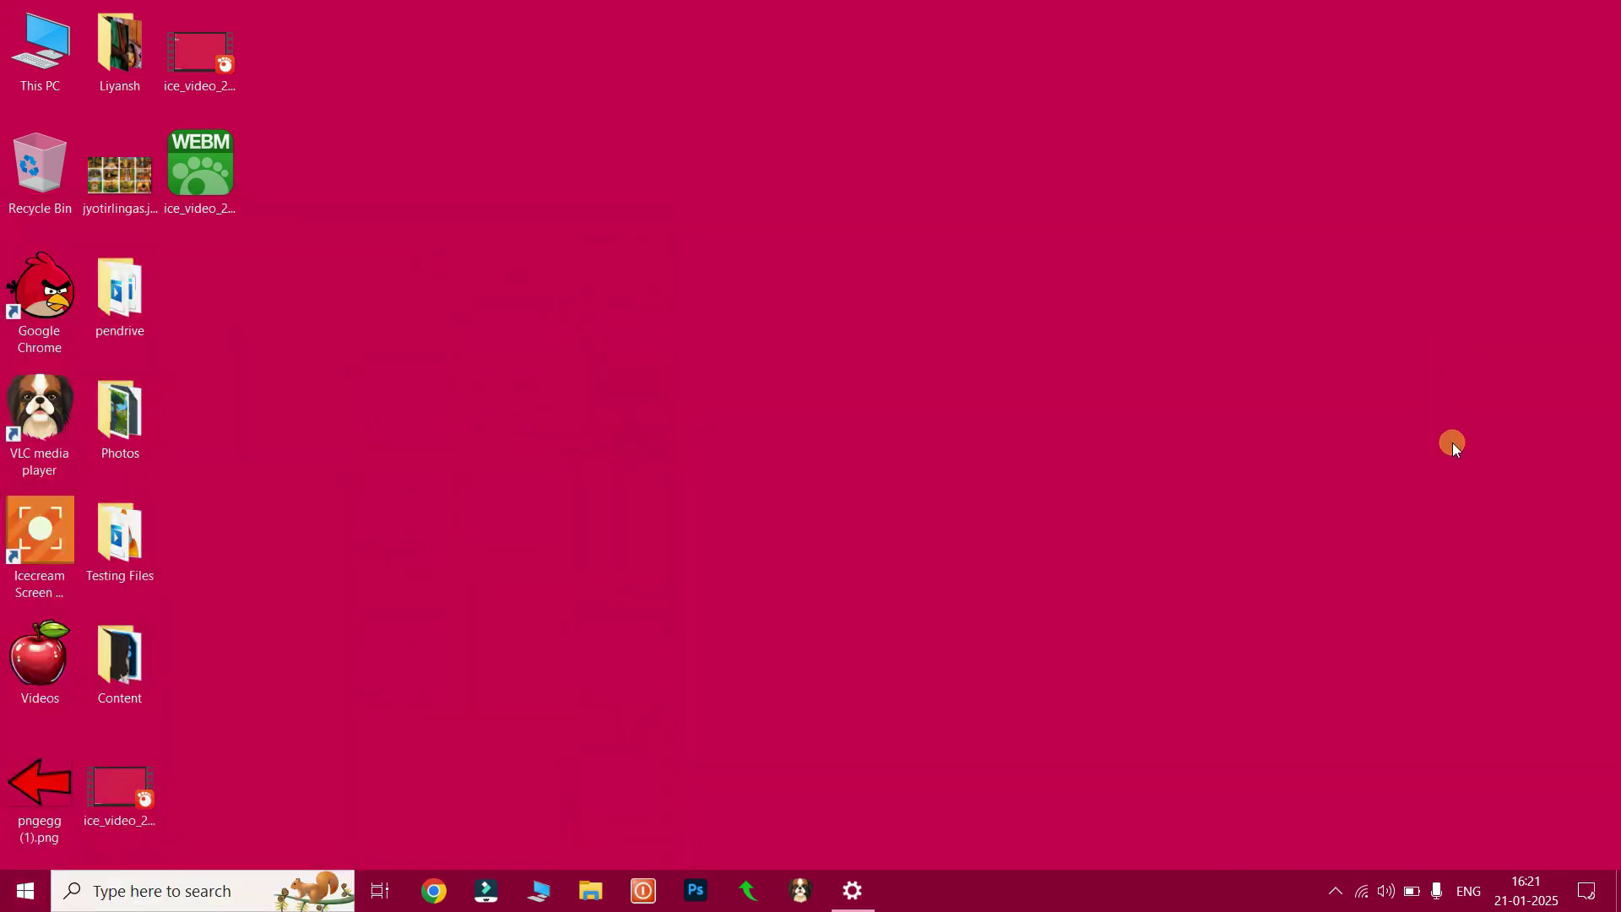
# Step: From This PC, open the Downloads folder and then go back up to This PC
pyautogui.click(55, 50)
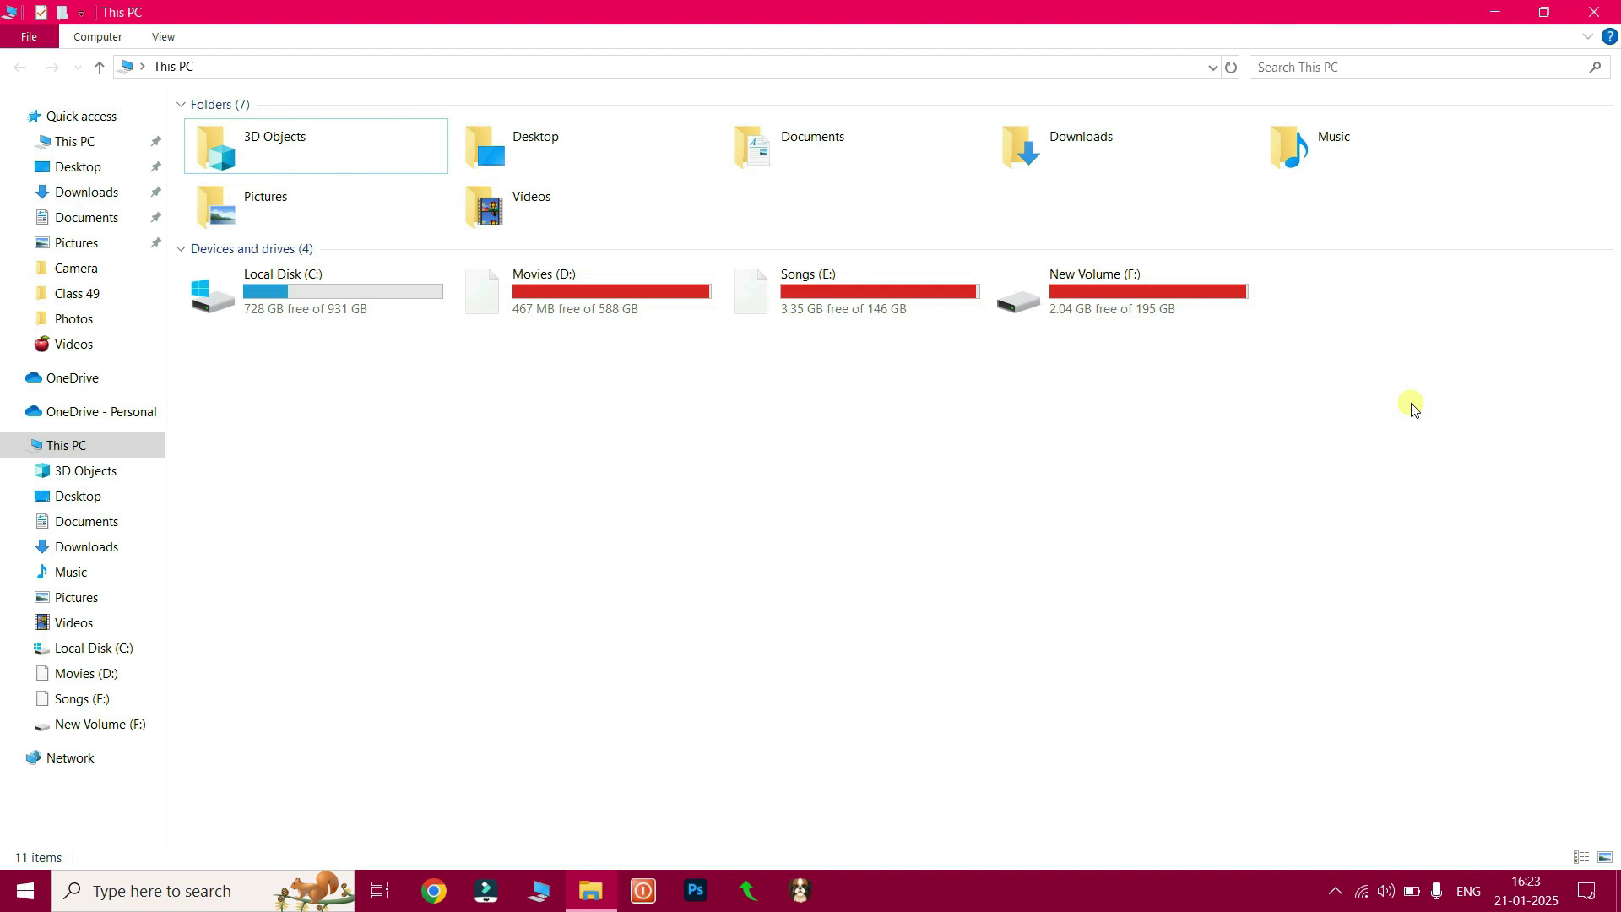
pyautogui.click(1080, 149)
pyautogui.doubleClick(1078, 149)
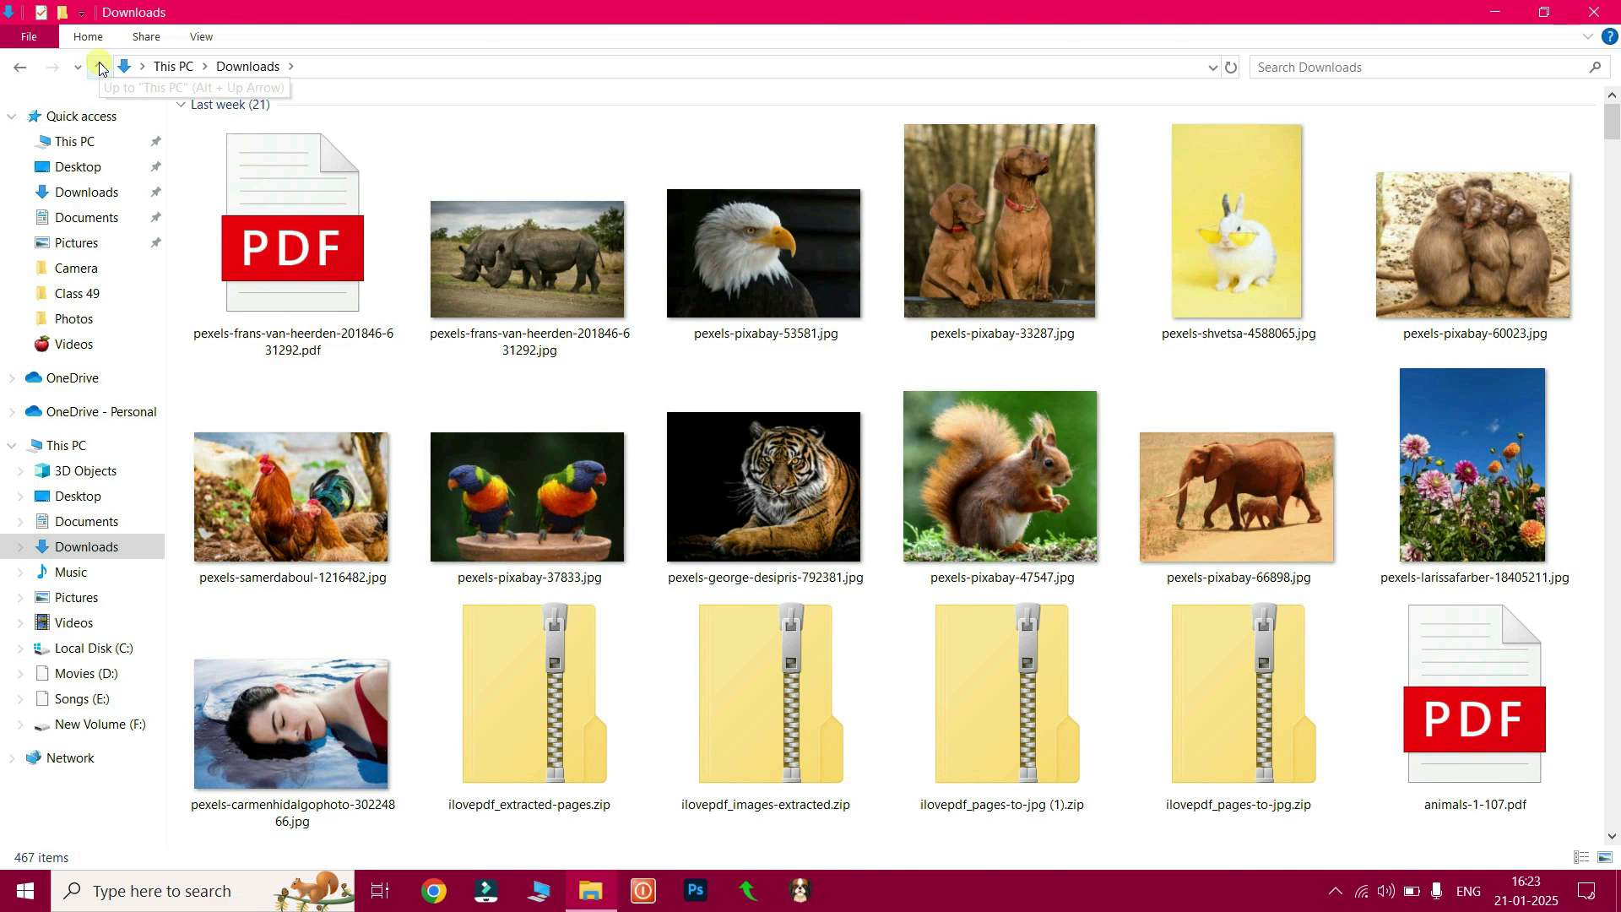
pyautogui.click(98, 67)
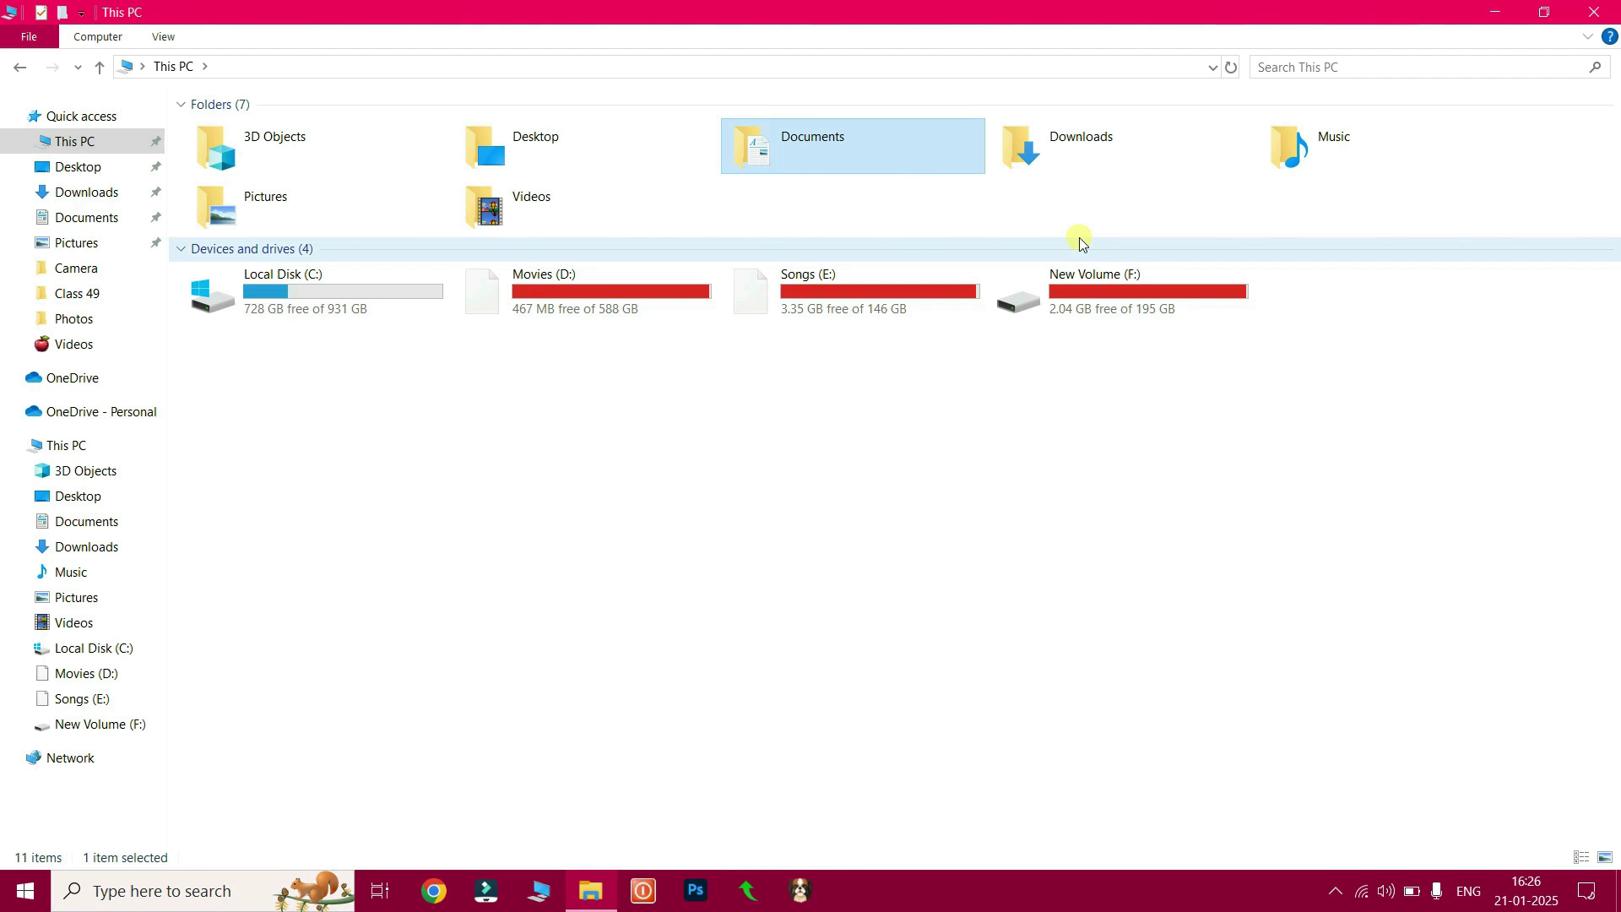
# Step: Open Documents and return to This PC, then open the Songs (E:) drive
pyautogui.doubleClick(816, 140)
pyautogui.hotkey('alt', 'Up')
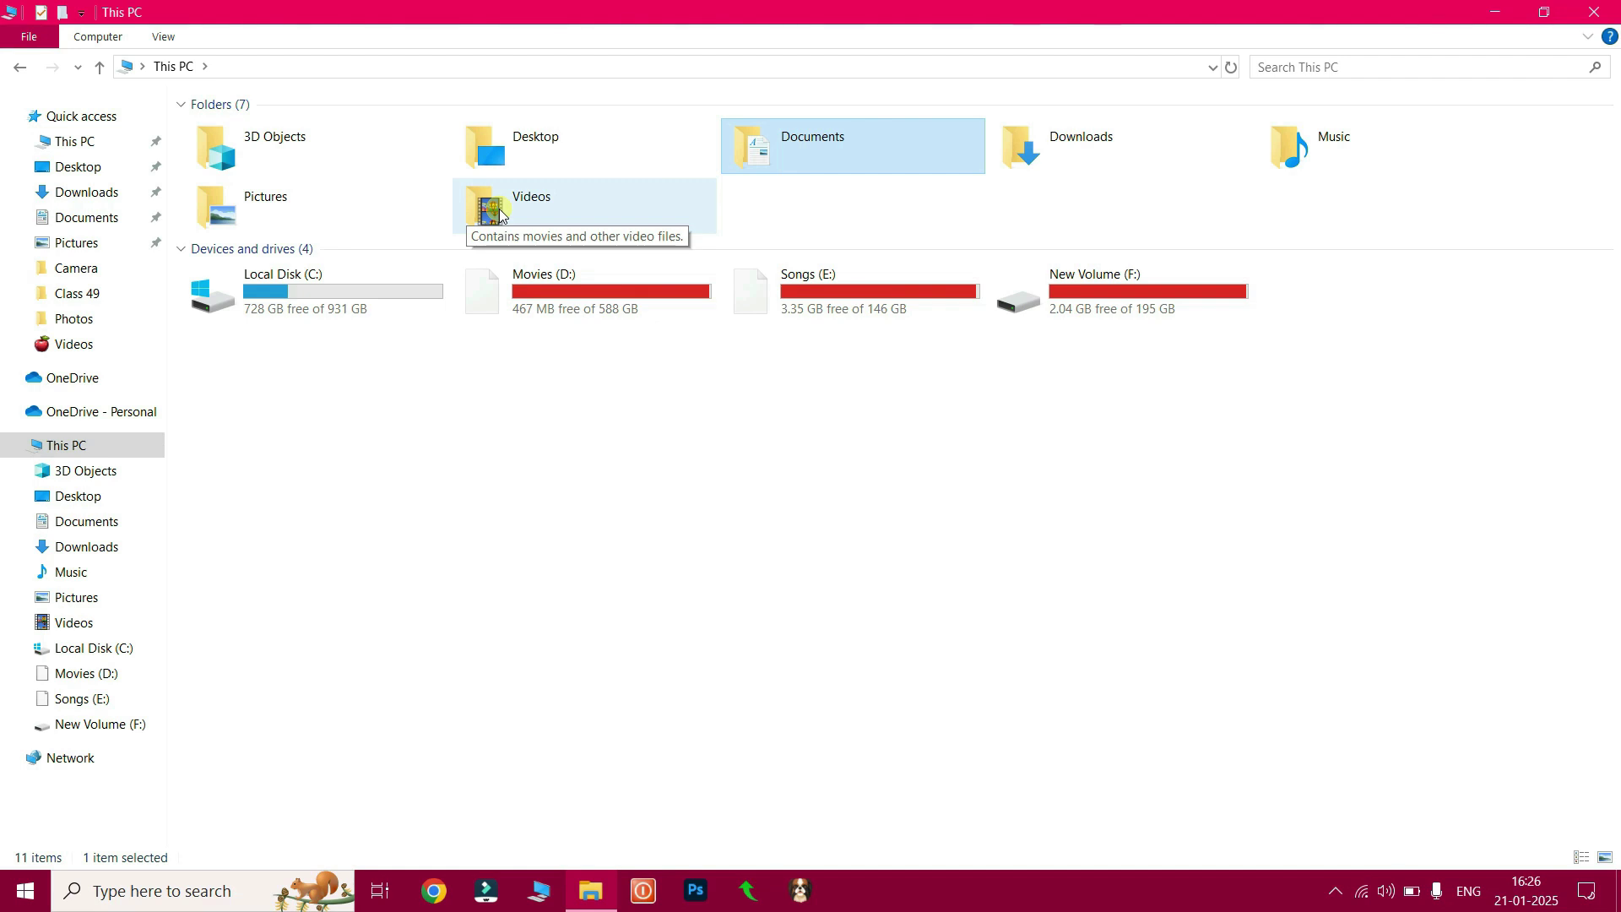
pyautogui.doubleClick(868, 150)
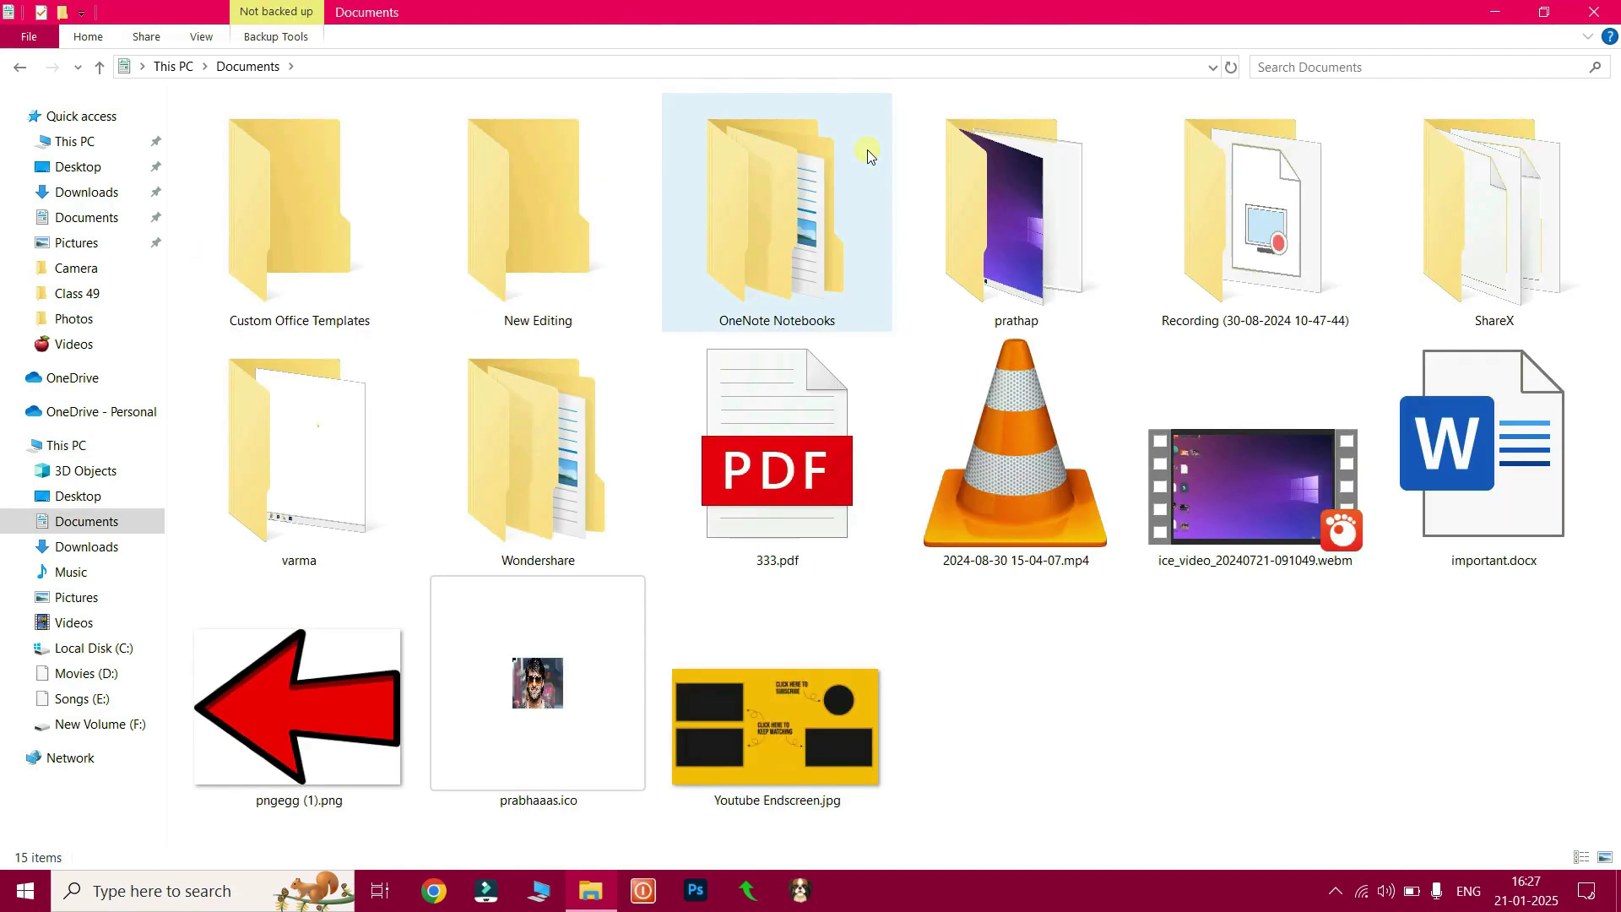
pyautogui.click(98, 67)
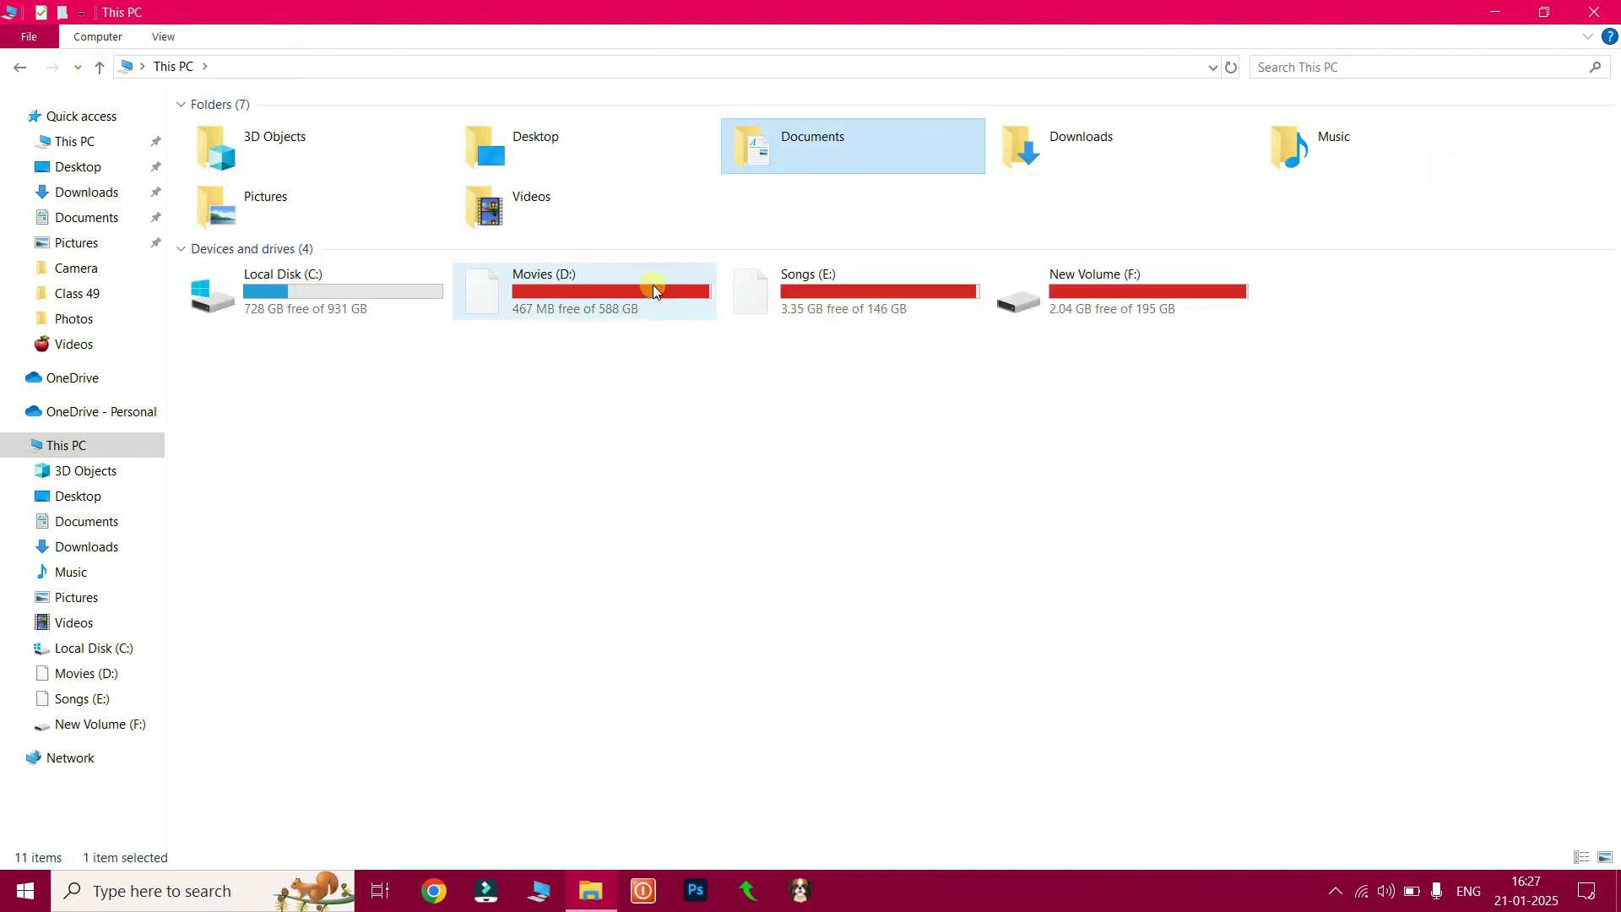
pyautogui.click(809, 291)
pyautogui.doubleClick(808, 291)
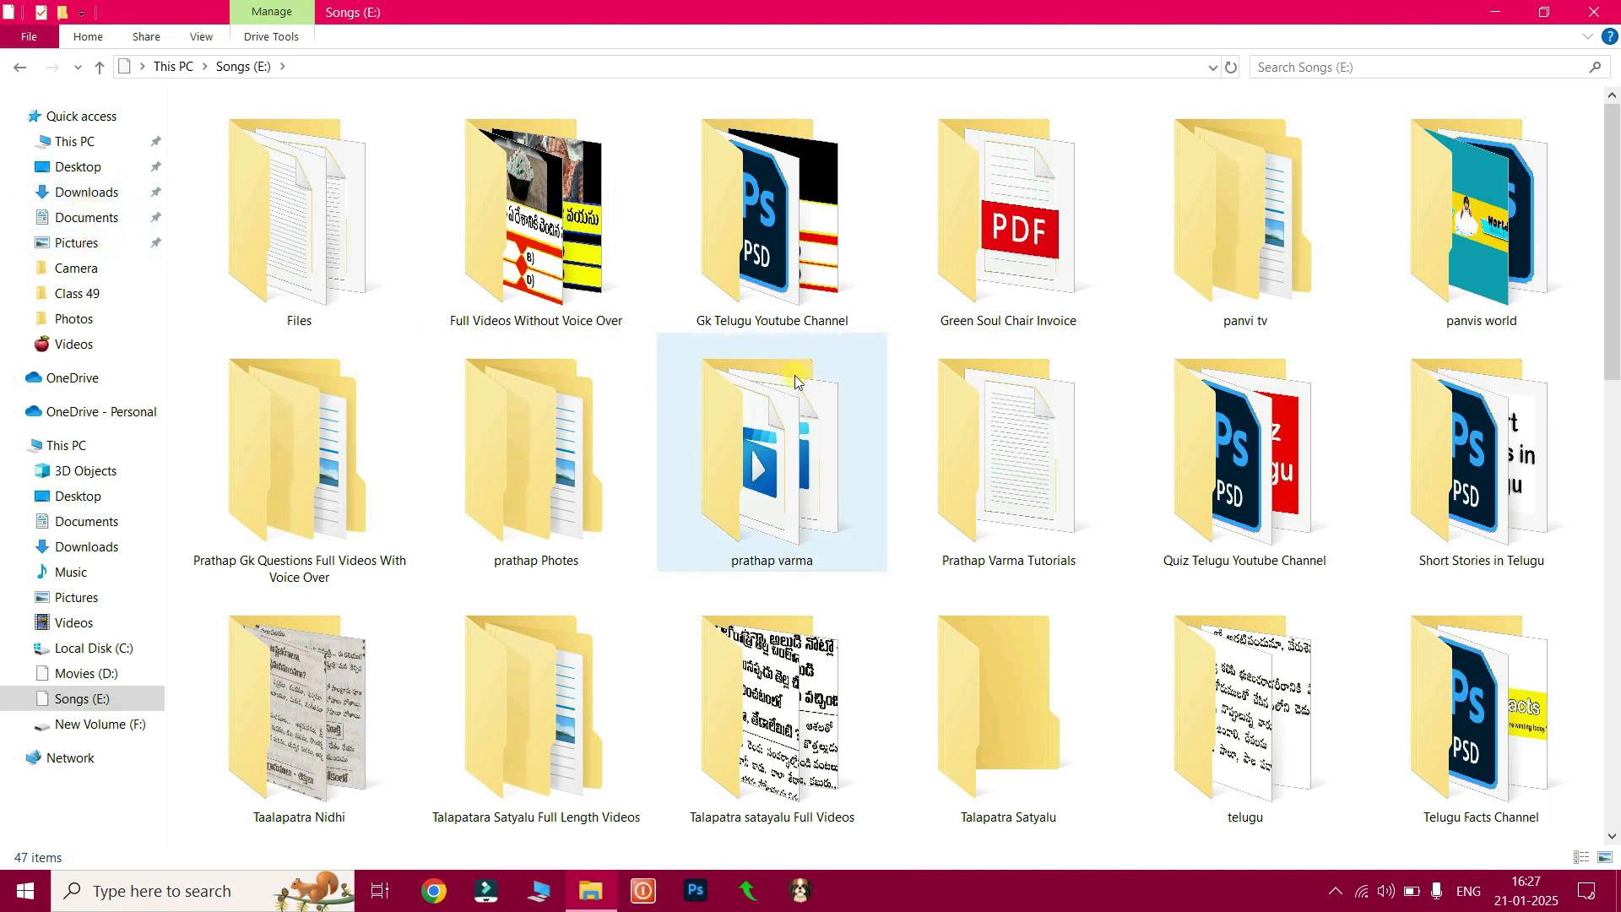
pyautogui.moveTo(795, 382)
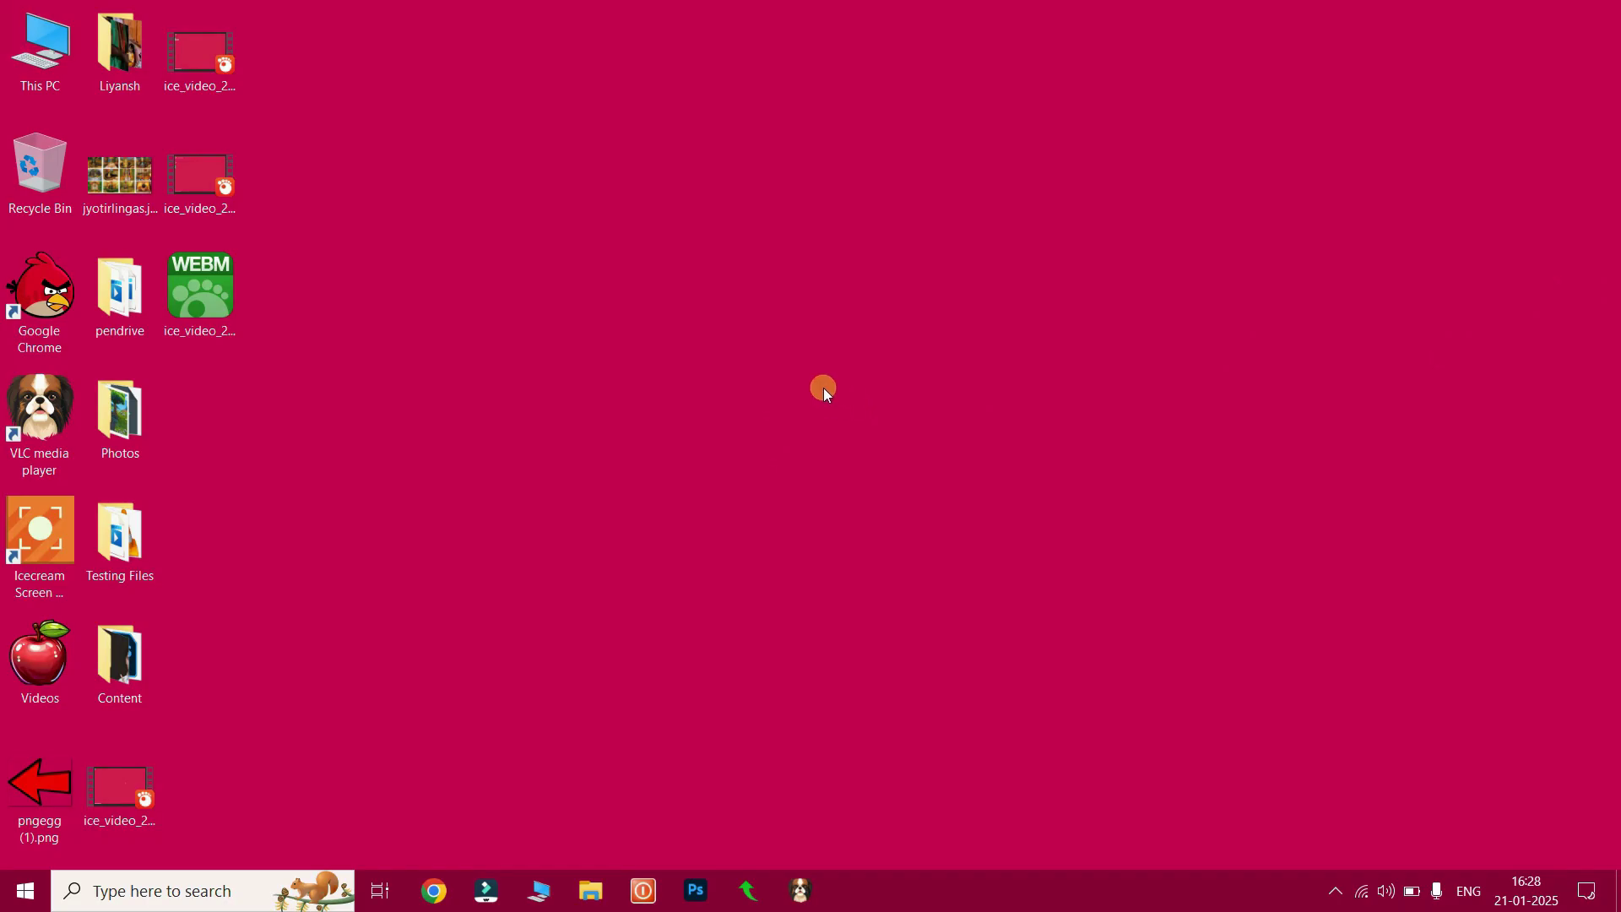
# Step: Rename the Movies (D:) drive to the user's full name, approve the admin prompt, and view its Properties
pyautogui.doubleClick(39, 49)
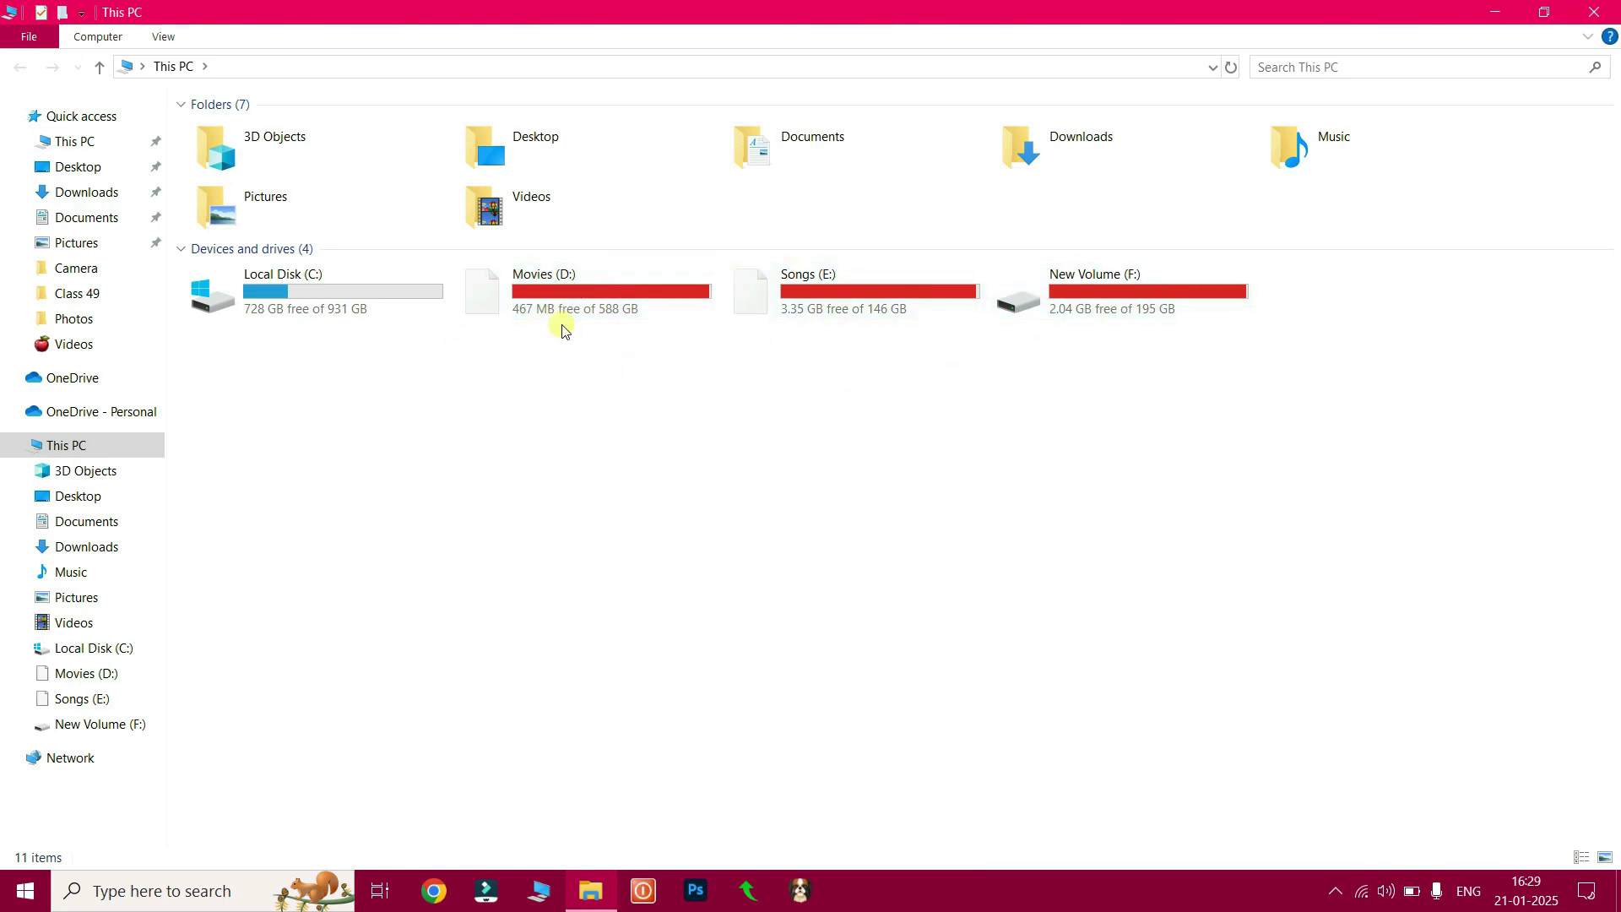
pyautogui.click(555, 287)
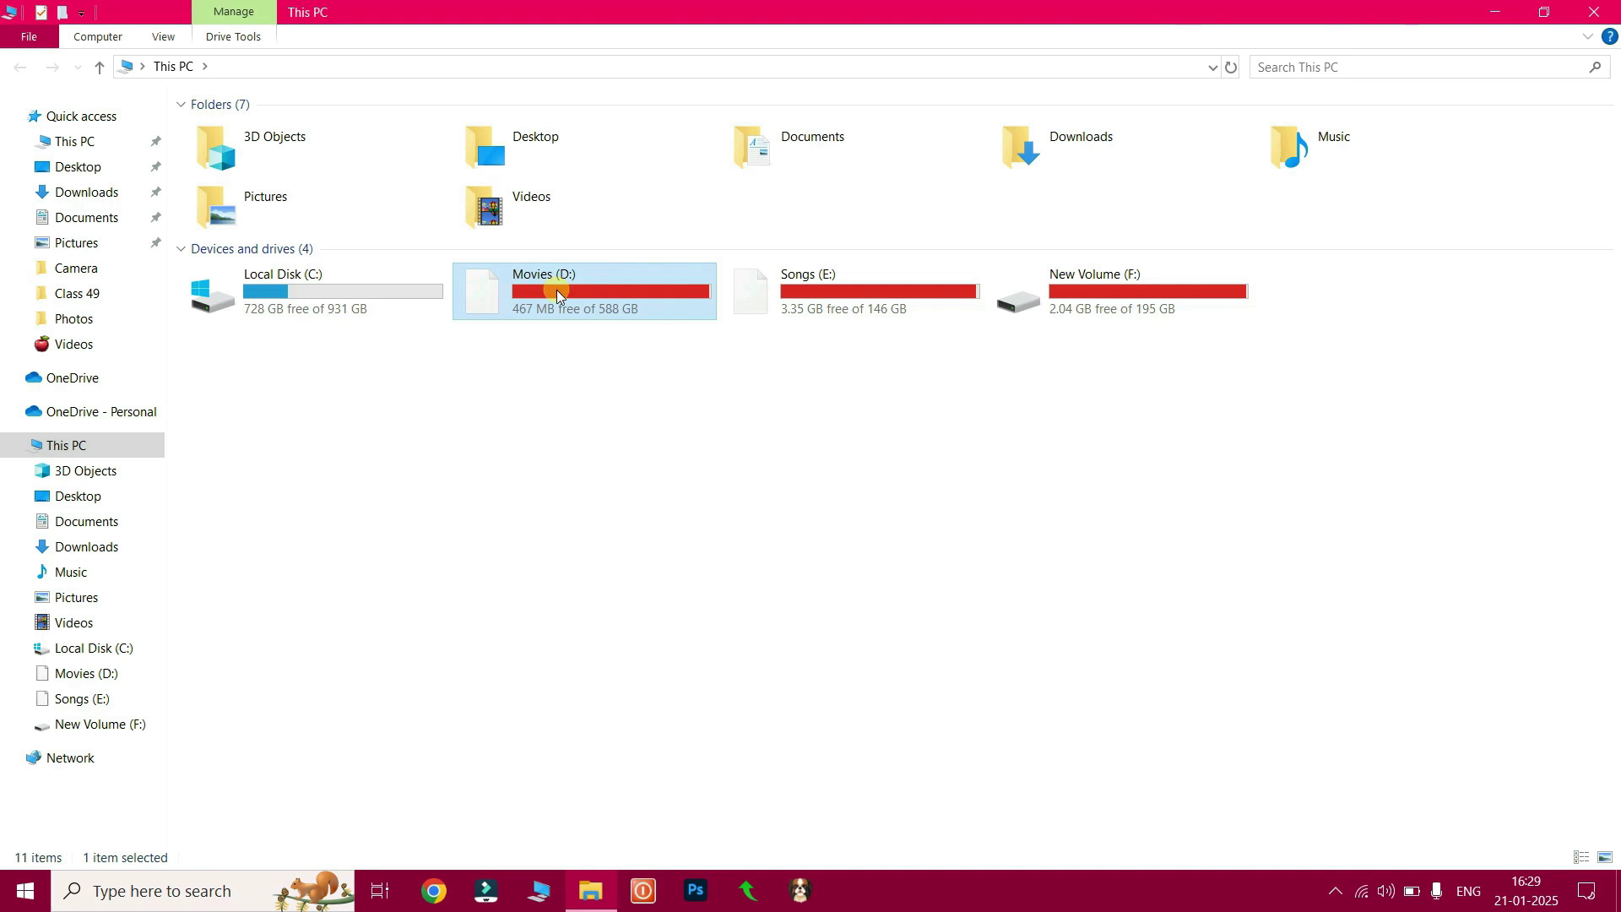
pyautogui.rightClick(555, 290)
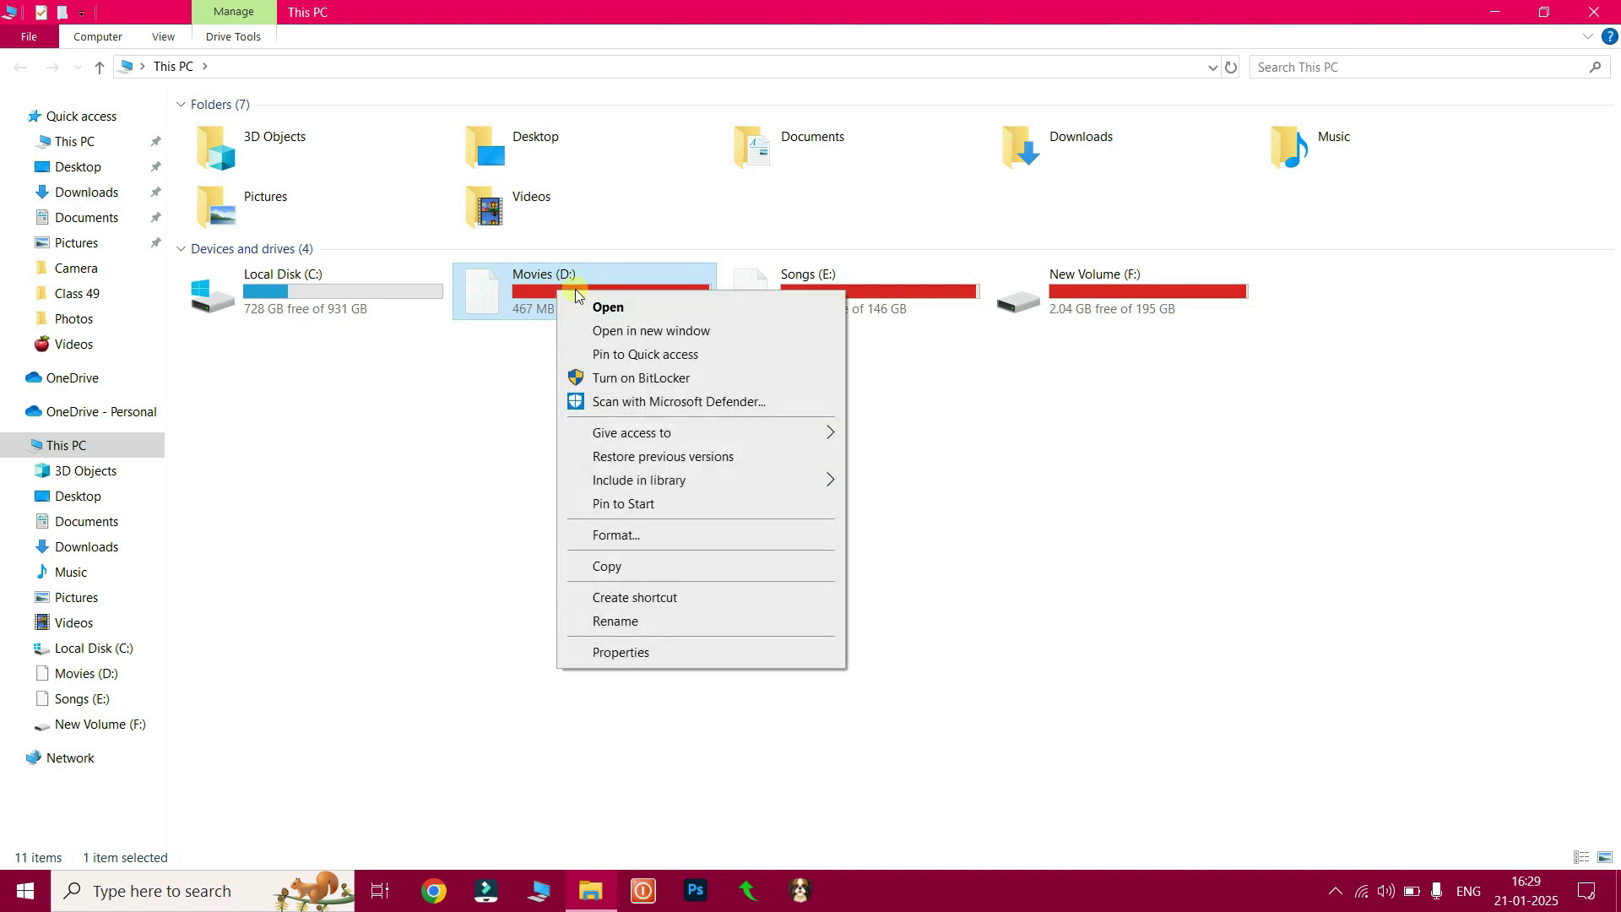
pyautogui.click(626, 629)
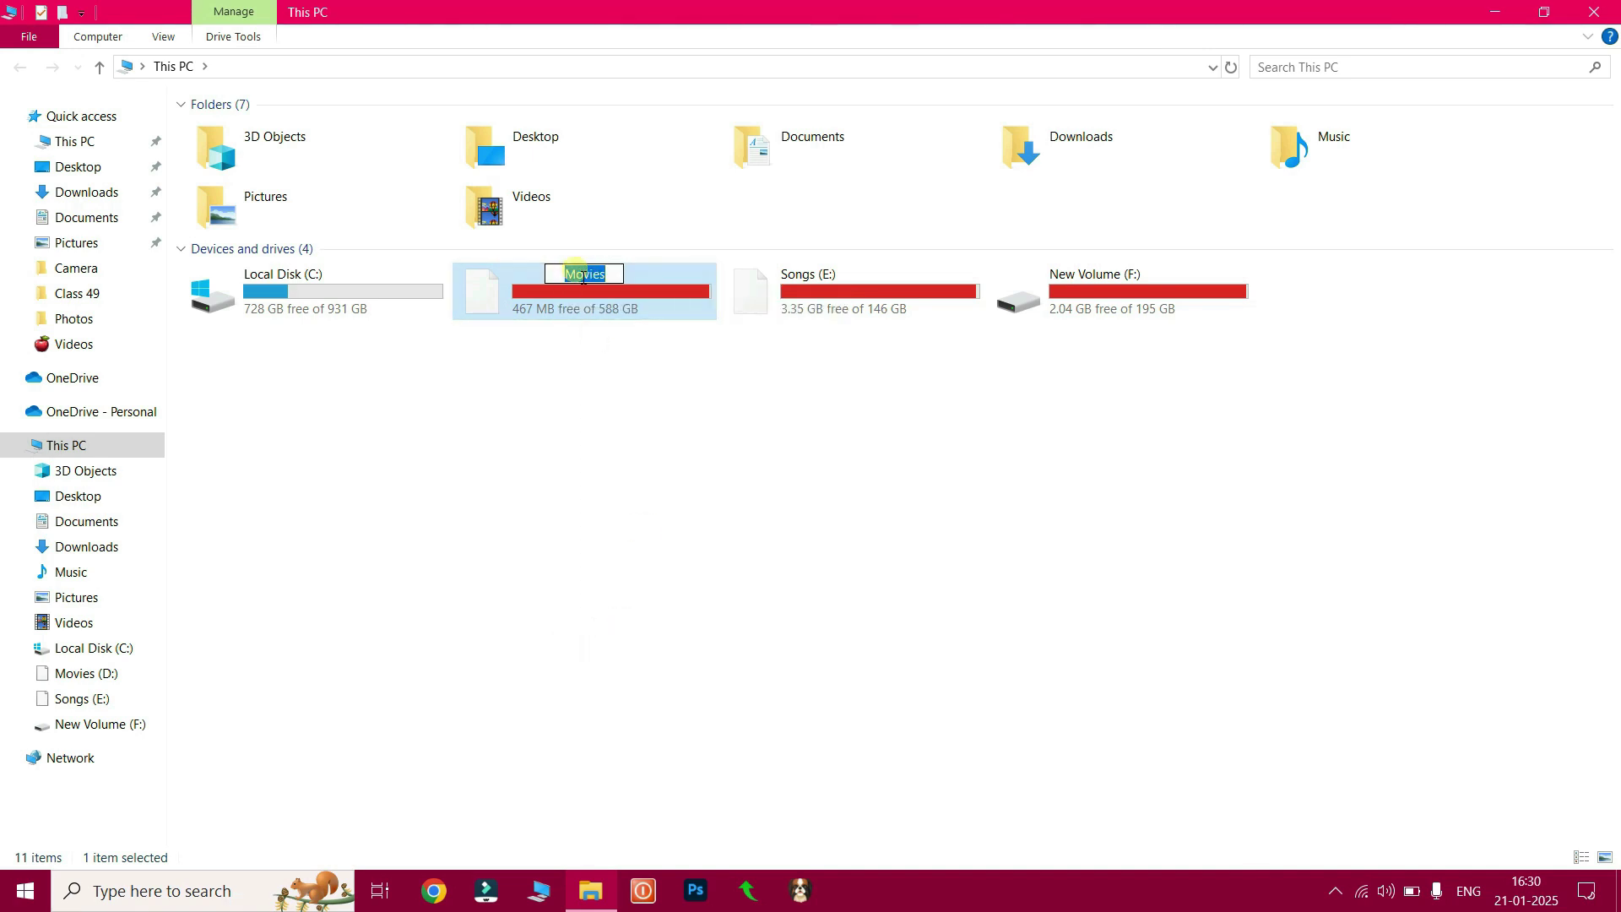
pyautogui.press('BackSpace')
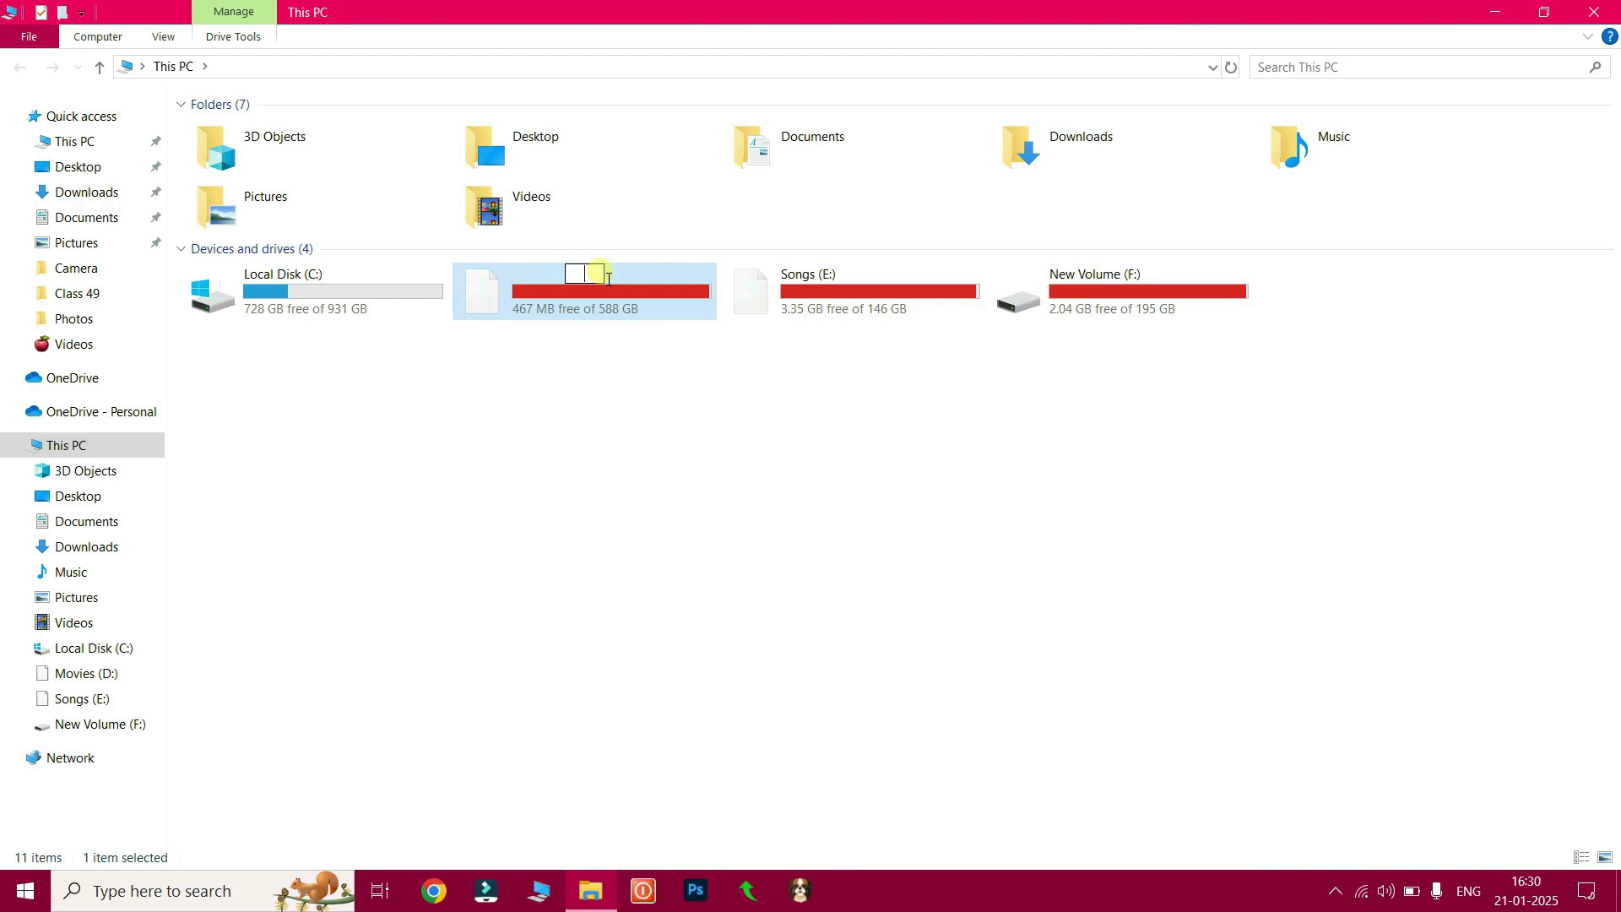
pyautogui.write('prathap varma')
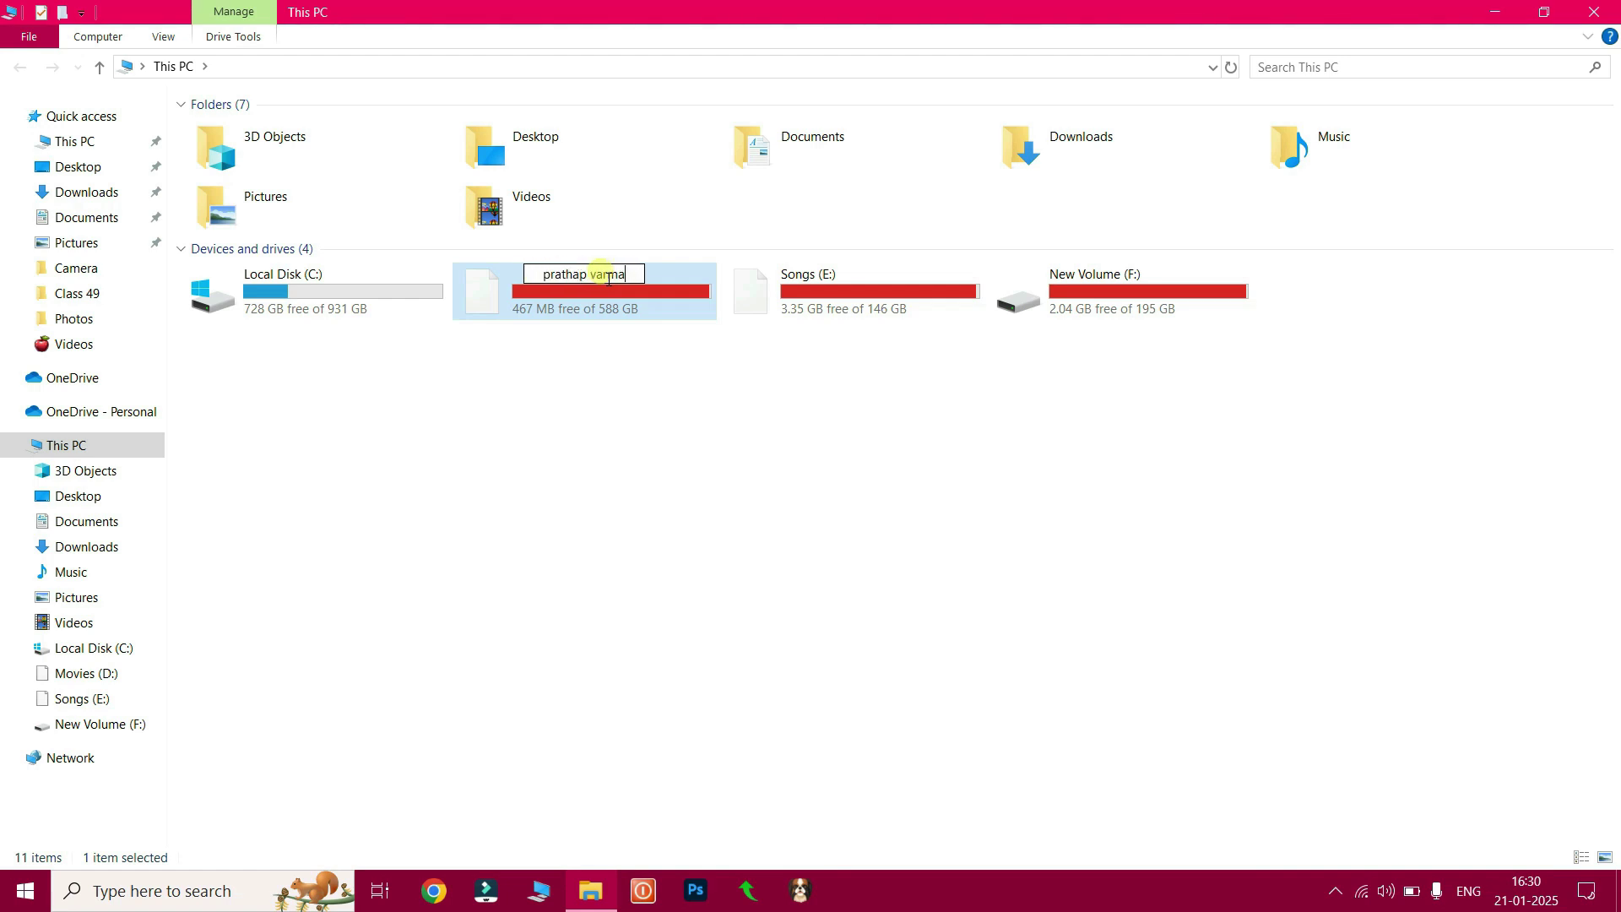
pyautogui.press('Return')
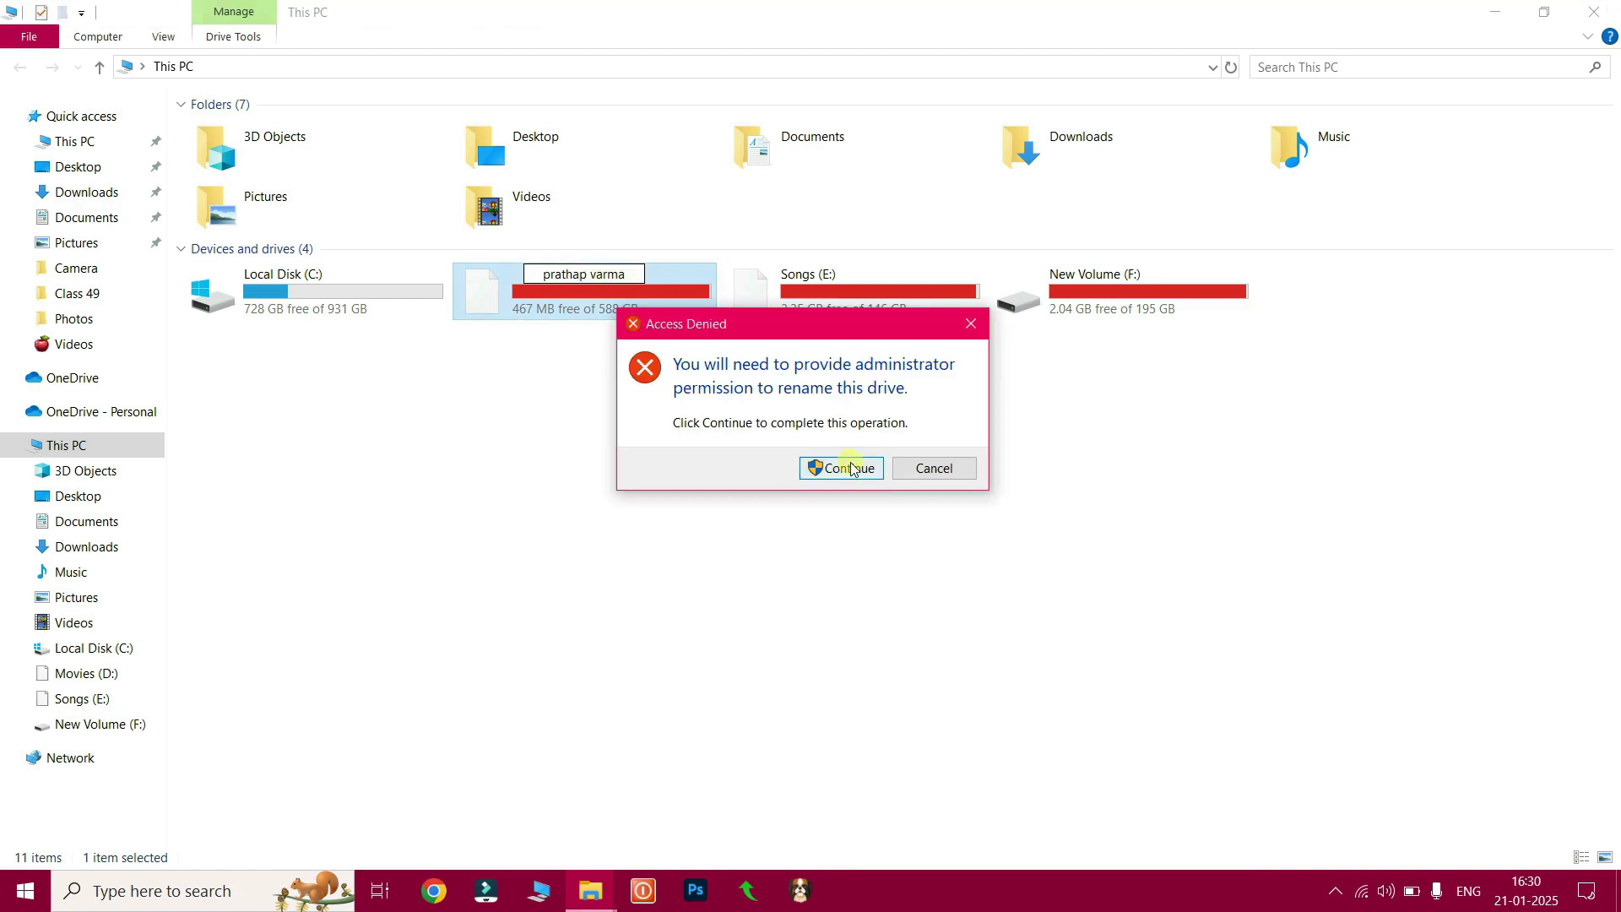
pyautogui.click(855, 471)
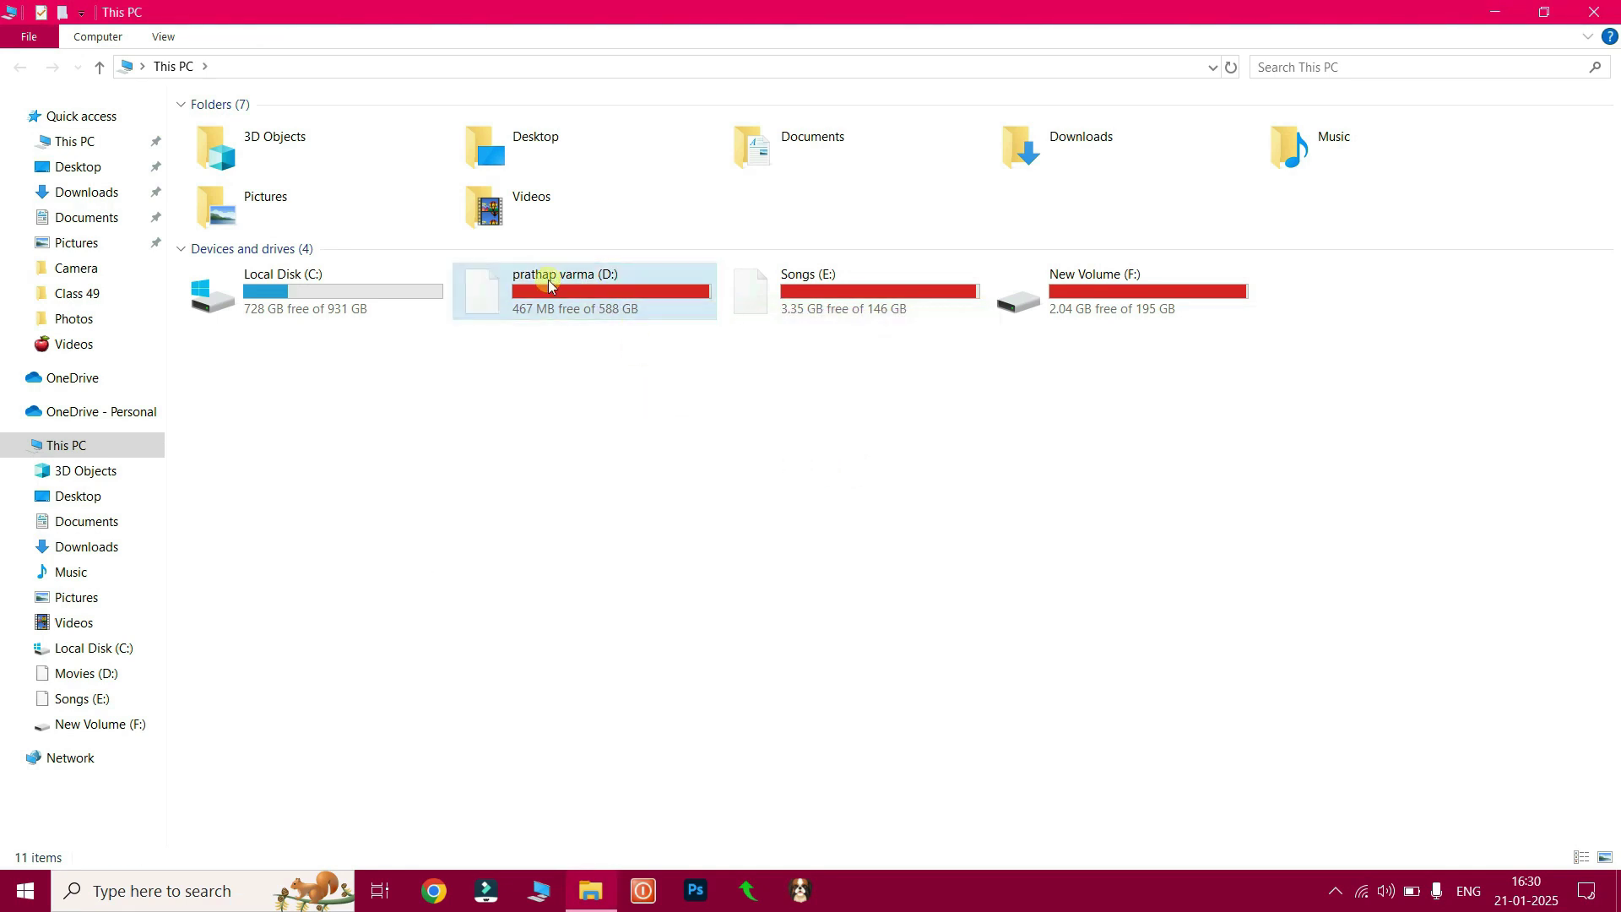
pyautogui.rightClick(581, 291)
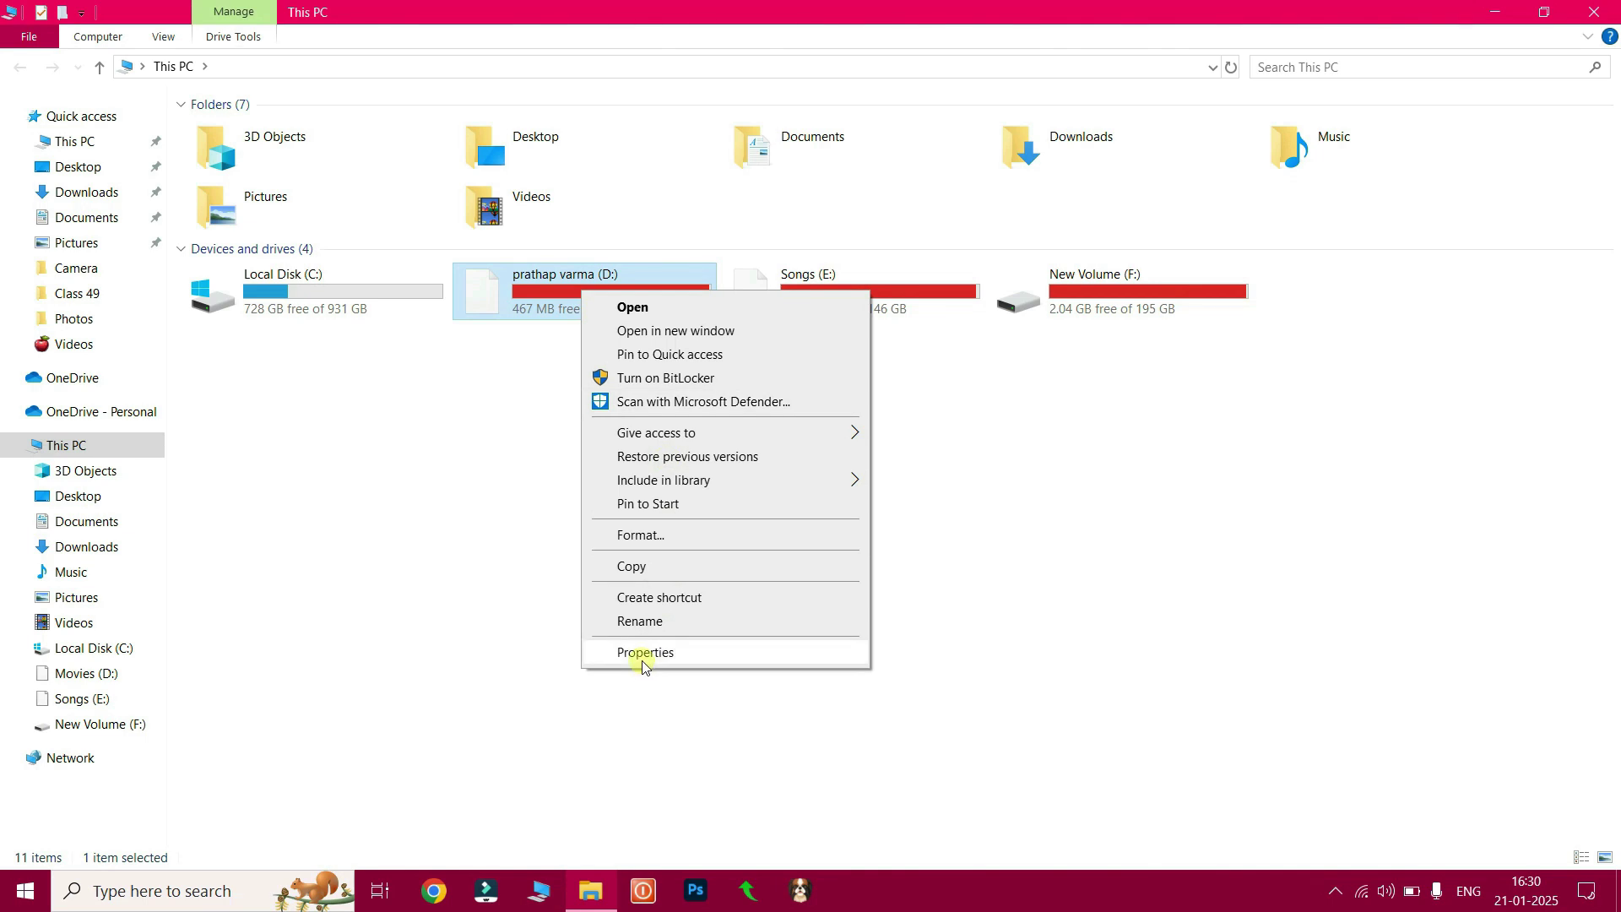
pyautogui.click(648, 653)
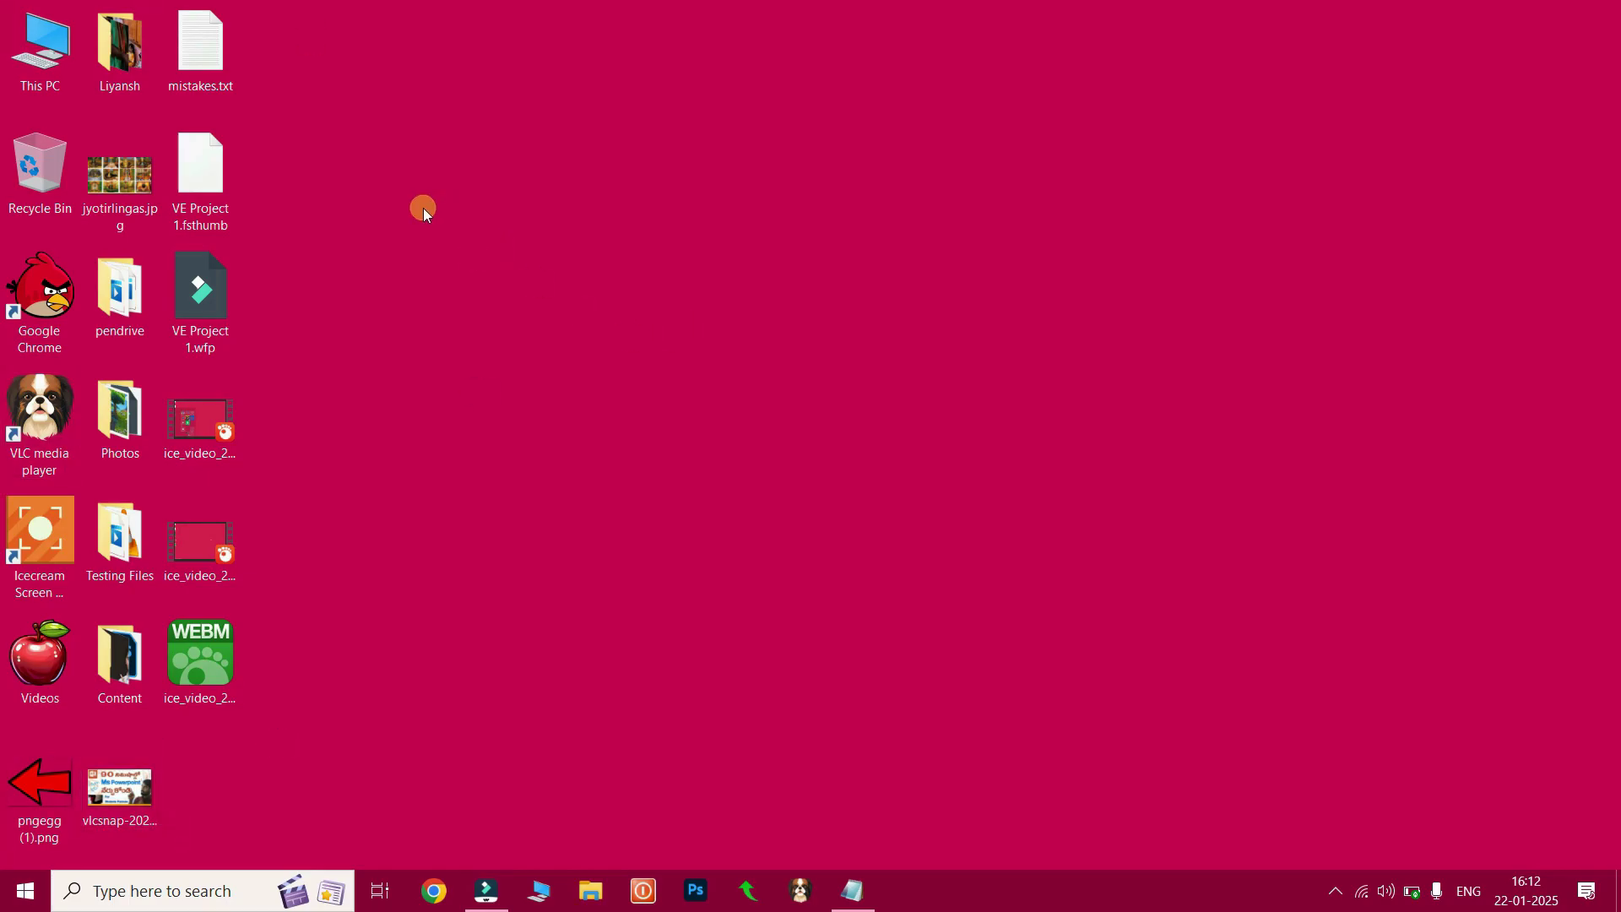
# Step: View the Properties of the desktop folder beside This PC, then of jyotirlingas.jpg
pyautogui.rightClick(117, 75)
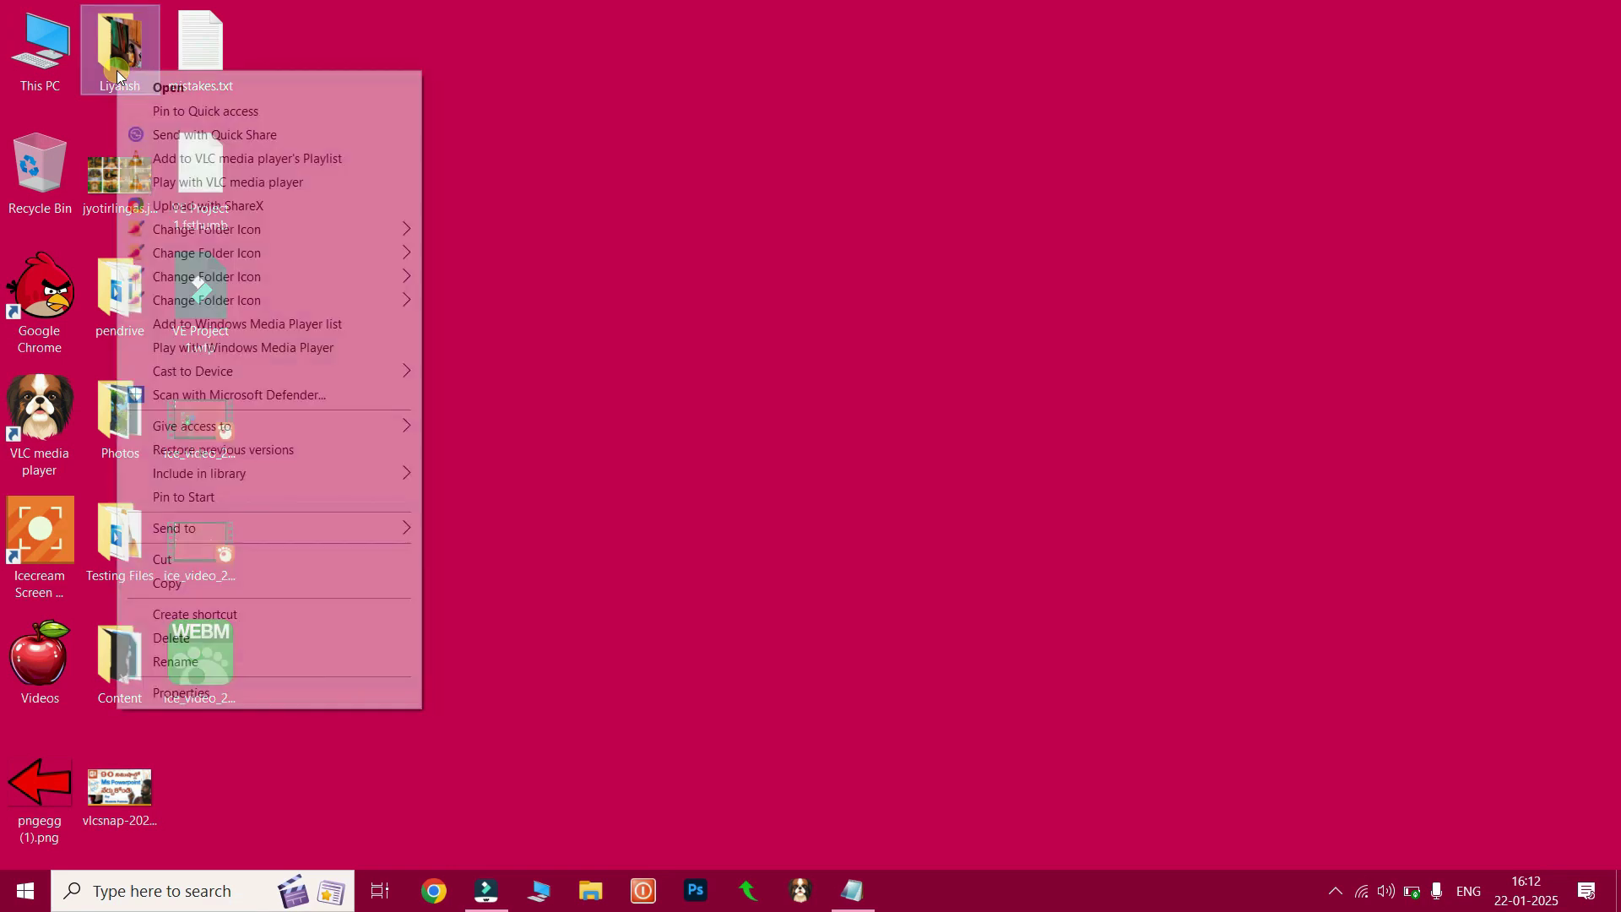
pyautogui.click(181, 692)
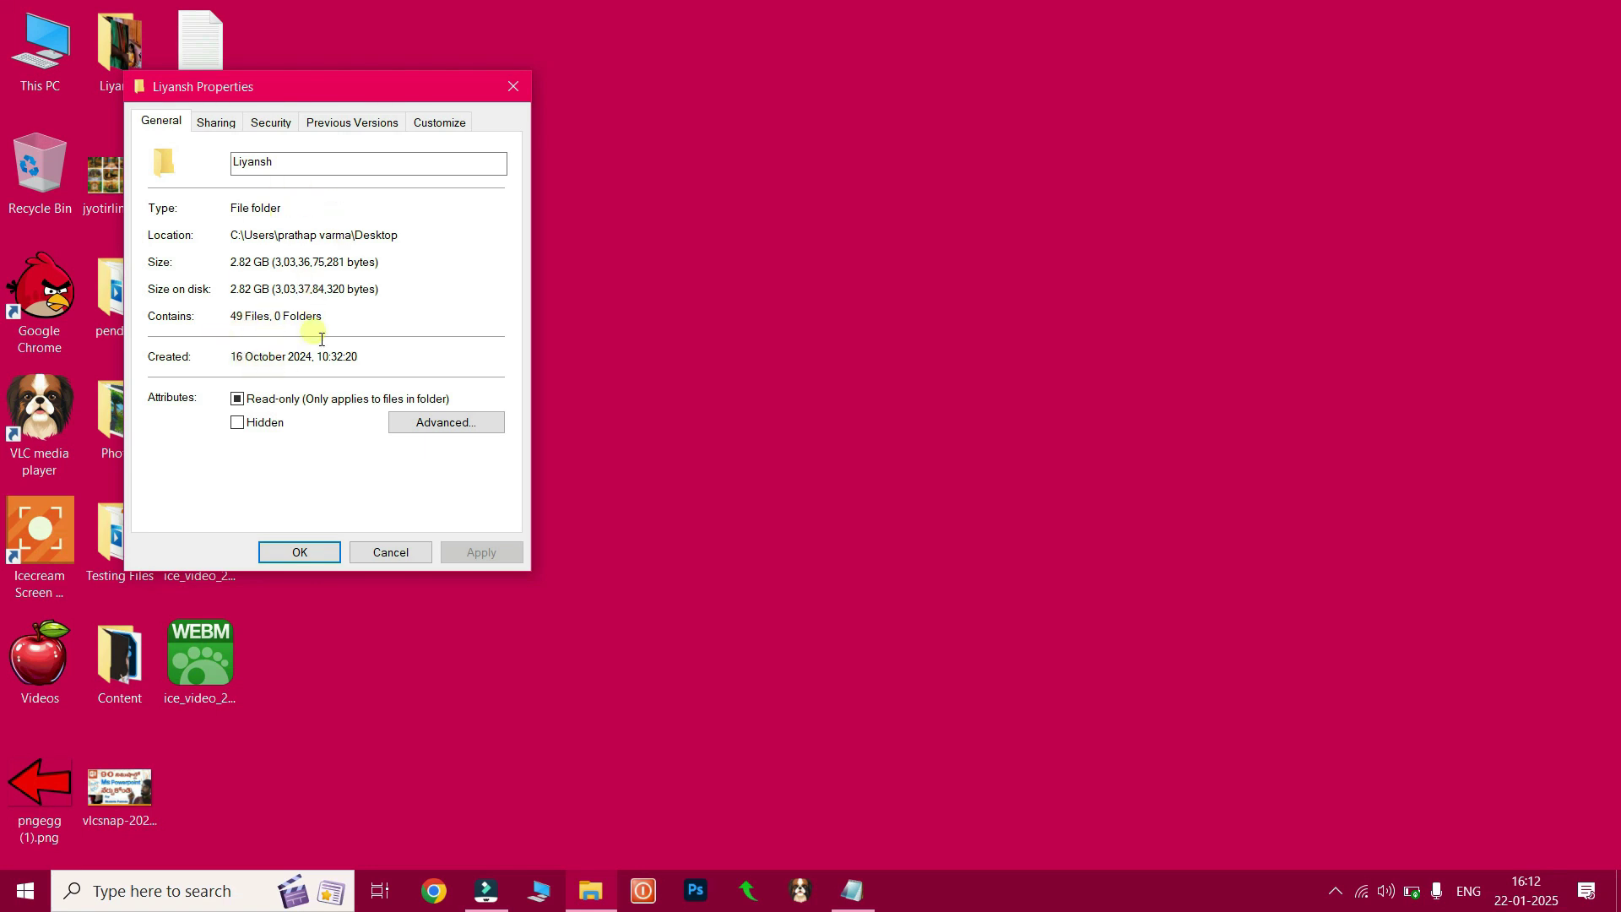
pyautogui.press('Escape')
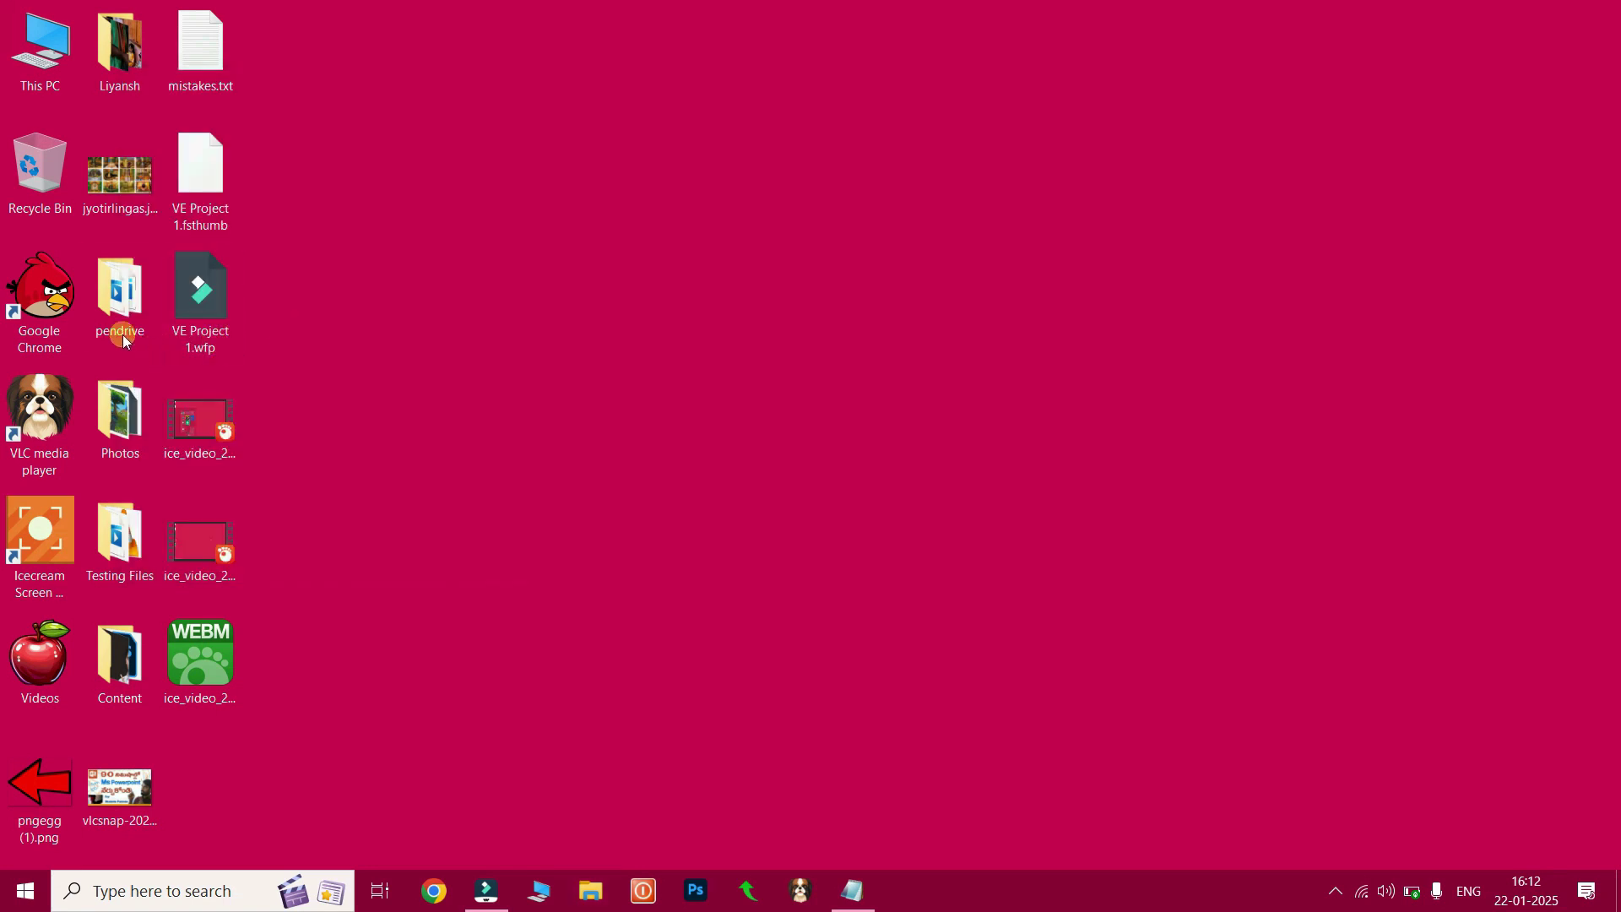
pyautogui.rightClick(129, 197)
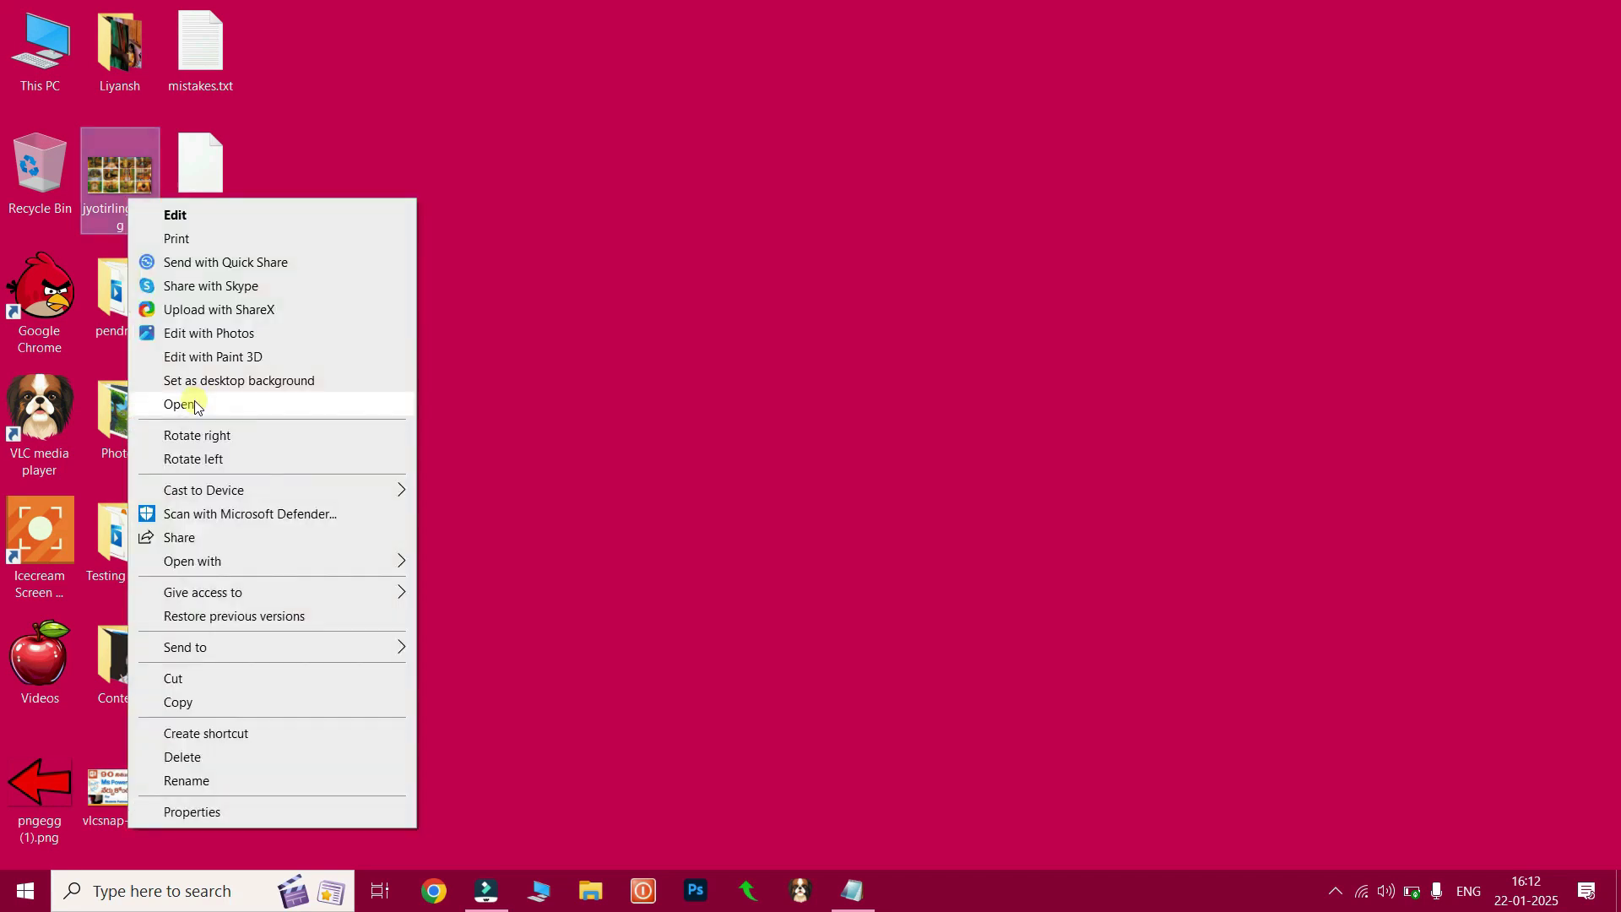
pyautogui.click(206, 811)
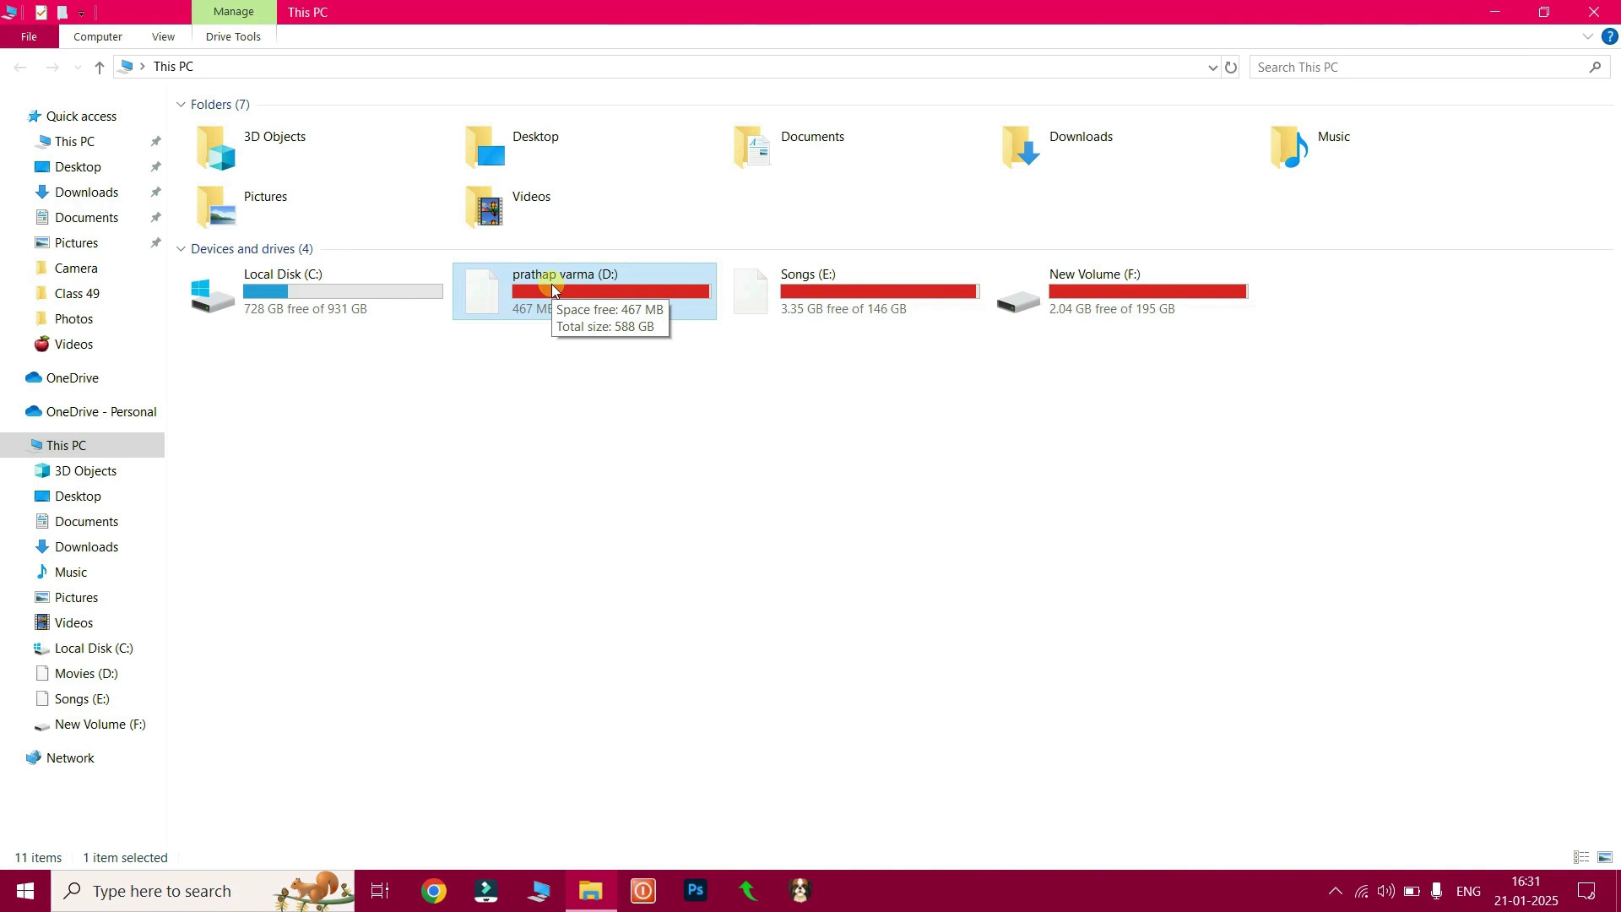
pyautogui.rightClick(551, 284)
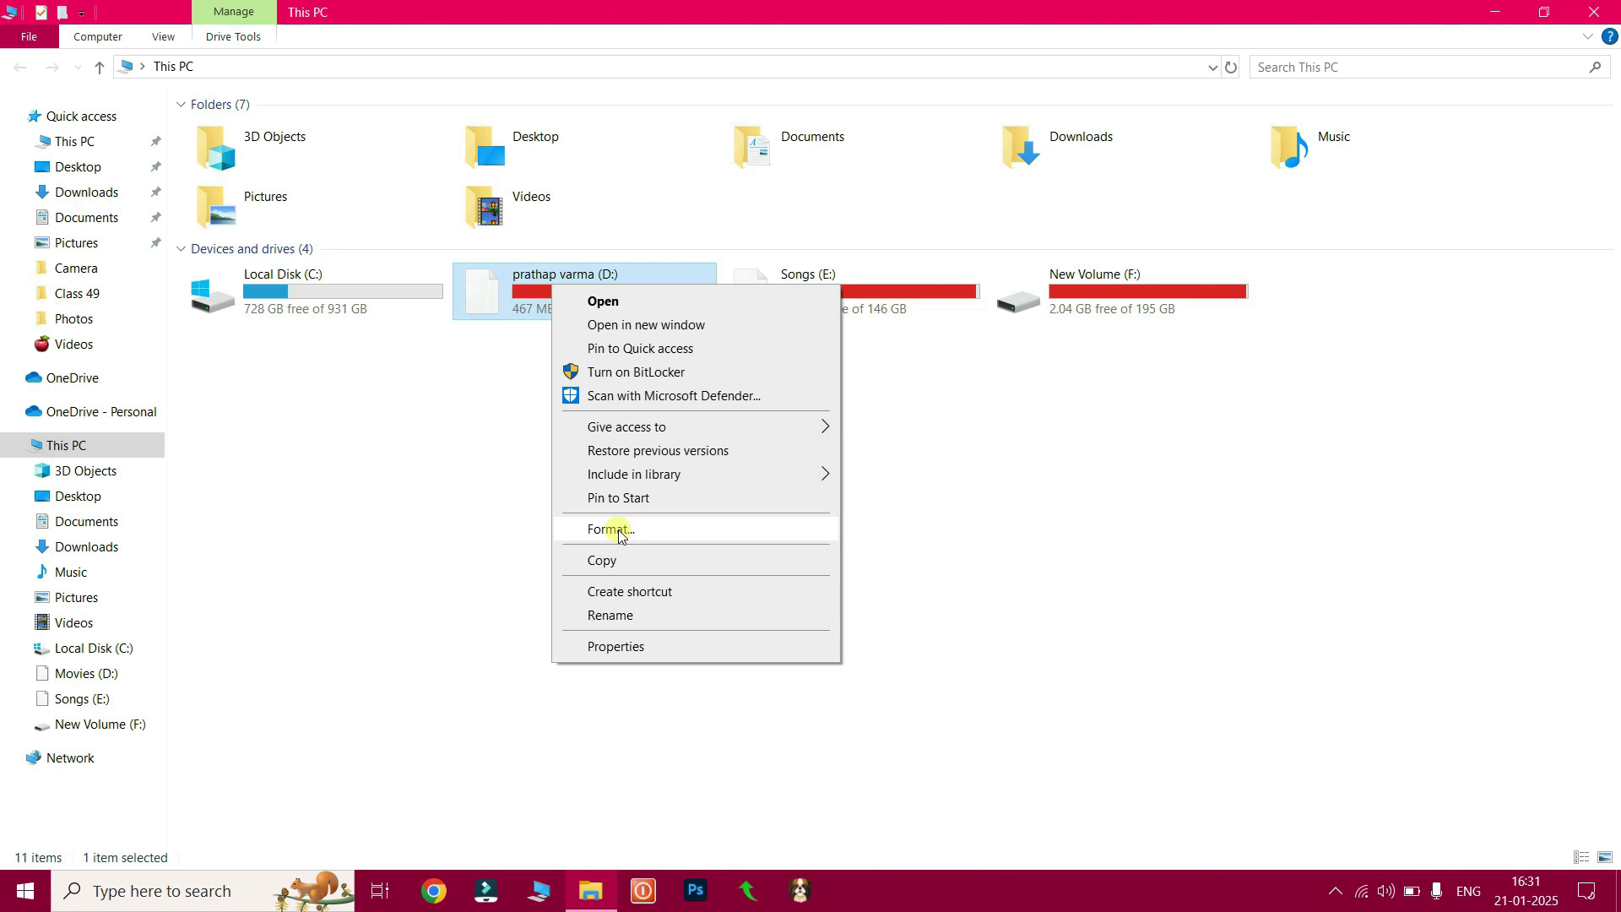
pyautogui.click(473, 447)
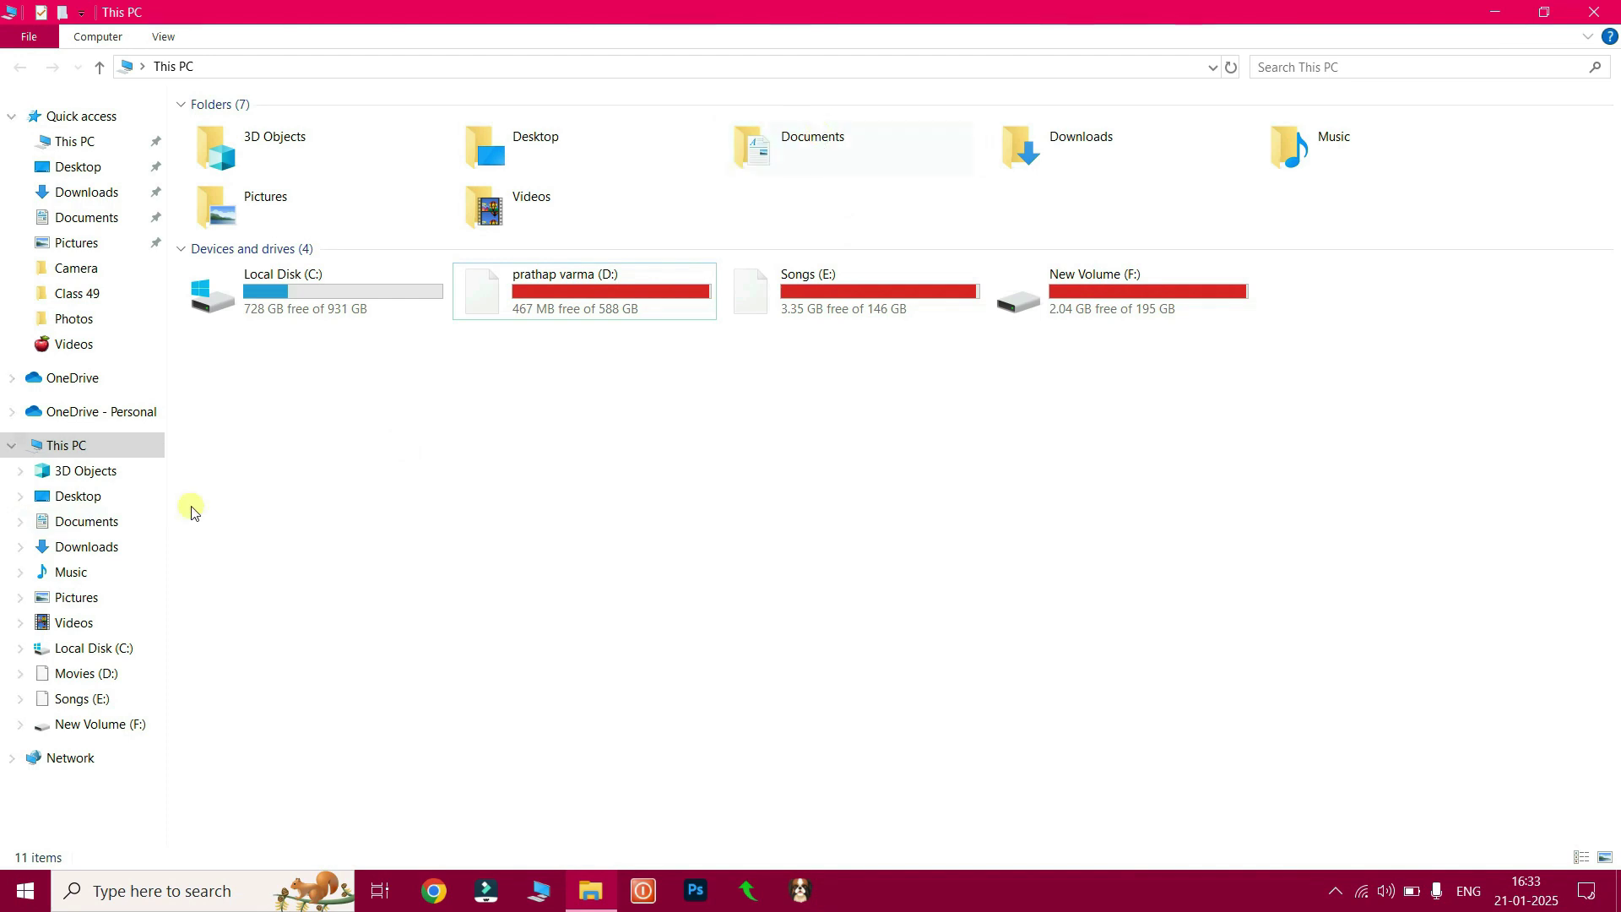
# Step: Browse Documents and the Songs (E:) drive, then go back up to This PC
pyautogui.click(105, 524)
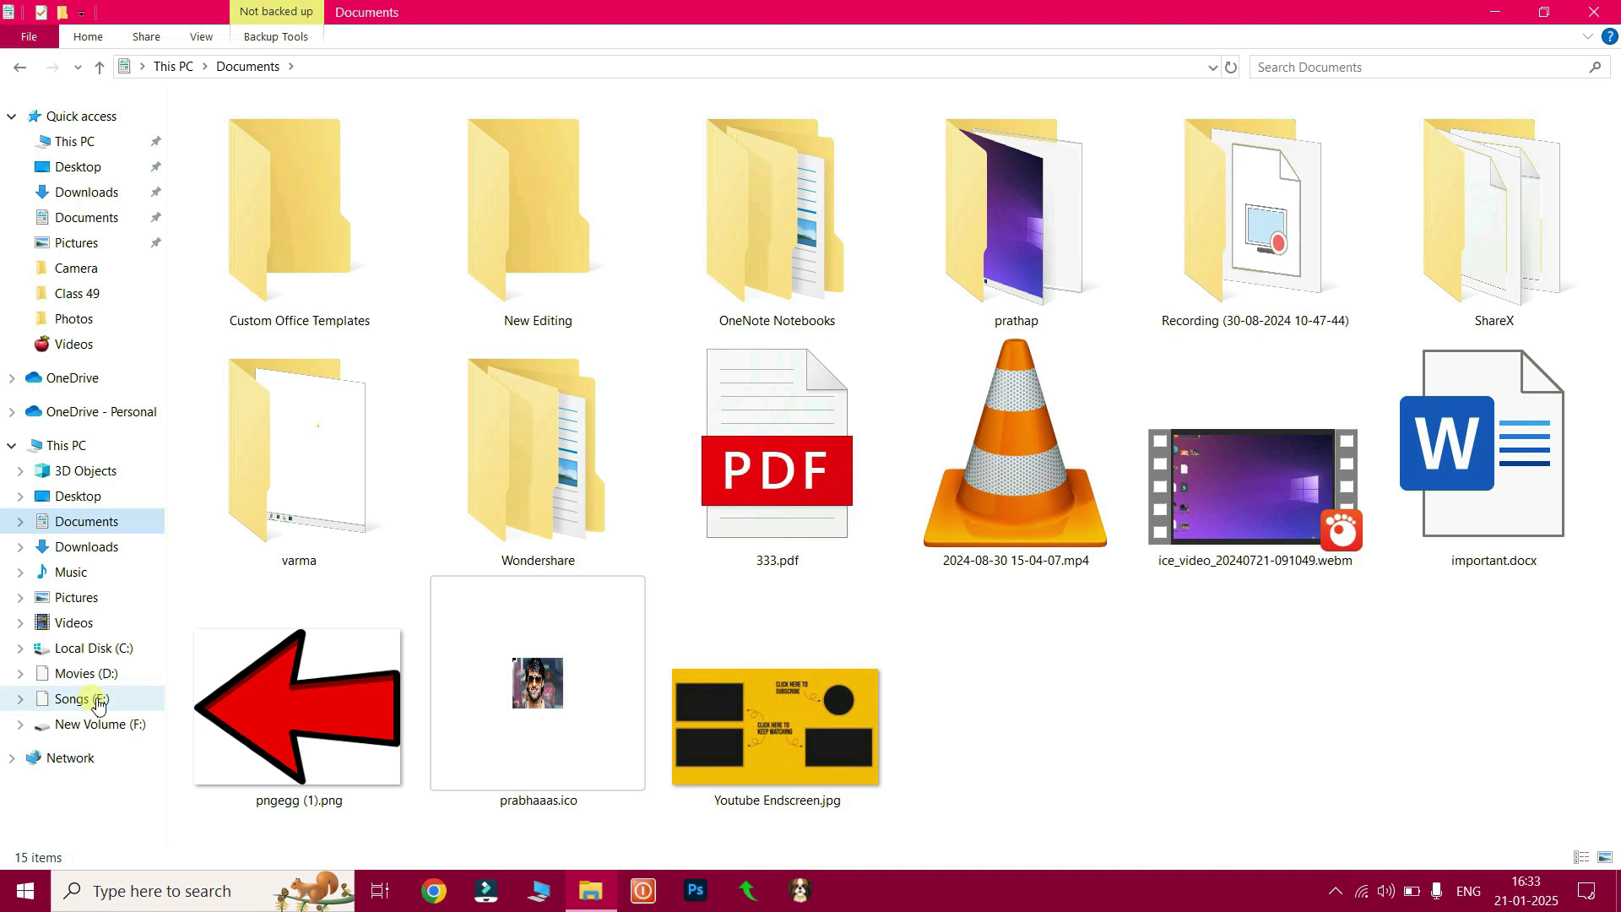
pyautogui.click(99, 702)
pyautogui.hotkey('alt', 'Up')
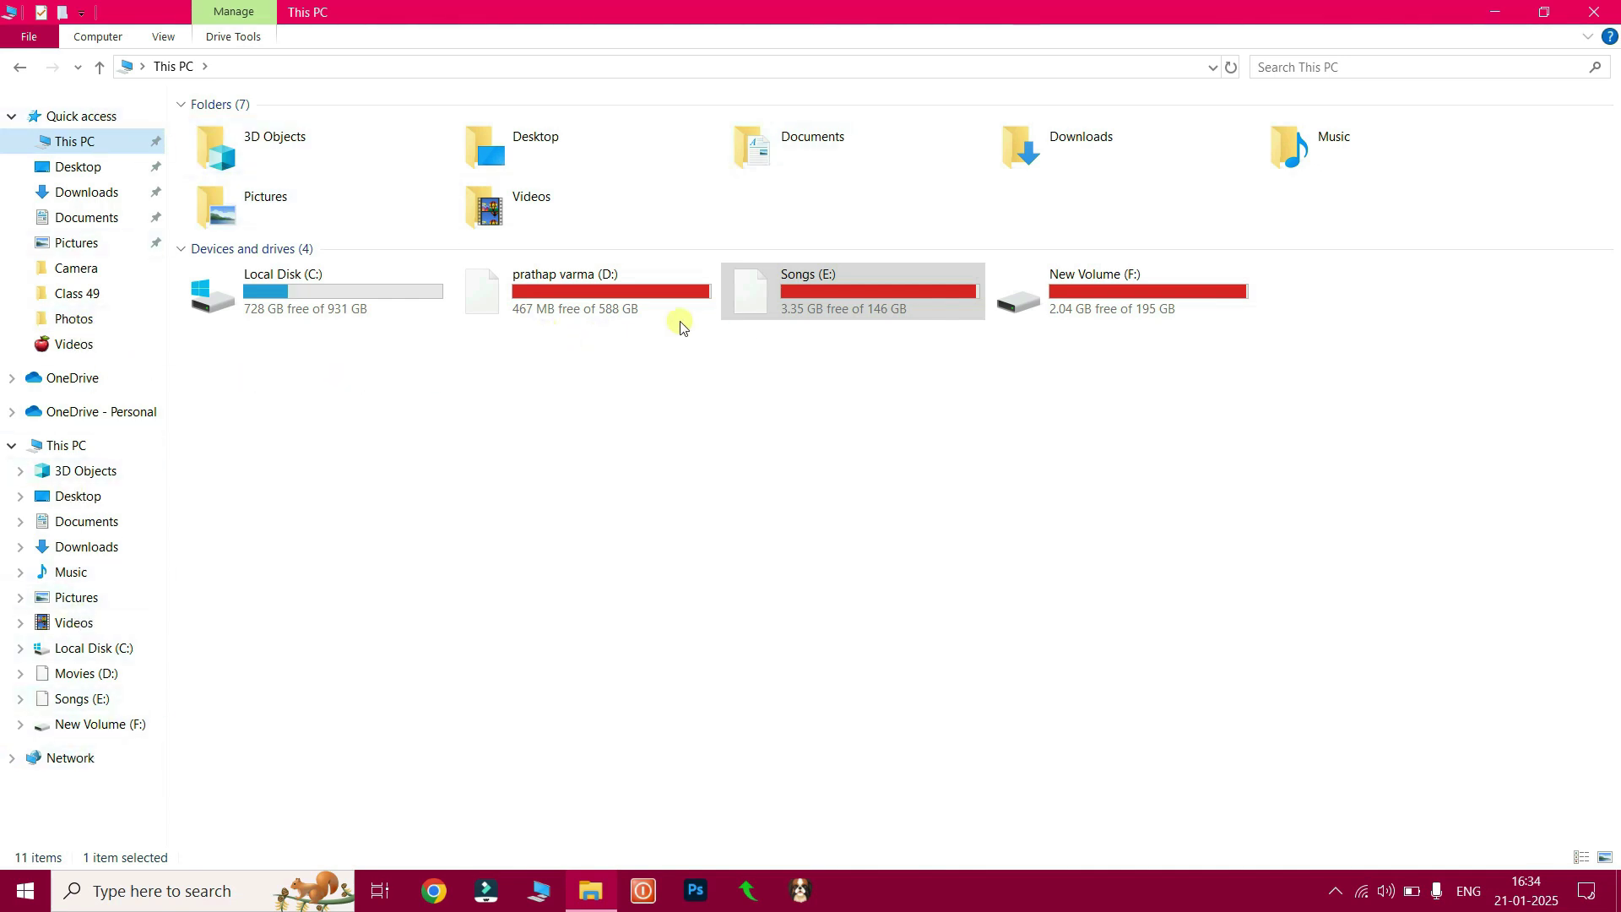
# Step: Open Songs (E:), switch its 47 items to Details view, then back to Large icons
pyautogui.doubleClick(848, 290)
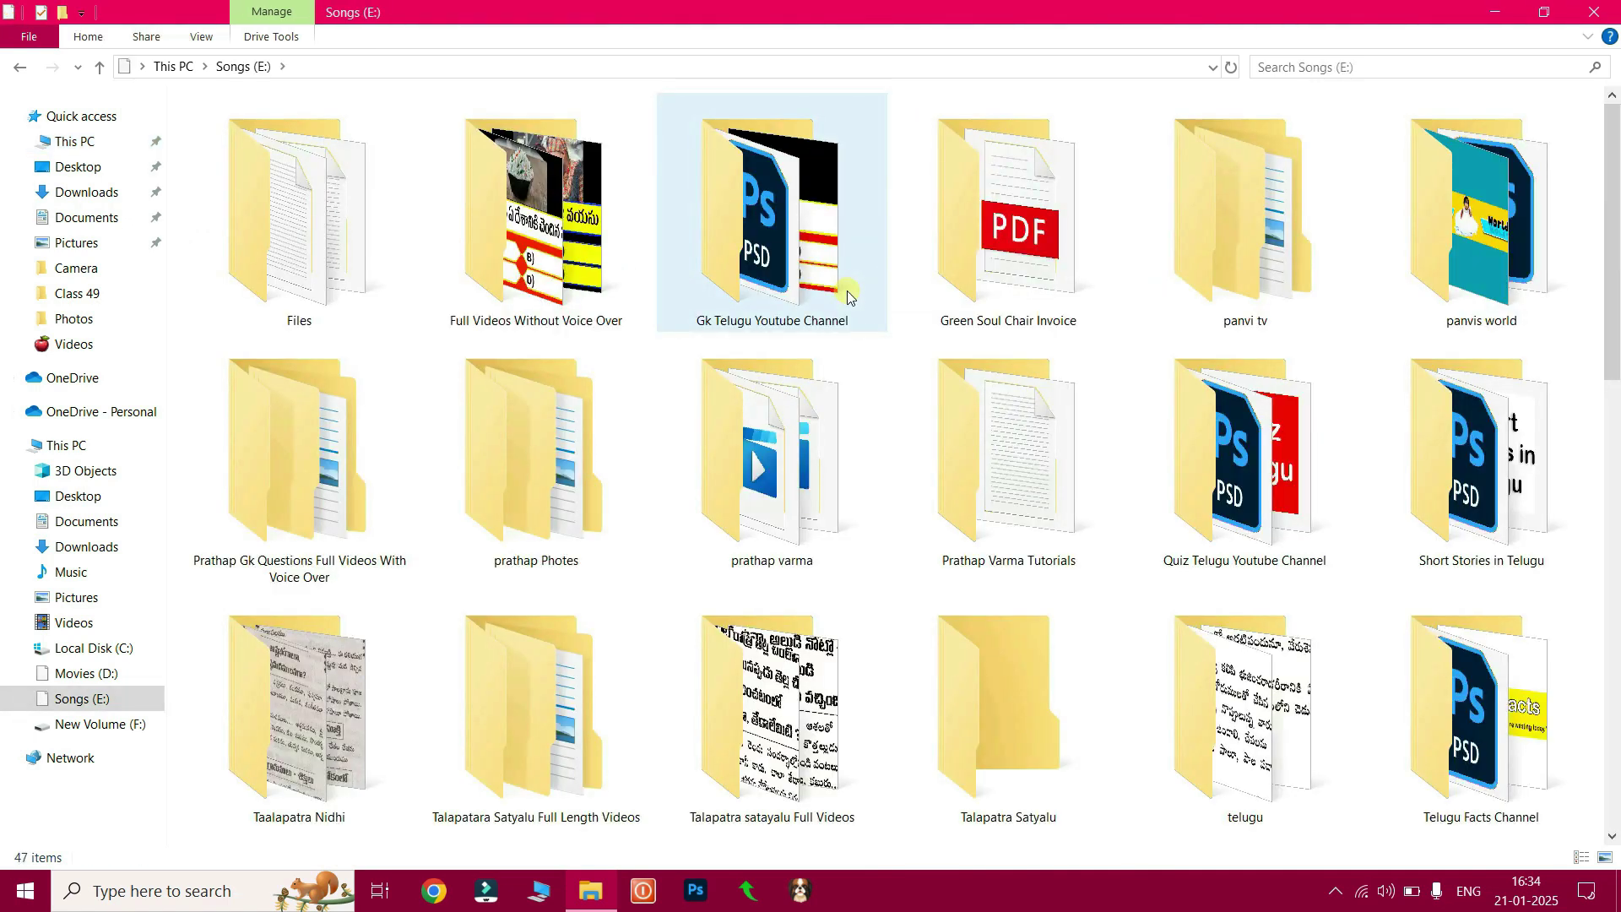
pyautogui.keyDown('ctrl'); pyautogui.scroll(-3, 848, 290); pyautogui.keyUp('ctrl')
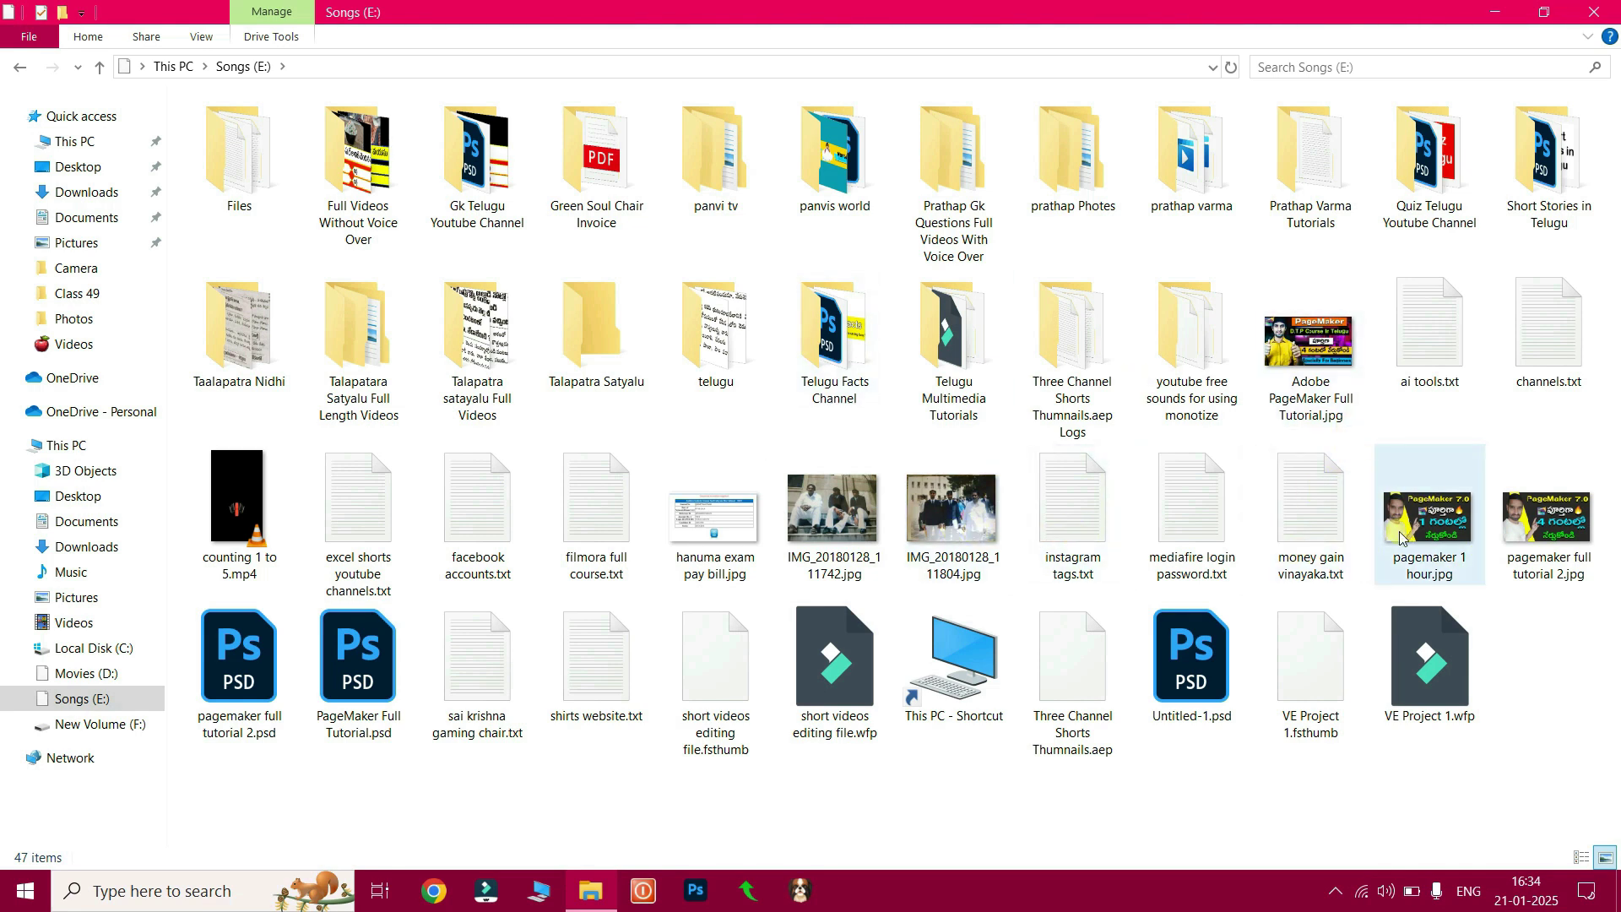
pyautogui.click(1583, 859)
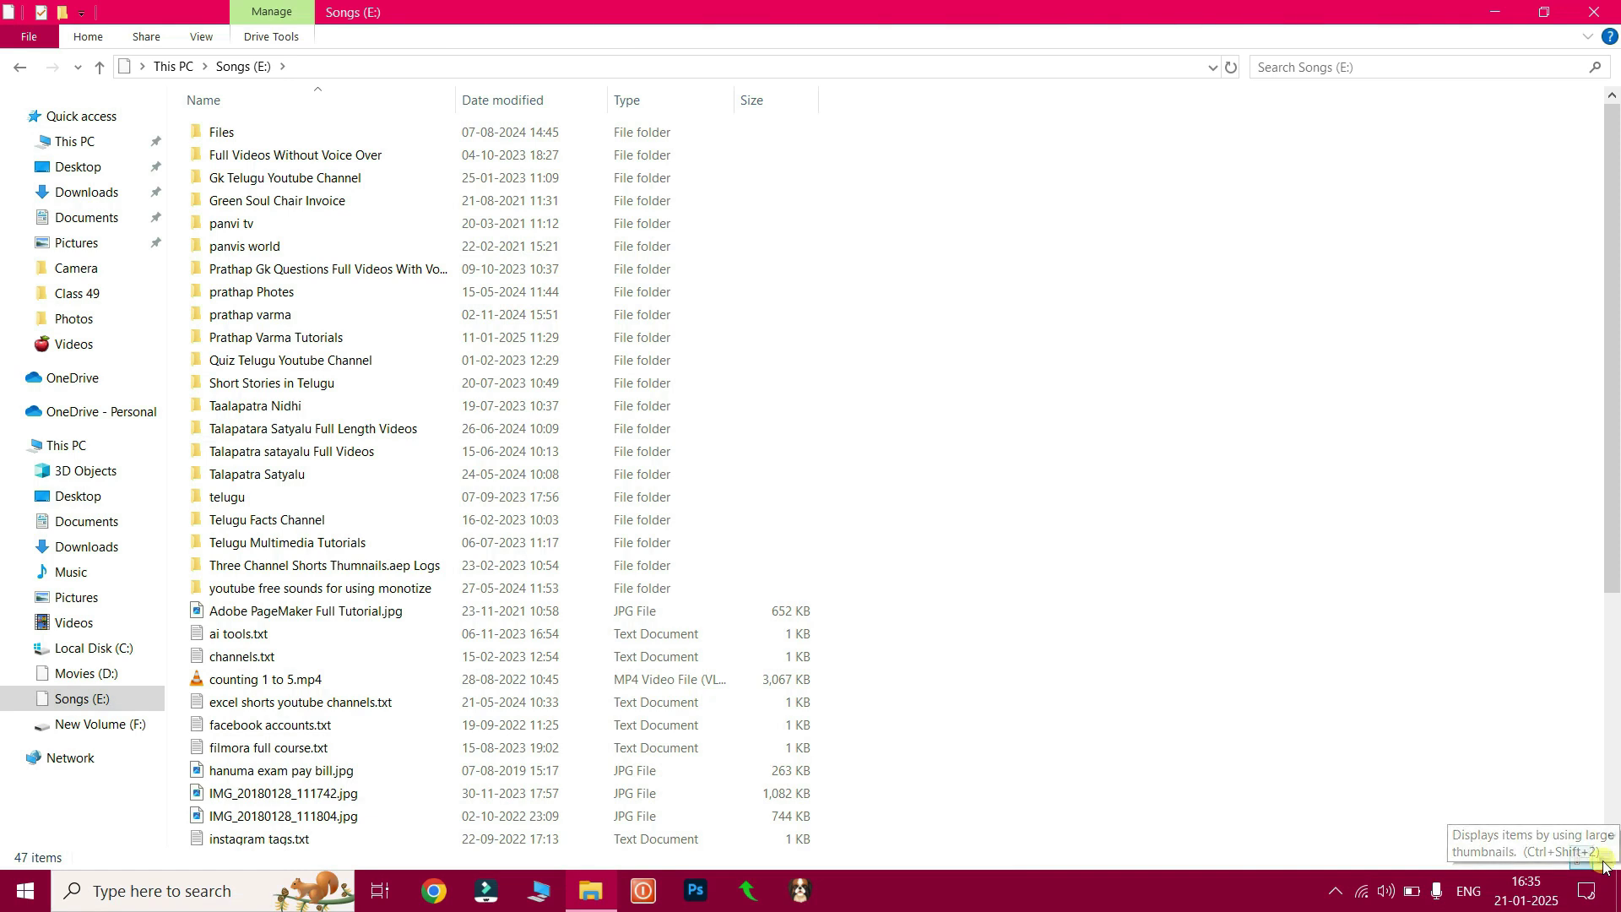
pyautogui.click(1606, 858)
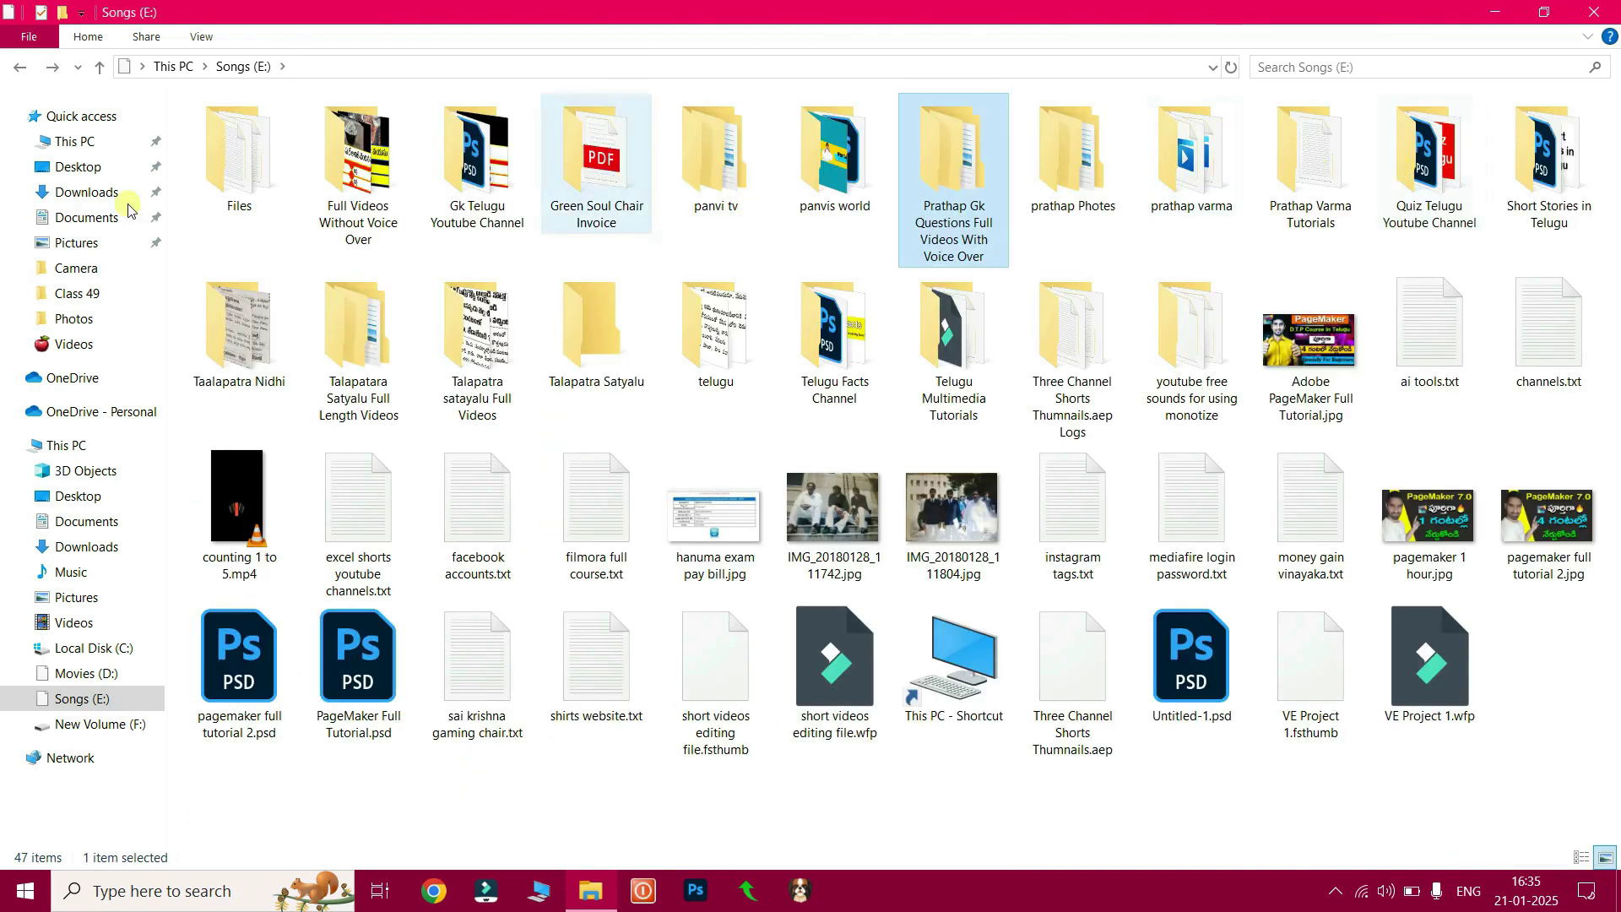
# Step: Open the Full Videos Without Voice Over folder and display its videos as Extra large icons
pyautogui.doubleClick(353, 178)
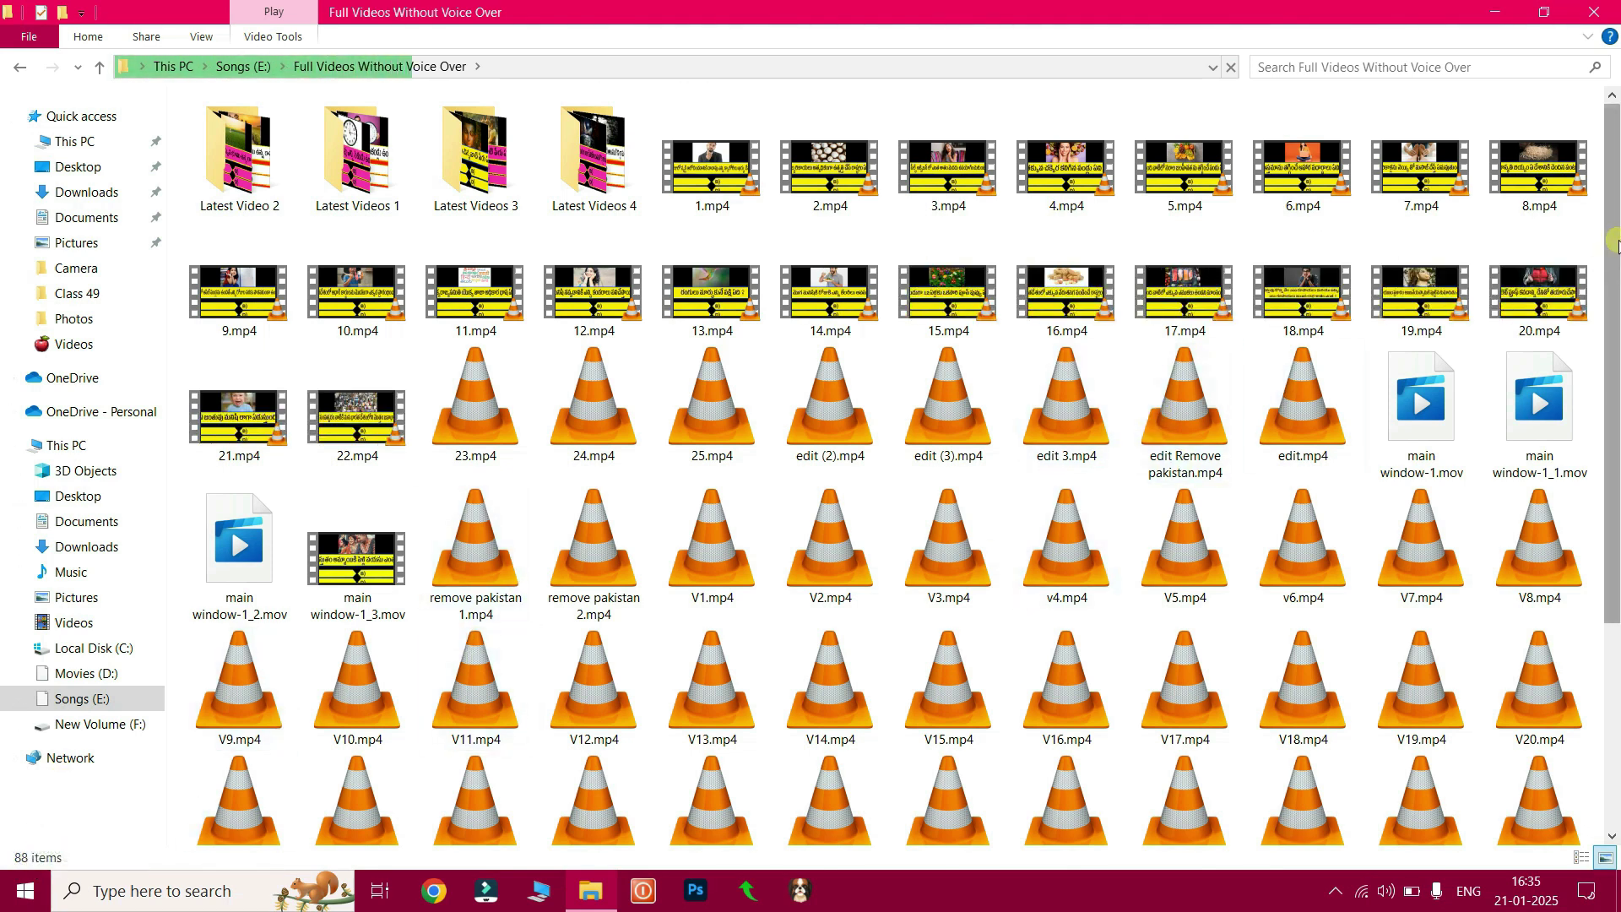
pyautogui.scroll(-2, 1615, 227)
pyautogui.moveTo(1615, 227)
pyautogui.mouseDown()
pyautogui.moveTo(1615, 408)
pyautogui.moveTo(1615, 213)
pyautogui.mouseUp()
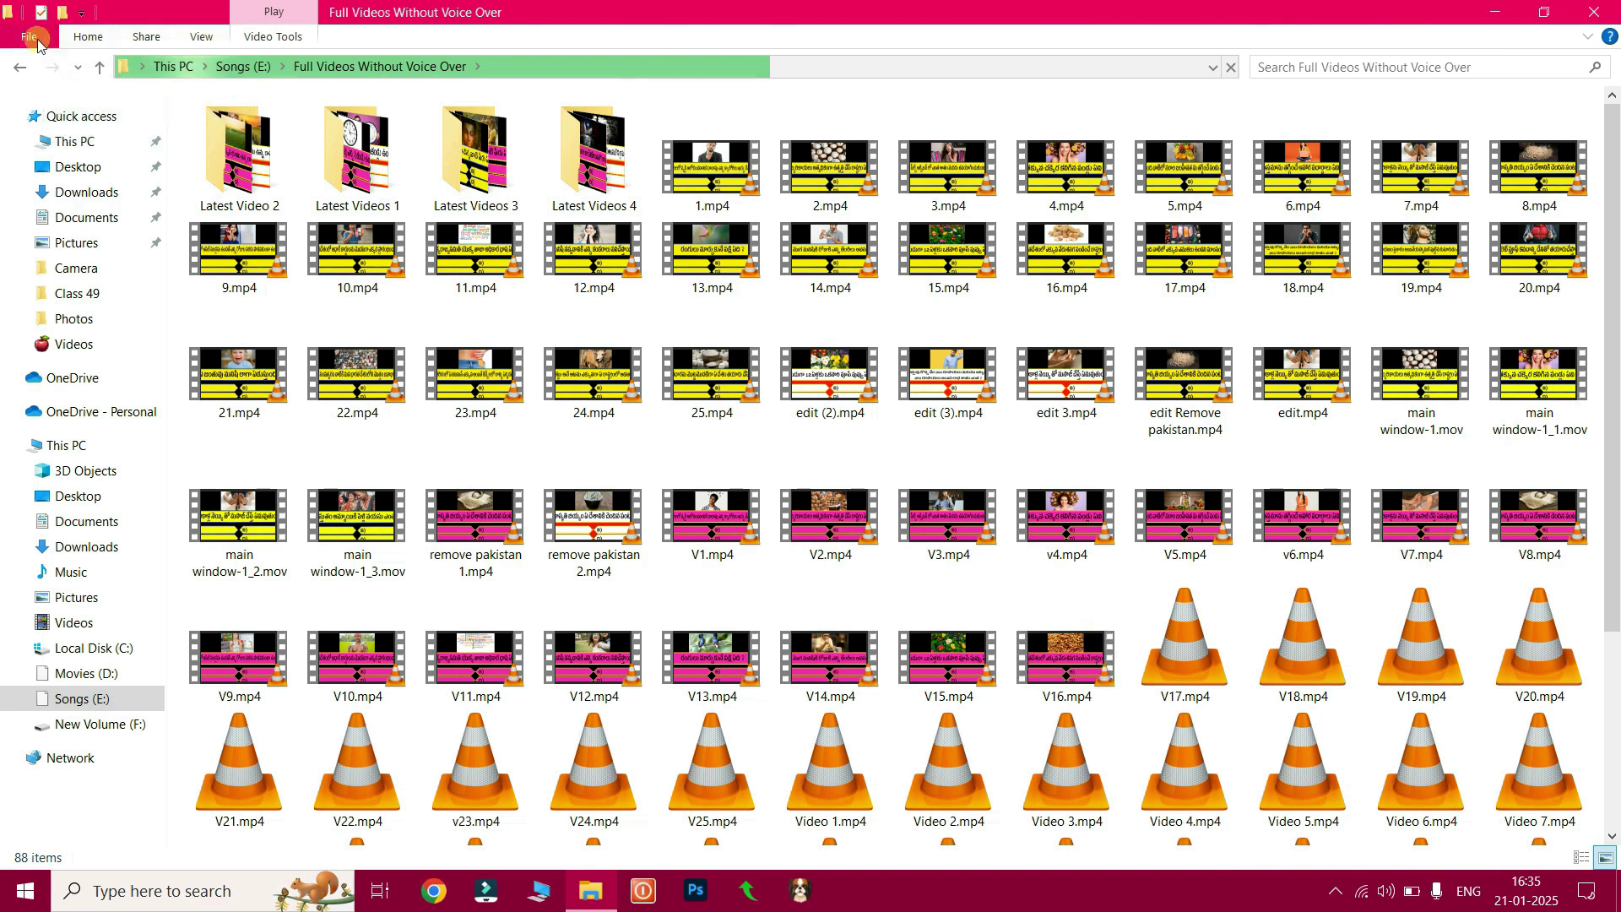
pyautogui.click(88, 38)
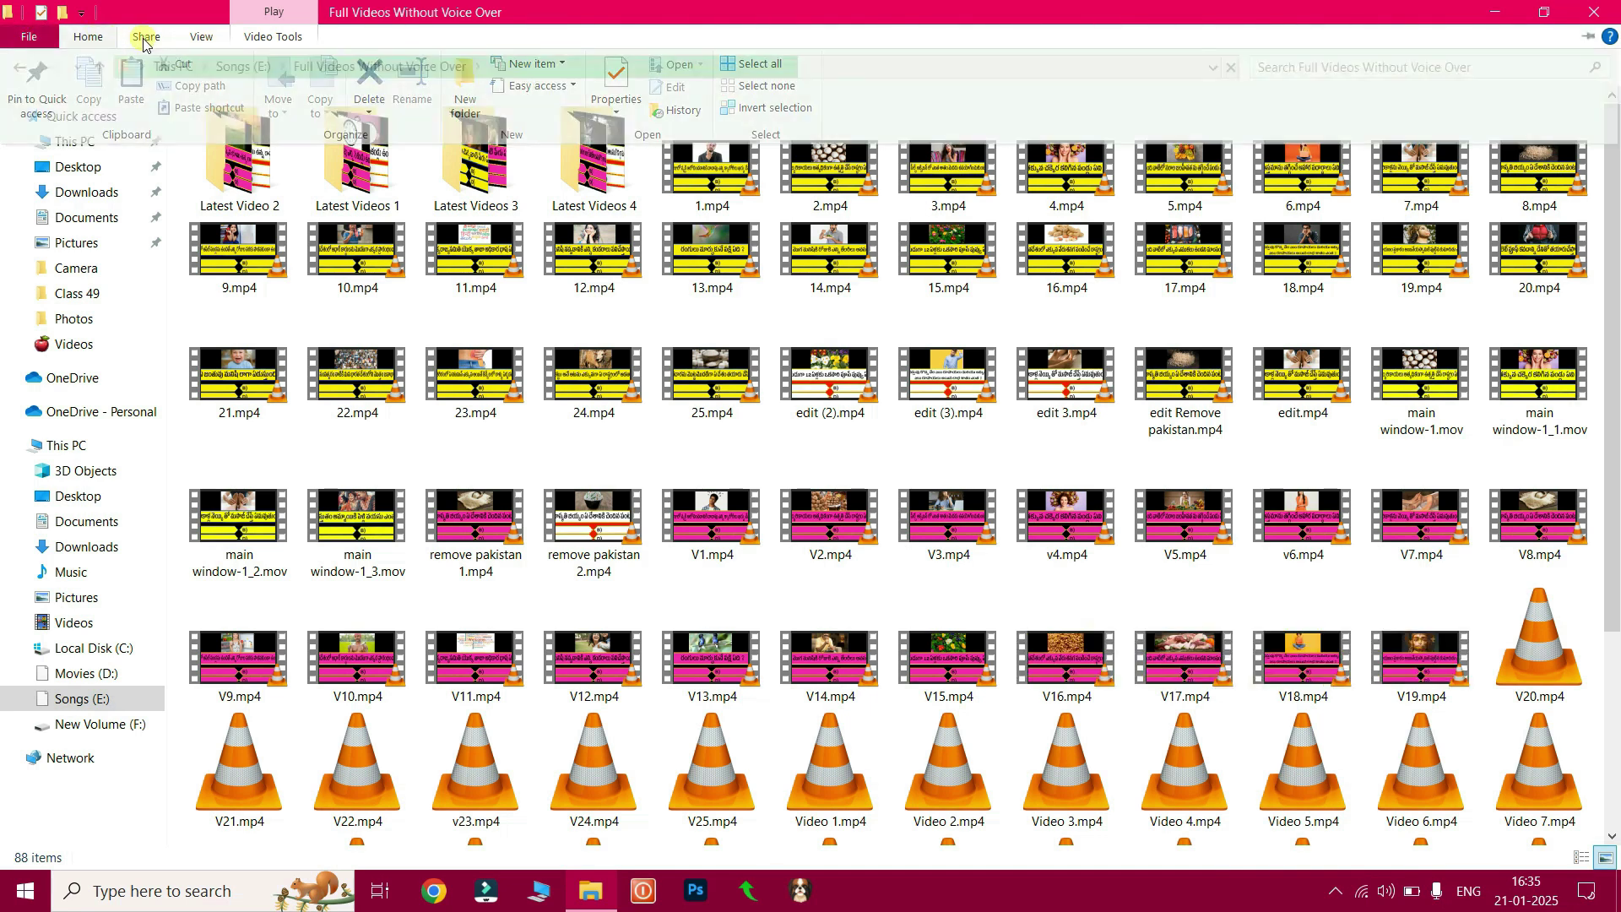
pyautogui.click(145, 37)
pyautogui.click(203, 37)
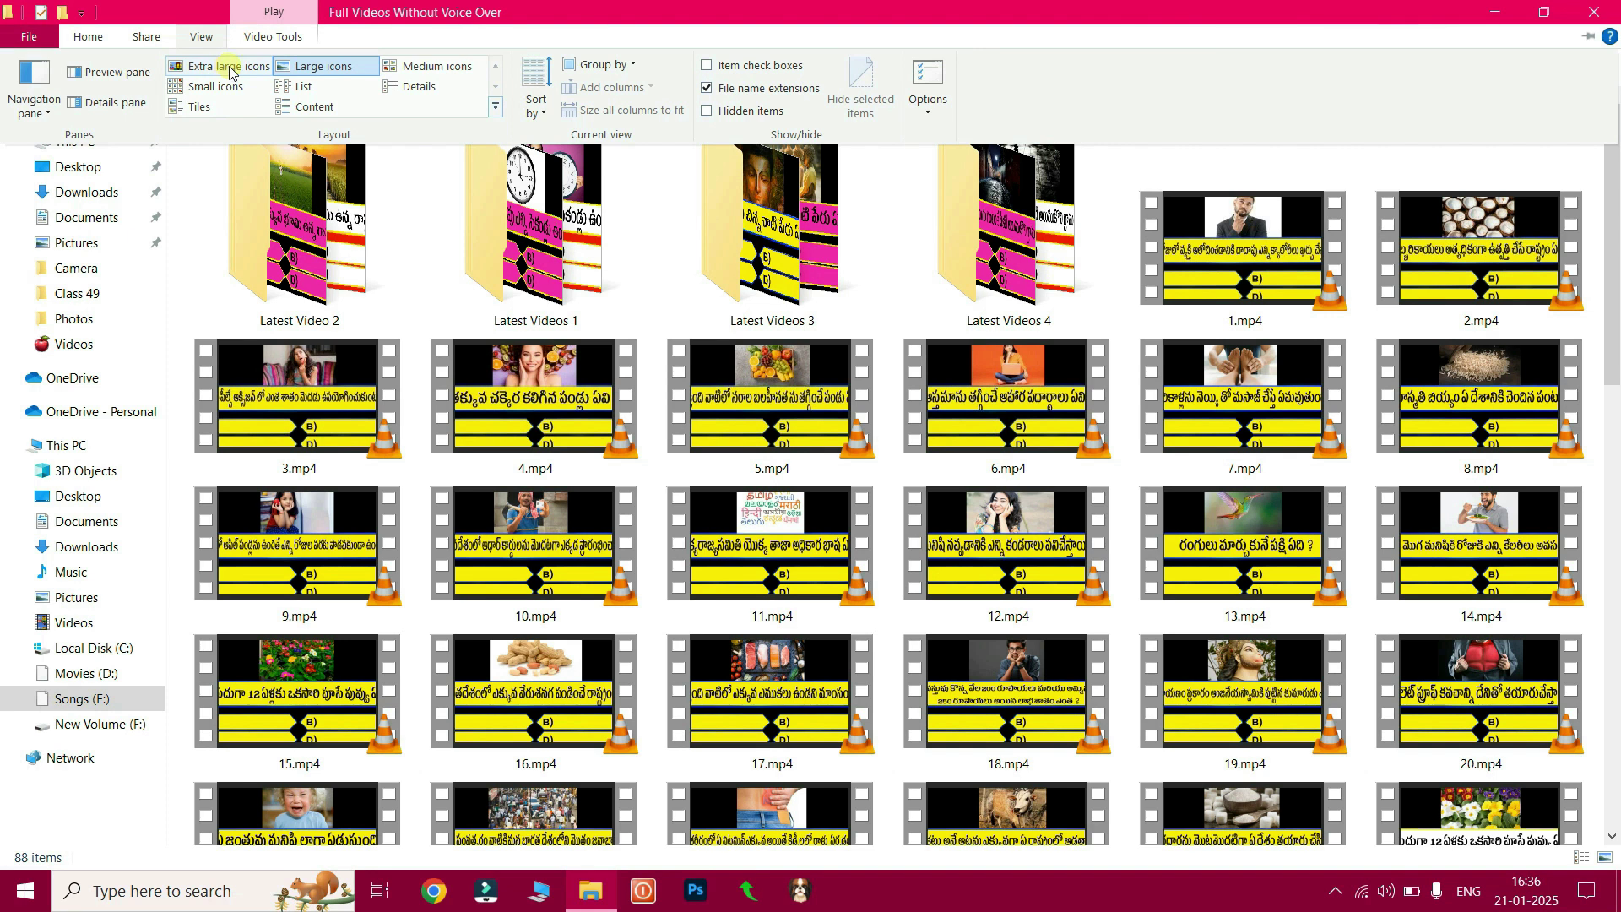
pyautogui.click(234, 73)
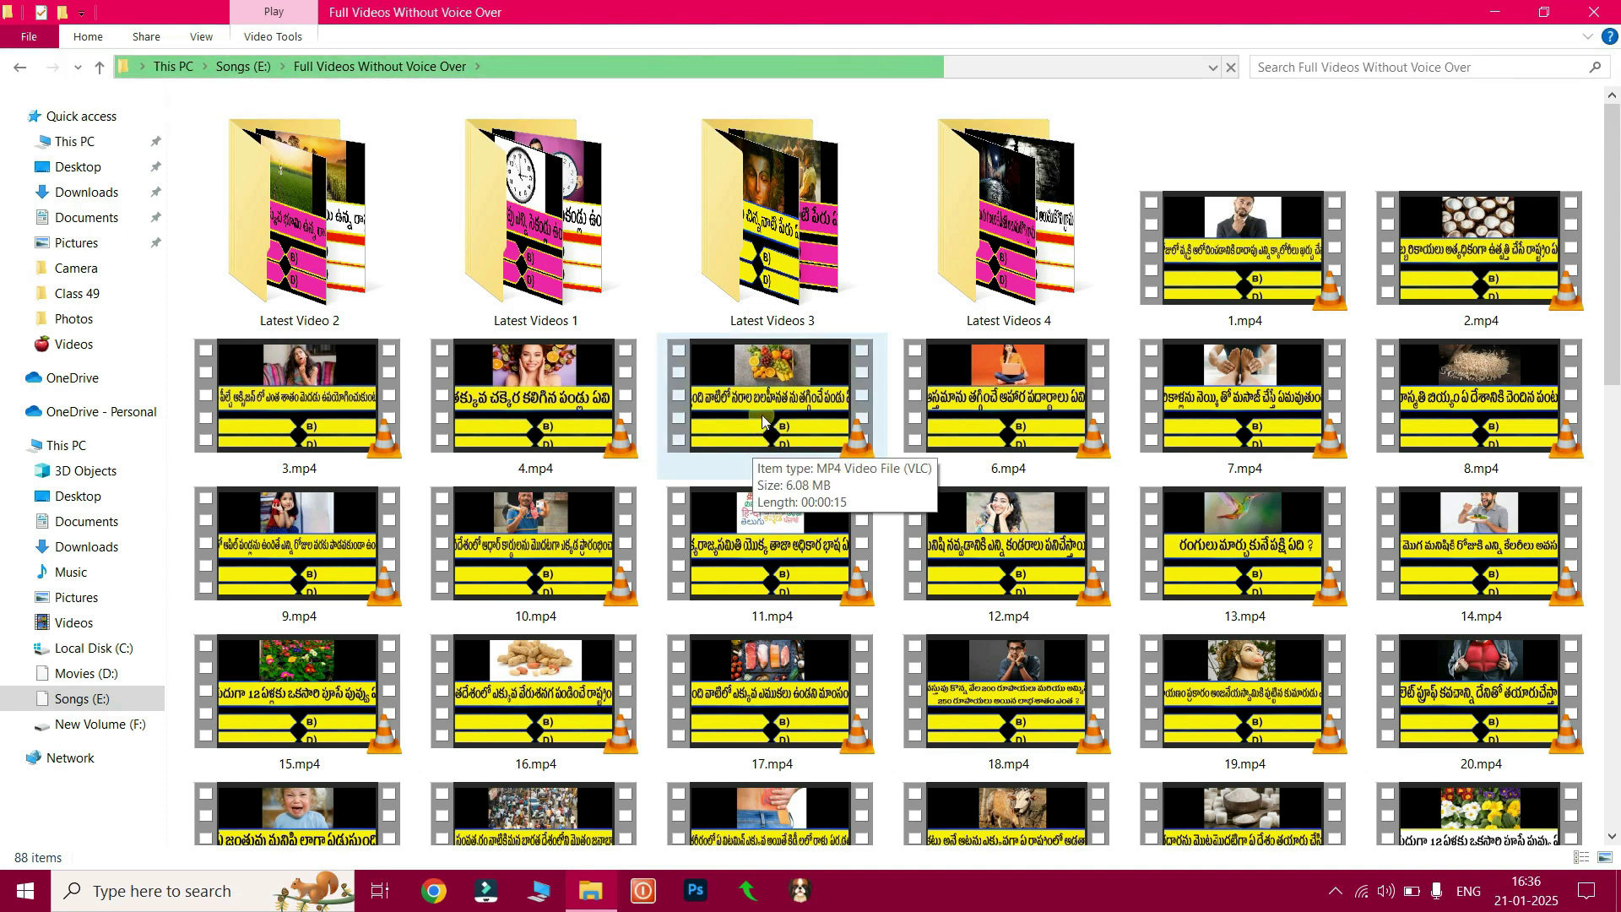
# Step: Try a smaller icon layout for the videos, then preview them as Tiles
pyautogui.scroll(-4, 767, 419)
pyautogui.scroll(-5, 766, 419)
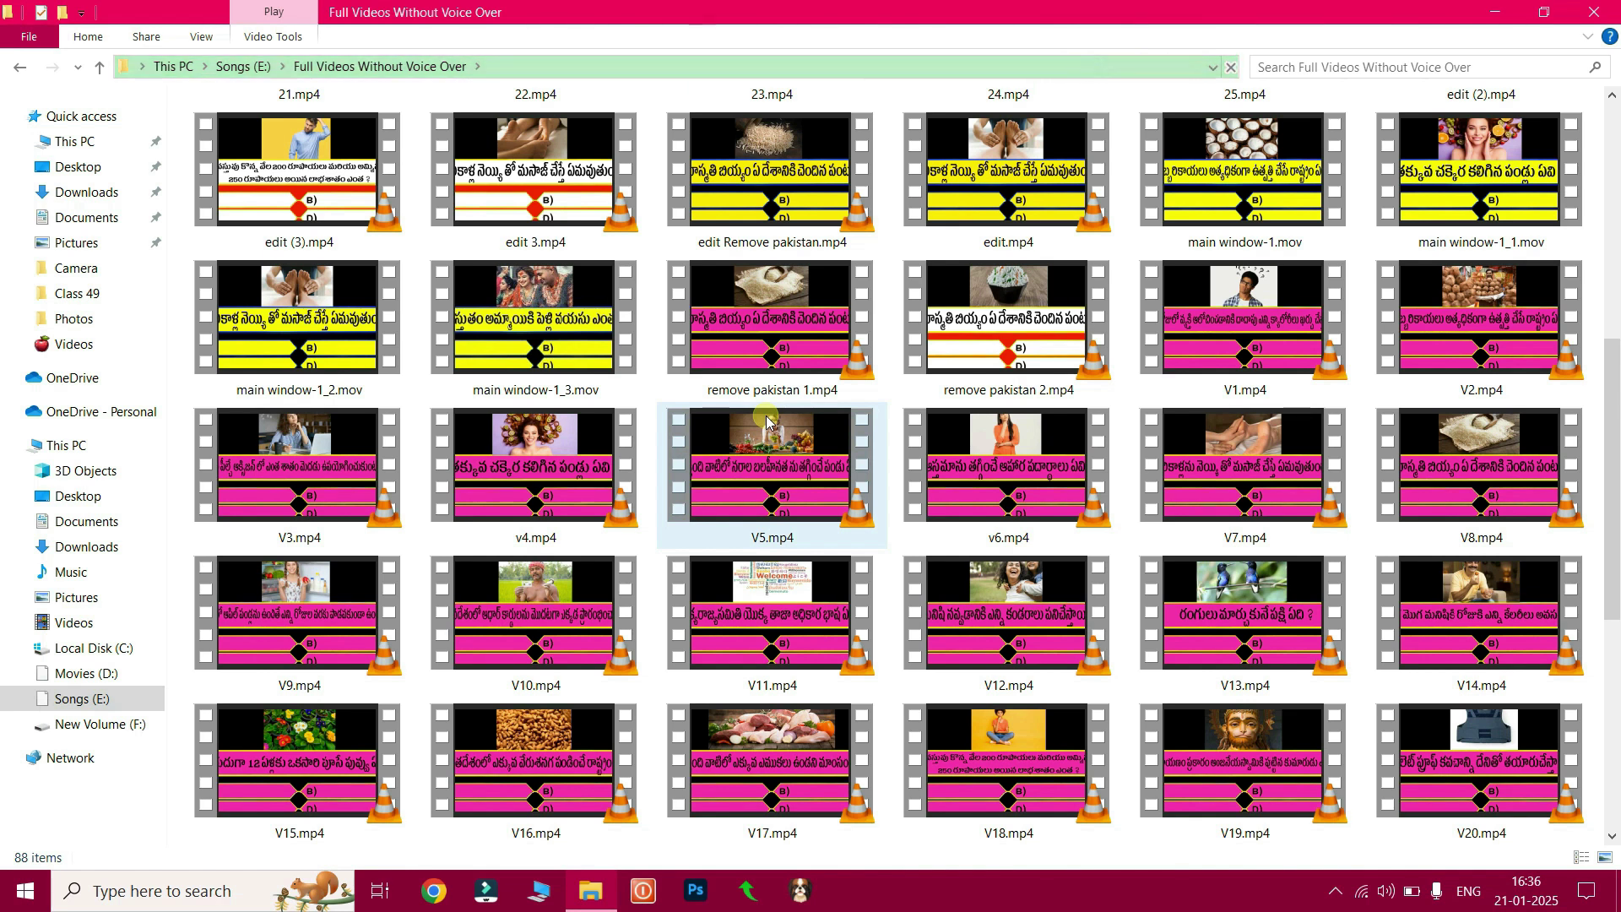
pyautogui.scroll(10, 684, 427)
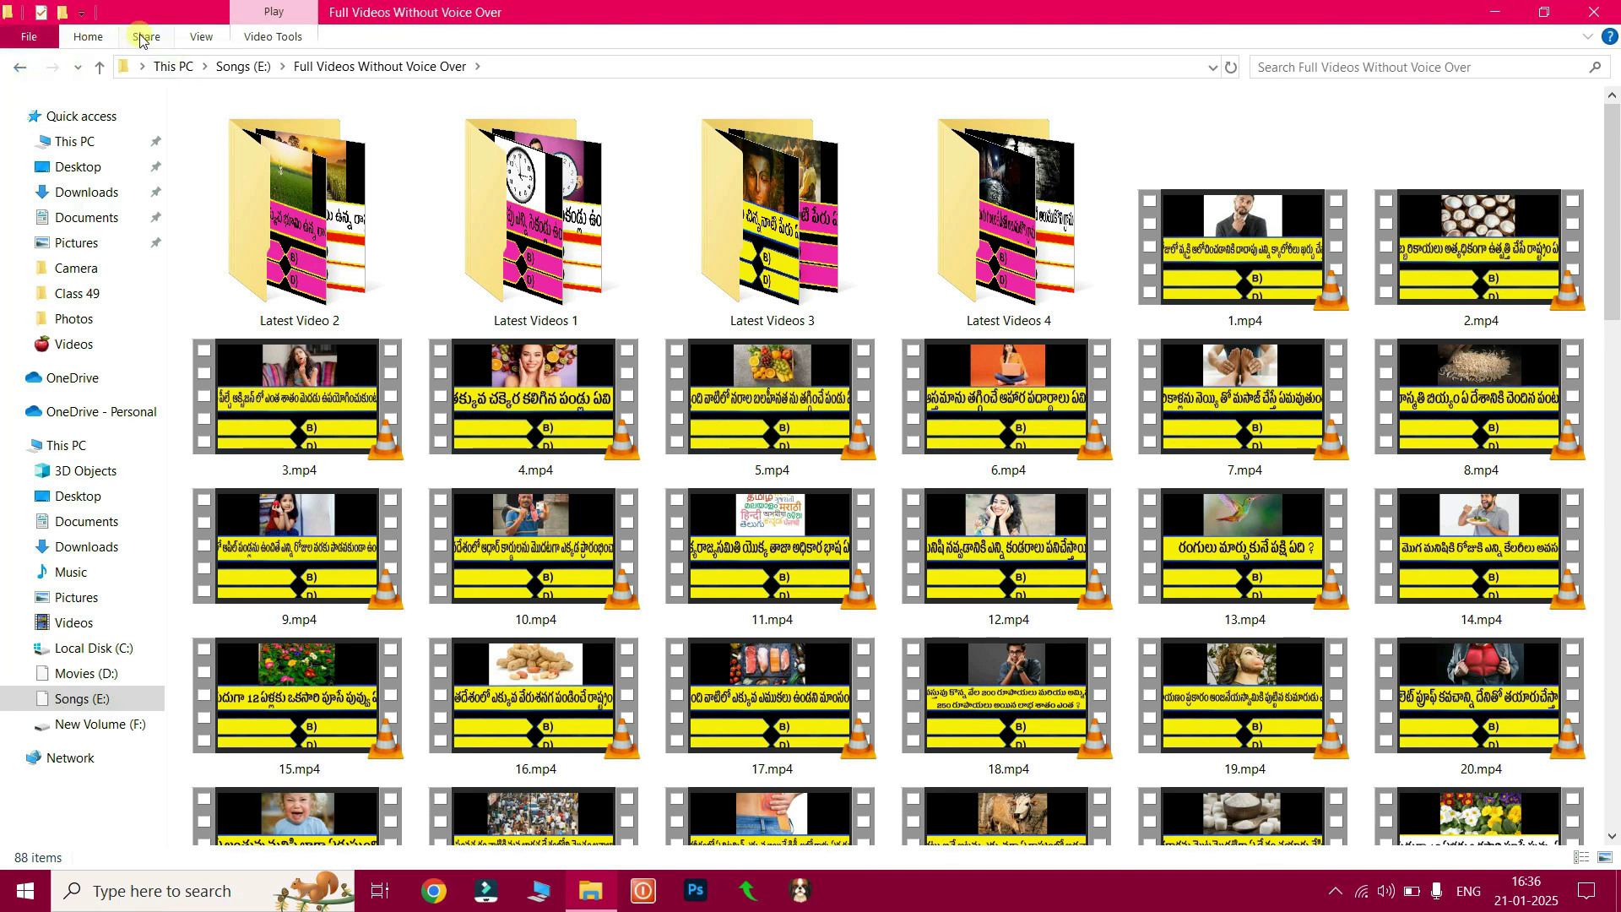
pyautogui.click(88, 38)
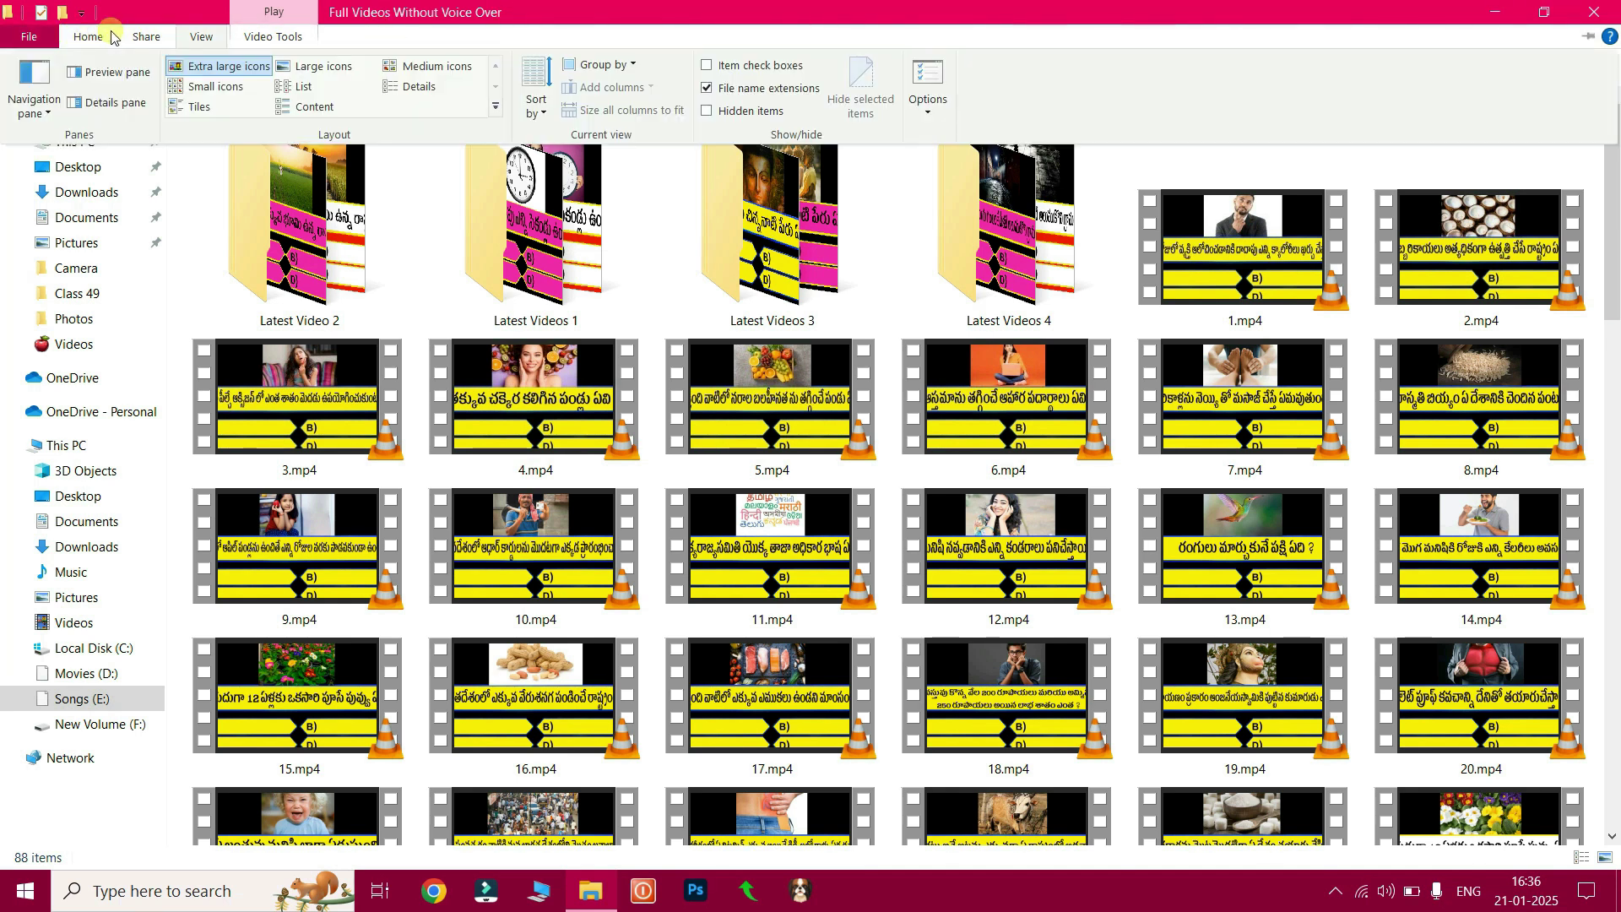
pyautogui.click(154, 42)
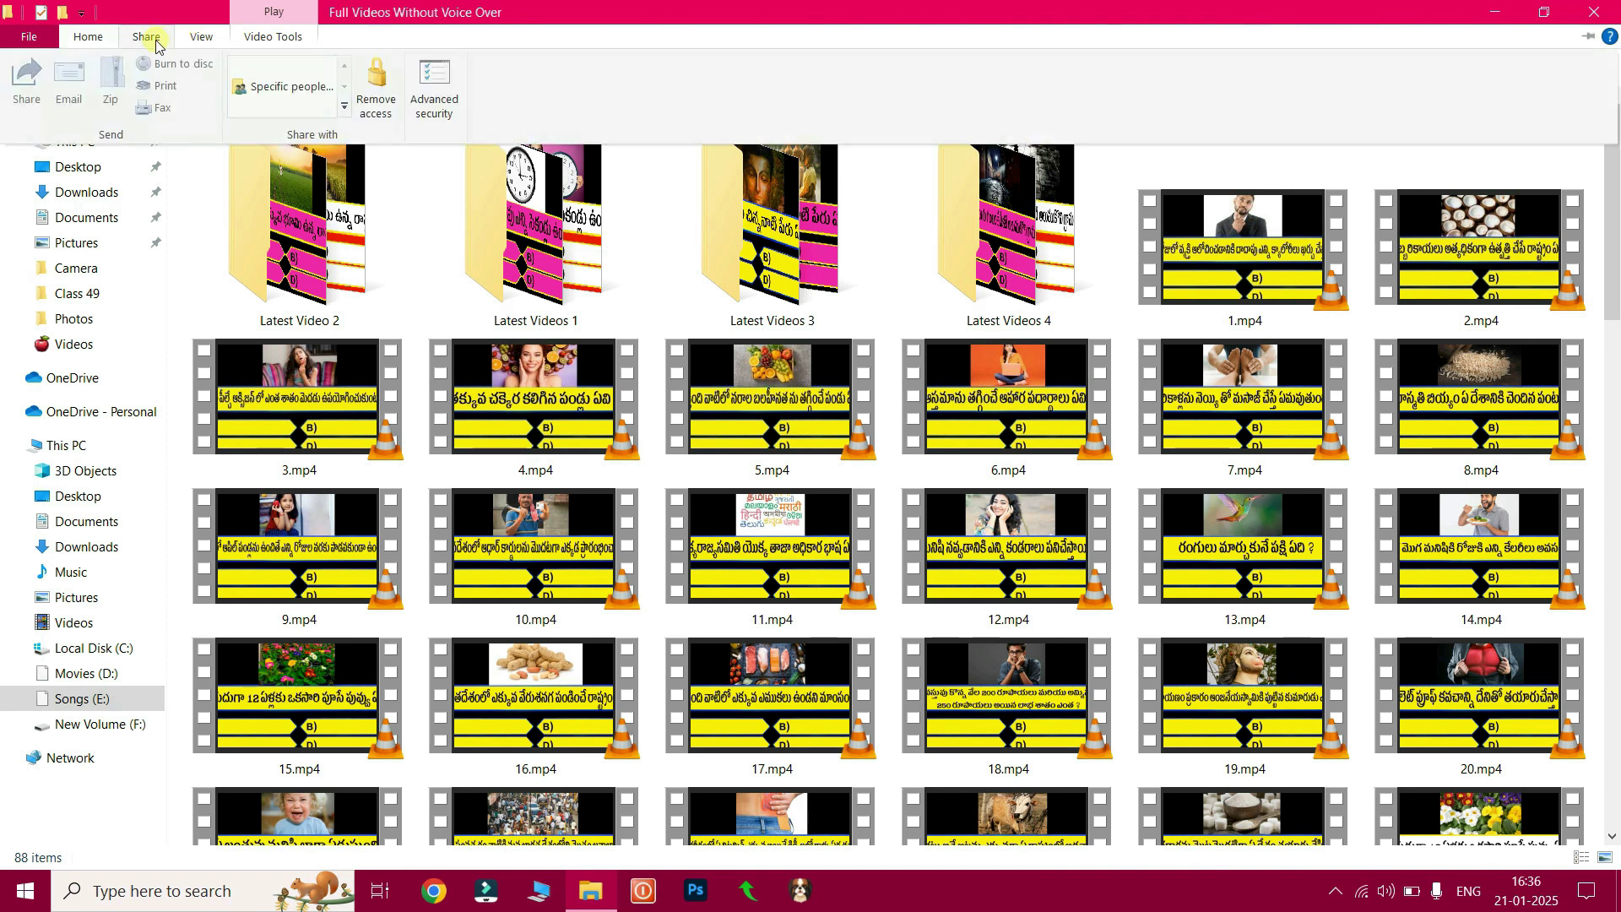
pyautogui.click(201, 40)
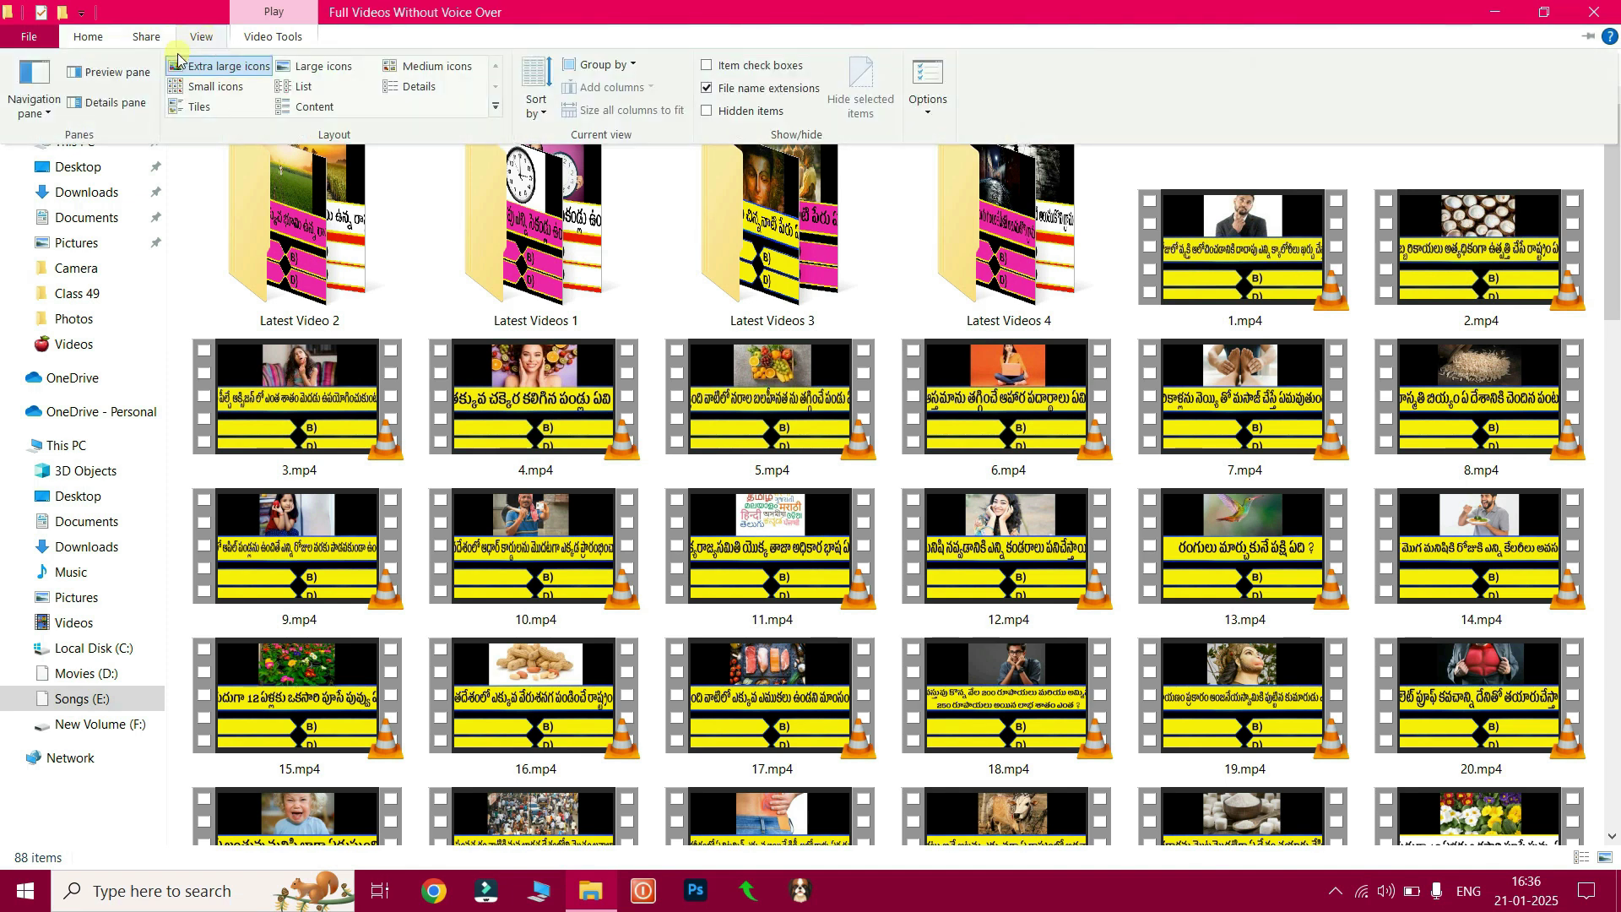
pyautogui.click(224, 77)
pyautogui.click(203, 38)
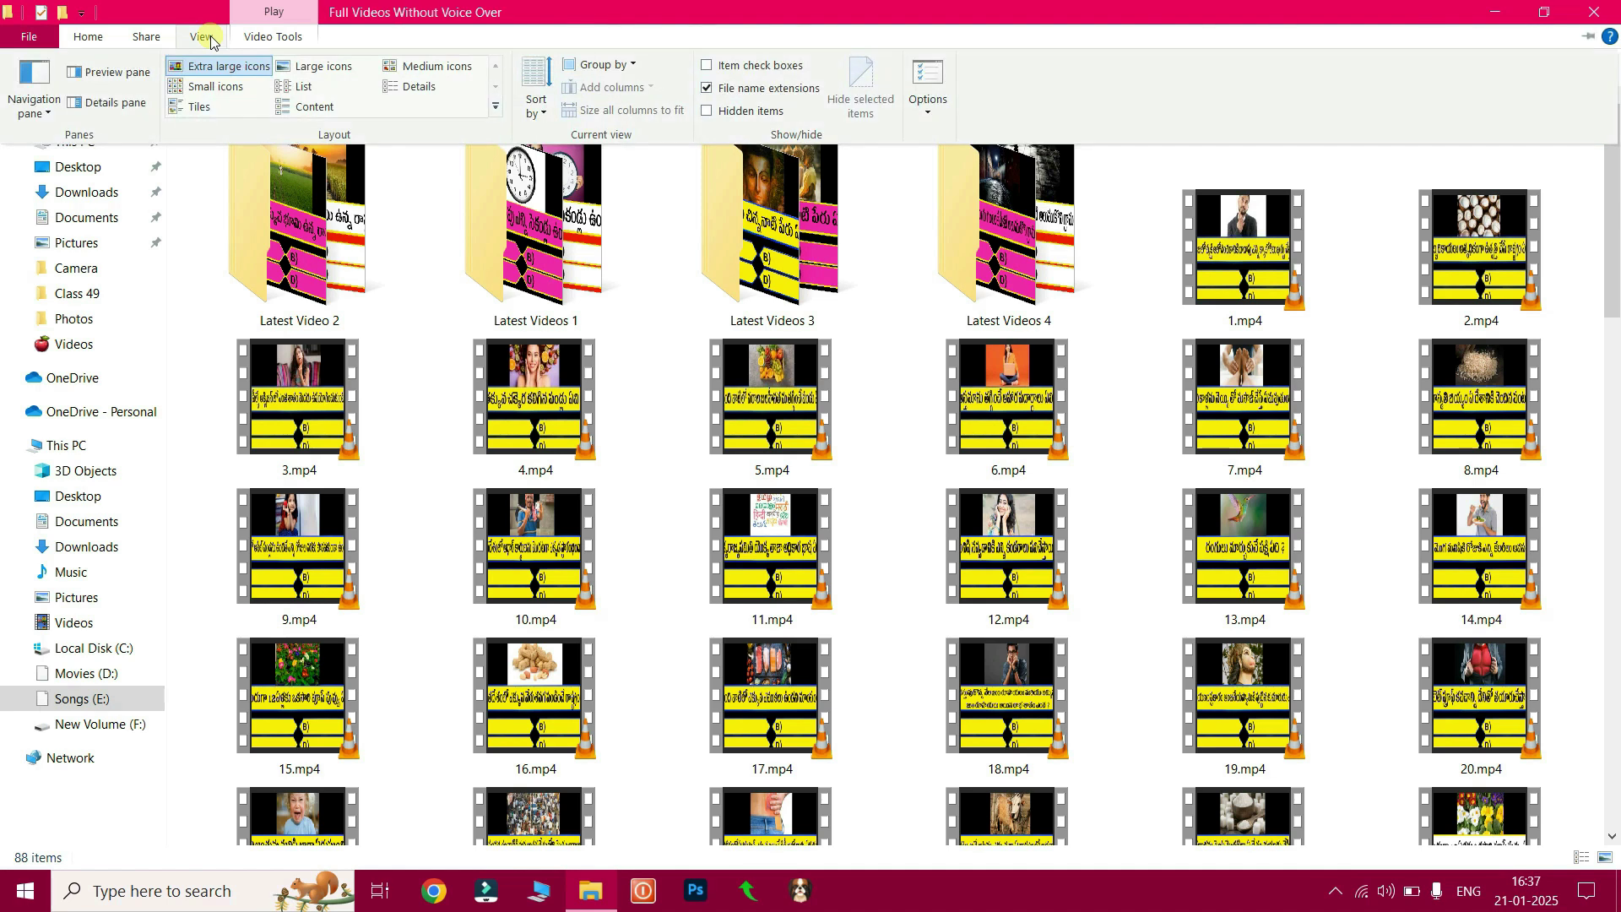
pyautogui.click(204, 107)
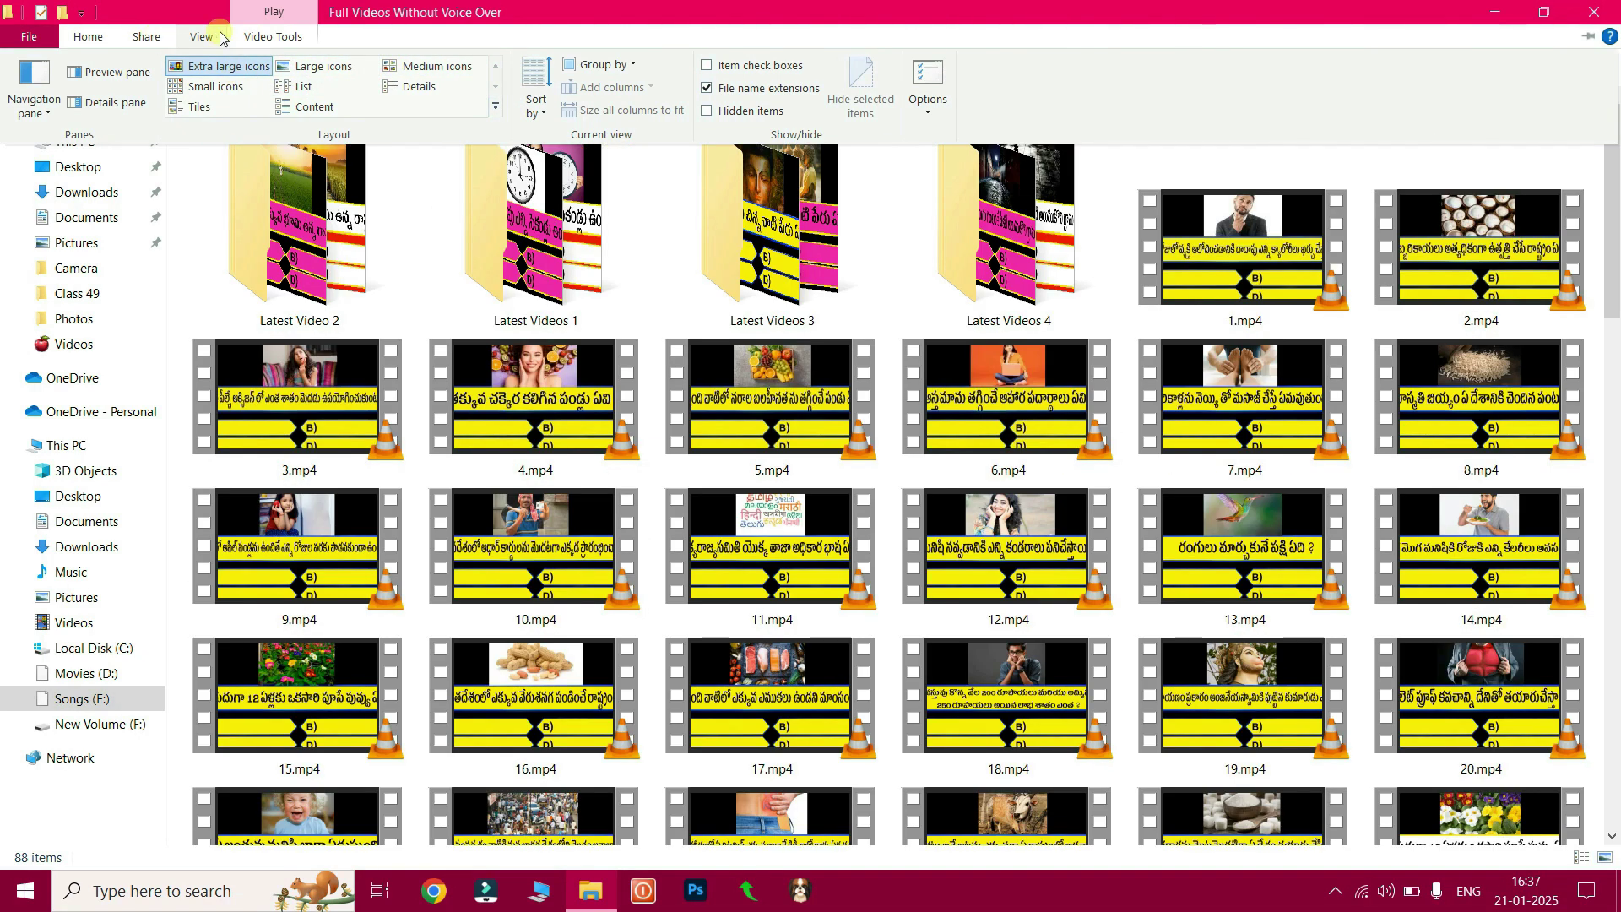
# Step: Sort the videos by Date, then back by Name, and select the folder's full path in the address bar
pyautogui.click(542, 112)
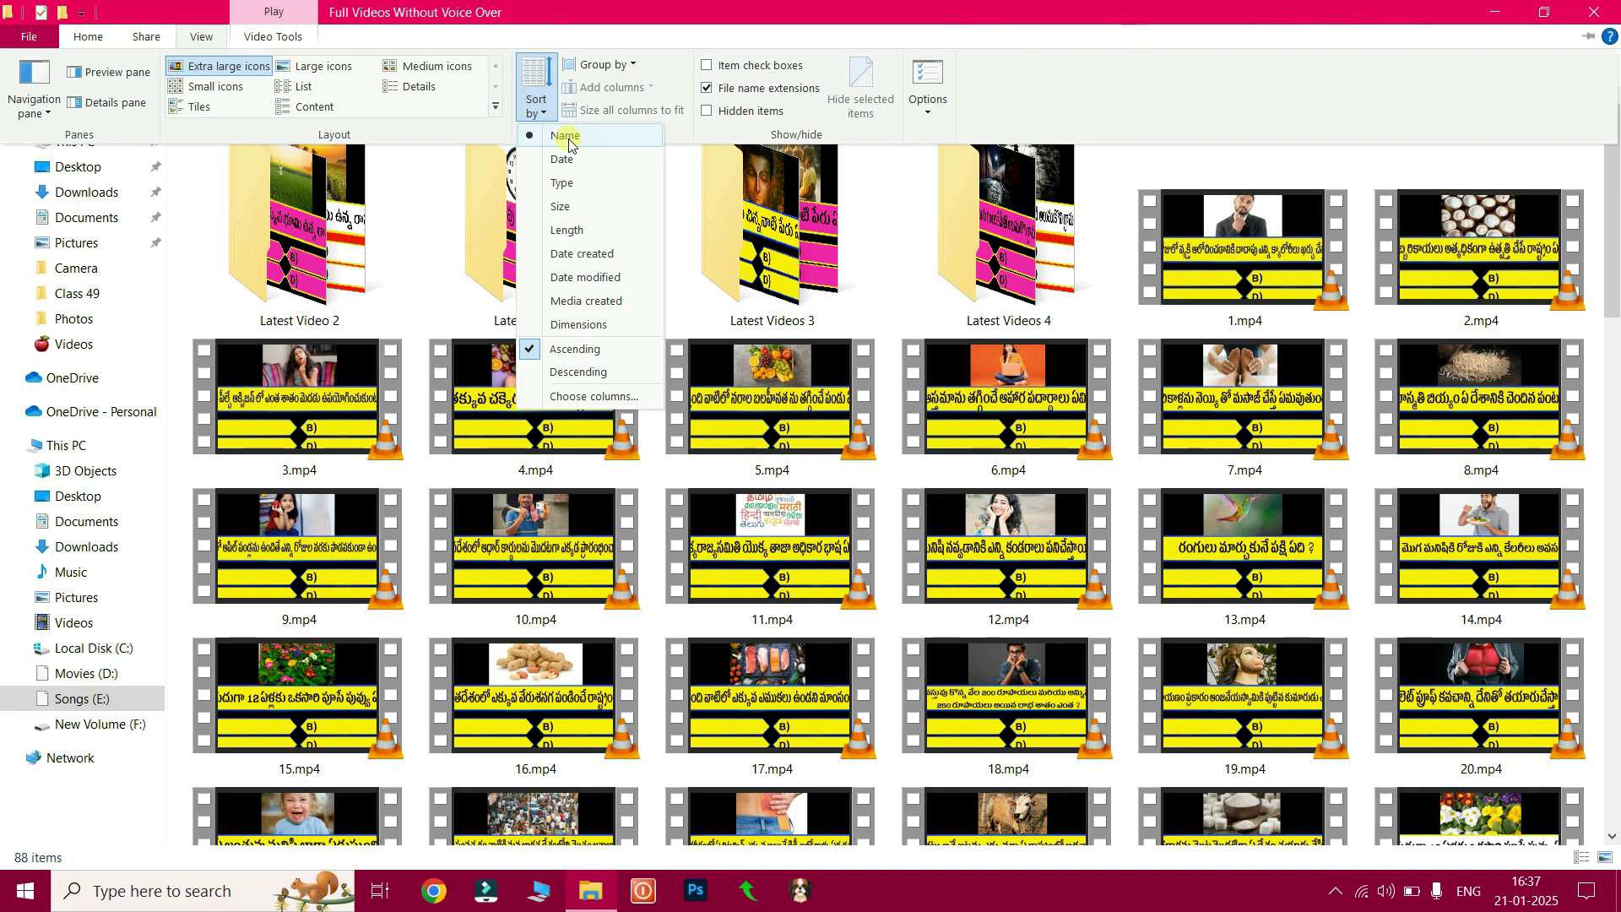
pyautogui.click(572, 161)
pyautogui.click(575, 169)
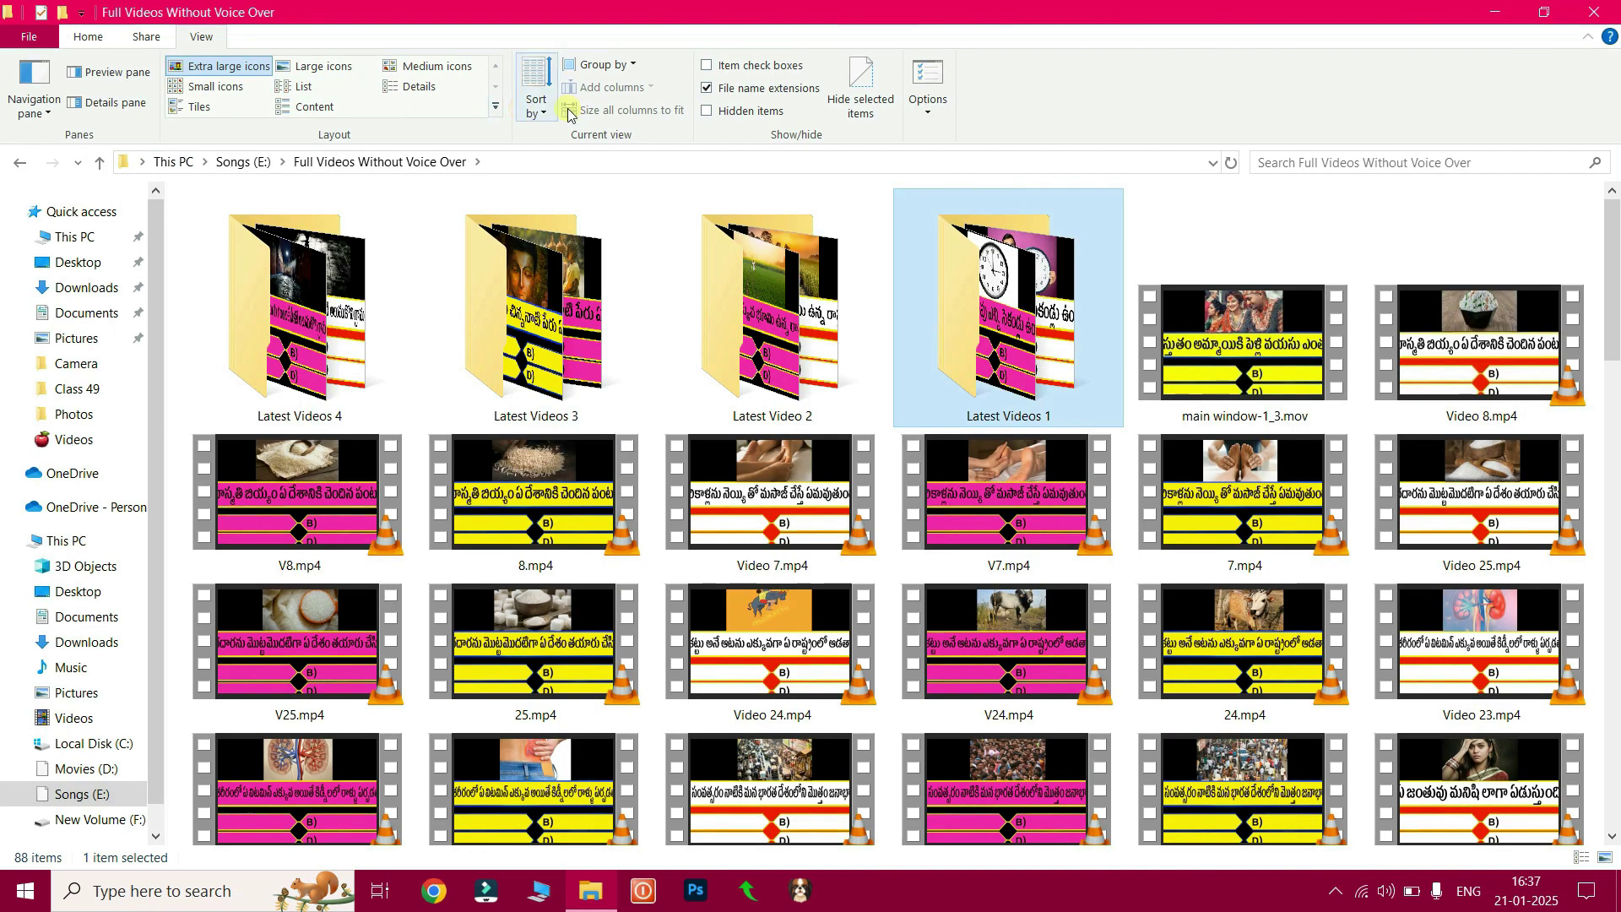
pyautogui.click(542, 118)
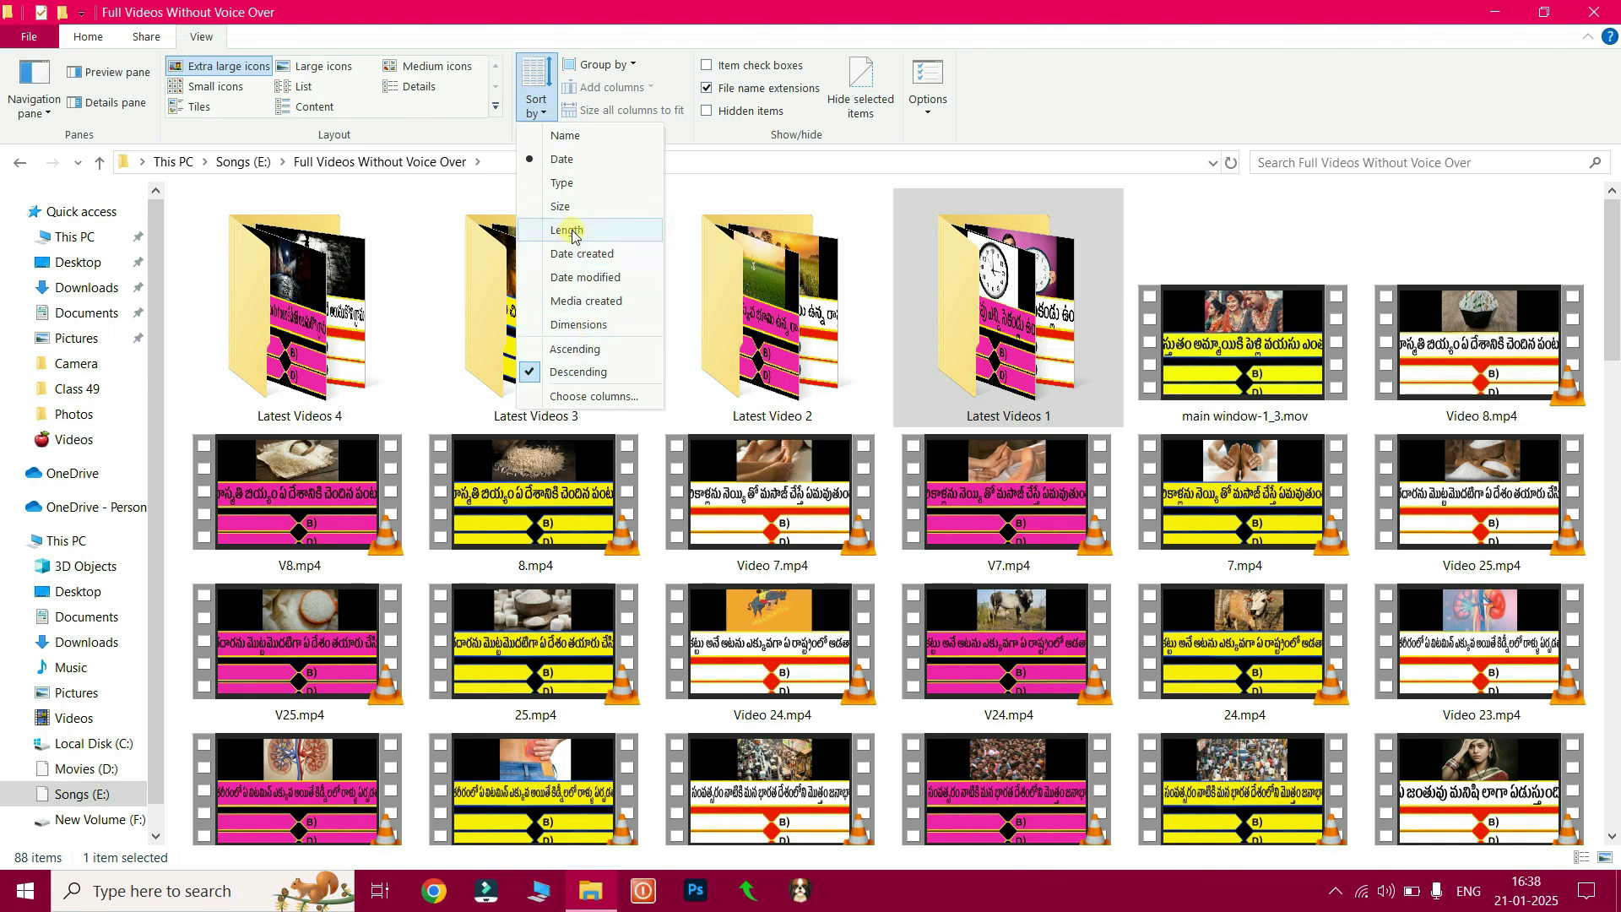
pyautogui.click(568, 142)
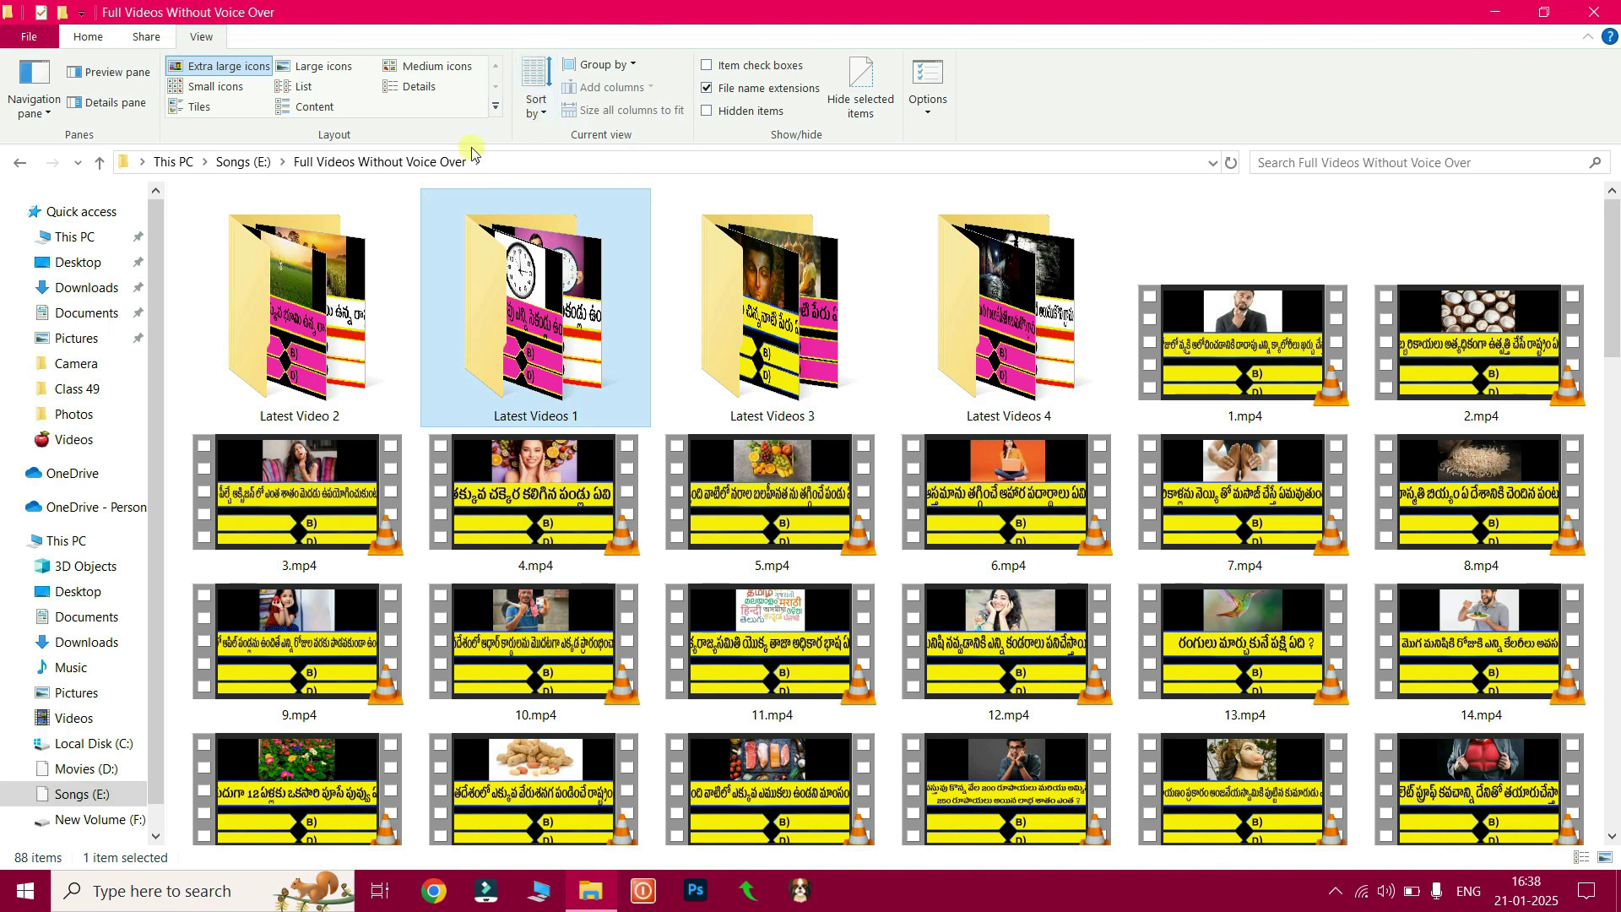
pyautogui.click(524, 163)
pyautogui.moveTo(420, 163); pyautogui.dragTo(116, 172)
pyautogui.hotkey('ctrl', 'c')
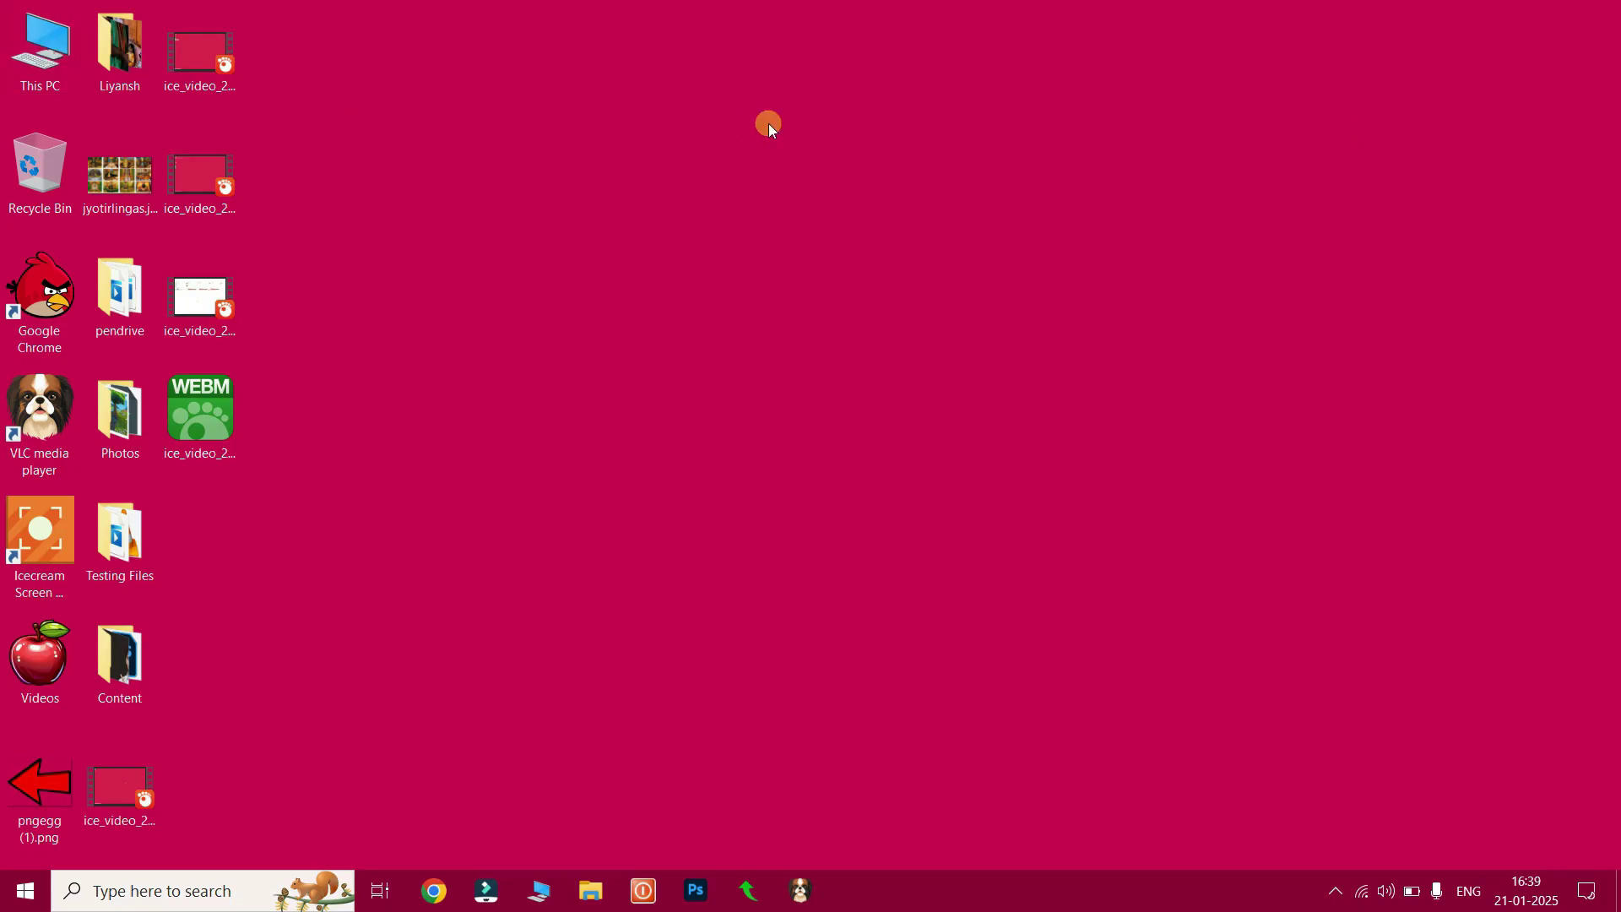
# Step: Open This PC and paste the copied path to go to the Full Videos Without Voice Over folder
pyautogui.doubleClick(34, 51)
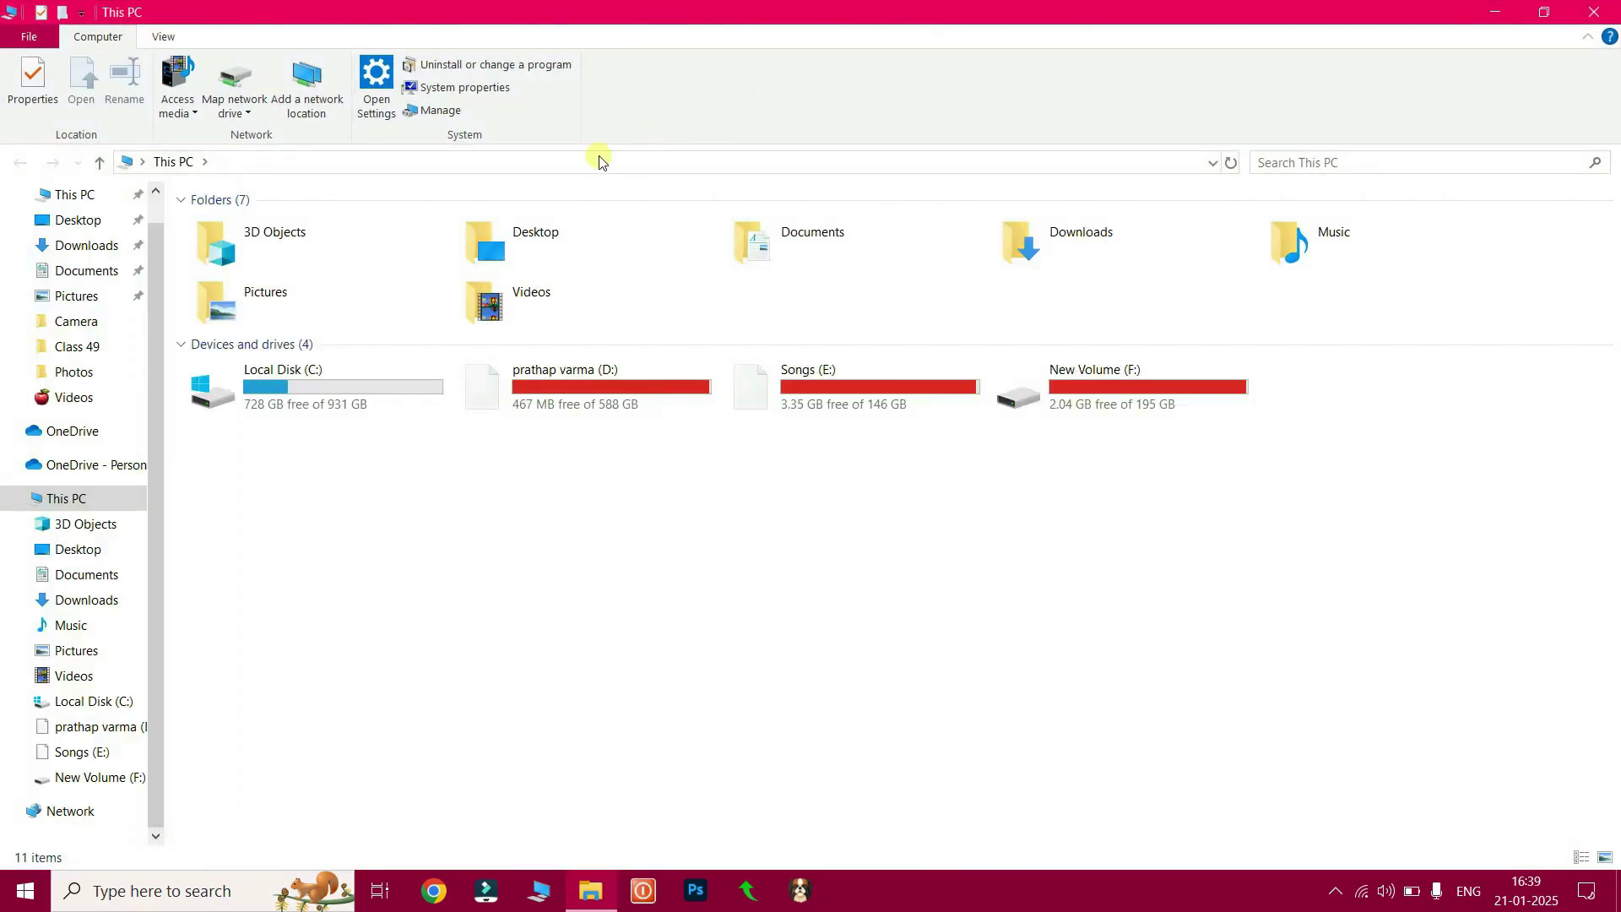
pyautogui.click(599, 165)
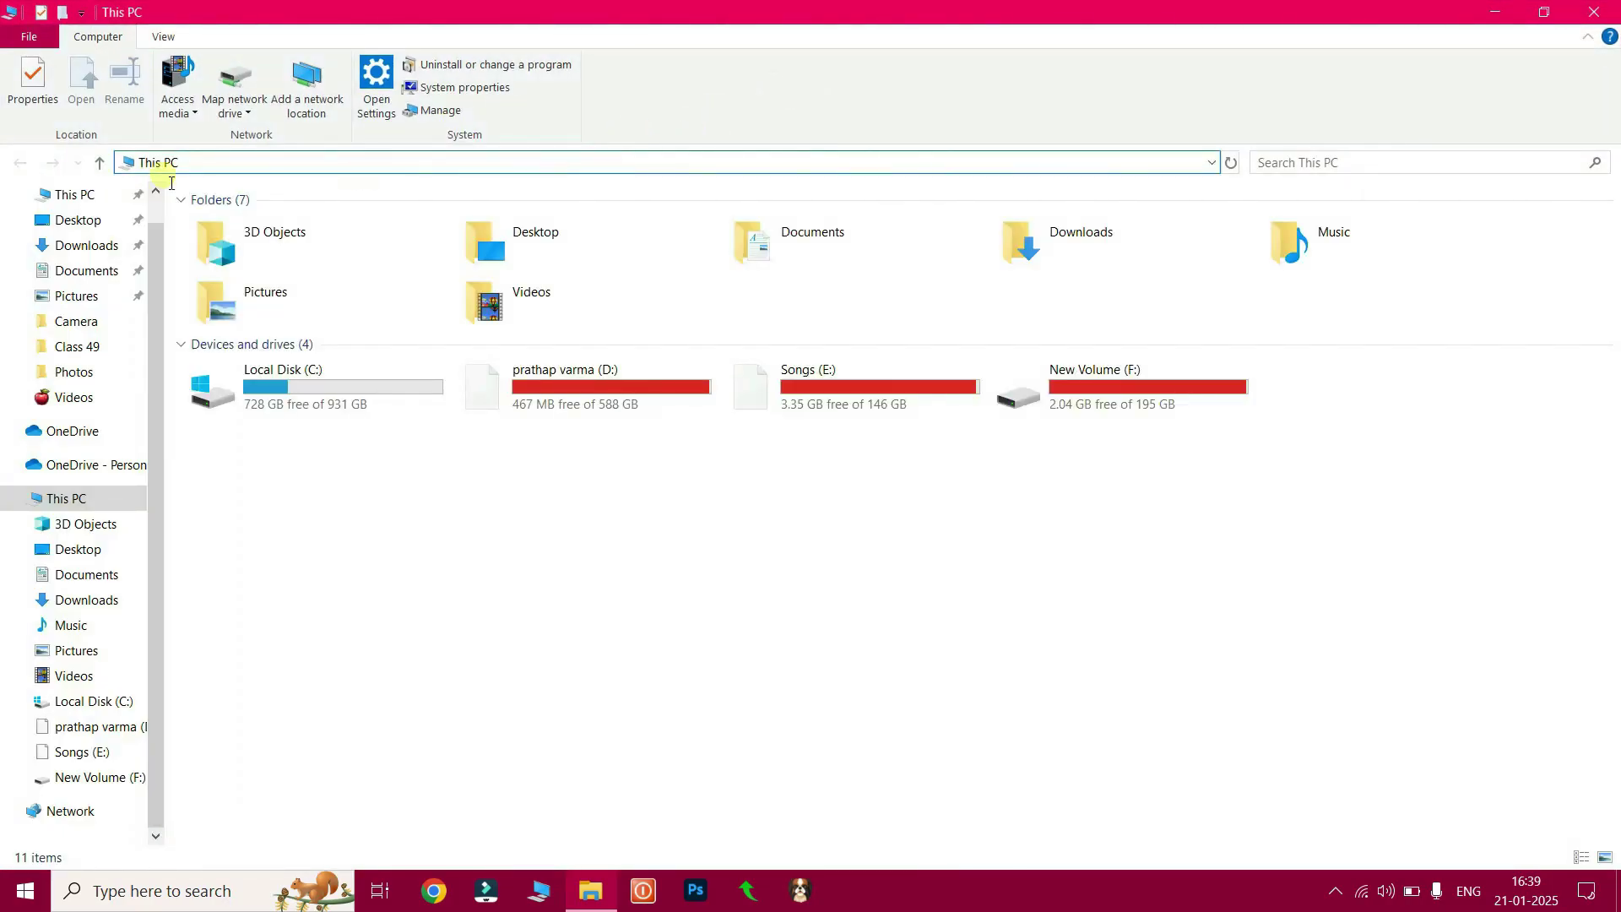
pyautogui.hotkey('ctrl', 'v')
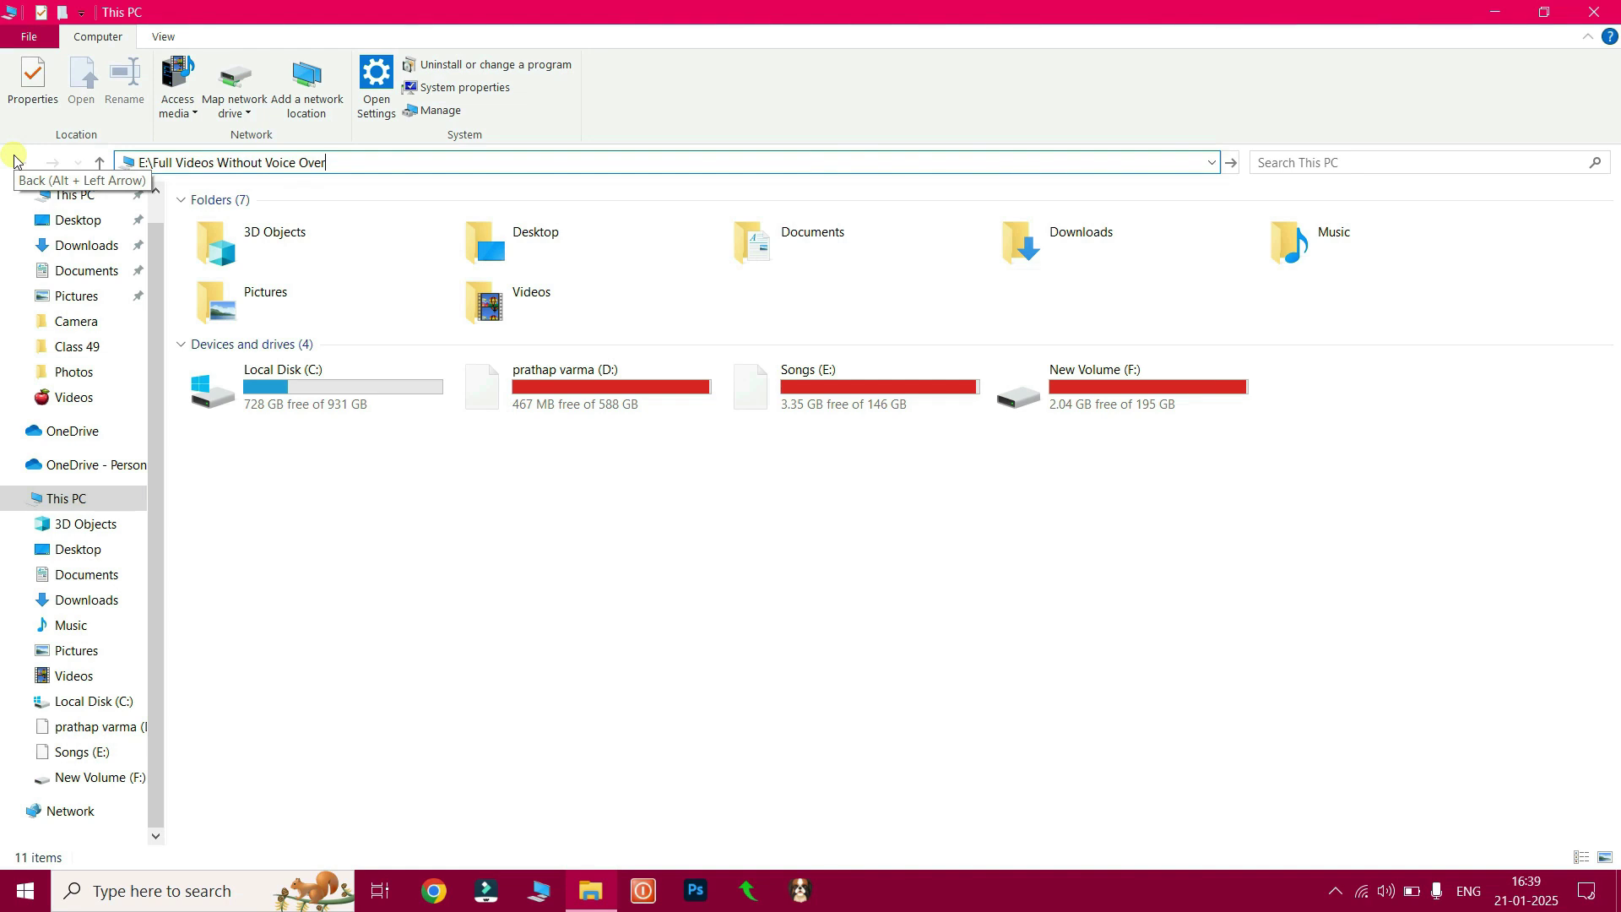
pyautogui.press('Return')
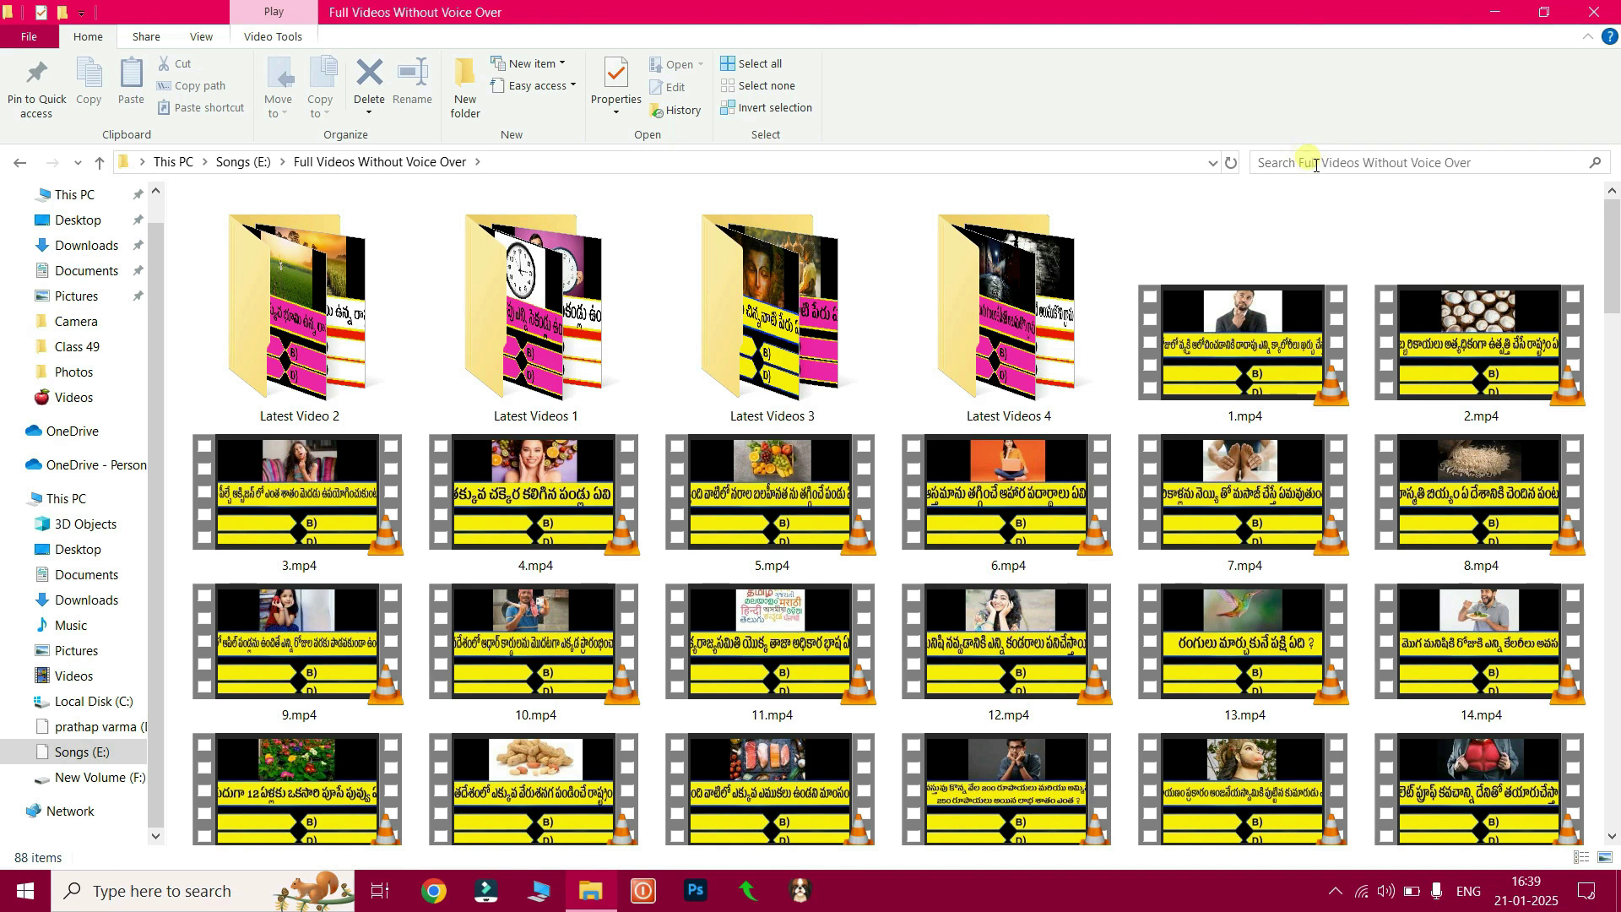
# Step: Search for '12' and minimize the search results window
pyautogui.click(1378, 163)
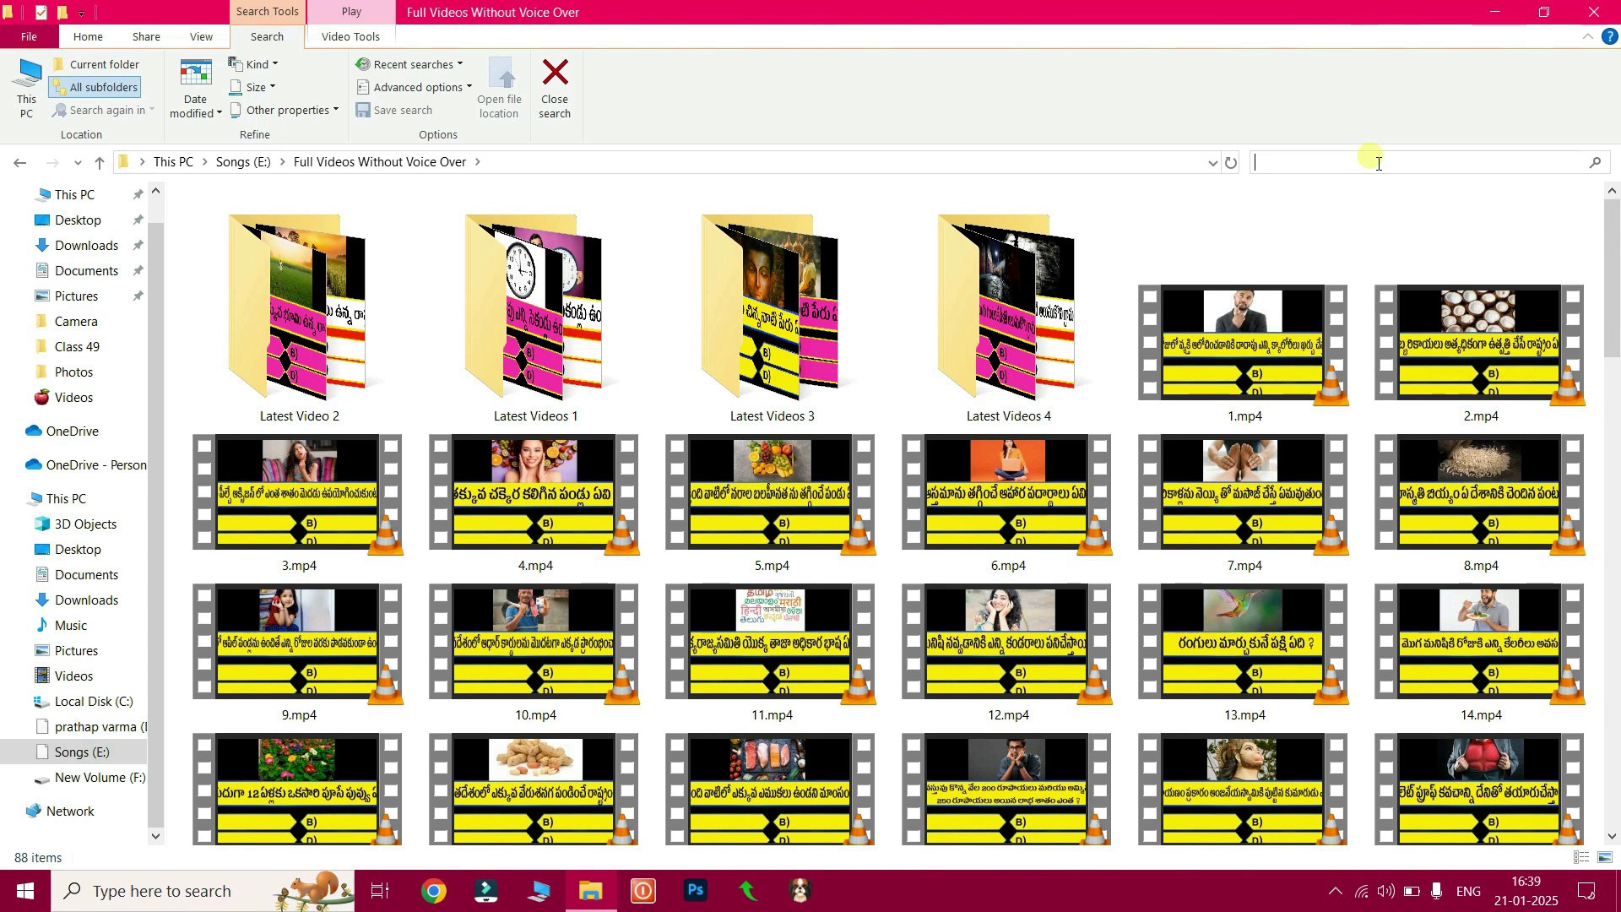
pyautogui.write('12')
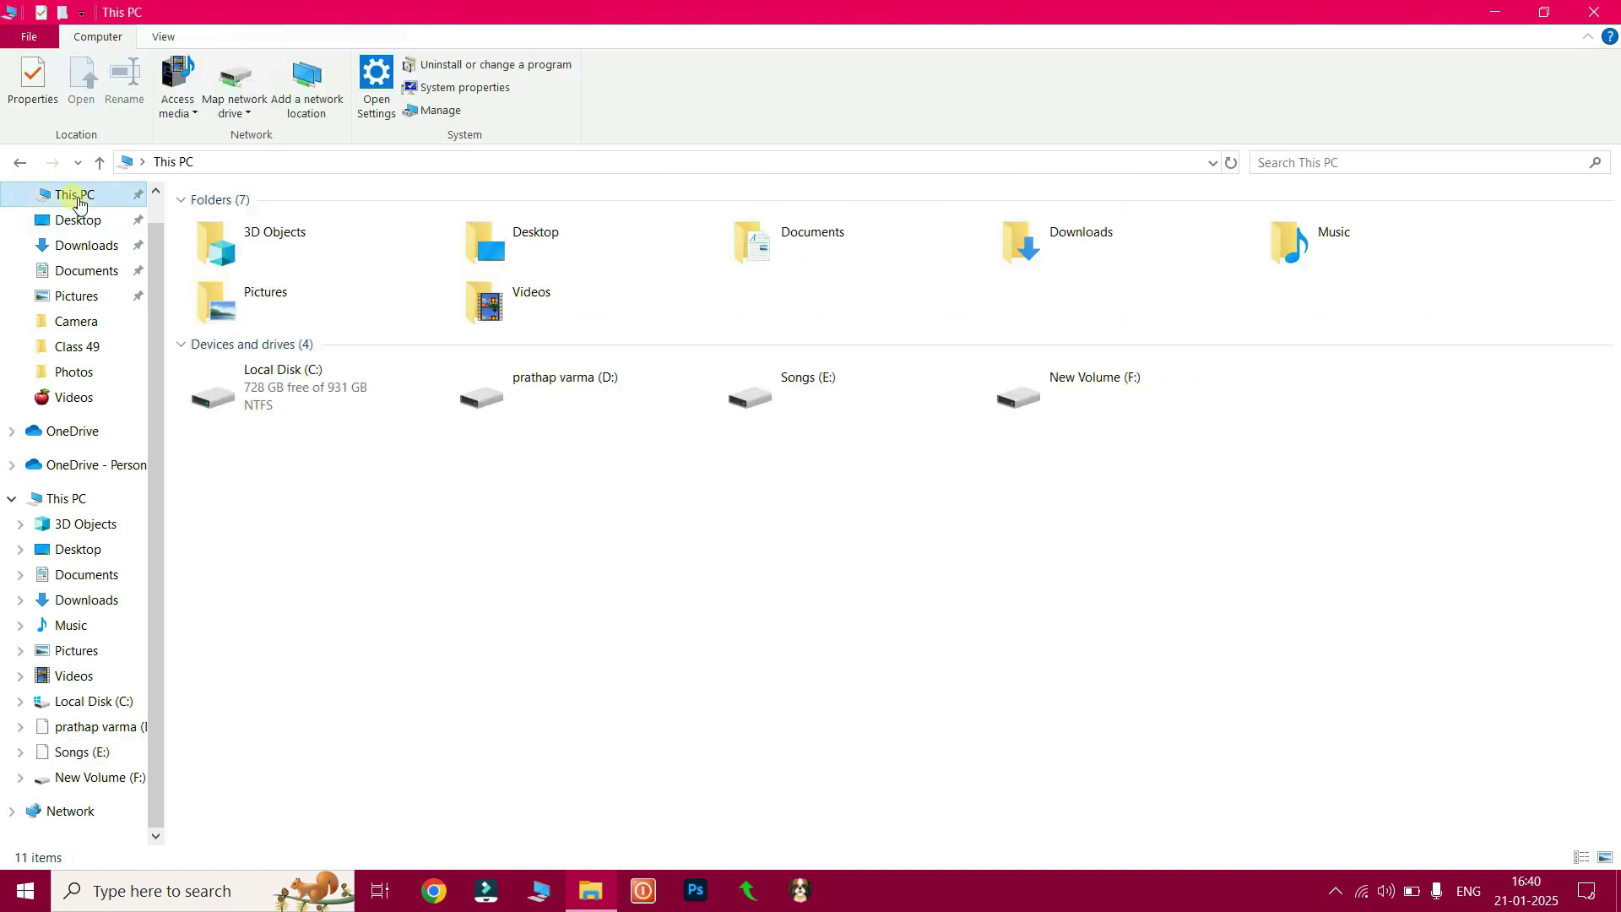
pyautogui.click(1379, 166)
pyautogui.write('12')
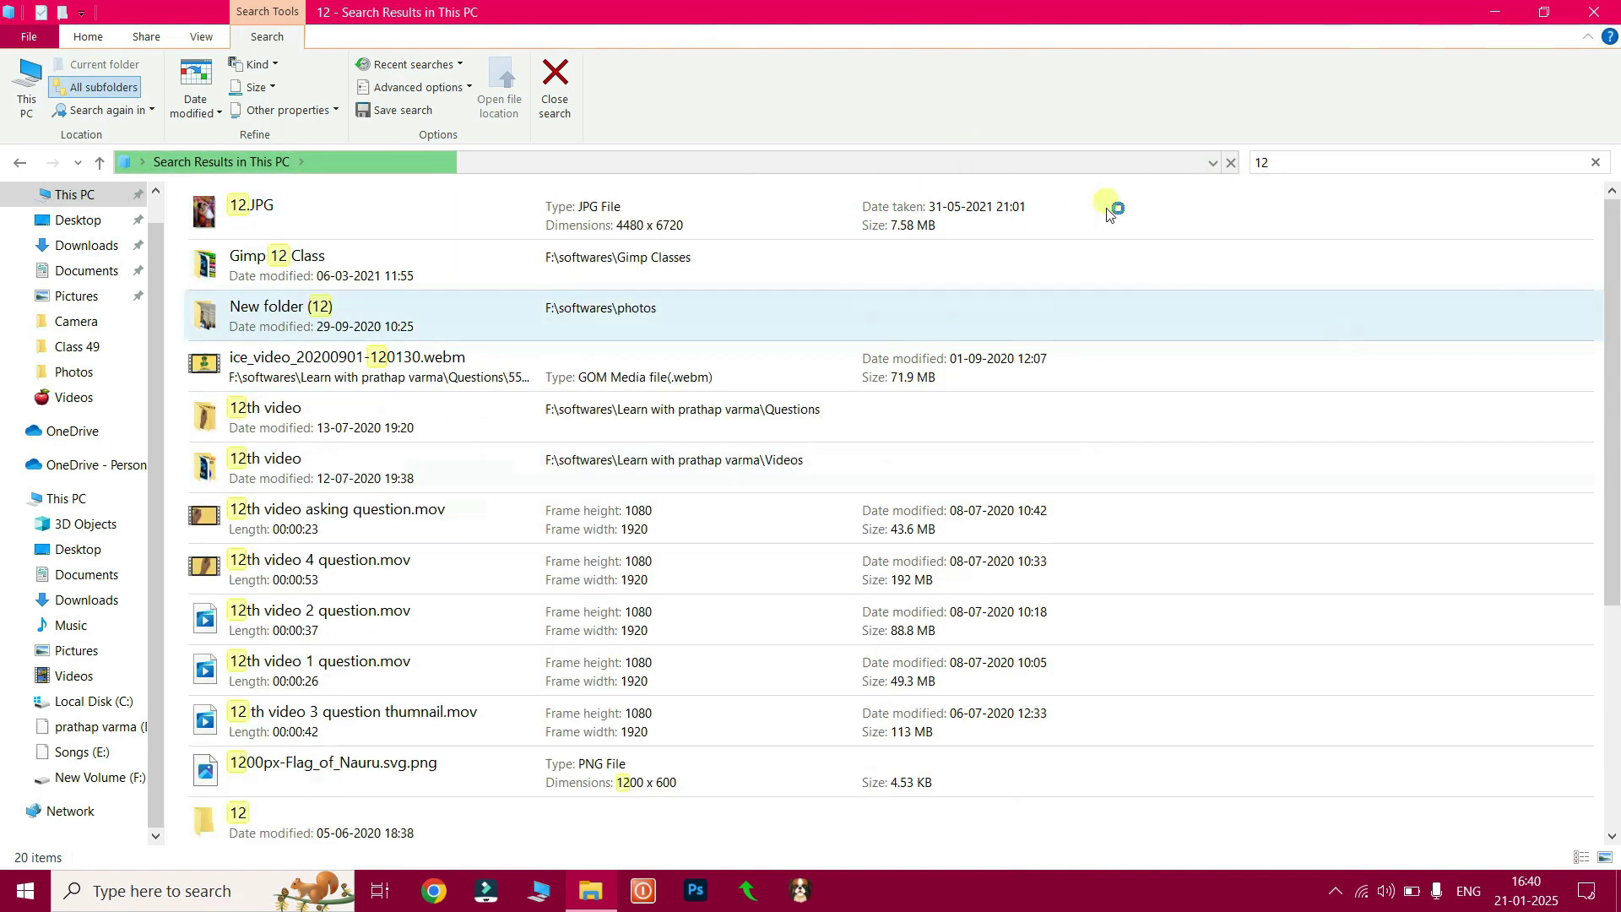
pyautogui.click(1500, 13)
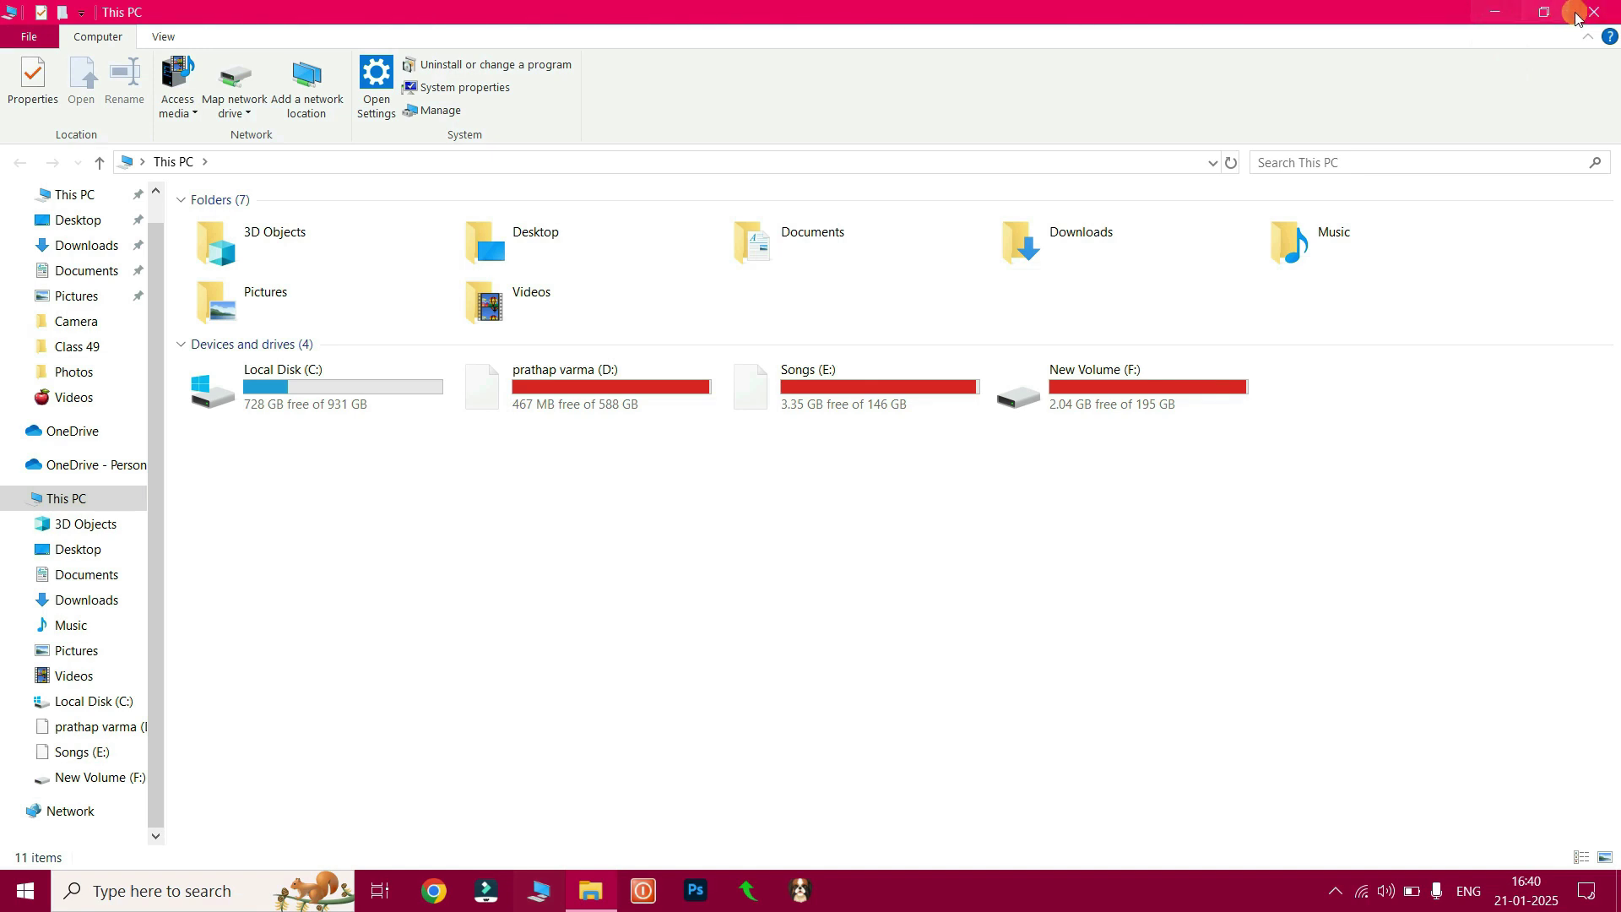
# Step: Minimize the This PC window, restore it from the taskbar, then maximize and restore down its size
pyautogui.click(1494, 13)
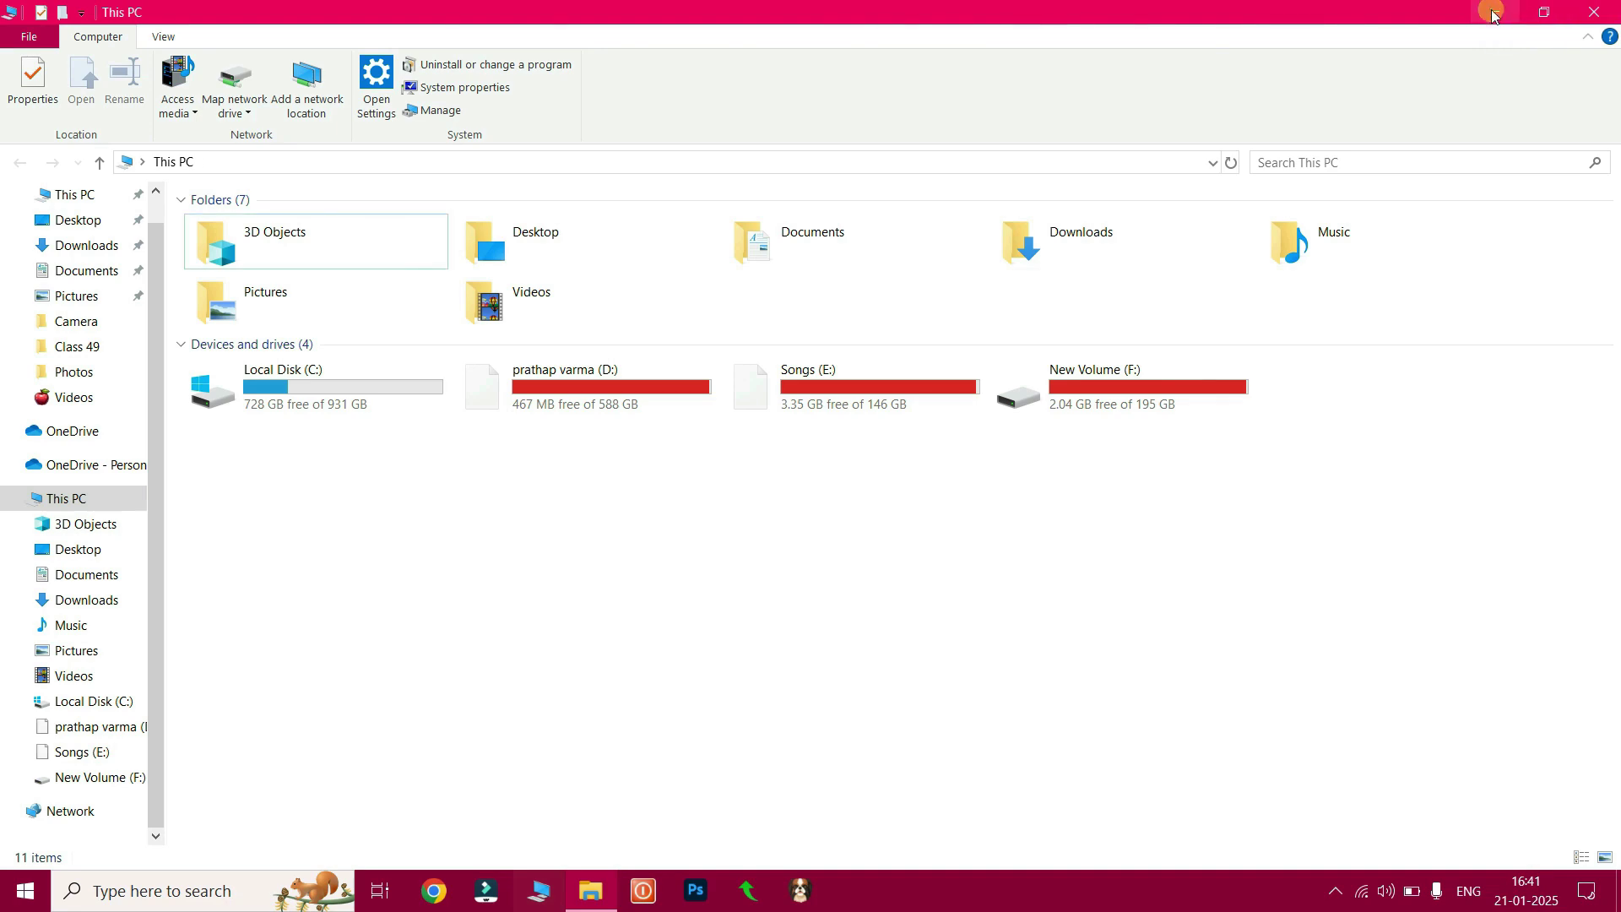
pyautogui.click(1493, 14)
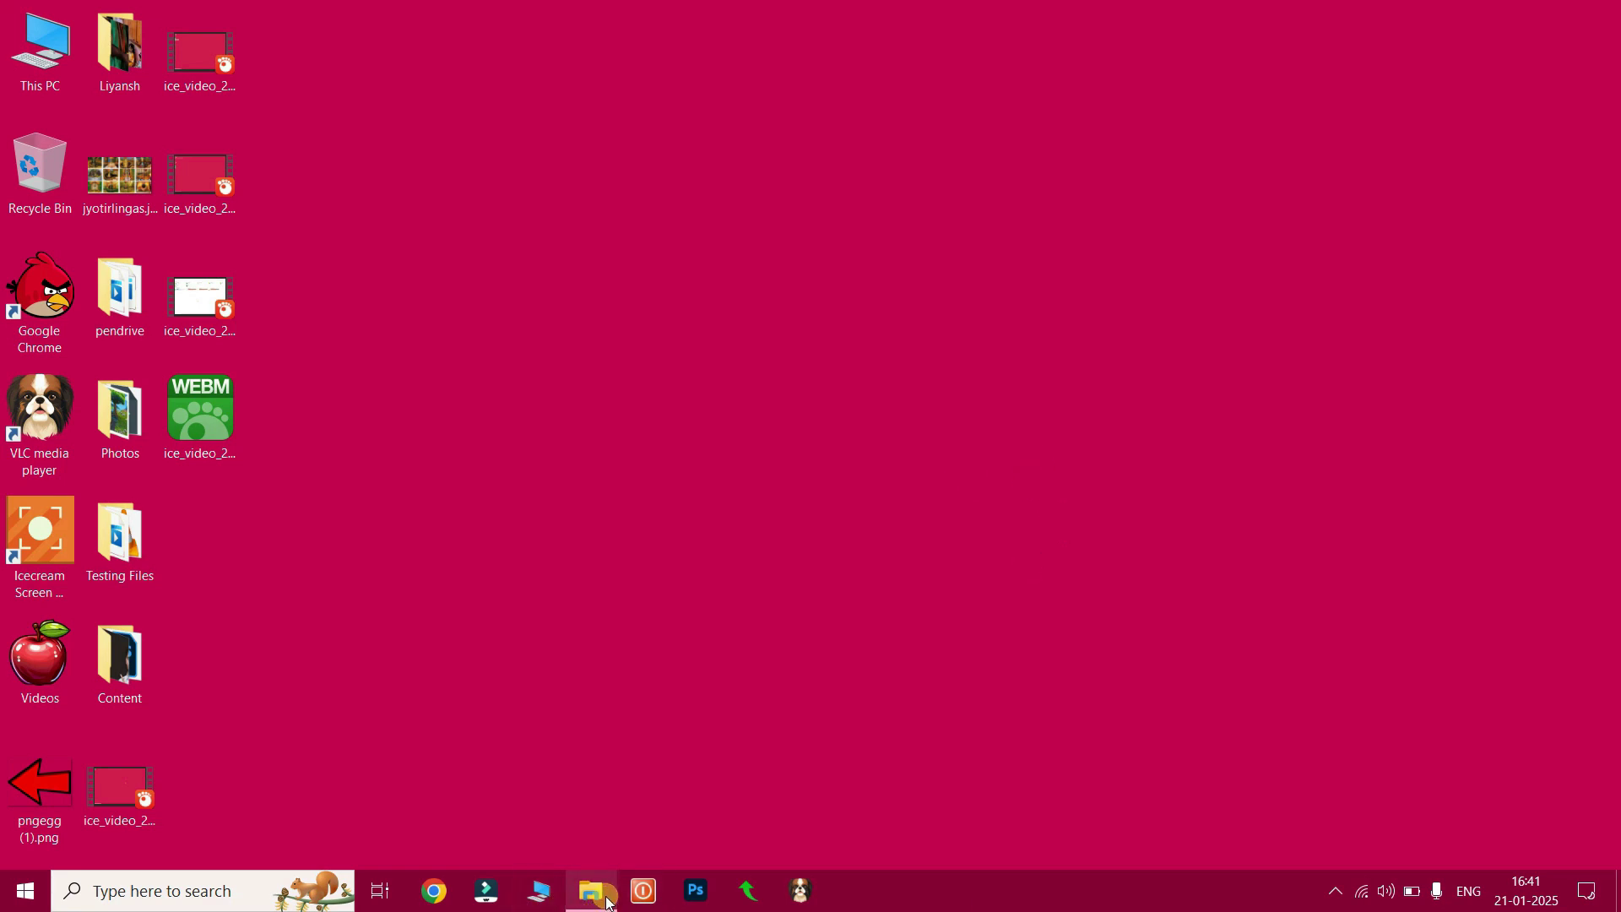
pyautogui.moveTo(598, 905)
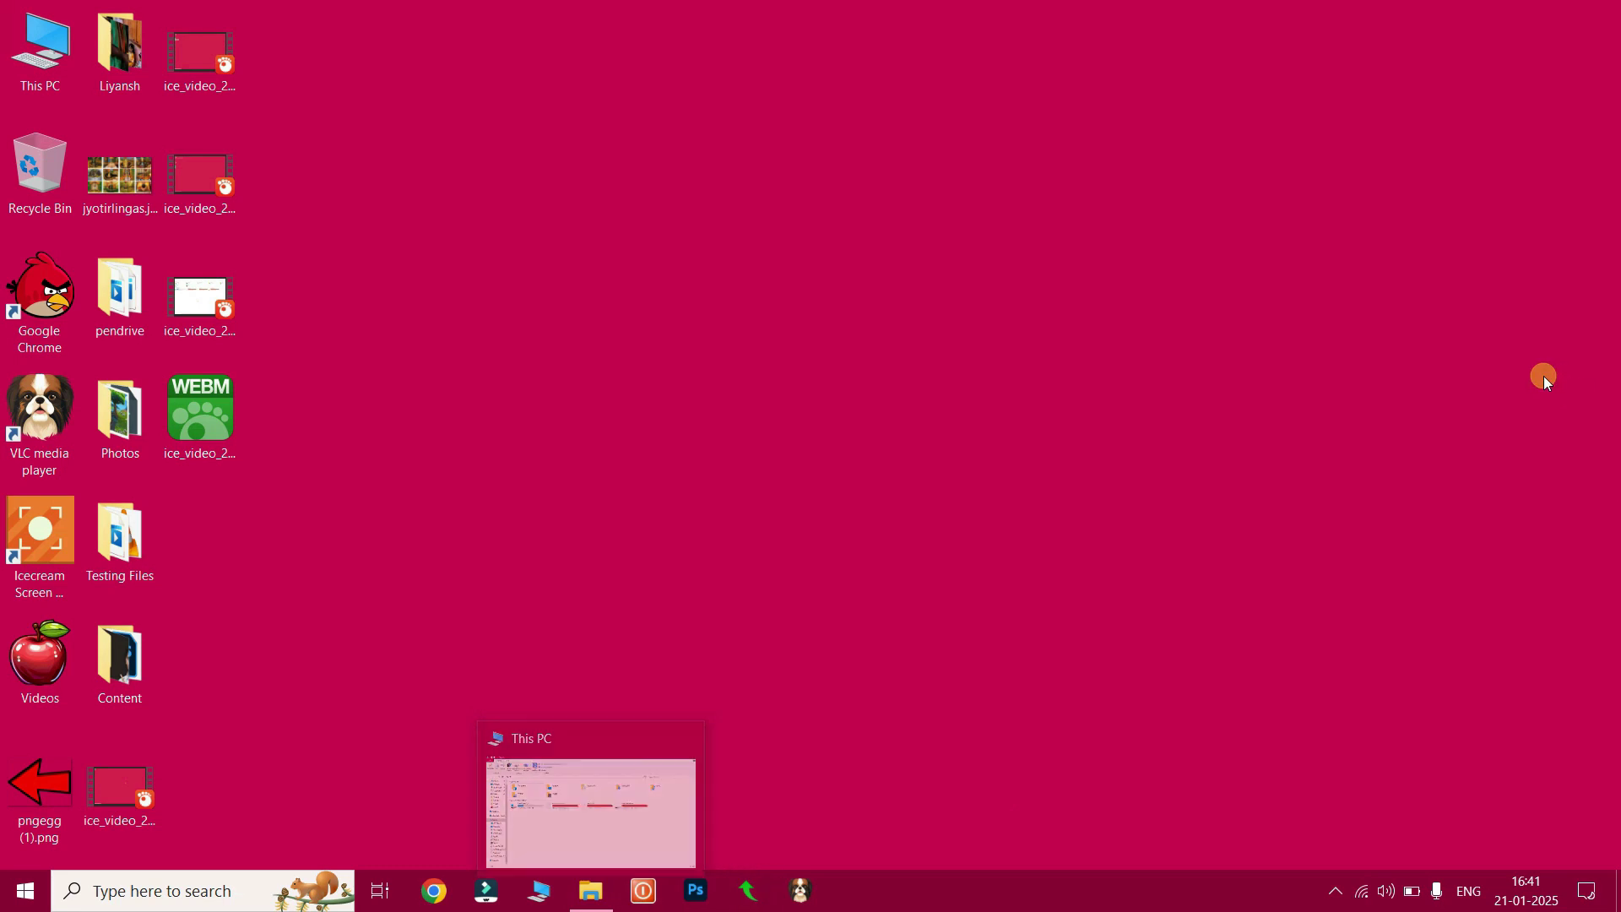
pyautogui.click(591, 891)
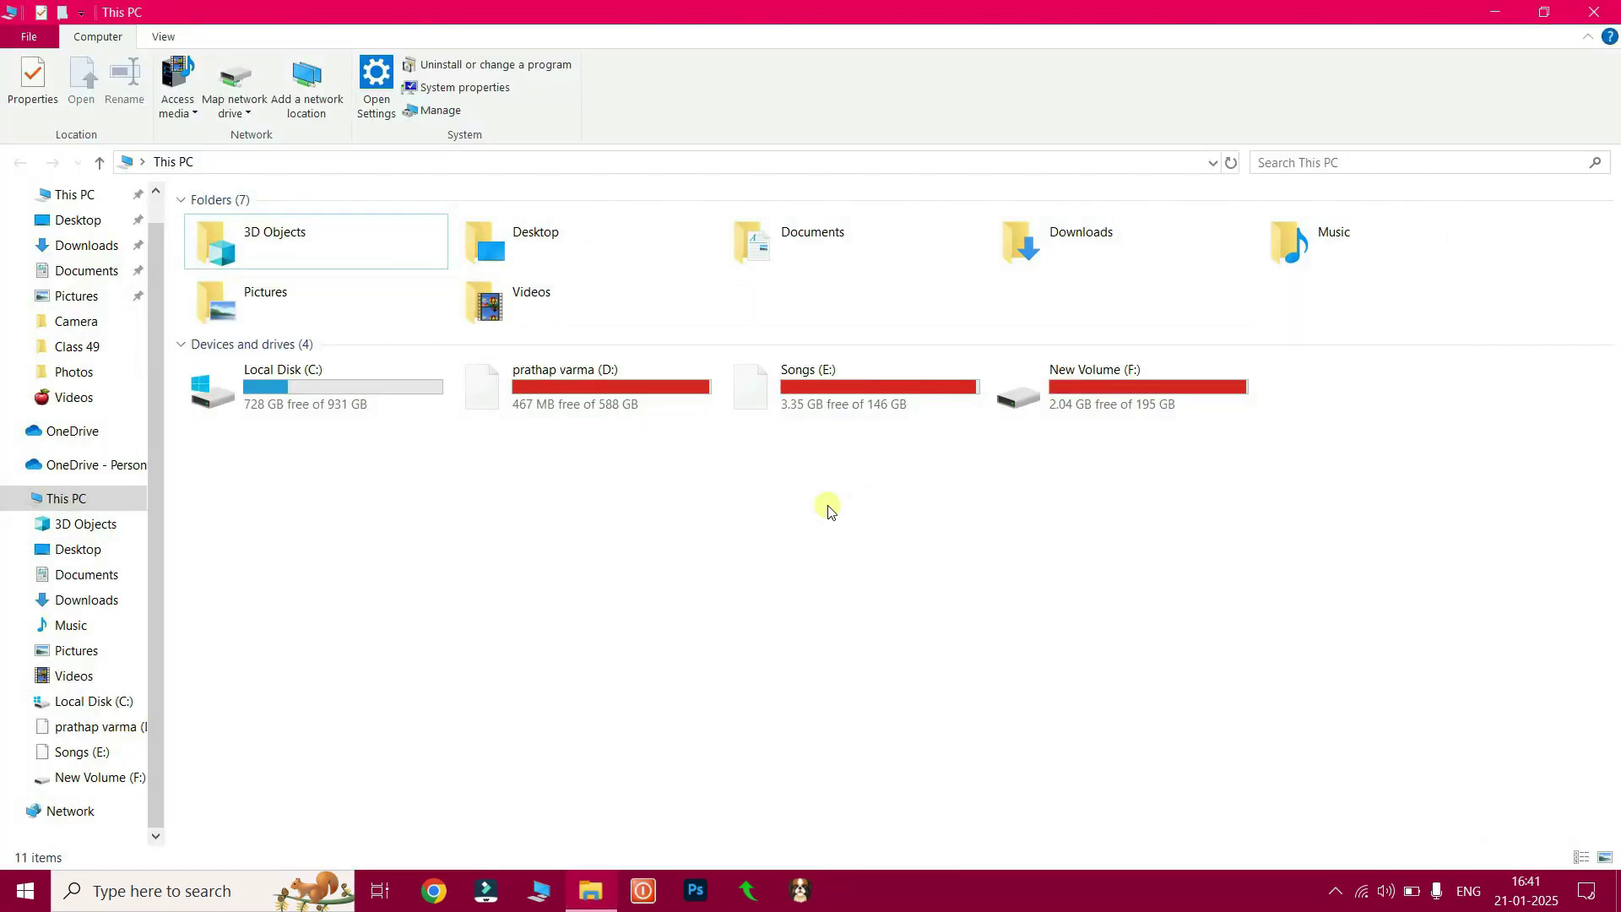
pyautogui.click(1545, 12)
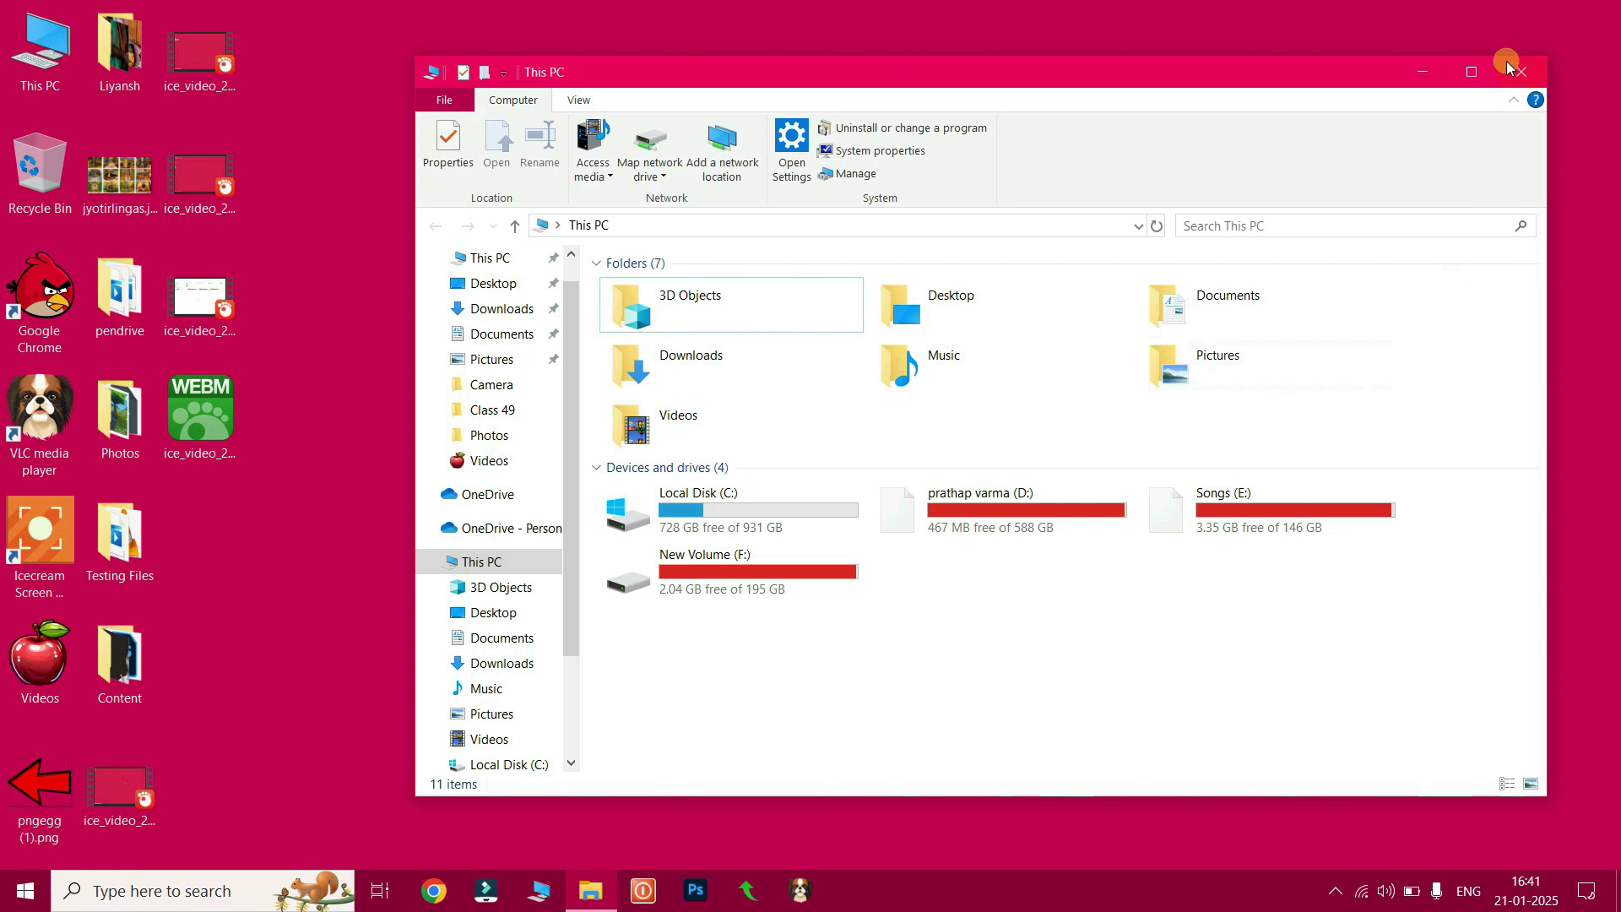
pyautogui.click(1476, 74)
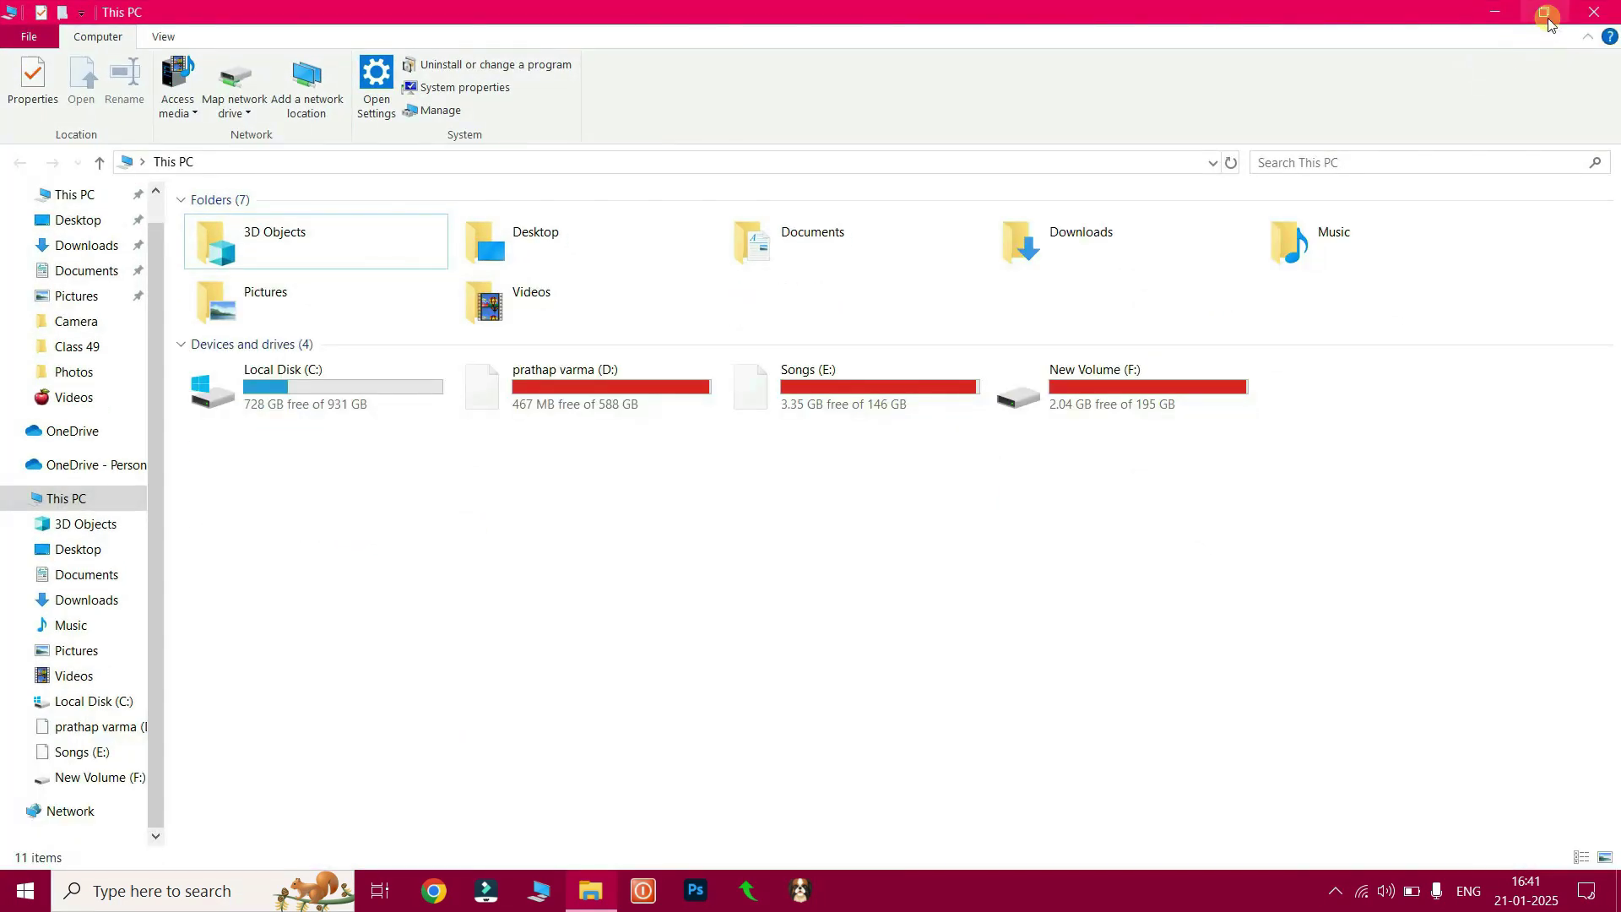
pyautogui.click(1547, 14)
pyautogui.click(1192, 376)
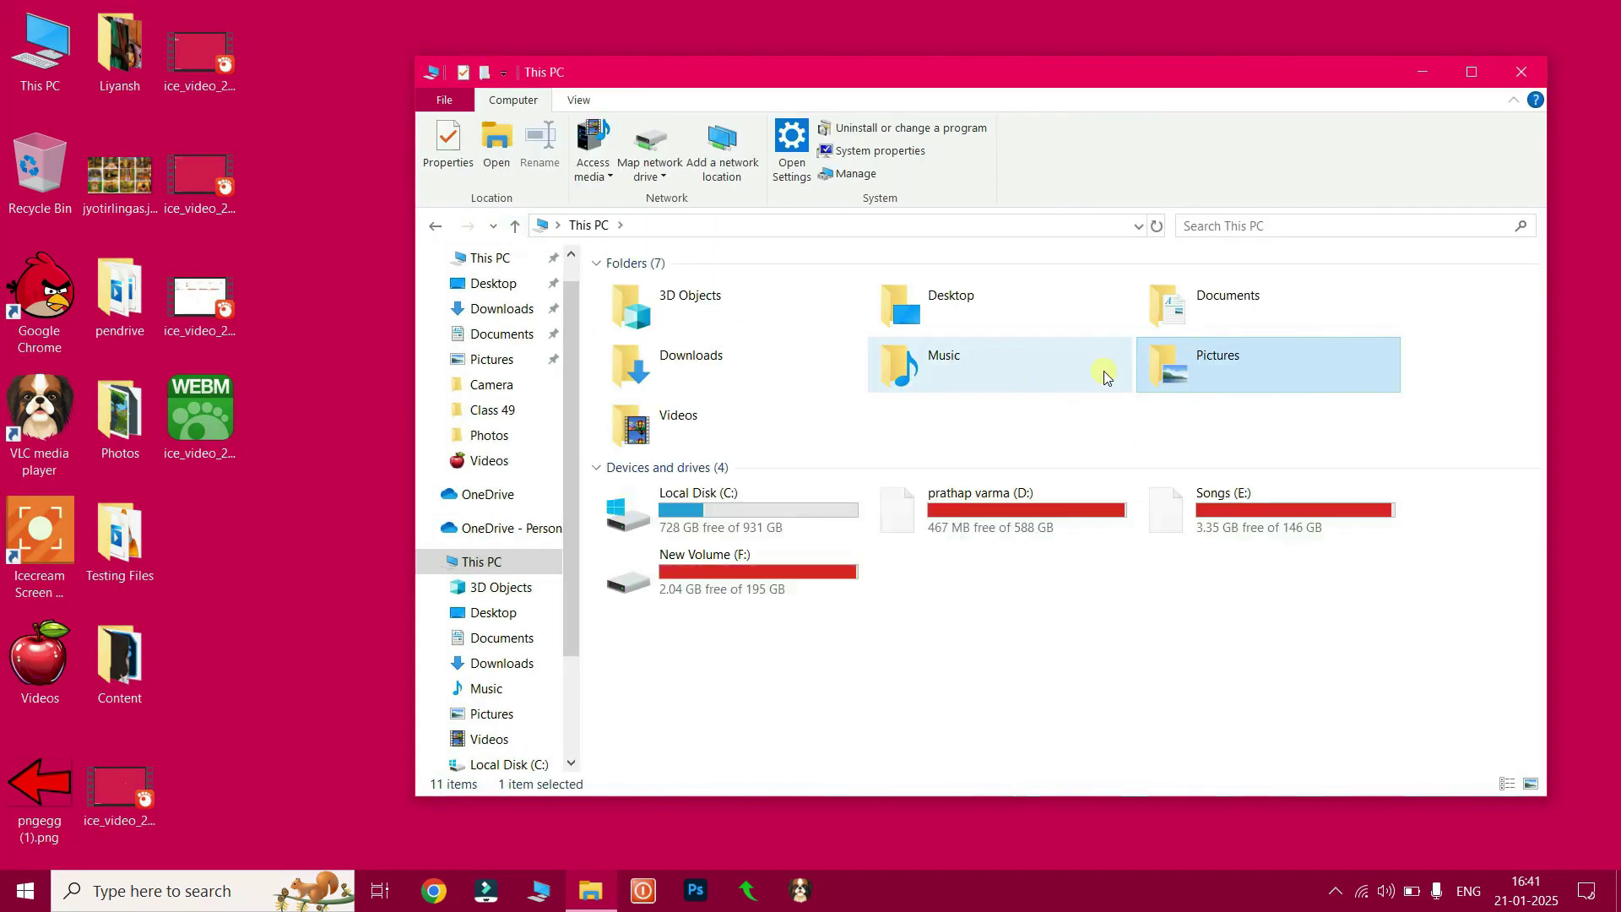
pyautogui.doubleClick(1193, 376)
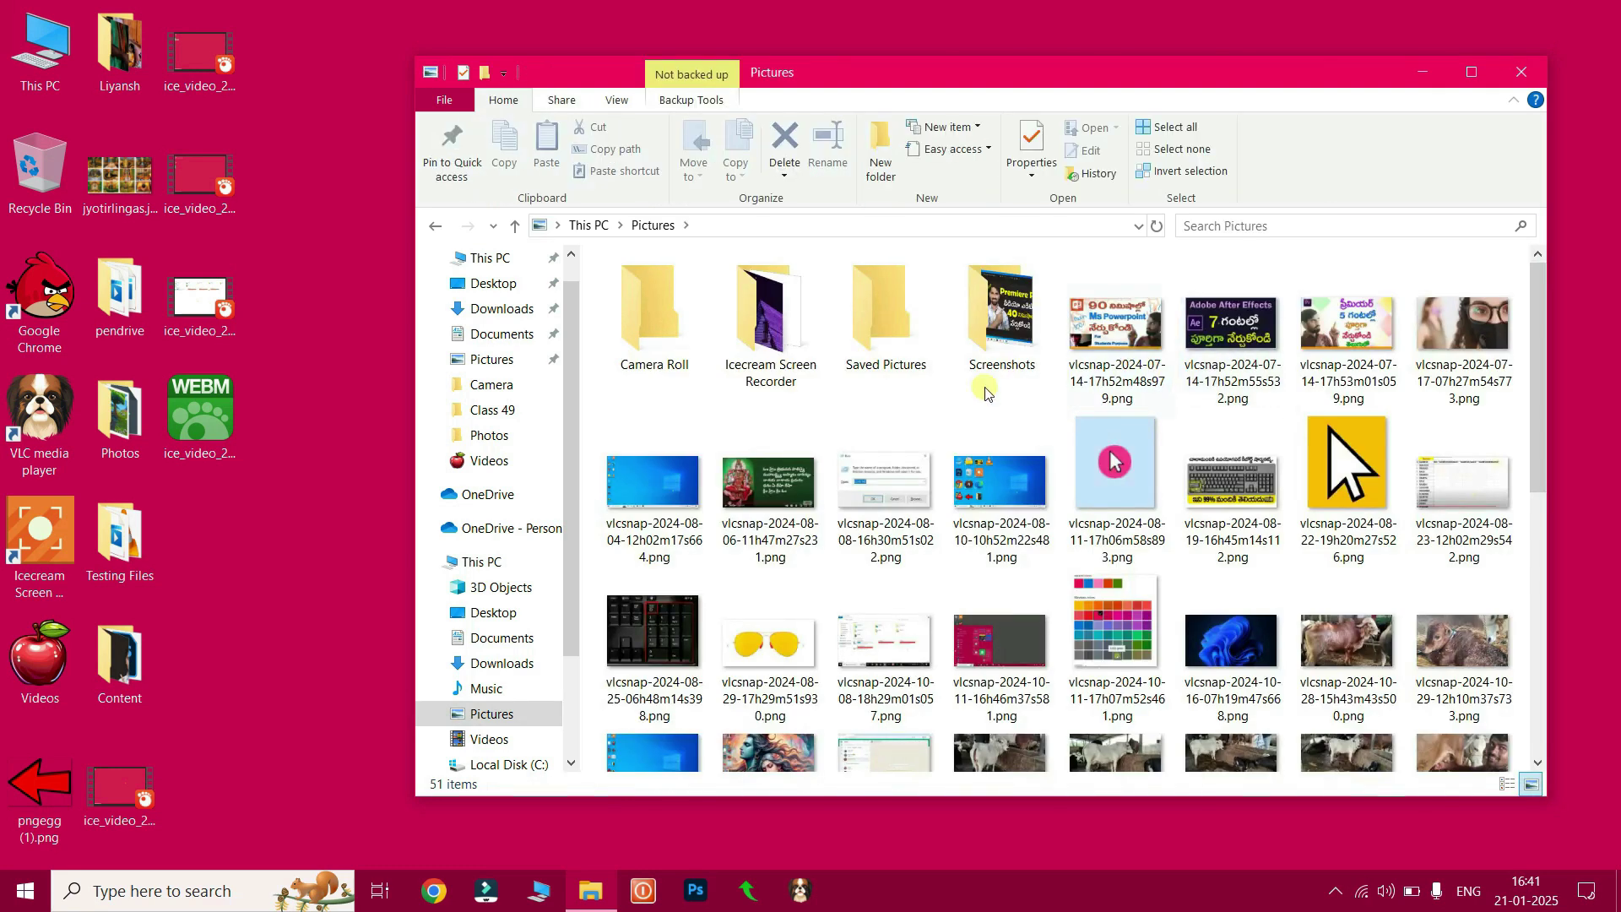
pyautogui.click(1119, 338)
pyautogui.moveTo(346, 454); pyautogui.dragTo(300, 485)
pyautogui.doubleClick(1393, 73)
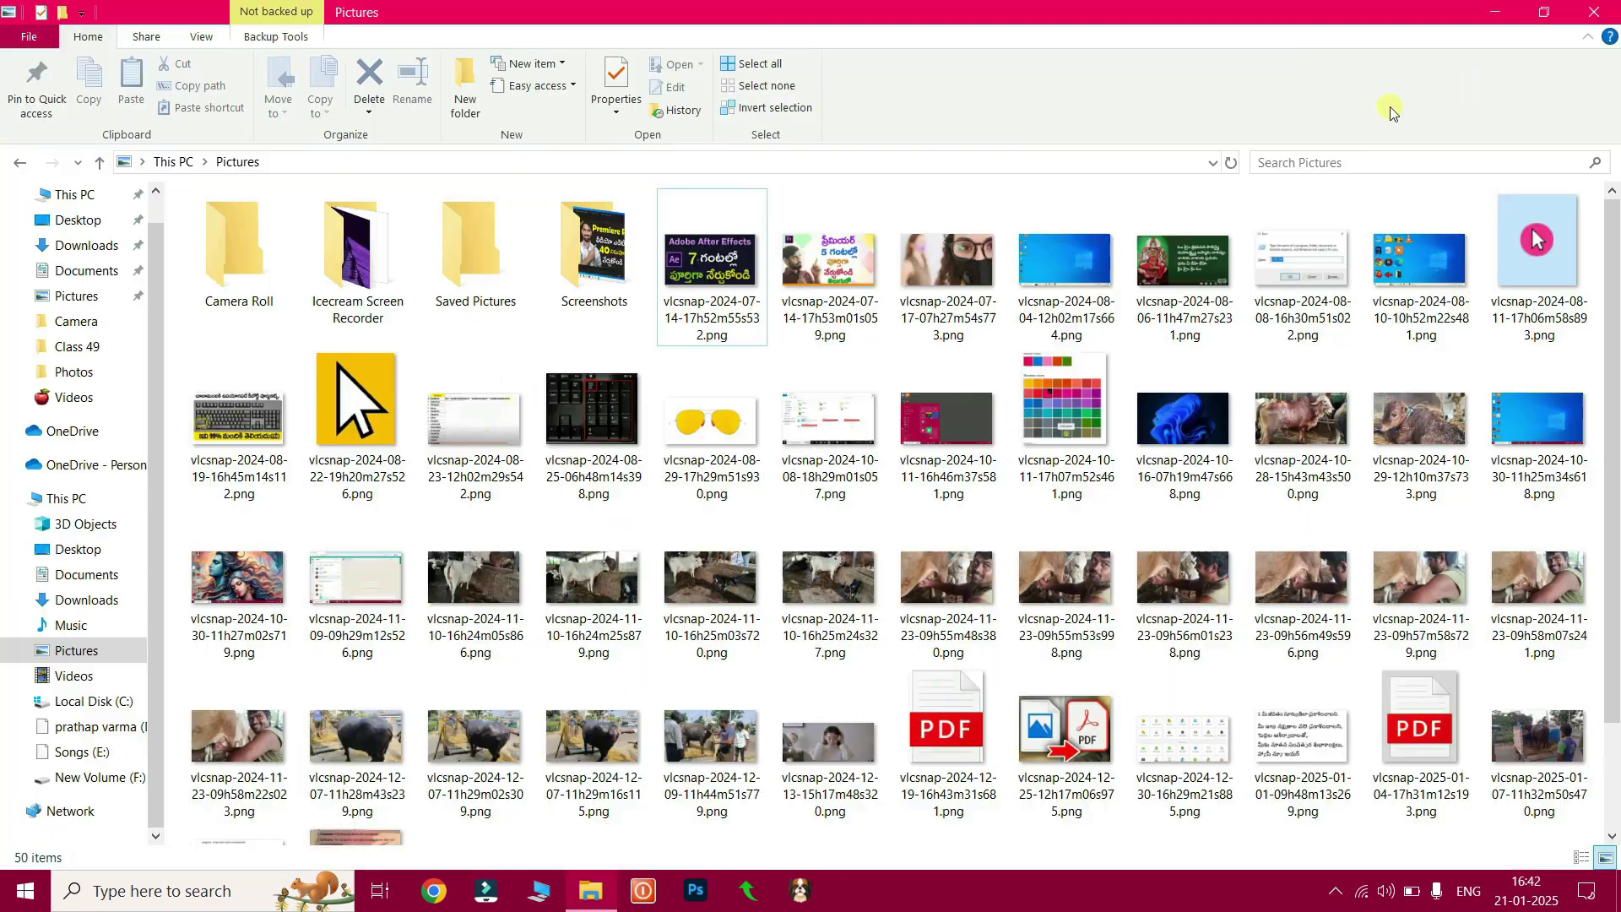
pyautogui.click(1598, 13)
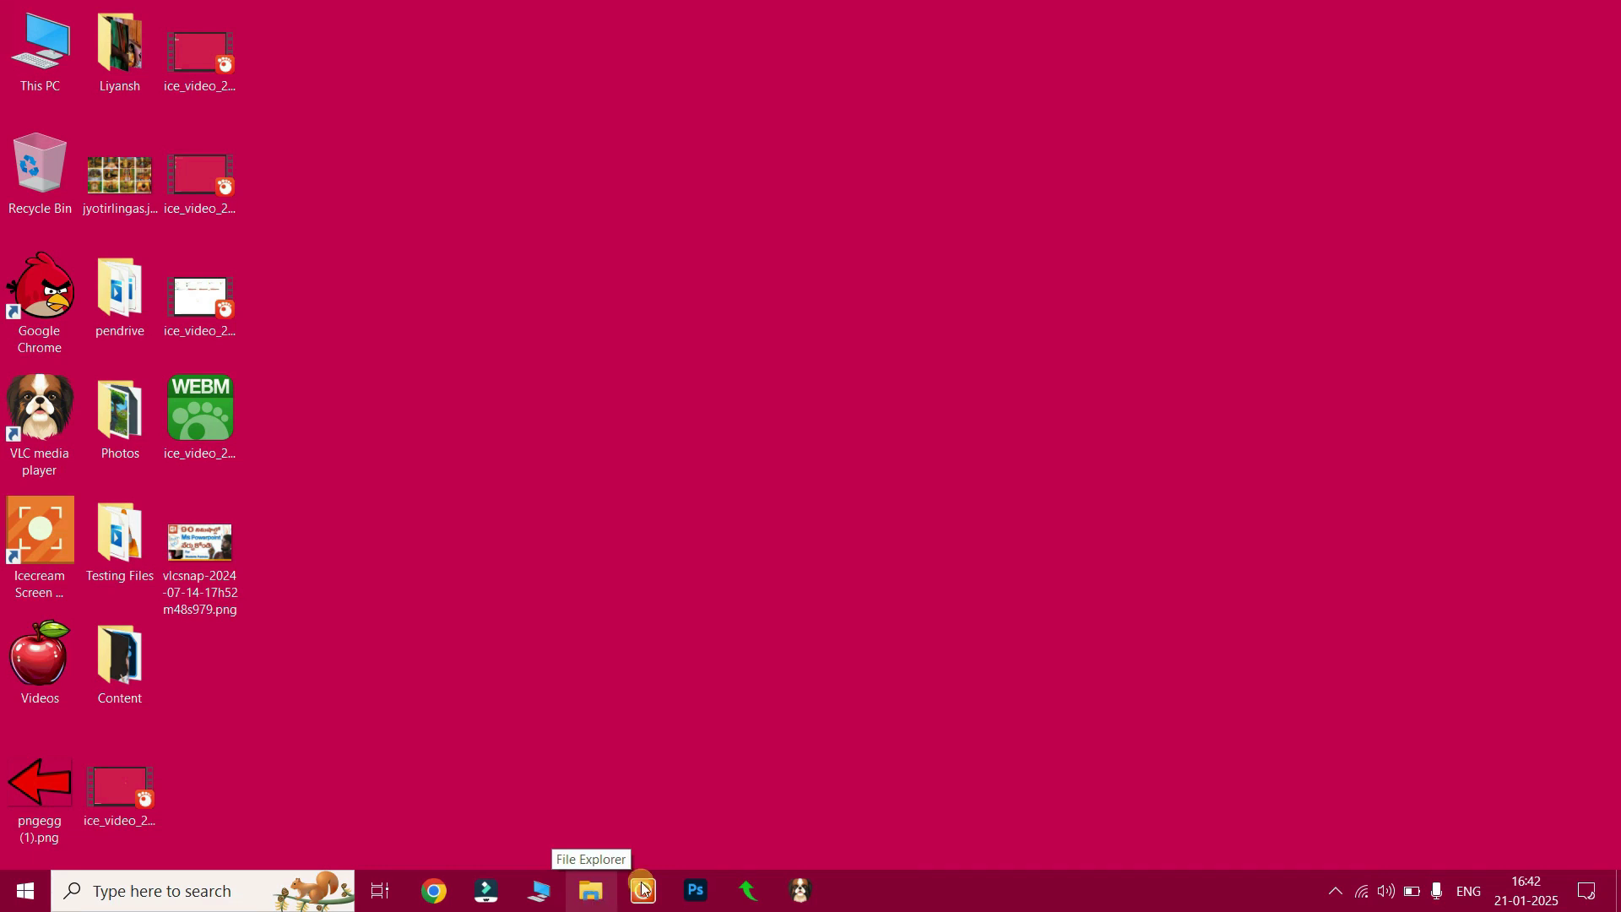
# Step: Open This PC and minimize it, then open the Testing Files folder
pyautogui.click(63, 44)
pyautogui.doubleClick(62, 44)
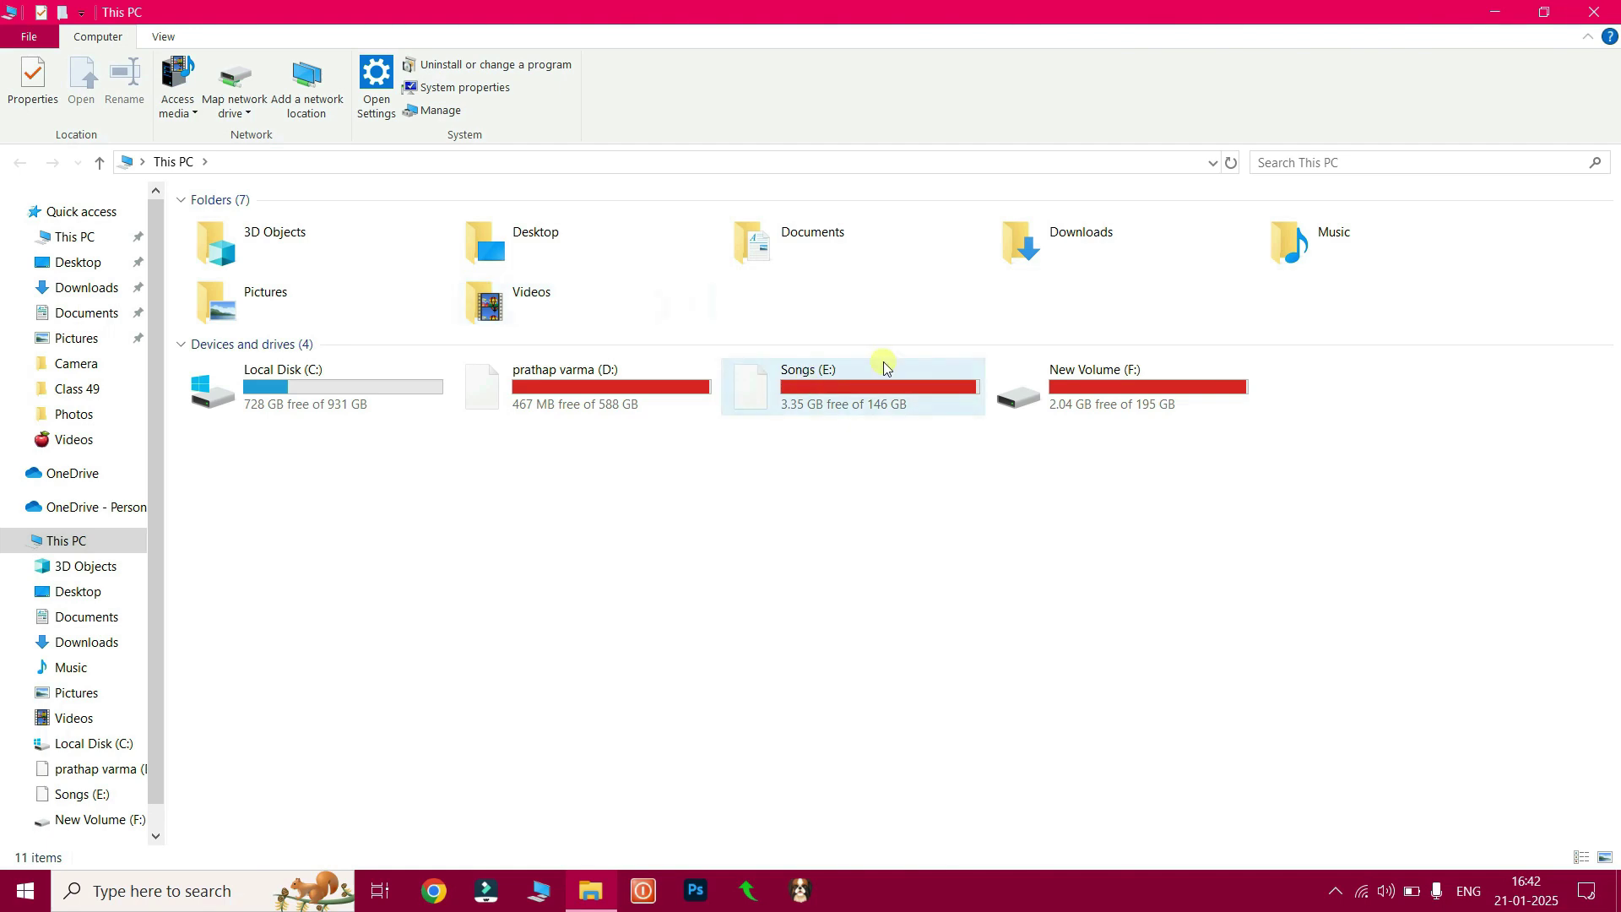
pyautogui.click(1493, 12)
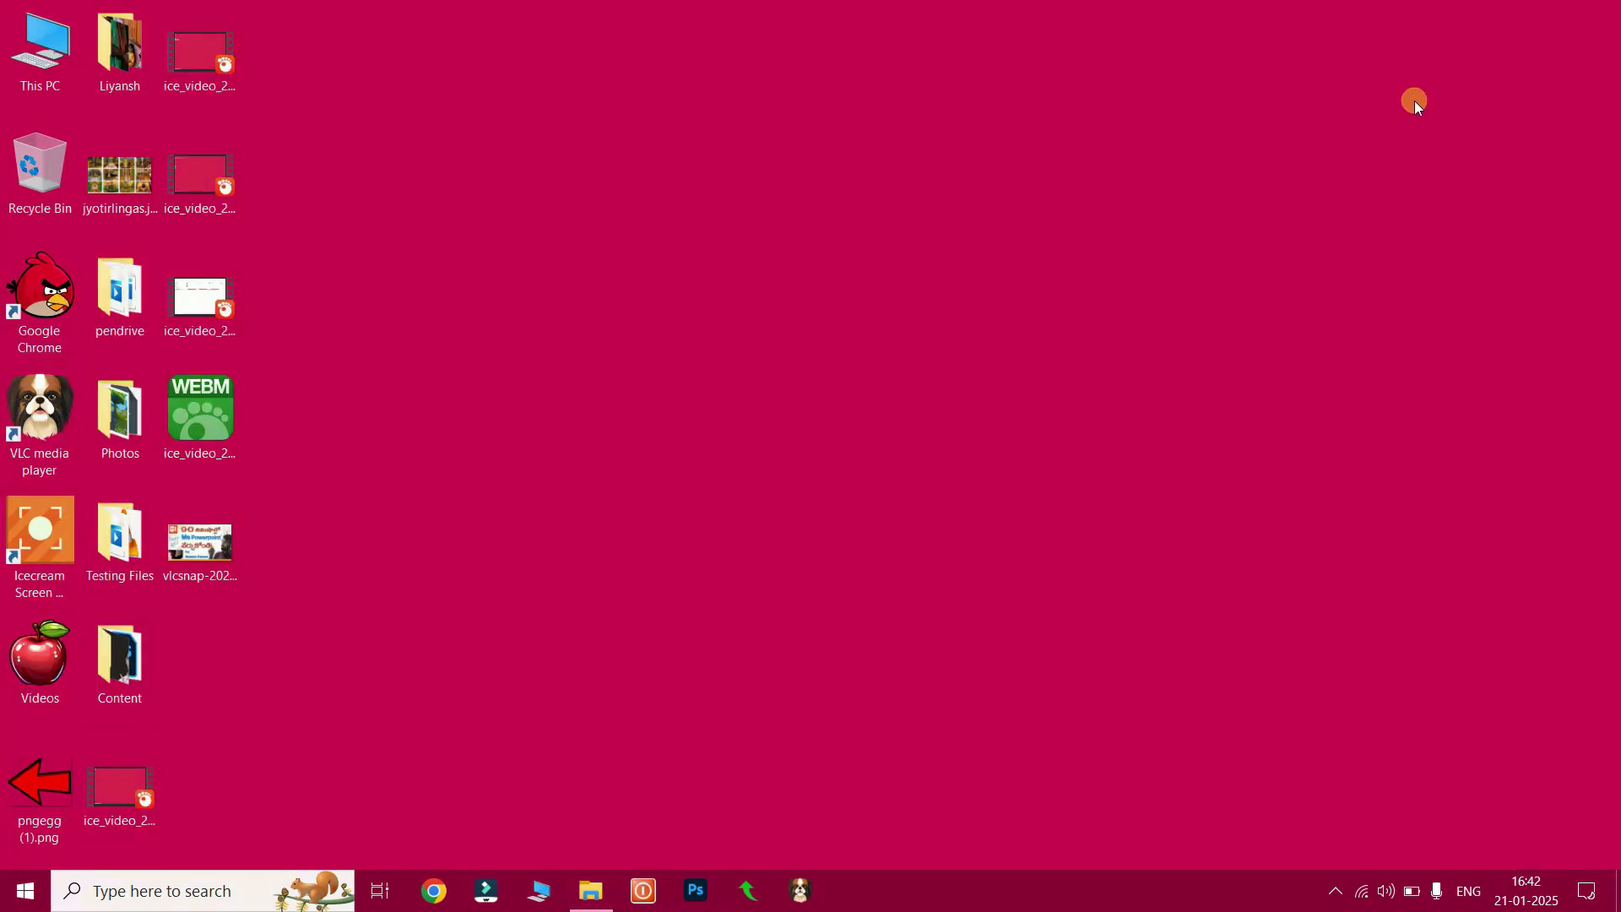
pyautogui.doubleClick(133, 534)
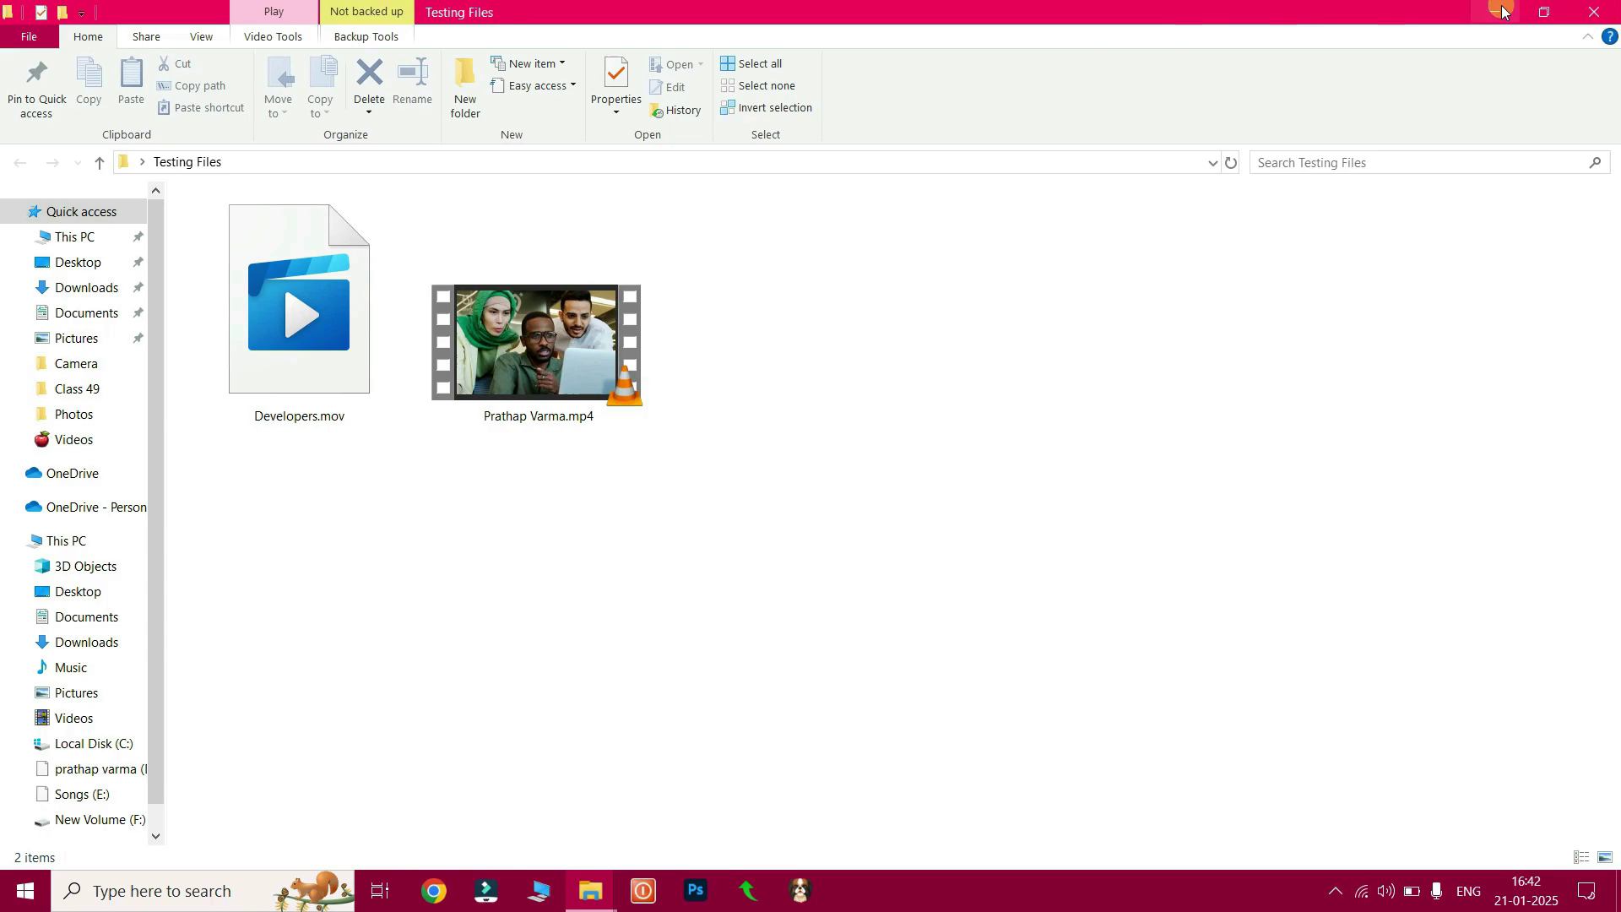
# Step: Minimize Testing Files, then open the Liyansh folder and minimize it too
pyautogui.click(1499, 12)
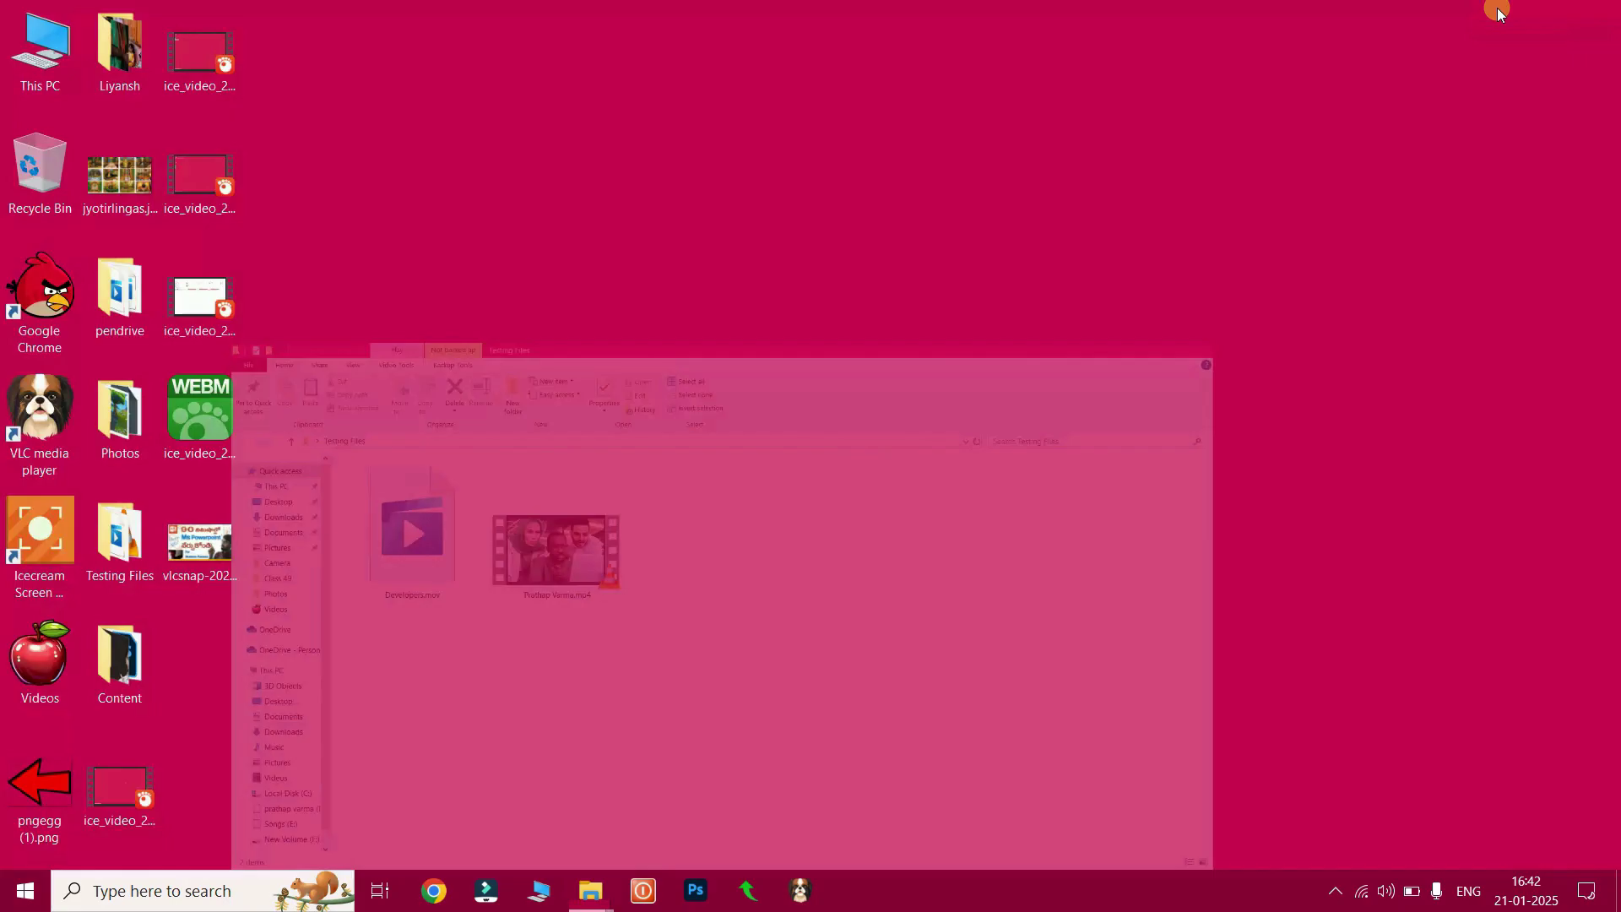
pyautogui.doubleClick(139, 42)
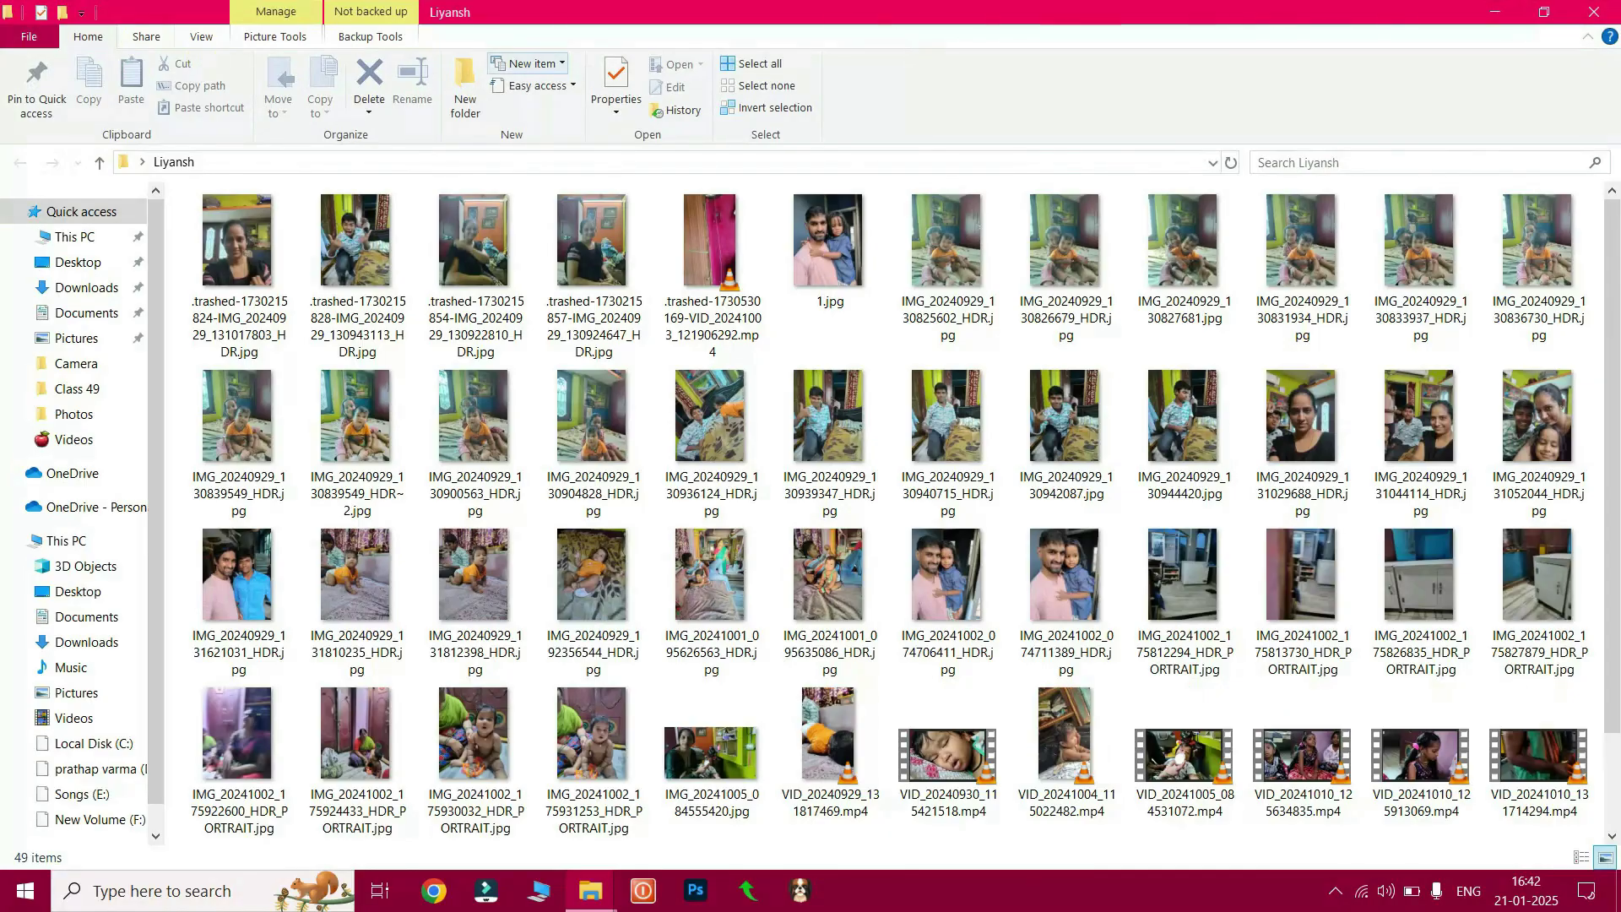
pyautogui.click(1488, 12)
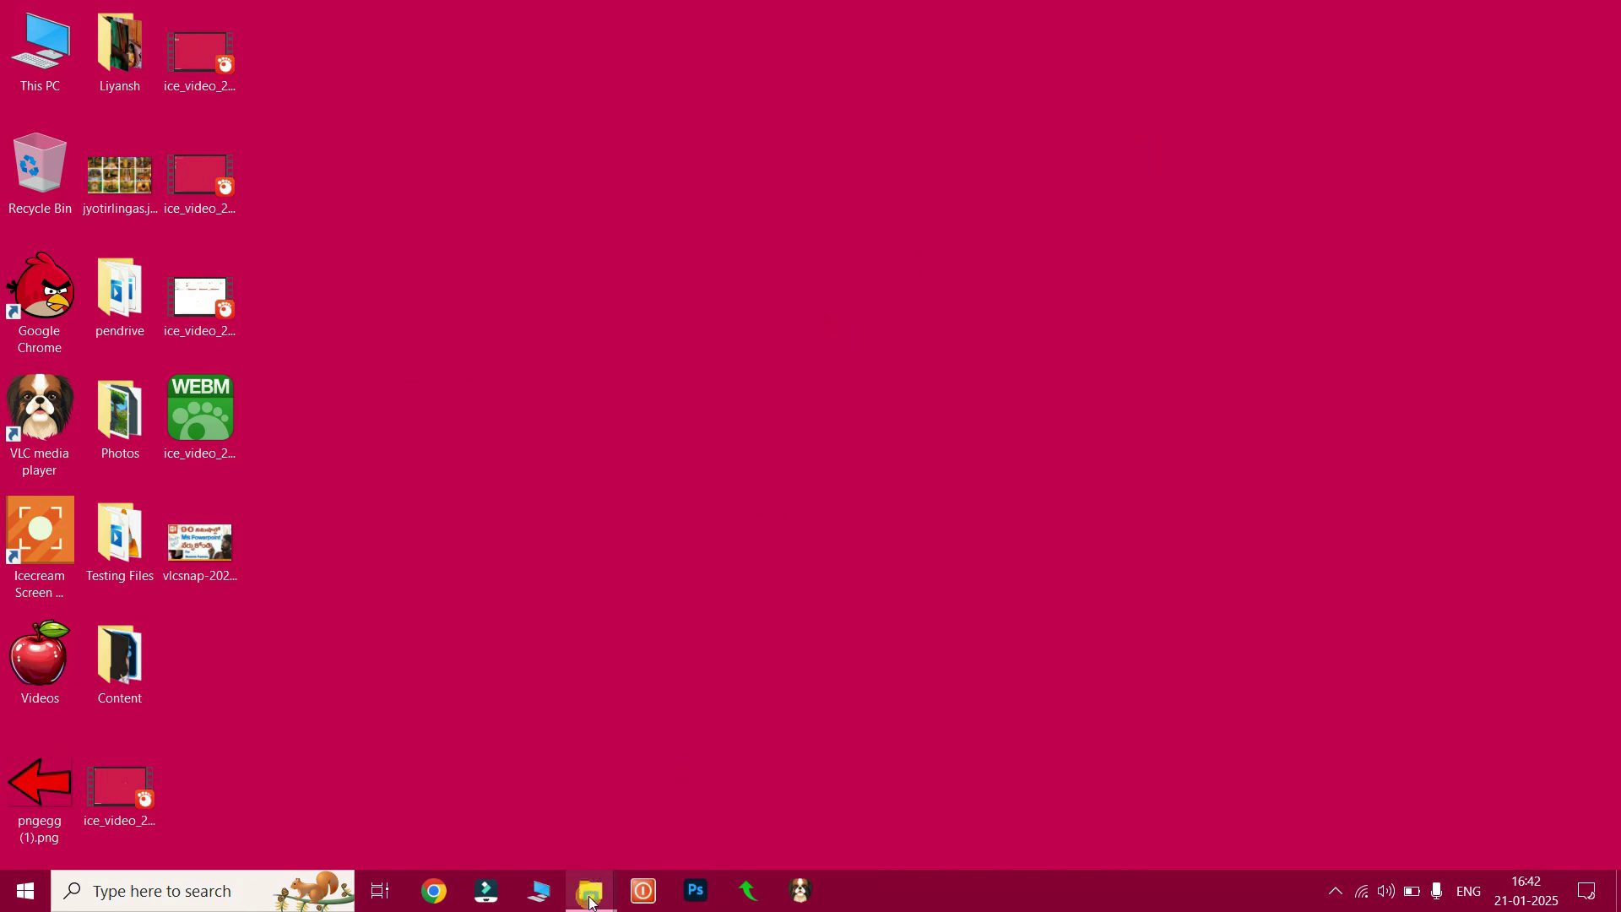
# Step: Bring Liyansh back from its taskbar preview and minimize it, then launch VLC and minimize it
pyautogui.moveTo(591, 902)
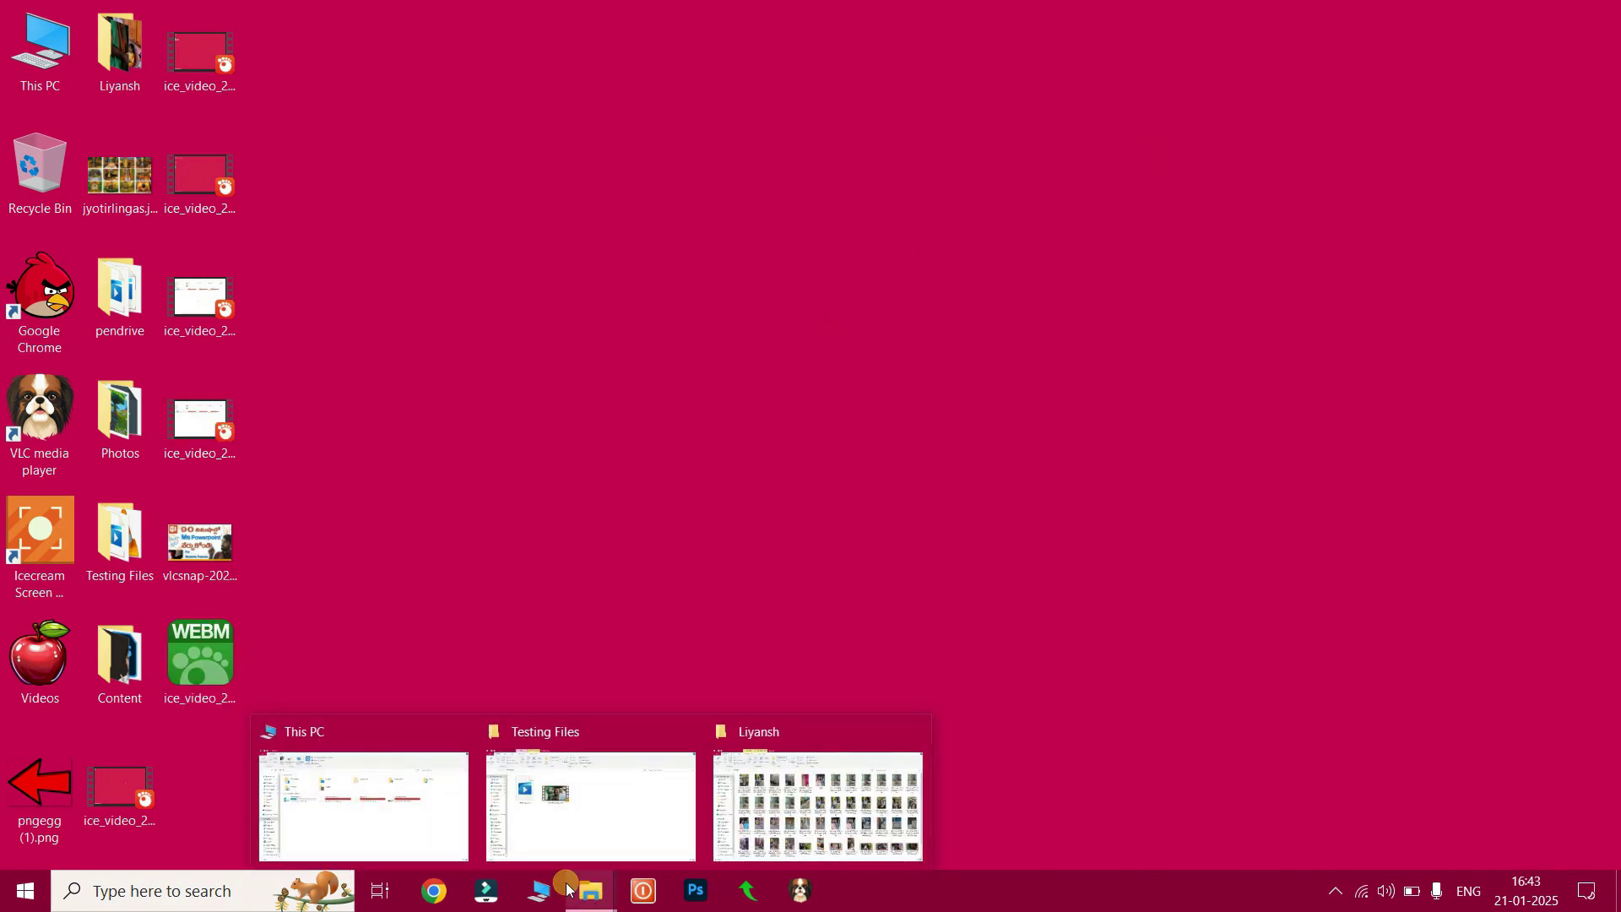
pyautogui.moveTo(406, 808)
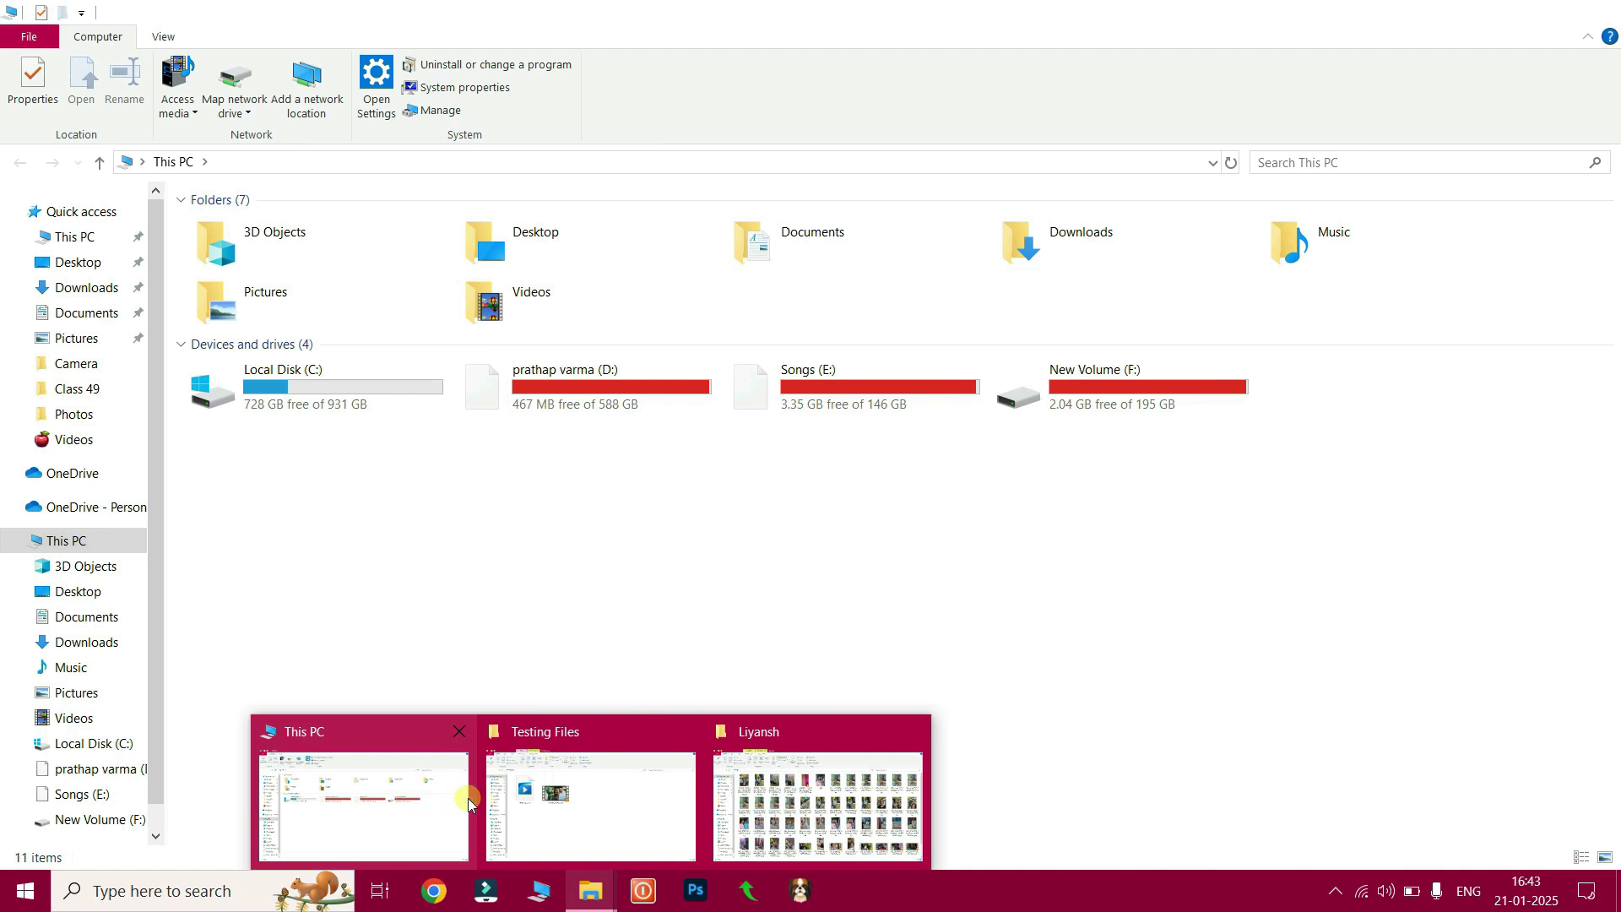
pyautogui.moveTo(546, 802)
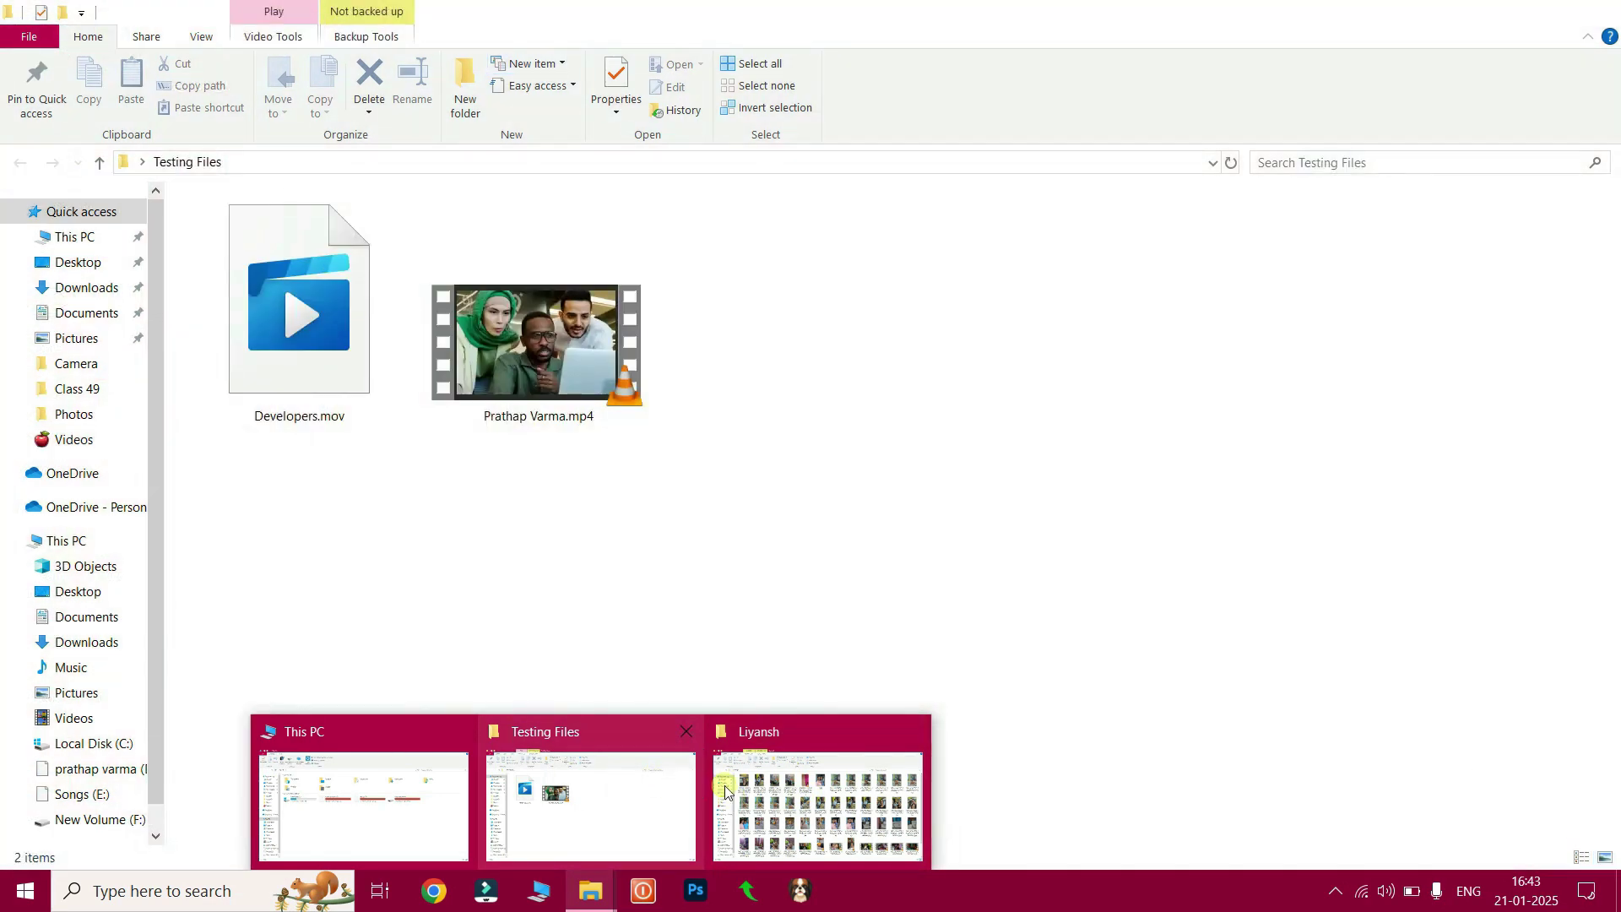
pyautogui.moveTo(808, 788)
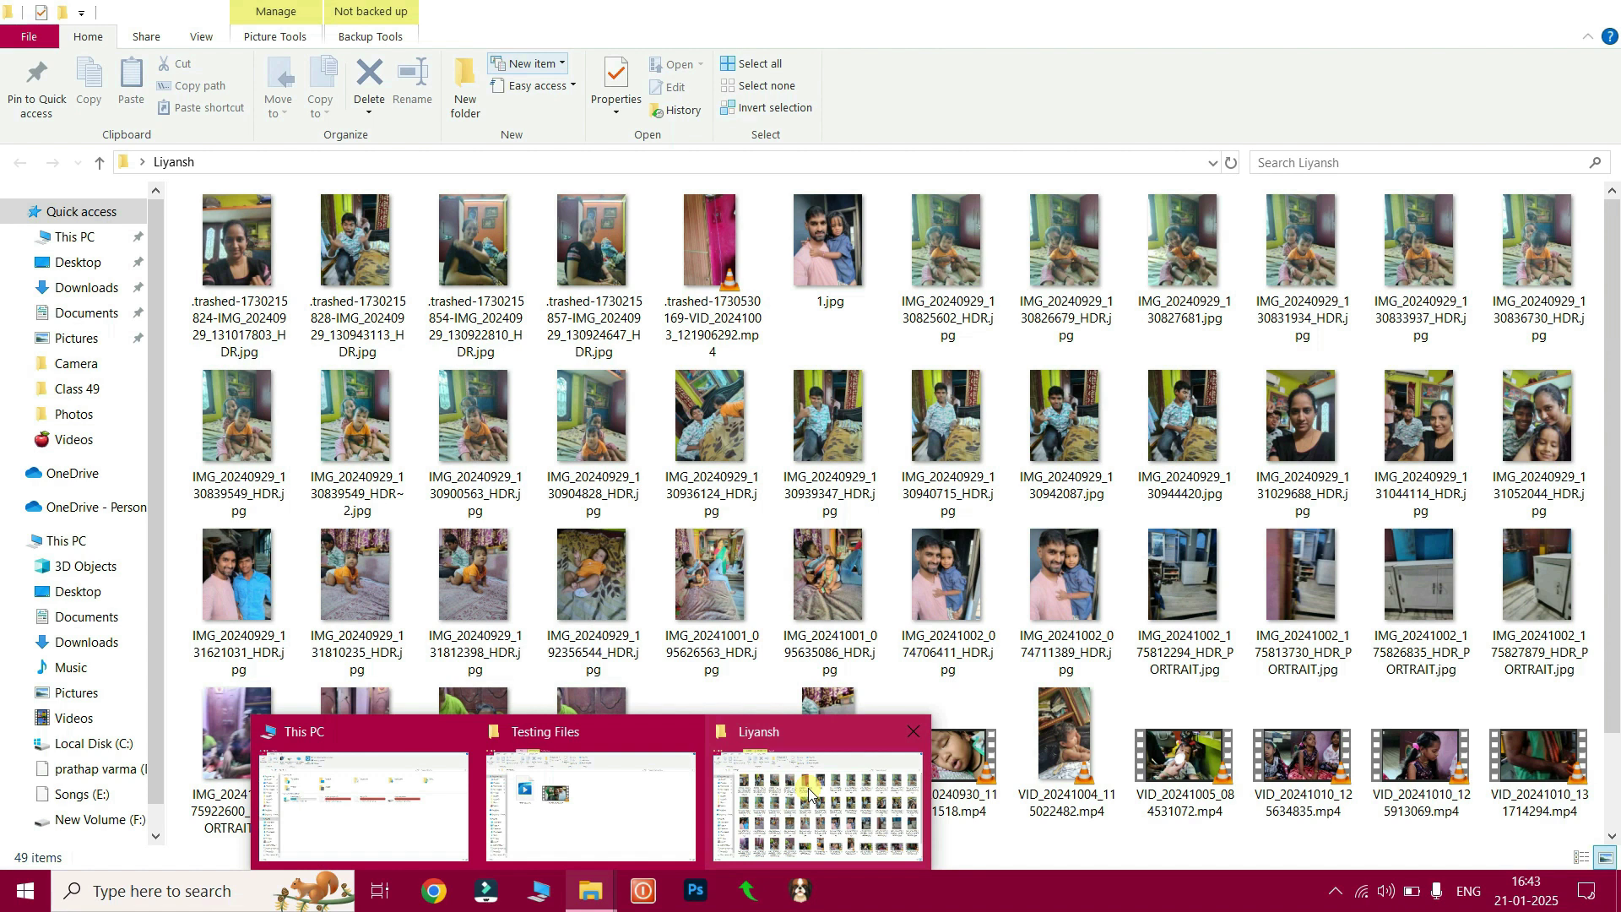
pyautogui.click(808, 788)
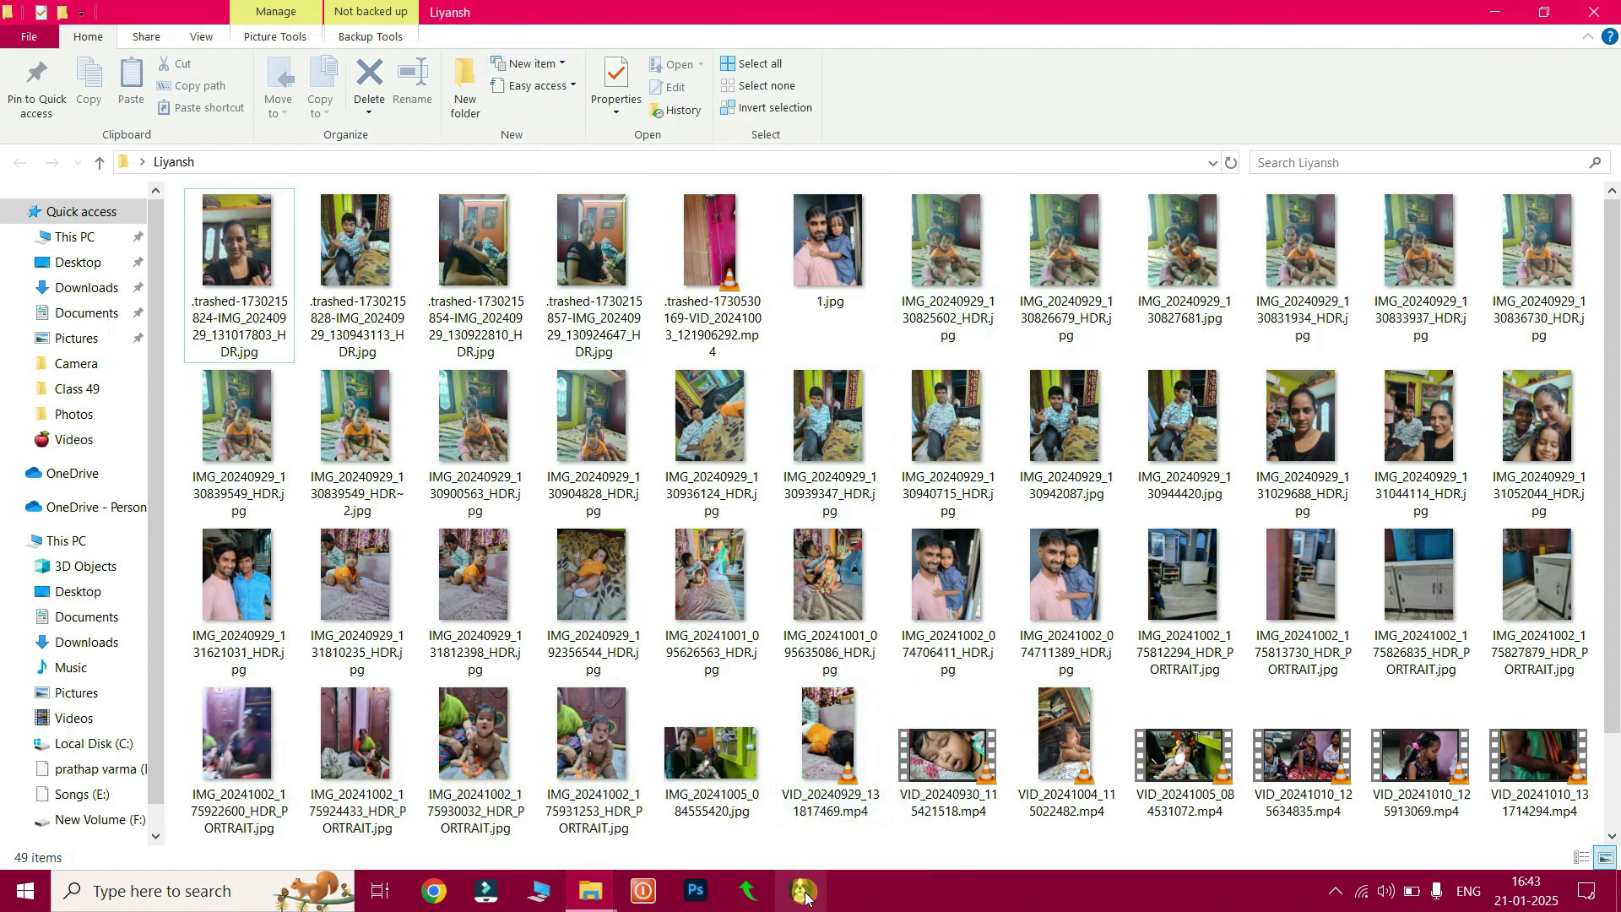
pyautogui.click(1495, 12)
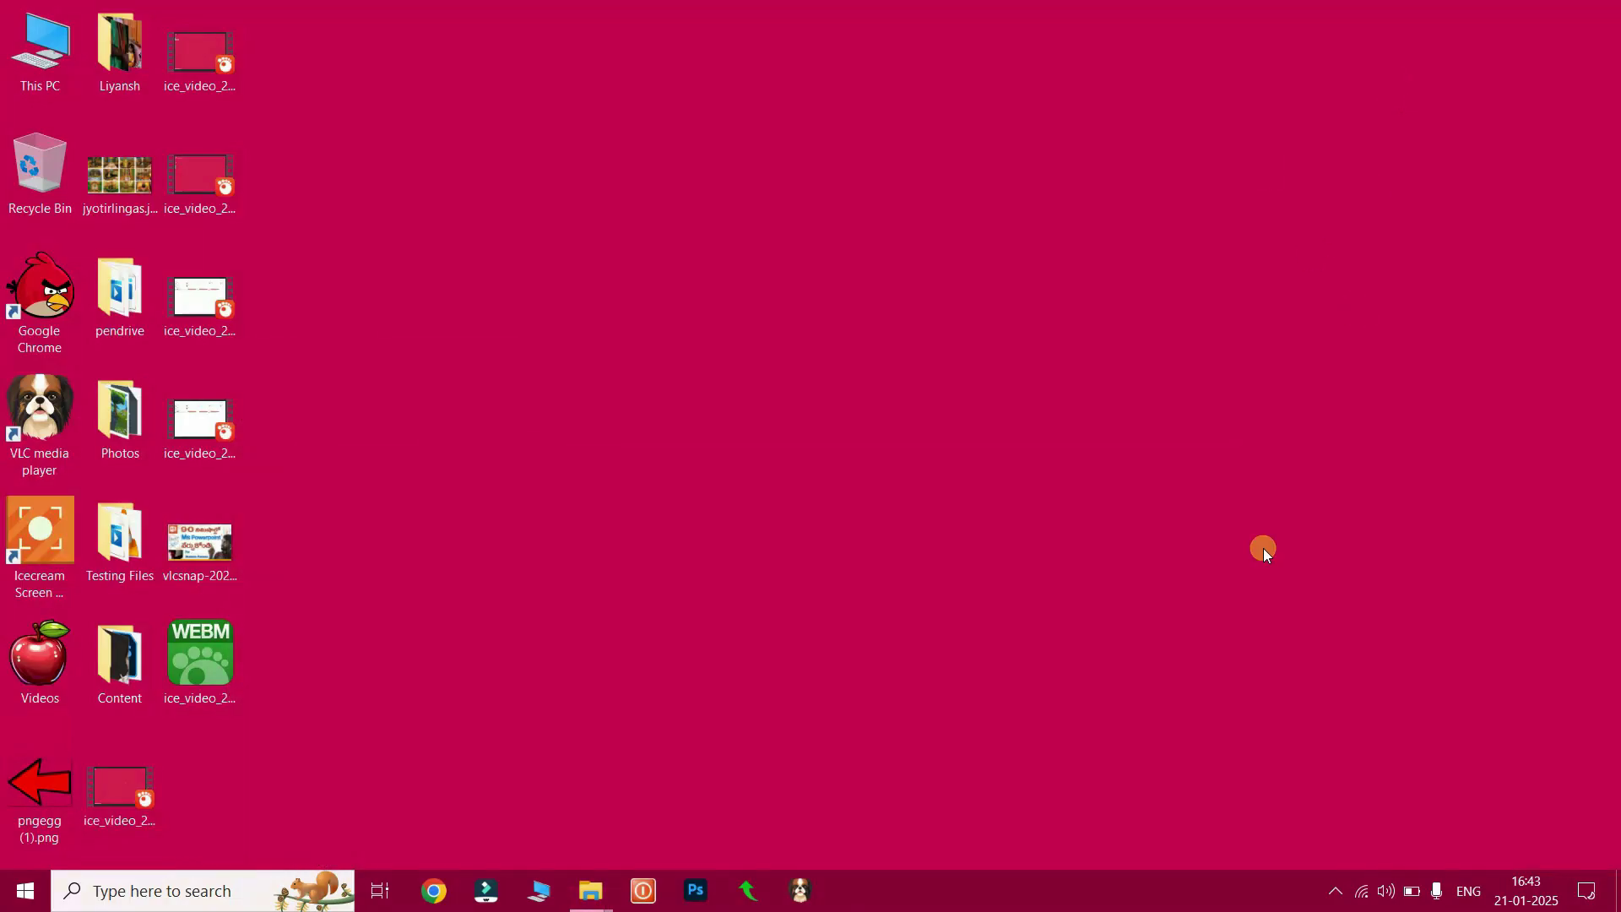
pyautogui.click(801, 891)
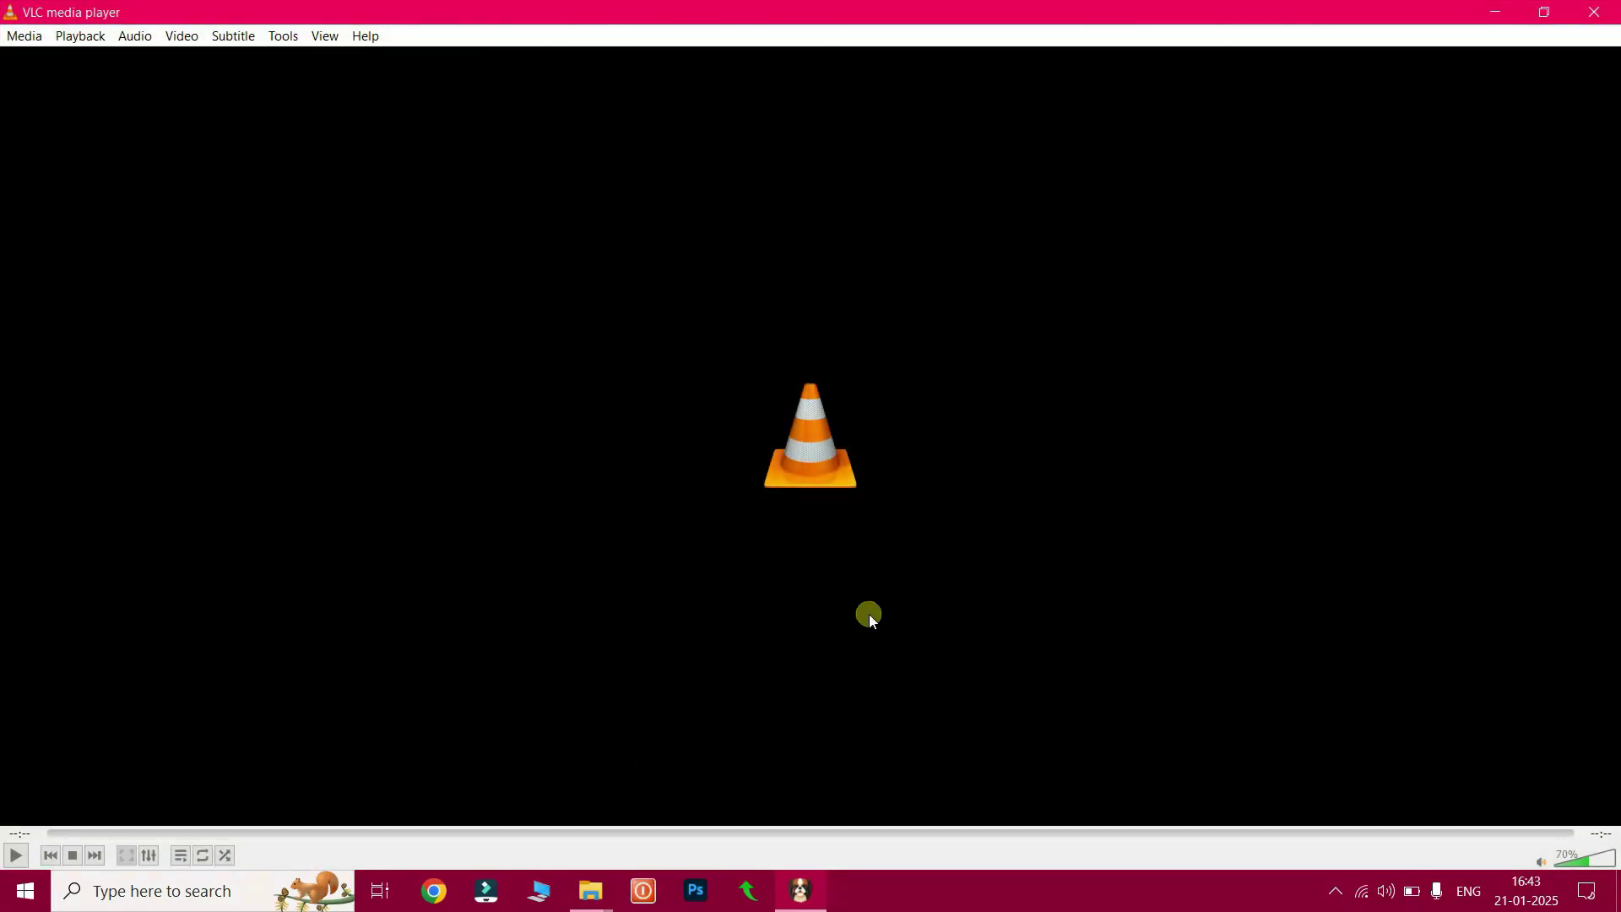
pyautogui.click(1507, 6)
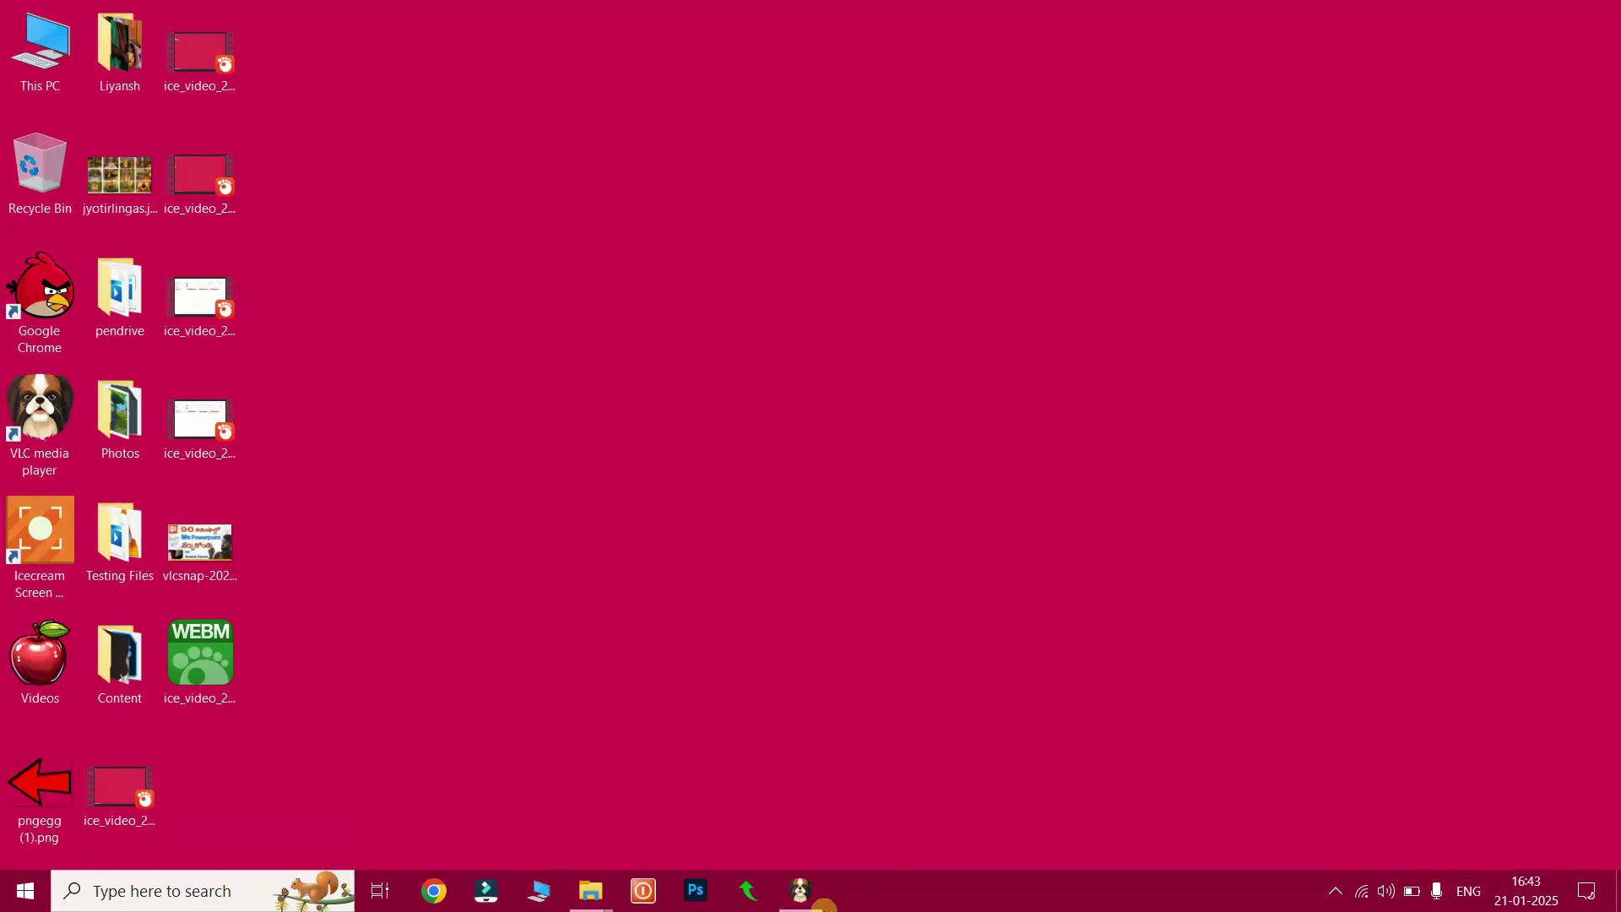
# Step: From the Start menu, show the Power flyout with Sleep, Shut down and Restart
pyautogui.moveTo(788, 907)
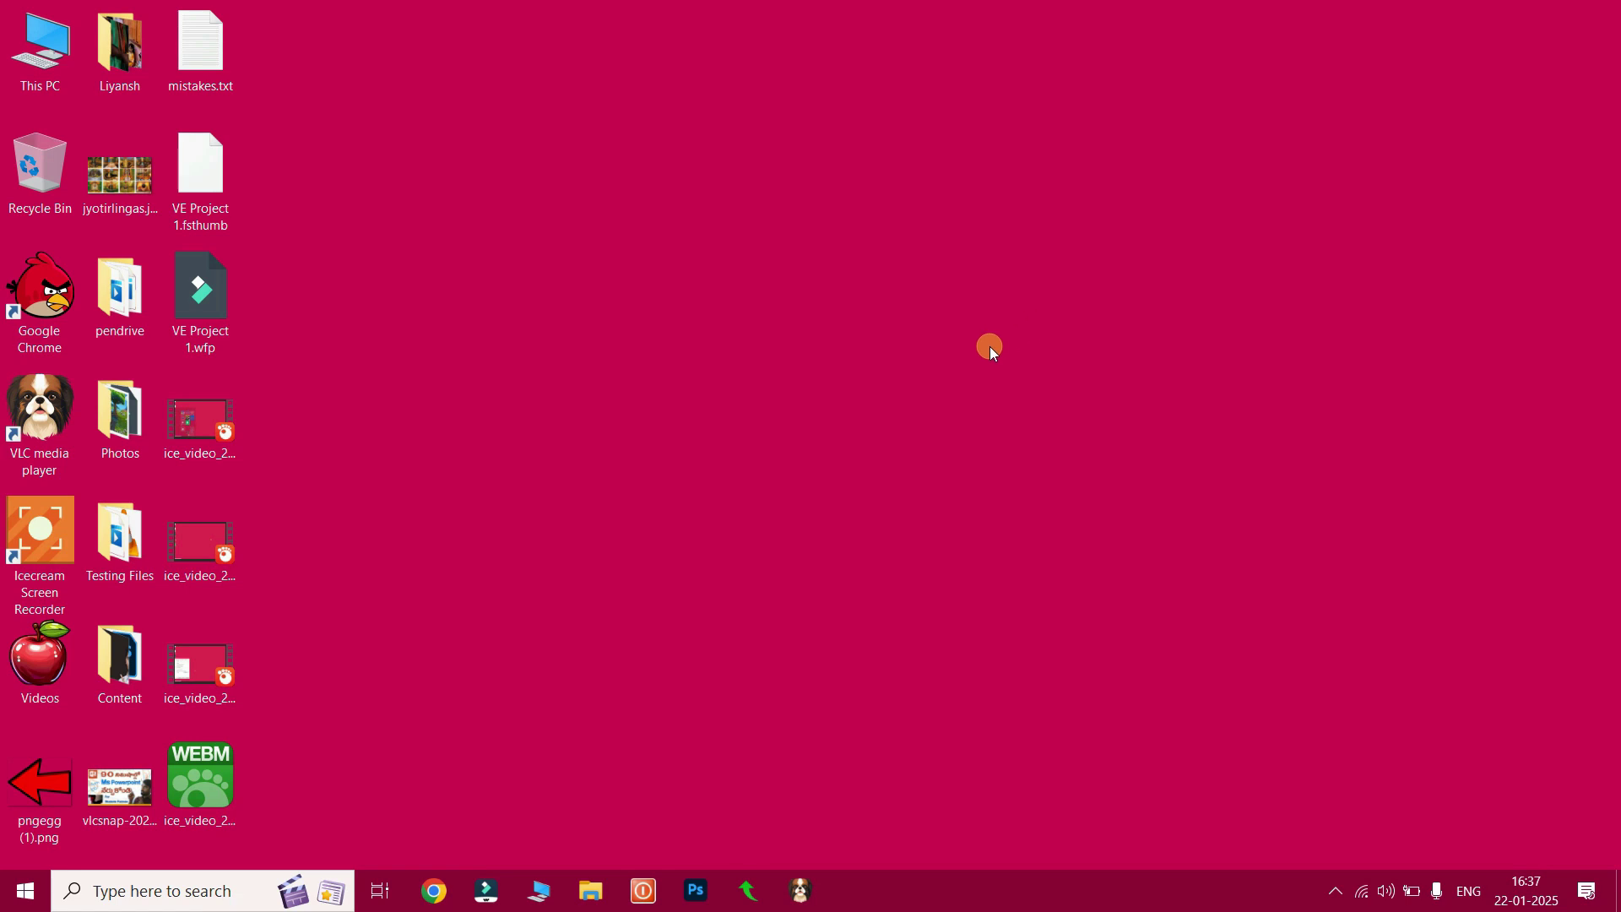
pyautogui.press('super')
pyautogui.press('super')
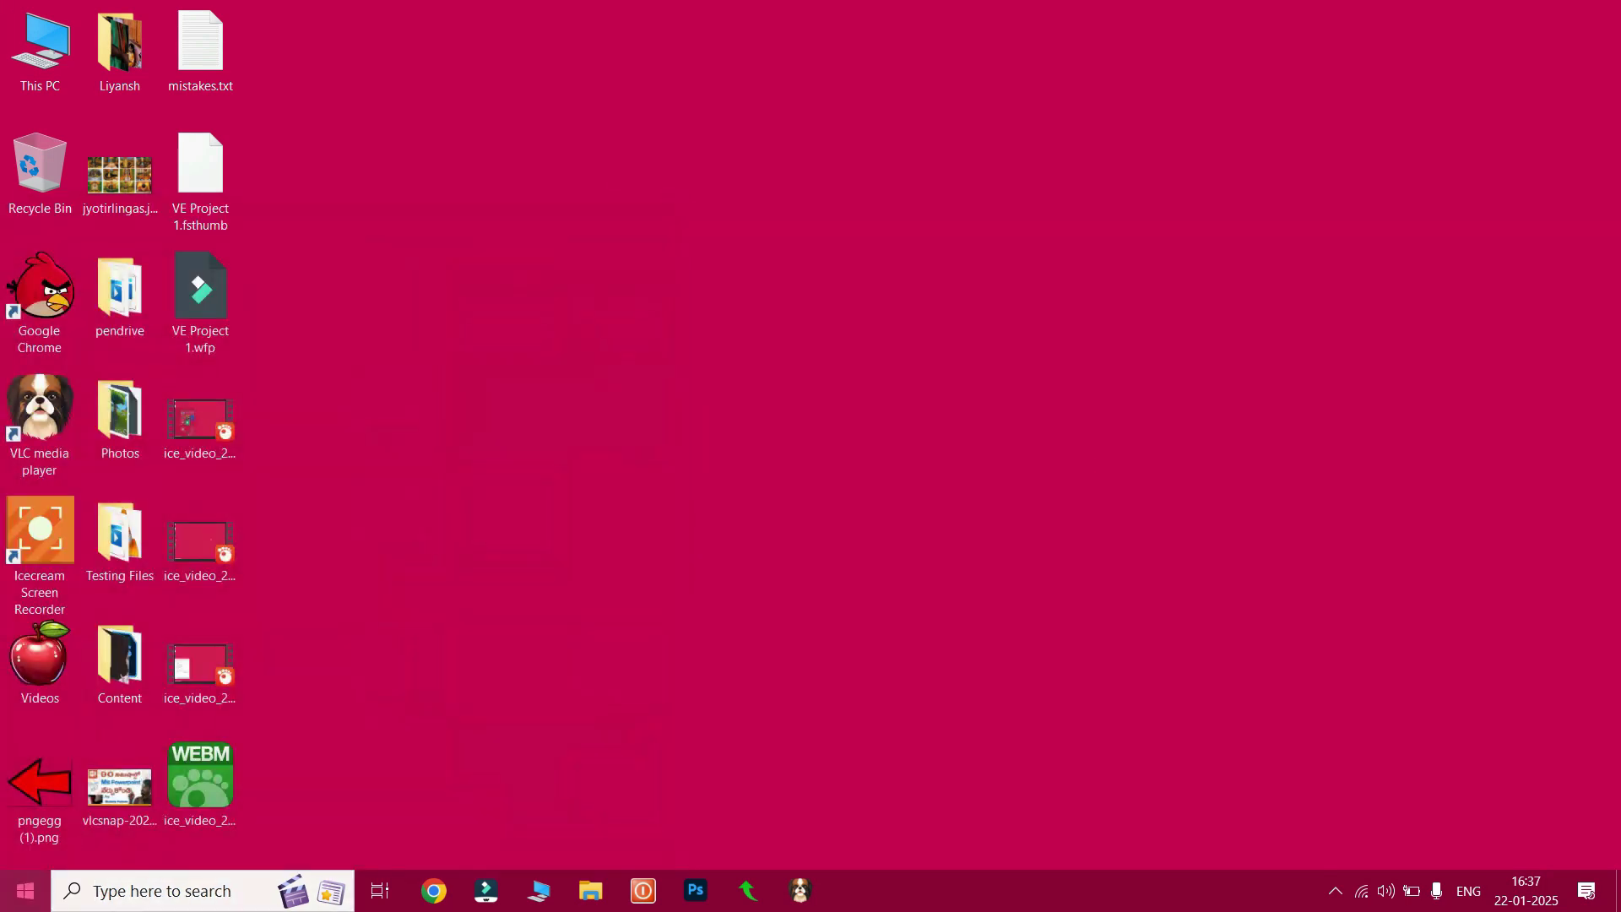
pyautogui.click(23, 897)
pyautogui.moveTo(28, 858)
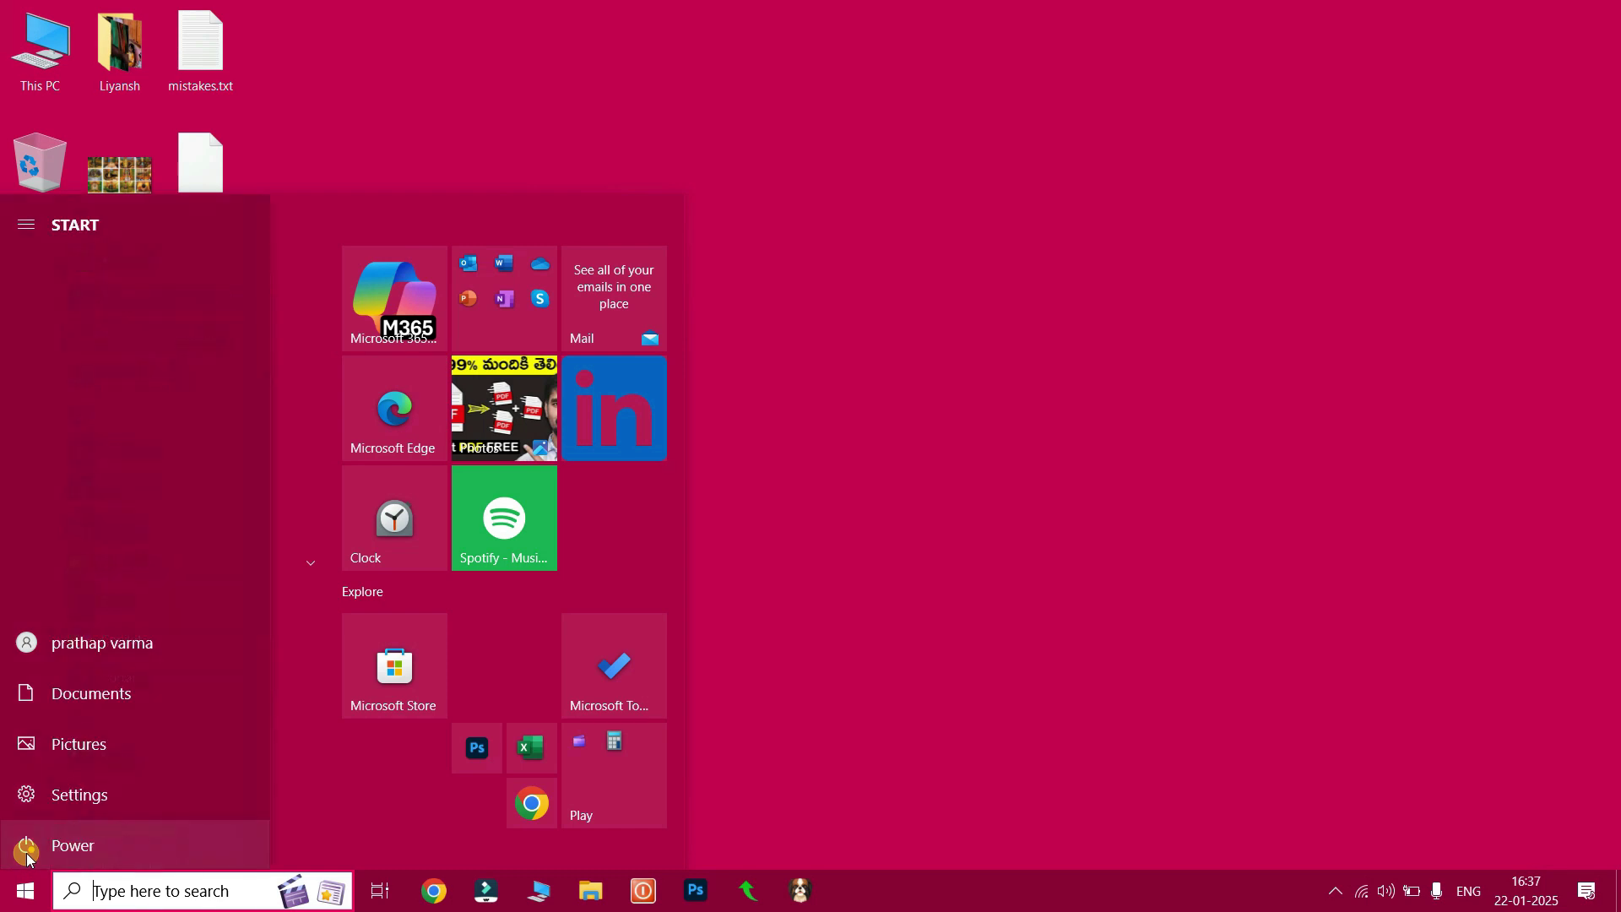
pyautogui.click(106, 848)
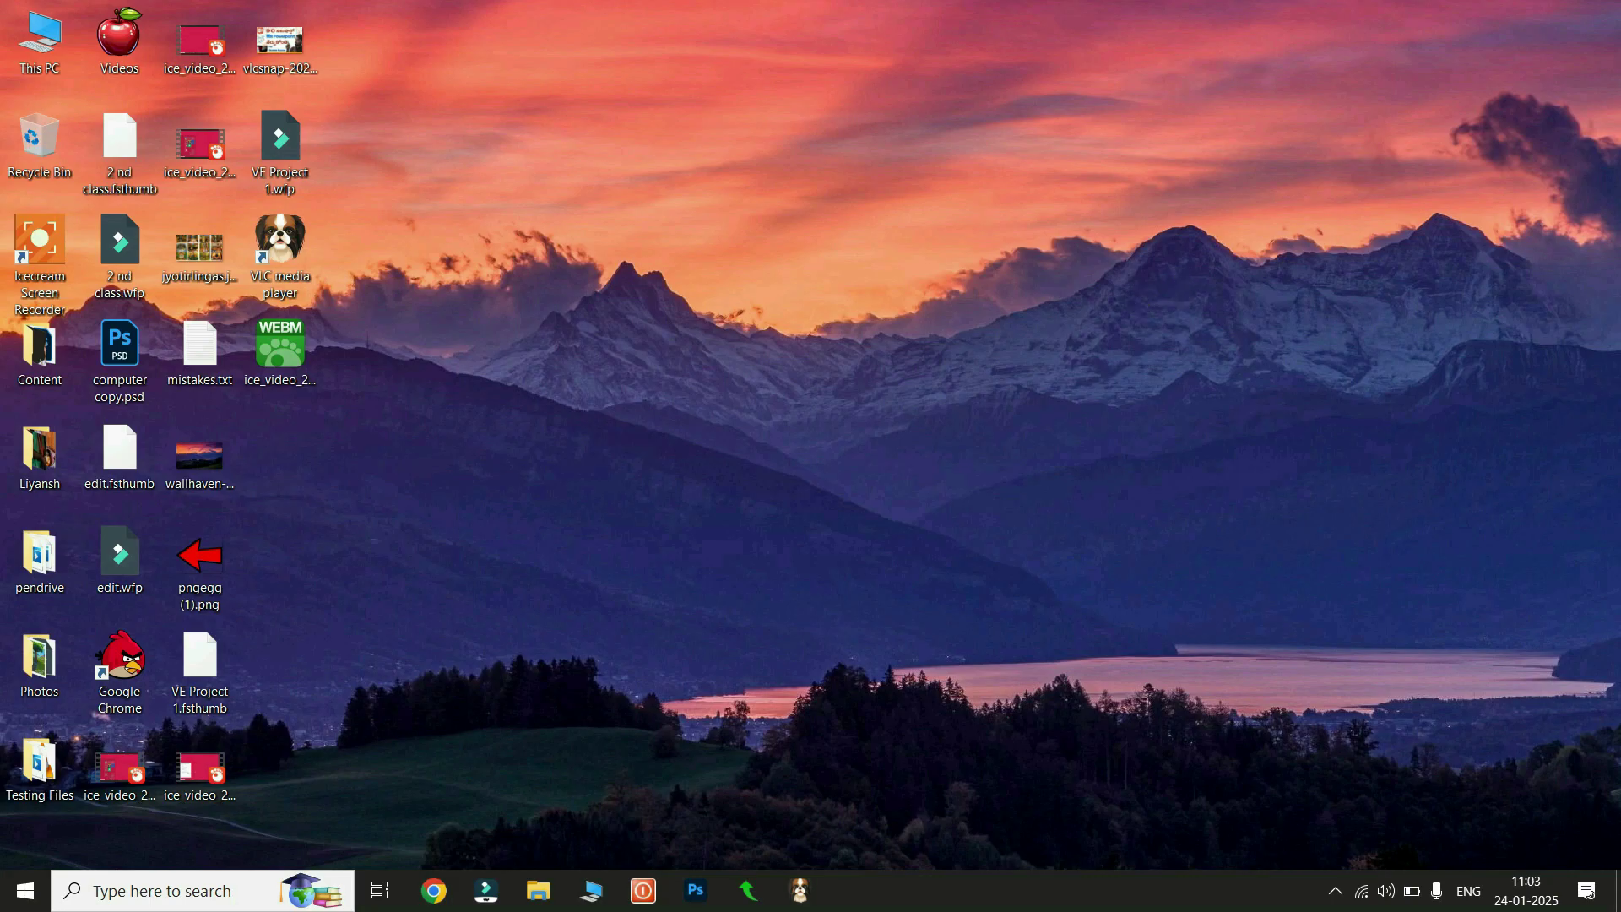
# Step: Browse the Start menu's app list, then click the A header to show the alphabet jump grid
pyautogui.click(19, 896)
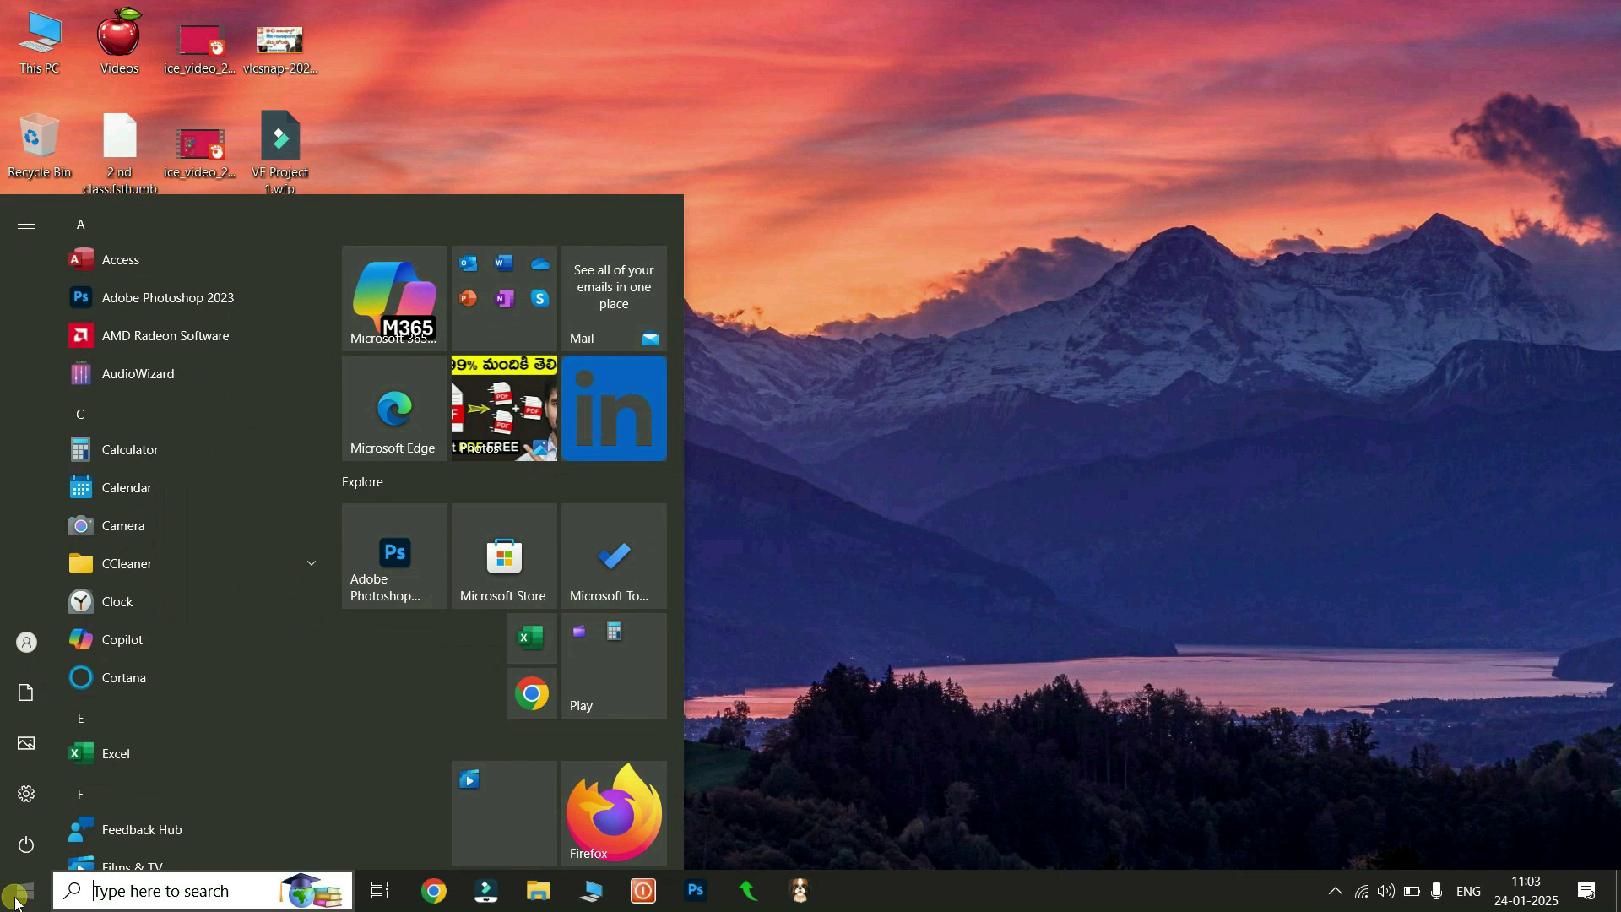
pyautogui.click(1093, 511)
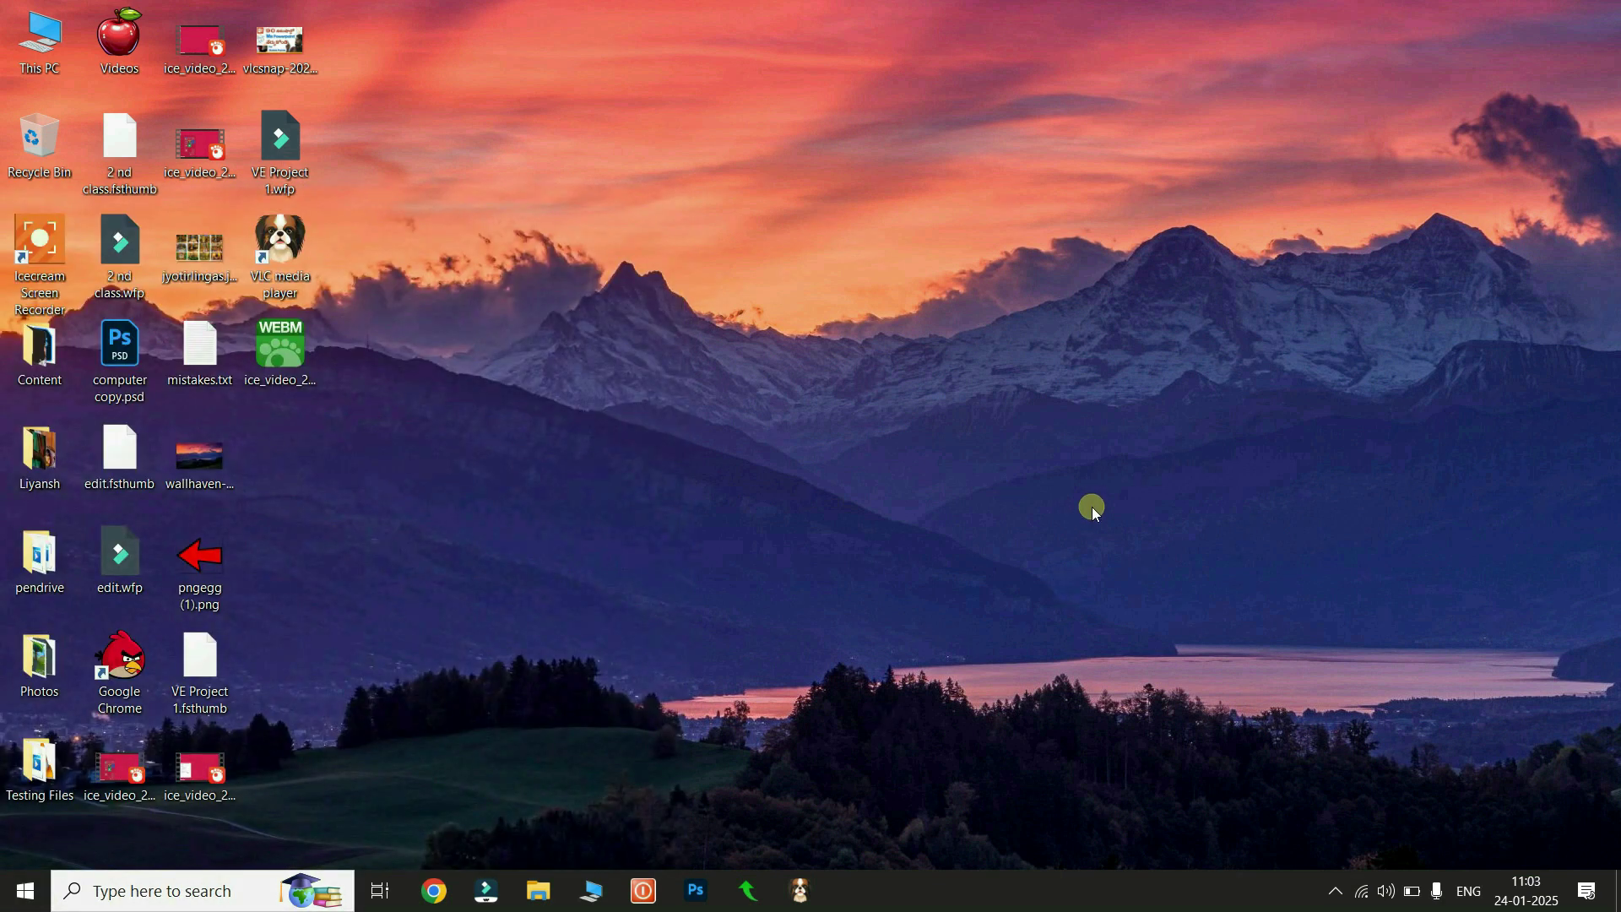
pyautogui.press('super')
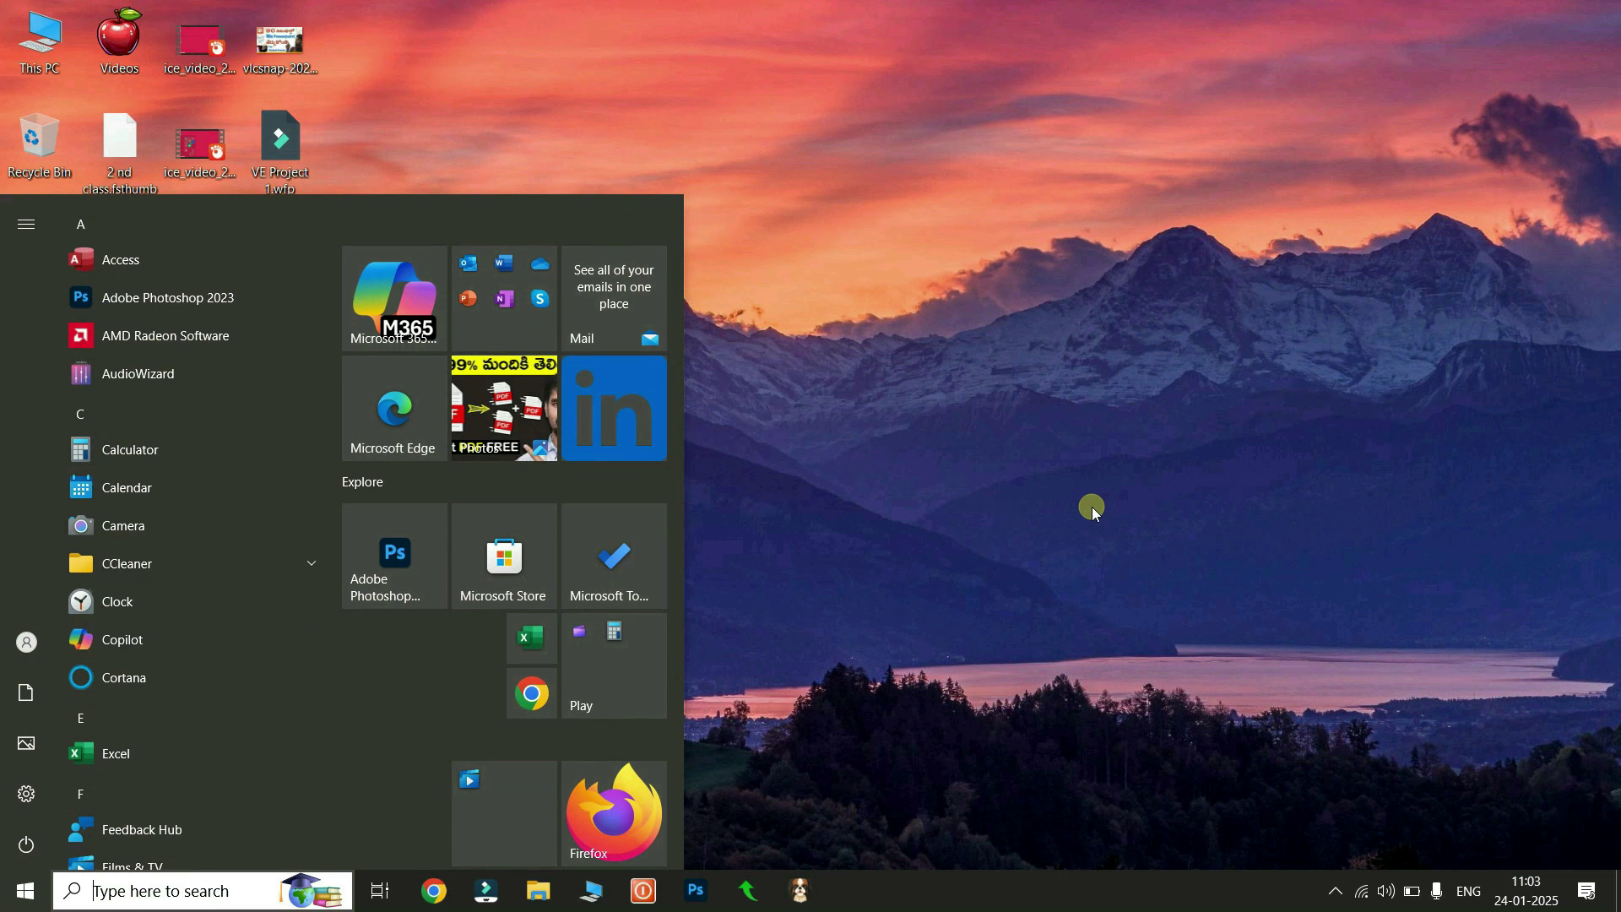
pyautogui.scroll(-2, 188, 481)
pyautogui.scroll(-3, 189, 493)
pyautogui.scroll(4, 189, 494)
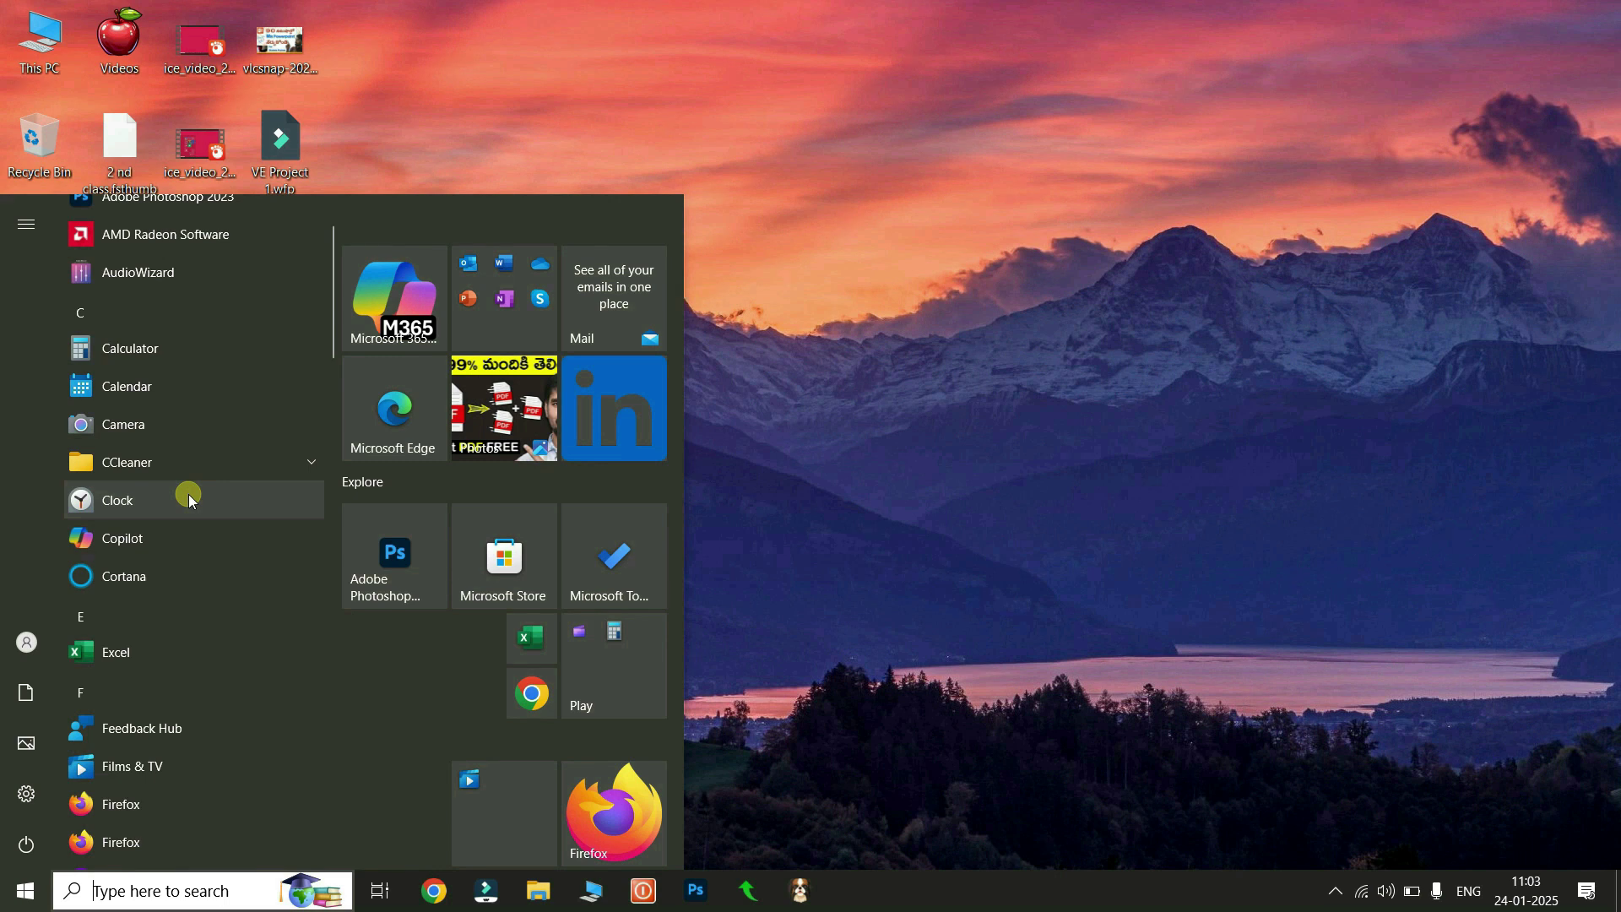
pyautogui.scroll(-2, 189, 500)
pyautogui.scroll(-5, 189, 494)
pyautogui.scroll(8, 189, 494)
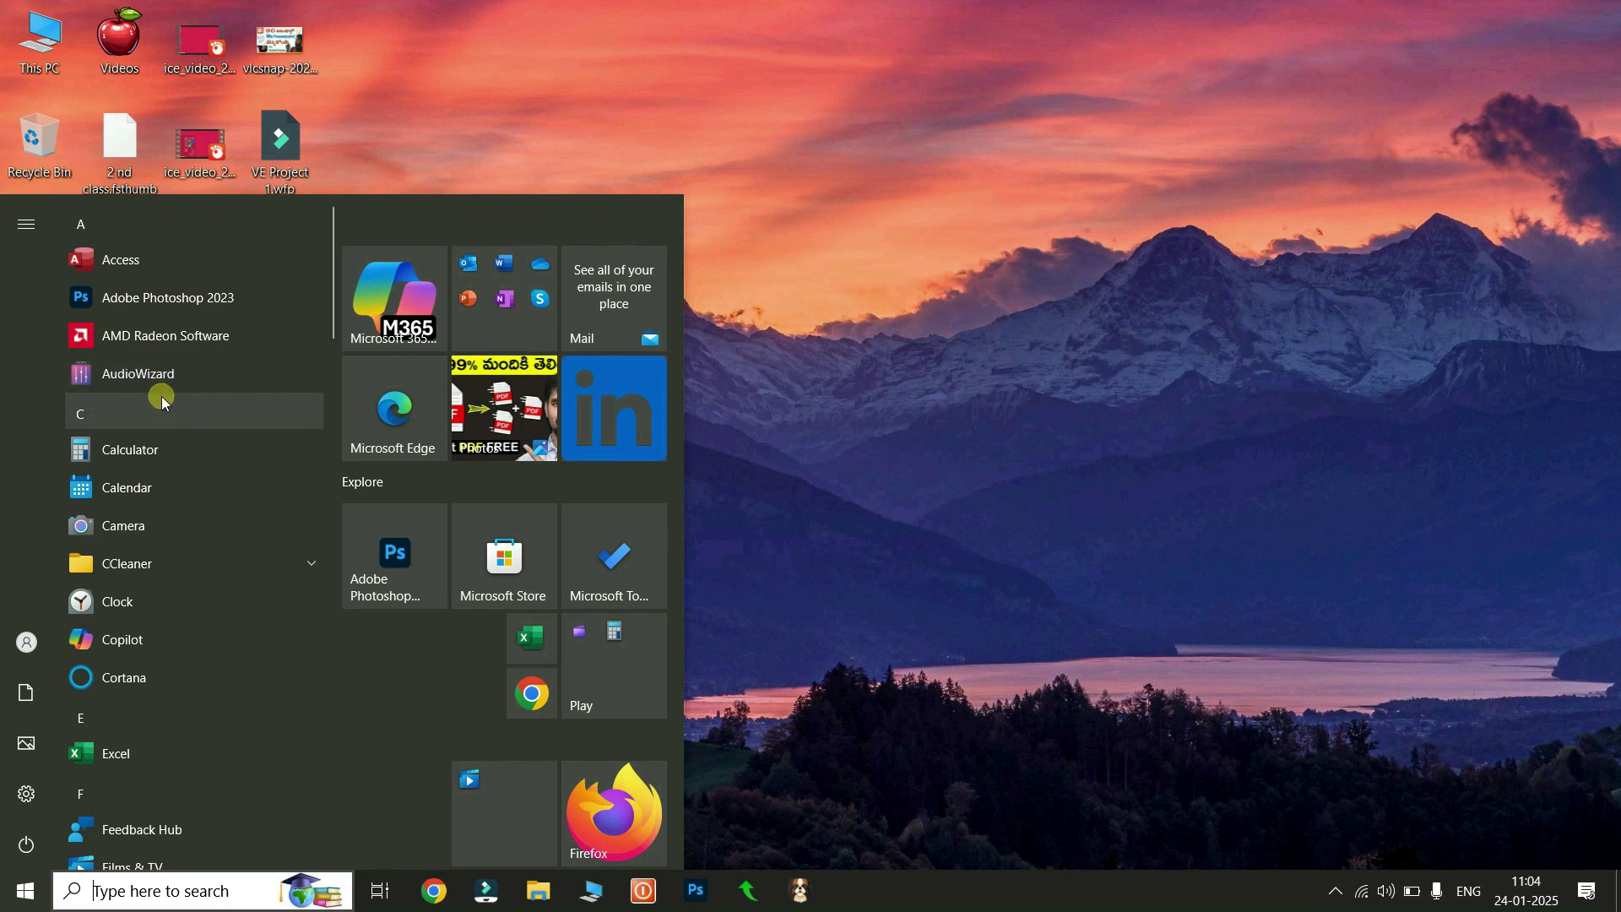
pyautogui.scroll(-5, 160, 406)
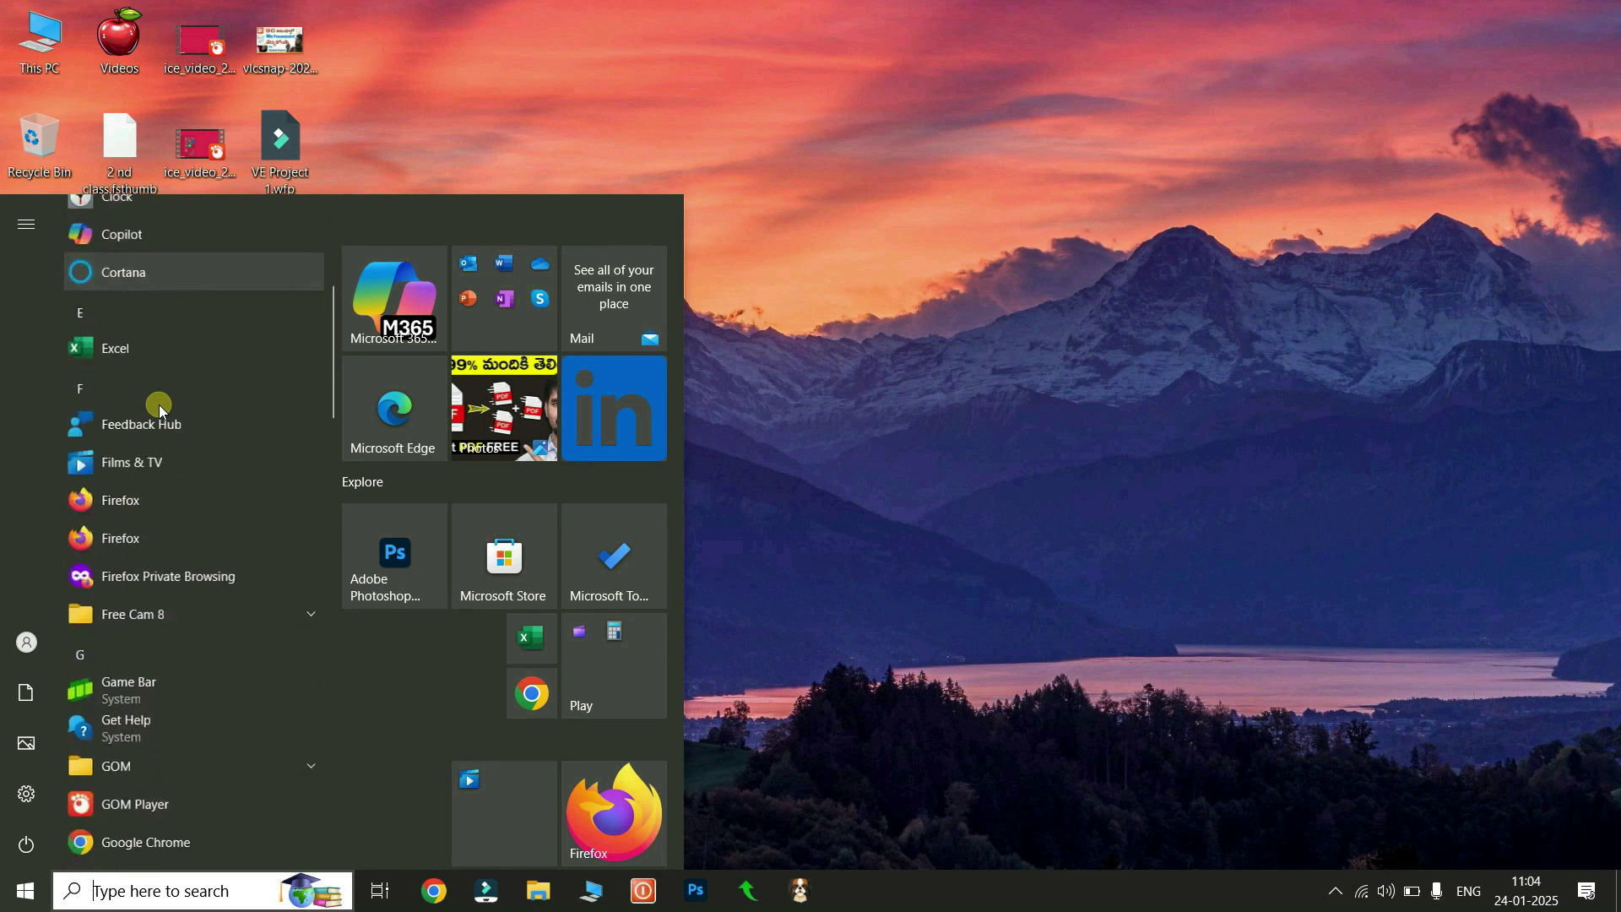
pyautogui.scroll(-4, 160, 411)
pyautogui.scroll(-1, 160, 411)
pyautogui.scroll(10, 160, 411)
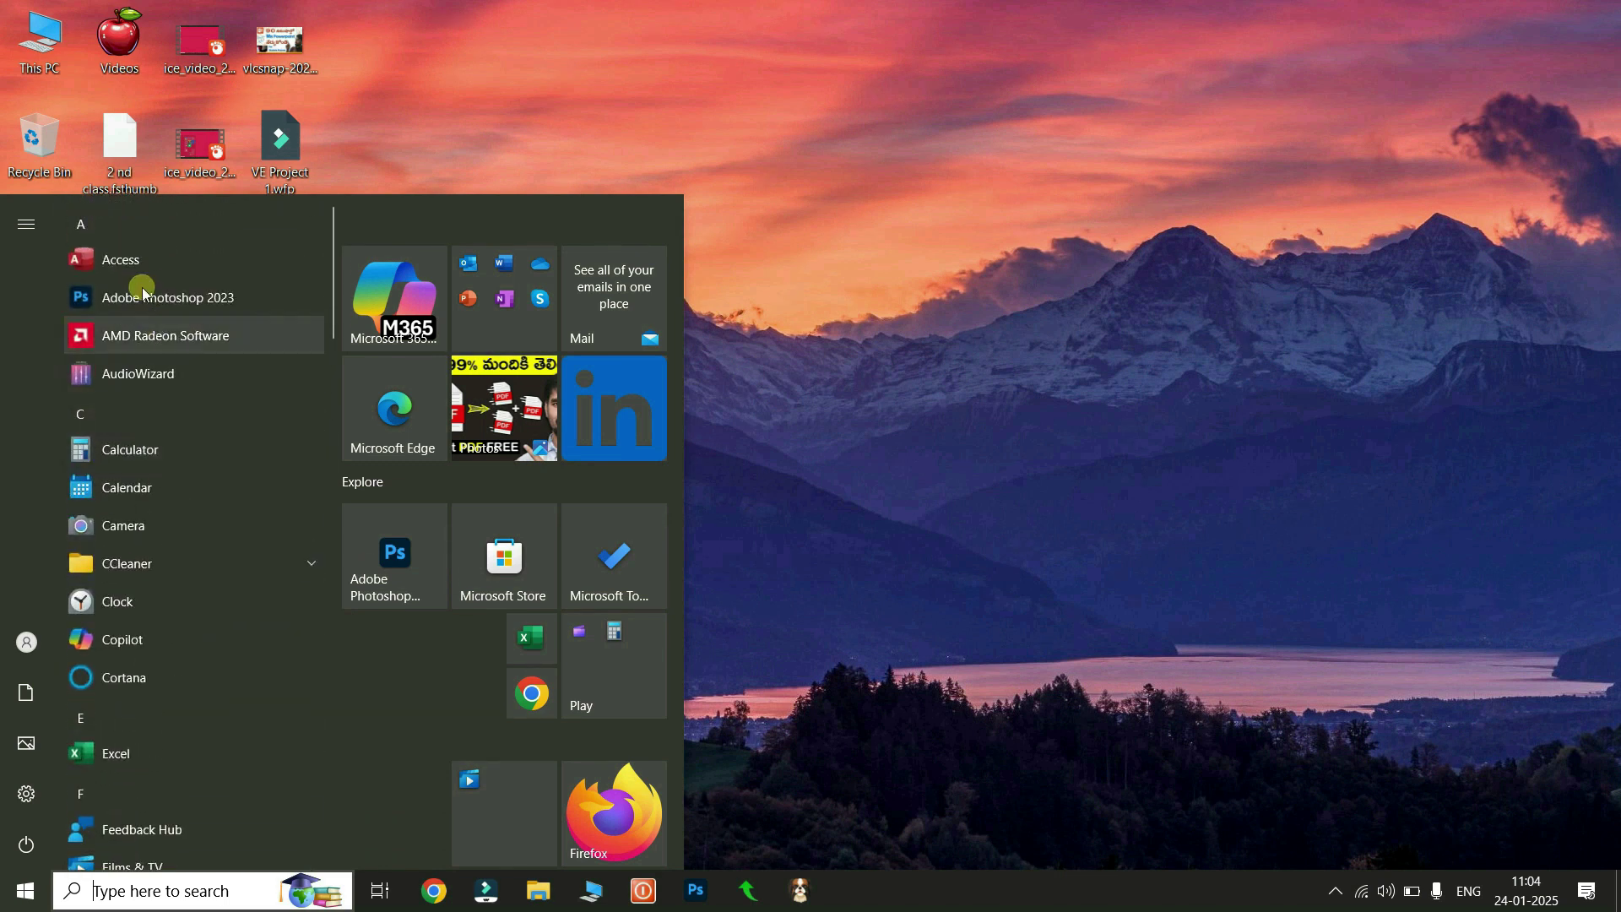
pyautogui.click(87, 229)
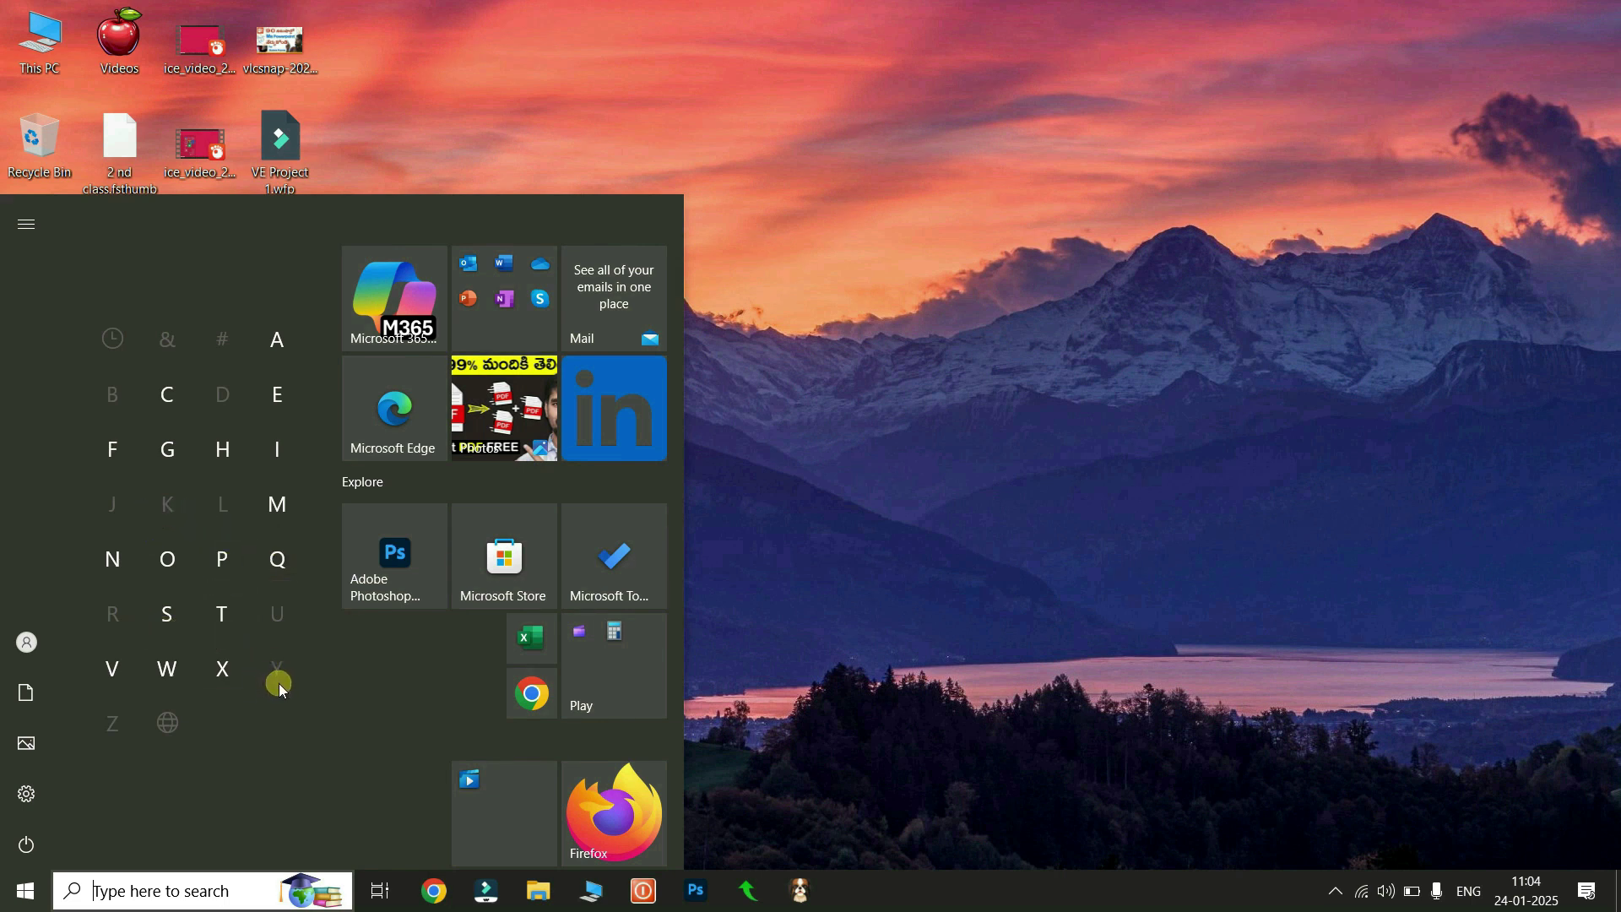
# Step: Jump to the W apps, scroll the list, then return to the A section via the grid
pyautogui.click(168, 673)
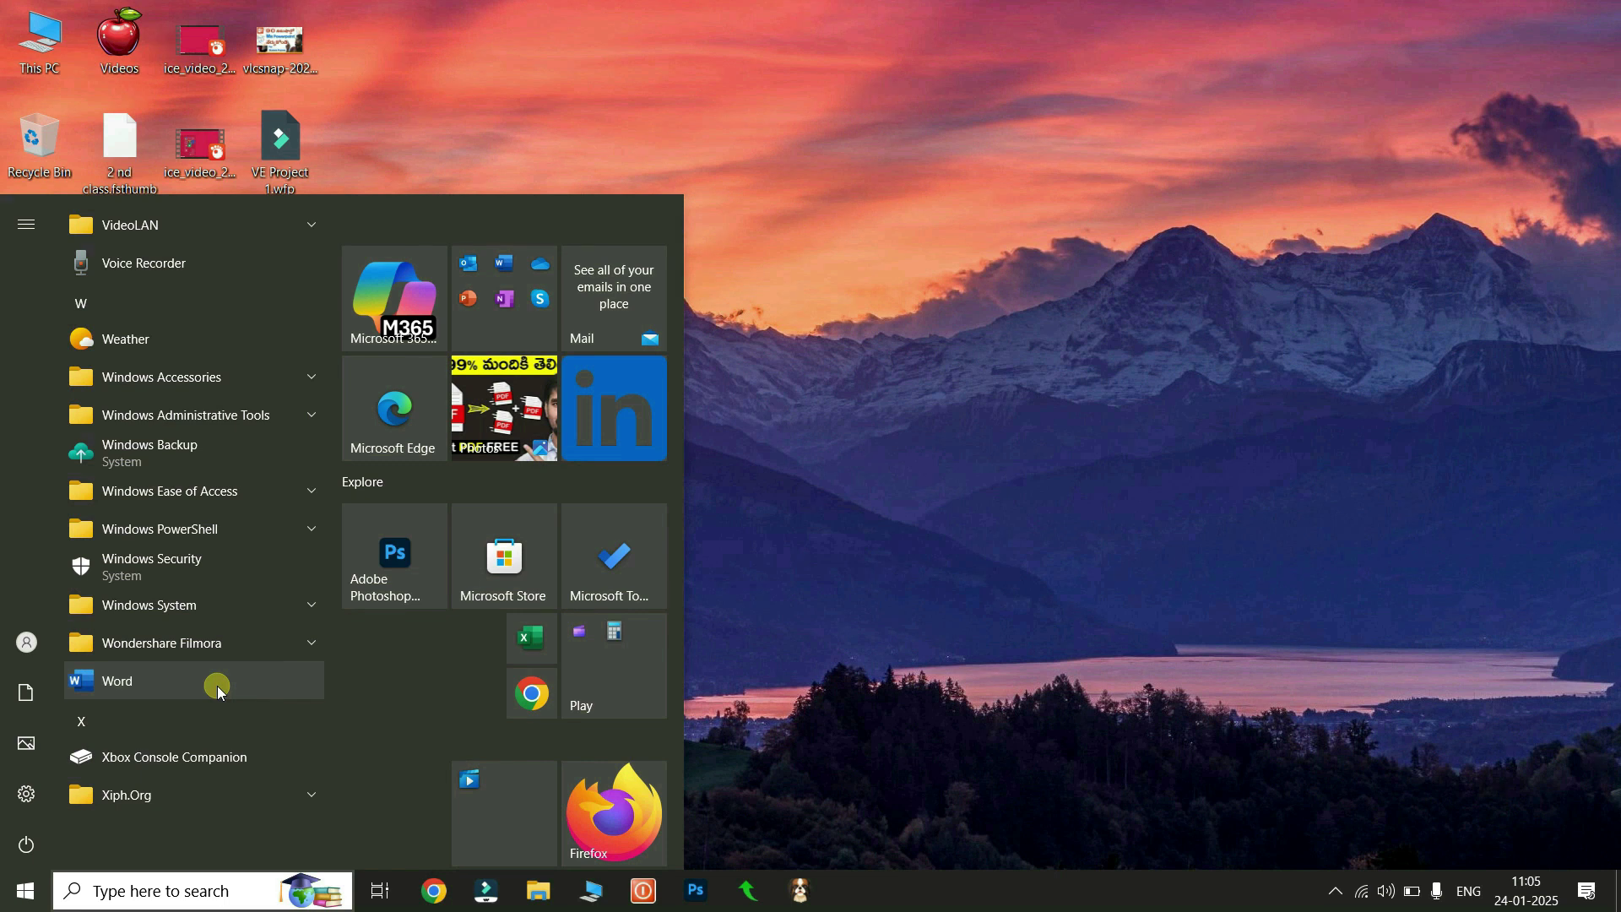
pyautogui.scroll(10, 216, 685)
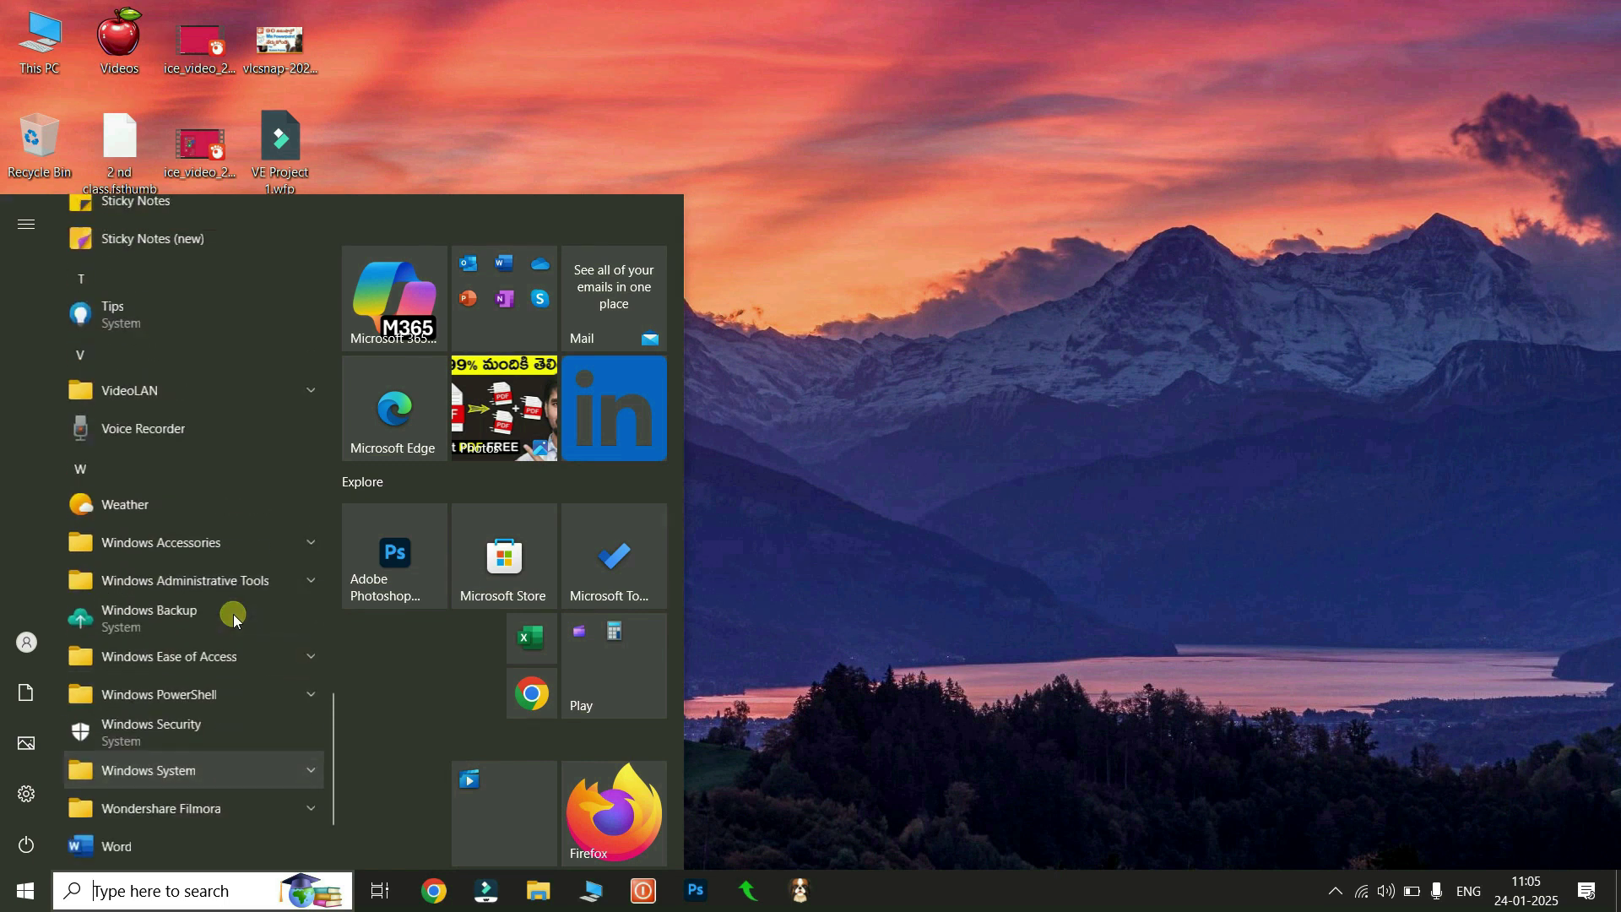
pyautogui.scroll(2, 152, 642)
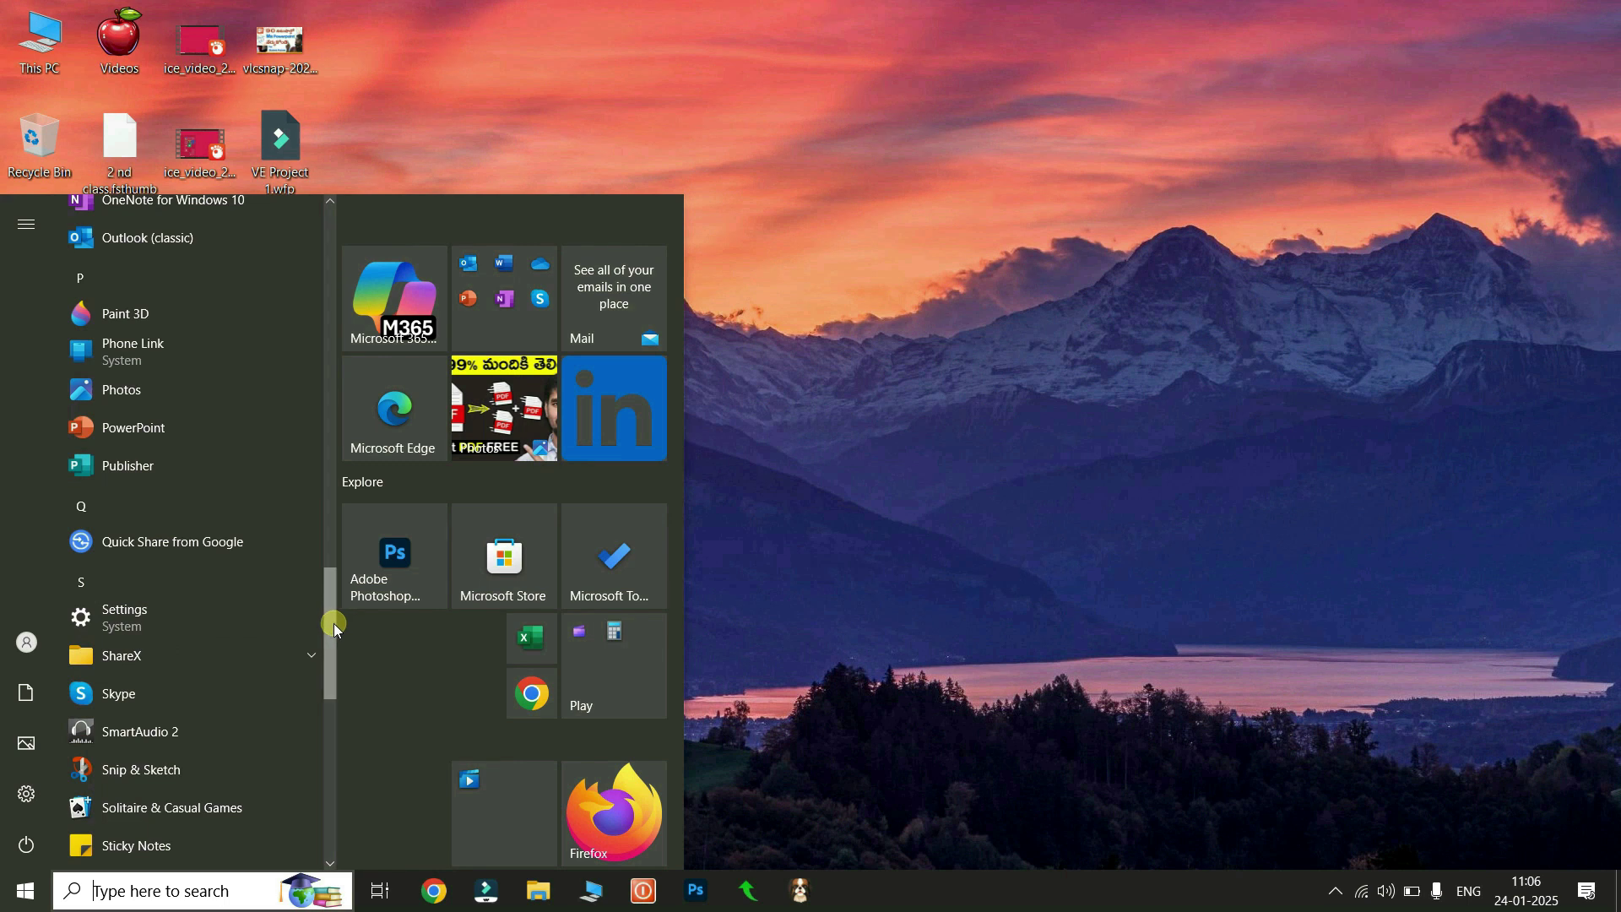
pyautogui.moveTo(332, 623); pyautogui.dragTo(351, 282)
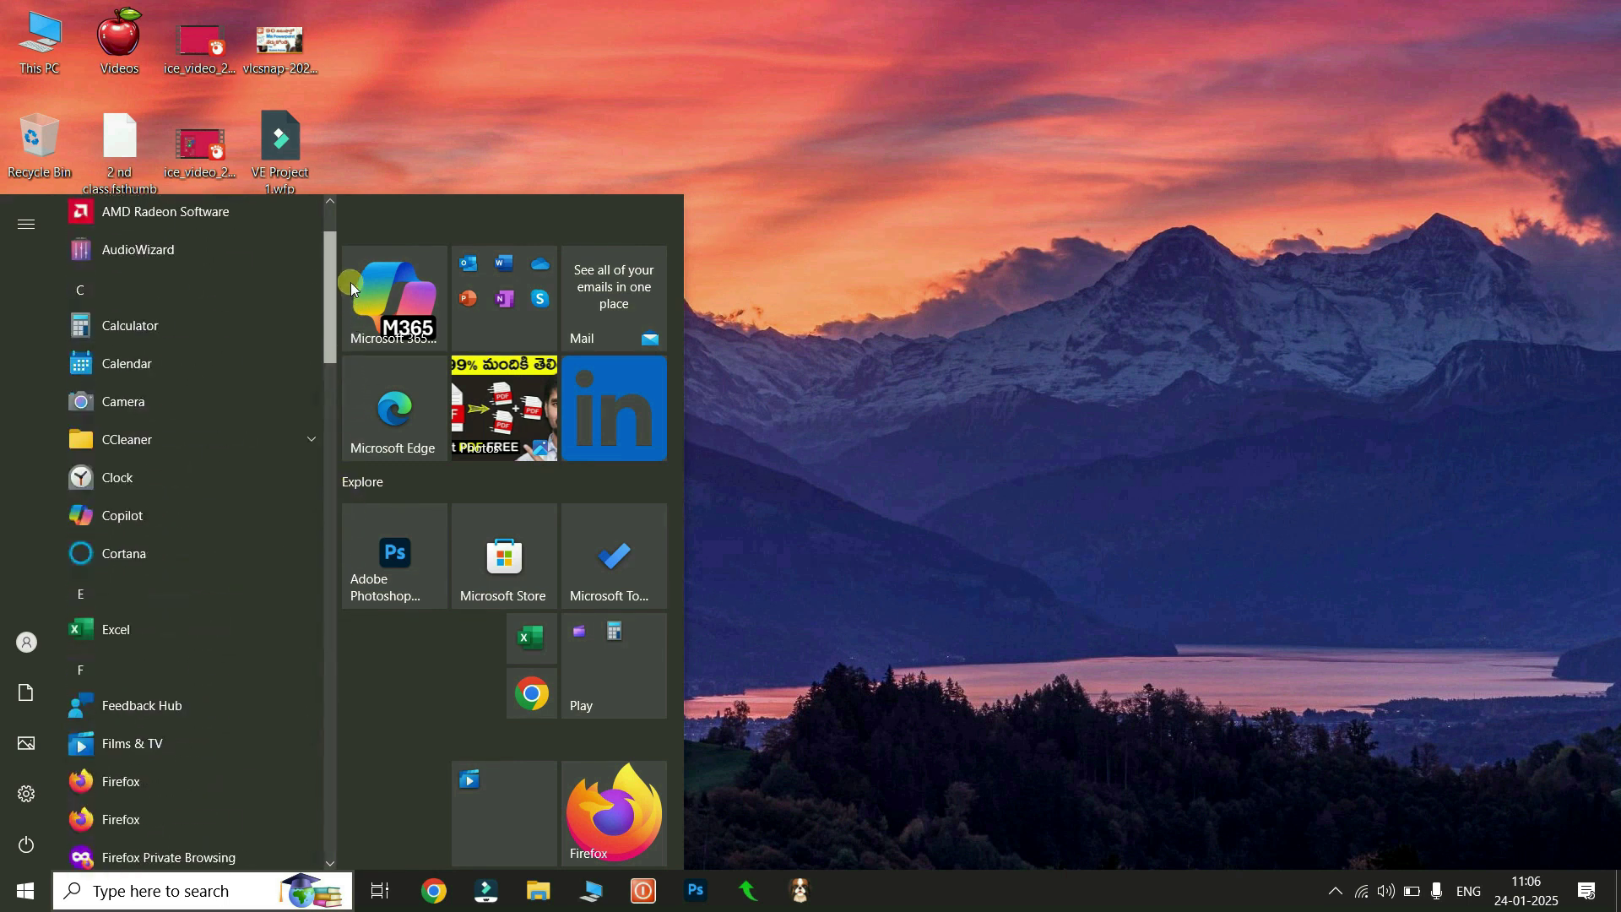
pyautogui.moveTo(346, 350); pyautogui.dragTo(309, 751)
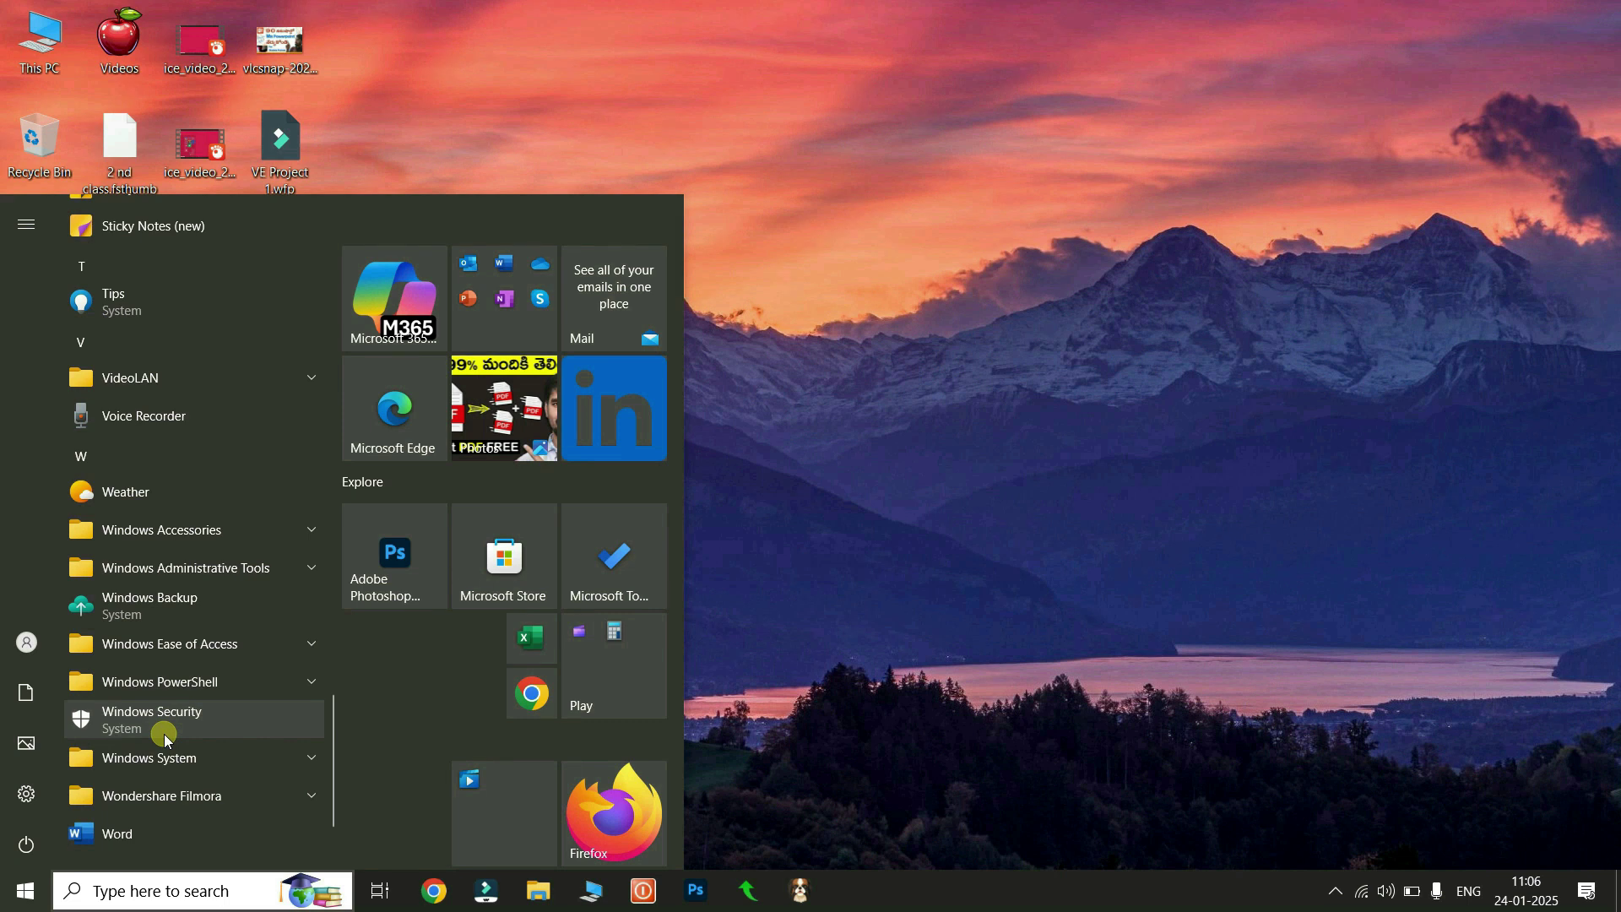
pyautogui.click(83, 456)
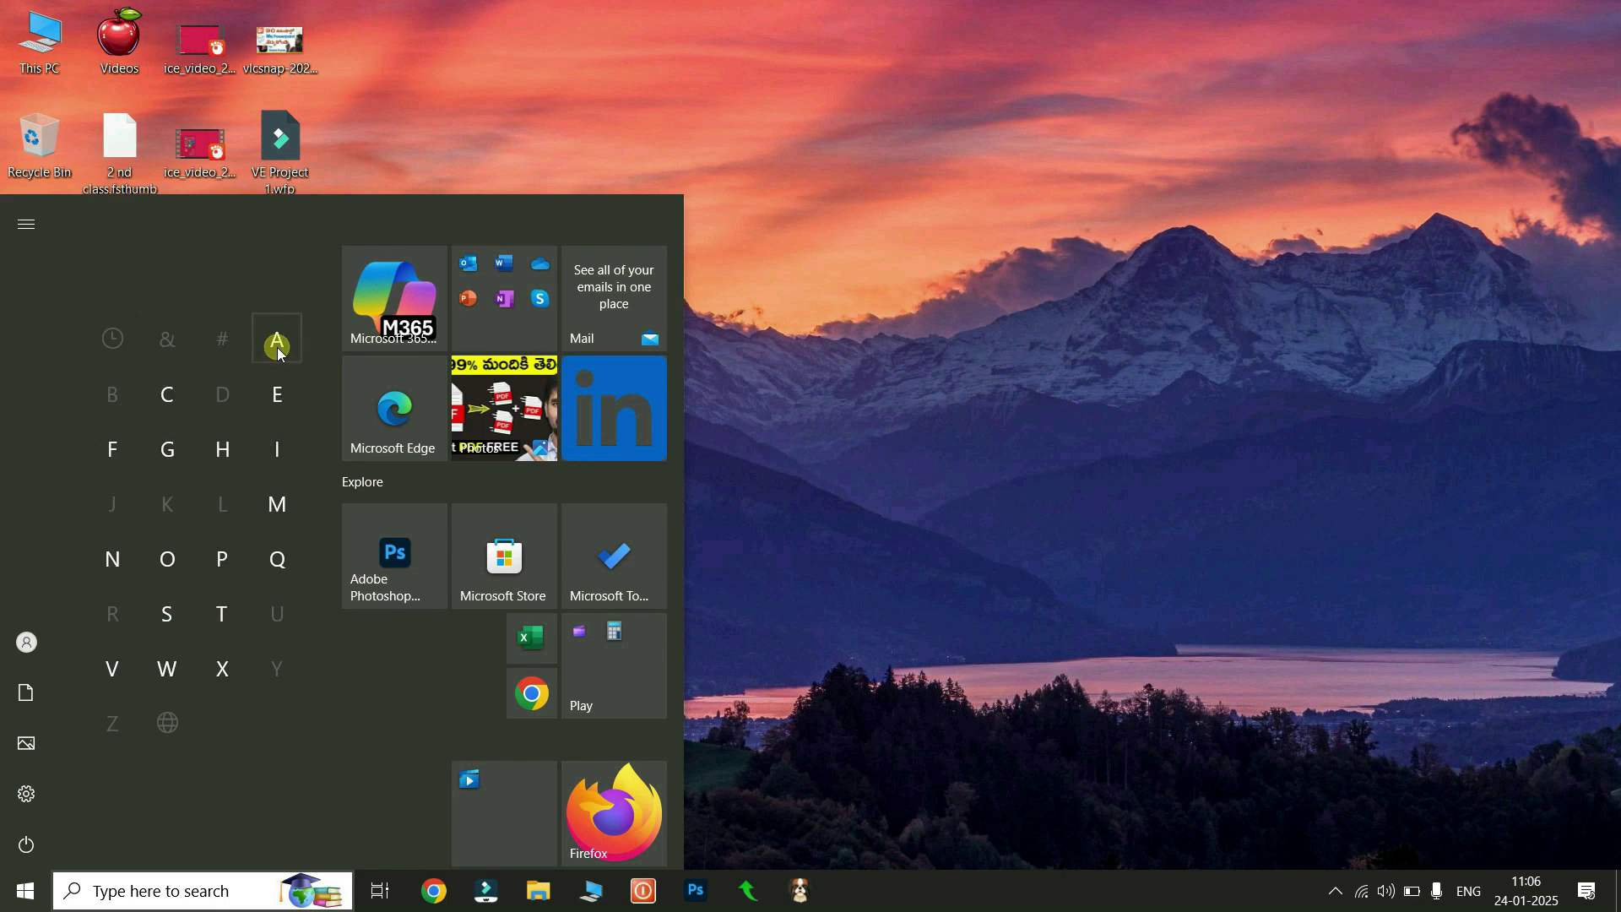
pyautogui.click(287, 314)
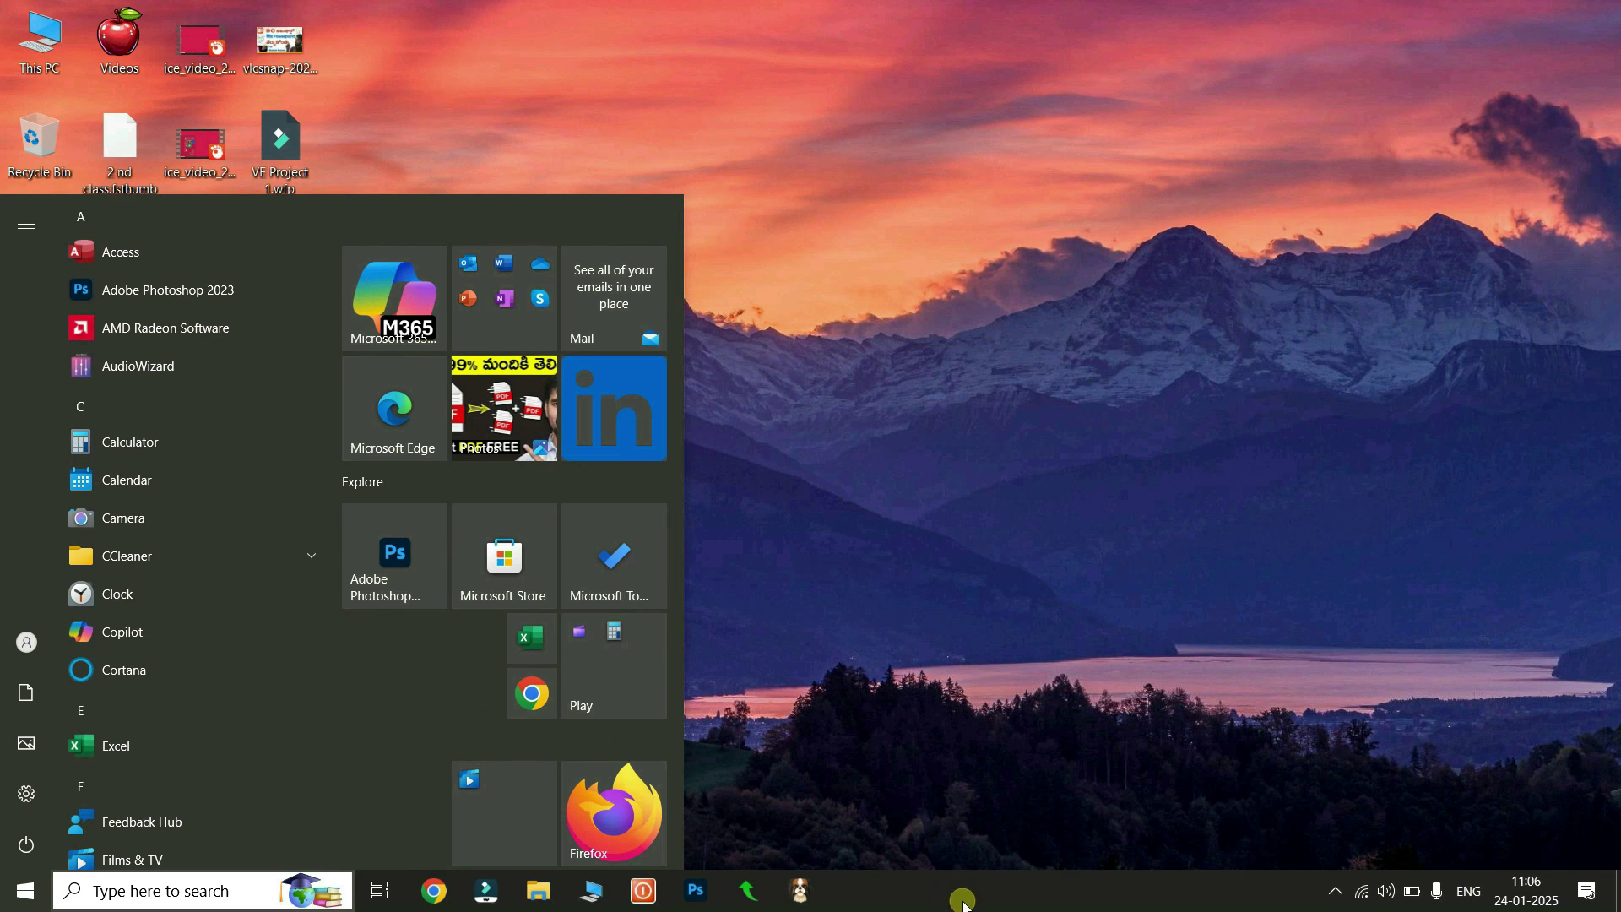
# Step: Pin the Camera app to Start as a tile
pyautogui.rightClick(120, 516)
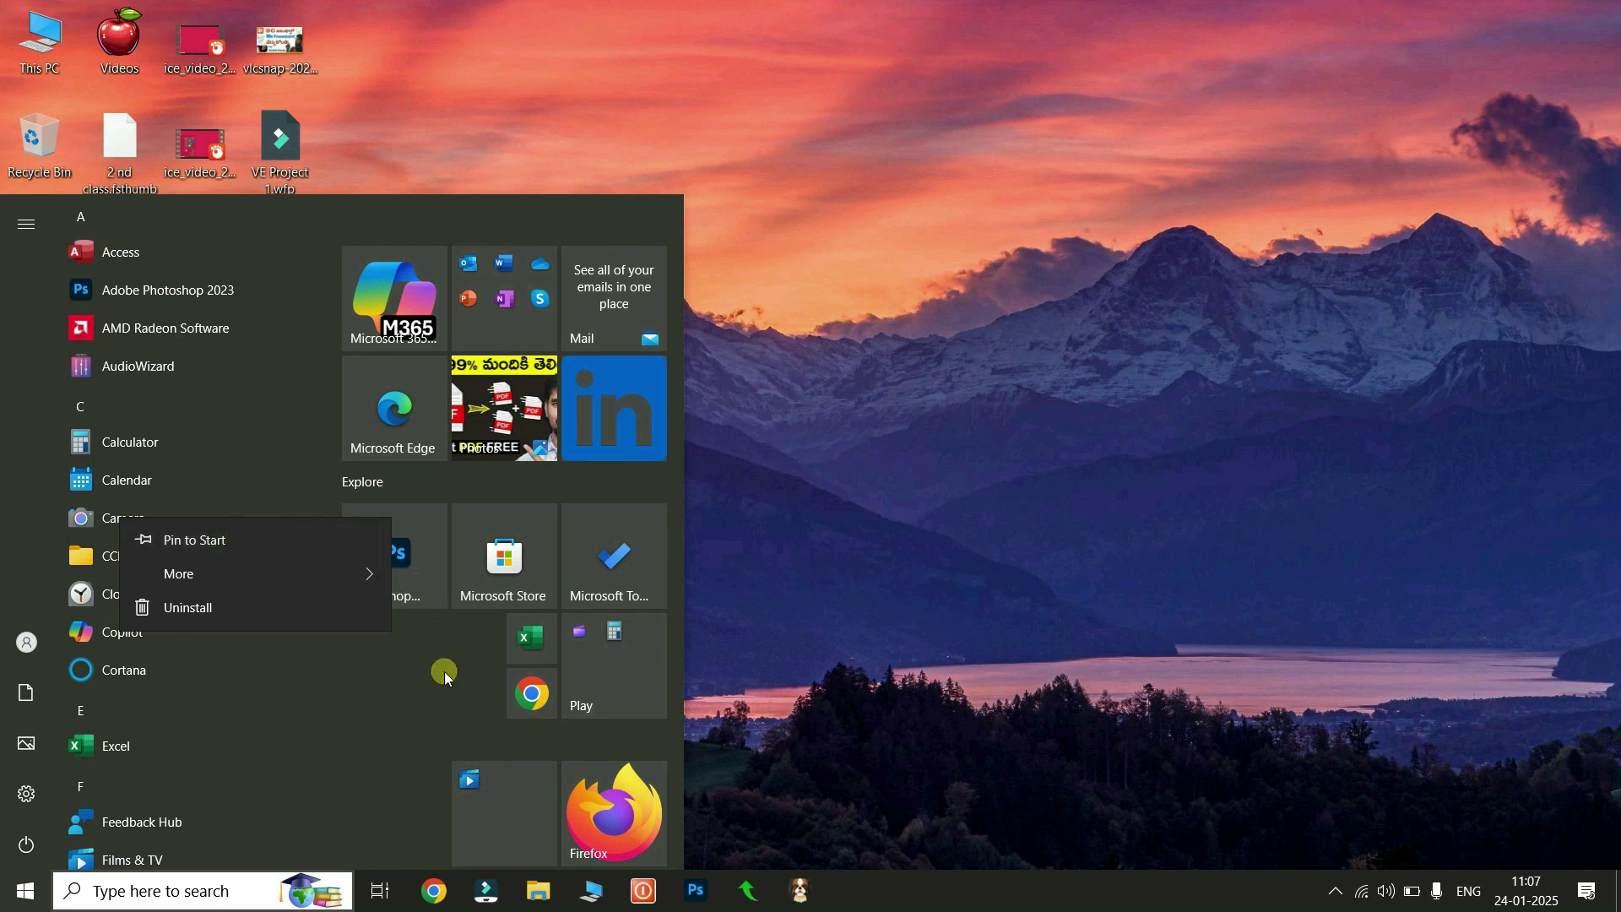
pyautogui.moveTo(226, 573)
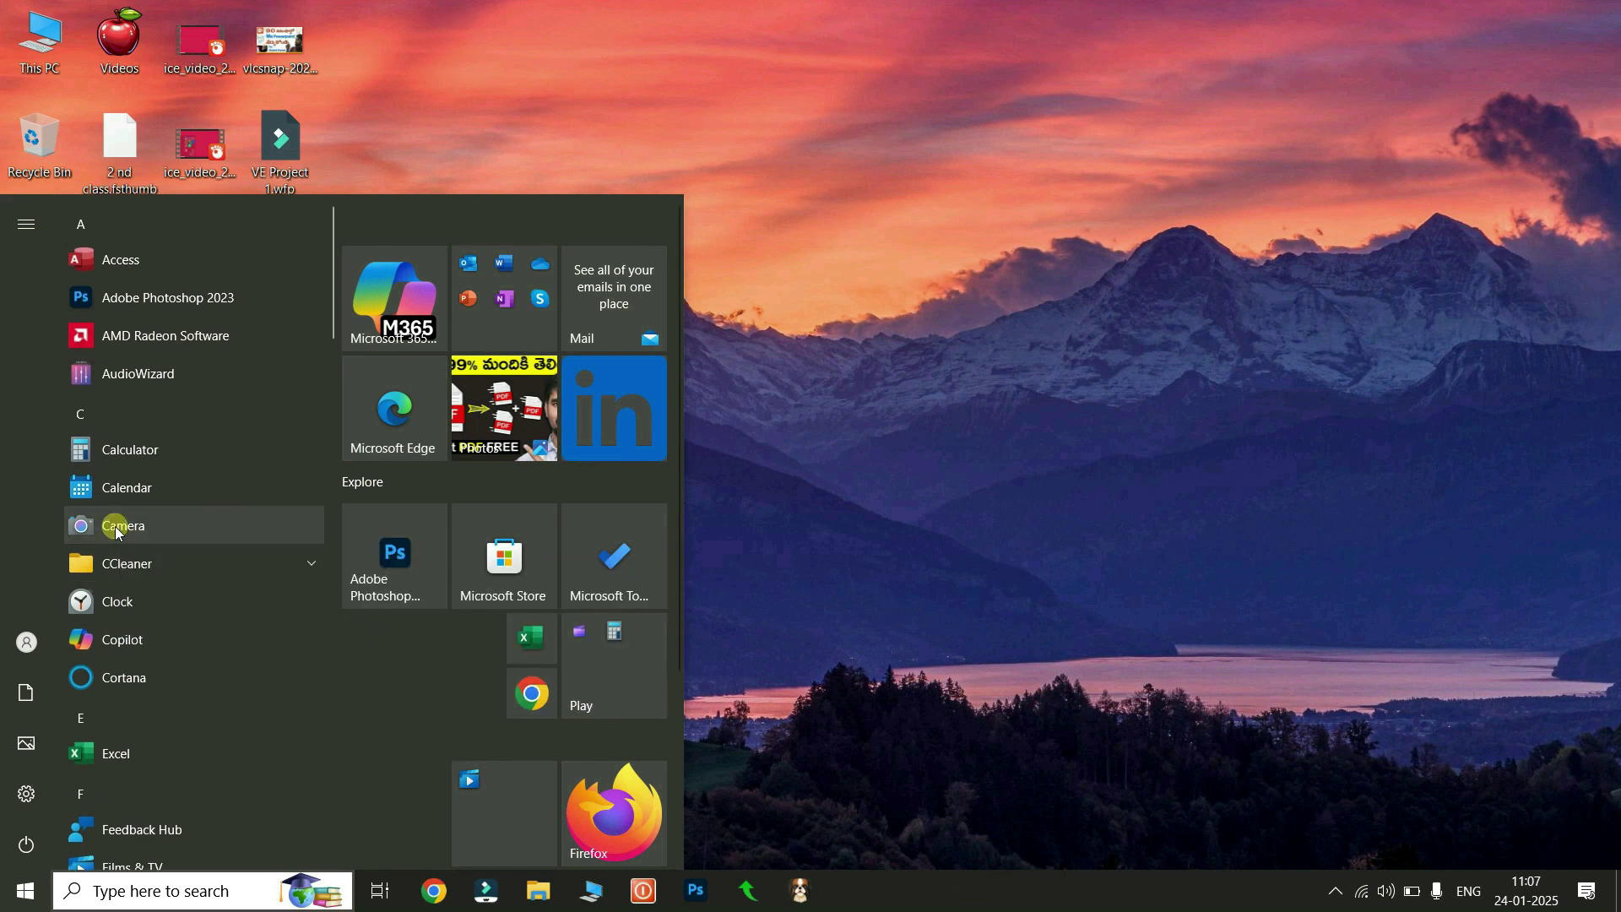
pyautogui.rightClick(116, 532)
pyautogui.click(175, 544)
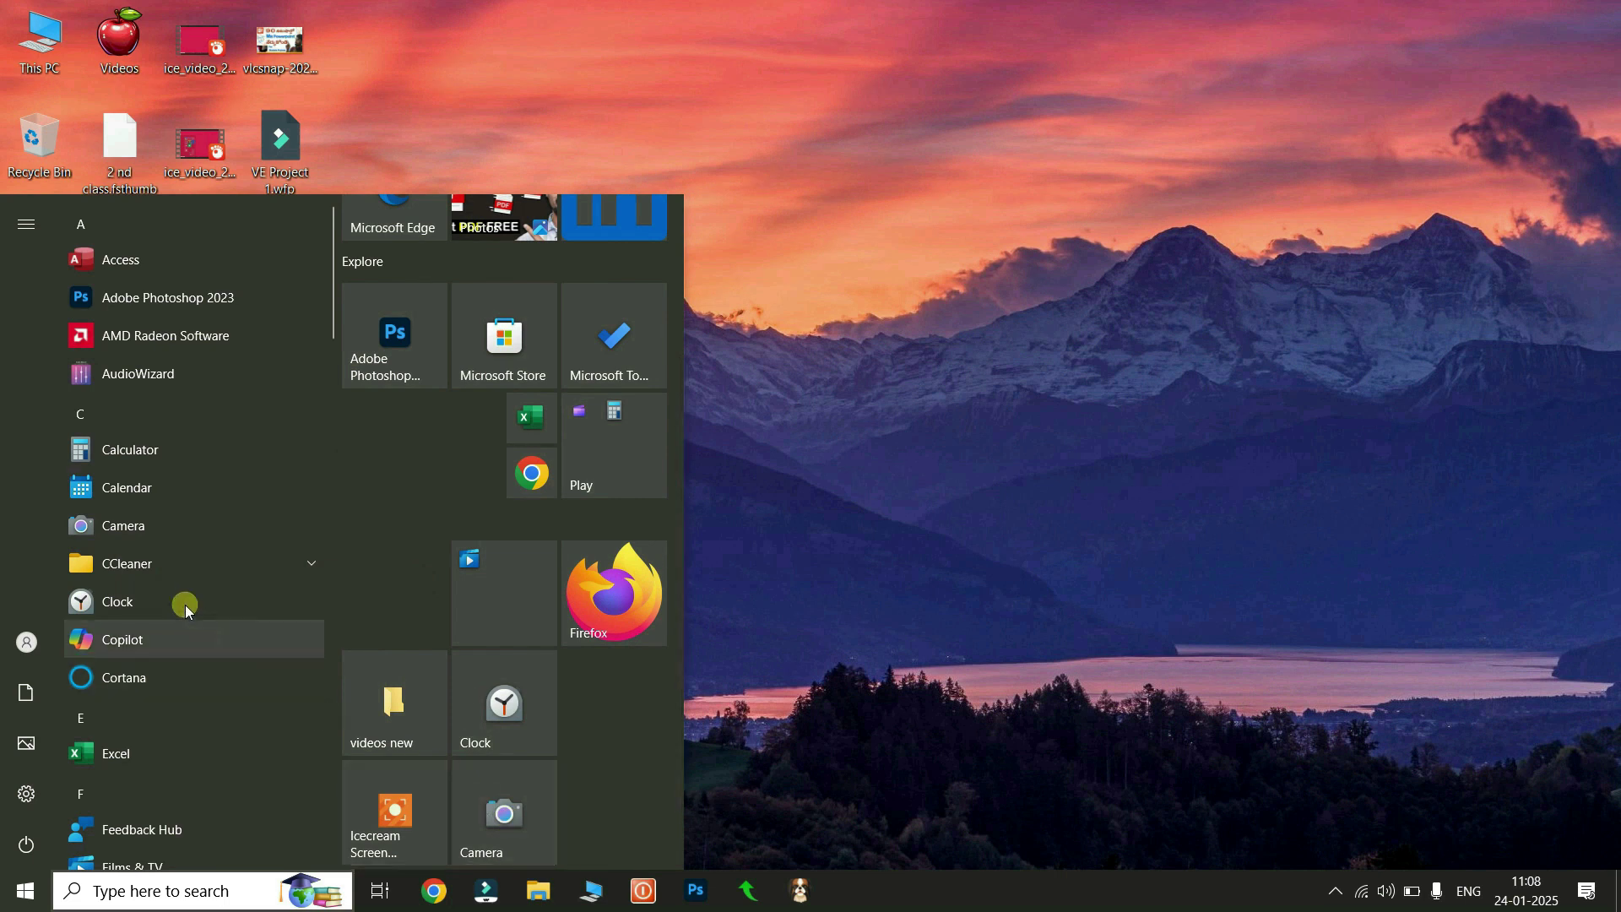
# Step: Pin Camera to the taskbar from its More options
pyautogui.rightClick(153, 527)
pyautogui.moveTo(208, 571)
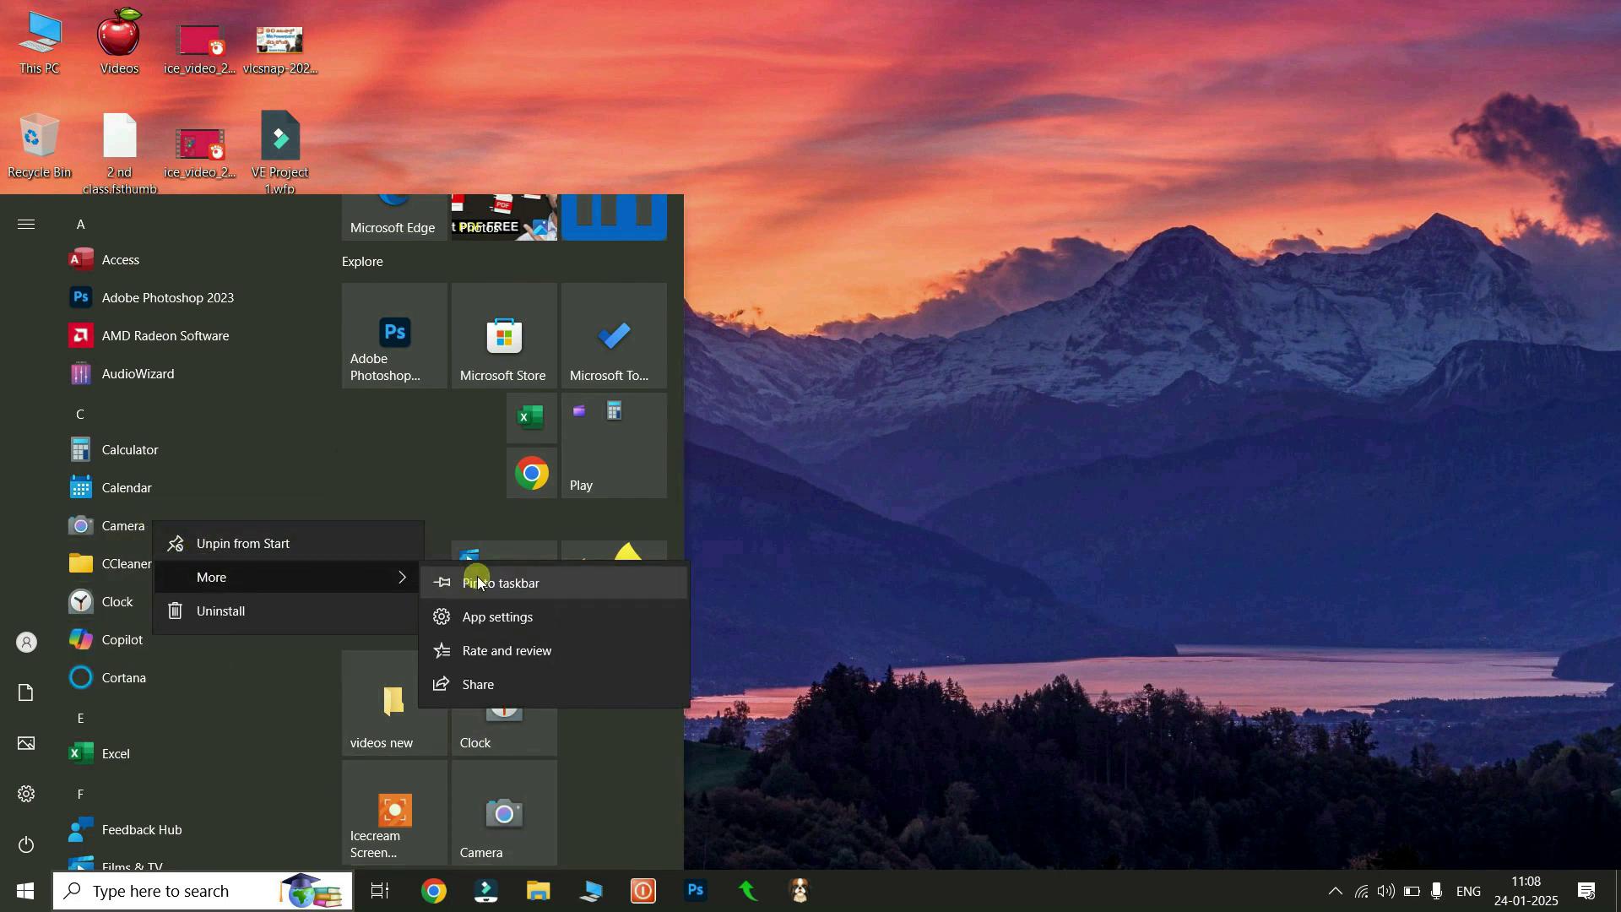
pyautogui.click(494, 584)
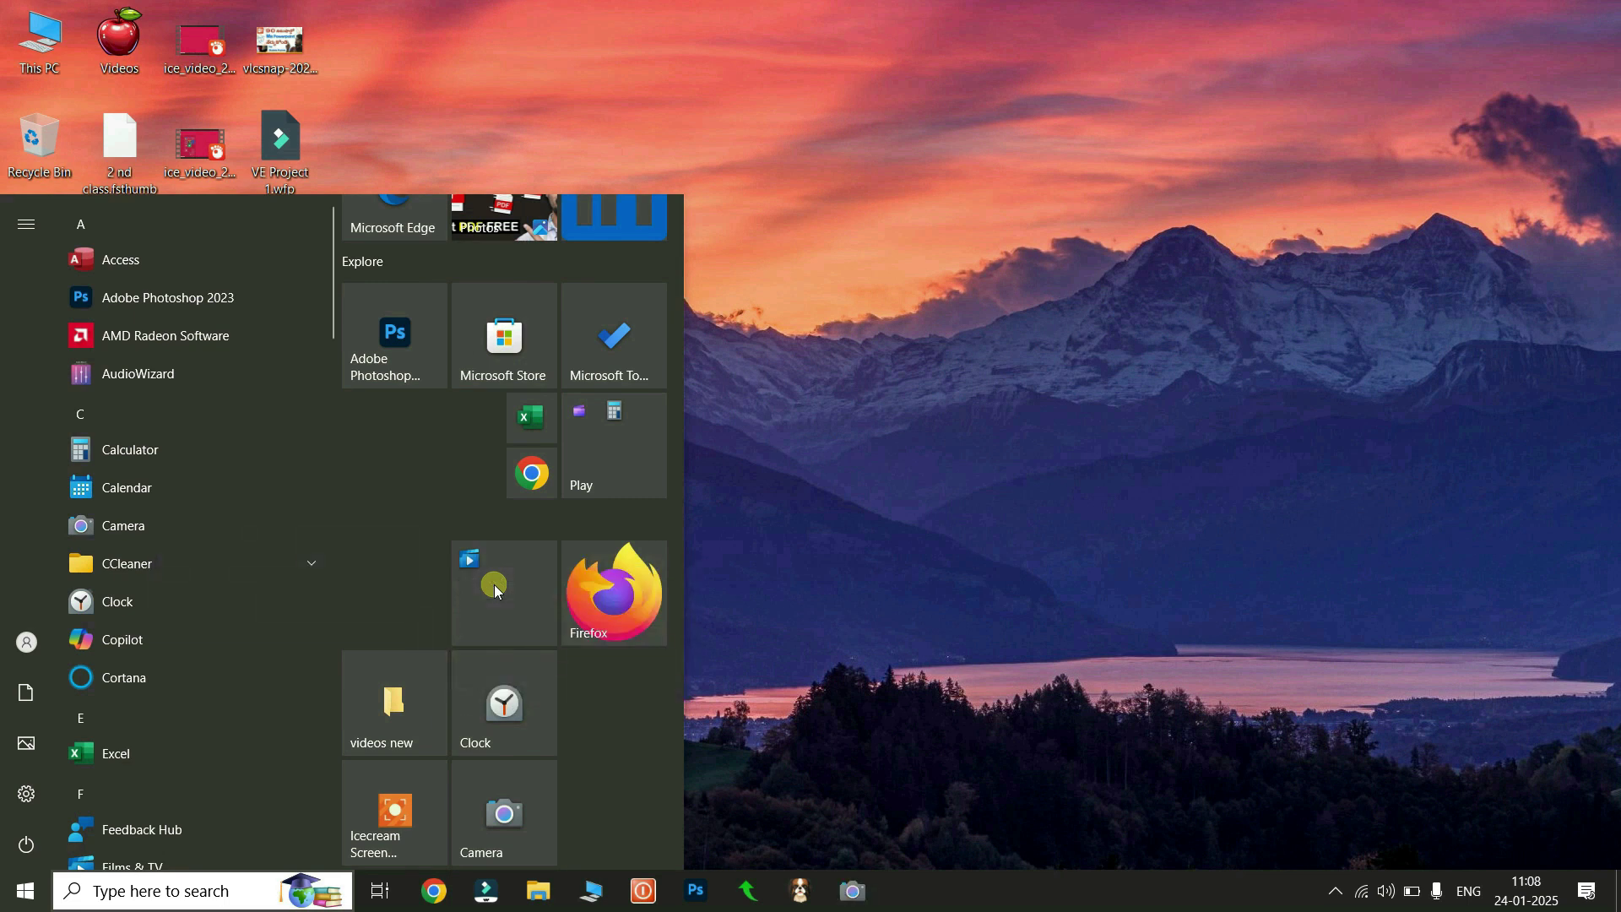
# Step: Unpin the Camera icon from the taskbar
pyautogui.click(861, 904)
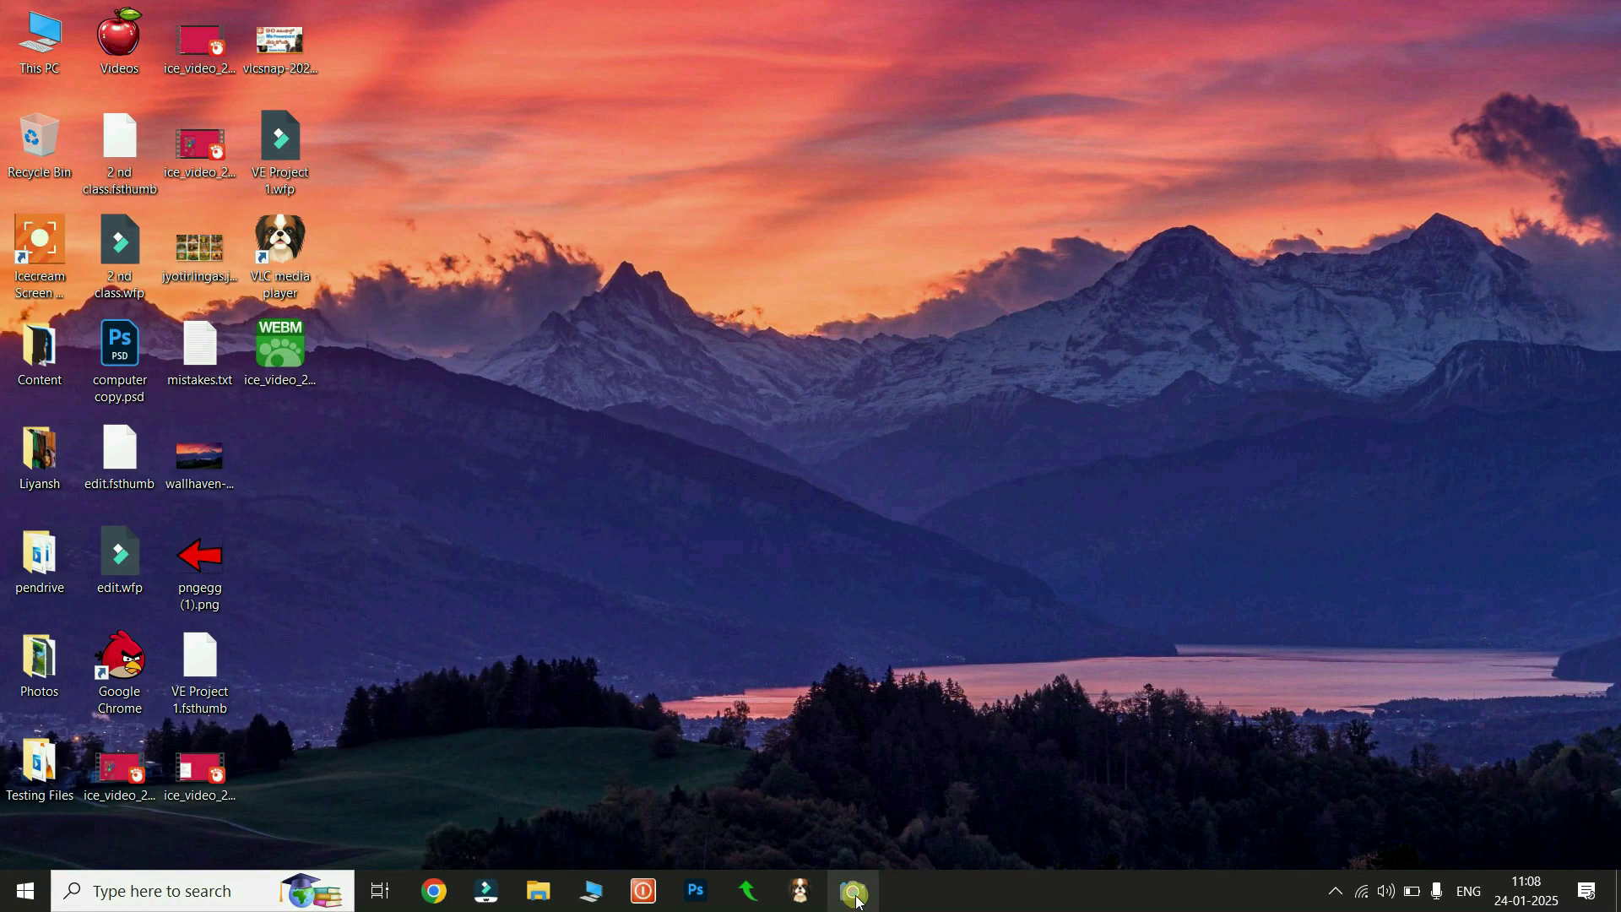
pyautogui.rightClick(859, 902)
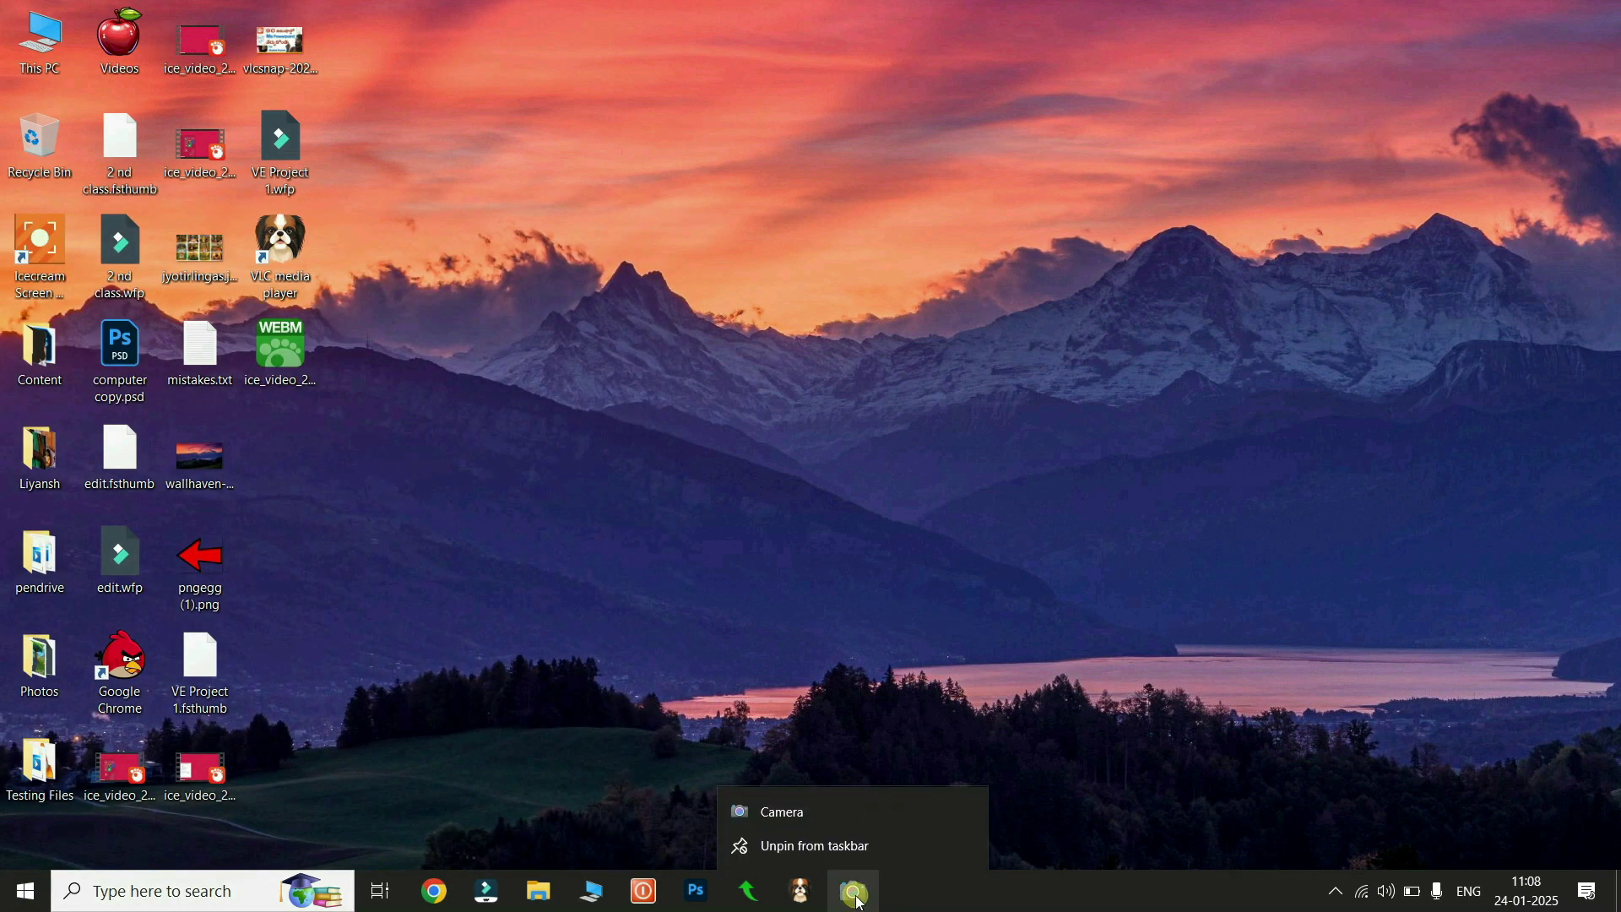
pyautogui.click(842, 848)
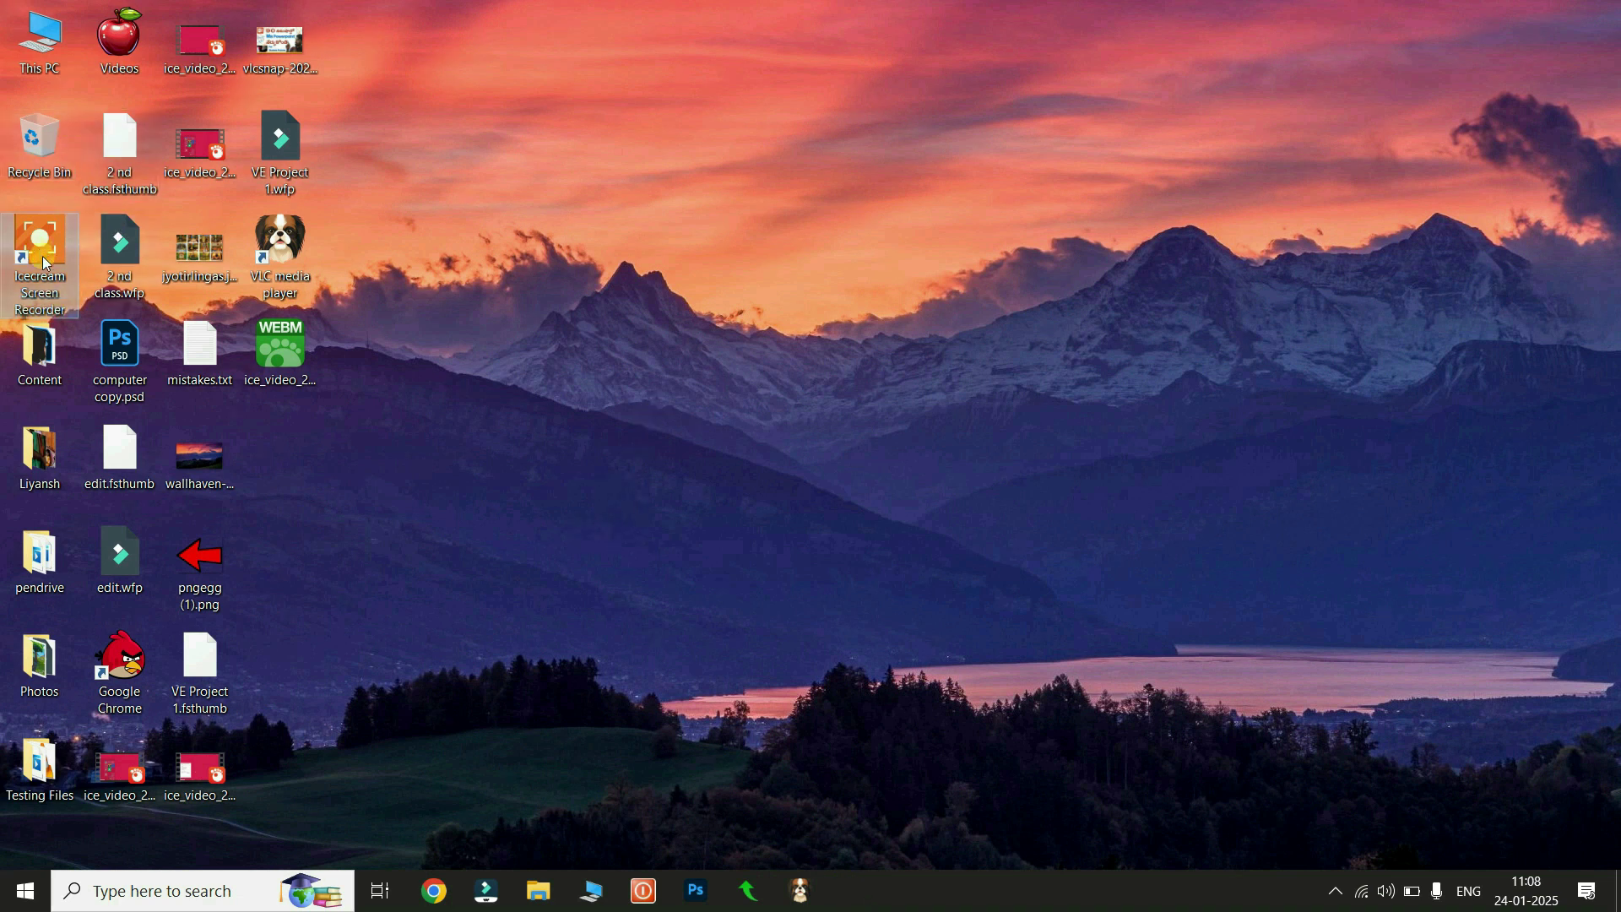
# Step: Drag the Icecream Screen Recorder desktop shortcut onto the taskbar to pin it
pyautogui.moveTo(31, 223); pyautogui.dragTo(858, 889)
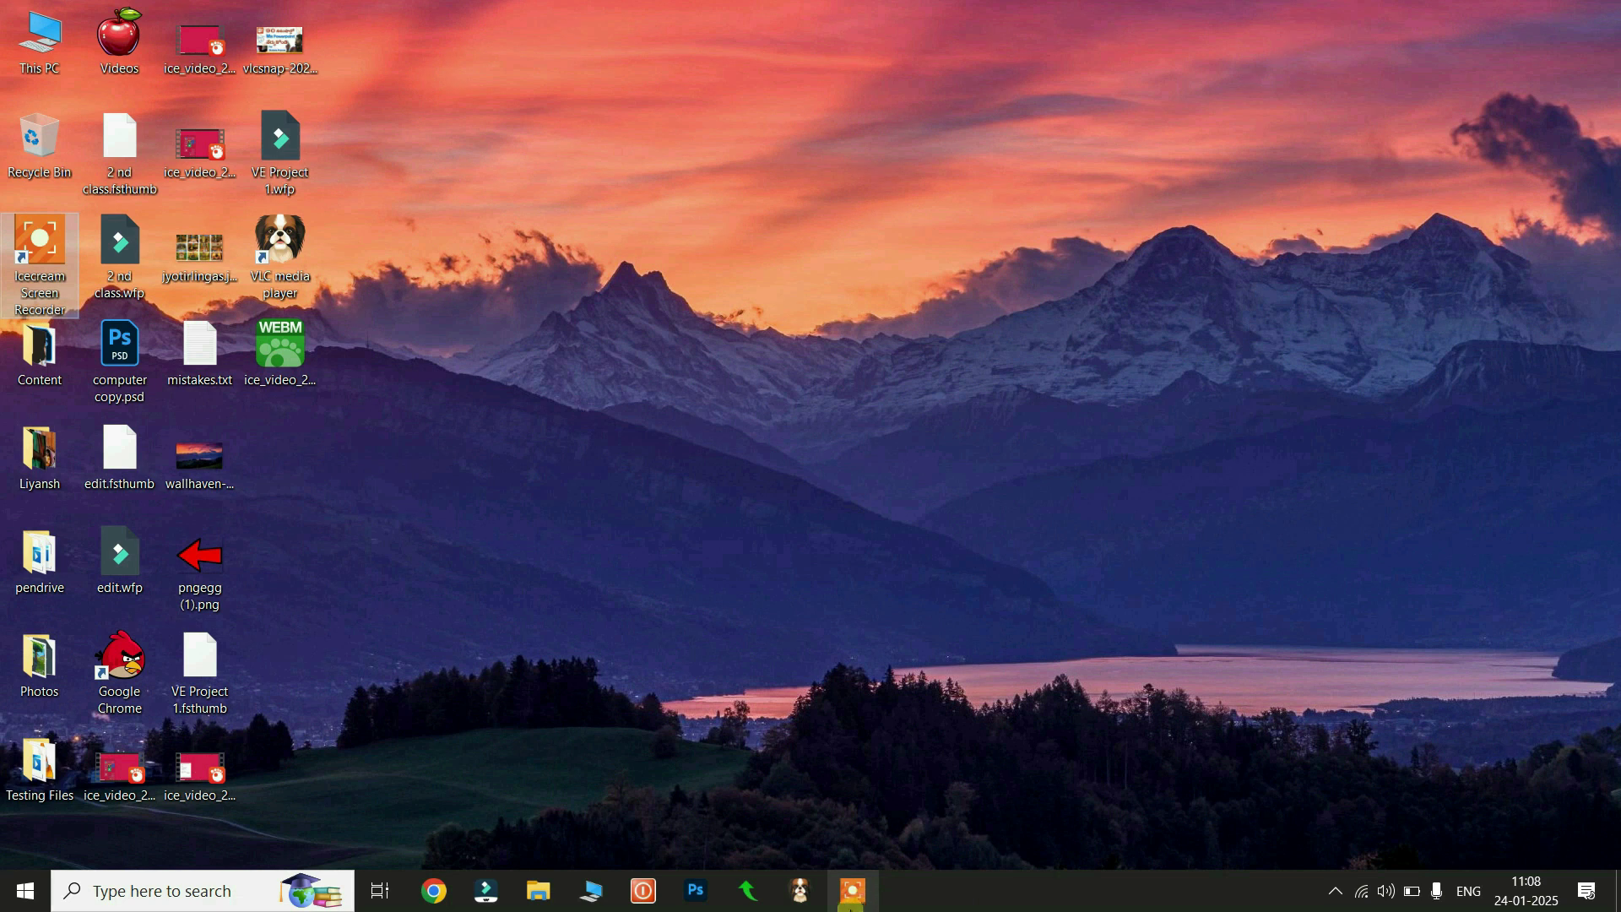
pyautogui.rightClick(866, 904)
pyautogui.click(1026, 712)
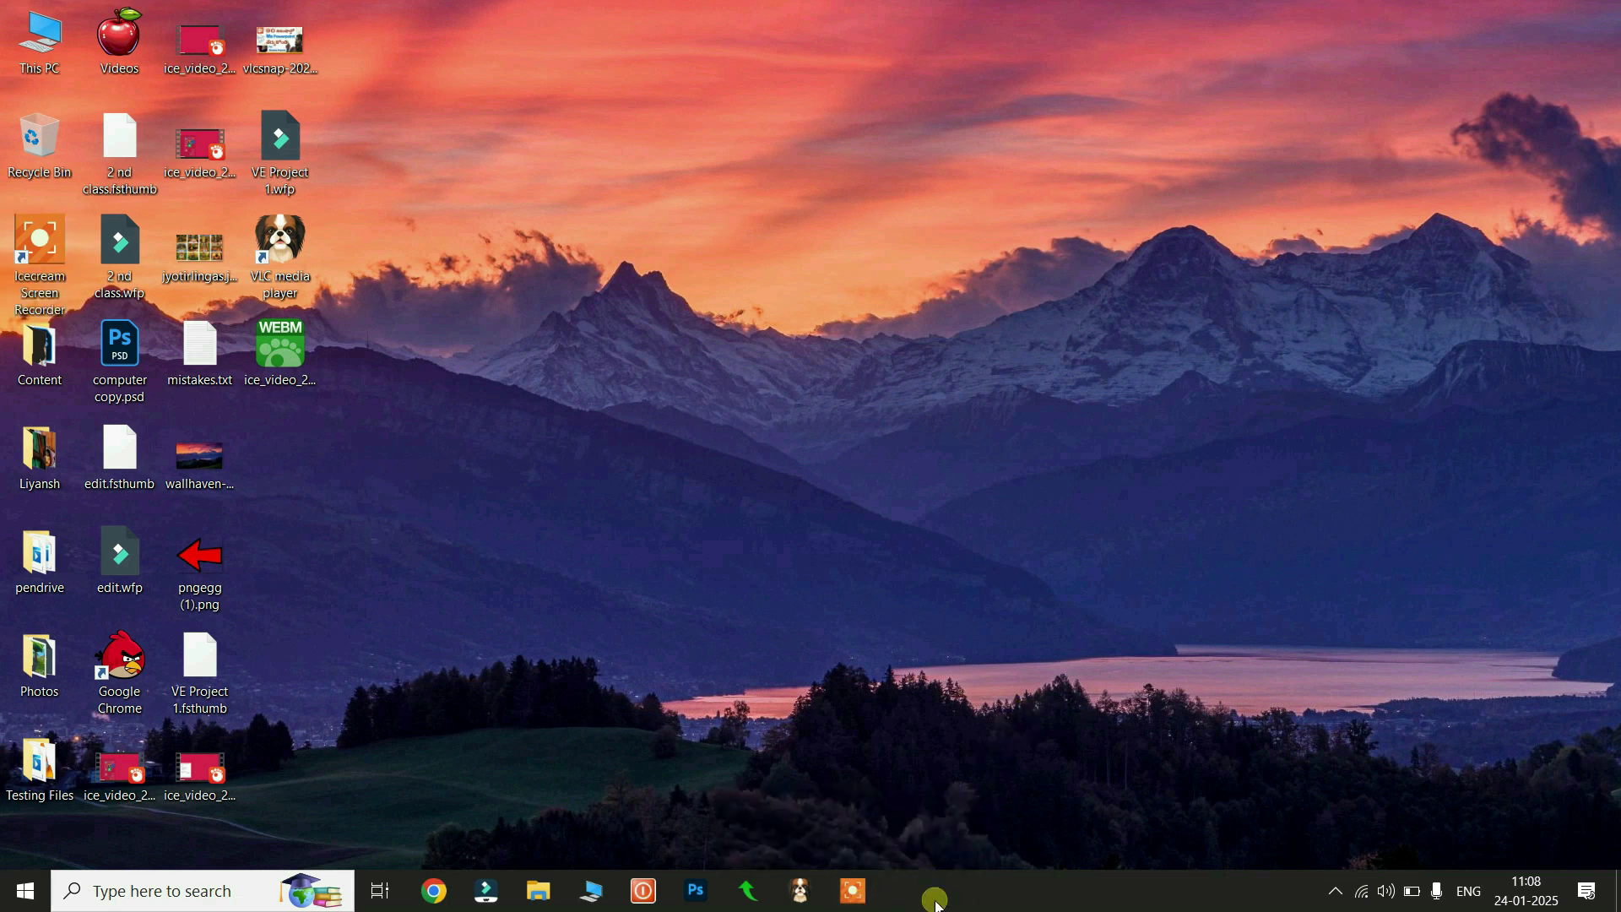
pyautogui.rightClick(866, 902)
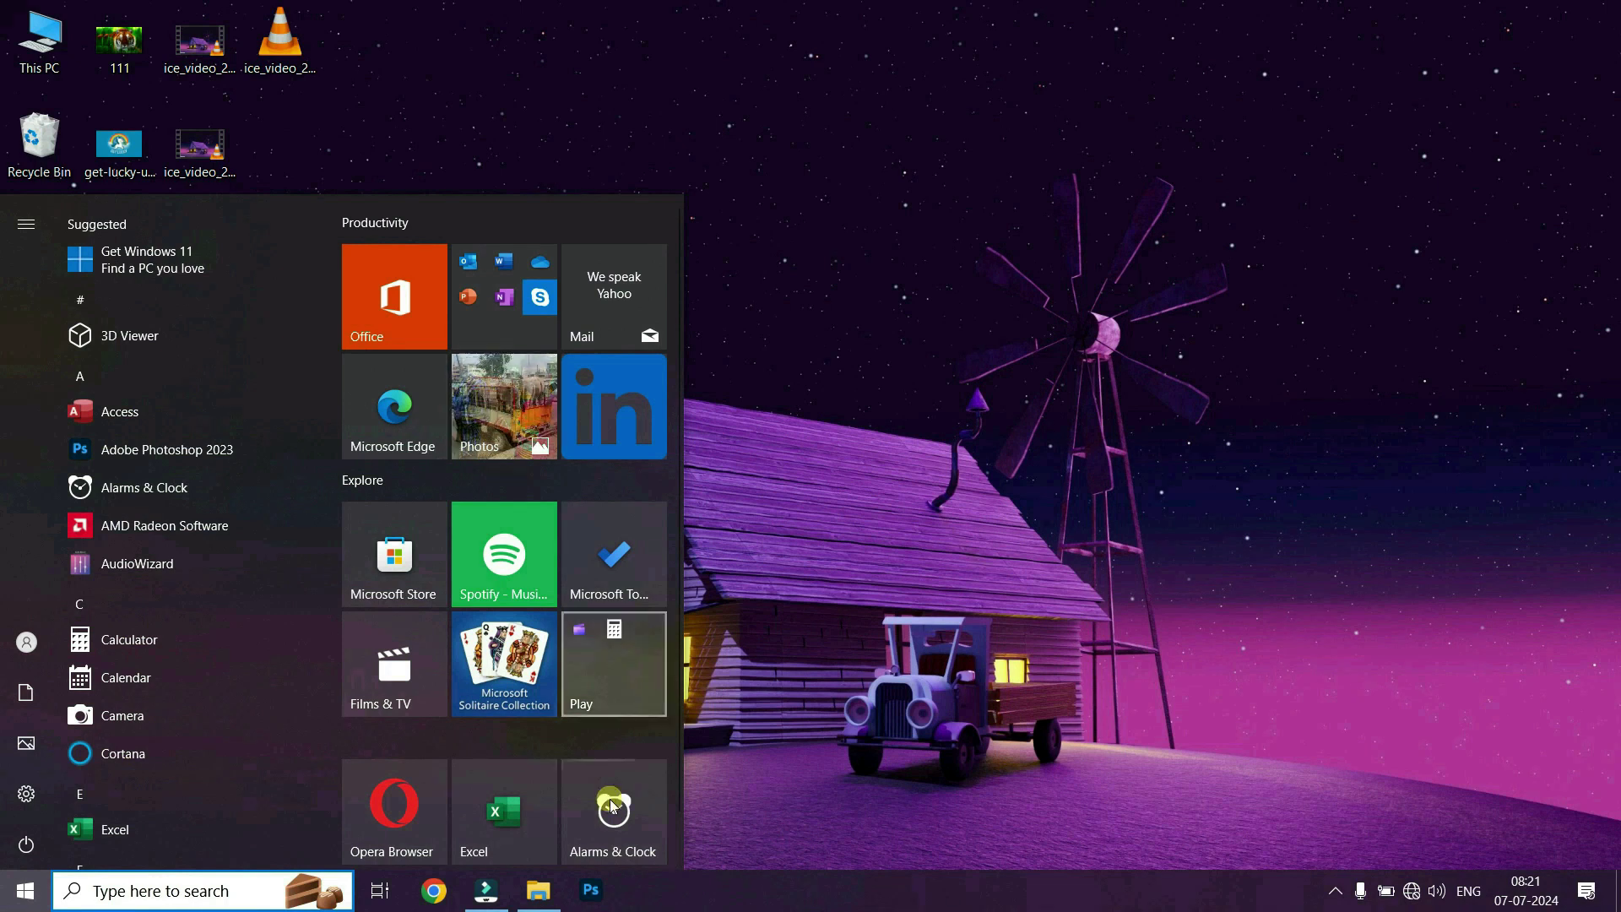
# Step: Unpin the Microsoft Solitaire Collection tile and move Excel into its slot beside Films & TV
pyautogui.rightClick(499, 649)
pyautogui.click(578, 666)
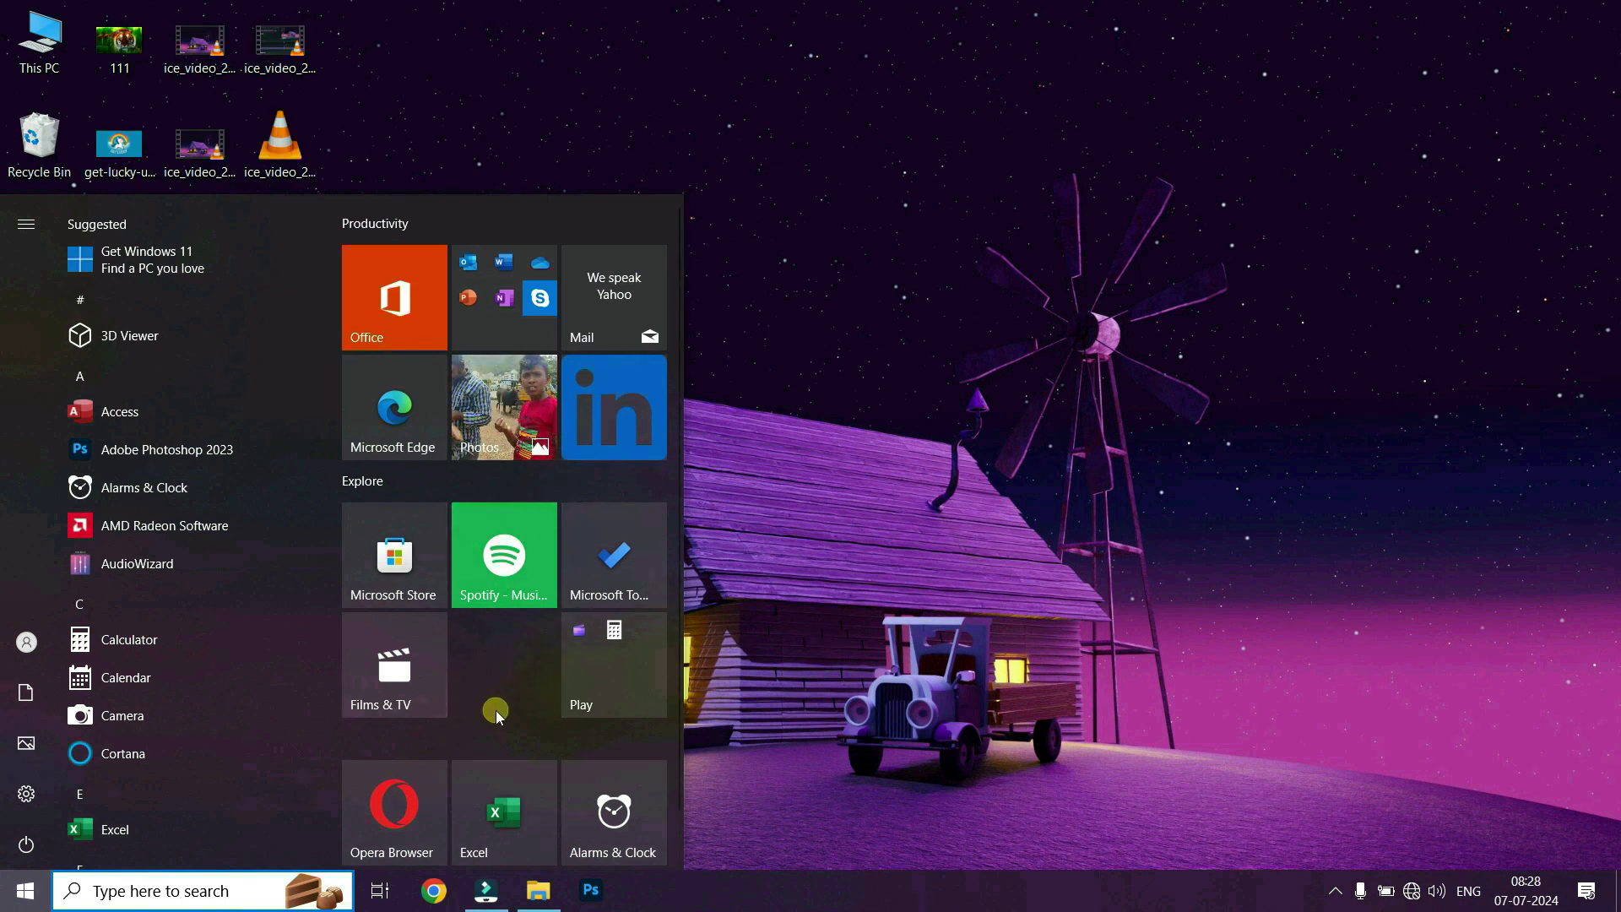
pyautogui.click(511, 812)
pyautogui.moveTo(512, 819); pyautogui.dragTo(507, 667)
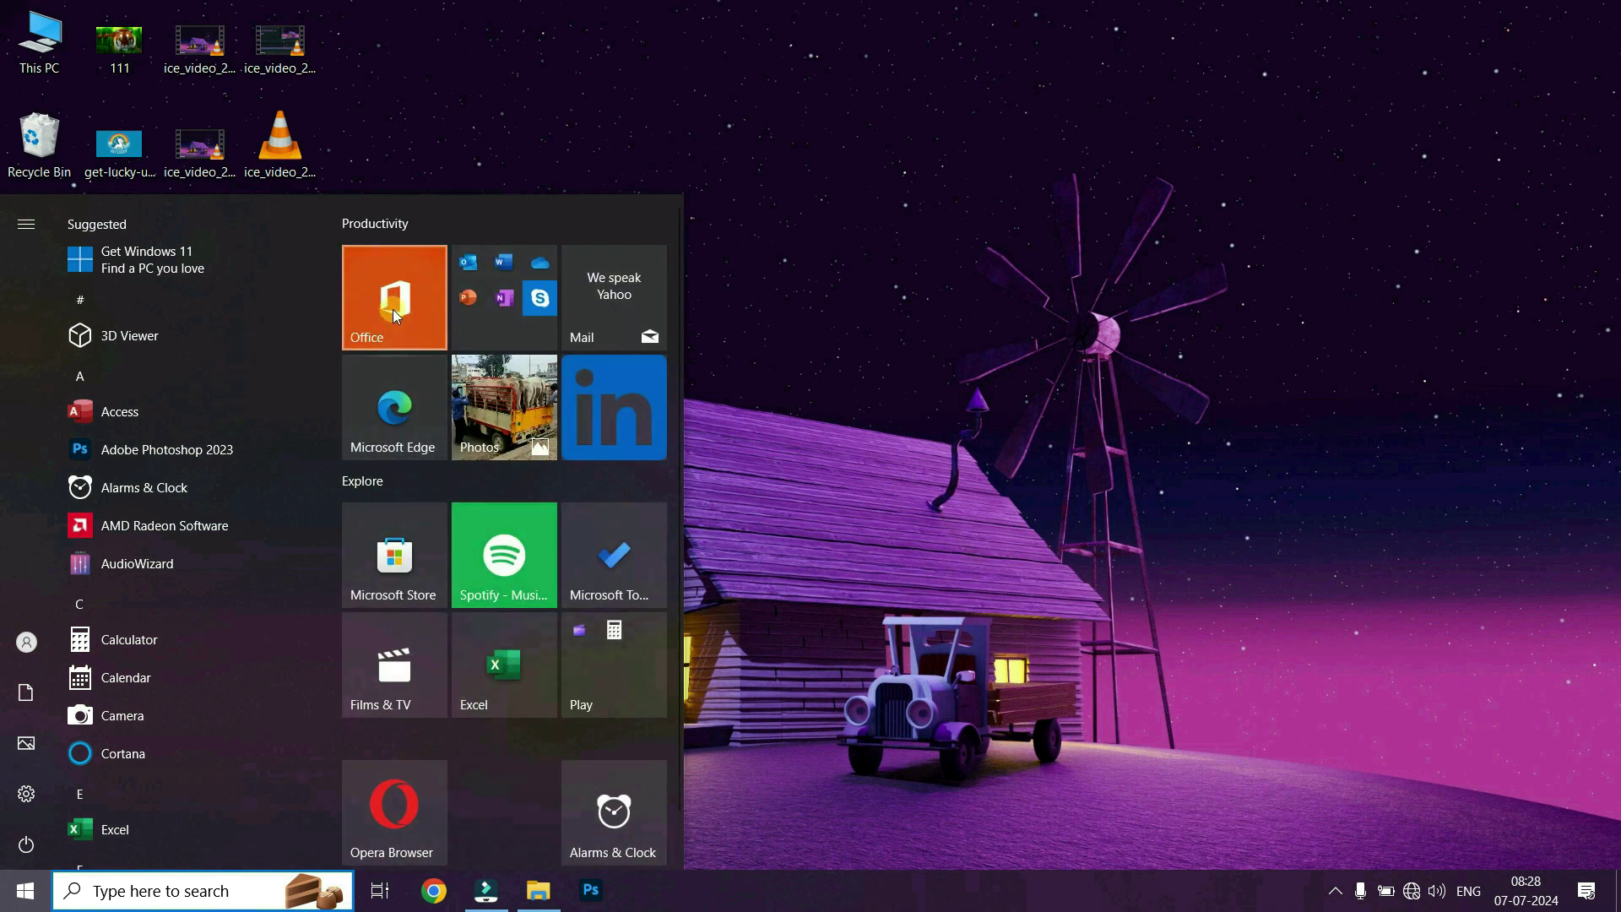
# Step: Move the Office tile down to the bottom row and back up to the top
pyautogui.moveTo(388, 304); pyautogui.dragTo(489, 796)
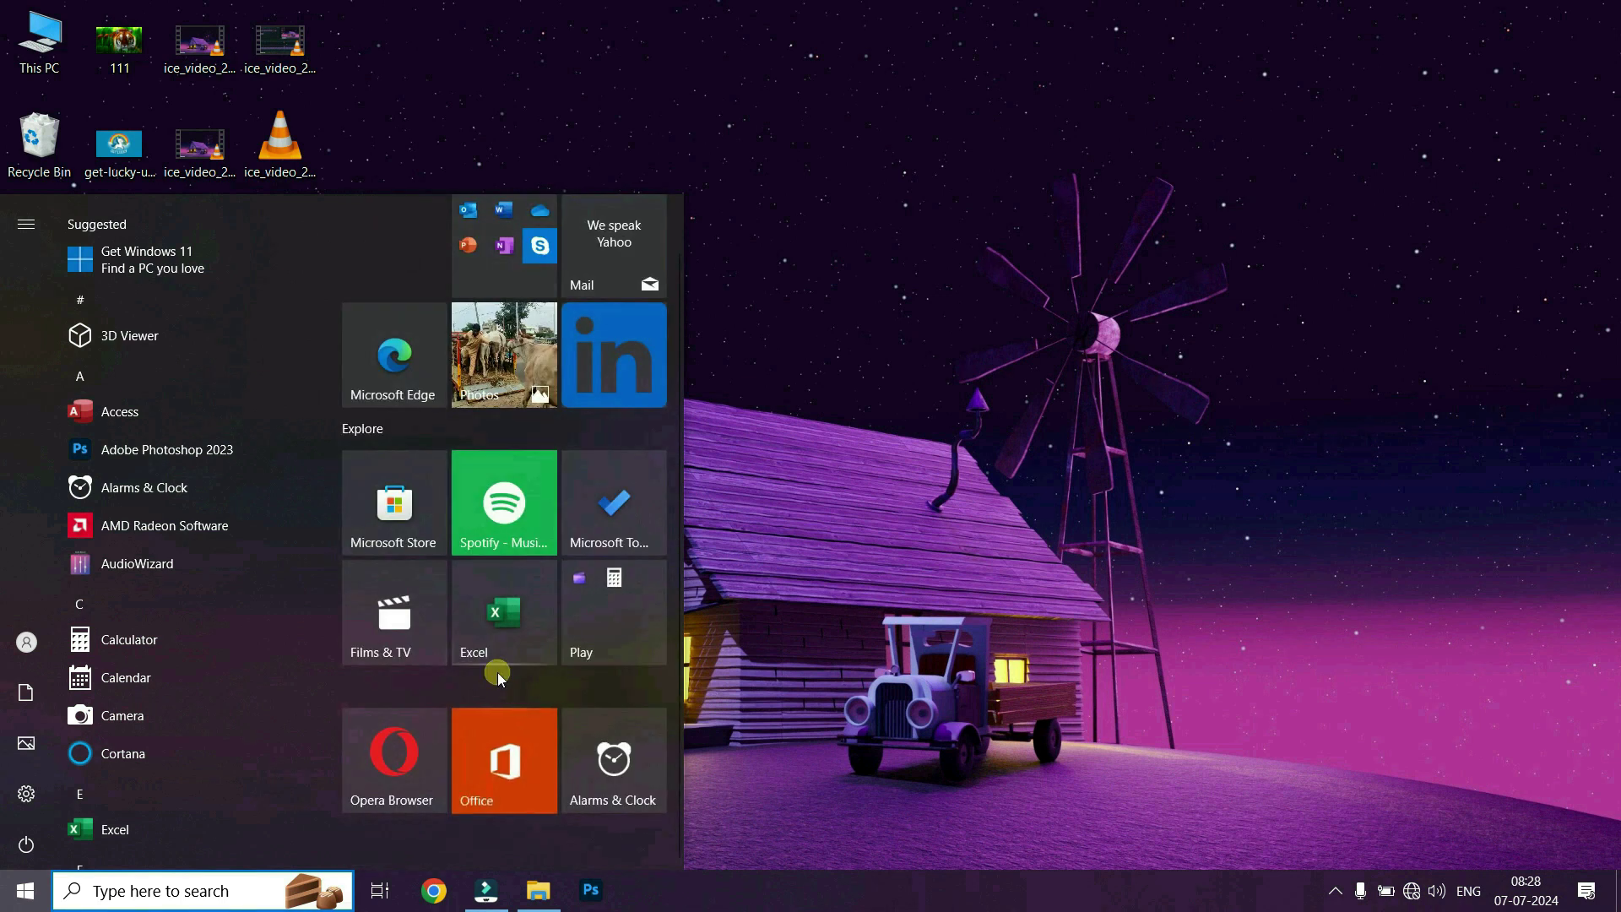
pyautogui.moveTo(516, 755); pyautogui.dragTo(473, 797)
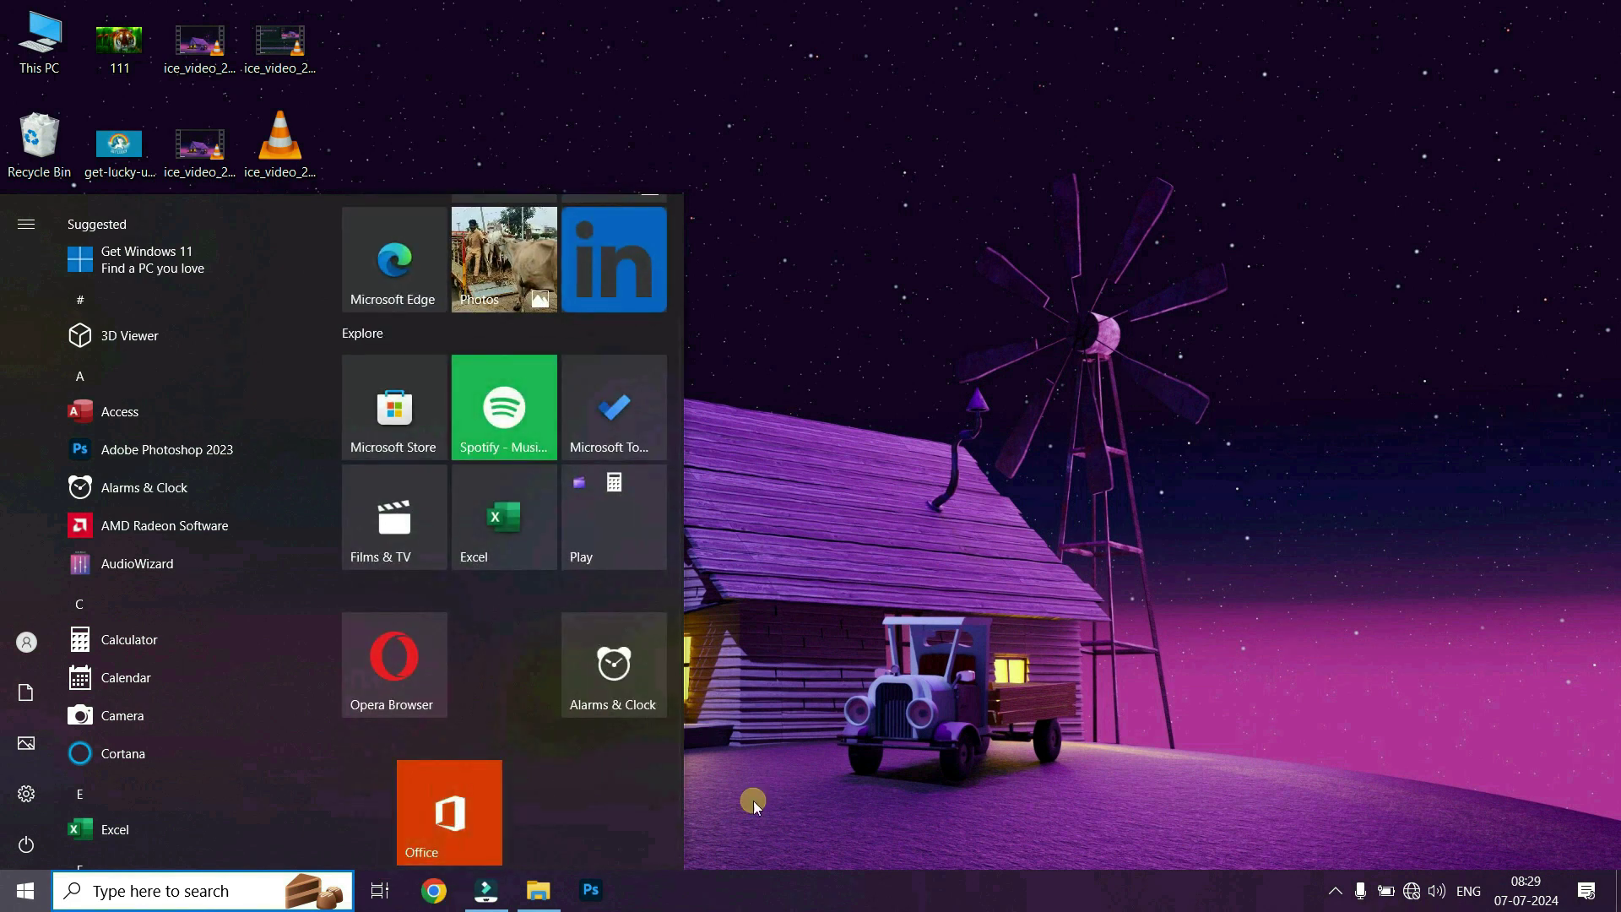
pyautogui.moveTo(470, 801); pyautogui.dragTo(422, 271)
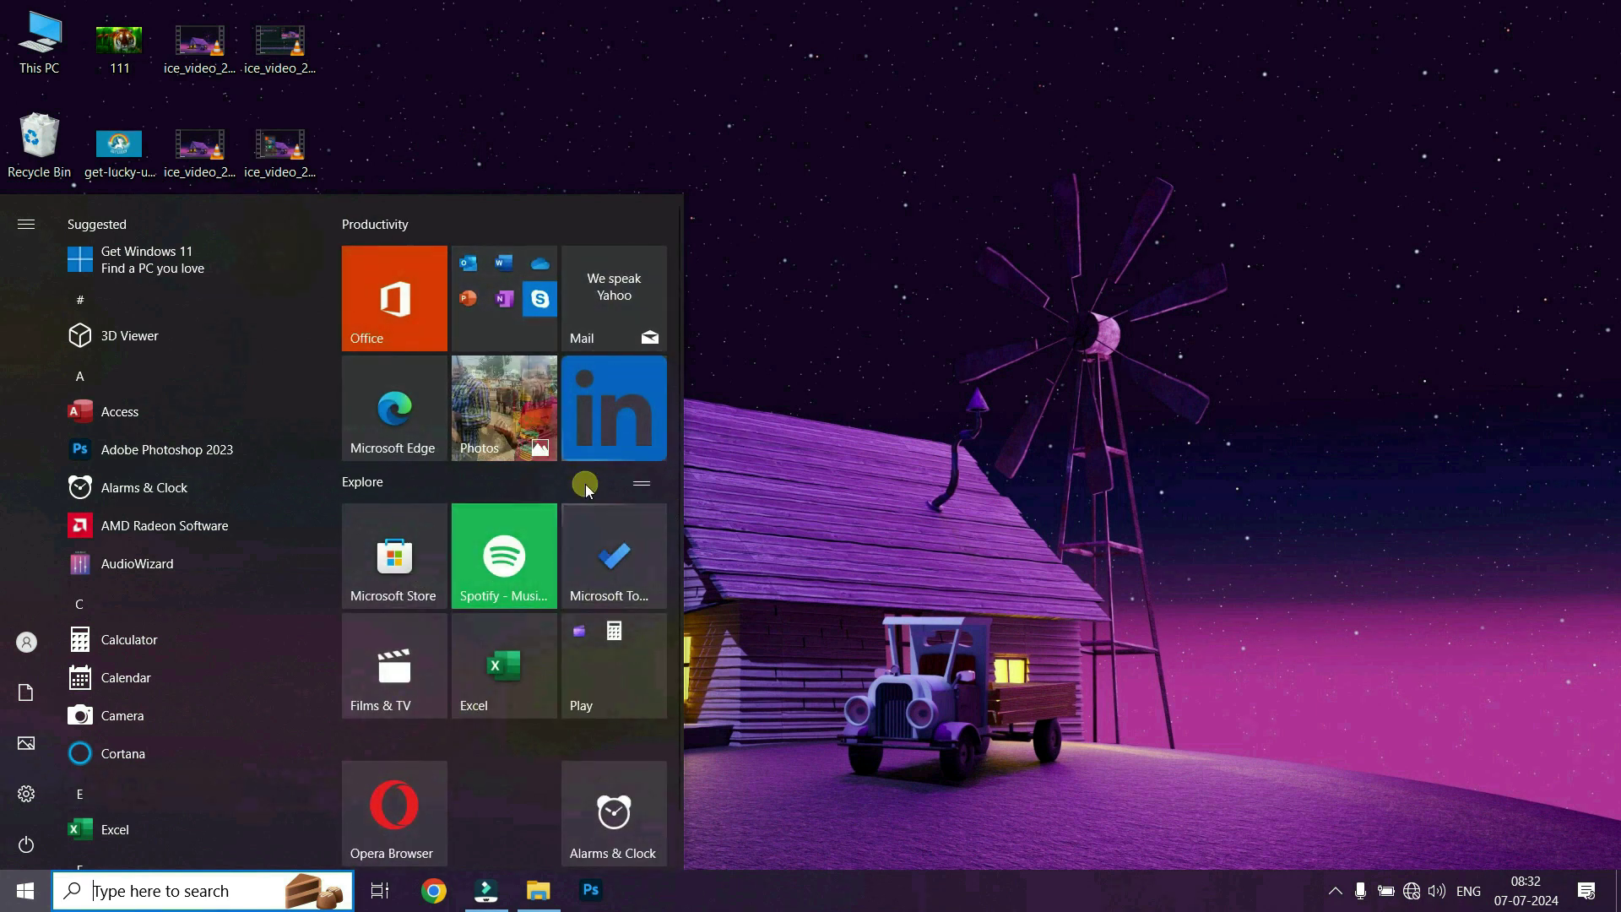
pyautogui.rightClick(405, 806)
pyautogui.moveTo(488, 583)
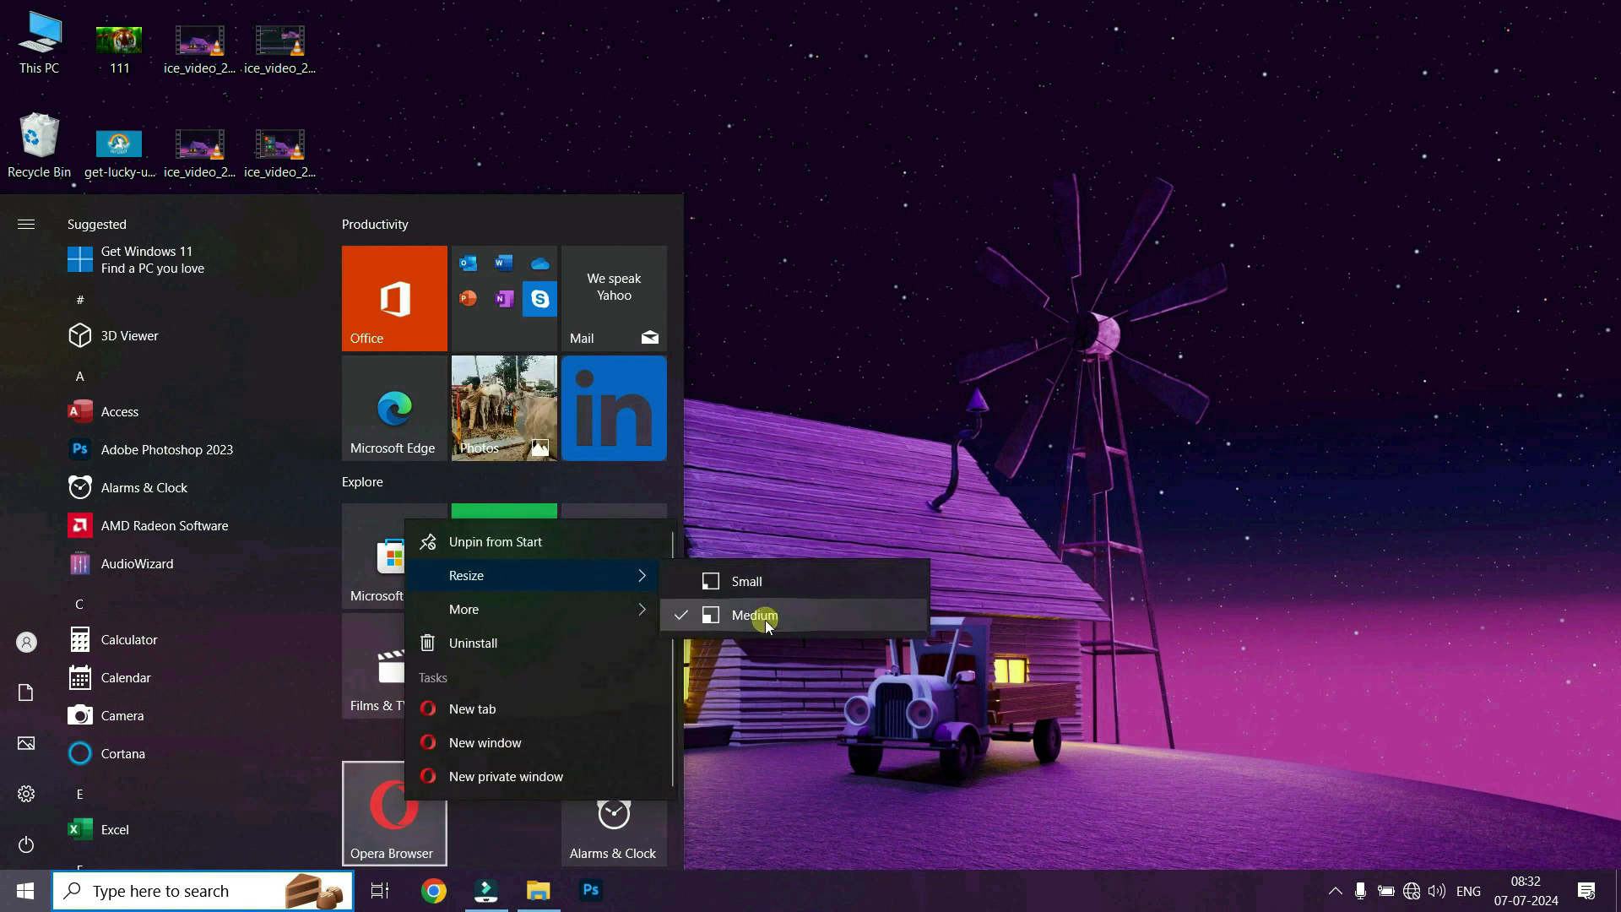
pyautogui.click(760, 581)
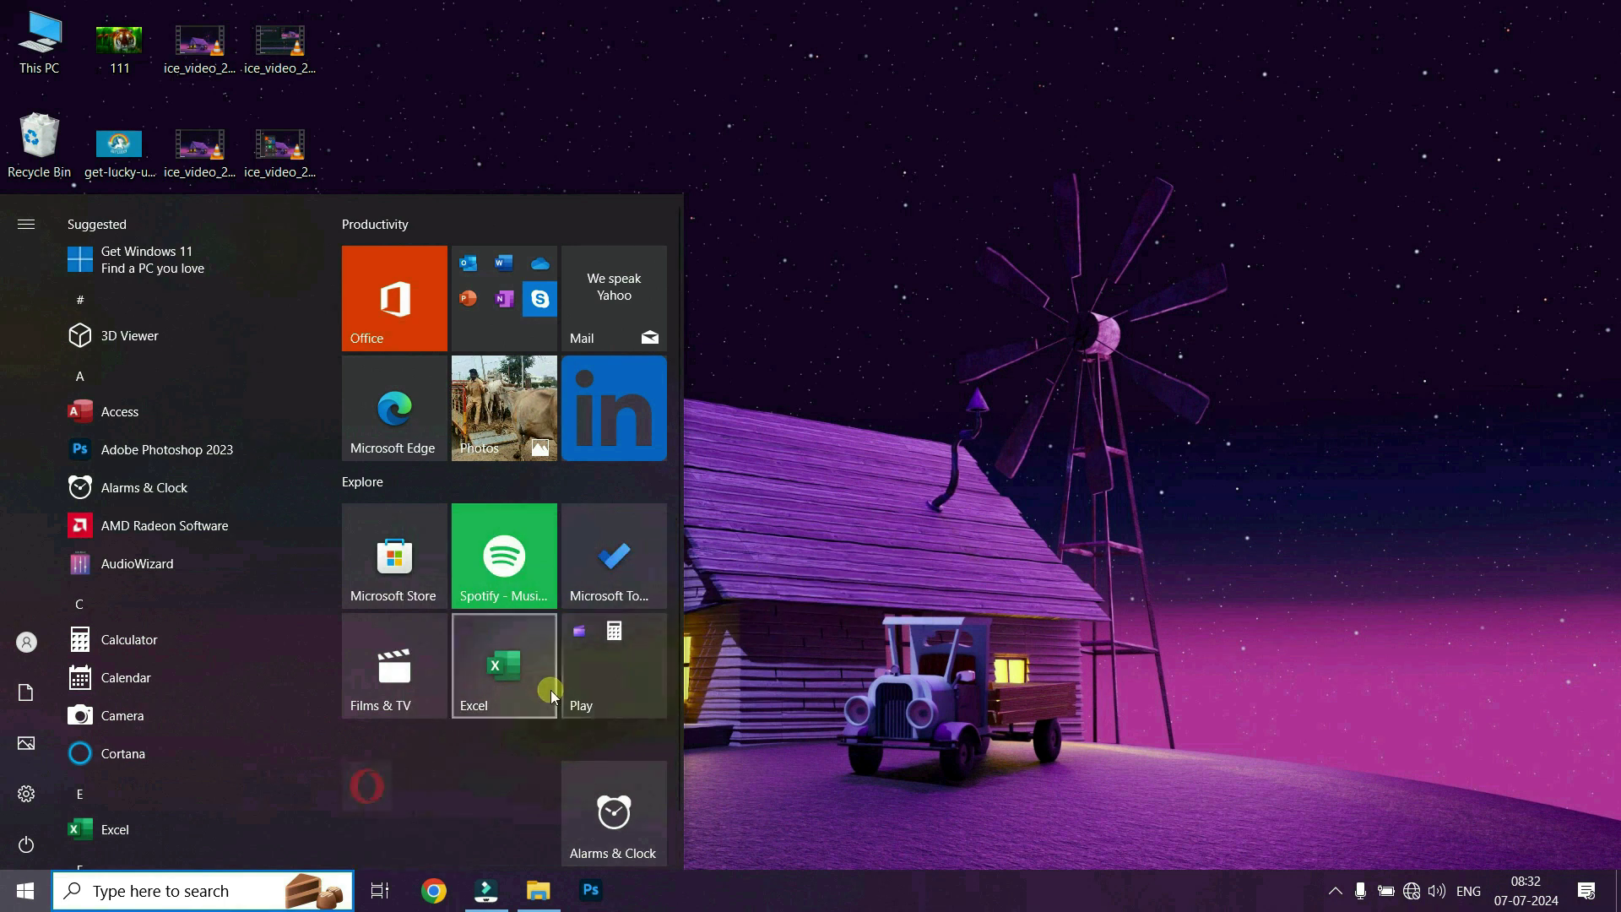
pyautogui.rightClick(368, 790)
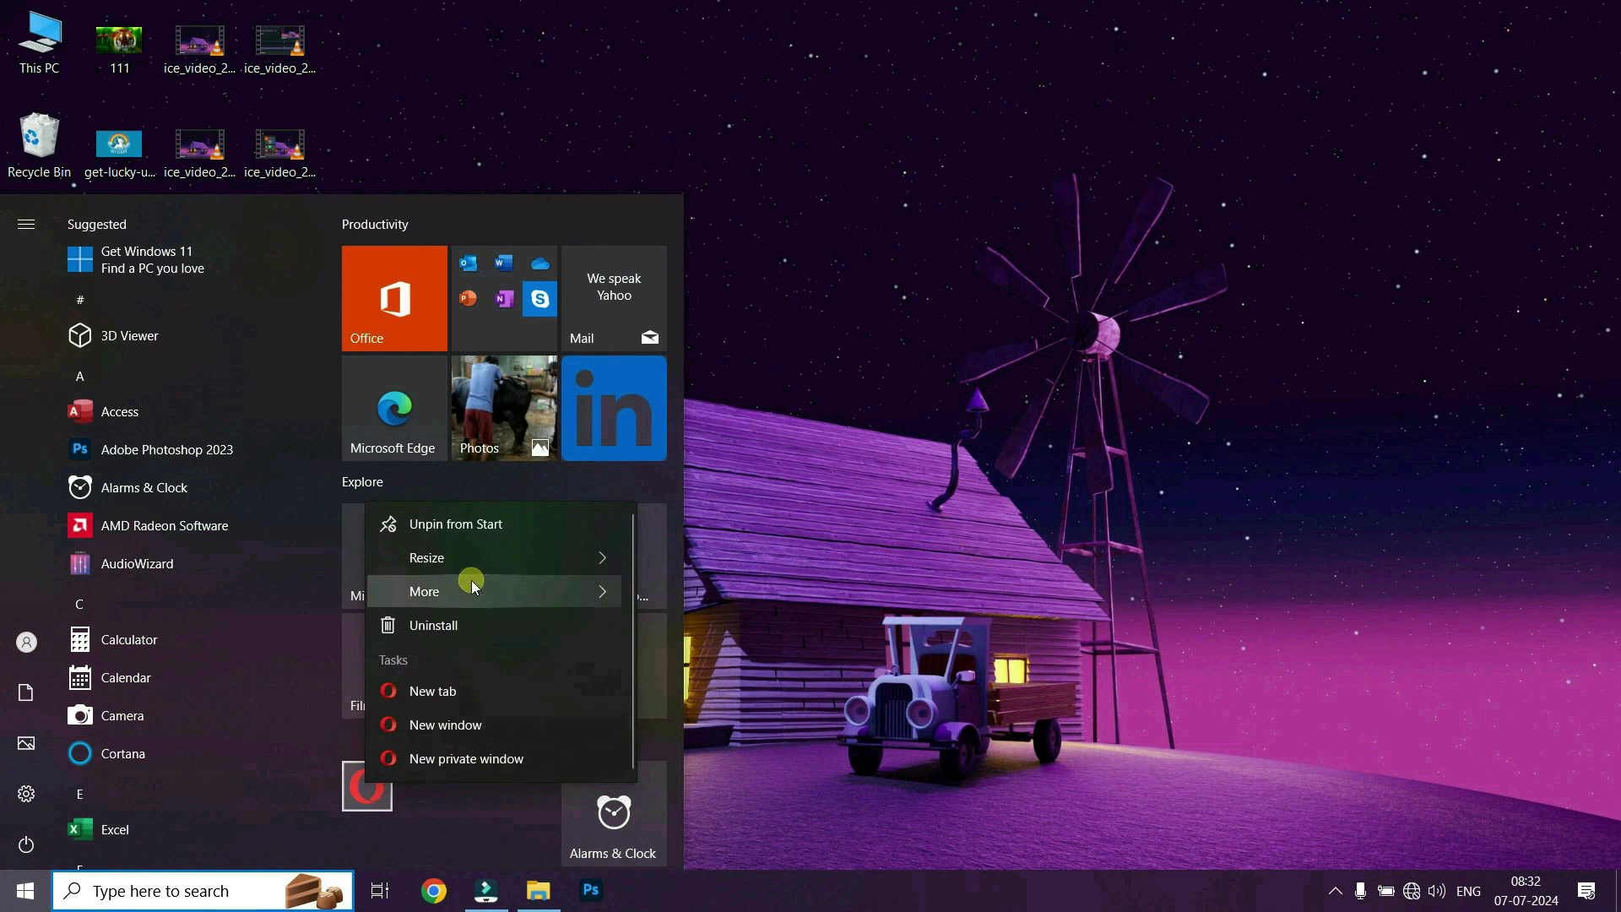
pyautogui.moveTo(467, 557)
pyautogui.click(693, 594)
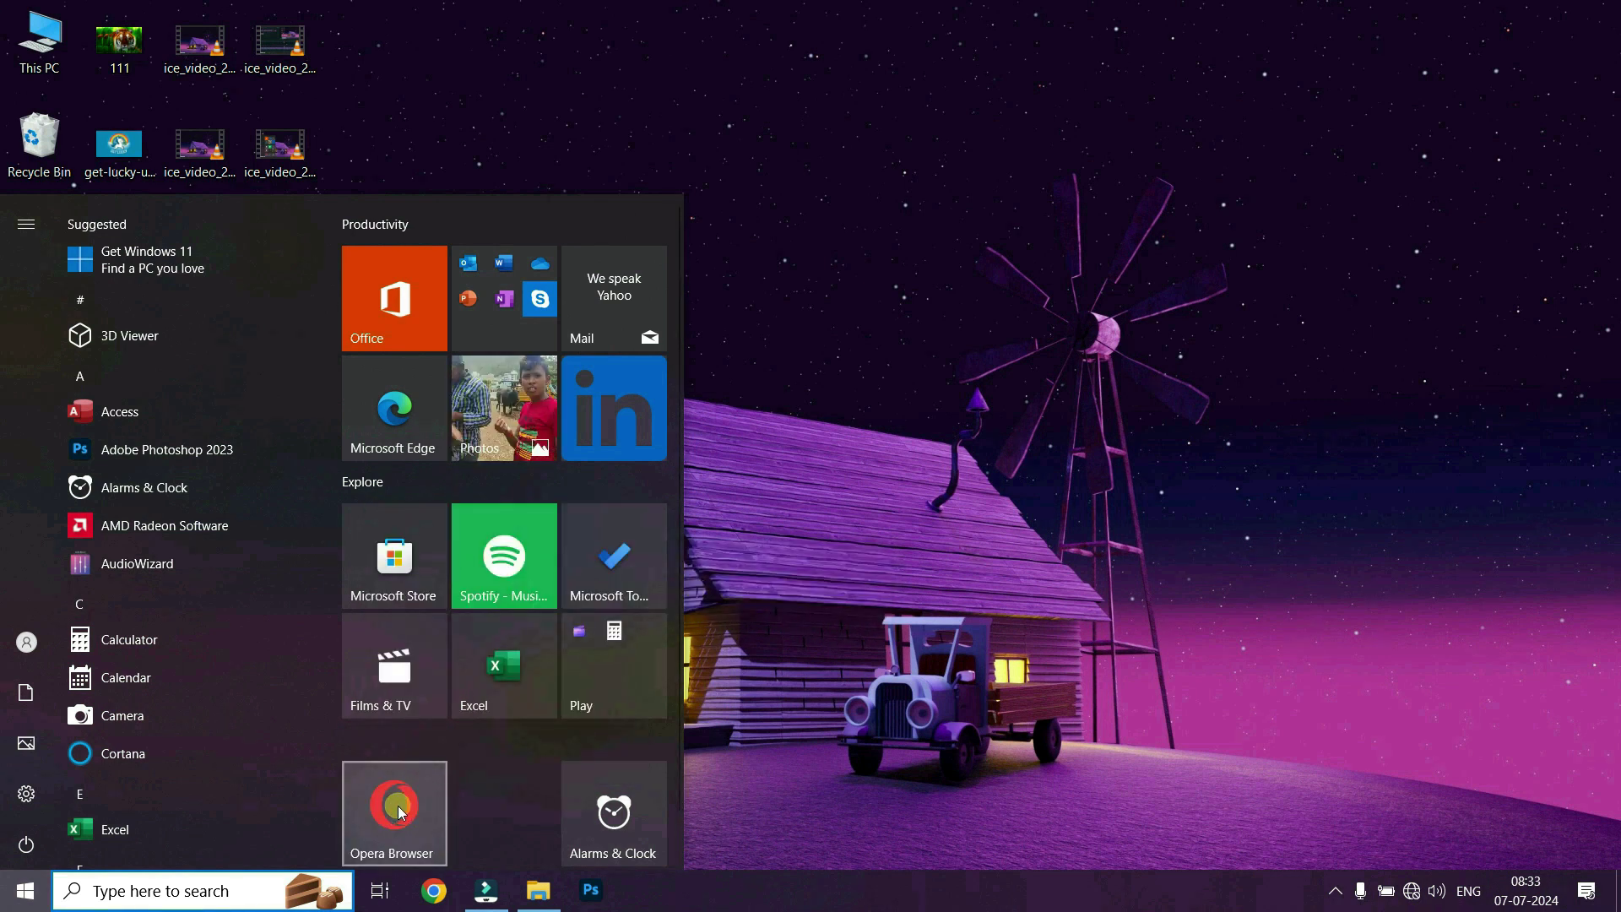
pyautogui.rightClick(401, 813)
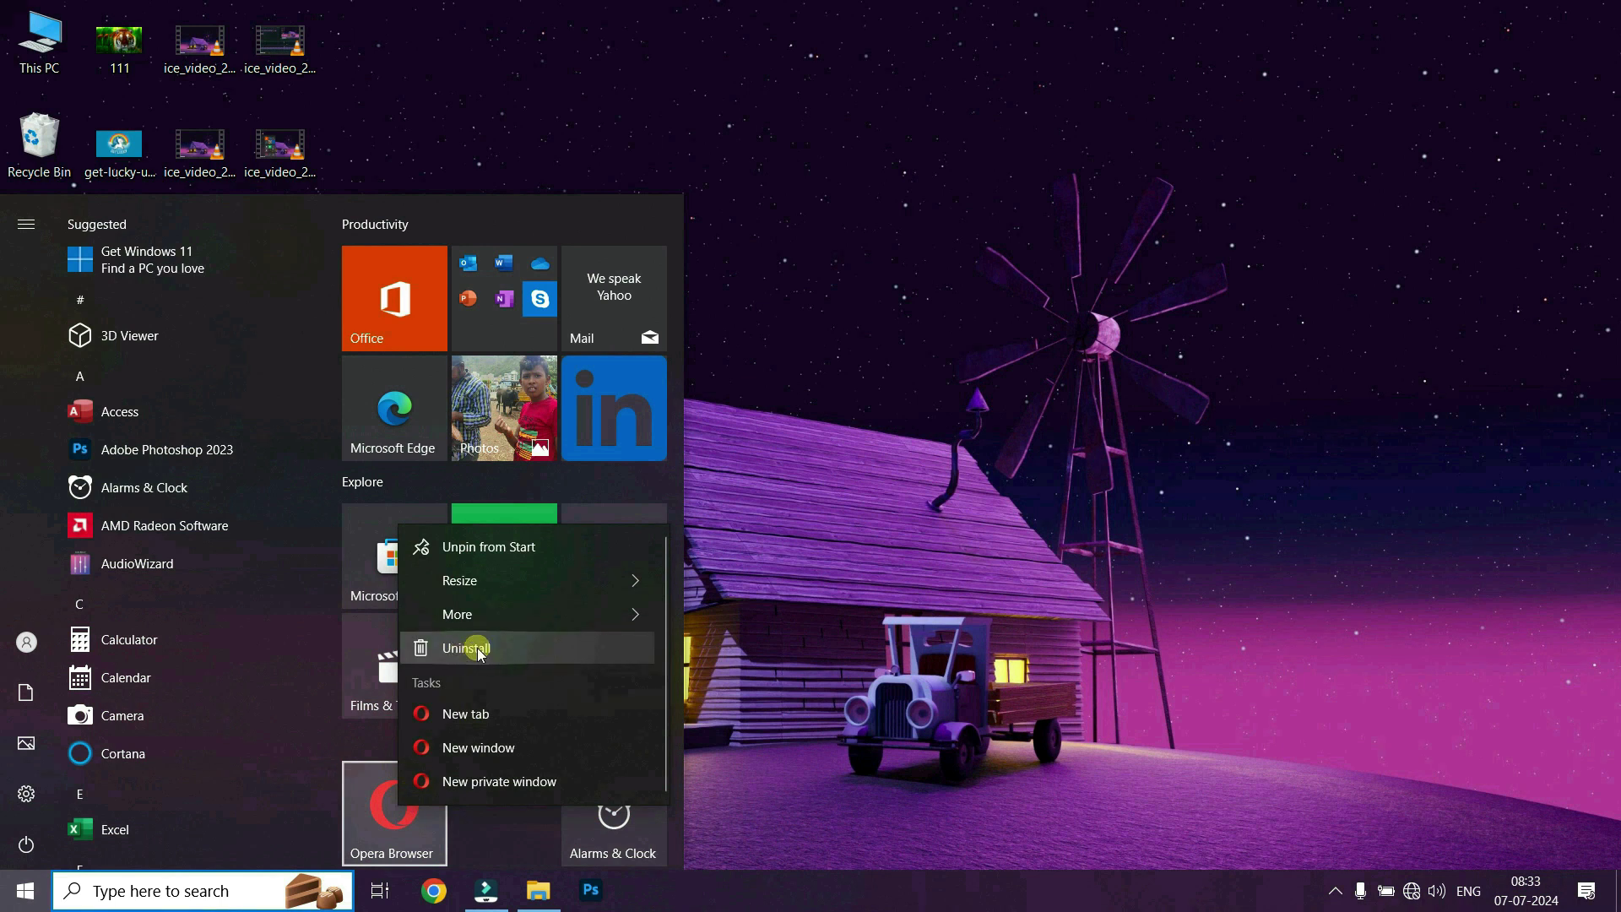
pyautogui.click(384, 818)
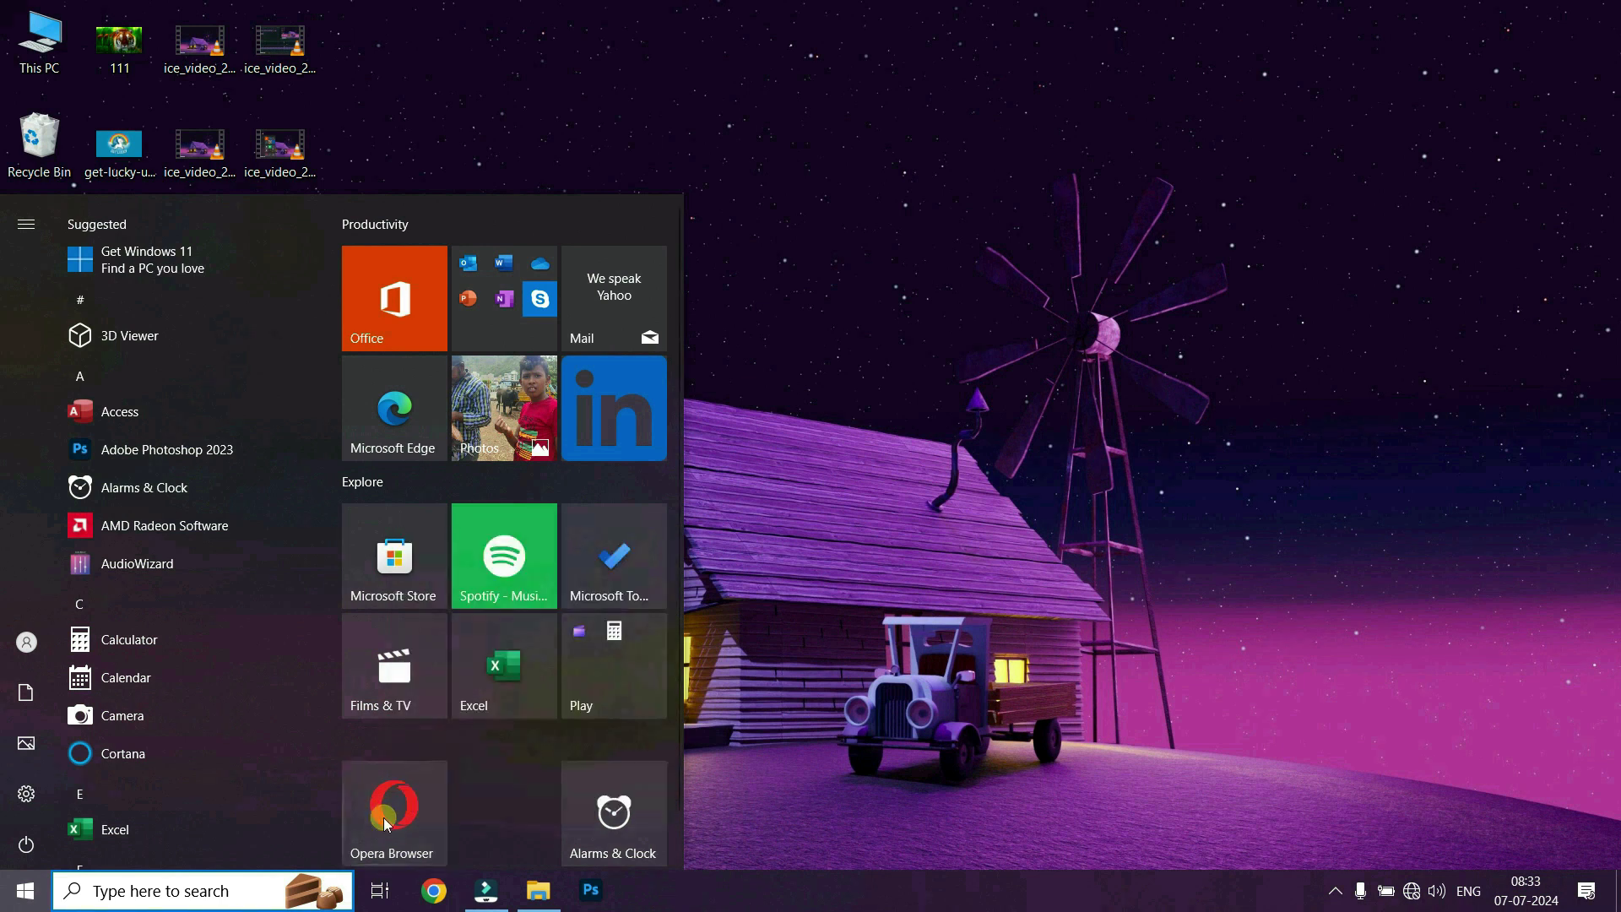
# Step: Resize the Excel tile from Medium to Small
pyautogui.rightClick(513, 671)
pyautogui.moveTo(584, 727)
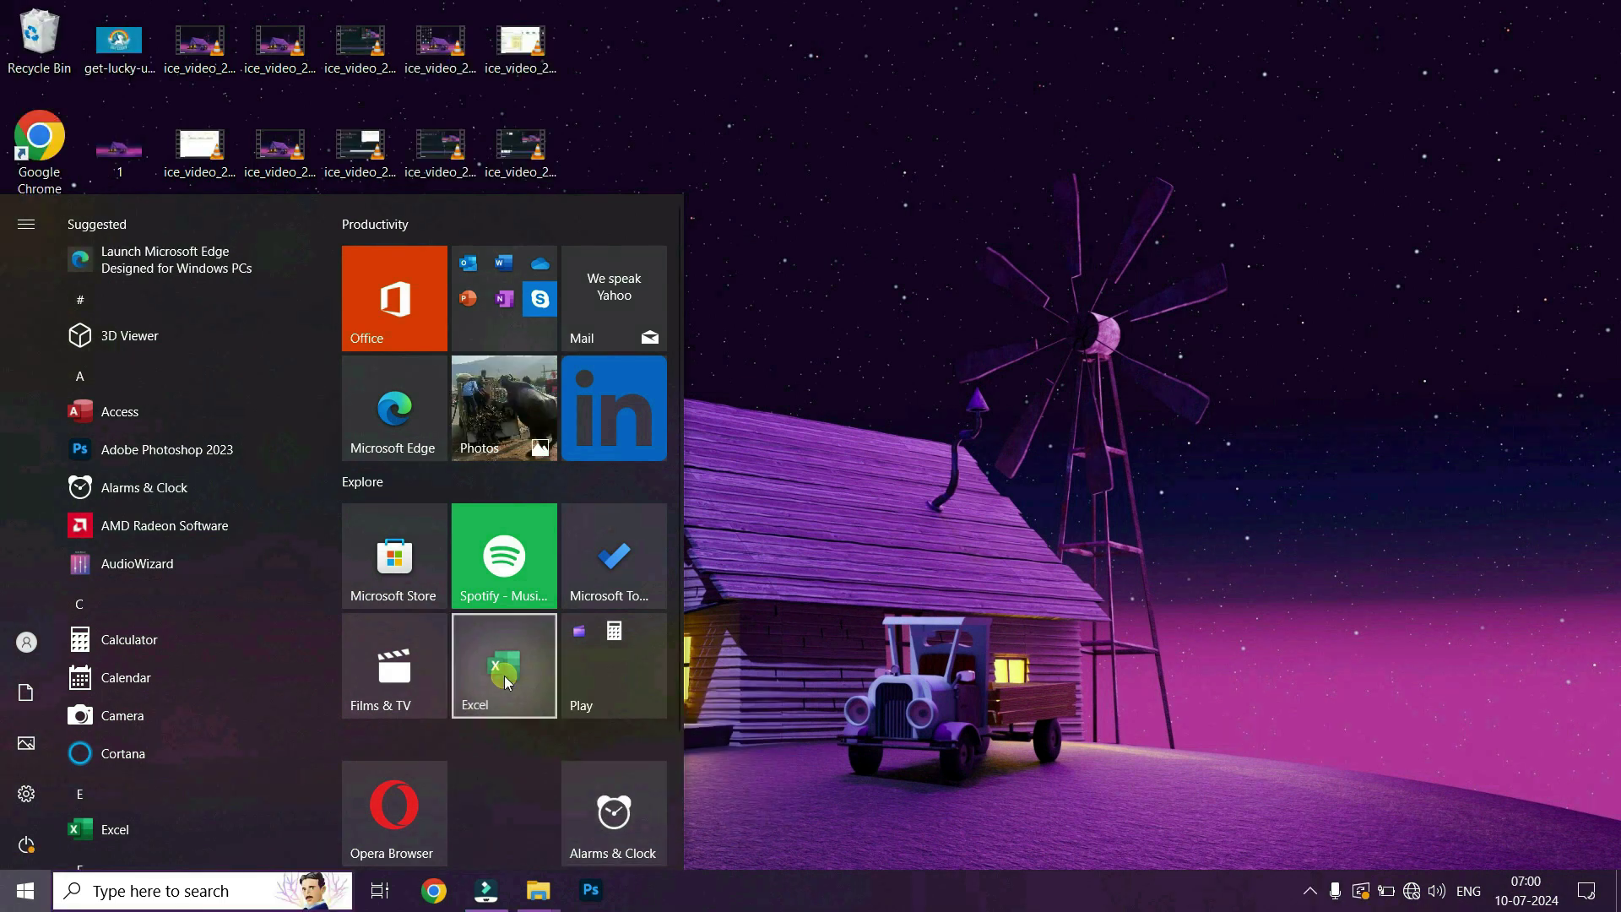
pyautogui.rightClick(504, 676)
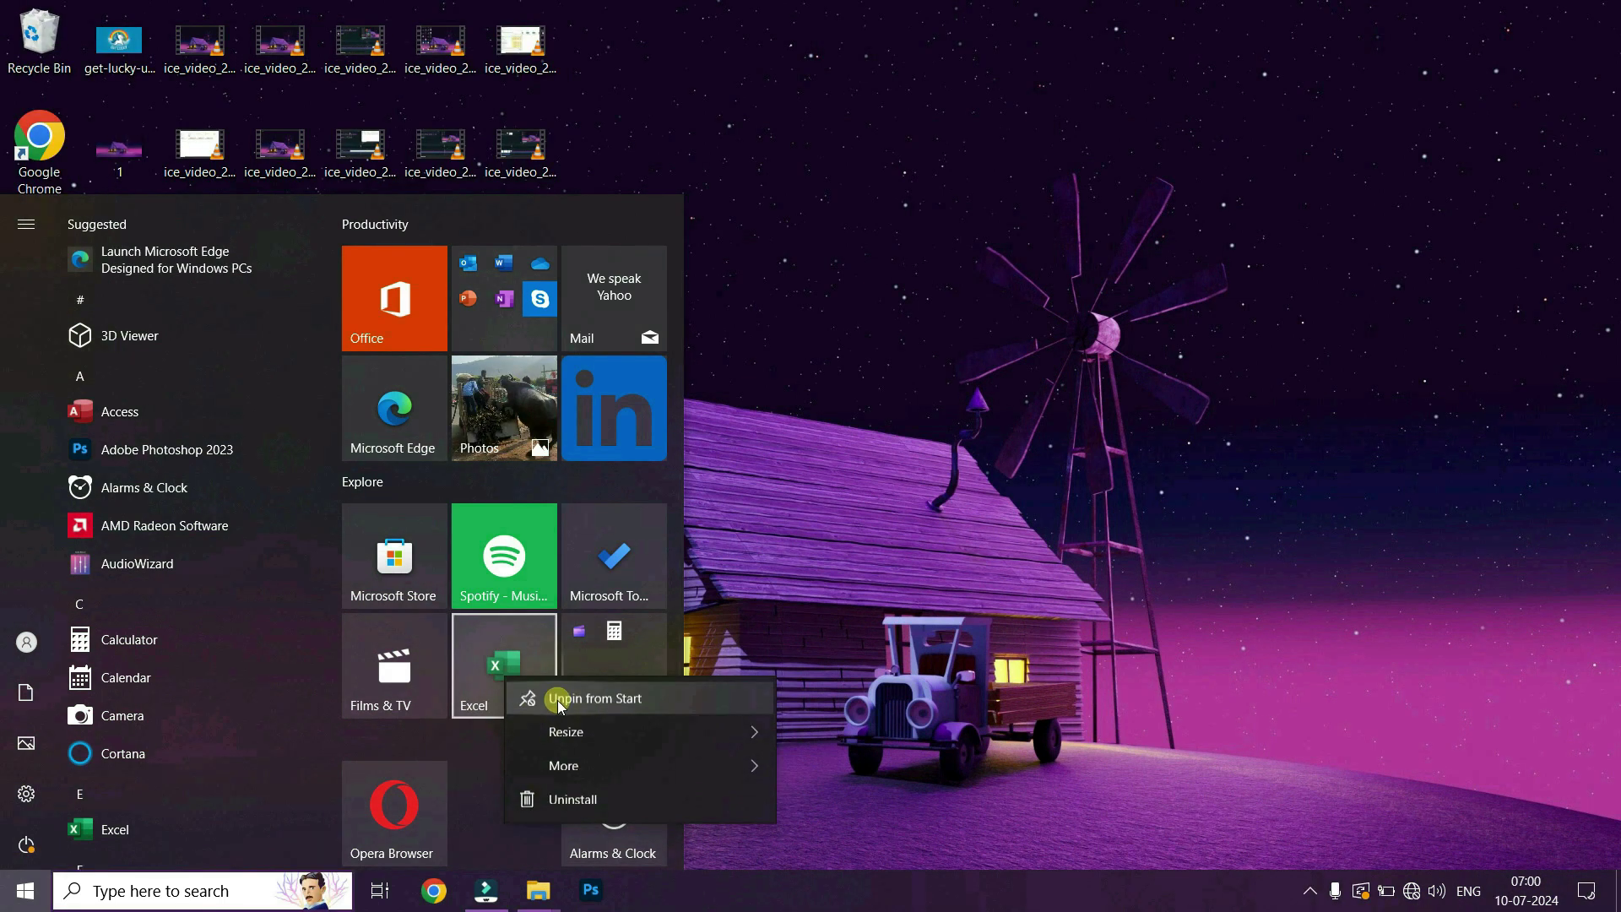
pyautogui.moveTo(568, 733)
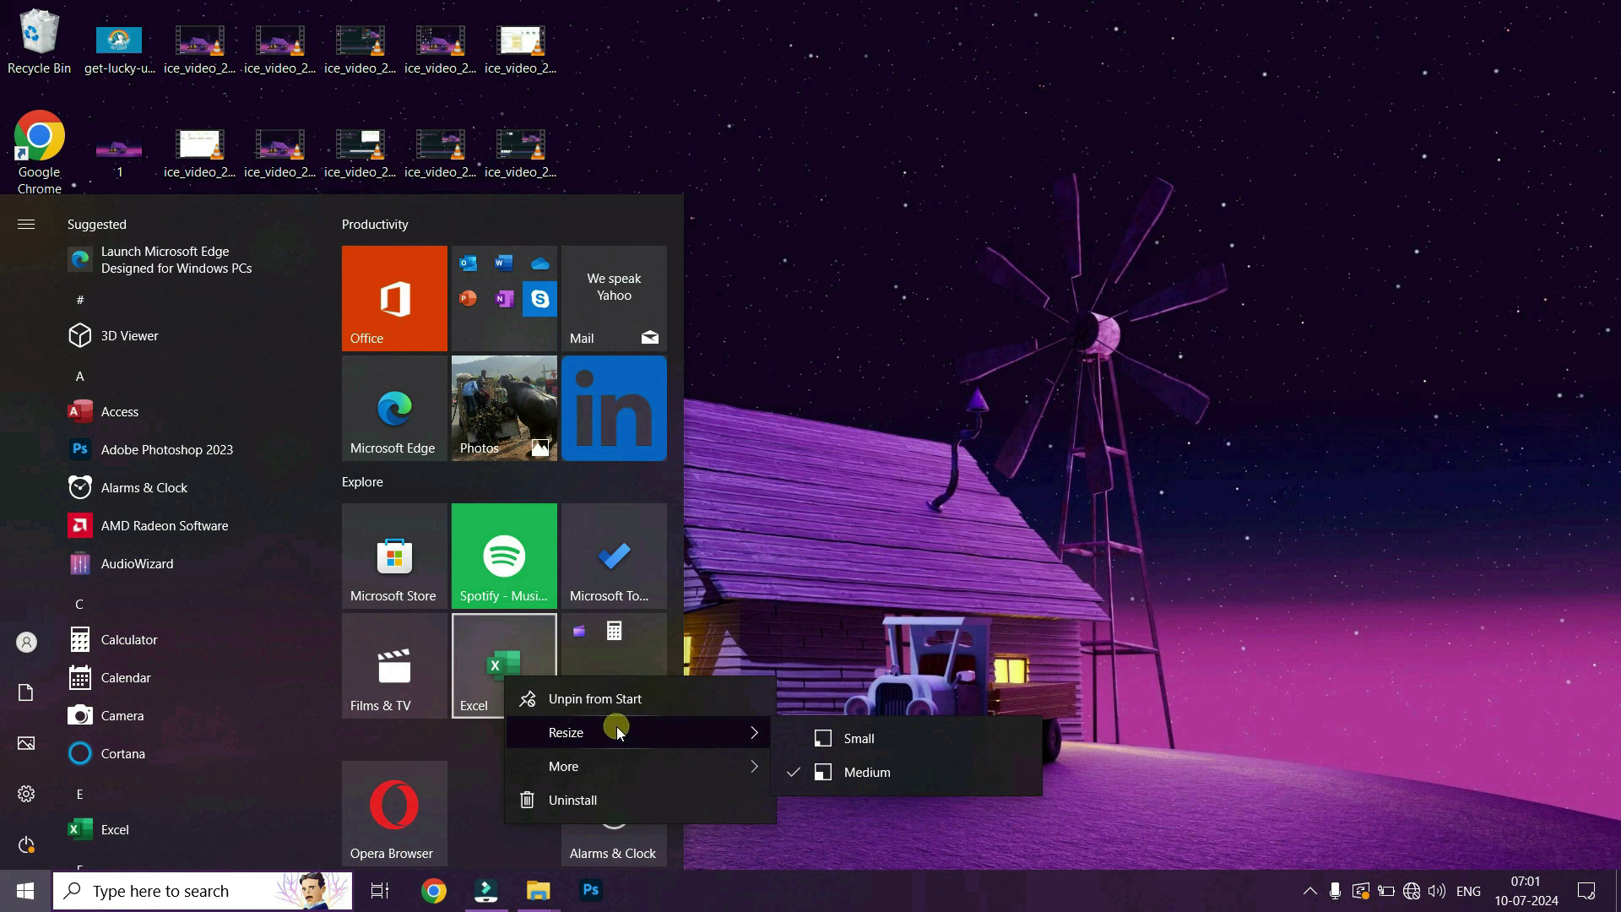
pyautogui.click(862, 738)
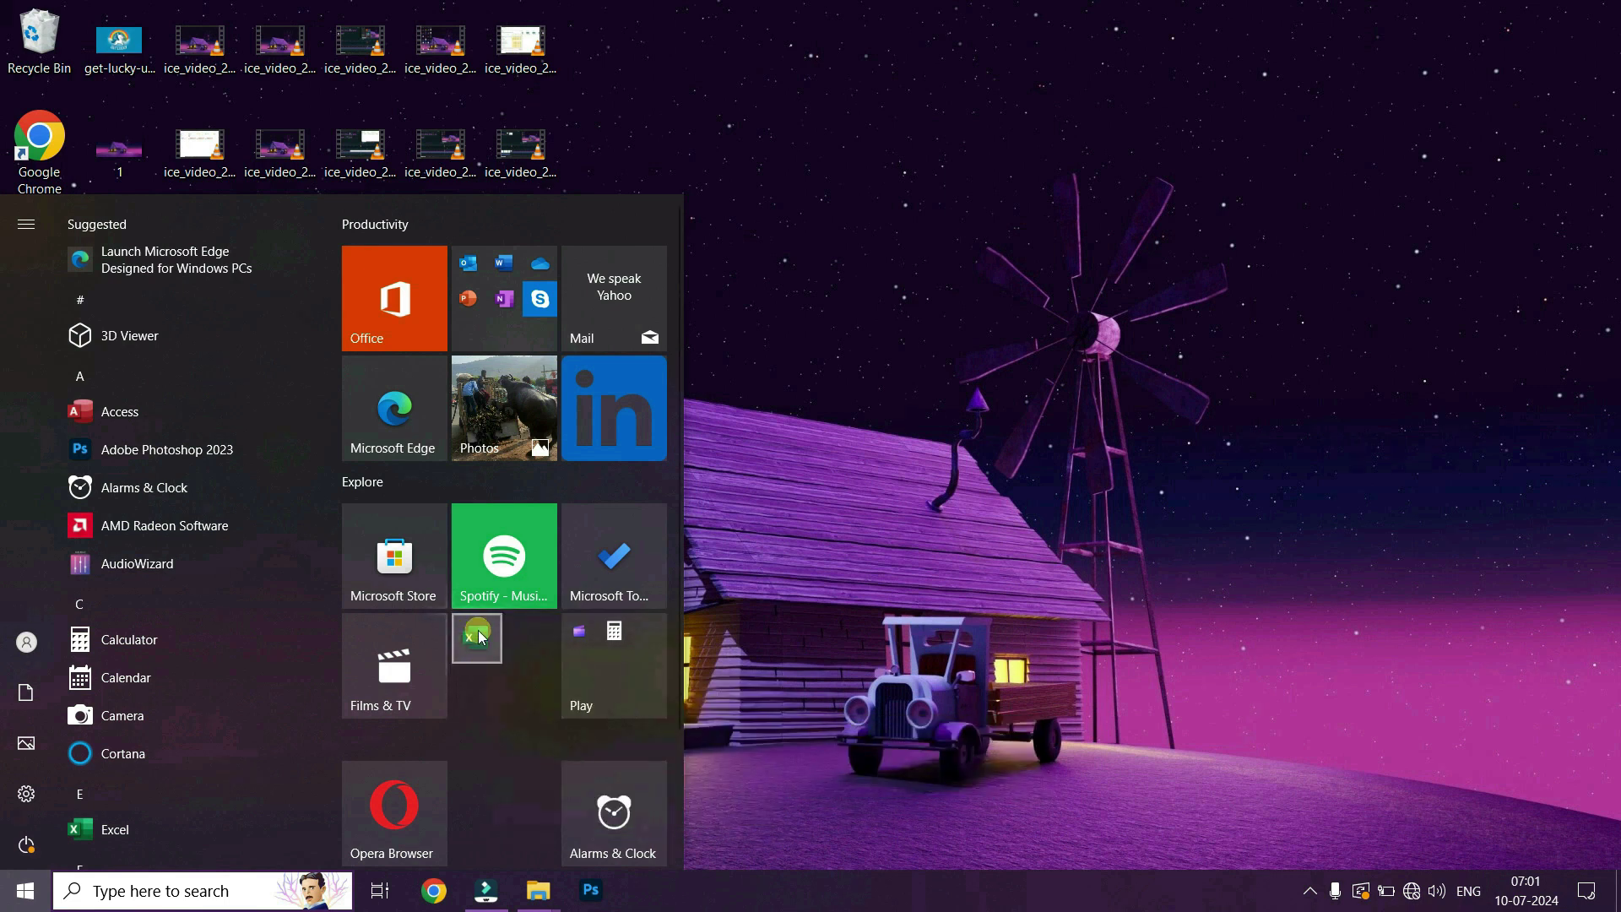
# Step: Pin Adobe Photoshop 2023 to Start and make its tile small
pyautogui.rightClick(189, 452)
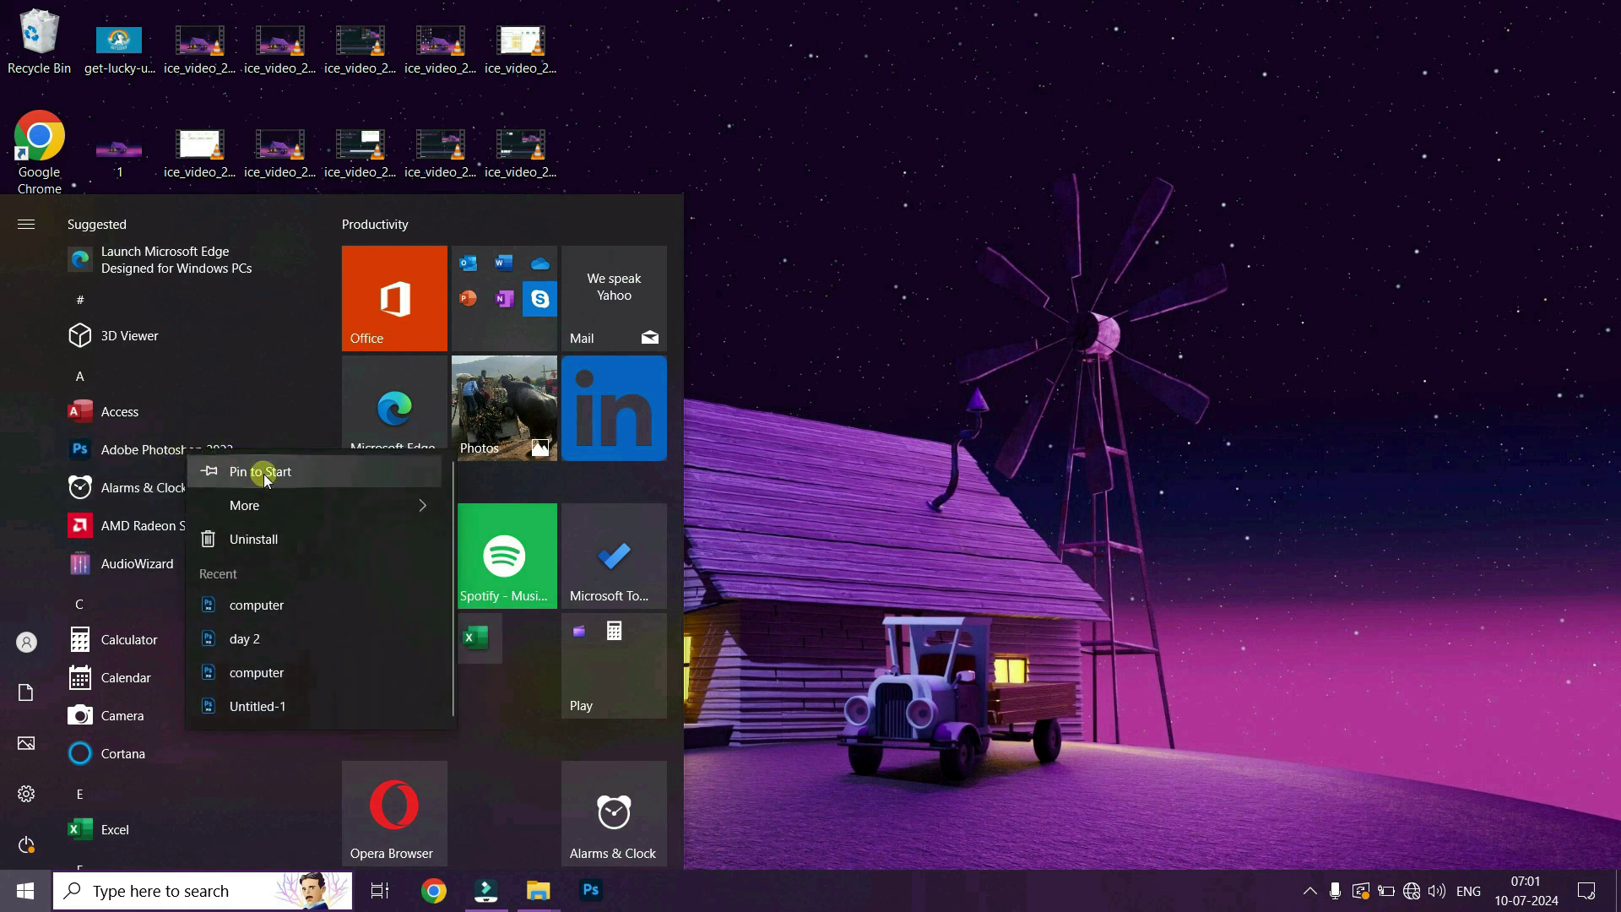
pyautogui.click(254, 469)
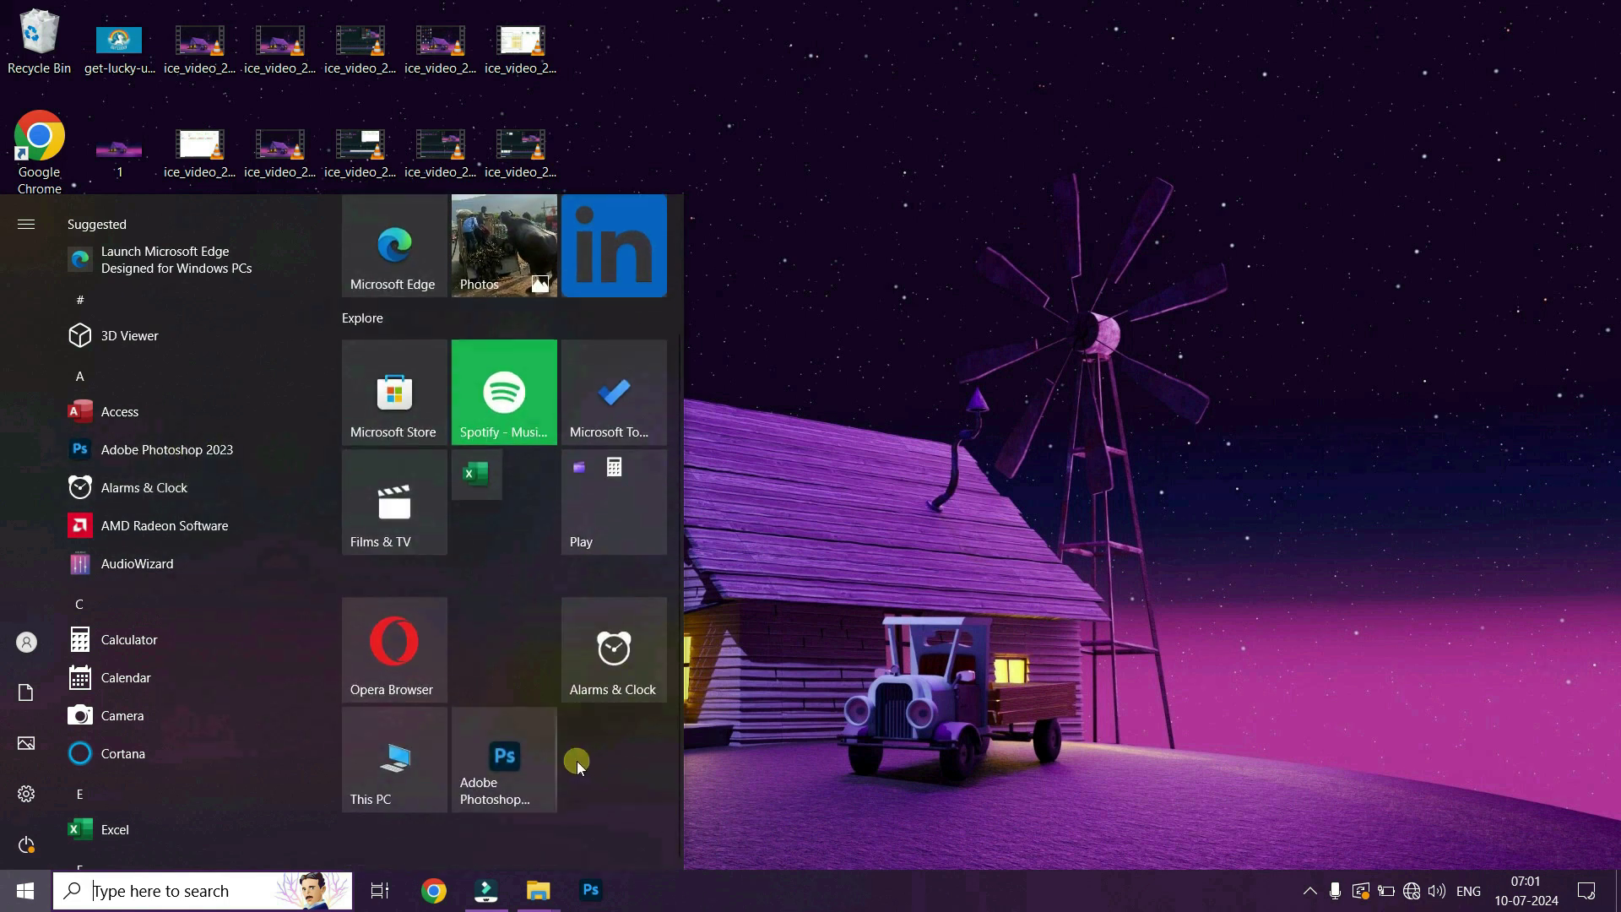
pyautogui.rightClick(523, 752)
pyautogui.moveTo(615, 496)
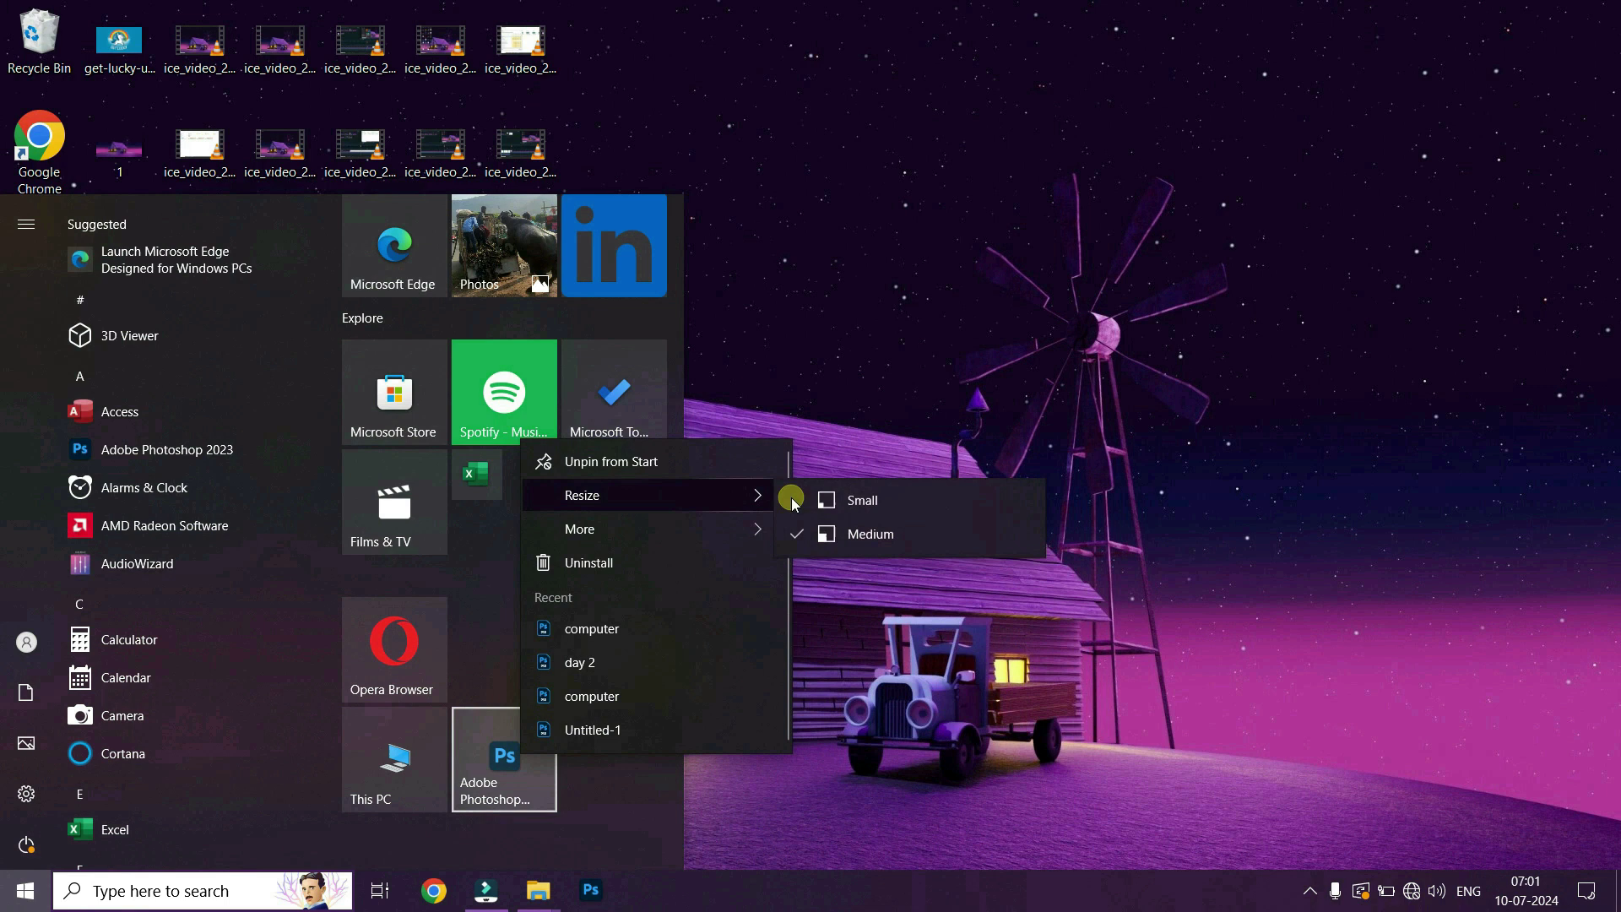
pyautogui.click(857, 502)
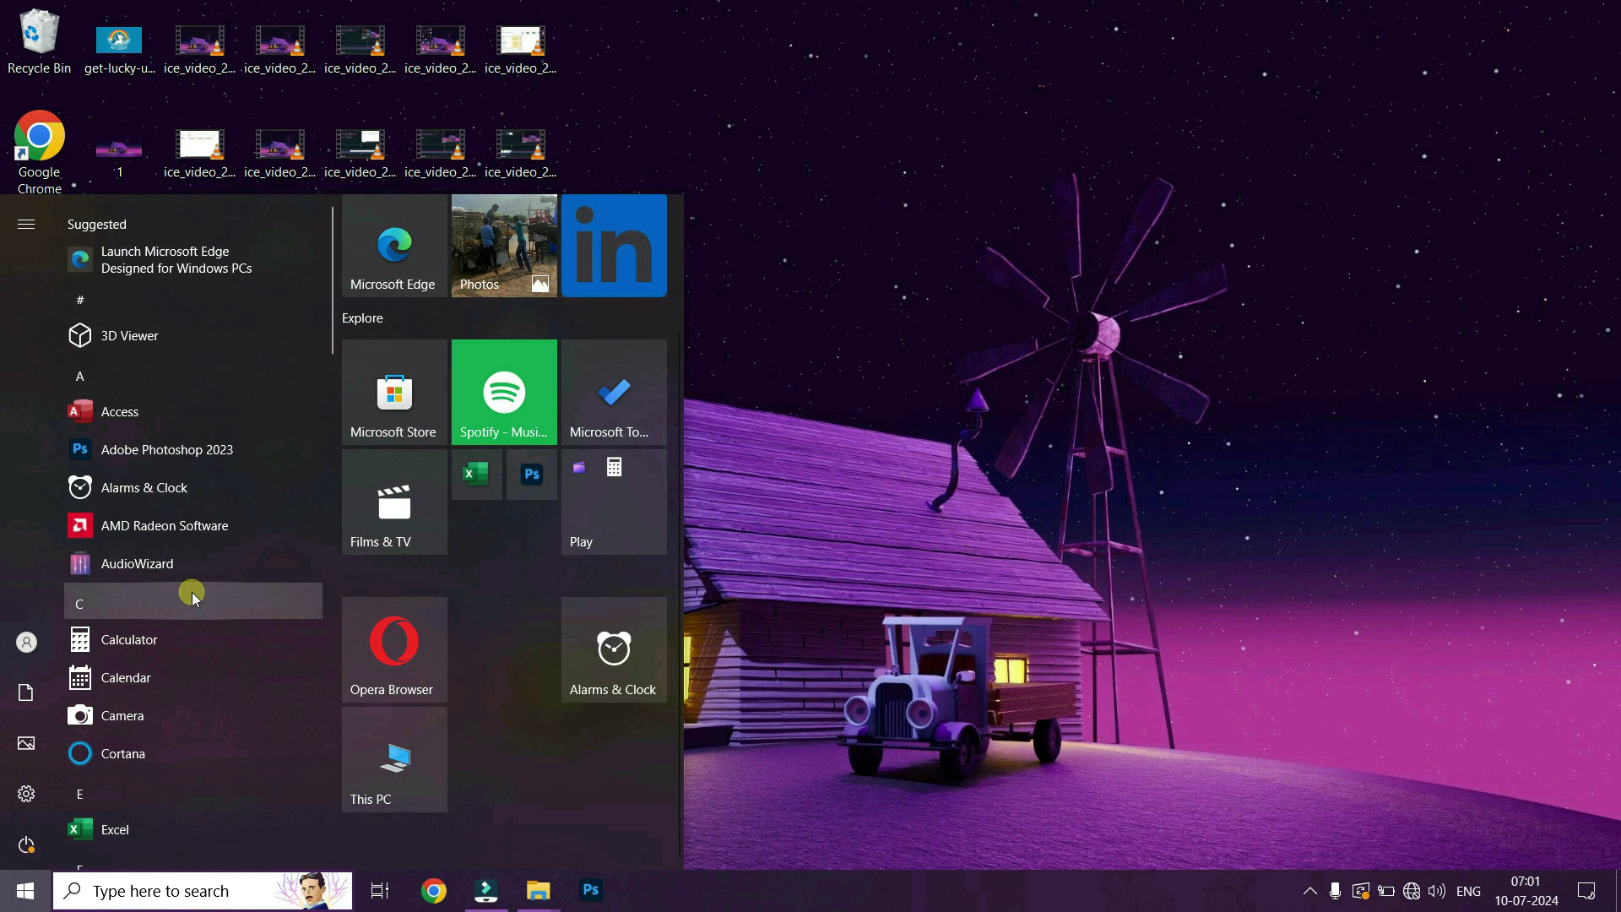
# Step: Pin Google Chrome to Start as a small tile under Photoshop
pyautogui.scroll(-2, 191, 591)
pyautogui.scroll(-4, 192, 596)
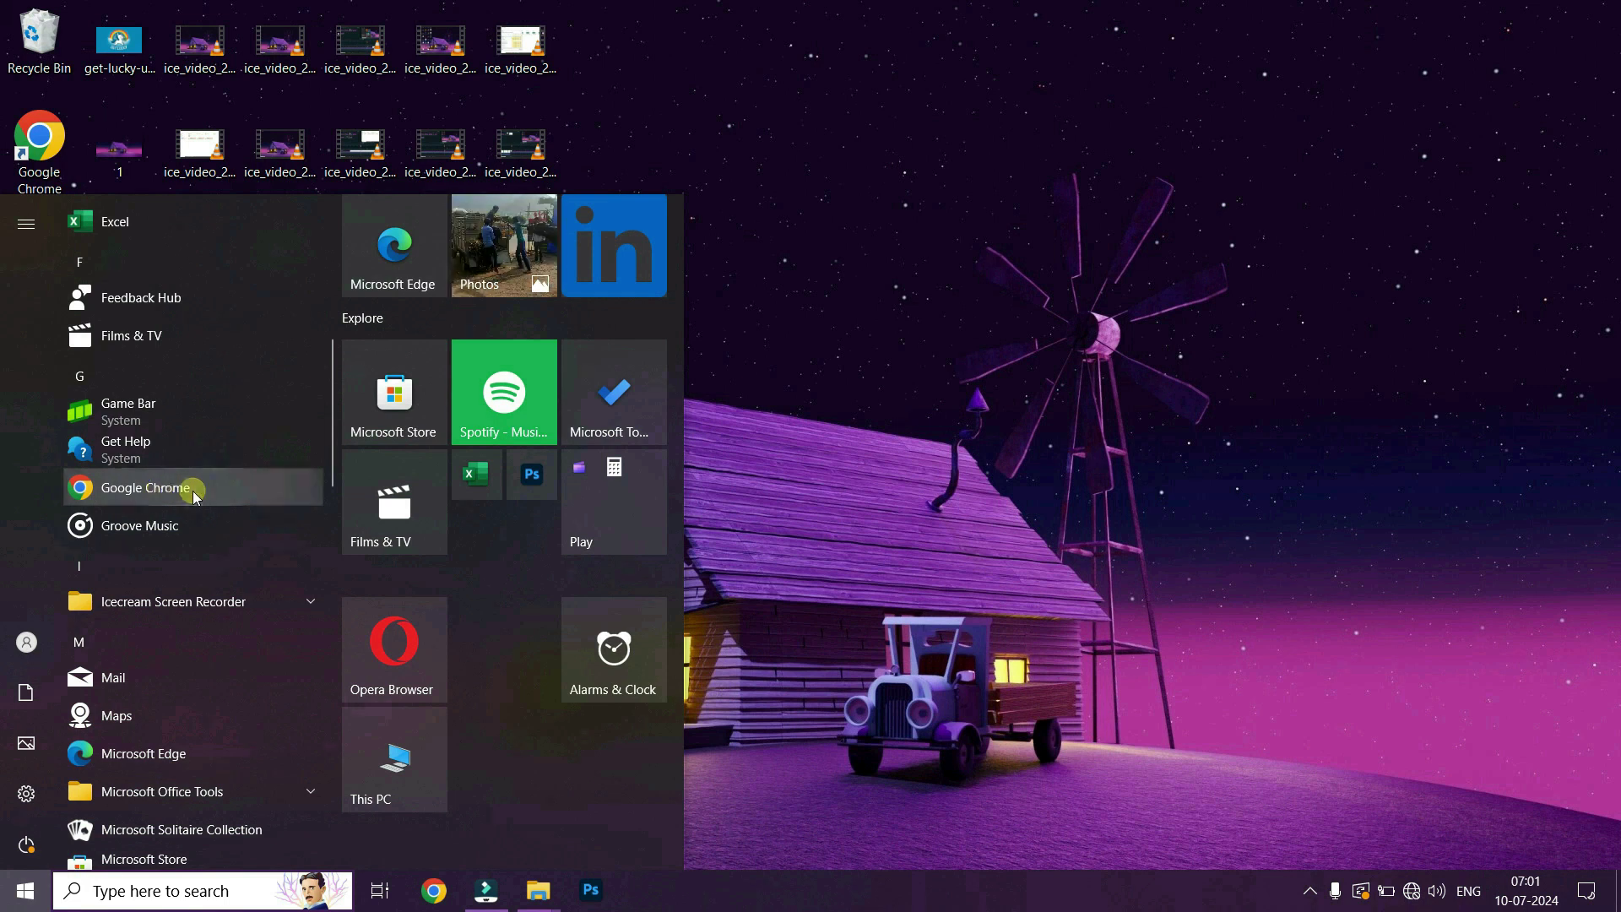
pyautogui.rightClick(193, 489)
pyautogui.click(314, 514)
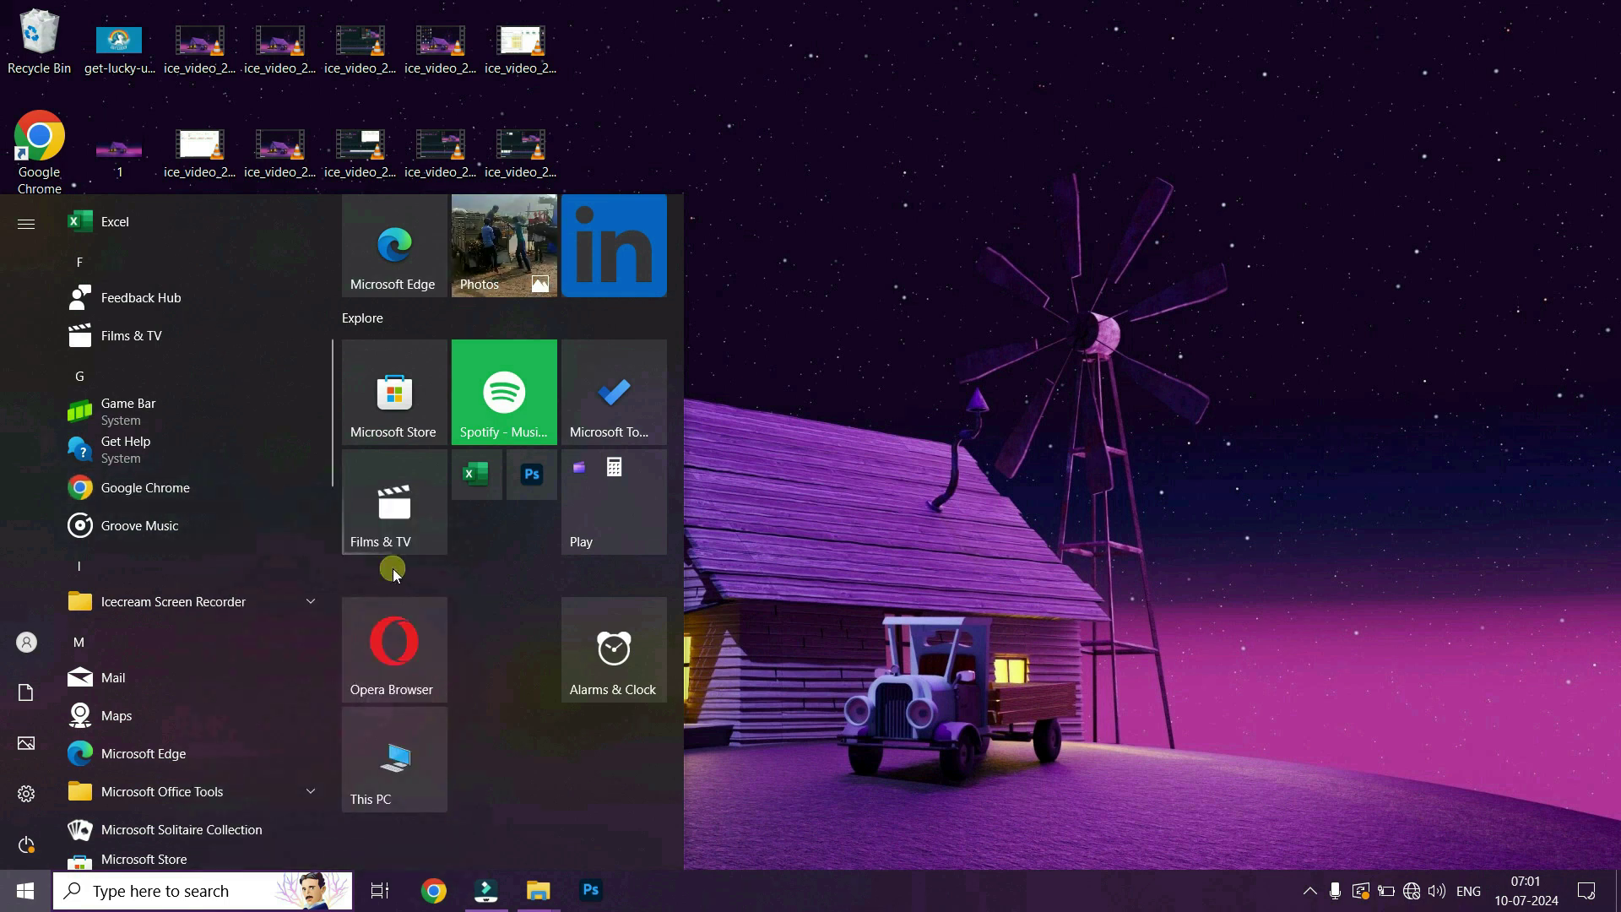
pyautogui.rightClick(507, 747)
pyautogui.moveTo(635, 390)
pyautogui.click(879, 388)
pyautogui.moveTo(478, 730); pyautogui.dragTo(530, 534)
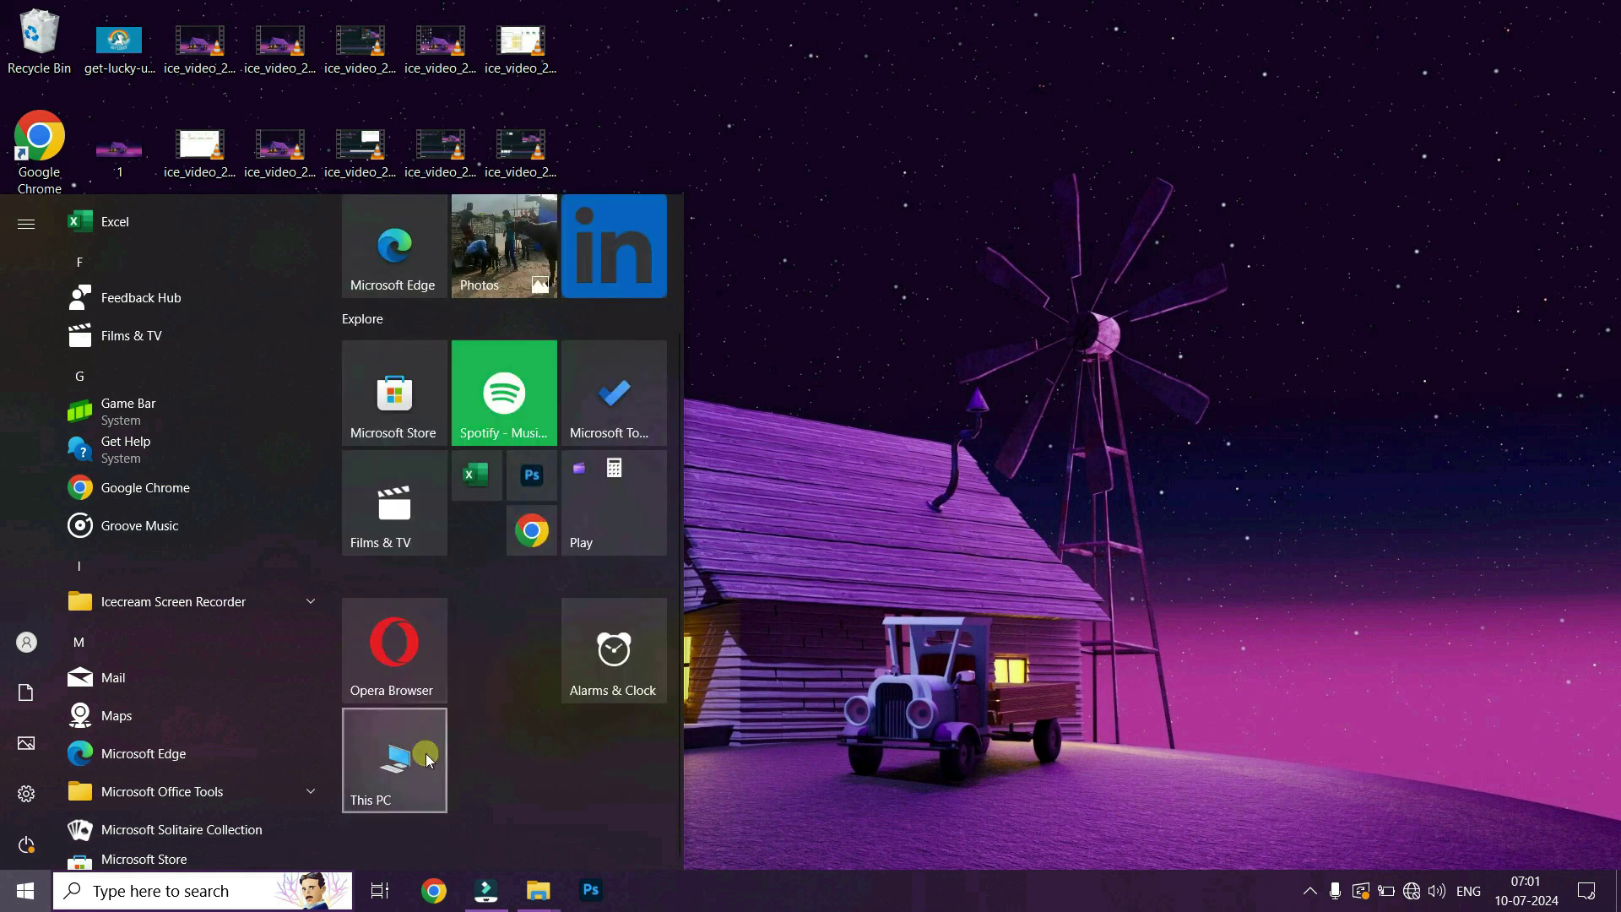
# Step: Make the This PC tile small and move it into the small-tile group with Excel
pyautogui.rightClick(398, 756)
pyautogui.moveTo(483, 812)
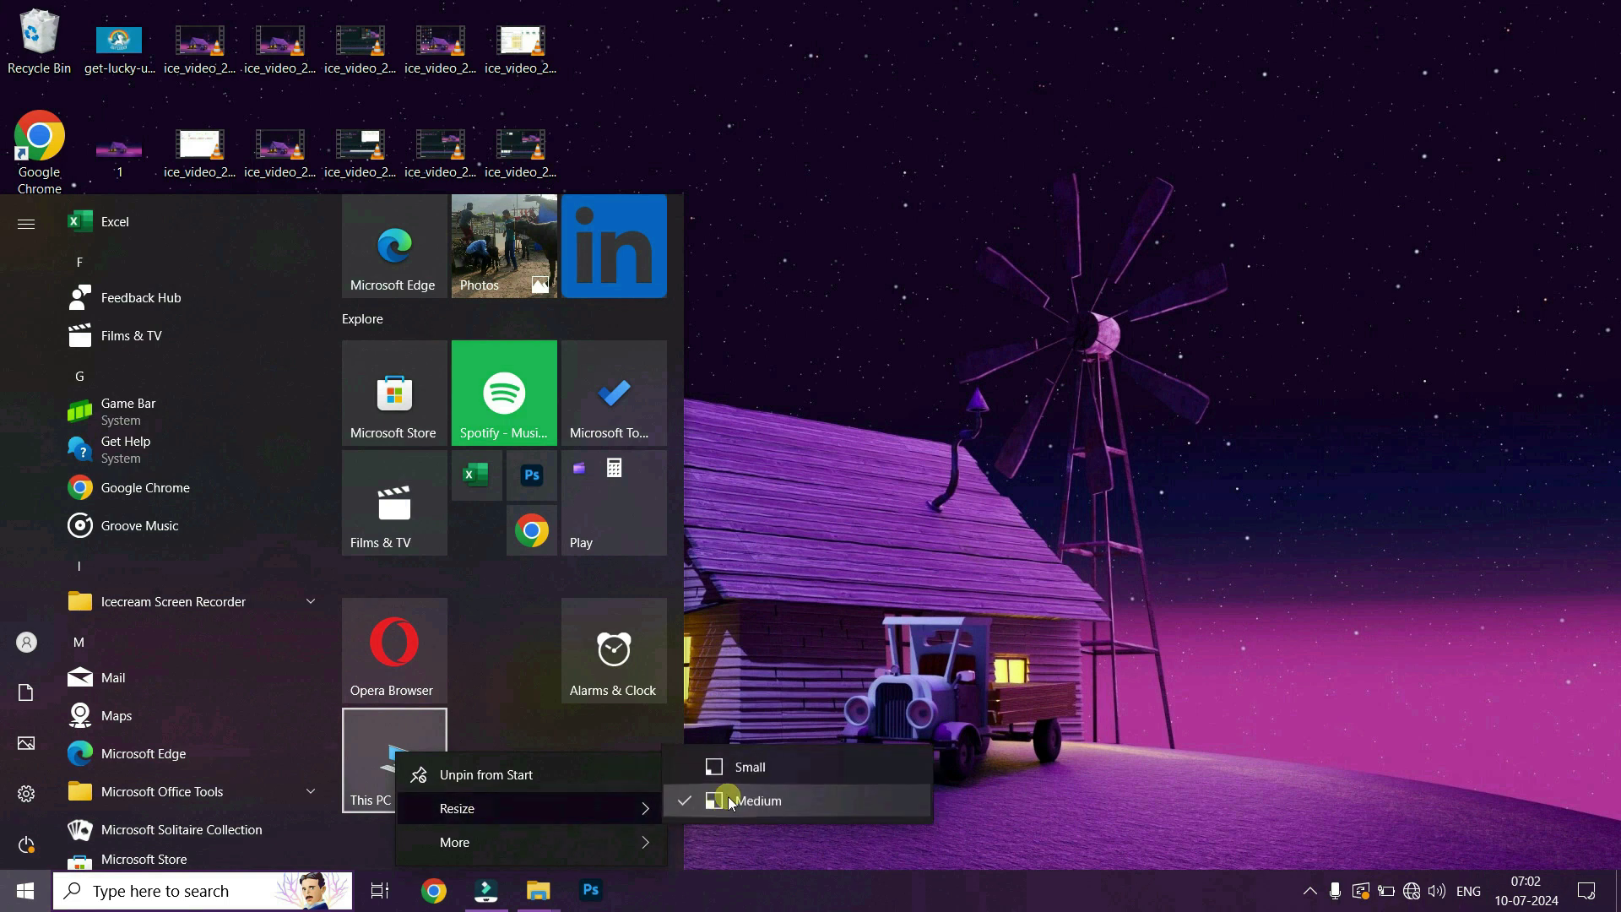
pyautogui.click(742, 765)
pyautogui.moveTo(368, 839); pyautogui.dragTo(475, 642)
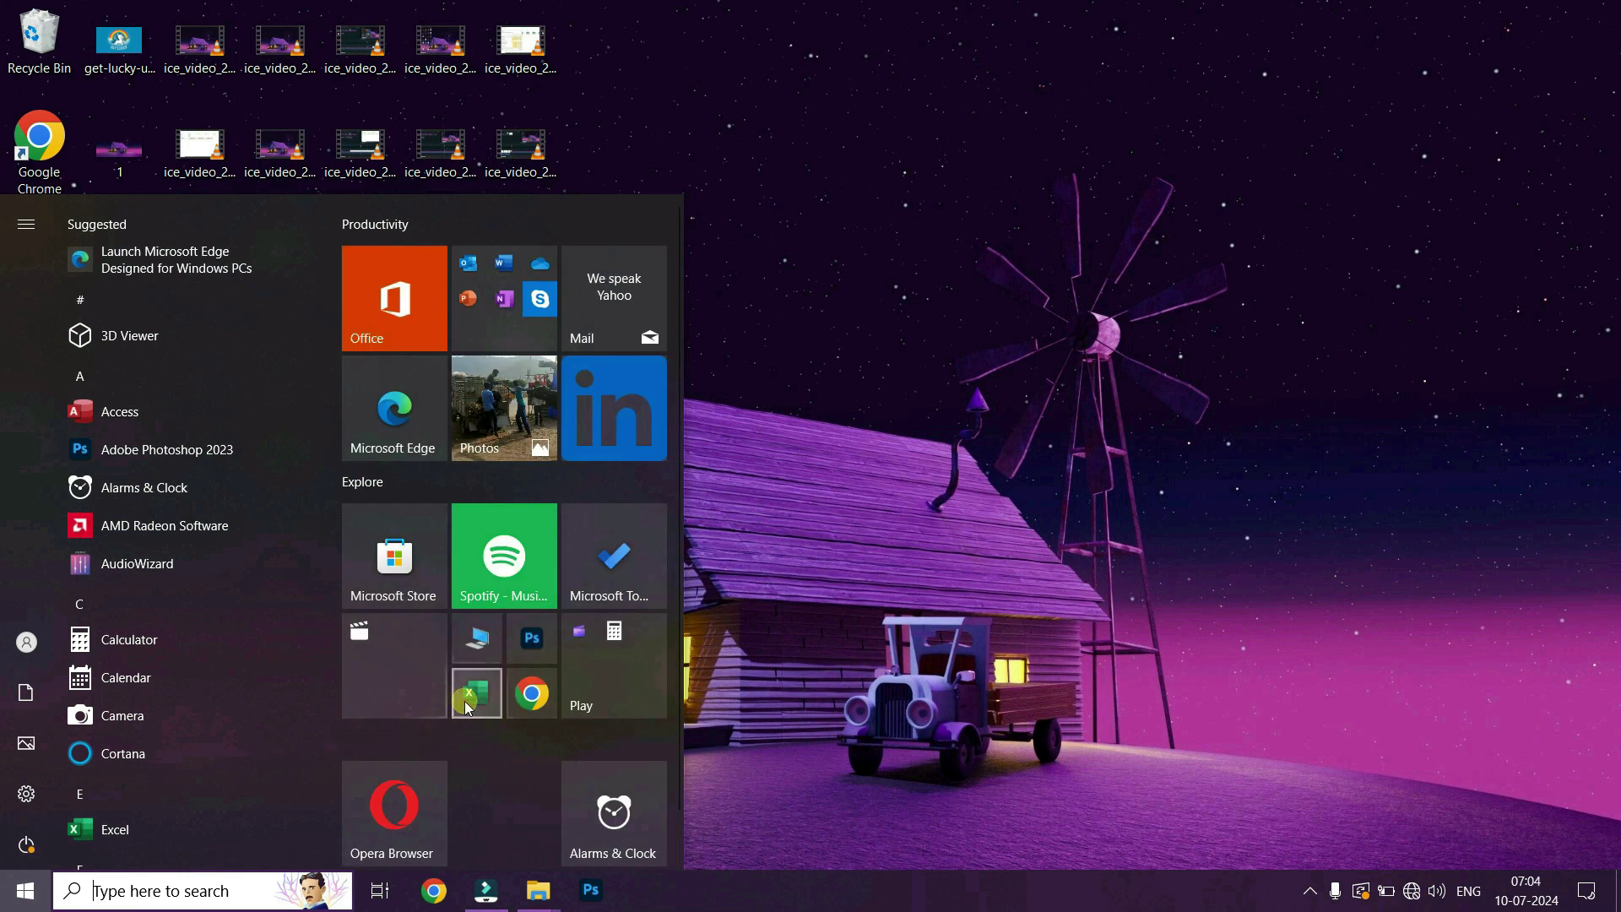
# Step: Pin 3D Viewer and drop it onto Films & TV to form a tile folder
pyautogui.rightClick(138, 338)
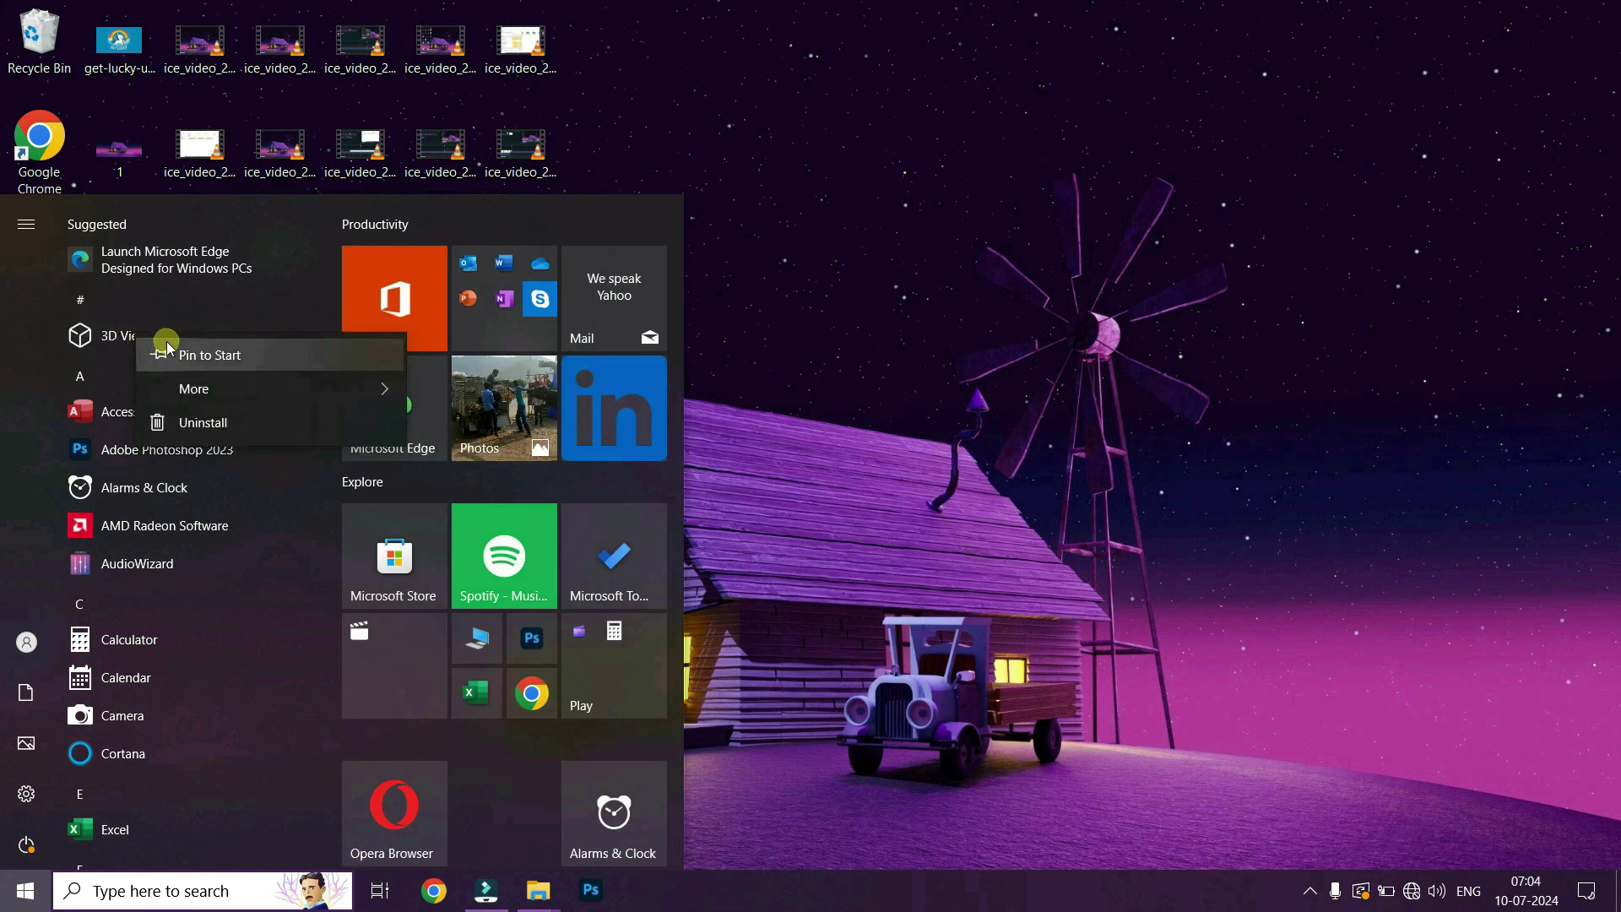
pyautogui.click(192, 357)
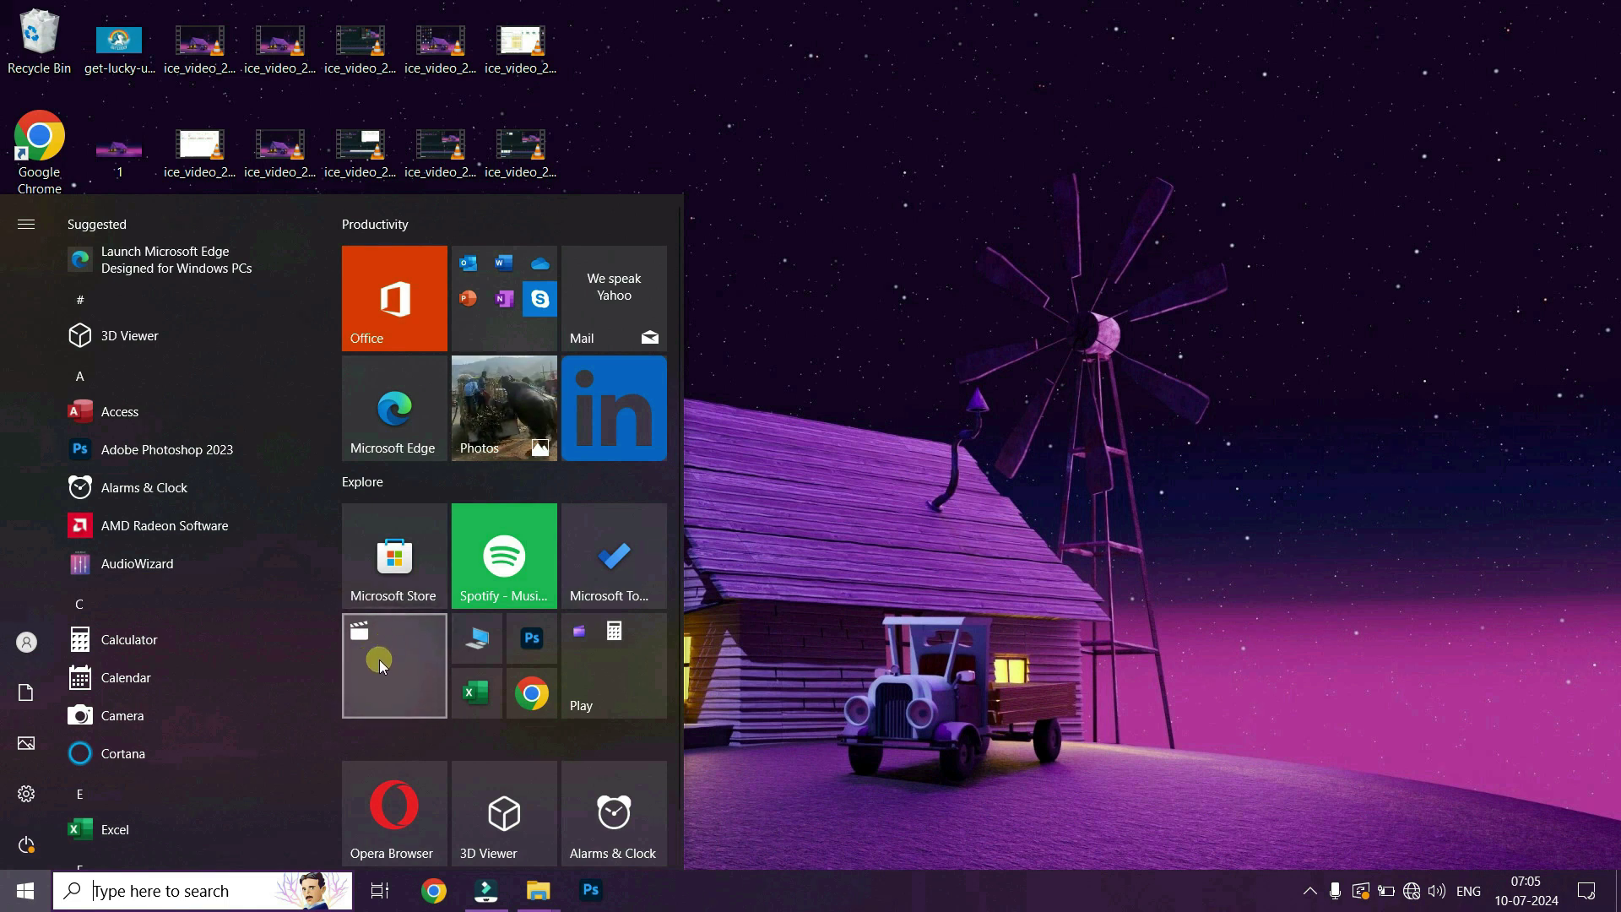
pyautogui.moveTo(504, 813); pyautogui.dragTo(397, 675)
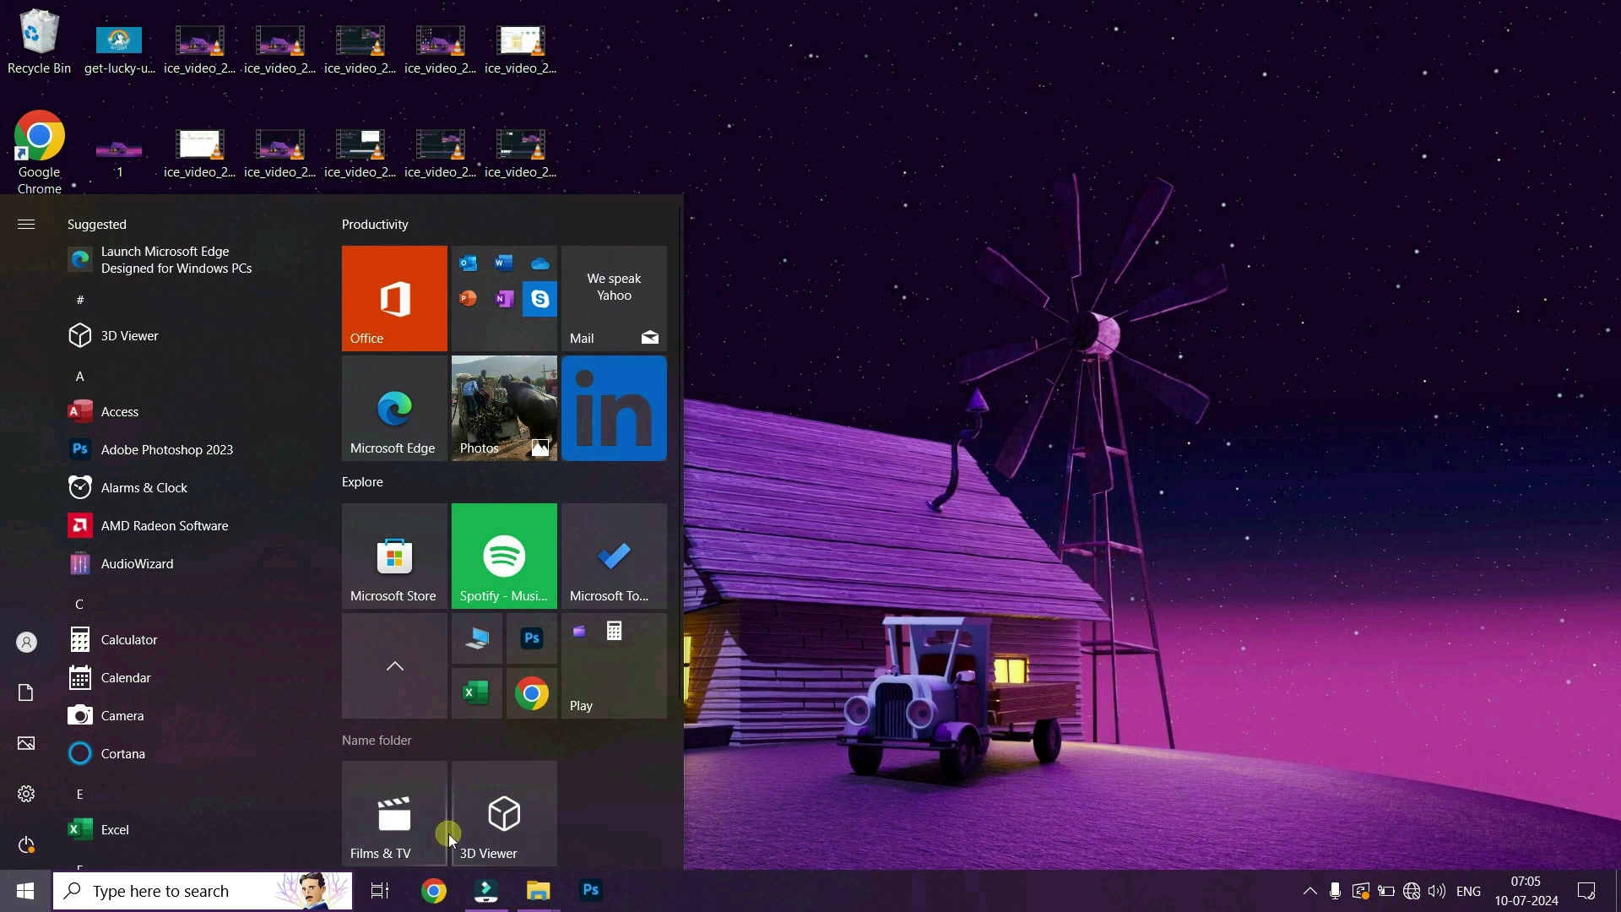
pyautogui.click(397, 661)
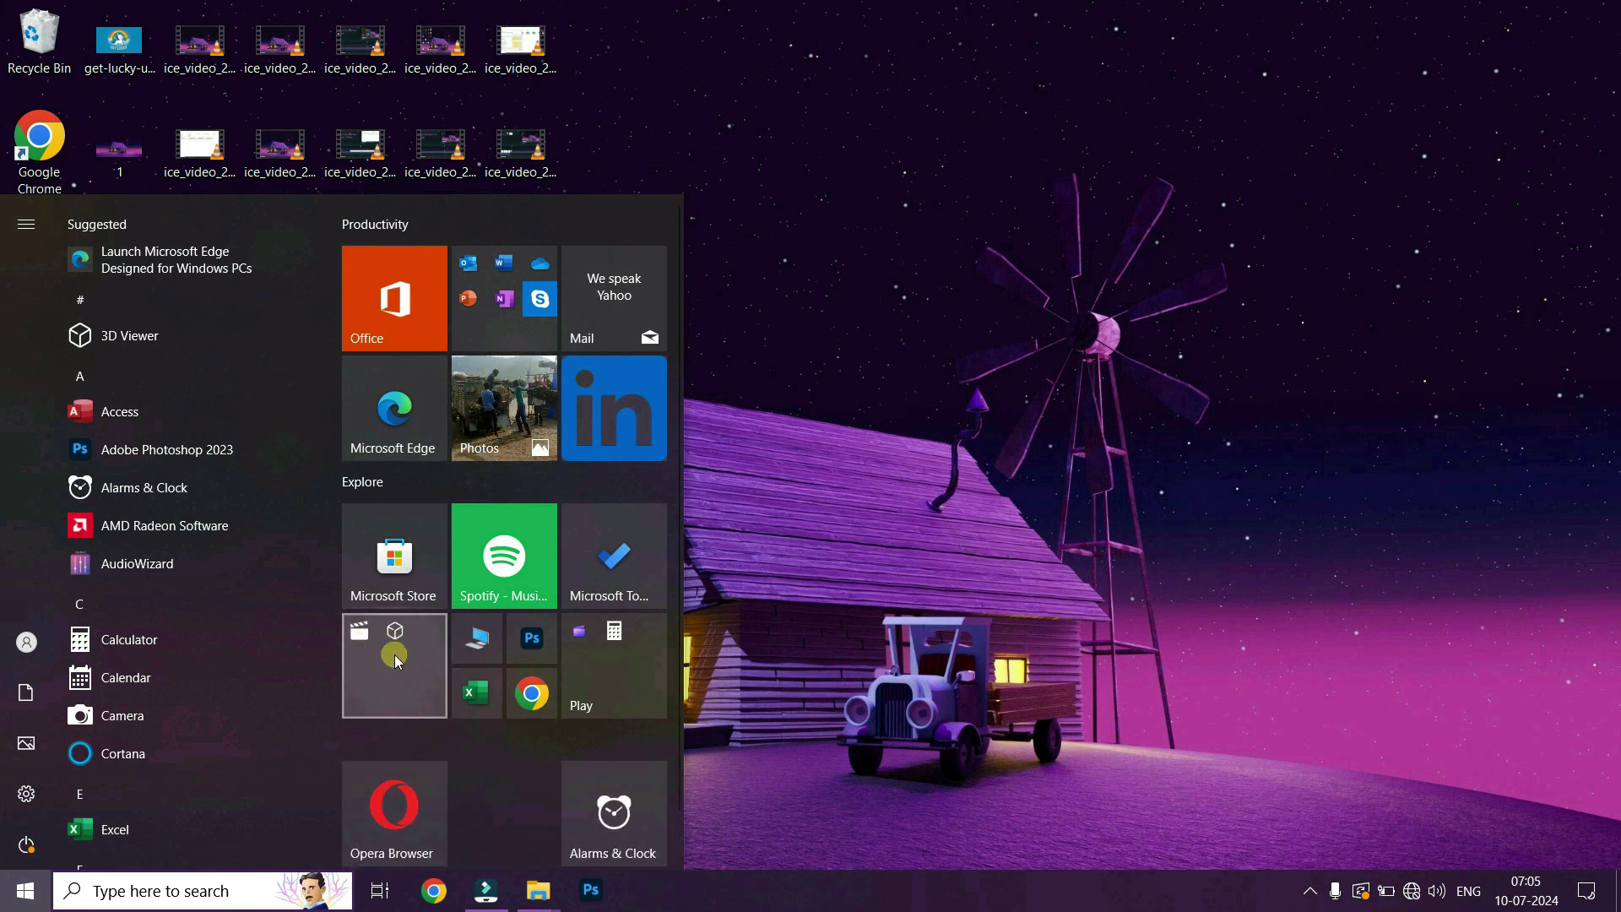
pyautogui.click(393, 650)
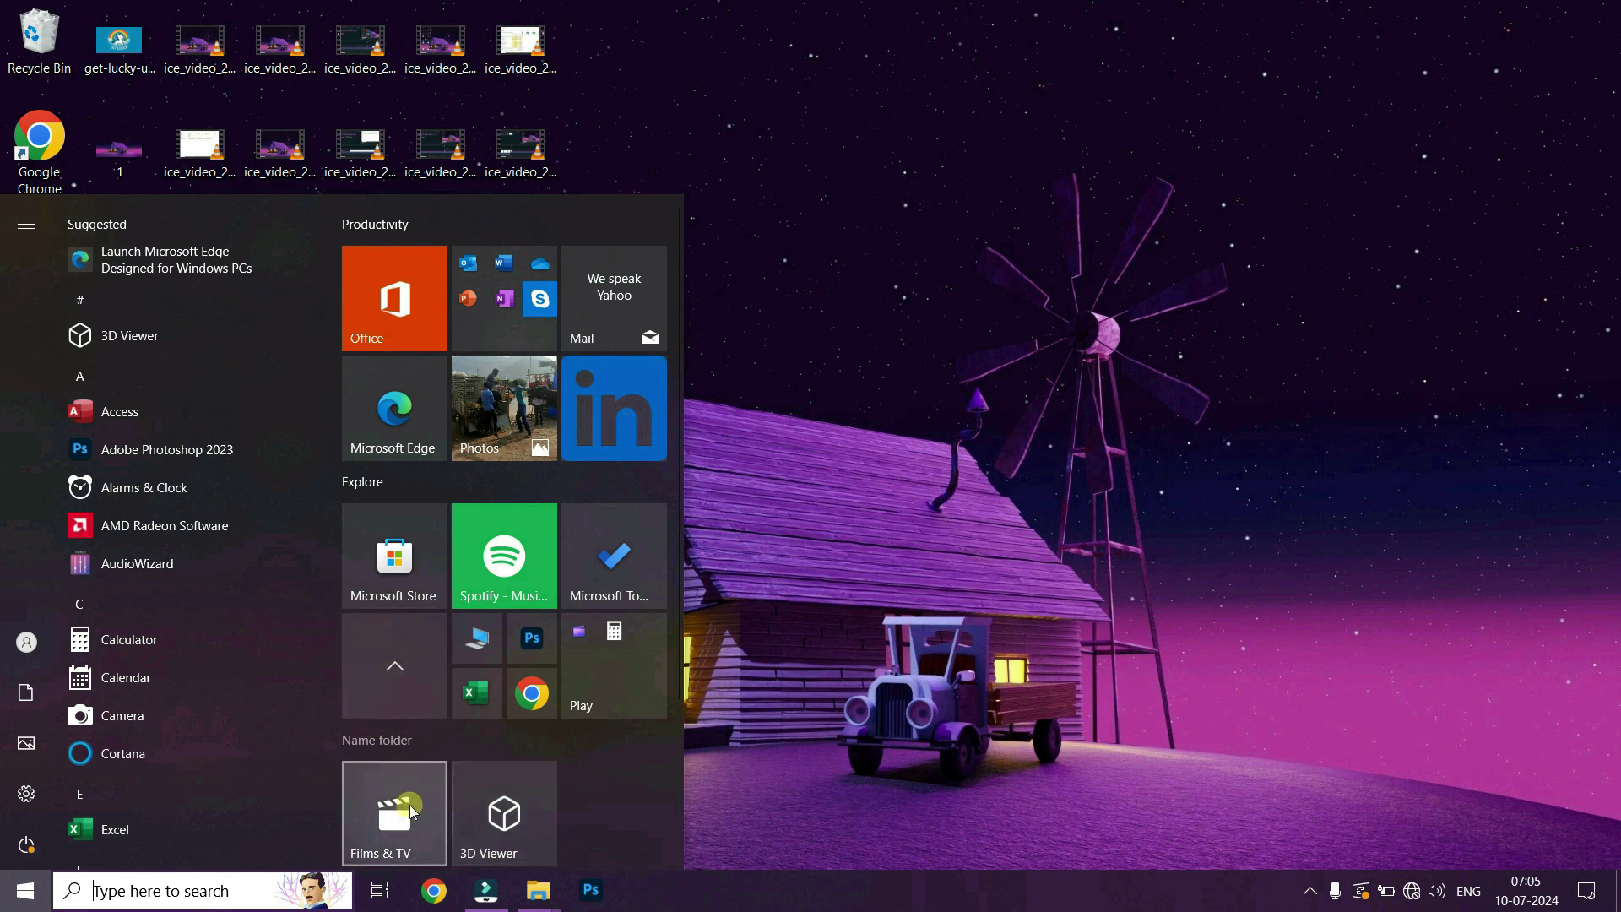
# Step: Unpin 3D Viewer from Start and move Films & TV beside Opera Browser
pyautogui.rightClick(503, 817)
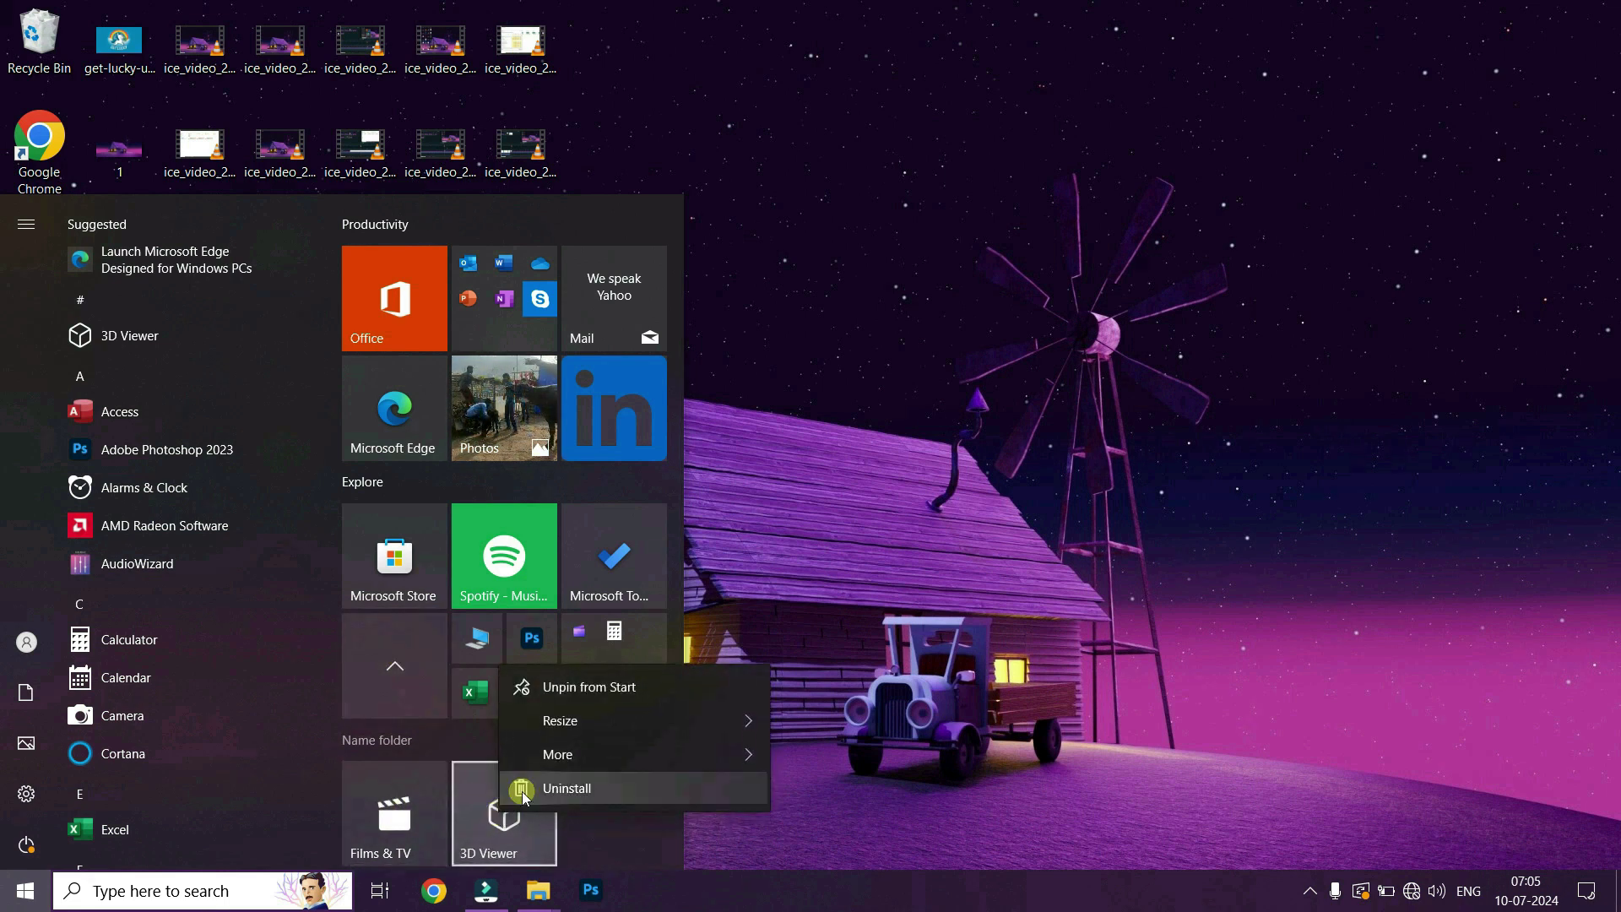
pyautogui.click(576, 687)
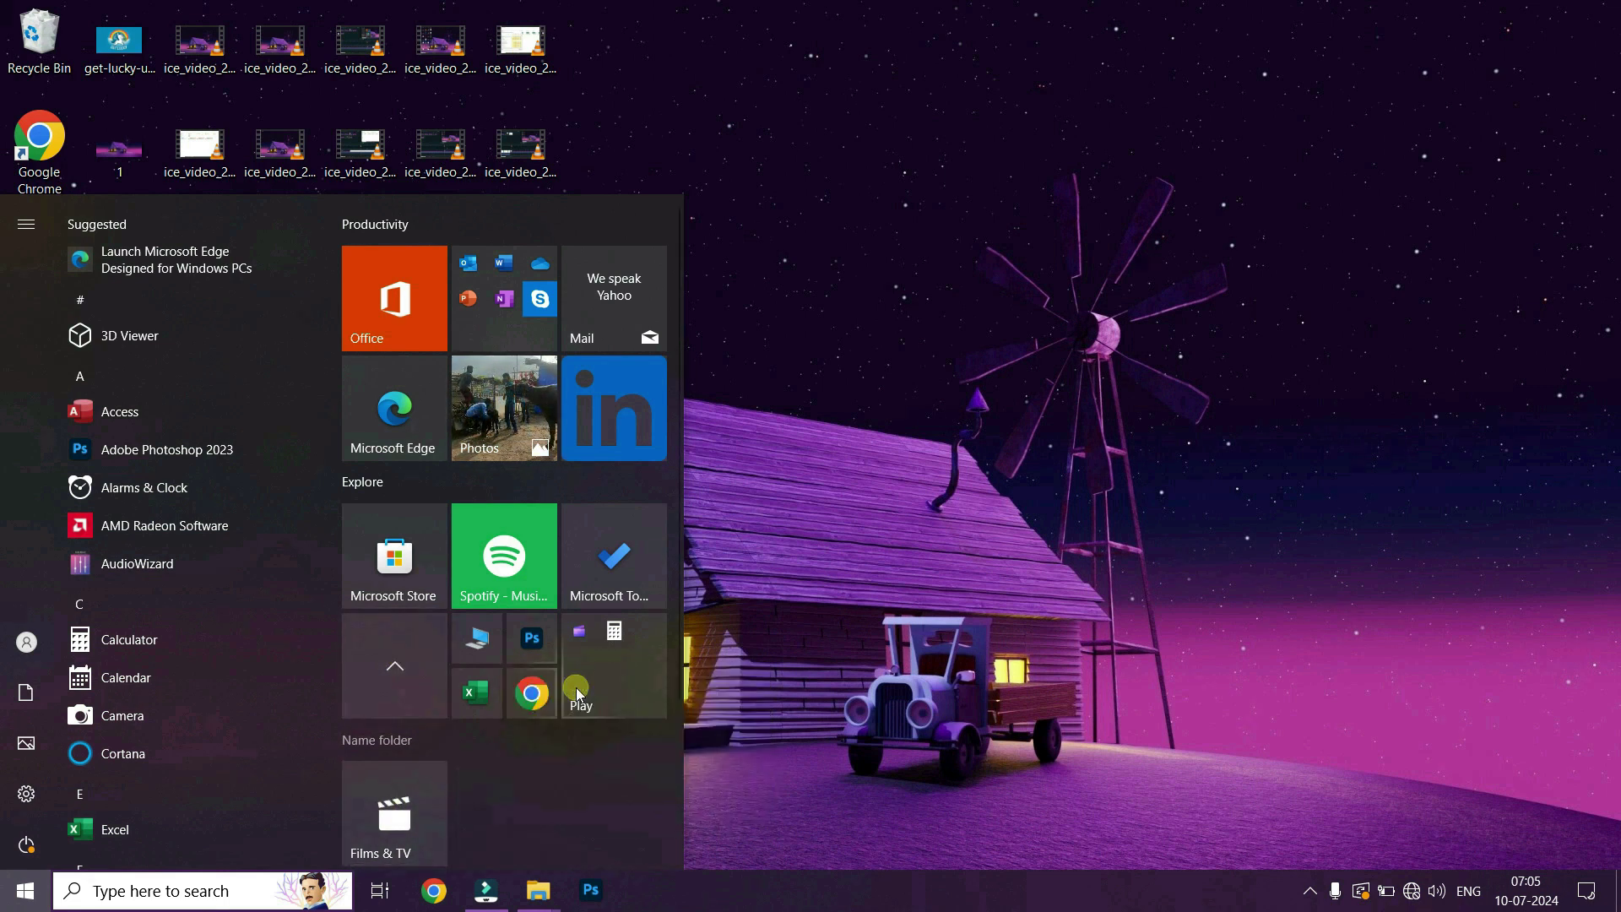
pyautogui.click(412, 686)
pyautogui.moveTo(412, 688); pyautogui.dragTo(503, 750)
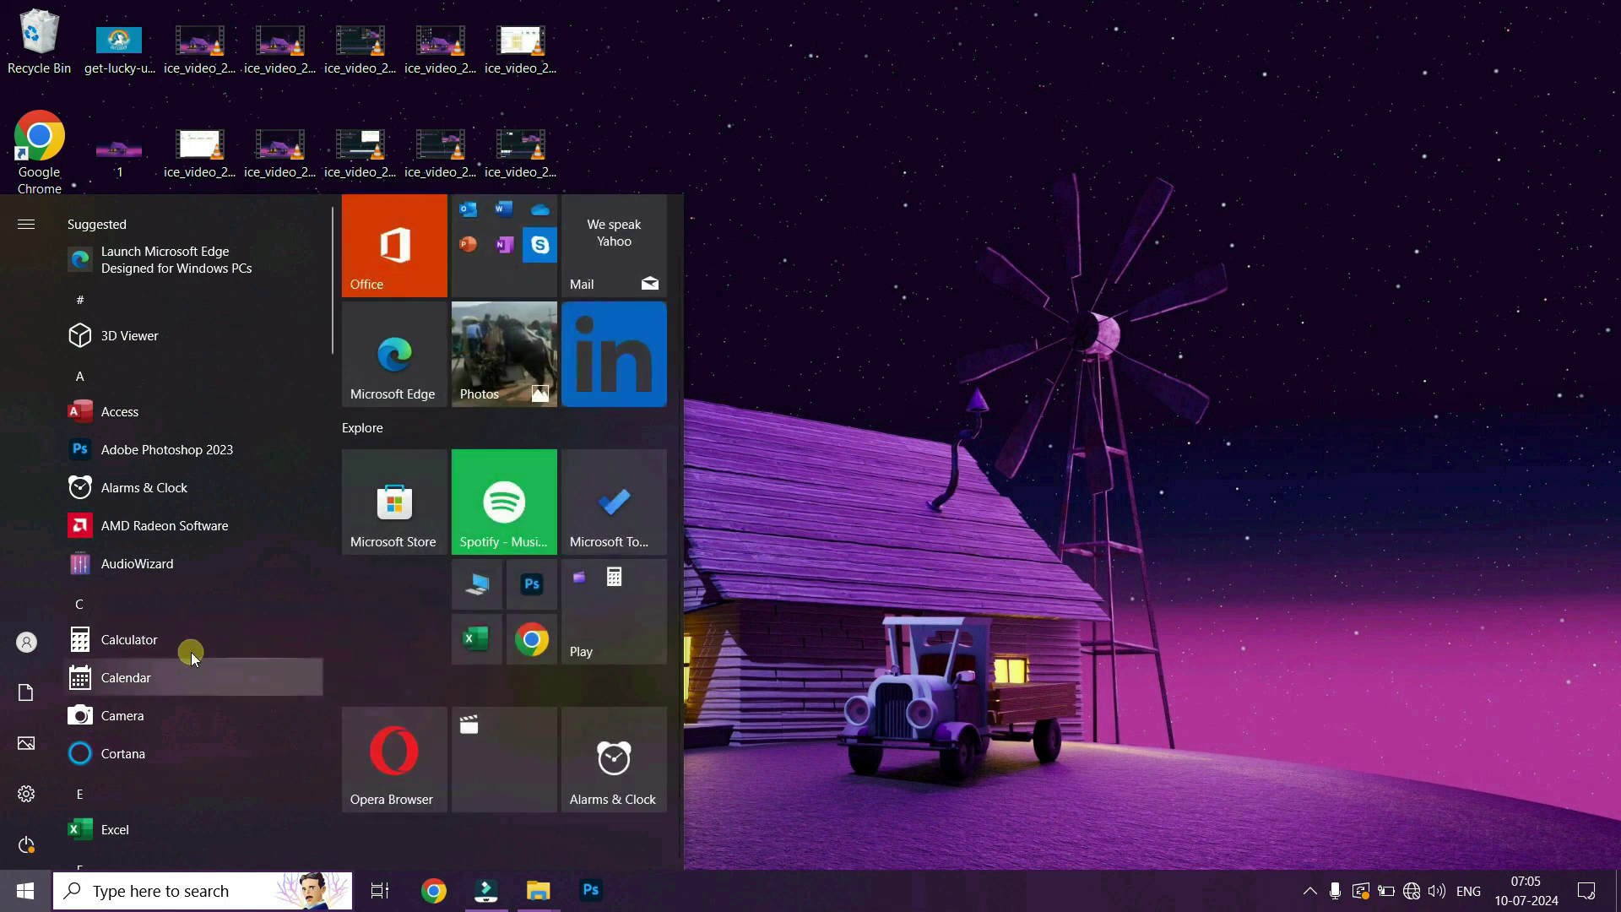
# Step: Re-pin 3D Viewer, move Photoshop left of This PC, and Excel to the group's top
pyautogui.rightClick(175, 336)
pyautogui.click(217, 348)
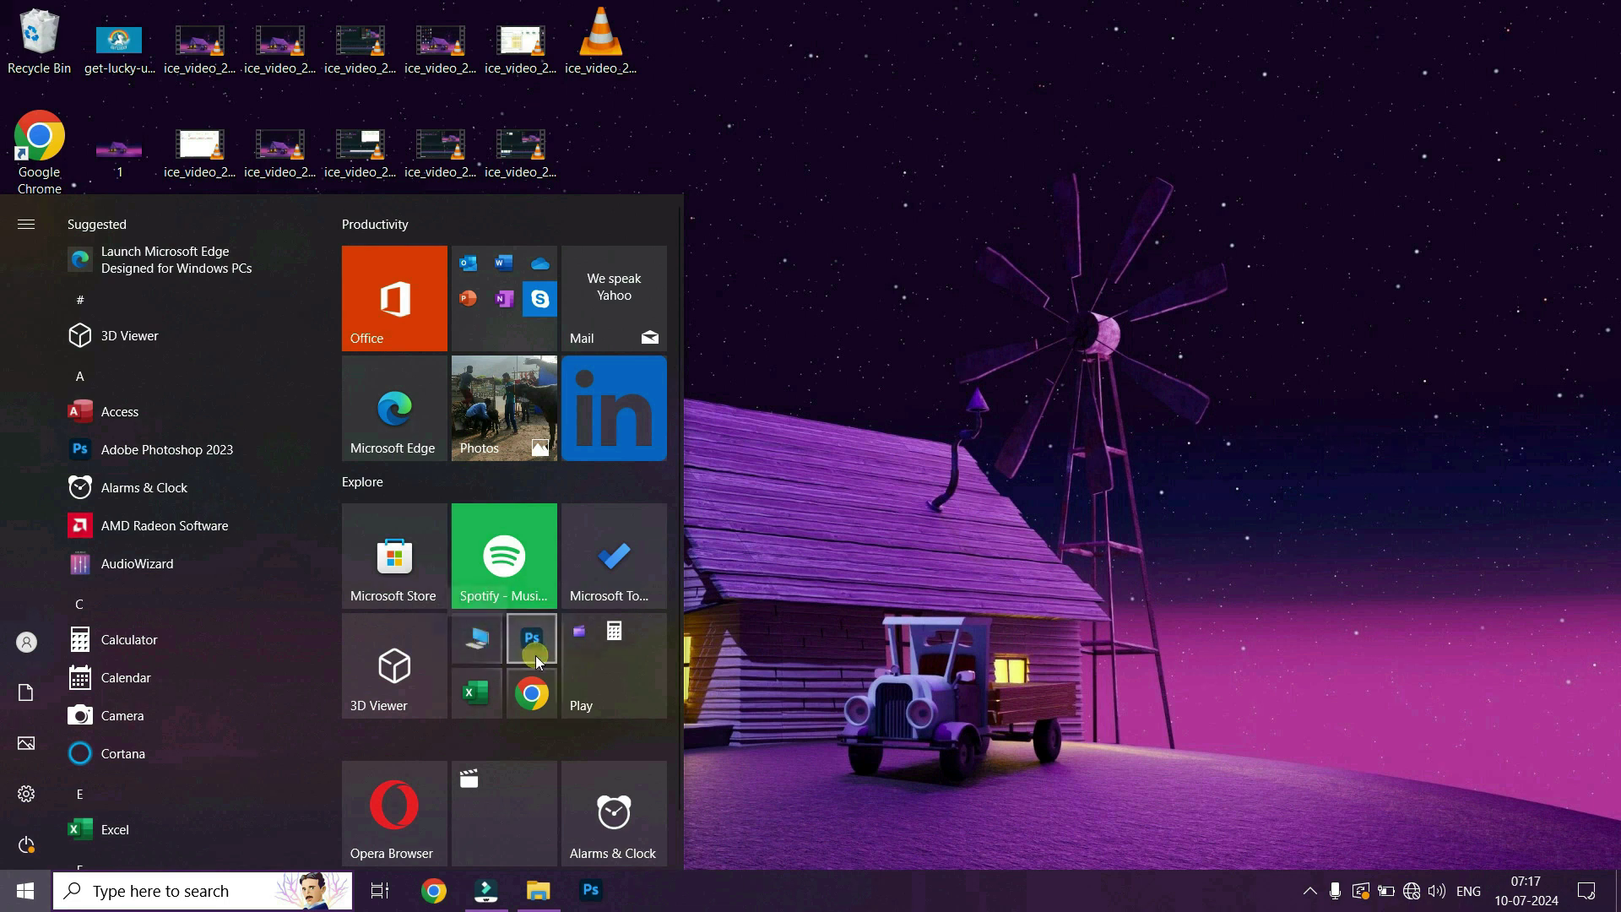
pyautogui.moveTo(540, 642); pyautogui.dragTo(485, 637)
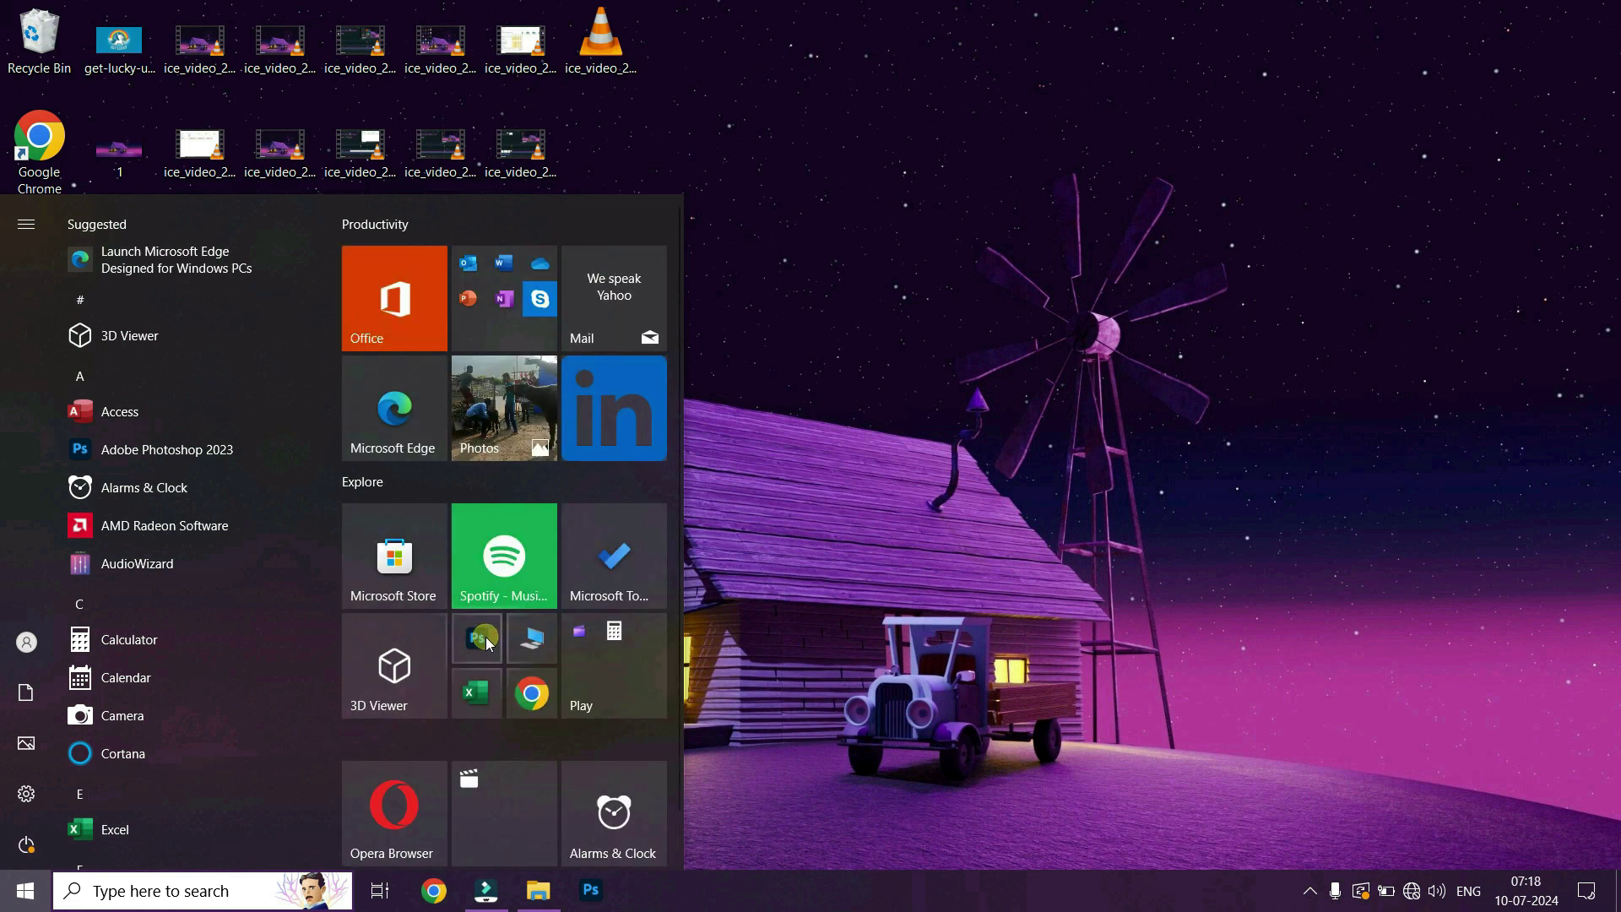
pyautogui.moveTo(478, 708); pyautogui.dragTo(517, 706)
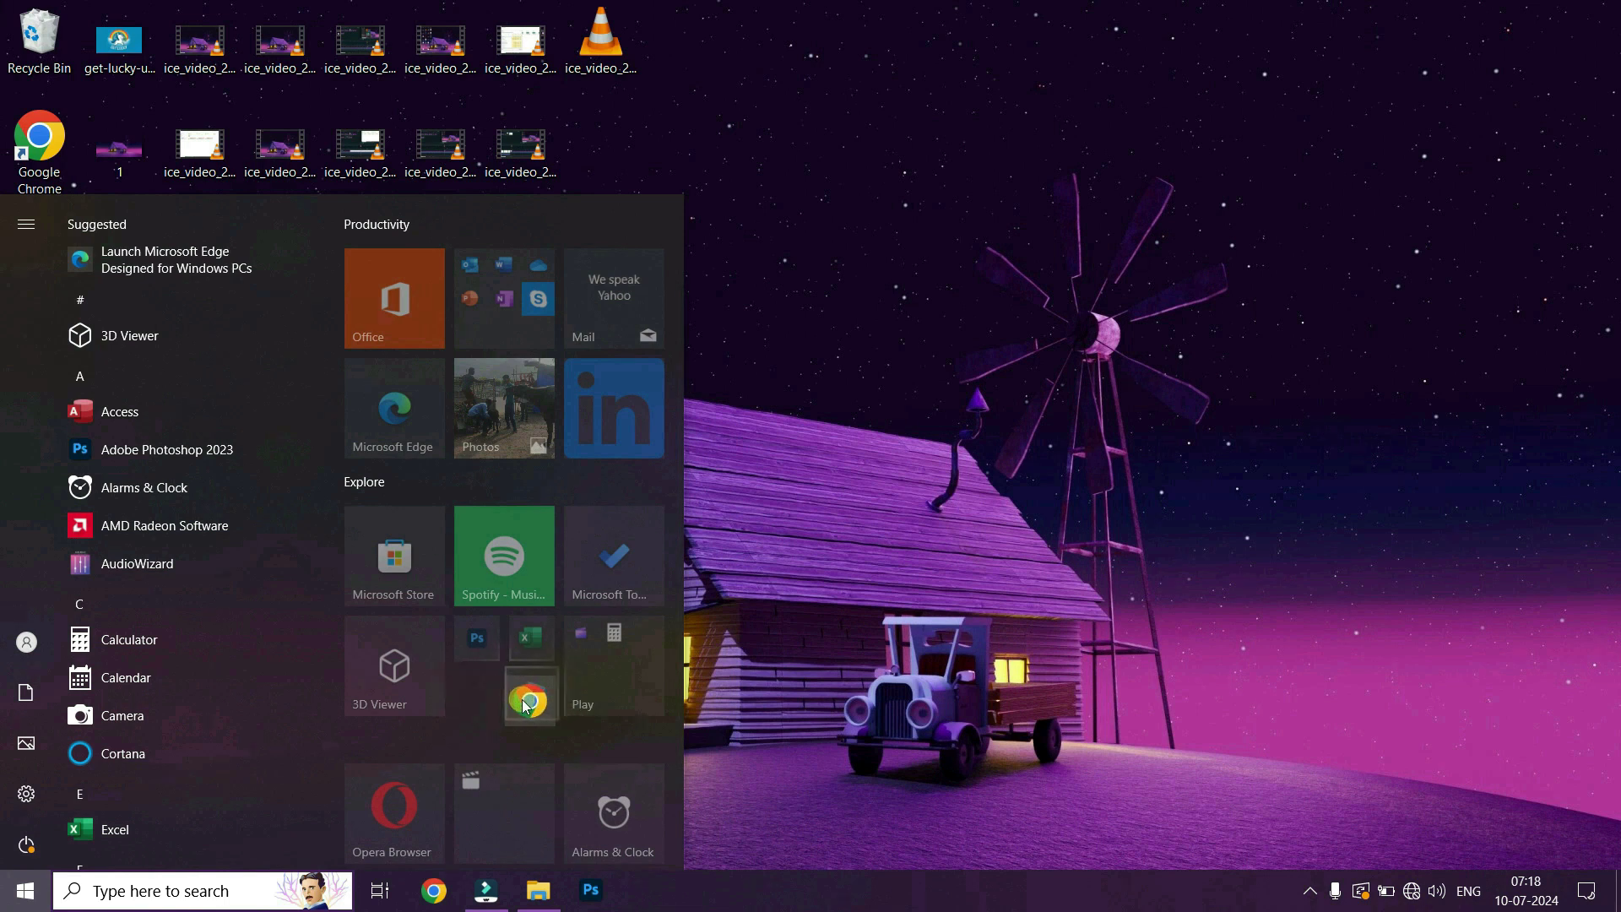
# Step: Group the Chrome tile with This PC into a folder, then unpin Chrome from Start
pyautogui.moveTo(526, 706); pyautogui.dragTo(524, 706)
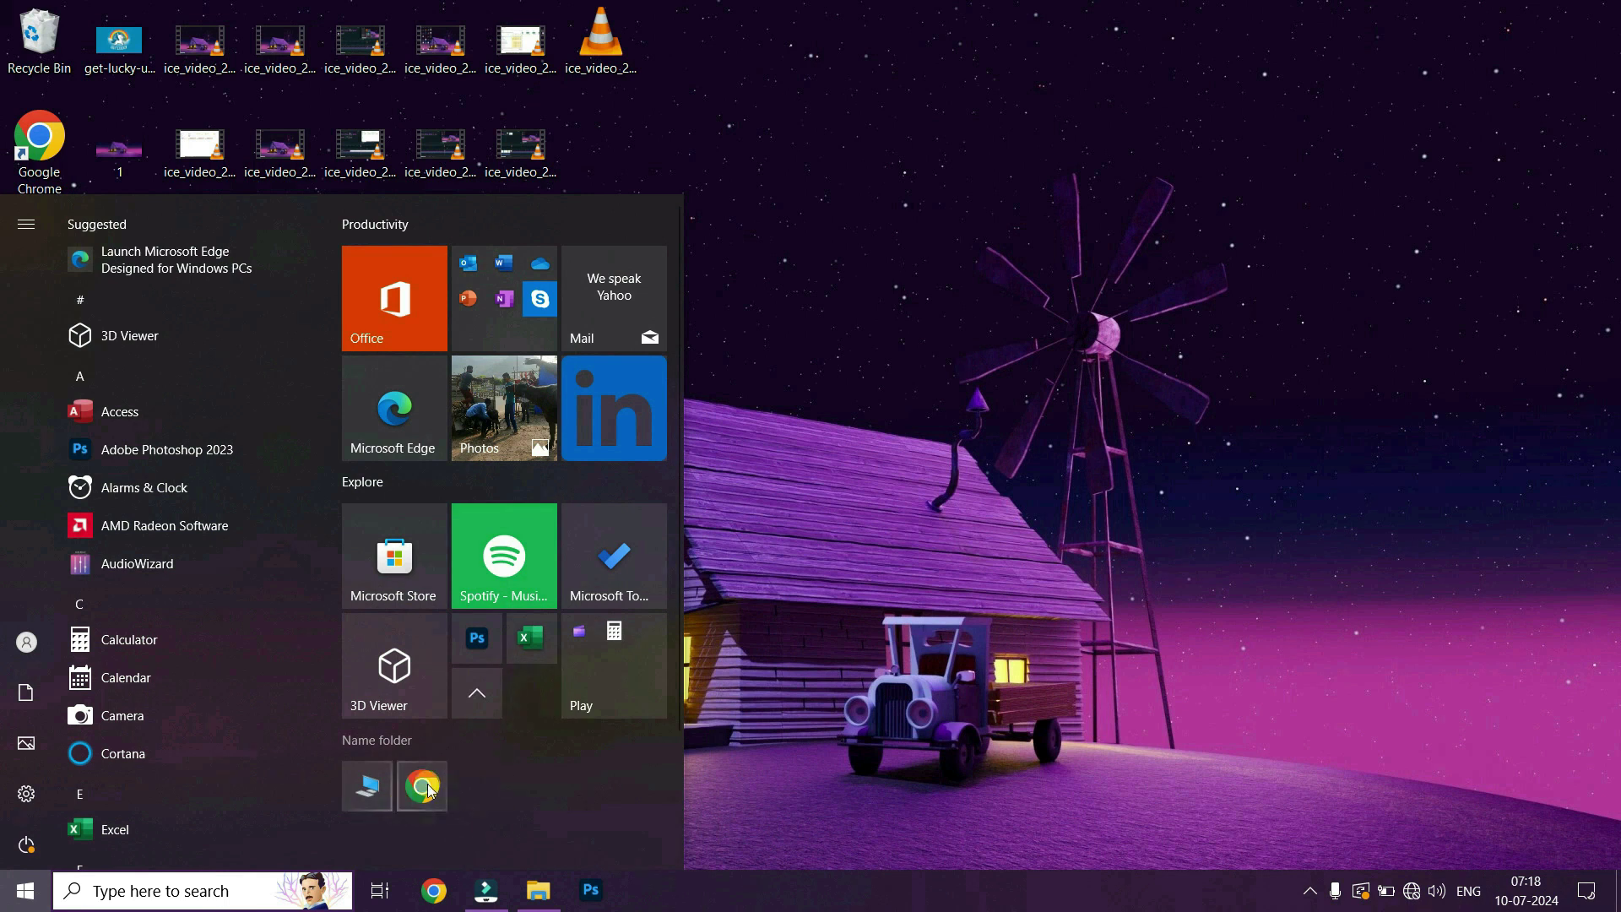
pyautogui.click(475, 694)
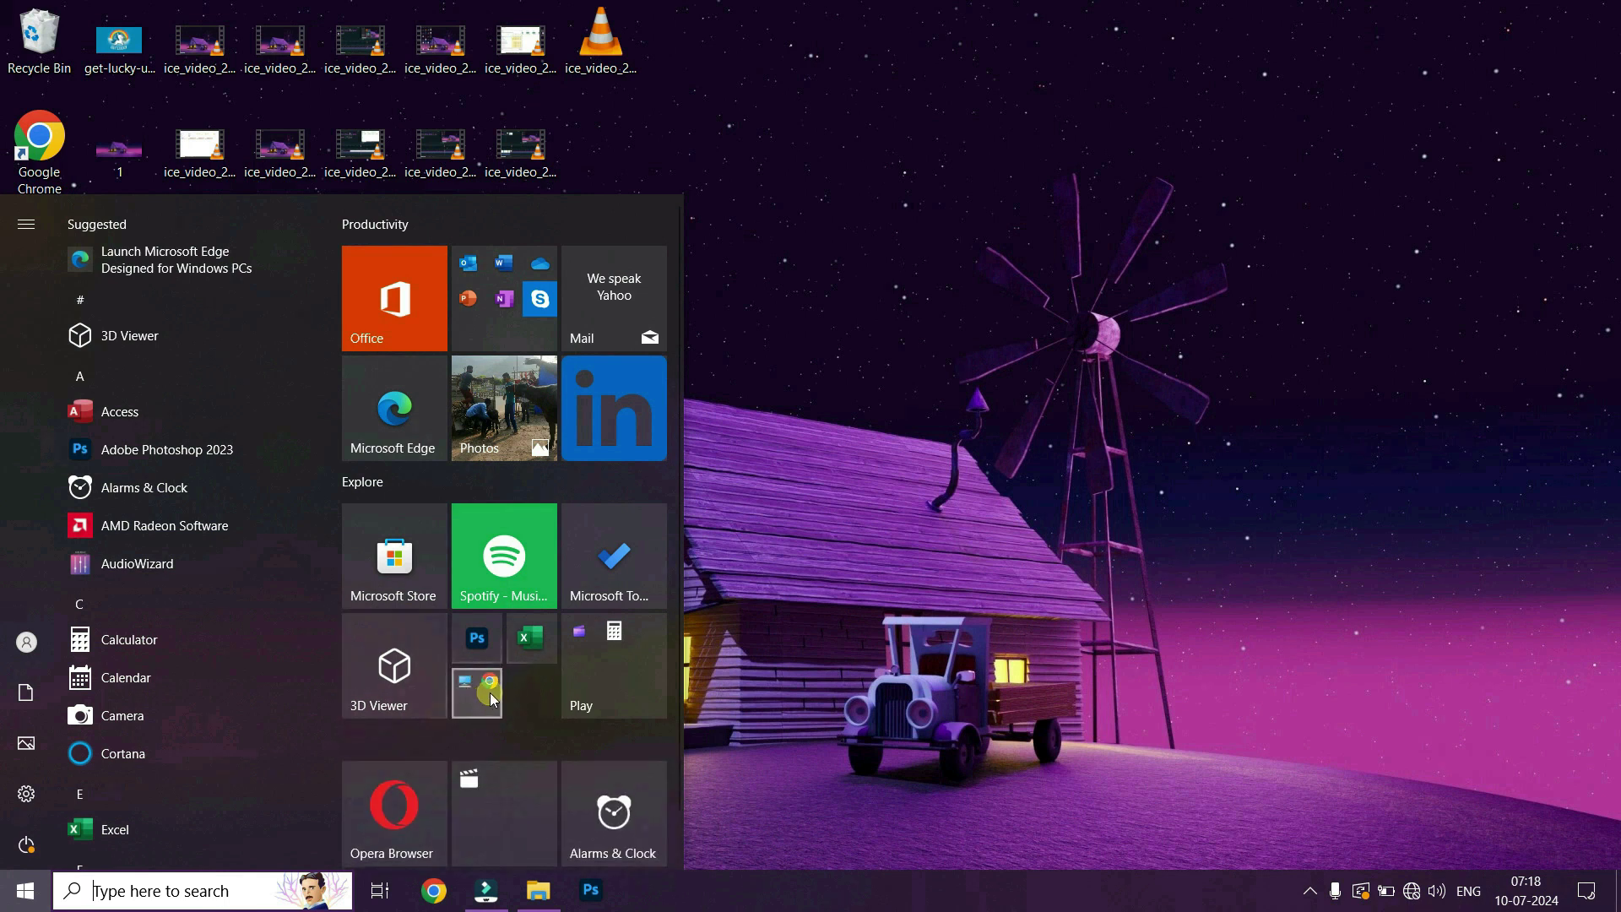
pyautogui.click(486, 697)
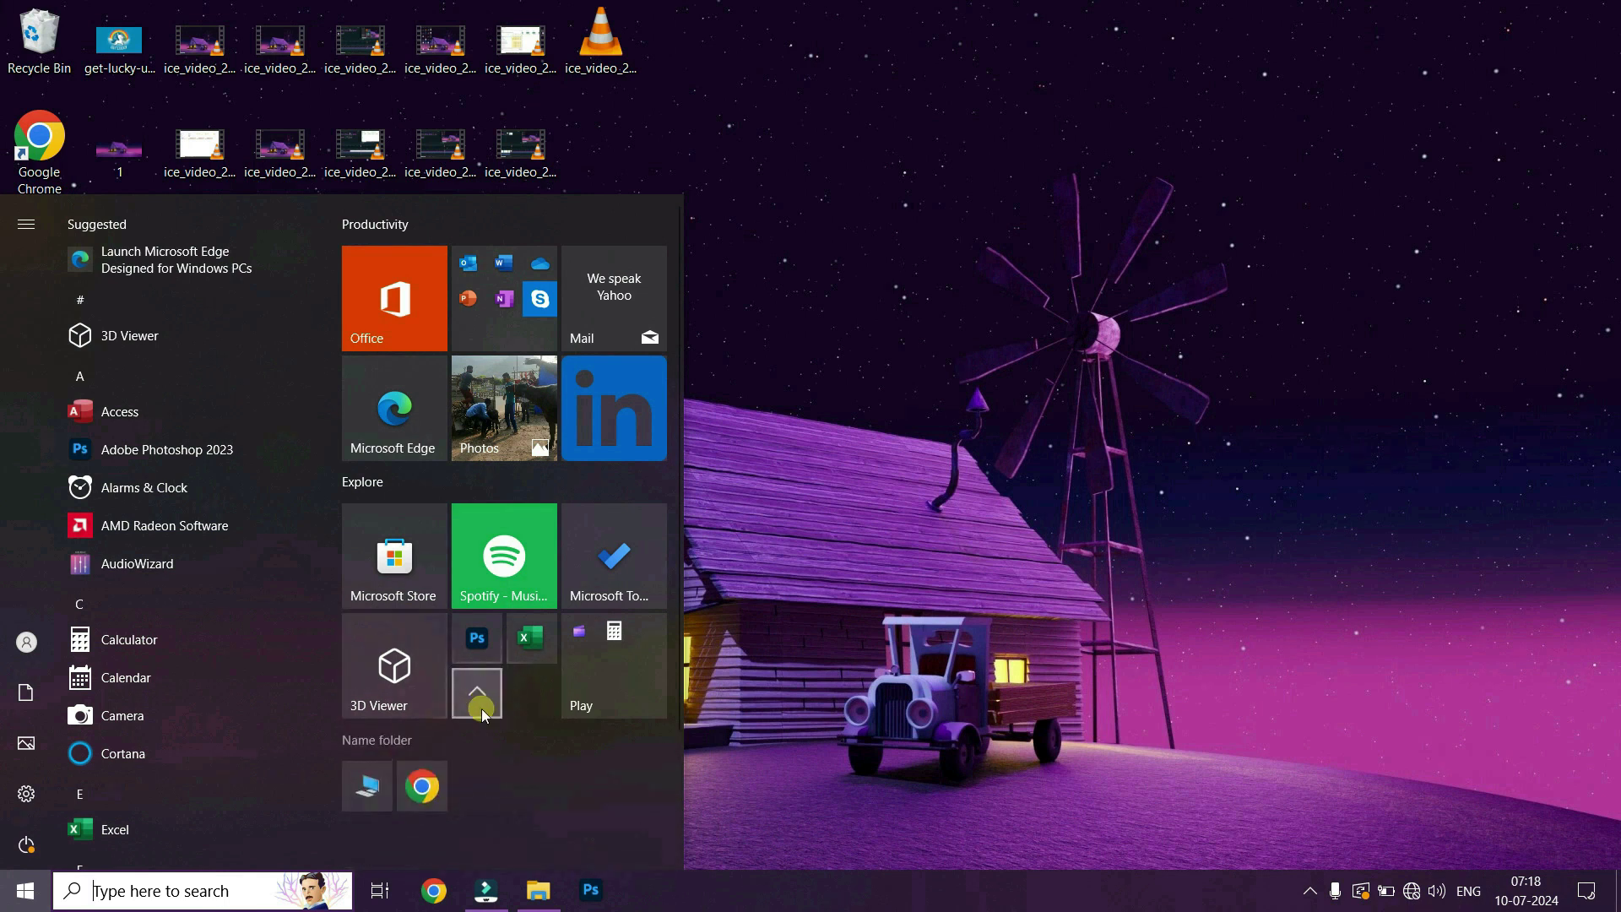
pyautogui.rightClick(425, 792)
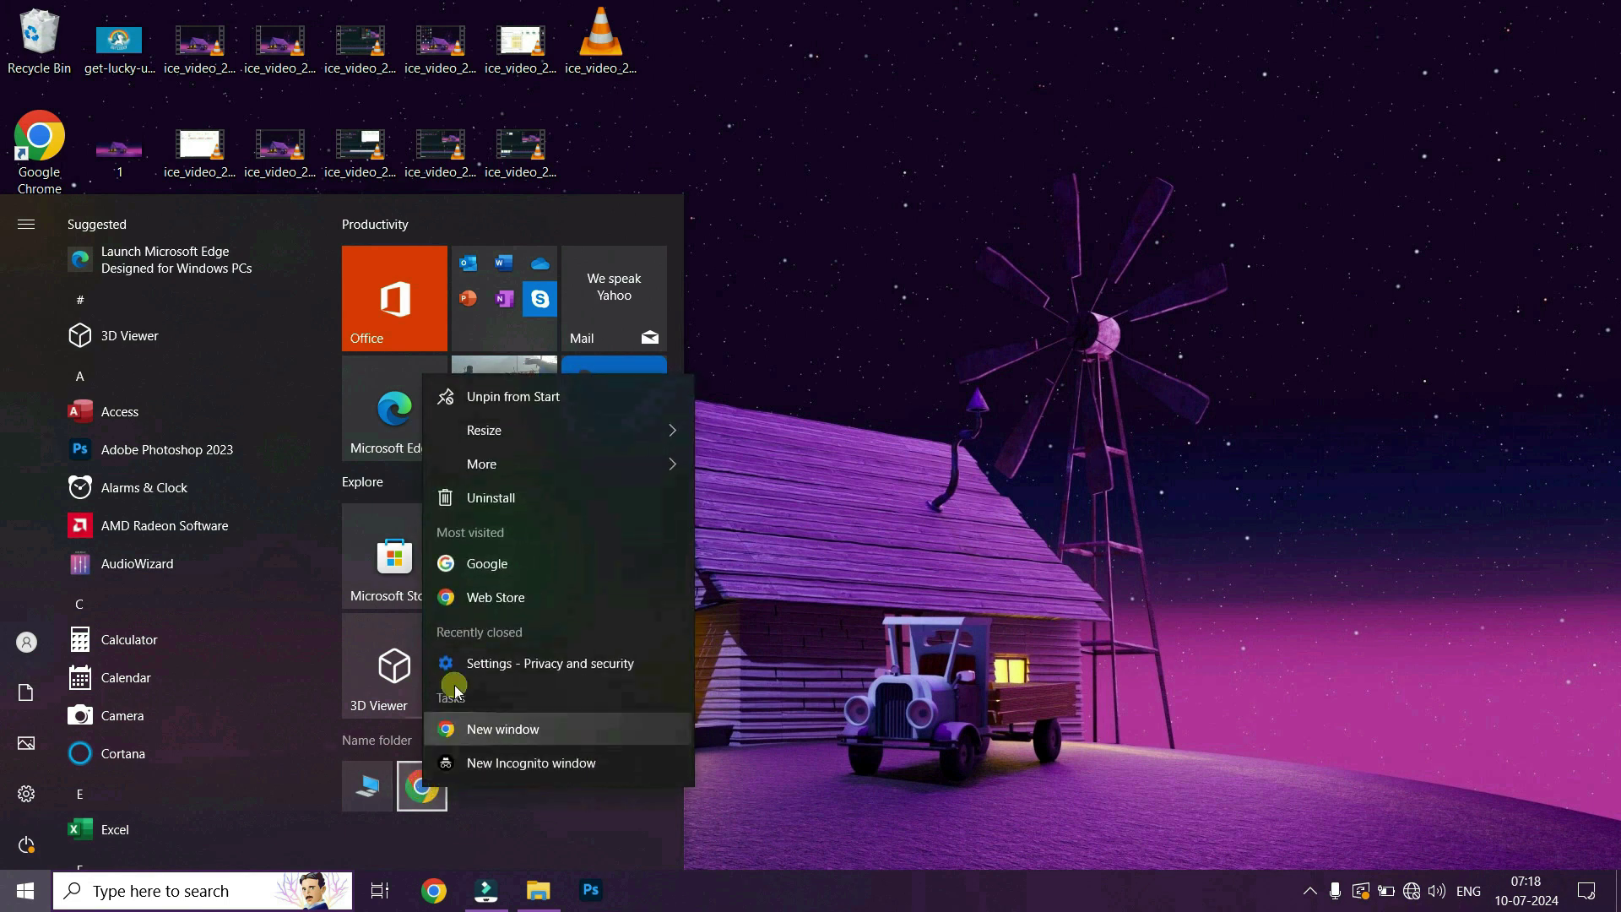
pyautogui.click(498, 397)
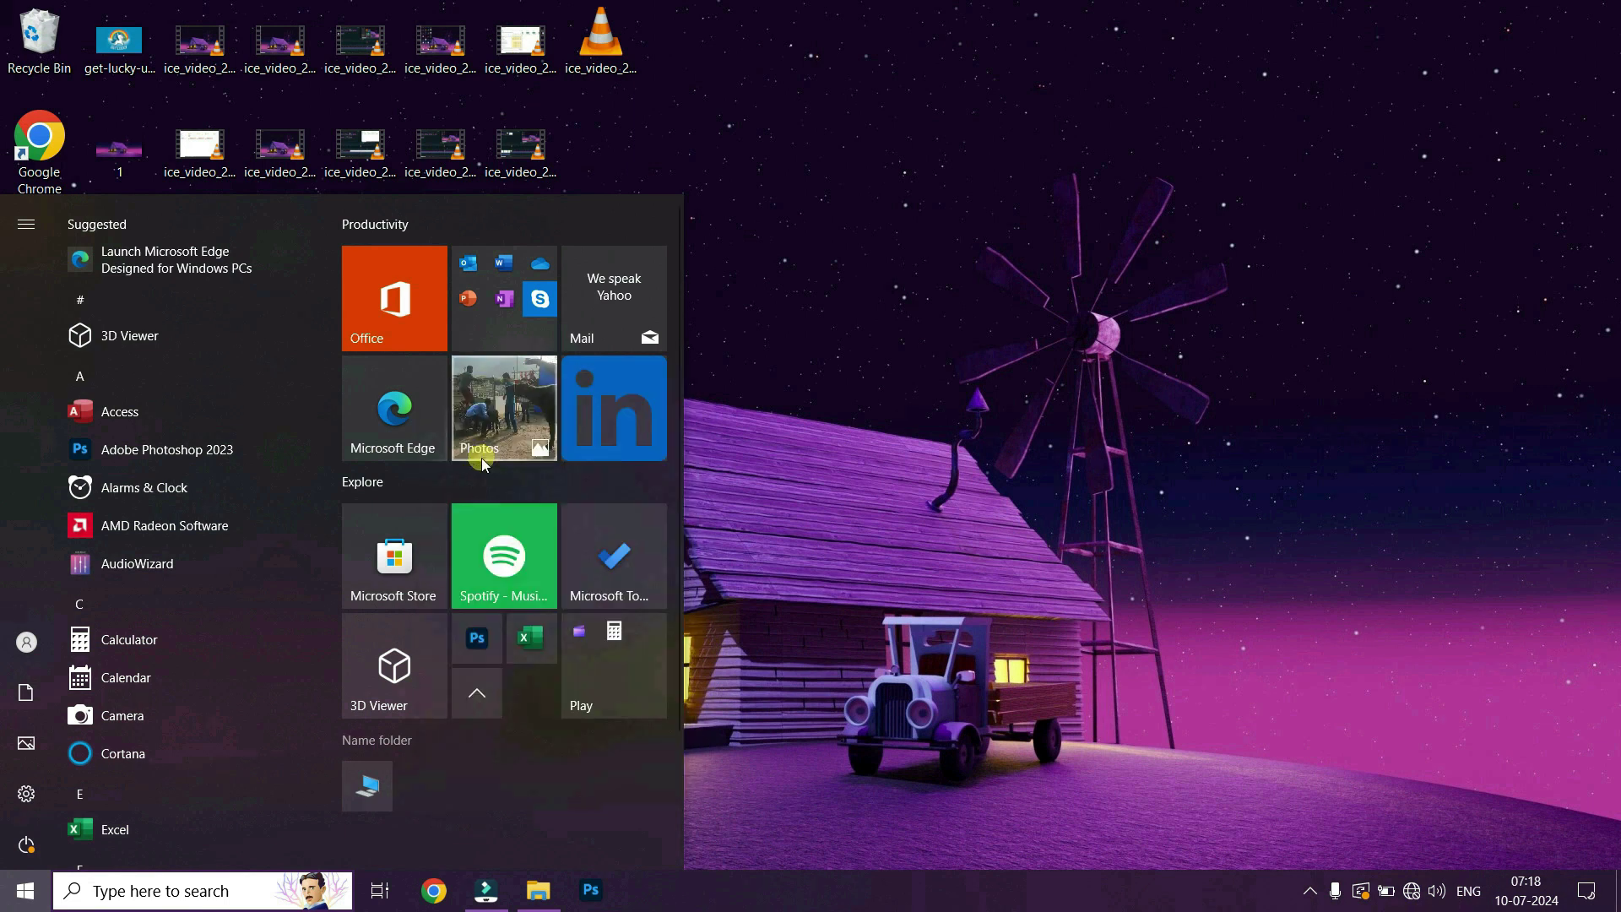
# Step: Re-pin Google Chrome as a small tile beside Excel, then open the This PC folder tile's options
pyautogui.scroll(-4, 169, 679)
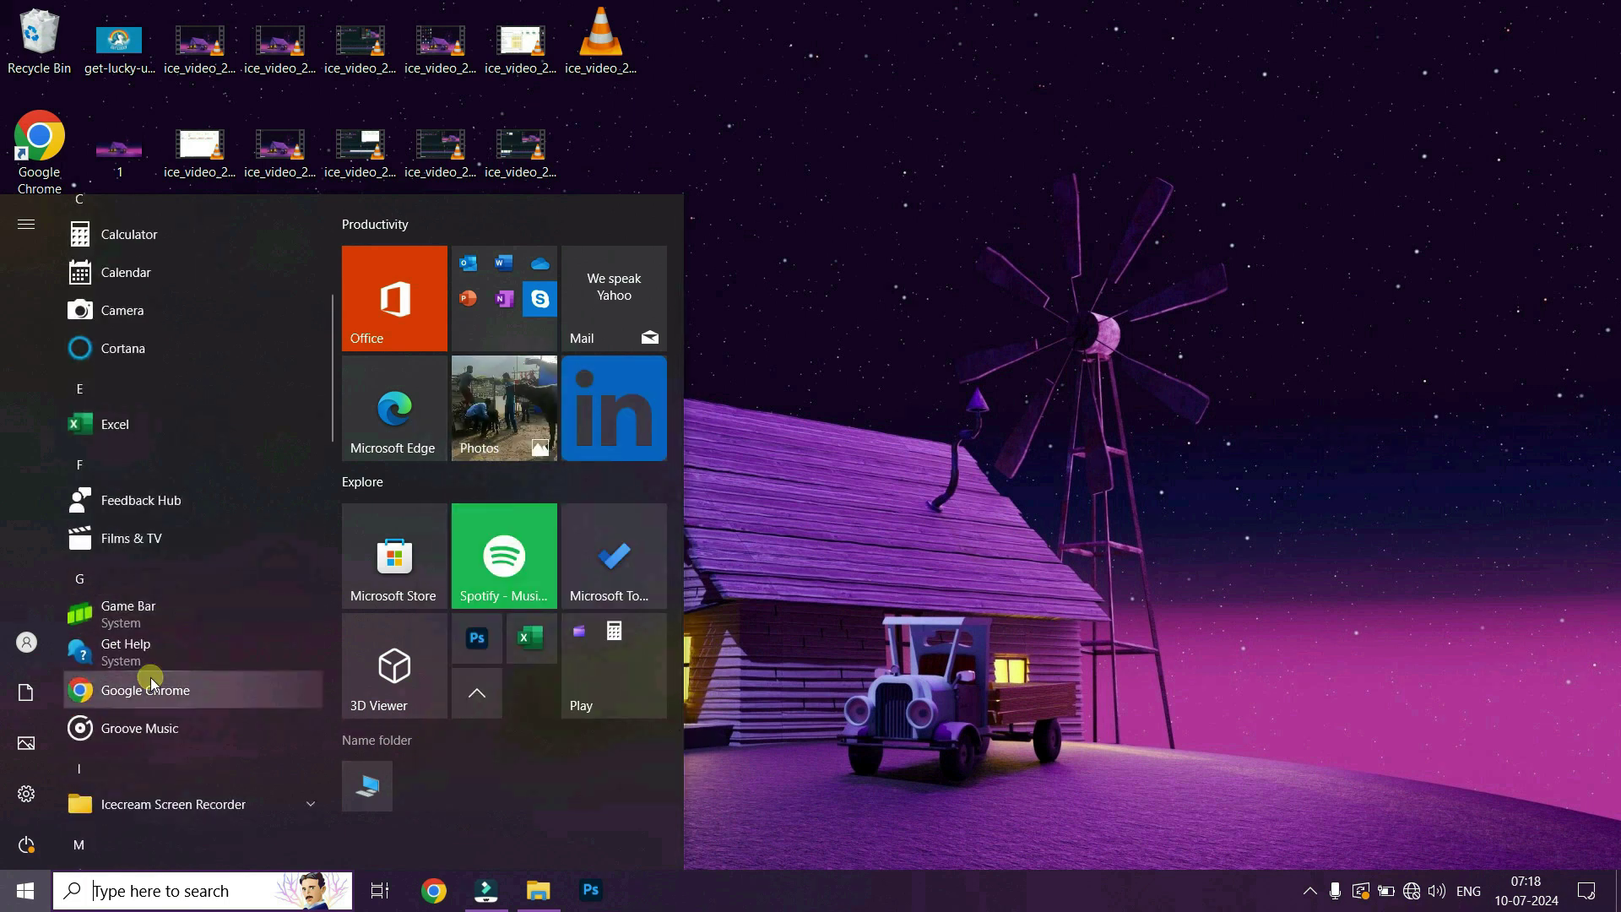
pyautogui.rightClick(153, 692)
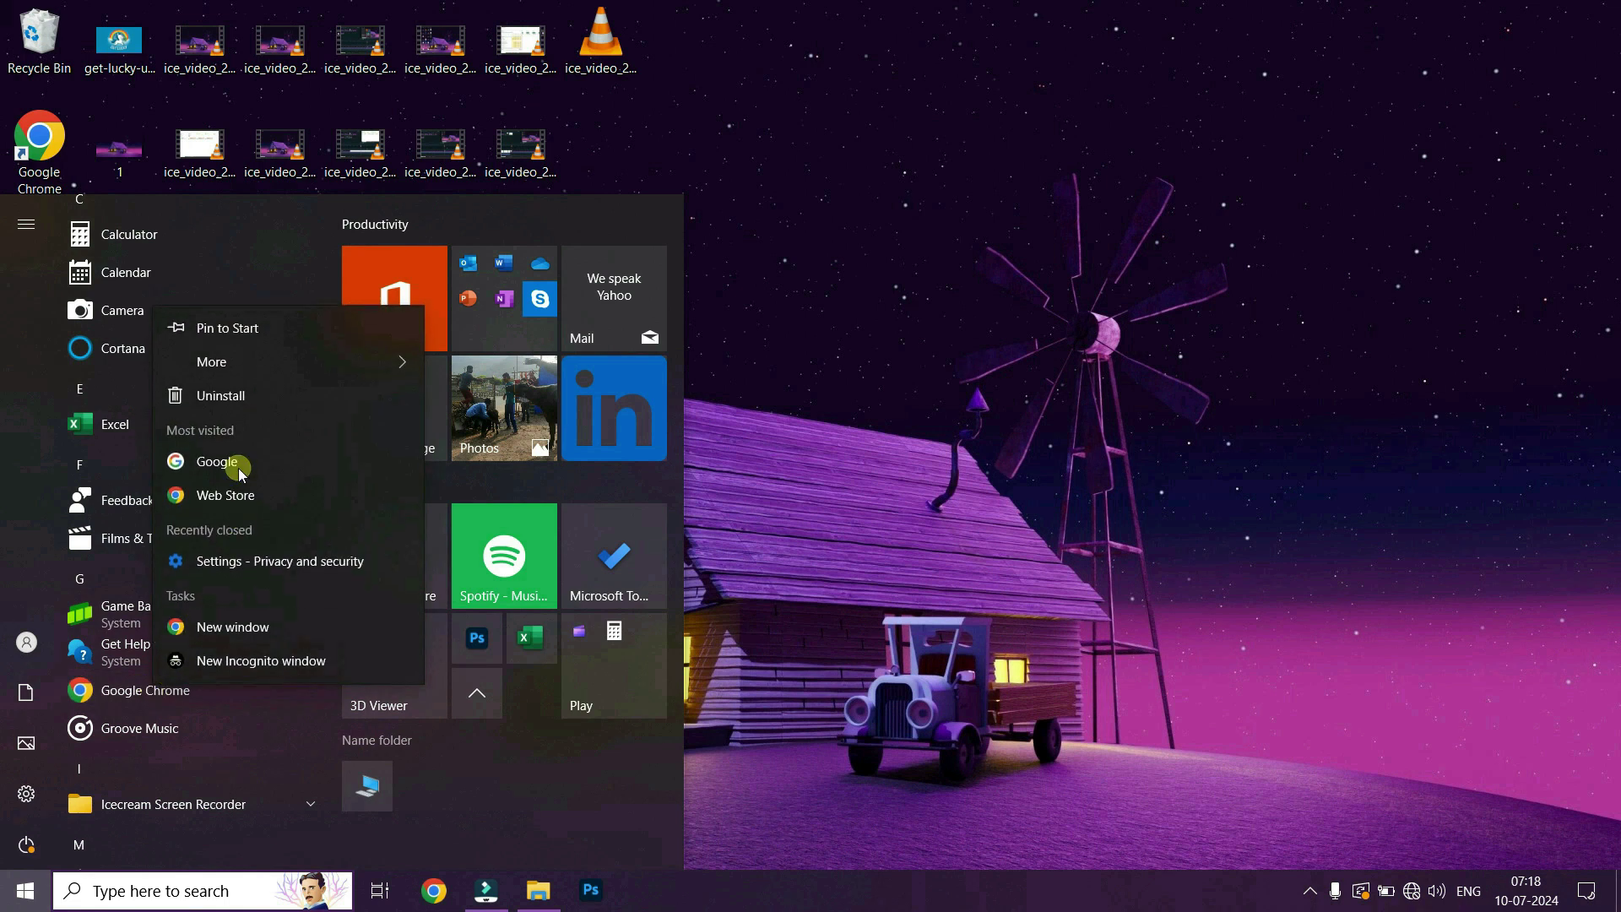
pyautogui.click(233, 336)
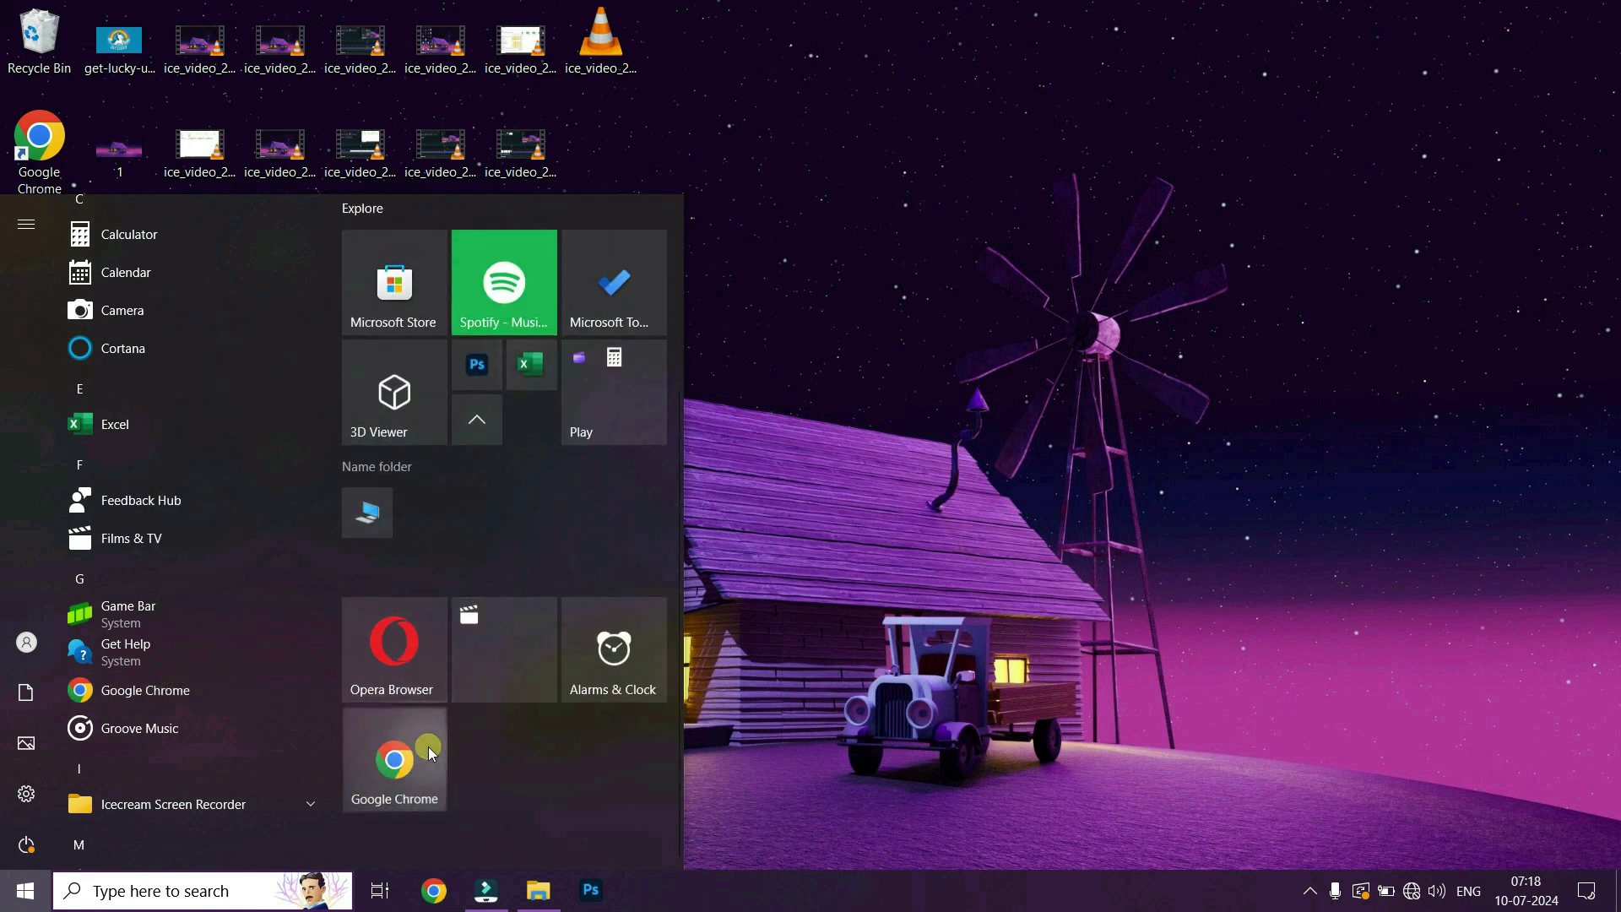
pyautogui.rightClick(428, 746)
pyautogui.moveTo(519, 384)
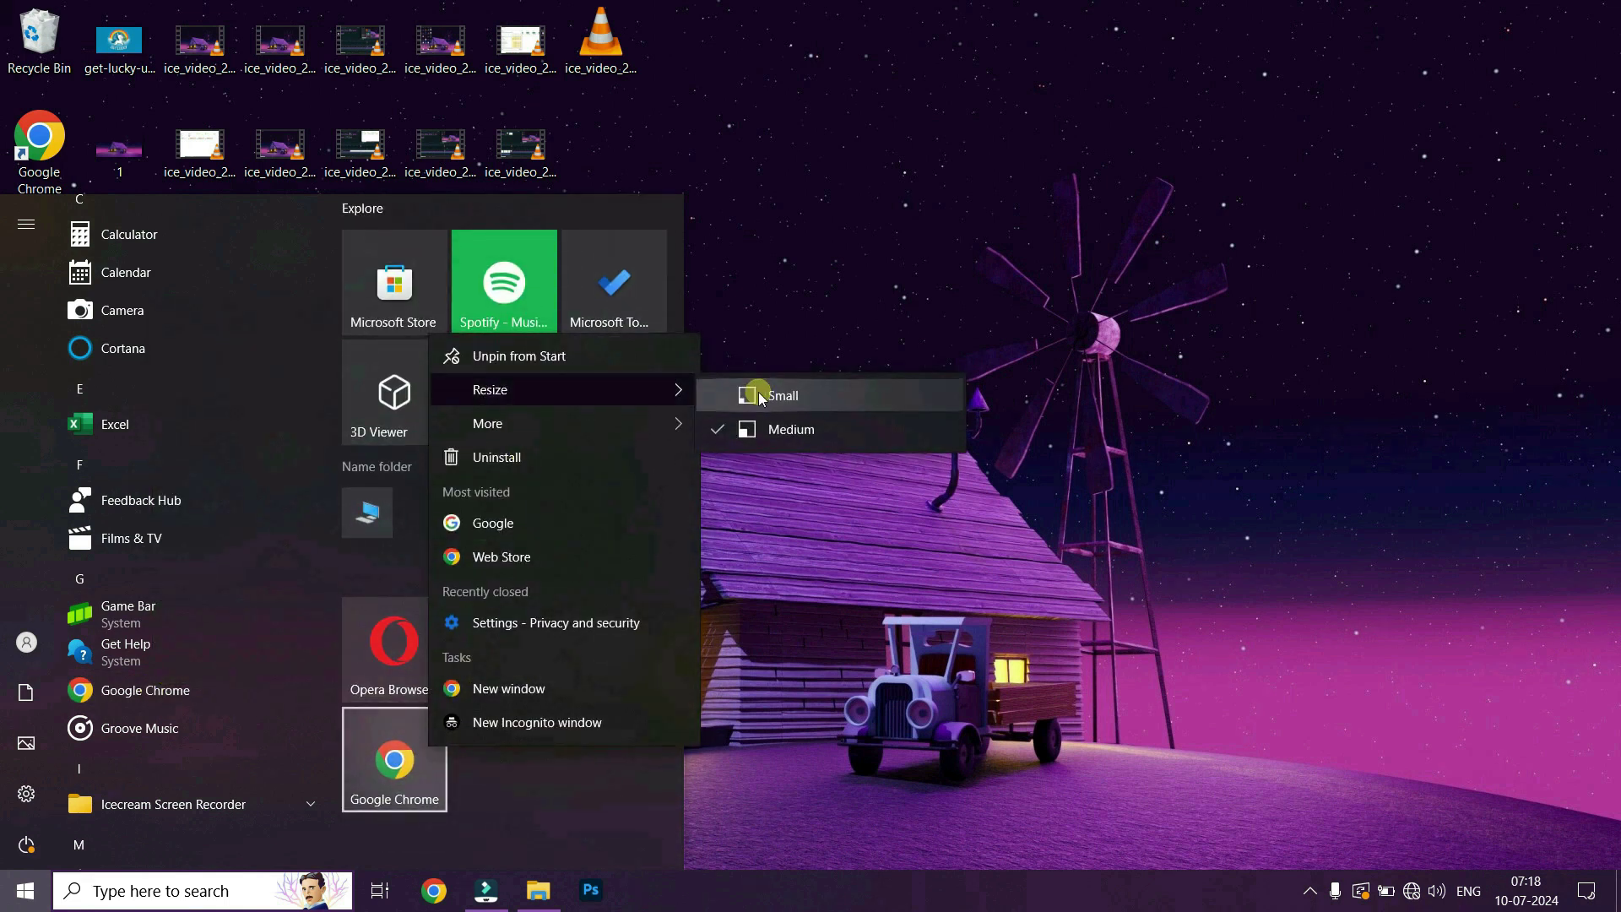
pyautogui.click(744, 433)
pyautogui.moveTo(362, 812); pyautogui.dragTo(523, 702)
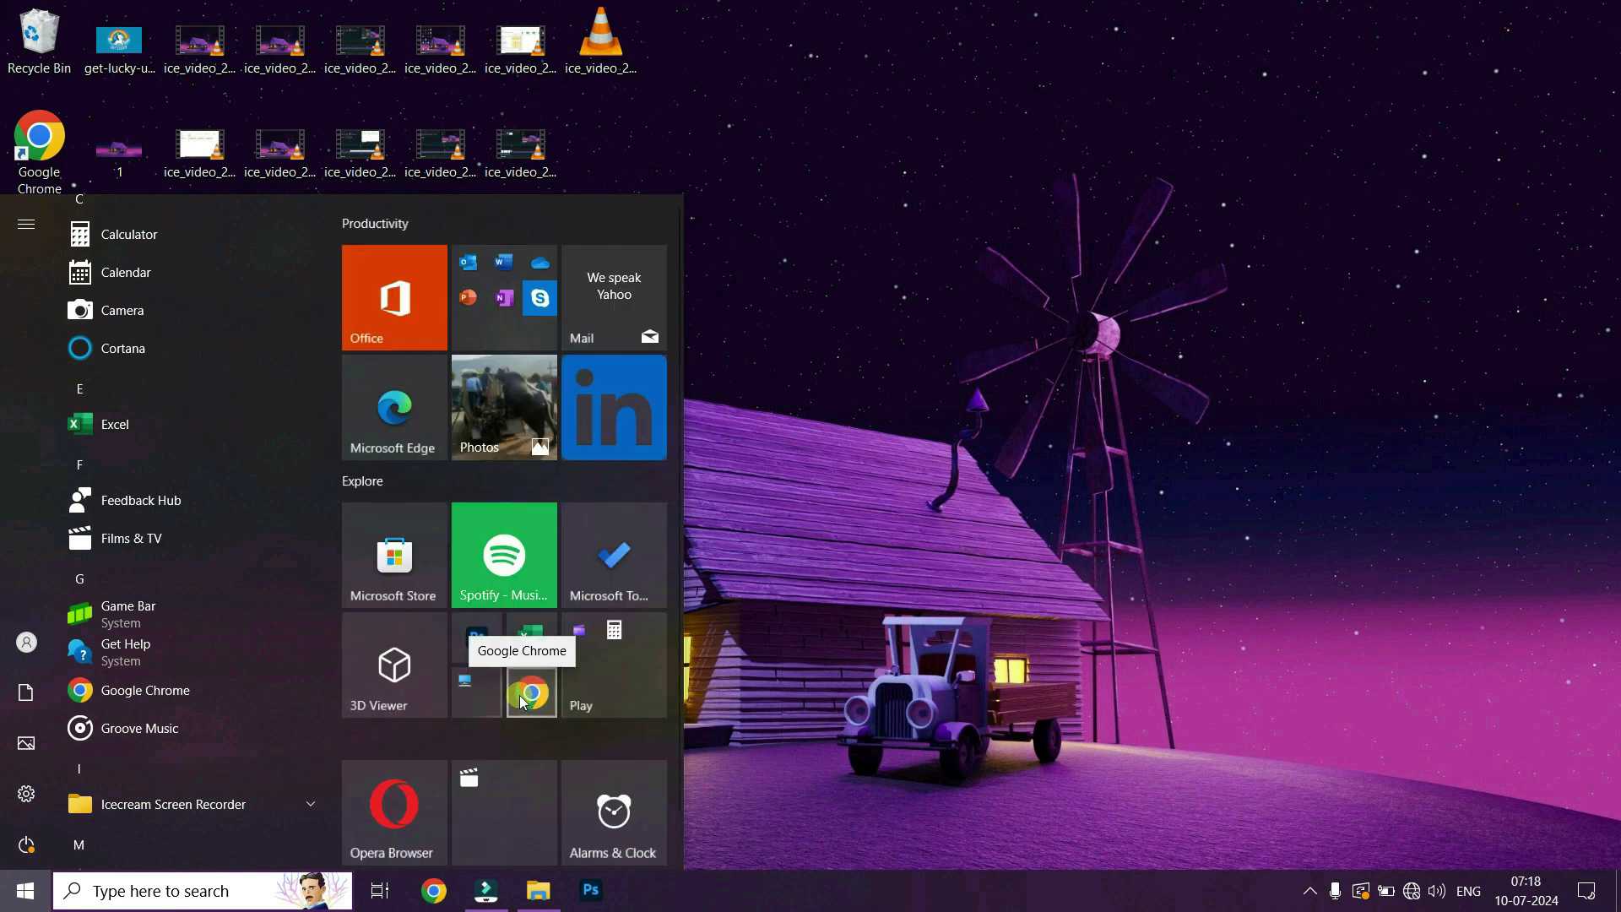
pyautogui.click(473, 701)
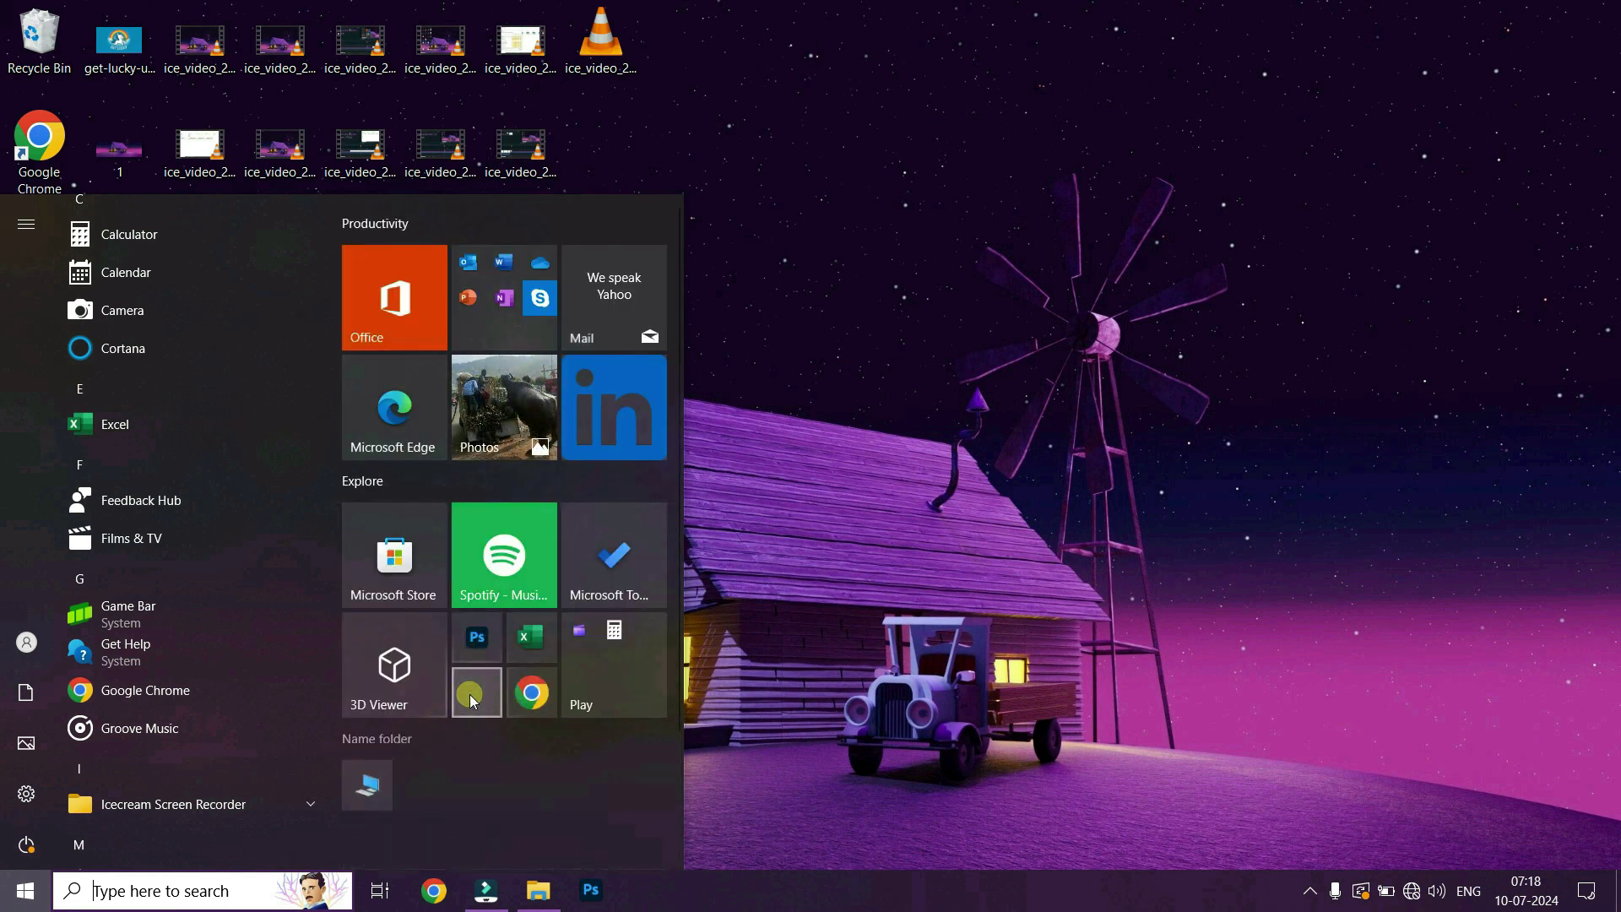
pyautogui.rightClick(366, 782)
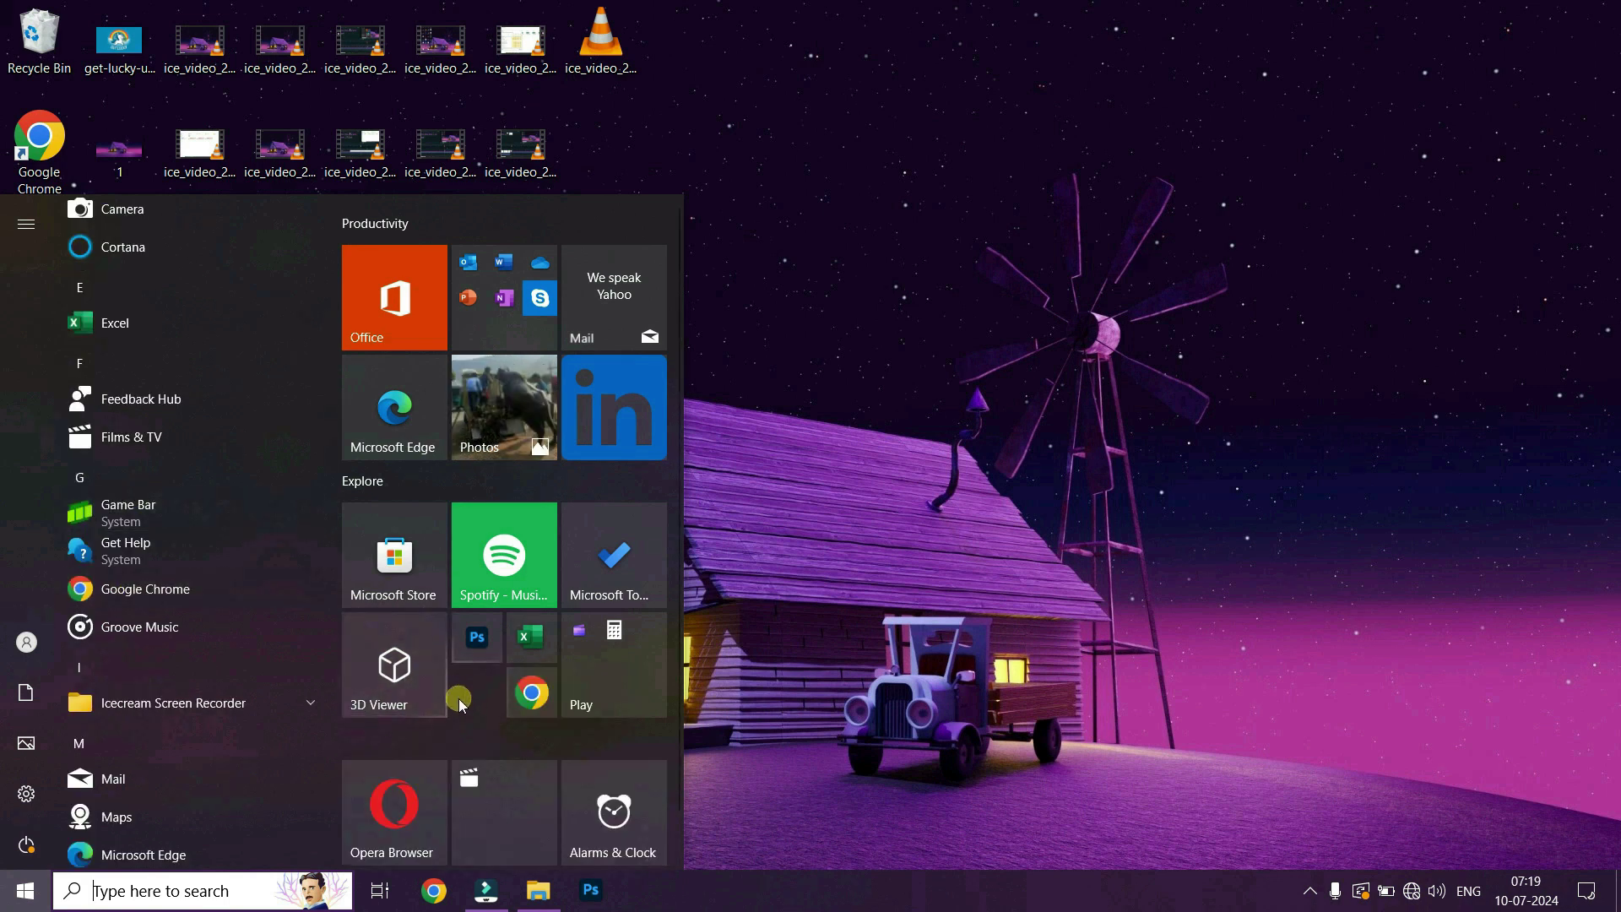
pyautogui.scroll(-1, 174, 591)
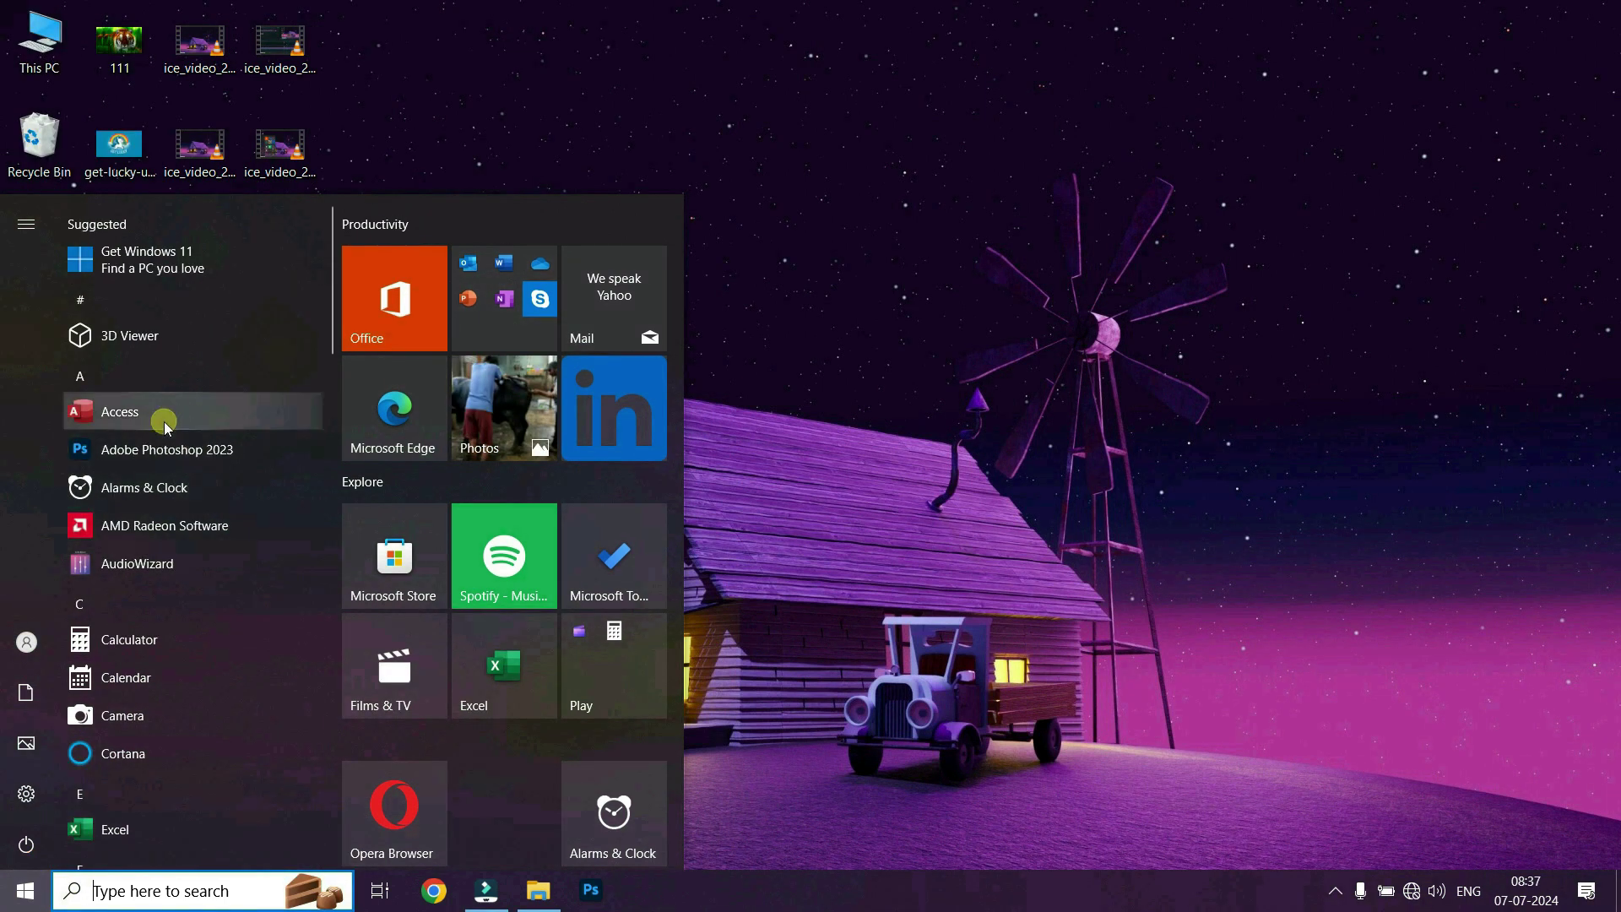
pyautogui.rightClick(141, 686)
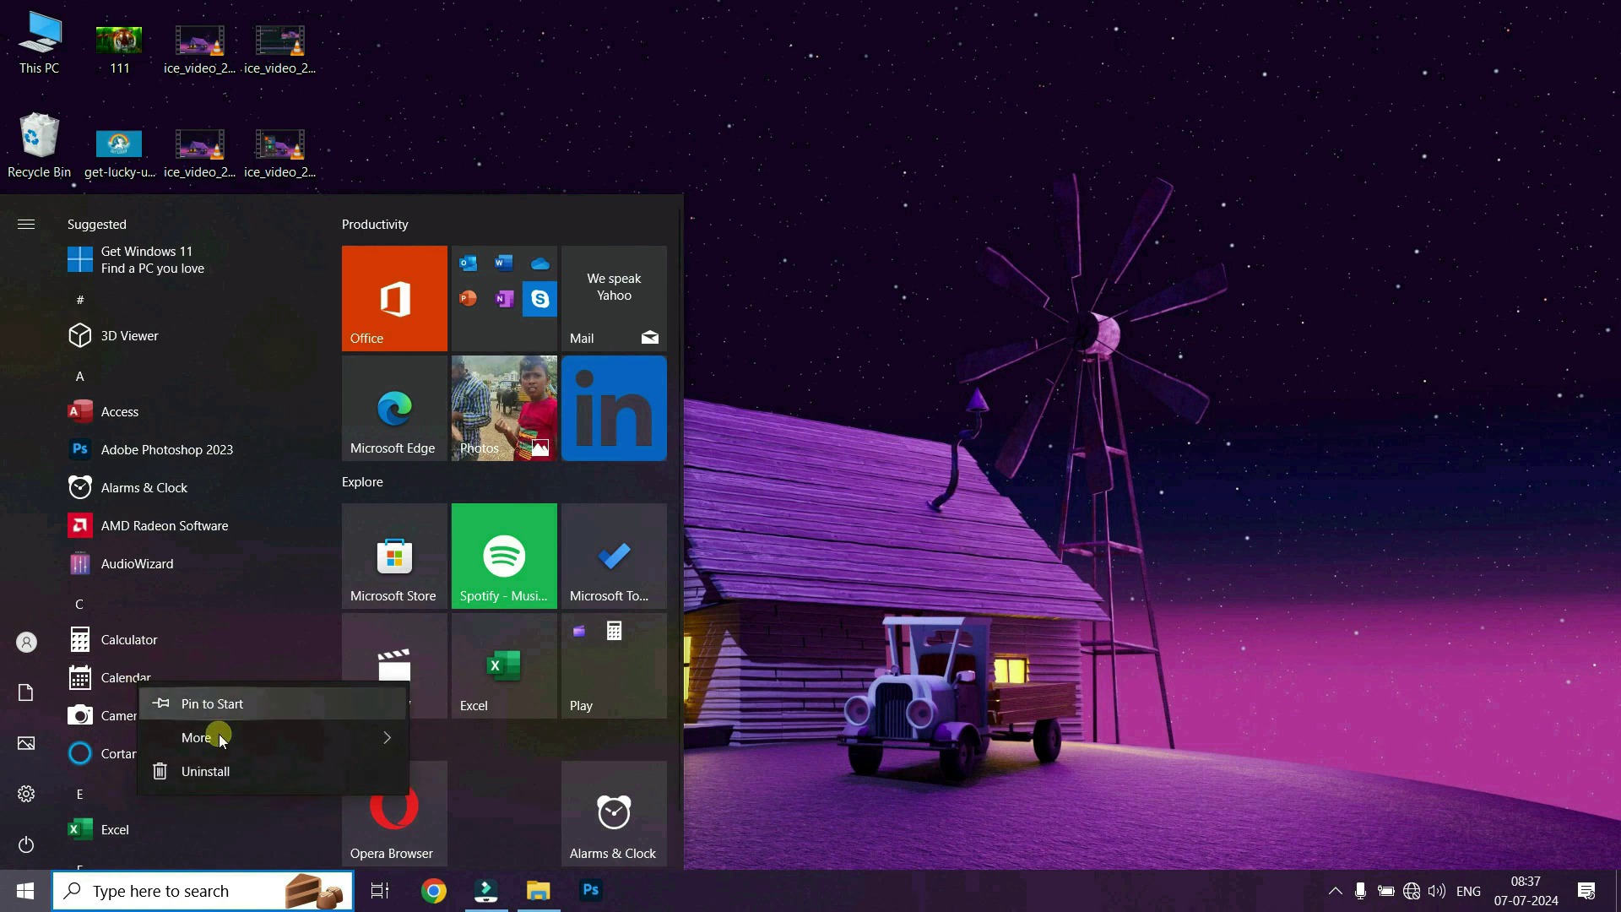
# Step: Pin Cortana as a tile between Opera Browser and Alarms & Clock, and drag the Excel tile onto the desktop
pyautogui.click(105, 760)
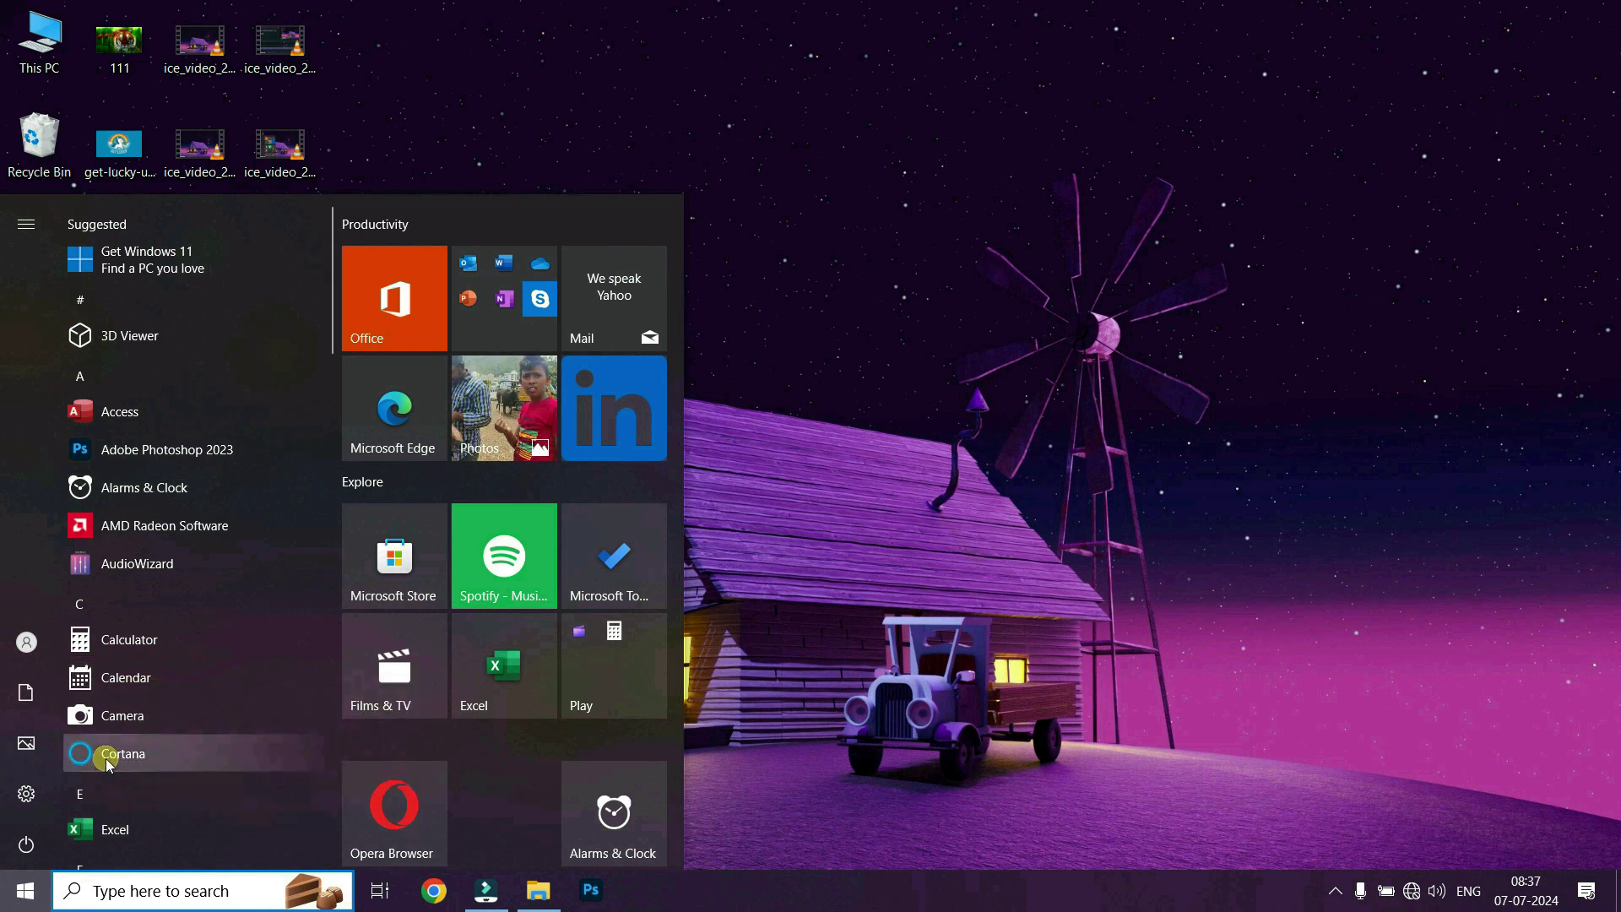
pyautogui.moveTo(114, 754); pyautogui.dragTo(494, 749)
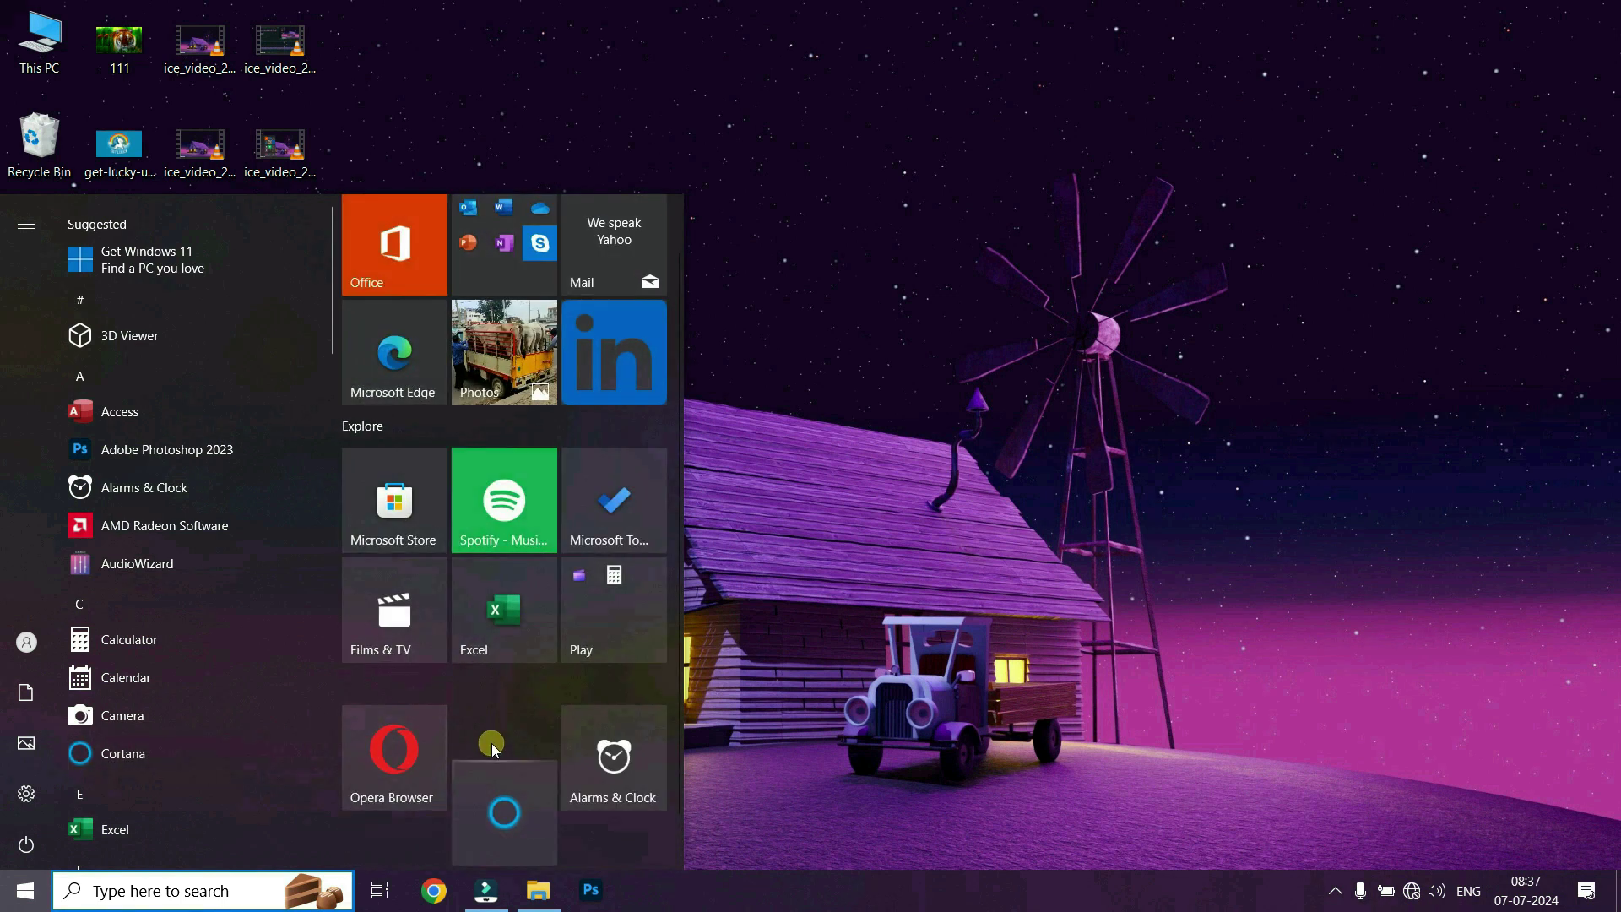
pyautogui.moveTo(505, 817); pyautogui.dragTo(507, 758)
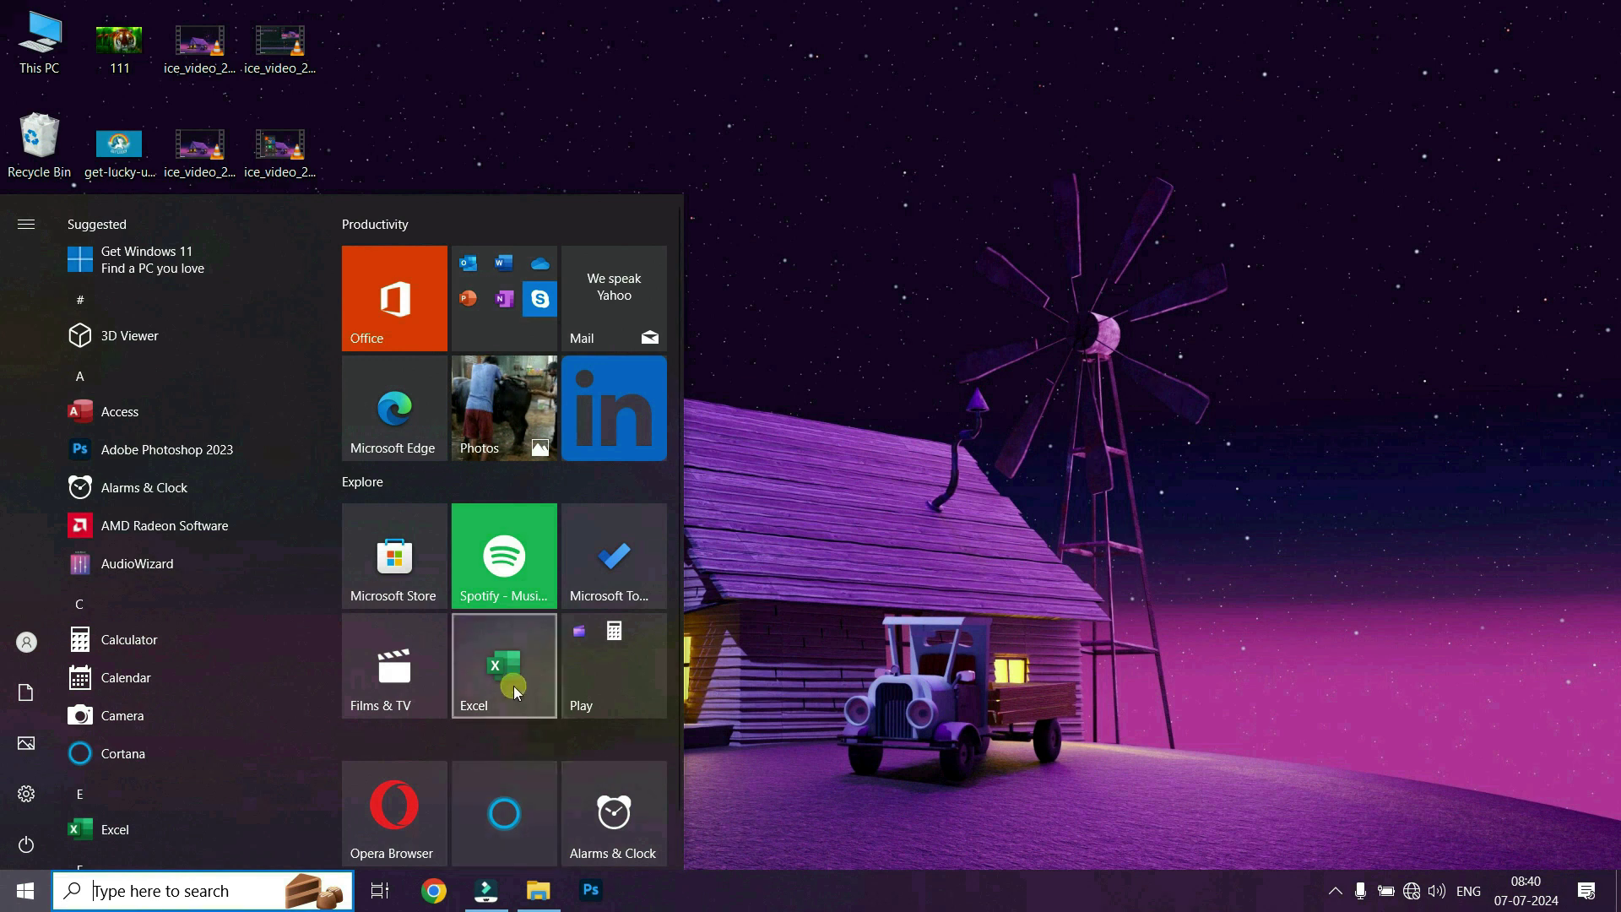
pyautogui.moveTo(508, 668); pyautogui.dragTo(970, 507)
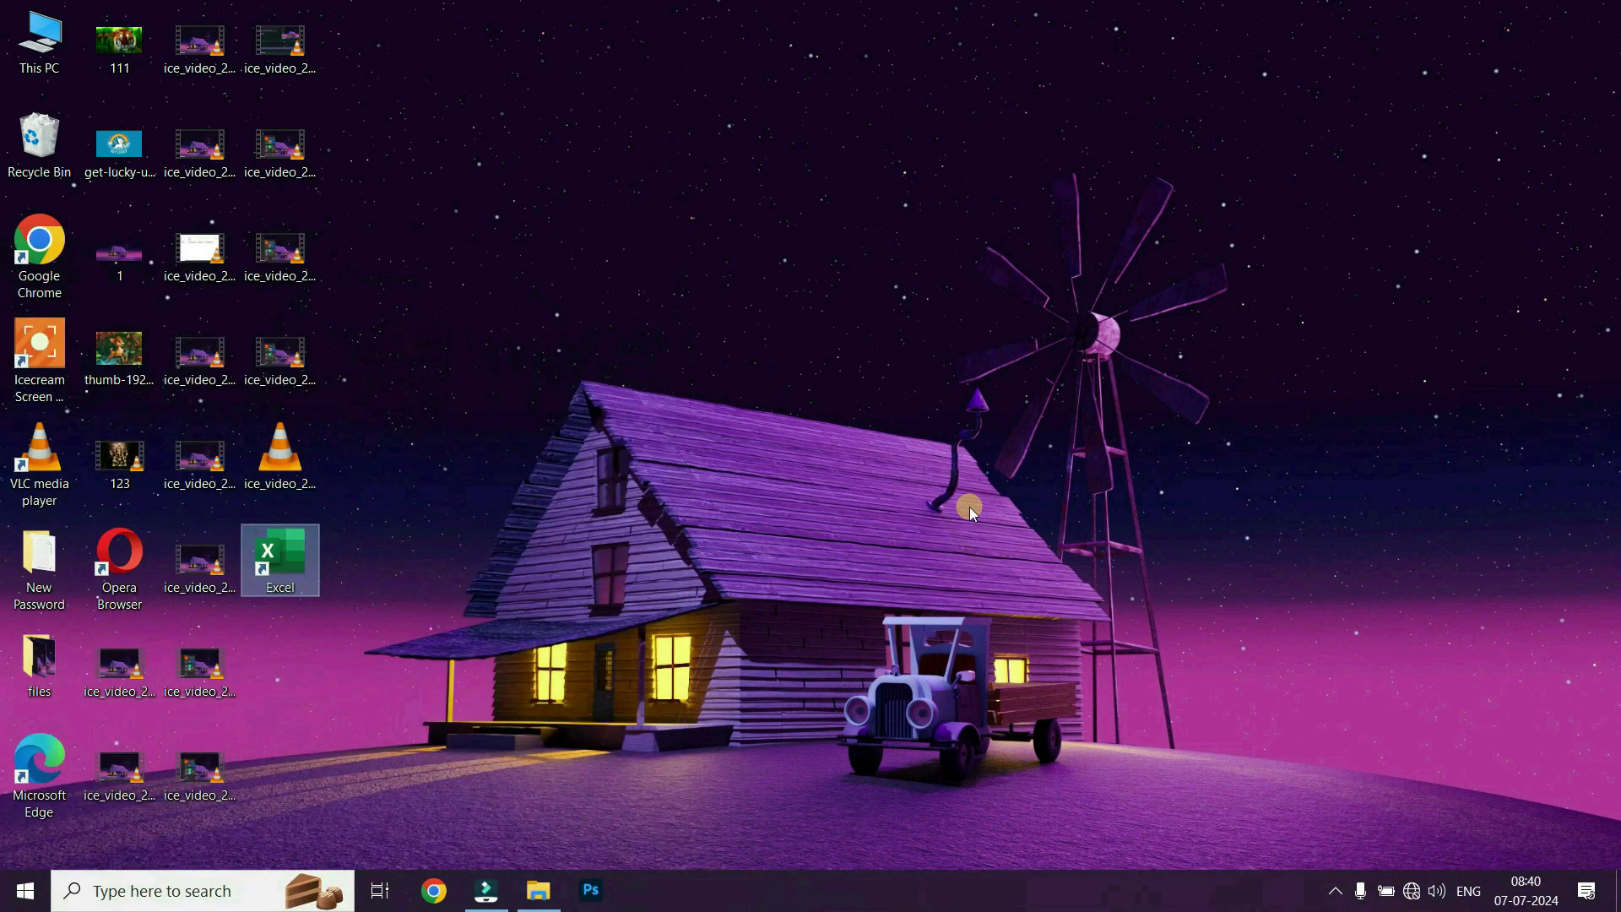
# Step: Launch Excel from the new desktop shortcut, then close it
pyautogui.click(294, 570)
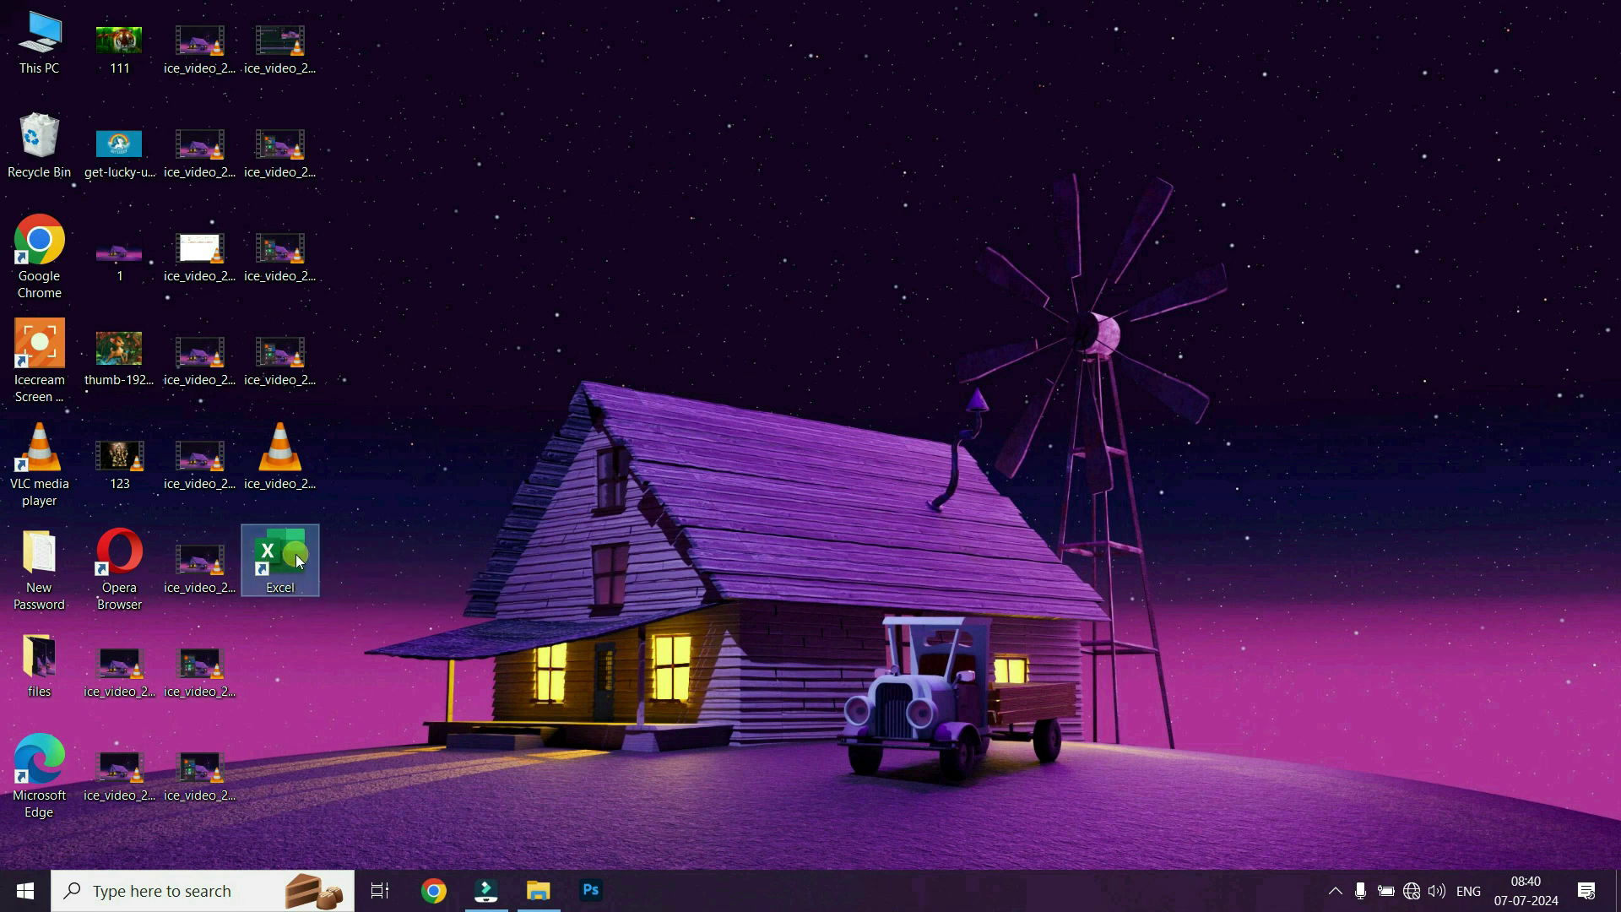
pyautogui.doubleClick(300, 569)
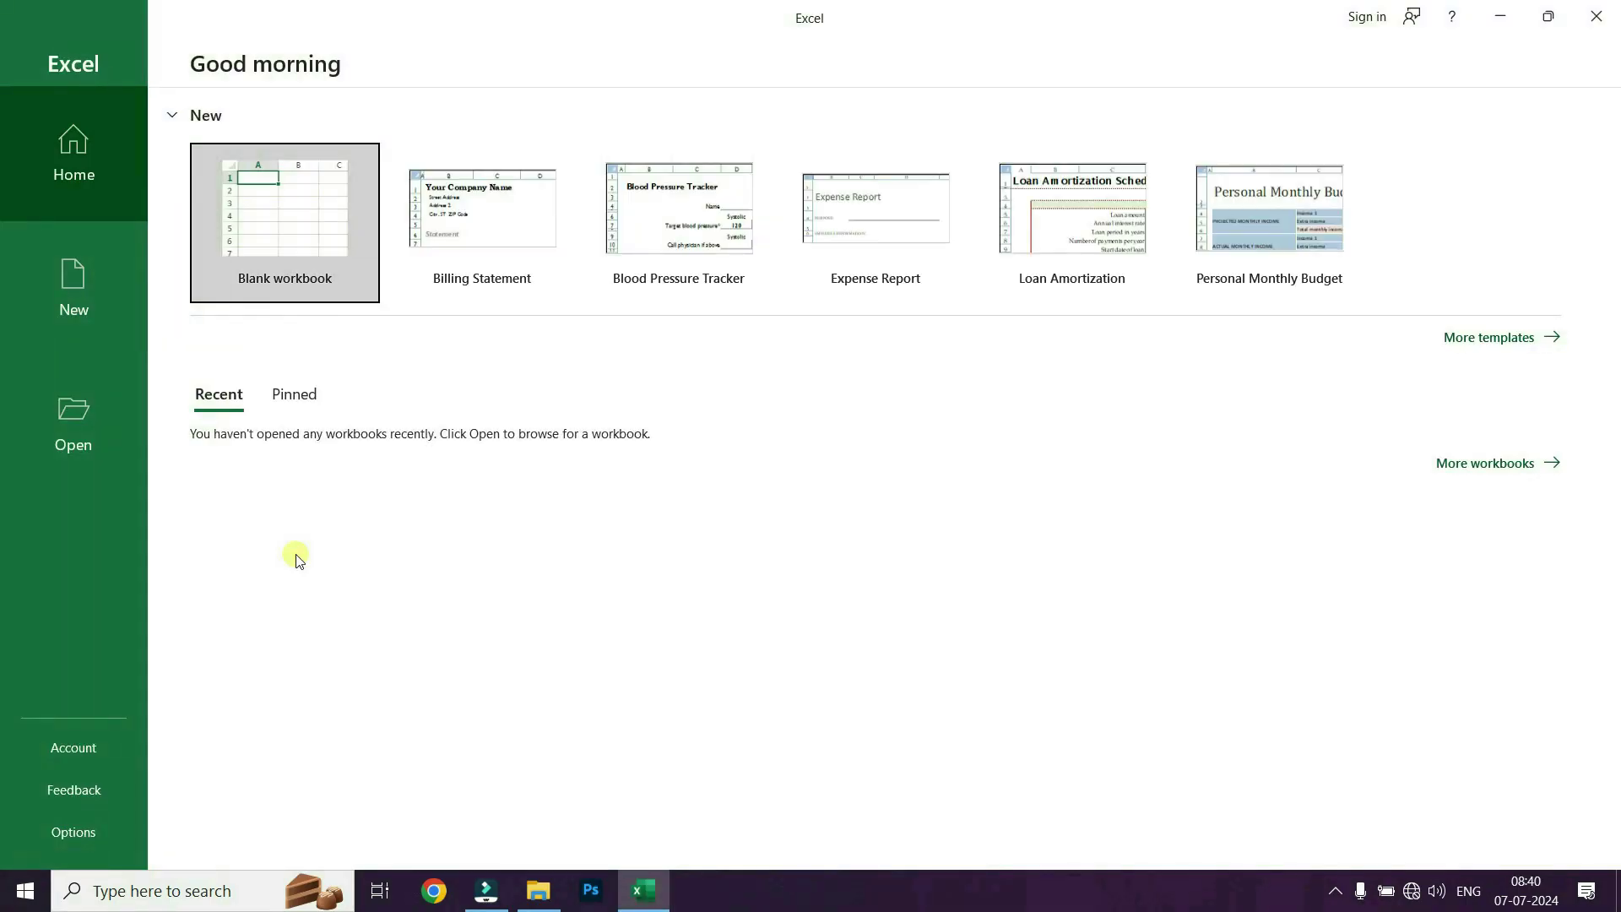
pyautogui.click(1602, 12)
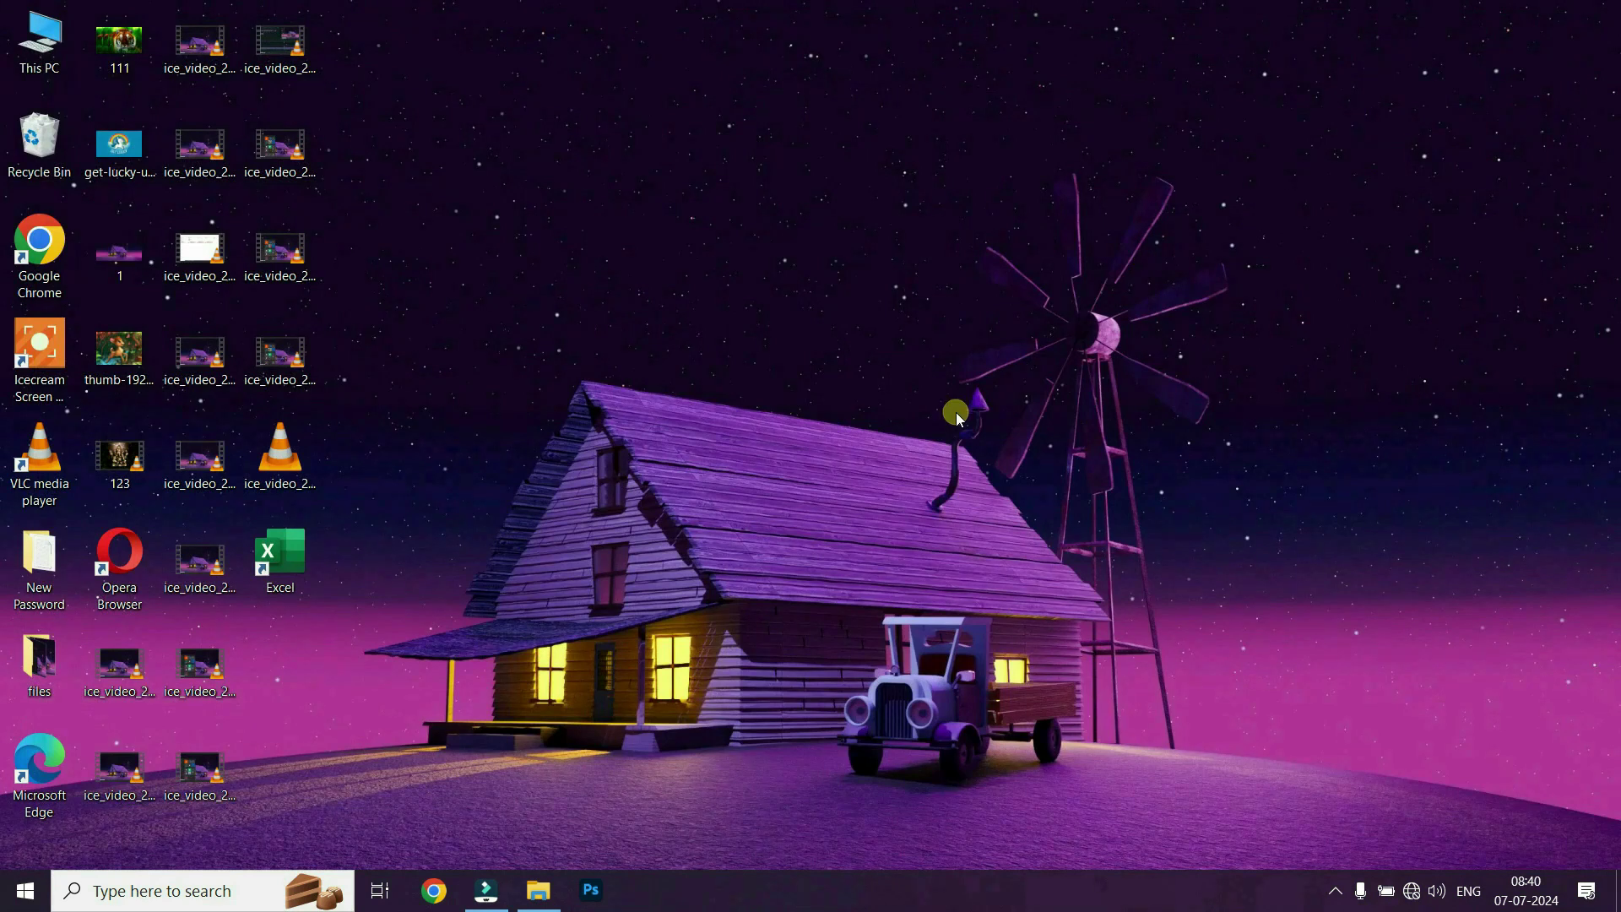
# Step: Delete the Excel desktop shortcut and confirm the removal
pyautogui.doubleClick(289, 554)
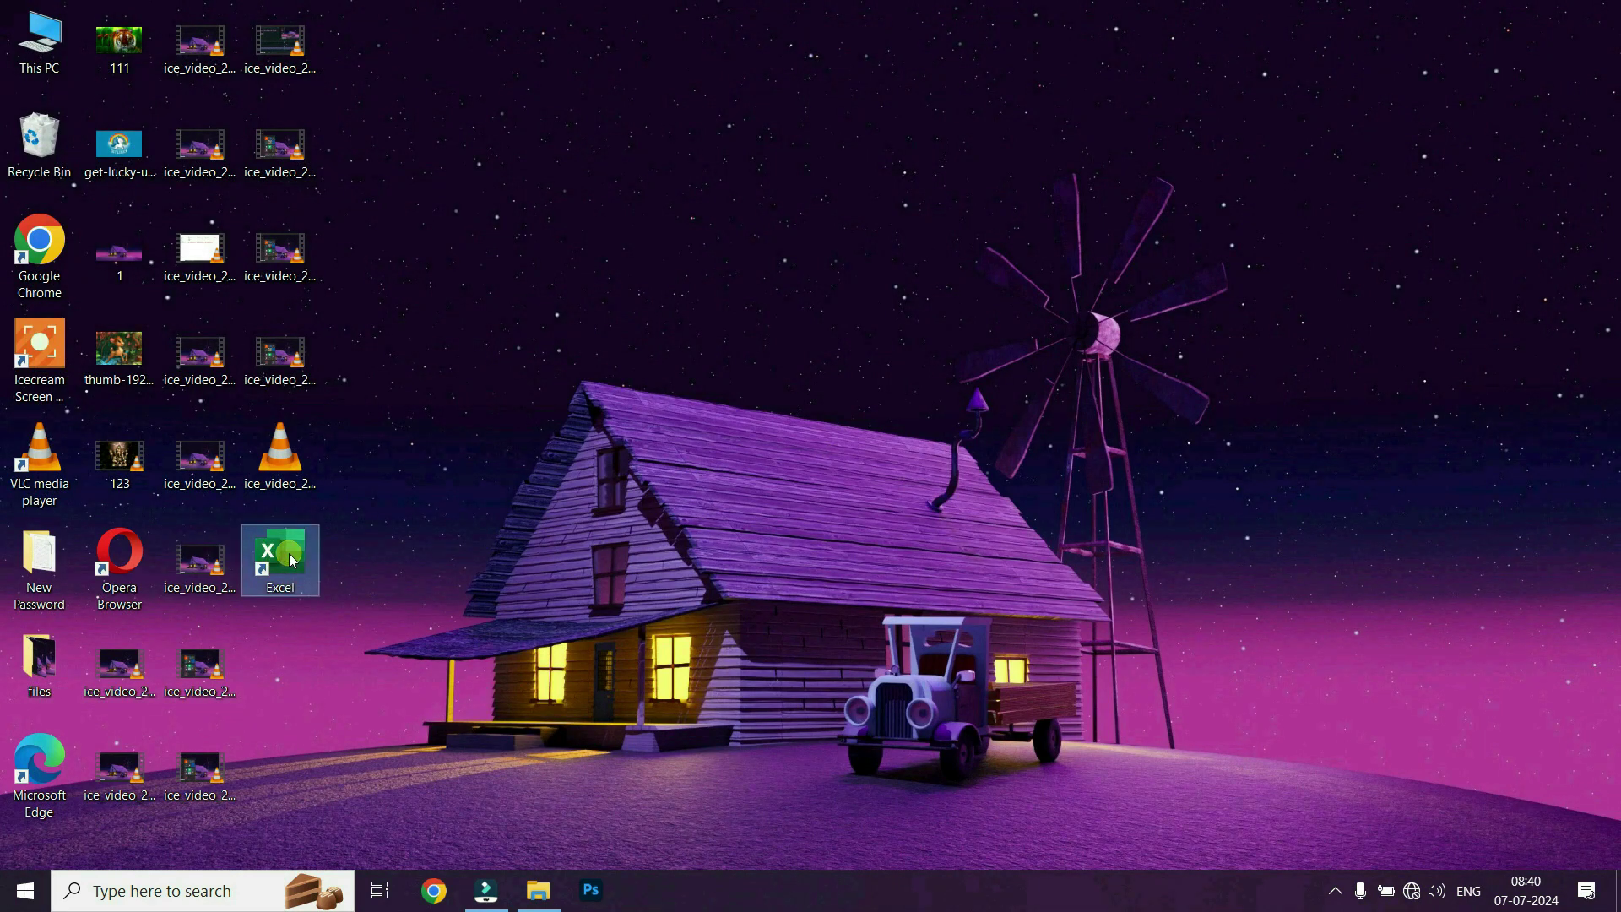
pyautogui.hotkey('shift', 'Delete')
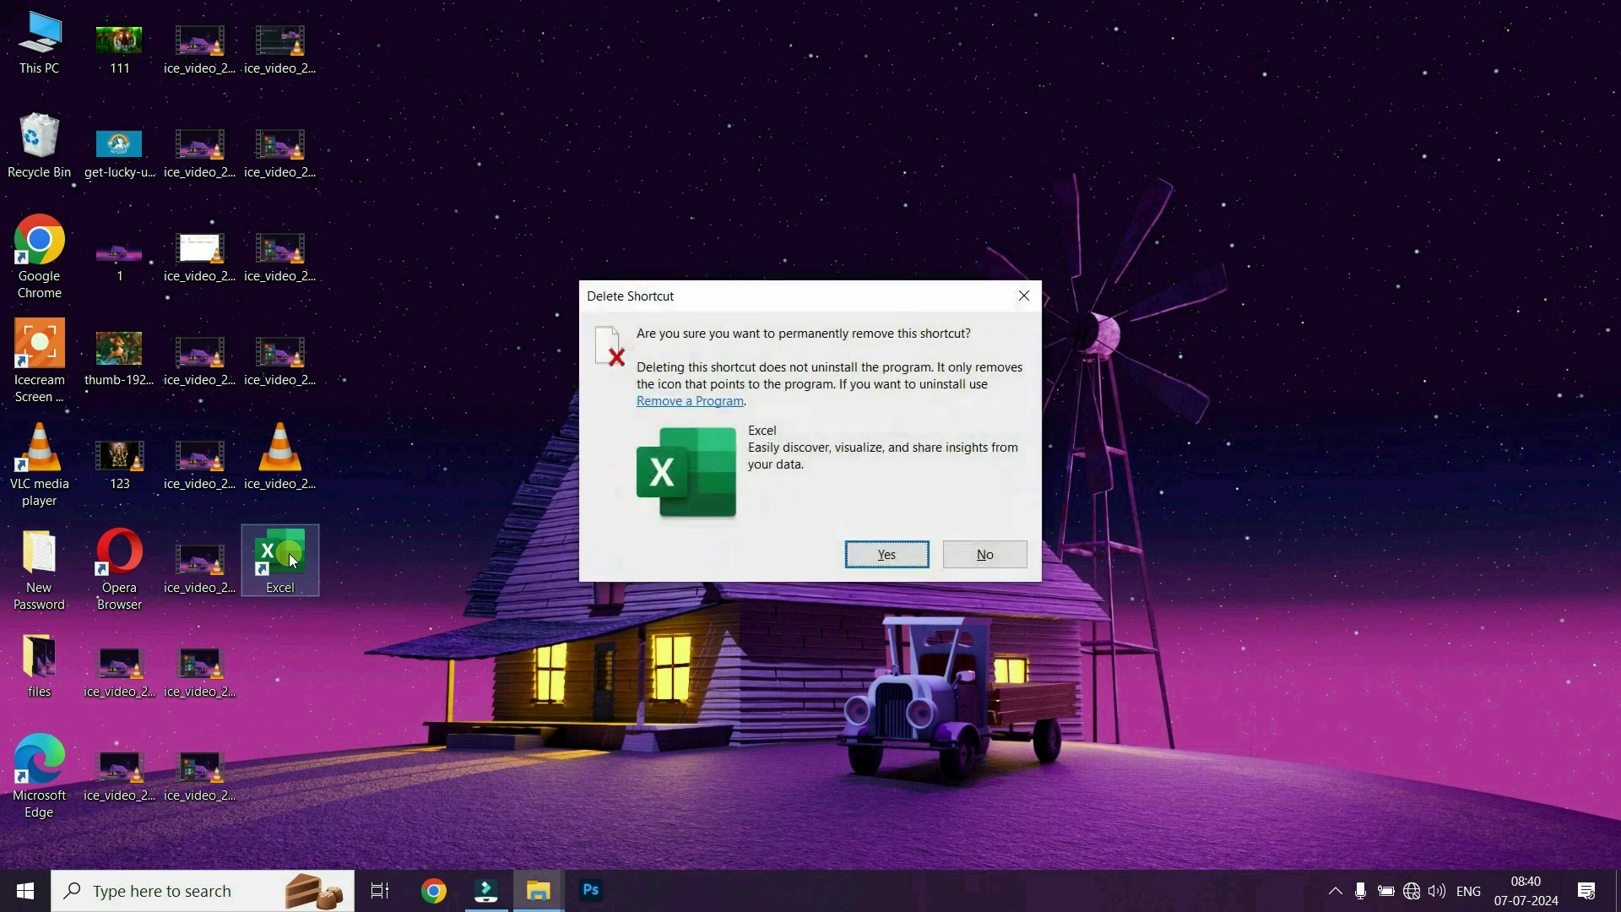
pyautogui.click(881, 554)
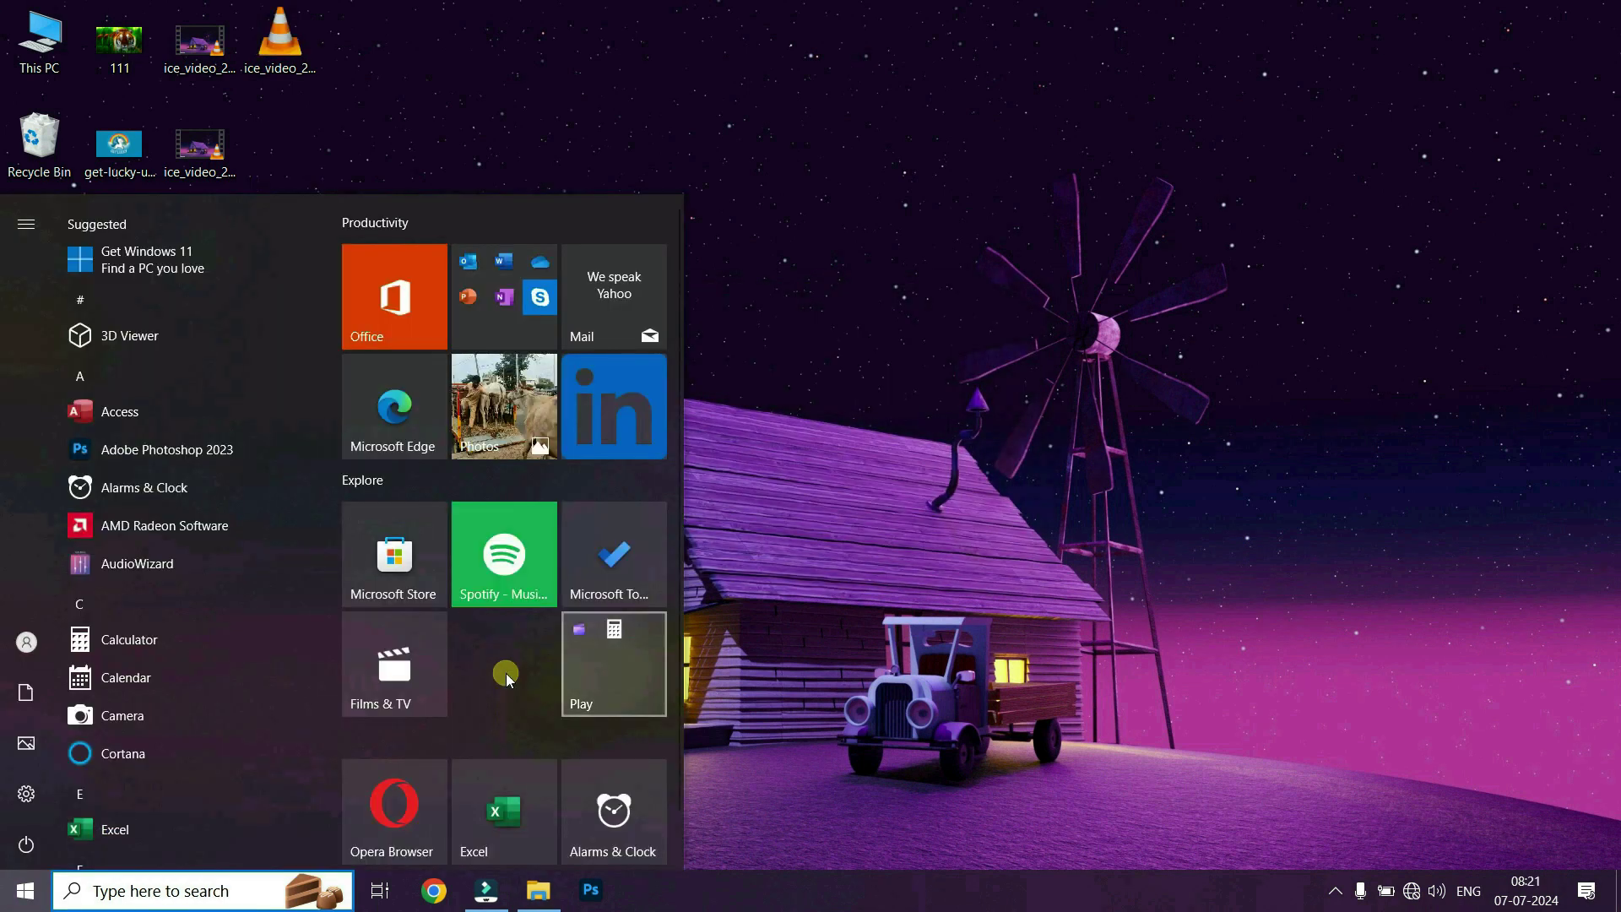
# Step: Move Photoshop to the end of the taskbar, keeping Filmora before File Explorer
pyautogui.click(871, 691)
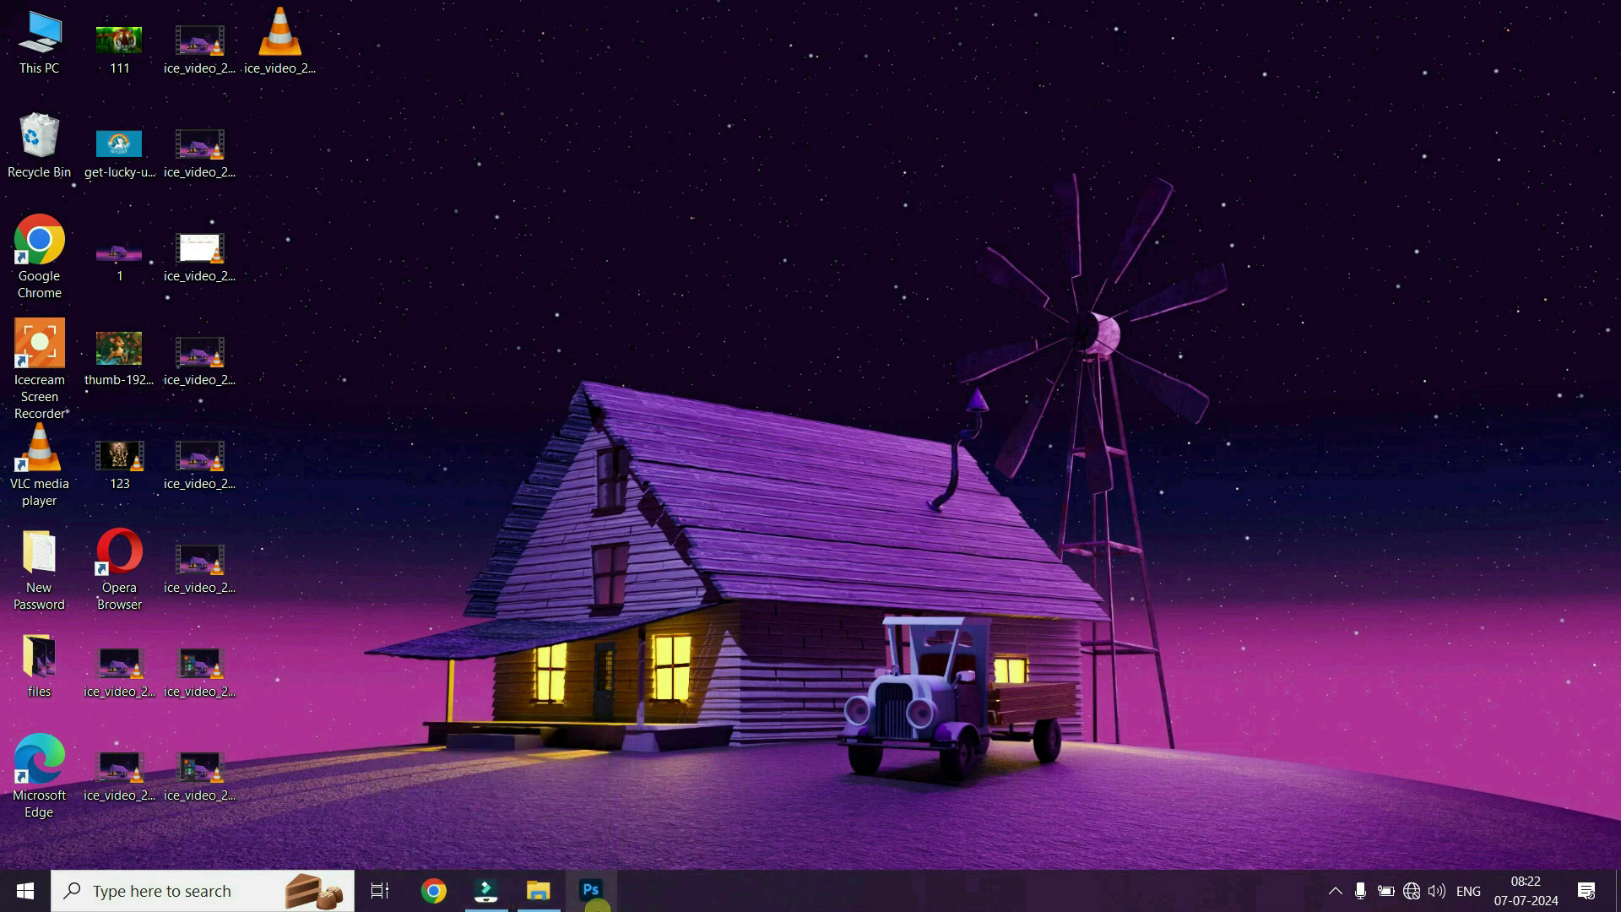
pyautogui.click(603, 902)
pyautogui.moveTo(603, 902)
pyautogui.mouseDown()
pyautogui.moveTo(442, 901)
pyautogui.moveTo(610, 906)
pyautogui.mouseUp()
pyautogui.moveTo(490, 902); pyautogui.dragTo(546, 902)
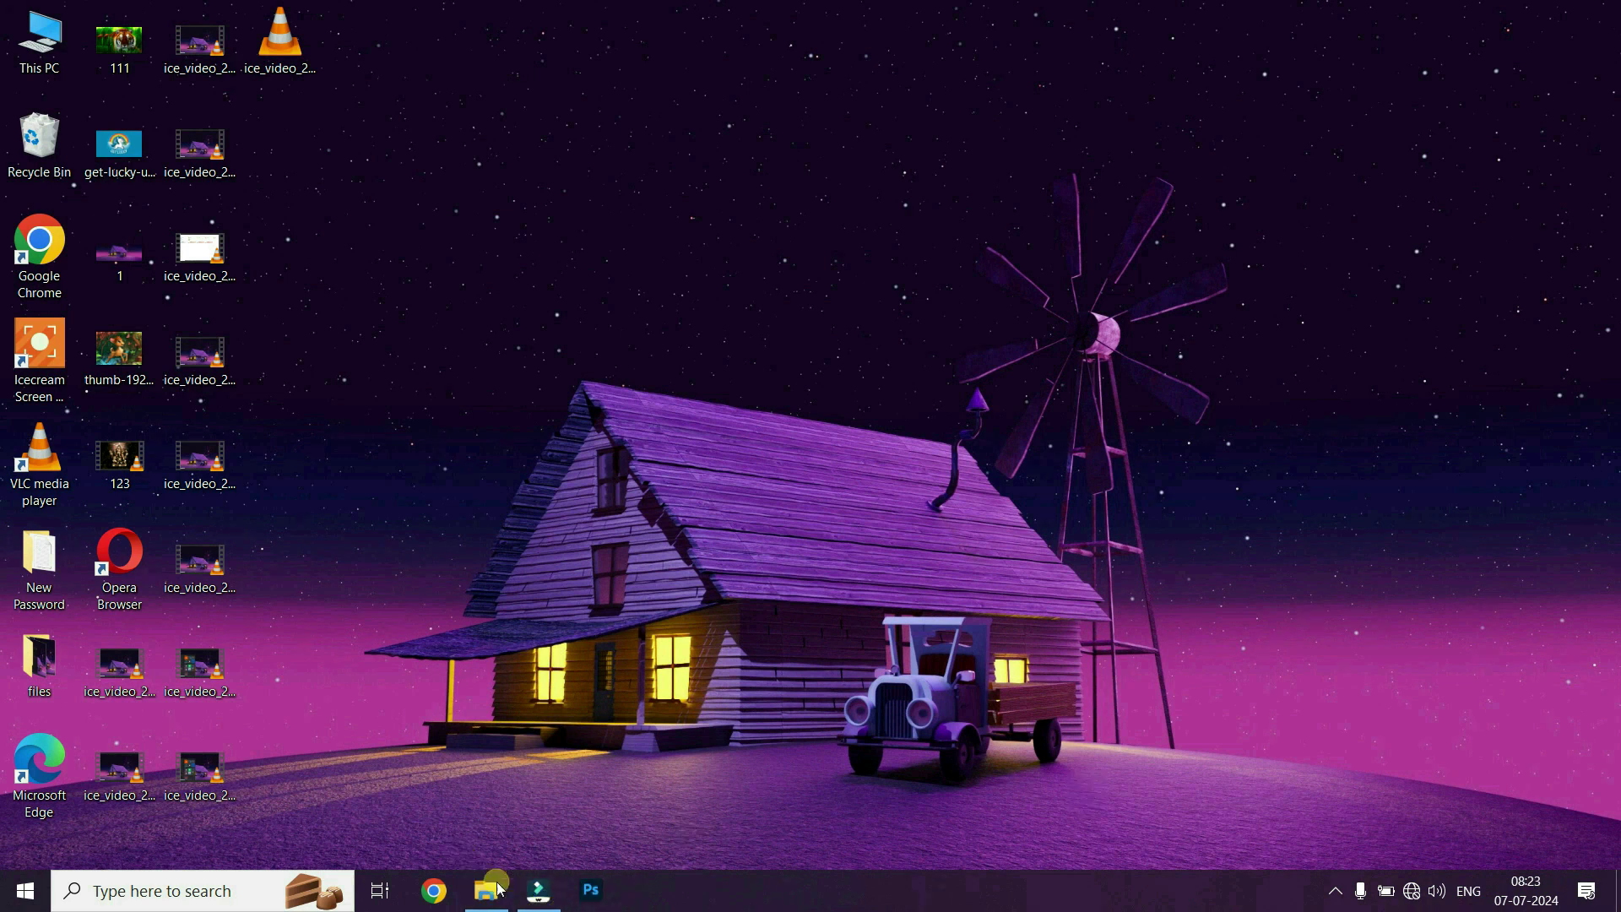
pyautogui.moveTo(548, 898); pyautogui.dragTo(486, 897)
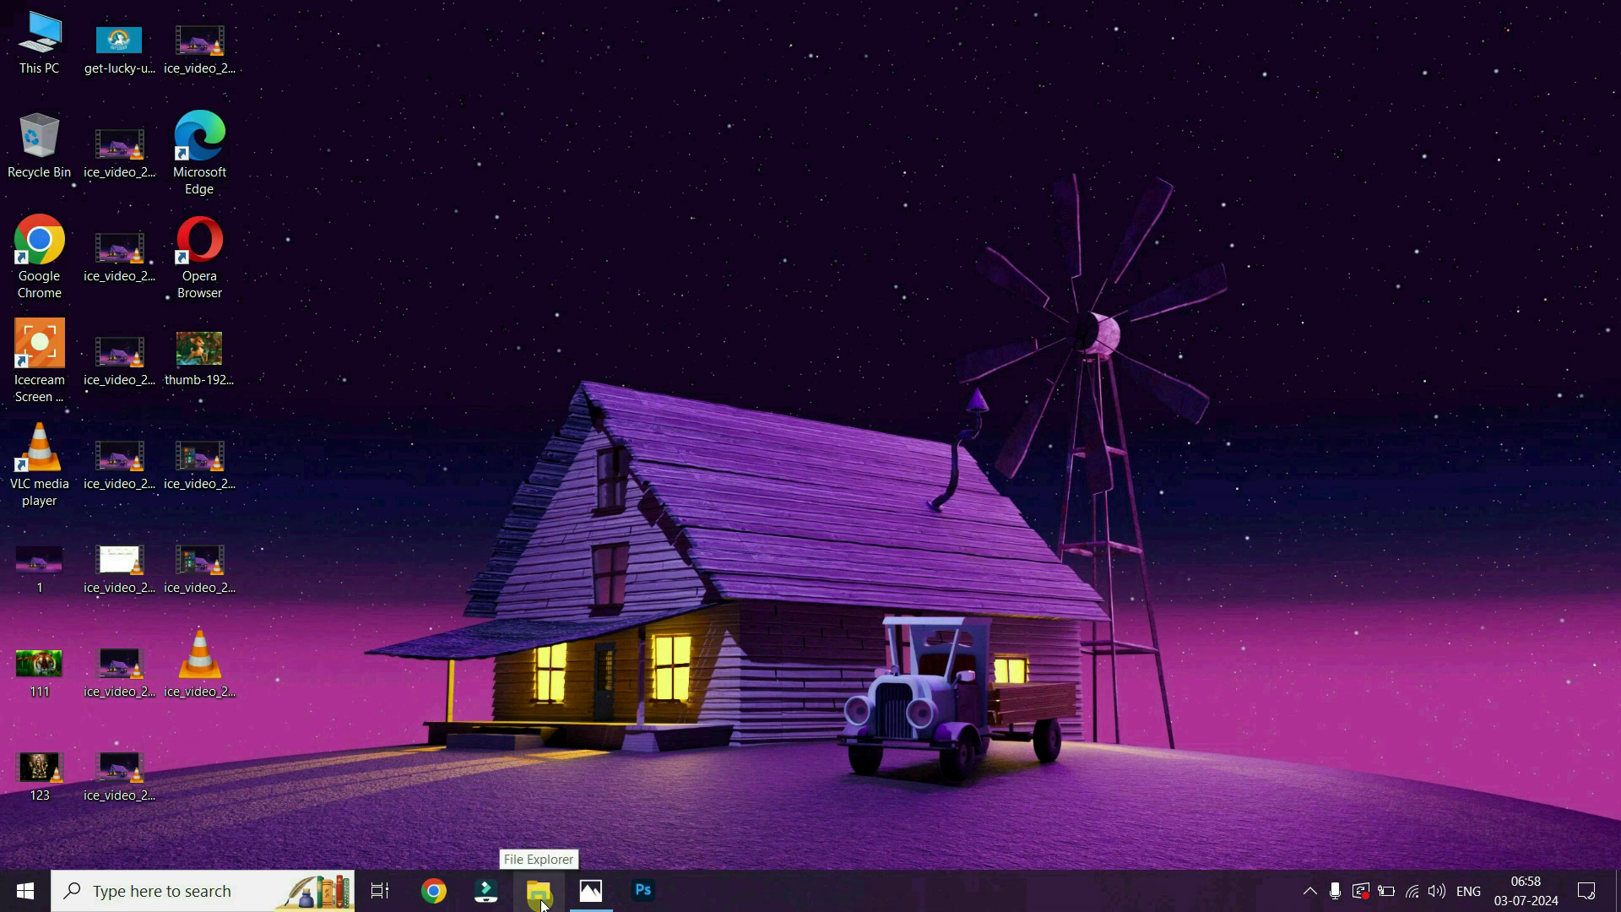
pyautogui.click(545, 891)
pyautogui.rightClick(543, 894)
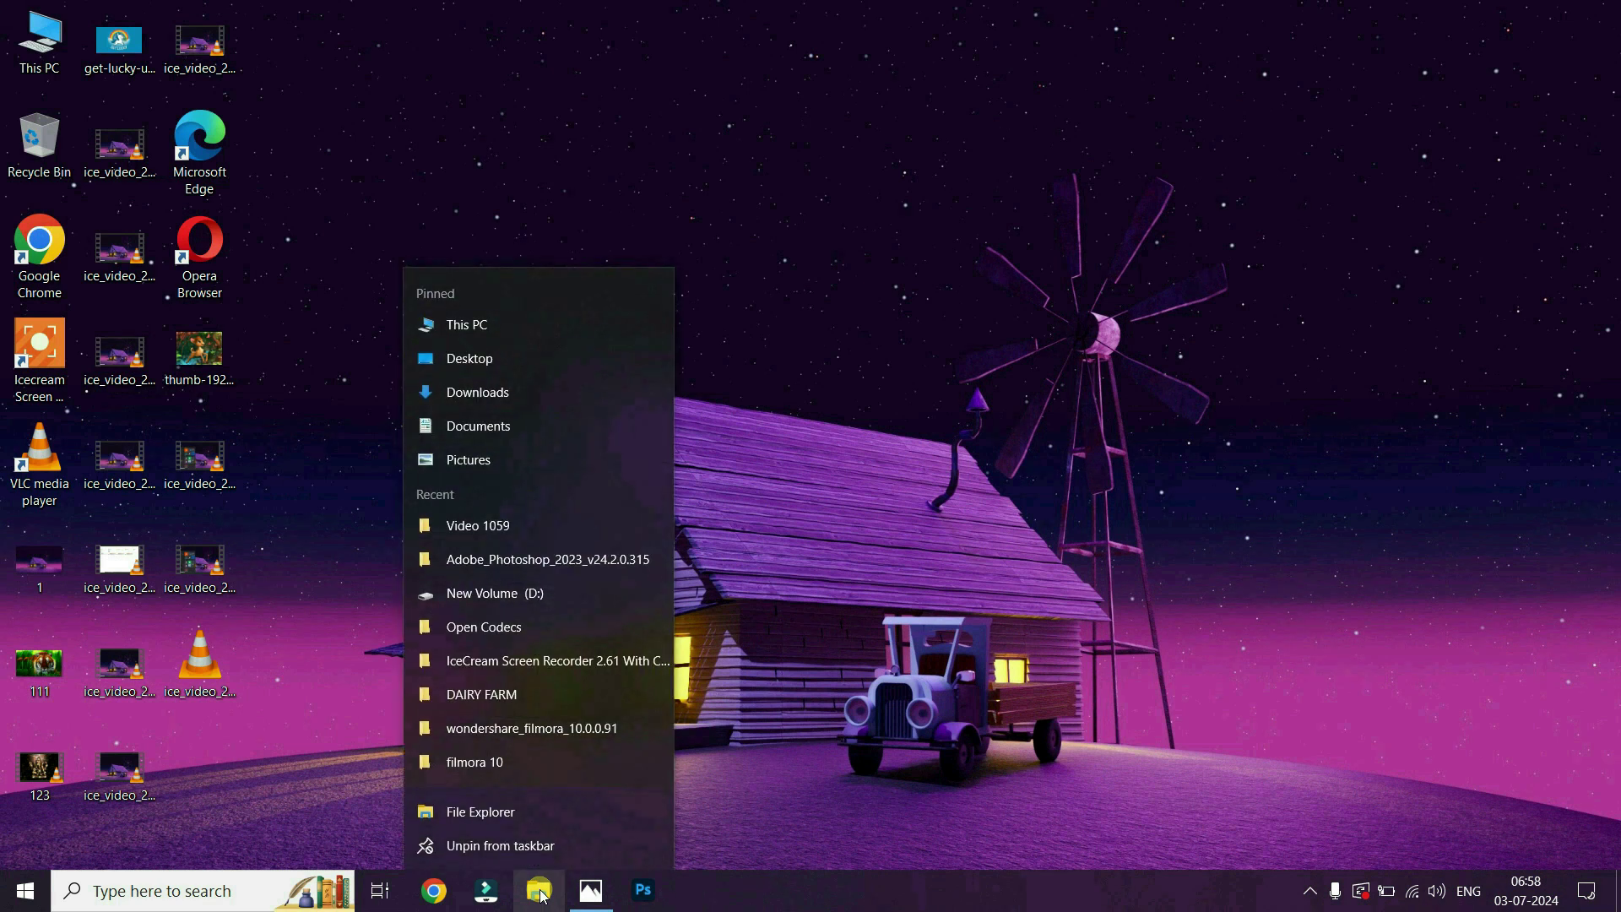
pyautogui.click(531, 847)
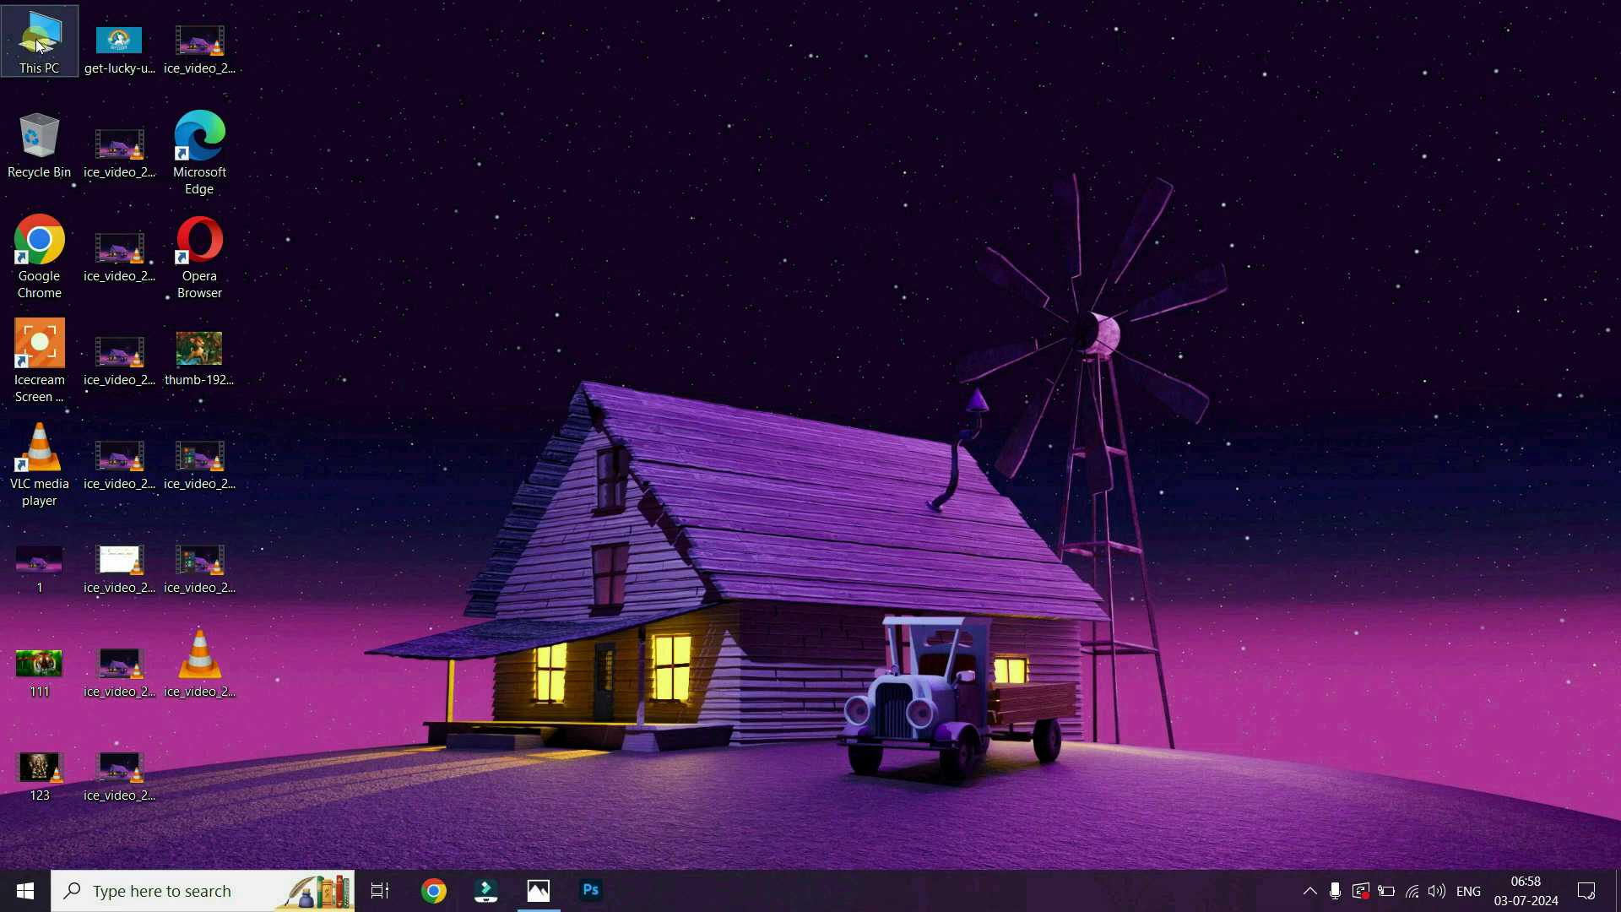
pyautogui.moveTo(42, 50); pyautogui.dragTo(731, 899)
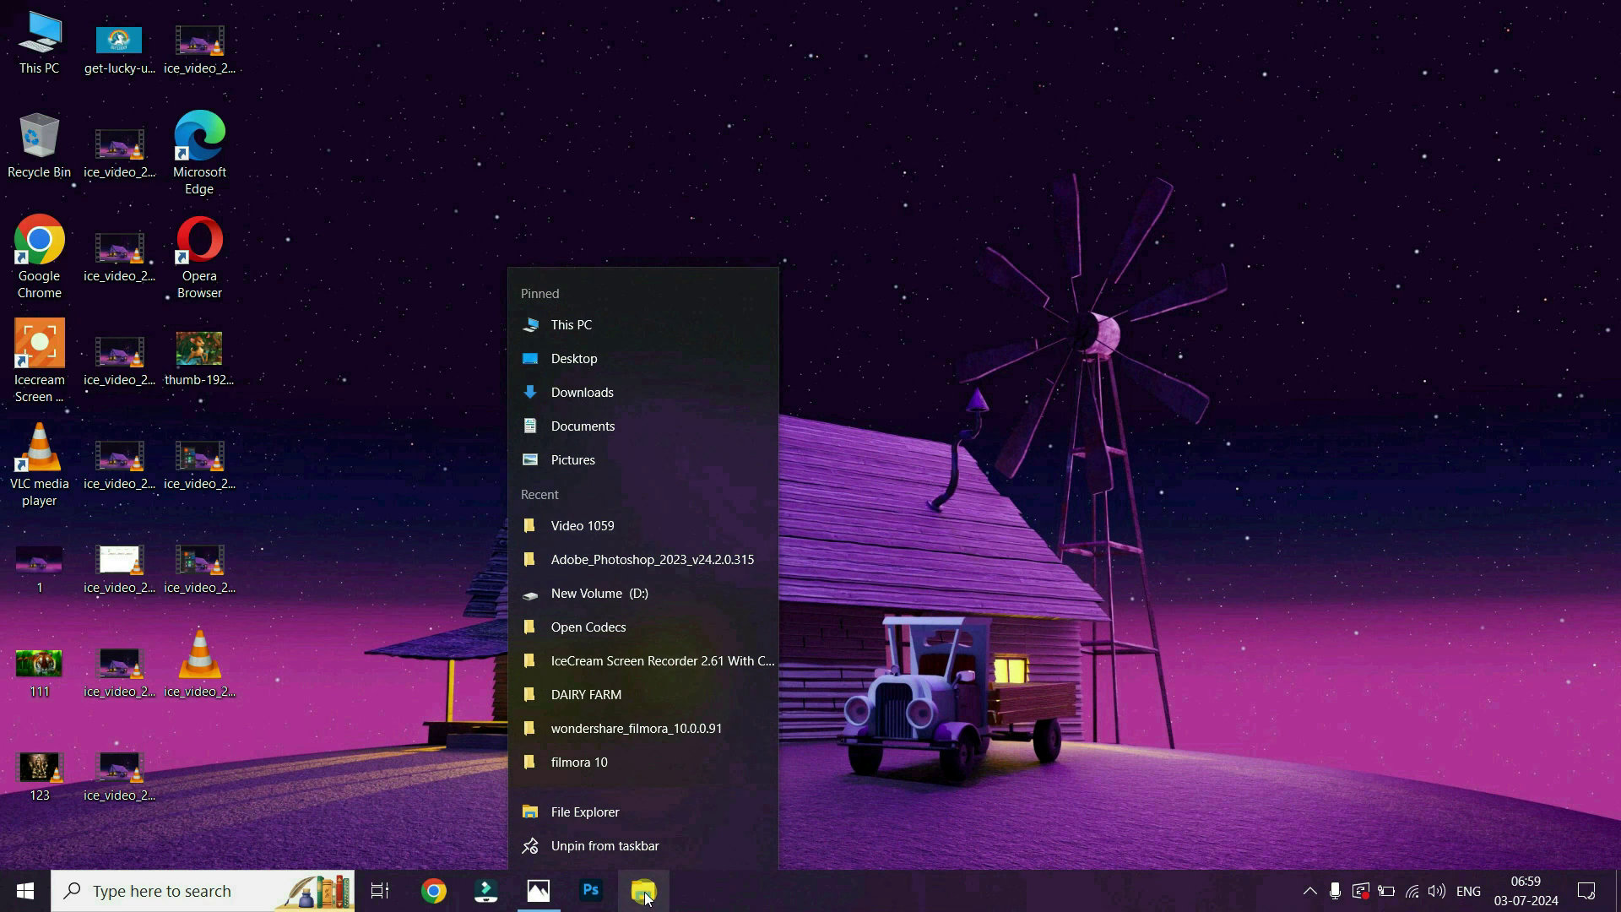
pyautogui.click(1021, 630)
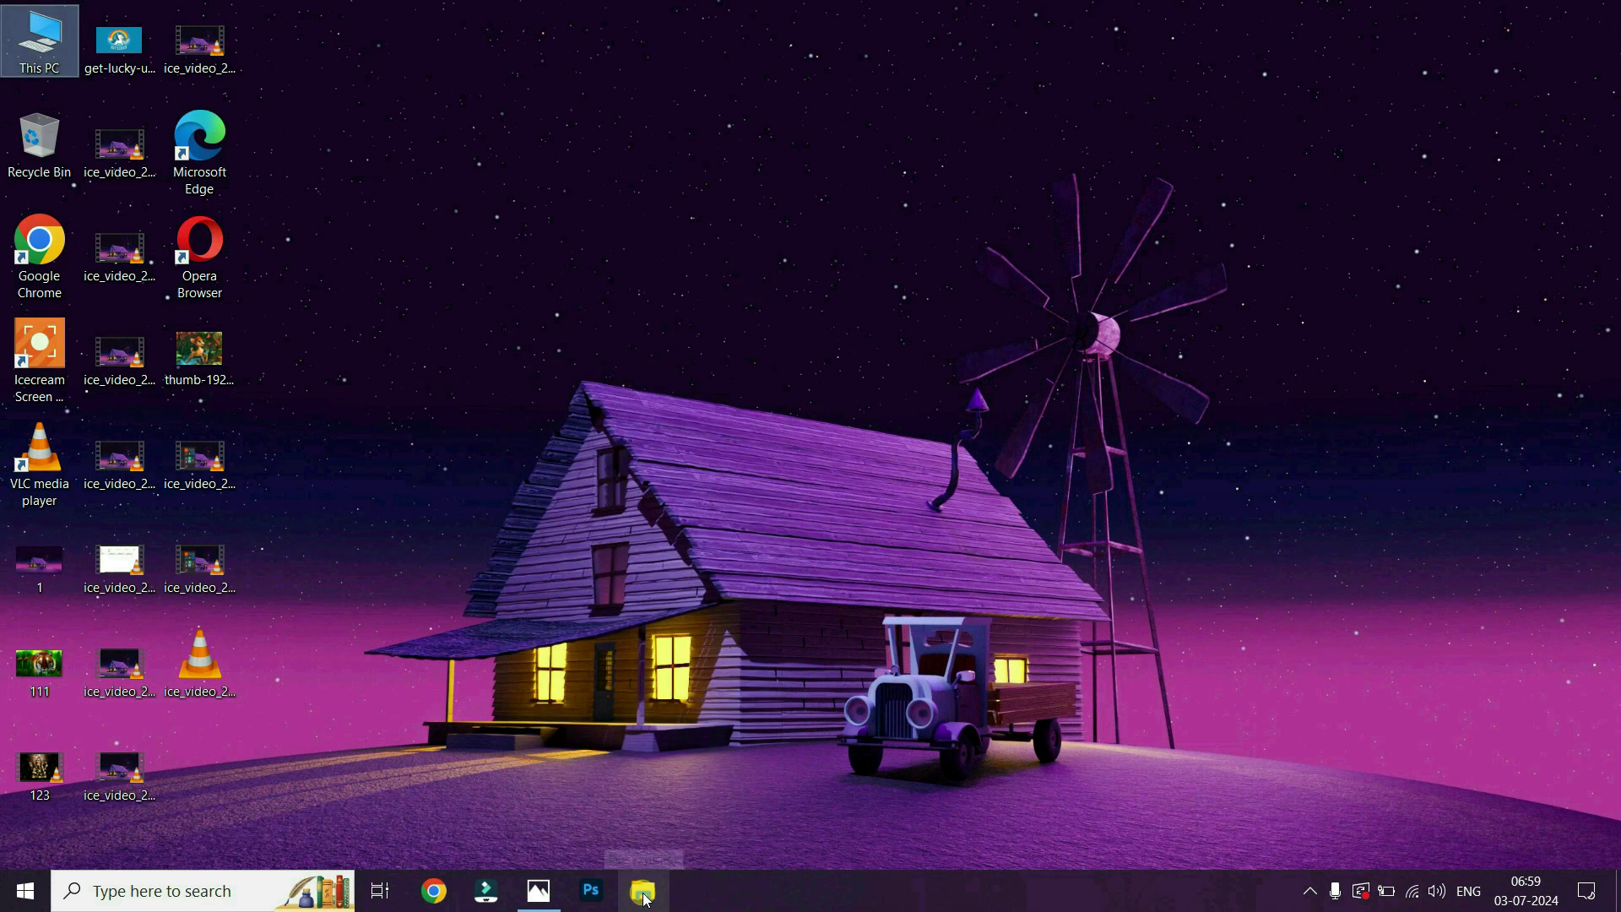
pyautogui.click(645, 900)
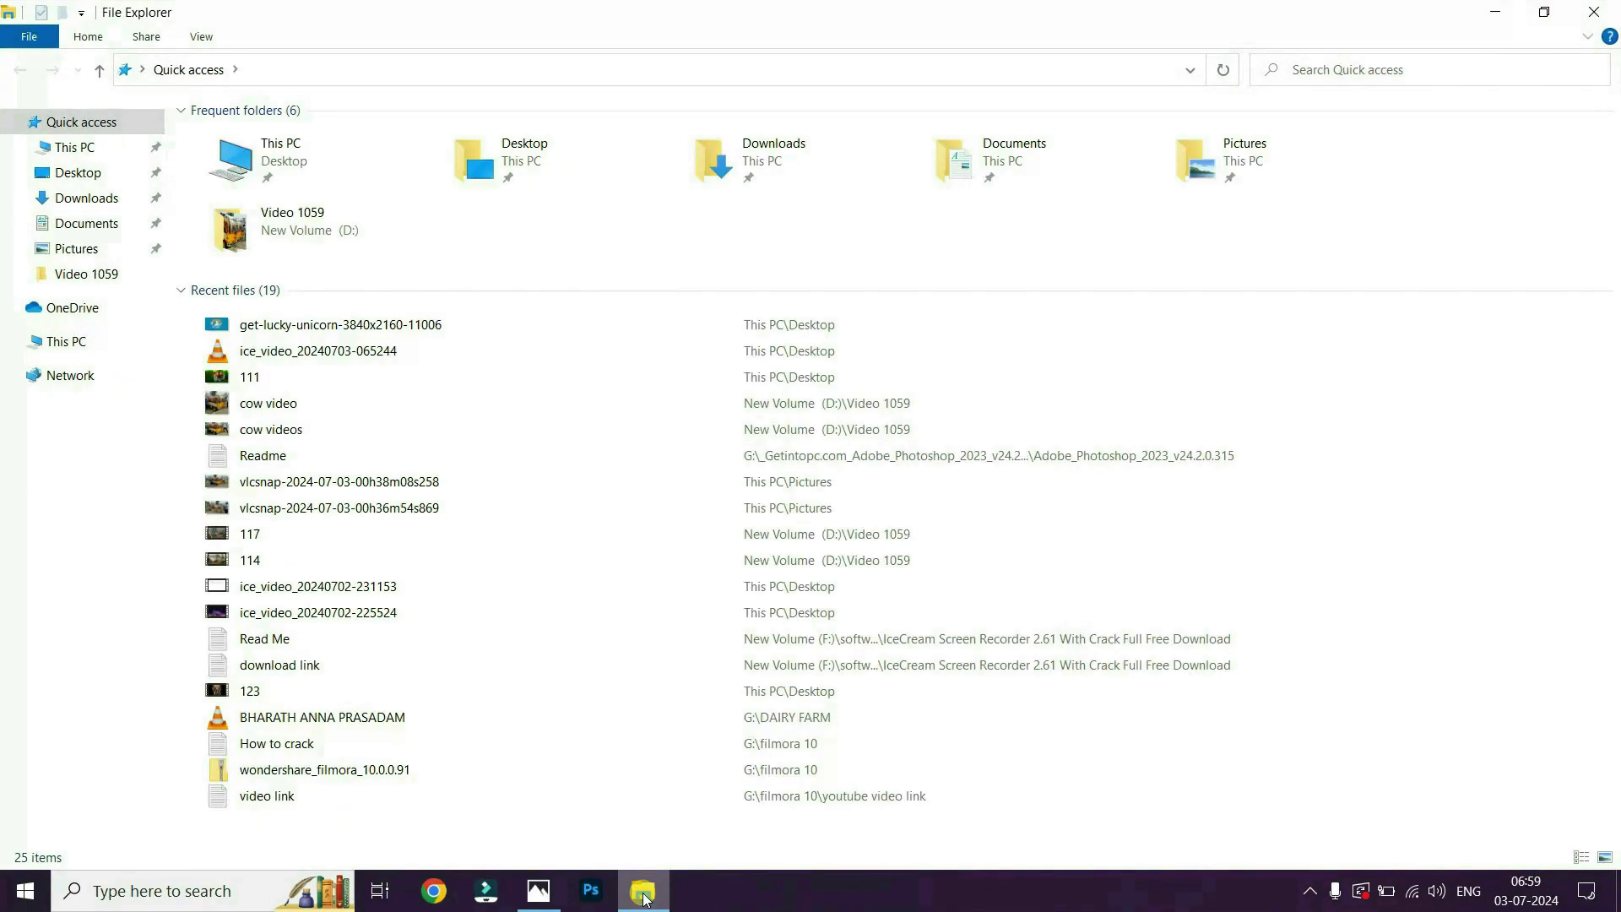
pyautogui.click(68, 148)
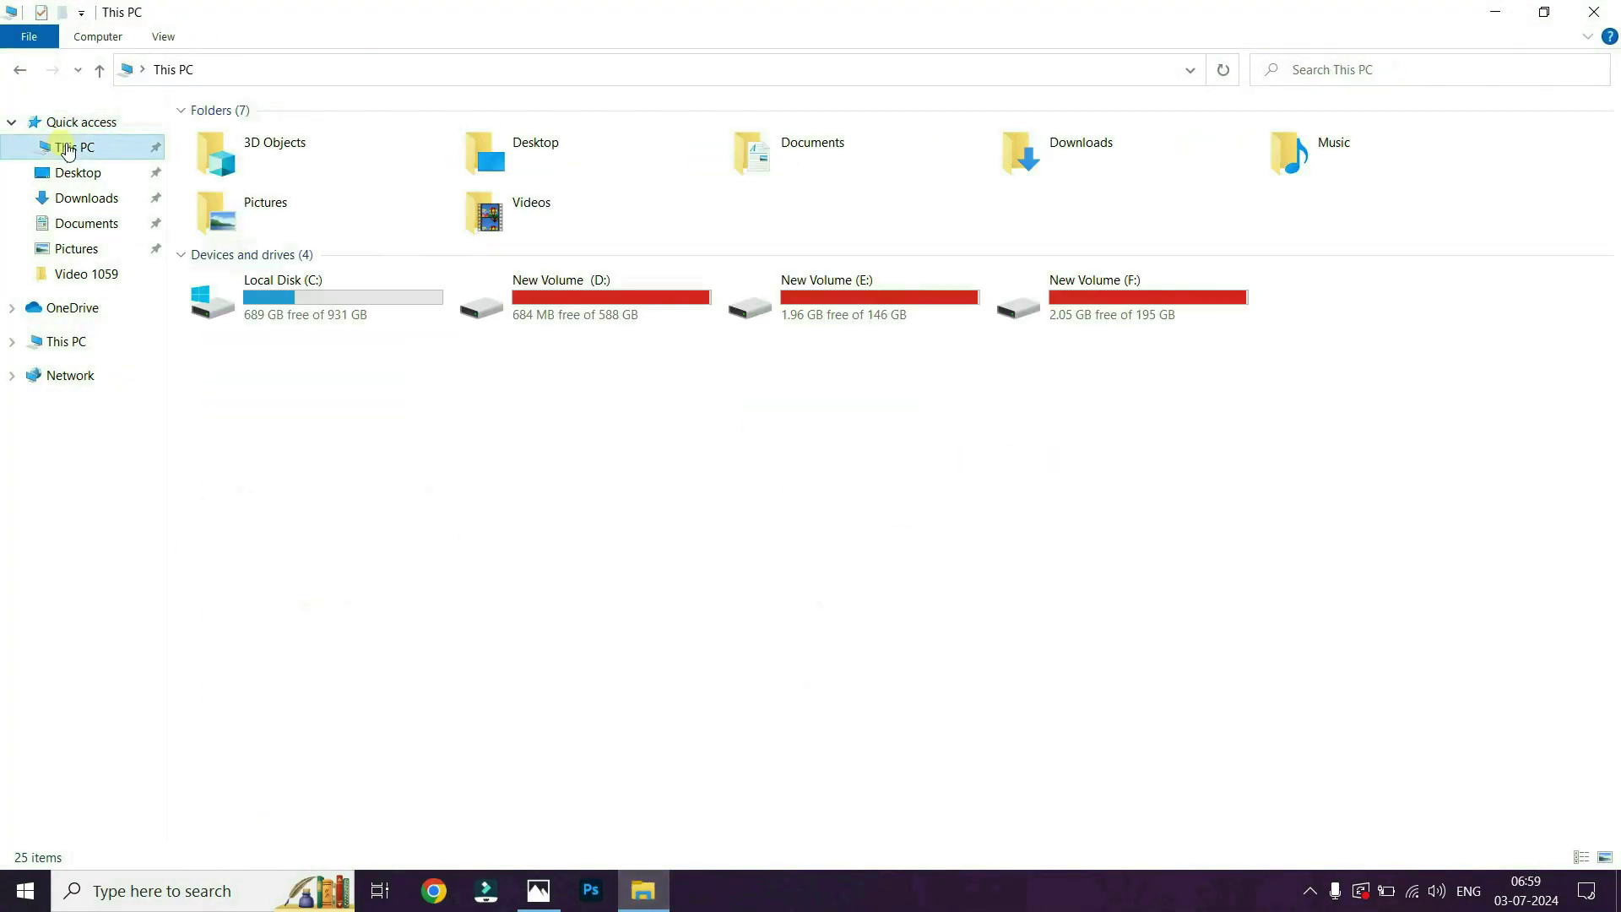
pyautogui.click(67, 121)
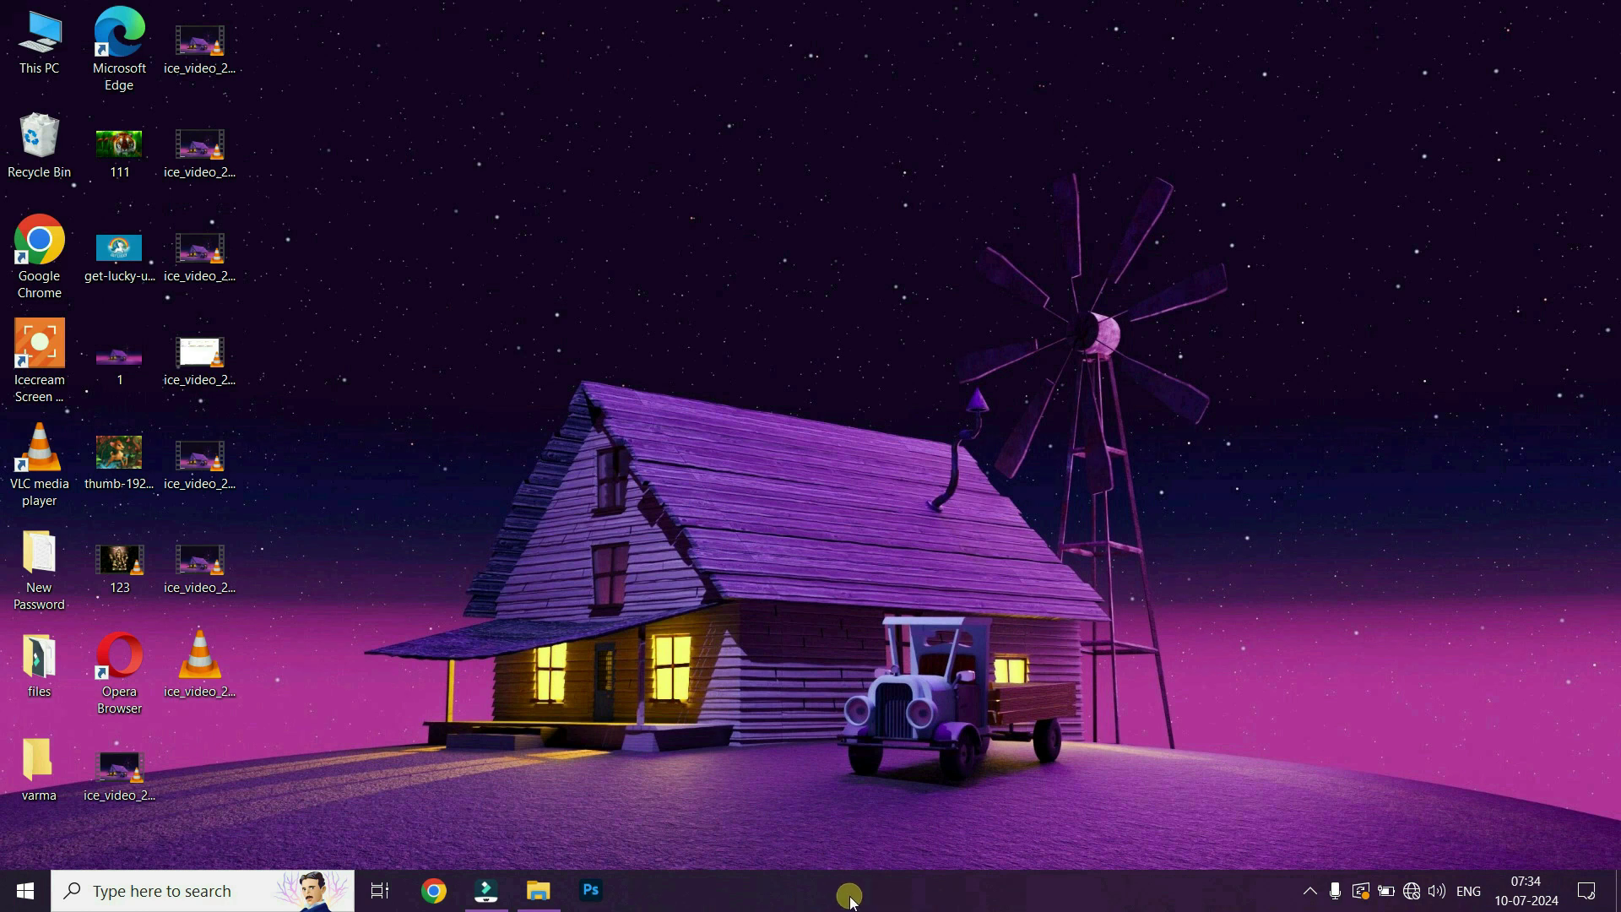
# Step: Pin This PC to Start and delete its icon from the desktop
pyautogui.moveTo(549, 897)
pyautogui.rightClick(36, 61)
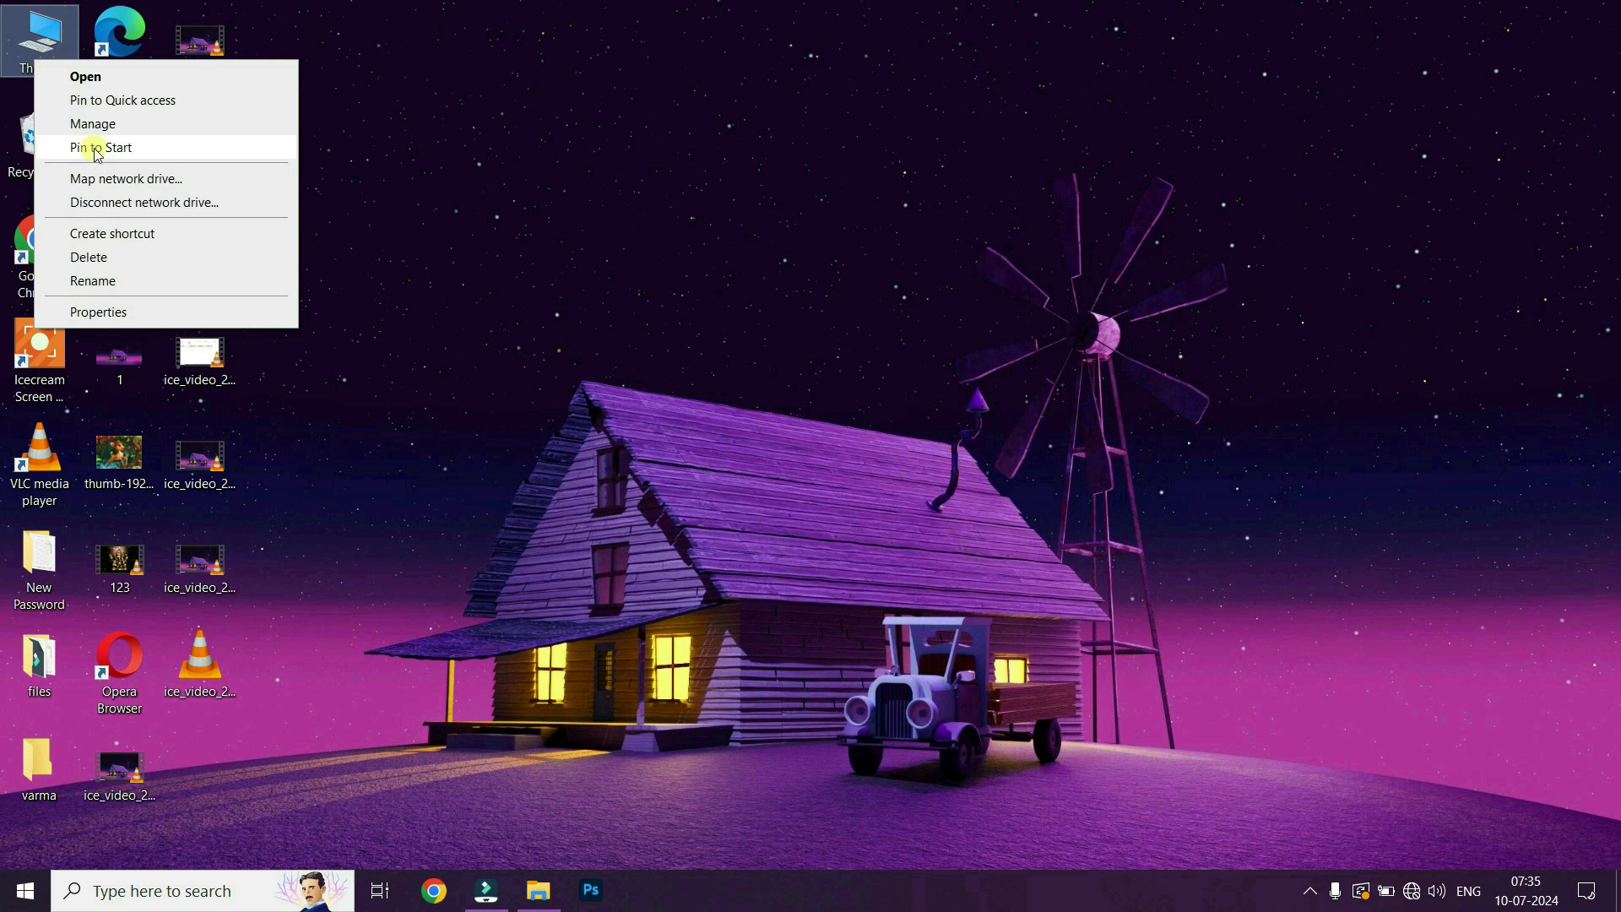
pyautogui.click(639, 110)
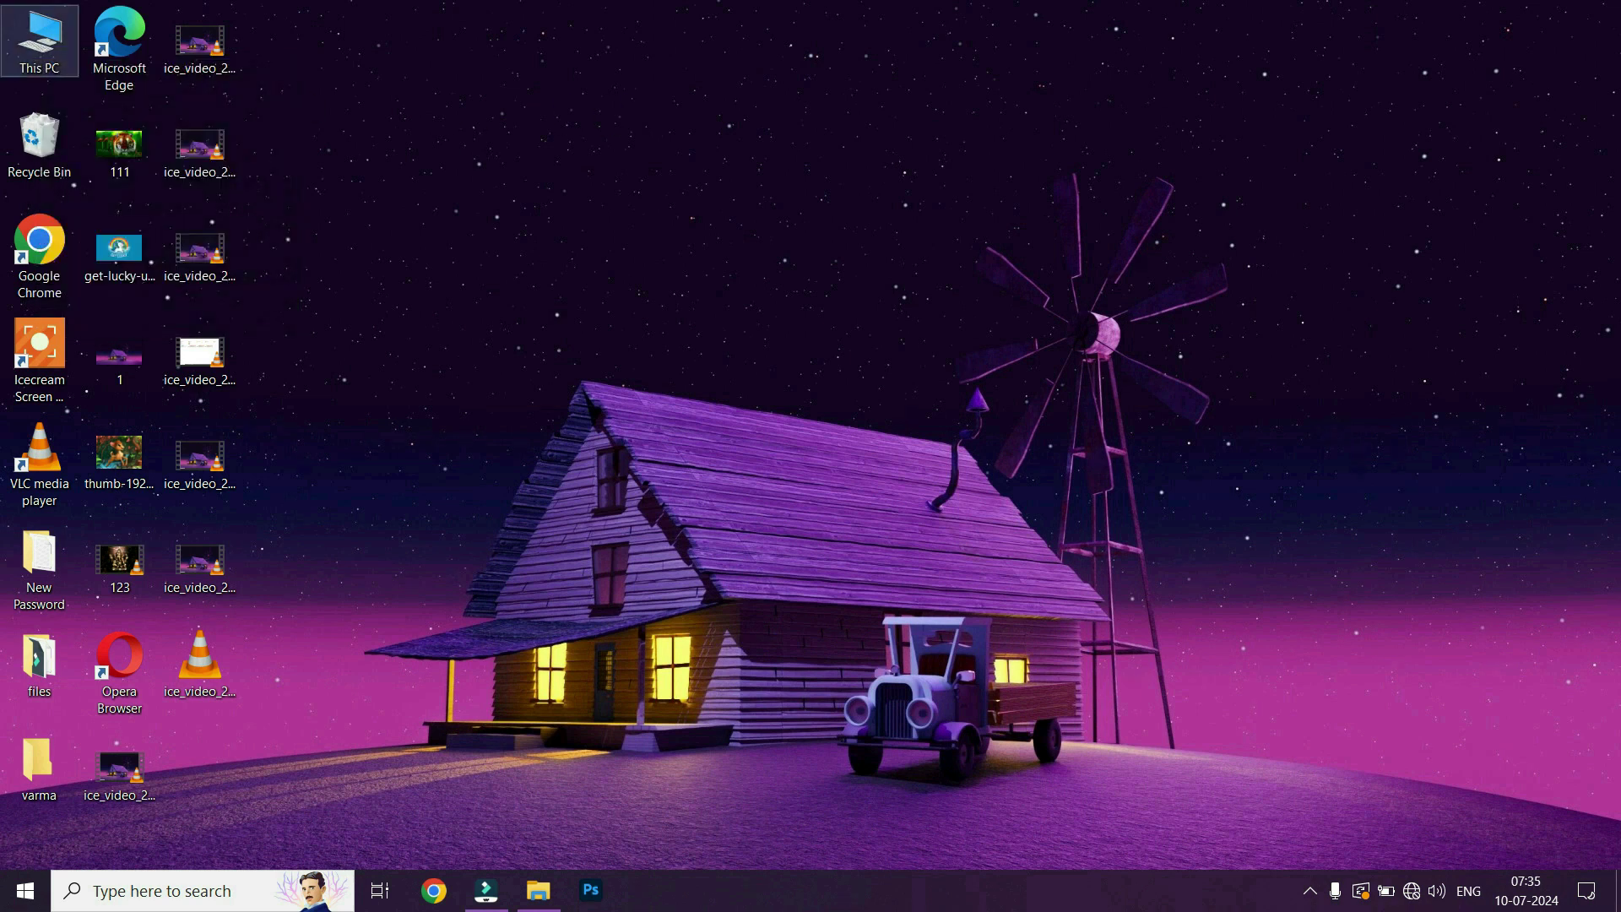
pyautogui.click(40, 63)
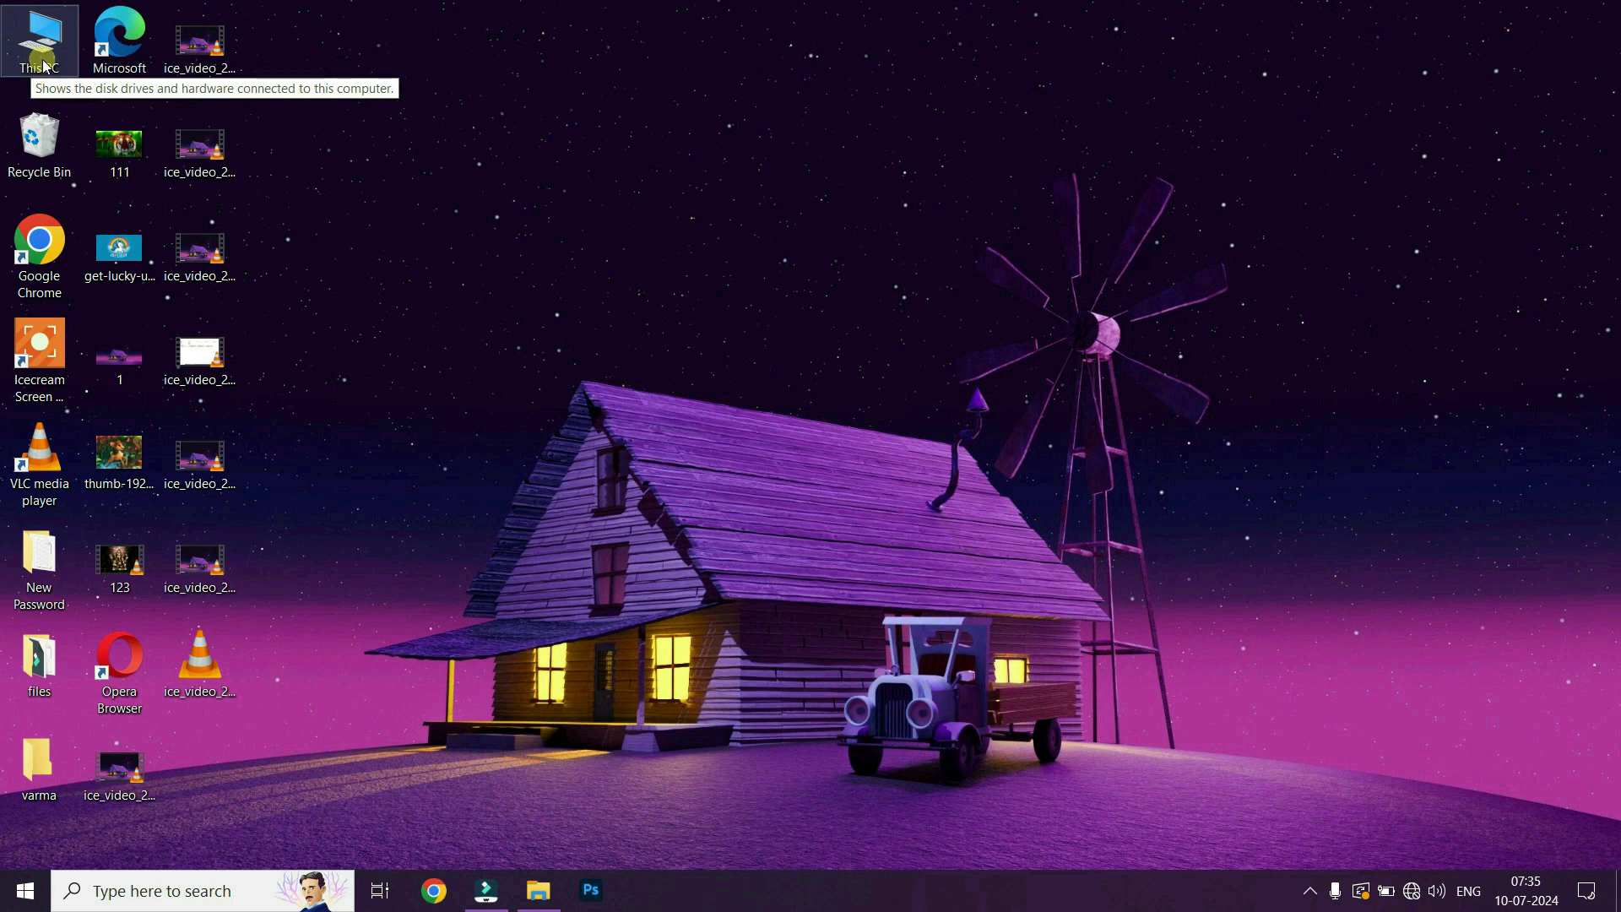
pyautogui.click(44, 65)
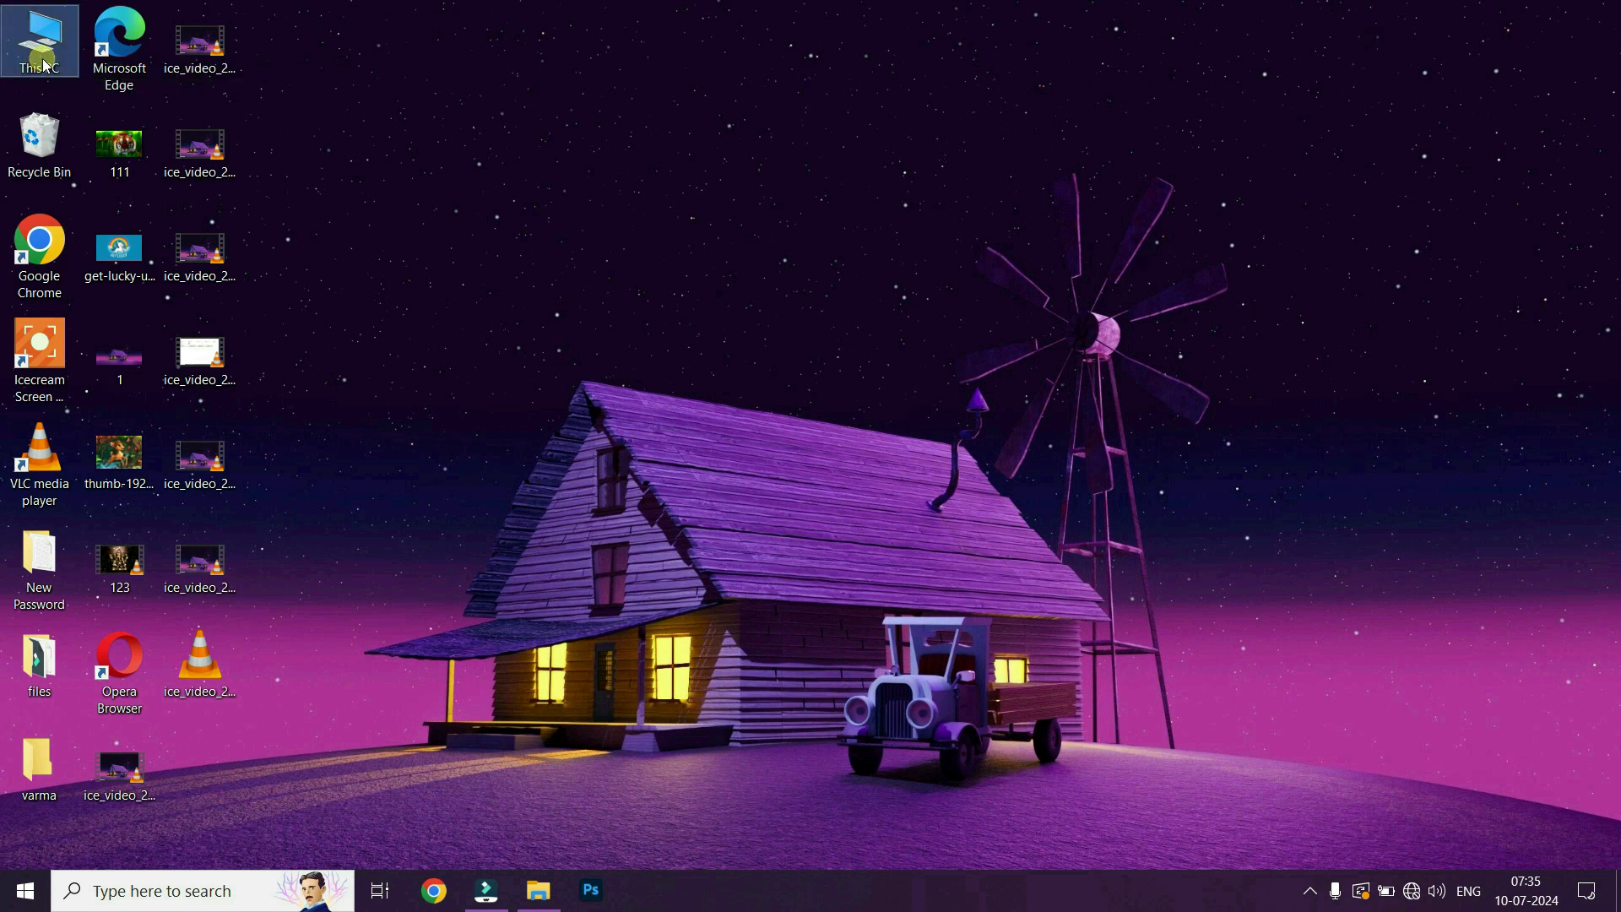
pyautogui.press('Delete')
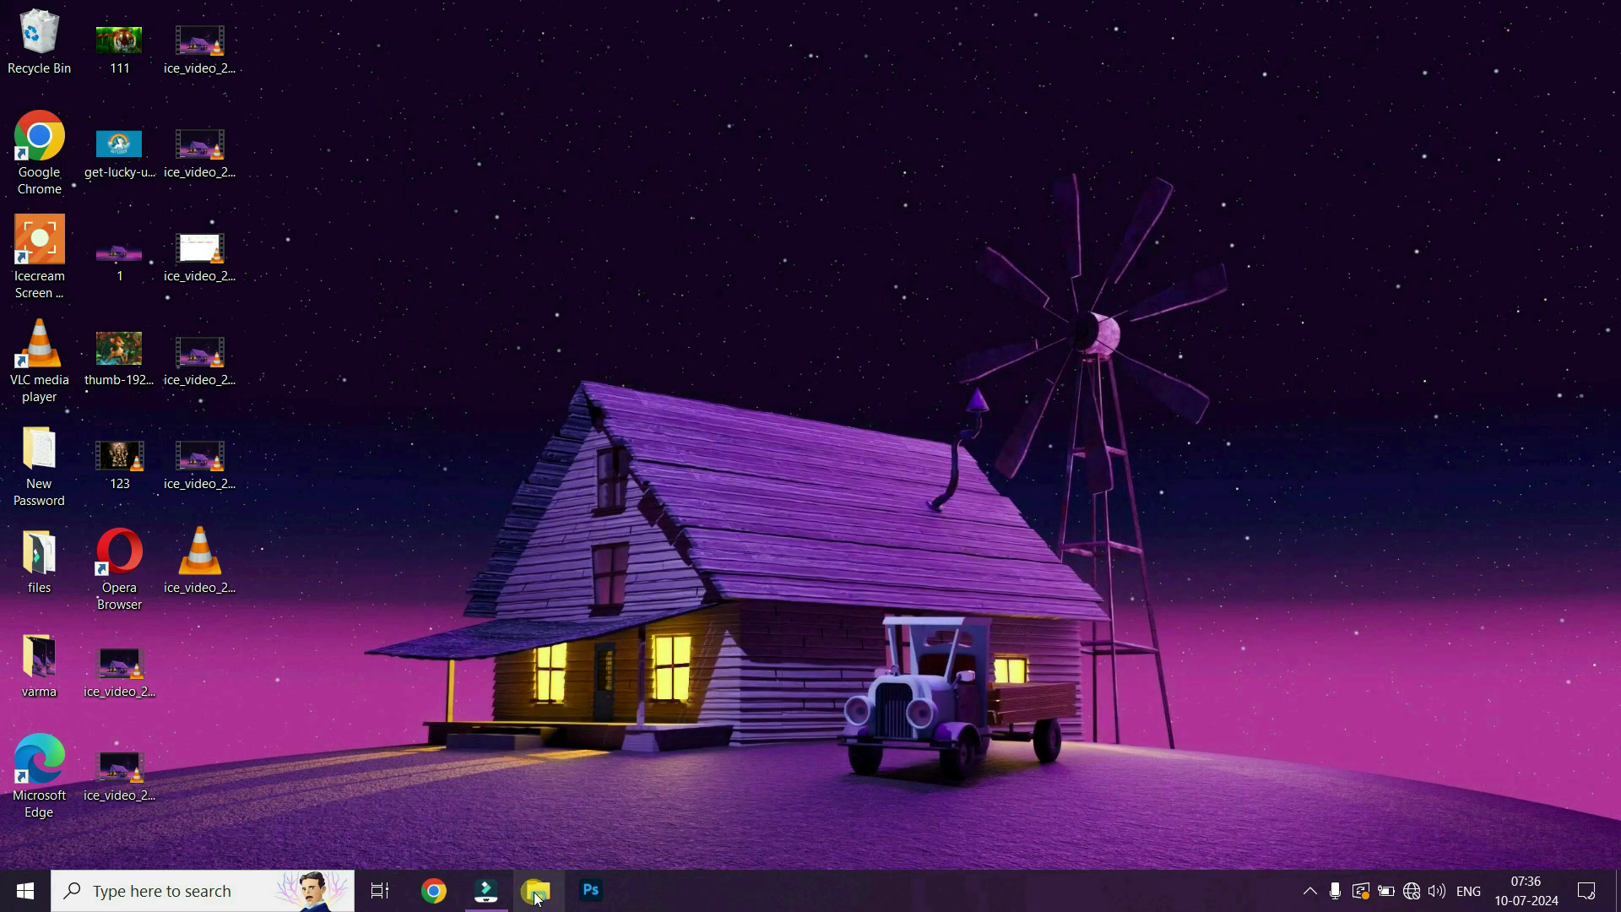
# Step: Drag This PC from File Explorer to the desktop and pin that shortcut to the taskbar
pyautogui.click(538, 895)
pyautogui.moveTo(470, 177); pyautogui.dragTo(306, 174)
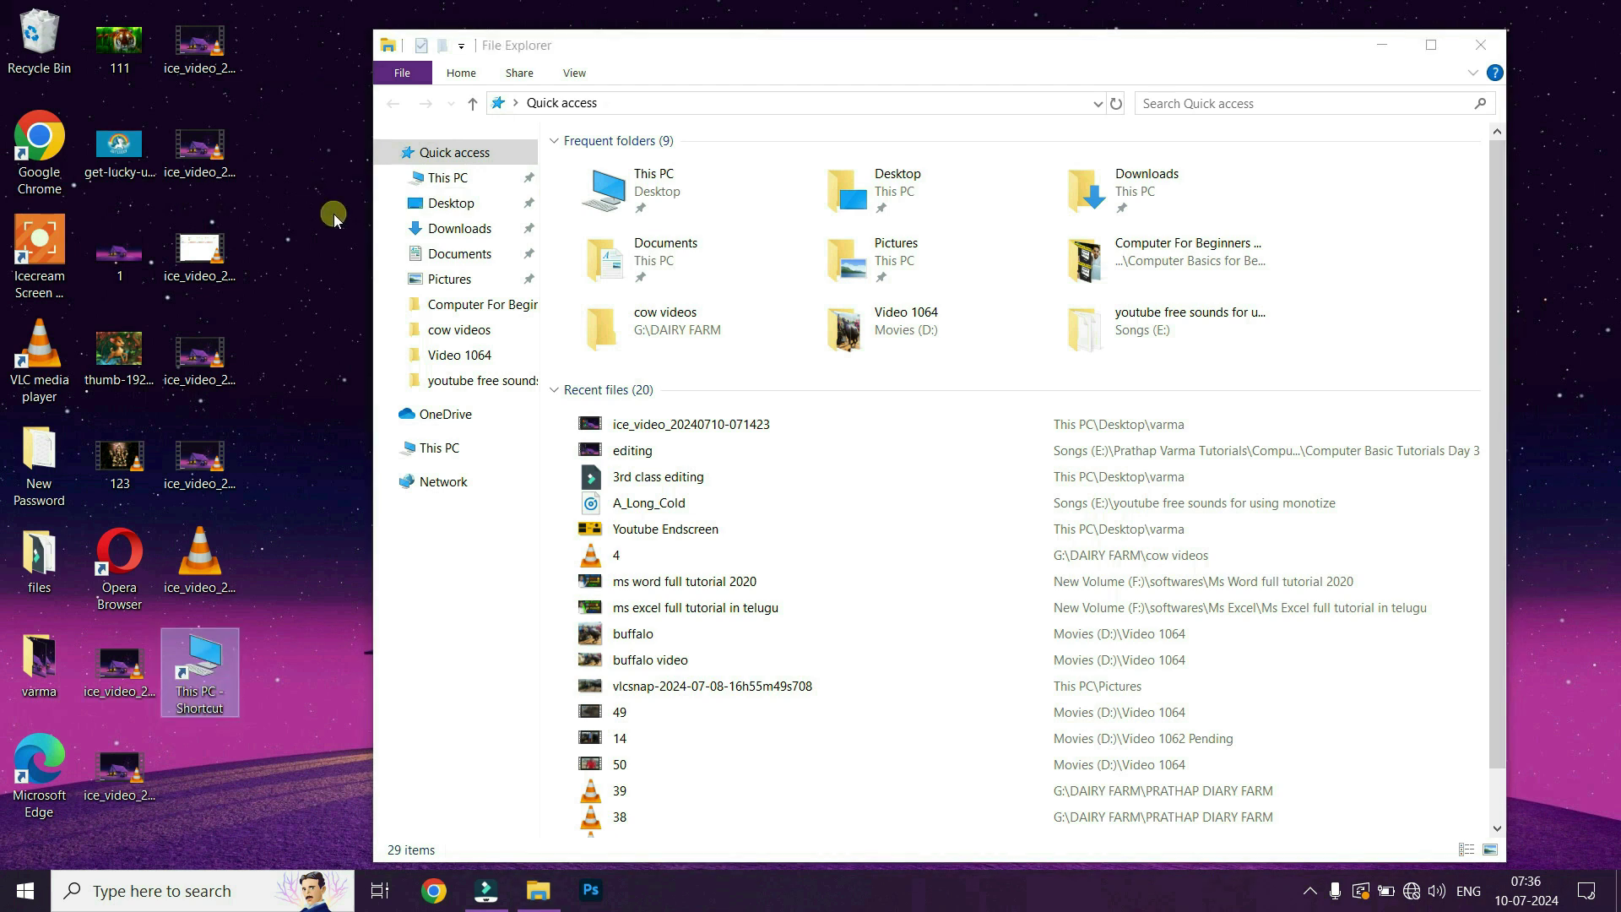
pyautogui.click(1383, 45)
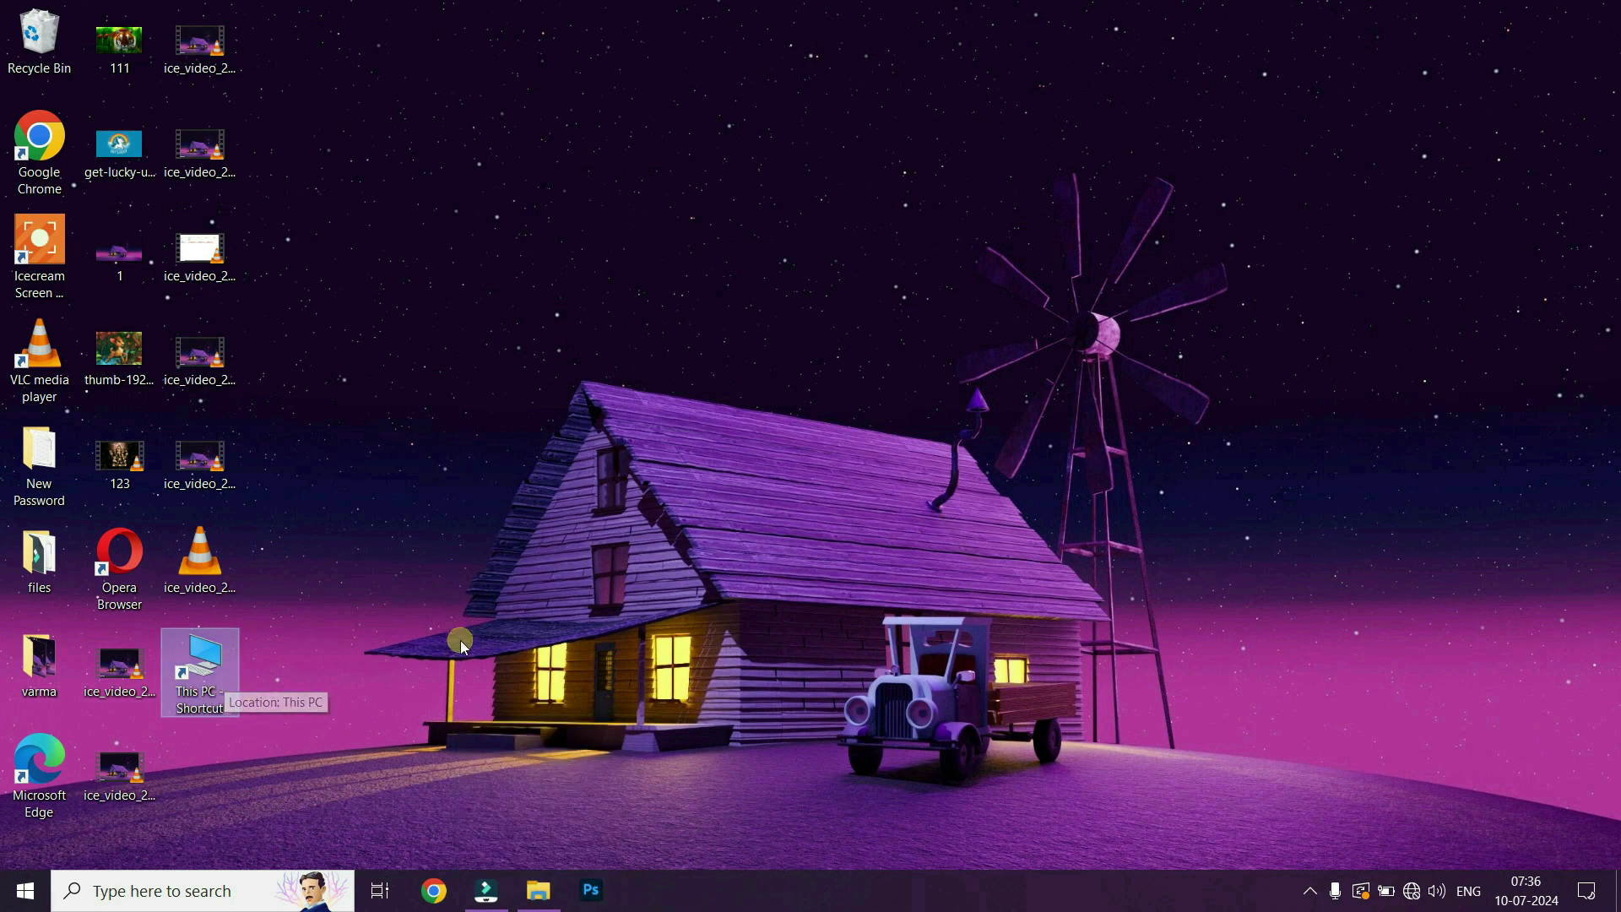
pyautogui.moveTo(212, 698); pyautogui.dragTo(703, 897)
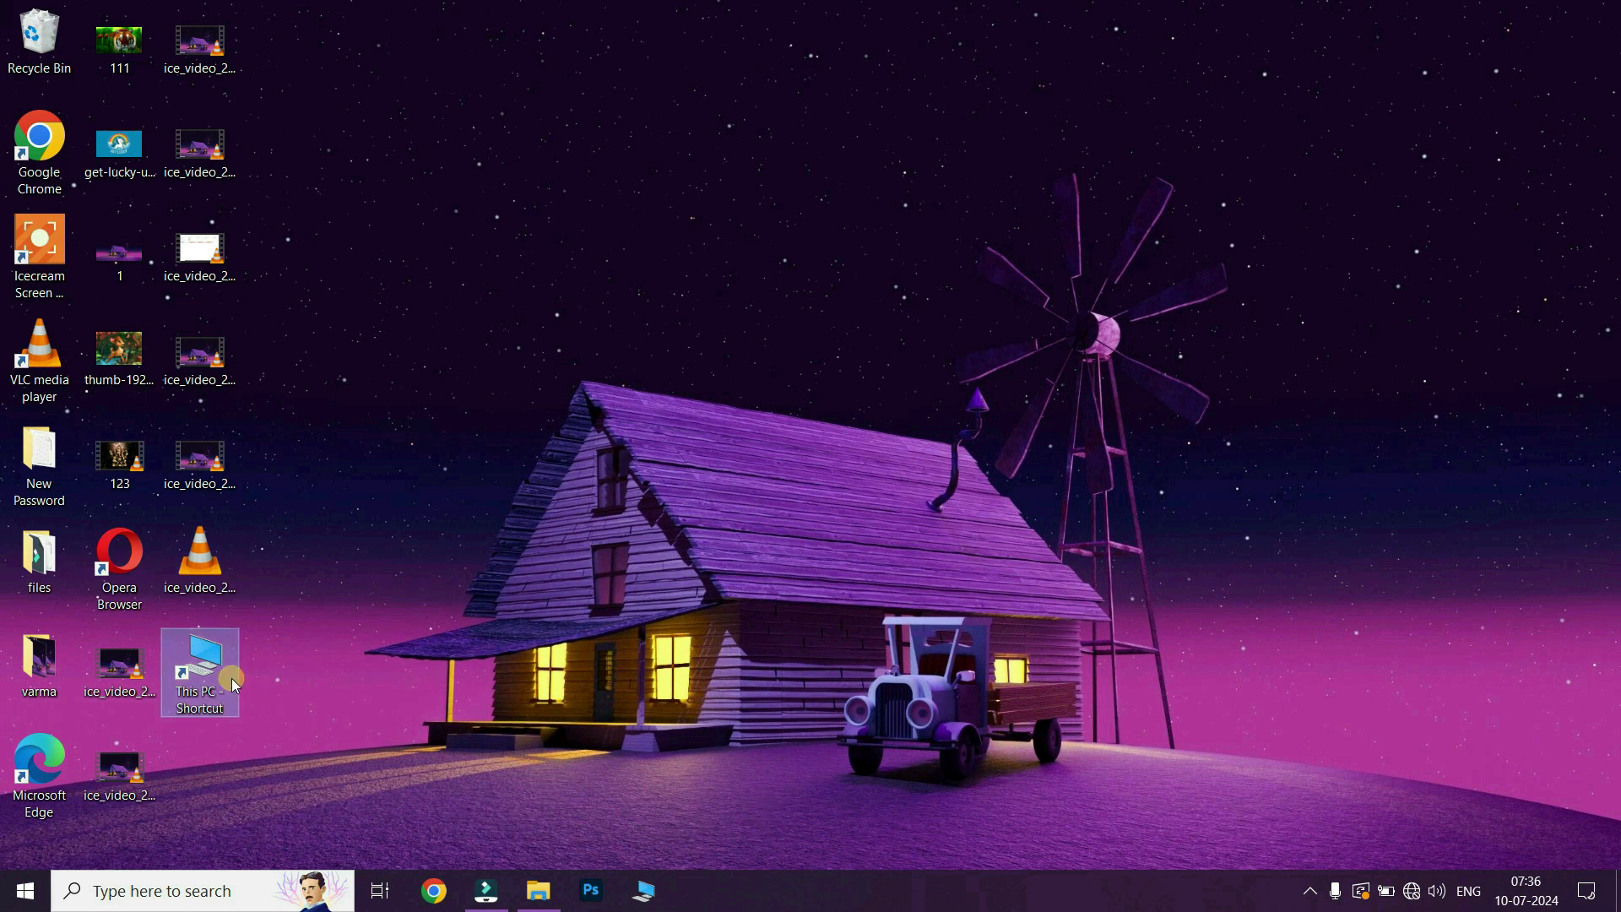
# Step: Delete the This PC shortcut from the desktop
pyautogui.press('Delete')
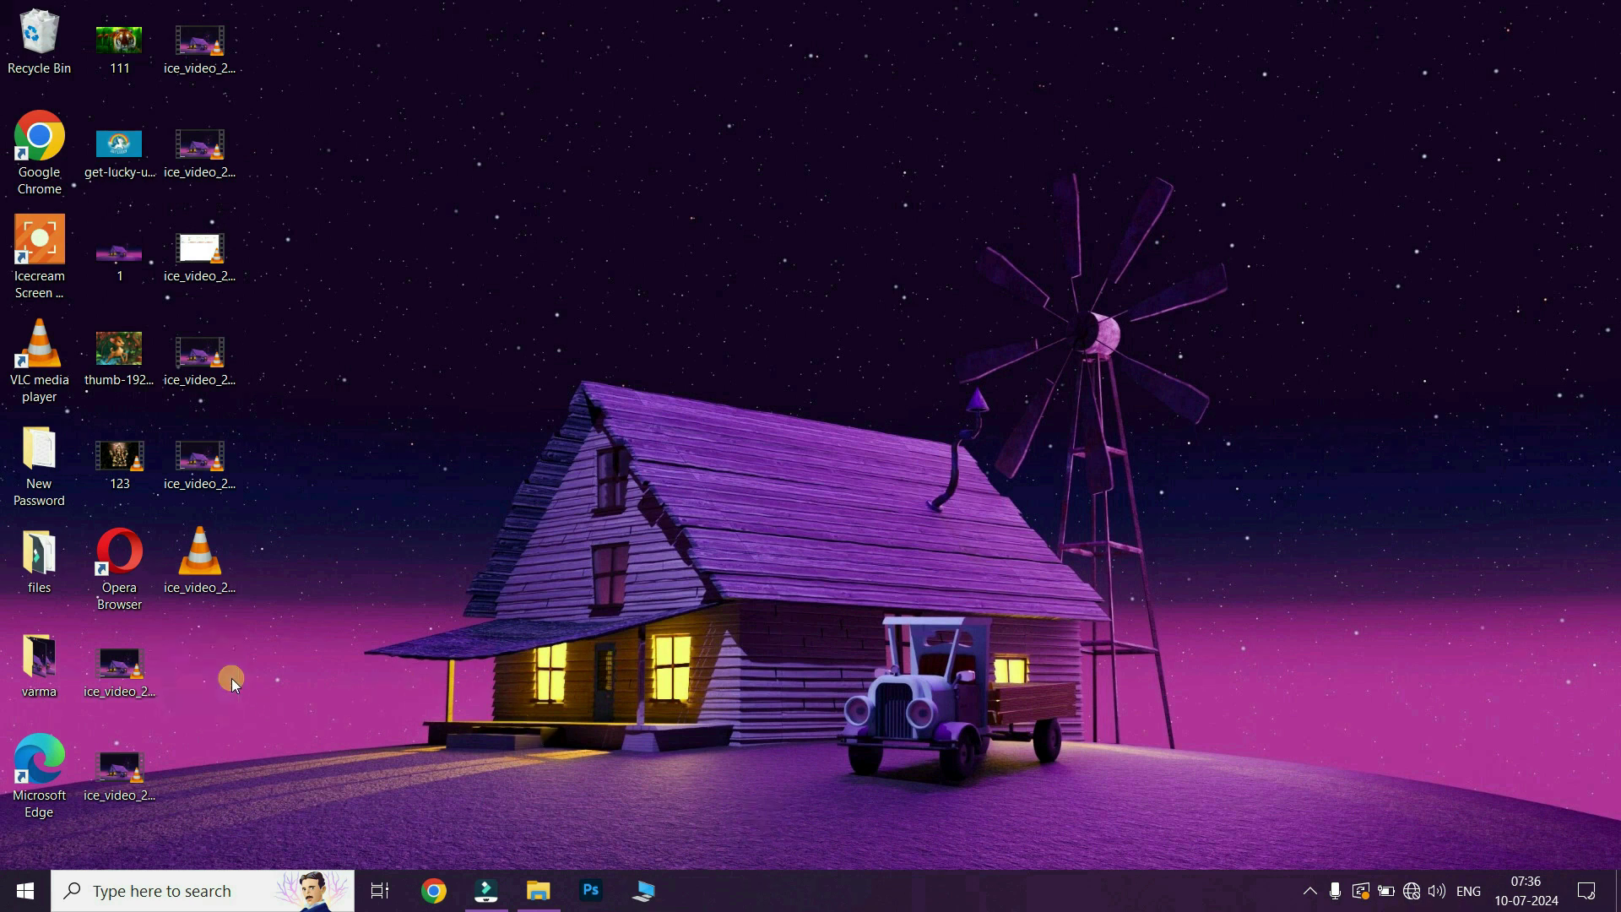
pyautogui.click(31, 897)
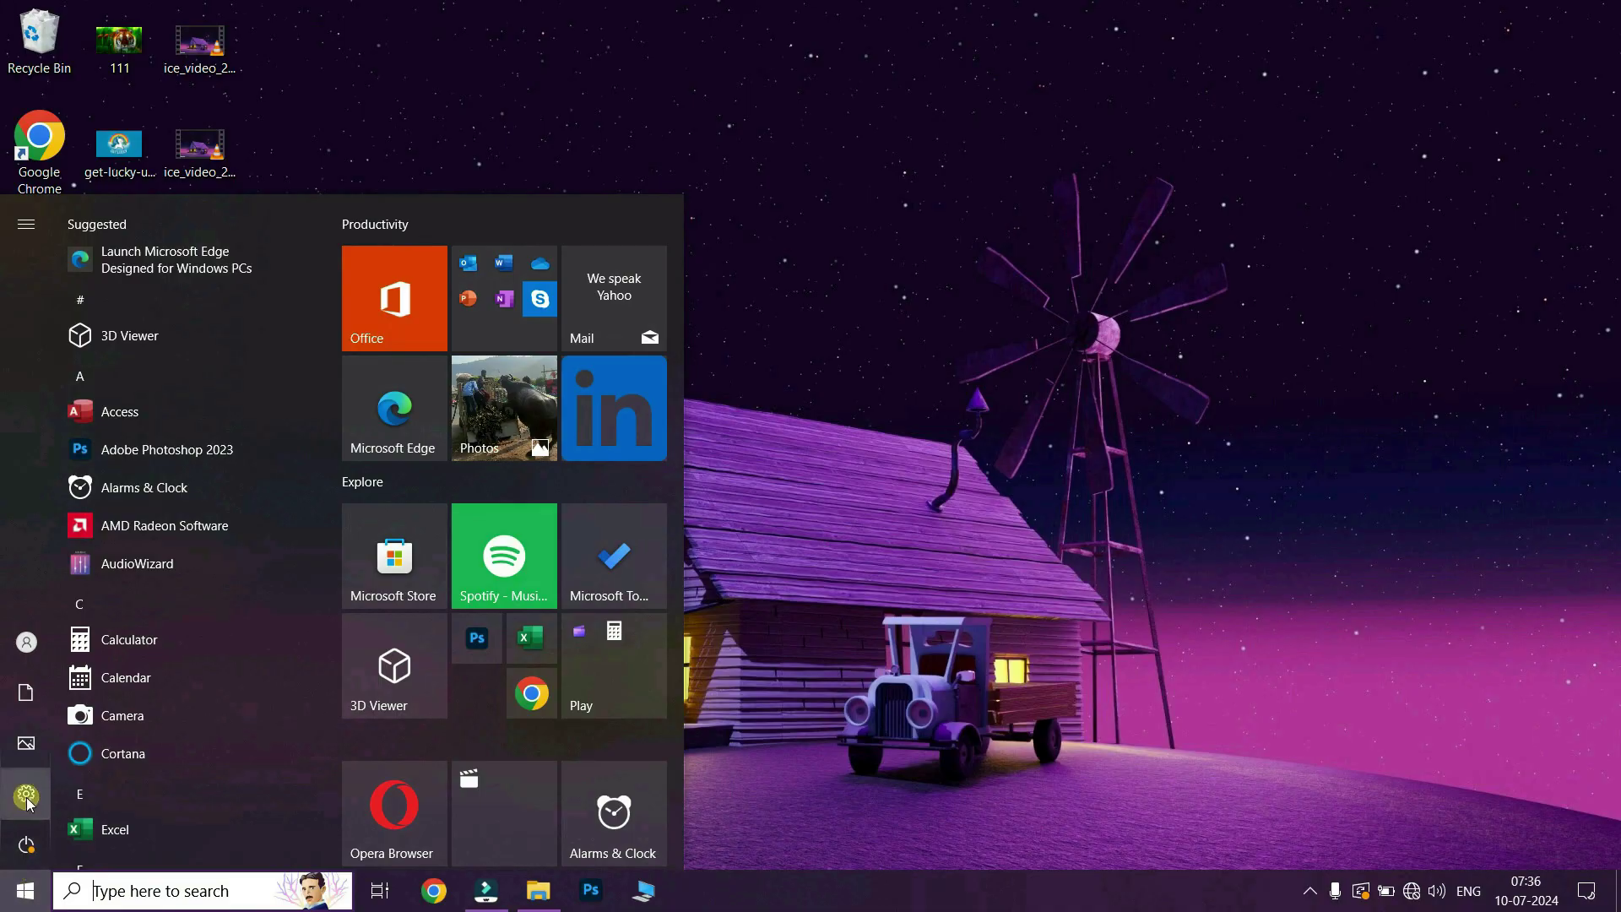
pyautogui.press('Escape')
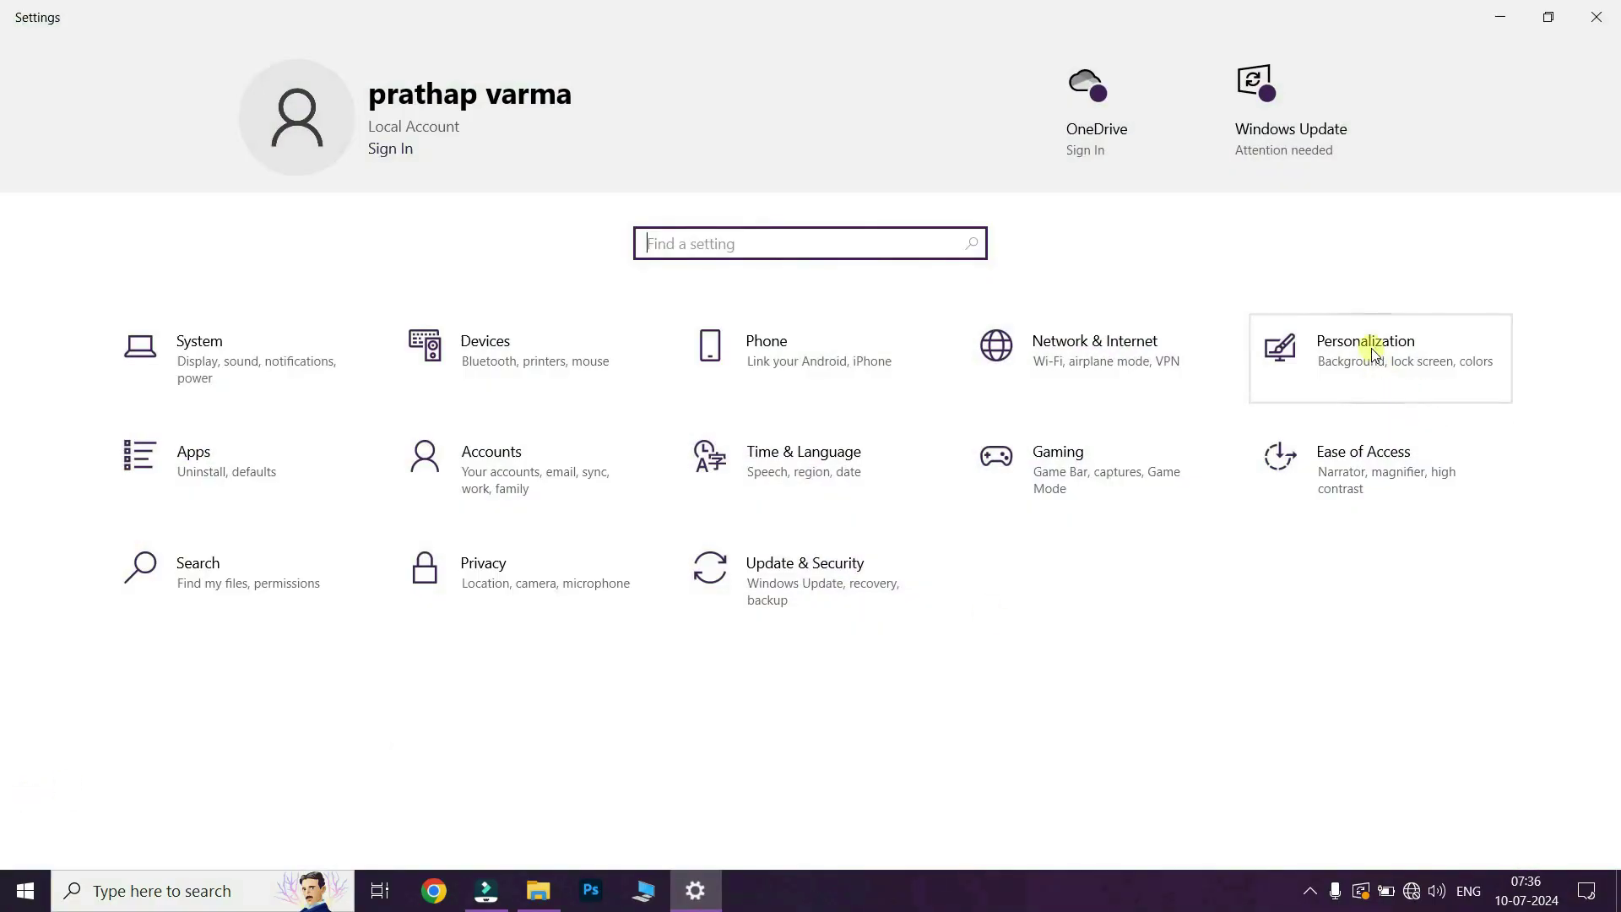
# Step: Turn on the Computer icon in Personalization > Themes > Desktop icon settings and apply it
pyautogui.click(1374, 350)
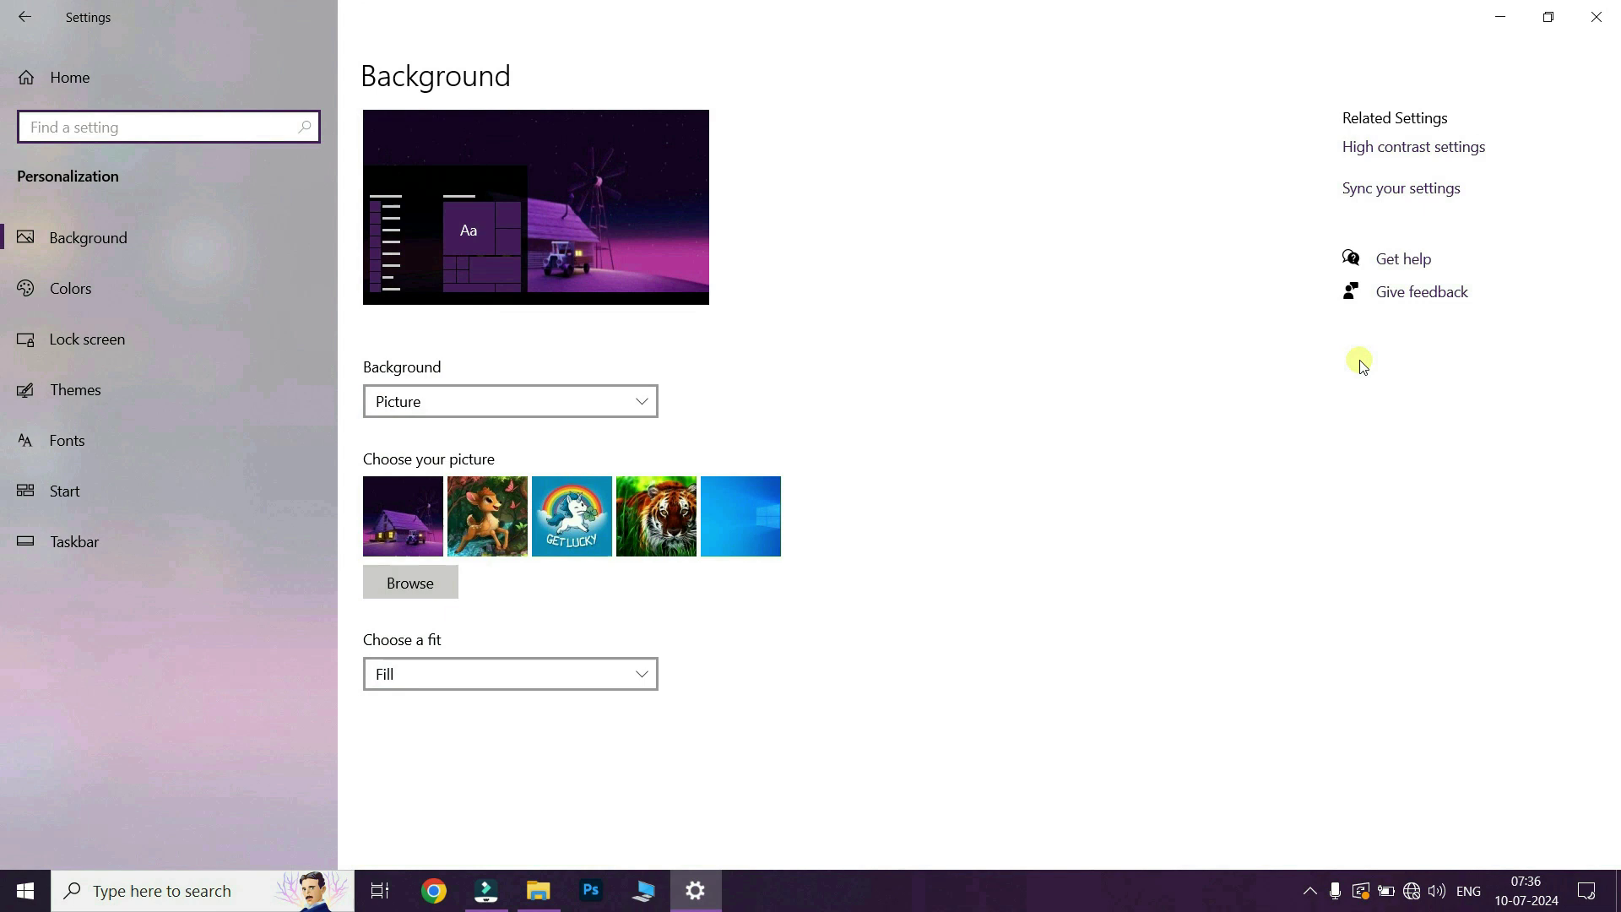
pyautogui.click(113, 393)
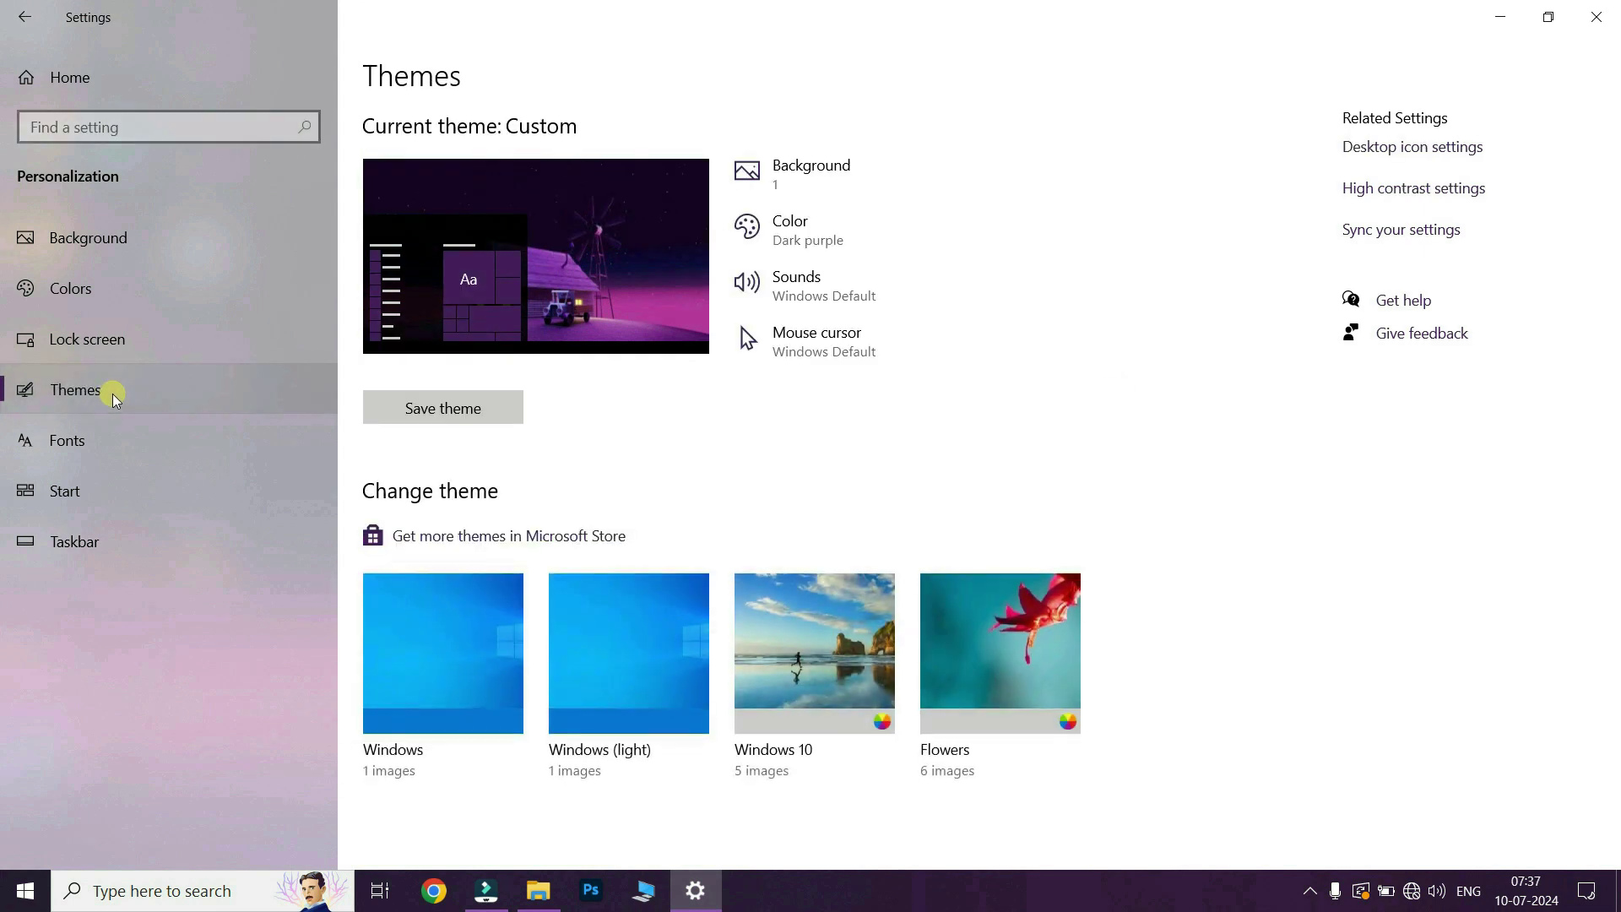
pyautogui.click(1433, 149)
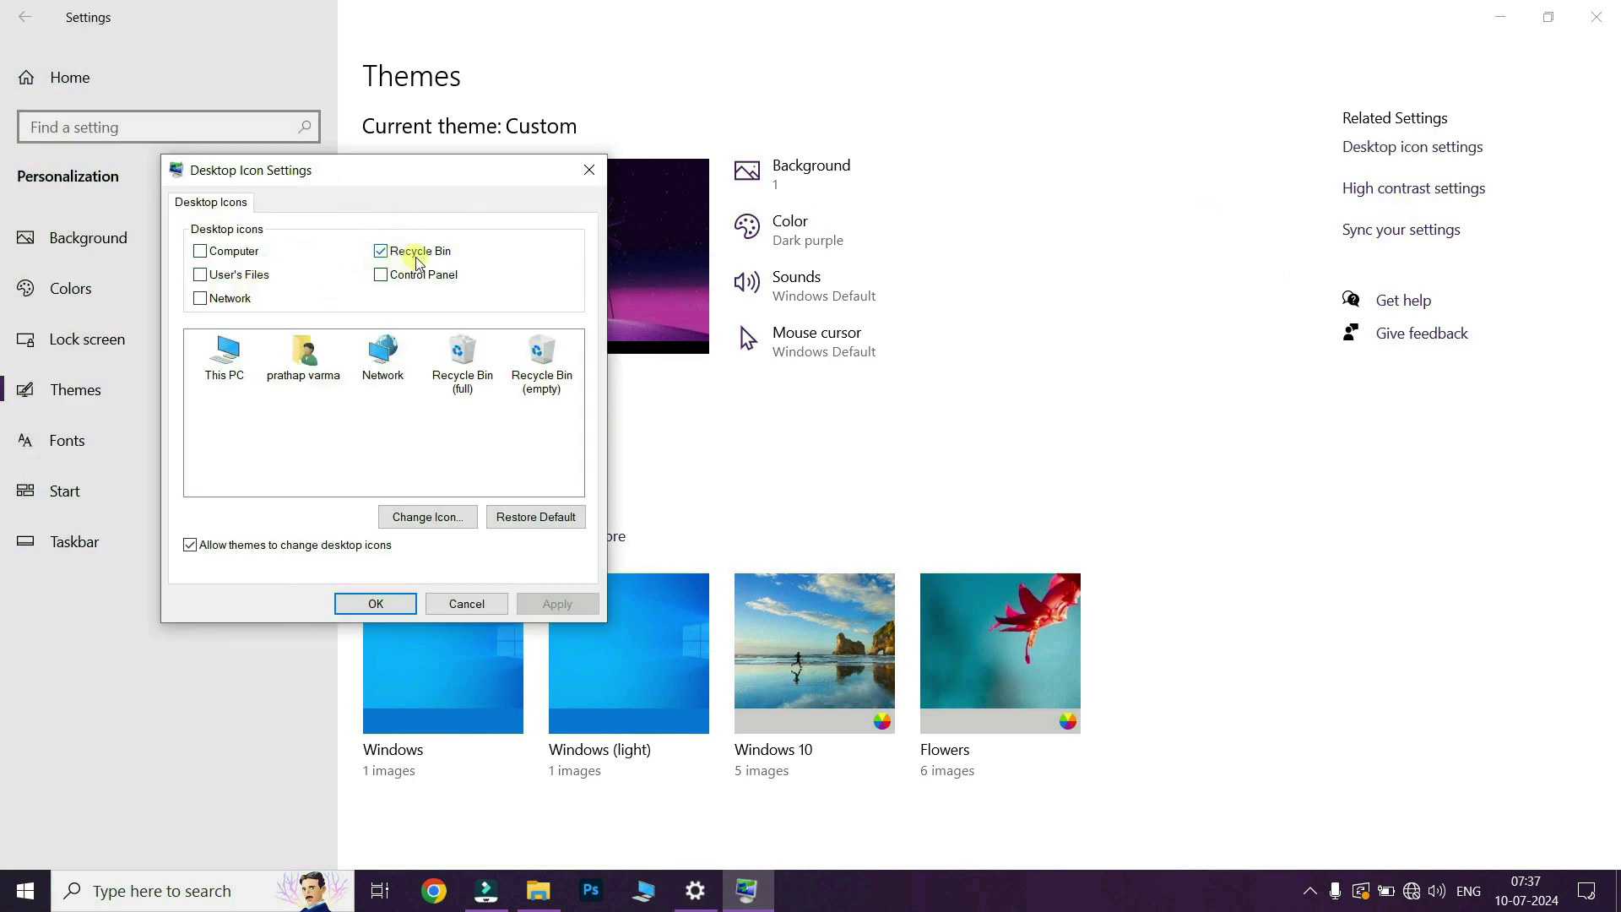
pyautogui.click(200, 250)
pyautogui.click(545, 602)
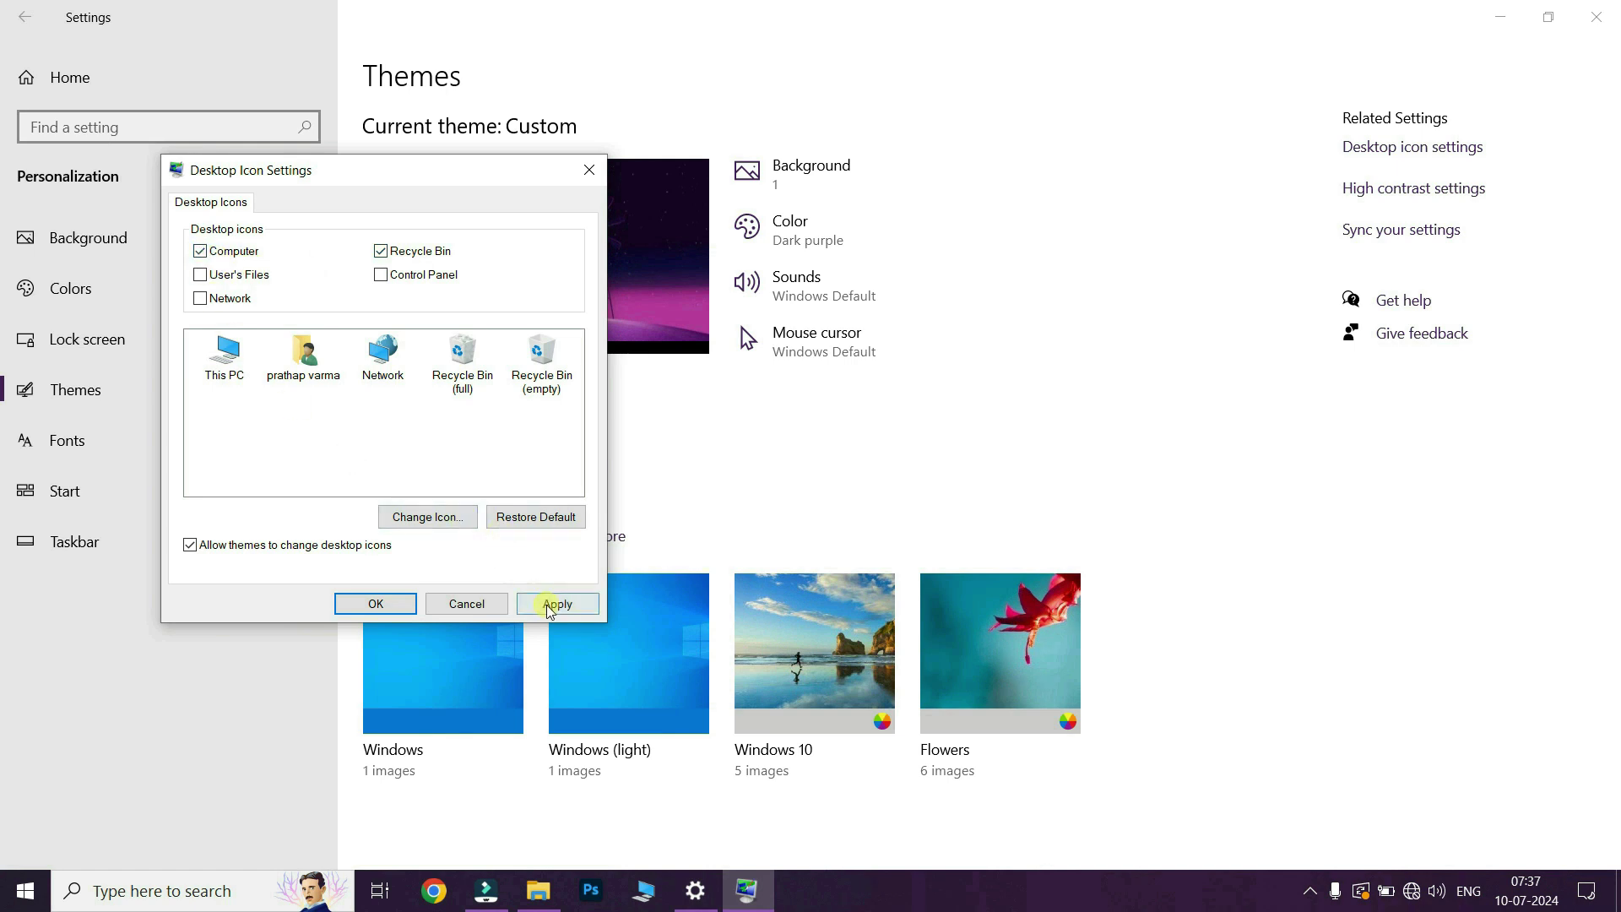
pyautogui.click(376, 603)
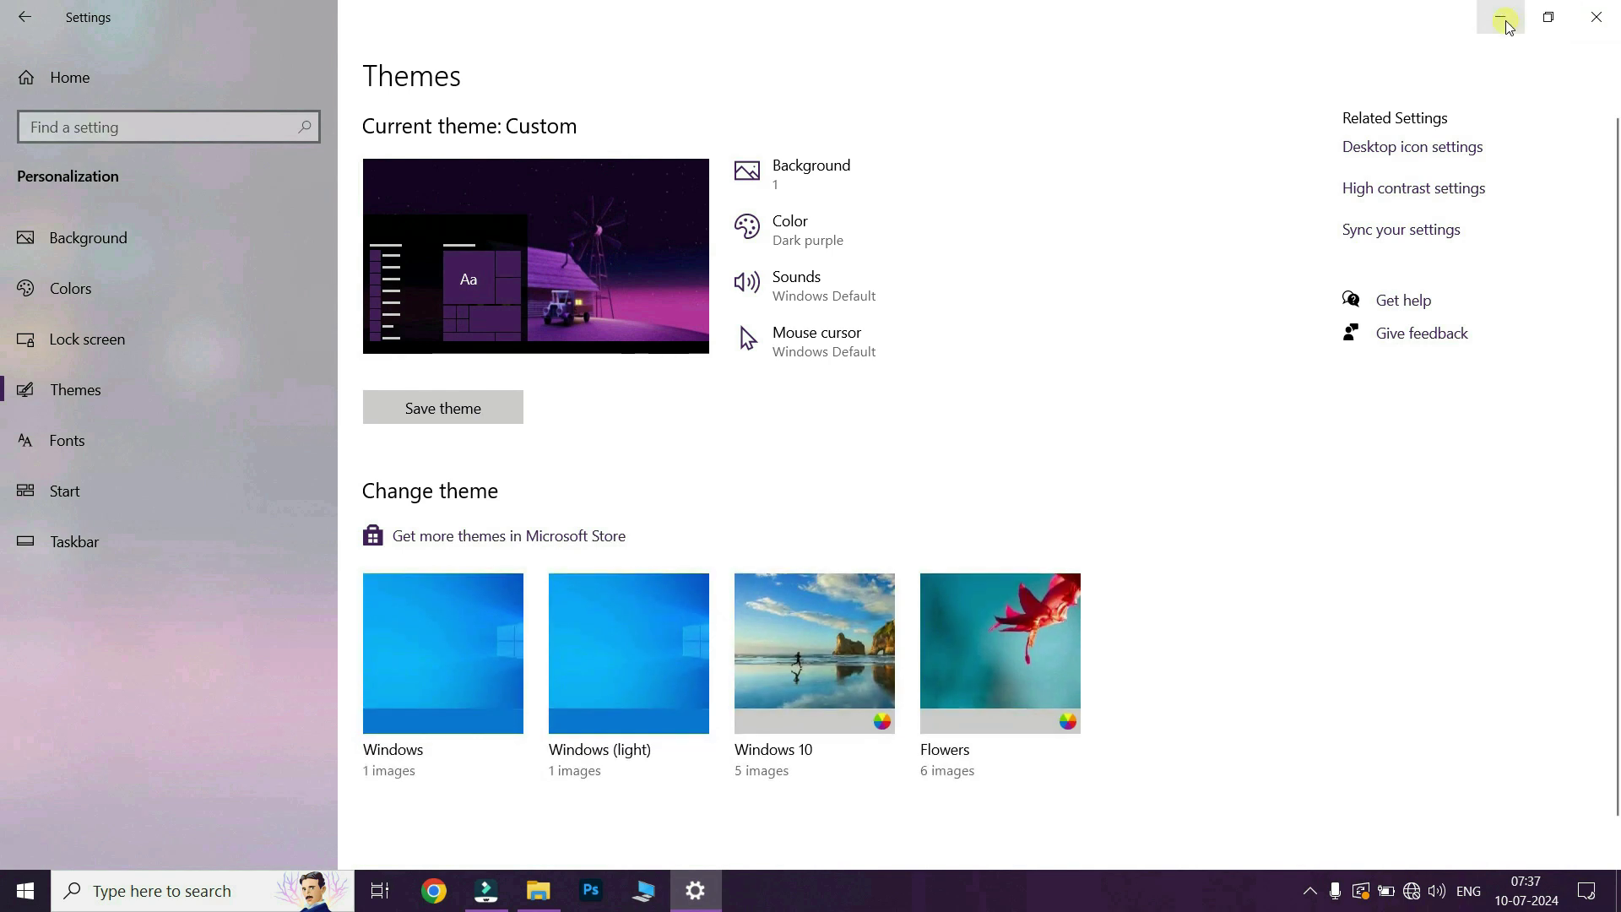
pyautogui.click(1501, 17)
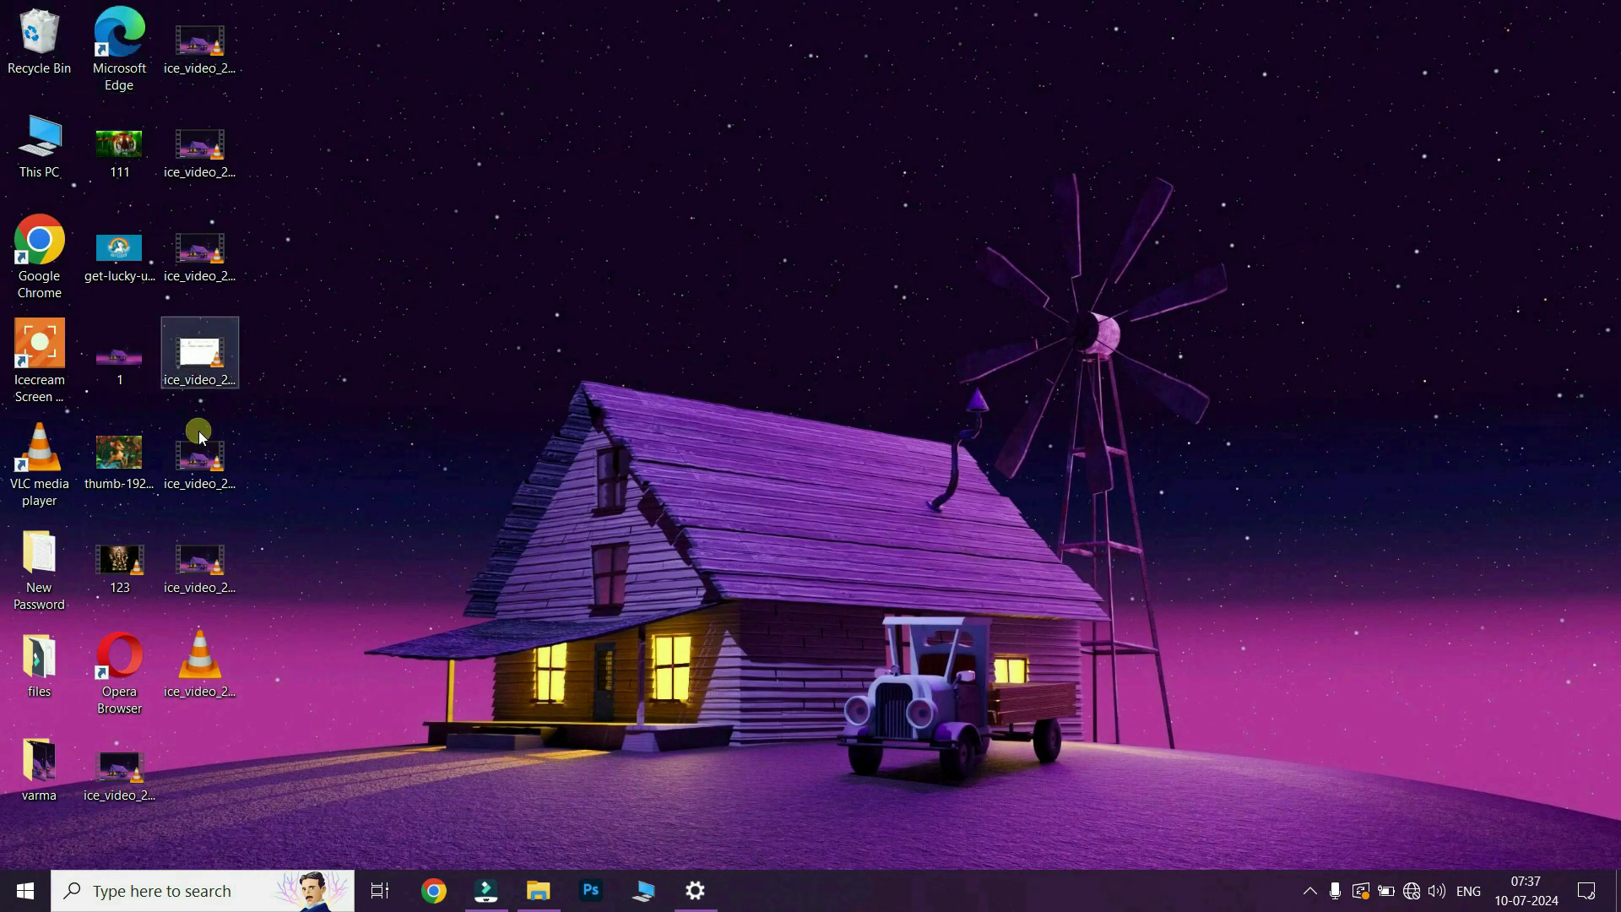
# Step: Return Recycle Bin to the first column and check This PC opens correctly
pyautogui.moveTo(46, 47); pyautogui.dragTo(522, 173)
pyautogui.moveTo(200, 139); pyautogui.dragTo(52, 108)
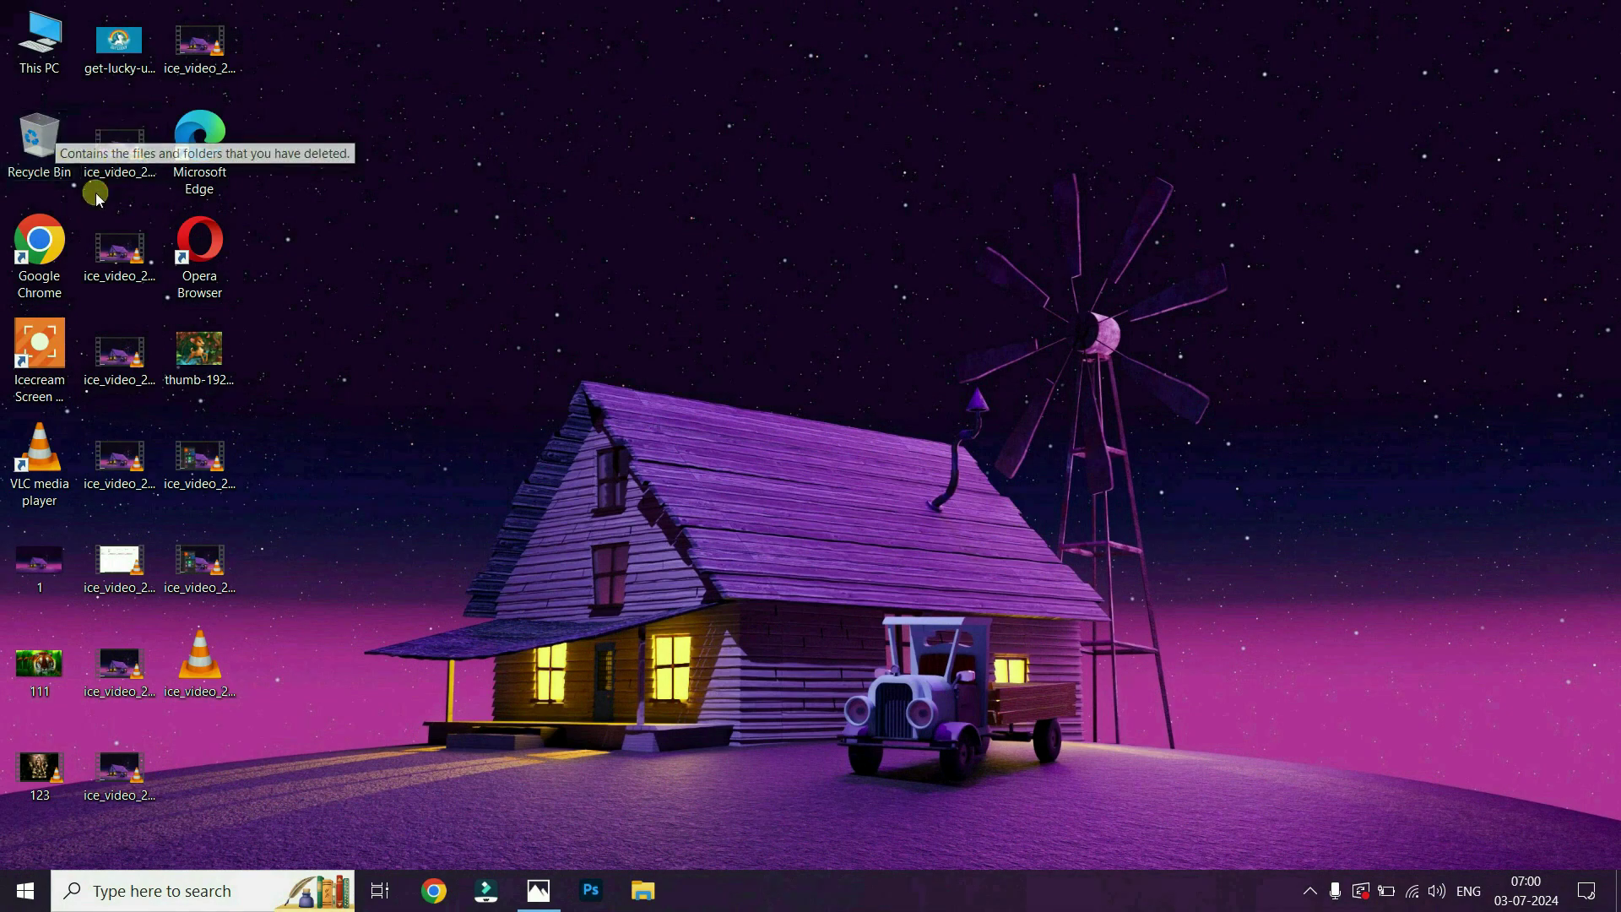
pyautogui.doubleClick(39, 41)
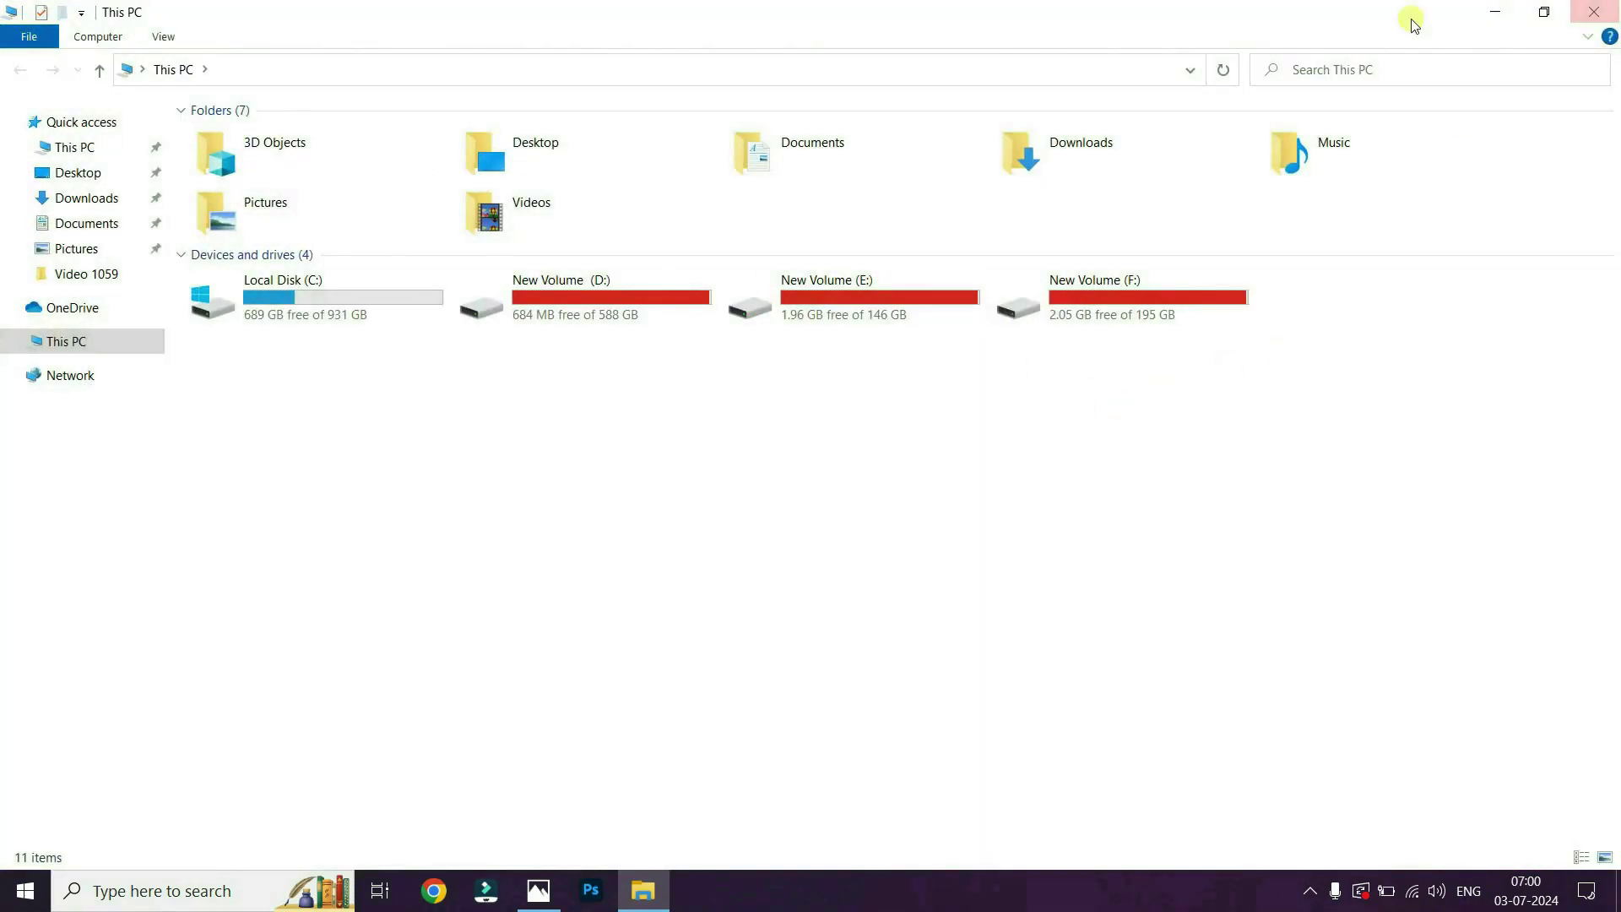
pyautogui.click(1594, 12)
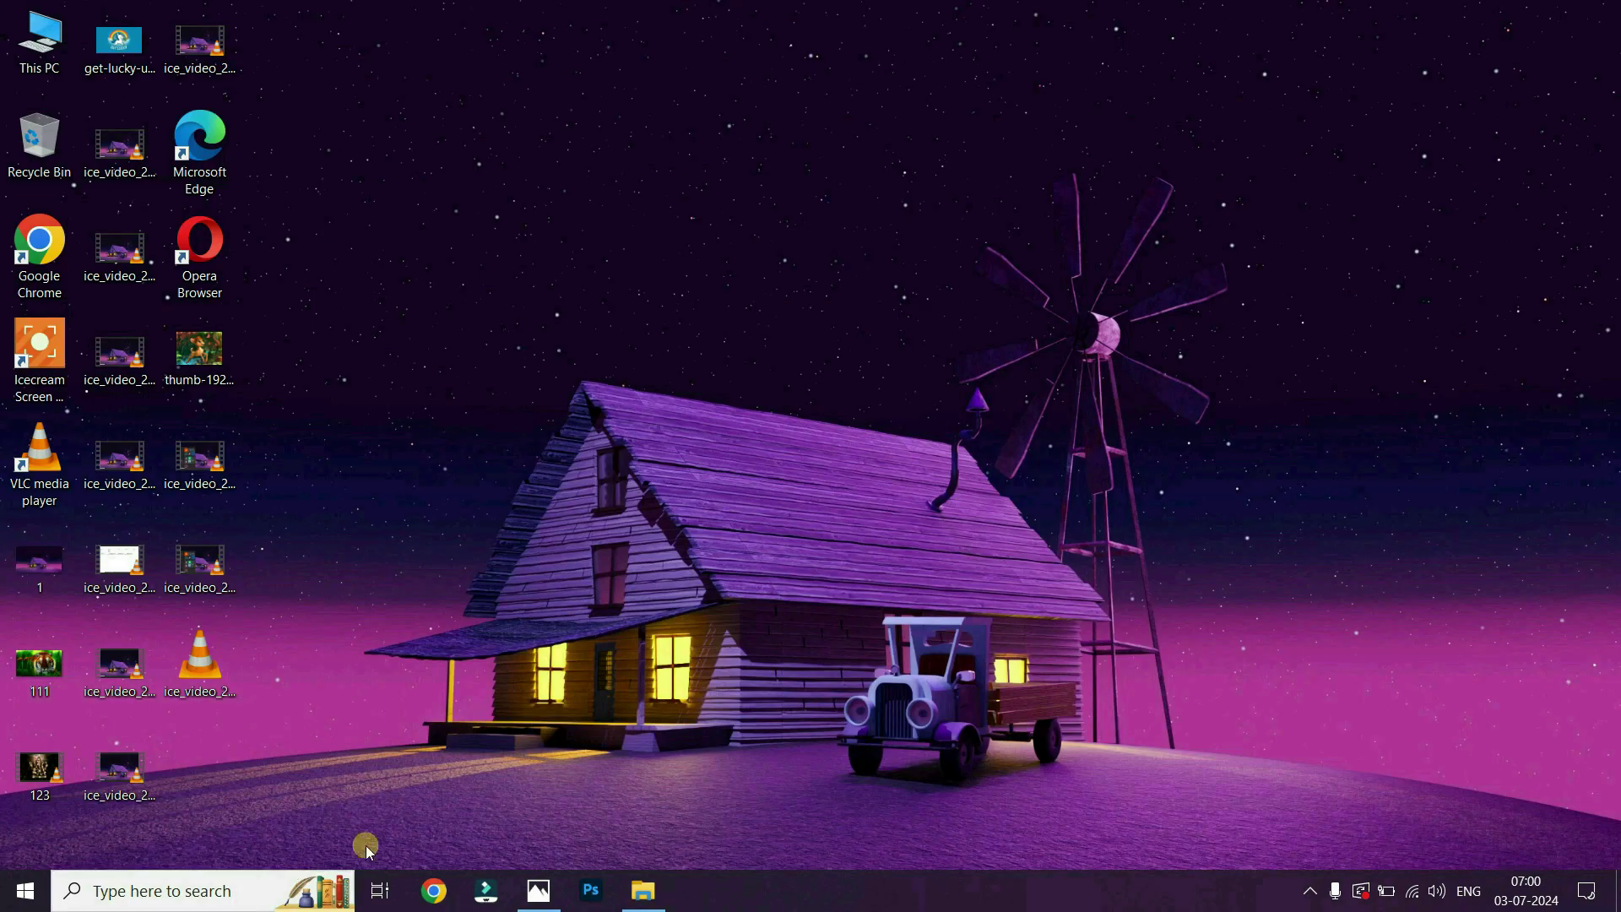
# Step: Search for 'excel' from the taskbar and launch the Excel best match
pyautogui.click(224, 894)
pyautogui.write('excel')
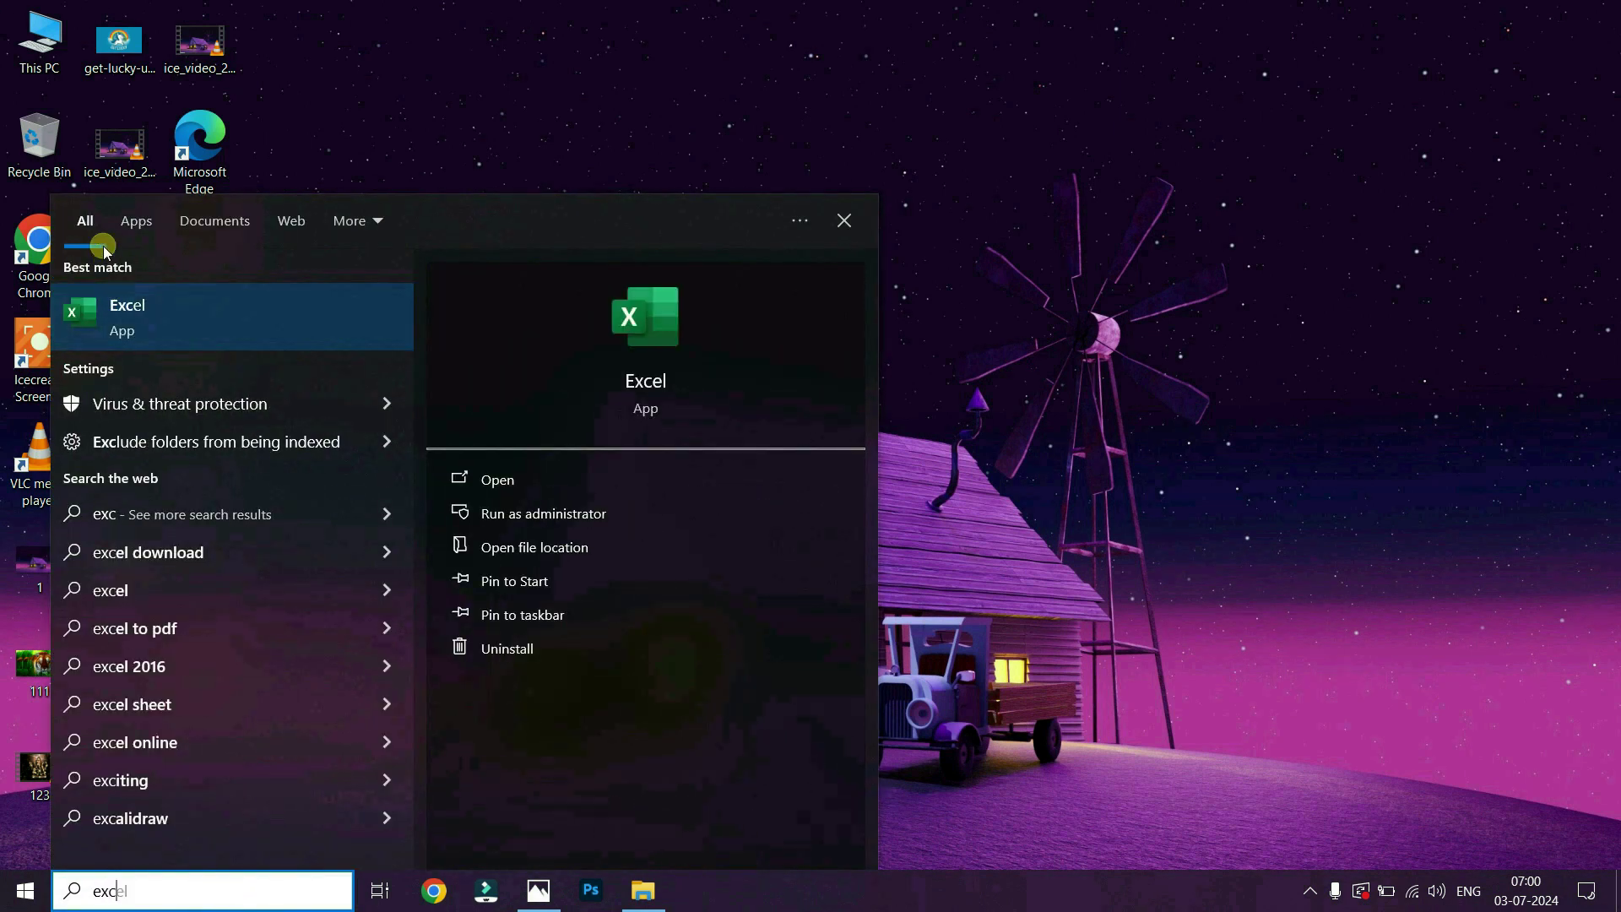
pyautogui.click(163, 315)
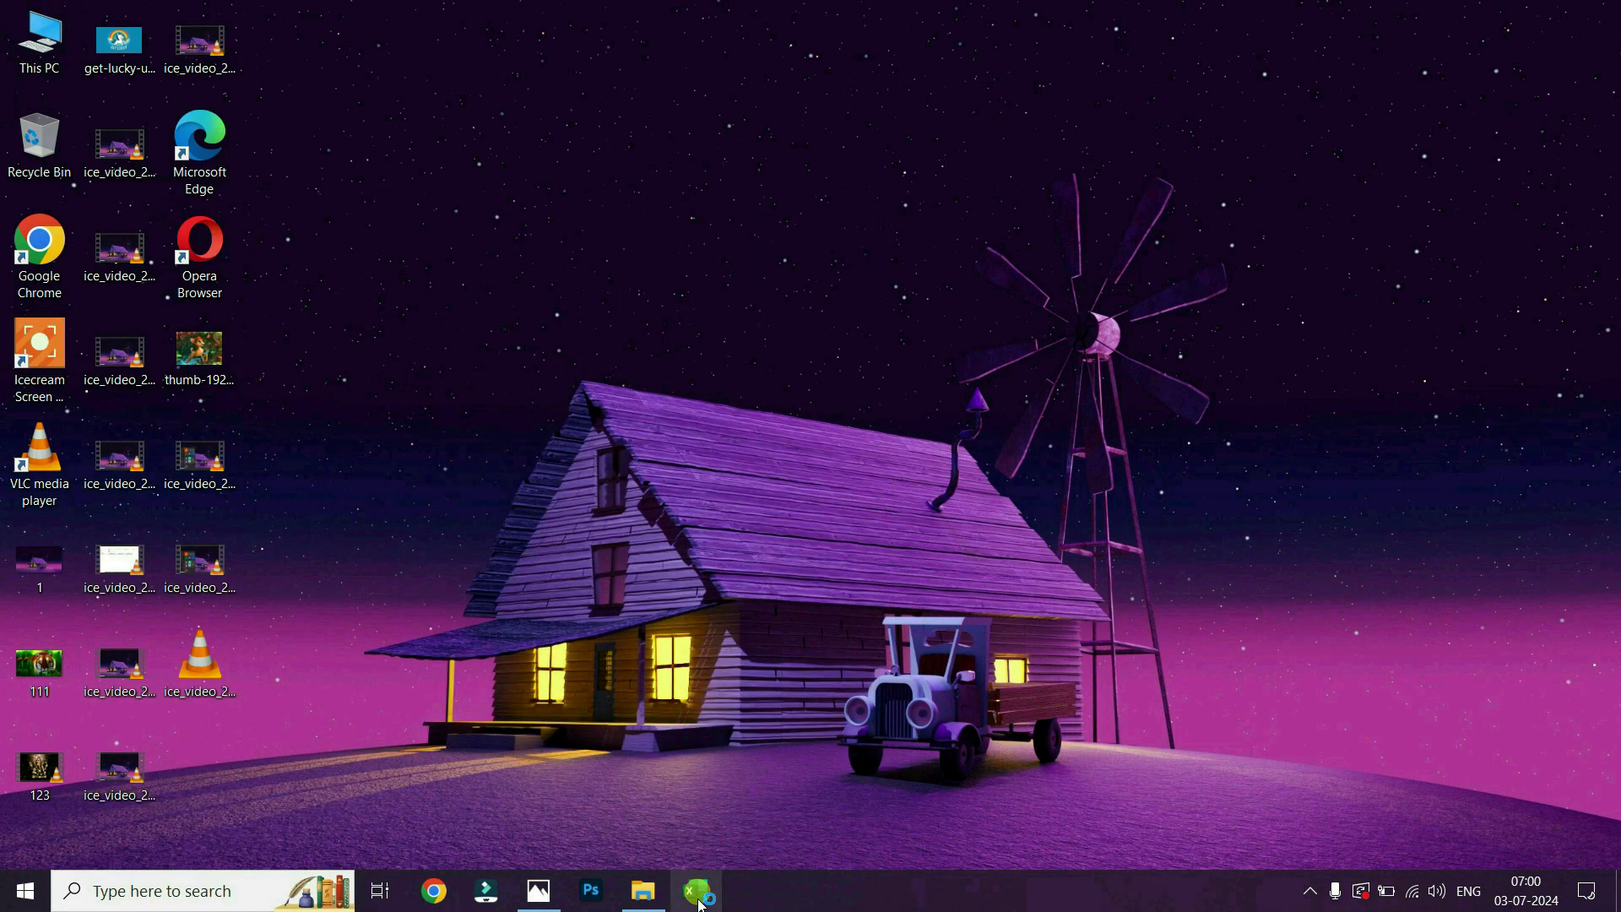
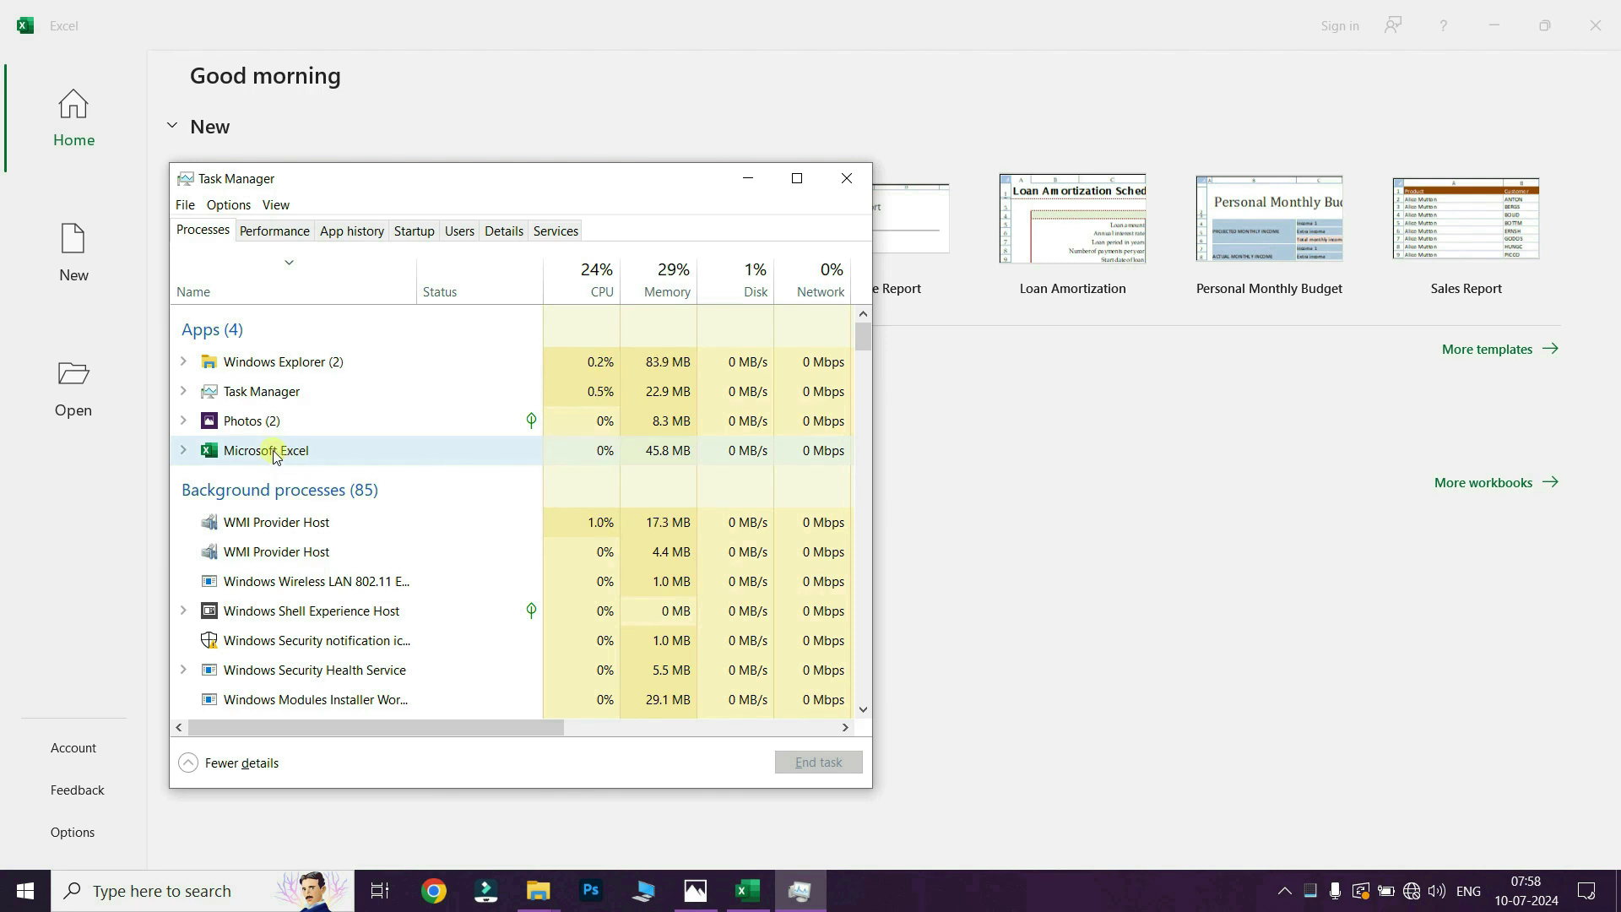
# Step: End the Microsoft Excel and Photos processes from Task Manager's Processes list
pyautogui.rightClick(273, 454)
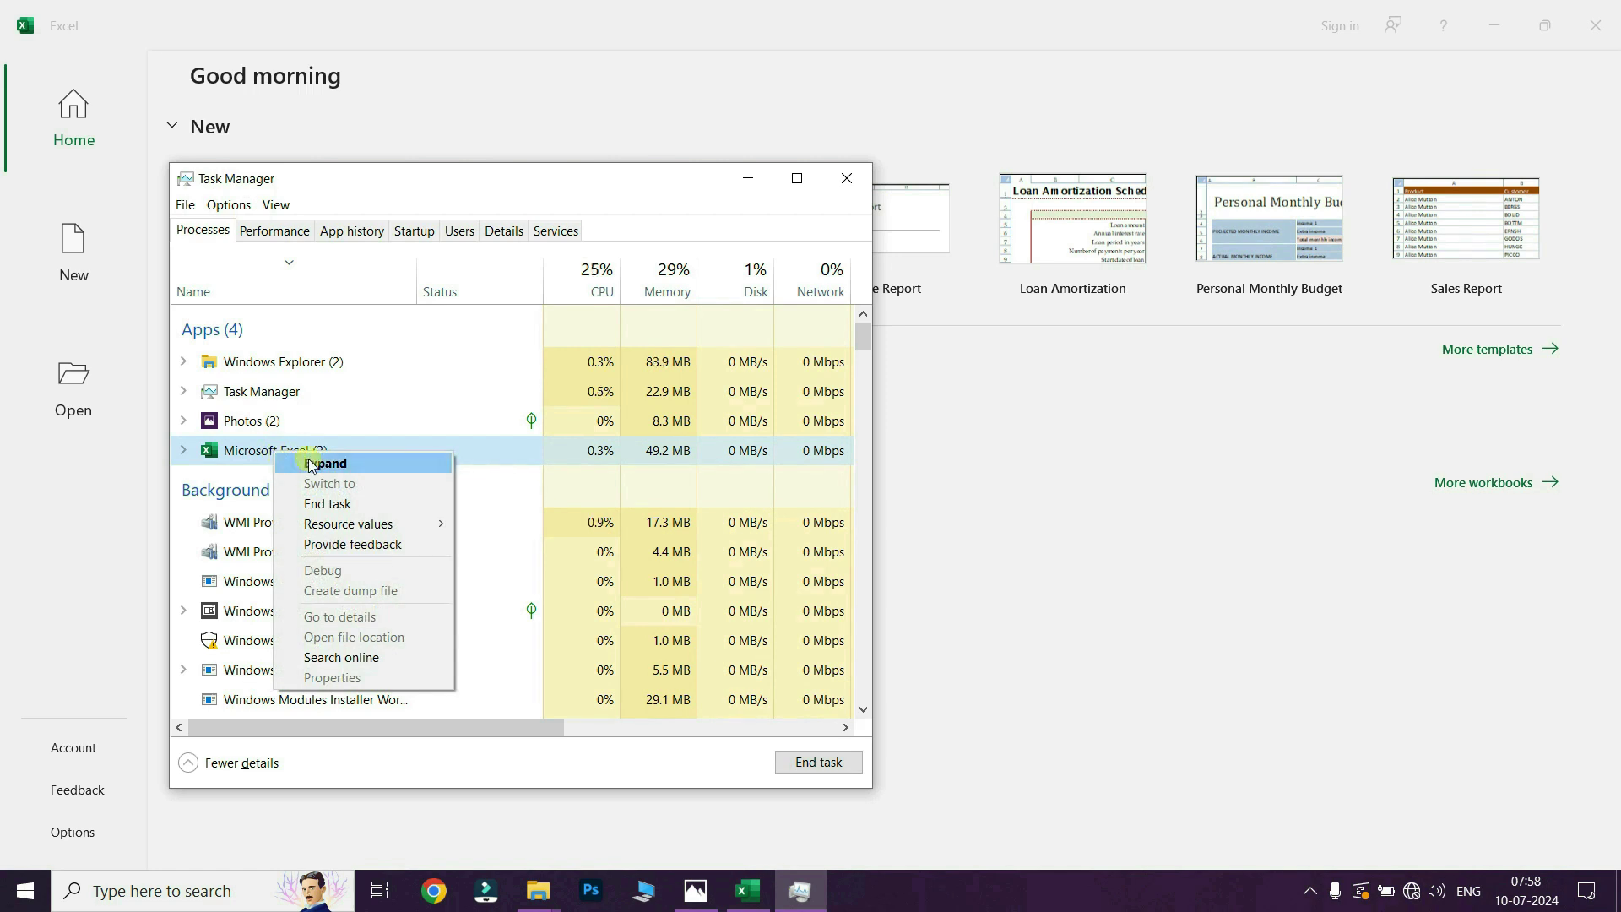
pyautogui.click(328, 504)
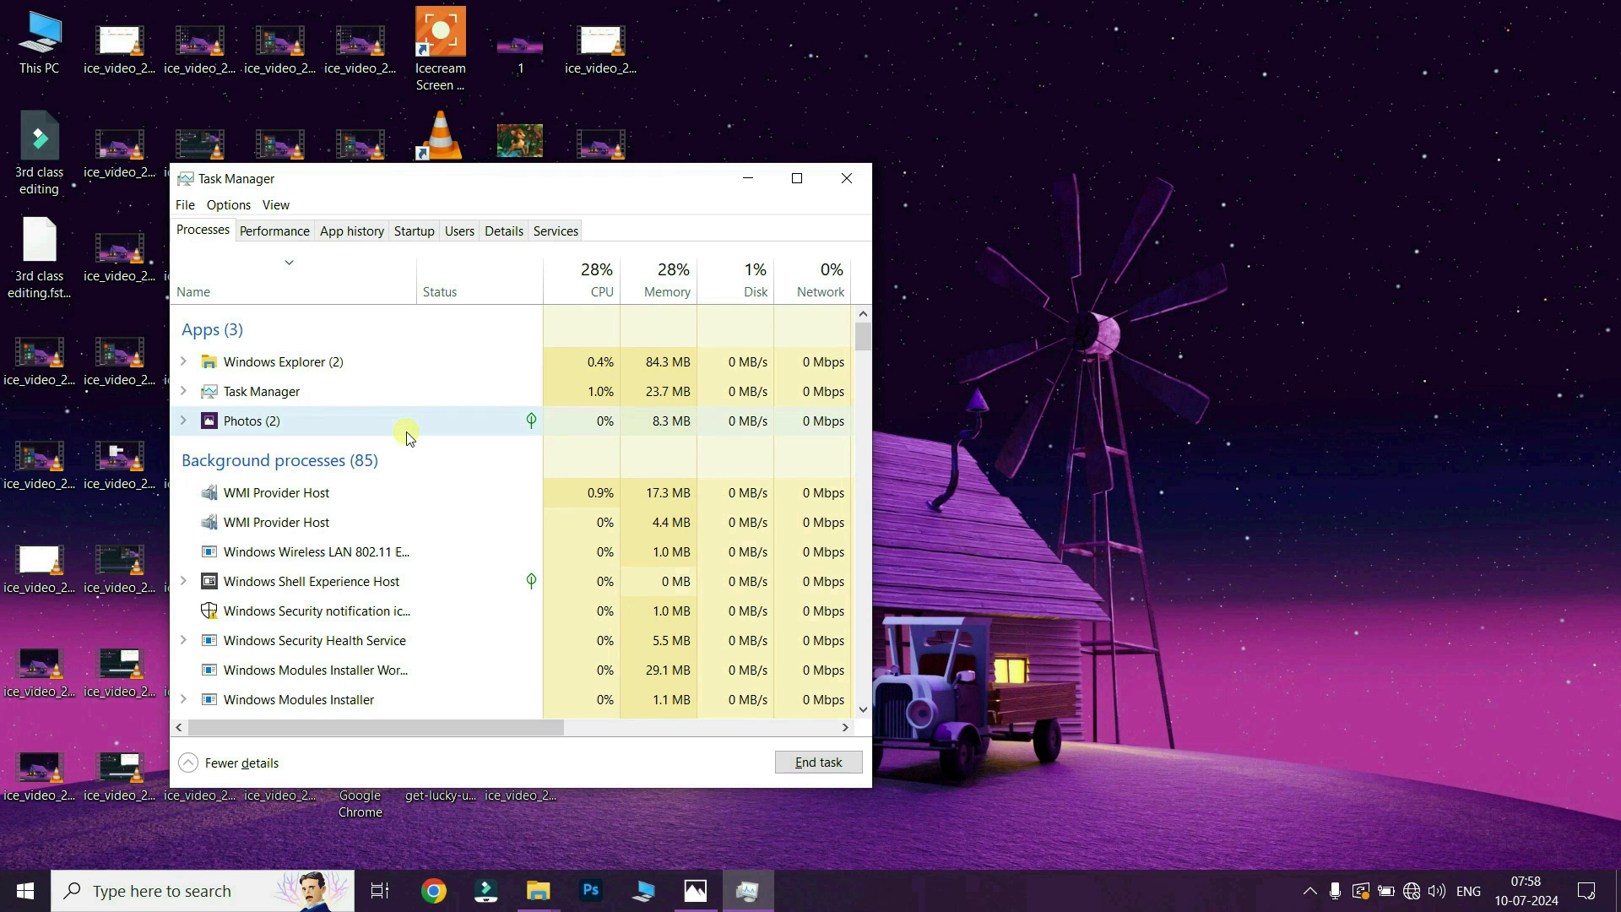
pyautogui.click(250, 425)
pyautogui.rightClick(250, 425)
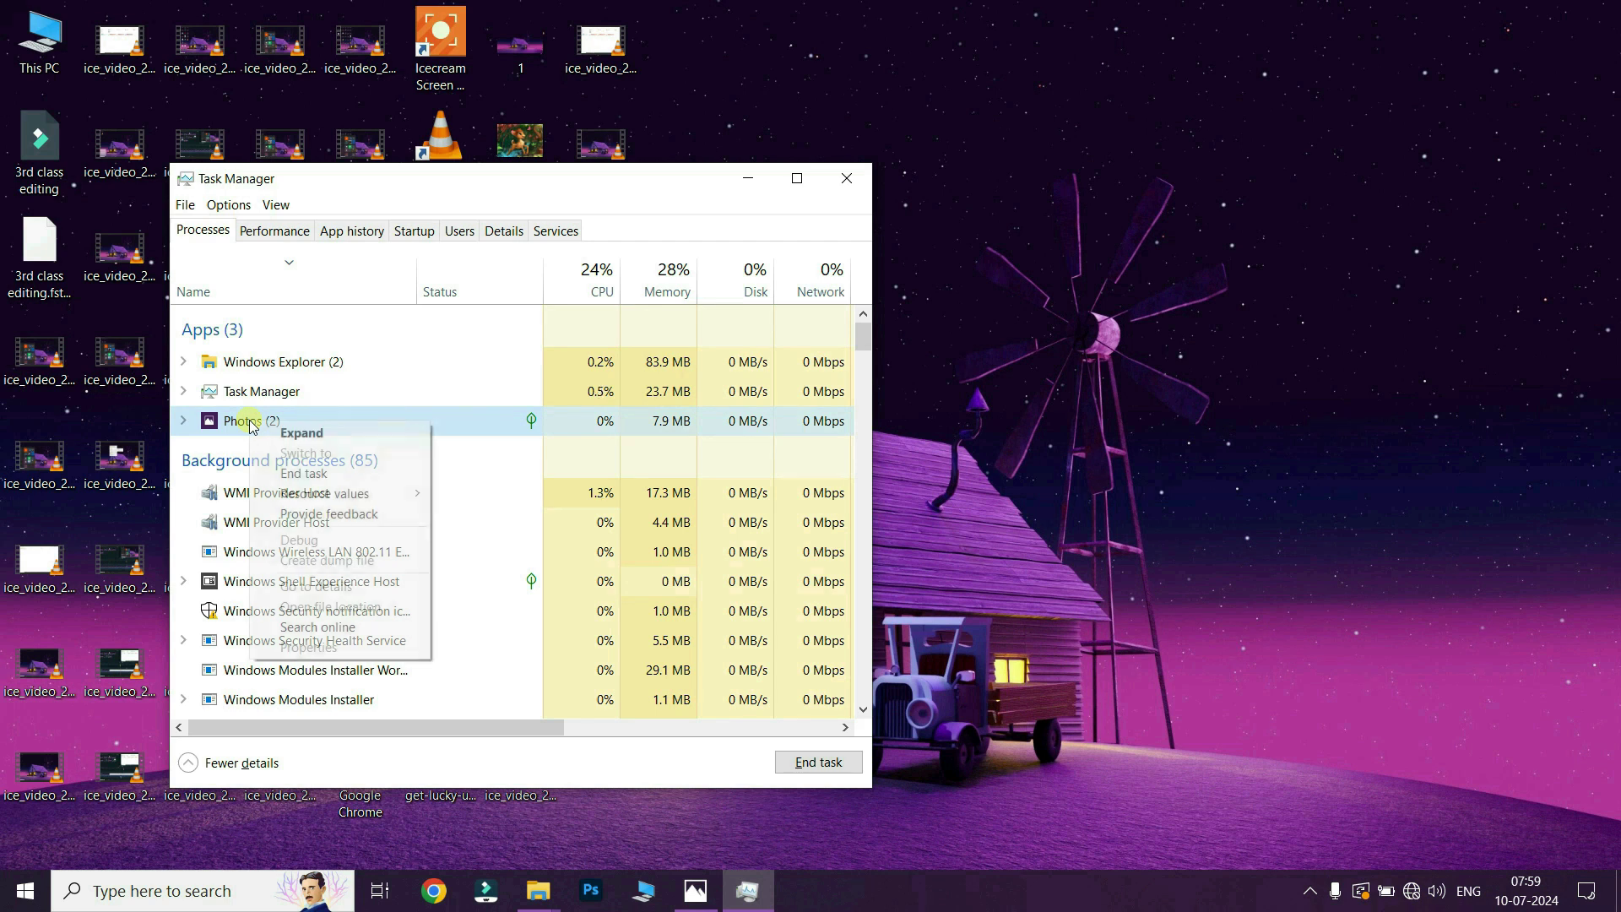
pyautogui.click(311, 470)
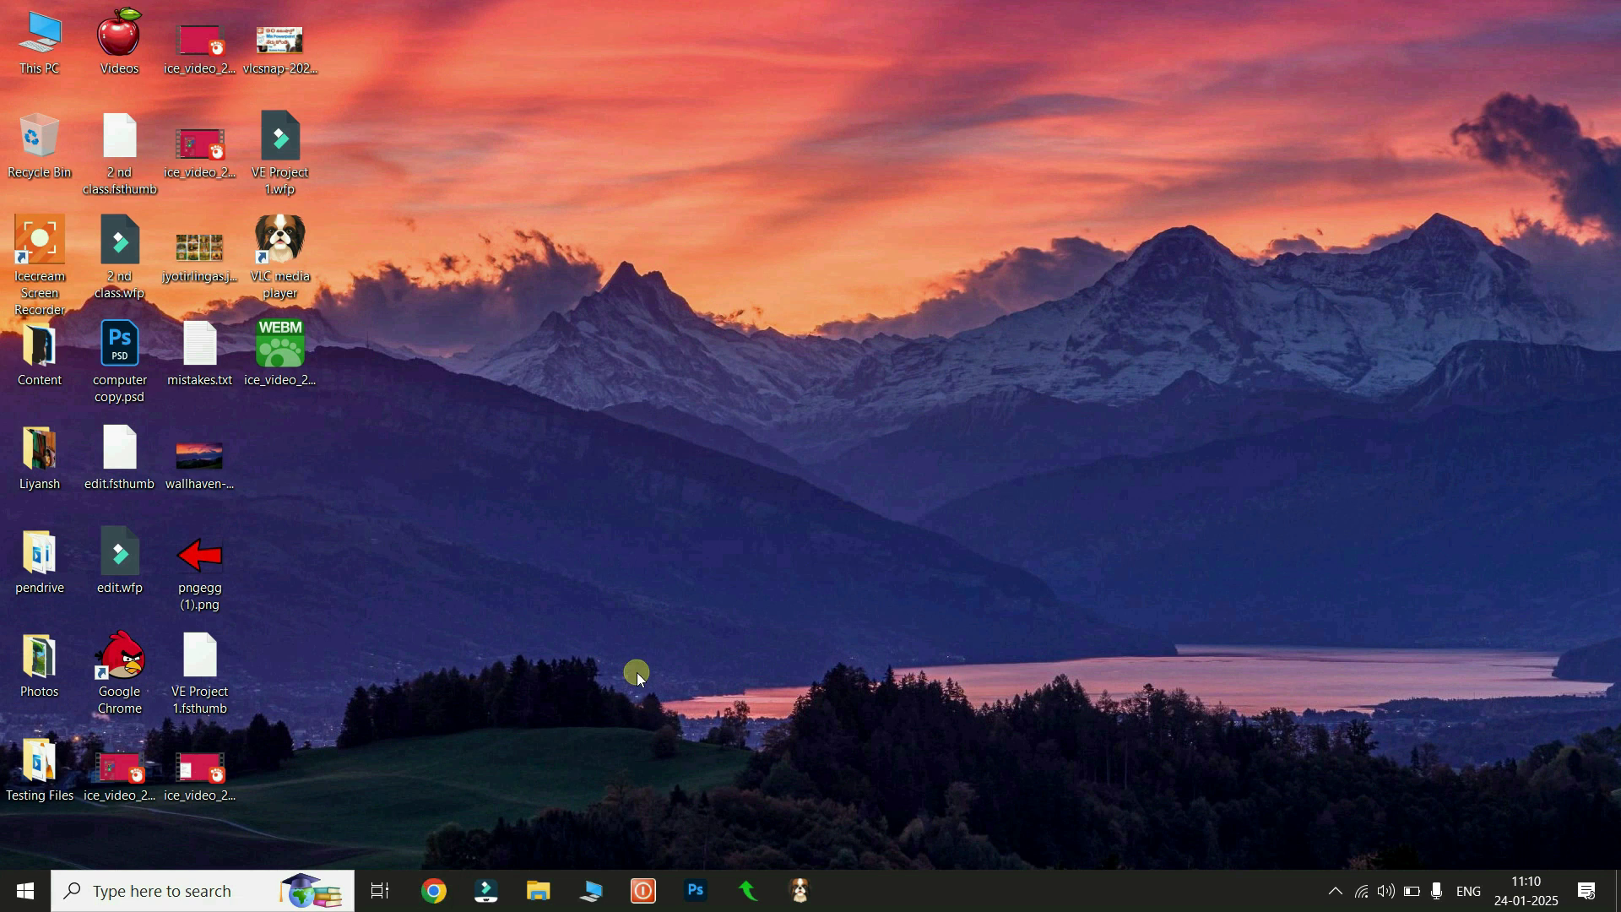
pyautogui.press('super')
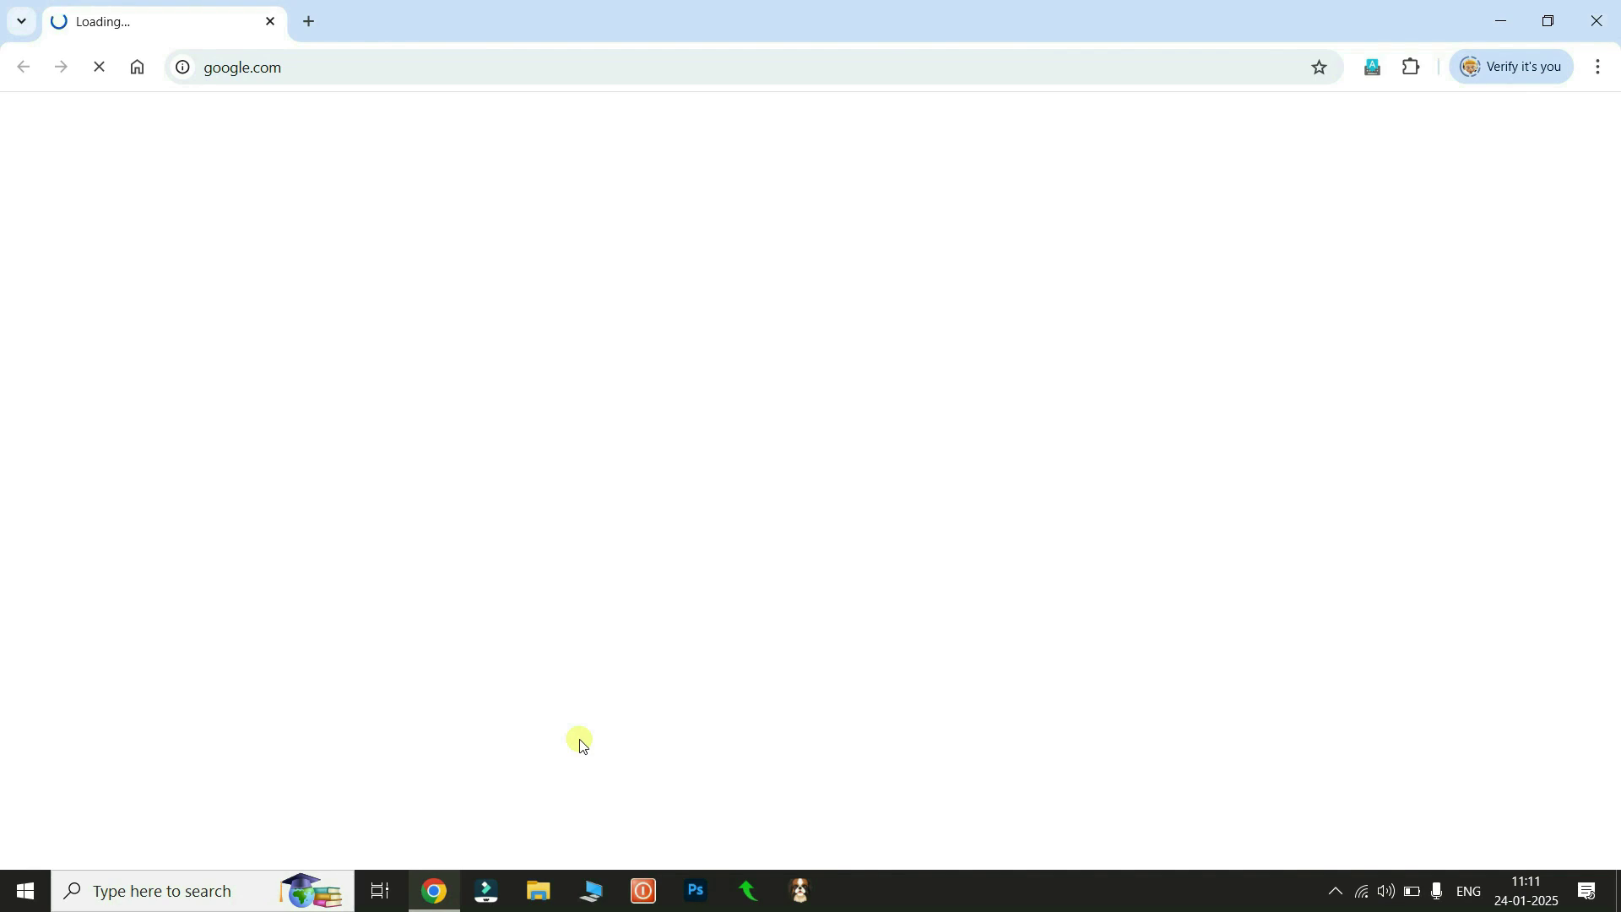
pyautogui.click(1604, 30)
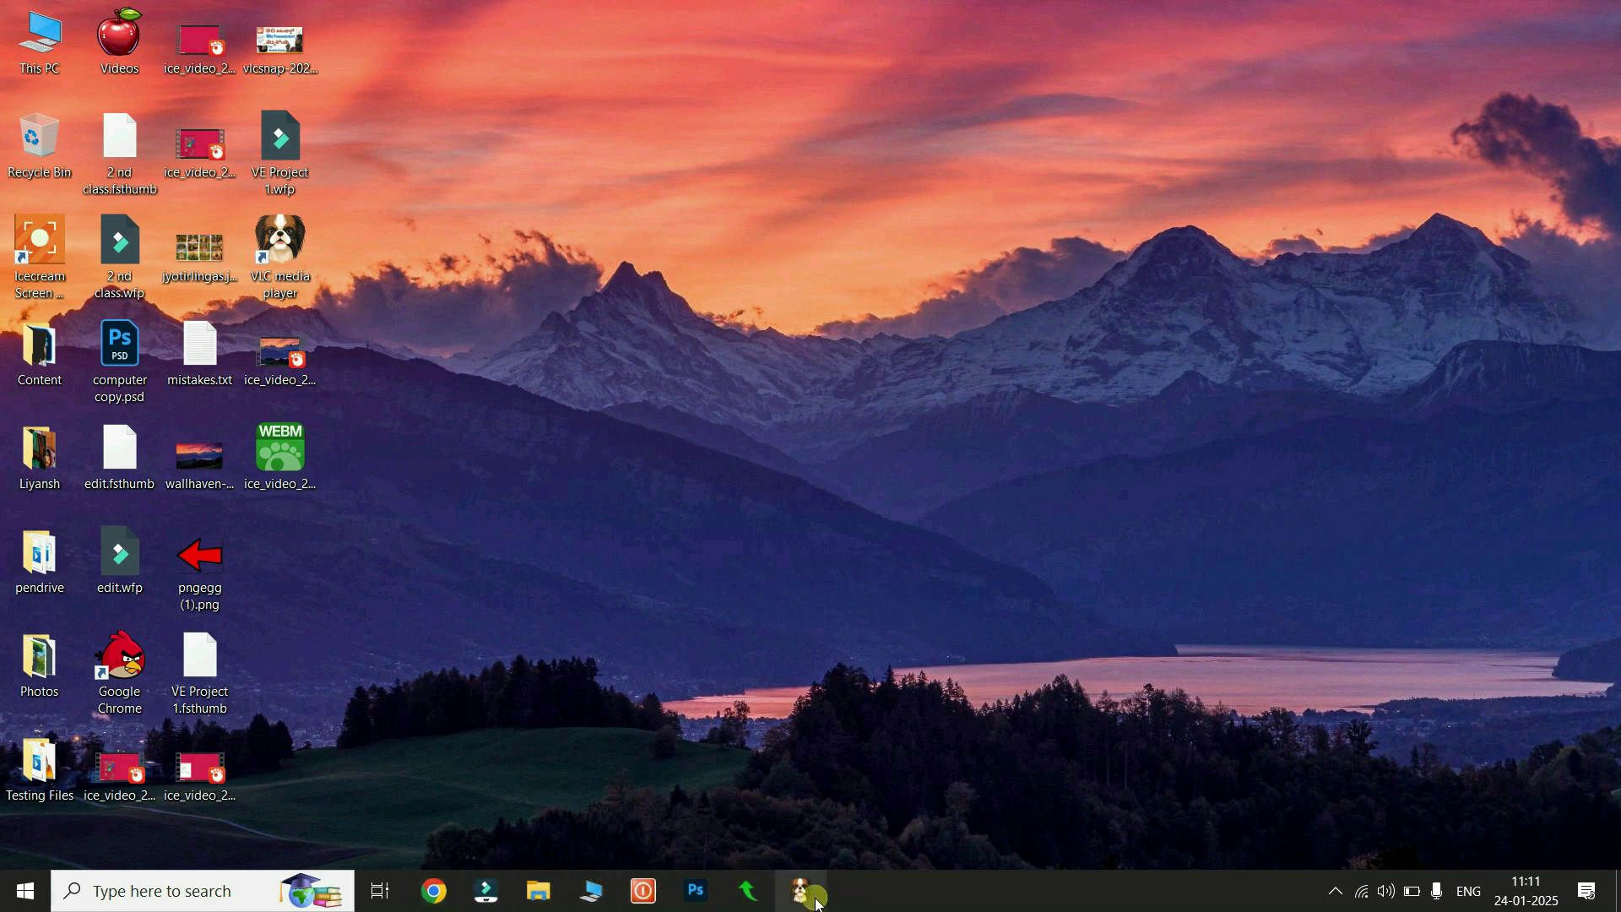
pyautogui.click(668, 627)
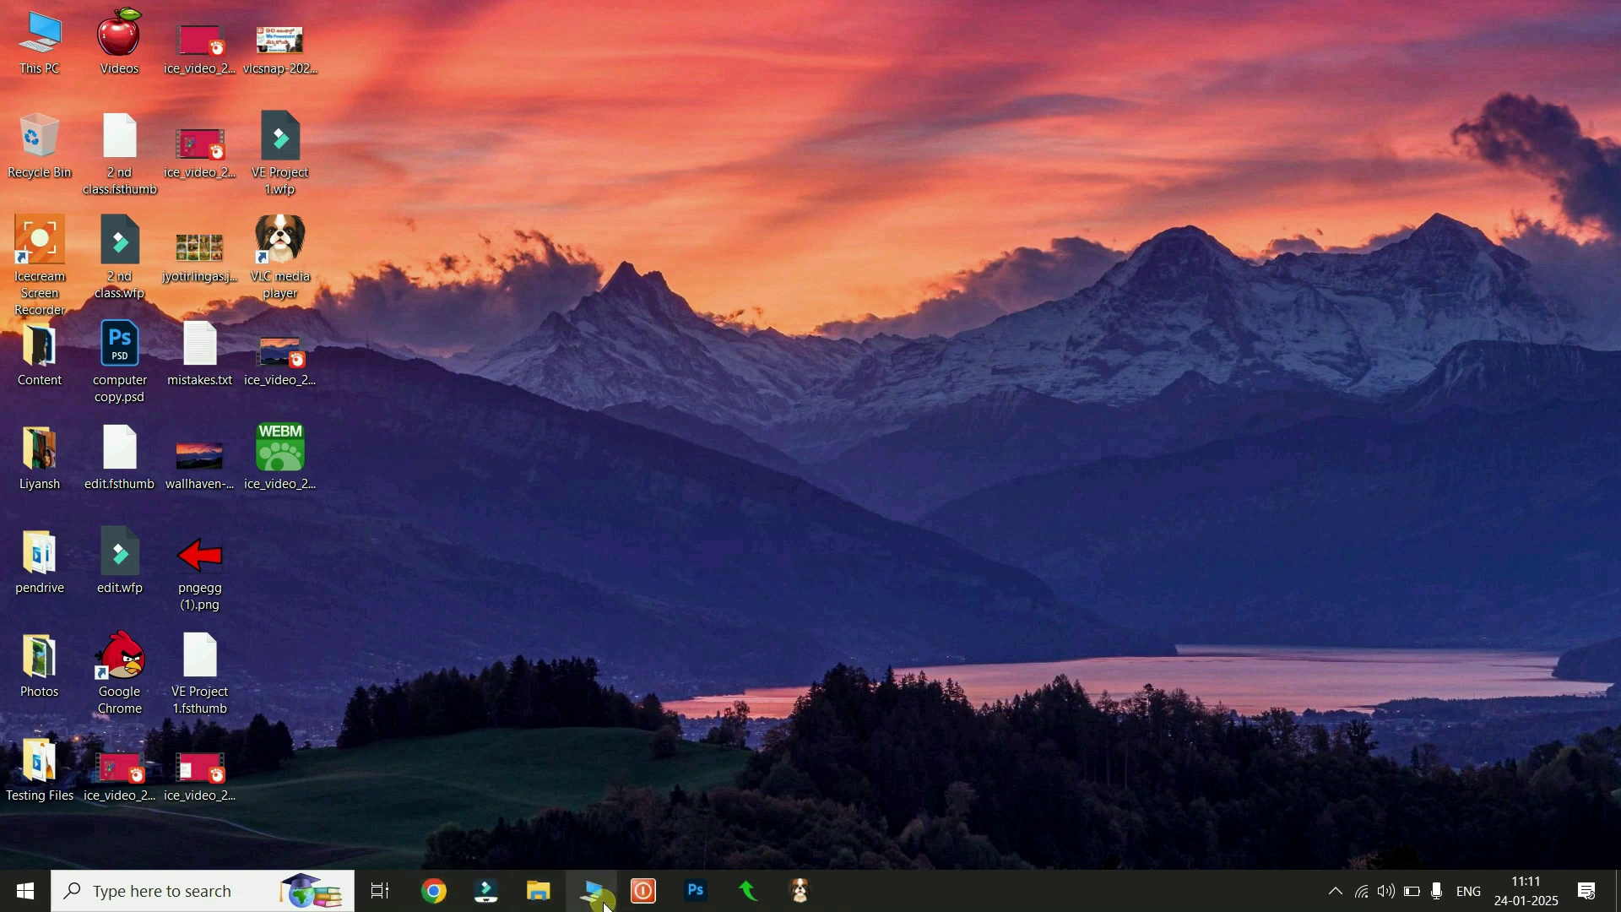
pyautogui.click(864, 483)
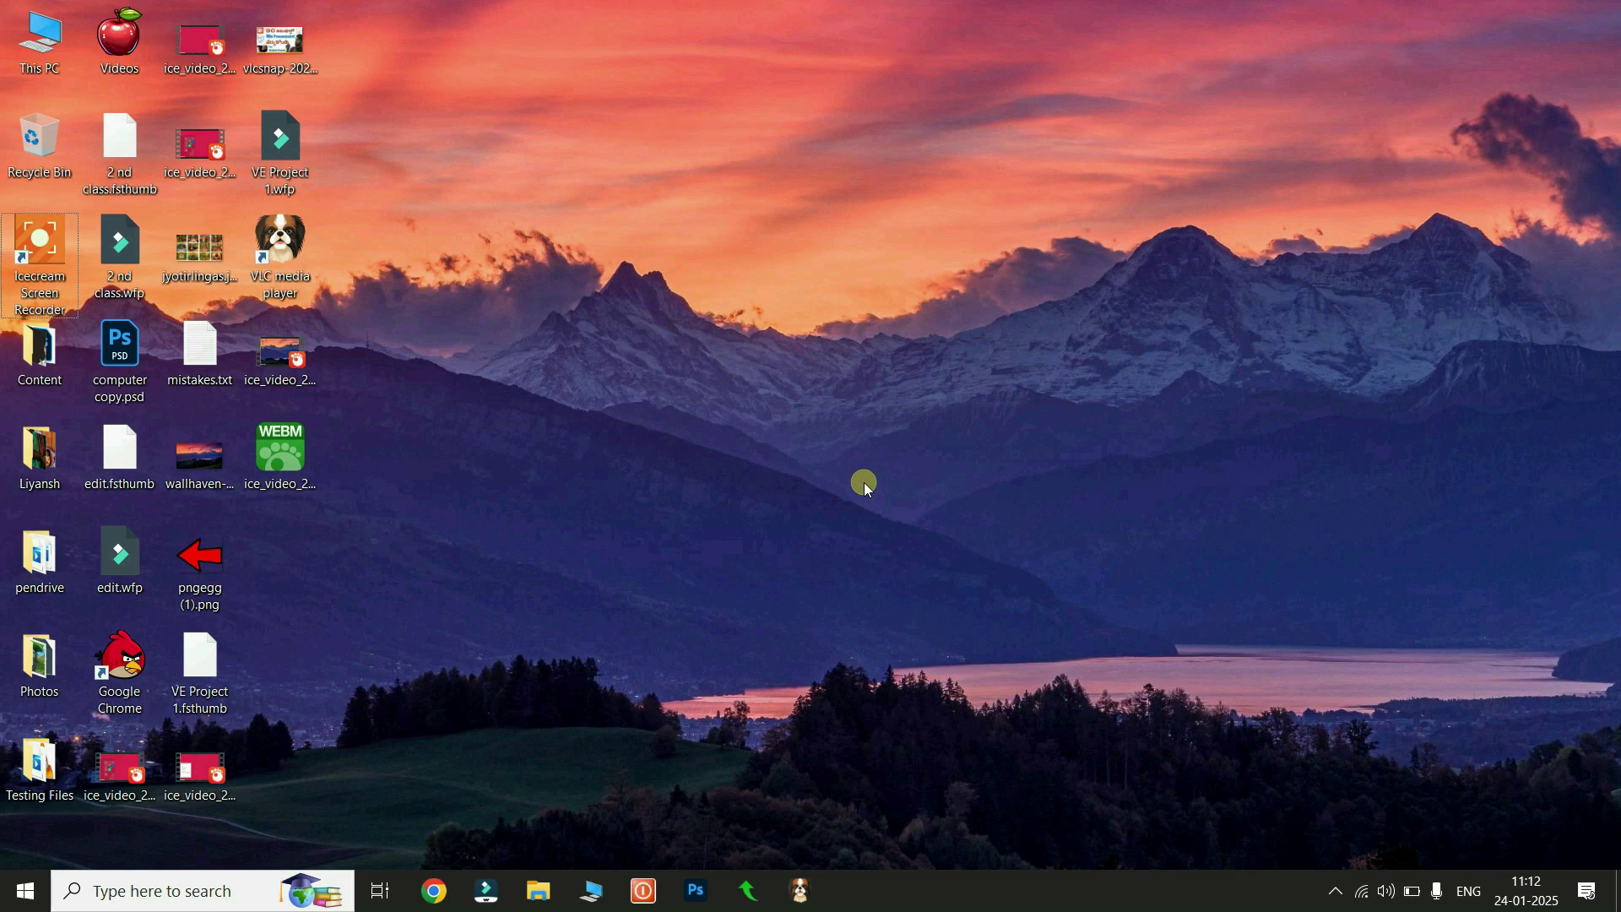
pyautogui.press('super+e')
pyautogui.press('alt')
pyautogui.press('super+t')
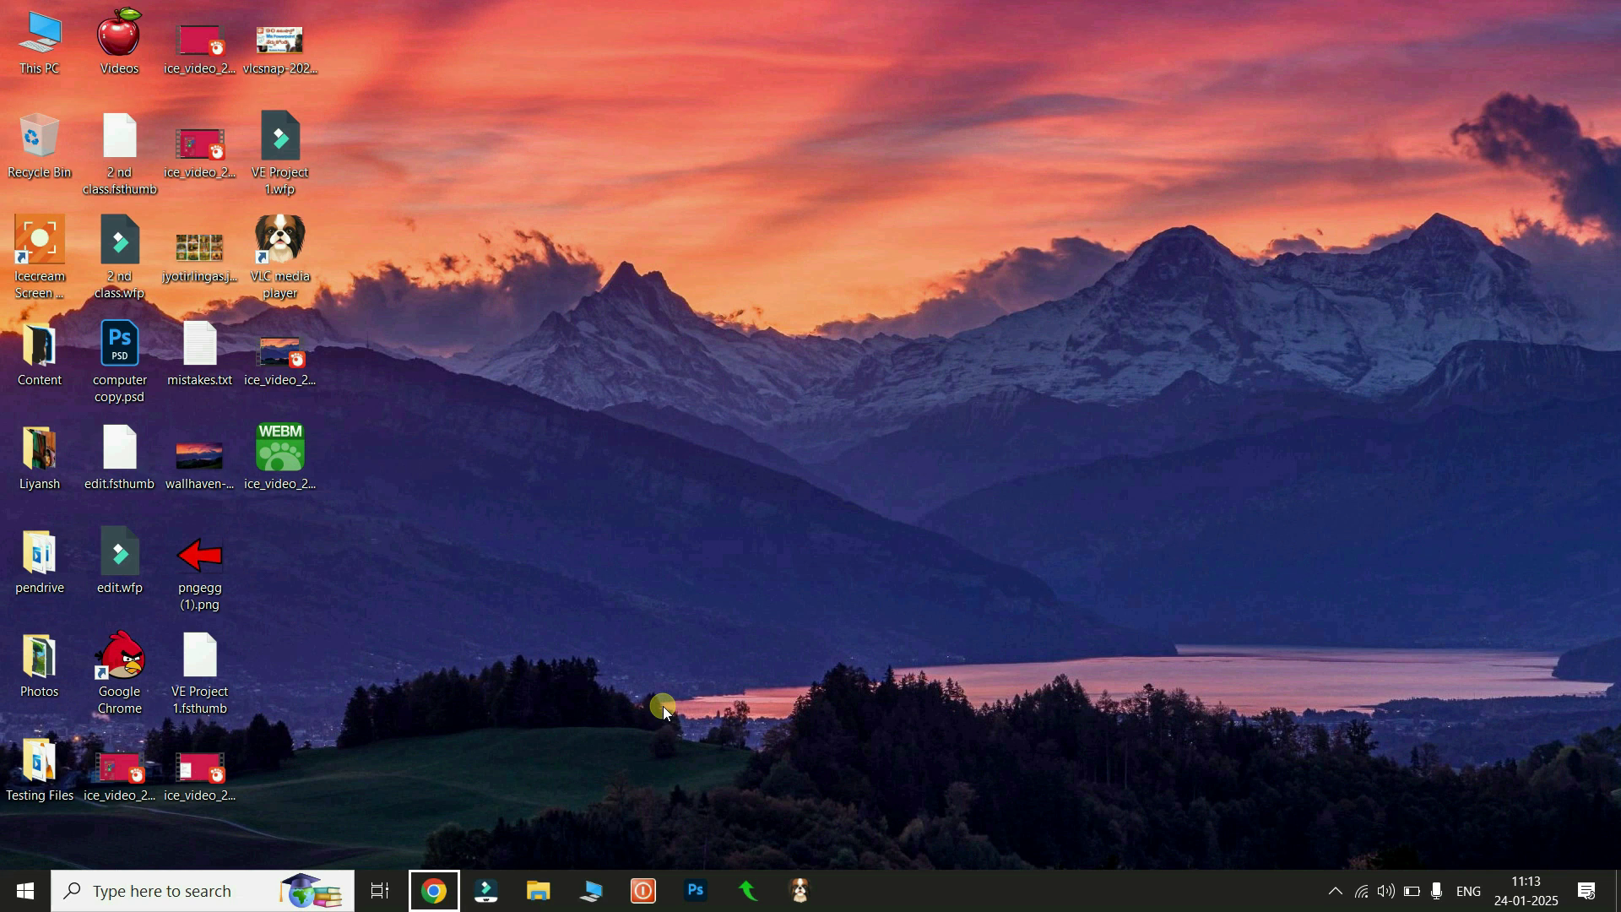
pyautogui.press('Right')
pyautogui.press('Right')
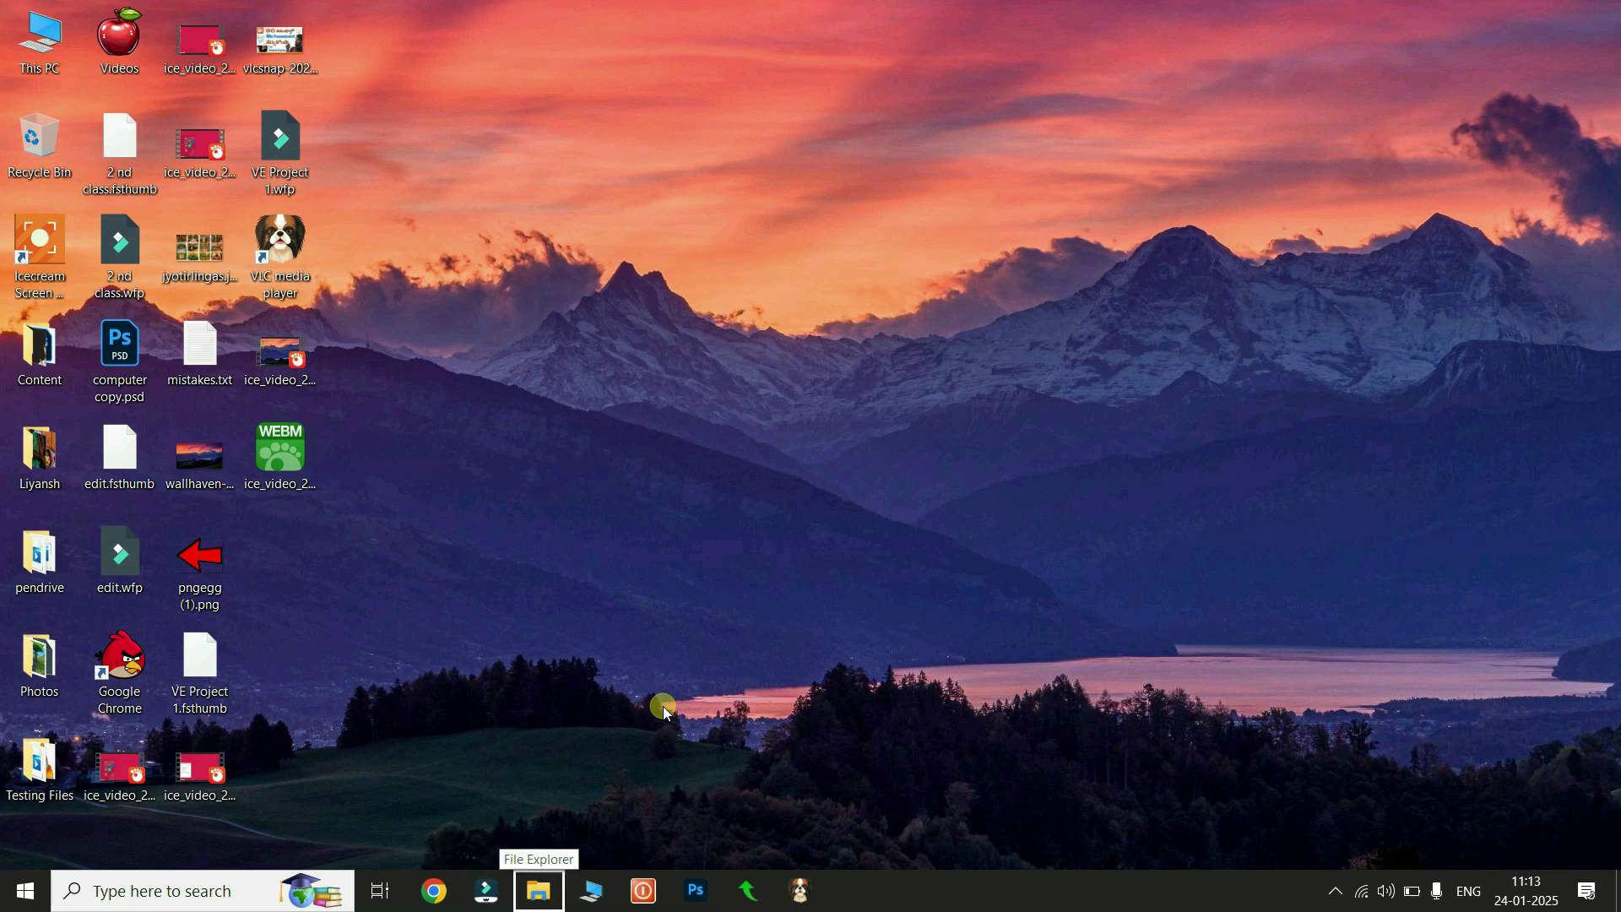
pyautogui.press('Right')
pyautogui.press('Right')
pyautogui.press('Right')
pyautogui.press('Right')
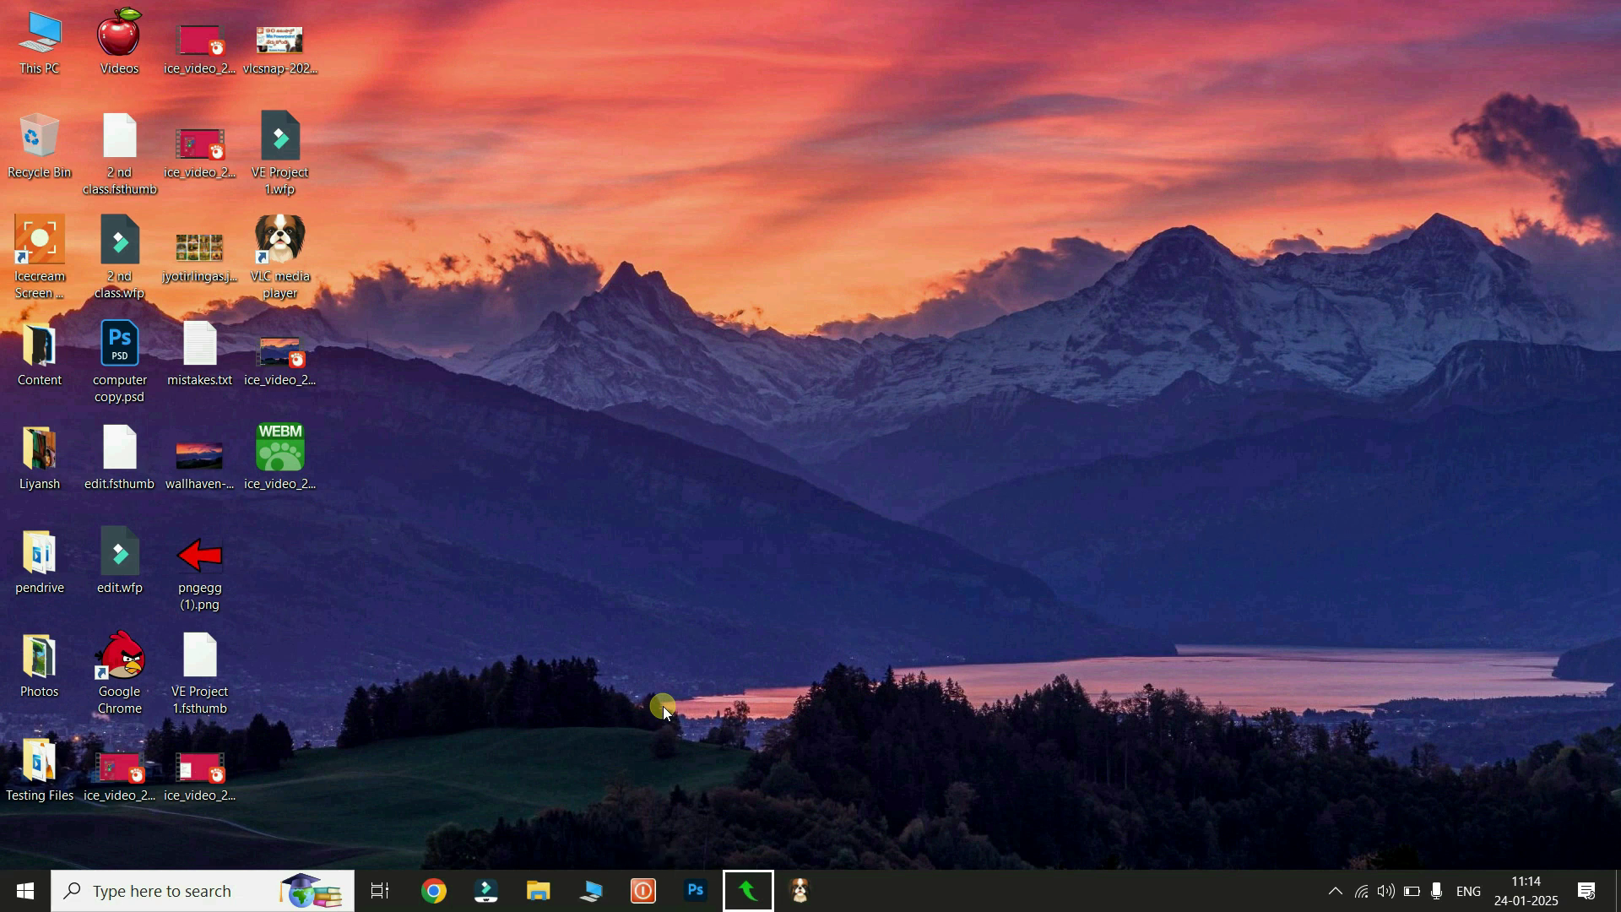
pyautogui.press('Right')
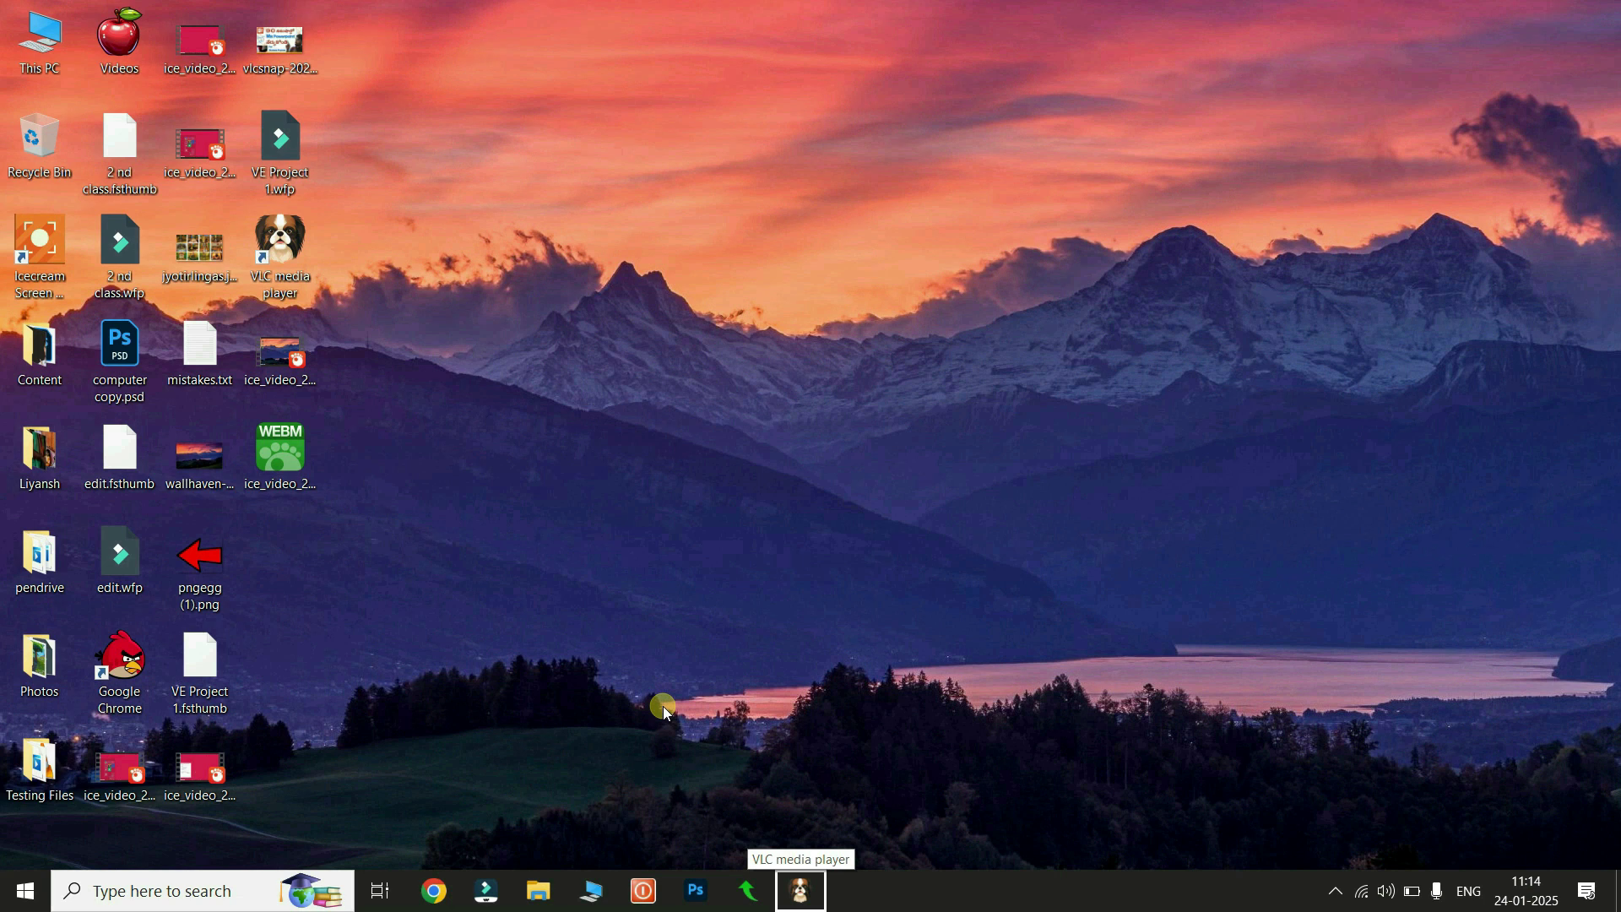
pyautogui.press('Return')
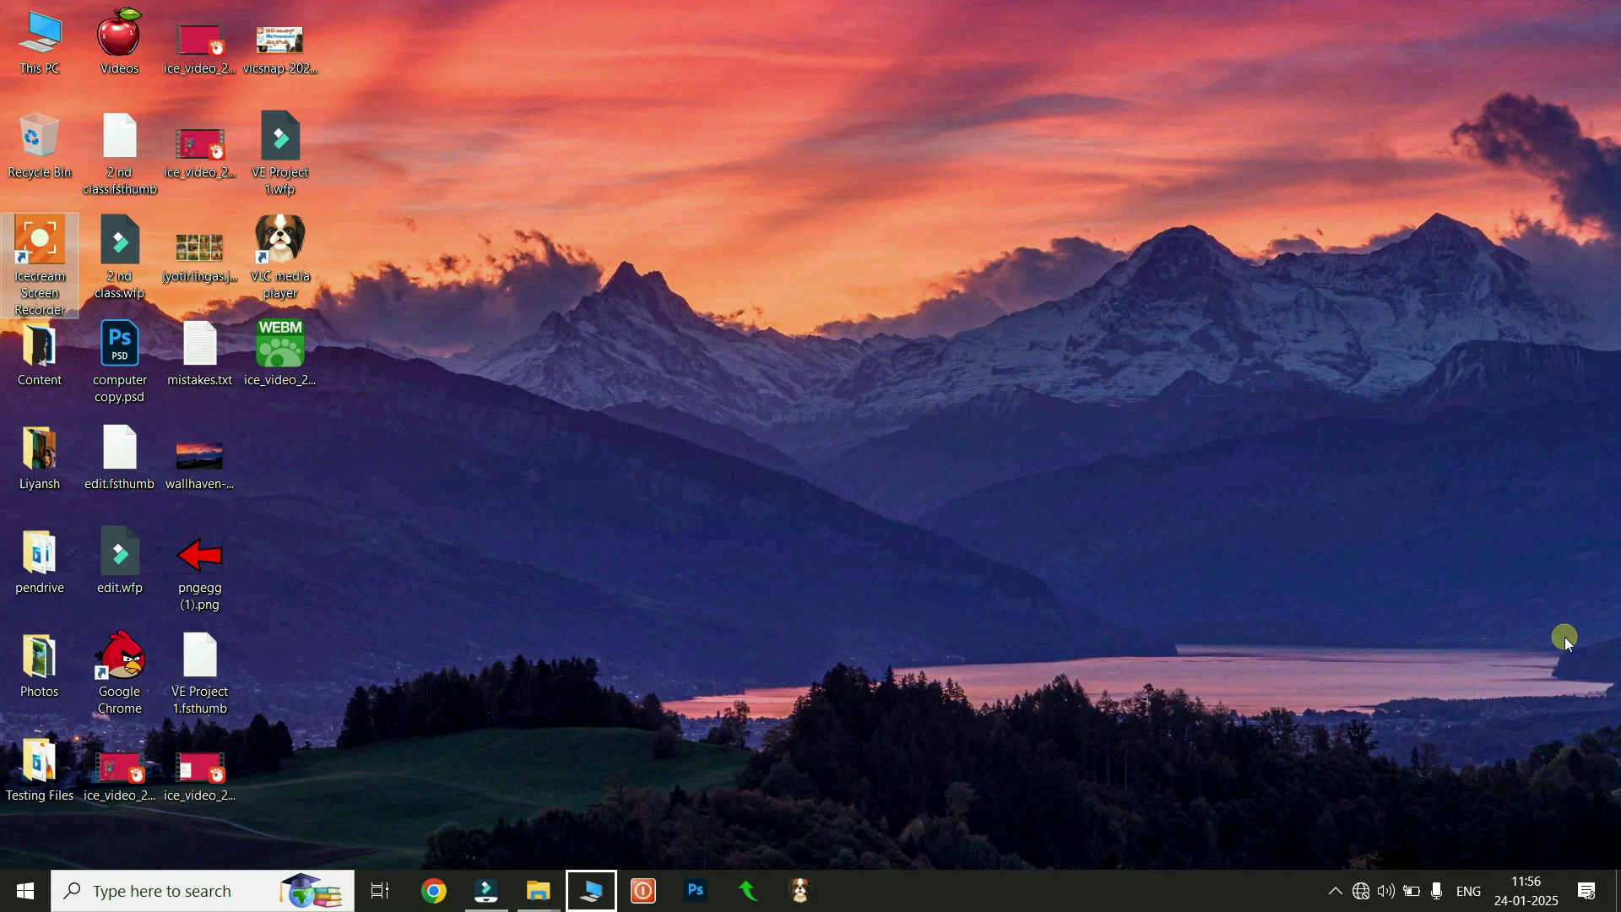
pyautogui.press('super+e')
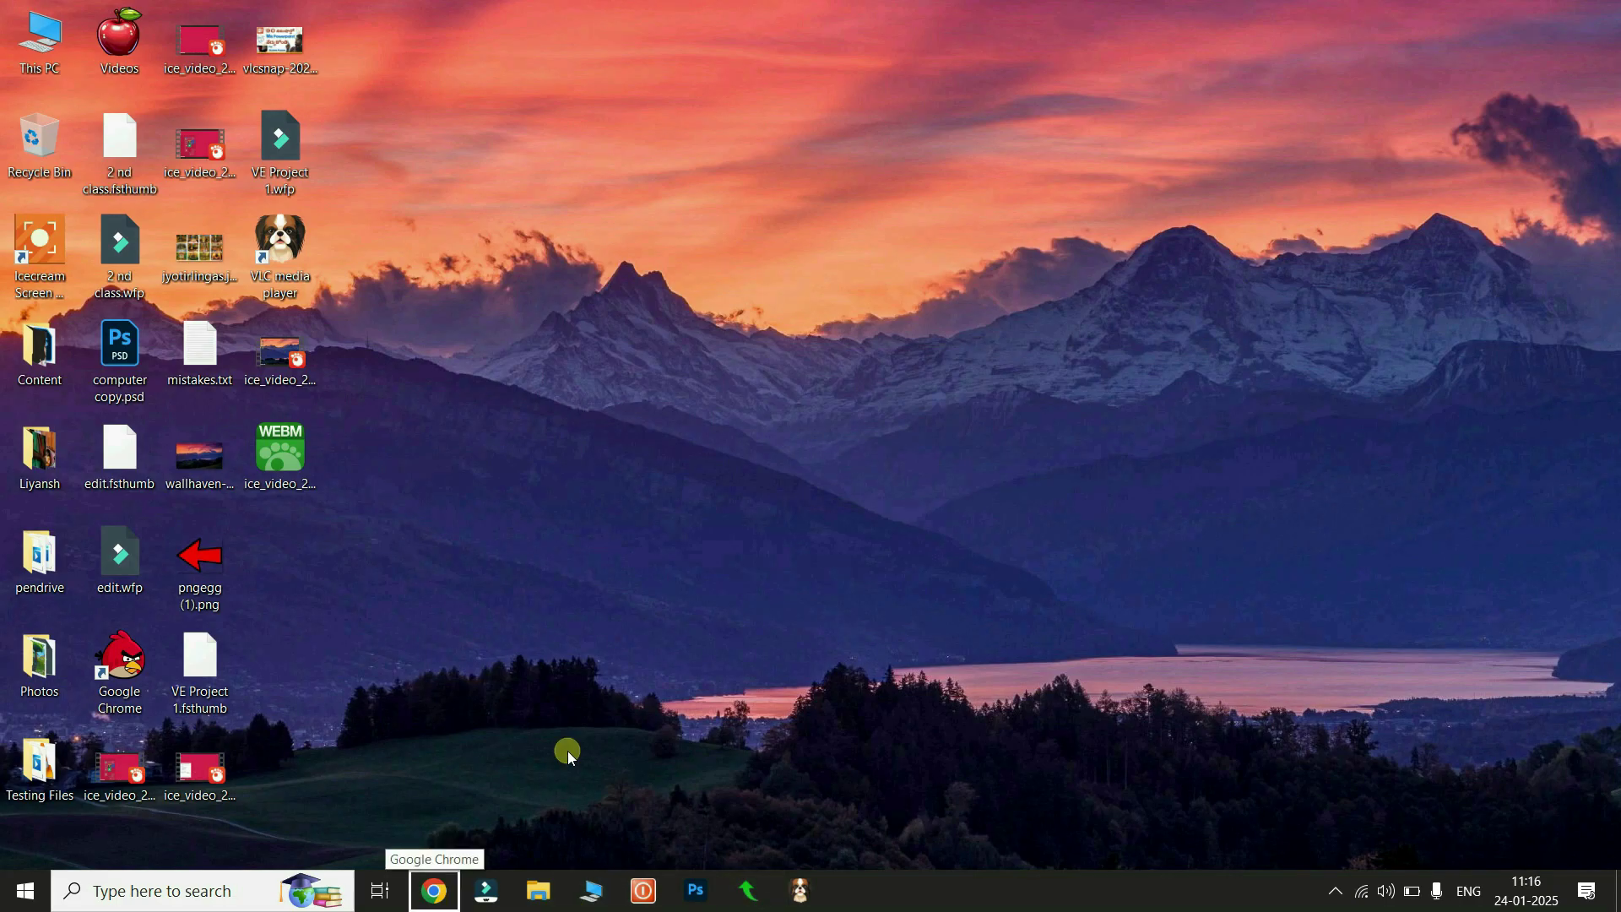
pyautogui.press('Right')
pyautogui.press('Right')
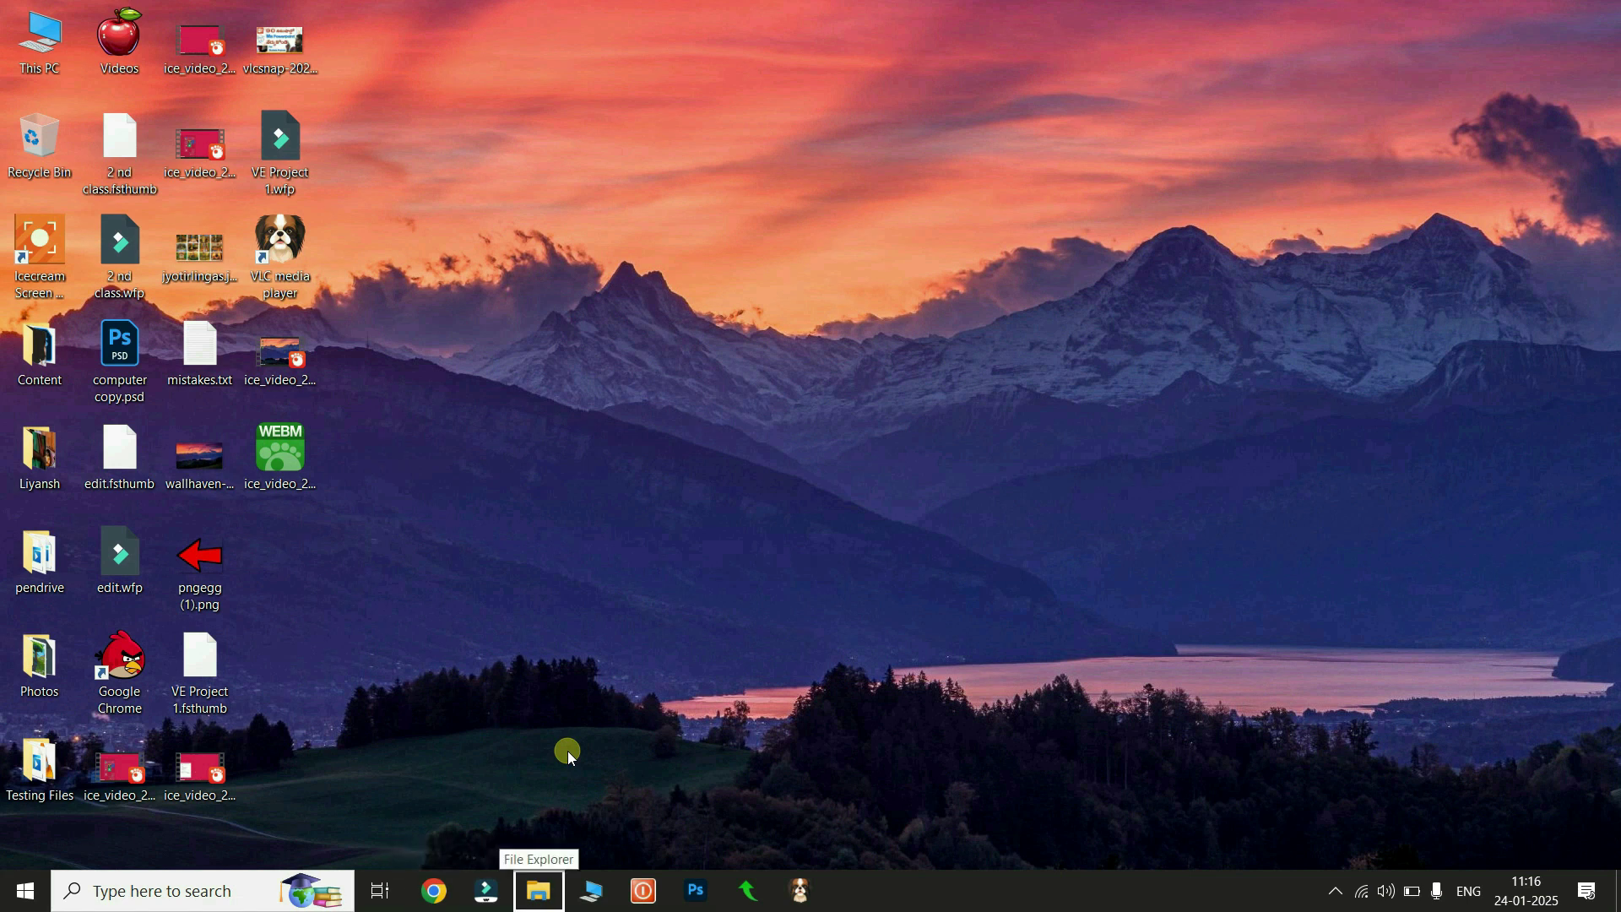
pyautogui.press('Left')
pyautogui.press('Right')
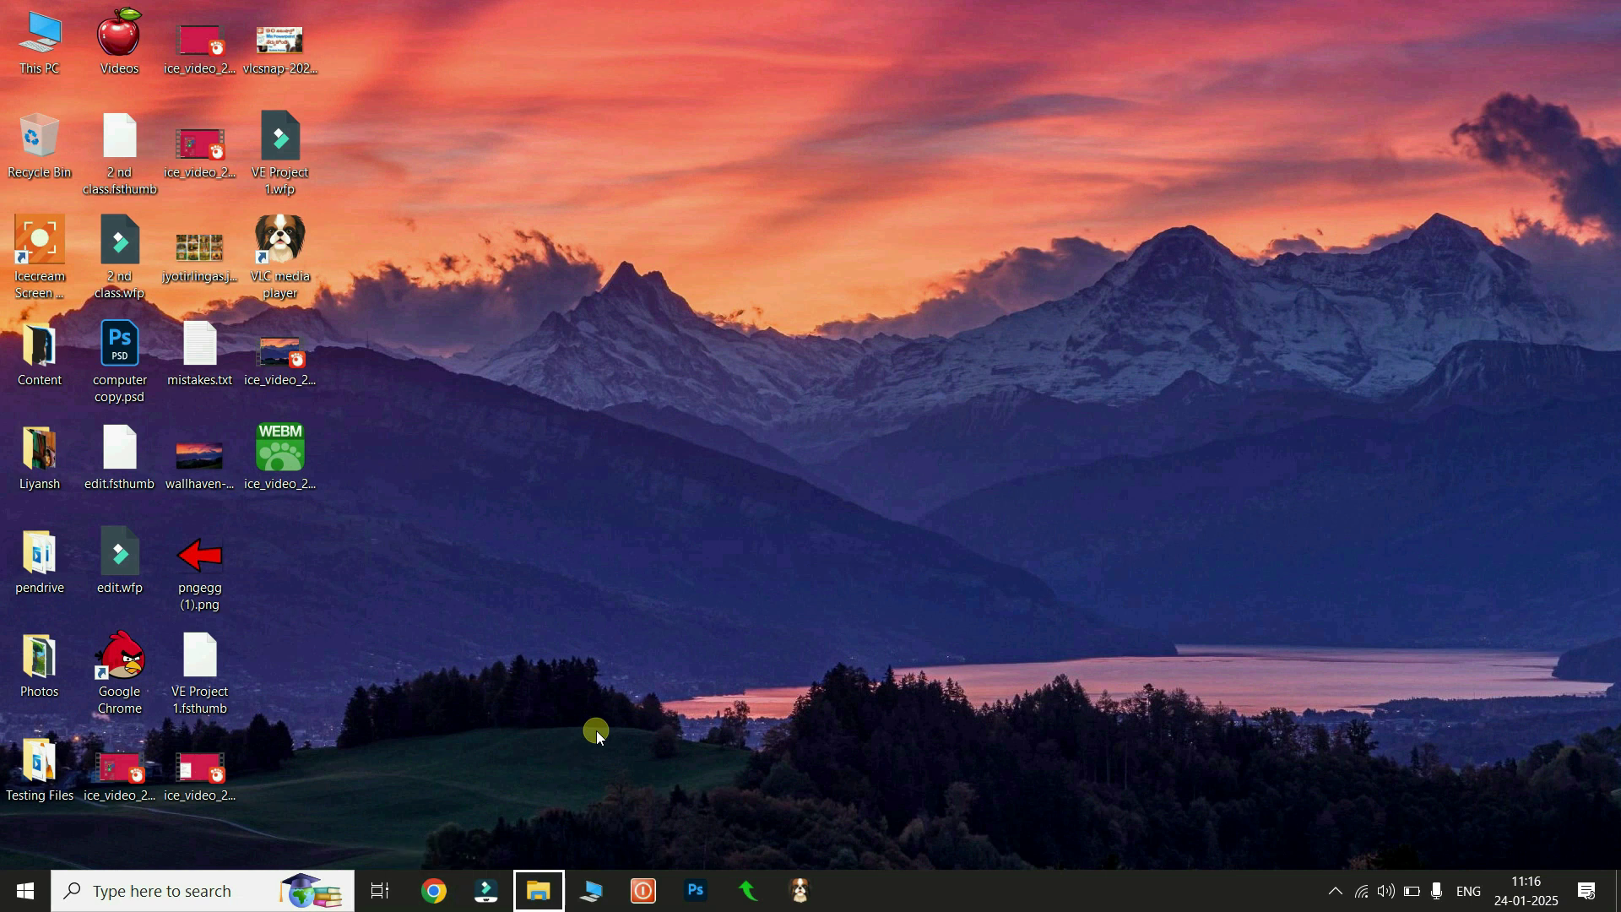
pyautogui.press('Left')
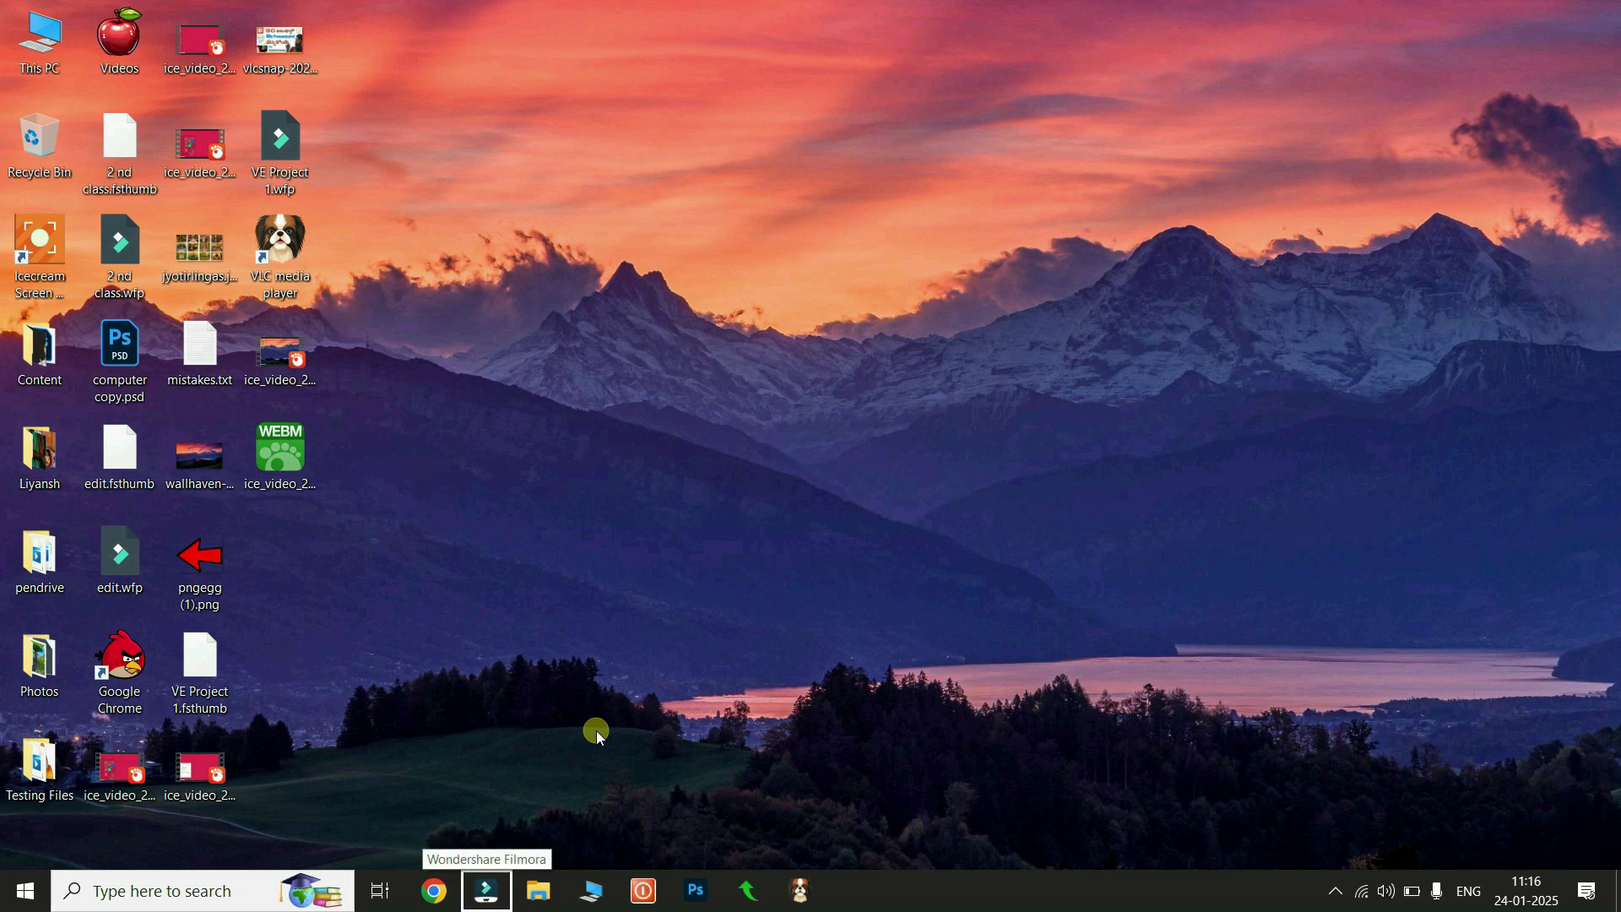
pyautogui.press('Left')
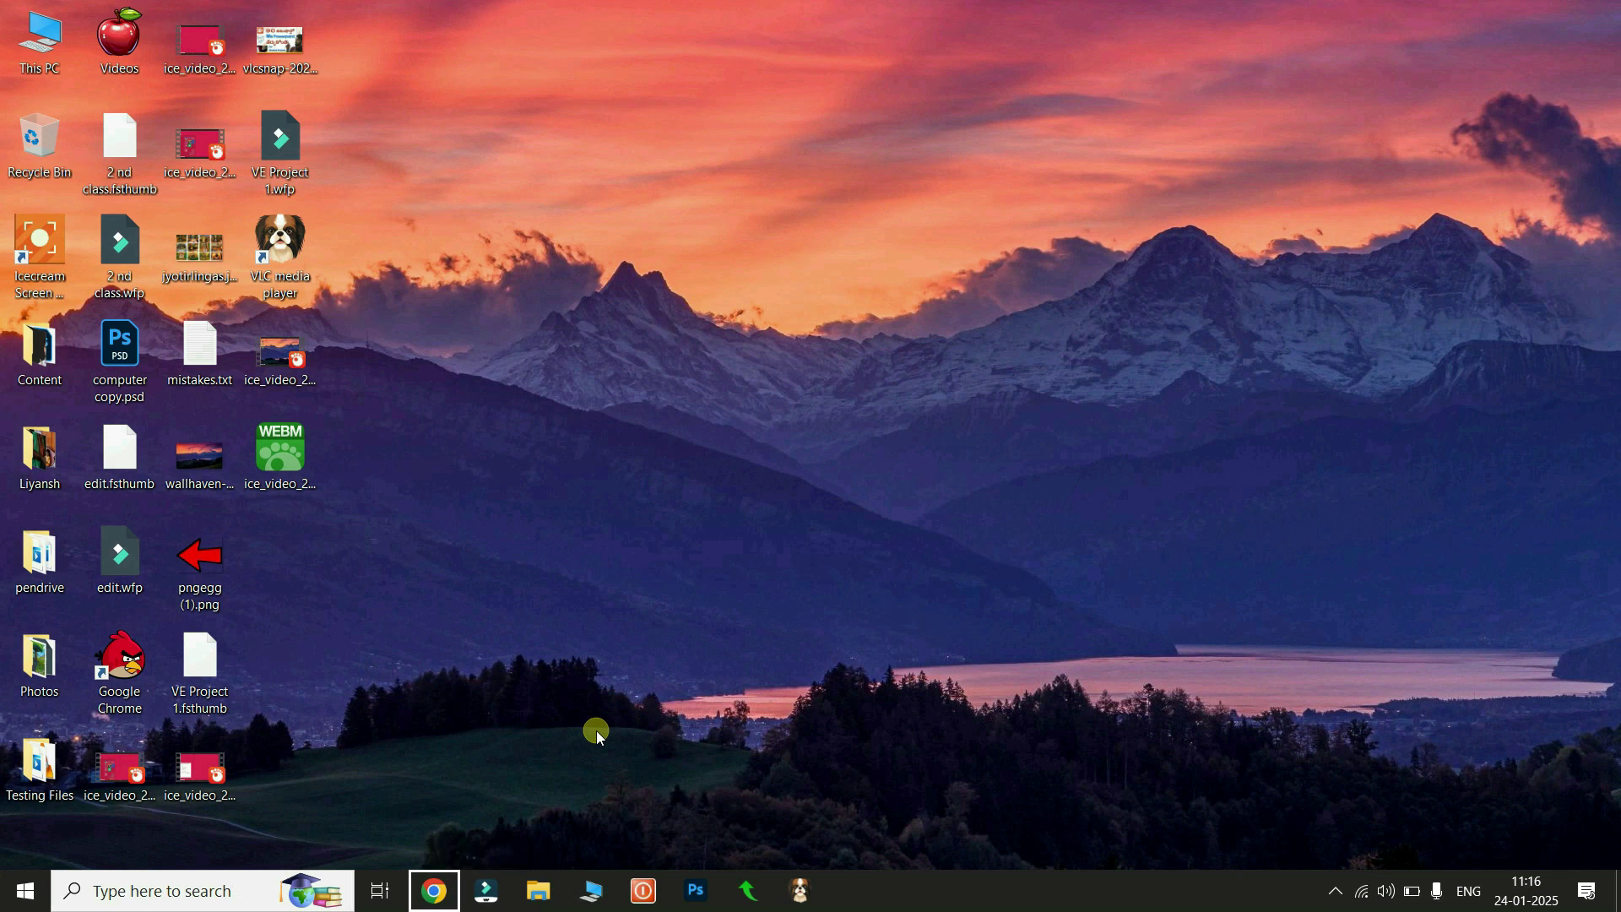
pyautogui.press('Right')
pyautogui.press('Right')
pyautogui.press('Right')
pyautogui.press('Right')
pyautogui.press('Right')
pyautogui.press('Right')
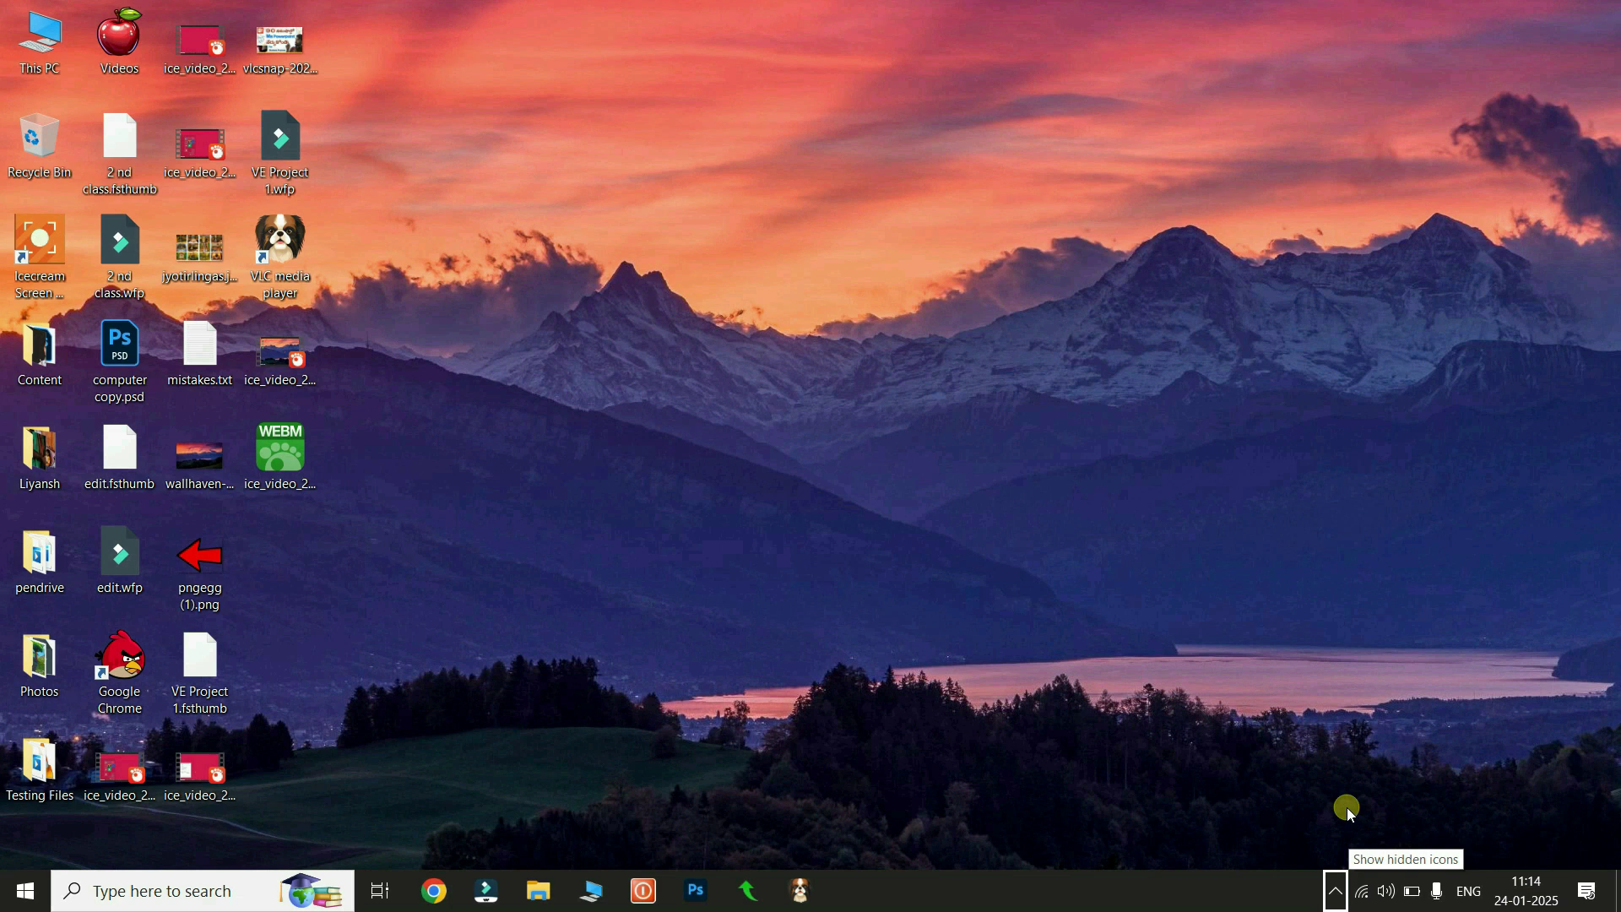
pyautogui.press('Right')
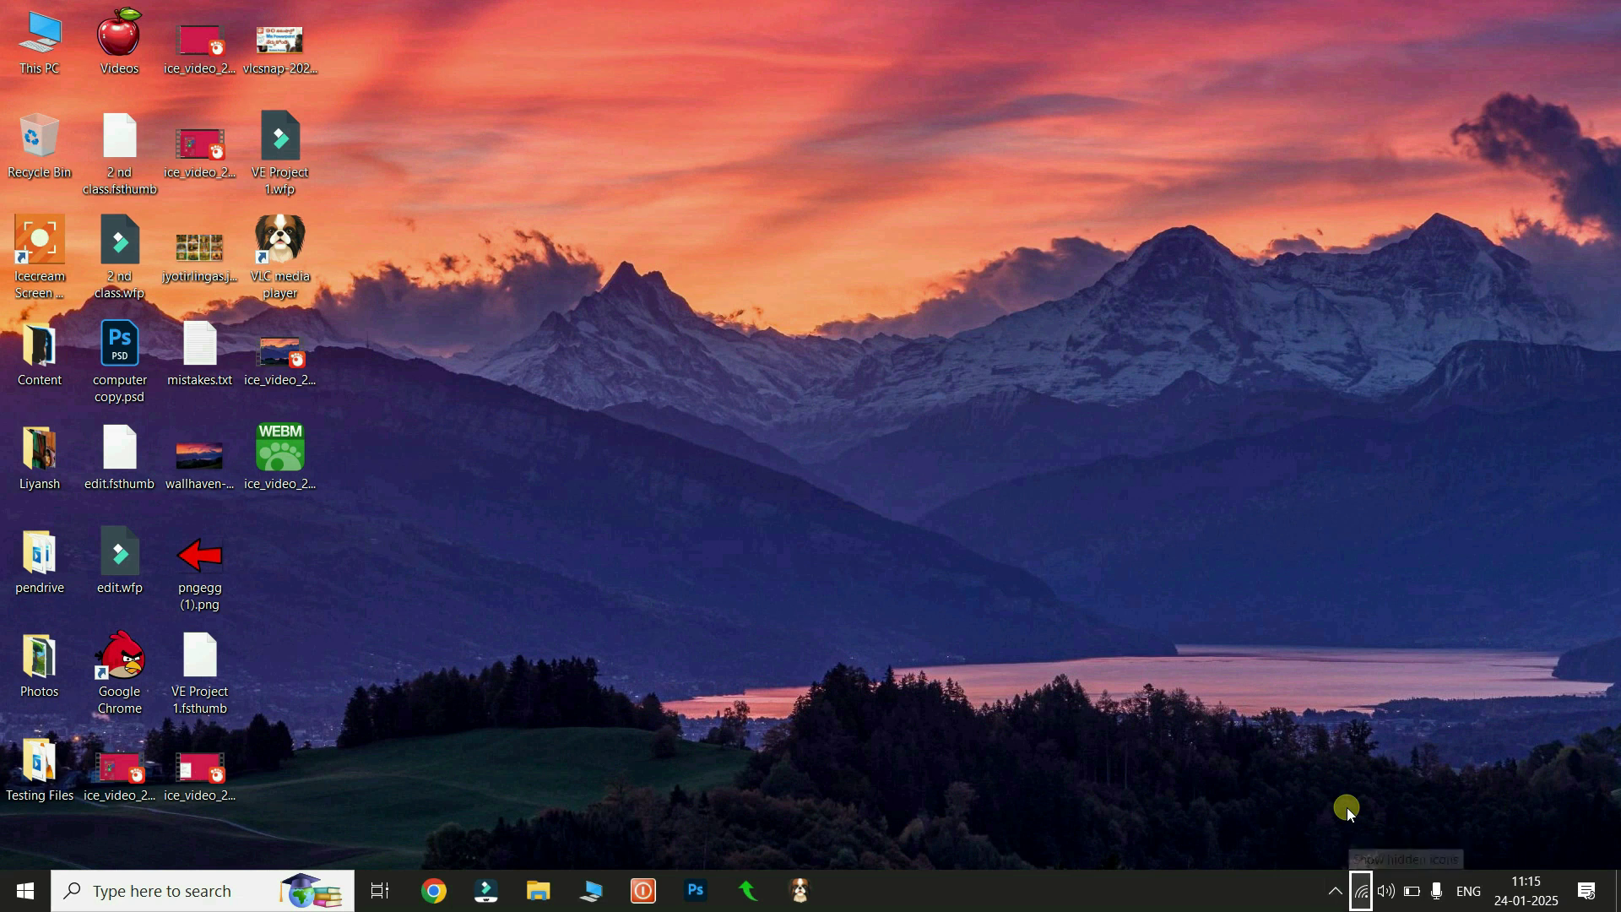
pyautogui.press('Right')
pyautogui.press('Right')
pyautogui.press('Right')
pyautogui.press('Right')
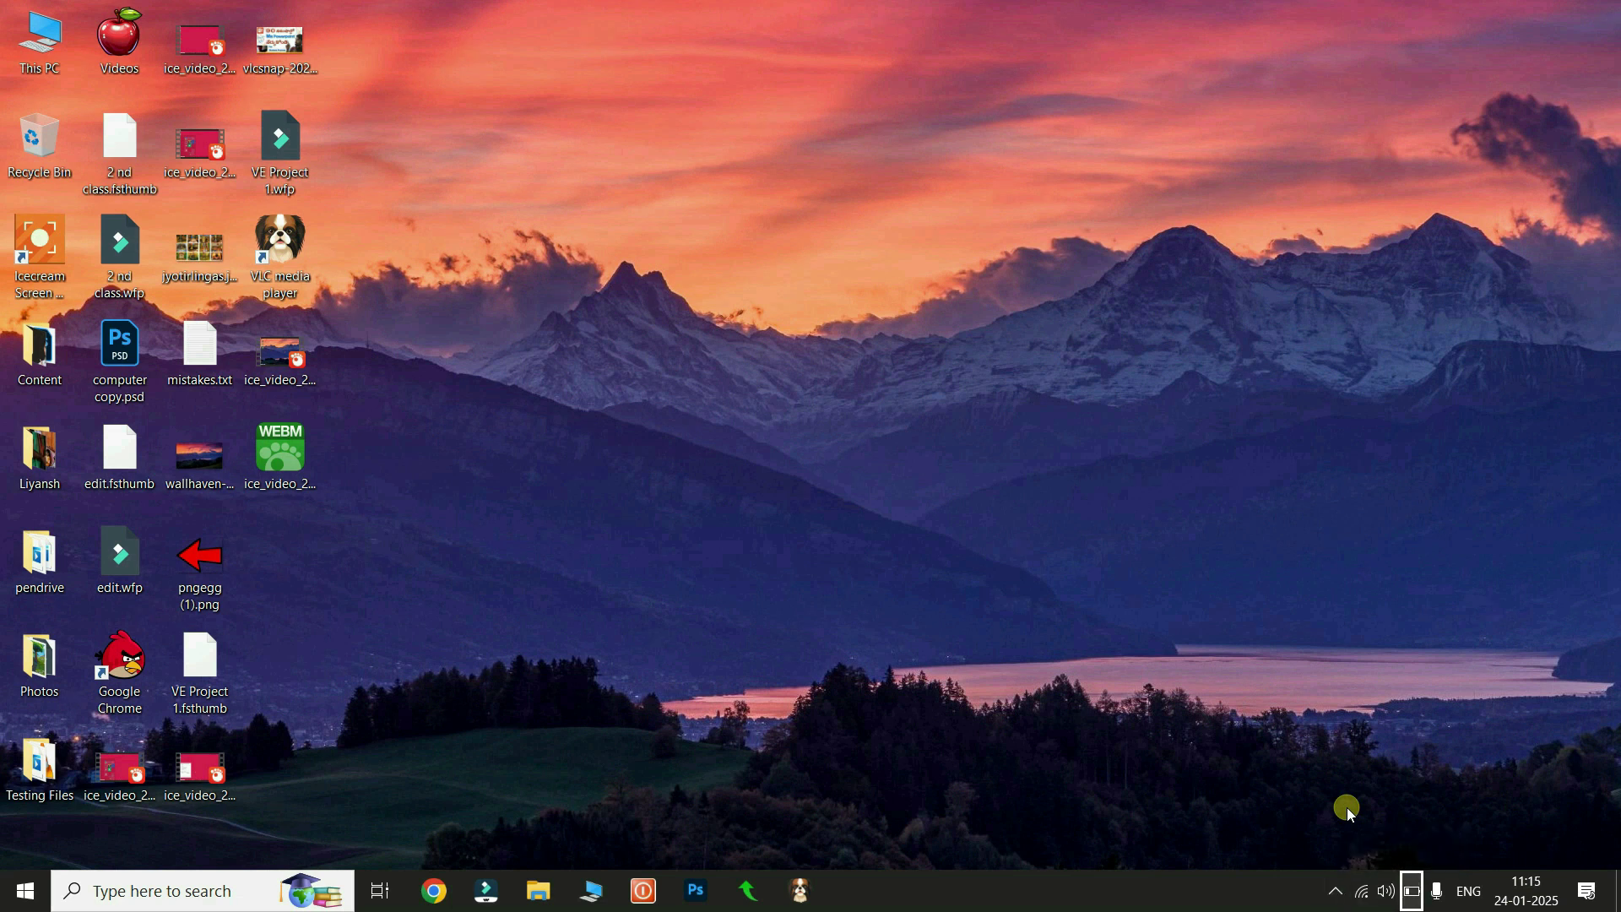
pyautogui.press('Left')
pyautogui.press('Left')
pyautogui.press('Left')
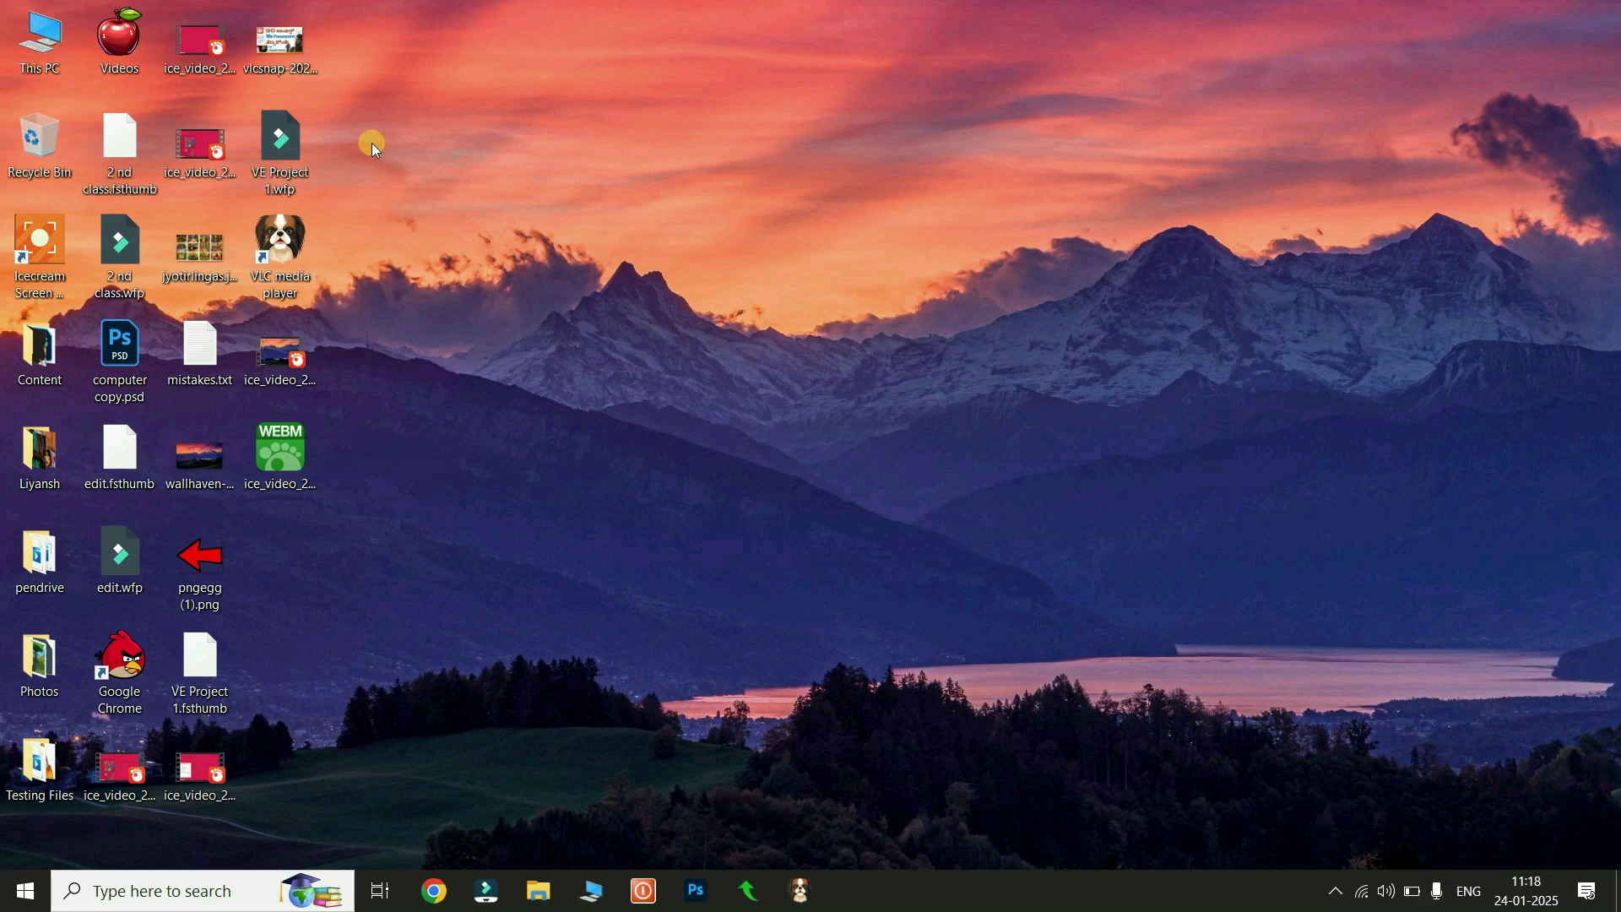
# Step: Open This PC, VLC and the vlcsnap screenshot, minimizing each, then bring up Task View
pyautogui.doubleClick(46, 47)
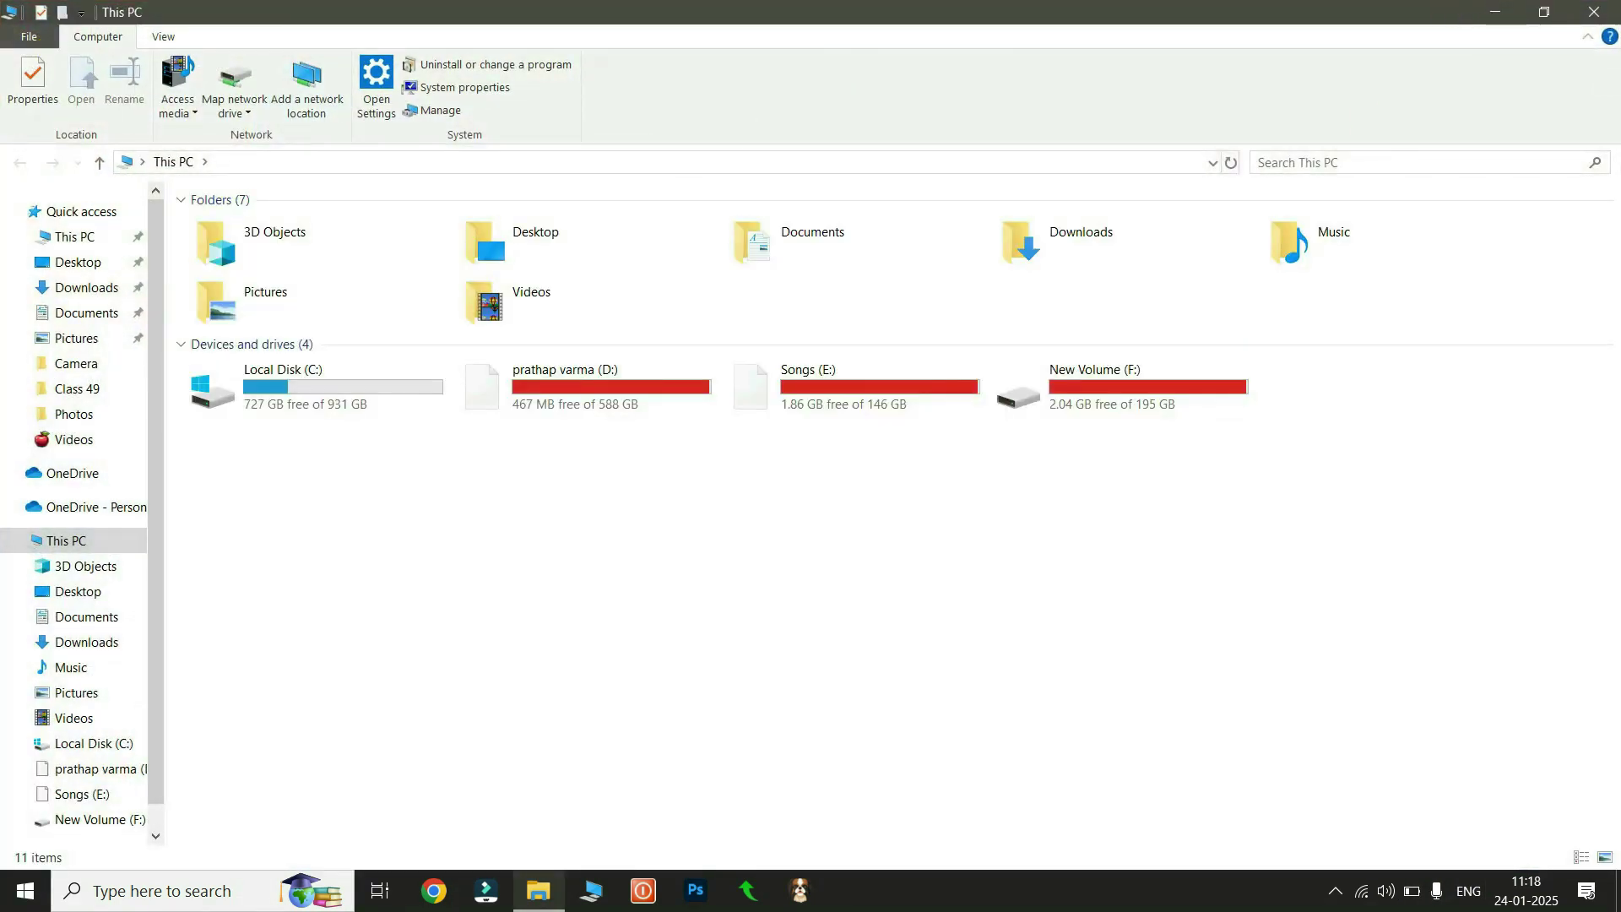
pyautogui.click(1496, 17)
pyautogui.doubleClick(286, 245)
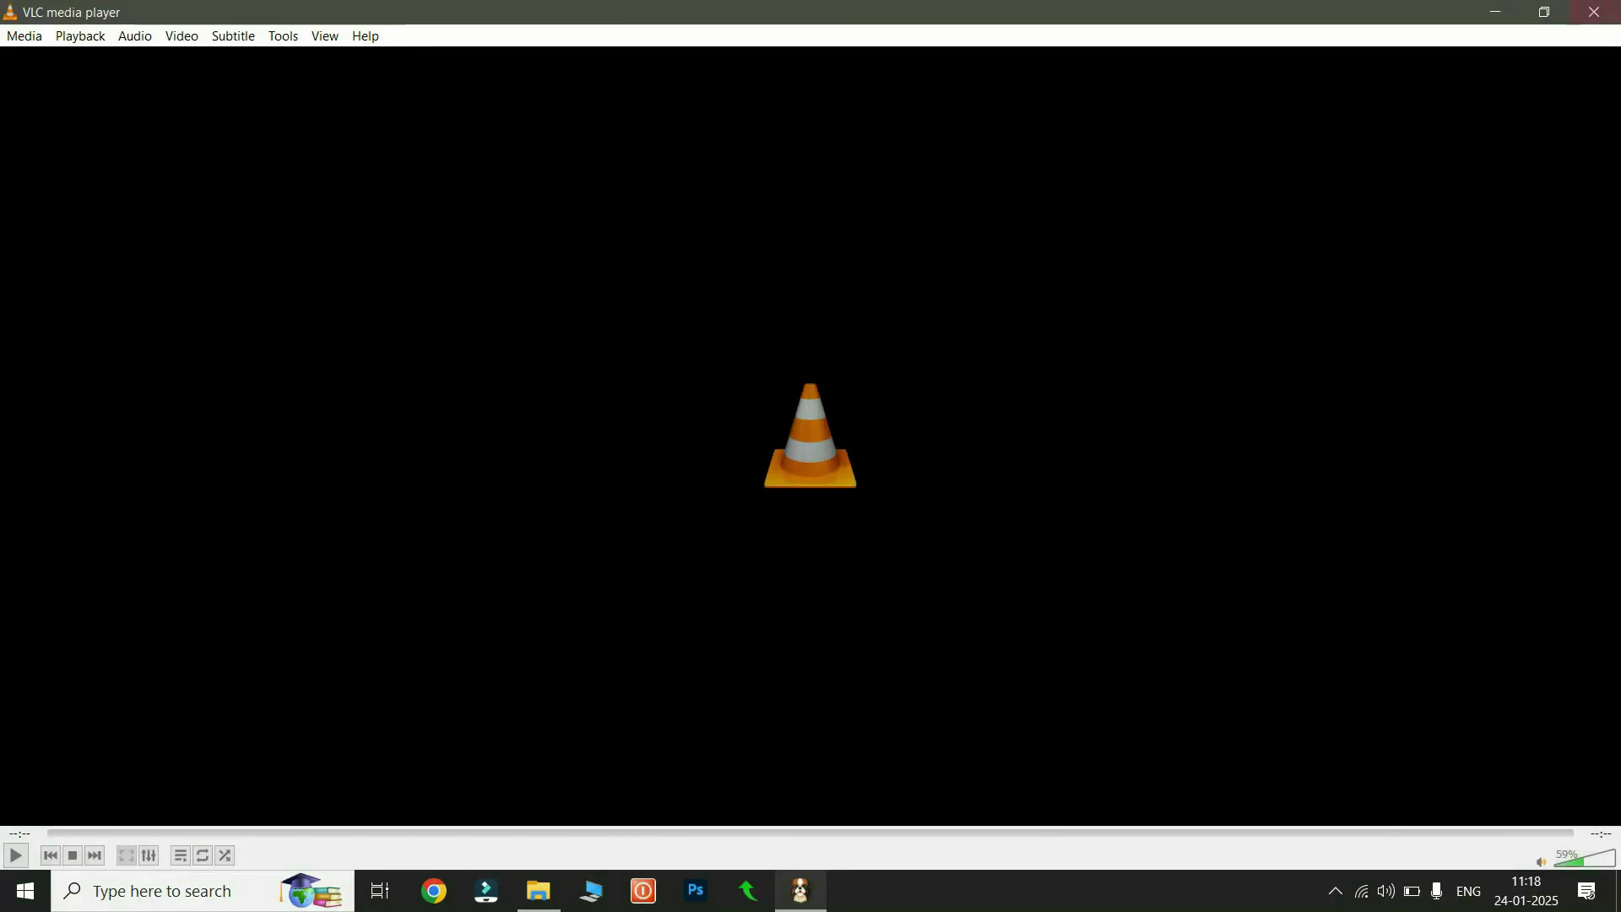
pyautogui.click(1510, 17)
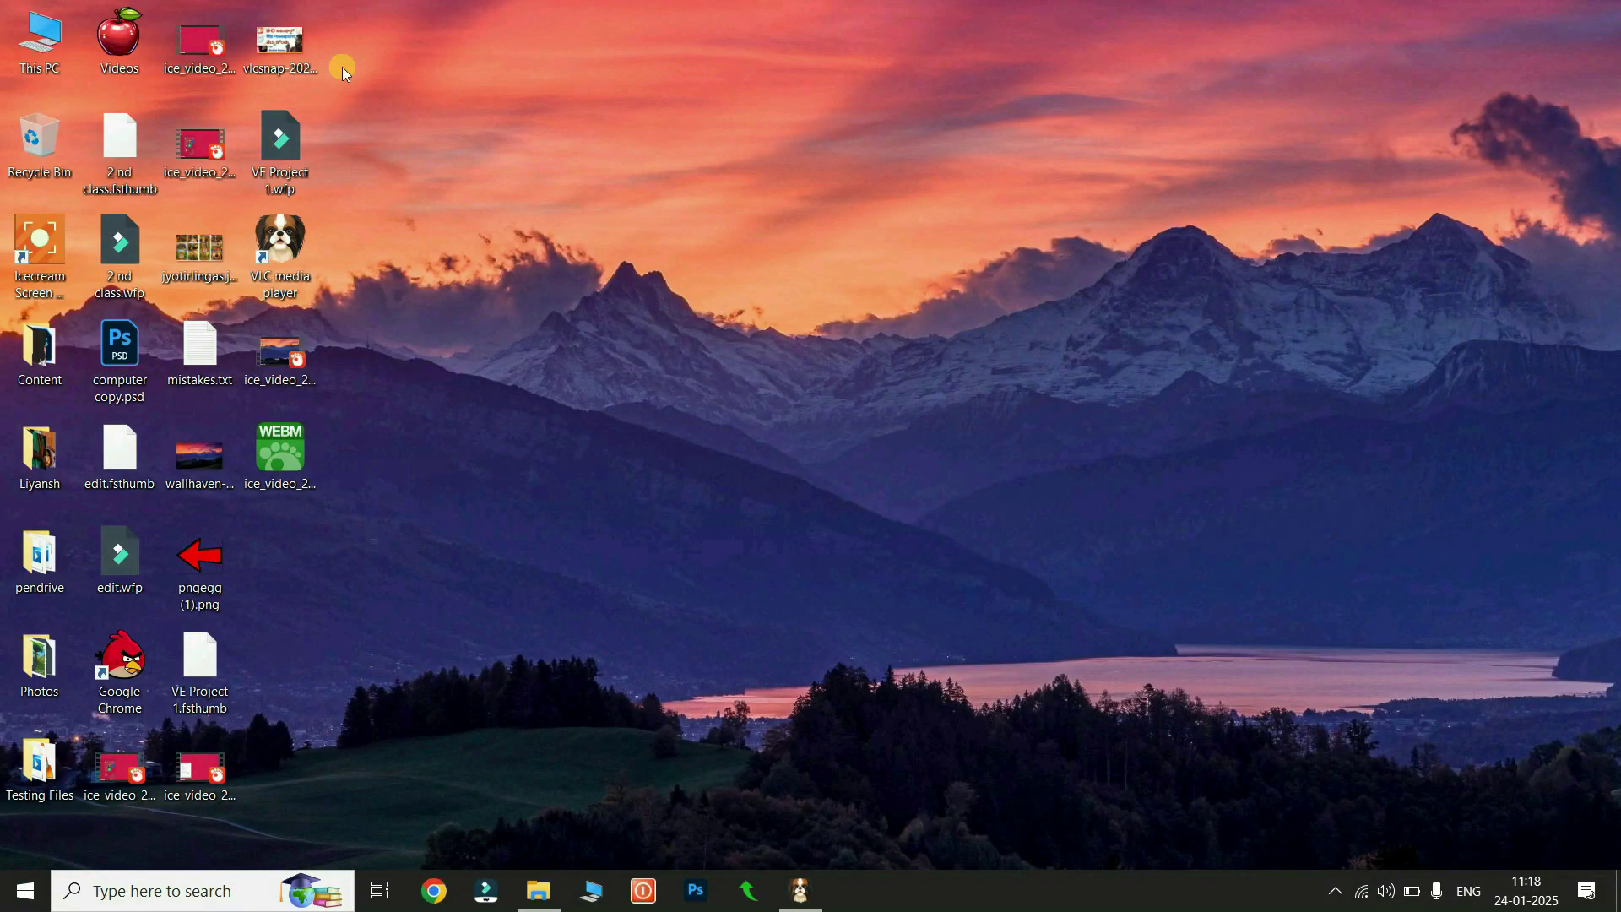
pyautogui.doubleClick(285, 48)
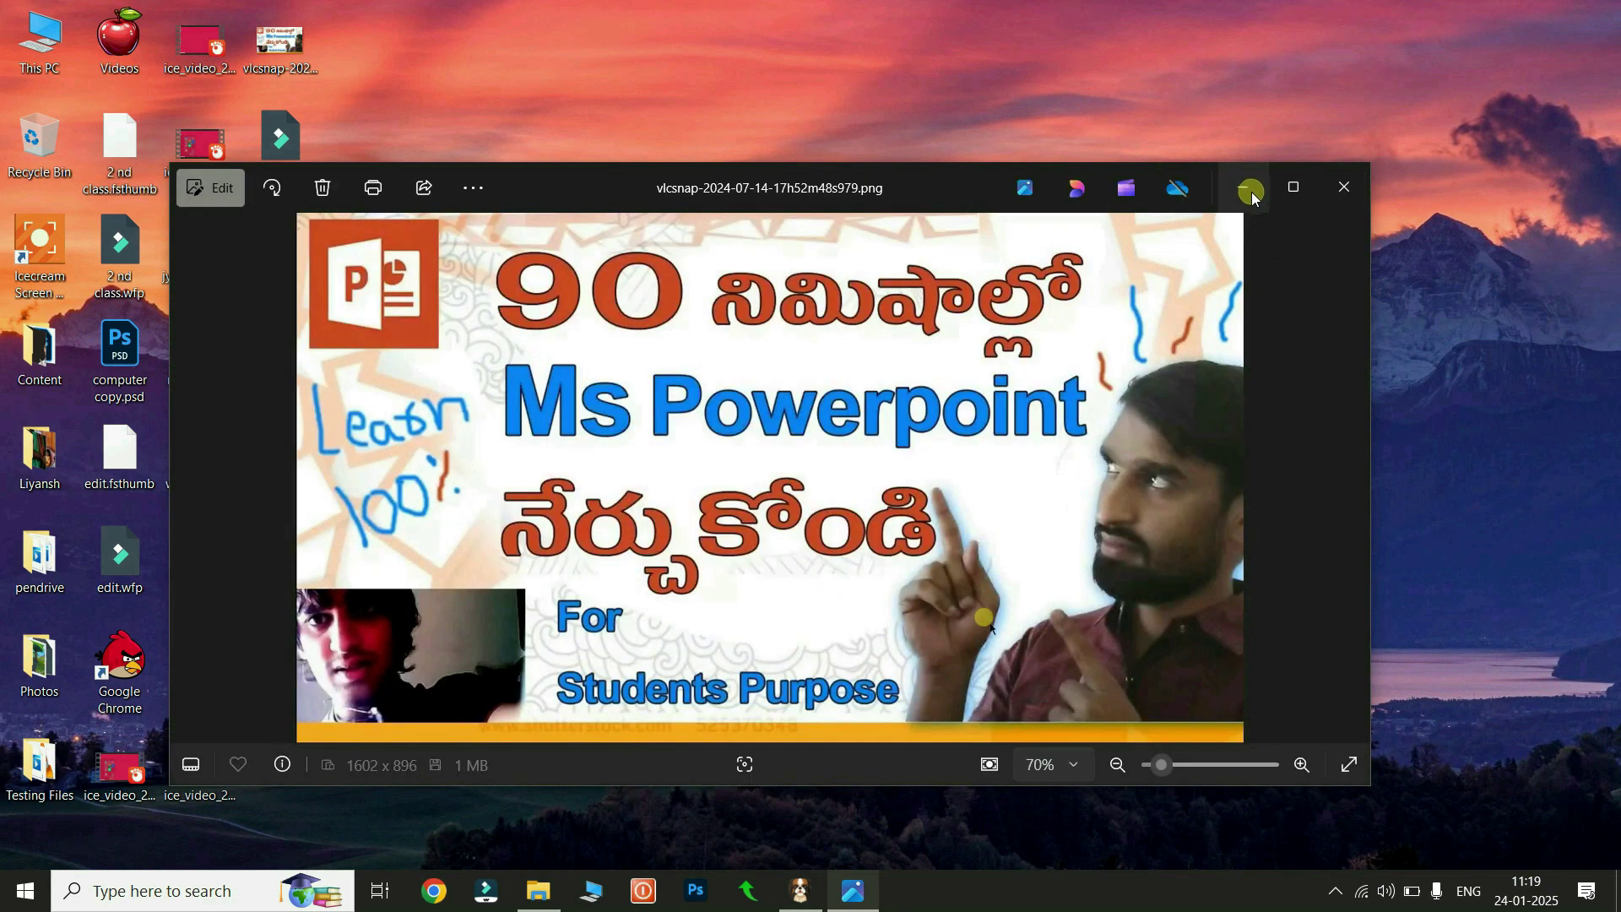
pyautogui.click(1246, 187)
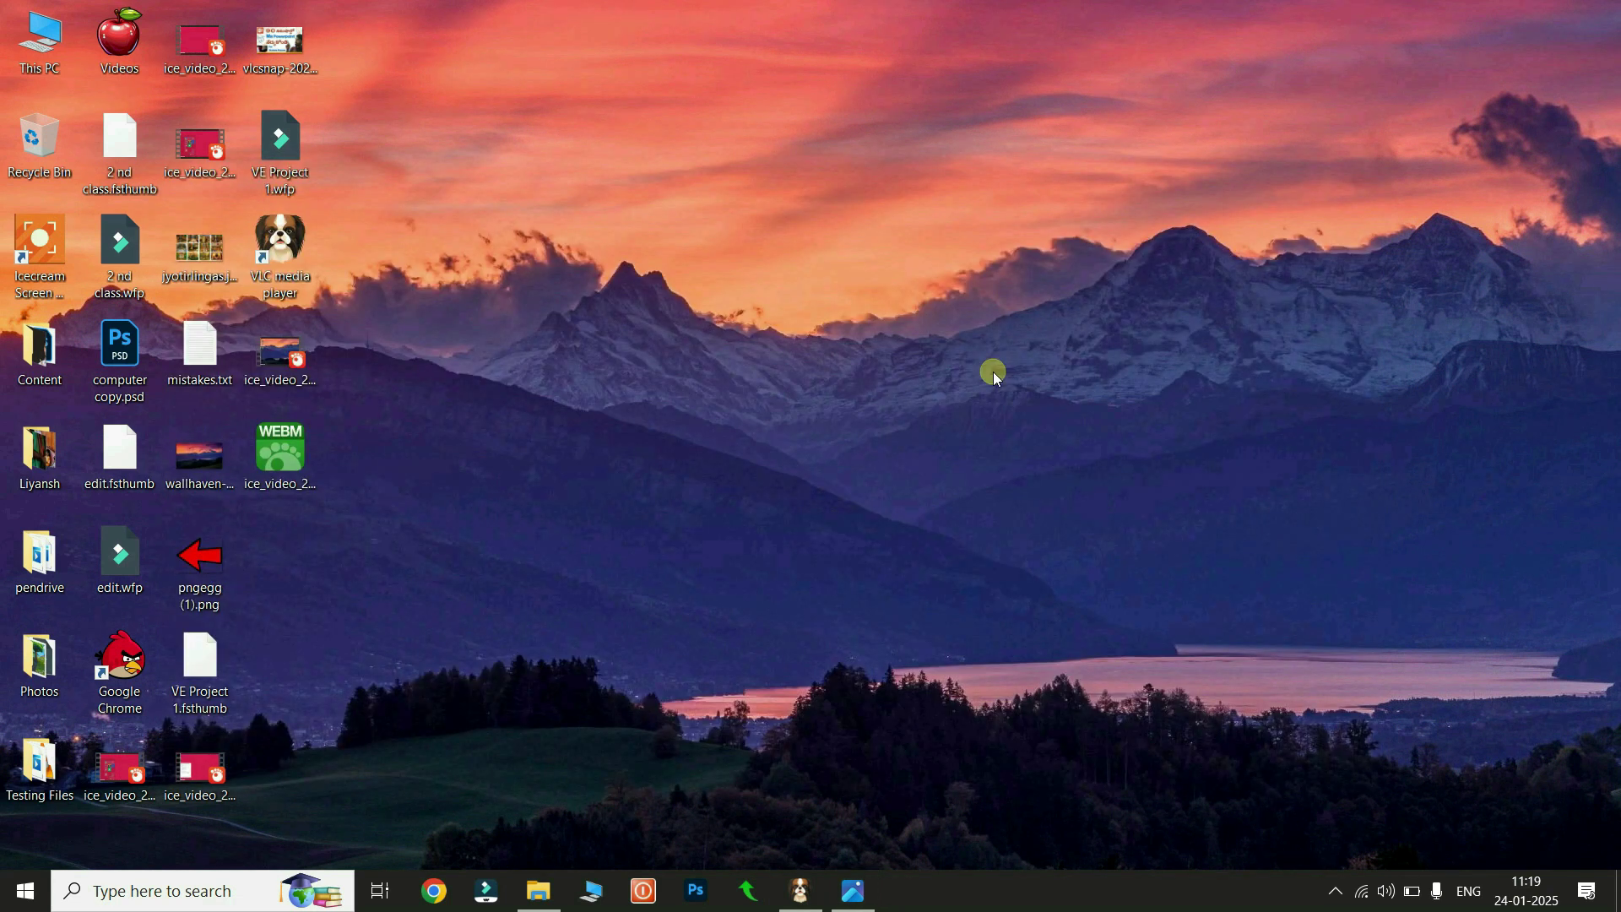
pyautogui.press('super+Tab')
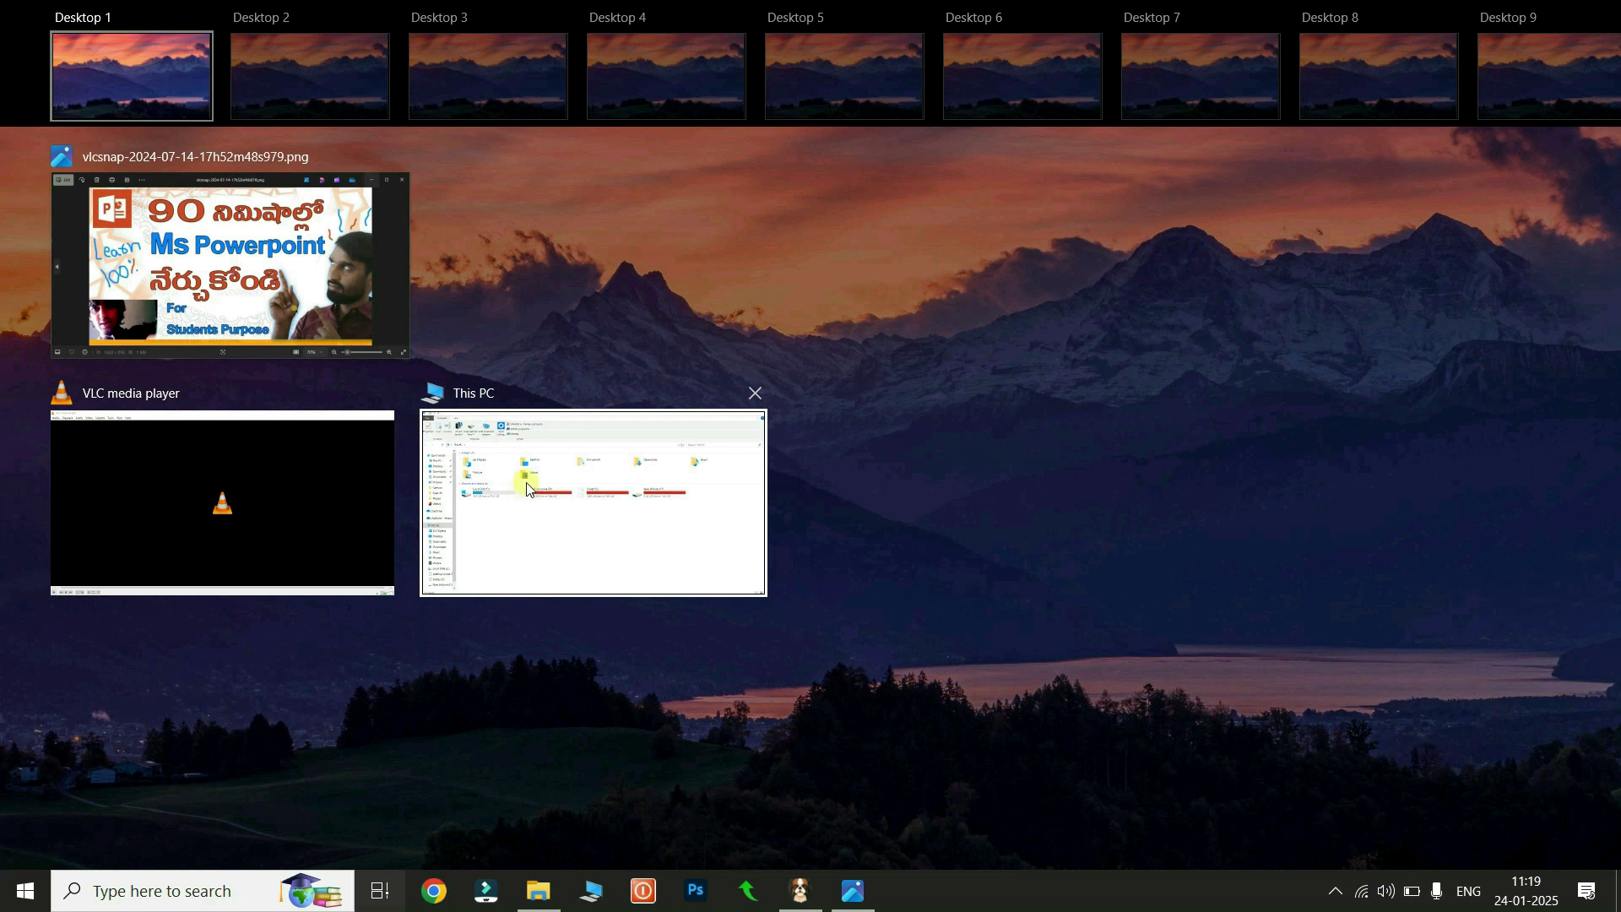
# Step: Switch between windows via Task View and open Songs (E:) > Telugu Multimedia Tutorials
pyautogui.click(569, 481)
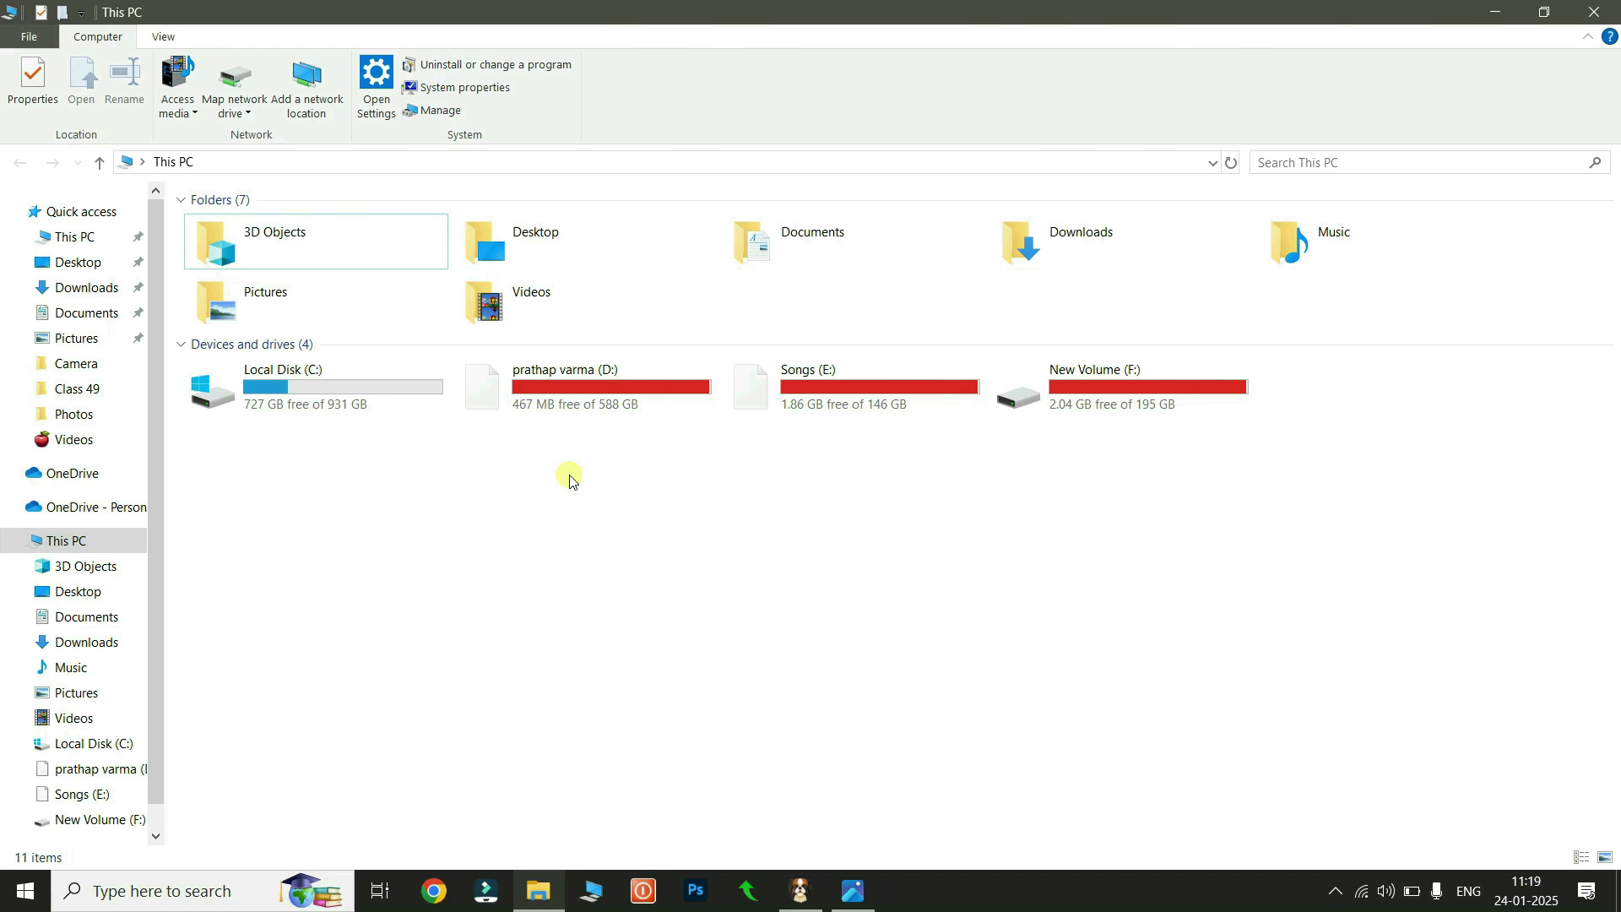
pyautogui.press('super+Tab')
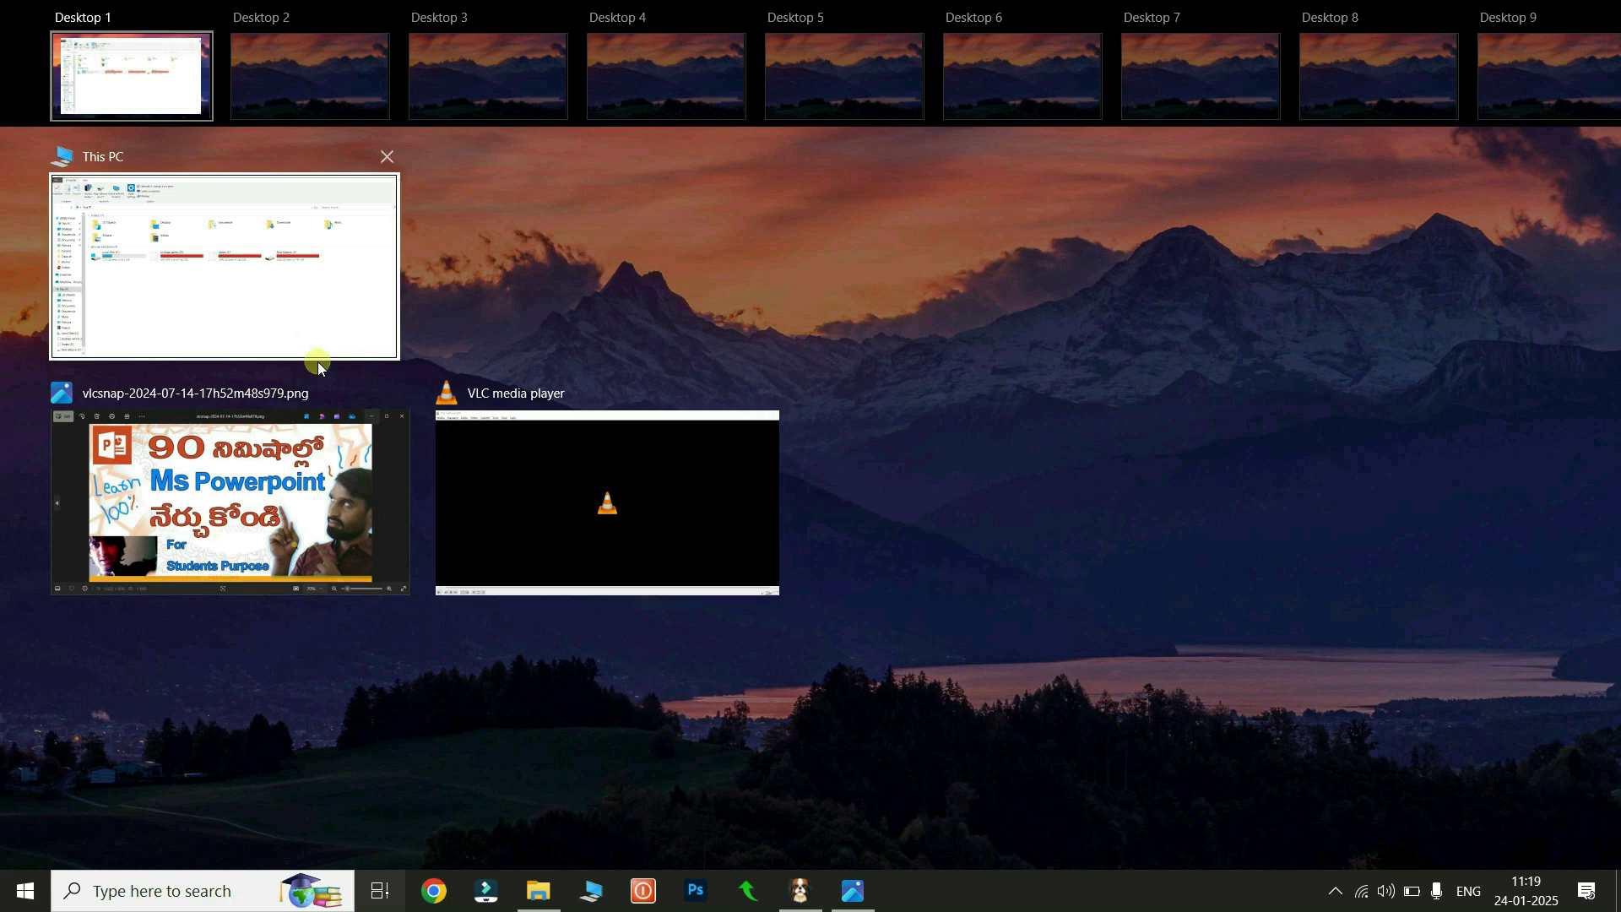
pyautogui.click(230, 503)
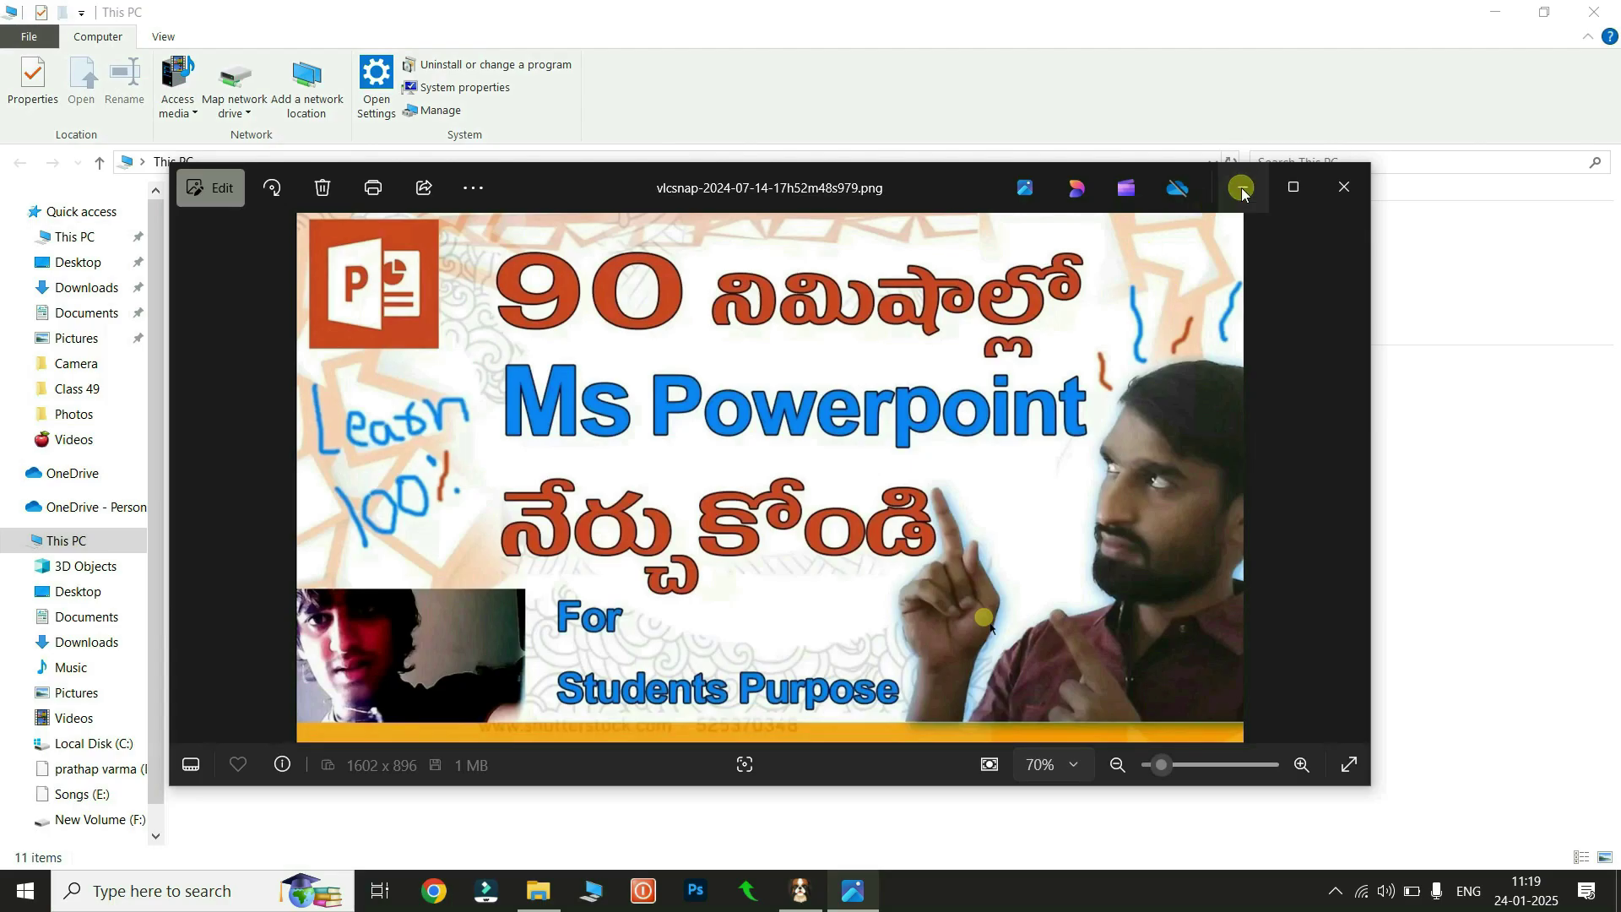
pyautogui.click(1243, 189)
pyautogui.click(787, 405)
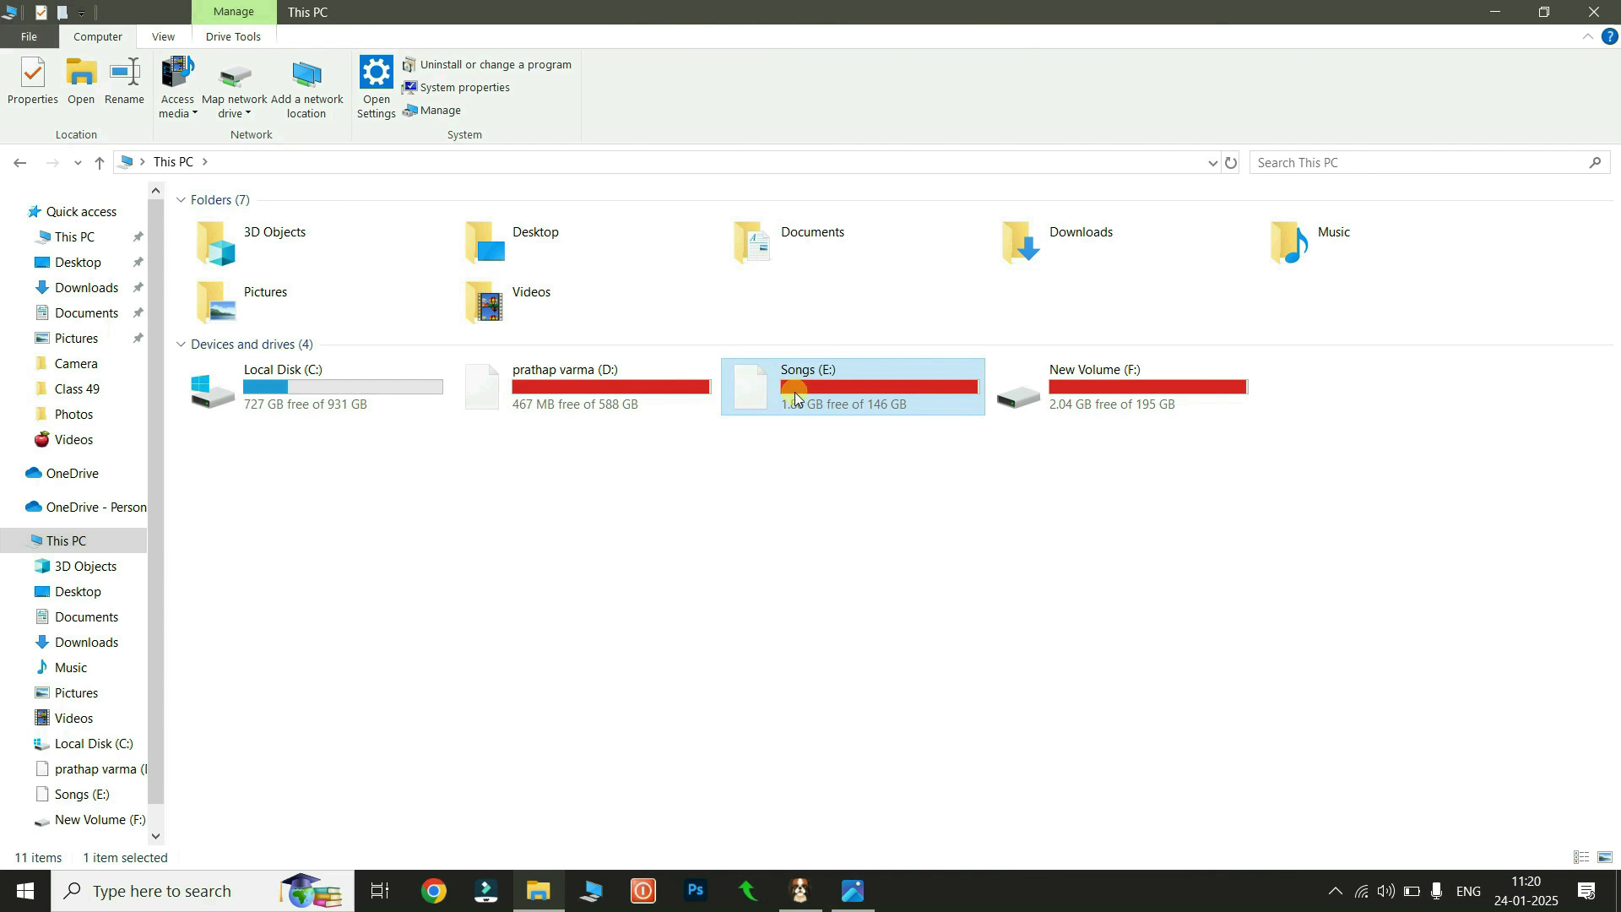
pyautogui.doubleClick(794, 392)
pyautogui.doubleClick(946, 461)
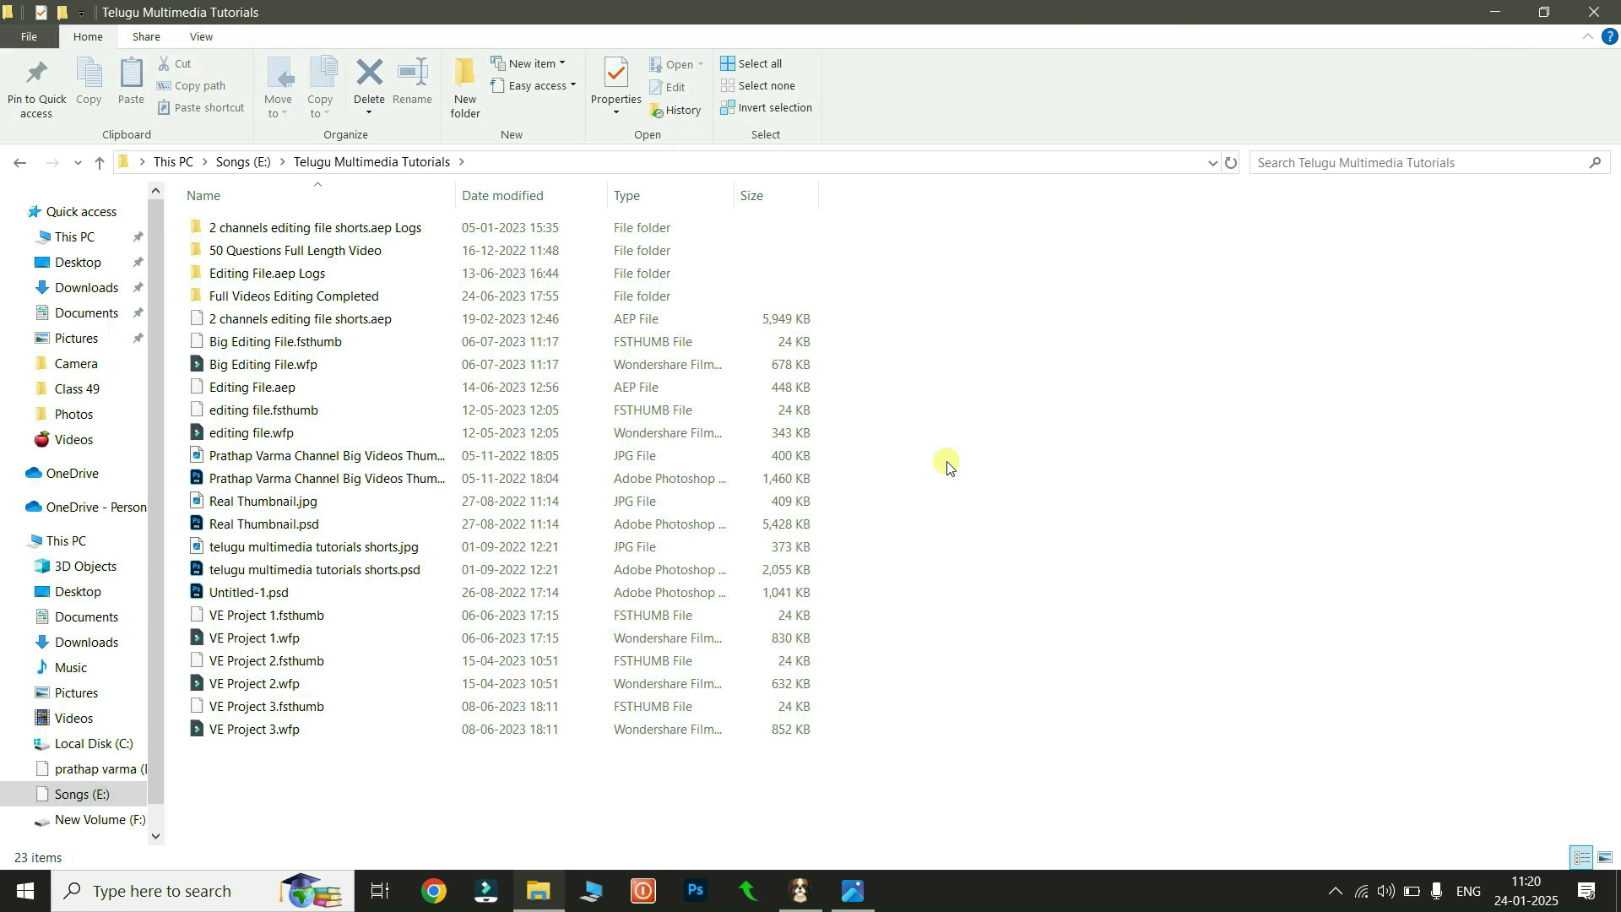
pyautogui.press('super+Tab')
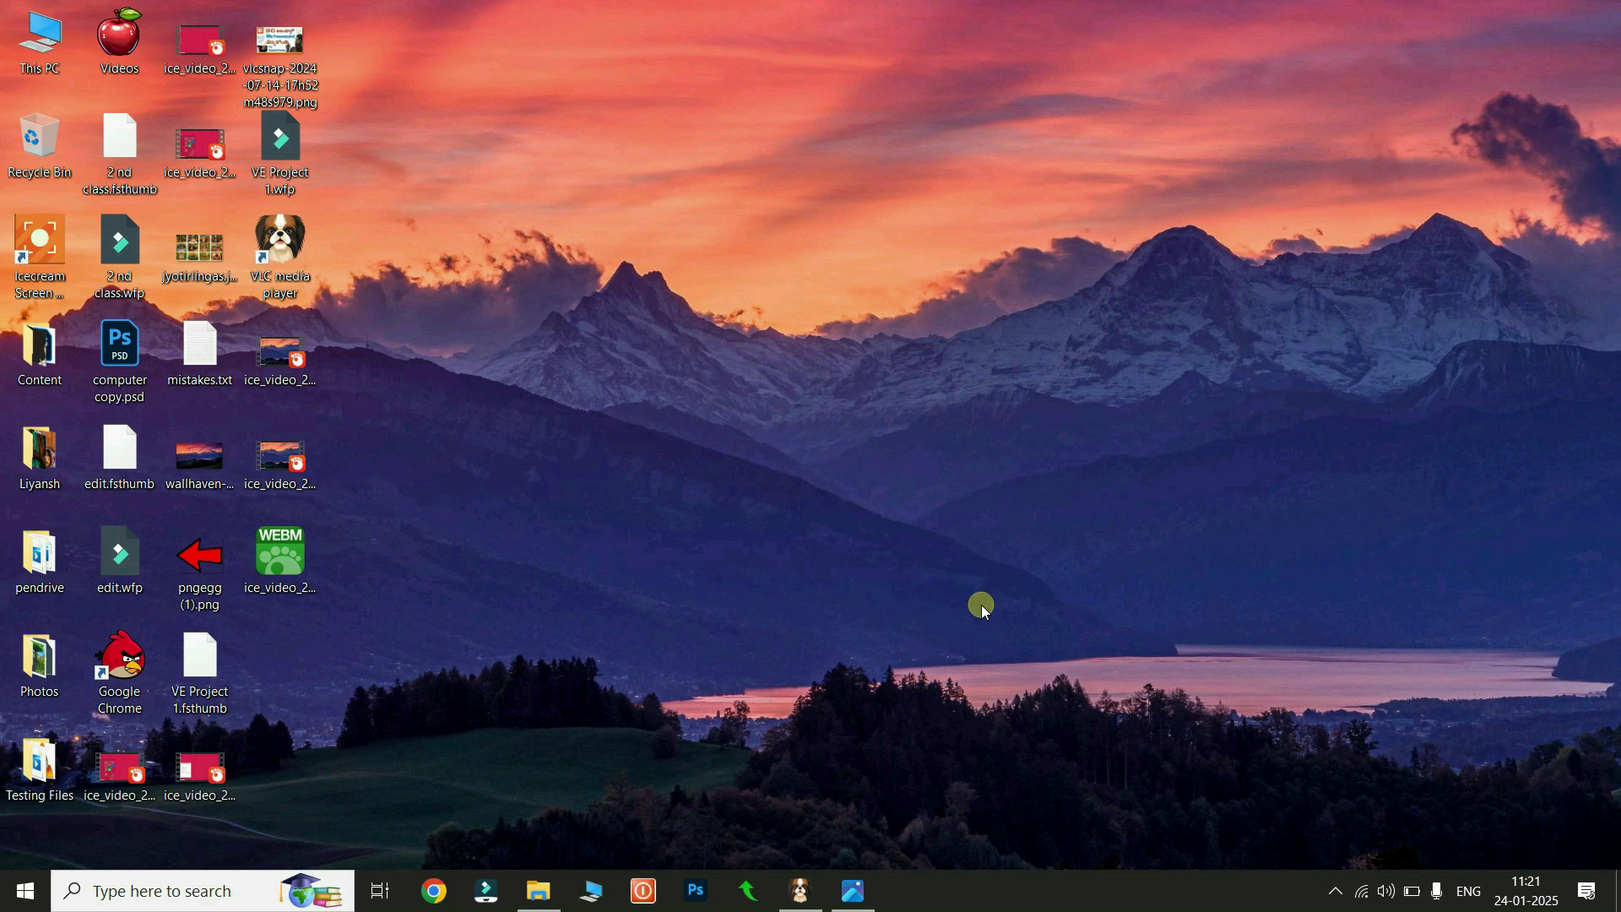
# Step: Move focus to the taskbar search box, then select and deselect a group of desktop icons
pyautogui.press('Tab')
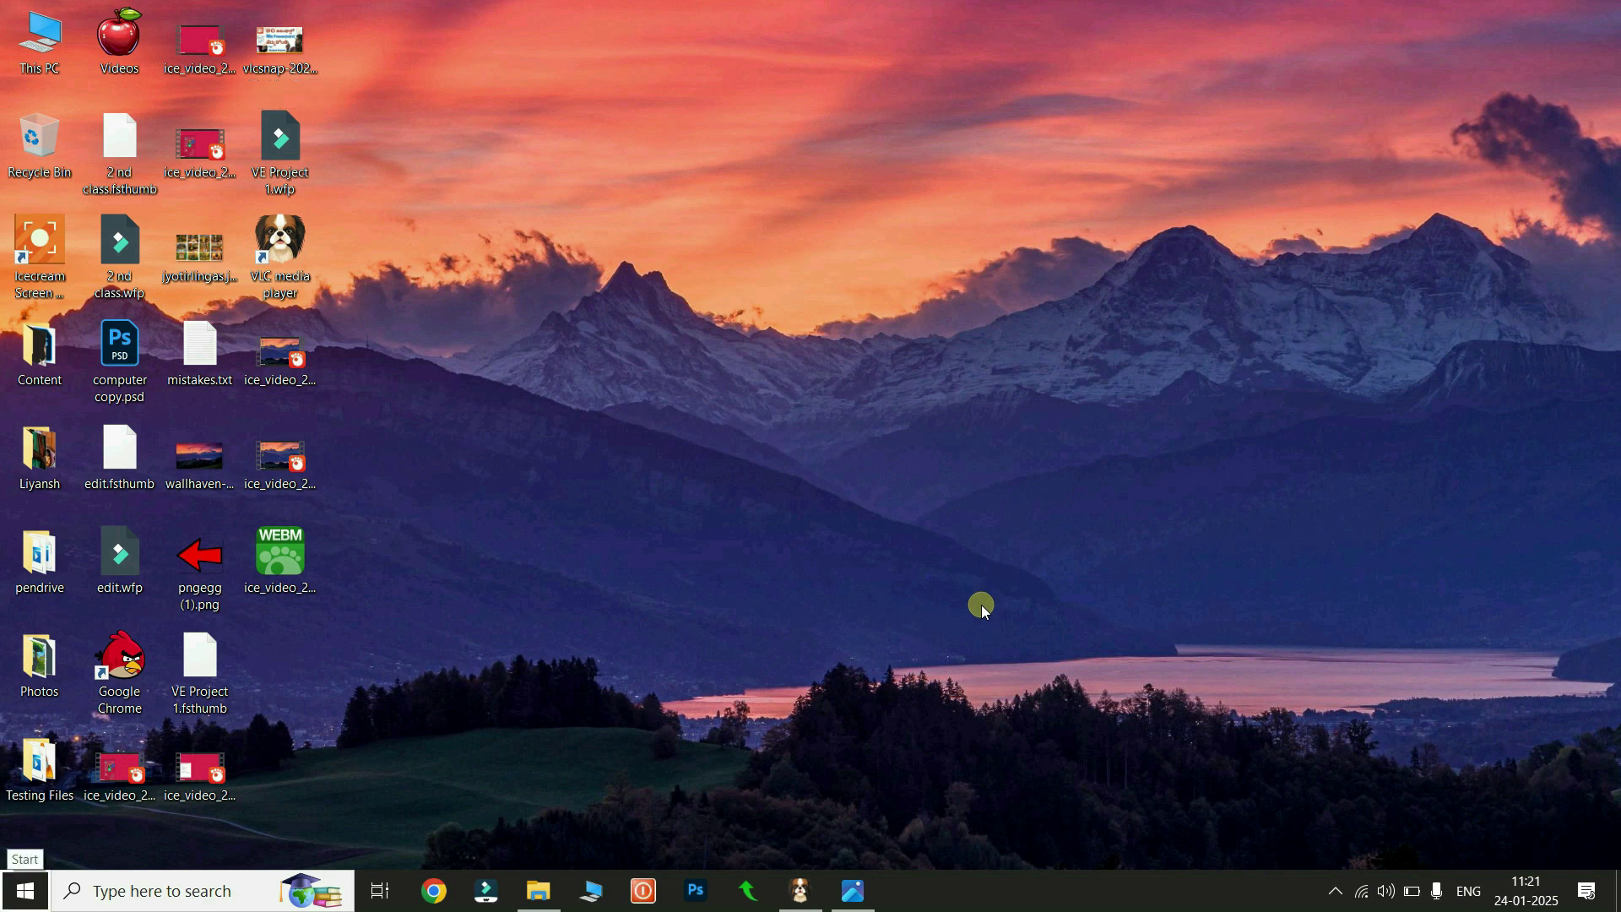
pyautogui.press('Tab')
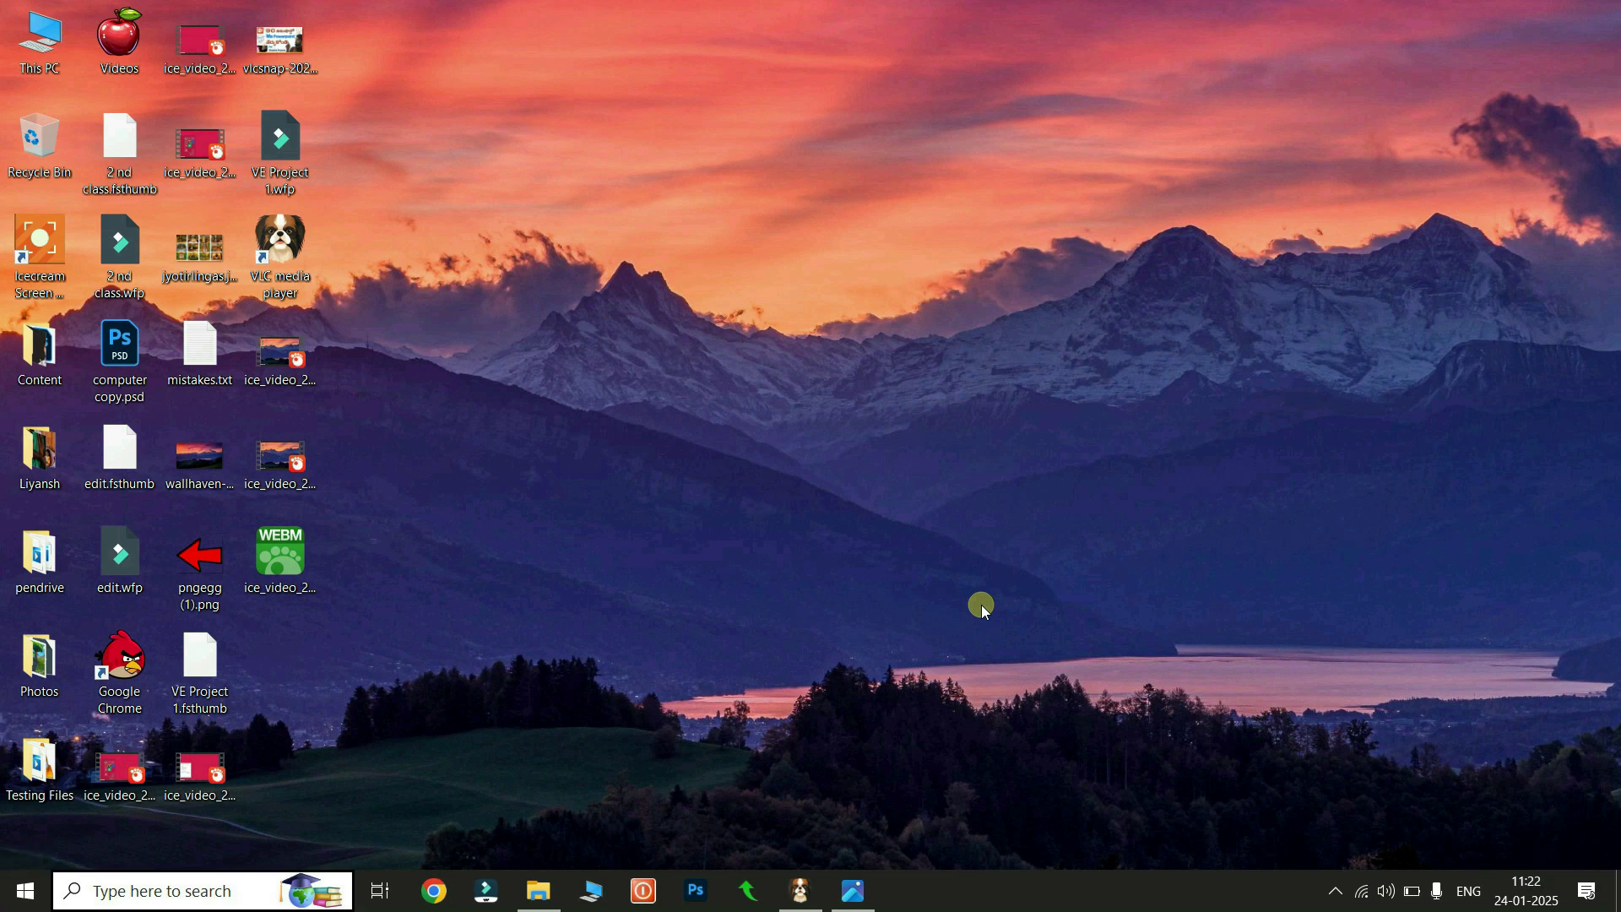
pyautogui.click(88, 889)
pyautogui.press('Tab')
pyautogui.press('Tab')
pyautogui.press('Tab')
pyautogui.press('Tab')
pyautogui.press('Tab')
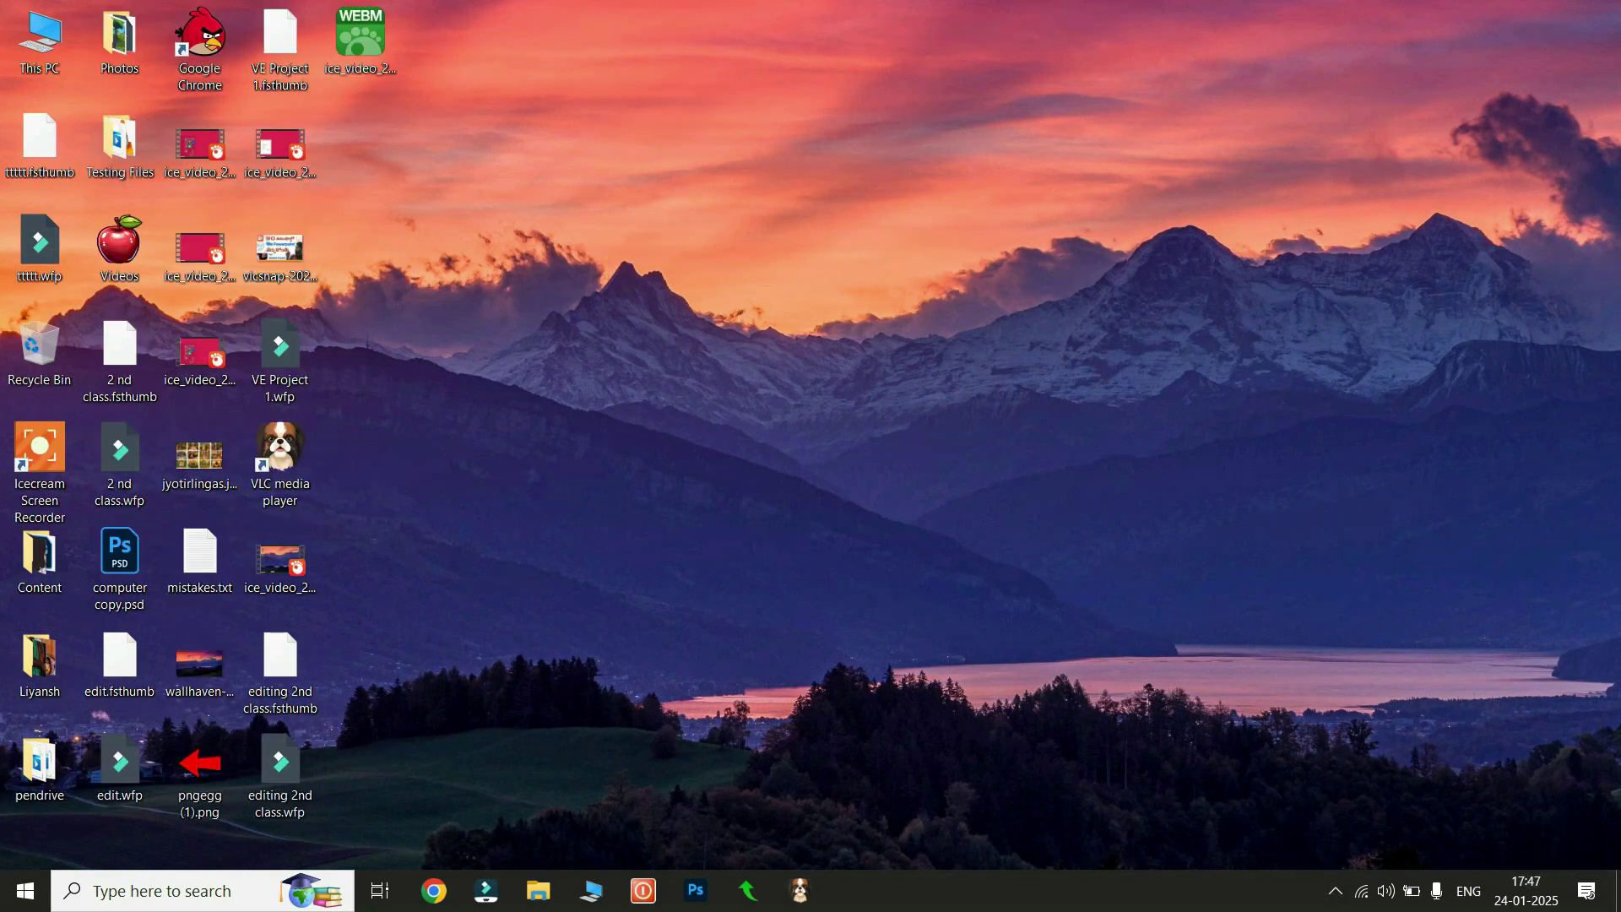
pyautogui.moveTo(595, 2); pyautogui.dragTo(42, 823)
pyautogui.click(782, 336)
# Step: Switch the desktop icons to Large icons, then to Small icons
pyautogui.rightClick(621, 155)
pyautogui.moveTo(673, 200)
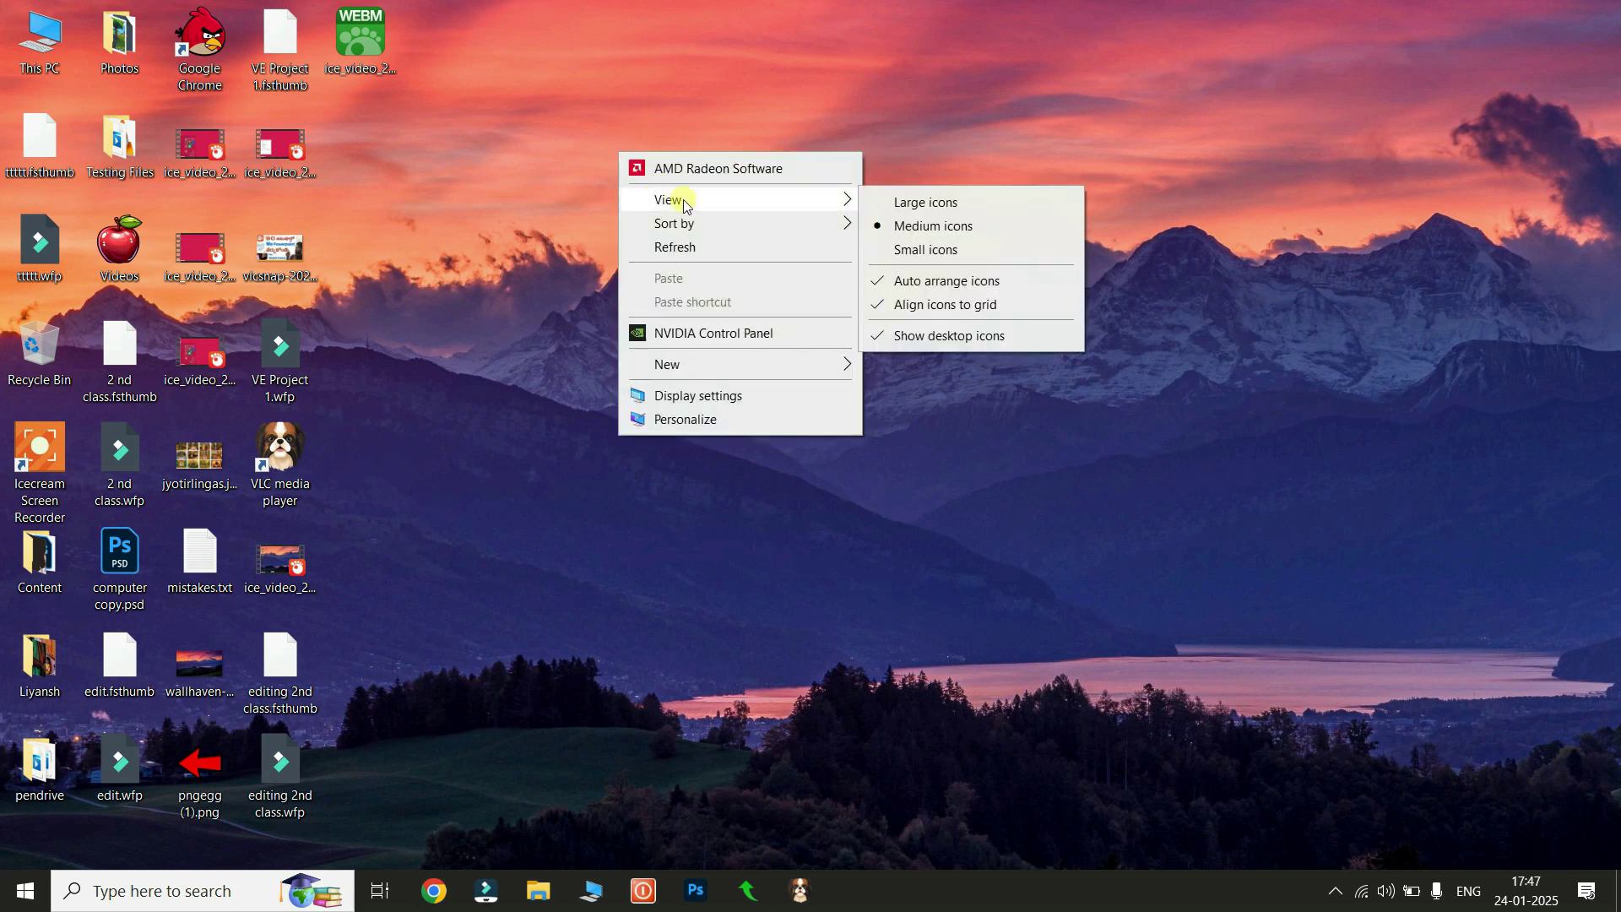
pyautogui.click(934, 202)
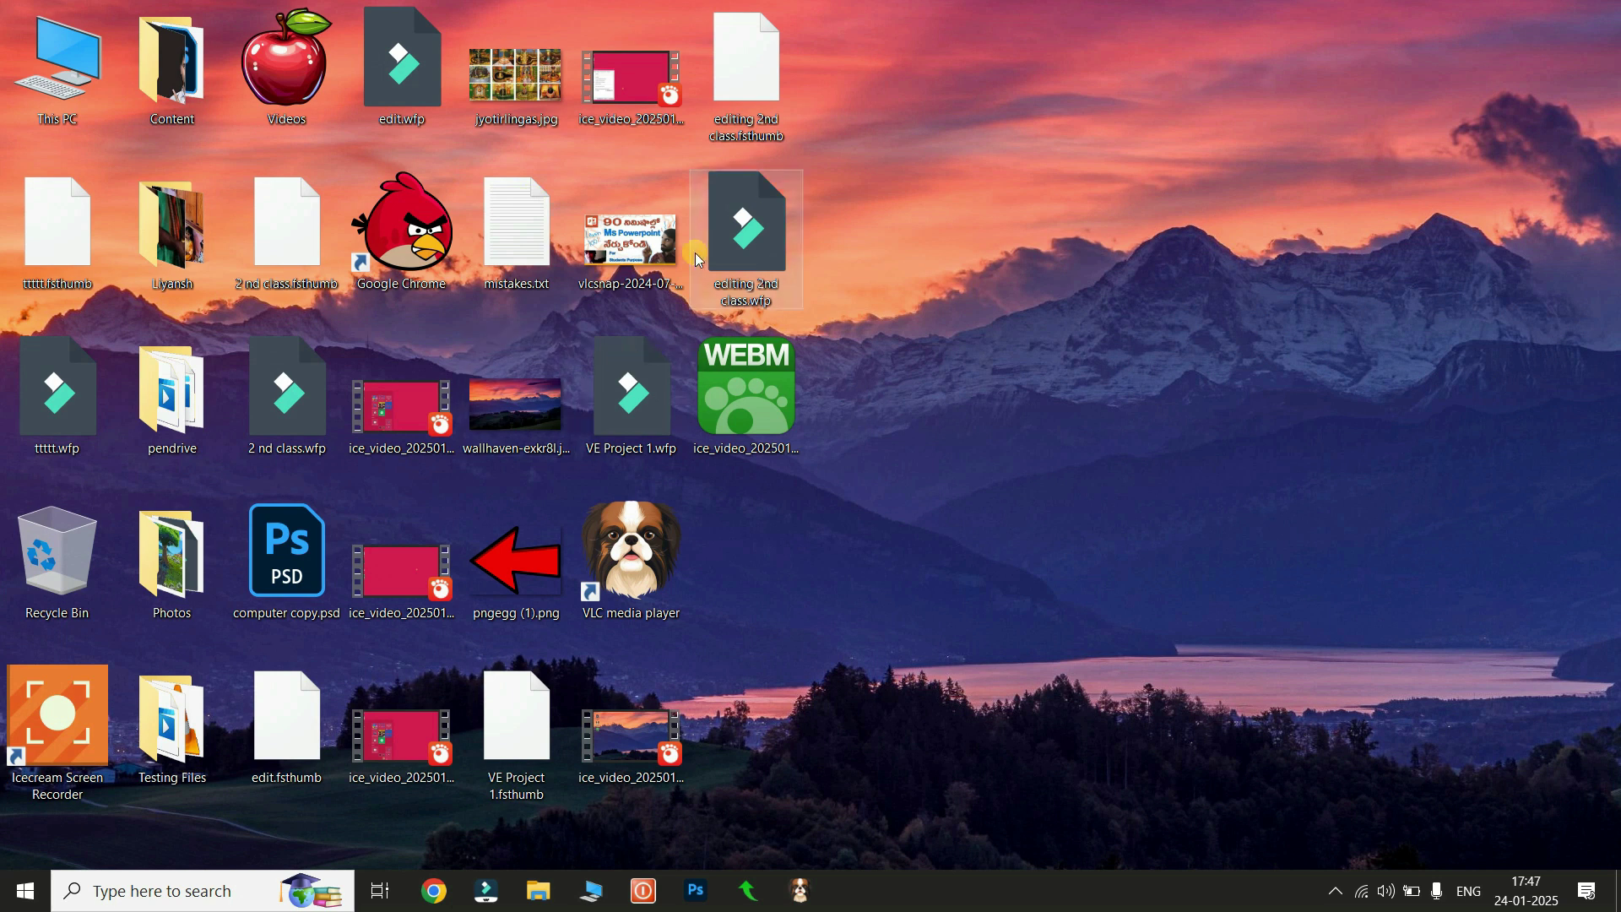
pyautogui.rightClick(898, 174)
pyautogui.moveTo(938, 224)
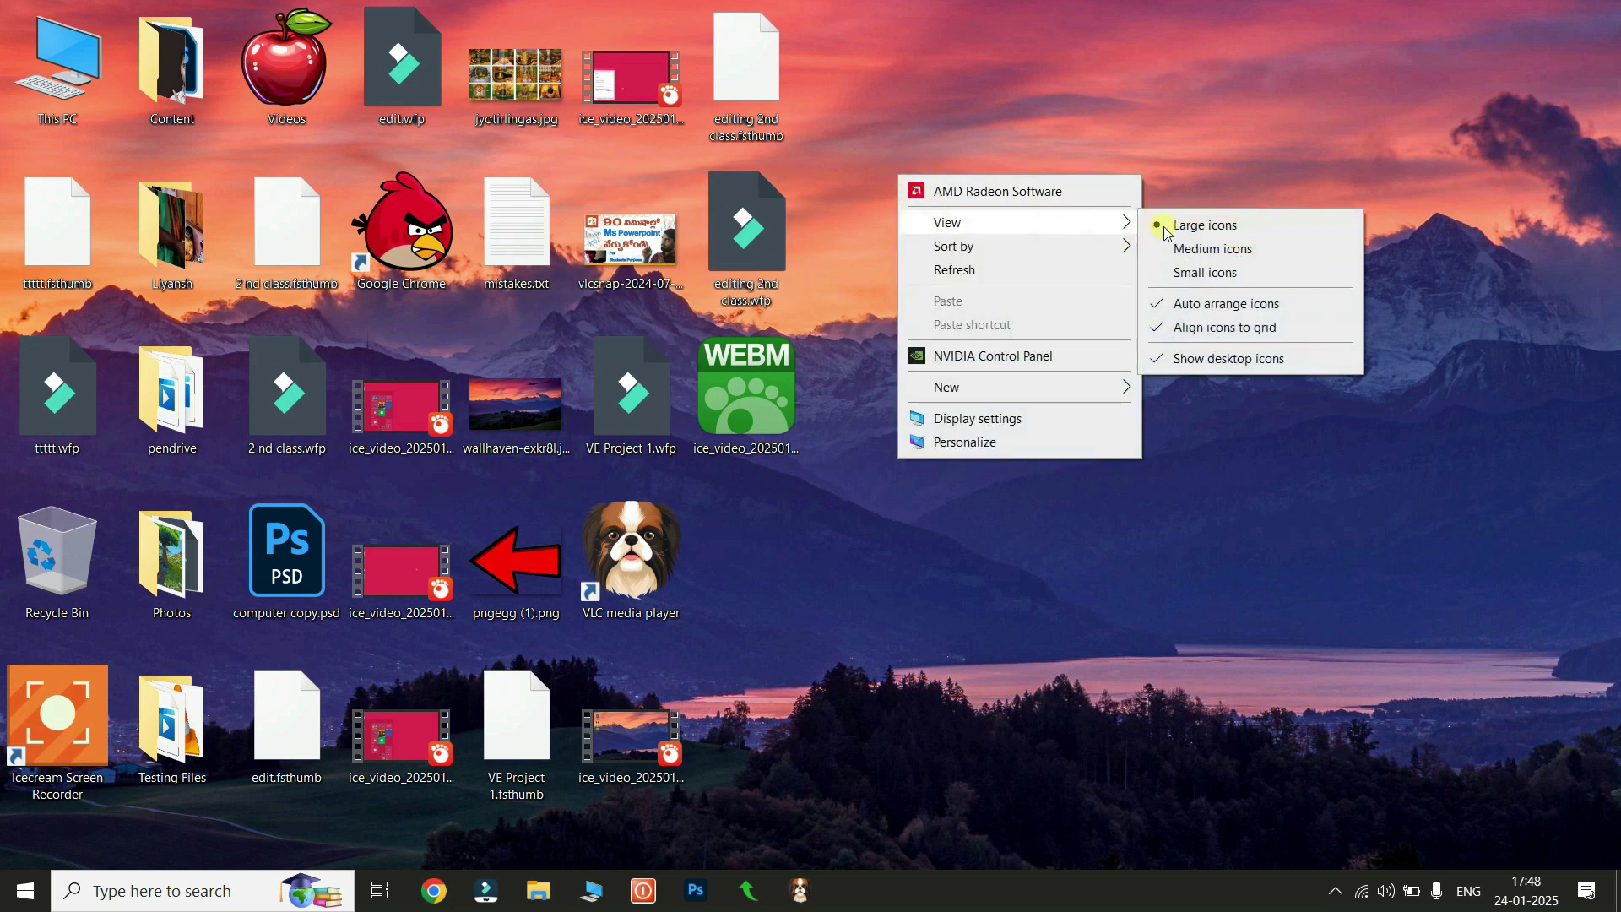
pyautogui.click(1205, 275)
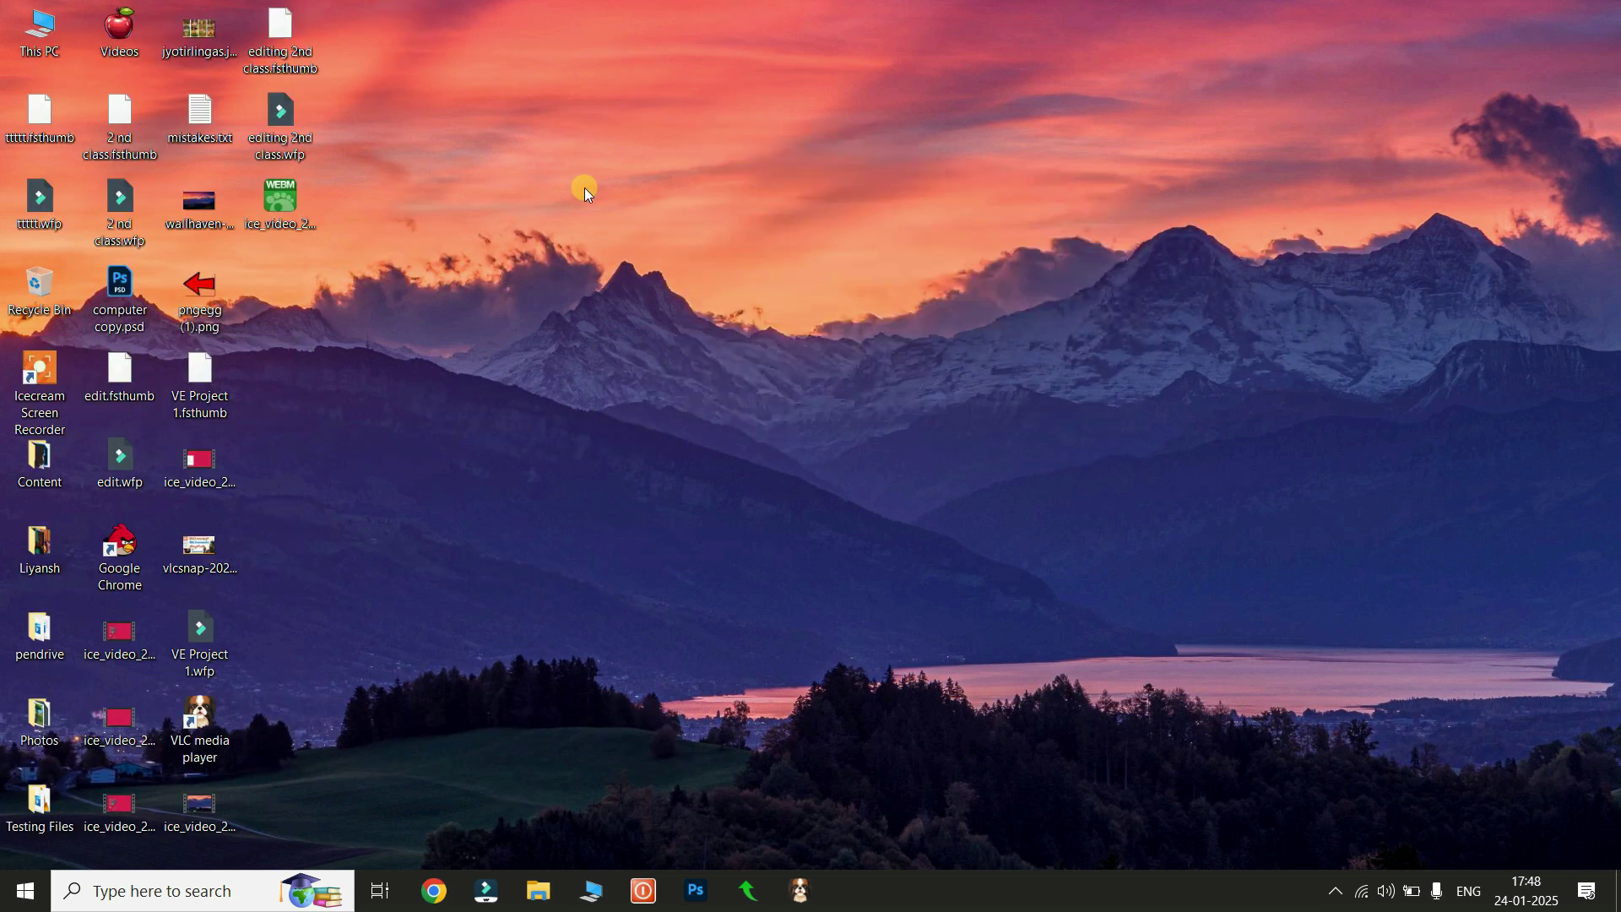
# Step: Turn off Auto arrange icons and move ice_video, 2nd class.wfp and jyotirlingas.jpg to the right
pyautogui.rightClick(608, 117)
pyautogui.moveTo(651, 161)
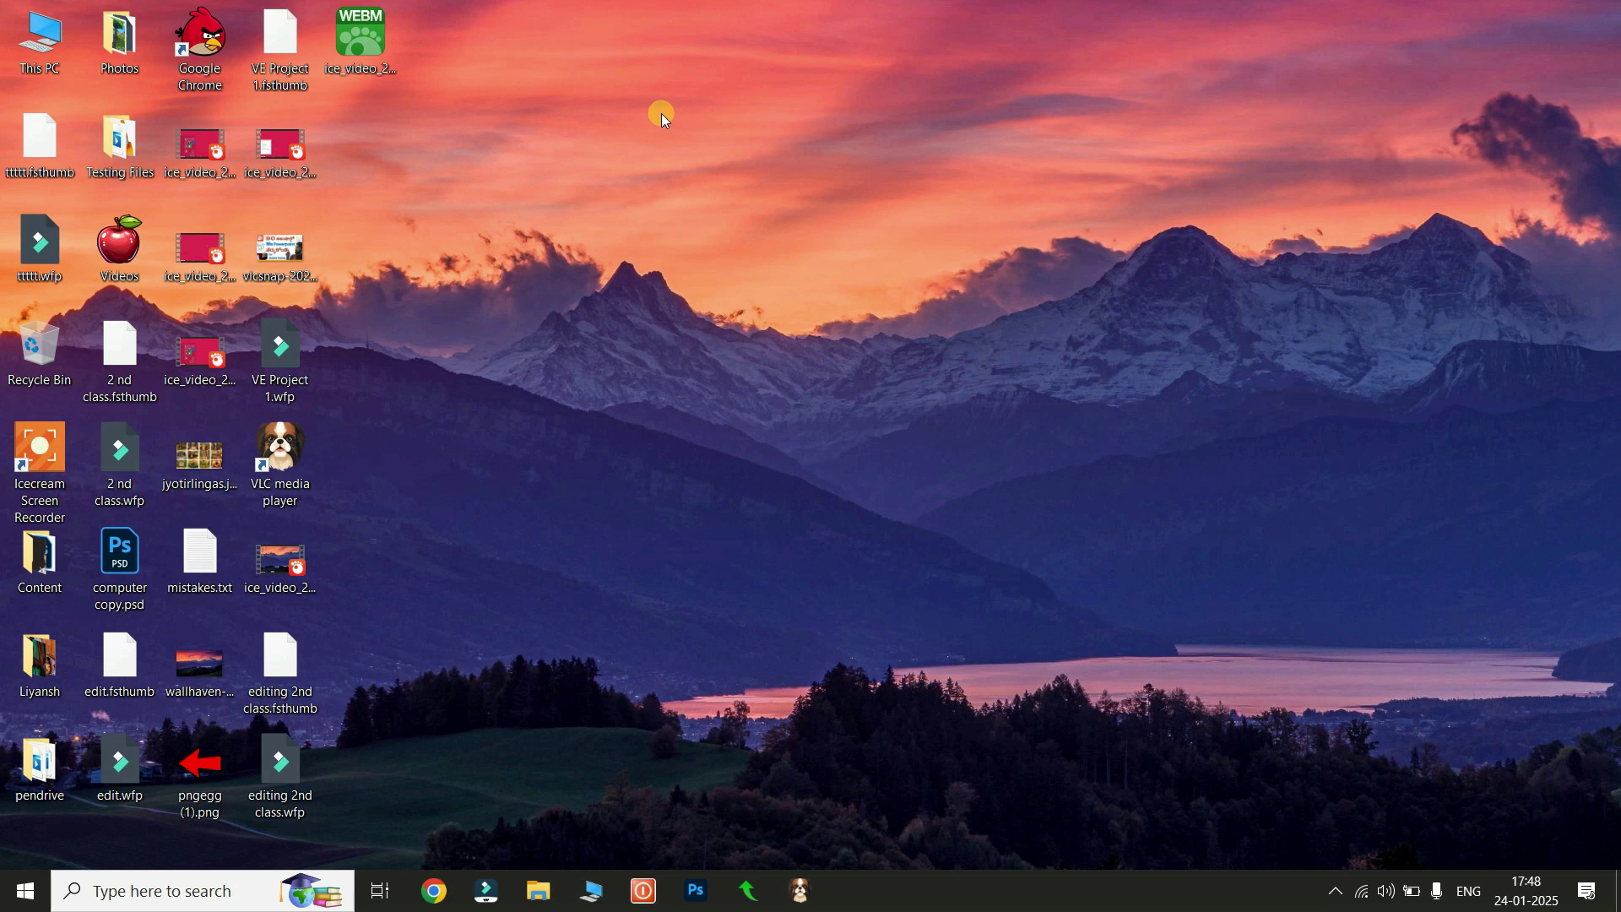
pyautogui.rightClick(663, 115)
pyautogui.moveTo(713, 161)
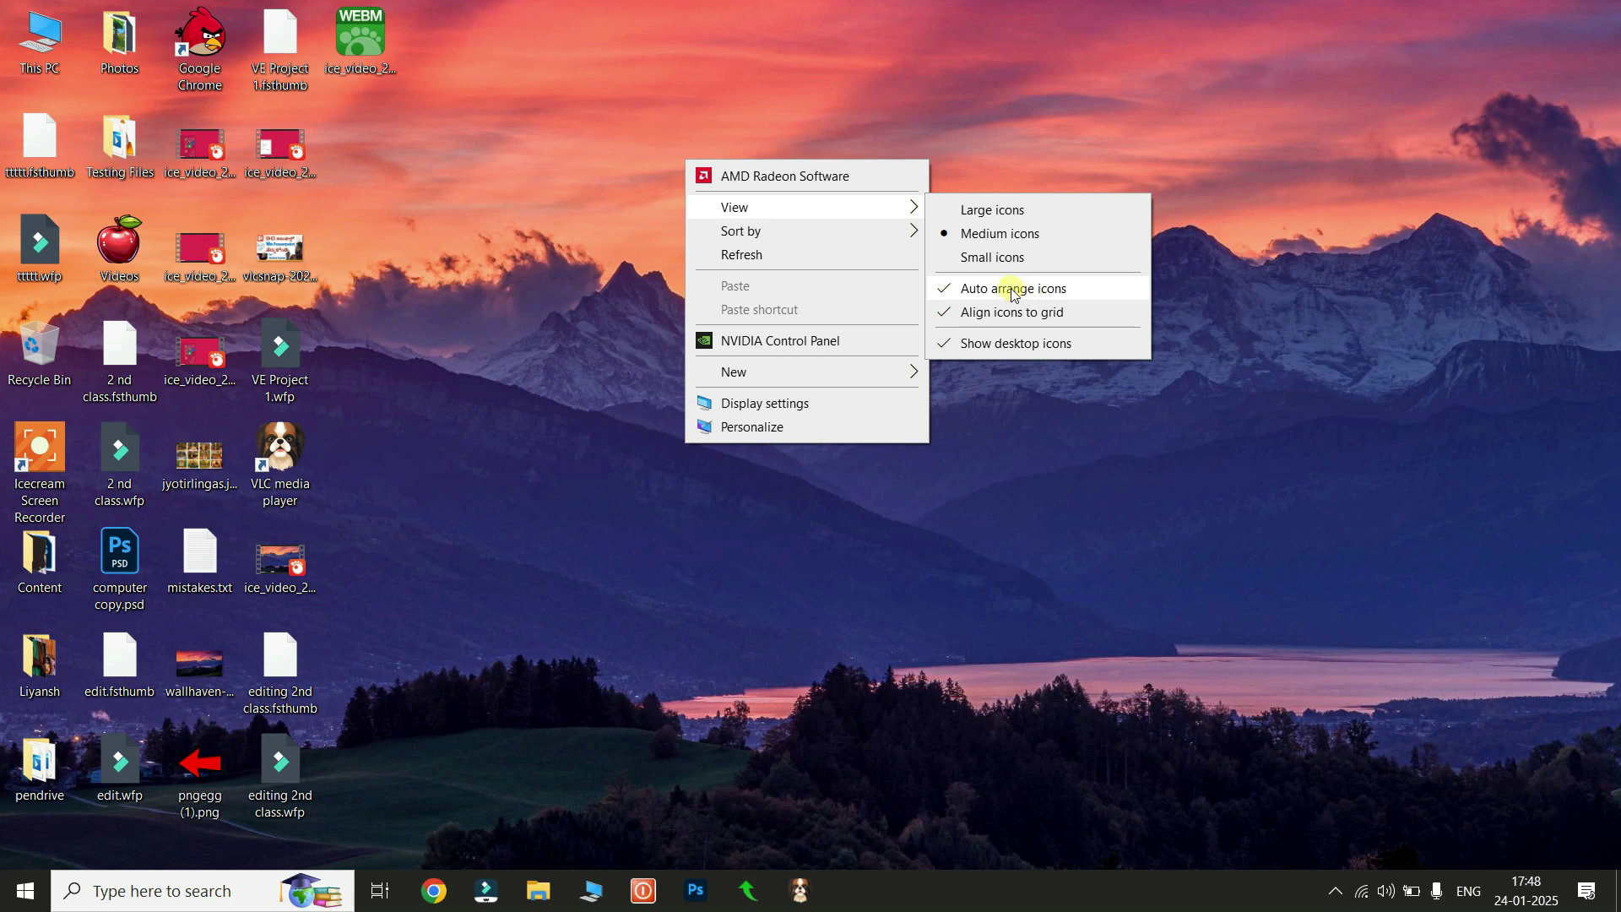
pyautogui.click(962, 290)
pyautogui.moveTo(283, 156); pyautogui.dragTo(1090, 97)
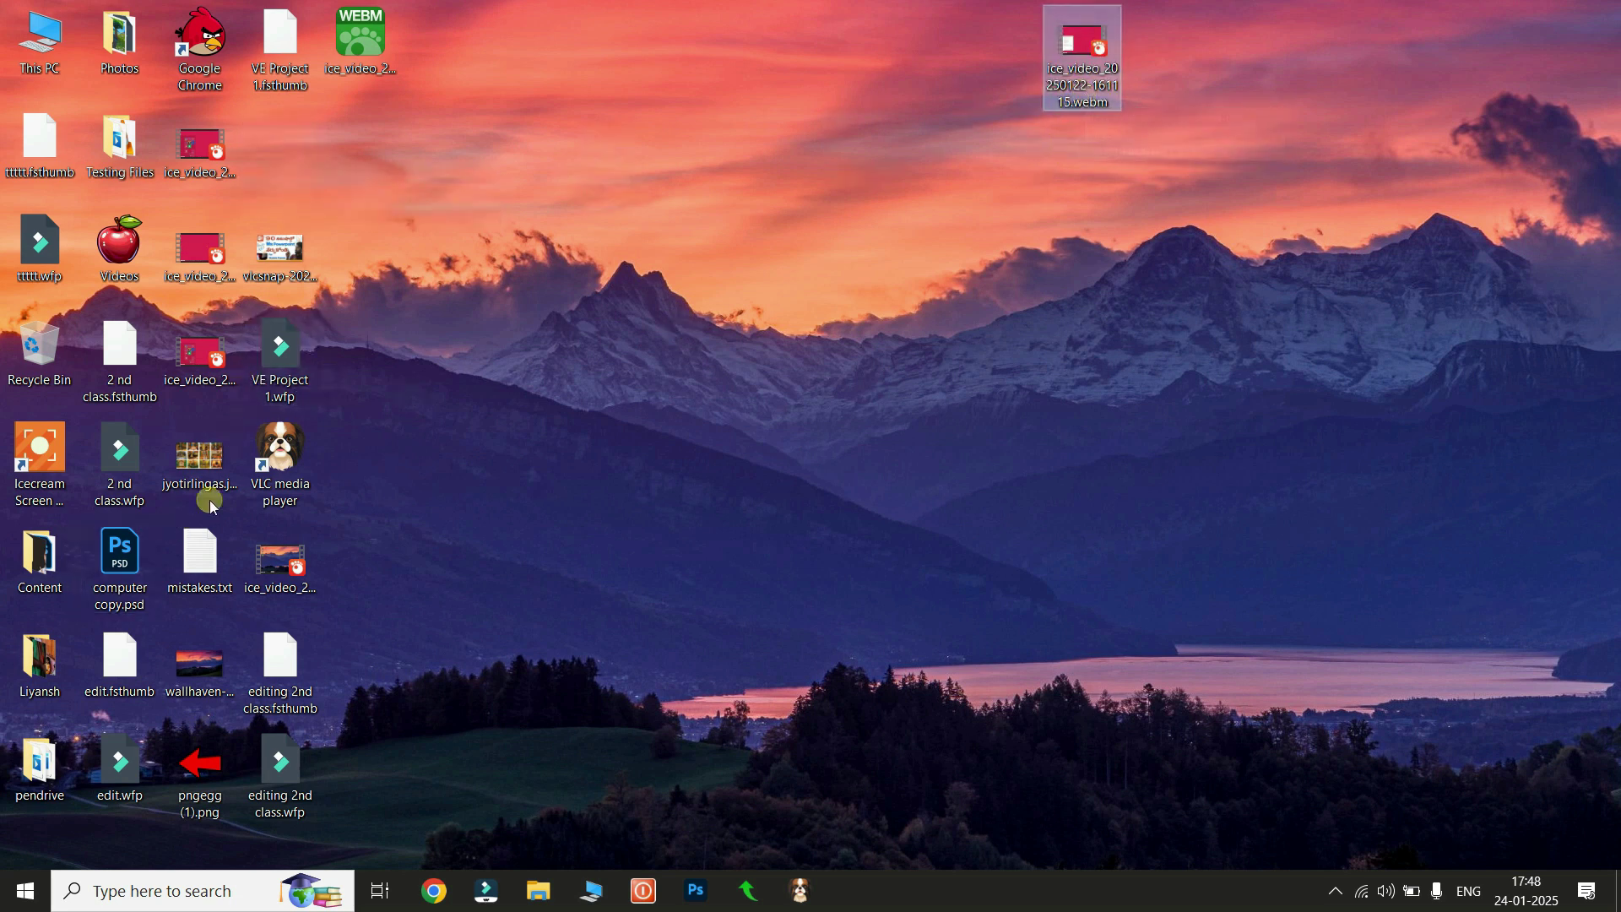
pyautogui.moveTo(115, 470); pyautogui.dragTo(1240, 371)
pyautogui.moveTo(204, 465); pyautogui.dragTo(1210, 478)
pyautogui.moveTo(1208, 469); pyautogui.dragTo(1210, 473)
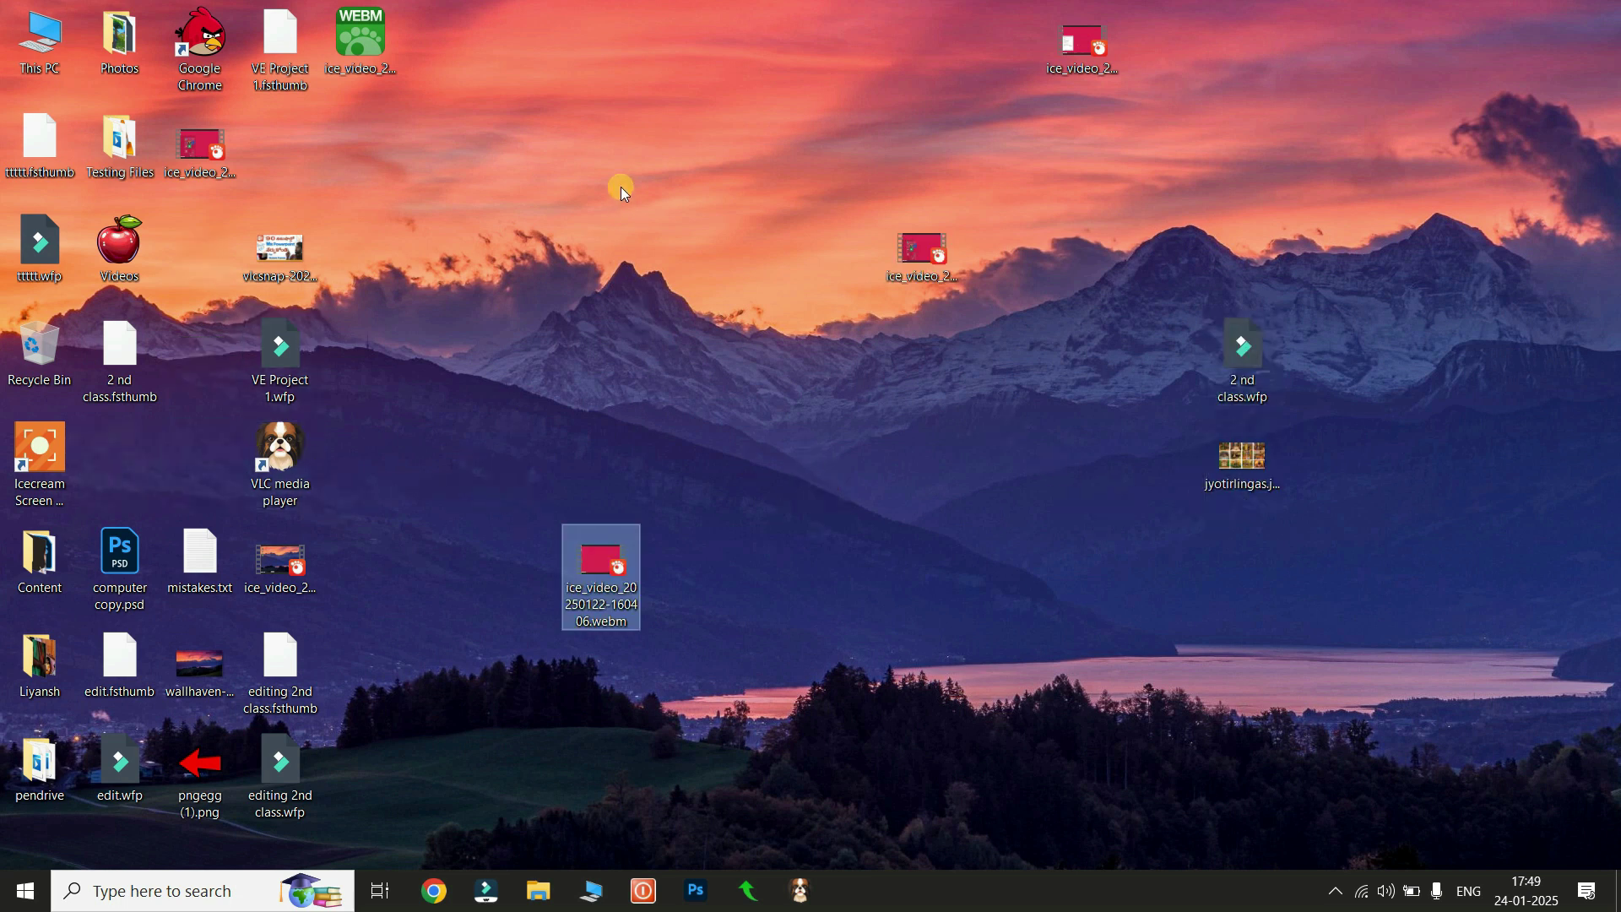
# Step: Turn Auto arrange back on and try dragging ice_video and VE Project 1.wfp out of the columns
pyautogui.rightClick(621, 185)
pyautogui.moveTo(825, 238)
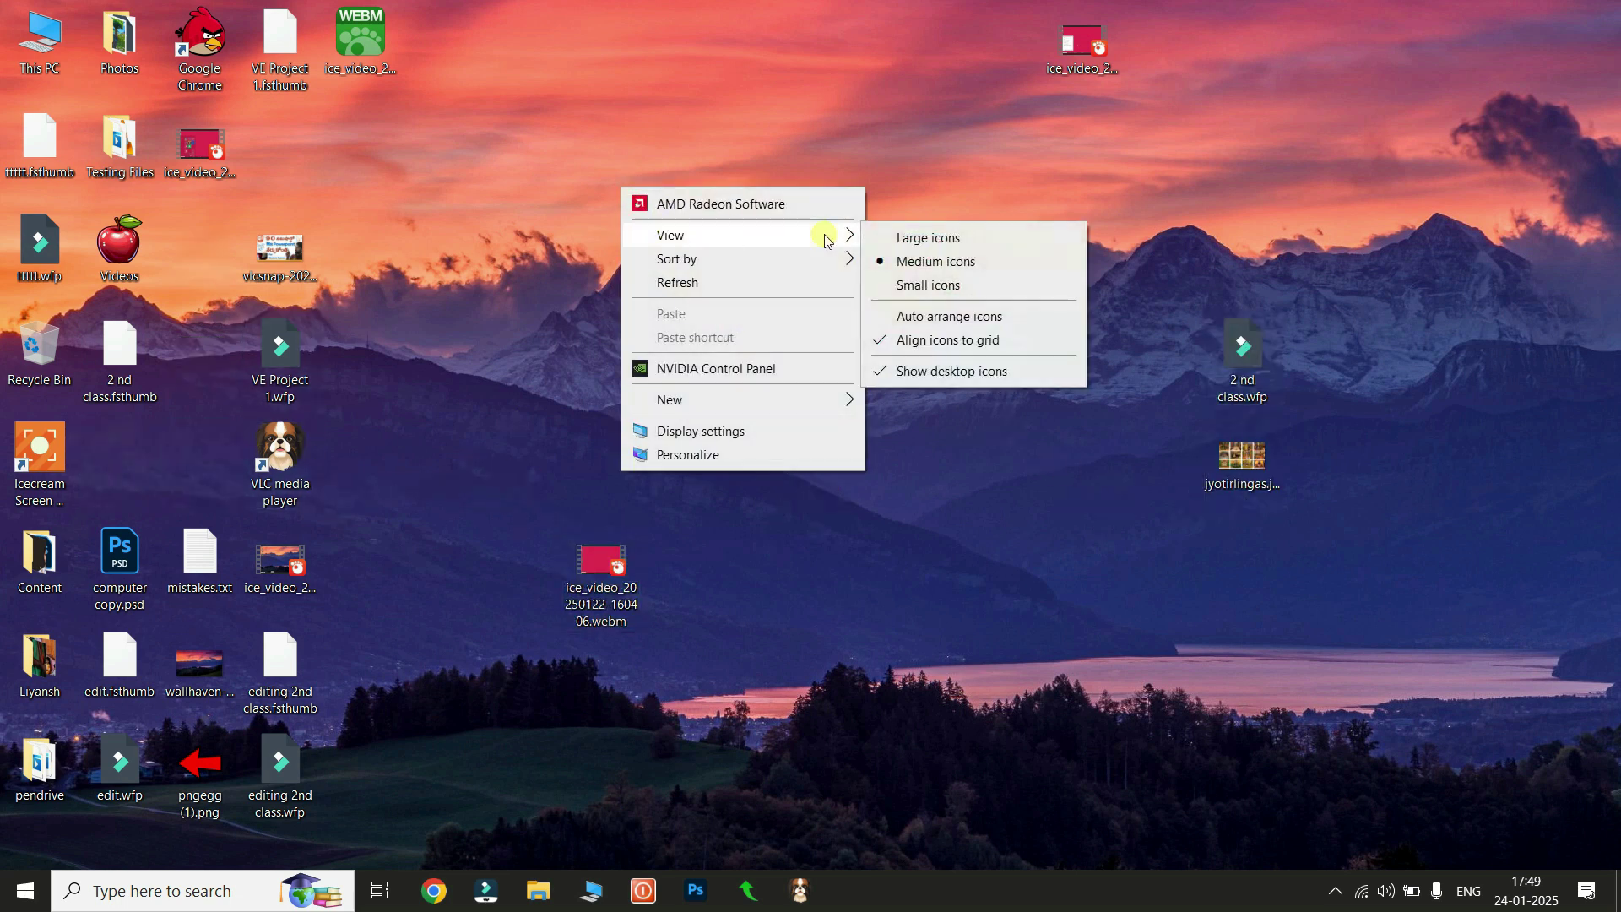
pyautogui.click(948, 318)
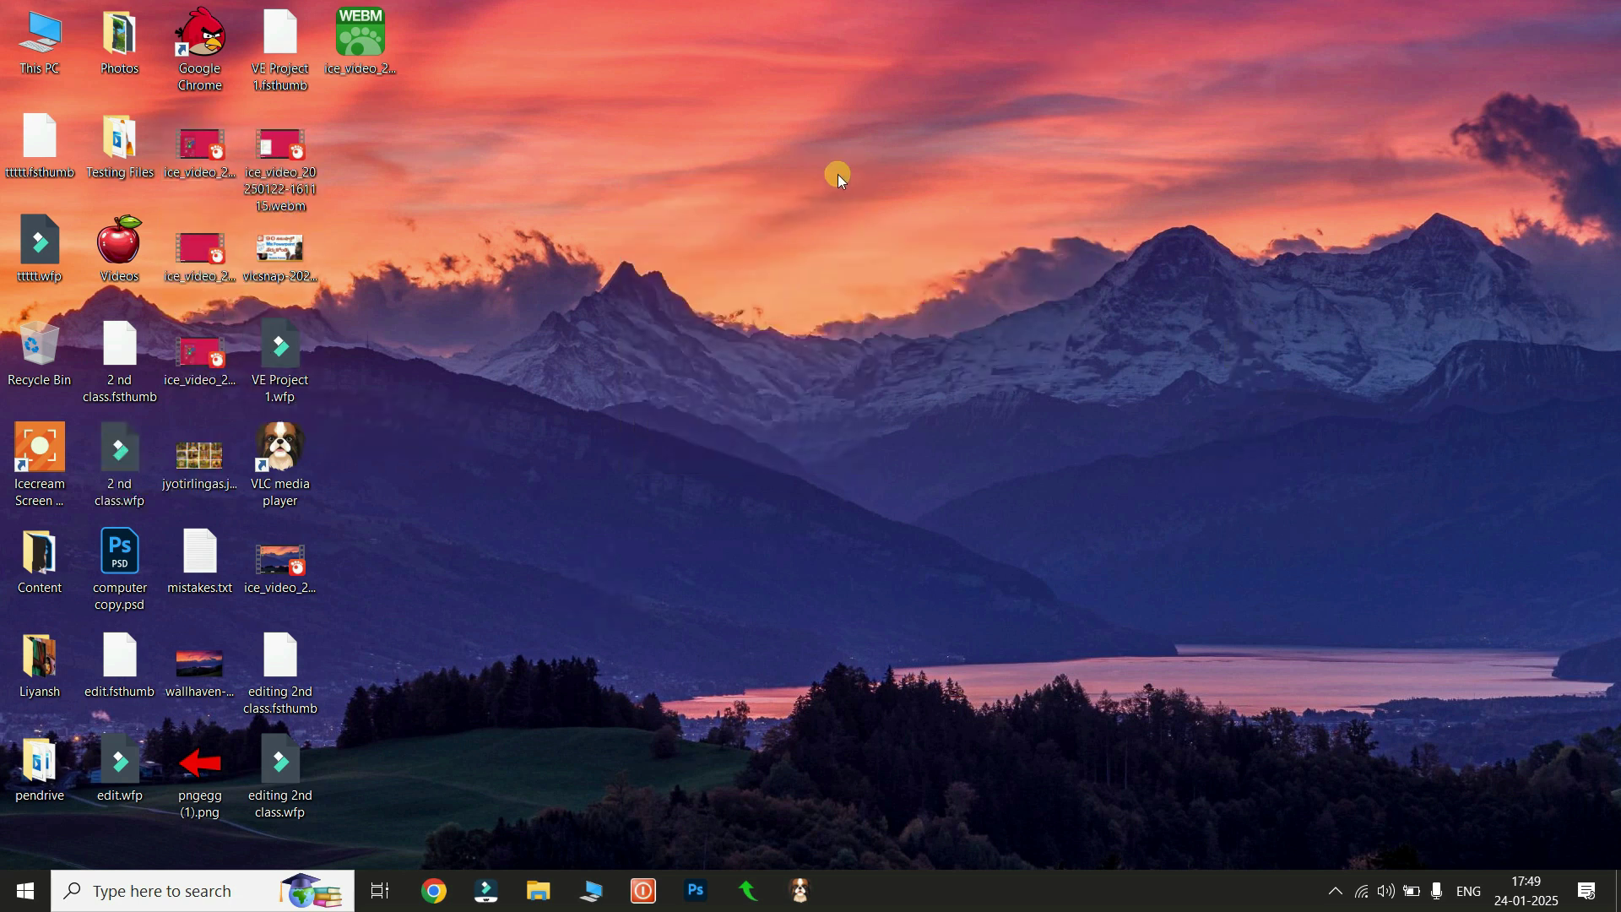
pyautogui.moveTo(283, 150); pyautogui.dragTo(776, 151)
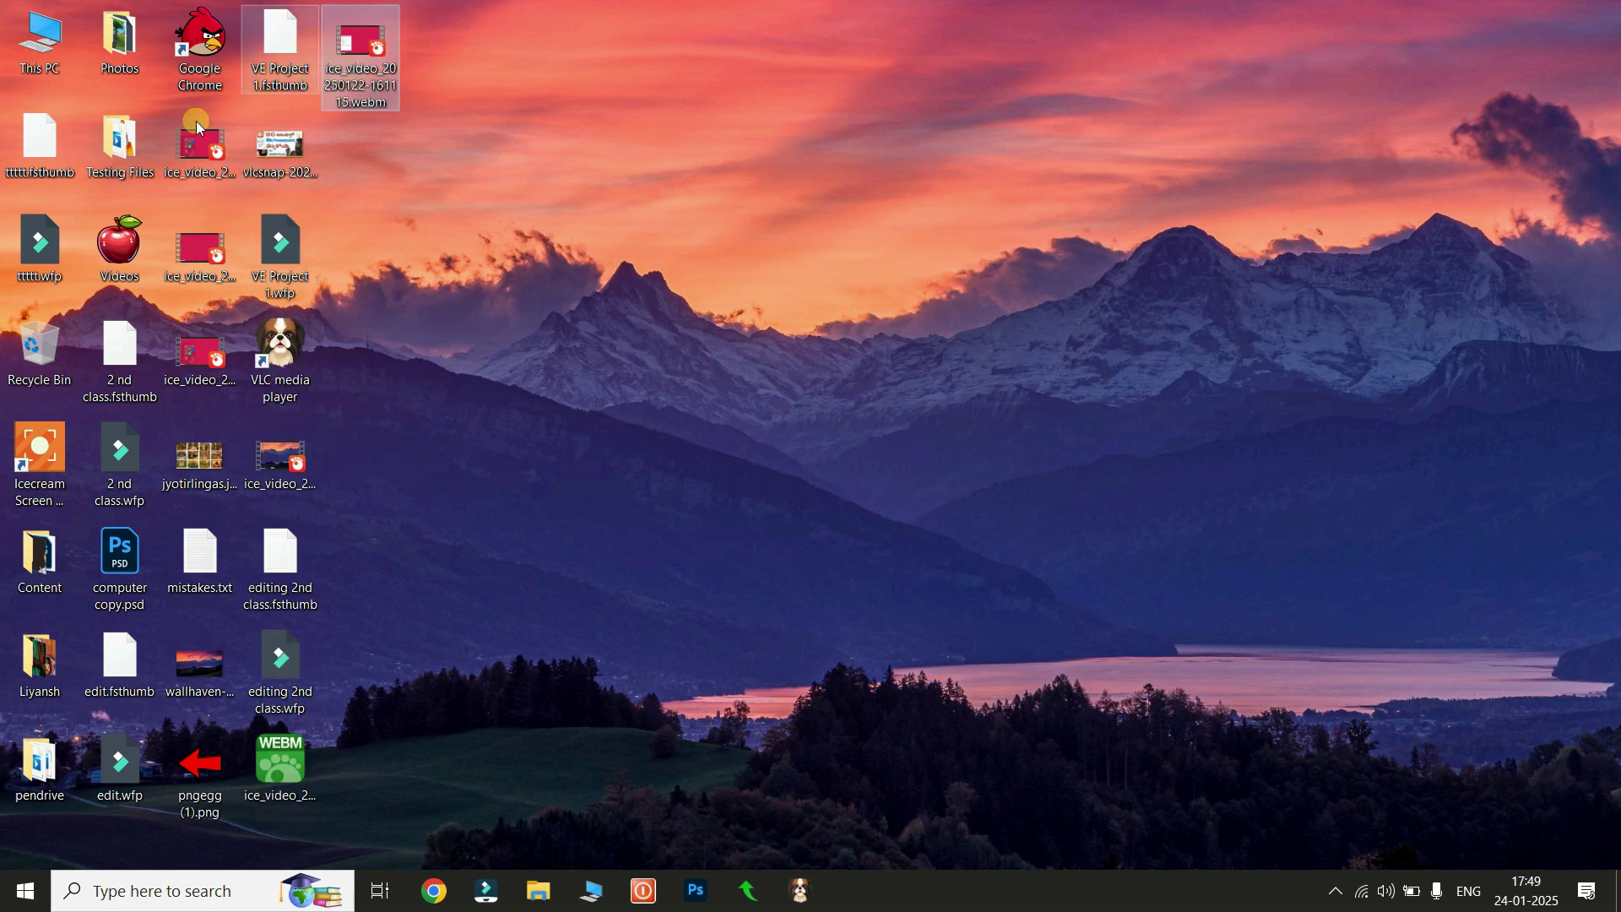
pyautogui.moveTo(286, 256); pyautogui.dragTo(1022, 260)
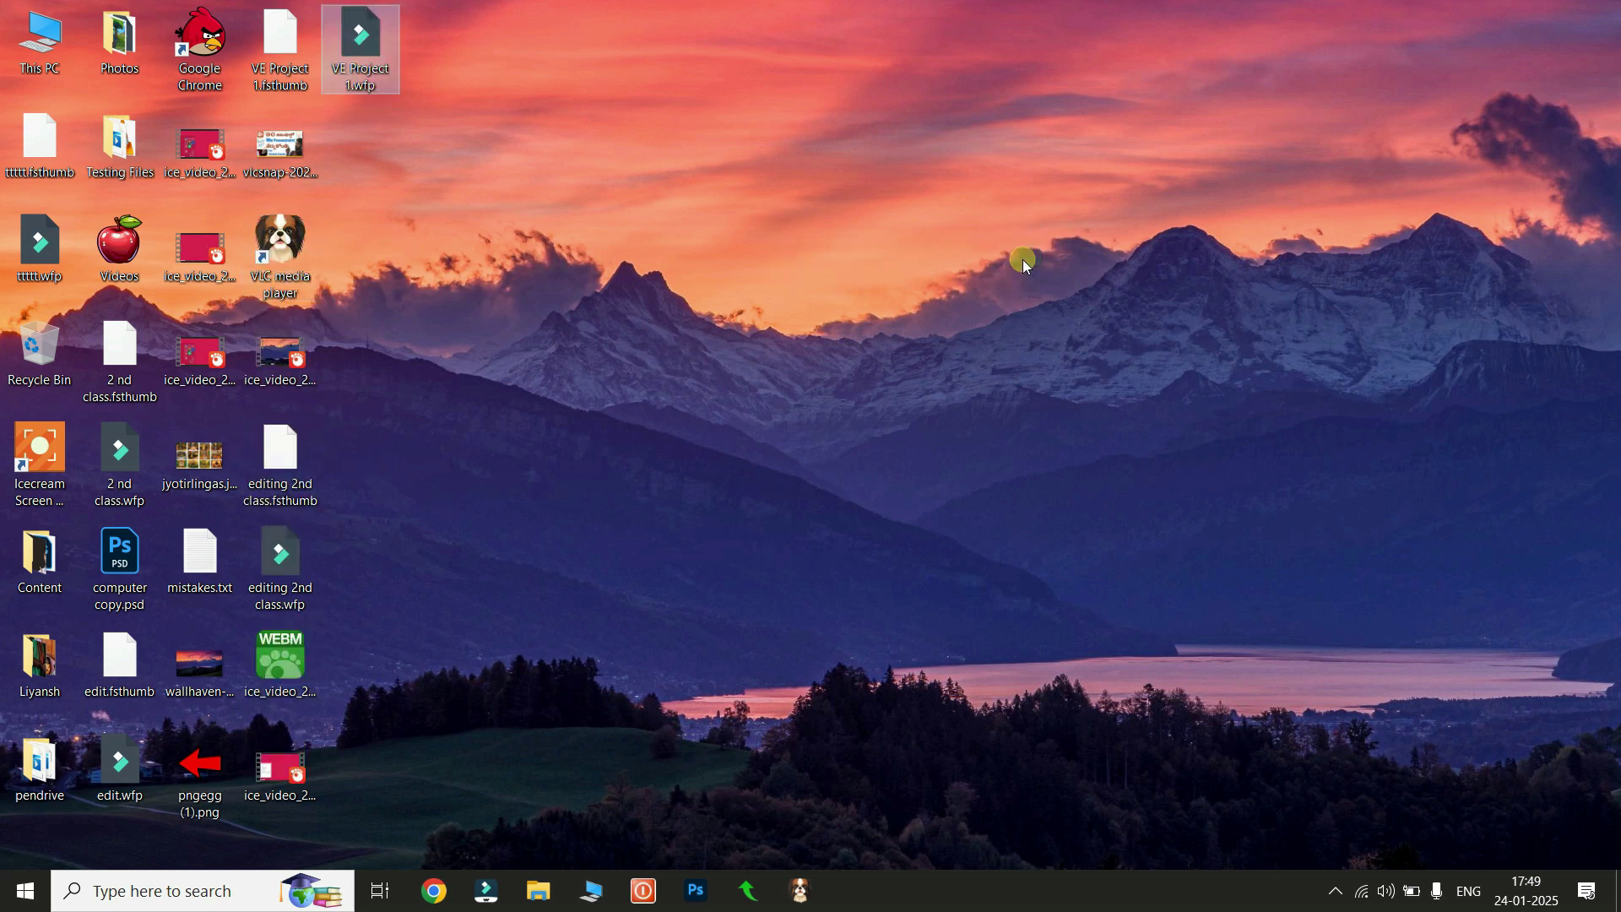
# Step: Turn off Align icons to grid, toggle Auto arrange, and nudge the ice_video icon down
pyautogui.rightClick(634, 142)
pyautogui.moveTo(699, 189)
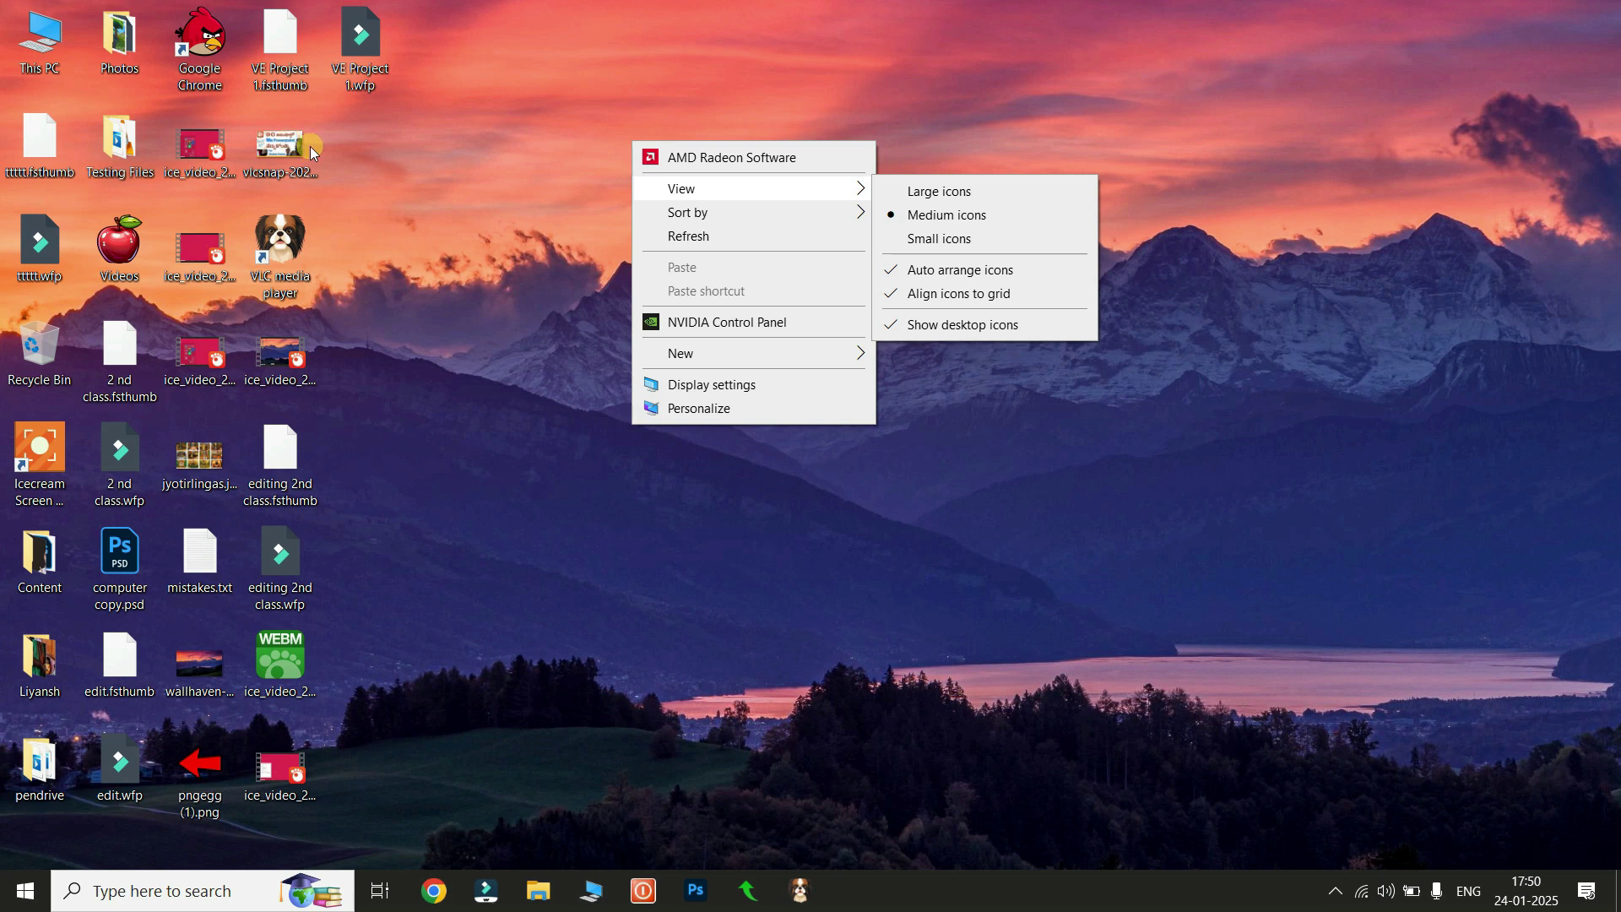
pyautogui.click(963, 294)
pyautogui.rightClick(681, 185)
pyautogui.moveTo(743, 231)
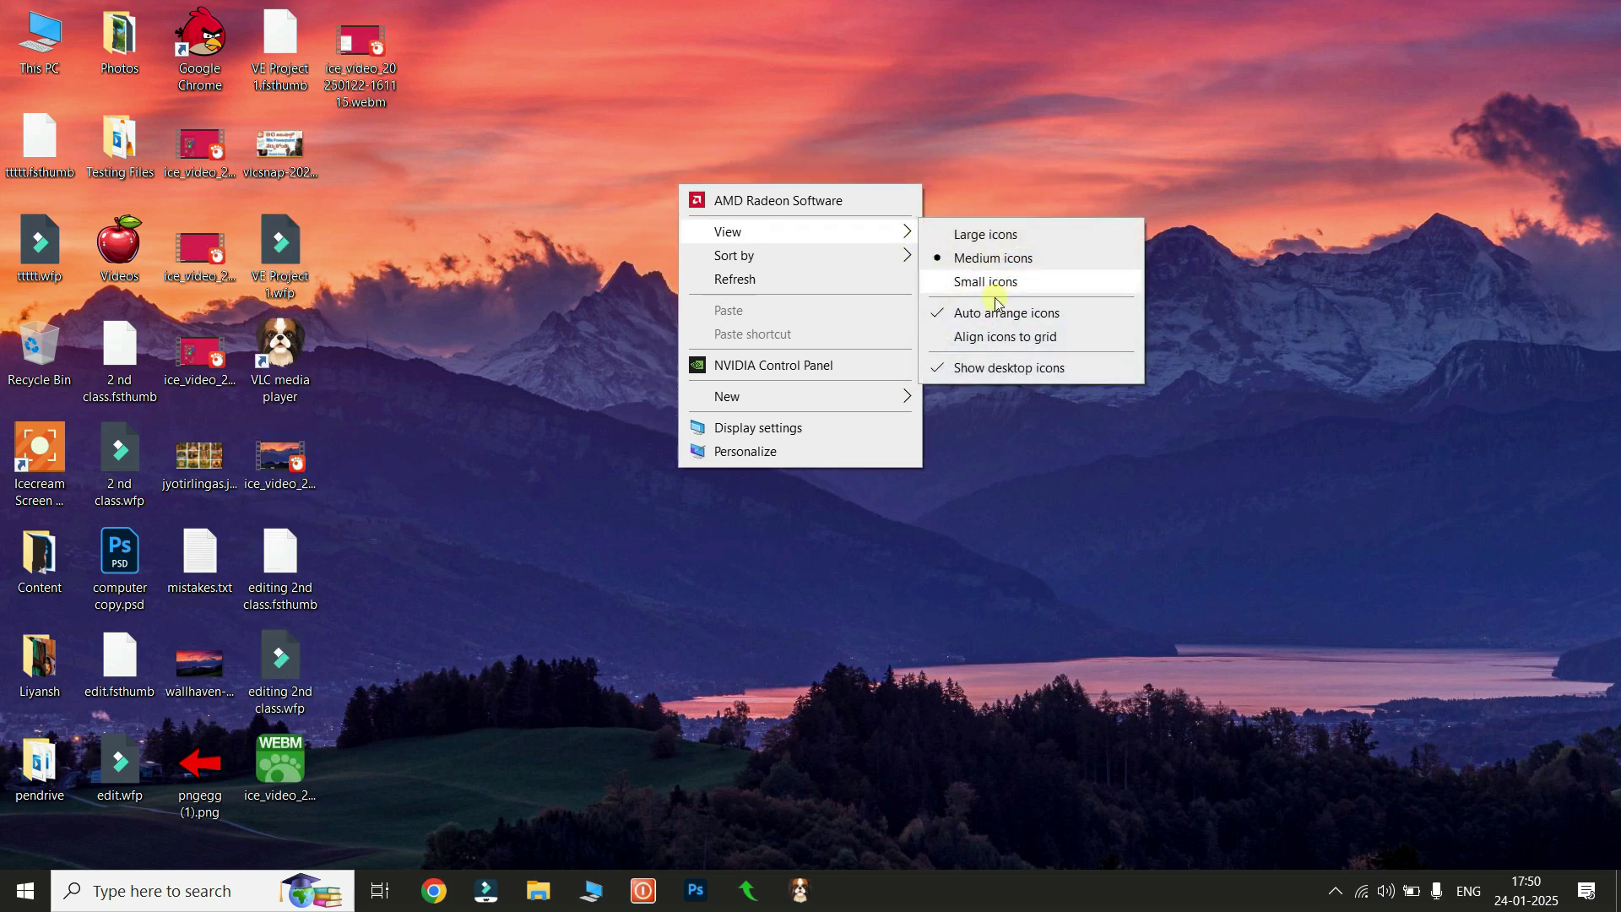
pyautogui.click(940, 314)
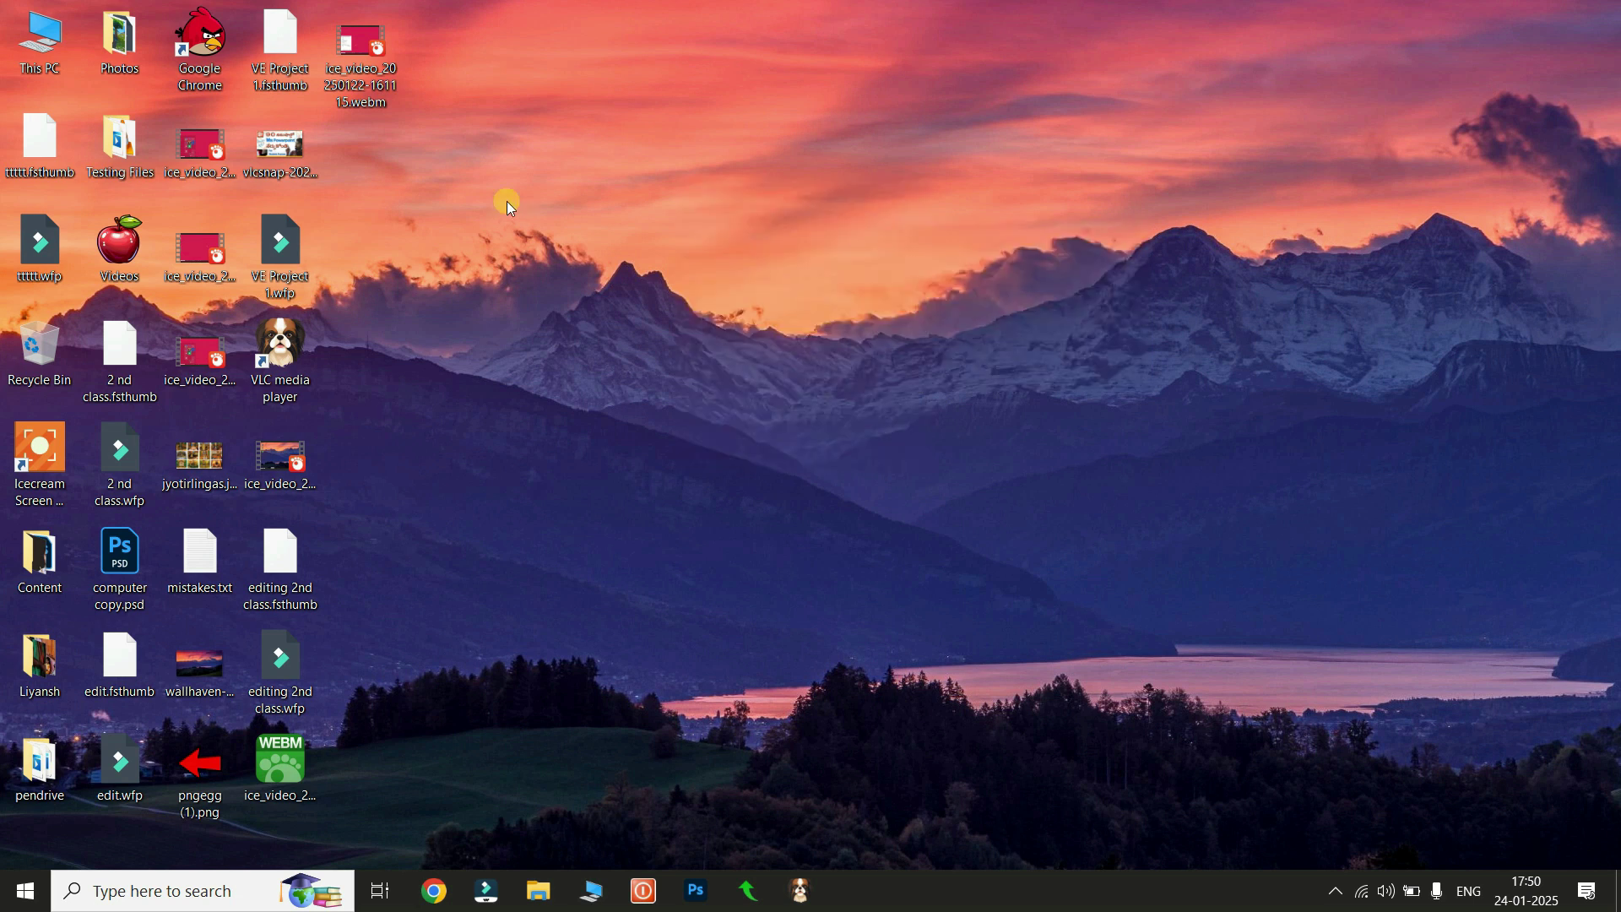
pyautogui.moveTo(362, 51); pyautogui.dragTo(378, 119)
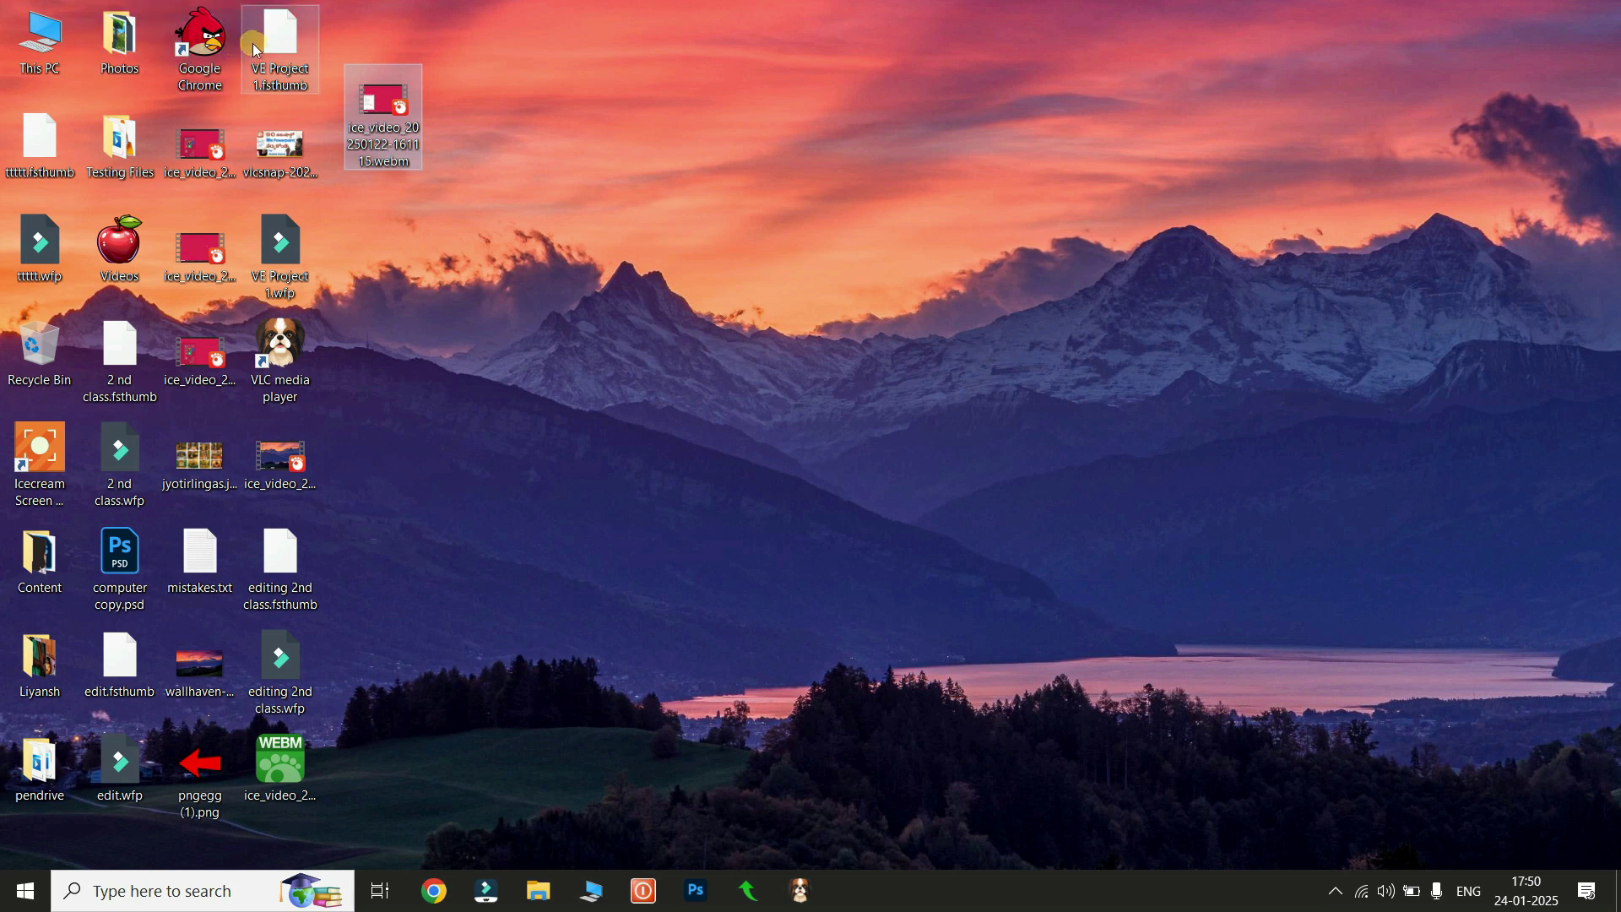
# Step: Turn Align icons to grid back on and place the ice_video icon in the top row
pyautogui.rightClick(573, 119)
pyautogui.moveTo(661, 166)
pyautogui.rightClick(513, 42)
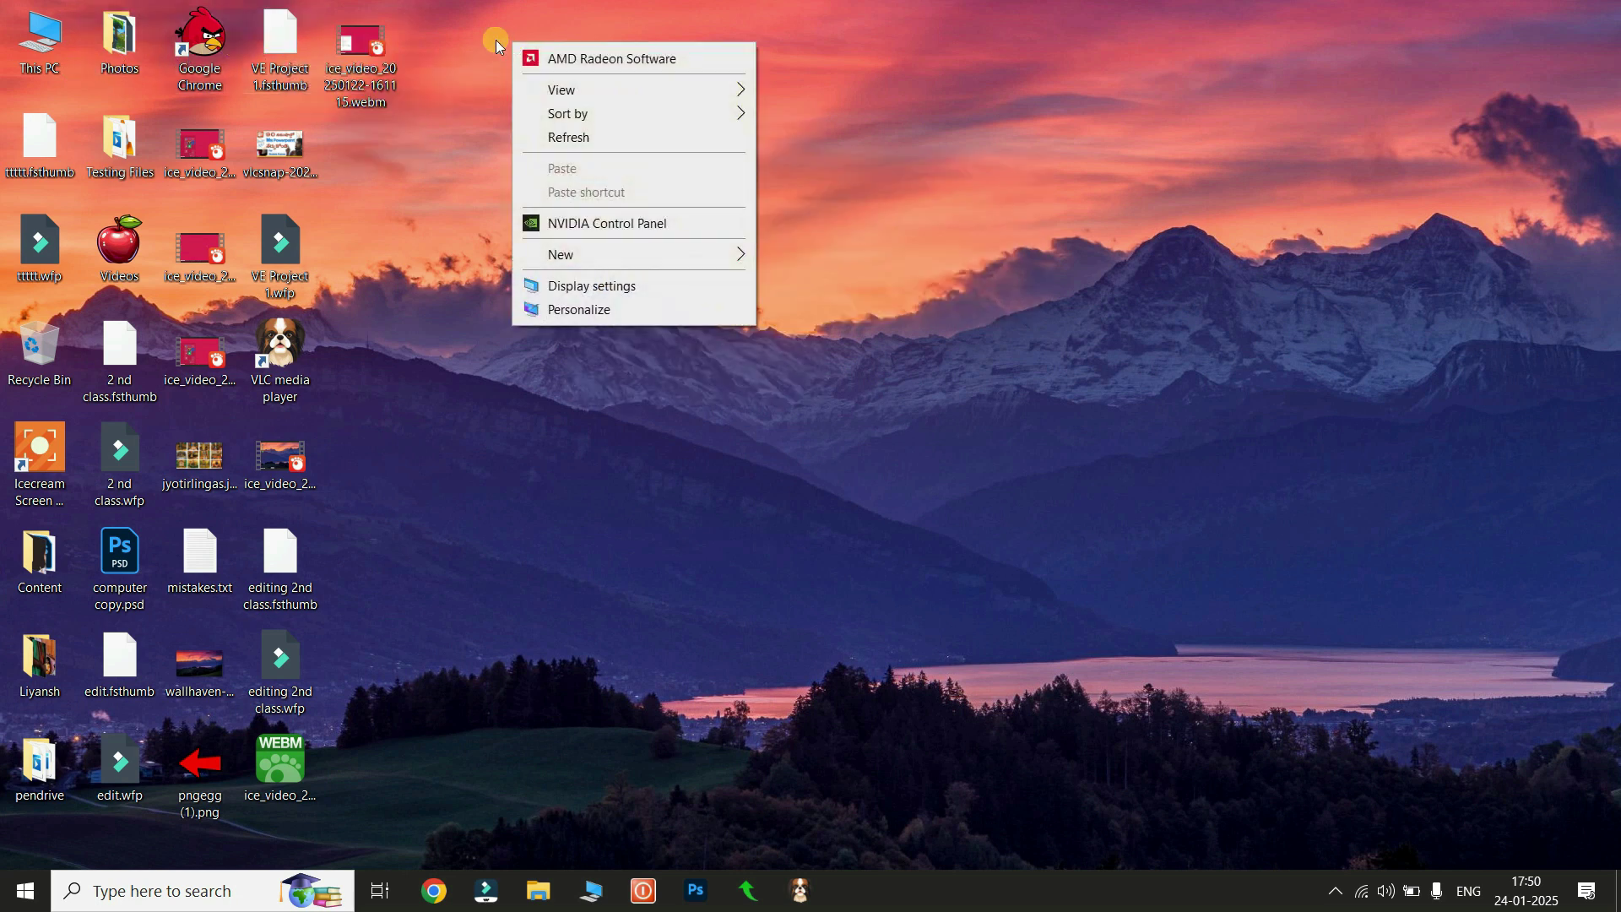
pyautogui.moveTo(591, 90)
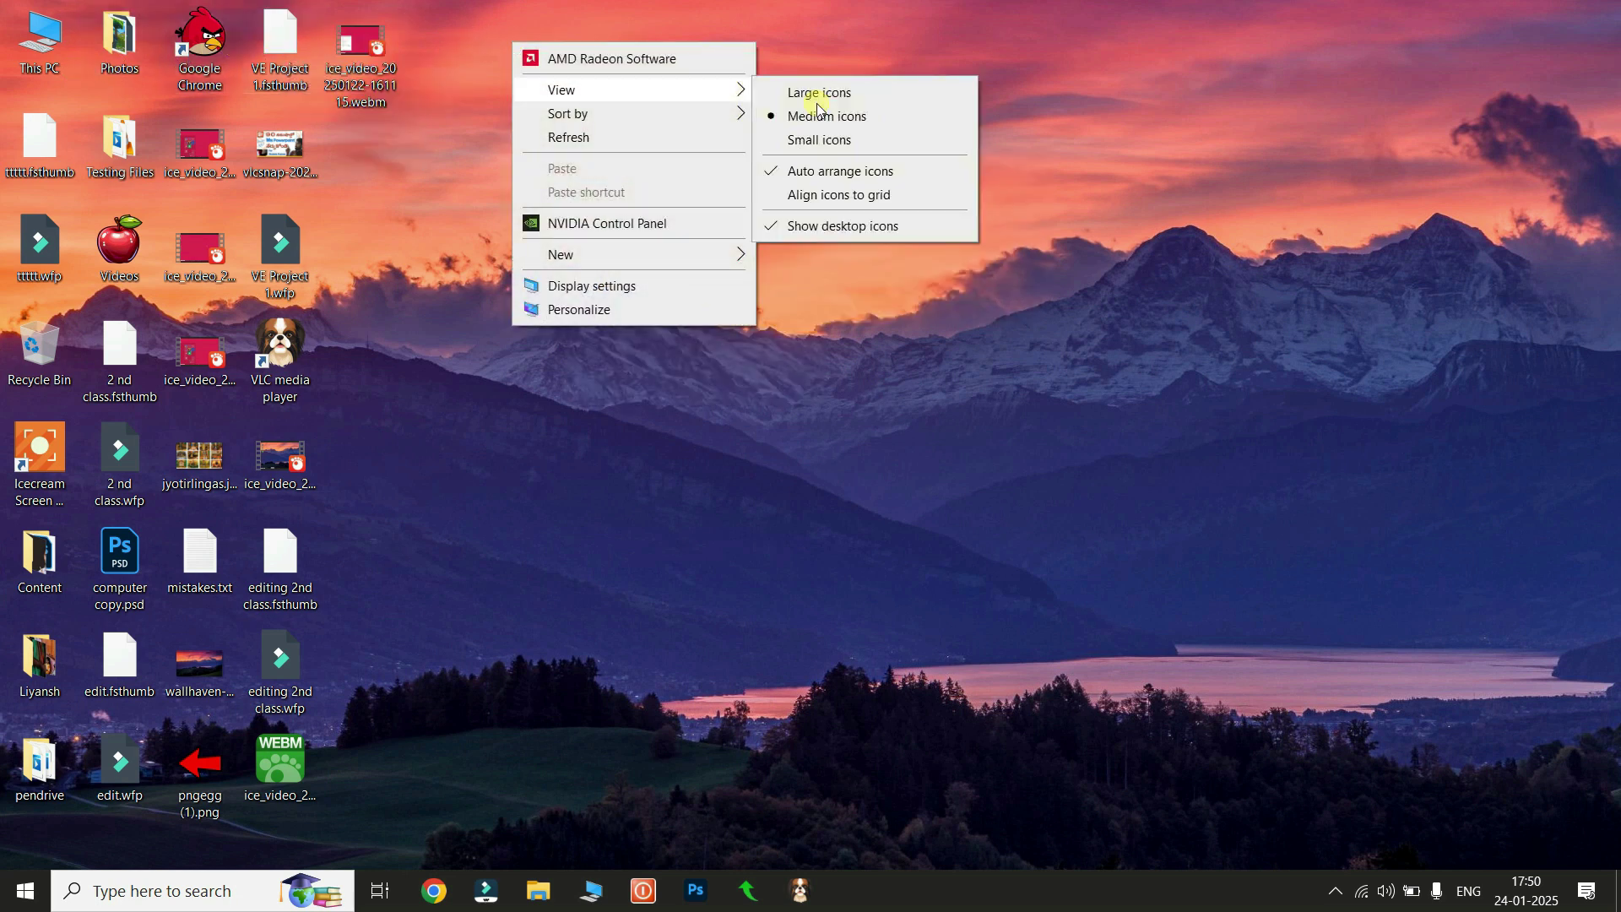
pyautogui.click(738, 195)
pyautogui.moveTo(374, 54); pyautogui.dragTo(367, 111)
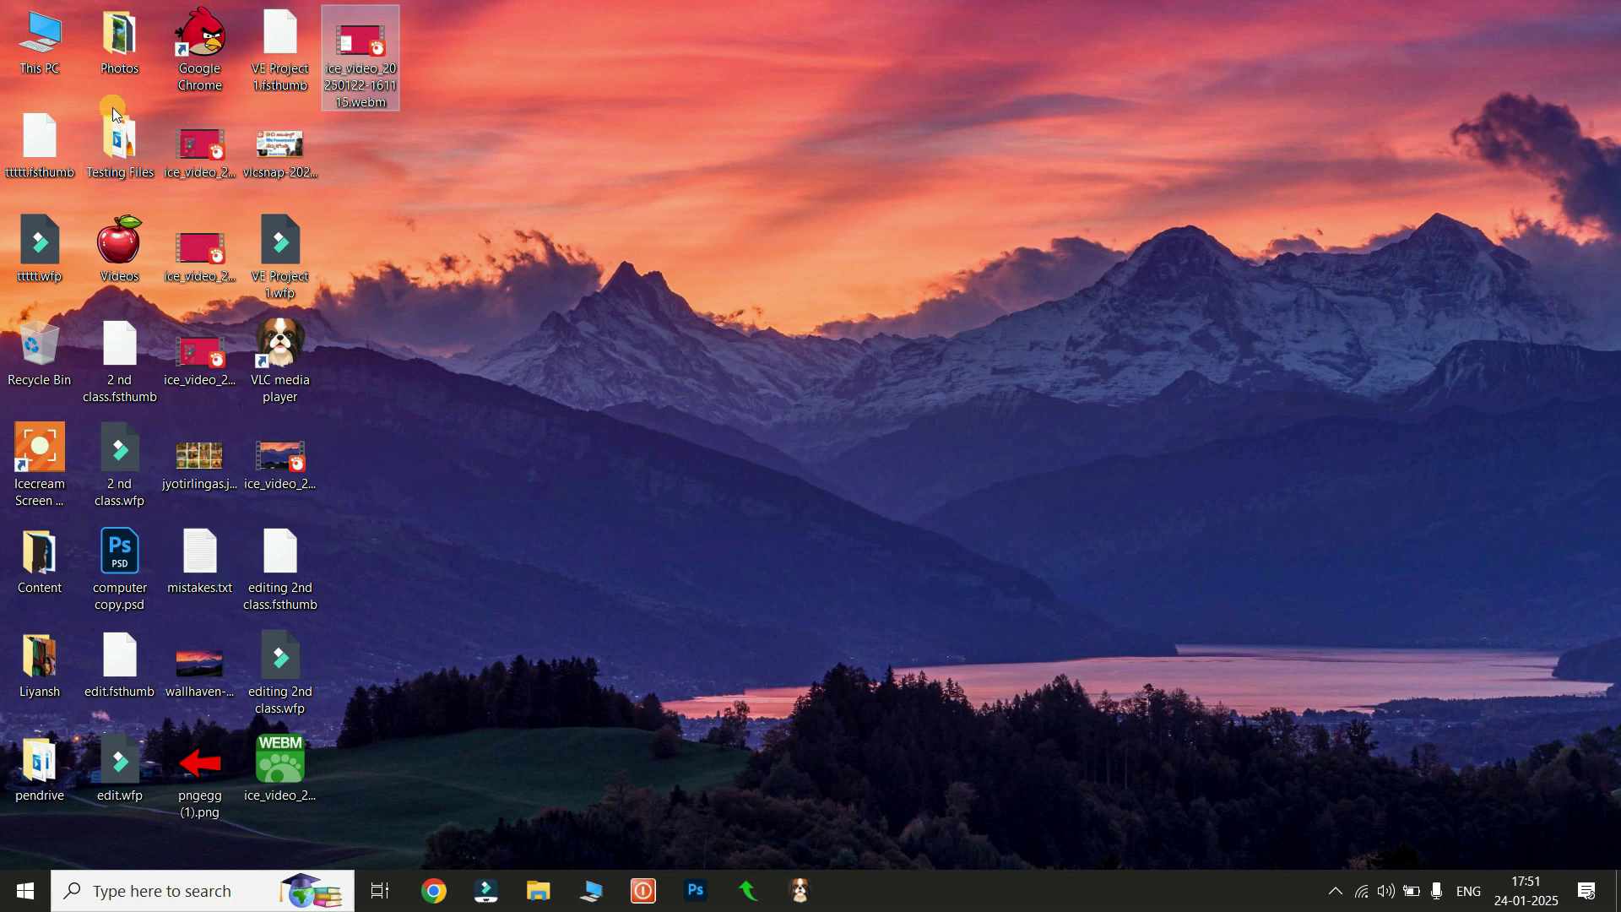
pyautogui.rightClick(591, 111)
pyautogui.moveTo(785, 160)
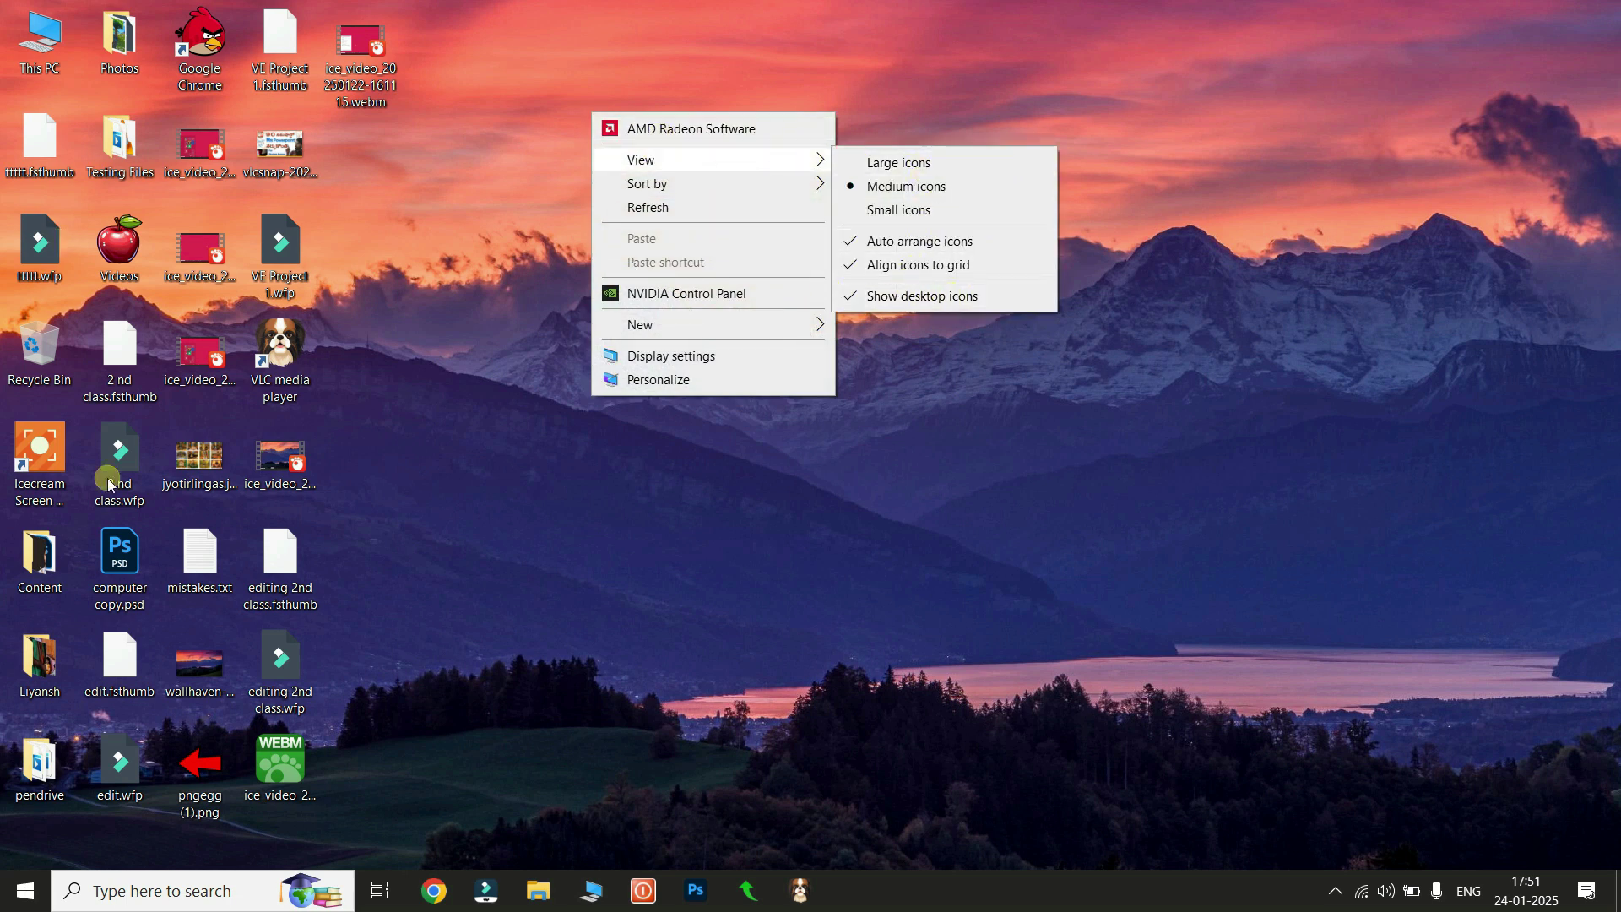
pyautogui.click(922, 300)
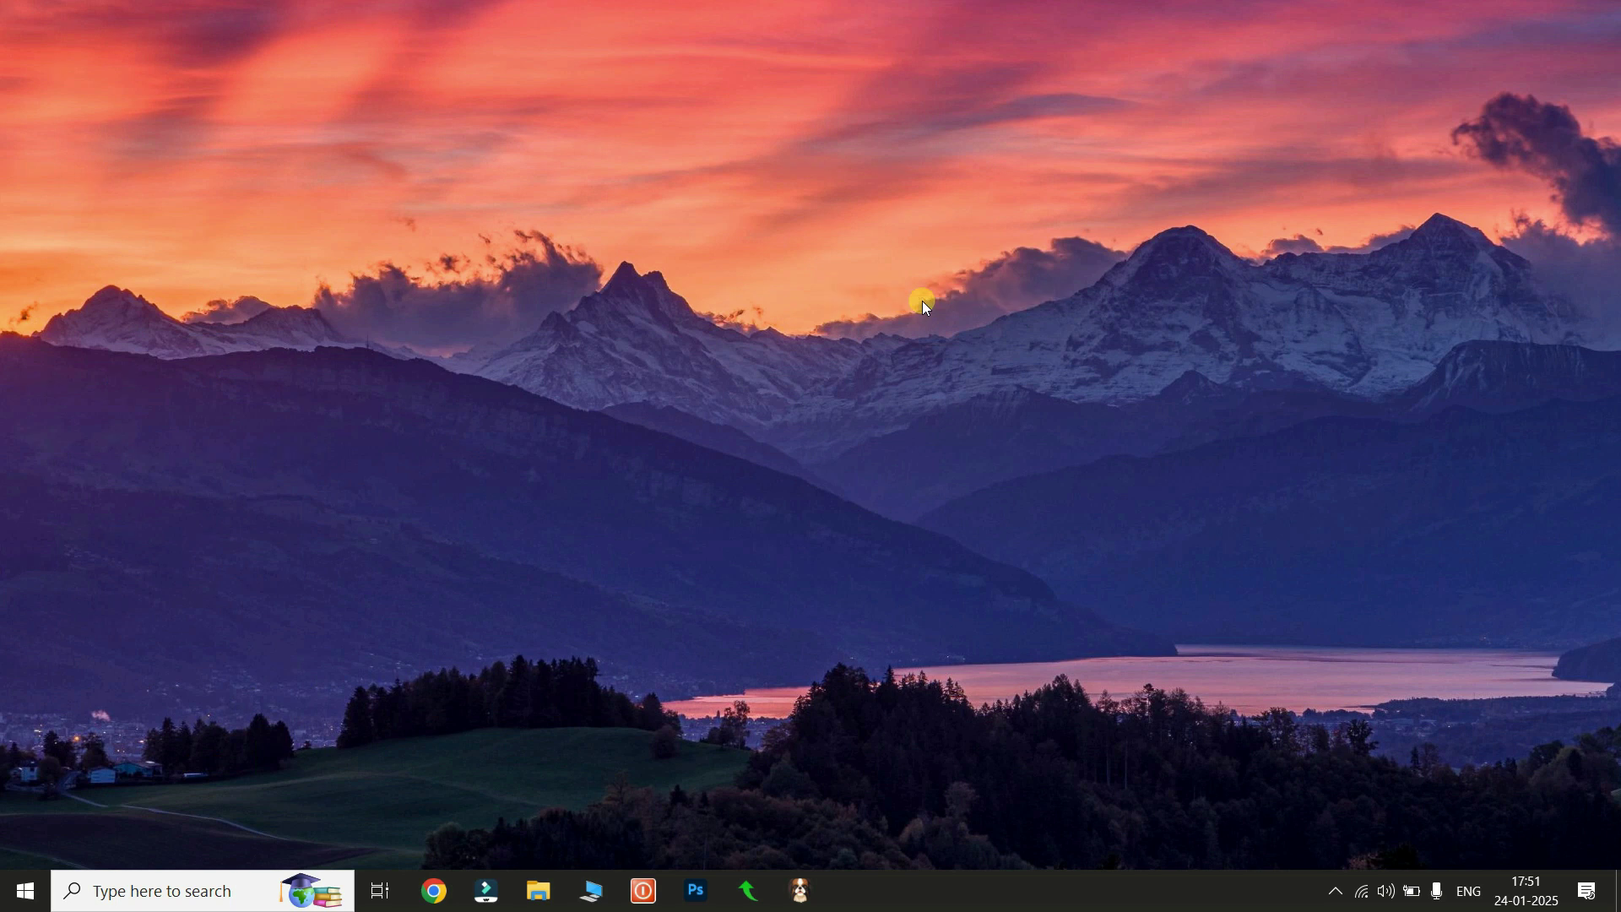
pyautogui.rightClick(657, 155)
pyautogui.moveTo(696, 205)
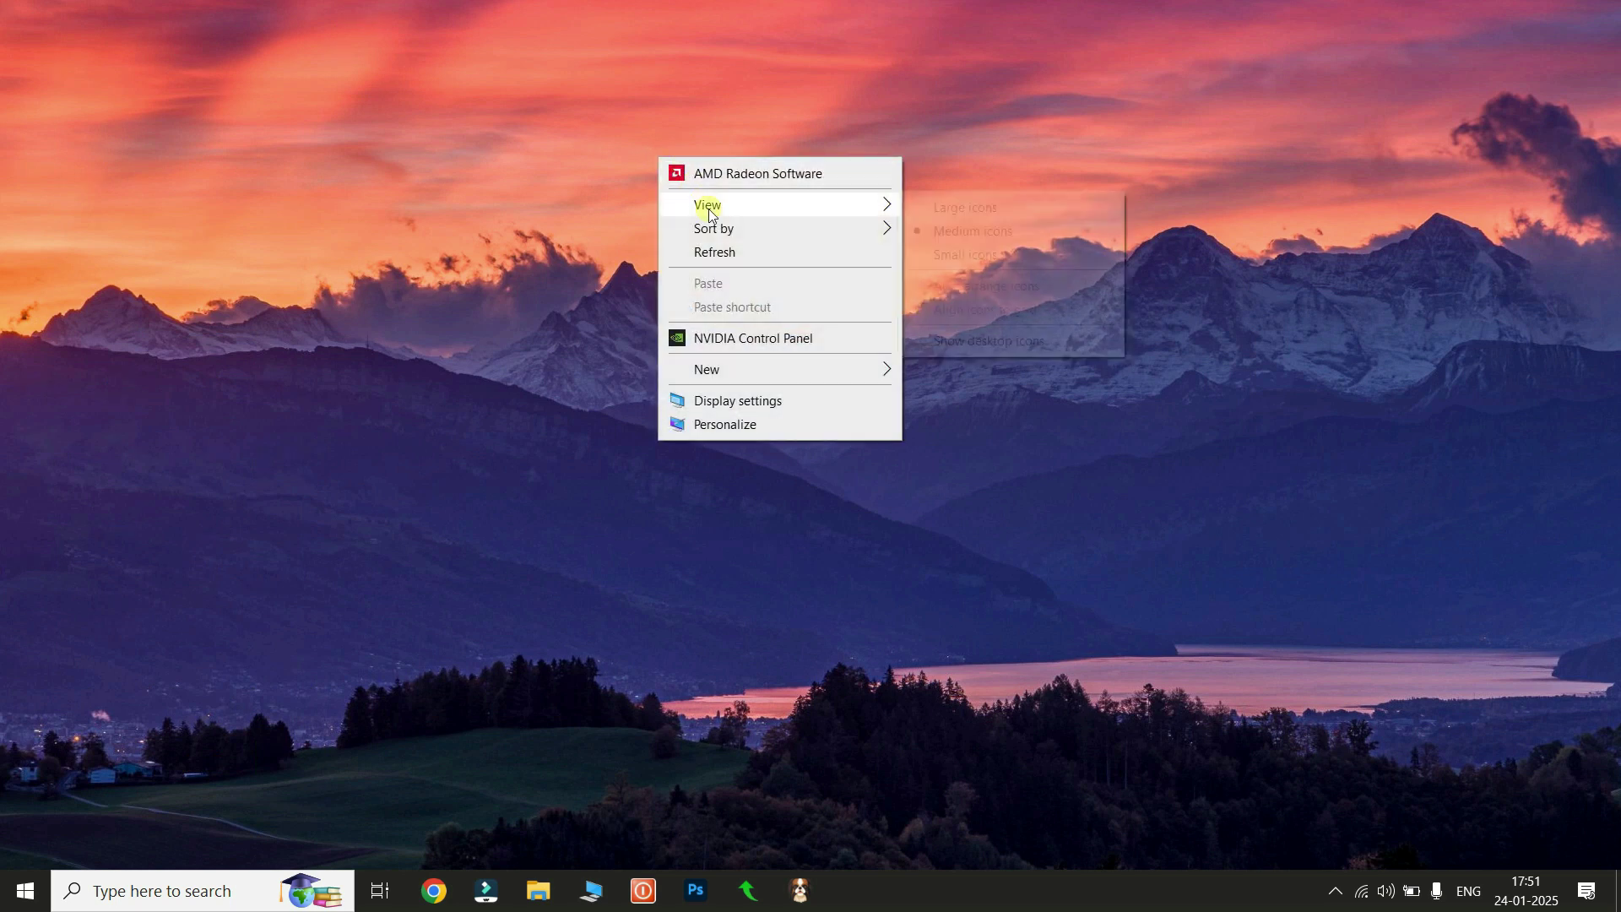
pyautogui.click(972, 342)
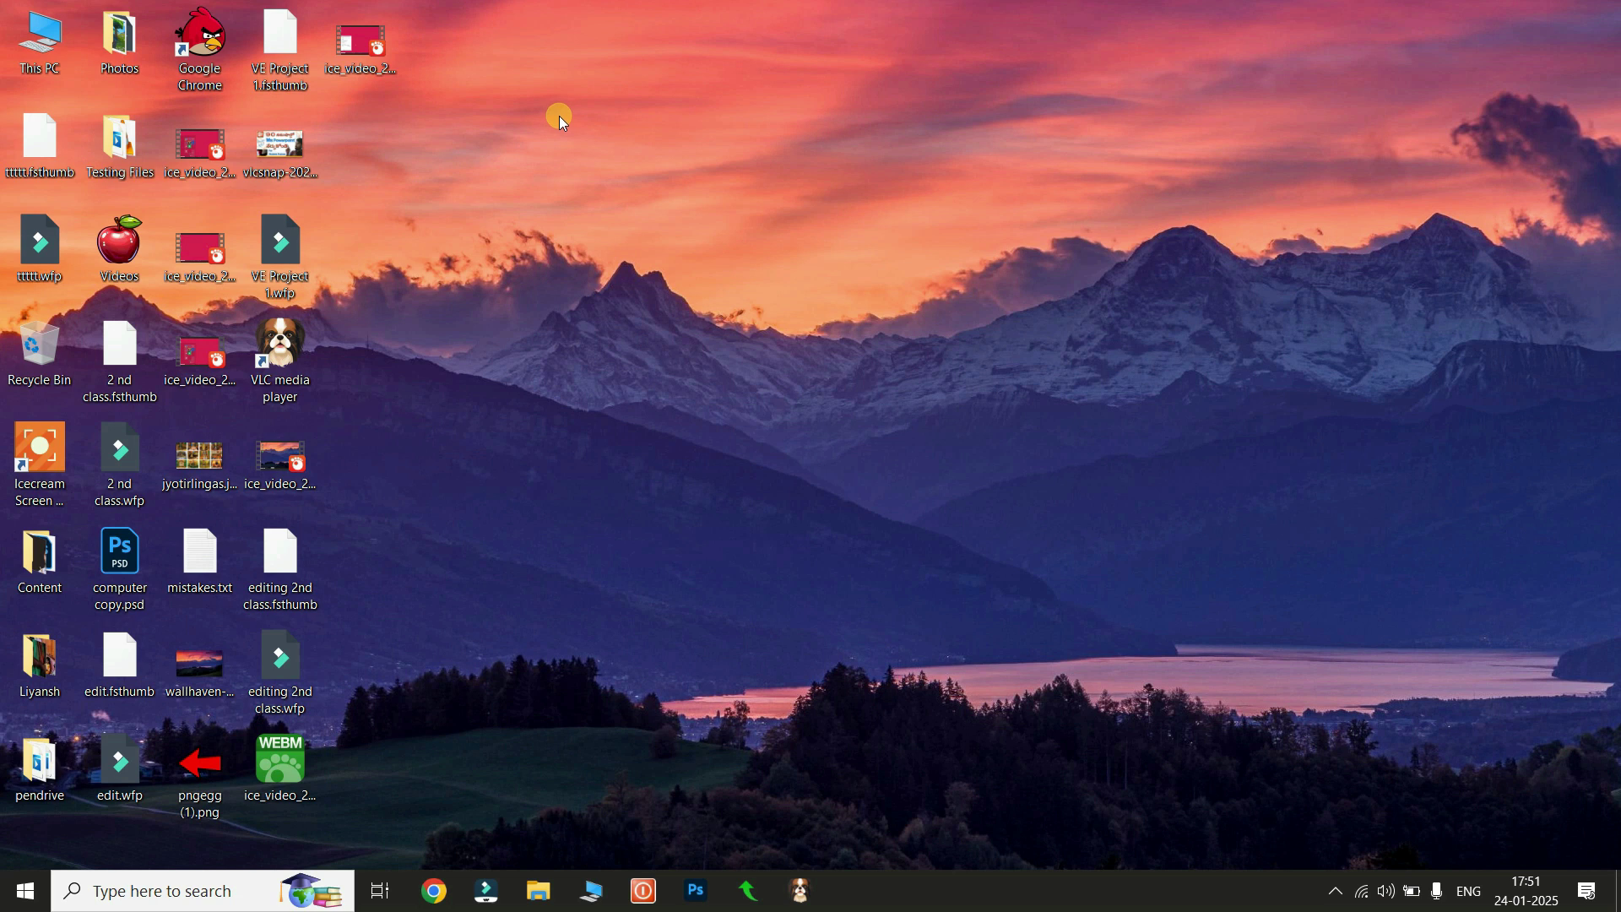
# Step: Sort the desktop icons by Name, then by Size
pyautogui.rightClick(562, 120)
pyautogui.moveTo(642, 197)
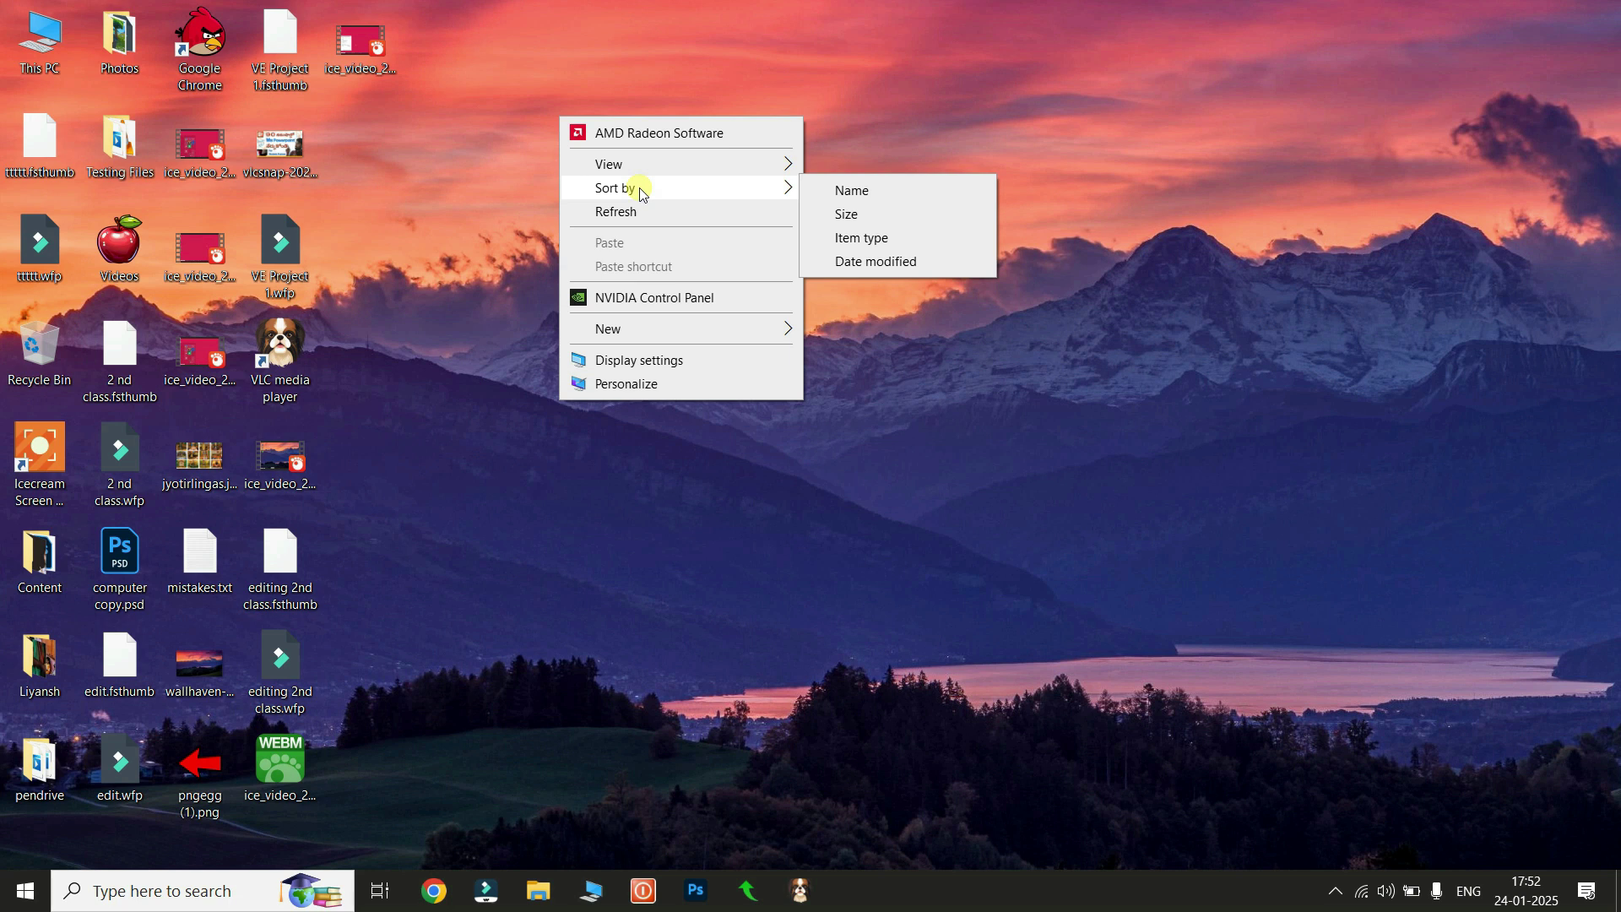
pyautogui.click(849, 191)
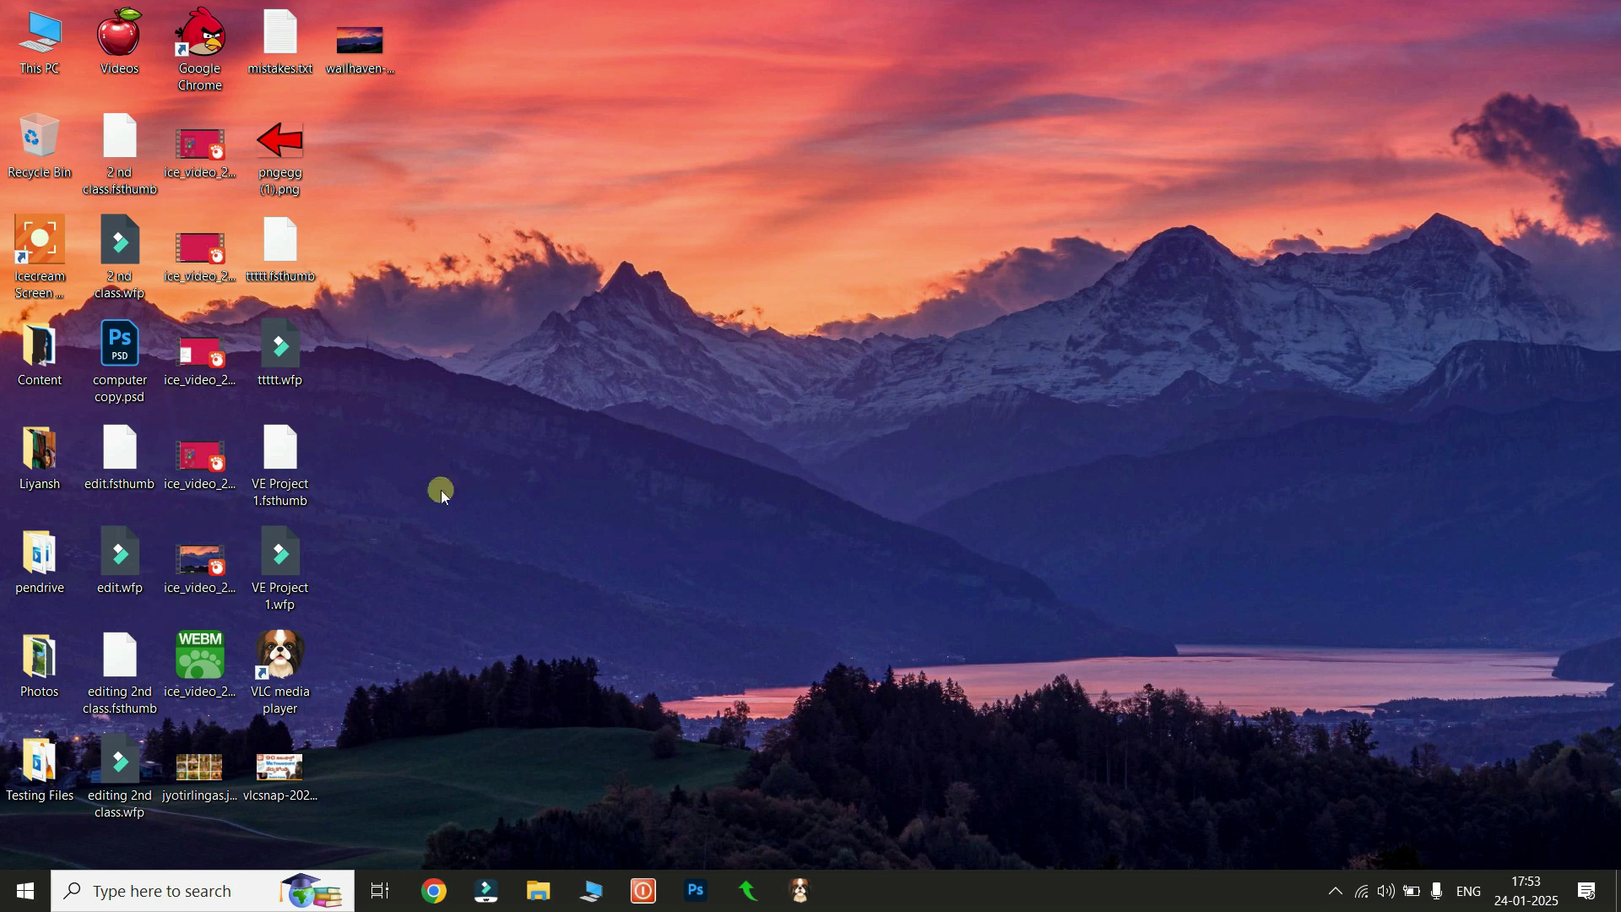
pyautogui.rightClick(673, 245)
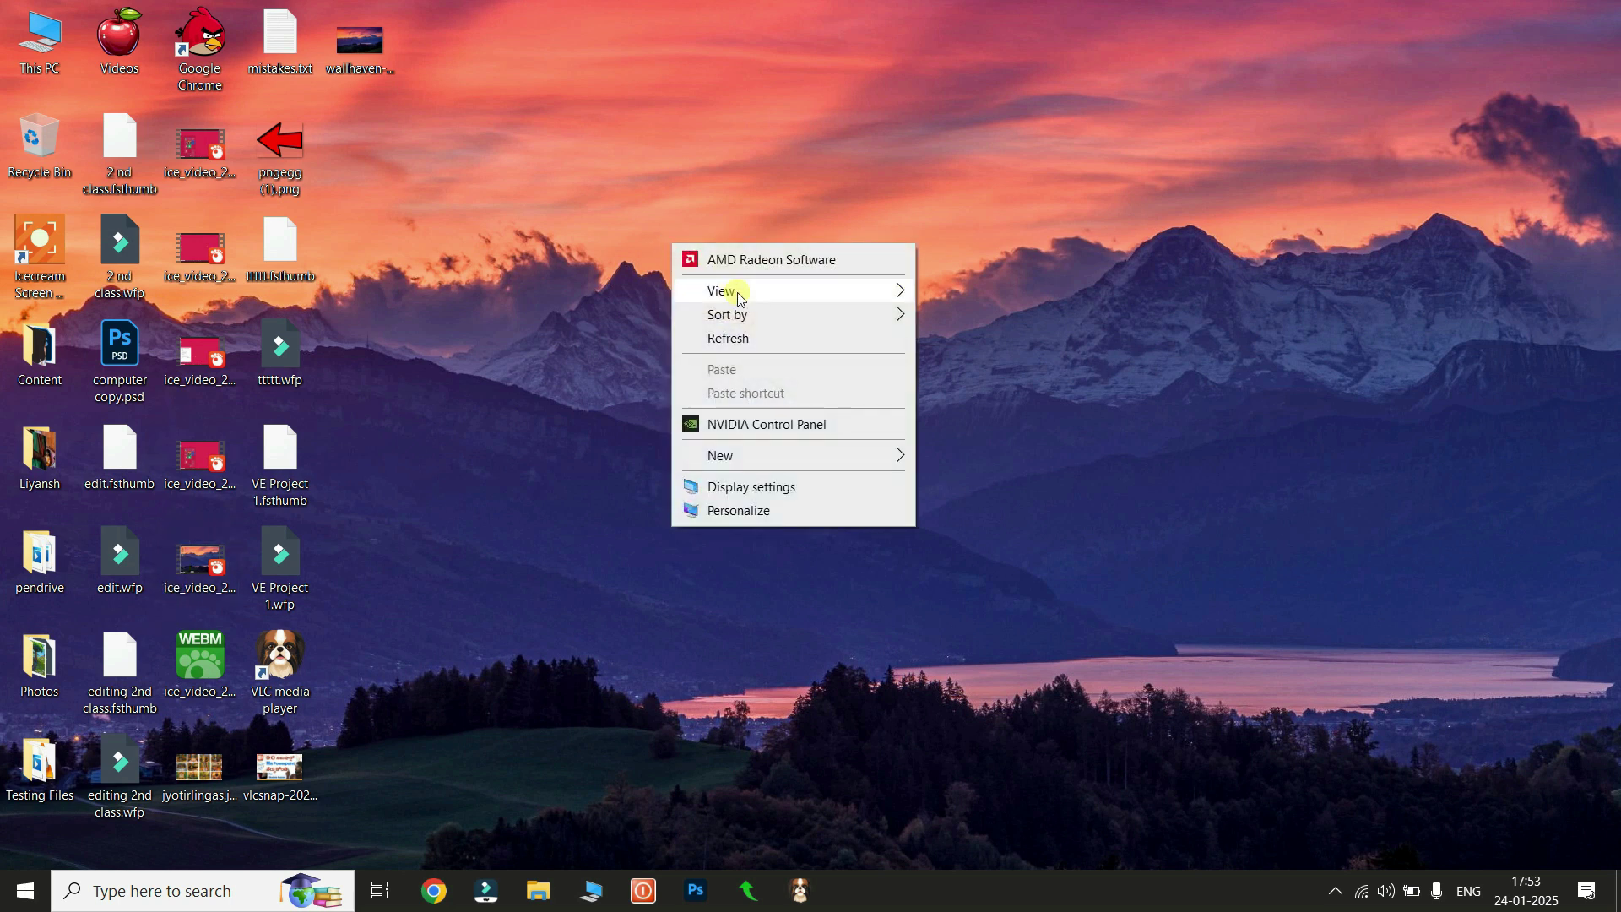
pyautogui.moveTo(736, 316)
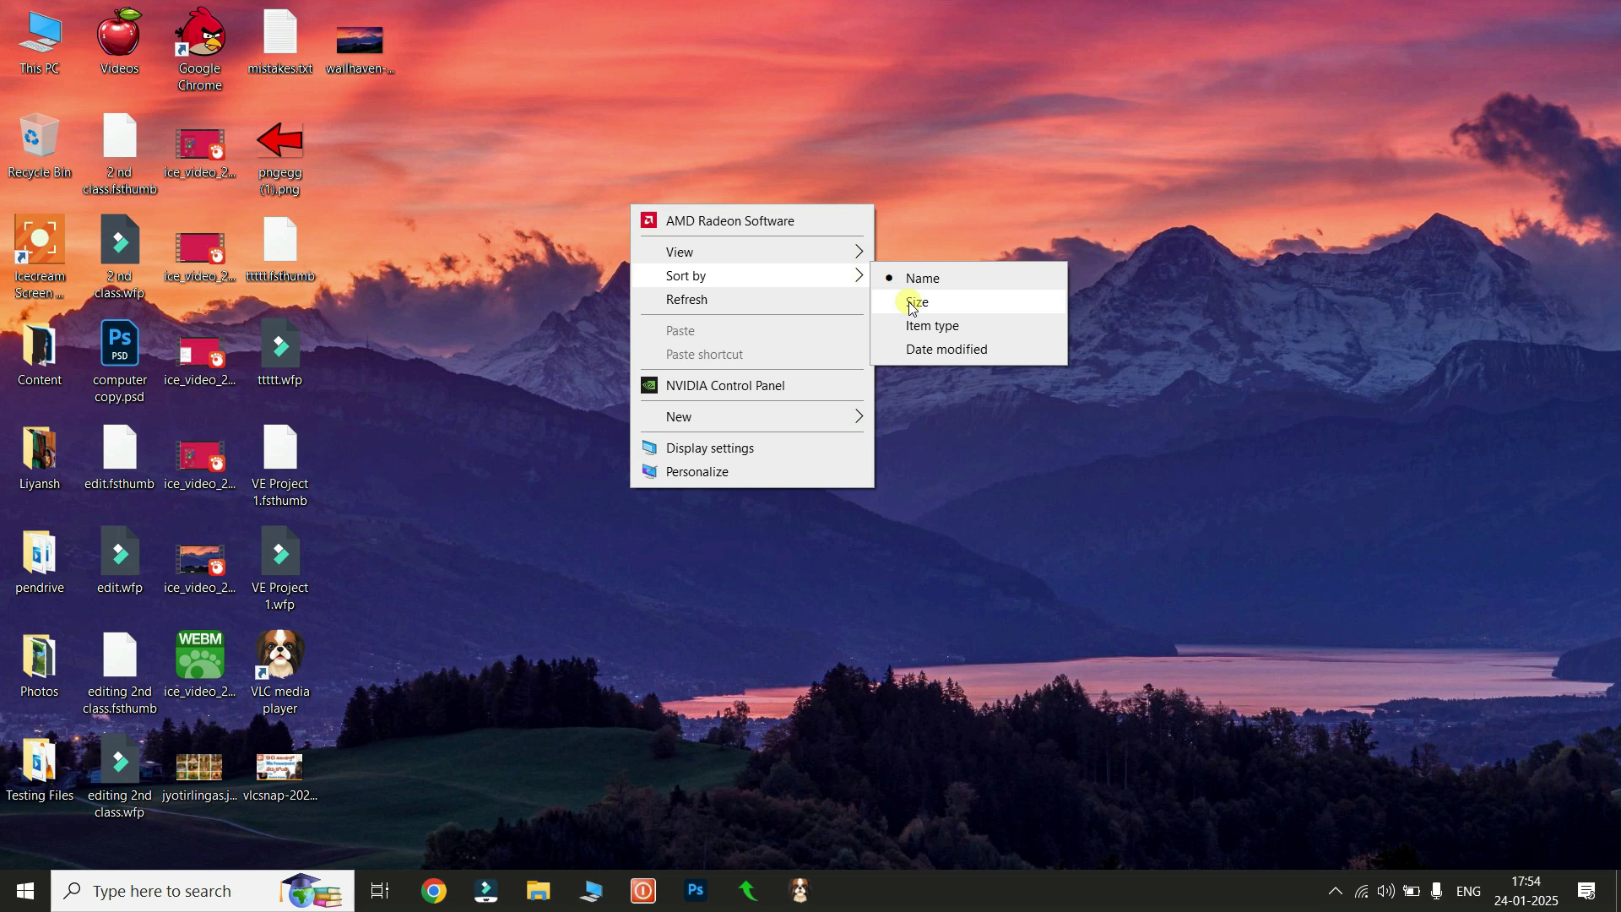
pyautogui.click(913, 304)
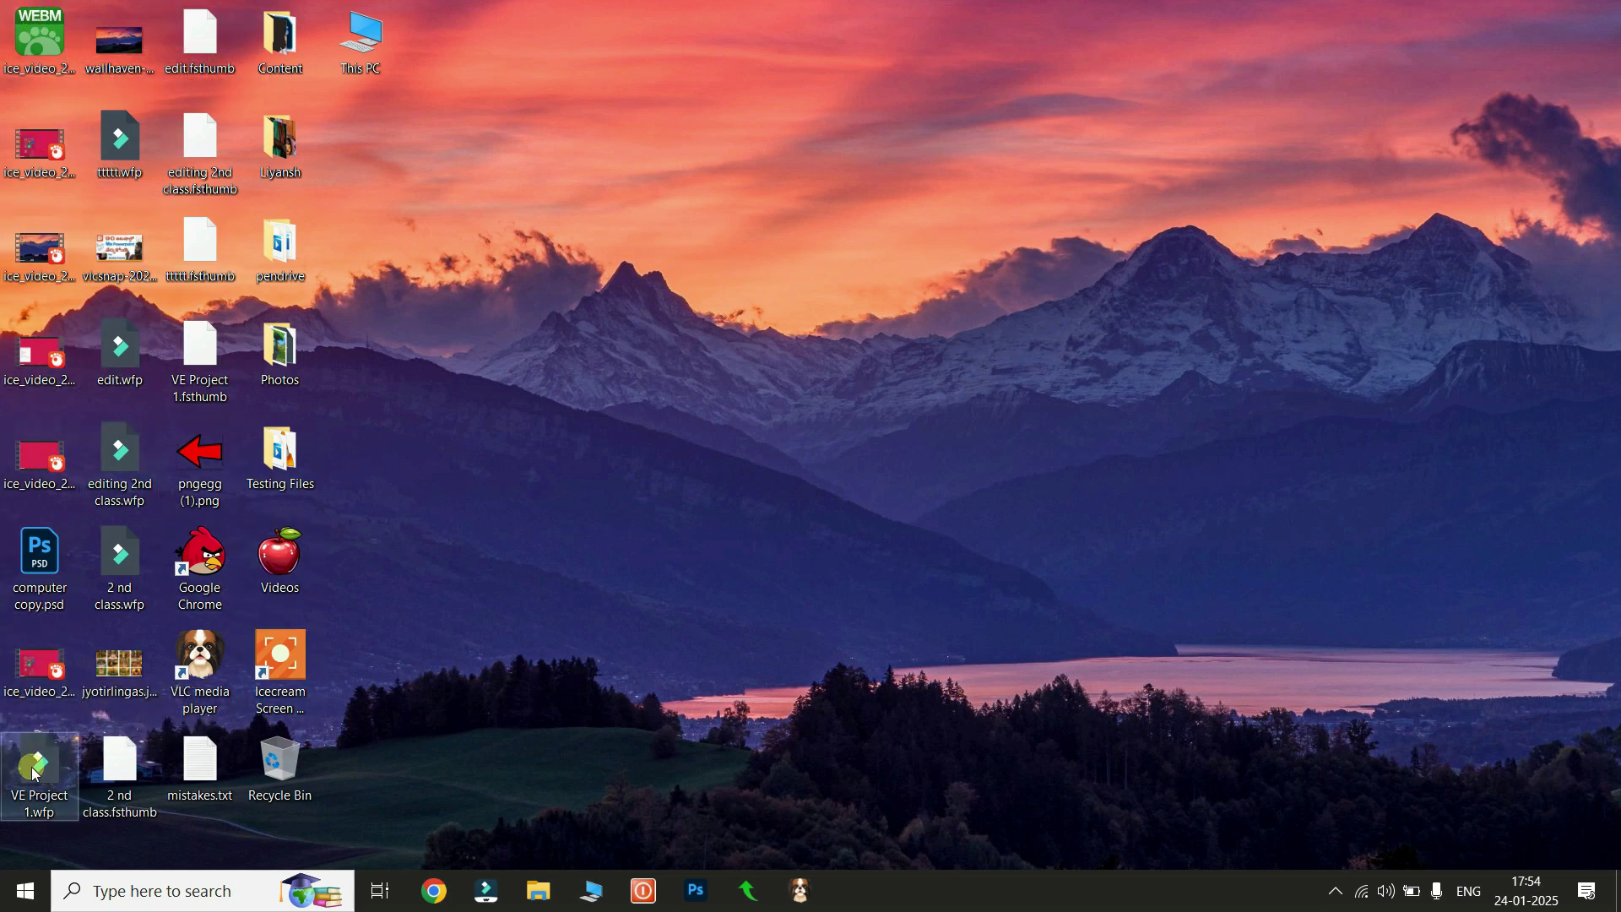
# Step: Sort the desktop icons by Item type
pyautogui.rightClick(706, 180)
pyautogui.click(630, 169)
pyautogui.rightClick(630, 170)
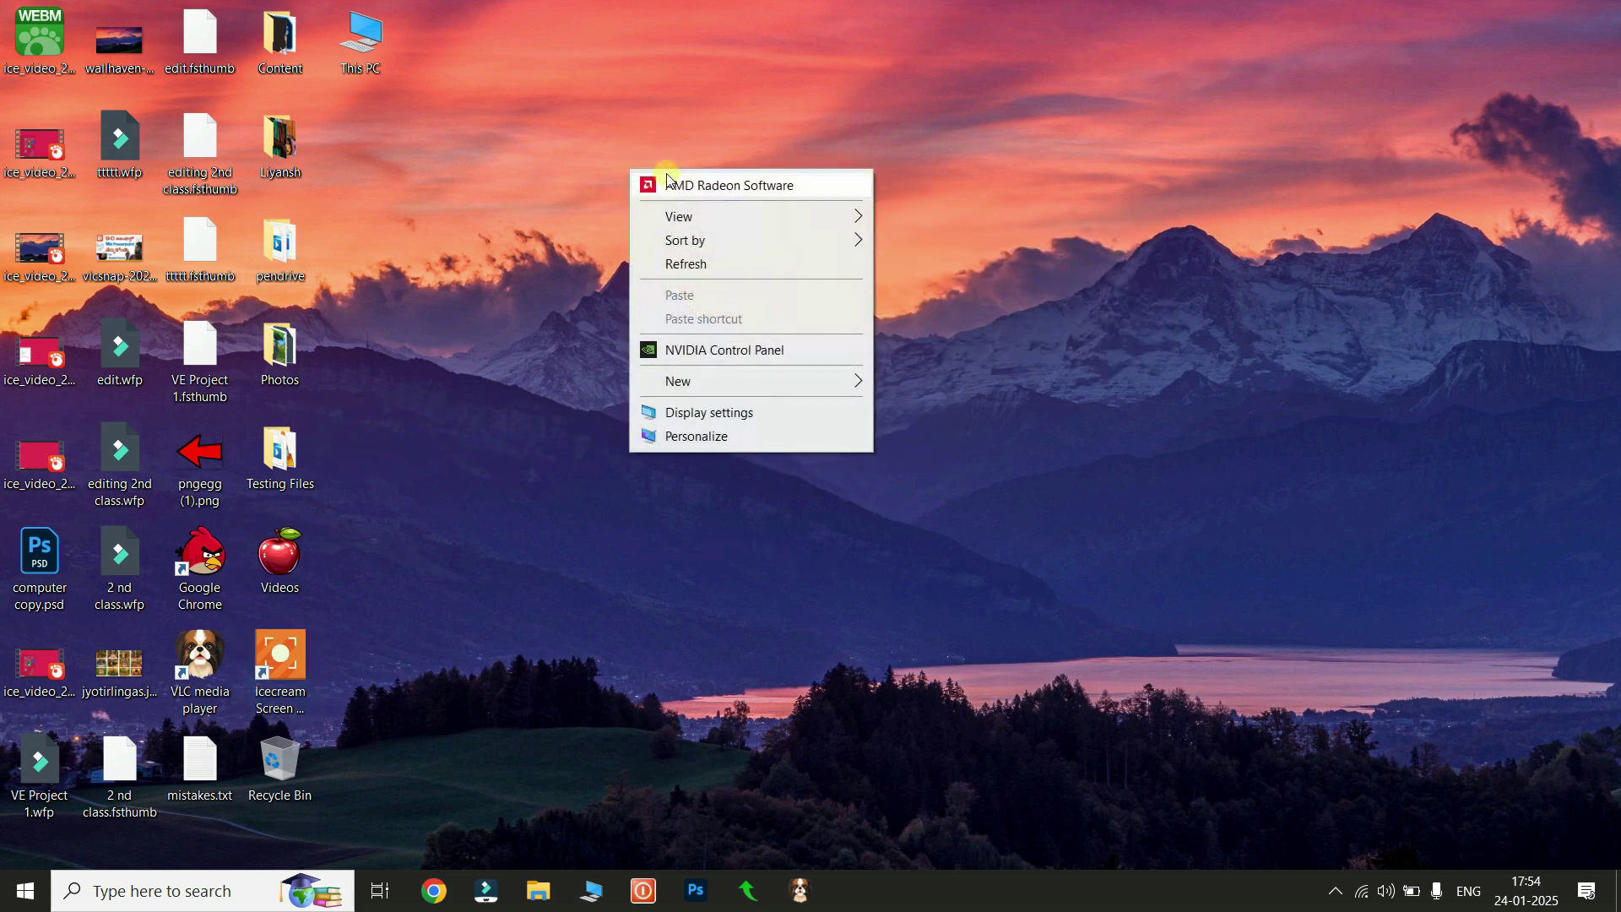
pyautogui.moveTo(690, 253)
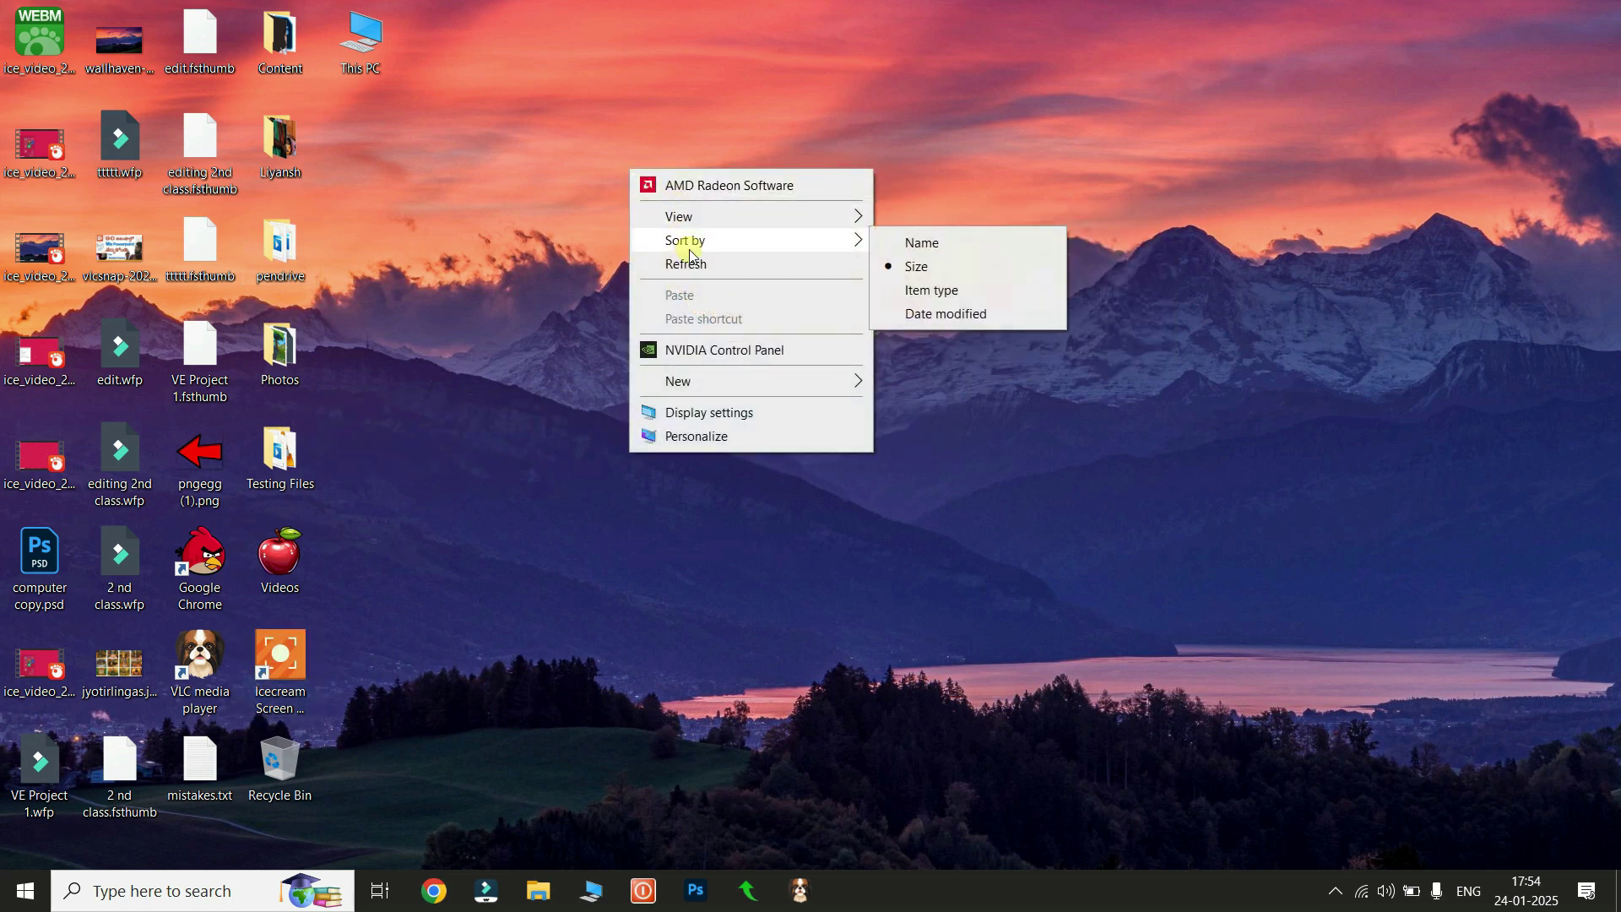
pyautogui.click(932, 291)
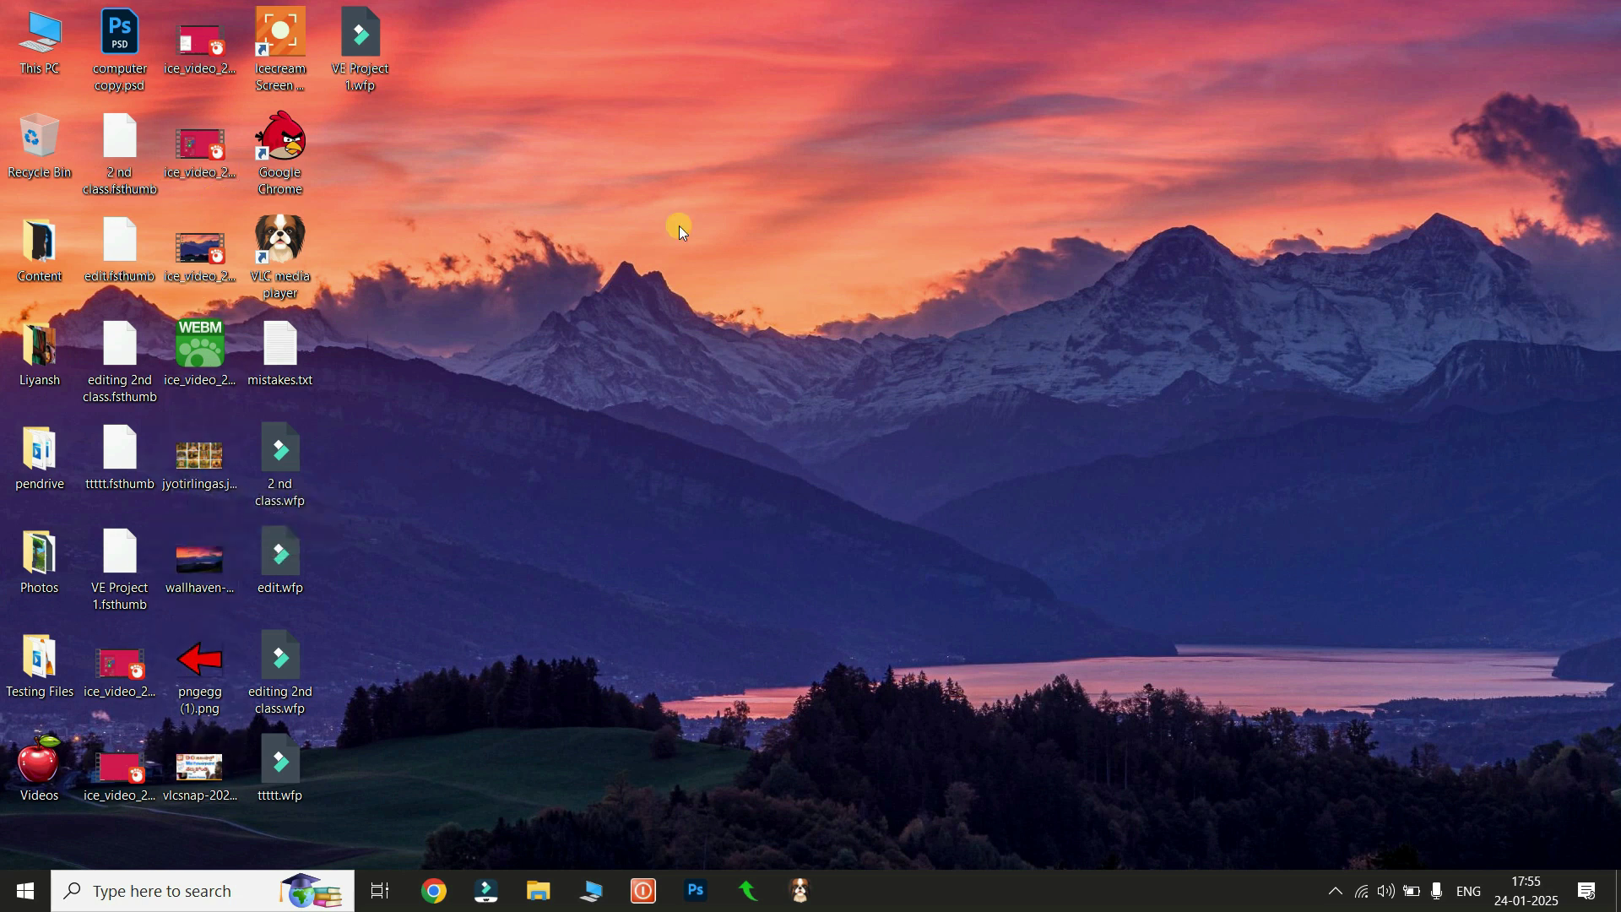
# Step: Sort the icons by Date modified, then back by Name, and refresh the desktop
pyautogui.rightClick(615, 74)
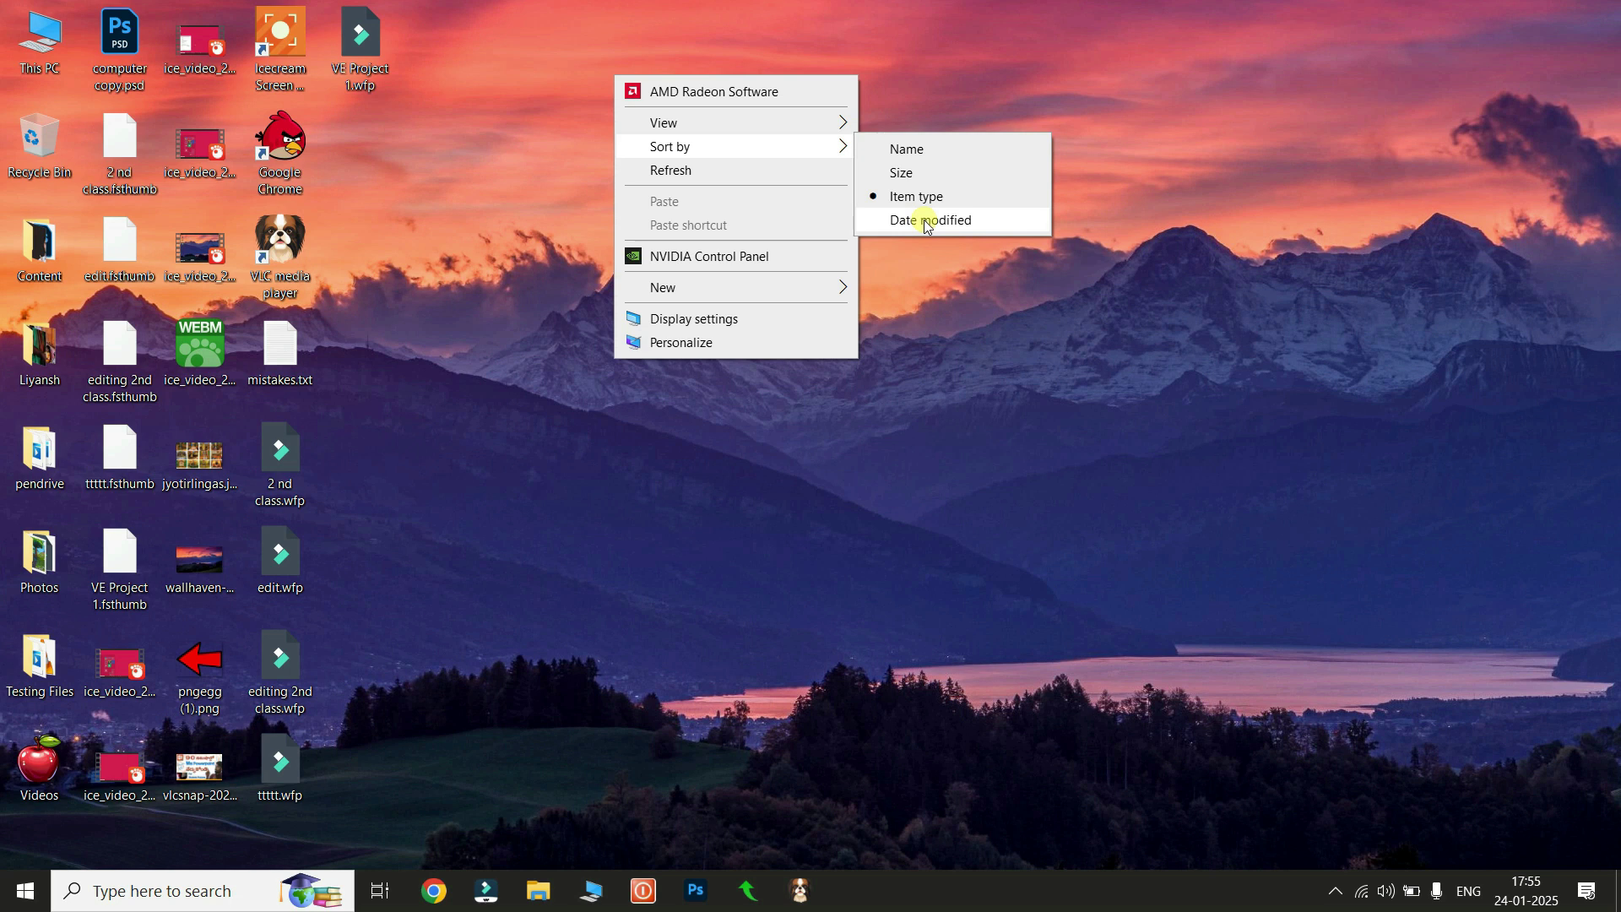
pyautogui.click(915, 223)
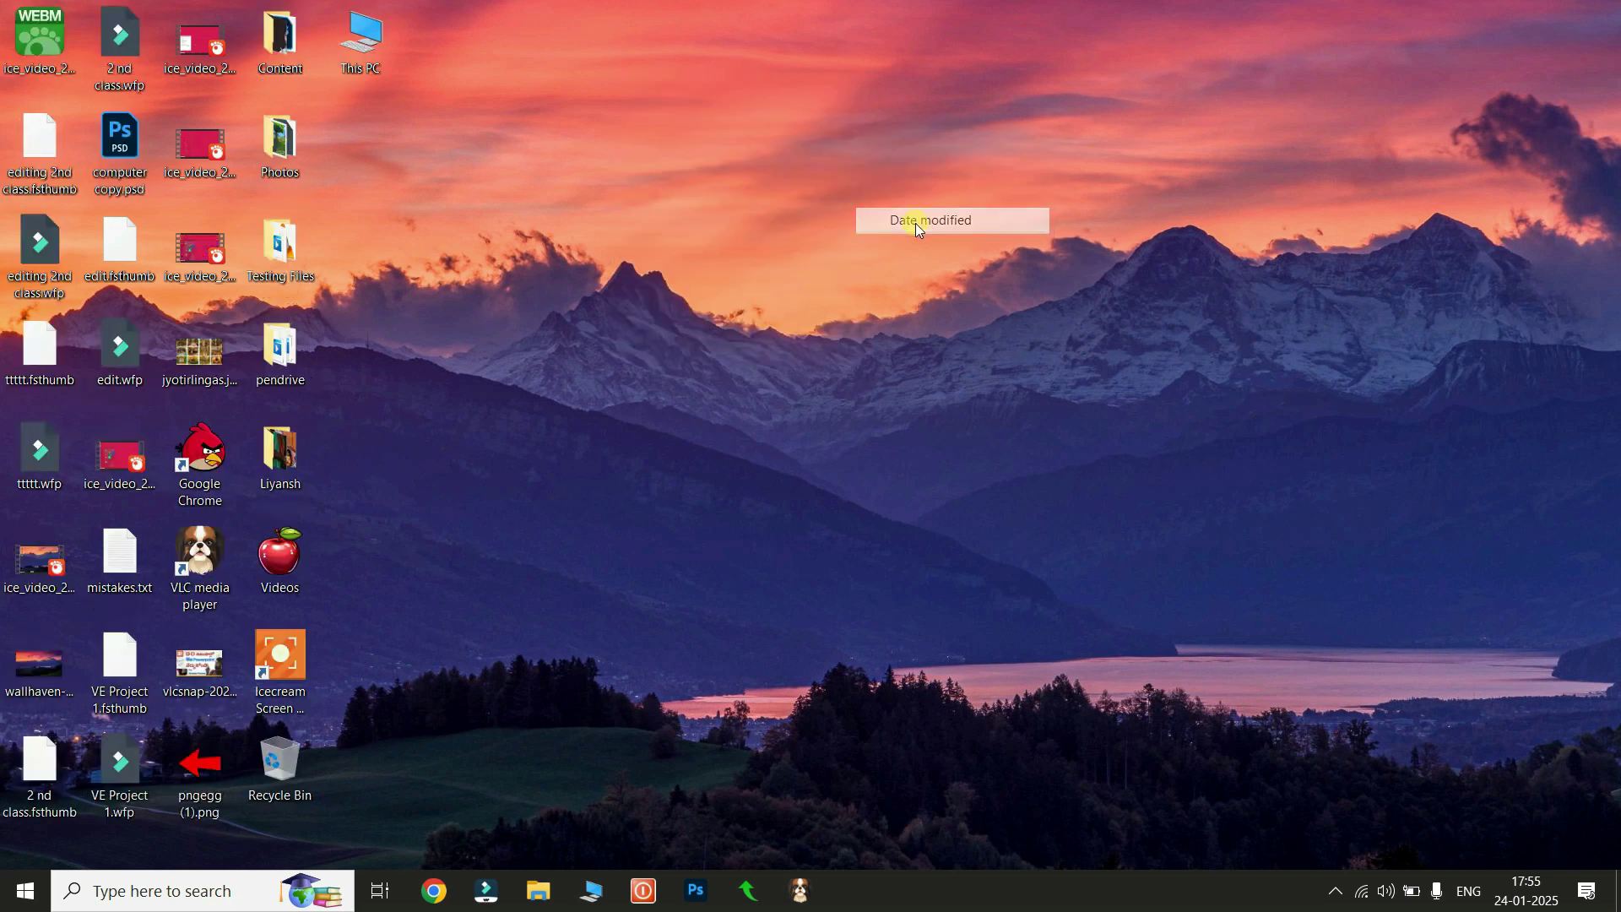
pyautogui.rightClick(561, 123)
pyautogui.moveTo(645, 199)
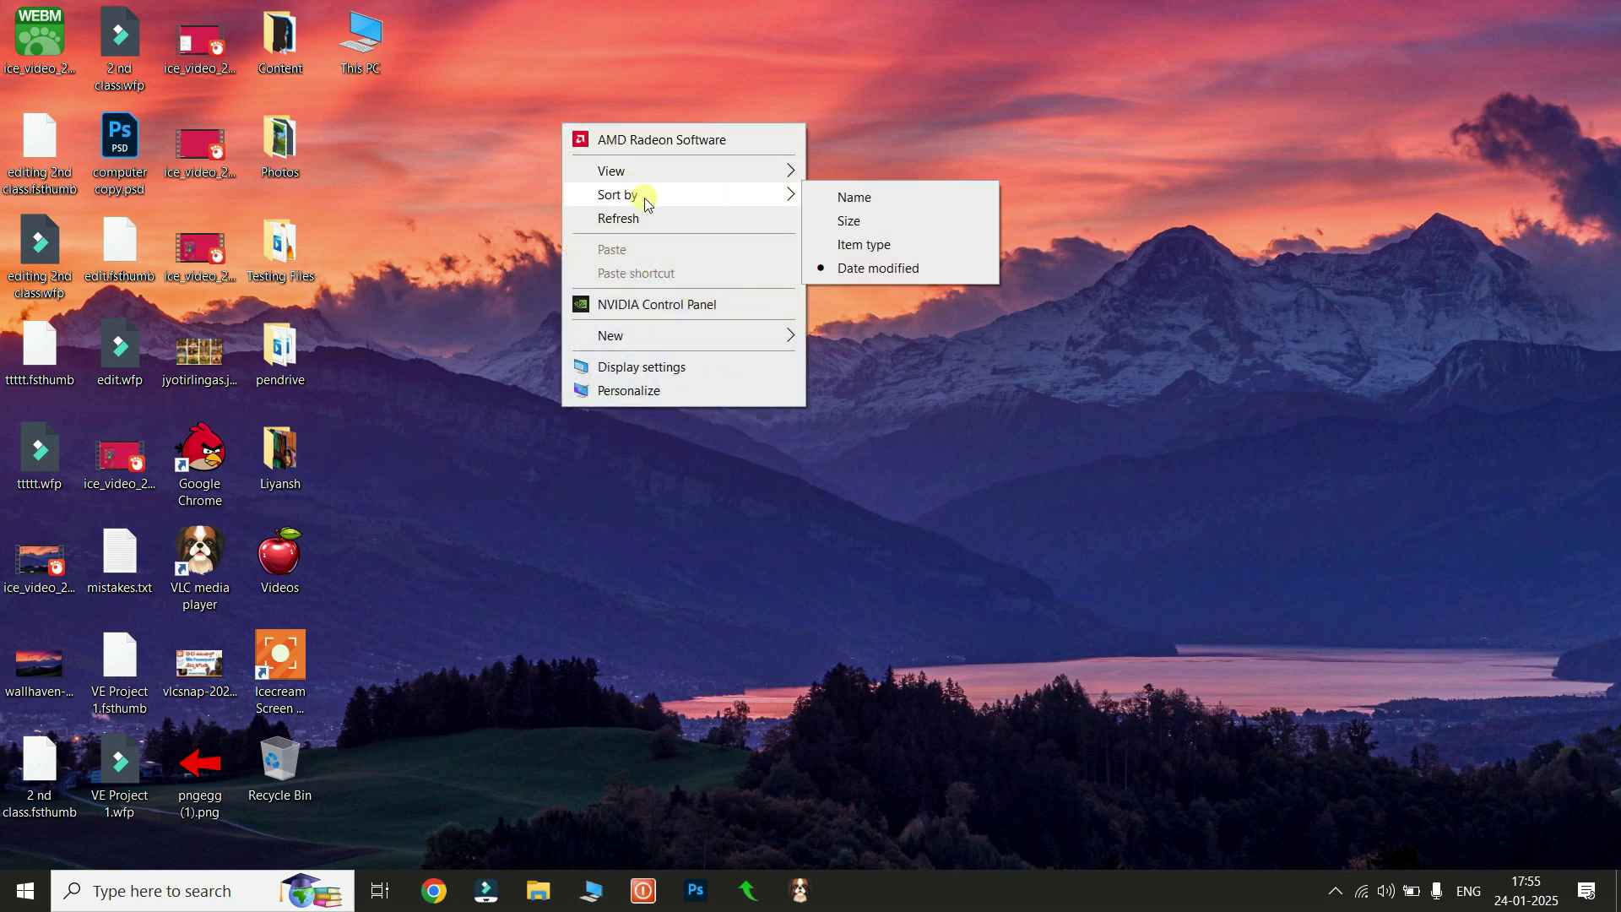
pyautogui.click(853, 199)
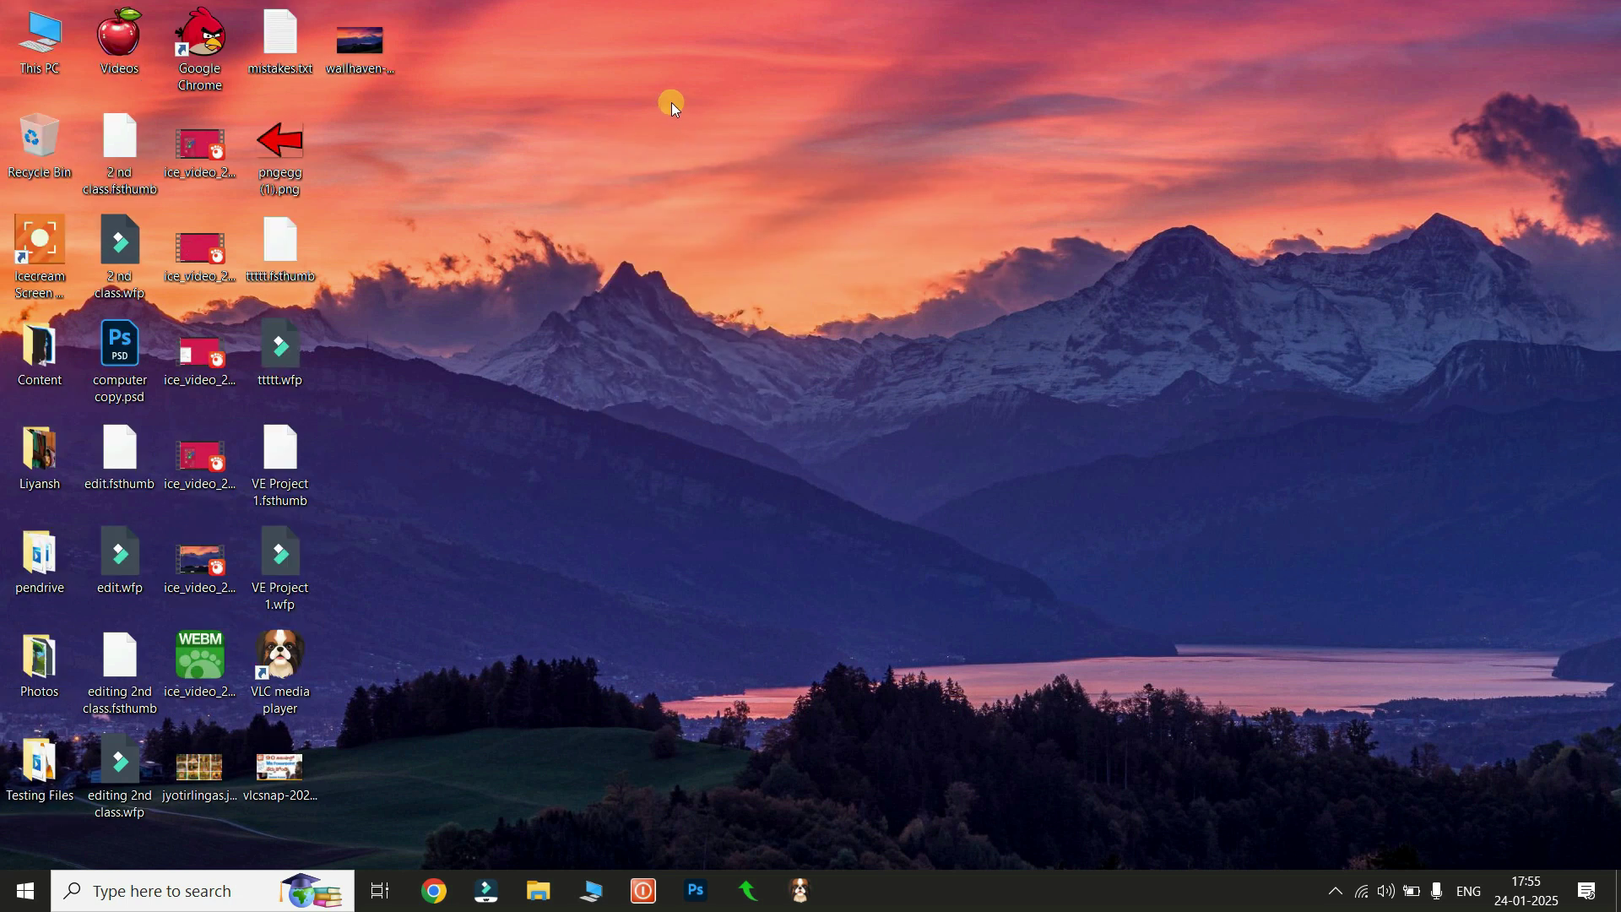
pyautogui.rightClick(673, 104)
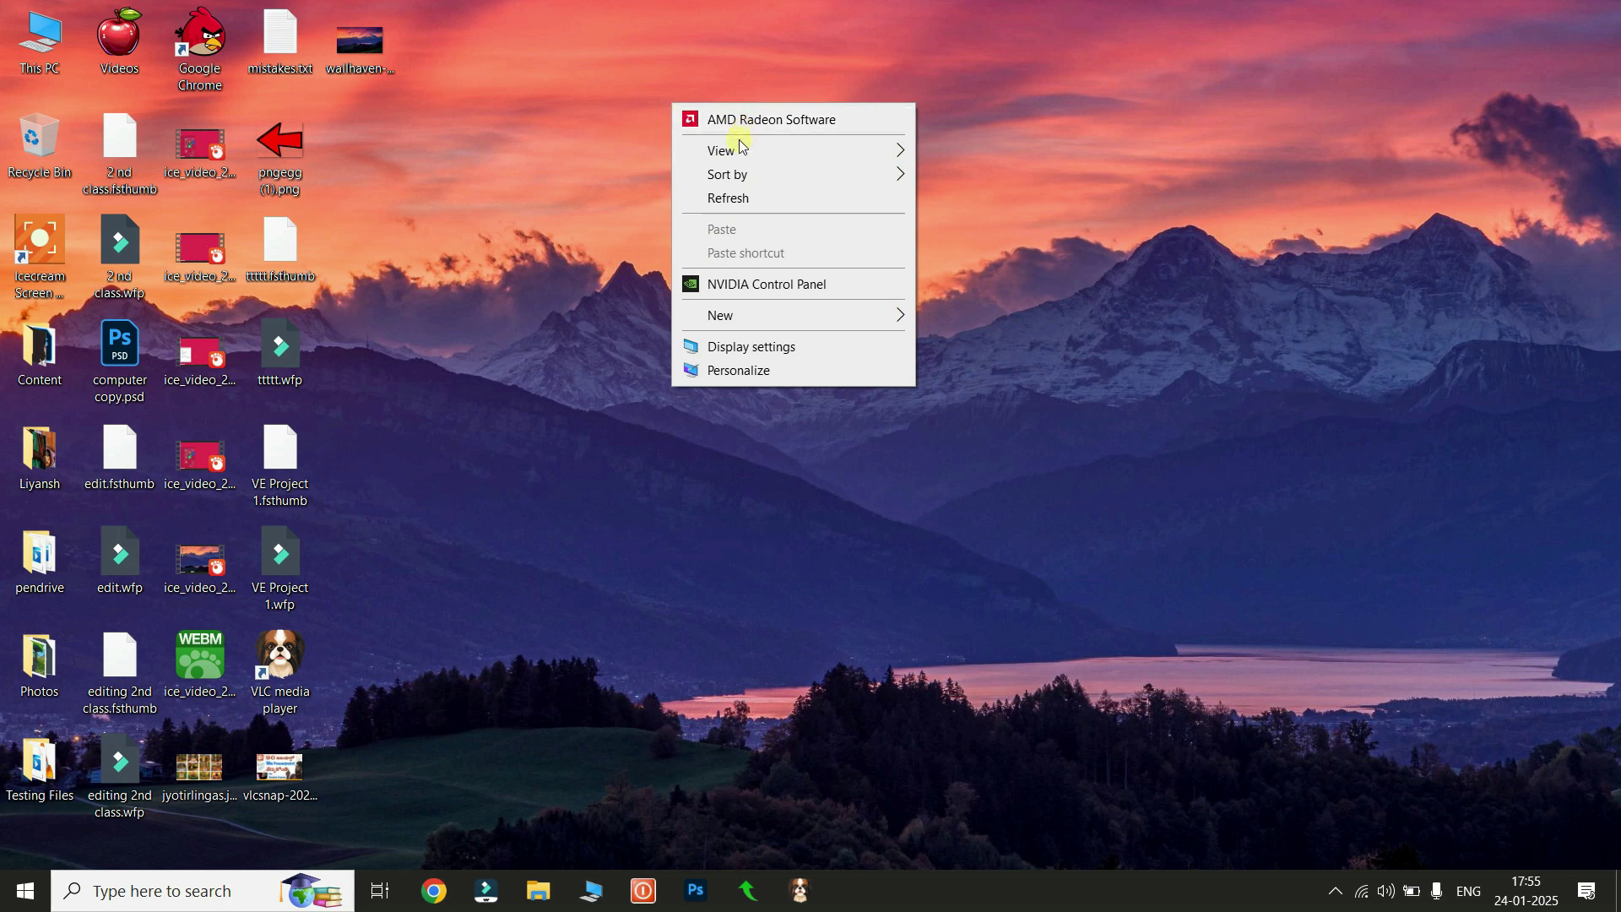
pyautogui.click(736, 206)
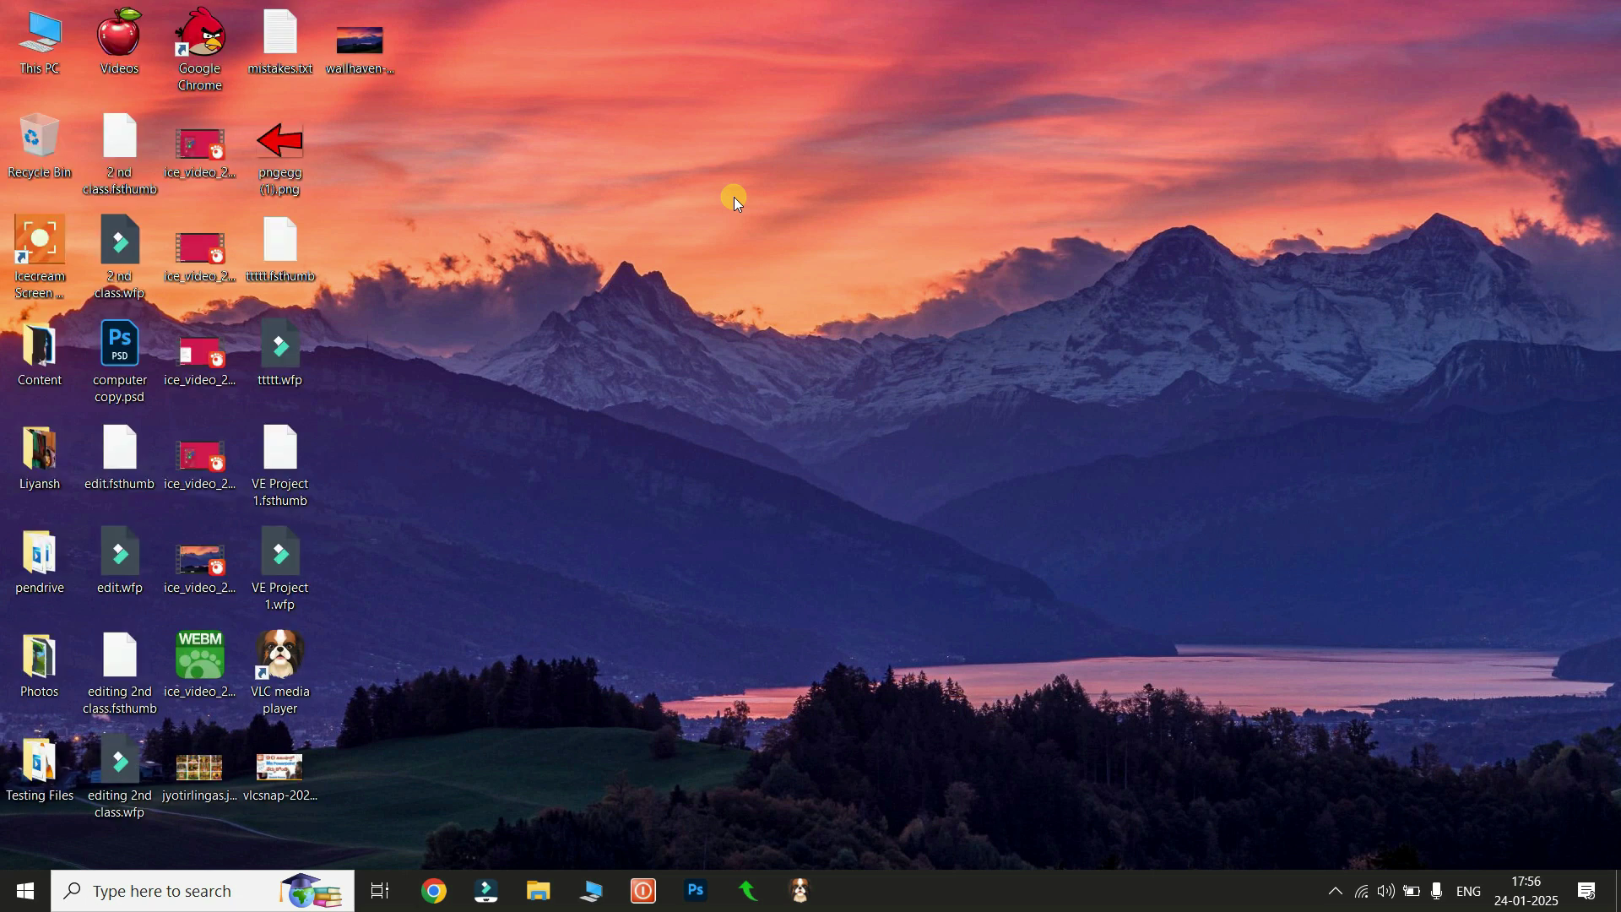
# Step: Create a new desktop folder and name it with the user's name
pyautogui.rightClick(727, 191)
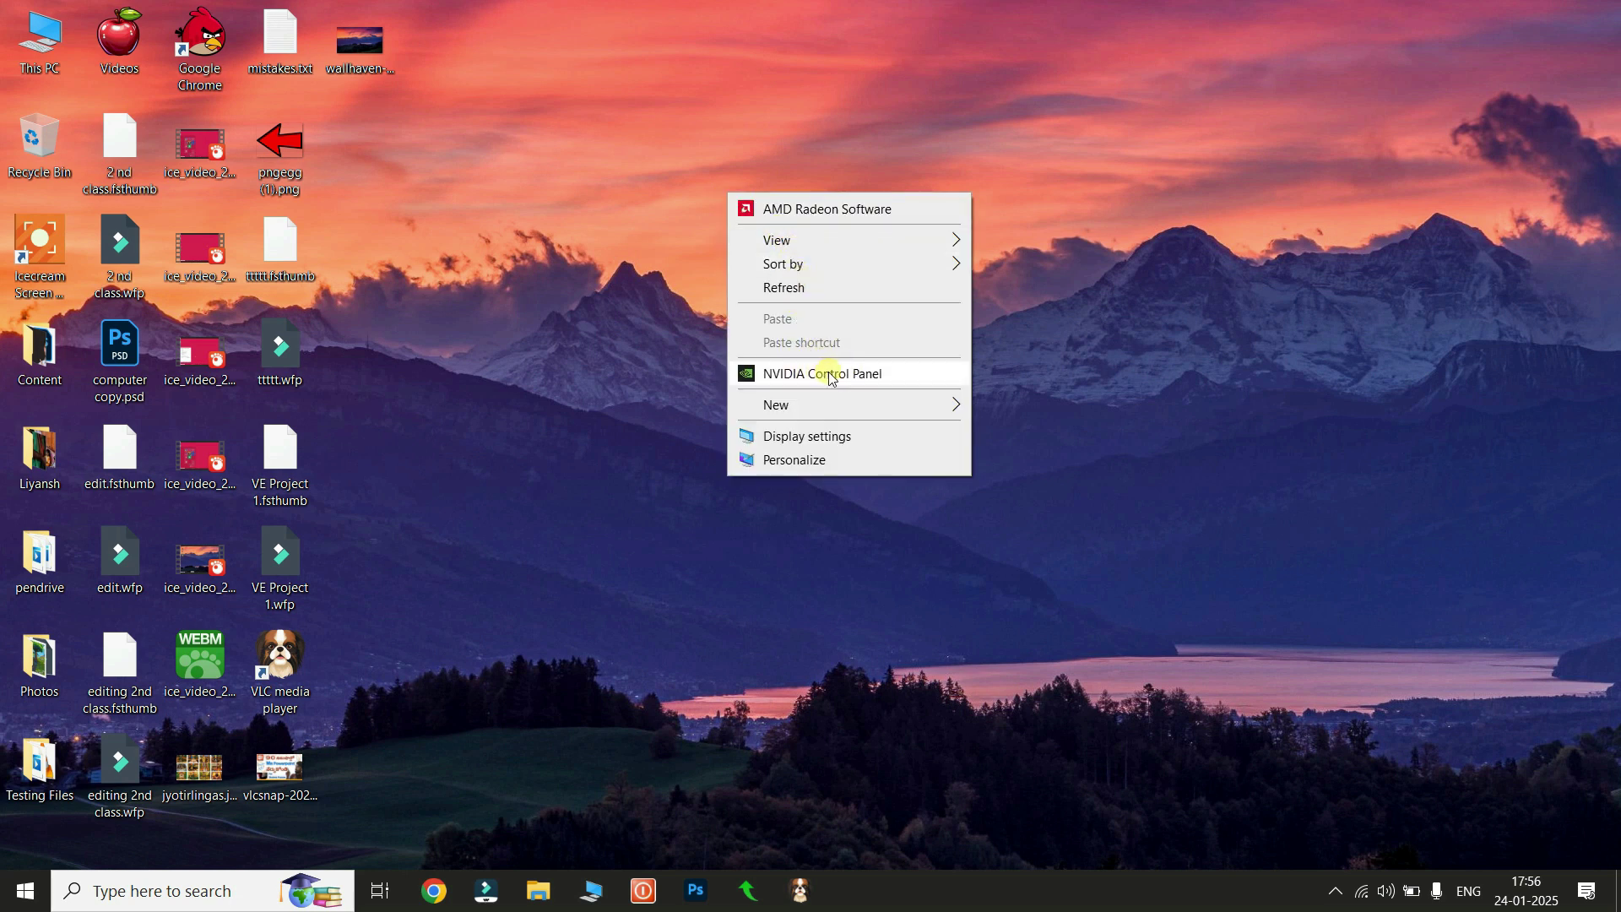
pyautogui.moveTo(790, 409)
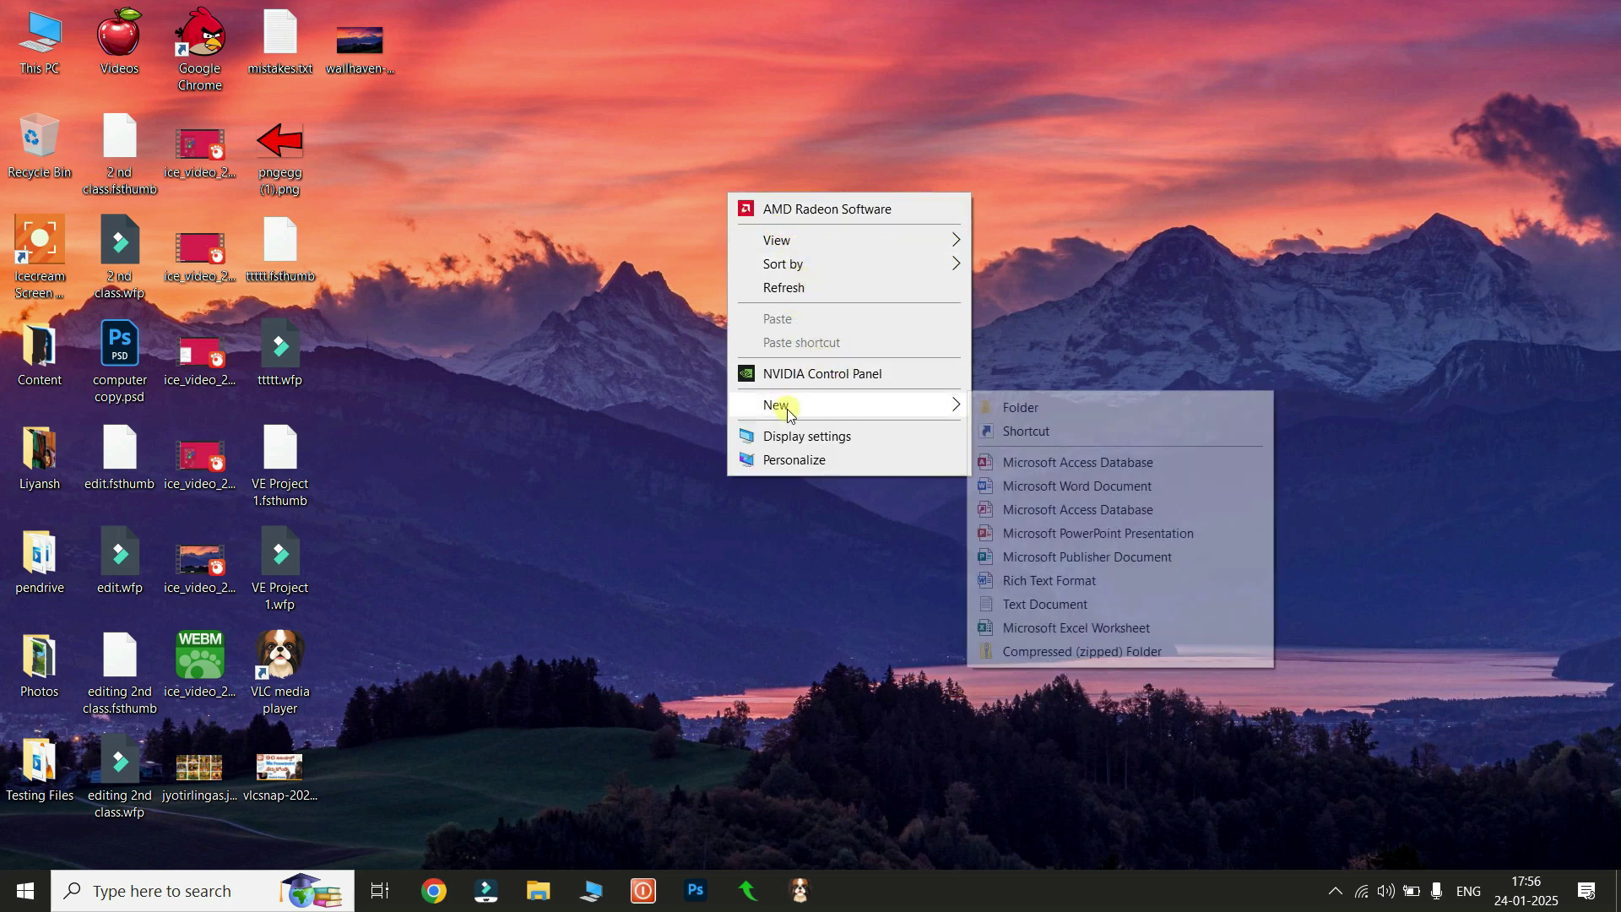
pyautogui.click(1014, 410)
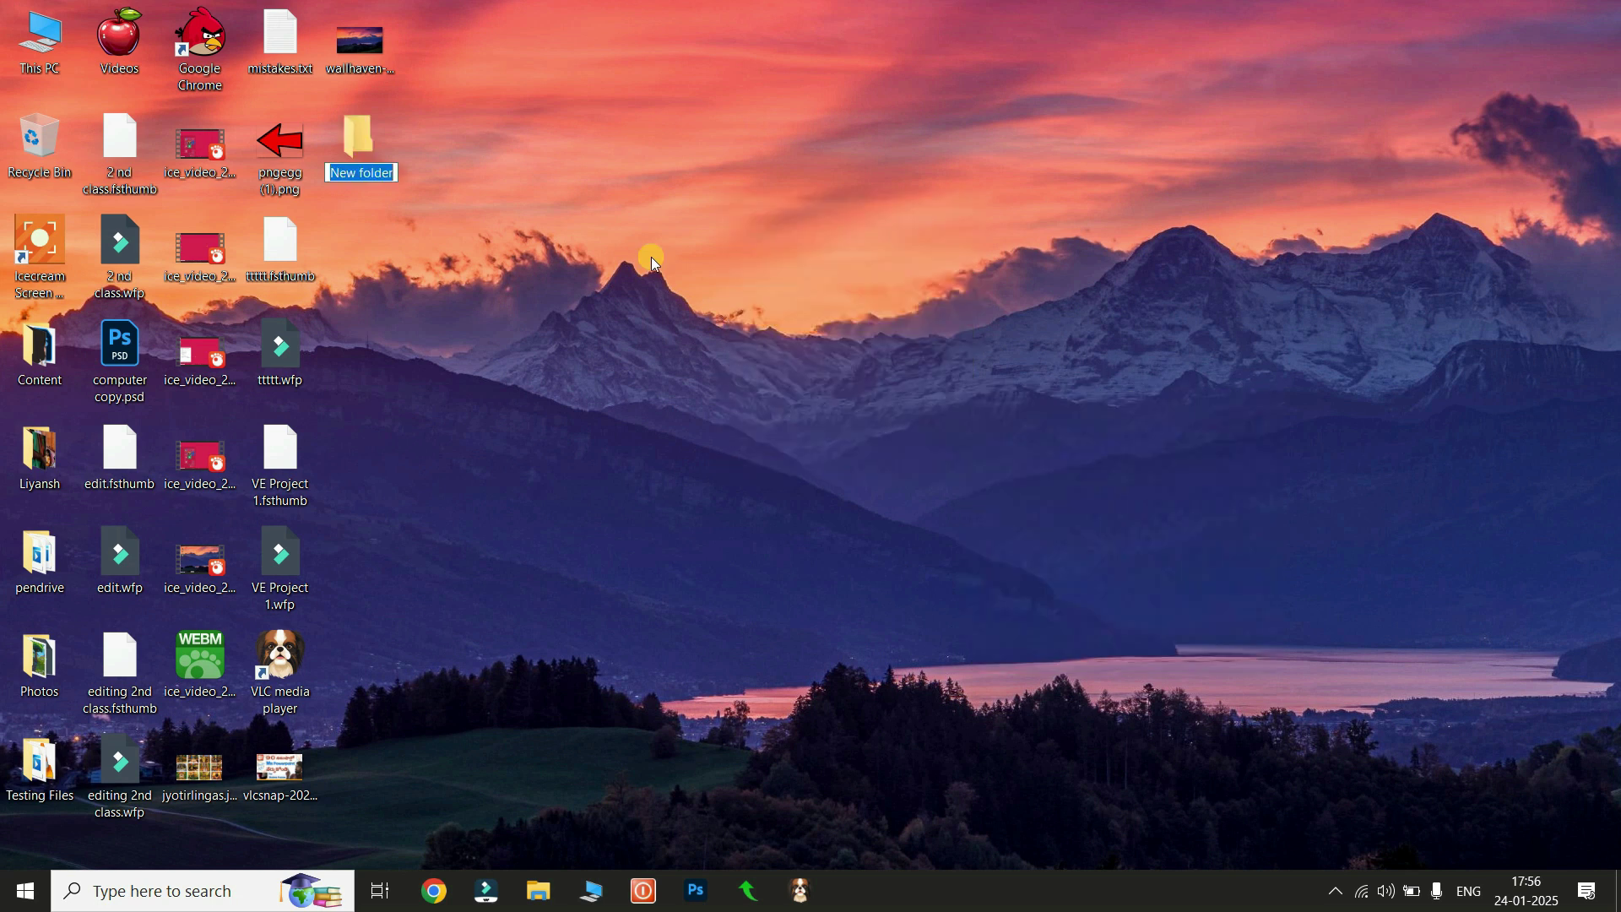
pyautogui.press('BackSpace')
pyautogui.write('prathap varma')
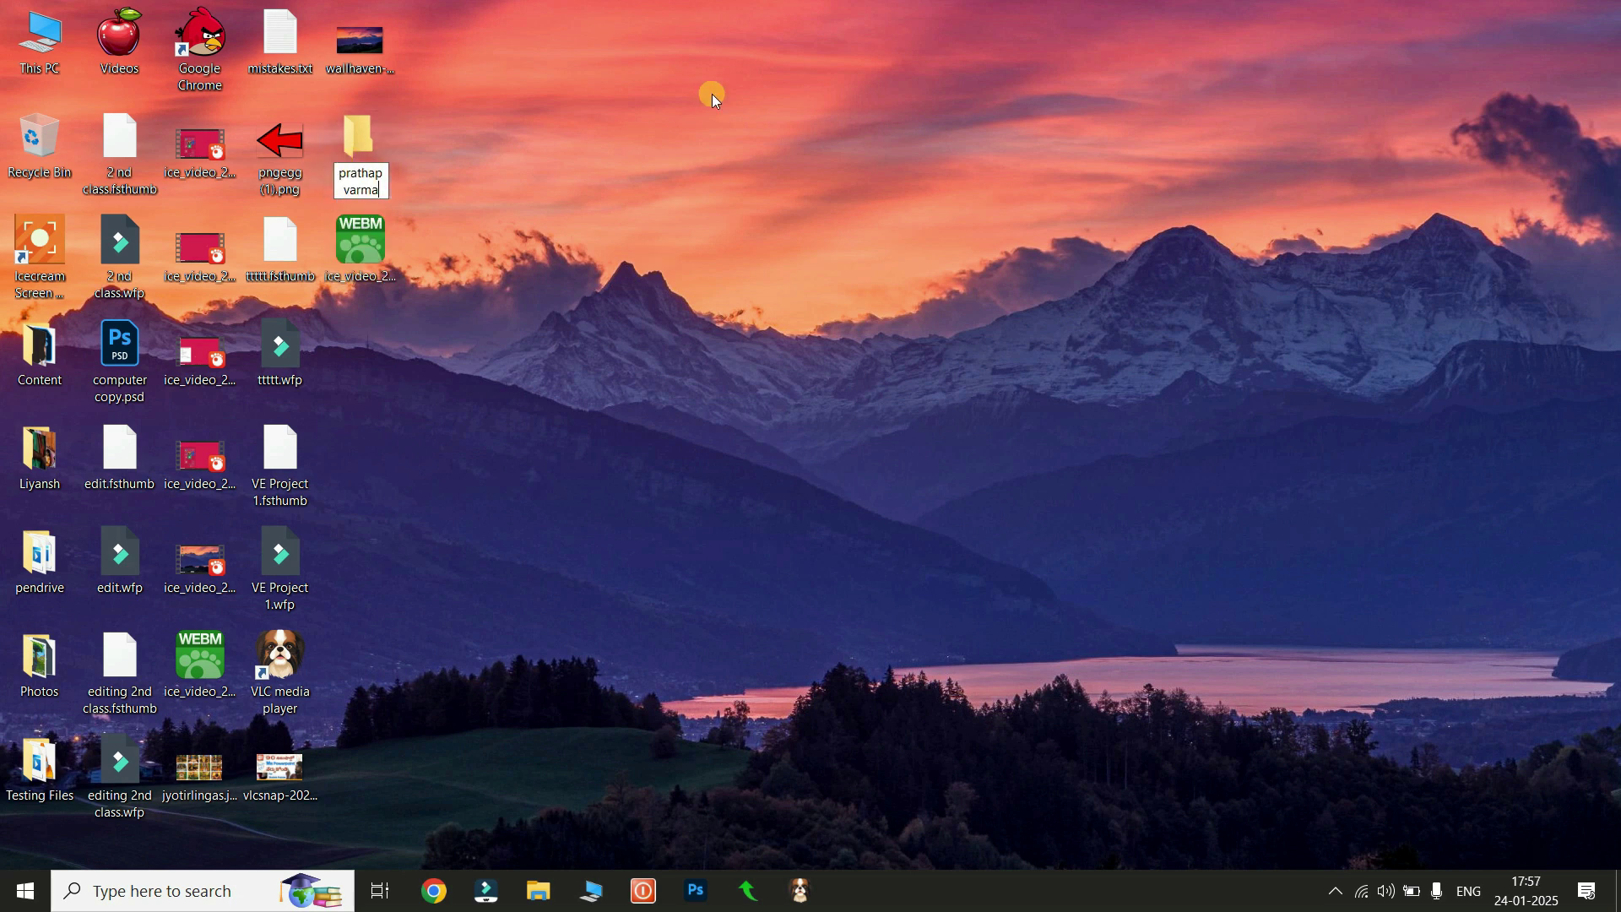
pyautogui.press('Return')
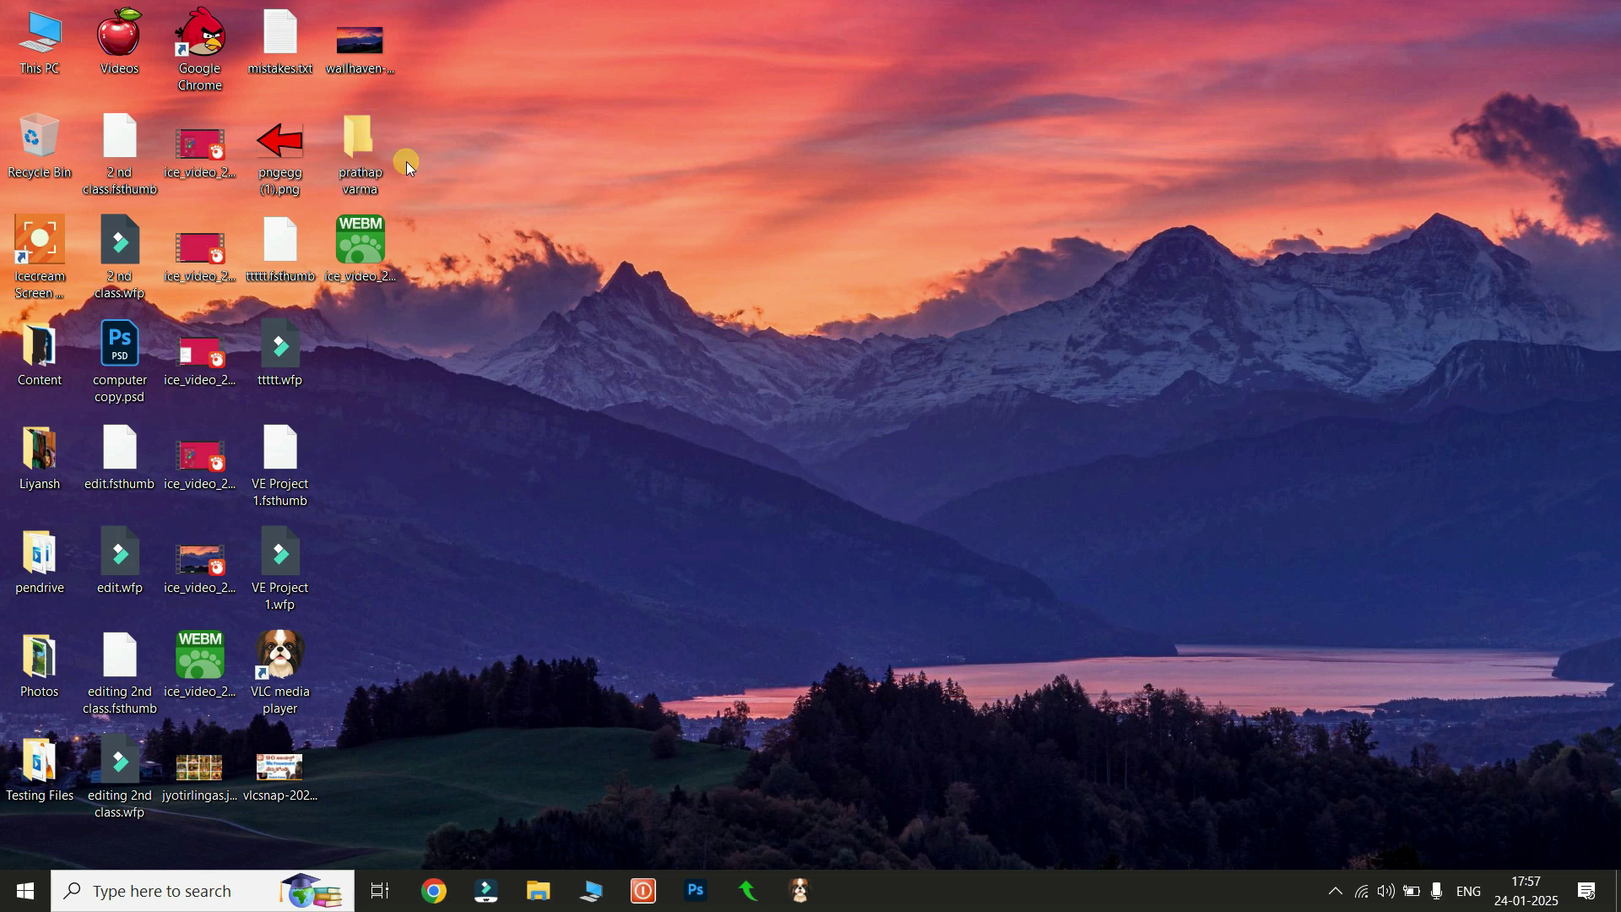
# Step: Move wallhaven-exkr8l.jpg into the folder, open it, and delete ttttt.wfp and VE Project 1.fsthumb
pyautogui.moveTo(361, 42); pyautogui.dragTo(370, 148)
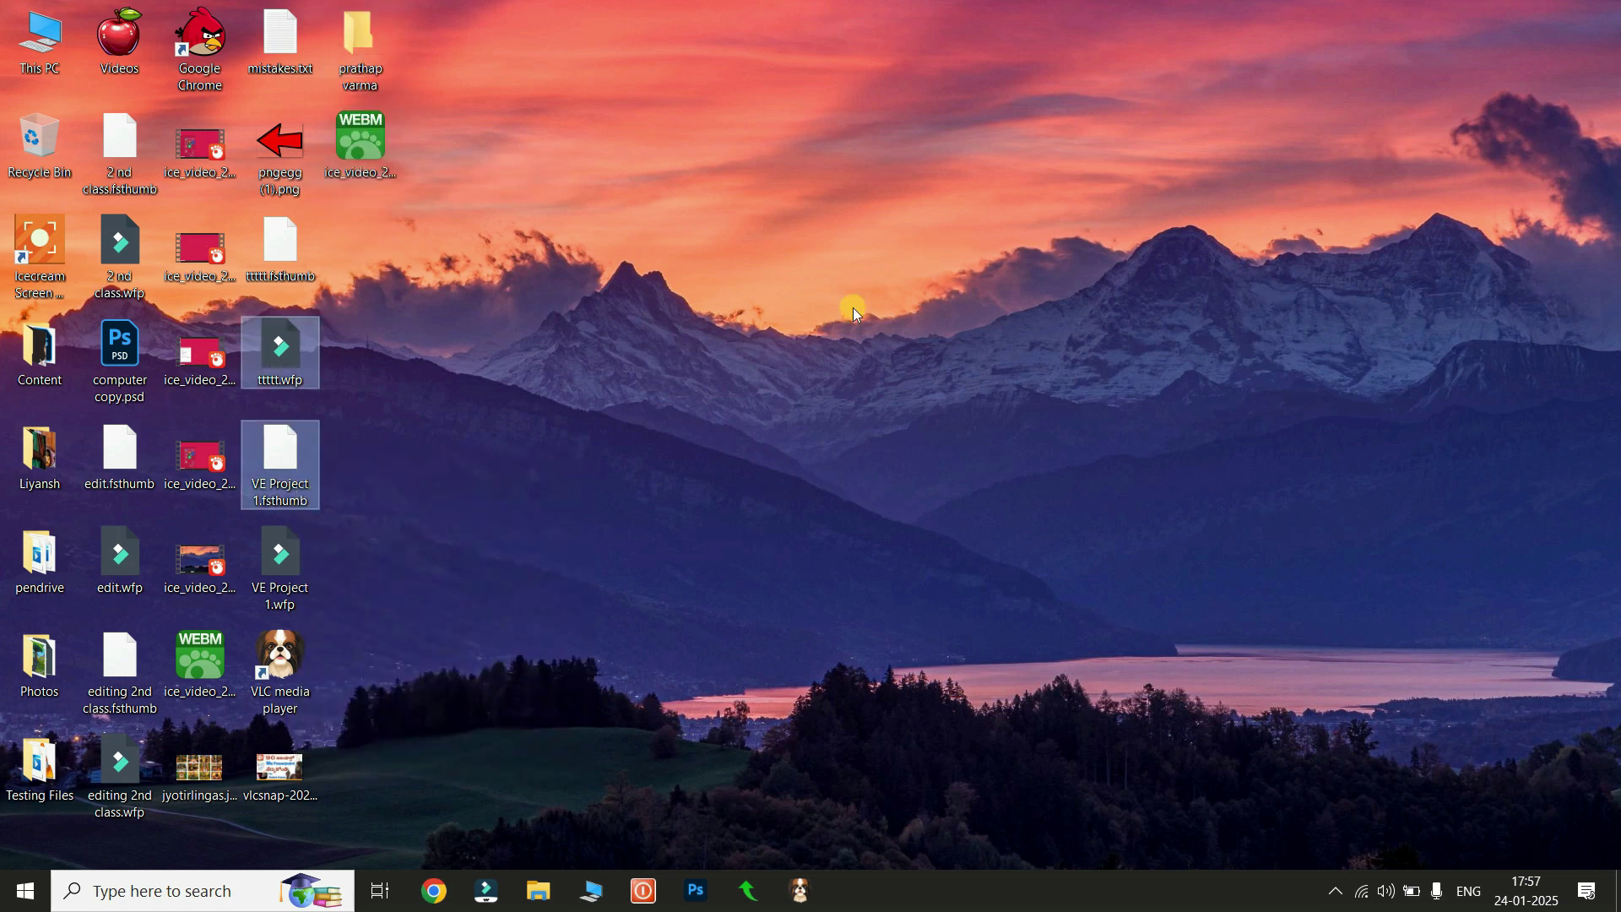
pyautogui.moveTo(420, 308); pyautogui.dragTo(285, 487)
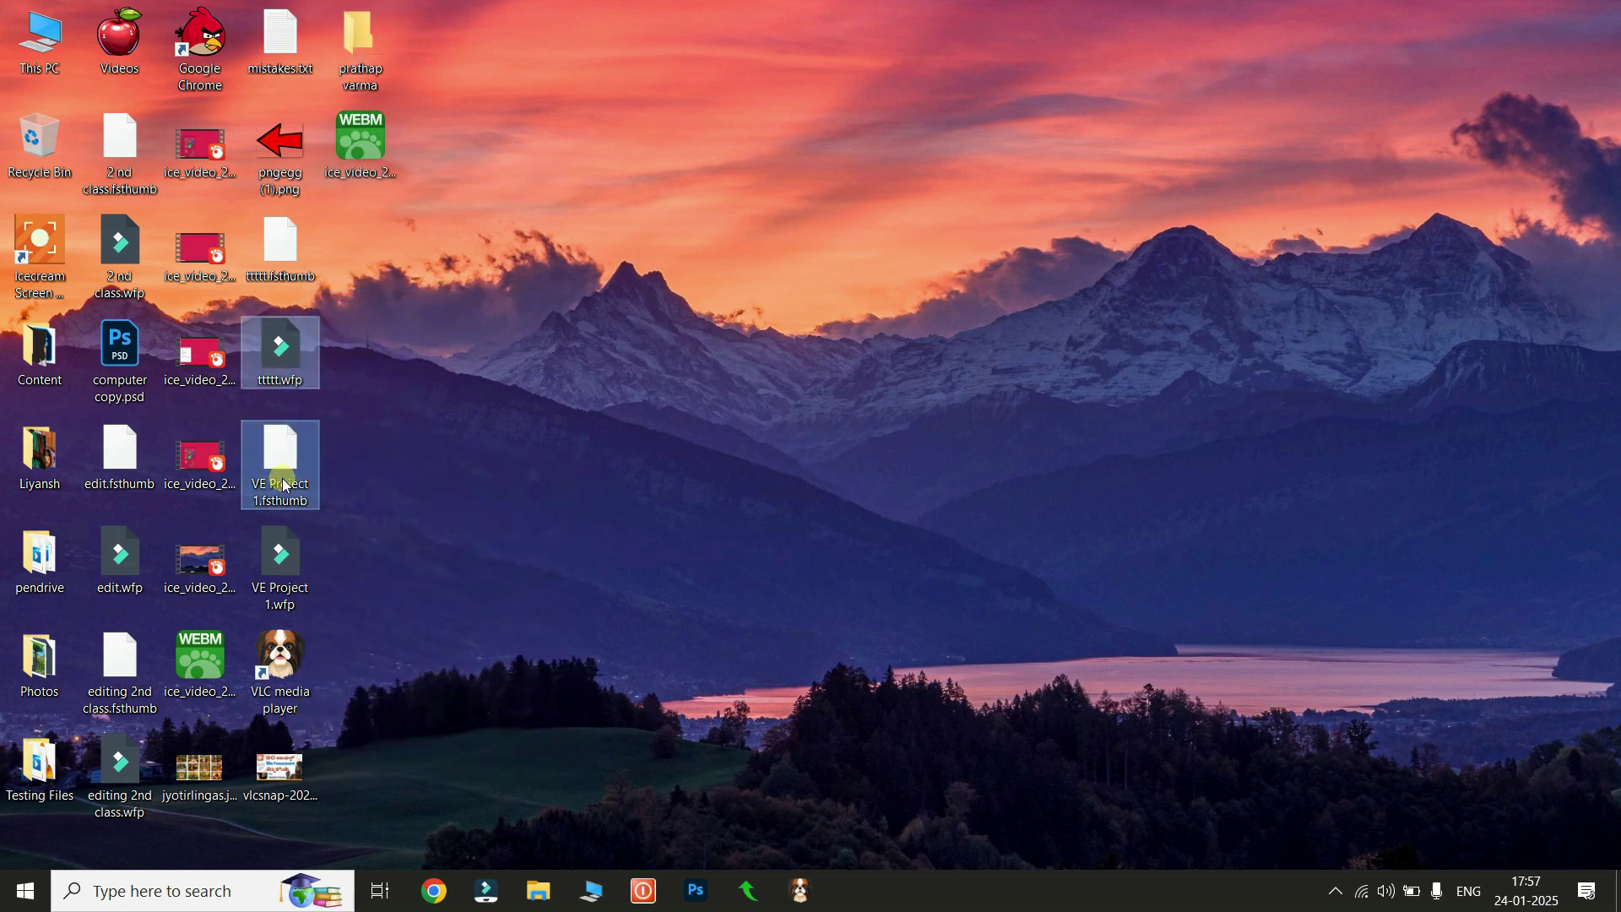
pyautogui.doubleClick(361, 46)
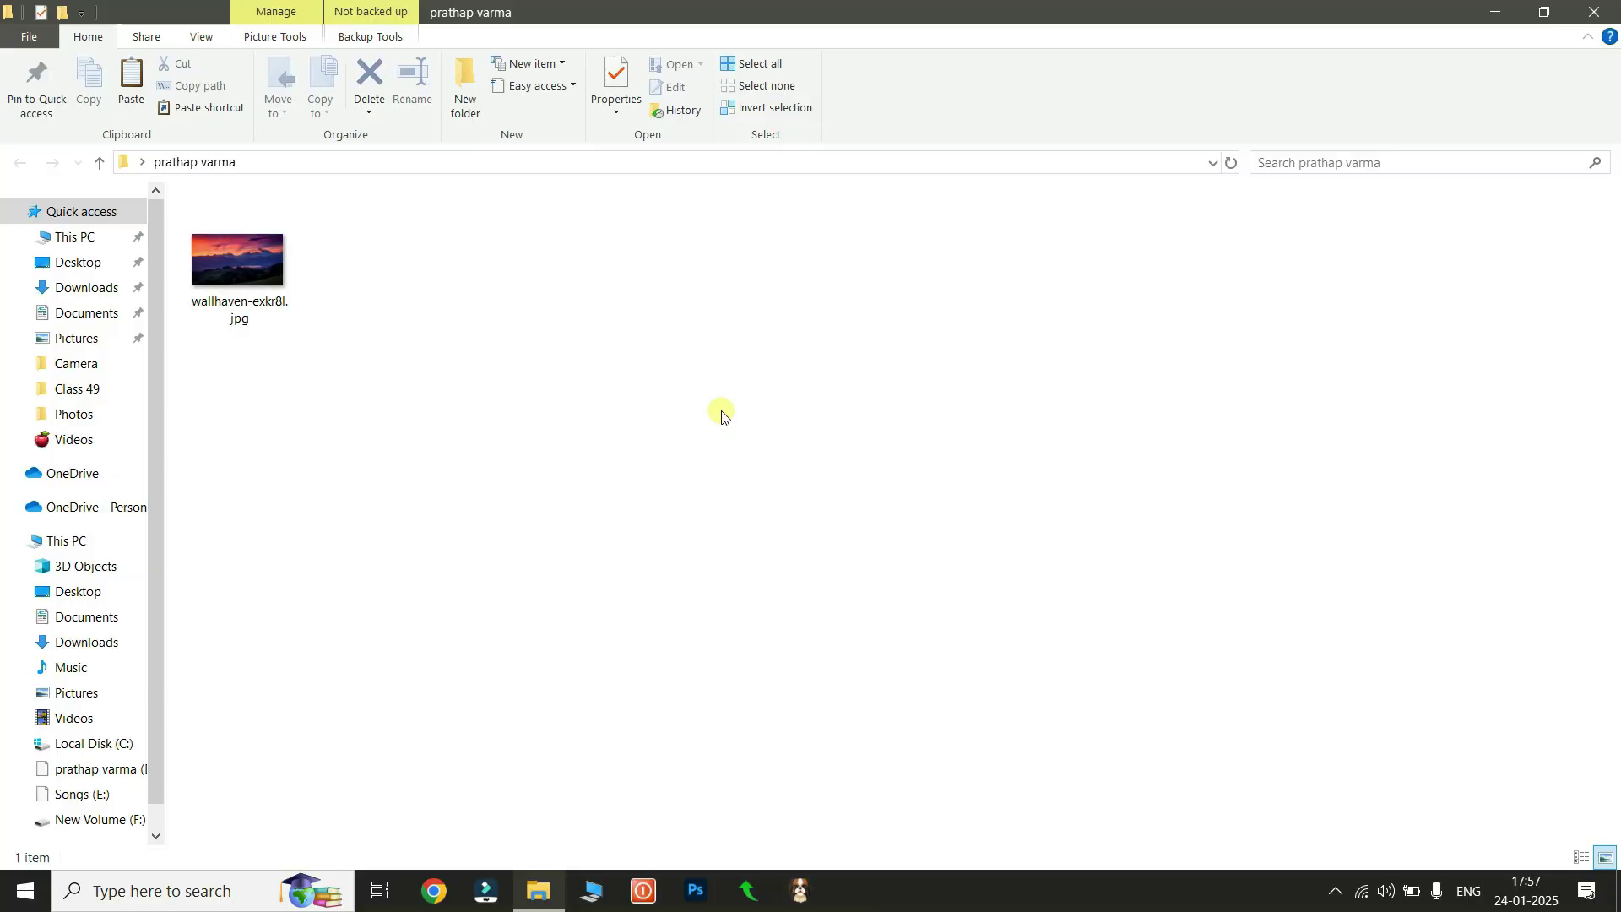
pyautogui.hotkey('ctrl', 'v')
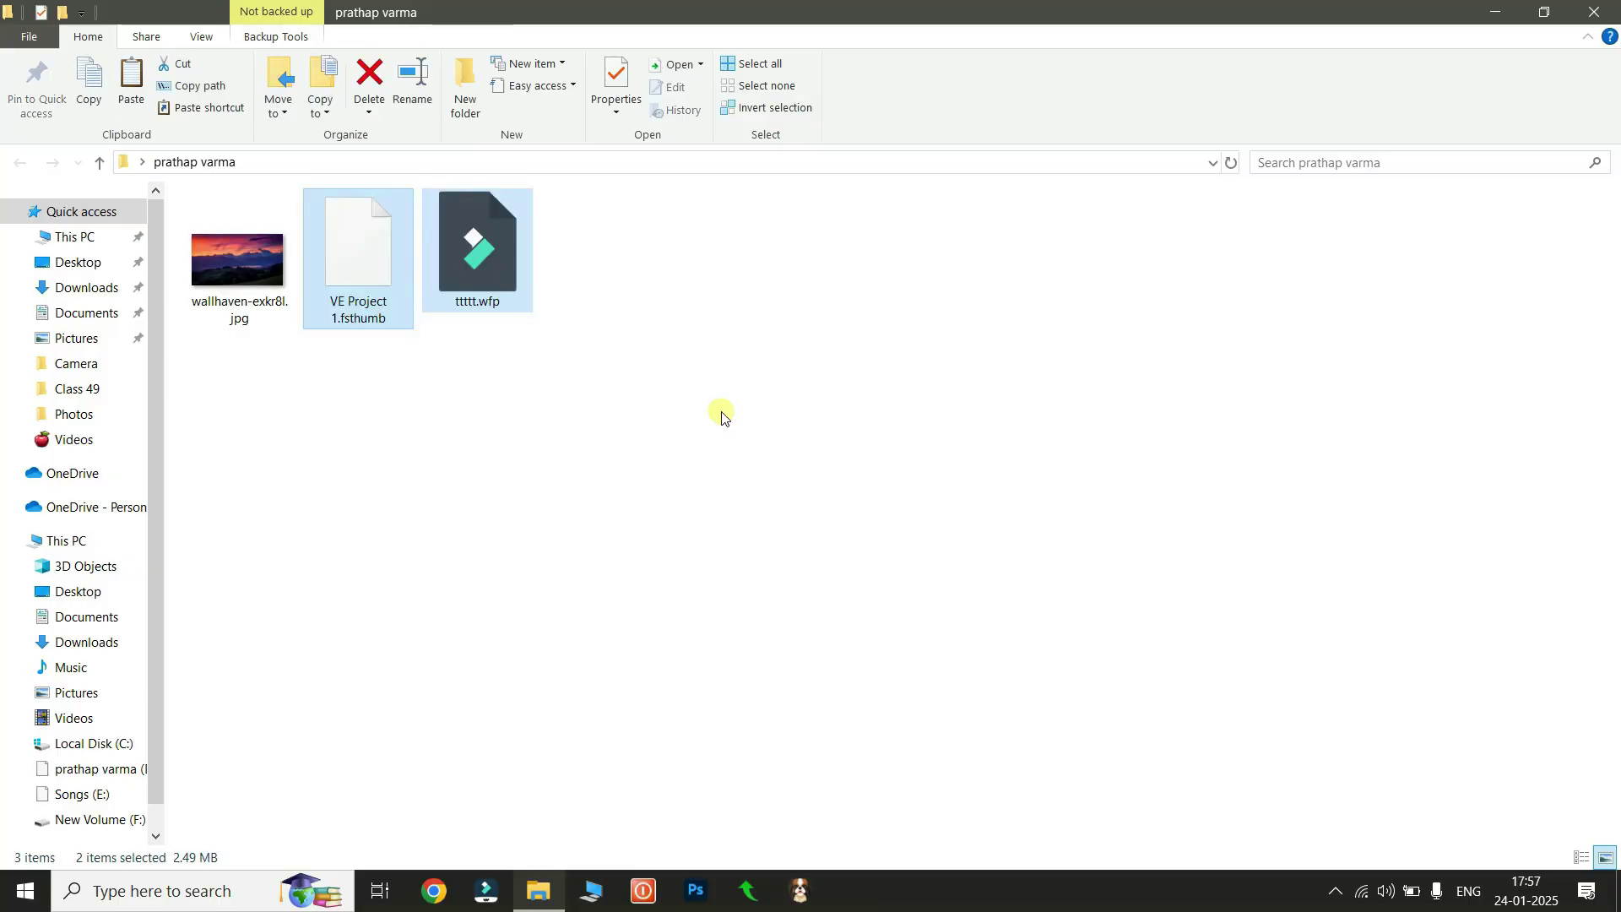
pyautogui.press('Delete')
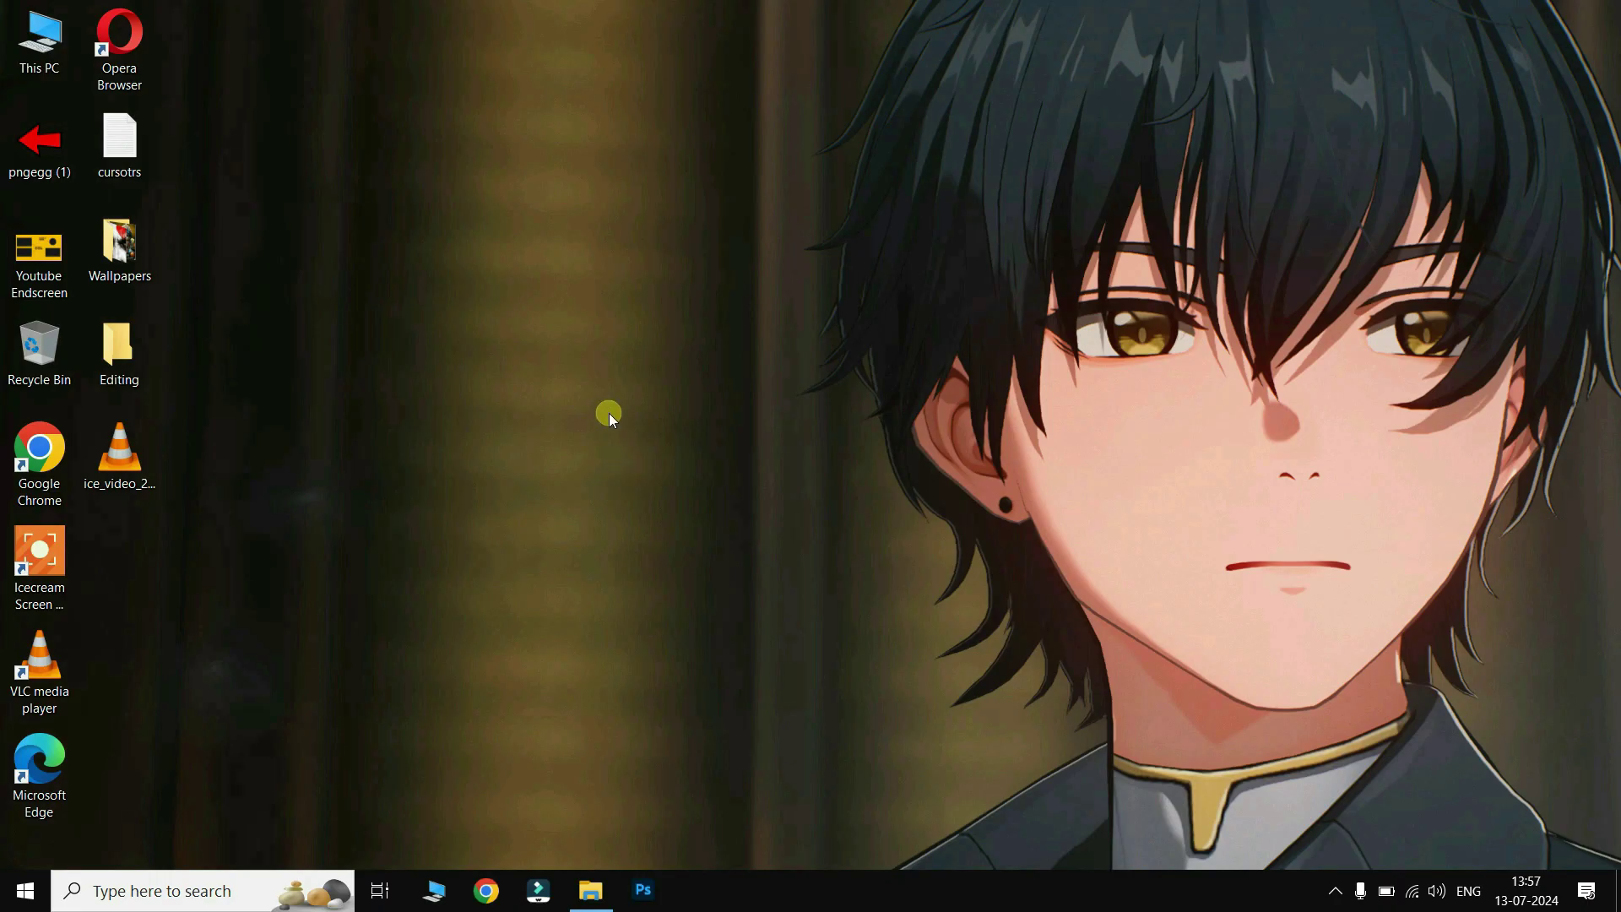
# Step: Open Personalization > Background, check the current wallpaper, and keep Picture as the type
pyautogui.rightClick(609, 413)
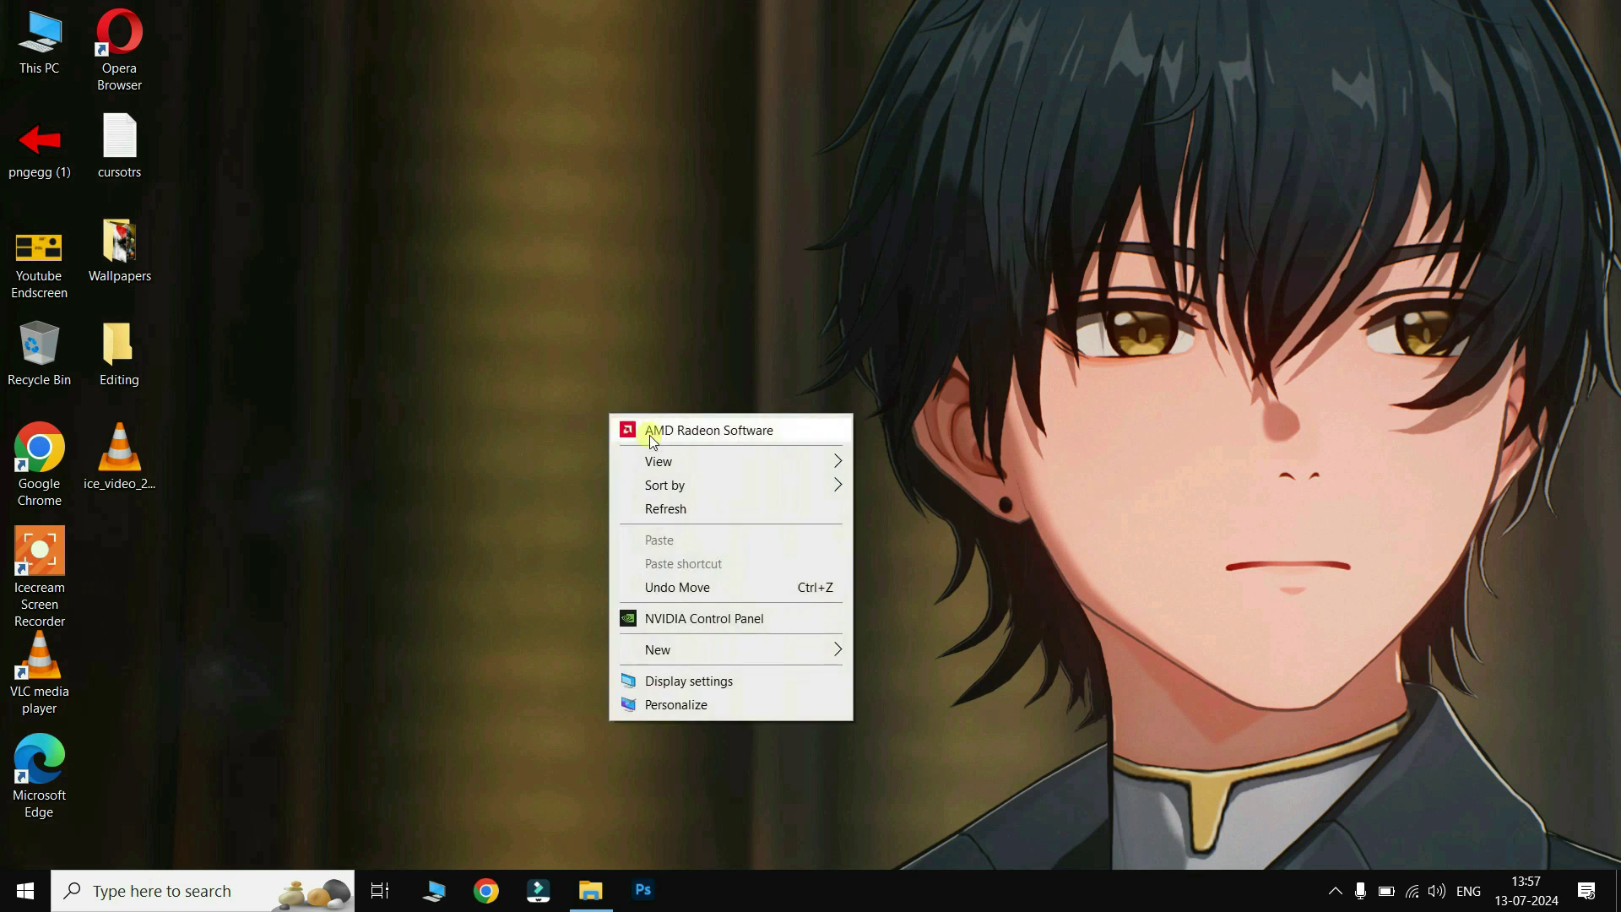
pyautogui.click(691, 708)
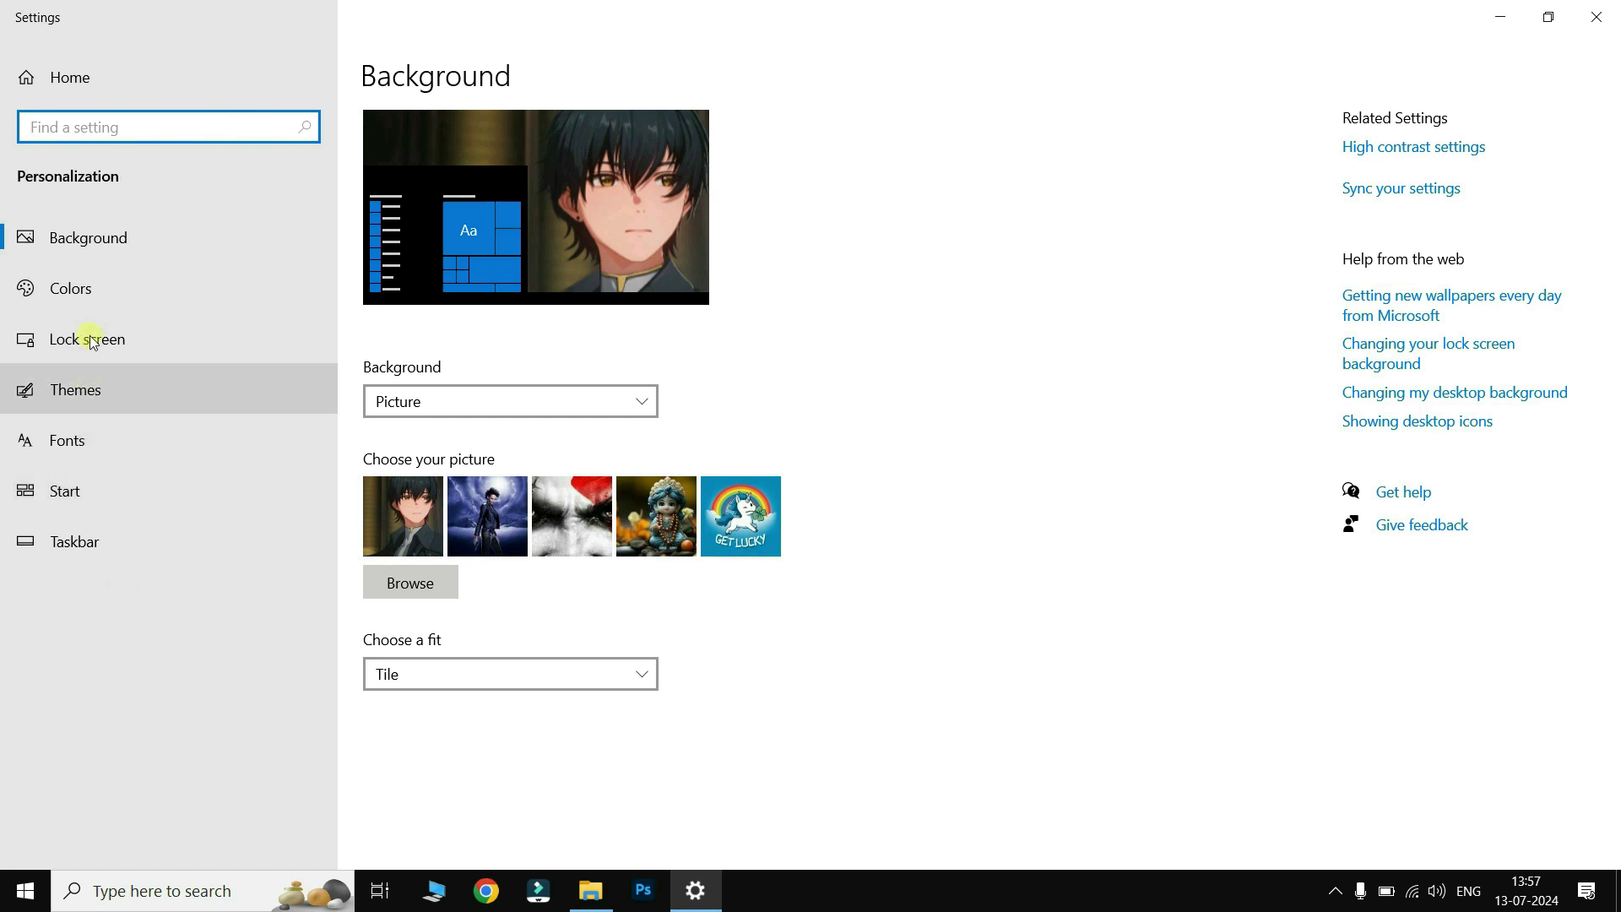
pyautogui.click(105, 236)
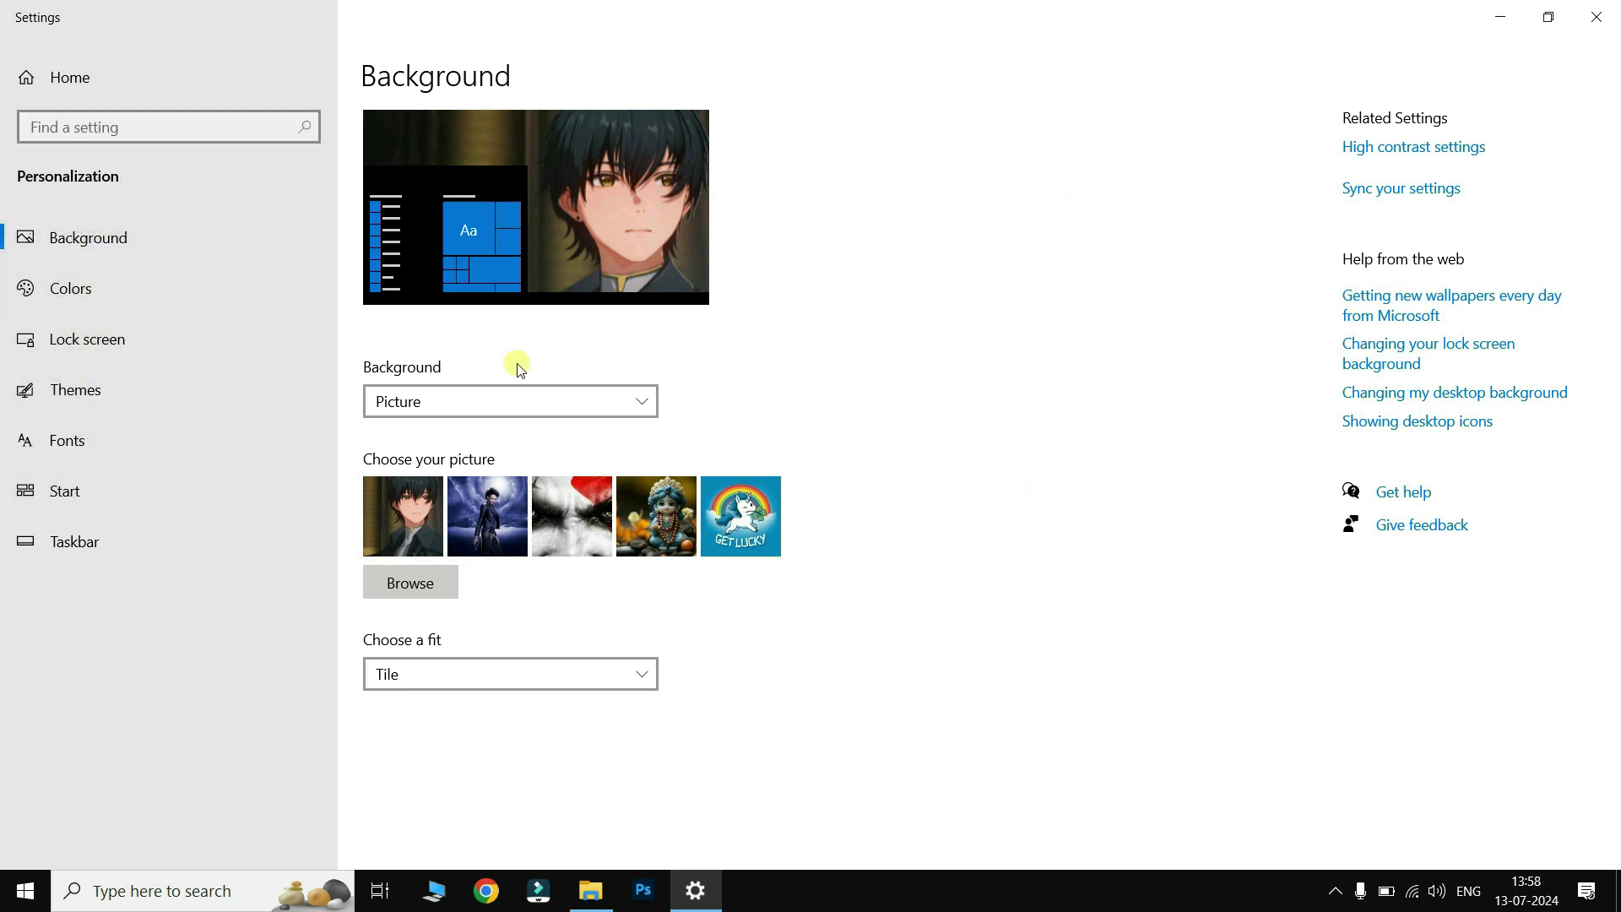
pyautogui.click(1500, 17)
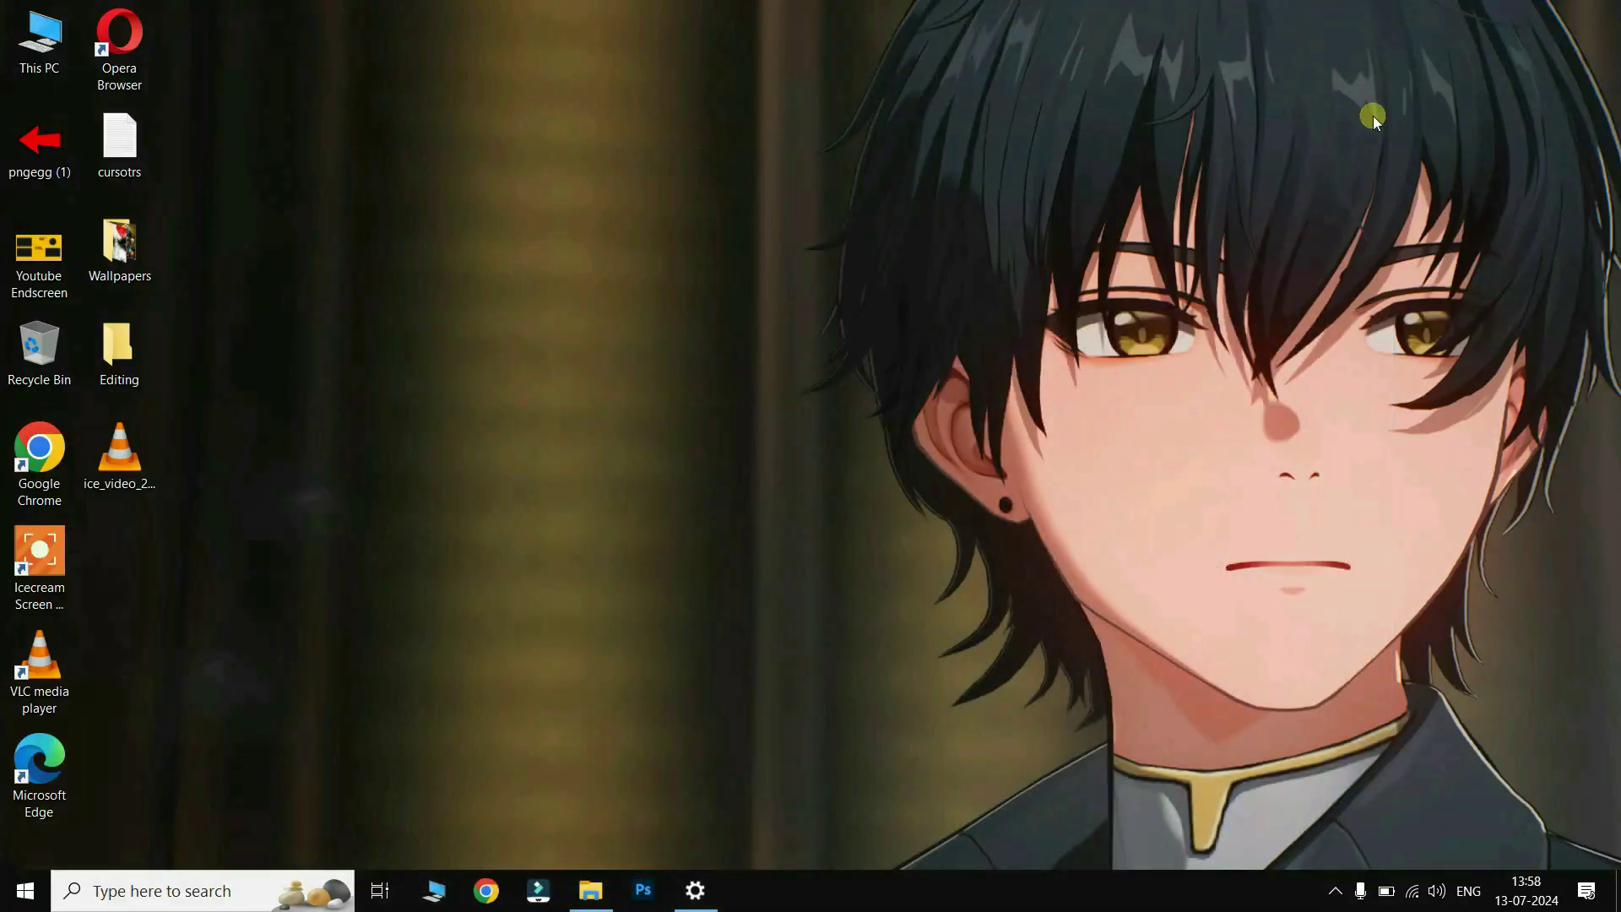
pyautogui.click(697, 889)
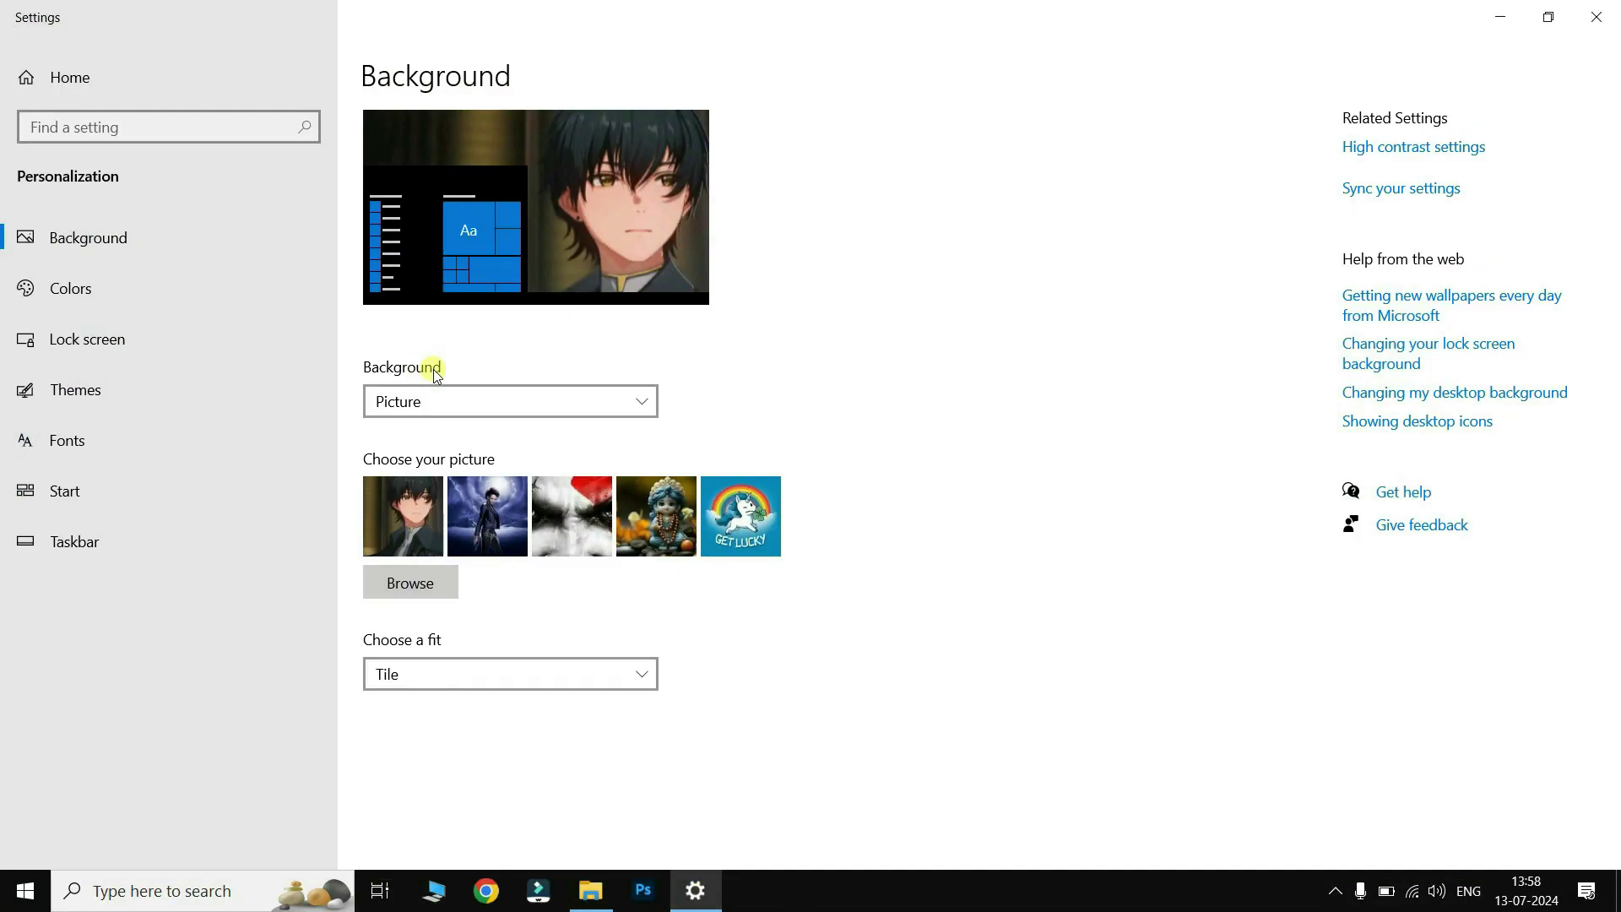
pyautogui.click(646, 401)
pyautogui.click(475, 412)
# Step: Browse to the Wallpapers folder and set the tiger picture 111 as the wallpaper
pyautogui.click(426, 588)
pyautogui.click(426, 591)
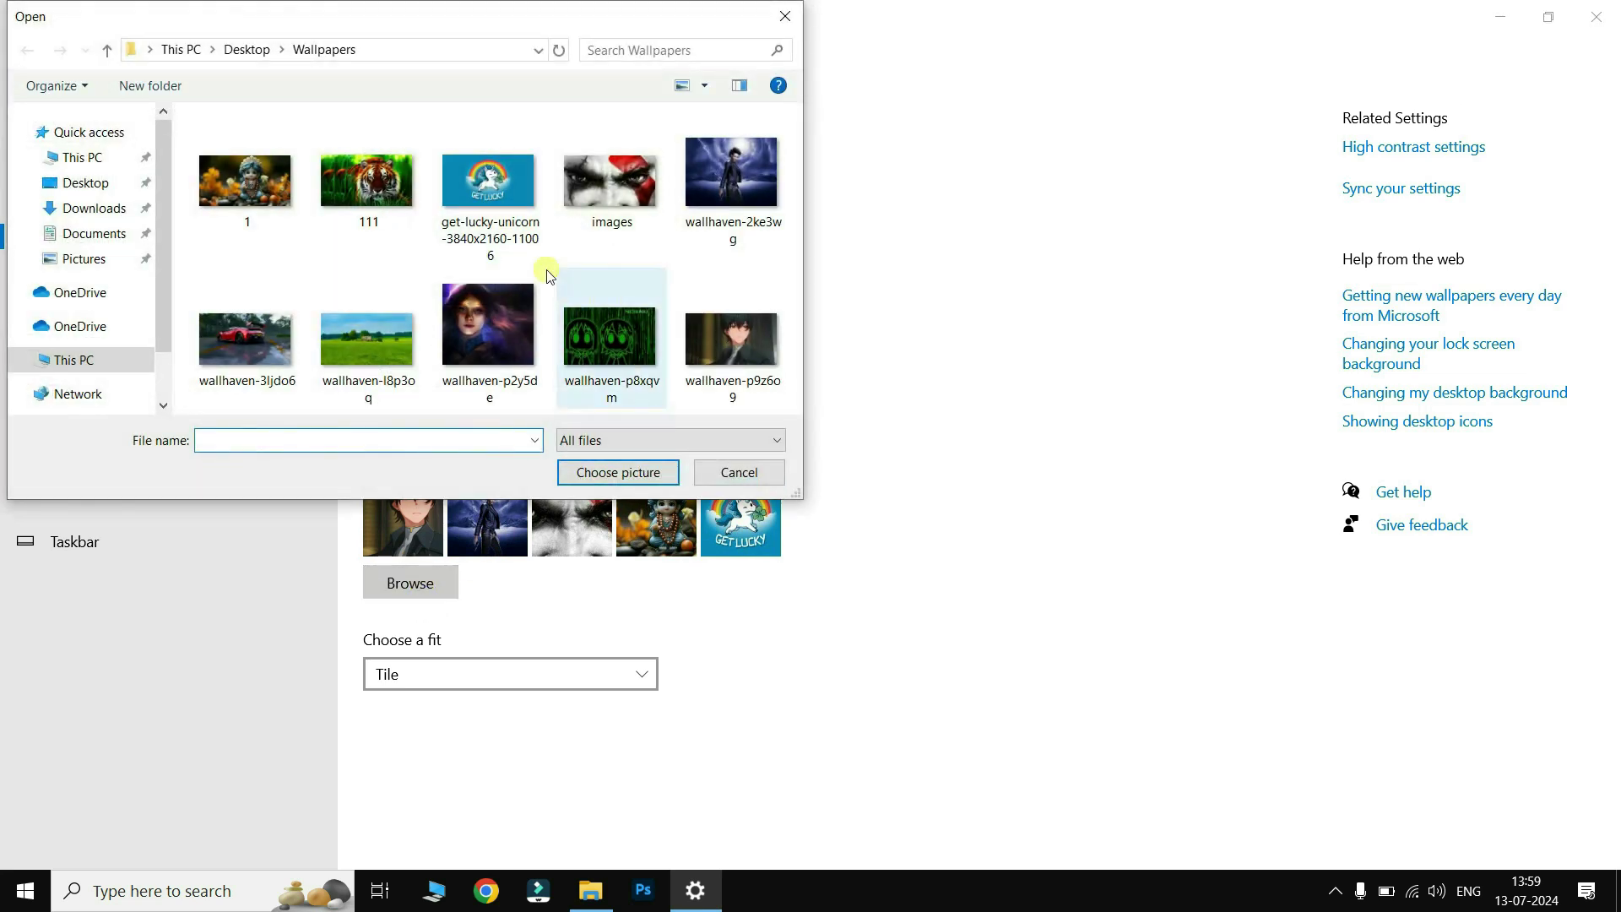
pyautogui.click(370, 186)
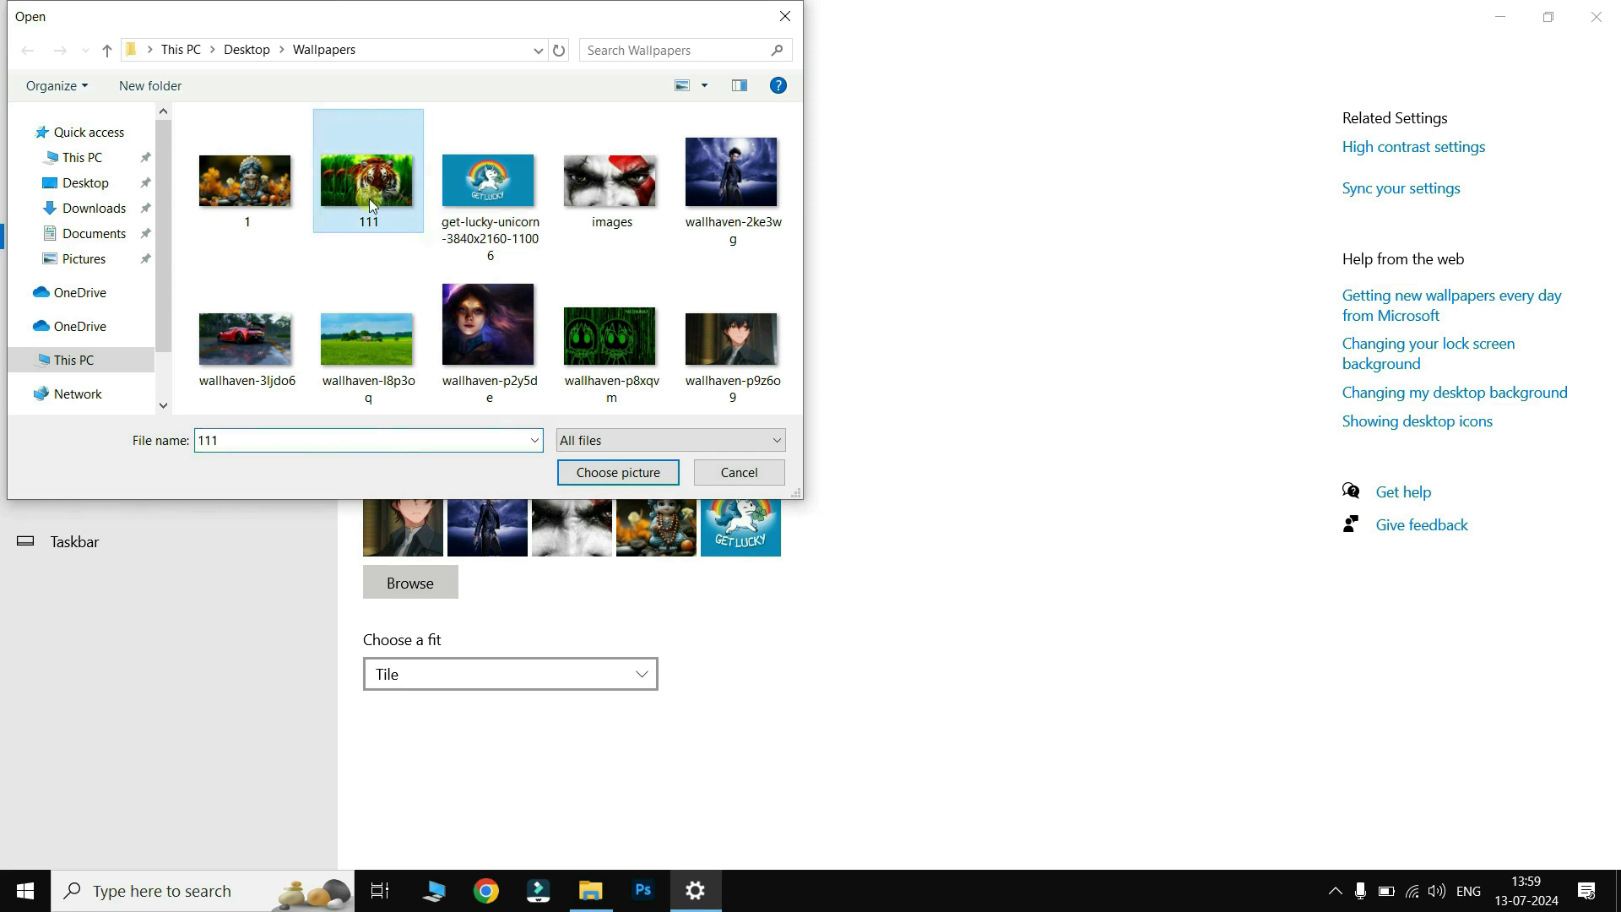
pyautogui.click(655, 474)
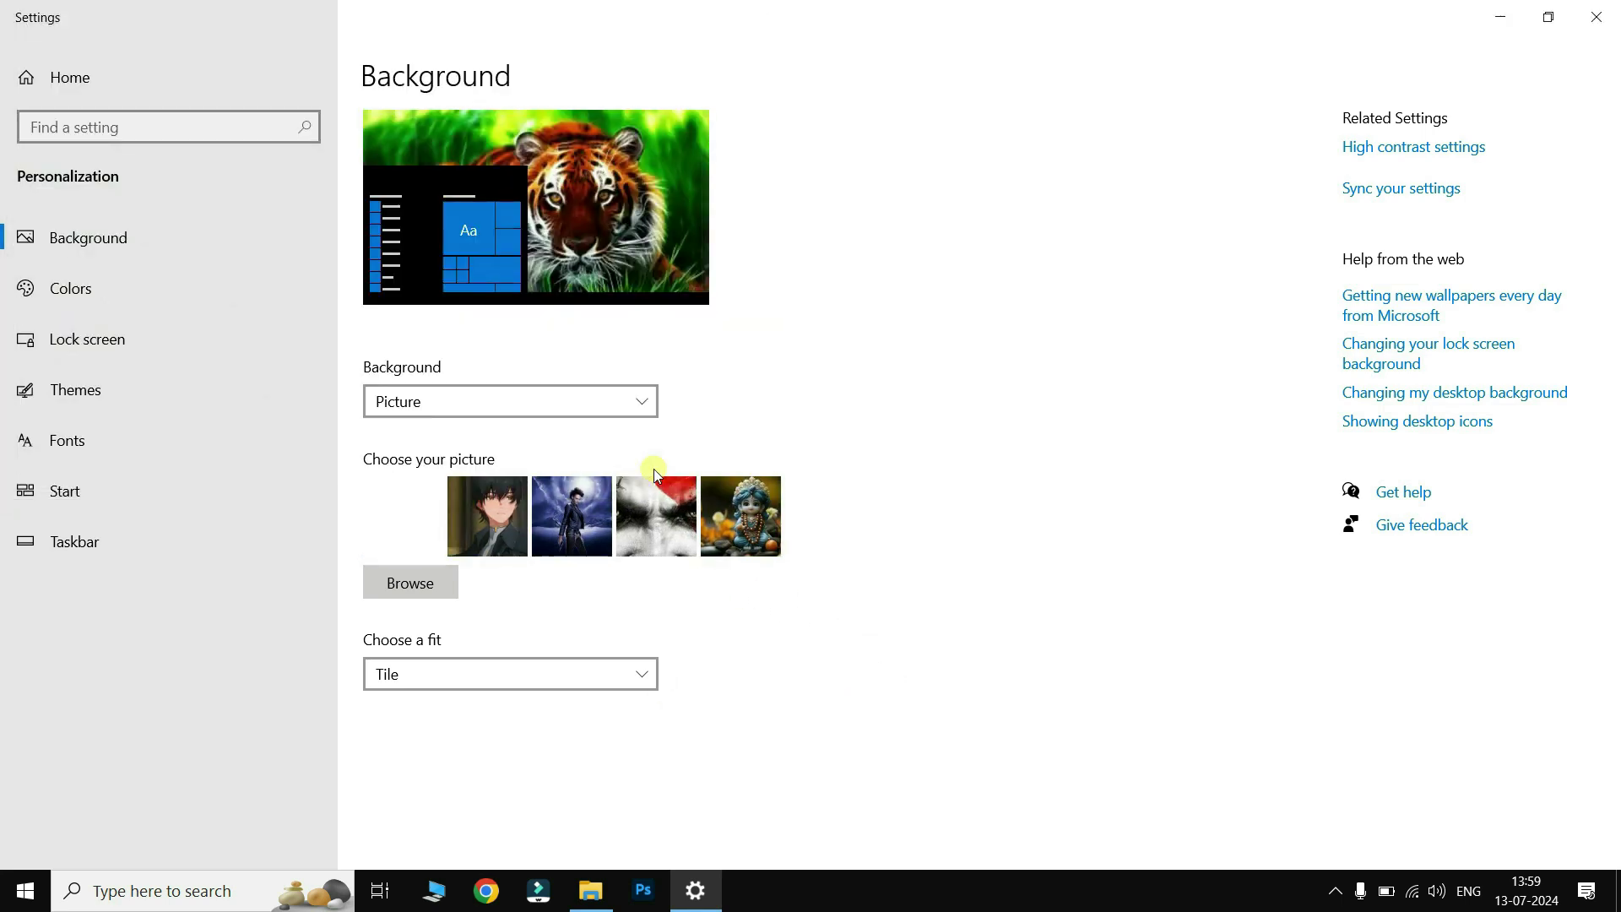
pyautogui.click(1501, 17)
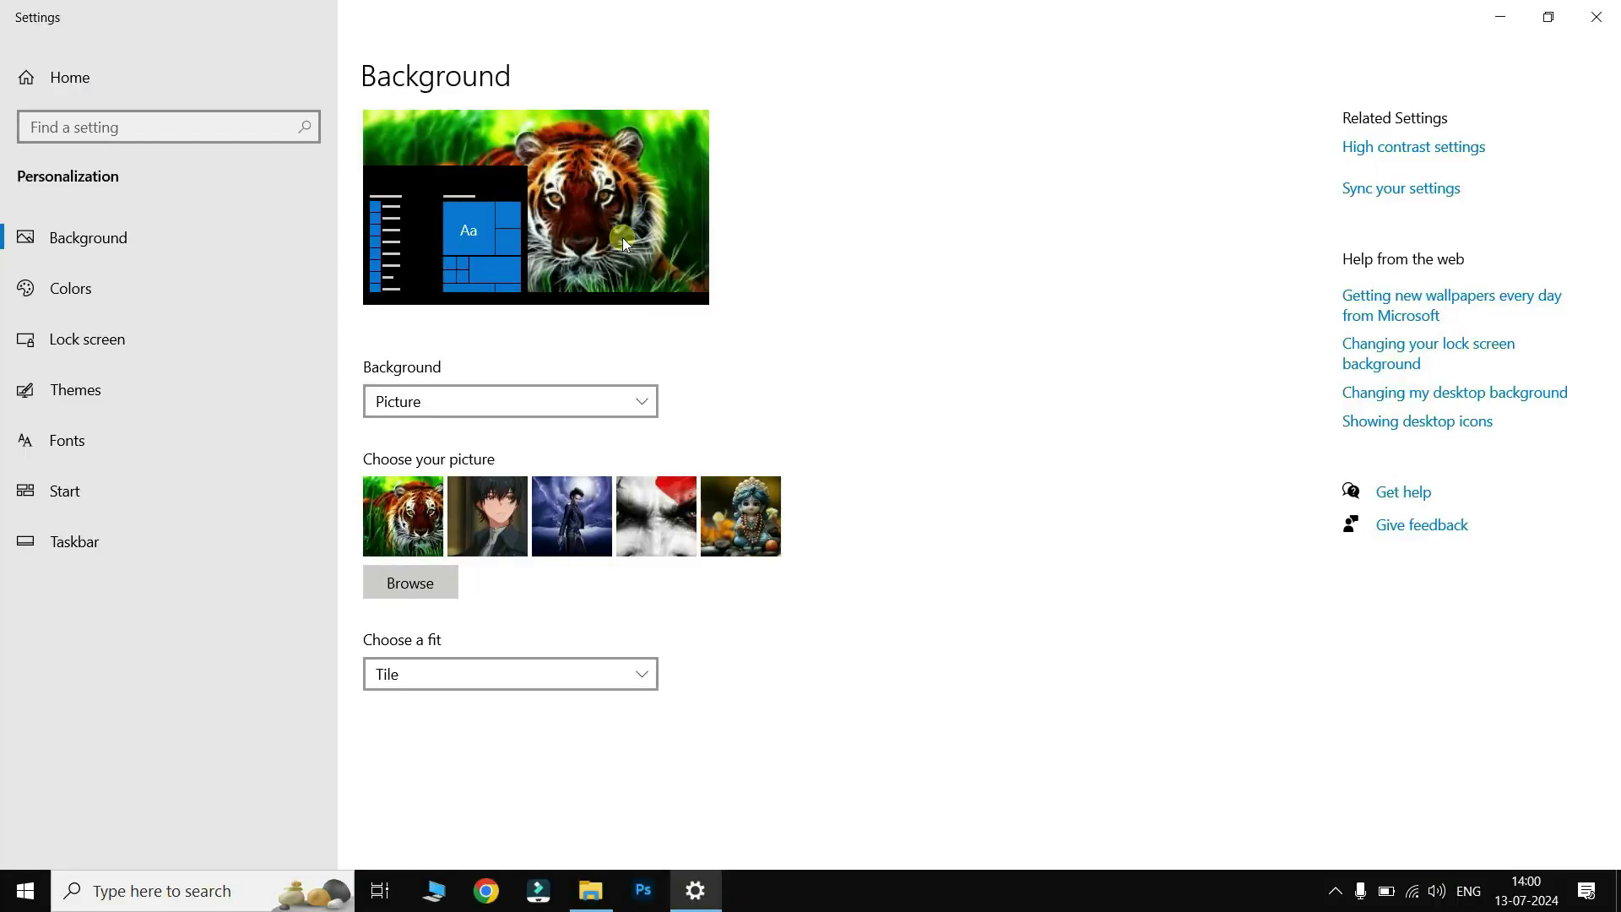
pyautogui.click(627, 407)
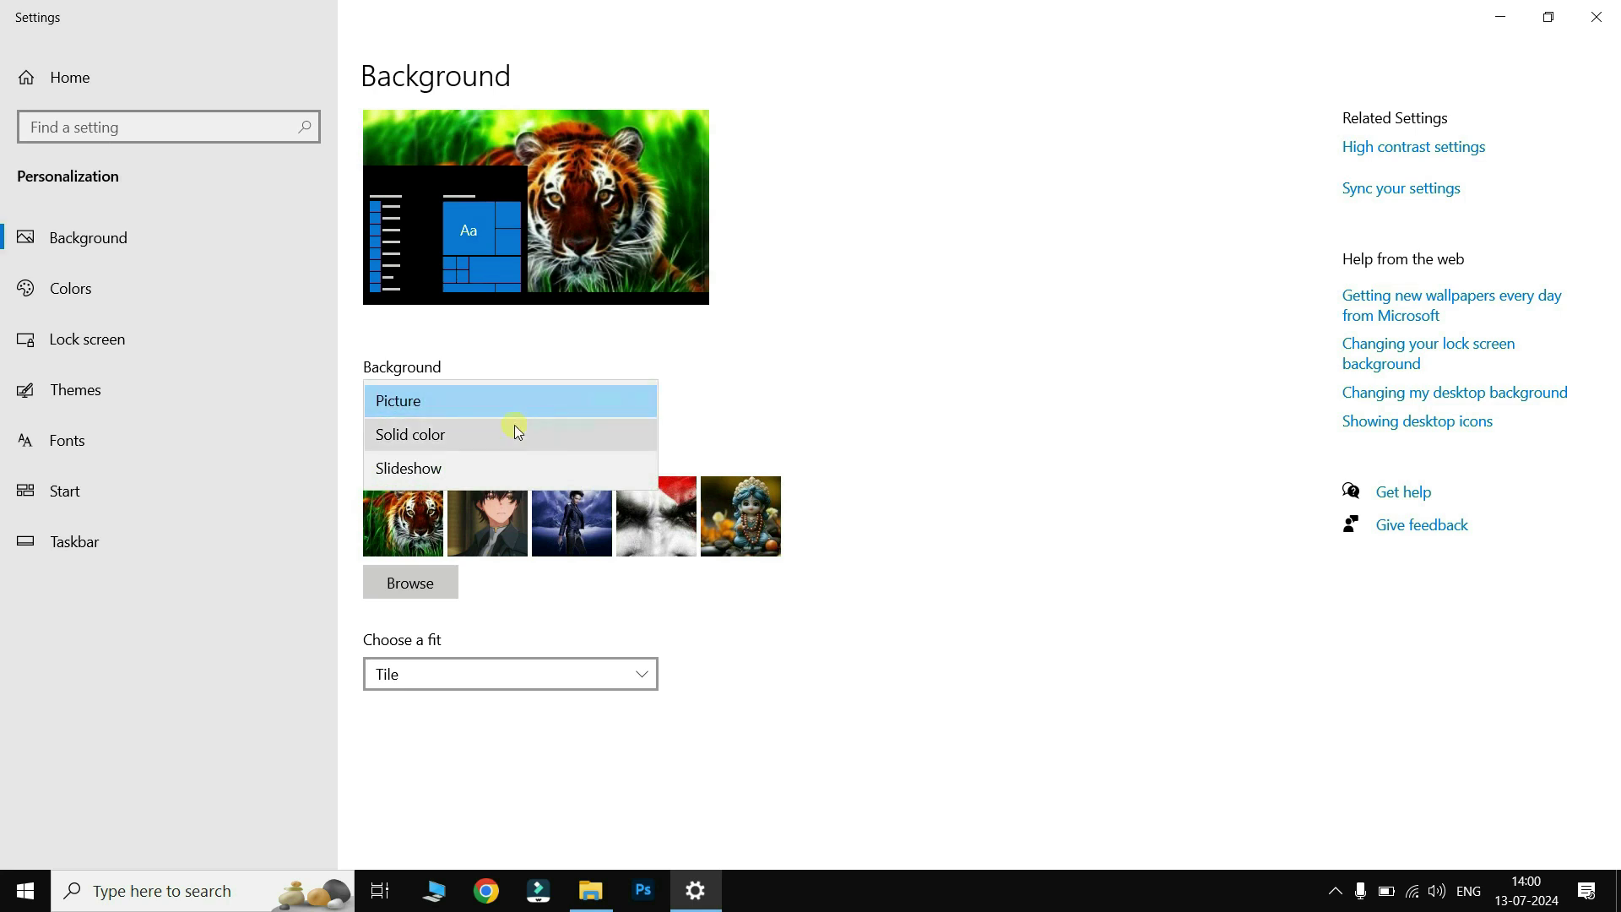
# Step: Switch the background to Solid color and try Green
pyautogui.click(430, 440)
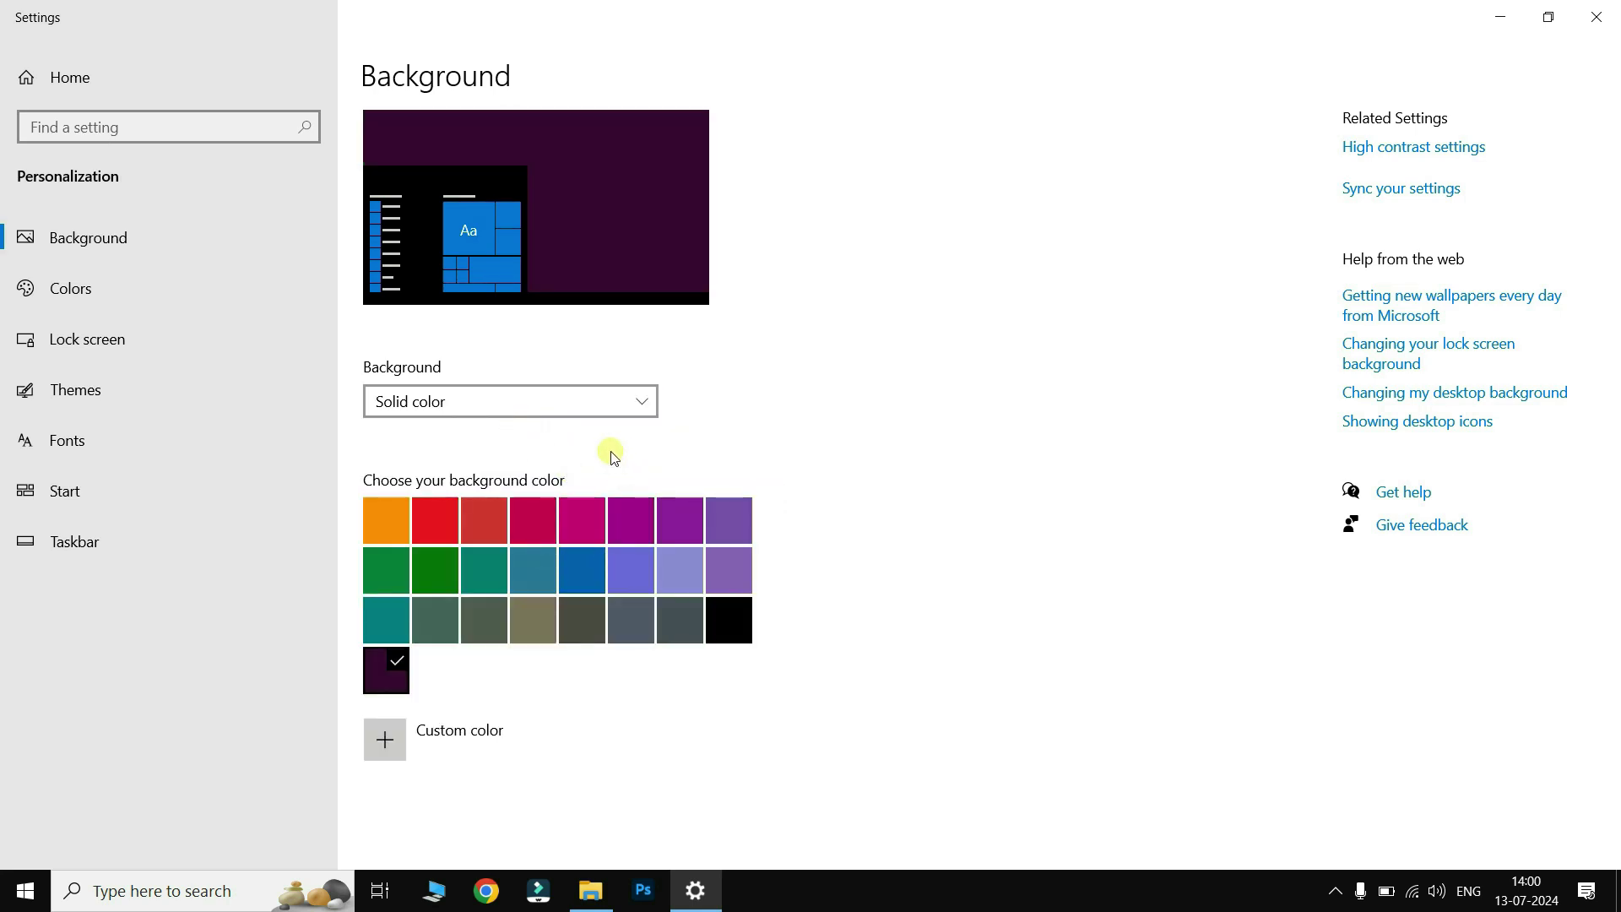
pyautogui.click(439, 575)
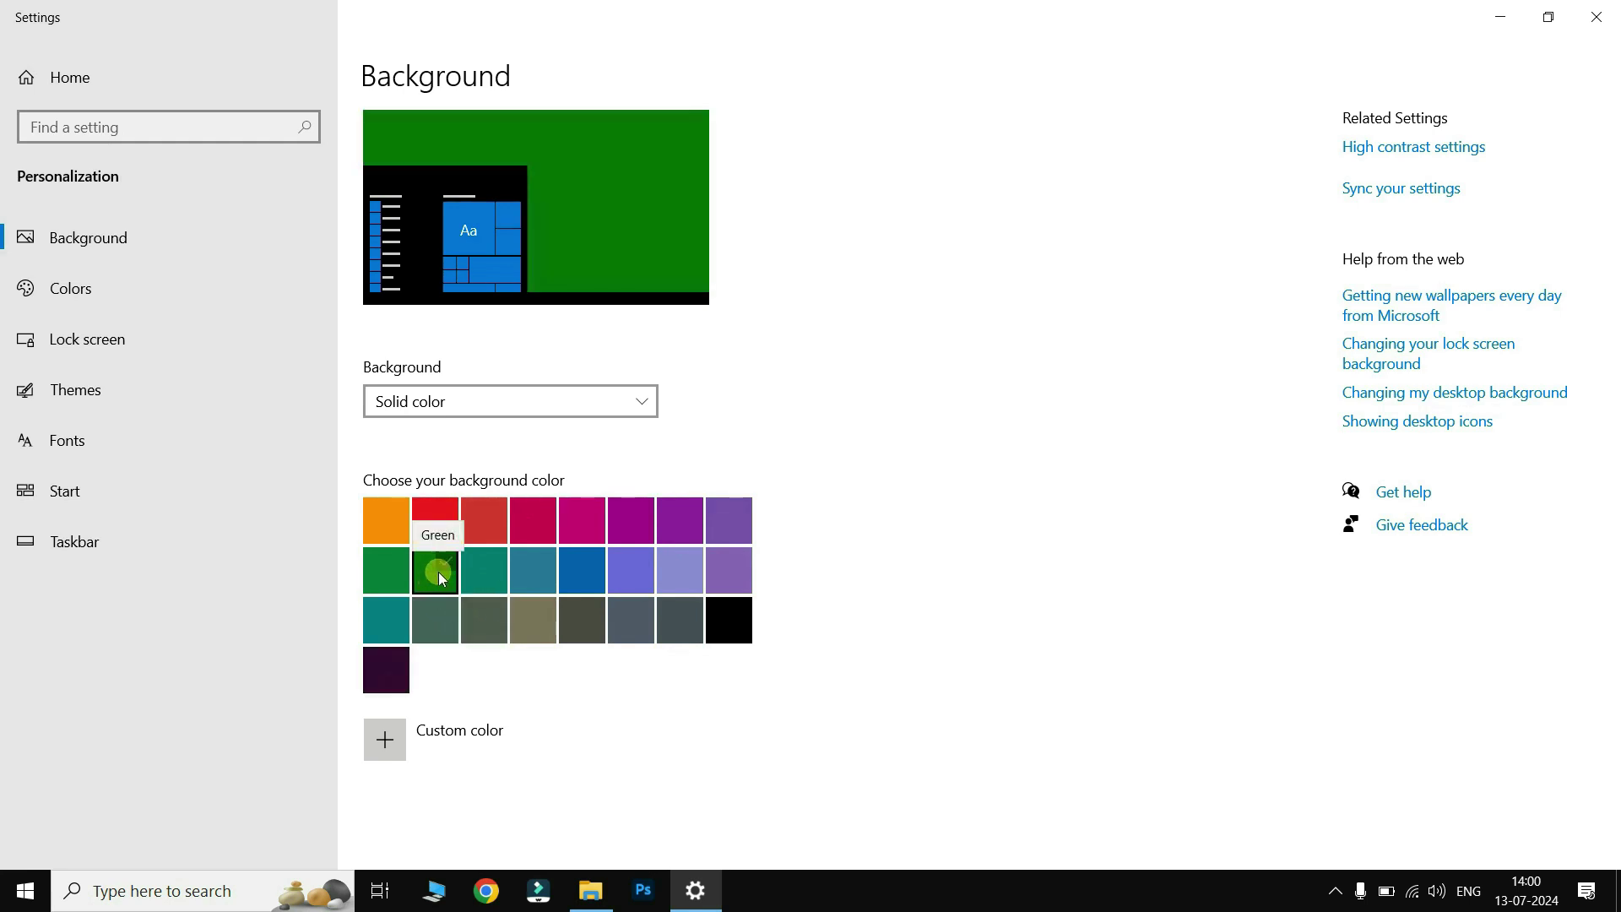
pyautogui.click(1499, 19)
pyautogui.click(696, 891)
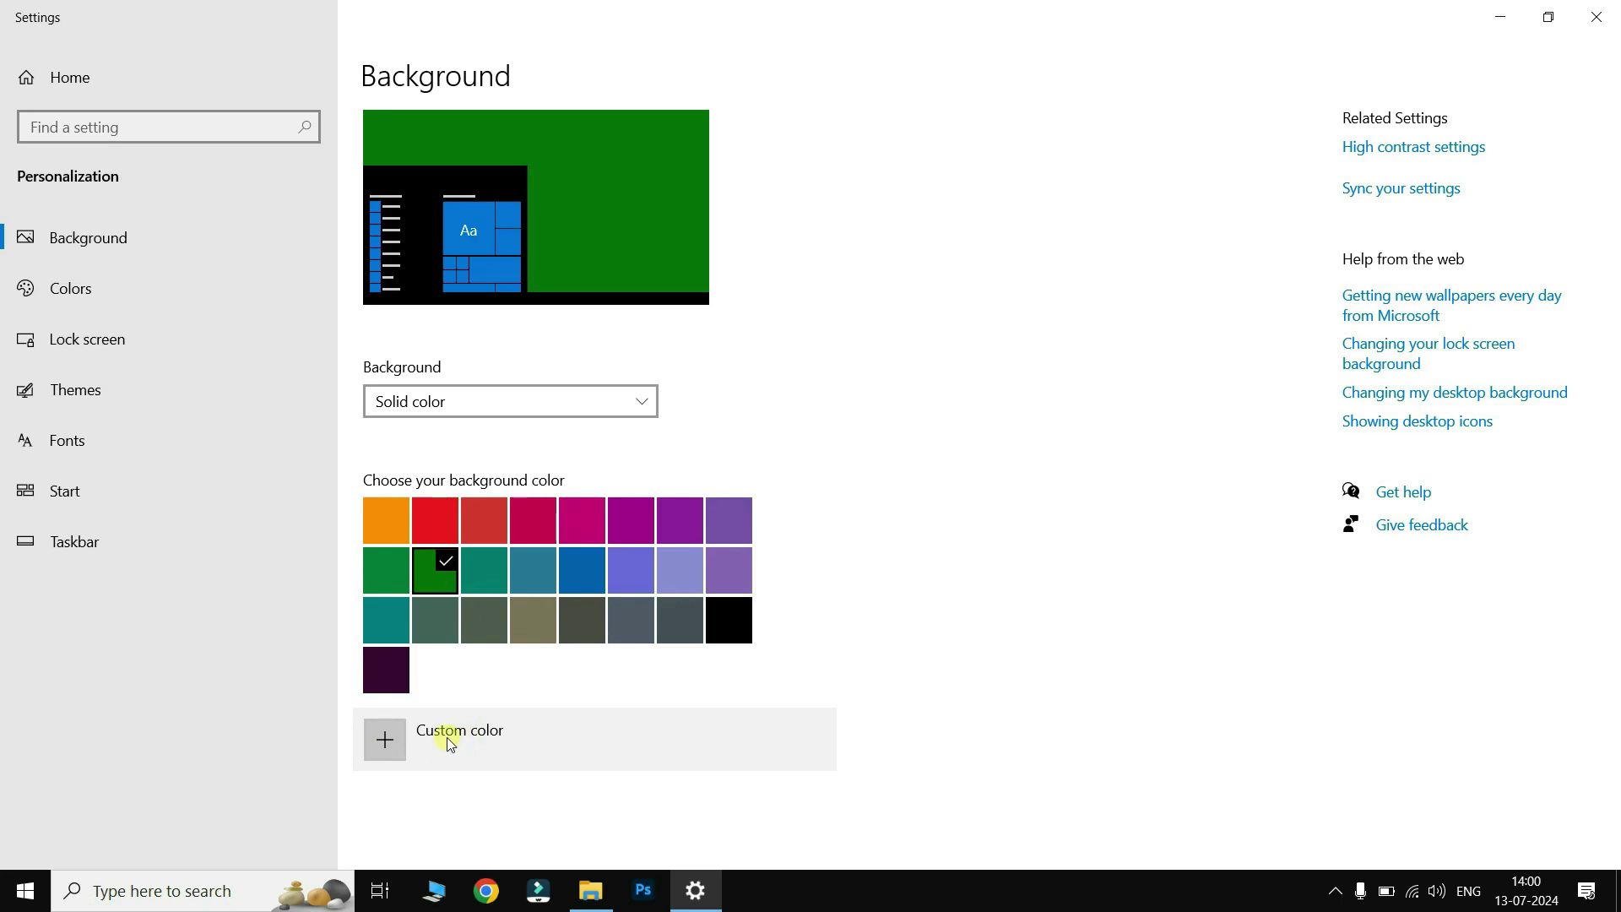
# Step: Pick a darkened custom purple colour and apply it as the background
pyautogui.click(388, 747)
pyautogui.moveTo(830, 453); pyautogui.dragTo(875, 282)
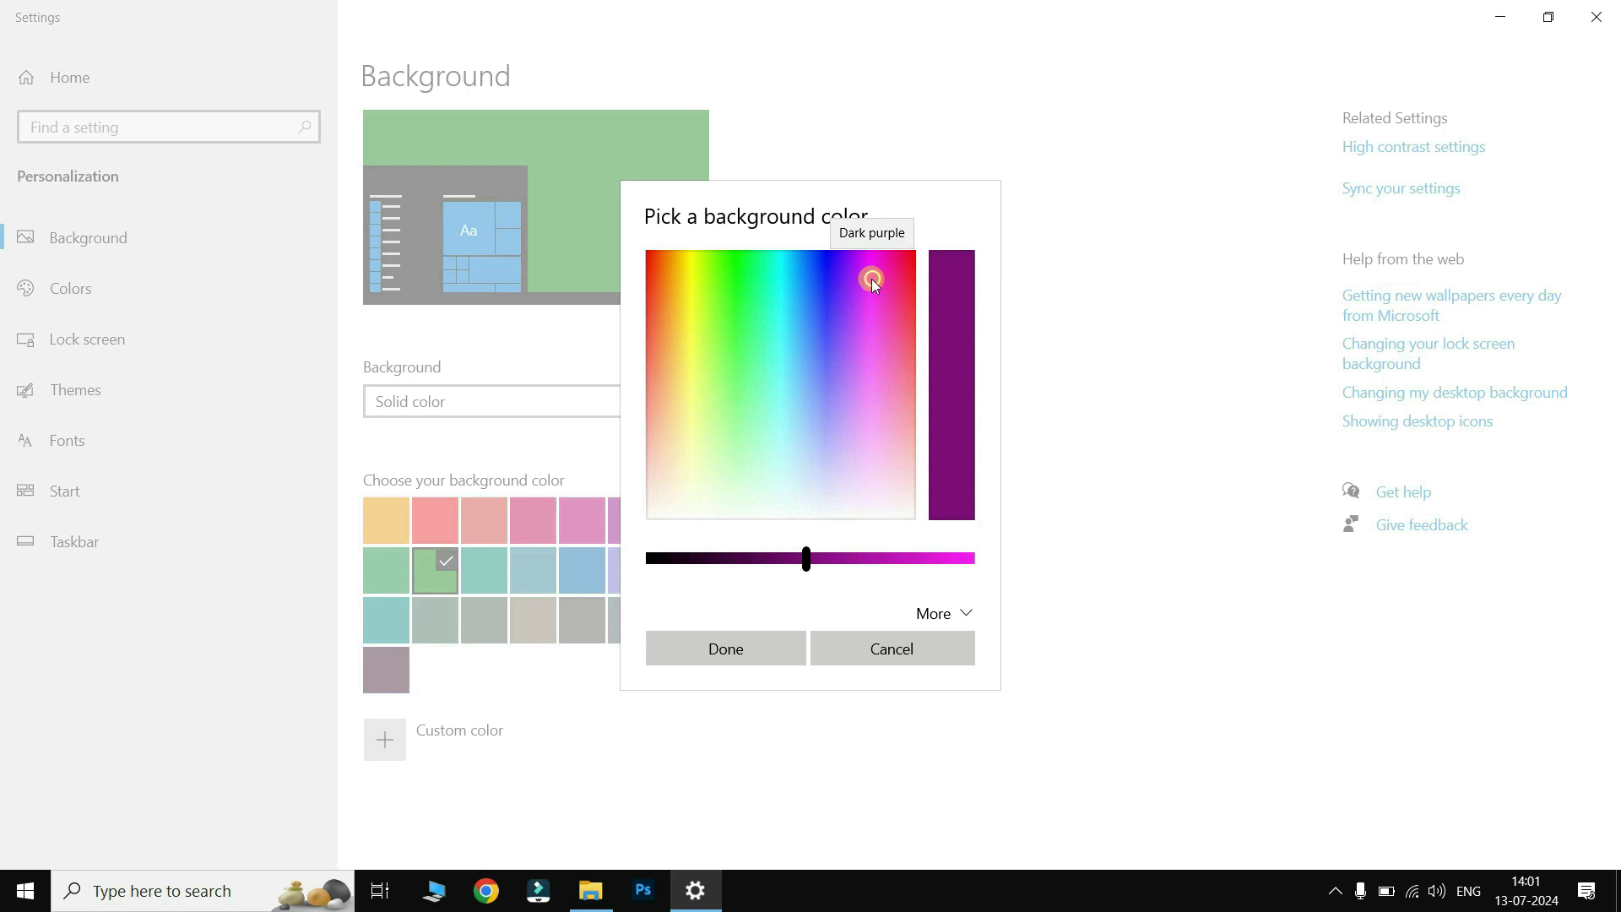
pyautogui.moveTo(830, 559); pyautogui.dragTo(738, 574)
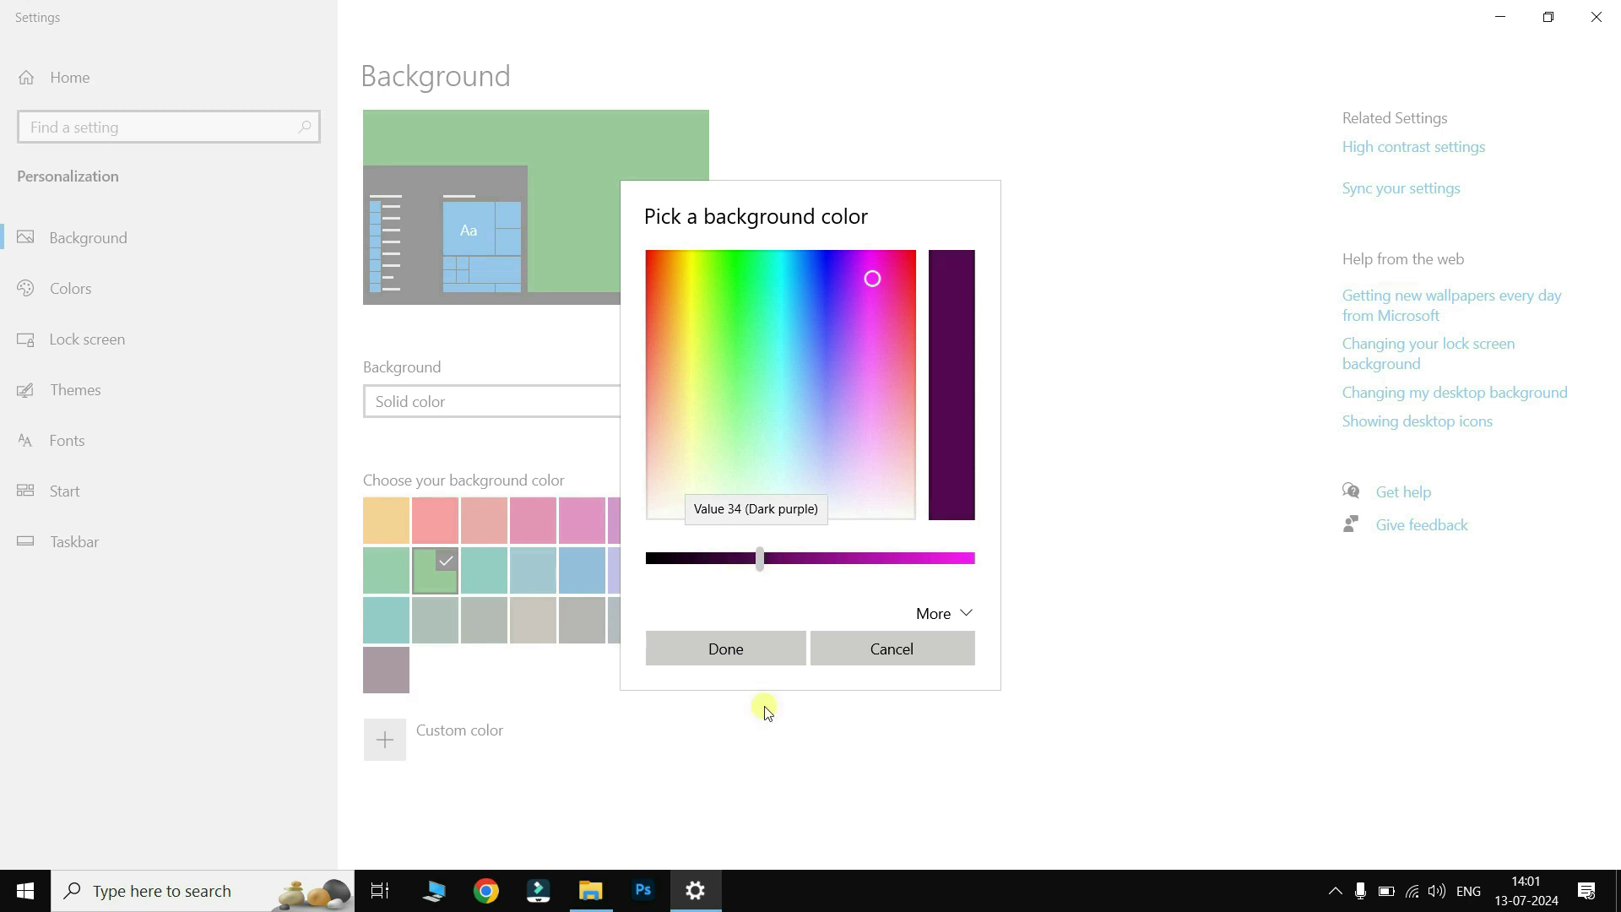
pyautogui.click(726, 650)
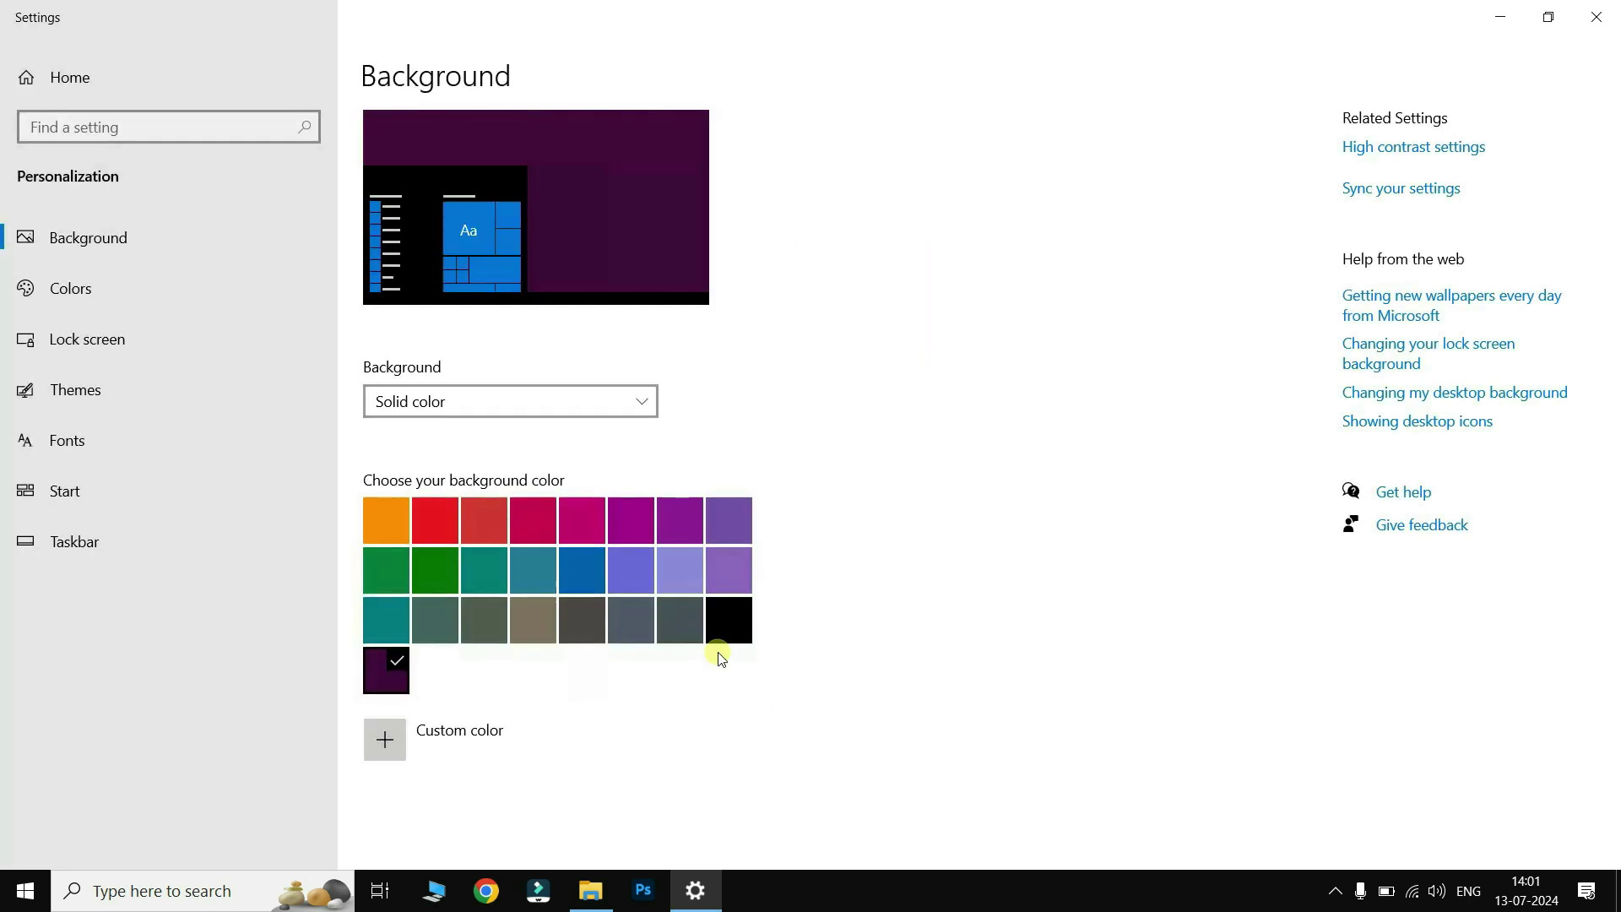
pyautogui.click(1501, 17)
pyautogui.click(644, 410)
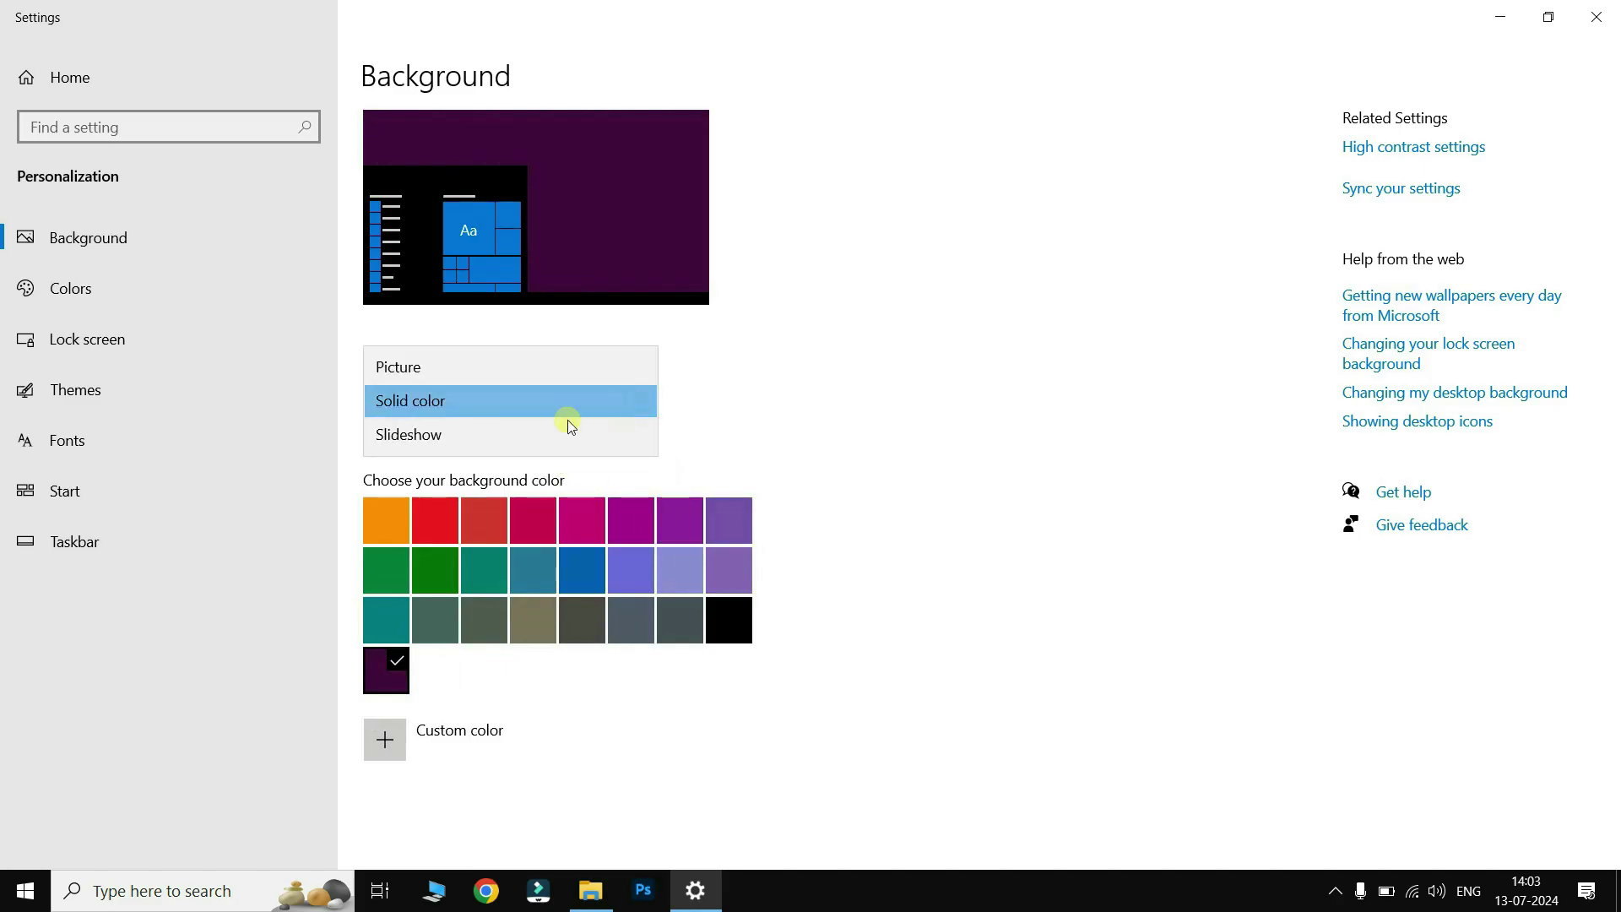
# Step: Switch the background to Slideshow using the Wallpapers folder as the album
pyautogui.click(453, 434)
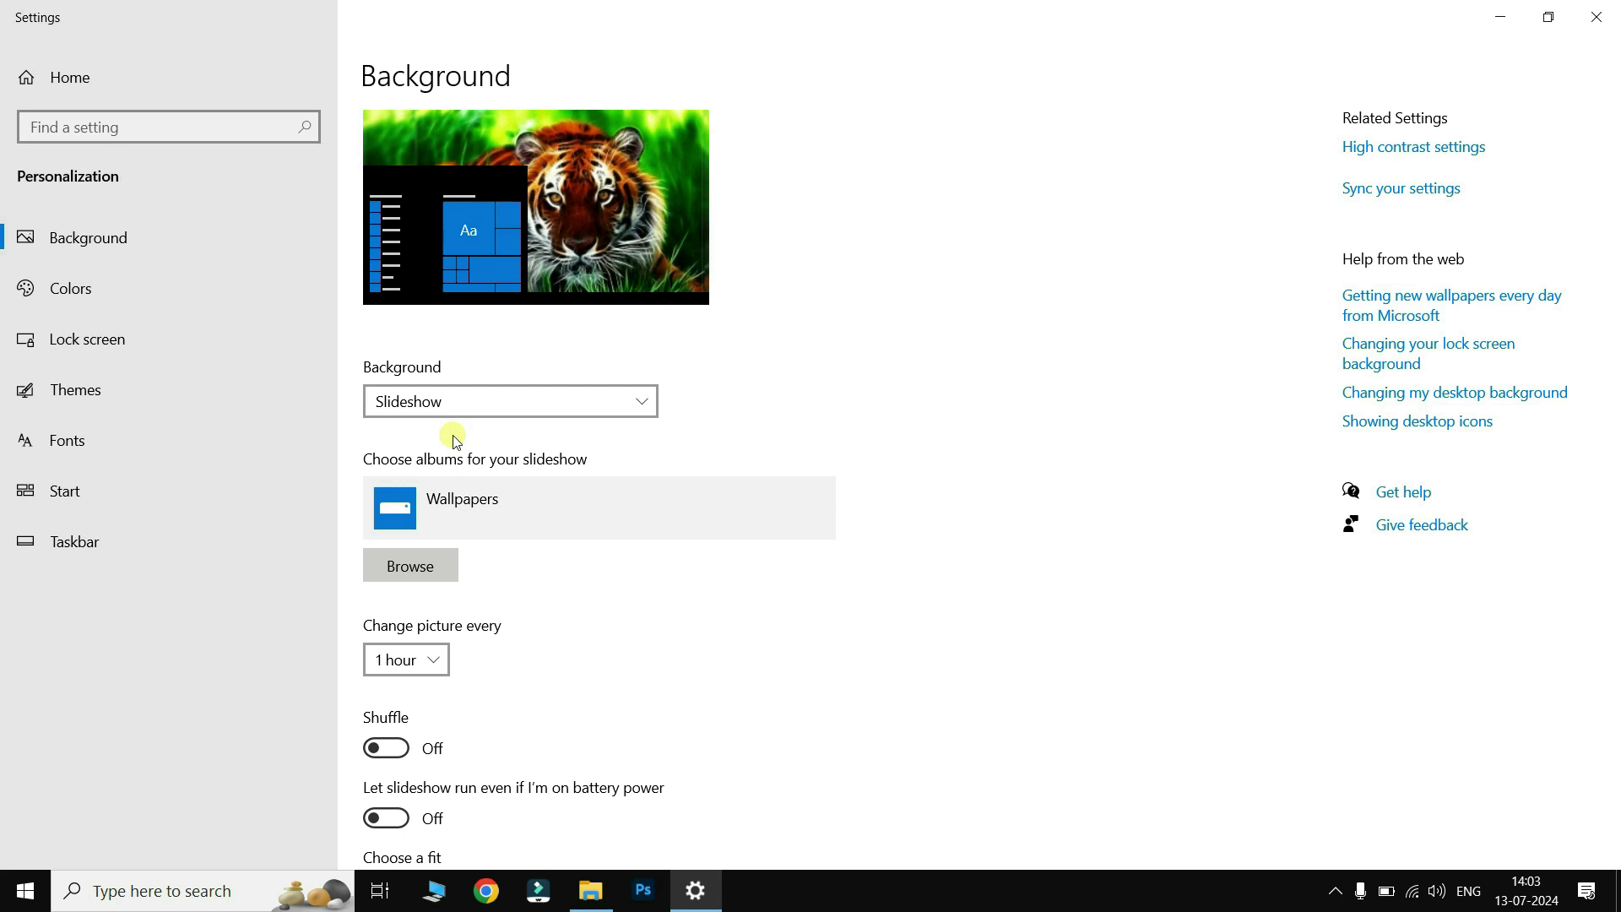
pyautogui.click(430, 577)
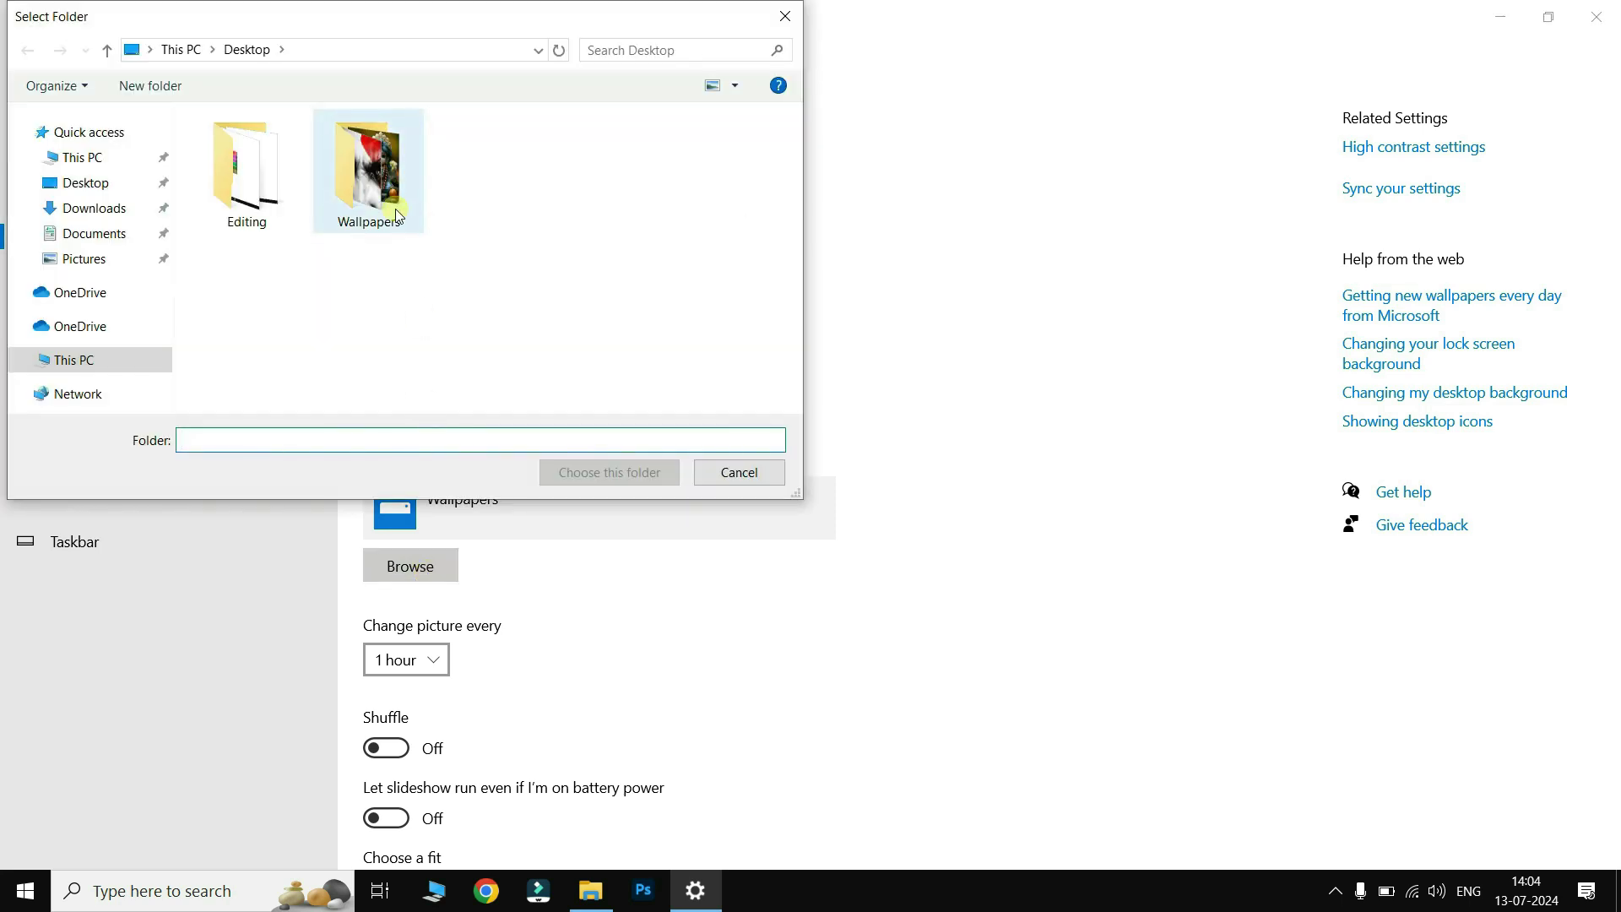
pyautogui.click(379, 166)
pyautogui.click(597, 475)
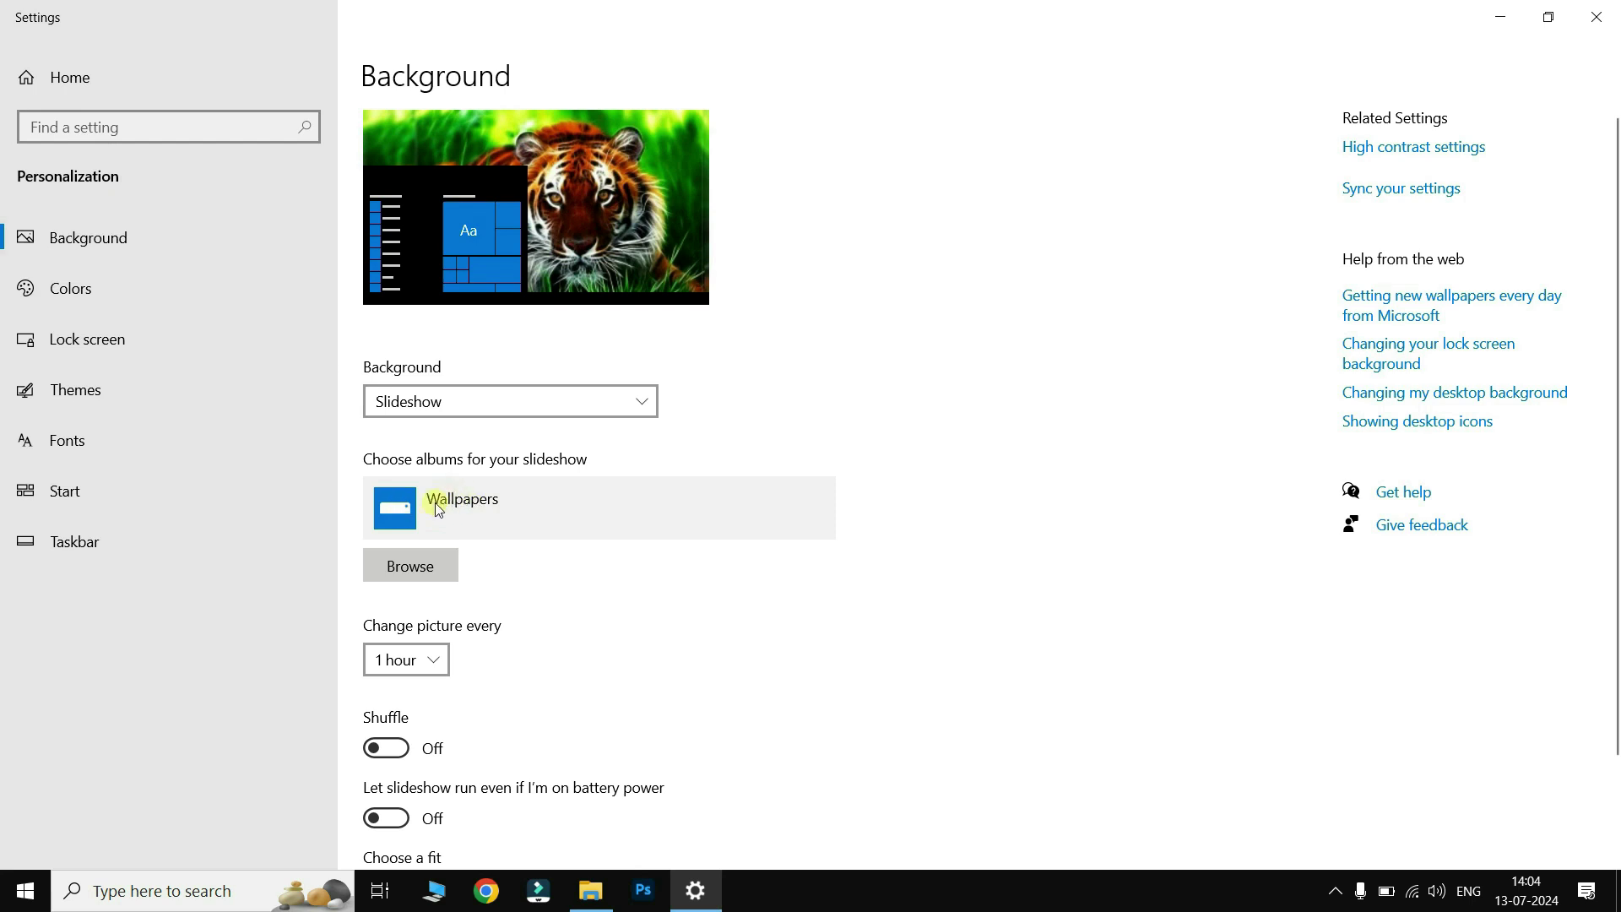
# Step: Set pictures to change every 1 day and turn Shuffle on
pyautogui.click(436, 662)
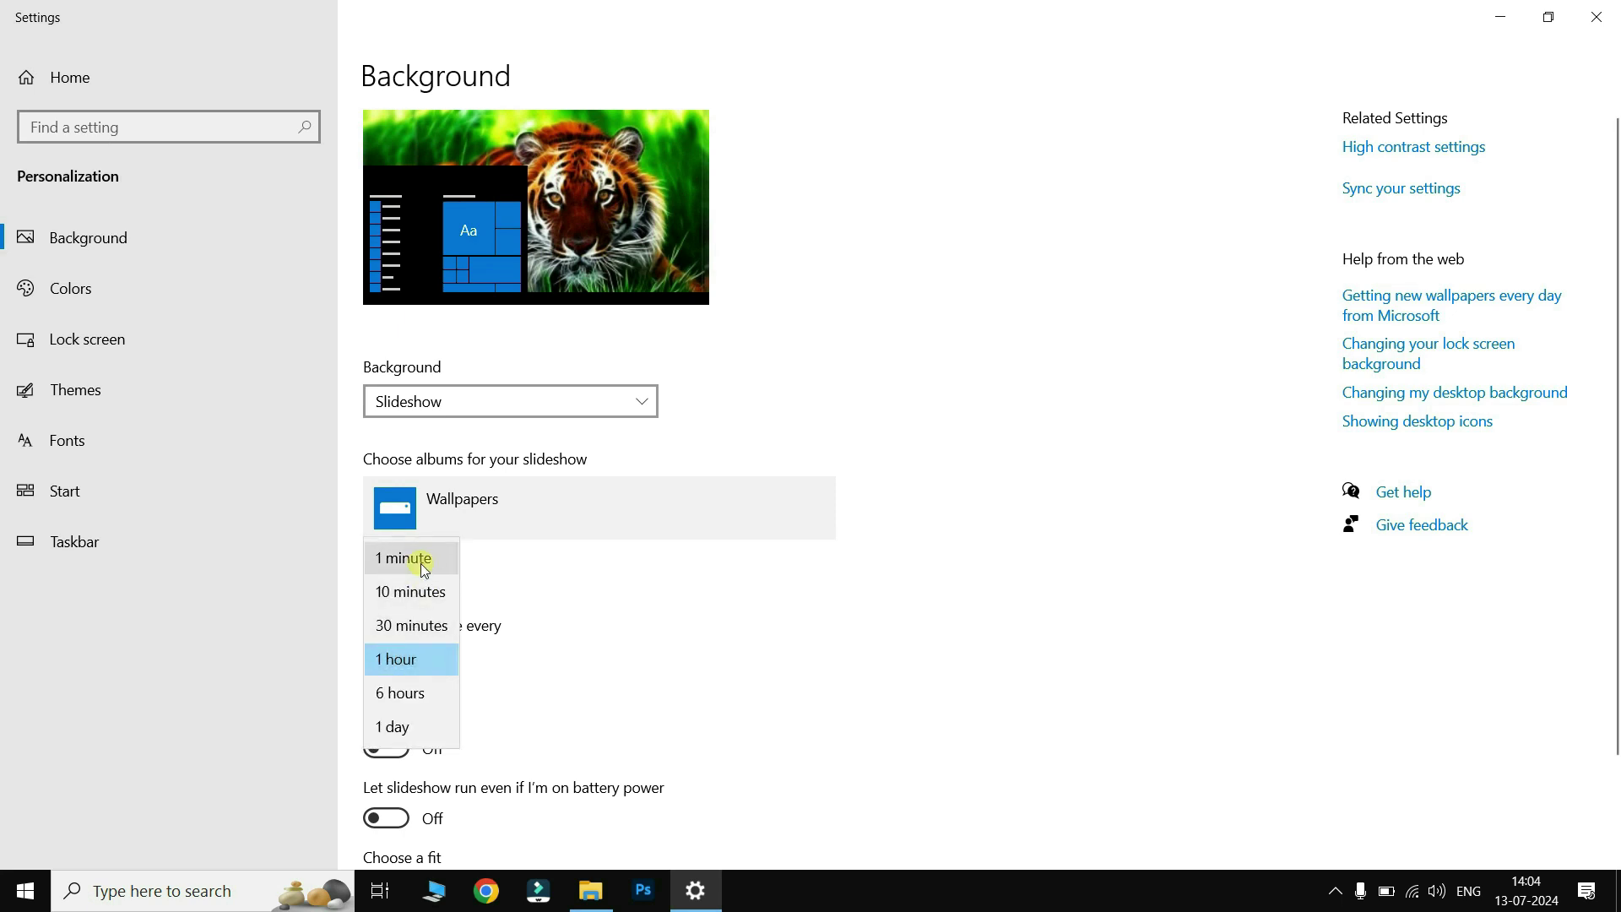
pyautogui.click(398, 727)
pyautogui.scroll(-2, 448, 667)
pyautogui.click(403, 624)
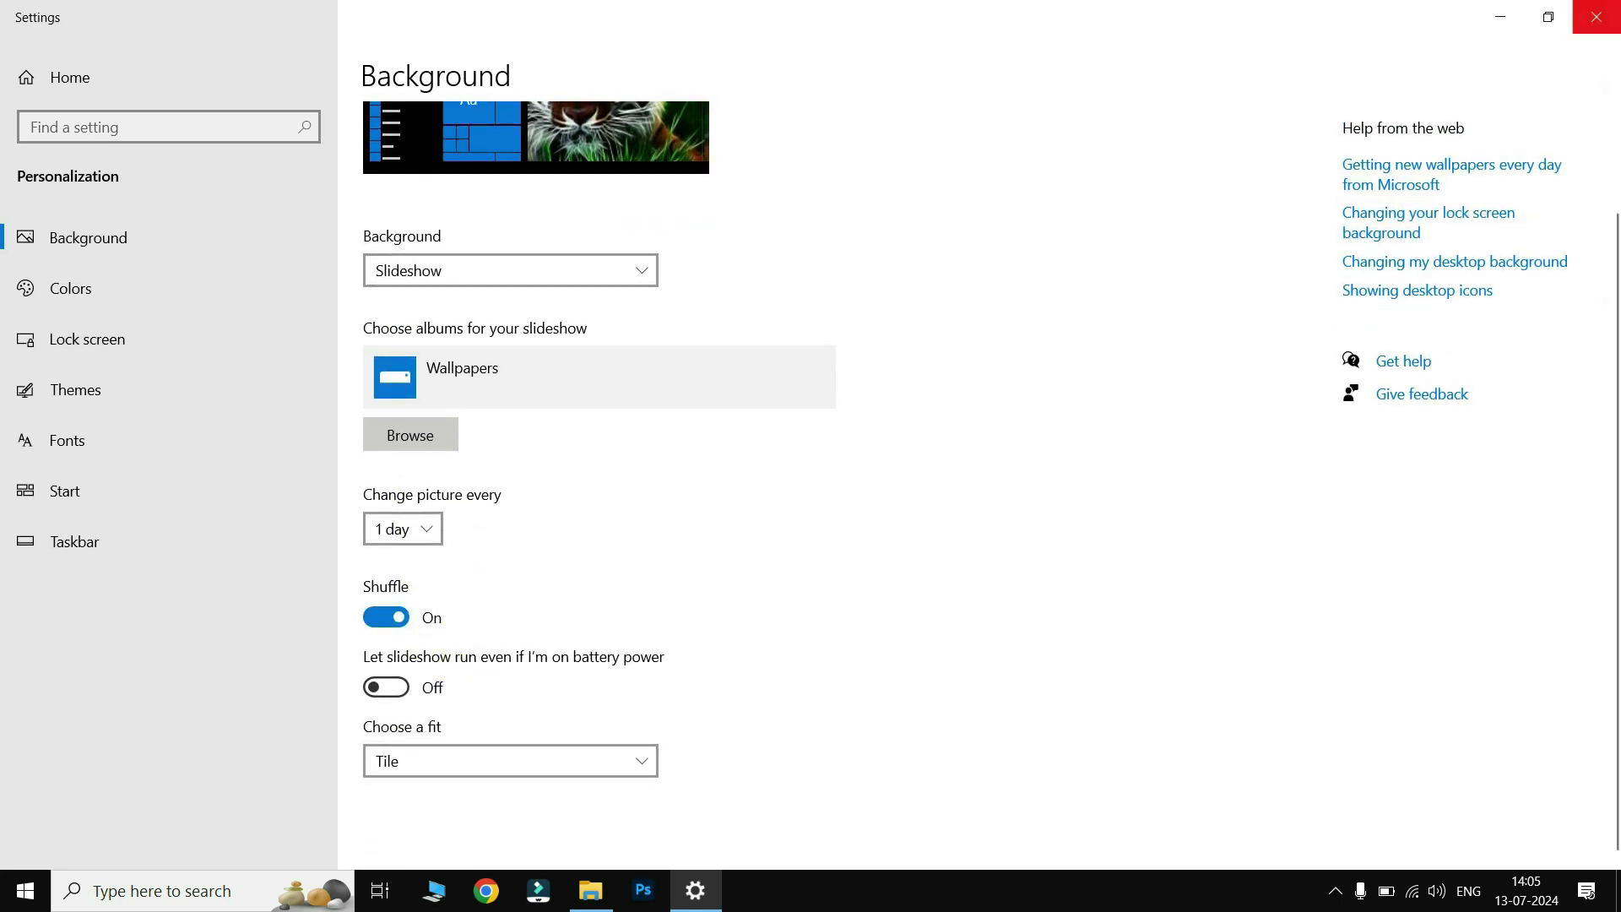
# Step: Create an empty folder named 'New folder' inside the desktop Wallpapers folder
pyautogui.click(1501, 17)
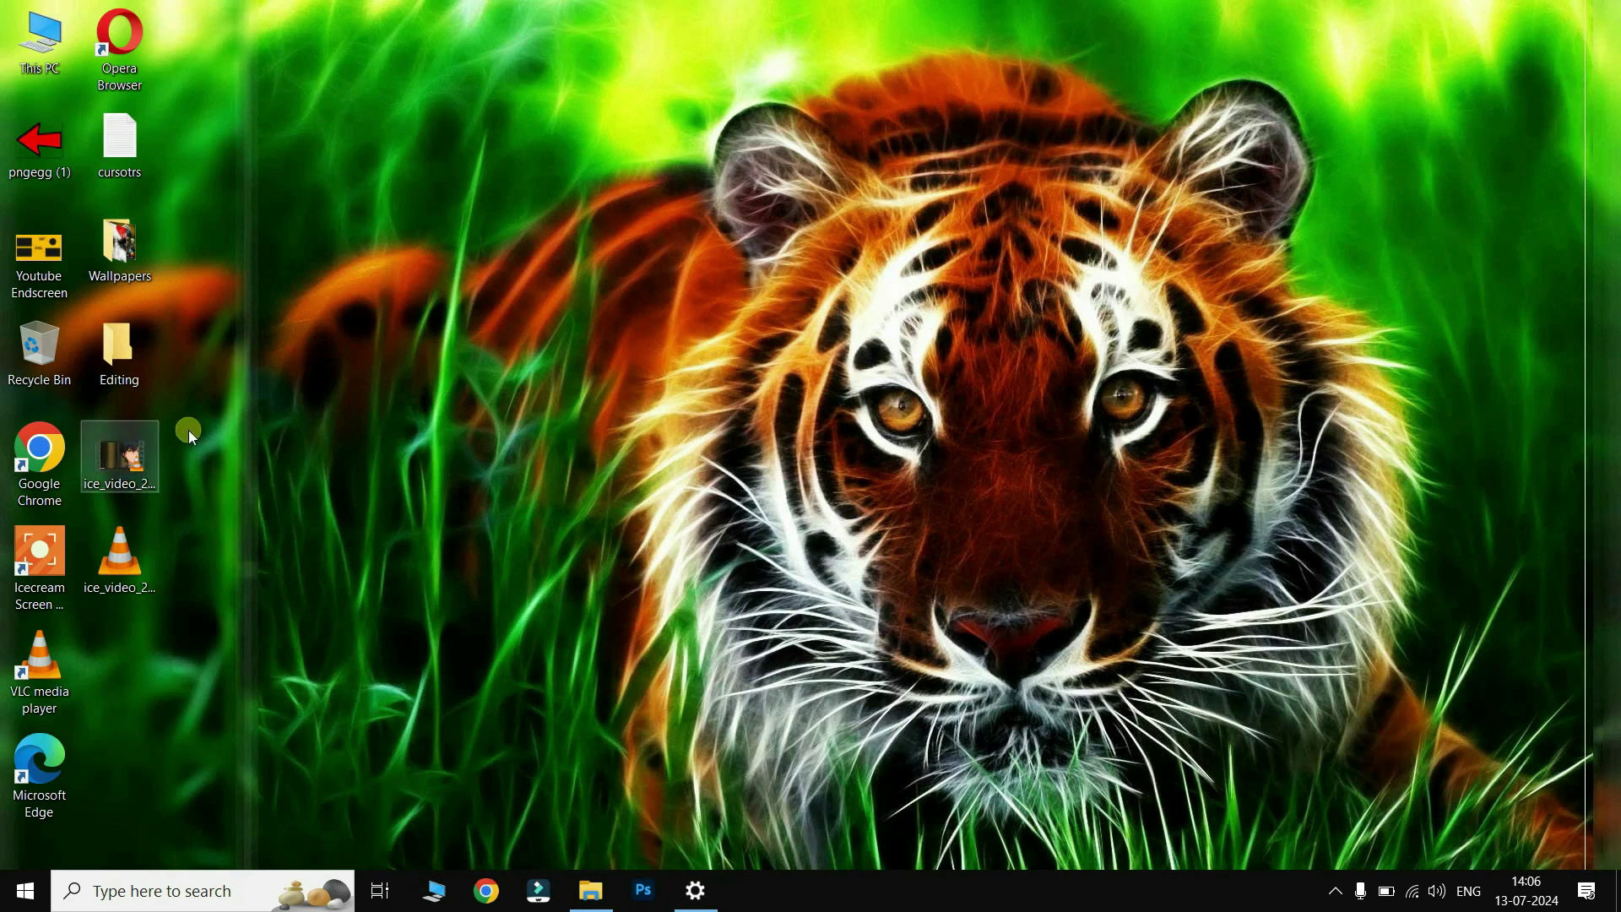
pyautogui.doubleClick(125, 250)
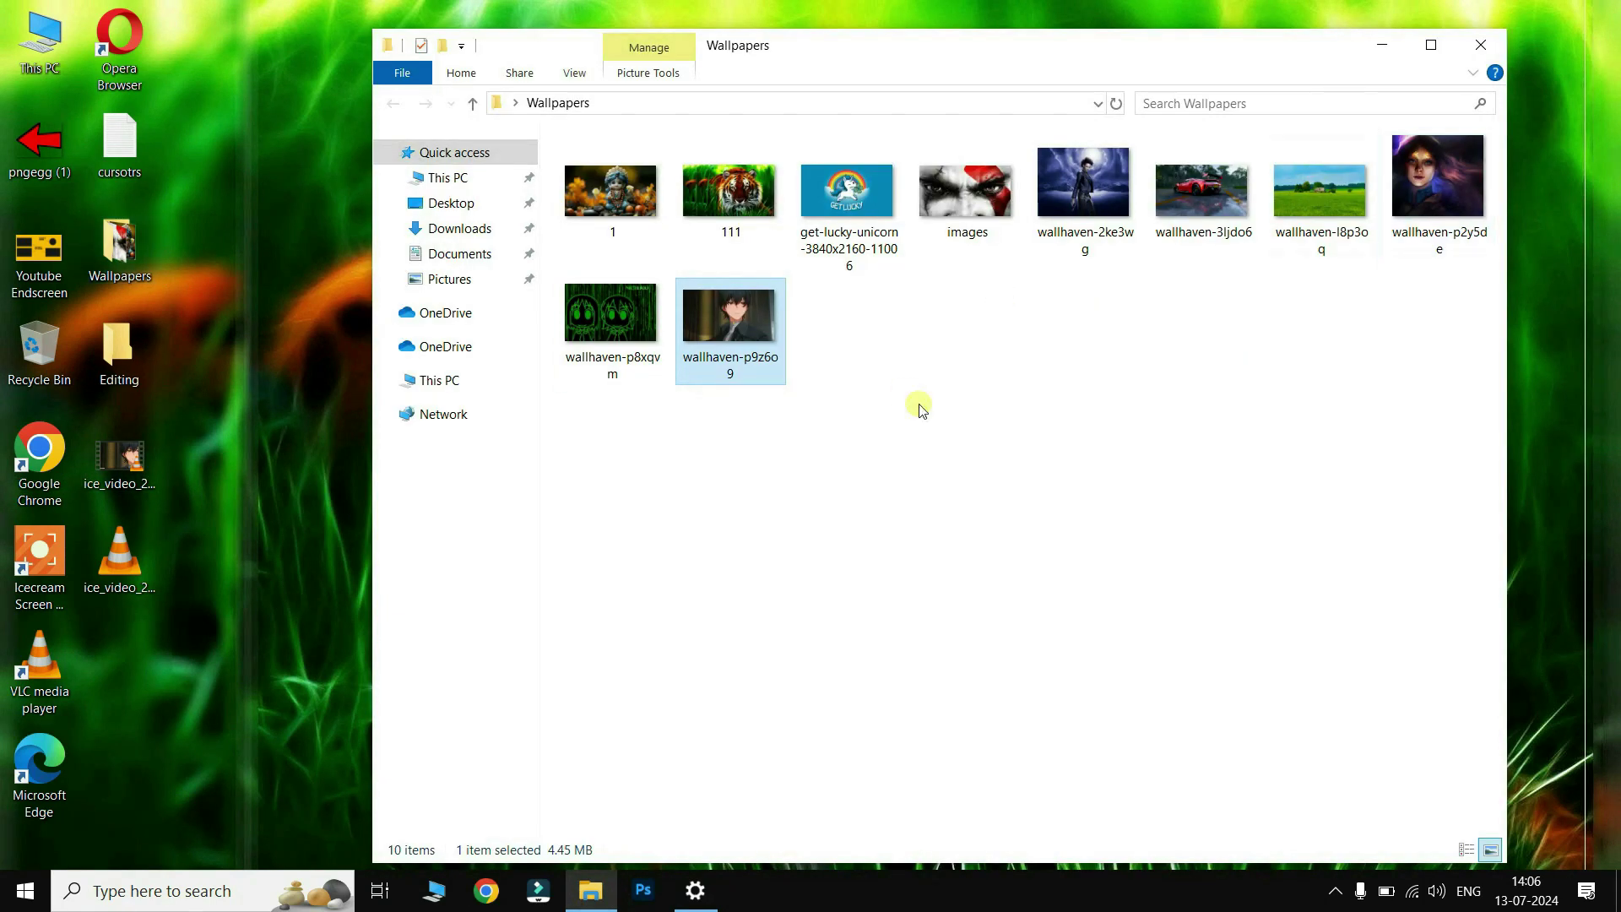
pyautogui.click(957, 547)
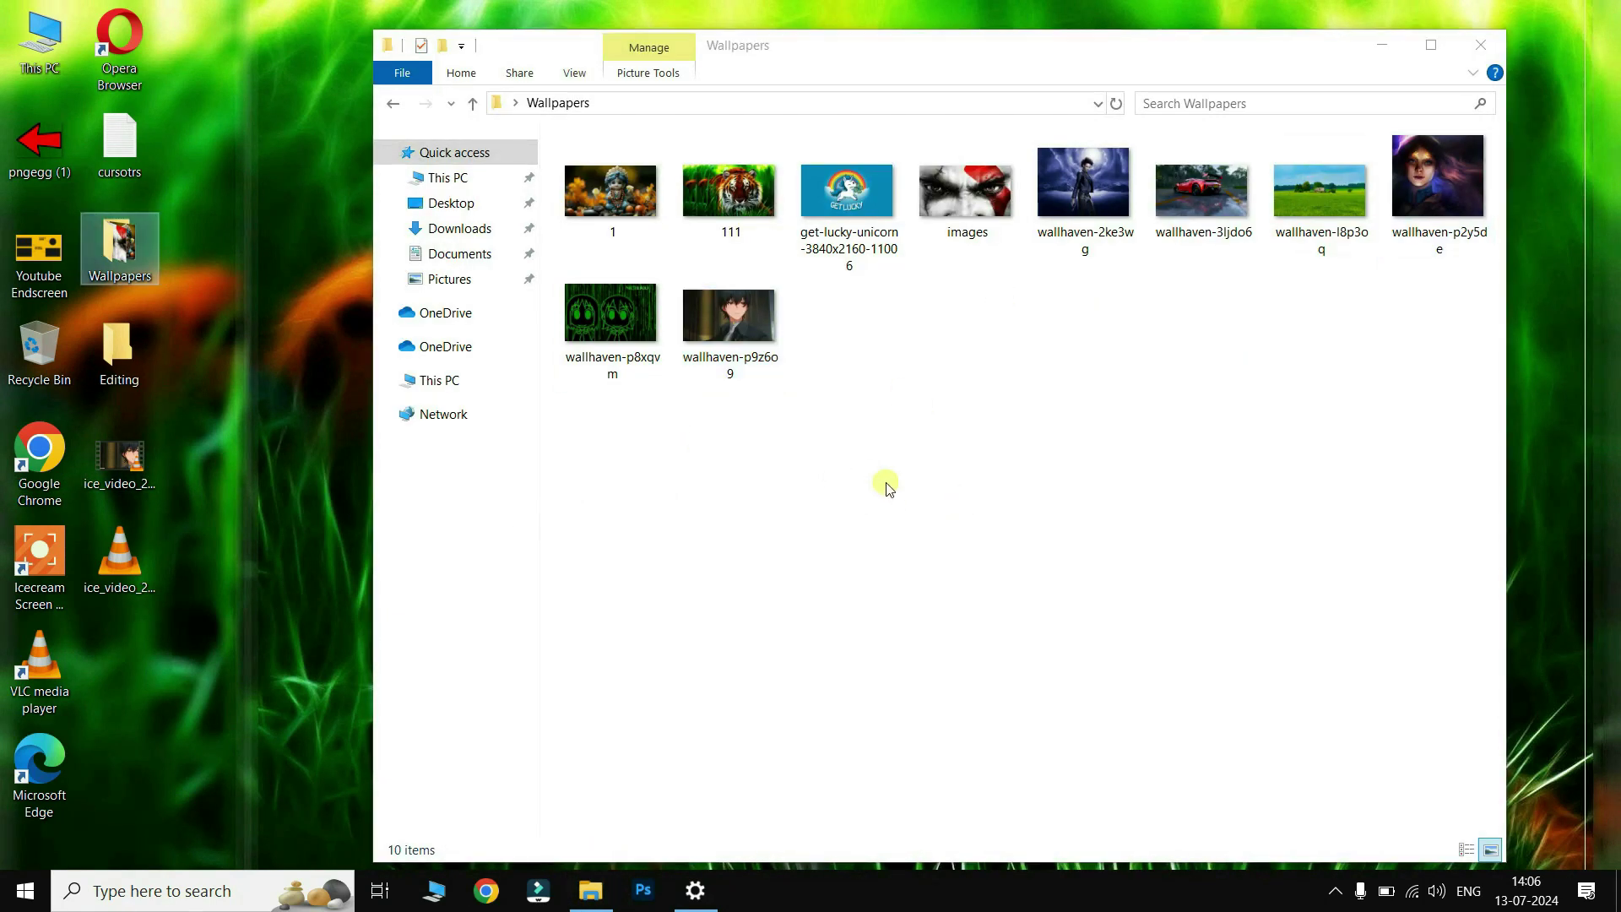
pyautogui.rightClick(890, 456)
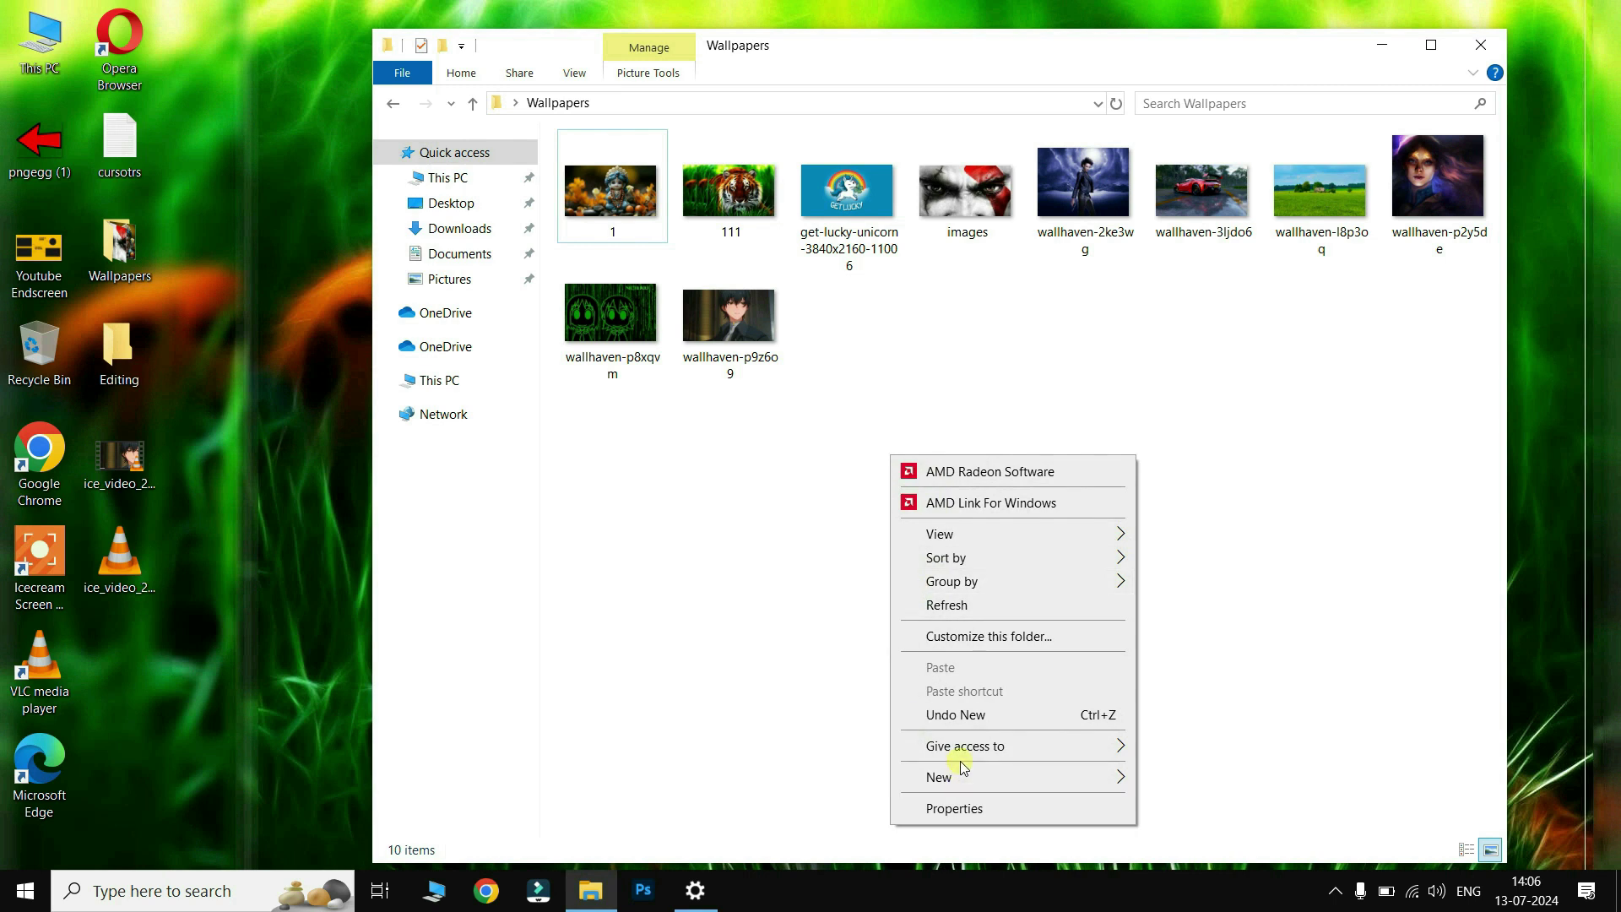
pyautogui.moveTo(959, 775)
pyautogui.click(1288, 531)
pyautogui.click(849, 485)
pyautogui.doubleClick(648, 207)
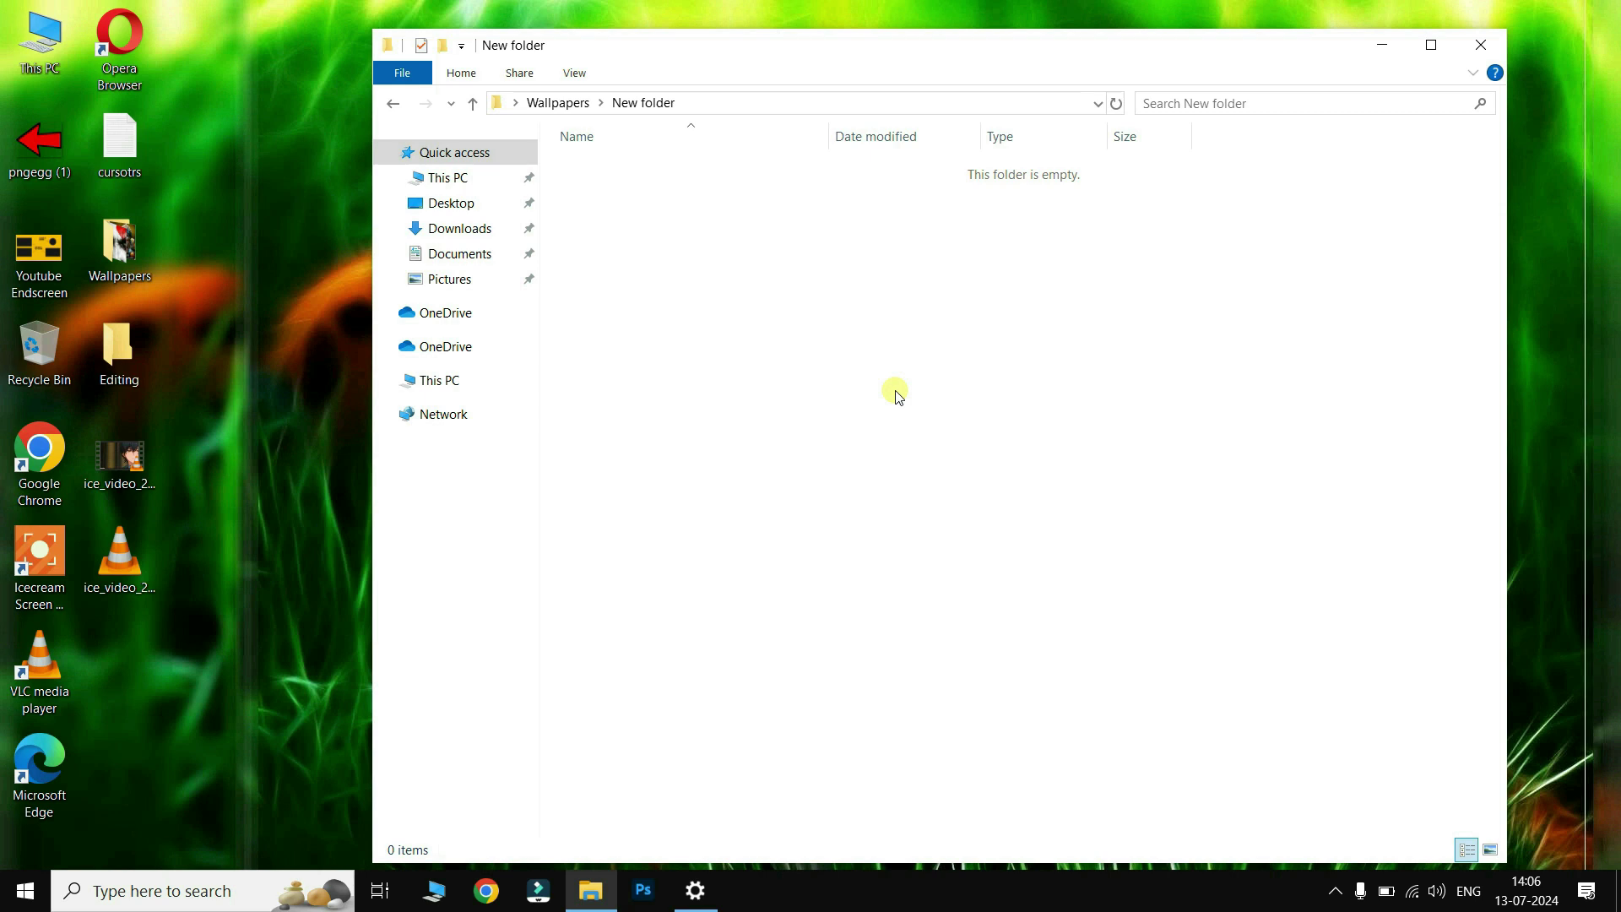
pyautogui.click(472, 103)
# Step: Back in Background settings, turn the slideshow Shuffle off
pyautogui.click(685, 898)
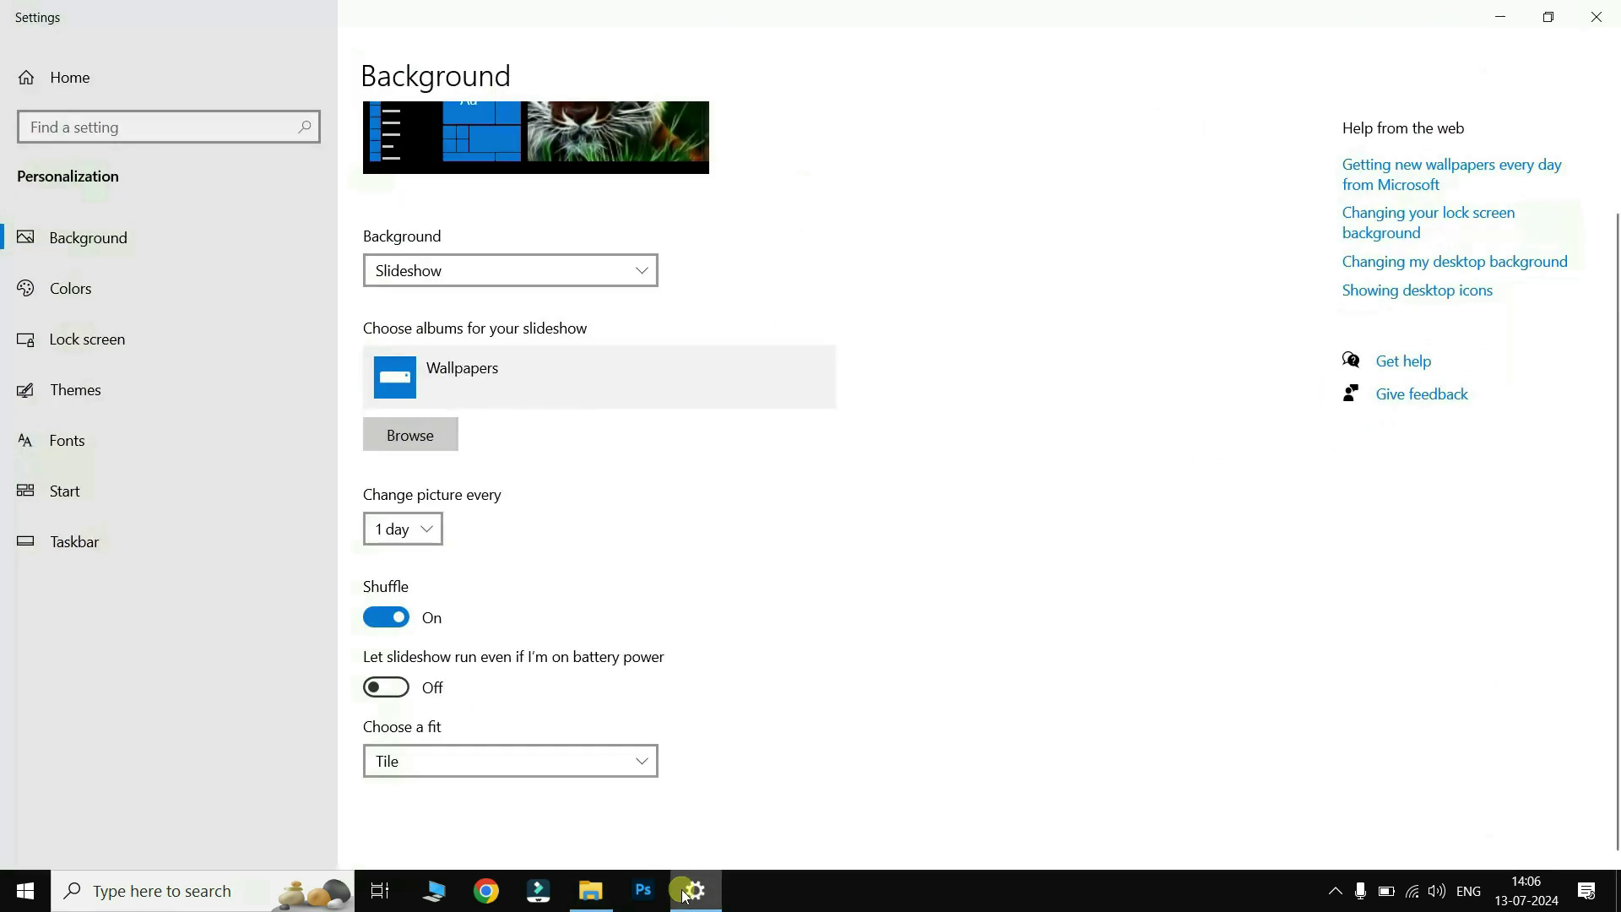
pyautogui.click(382, 618)
pyautogui.click(641, 402)
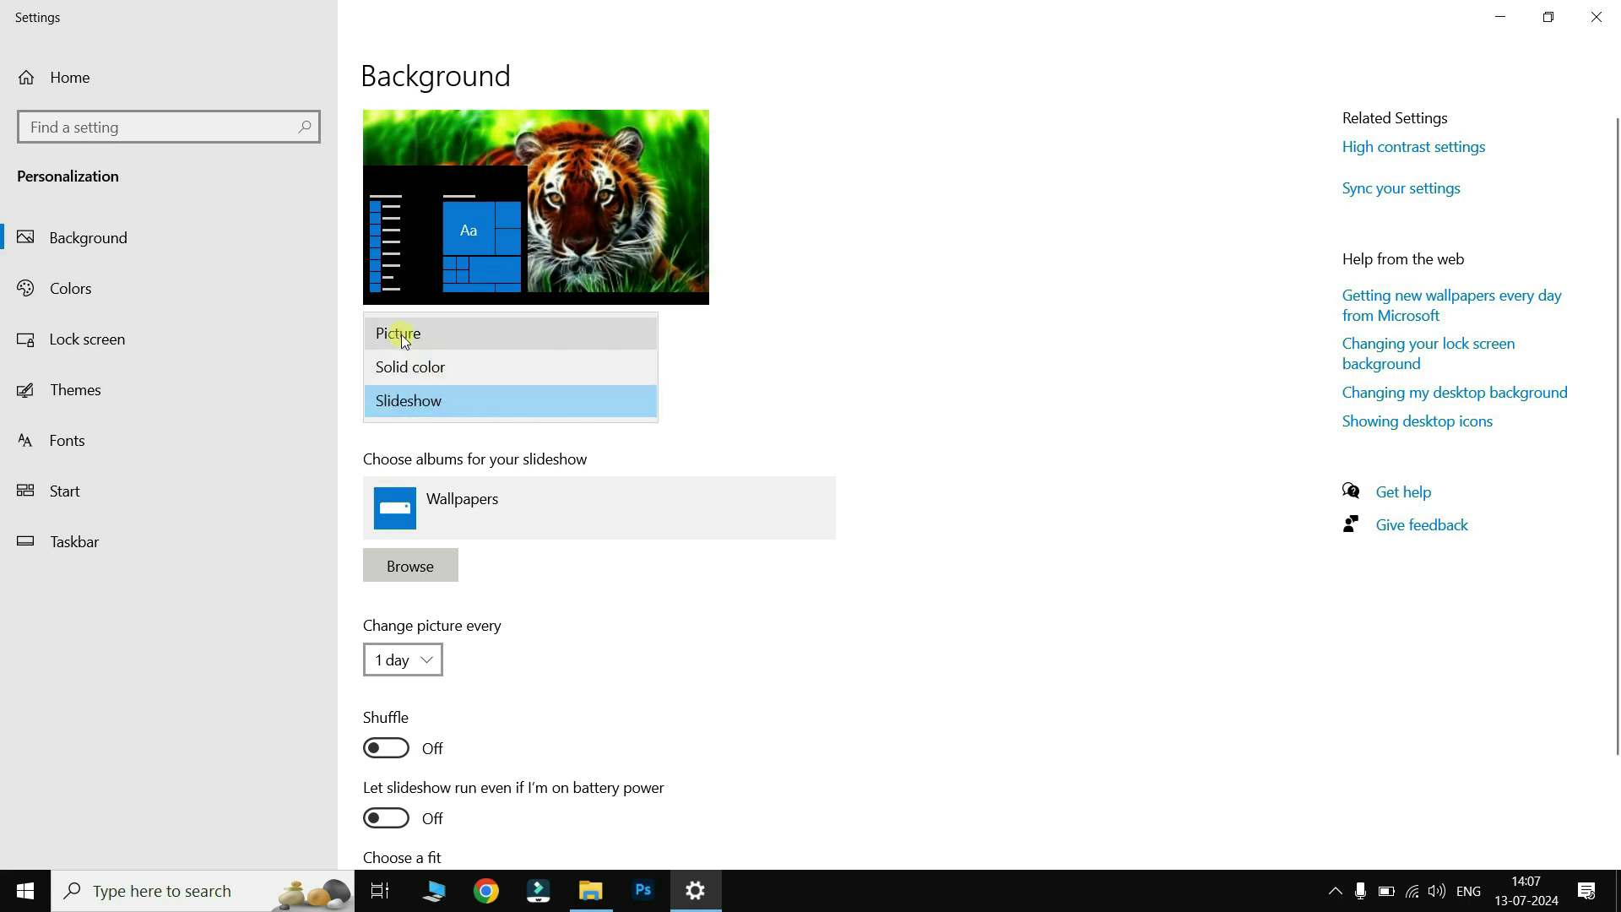
# Step: Set the background to Picture using image 1, then minimise both windows to view it
pyautogui.click(402, 336)
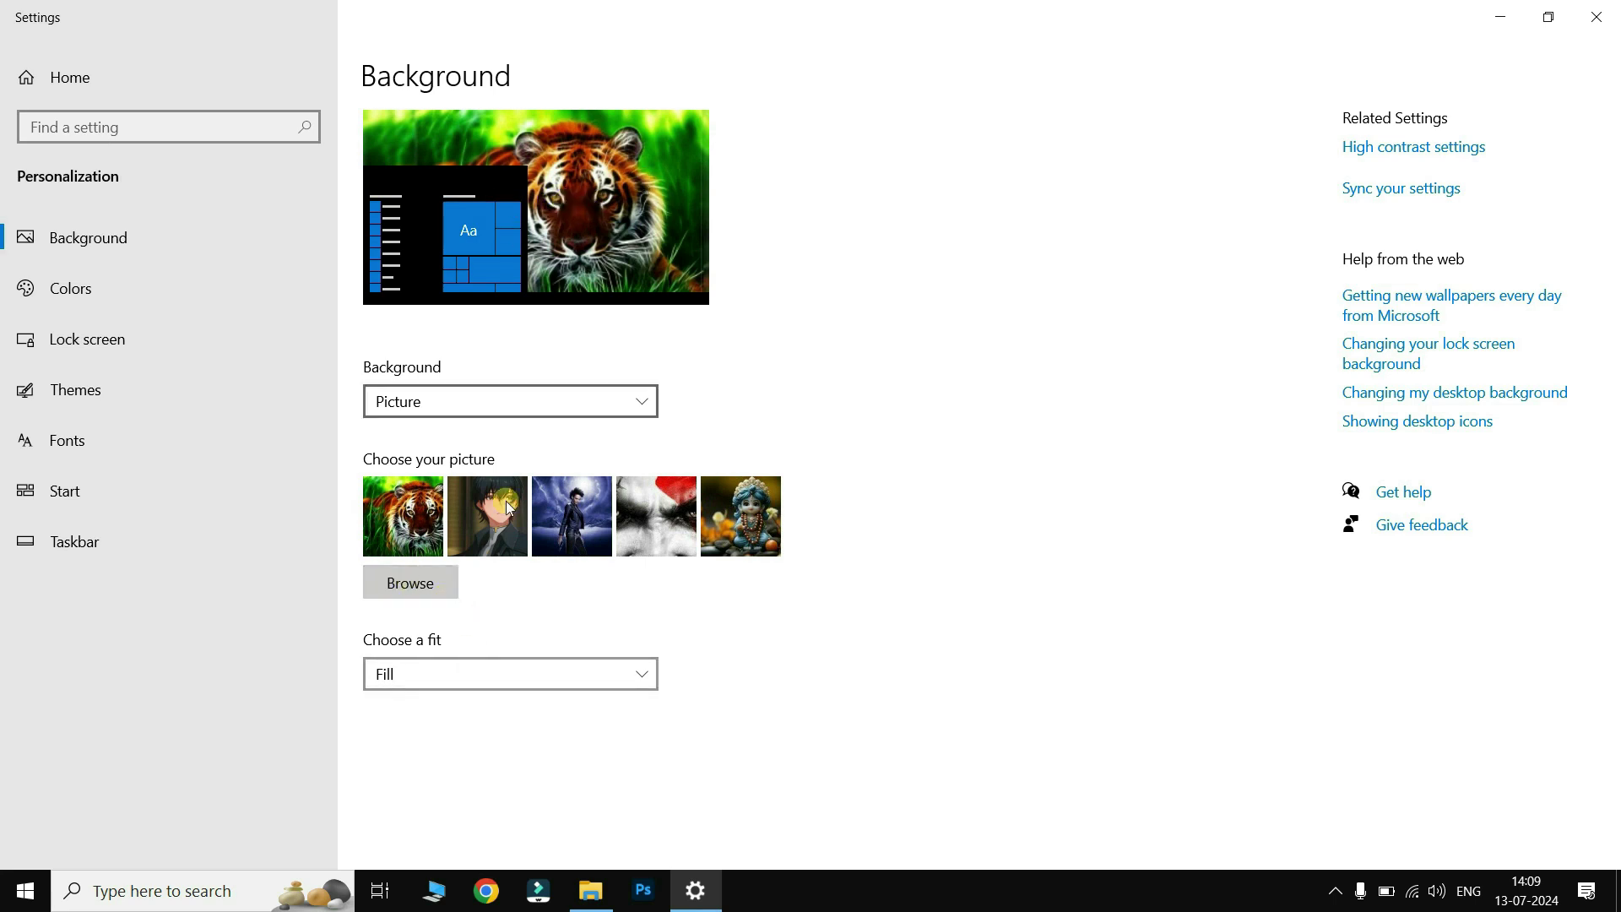
pyautogui.click(431, 583)
pyautogui.click(378, 184)
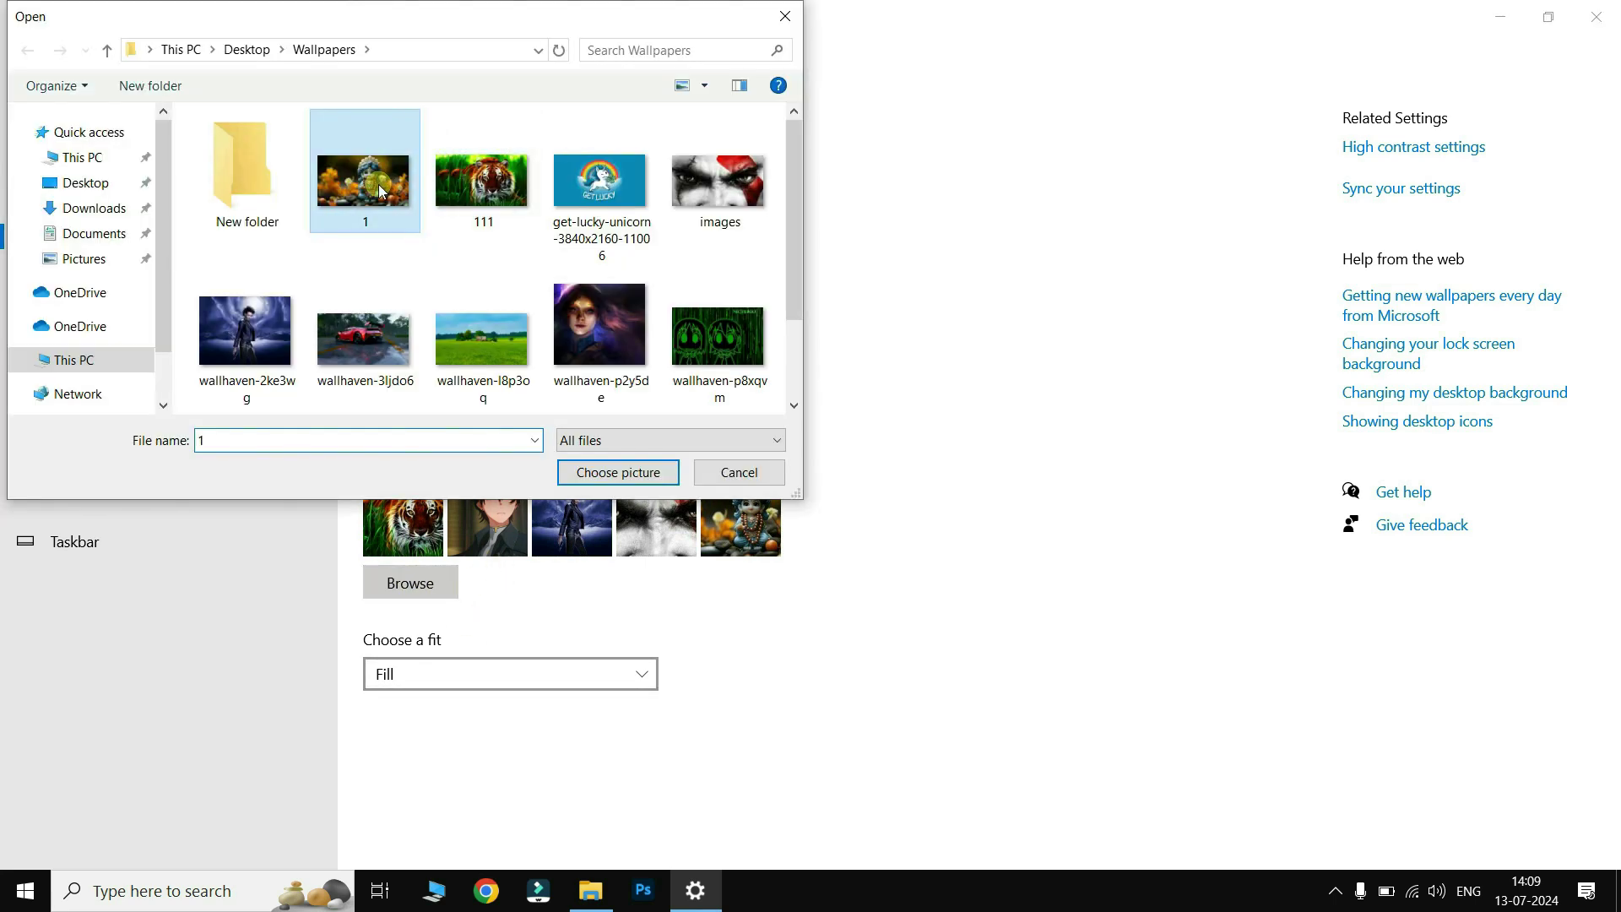
pyautogui.click(617, 475)
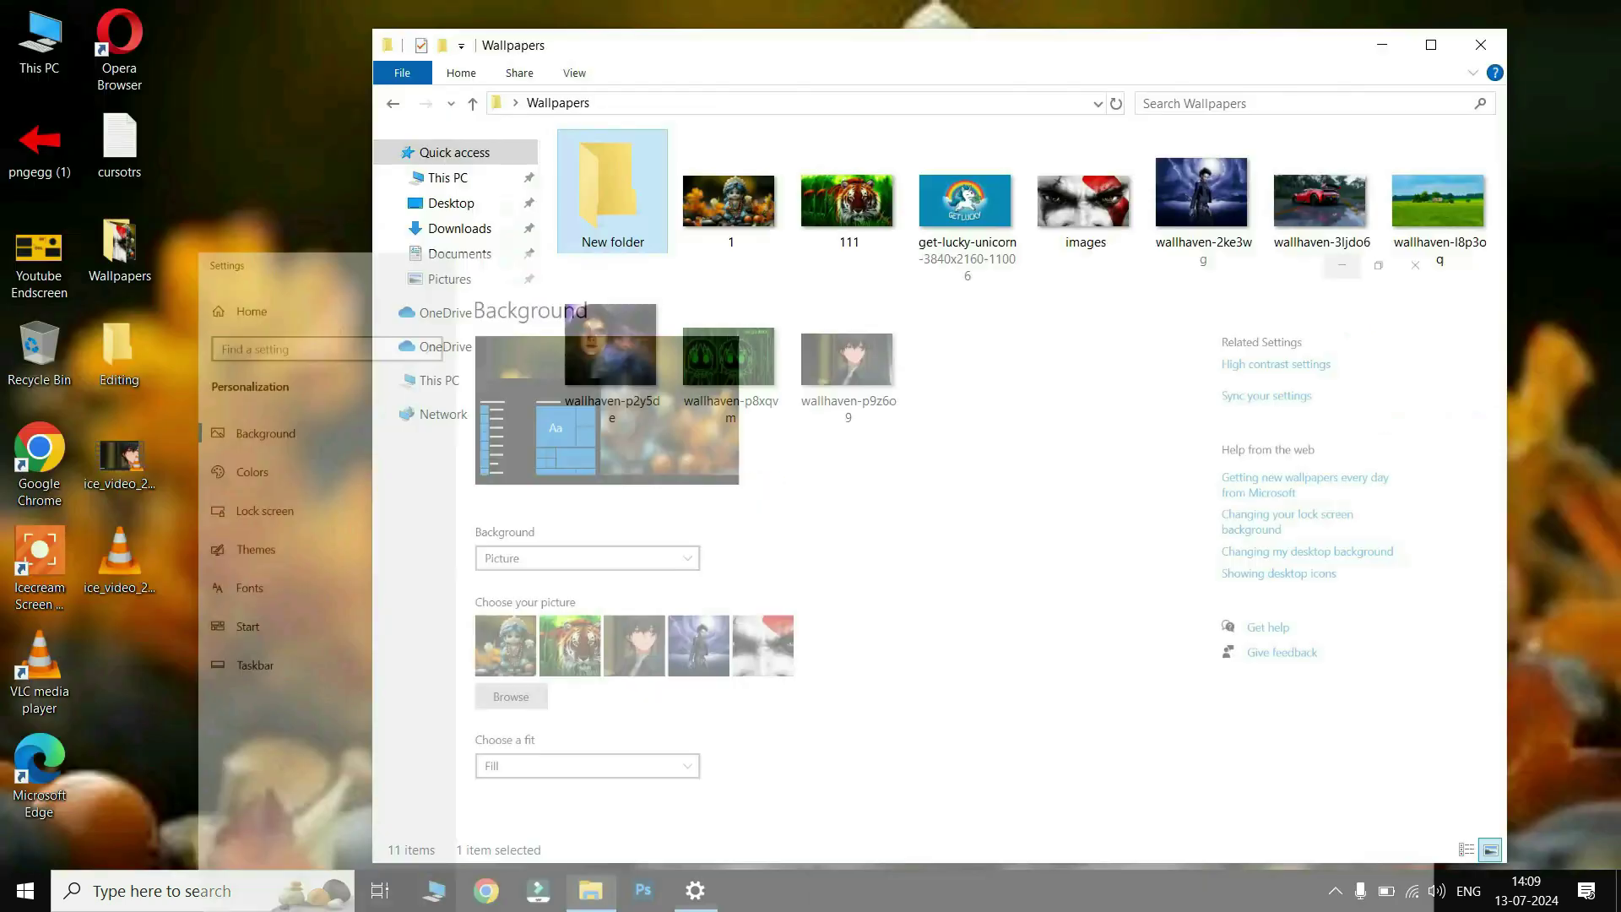
pyautogui.click(1500, 16)
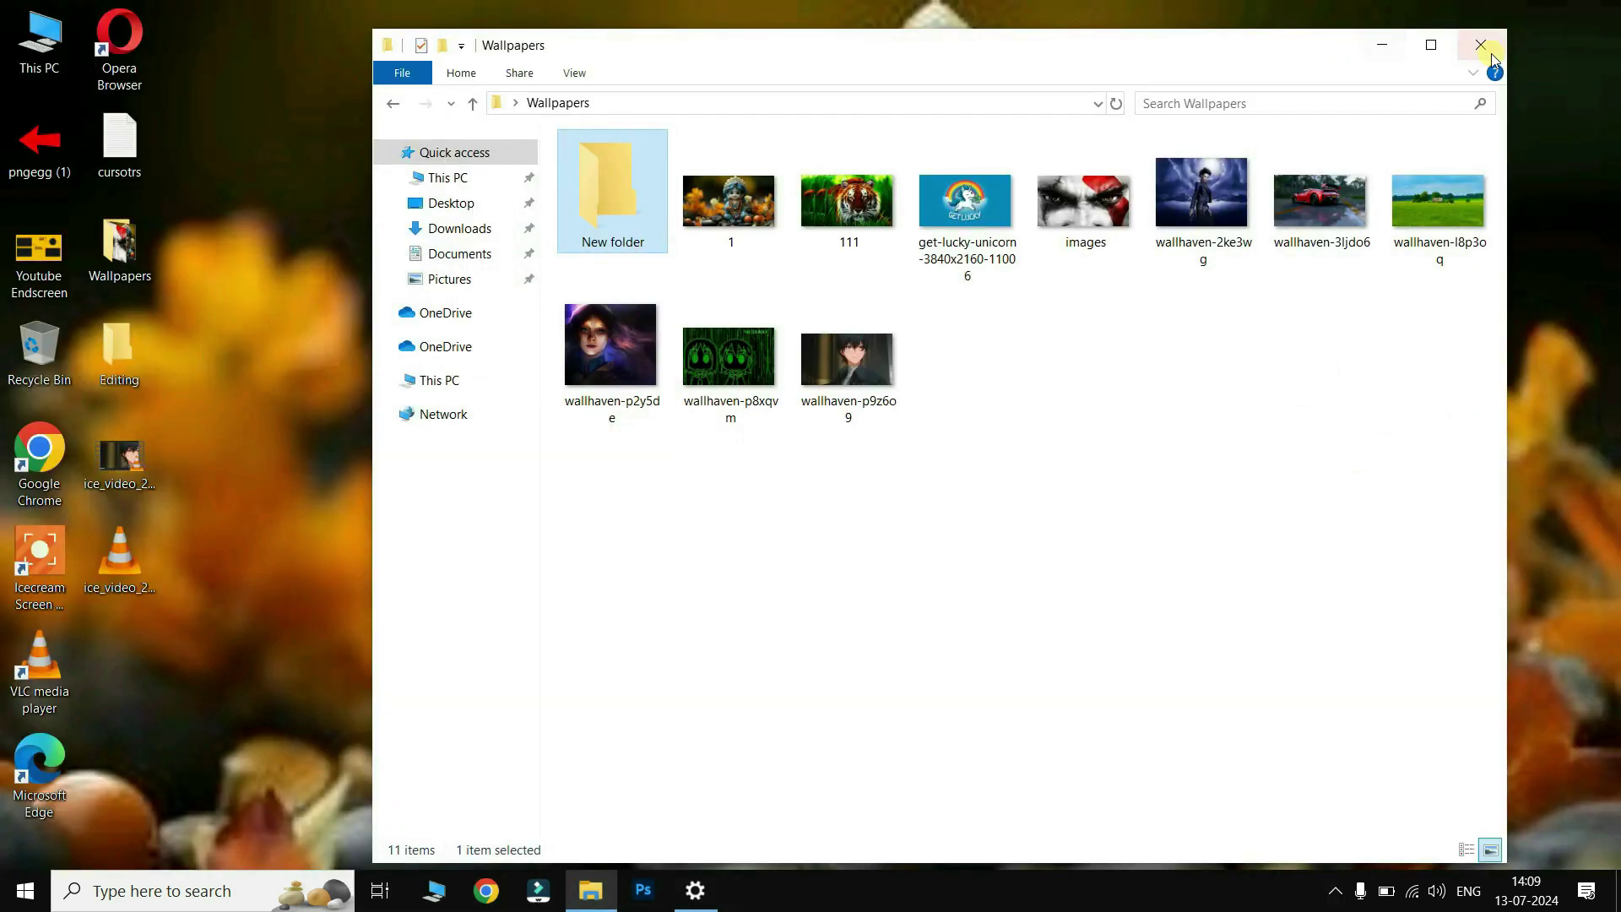
pyautogui.click(1385, 42)
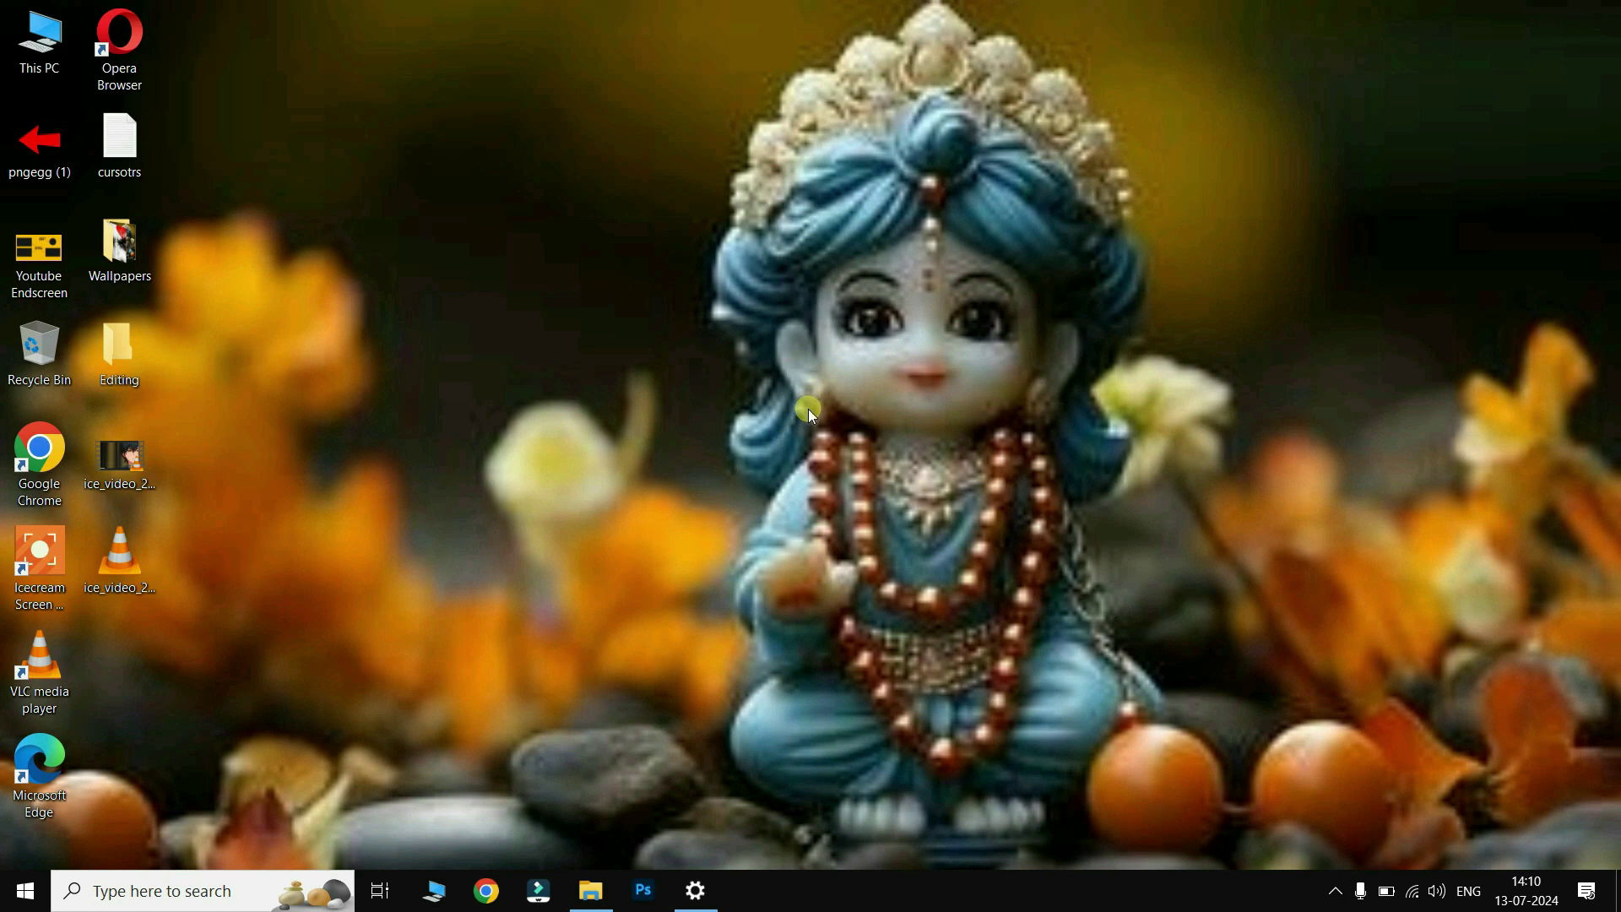
pyautogui.rightClick(535, 299)
pyautogui.click(599, 596)
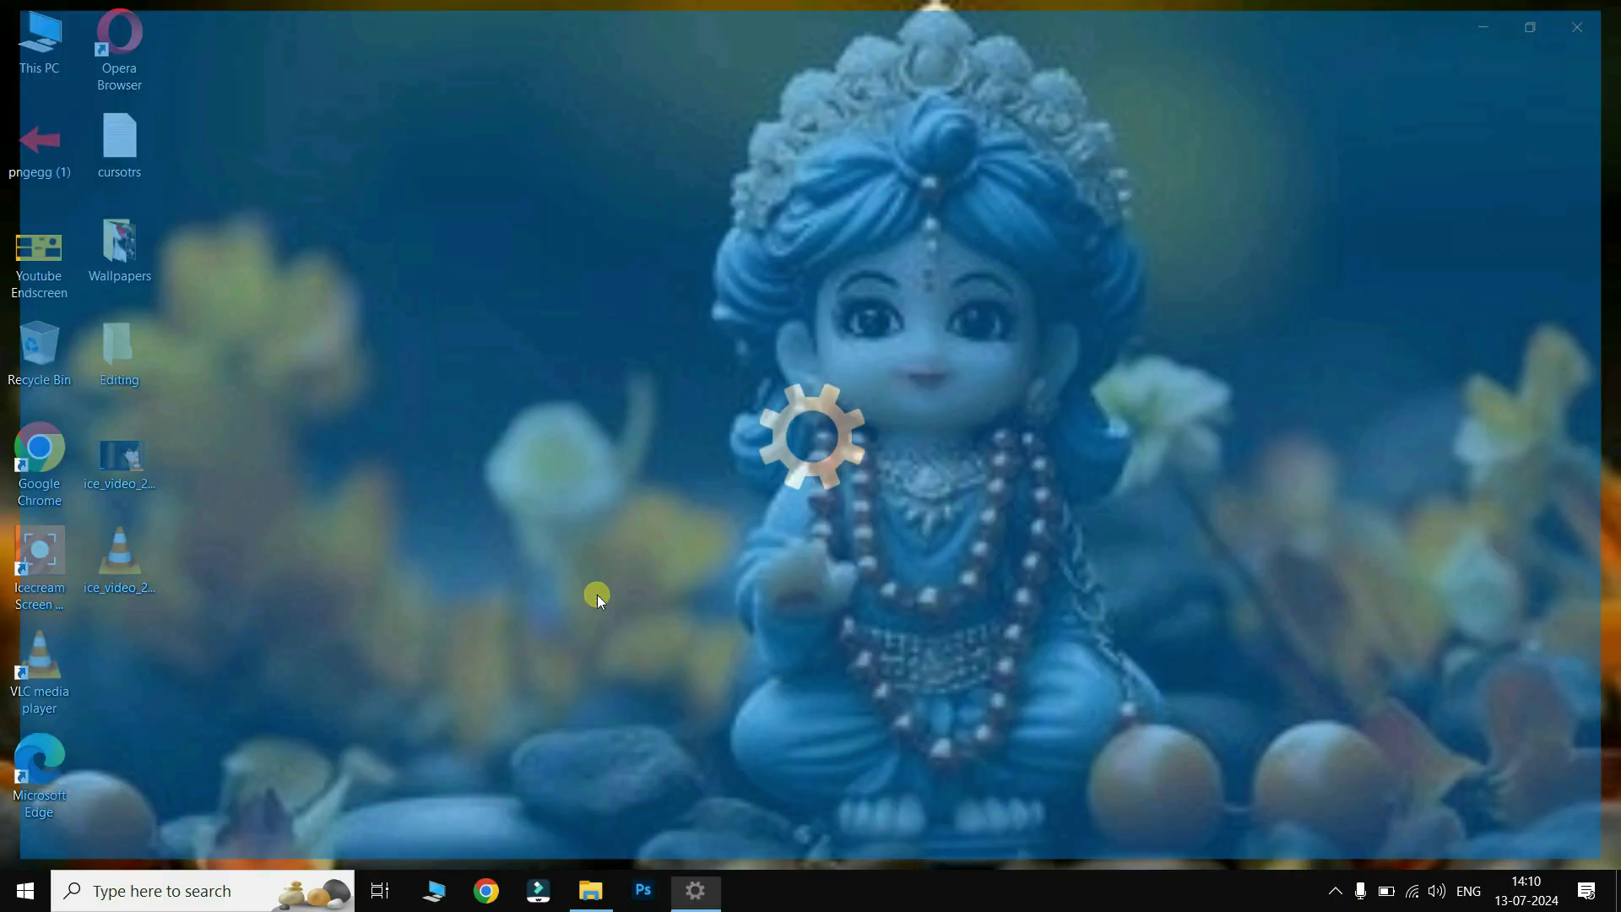
pyautogui.scroll(-4, 925, 325)
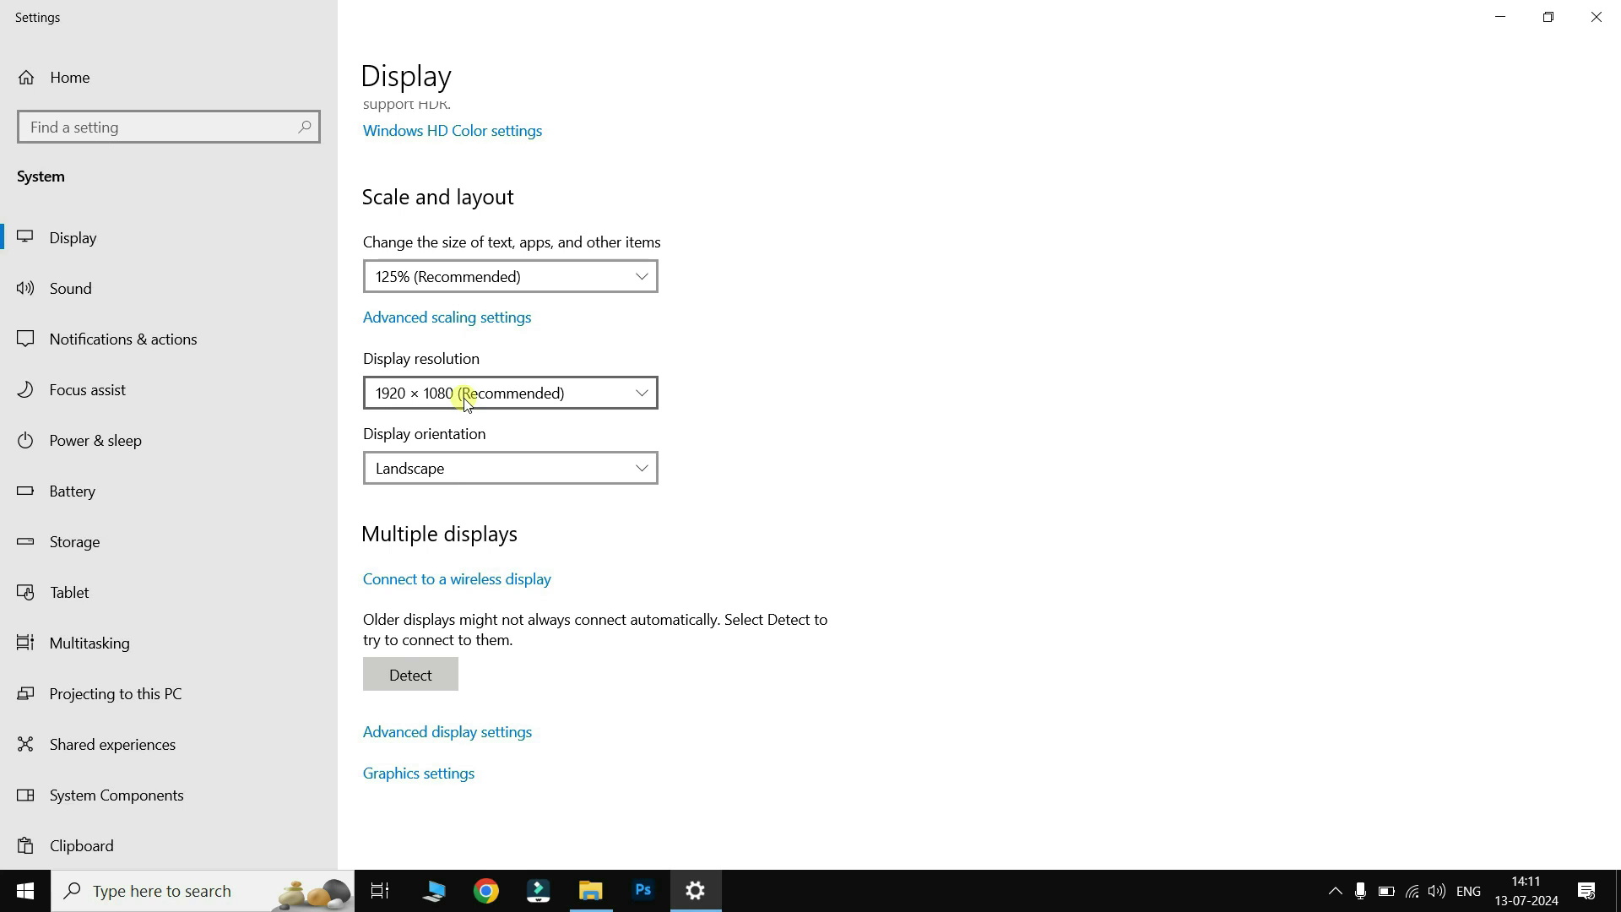
# Step: Open picture 1 from the desktop Wallpapers folder in Photos, then close Photos
pyautogui.click(1501, 16)
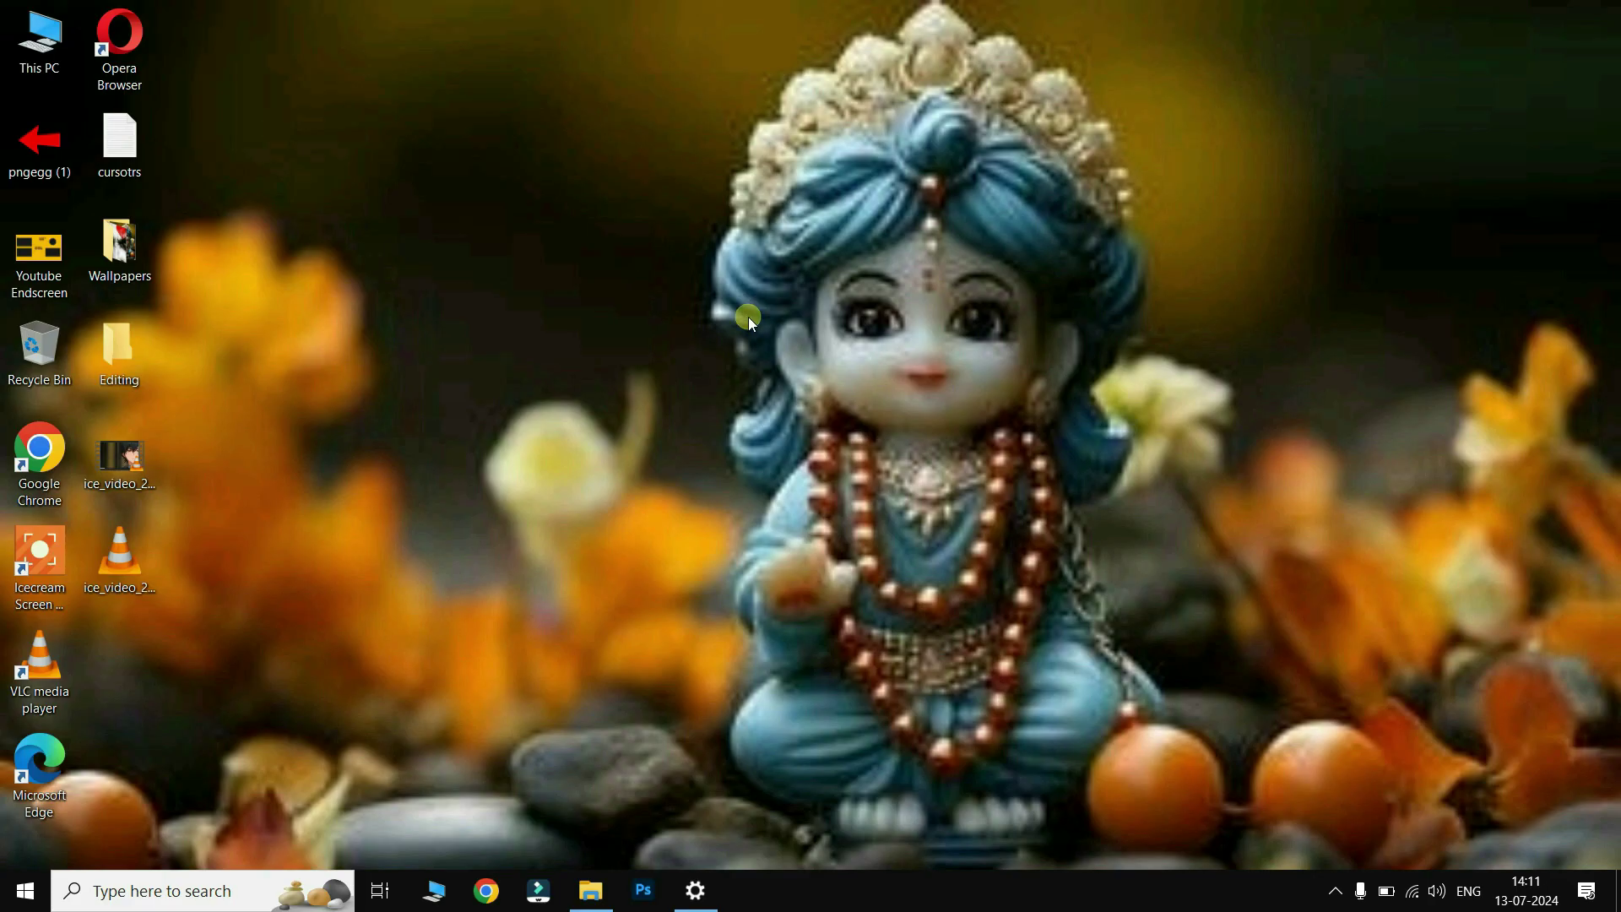
pyautogui.doubleClick(135, 252)
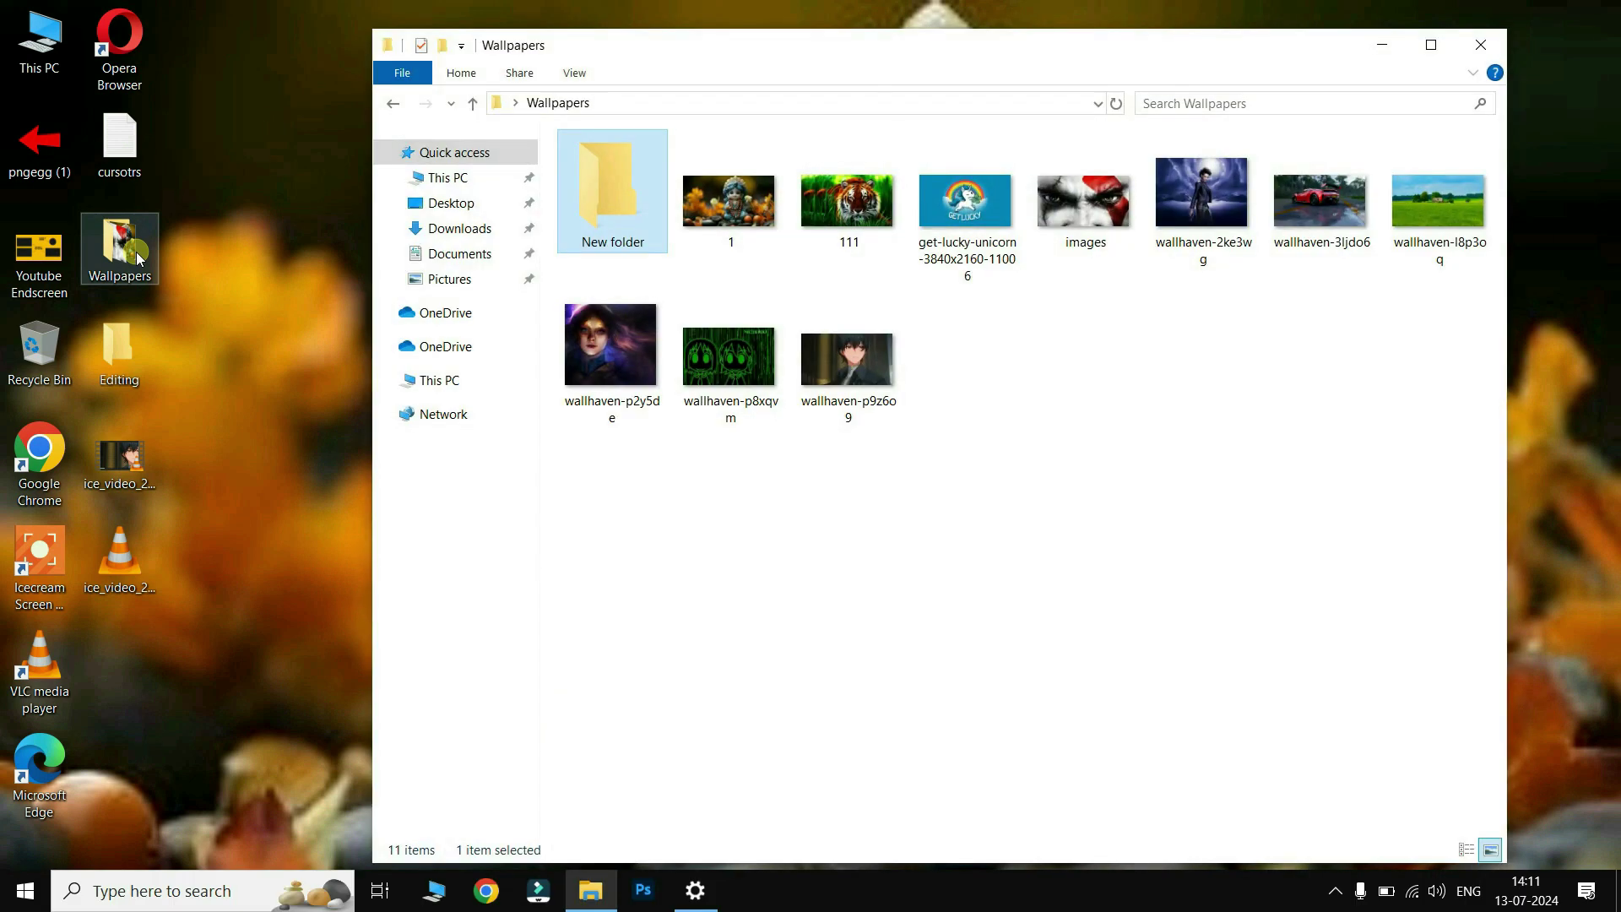
pyautogui.moveTo(733, 215)
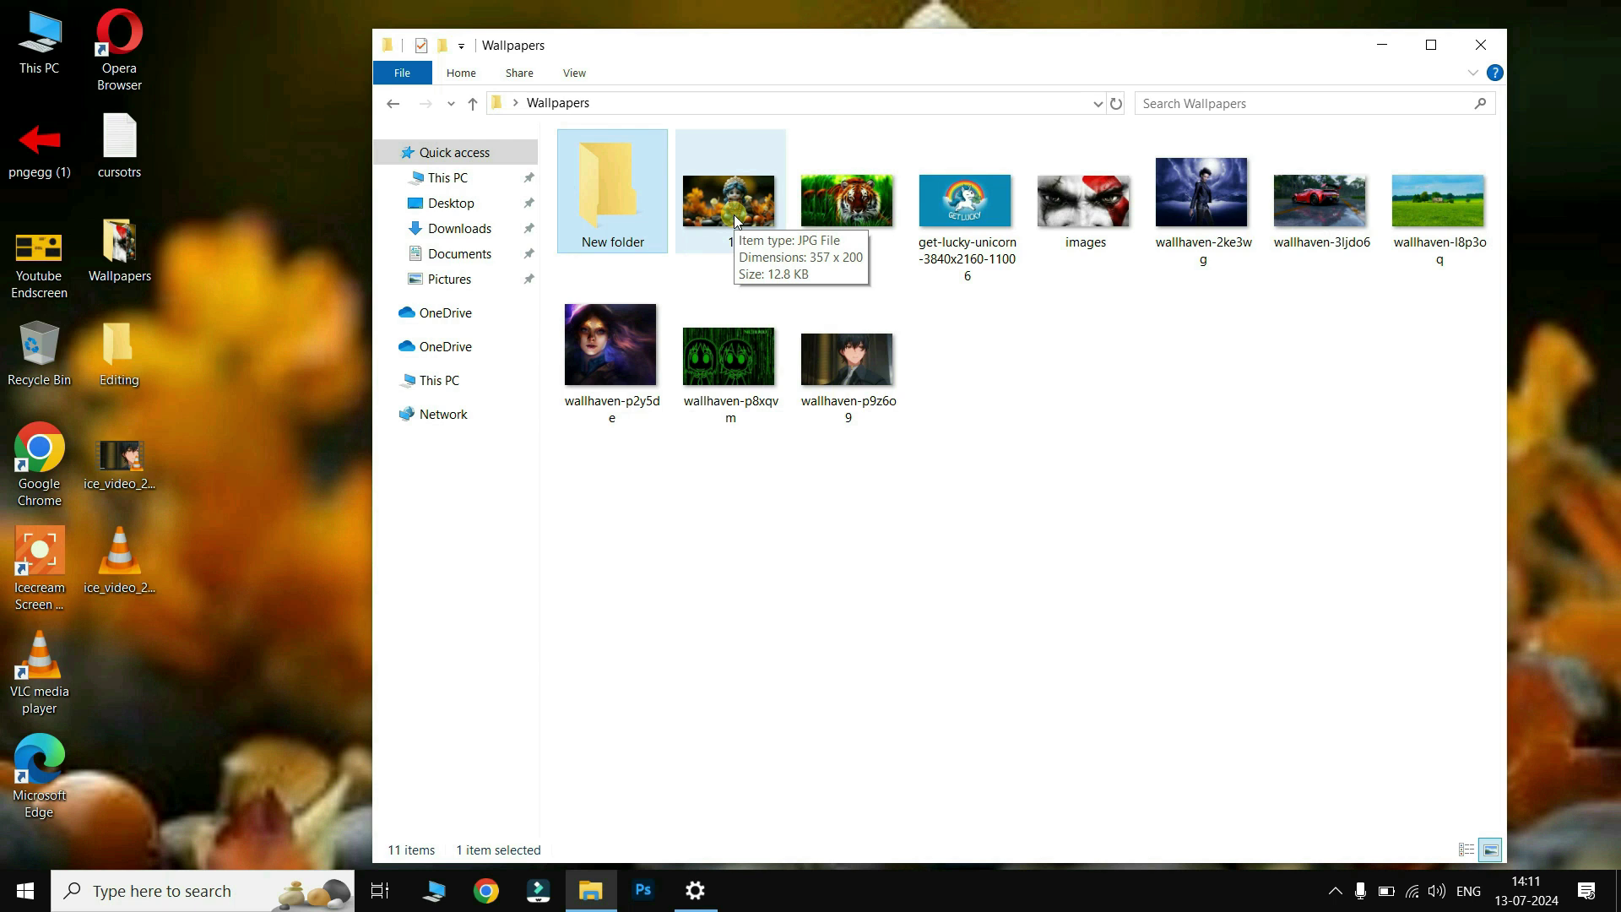
pyautogui.click(733, 215)
pyautogui.doubleClick(733, 221)
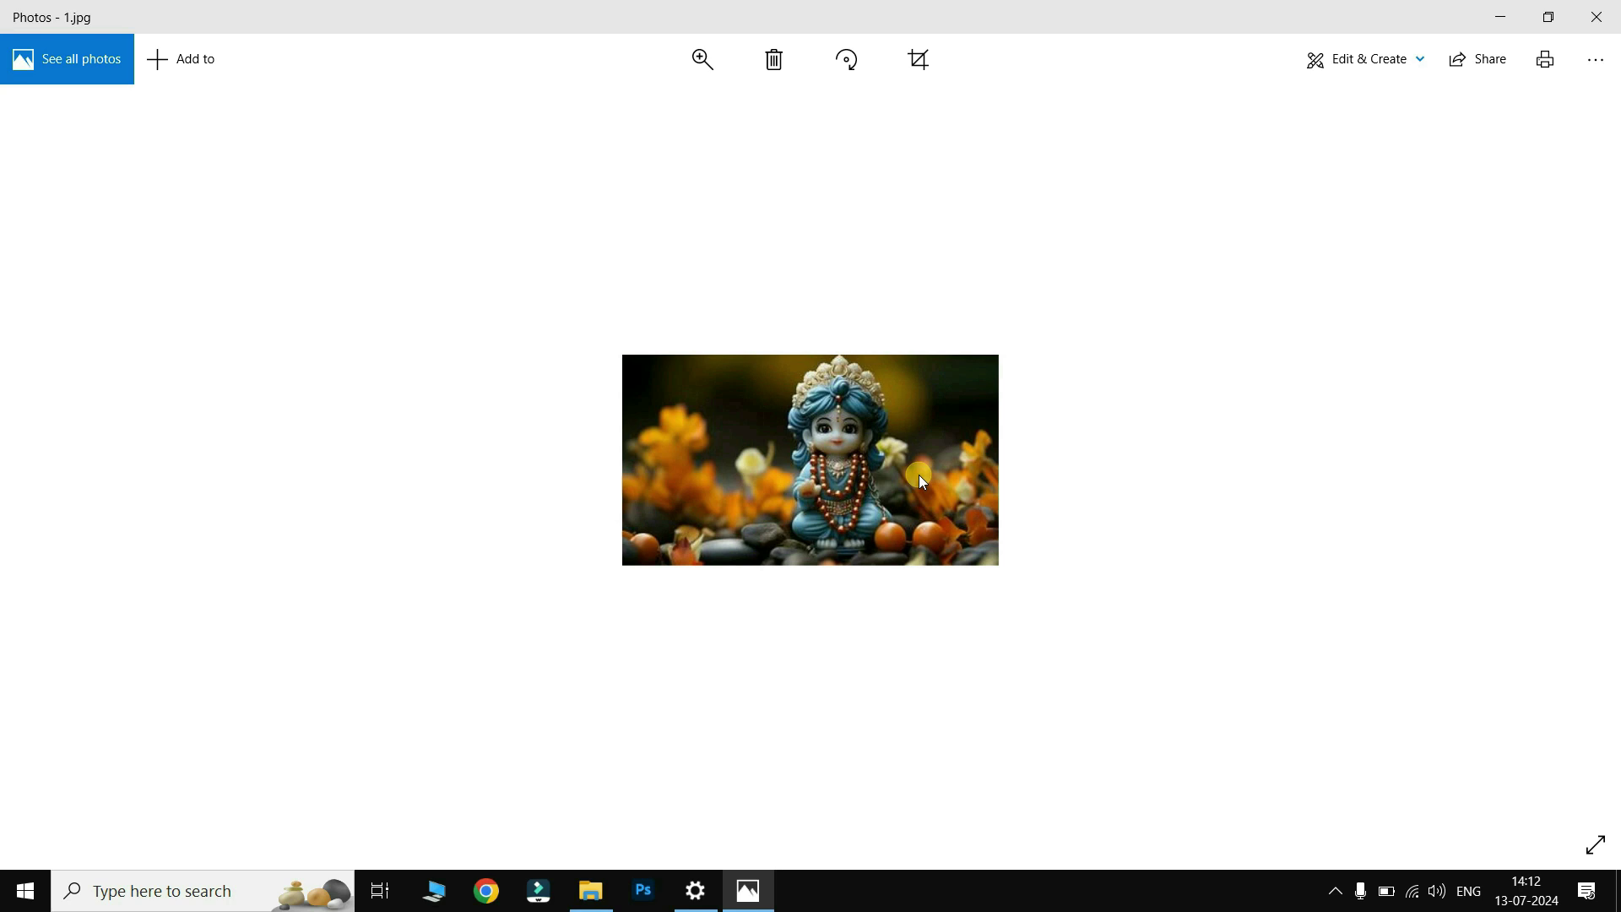
pyautogui.click(1598, 17)
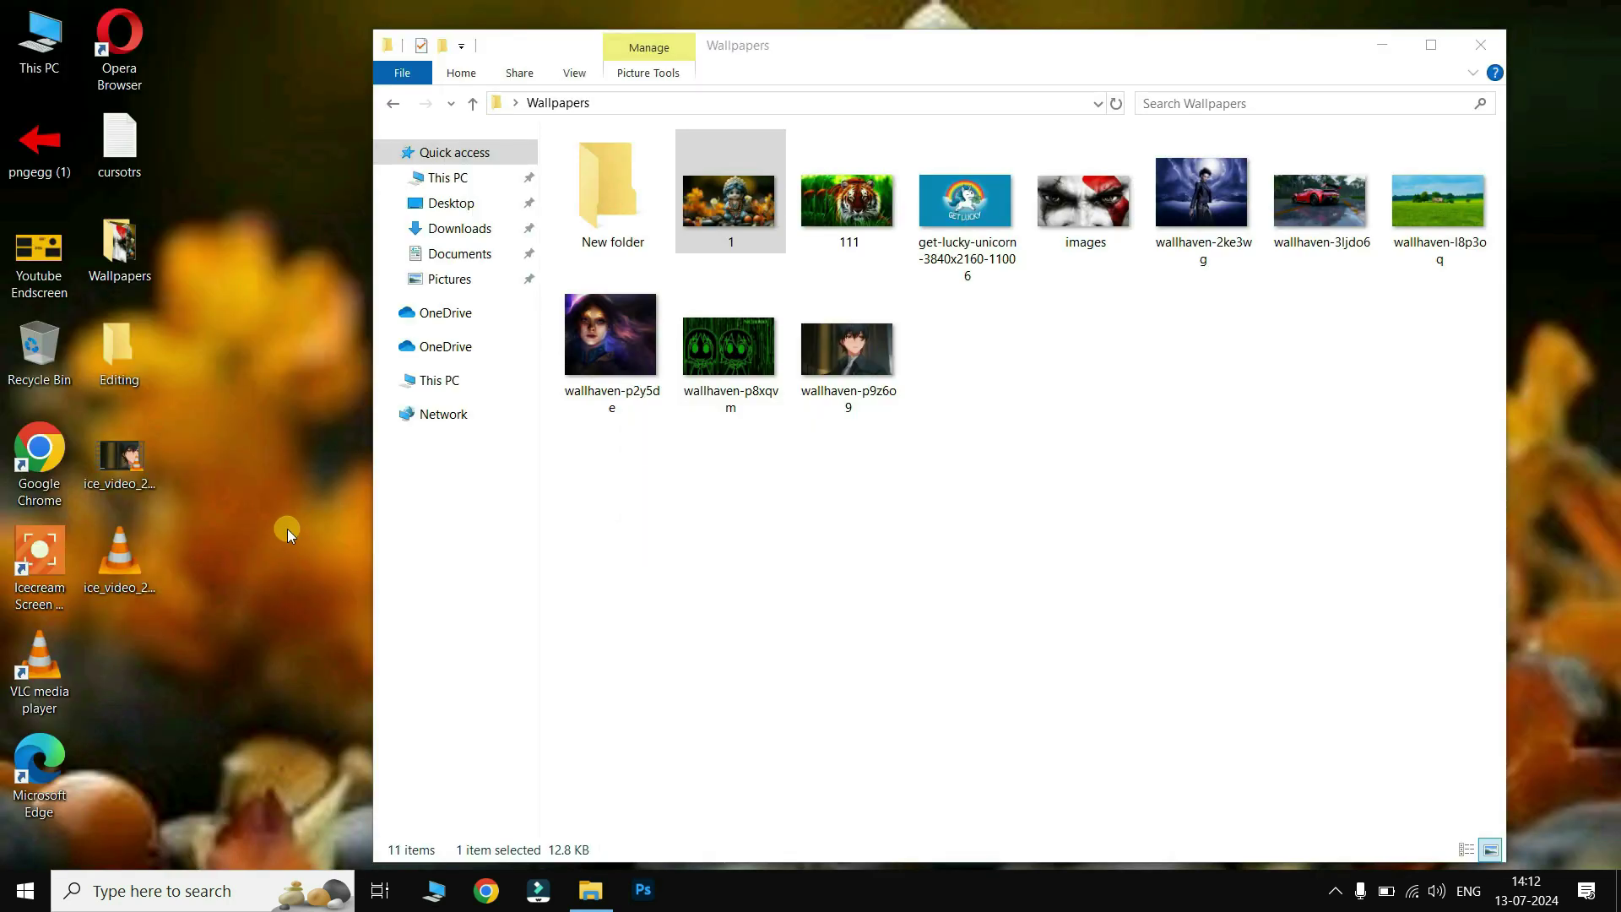
# Step: Open Personalization from the desktop and set the picture fit to Tile, then view the desktop
pyautogui.rightClick(268, 514)
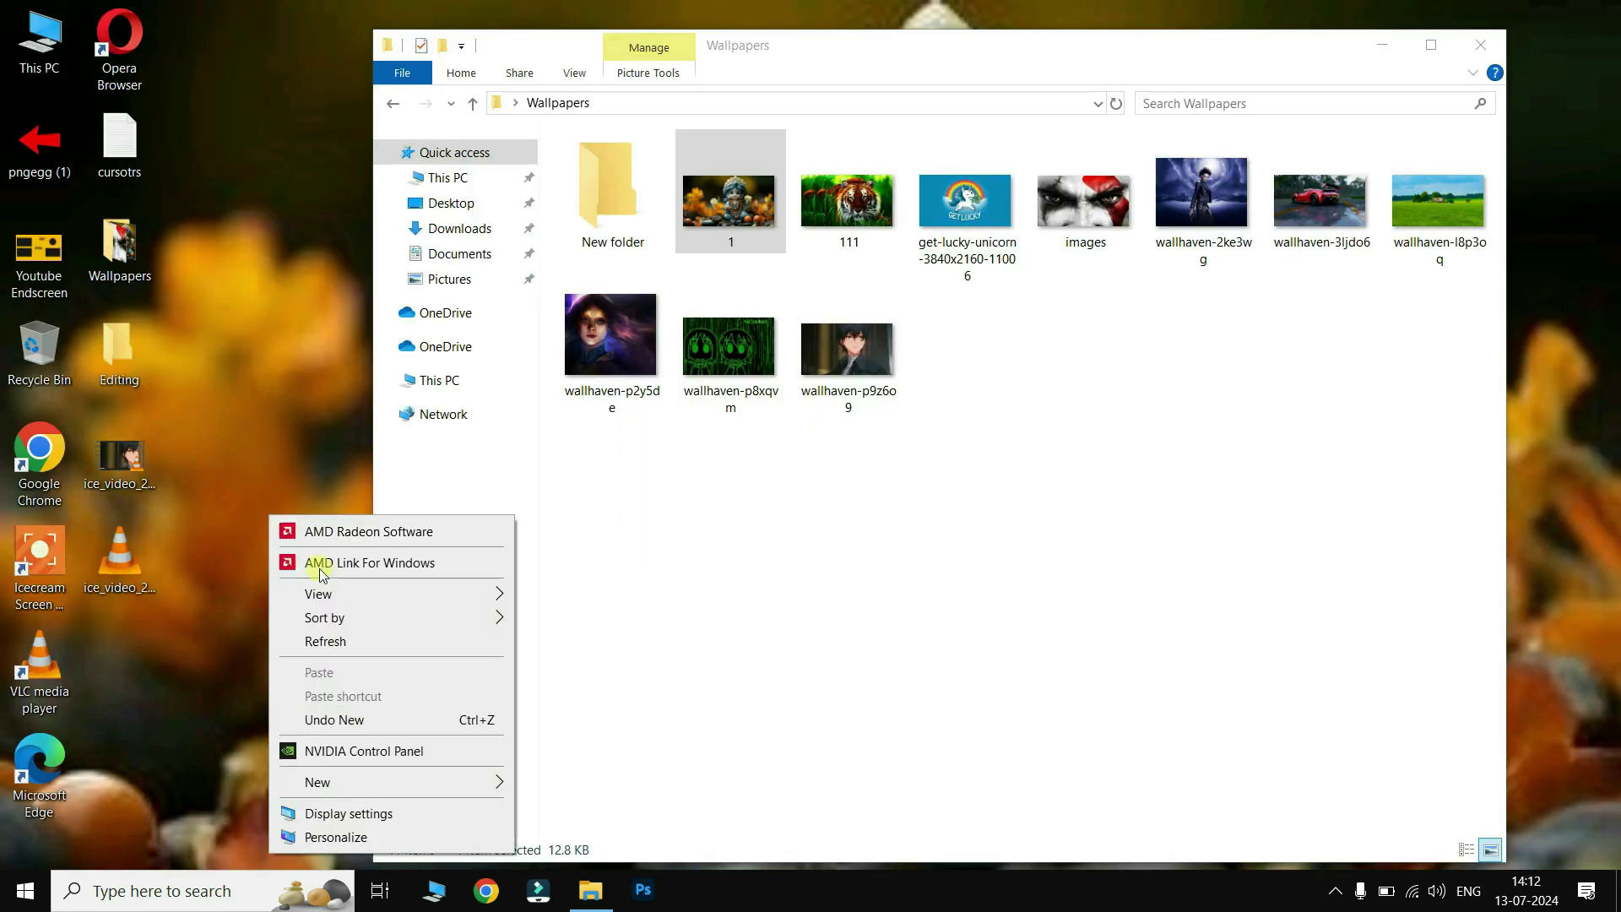
pyautogui.click(342, 842)
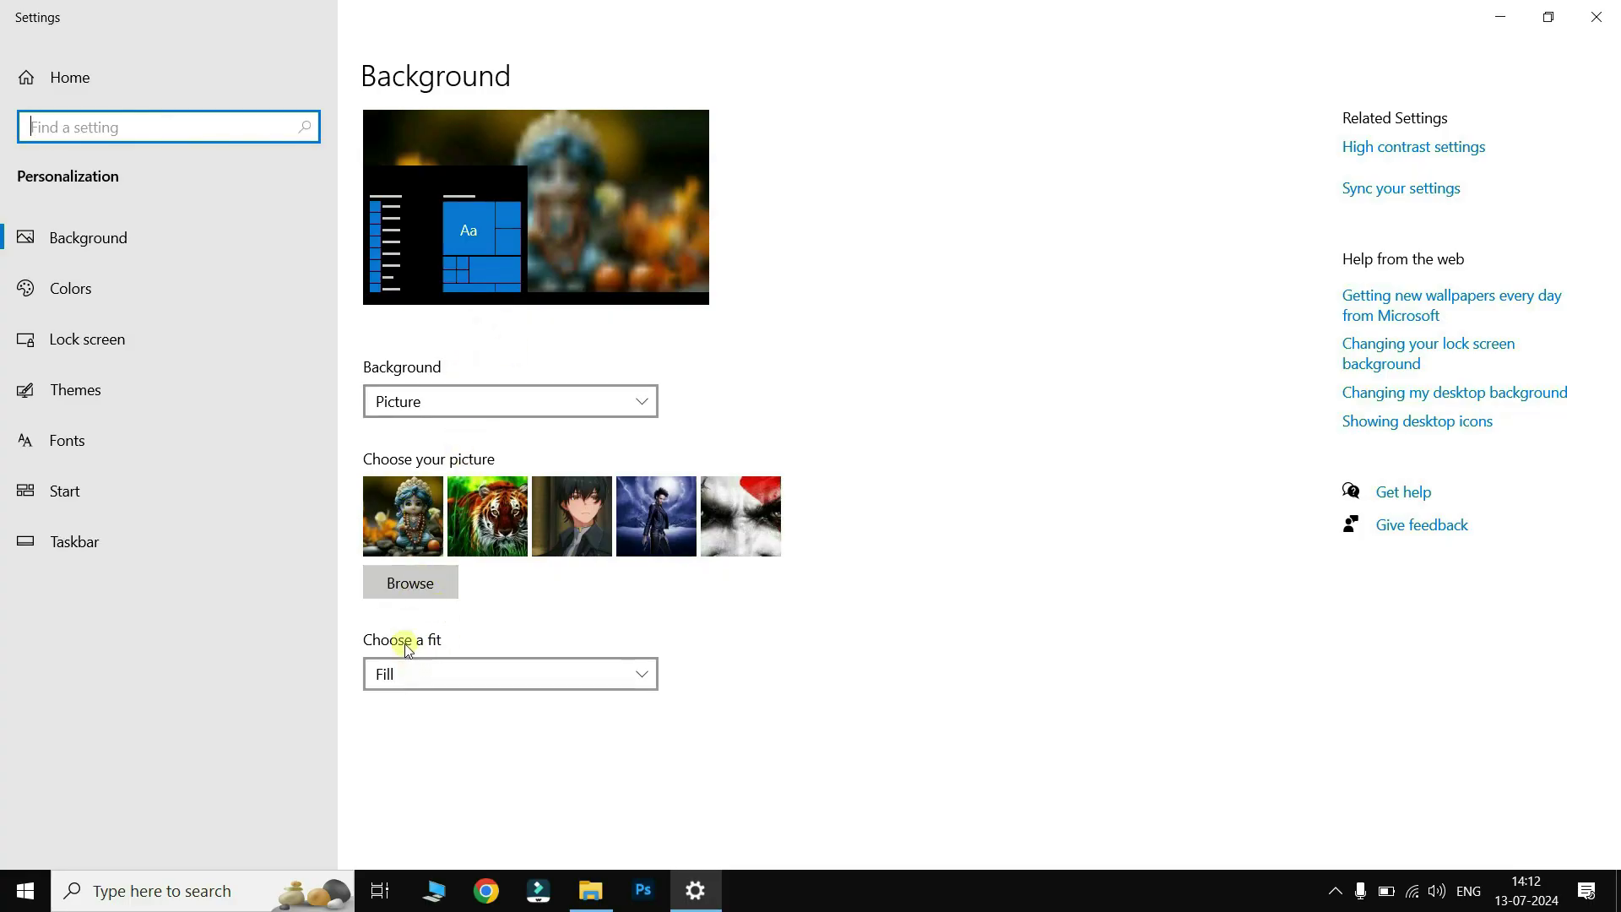
pyautogui.click(429, 672)
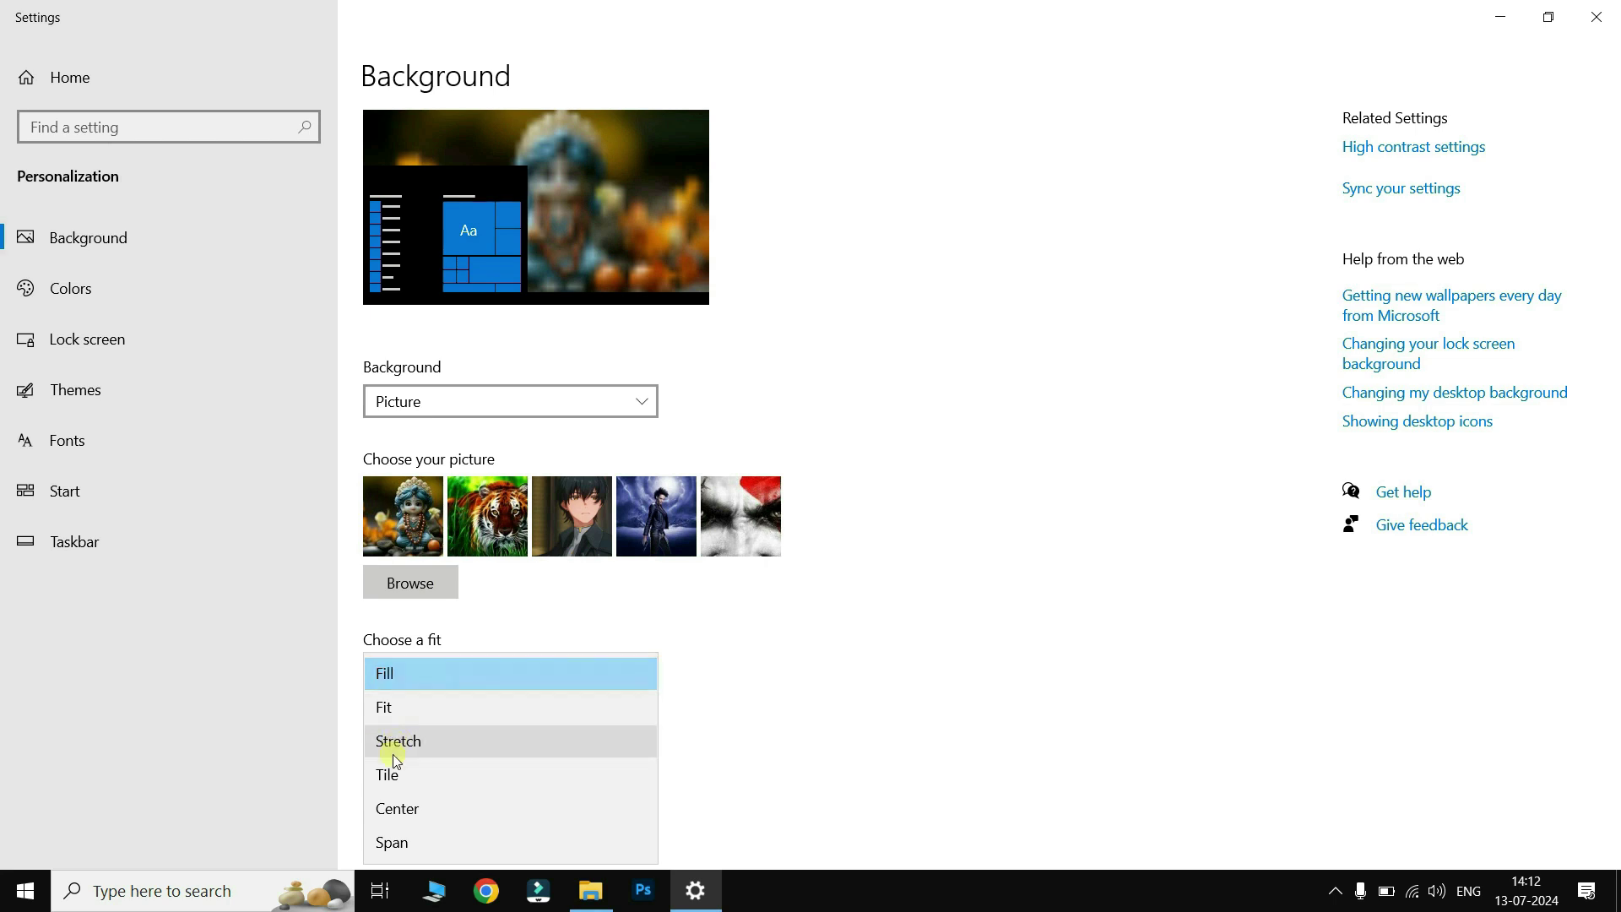
pyautogui.click(389, 781)
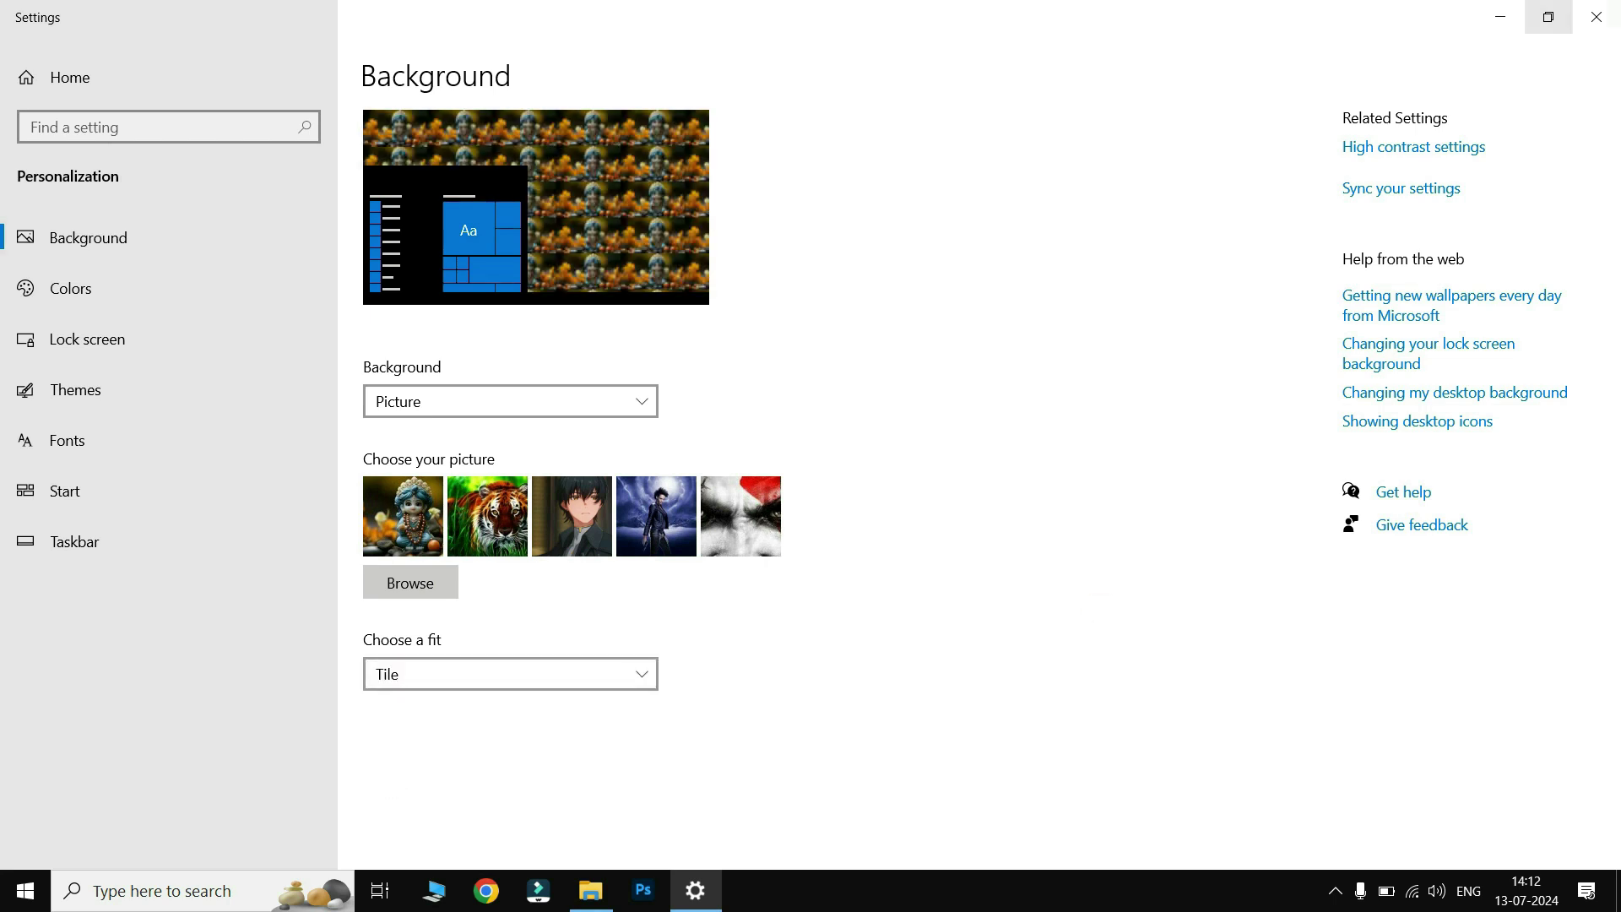
pyautogui.click(1502, 17)
pyautogui.click(1379, 44)
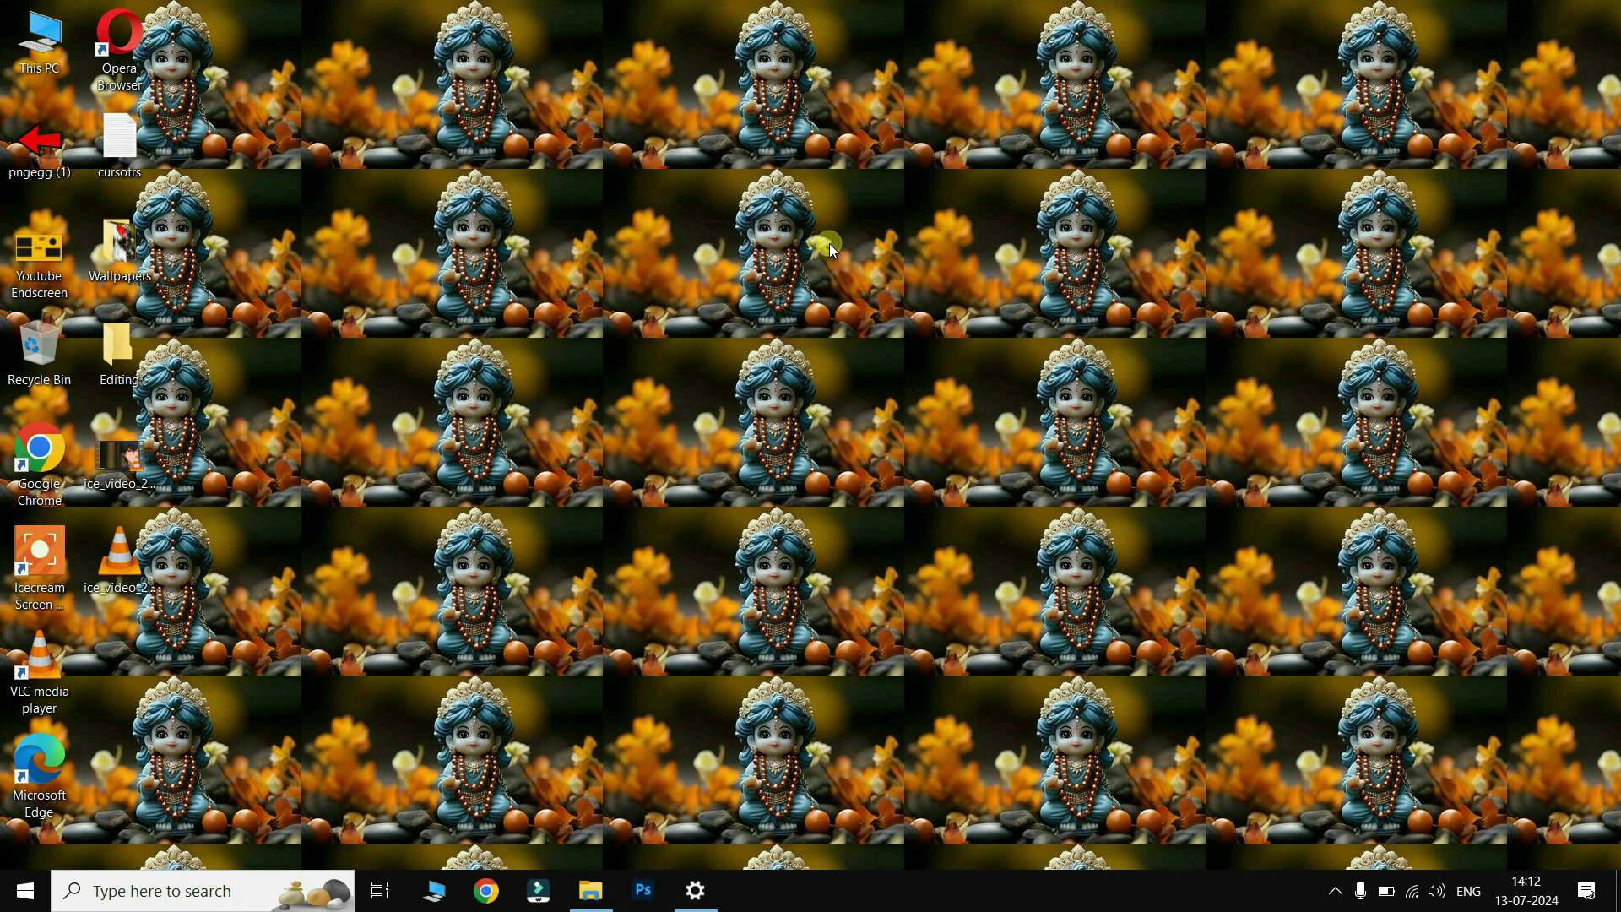
# Step: Set wallhaven-p2y5de as the wallpaper with Fill fit
pyautogui.click(704, 902)
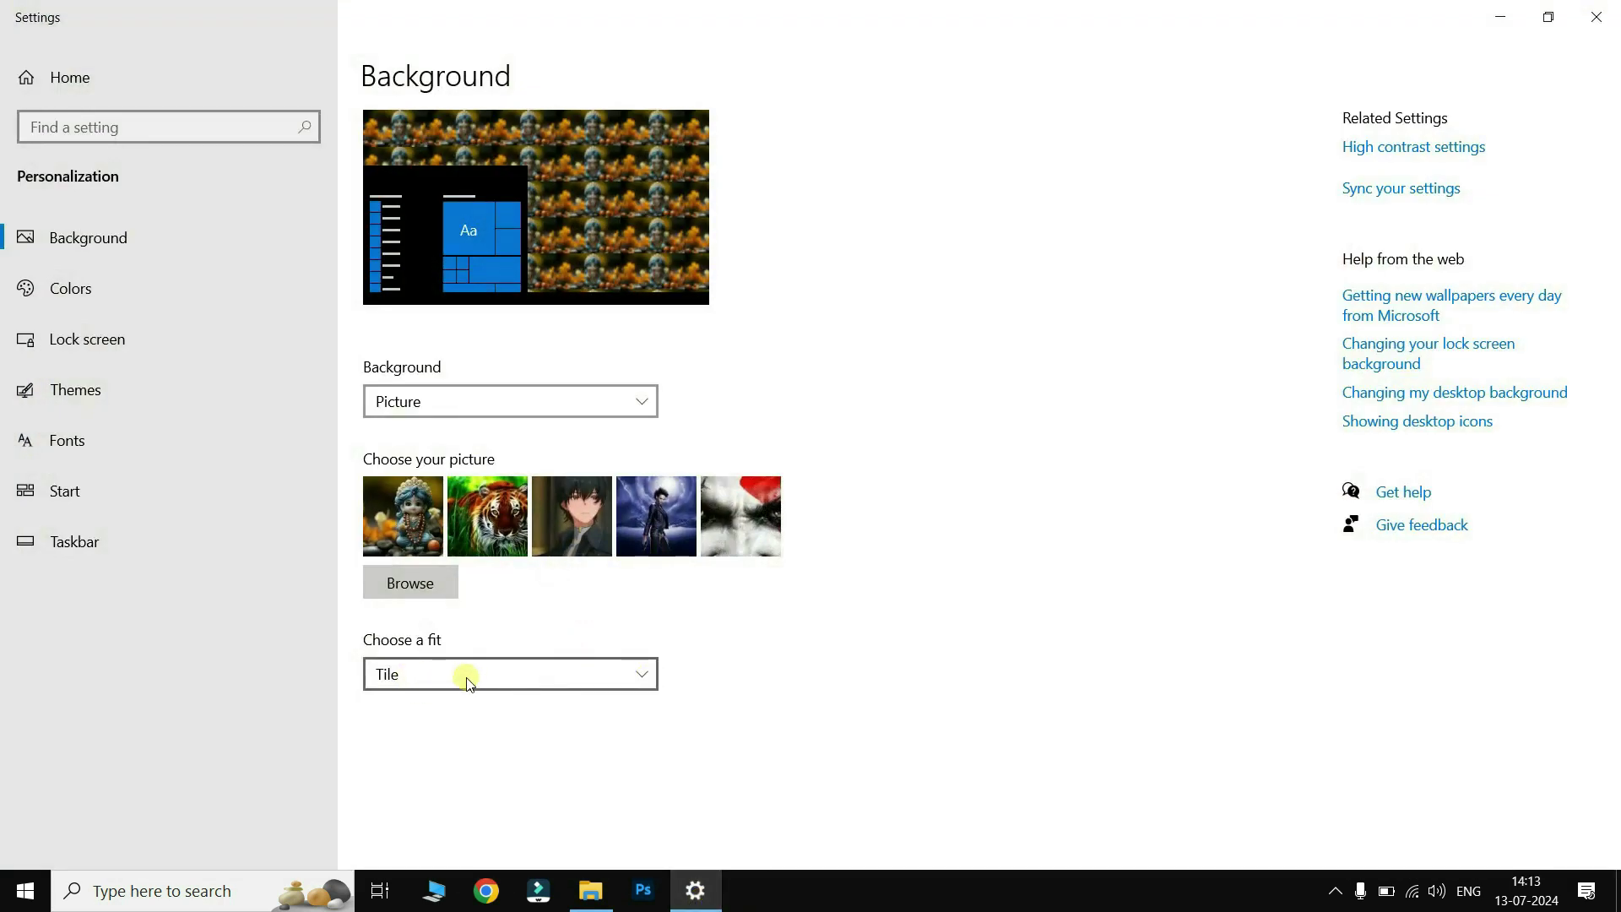
pyautogui.click(590, 891)
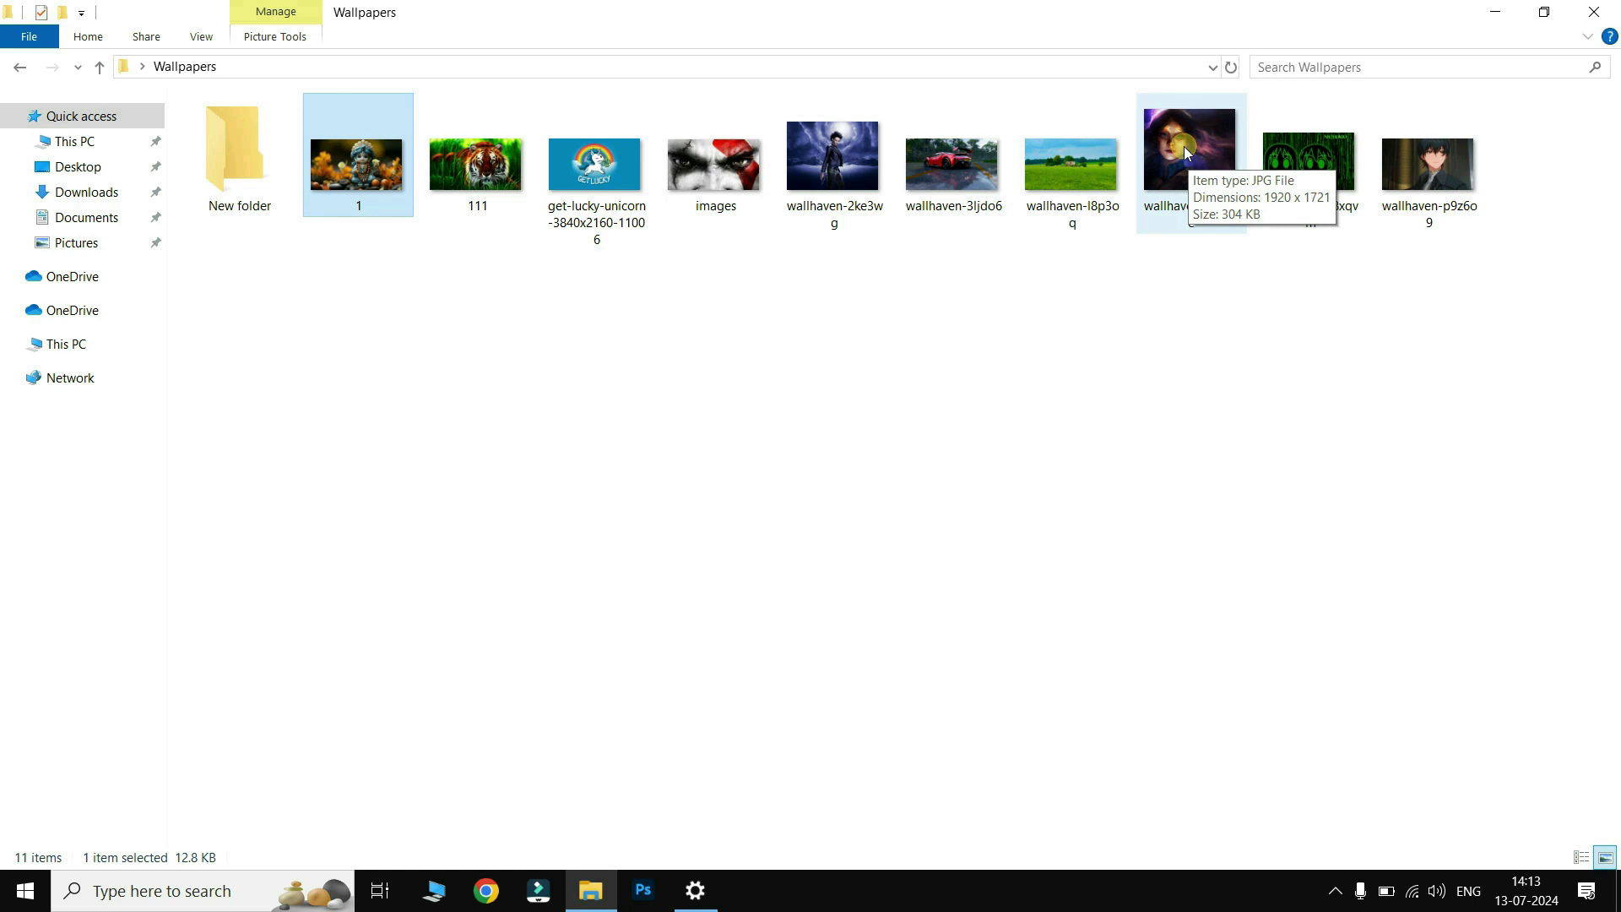
pyautogui.click(695, 890)
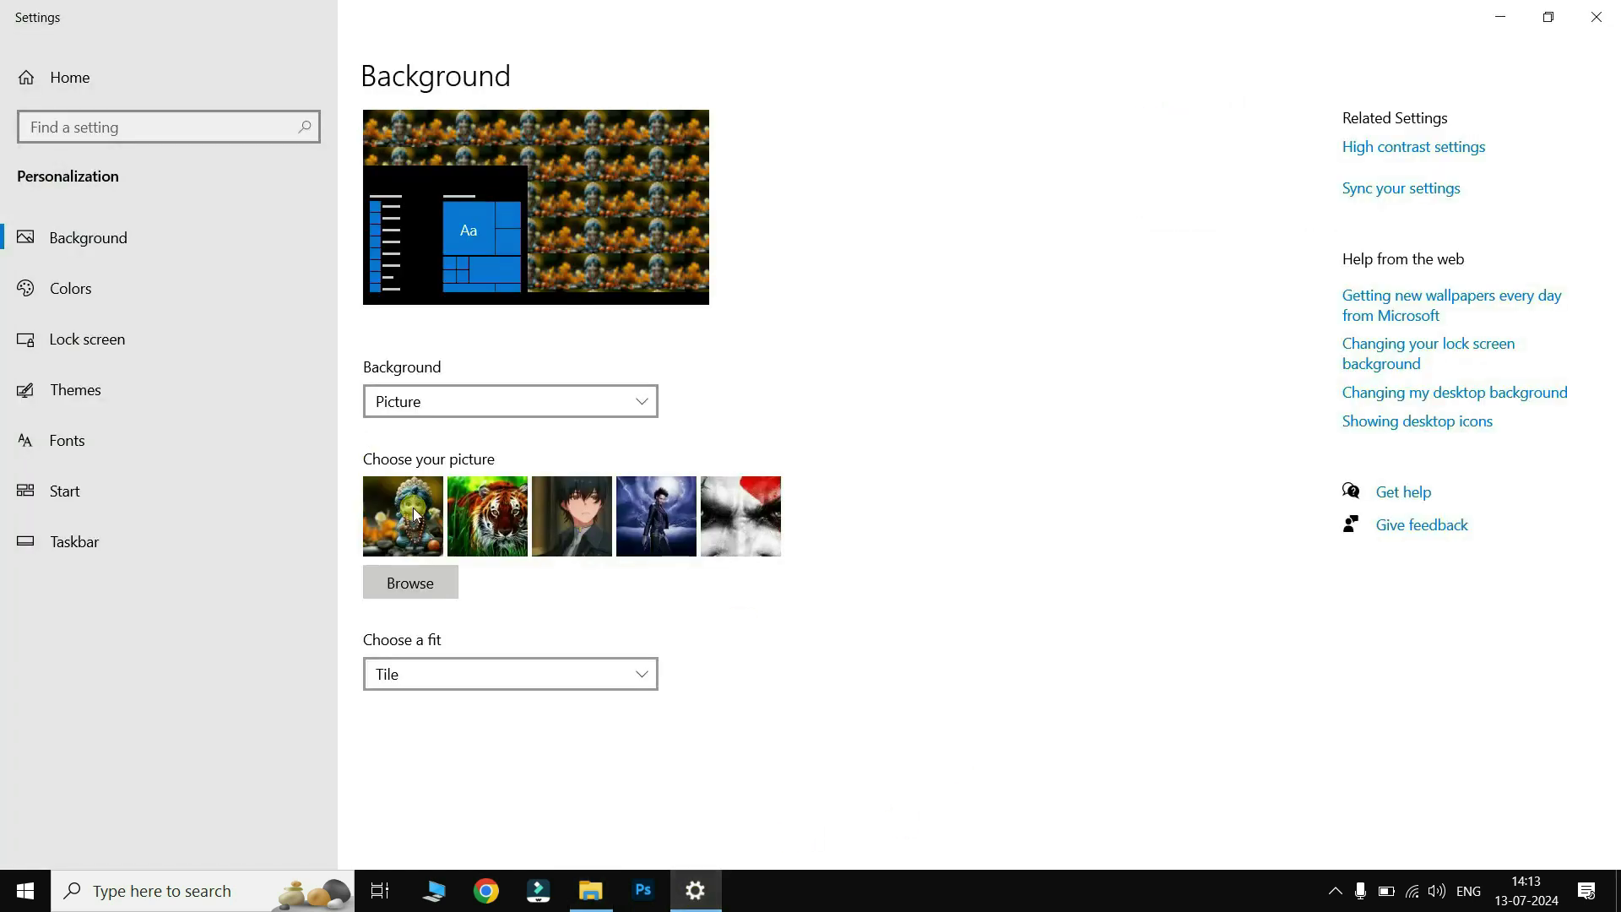
pyautogui.click(400, 586)
pyautogui.click(638, 397)
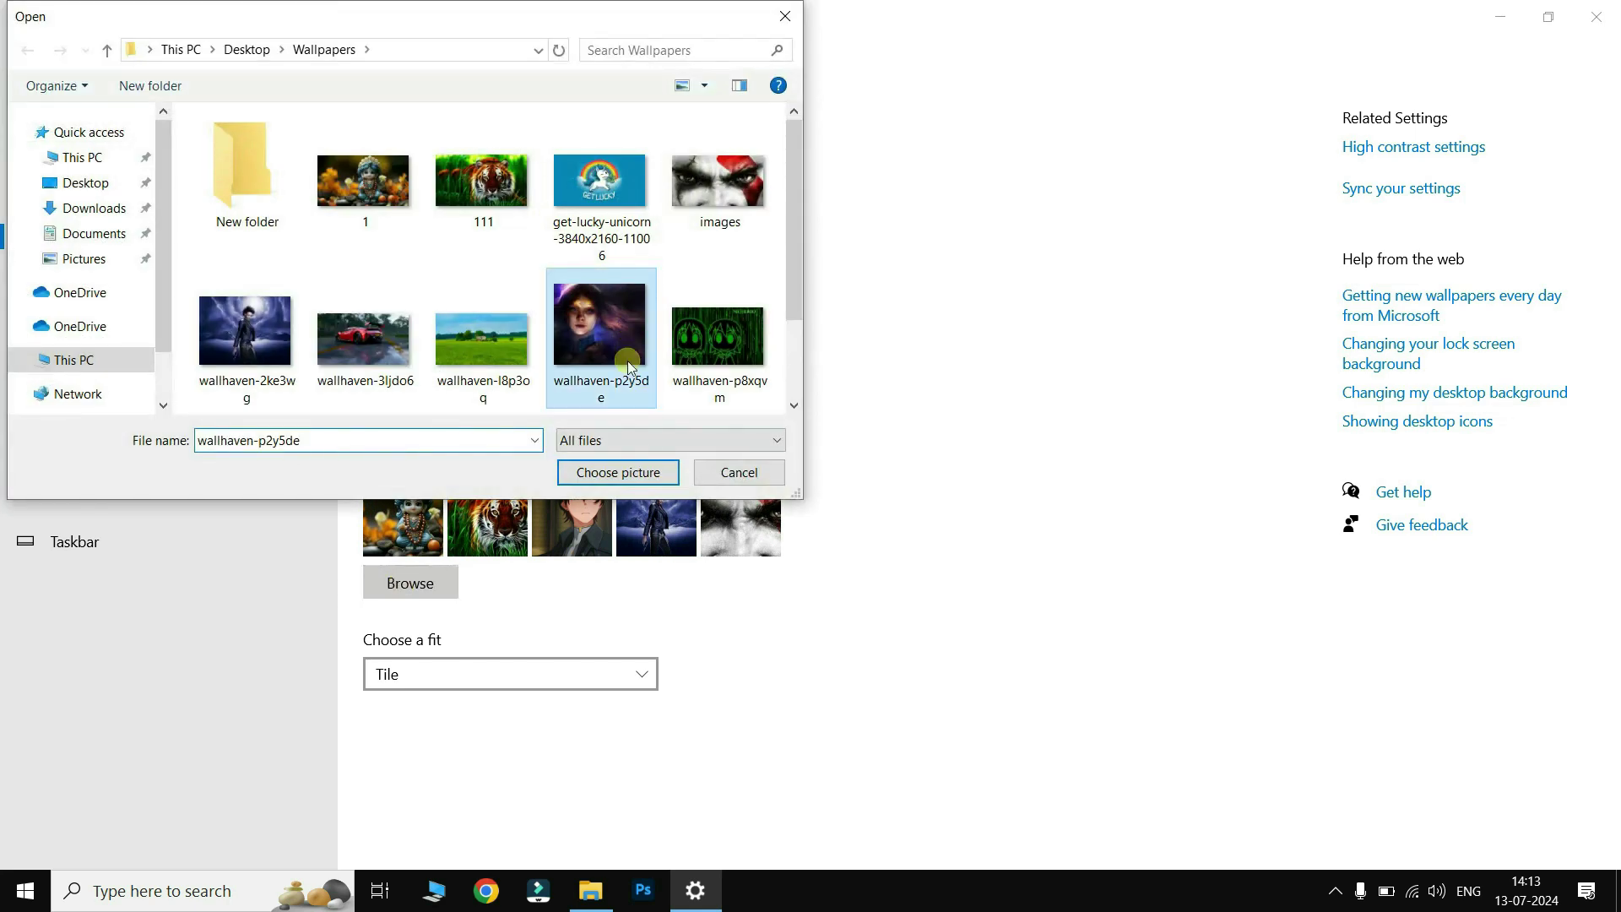
pyautogui.click(639, 478)
pyautogui.click(482, 673)
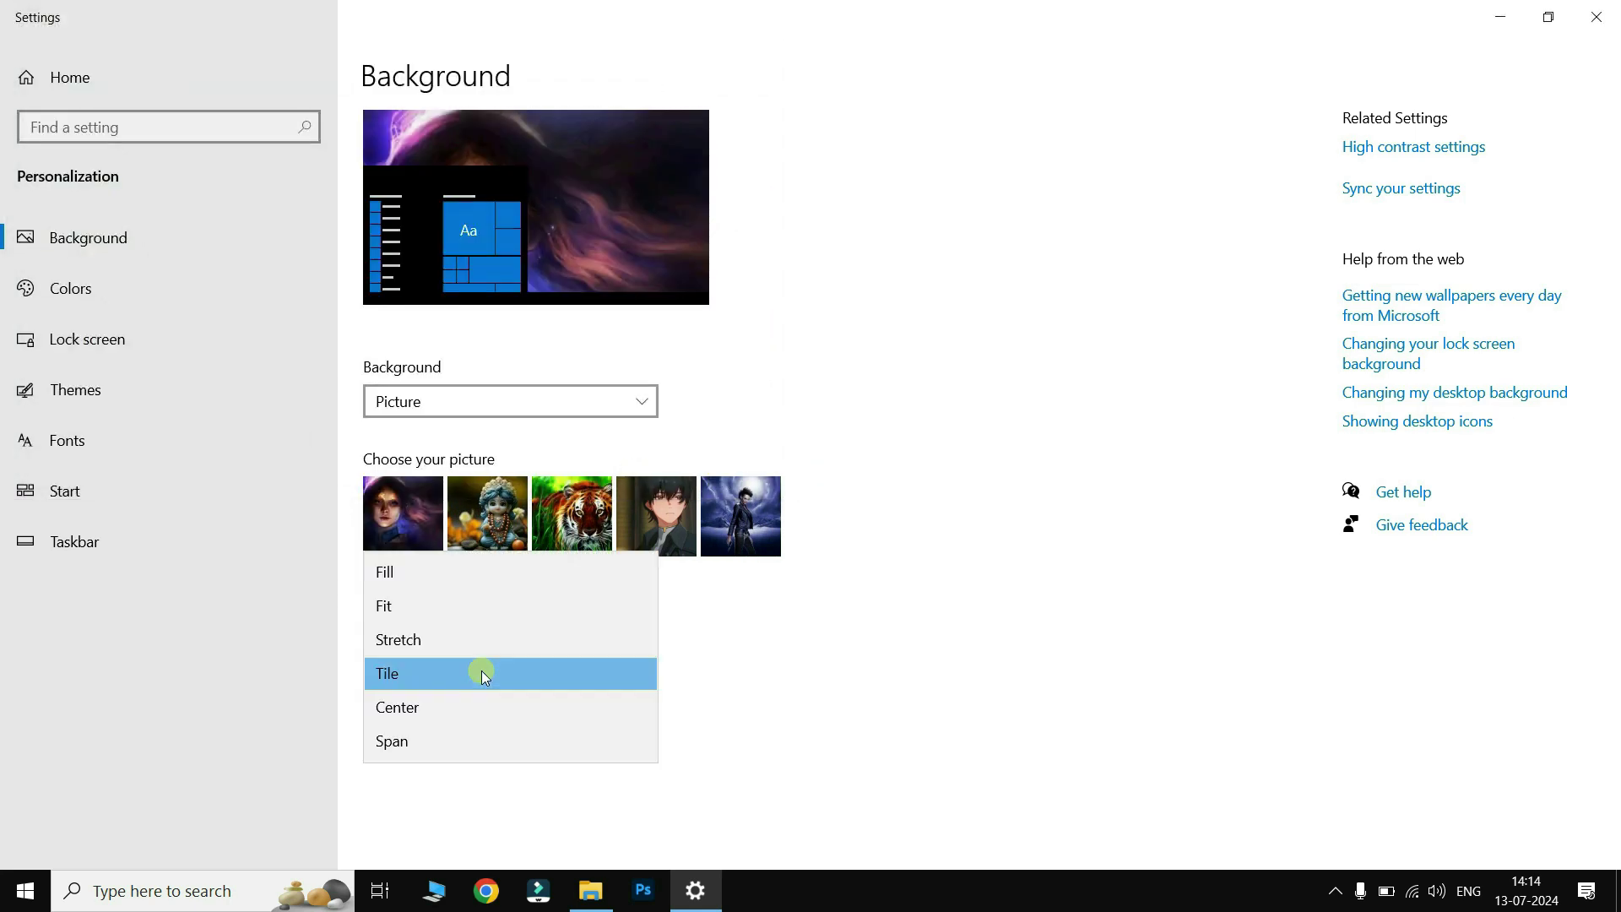
pyautogui.click(414, 570)
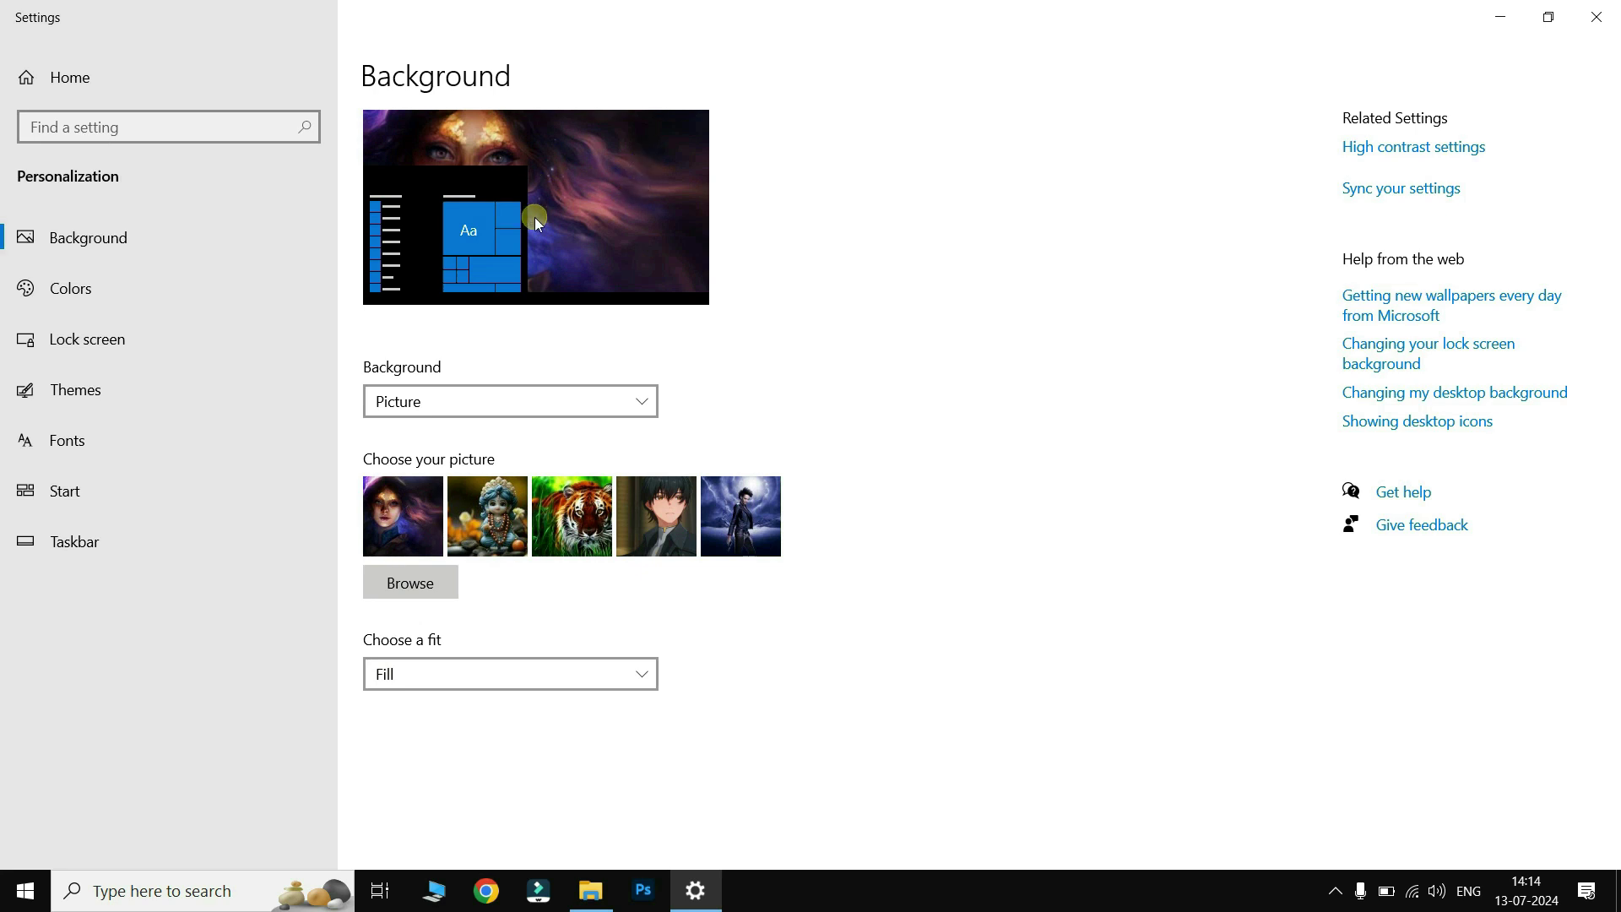
# Step: Try the Fit and then Stretch options, checking the desktop after each
pyautogui.click(395, 674)
pyautogui.click(402, 706)
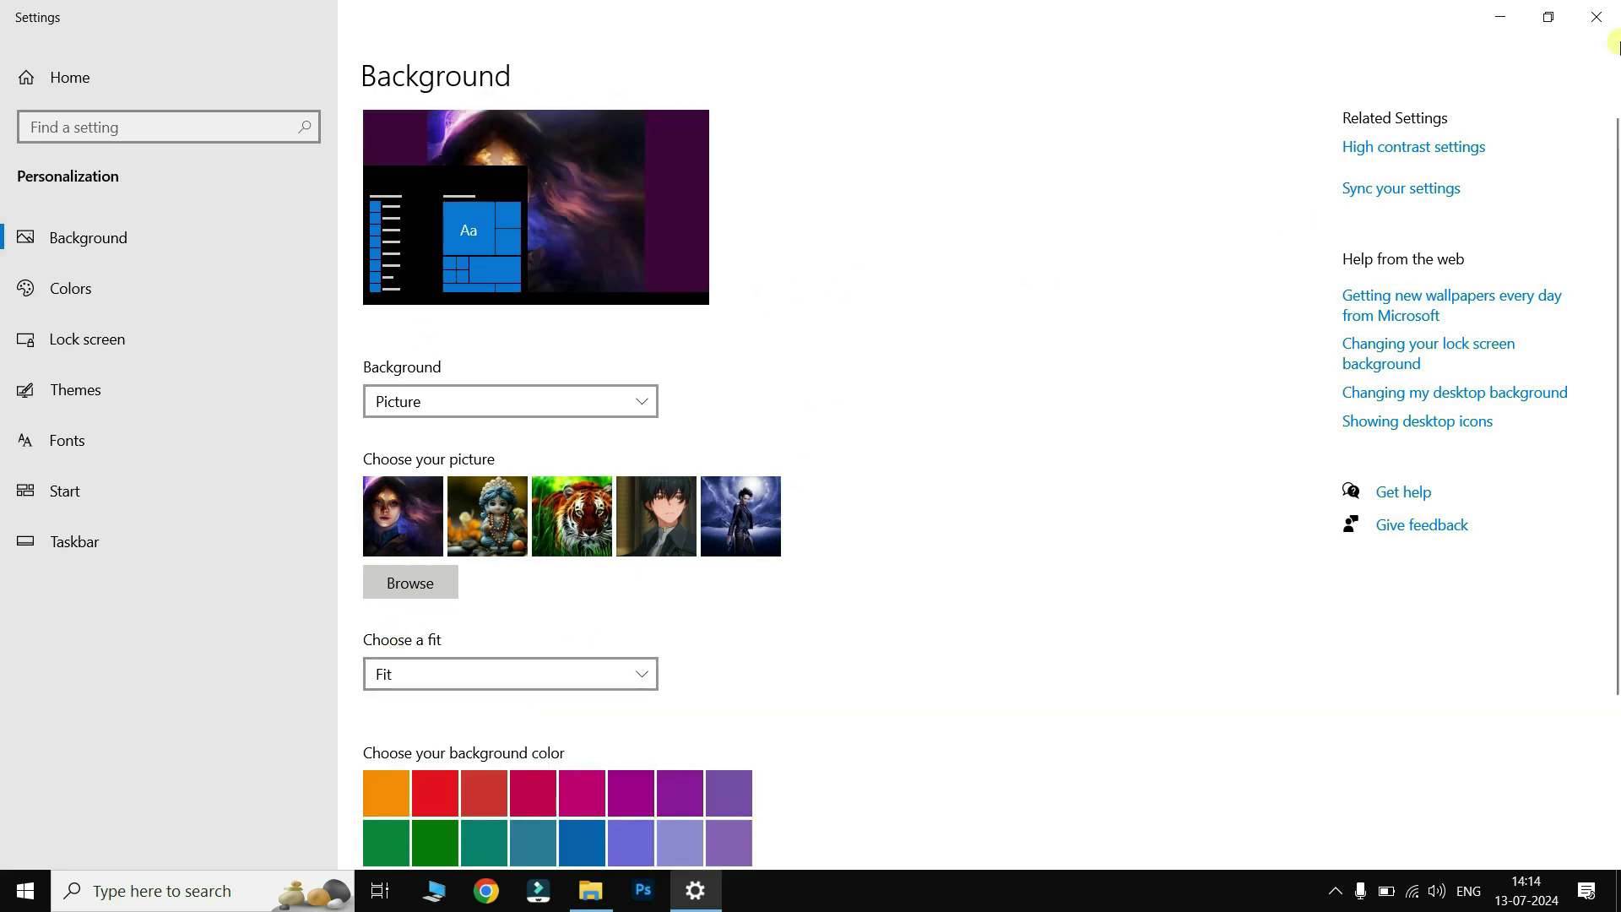
pyautogui.click(1503, 13)
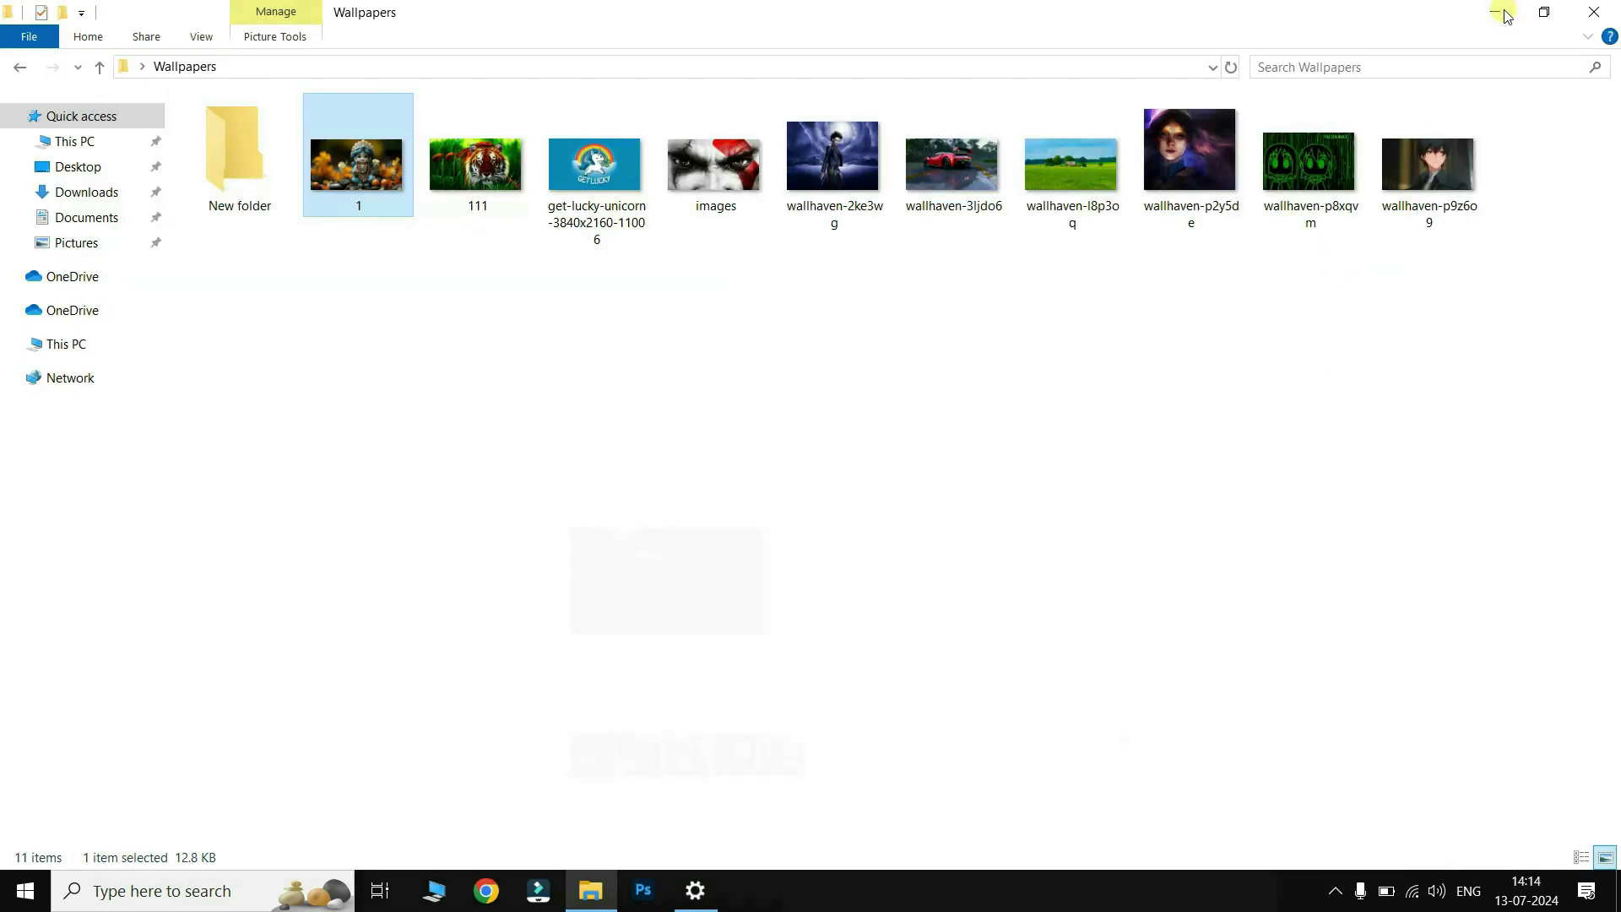
pyautogui.click(1504, 13)
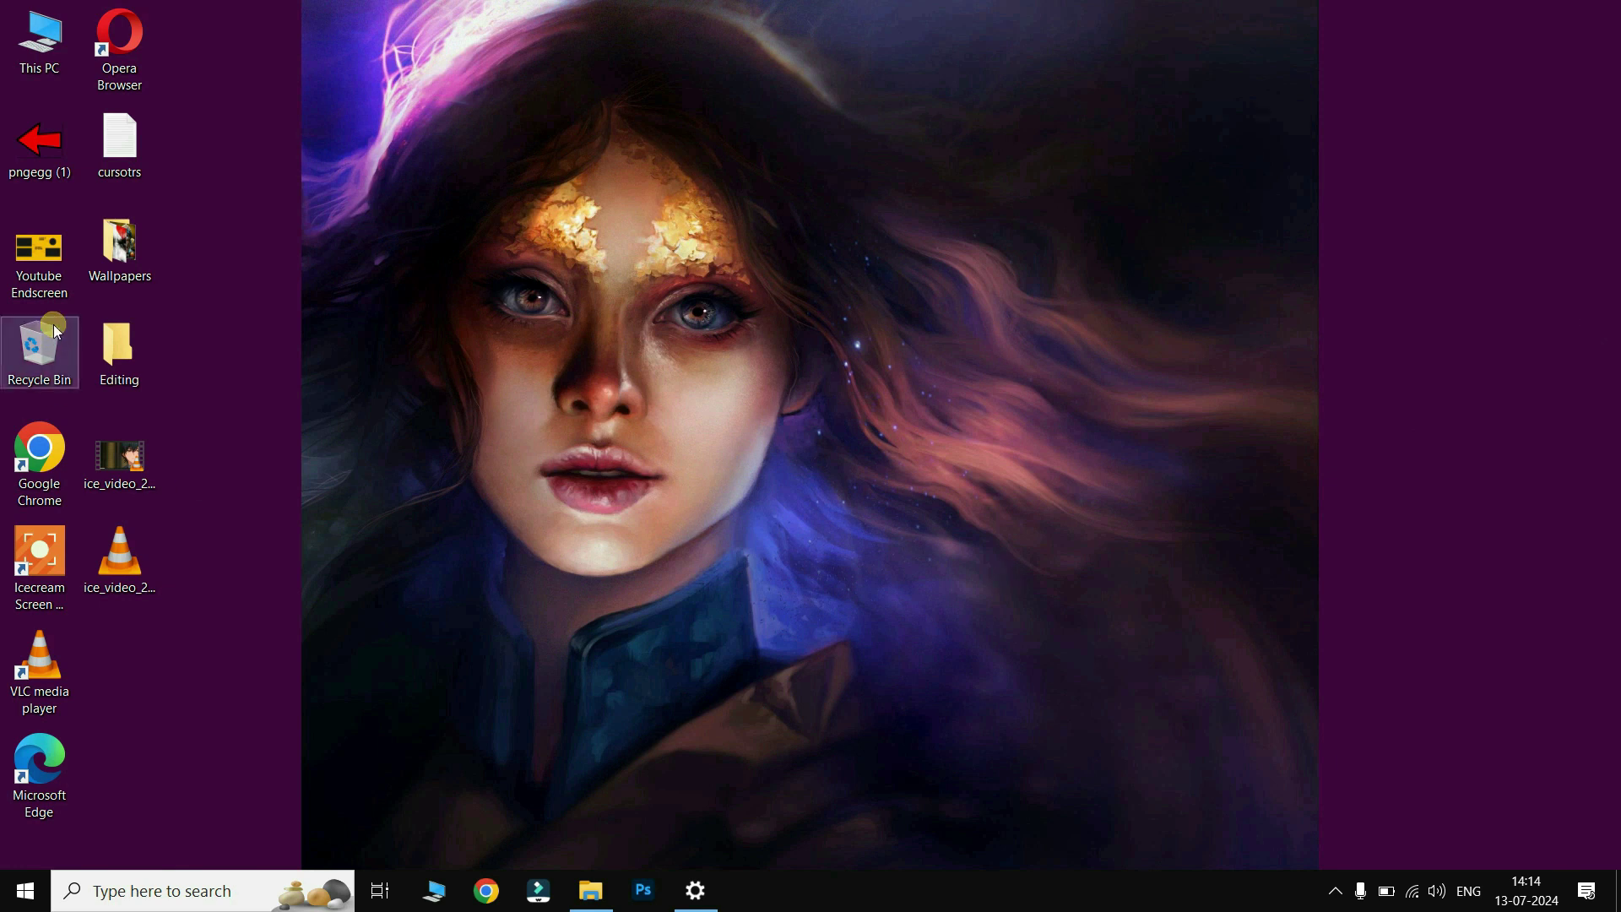
pyautogui.click(700, 891)
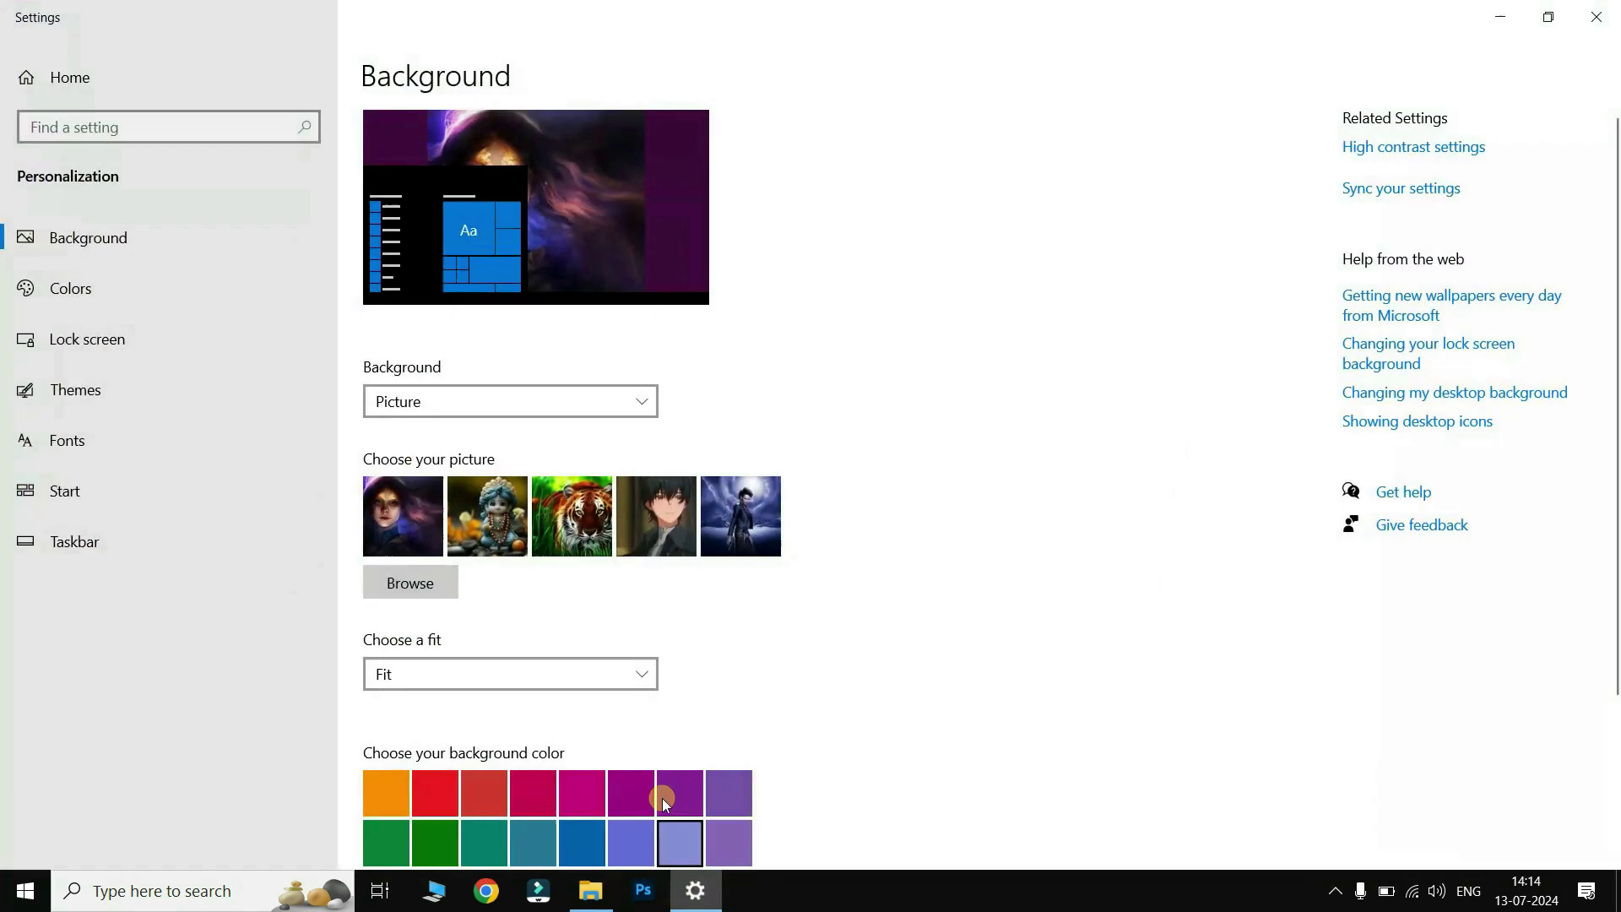
pyautogui.click(412, 672)
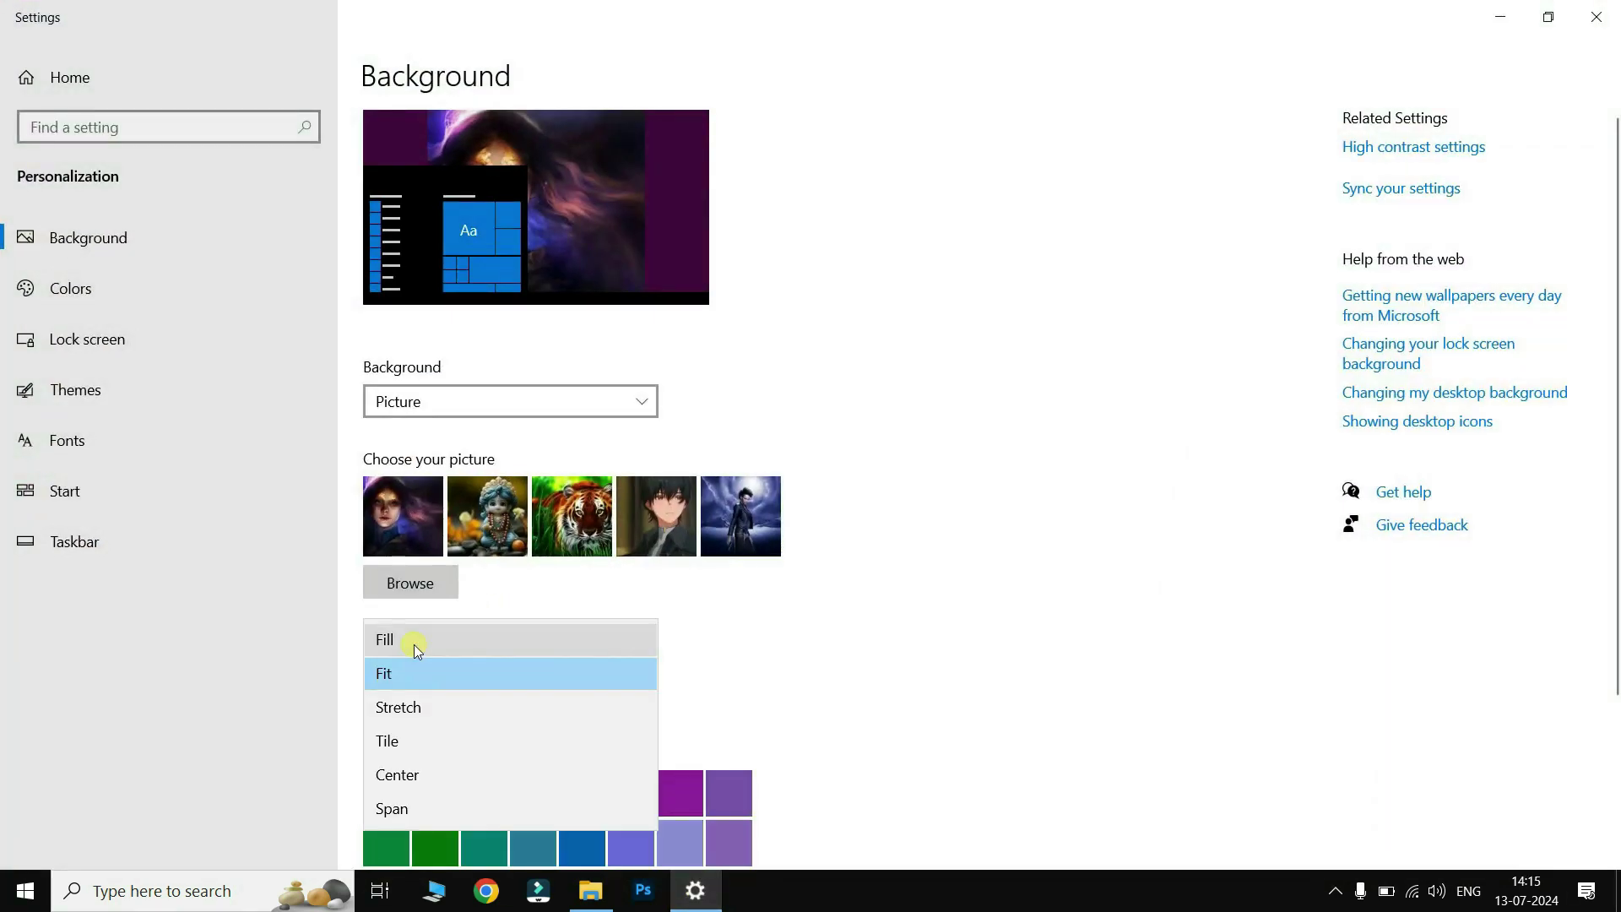
pyautogui.click(433, 707)
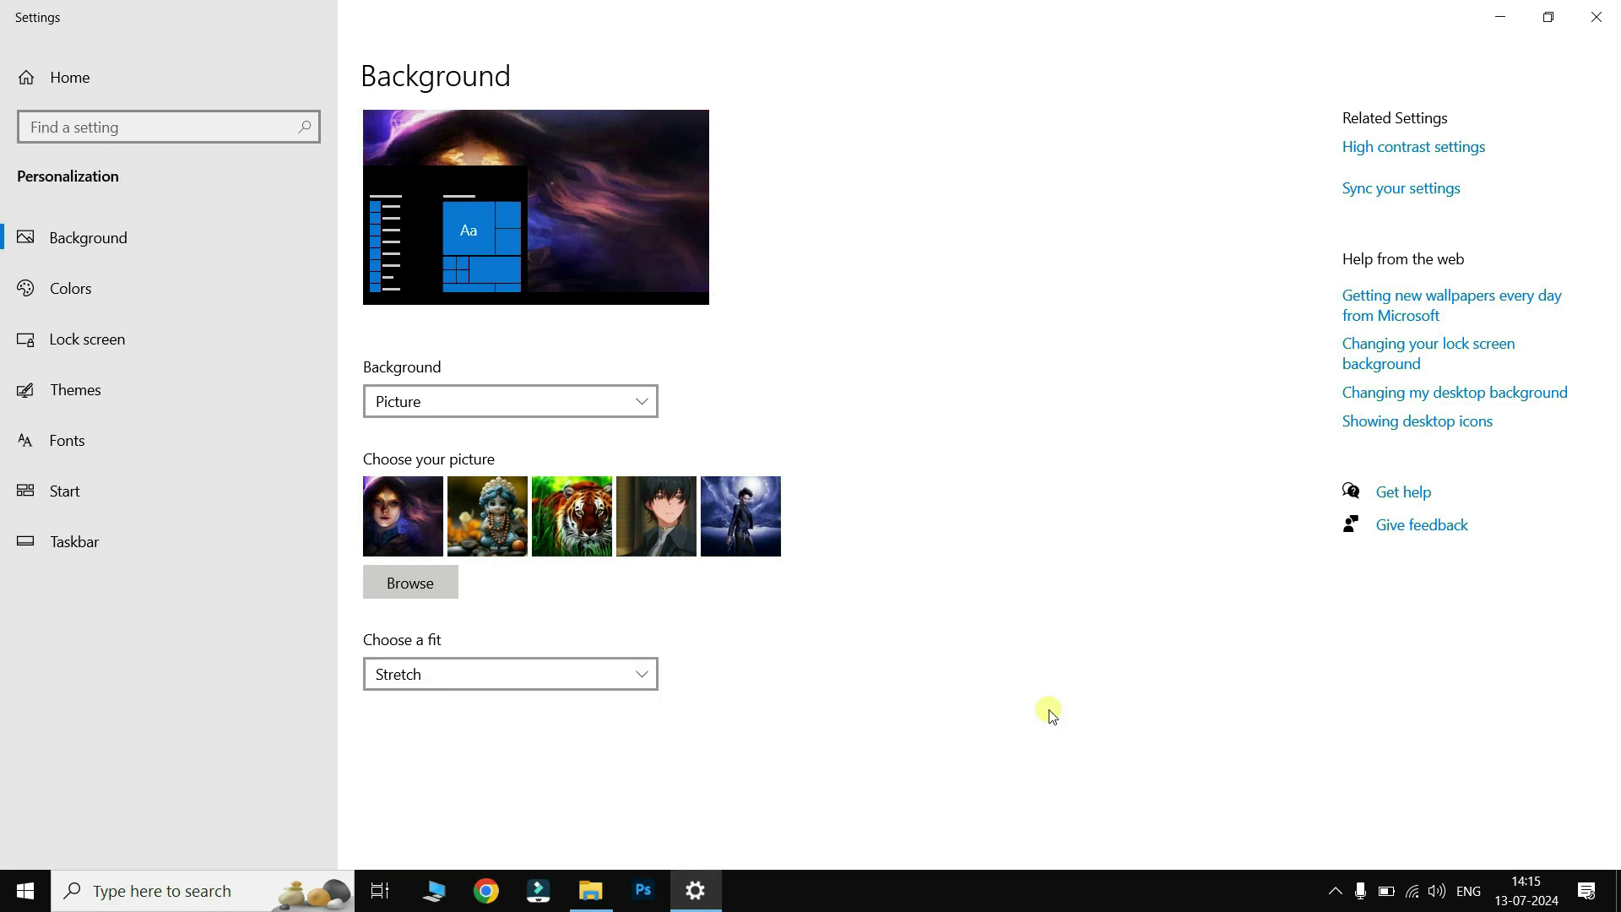
pyautogui.click(1500, 17)
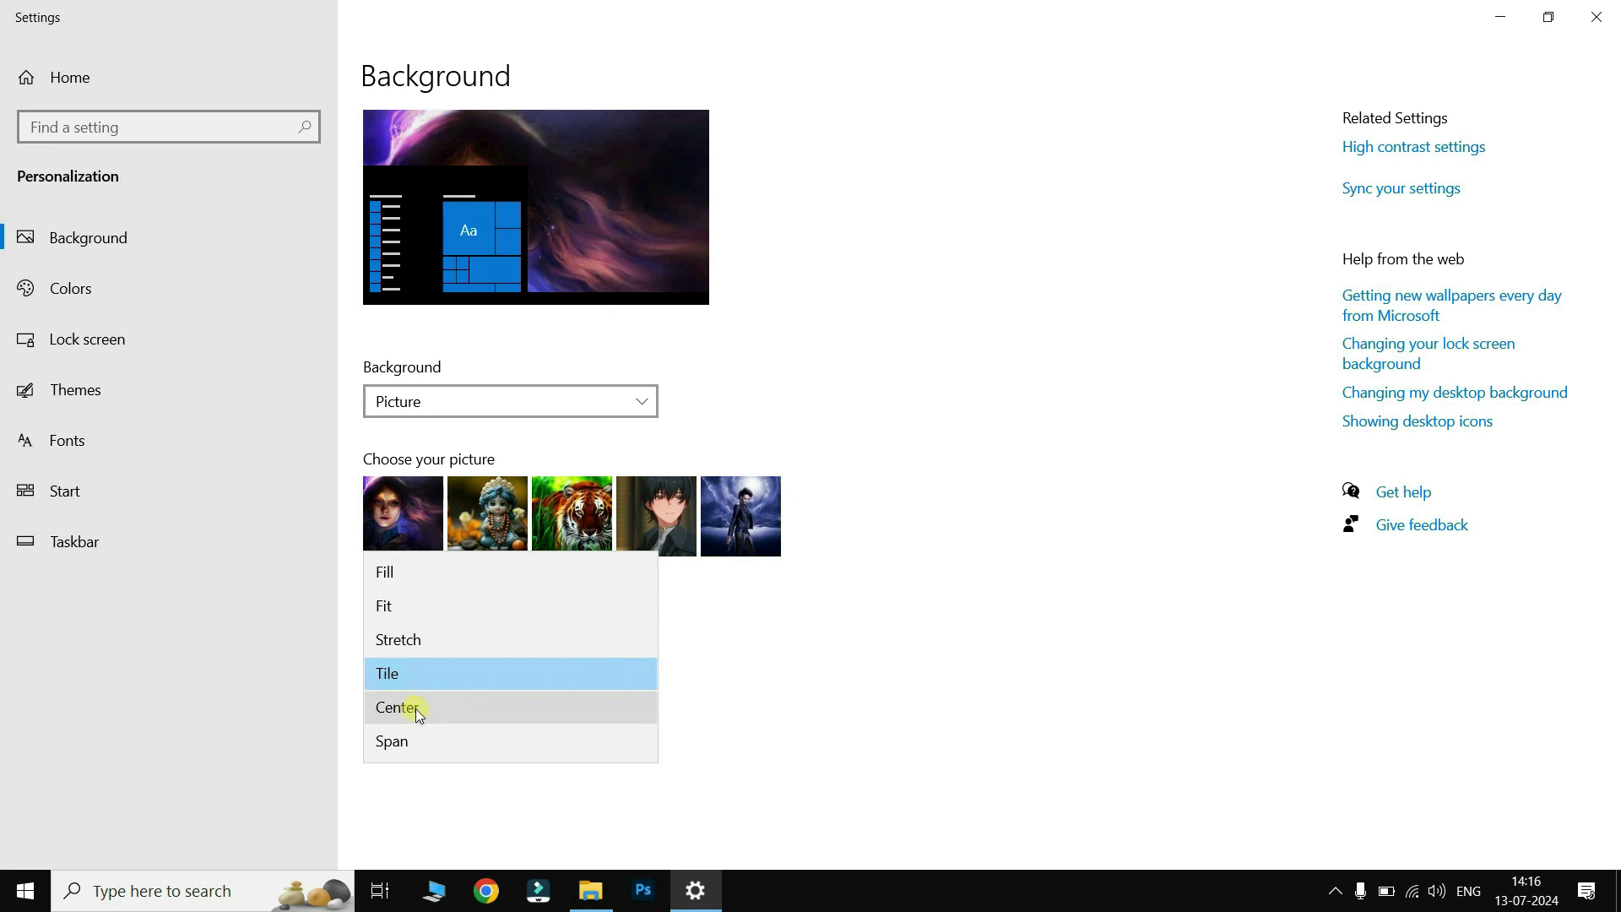
# Step: Switch back to the figurine picture with Center fit and view the desktop
pyautogui.click(510, 512)
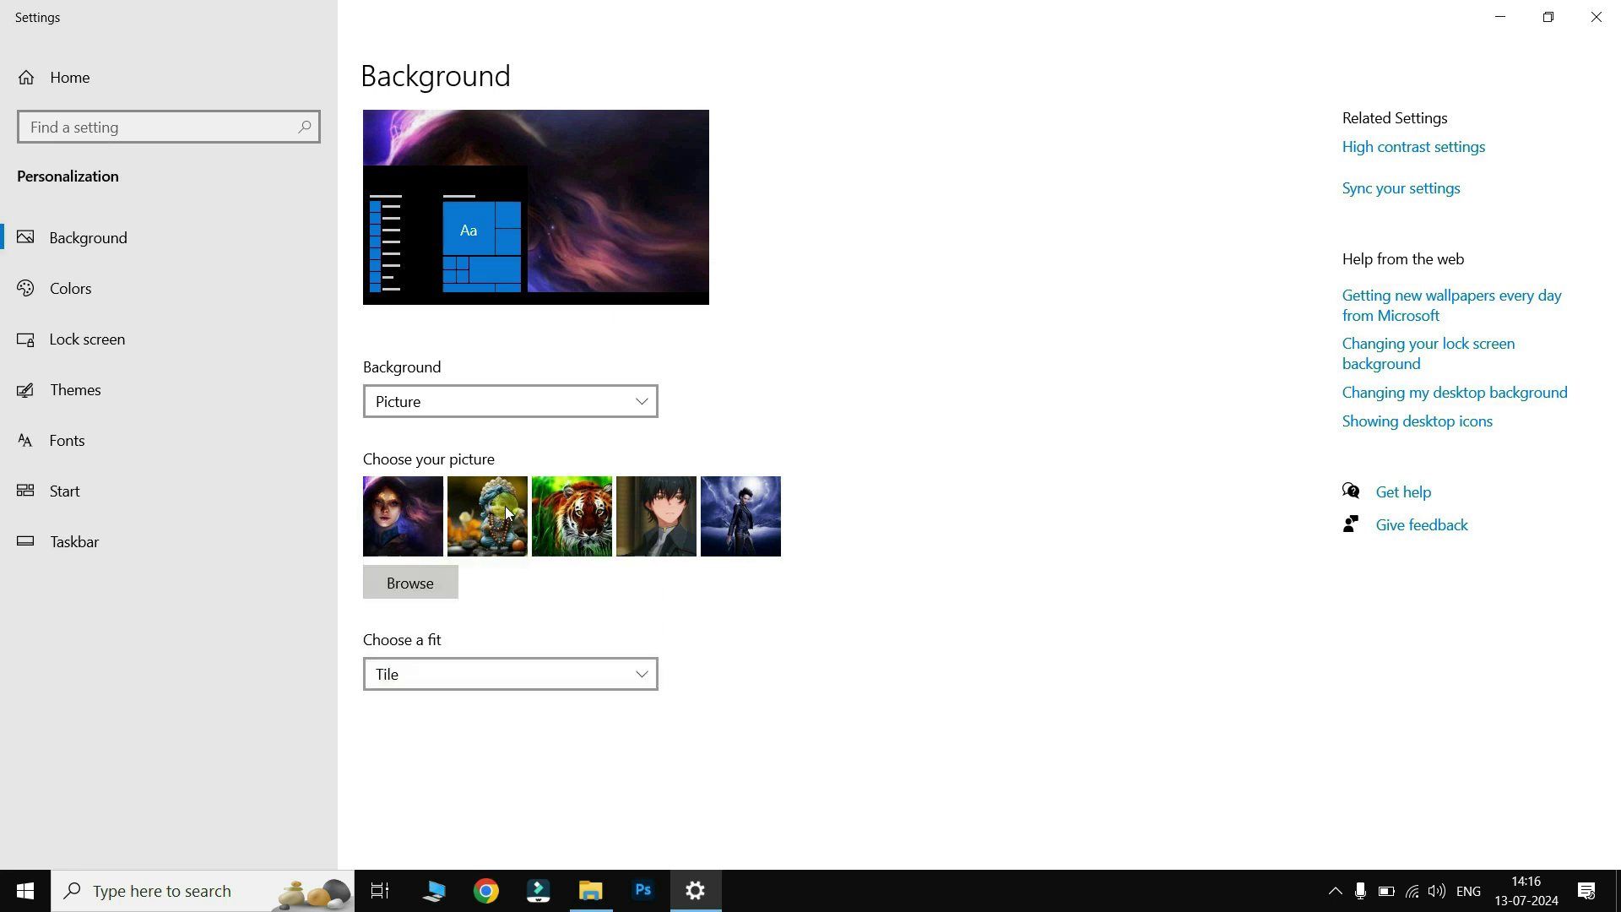
pyautogui.click(513, 549)
pyautogui.click(449, 674)
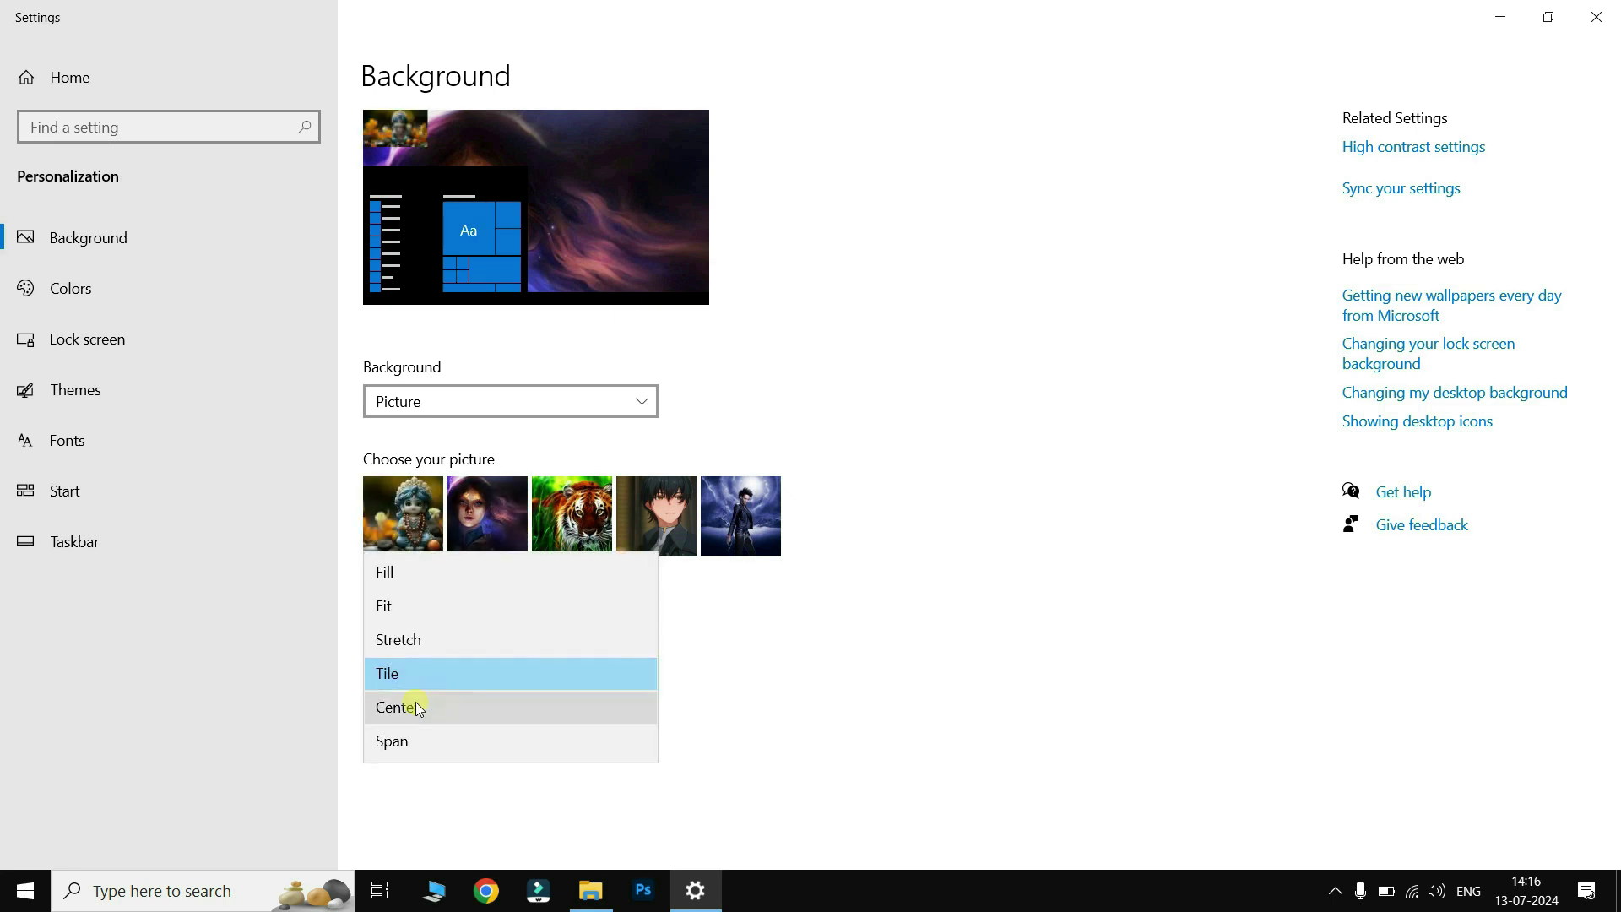
pyautogui.click(416, 704)
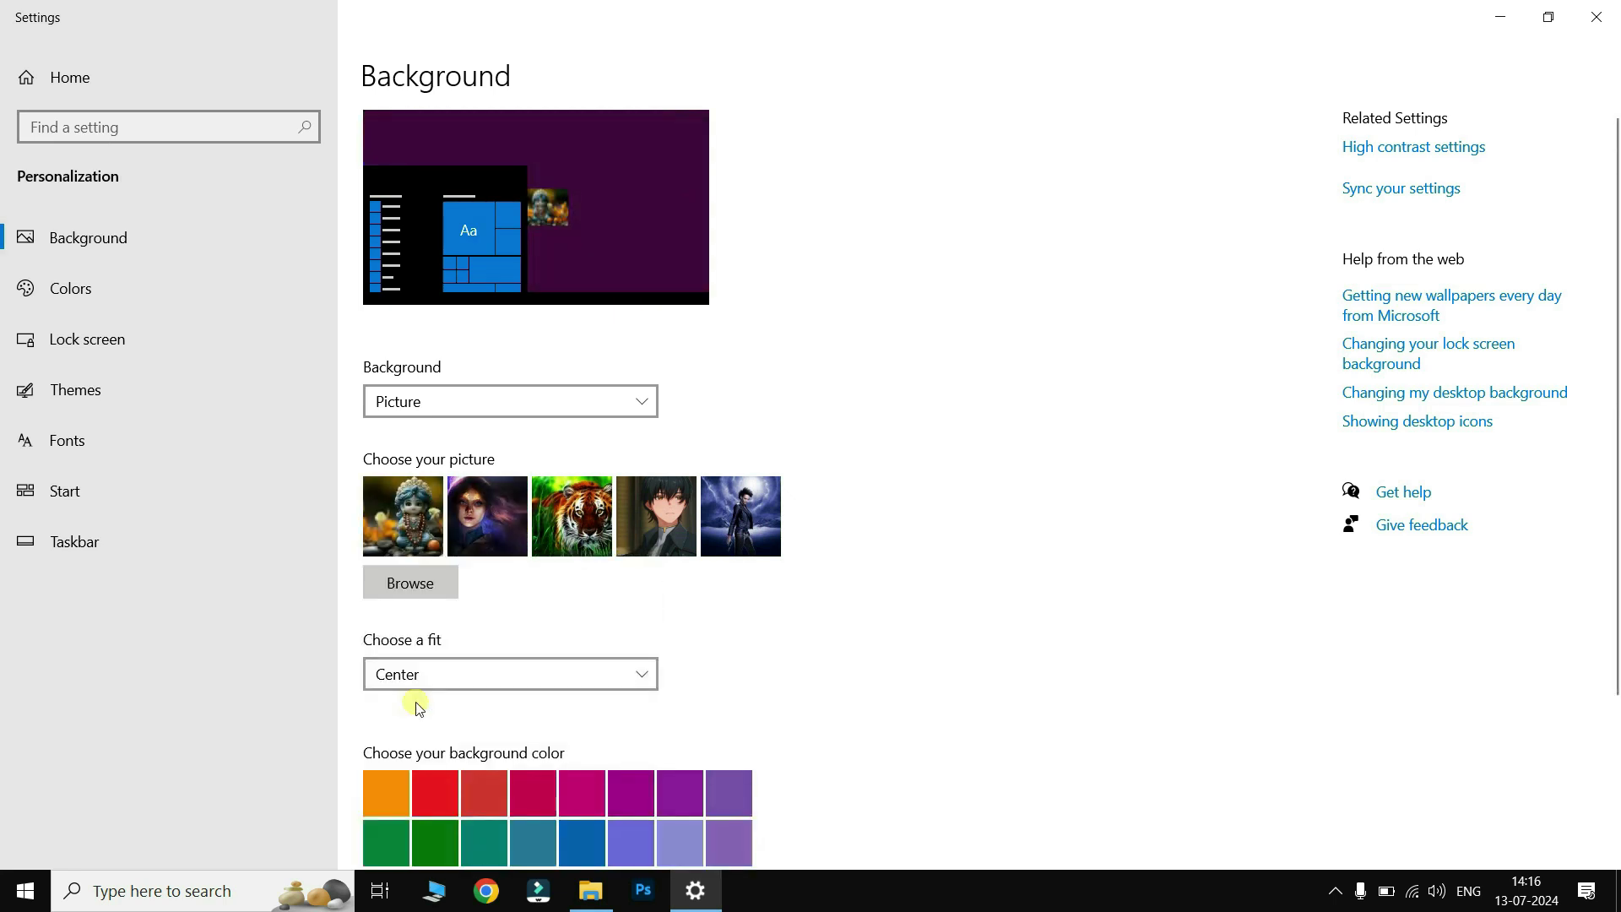
pyautogui.click(1501, 17)
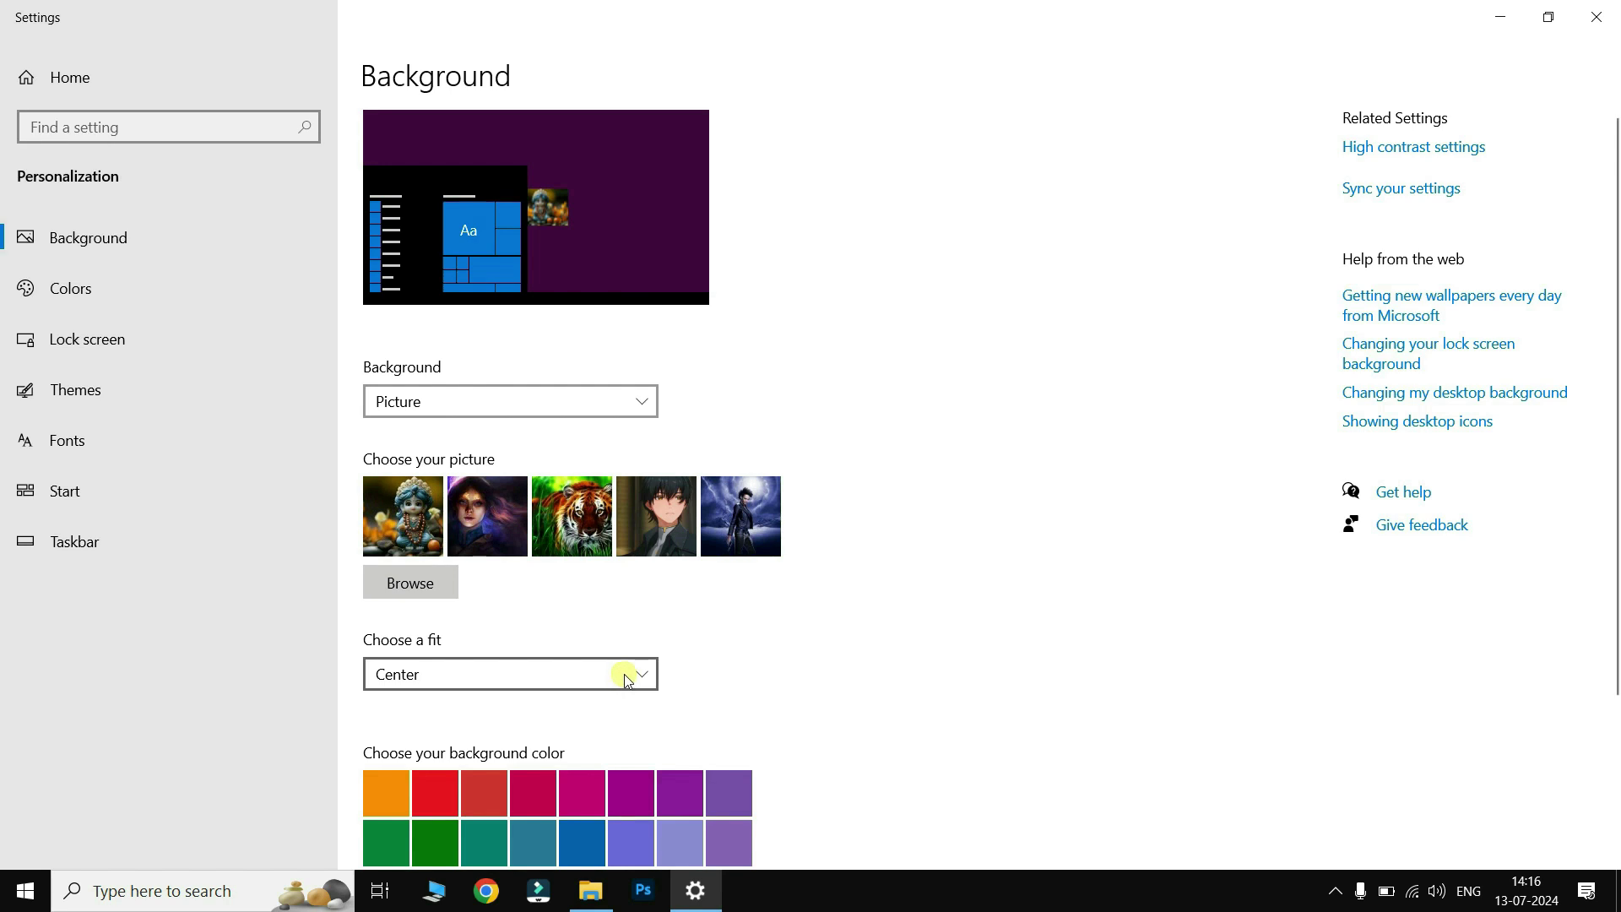
# Step: Change the figurine wallpaper's fit to Span, then to Fill, and minimise Settings
pyautogui.click(625, 674)
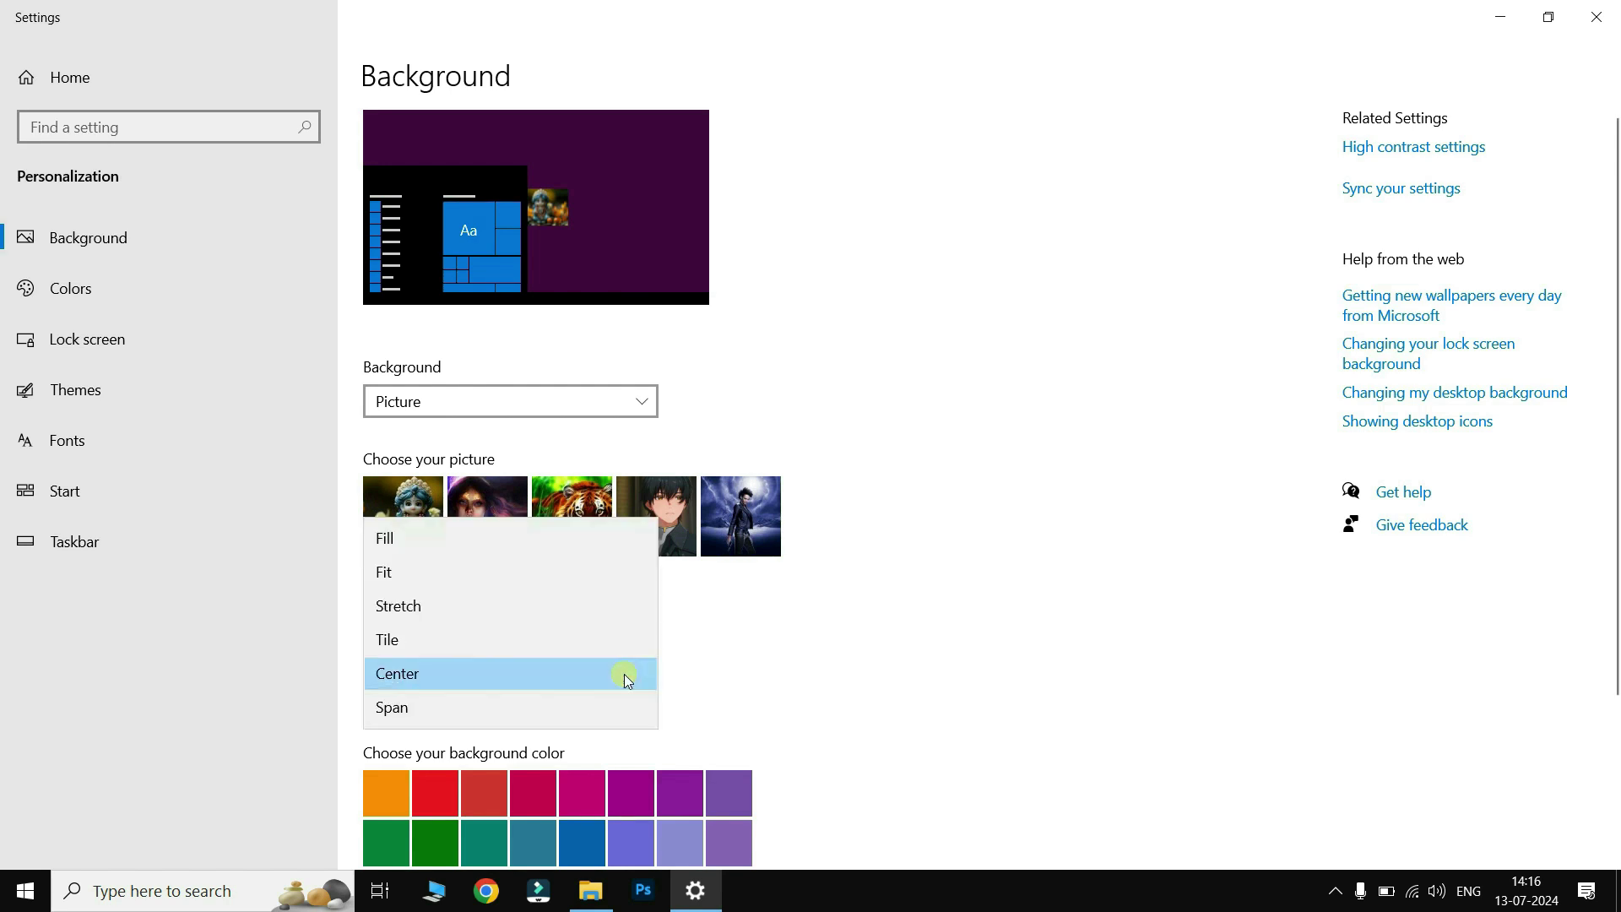
pyautogui.click(439, 709)
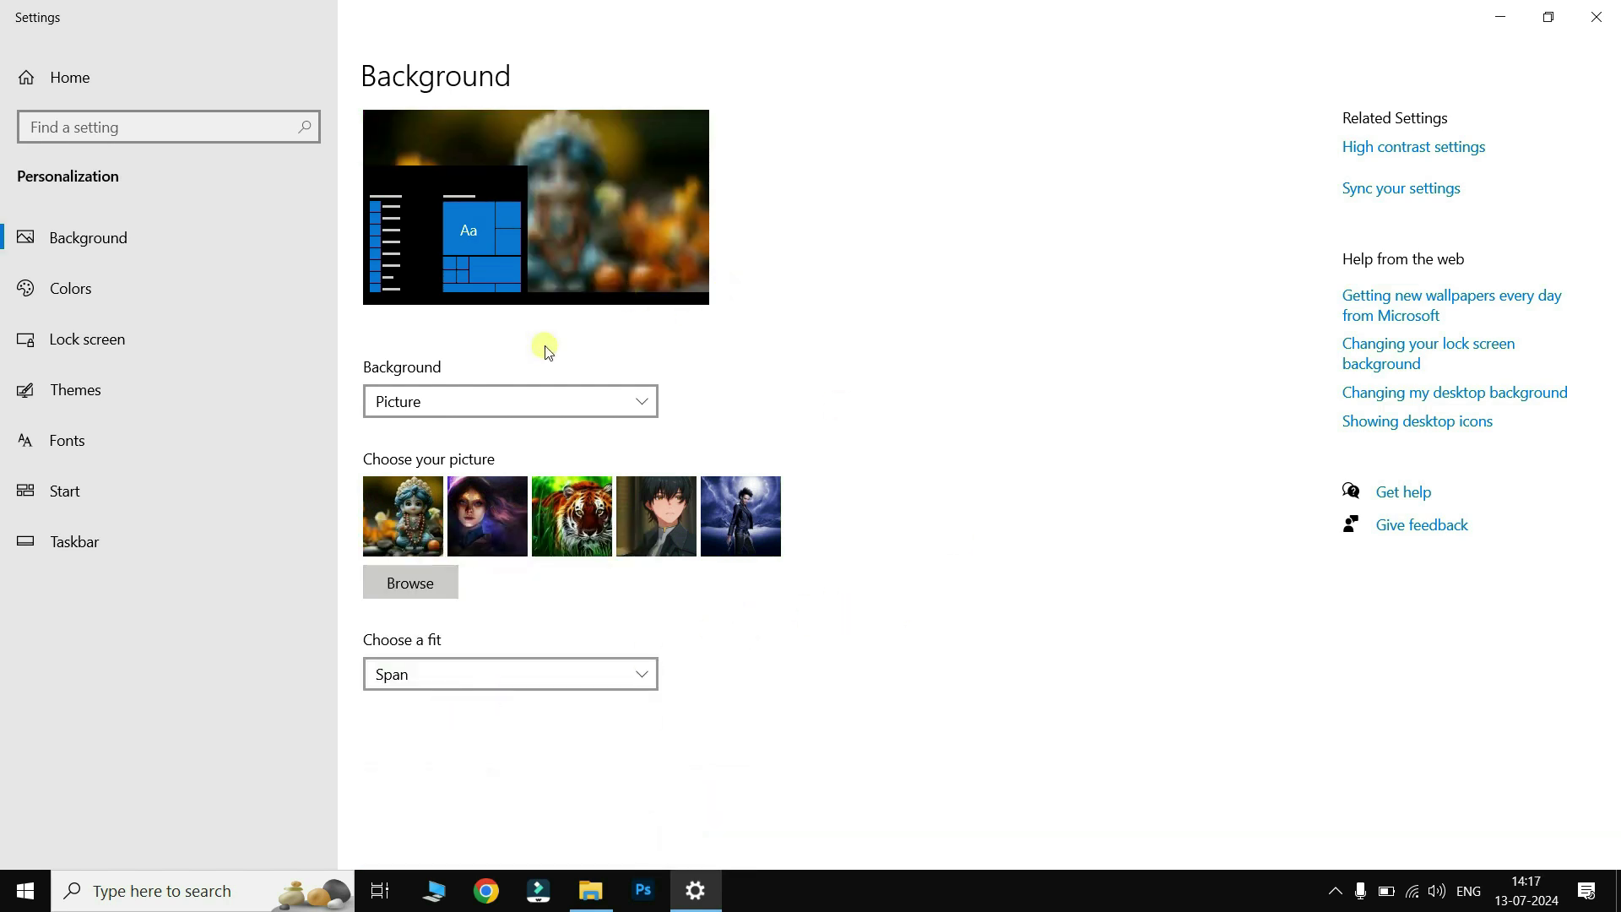
pyautogui.click(532, 673)
pyautogui.click(506, 505)
pyautogui.click(699, 891)
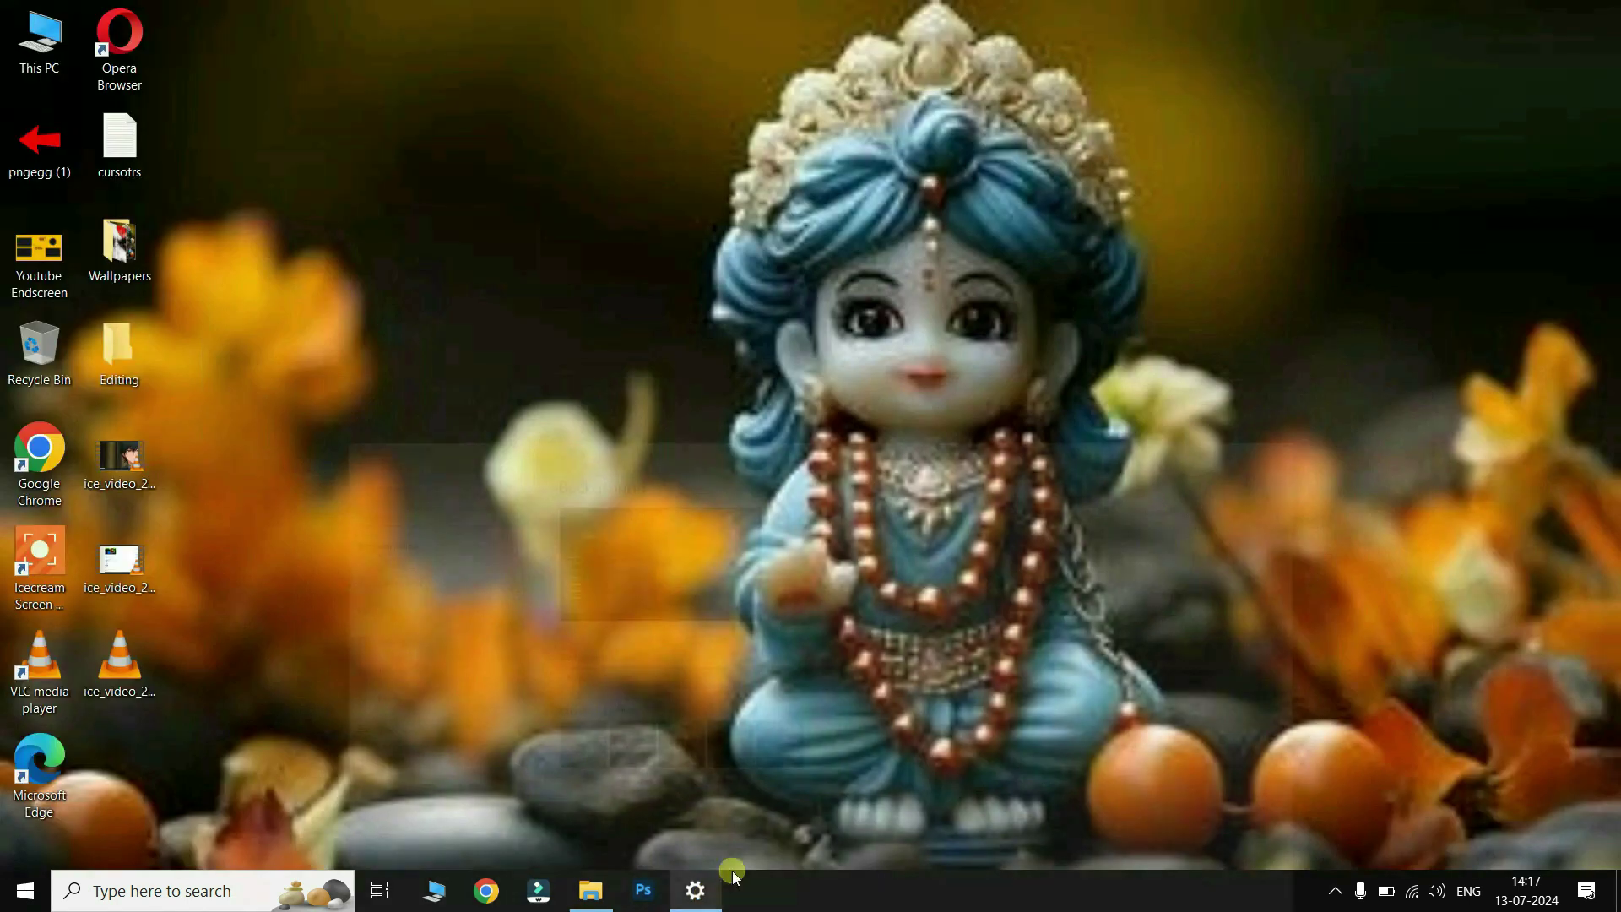
# Step: Set the green Nichijou wallhaven image from Wallpapers as the desktop background
pyautogui.doubleClick(130, 237)
pyautogui.rightClick(747, 336)
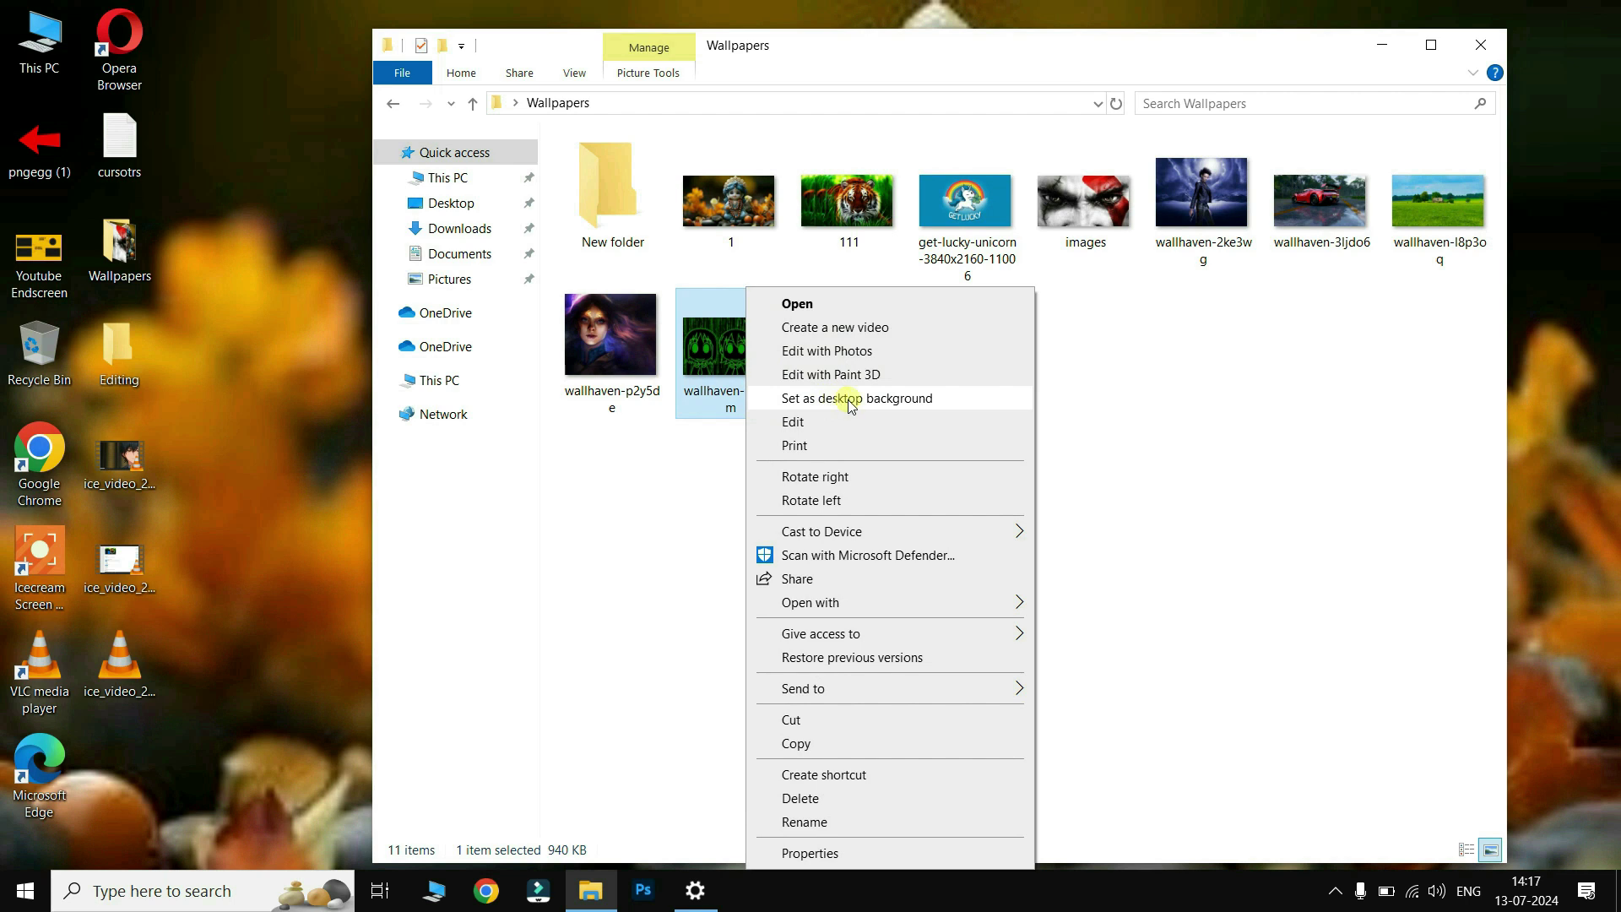
pyautogui.click(851, 403)
pyautogui.press('super+d')
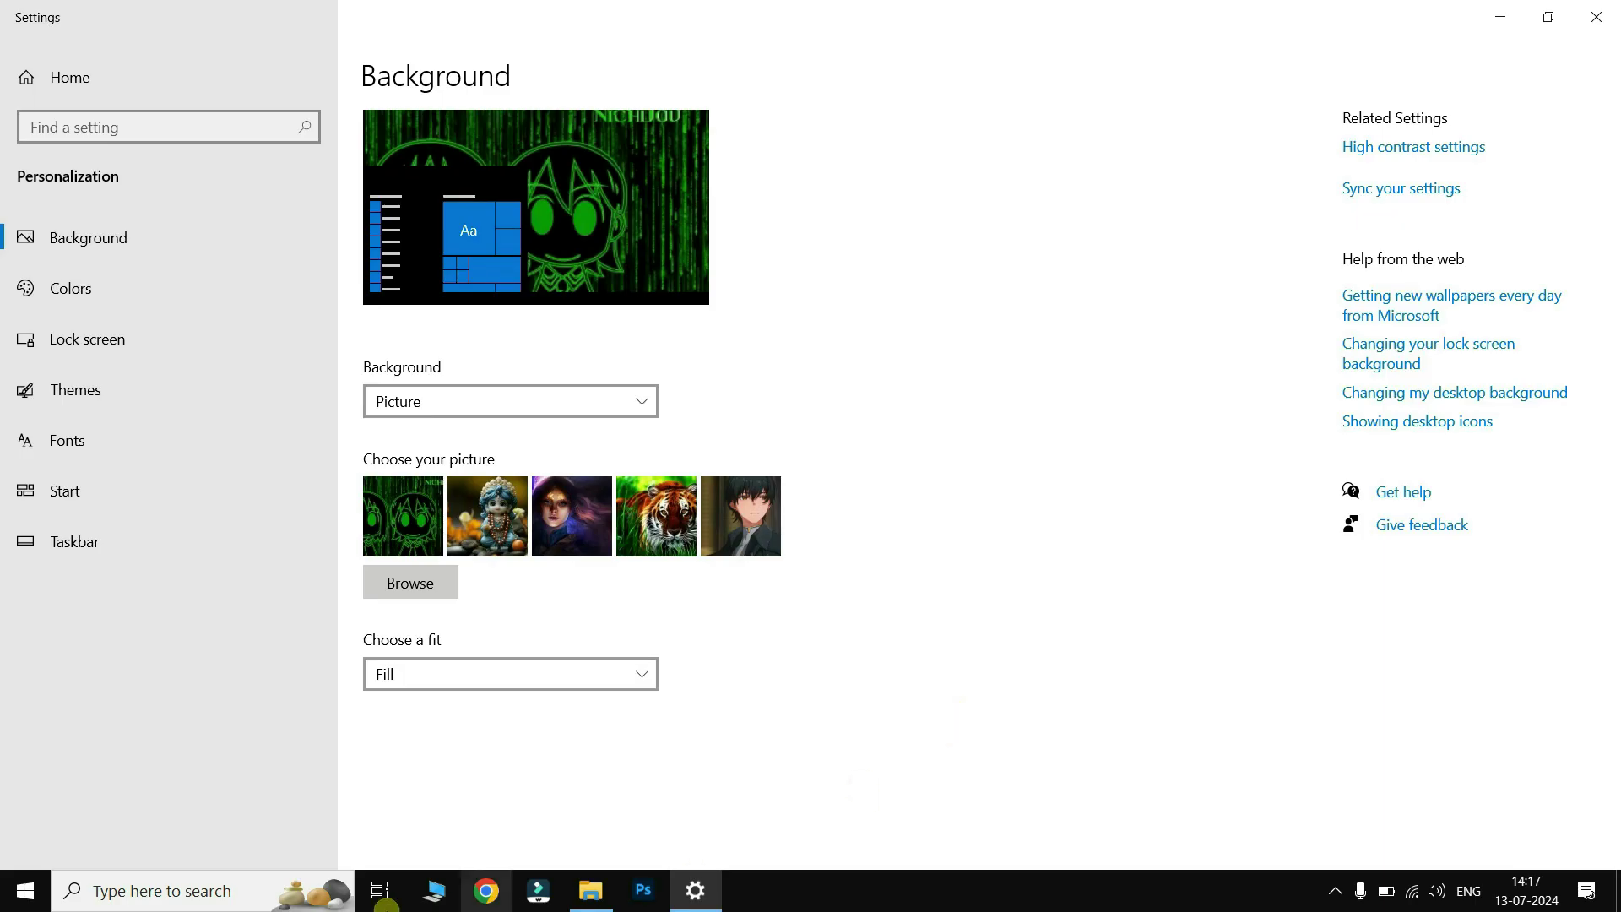
# Step: Search Google for 'wallhaven' in Chrome and browse the wallhaven.cc site
pyautogui.click(490, 900)
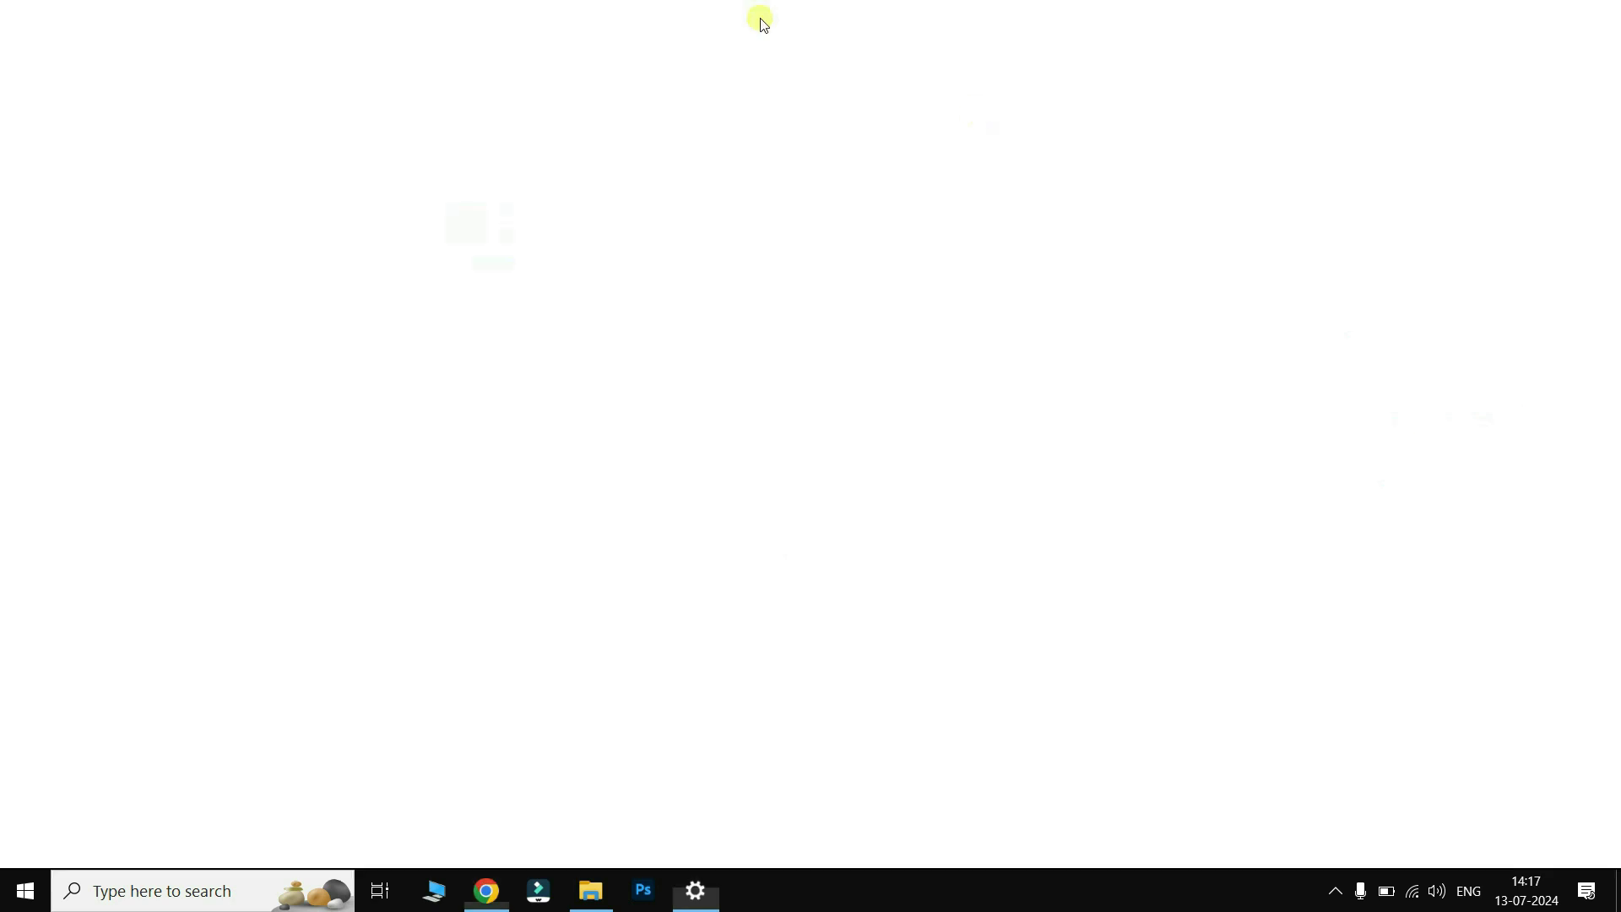
pyautogui.click(720, 64)
pyautogui.write('g')
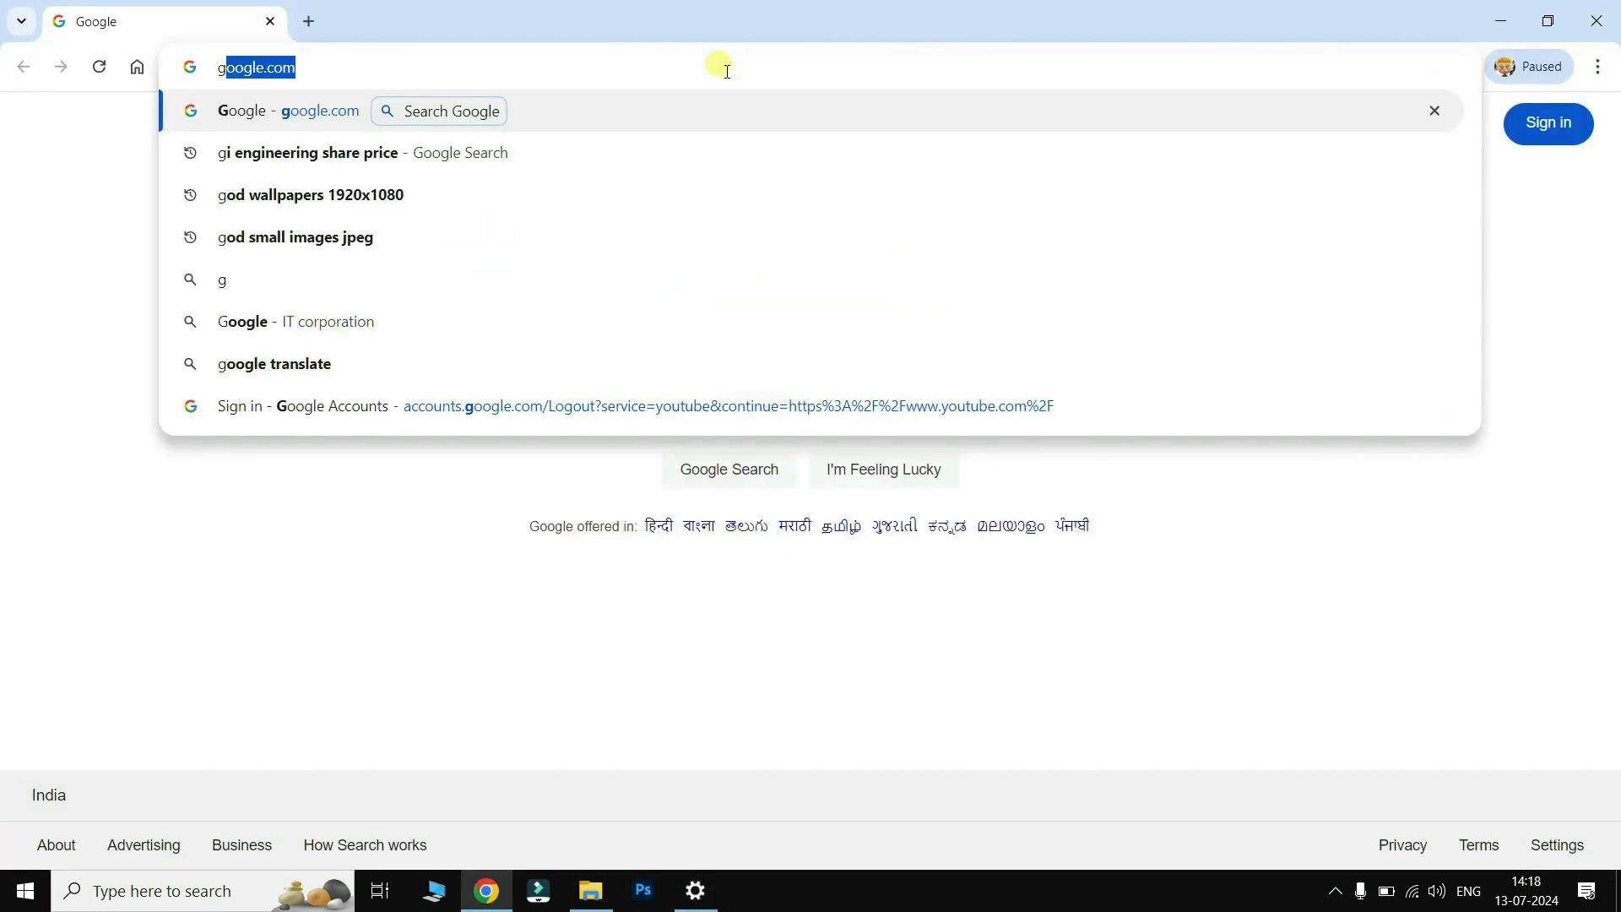
pyautogui.press('Escape')
pyautogui.click(635, 397)
pyautogui.write('wallhaven')
pyautogui.press('Return')
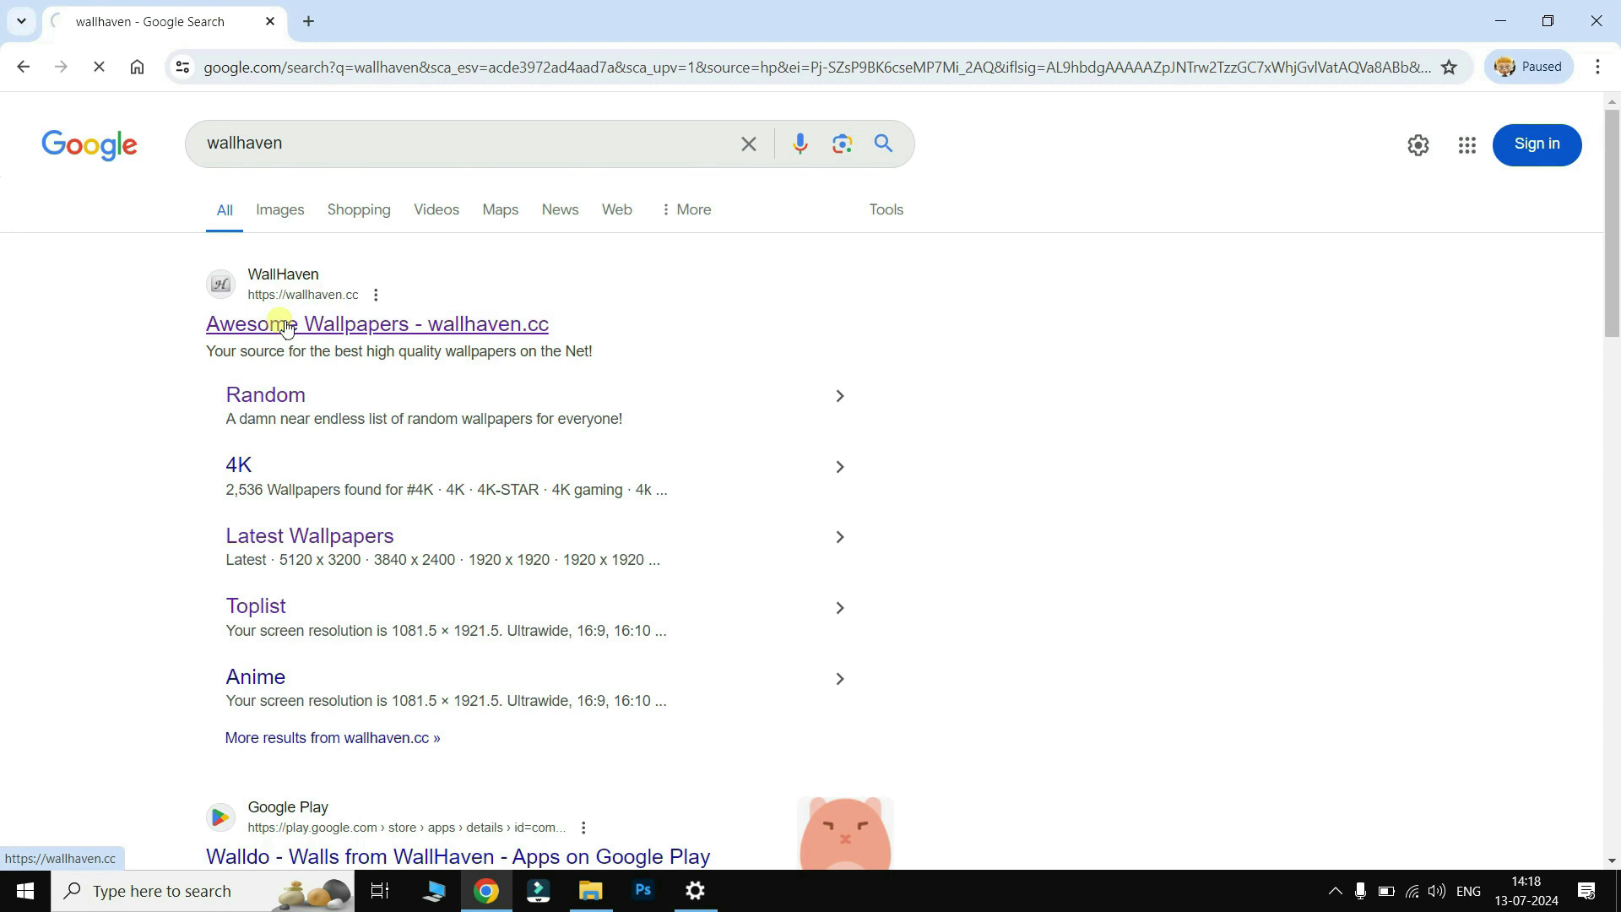
pyautogui.click(285, 326)
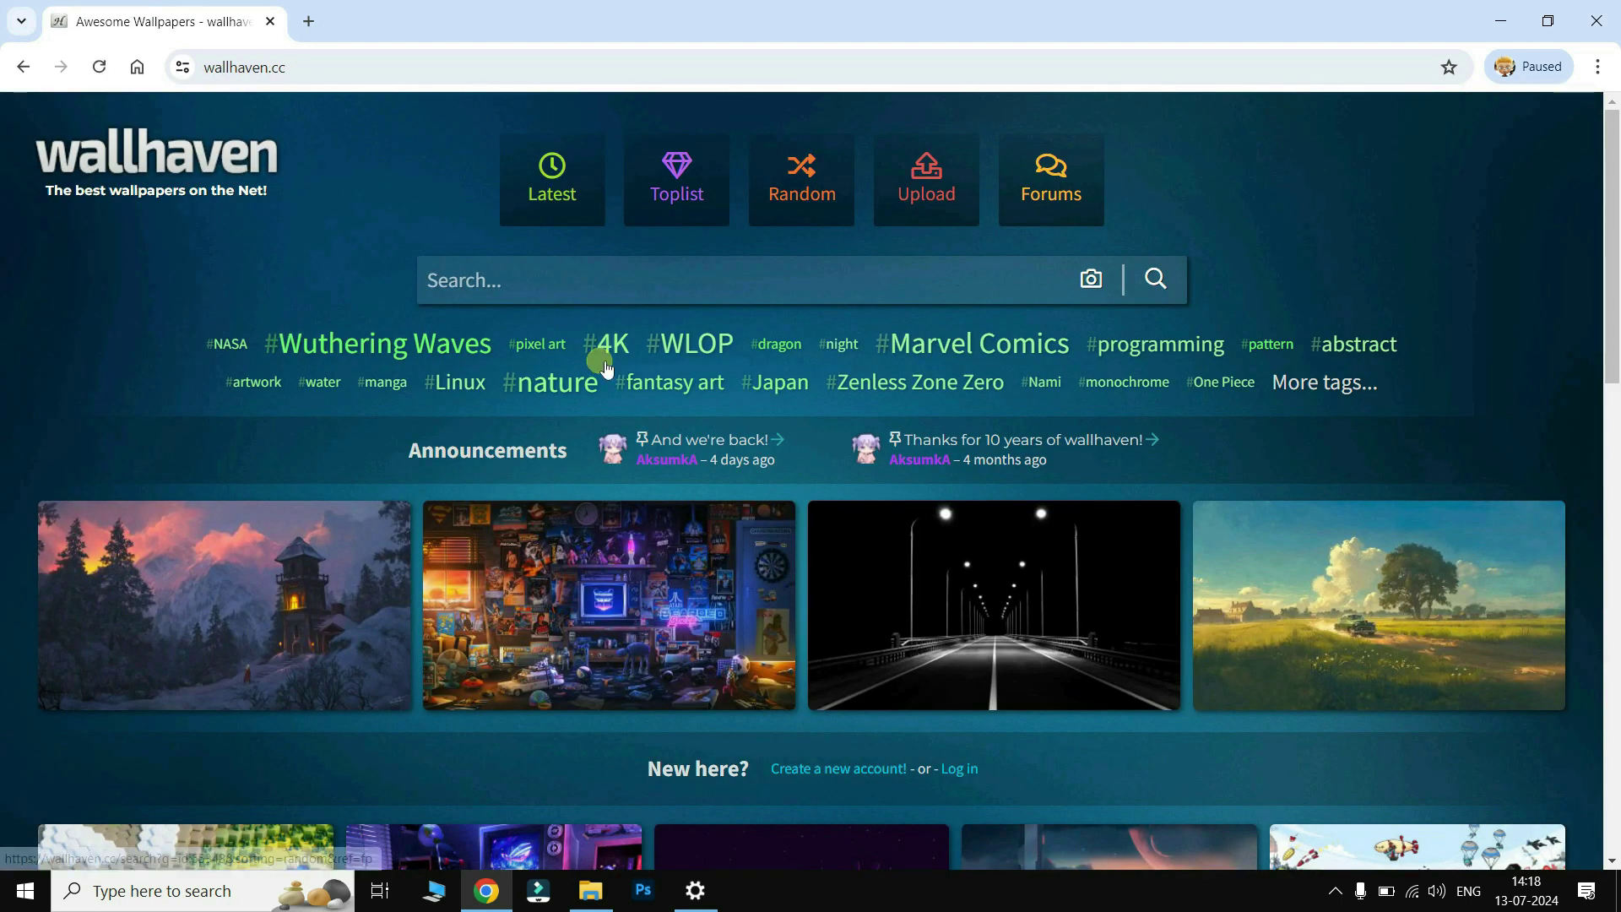
pyautogui.scroll(-7, 605, 365)
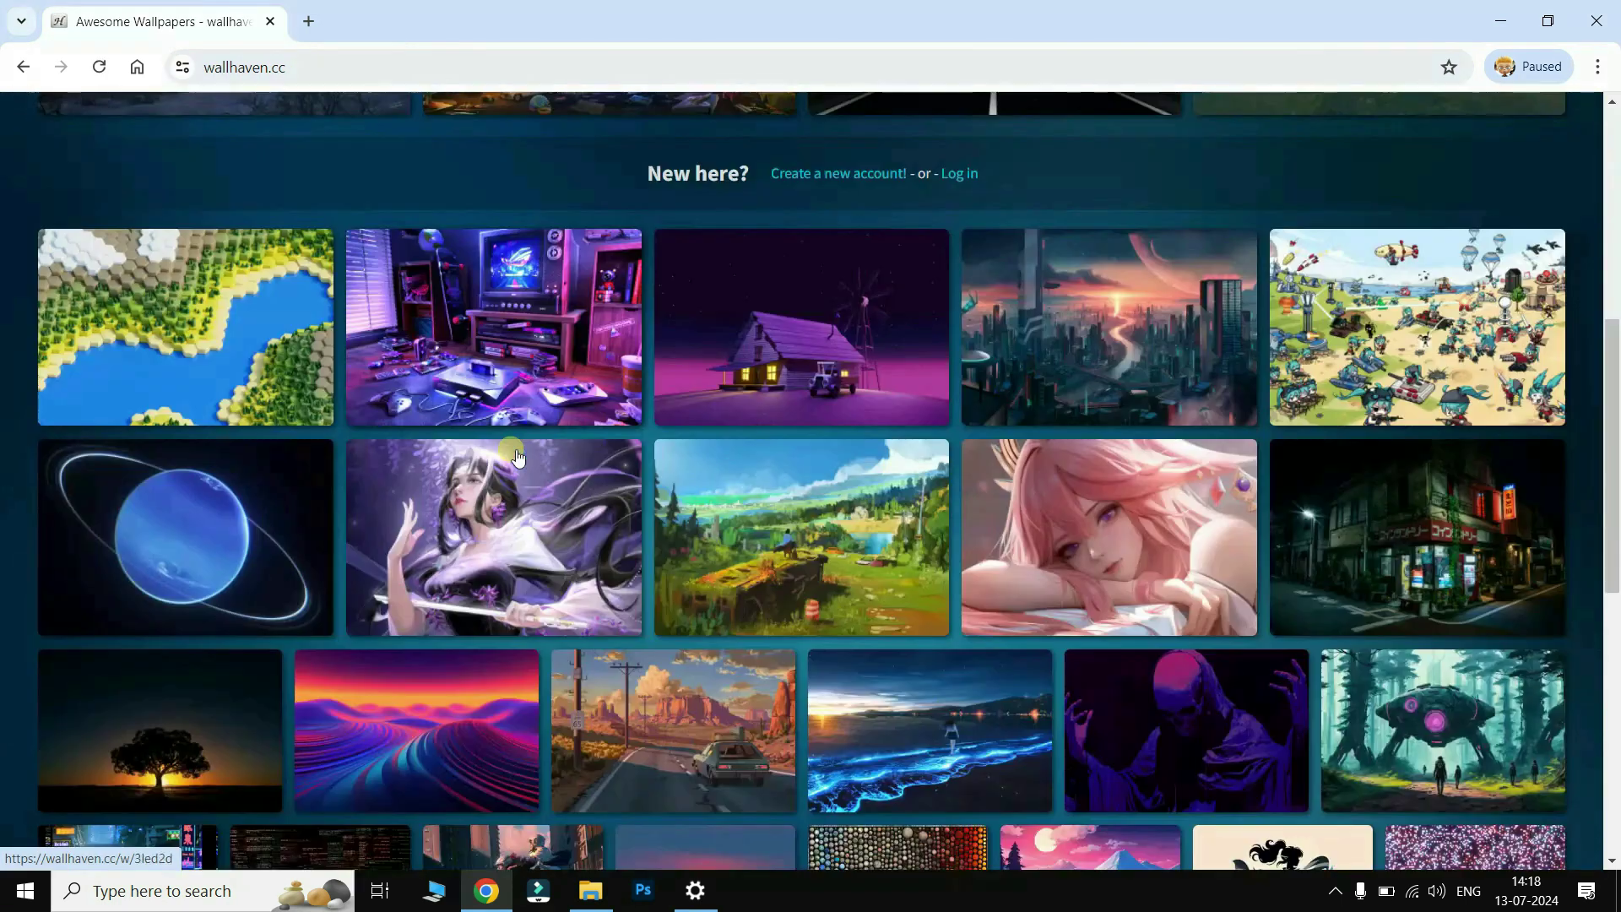
pyautogui.scroll(7, 785, 543)
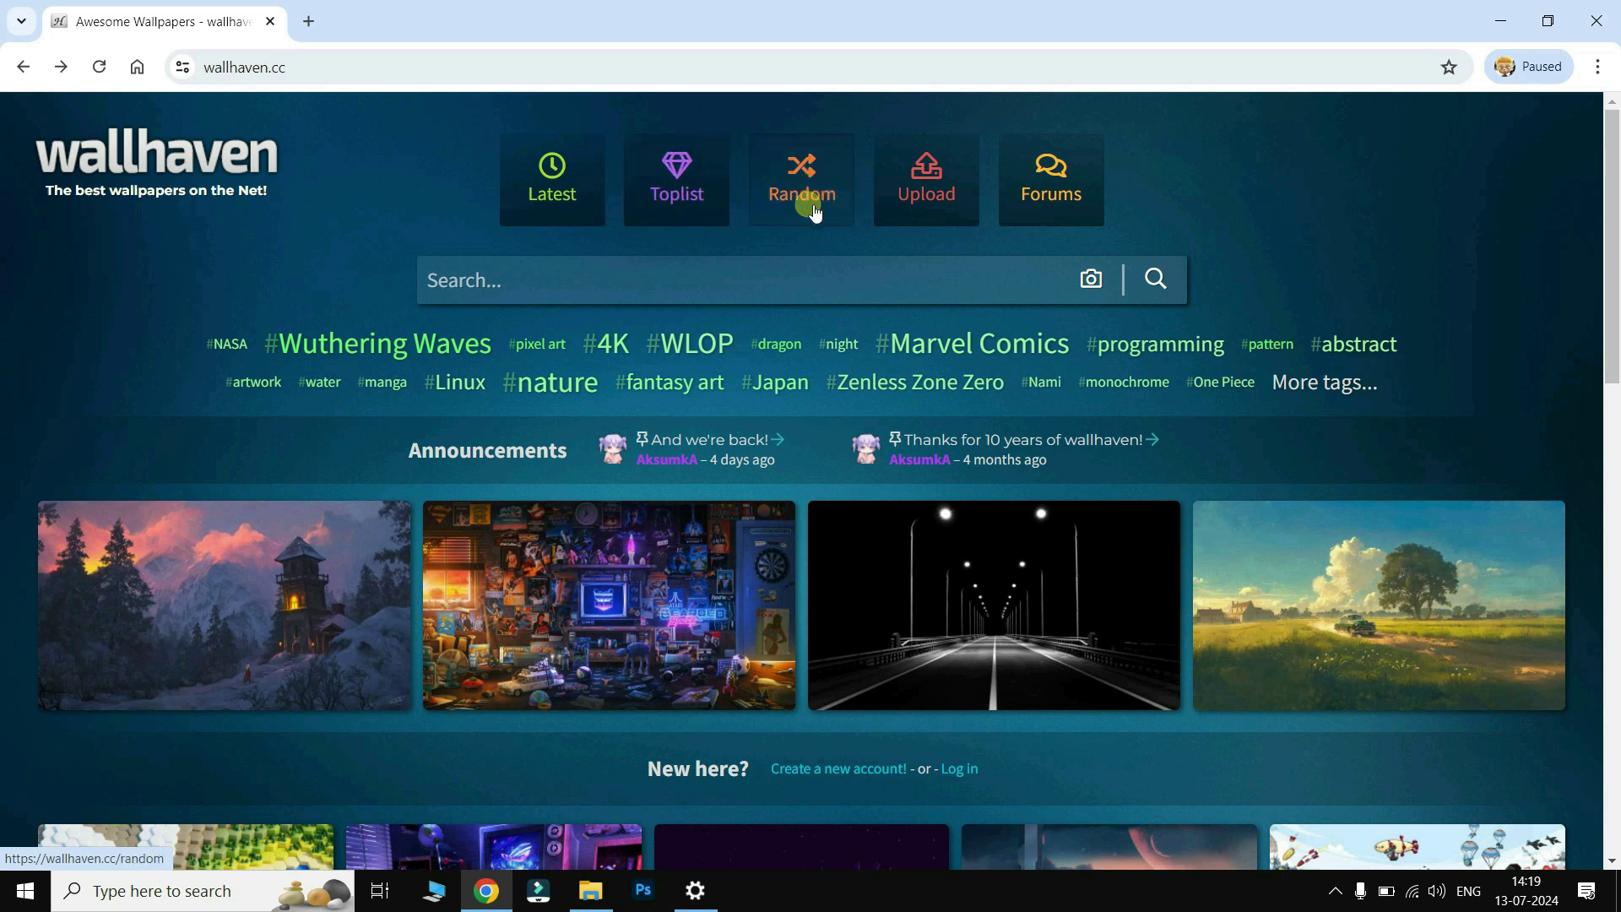
pyautogui.scroll(-4, 816, 380)
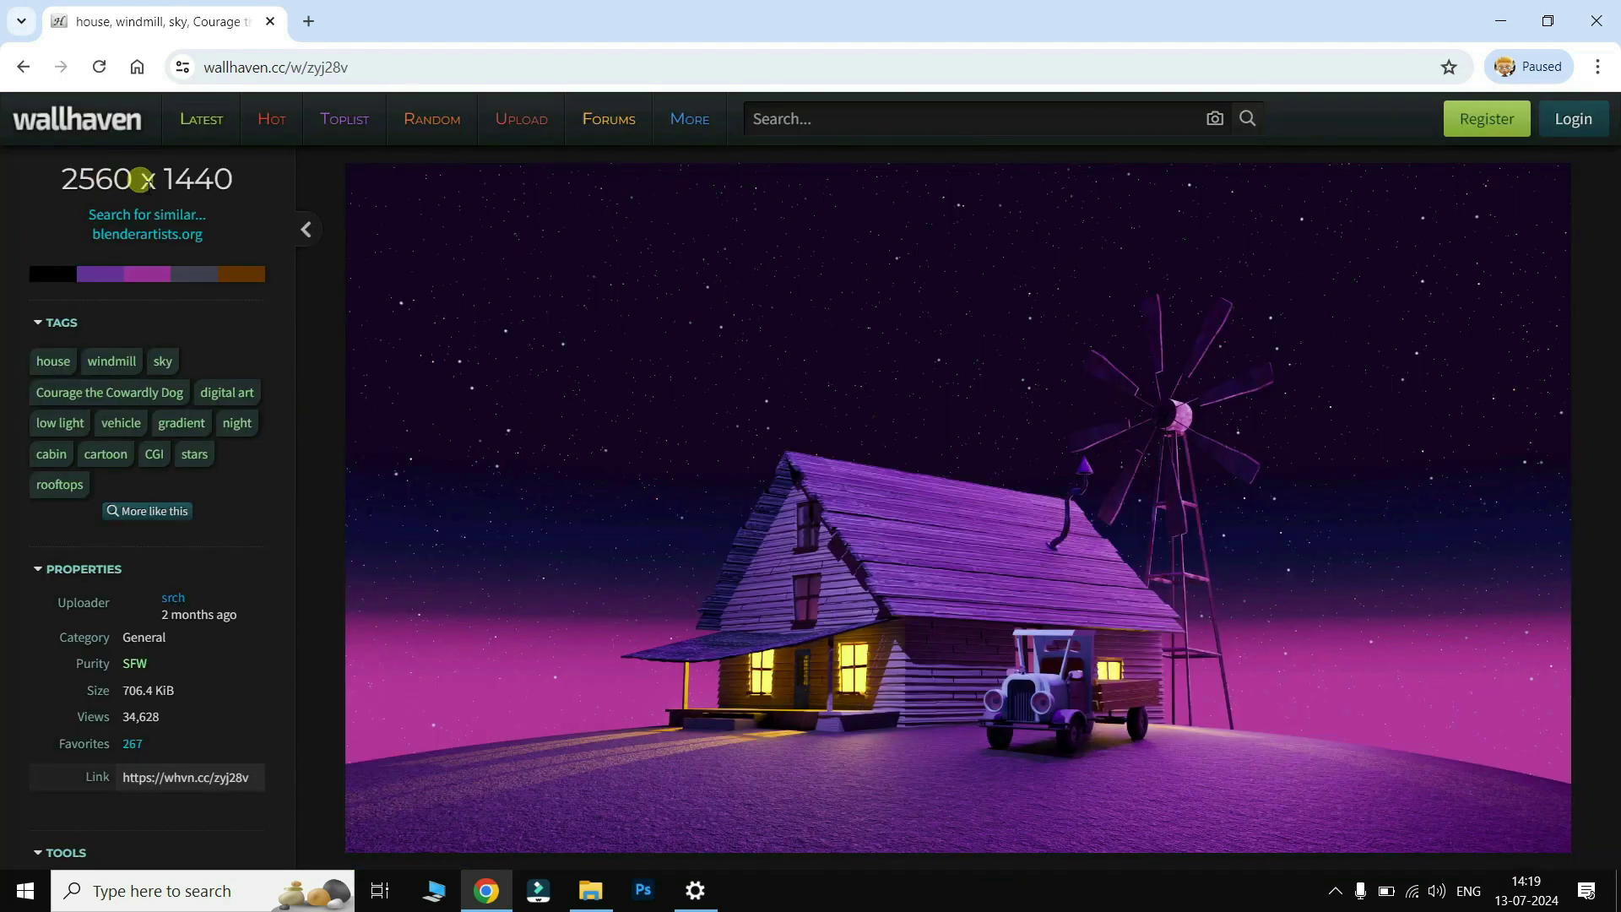
# Step: Save the purple house-and-windmill wallpaper to the desktop
pyautogui.rightClick(837, 467)
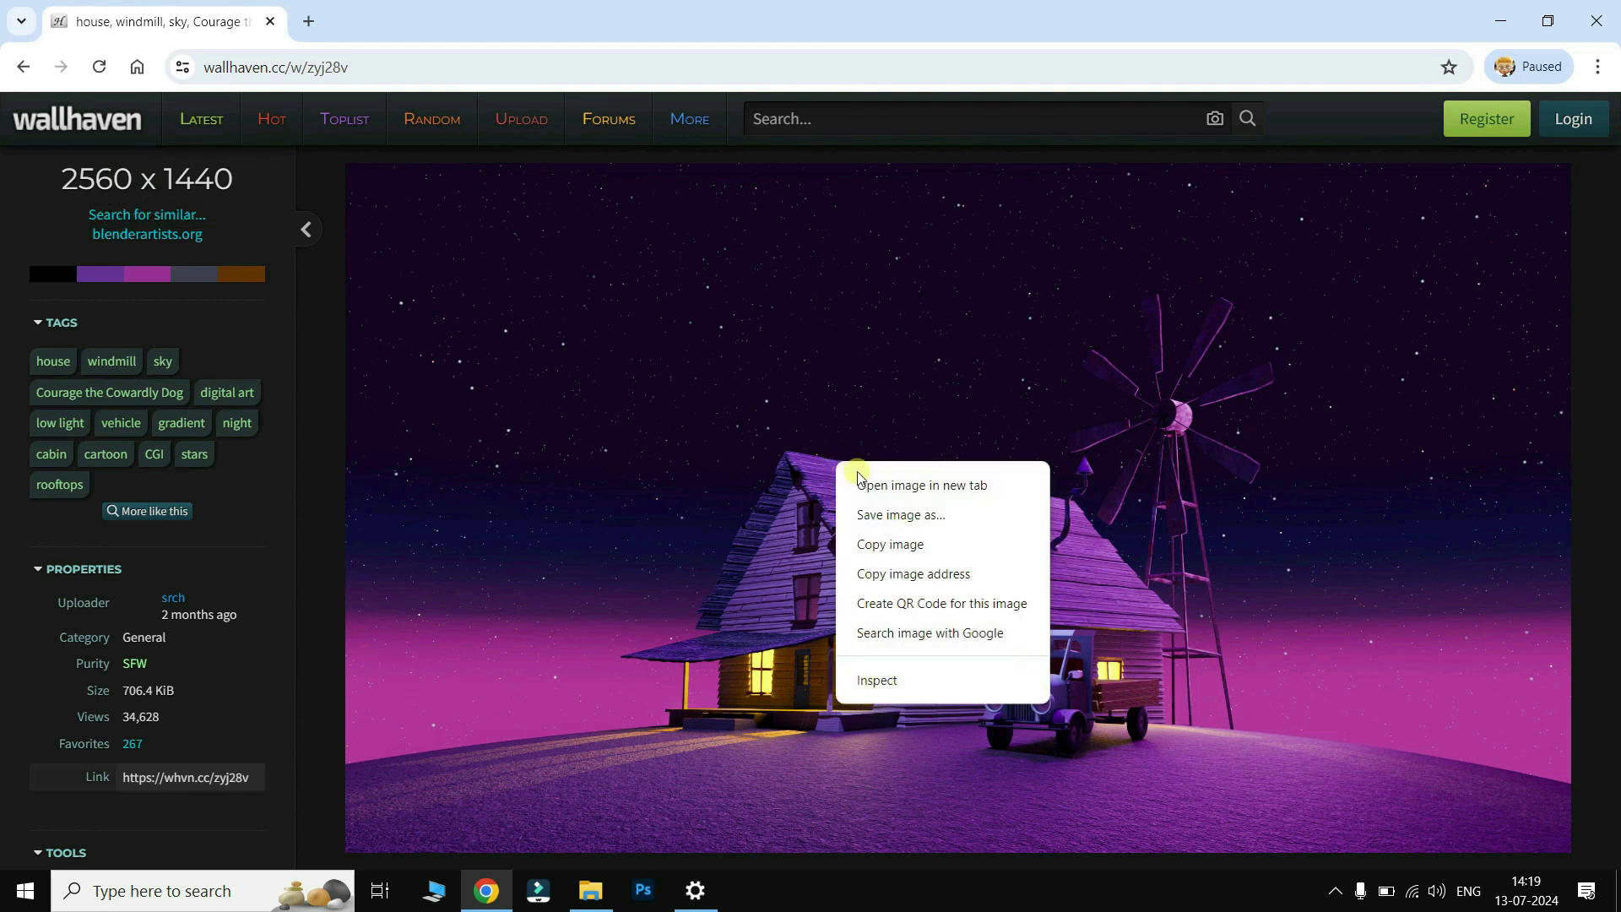
pyautogui.click(916, 520)
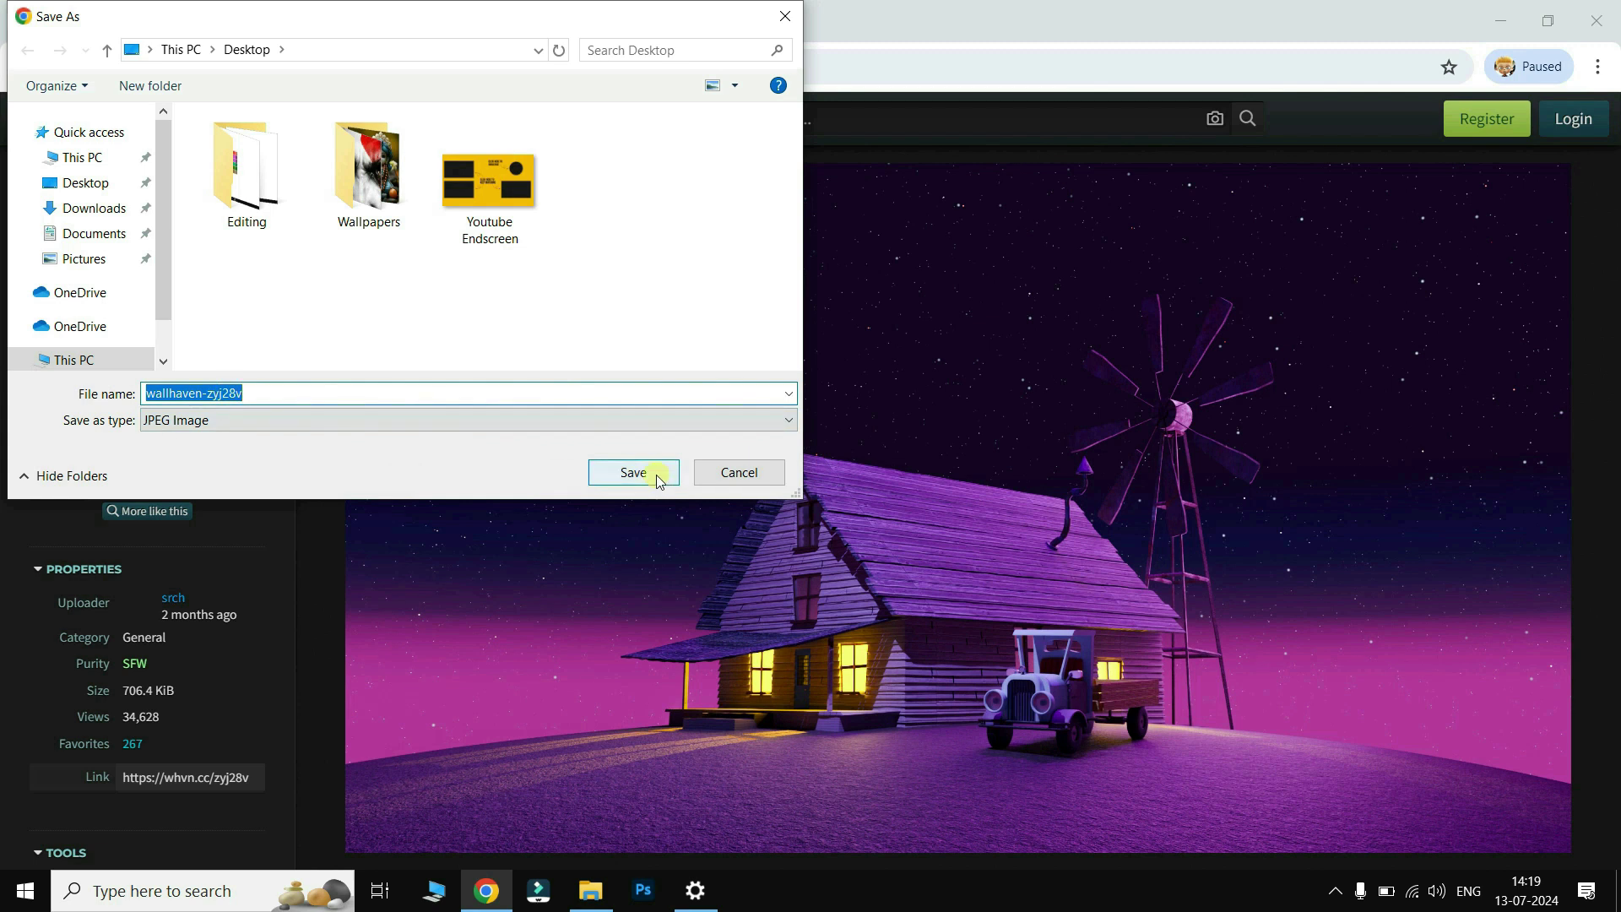
pyautogui.click(634, 473)
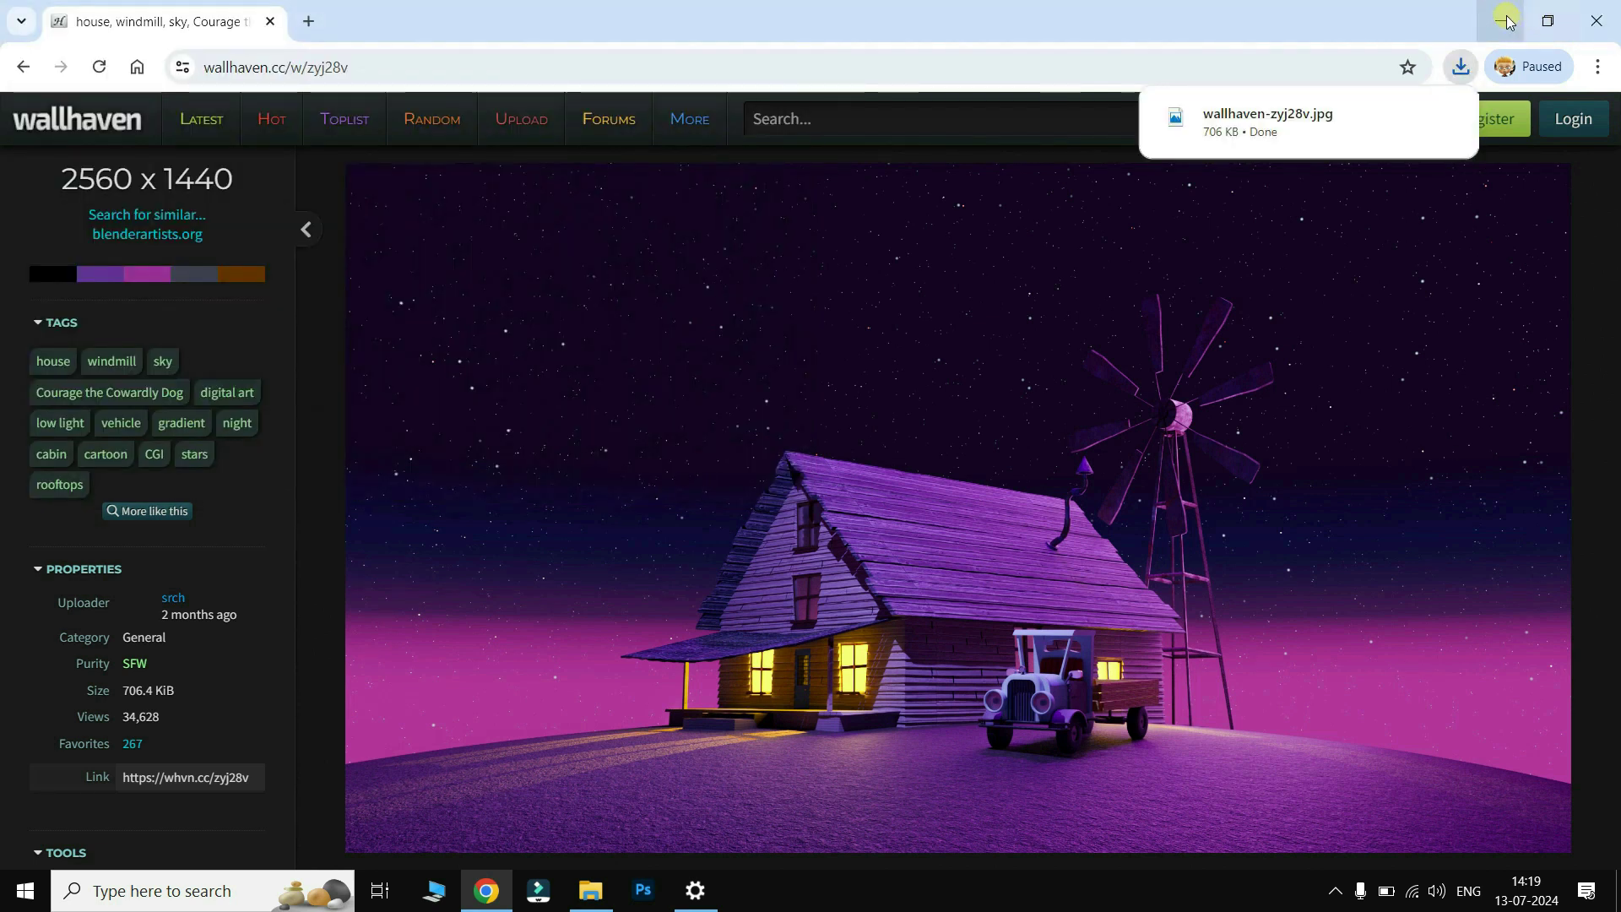
# Step: Set the downloaded wallhaven-zyj28v.jpg on the desktop as the background
pyautogui.click(1503, 18)
pyautogui.click(1502, 19)
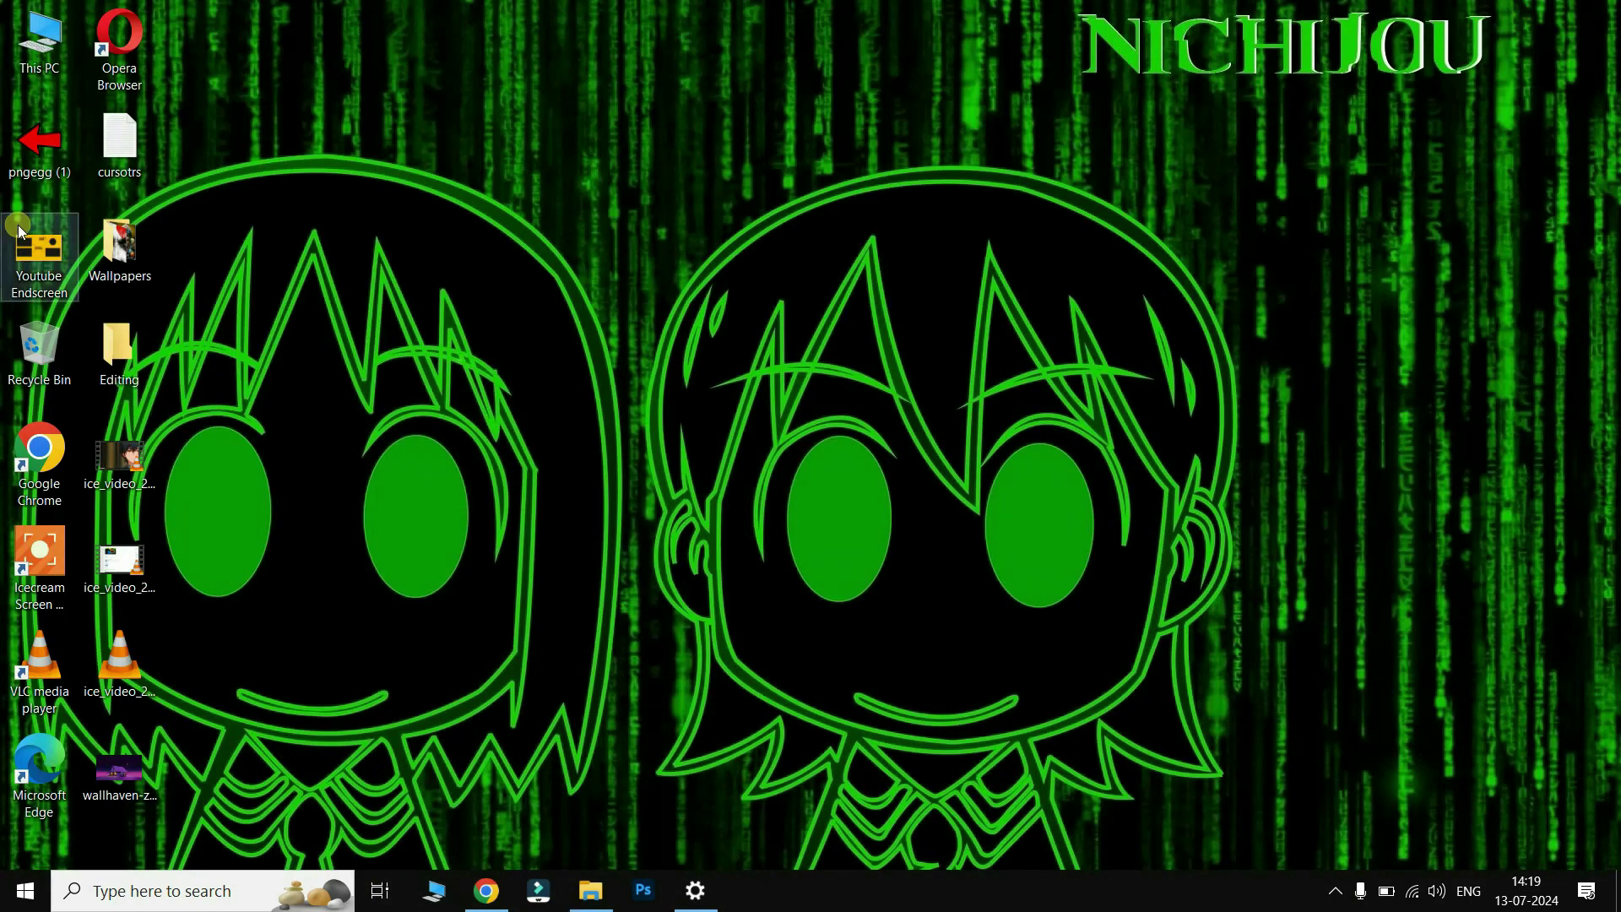
pyautogui.rightClick(123, 773)
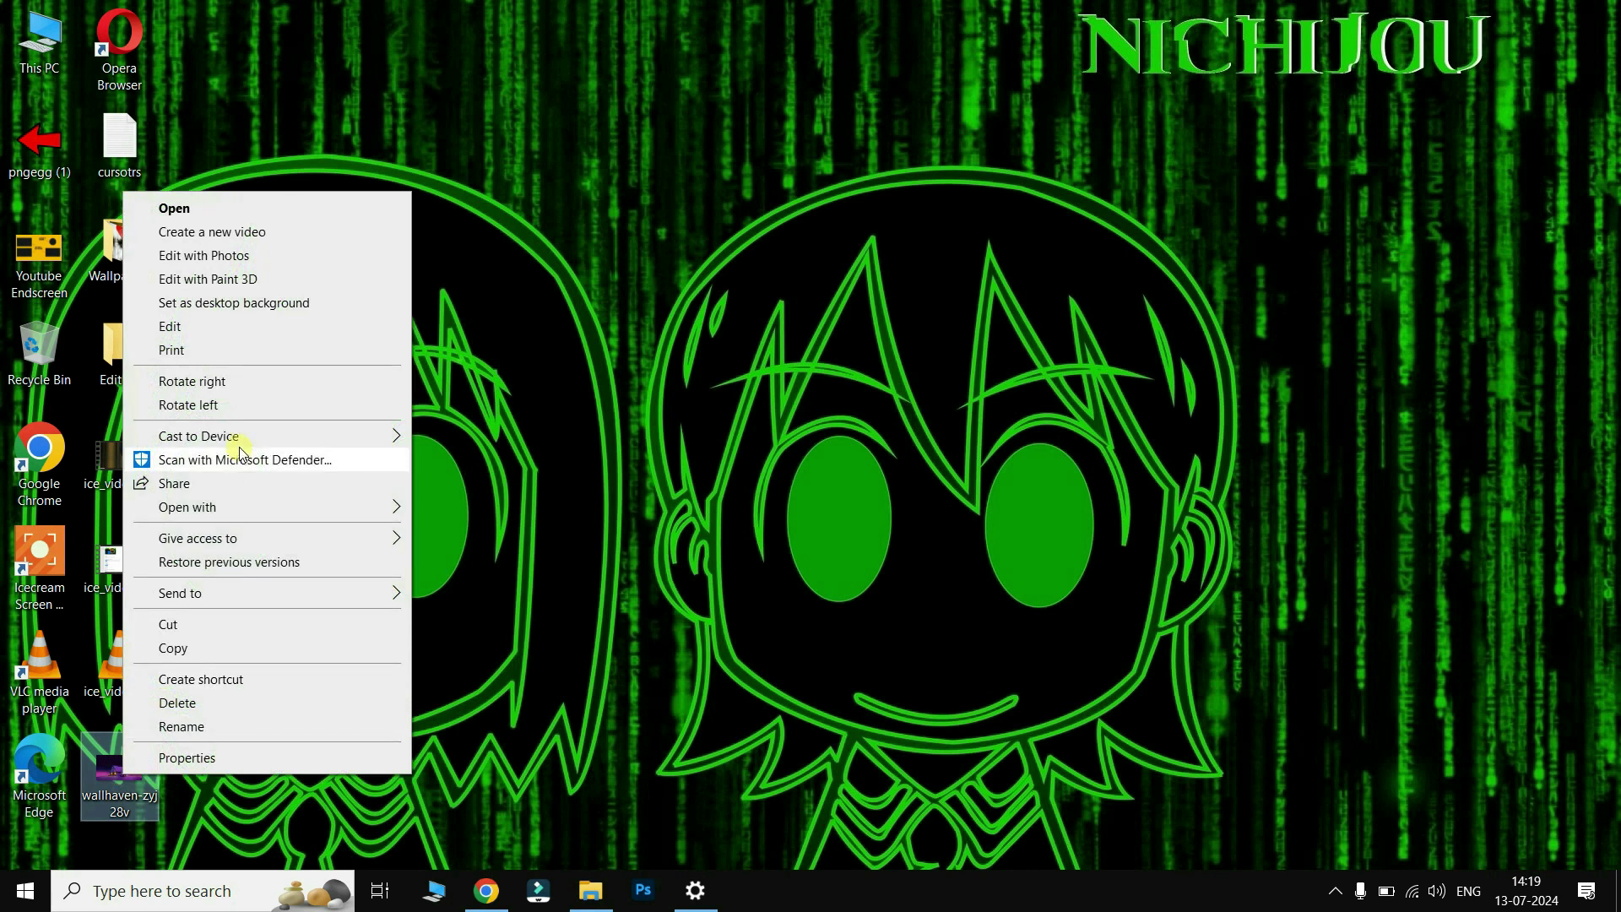
pyautogui.click(239, 304)
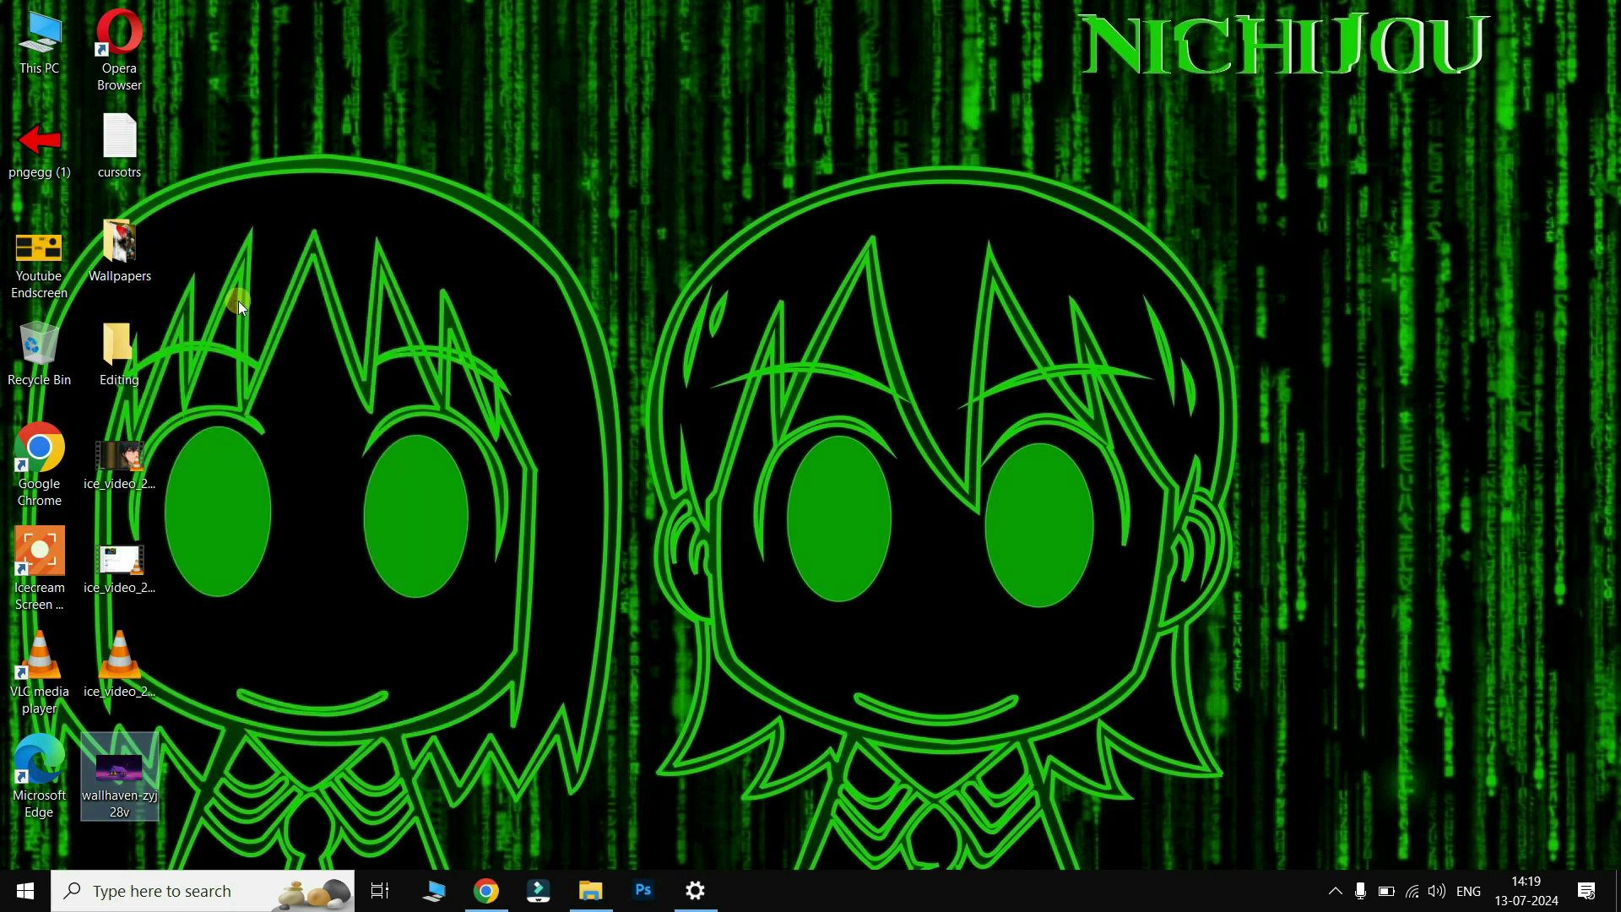
# Step: Search Google Images for 'full hd wallpapers 1920x1080' in Chrome
pyautogui.click(490, 897)
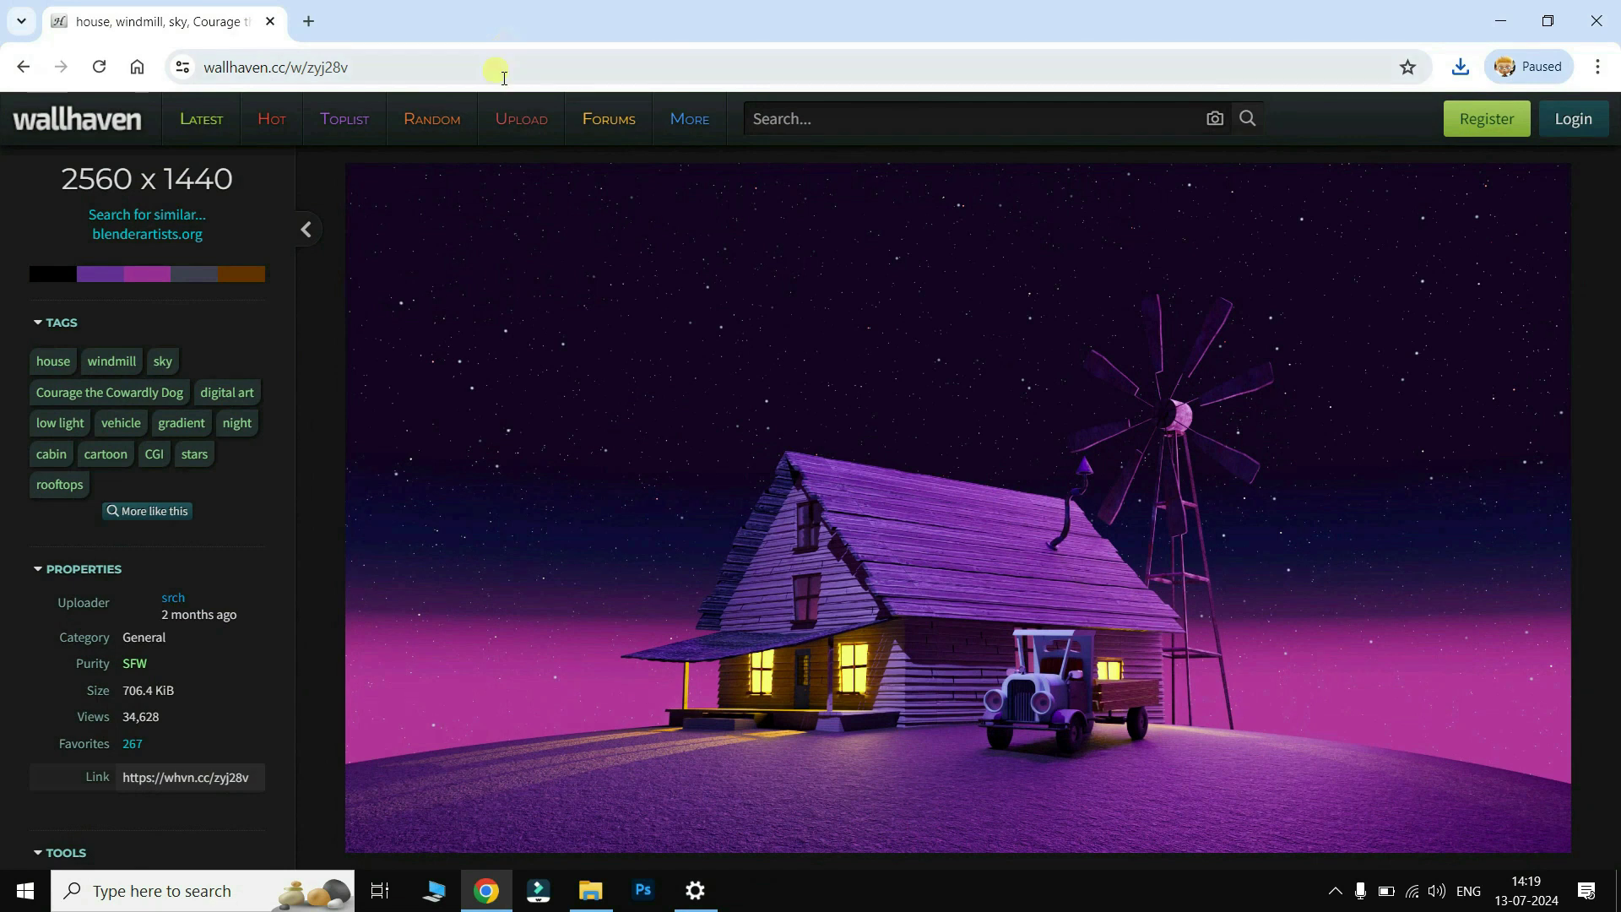
pyautogui.click(504, 78)
pyautogui.write('g')
pyautogui.press('Return')
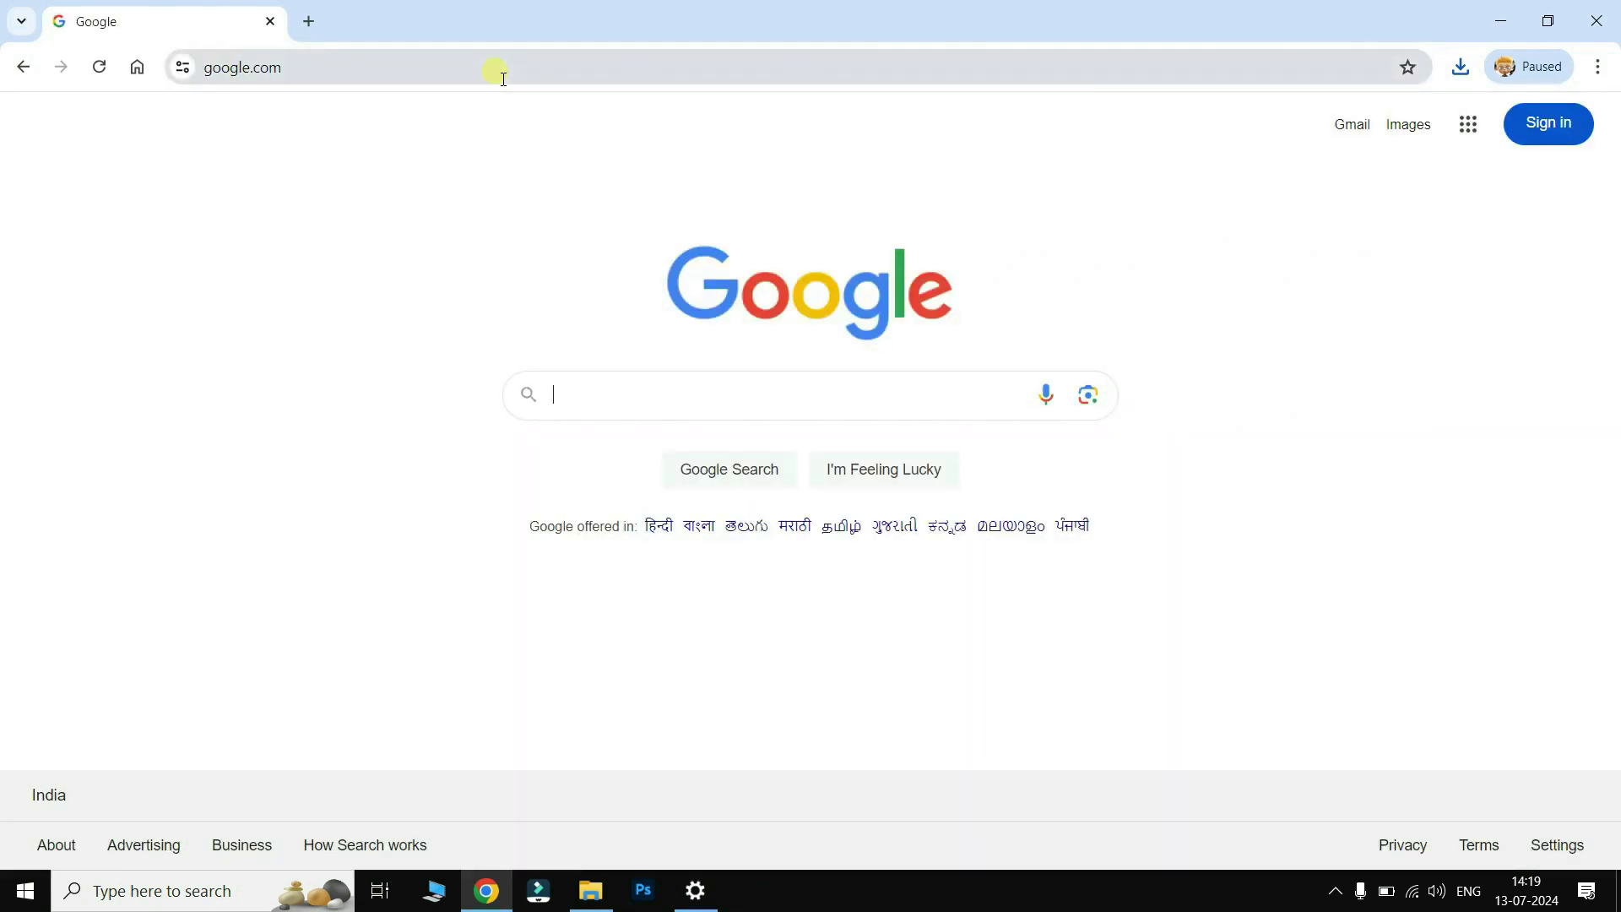
pyautogui.click(658, 419)
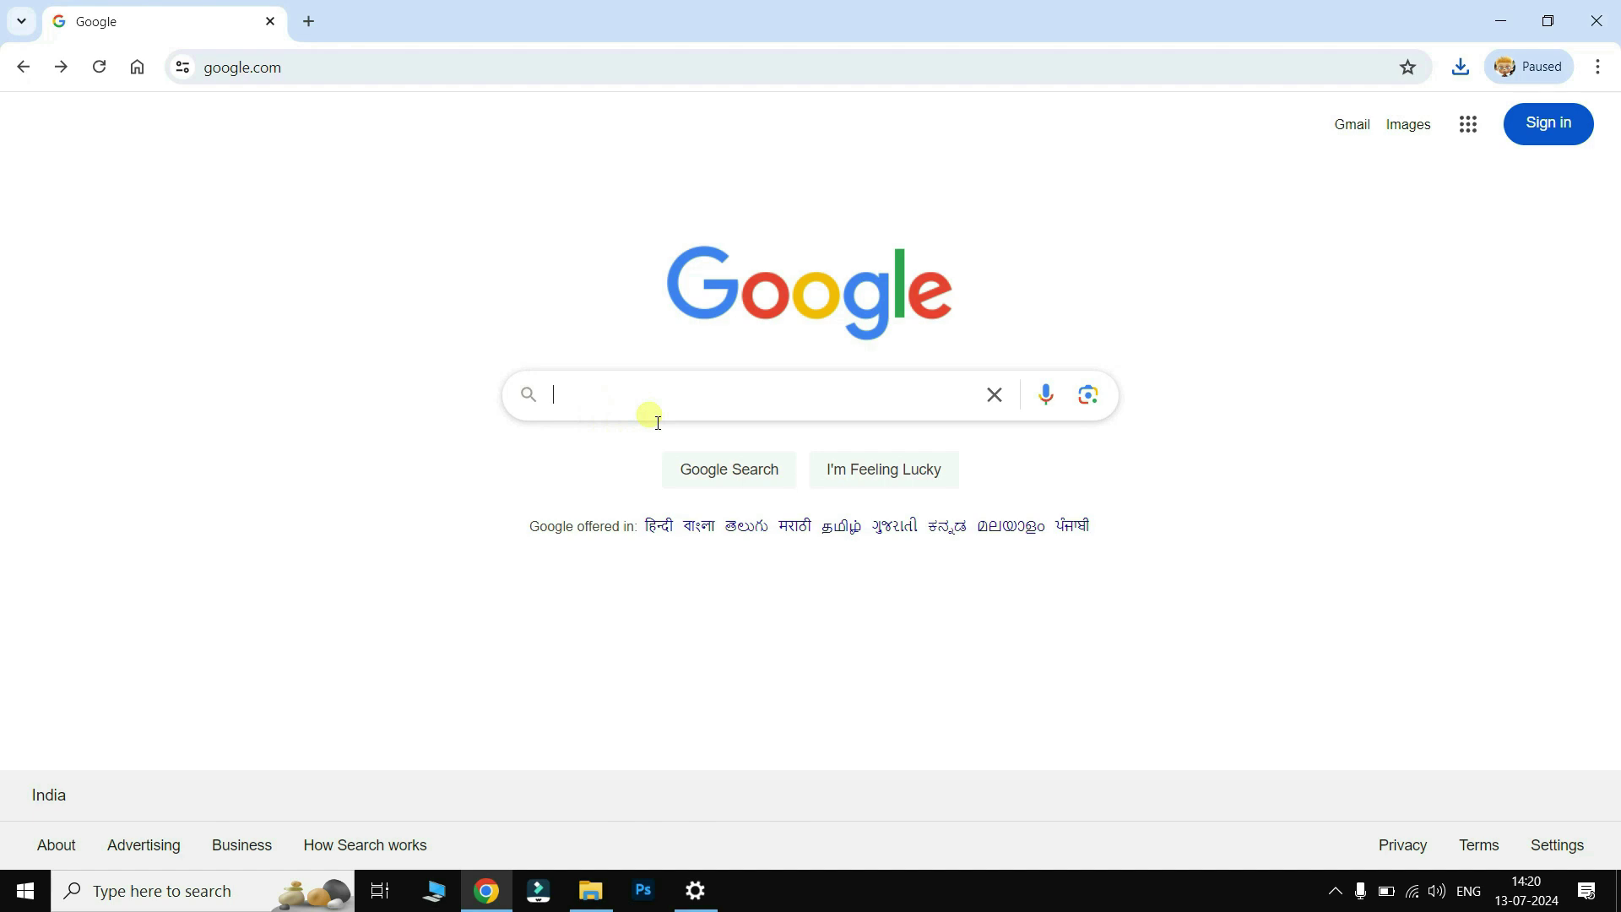
pyautogui.click(658, 421)
pyautogui.write('full hd wa')
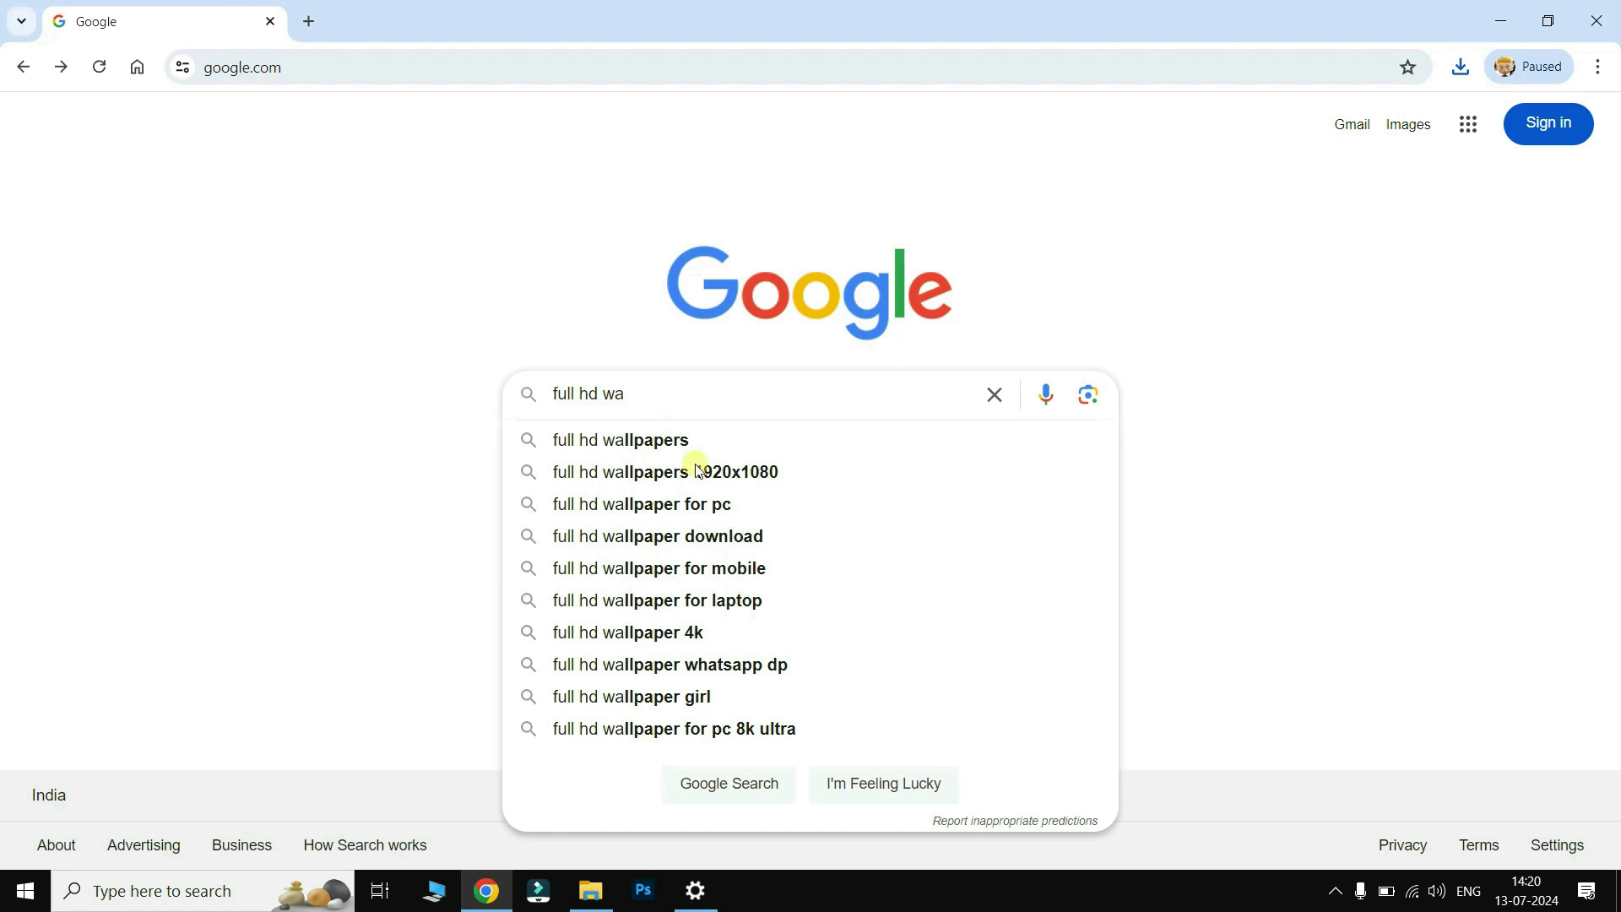
pyautogui.click(763, 472)
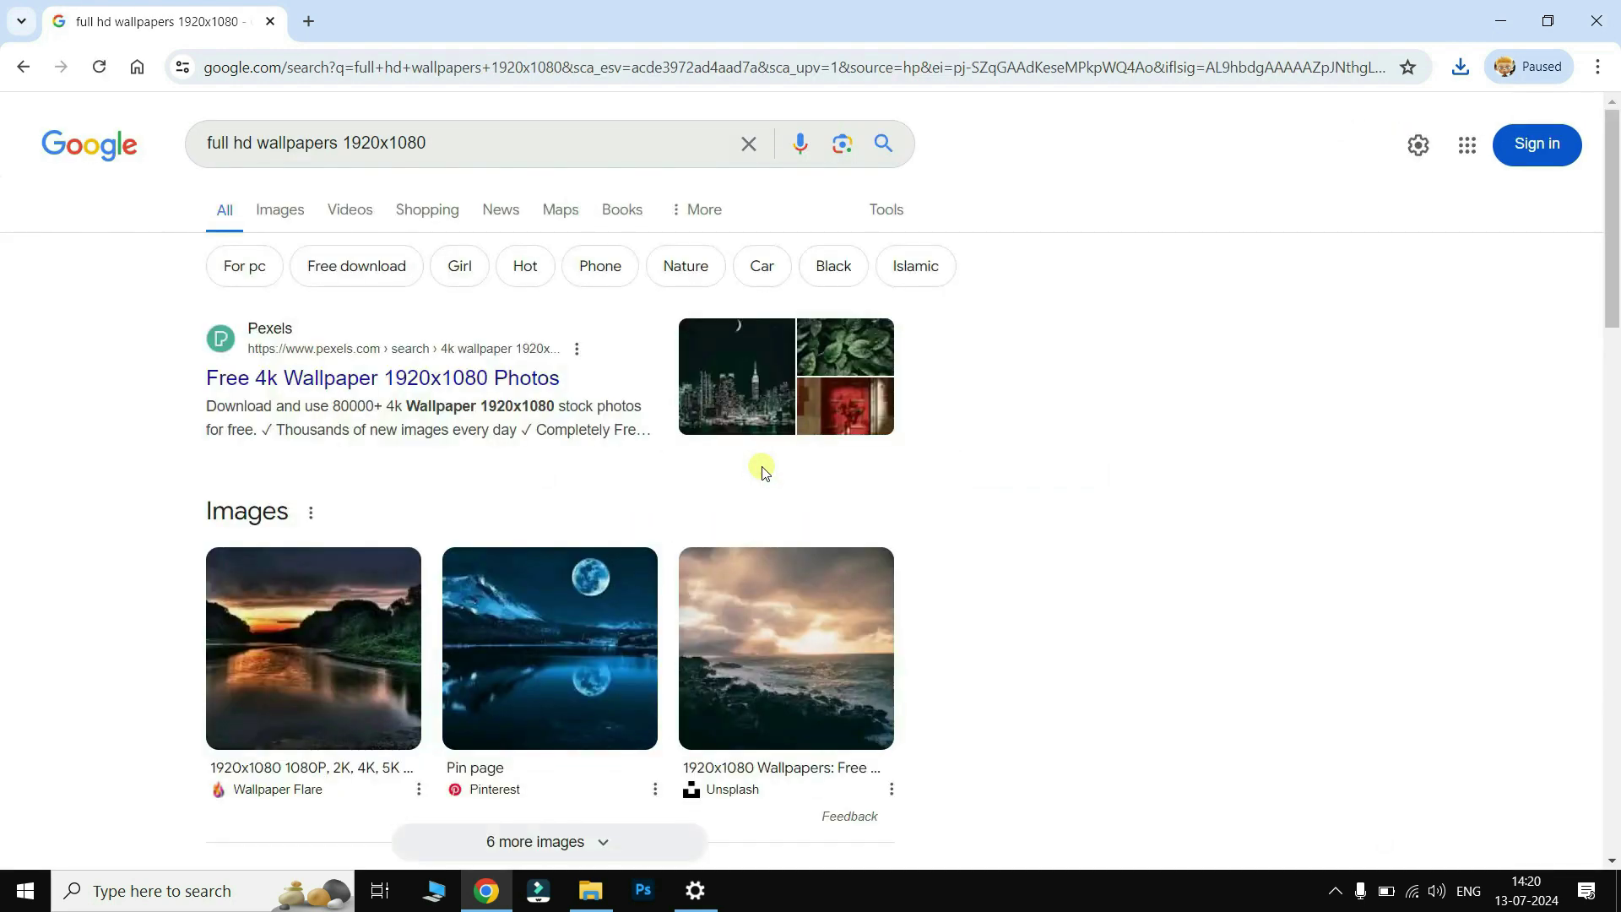
pyautogui.click(282, 213)
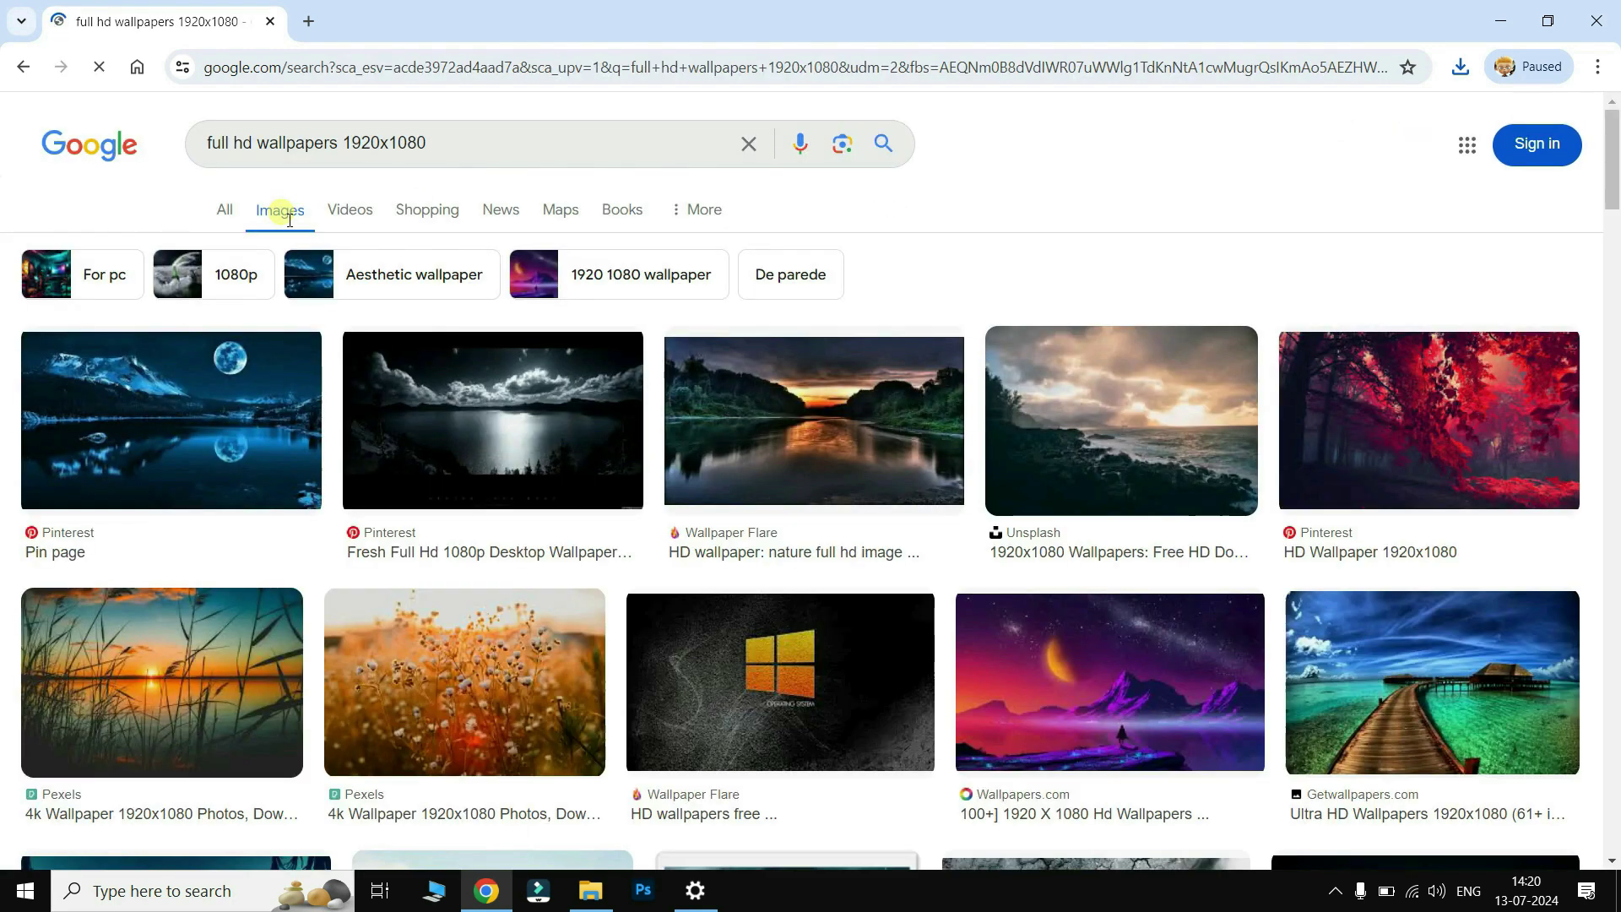
pyautogui.scroll(-1, 948, 434)
# Step: Save the purple moon-and-mountains image to the computer
pyautogui.click(1113, 548)
pyautogui.rightClick(1219, 394)
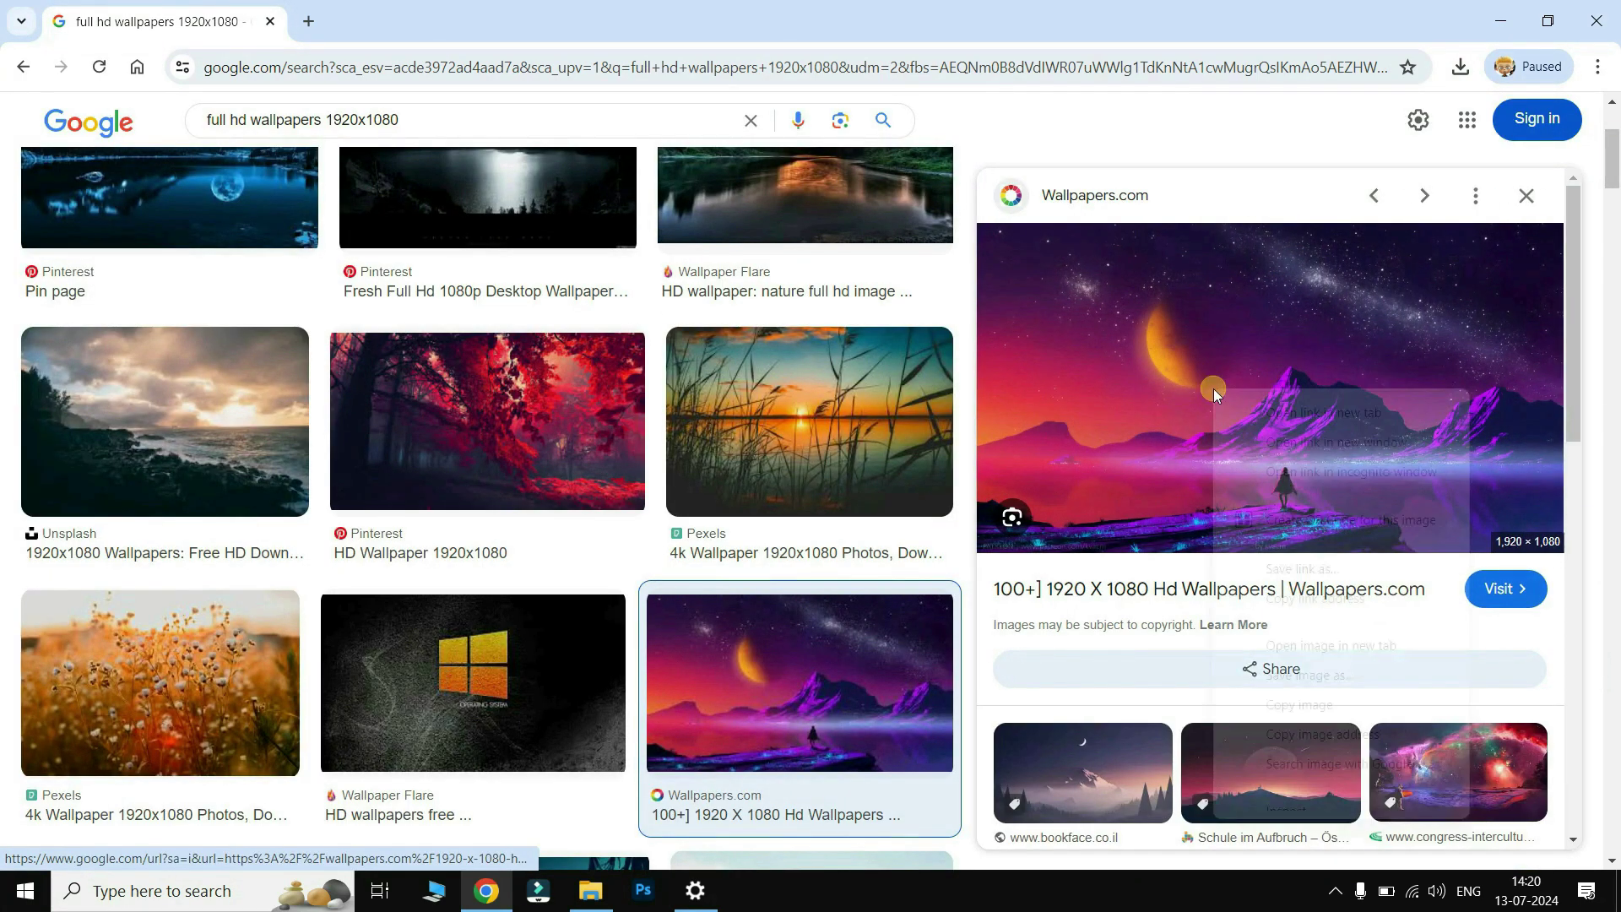
pyautogui.click(1277, 675)
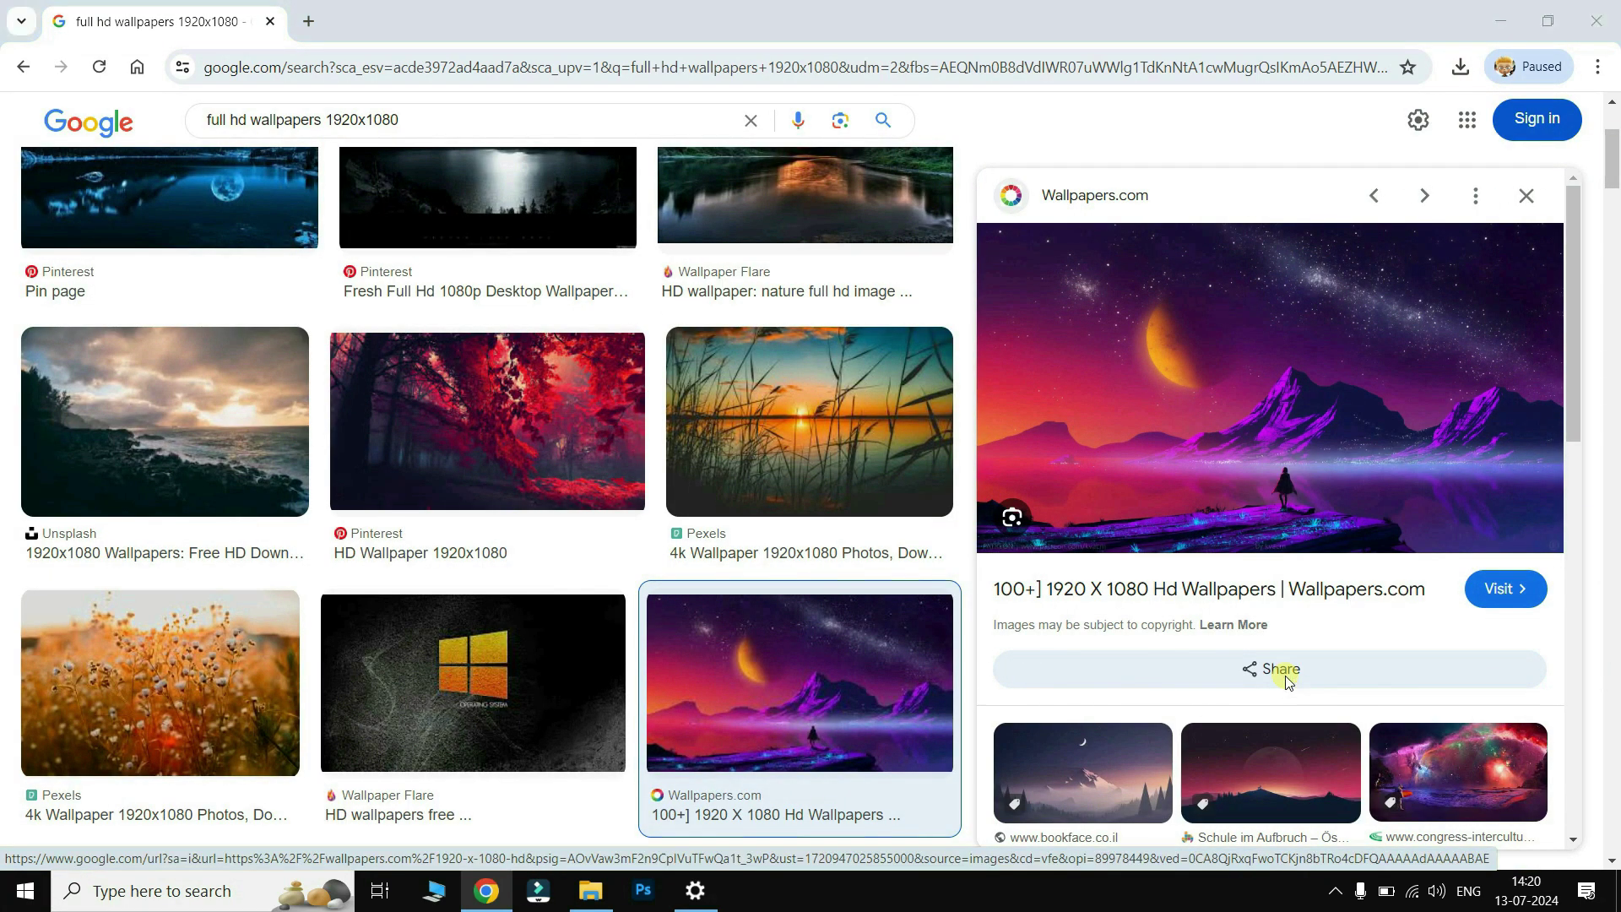
pyautogui.click(673, 474)
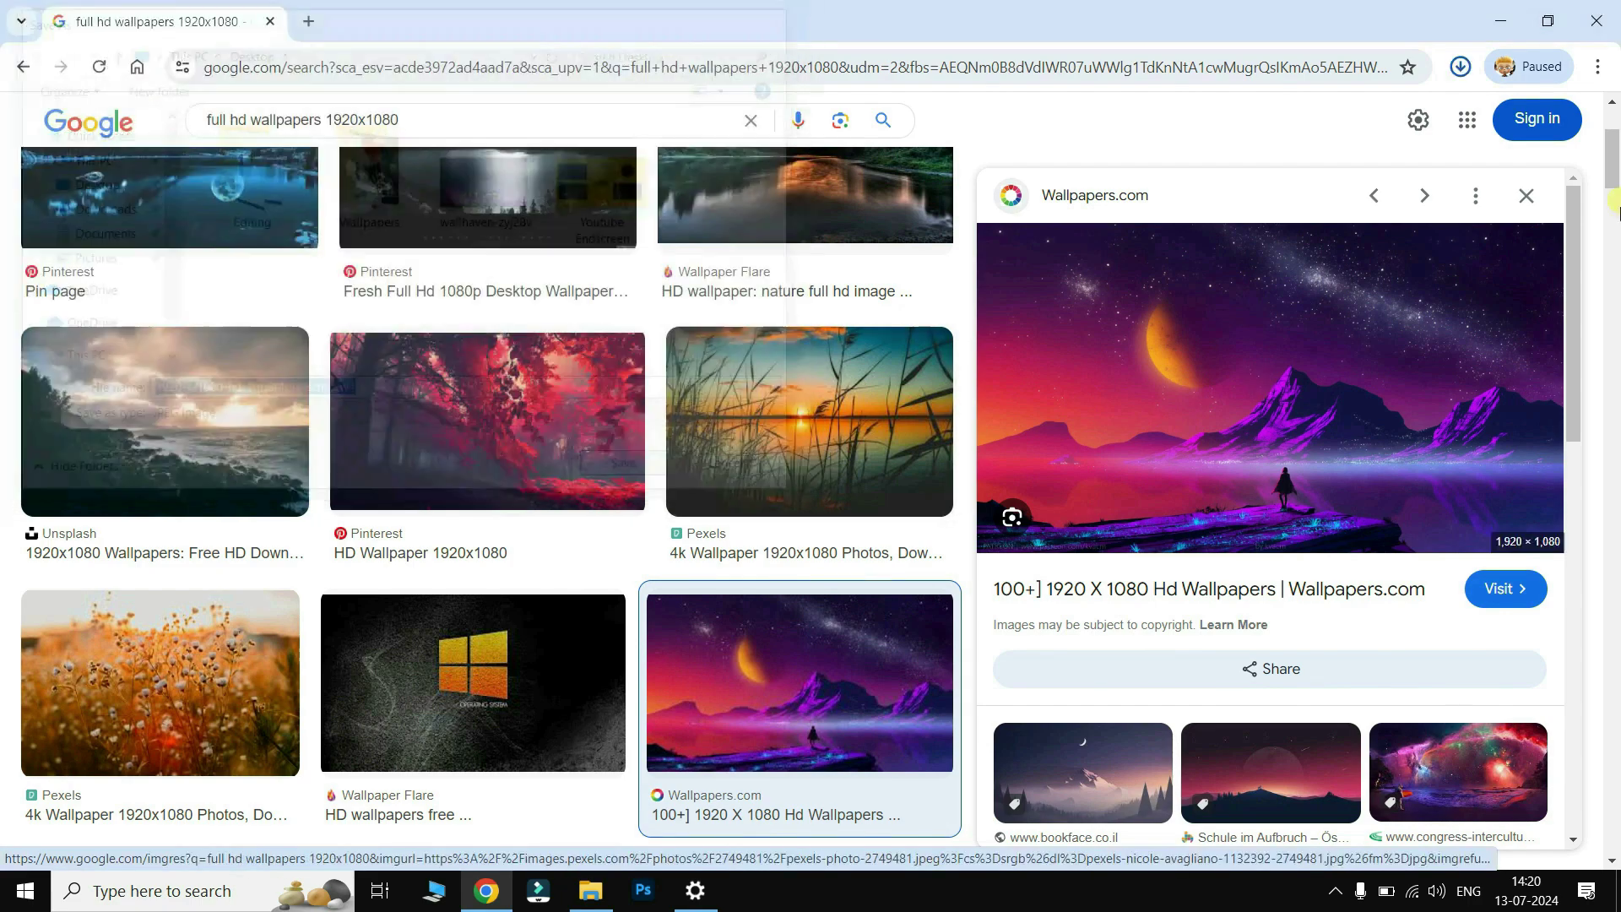
# Step: Set the downloaded purple mountain image on the desktop as the background
pyautogui.click(1510, 24)
pyautogui.click(200, 53)
pyautogui.rightClick(200, 54)
pyautogui.click(297, 167)
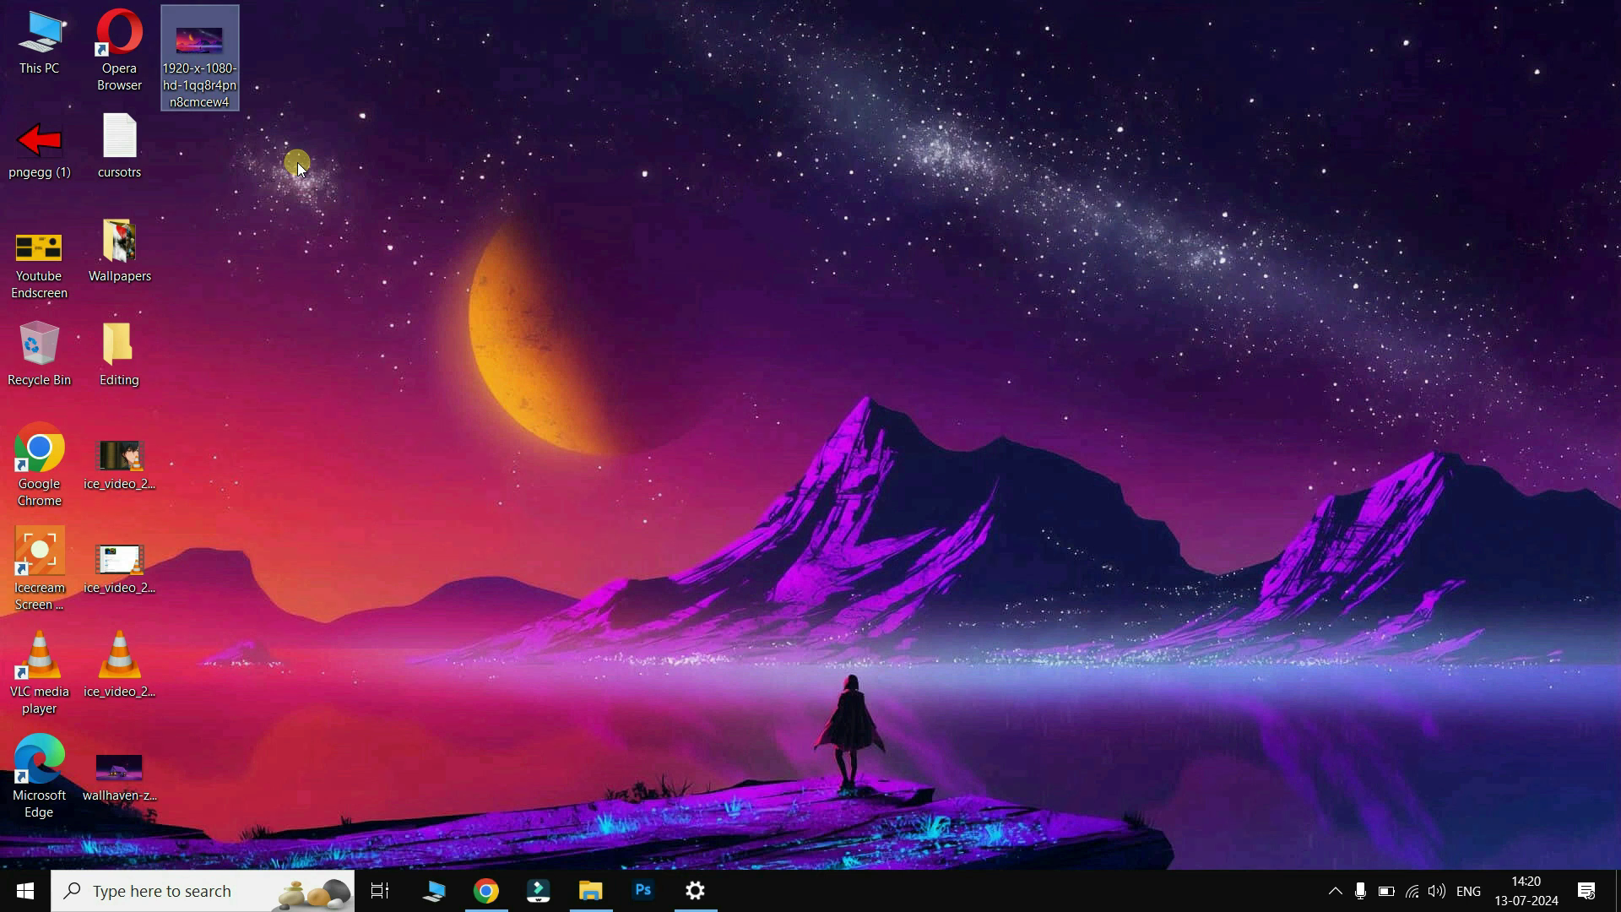
# Step: Go to Colors, switch the colour scheme to Light, and preview it in Start
pyautogui.click(696, 891)
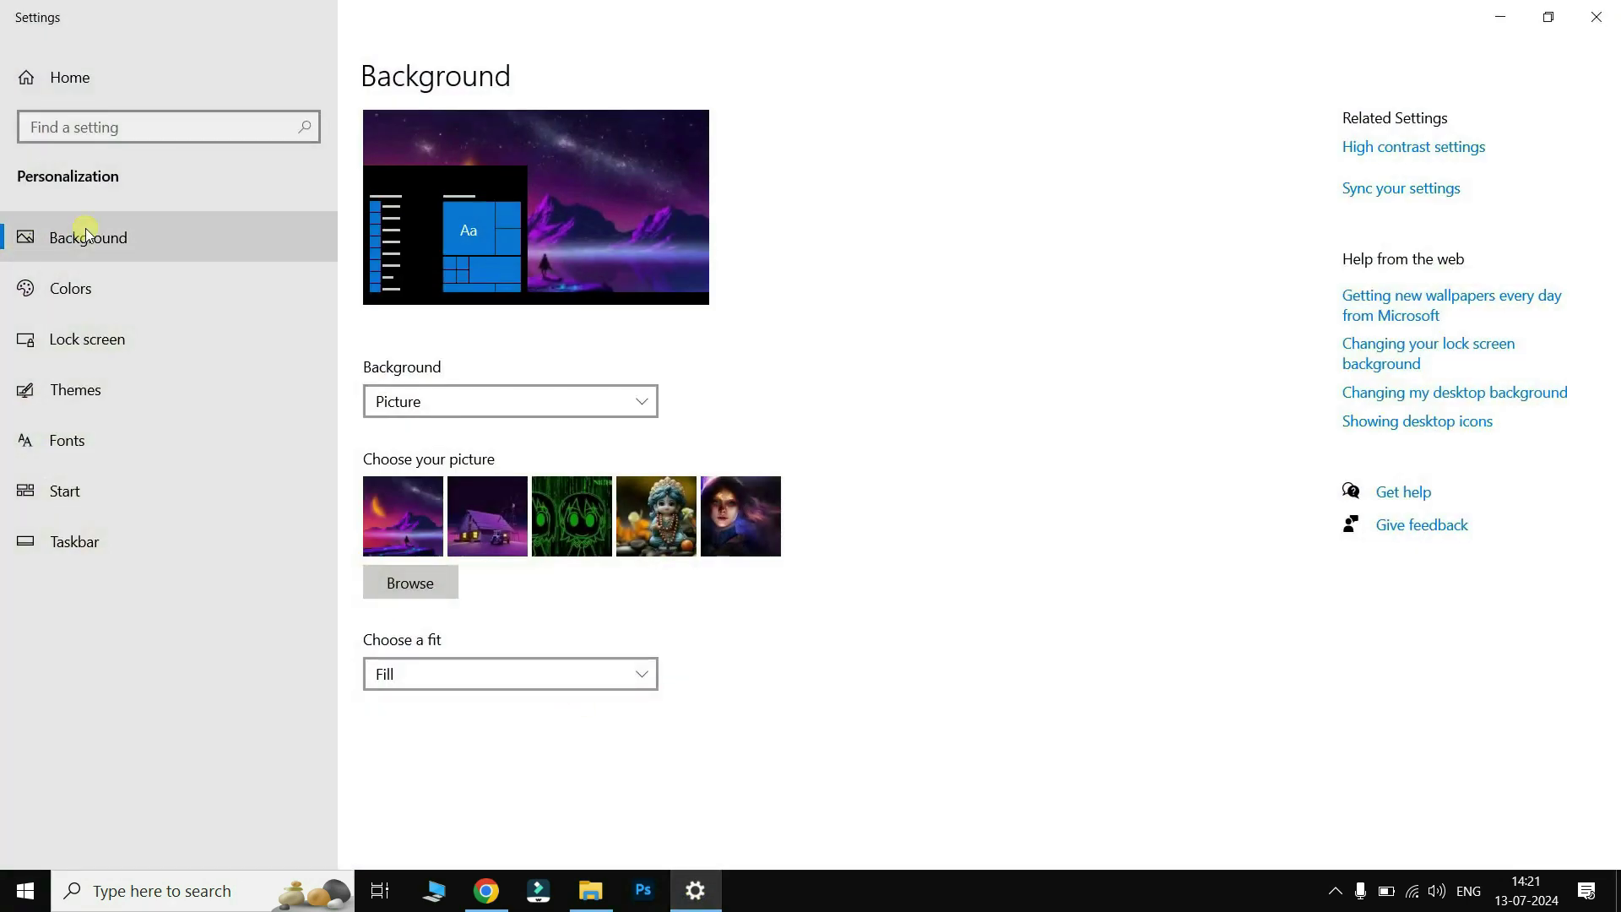
pyautogui.click(86, 292)
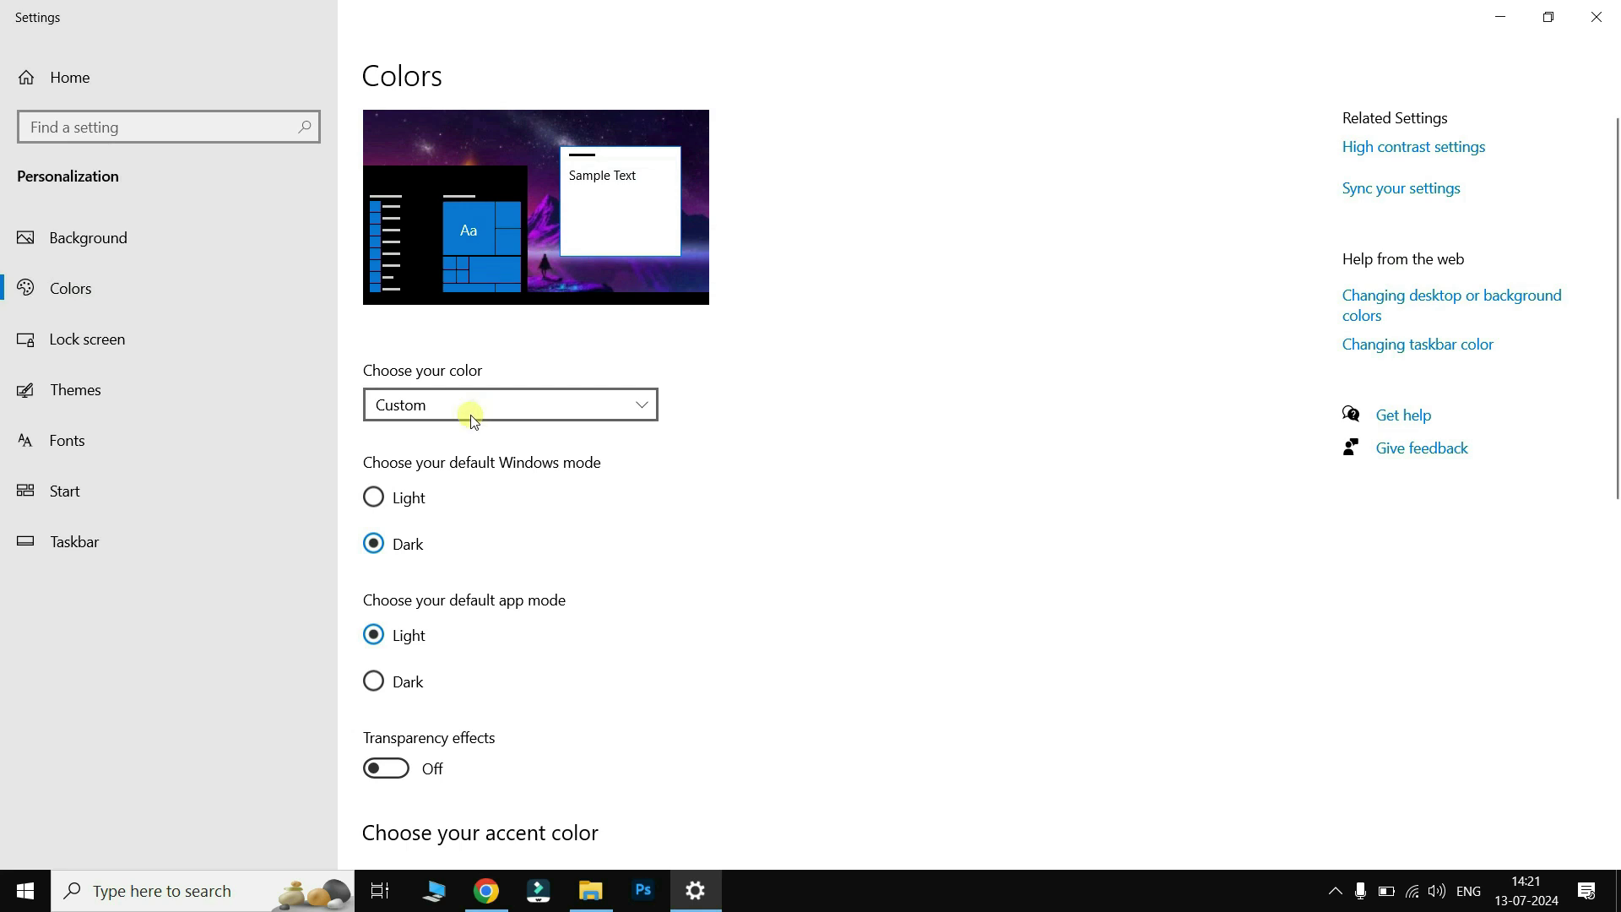
pyautogui.click(477, 408)
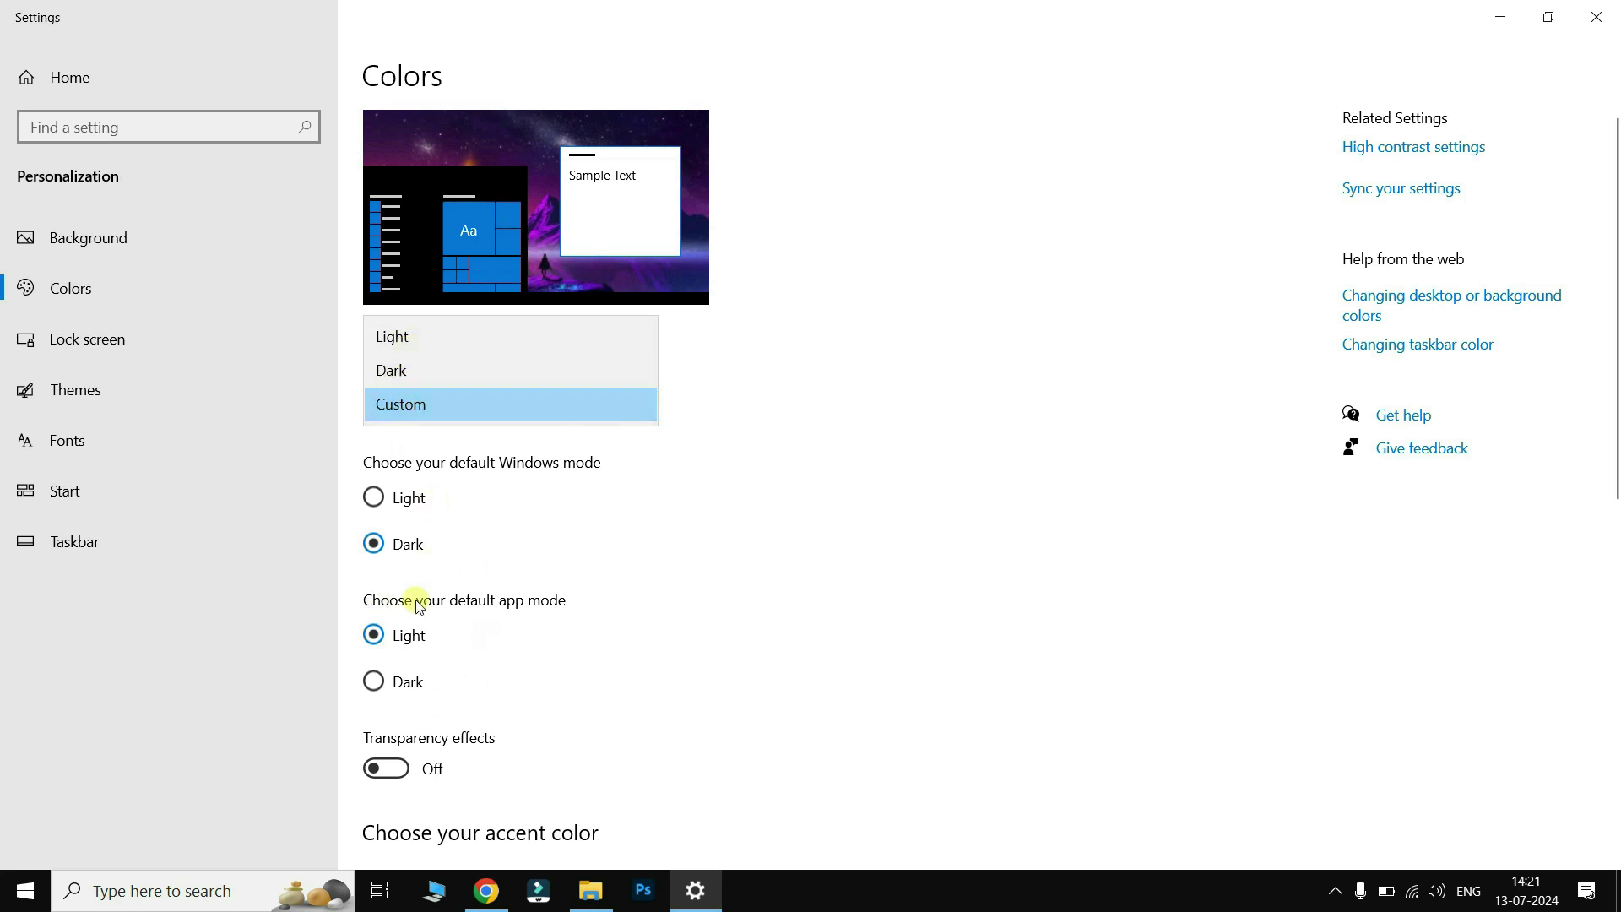
pyautogui.click(412, 339)
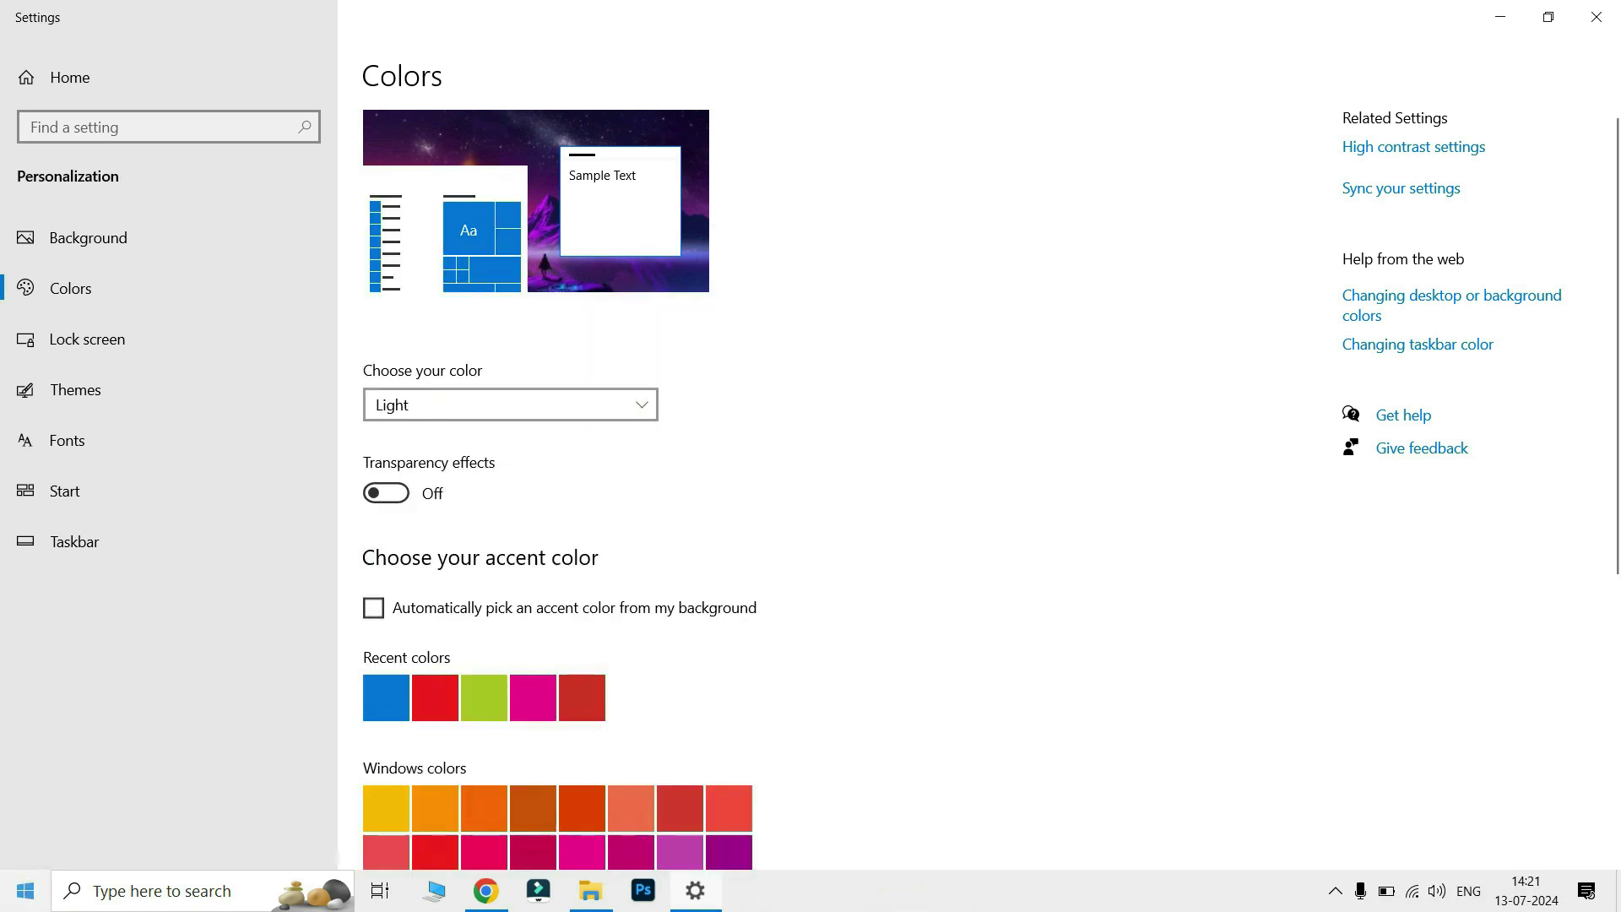
pyautogui.click(25, 891)
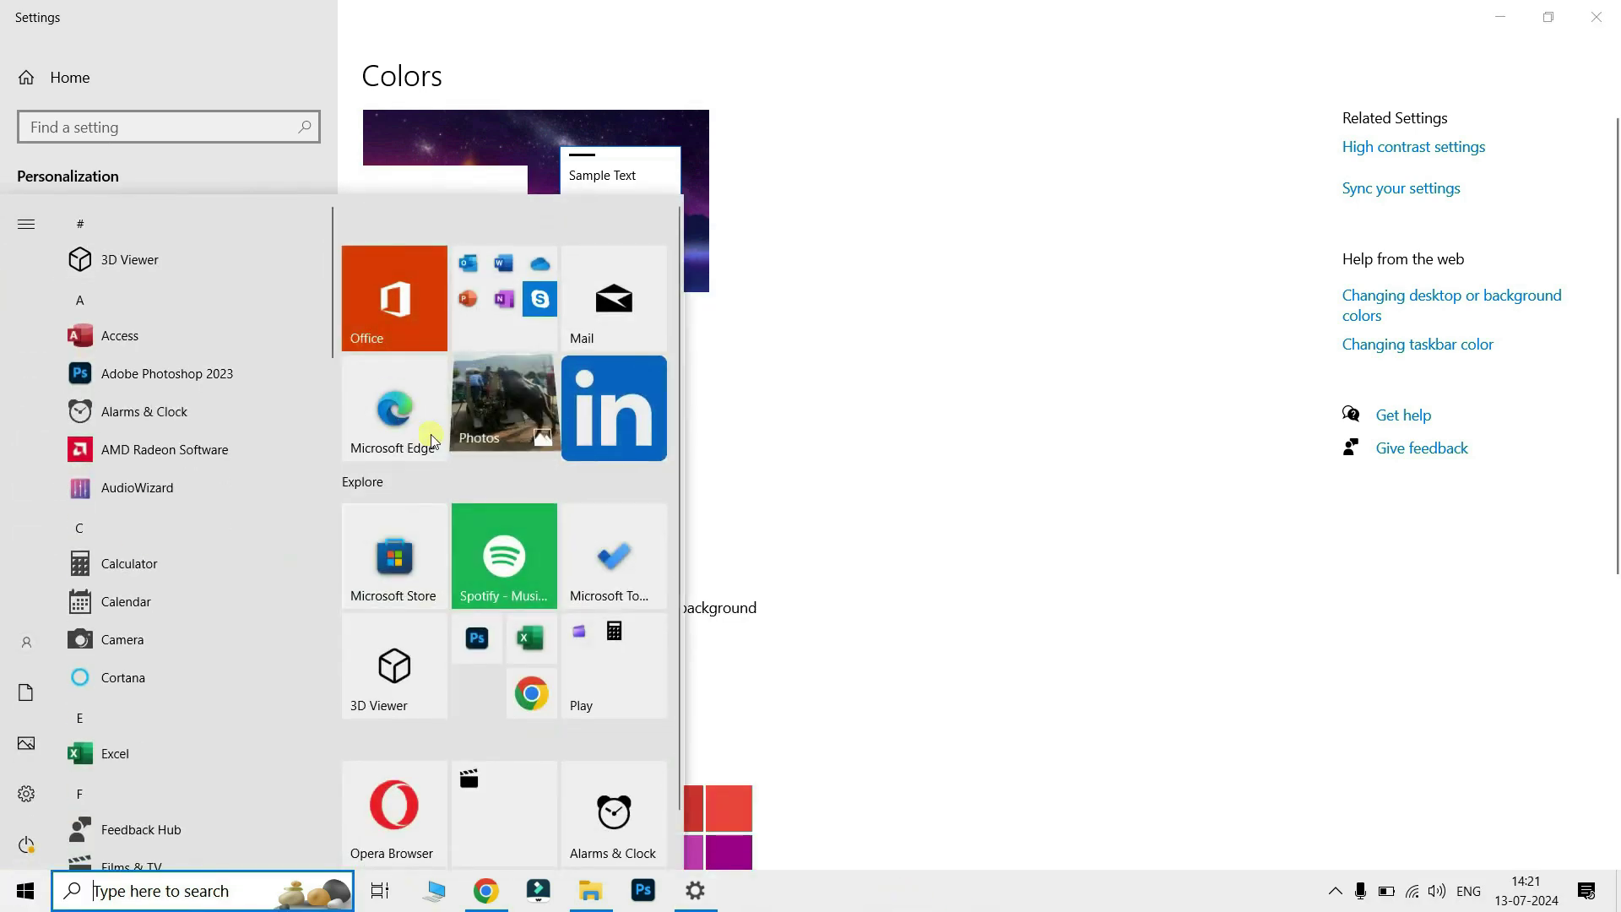
pyautogui.click(1092, 611)
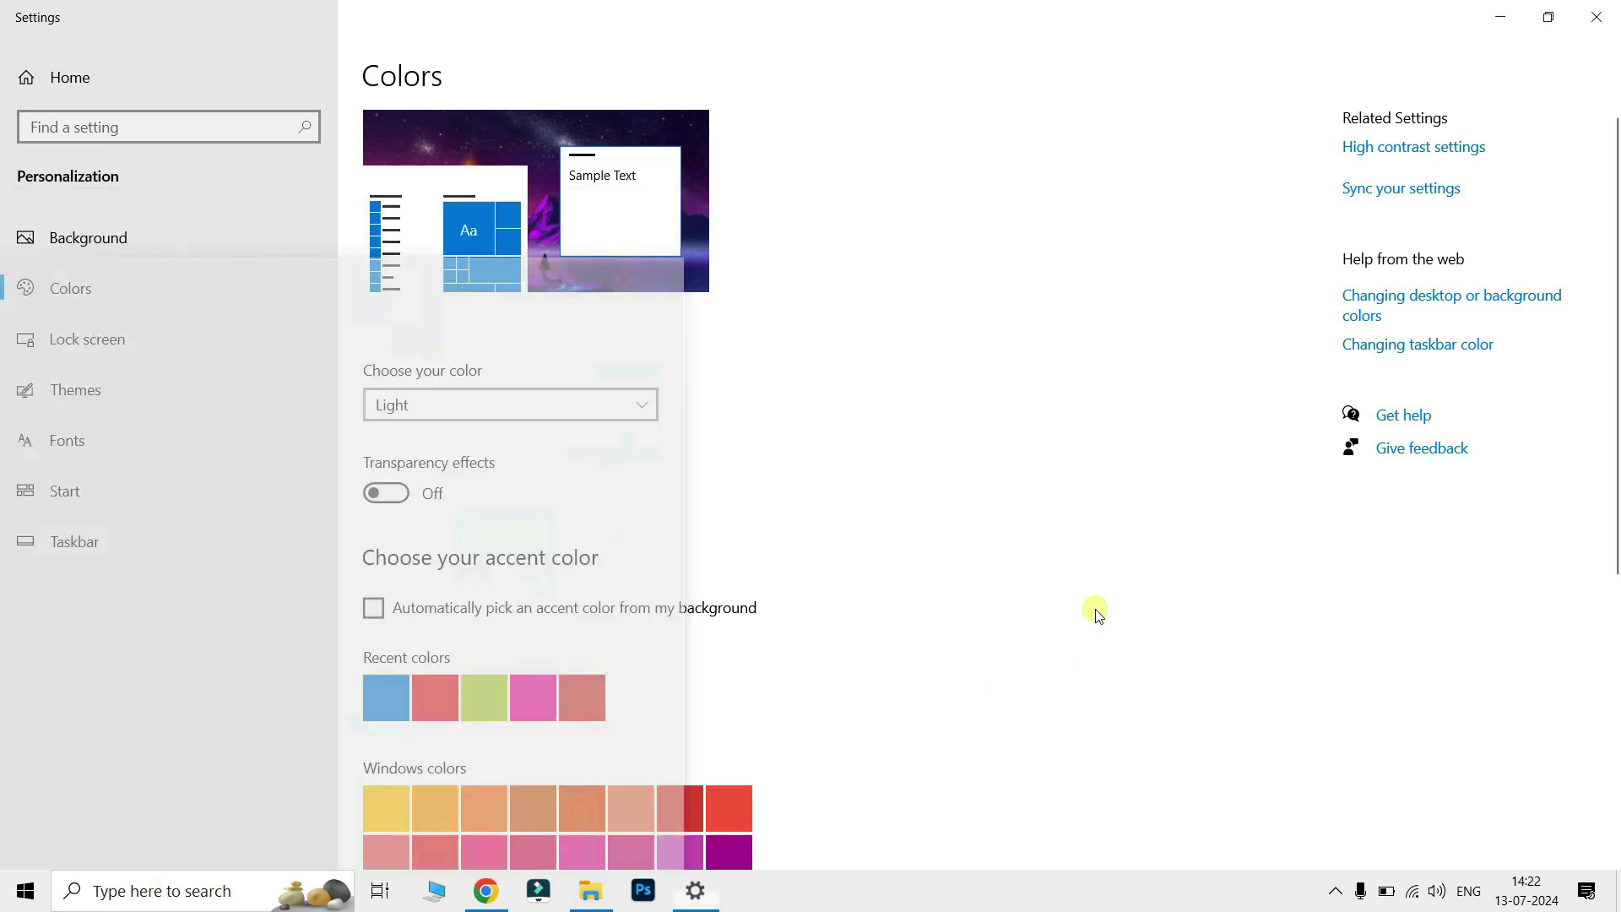
# Step: Switch the colour scheme to Dark and preview it in Start
pyautogui.click(639, 407)
pyautogui.click(428, 435)
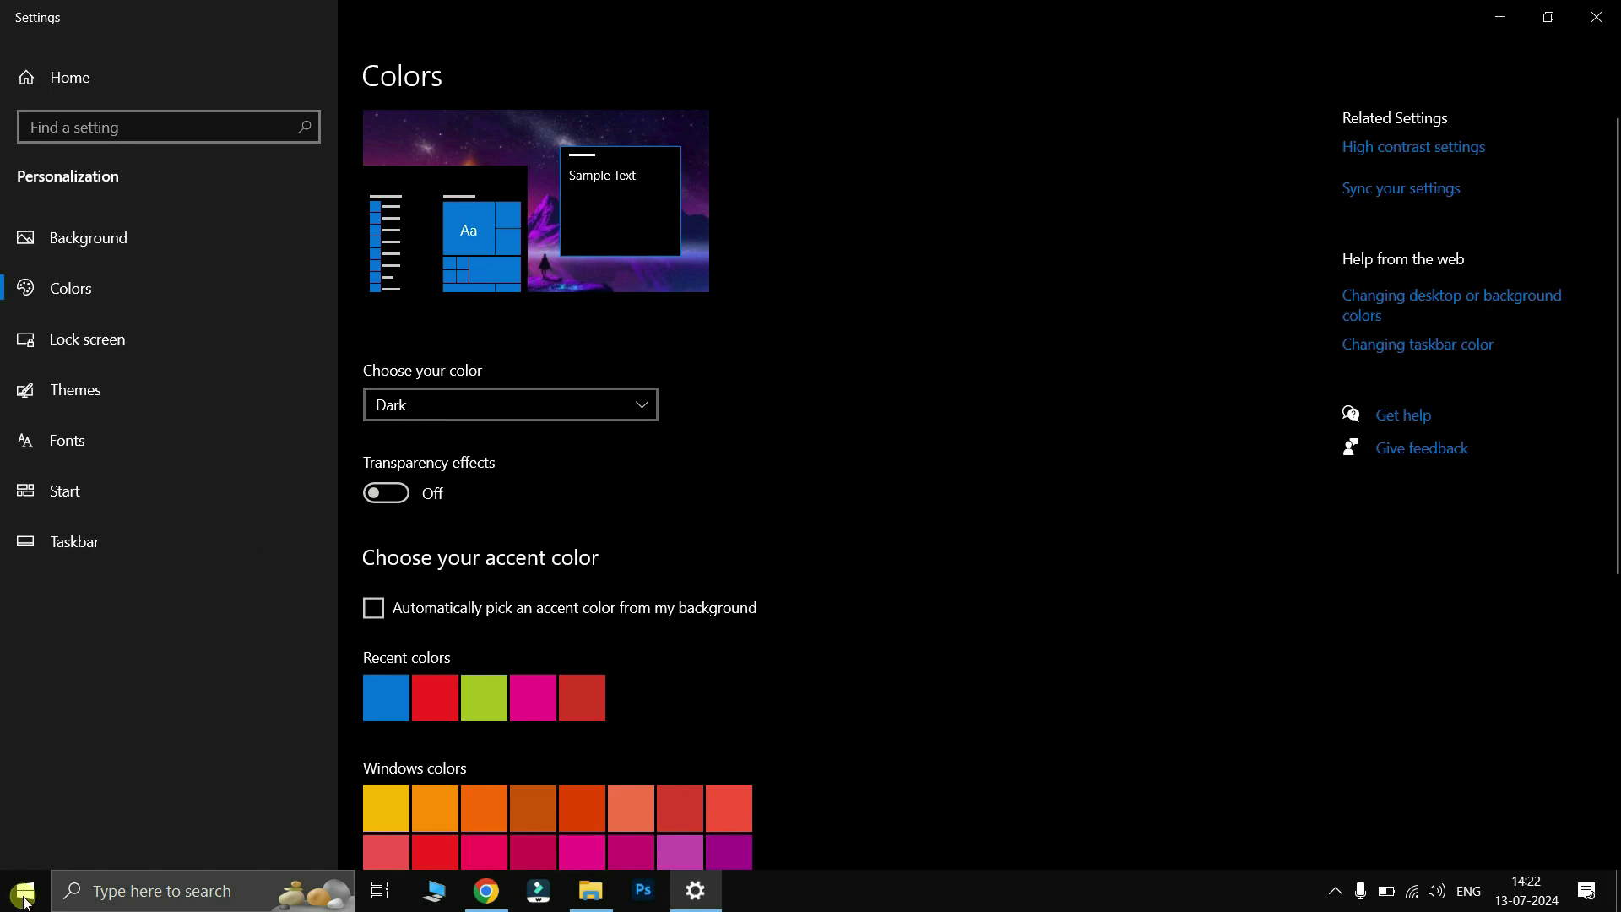
pyautogui.click(24, 897)
pyautogui.click(24, 897)
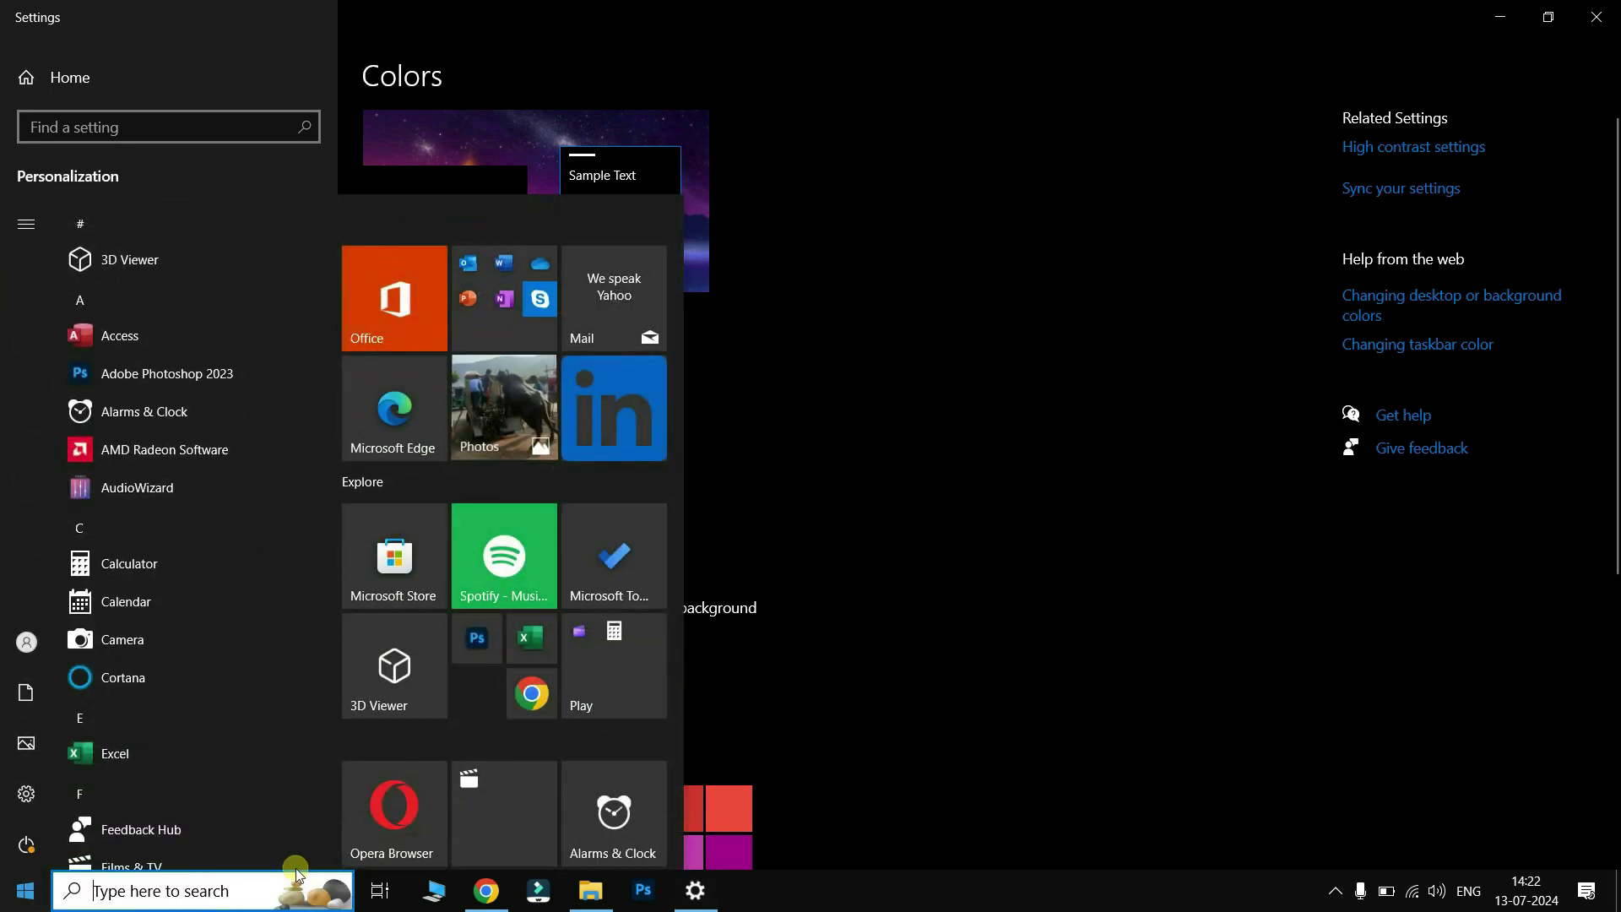
# Step: Choose Custom colour mode with Light default app mode and compare in Start
pyautogui.click(636, 409)
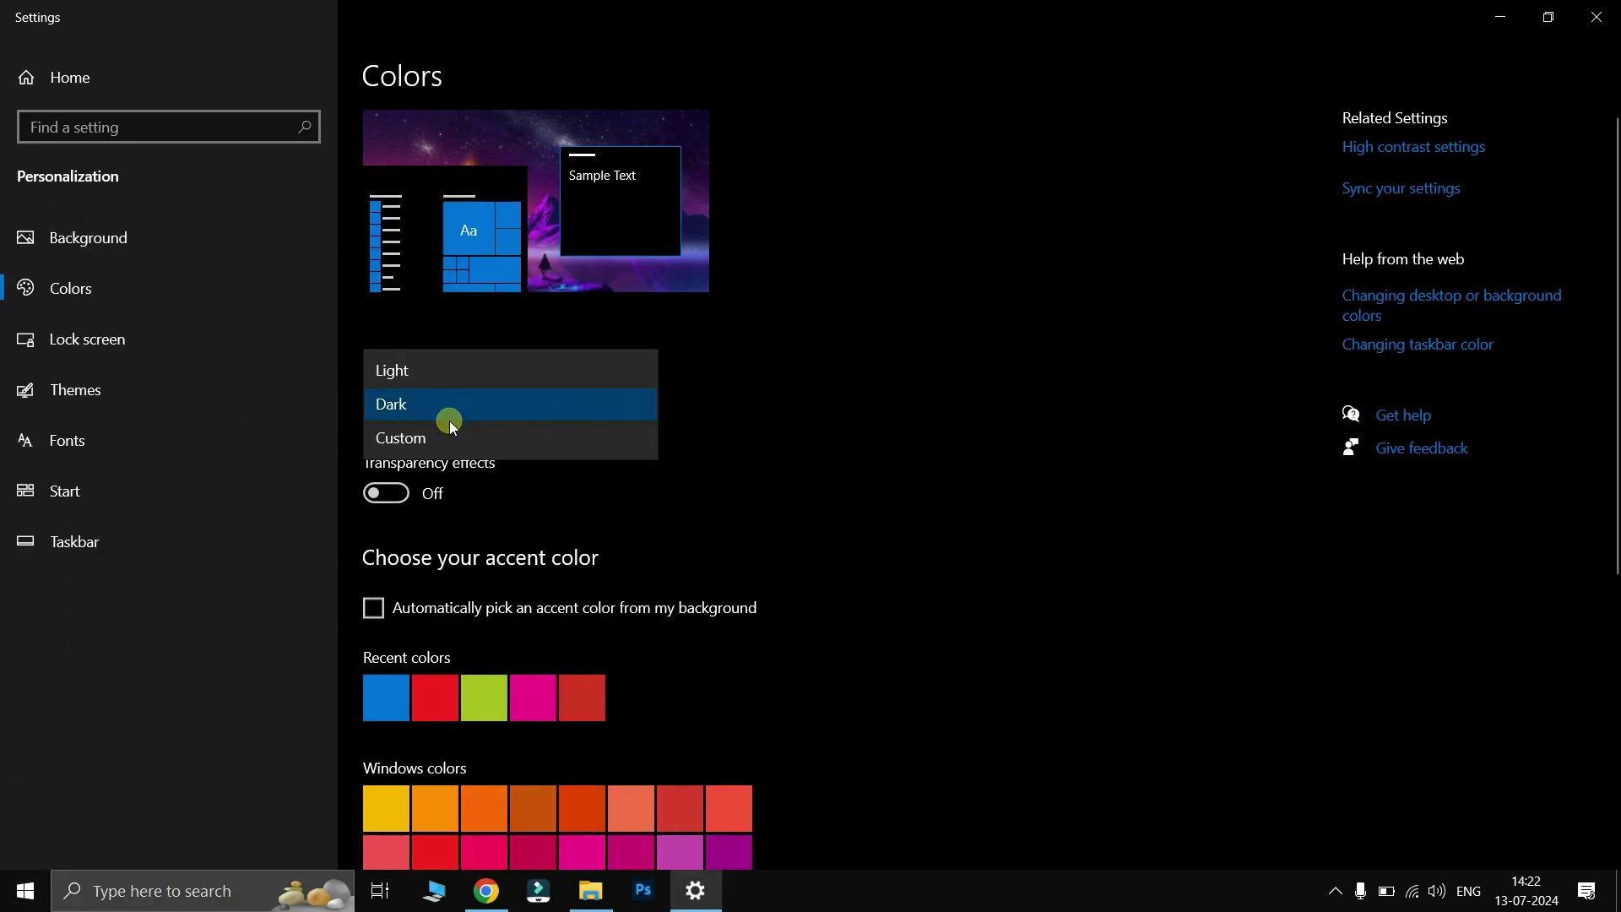
pyautogui.click(443, 433)
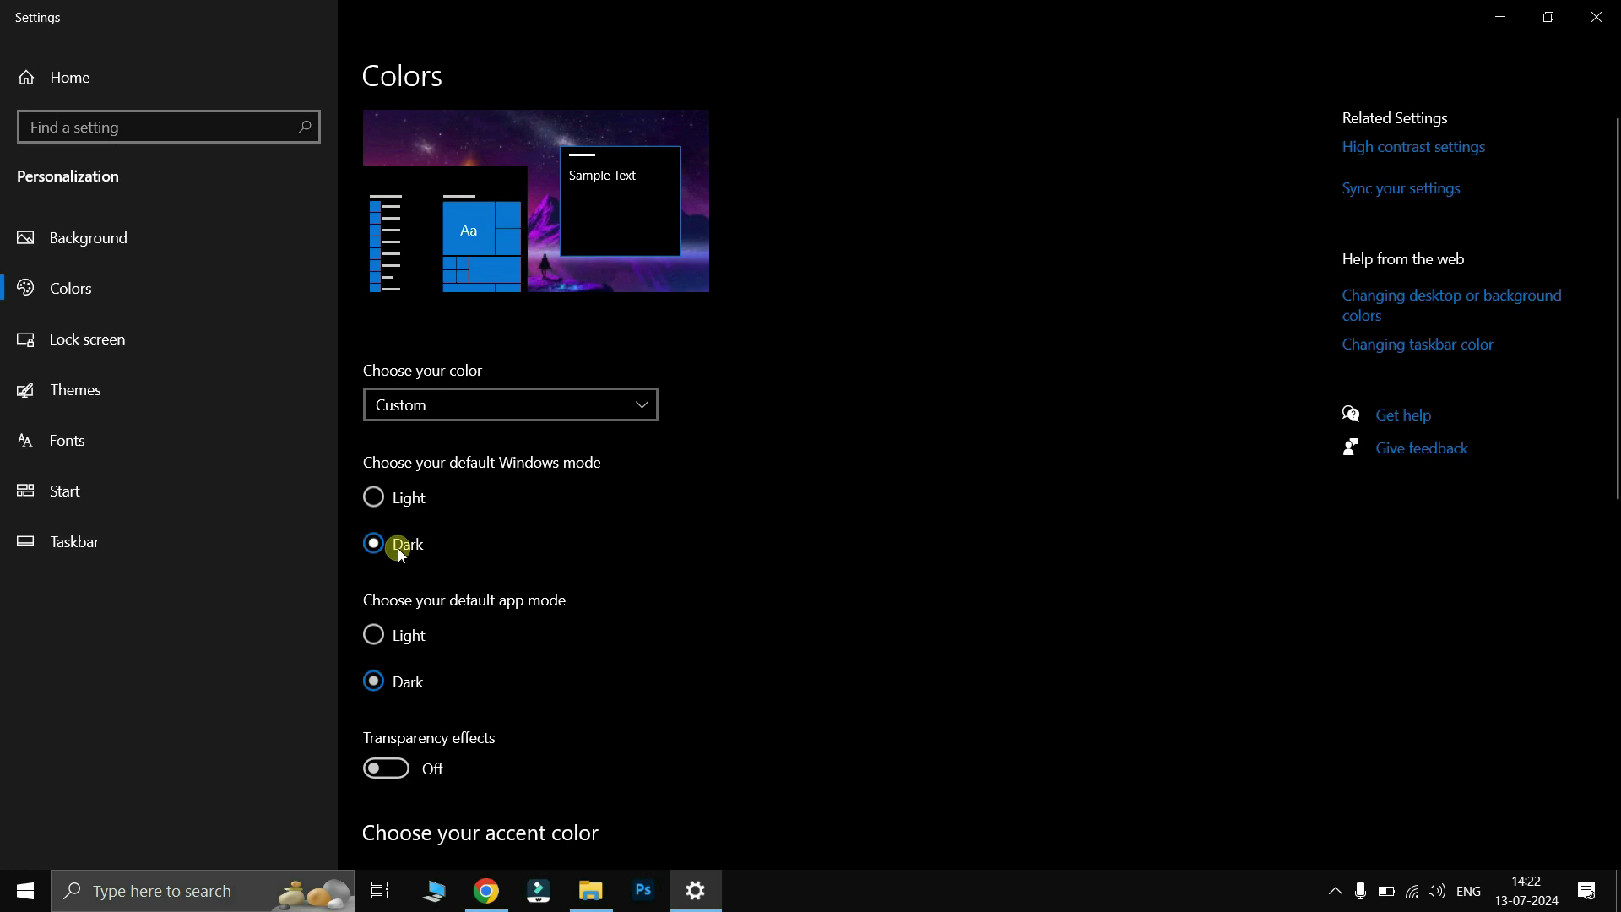
pyautogui.click(406, 641)
pyautogui.click(12, 901)
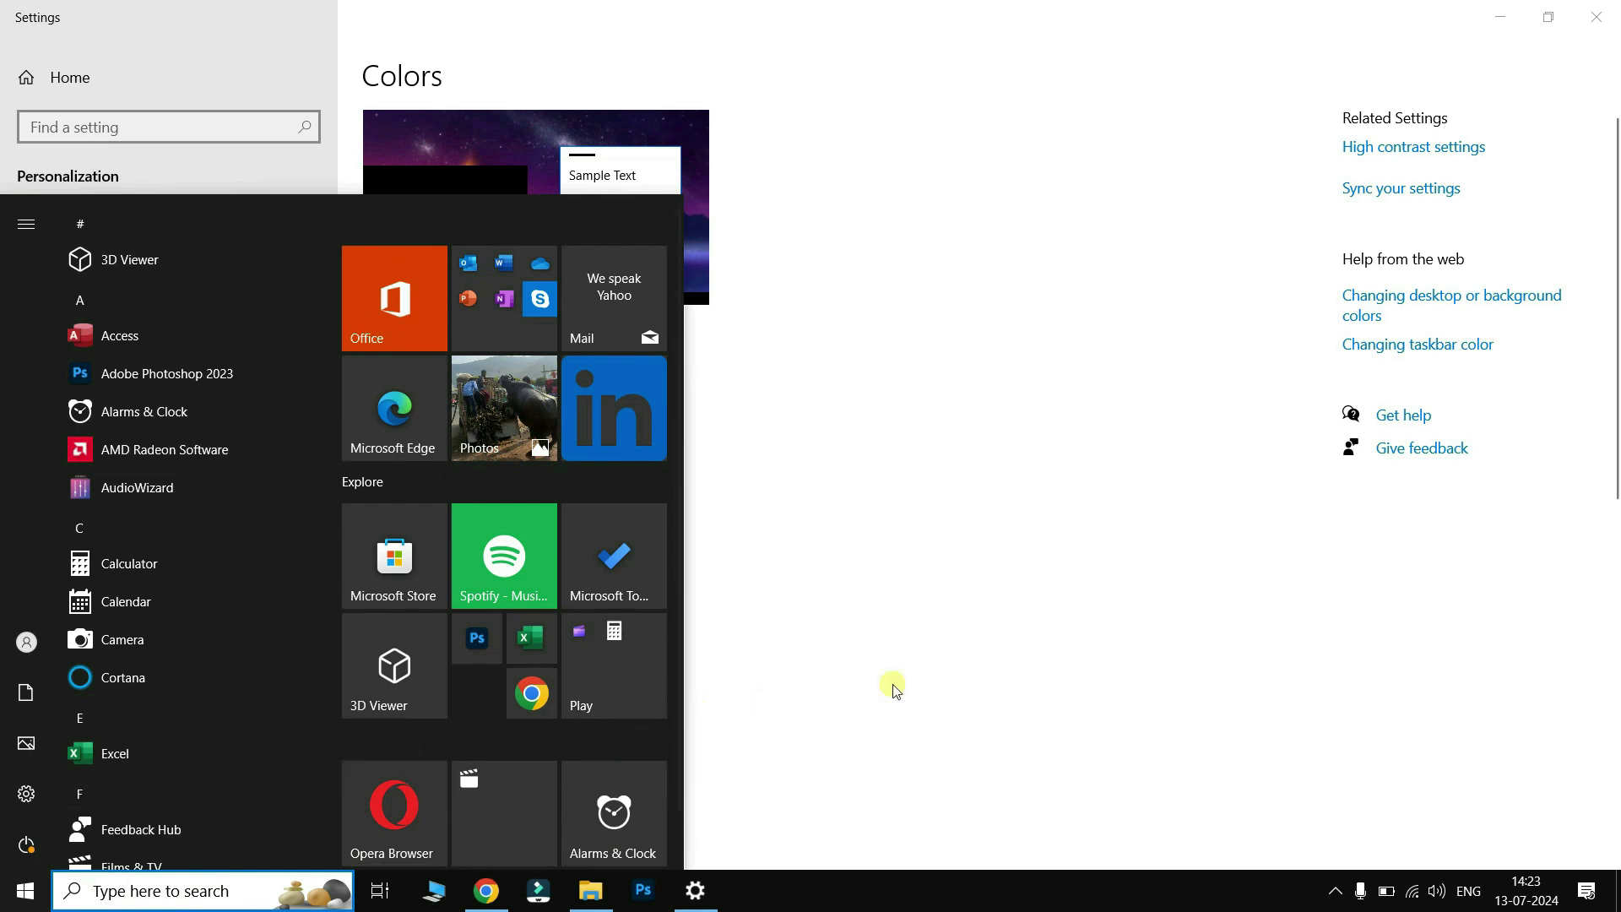
pyautogui.click(977, 669)
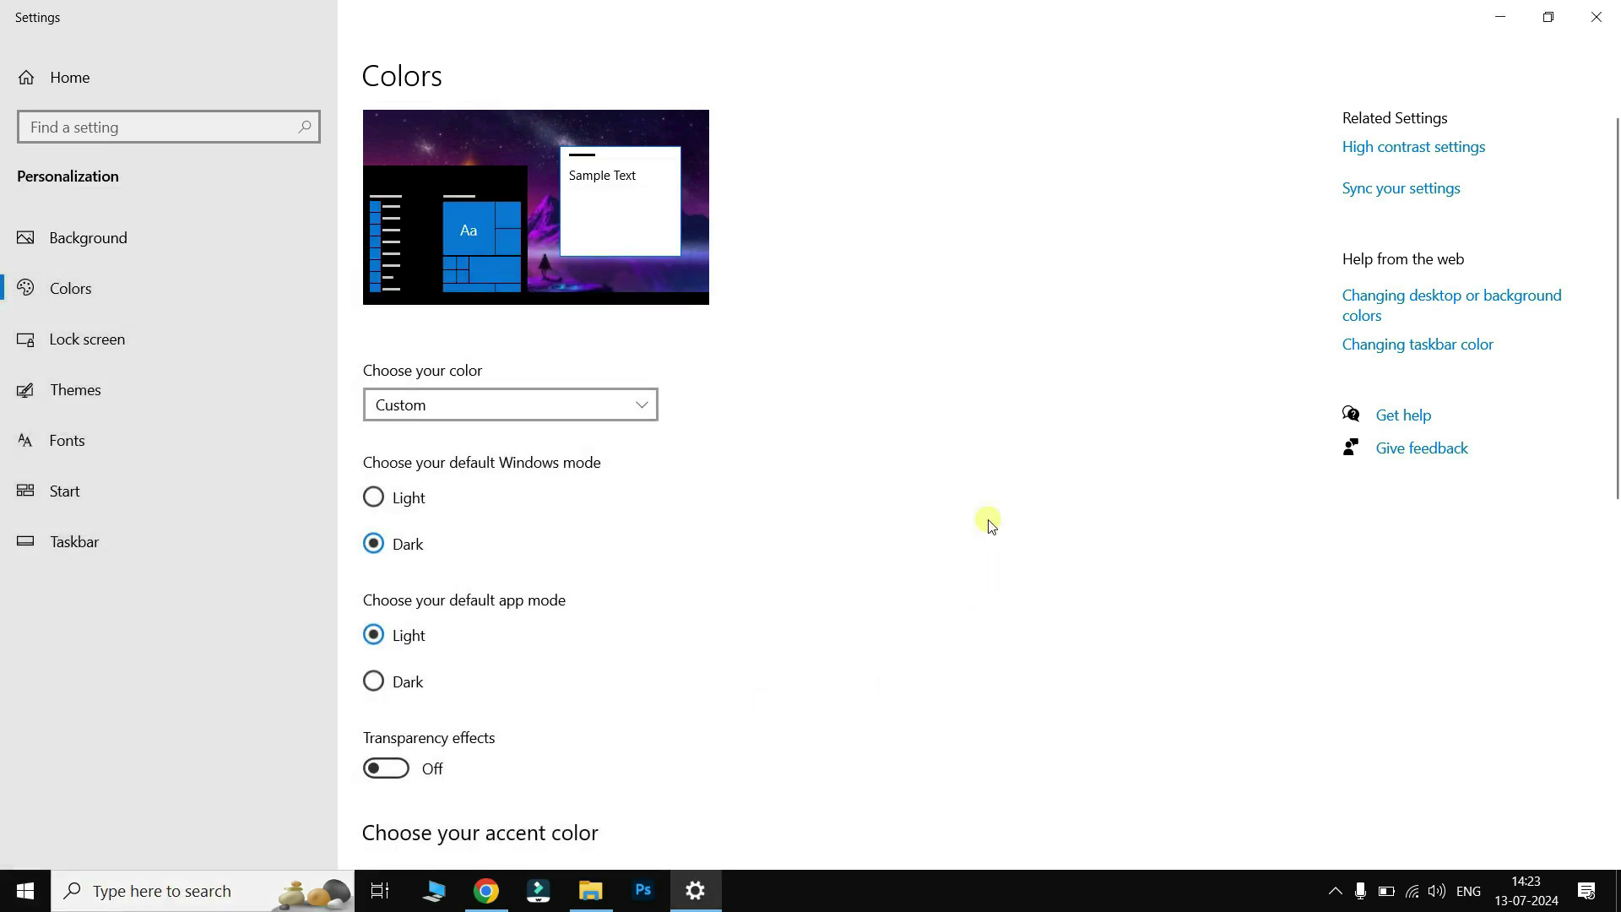
pyautogui.scroll(-3, 988, 523)
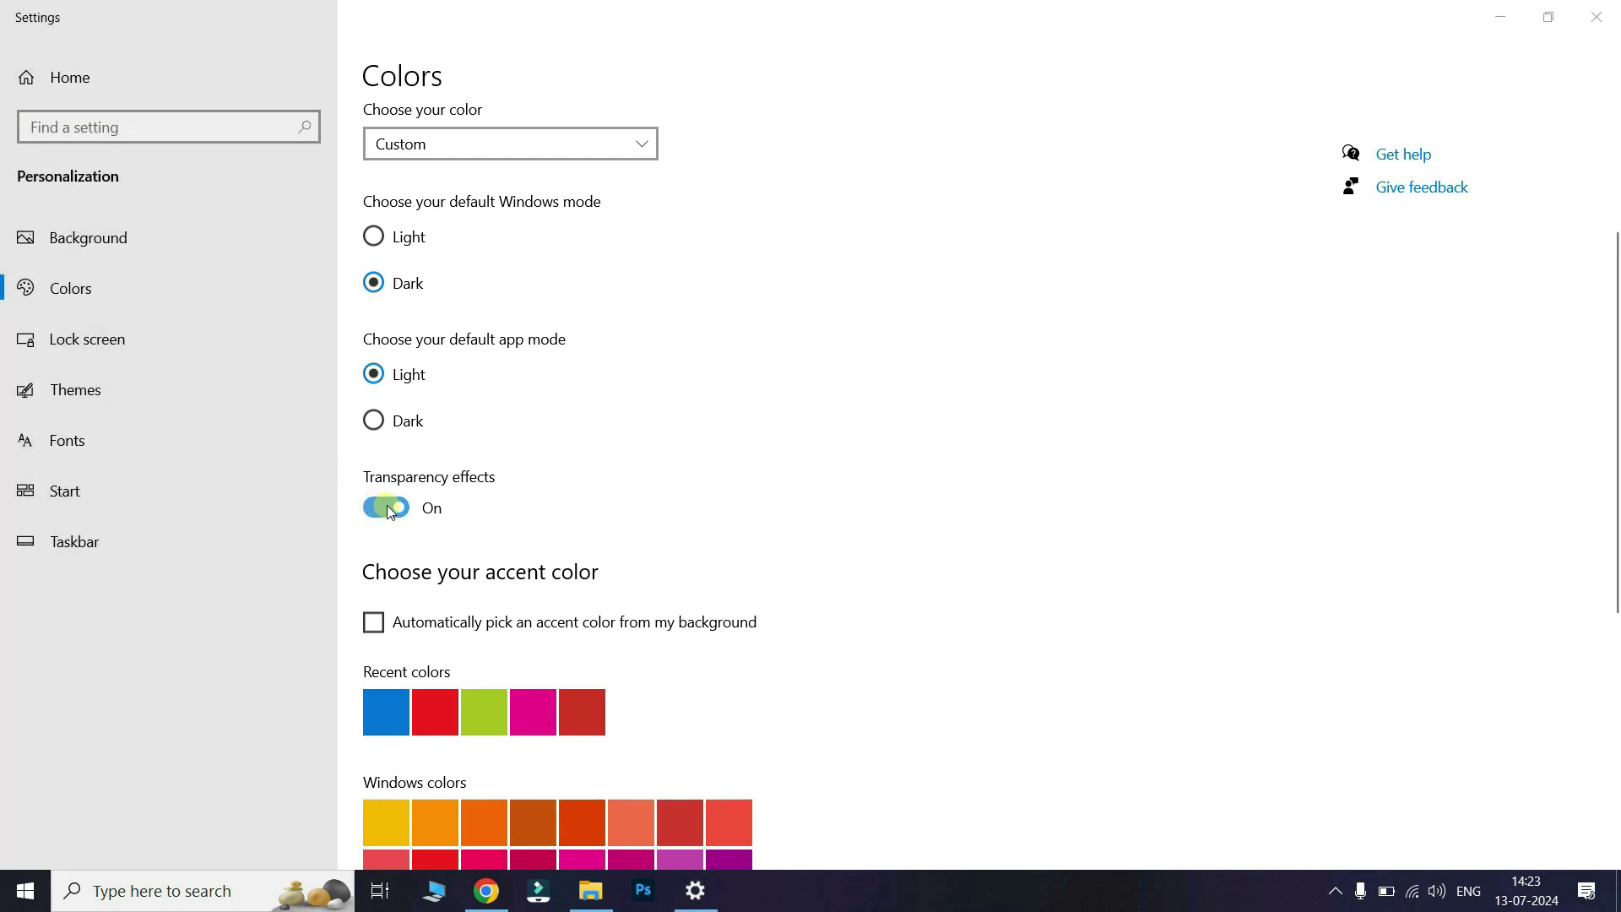
# Step: Turn transparency effects off, check the desktop, then scroll to the accent colour options
pyautogui.click(387, 505)
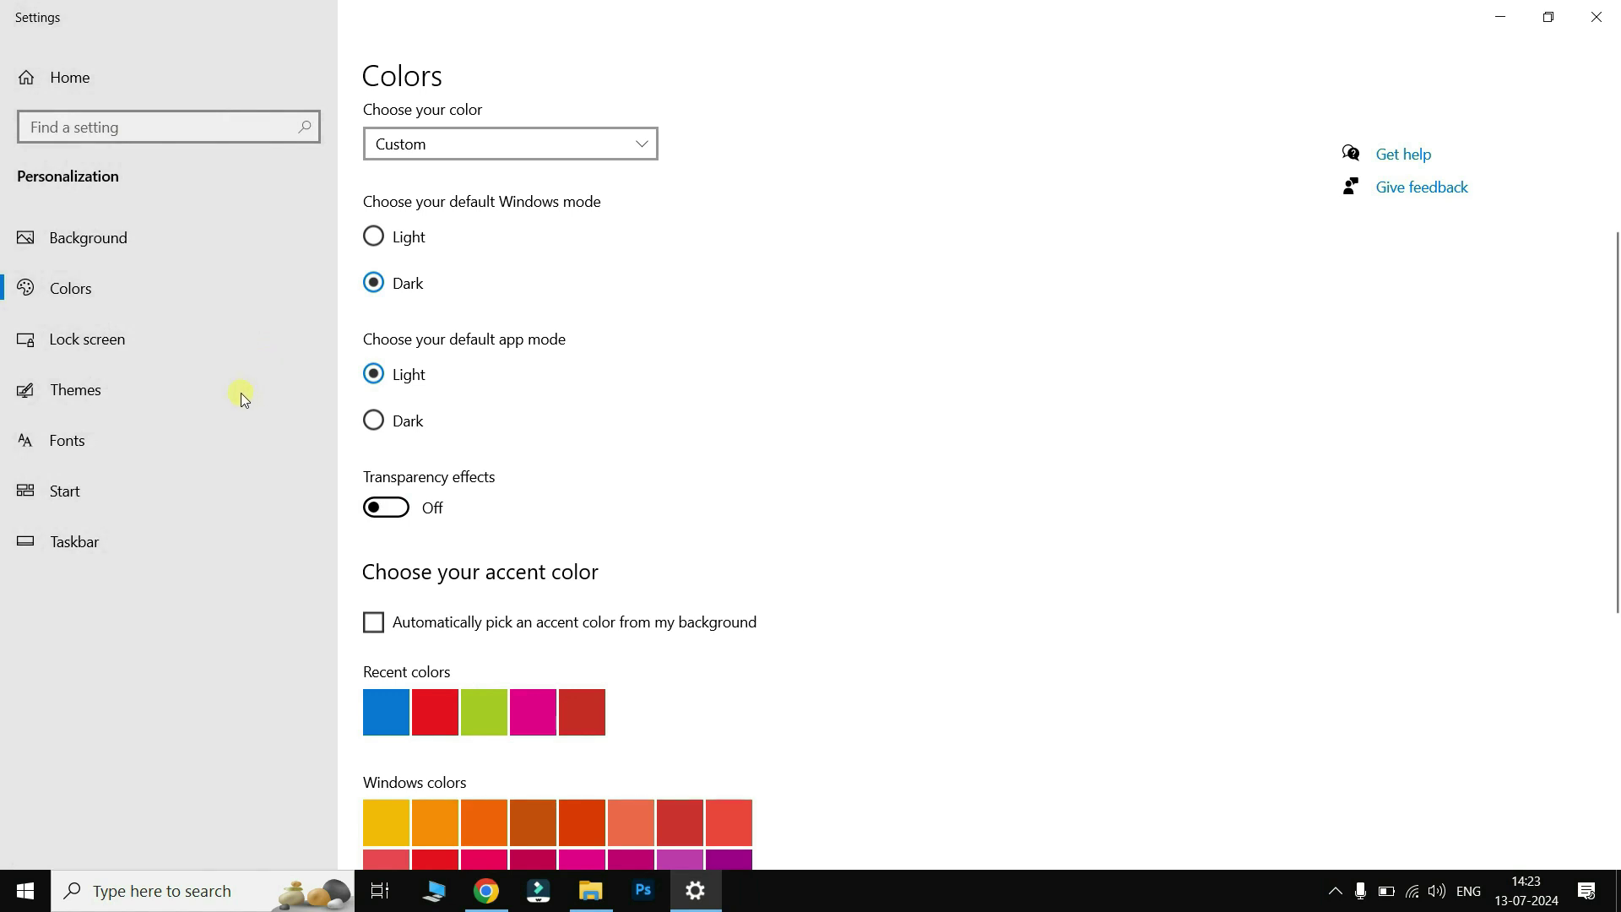
pyautogui.scroll(-3, 839, 370)
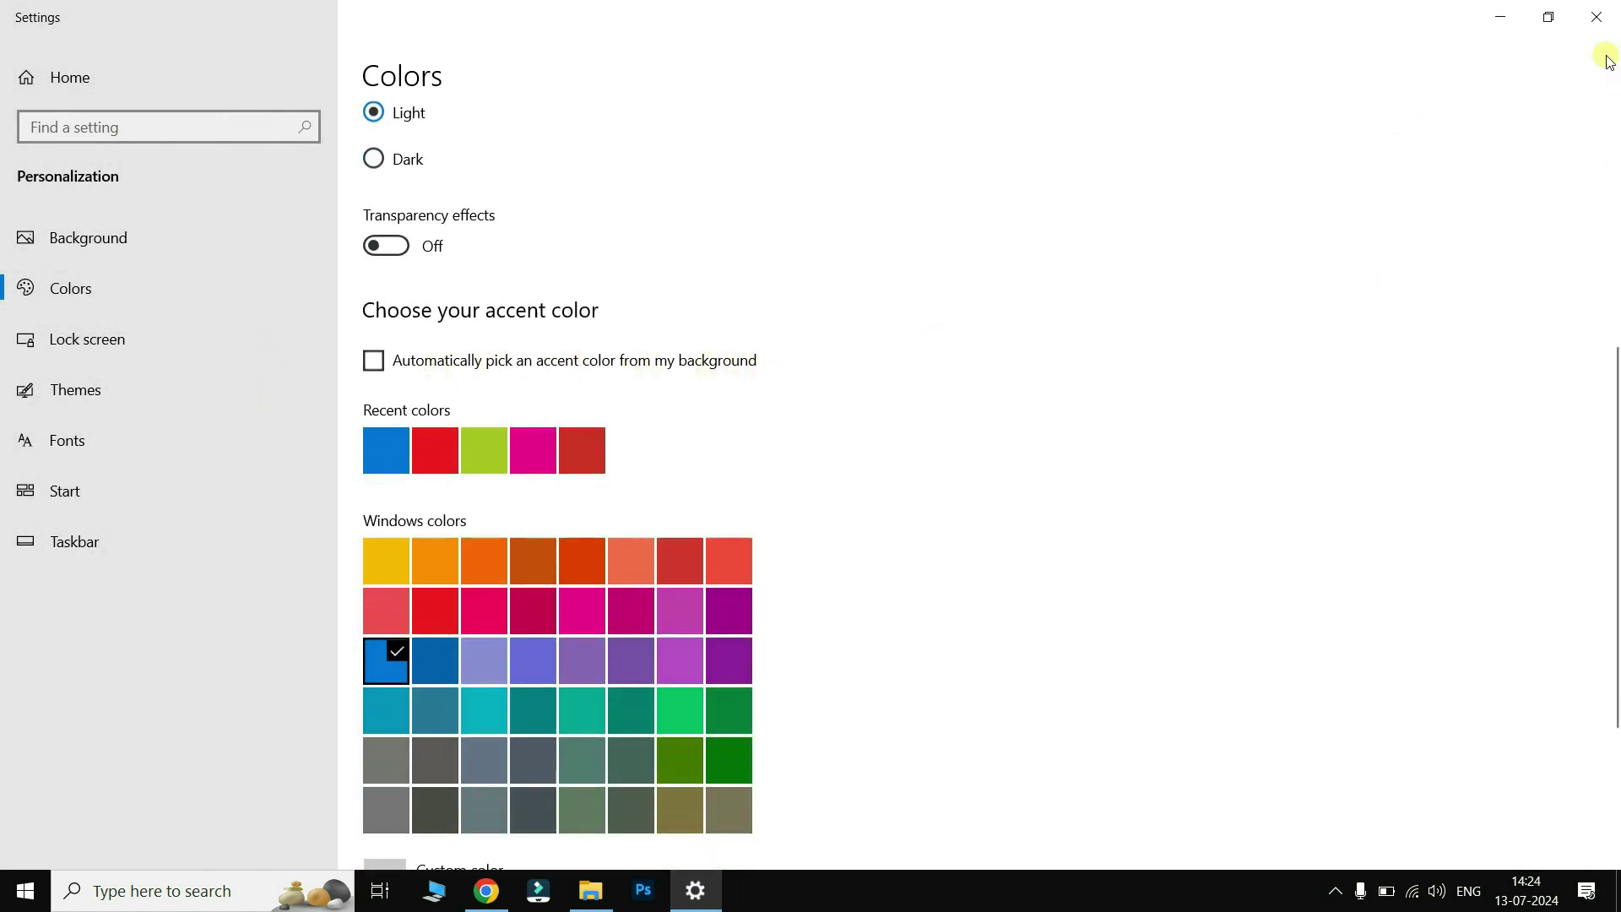
pyautogui.click(1500, 17)
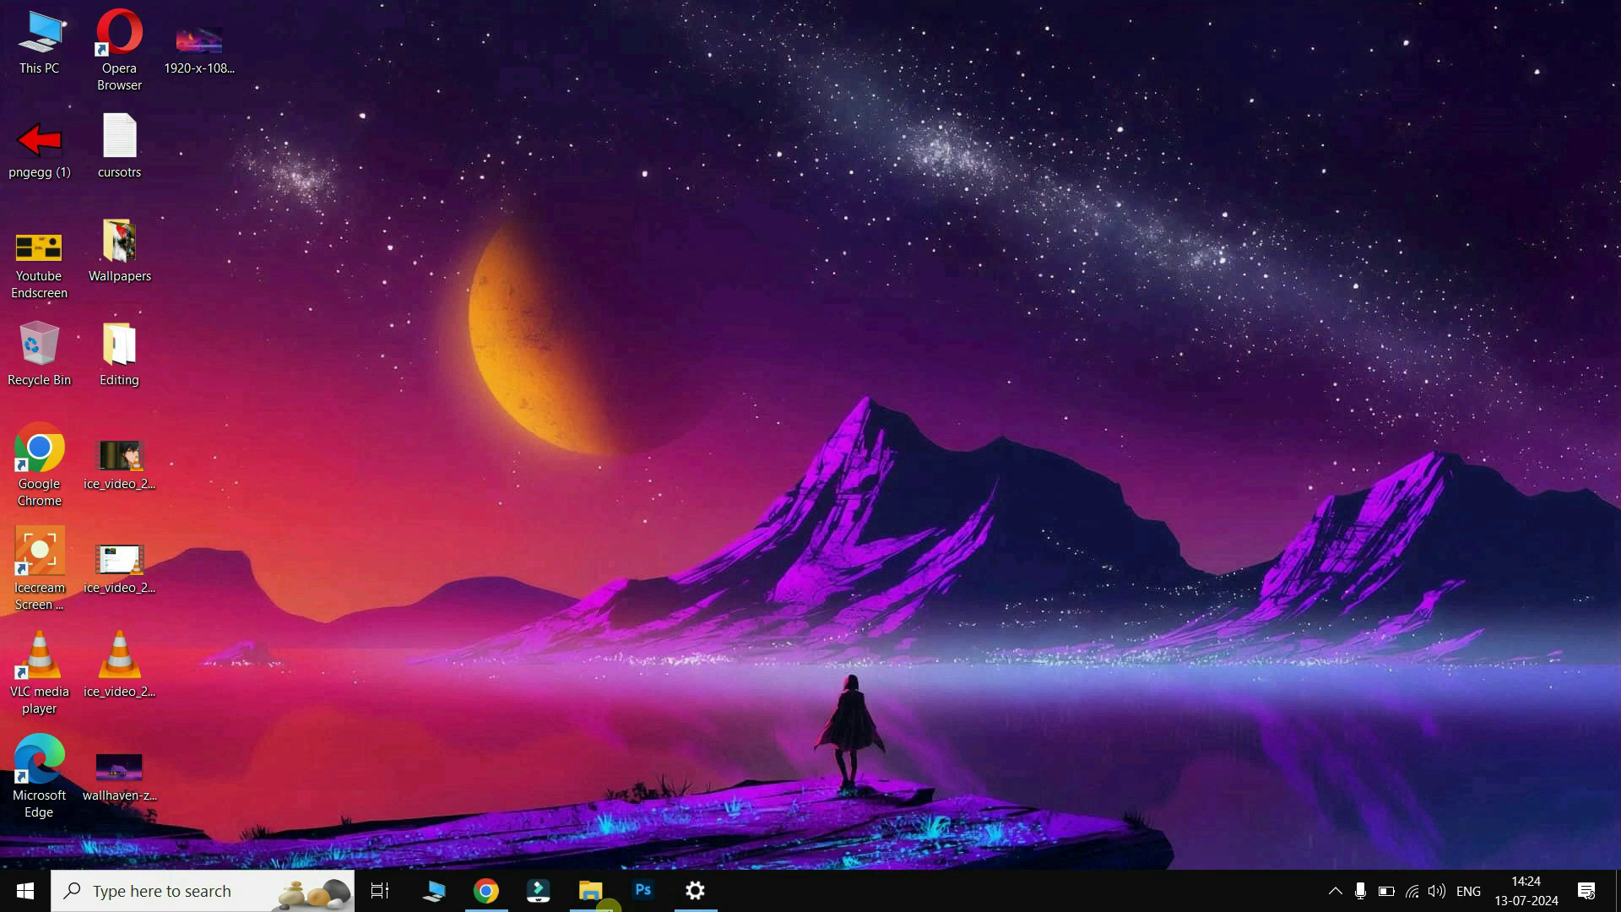
pyautogui.click(696, 891)
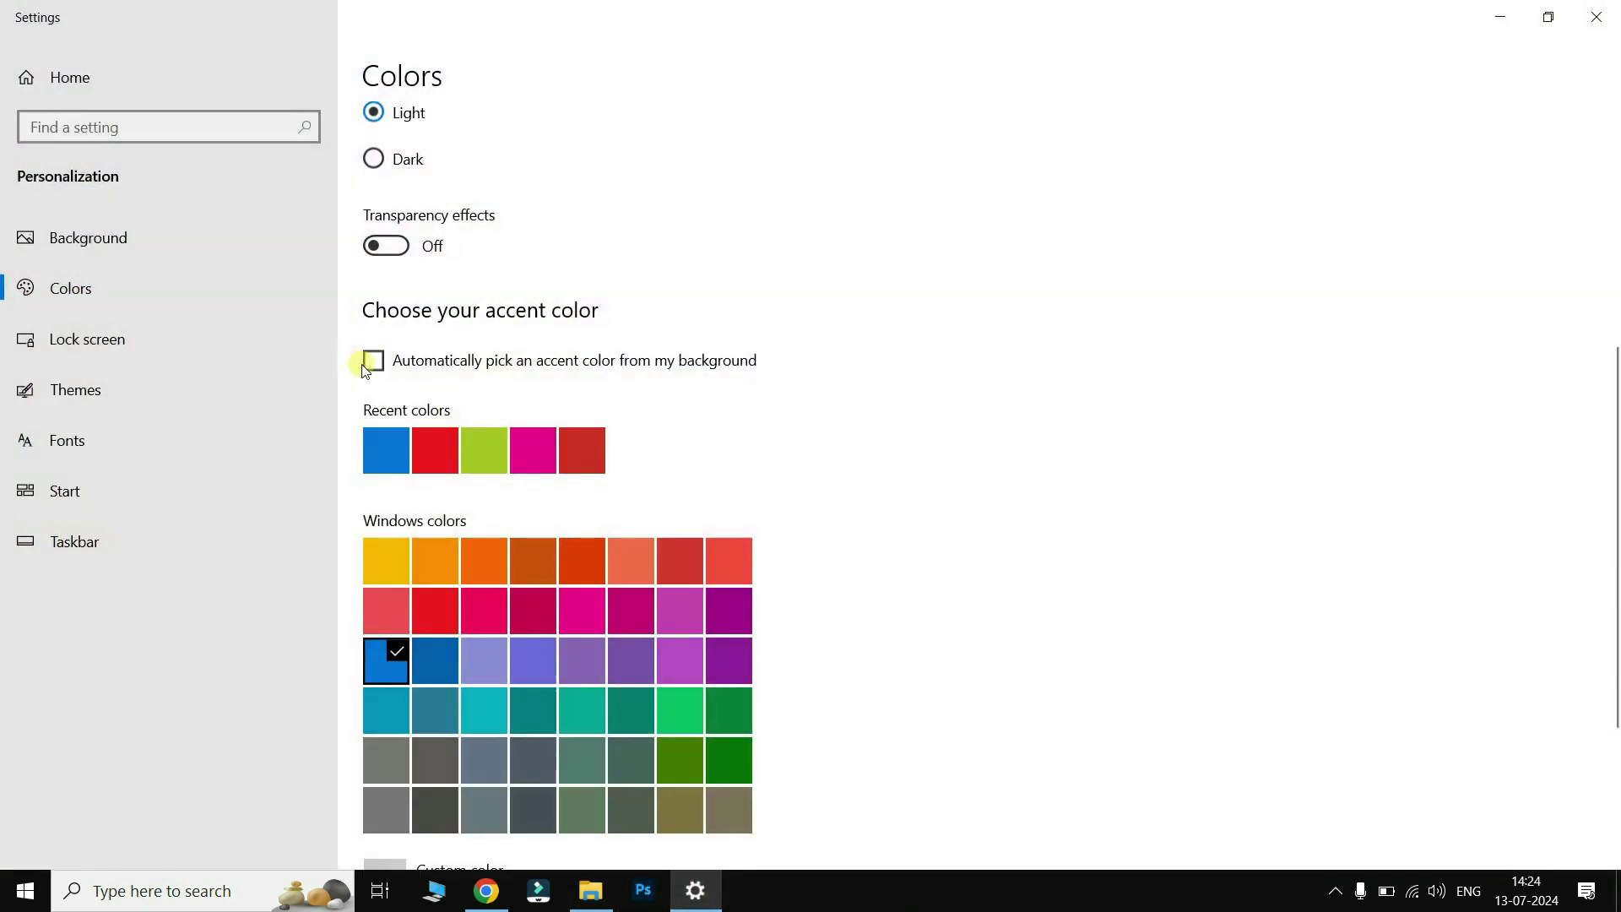
pyautogui.click(1500, 16)
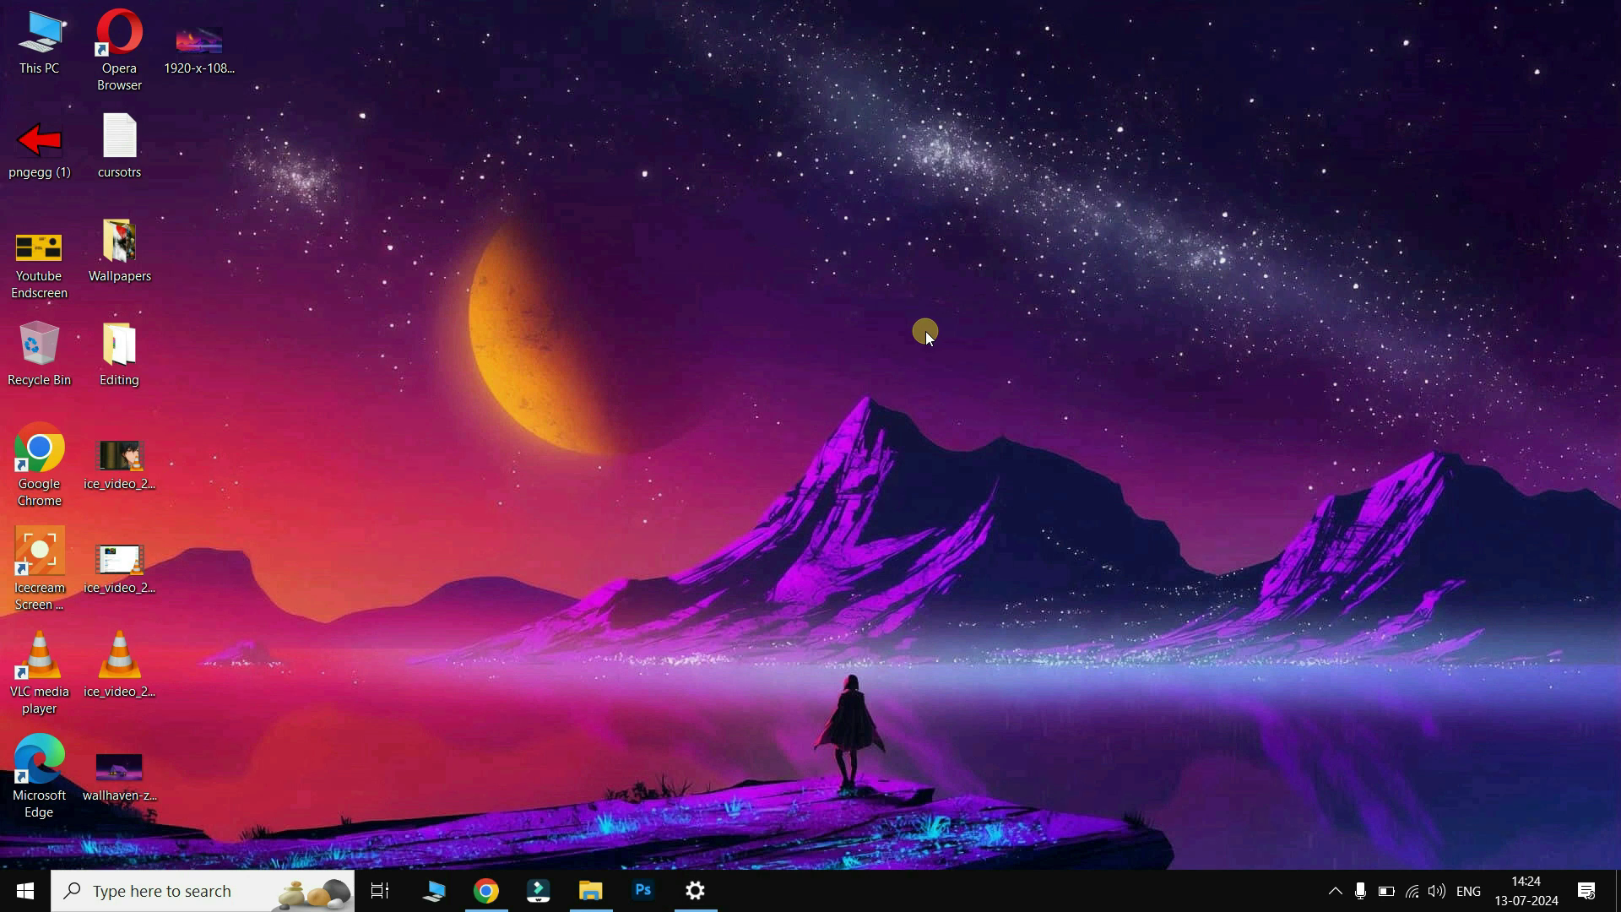
pyautogui.click(696, 891)
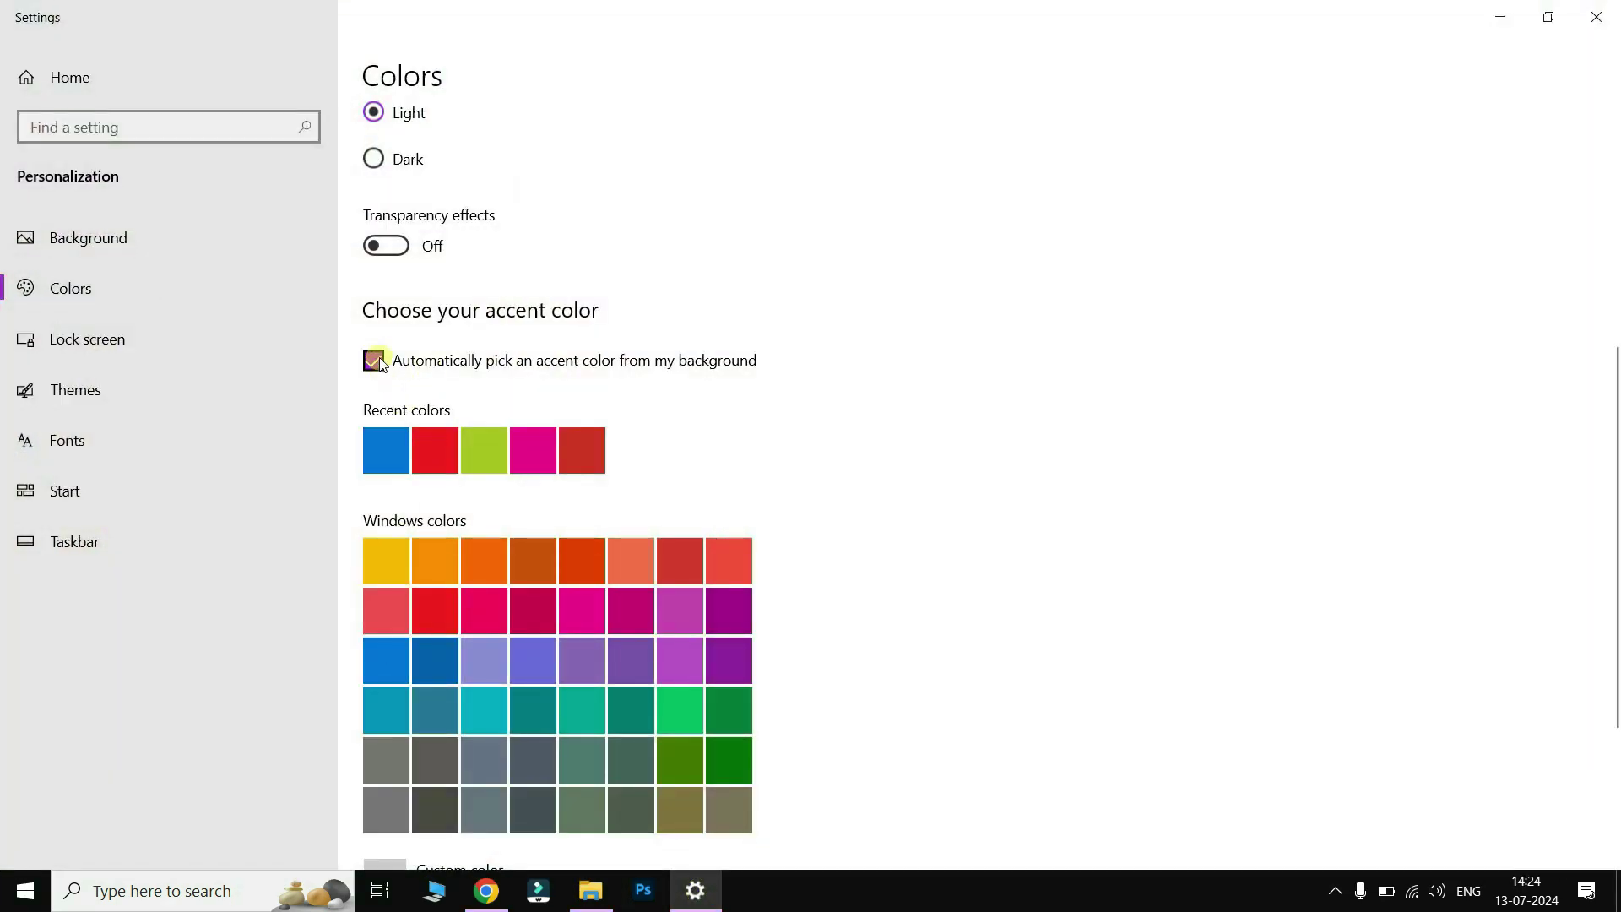
pyautogui.scroll(4, 1183, 224)
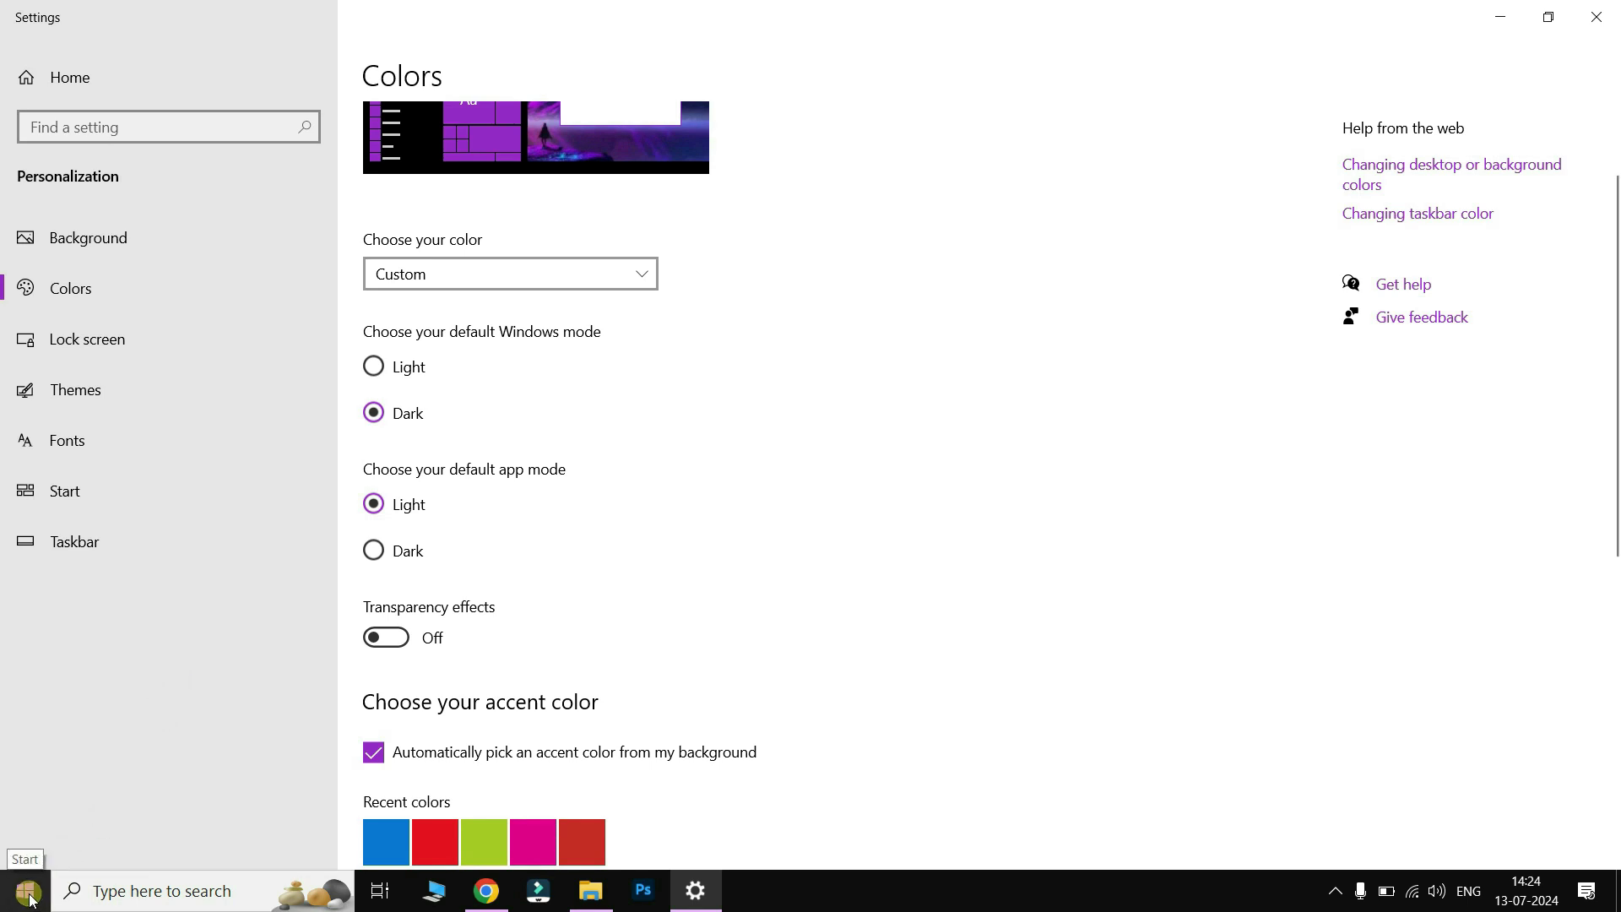
pyautogui.scroll(-2, 1042, 503)
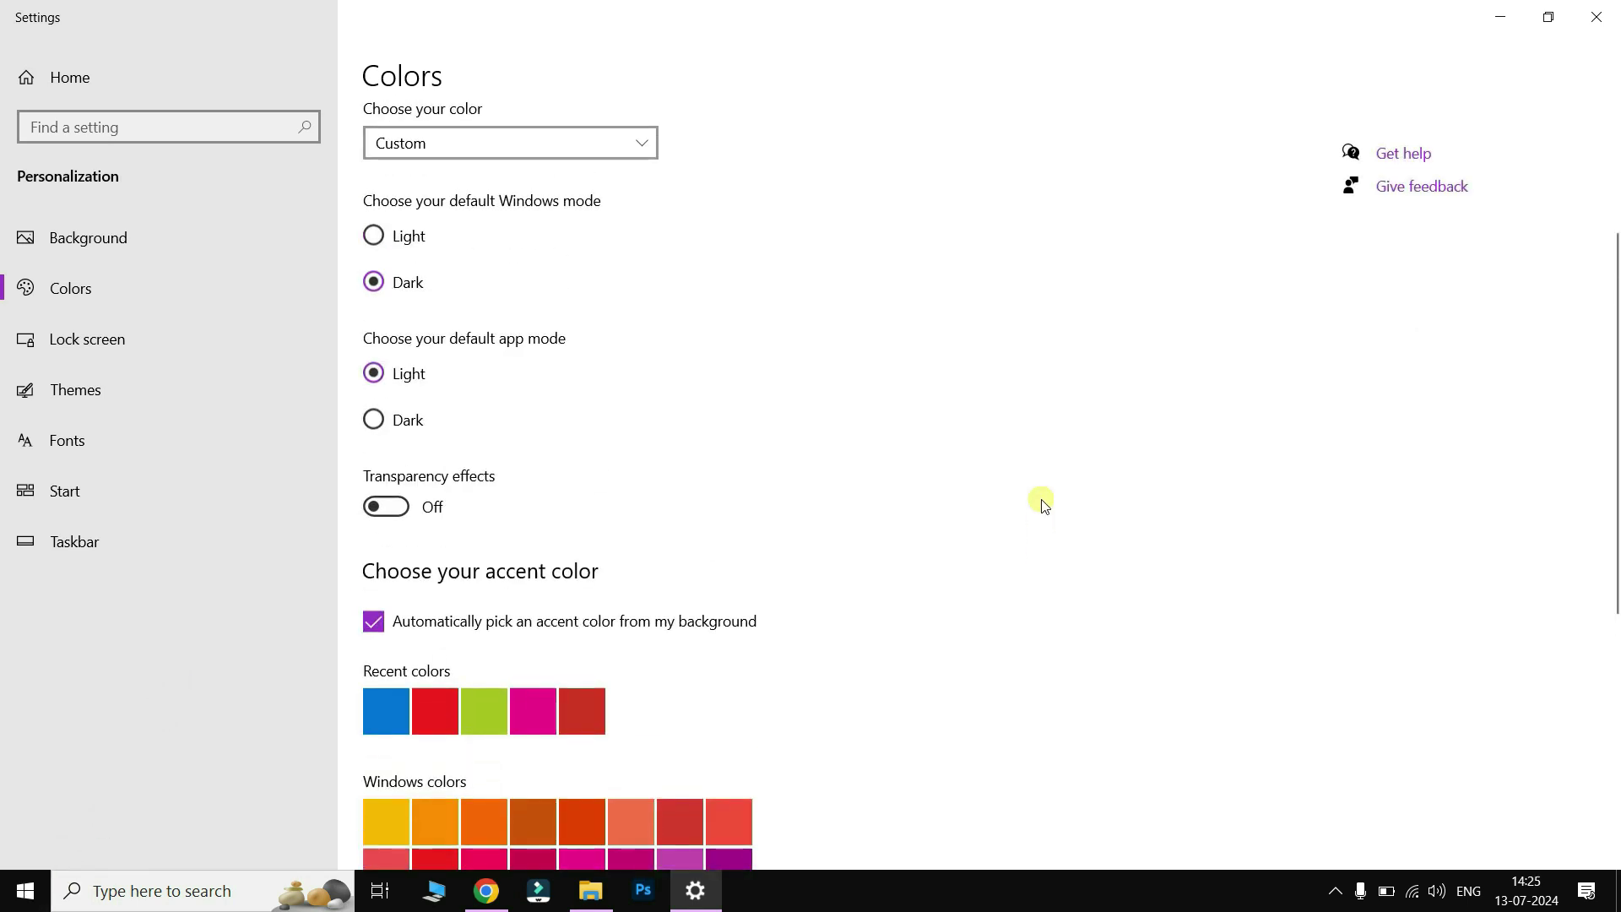
pyautogui.scroll(-2, 1042, 504)
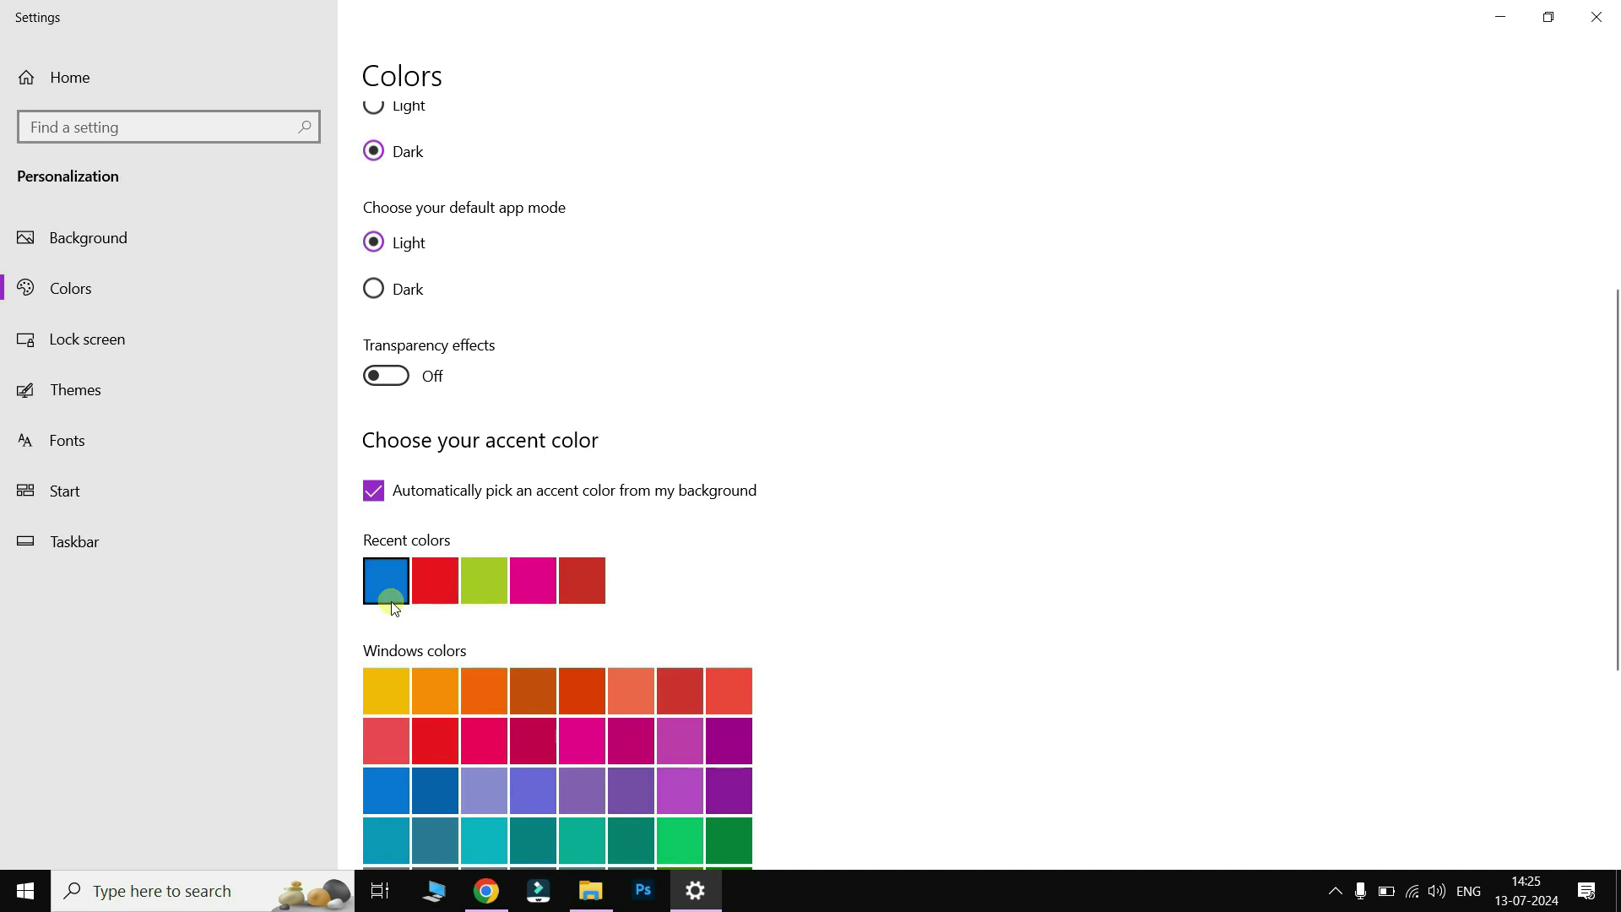
pyautogui.scroll(-2, 493, 661)
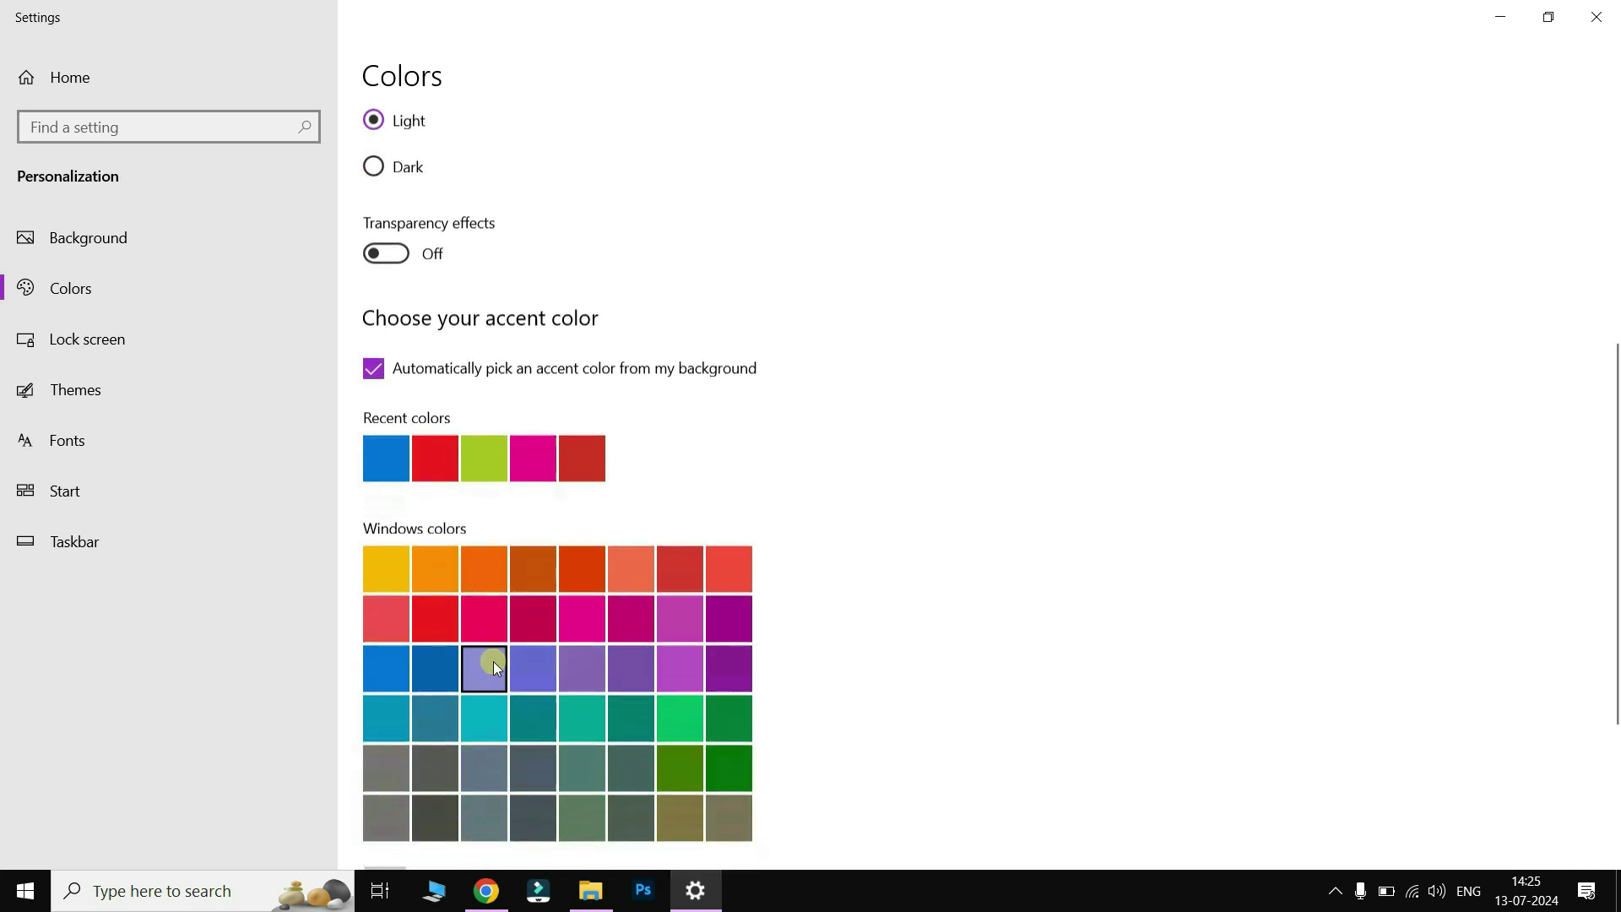
pyautogui.scroll(-2, 566, 585)
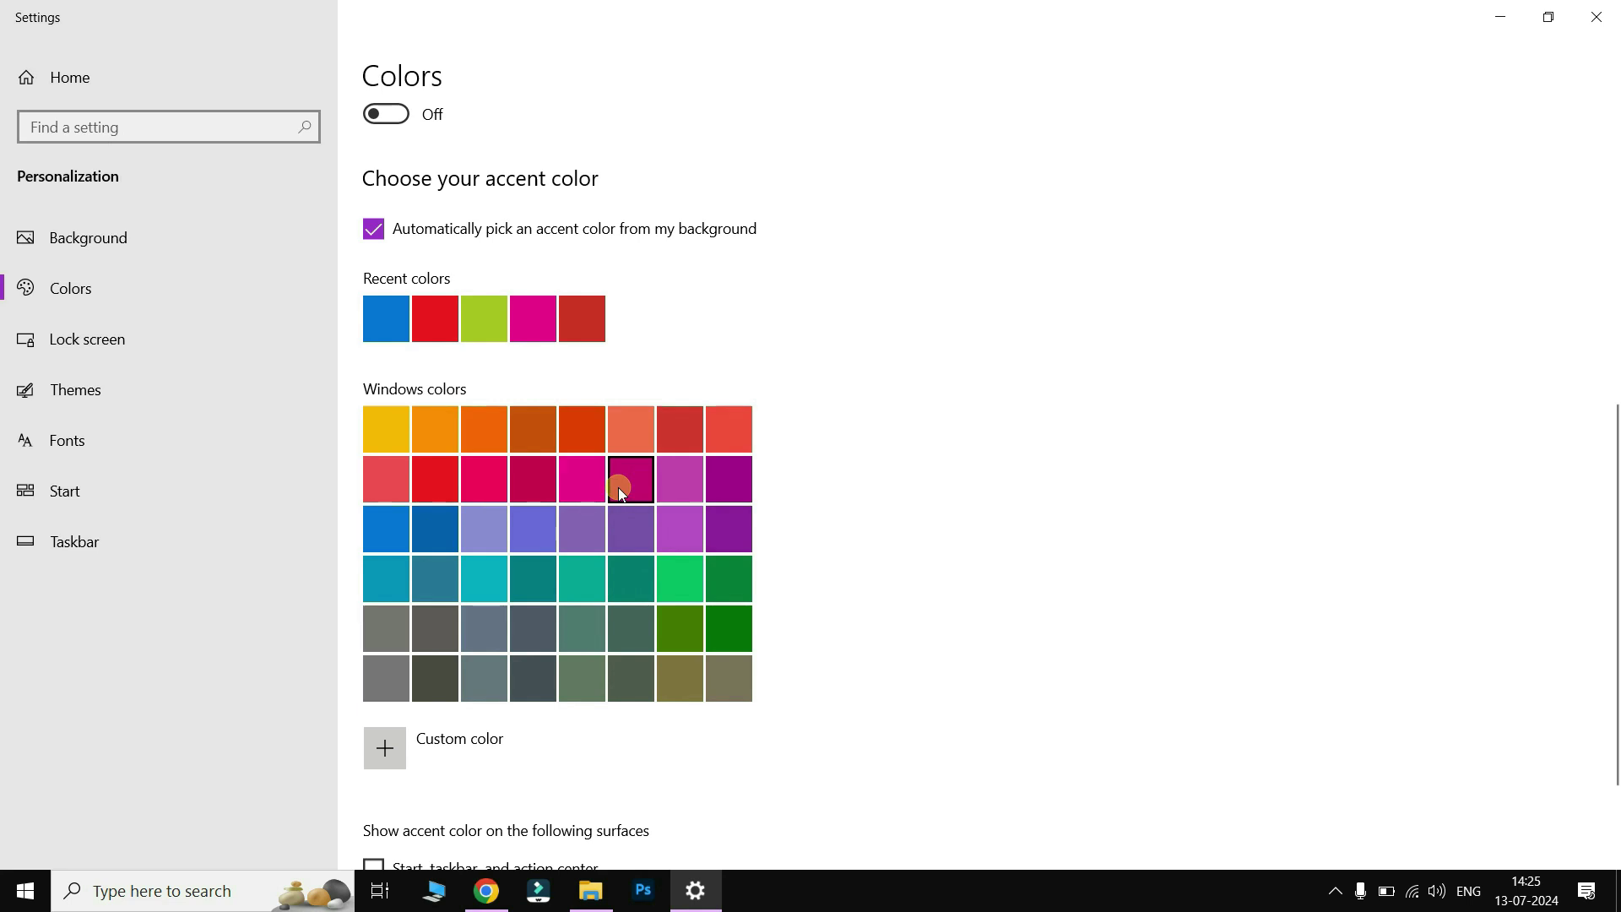
pyautogui.click(392, 753)
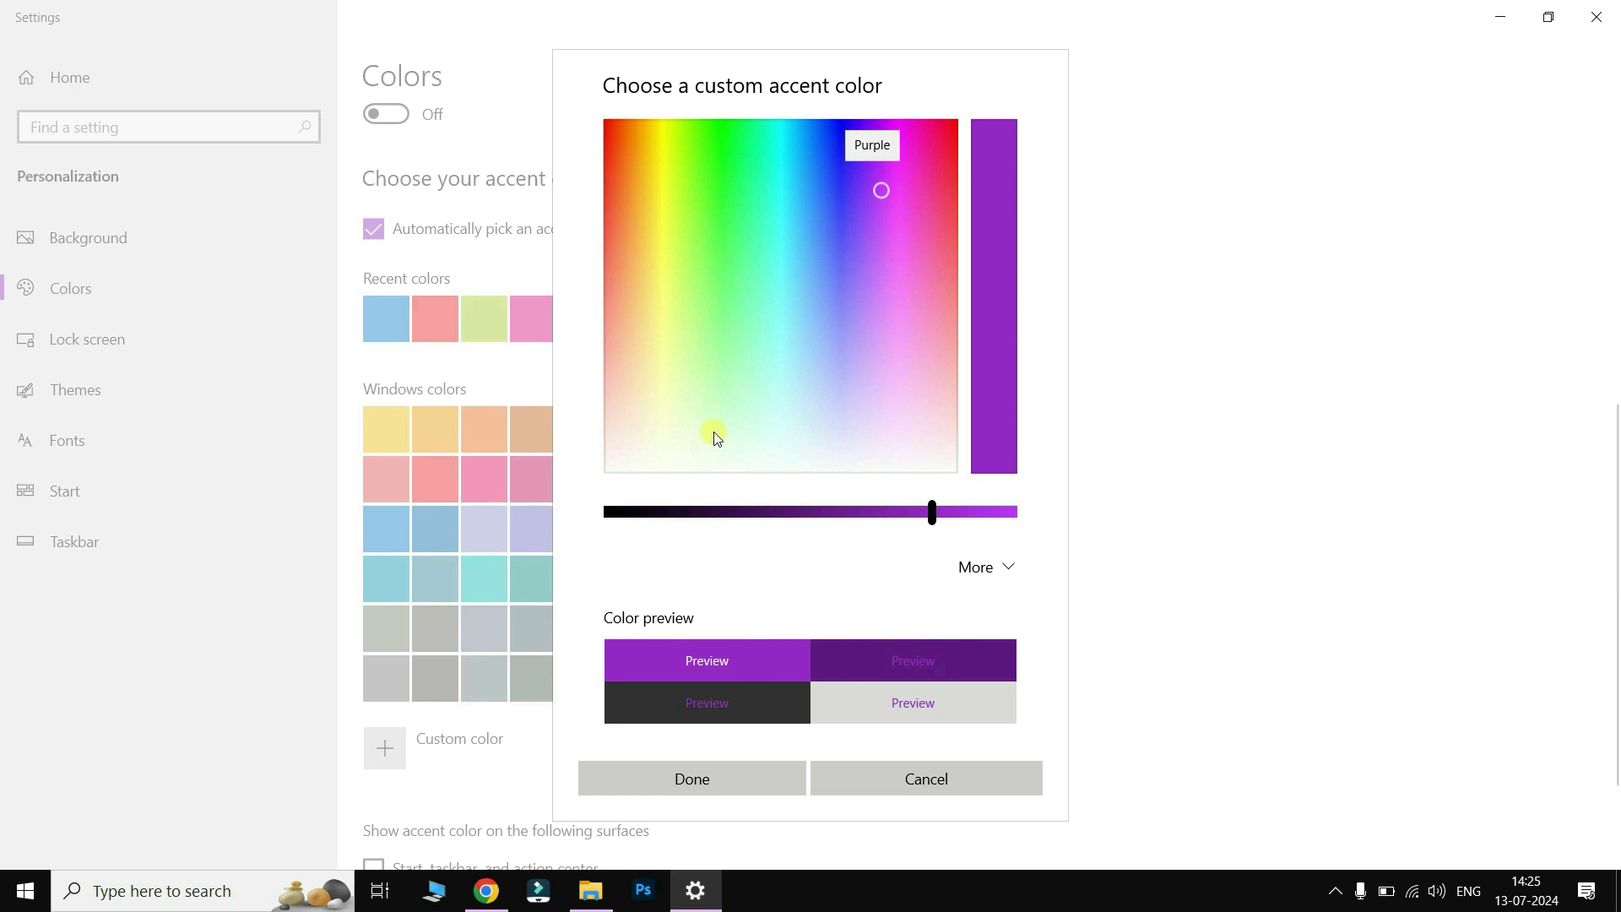
pyautogui.click(951, 782)
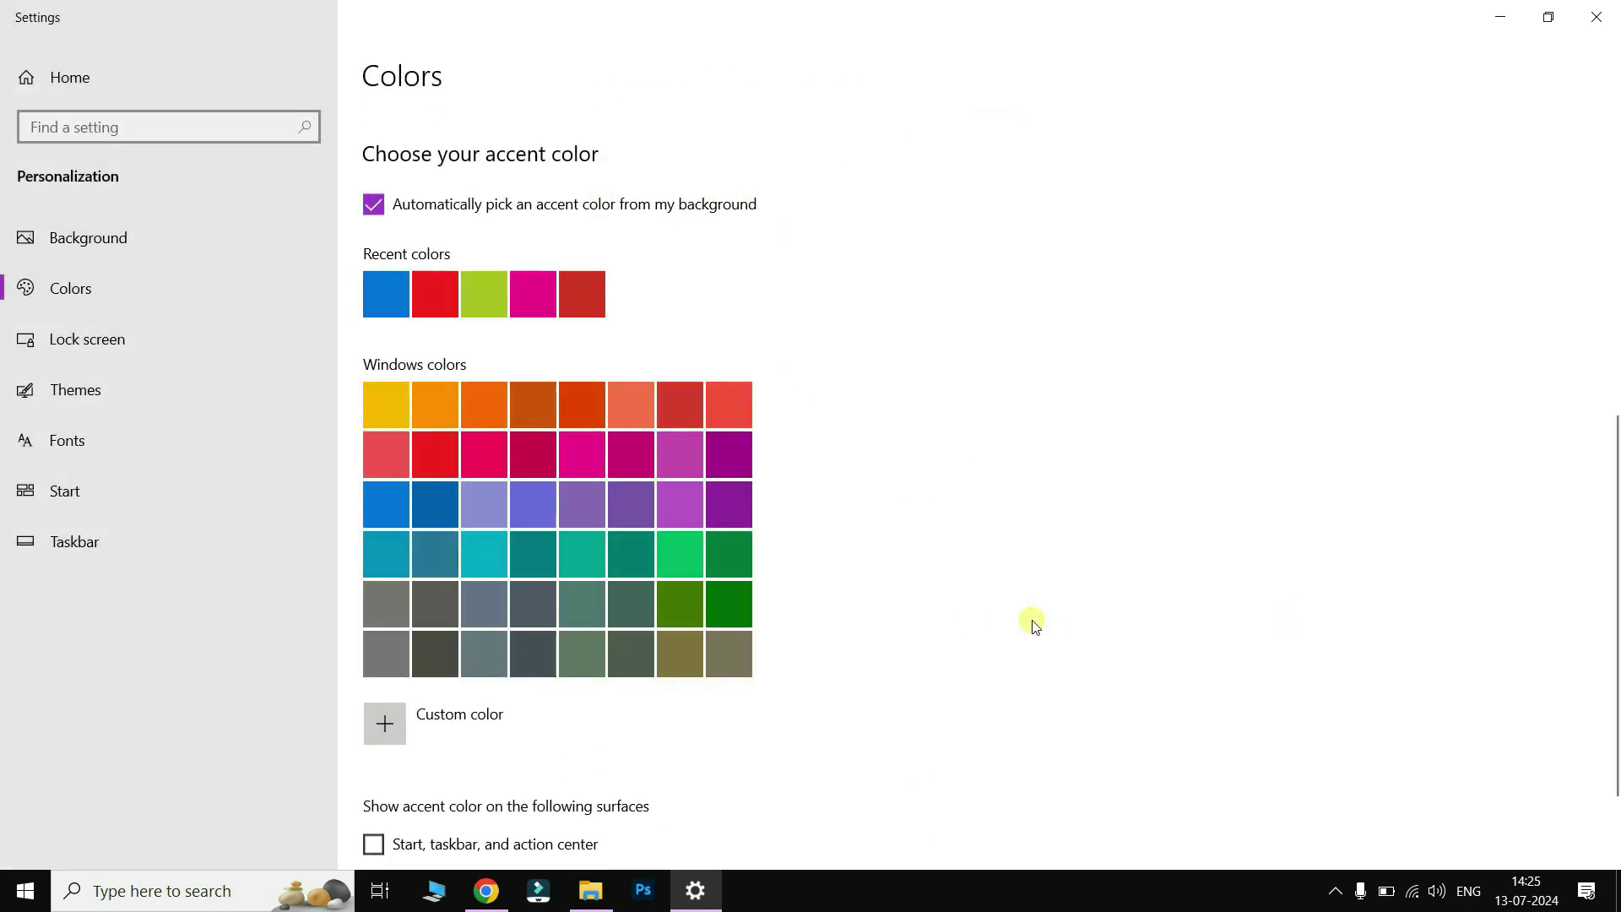
pyautogui.click(533, 302)
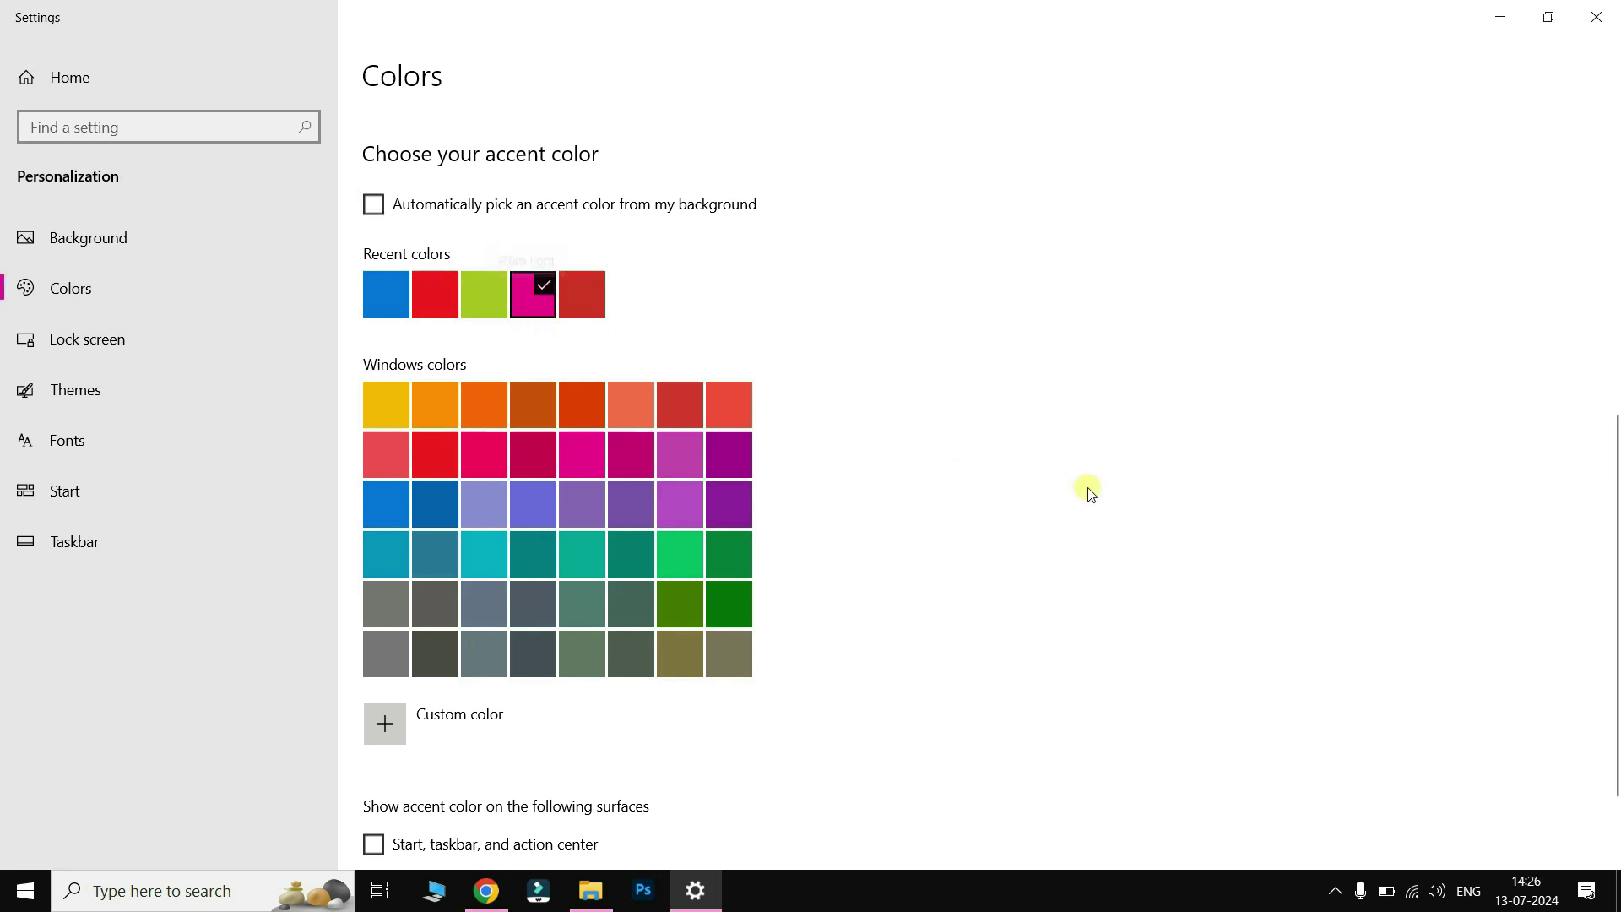
pyautogui.scroll(8, 1086, 489)
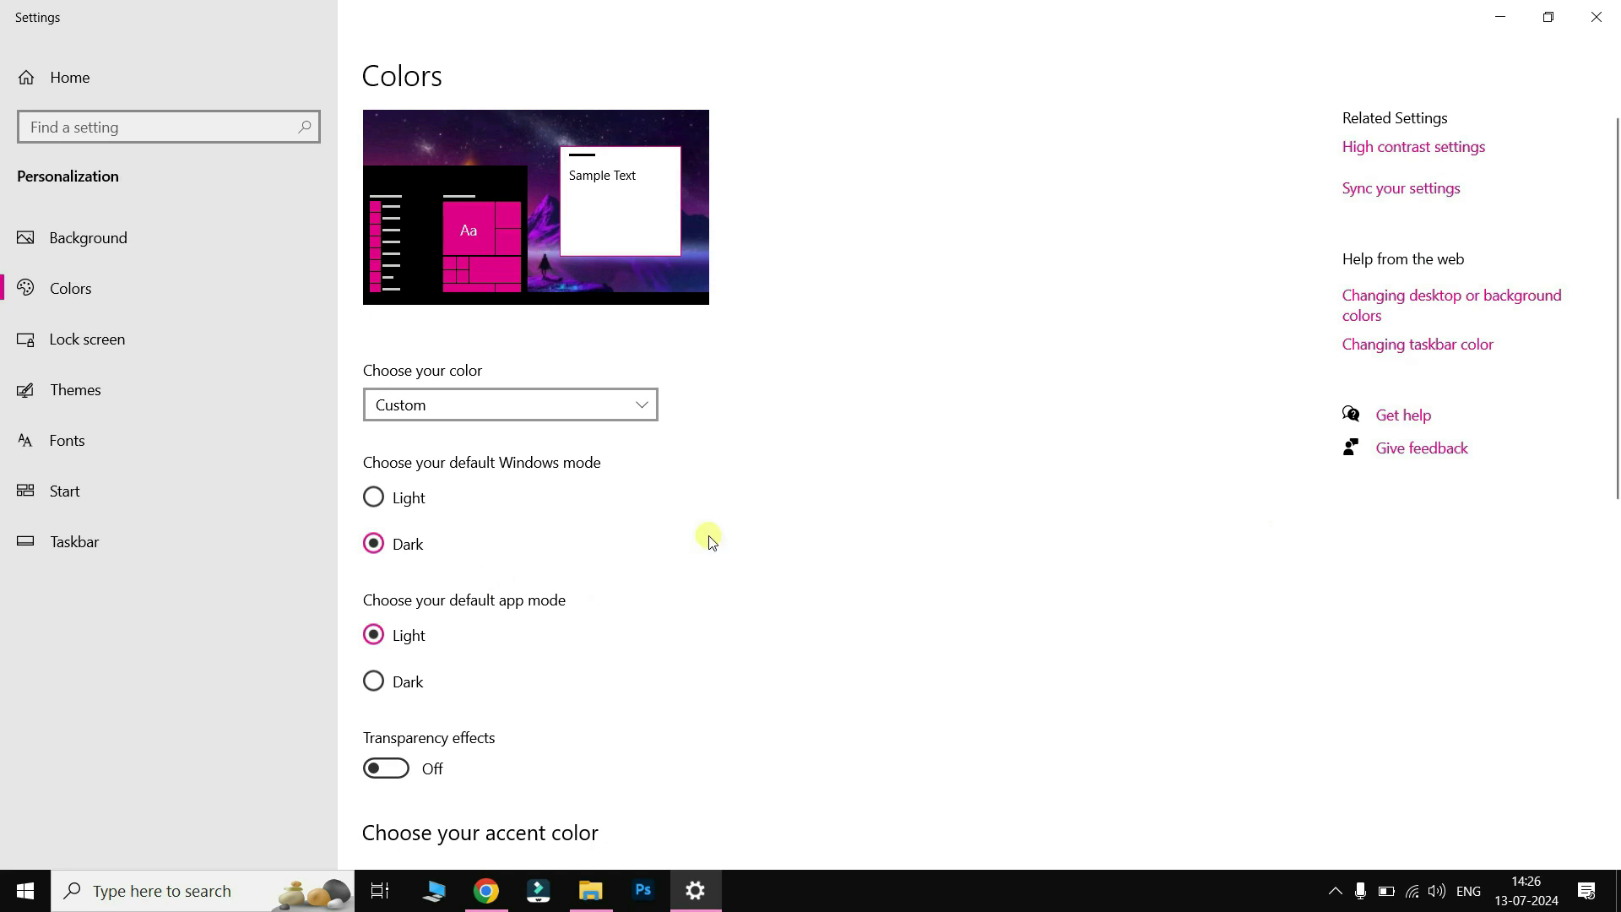
pyautogui.scroll(-8, 709, 540)
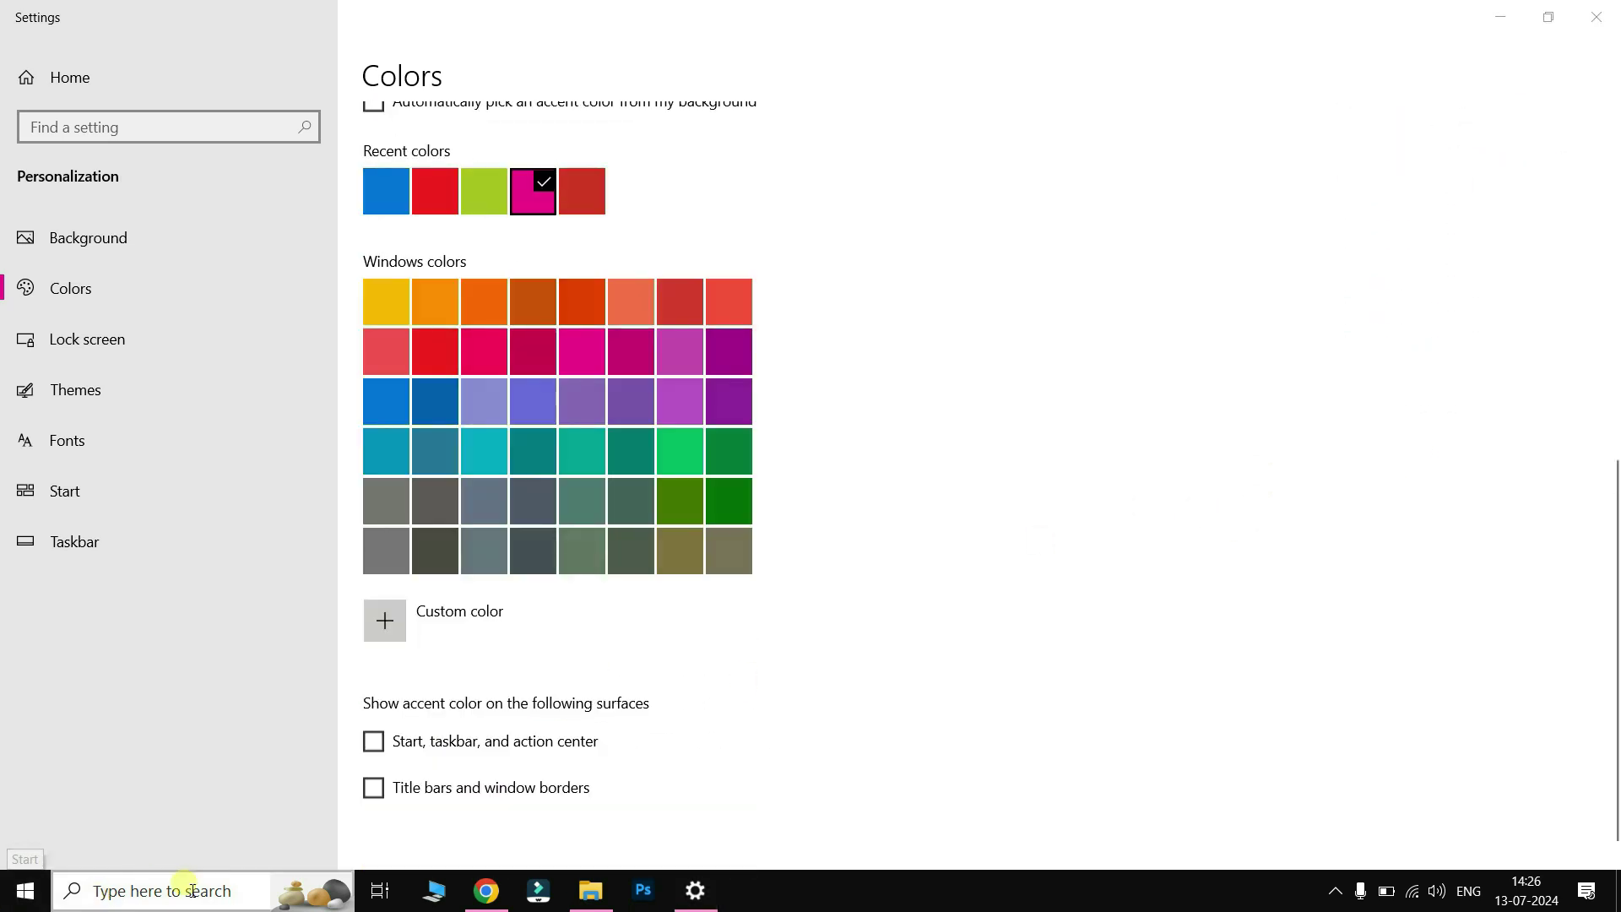
pyautogui.click(38, 901)
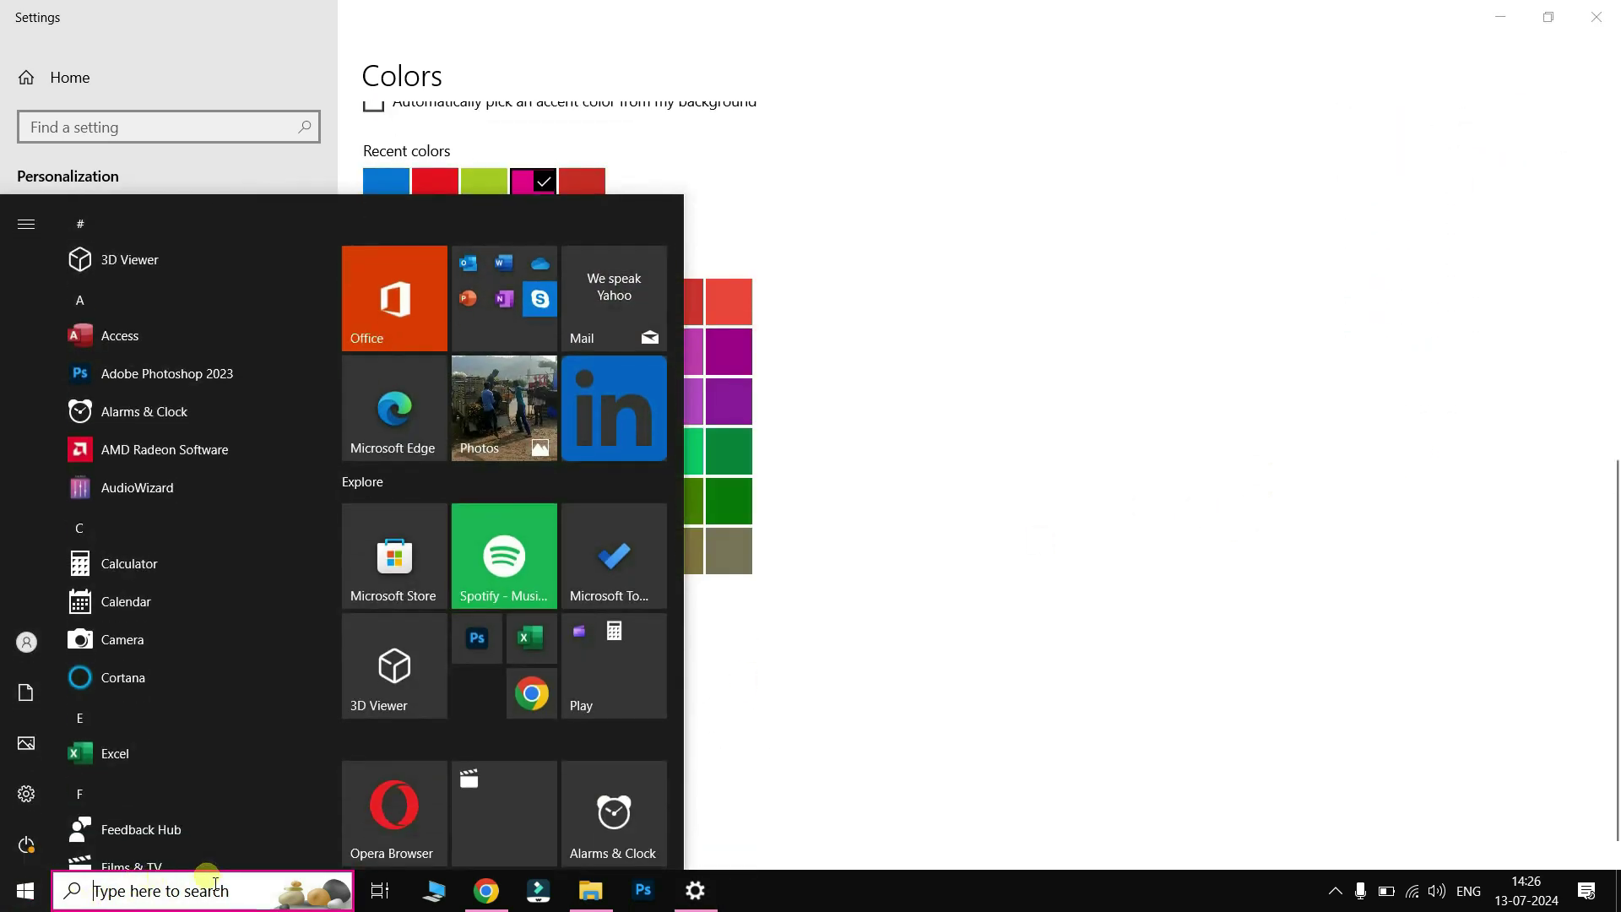
pyautogui.click(1052, 483)
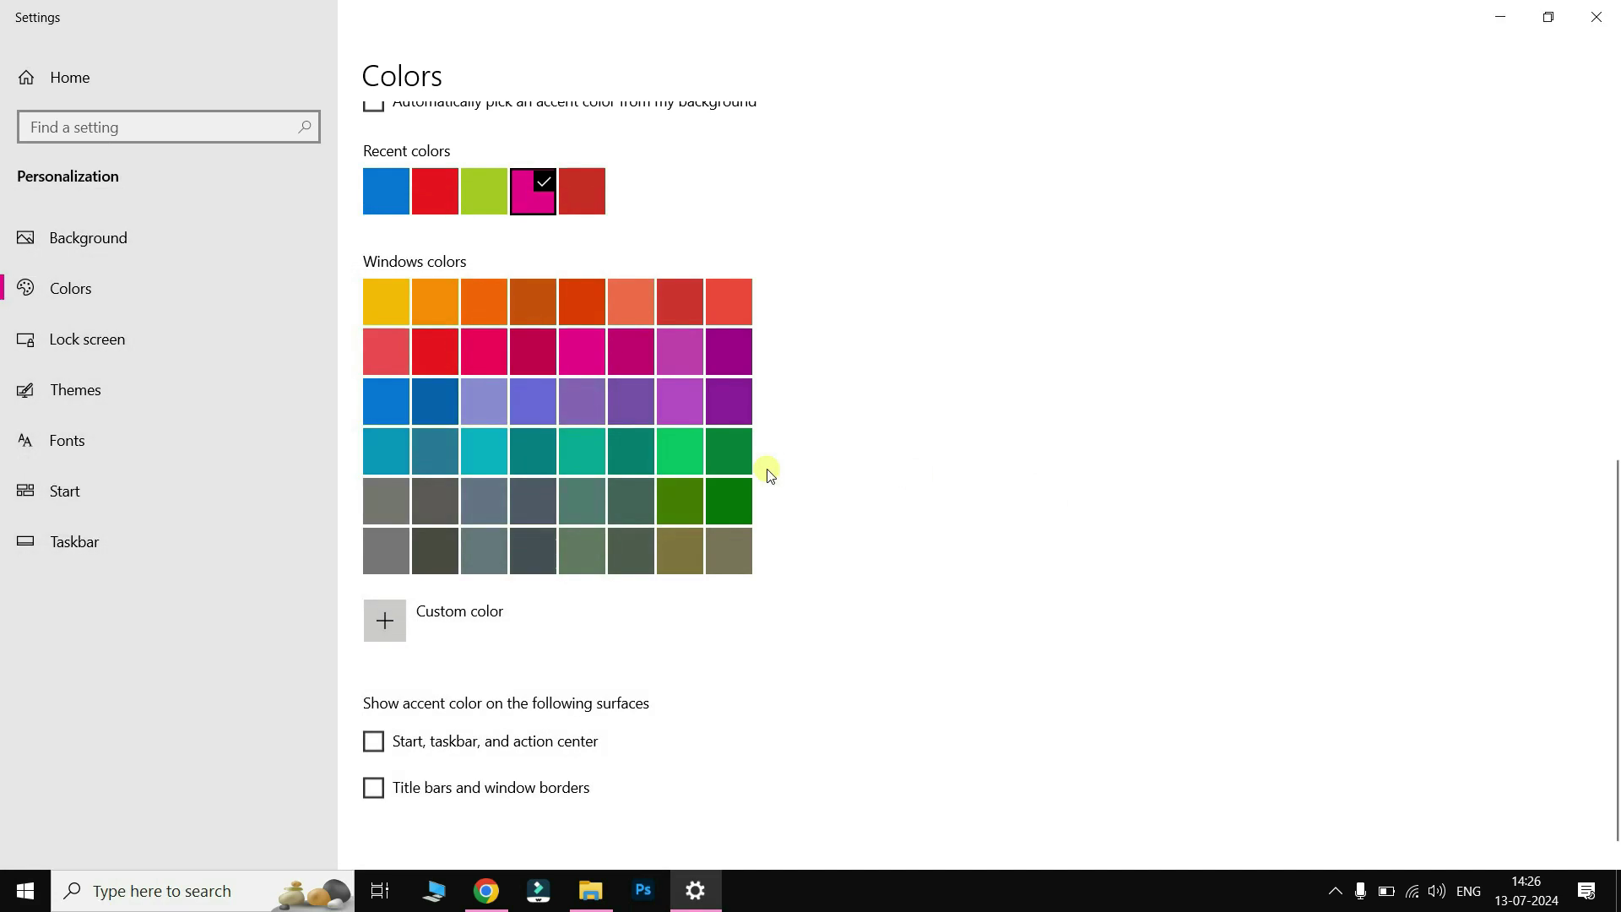
pyautogui.scroll(-1, 768, 473)
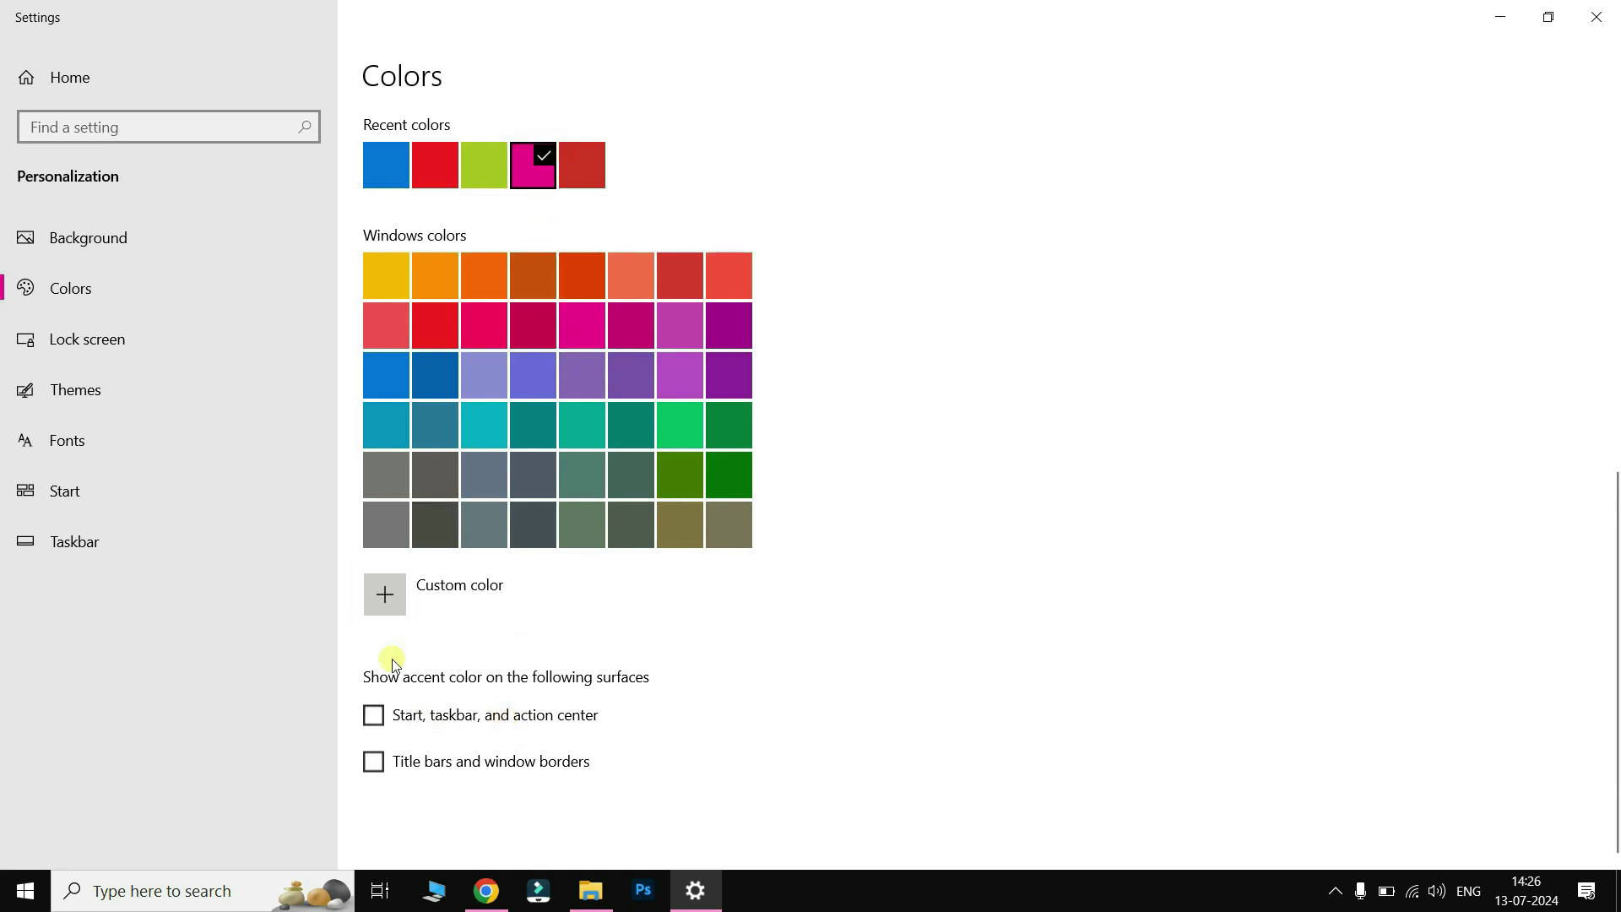
# Step: Show the accent on Start and taskbar and make it red, checking Start
pyautogui.click(376, 718)
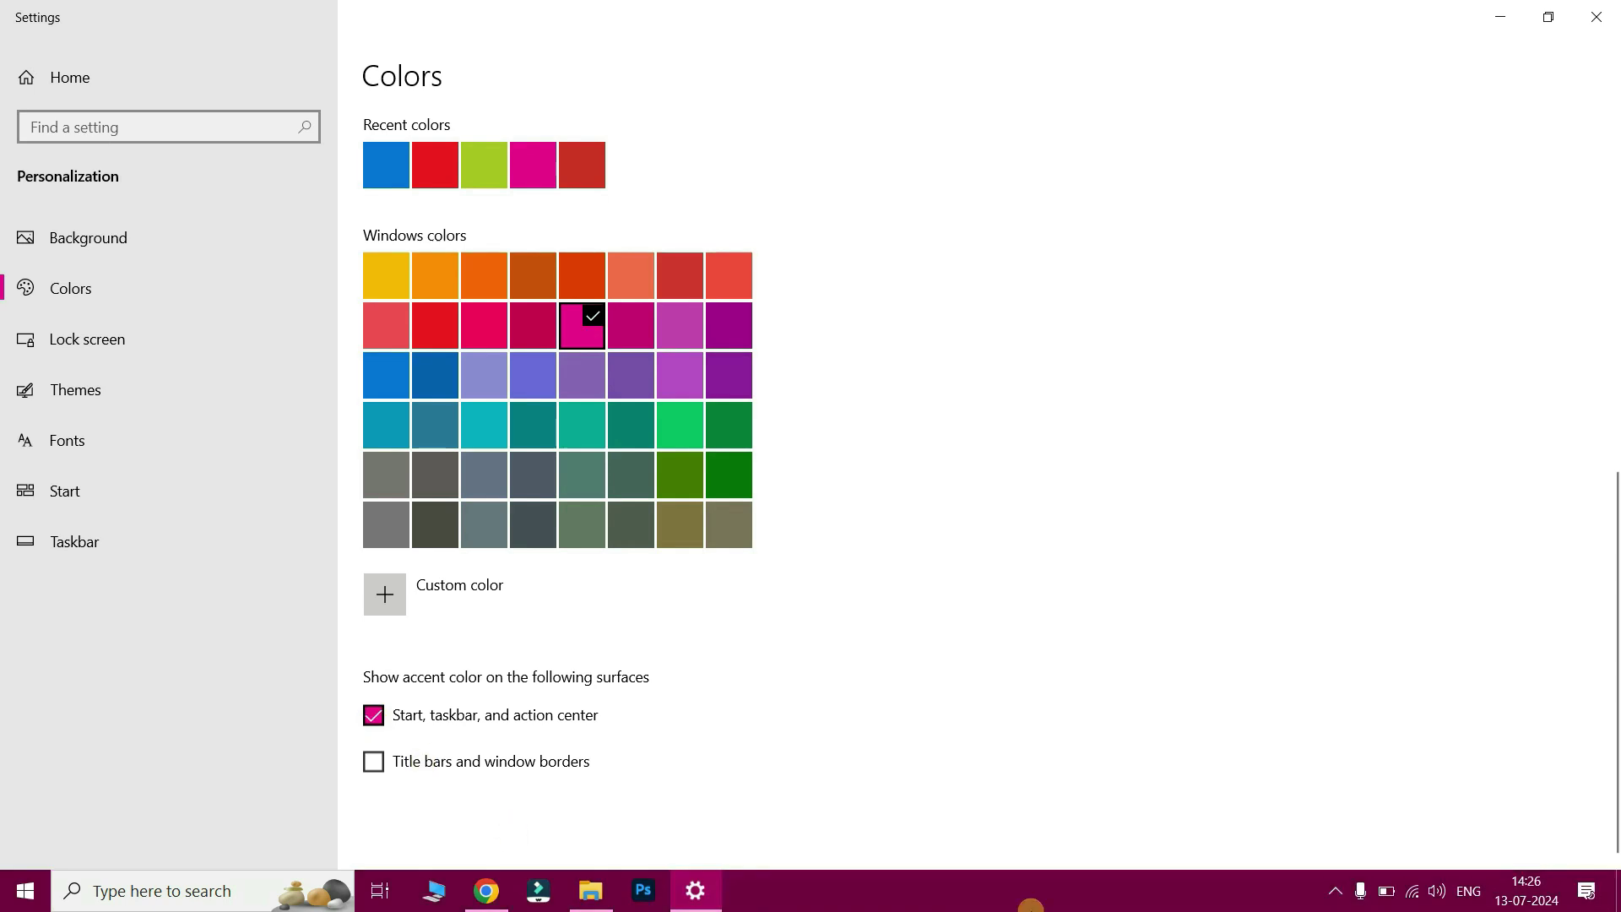
pyautogui.click(18, 891)
pyautogui.click(898, 709)
pyautogui.click(442, 332)
pyautogui.click(26, 907)
pyautogui.click(845, 606)
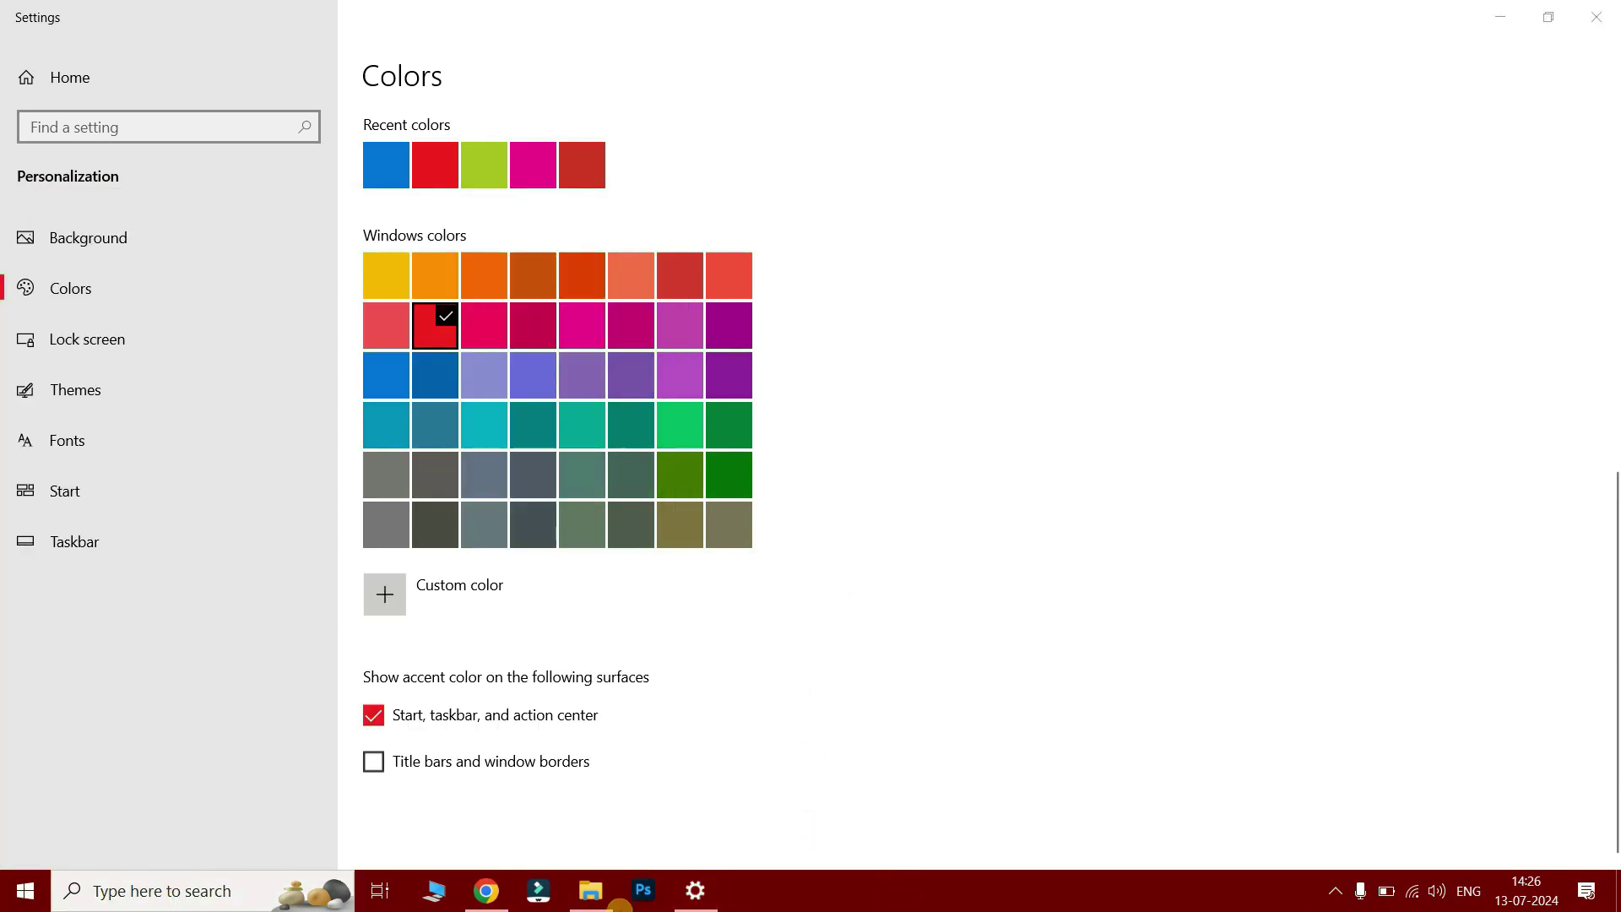
pyautogui.click(28, 902)
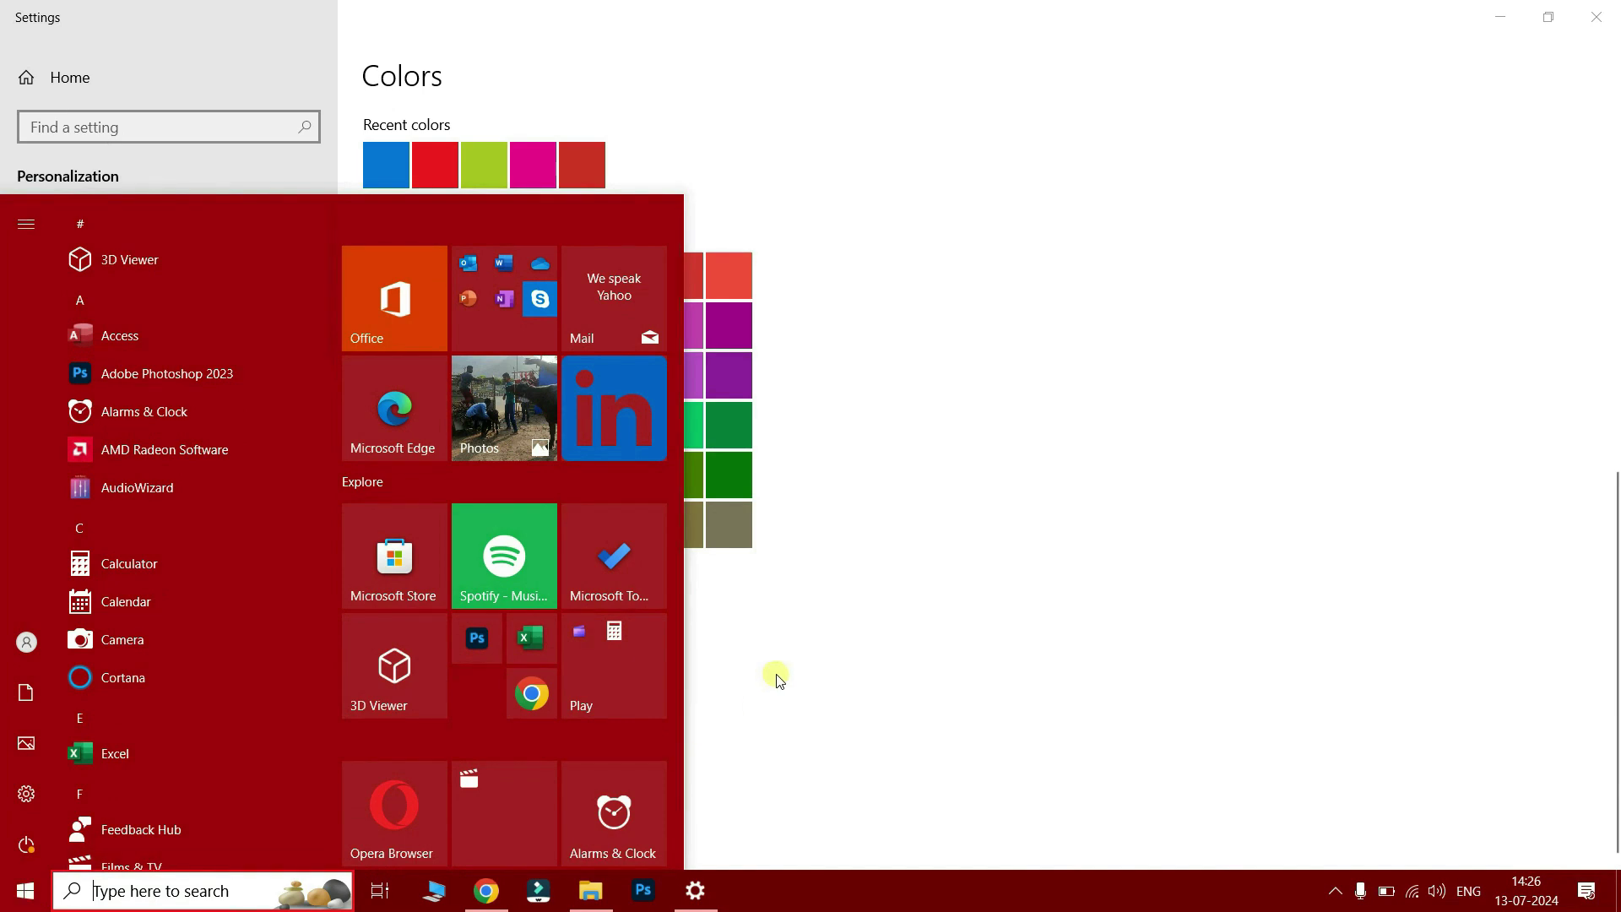
pyautogui.click(828, 680)
# Step: Toggle transparency effects on then off, and untick the Start/taskbar accent option
pyautogui.scroll(3, 802, 656)
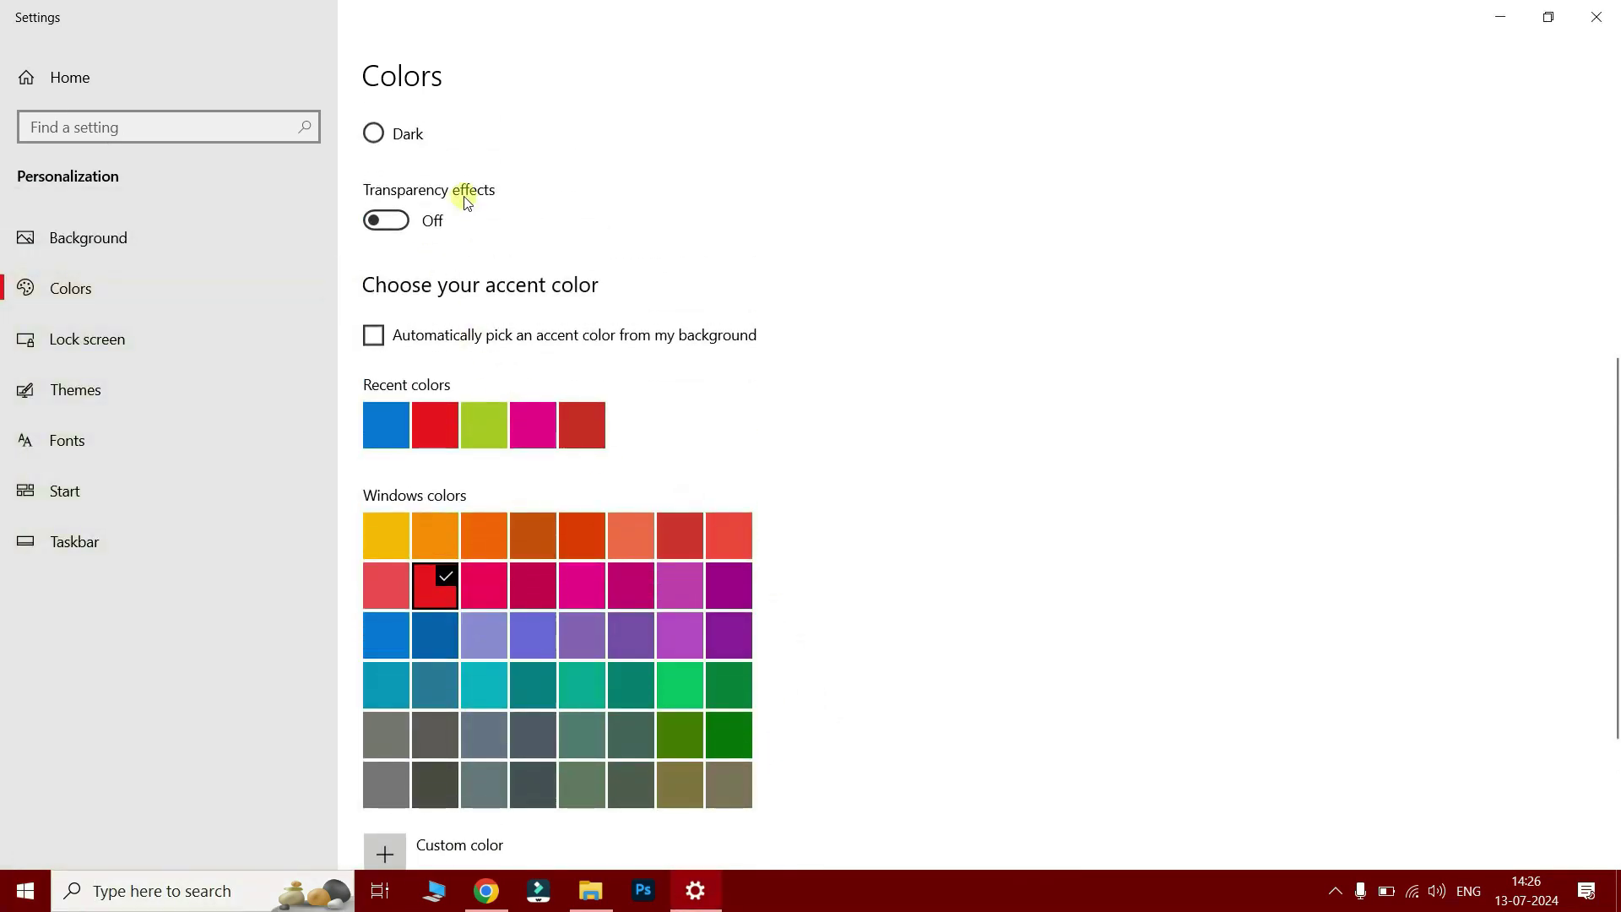
pyautogui.click(401, 224)
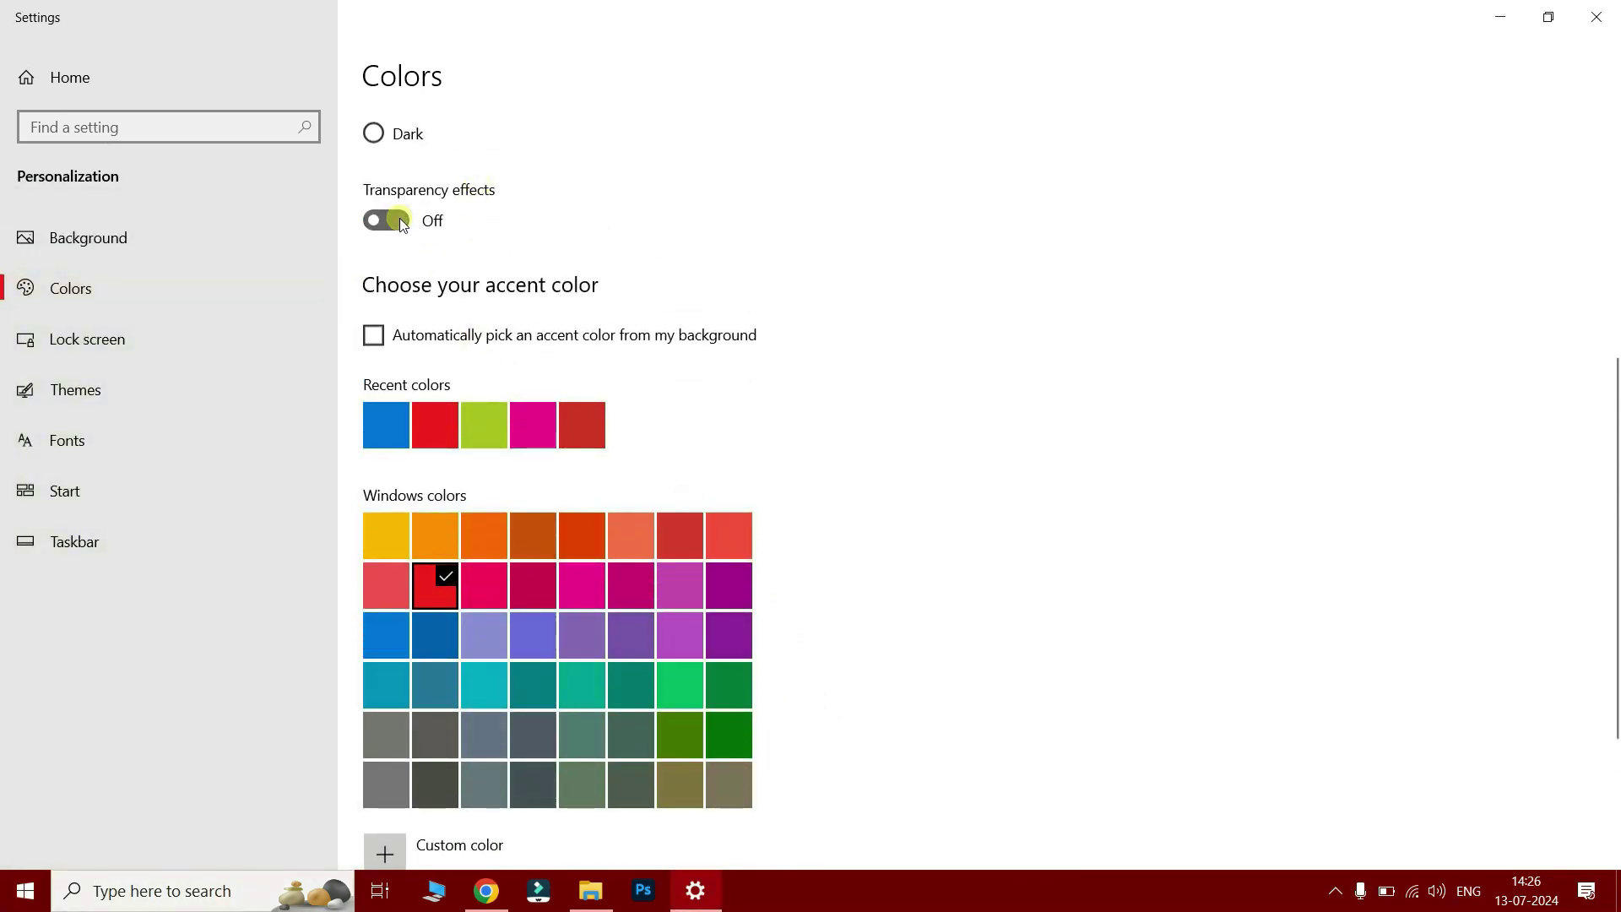
pyautogui.click(26, 894)
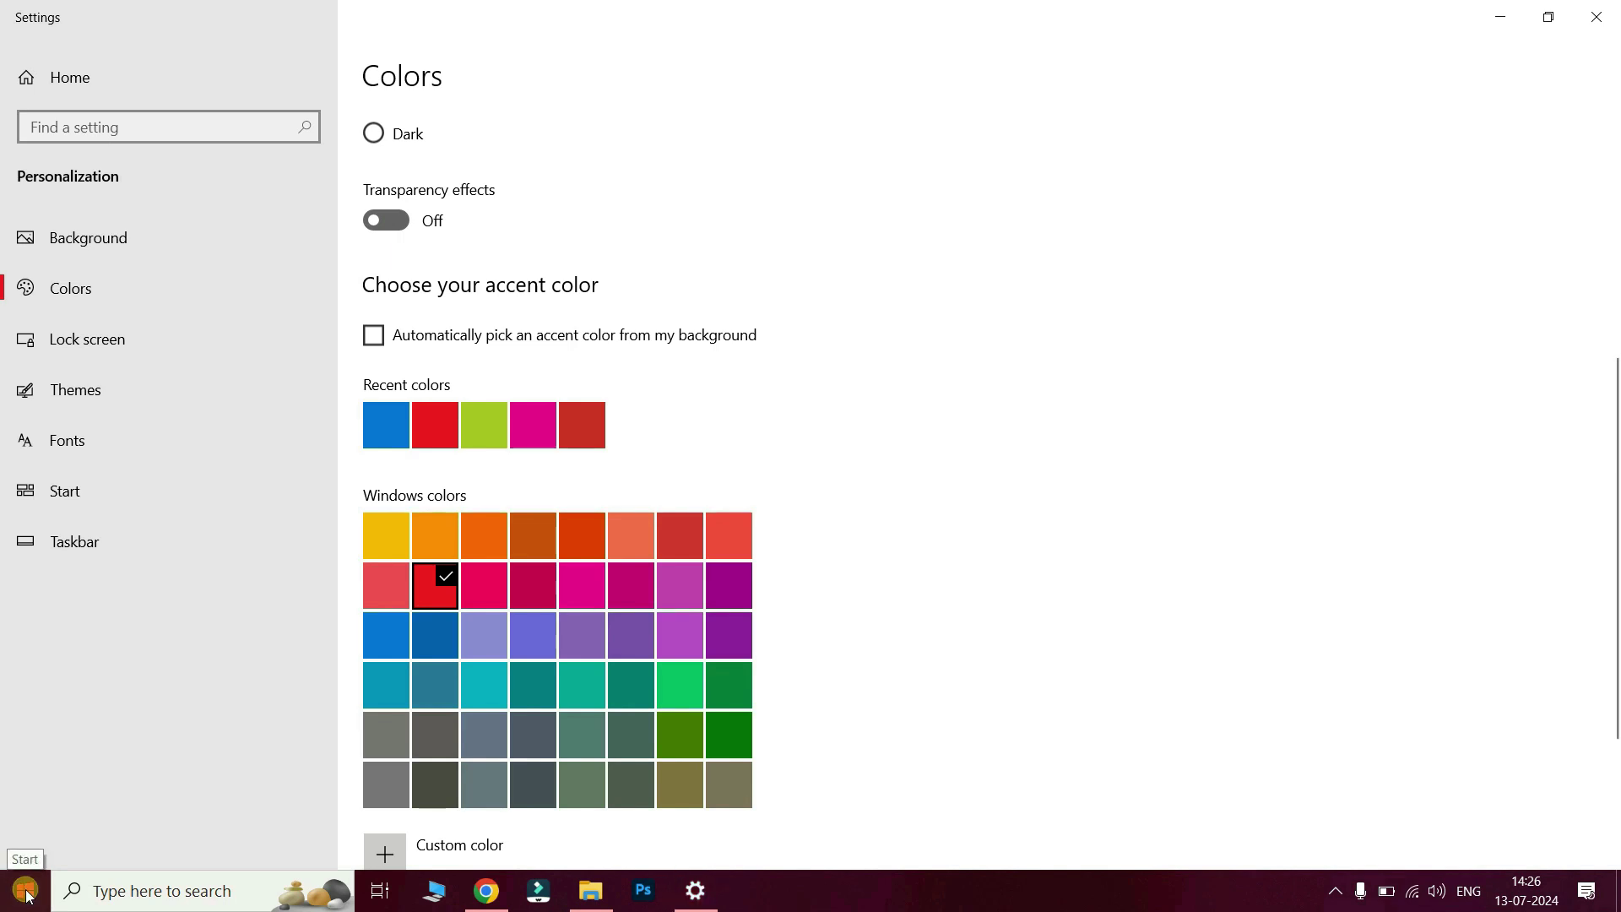
pyautogui.click(1065, 456)
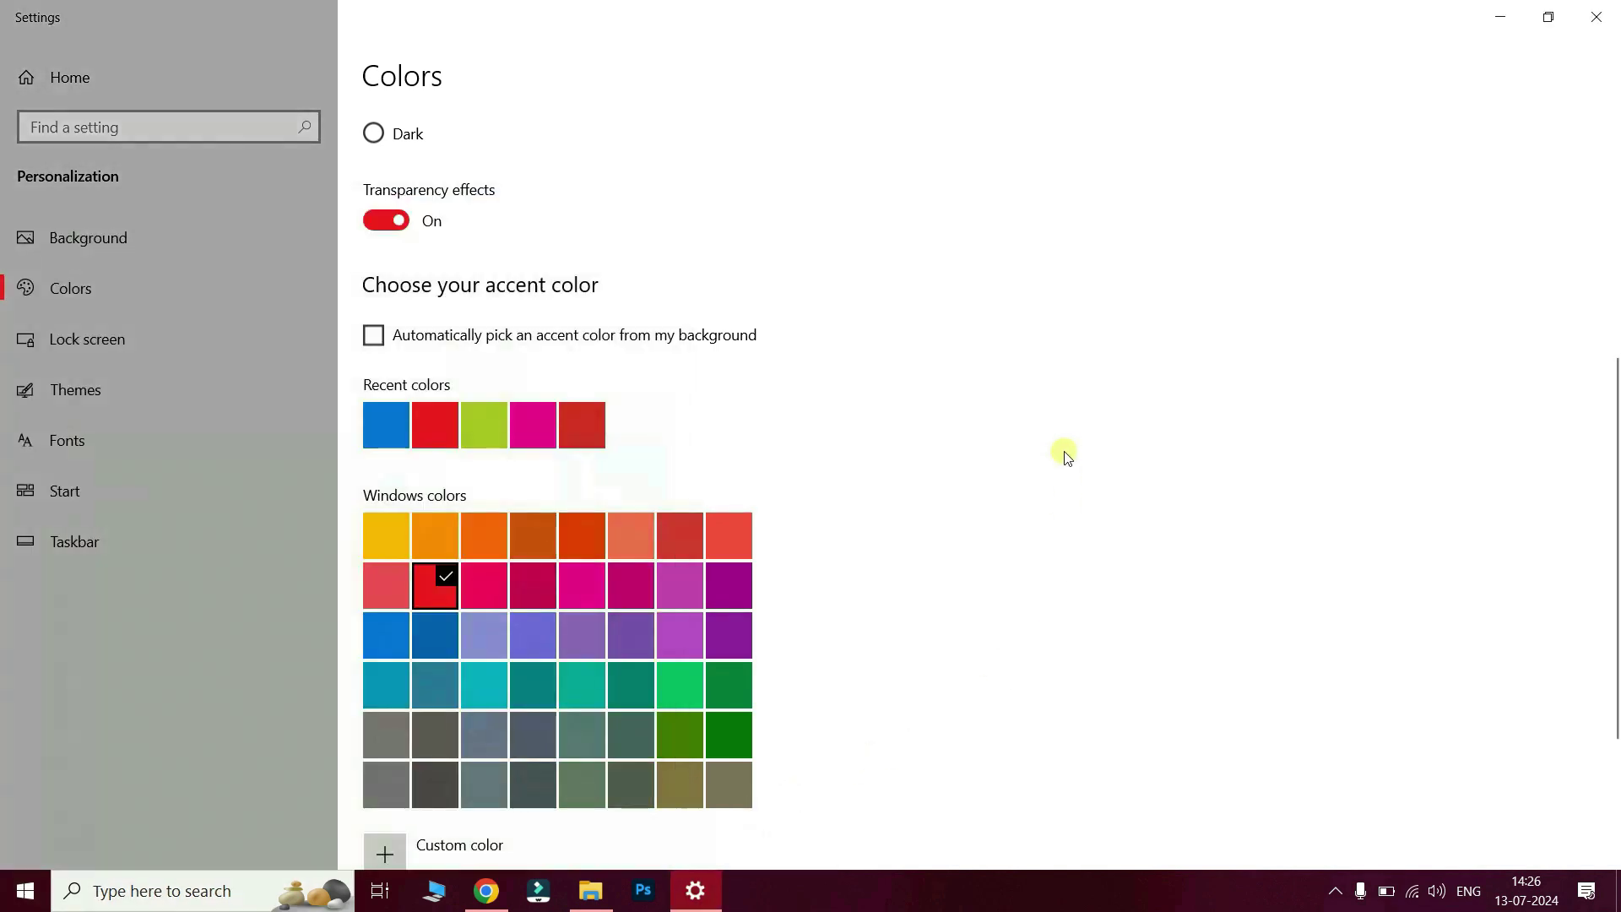
pyautogui.click(377, 220)
pyautogui.scroll(-3, 949, 568)
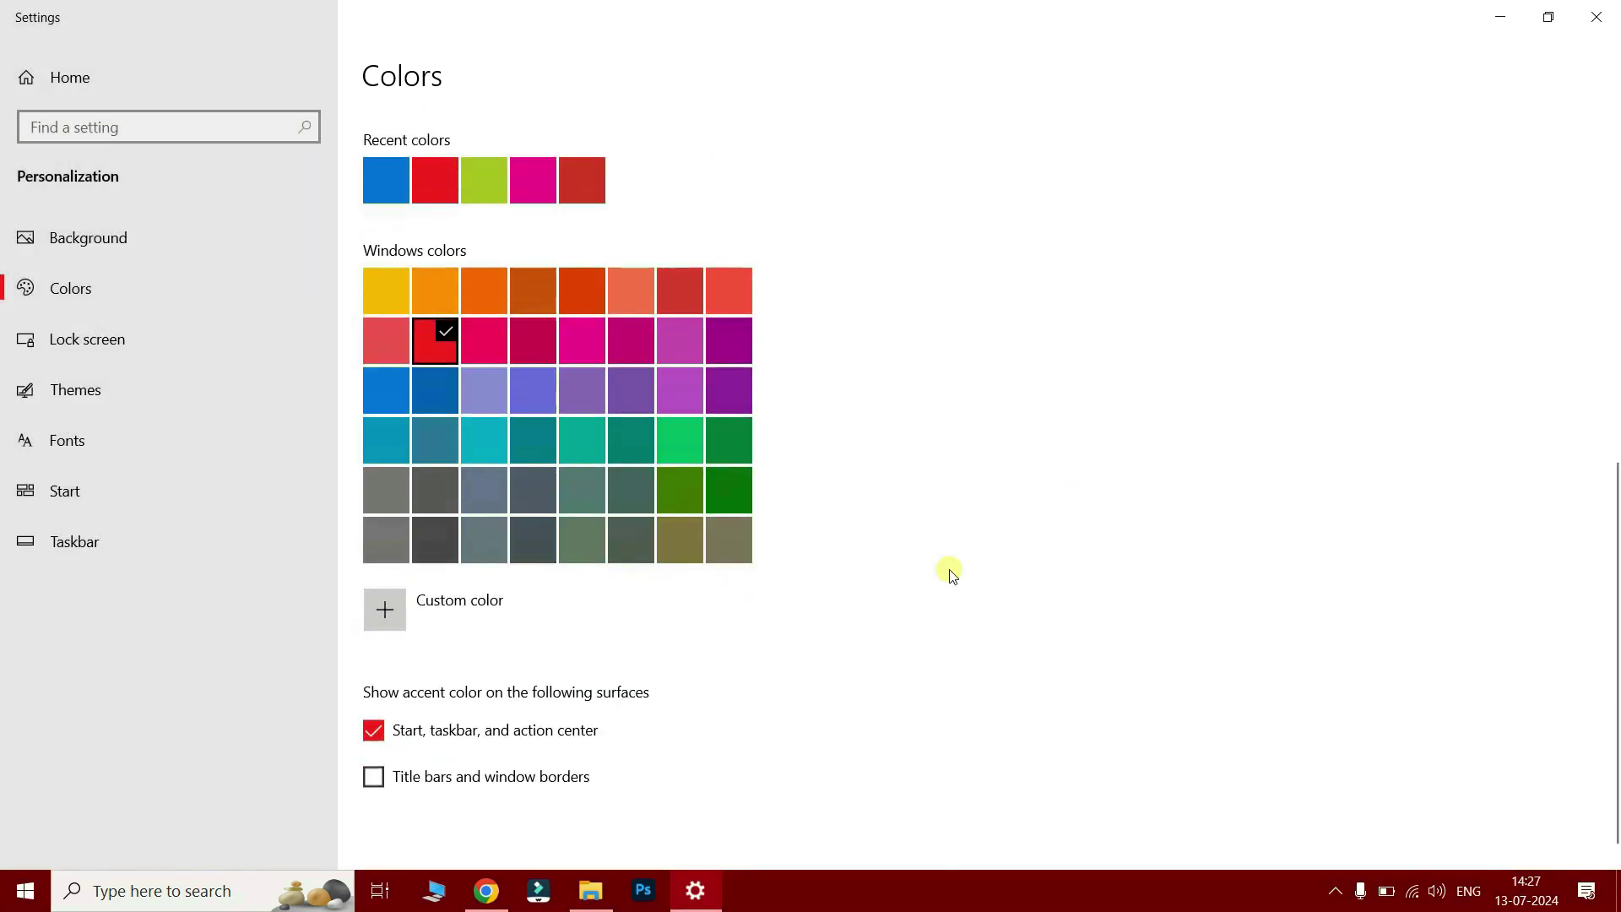
pyautogui.click(376, 711)
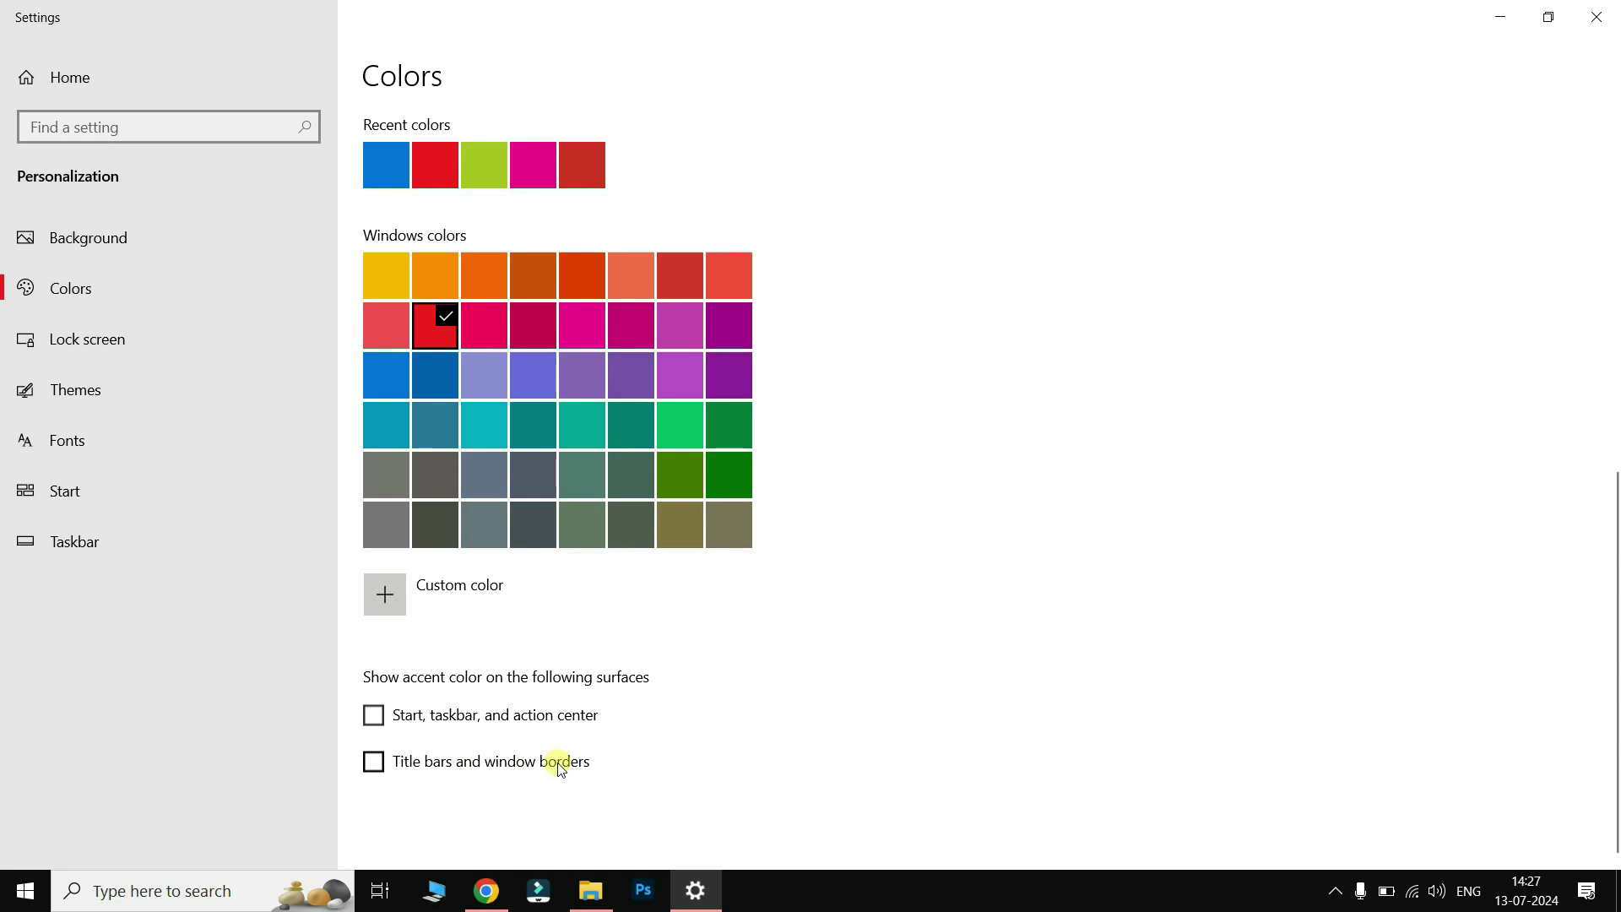
# Step: Turn on accent colour for title bars and window borders, and open Notepad to preview it
pyautogui.click(374, 763)
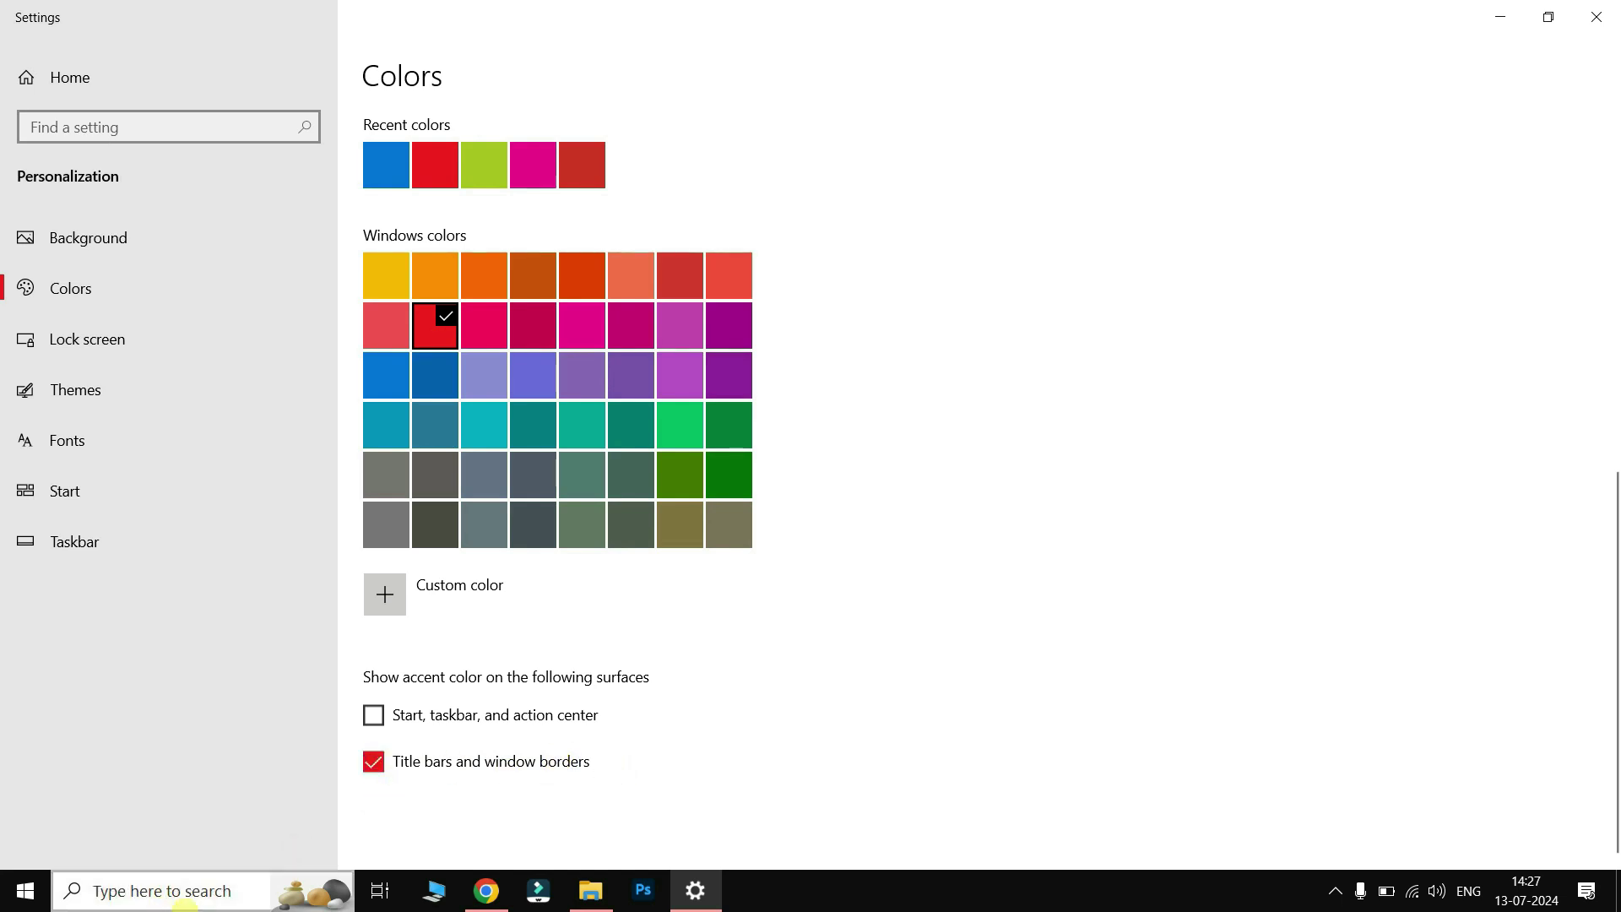
pyautogui.click(186, 899)
pyautogui.write('note')
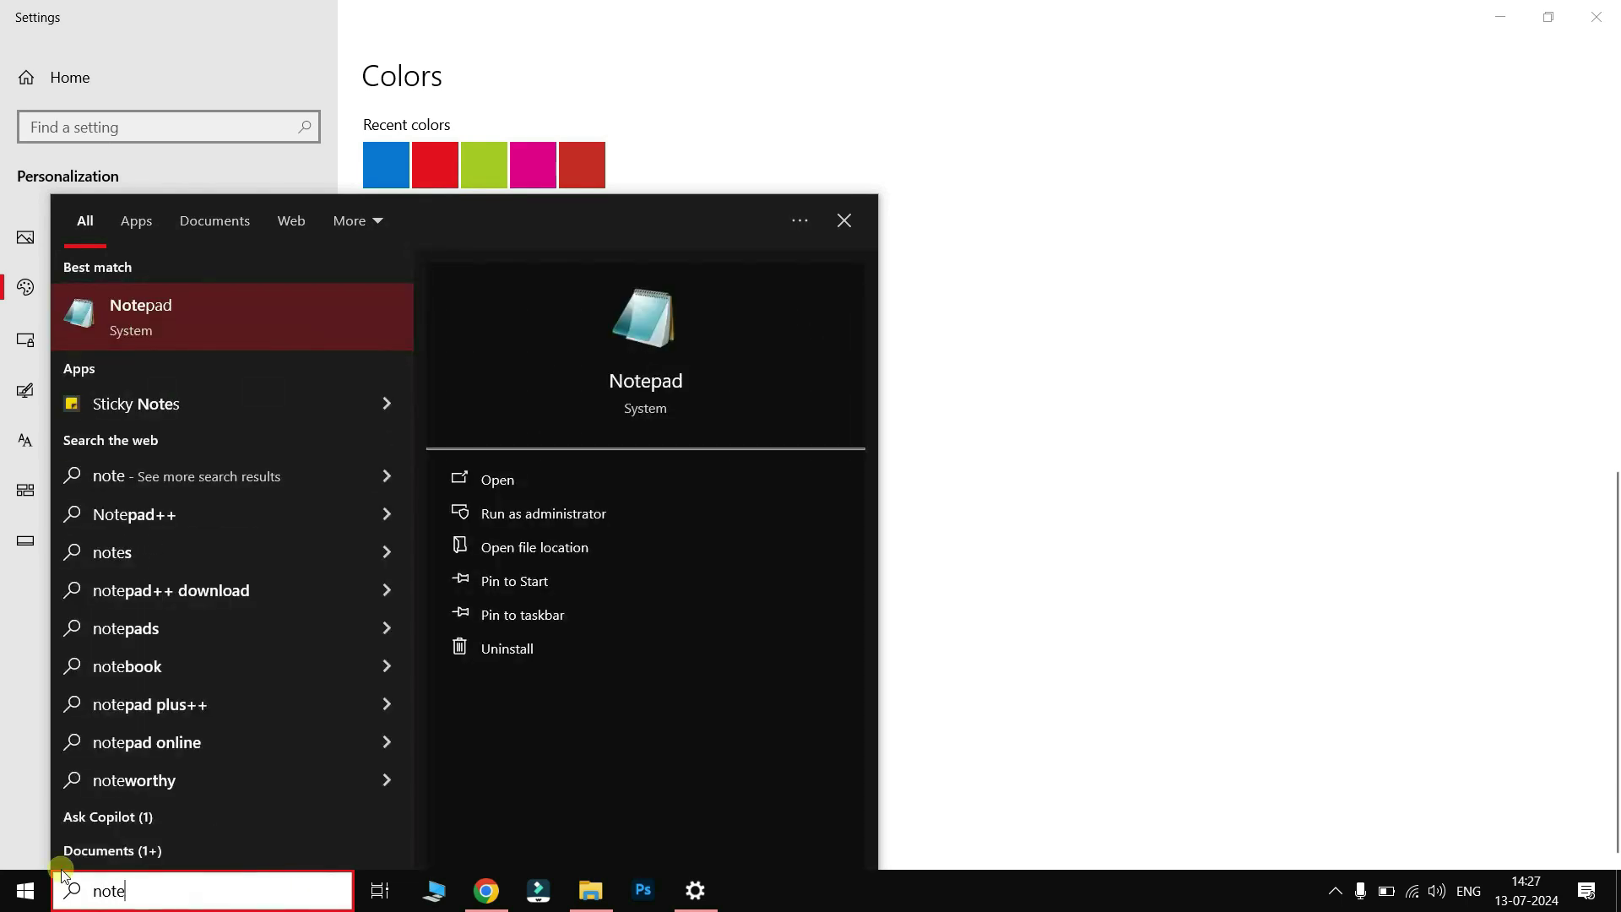
pyautogui.click(322, 321)
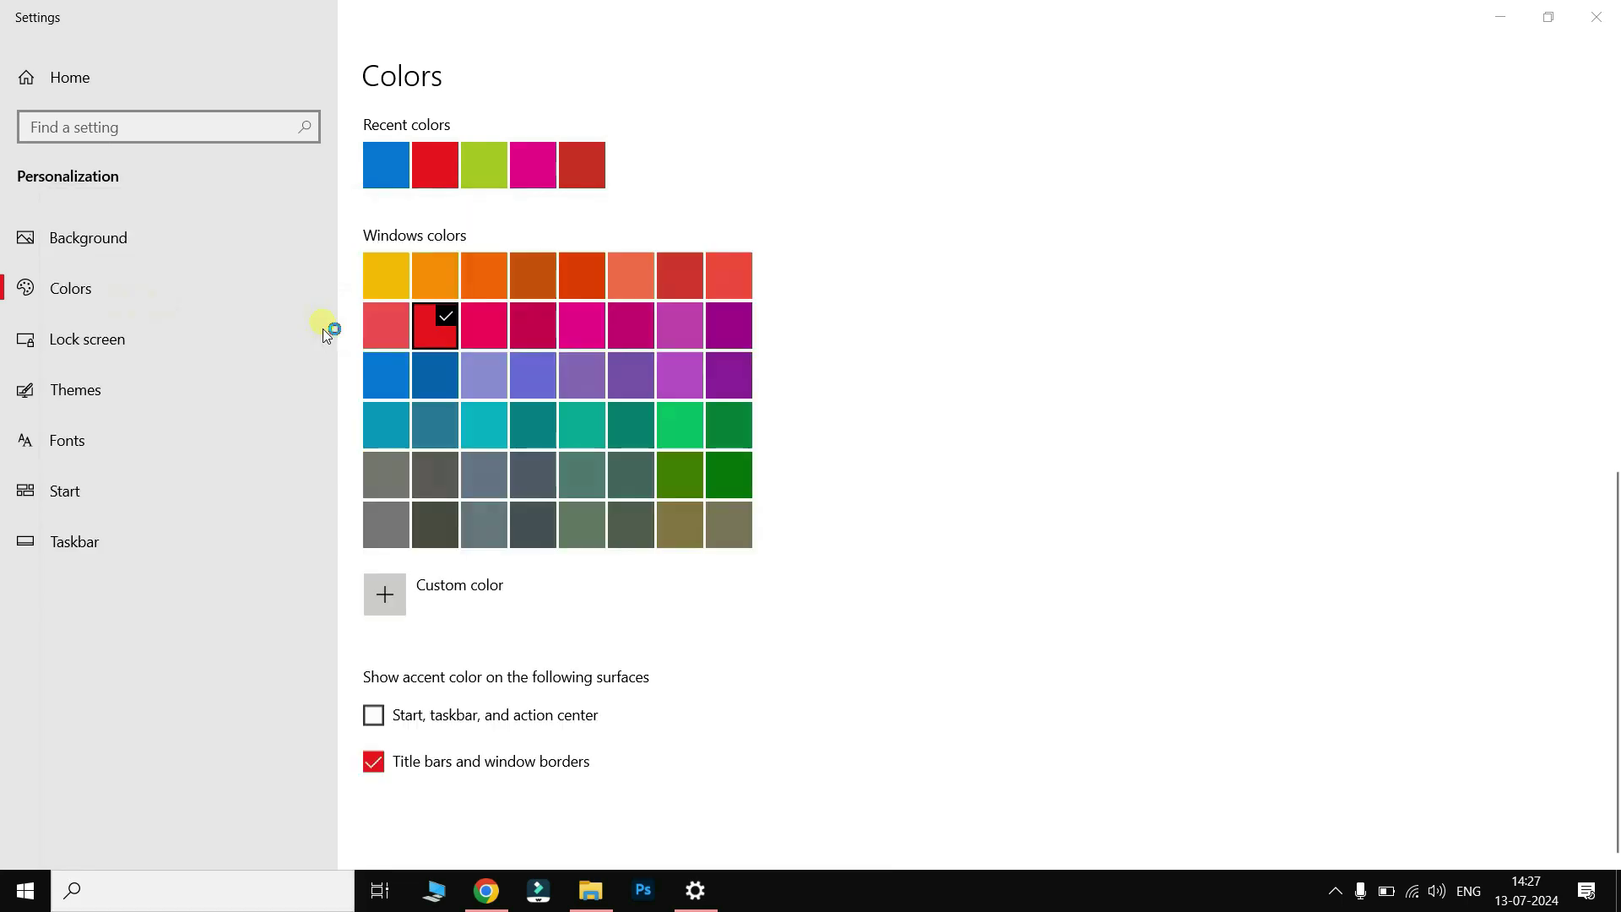
pyautogui.moveTo(591, 234); pyautogui.dragTo(606, 471)
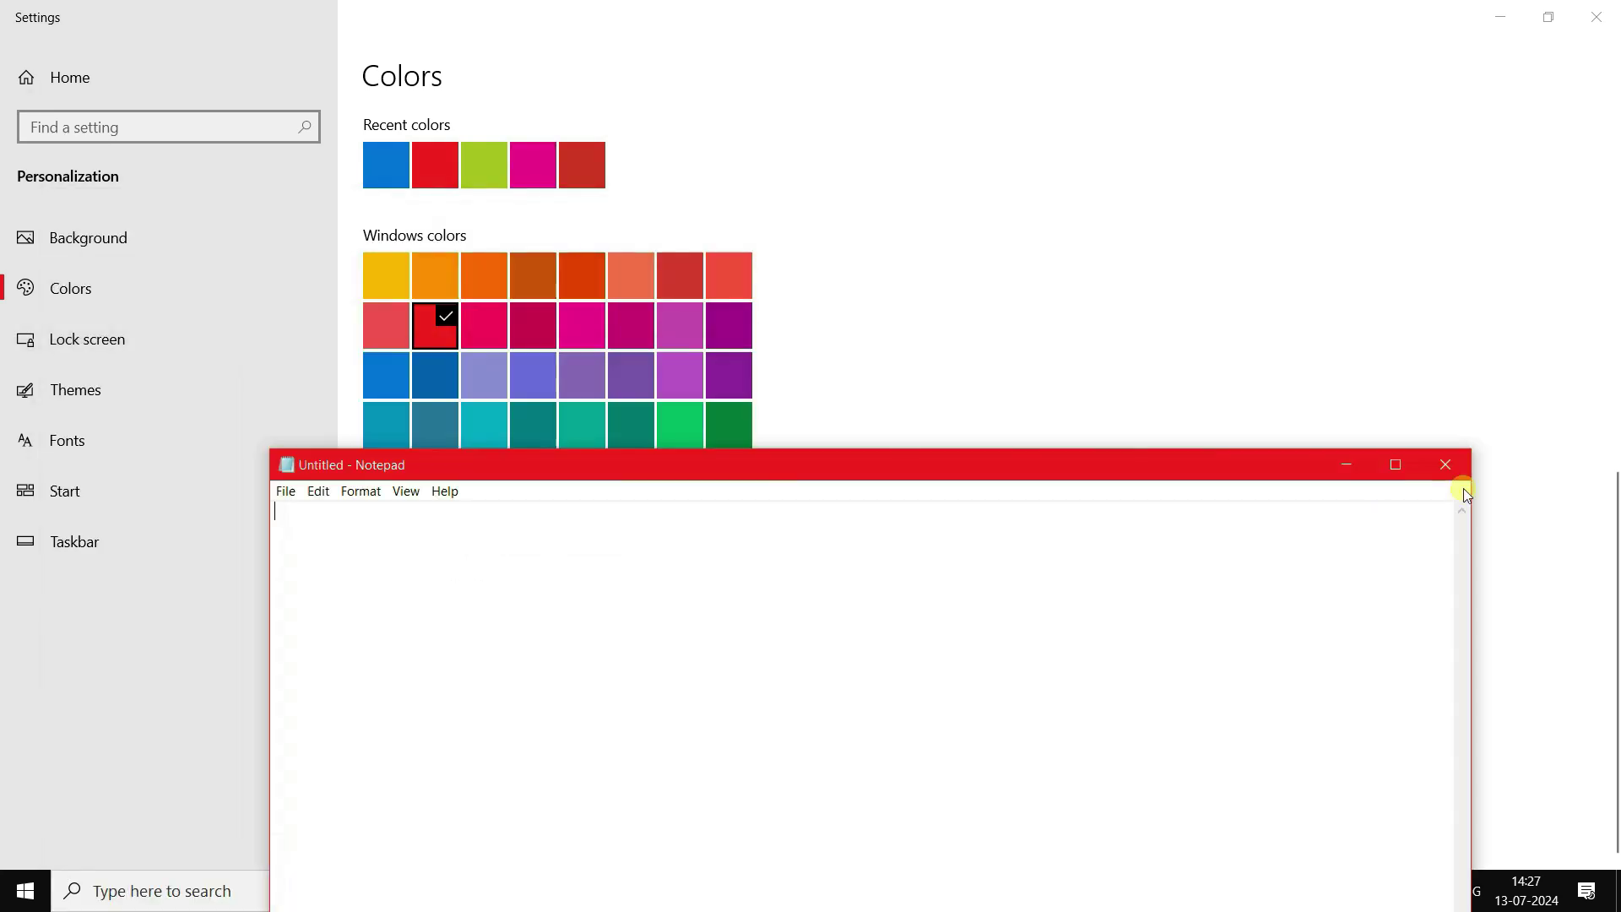
# Step: Choose the purple accent colour, close Notepad, and turn title bar and border colouring off
pyautogui.click(716, 331)
pyautogui.click(201, 898)
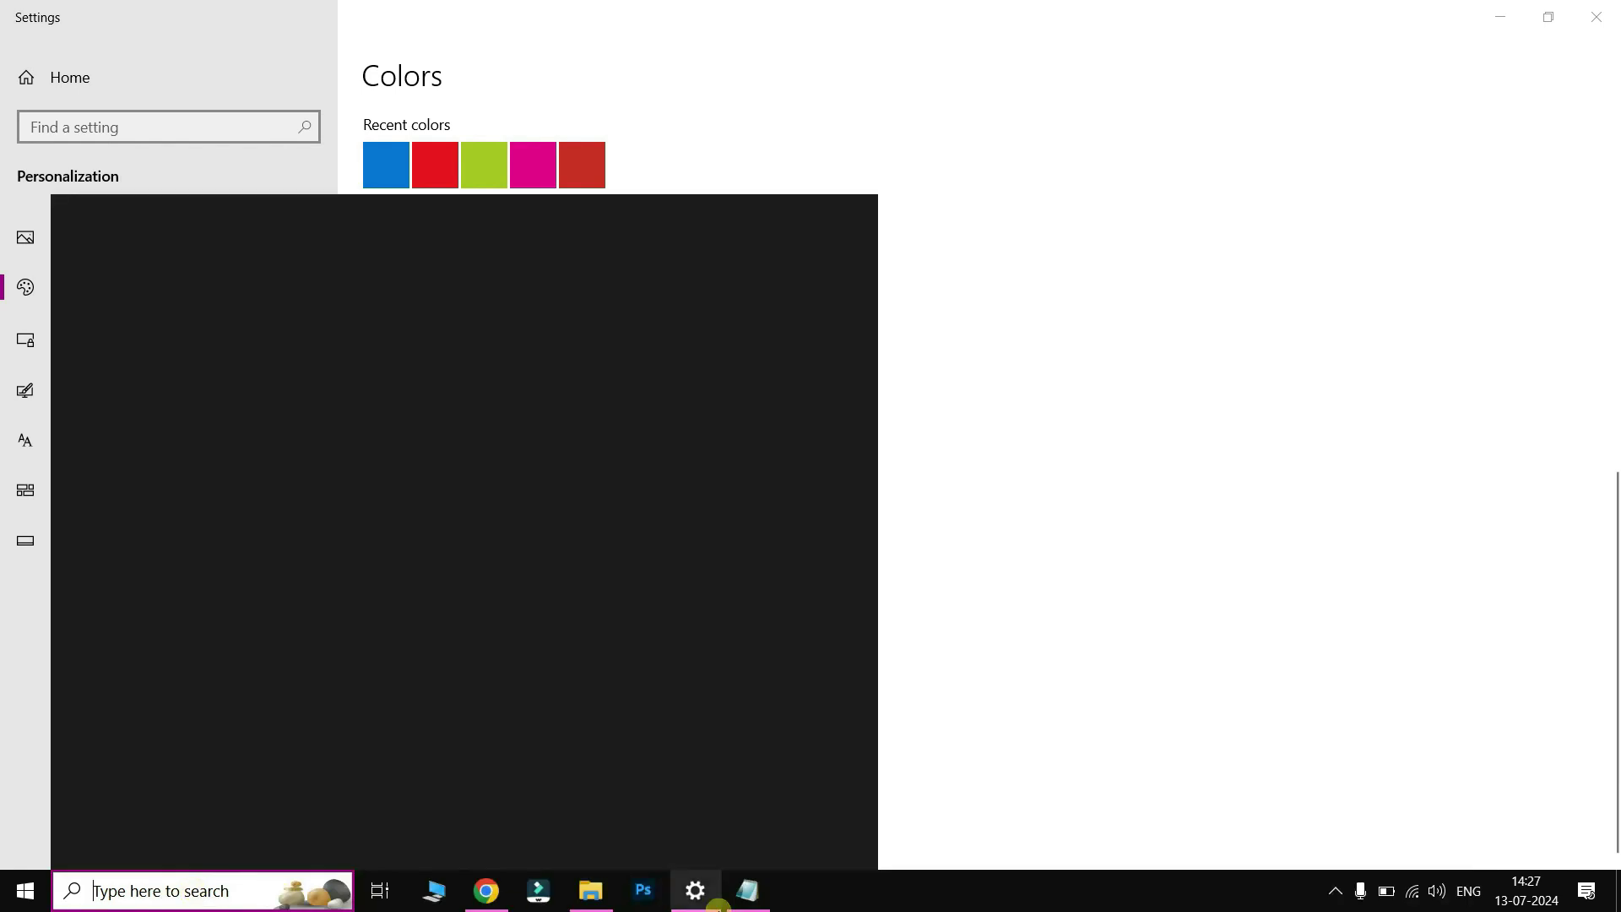
pyautogui.click(755, 894)
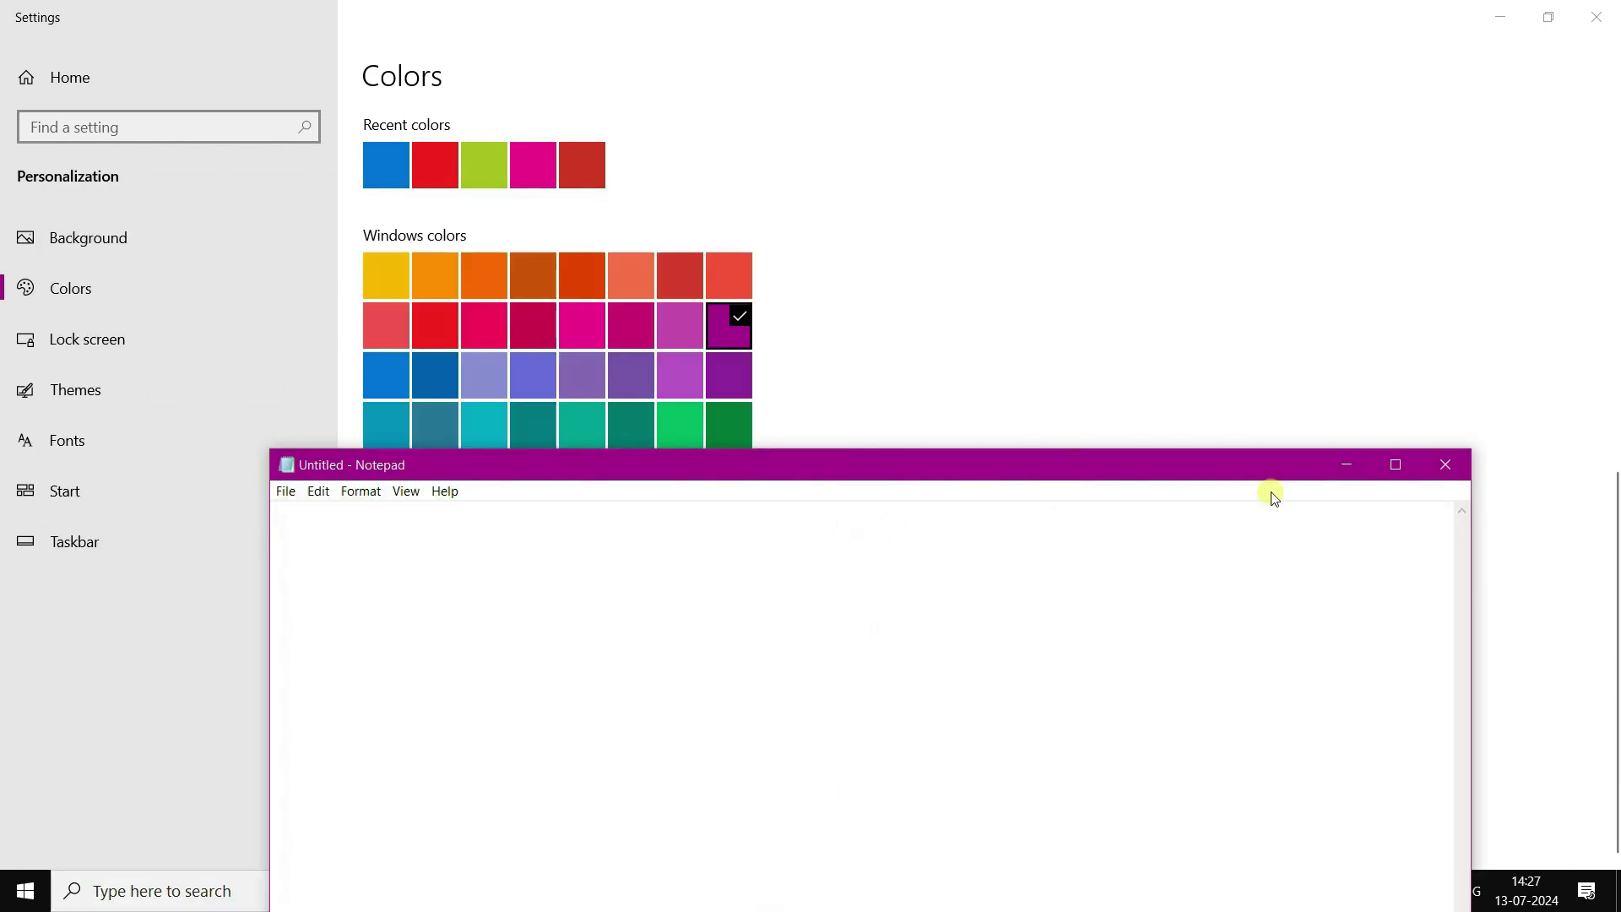
pyautogui.click(1447, 462)
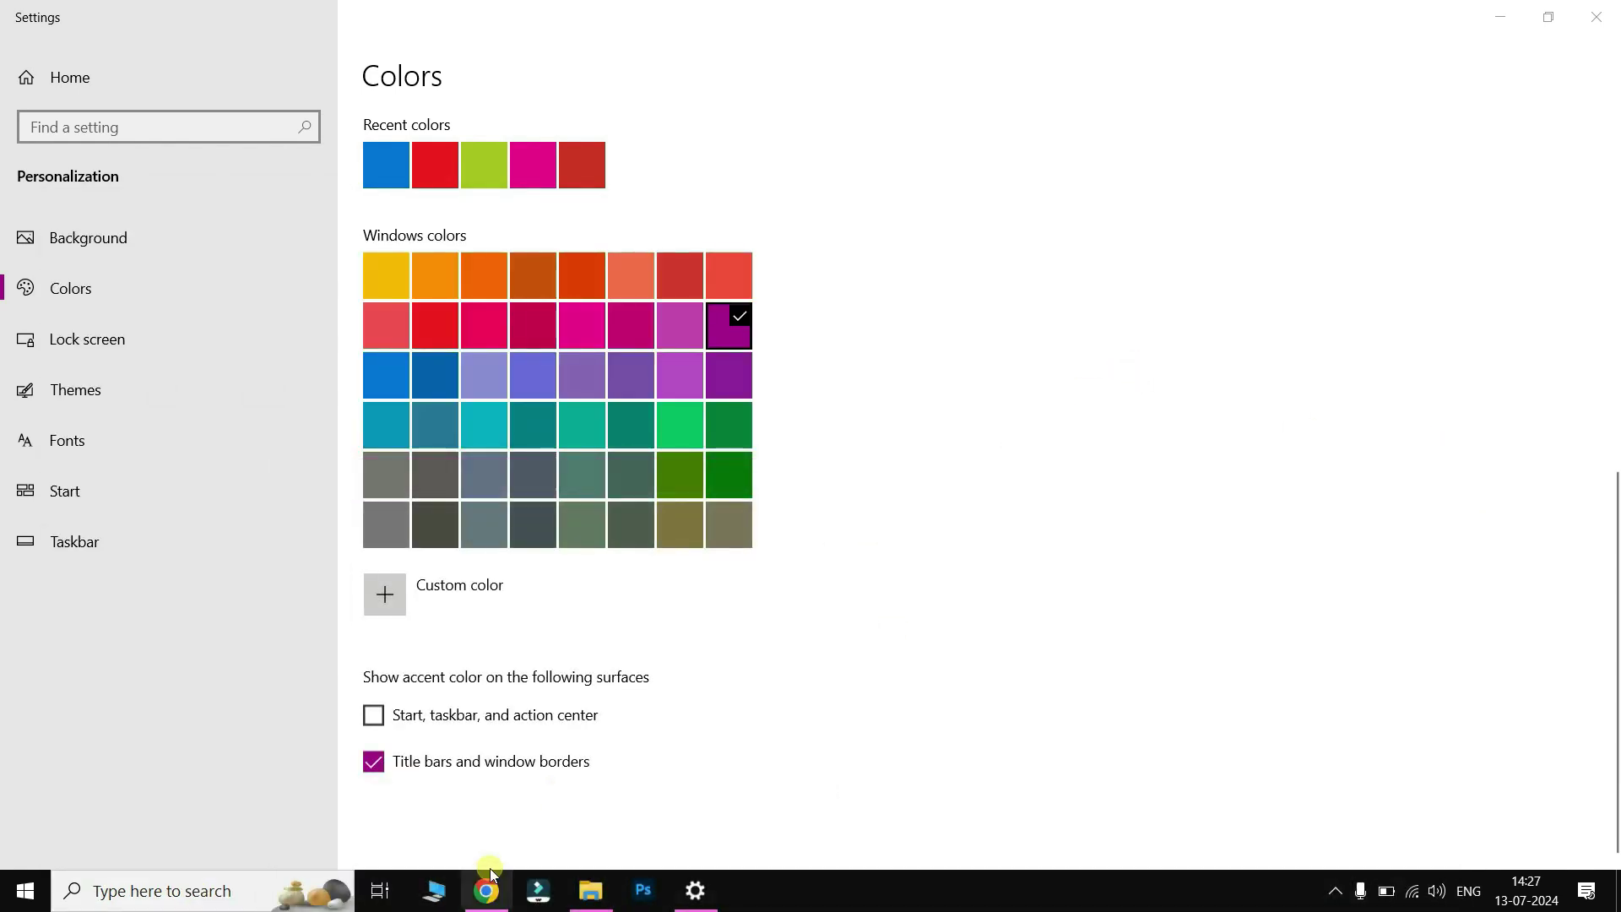
pyautogui.click(375, 766)
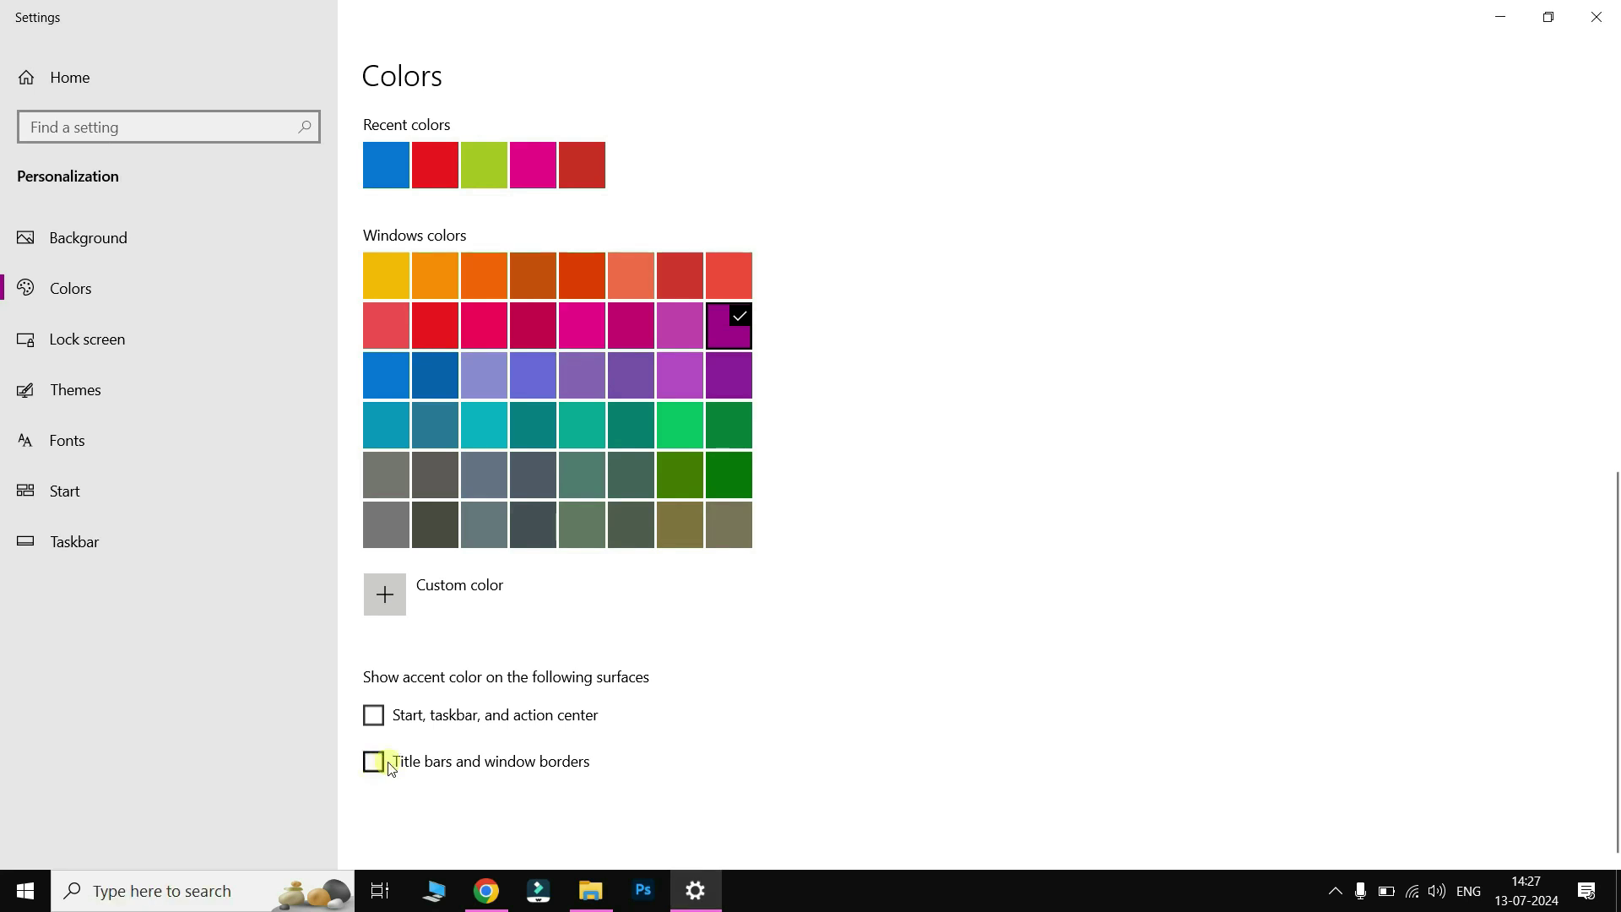
# Step: Go to the Lock screen page and expand its Background dropdown
pyautogui.click(94, 342)
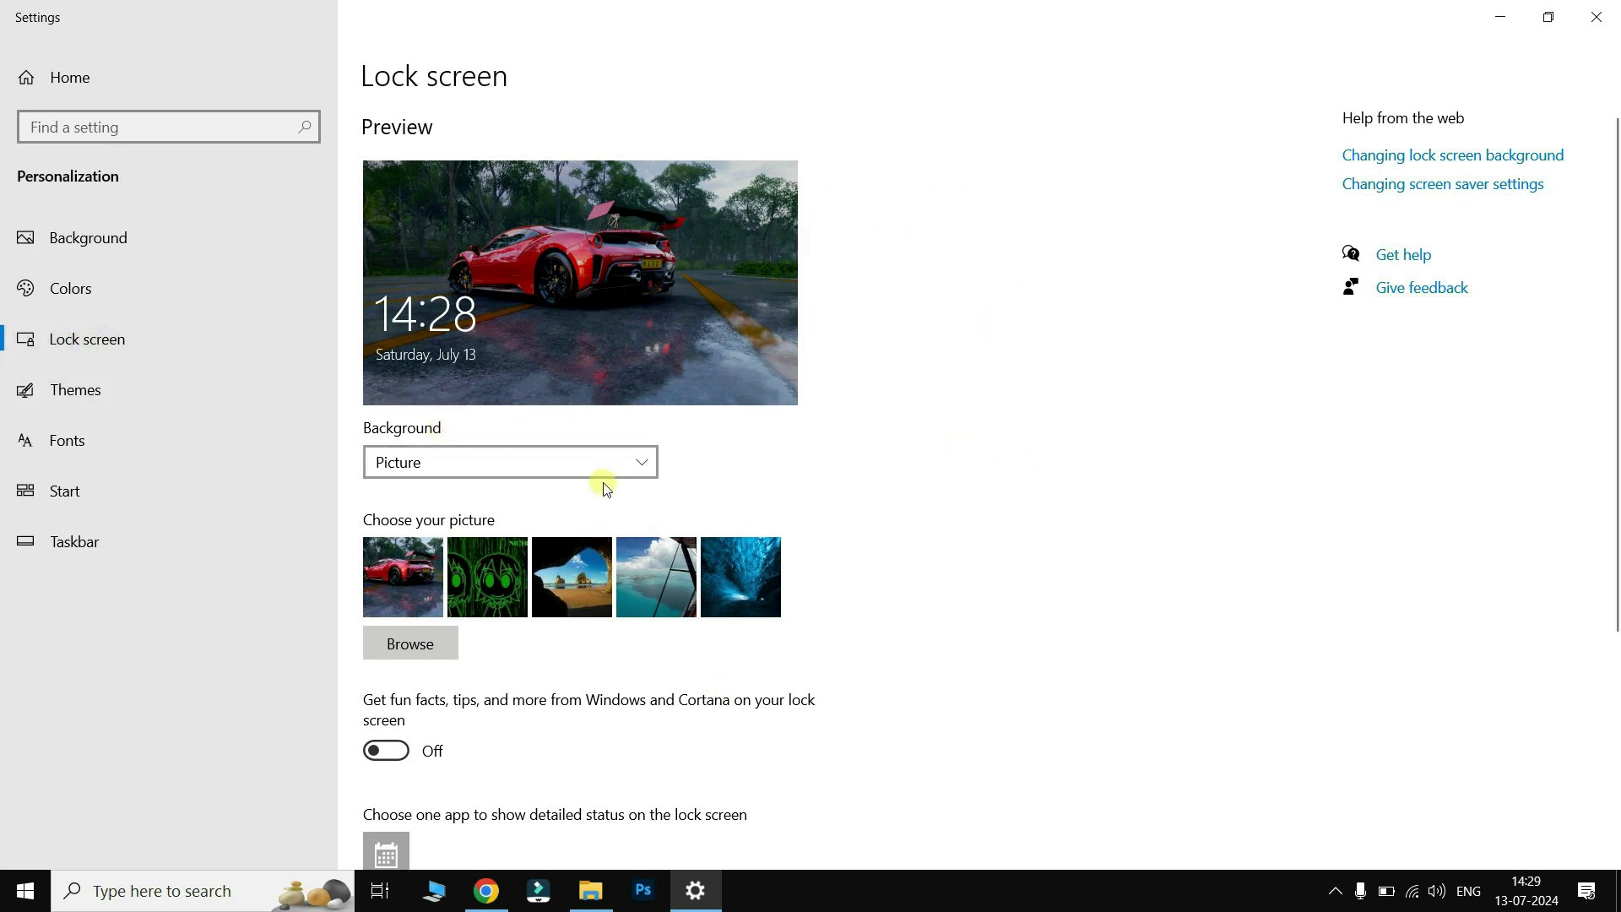
pyautogui.click(648, 463)
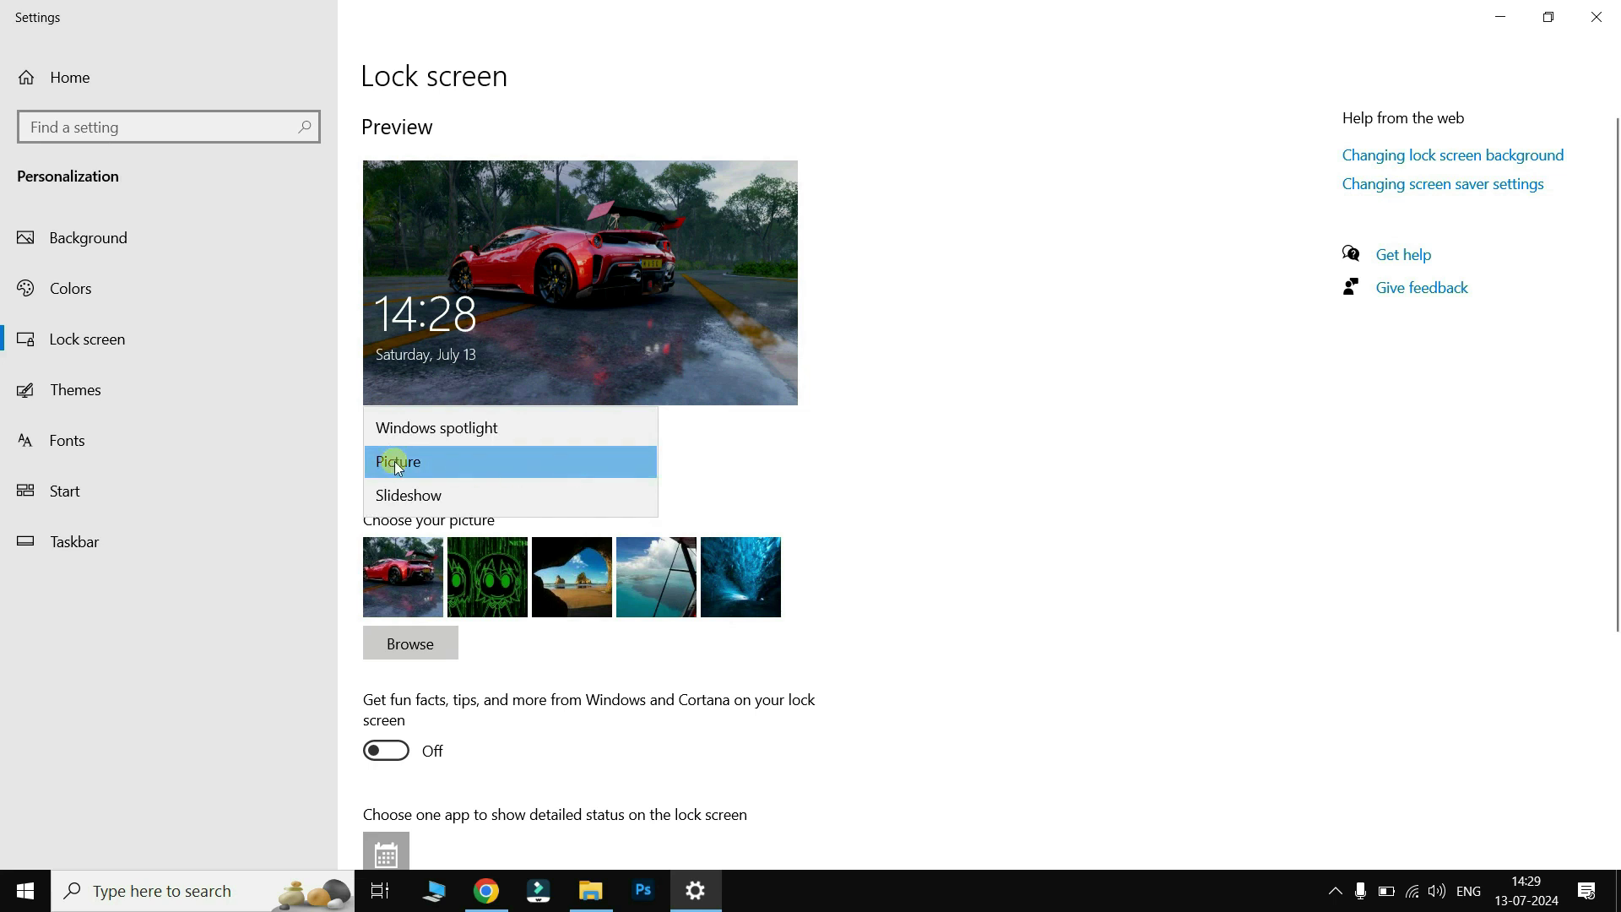
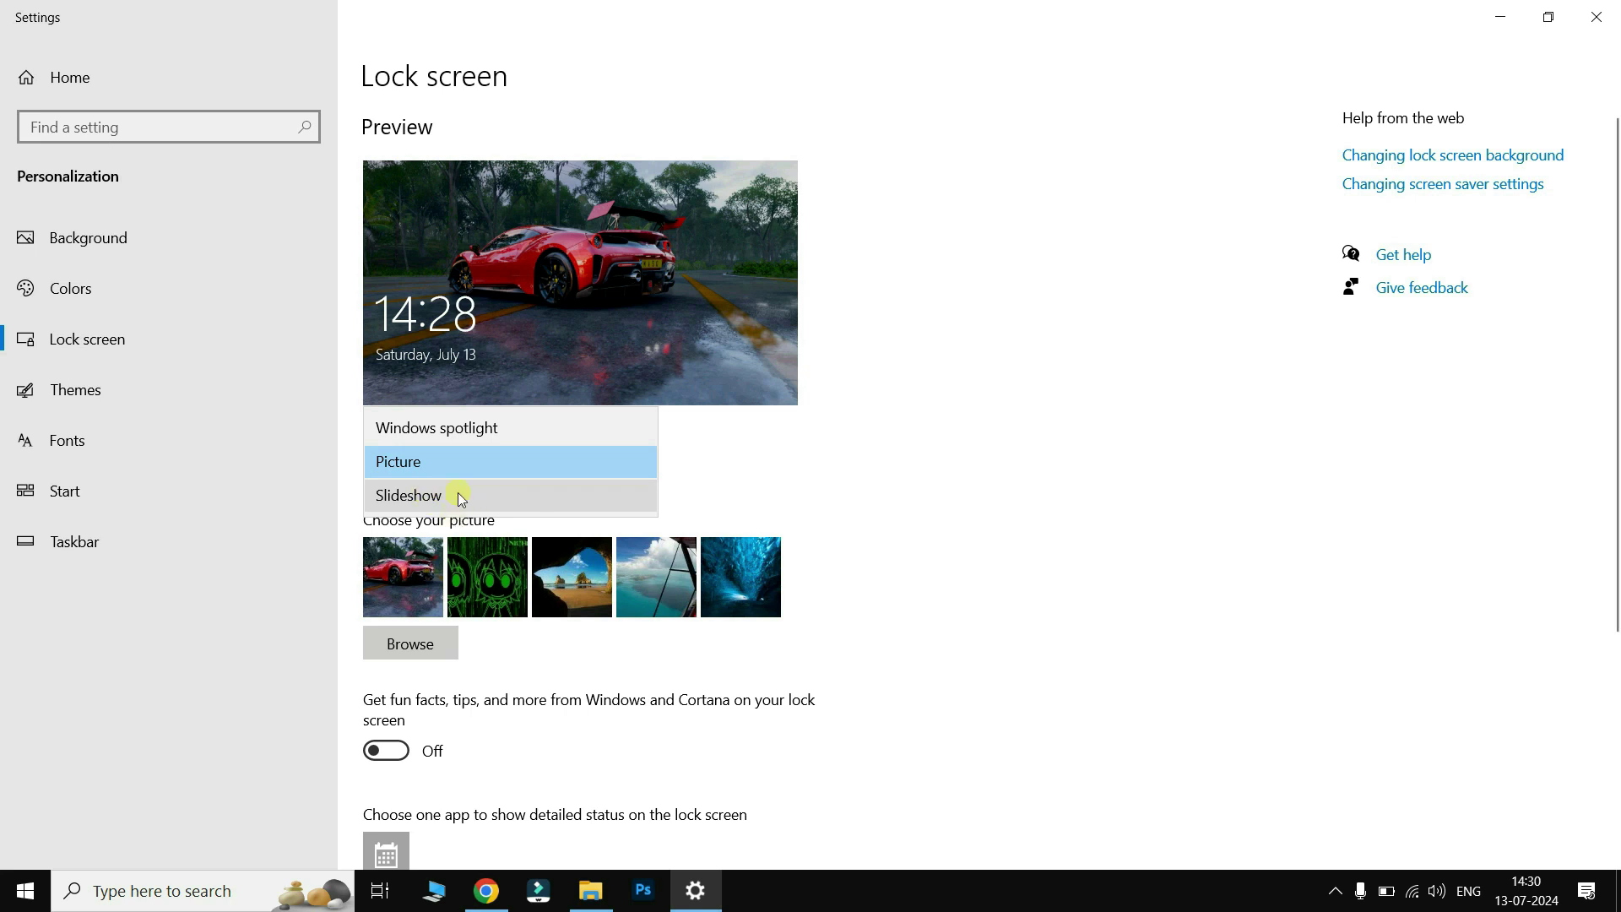
# Step: Set the lock screen Background to Picture and choose the green Nichijou image
pyautogui.click(421, 467)
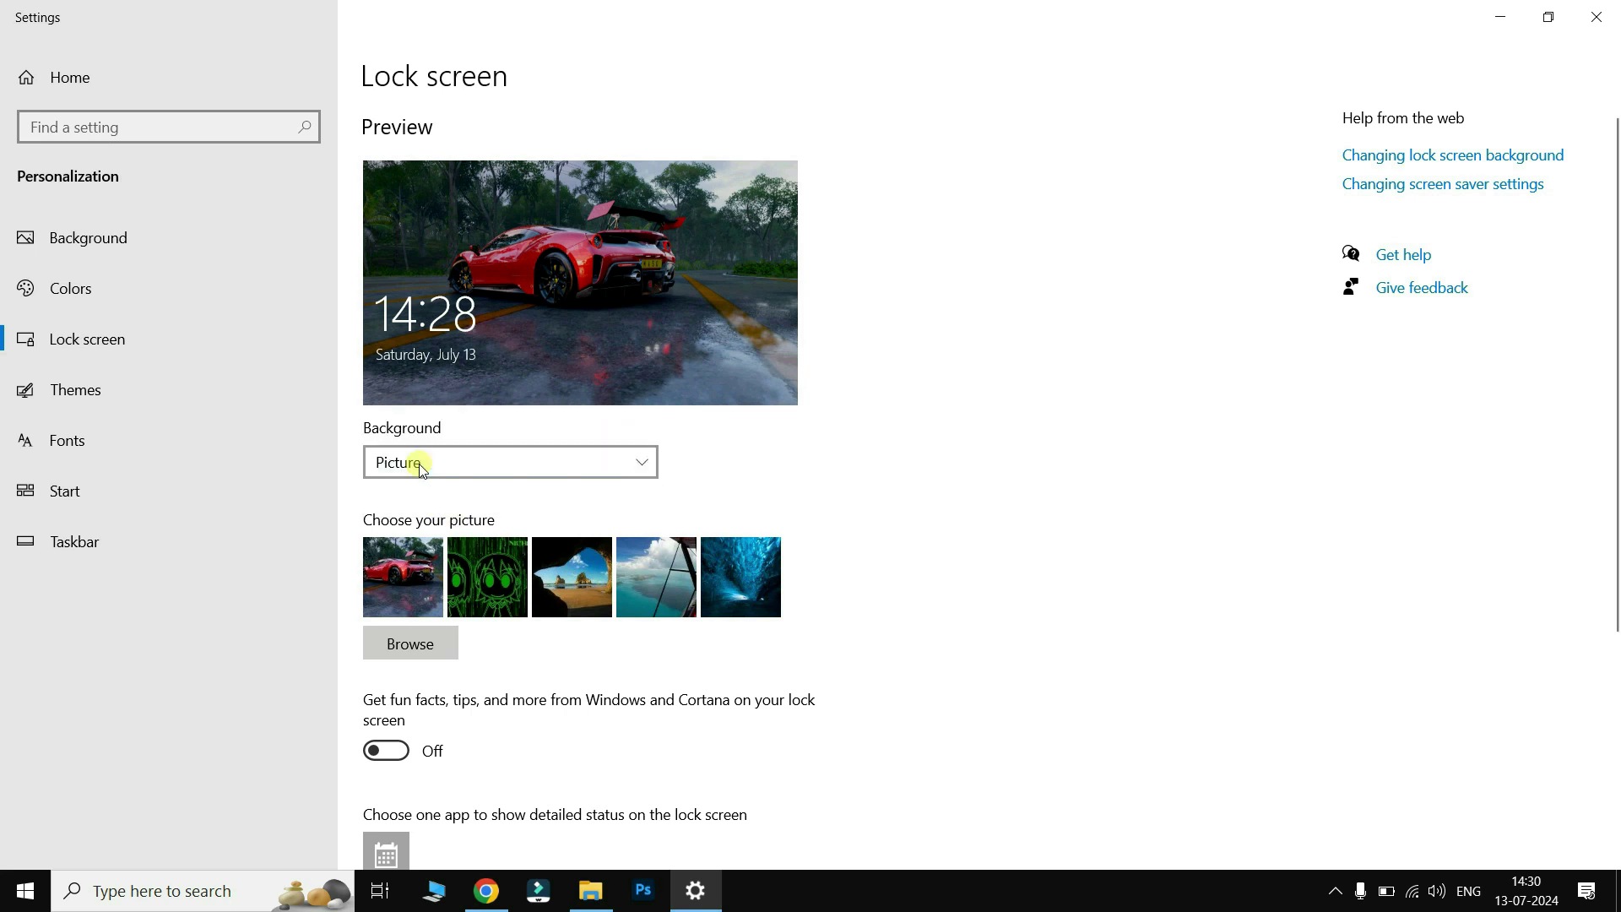
pyautogui.scroll(-2, 1071, 490)
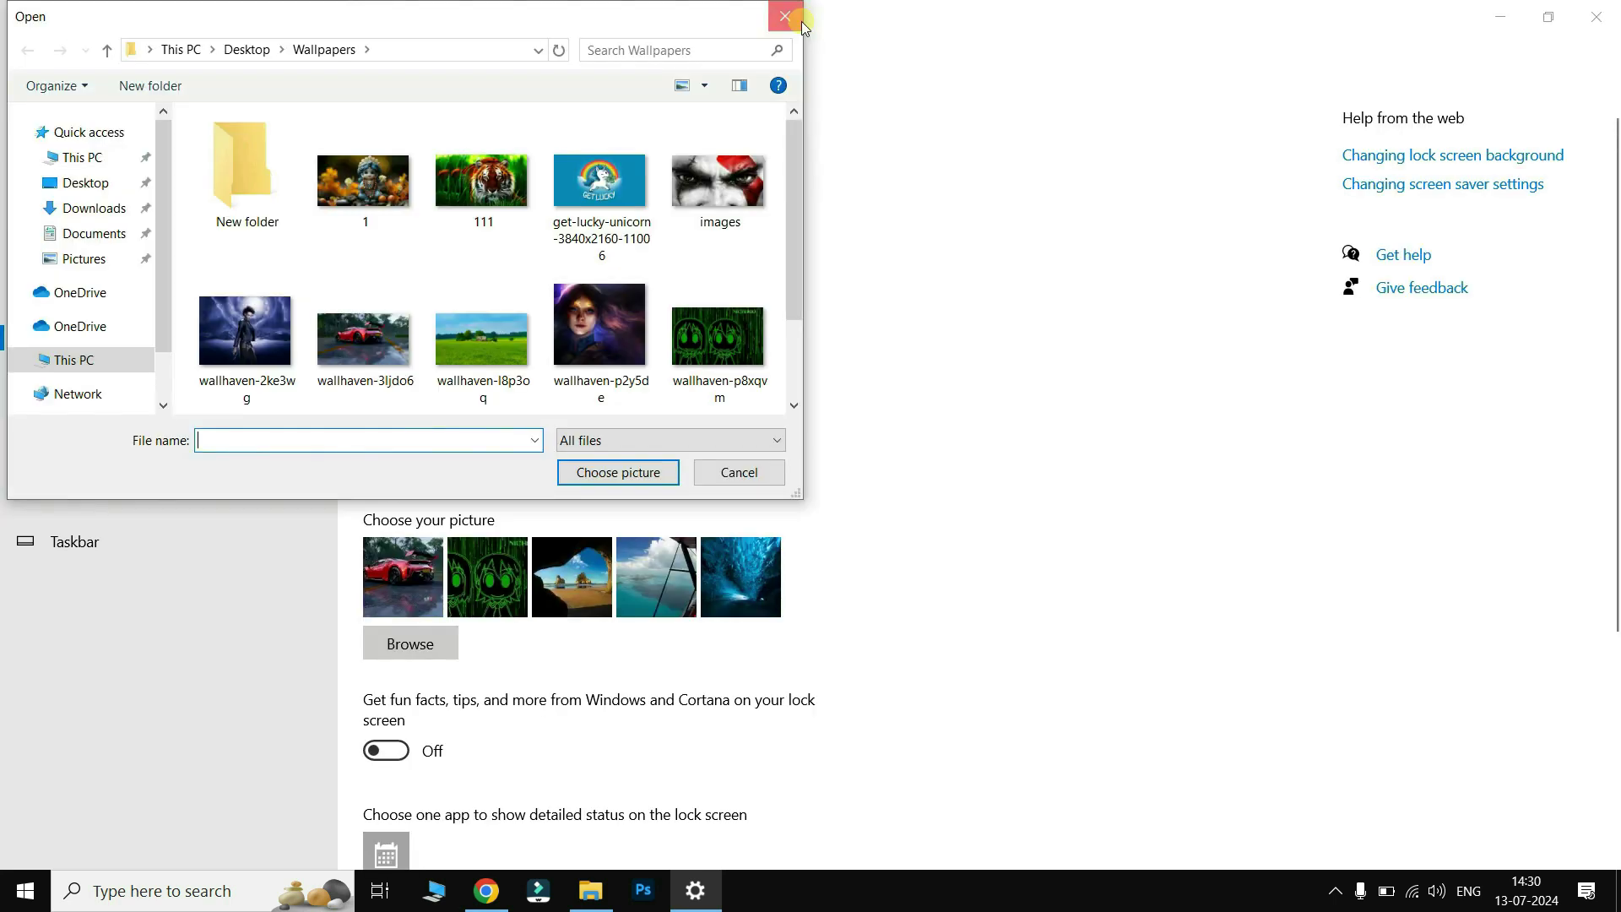
pyautogui.press('Escape')
pyautogui.click(409, 650)
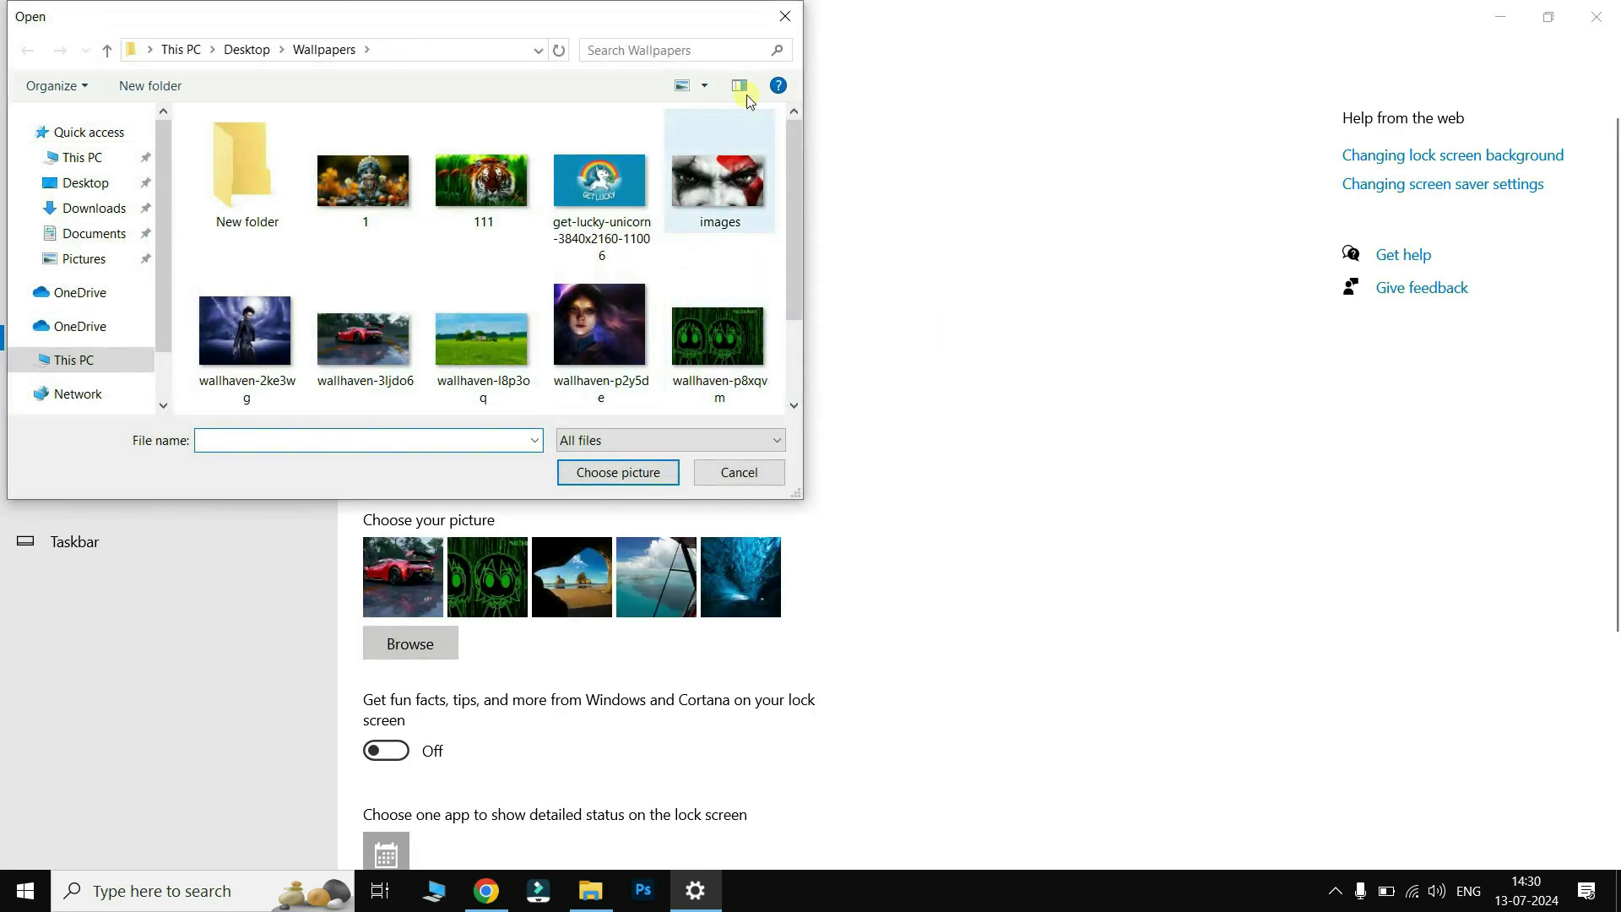
pyautogui.click(786, 16)
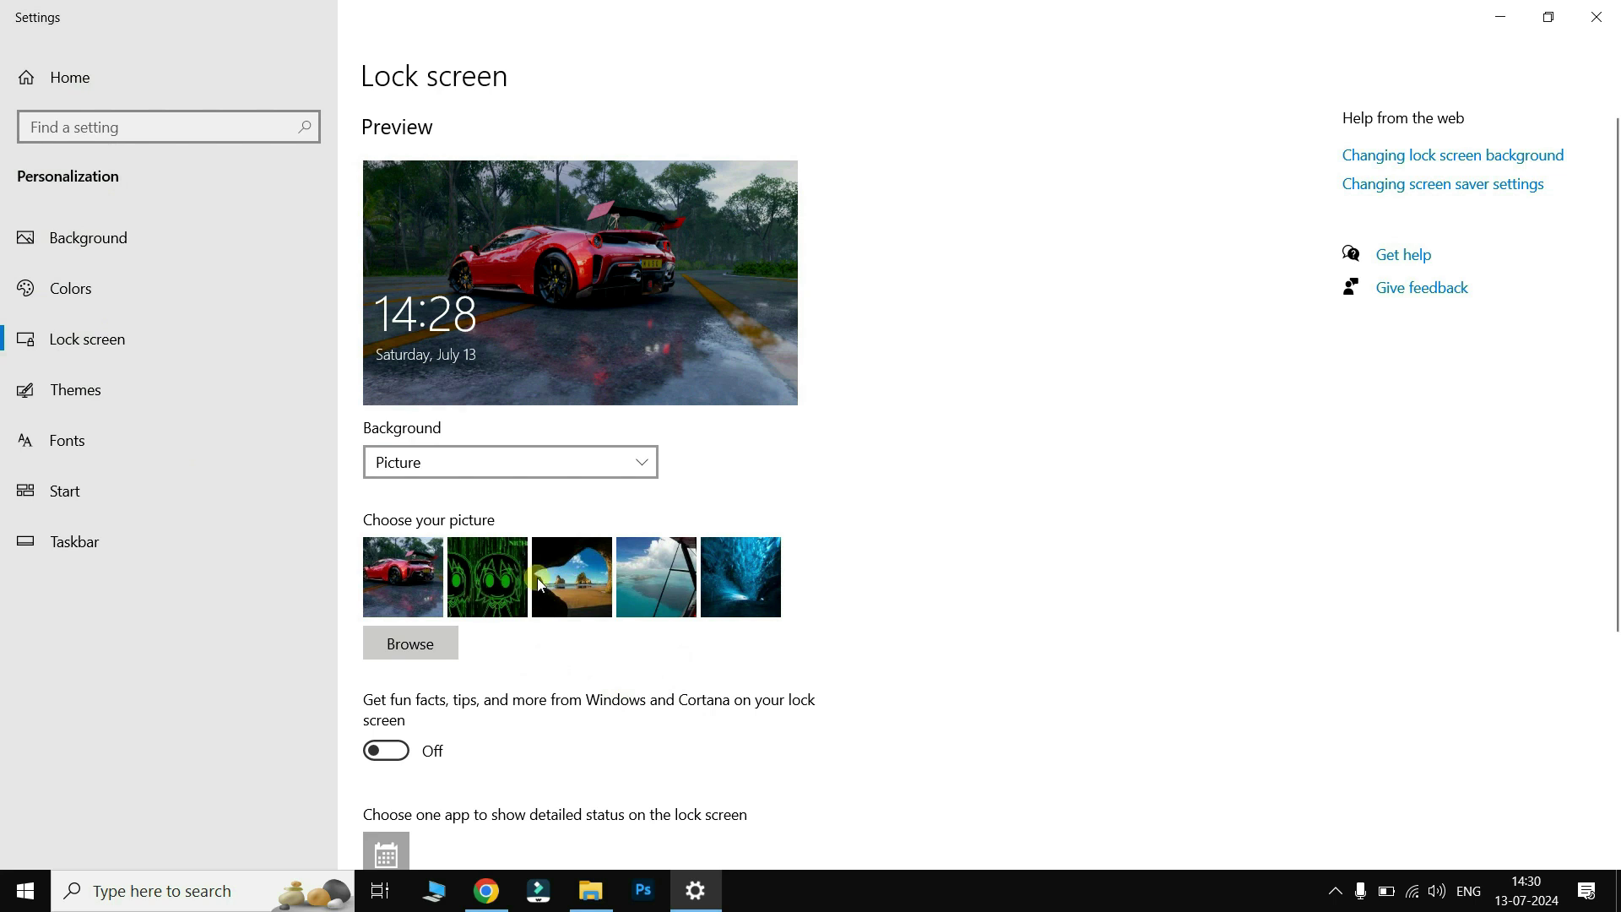
pyautogui.scroll(-3, 540, 582)
pyautogui.click(478, 446)
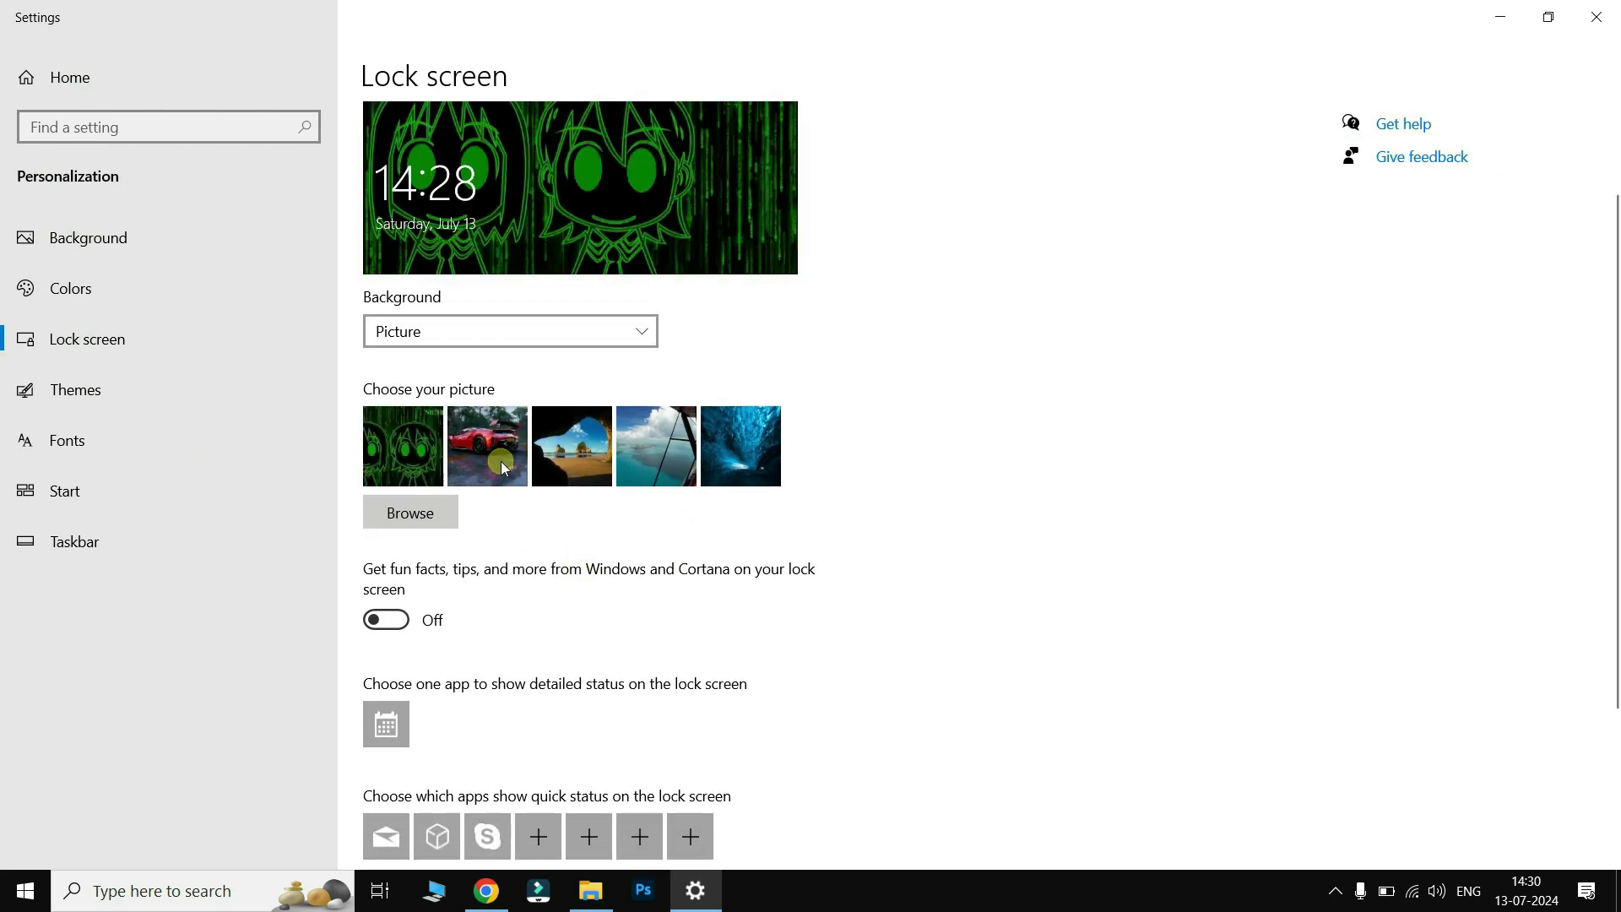
pyautogui.scroll(3, 1028, 521)
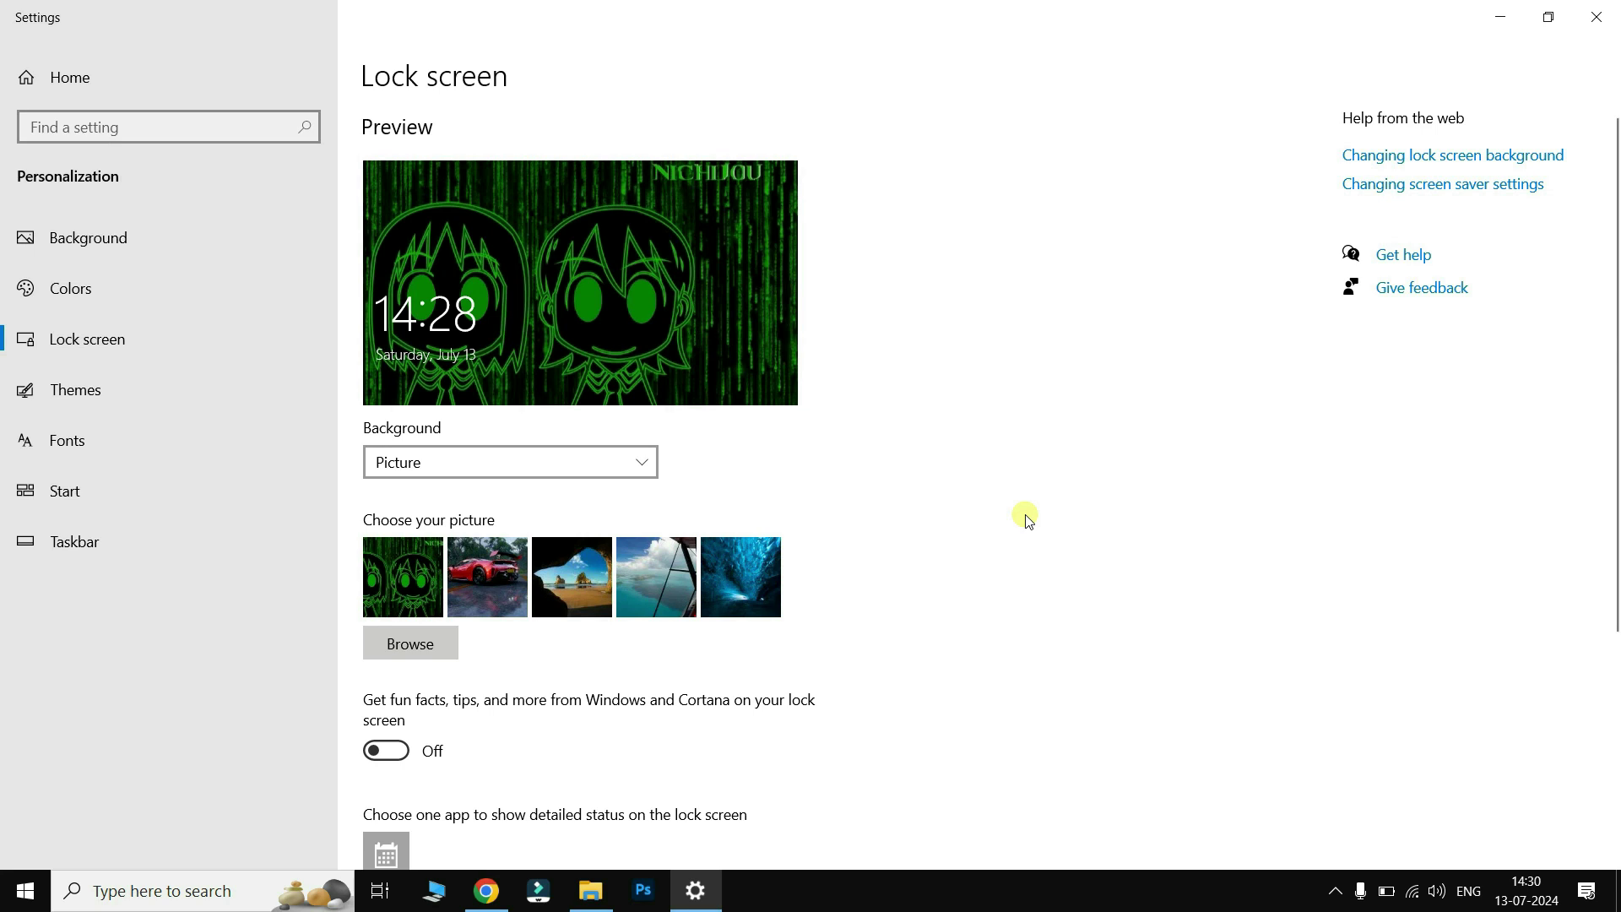
# Step: Preview the lock screen, then show its background picture on the sign-in screen
pyautogui.press('super+l')
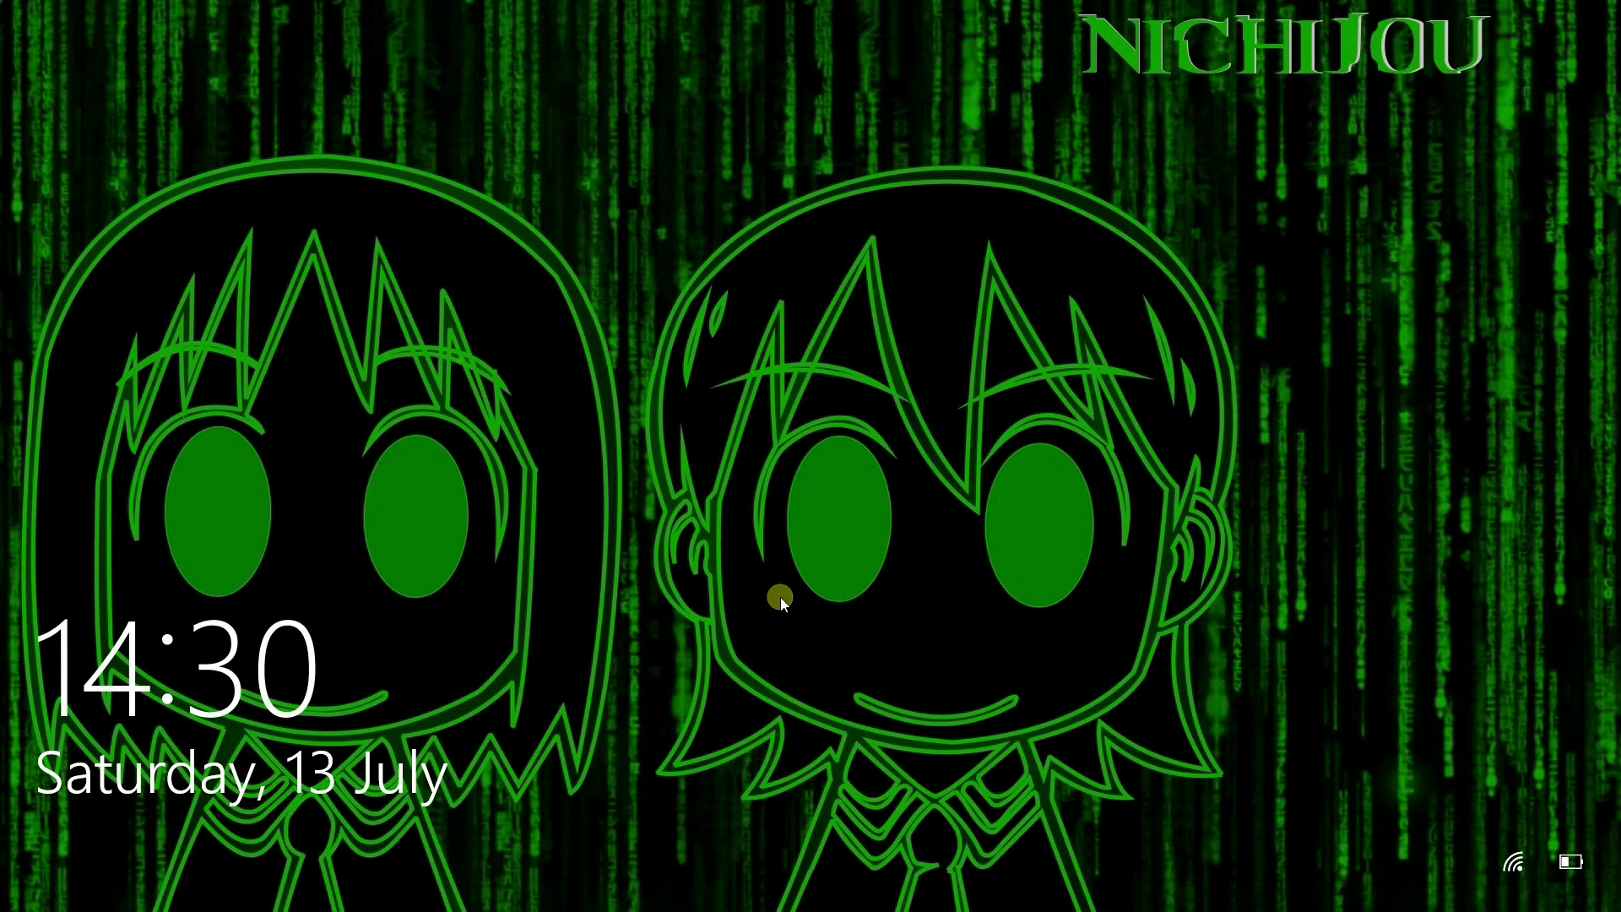
pyautogui.click(745, 773)
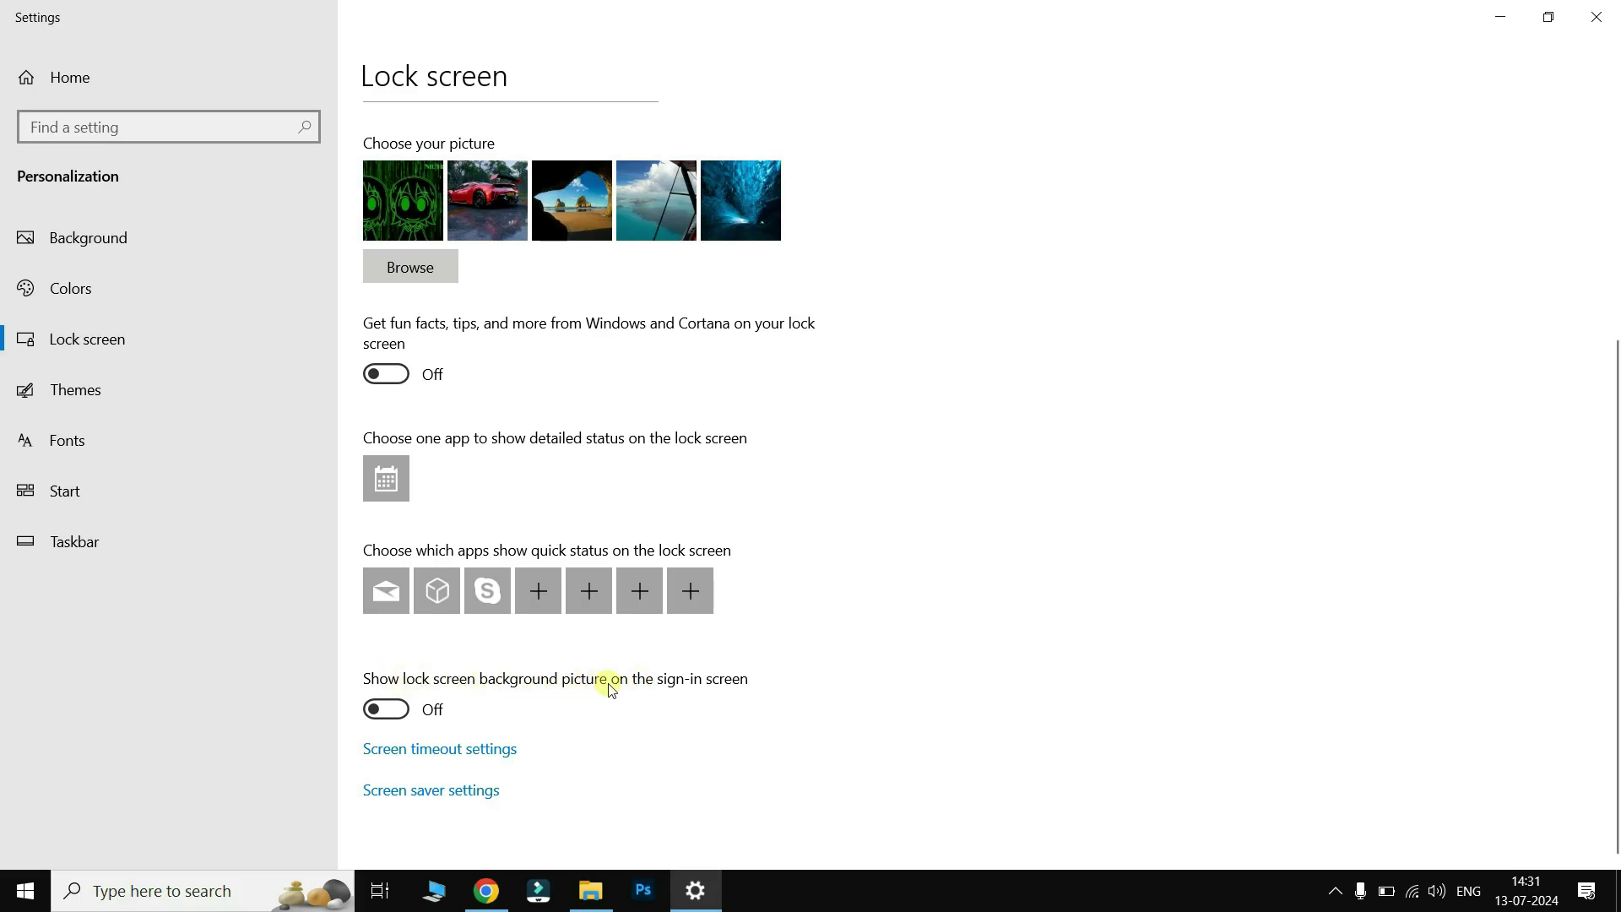
pyautogui.click(385, 708)
# Step: Lock again to check the sign-in picture, then go to the Themes settings
pyautogui.press('super+l')
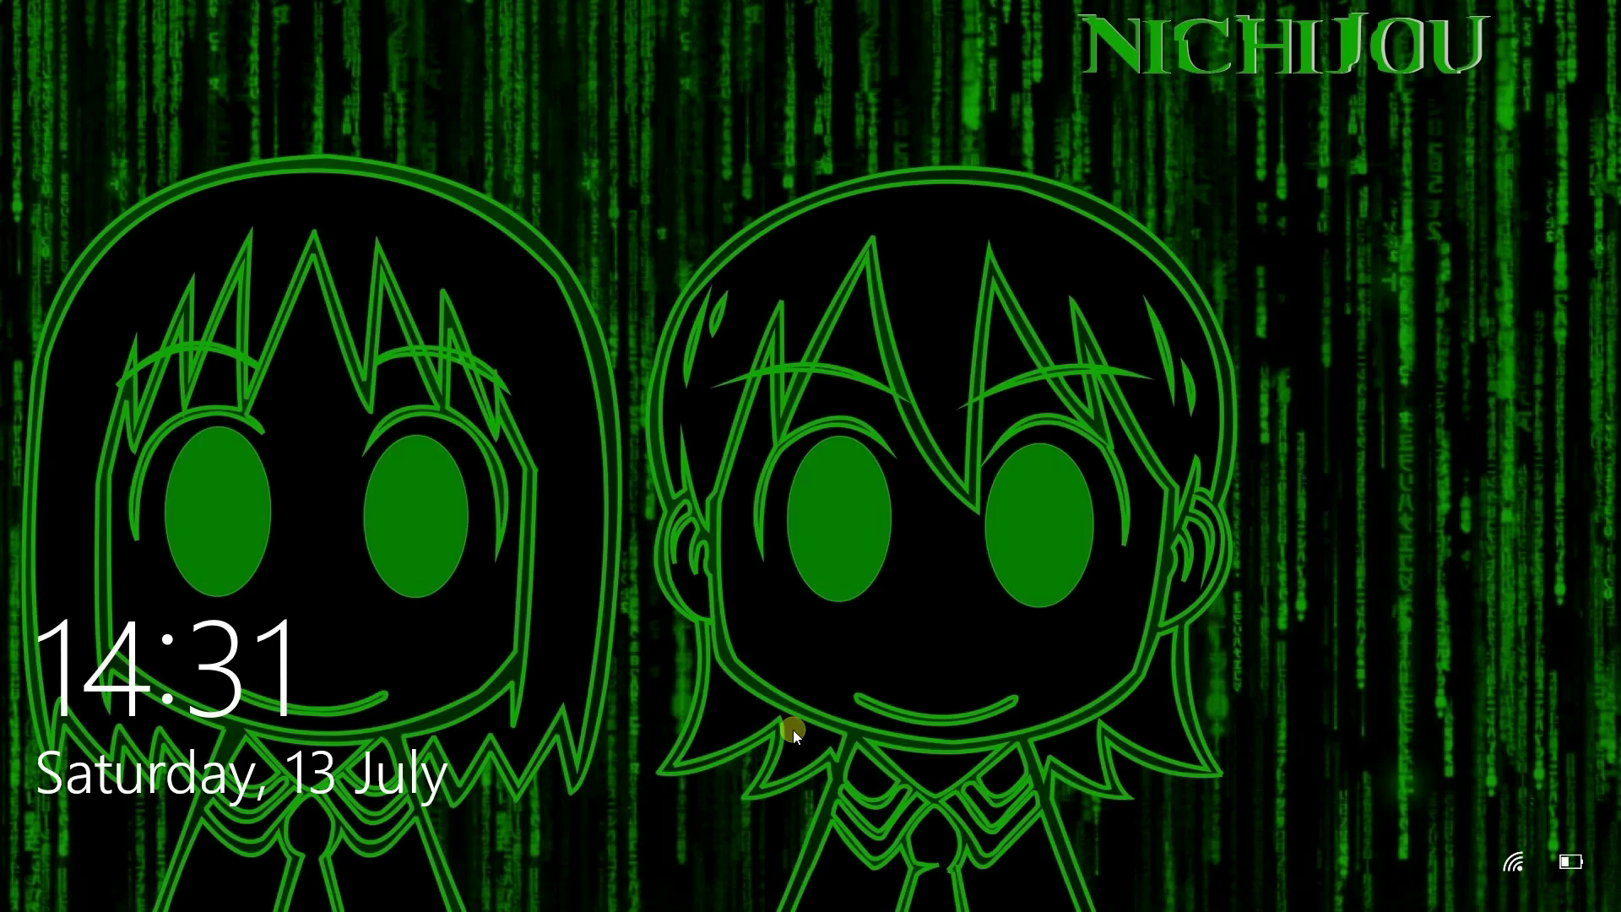
pyautogui.click(793, 729)
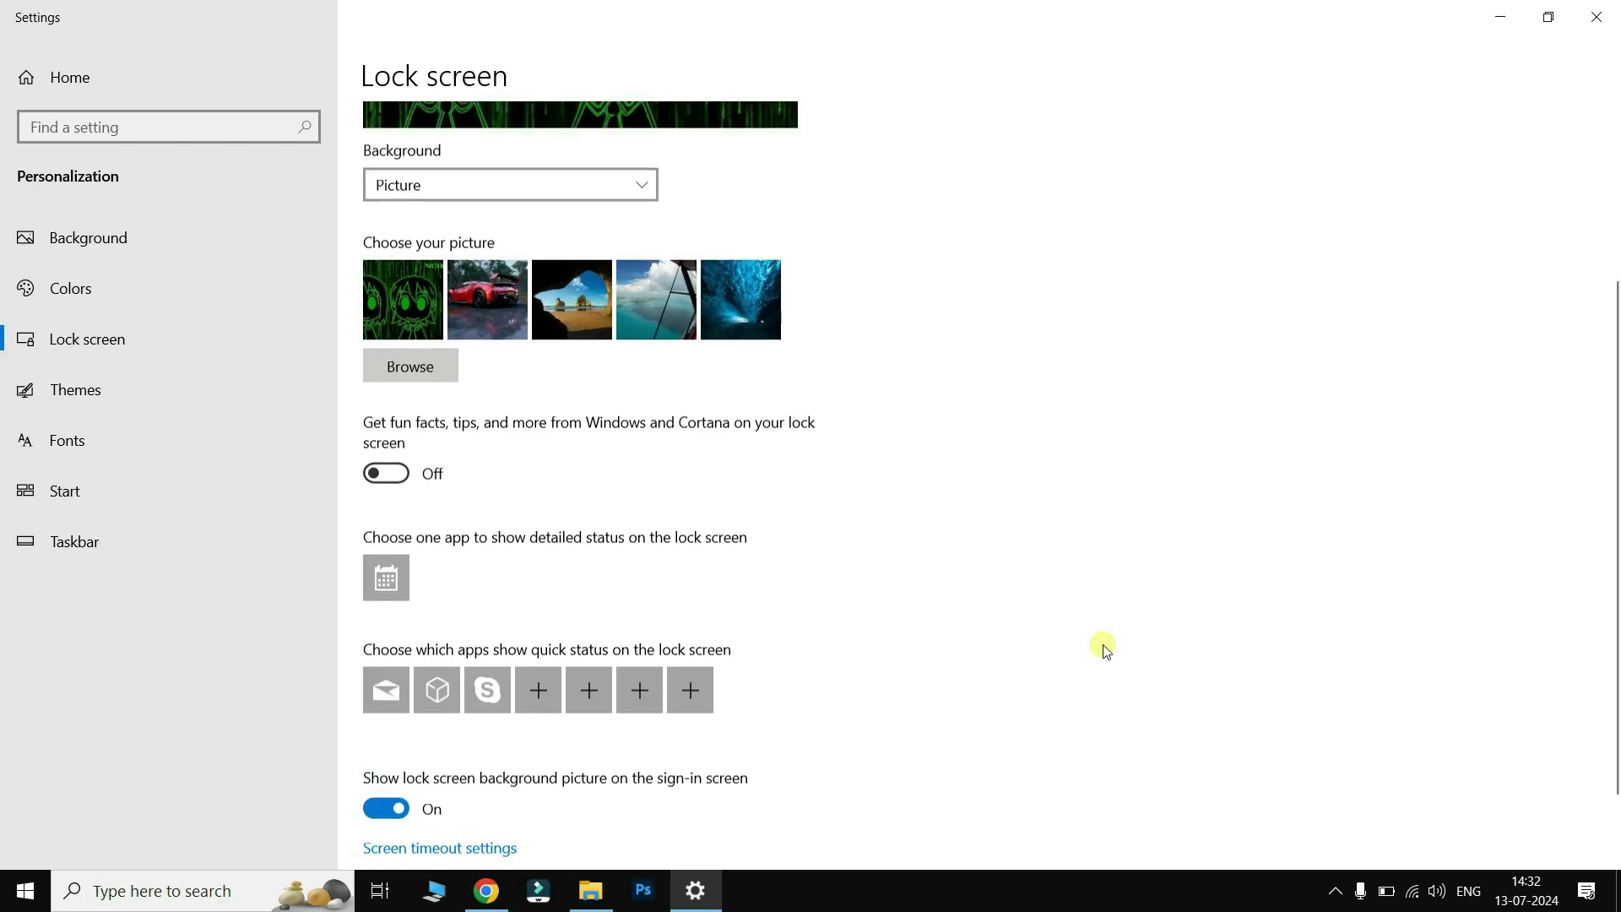
pyautogui.scroll(1, 557, 511)
pyautogui.scroll(2, 456, 554)
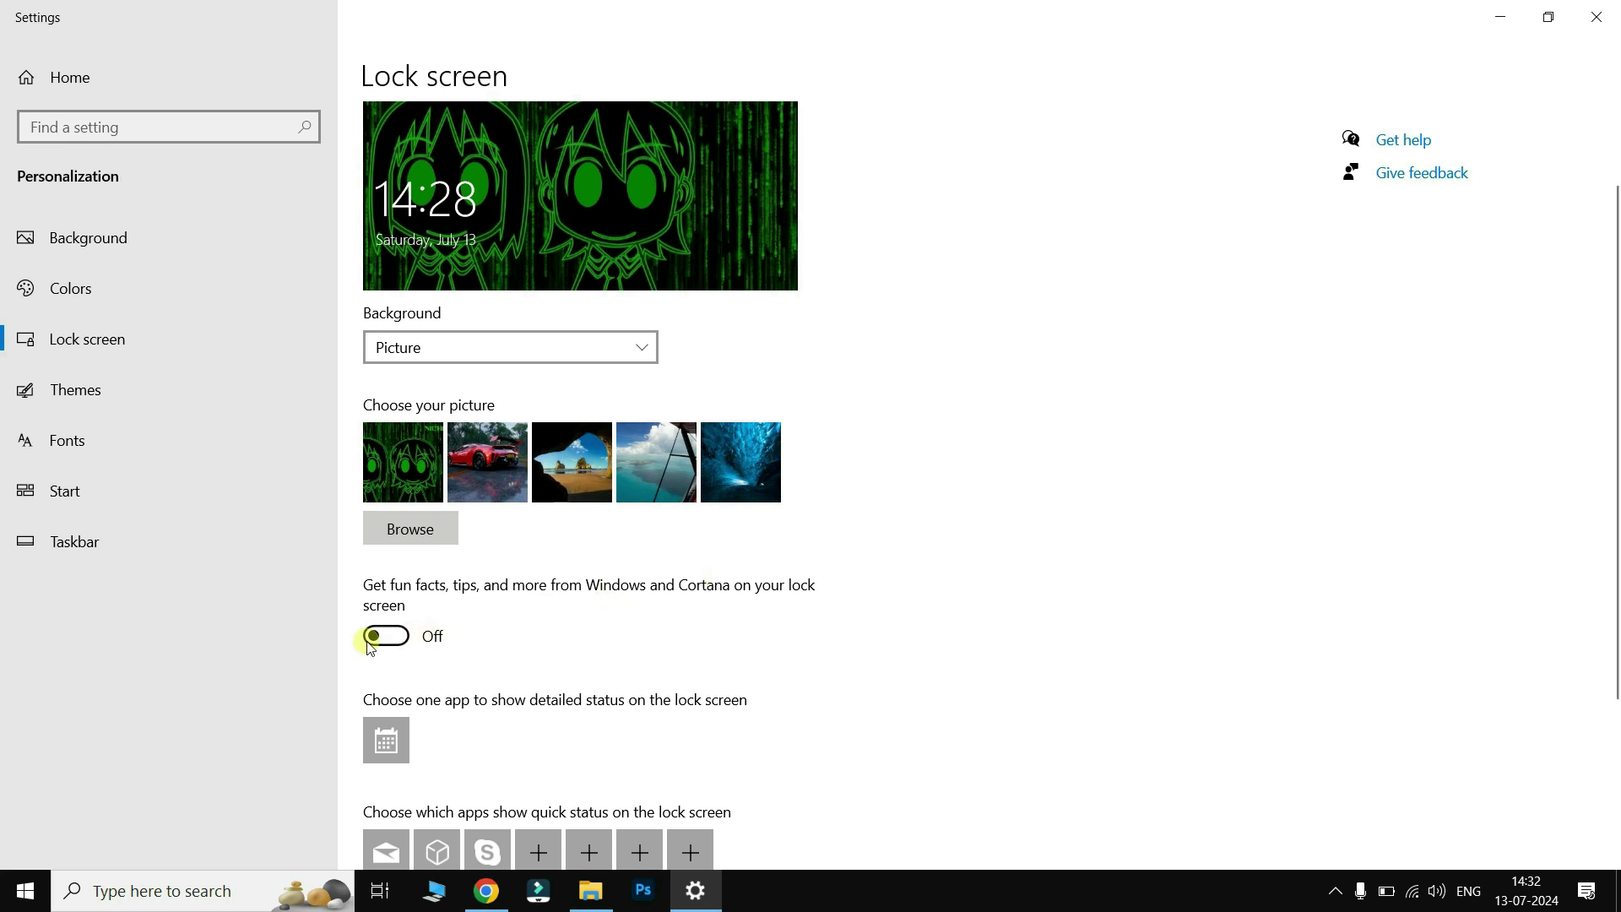
pyautogui.scroll(-3, 947, 632)
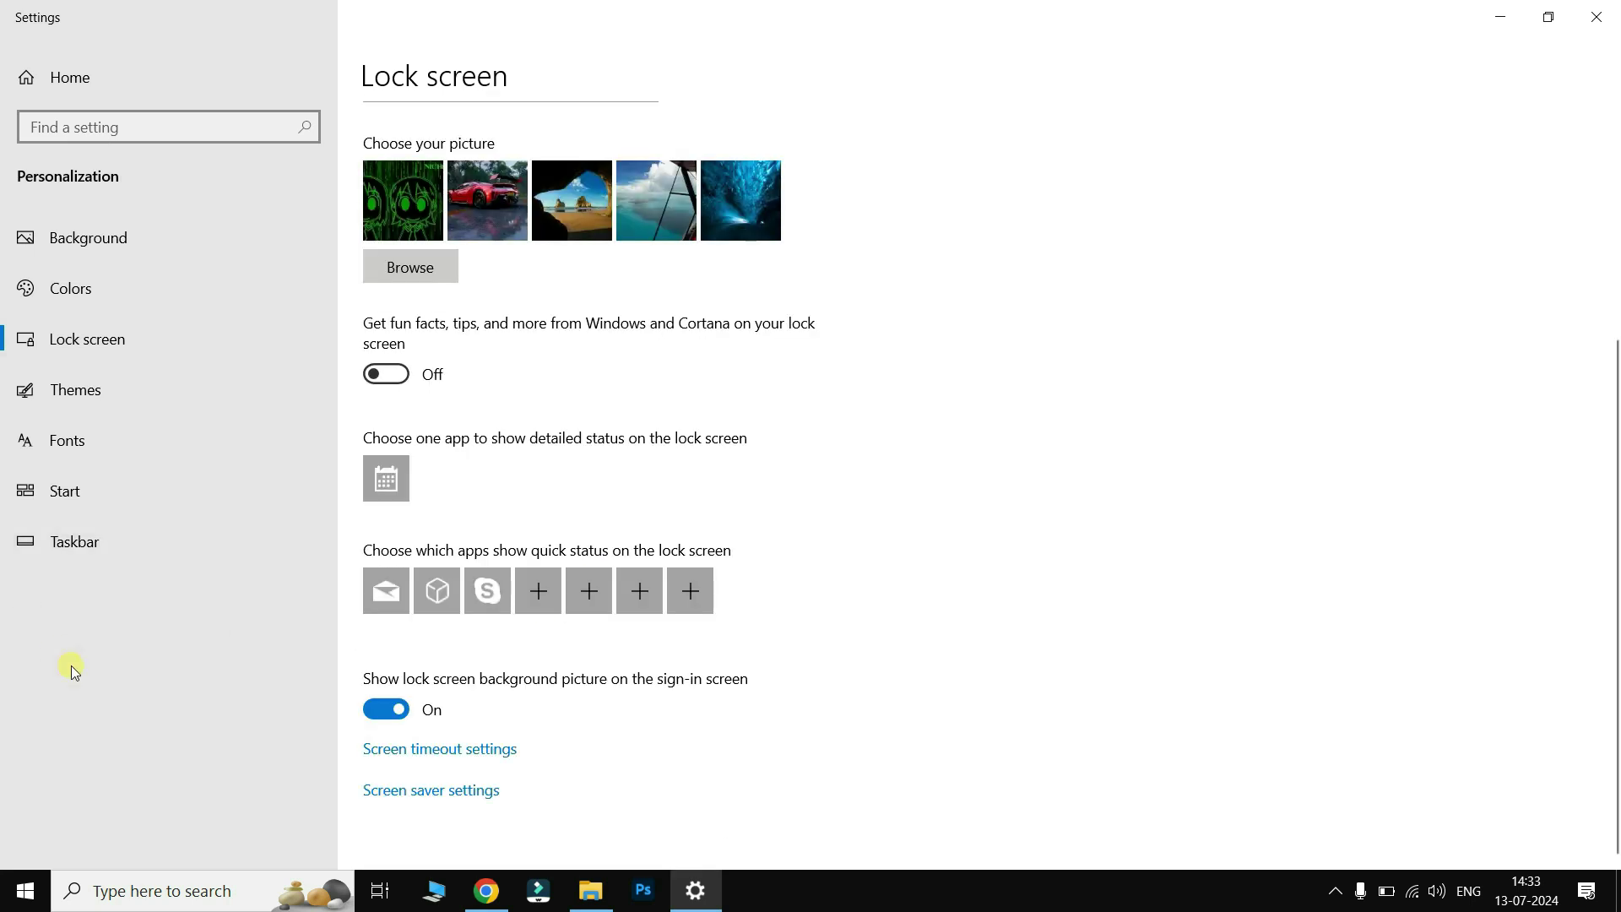
pyautogui.click(90, 397)
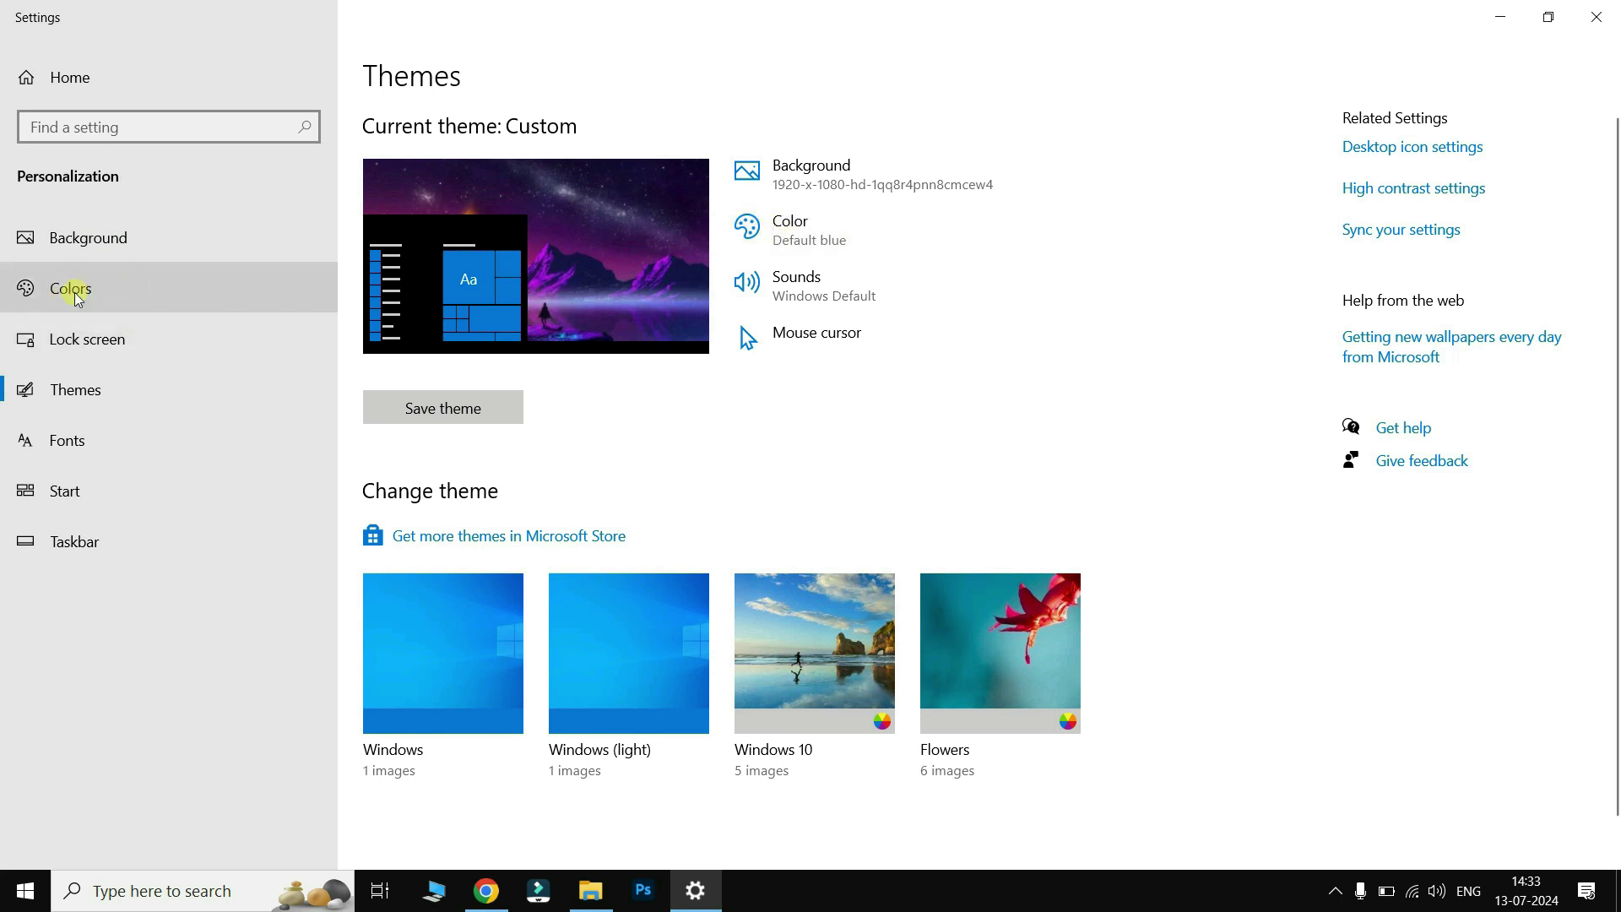
pyautogui.click(792, 287)
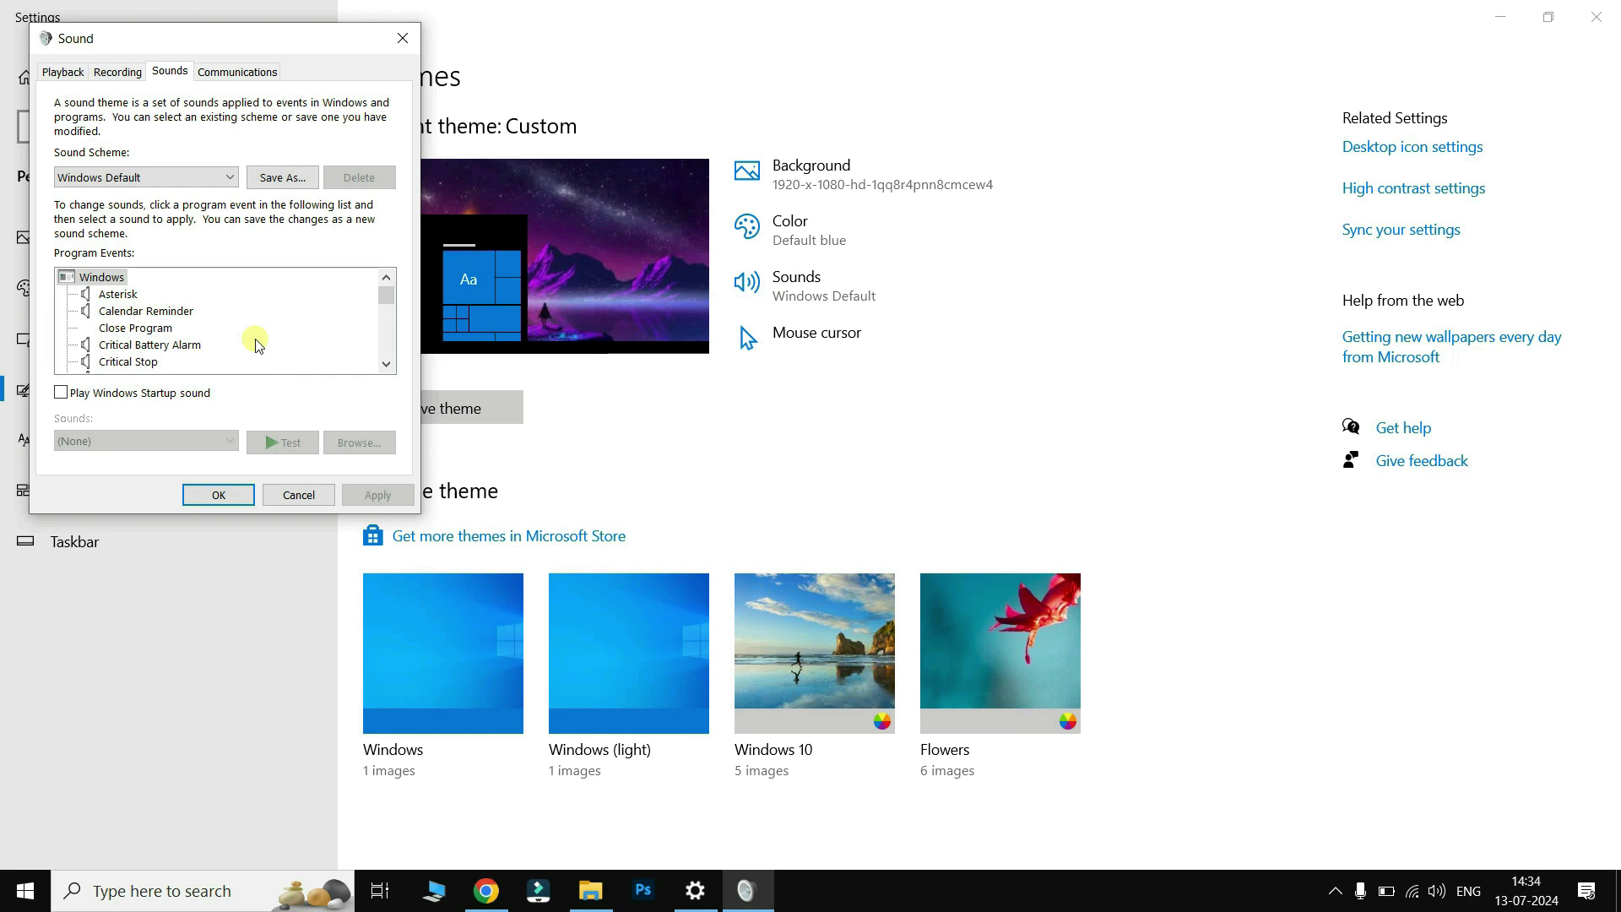
pyautogui.click(123, 296)
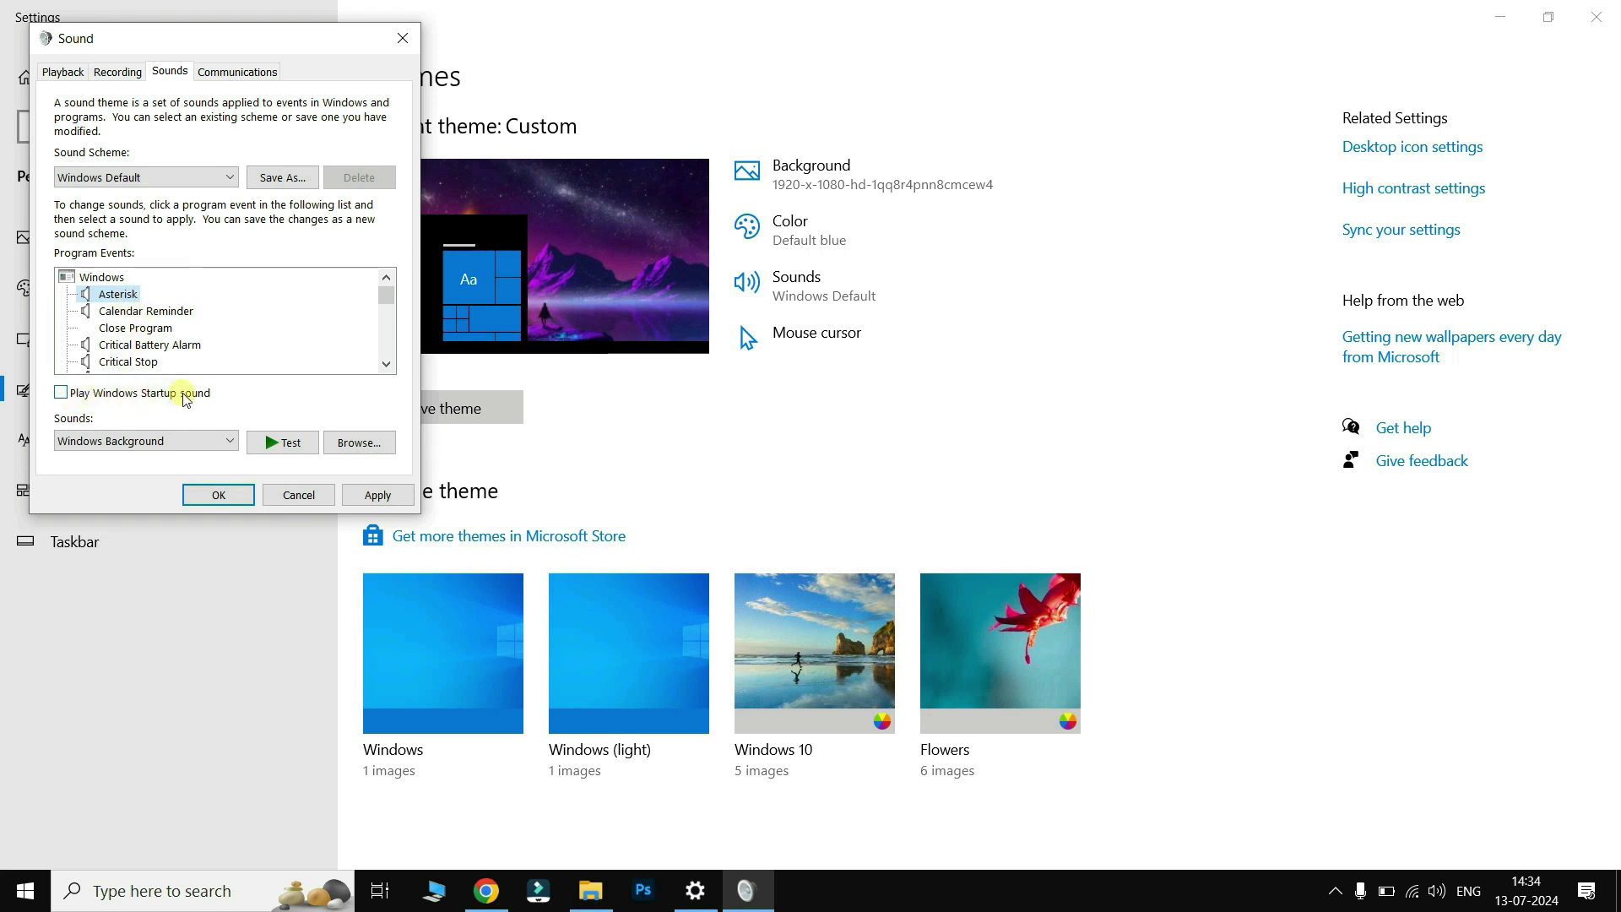
pyautogui.click(46, 399)
pyautogui.click(282, 446)
pyautogui.click(281, 448)
pyautogui.click(225, 440)
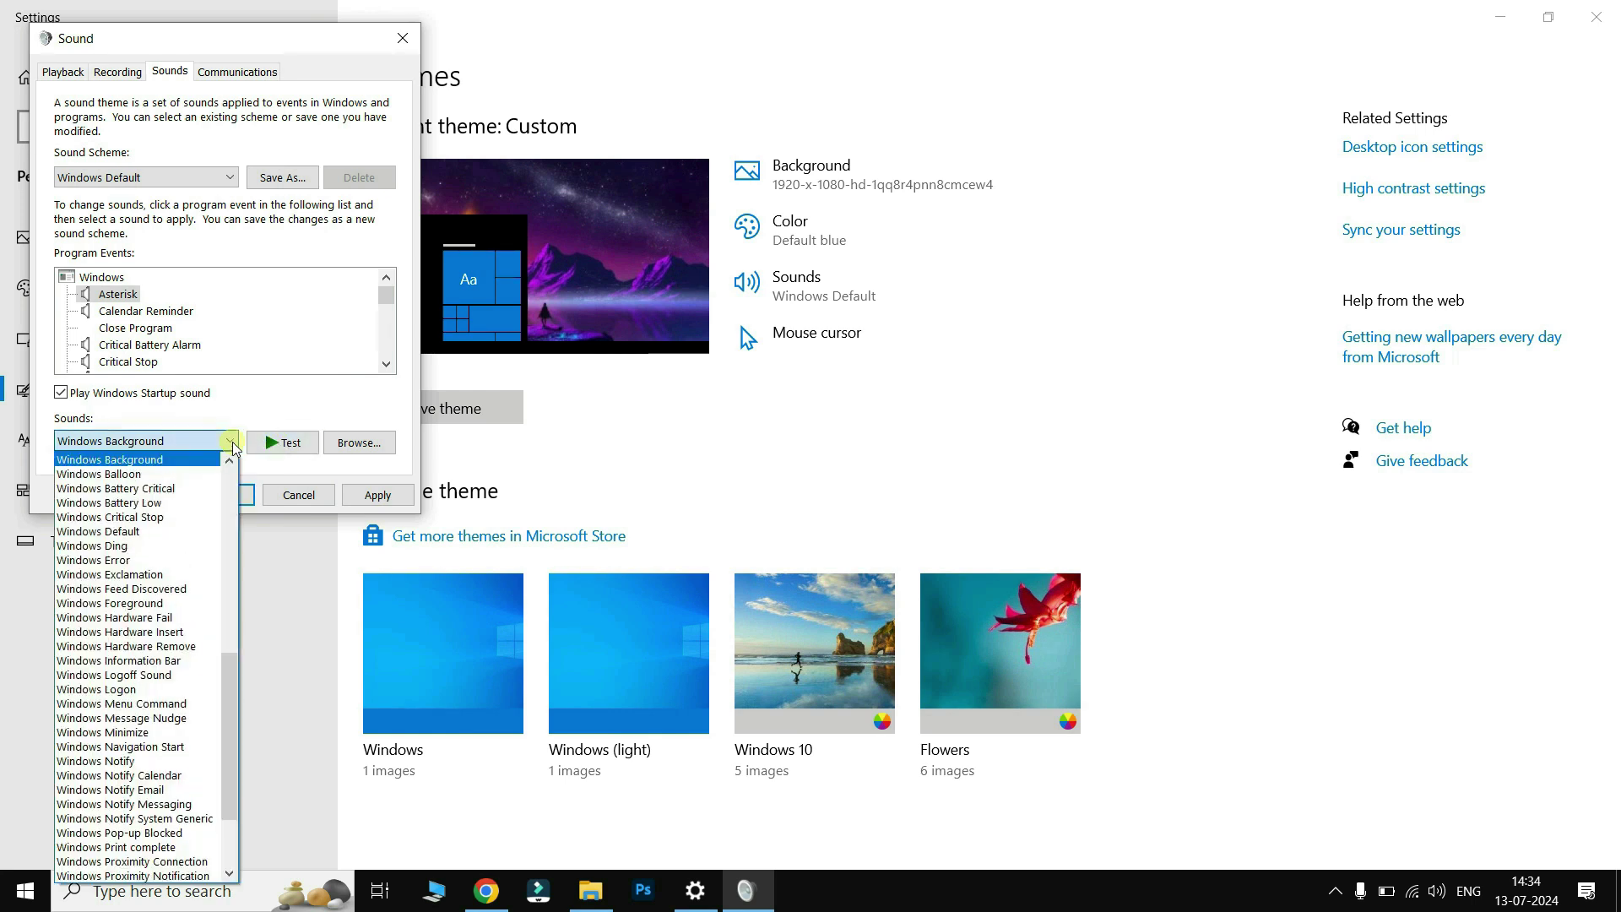
pyautogui.scroll(-1, 147, 597)
pyautogui.click(127, 850)
pyautogui.click(295, 449)
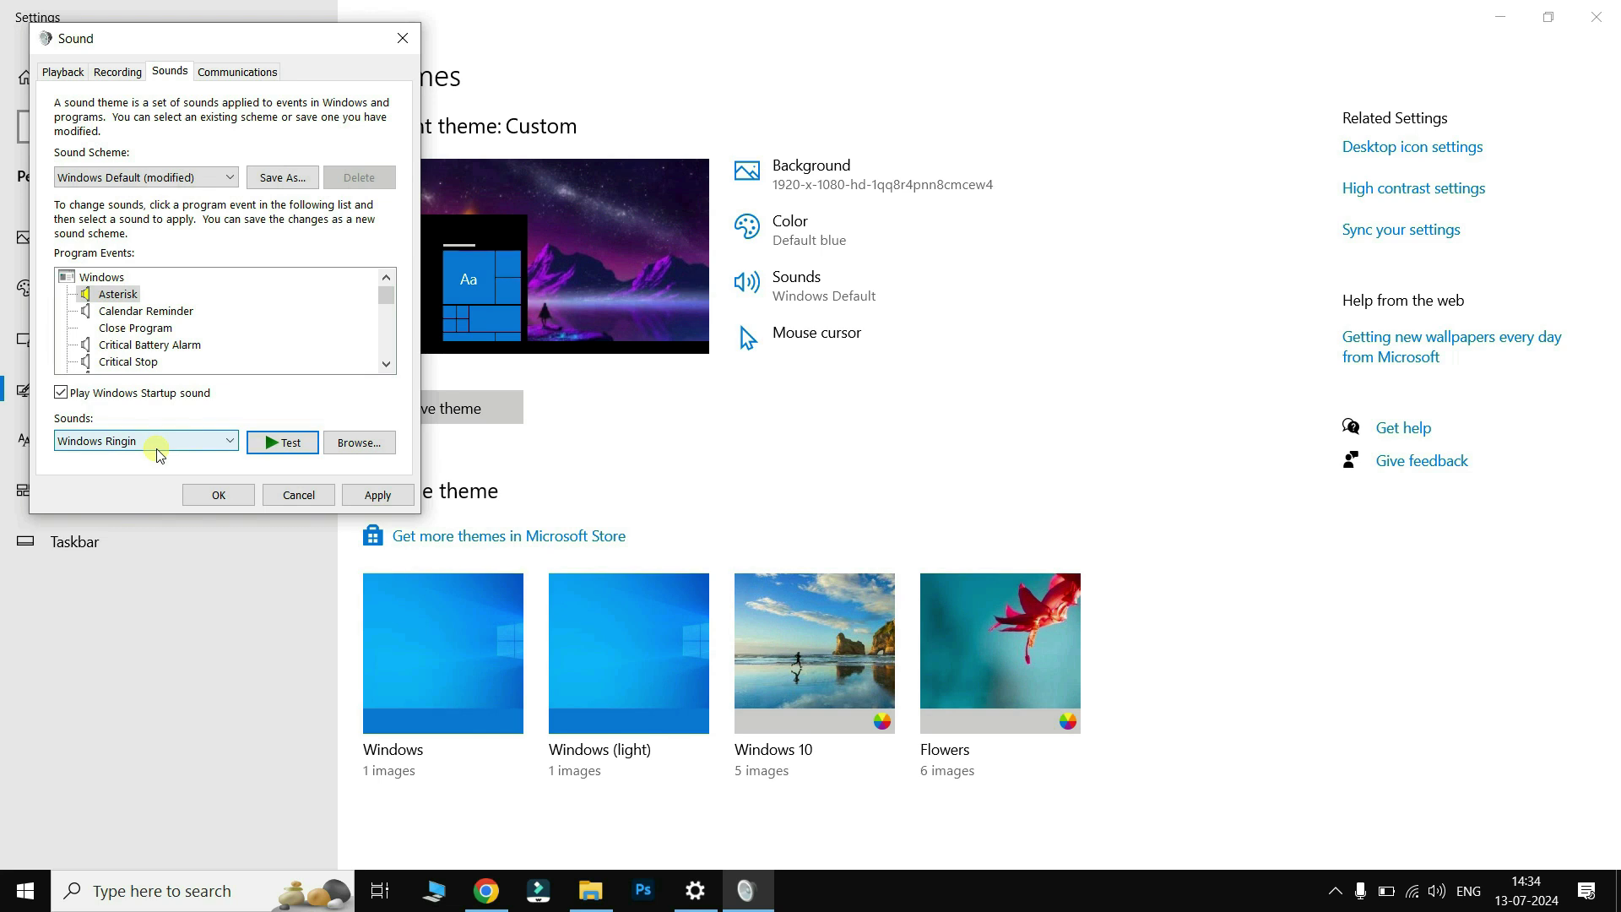
pyautogui.click(350, 447)
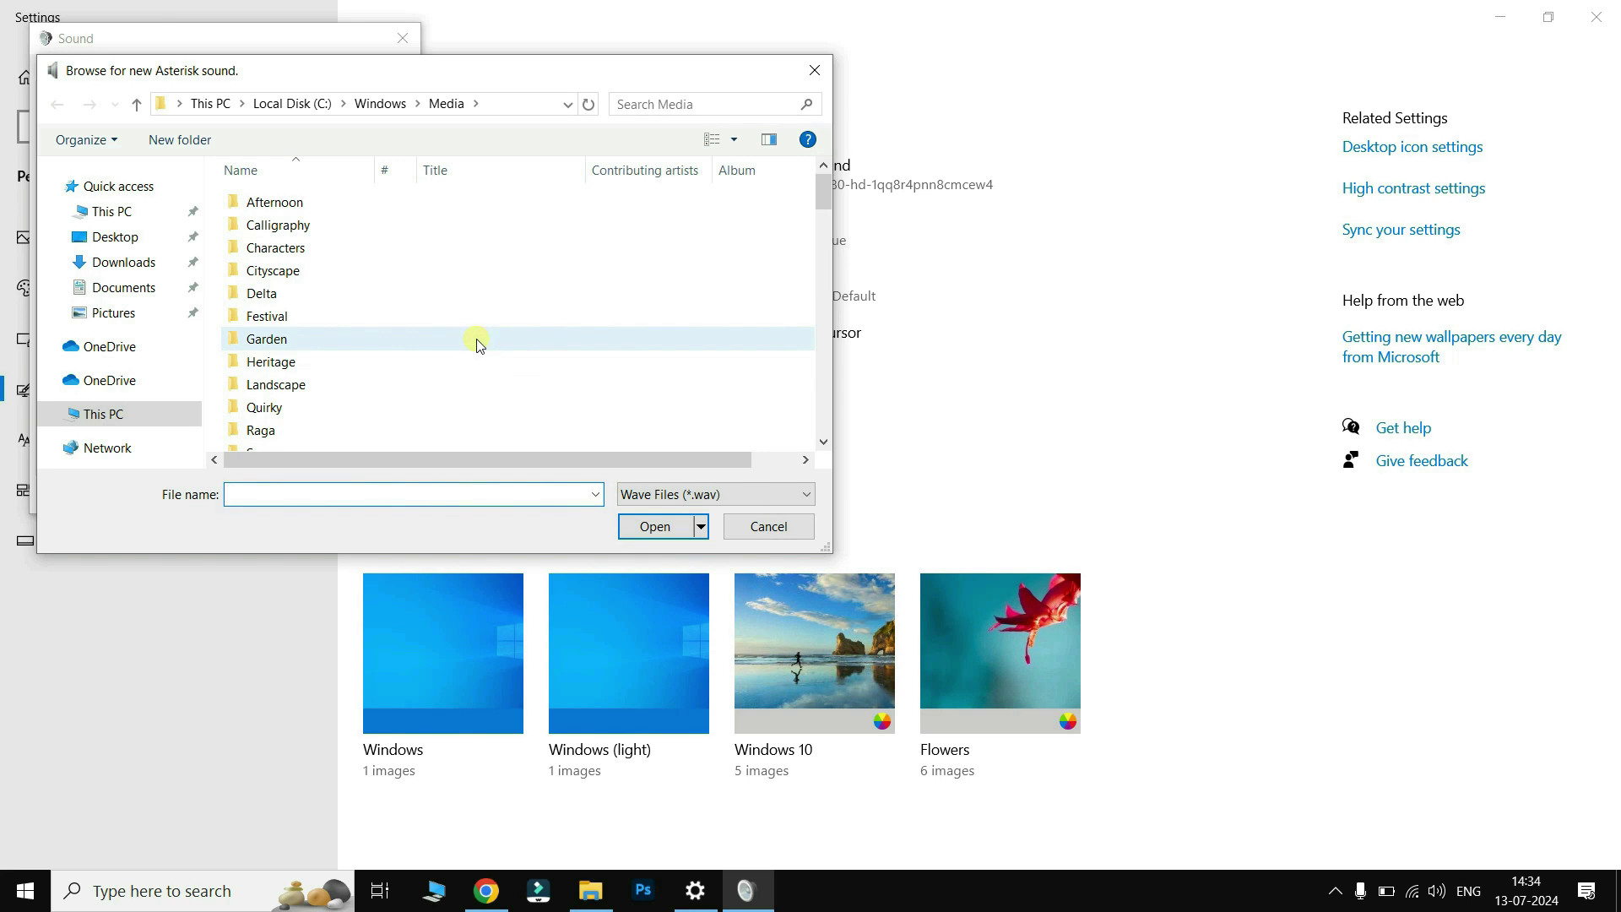
pyautogui.click(812, 72)
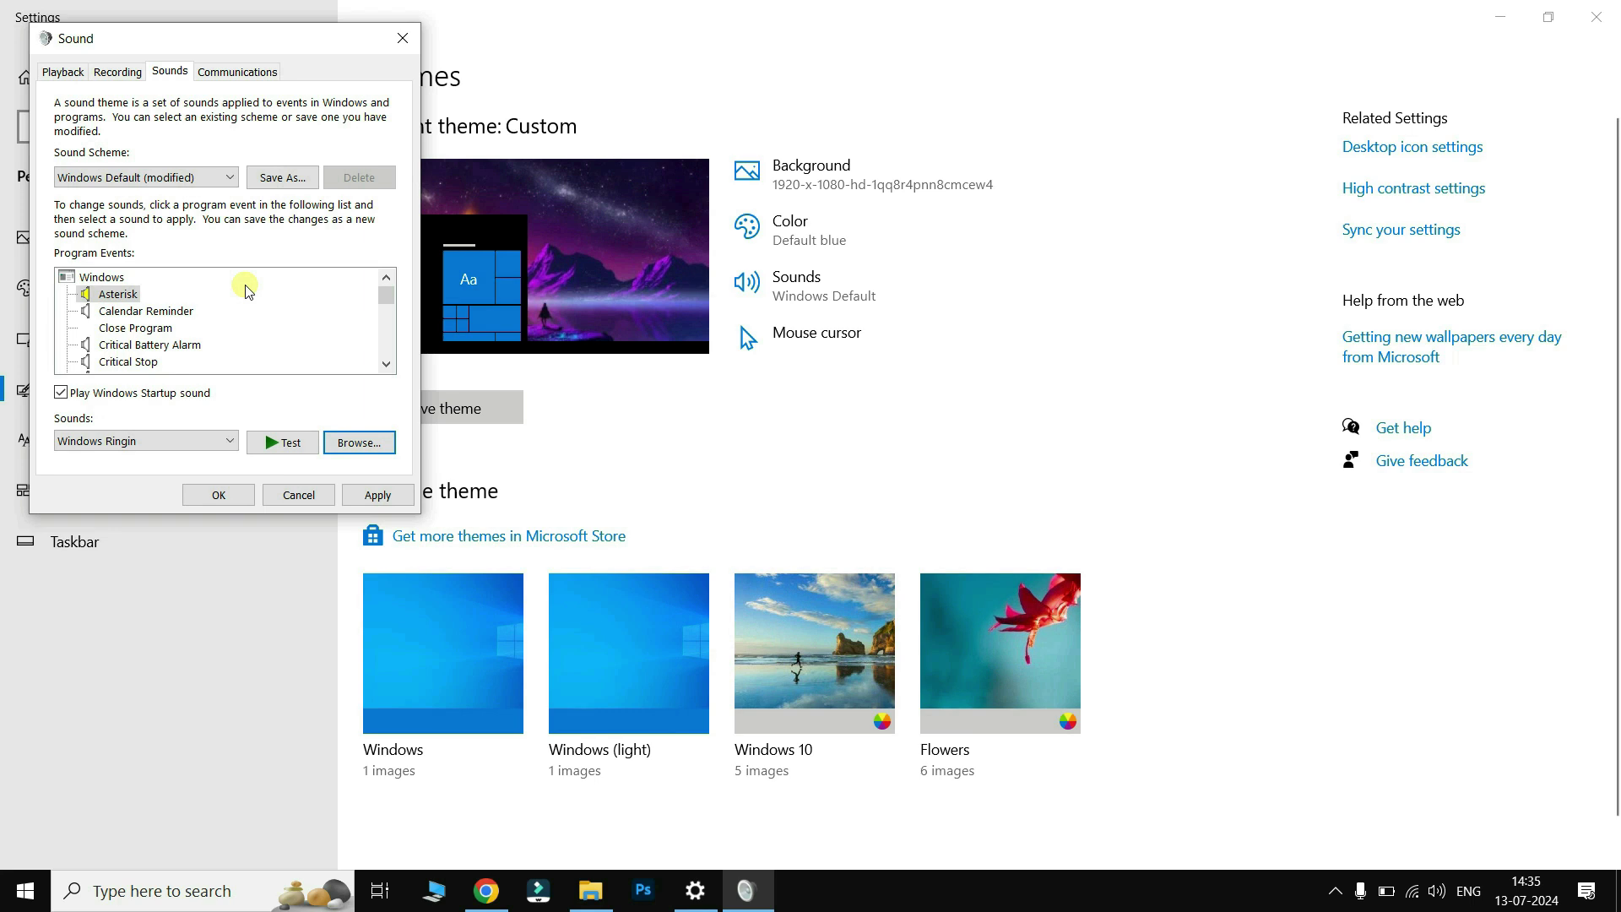
pyautogui.click(60, 394)
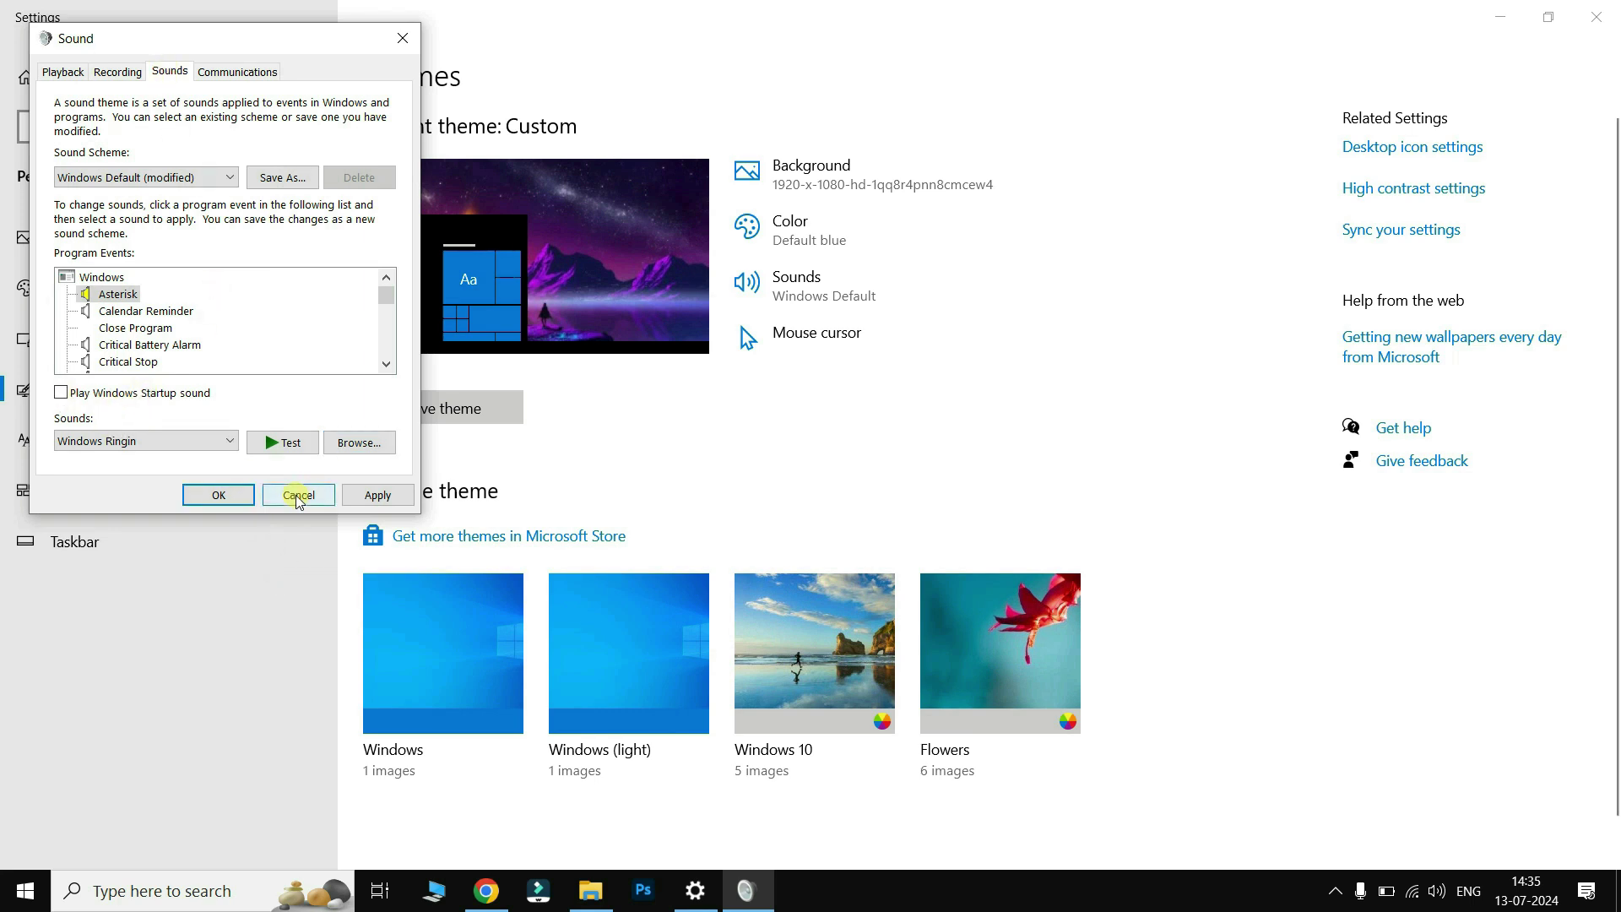
pyautogui.click(299, 496)
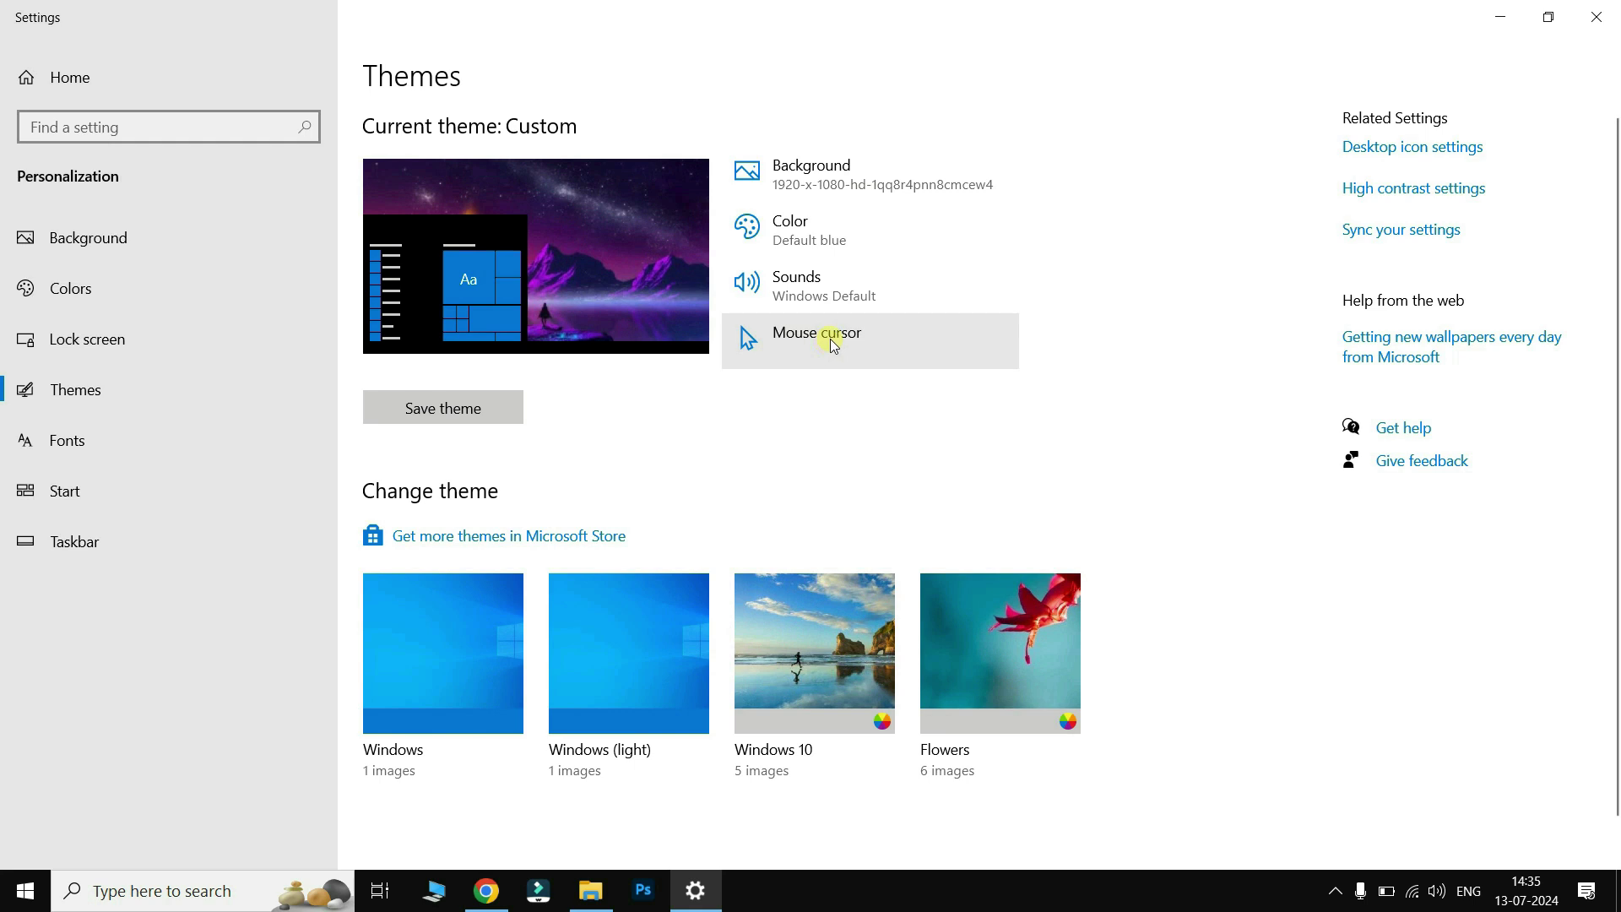
# Step: Apply the Windows Standard (large) pointer scheme in Mouse Properties and close it
pyautogui.click(831, 339)
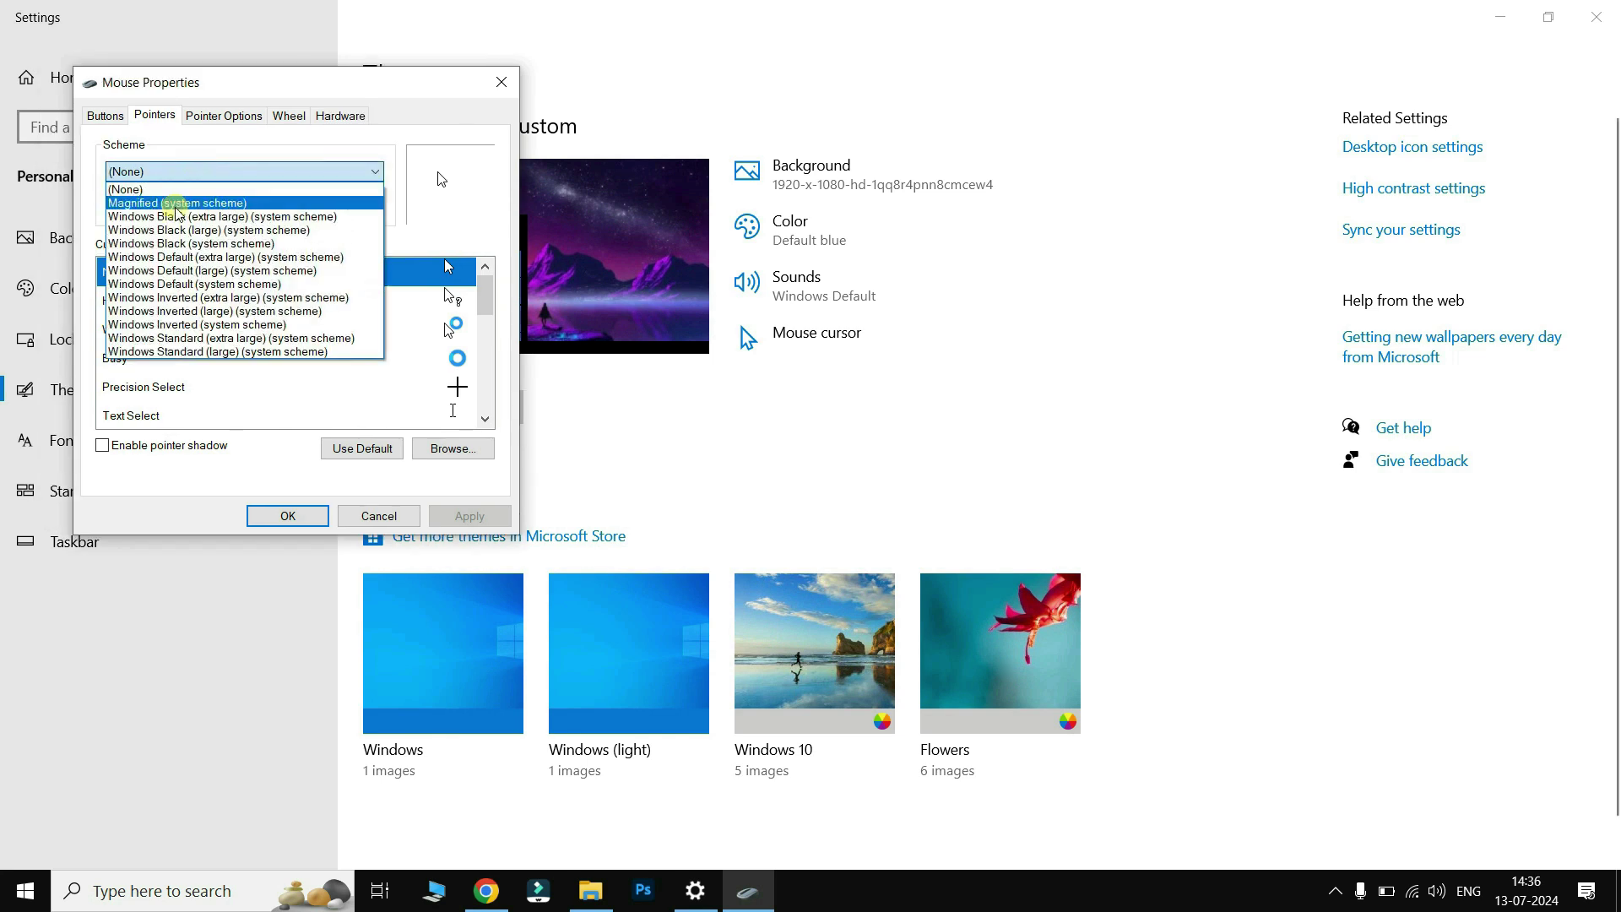
pyautogui.click(173, 232)
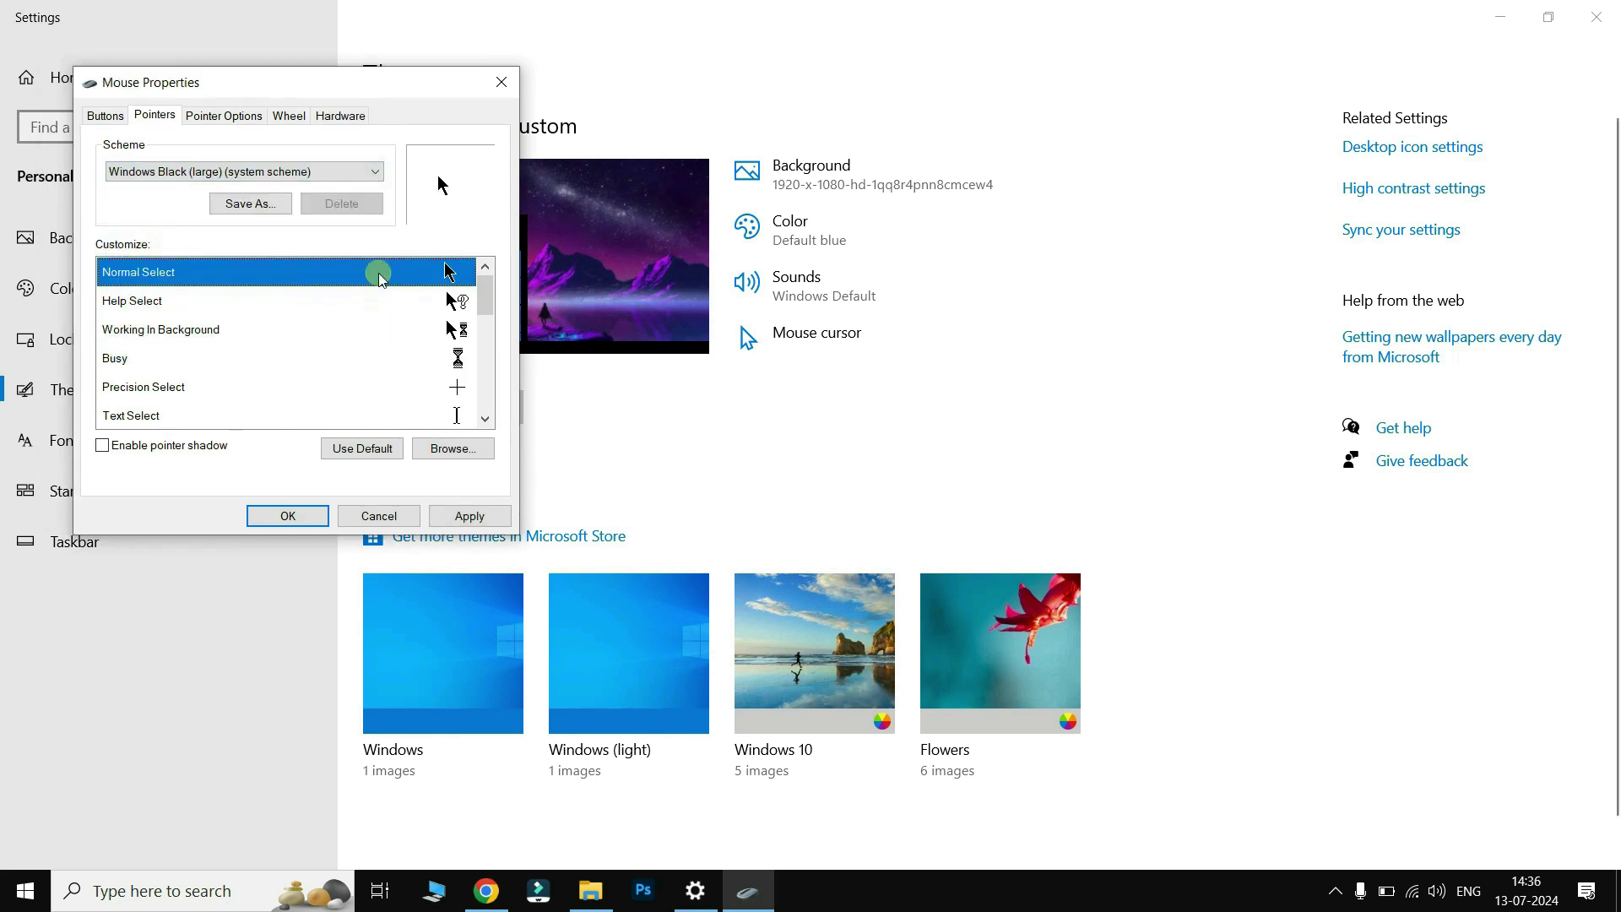
pyautogui.click(469, 516)
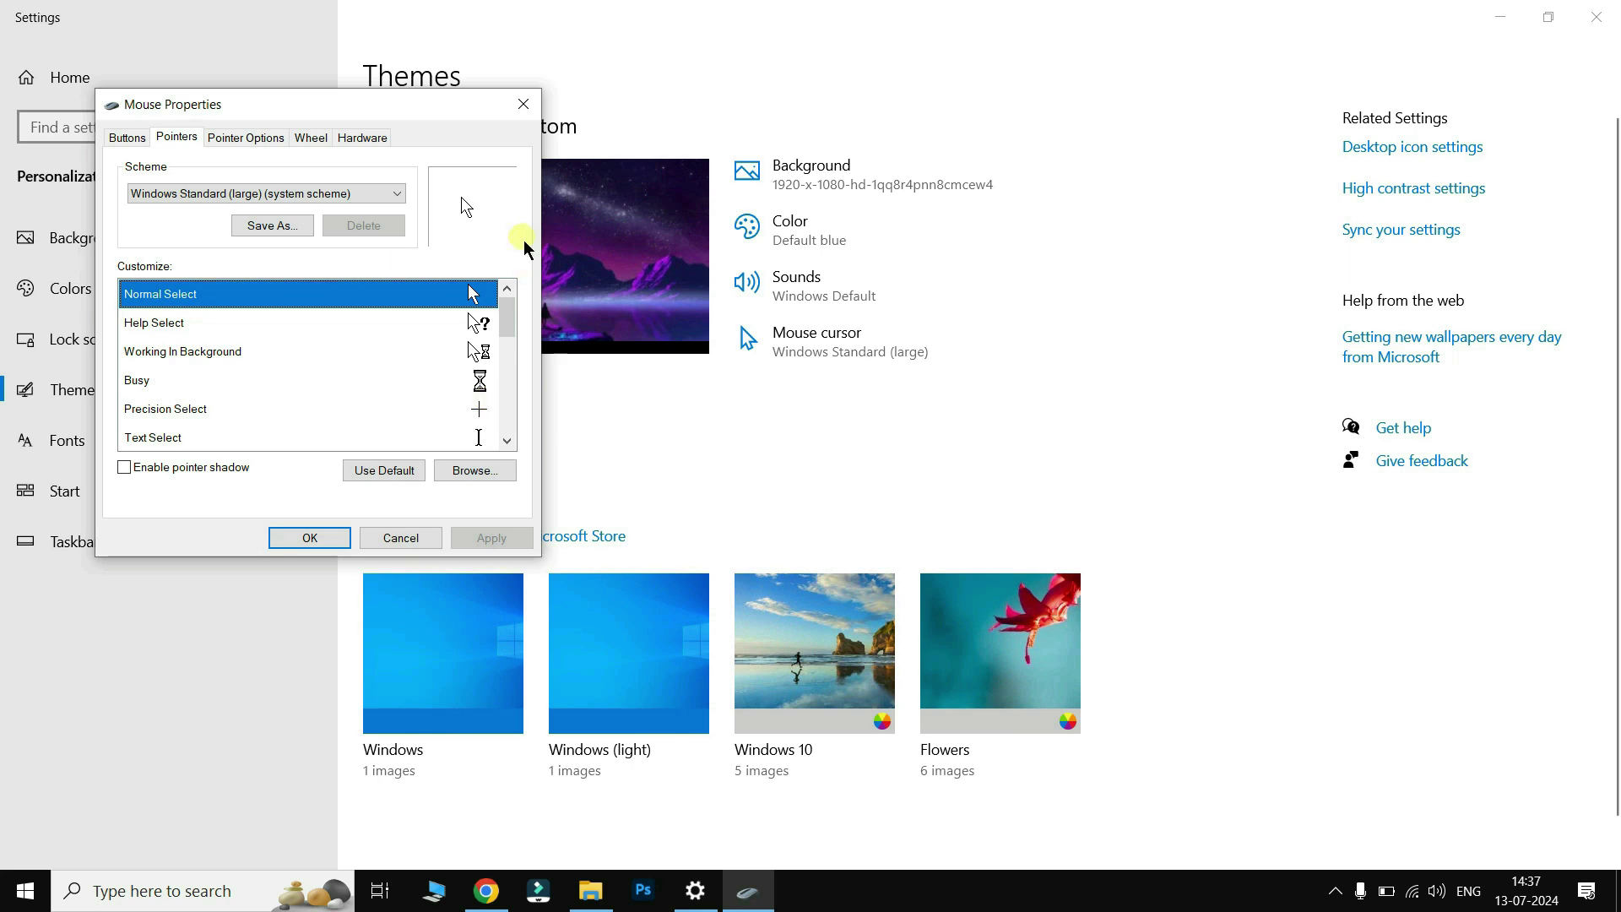
pyautogui.click(523, 104)
# Step: Open the Blue Phlame Arrow cursor set on rw-designer in Chrome
pyautogui.click(1502, 16)
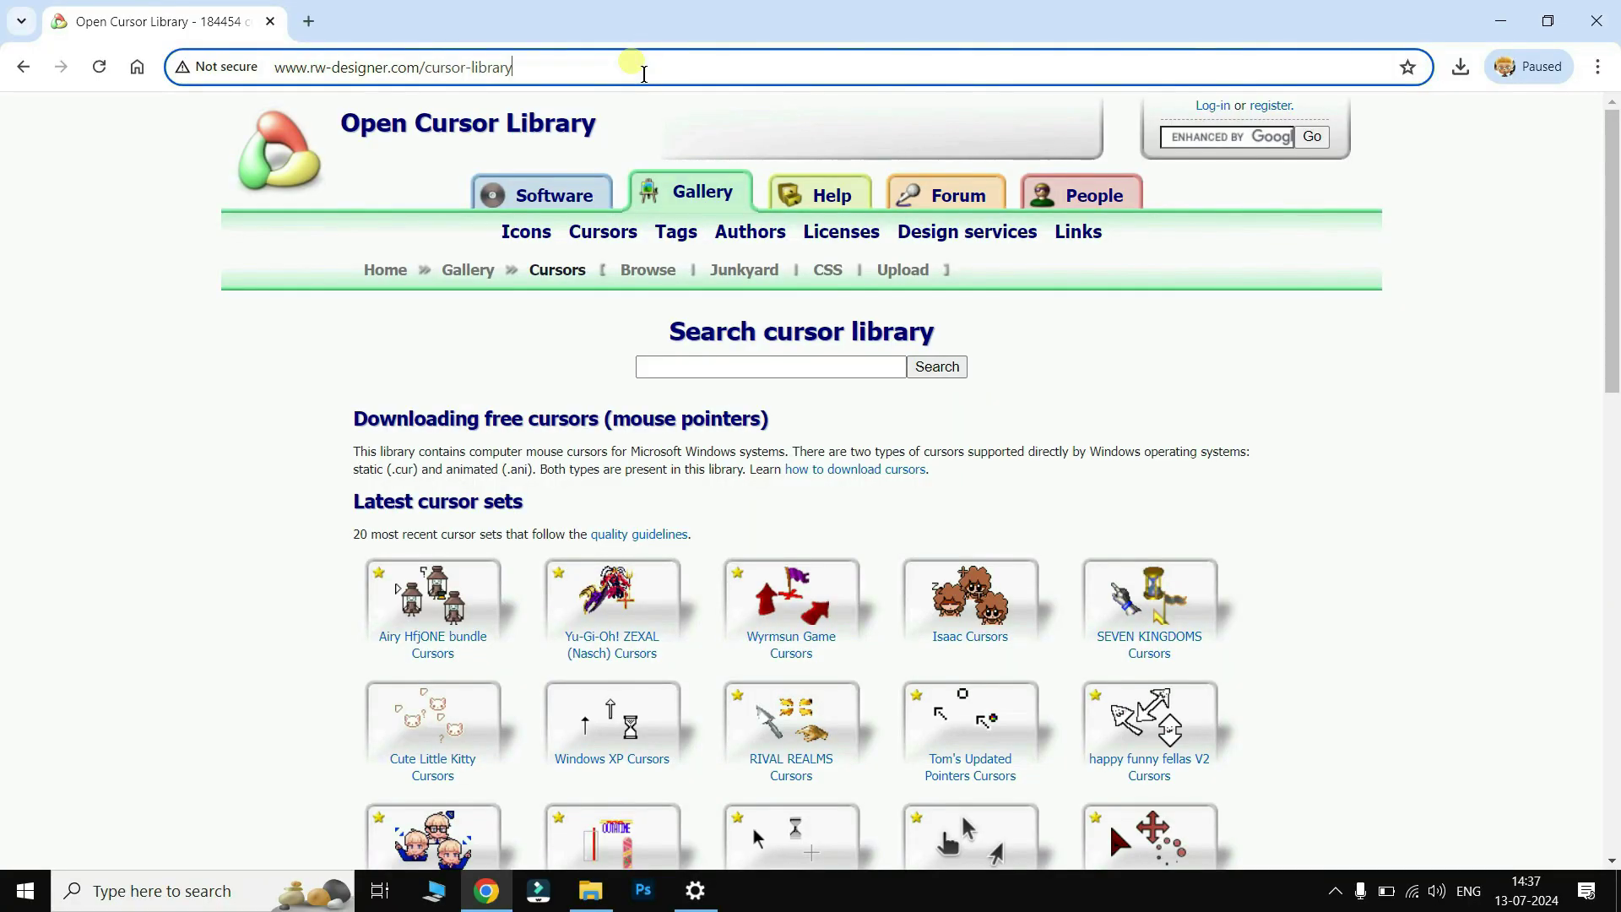
pyautogui.moveTo(583, 66); pyautogui.dragTo(884, 644)
pyautogui.click(558, 684)
pyautogui.scroll(-5, 558, 684)
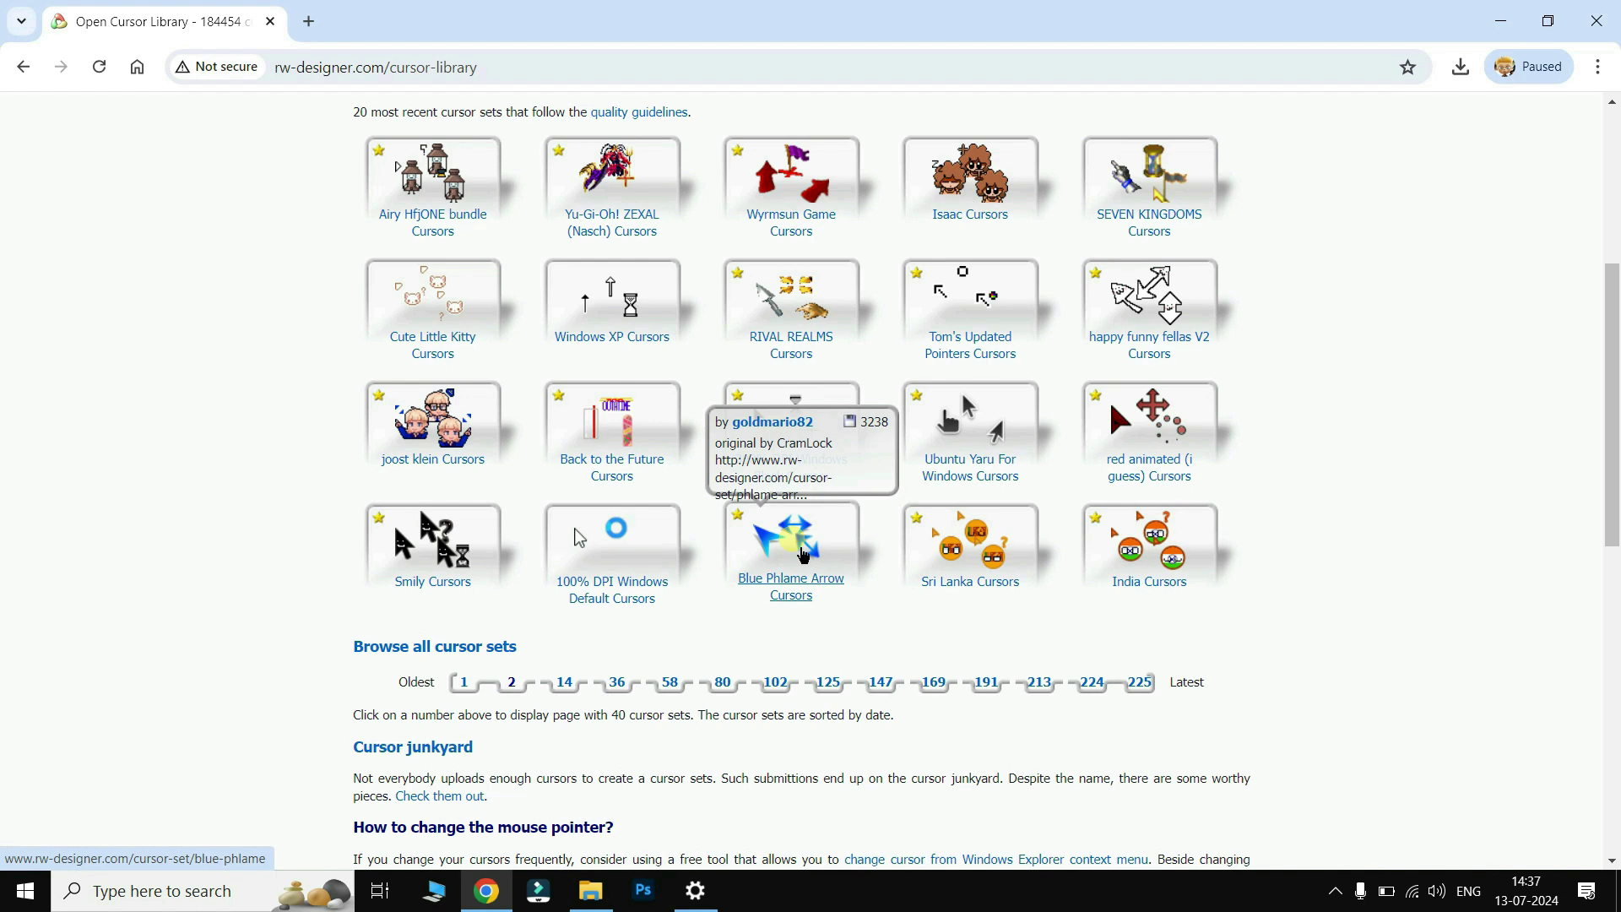
pyautogui.click(803, 555)
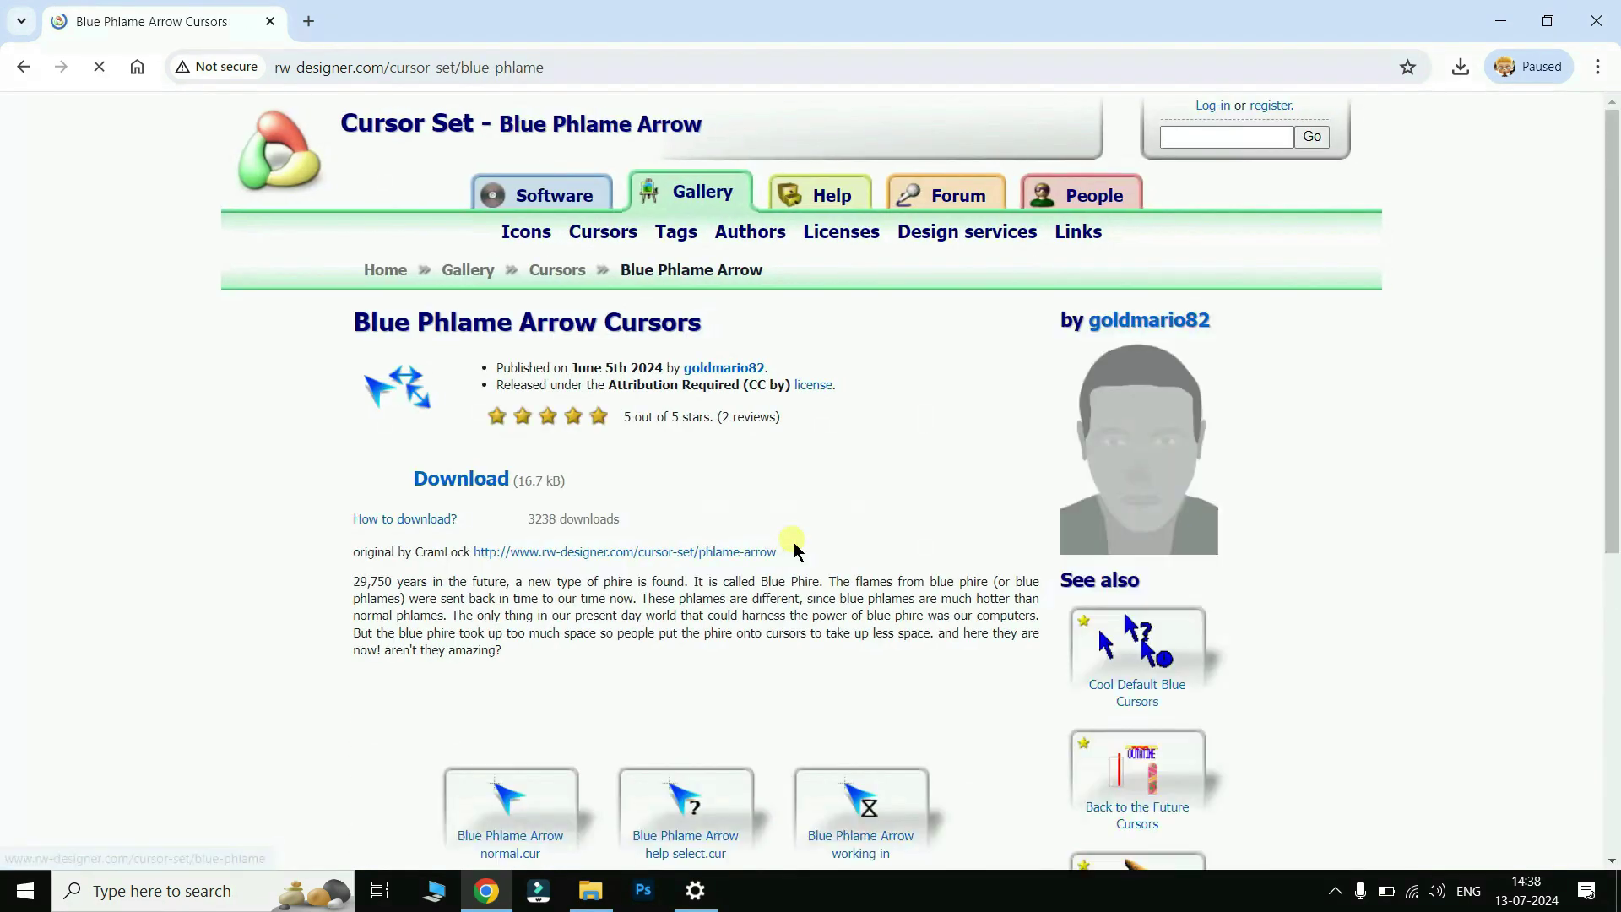
# Step: Download Blue Phlame Arrow normal.cur and check it in the Downloads folder
pyautogui.scroll(-3, 805, 552)
pyautogui.scroll(-2, 805, 552)
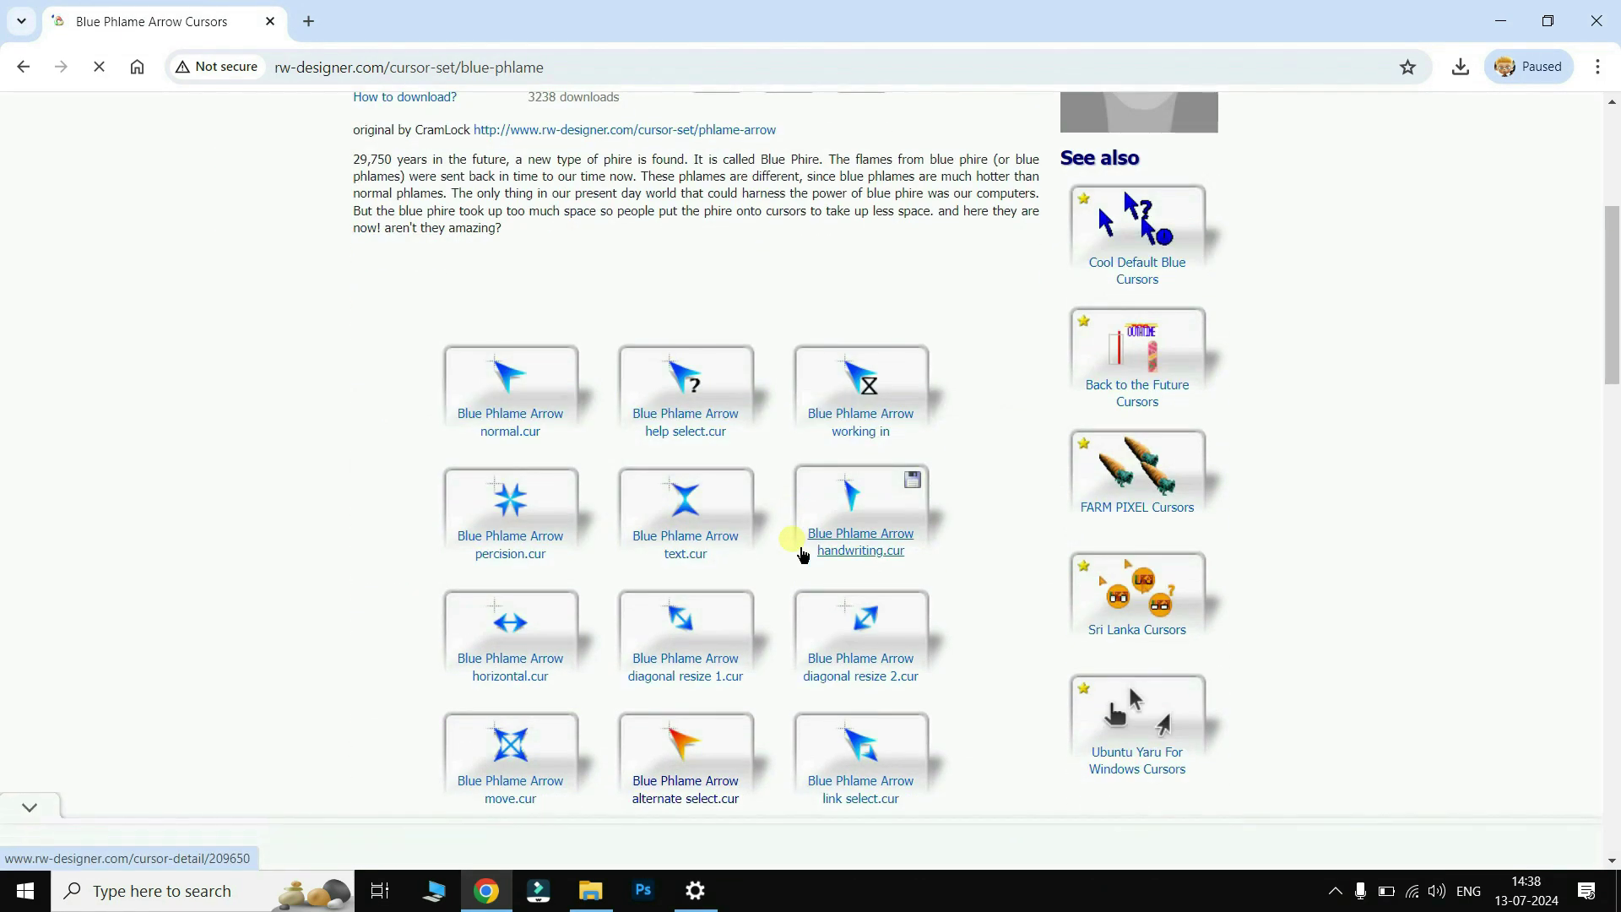
pyautogui.scroll(-1, 803, 549)
pyautogui.click(498, 309)
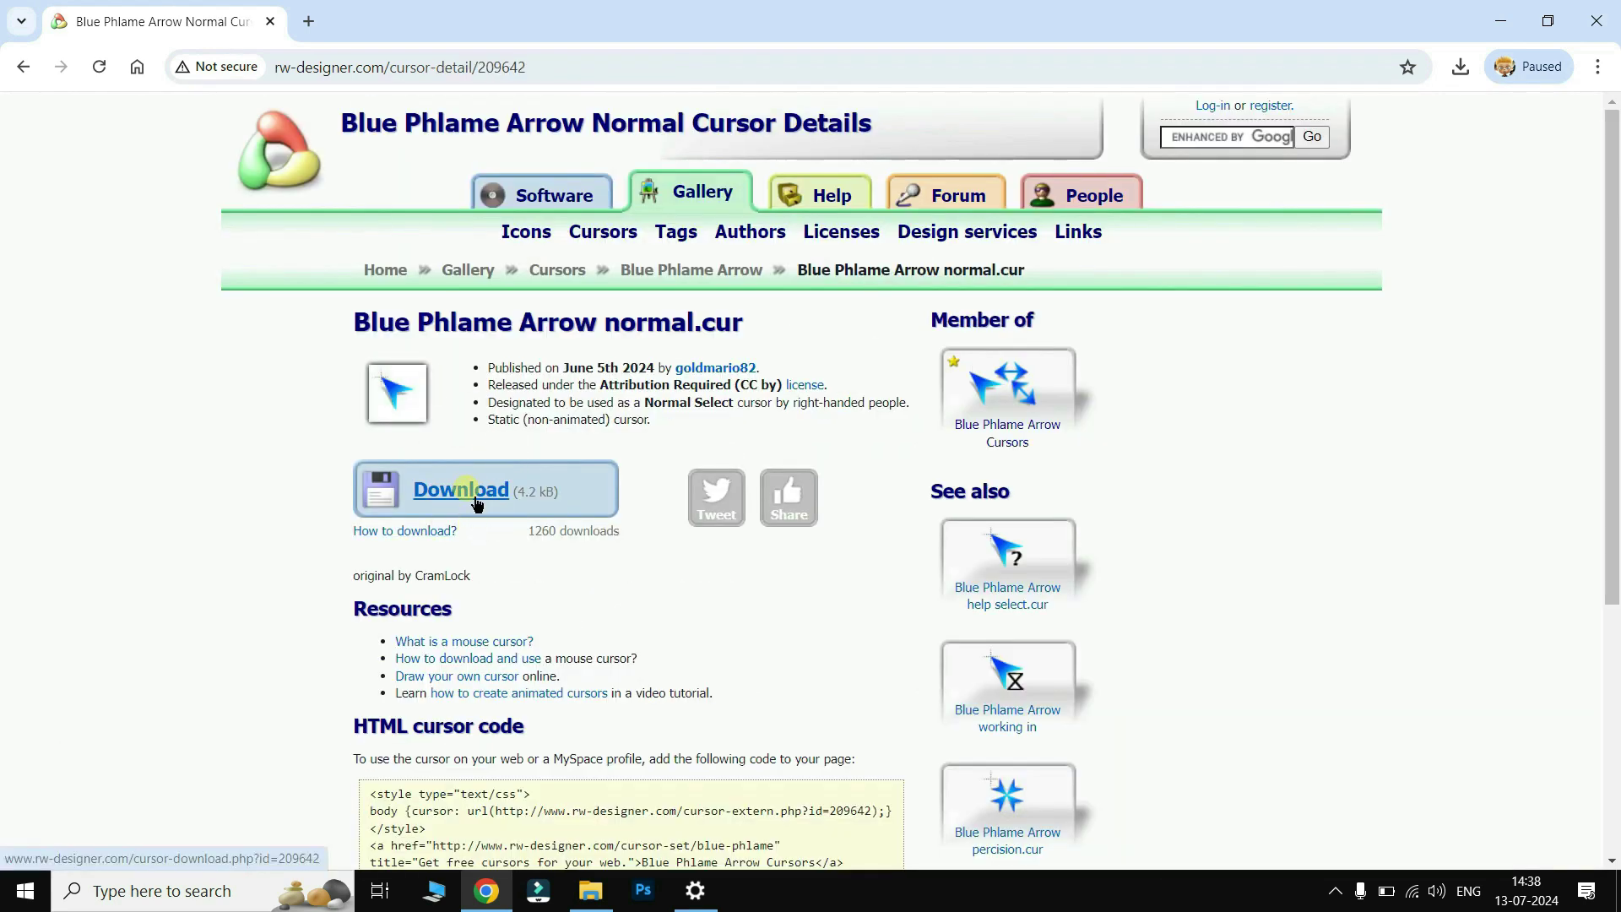
pyautogui.click(478, 498)
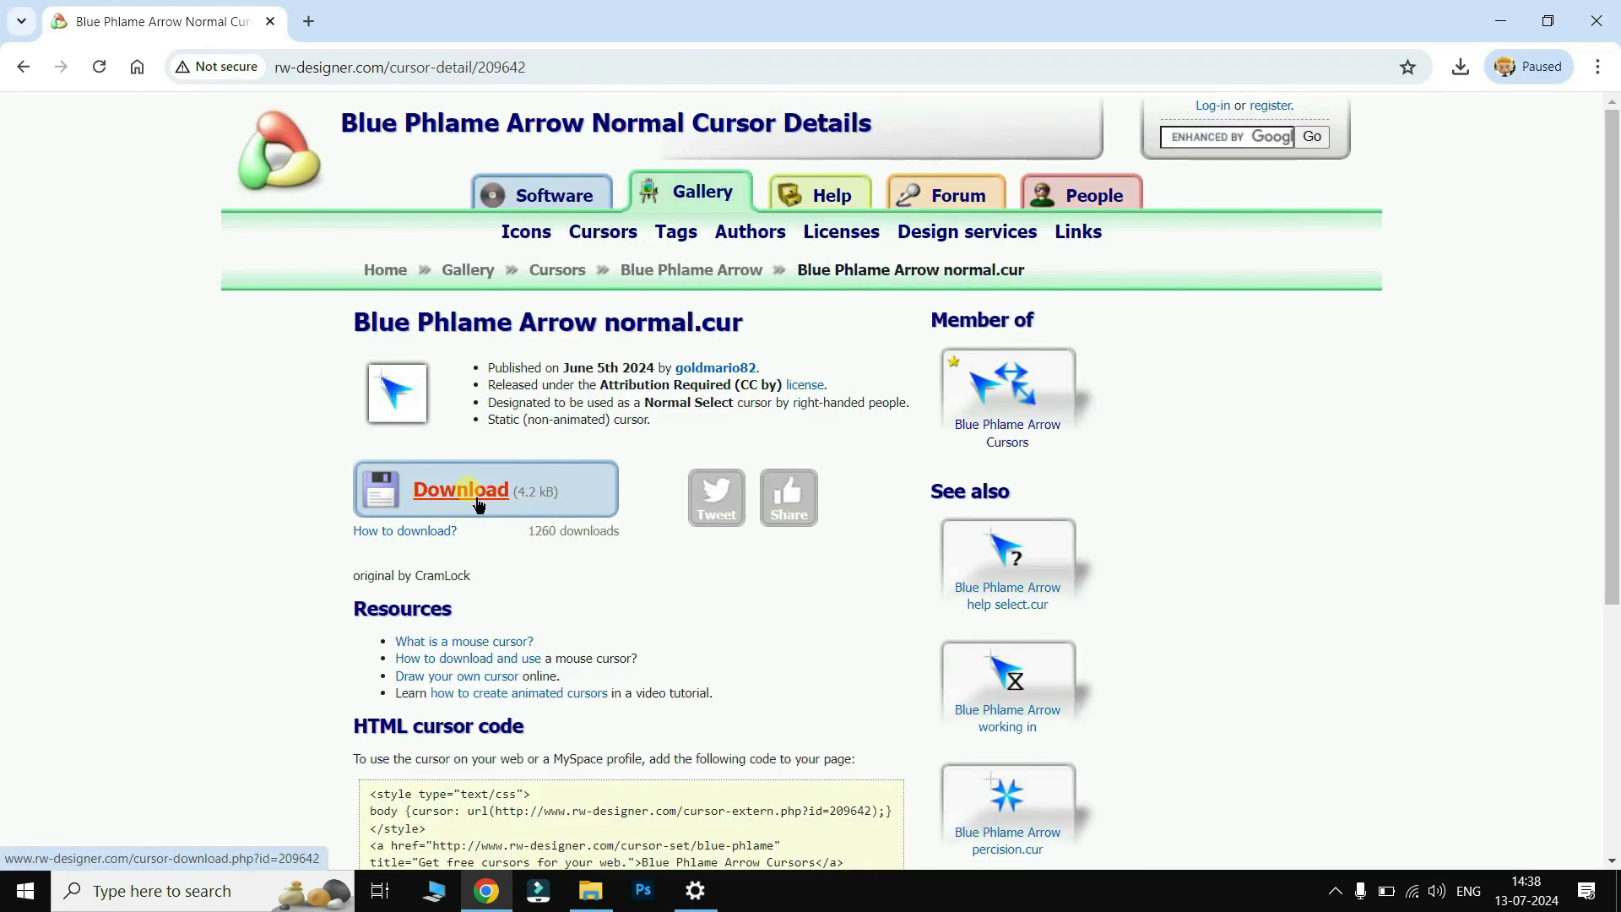
pyautogui.click(1403, 118)
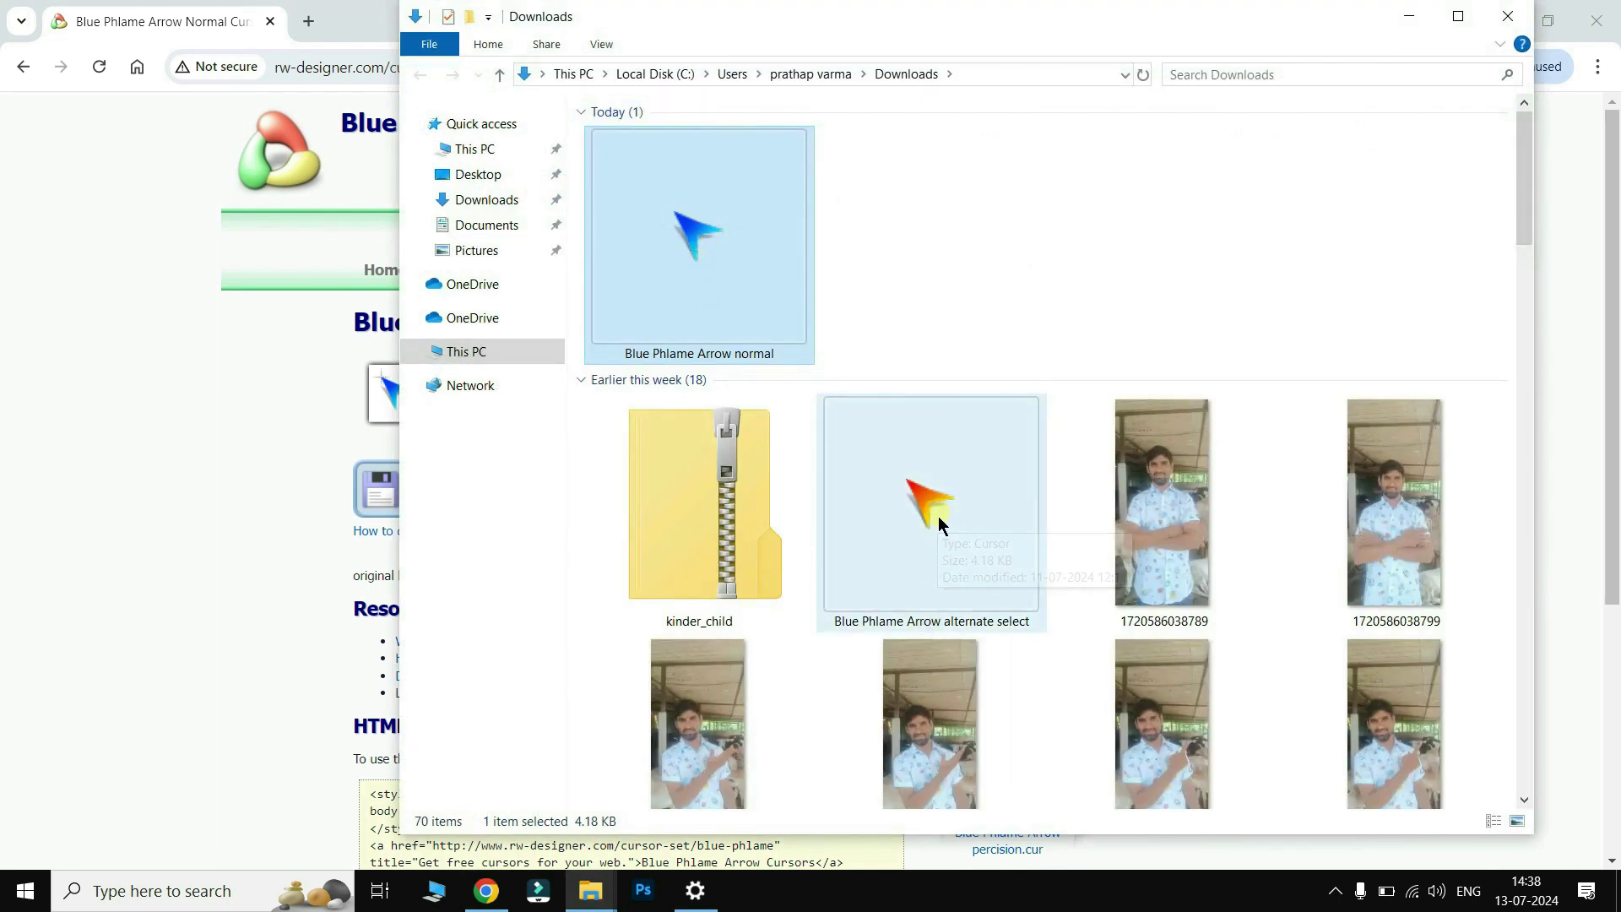
pyautogui.click(1407, 18)
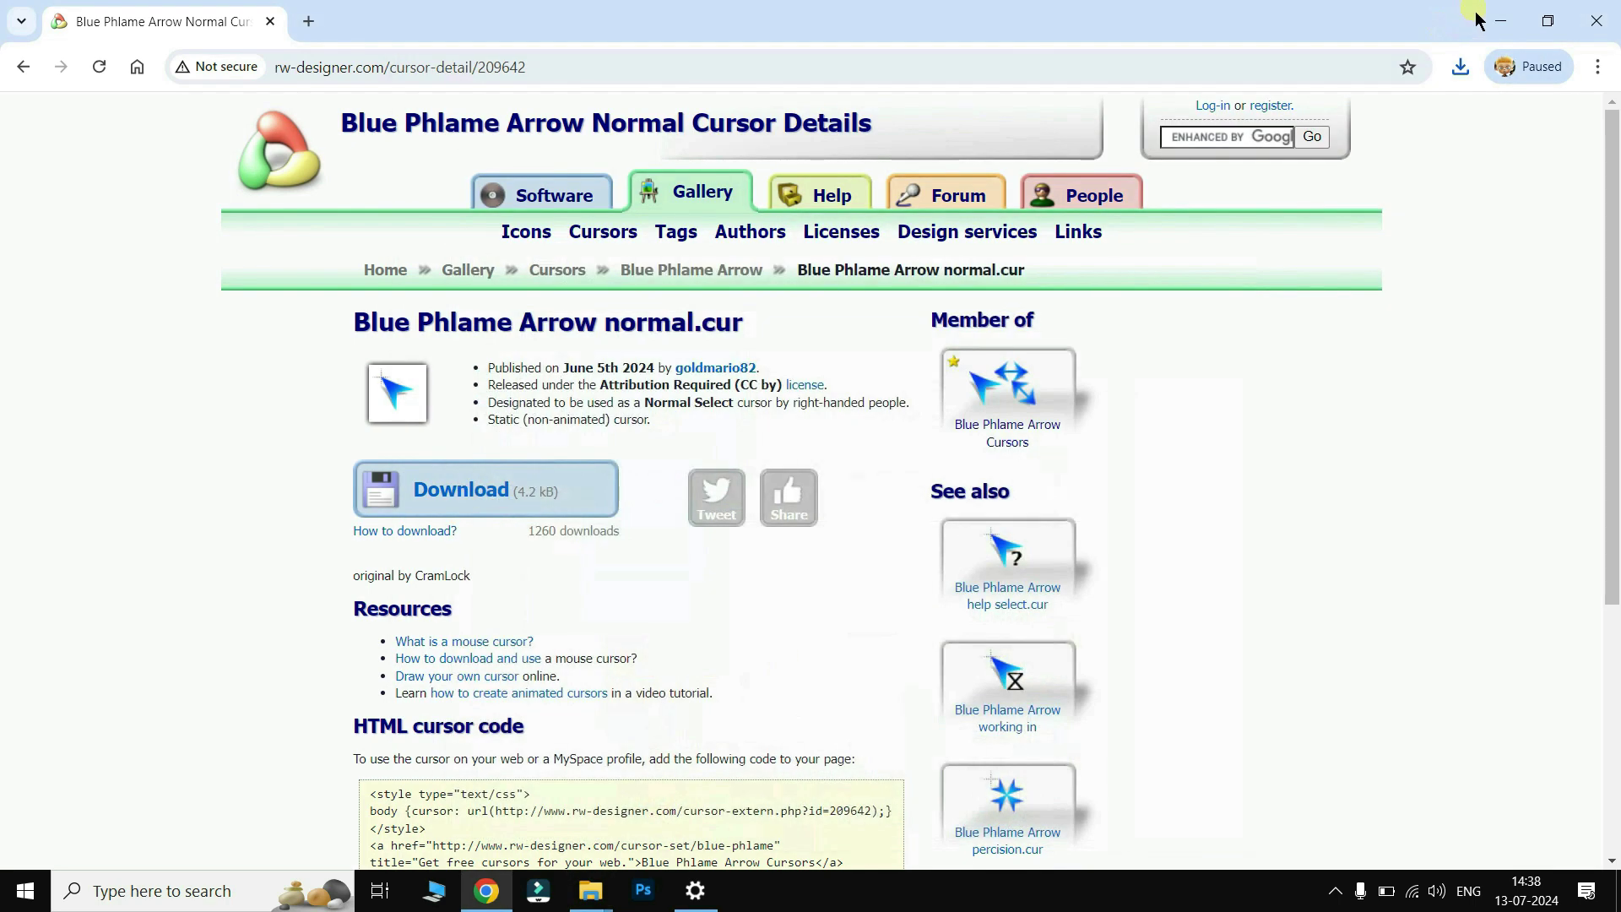
pyautogui.click(1498, 20)
# Step: Set the Normal Select pointer to the Blue Phlame Arrow normal cursor from Downloads
pyautogui.click(696, 892)
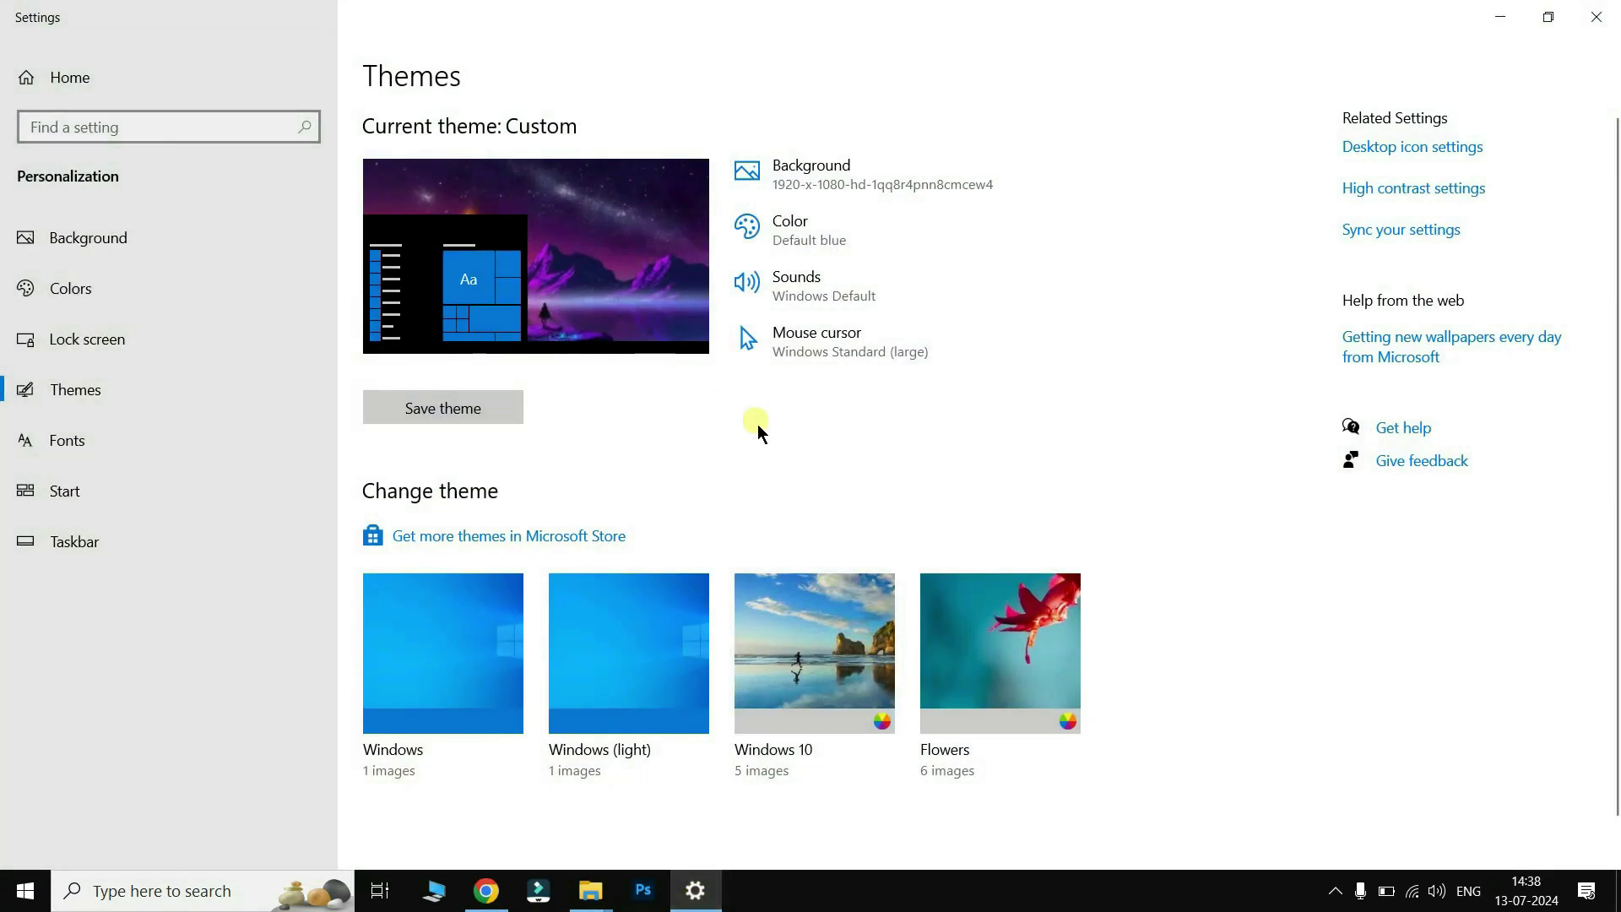
pyautogui.click(844, 345)
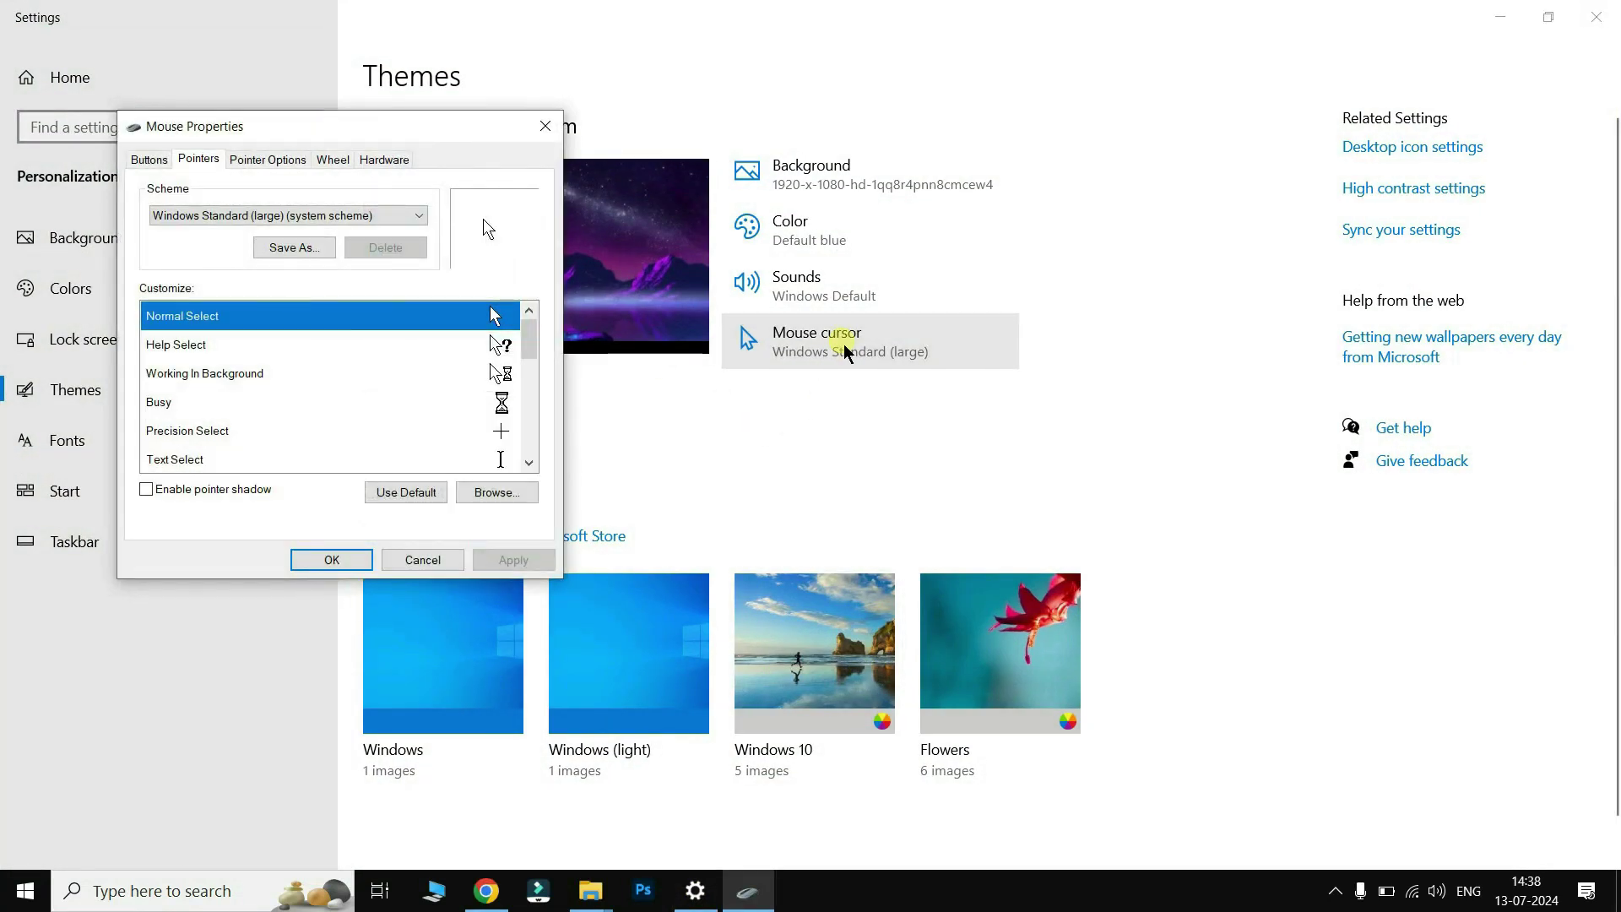
pyautogui.click(513, 493)
pyautogui.click(180, 253)
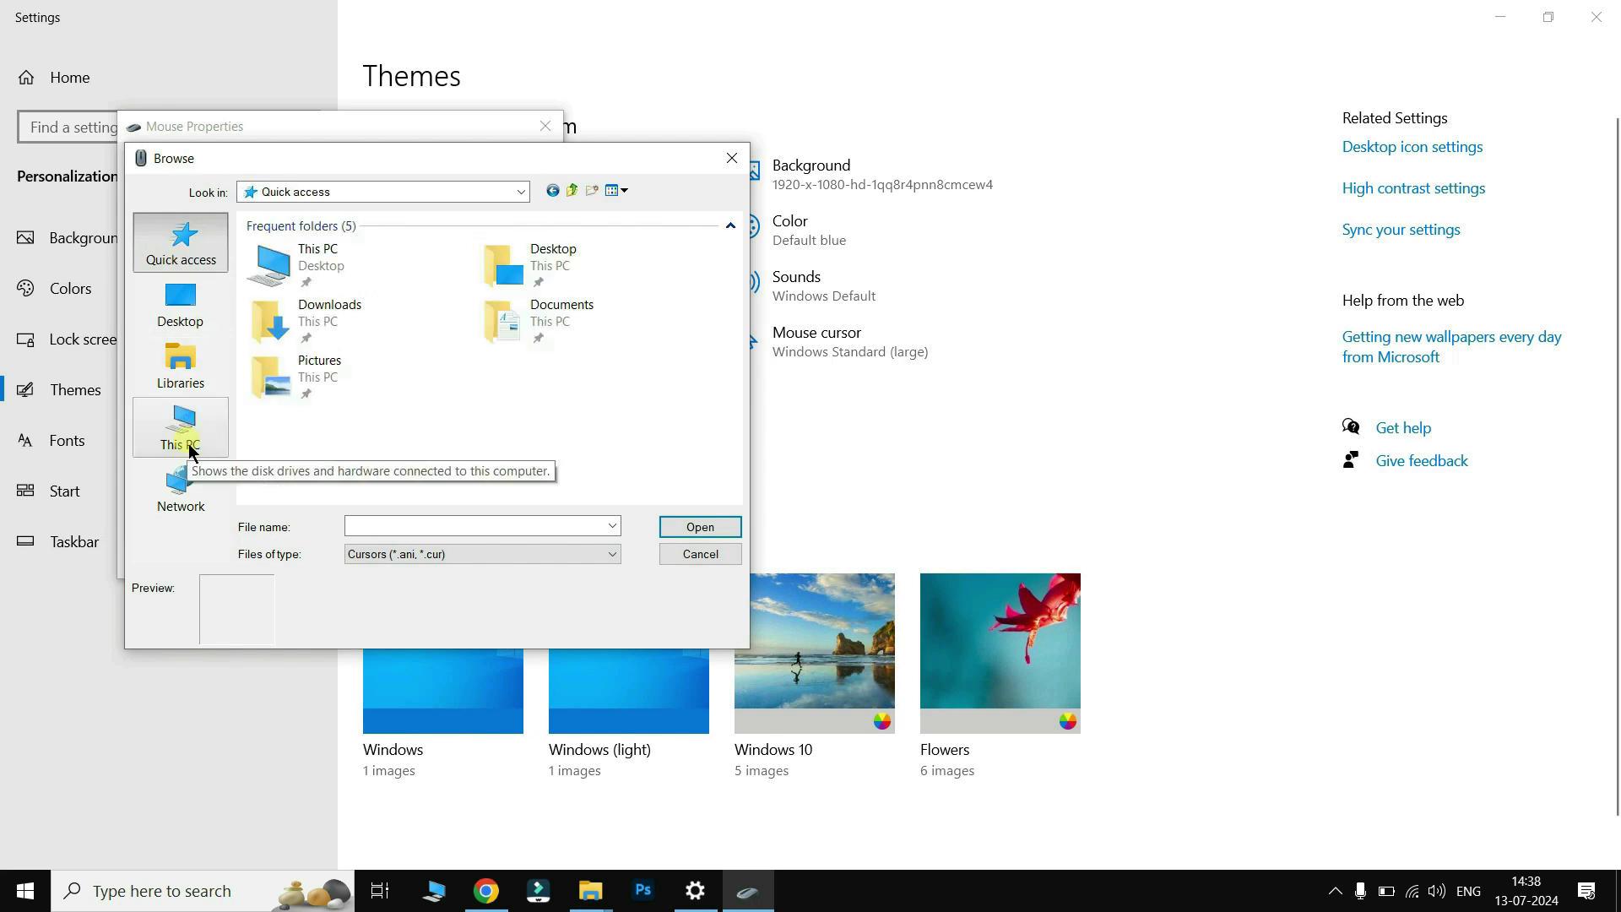
pyautogui.click(177, 426)
pyautogui.doubleClick(513, 320)
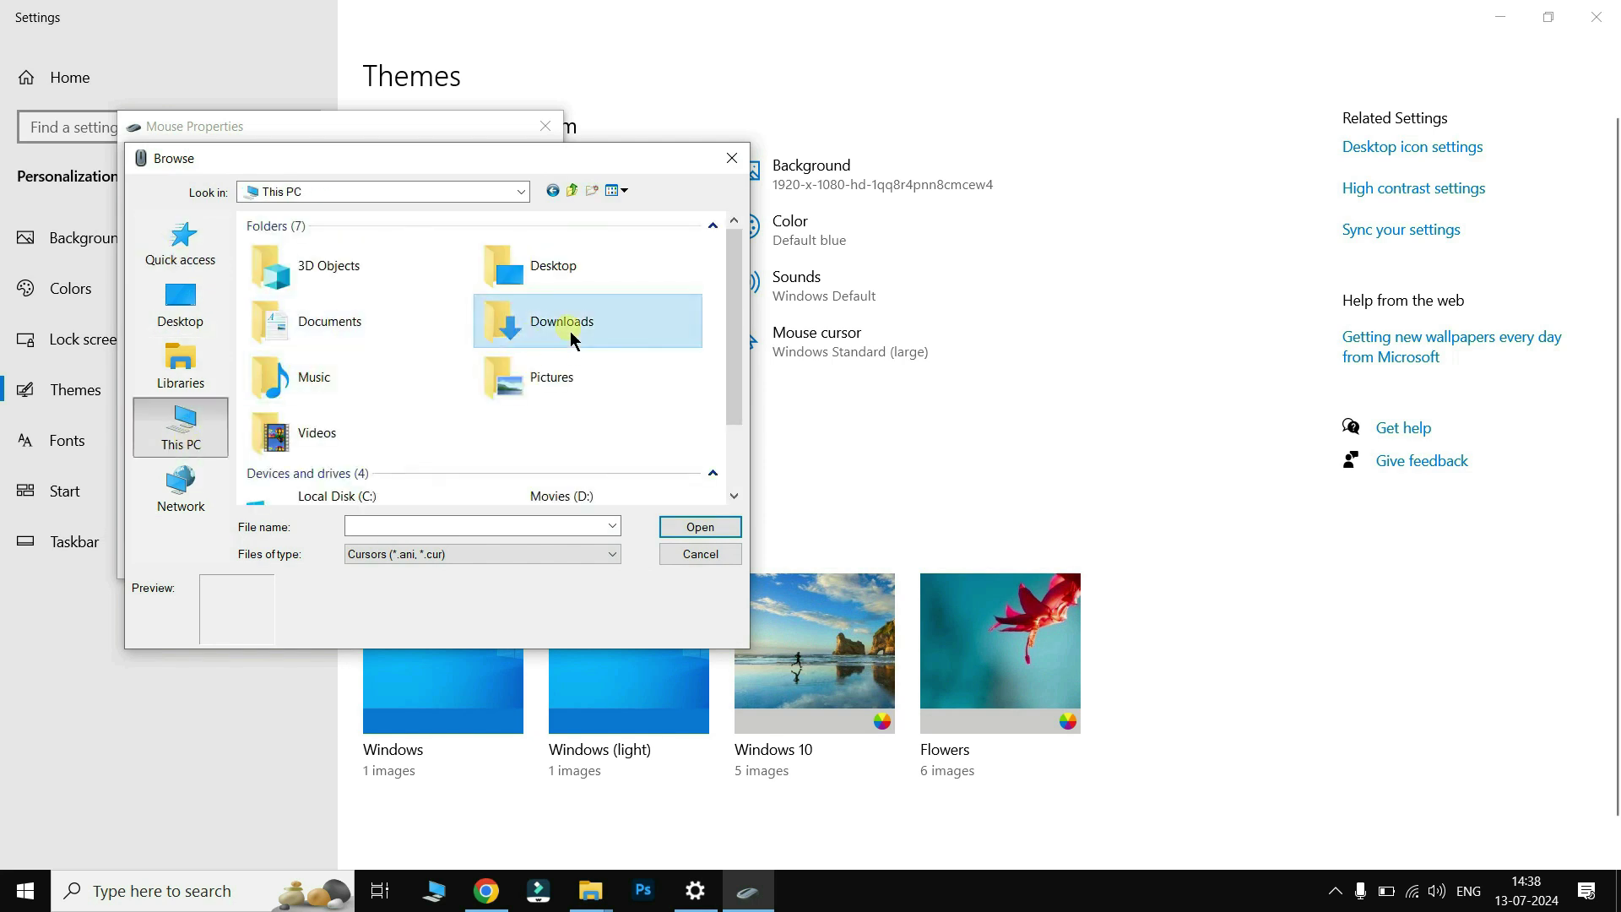
pyautogui.click(296, 267)
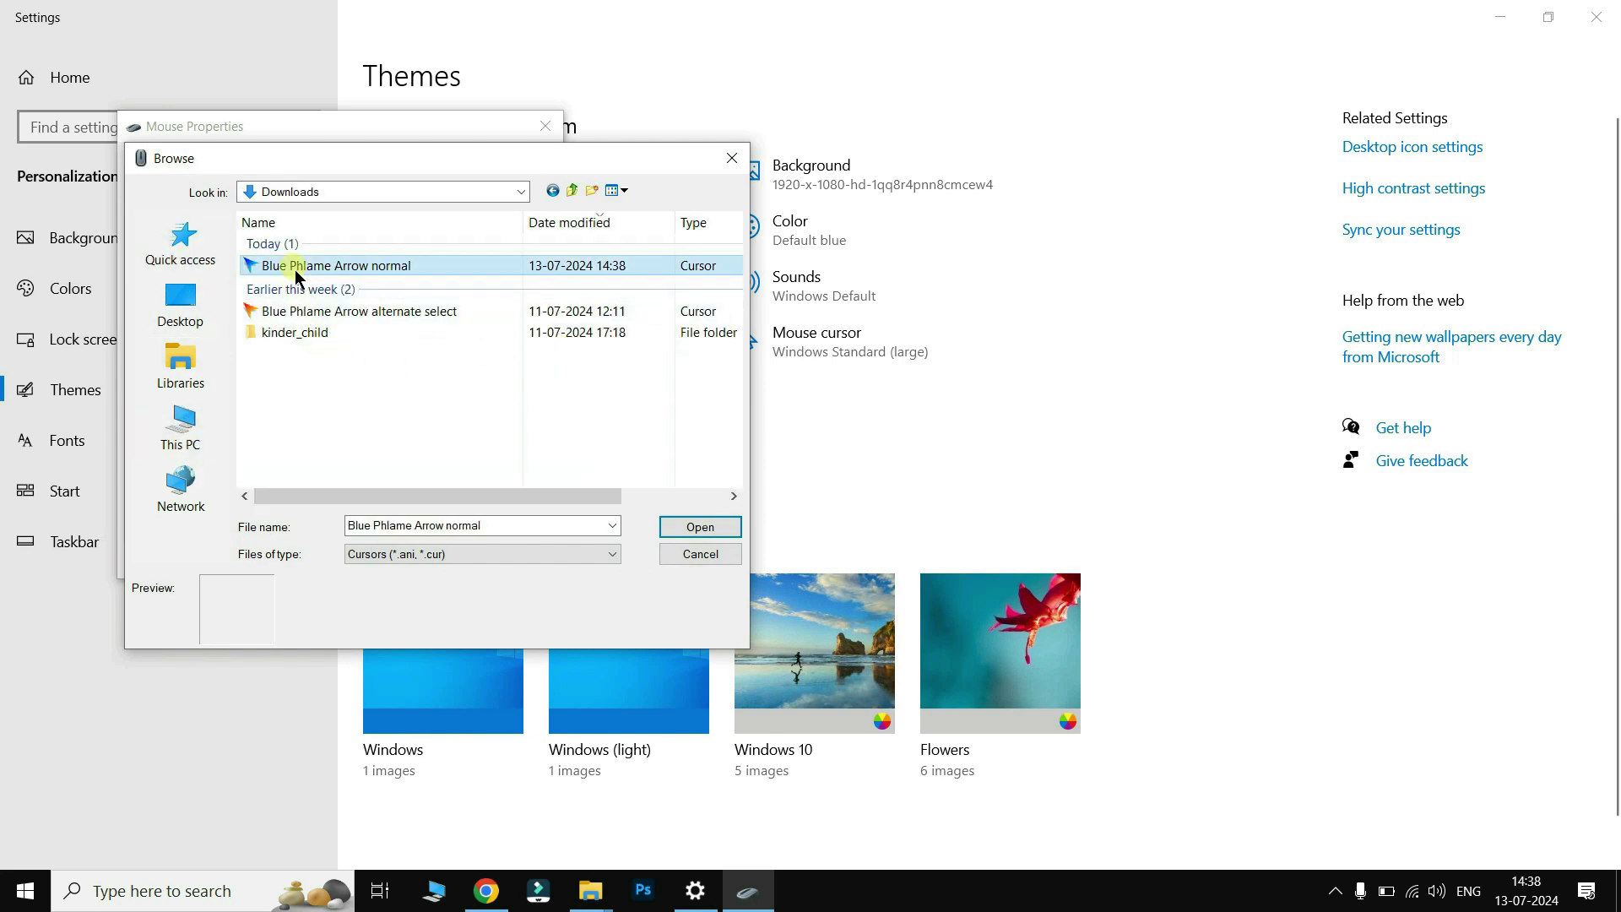
pyautogui.click(723, 534)
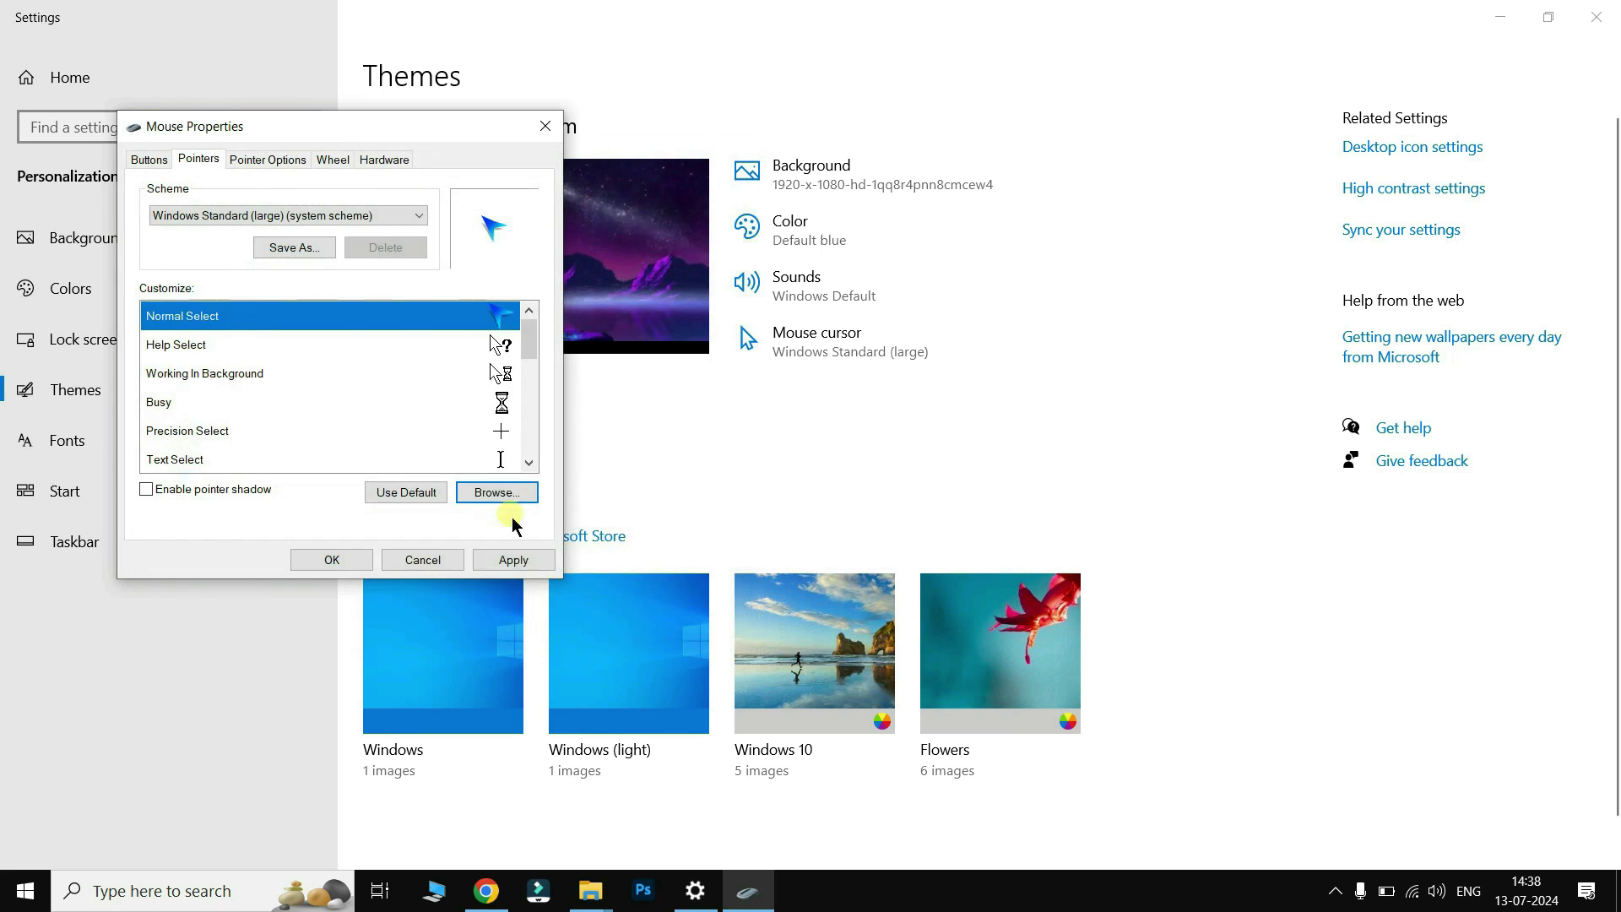
pyautogui.click(515, 561)
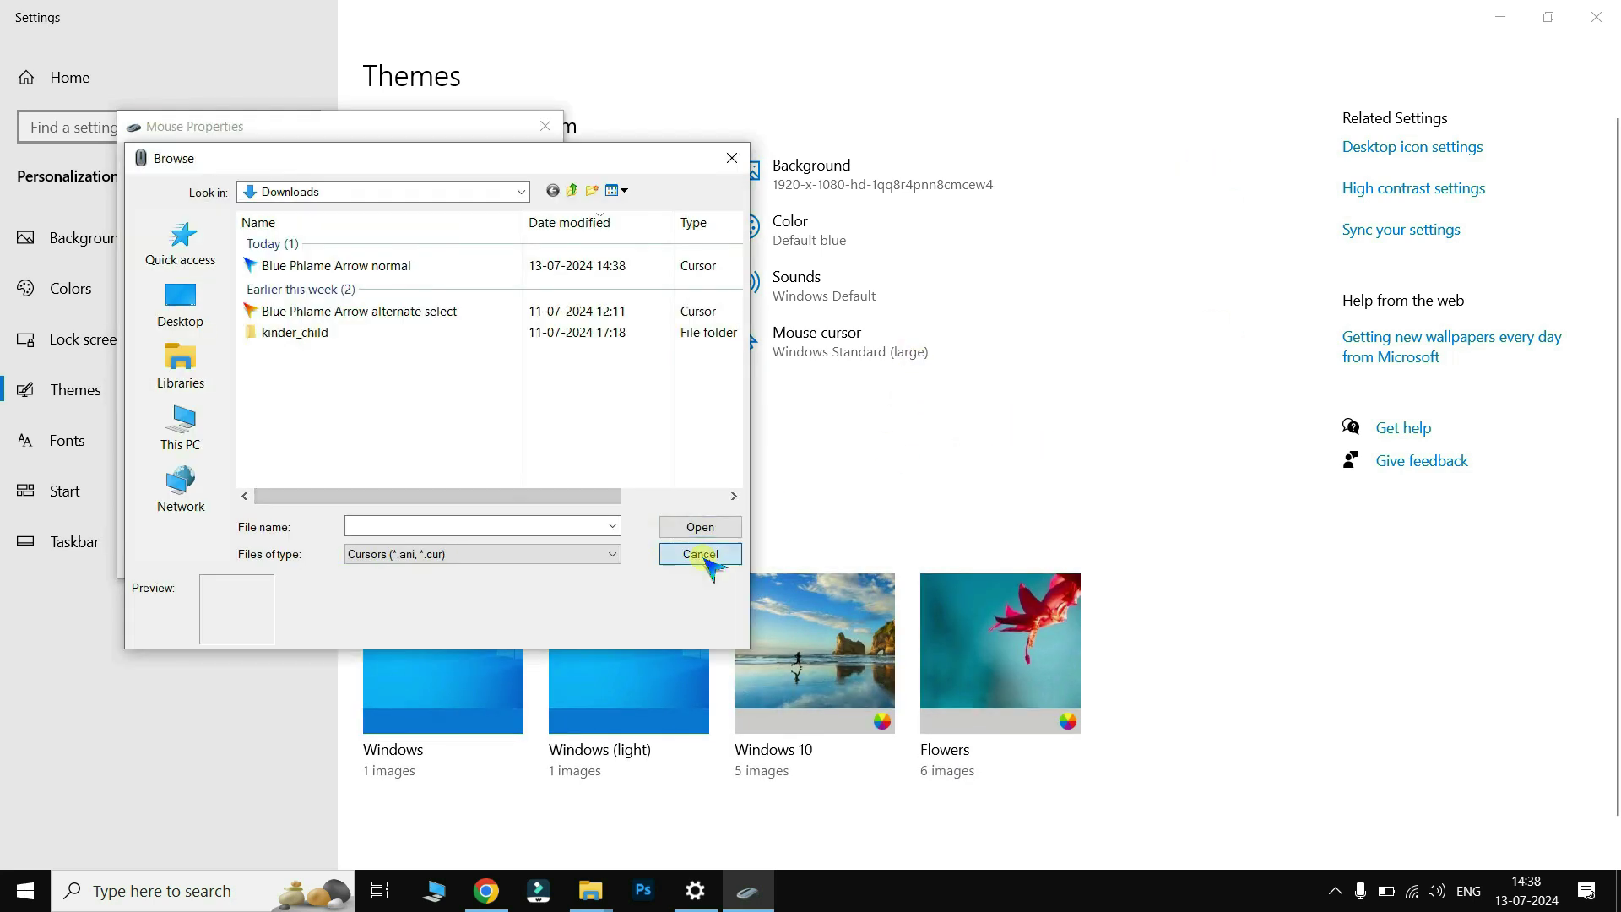
pyautogui.click(701, 555)
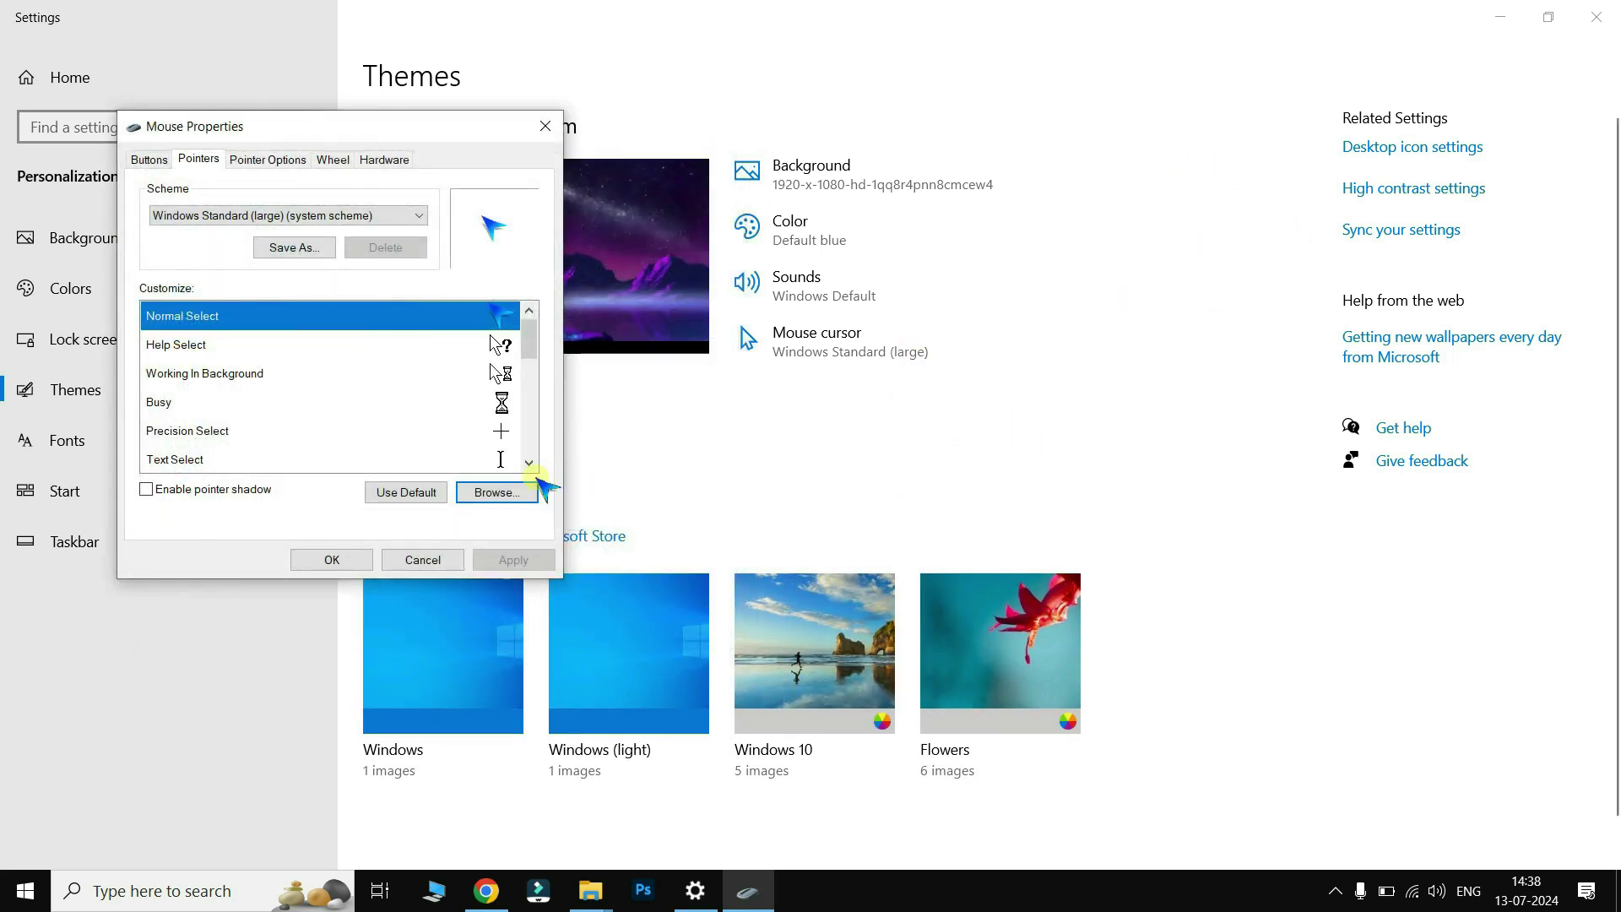
# Step: Swap Normal Select to the orange Blue Phlame Arrow alternate select cursor and apply
pyautogui.click(497, 493)
pyautogui.click(304, 312)
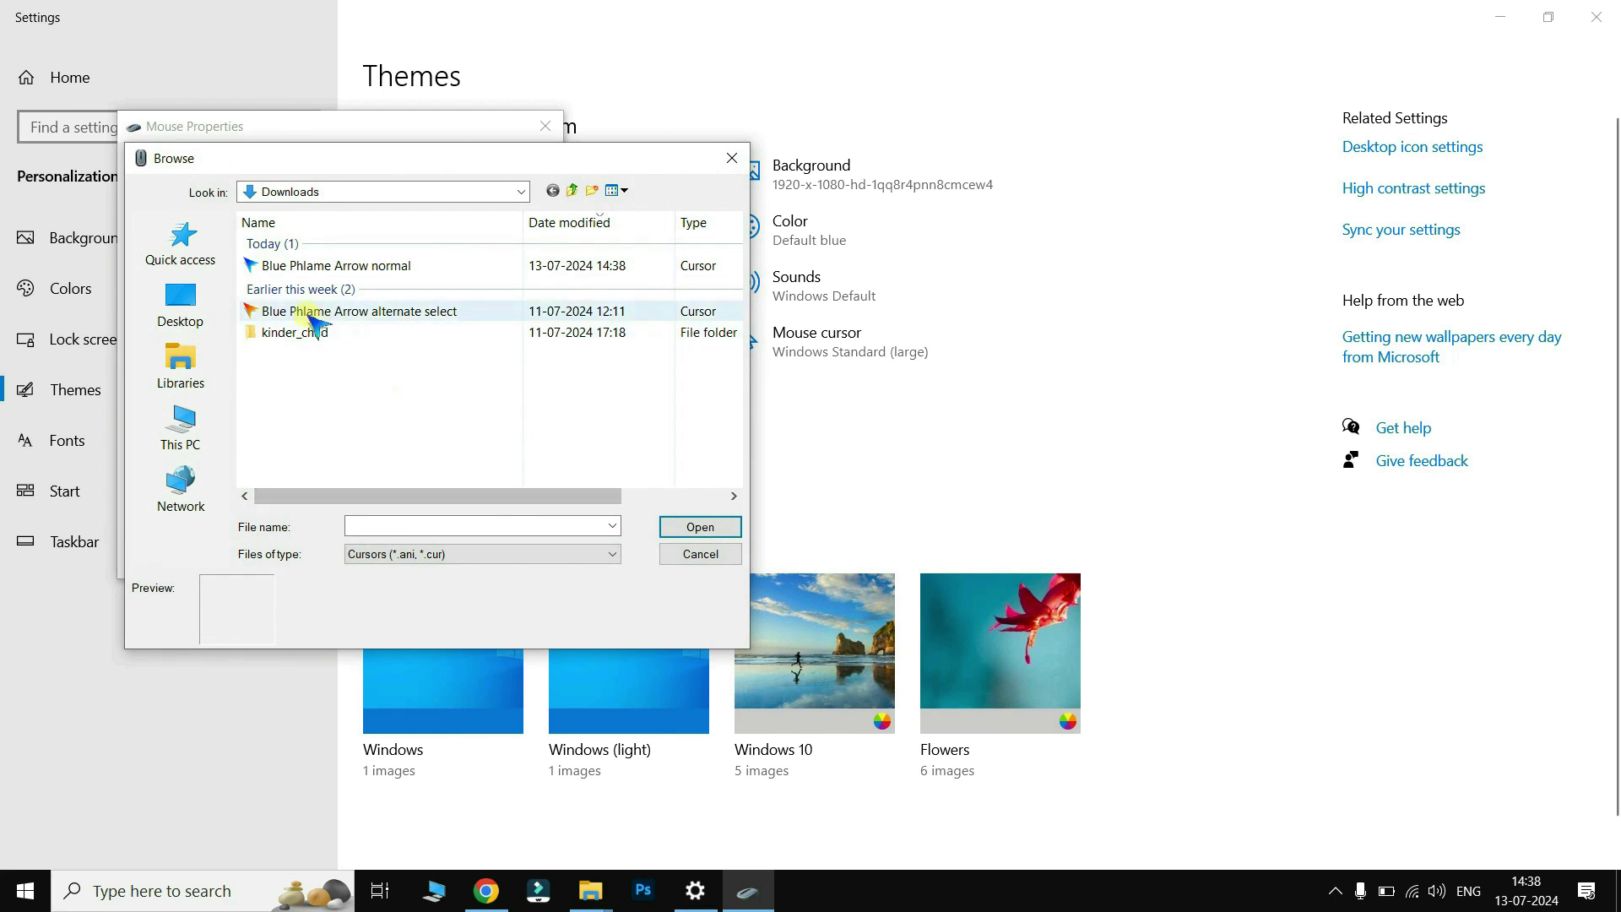
pyautogui.click(710, 529)
pyautogui.click(514, 560)
# Step: Close Mouse Properties, look over the rw-designer cursor sets listing, then close Chrome
pyautogui.click(359, 560)
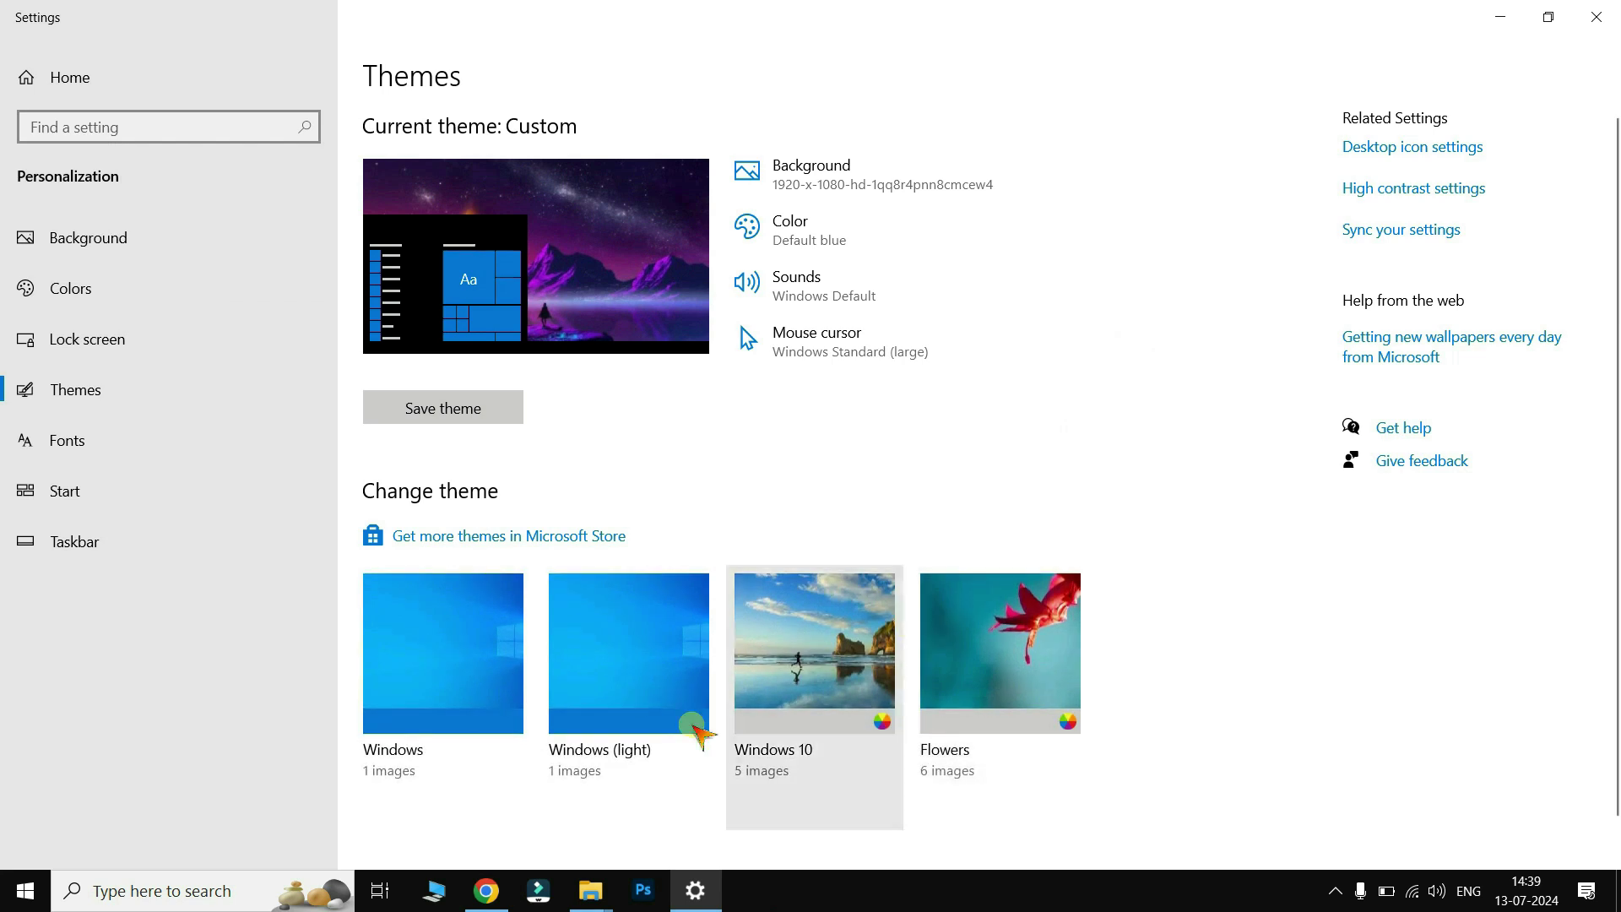
pyautogui.click(487, 891)
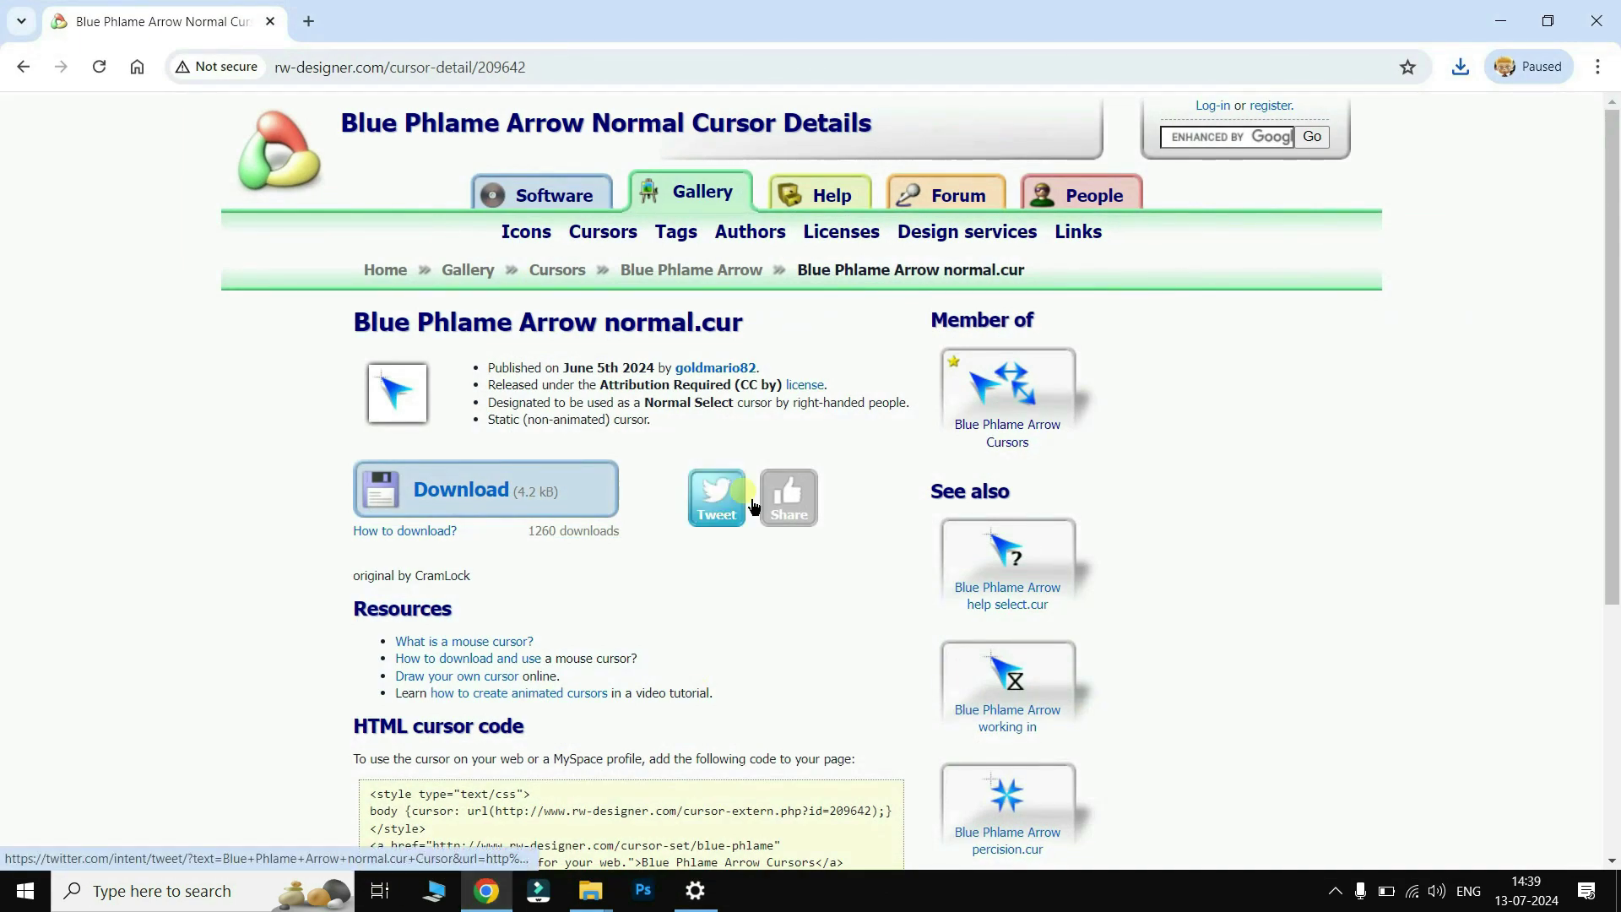
pyautogui.click(26, 66)
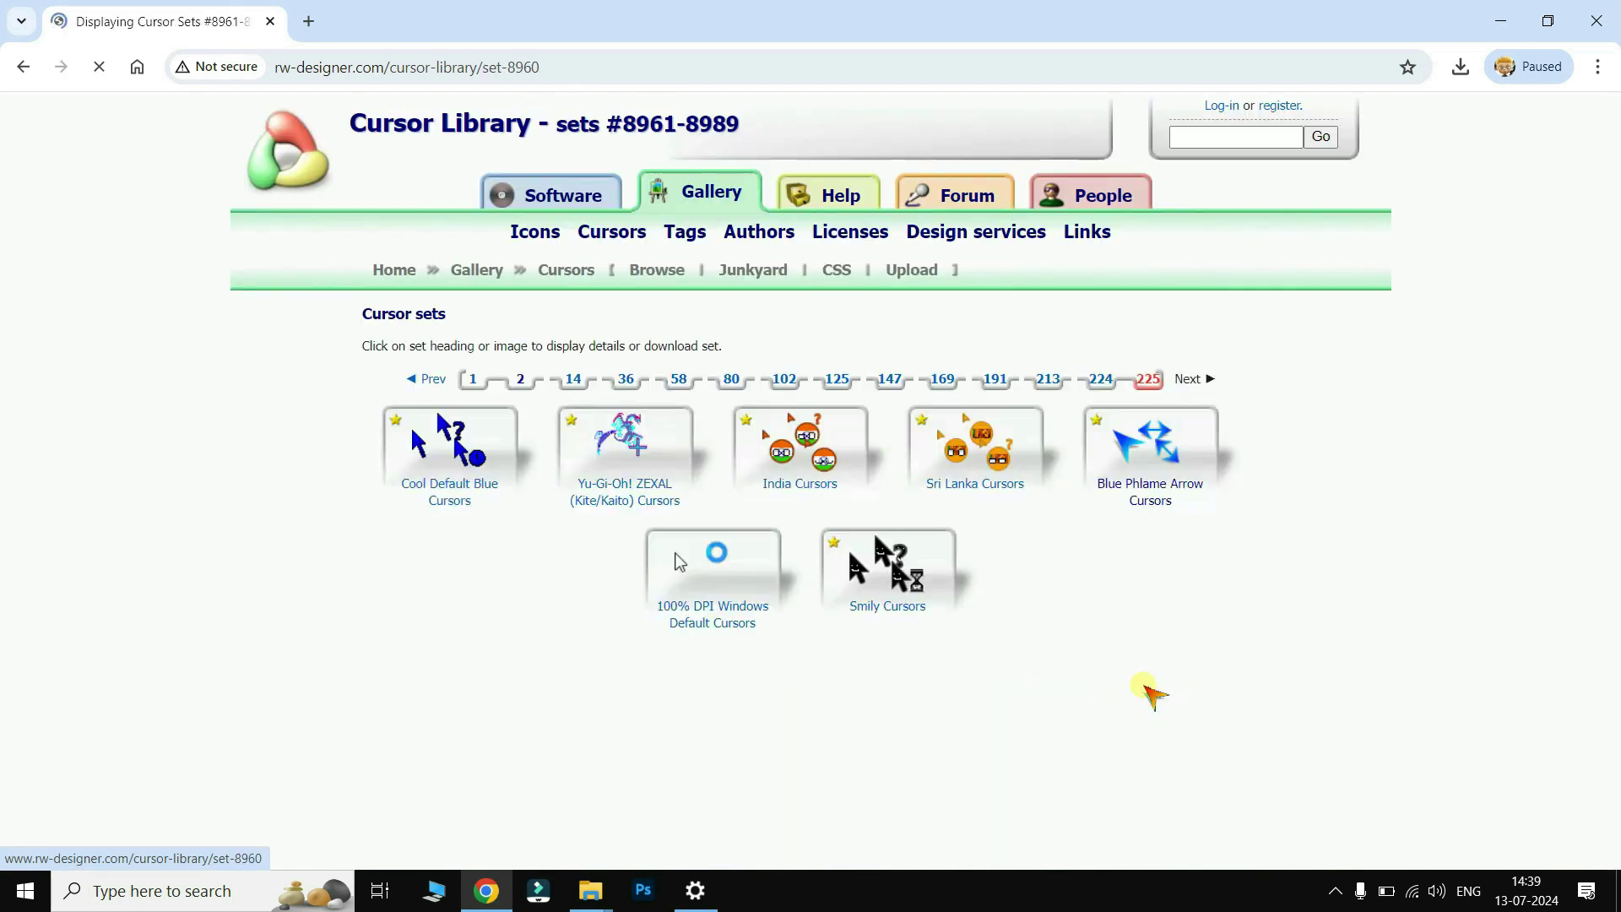
pyautogui.scroll(-3, 1098, 507)
pyautogui.scroll(-5, 1094, 504)
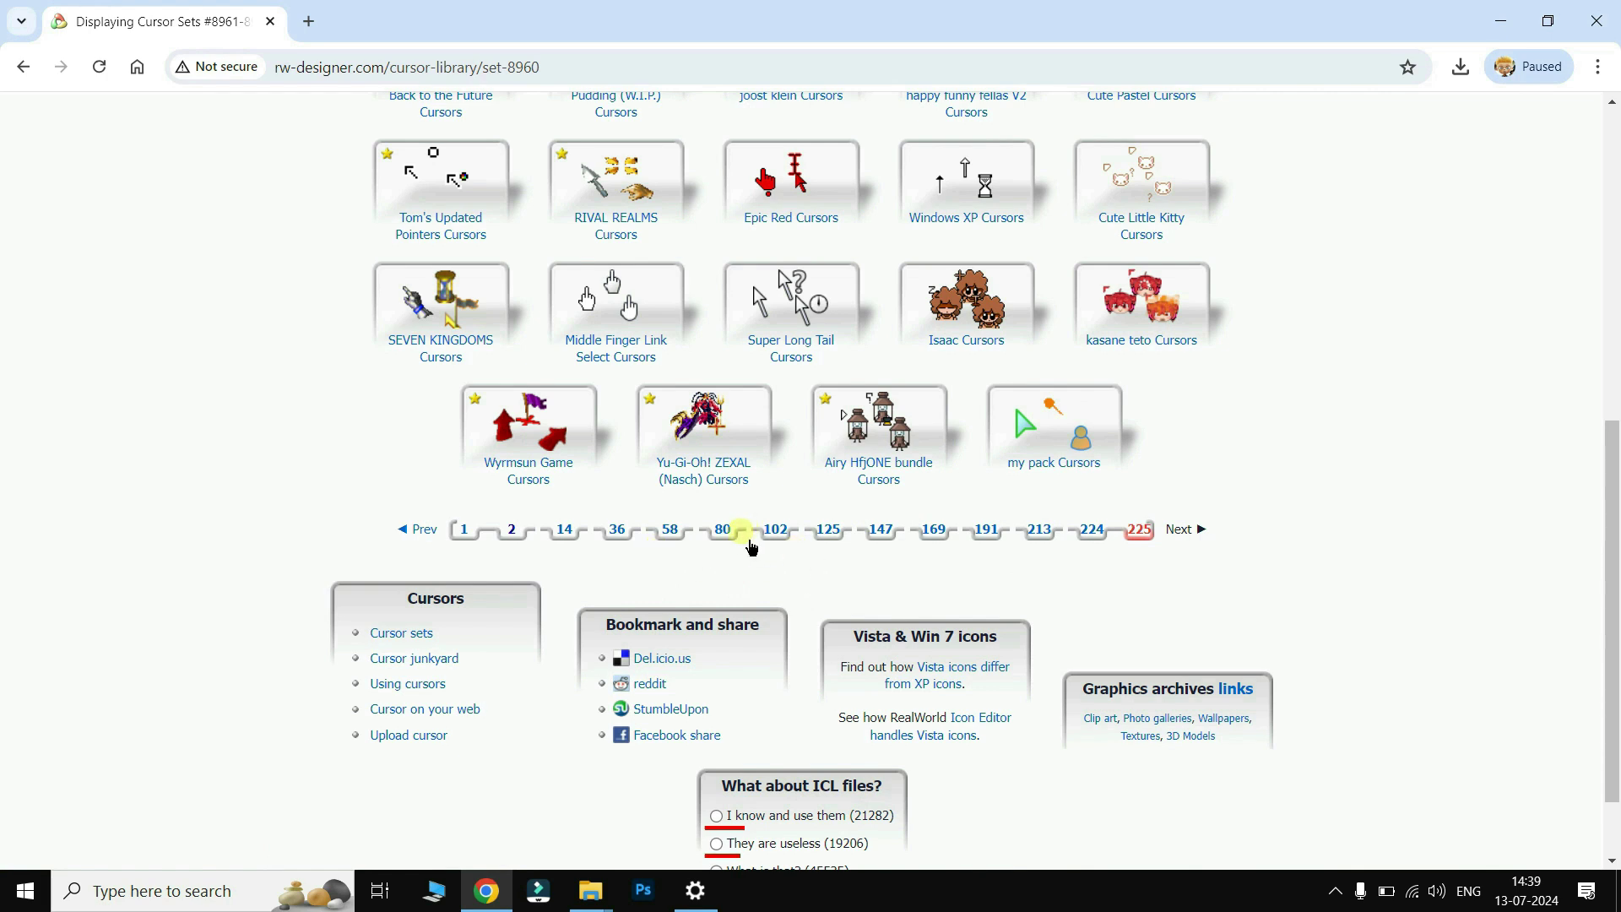
pyautogui.click(1596, 26)
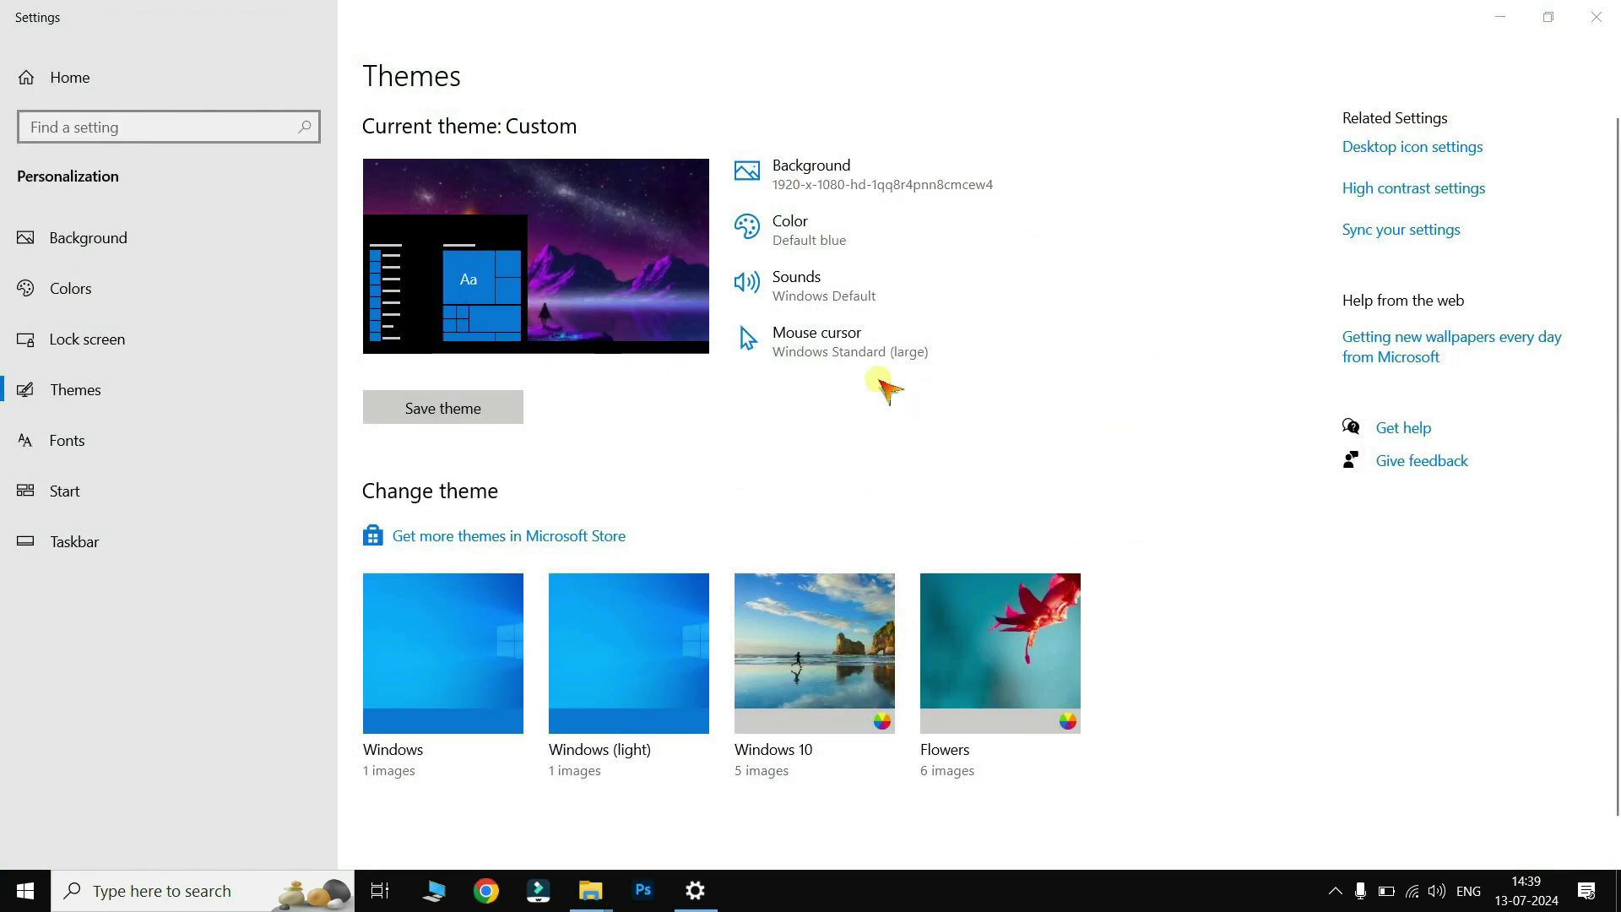
# Step: On the Buttons tab keep the left button primary, turn on ClickLock, and save
pyautogui.click(840, 347)
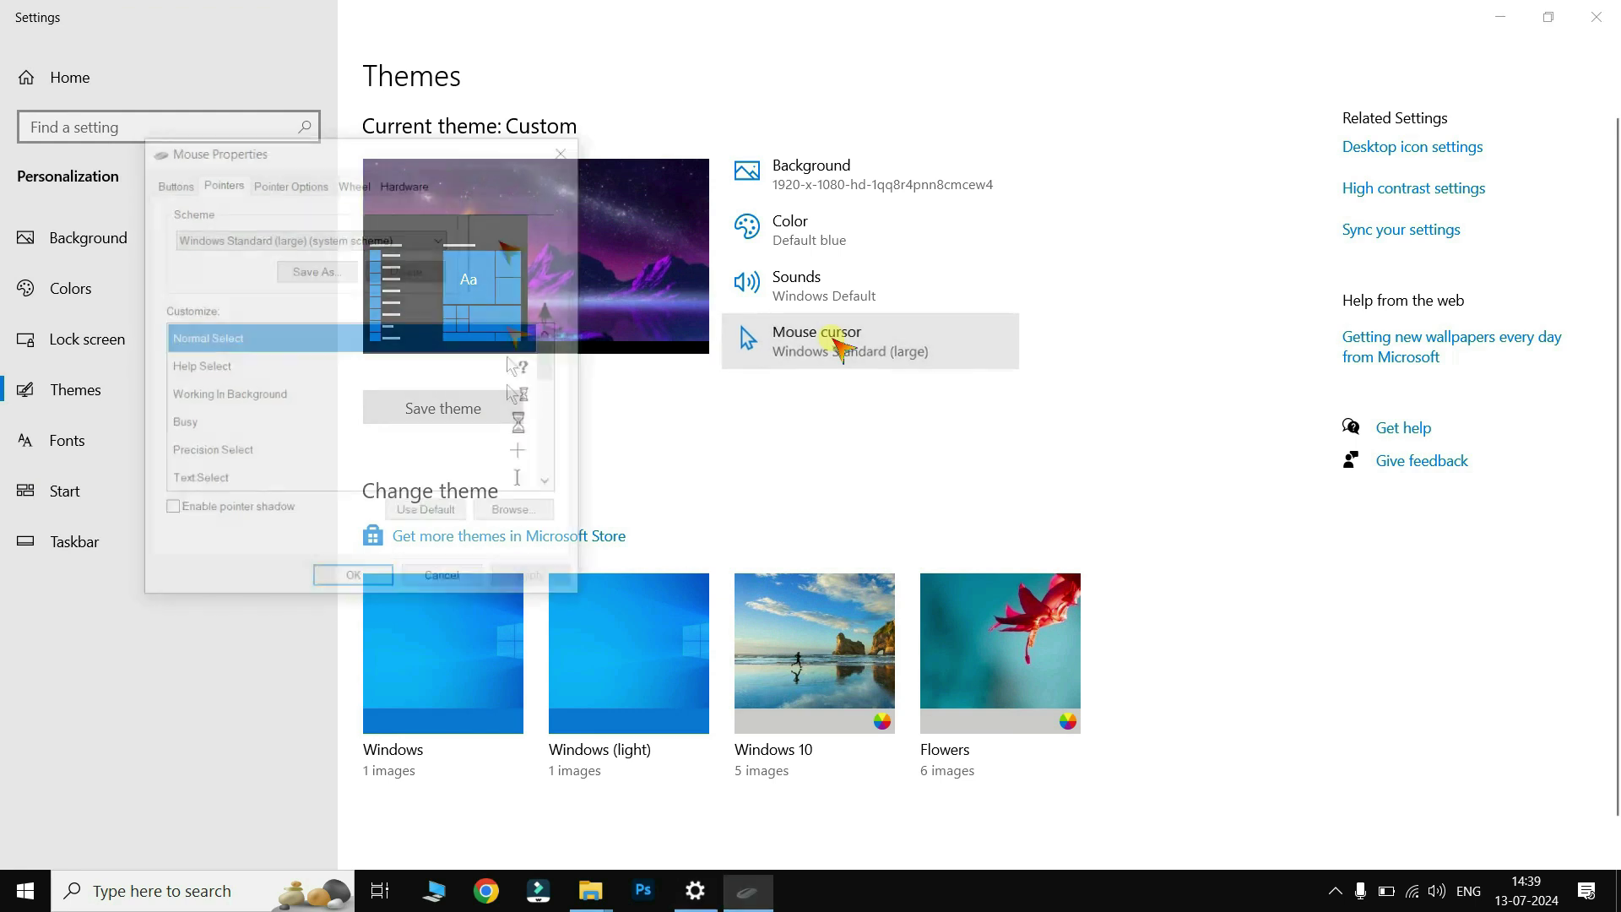
pyautogui.click(171, 183)
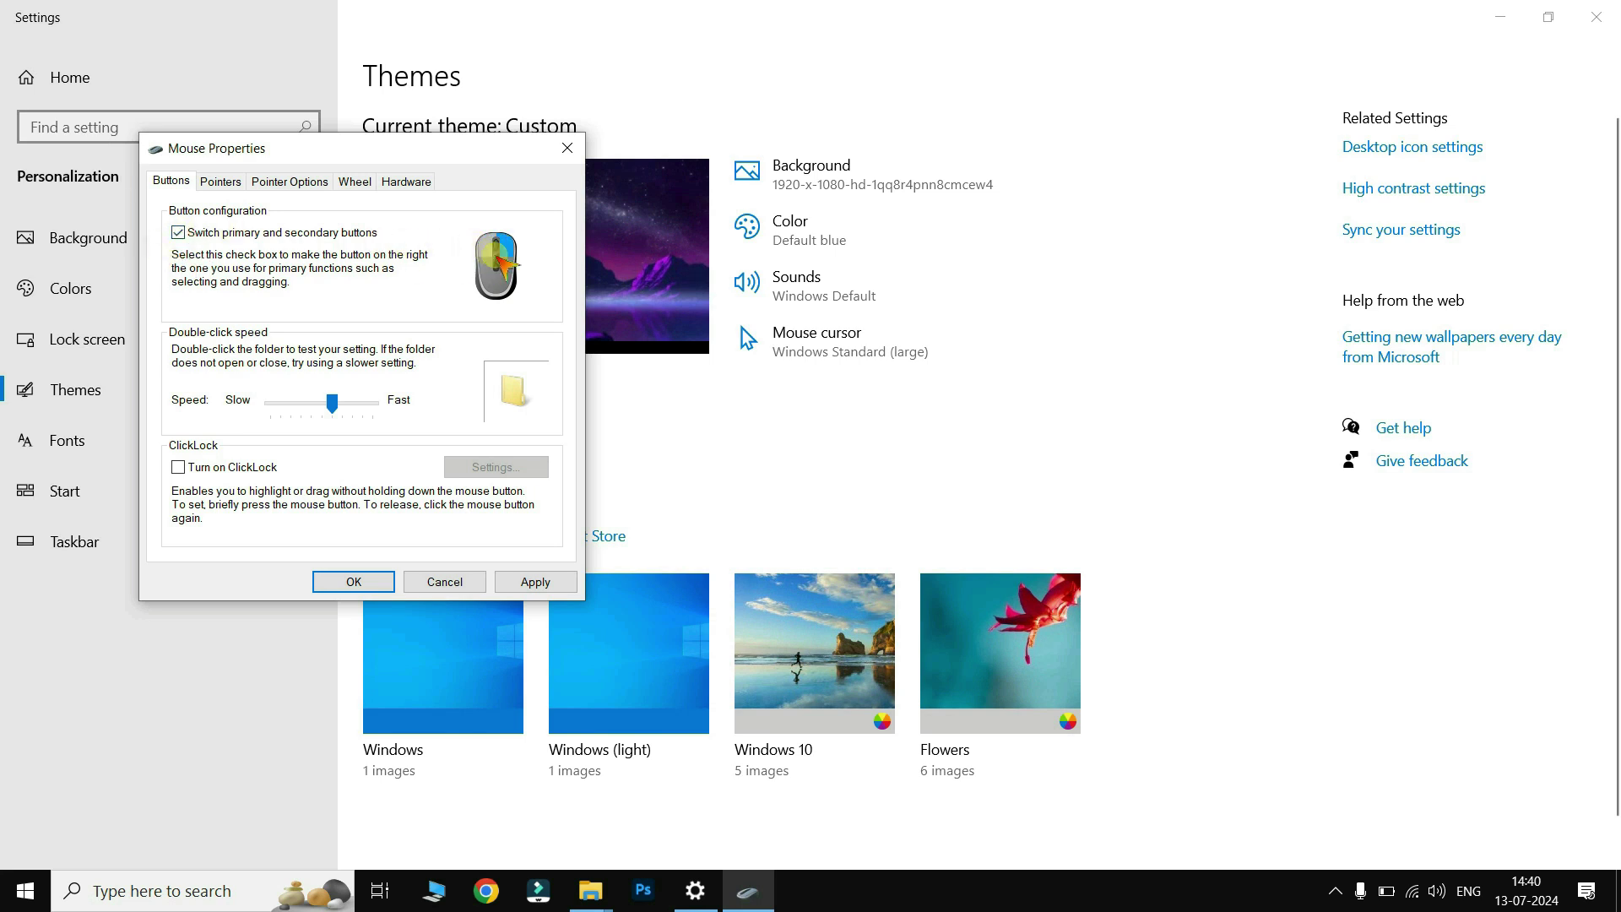
pyautogui.click(181, 234)
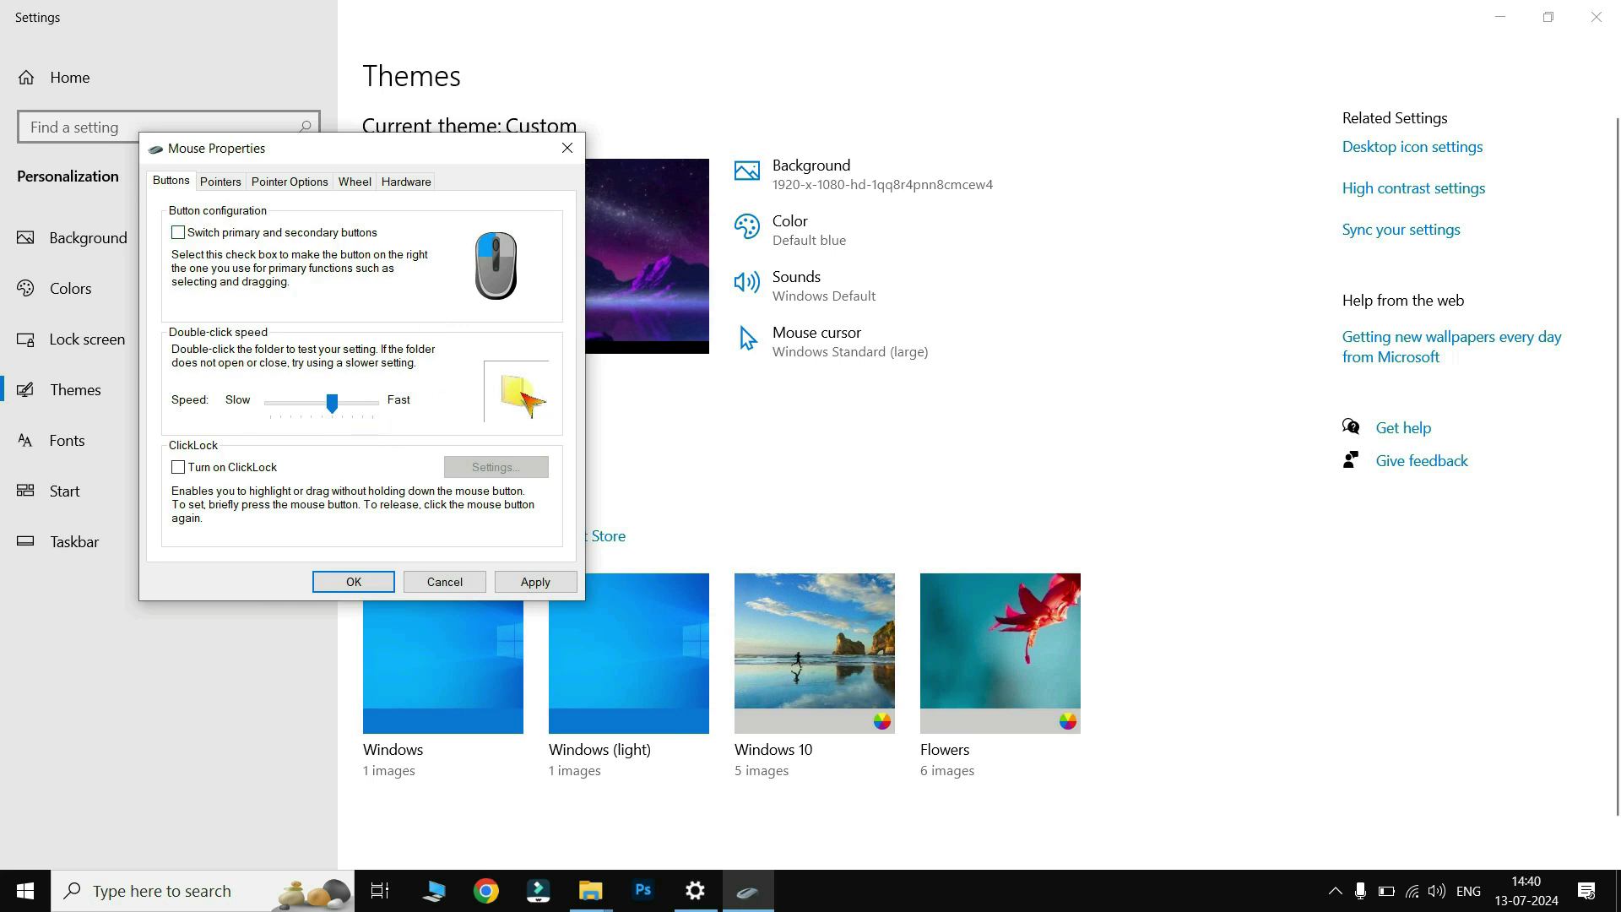
pyautogui.moveTo(332, 405)
pyautogui.mouseDown()
pyautogui.moveTo(394, 414)
pyautogui.moveTo(244, 410)
pyautogui.moveTo(337, 414)
pyautogui.mouseUp()
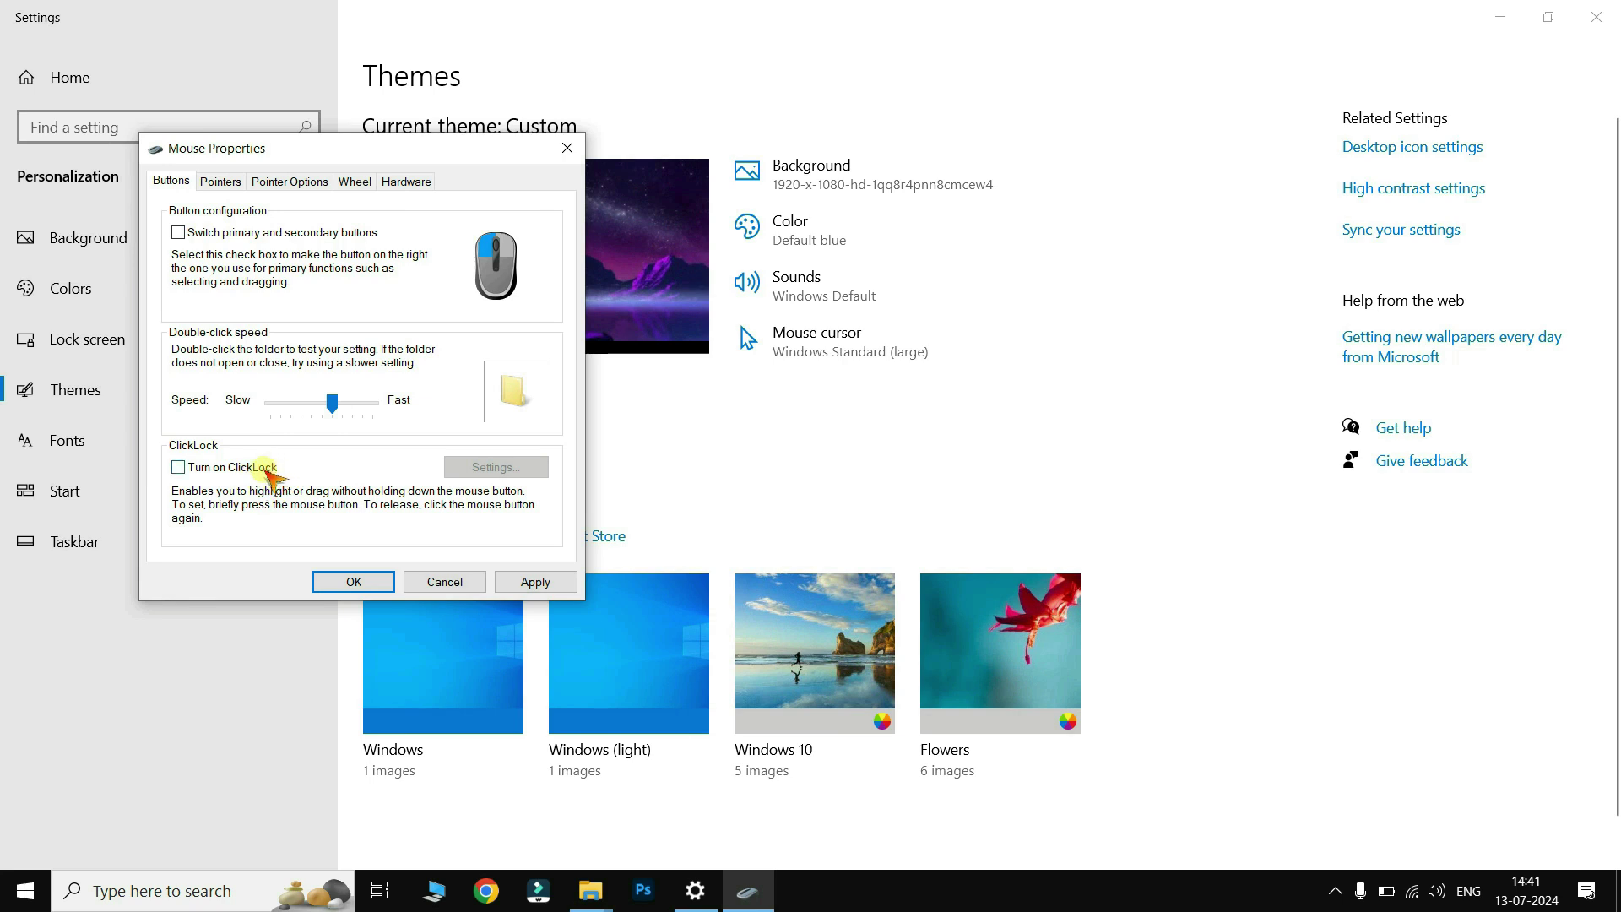
pyautogui.click(179, 467)
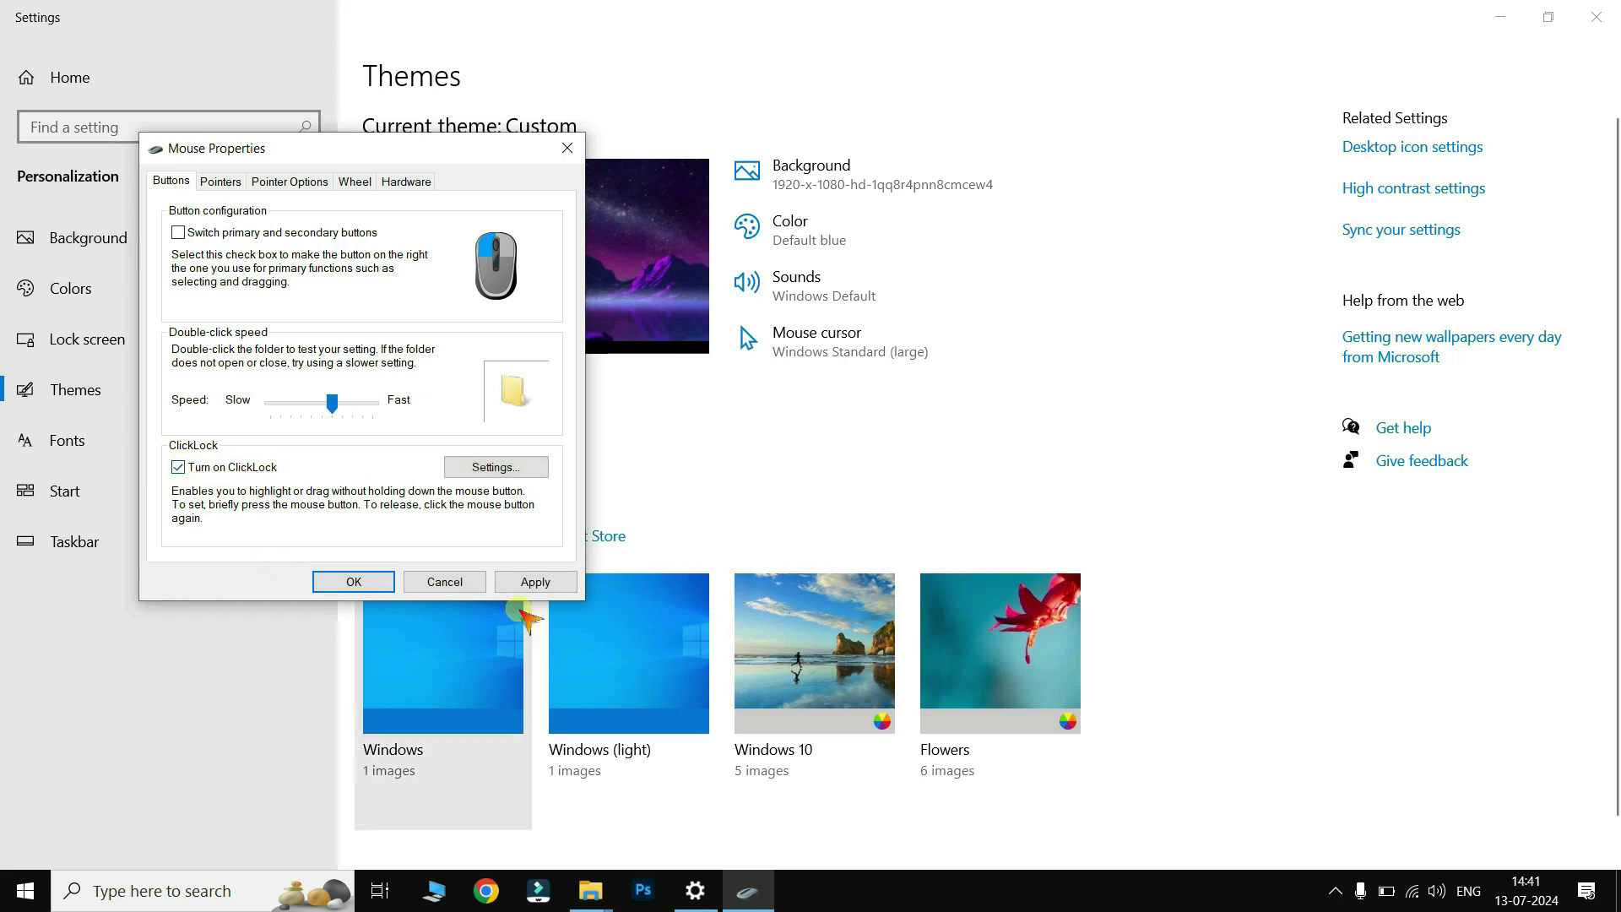
pyautogui.click(537, 584)
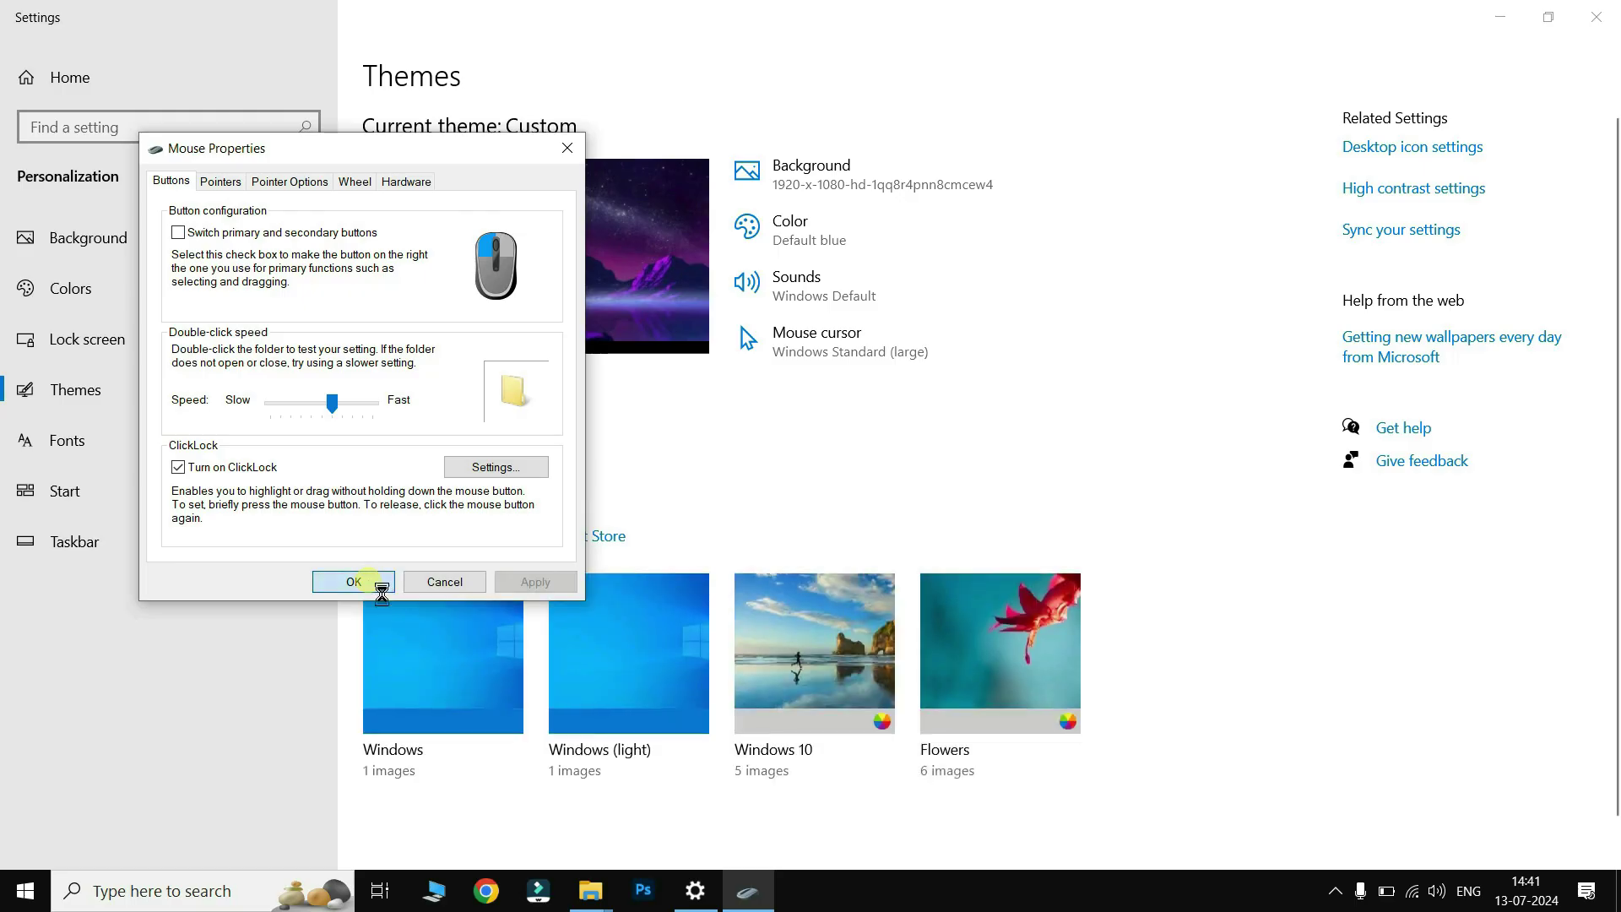
pyautogui.click(355, 582)
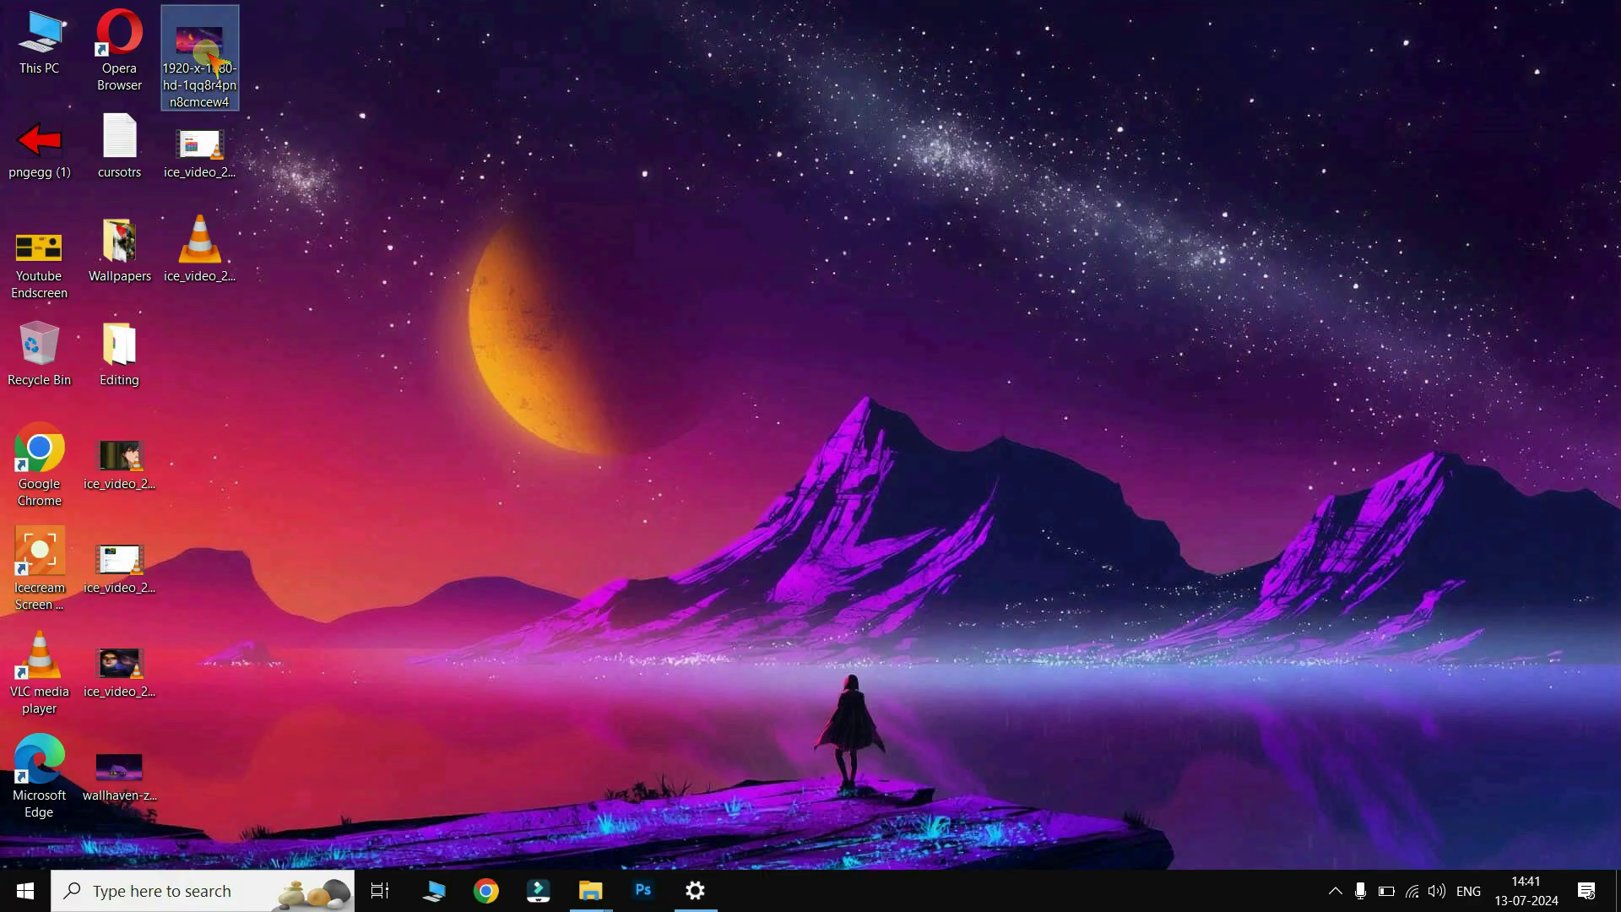
# Step: Move the wallpaper icon on the desktop and reopen Mouse Properties from Themes
pyautogui.moveTo(214, 59); pyautogui.dragTo(579, 84)
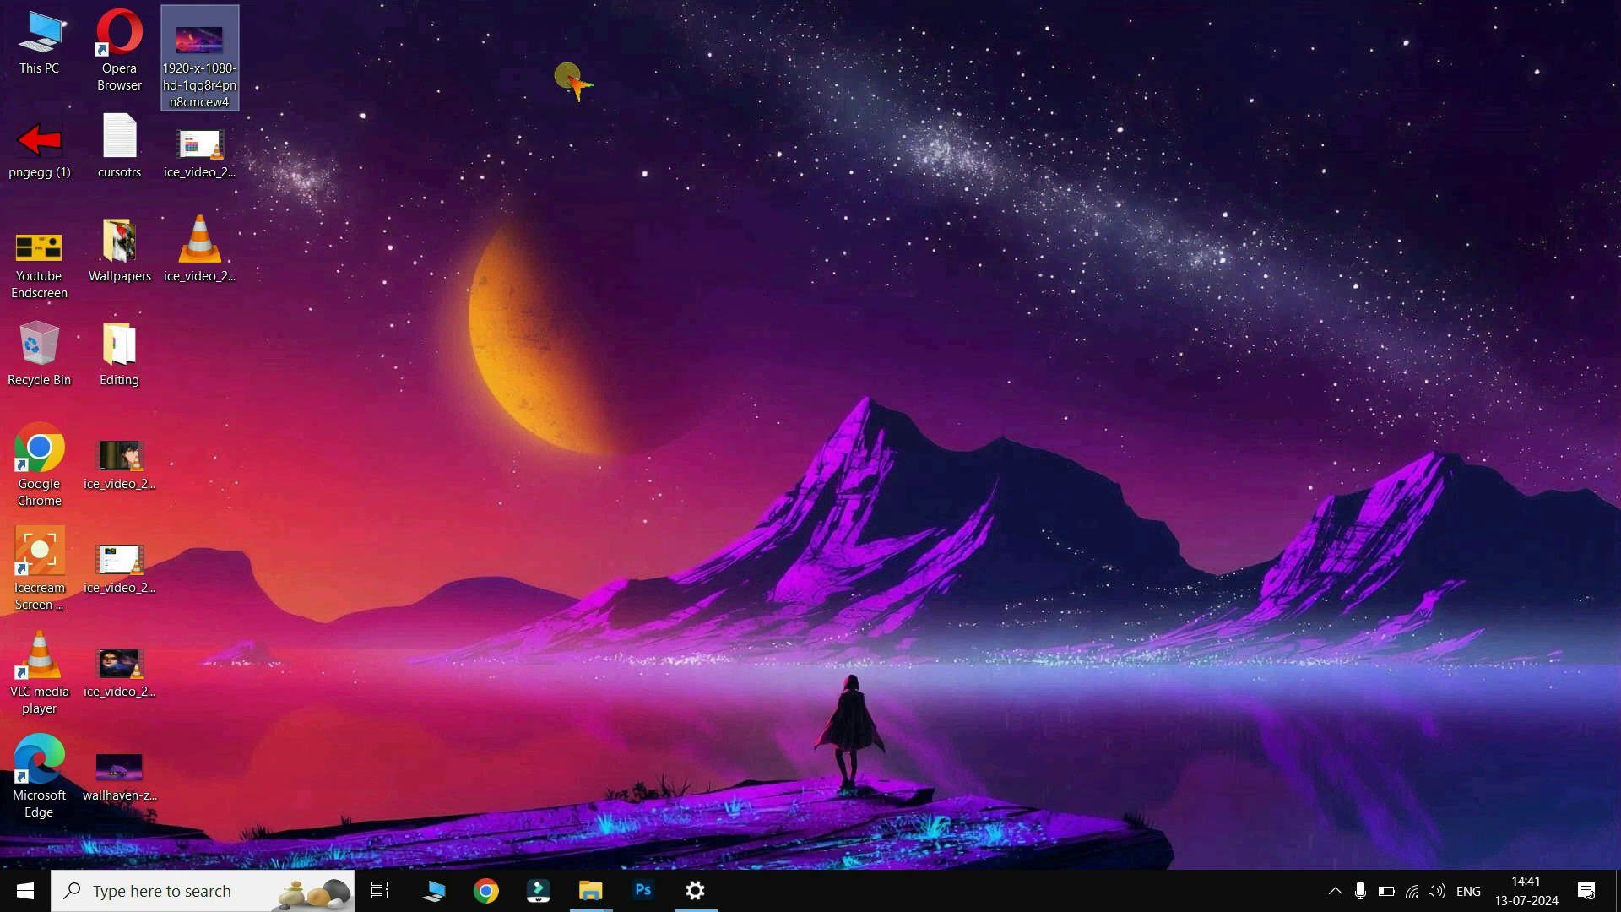
pyautogui.click(695, 890)
pyautogui.click(816, 334)
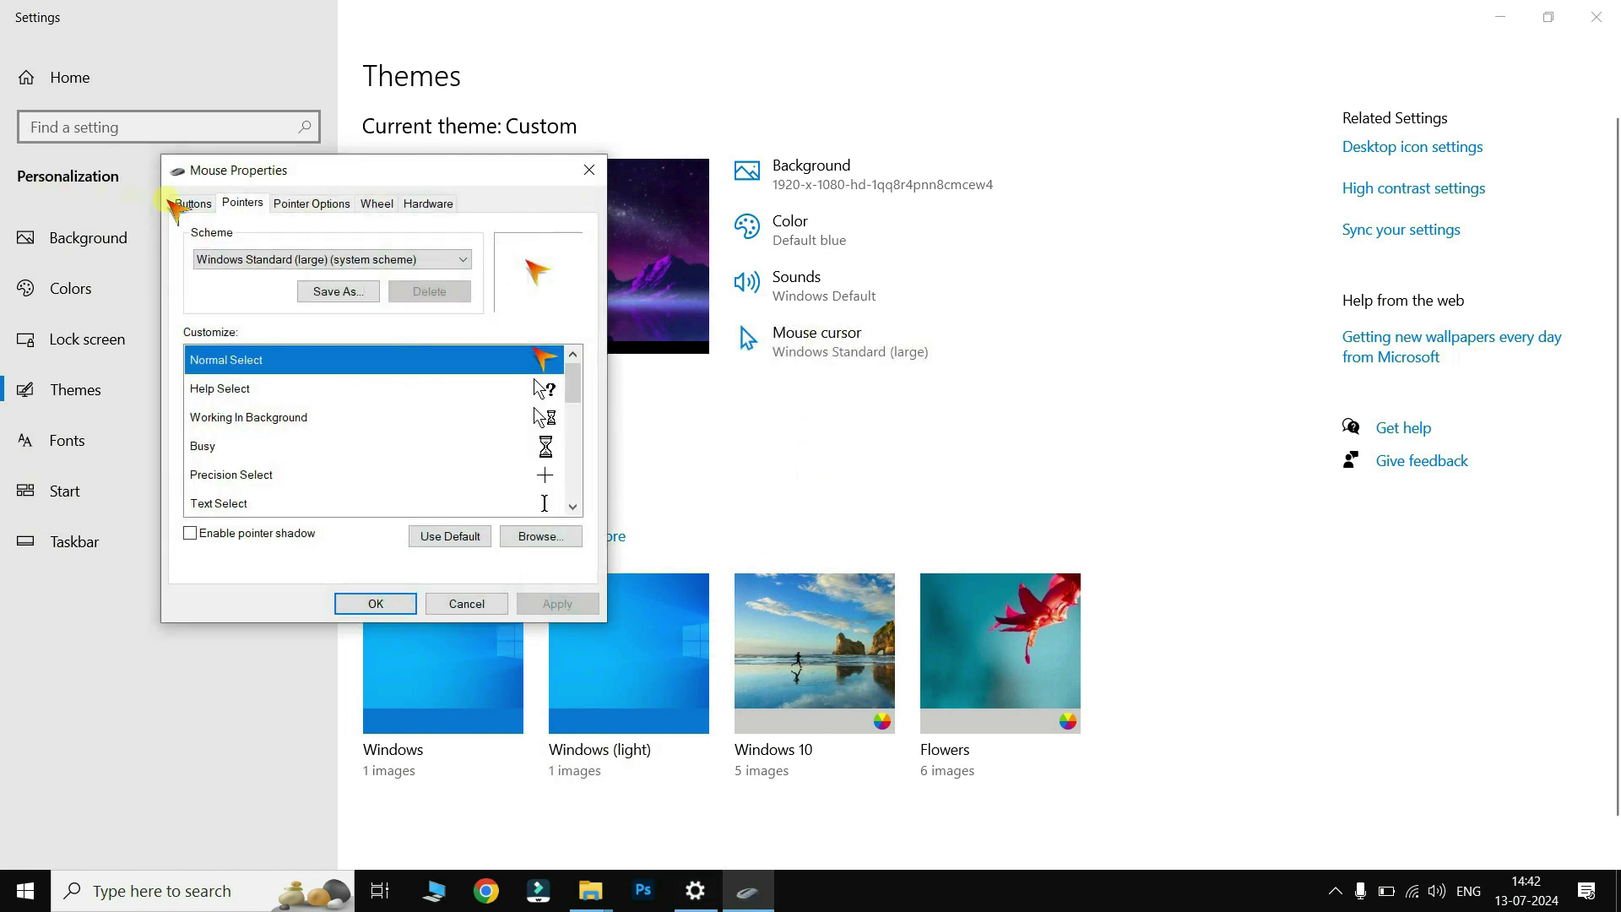
# Step: Turn ClickLock back off on the Buttons tab
pyautogui.click(187, 204)
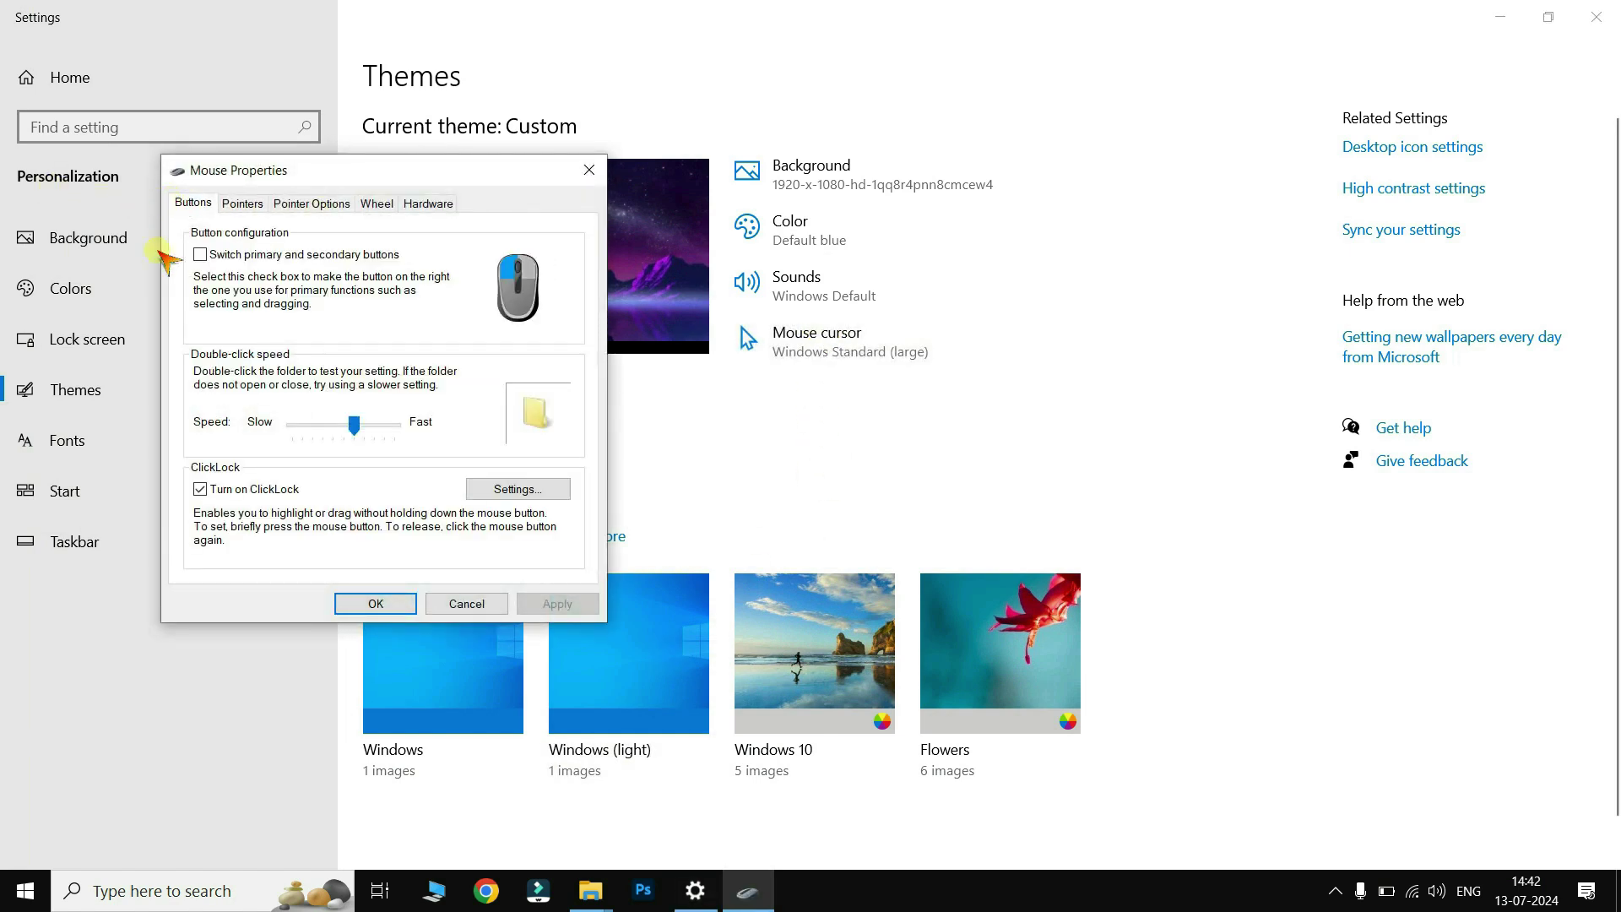
pyautogui.click(200, 490)
pyautogui.click(245, 204)
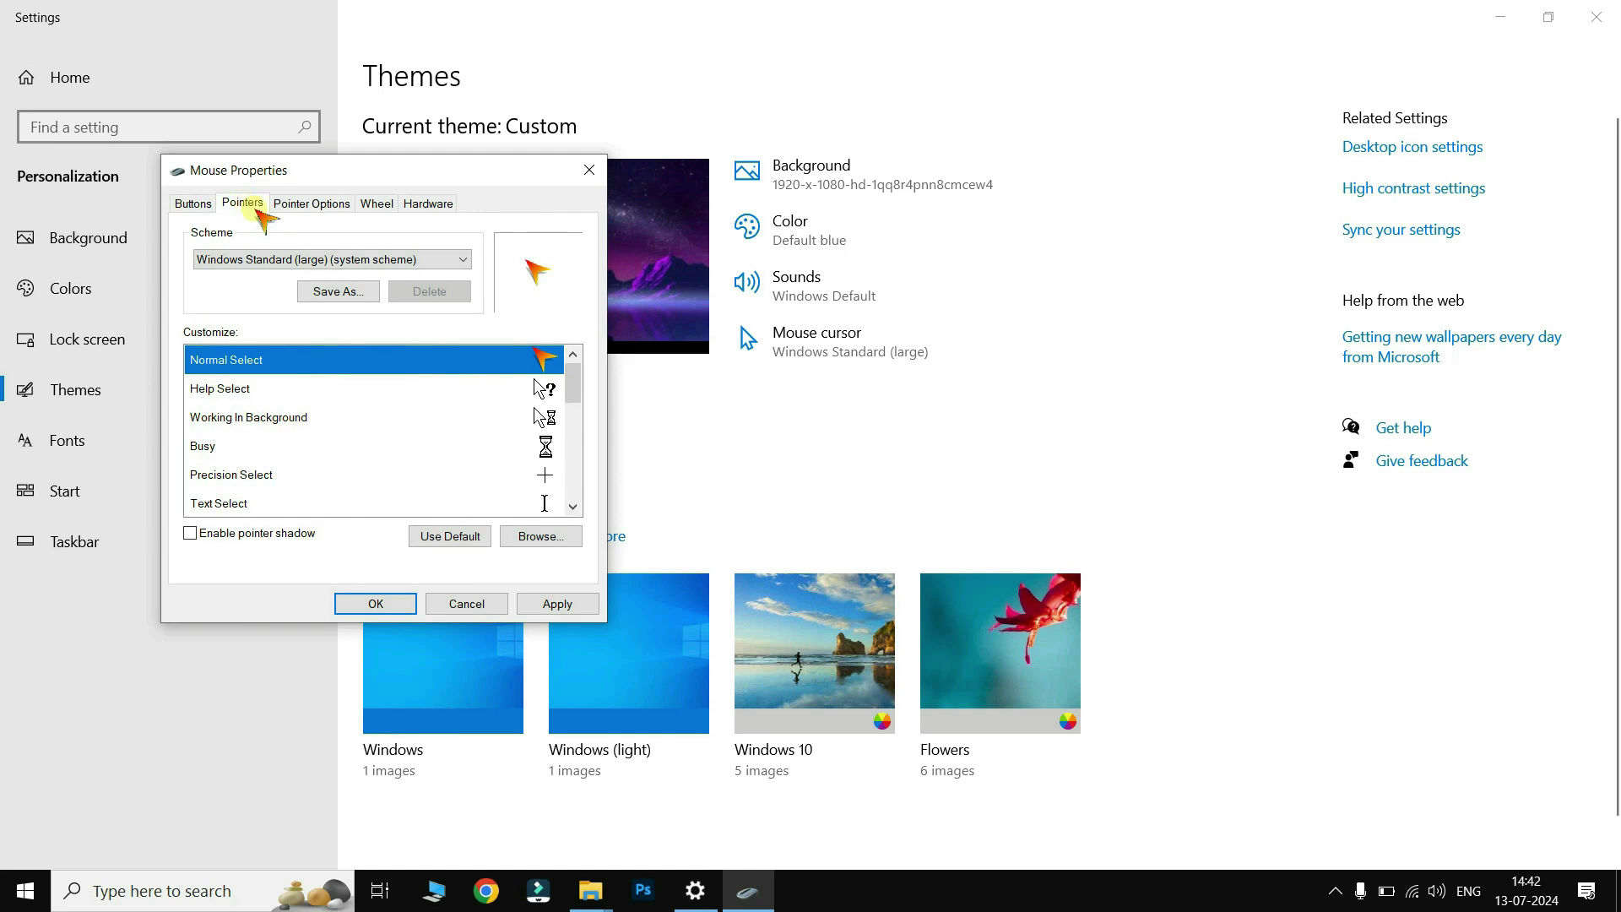
# Step: Set a medium pointer speed and turn on longer pointer trails
pyautogui.click(321, 205)
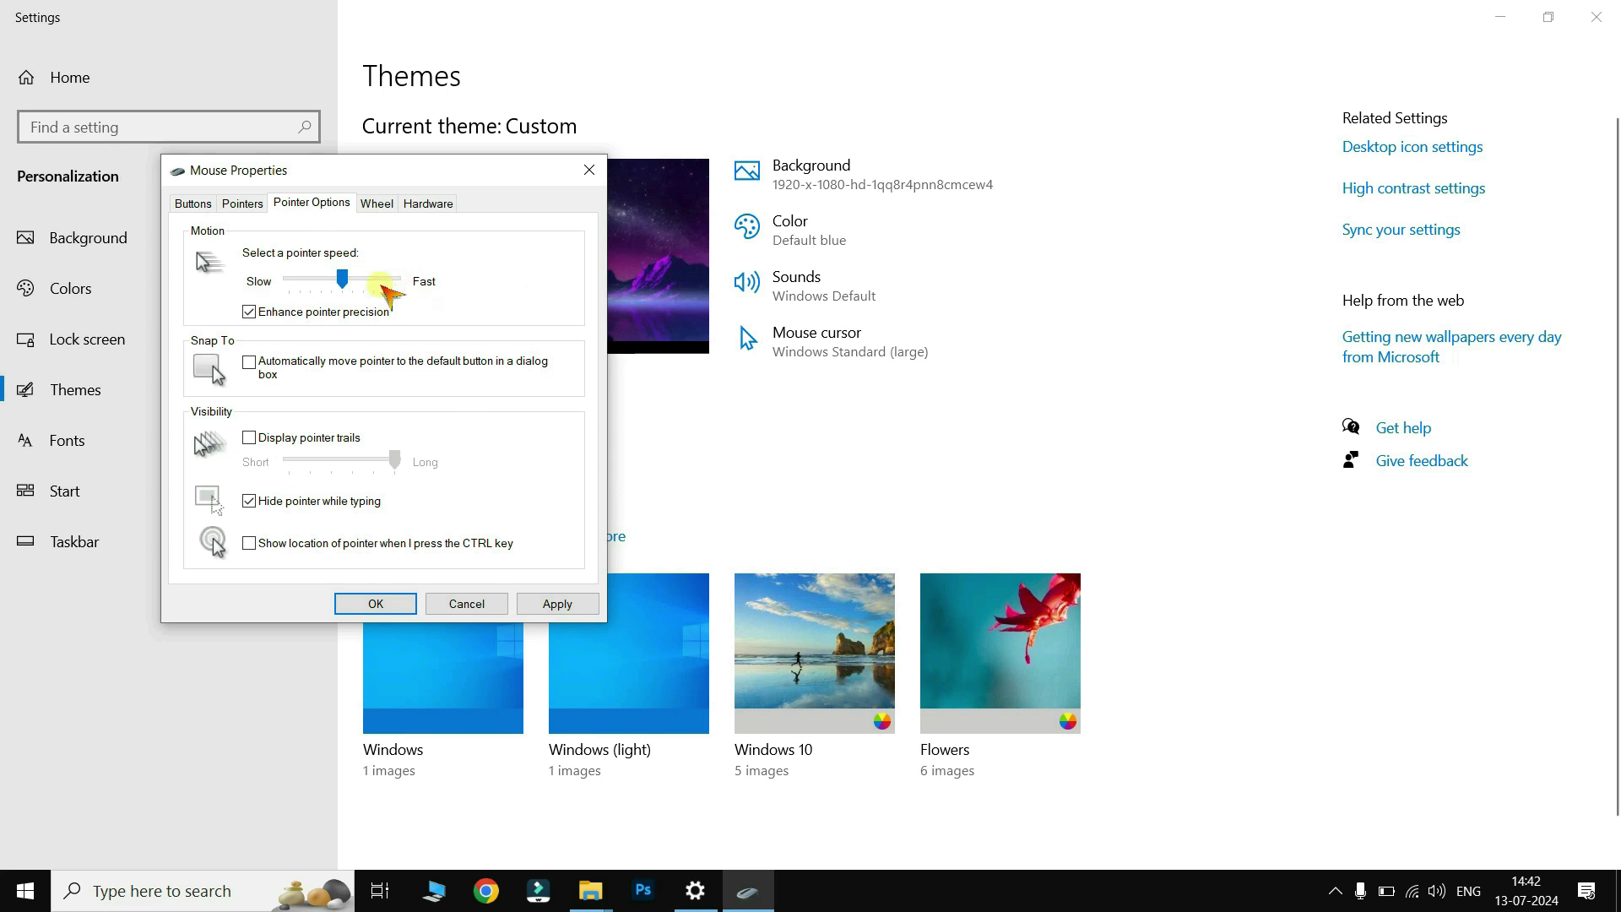
pyautogui.moveTo(346, 283); pyautogui.dragTo(403, 278)
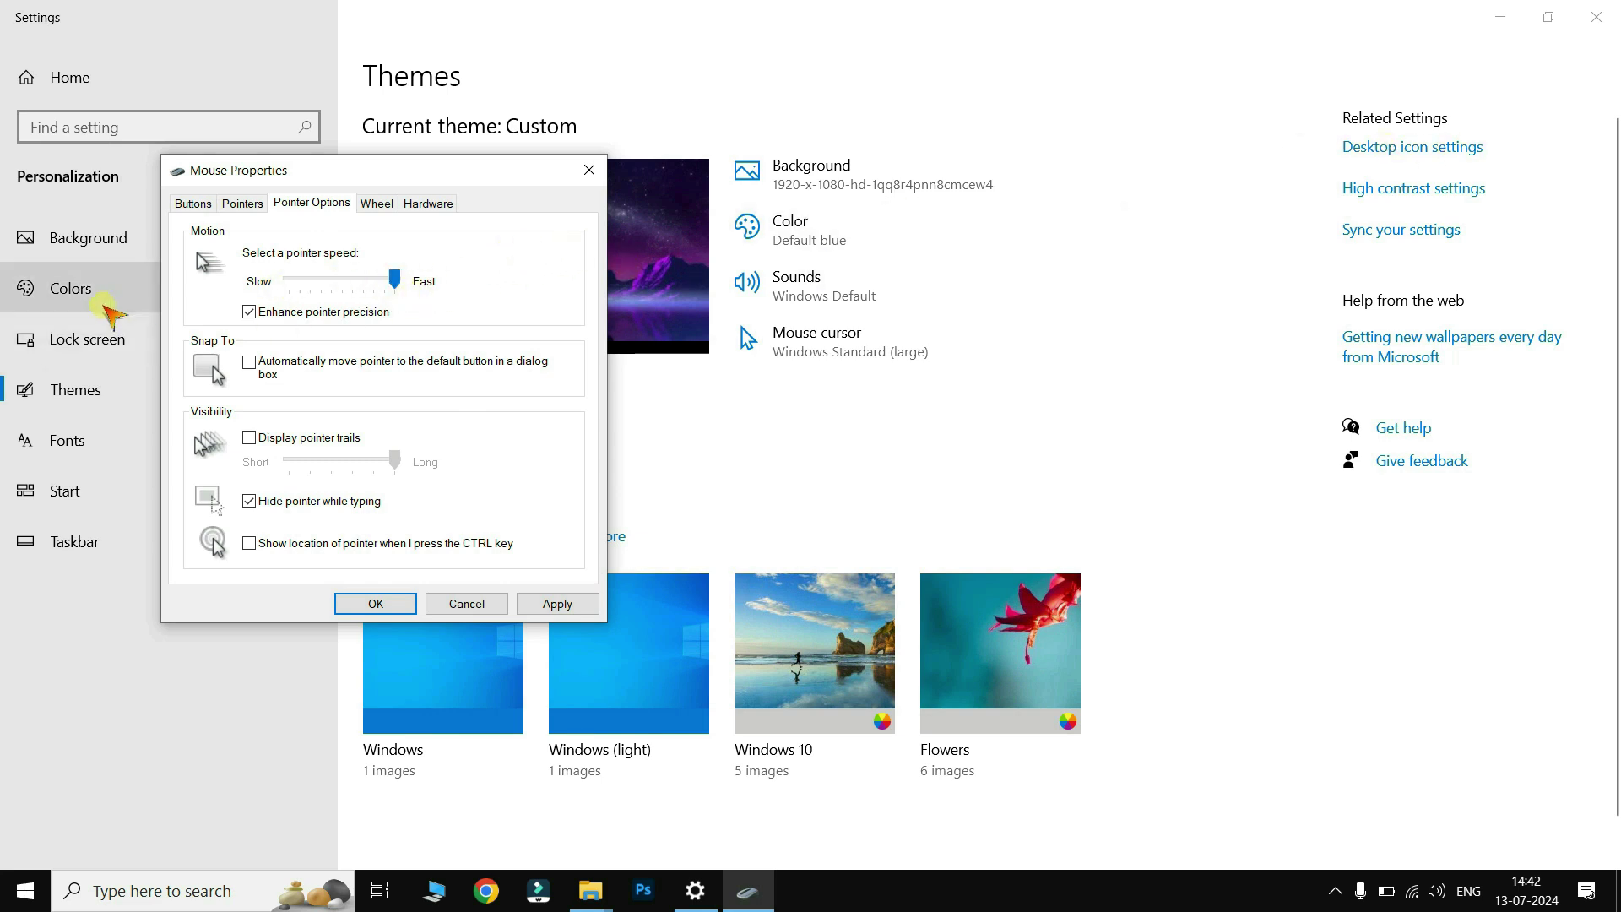
pyautogui.moveTo(393, 278); pyautogui.dragTo(218, 289)
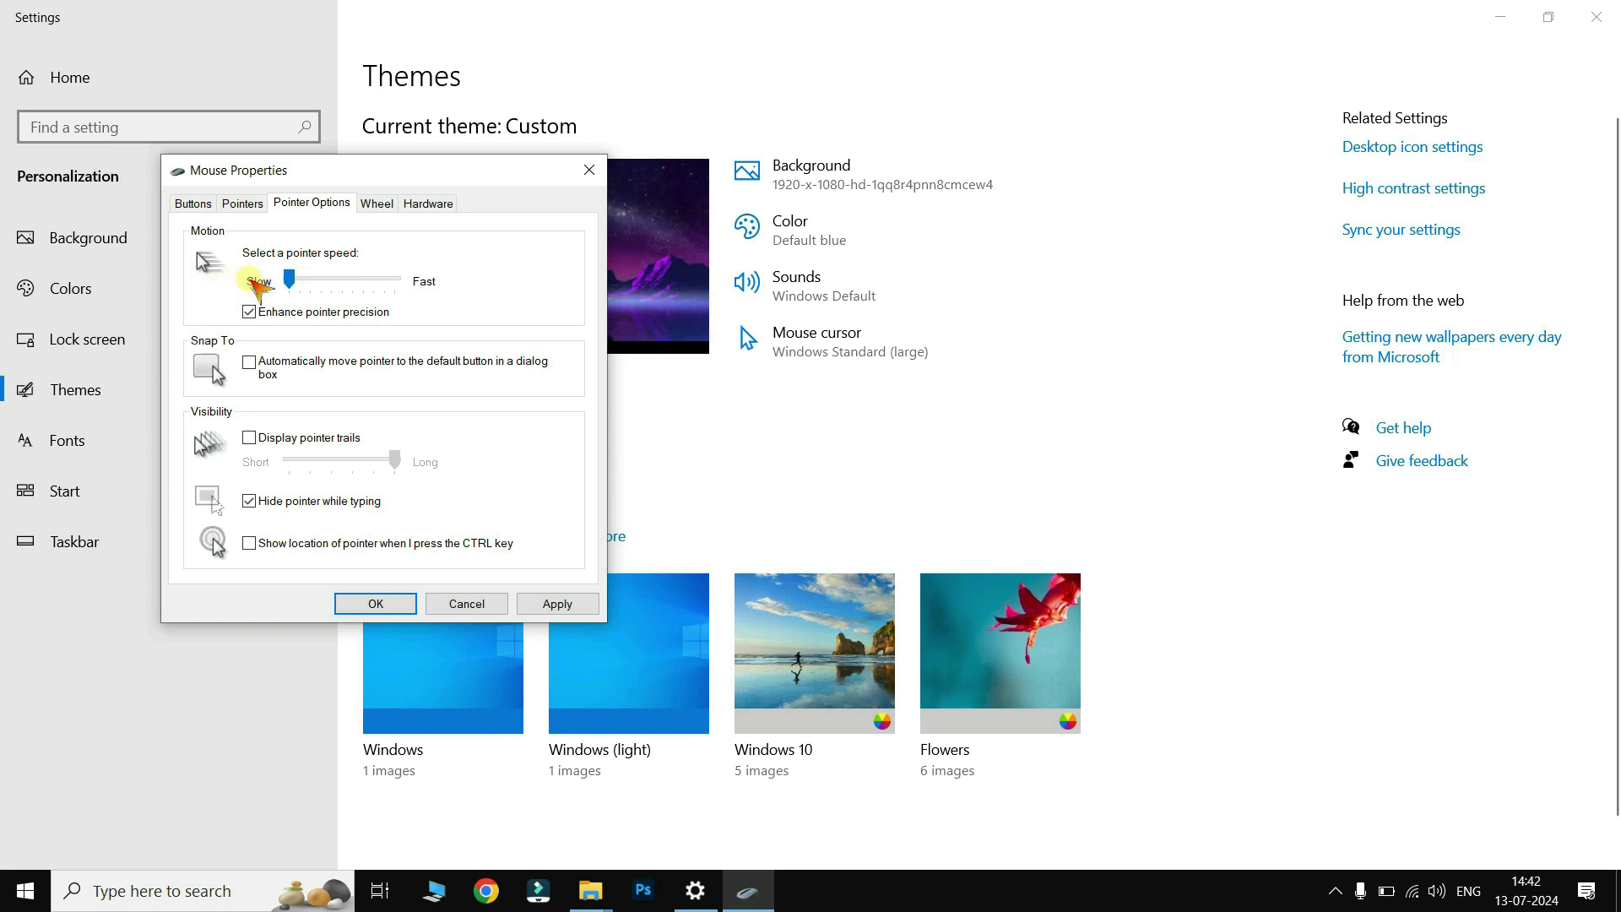
pyautogui.moveTo(274, 279); pyautogui.dragTo(334, 281)
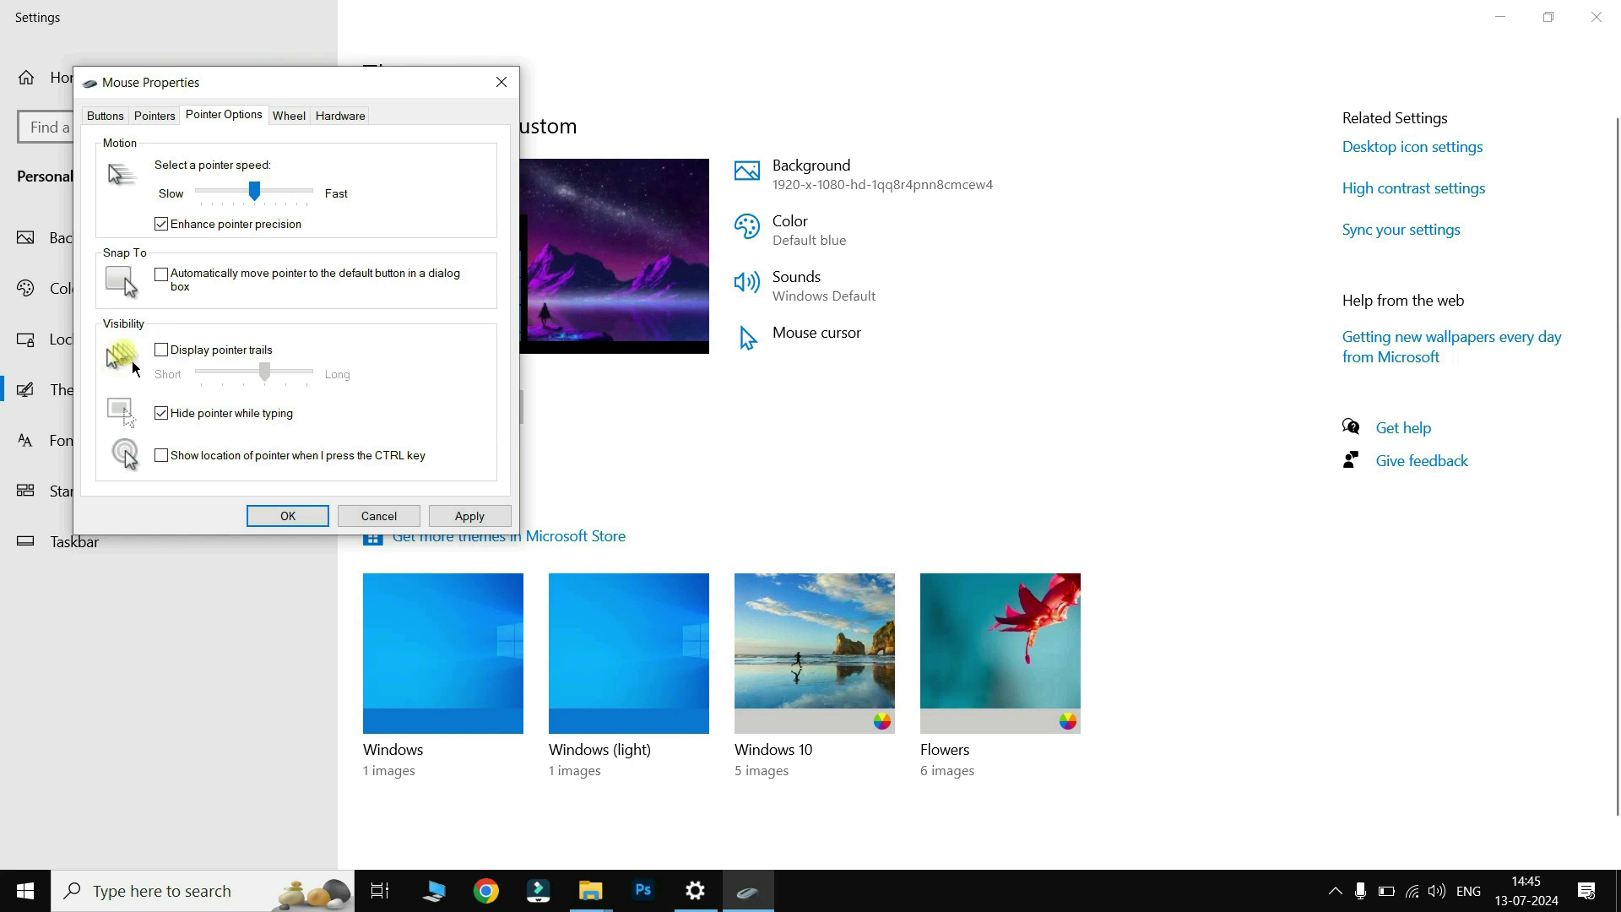
pyautogui.click(169, 351)
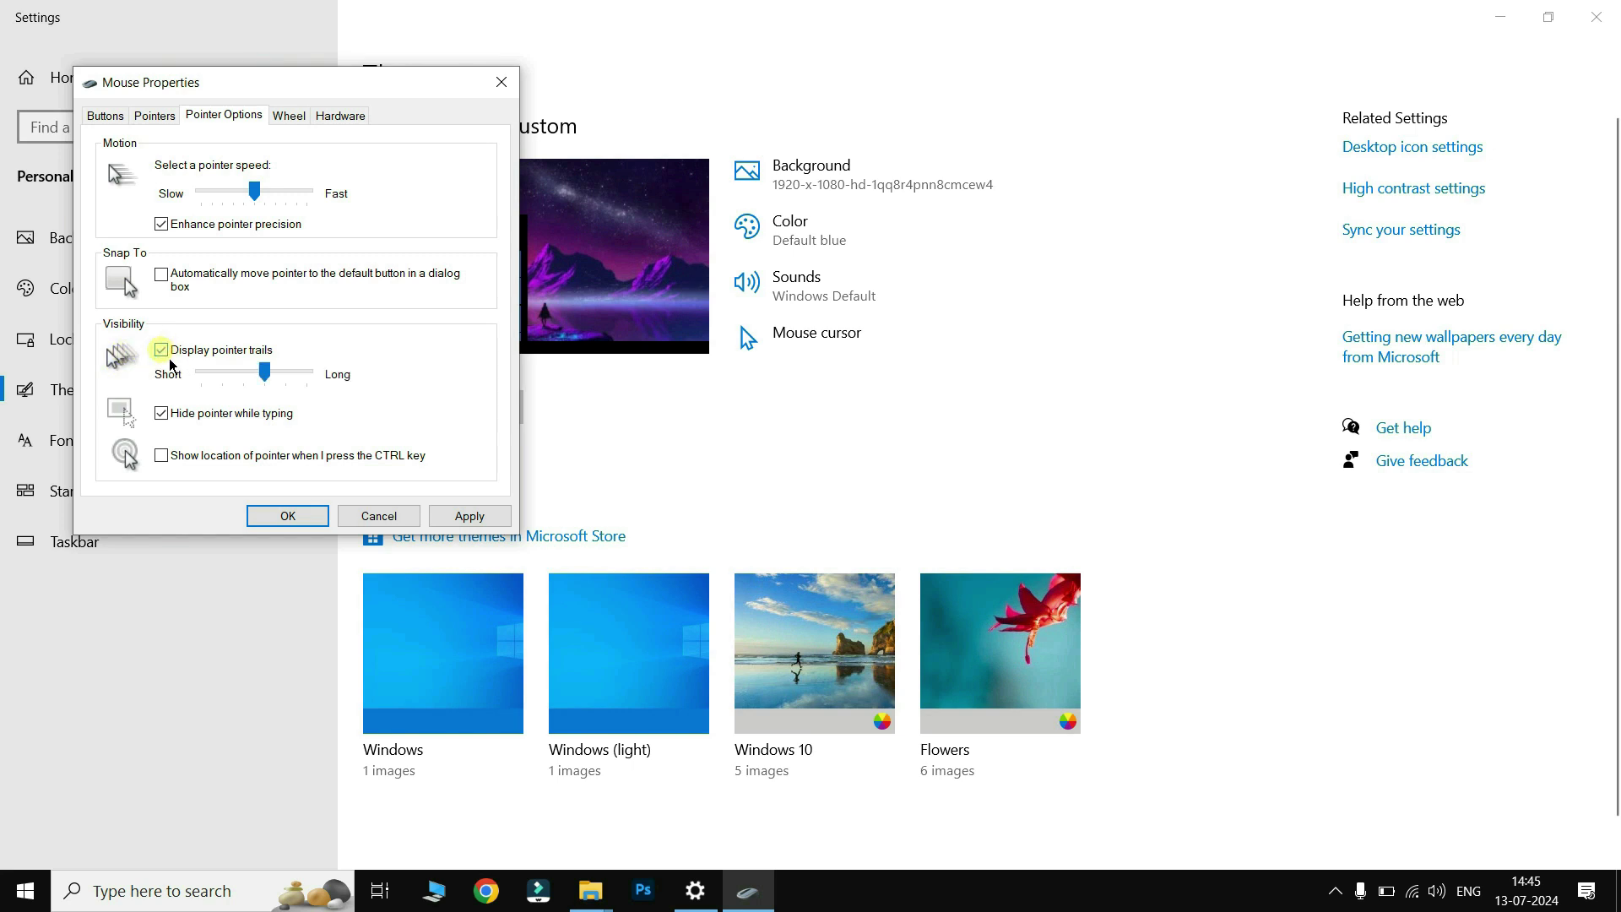
pyautogui.moveTo(265, 371); pyautogui.dragTo(306, 373)
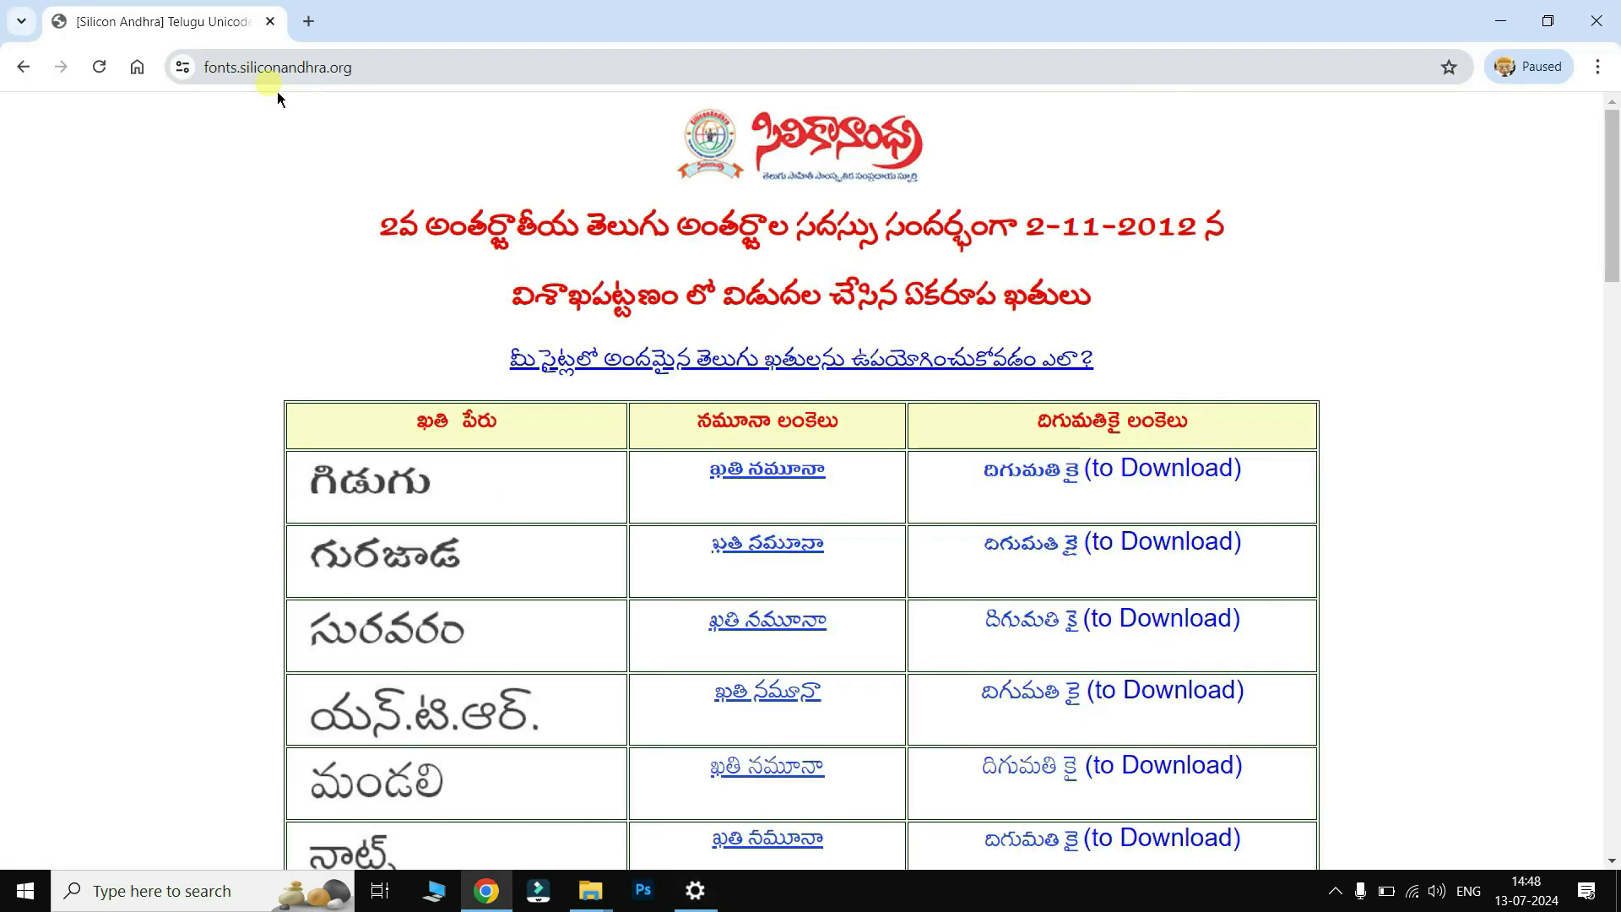
# Step: Download ramabhadra.ttf from the Ramabhadra row and confirm it in Chrome's downloads
pyautogui.moveTo(369, 69); pyautogui.dragTo(200, 67)
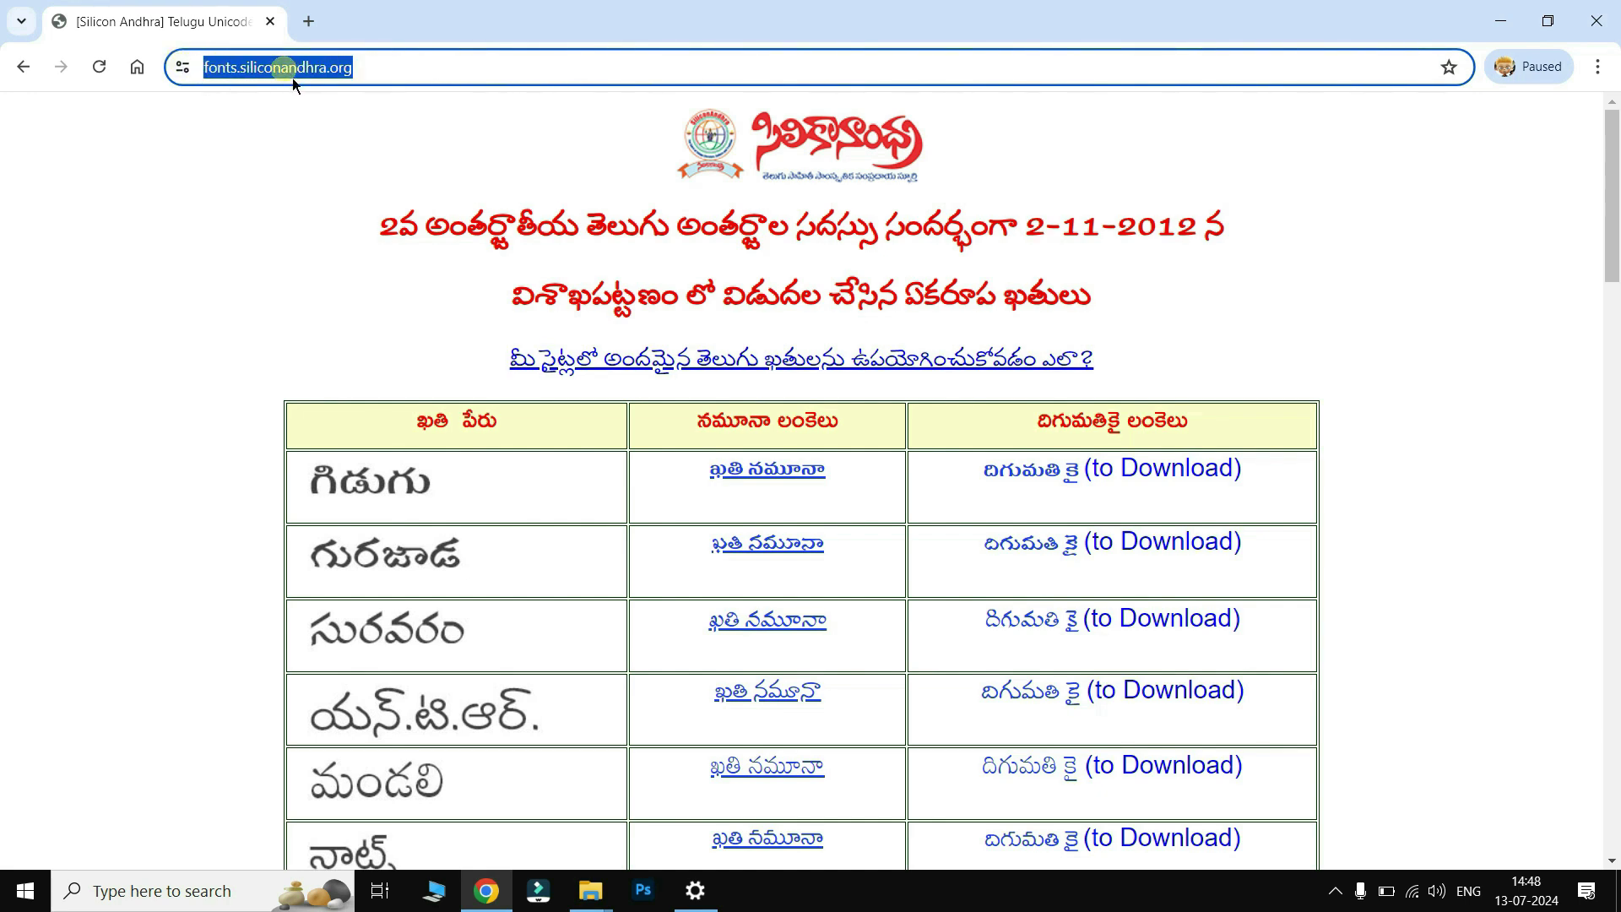
pyautogui.scroll(-8, 763, 347)
pyautogui.scroll(-7, 763, 347)
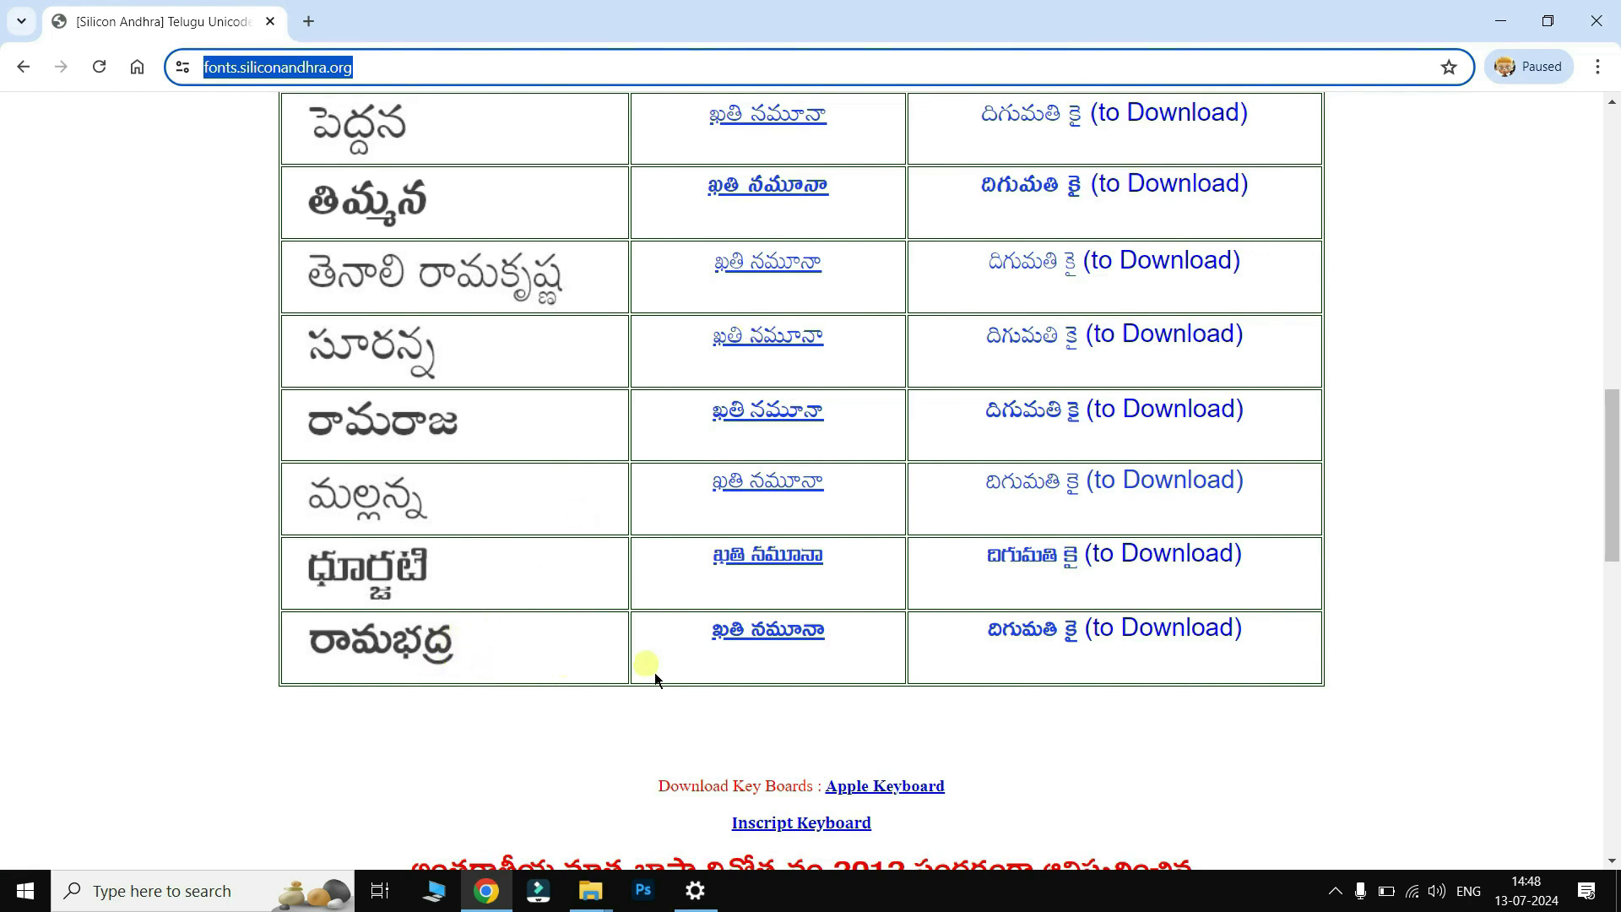
pyautogui.click(1193, 645)
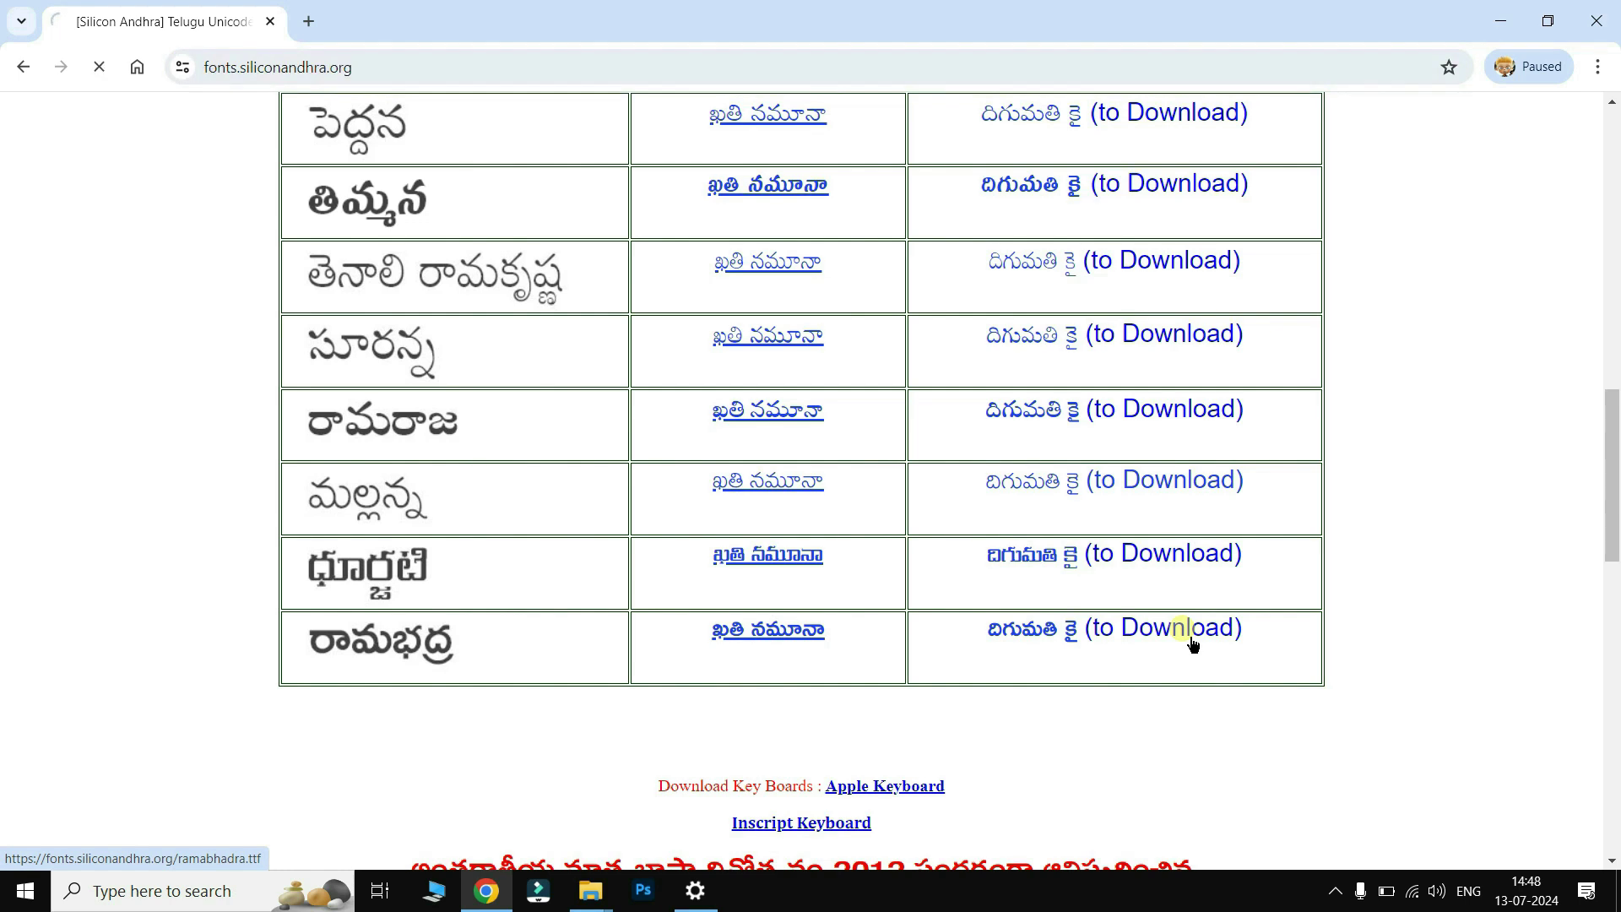
pyautogui.click(1466, 72)
# Step: Search for 'dafont' in a new tab and open the DaFont site
pyautogui.hotkey('ctrl', 't')
pyautogui.click(335, 75)
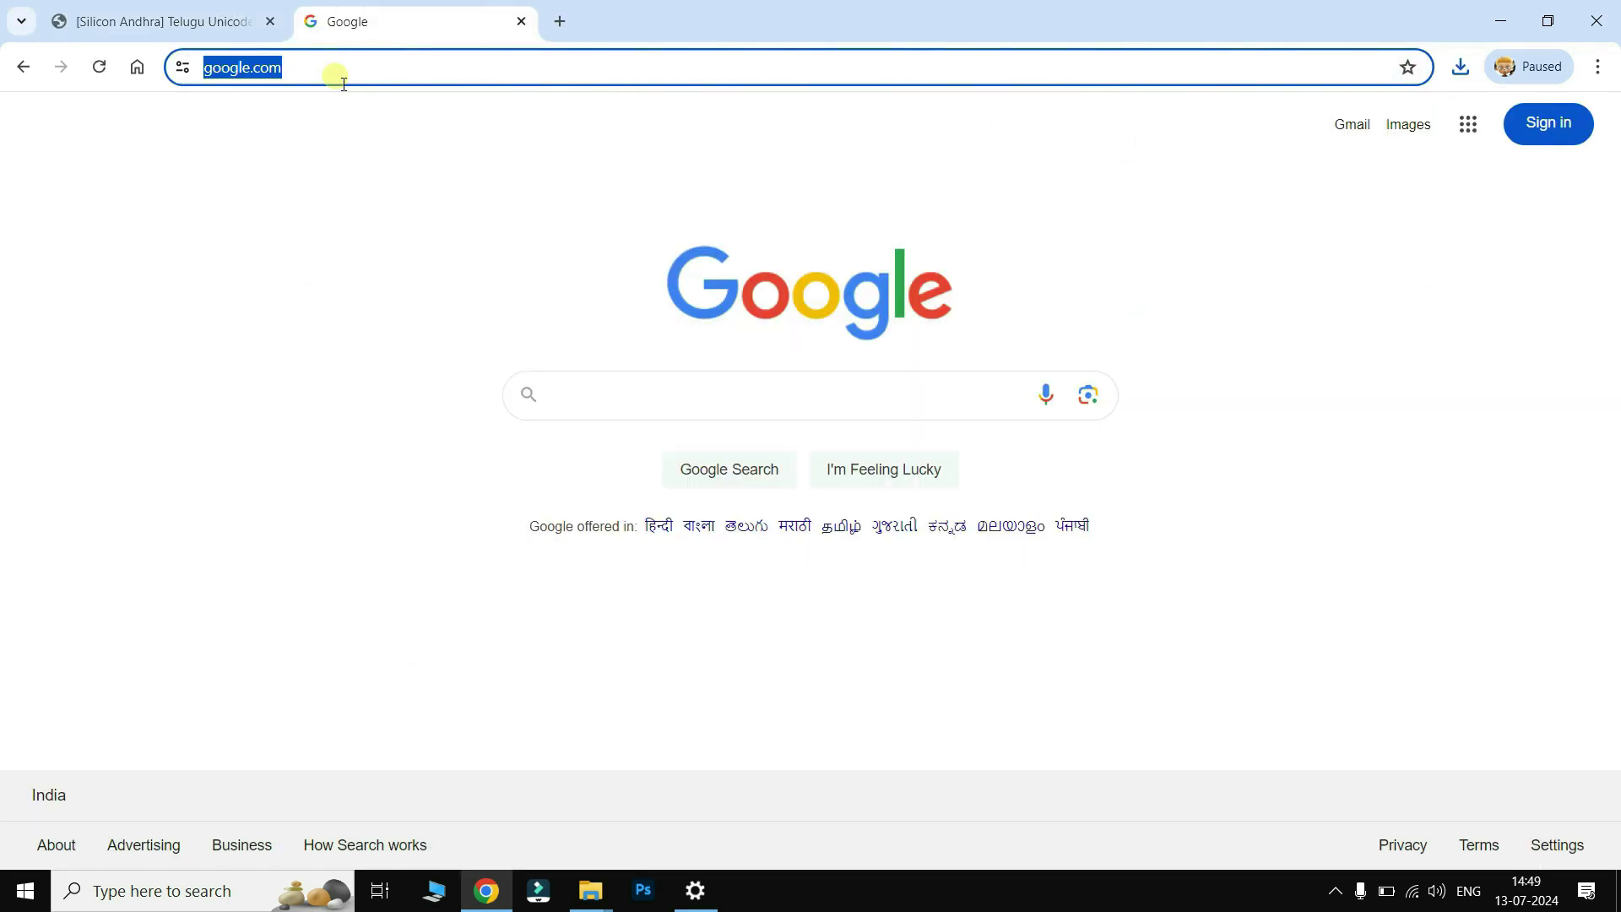
pyautogui.write('dafont')
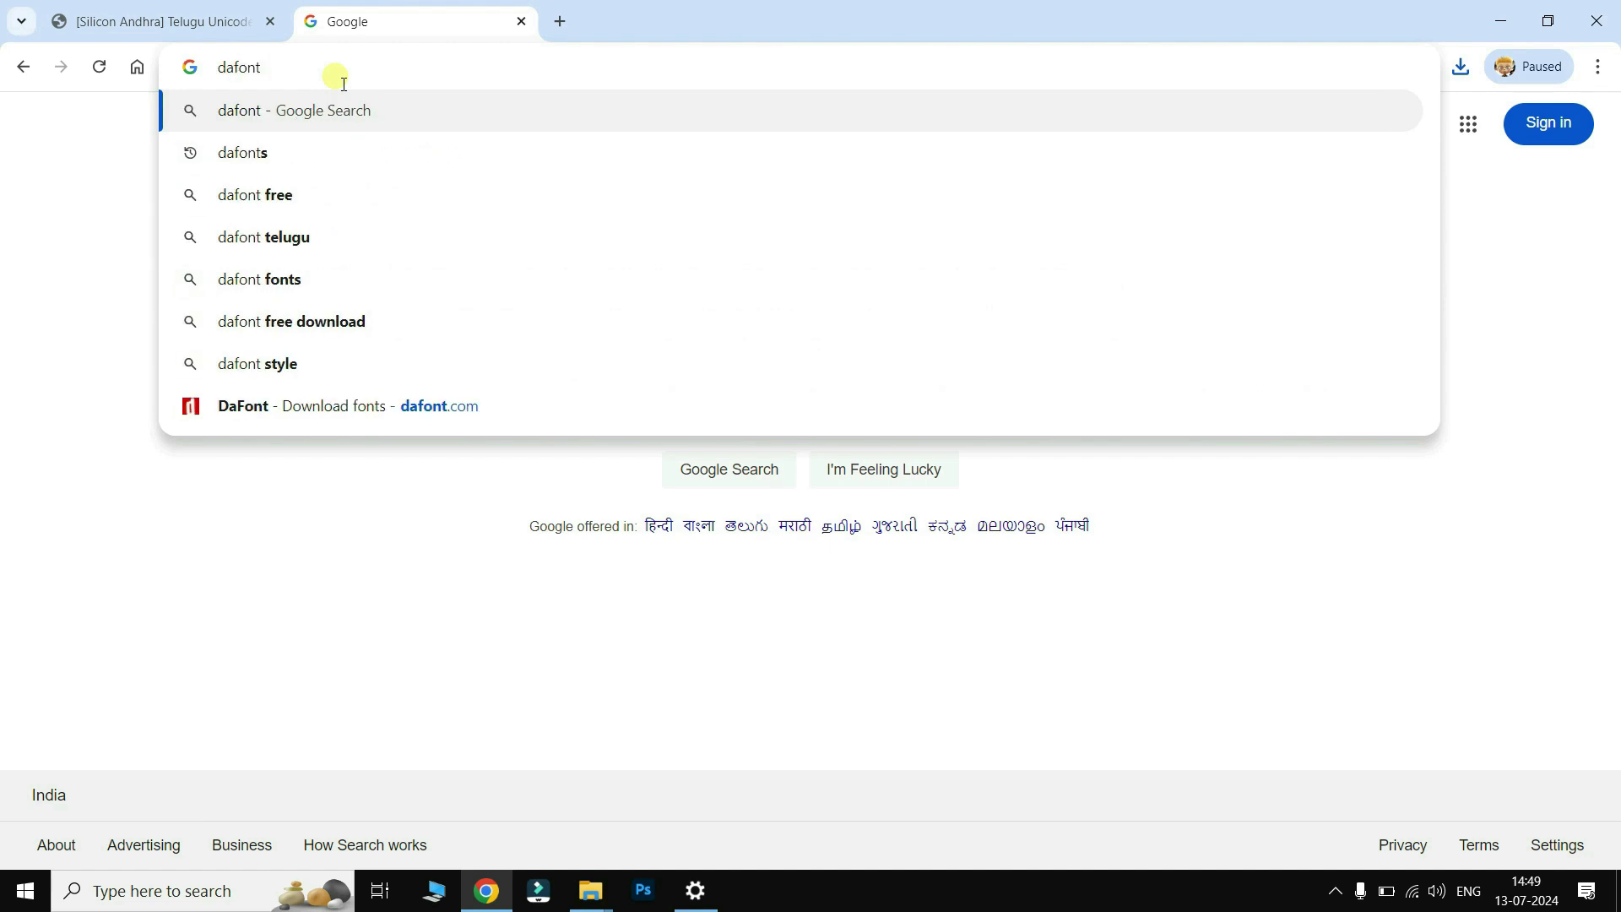
pyautogui.press('Return')
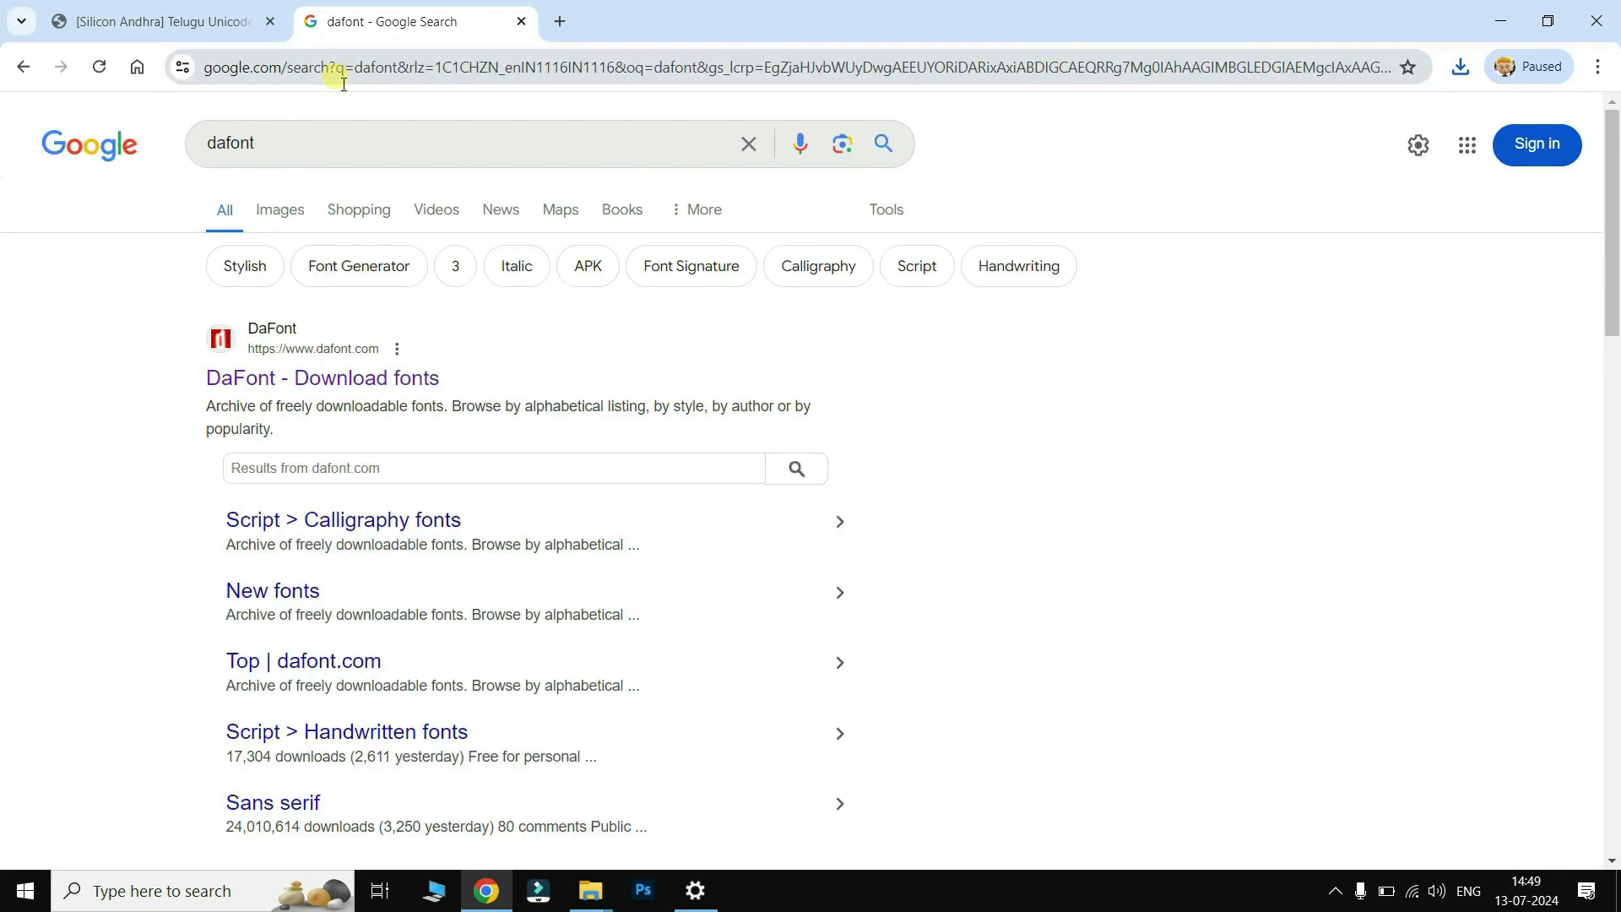
pyautogui.click(293, 390)
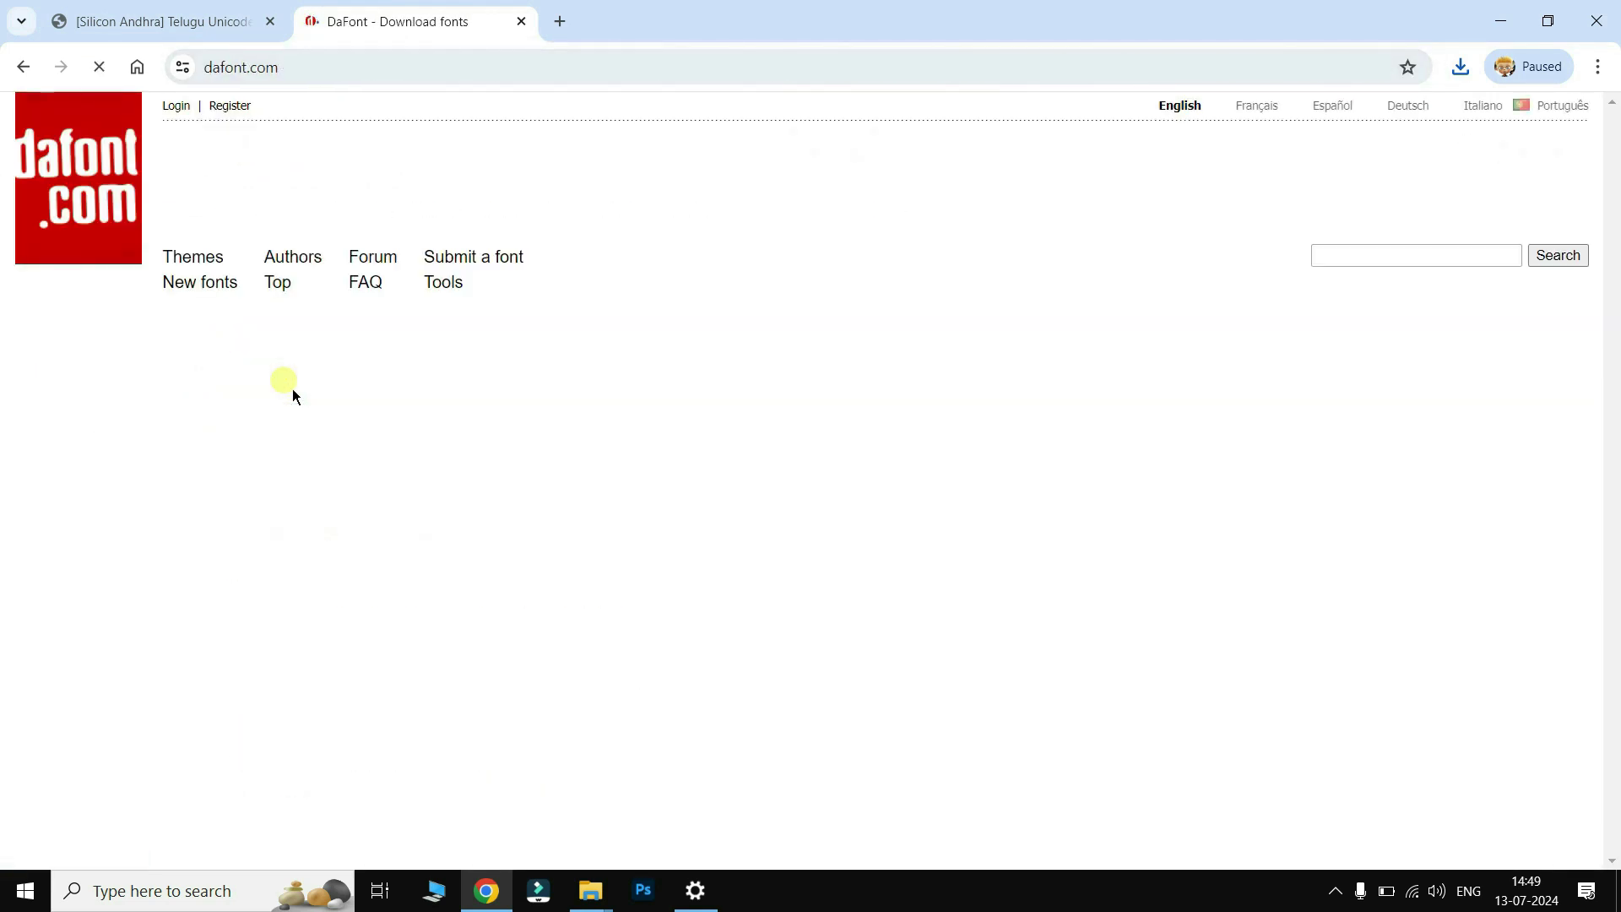
# Step: Download the Dinofiles font as dinofiles.zip and open its Downloads folder
pyautogui.scroll(-3, 794, 195)
pyautogui.scroll(-2, 1216, 173)
pyautogui.scroll(-5, 1216, 173)
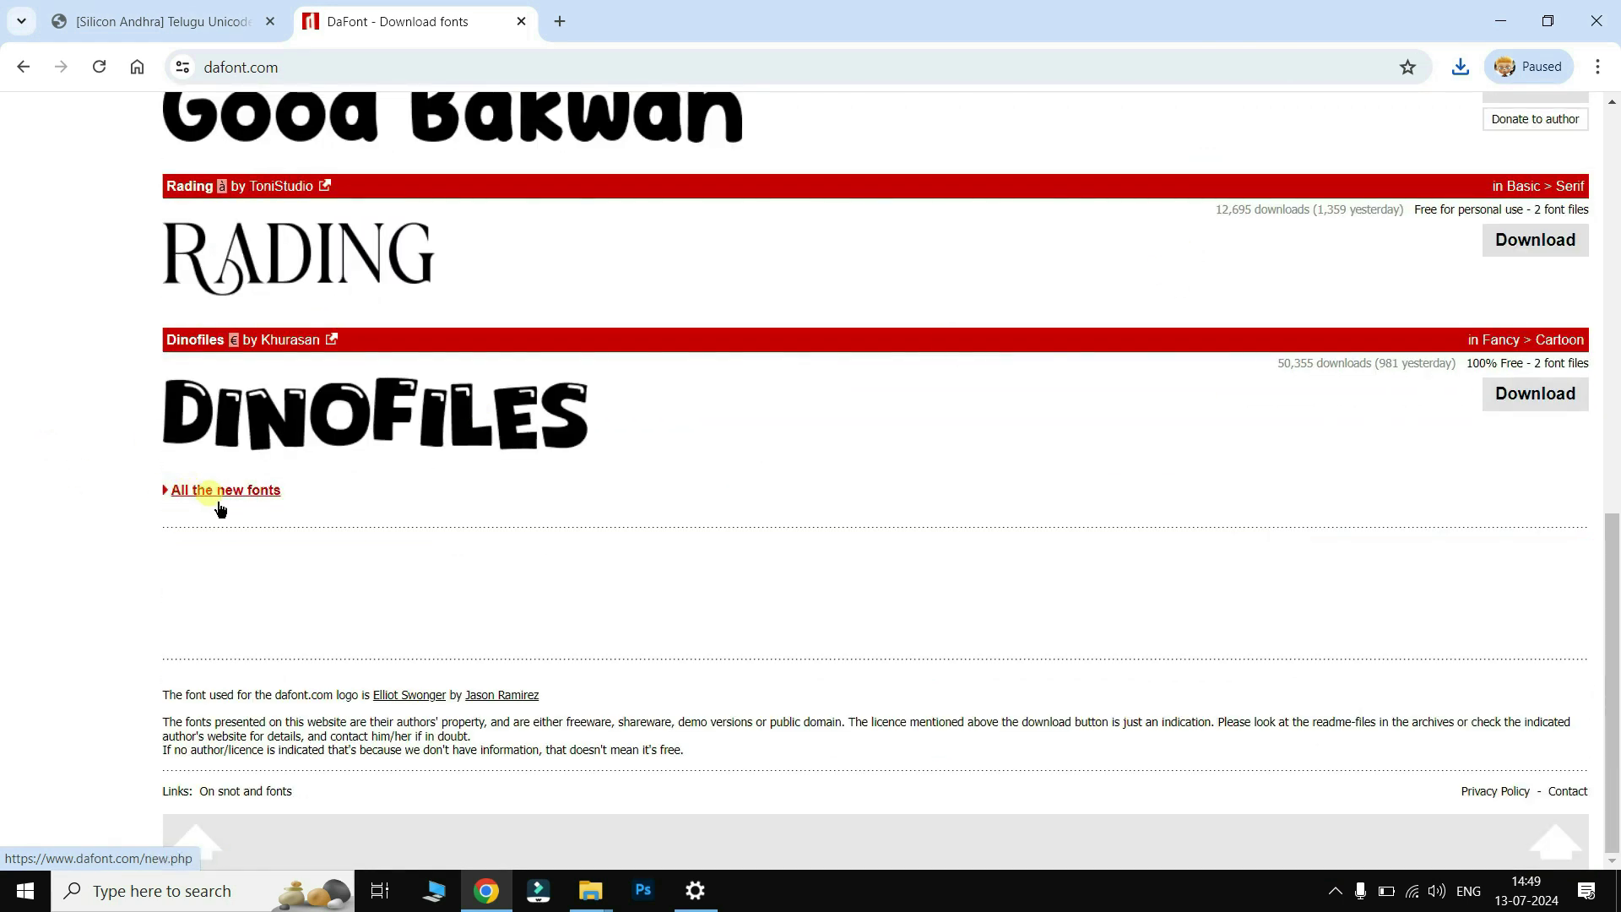
pyautogui.scroll(10, 391, 463)
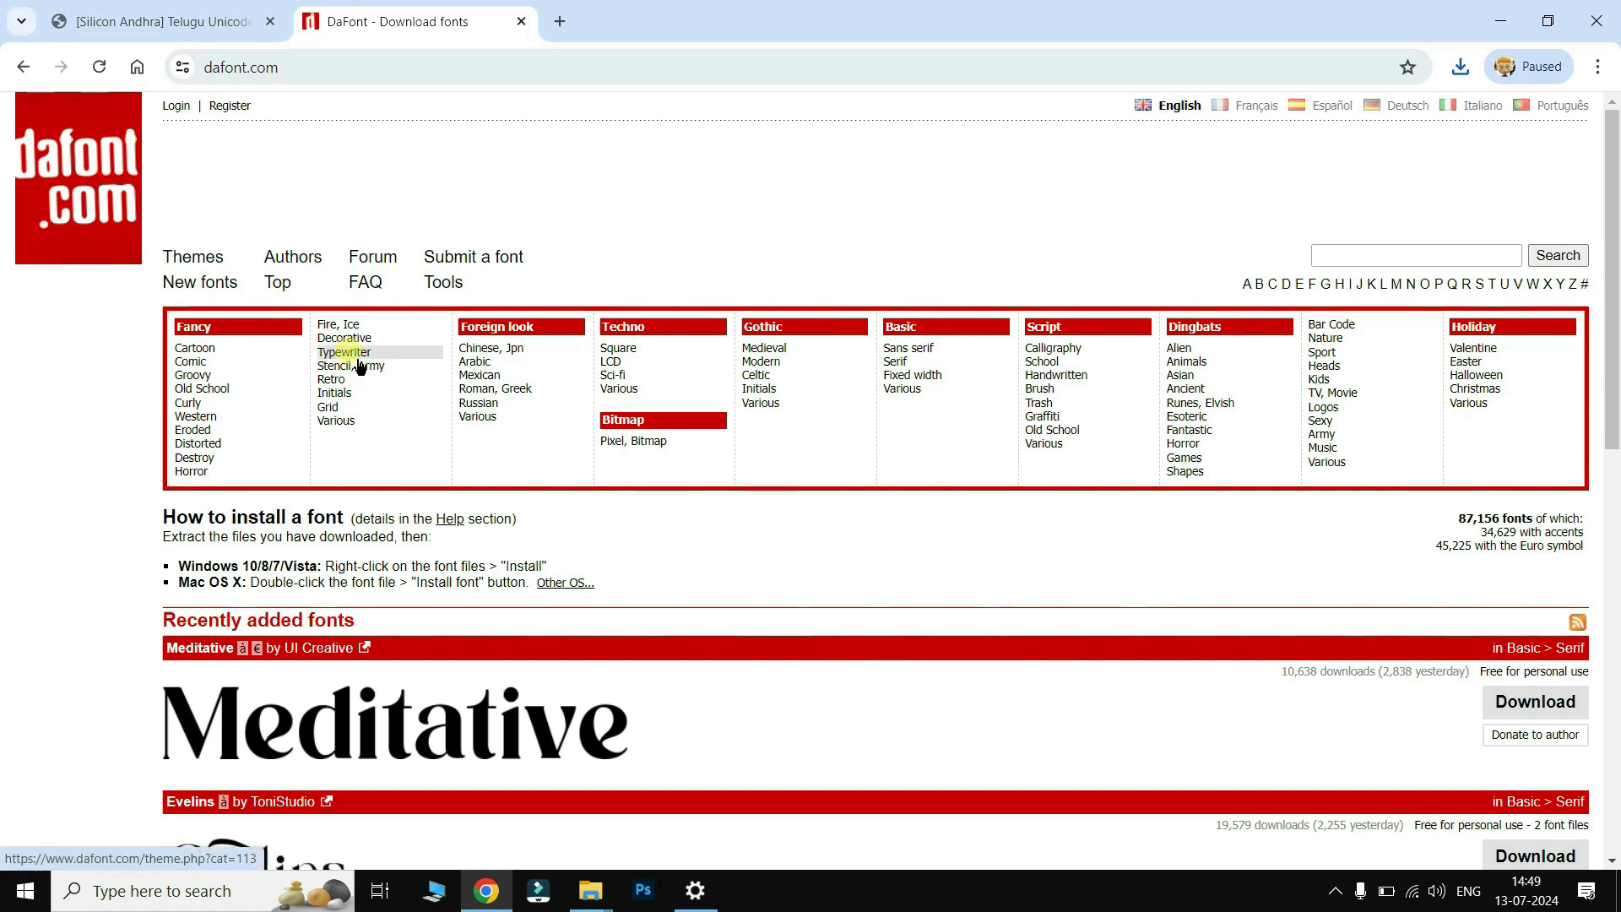
pyautogui.scroll(-10, 872, 560)
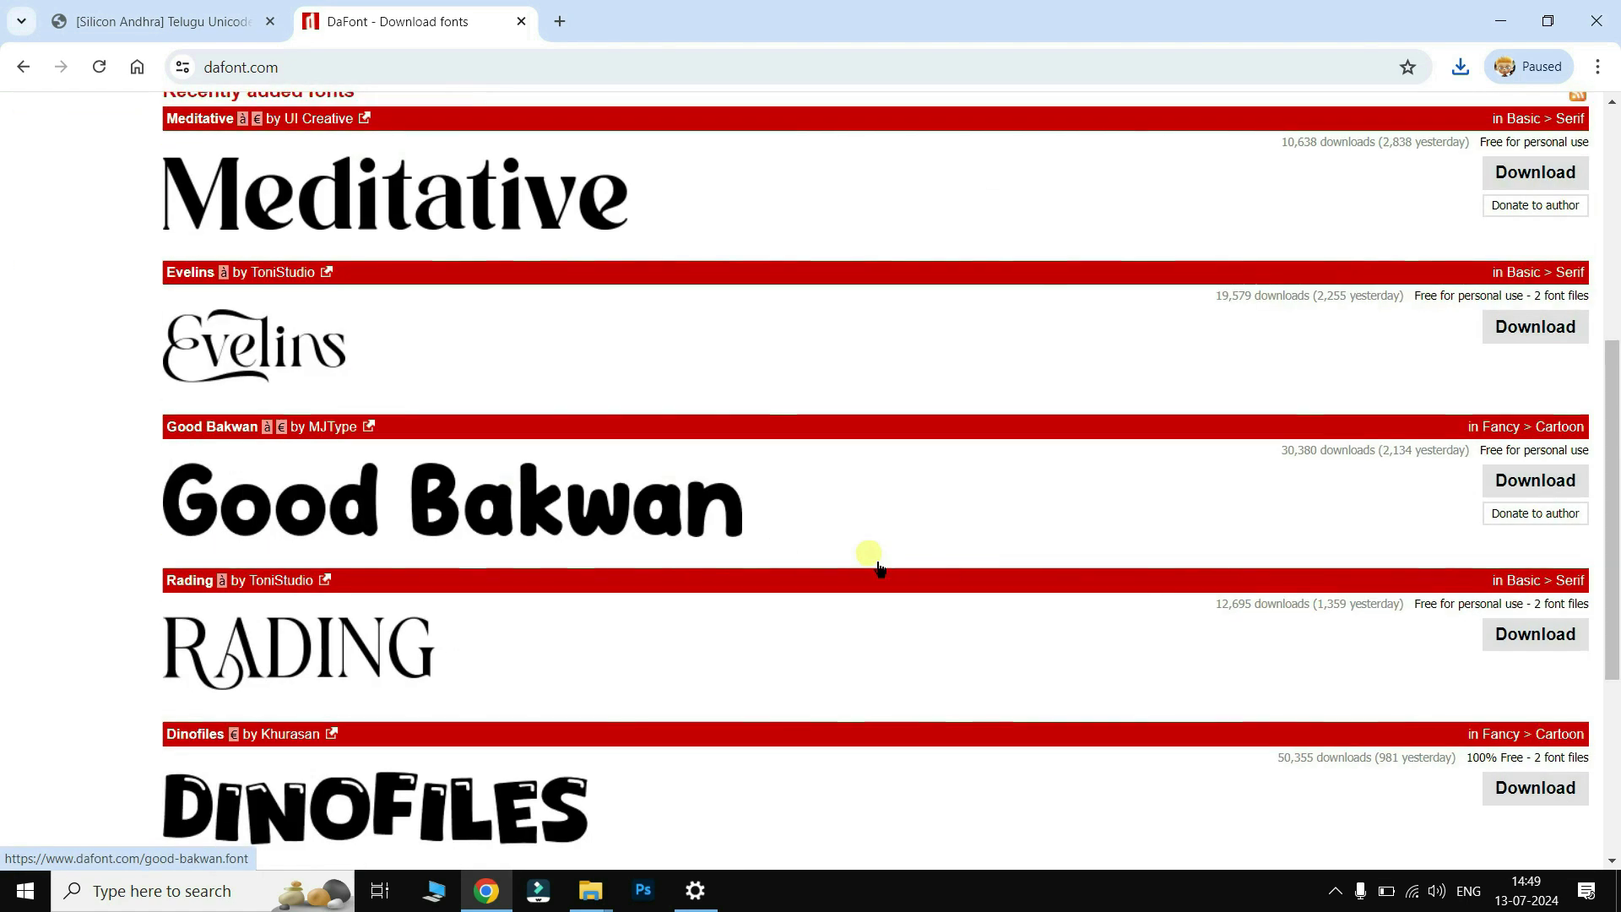
pyautogui.scroll(1, 623, 525)
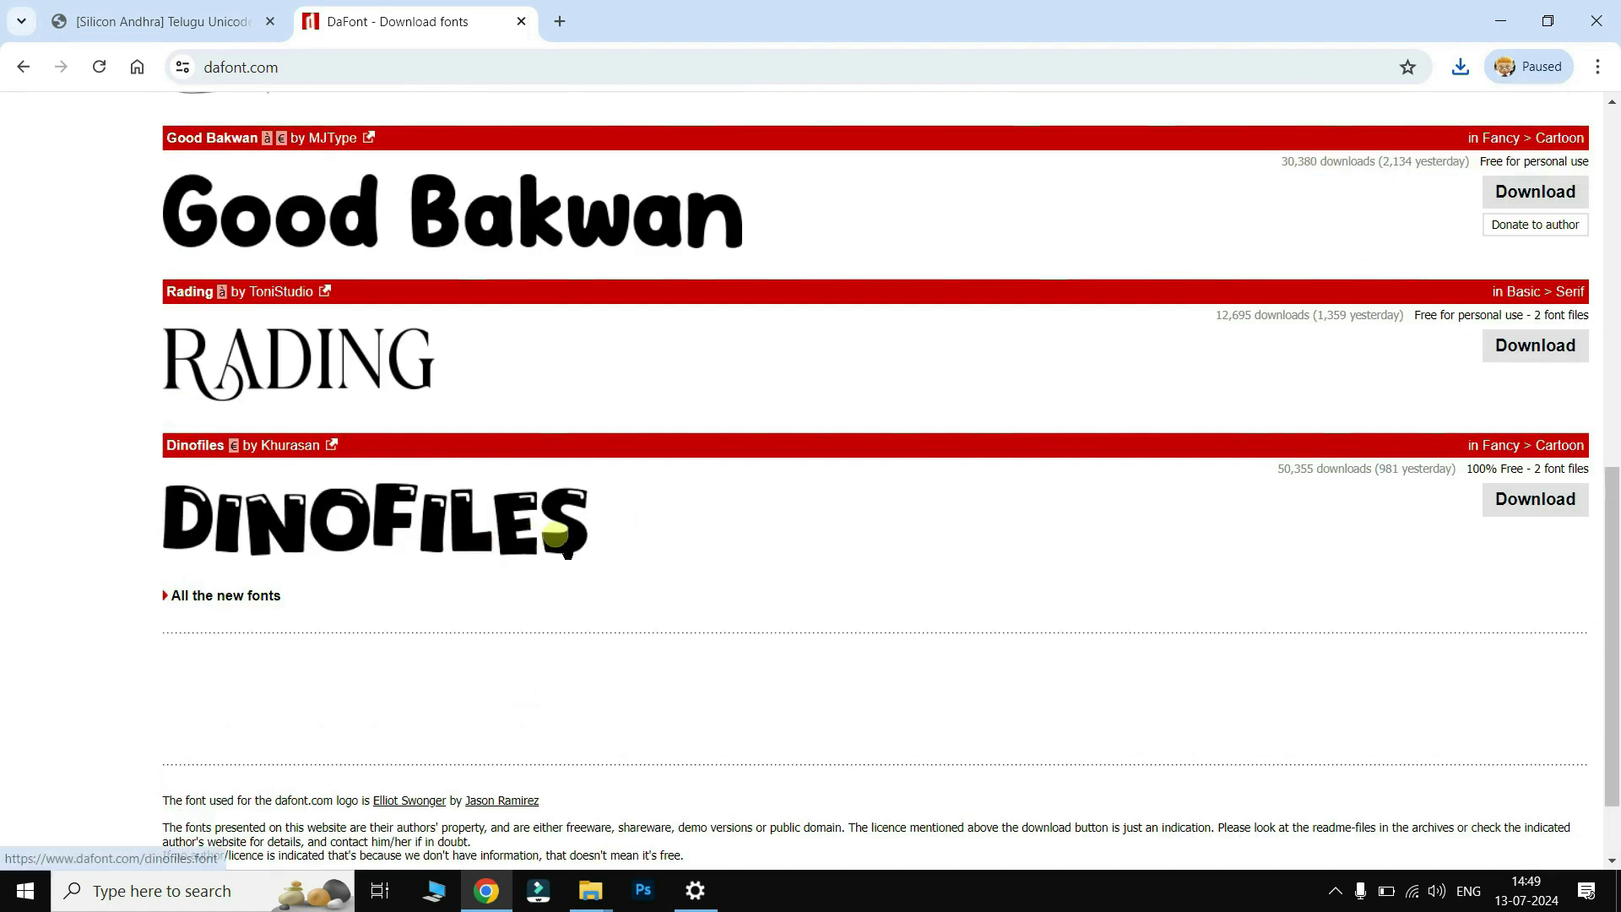
pyautogui.click(1542, 509)
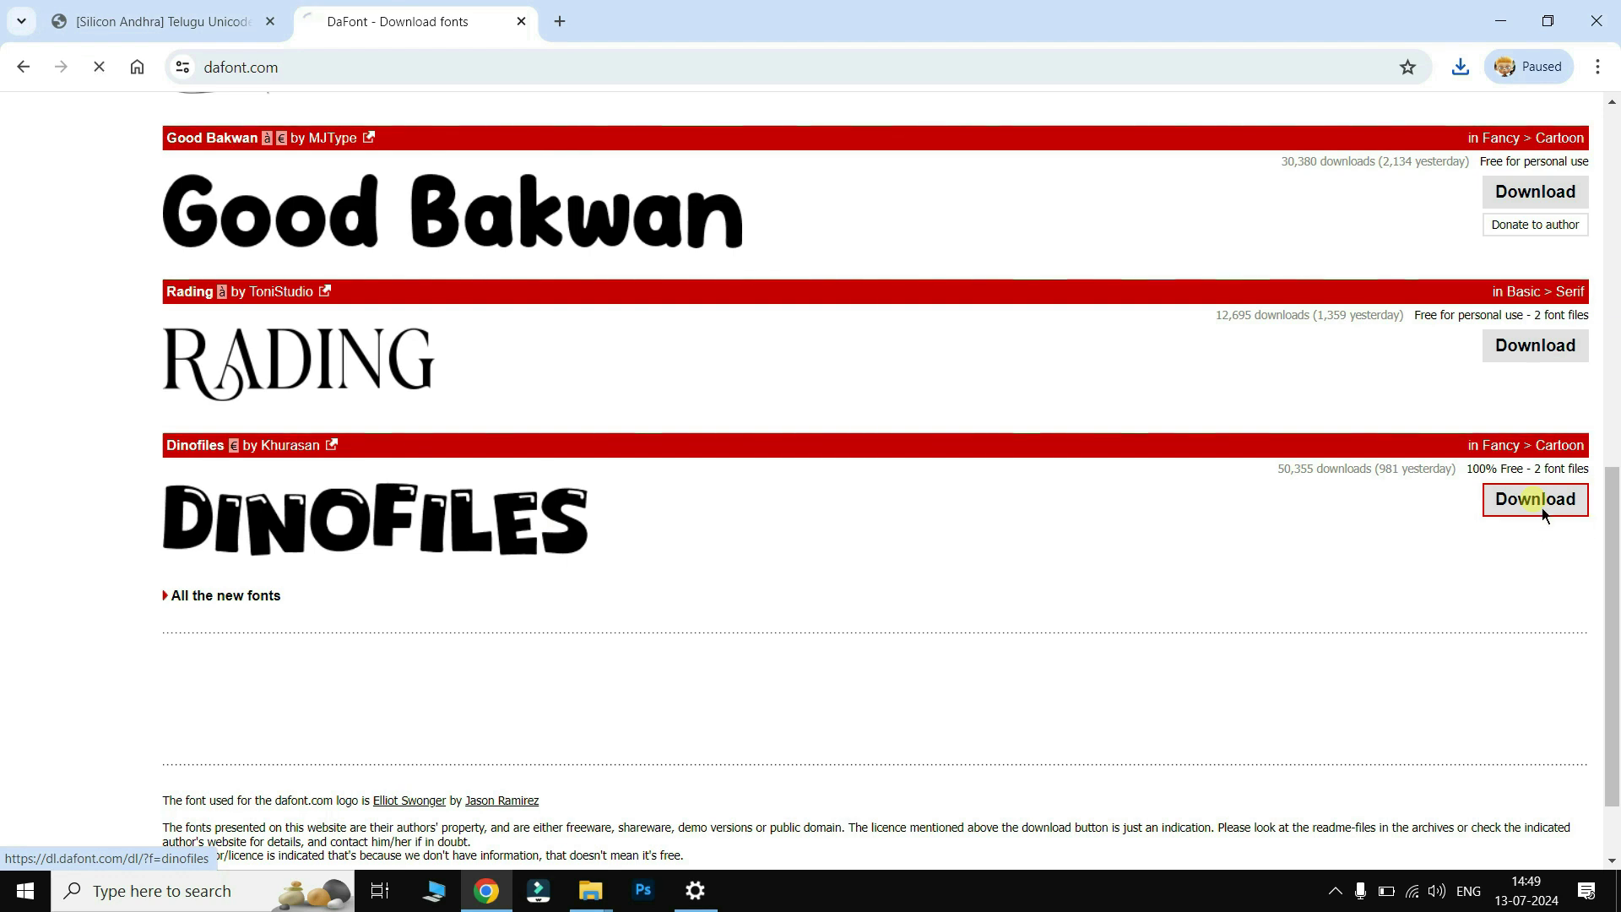
pyautogui.click(1468, 75)
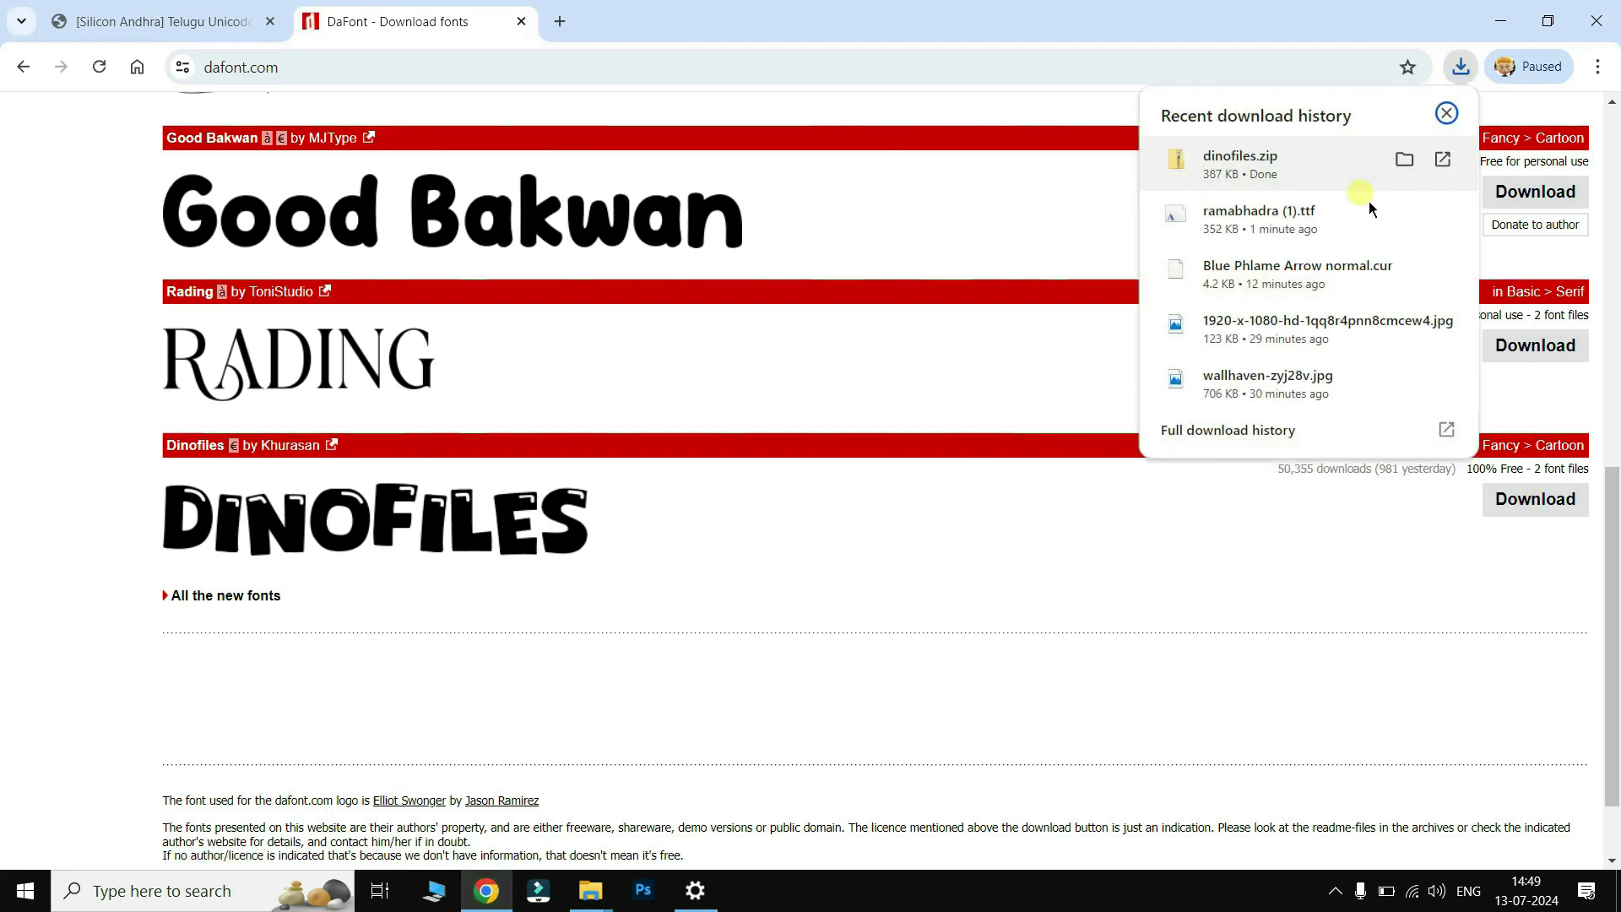
pyautogui.click(1405, 160)
# Step: Install ramabhadra (1) from Downloads, replacing the already installed Ramabhadra font
pyautogui.click(1539, 14)
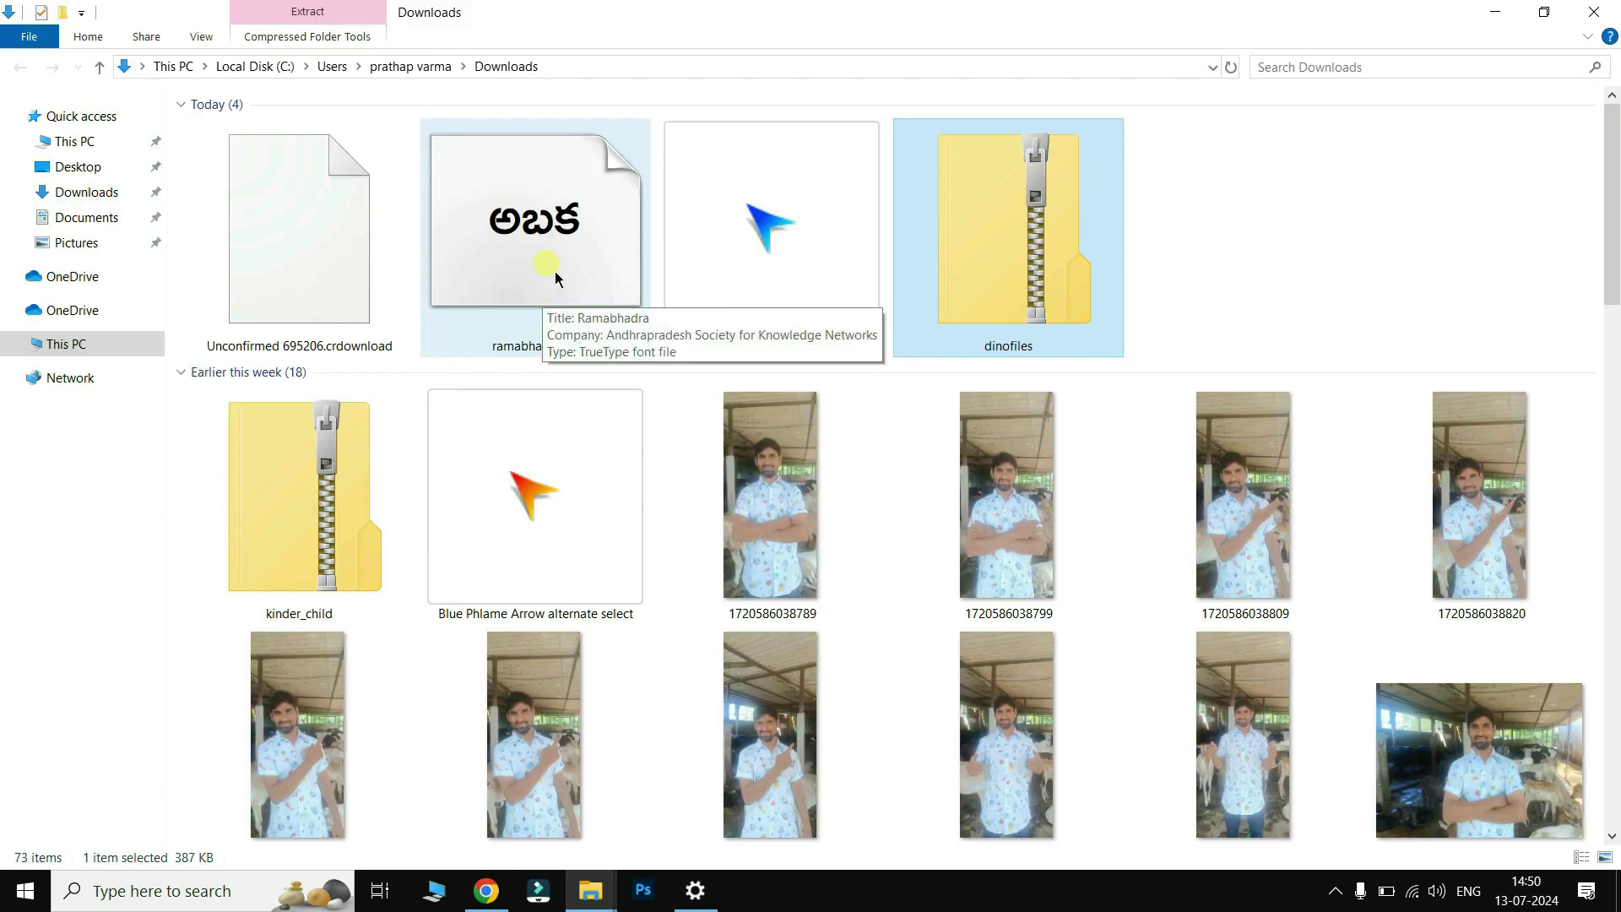
pyautogui.doubleClick(556, 278)
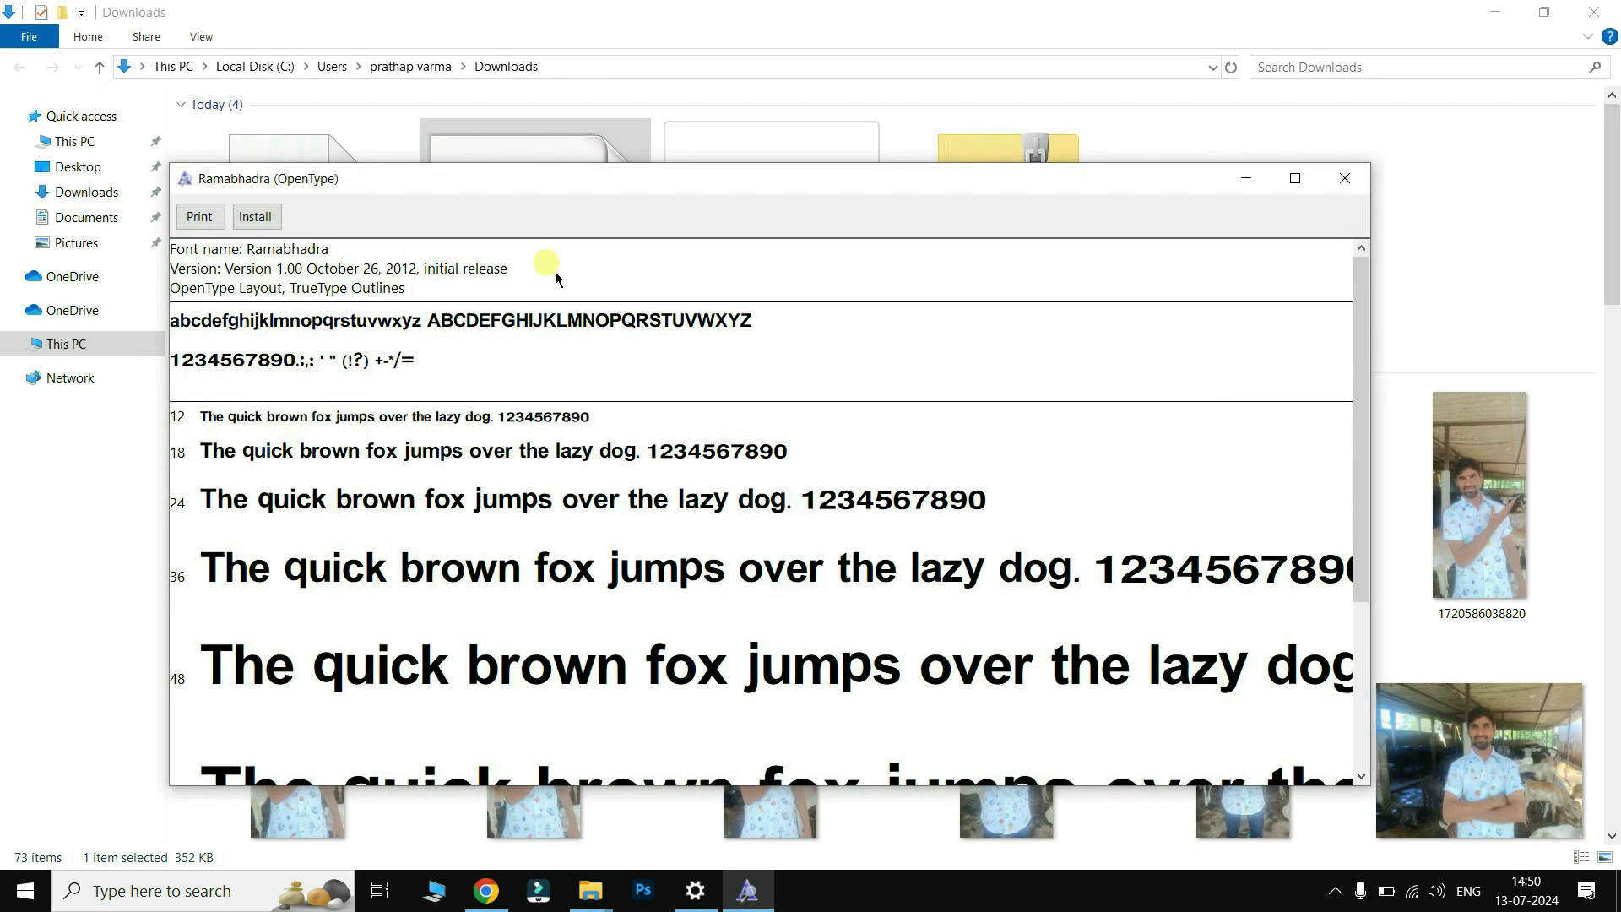
pyautogui.click(267, 228)
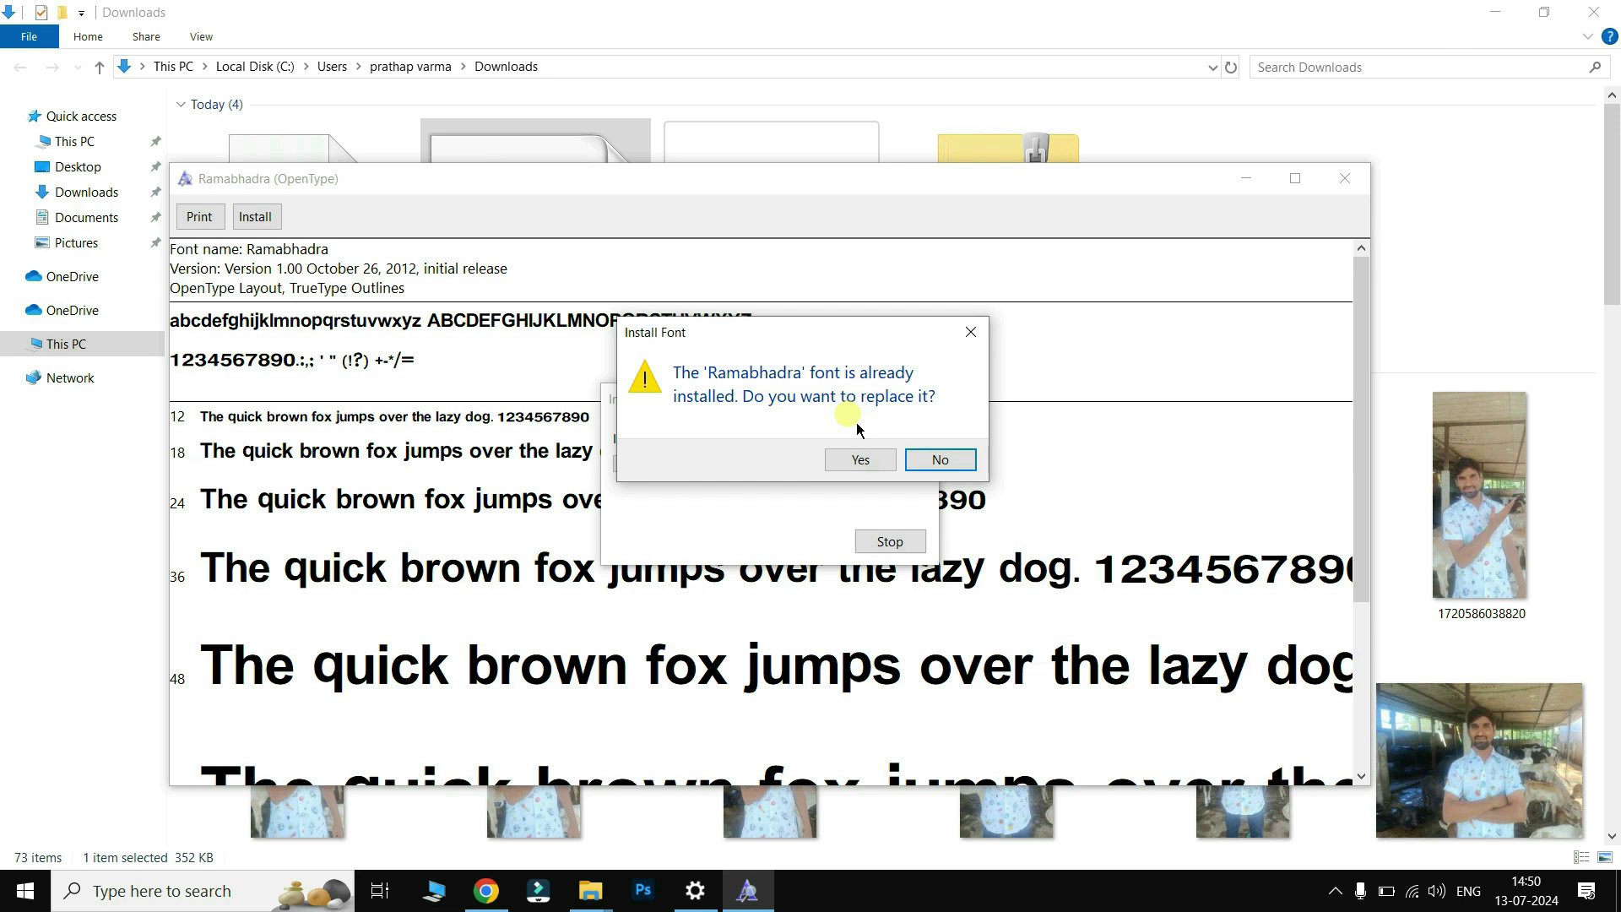
pyautogui.click(859, 463)
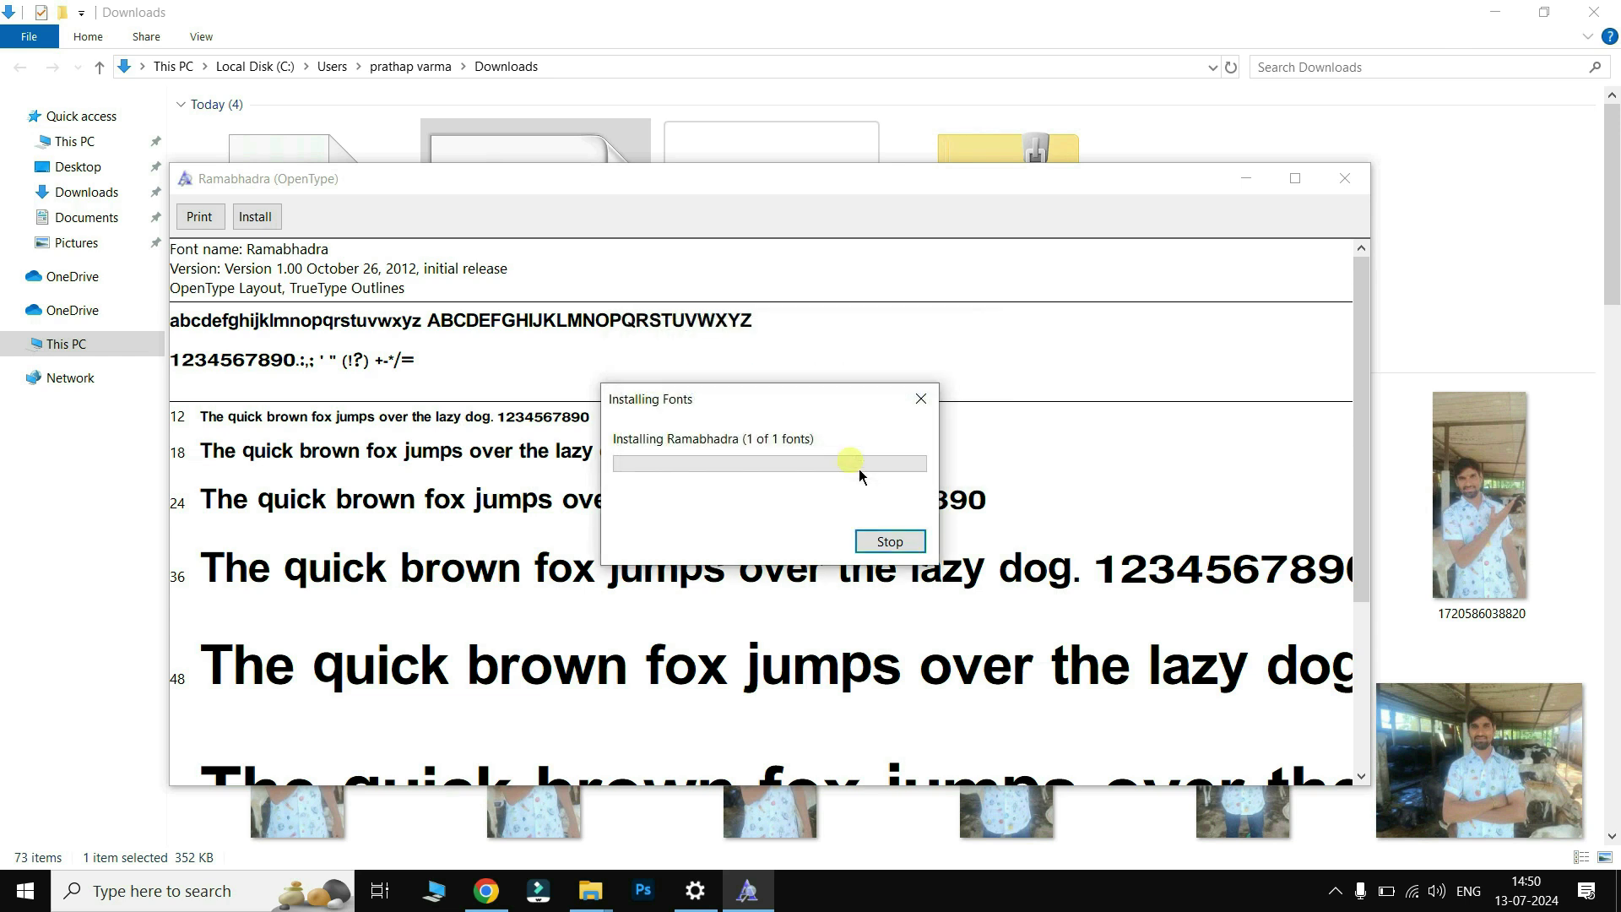
pyautogui.click(1347, 182)
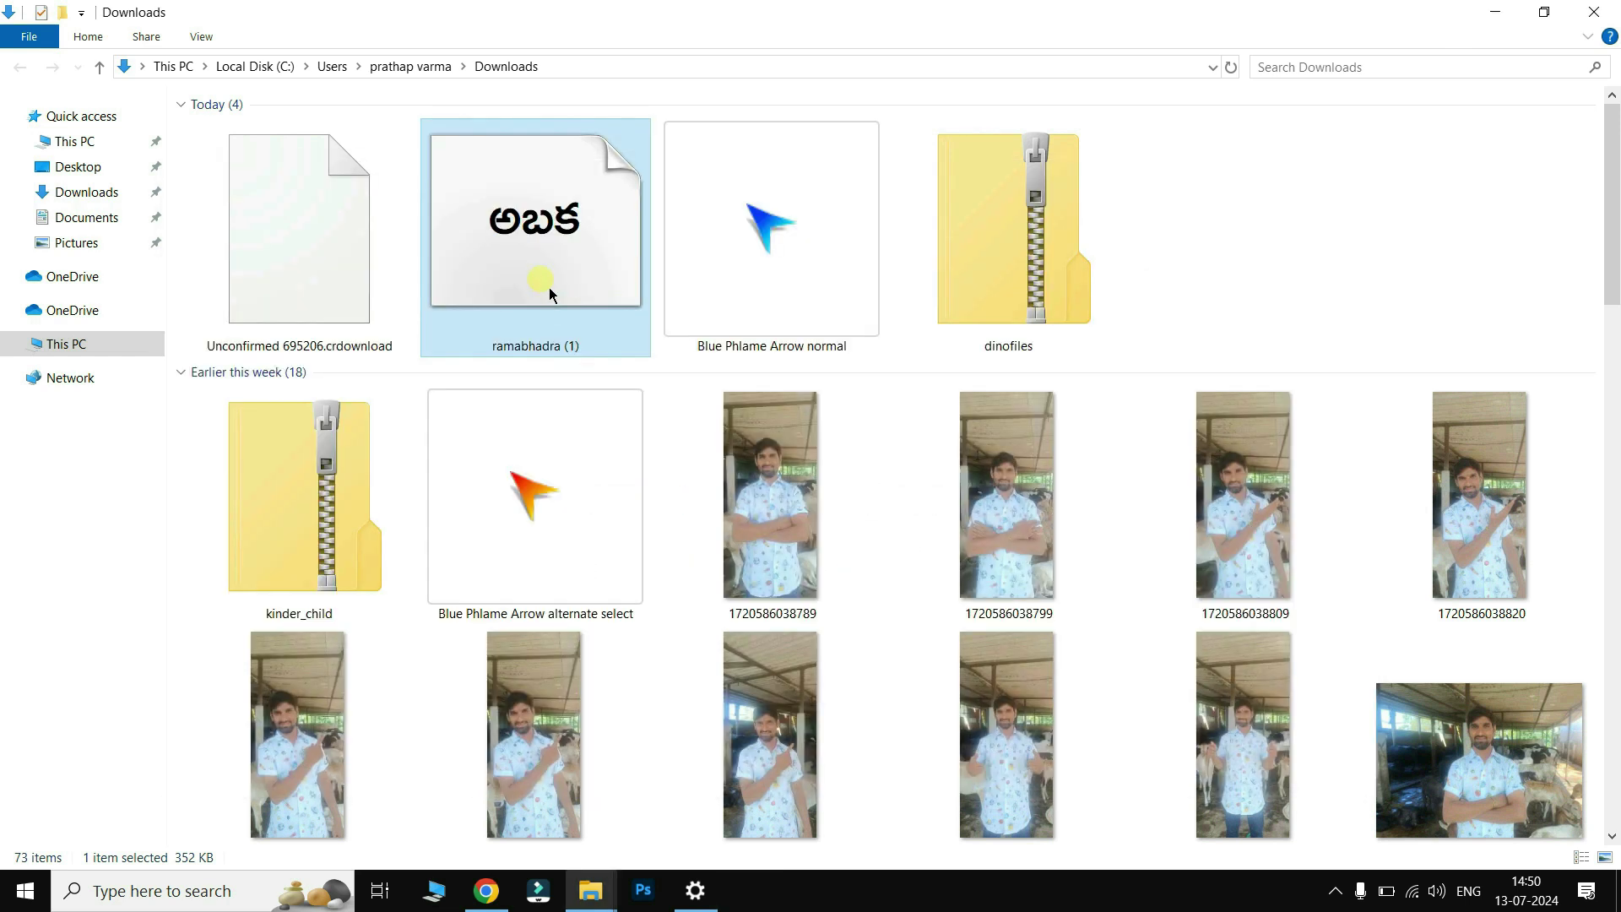
# Step: Drop ramabhadra (1) onto the Fonts install area and decline replacing the existing copy
pyautogui.moveTo(570, 277); pyautogui.dragTo(475, 229)
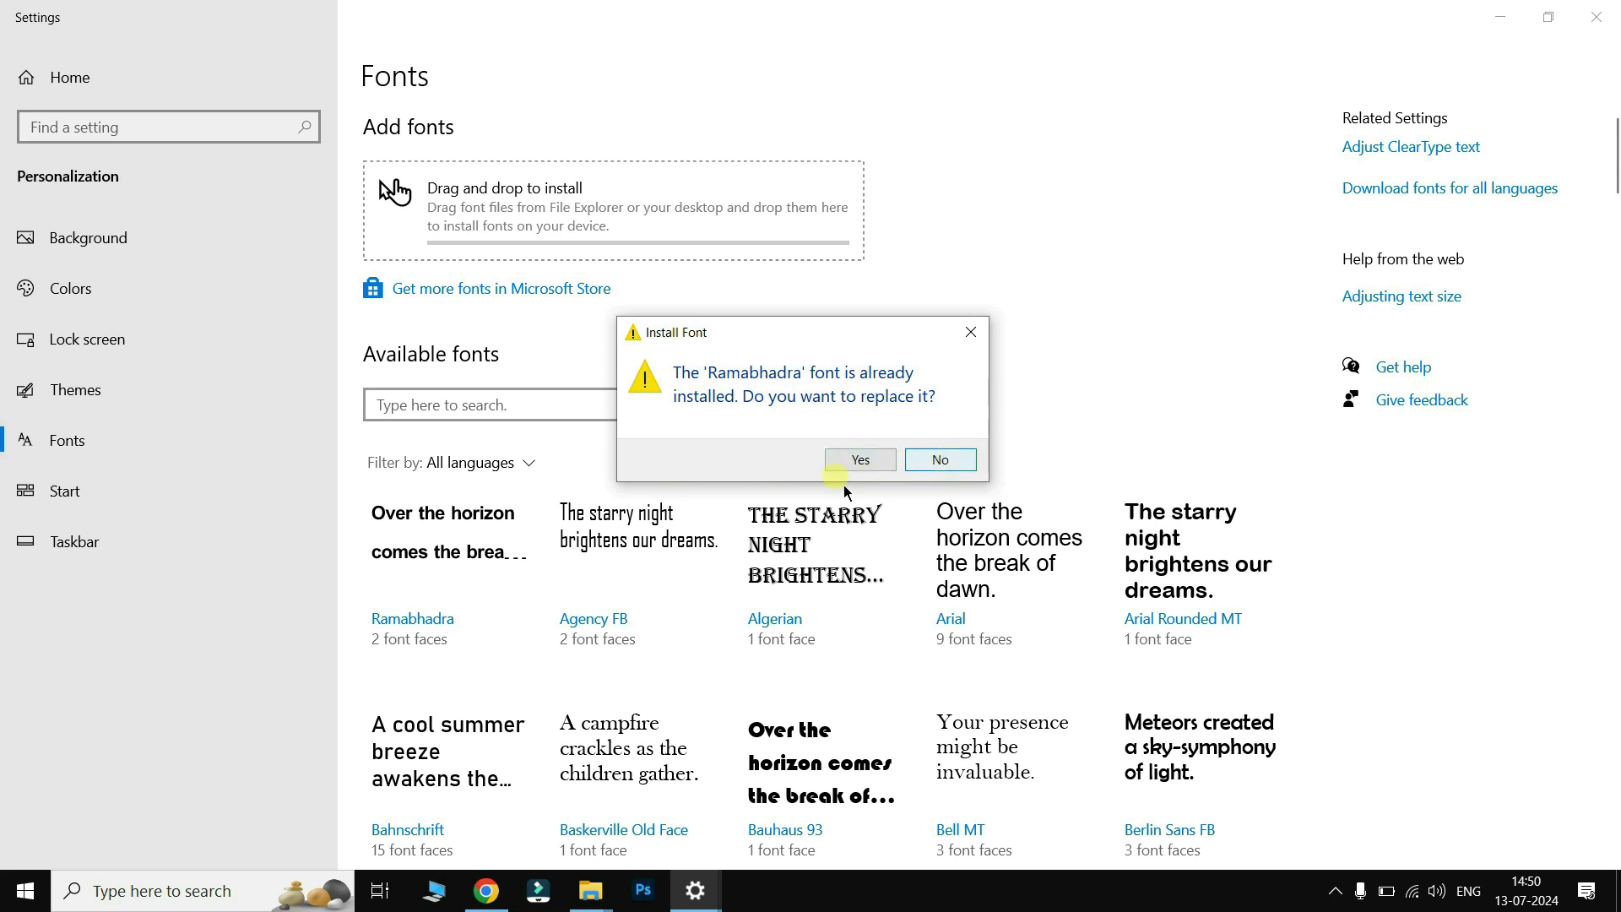
pyautogui.click(942, 460)
# Step: Extract dinofiles.zip into a dinofiles folder in Downloads
pyautogui.moveTo(622, 902)
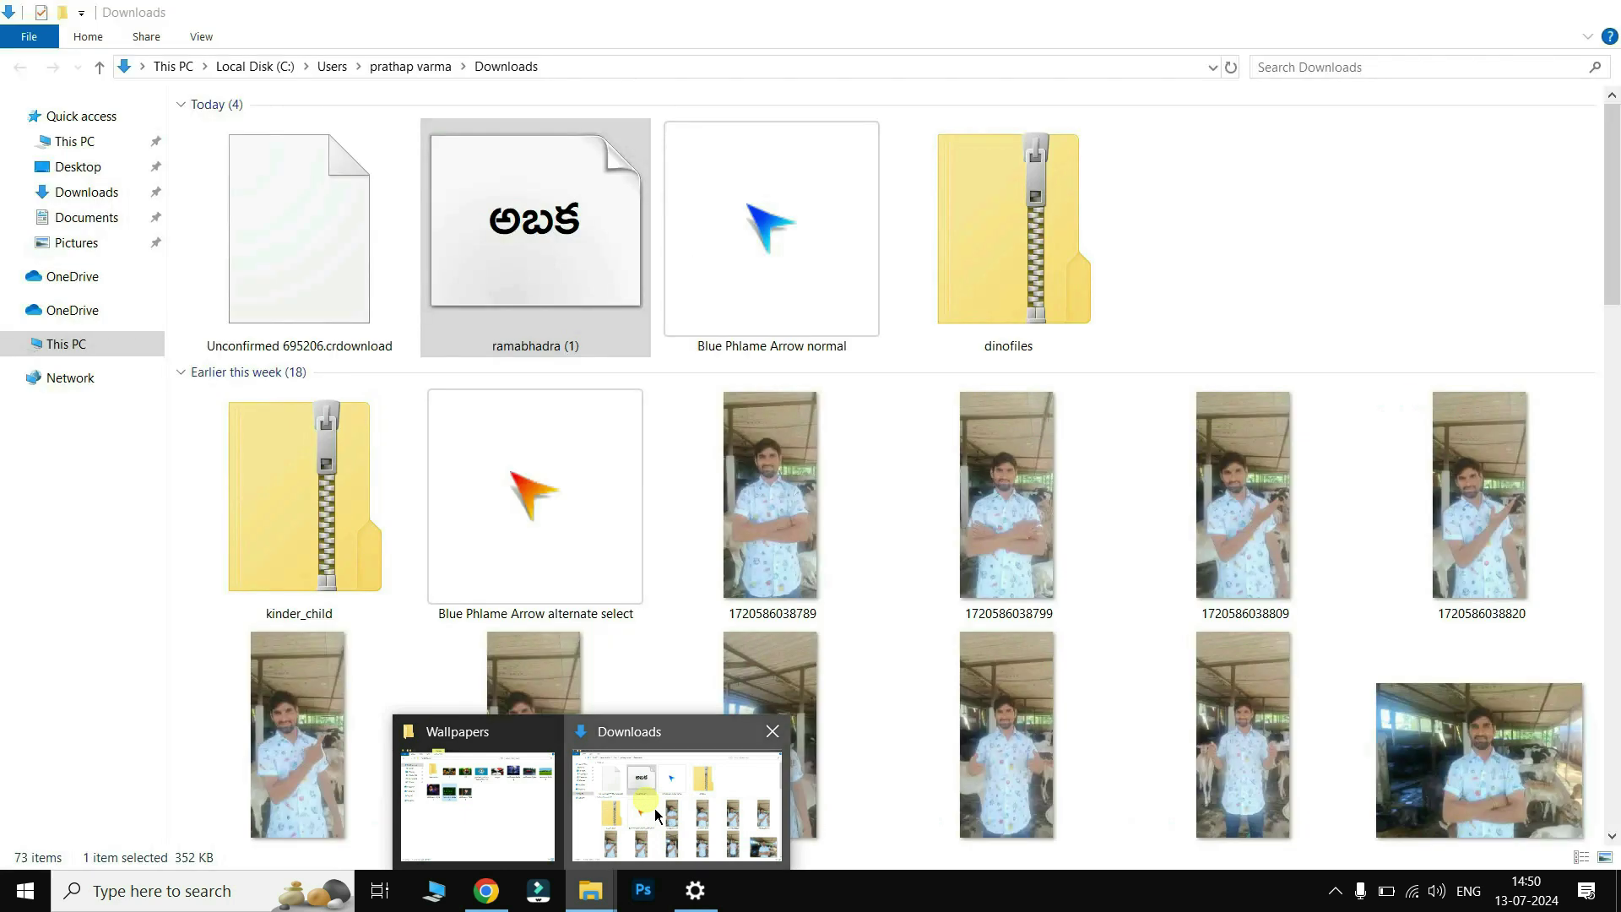
pyautogui.click(658, 816)
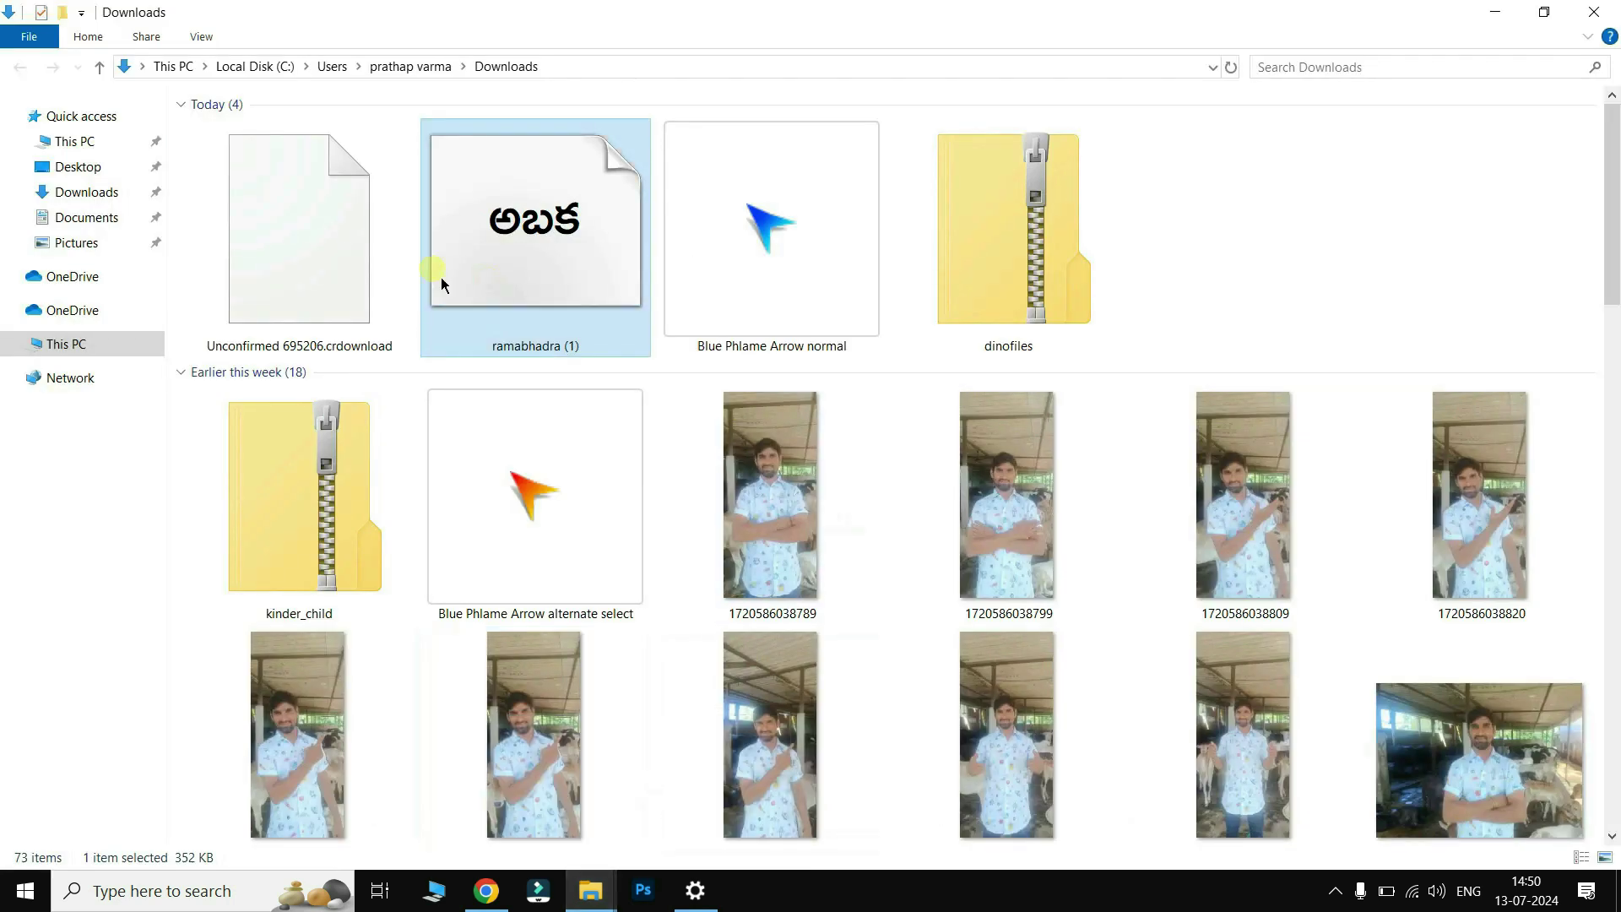
pyautogui.click(1034, 284)
pyautogui.rightClick(1034, 277)
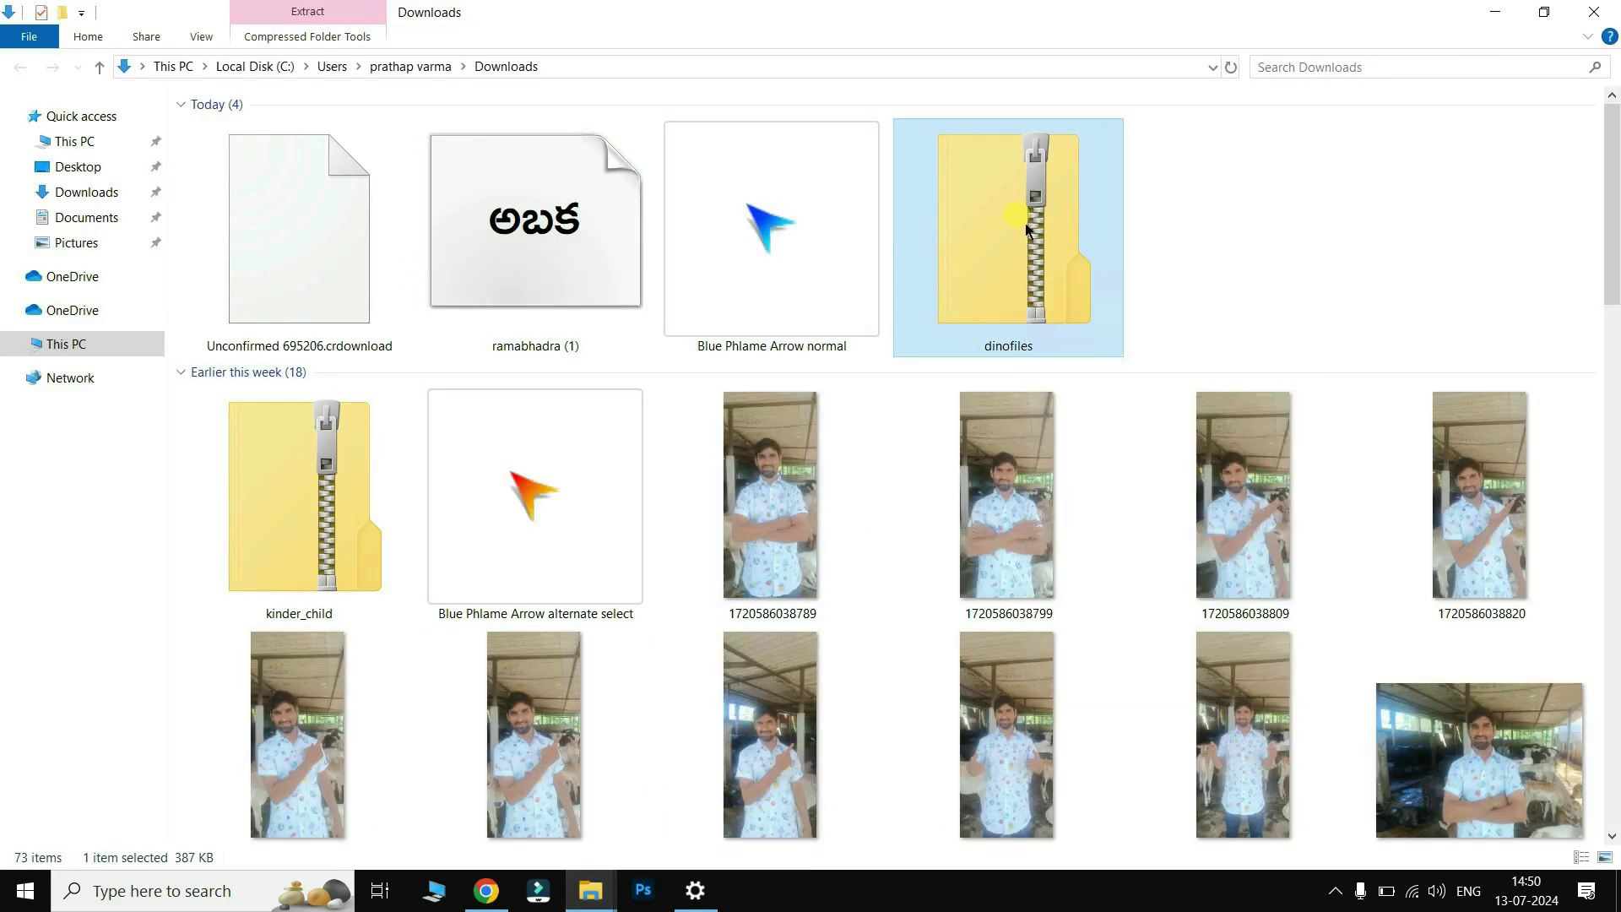
pyautogui.click(1085, 287)
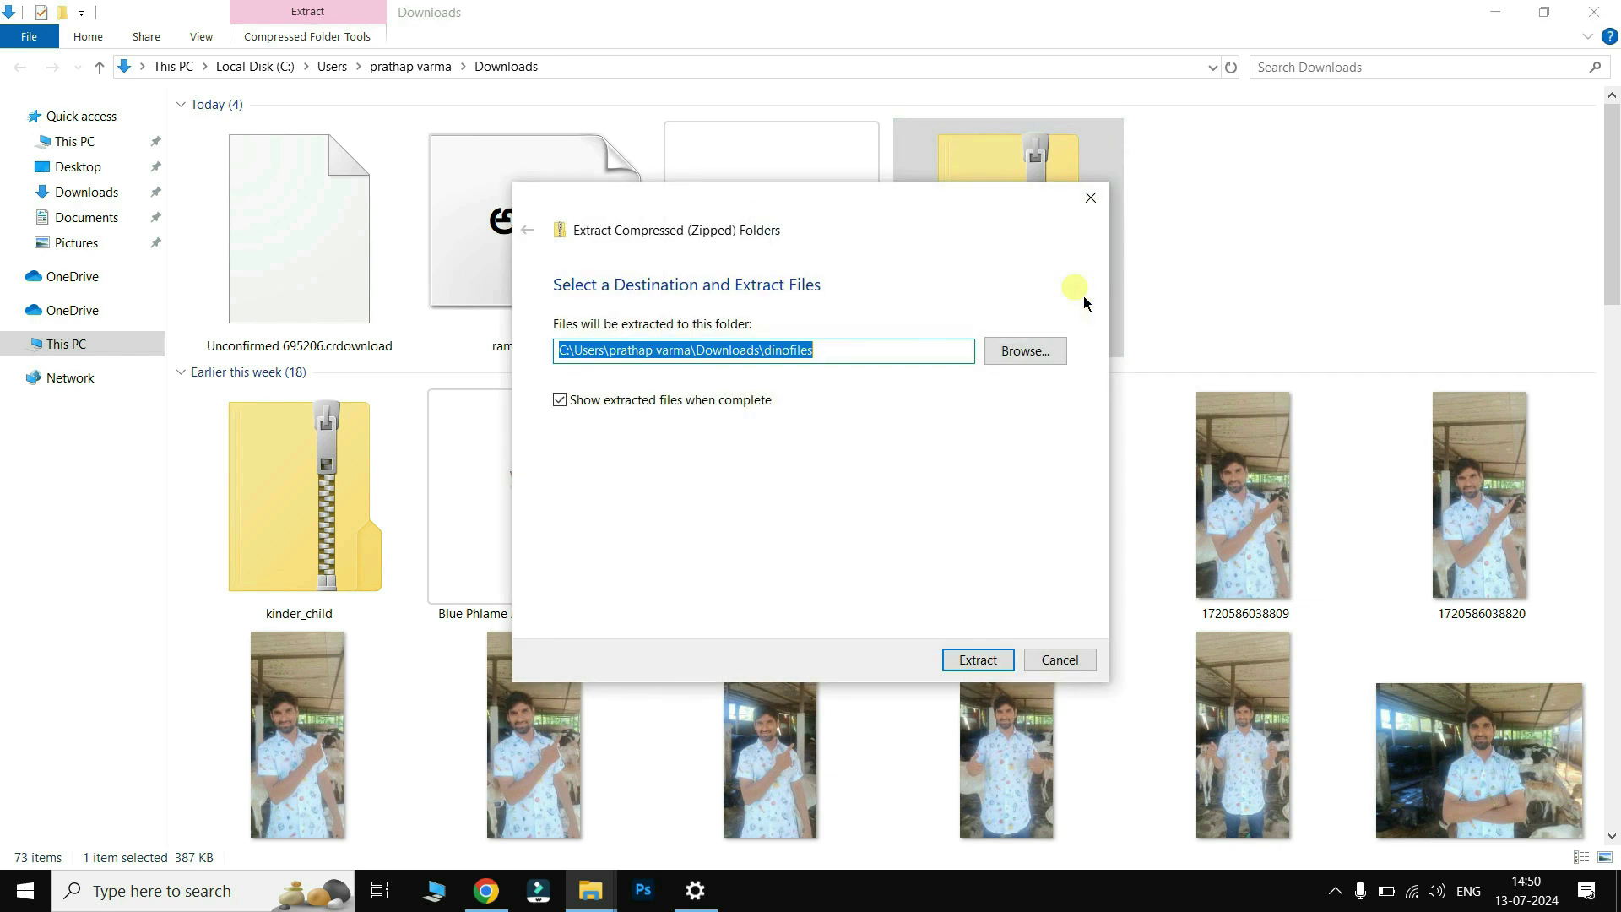
pyautogui.click(976, 659)
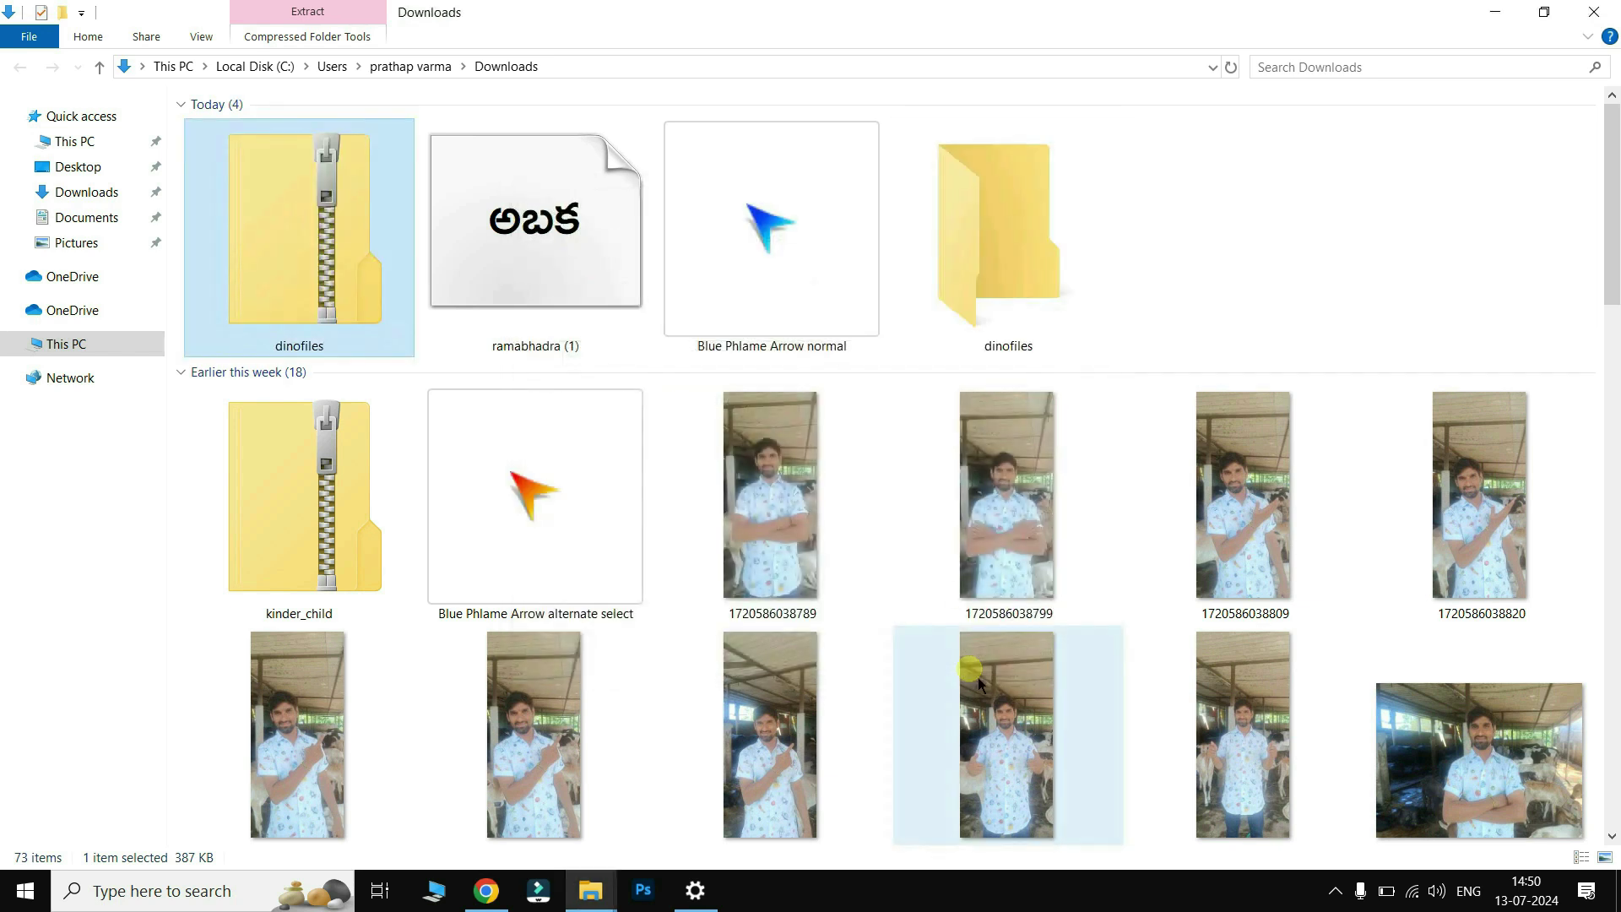
# Step: Install the Dinofiles OpenType font from the extracted dinofiles folder
pyautogui.click(100, 68)
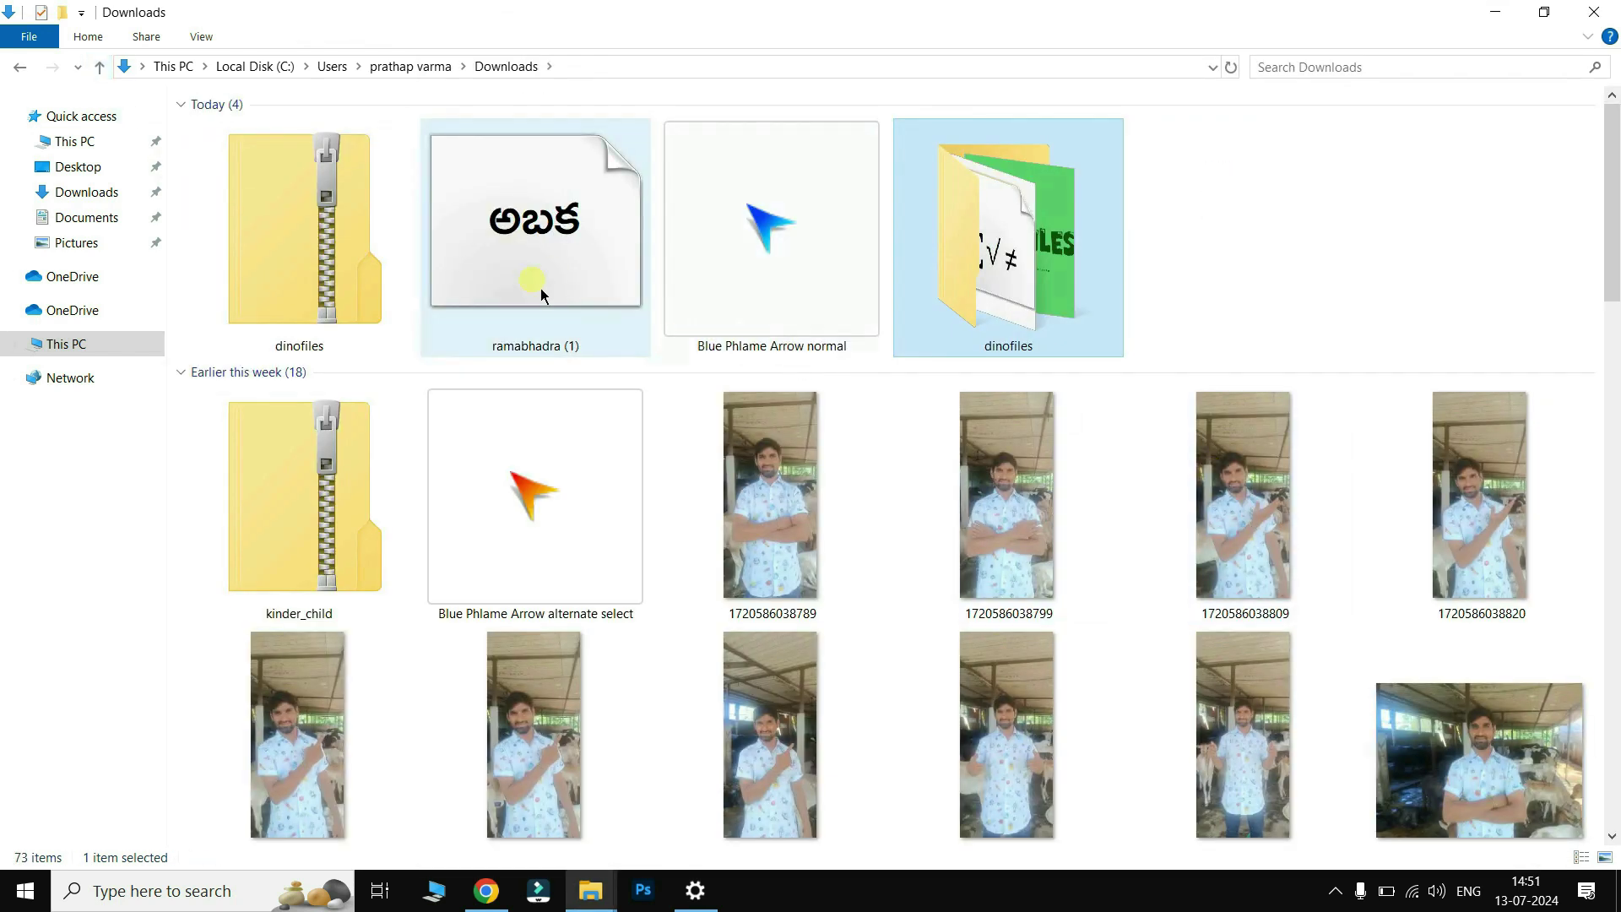
pyautogui.doubleClick(1022, 284)
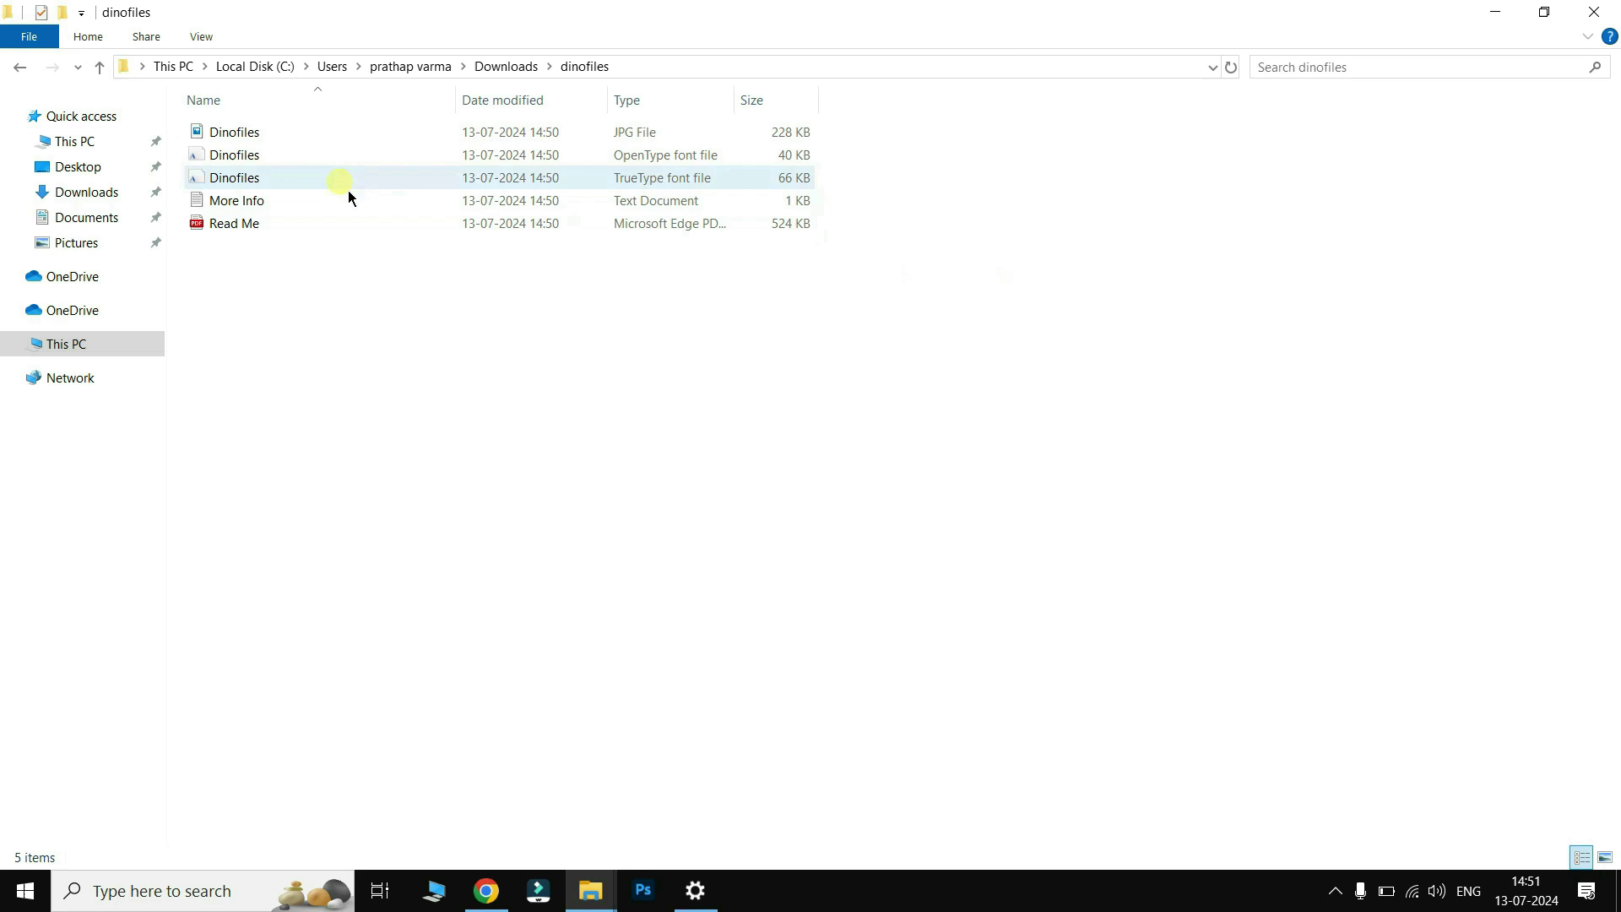
pyautogui.doubleClick(255, 161)
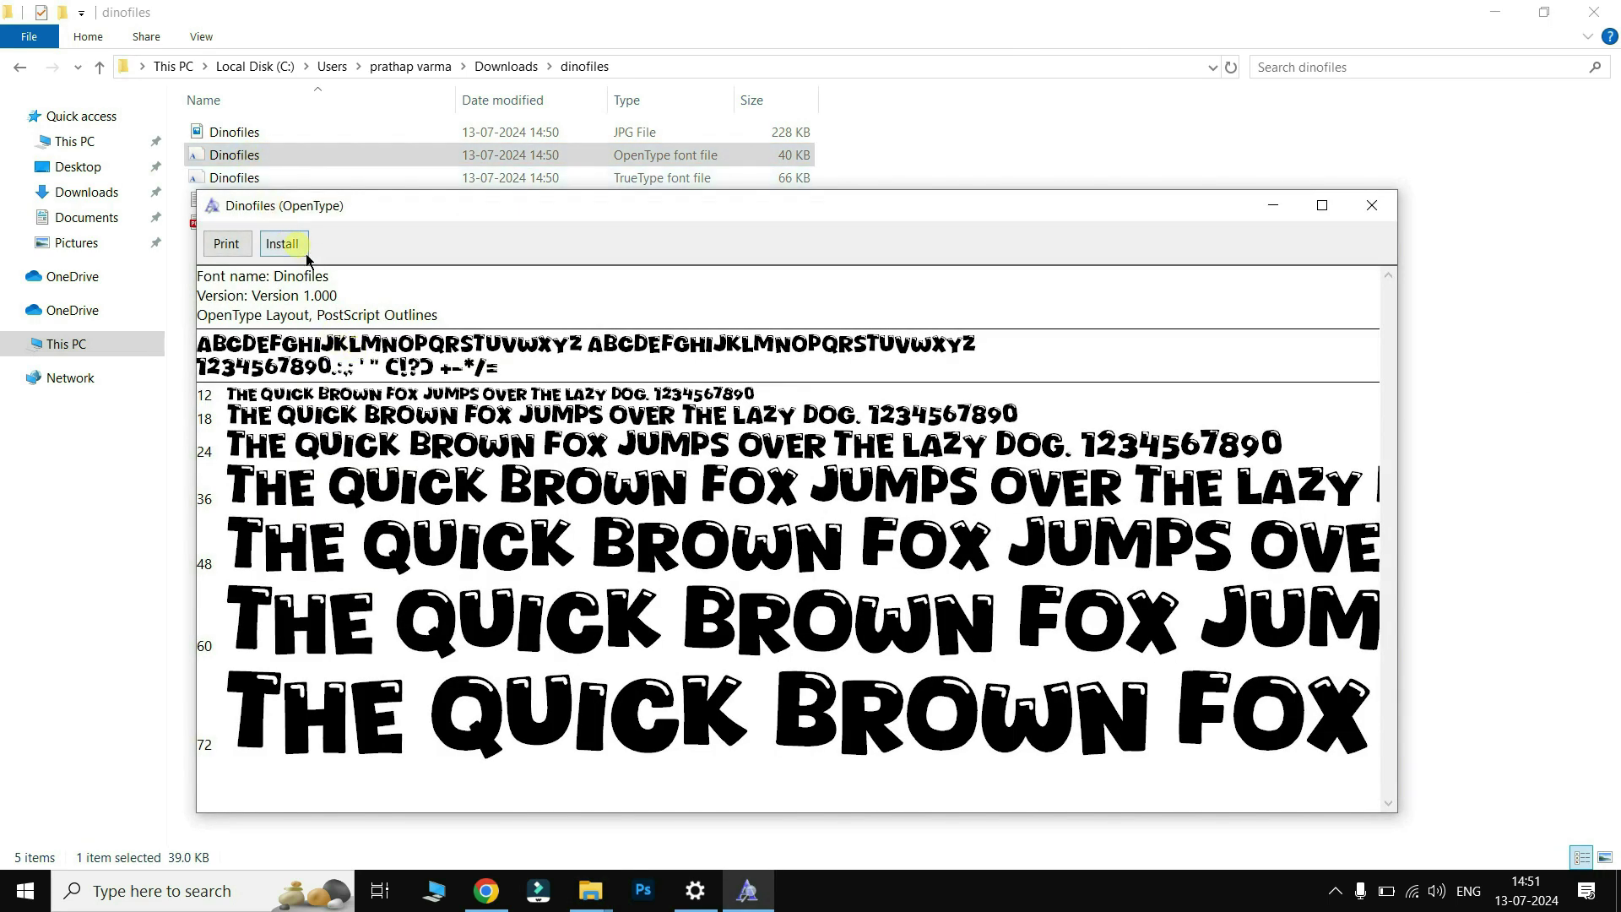
pyautogui.click(297, 249)
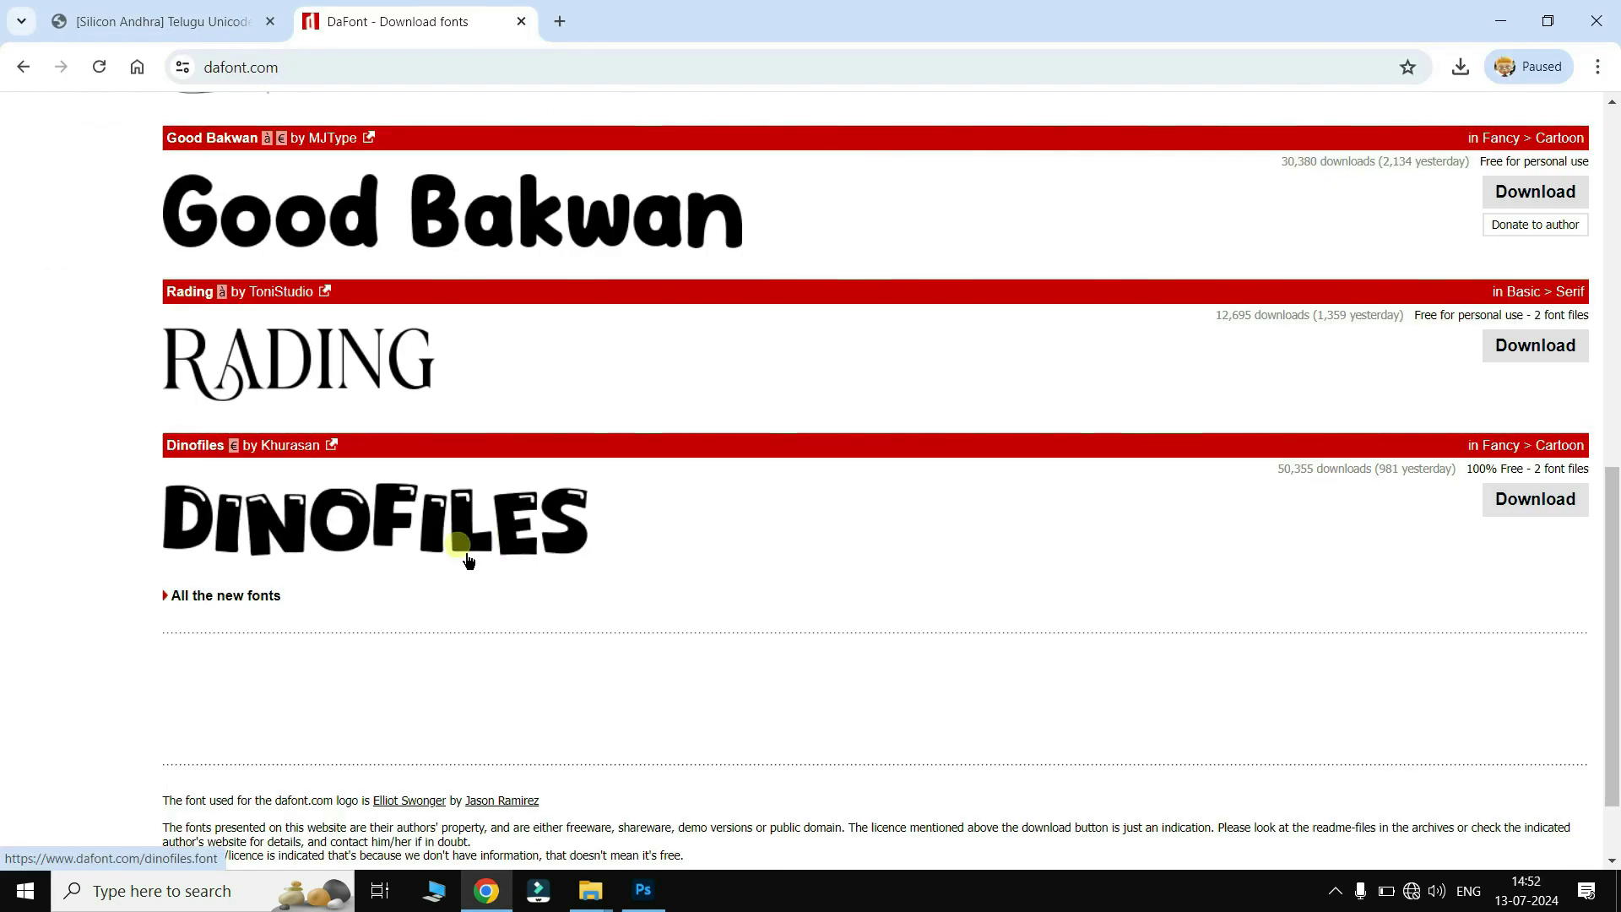
pyautogui.click(1500, 21)
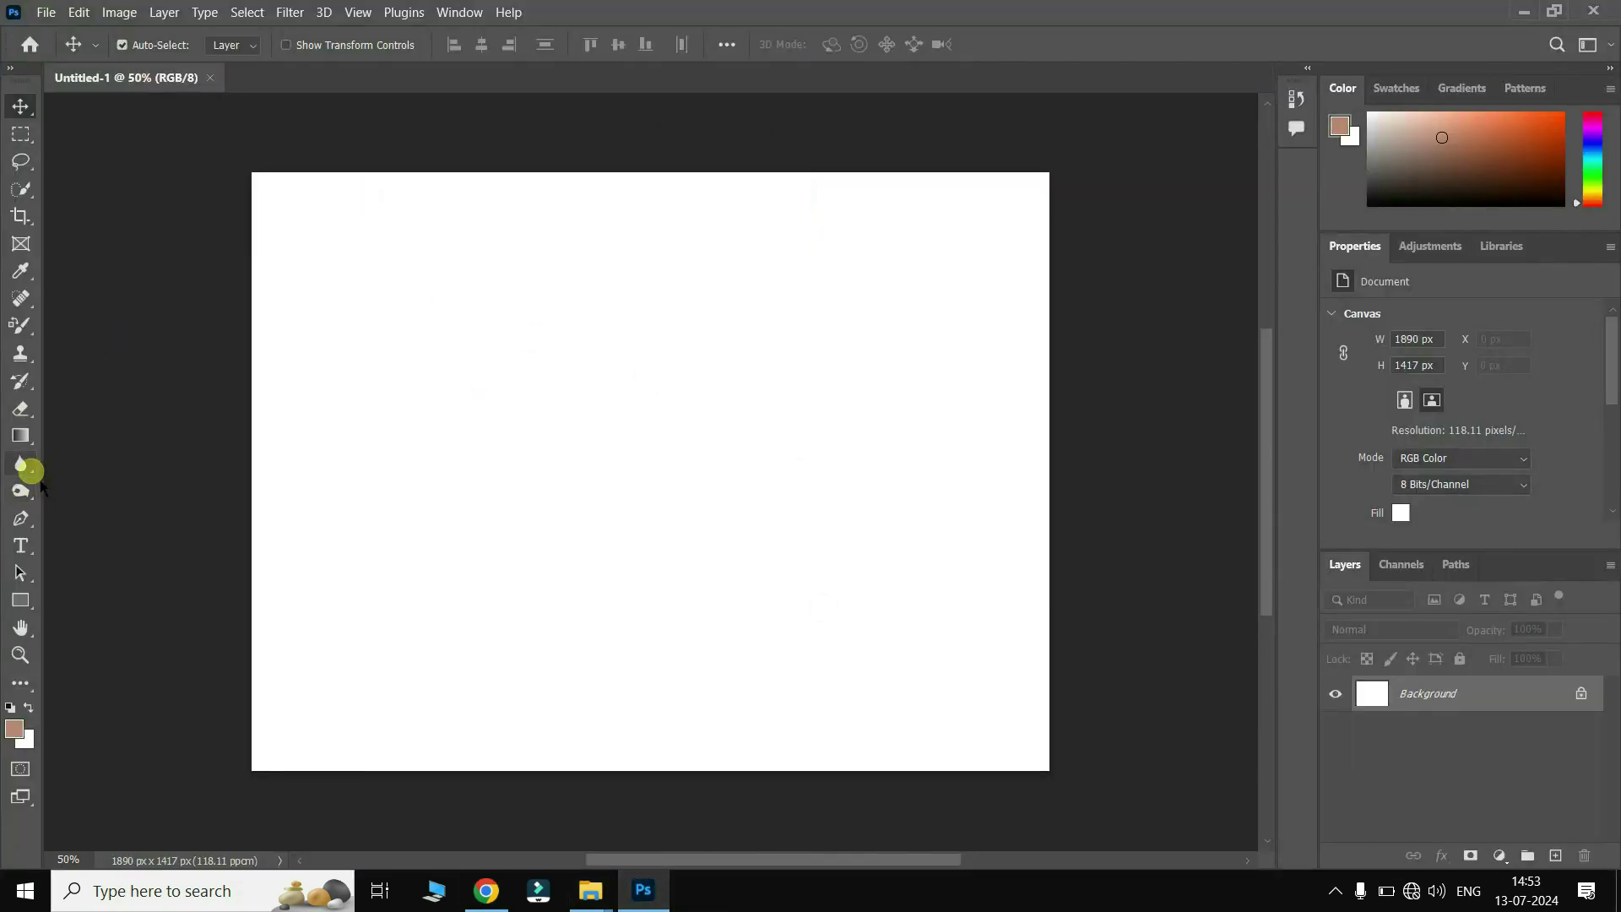
# Step: Choose the Dinofiles font and type a person's name on the canvas
pyautogui.click(31, 551)
pyautogui.click(189, 541)
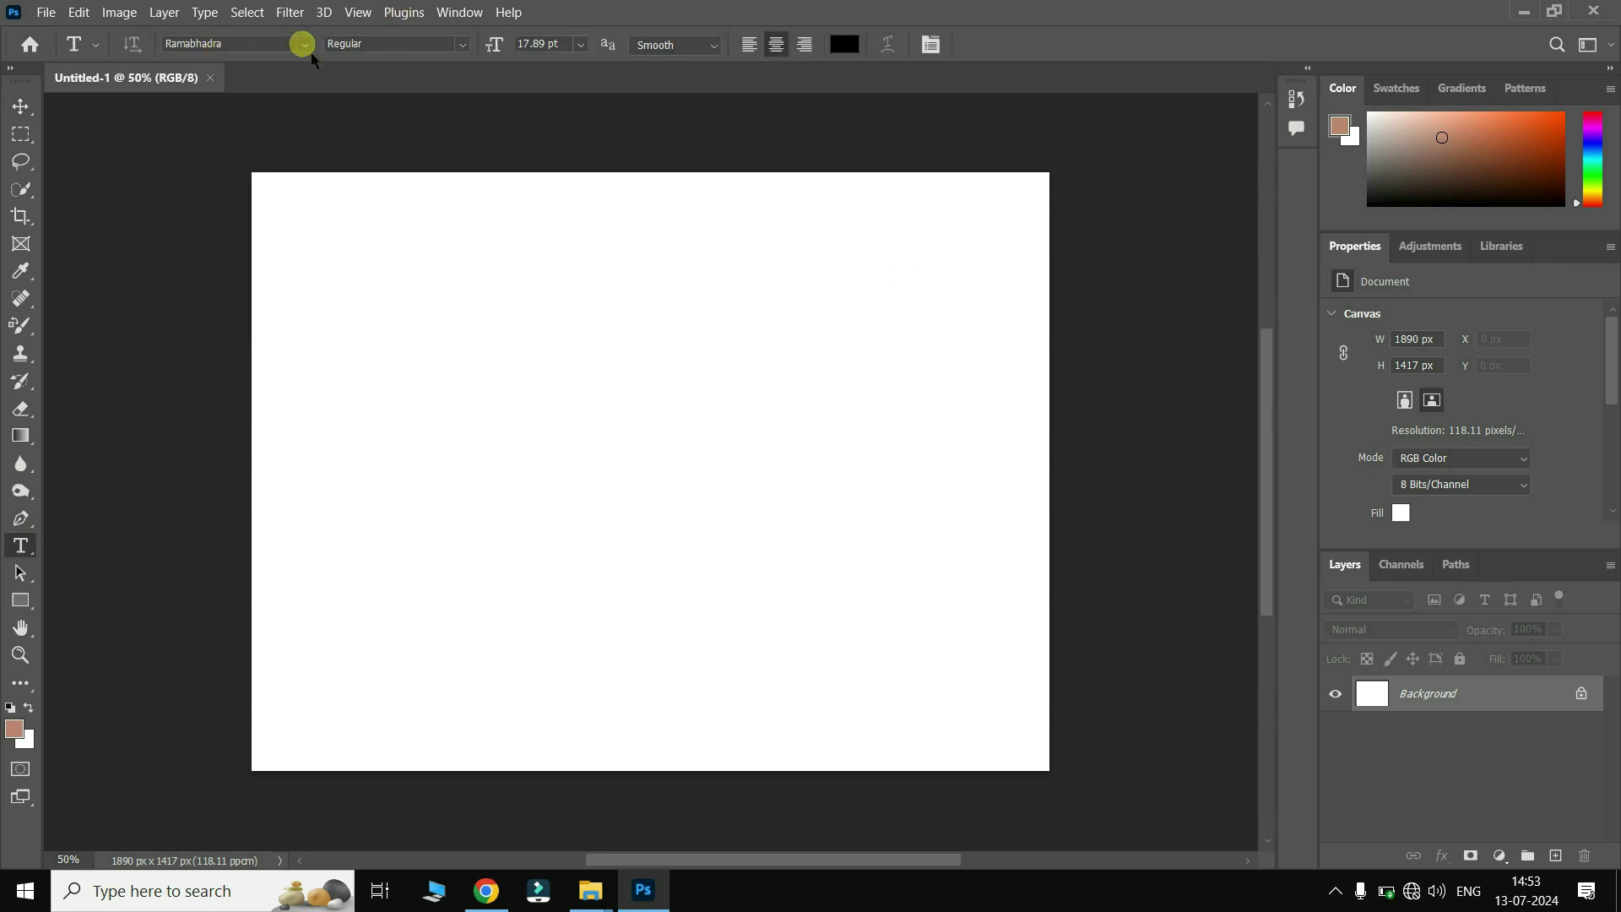
pyautogui.click(304, 44)
pyautogui.scroll(-2, 337, 279)
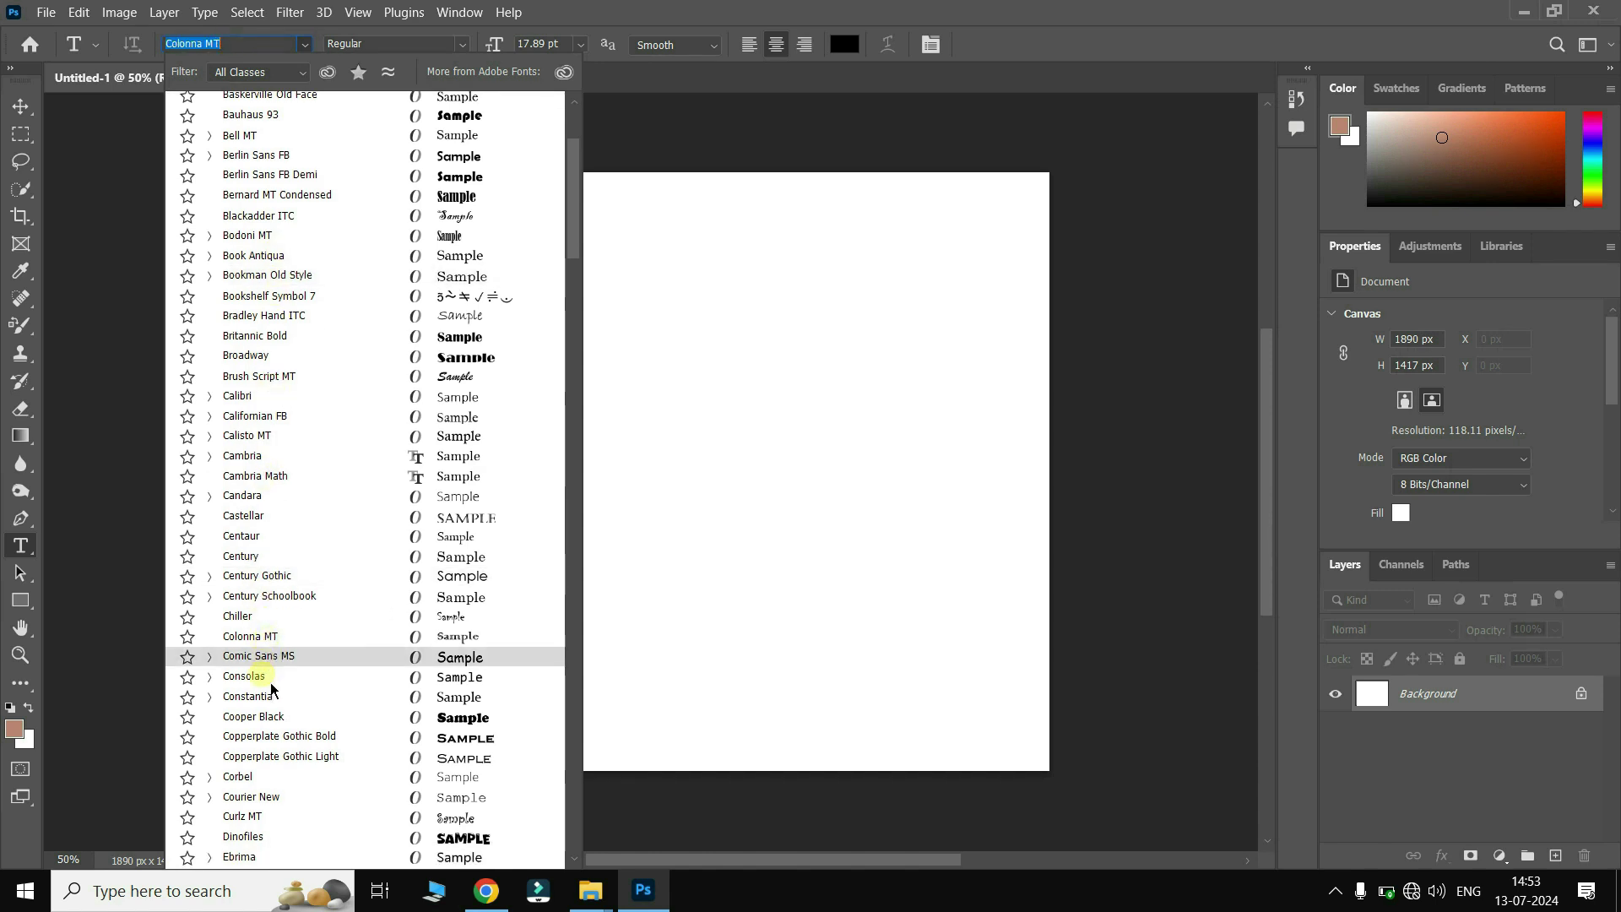
pyautogui.scroll(-1, 257, 827)
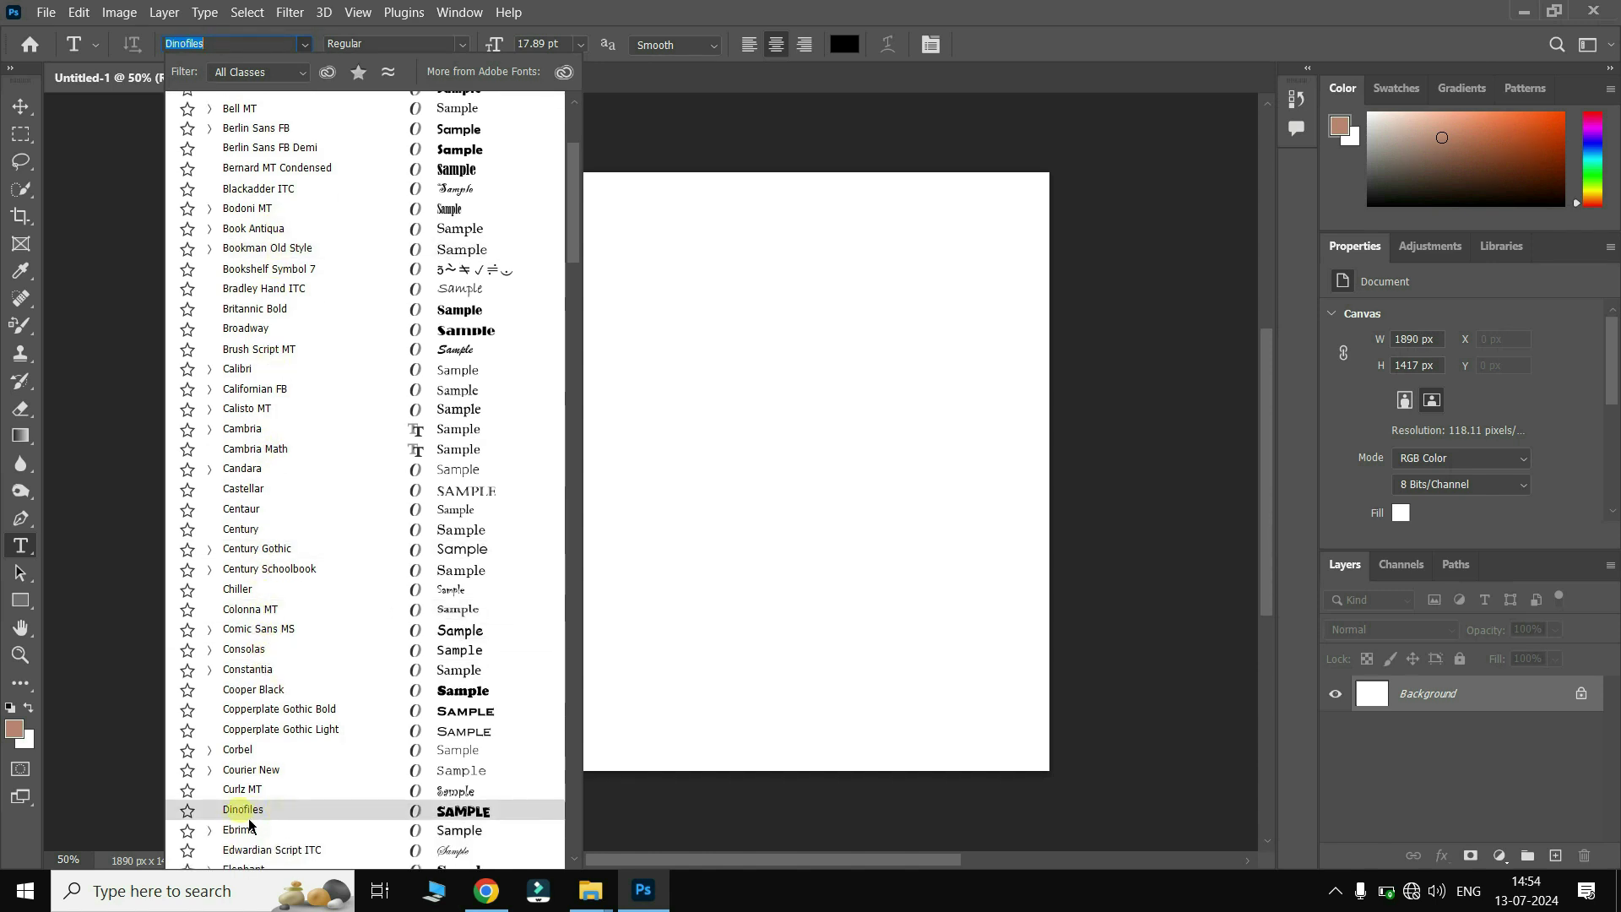
pyautogui.click(257, 818)
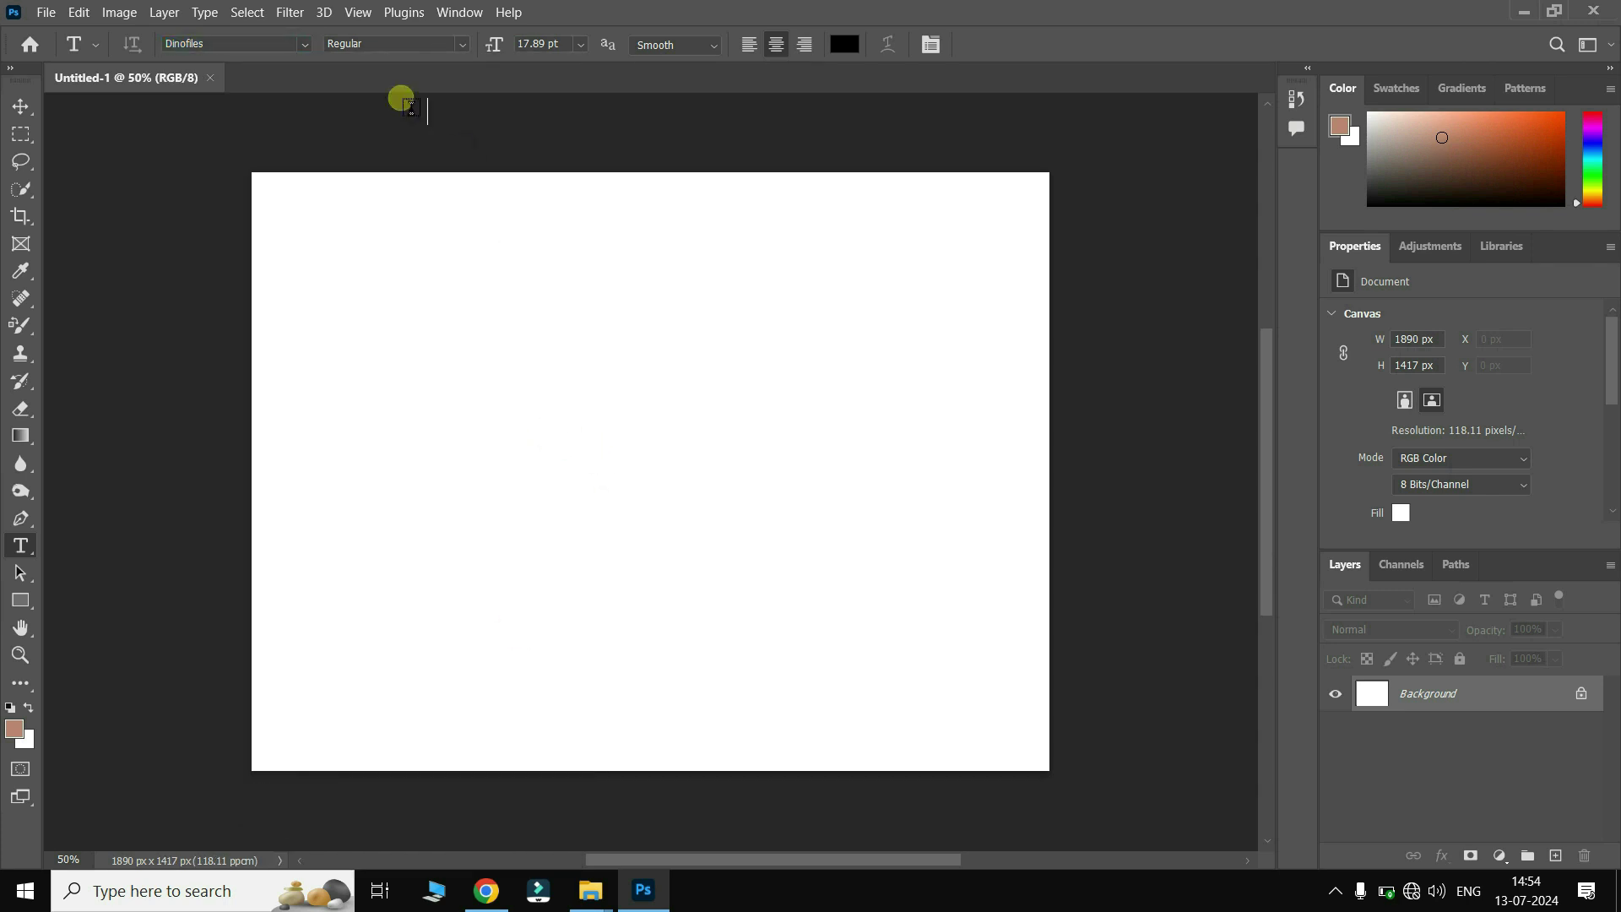
pyautogui.click(479, 392)
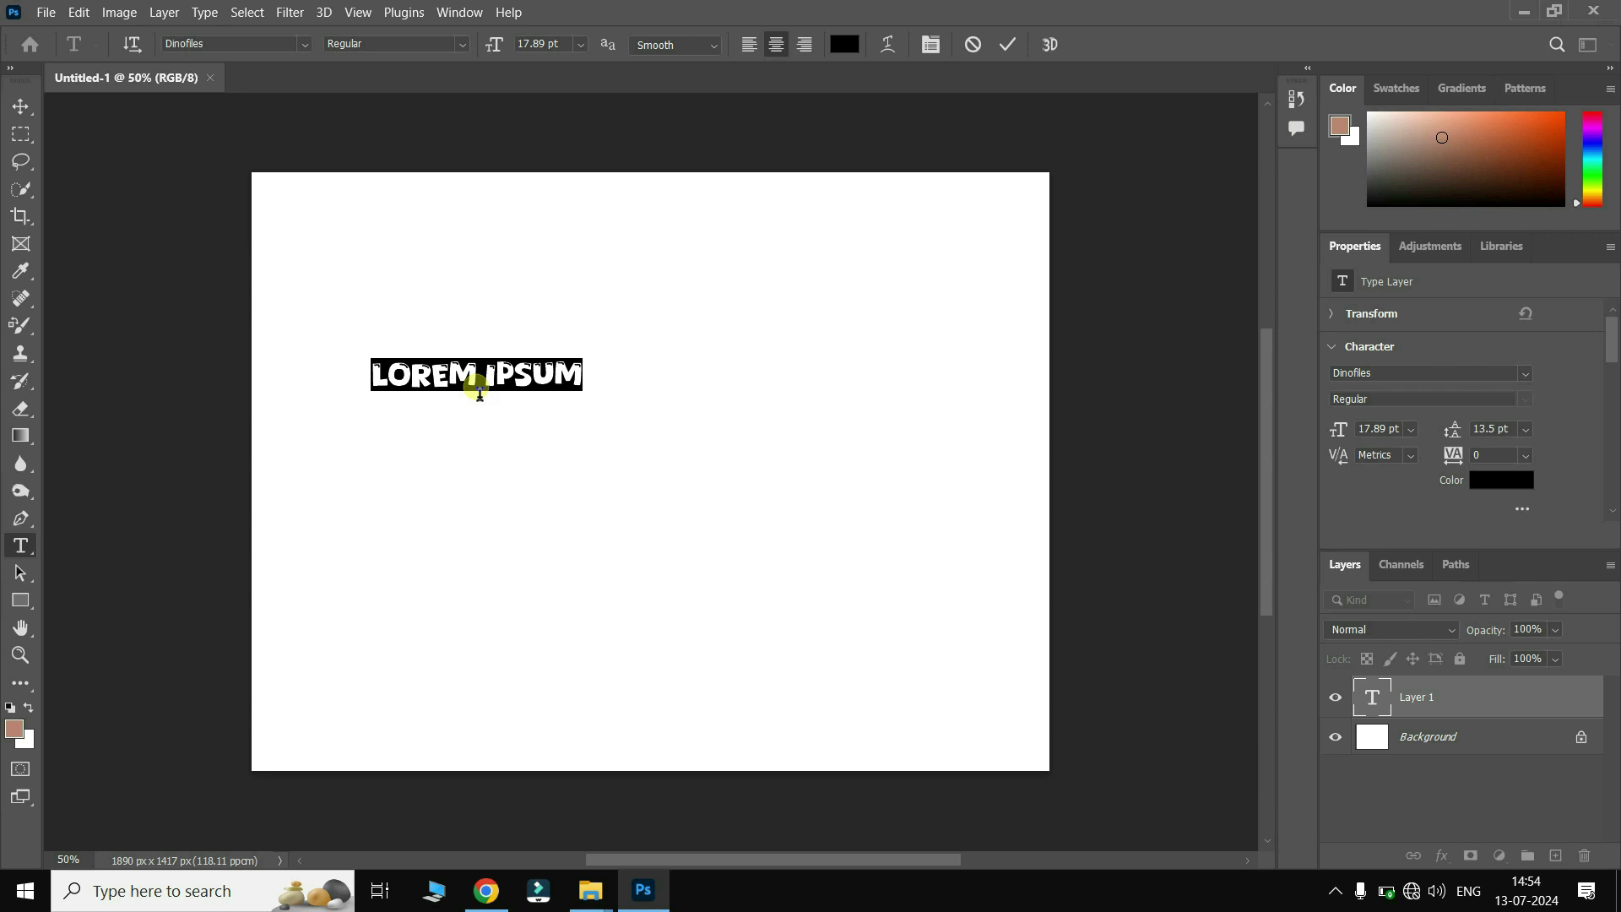
pyautogui.write('PRATHAP VARMA')
# Step: Scale the name to about 47 pt, centre it, and select its text
pyautogui.click(20, 106)
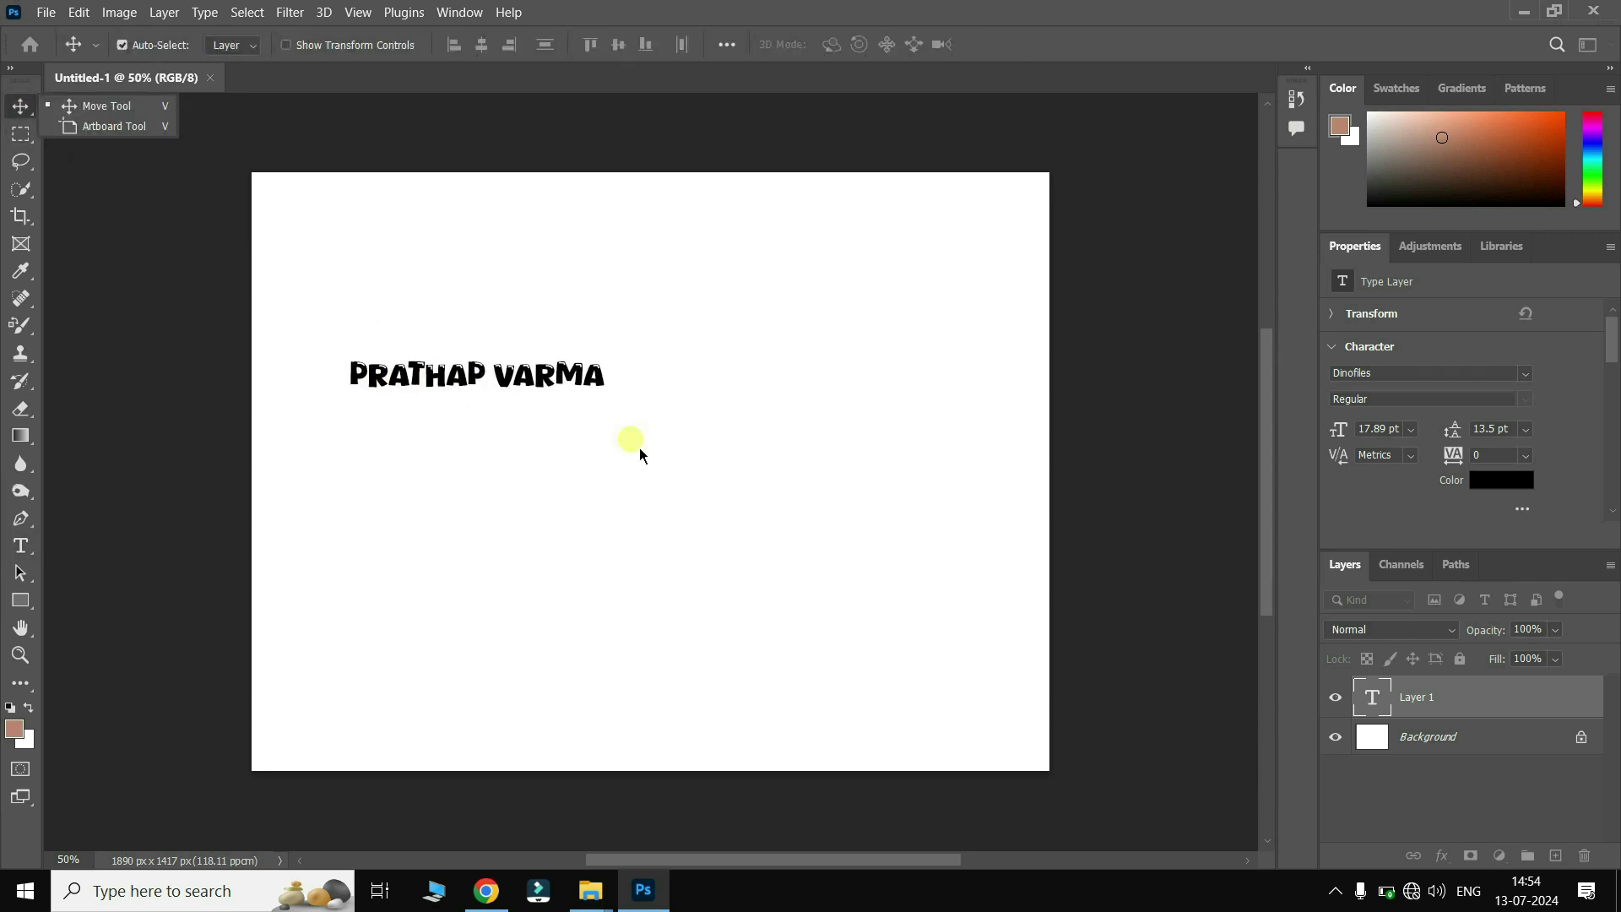
pyautogui.moveTo(640, 449); pyautogui.dragTo(617, 401)
pyautogui.hotkey('ctrl', 't')
pyautogui.moveTo(745, 370); pyautogui.dragTo(944, 297)
pyautogui.press('Return')
pyautogui.moveTo(870, 385); pyautogui.dragTo(915, 399)
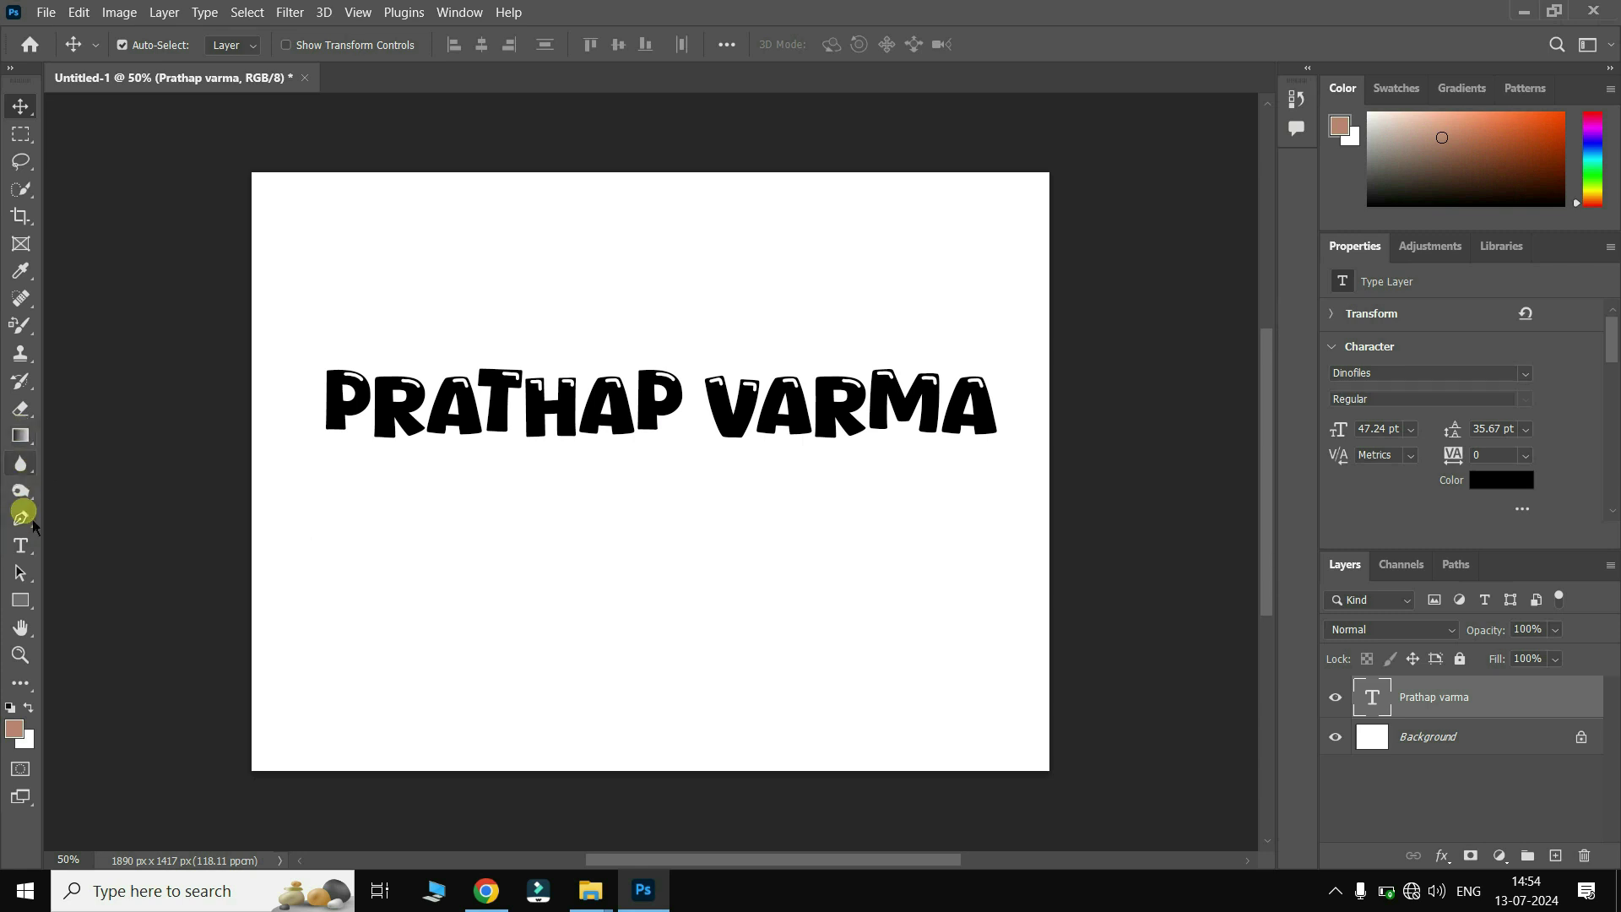
pyautogui.click(21, 545)
pyautogui.moveTo(336, 383); pyautogui.dragTo(1130, 350)
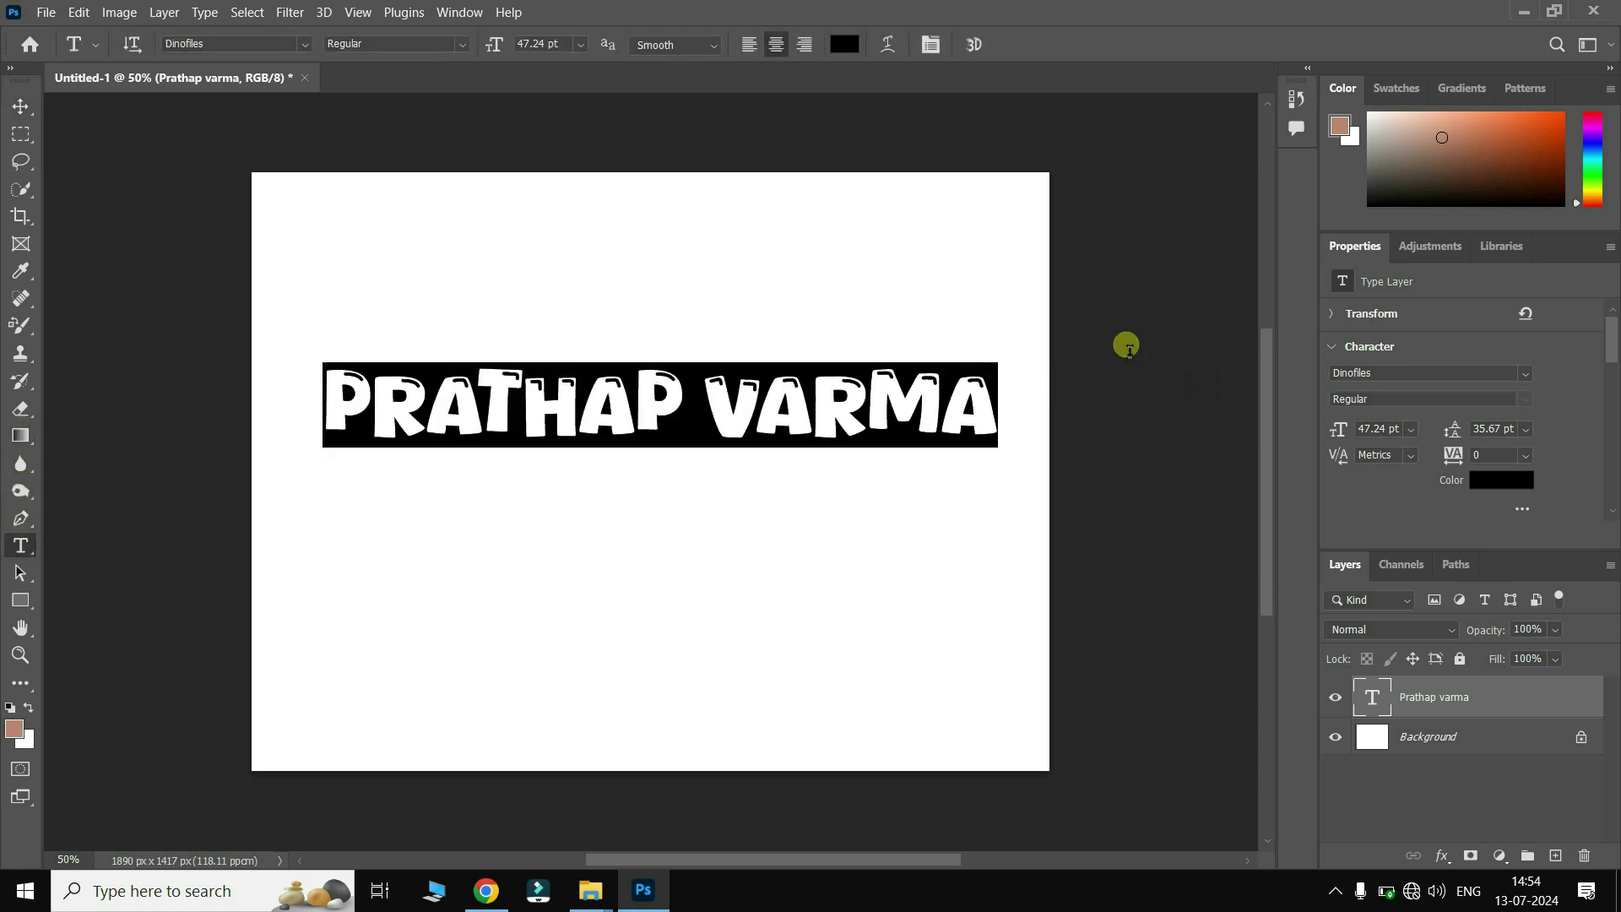
# Step: Set the name text colour to red in the Color Picker
pyautogui.click(848, 45)
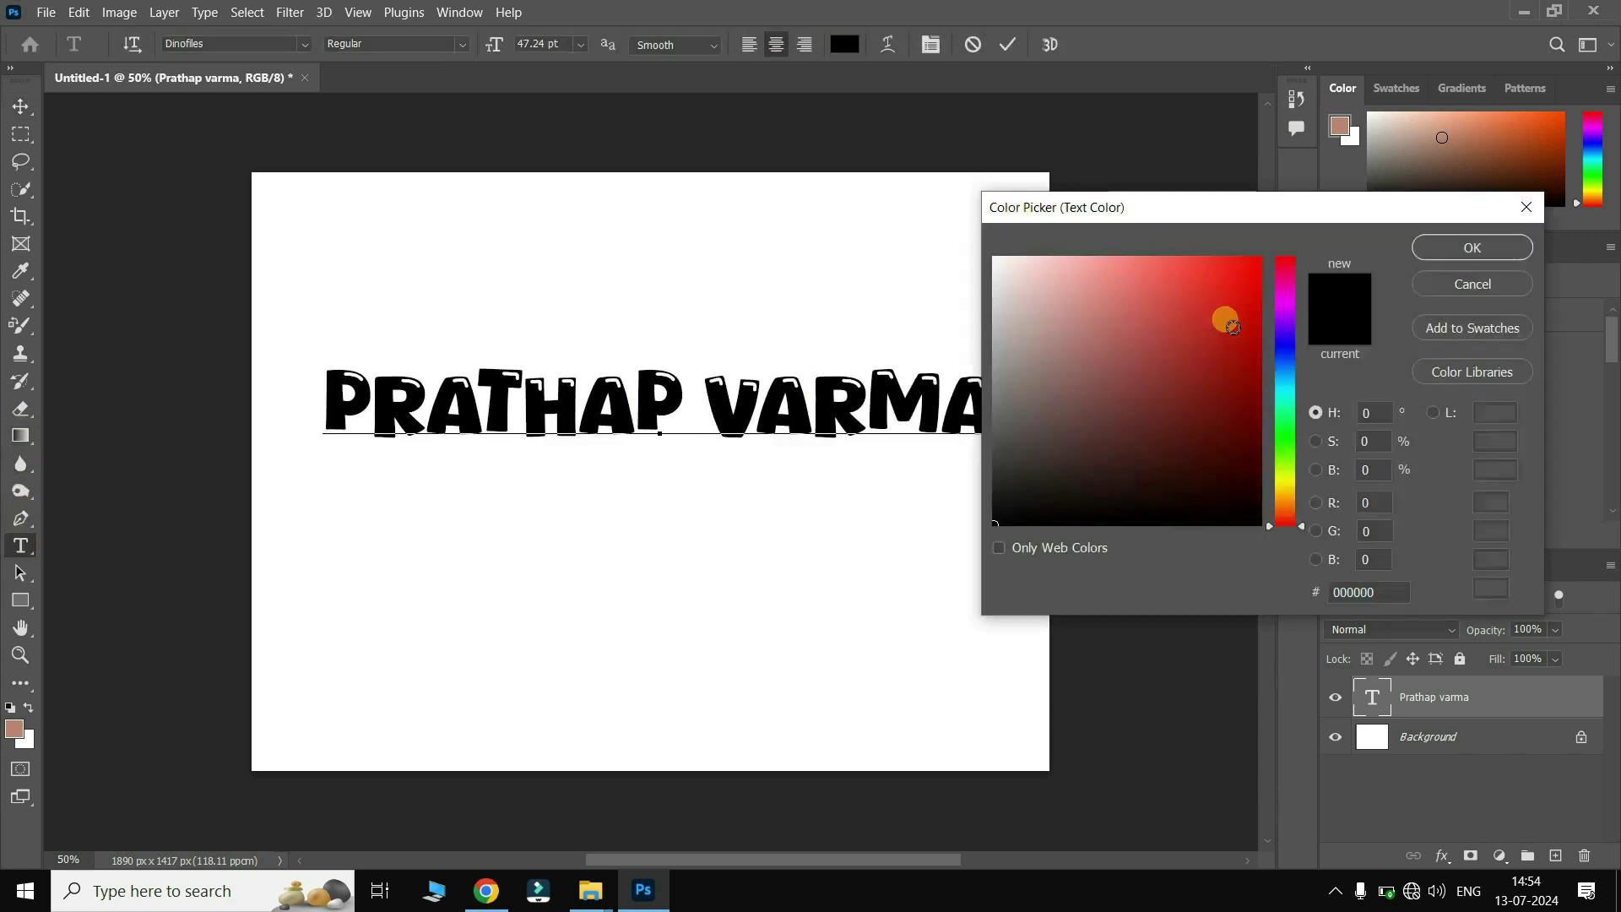
pyautogui.click(1290, 485)
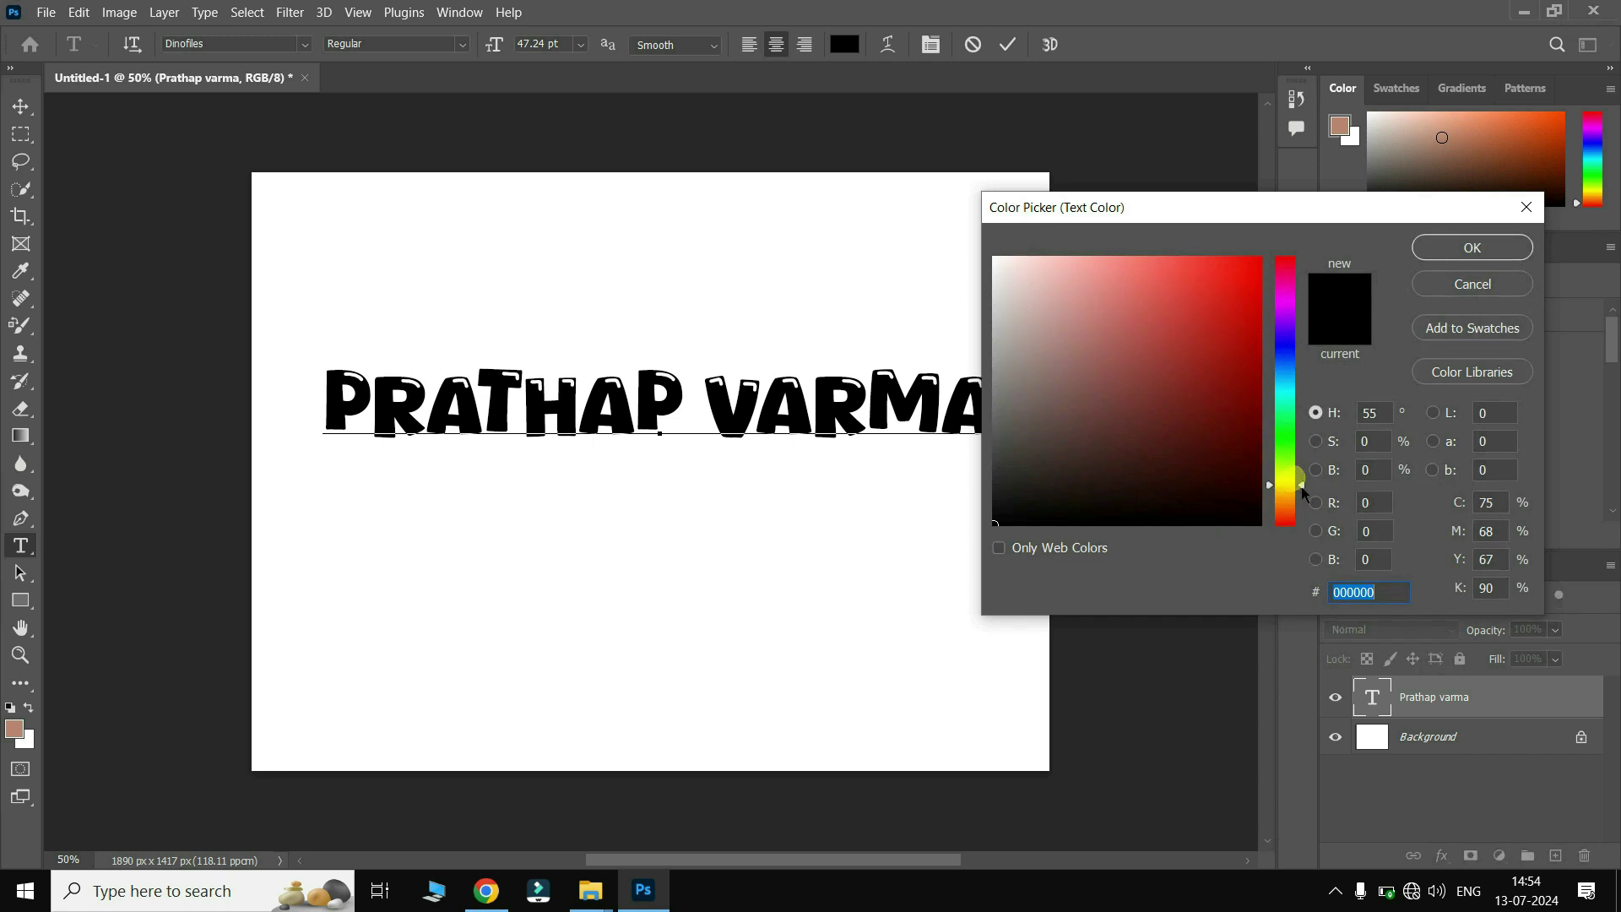
pyautogui.click(1257, 263)
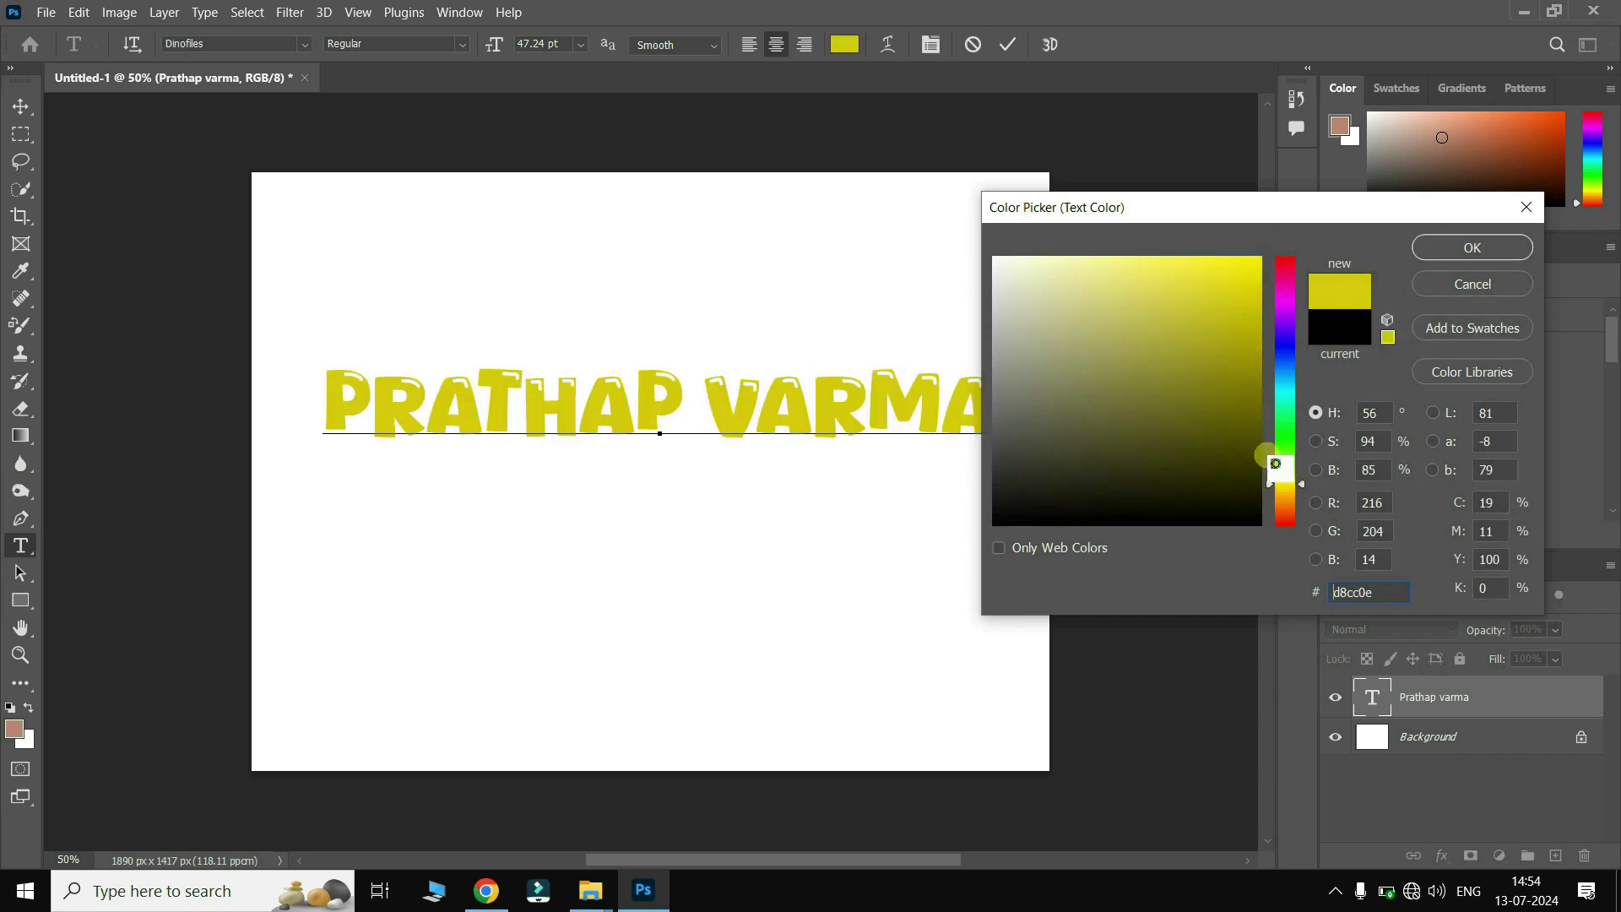
pyautogui.click(1285, 301)
pyautogui.click(1291, 489)
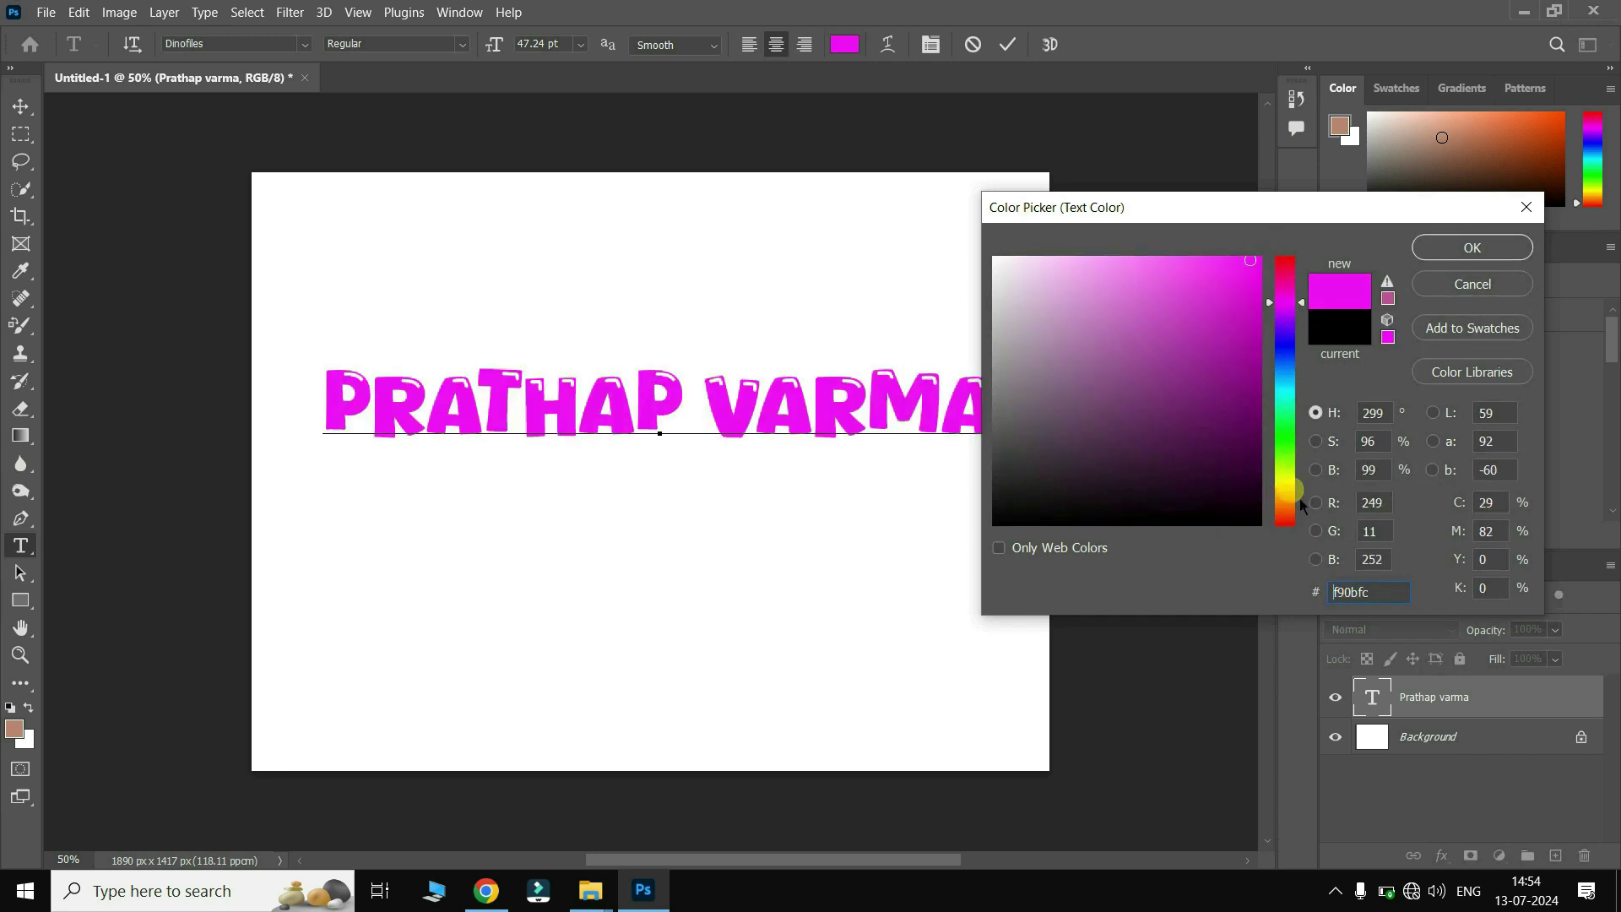
pyautogui.click(1295, 491)
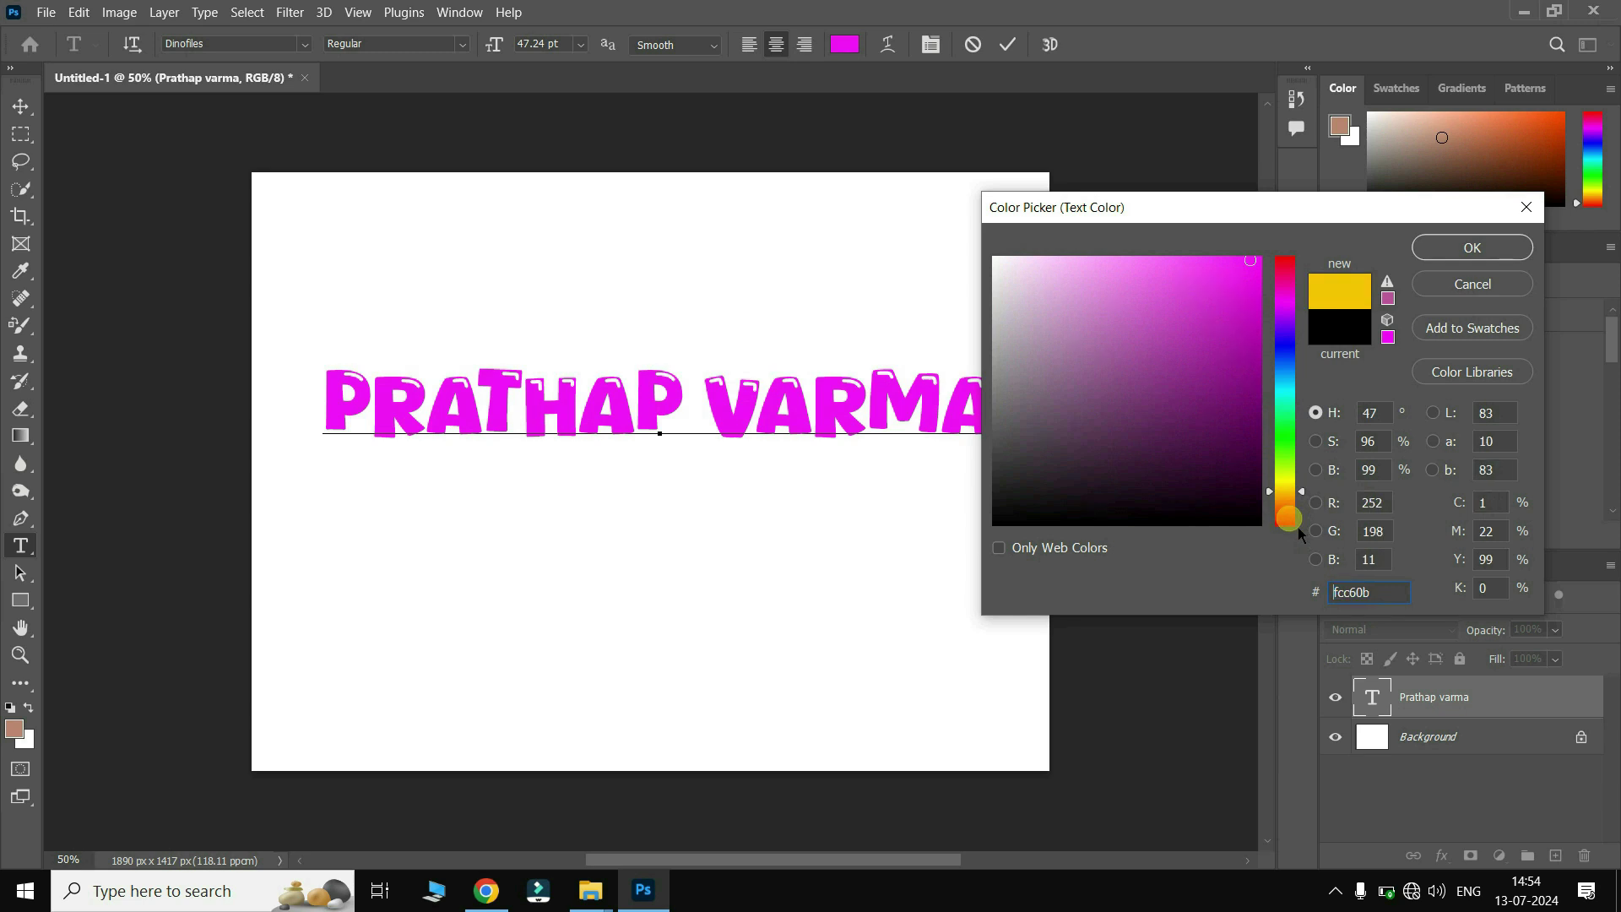
pyautogui.click(1299, 527)
# Step: Commit the red text edit and launch Word from search
pyautogui.press('Return')
pyautogui.click(18, 105)
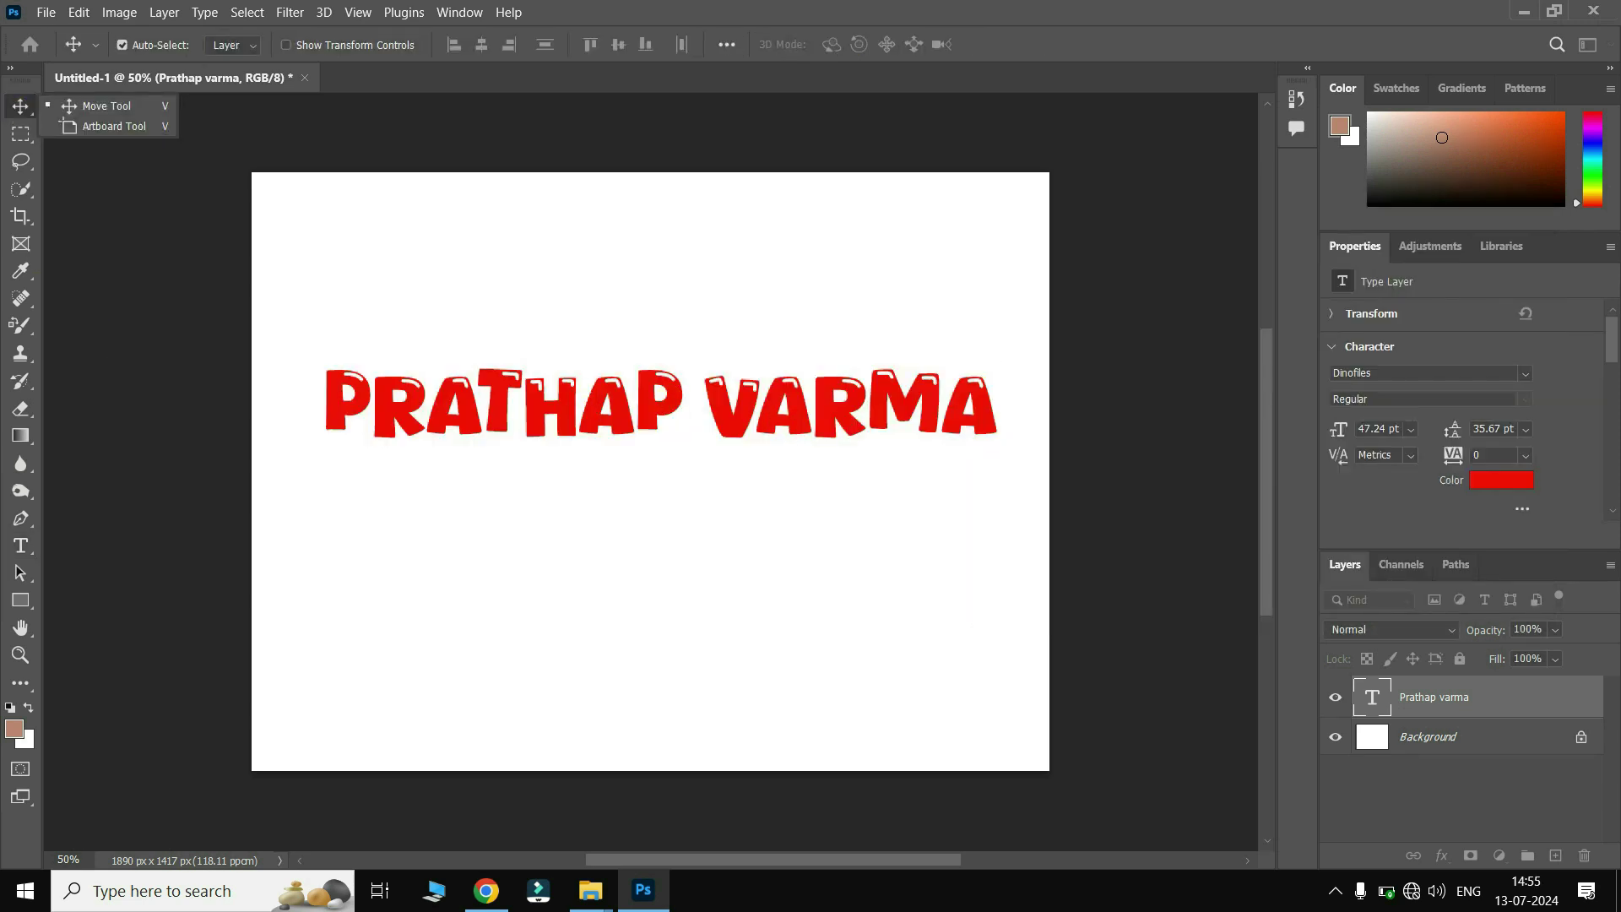
pyautogui.click(1595, 13)
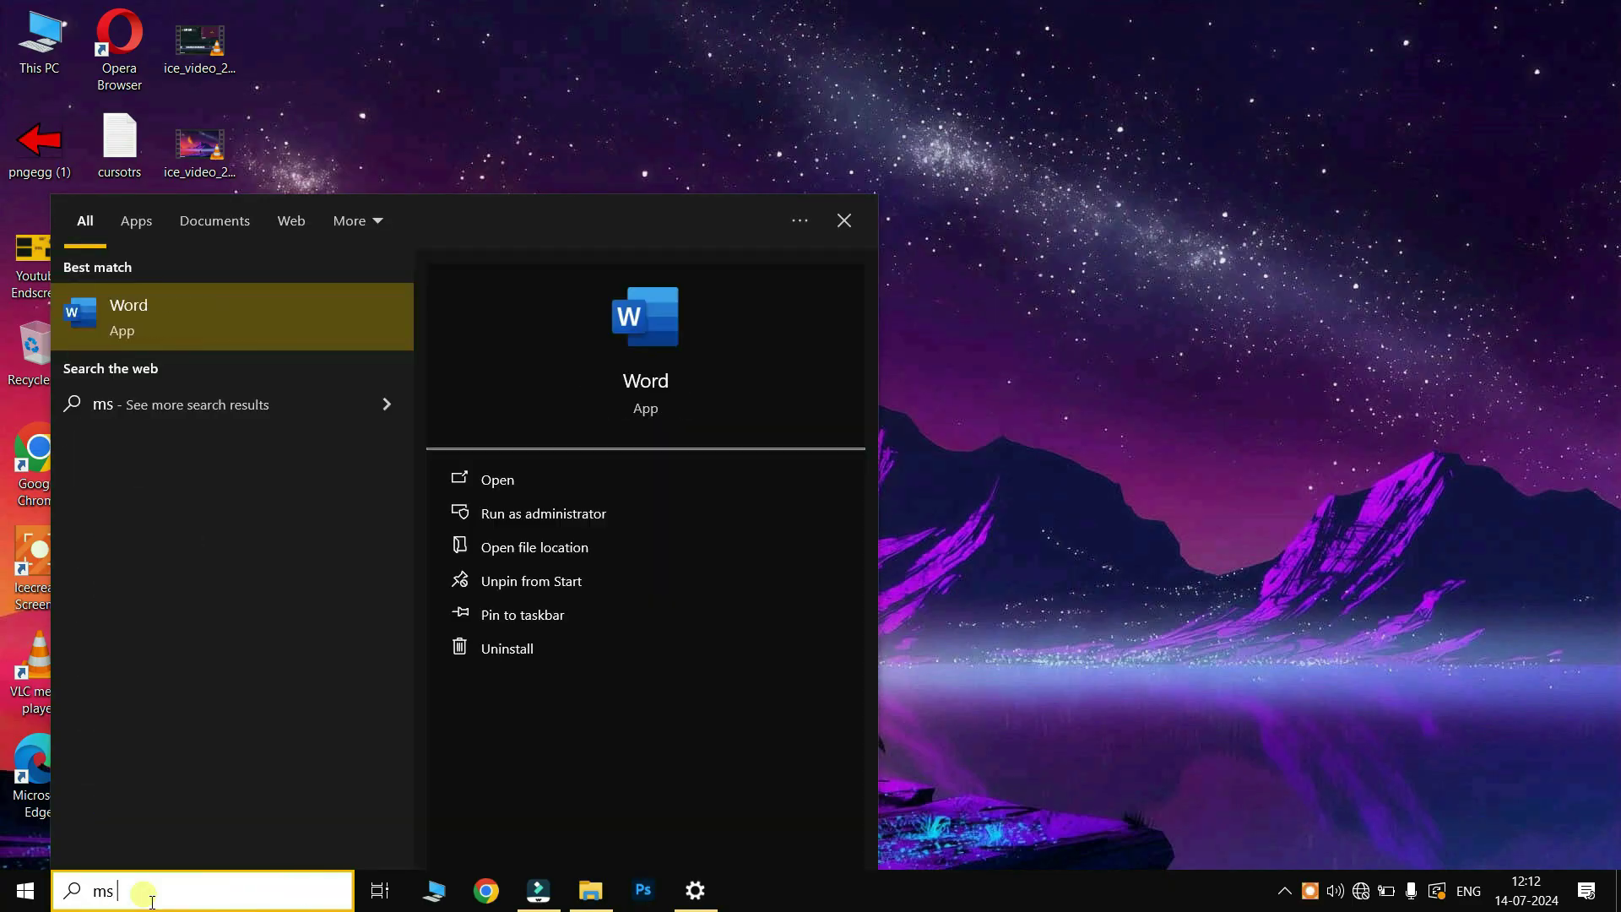
pyautogui.press('Return')
# Step: Start a blank Word document, choose Dinofiles, and type the name
pyautogui.click(297, 255)
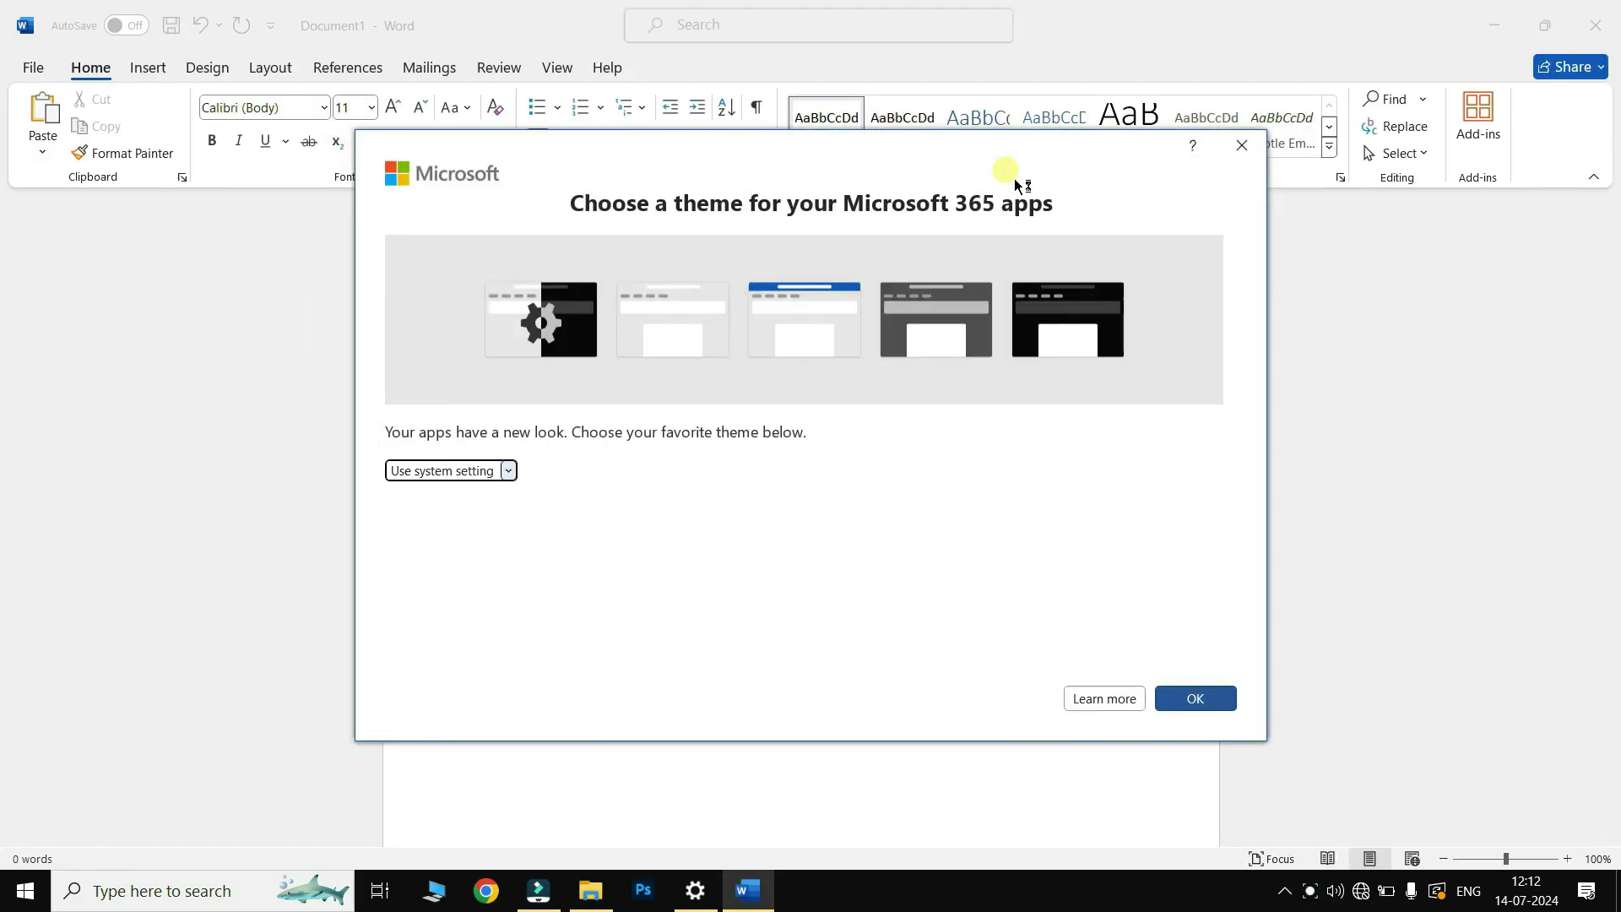
pyautogui.press('Return')
pyautogui.click(323, 107)
pyautogui.click(271, 311)
pyautogui.write('prathap')
pyautogui.press('Return')
# Step: Set the name to size 48 and colour it dark gold
pyautogui.moveTo(743, 322); pyautogui.dragTo(484, 314)
pyautogui.click(372, 107)
pyautogui.click(355, 464)
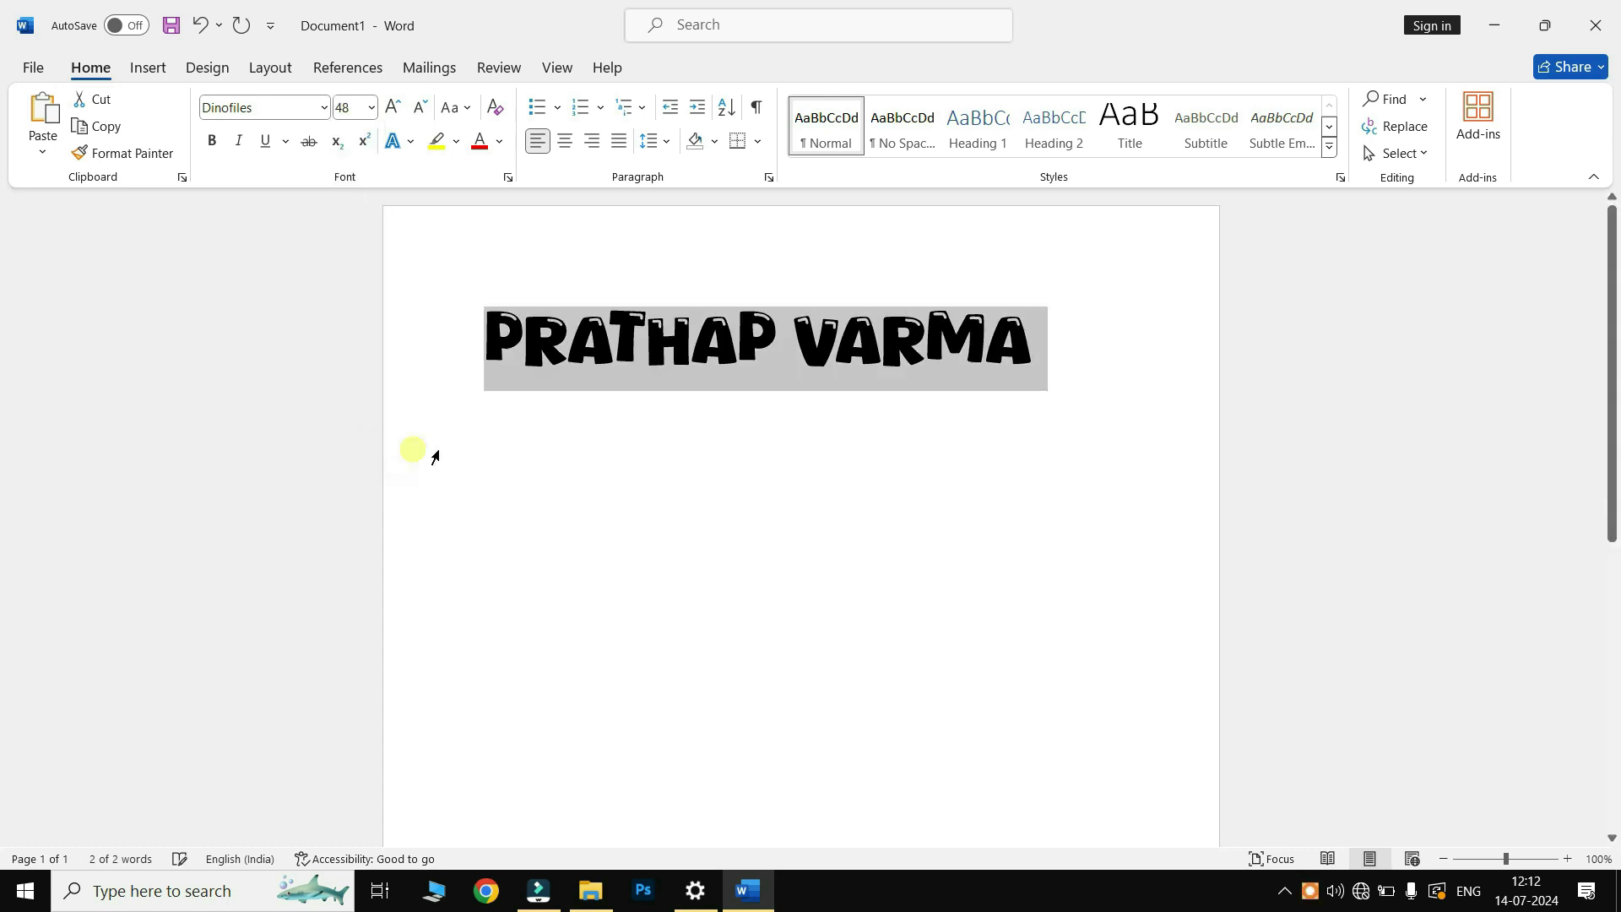
pyautogui.click(499, 141)
pyautogui.click(504, 372)
pyautogui.click(667, 434)
pyautogui.hotkey('ctrl', 'a')
pyautogui.click(499, 141)
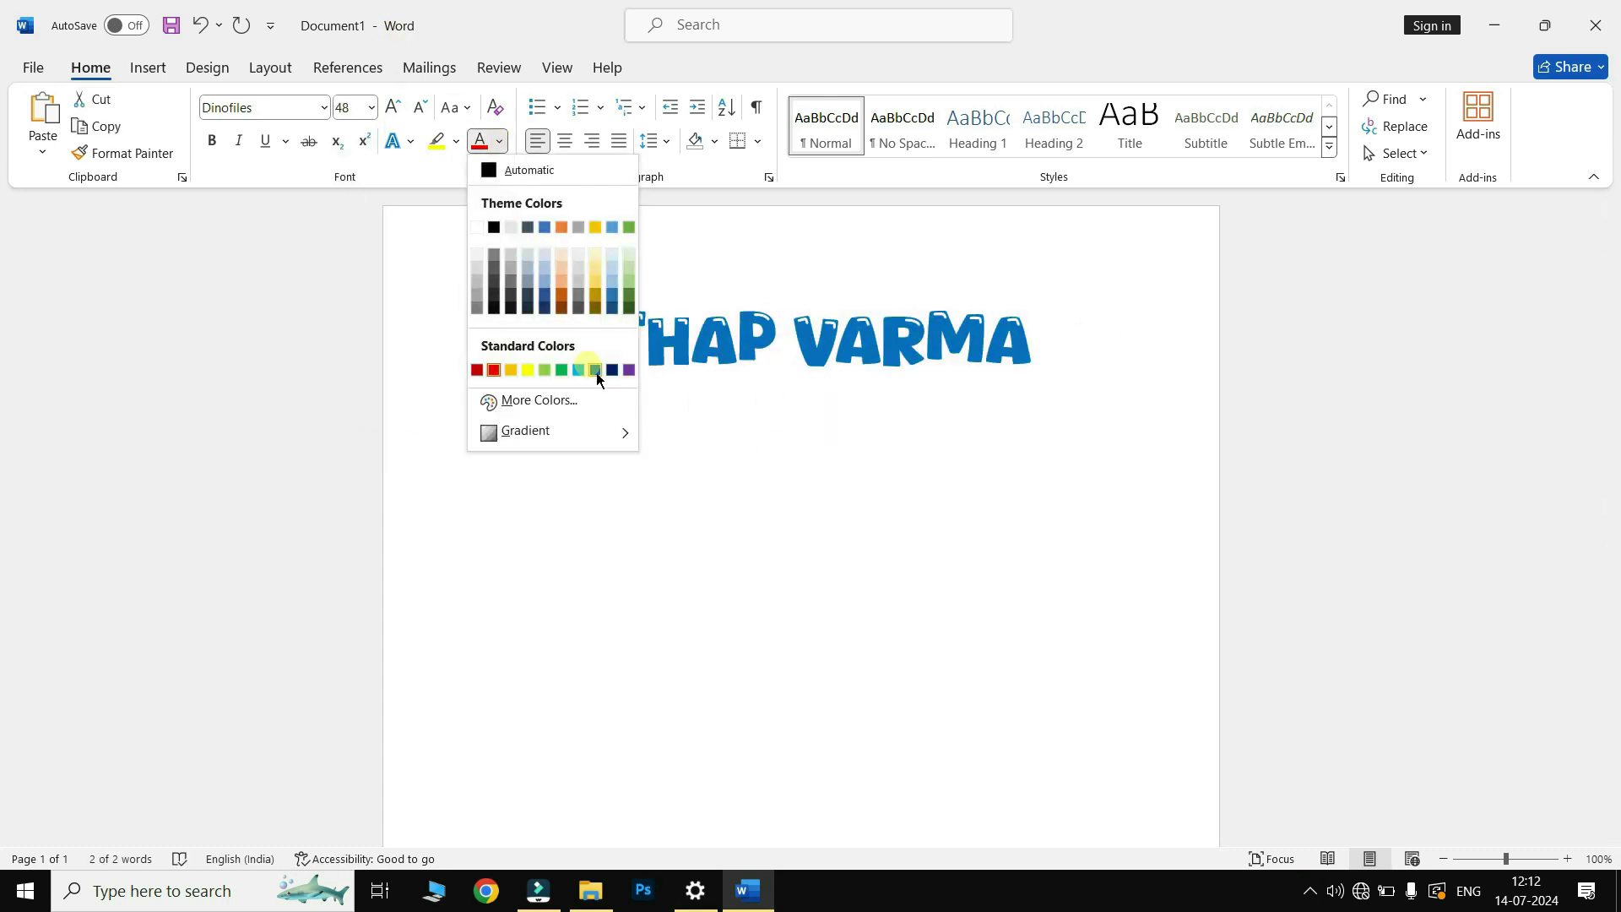
pyautogui.click(562, 306)
pyautogui.click(762, 490)
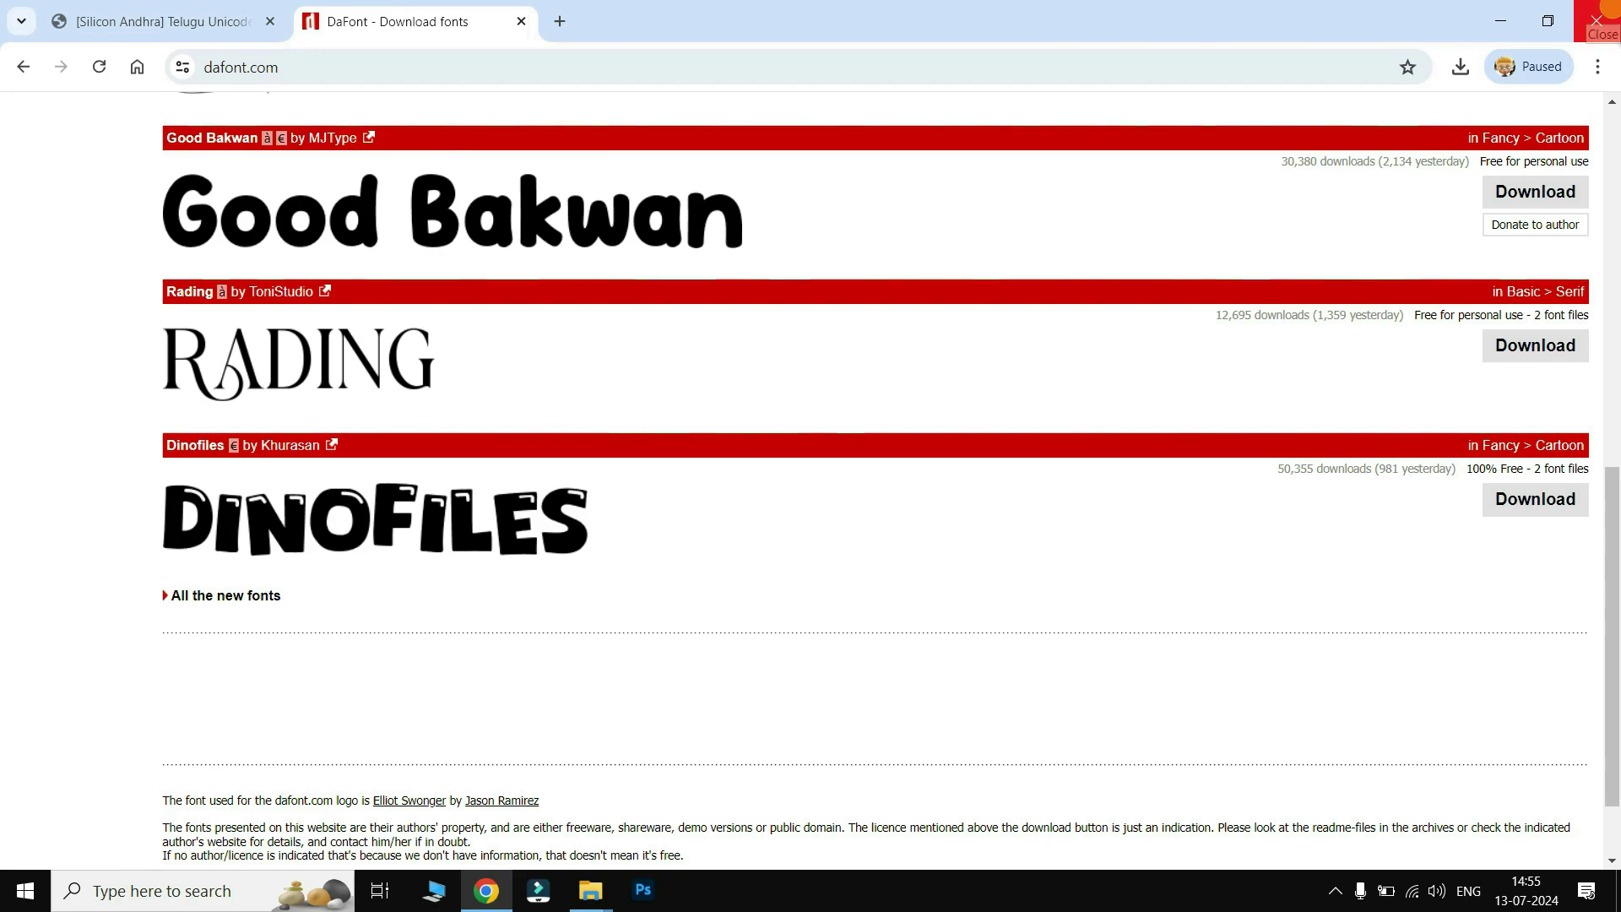
# Step: Close Chrome and reach the Fonts settings page via desktop Personalize
pyautogui.click(1609, 17)
pyautogui.rightClick(608, 385)
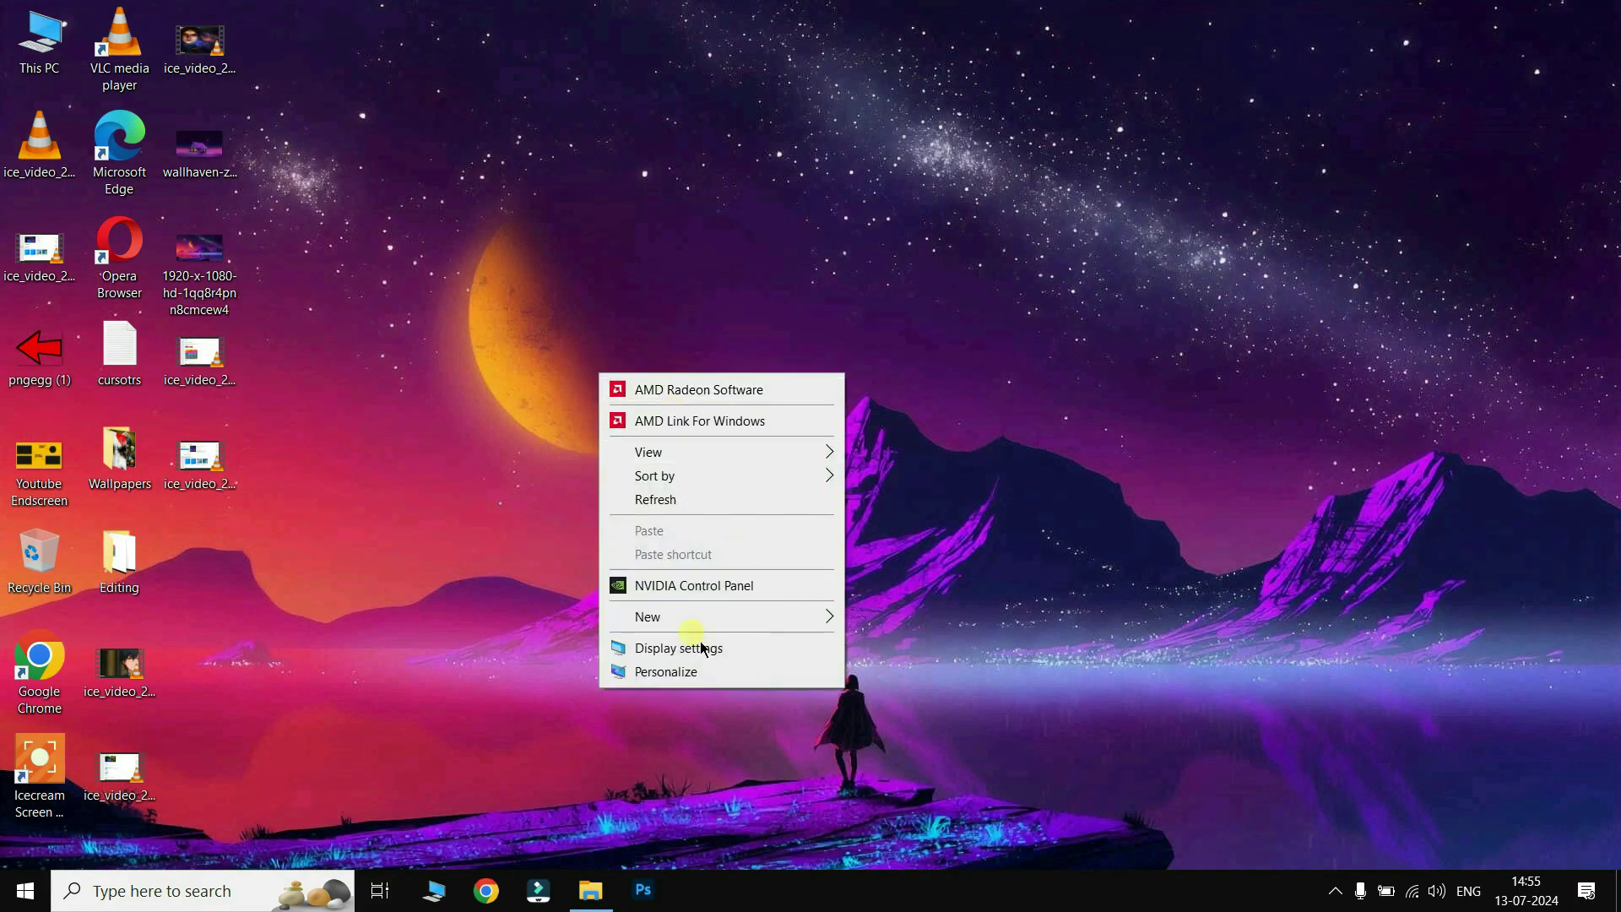
pyautogui.click(688, 676)
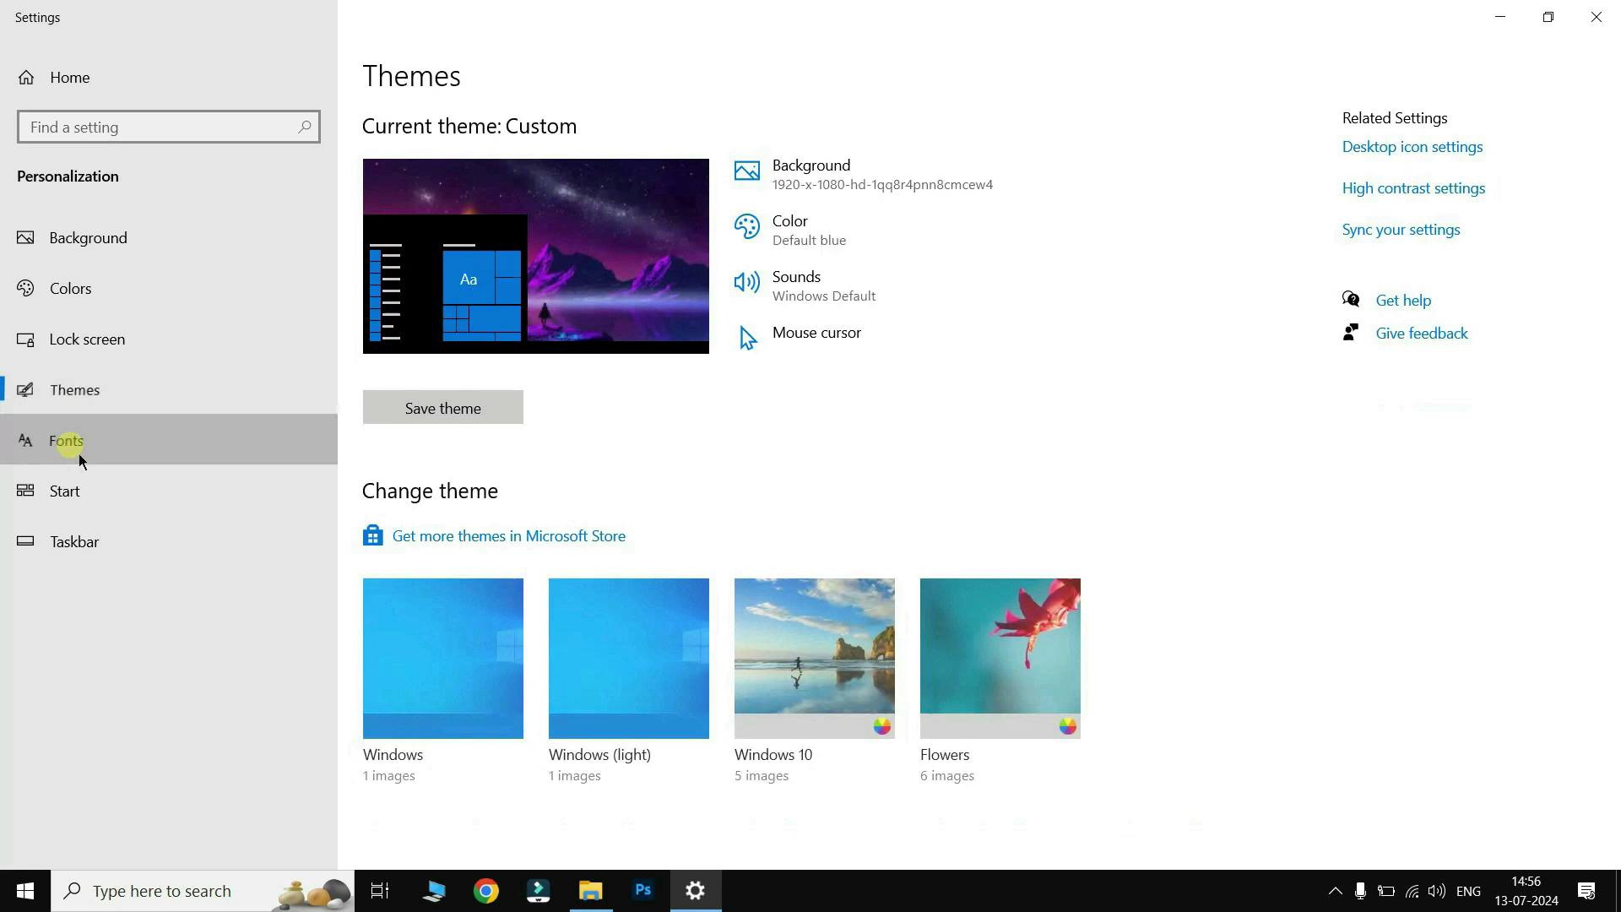
pyautogui.click(78, 454)
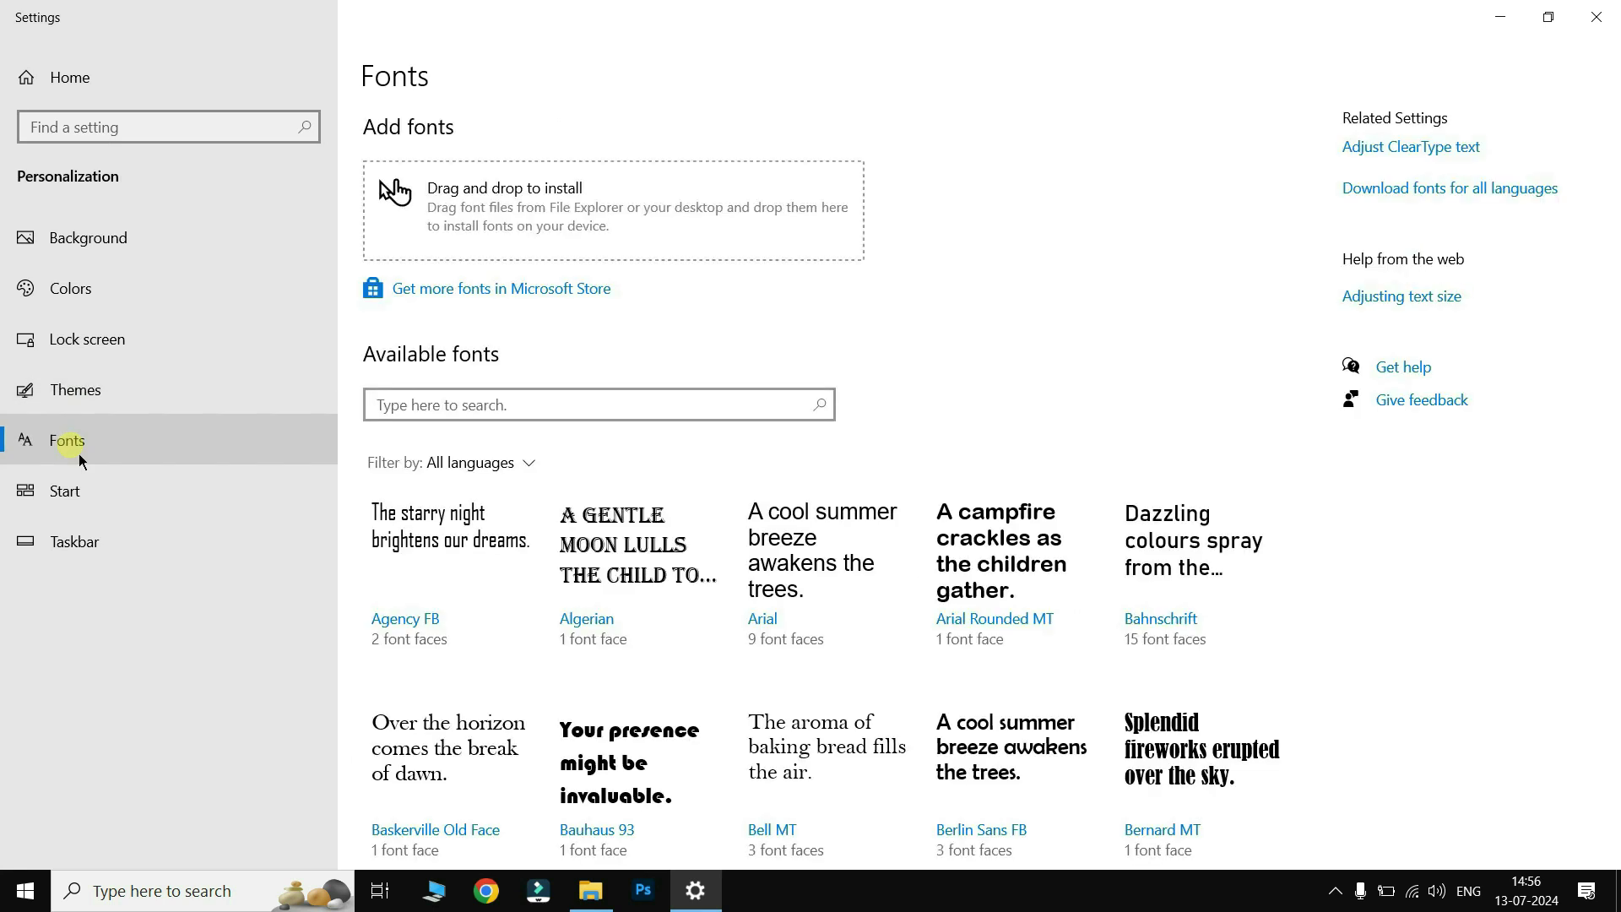
pyautogui.scroll(-3, 834, 552)
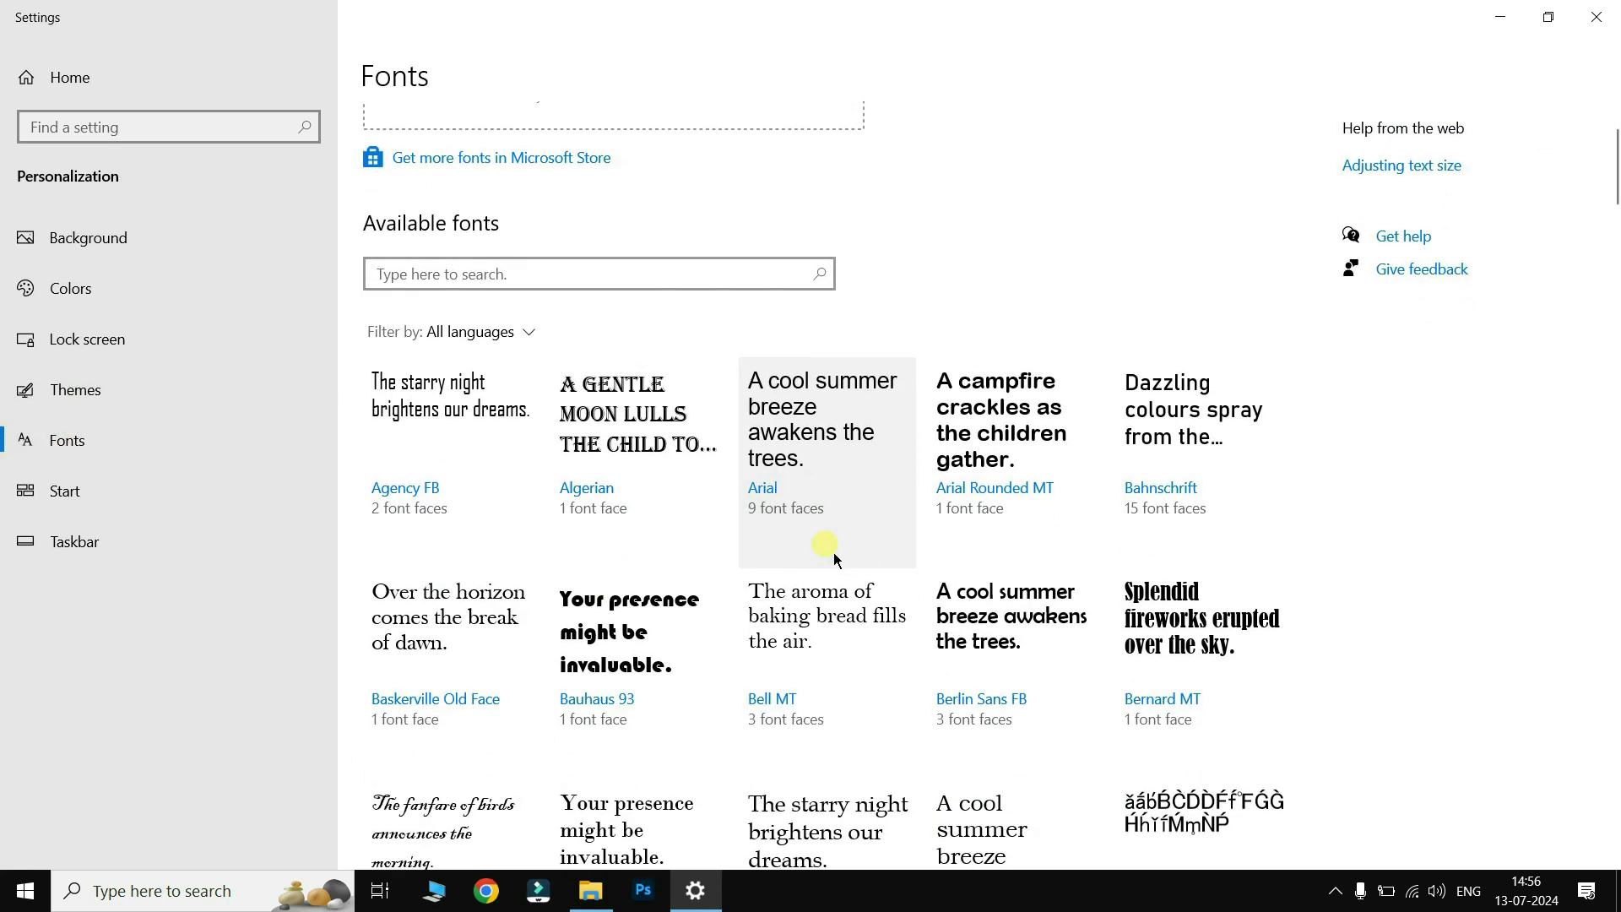
pyautogui.scroll(-2, 834, 552)
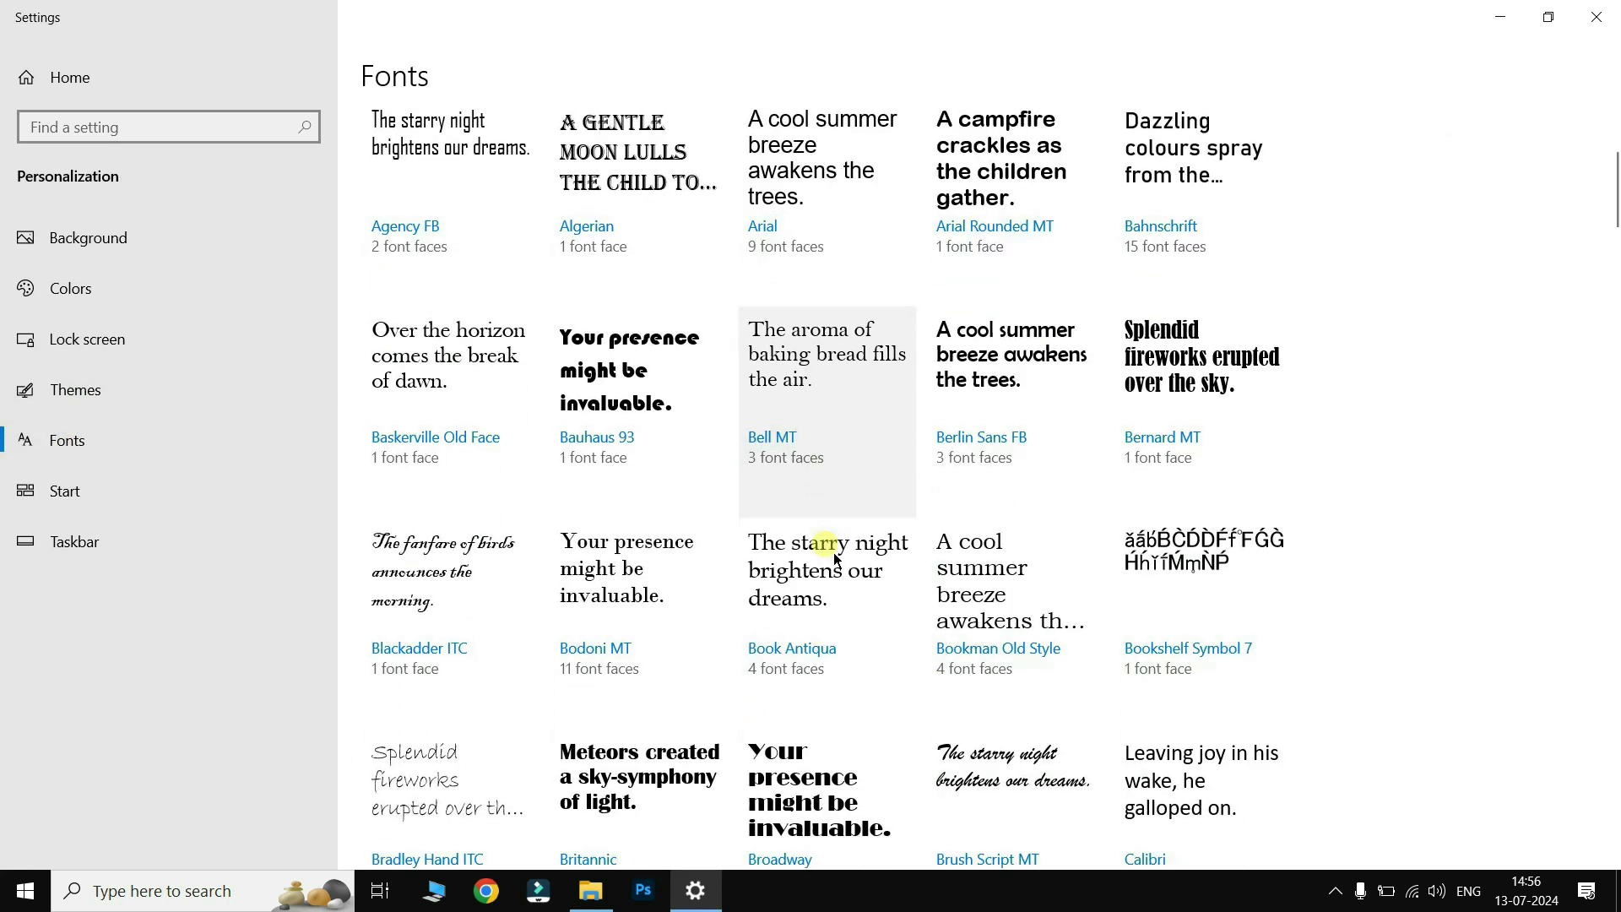
# Step: Preview Bookshelf Symbol 7 at 37 points, then return to the fonts list
pyautogui.click(1184, 567)
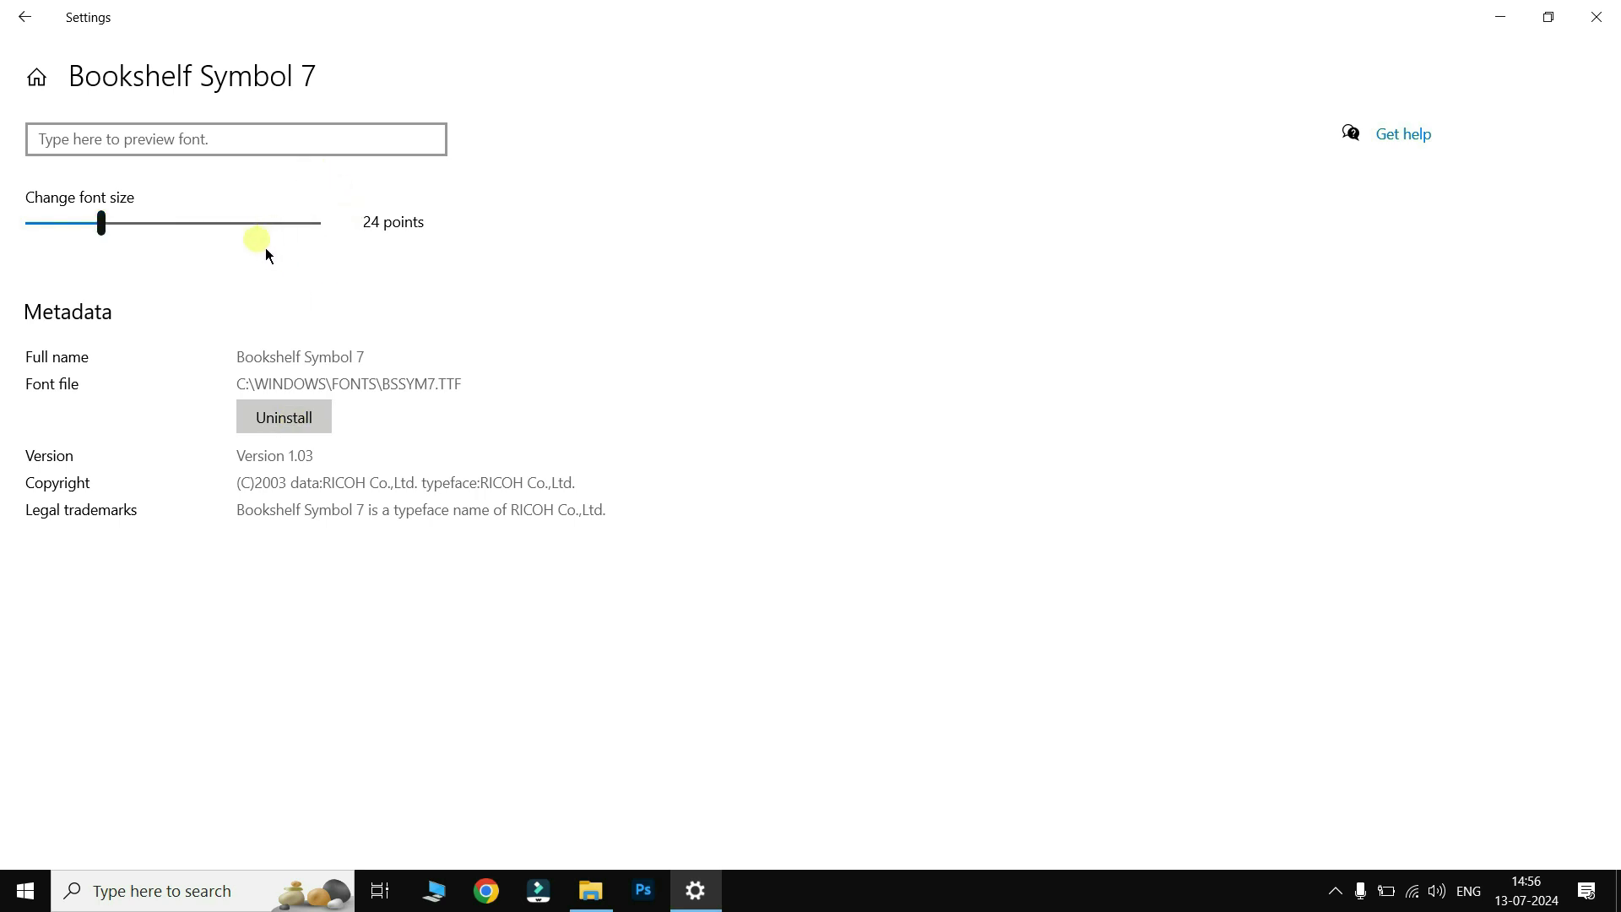
pyautogui.moveTo(112, 231); pyautogui.dragTo(174, 236)
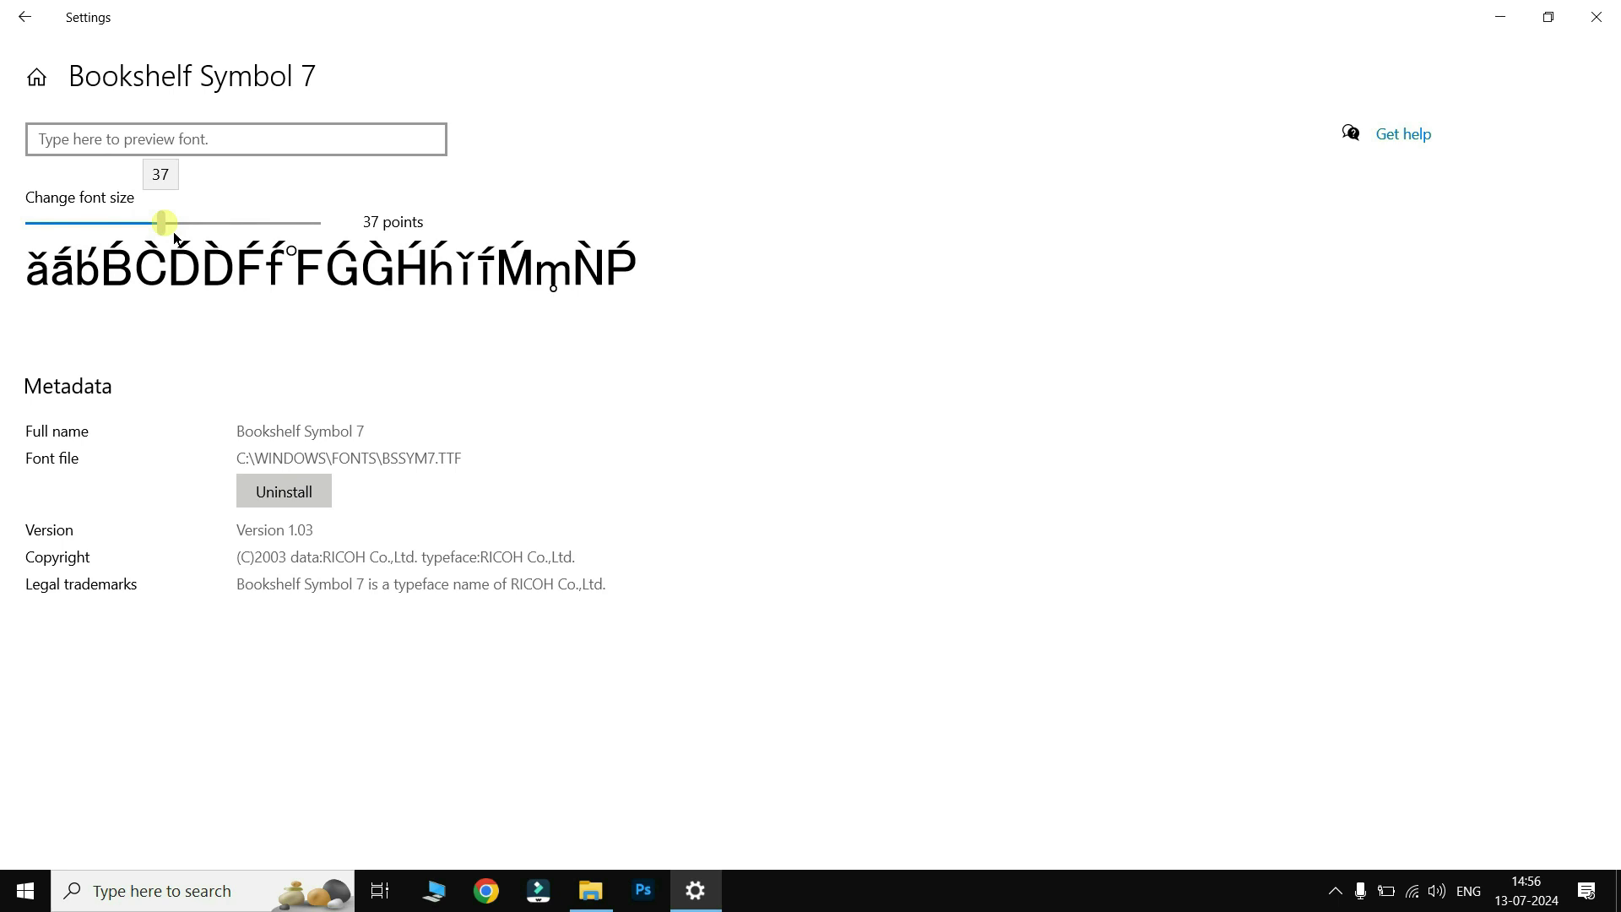
pyautogui.click(39, 32)
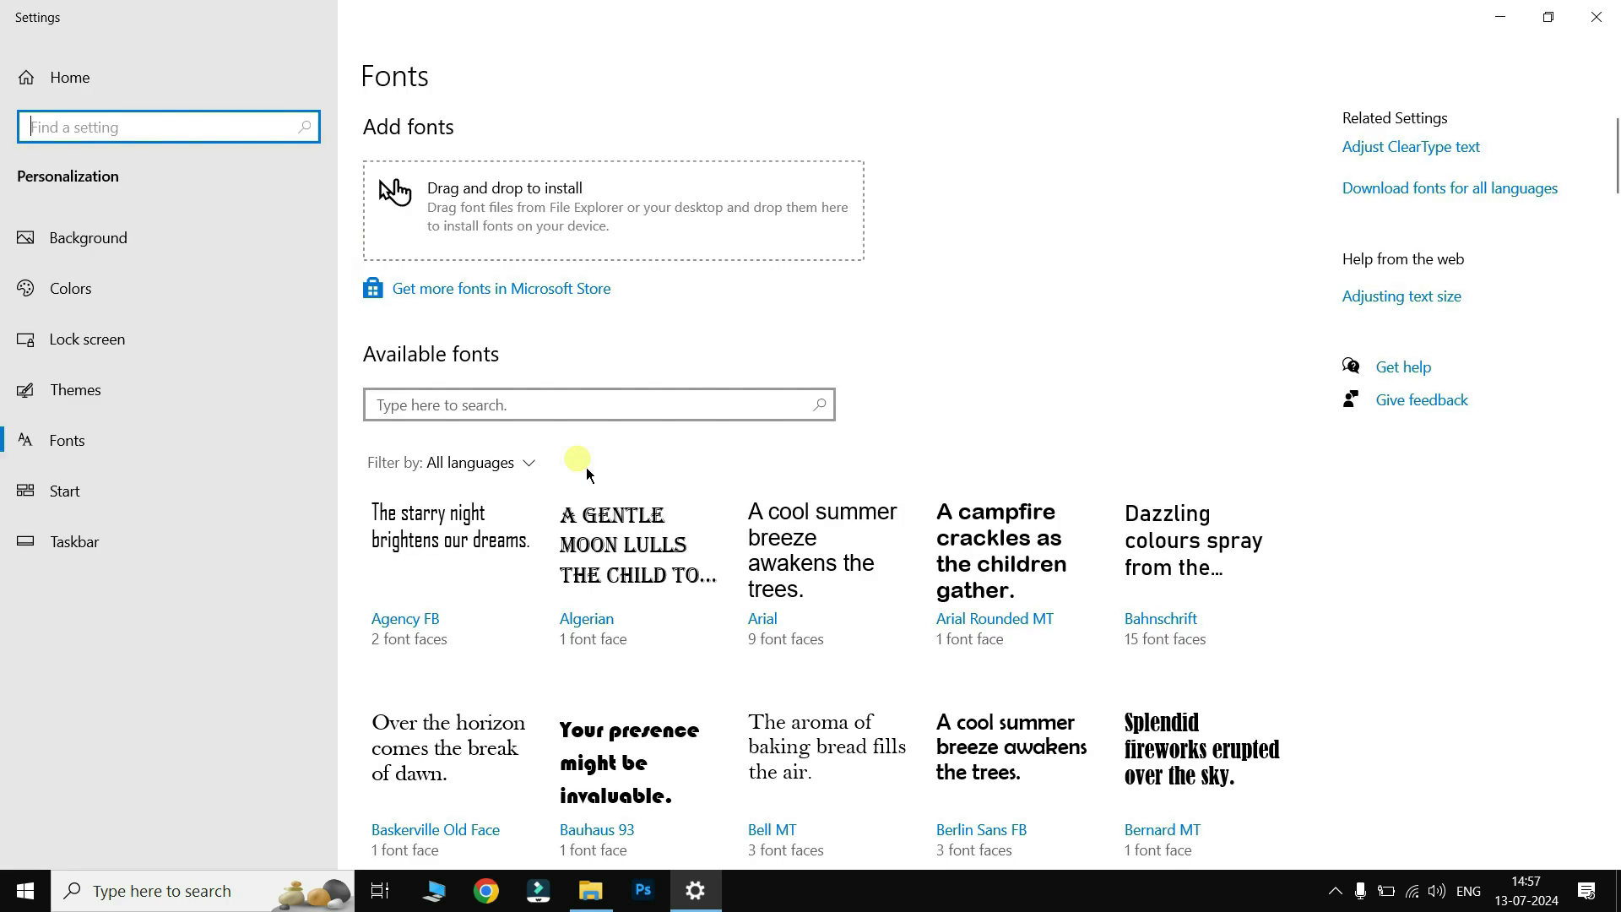
# Step: Open the Start settings page and inspect the current Start menu layout
pyautogui.click(79, 498)
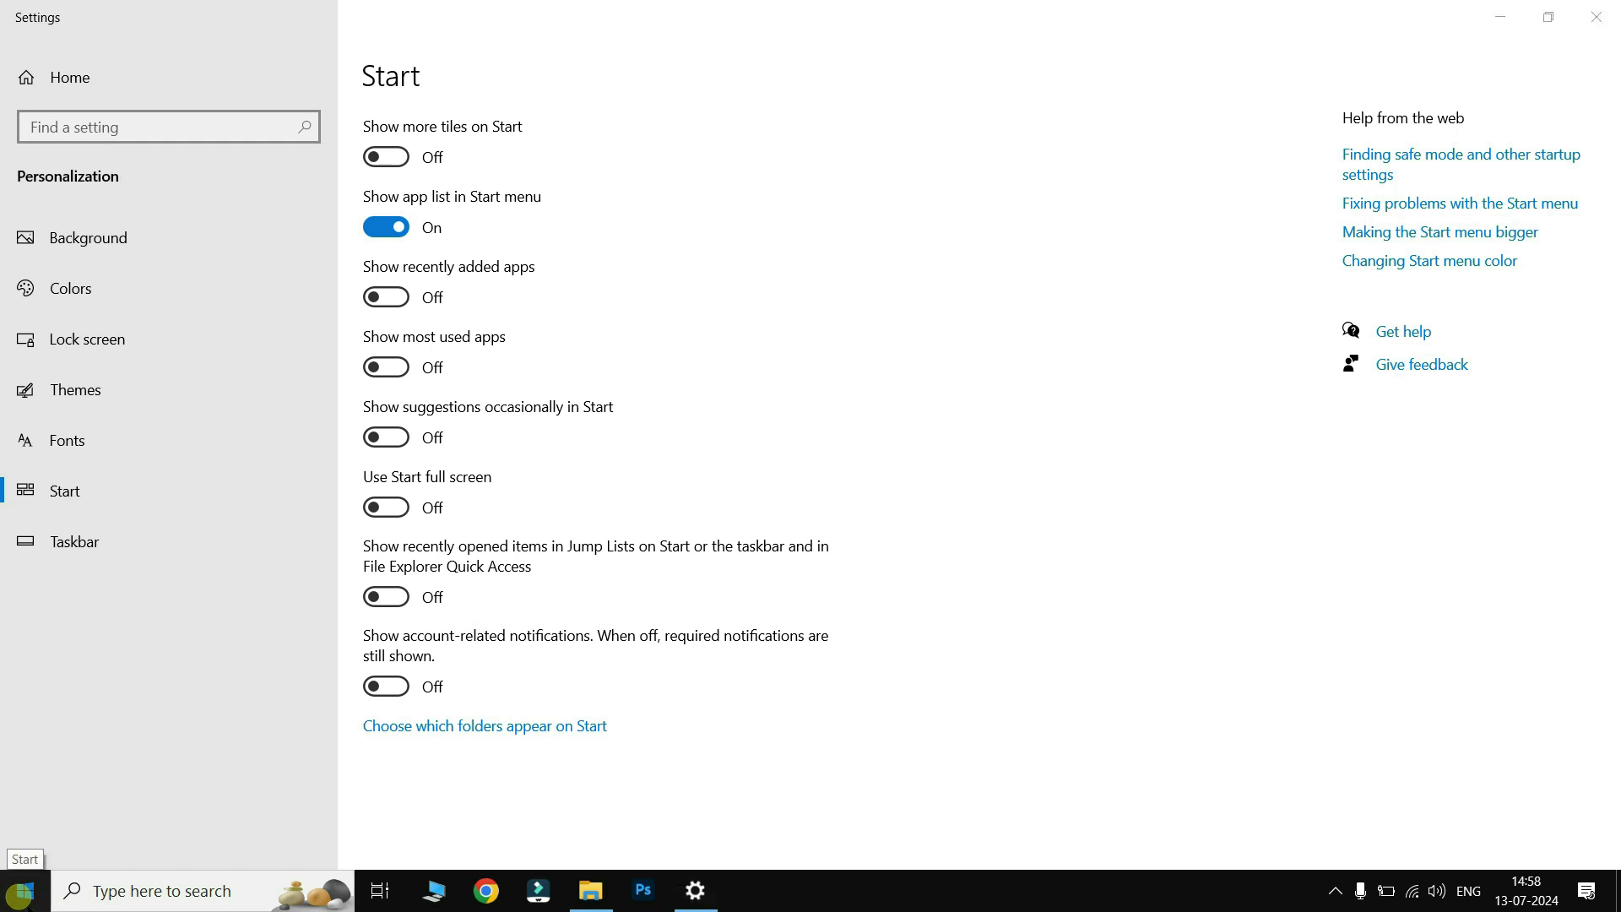
pyautogui.click(25, 891)
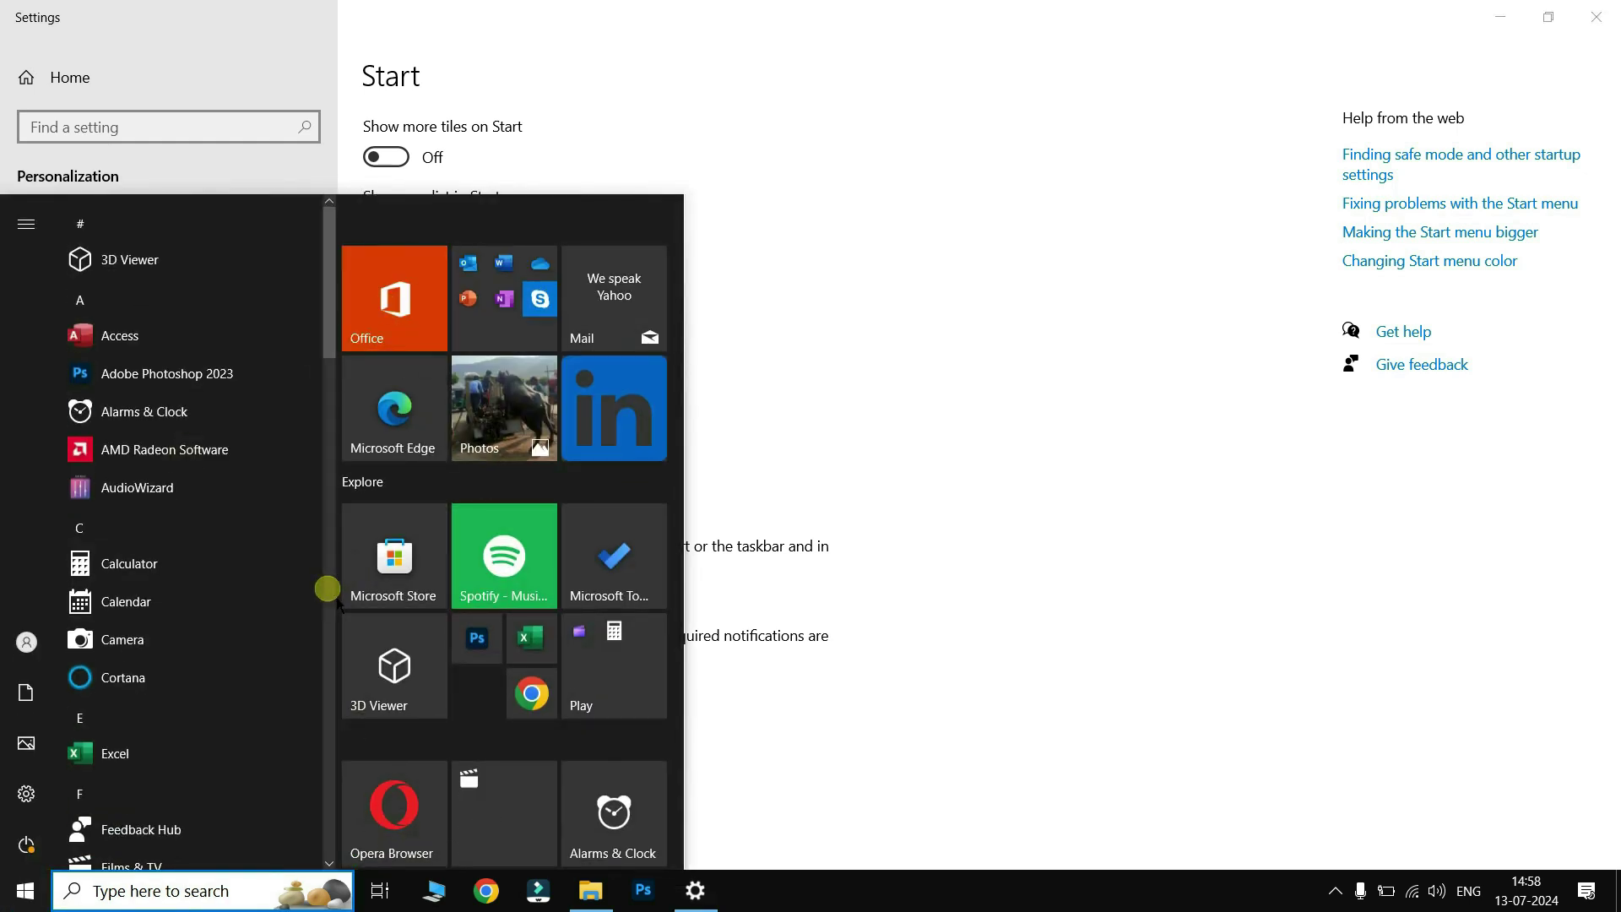
pyautogui.click(974, 135)
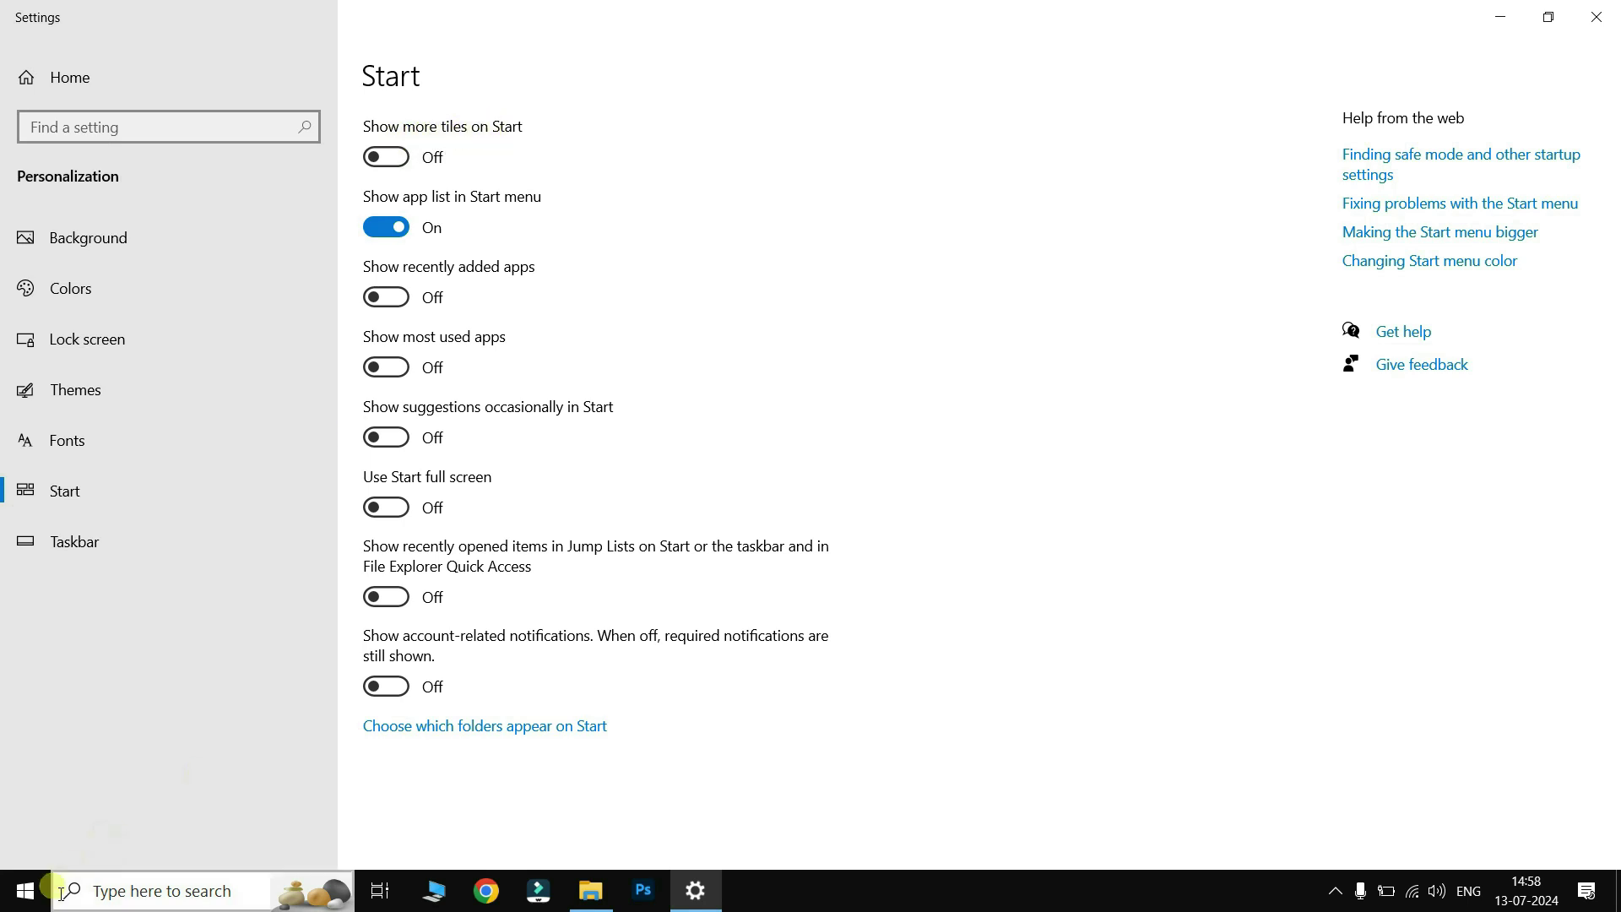
pyautogui.click(29, 899)
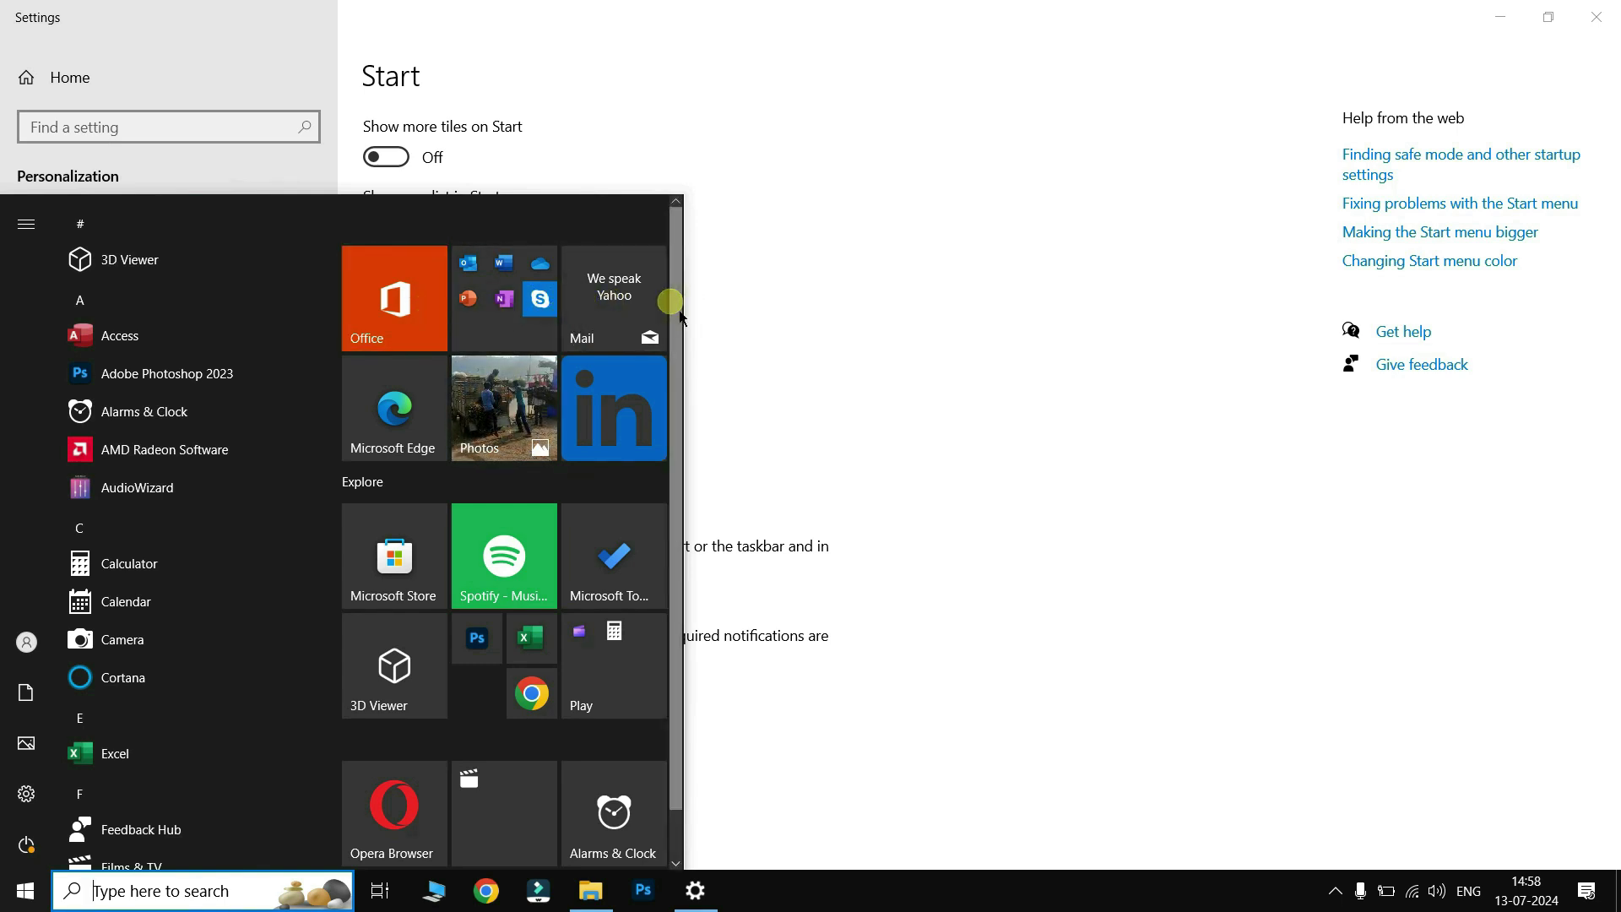
pyautogui.click(807, 334)
# Step: Try more tiles on Start, moving Alarms & Clock beside LinkedIn, then turn it off
pyautogui.click(388, 157)
pyautogui.click(23, 891)
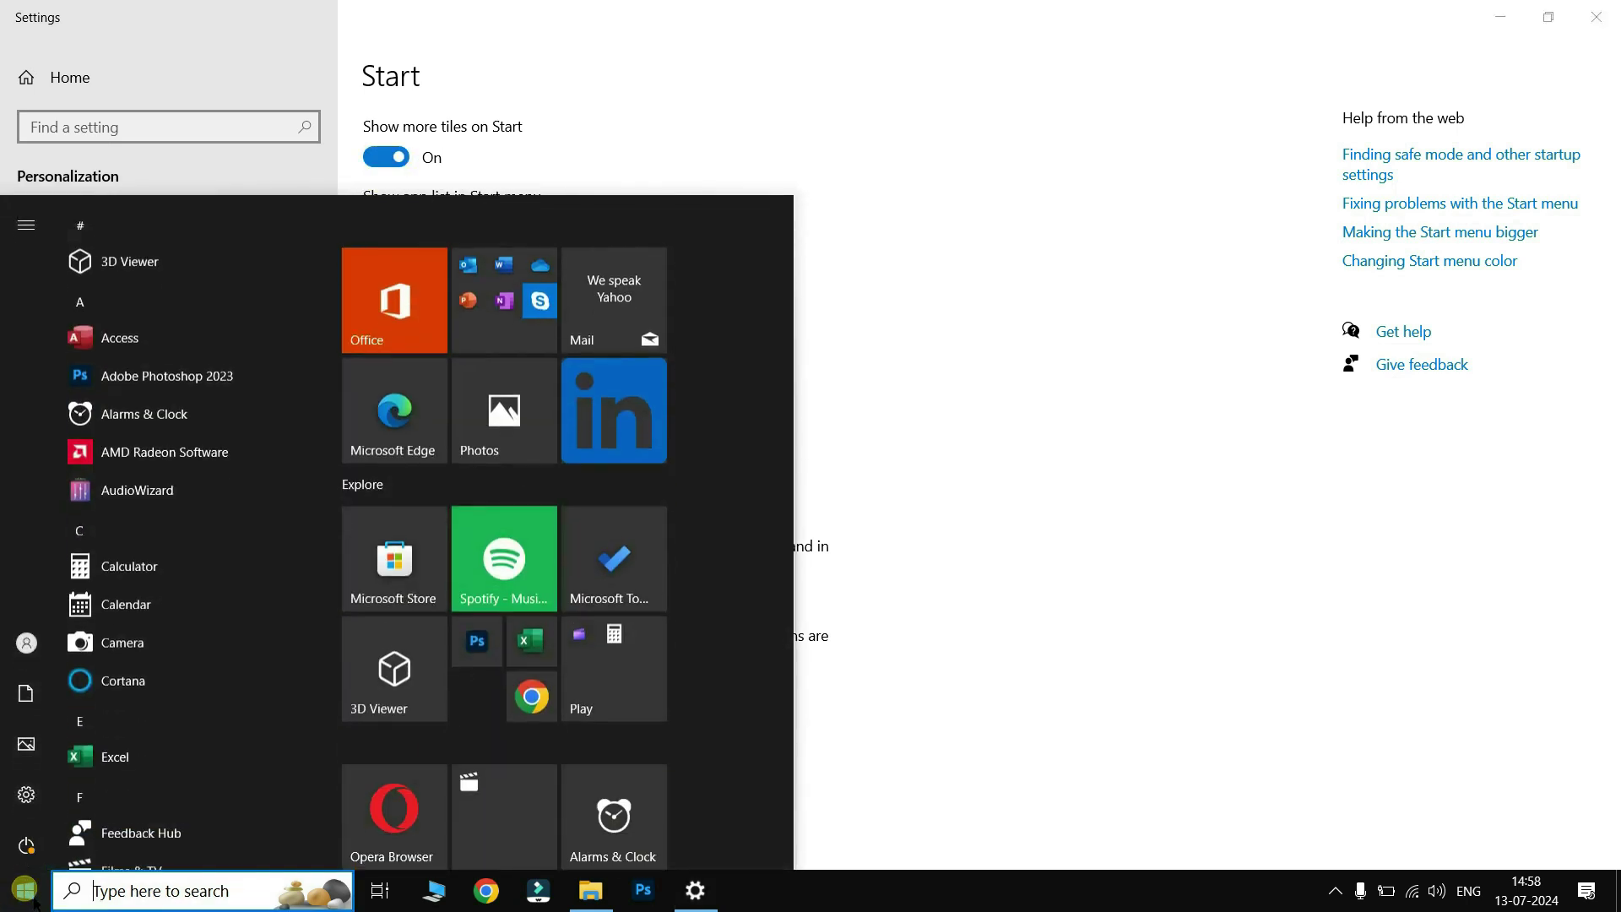
pyautogui.moveTo(625, 849); pyautogui.dragTo(759, 301)
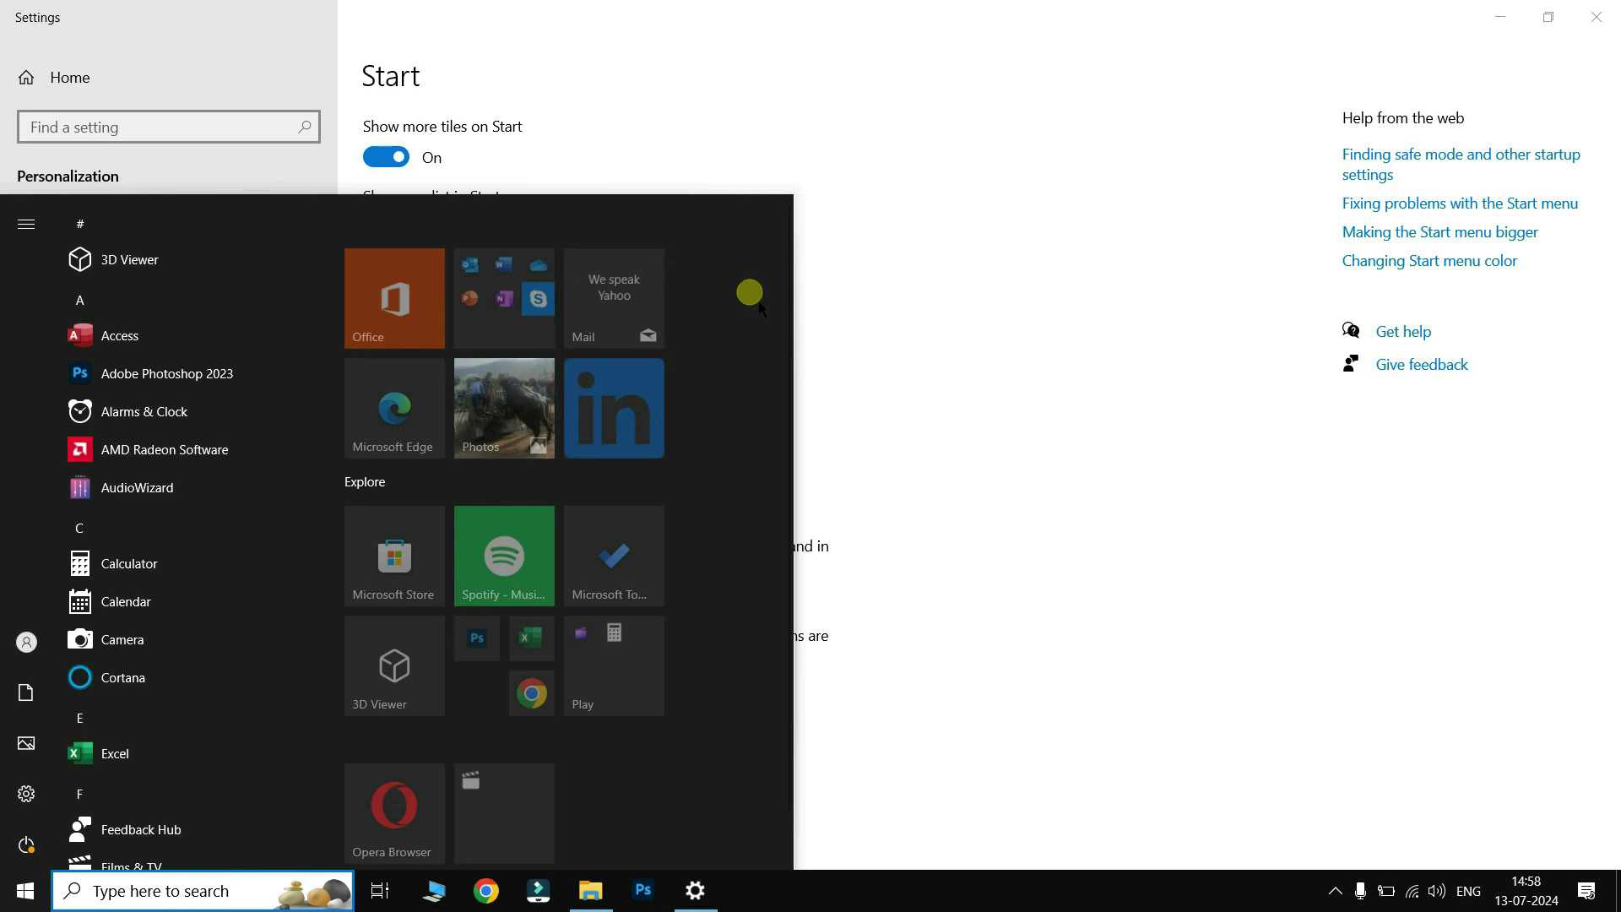
pyautogui.click(1129, 545)
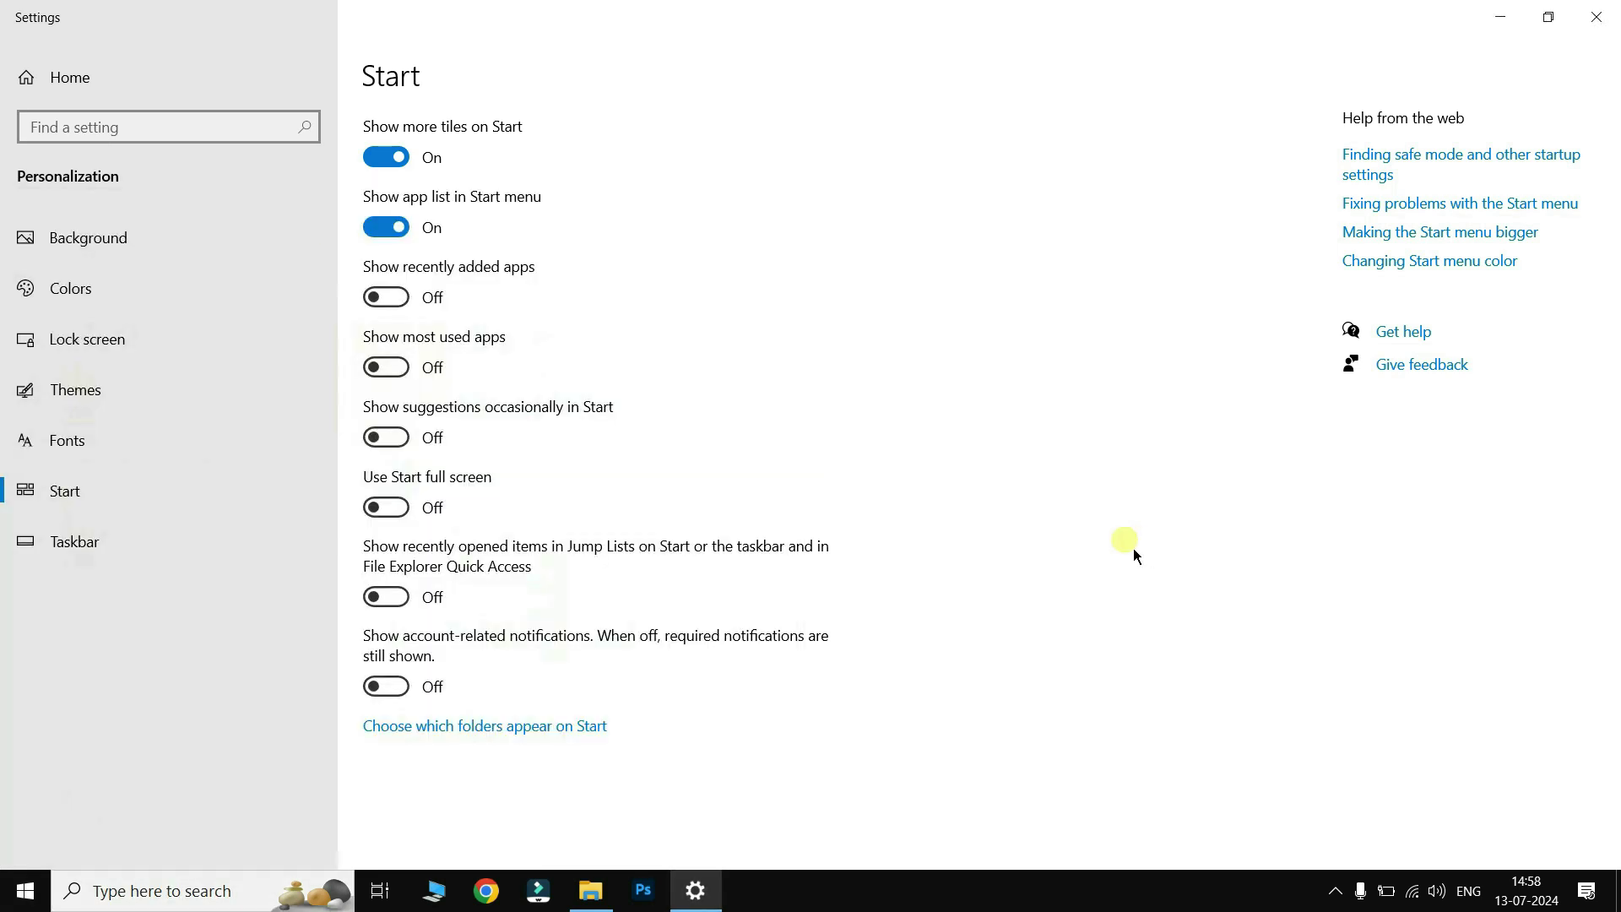
pyautogui.click(380, 161)
pyautogui.click(24, 895)
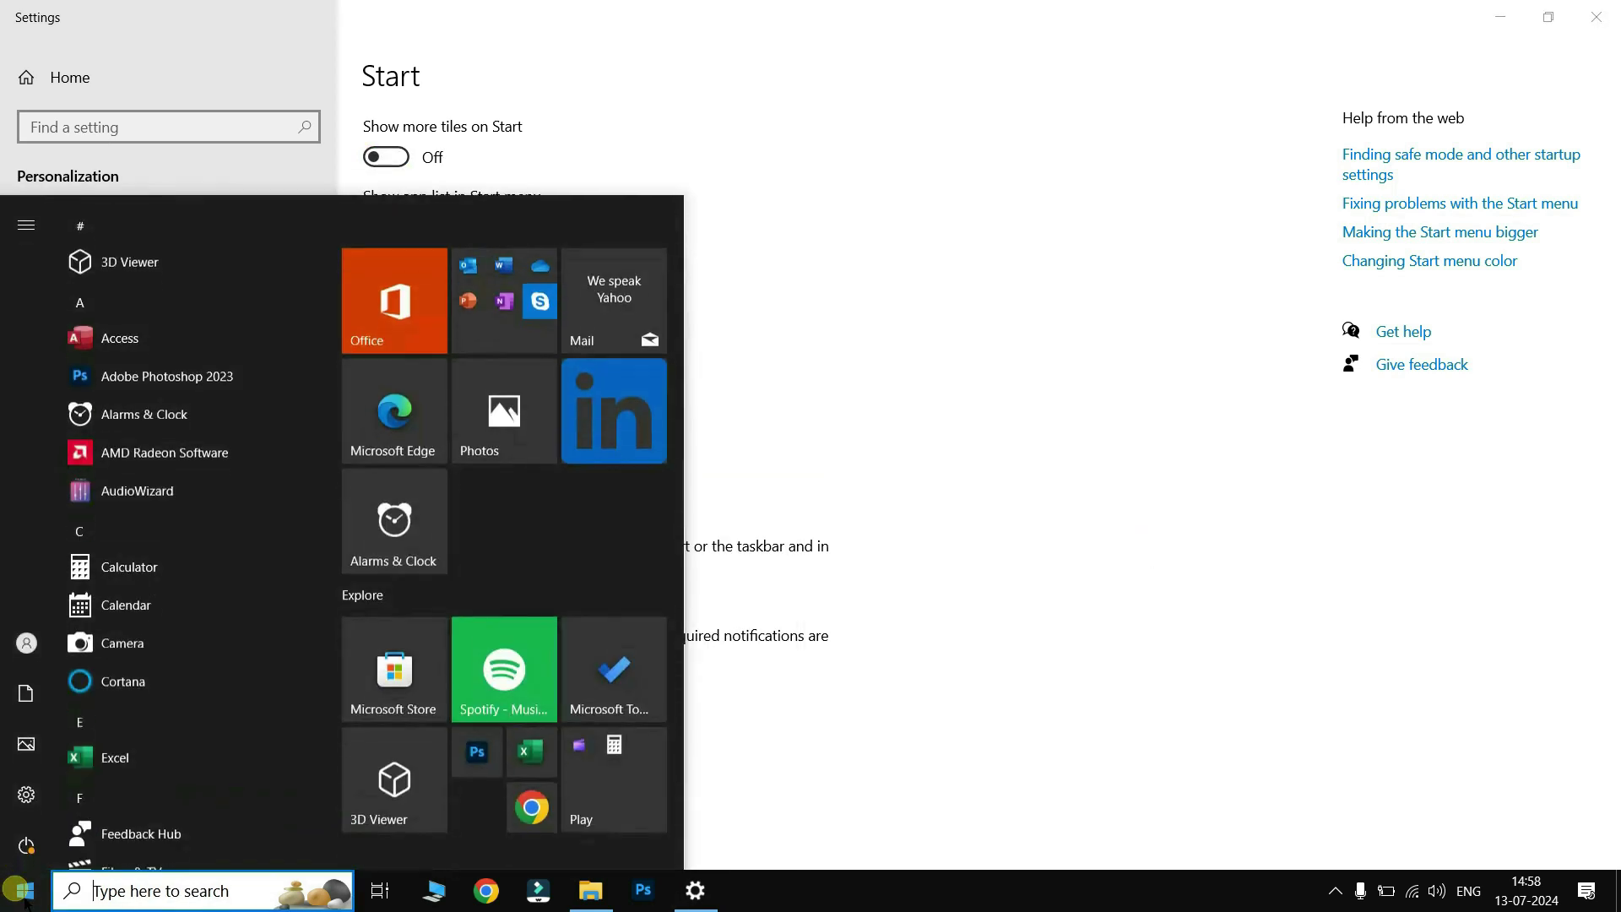
pyautogui.click(24, 897)
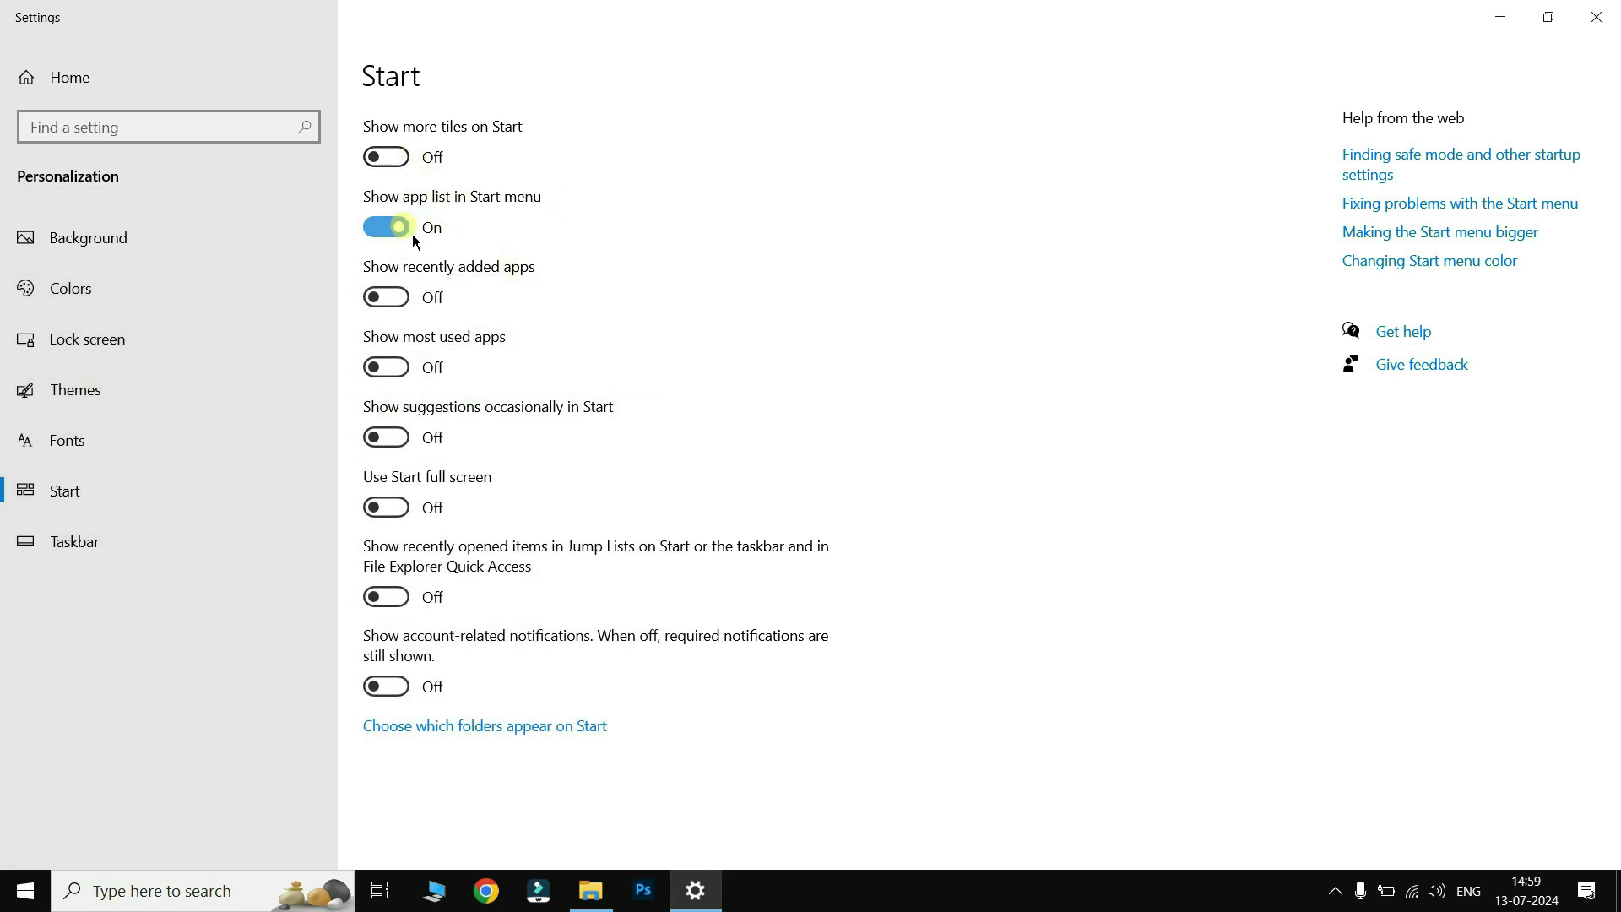
pyautogui.click(36, 895)
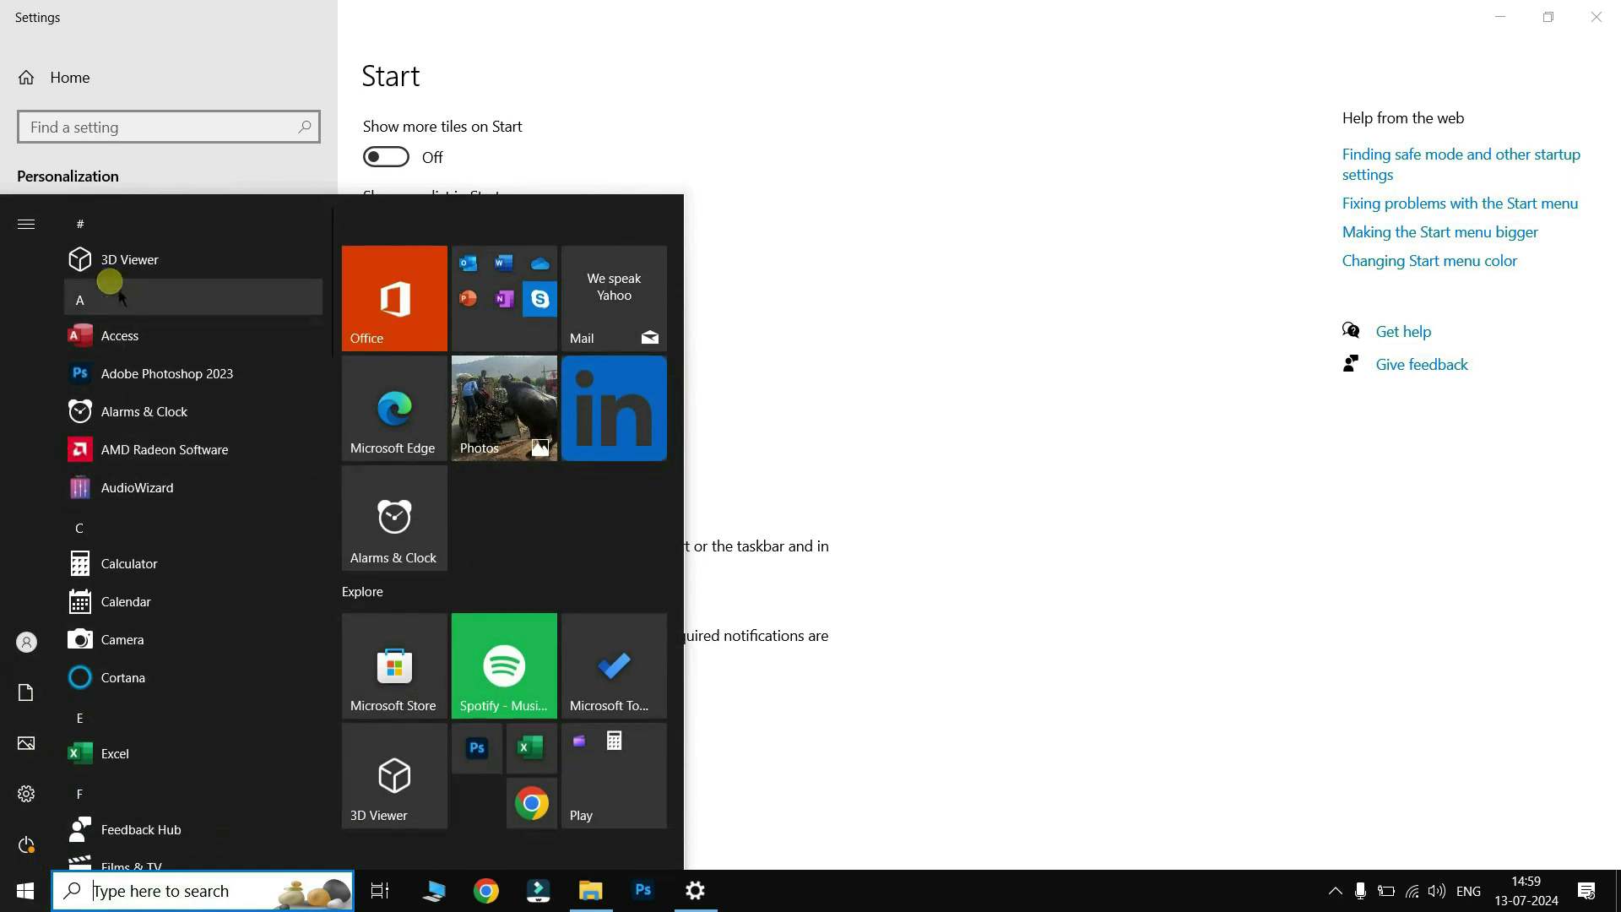
pyautogui.click(885, 220)
# Step: Turn the Start app list off to preview tiles only, then back on
pyautogui.click(392, 241)
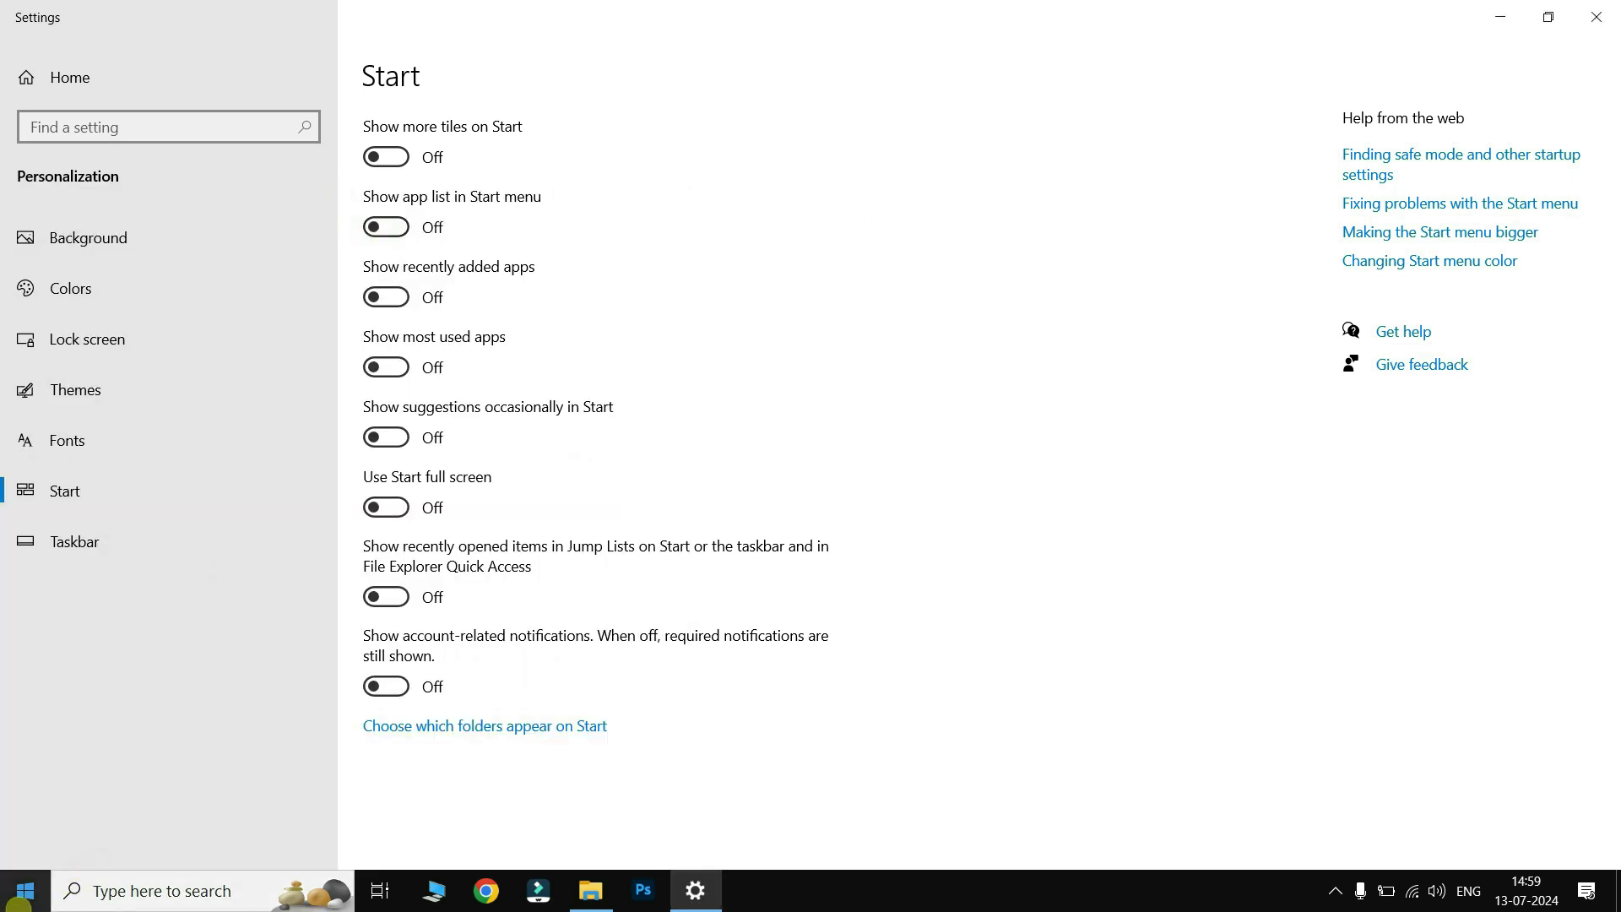
pyautogui.click(34, 894)
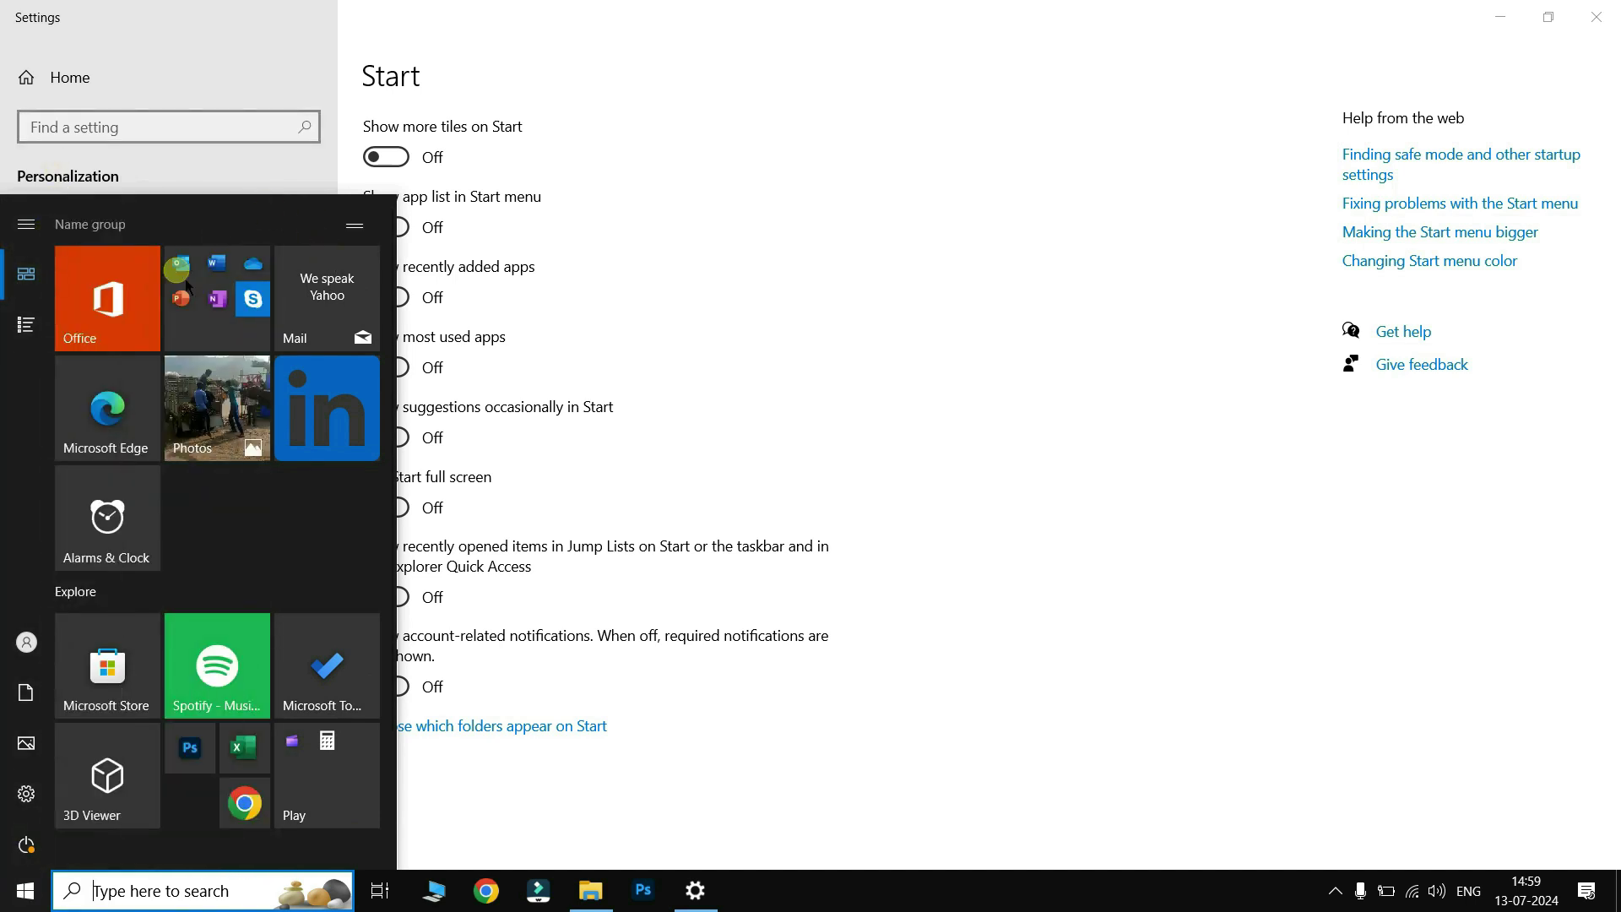
pyautogui.click(622, 261)
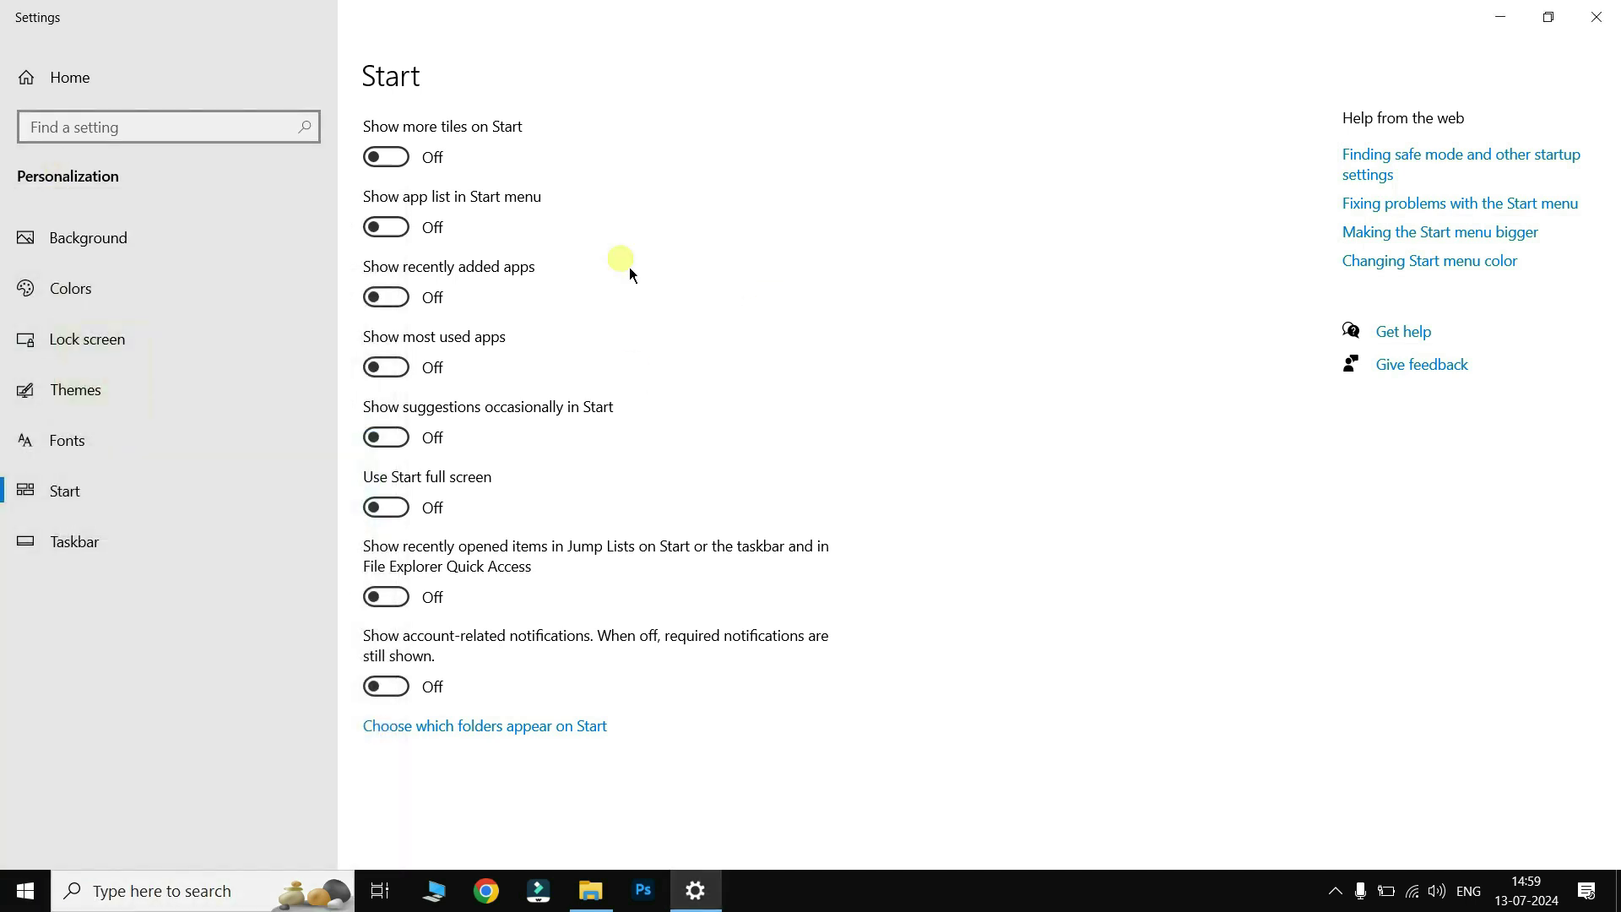
pyautogui.click(408, 243)
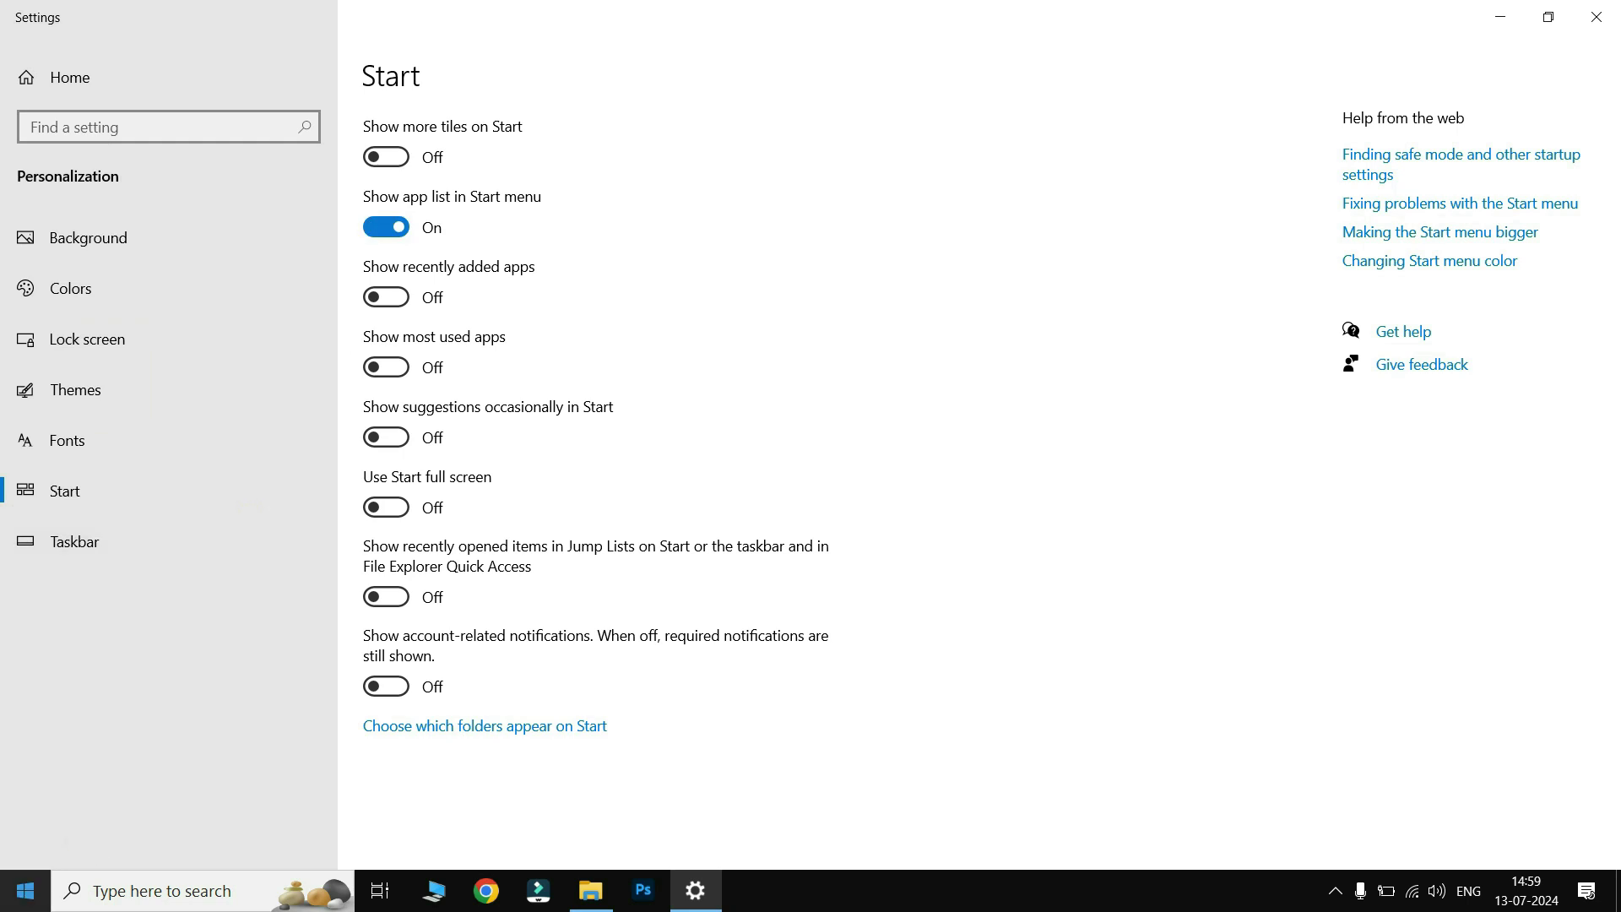
pyautogui.click(26, 891)
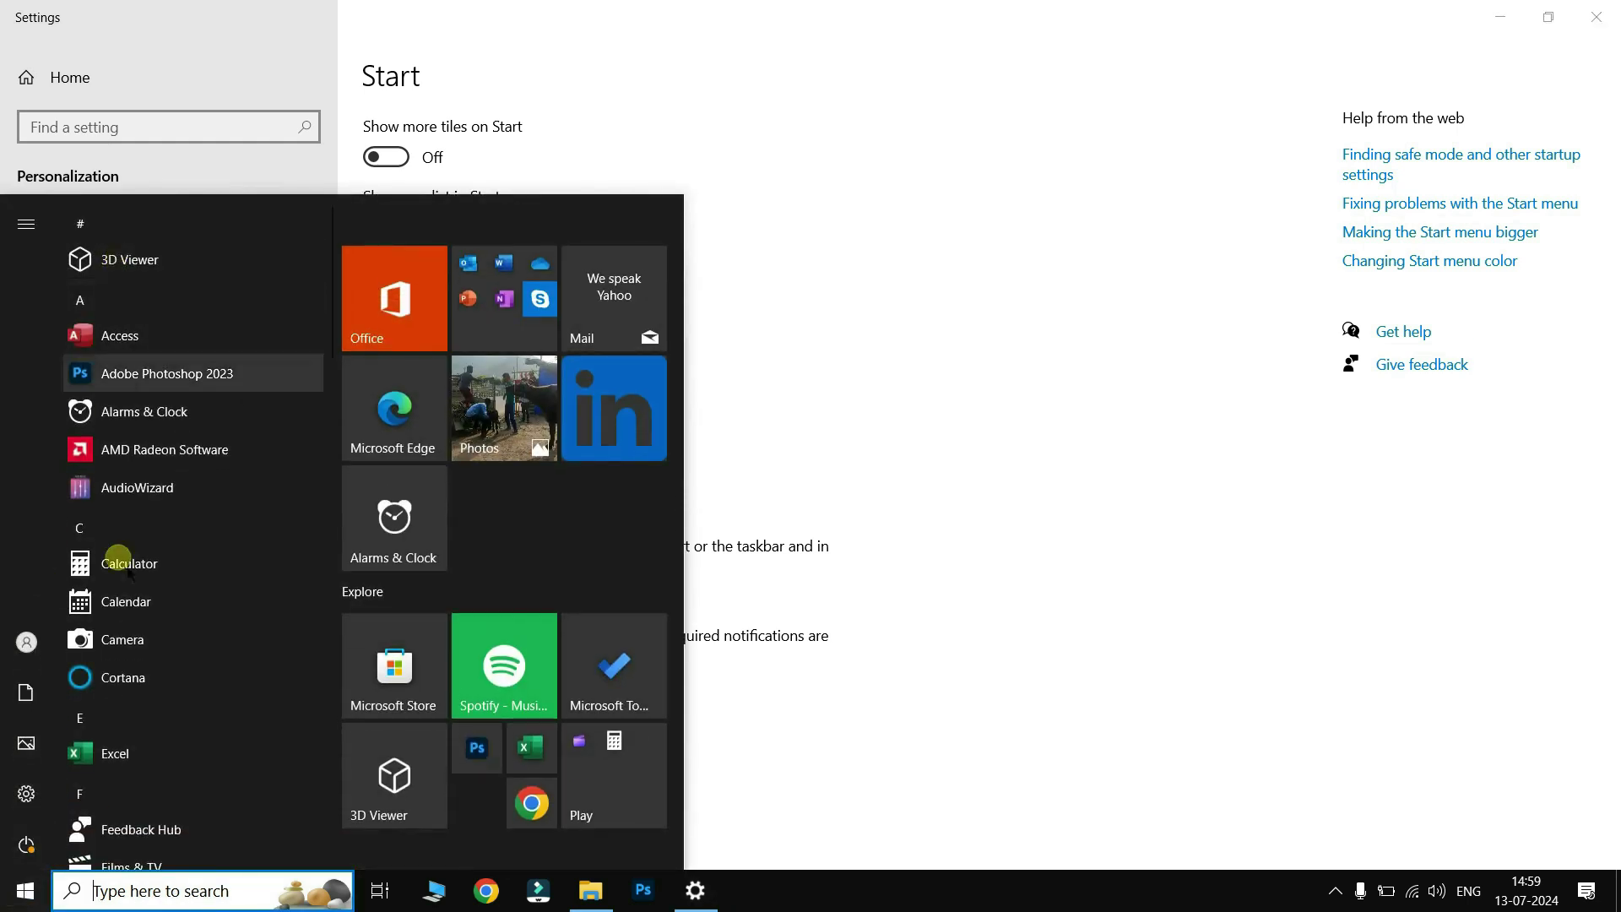
pyautogui.click(795, 312)
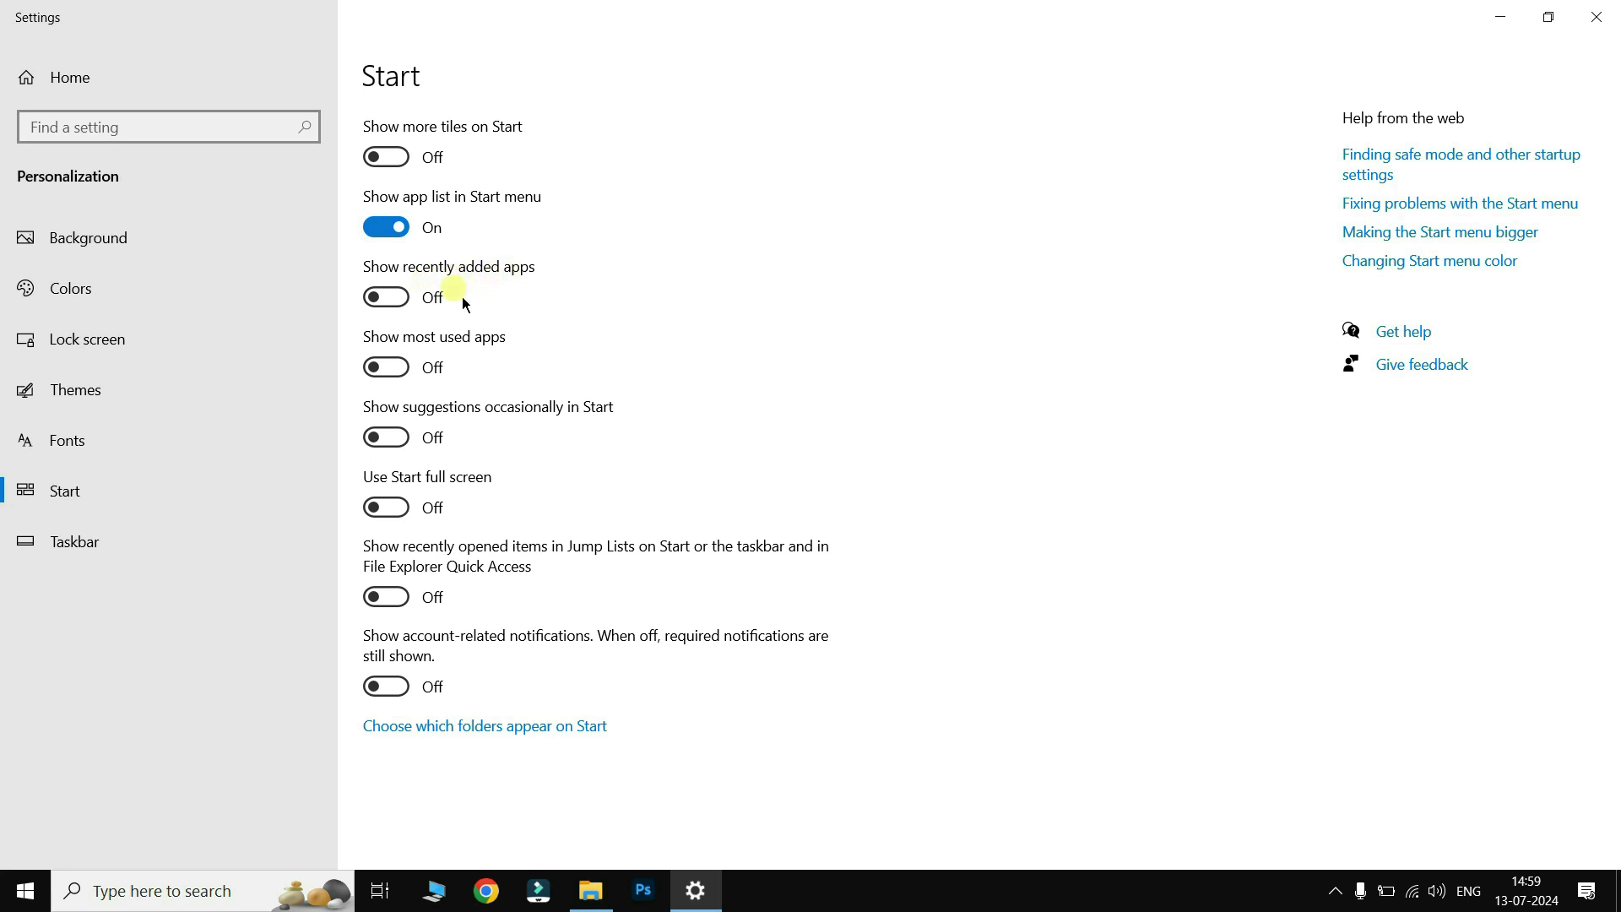
pyautogui.click(411, 309)
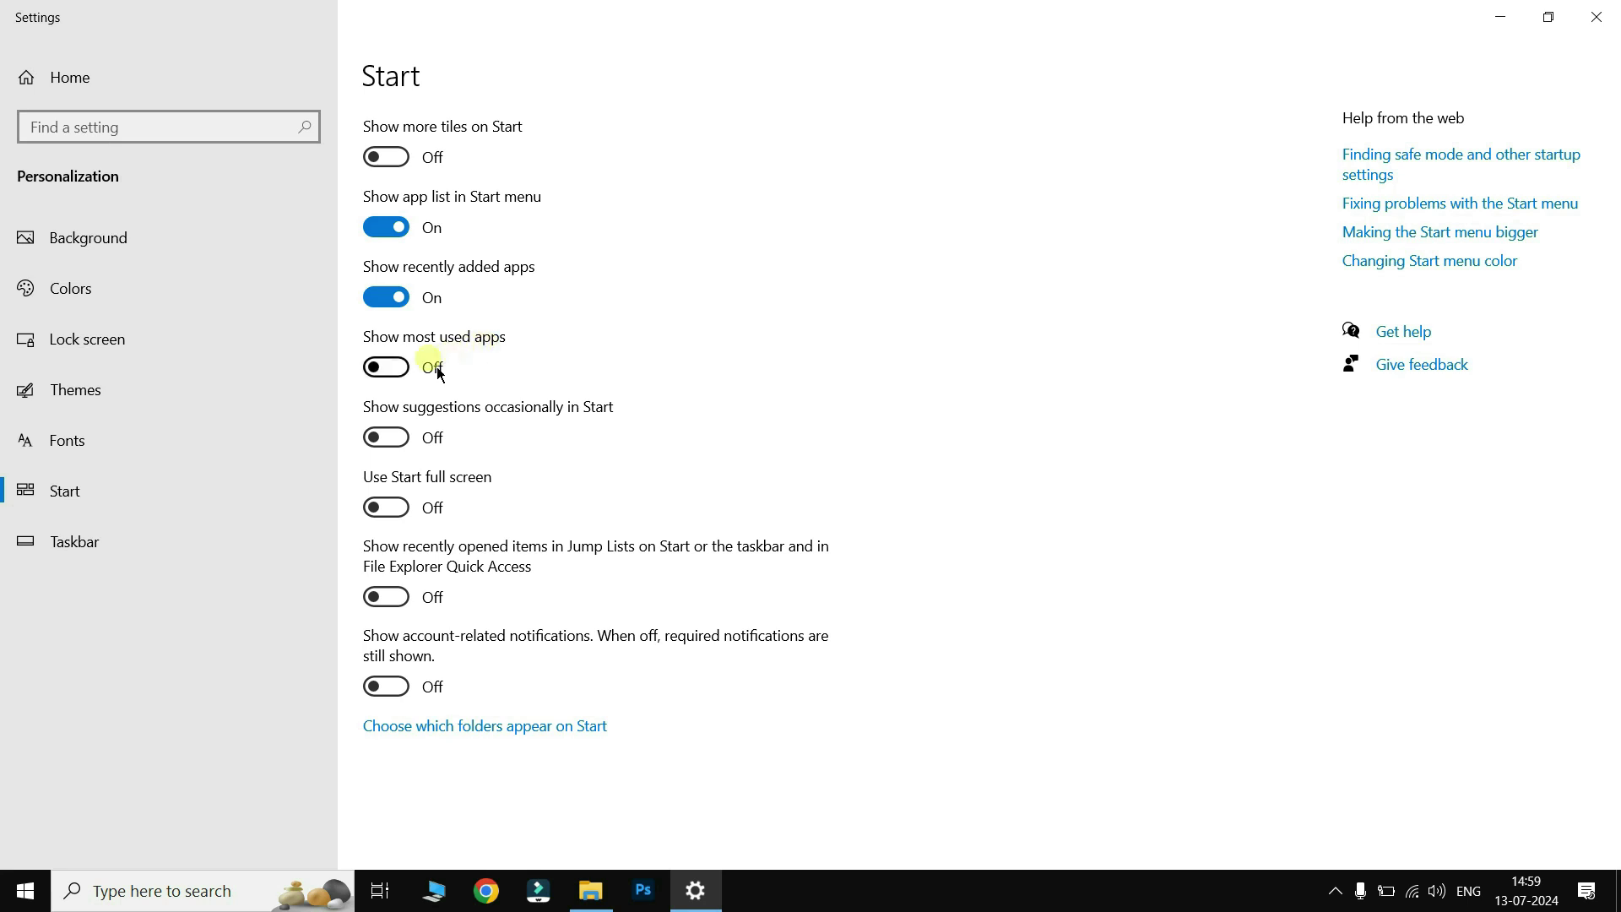
pyautogui.click(407, 372)
pyautogui.click(21, 892)
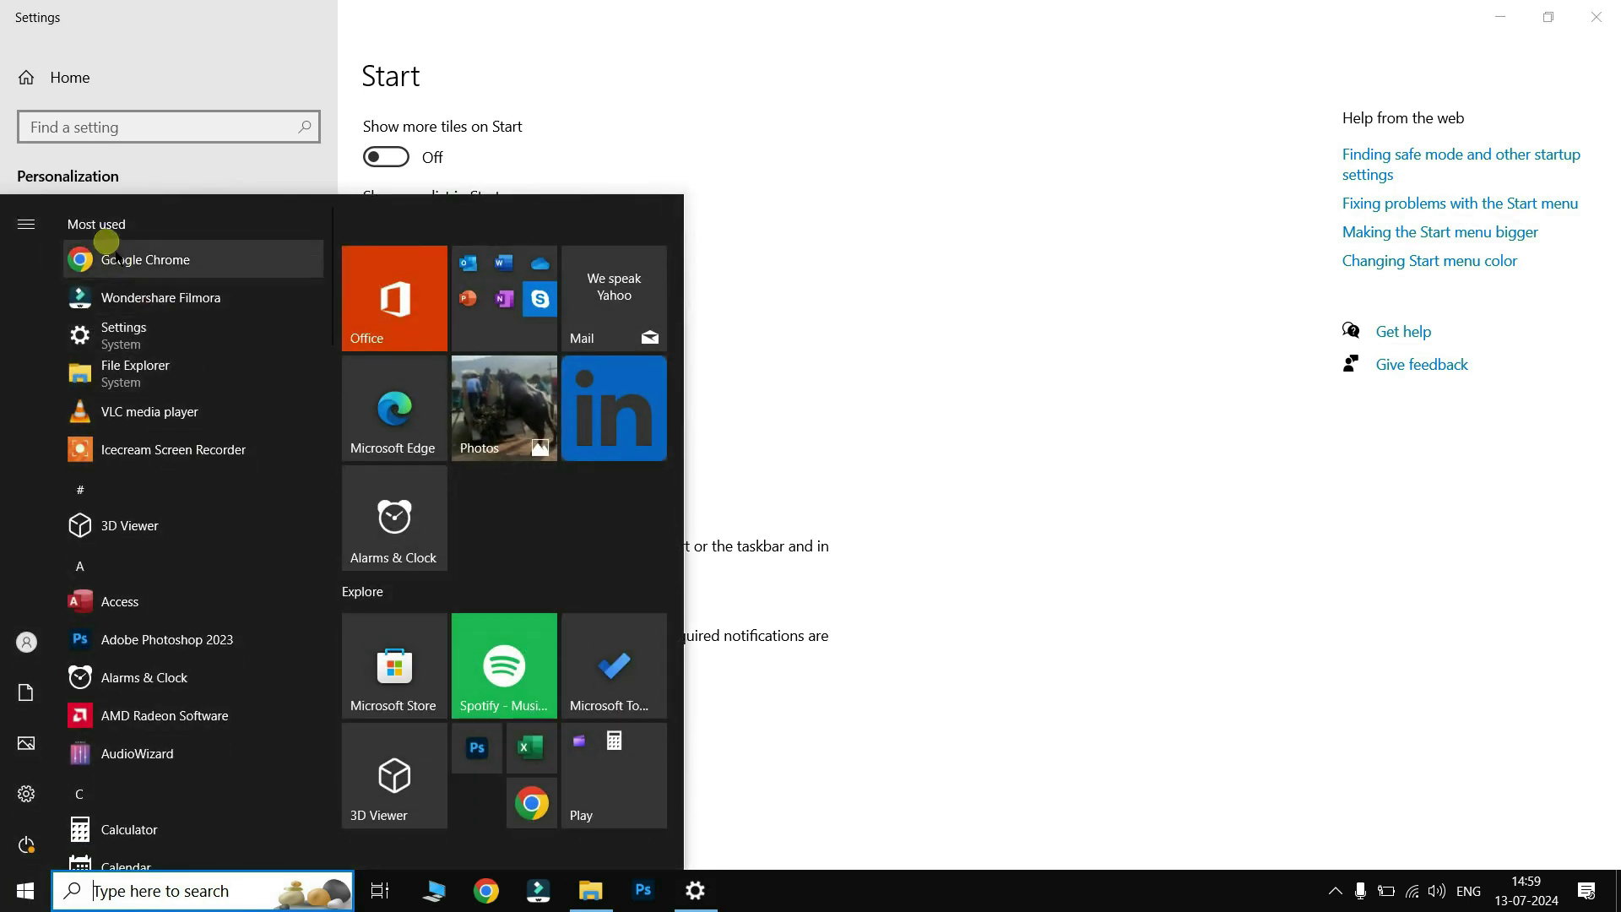
pyautogui.click(844, 208)
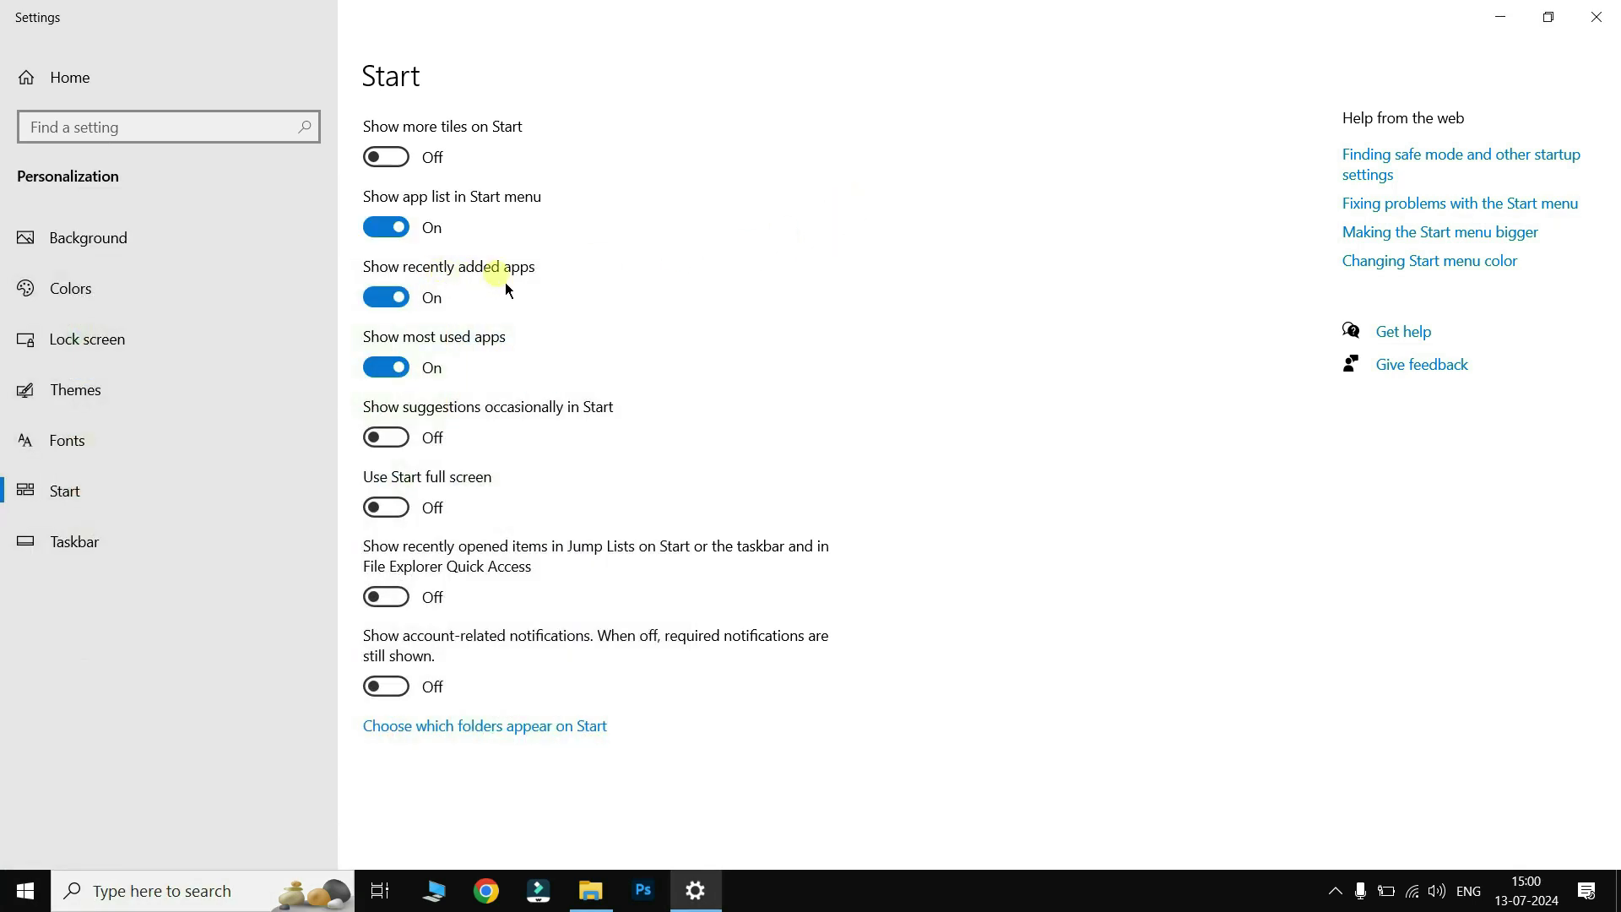
pyautogui.click(38, 892)
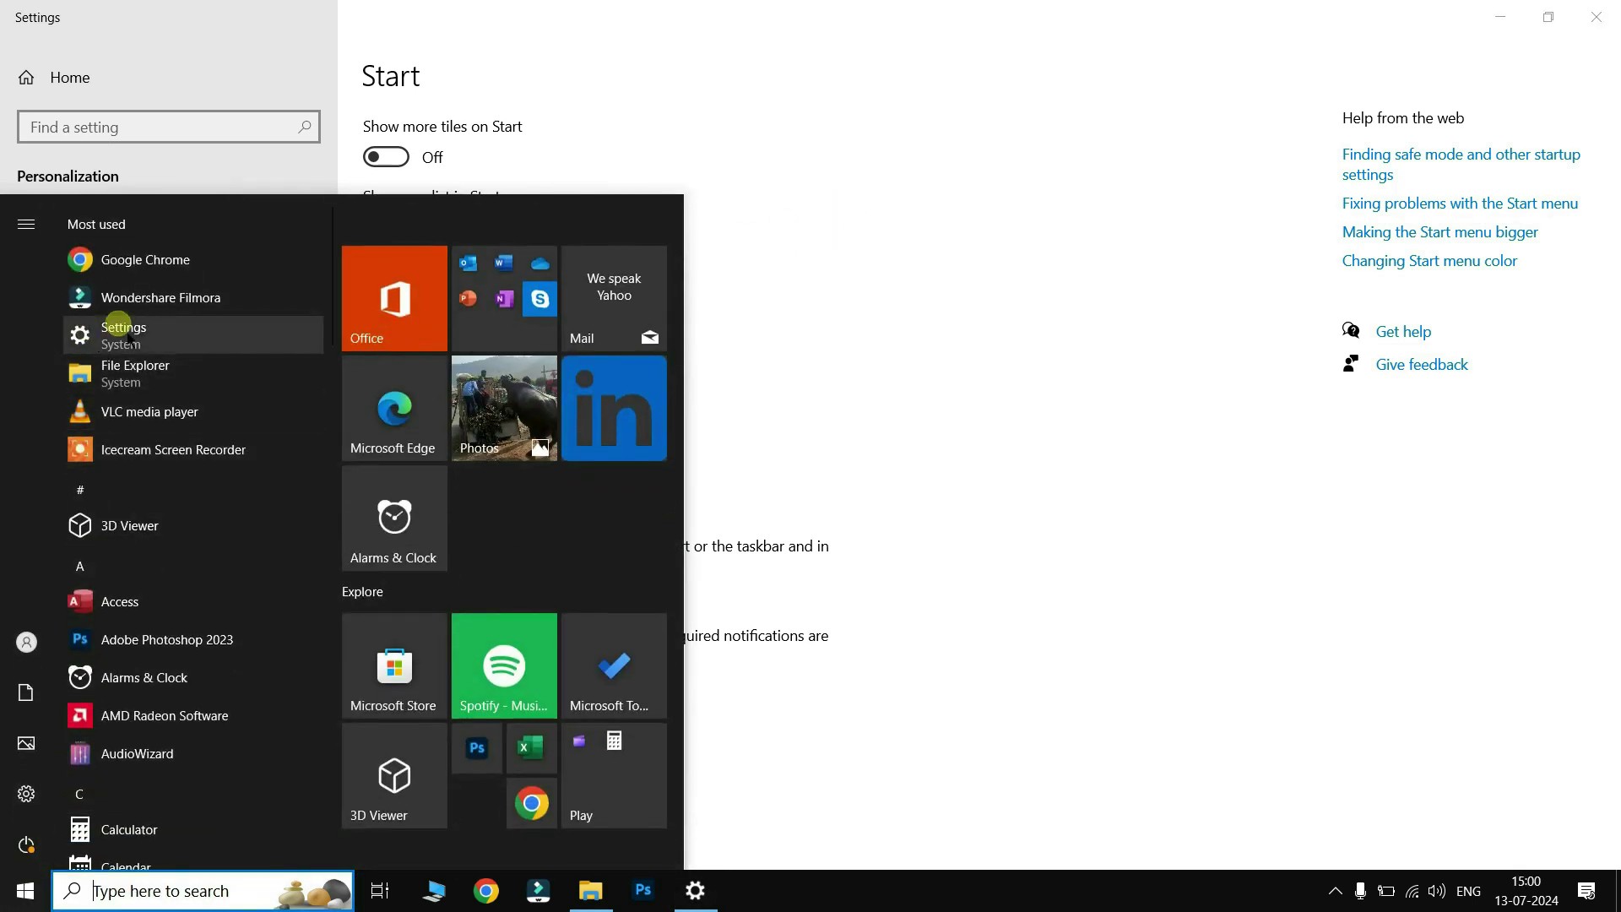
pyautogui.click(515, 289)
pyautogui.click(386, 297)
pyautogui.click(386, 367)
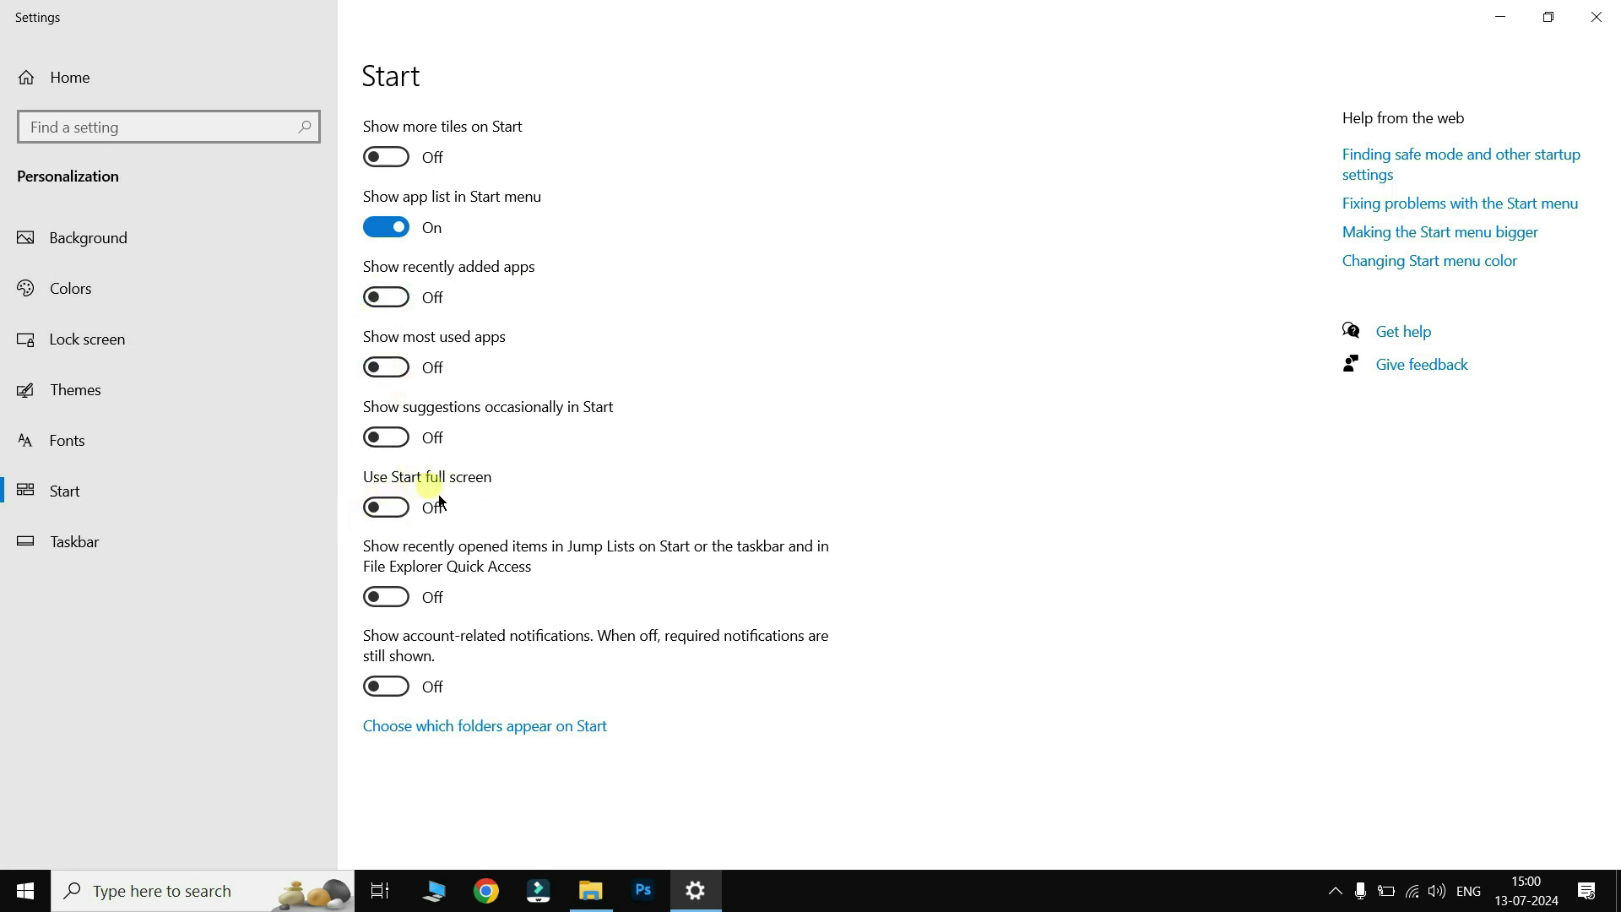
pyautogui.click(397, 507)
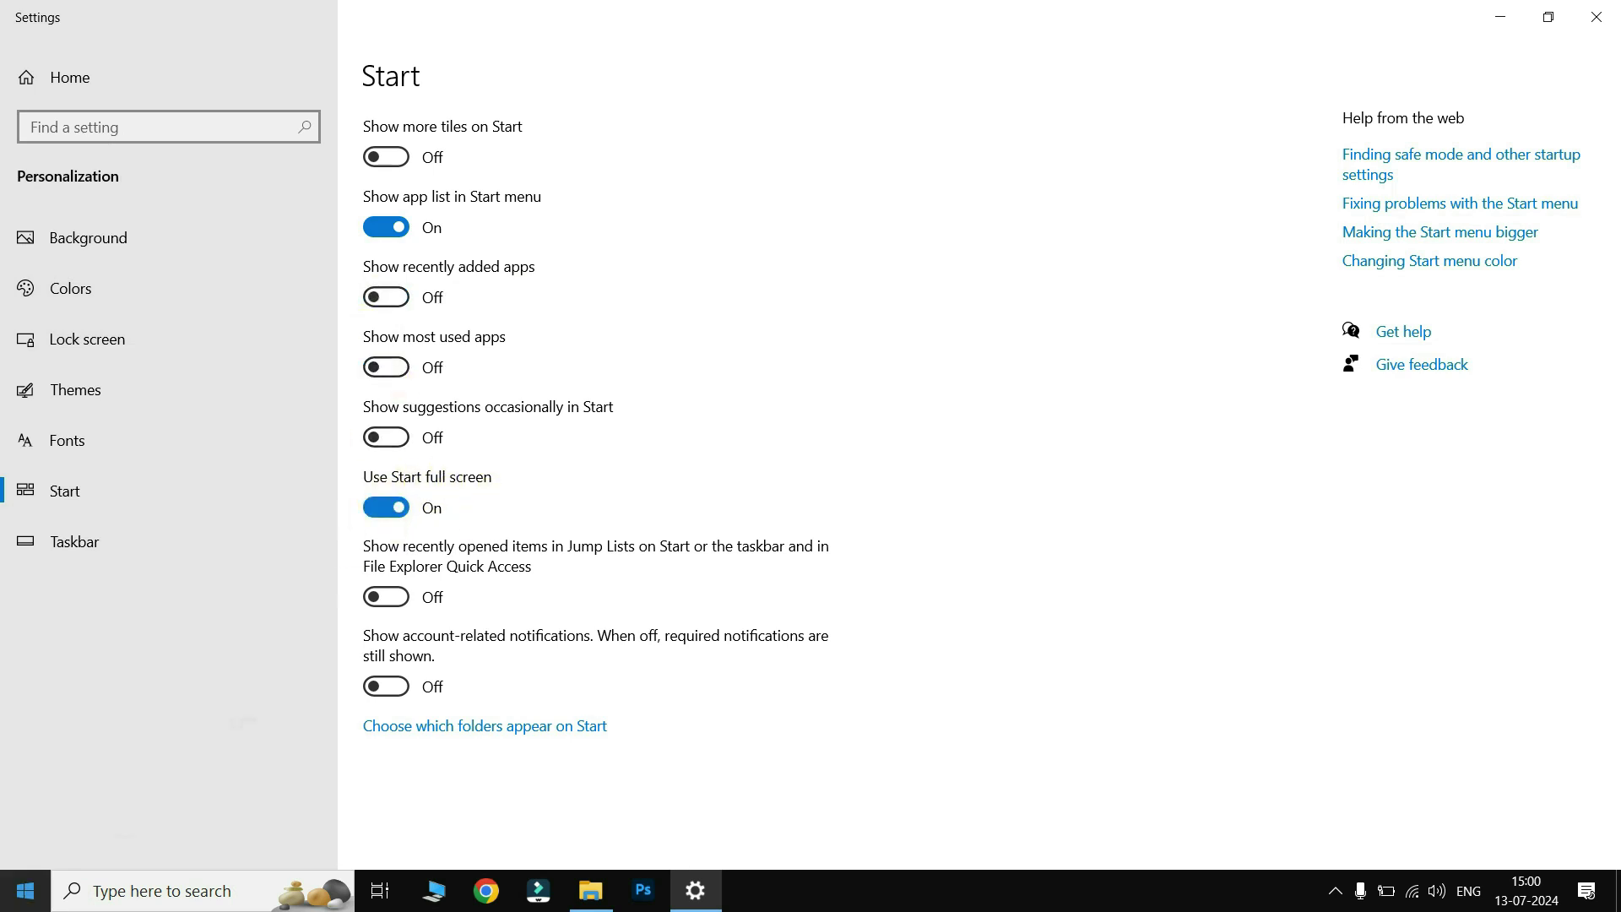
pyautogui.click(22, 891)
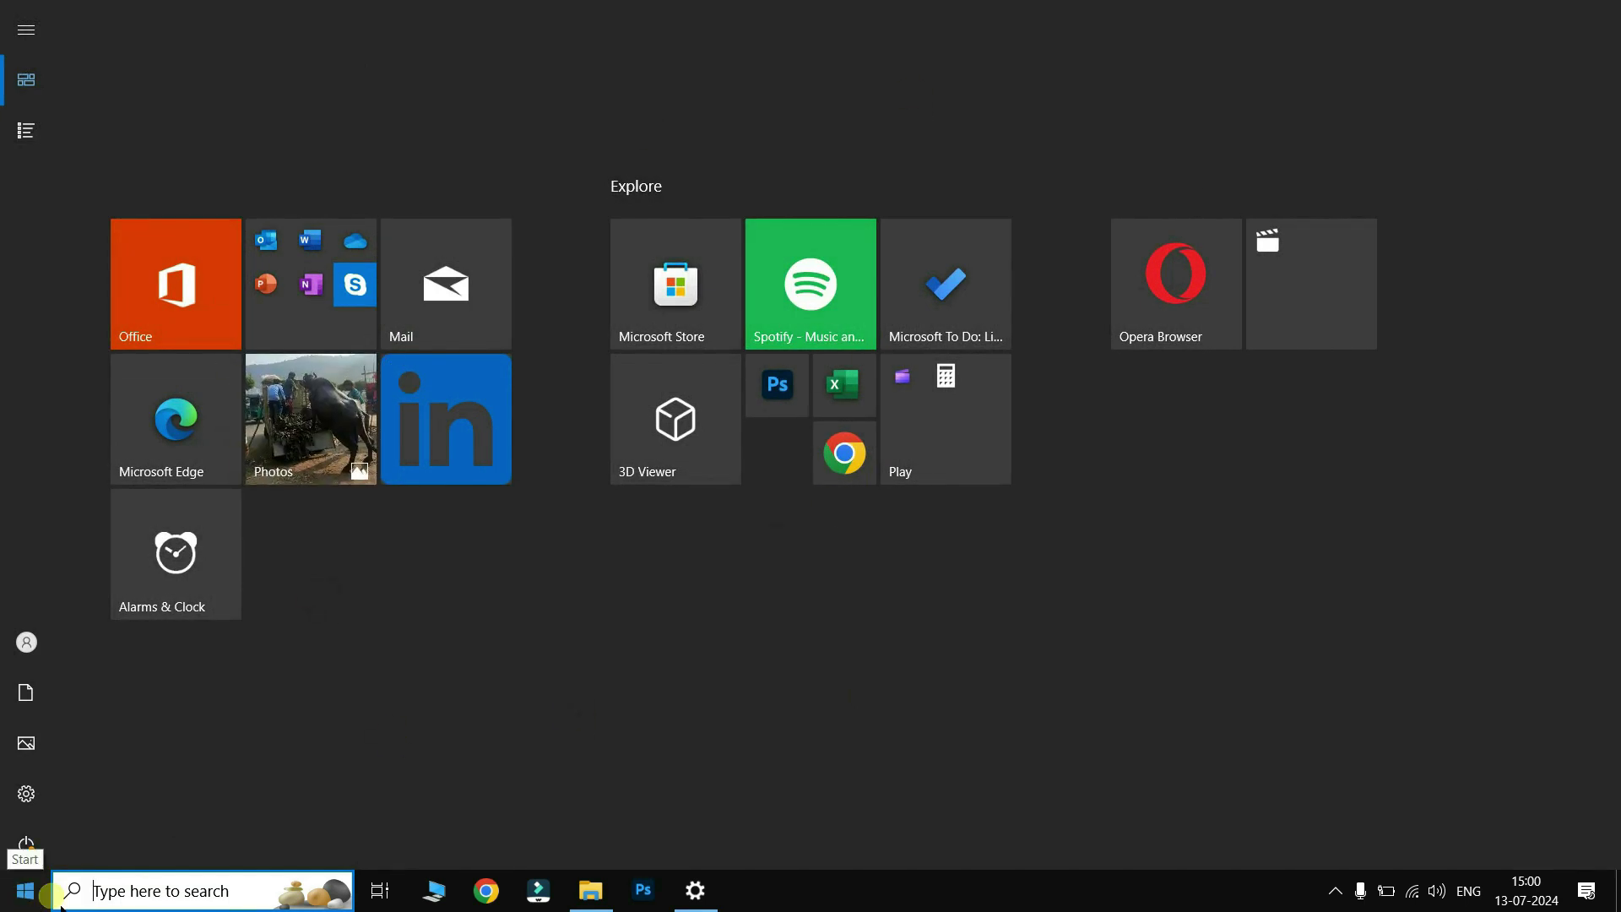
pyautogui.click(694, 890)
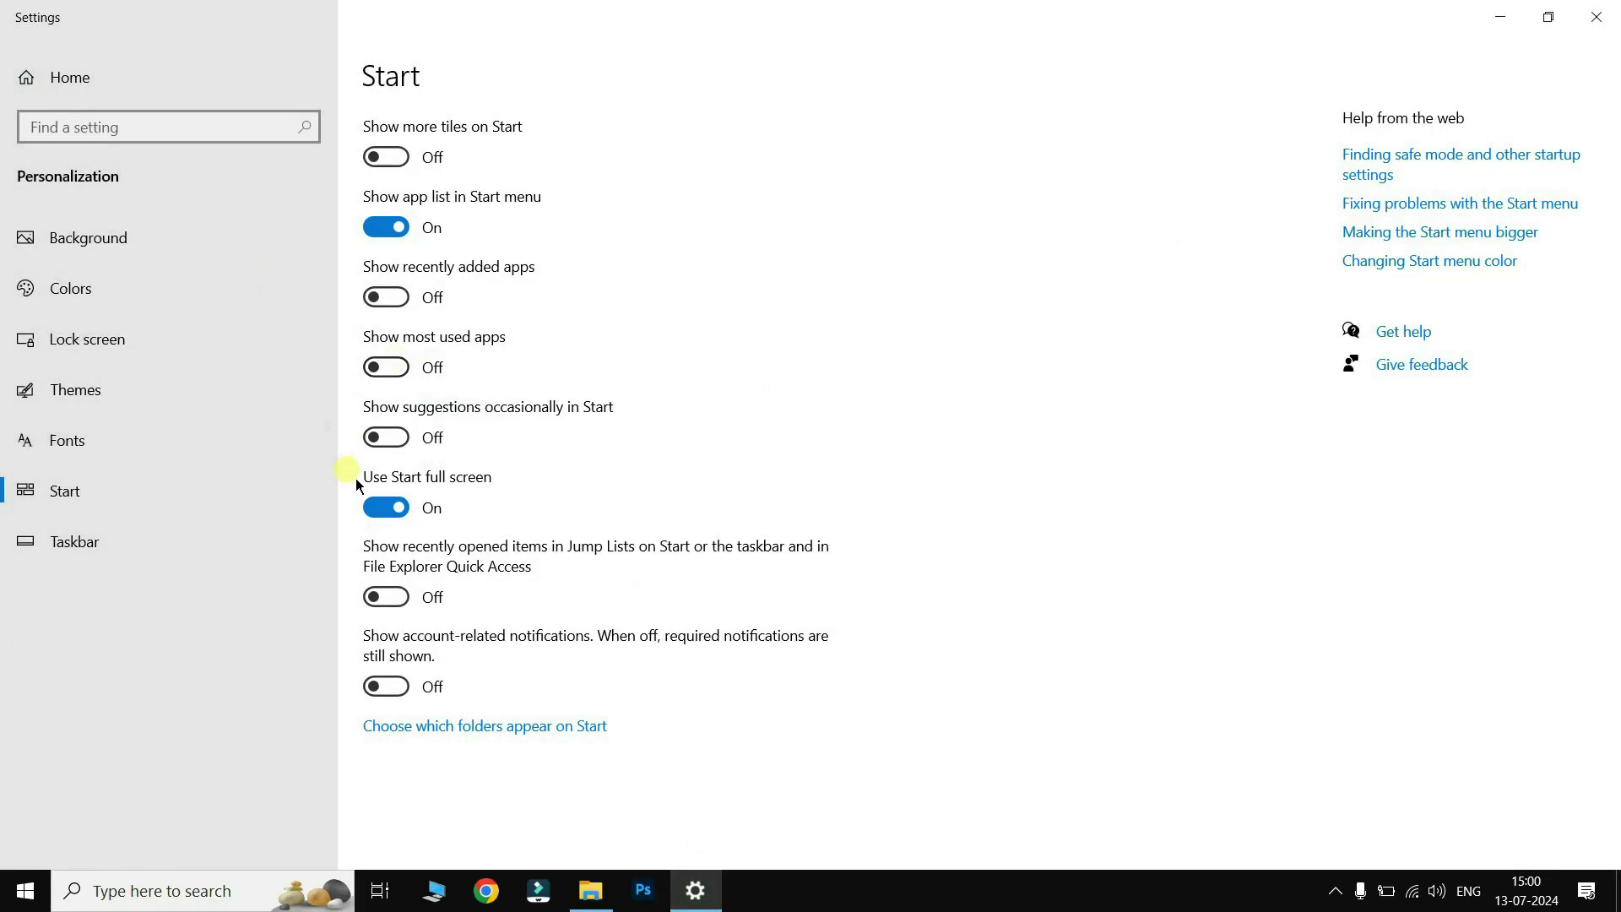
pyautogui.click(386, 508)
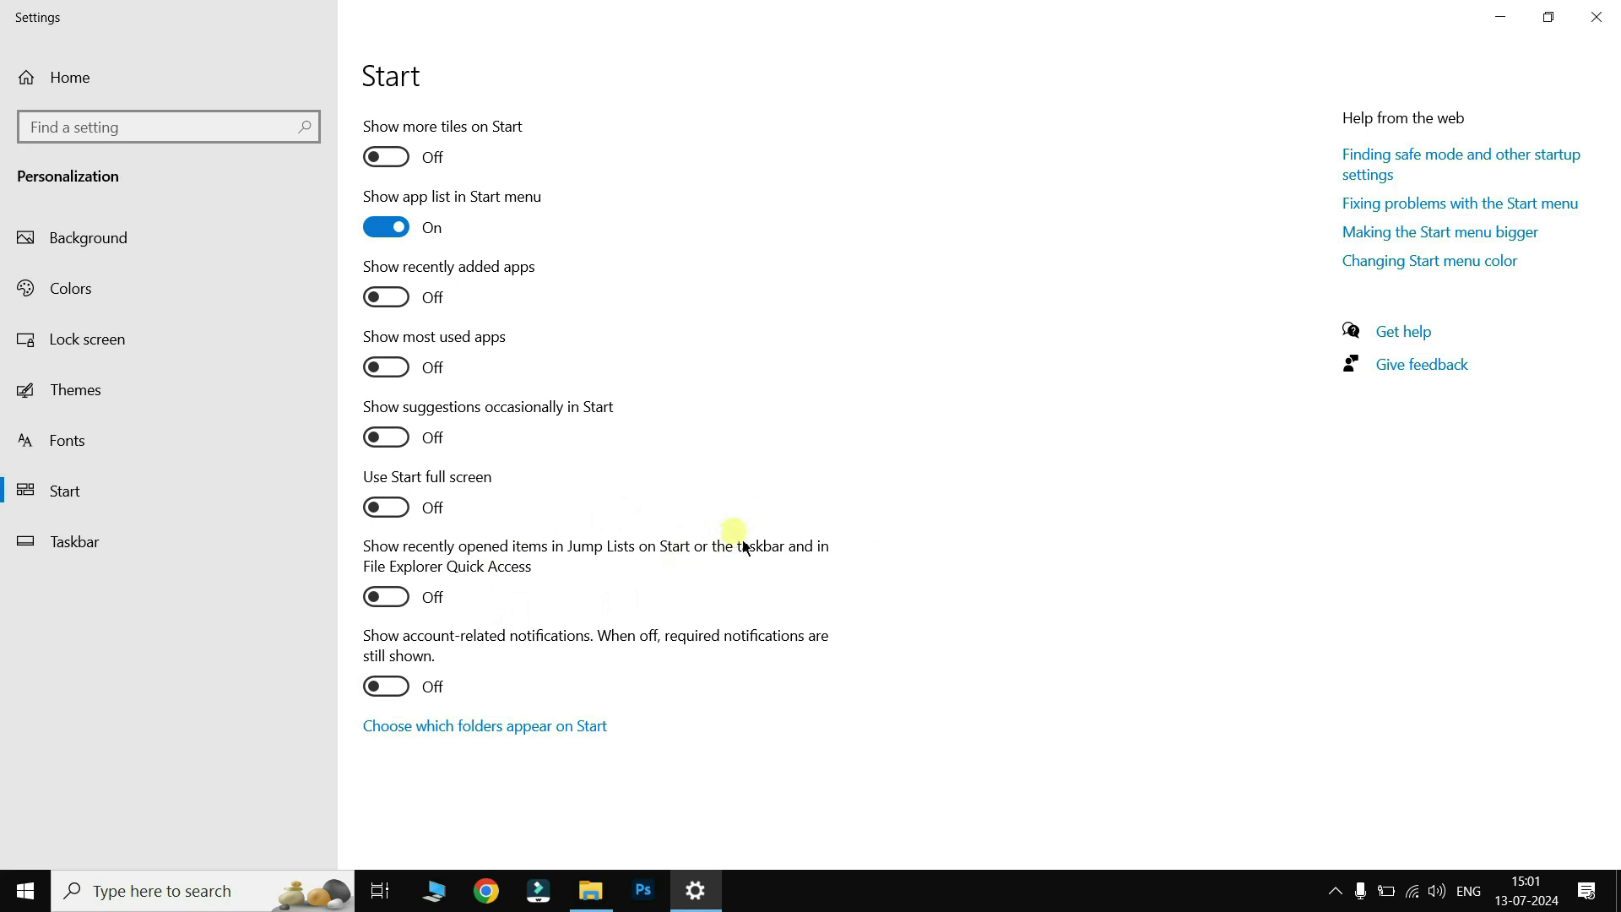
# Step: In Taskbar settings, unlock the taskbar to test resizing, then lock it again
pyautogui.click(93, 551)
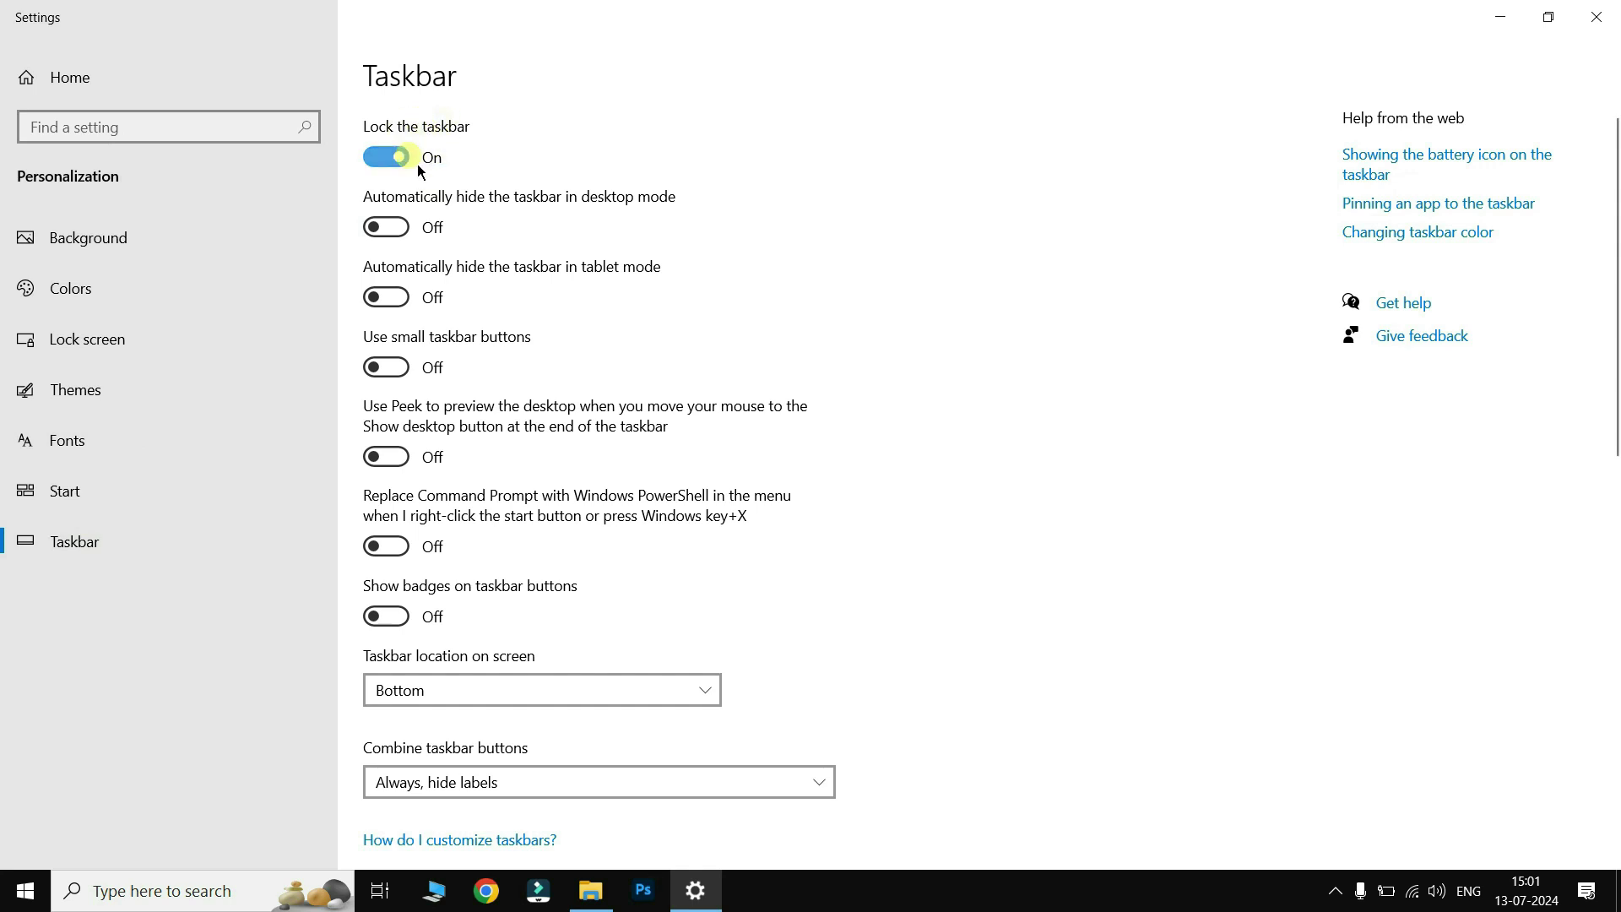
pyautogui.click(393, 161)
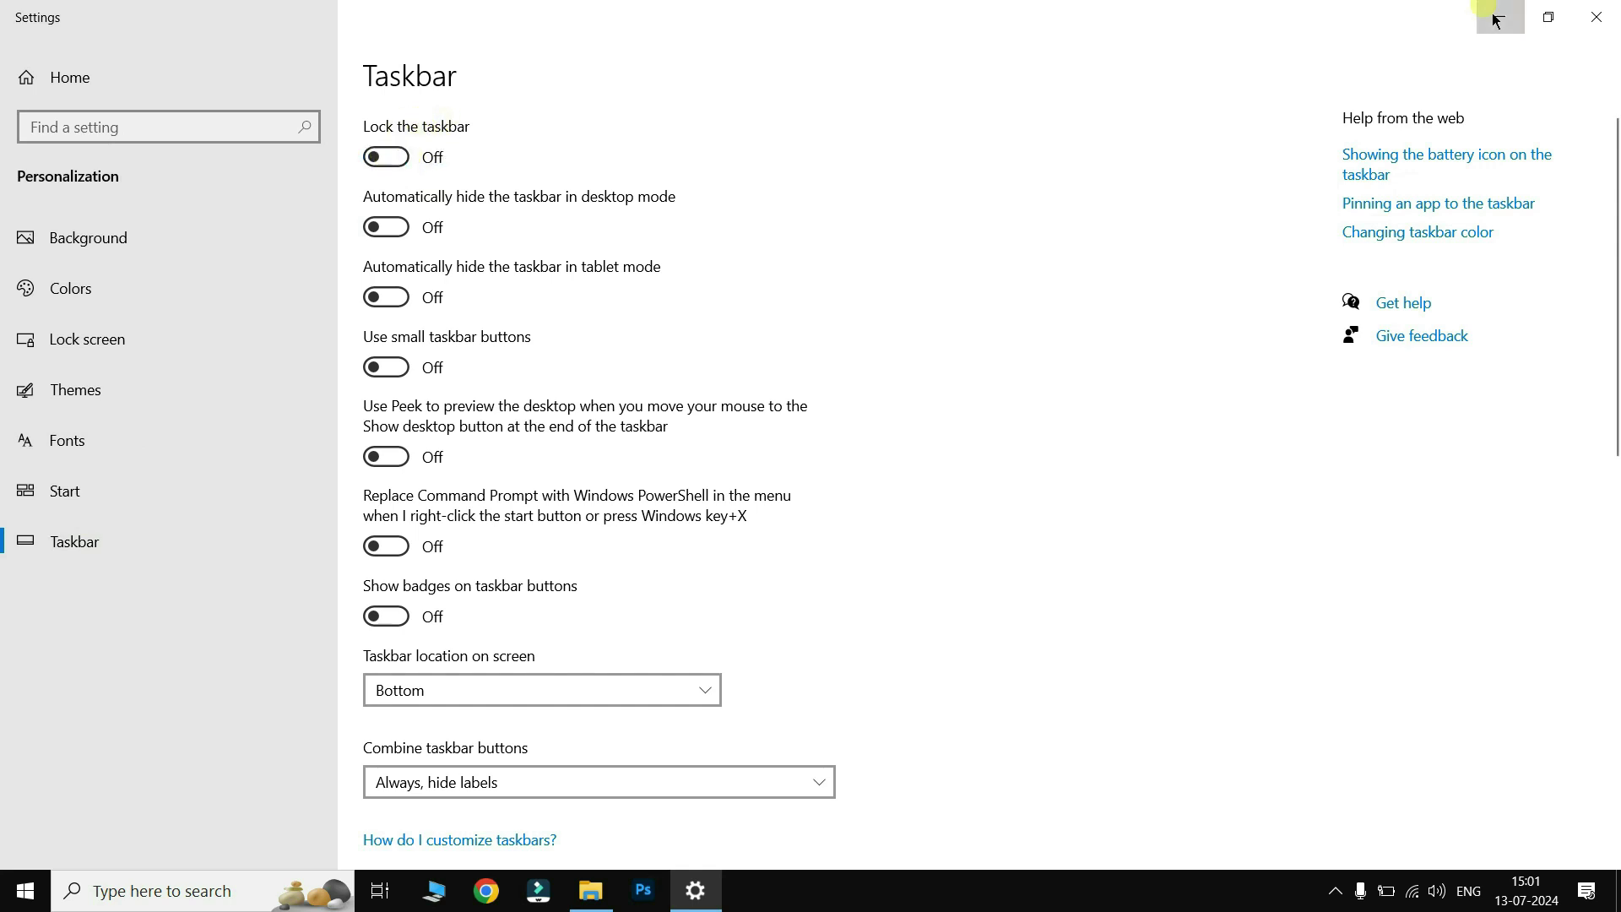
pyautogui.click(1498, 19)
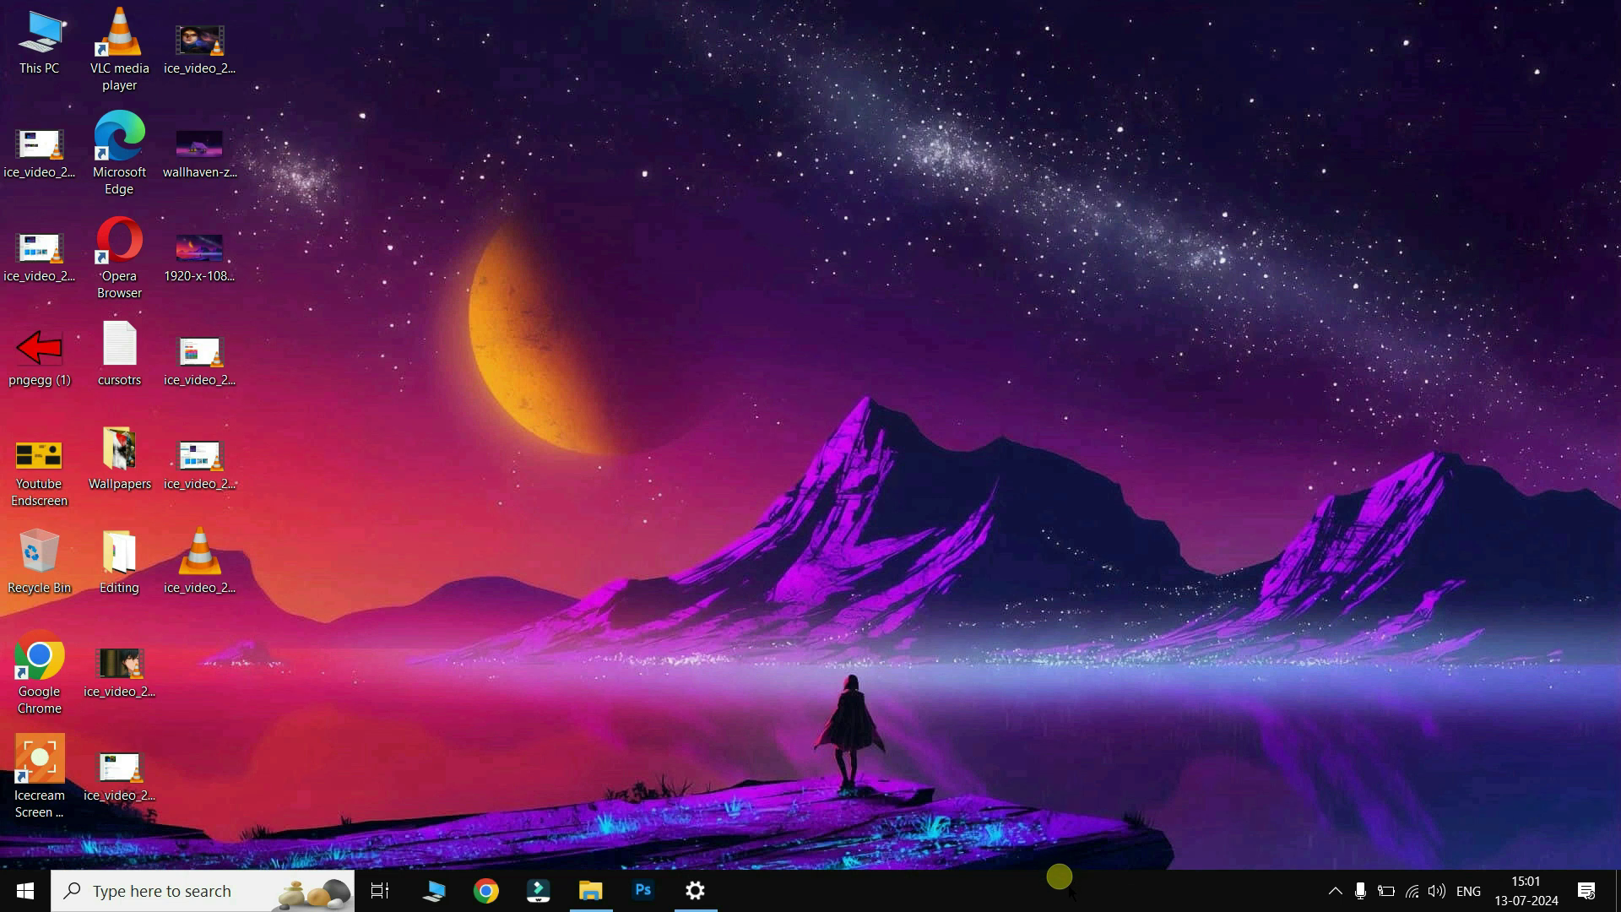
pyautogui.moveTo(1064, 870)
pyautogui.mouseDown()
pyautogui.moveTo(1067, 760)
pyautogui.moveTo(1068, 841)
pyautogui.mouseUp()
pyautogui.click(695, 891)
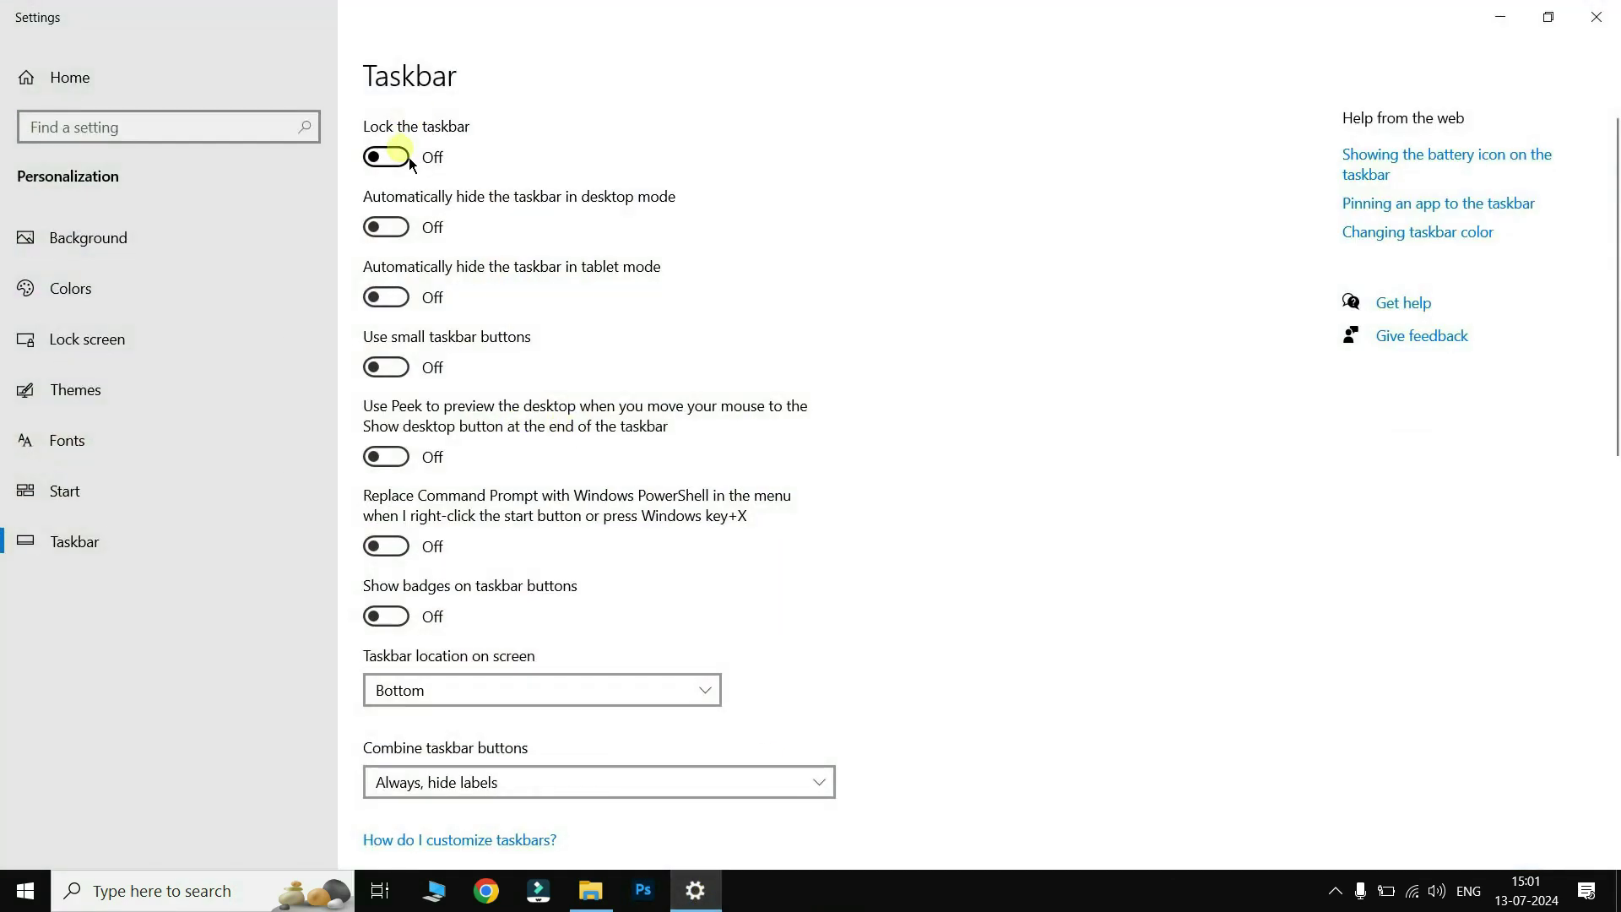
pyautogui.click(408, 159)
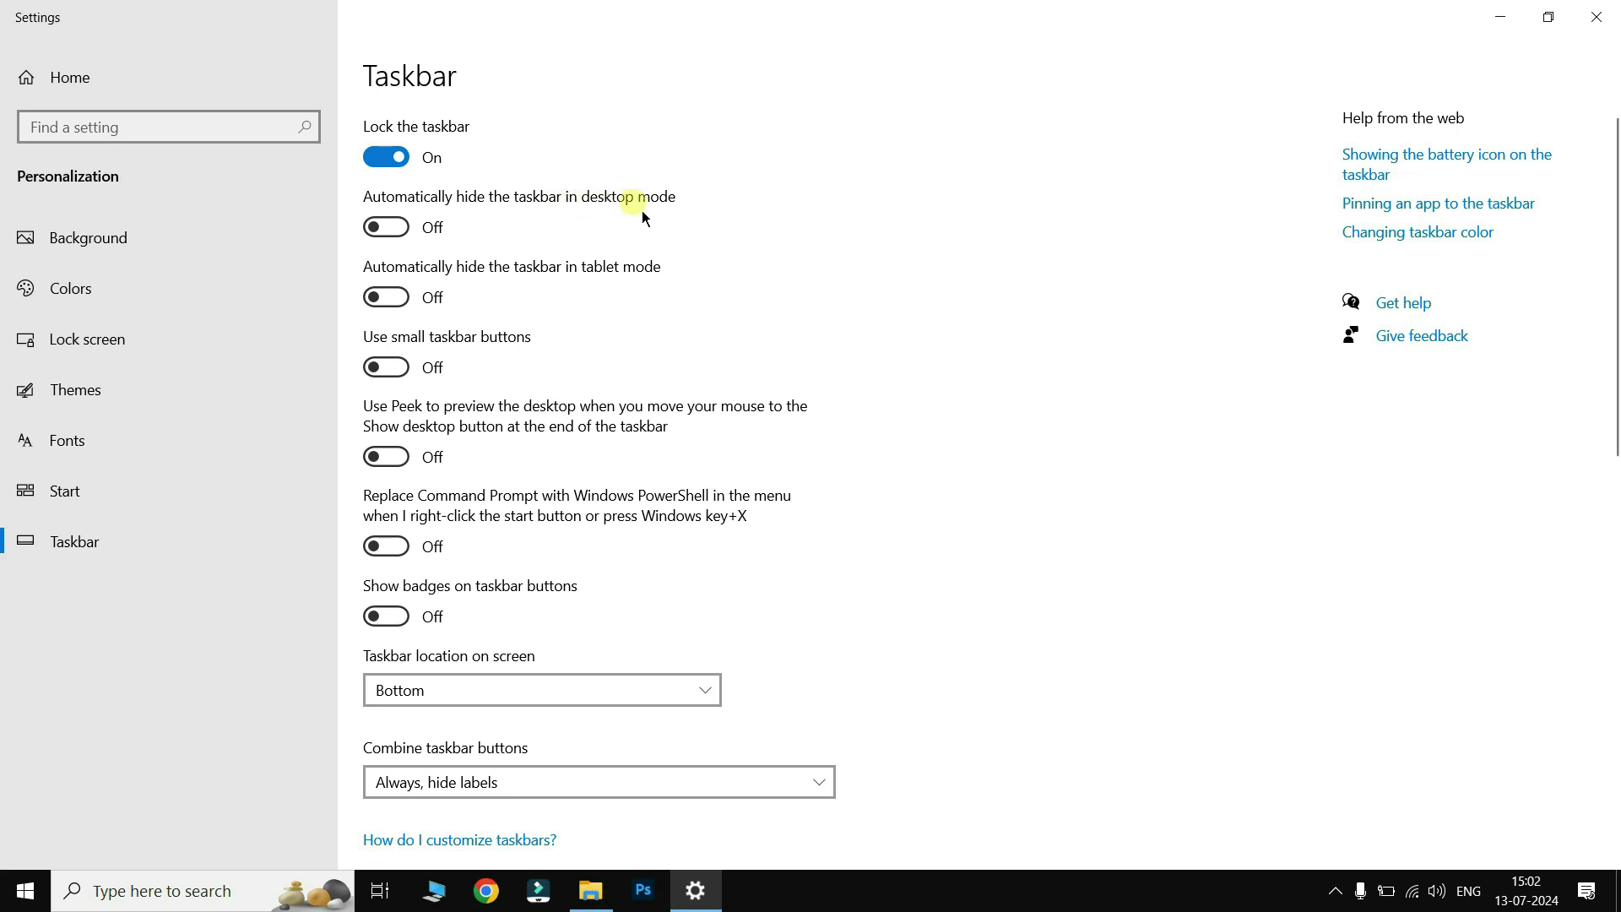
# Step: Test auto-hide, keep the taskbar always visible, and turn on small taskbar buttons
pyautogui.click(403, 238)
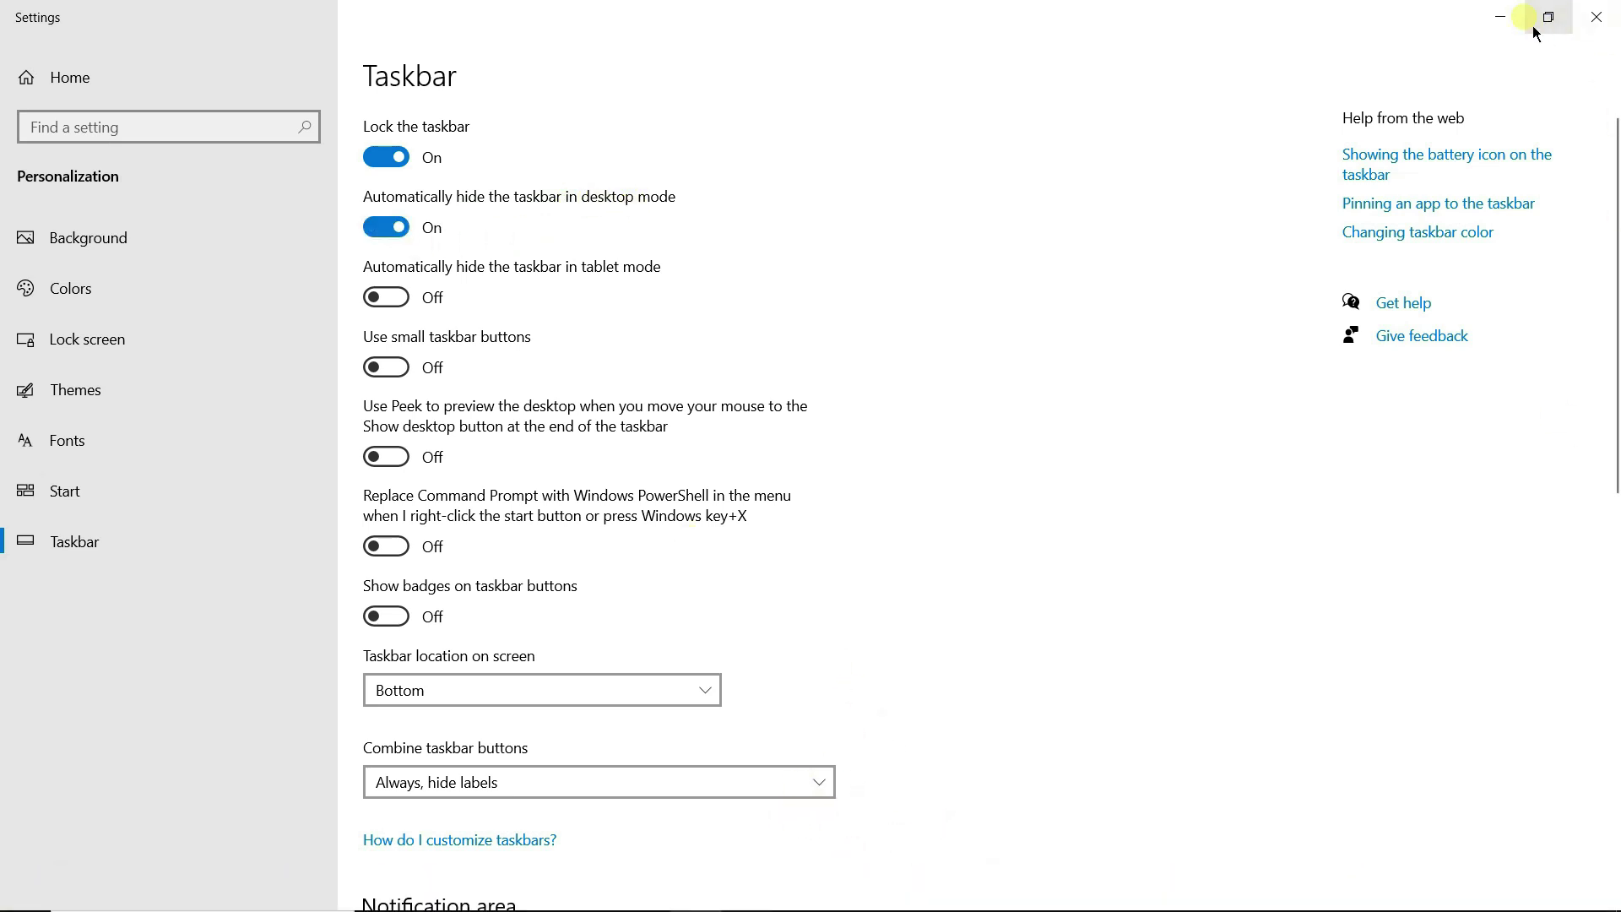
pyautogui.click(1500, 17)
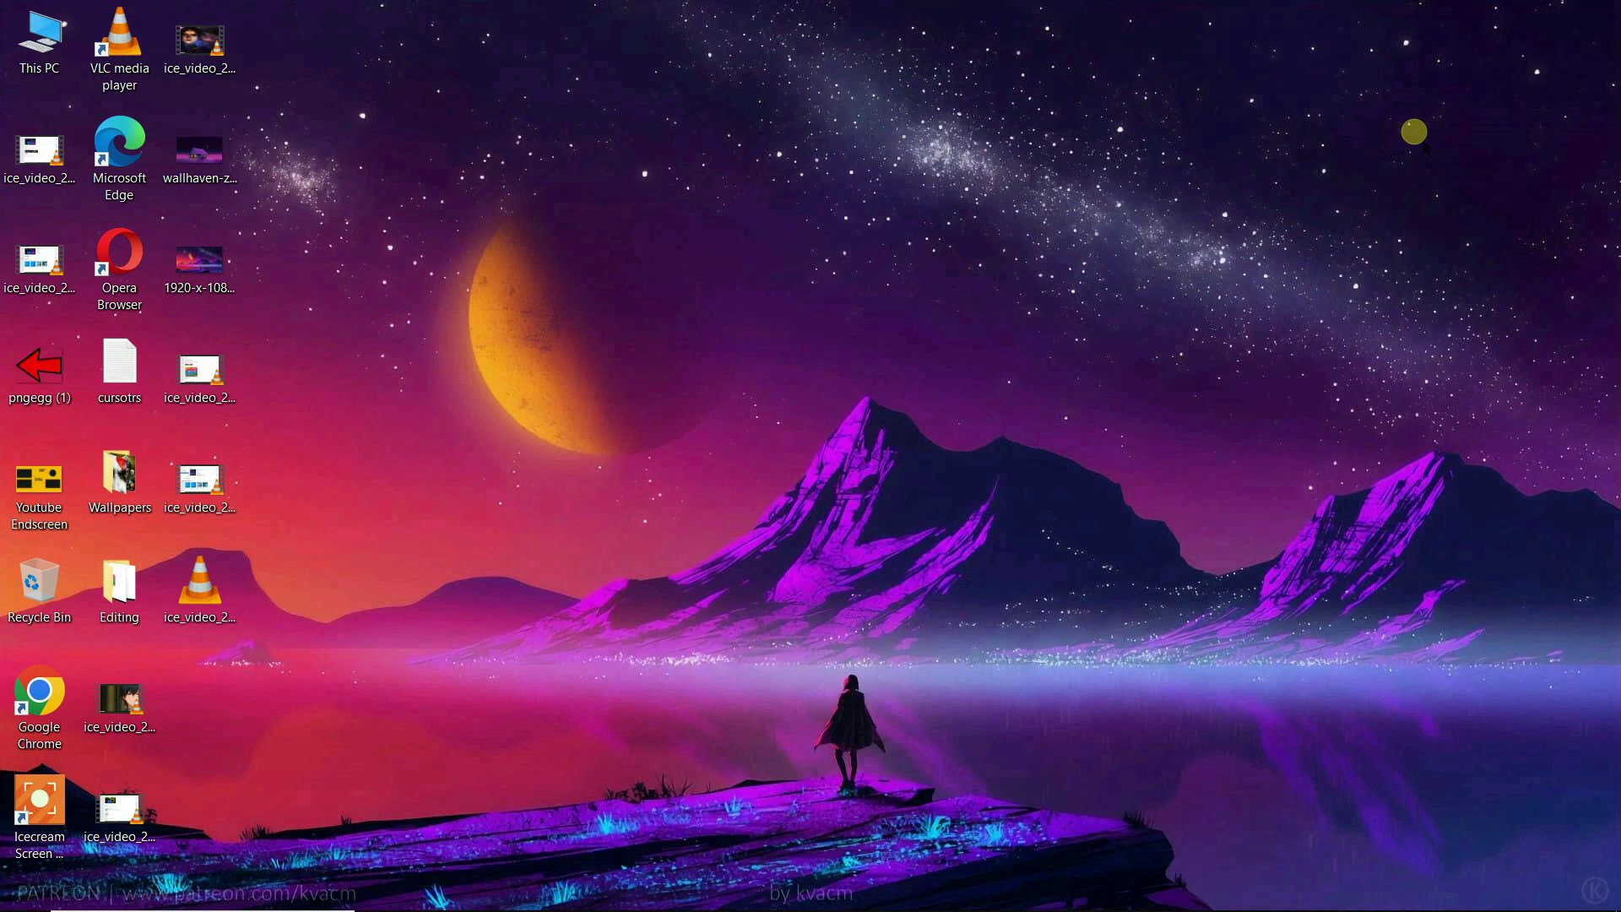
pyautogui.moveTo(815, 902)
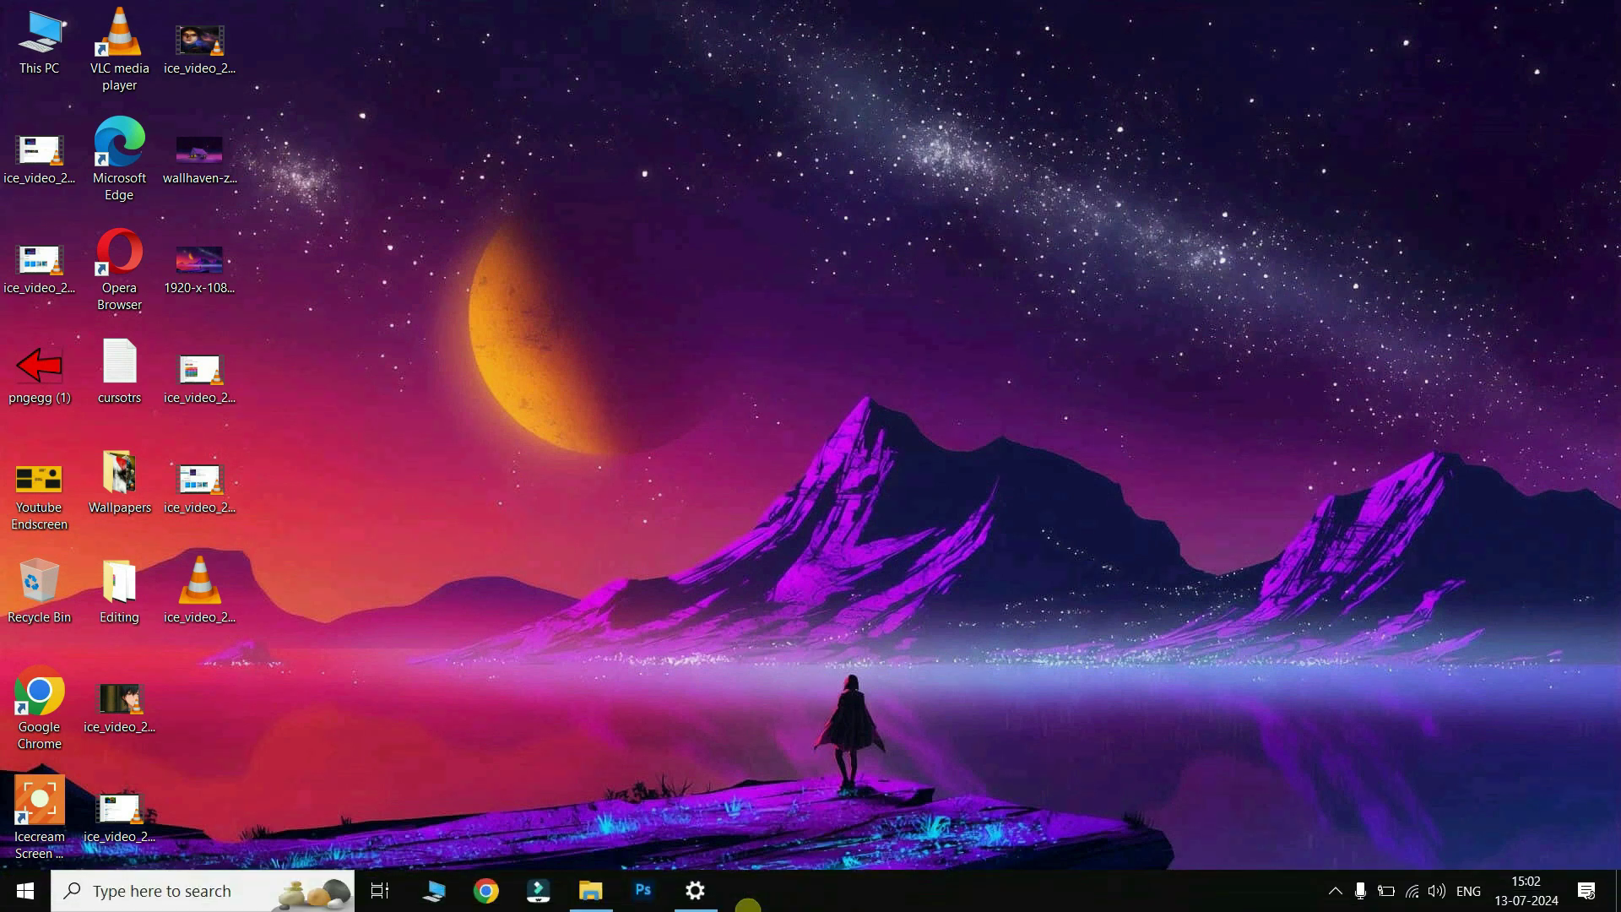
pyautogui.click(698, 890)
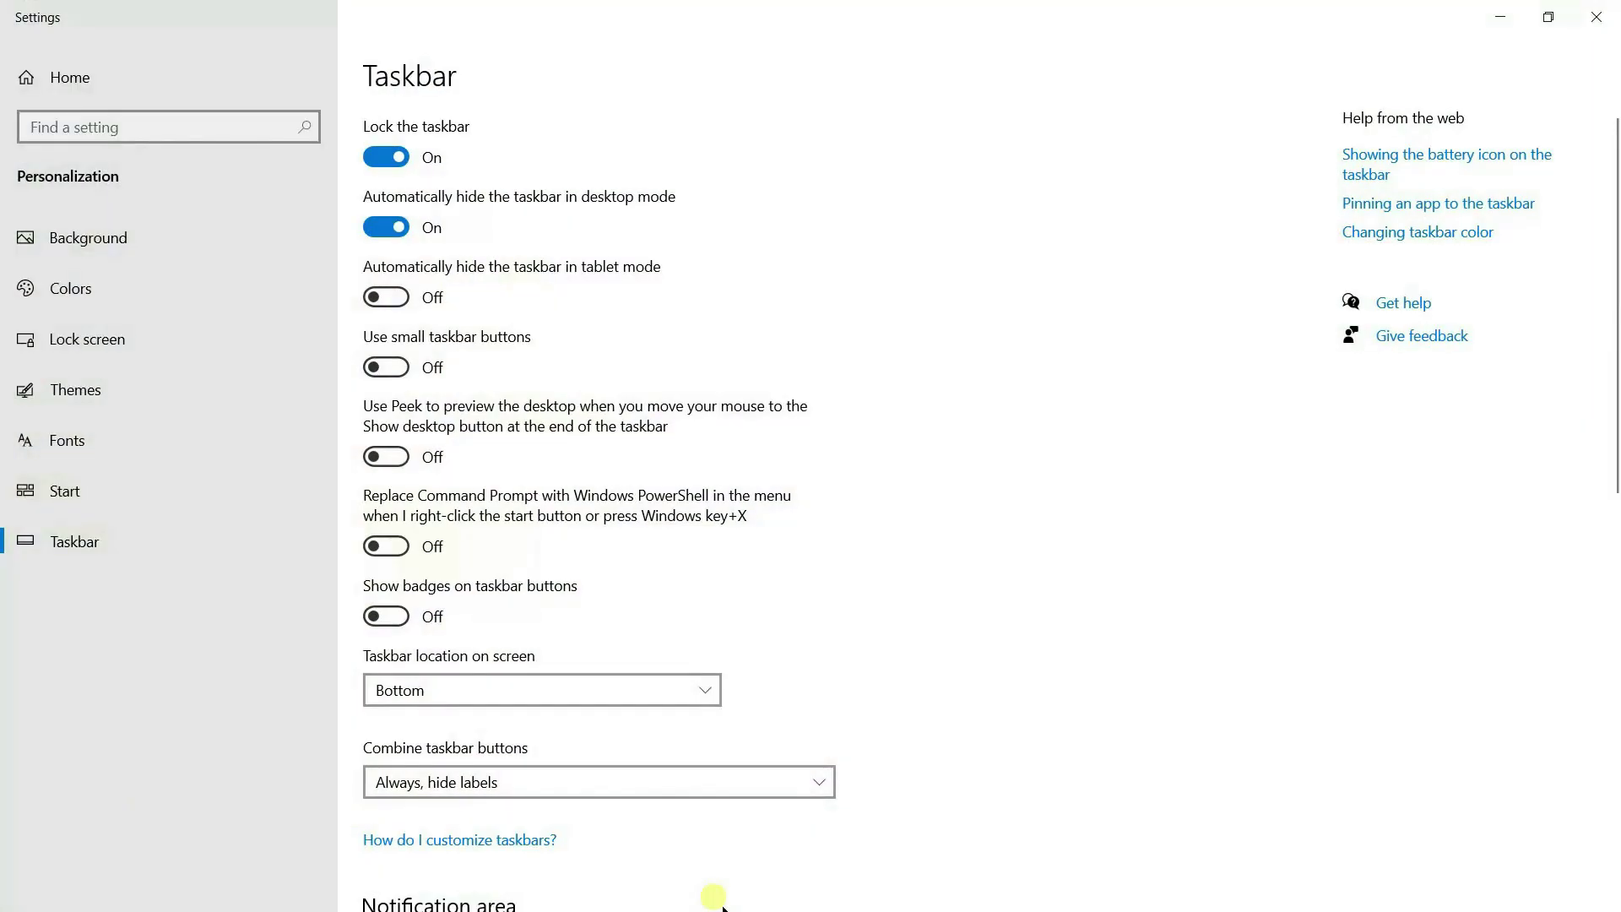
pyautogui.click(394, 232)
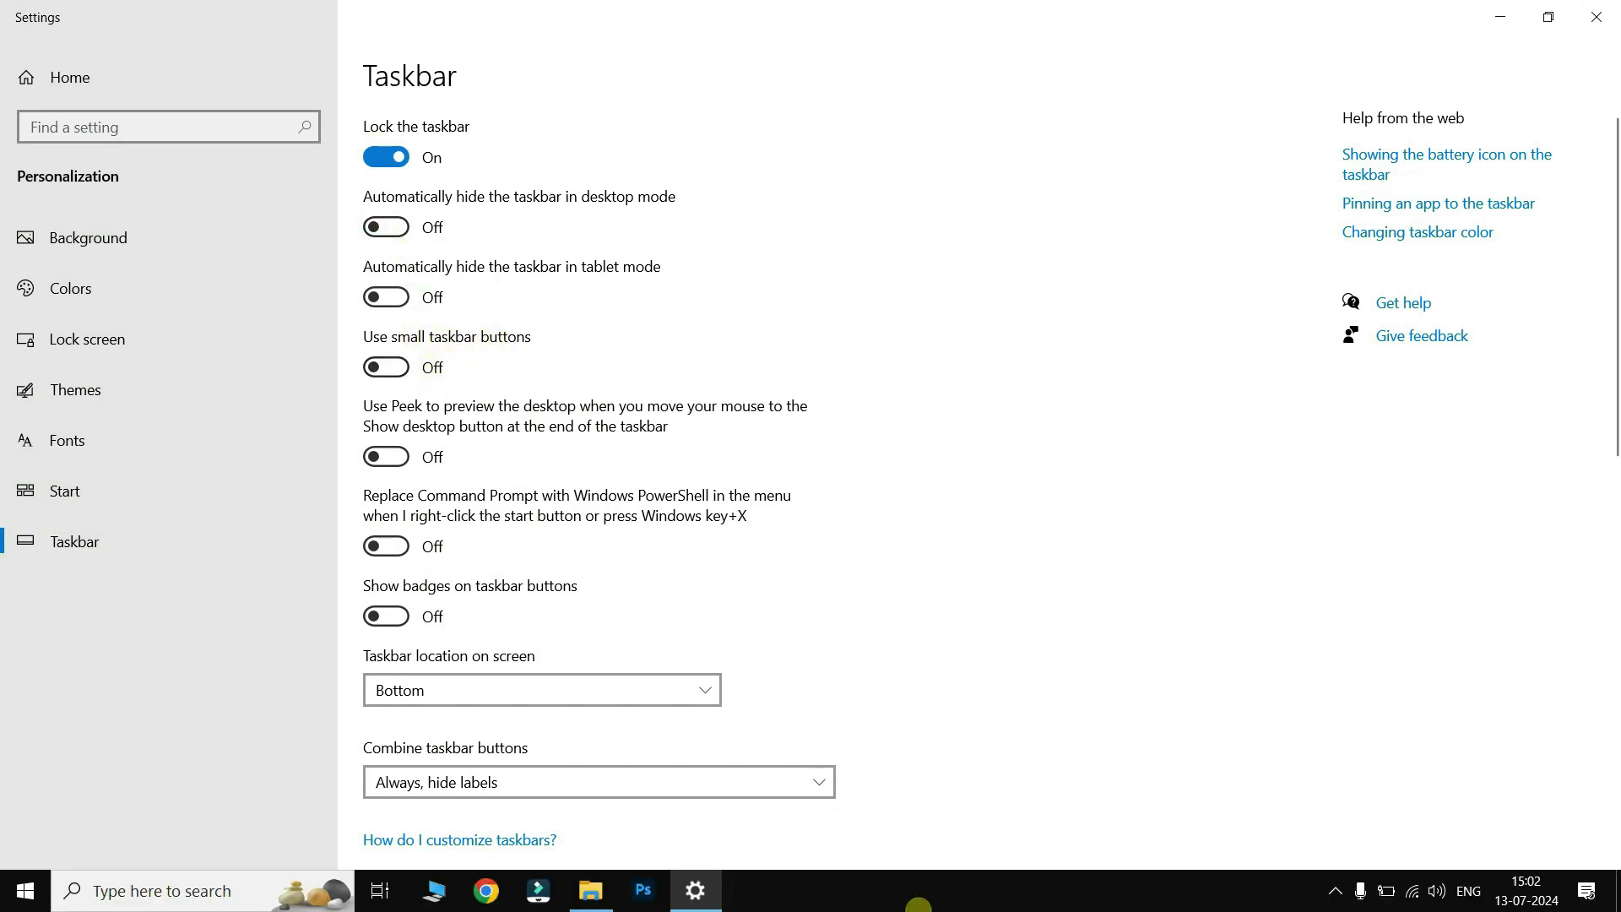
pyautogui.click(413, 376)
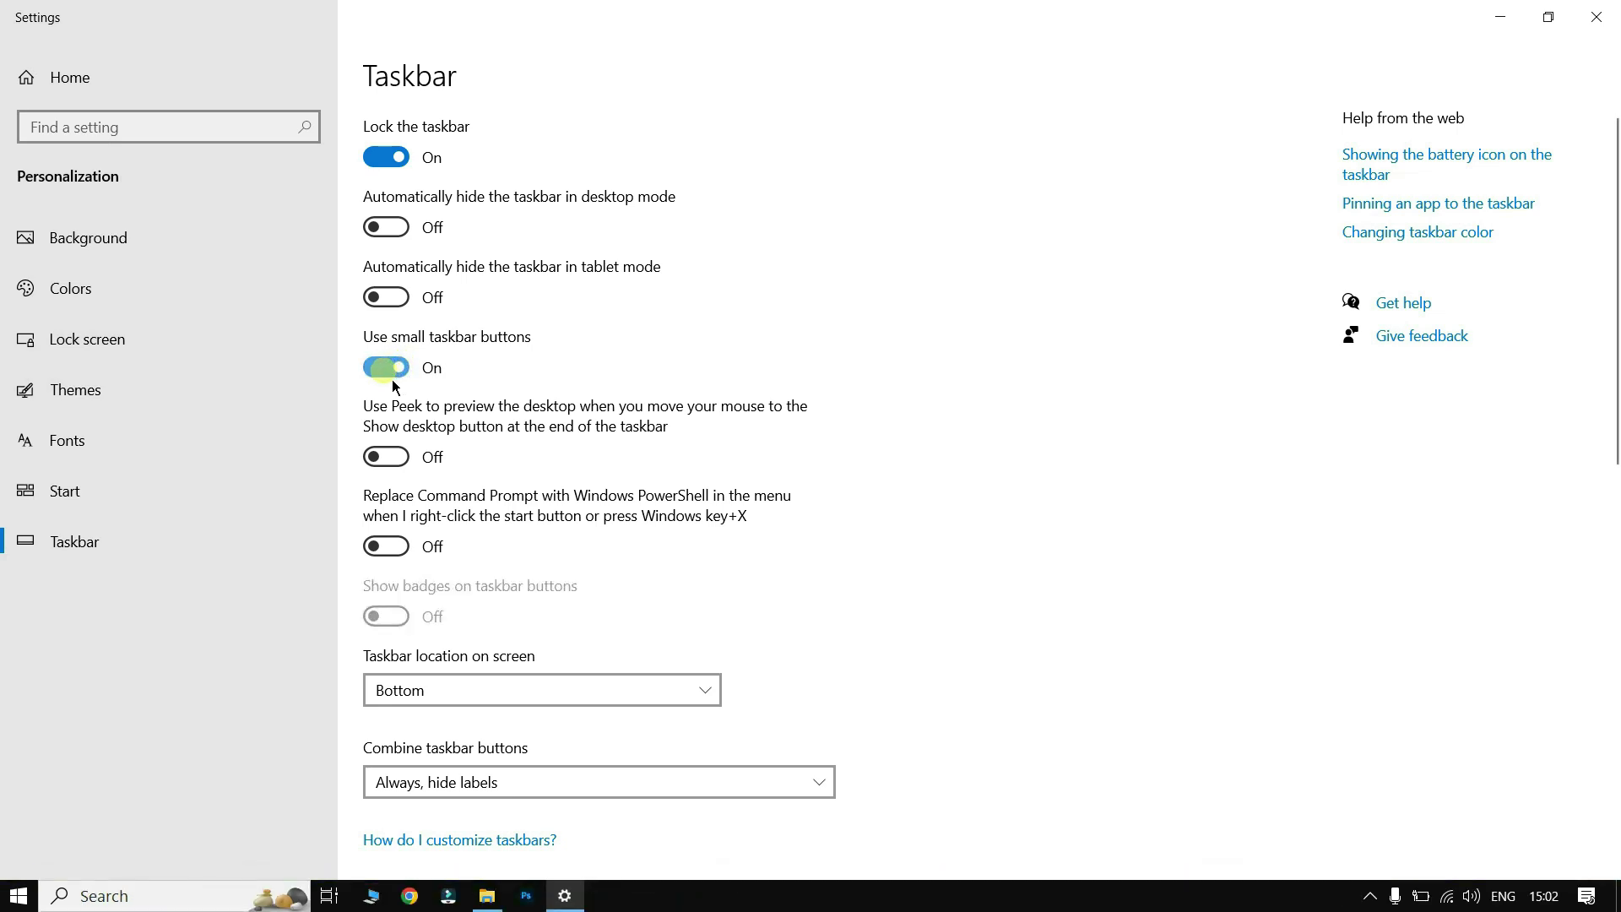
pyautogui.click(392, 377)
pyautogui.scroll(-3, 1173, 554)
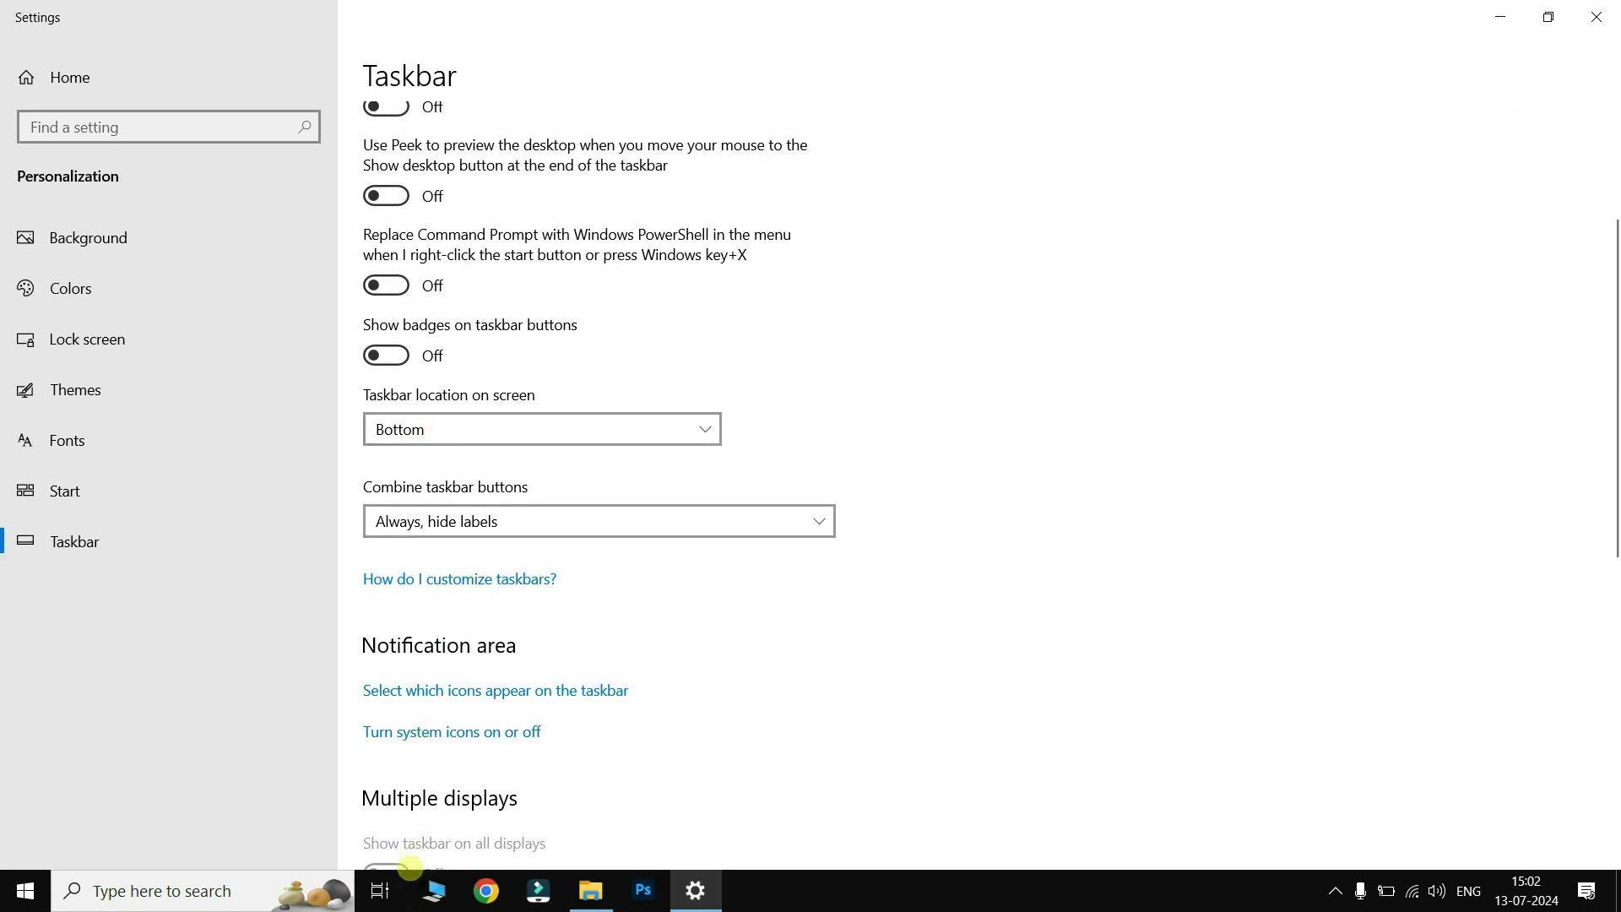
pyautogui.click(495, 432)
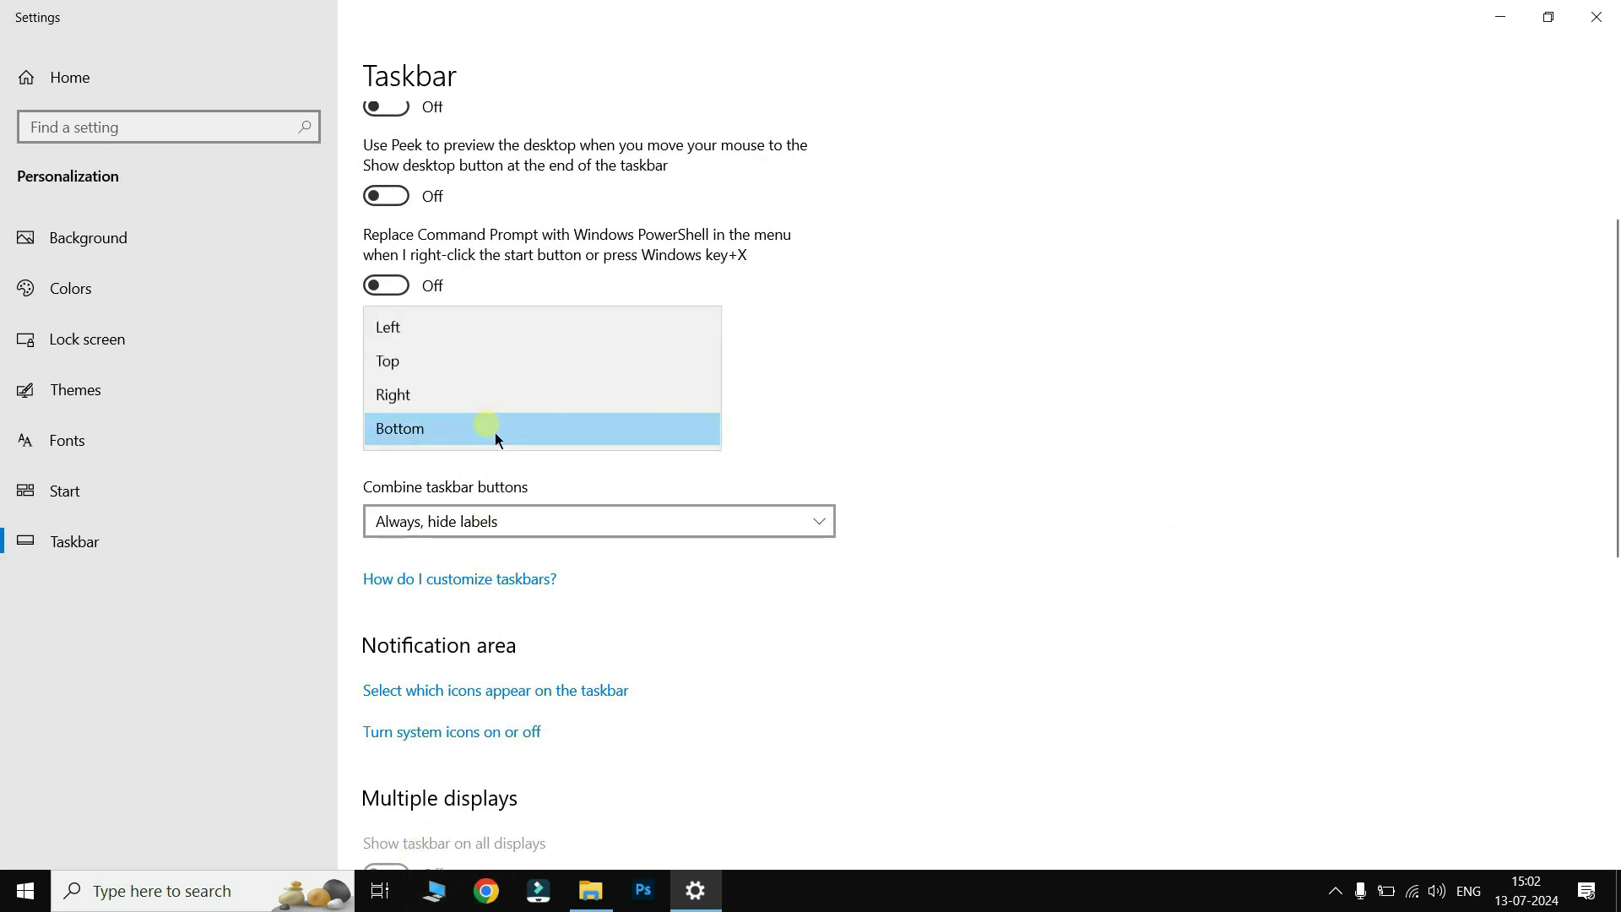
pyautogui.click(440, 399)
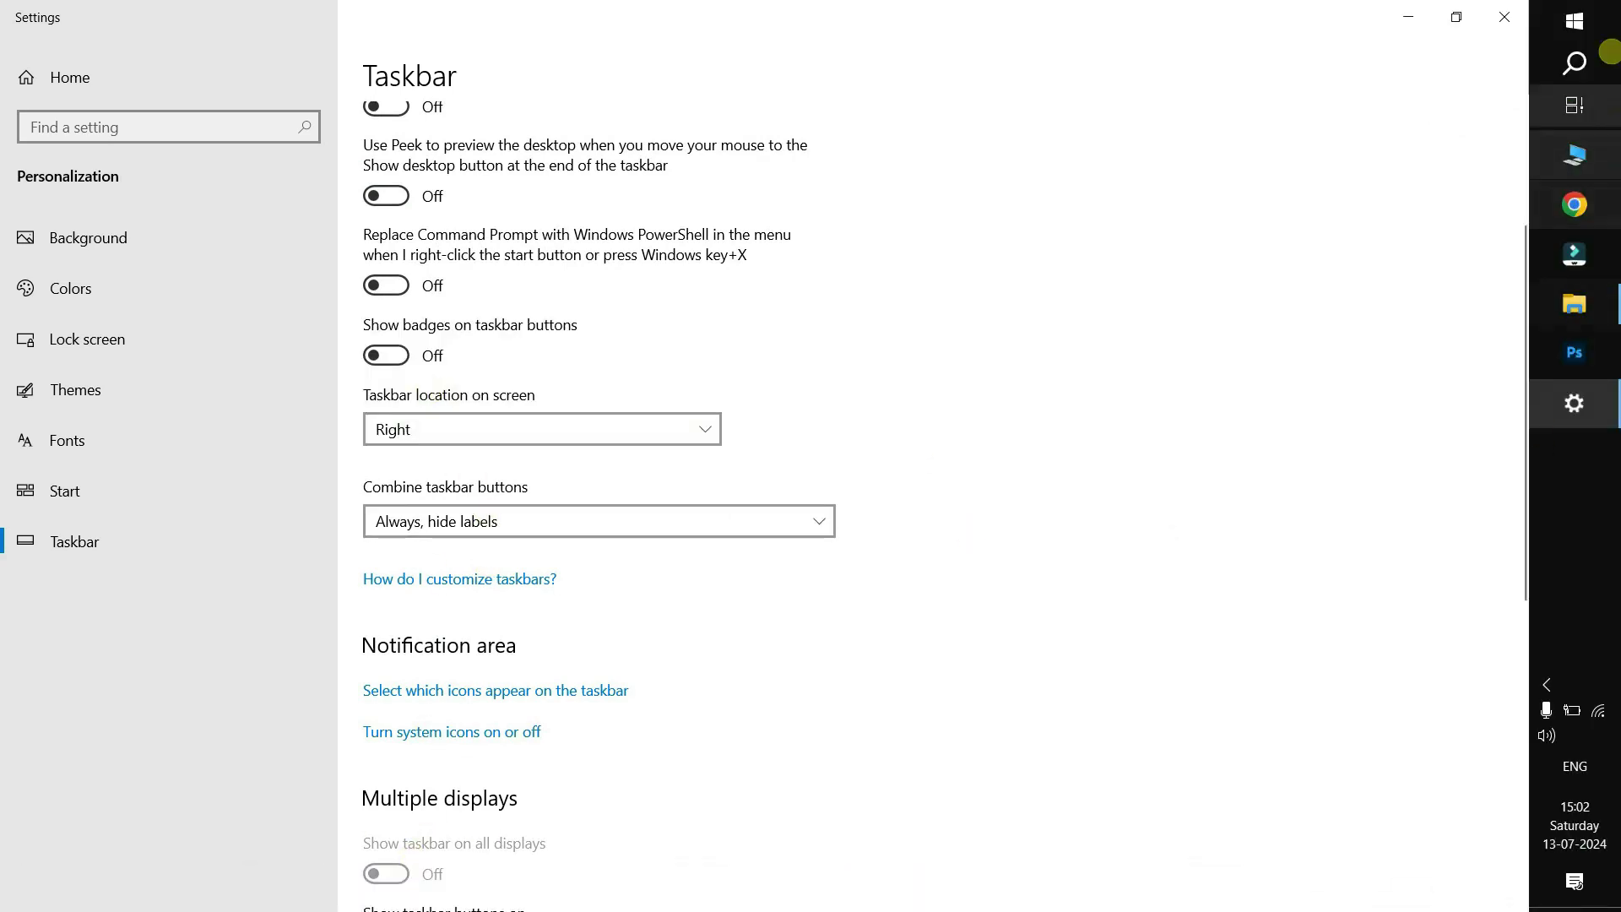
pyautogui.click(423, 434)
pyautogui.click(409, 393)
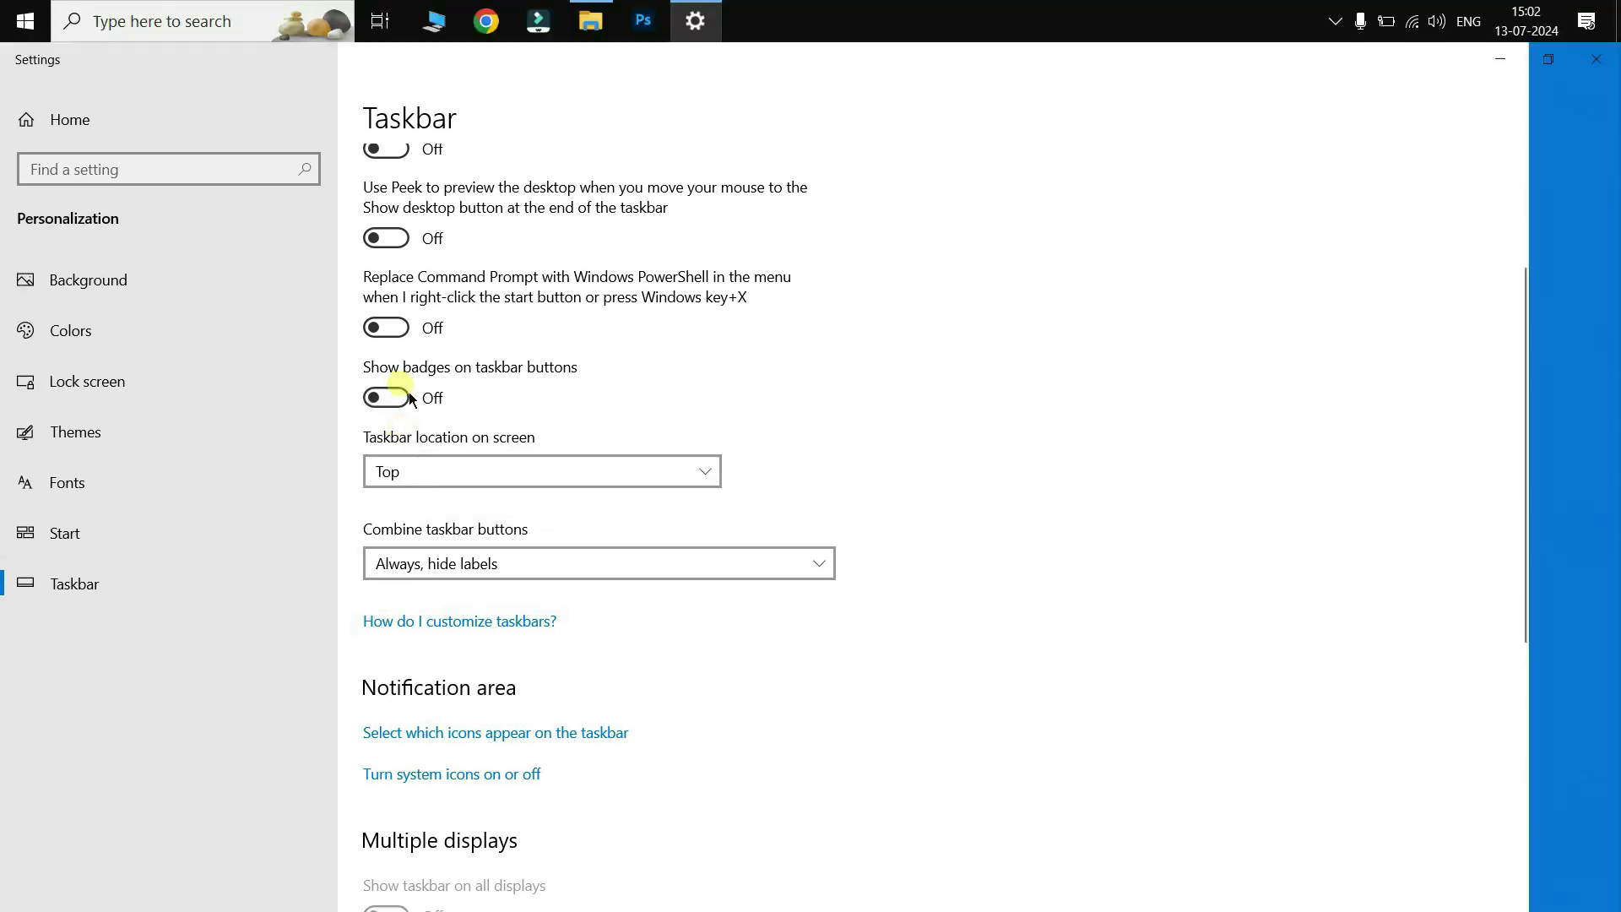
pyautogui.click(453, 470)
pyautogui.click(438, 441)
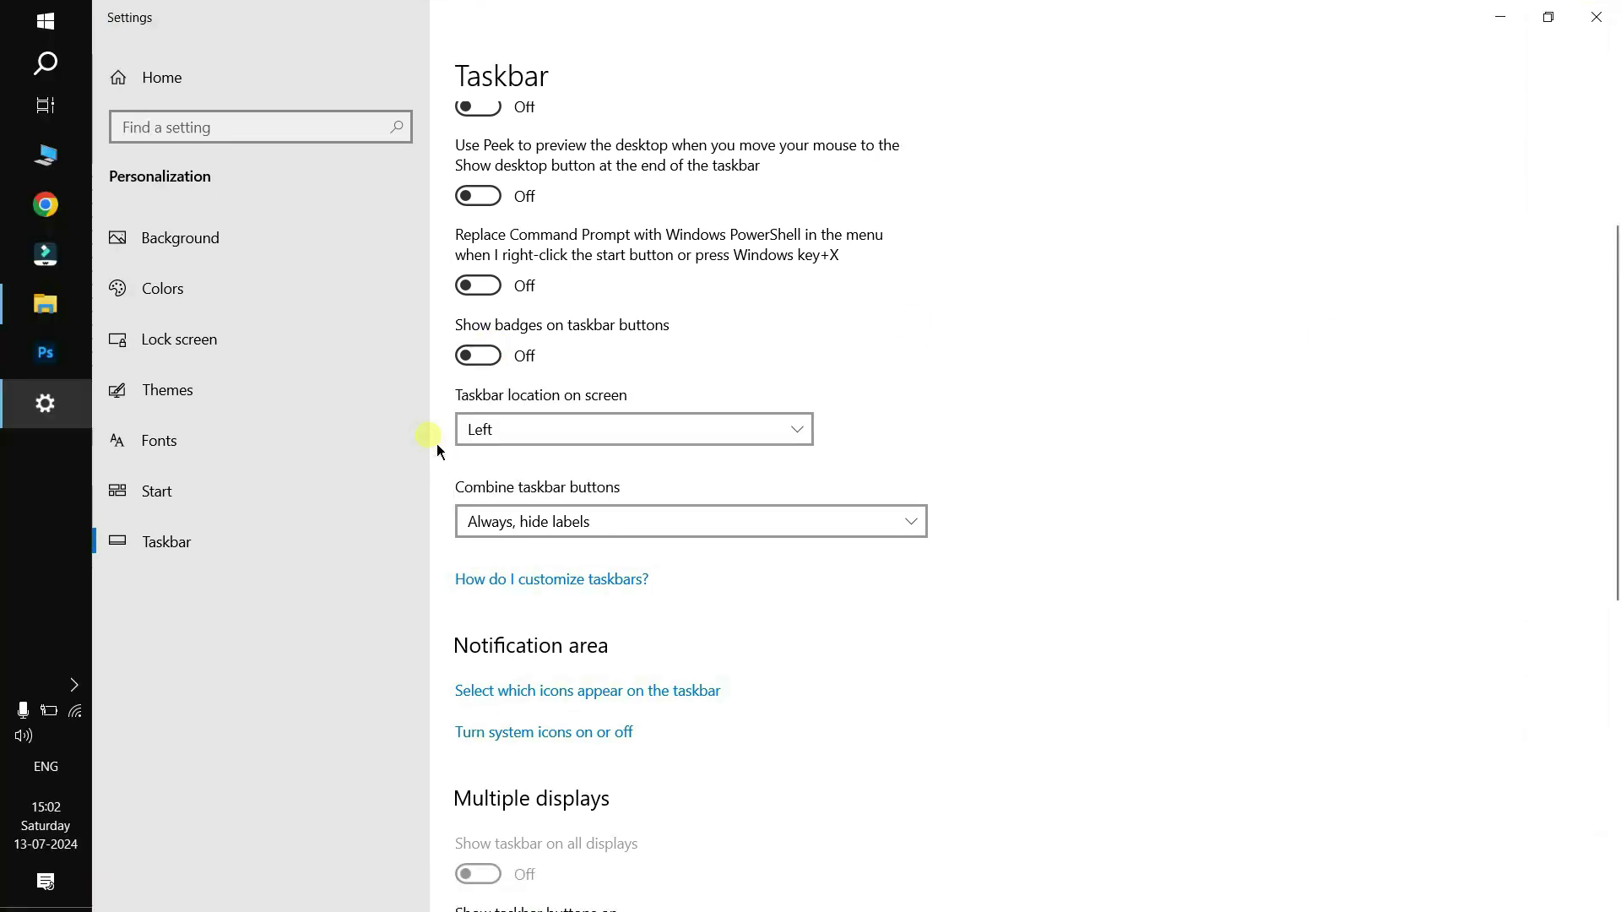
pyautogui.click(537, 429)
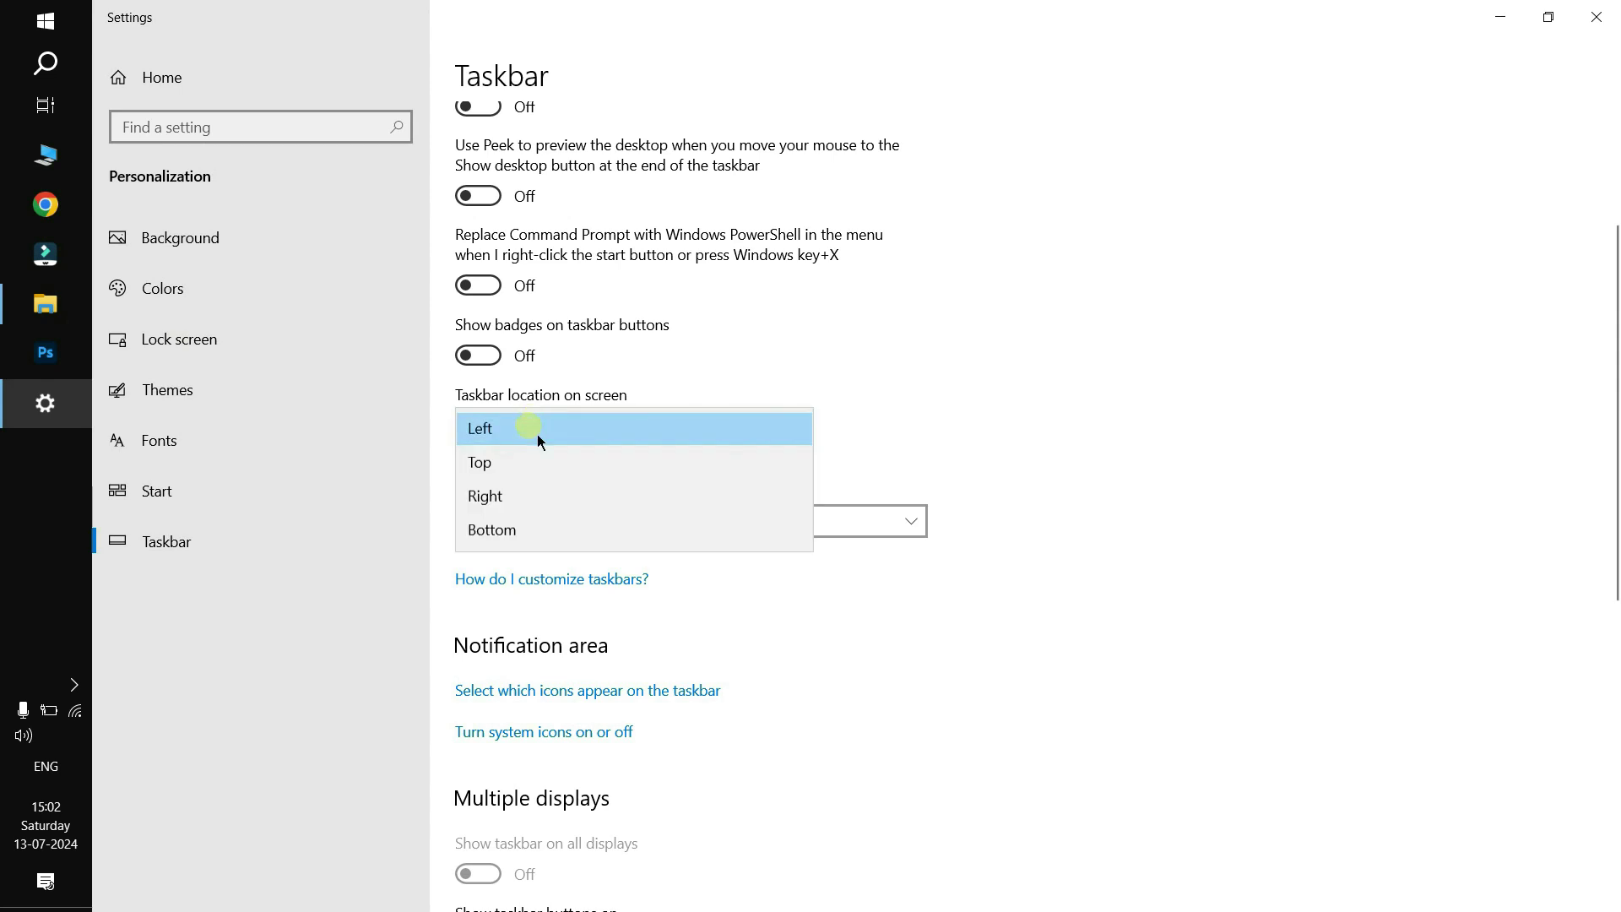
pyautogui.click(515, 540)
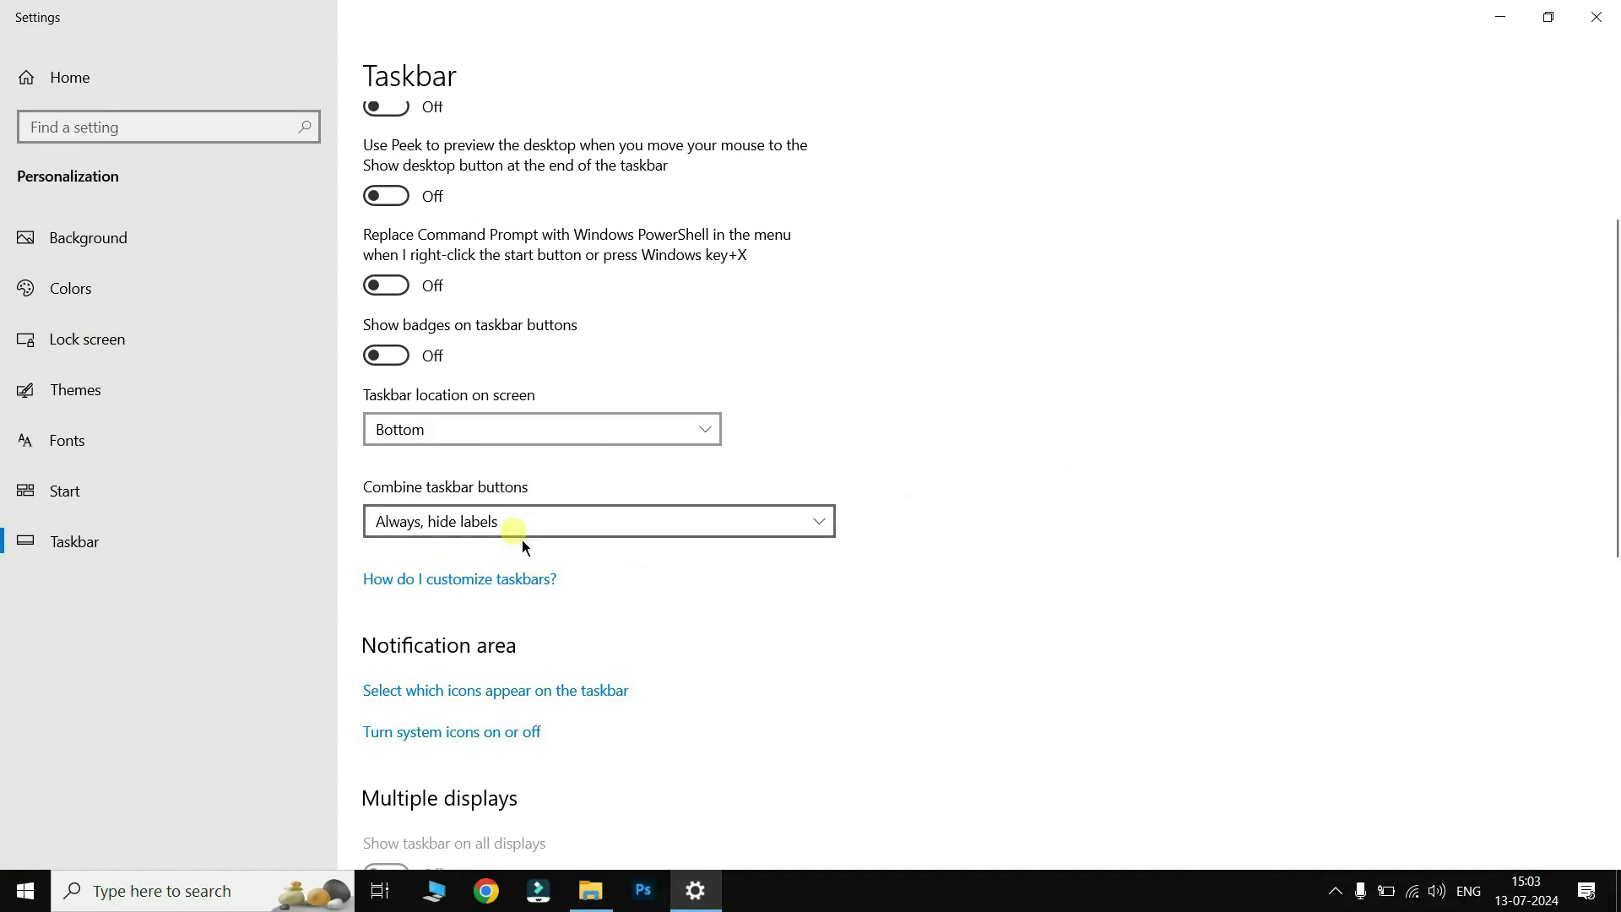
pyautogui.click(536, 534)
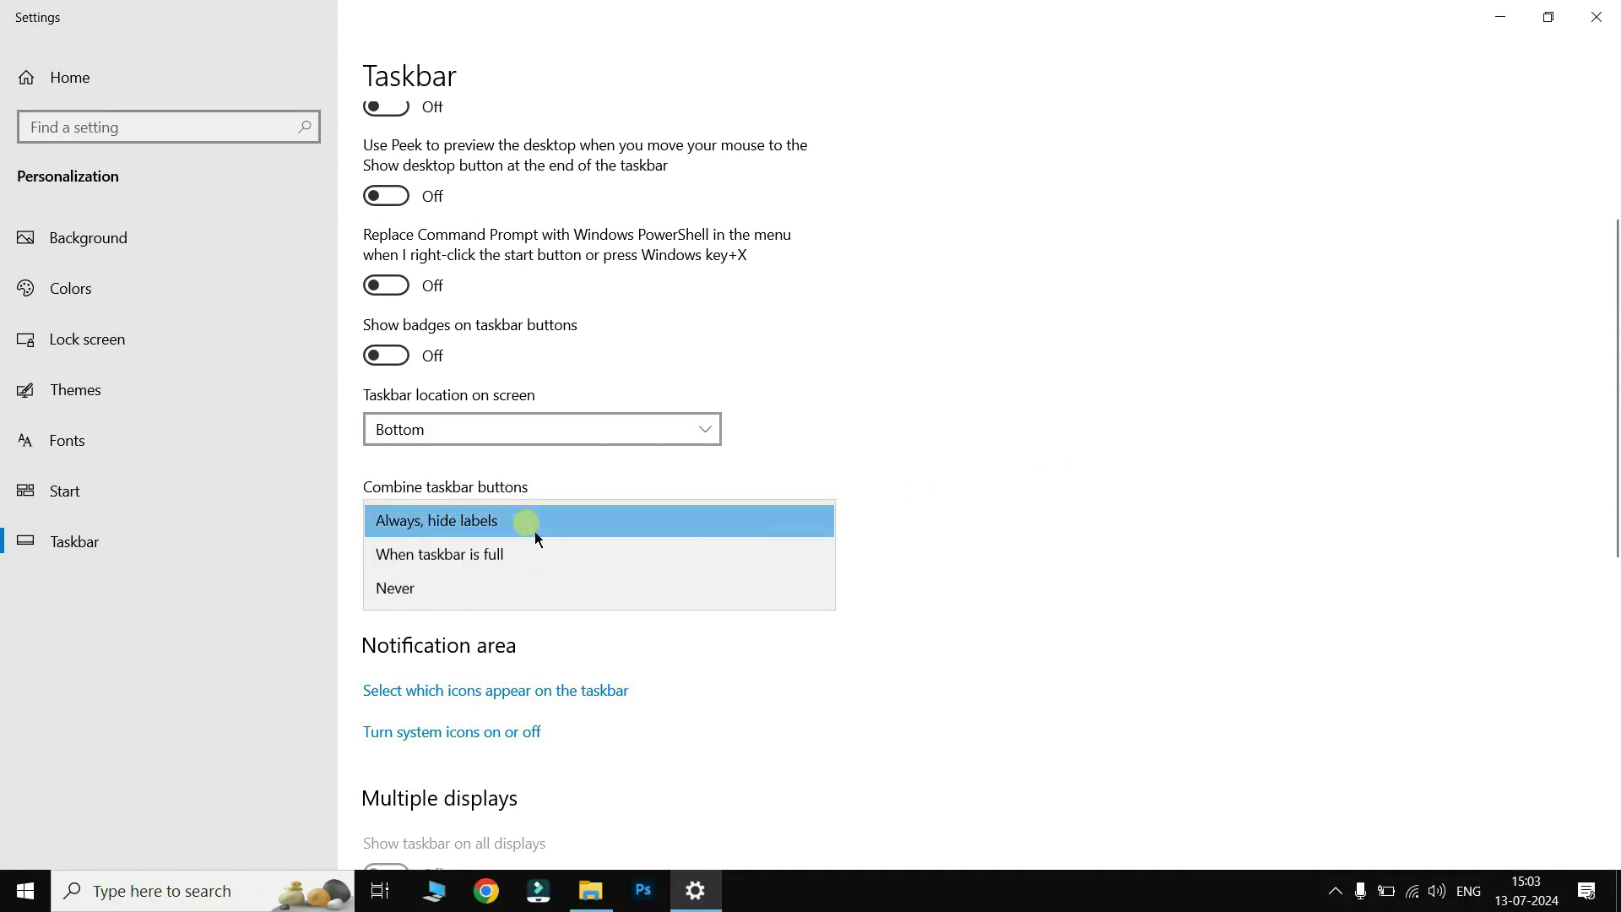
pyautogui.click(488, 565)
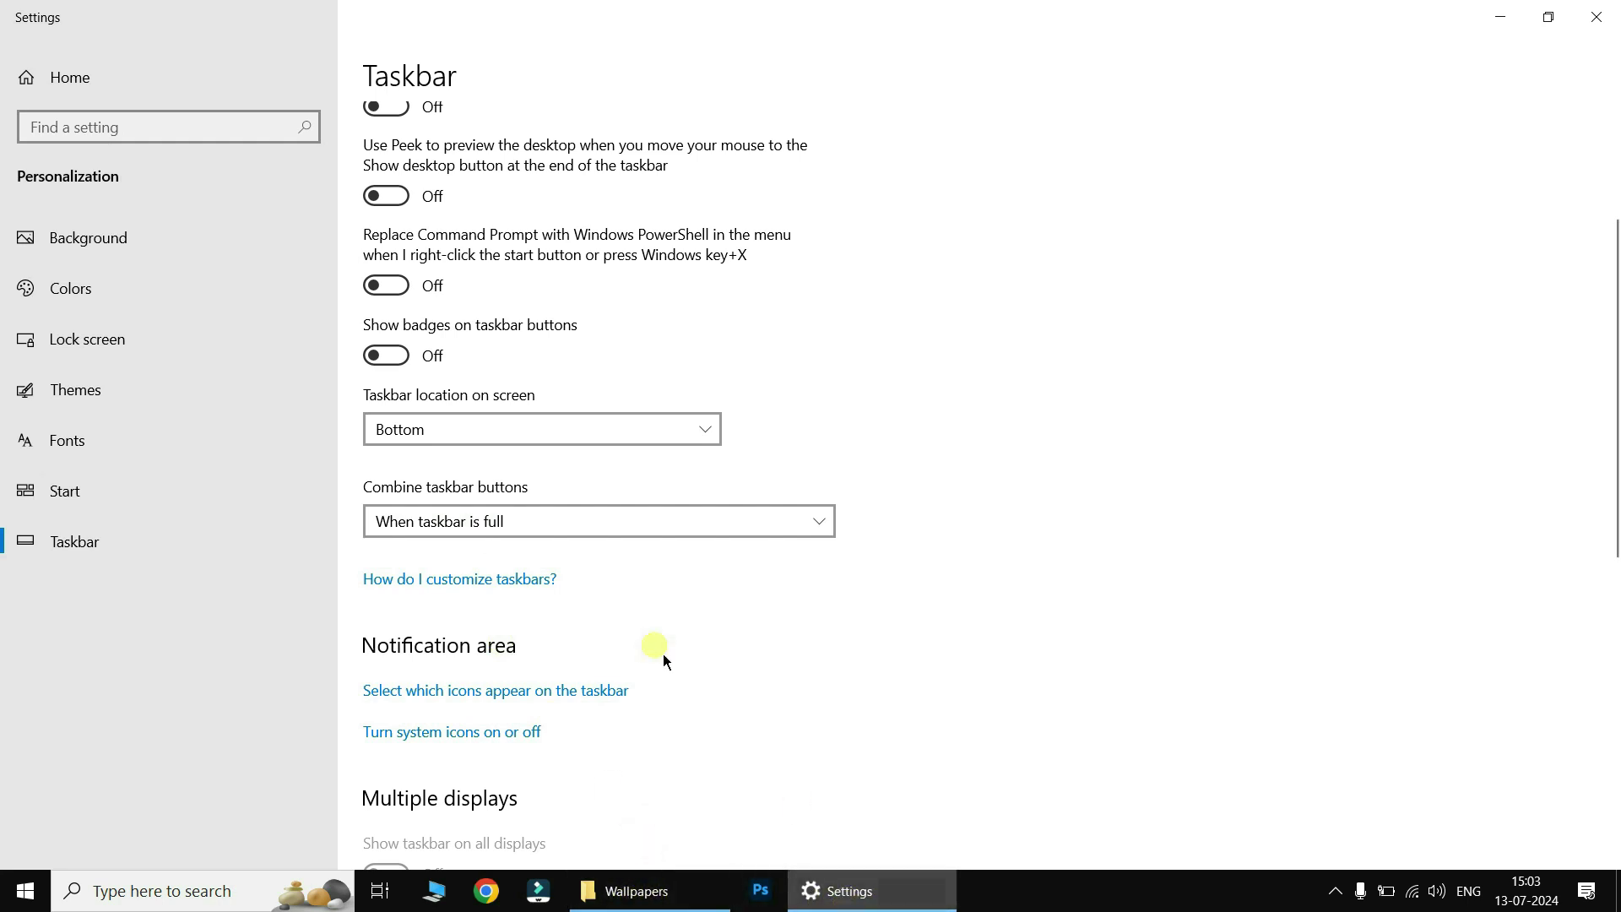
pyautogui.click(518, 532)
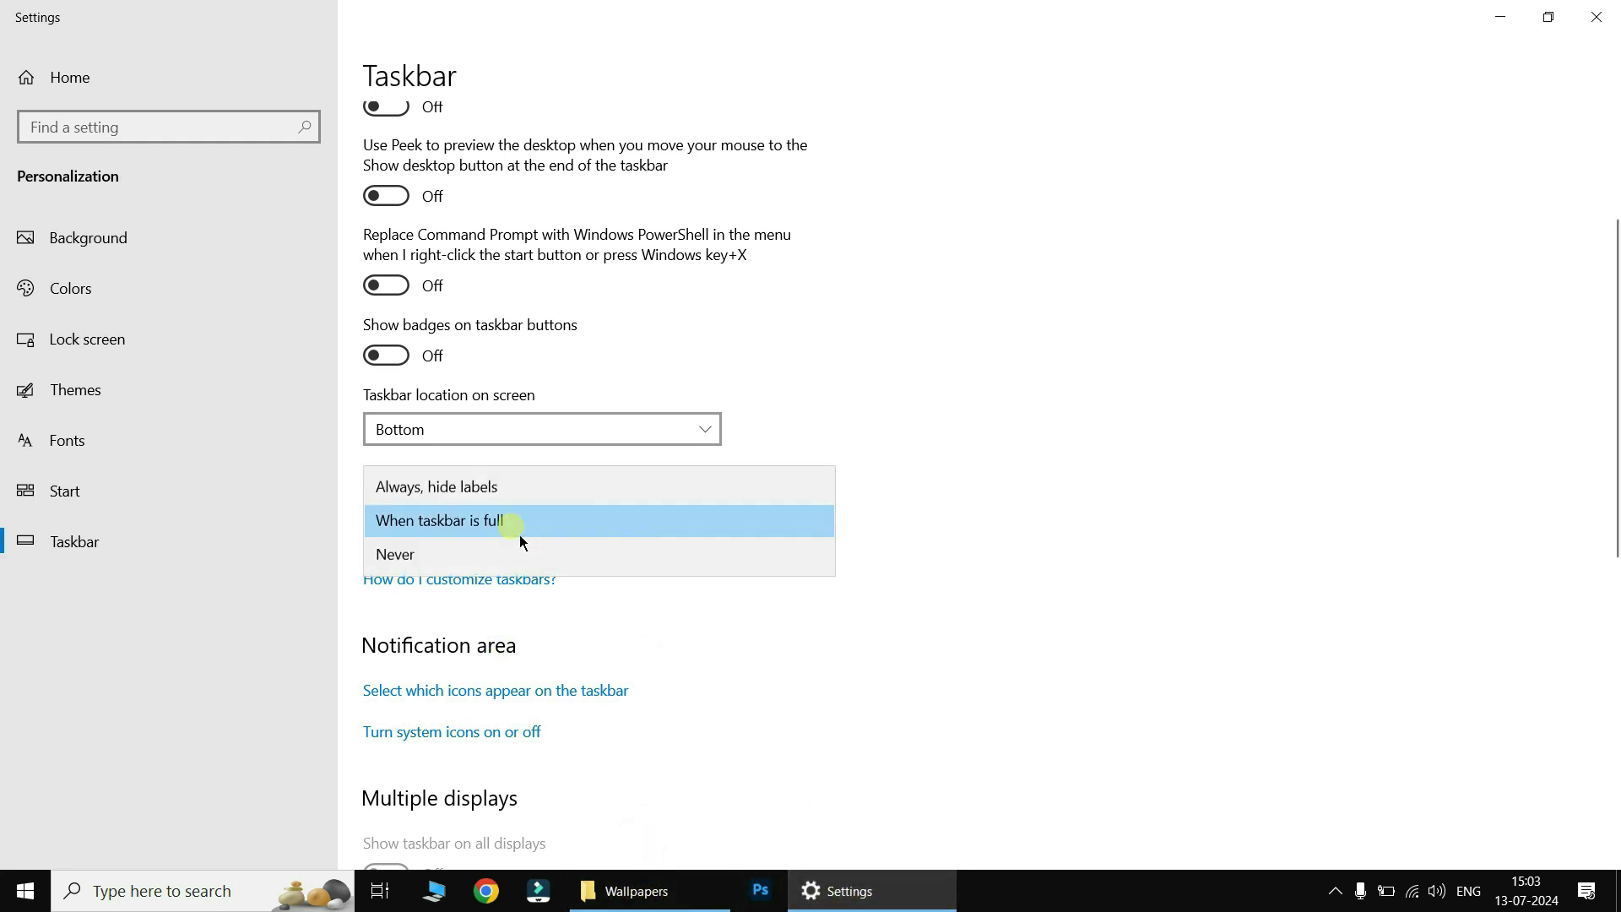
pyautogui.click(500, 490)
pyautogui.scroll(-3, 825, 606)
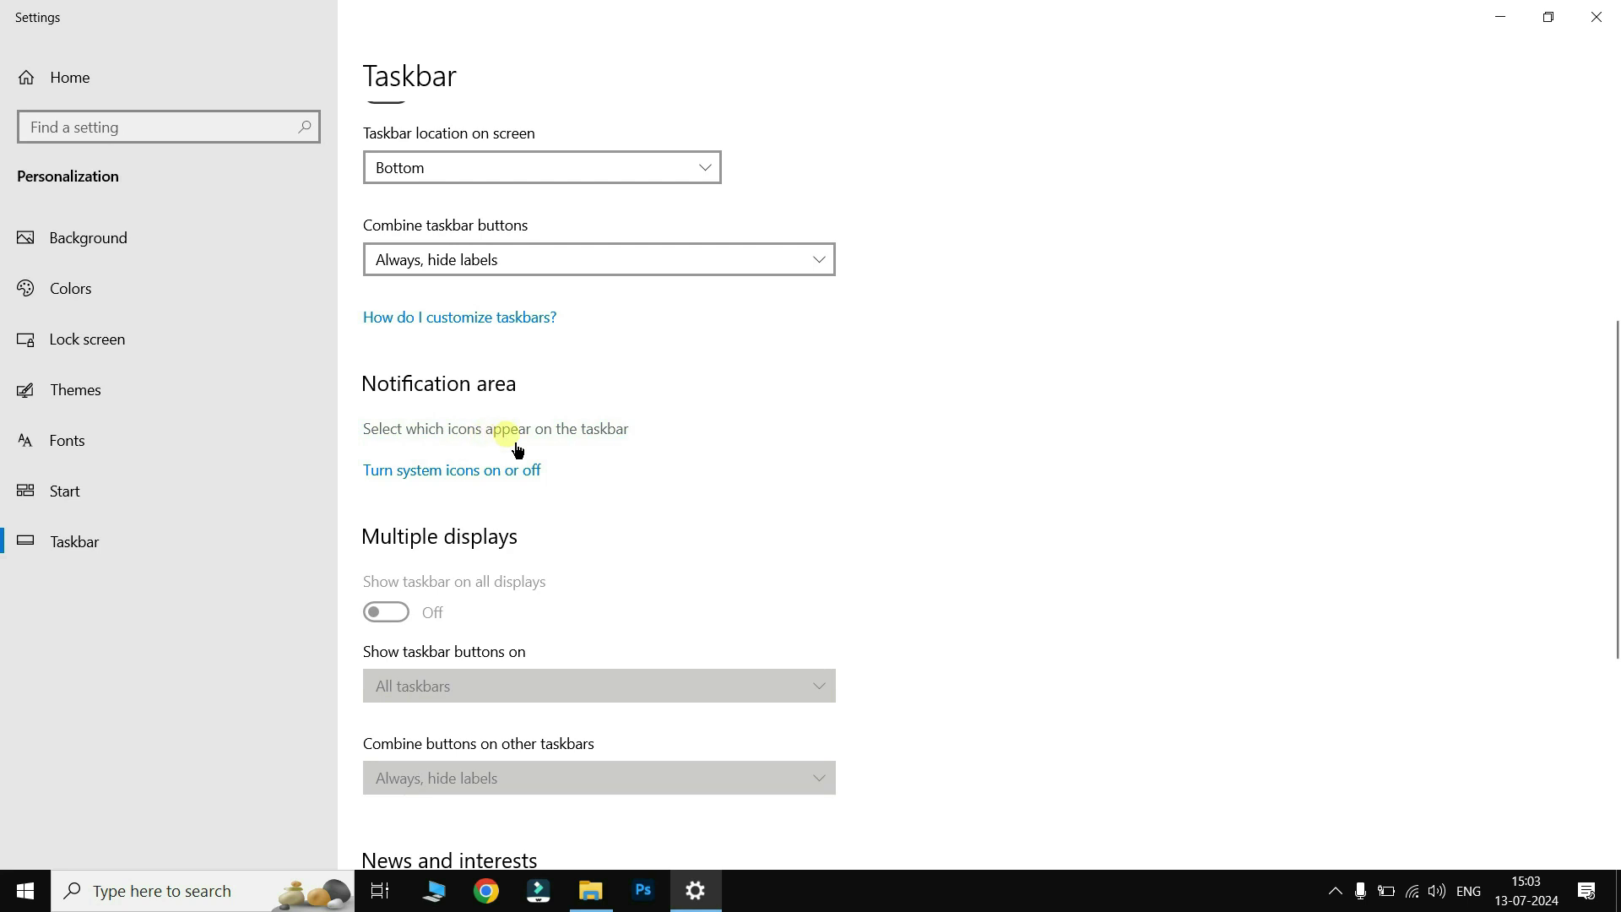
# Step: On the taskbar icon selection page, switch Power, Network and Volume off and back on
pyautogui.click(578, 446)
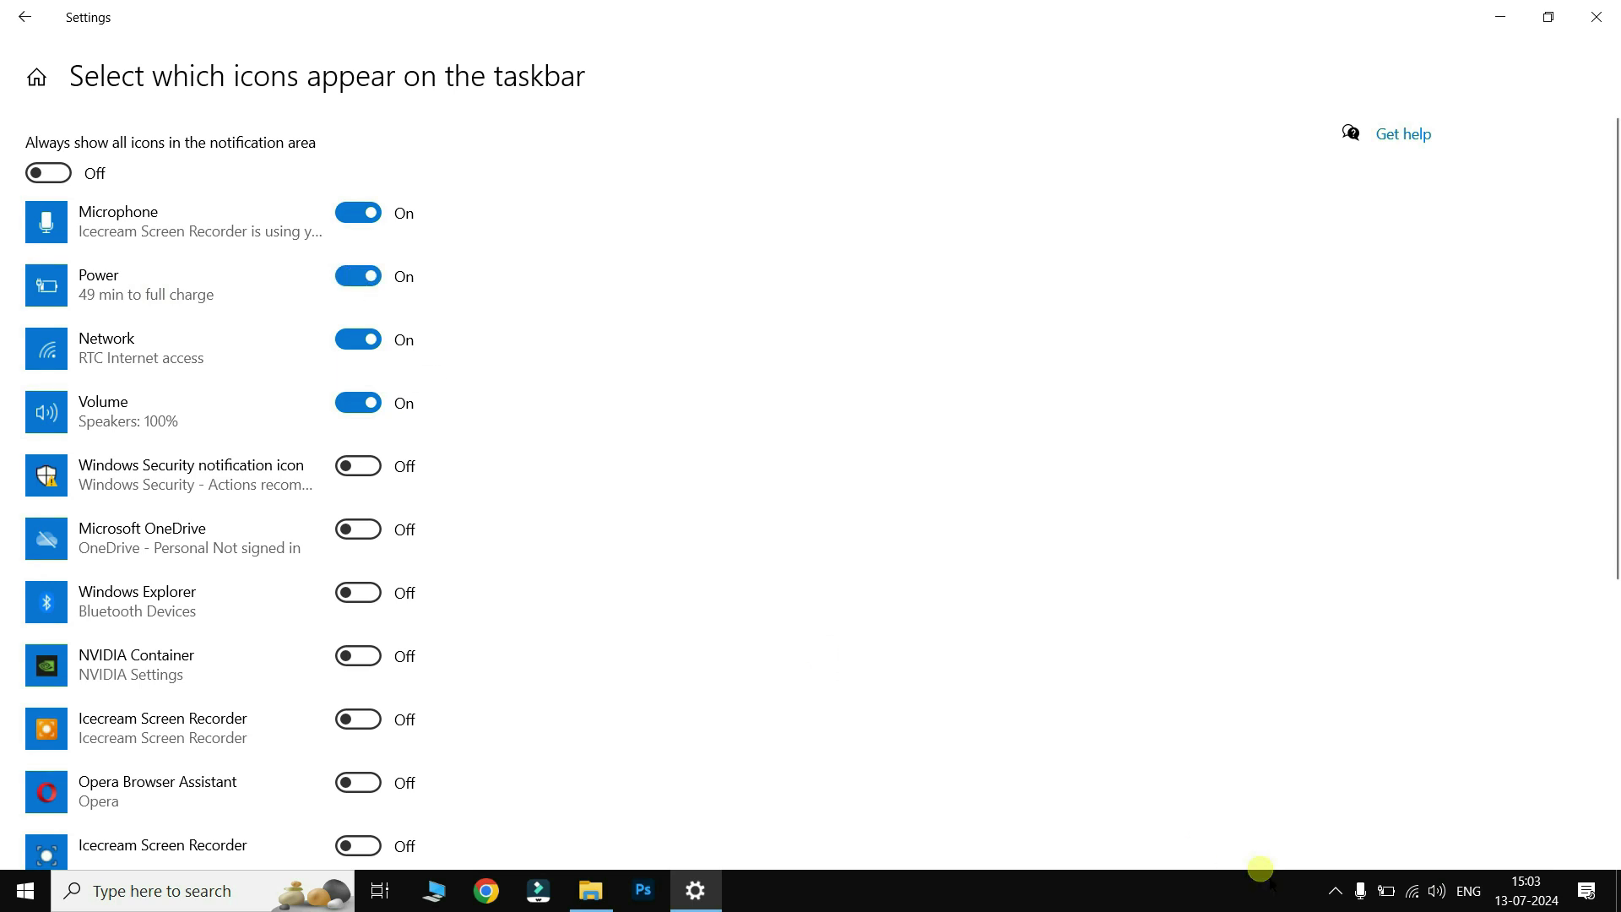
pyautogui.click(372, 277)
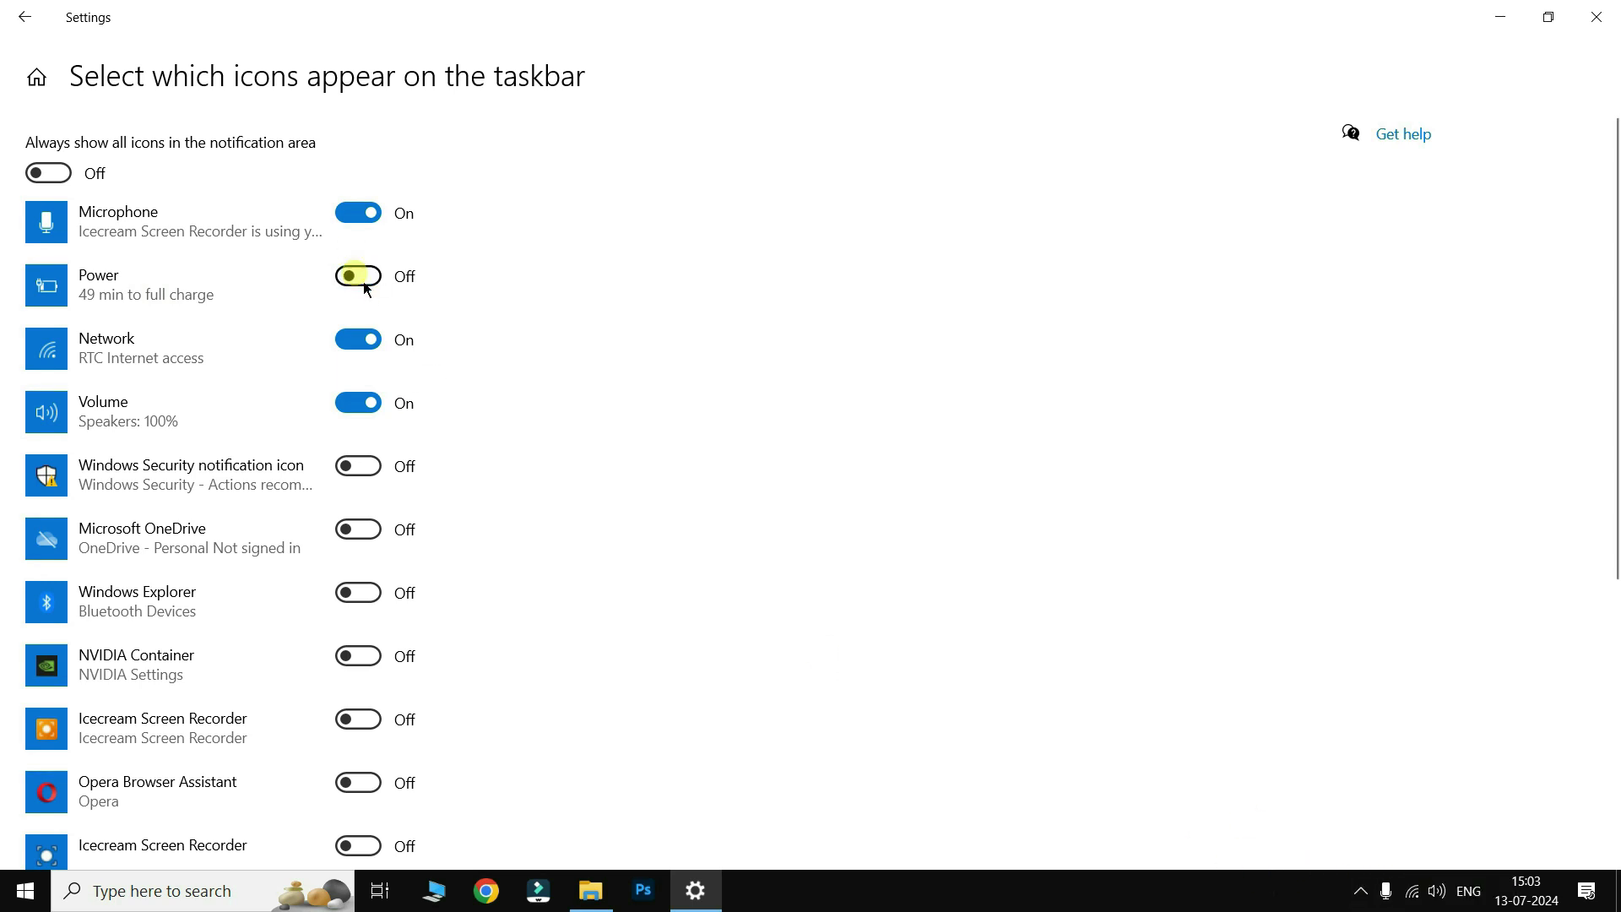
pyautogui.click(372, 277)
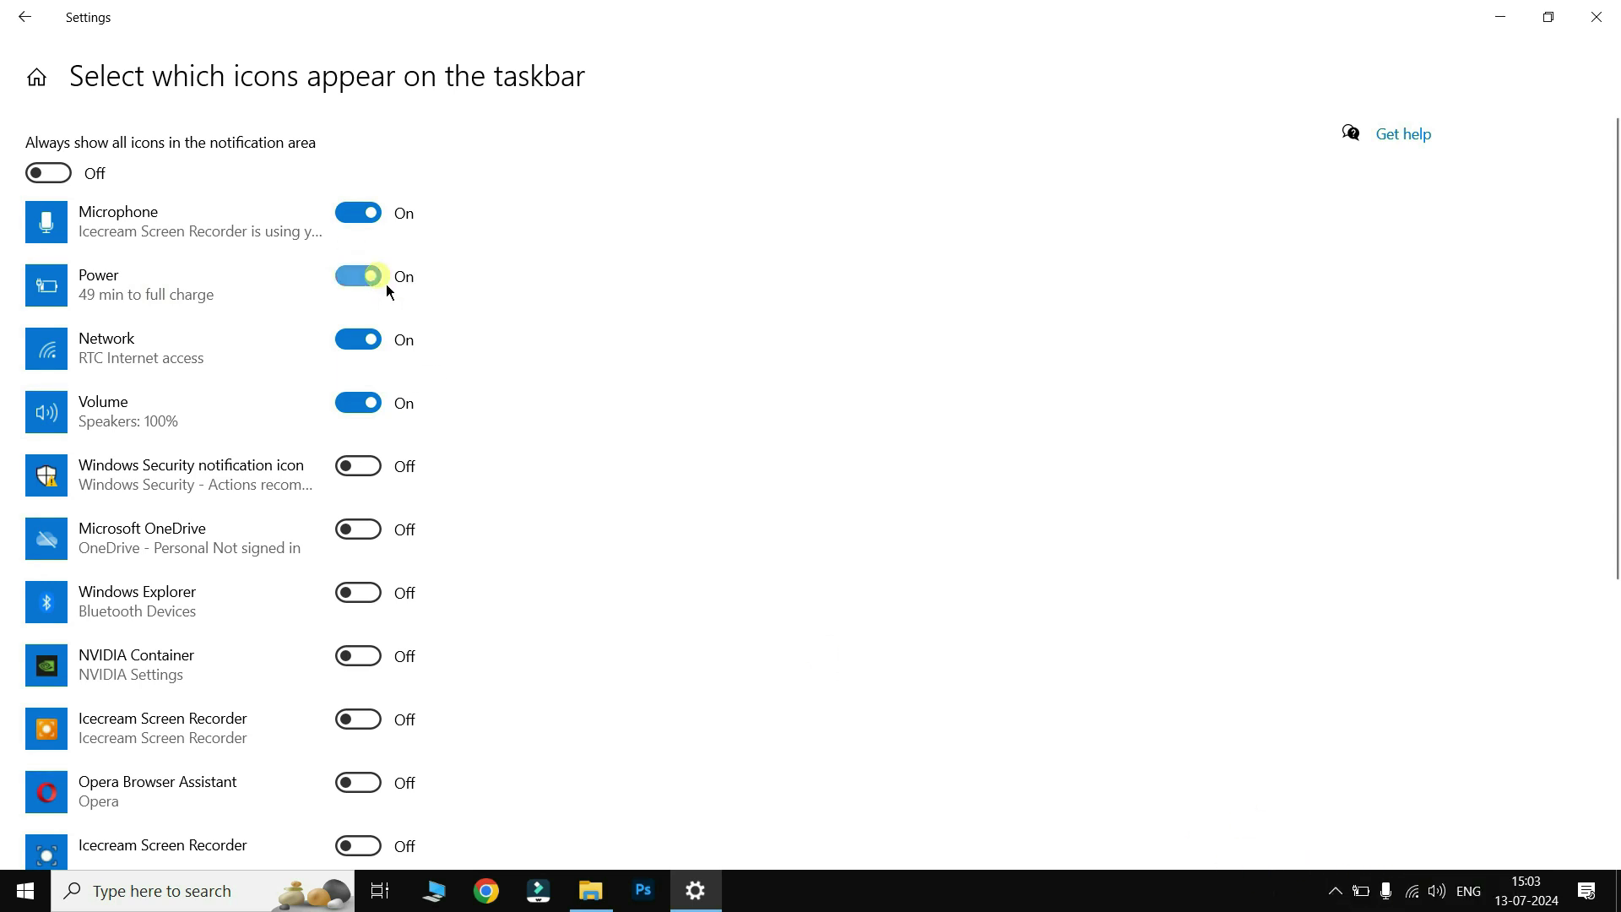
pyautogui.click(355, 340)
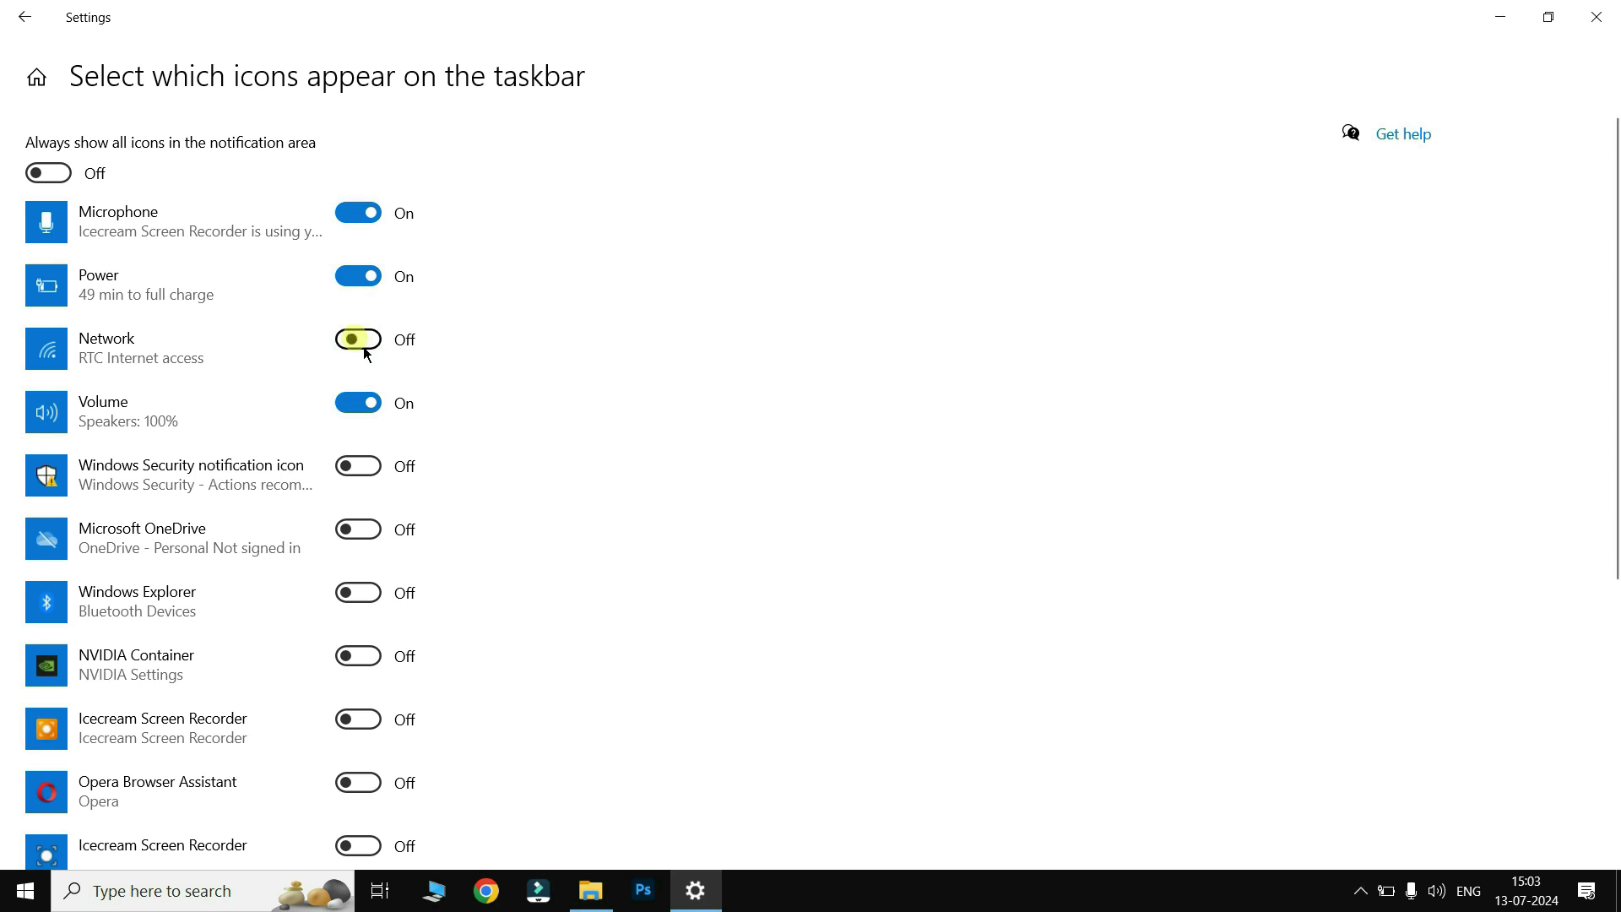
pyautogui.click(372, 344)
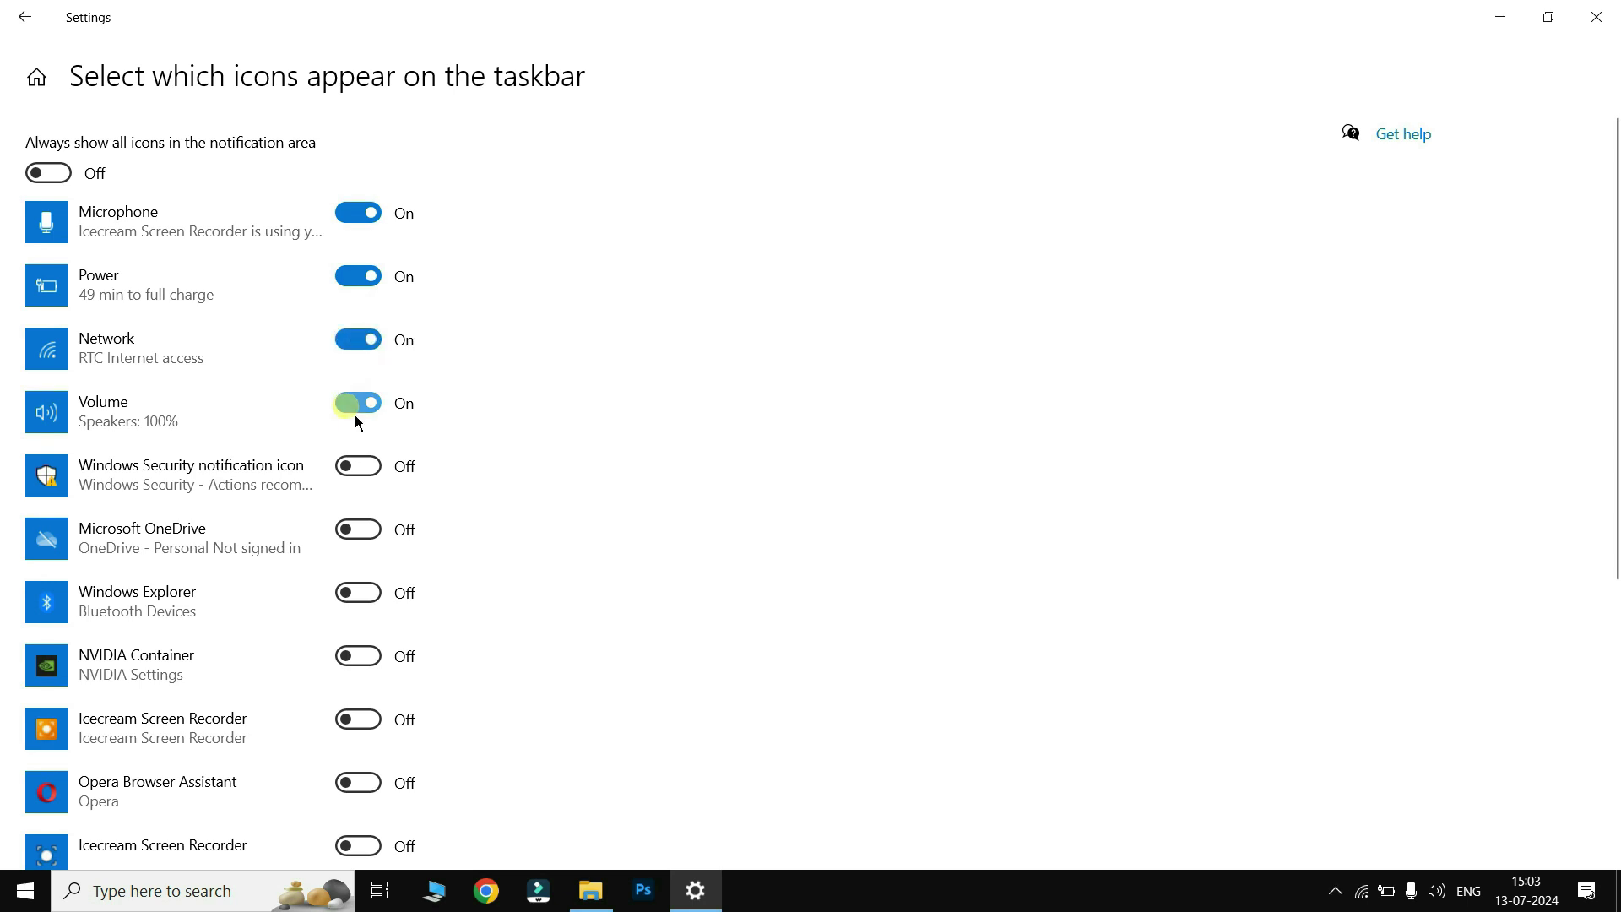
pyautogui.click(355, 418)
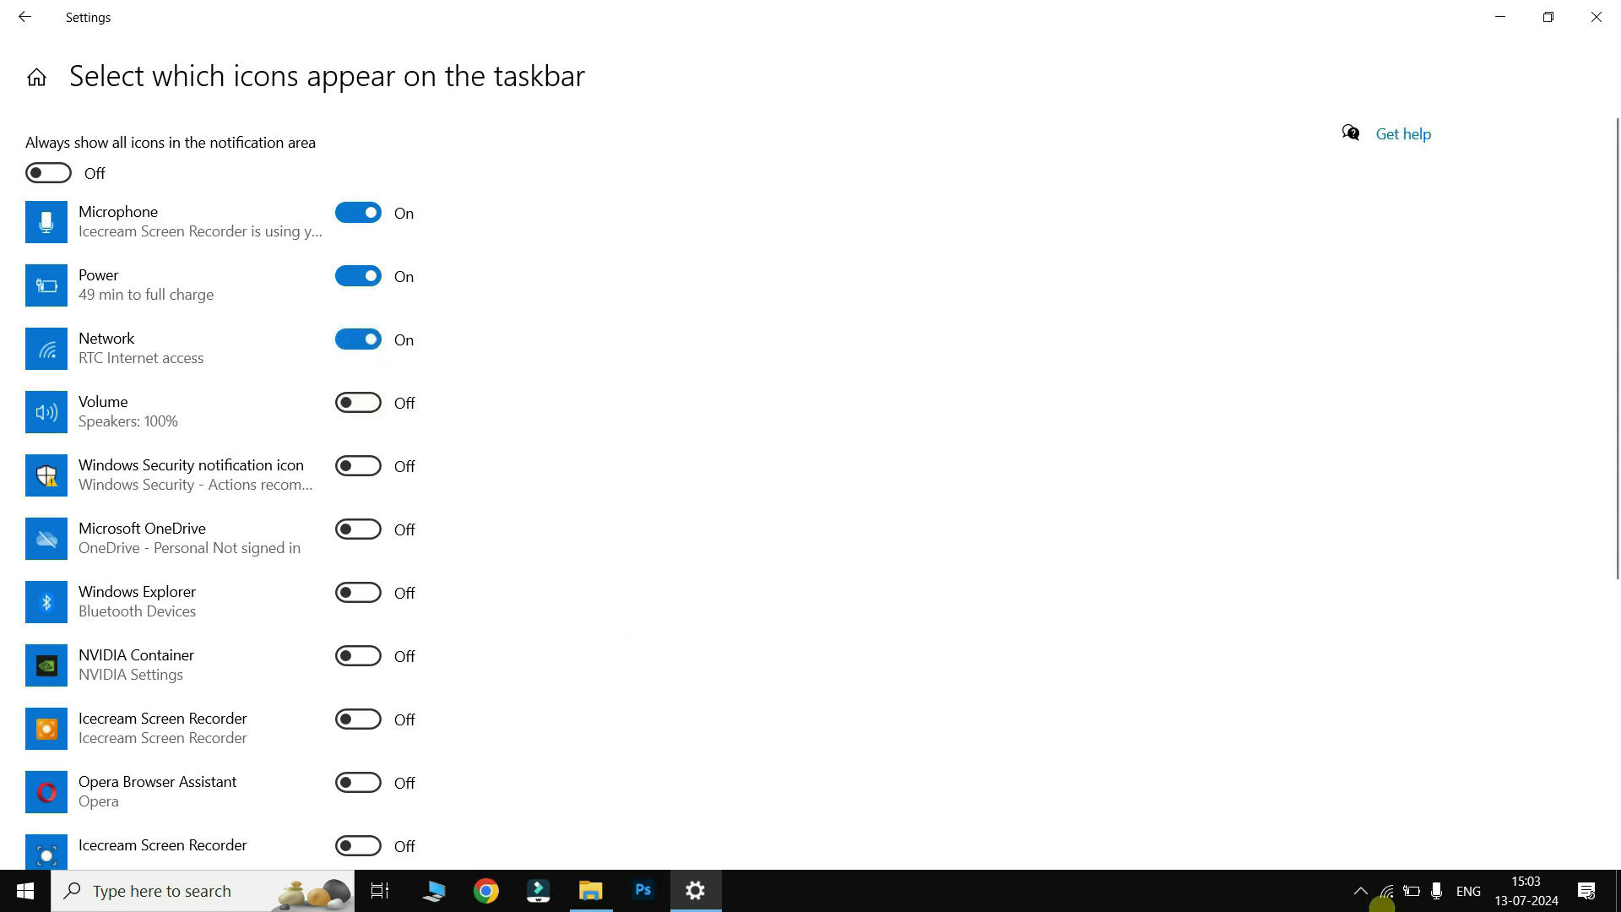
pyautogui.click(384, 420)
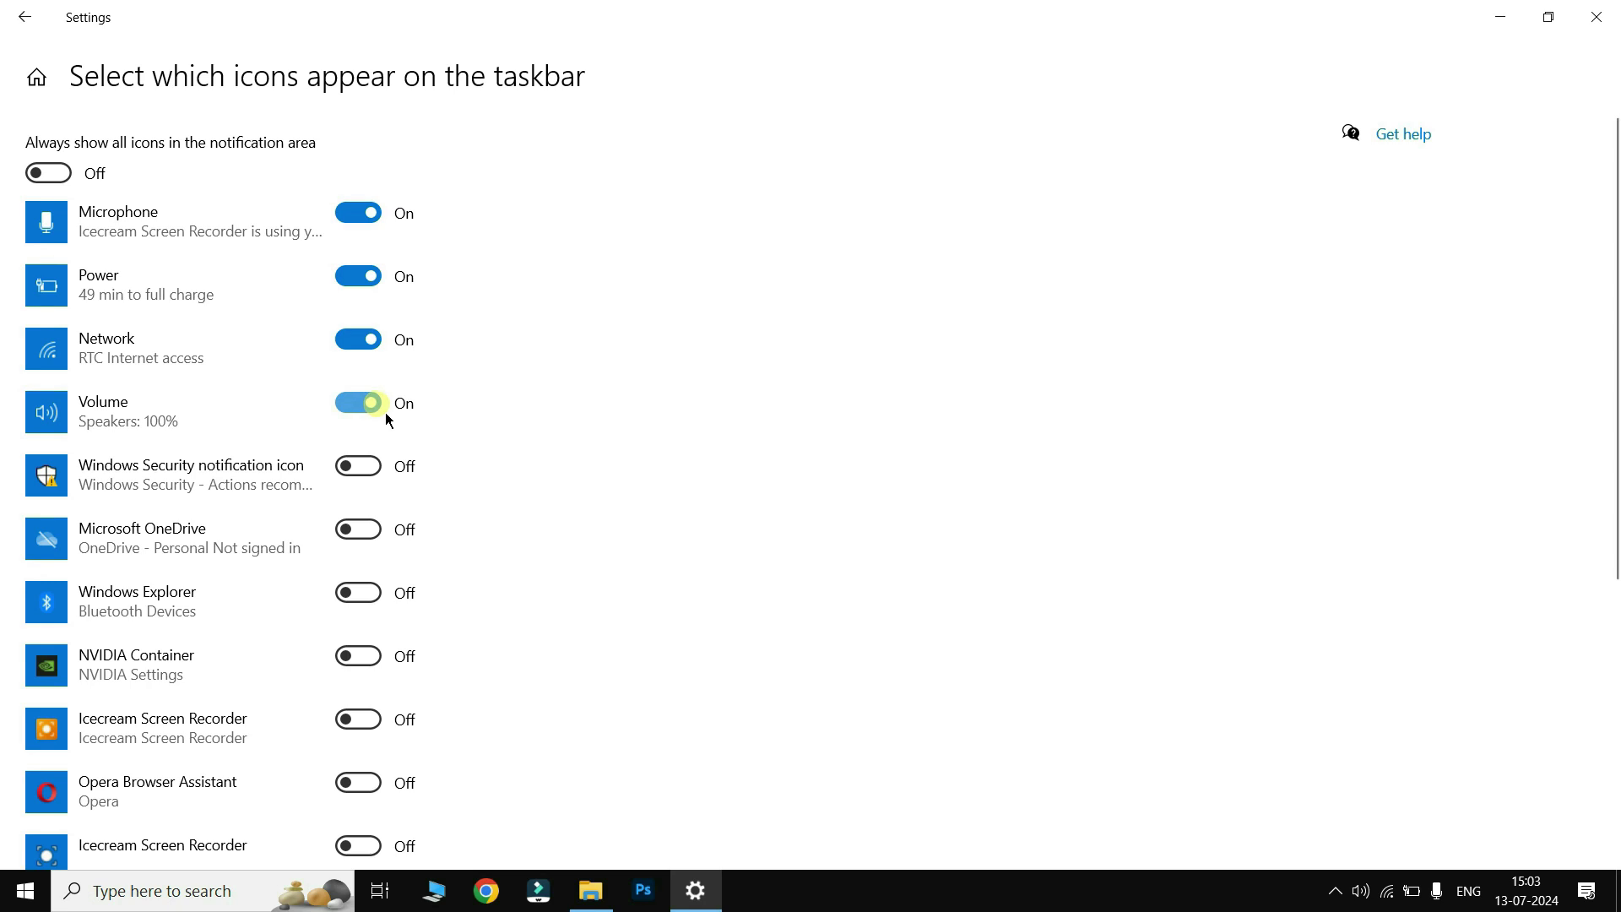
pyautogui.scroll(-3, 405, 414)
pyautogui.scroll(-2, 319, 499)
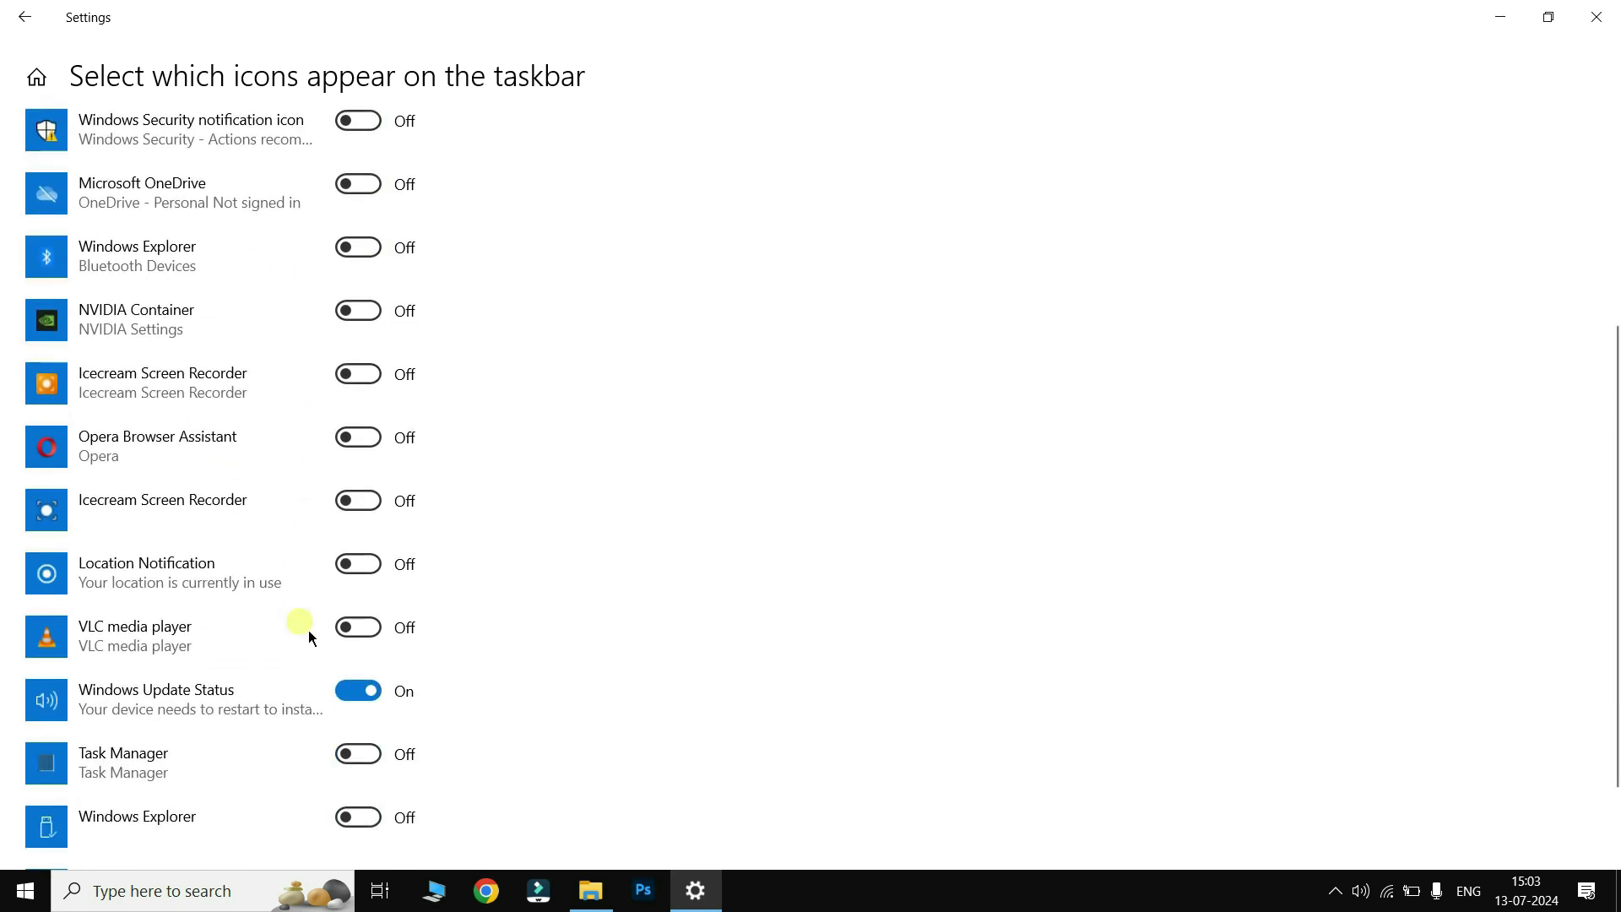
pyautogui.scroll(-2, 309, 640)
pyautogui.scroll(5, 355, 524)
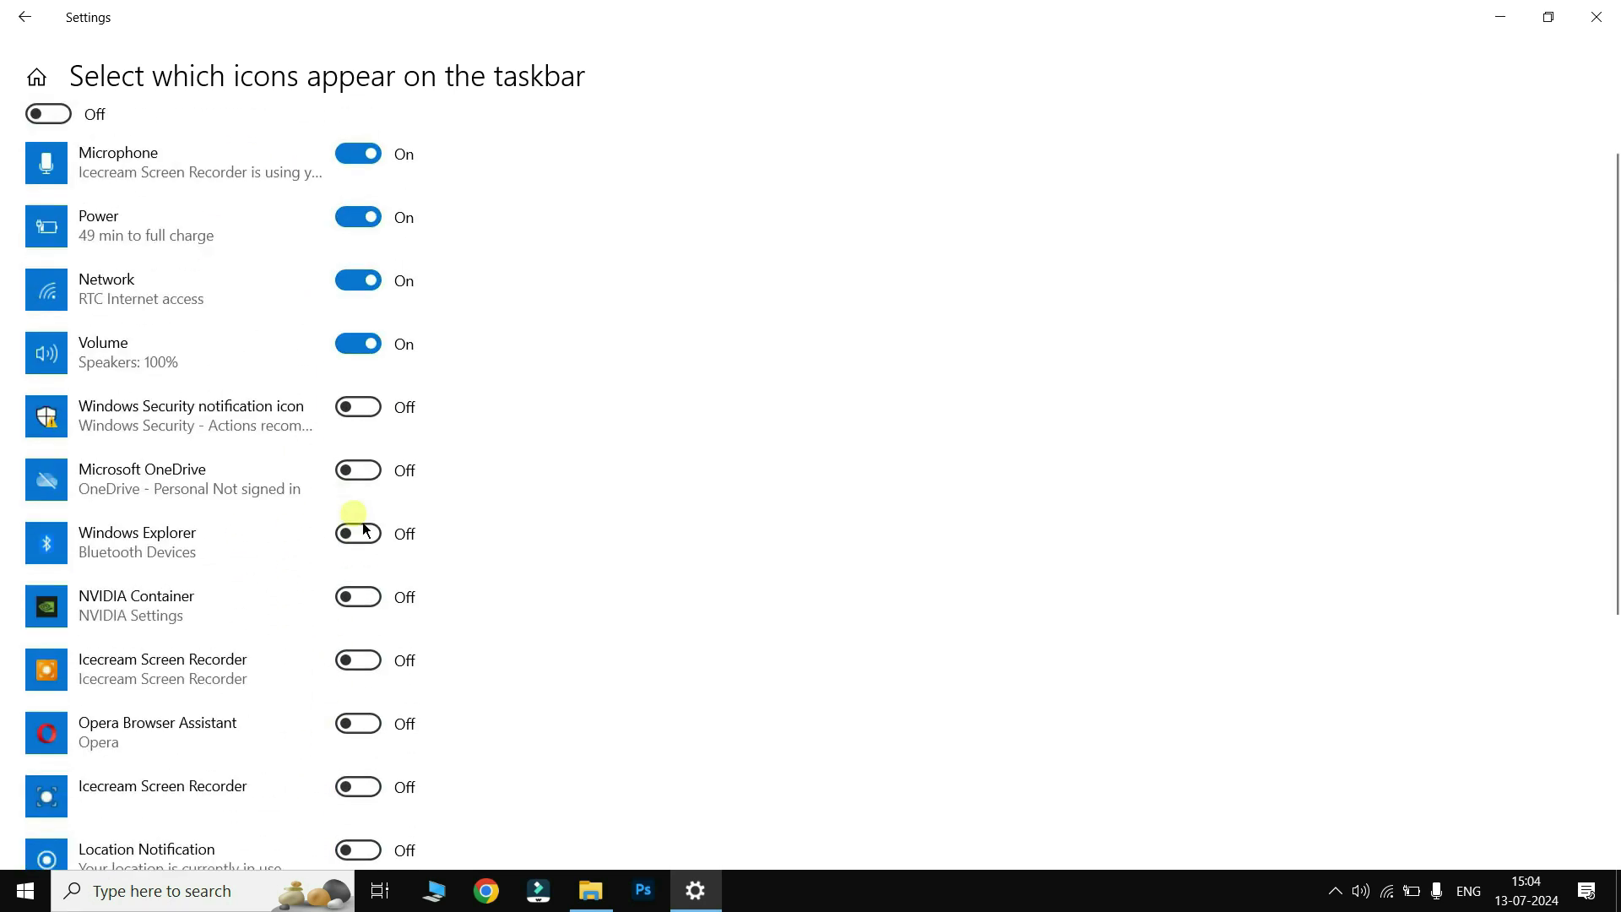
pyautogui.scroll(1, 365, 529)
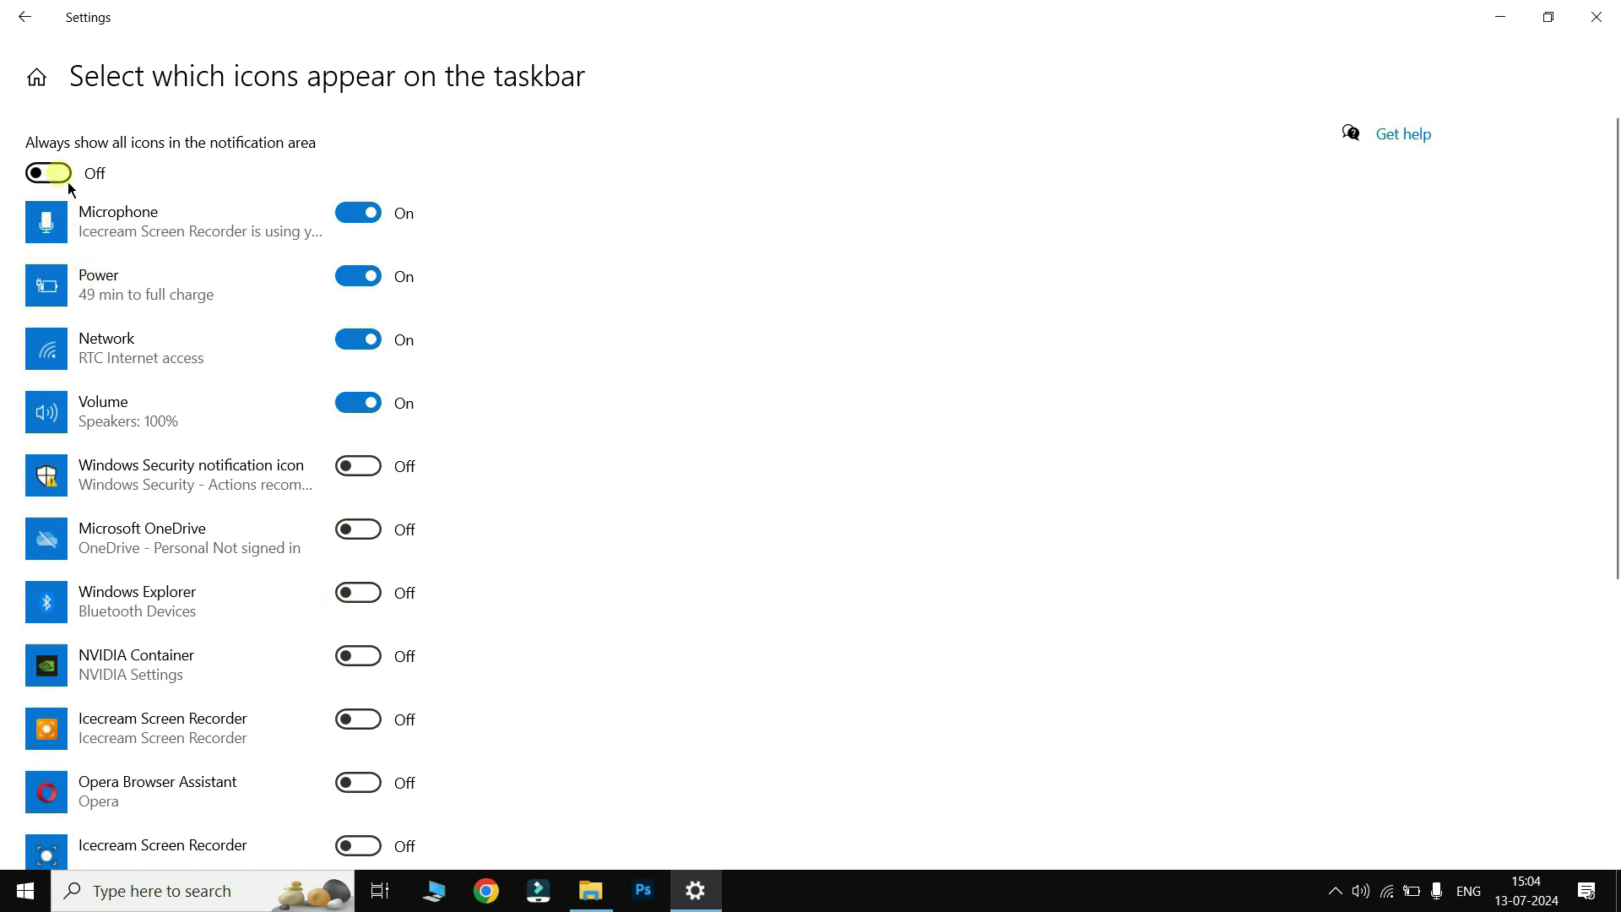
# Step: In Turn system icons on or off, toggle Clock and Volume off and back on
pyautogui.click(25, 17)
pyautogui.scroll(-1, 859, 465)
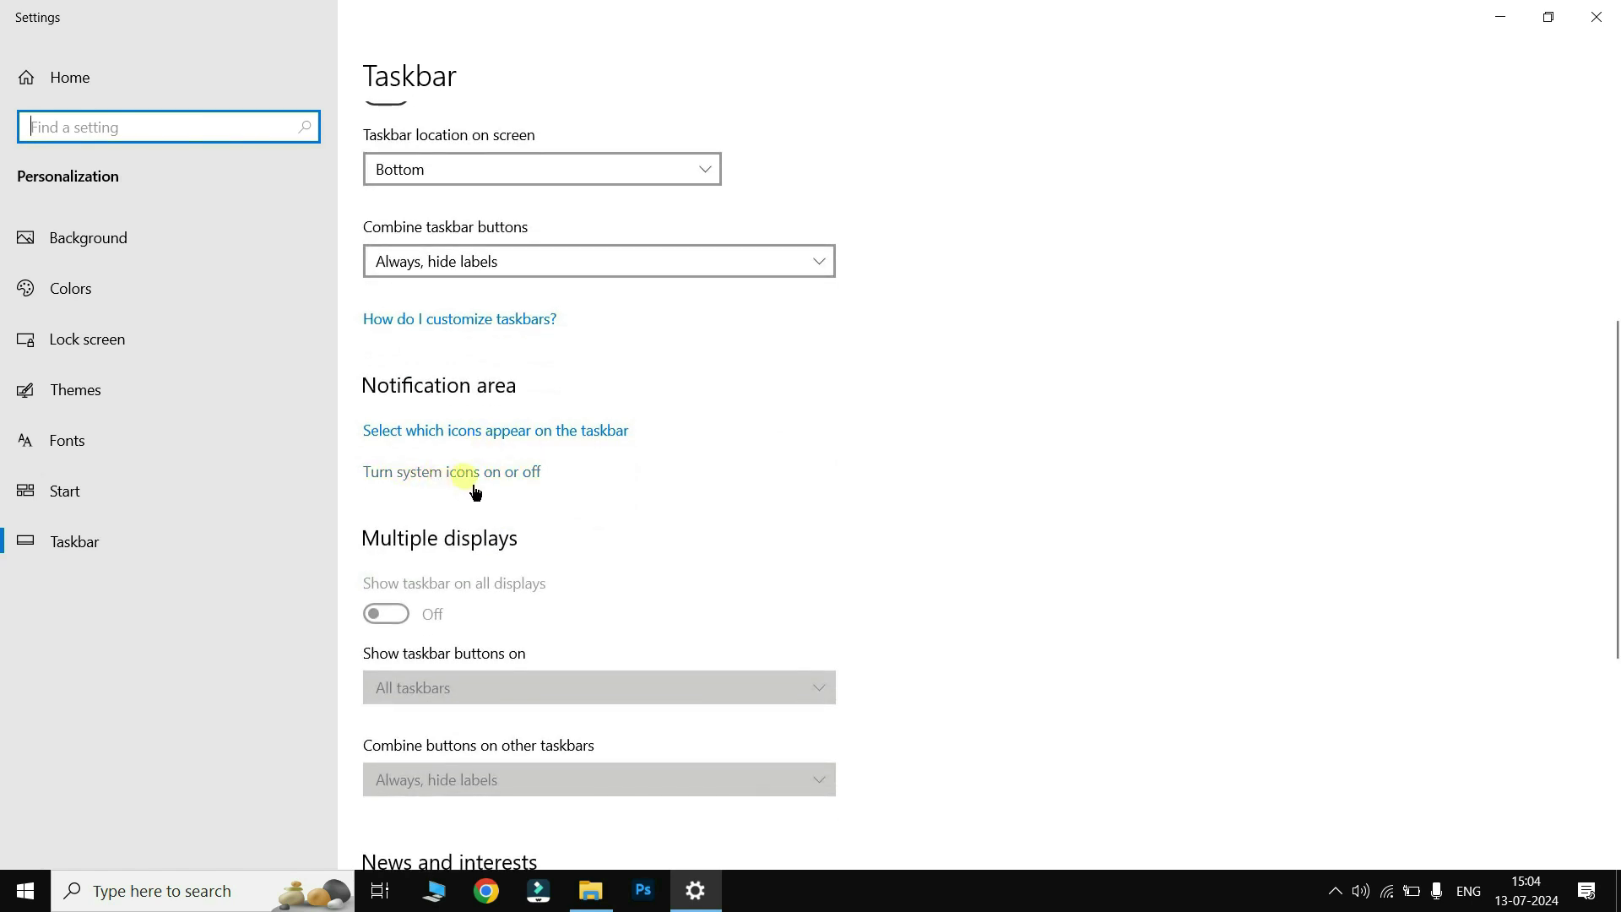
pyautogui.click(490, 486)
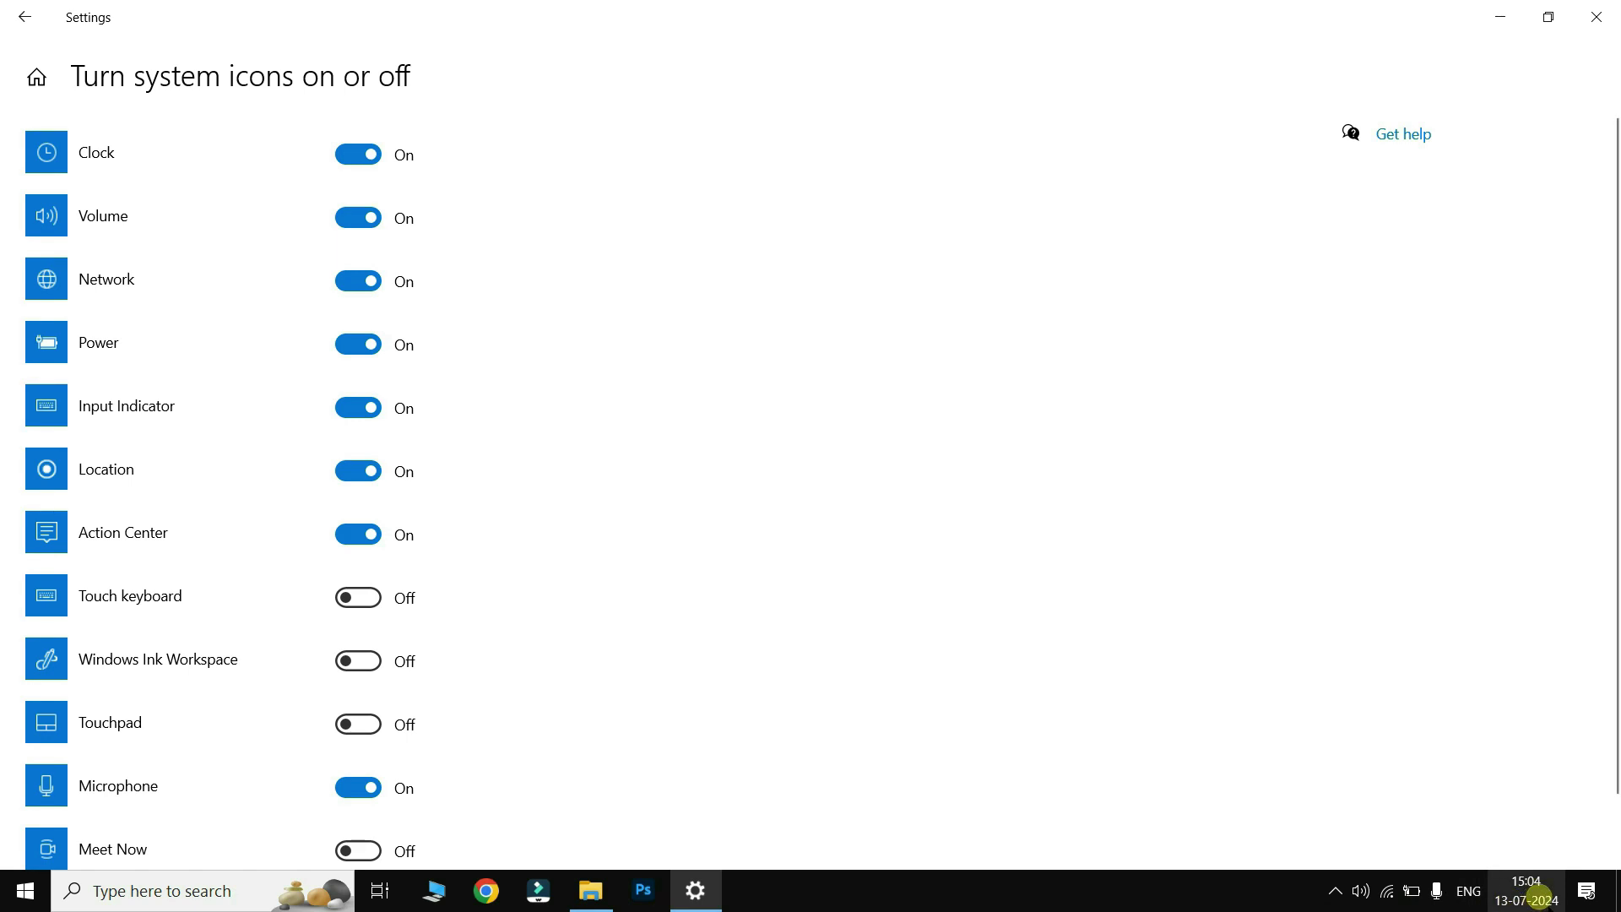
pyautogui.moveTo(1535, 892)
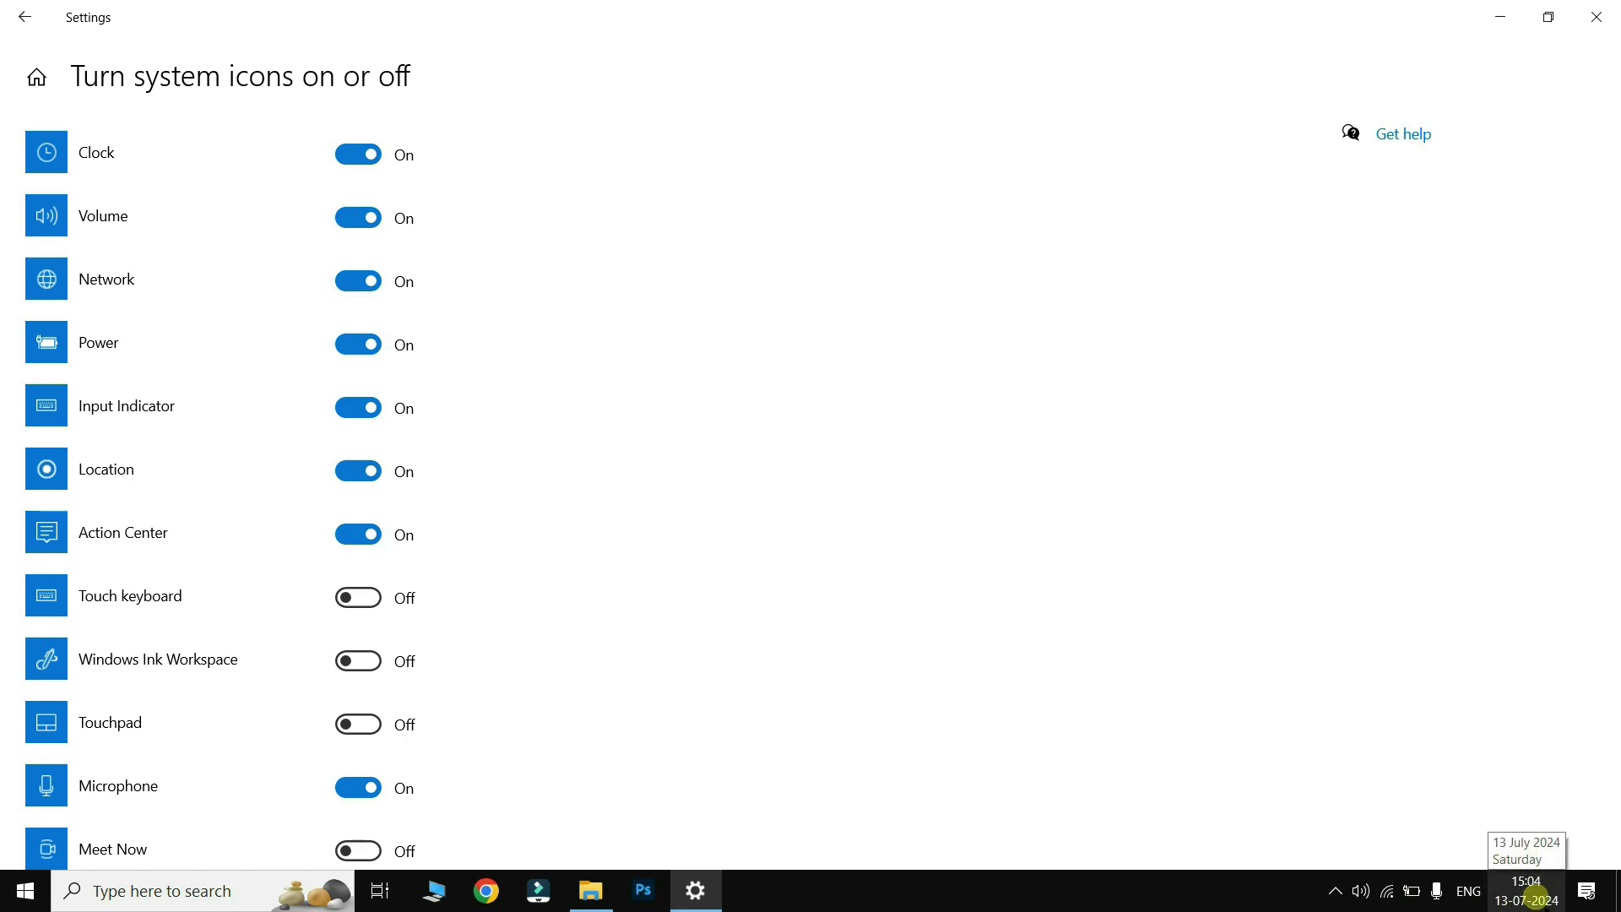
pyautogui.click(365, 164)
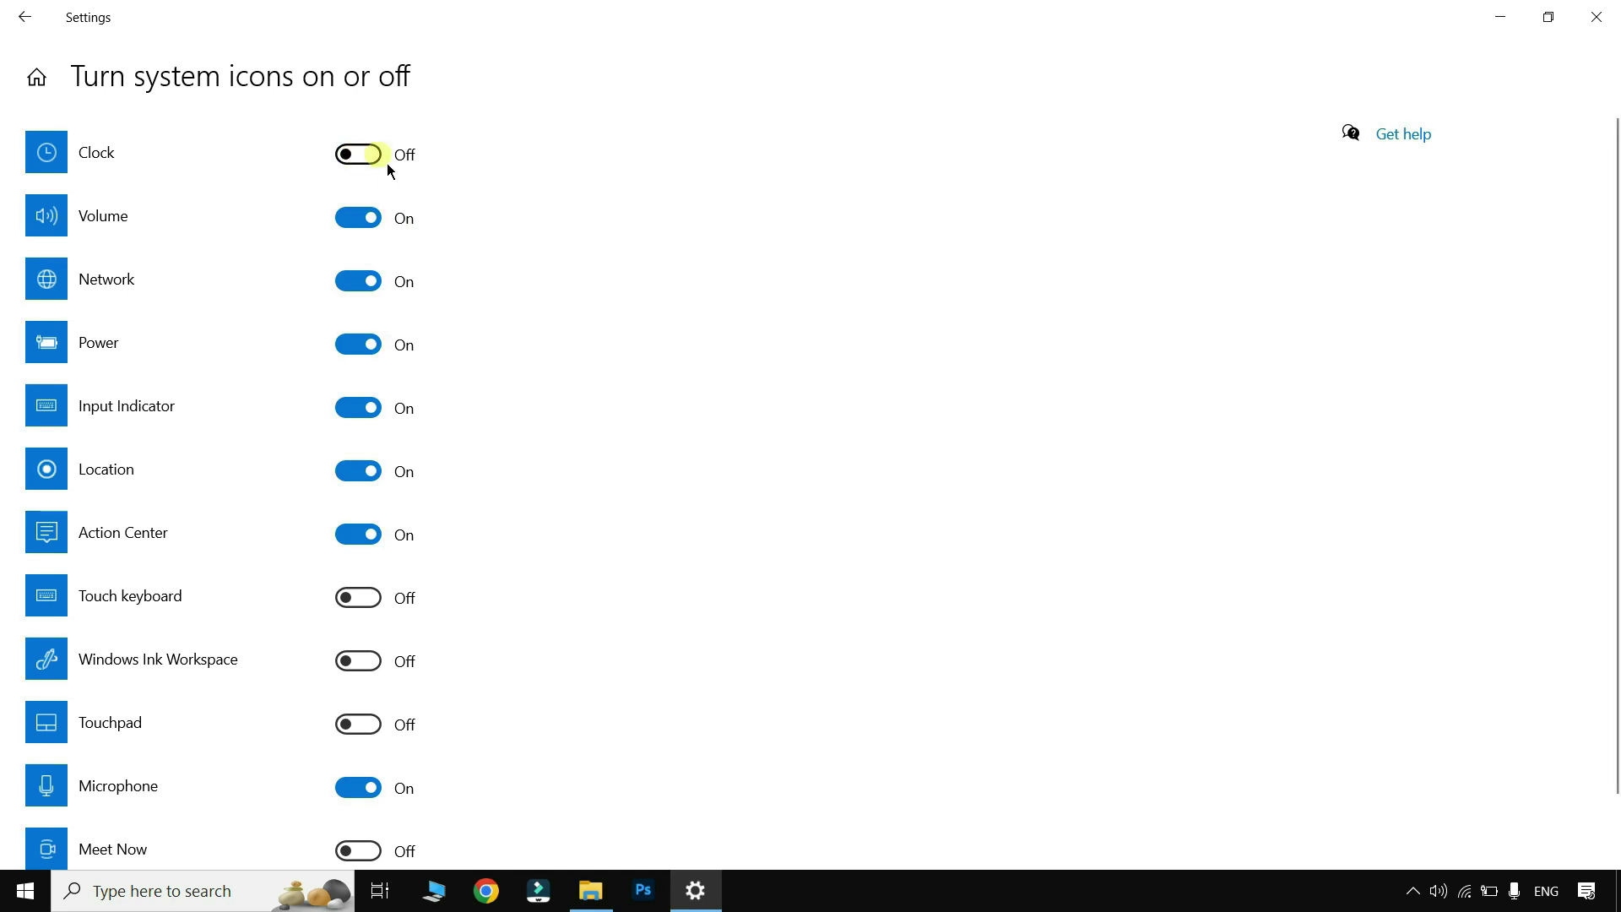
pyautogui.click(381, 171)
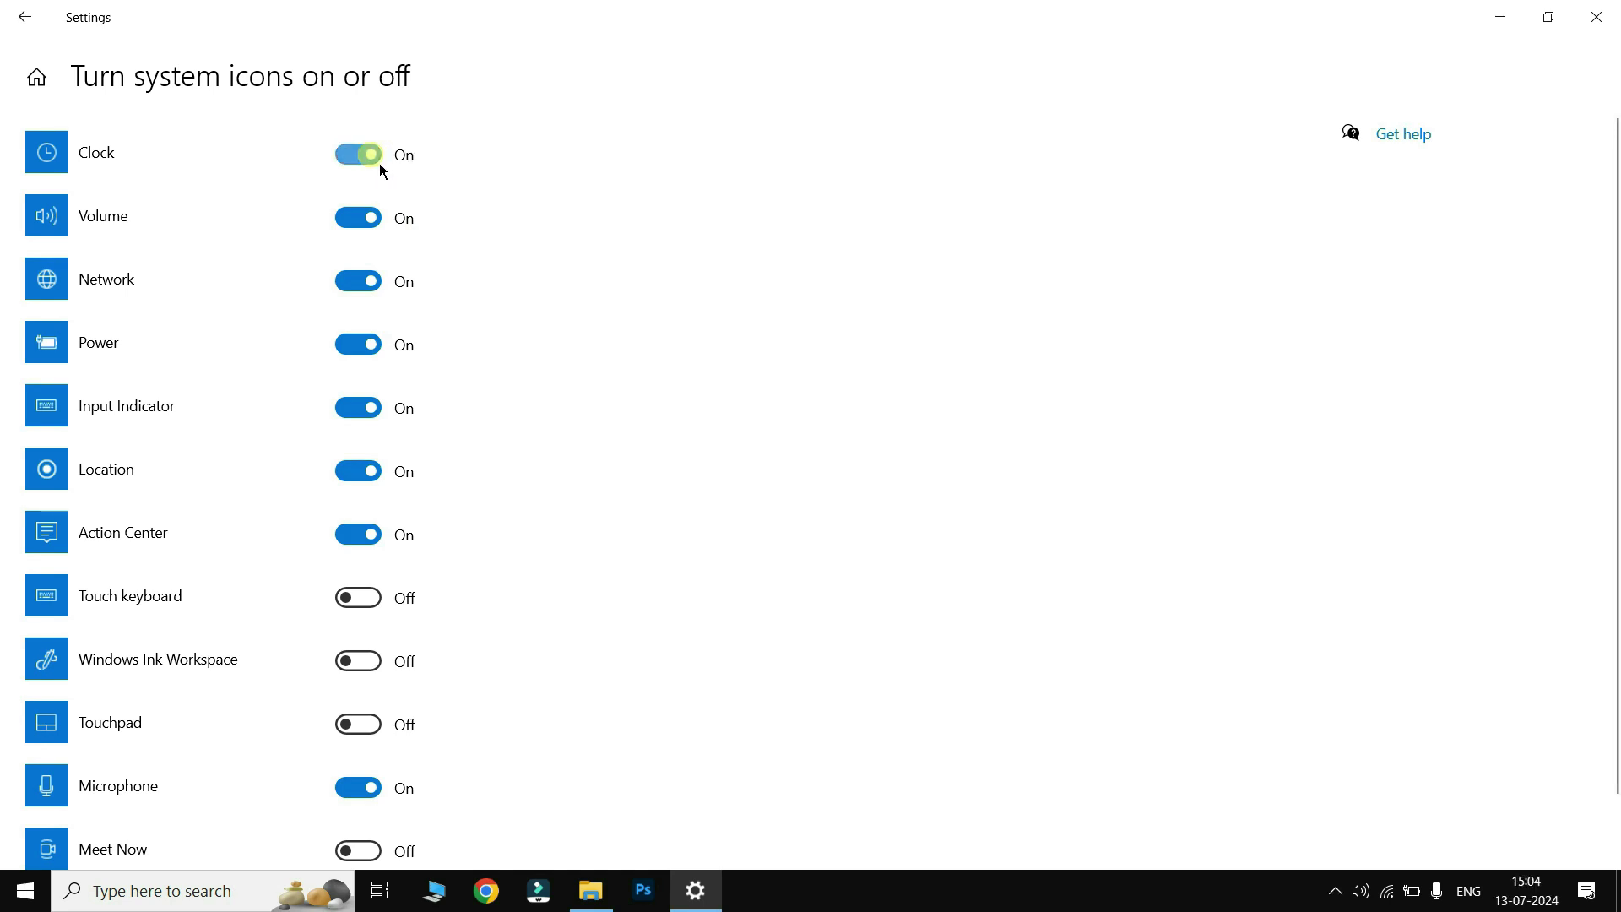
pyautogui.click(357, 226)
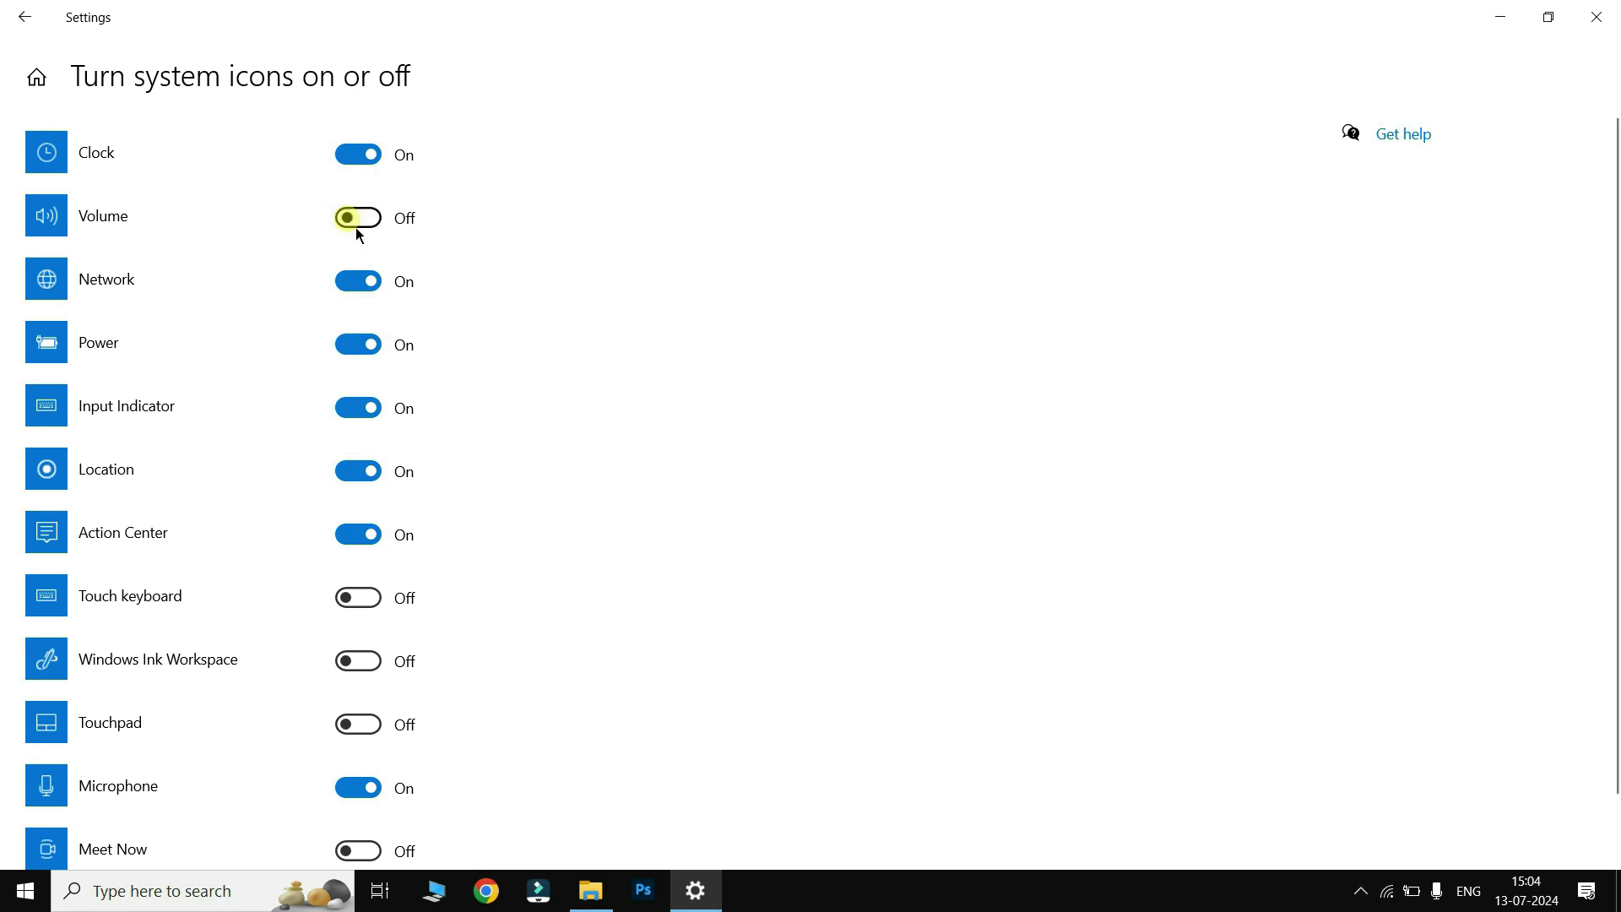
pyautogui.click(379, 236)
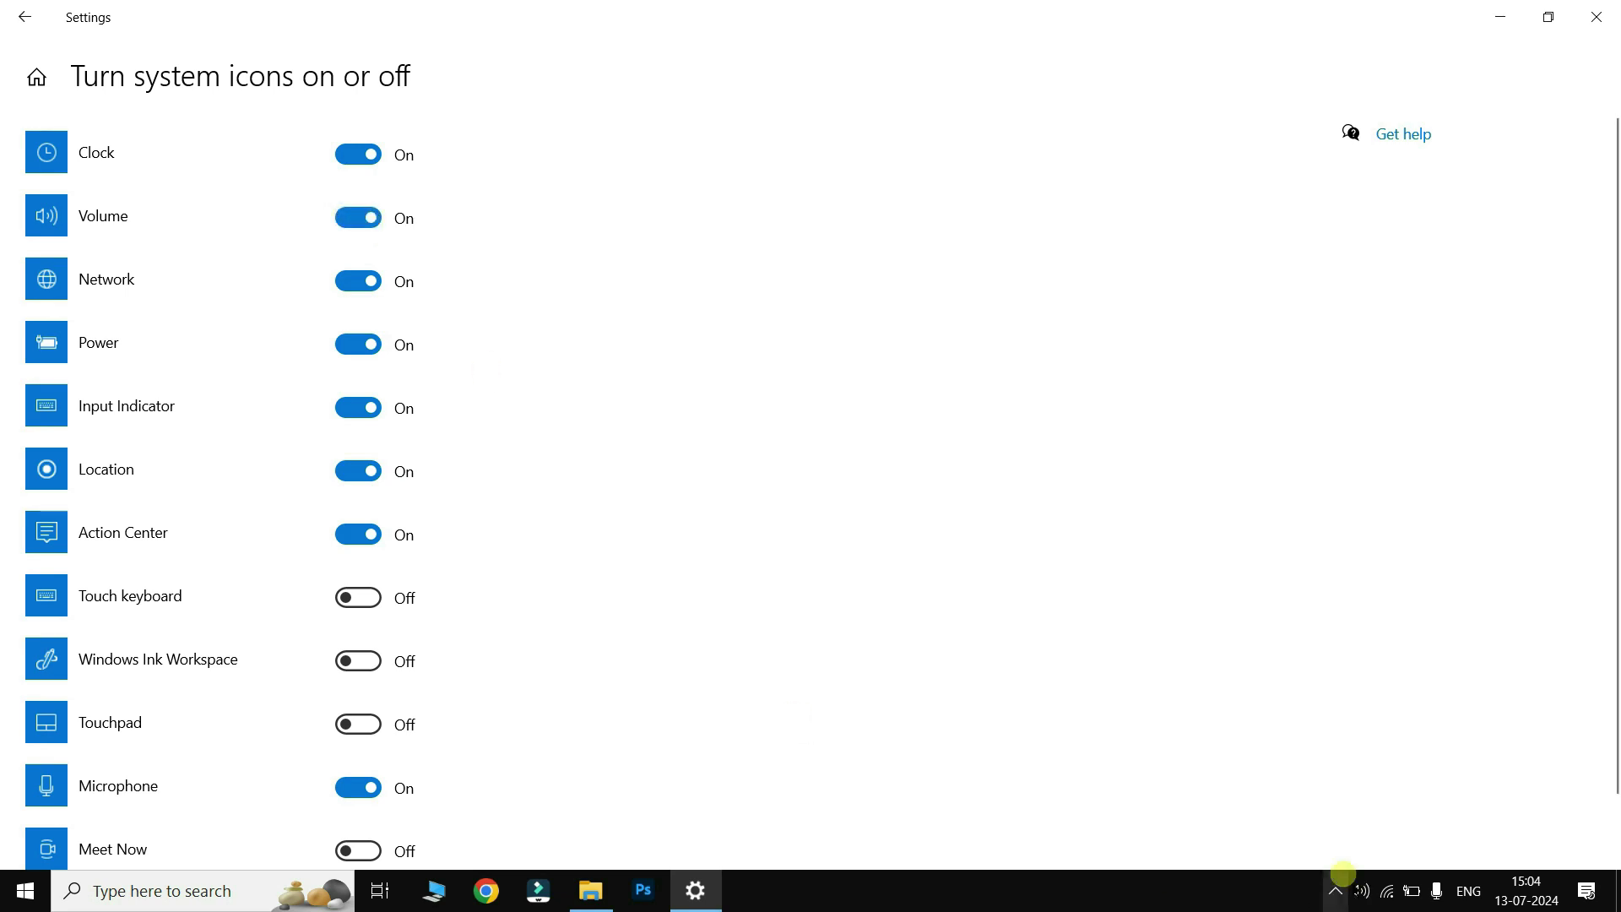
# Step: Test the taskbar speaker volume, leave it at 100, and return to Taskbar settings
pyautogui.click(1361, 891)
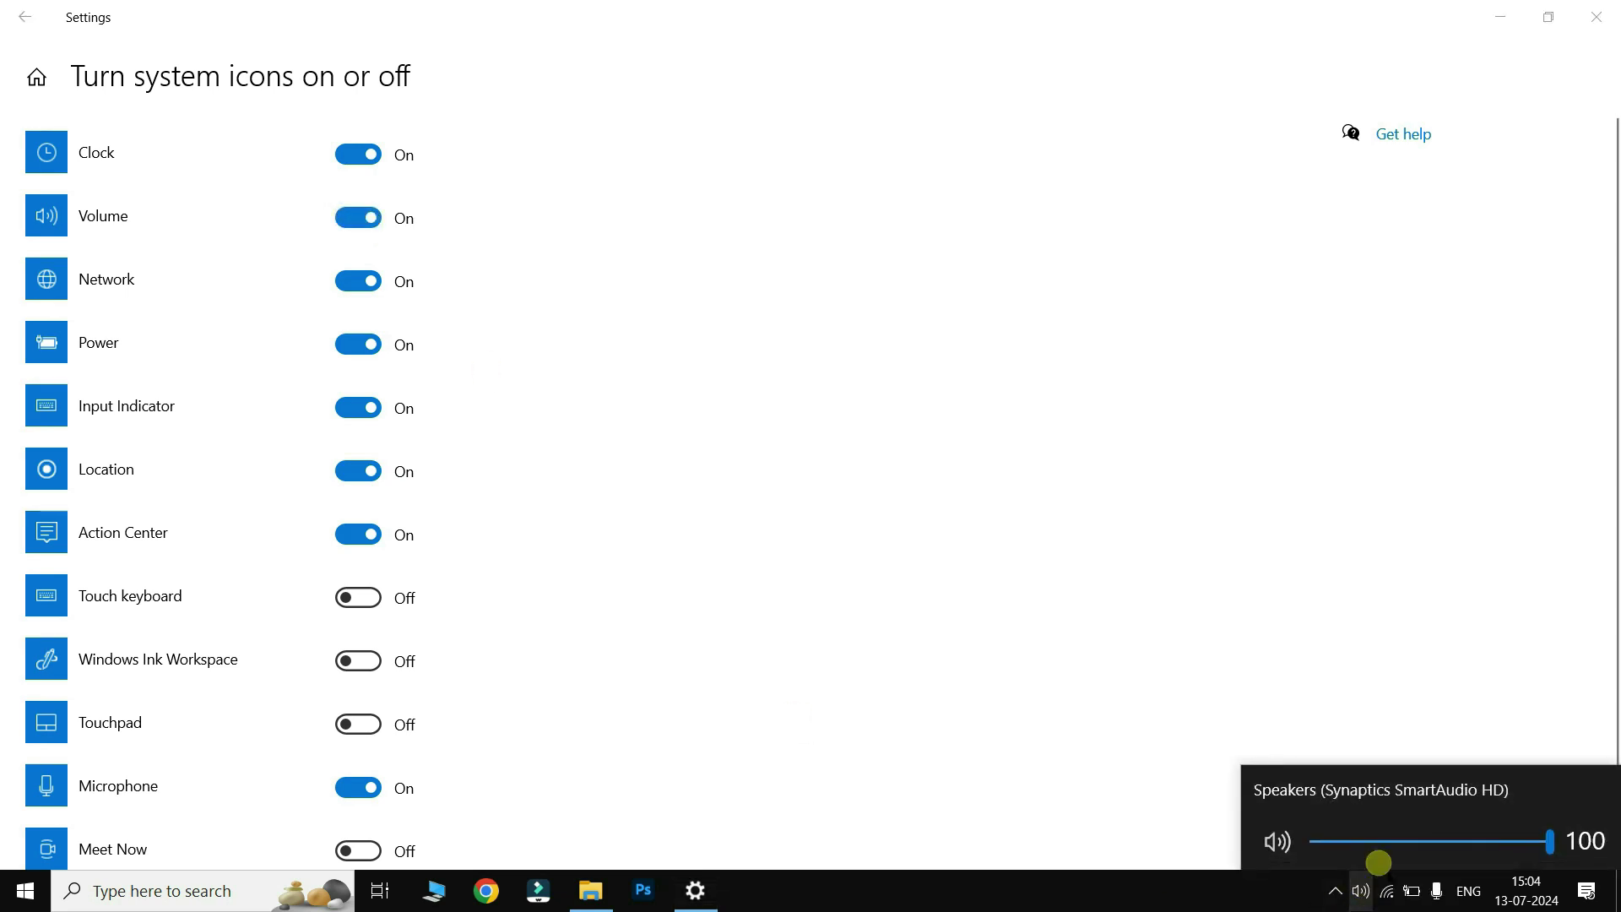
pyautogui.moveTo(1553, 841)
pyautogui.mouseDown()
pyautogui.moveTo(1460, 841)
pyautogui.moveTo(1551, 841)
pyautogui.mouseUp()
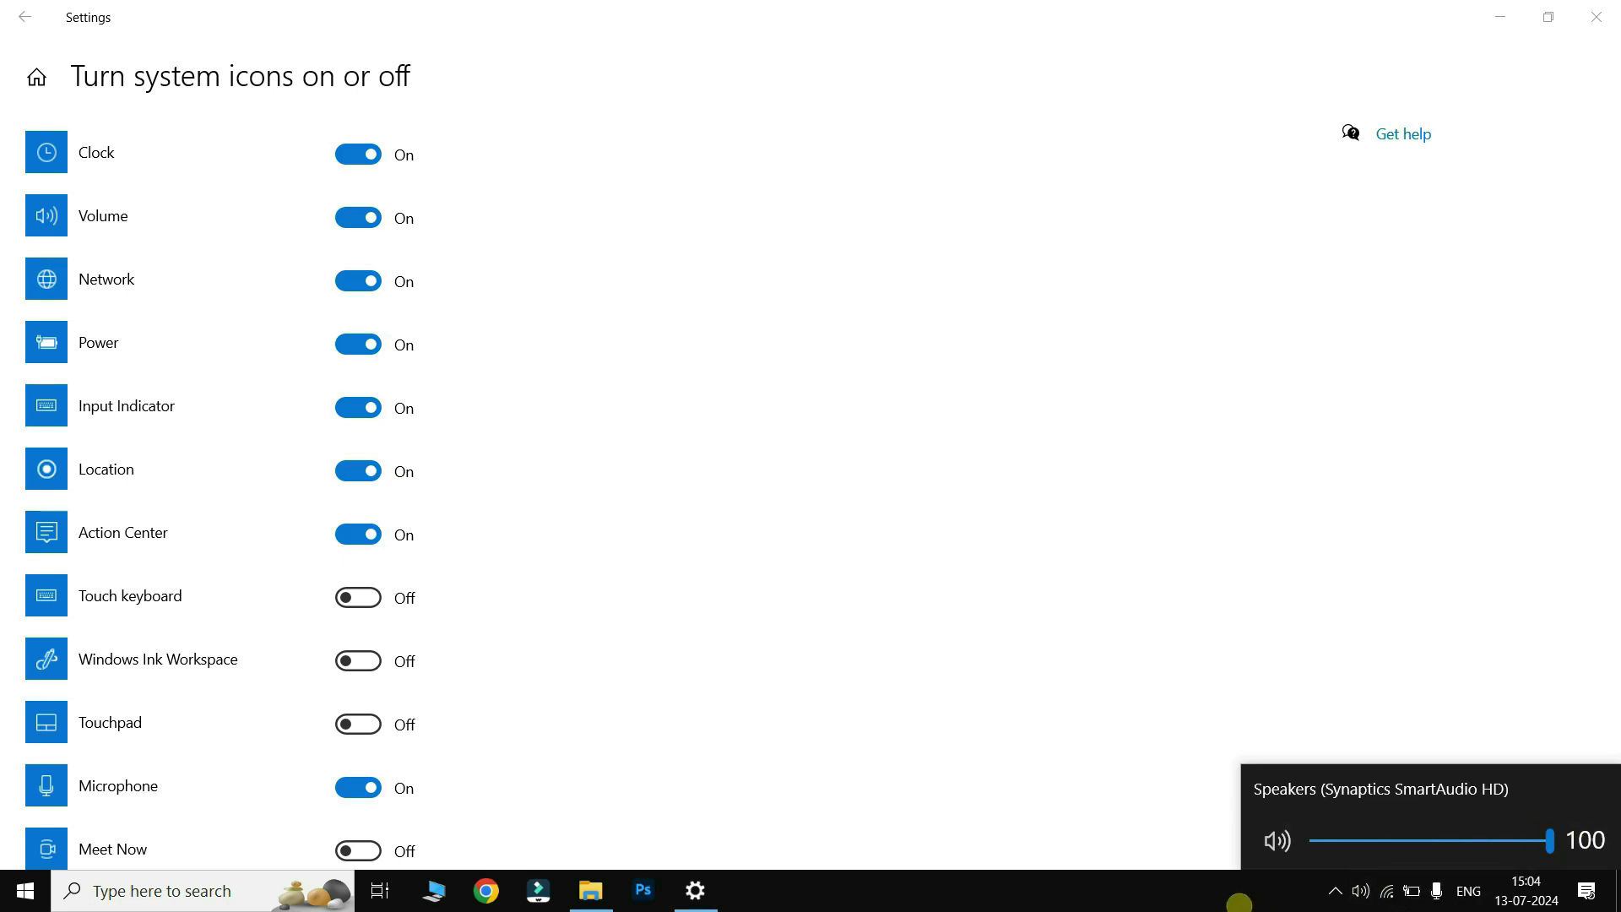
pyautogui.click(1254, 900)
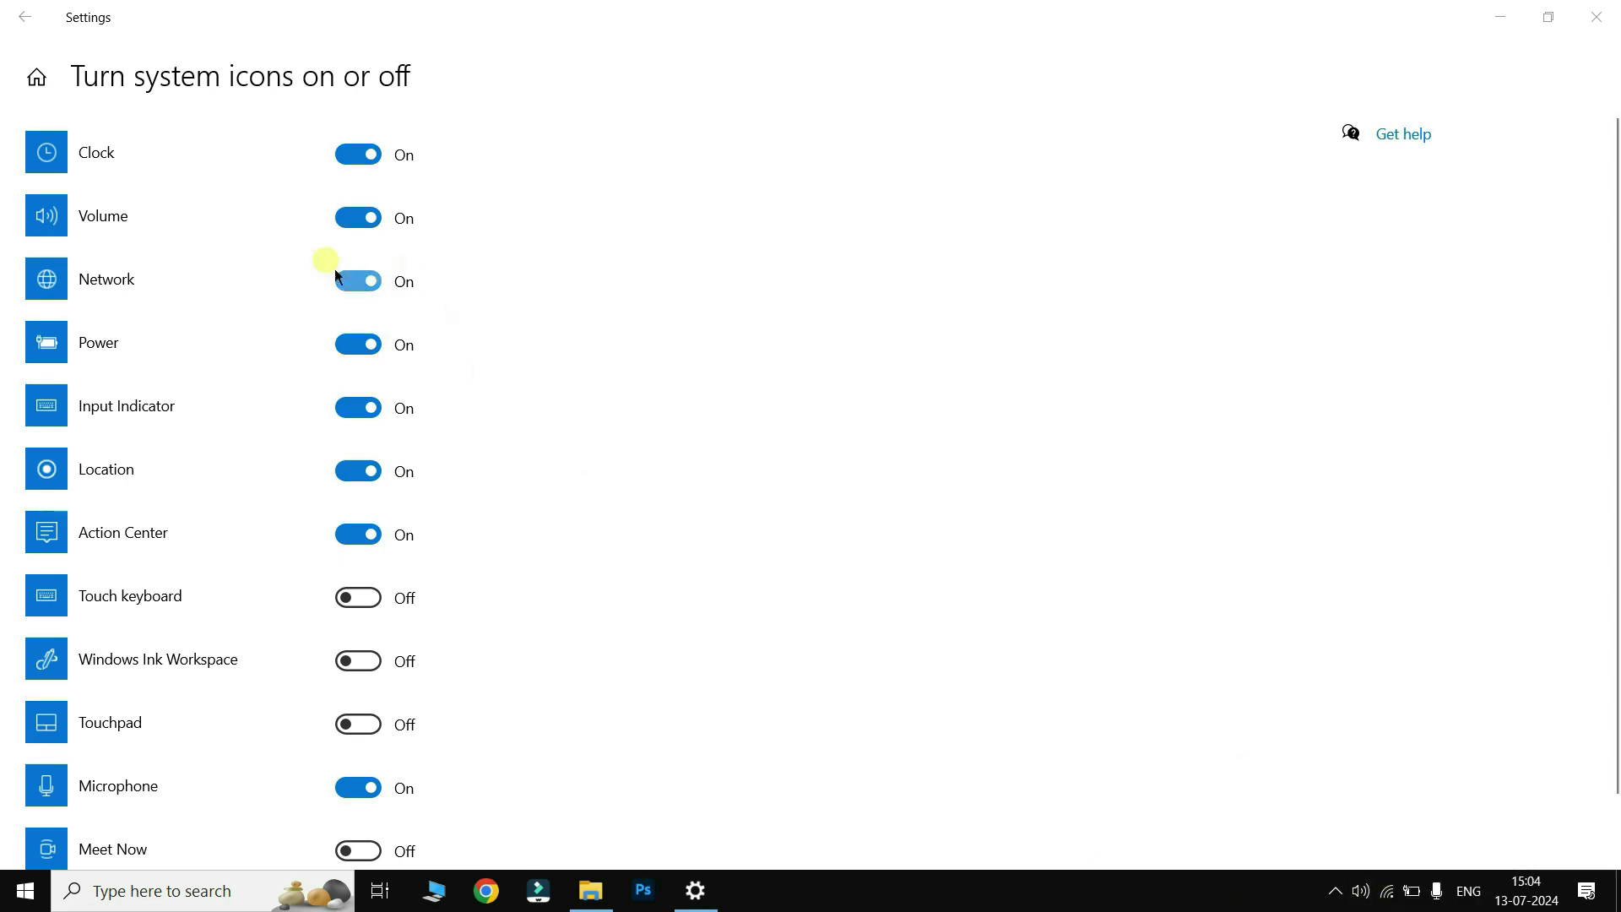
pyautogui.scroll(-1, 326, 431)
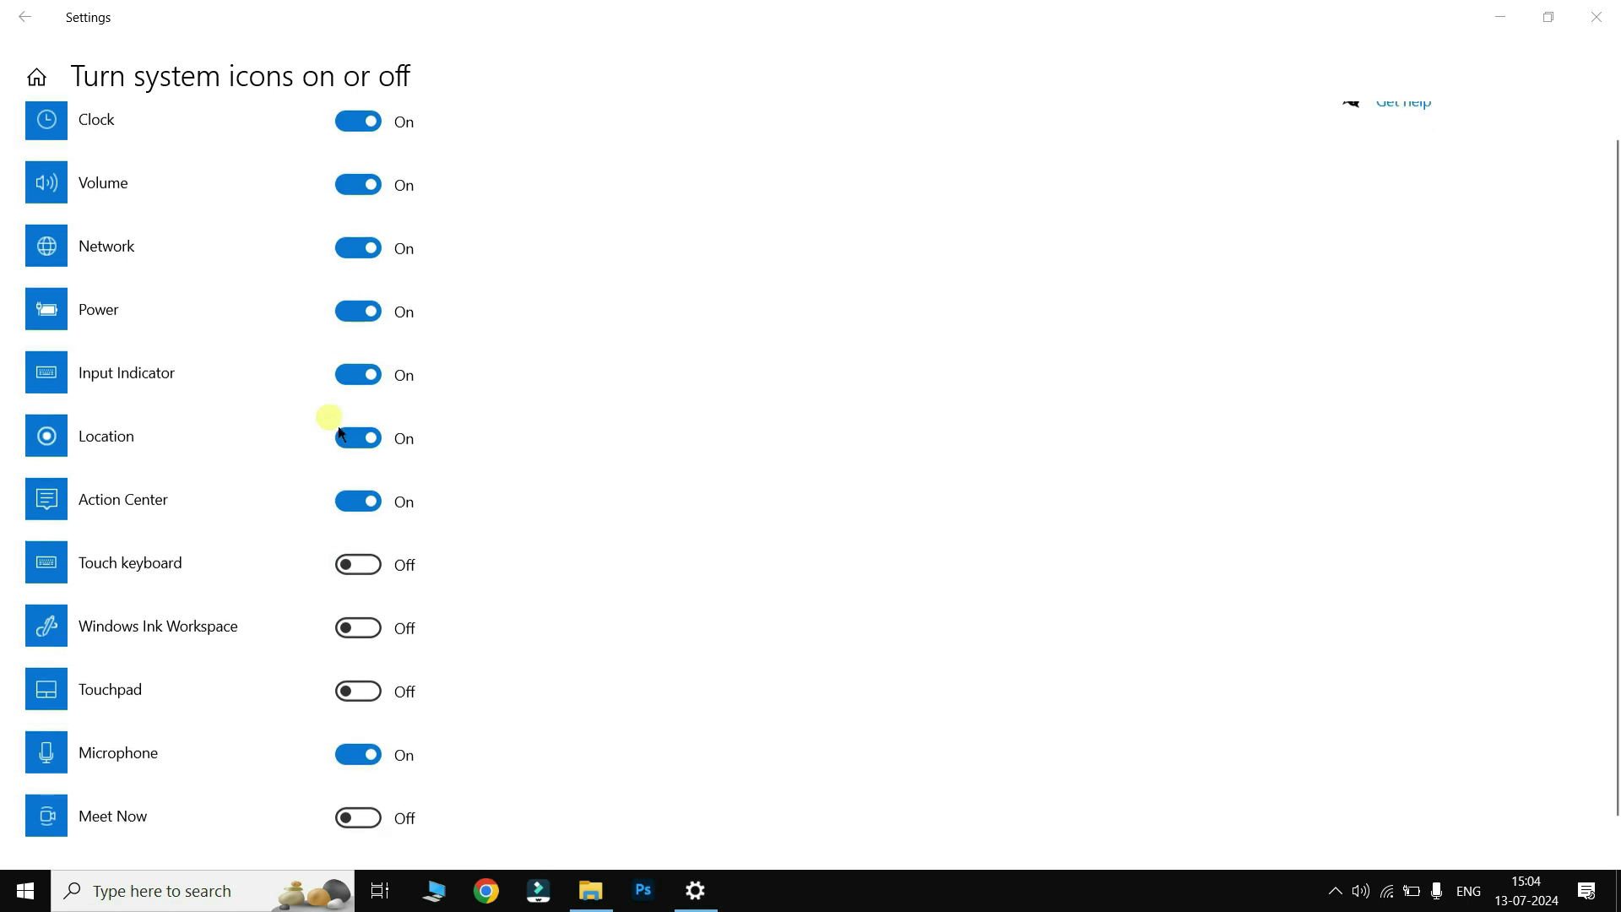
pyautogui.scroll(1, 336, 429)
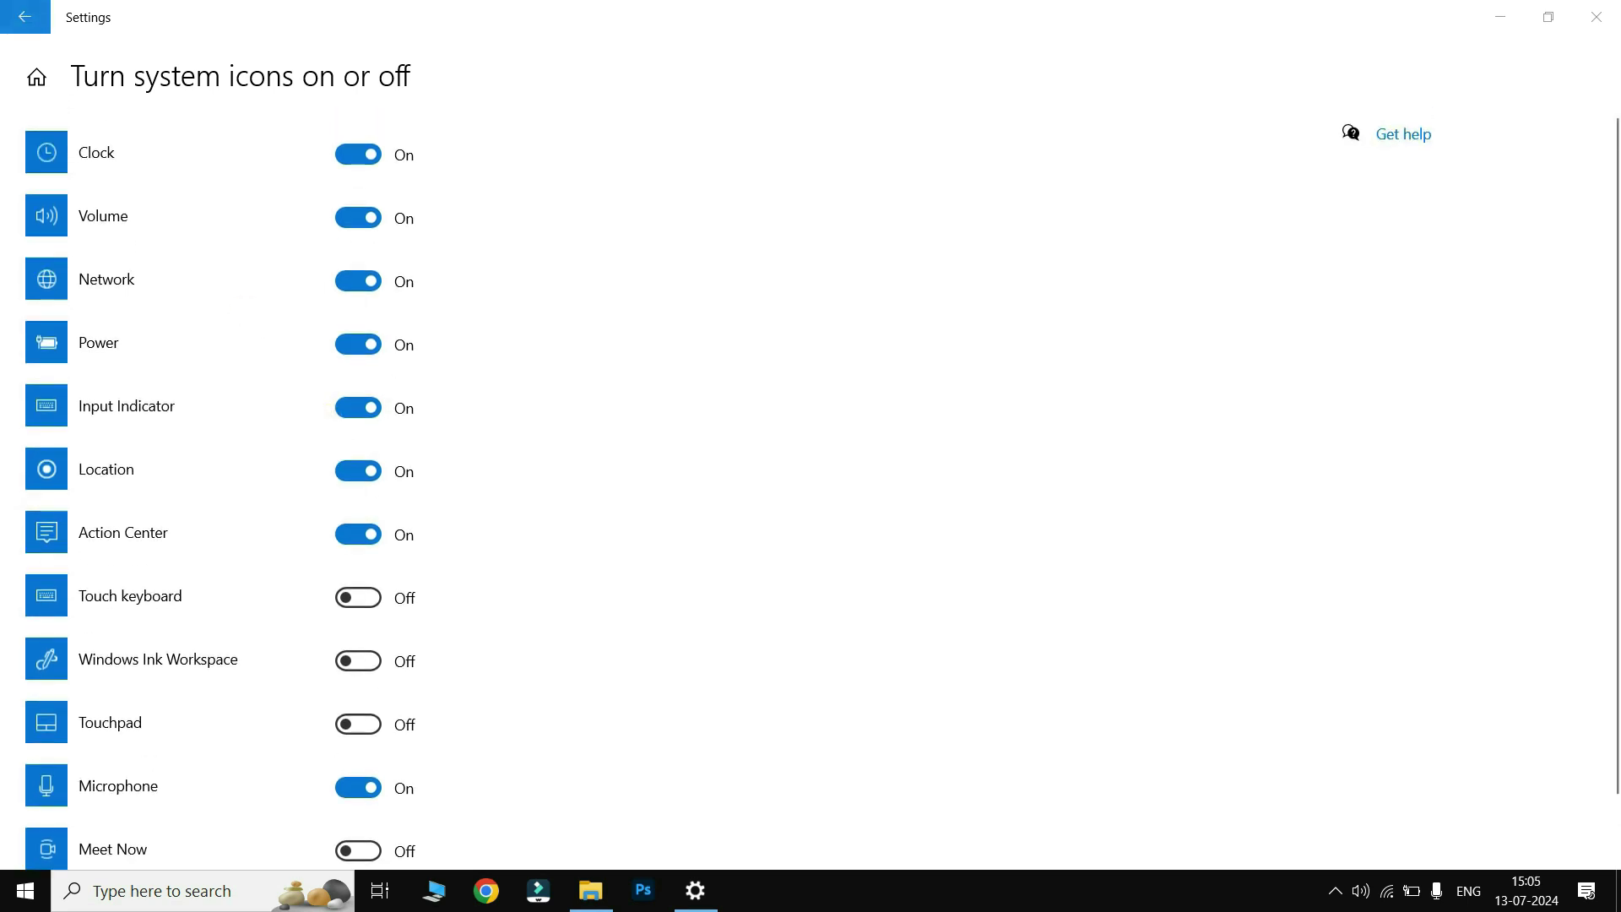
pyautogui.click(25, 17)
pyautogui.scroll(-3, 844, 504)
# Step: Switch news and interests on, preview the weather widget's news panel, then switch it off
pyautogui.scroll(-2, 845, 505)
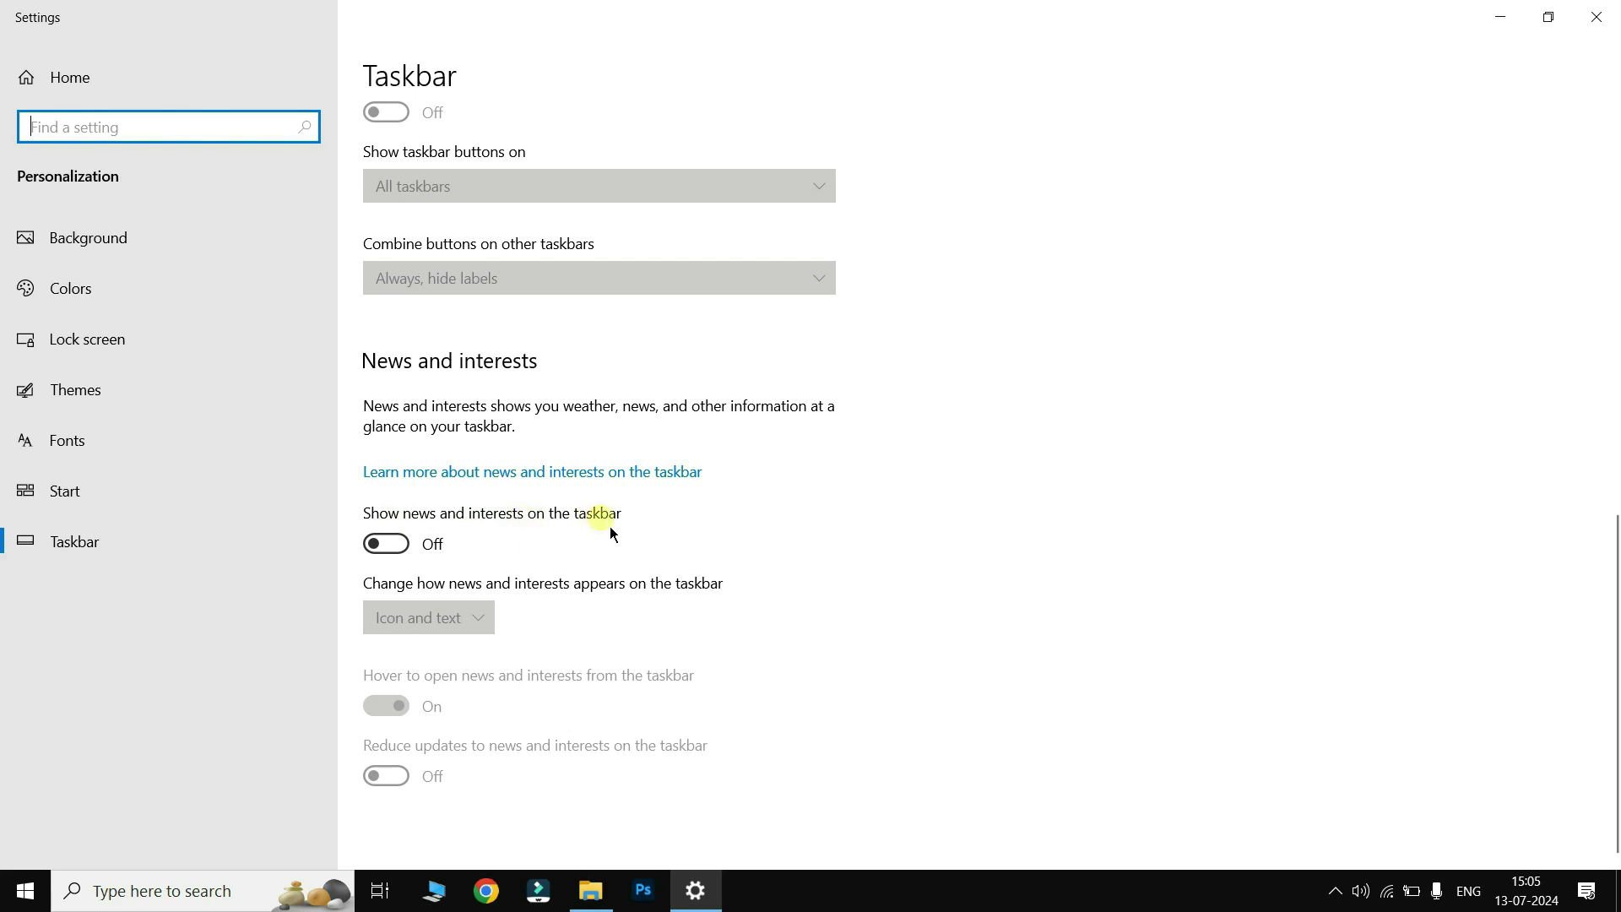
pyautogui.click(412, 550)
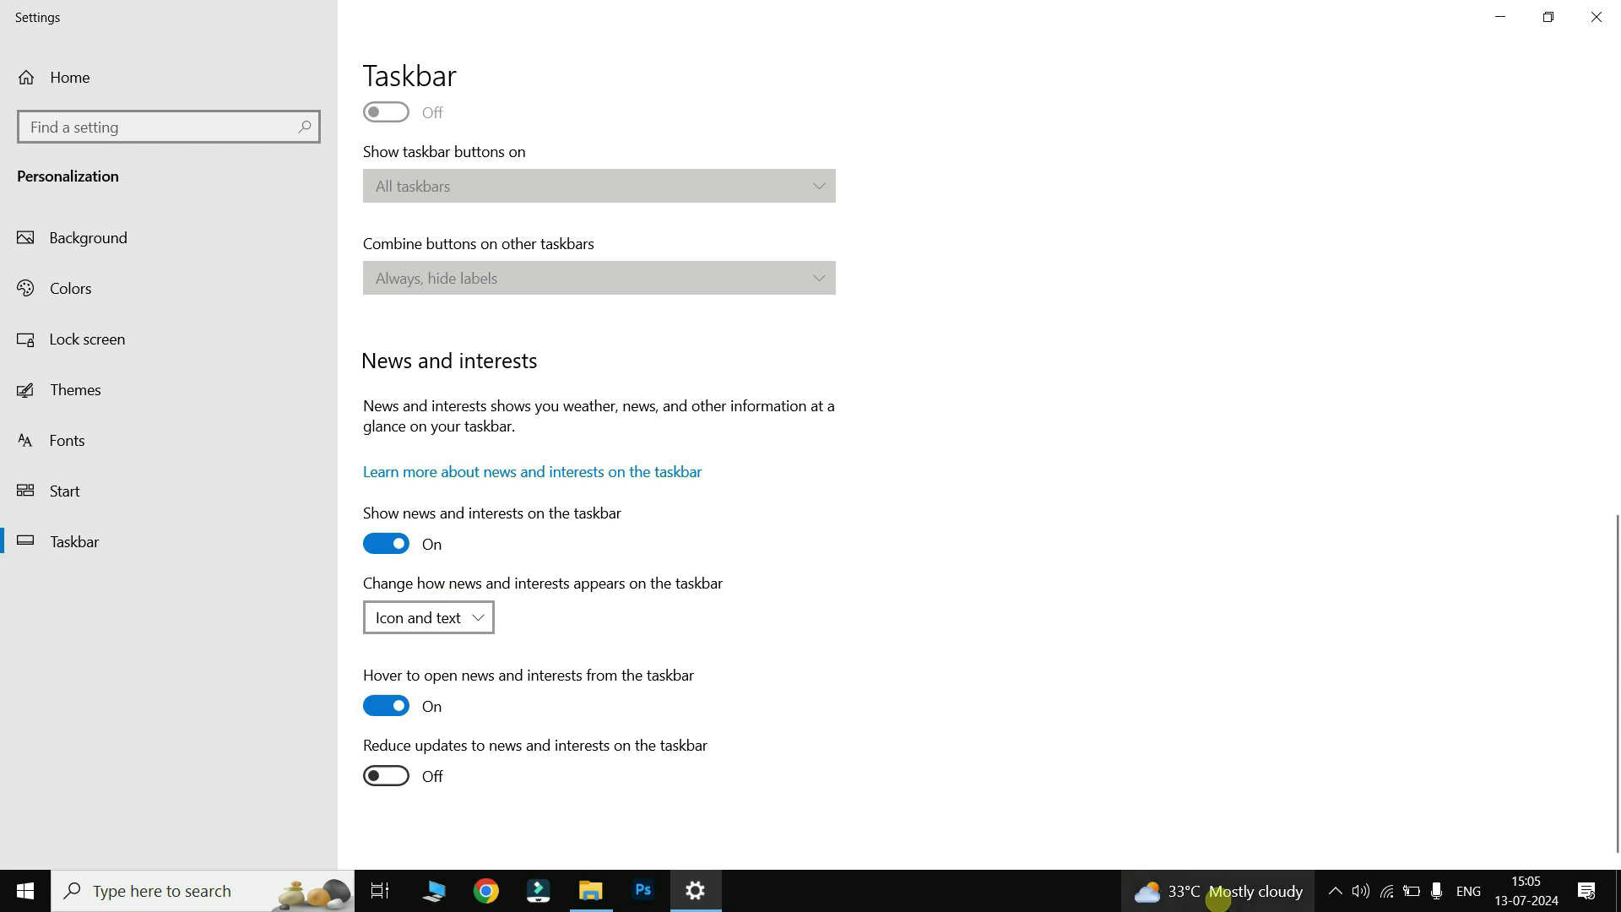
pyautogui.moveTo(1224, 890)
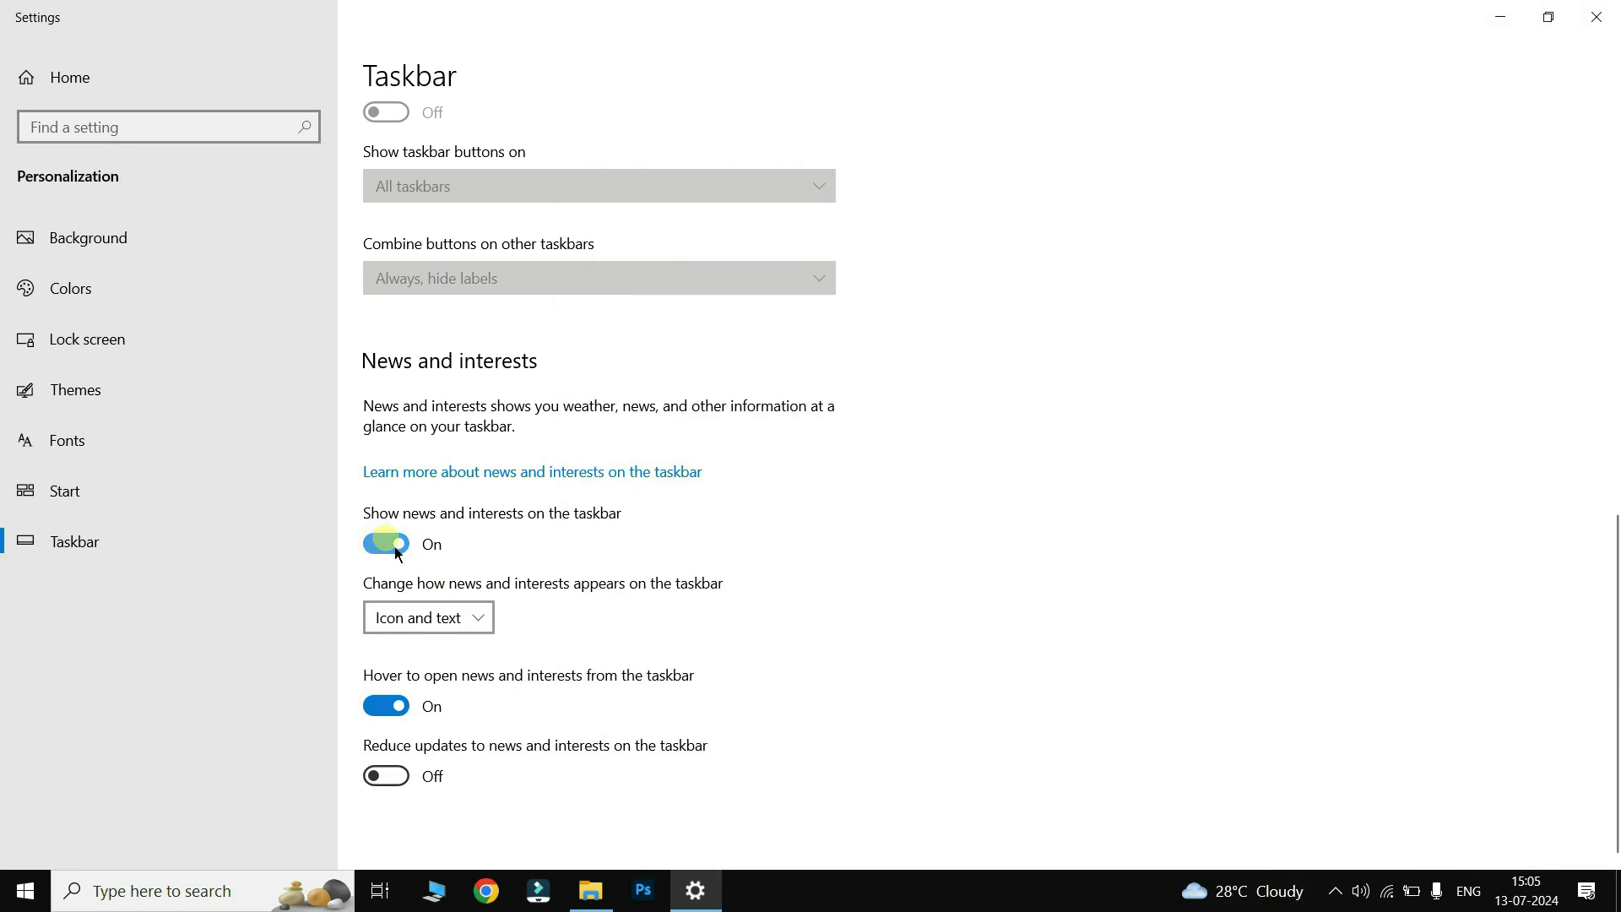
pyautogui.click(392, 545)
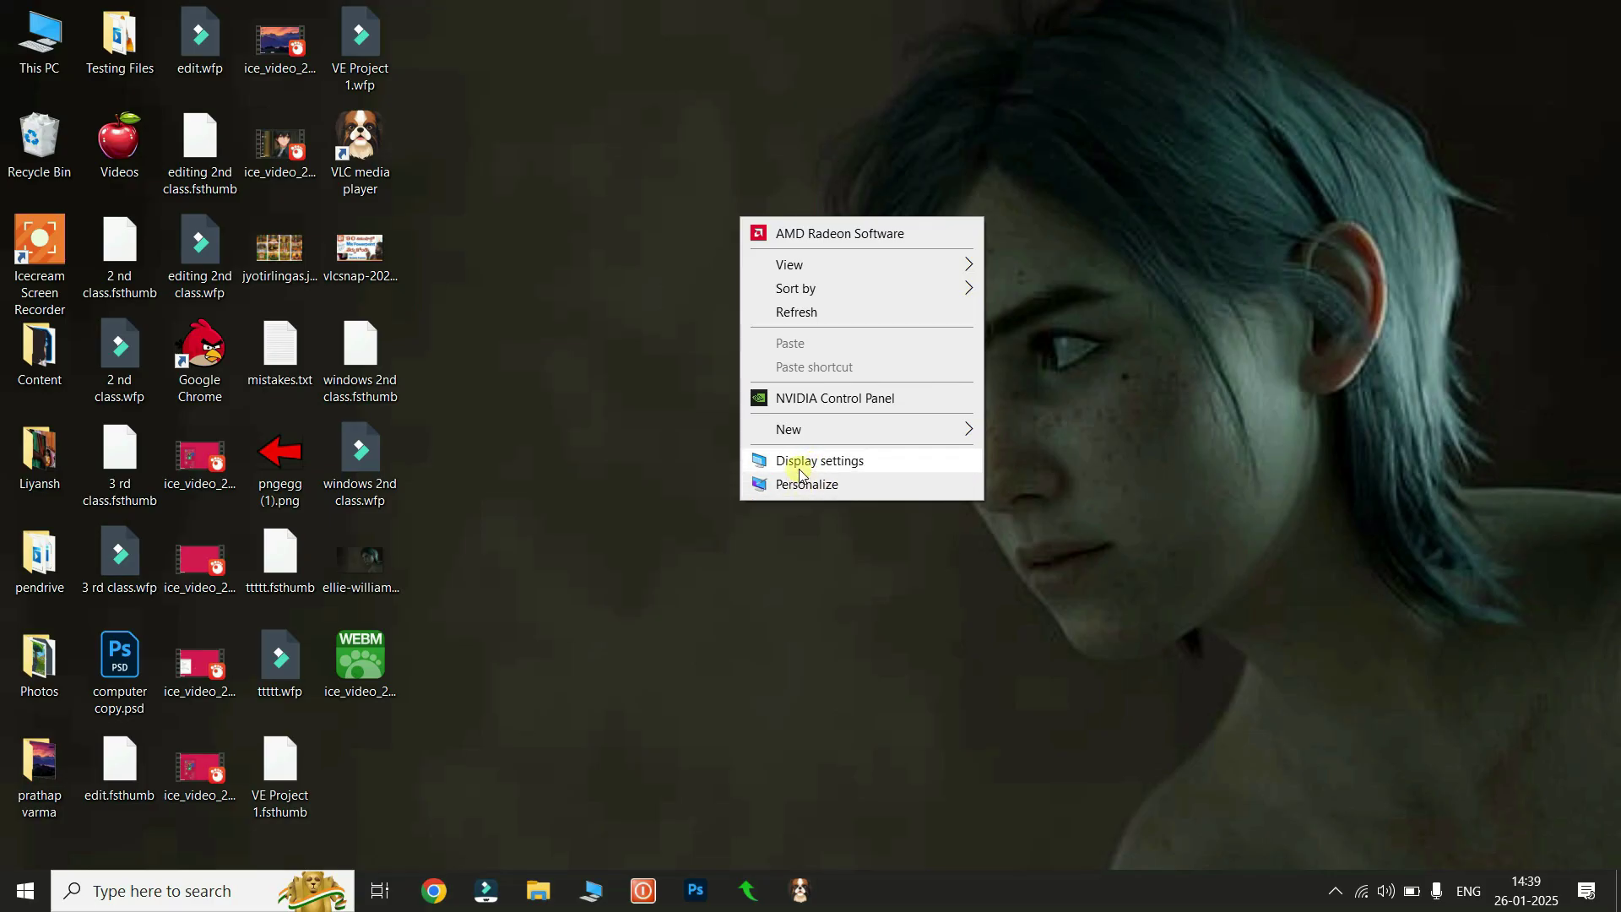
# Step: Dismiss the desktop menu and open Settings from the Start button's right-click menu
pyautogui.click(665, 468)
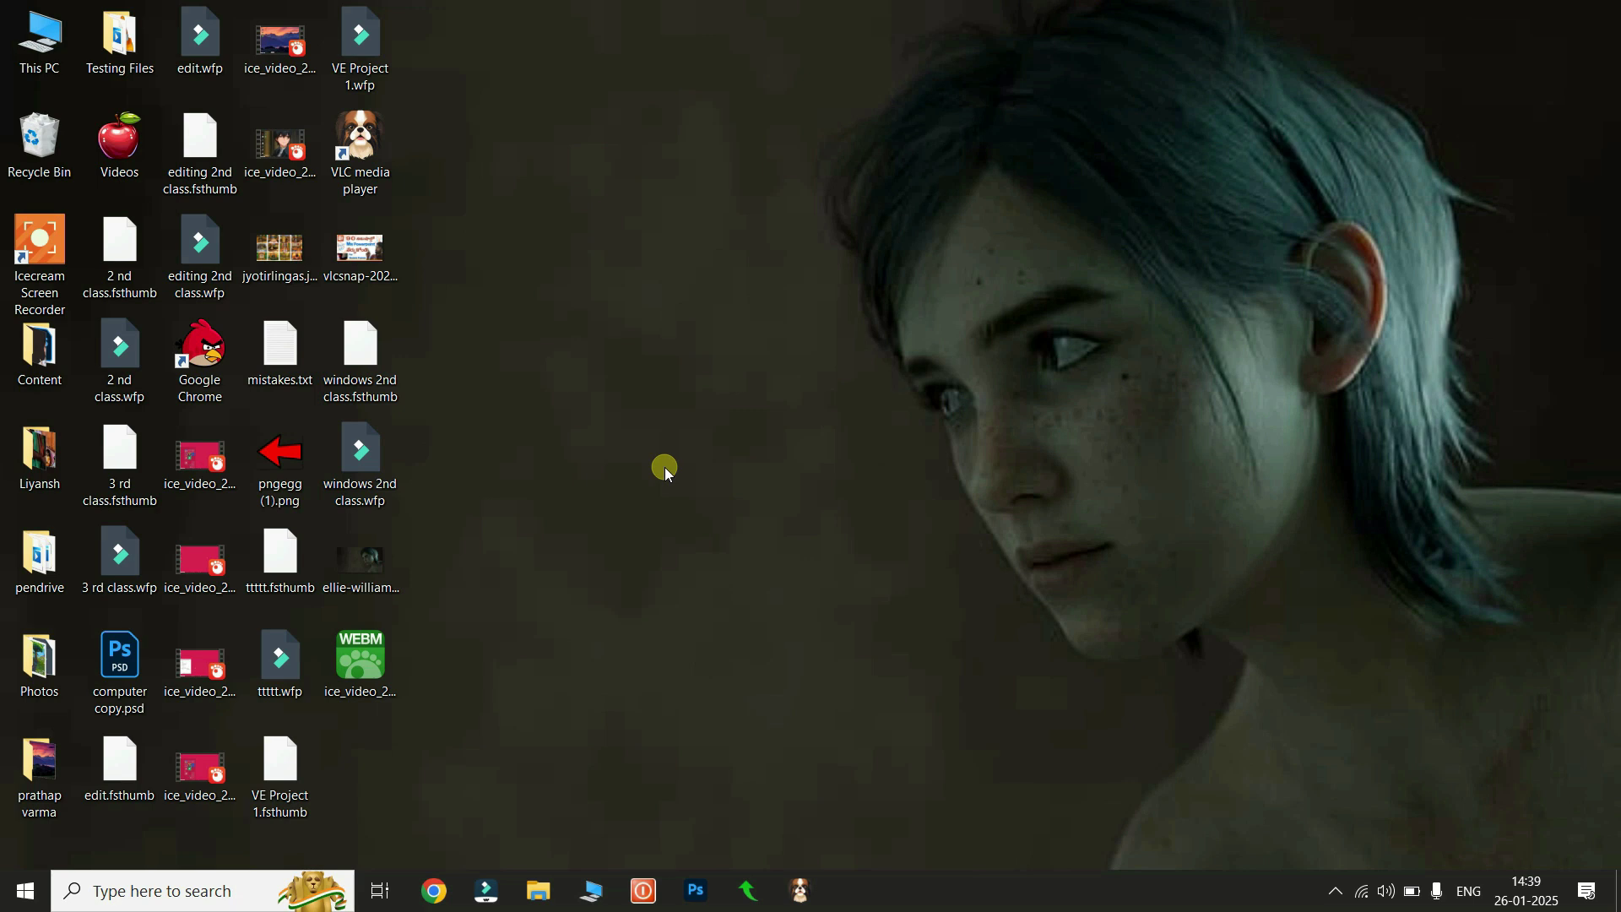
pyautogui.click(25, 891)
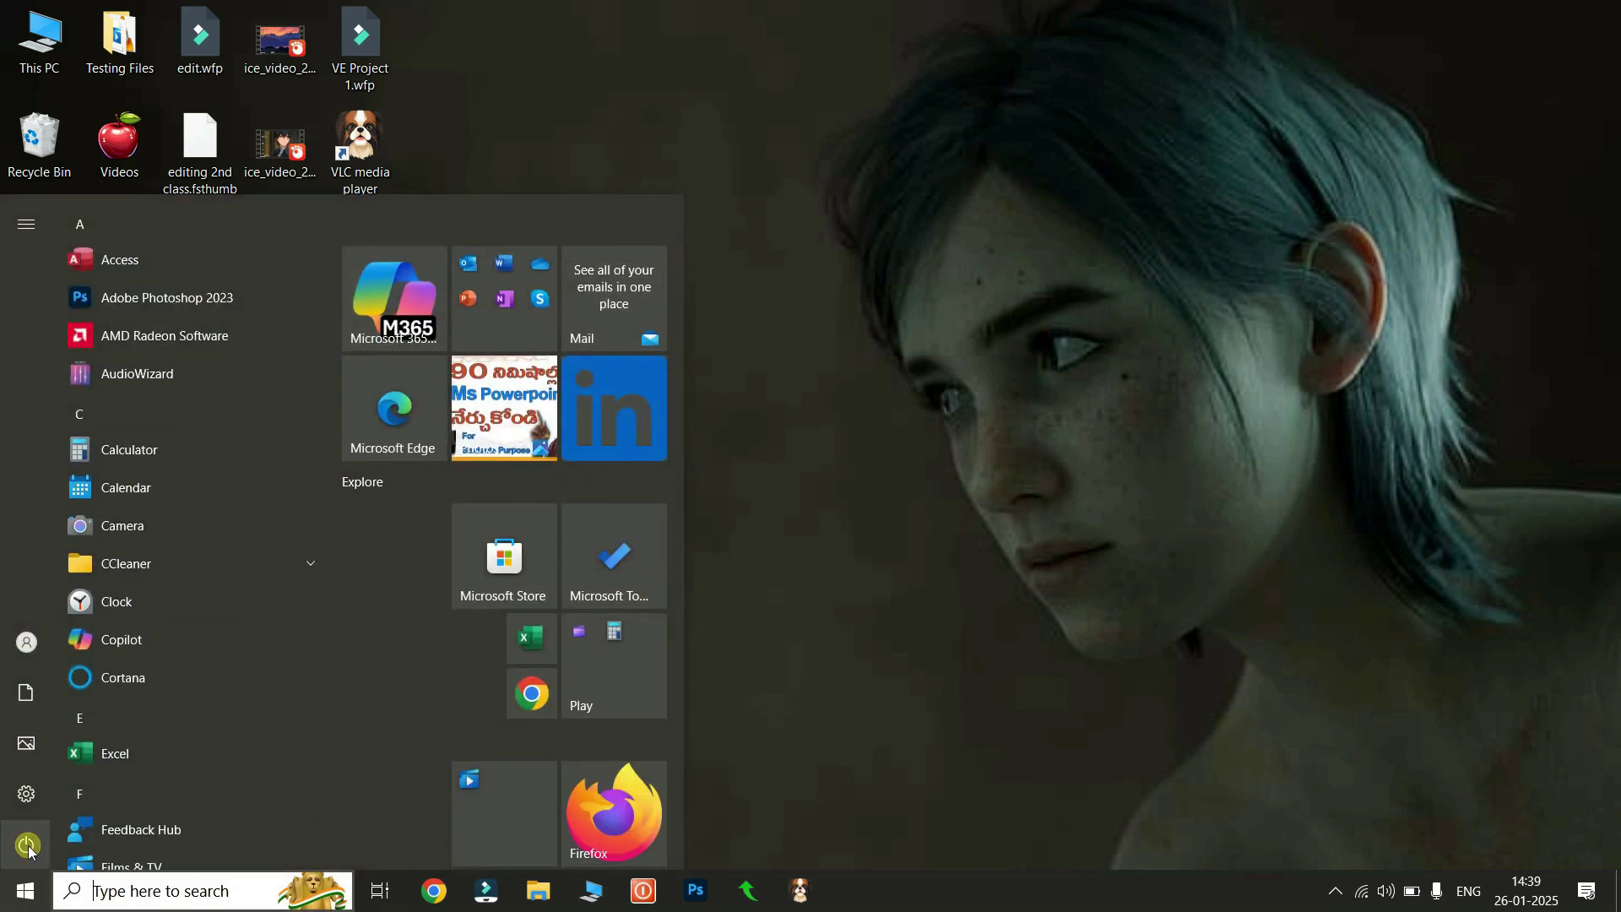
pyautogui.moveTo(24, 801)
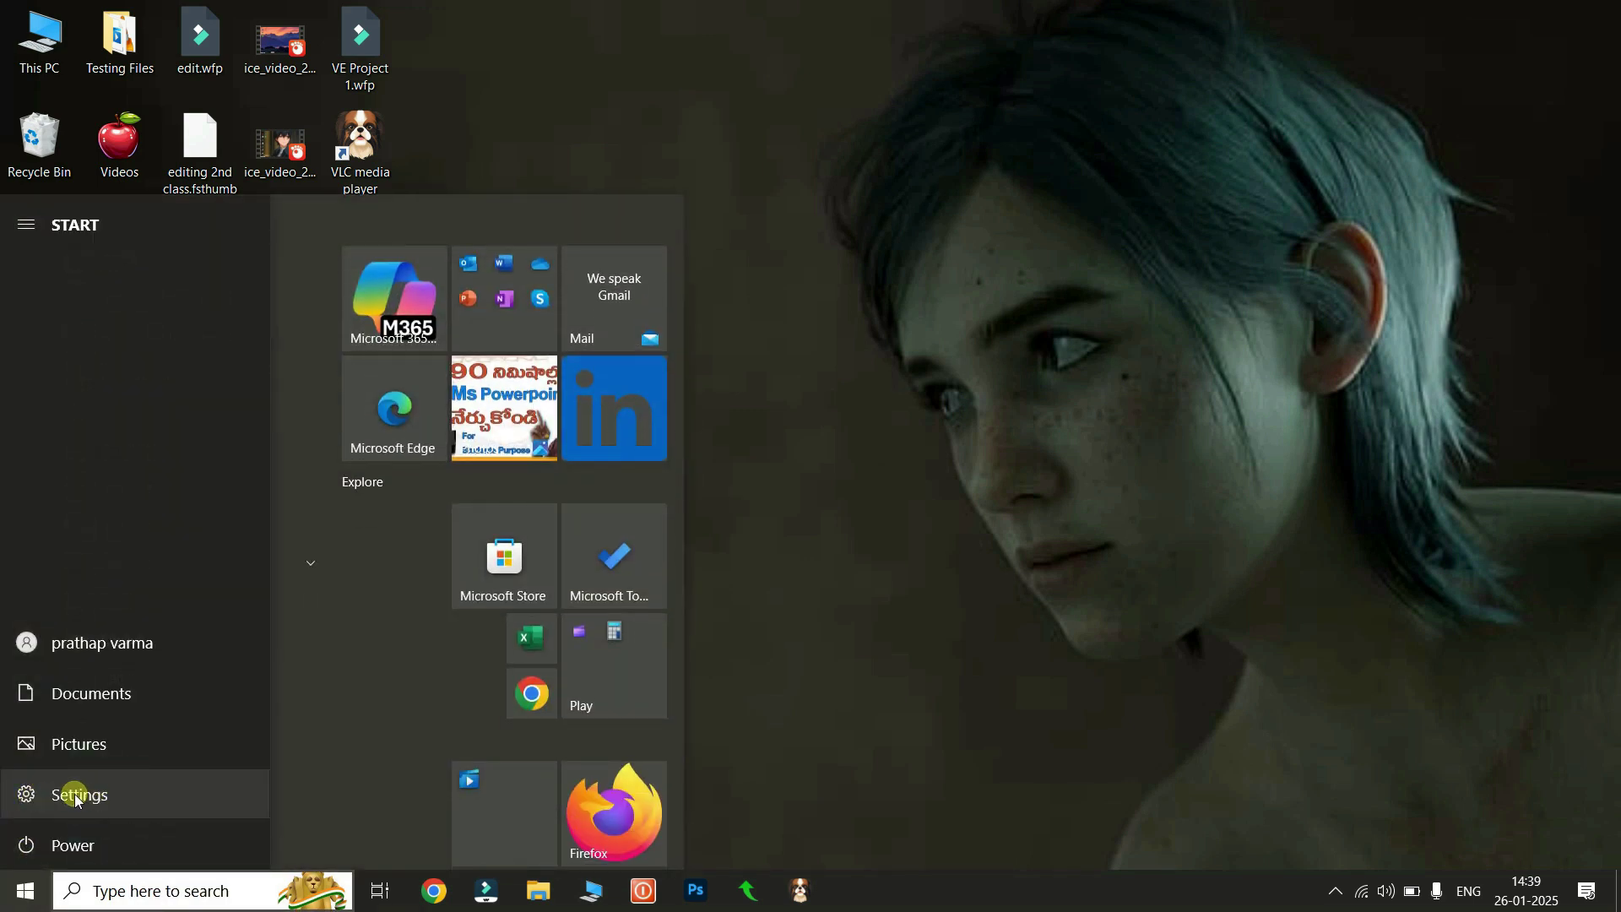
pyautogui.click(821, 593)
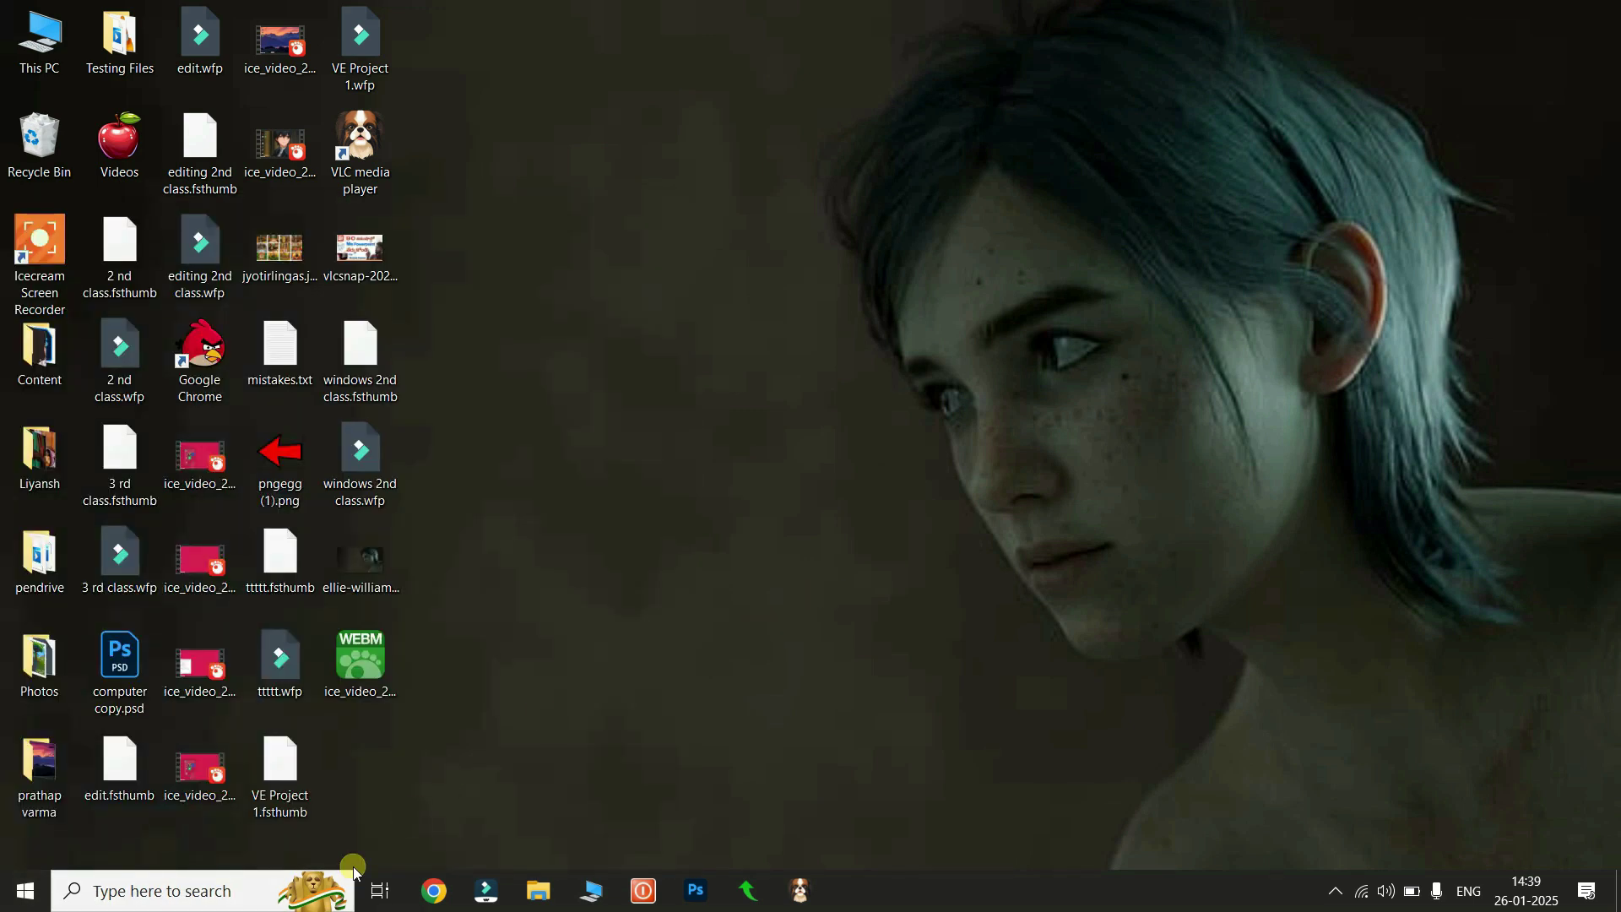
pyautogui.rightClick(28, 897)
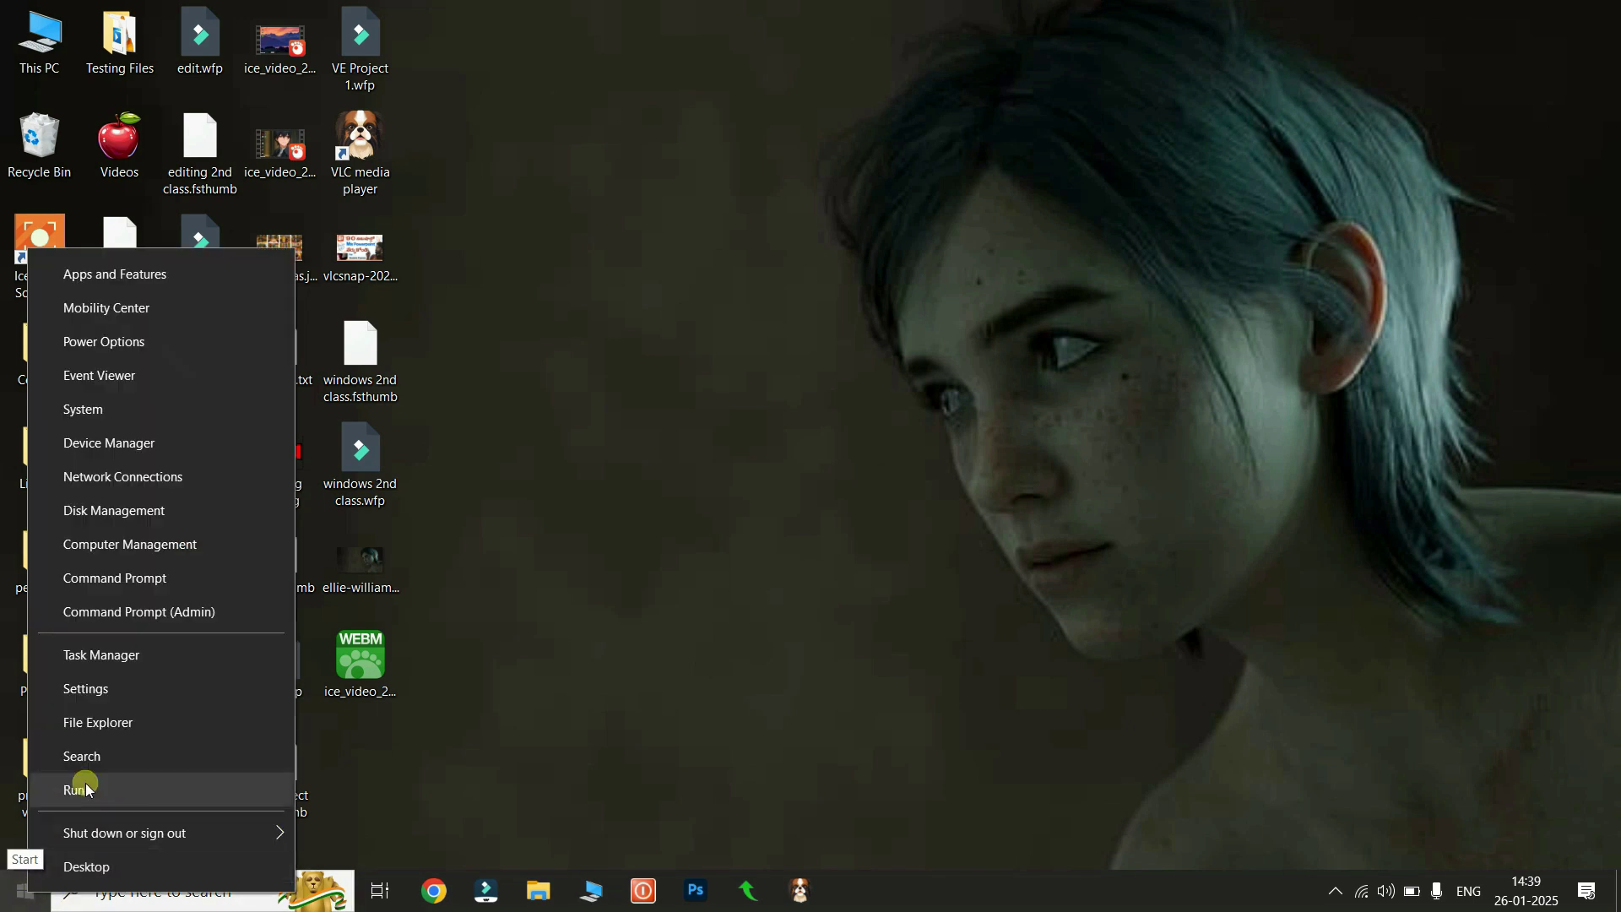
pyautogui.click(102, 697)
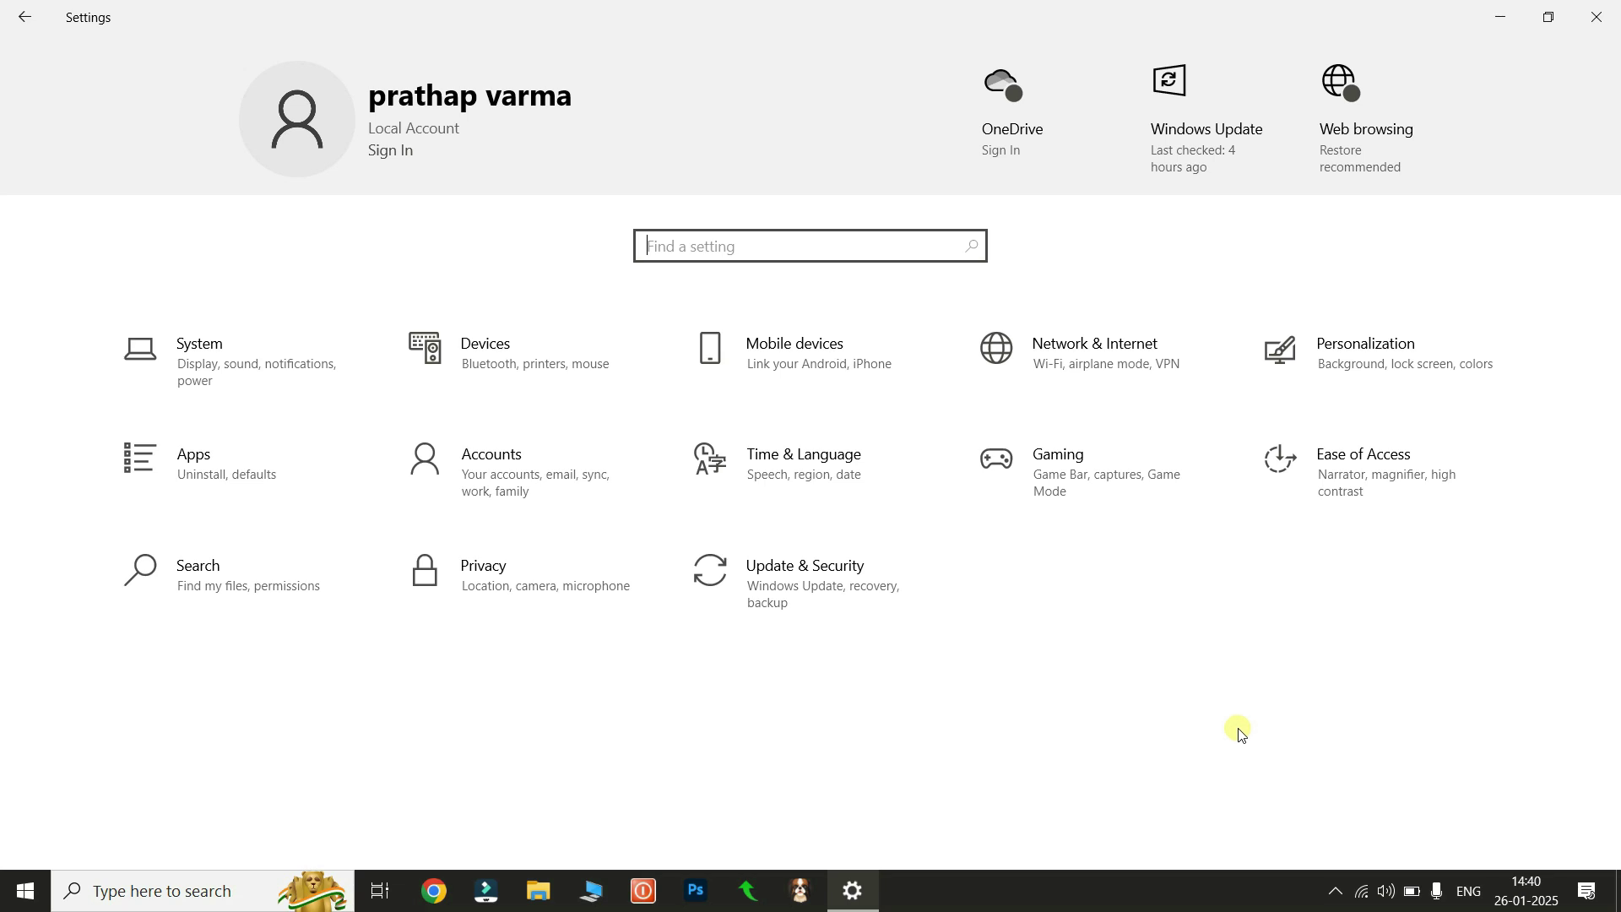
# Step: Open Personalization, minimize Settings to the desktop, then restore it from the taskbar
pyautogui.click(1369, 357)
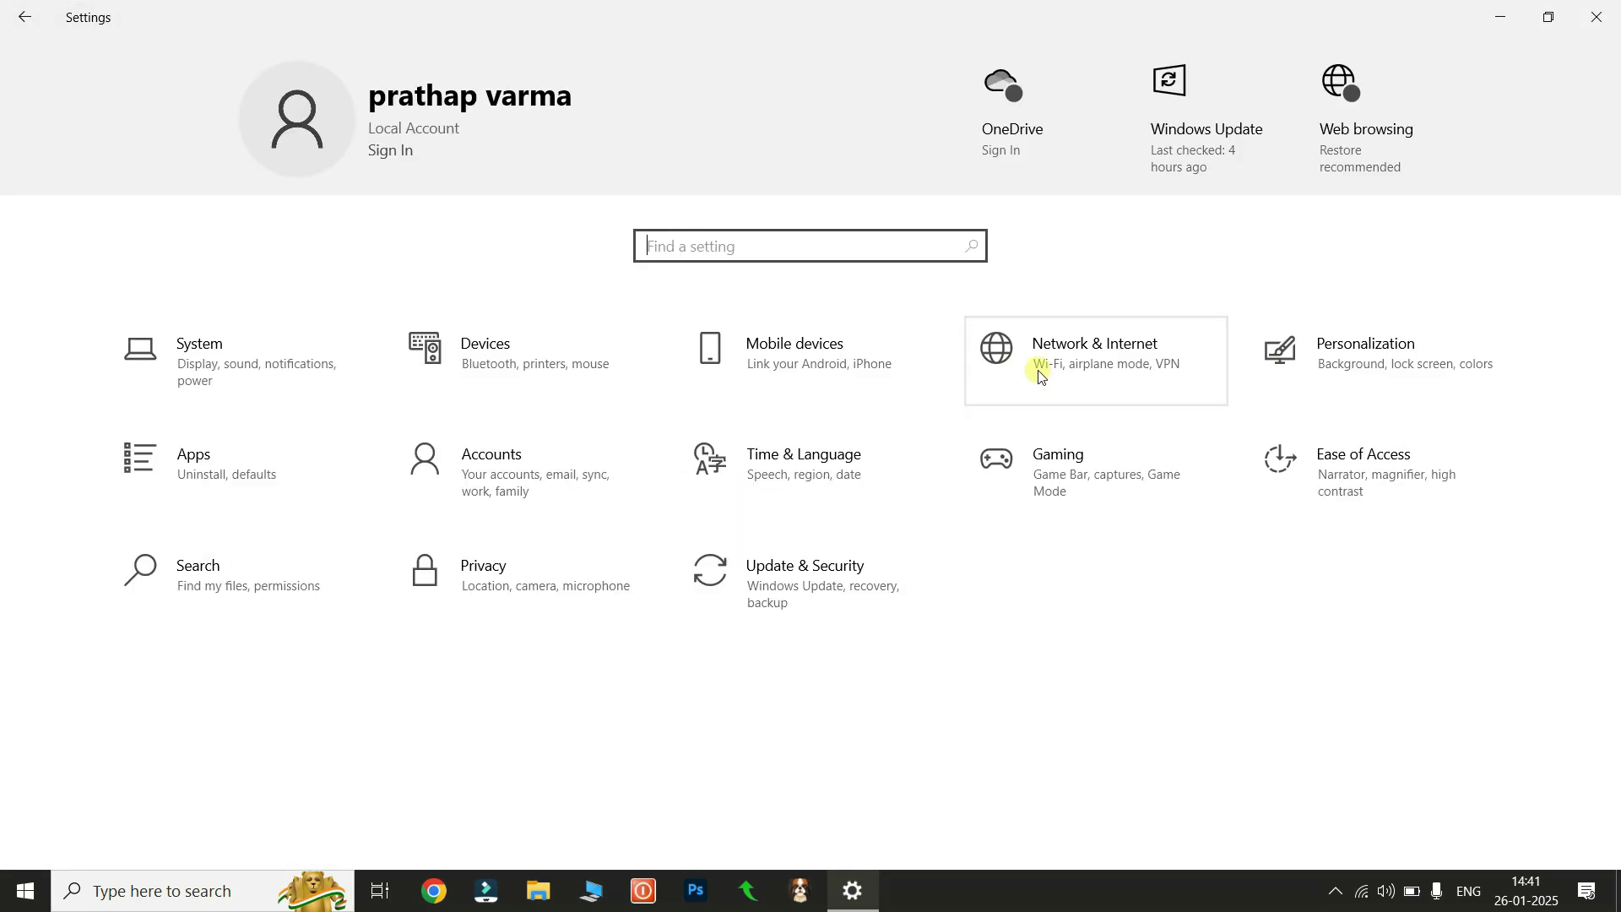
pyautogui.click(1500, 17)
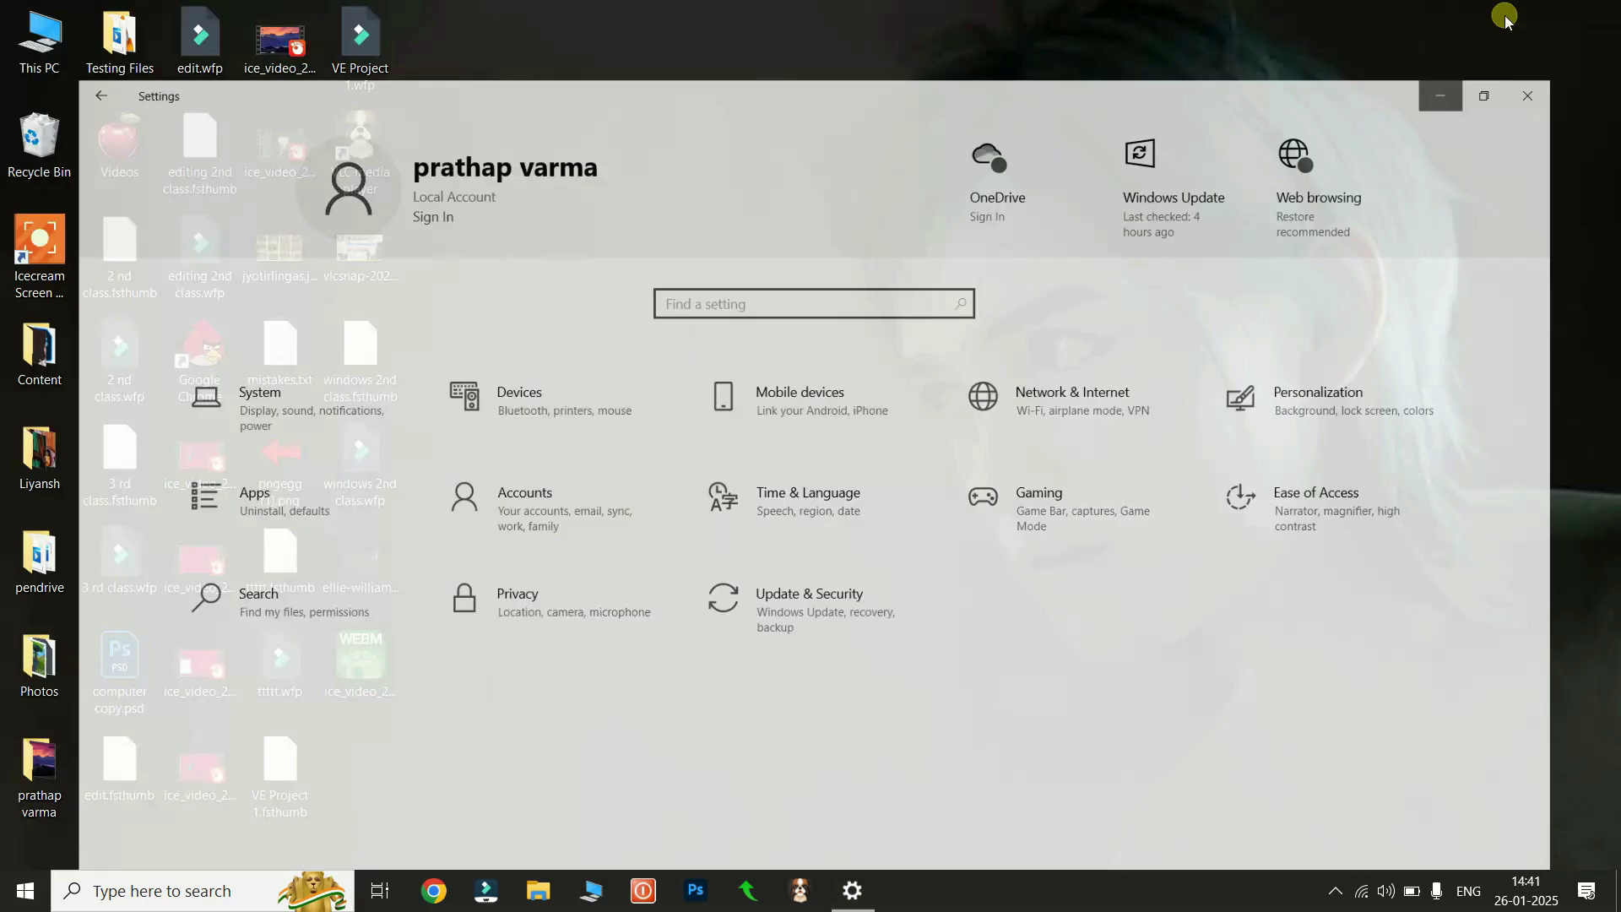
pyautogui.rightClick(1030, 200)
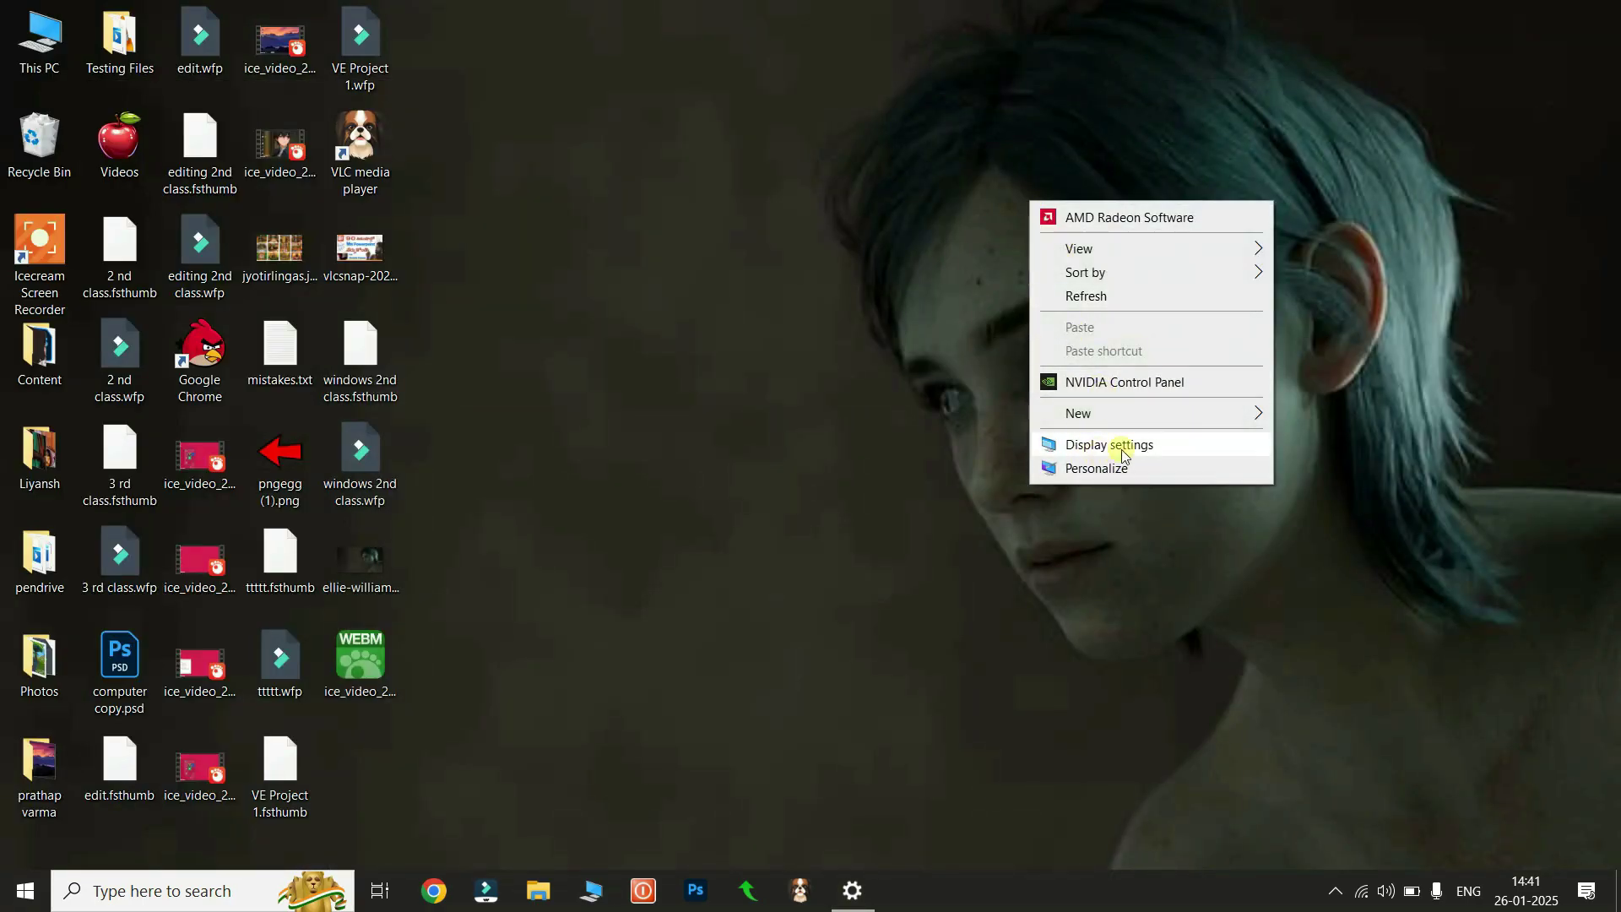
pyautogui.click(773, 445)
pyautogui.click(866, 902)
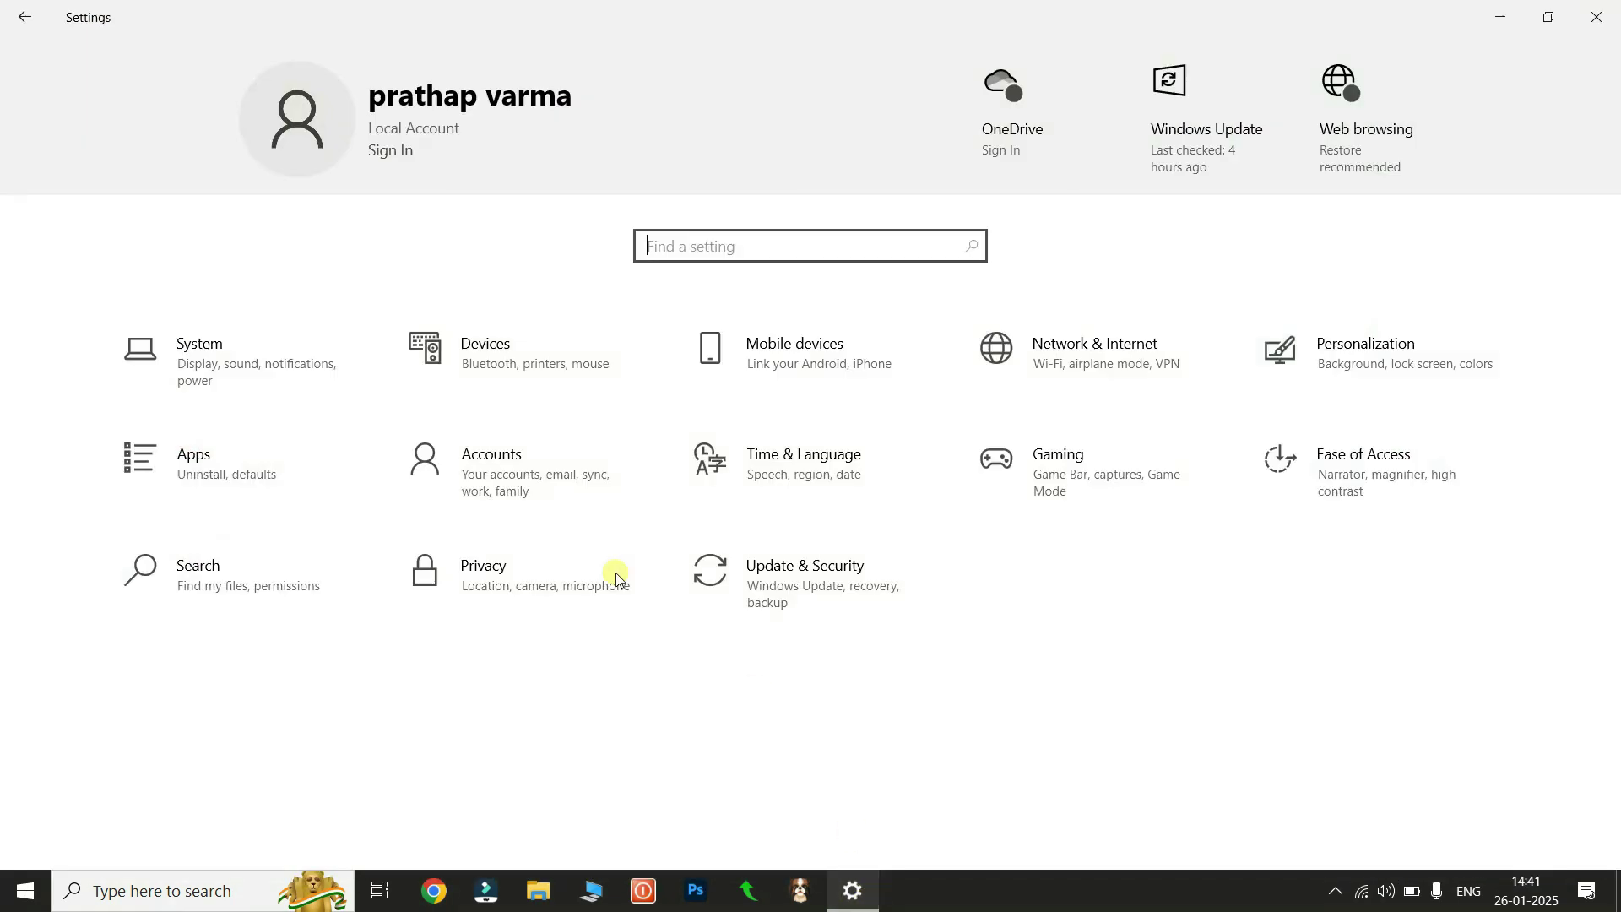
pyautogui.click(221, 353)
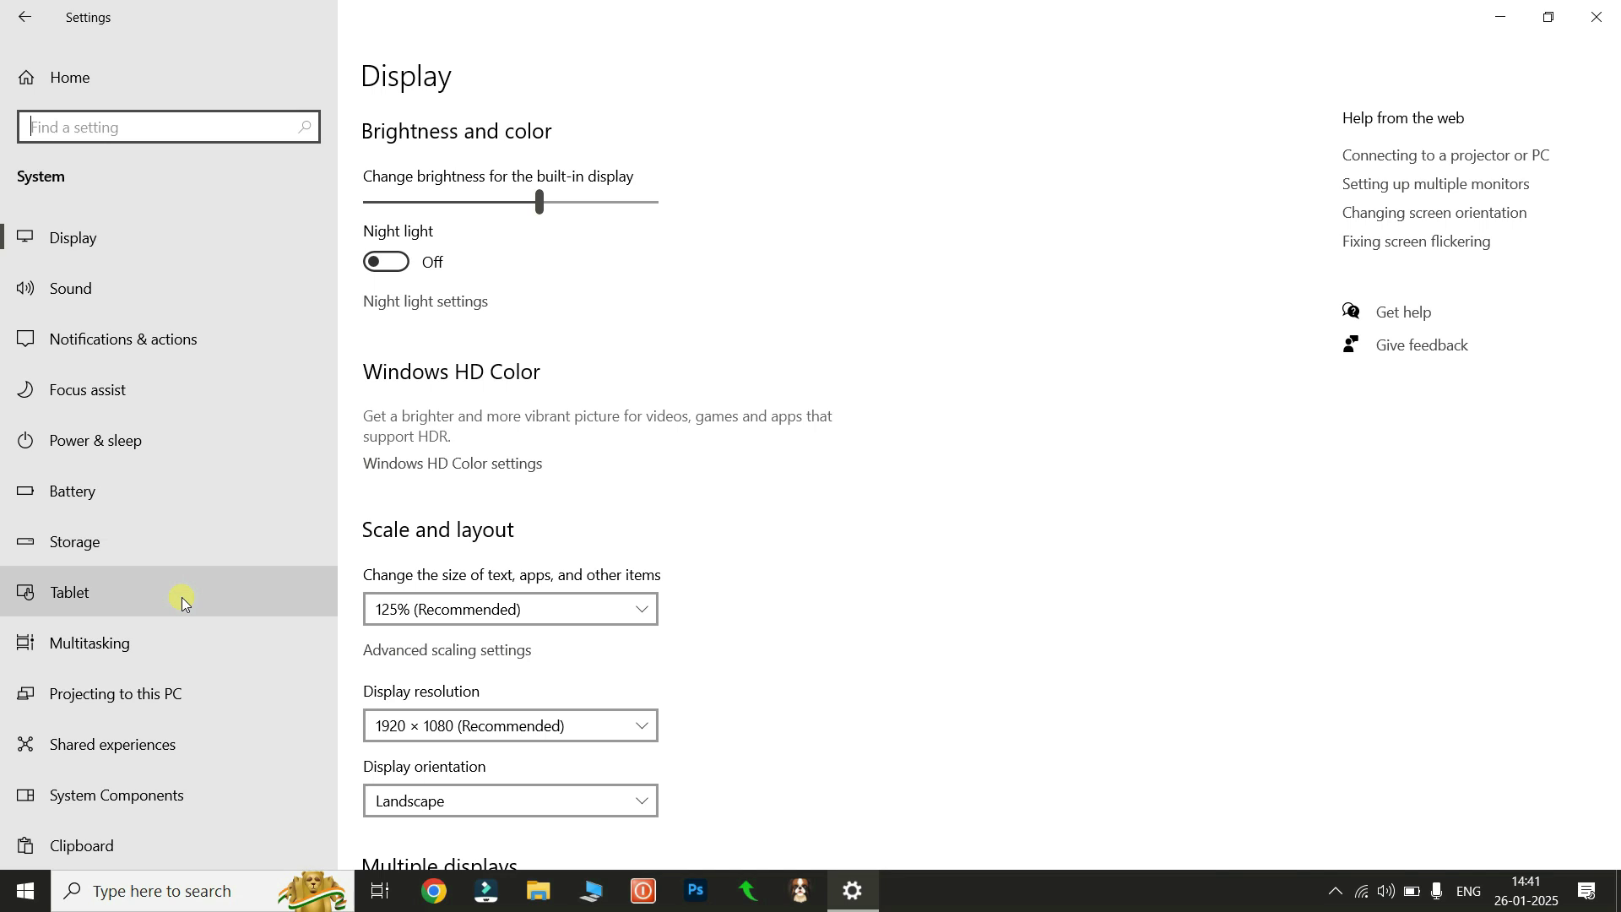
pyautogui.click(16, 19)
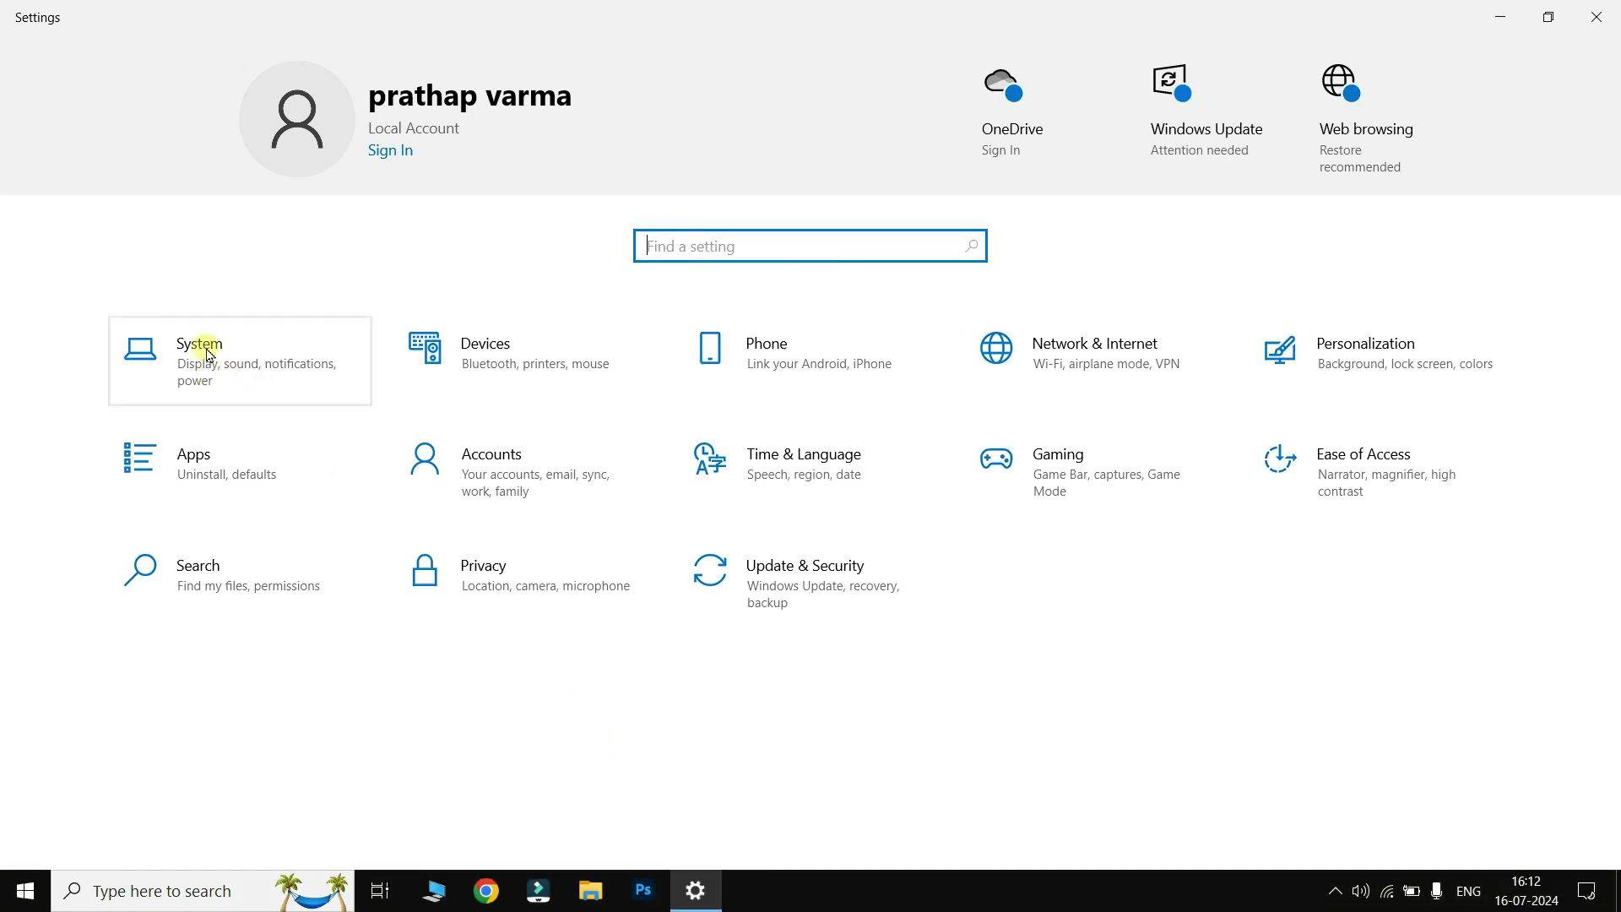
# Step: In System > Display, raise the built-in display brightness to 100, then lower it to about 72
pyautogui.click(199, 354)
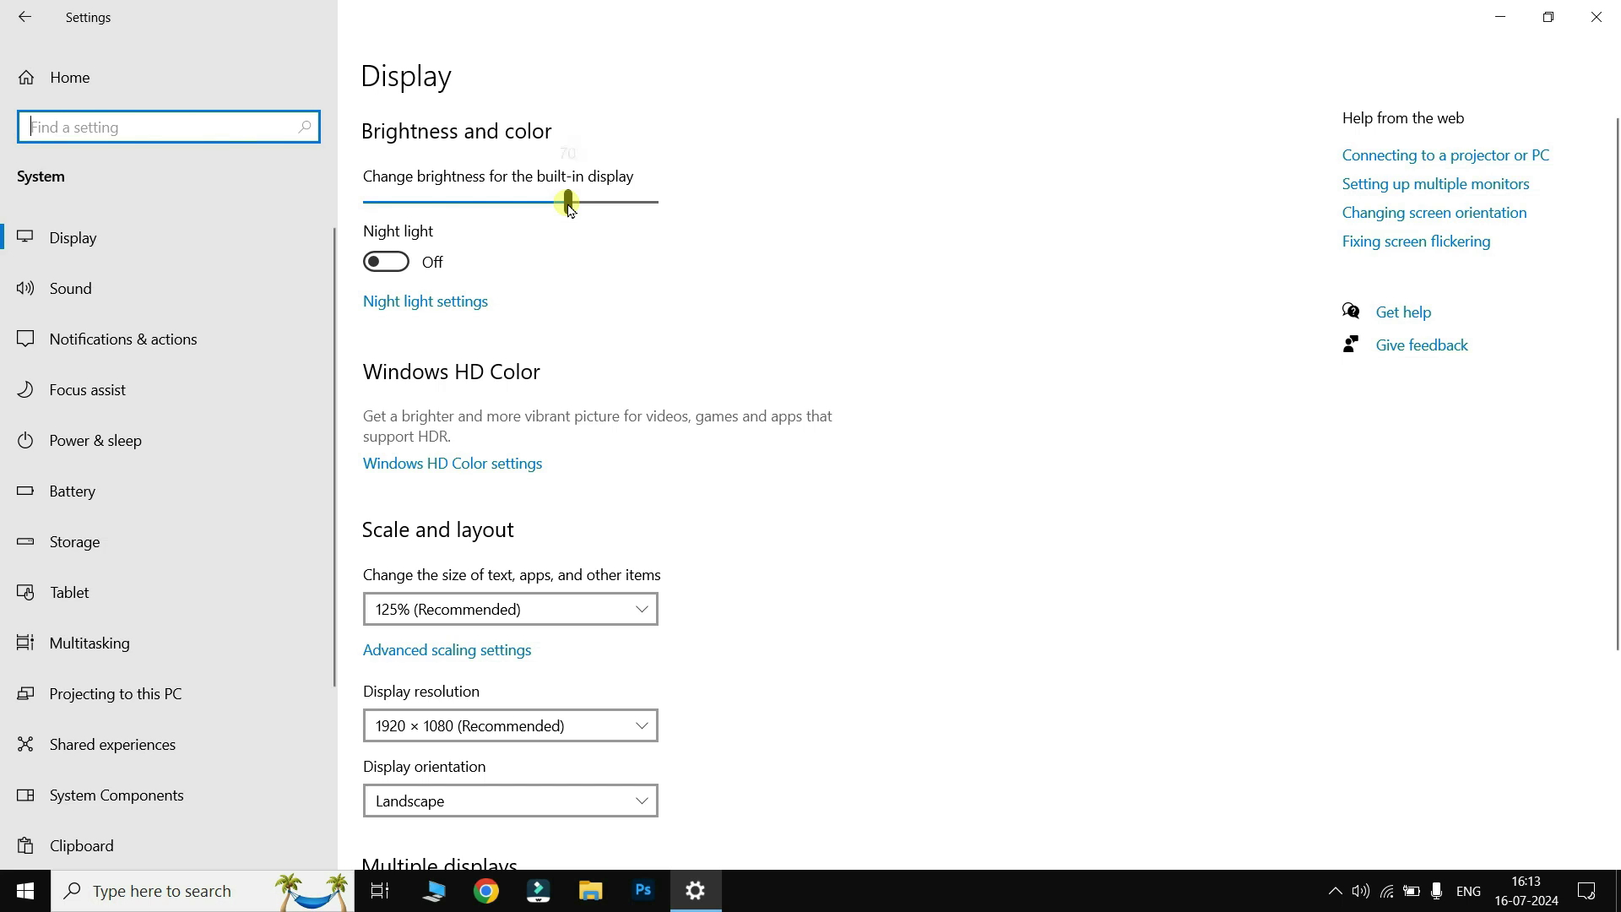
pyautogui.moveTo(568, 201); pyautogui.dragTo(663, 207)
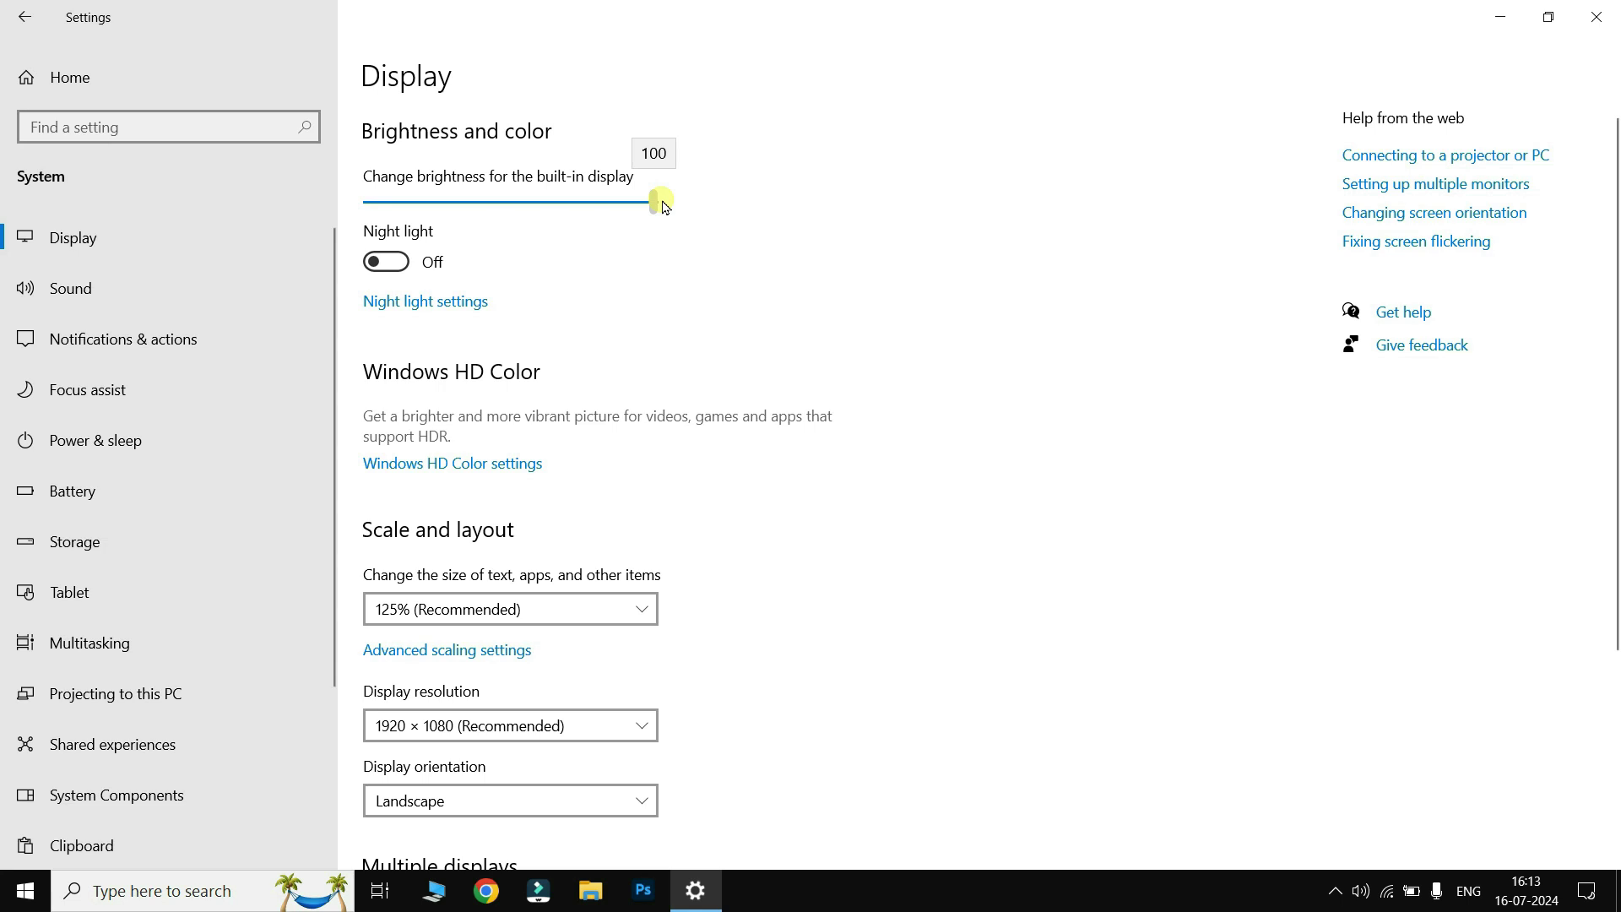
pyautogui.moveTo(665, 206); pyautogui.dragTo(666, 207)
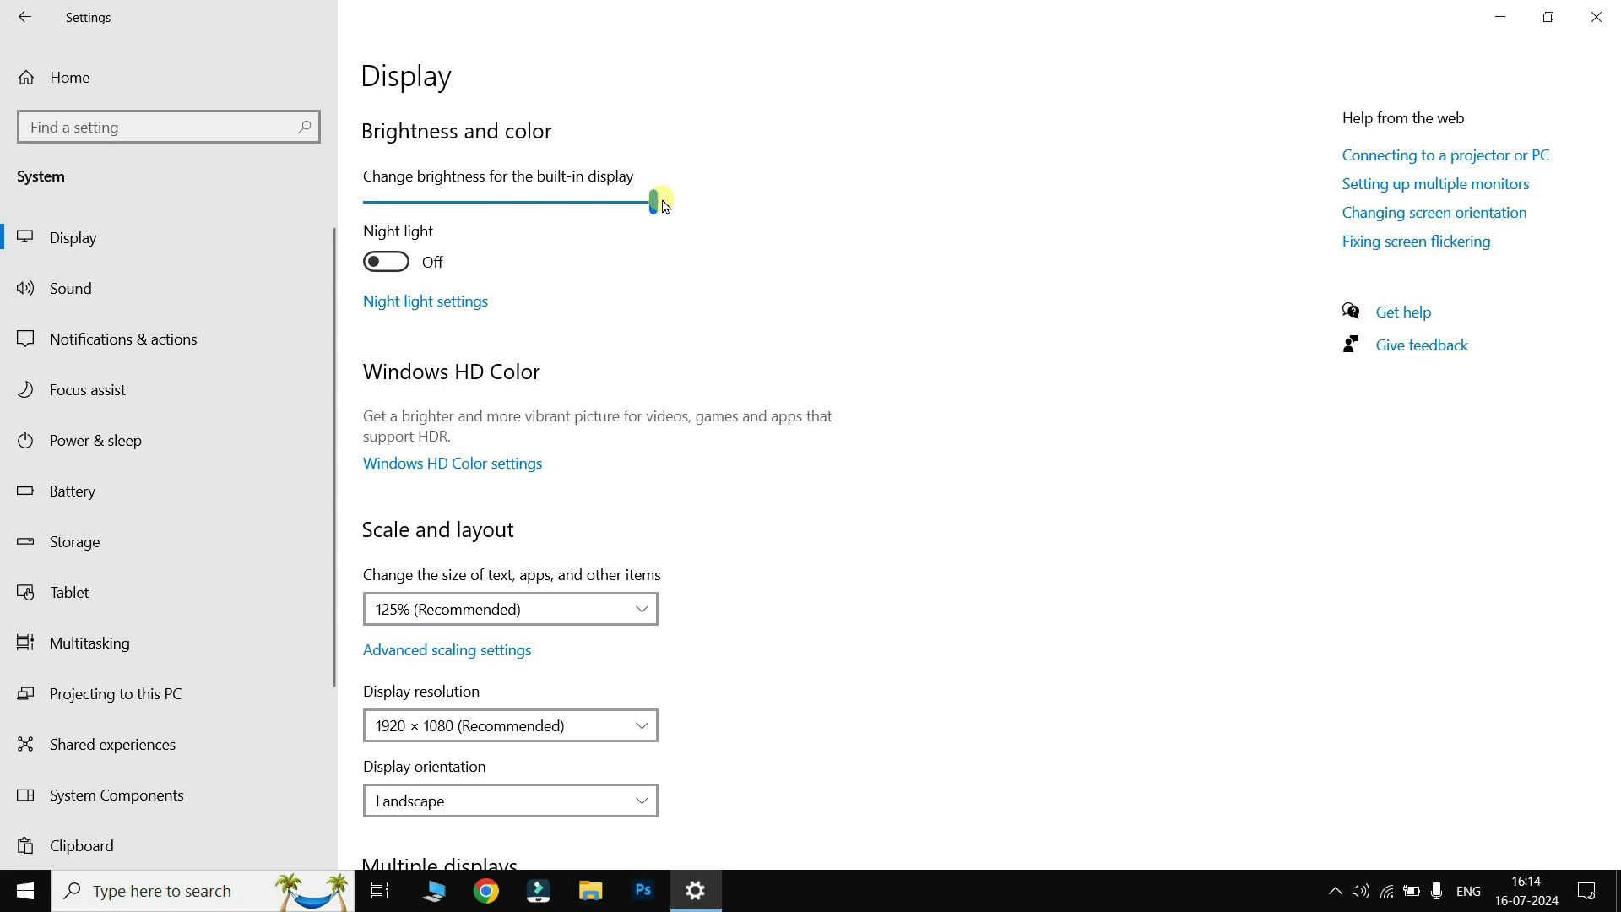
pyautogui.moveTo(665, 206); pyautogui.dragTo(569, 211)
pyautogui.scroll(-3, 973, 439)
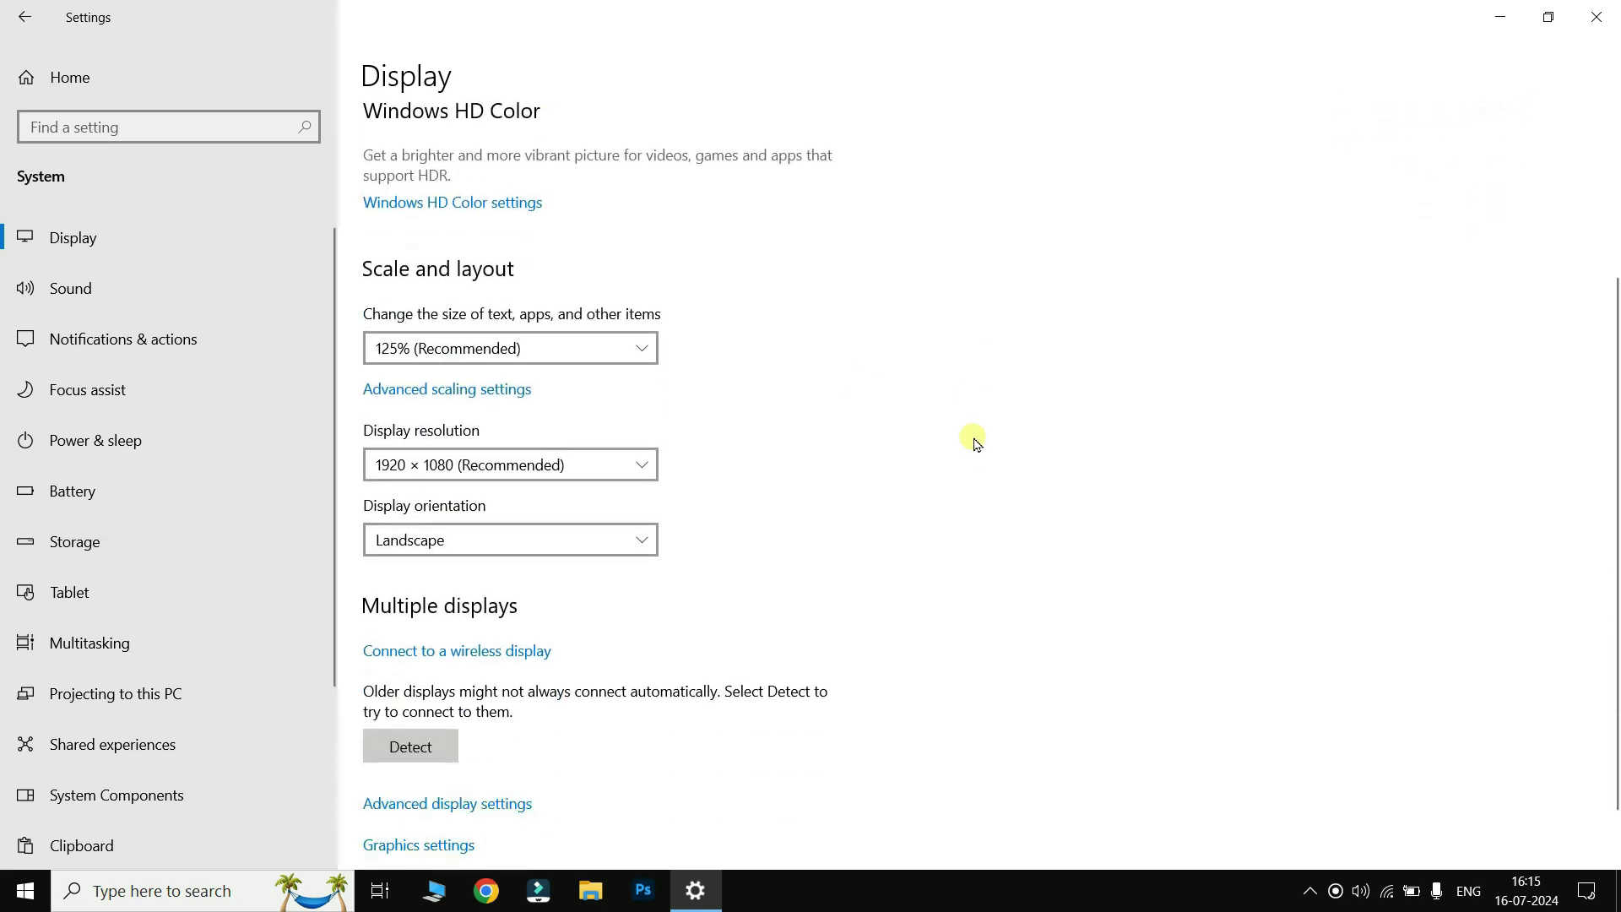
pyautogui.scroll(-1, 431, 275)
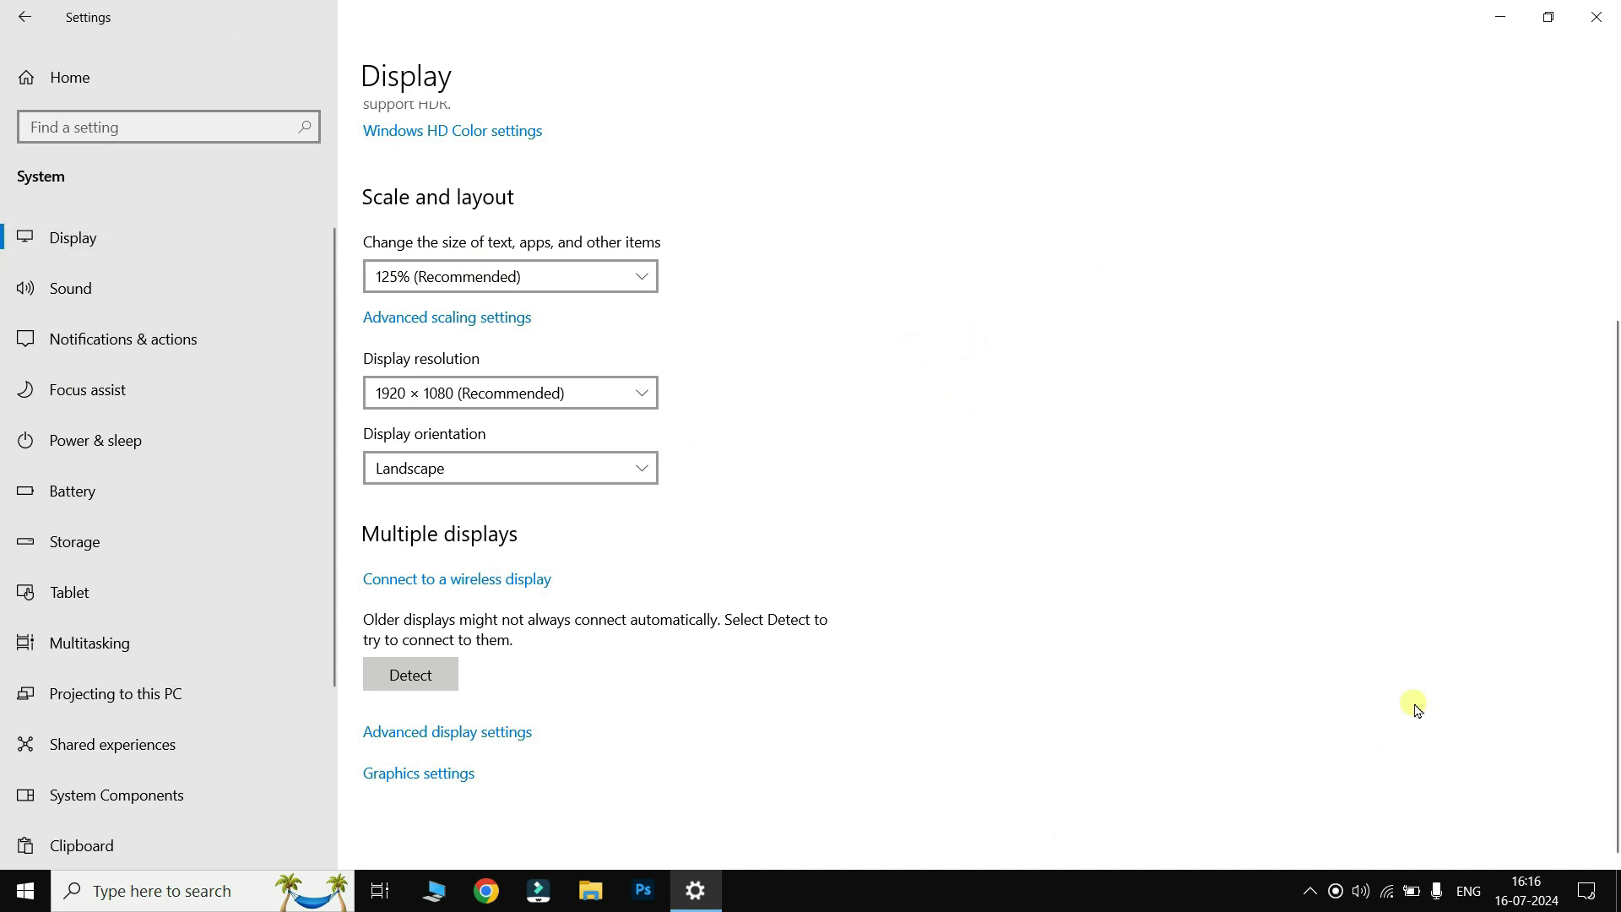
pyautogui.click(414, 279)
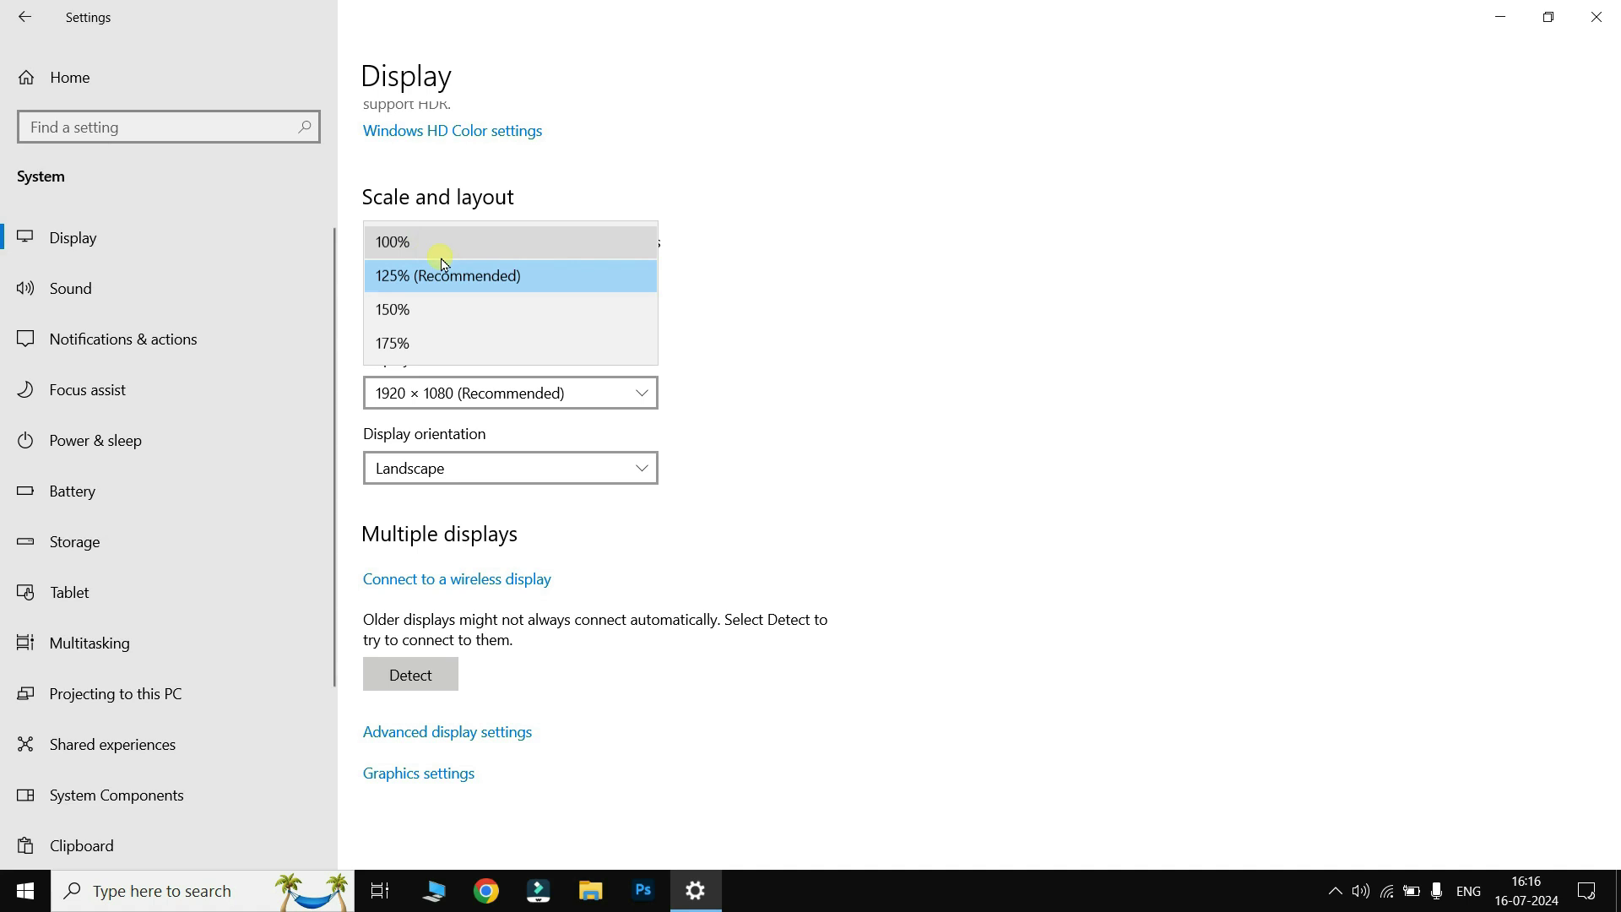
# Step: Try text and app scaling at 175% and 100%, then restore 125% (Recommended)
pyautogui.click(411, 344)
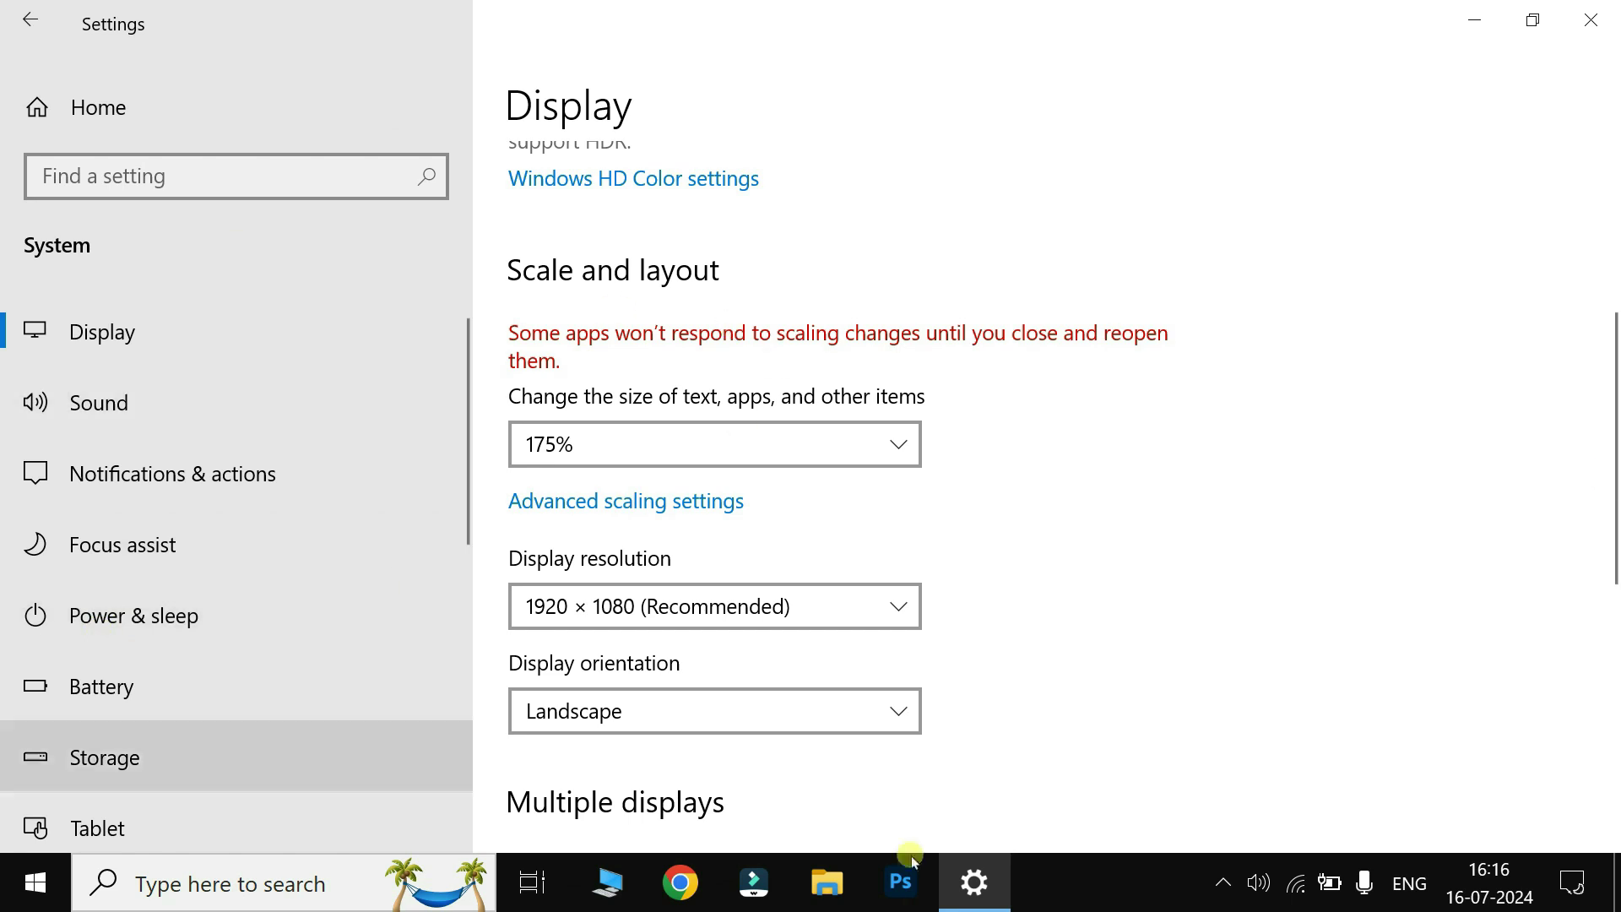
pyautogui.click(868, 431)
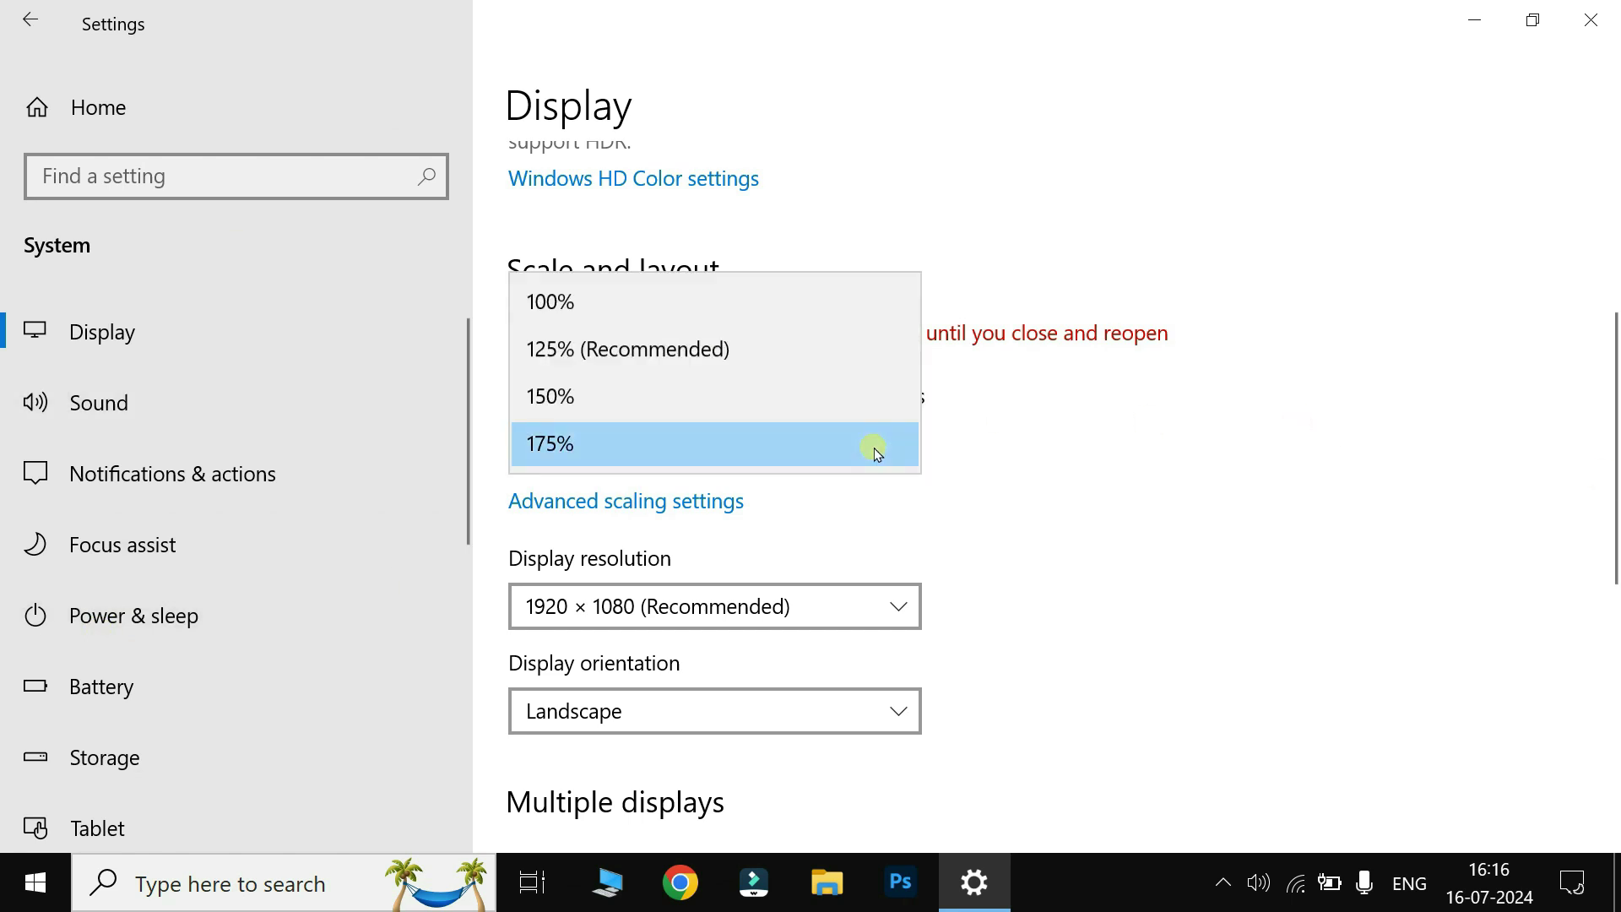
pyautogui.click(579, 296)
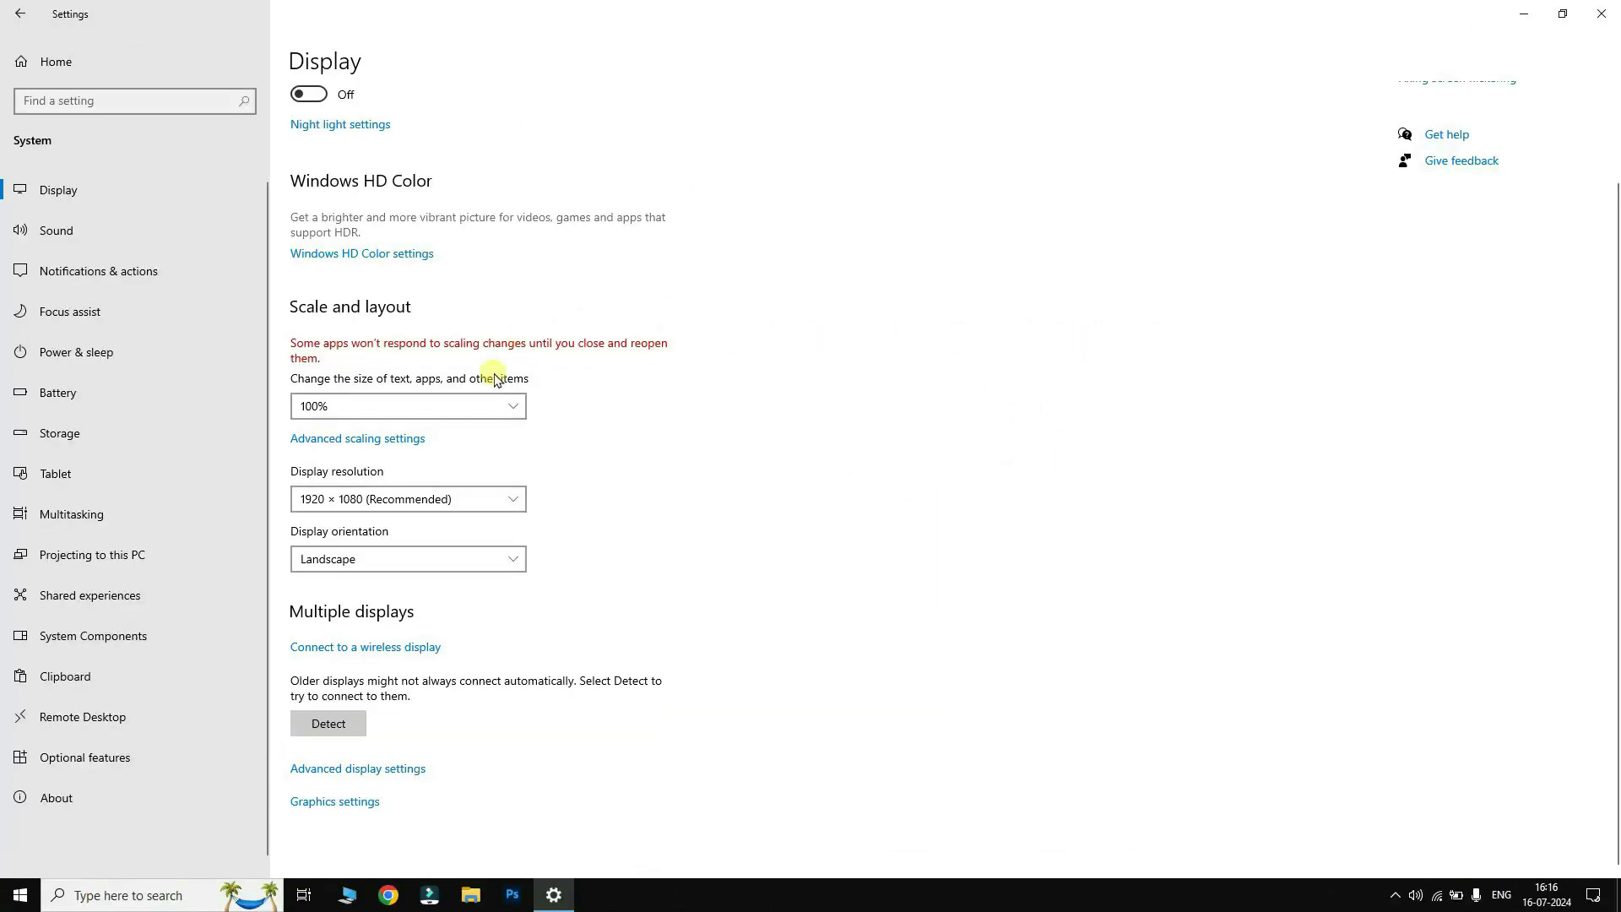
pyautogui.click(437, 407)
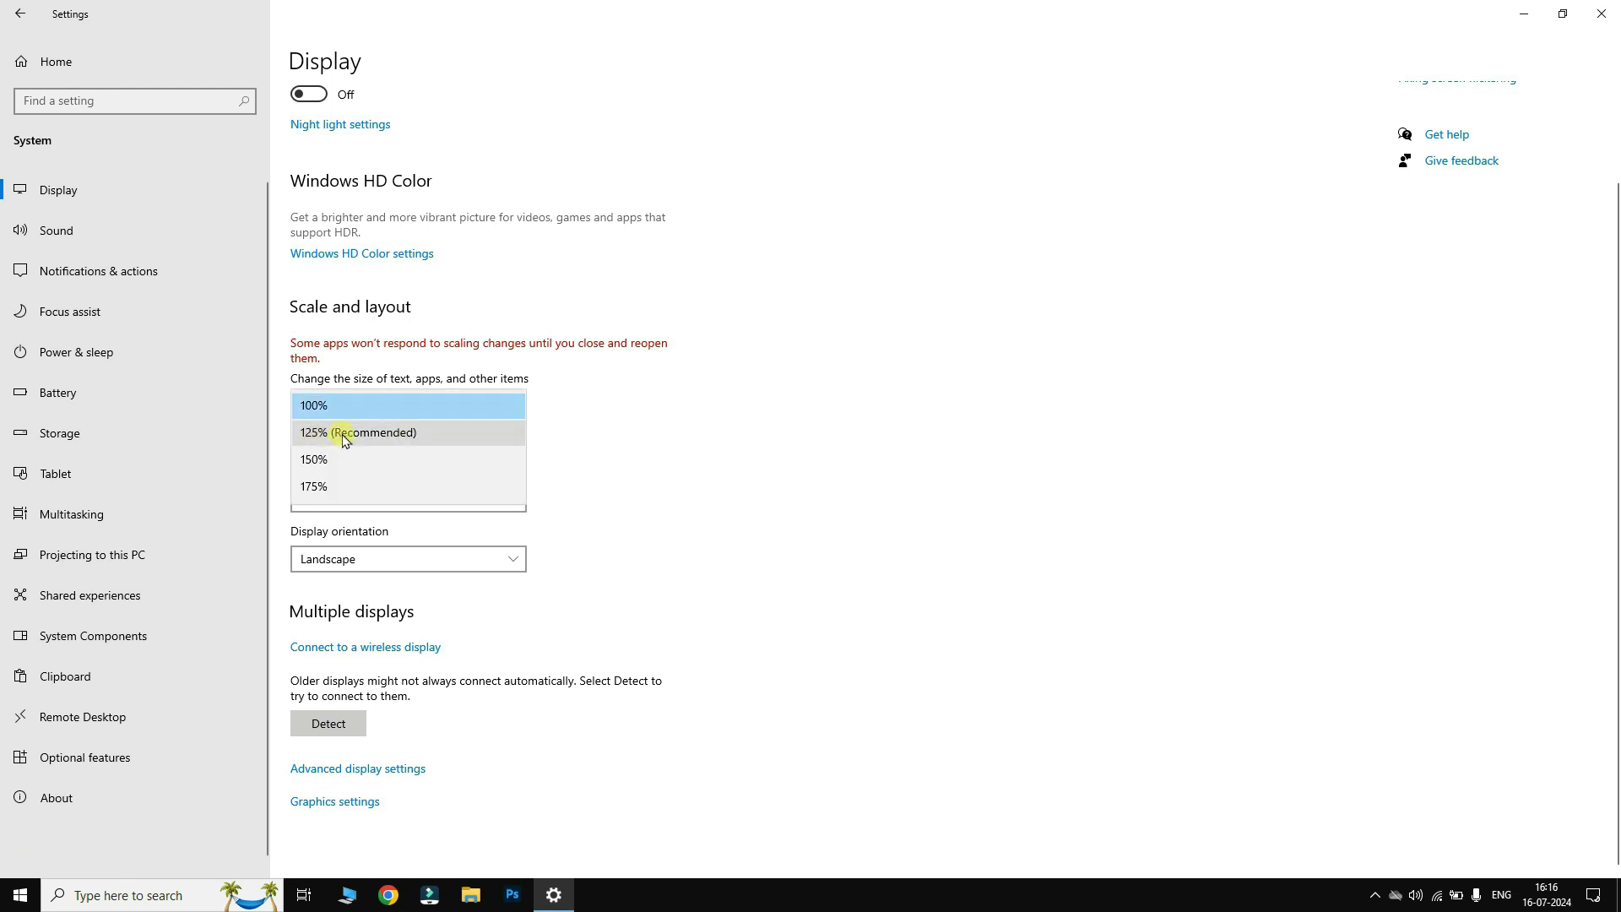
pyautogui.click(342, 434)
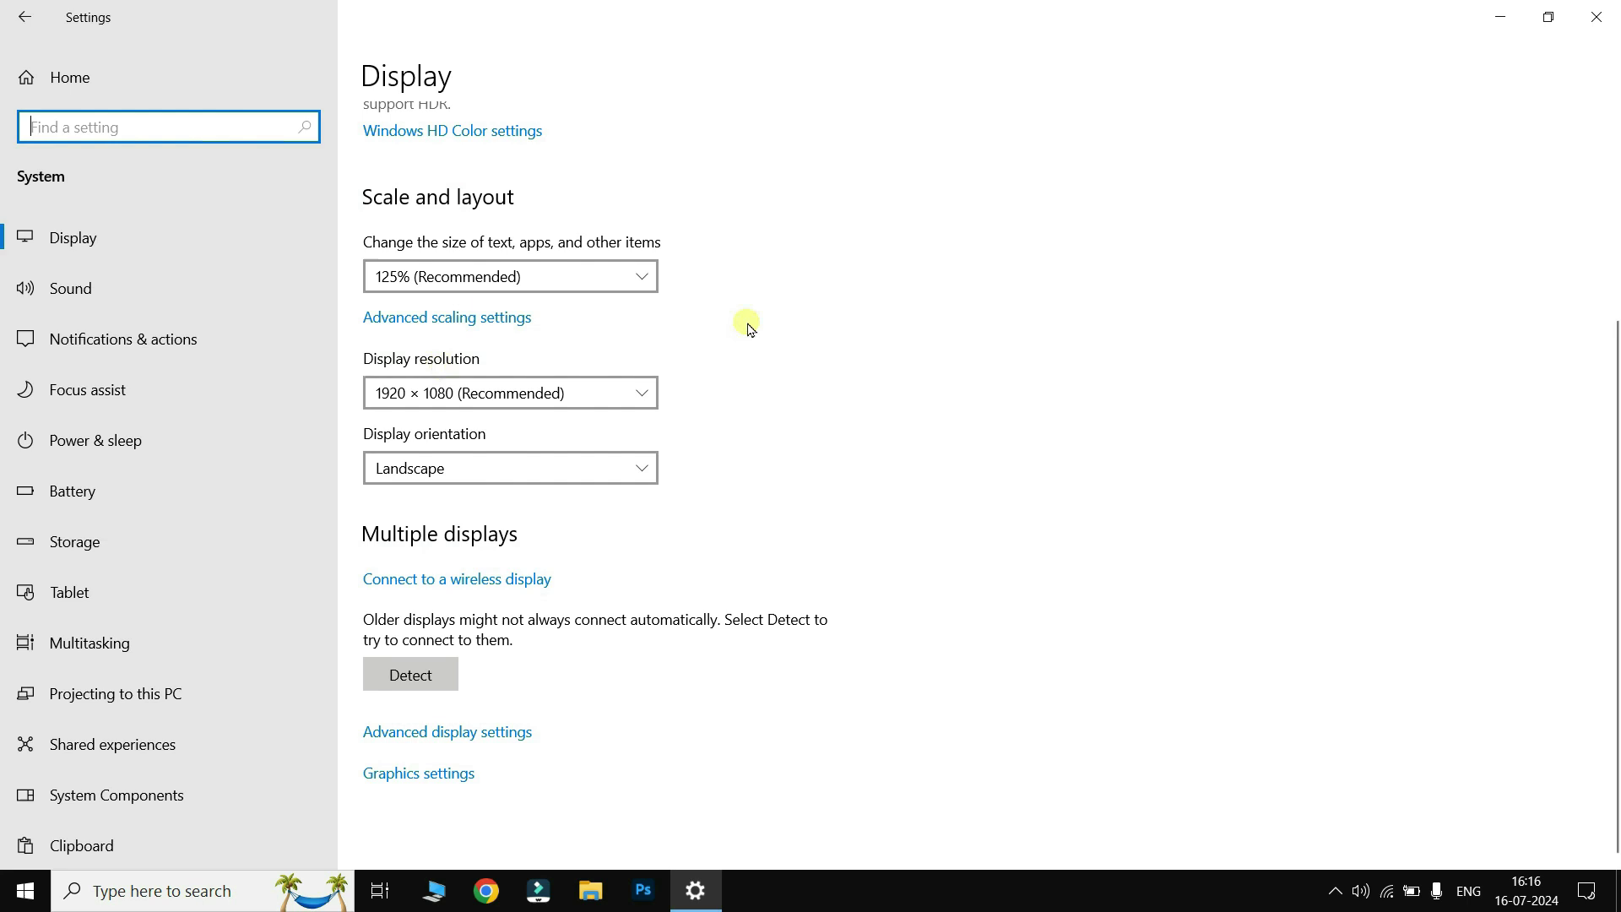
pyautogui.scroll(1, 954, 336)
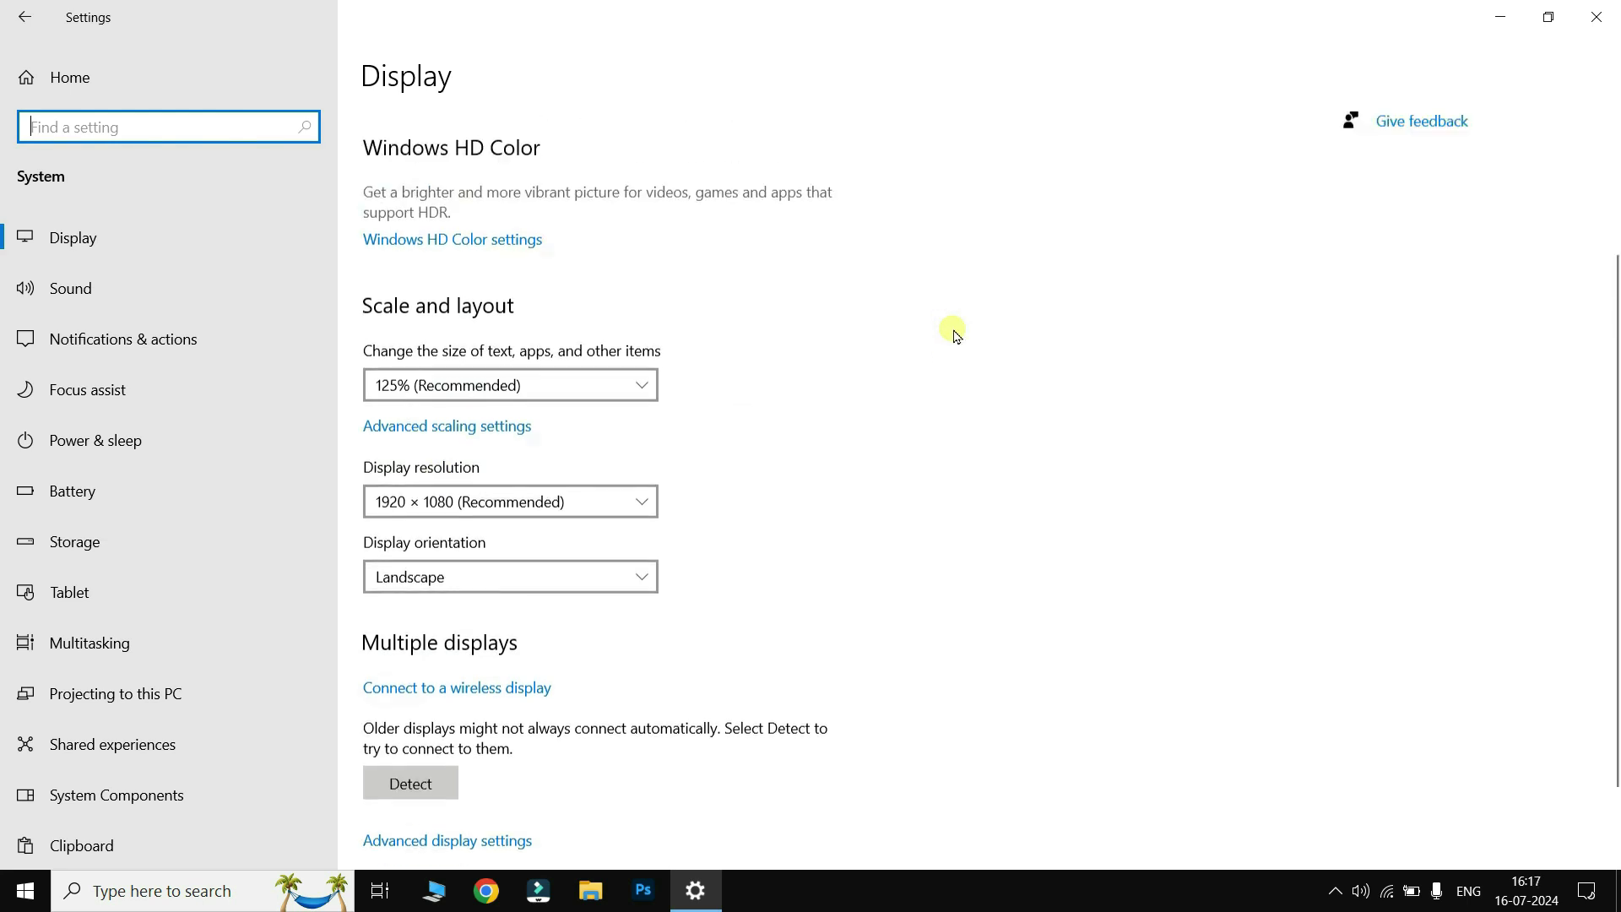
pyautogui.scroll(-1, 954, 336)
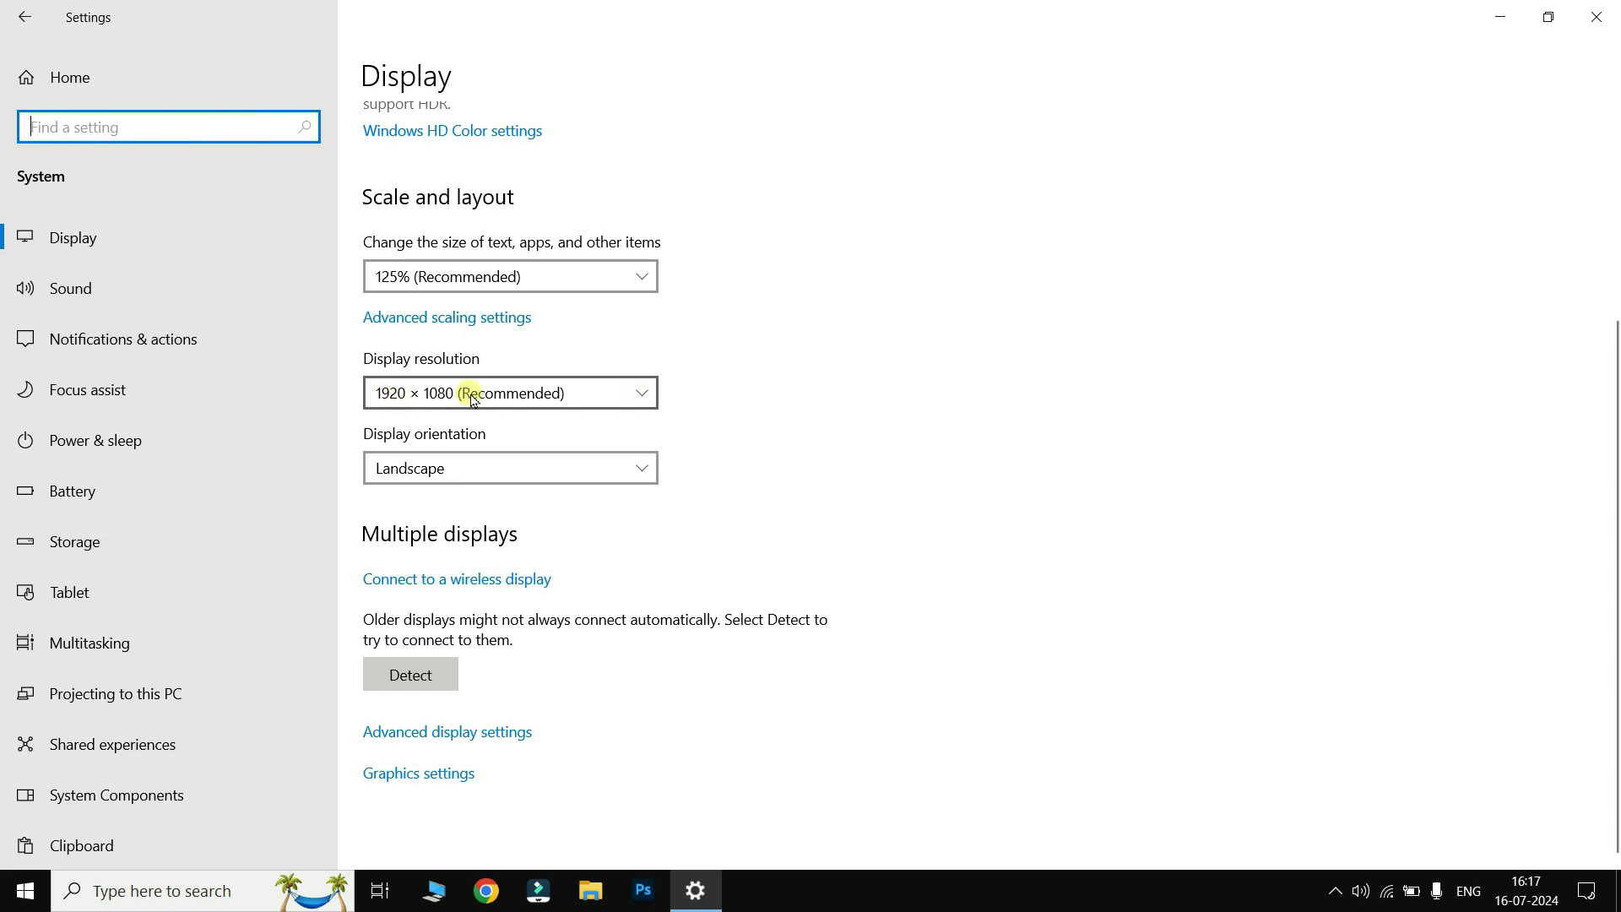
# Step: Keep the display resolution at 1920 × 1080 and return to the top of Display settings
pyautogui.click(639, 395)
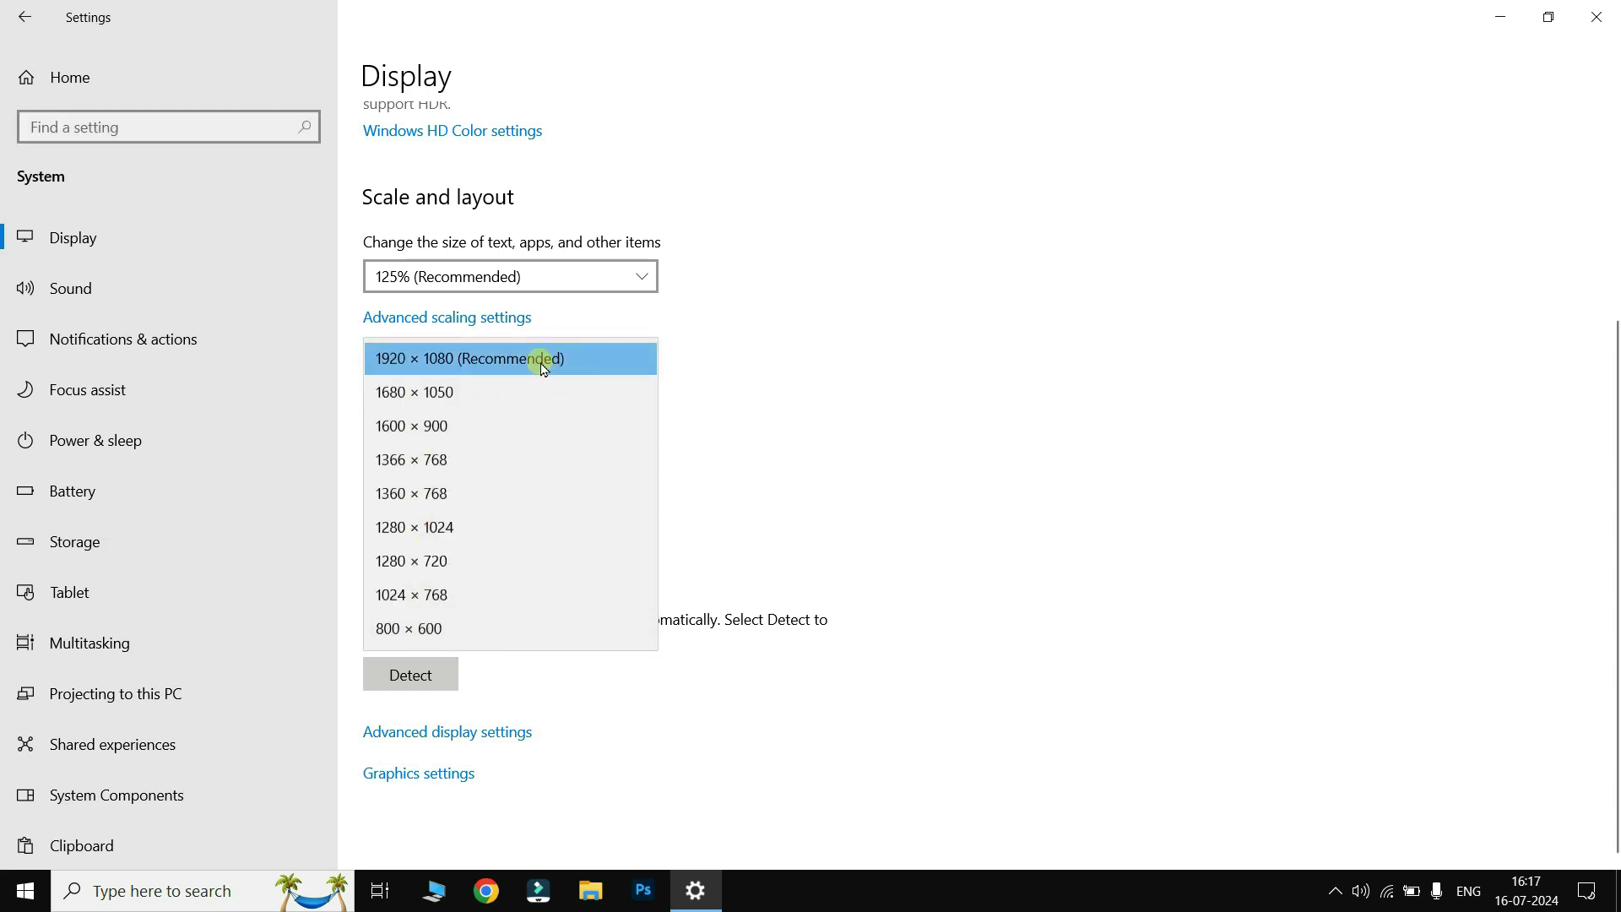
pyautogui.click(534, 361)
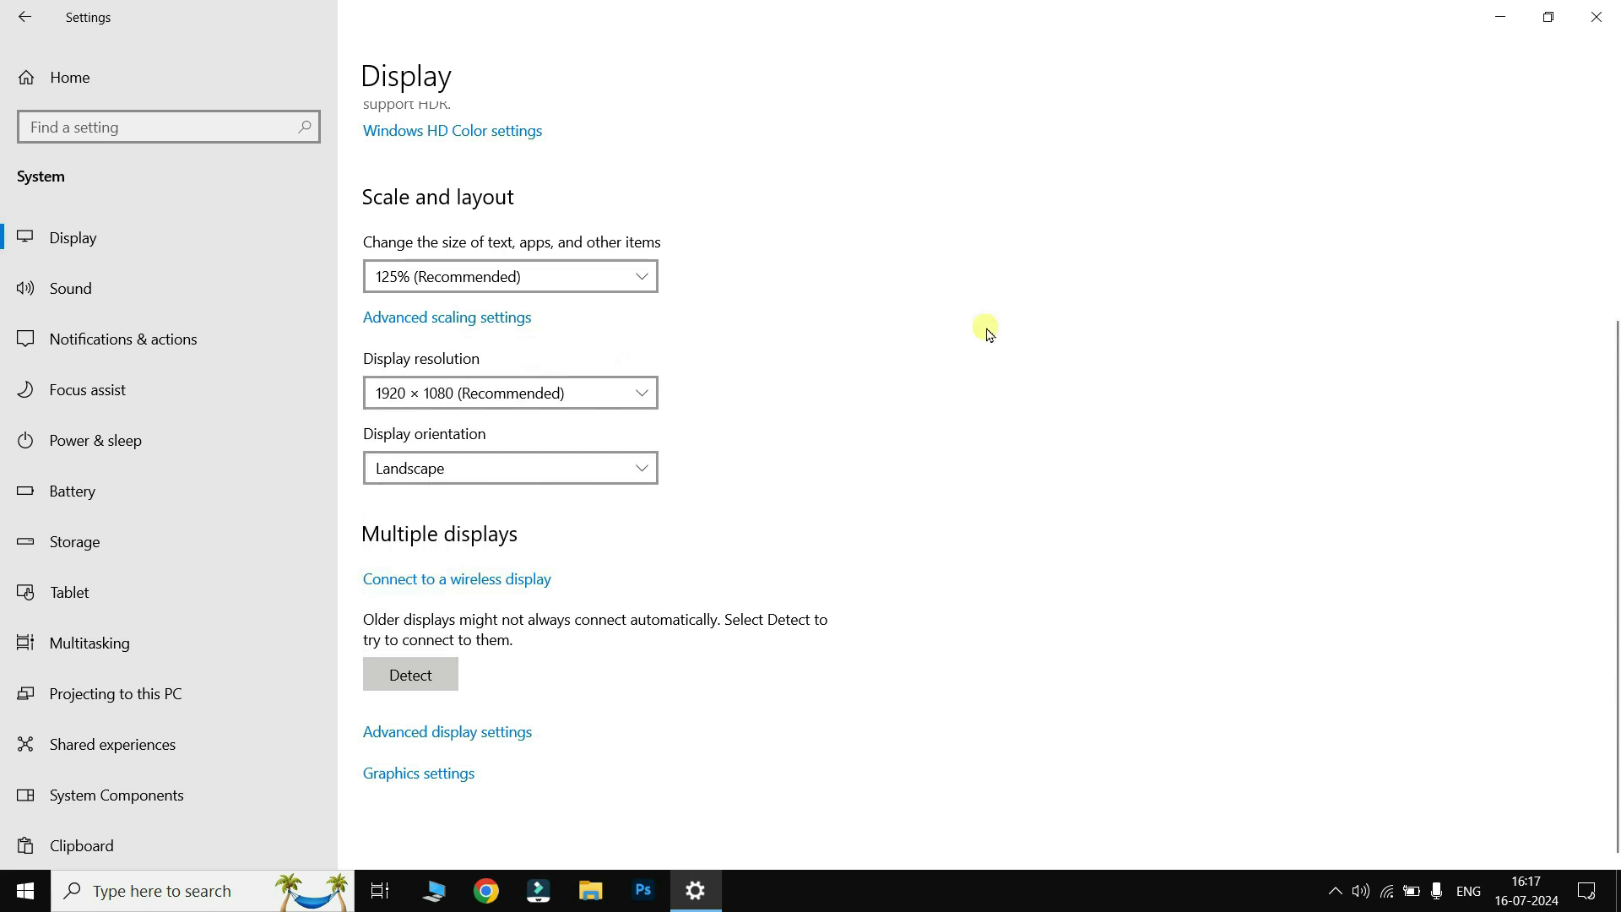
pyautogui.click(182, 251)
pyautogui.click(102, 291)
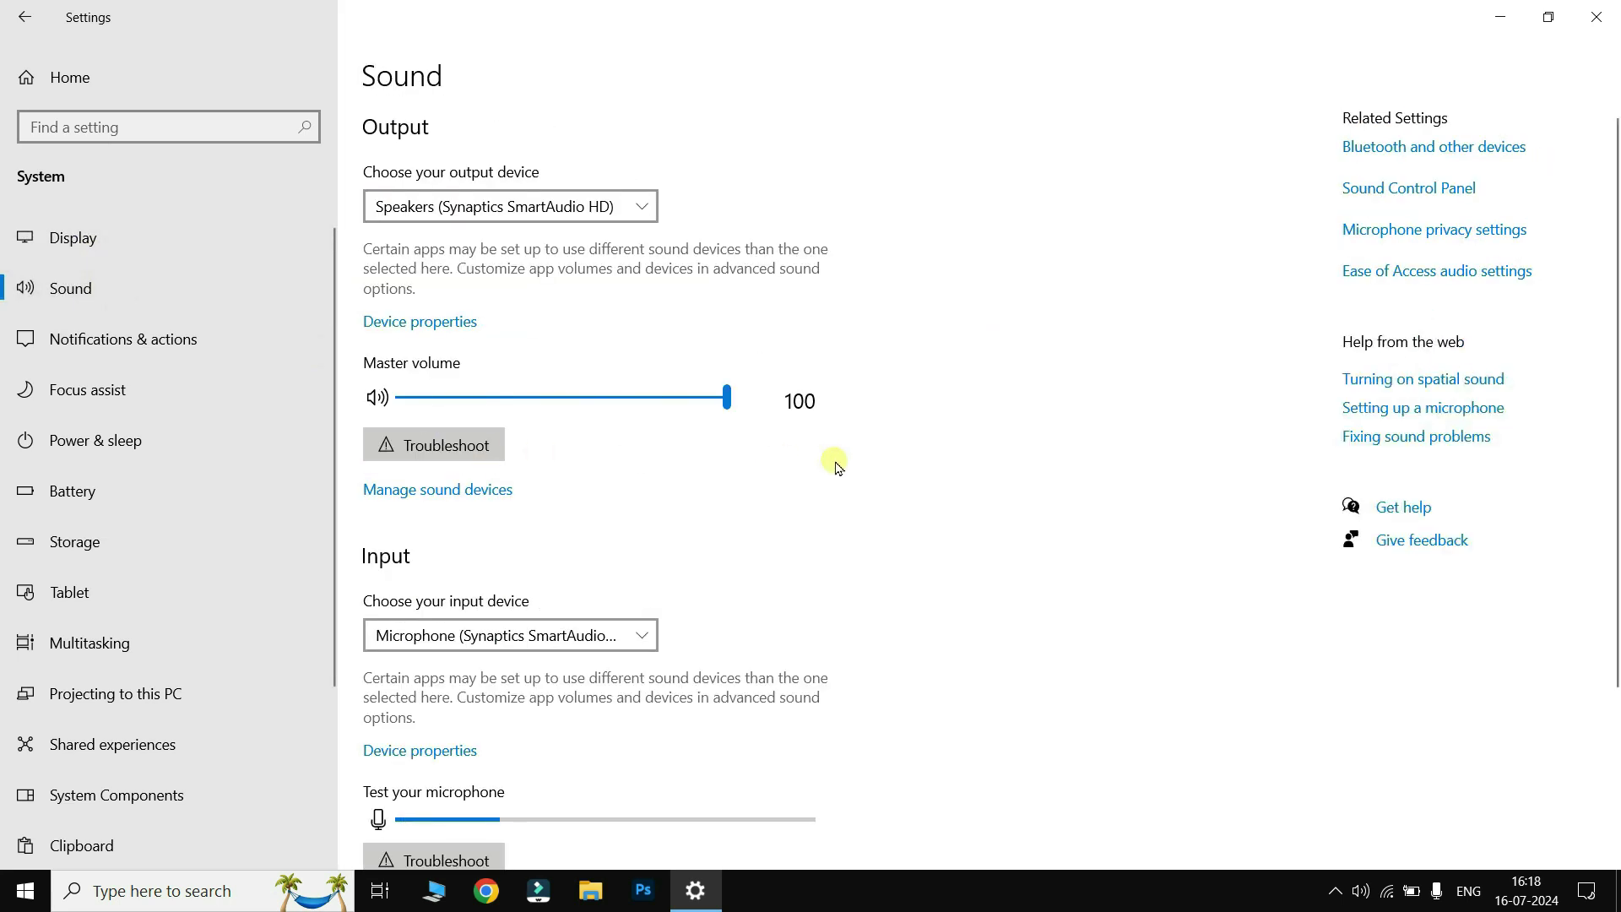
# Step: Drag master volume down to 53 and back to 100, then check the taskbar volume flyout
pyautogui.moveTo(728, 398)
pyautogui.mouseDown()
pyautogui.moveTo(712, 395)
pyautogui.moveTo(737, 412)
pyautogui.mouseUp()
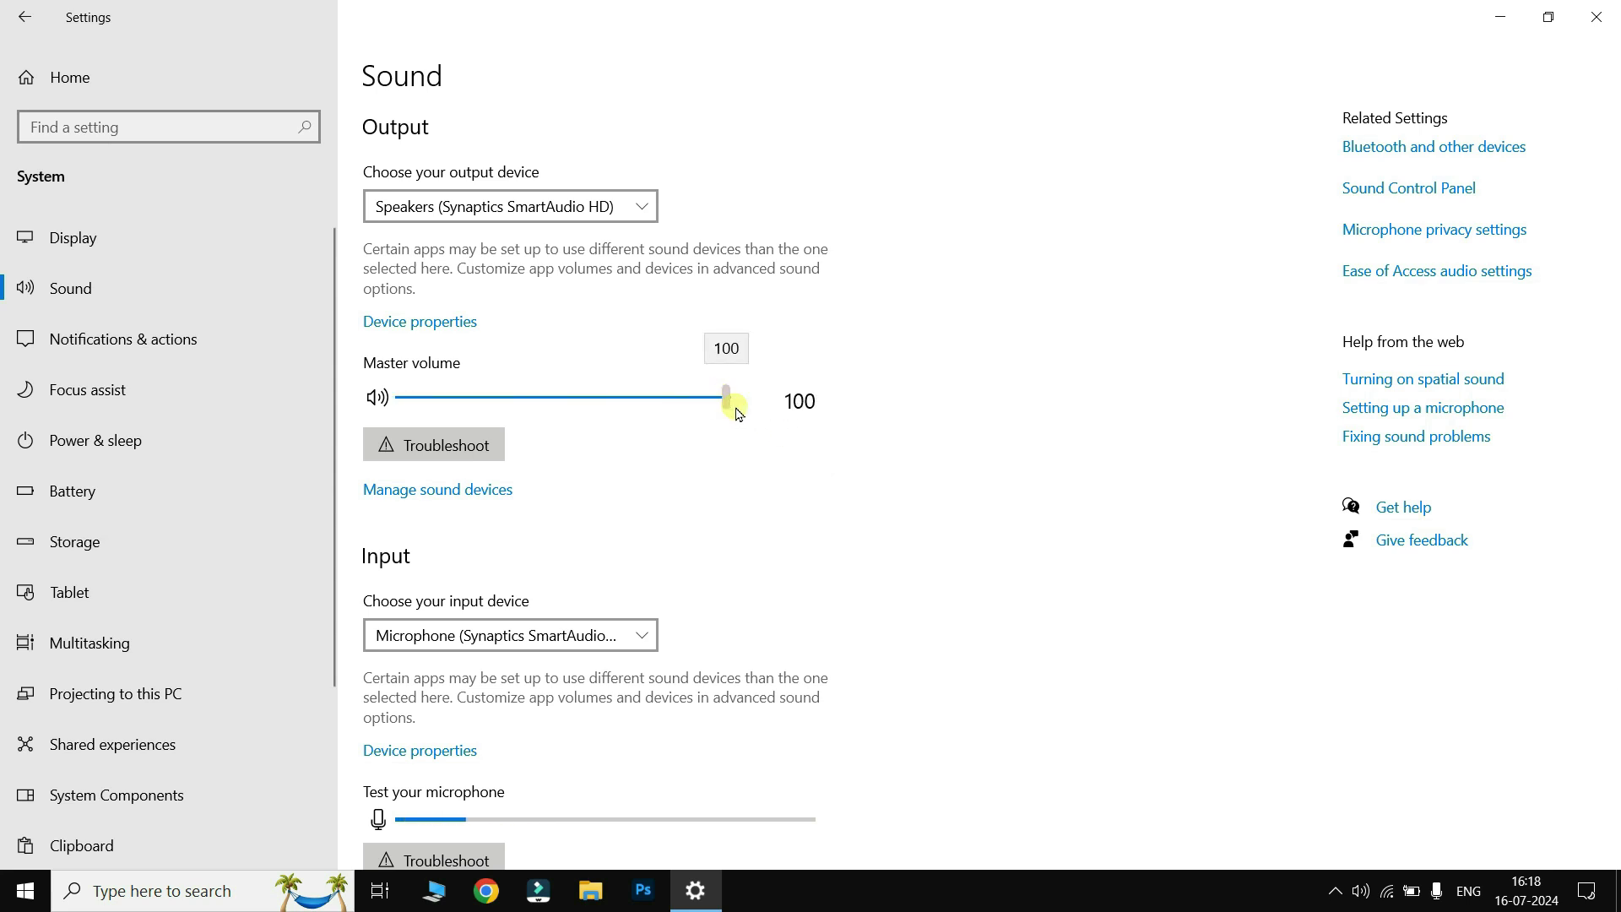
pyautogui.moveTo(738, 413); pyautogui.dragTo(578, 404)
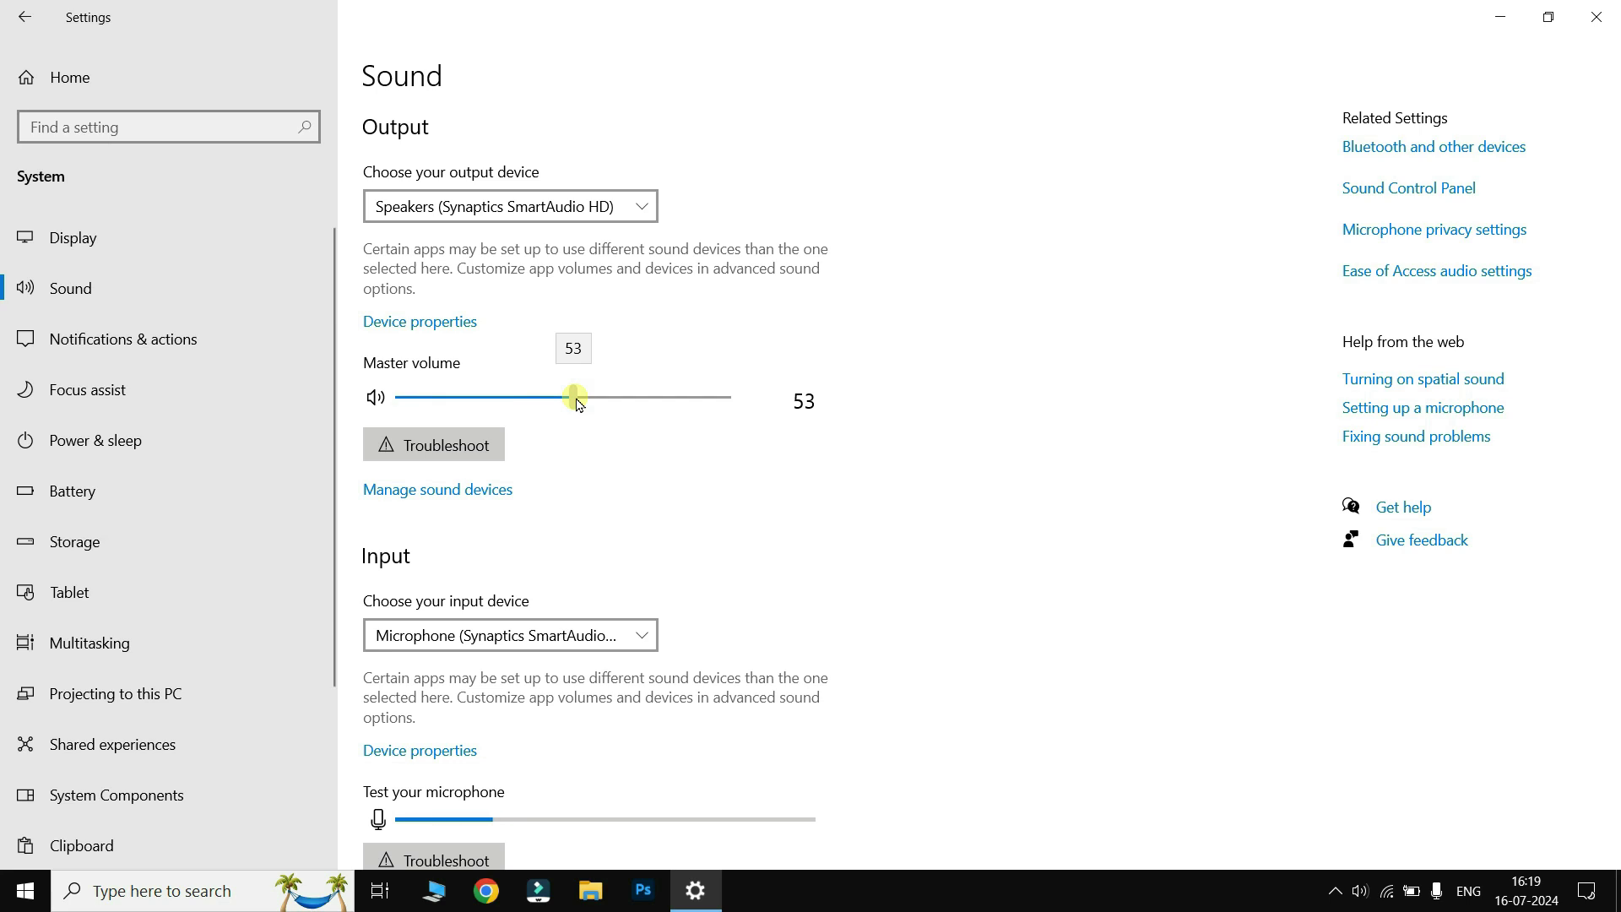
pyautogui.moveTo(577, 404); pyautogui.dragTo(854, 388)
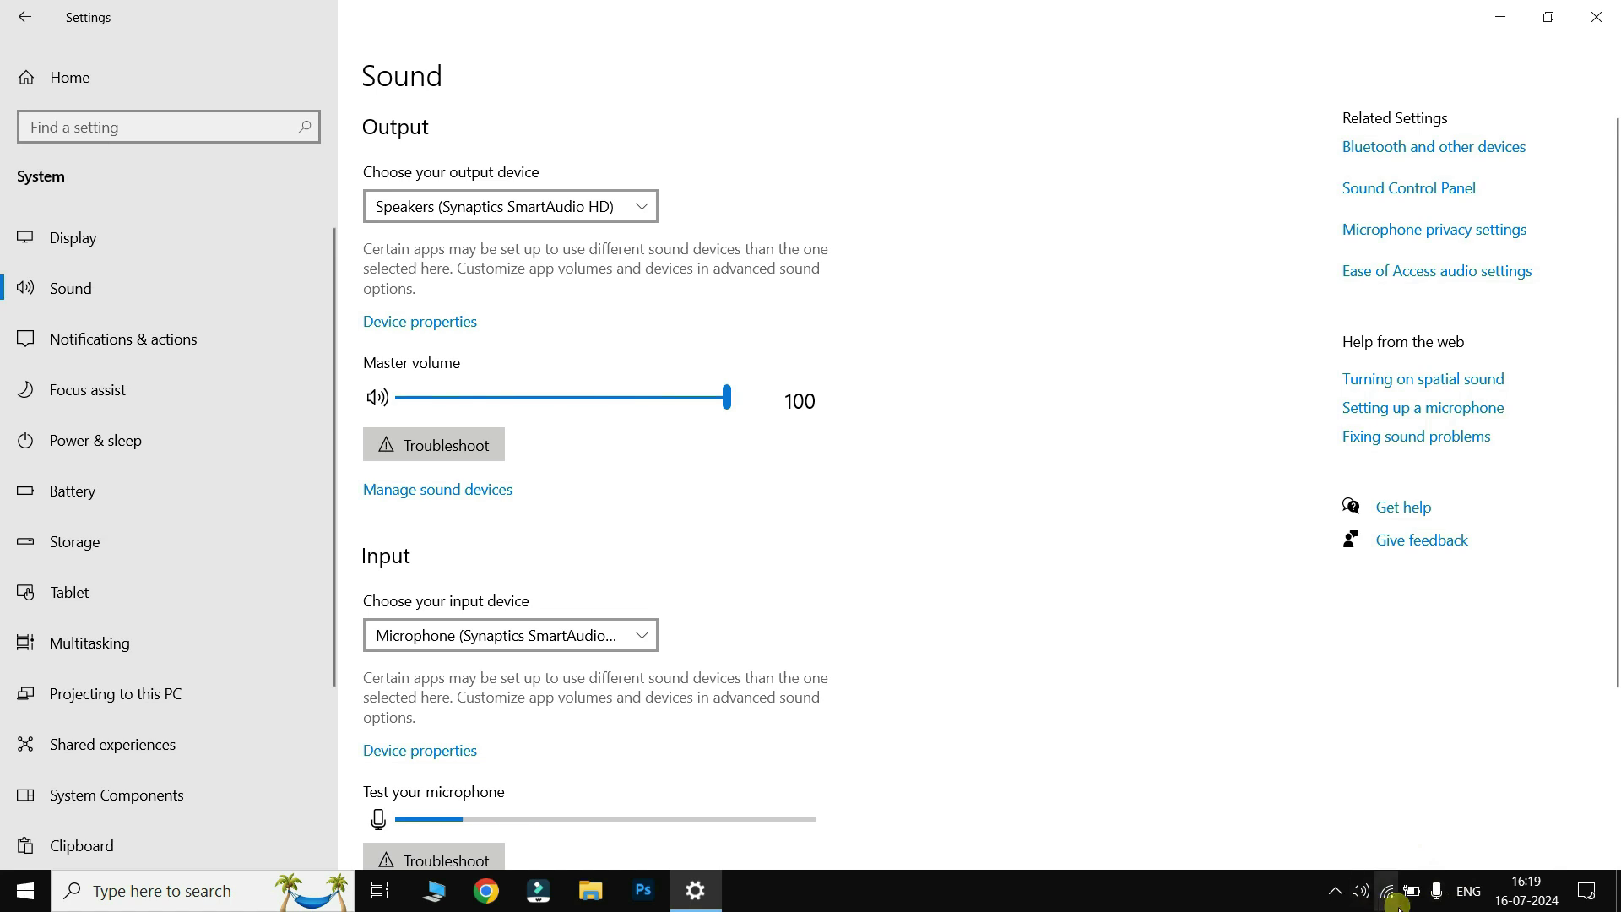
pyautogui.click(1361, 891)
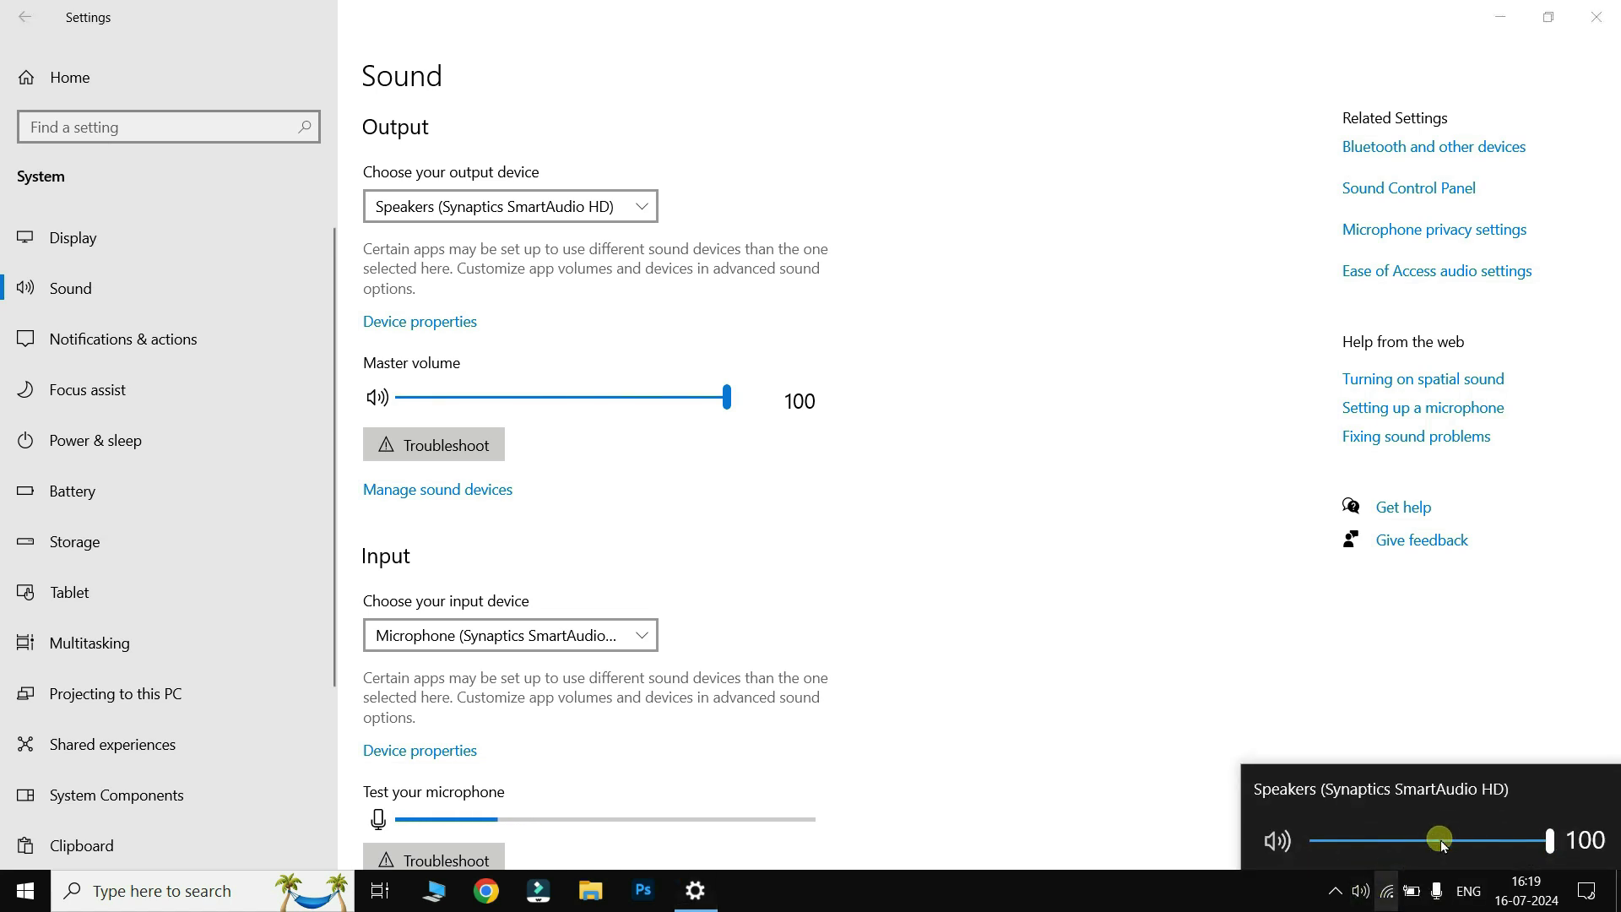
pyautogui.click(1231, 521)
pyautogui.scroll(-3, 1230, 521)
pyautogui.scroll(3, 1230, 521)
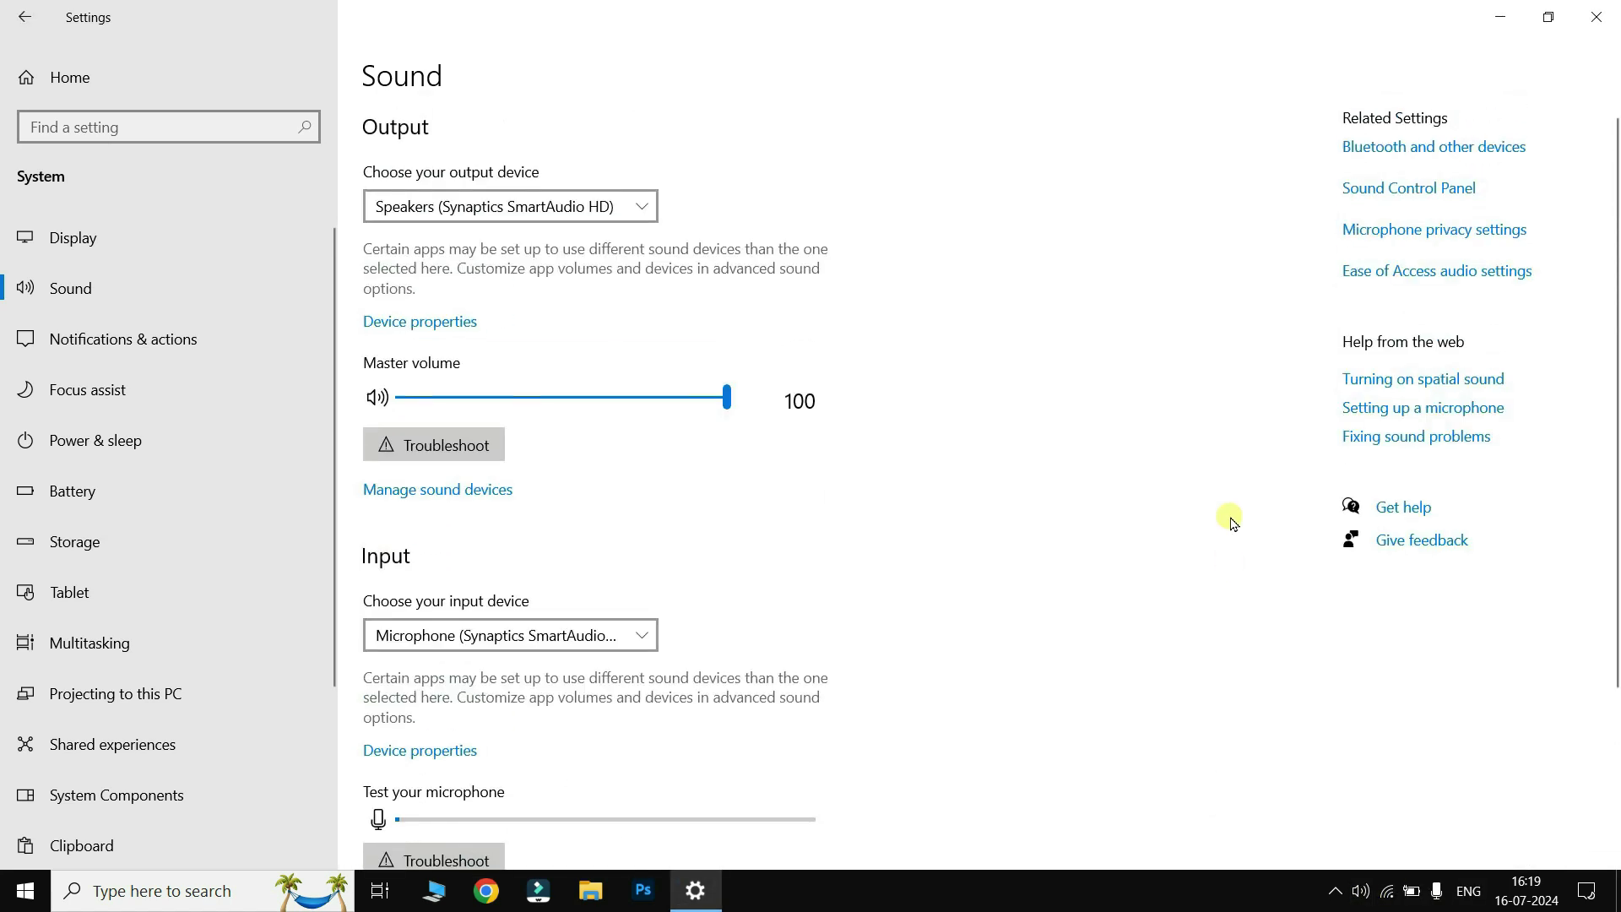
# Step: In Notifications & actions, untick lock-screen notifications, lock-screen reminders and VoIP calls, and notification sounds
pyautogui.click(150, 345)
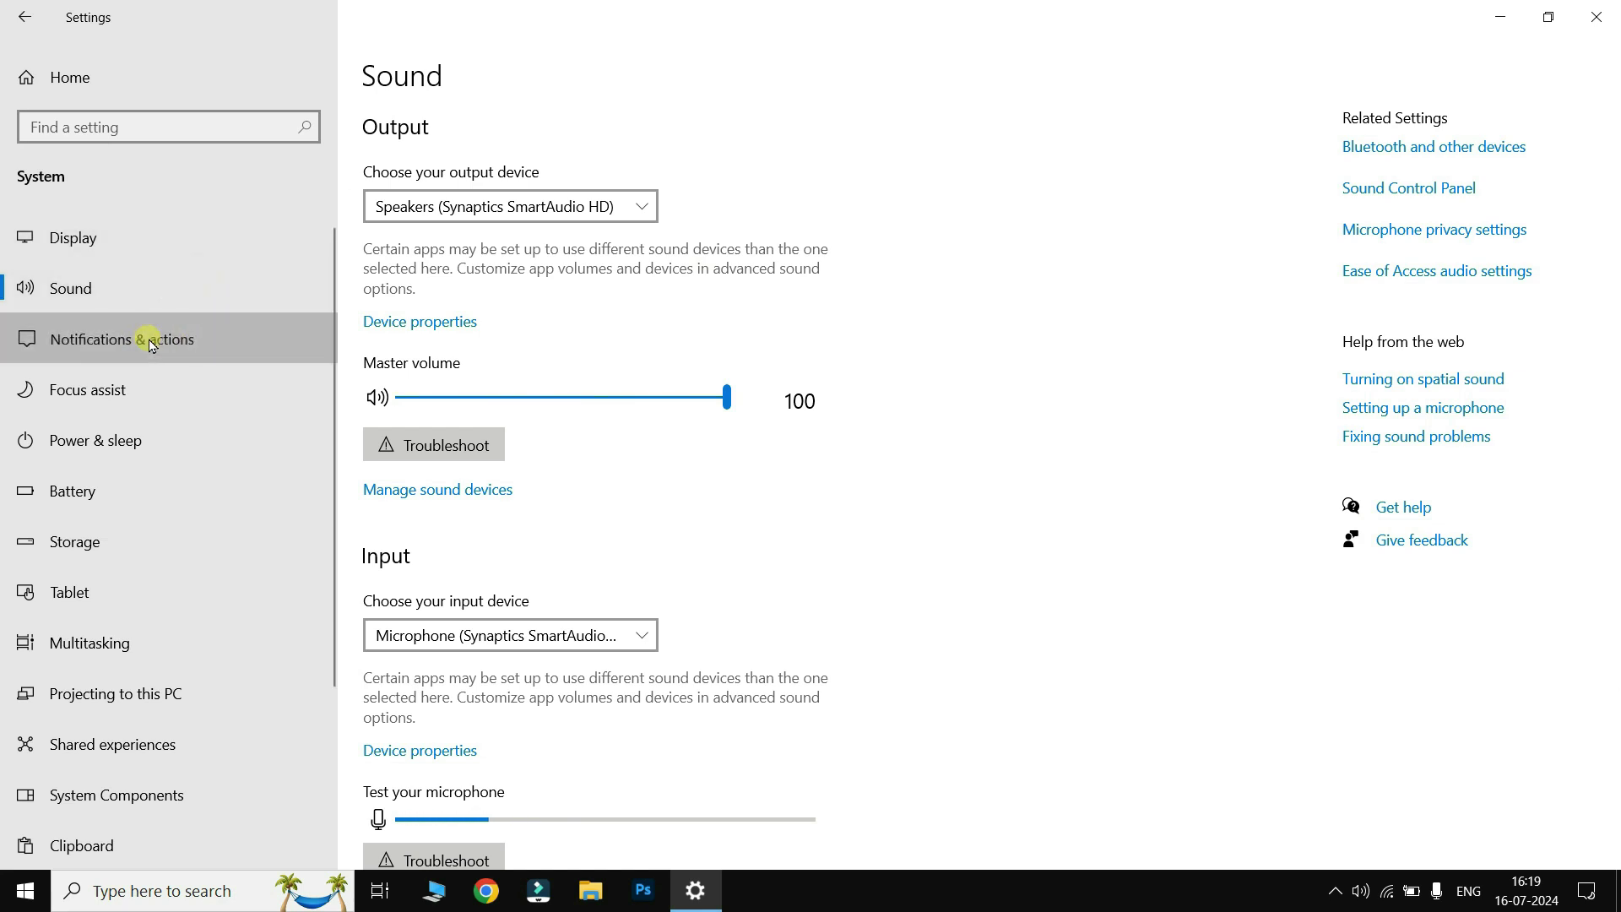
pyautogui.scroll(-5, 737, 447)
pyautogui.scroll(-5, 737, 448)
pyautogui.scroll(10, 951, 467)
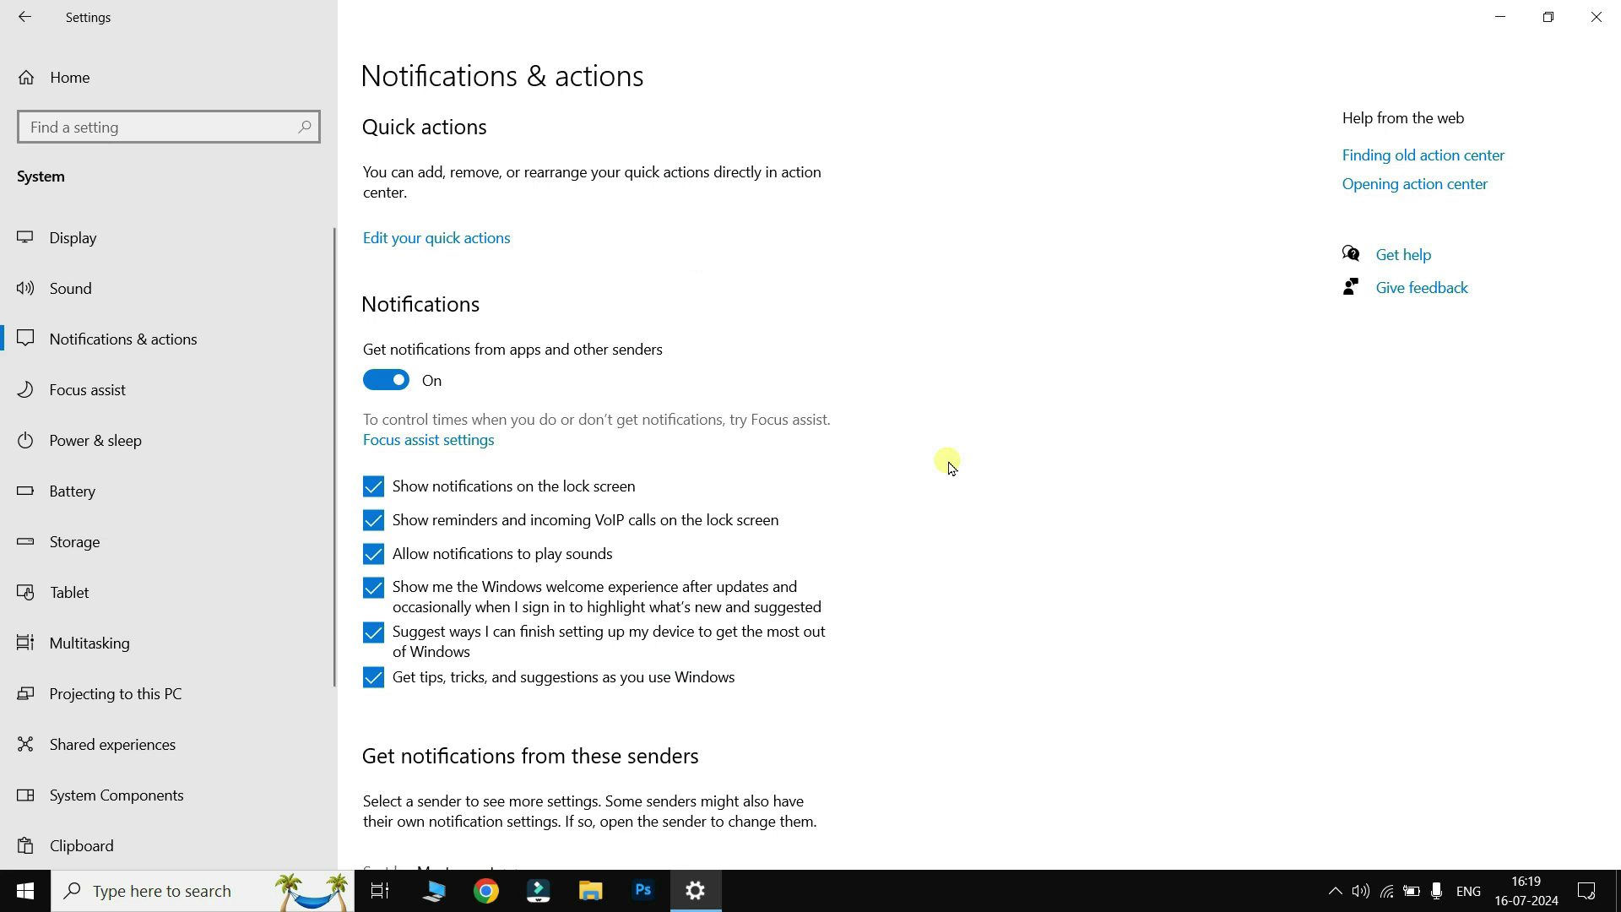
pyautogui.scroll(-2, 952, 467)
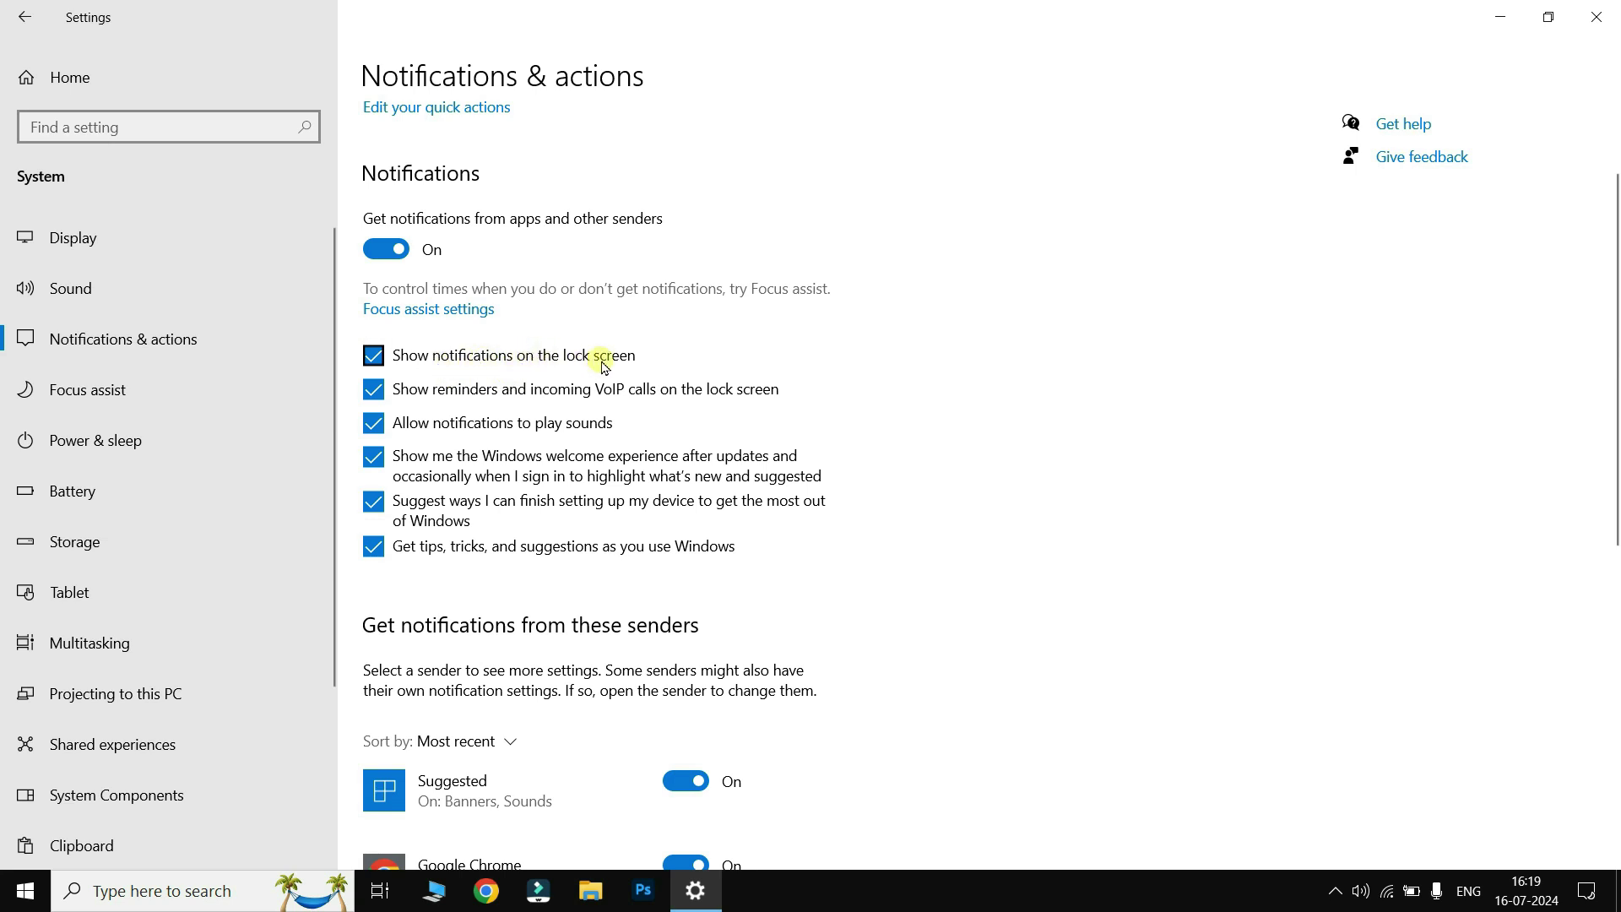
pyautogui.click(378, 355)
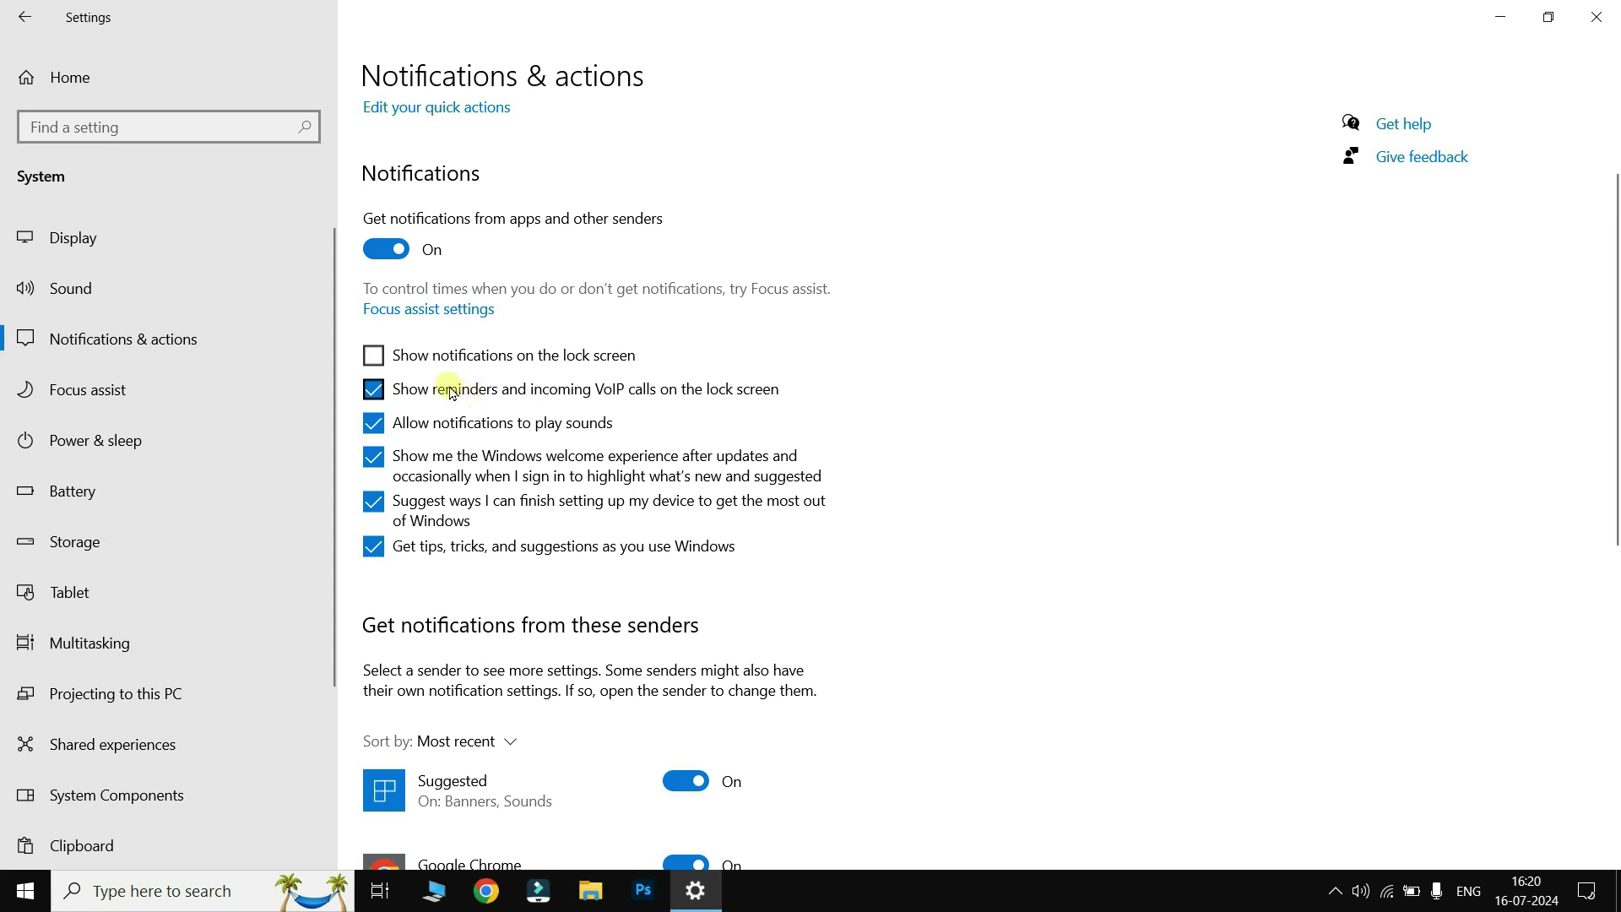
pyautogui.click(377, 394)
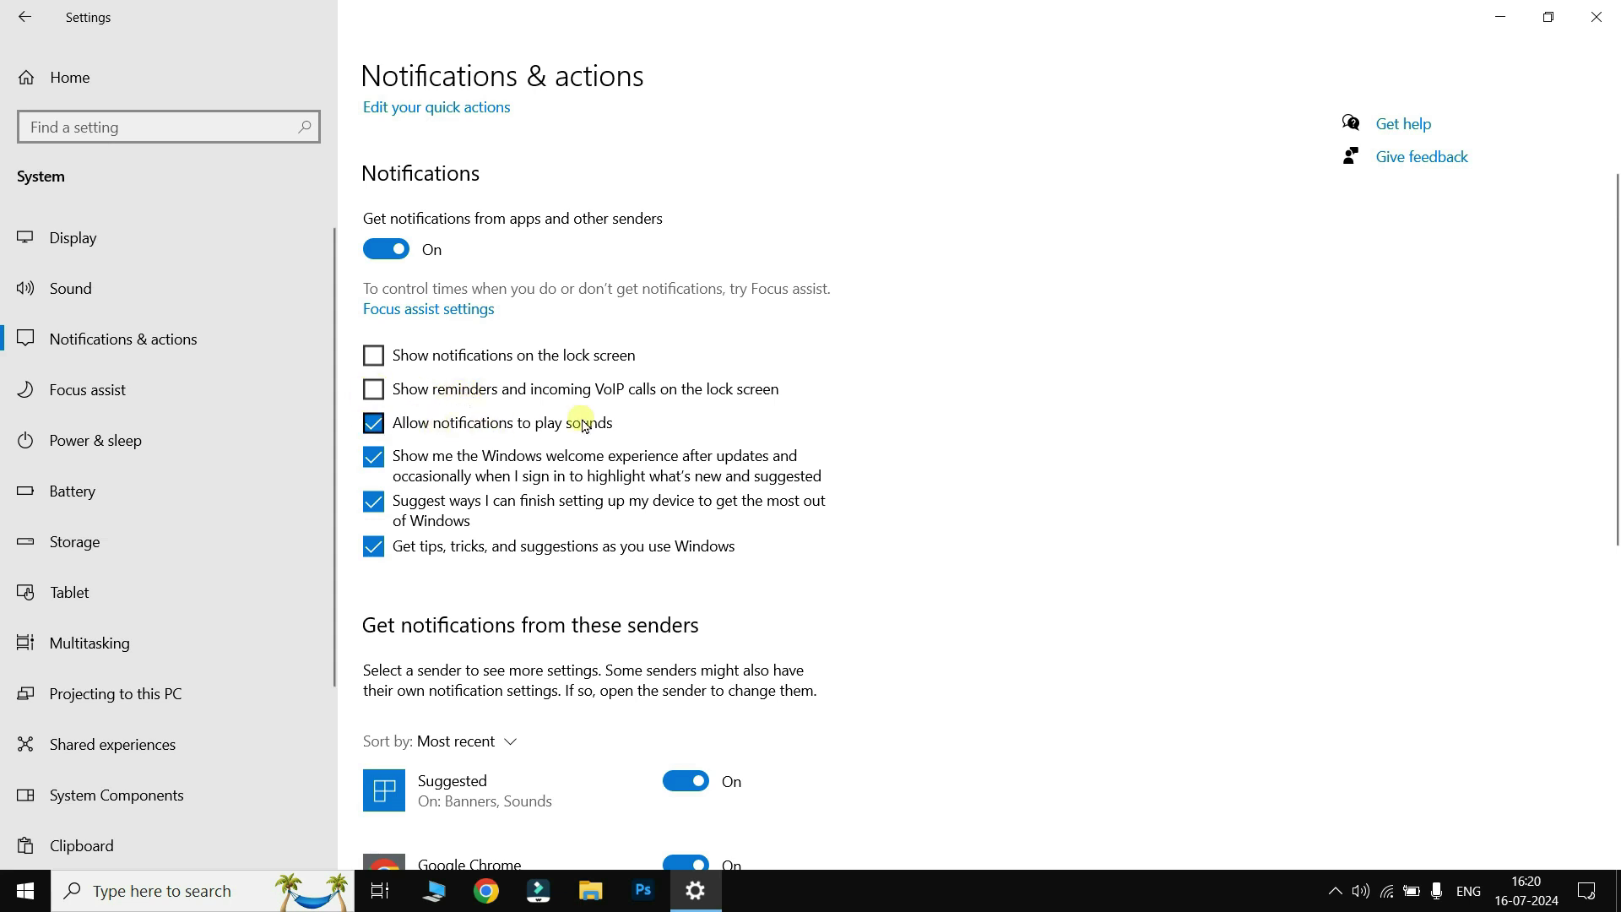
pyautogui.click(377, 425)
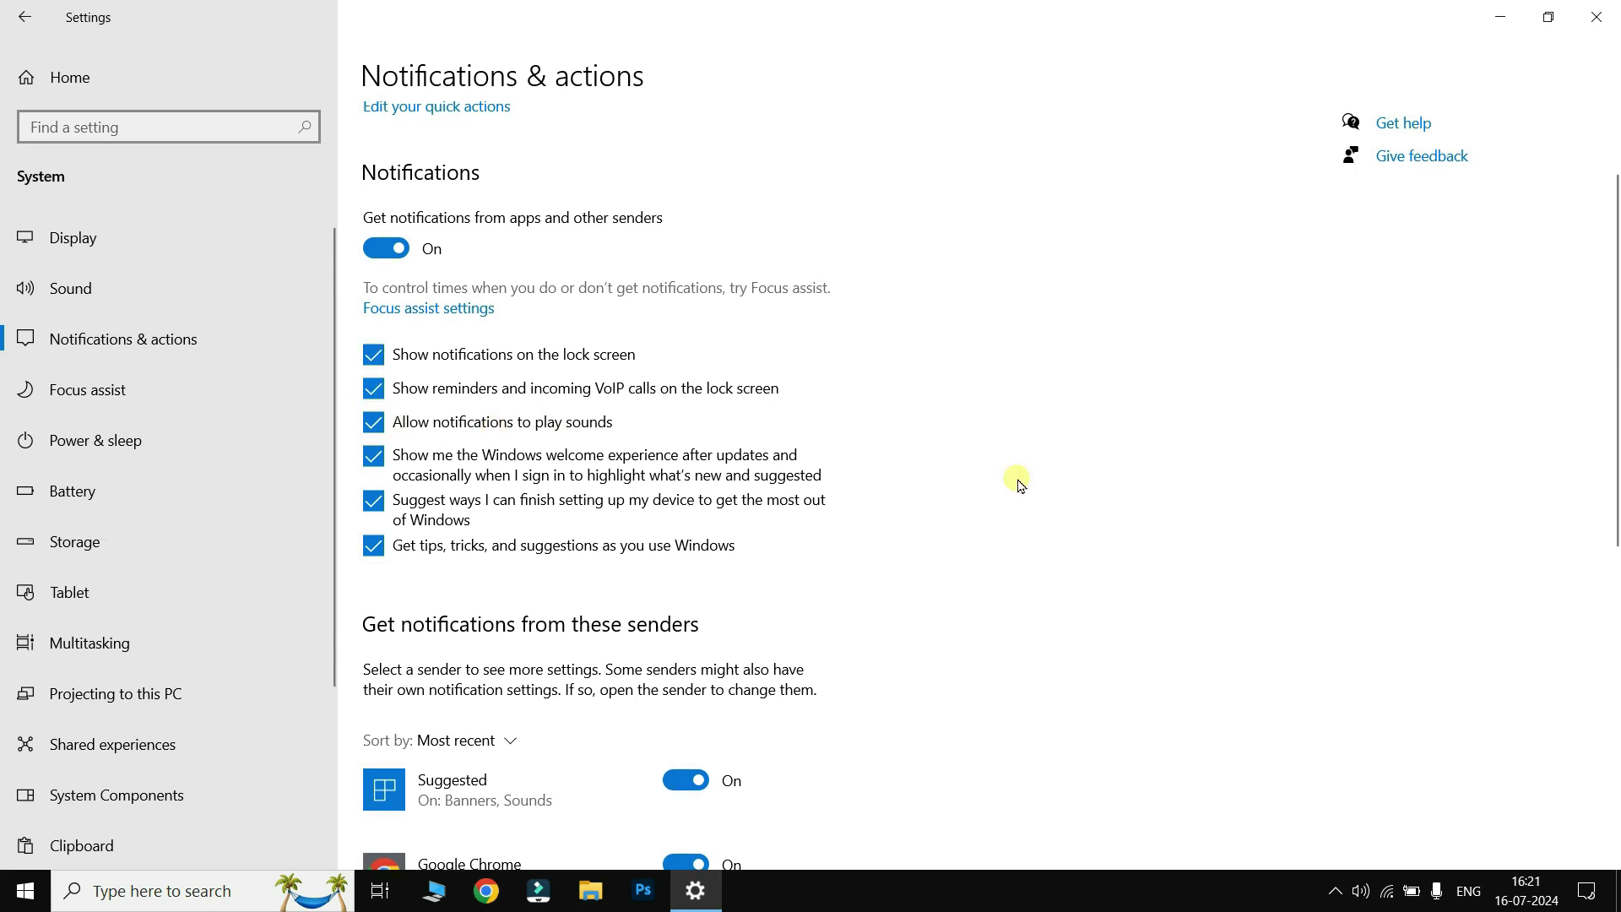
# Step: Under notification senders, switch Google Chrome and Date & time settings to Off
pyautogui.scroll(-5, 1020, 484)
pyautogui.scroll(-2, 1005, 483)
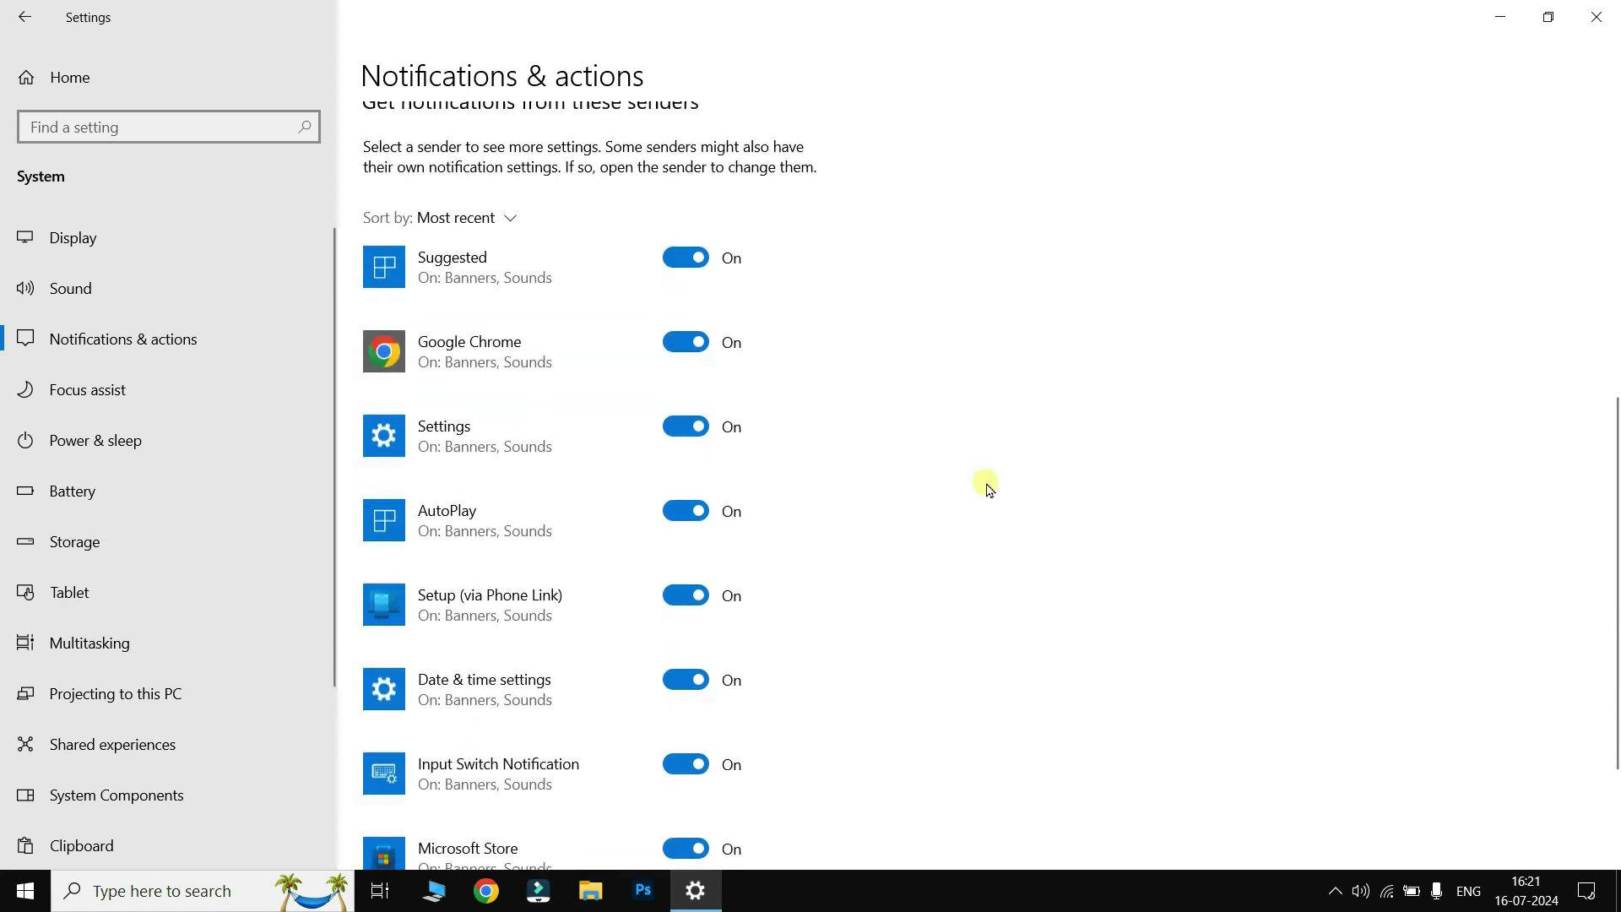
pyautogui.scroll(-3, 629, 548)
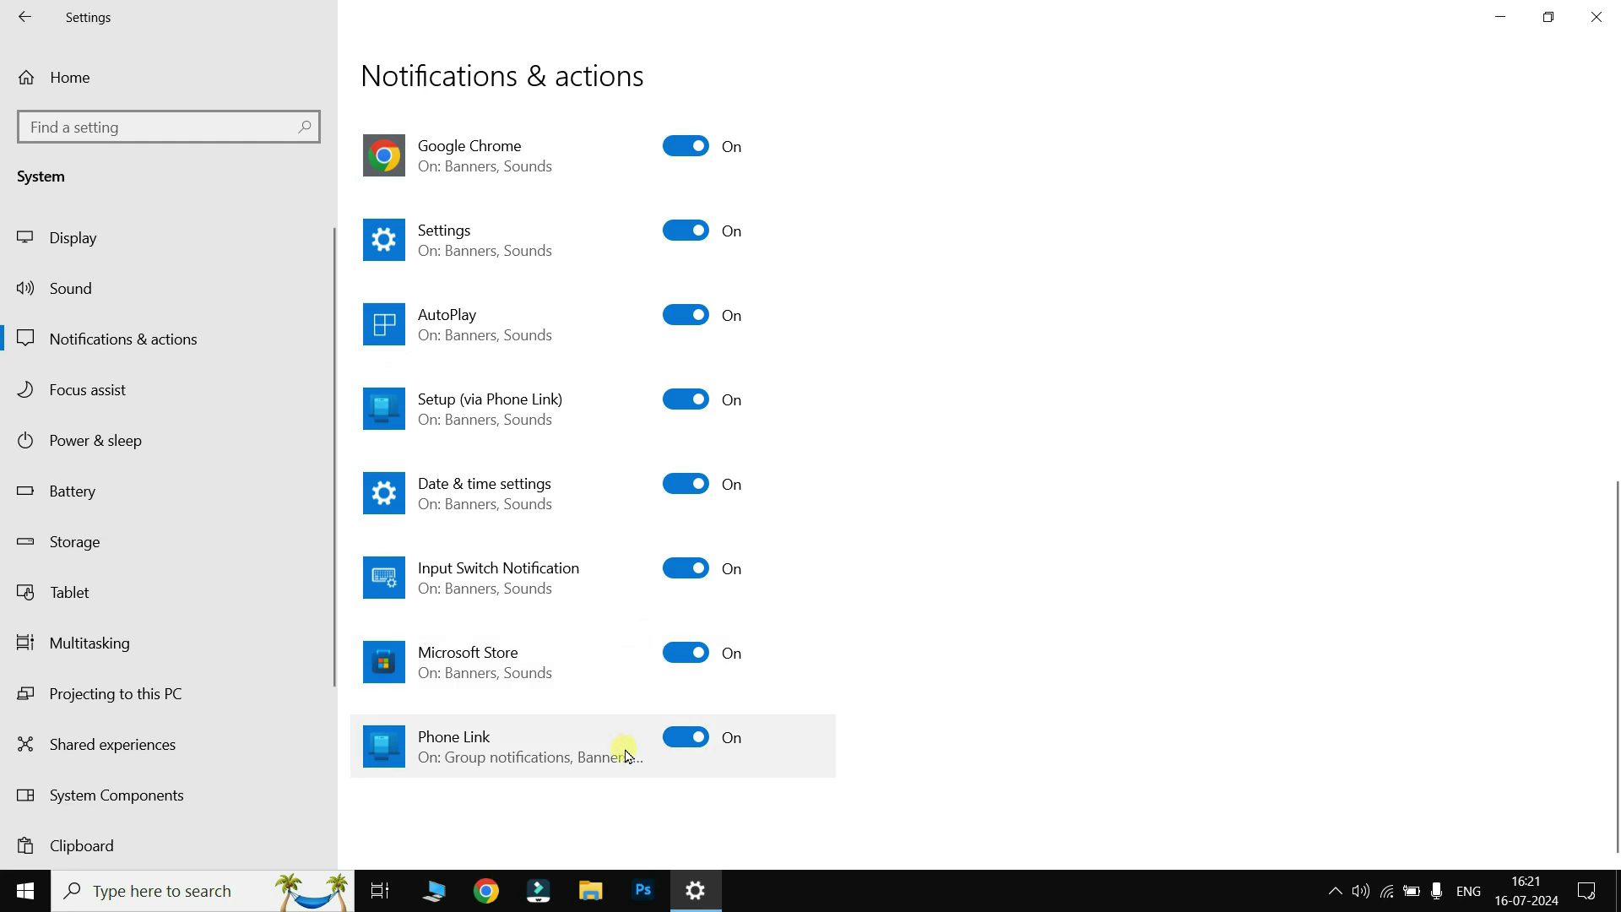
pyautogui.scroll(3, 619, 754)
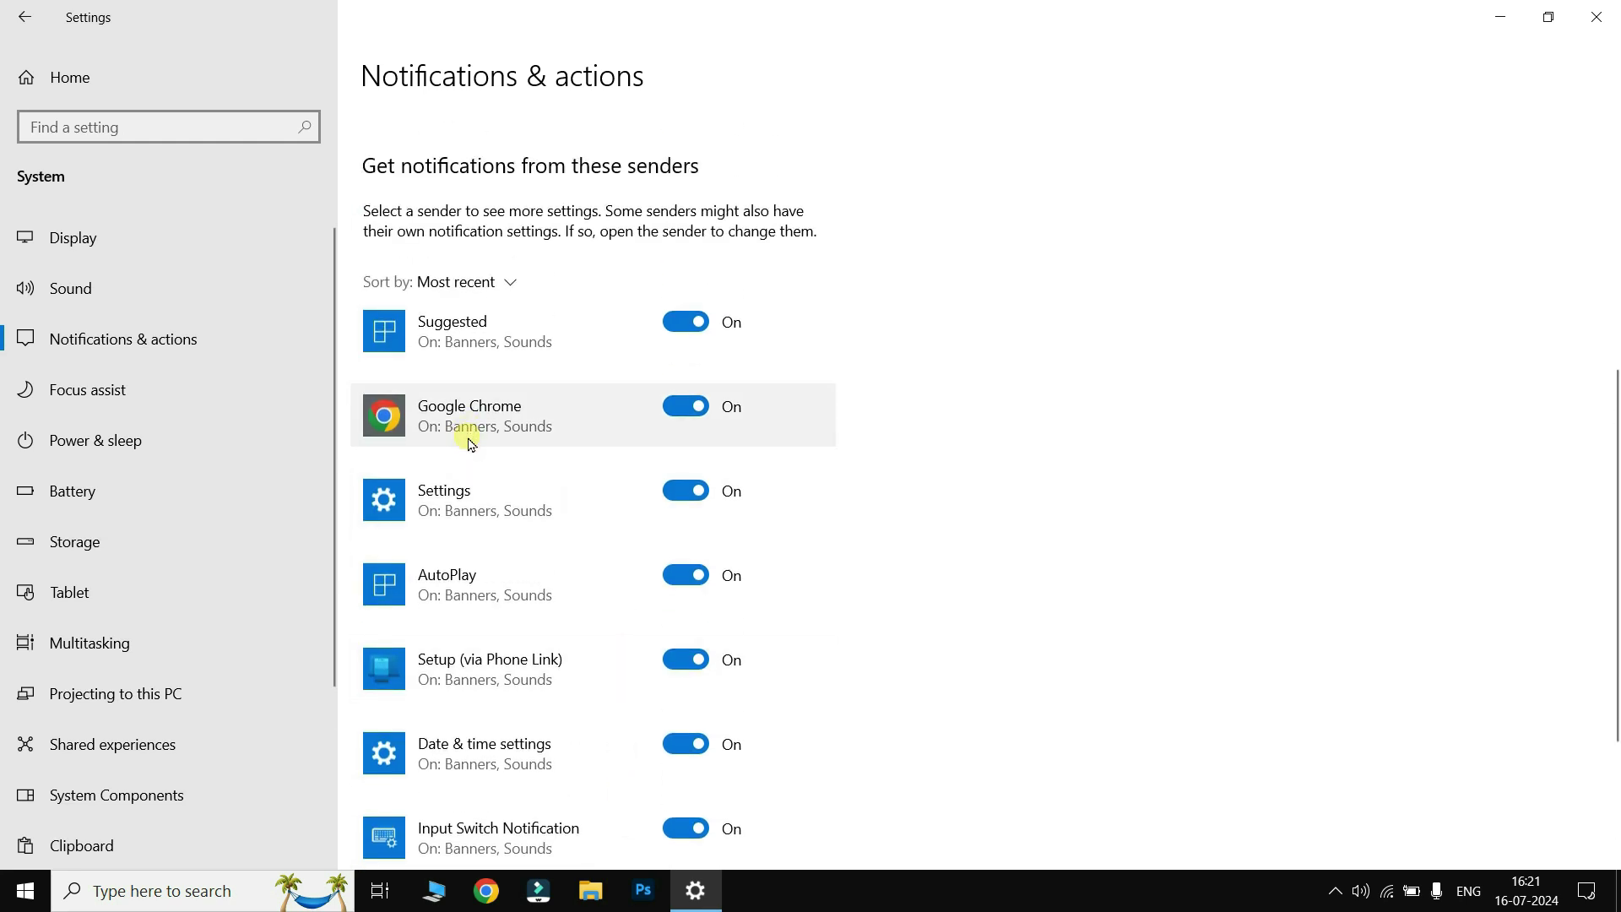
pyautogui.click(689, 408)
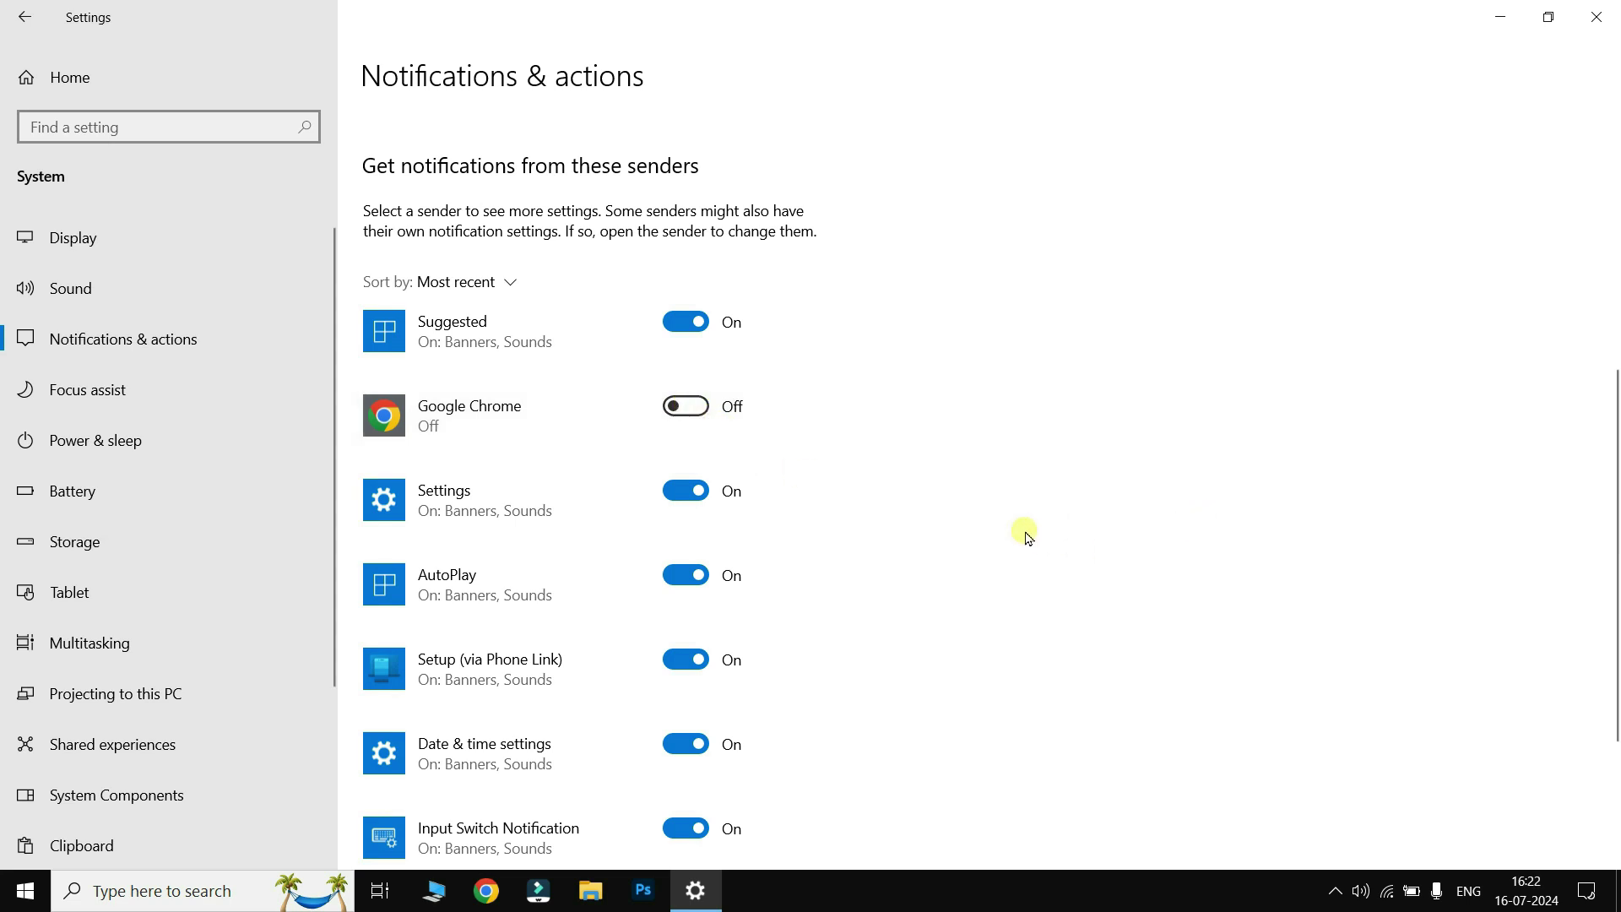
pyautogui.scroll(-3, 1026, 536)
pyautogui.scroll(2, 1026, 536)
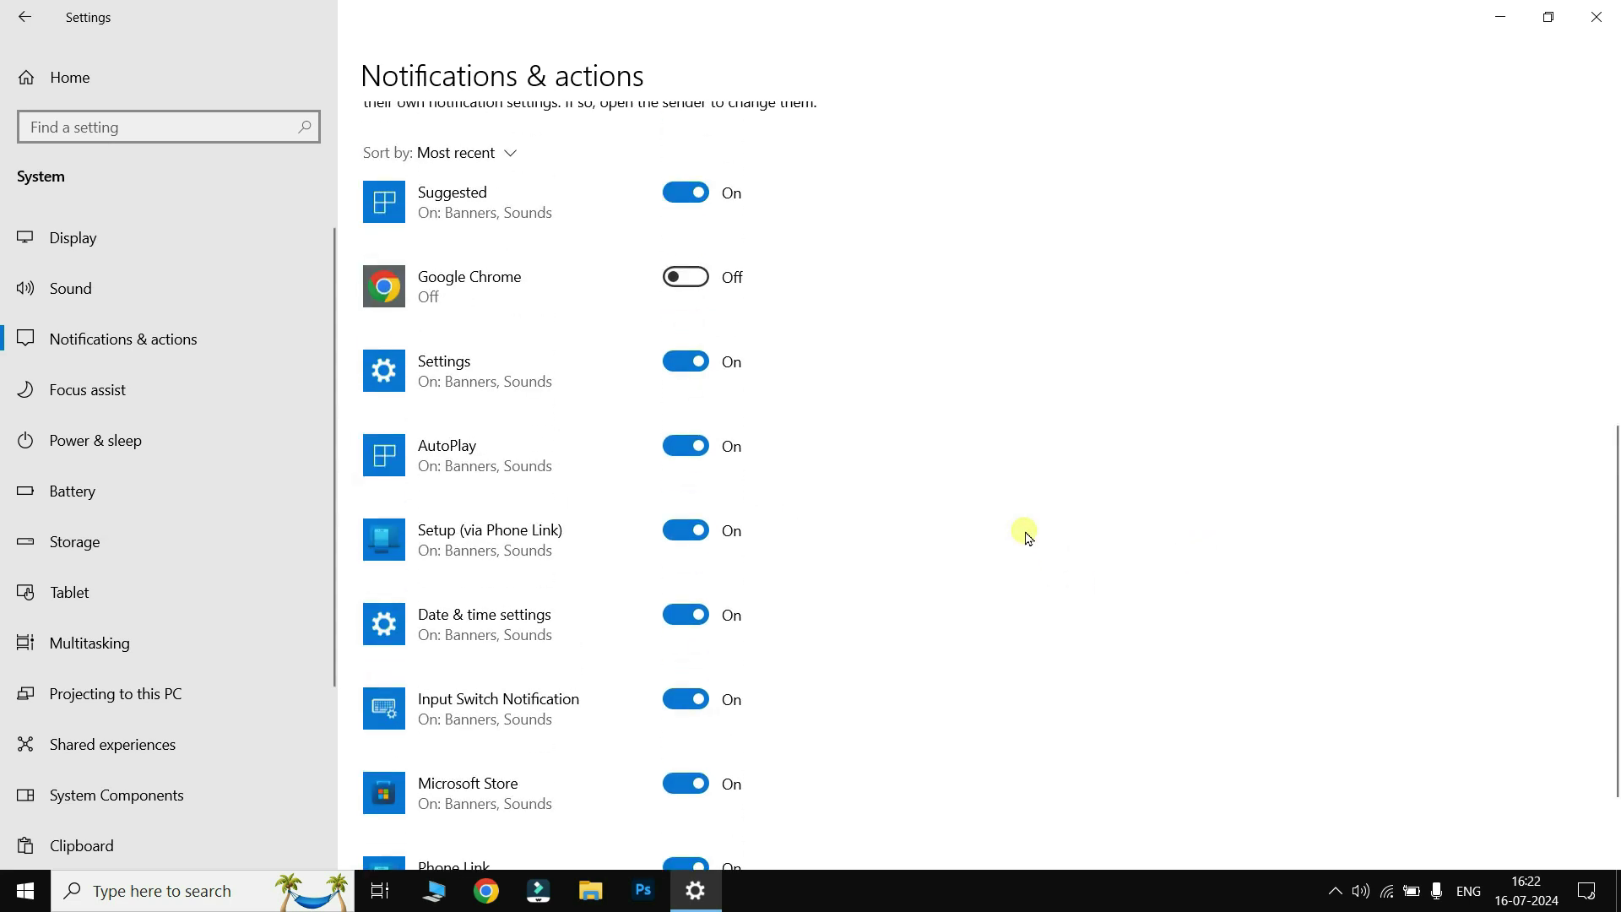
pyautogui.scroll(-2, 1025, 534)
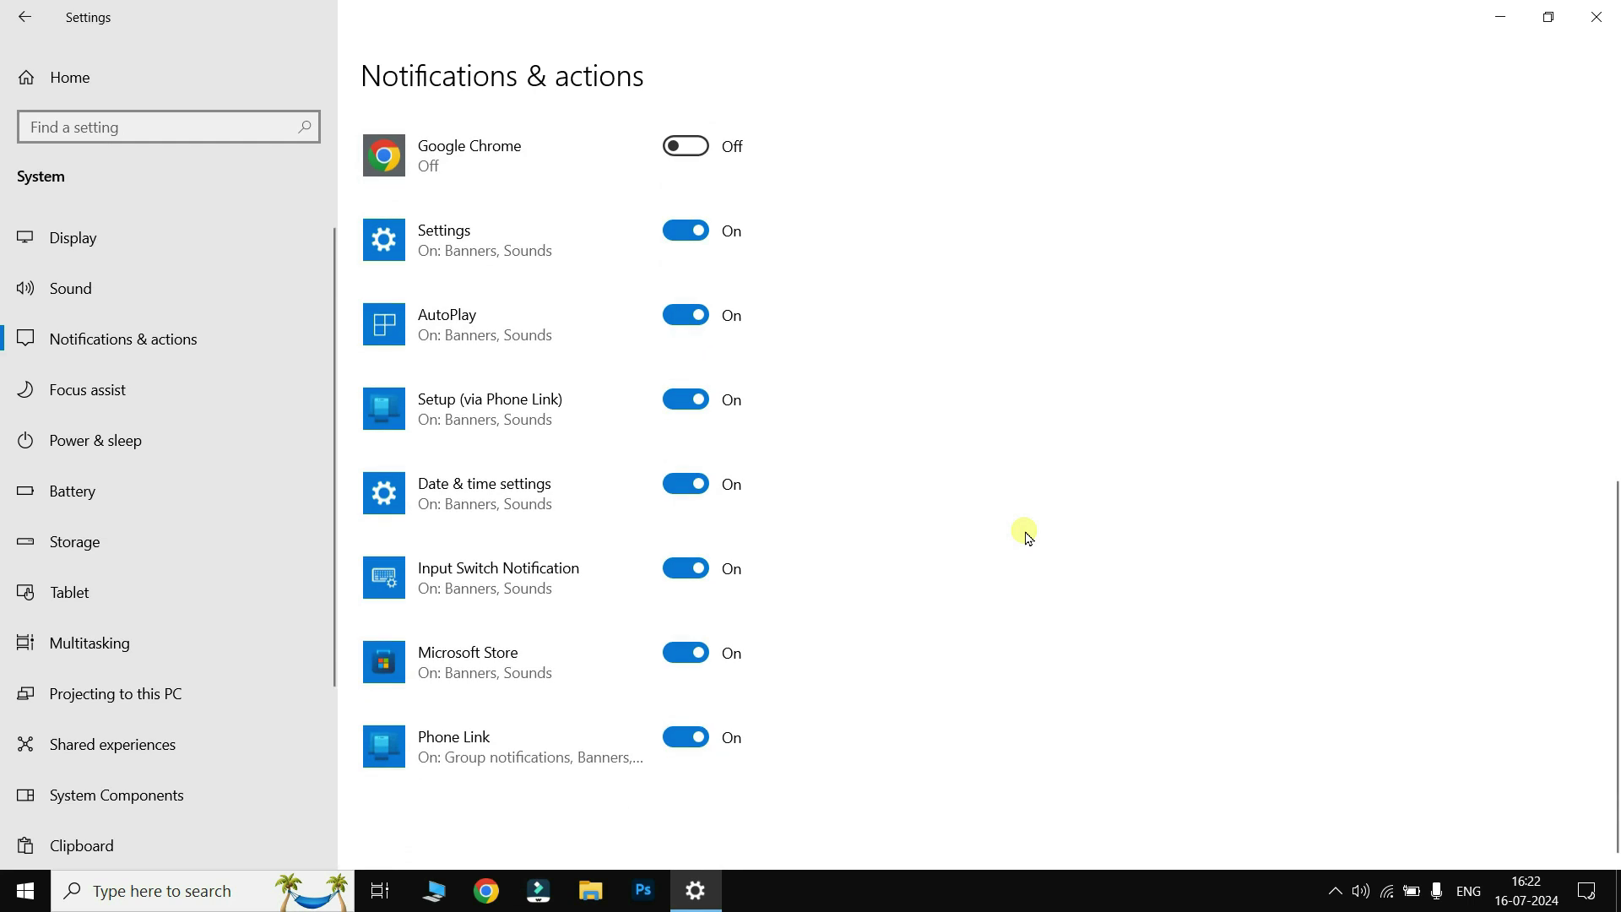
pyautogui.scroll(2, 931, 590)
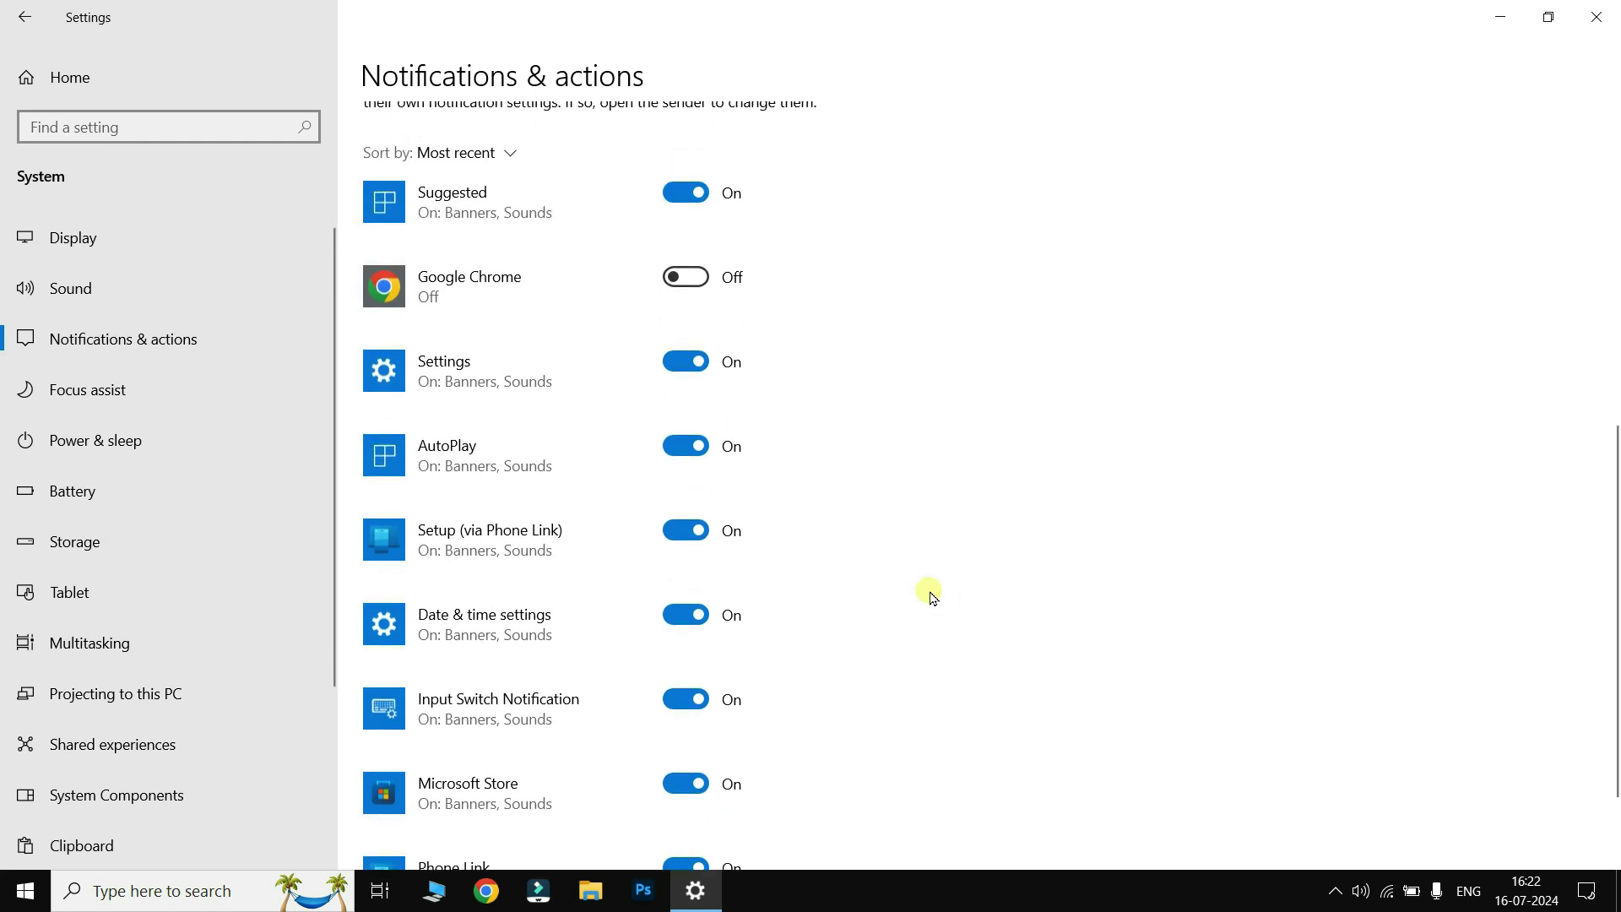
pyautogui.scroll(-2, 933, 597)
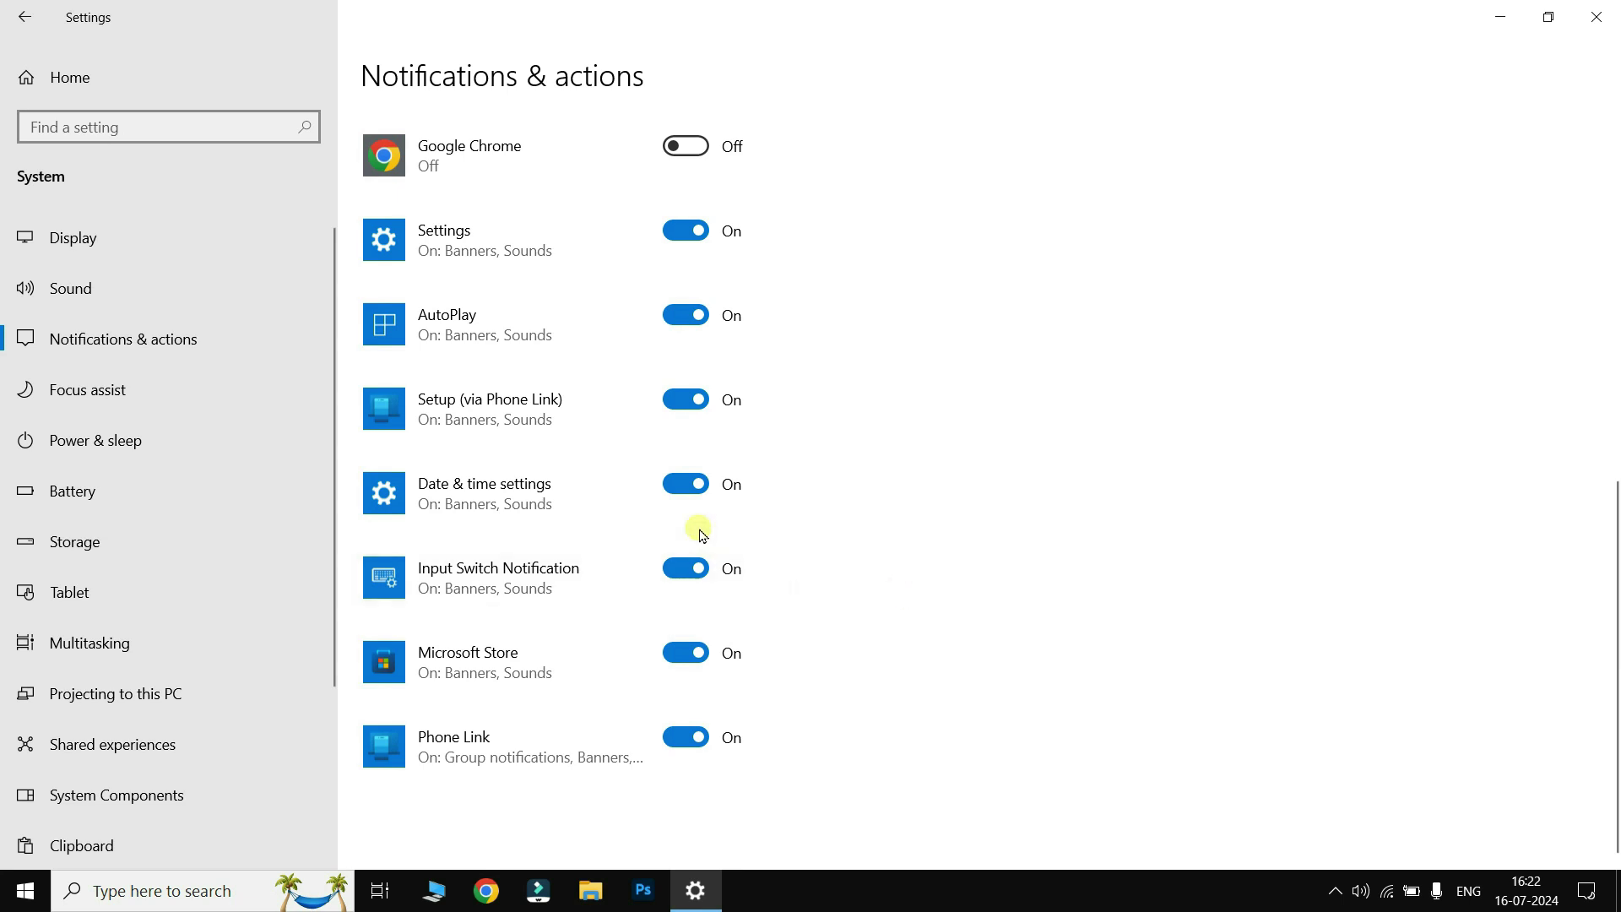
pyautogui.click(686, 485)
pyautogui.click(87, 337)
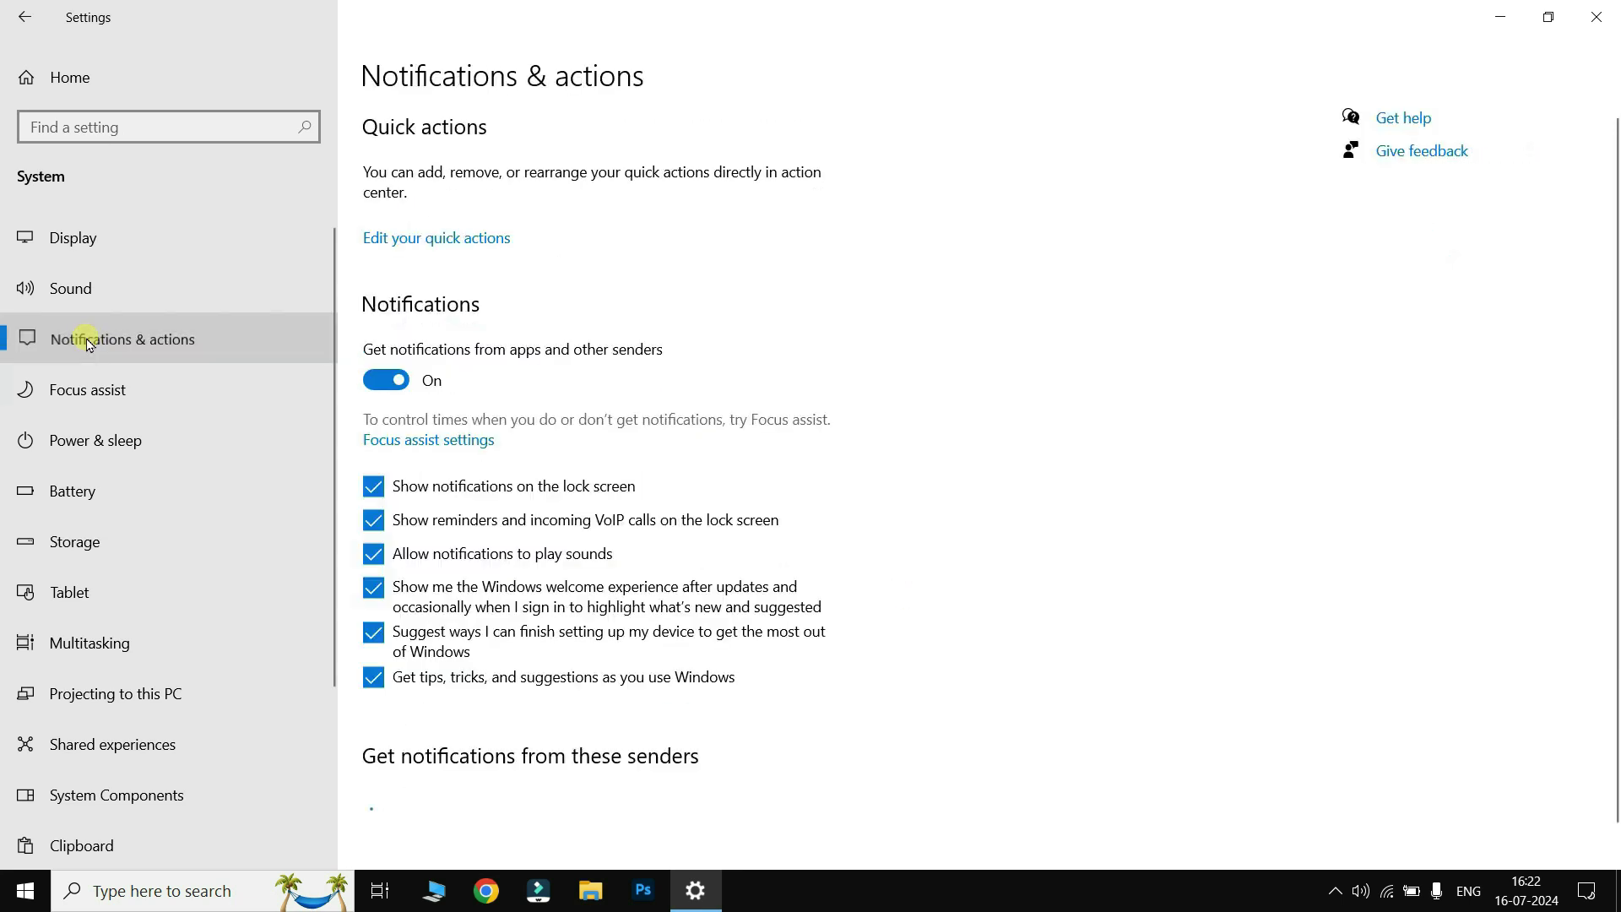
# Step: Set Focus assist to Off instead of Alarms only, then go to Battery settings
pyautogui.click(131, 397)
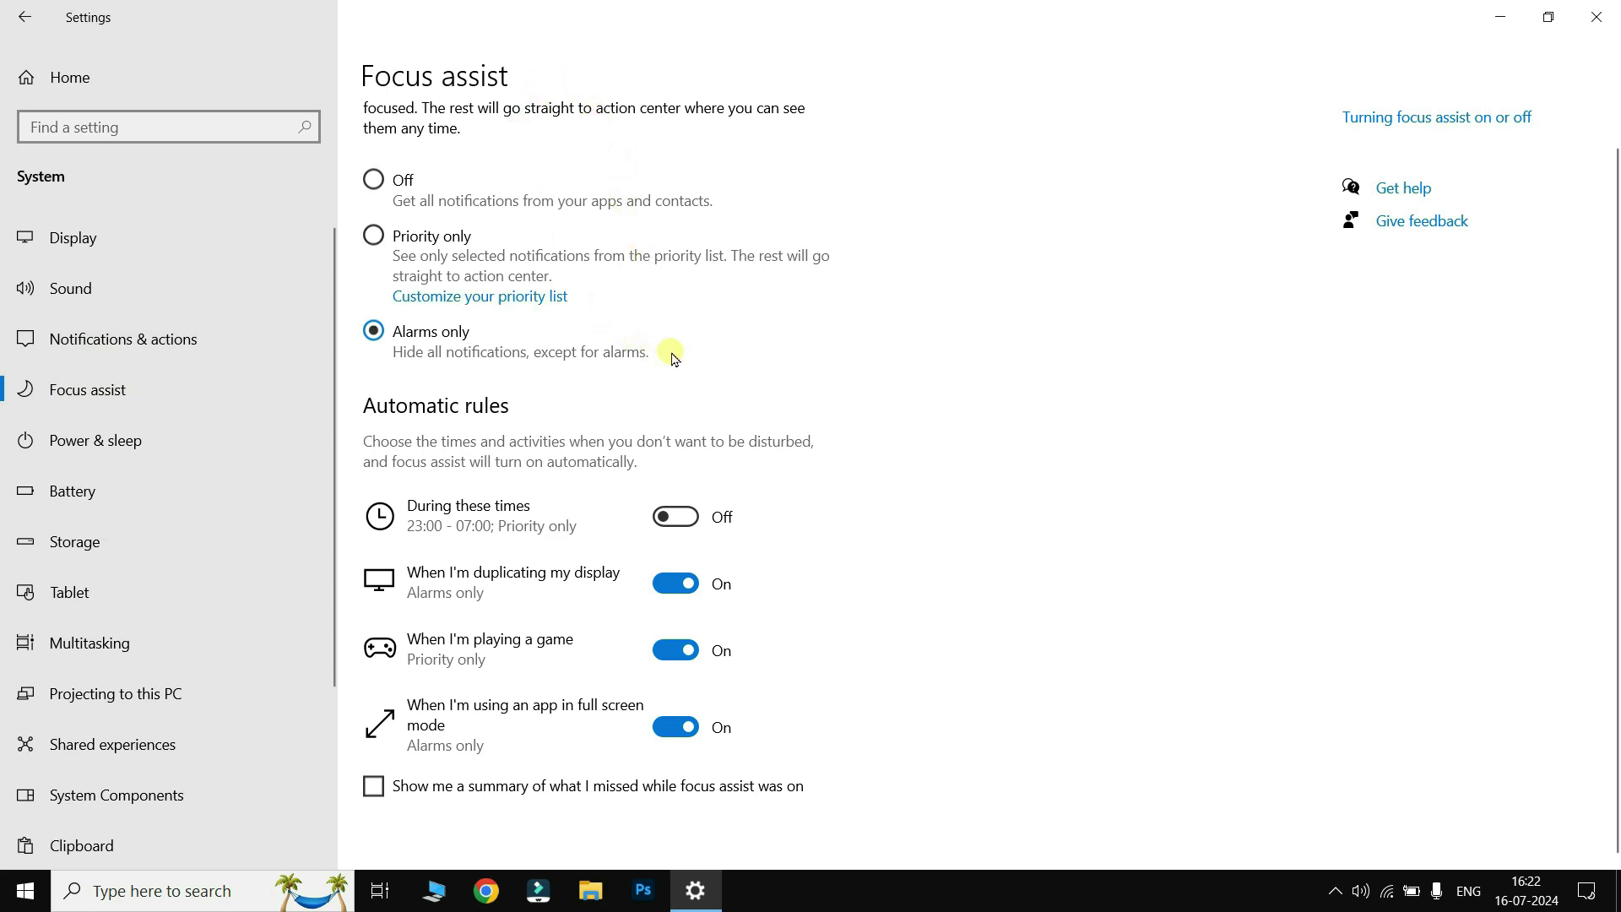
pyautogui.scroll(1, 673, 357)
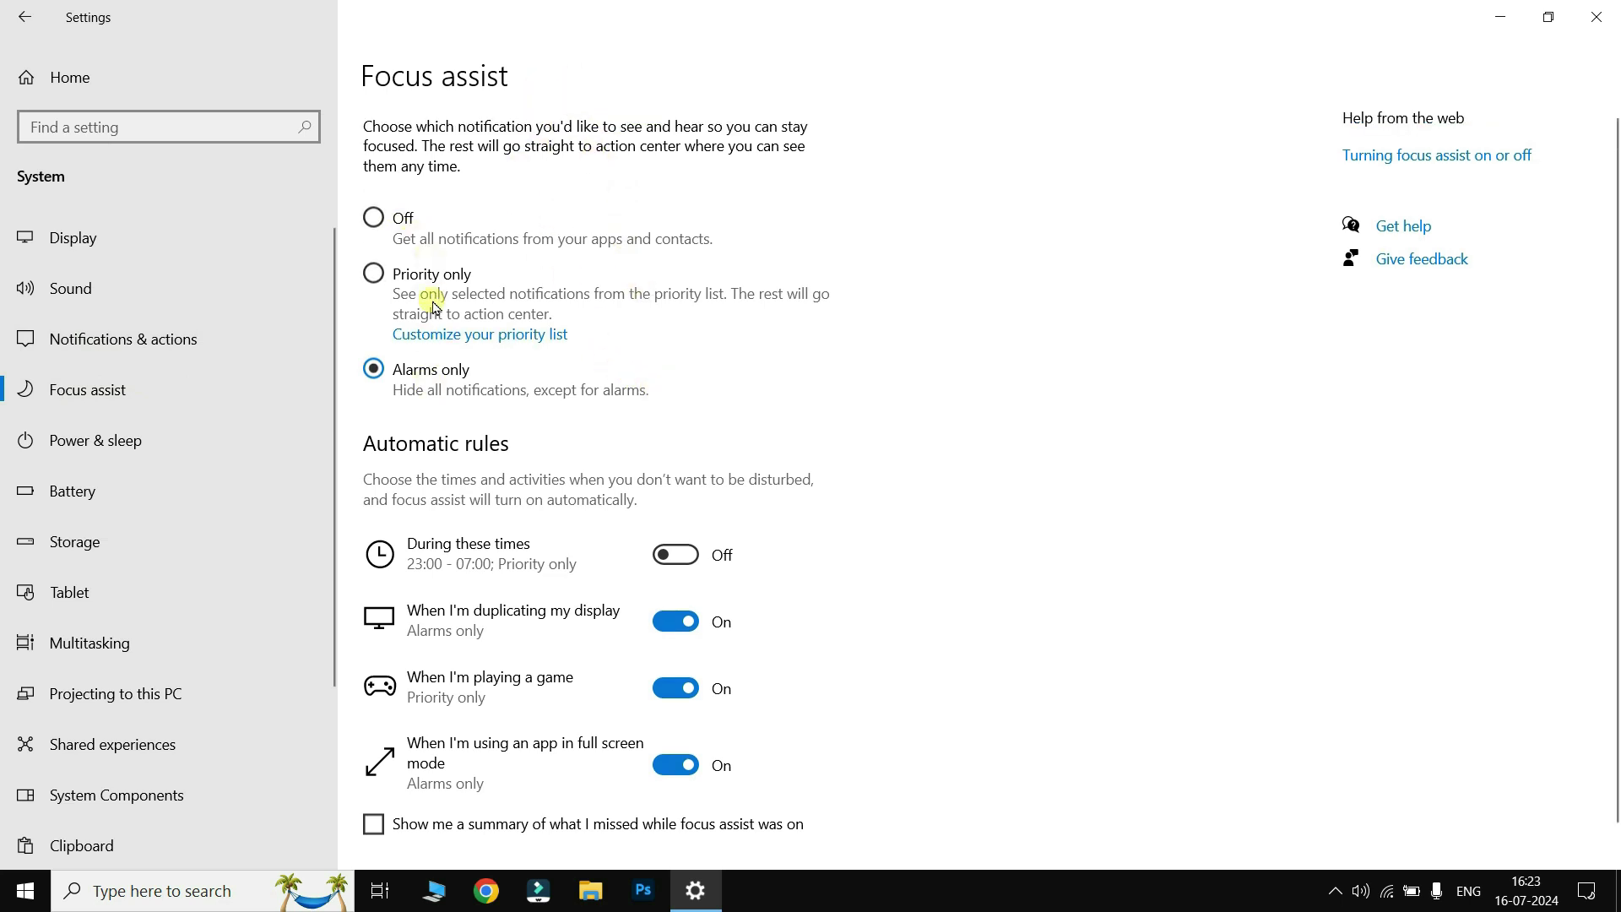
pyautogui.click(381, 222)
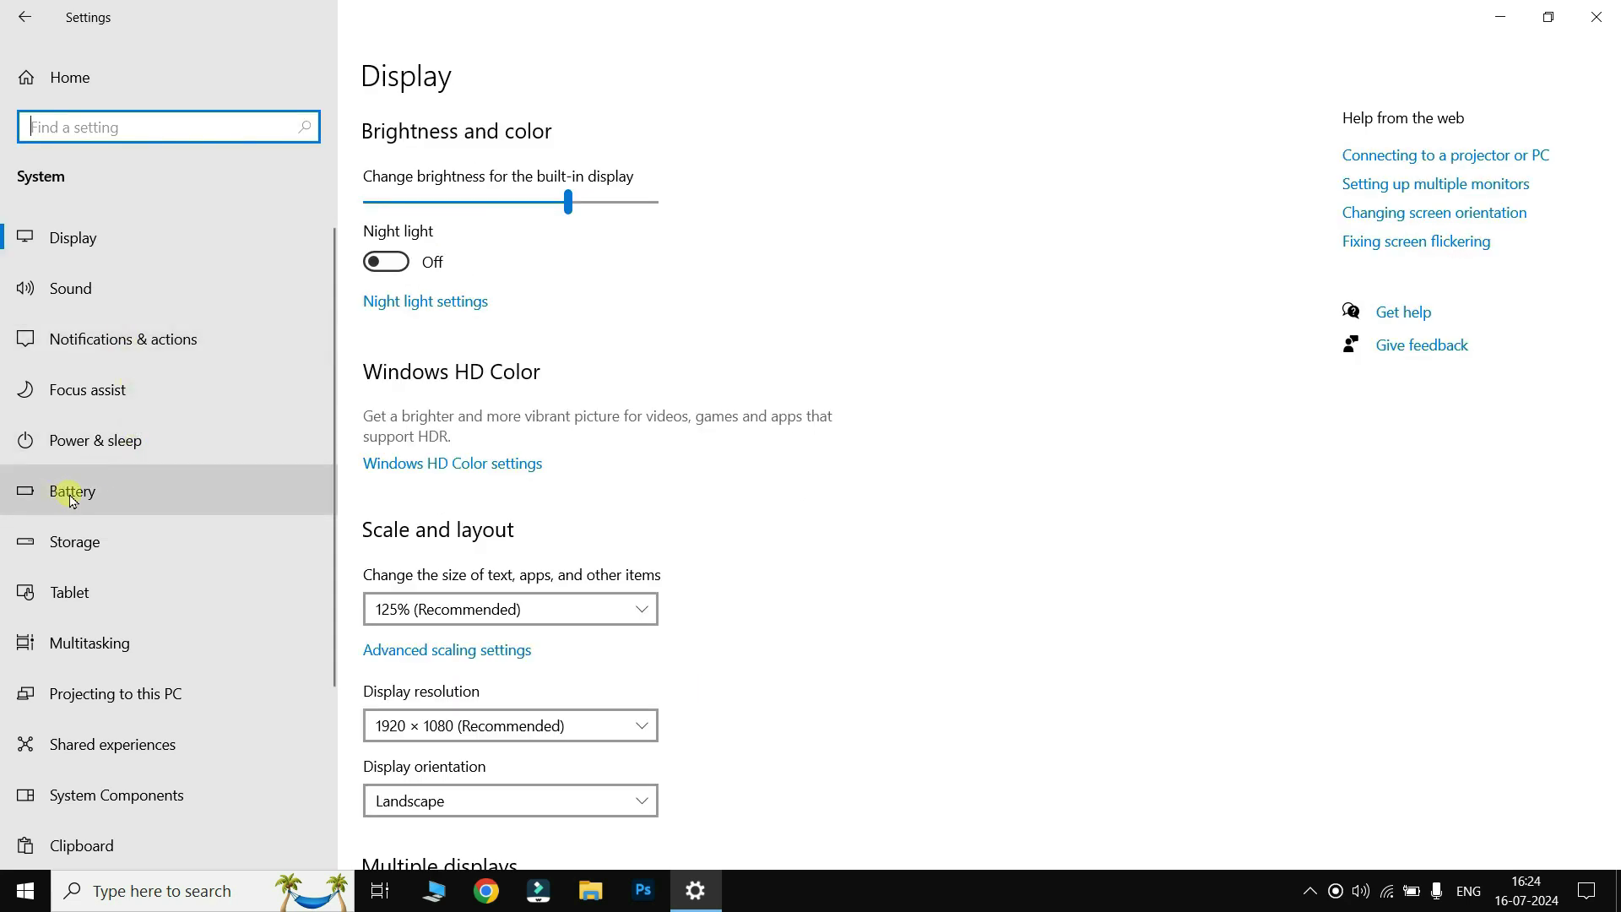
pyautogui.click(72, 499)
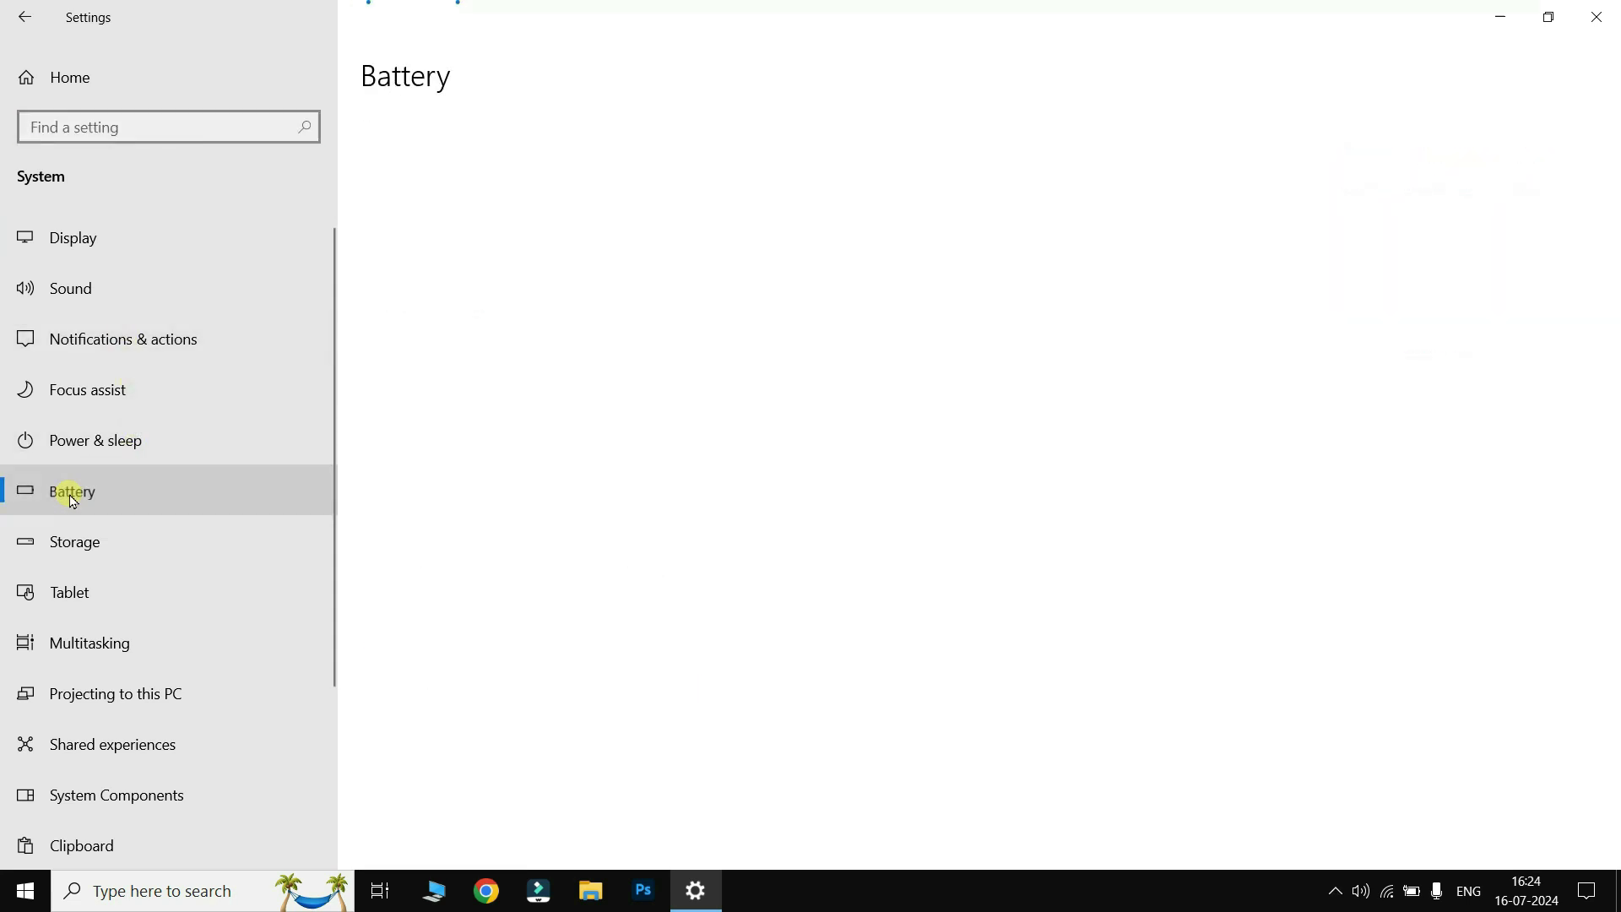
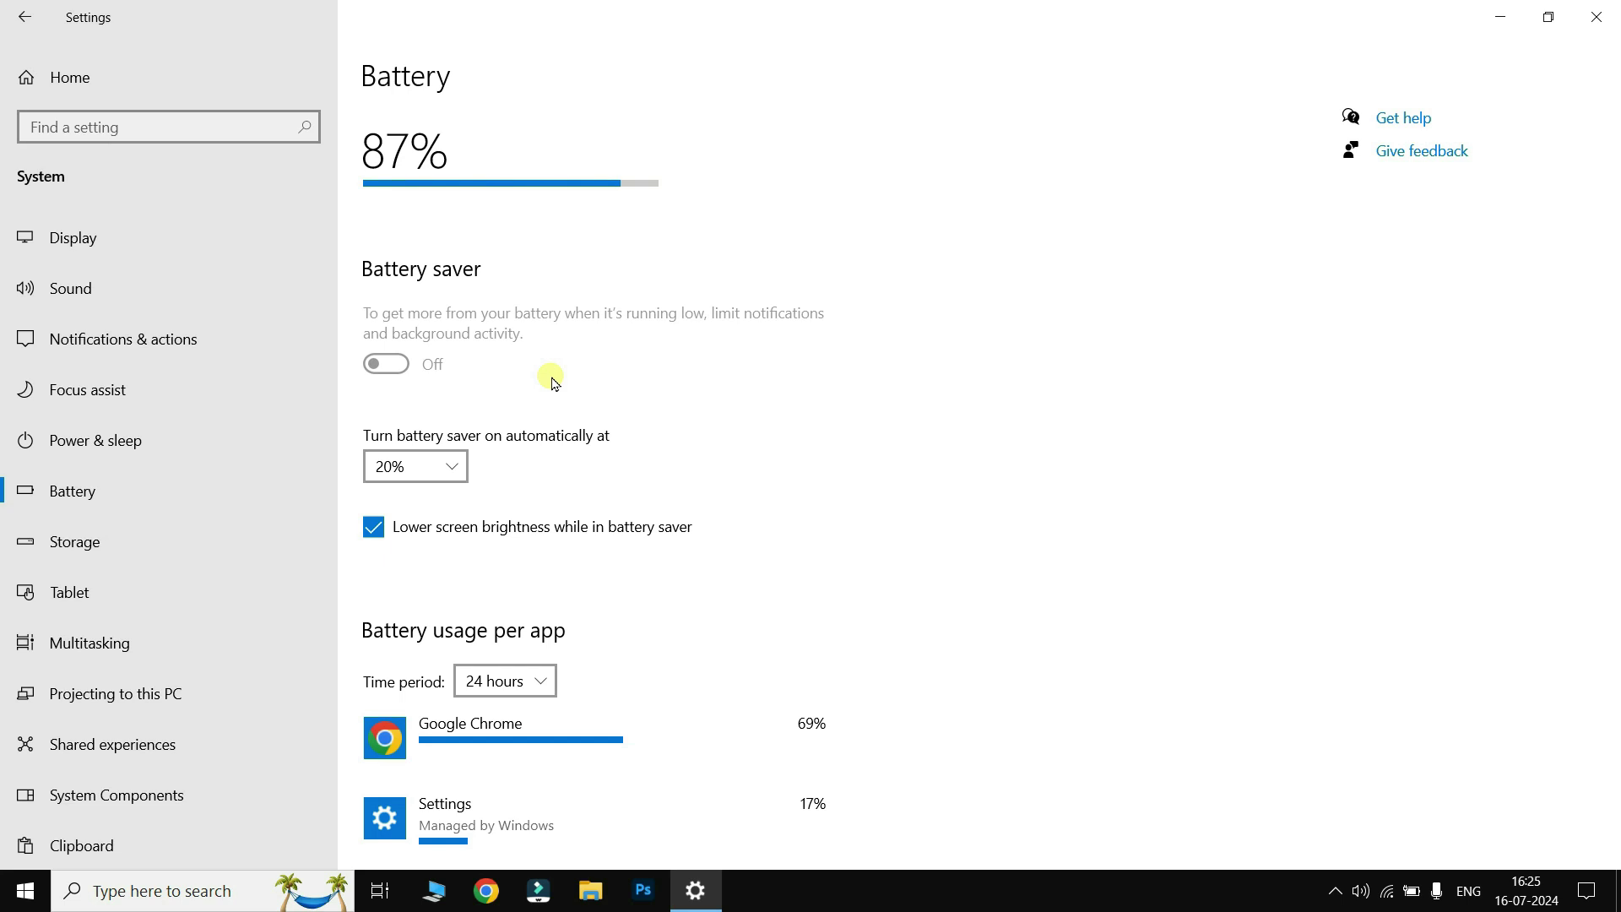
# Step: Keep the battery saver threshold at 20% after reviewing its choices
pyautogui.click(457, 467)
pyautogui.click(731, 438)
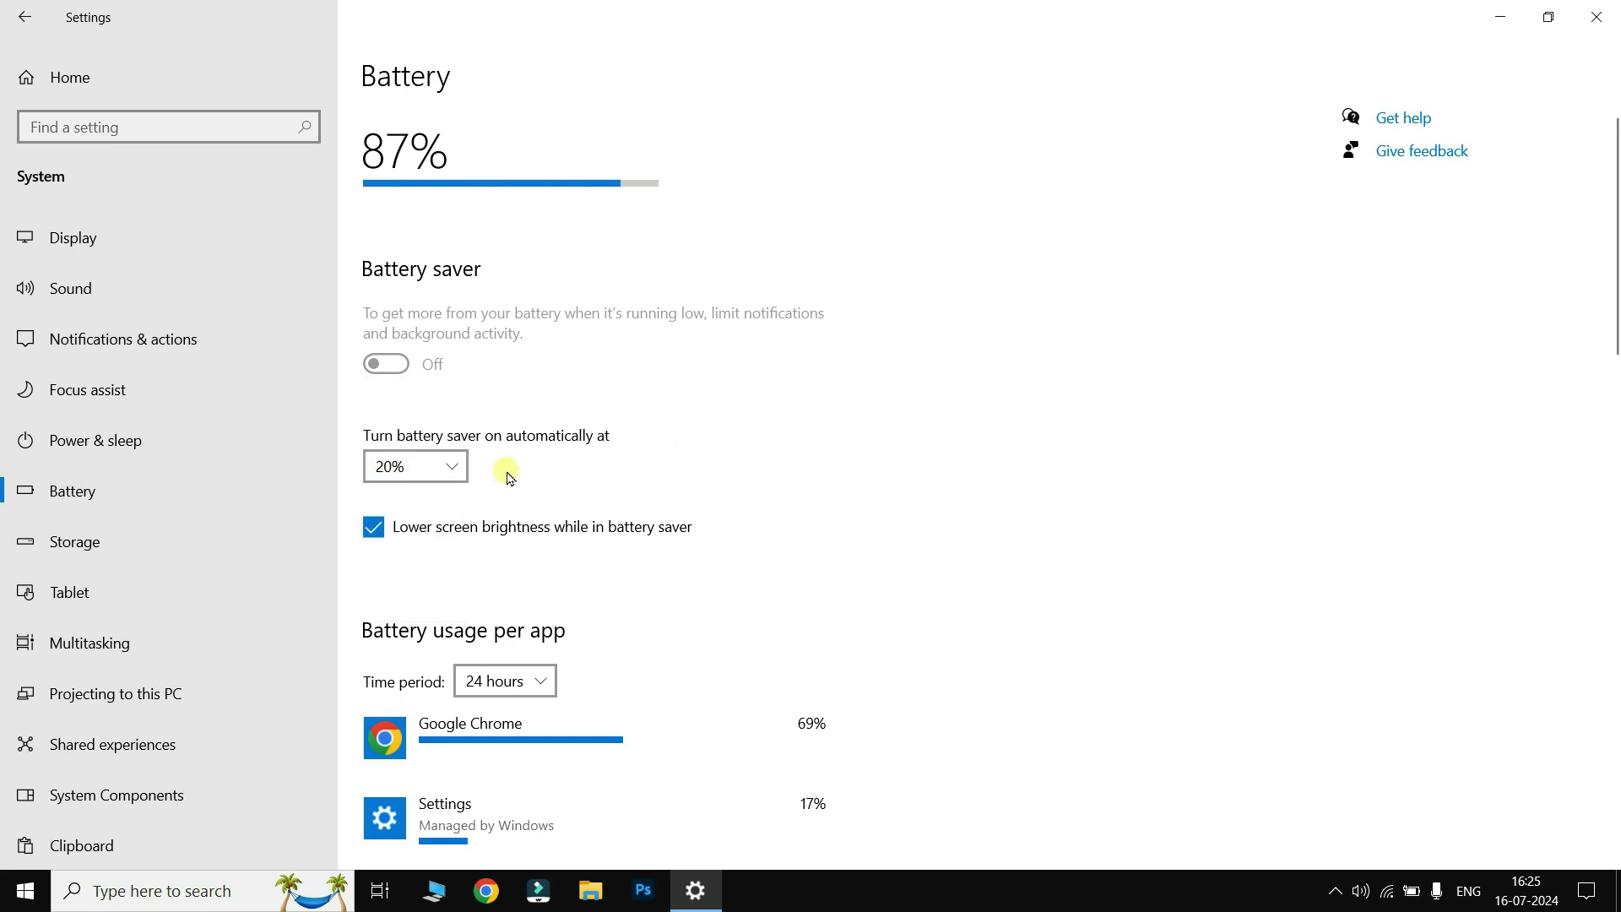
pyautogui.click(457, 470)
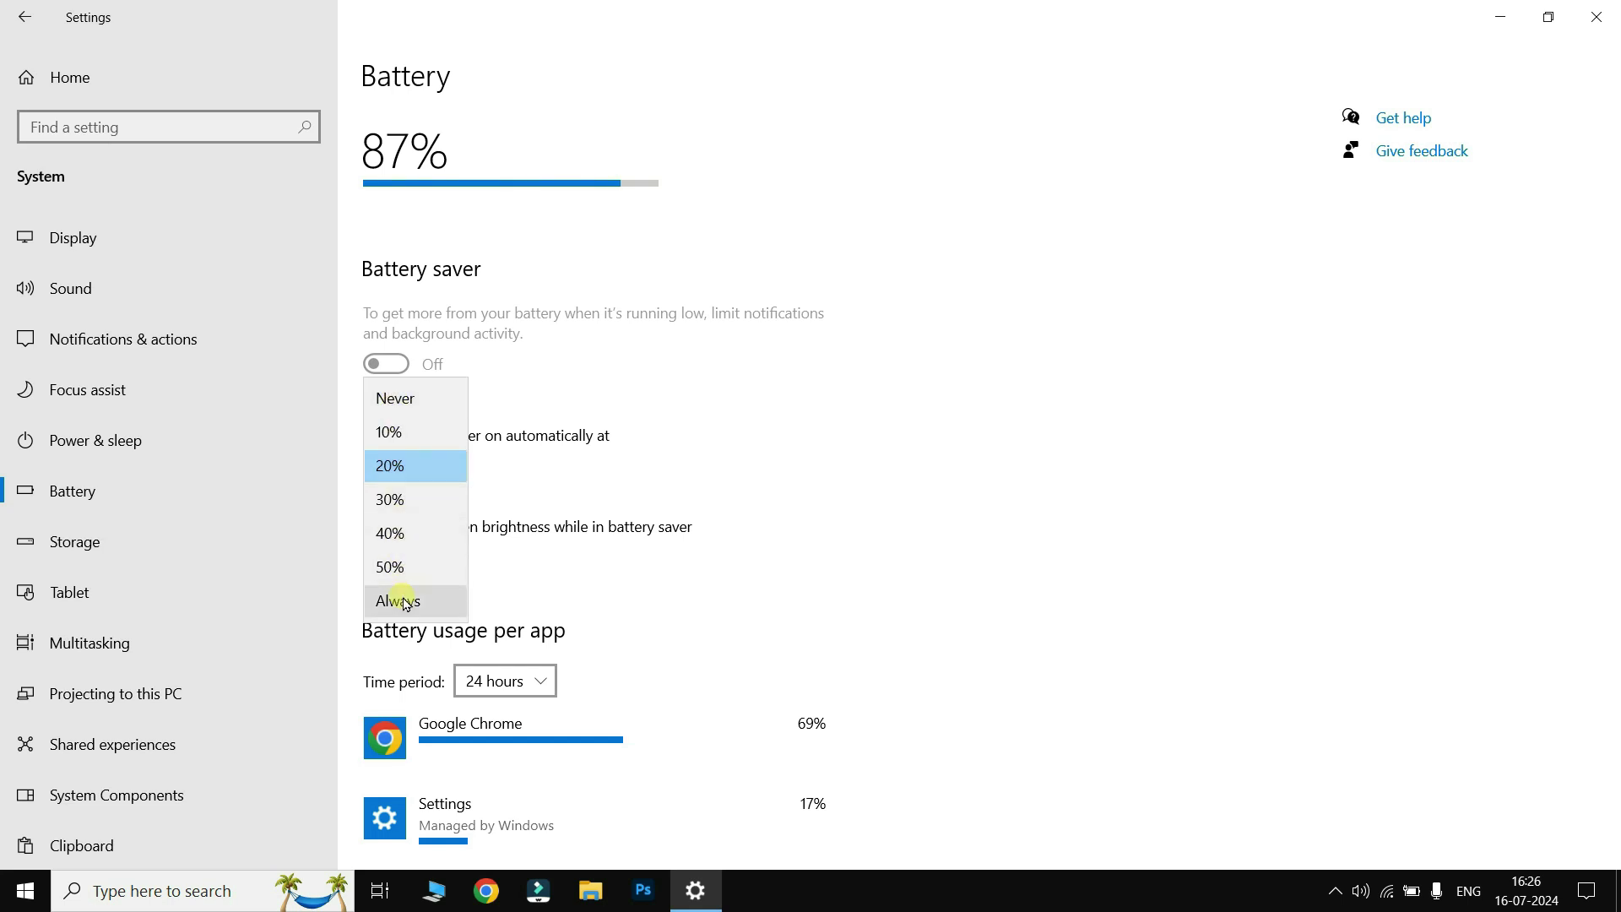
pyautogui.click(401, 470)
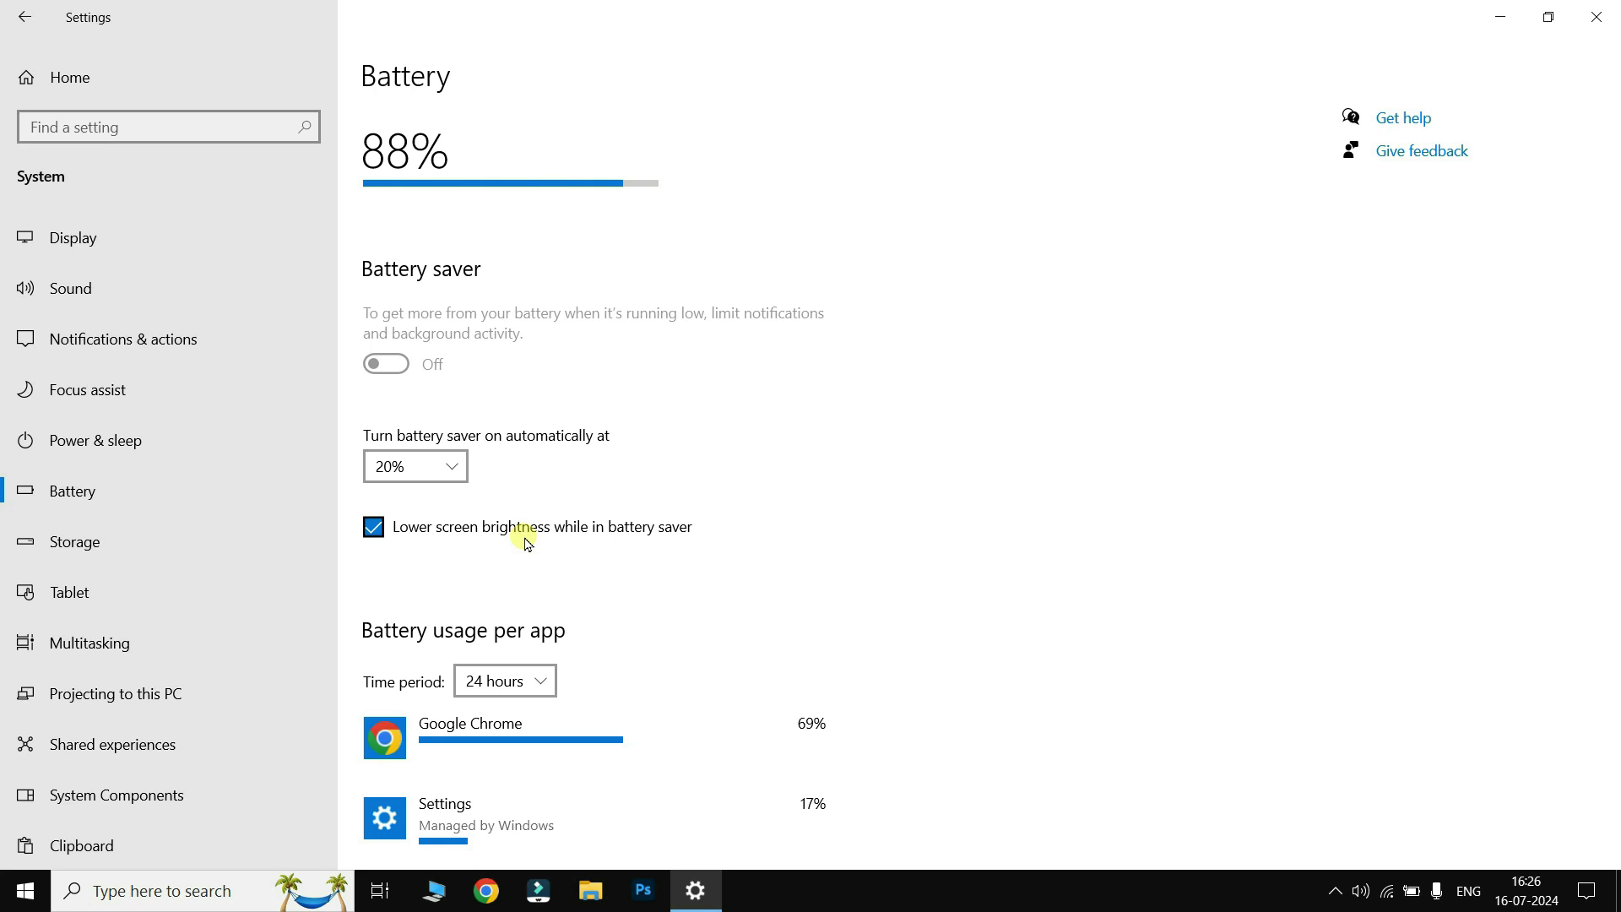
# Step: Leave screen dimming enabled during battery saver and look through the rest of the Battery settings
pyautogui.click(374, 528)
pyautogui.click(375, 531)
pyautogui.click(373, 534)
pyautogui.click(373, 534)
pyautogui.scroll(-3, 1079, 355)
pyautogui.scroll(3, 1079, 354)
pyautogui.scroll(-5, 1078, 354)
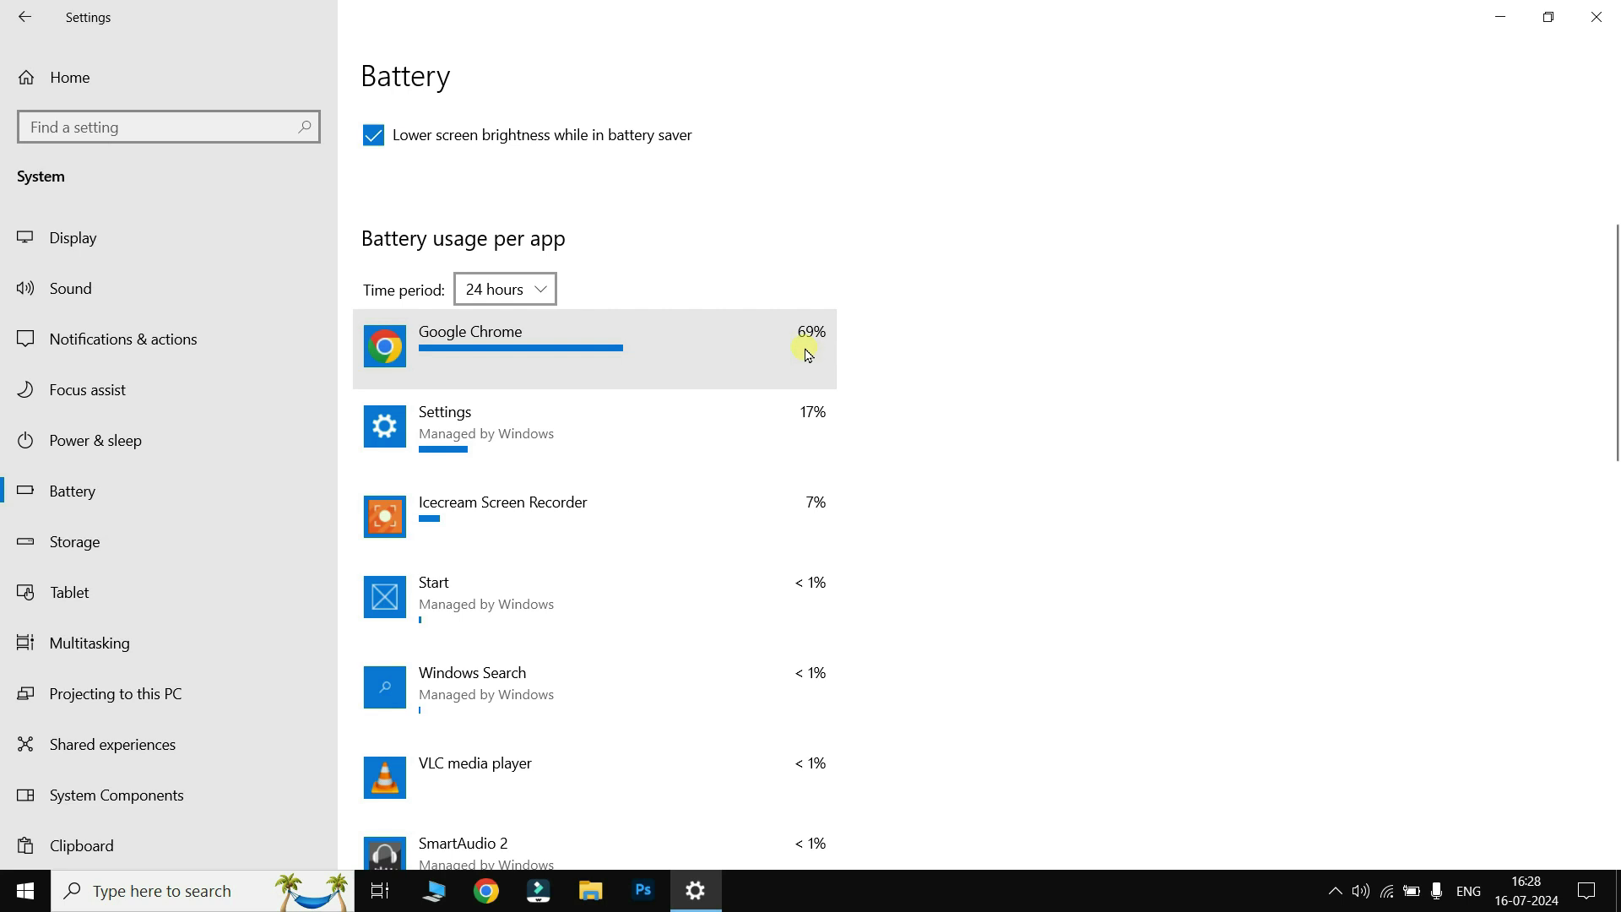
pyautogui.scroll(-3, 741, 511)
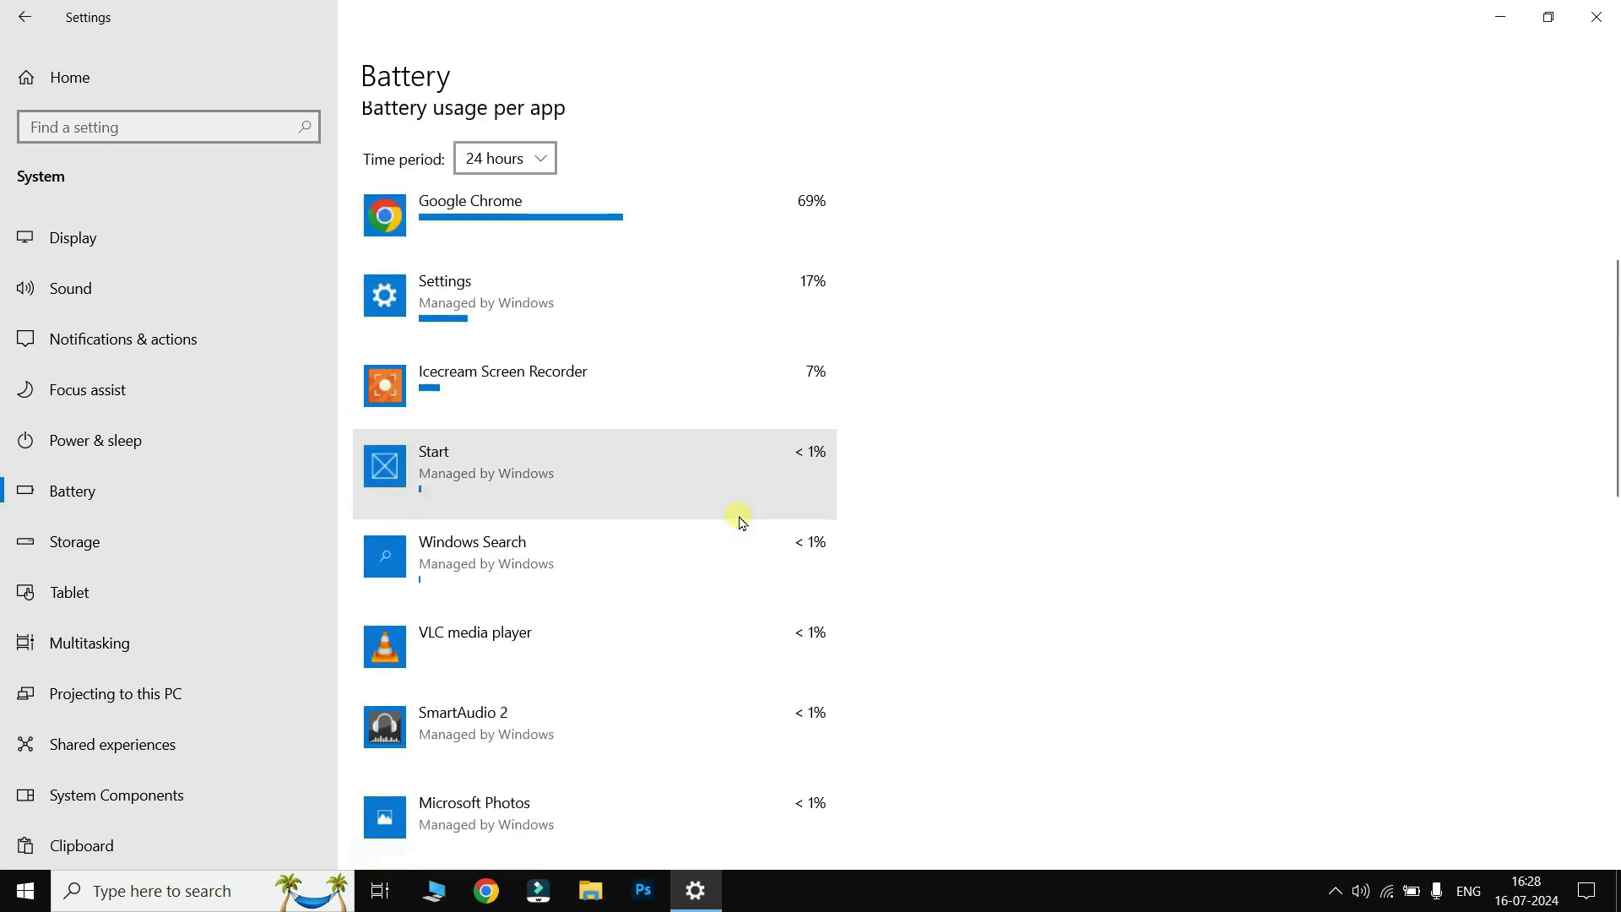
pyautogui.scroll(-20, 741, 519)
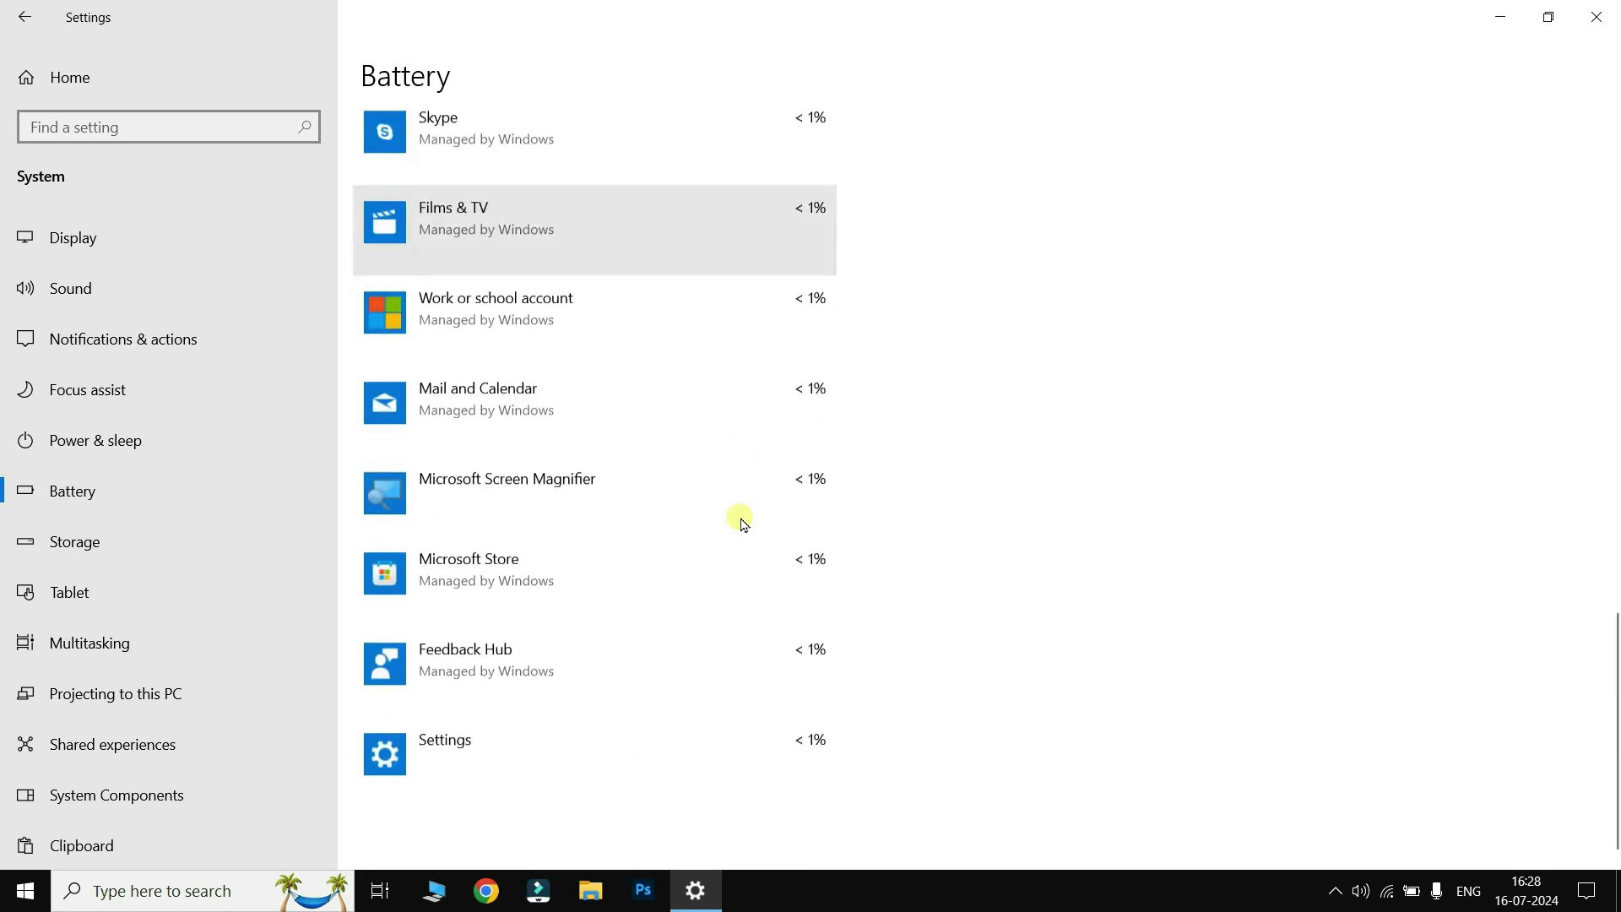
pyautogui.scroll(20, 743, 519)
pyautogui.scroll(-5, 738, 521)
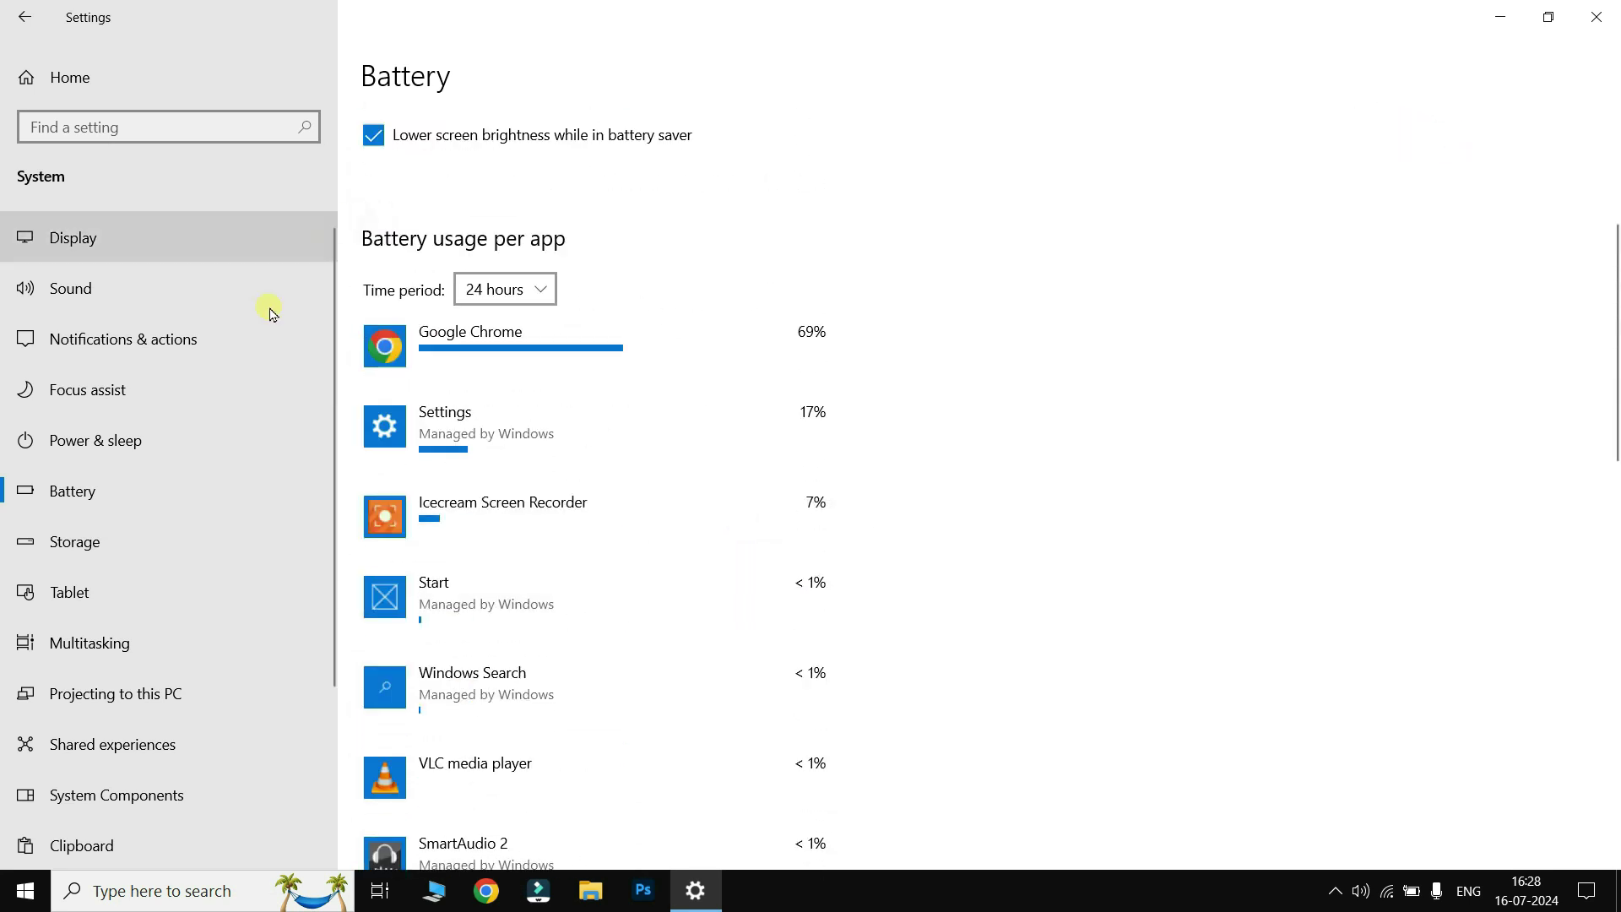
pyautogui.scroll(-3, 90, 667)
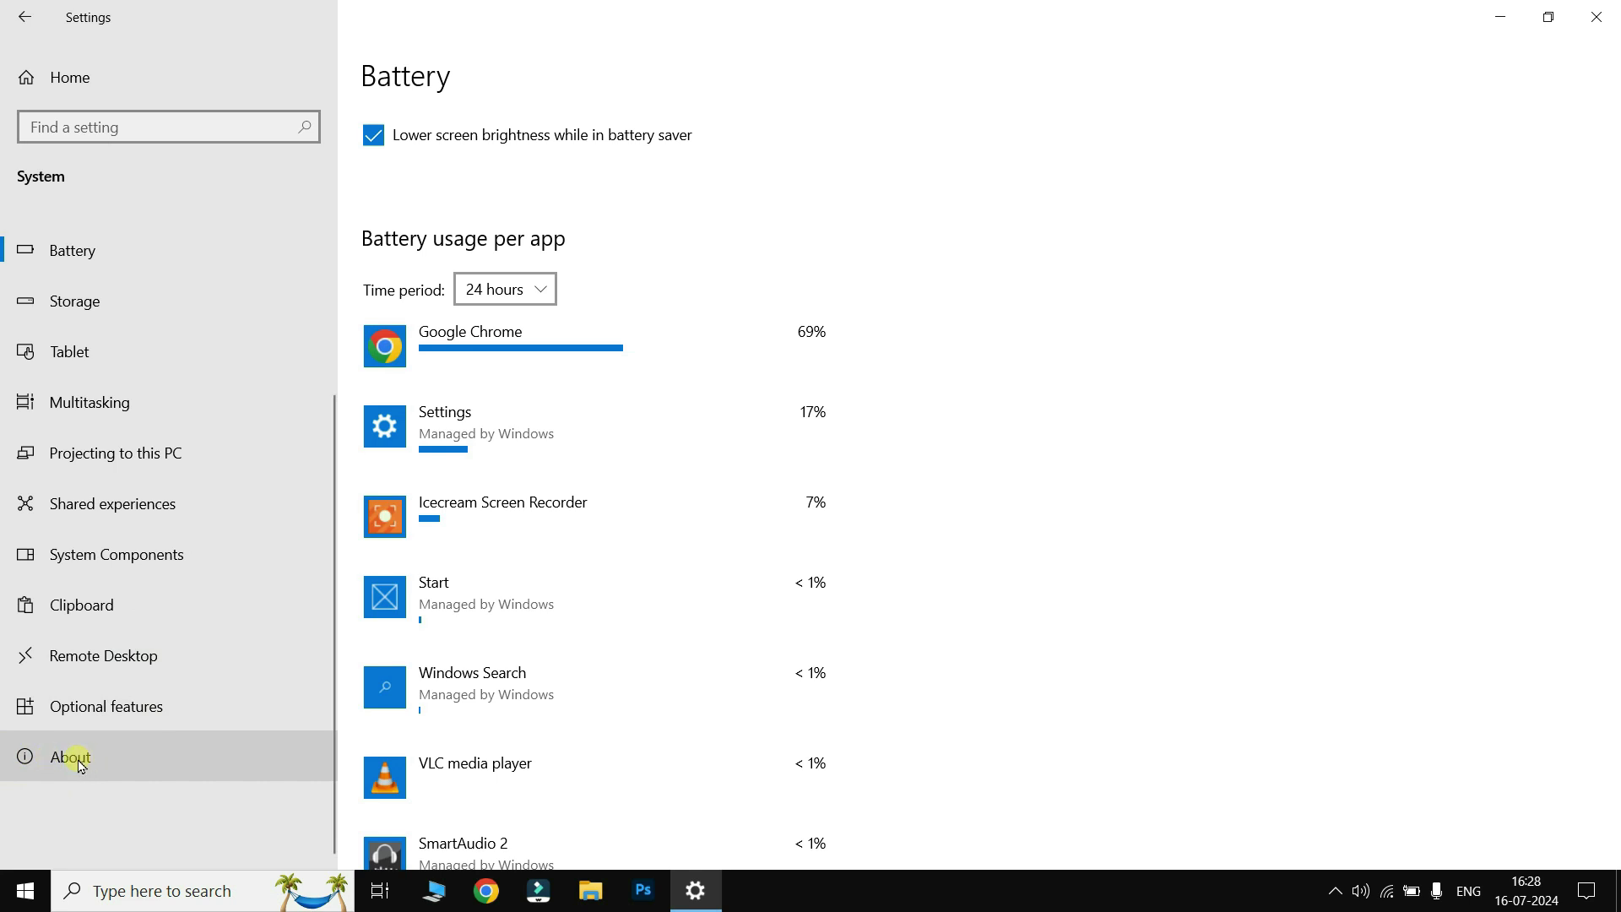
# Step: On the About page, check the 16.0 GB RAM (14.9 GB usable) and Windows specifications
pyautogui.click(80, 765)
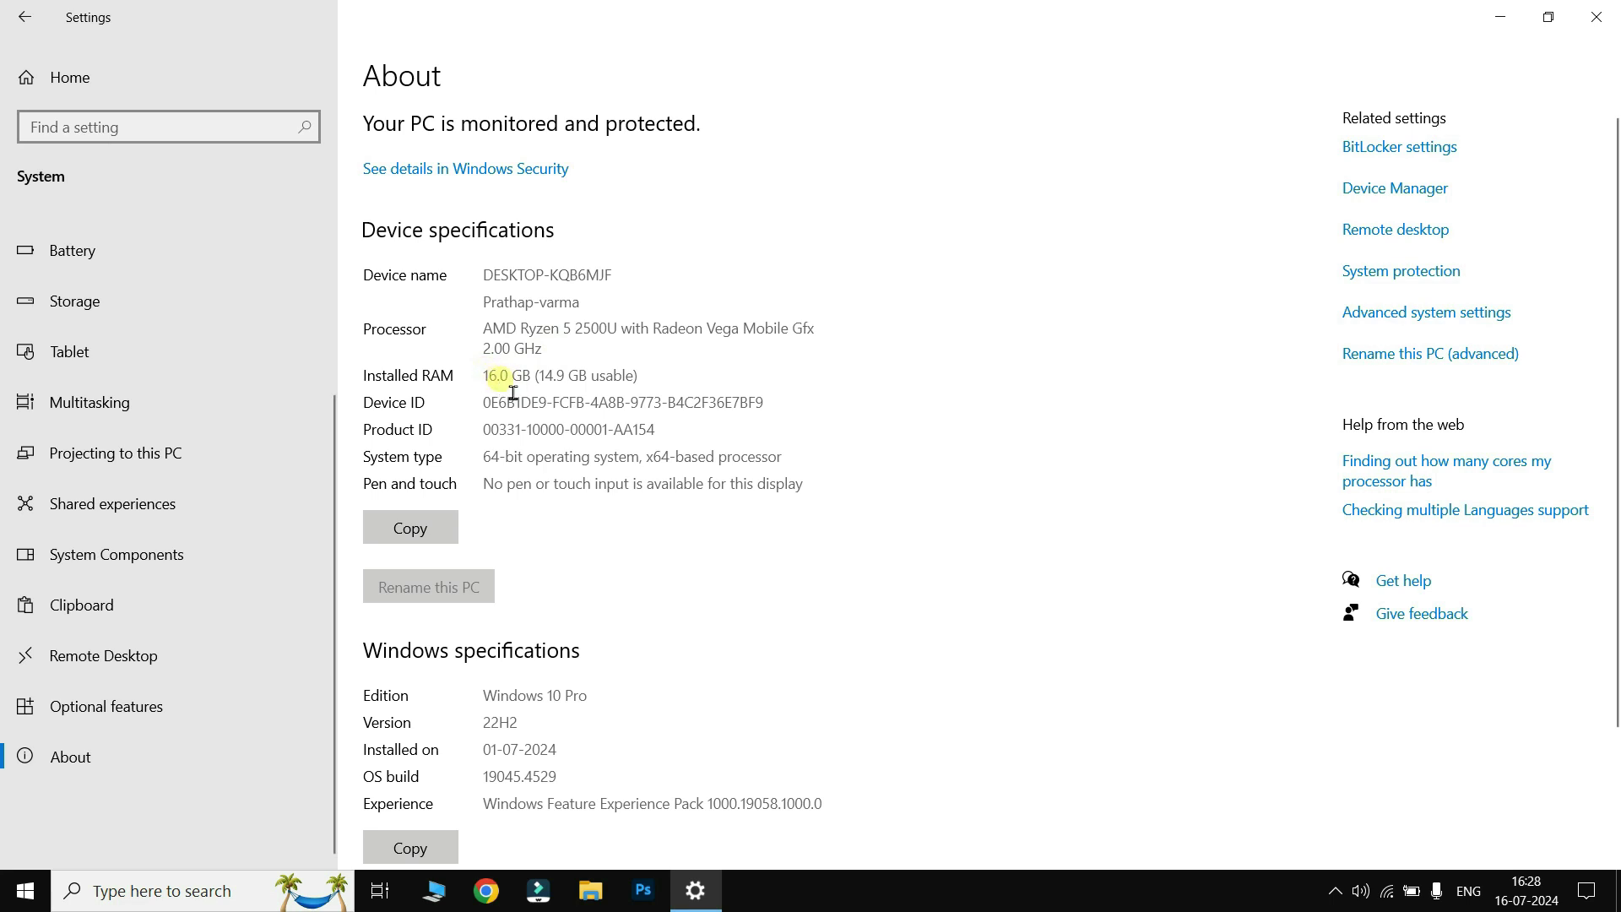
pyautogui.moveTo(489, 377); pyautogui.dragTo(625, 376)
pyautogui.click(567, 375)
pyautogui.moveTo(538, 378); pyautogui.dragTo(641, 379)
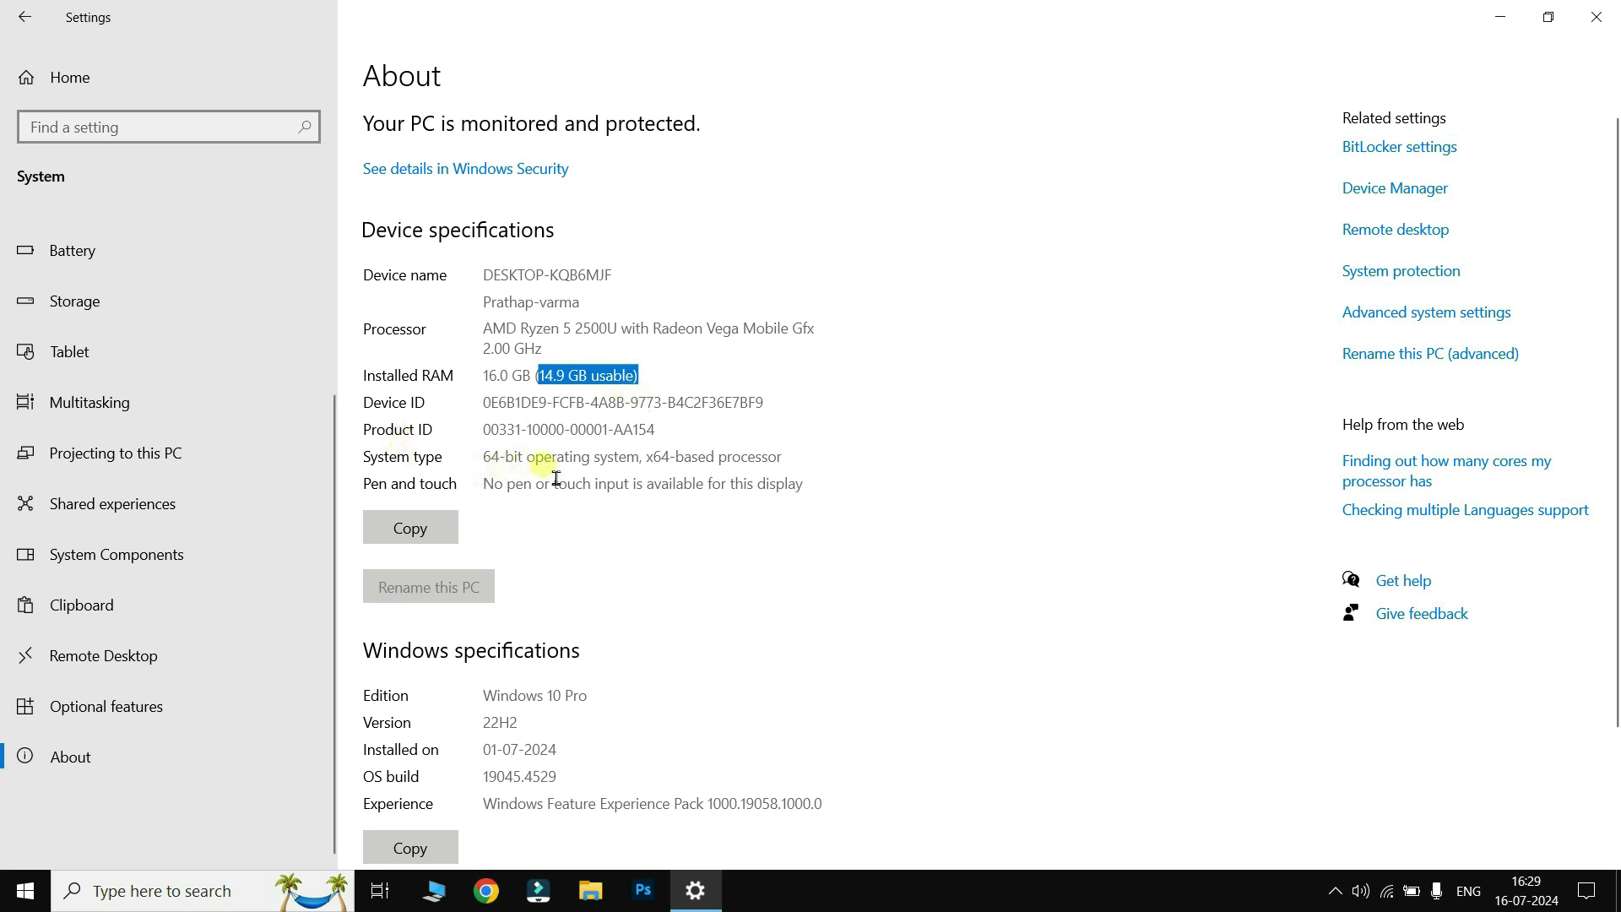
pyautogui.scroll(-3, 783, 503)
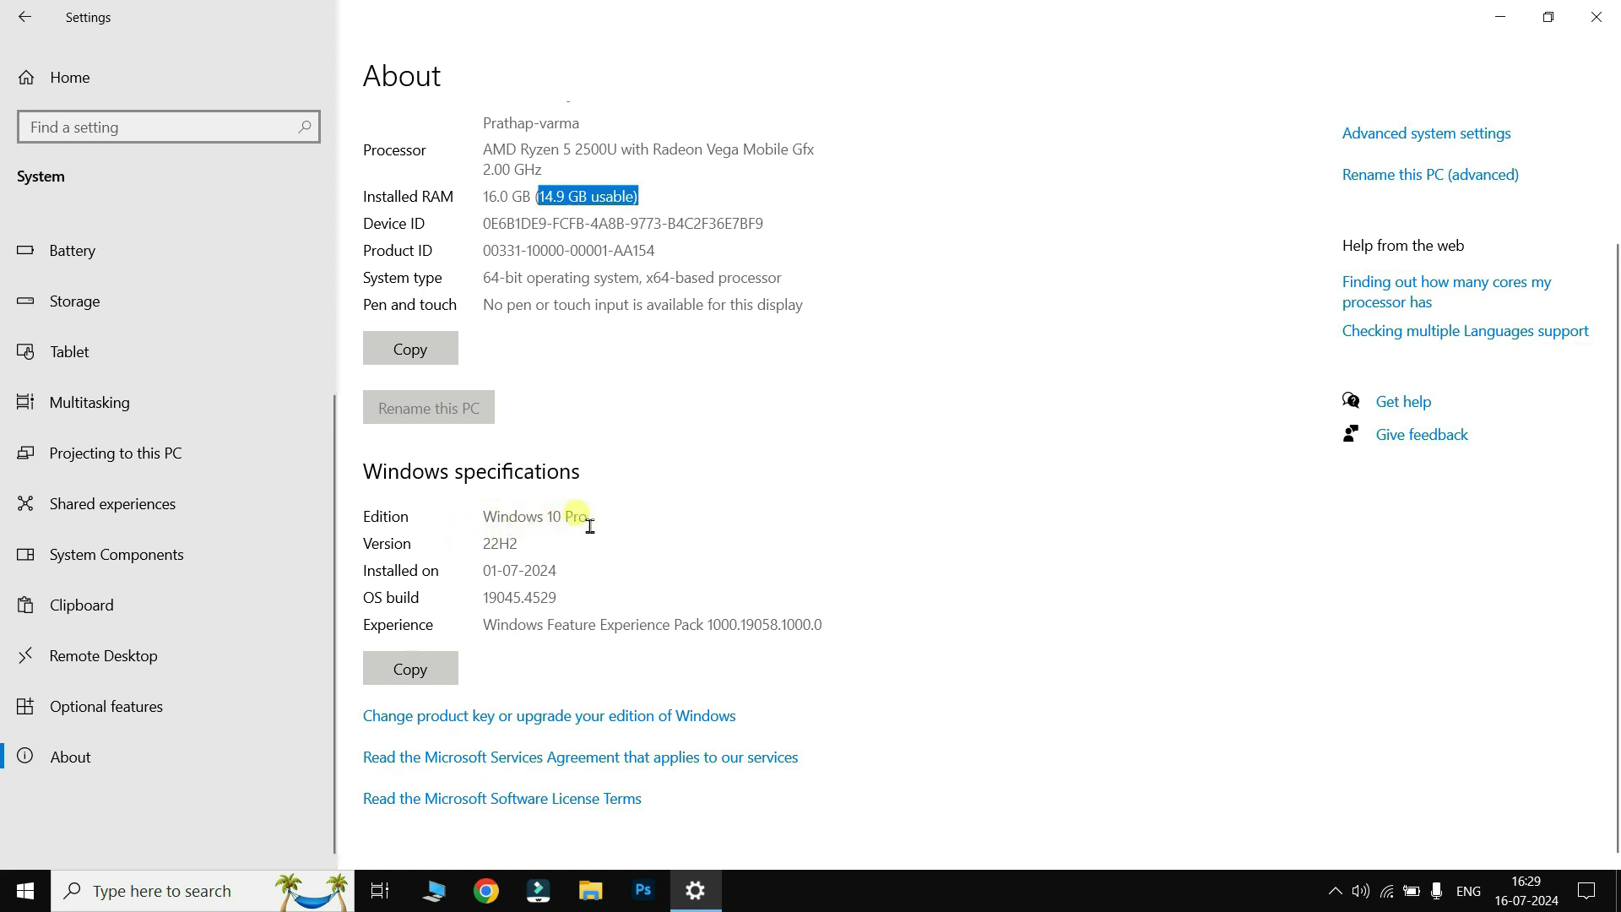
pyautogui.click(655, 524)
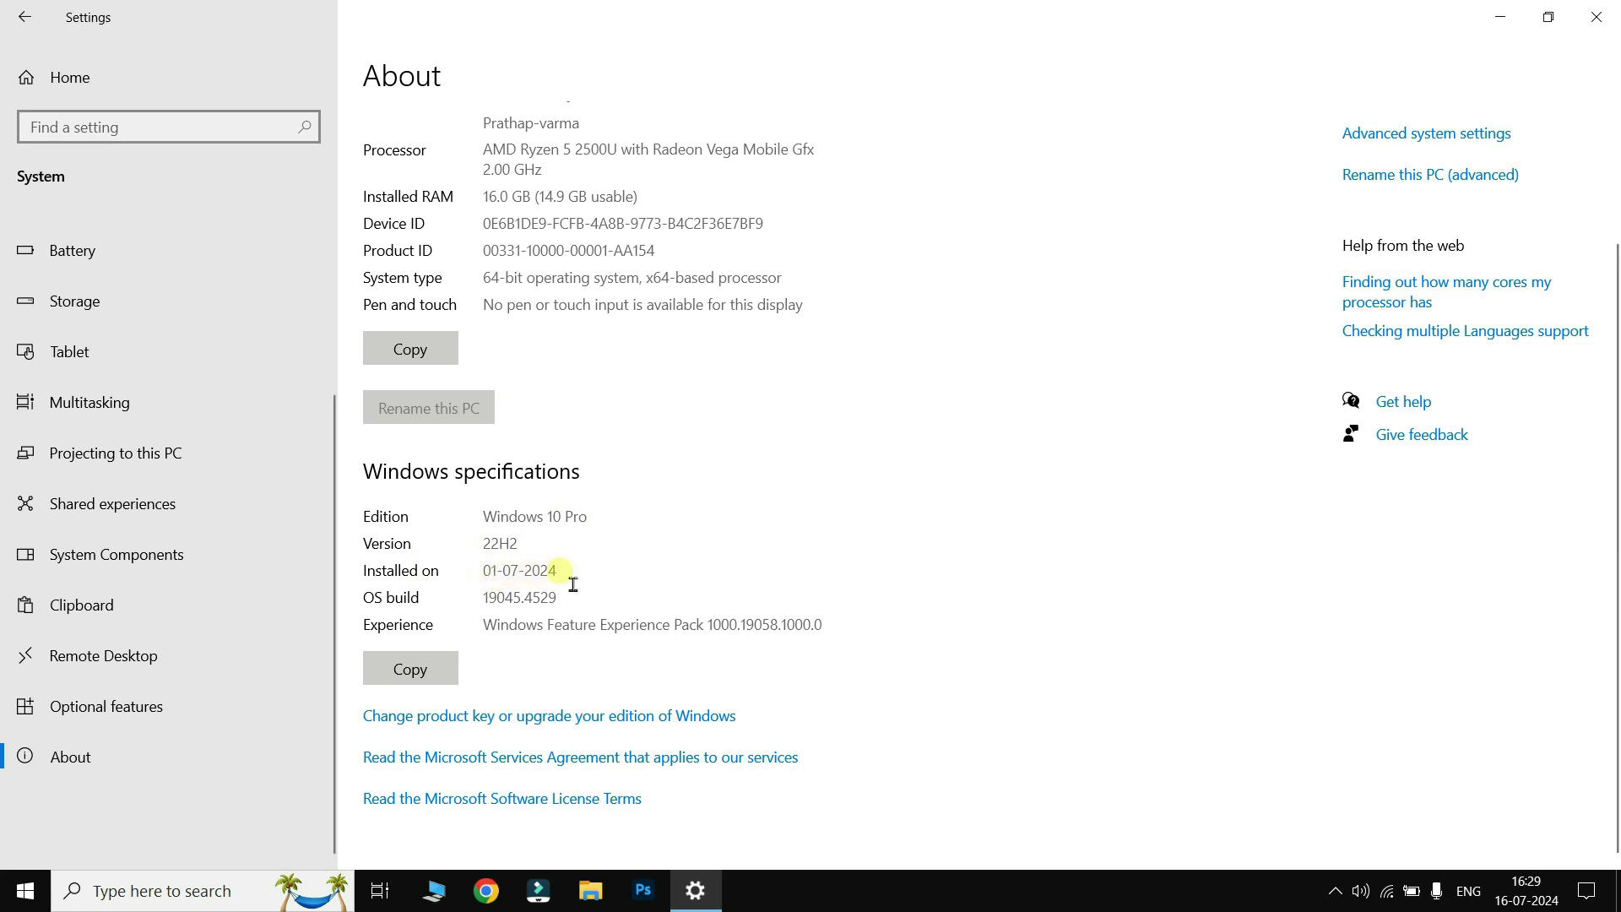
# Step: Look at the Personalization settings, then return to the Settings home page
pyautogui.click(25, 17)
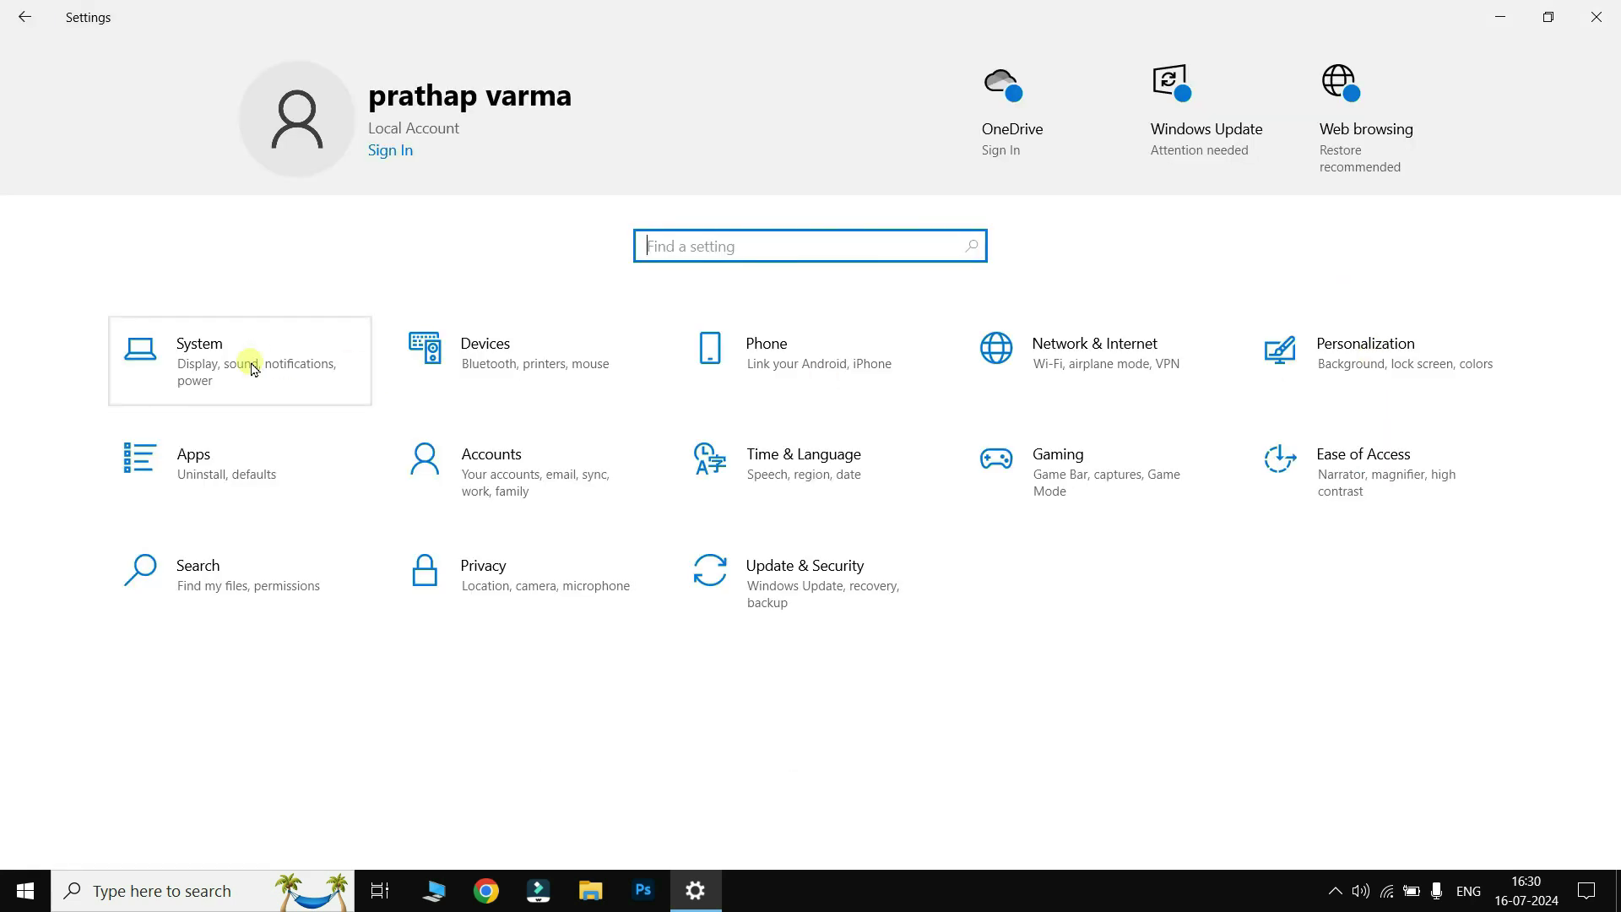
pyautogui.click(1410, 359)
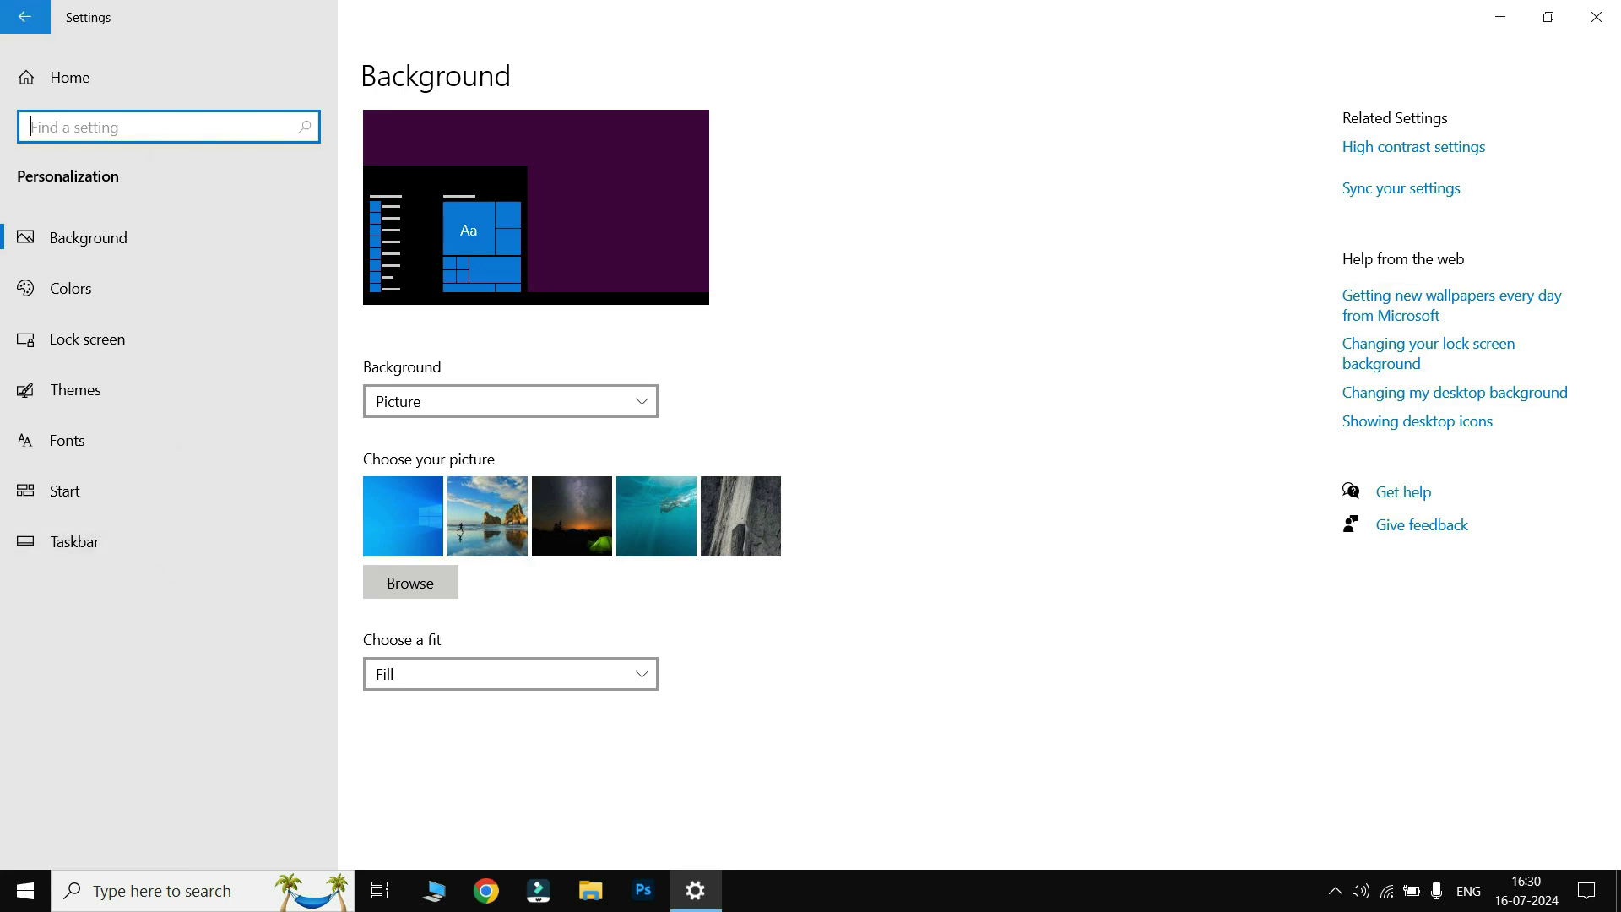
pyautogui.click(23, 18)
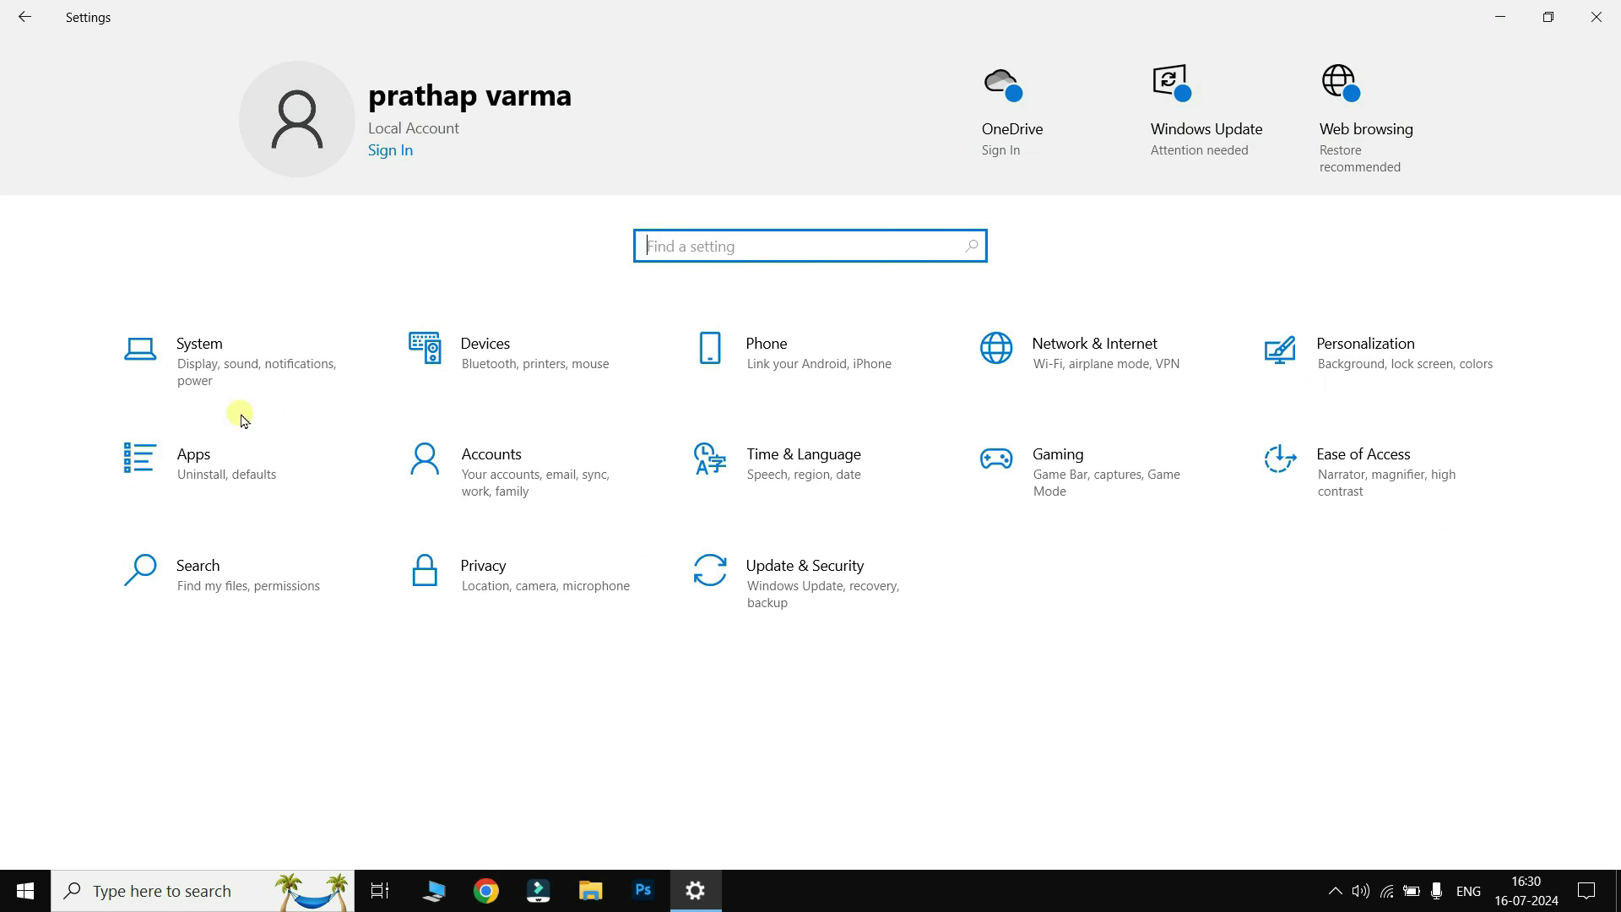
# Step: Open Apps and browse the Apps & features list of 59 installed apps
pyautogui.click(202, 466)
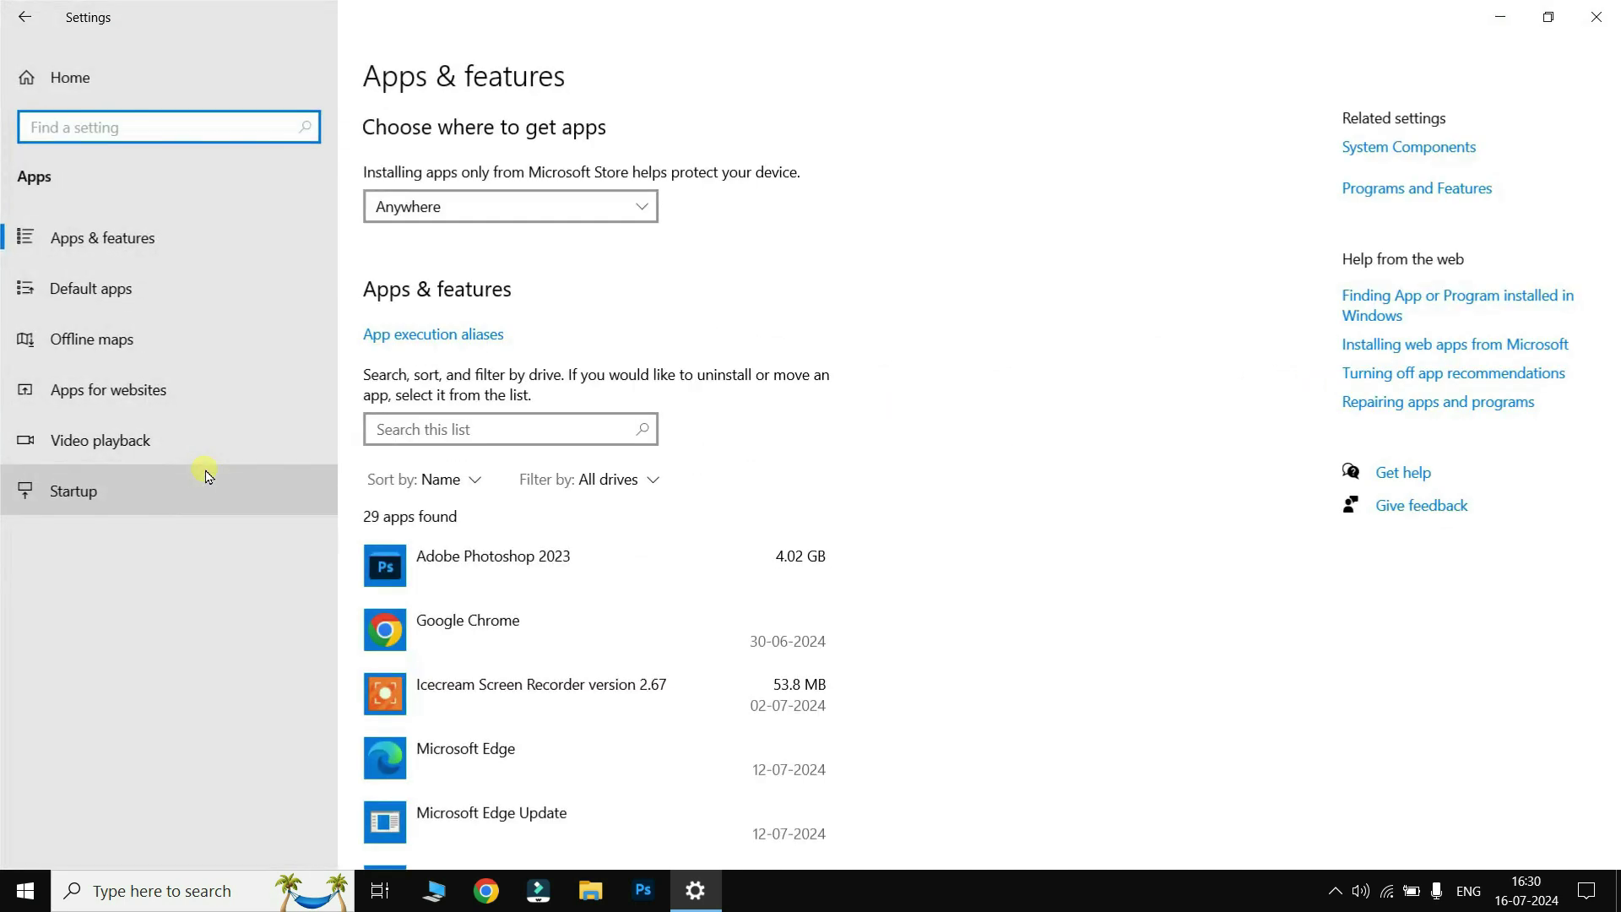
pyautogui.scroll(-3, 1017, 489)
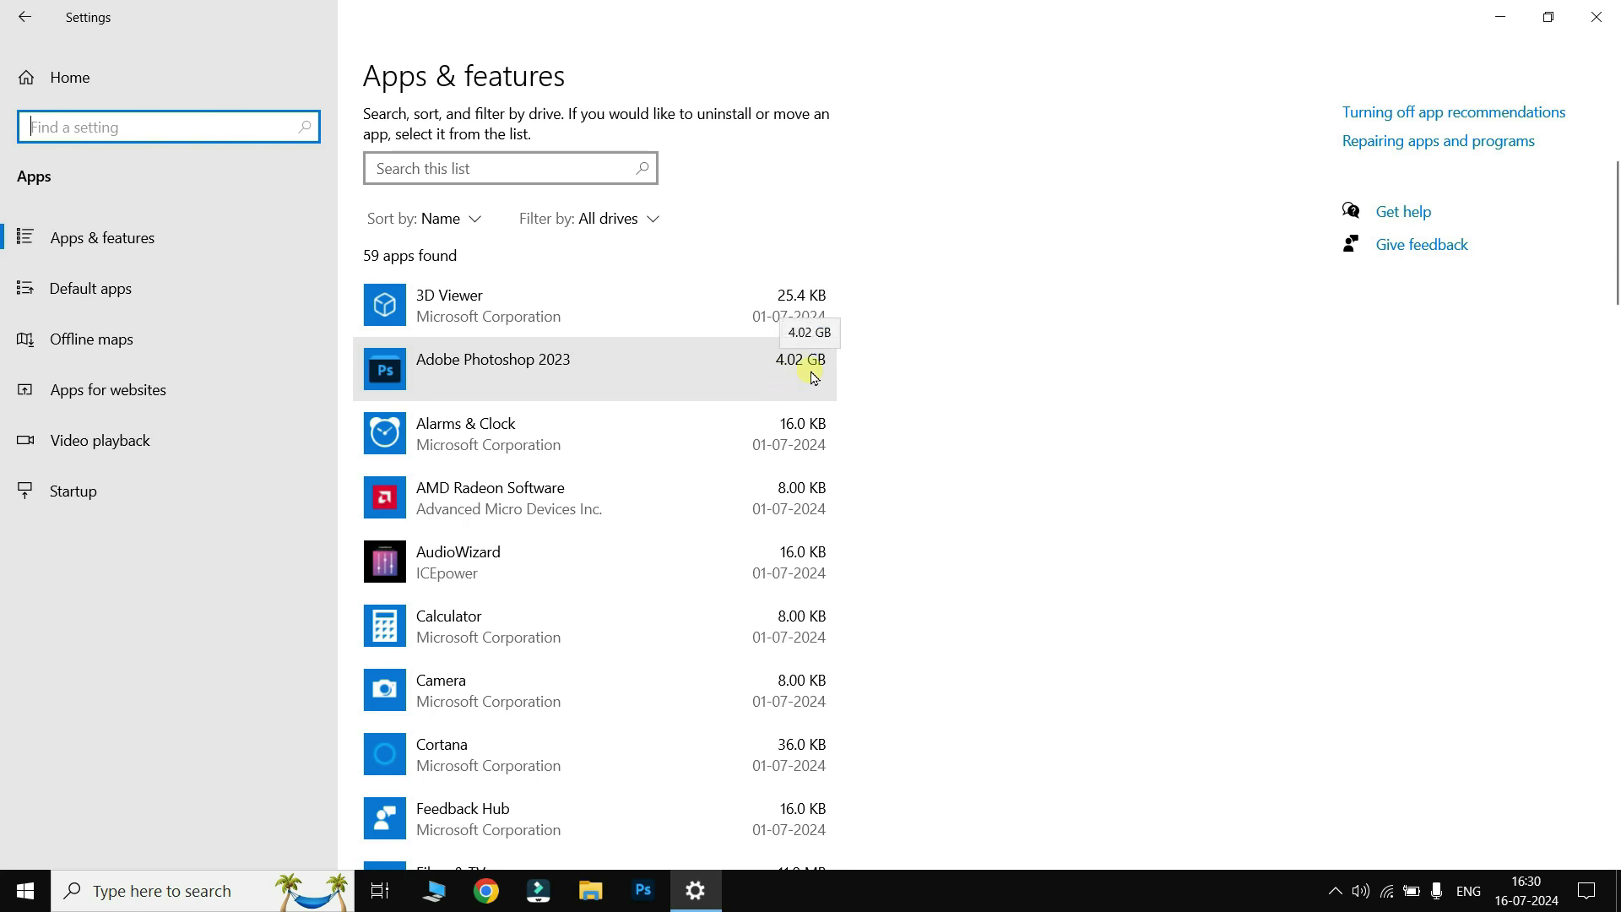
pyautogui.scroll(3, 1086, 379)
pyautogui.scroll(-5, 1083, 376)
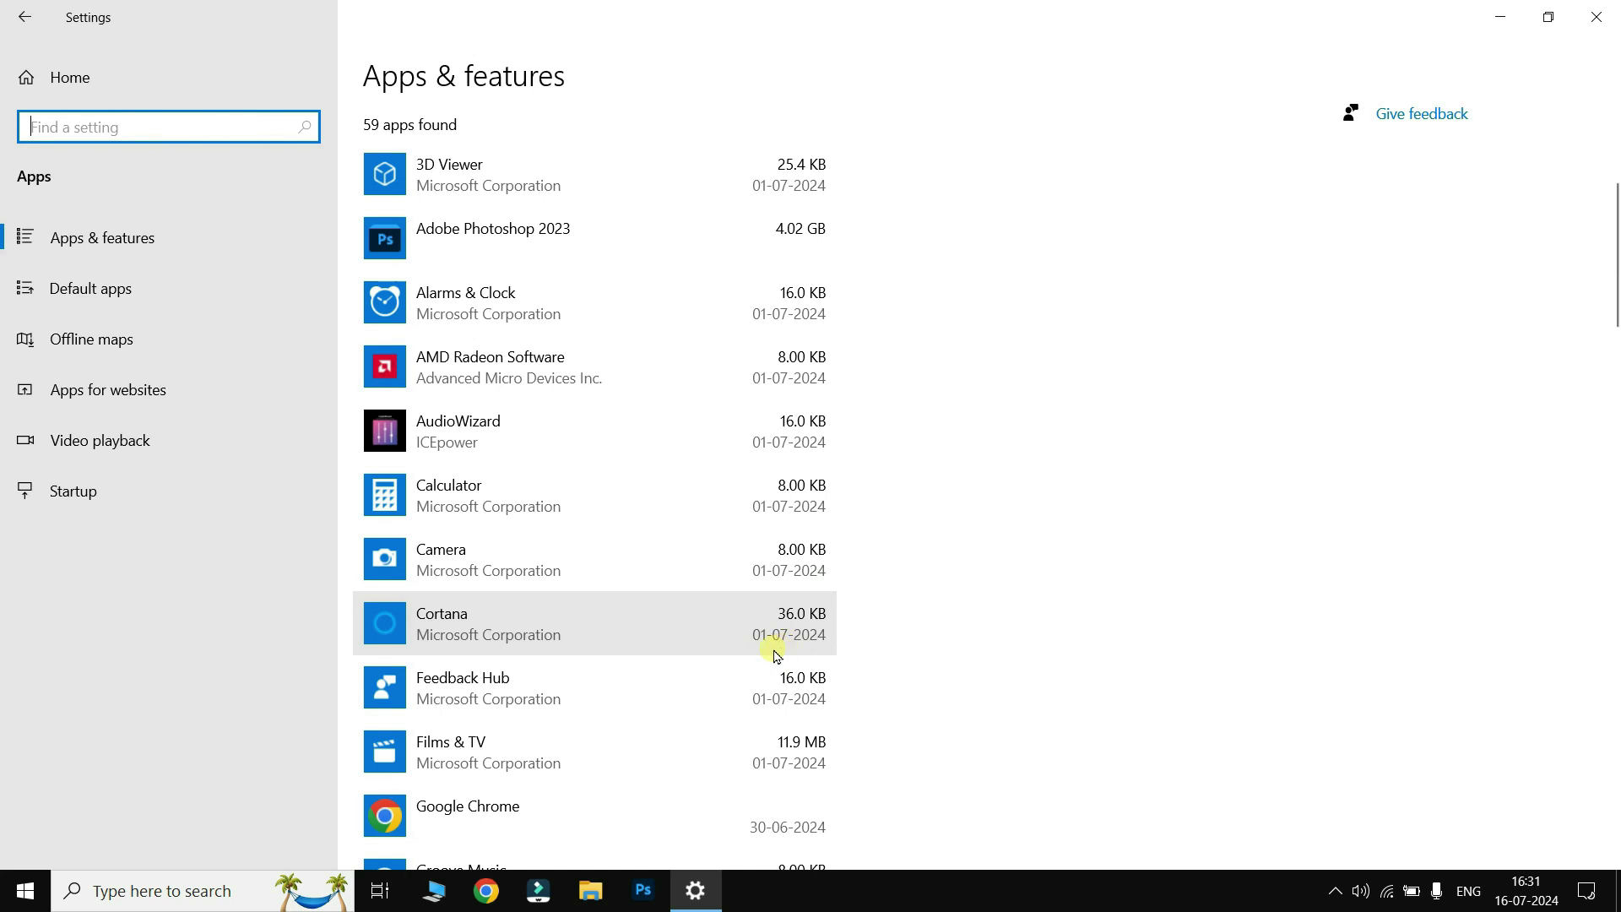
pyautogui.scroll(2, 807, 526)
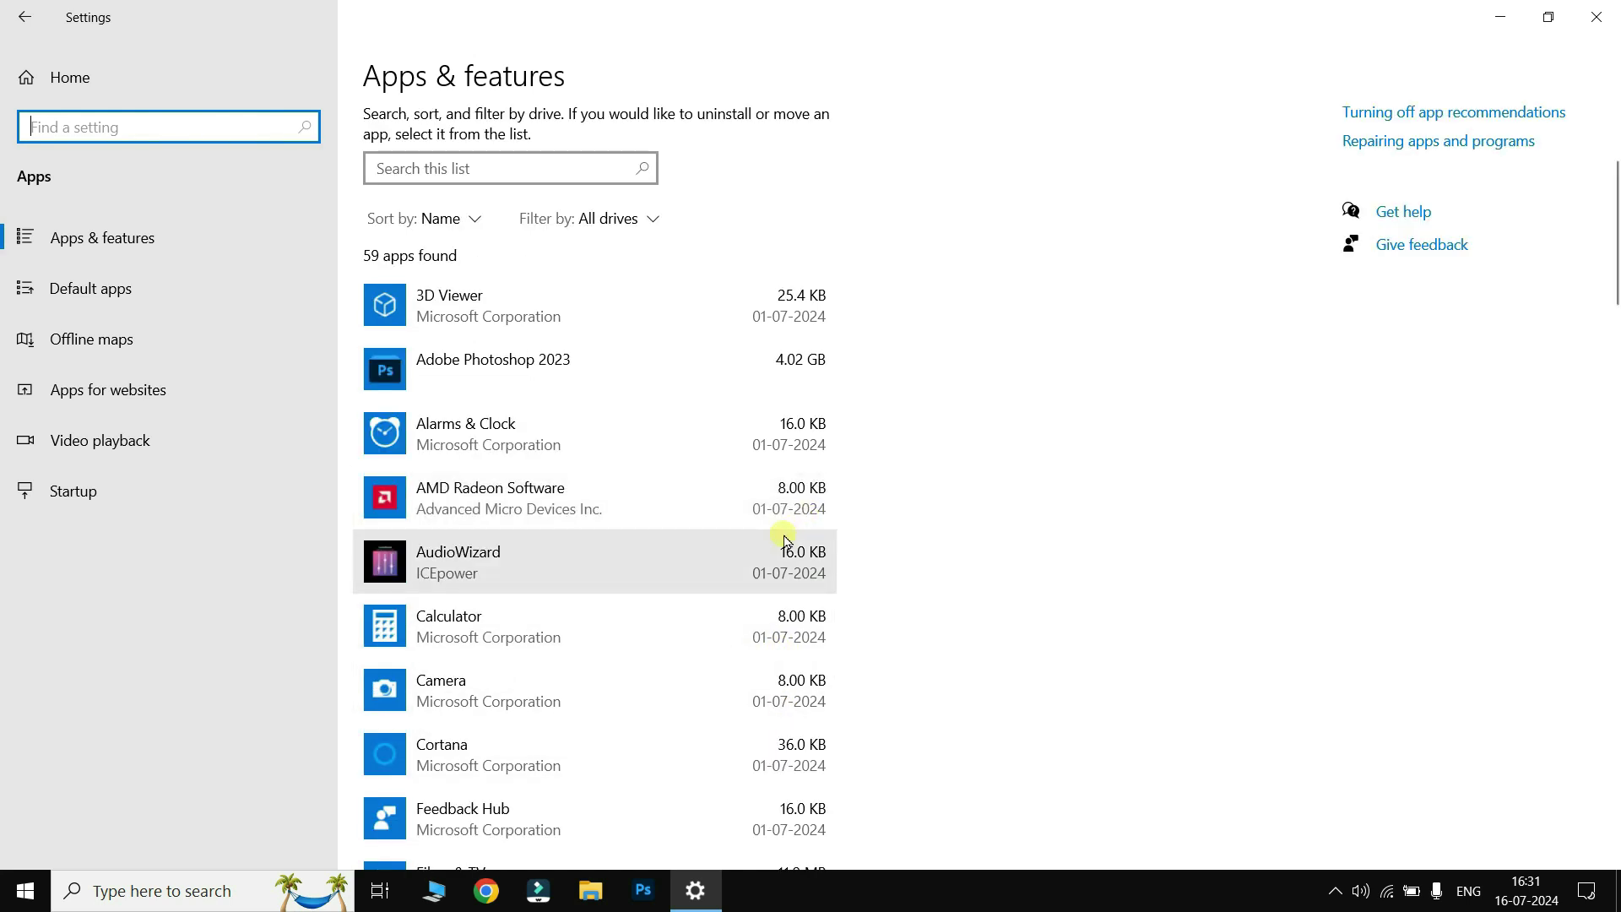
pyautogui.scroll(-9, 785, 540)
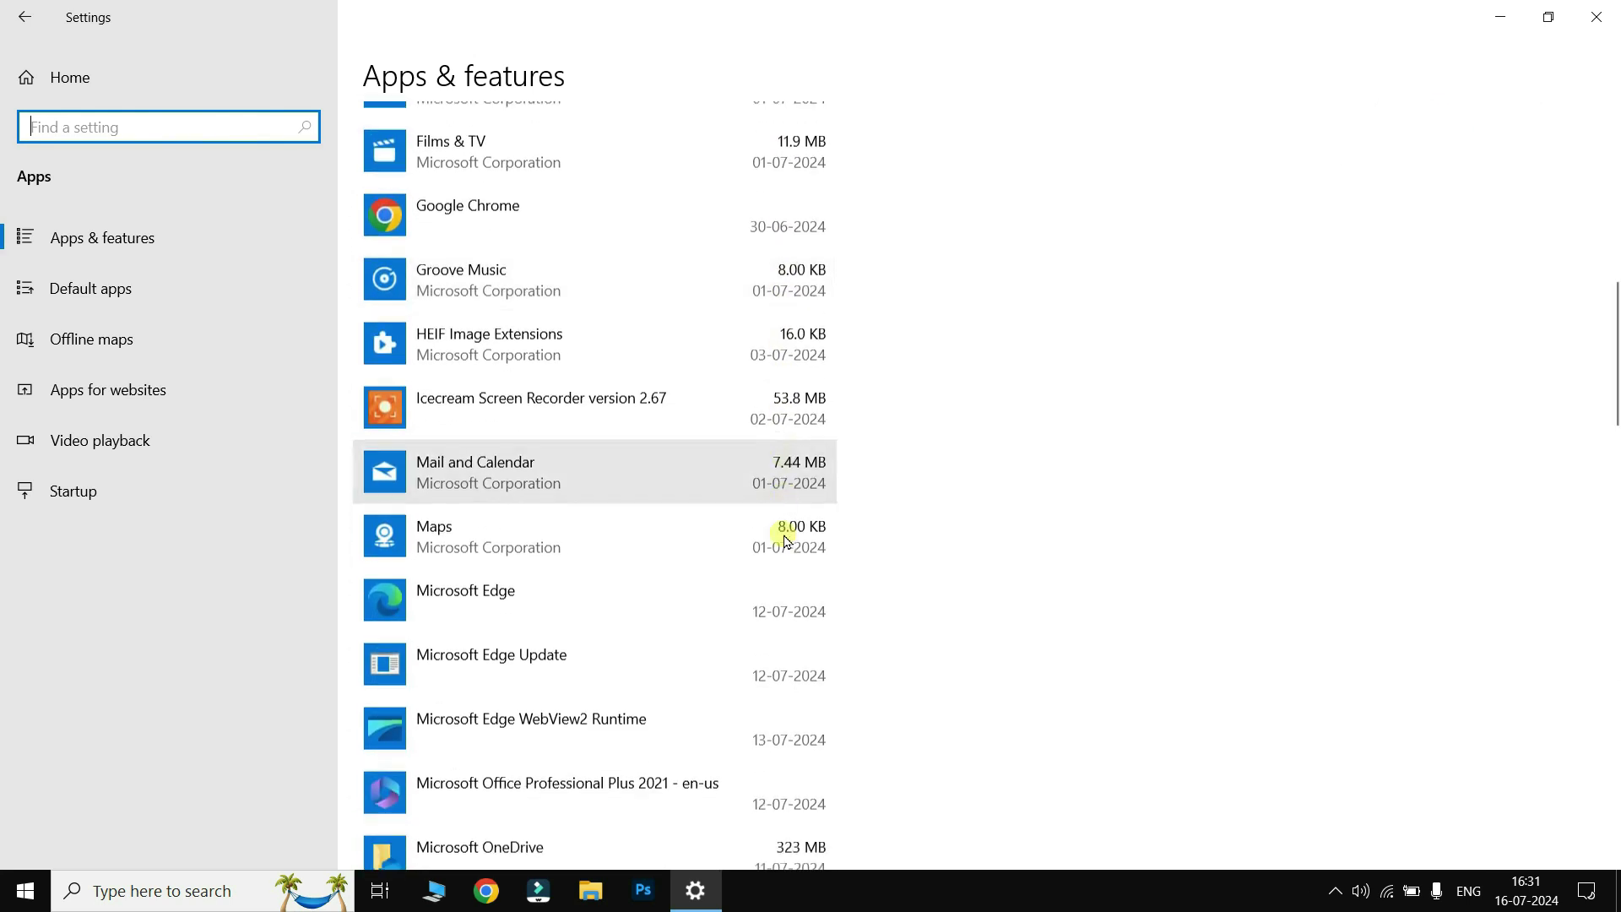
pyautogui.scroll(-4, 786, 538)
pyautogui.scroll(13, 735, 507)
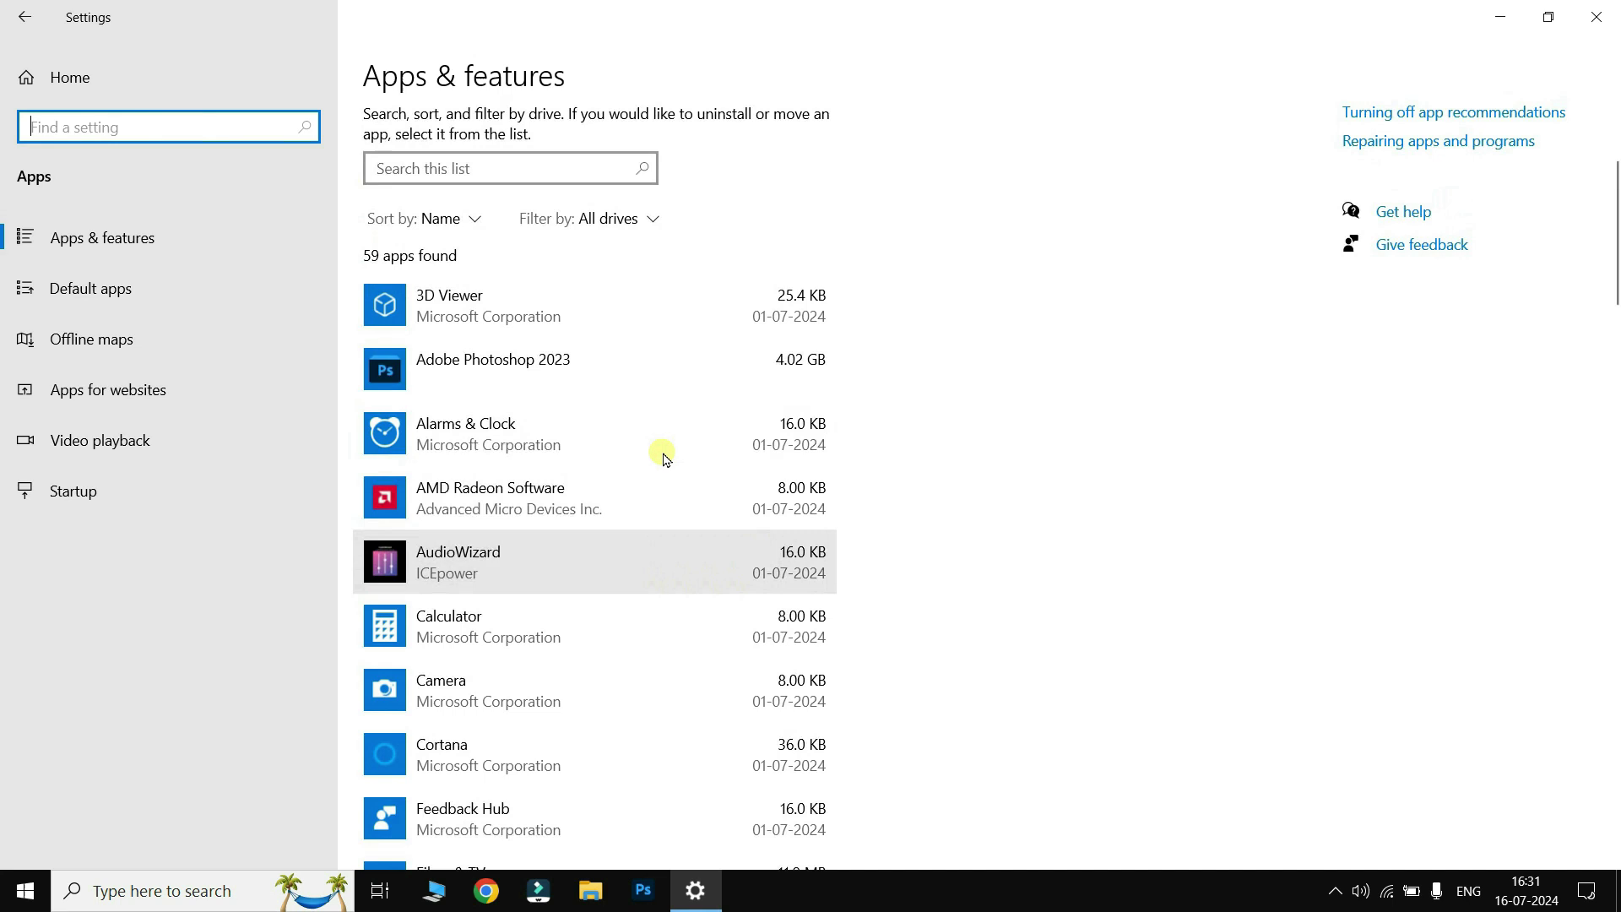
# Step: Uninstall 3D Viewer from Apps & features, leaving 58 apps listed
pyautogui.click(466, 316)
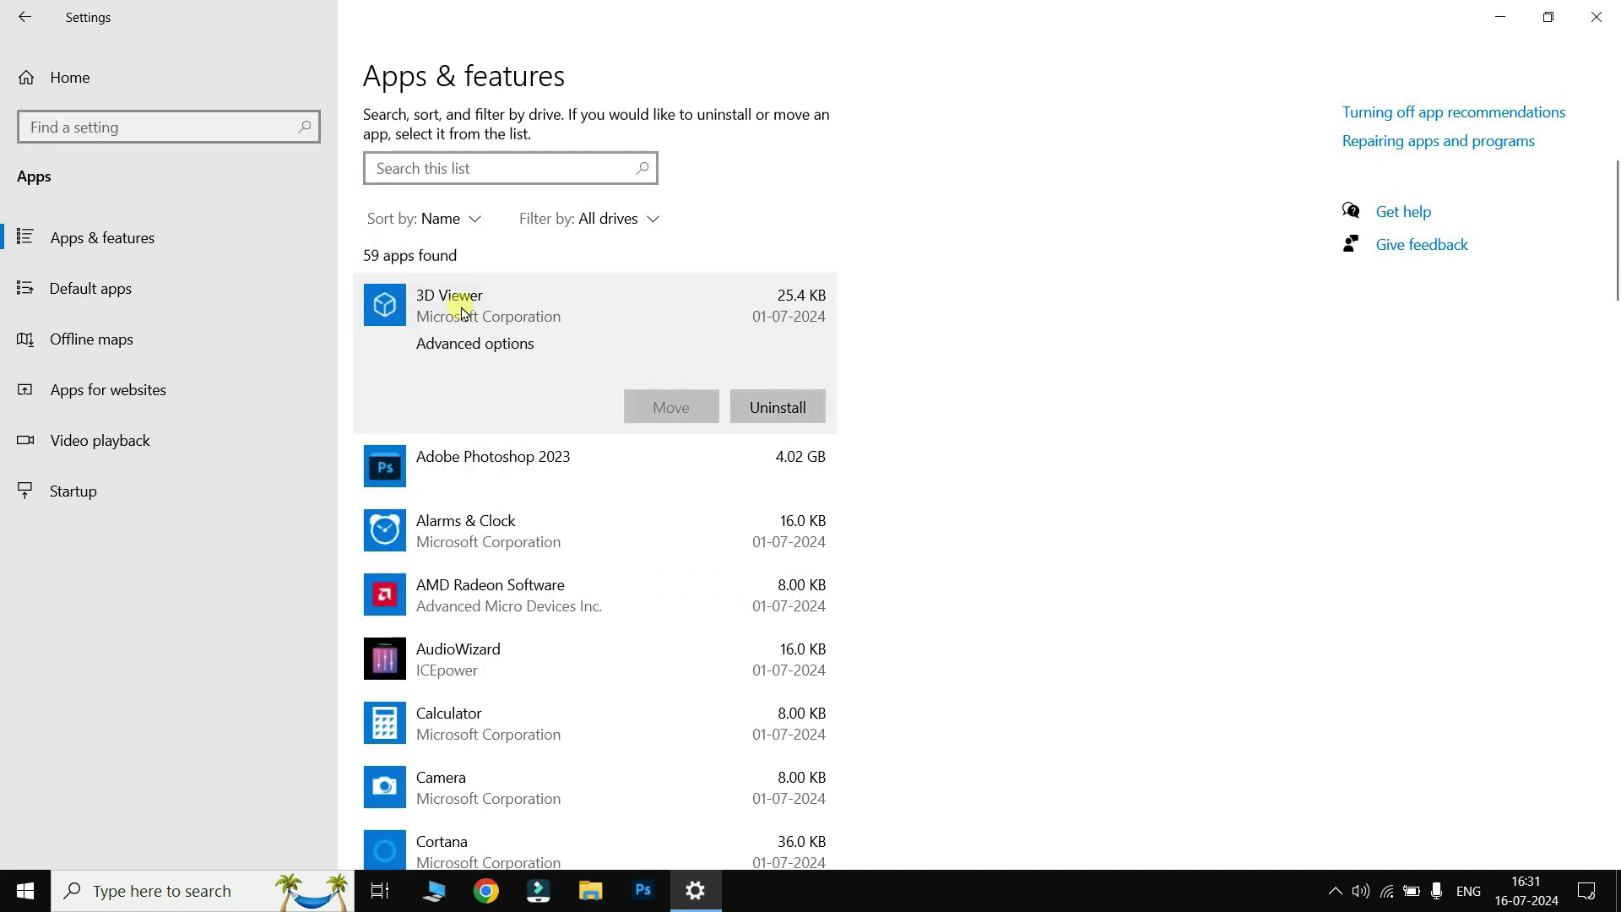
pyautogui.click(796, 412)
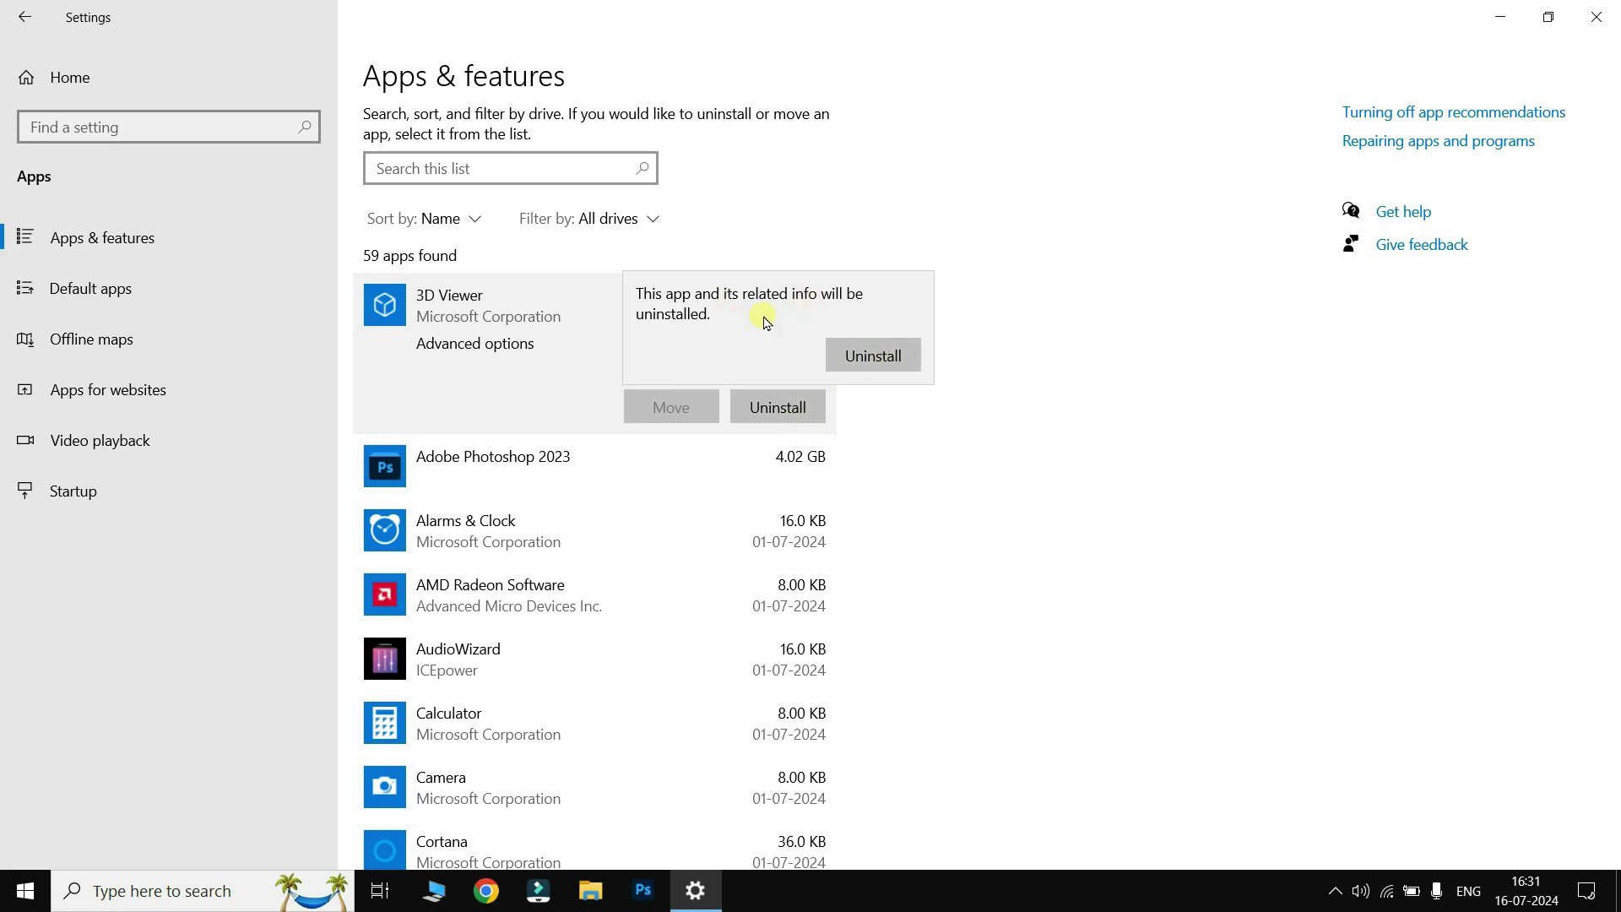
pyautogui.click(870, 355)
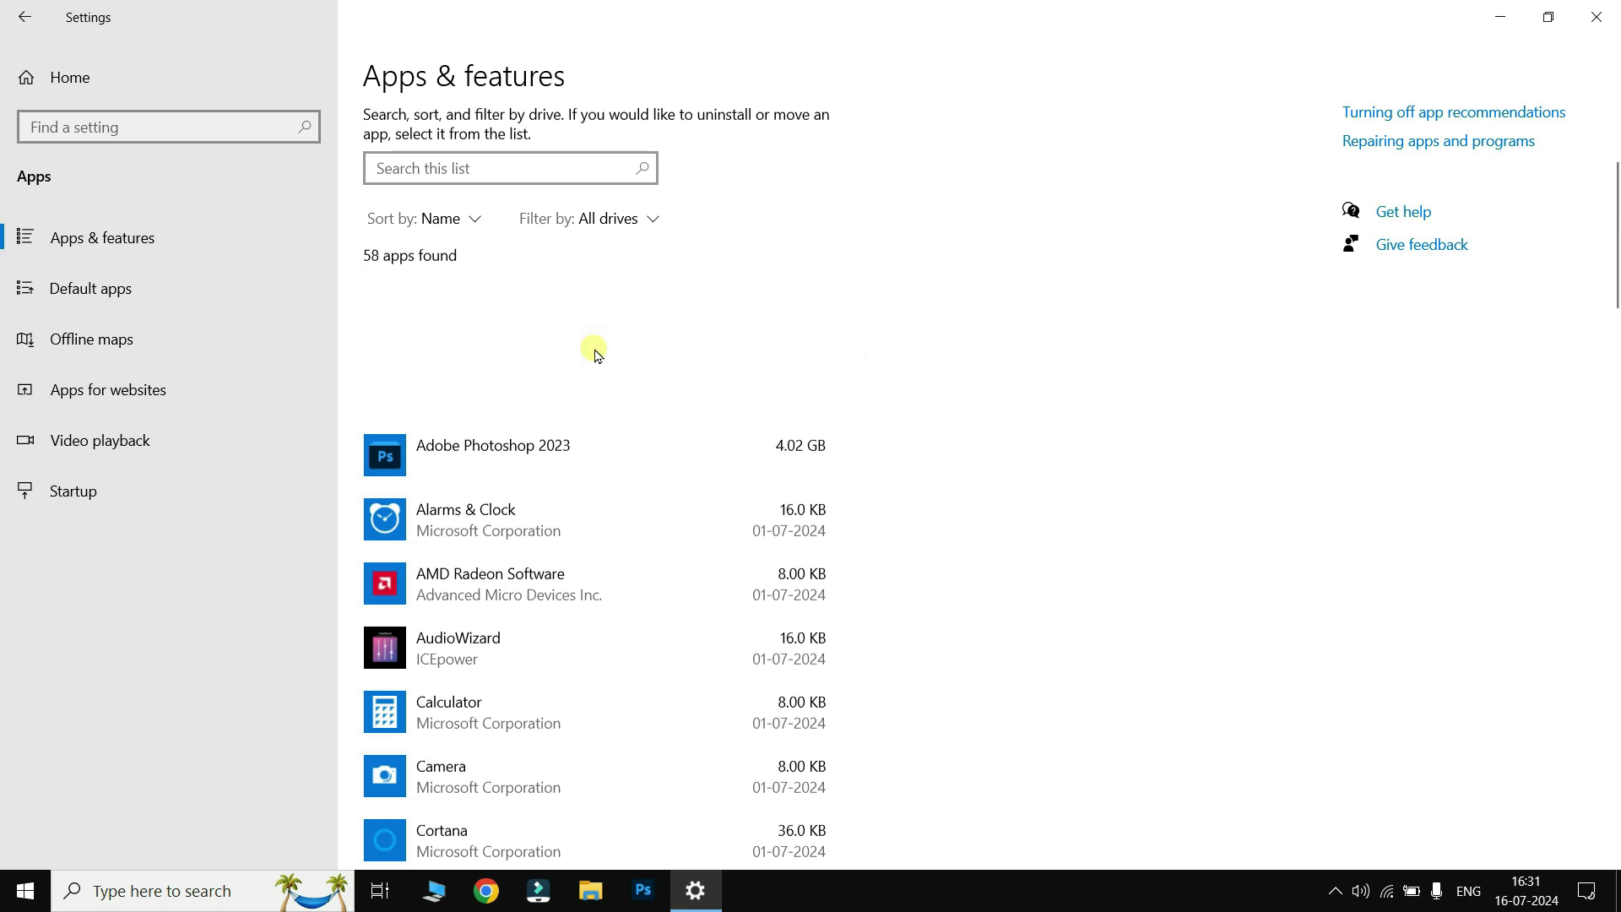
pyautogui.click(1501, 17)
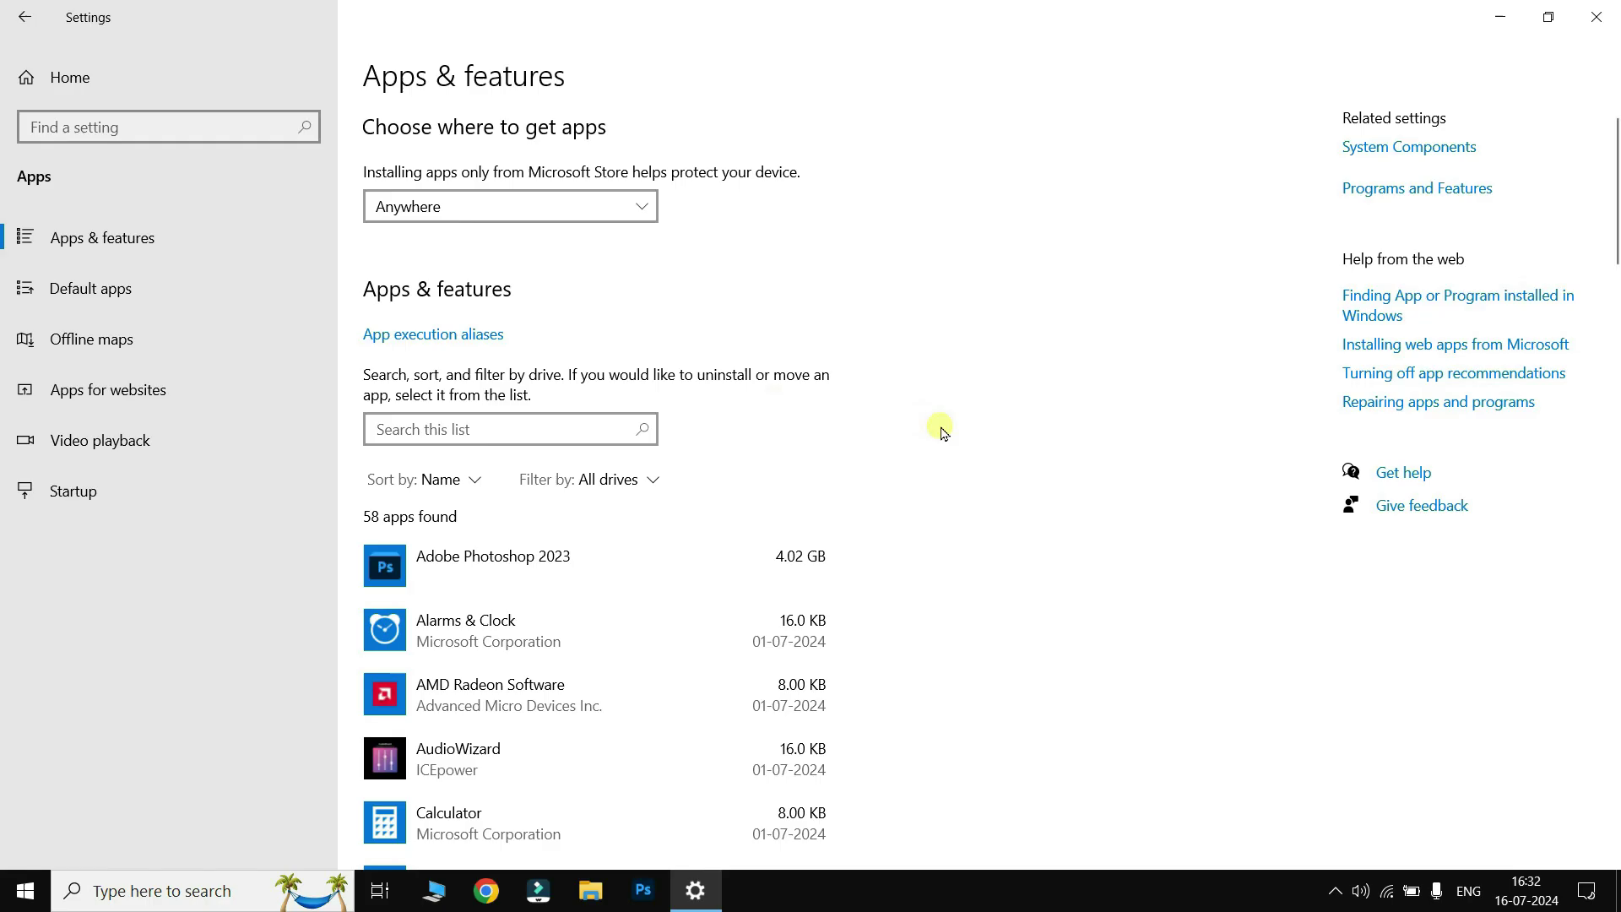
pyautogui.scroll(-15, 934, 427)
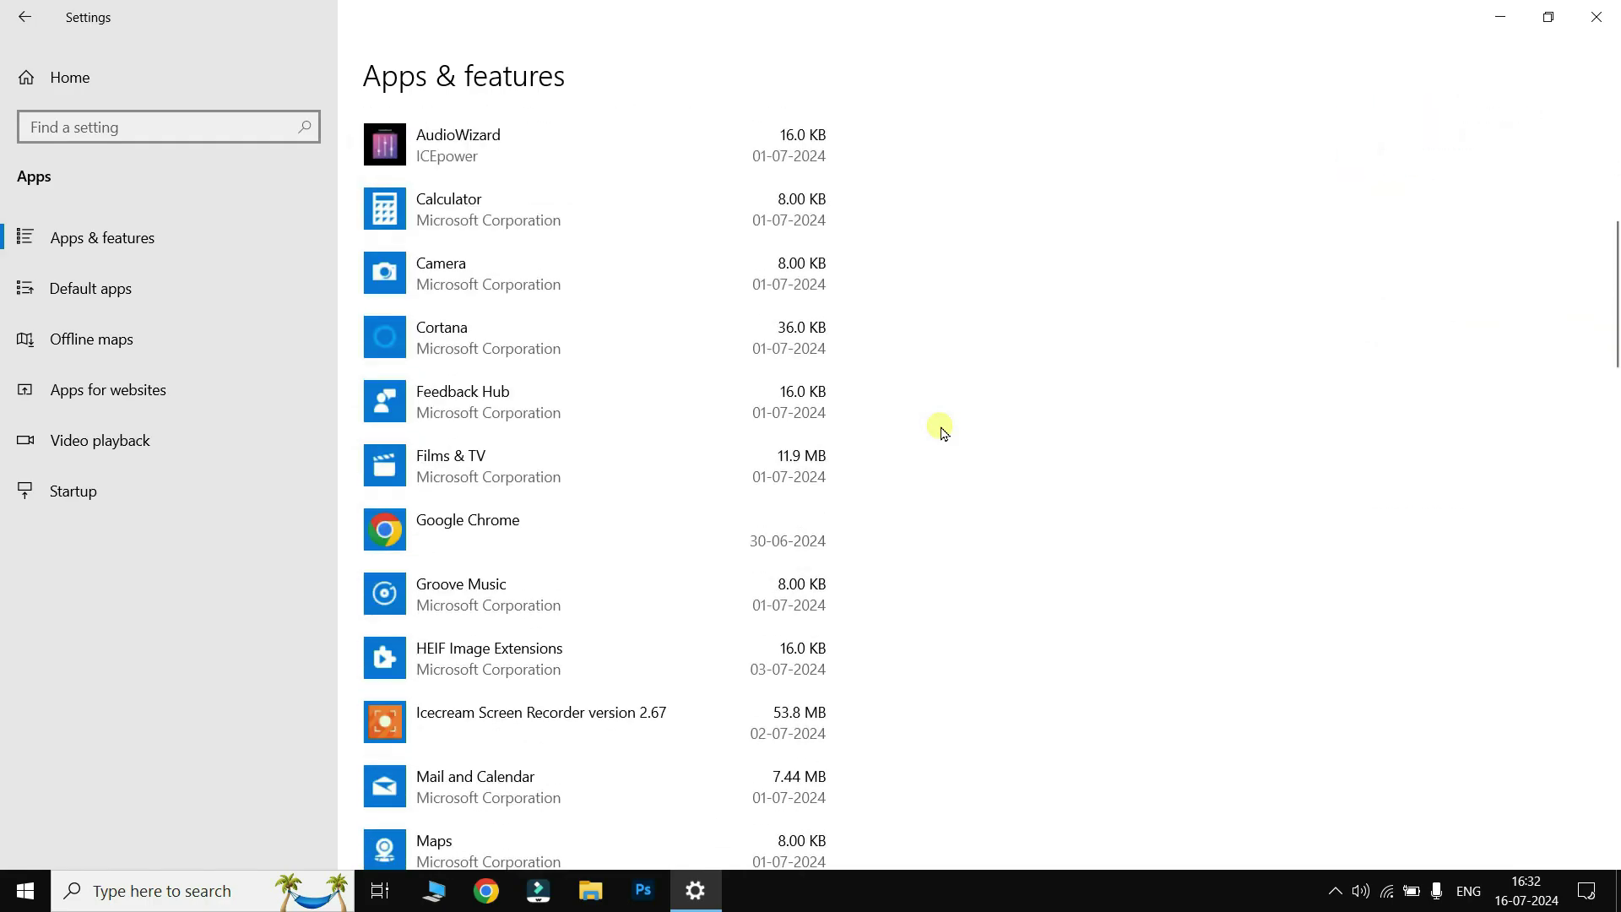
pyautogui.scroll(15, 937, 427)
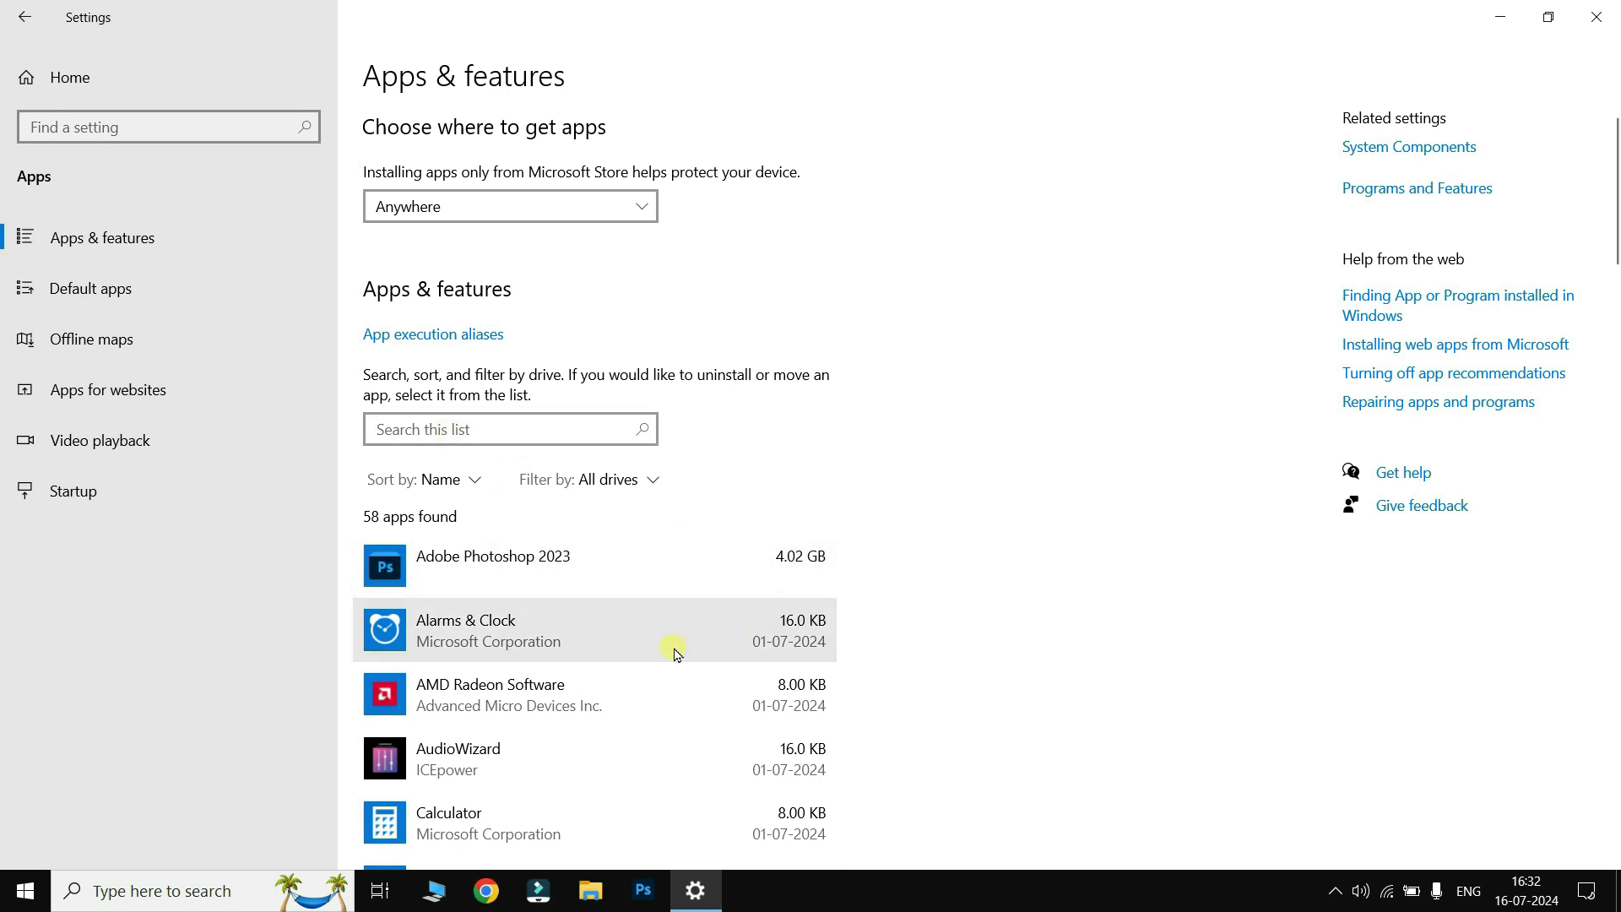
# Step: Search the installed apps for 'vlc' and expand VLC media player 3.0.21
pyautogui.click(483, 430)
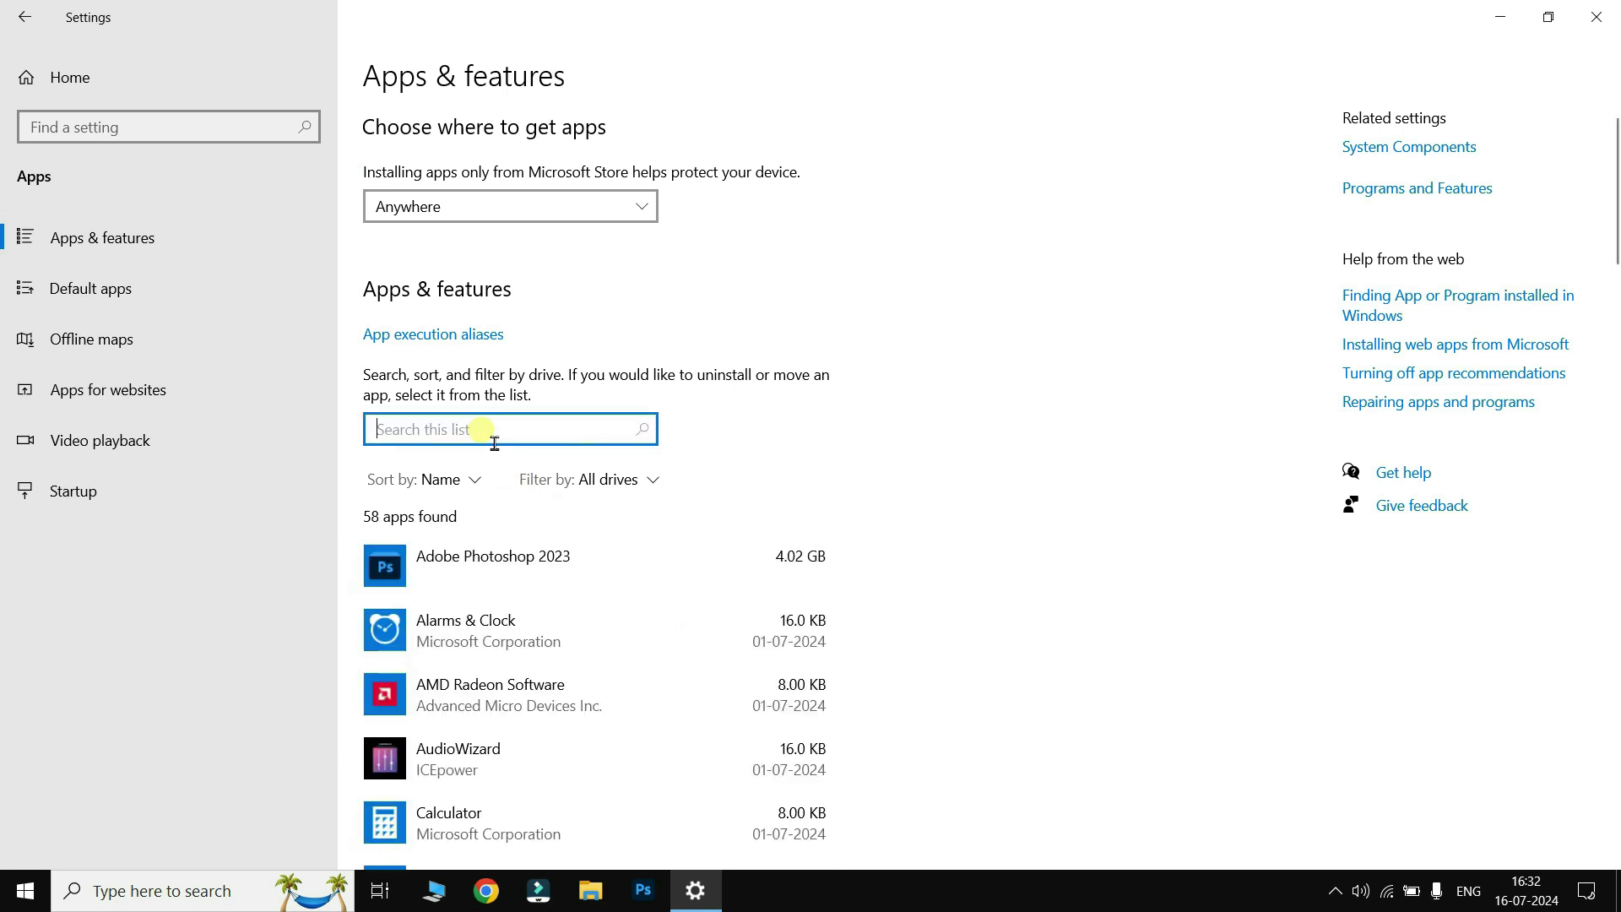
pyautogui.write('vlc')
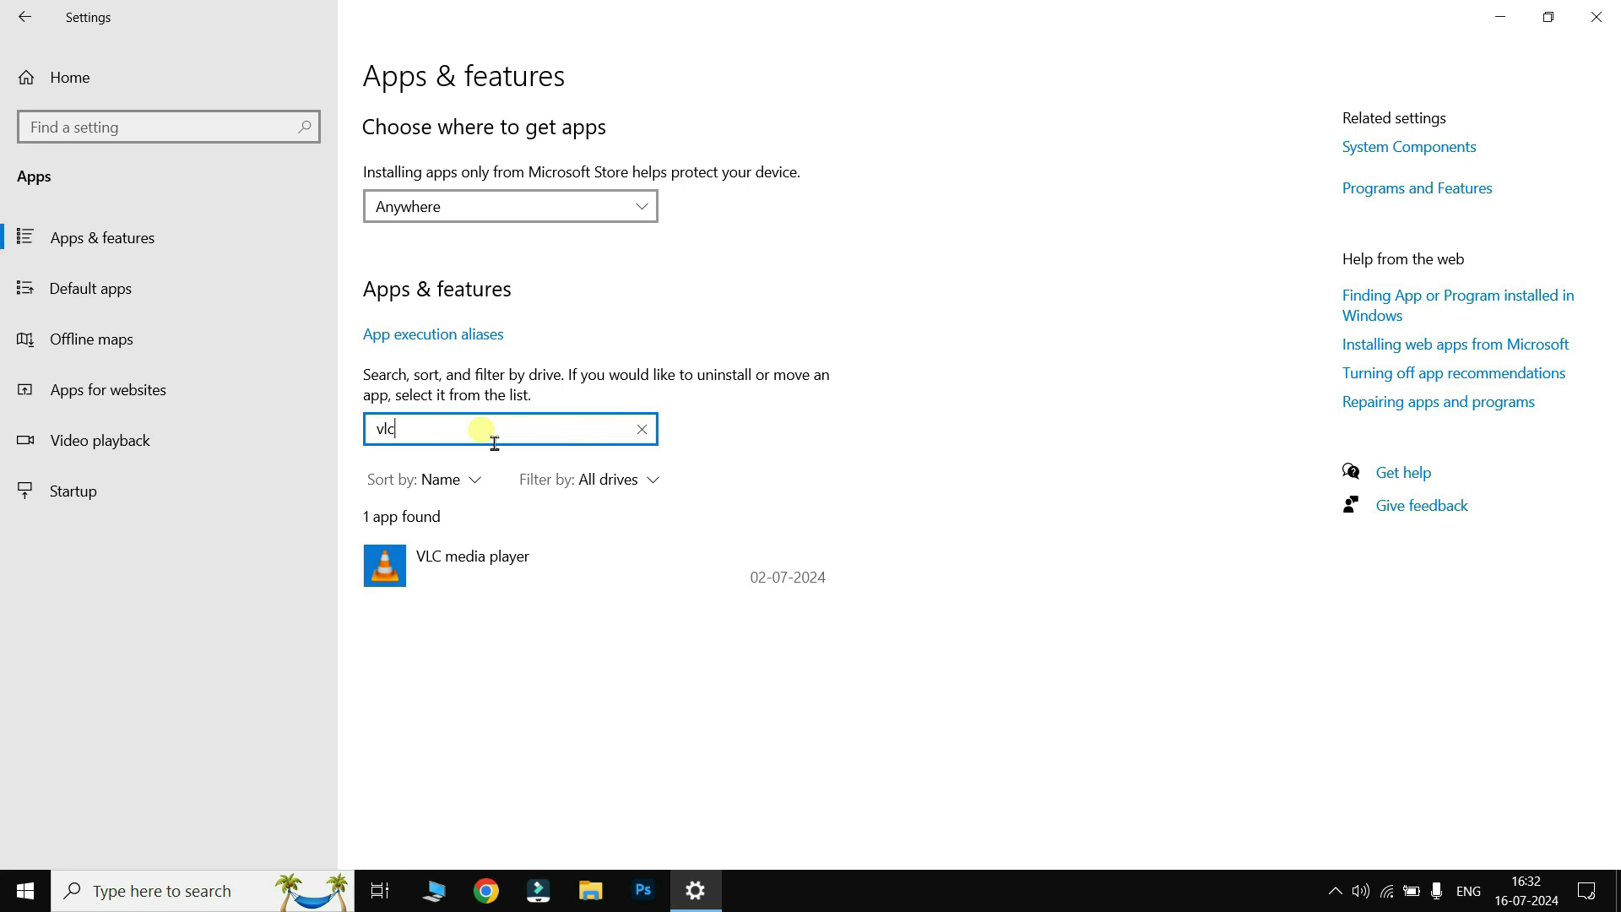
pyautogui.click(475, 585)
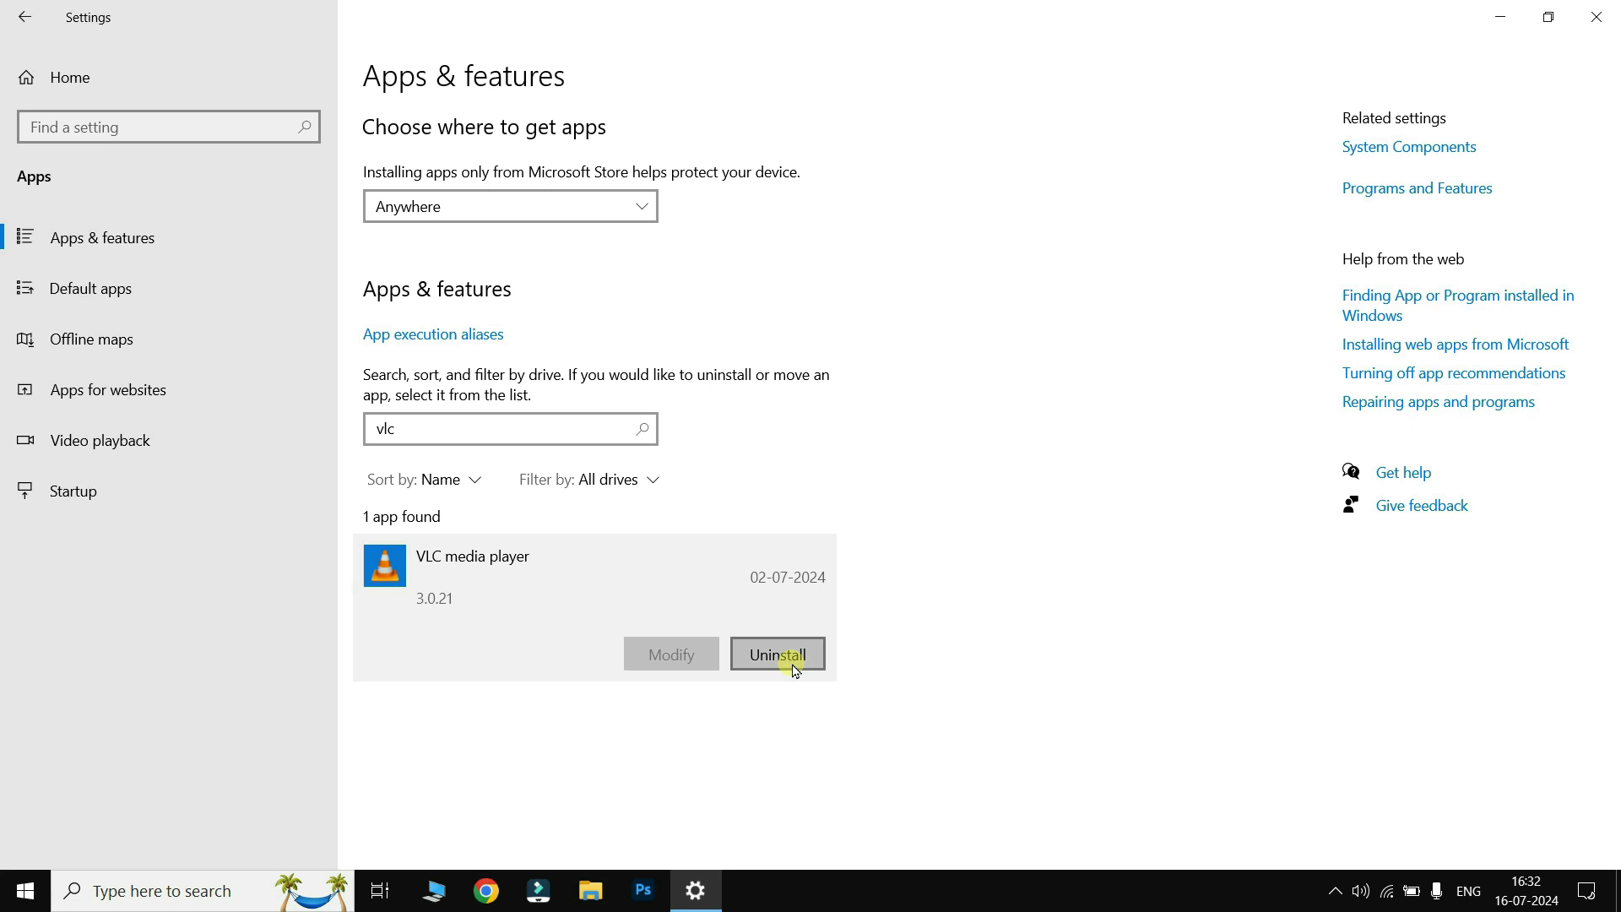
# Step: In Accounts > Sign-in options, expand Windows Hello Fingerprint, Face and Password details
pyautogui.click(37, 82)
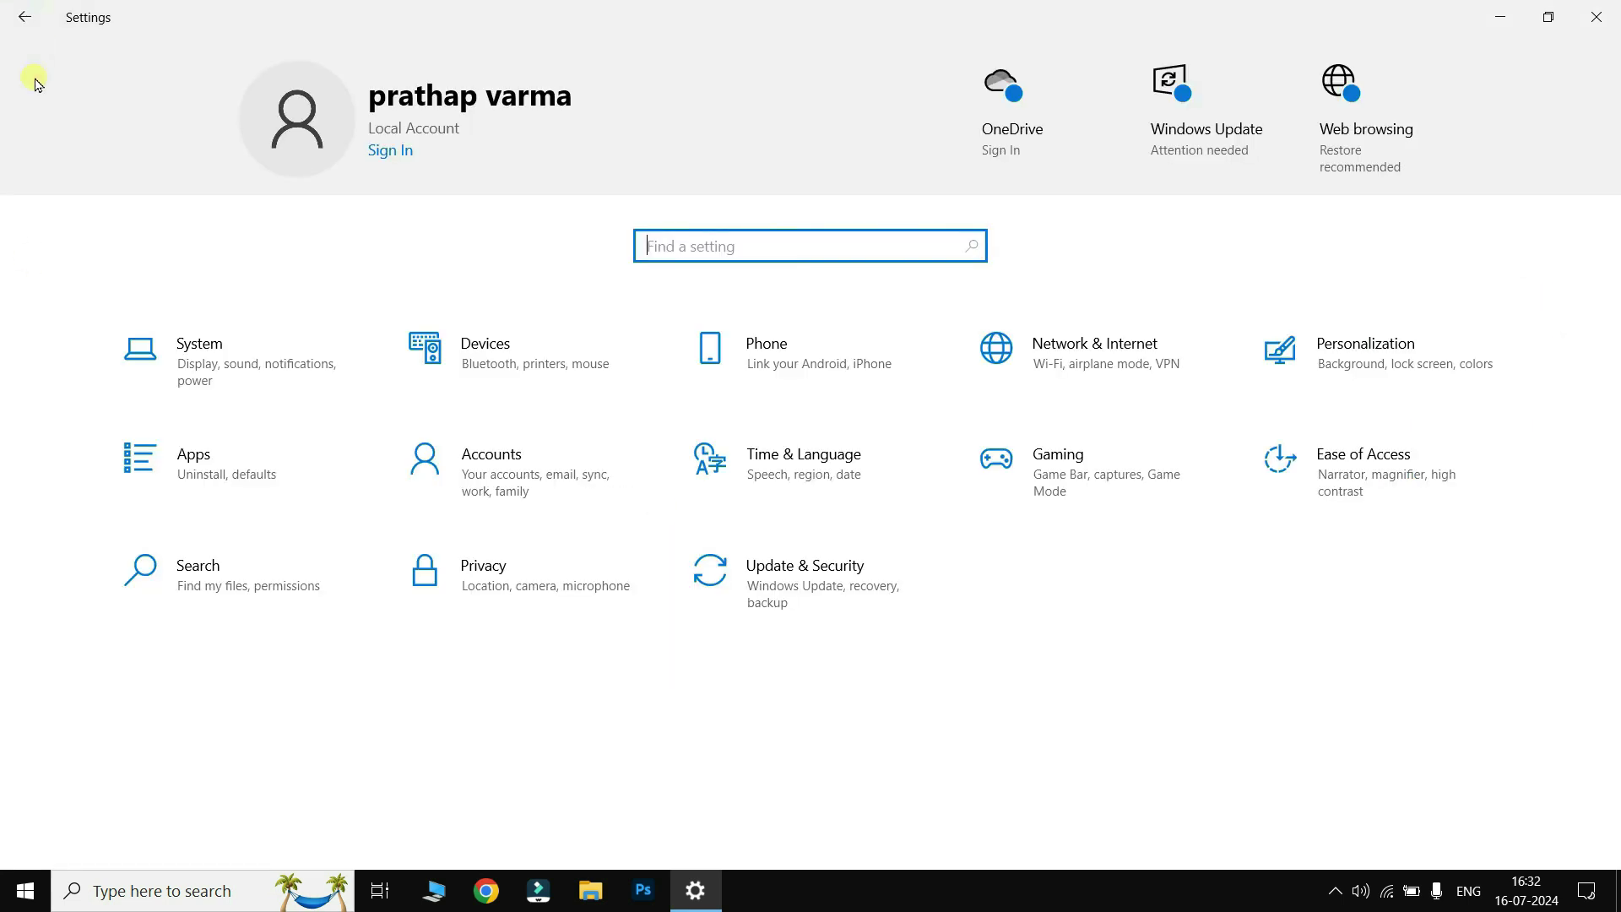
pyautogui.click(506, 462)
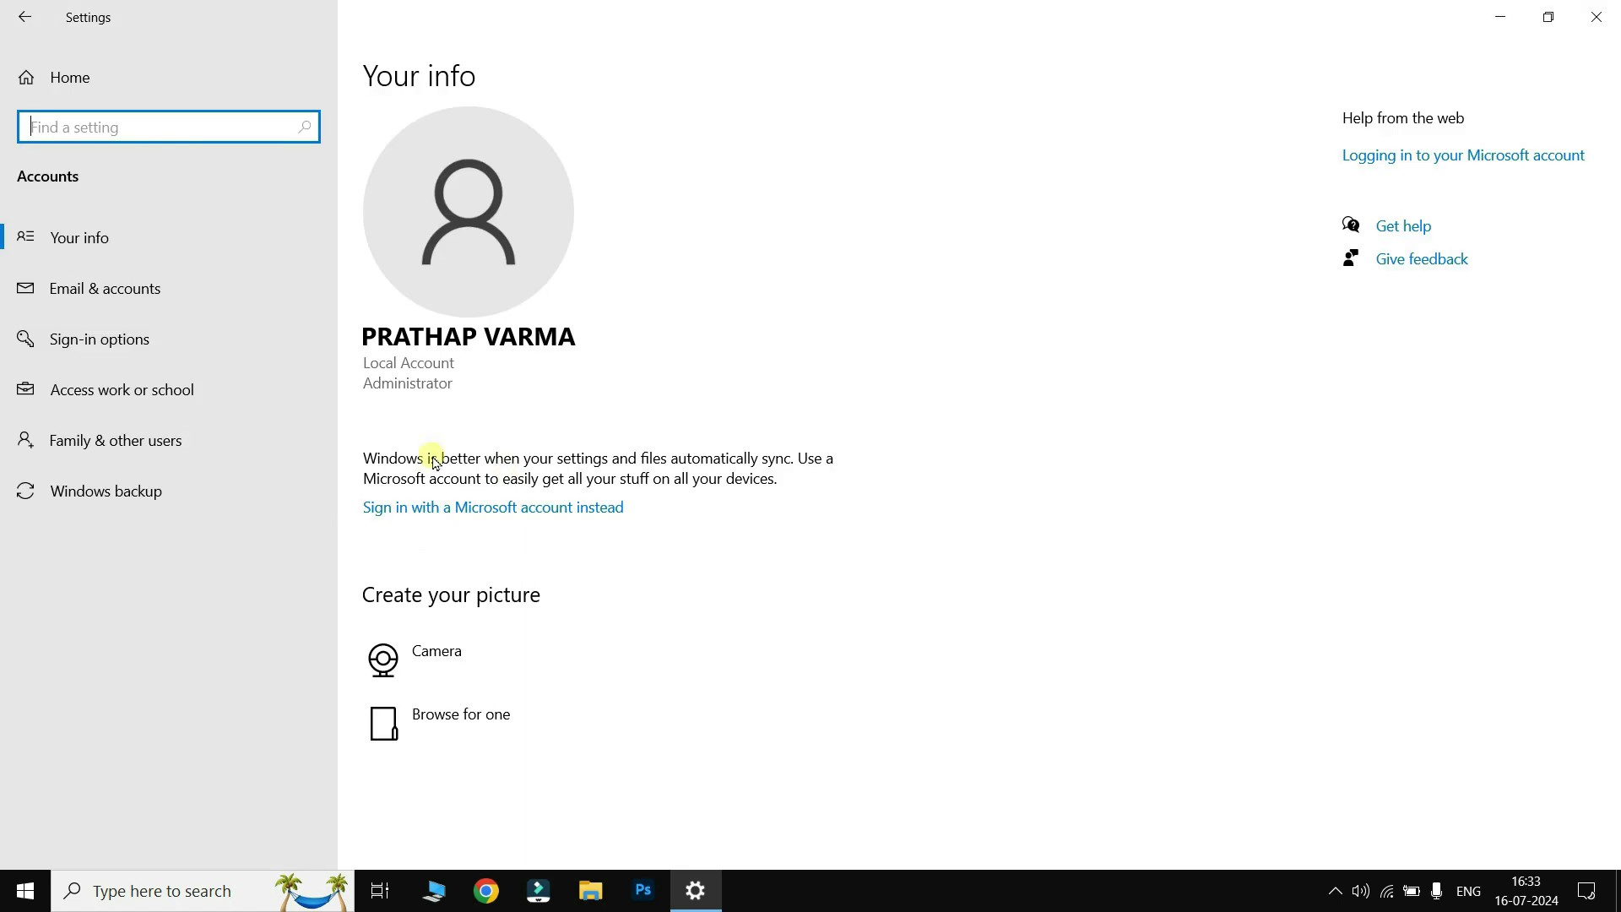
pyautogui.click(93, 342)
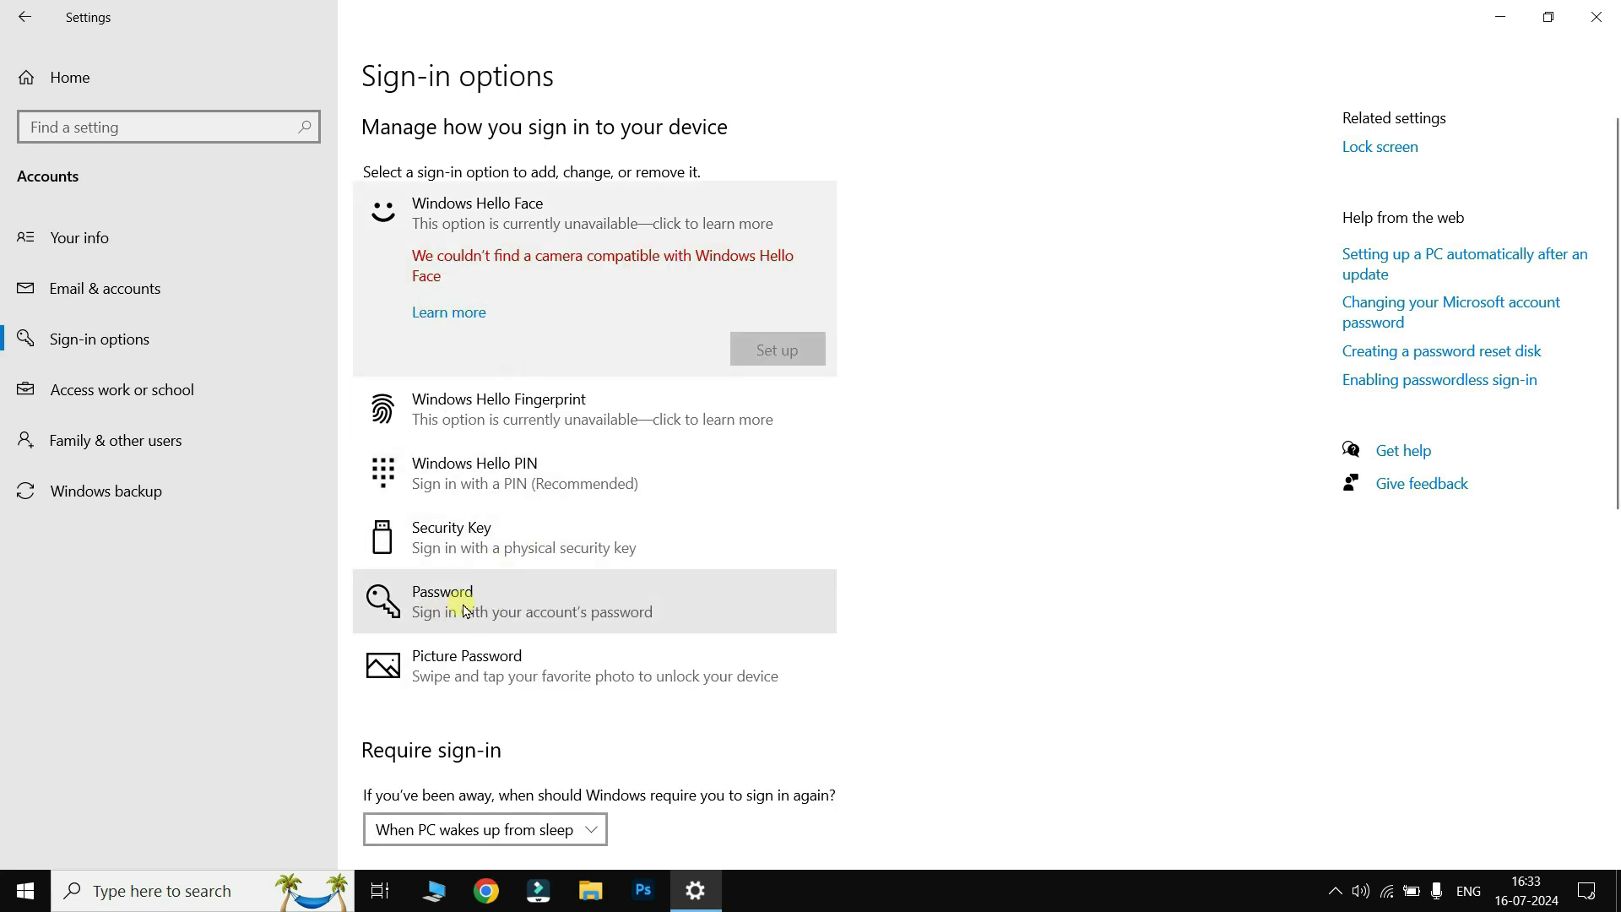
pyautogui.click(498, 412)
pyautogui.click(525, 229)
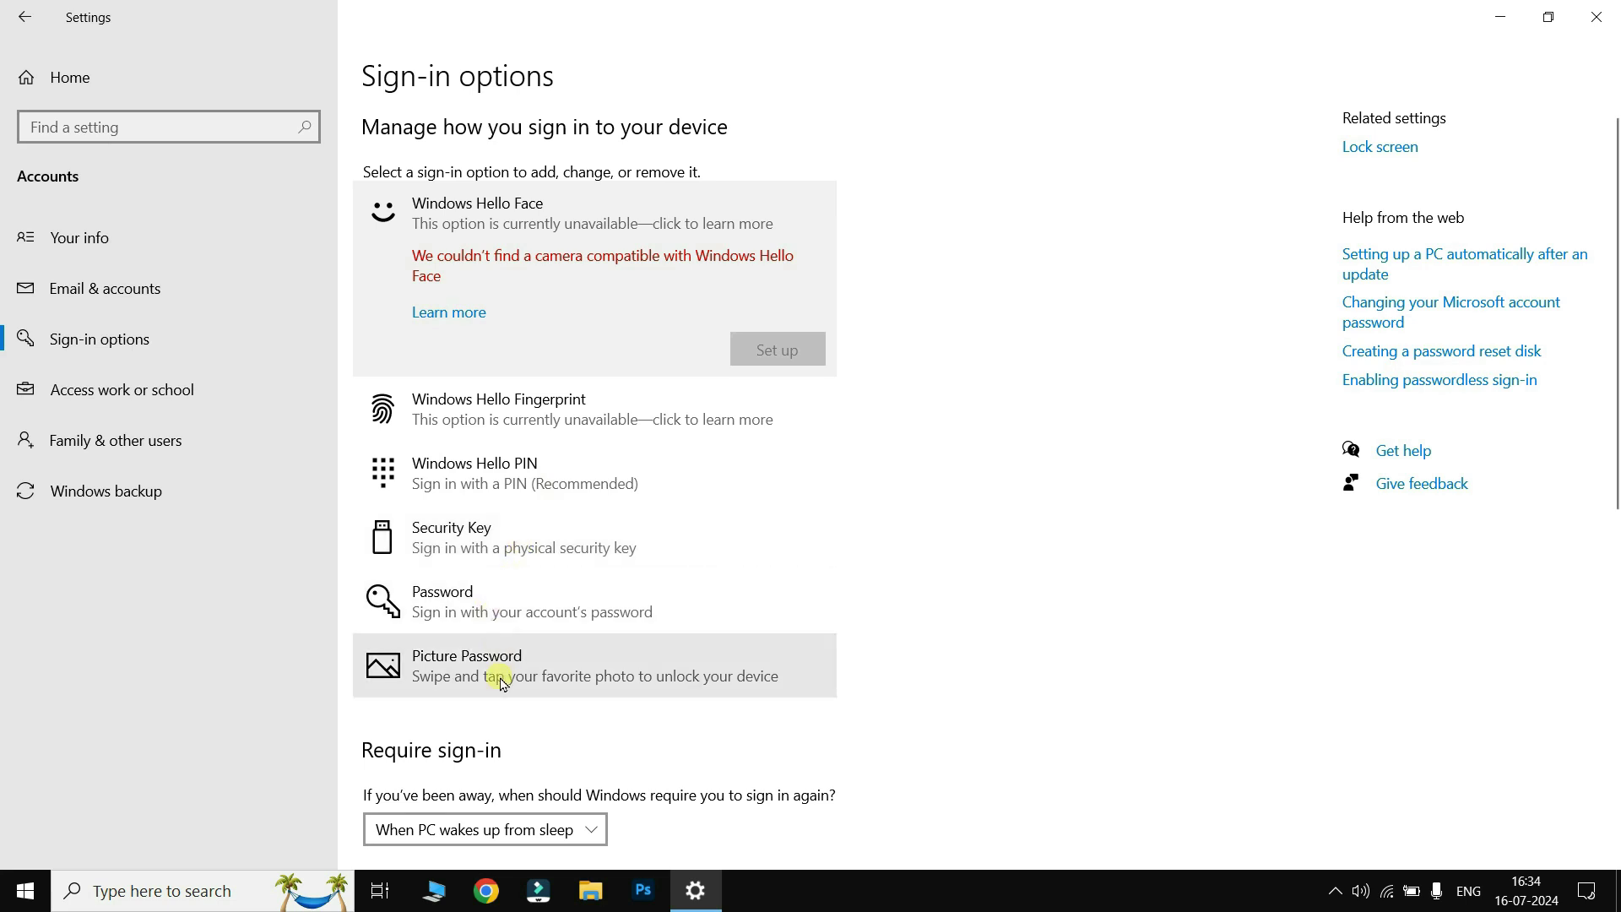
pyautogui.click(583, 610)
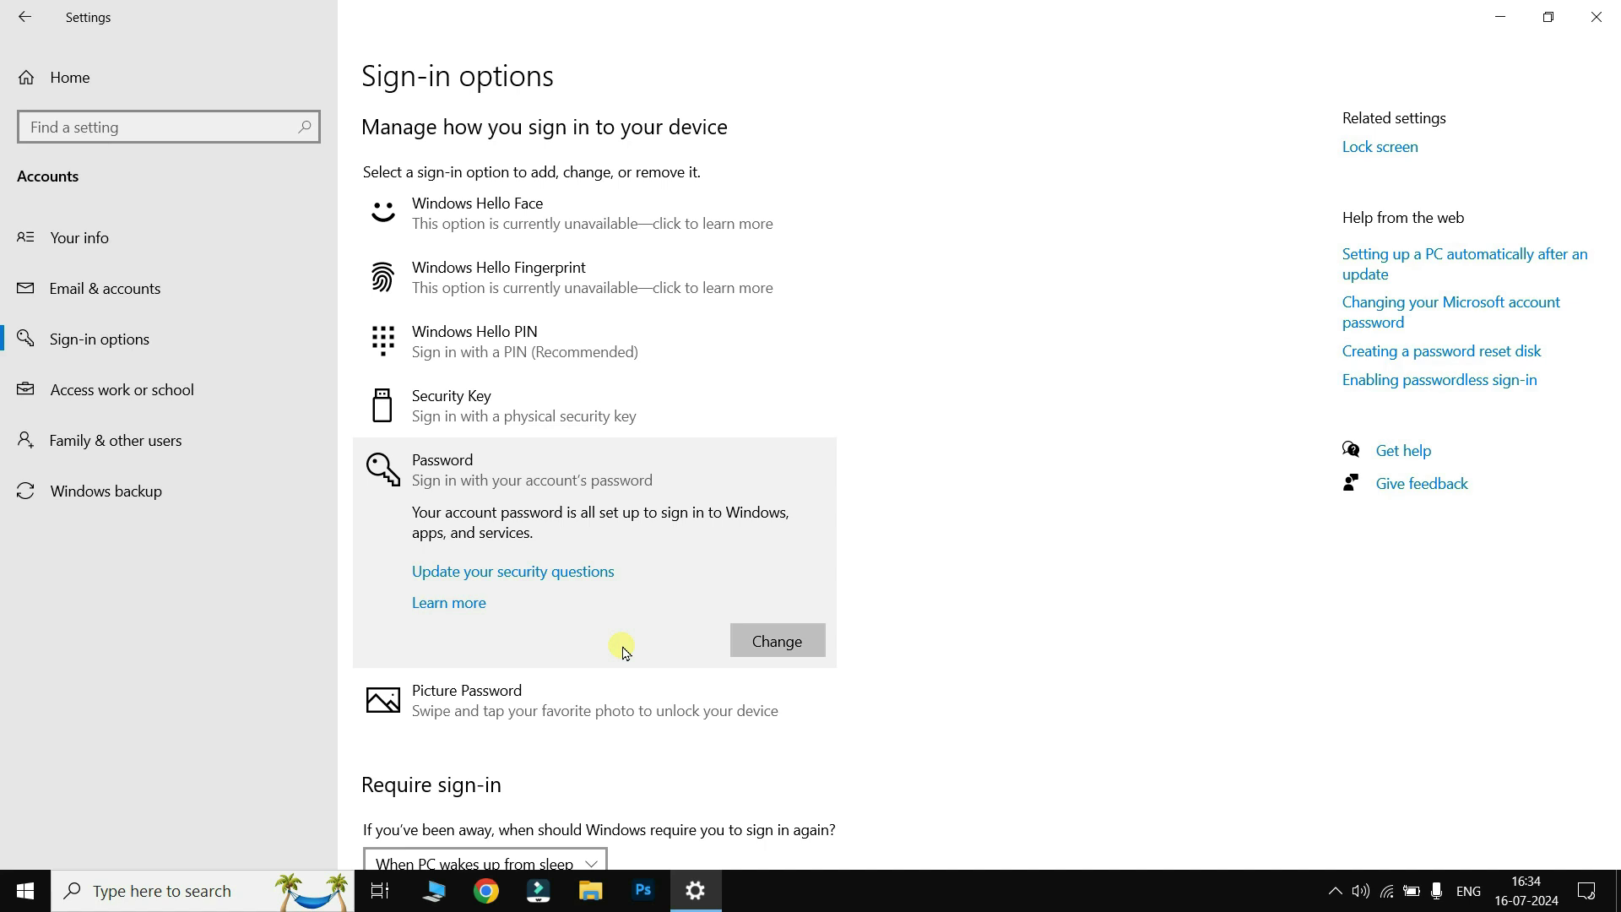
pyautogui.click(778, 643)
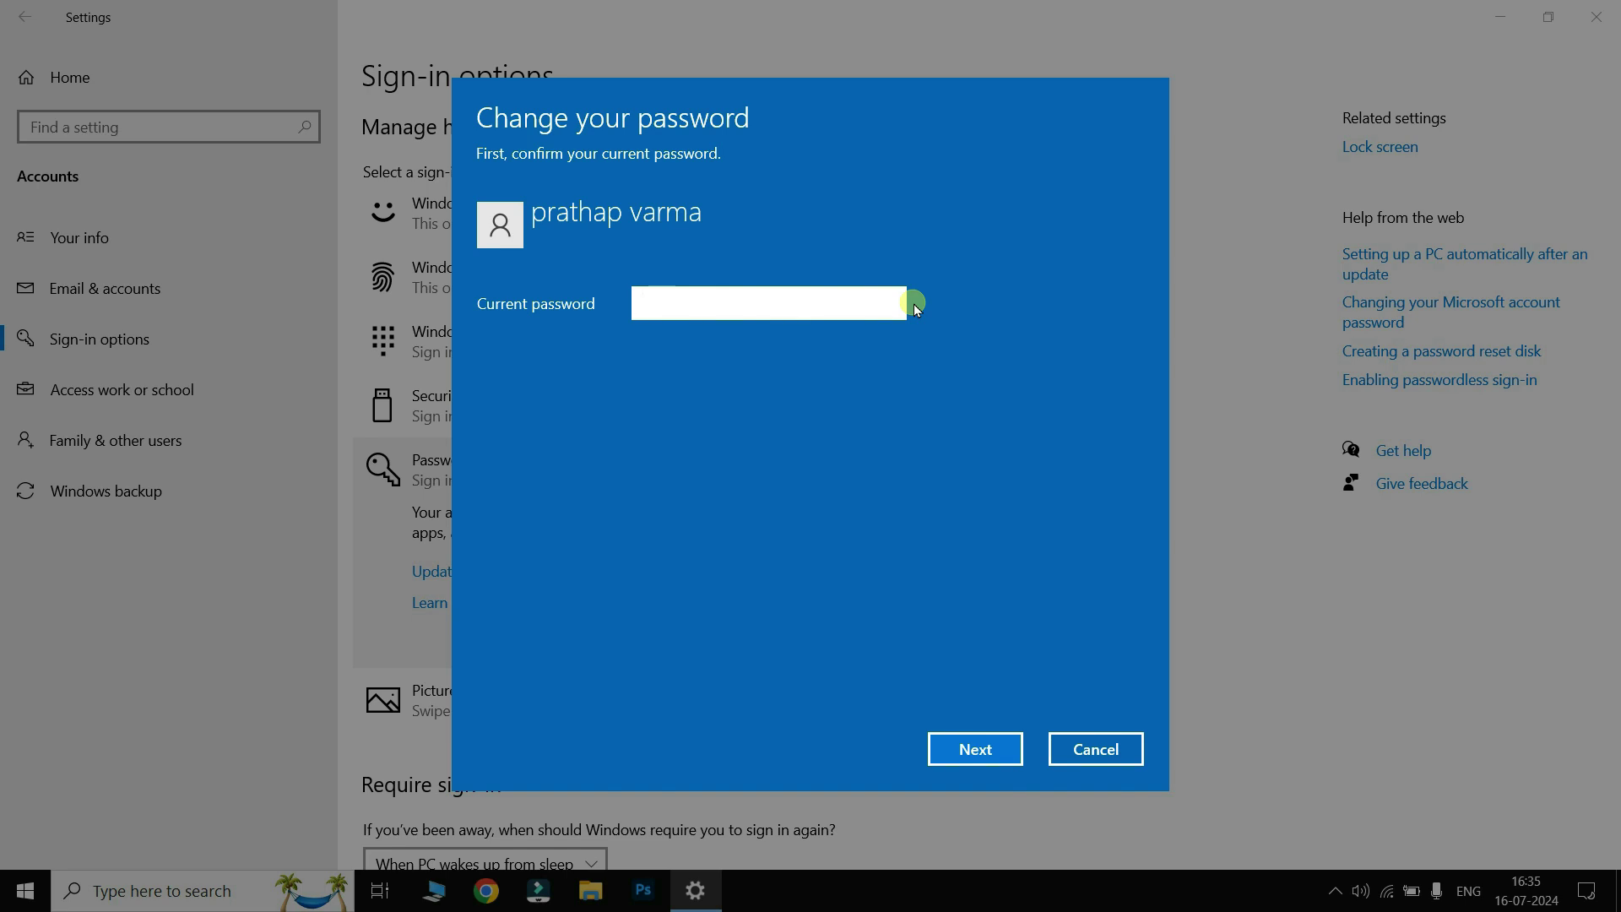
pyautogui.click(1098, 751)
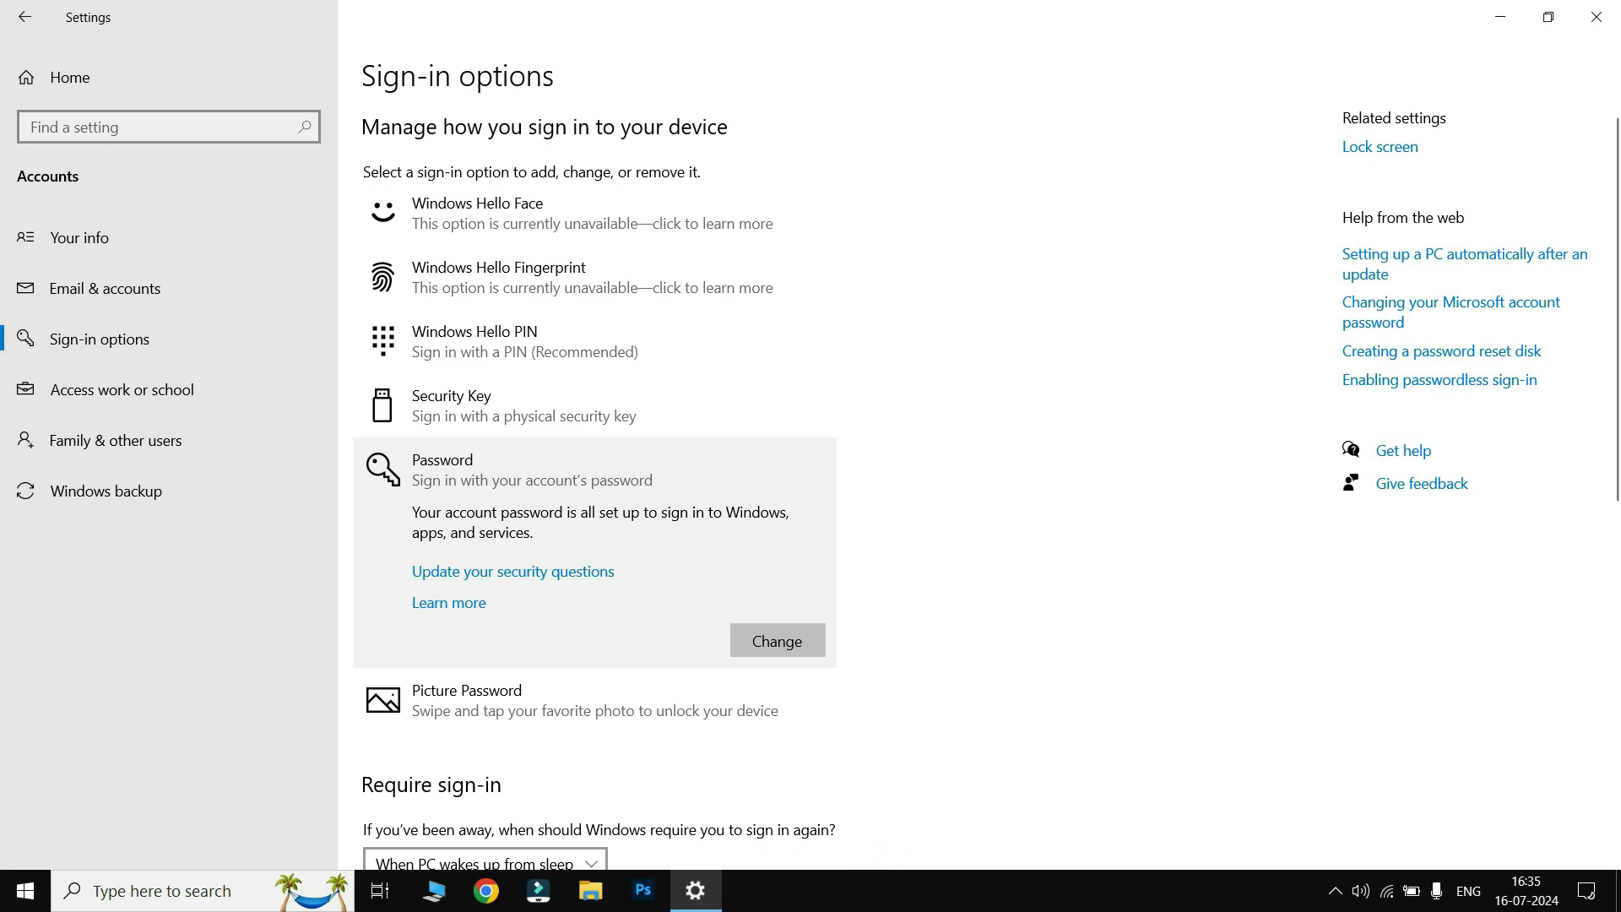
# Step: View the Date & time page with automatic time and time zone on, then go back
pyautogui.click(23, 78)
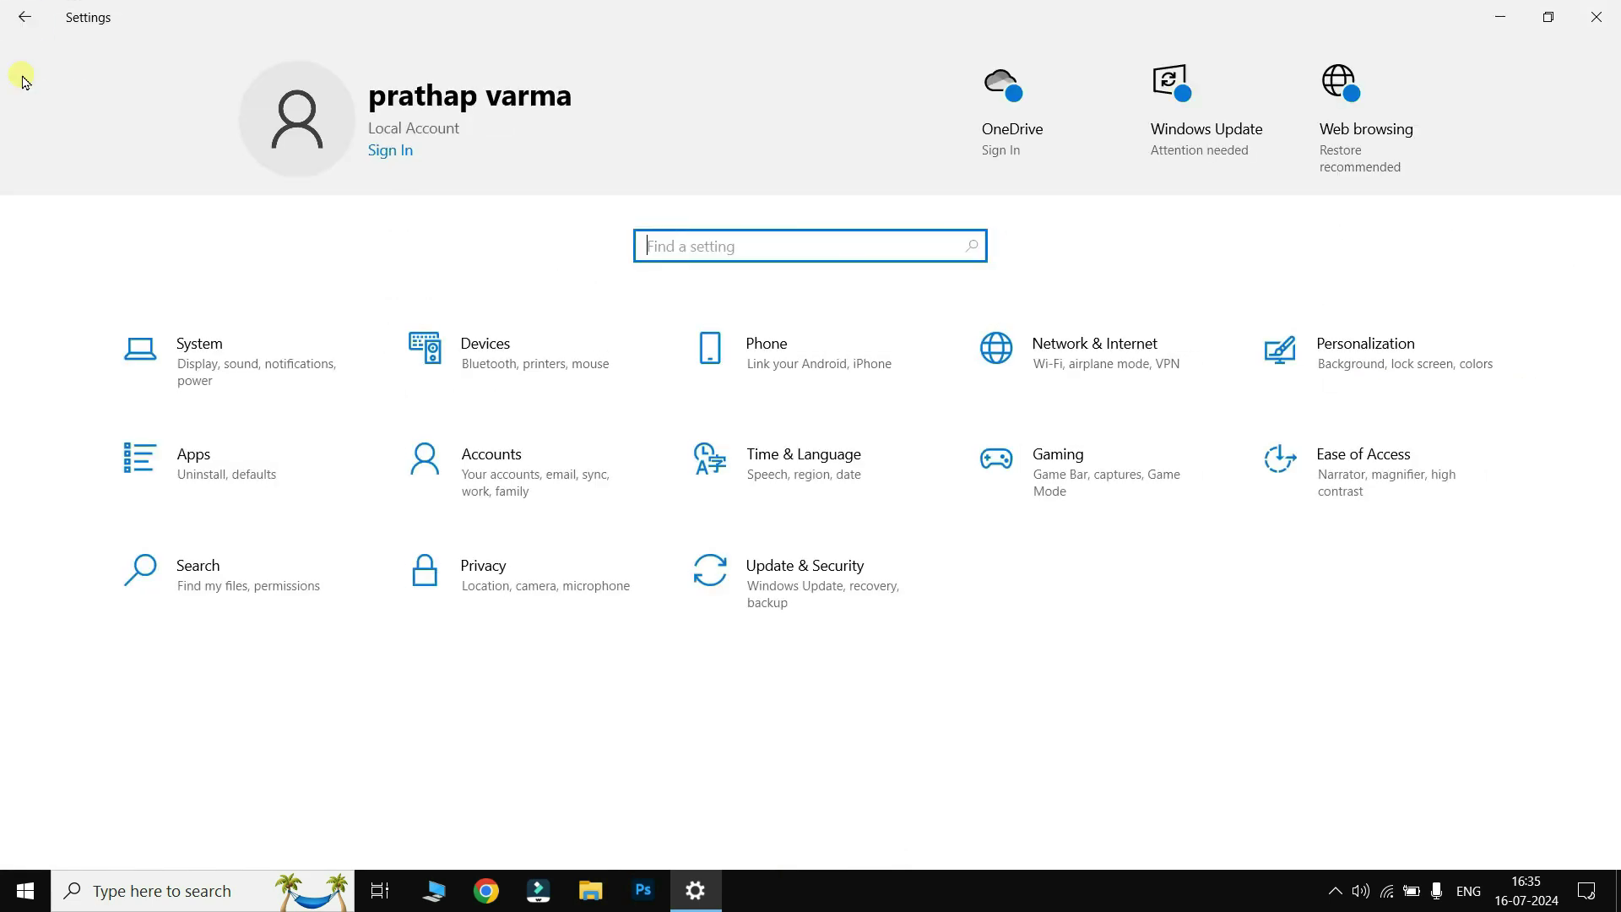
pyautogui.click(801, 467)
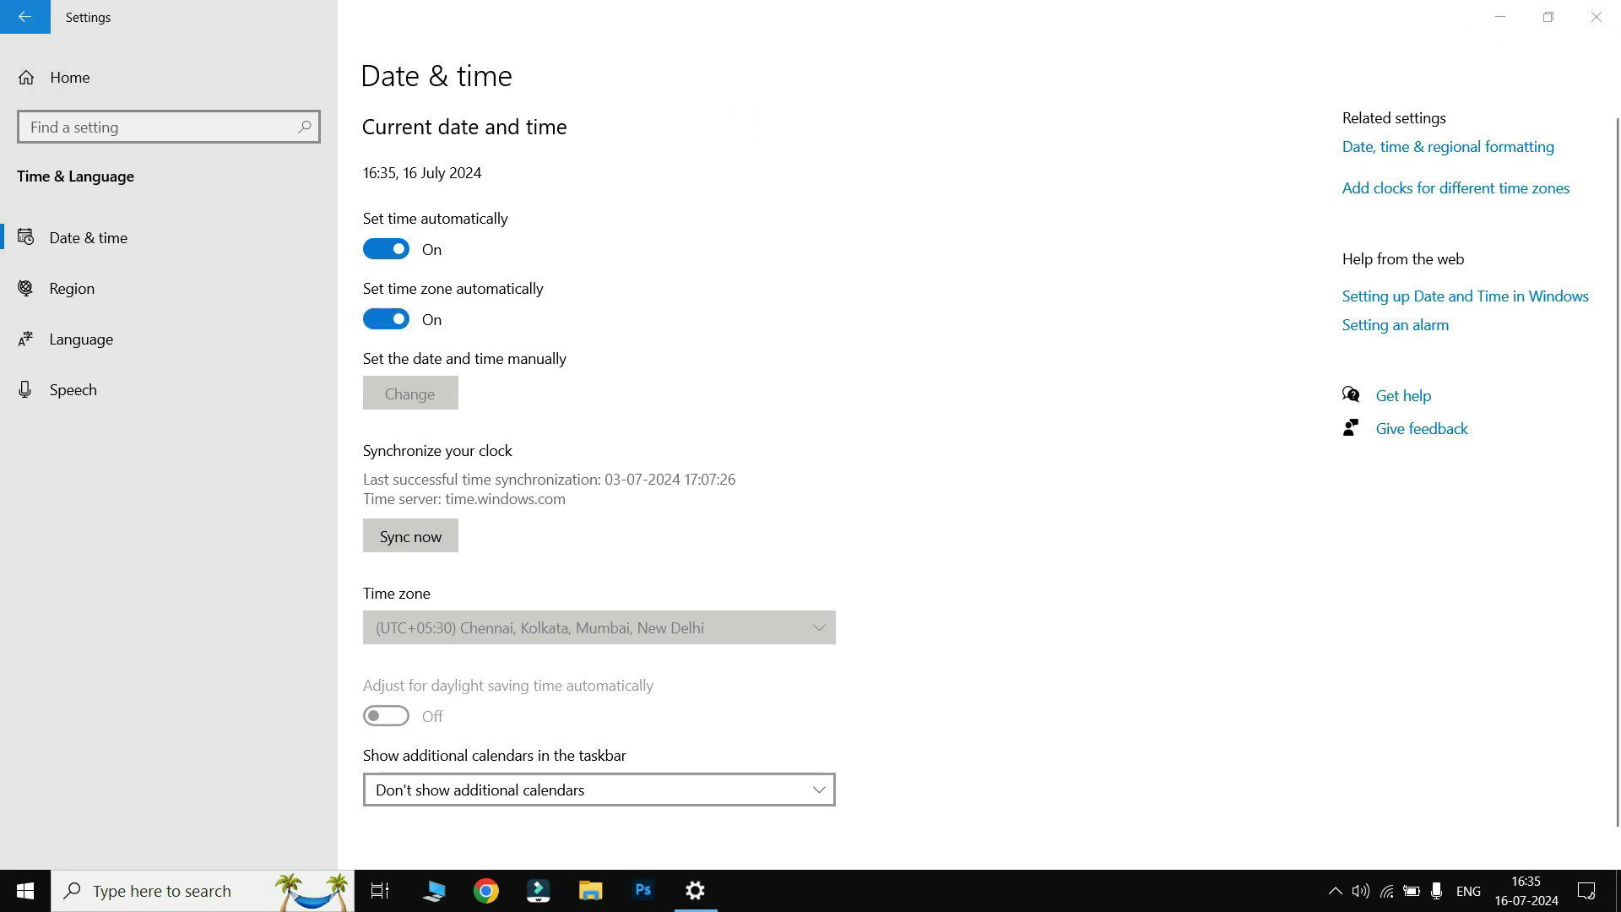
pyautogui.click(25, 17)
# Step: In Ease of Access Display, apply text size about 184%, then restore and apply 100%
pyautogui.click(1344, 482)
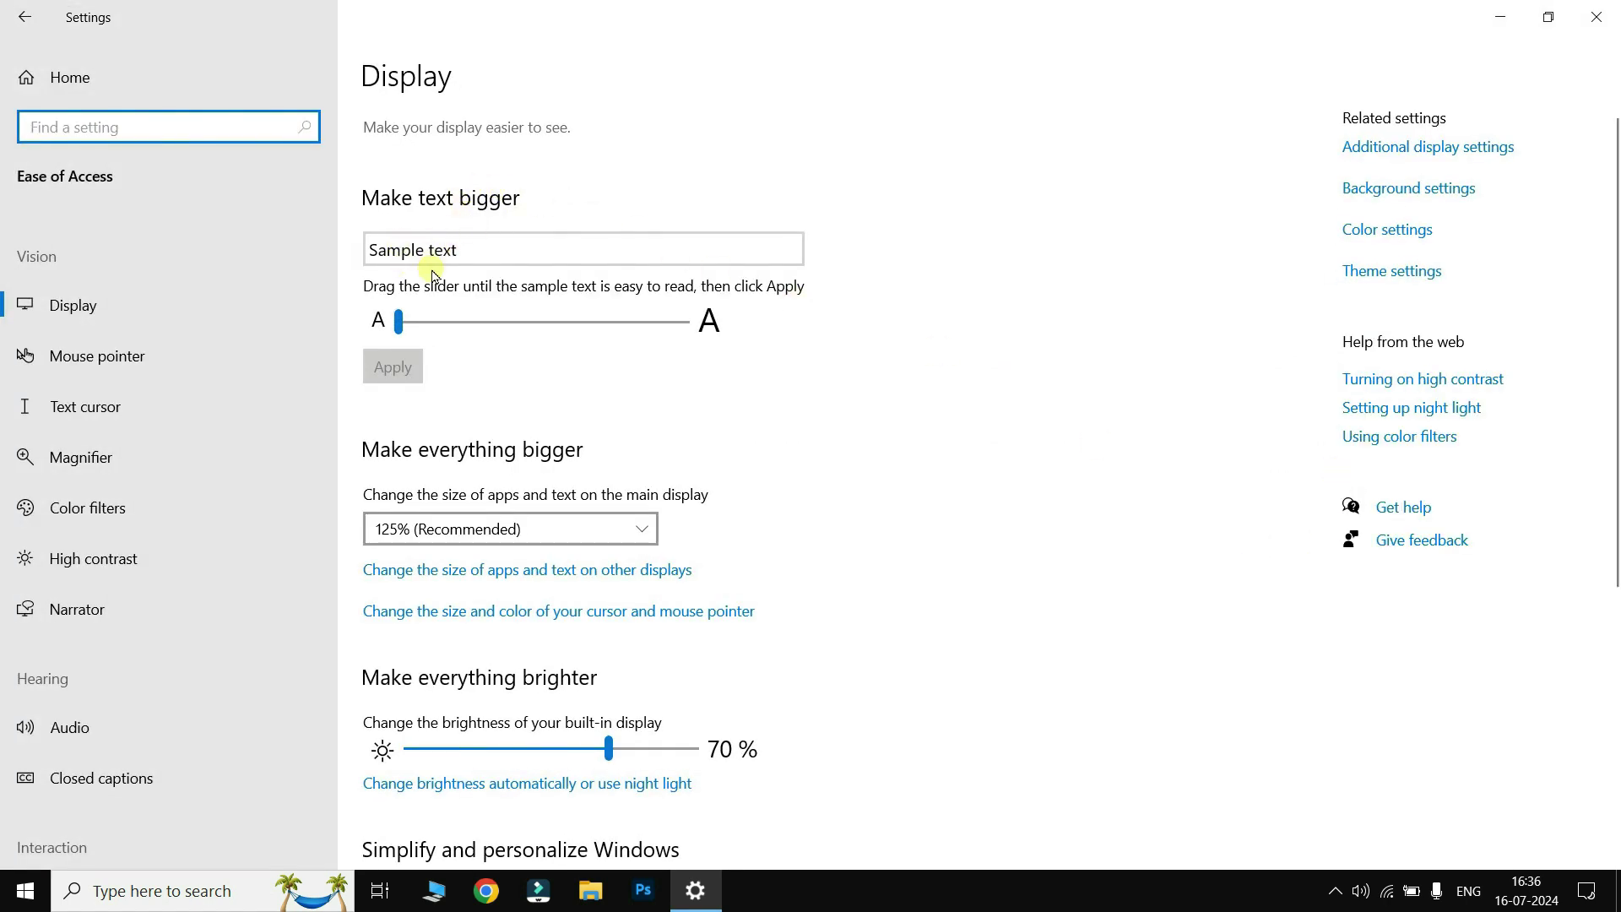
pyautogui.moveTo(400, 328); pyautogui.dragTo(446, 326)
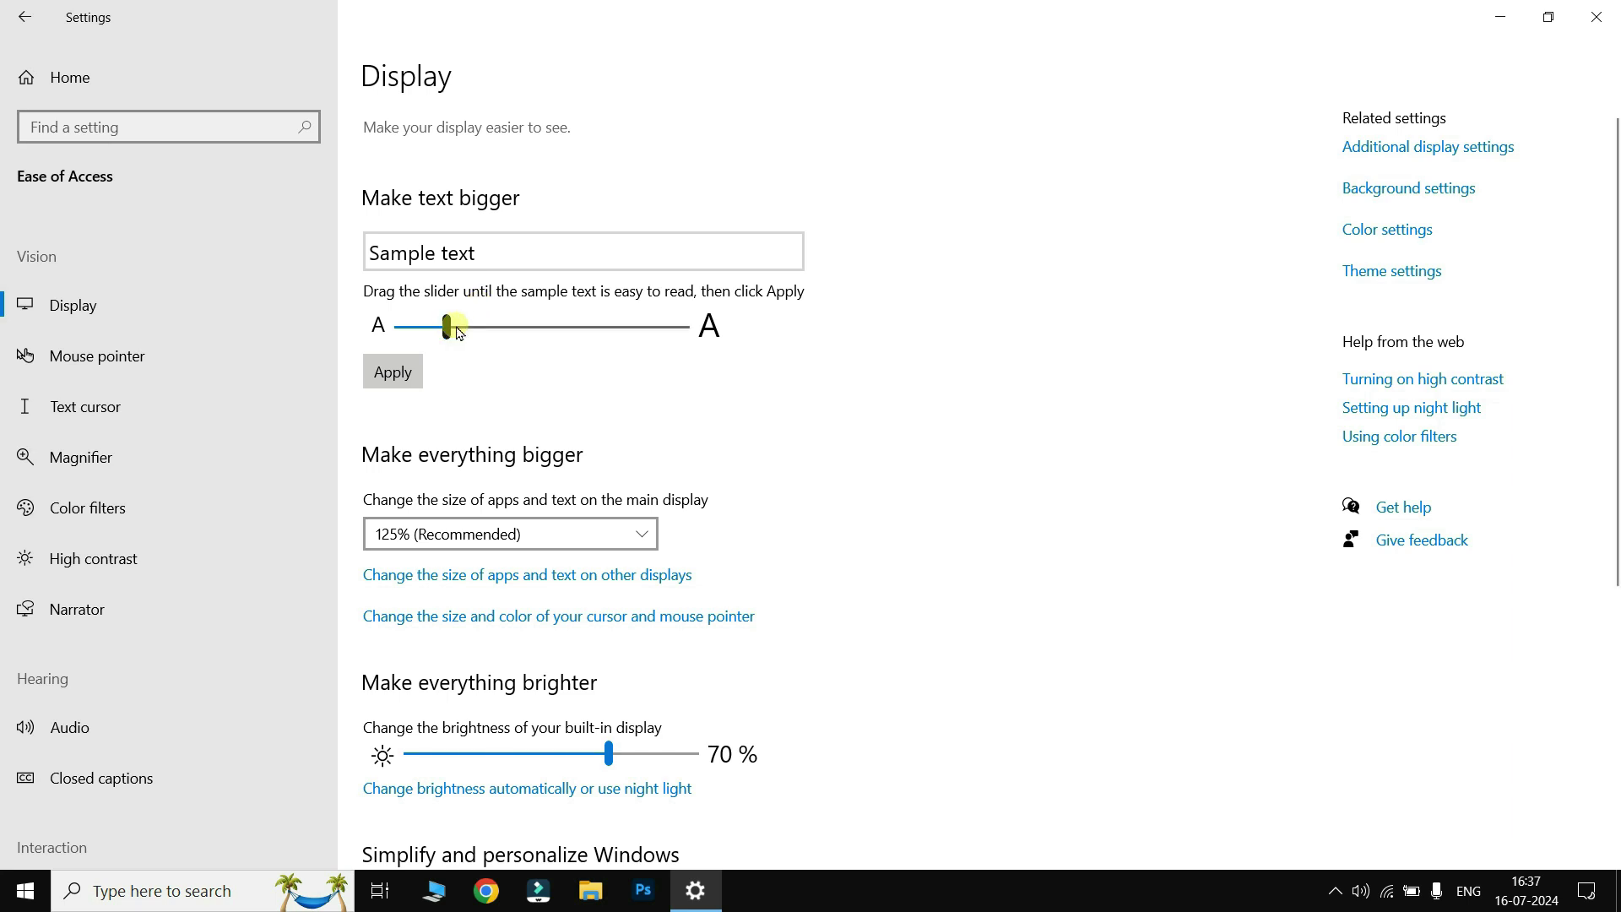
pyautogui.moveTo(449, 324); pyautogui.dragTo(461, 337)
pyautogui.moveTo(460, 337); pyautogui.dragTo(590, 341)
pyautogui.click(412, 389)
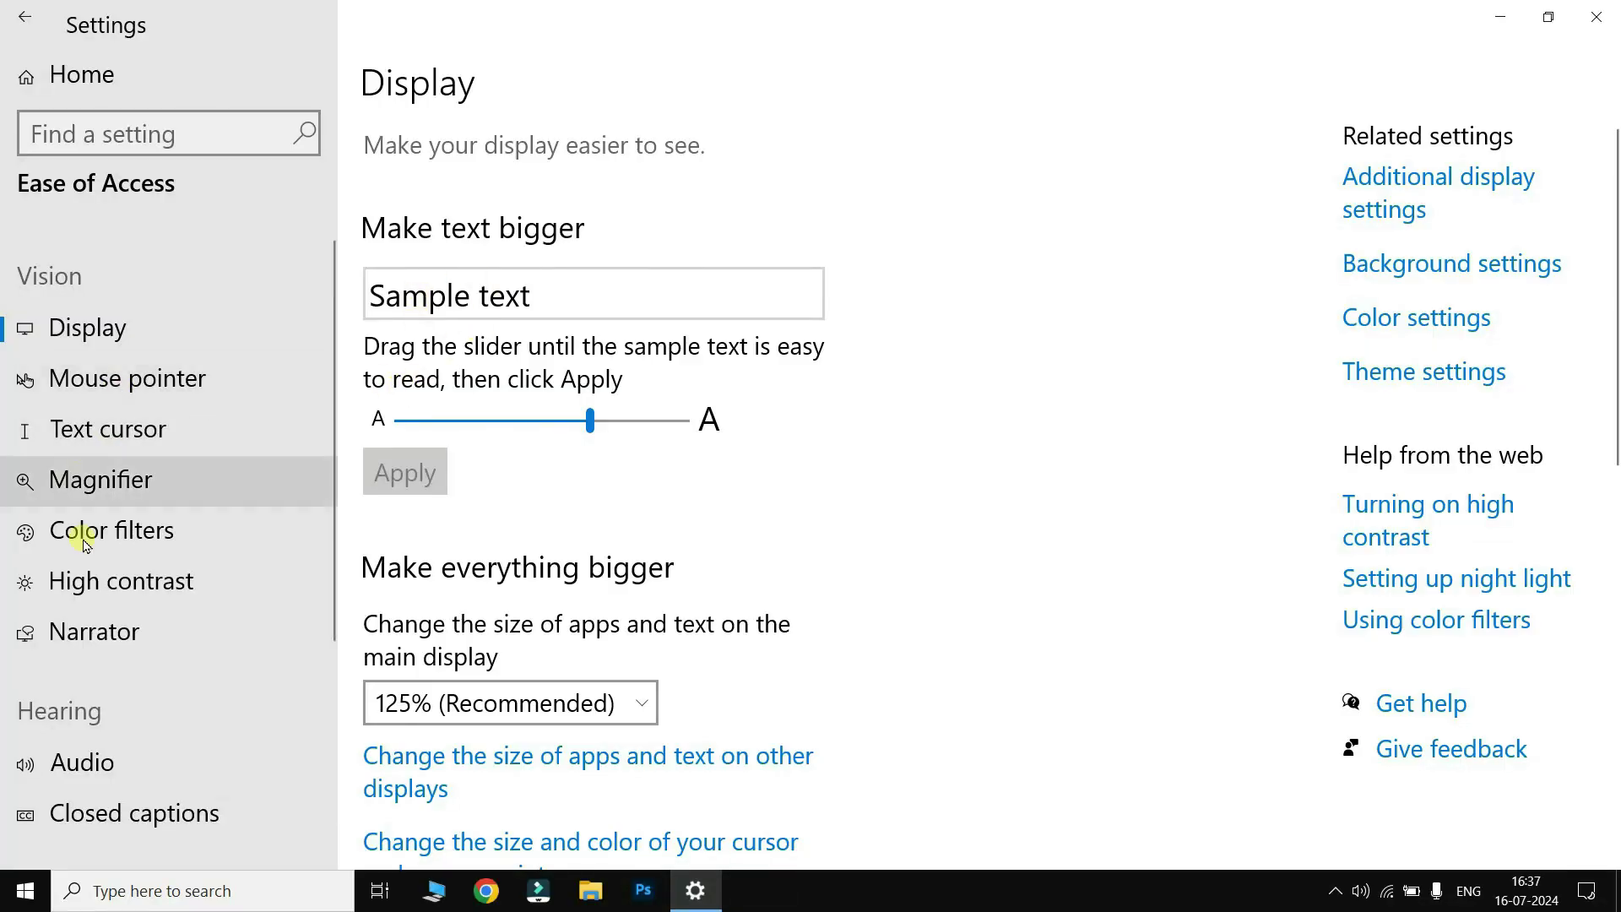
pyautogui.moveTo(594, 433); pyautogui.dragTo(390, 414)
pyautogui.click(406, 454)
# Step: Keep the display scaling at 125% (Recommended)
pyautogui.scroll(-5, 809, 486)
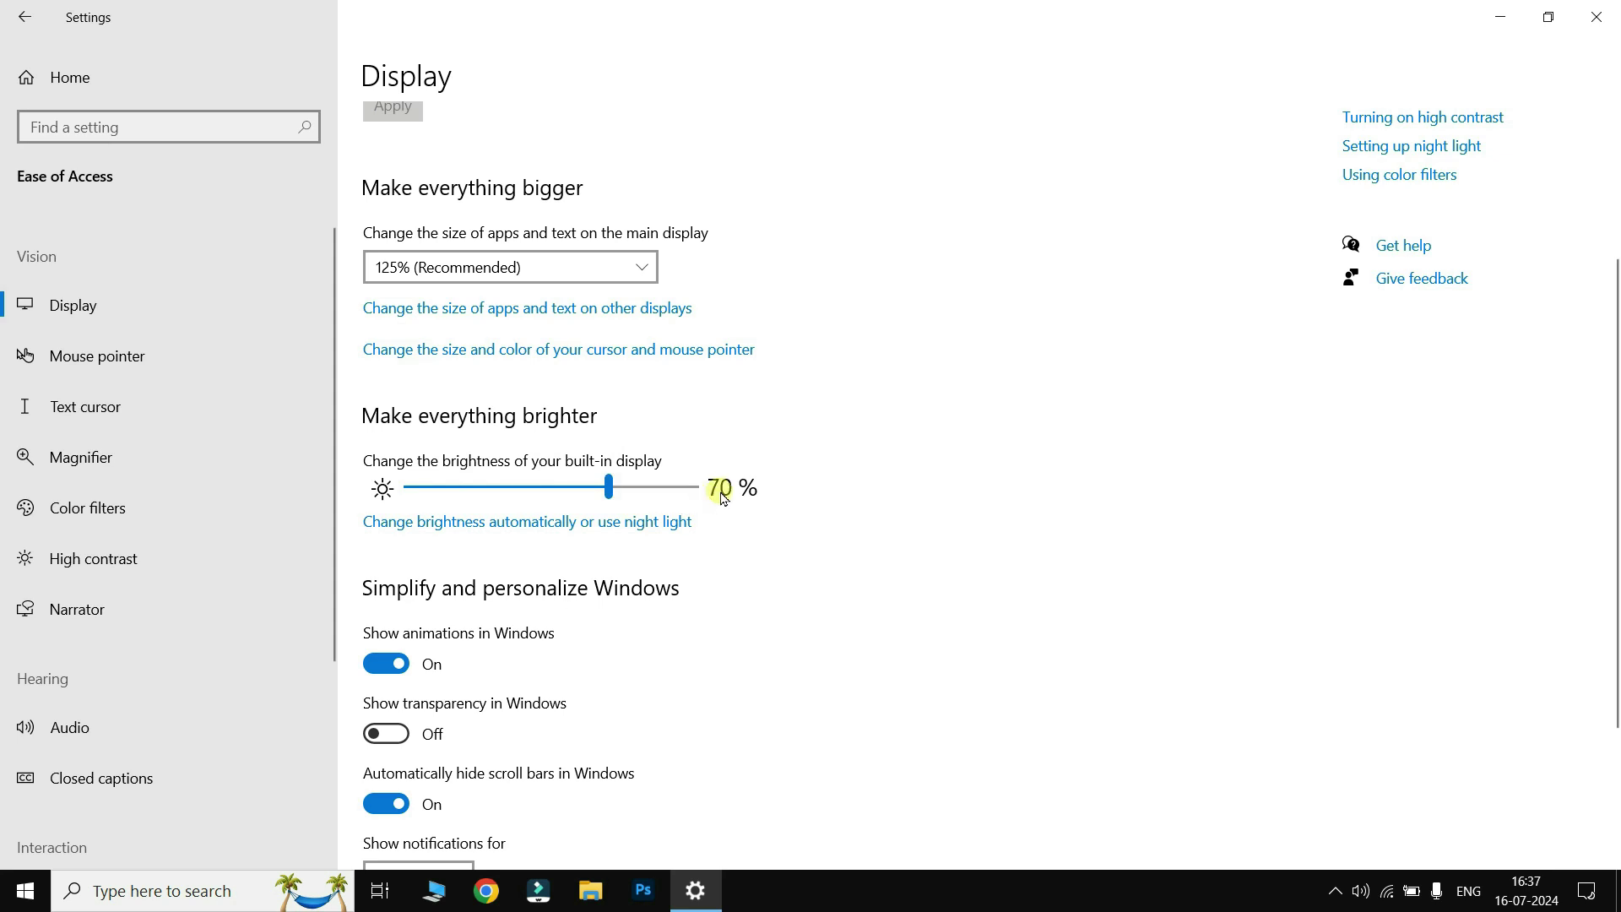
pyautogui.scroll(3, 722, 497)
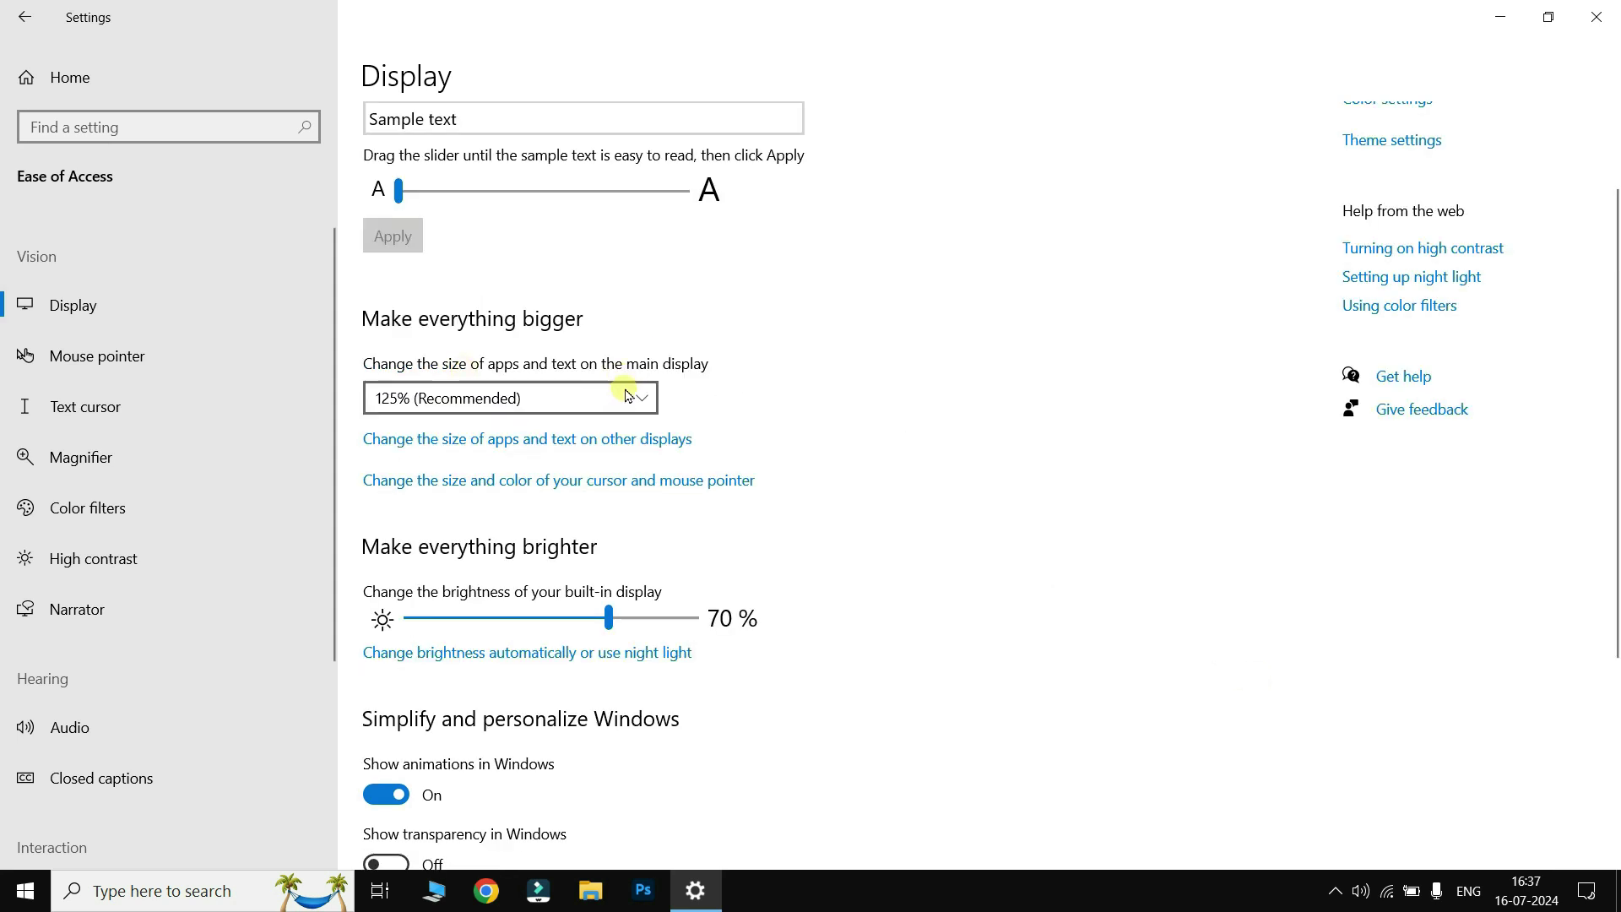
pyautogui.click(560, 405)
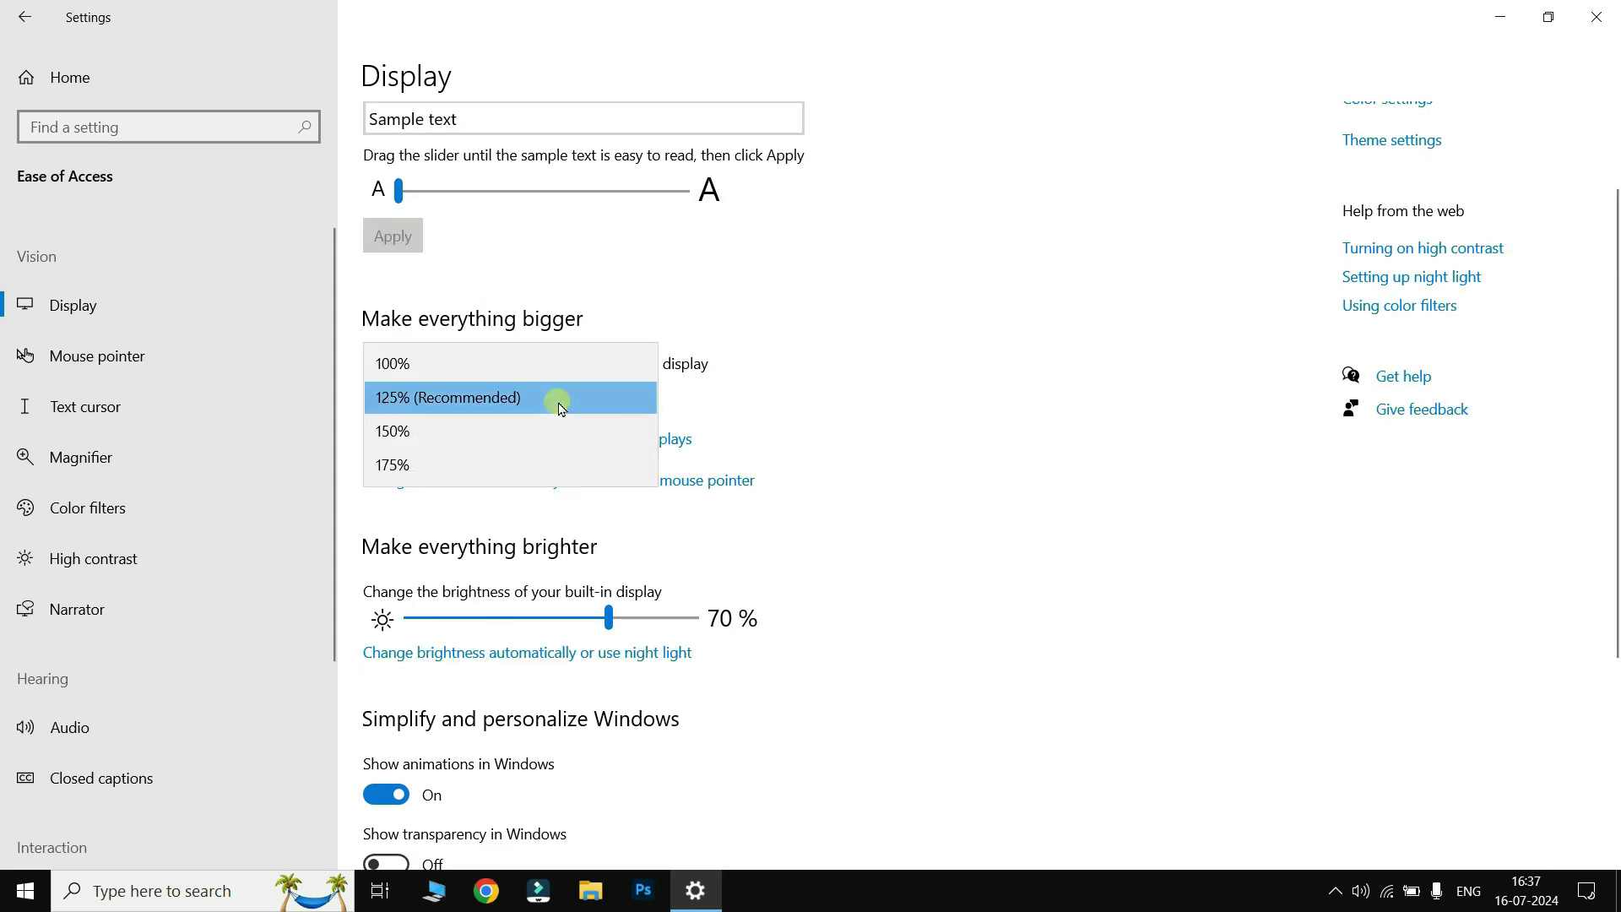
pyautogui.click(439, 398)
pyautogui.scroll(-3, 994, 385)
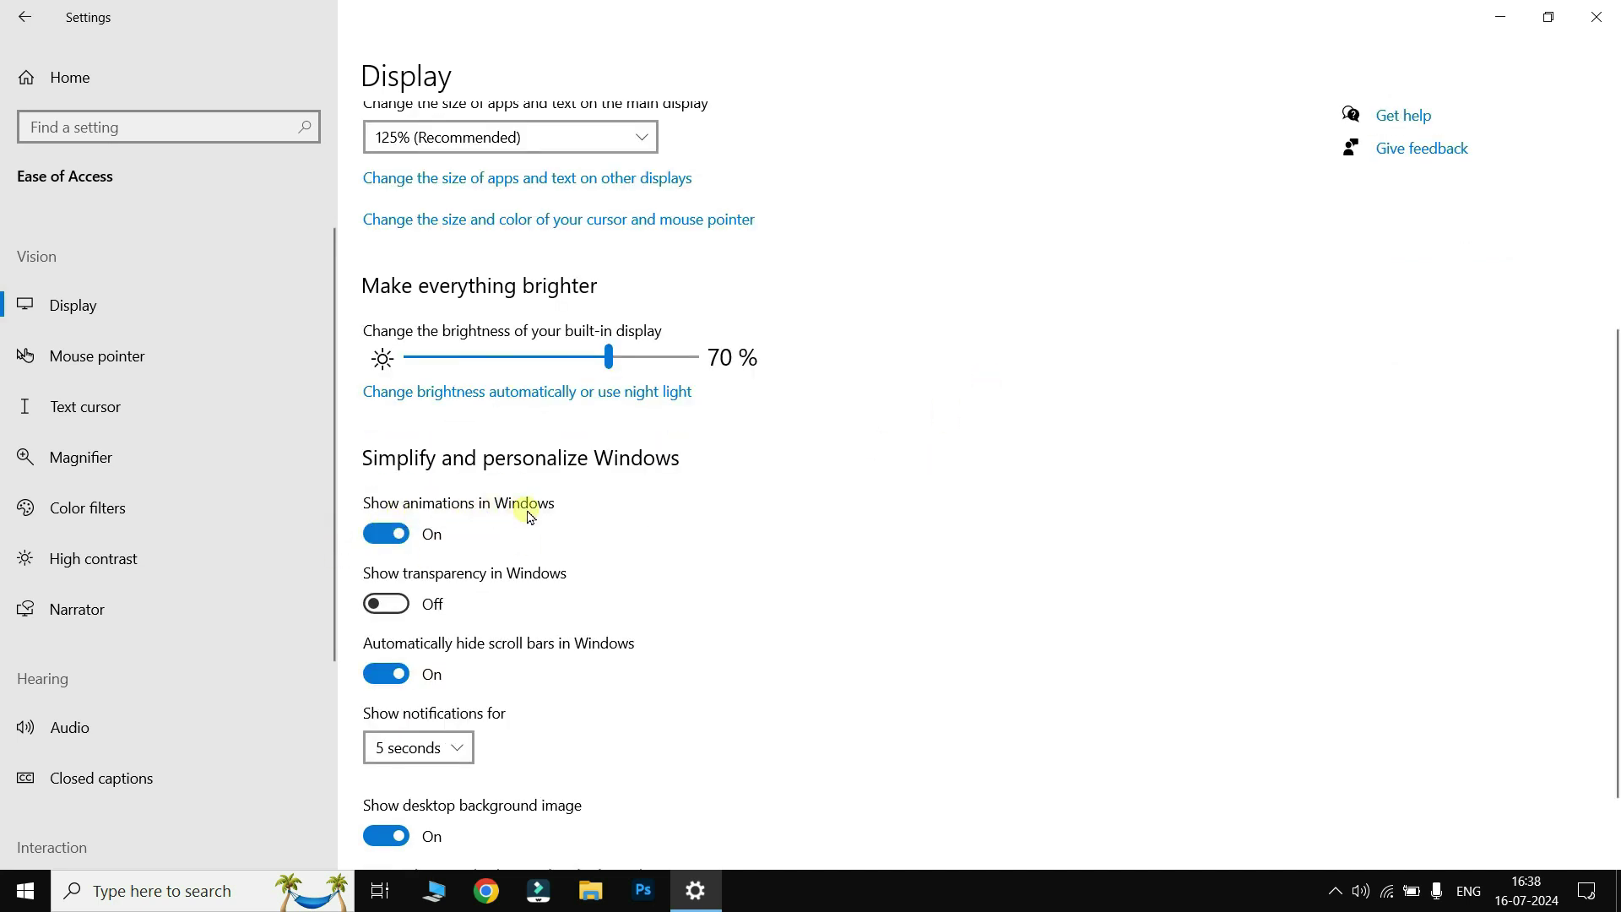
pyautogui.click(18, 888)
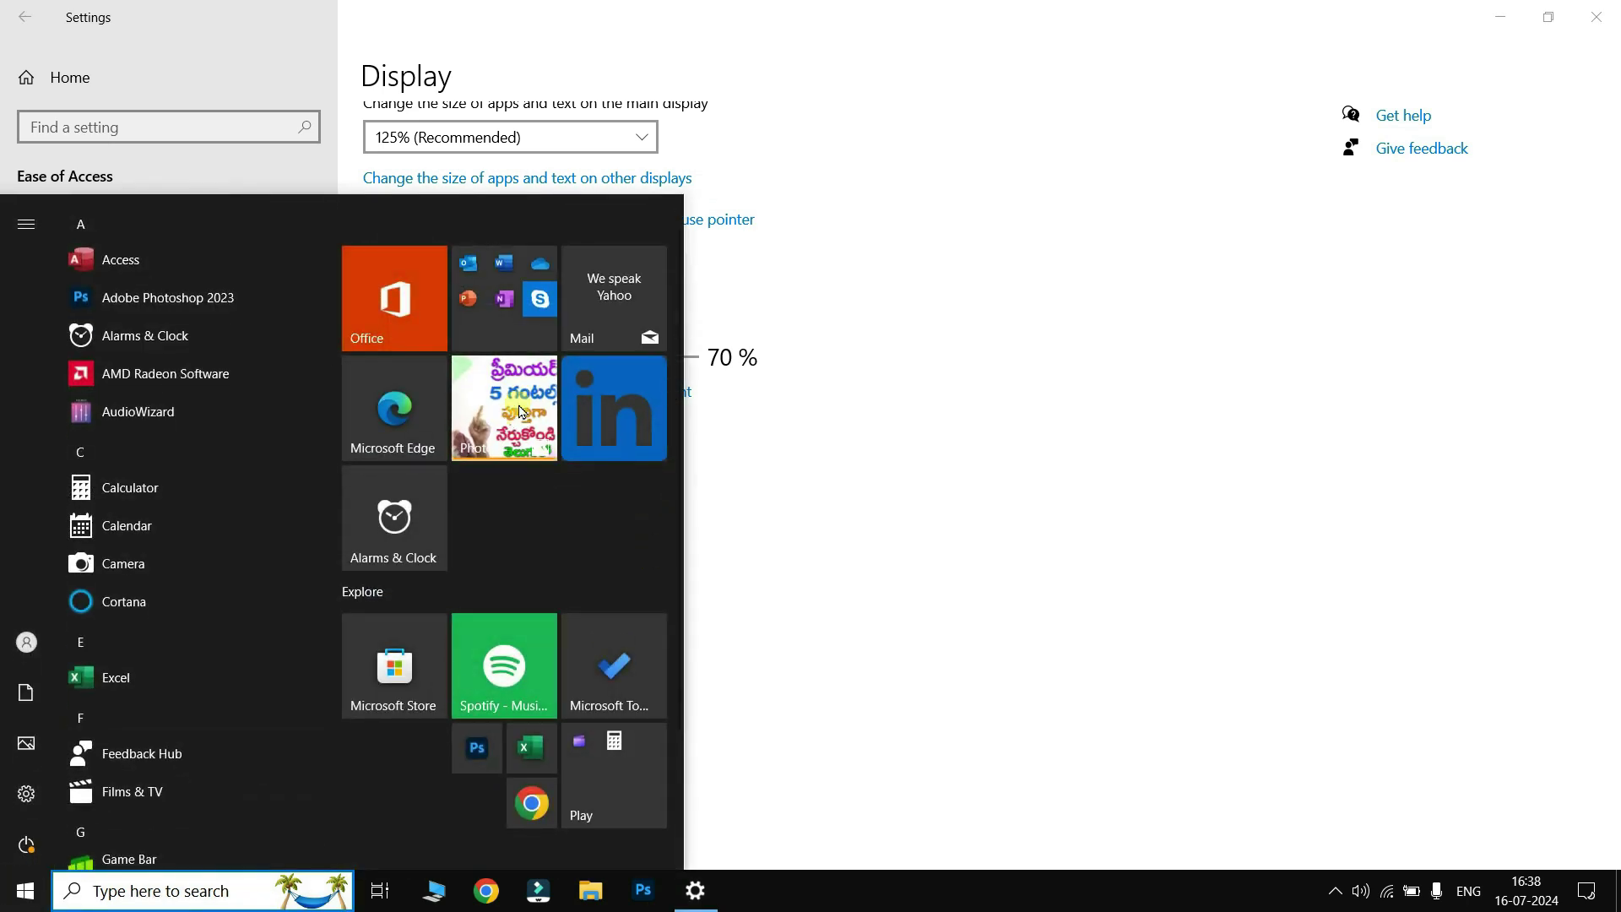
pyautogui.click(877, 498)
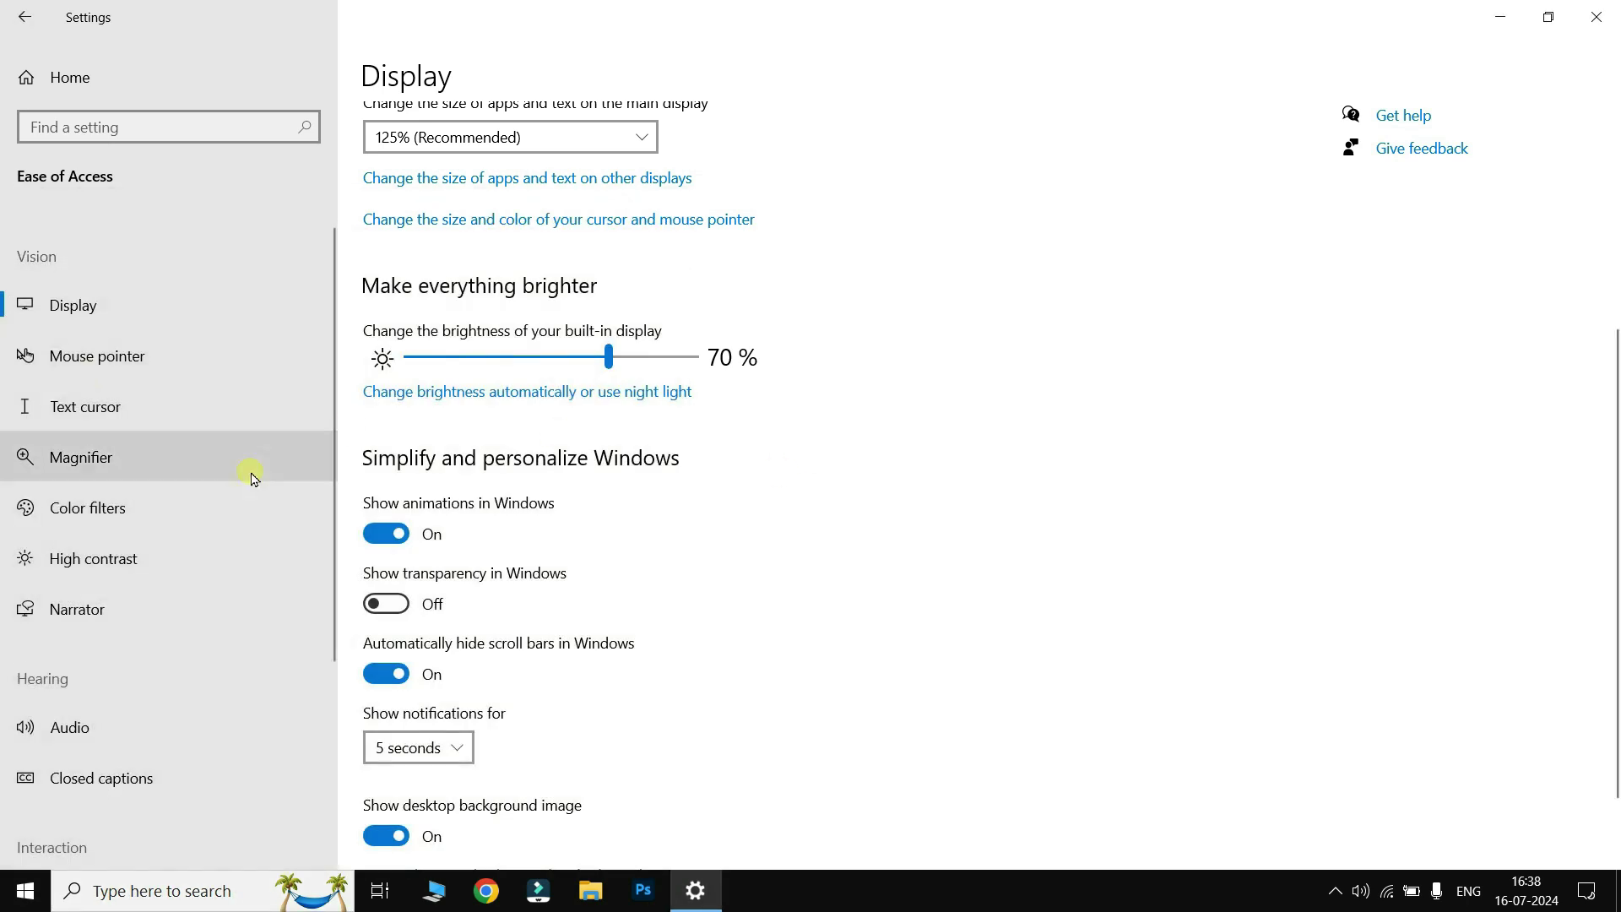
pyautogui.click(404, 533)
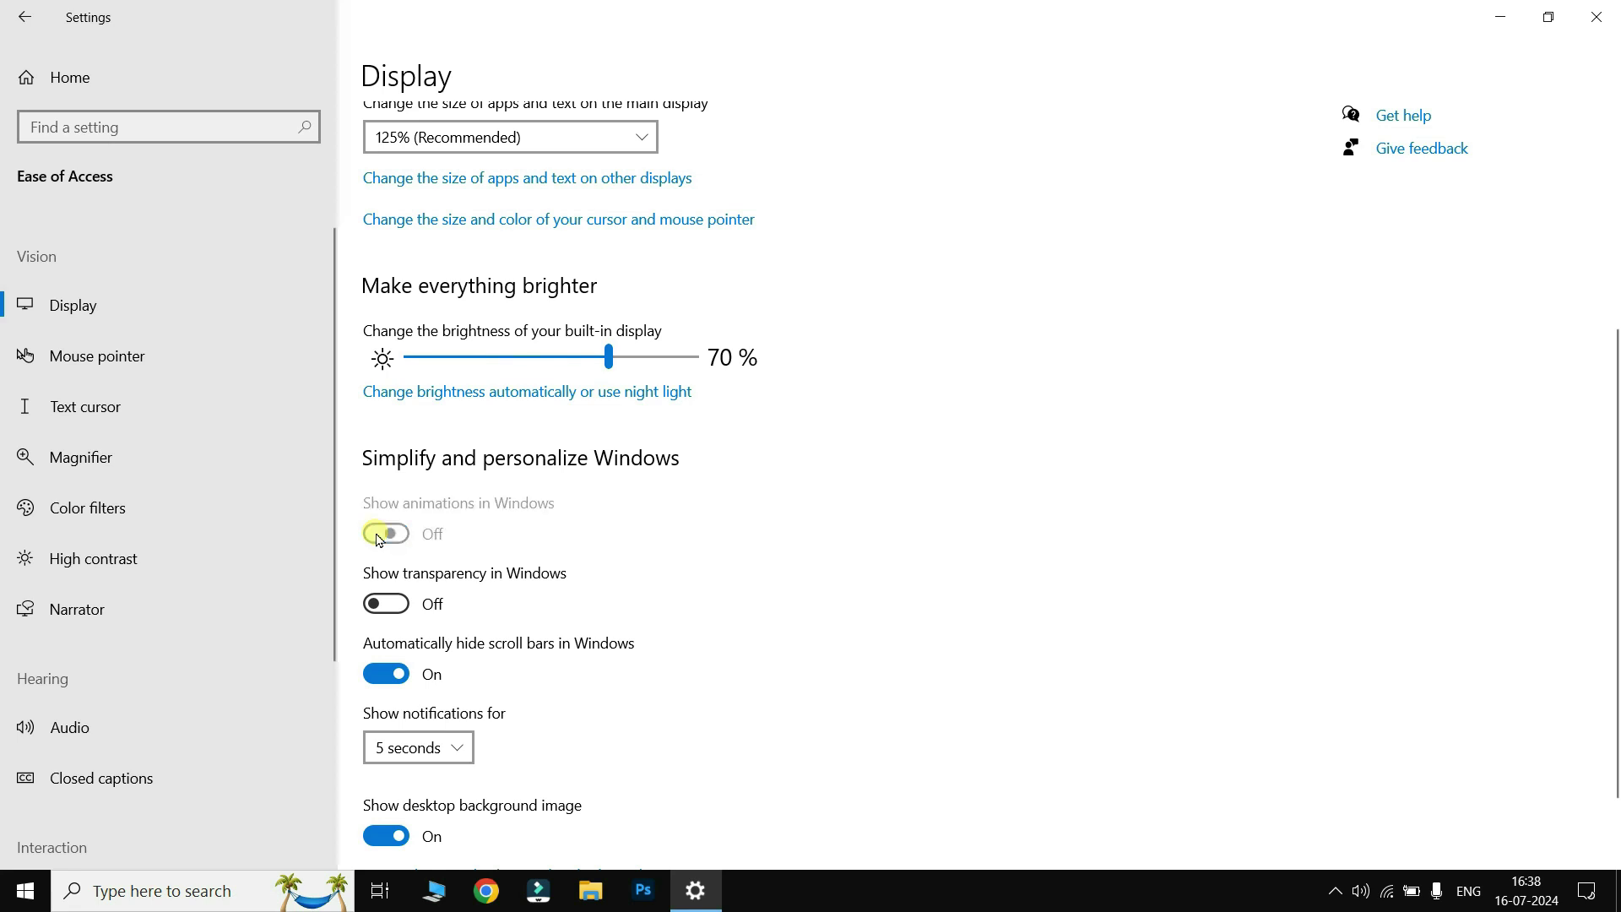
pyautogui.click(25, 891)
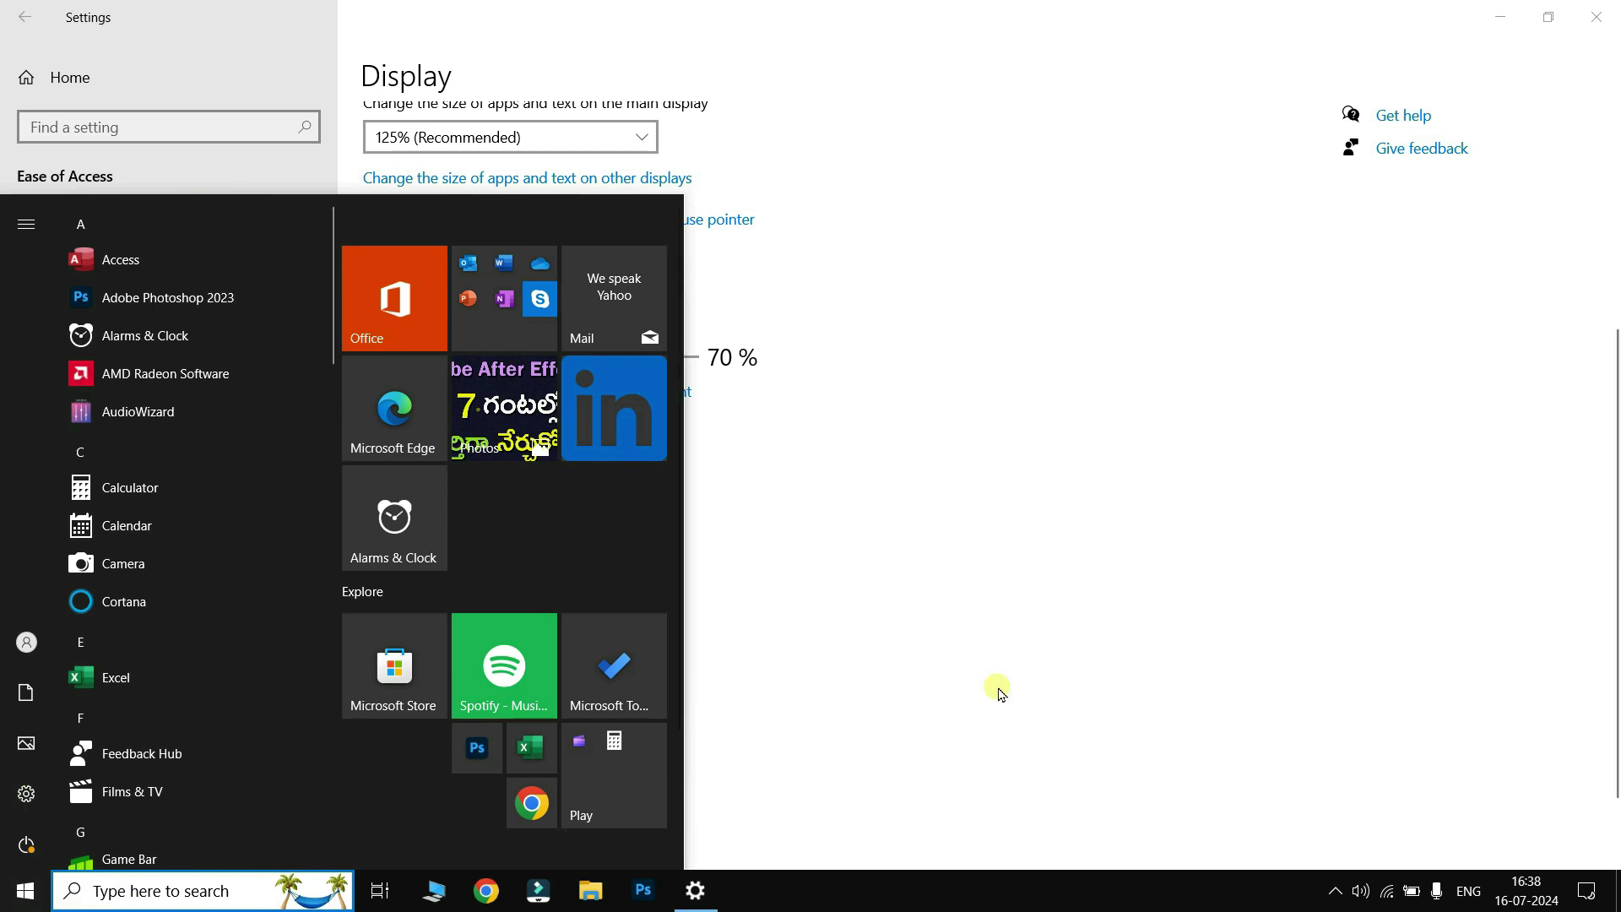
pyautogui.click(1009, 663)
pyautogui.click(387, 533)
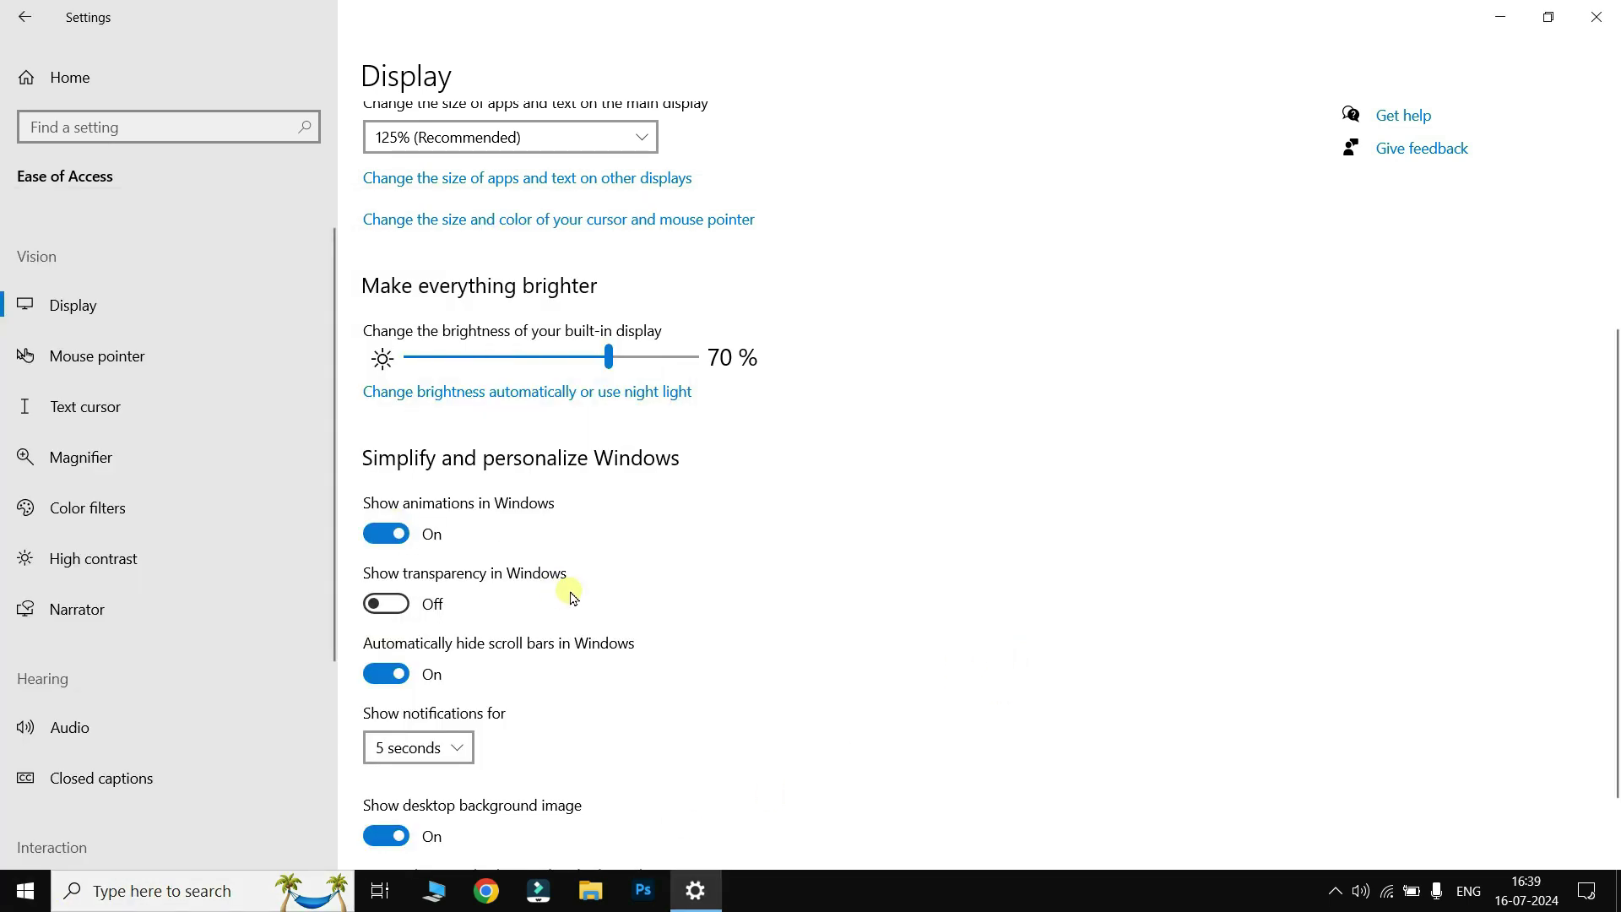
pyautogui.click(387, 603)
pyautogui.click(385, 679)
pyautogui.click(382, 676)
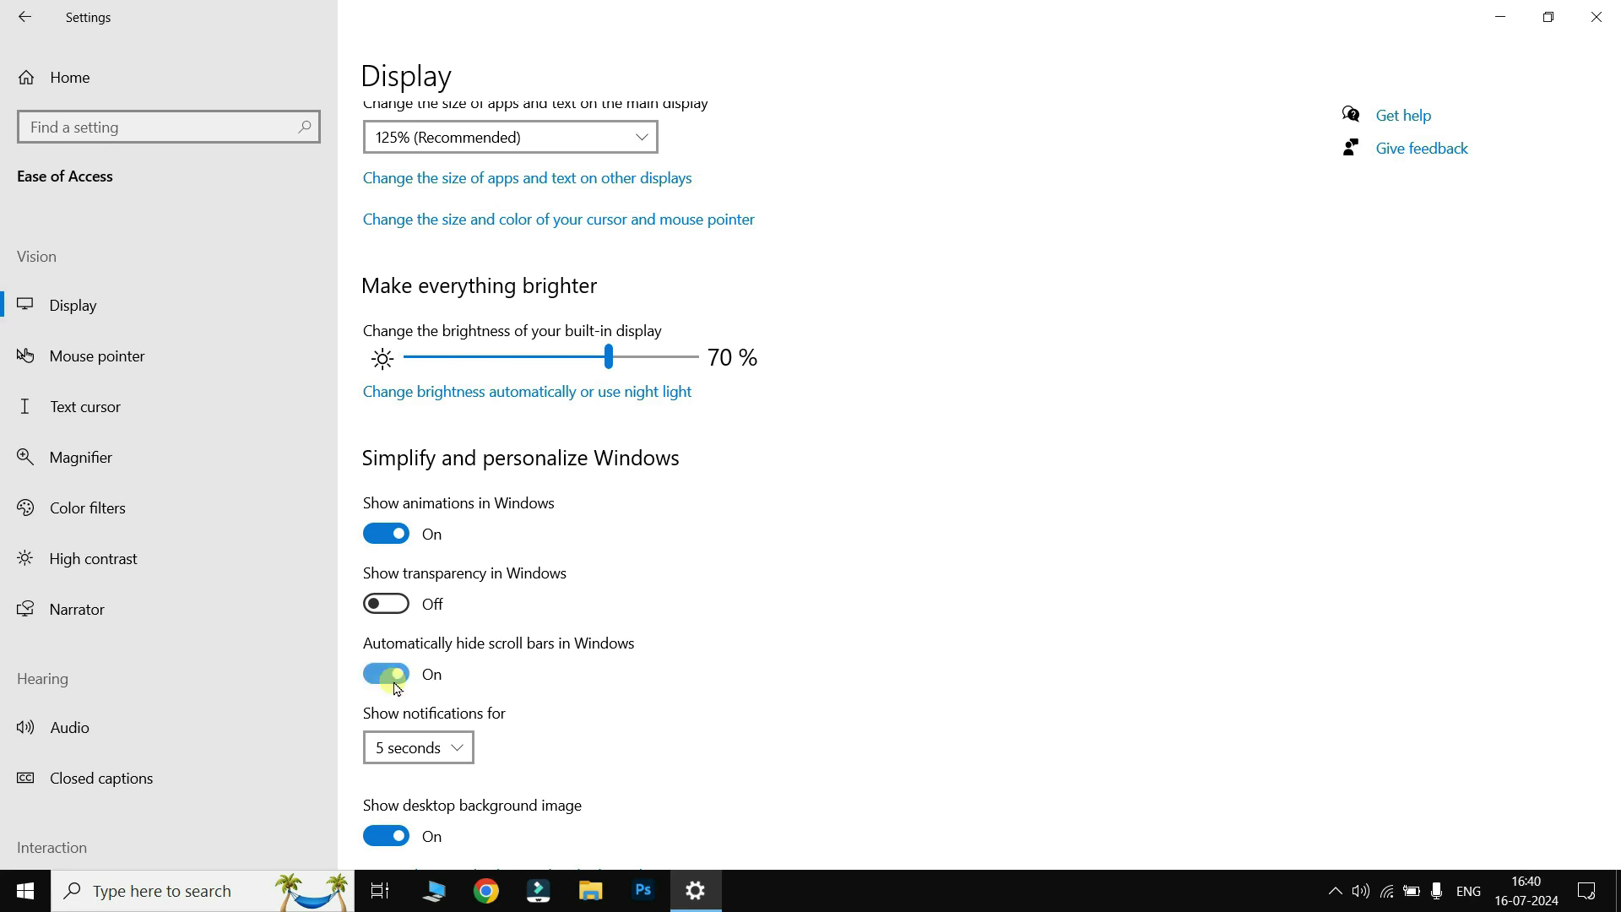
pyautogui.scroll(-1, 663, 769)
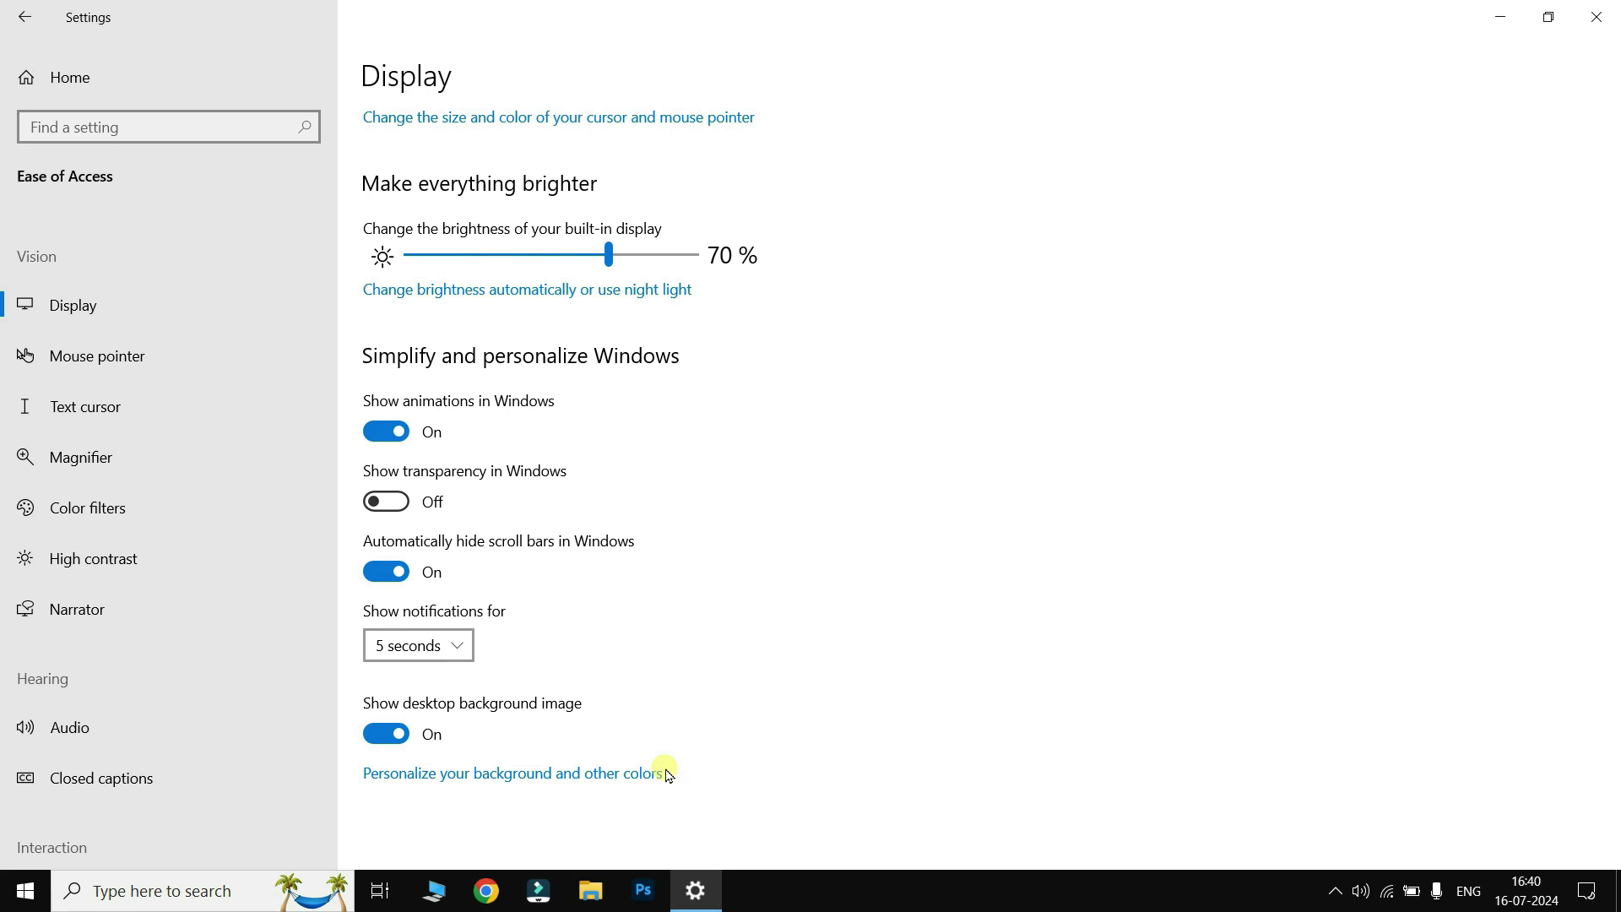
pyautogui.click(462, 647)
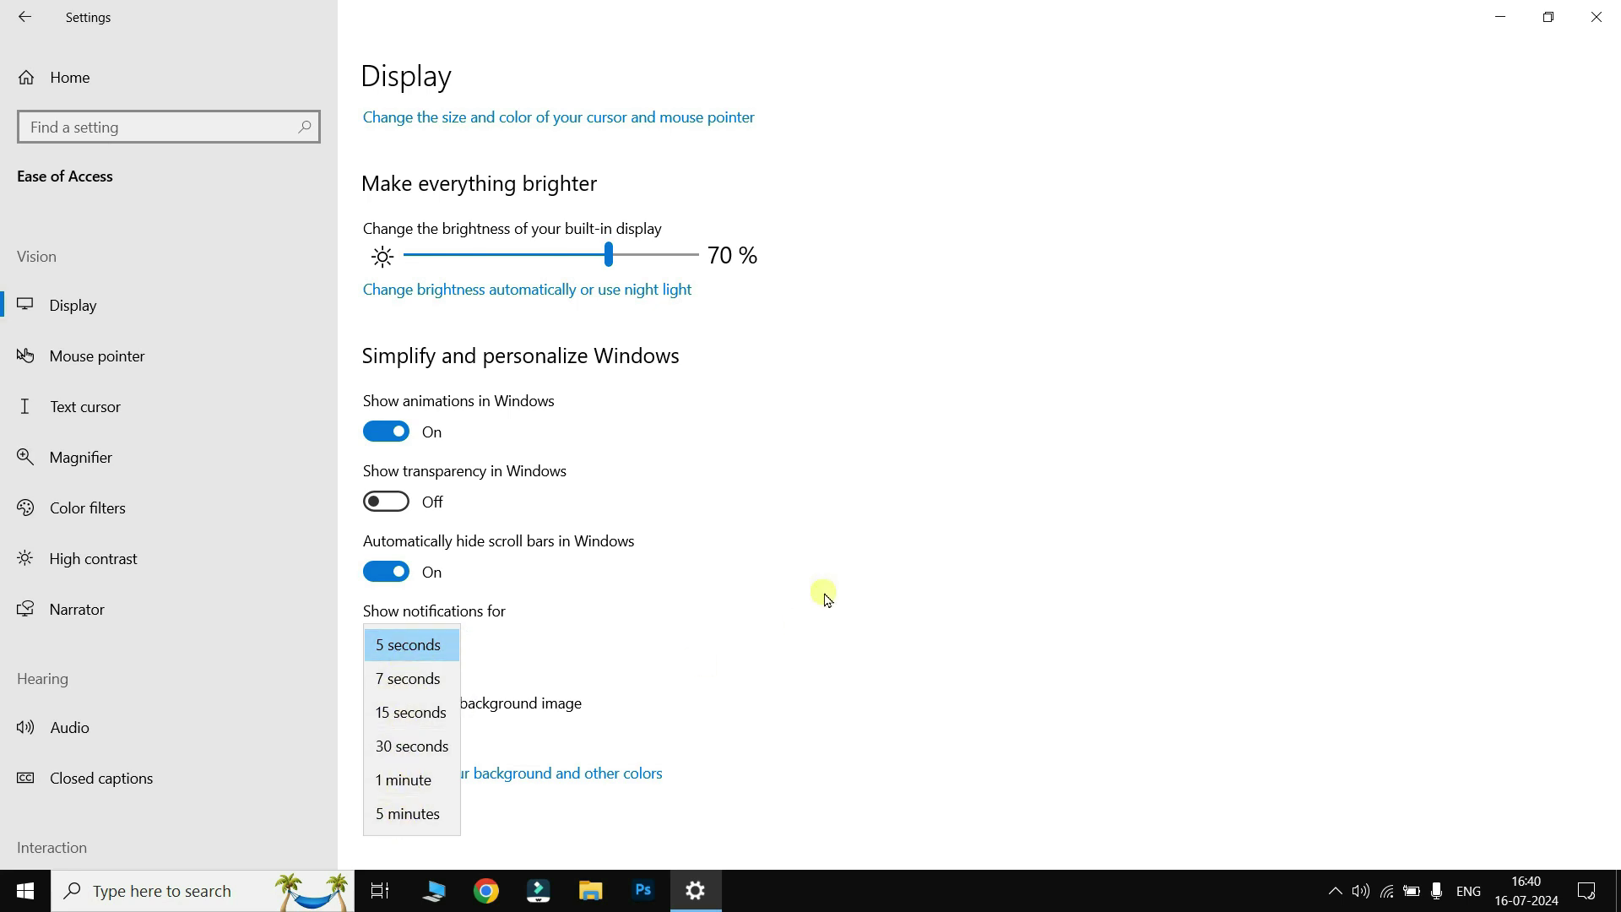
pyautogui.click(971, 625)
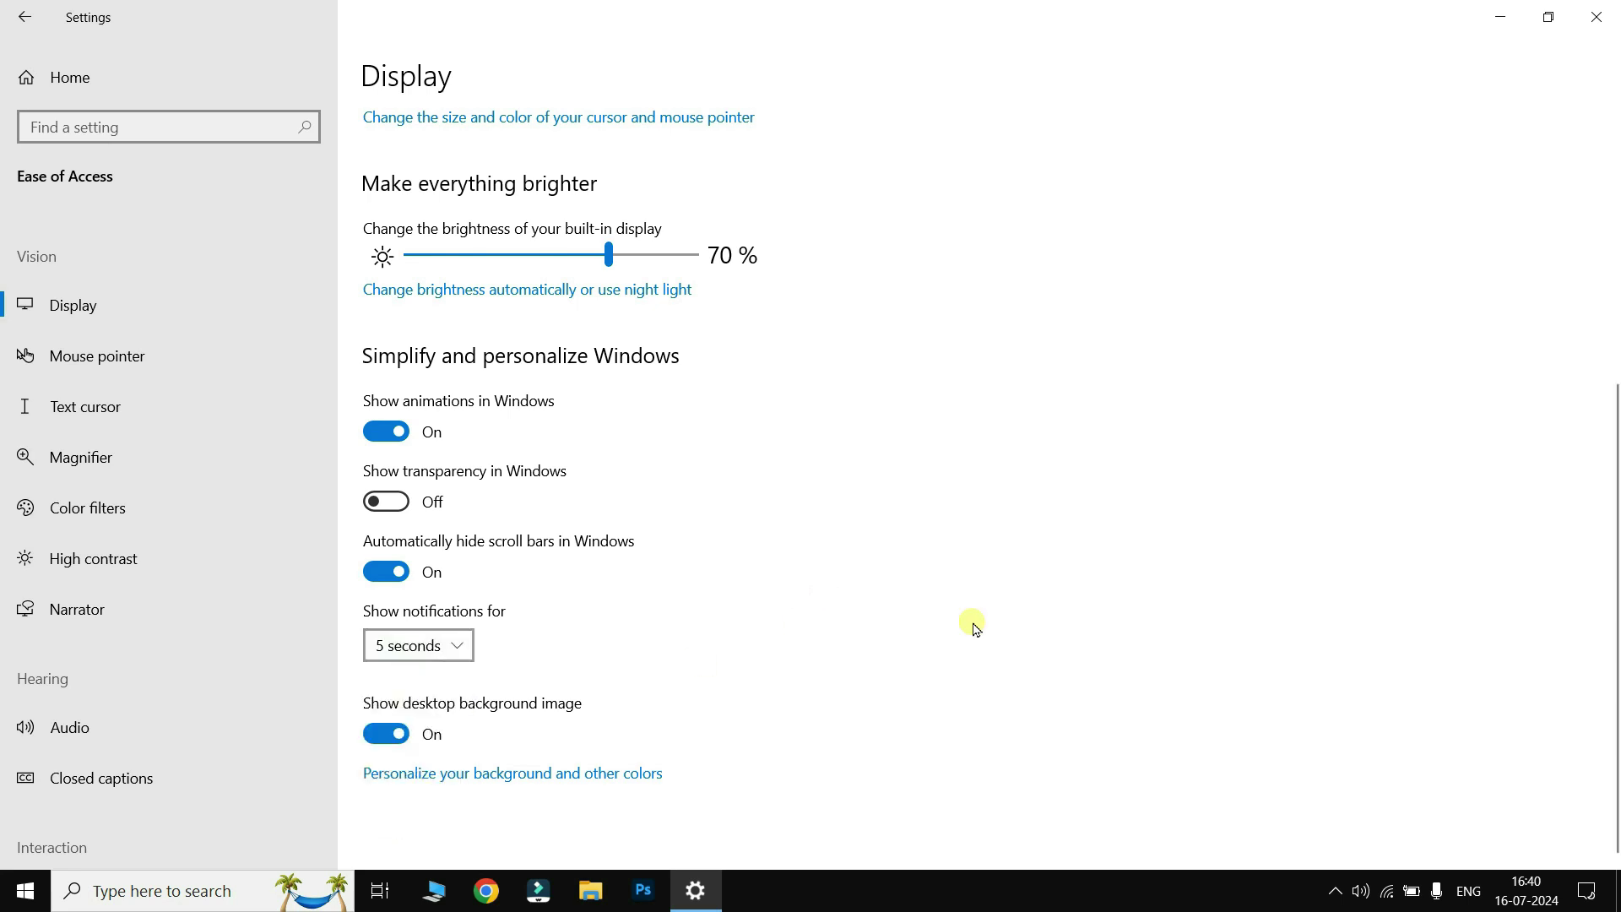
pyautogui.click(385, 735)
pyautogui.click(1500, 17)
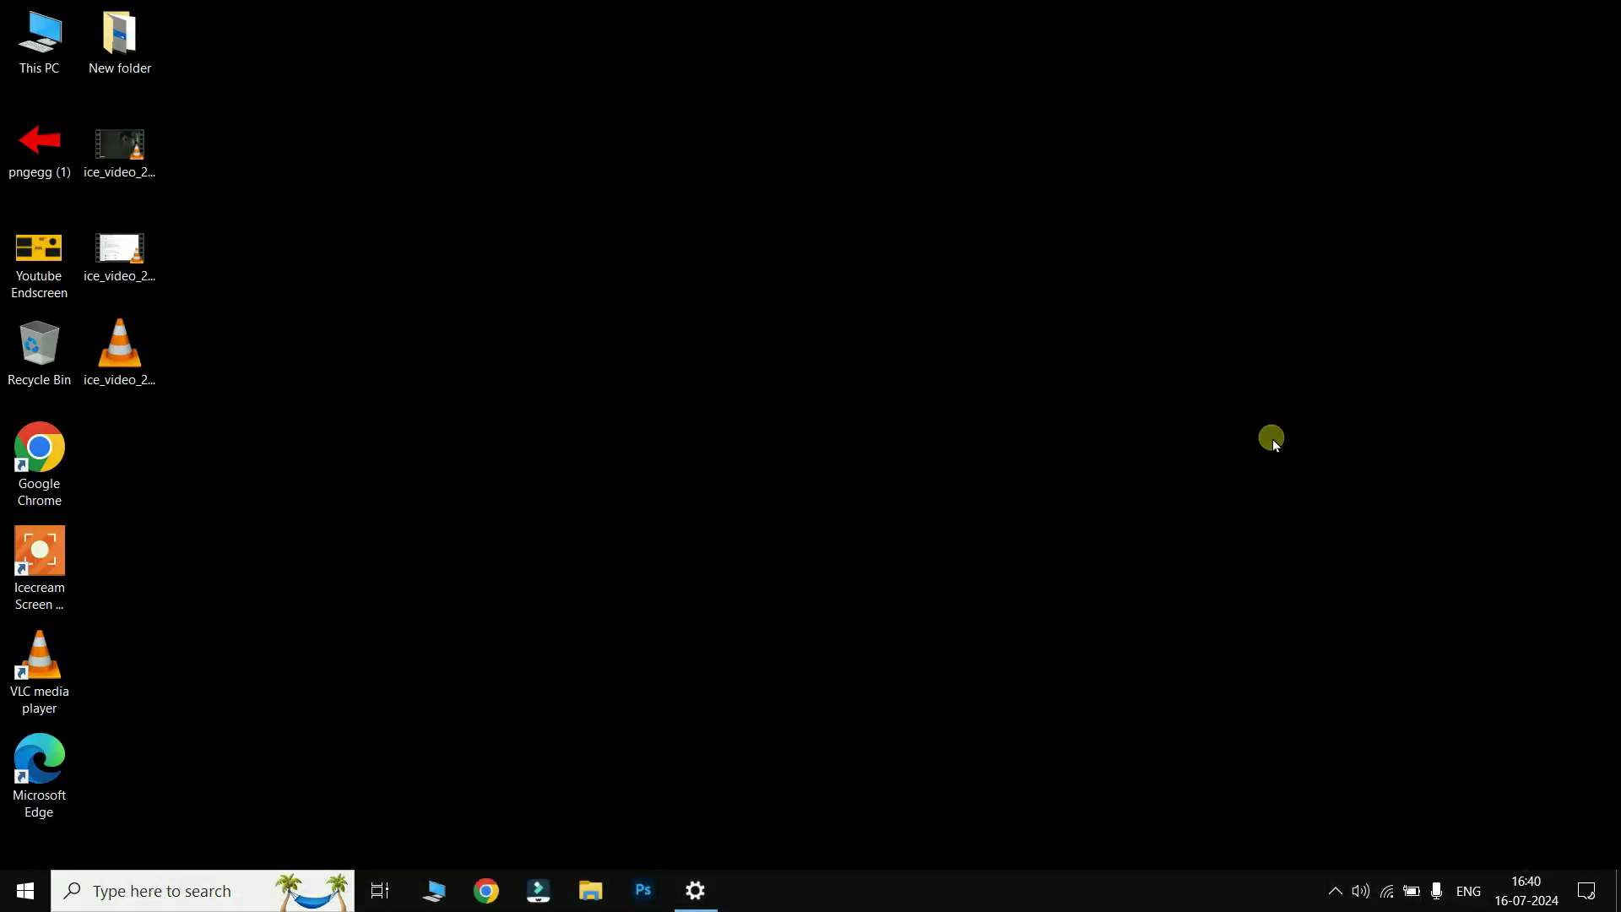
pyautogui.click(696, 891)
pyautogui.click(387, 733)
pyautogui.click(1488, 19)
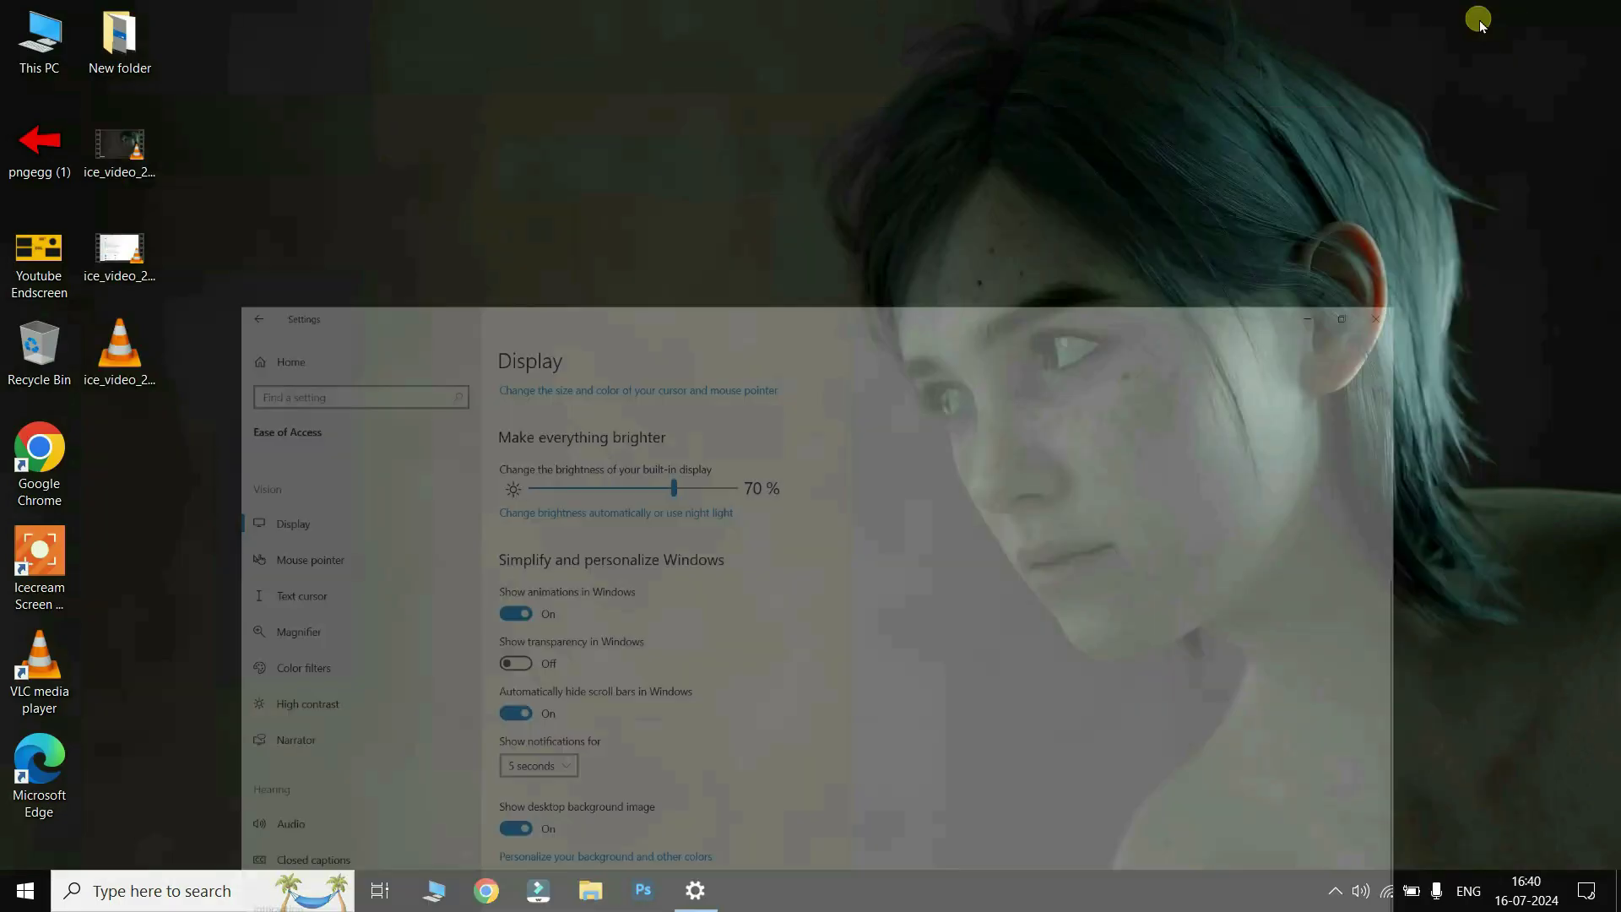
pyautogui.click(696, 891)
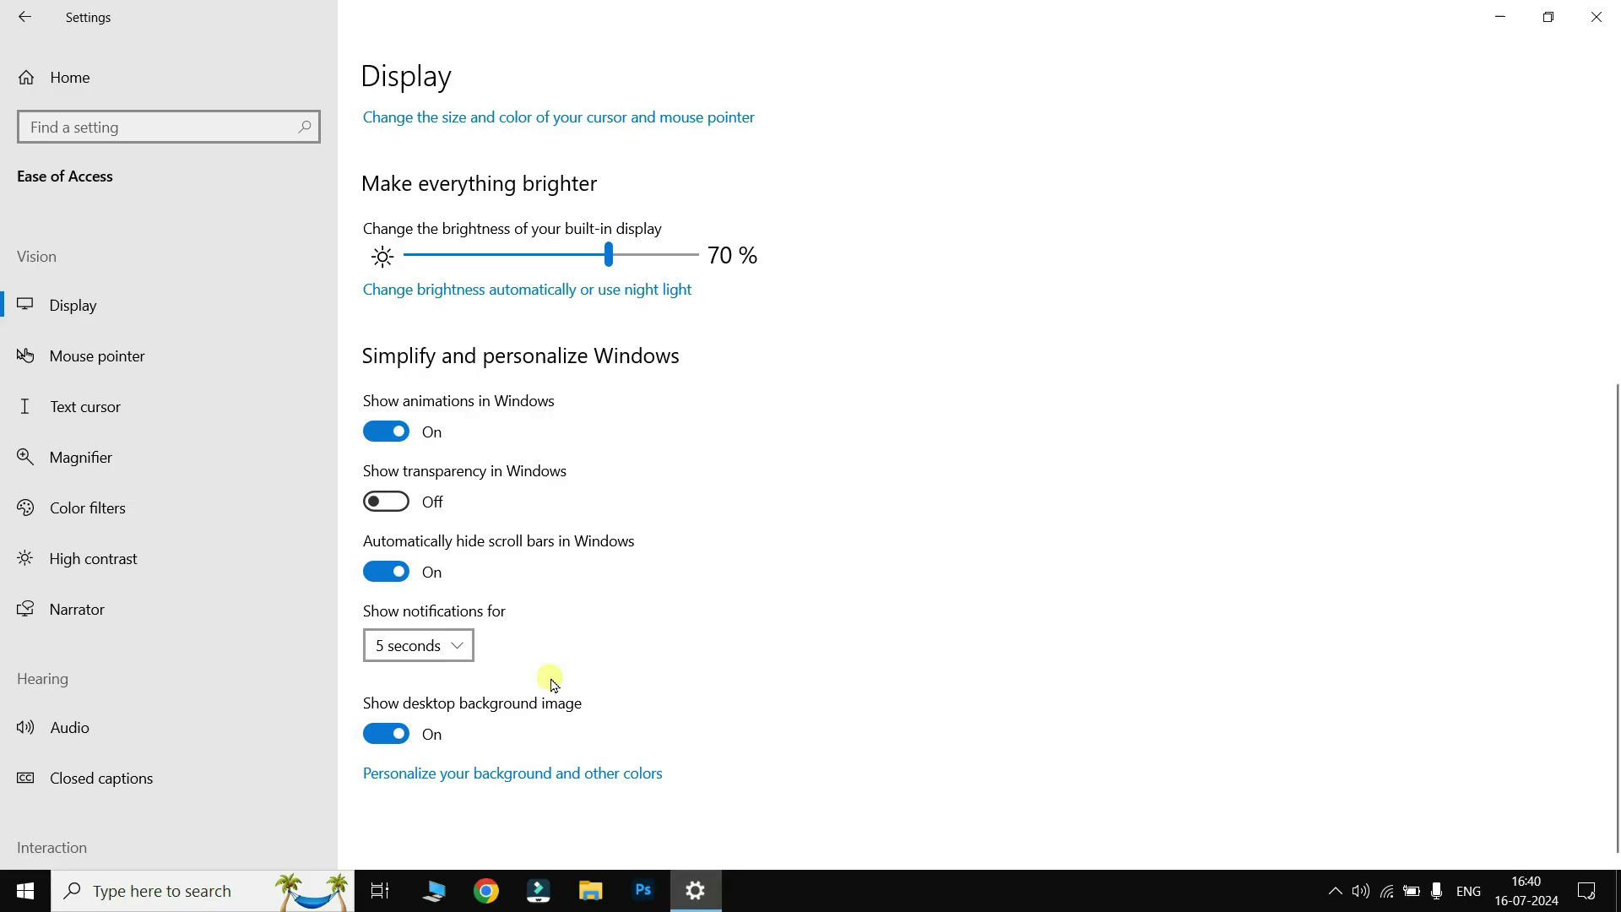
# Step: Set the mouse pointer size to 5 after trying size 12 and the maximum
pyautogui.click(85, 359)
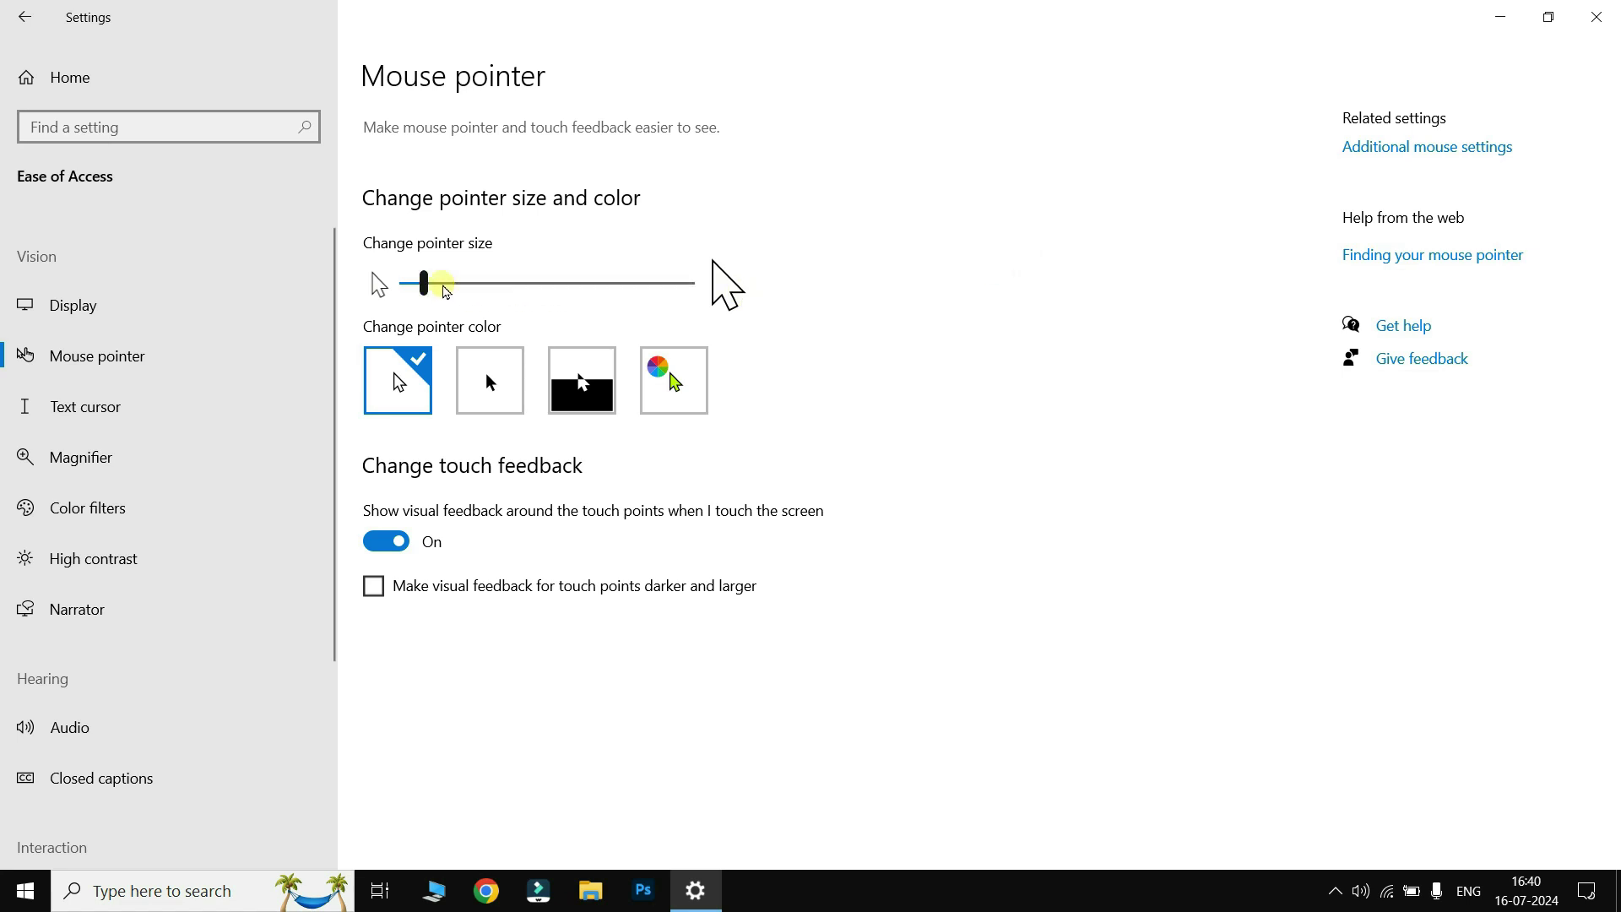
pyautogui.moveTo(446, 291); pyautogui.dragTo(664, 290)
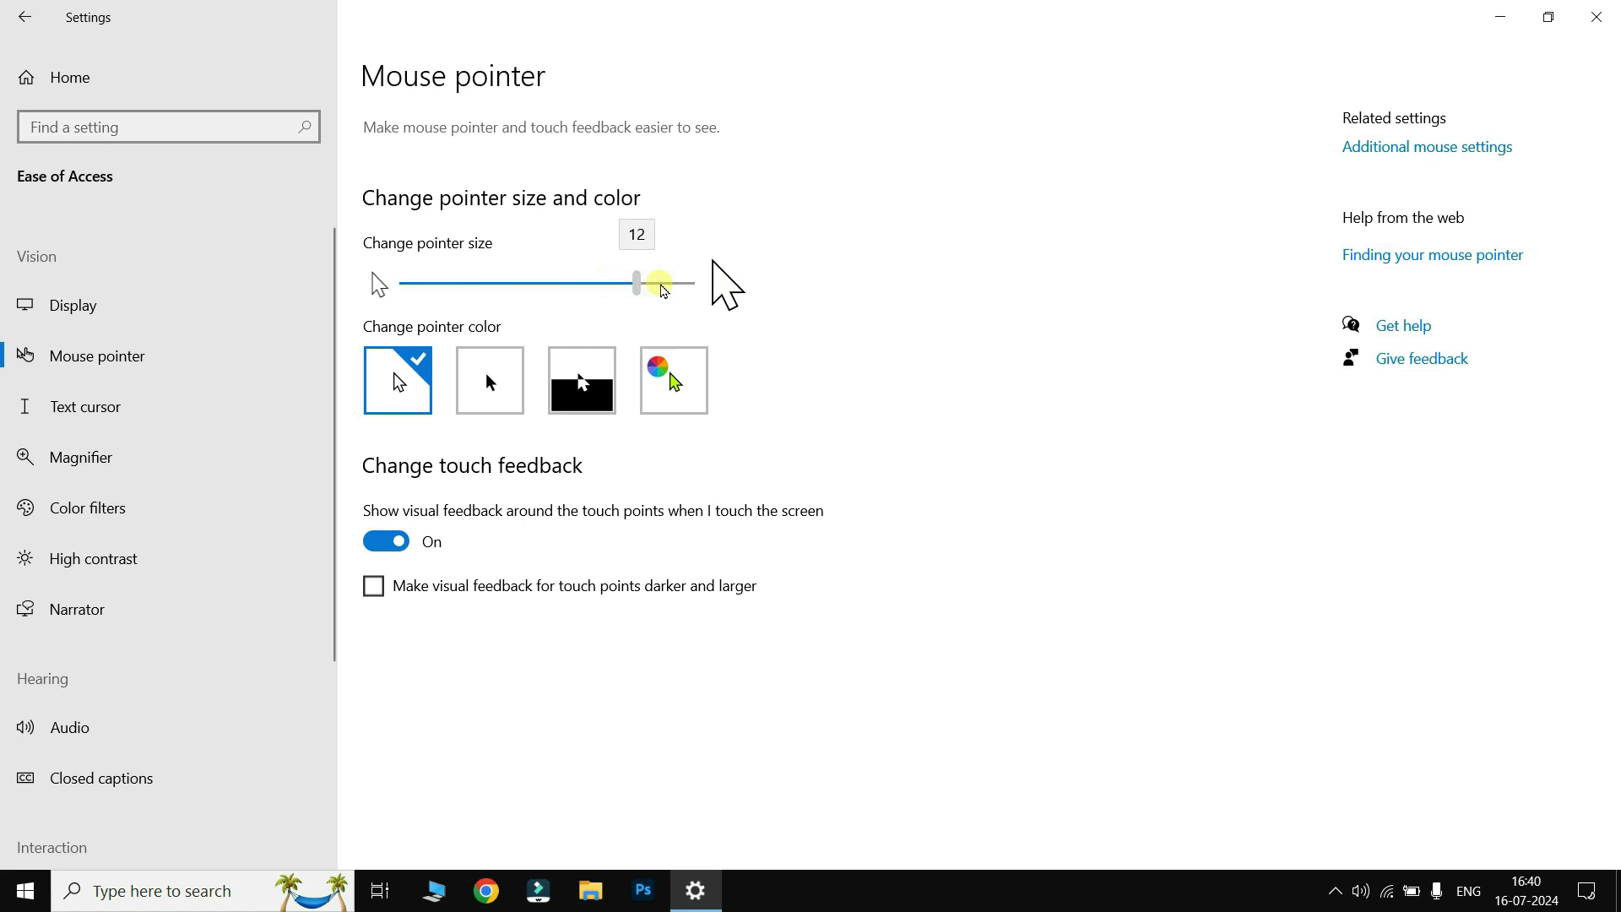
pyautogui.moveTo(664, 291); pyautogui.dragTo(854, 326)
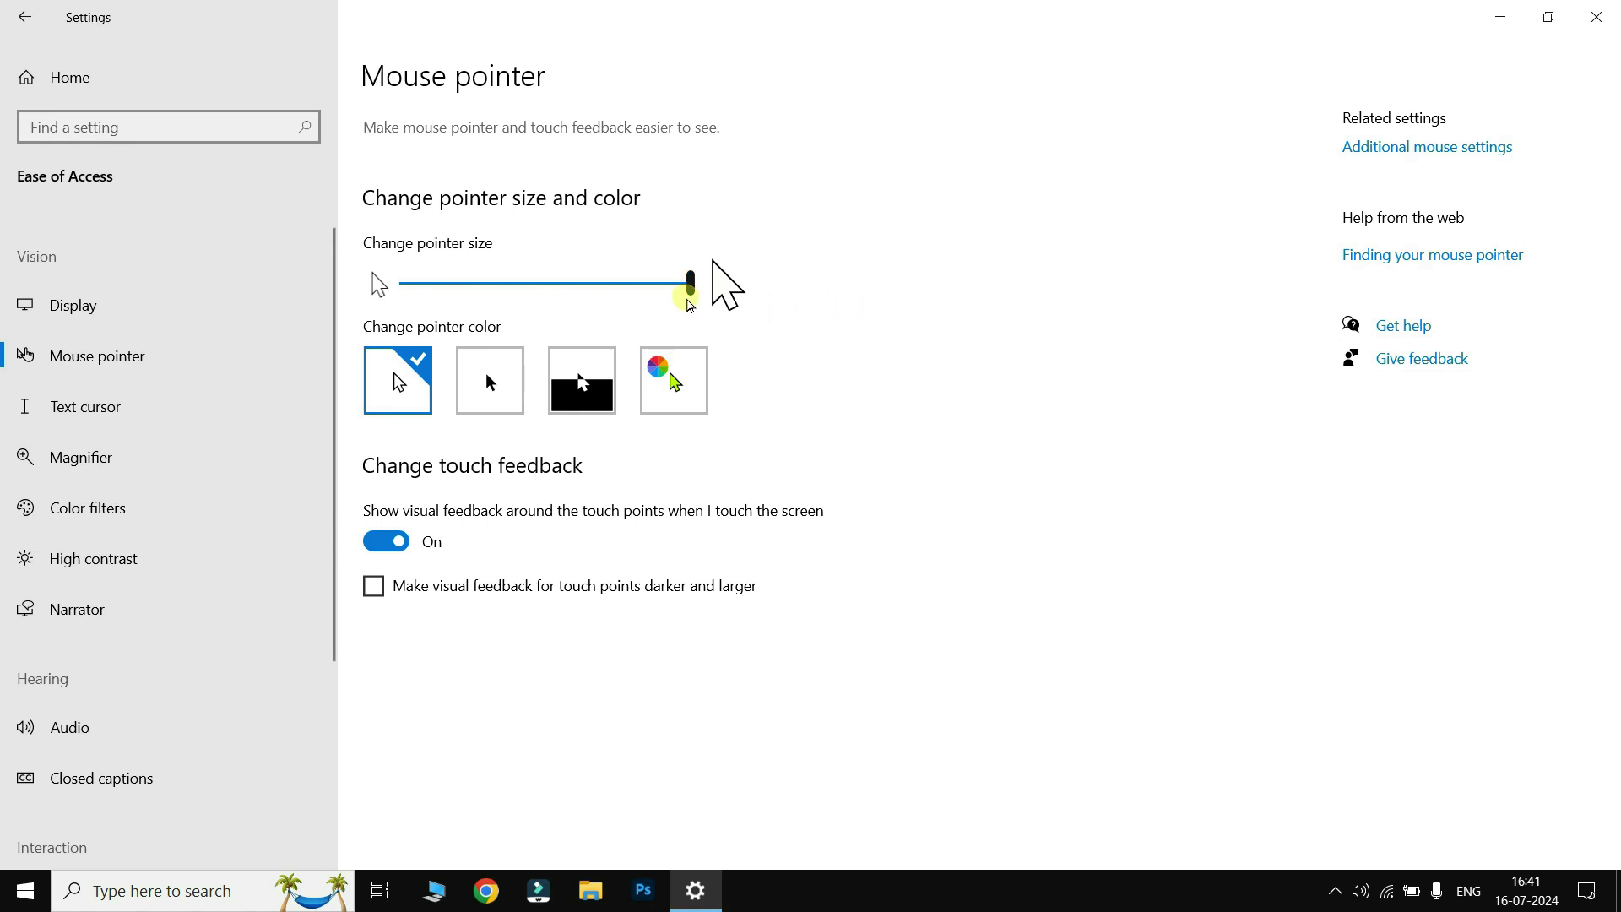
pyautogui.moveTo(690, 284); pyautogui.dragTo(422, 285)
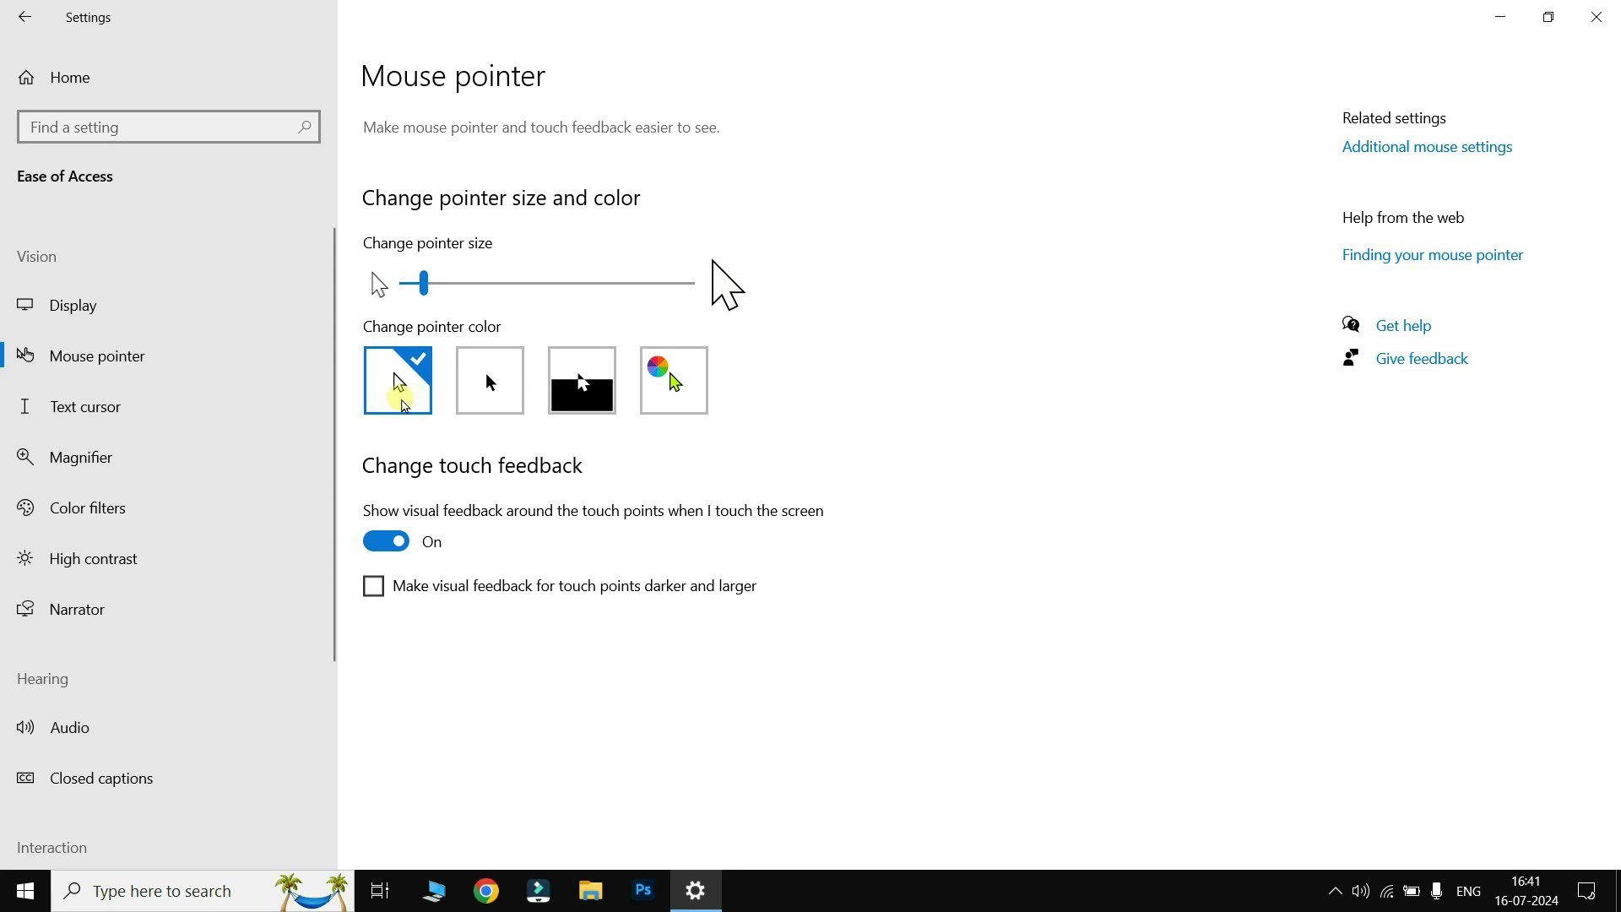
# Step: Try black, inverted and custom cyan pointer colours, ending with lime
pyautogui.click(490, 391)
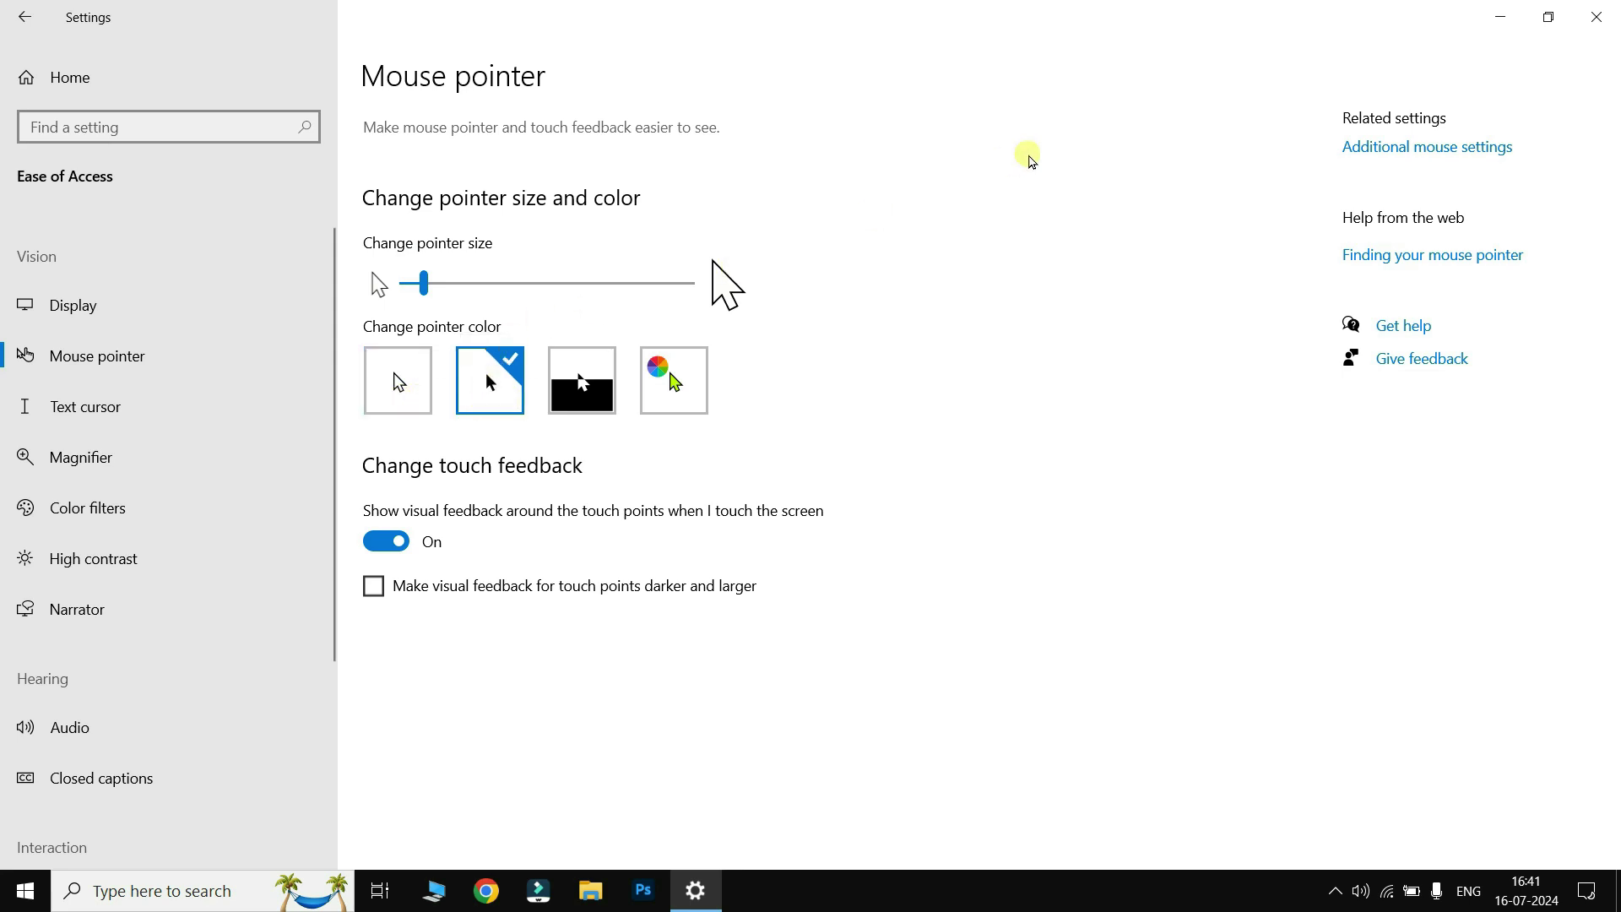
pyautogui.click(577, 386)
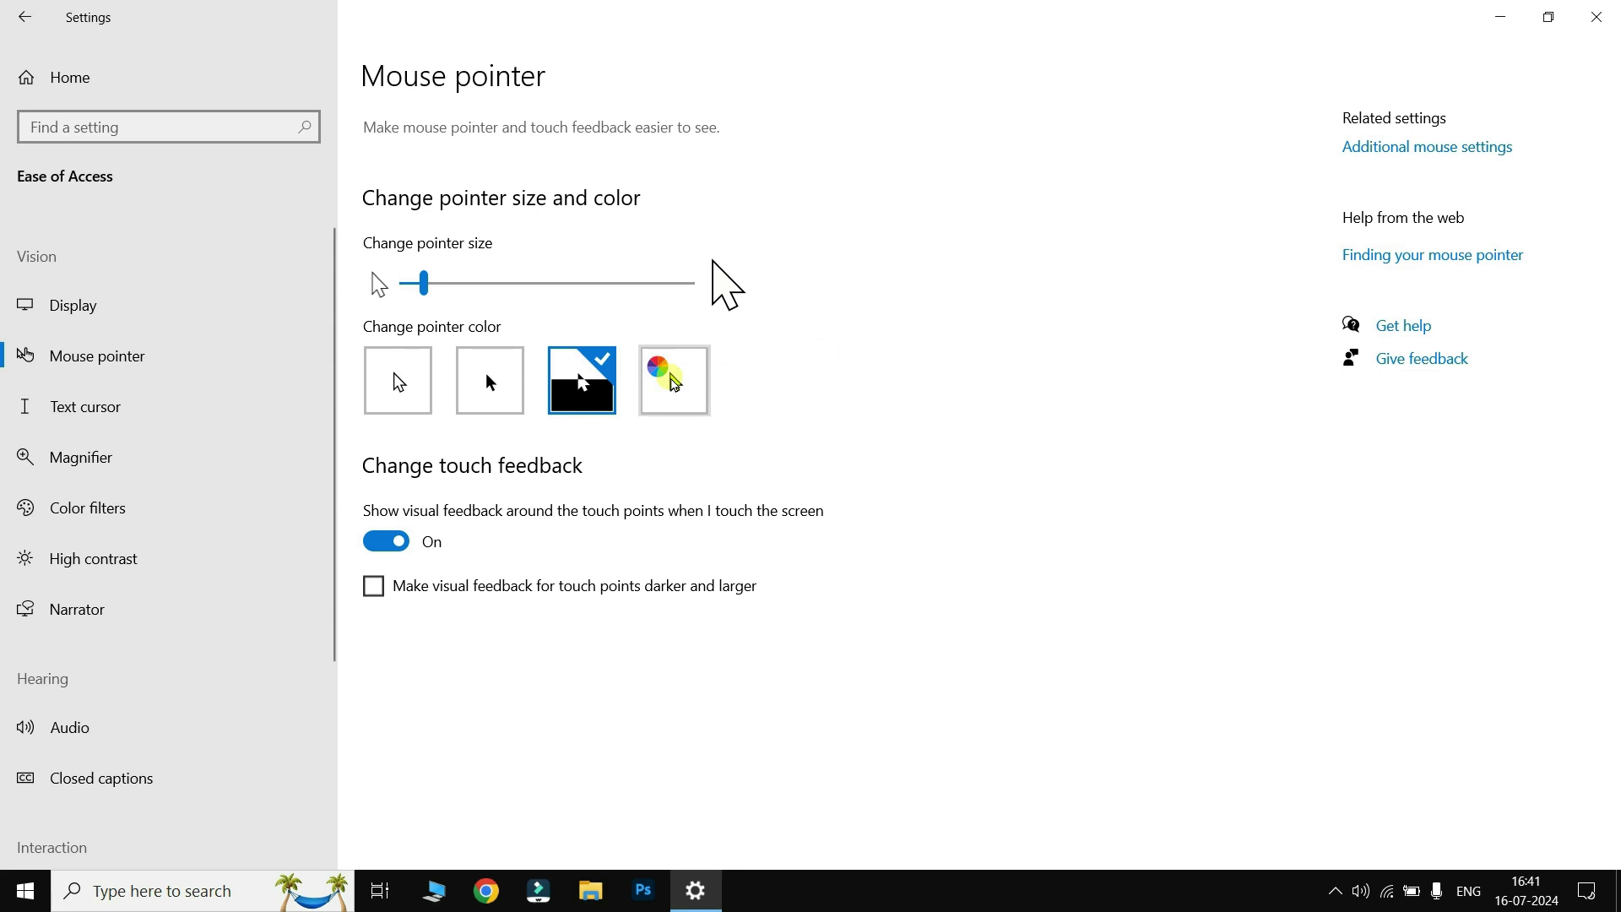
pyautogui.click(673, 382)
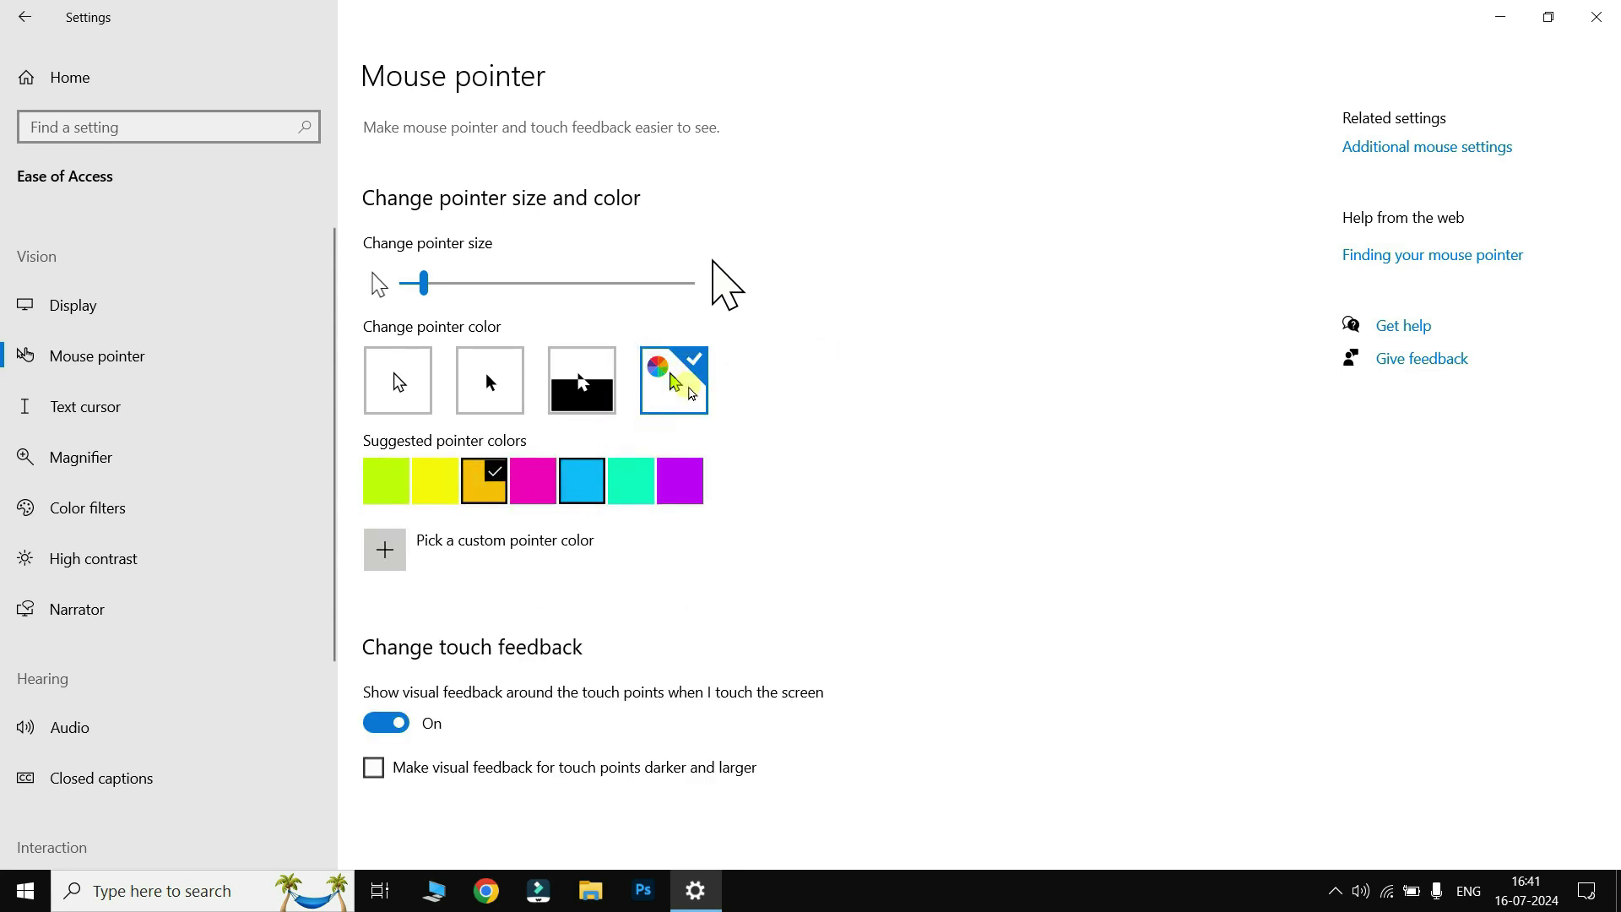
pyautogui.click(564, 488)
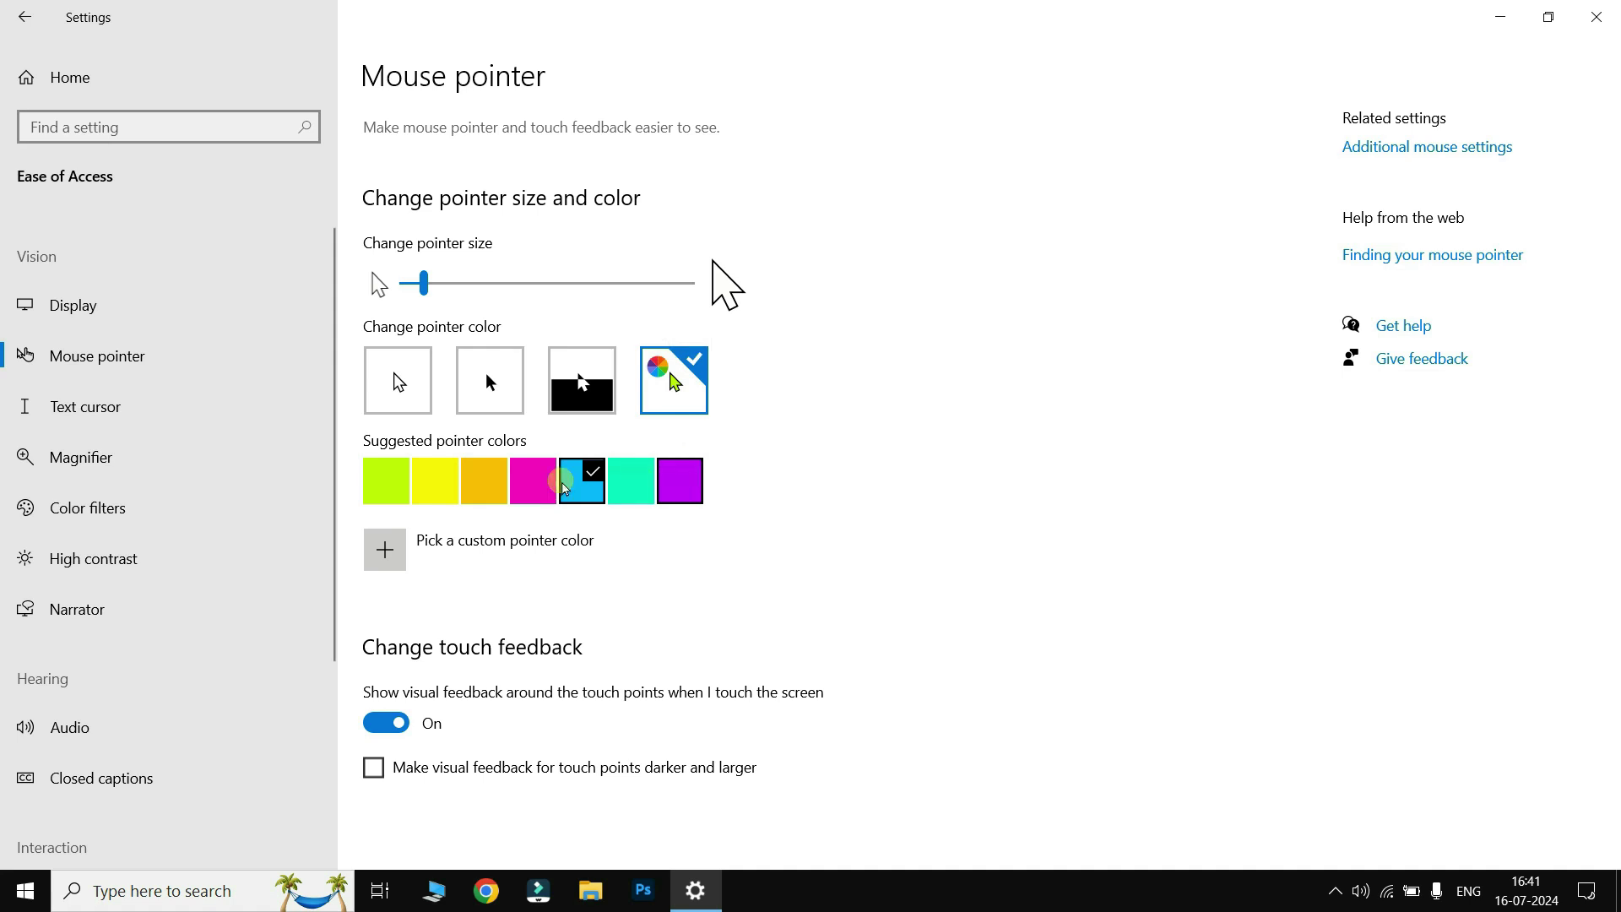
pyautogui.click(400, 493)
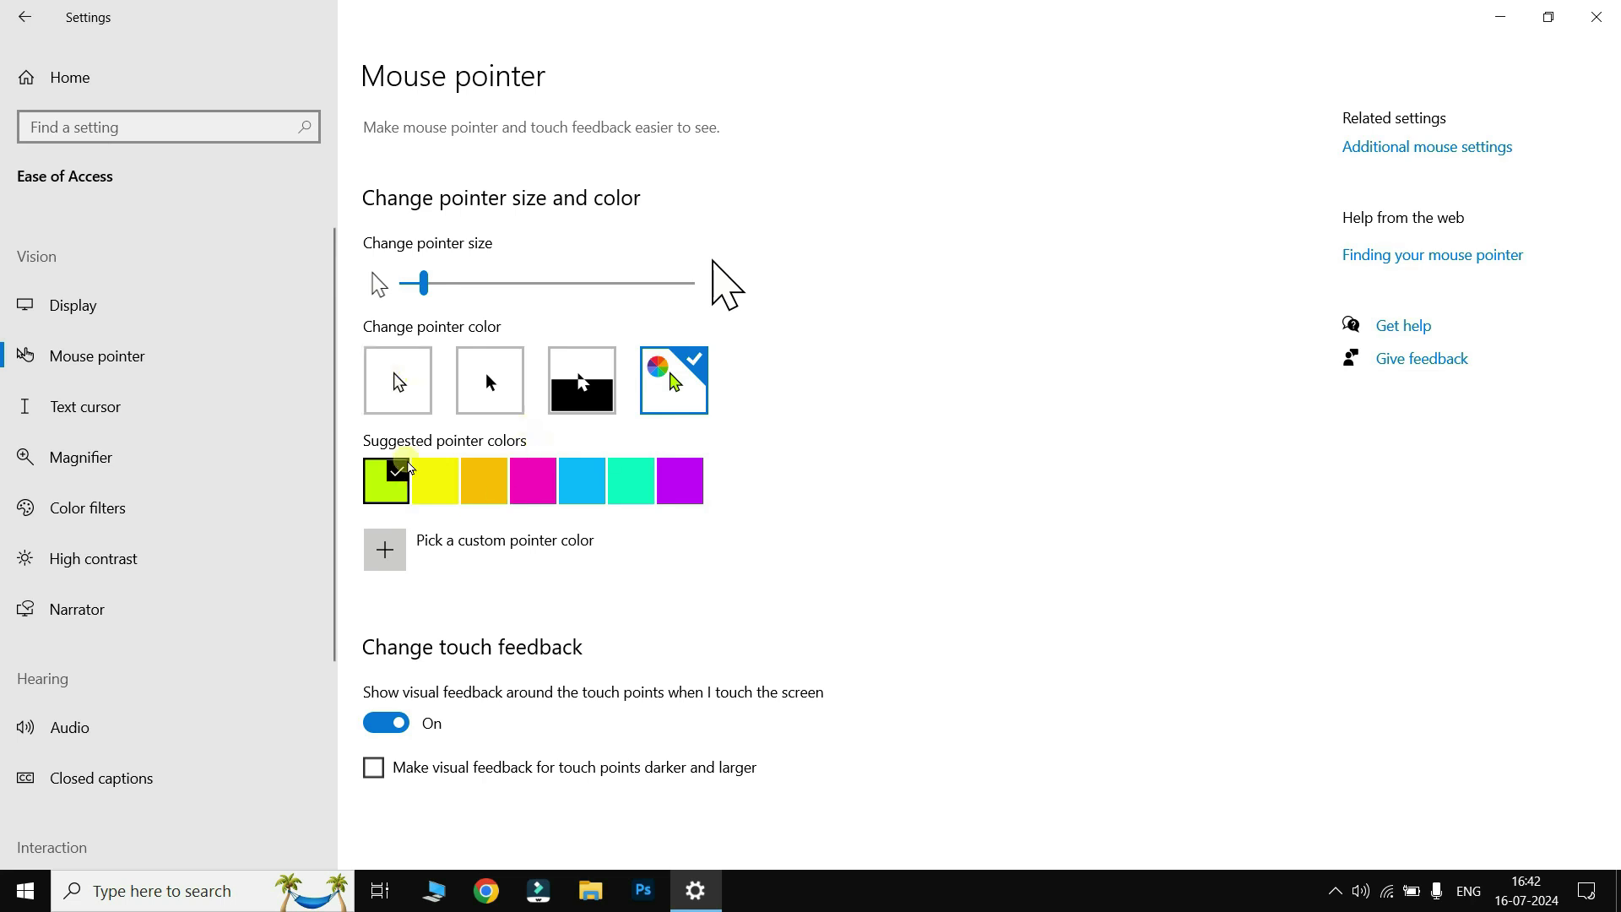
# Step: Reset the pointer to white, then try Text cursor indicator size, lime and yellow colours, and thickness
pyautogui.click(400, 381)
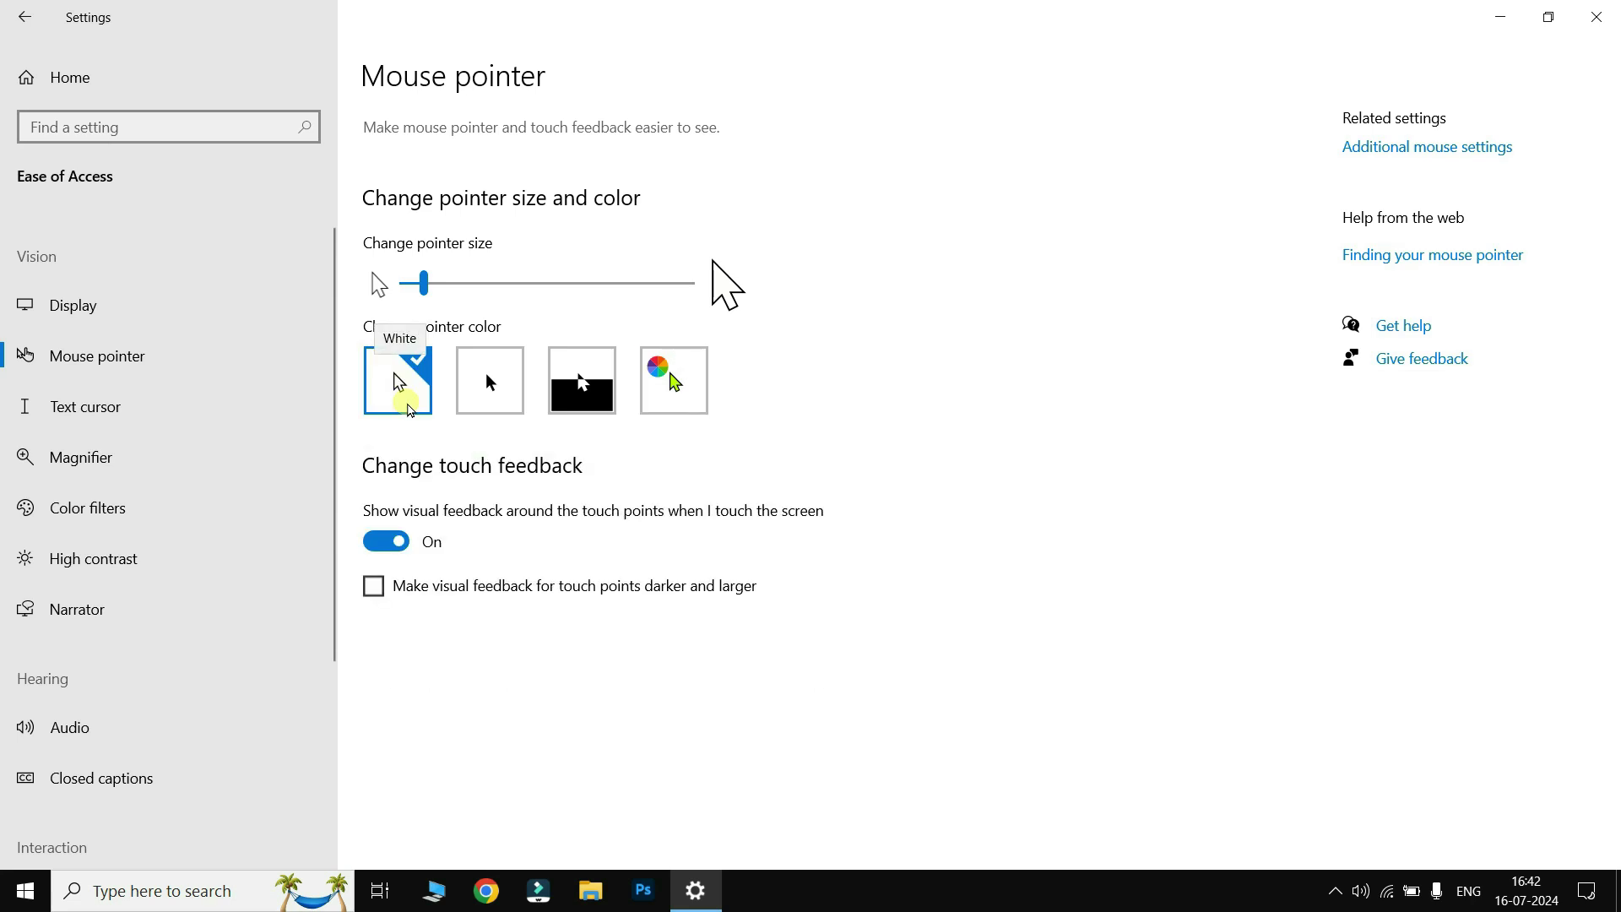
pyautogui.click(119, 419)
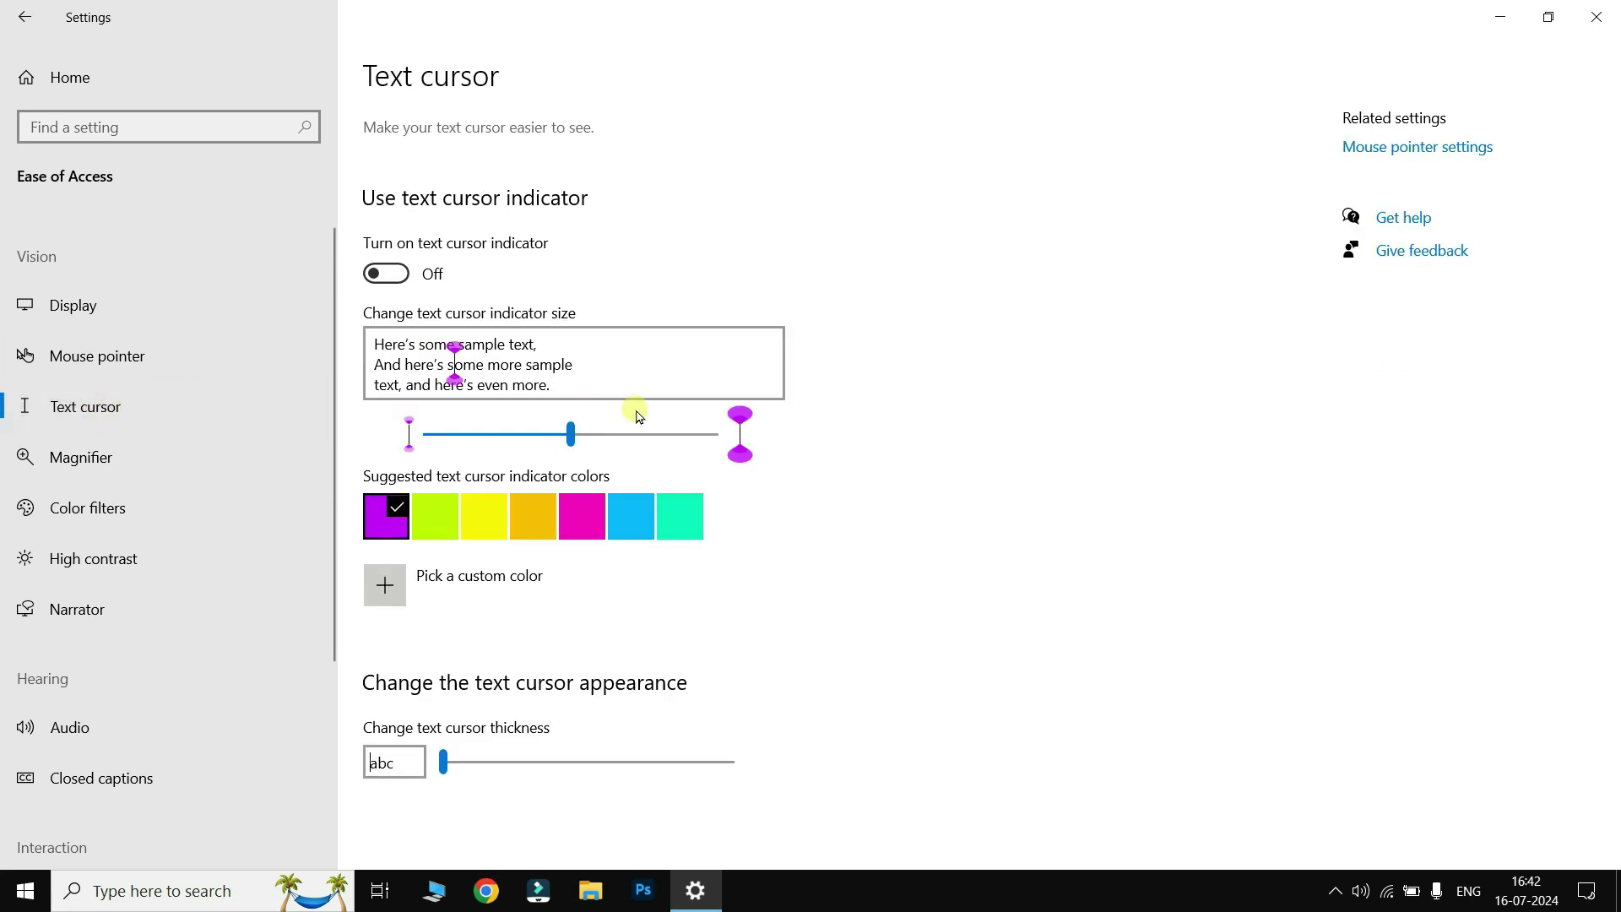
pyautogui.moveTo(571, 433)
pyautogui.mouseDown()
pyautogui.moveTo(714, 387)
pyautogui.moveTo(629, 439)
pyautogui.moveTo(544, 444)
pyautogui.moveTo(574, 450)
pyautogui.moveTo(572, 435)
pyautogui.mouseUp()
pyautogui.click(450, 526)
pyautogui.click(488, 510)
pyautogui.moveTo(442, 765)
pyautogui.mouseDown()
pyautogui.moveTo(619, 771)
pyautogui.moveTo(432, 770)
pyautogui.mouseUp()
# Step: In Search > Permissions & History, try SafeSearch Strict, Moderate and Off, settling on Moderate
pyautogui.click(25, 17)
pyautogui.click(262, 581)
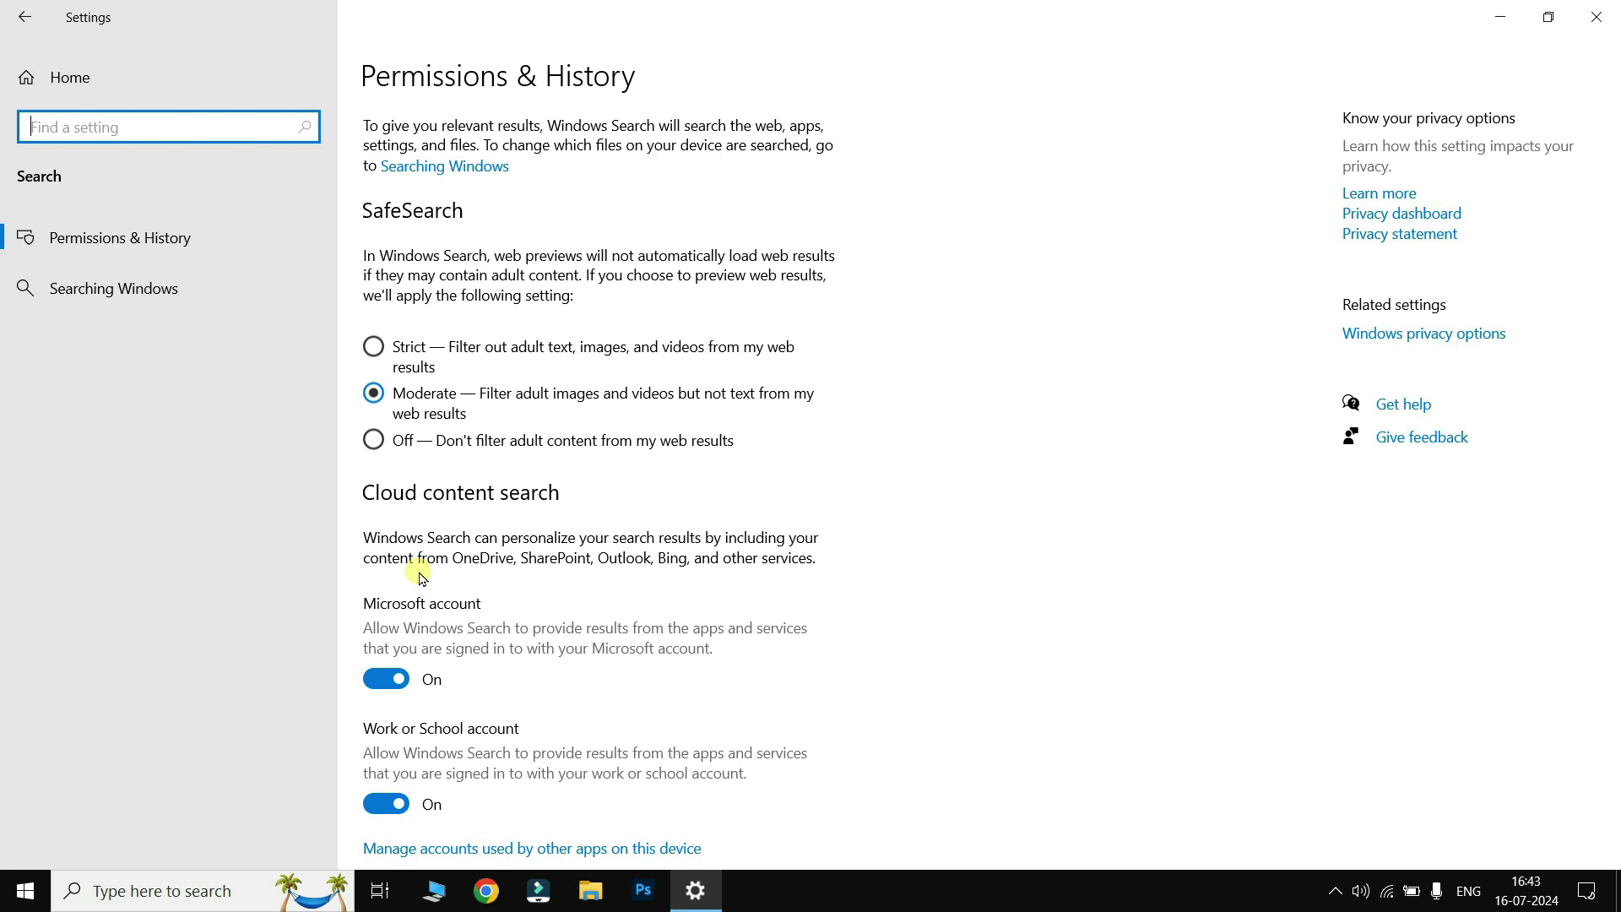
pyautogui.click(375, 348)
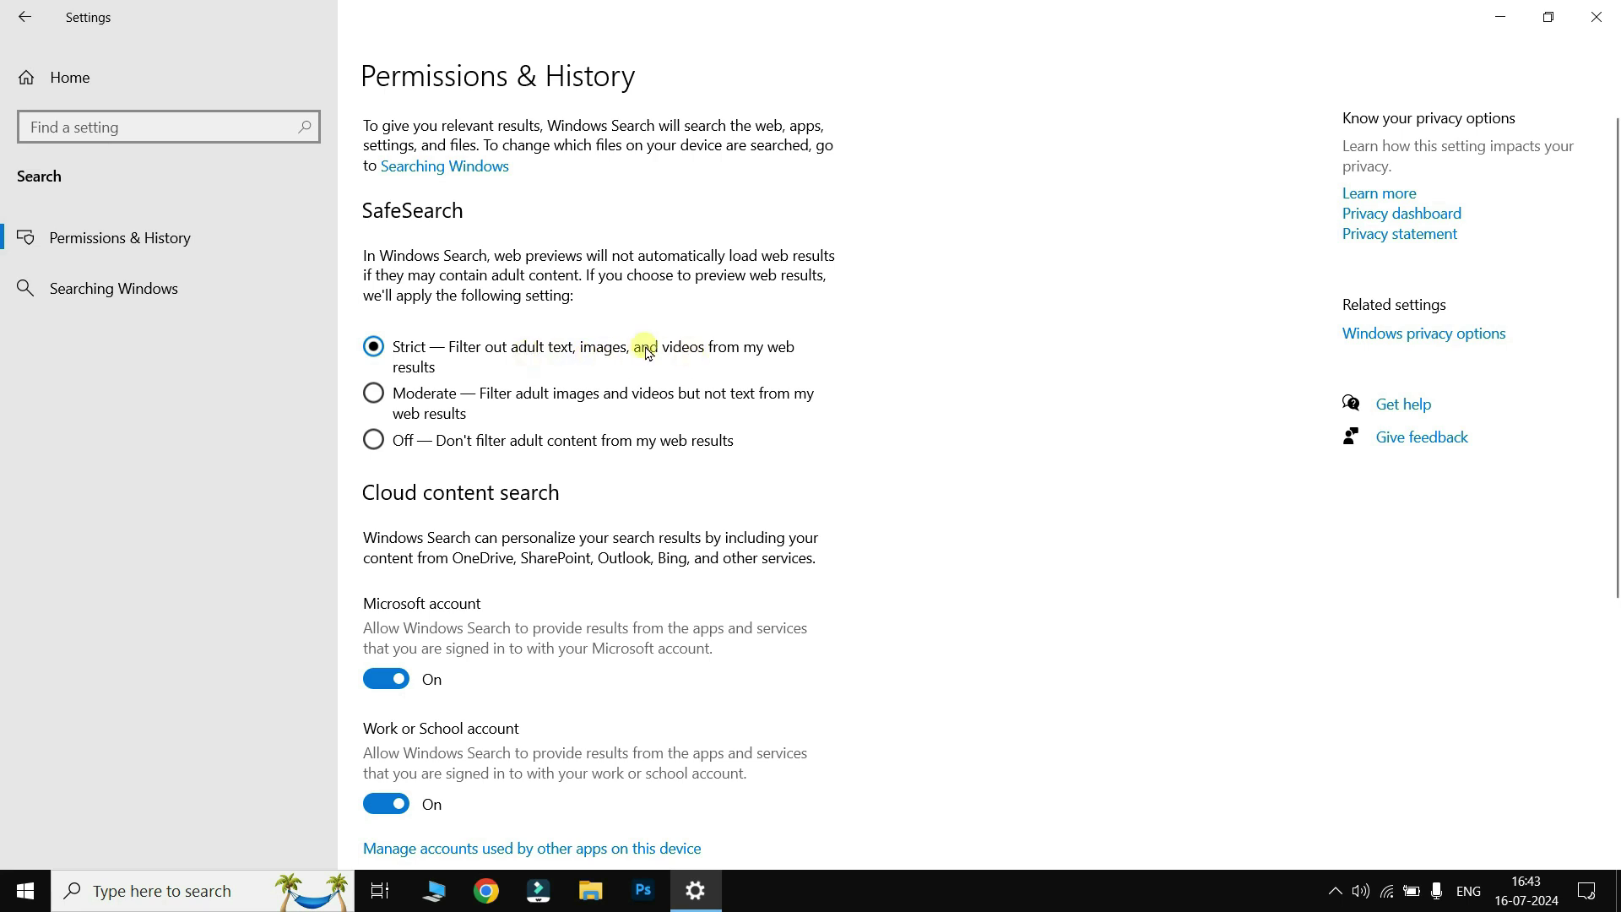
pyautogui.click(375, 400)
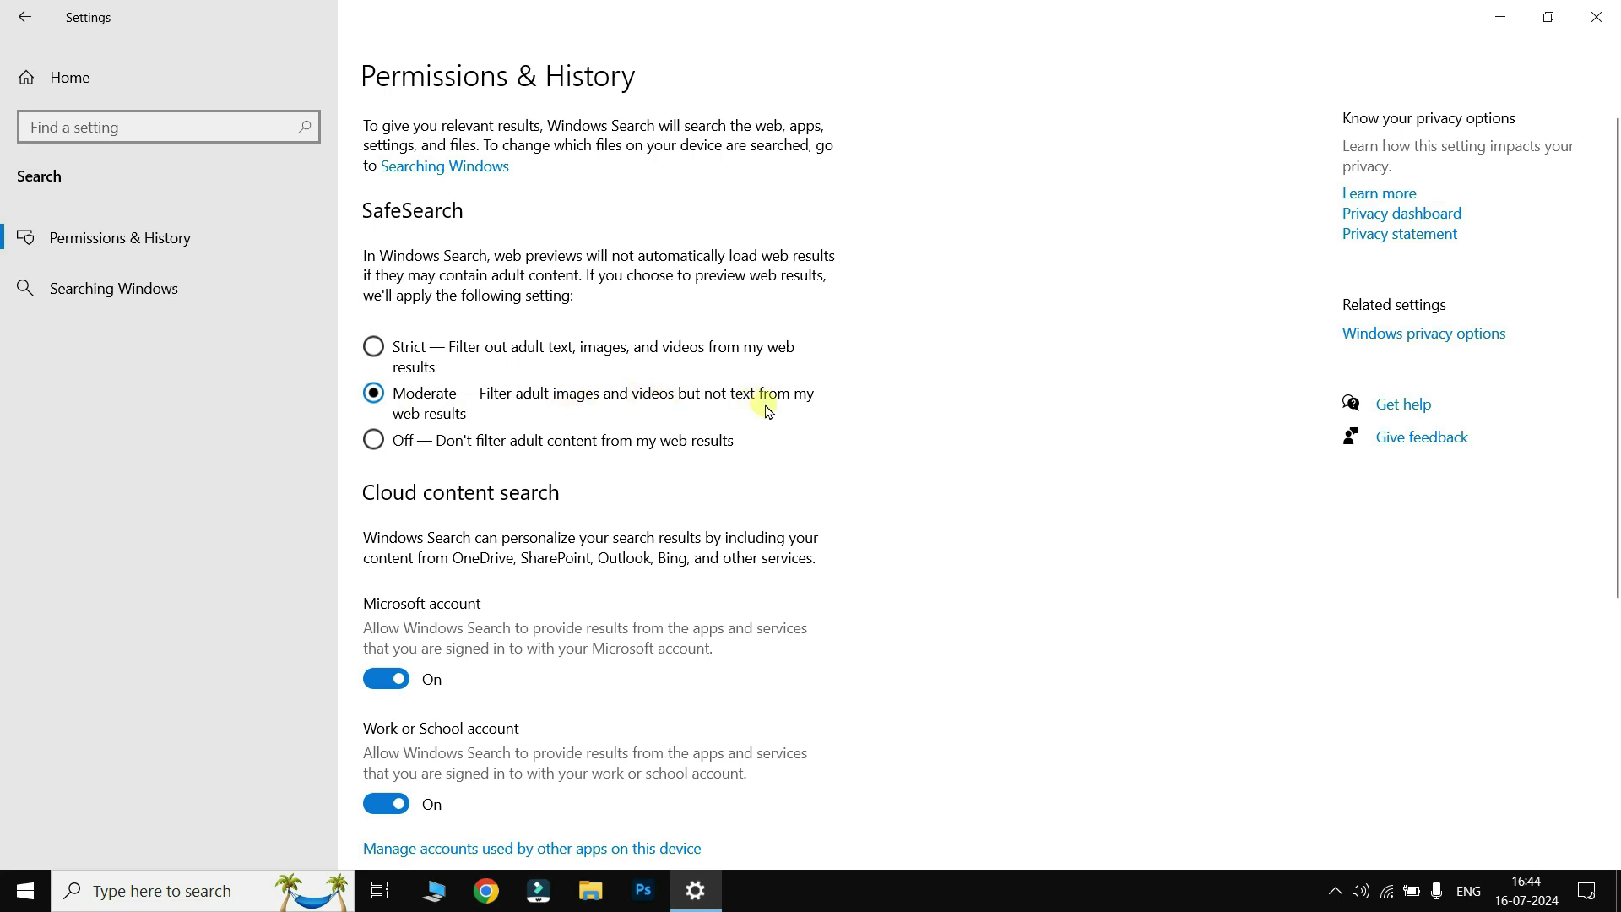
pyautogui.click(376, 442)
pyautogui.click(25, 17)
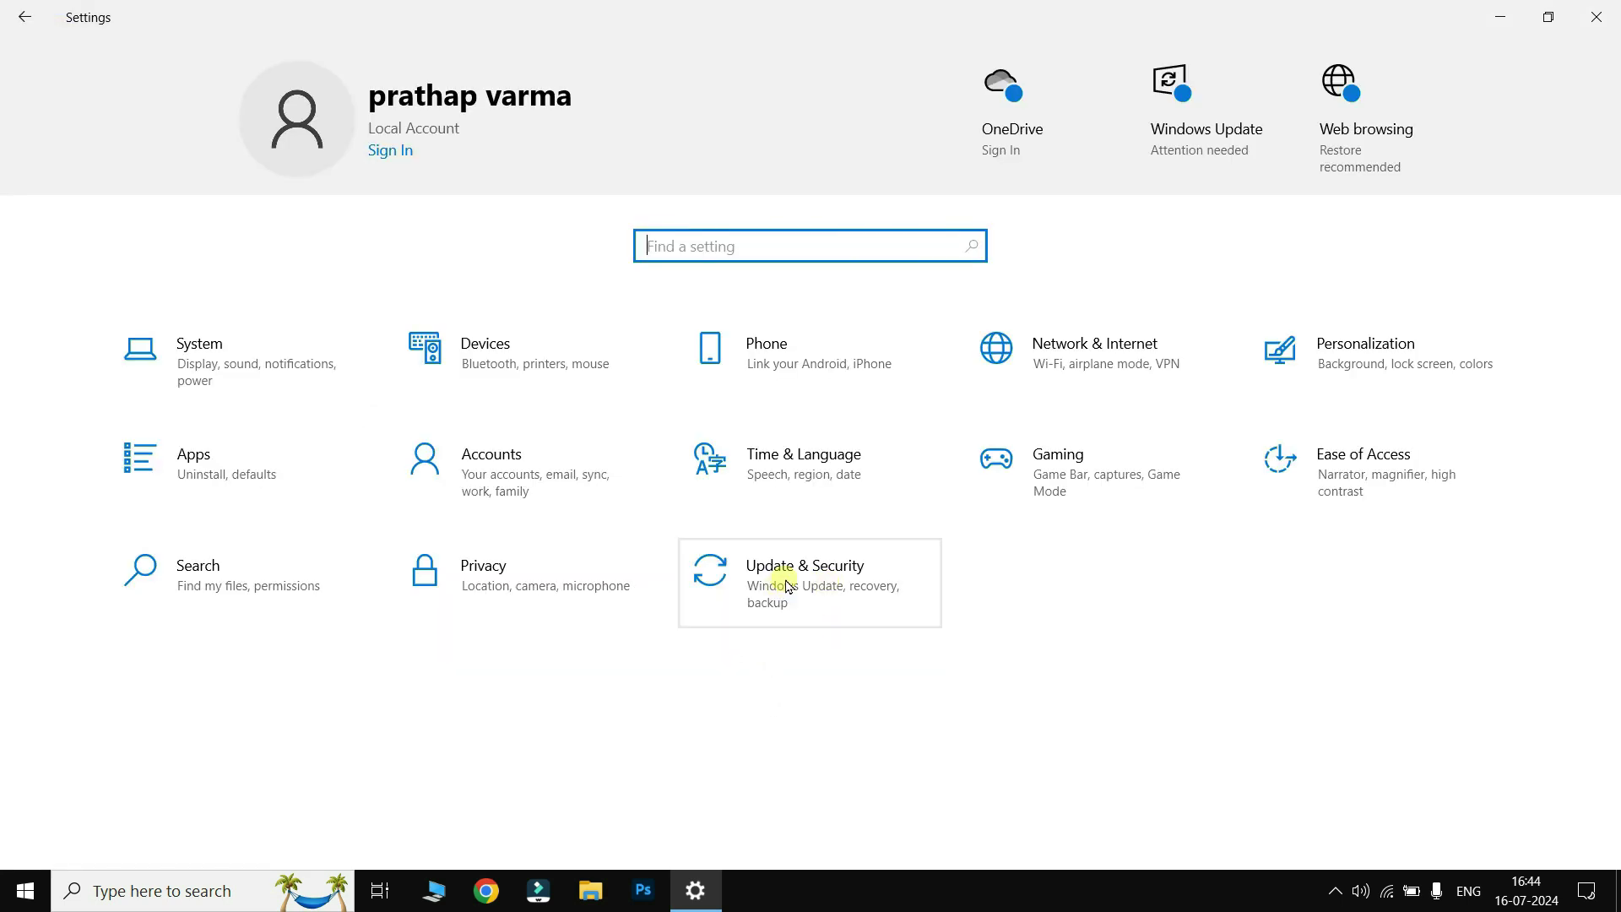
# Step: Open Windows Update and toggle the restart-time option under Schedule the restart
pyautogui.click(786, 582)
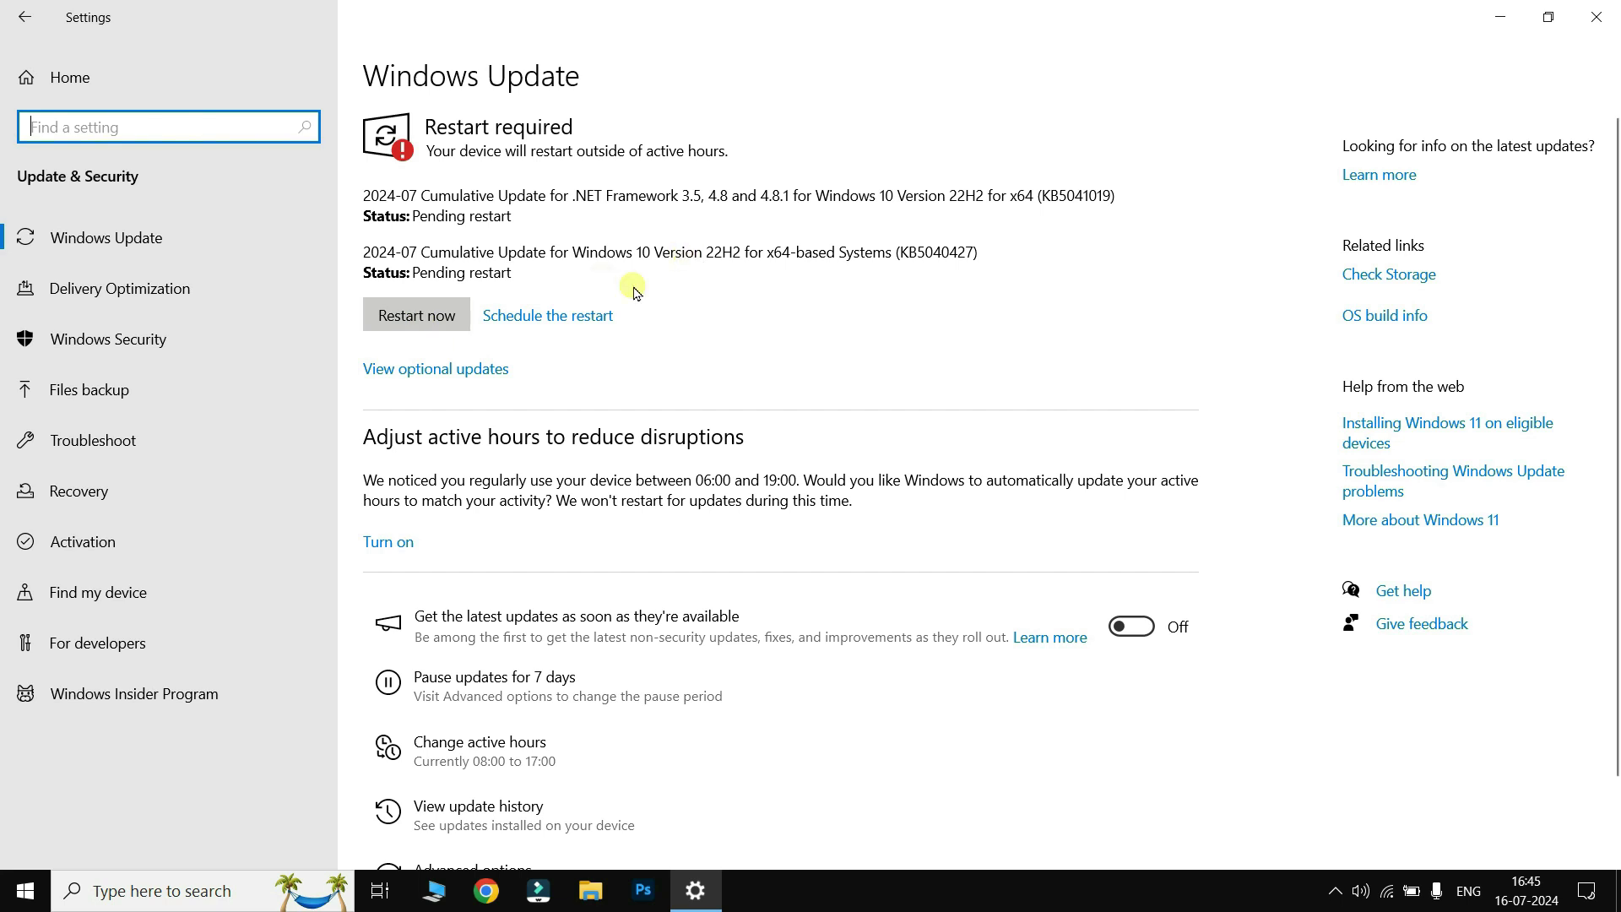
pyautogui.click(577, 321)
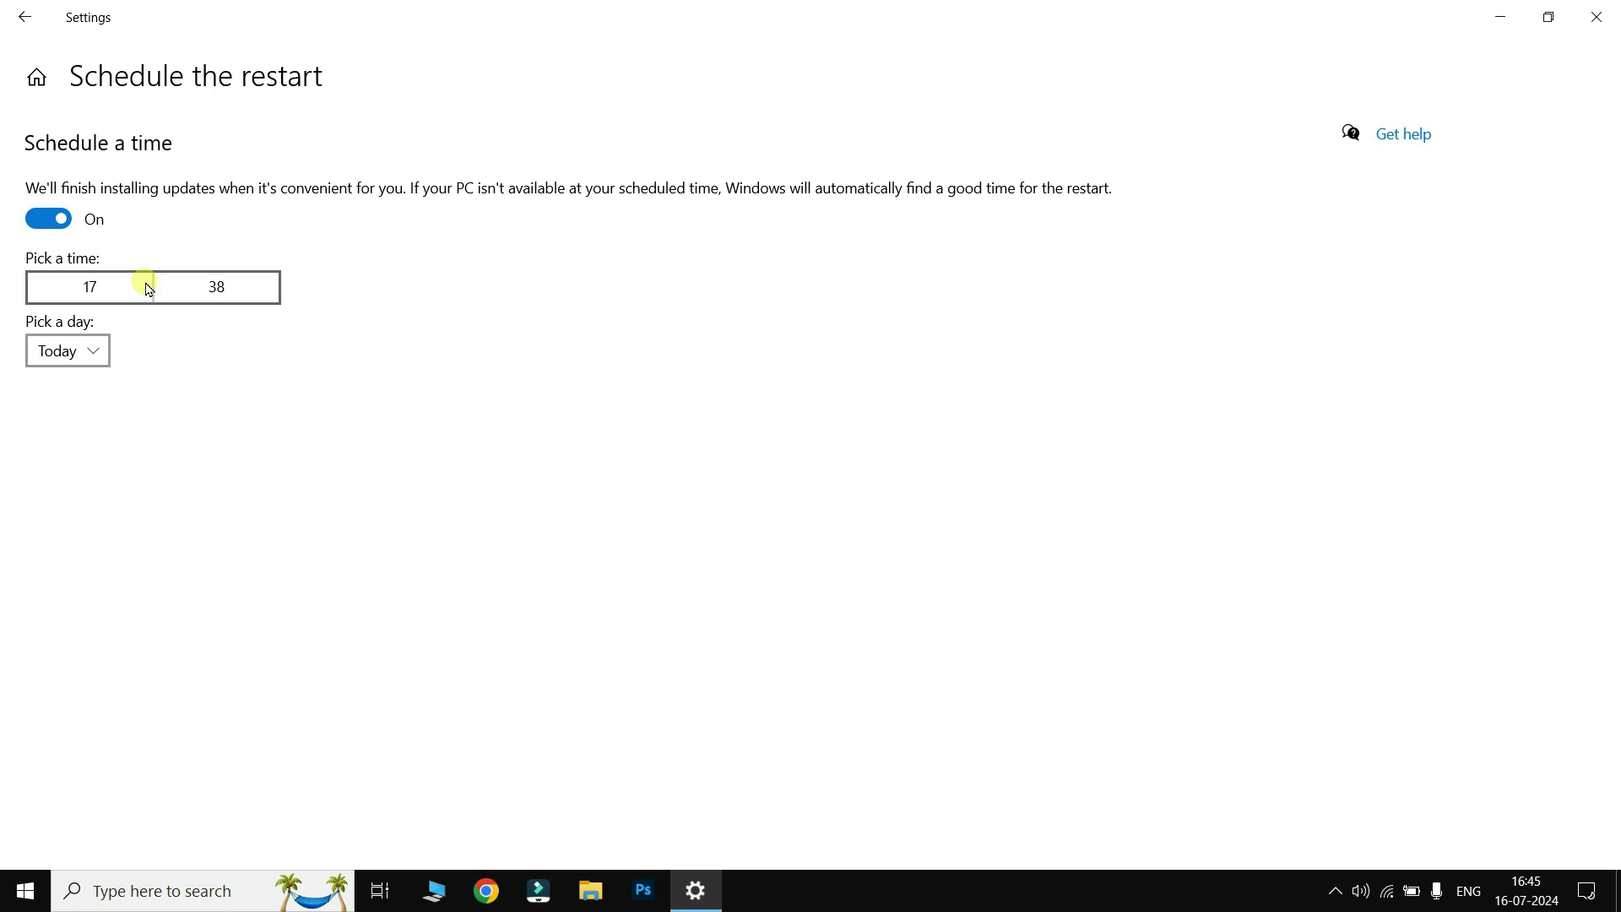
pyautogui.click(49, 216)
pyautogui.click(25, 17)
# Step: Pause Windows updates for 7 days so they resume on 23-07-2024
pyautogui.scroll(-1, 853, 363)
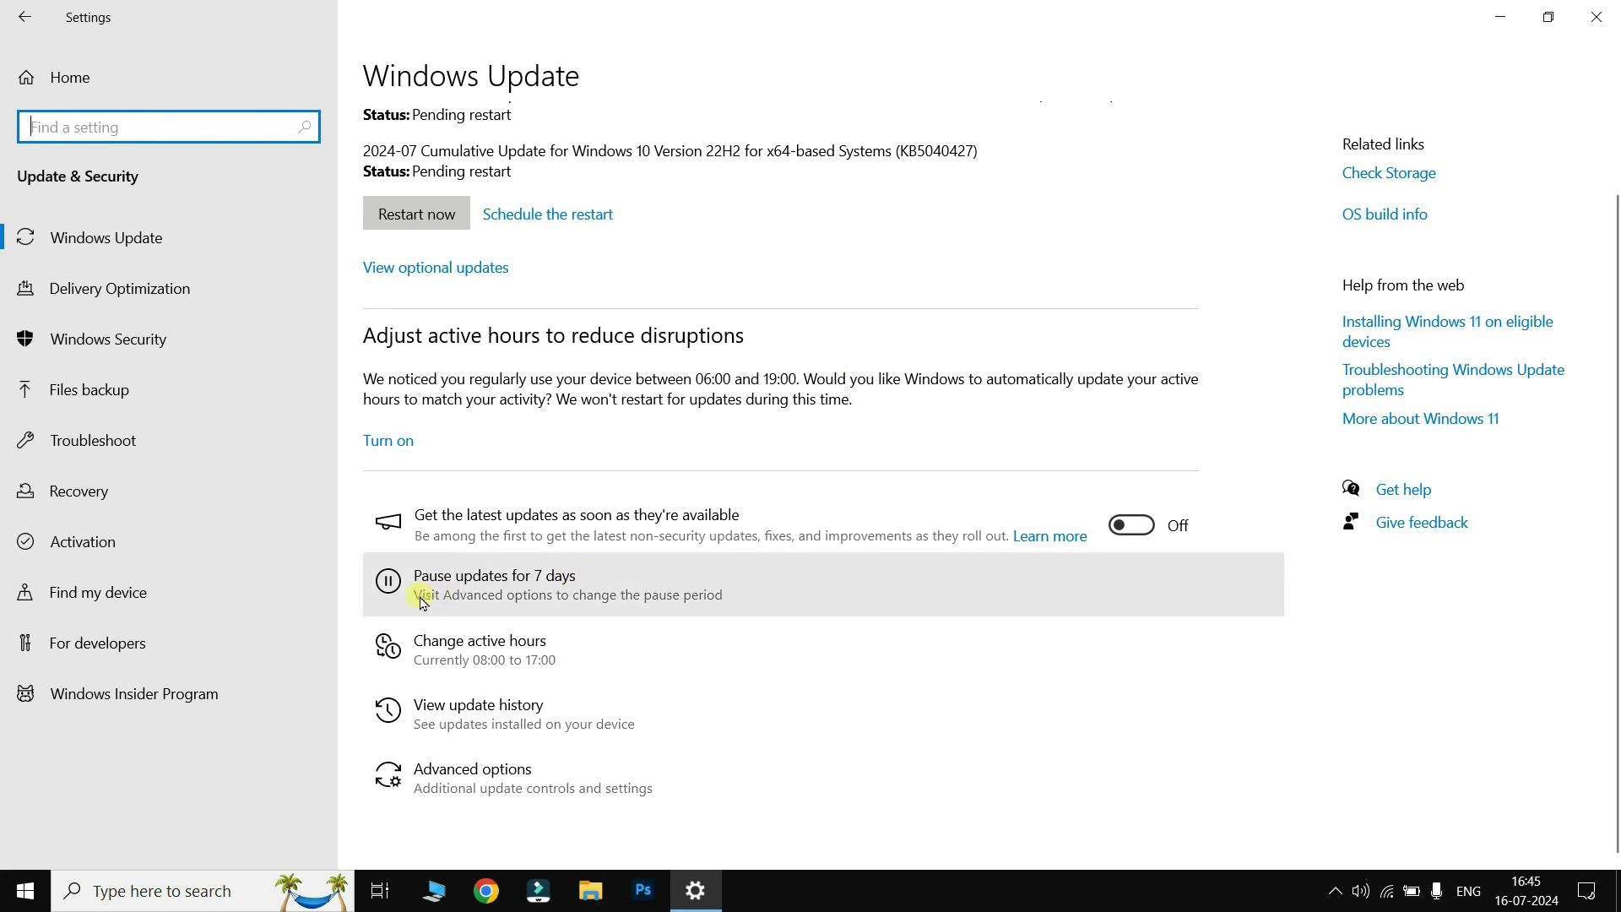
pyautogui.click(544, 582)
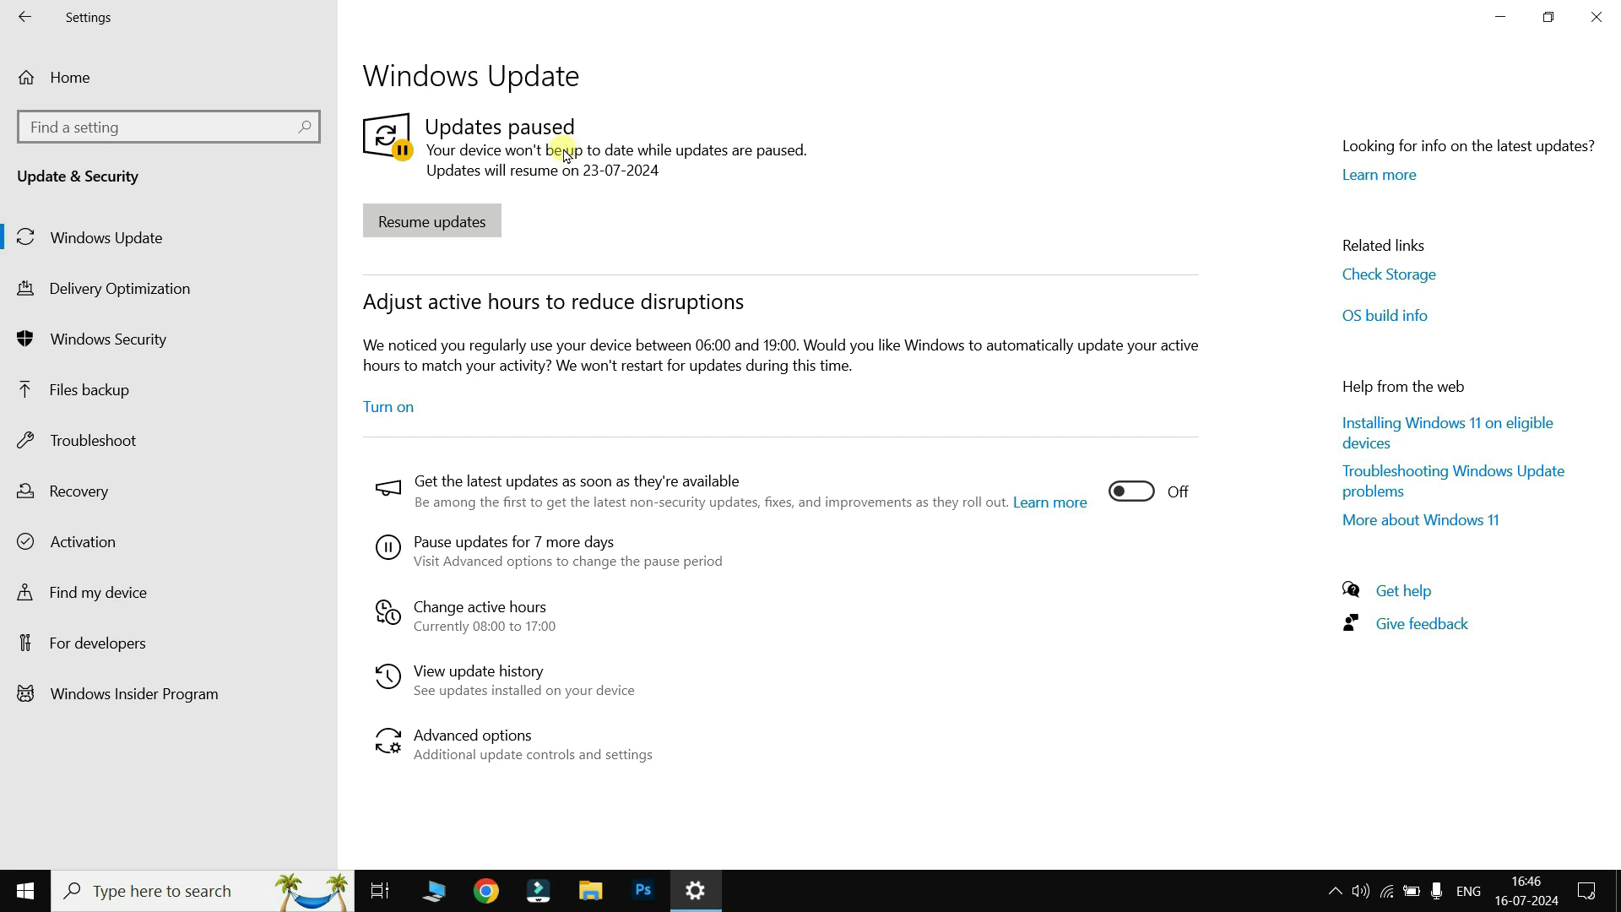
pyautogui.click(25, 26)
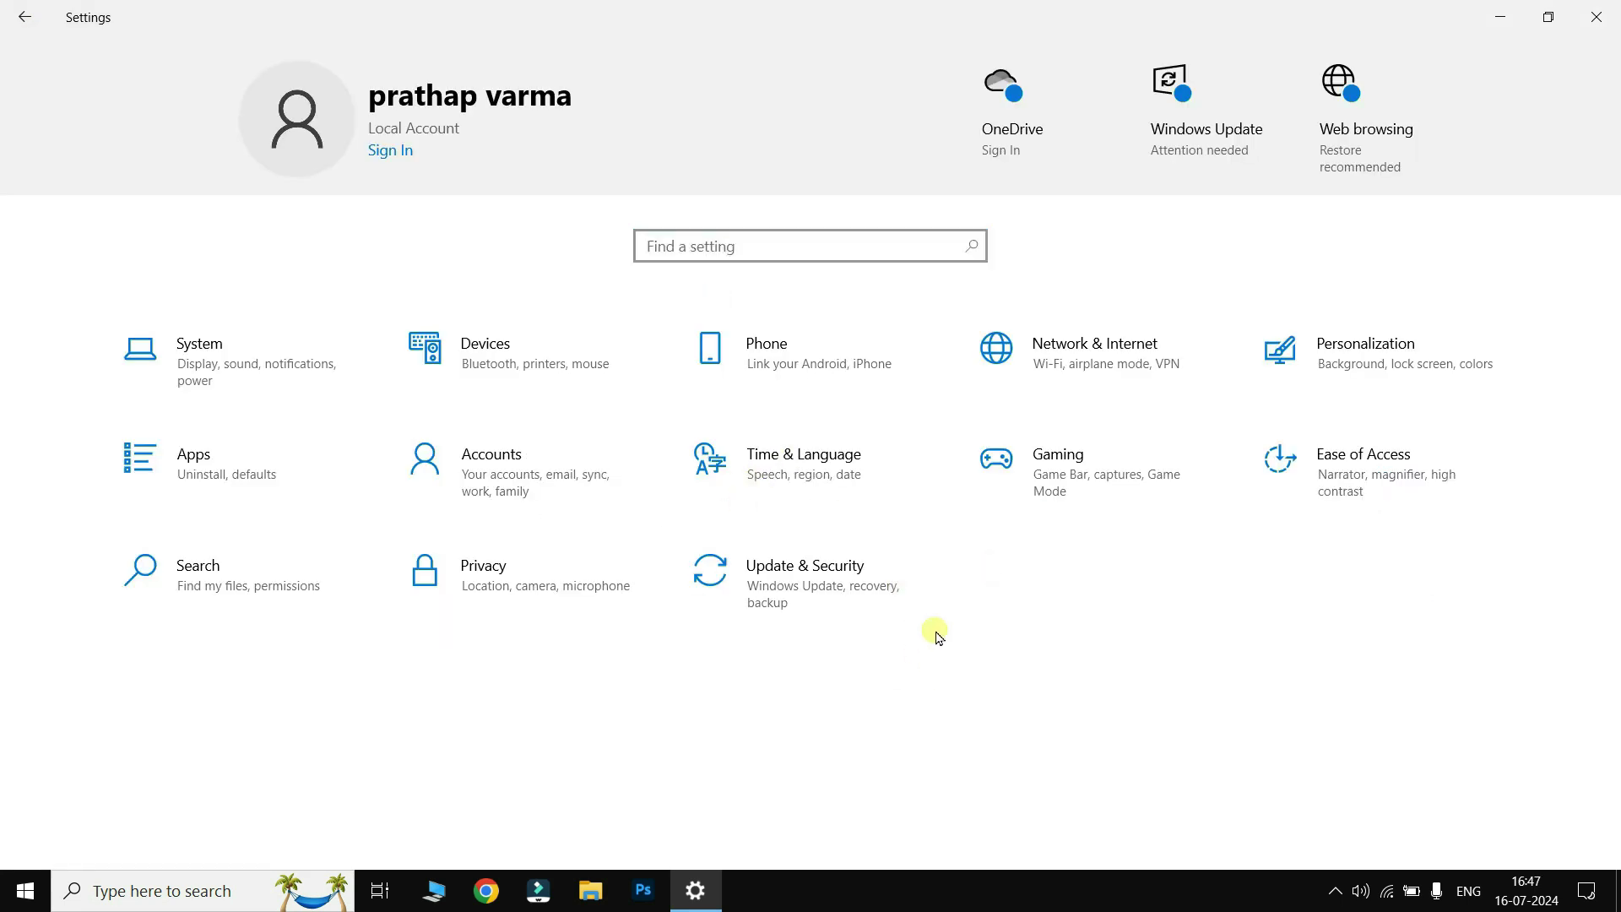
# Step: Search the settings for 'mouse s' and open Mouse settings
pyautogui.click(747, 252)
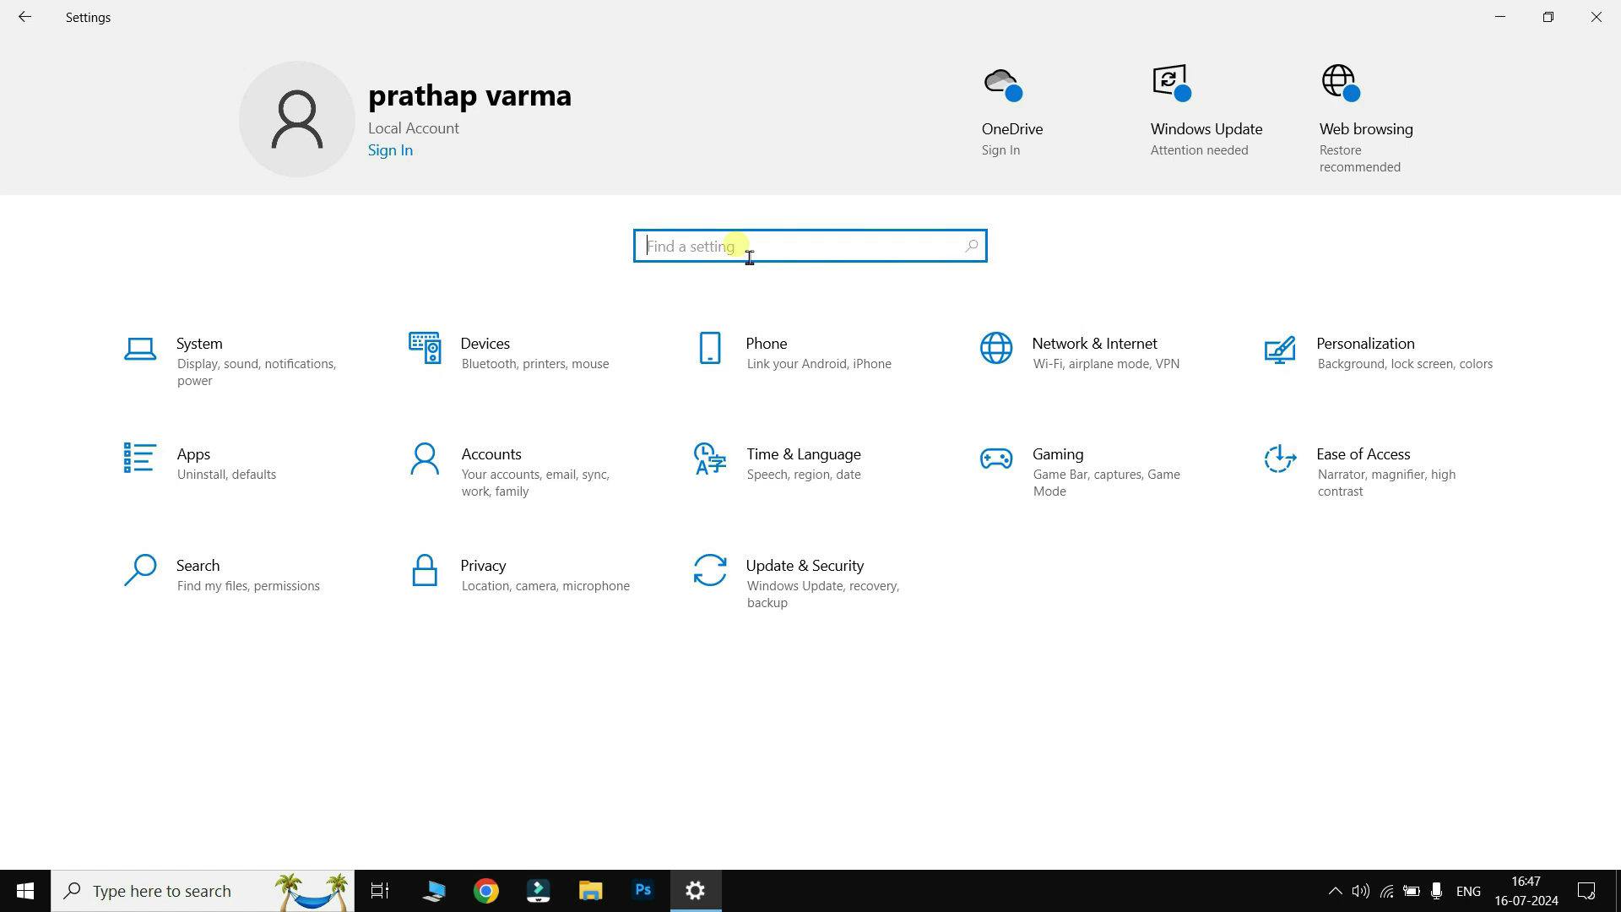
pyautogui.write('mouse s')
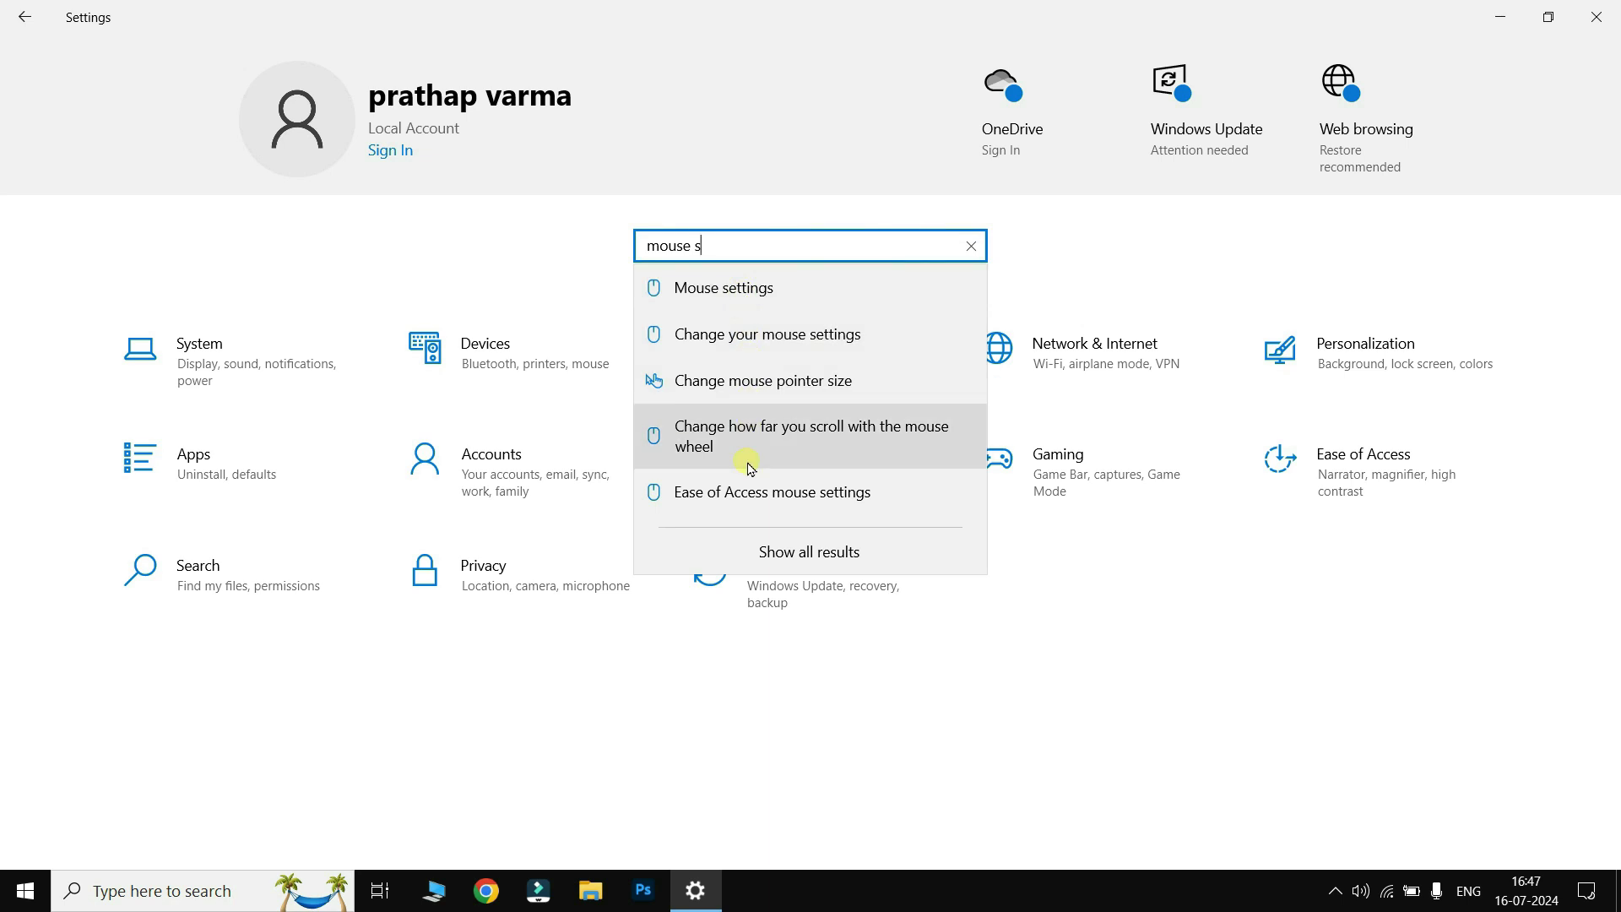
pyautogui.click(722, 287)
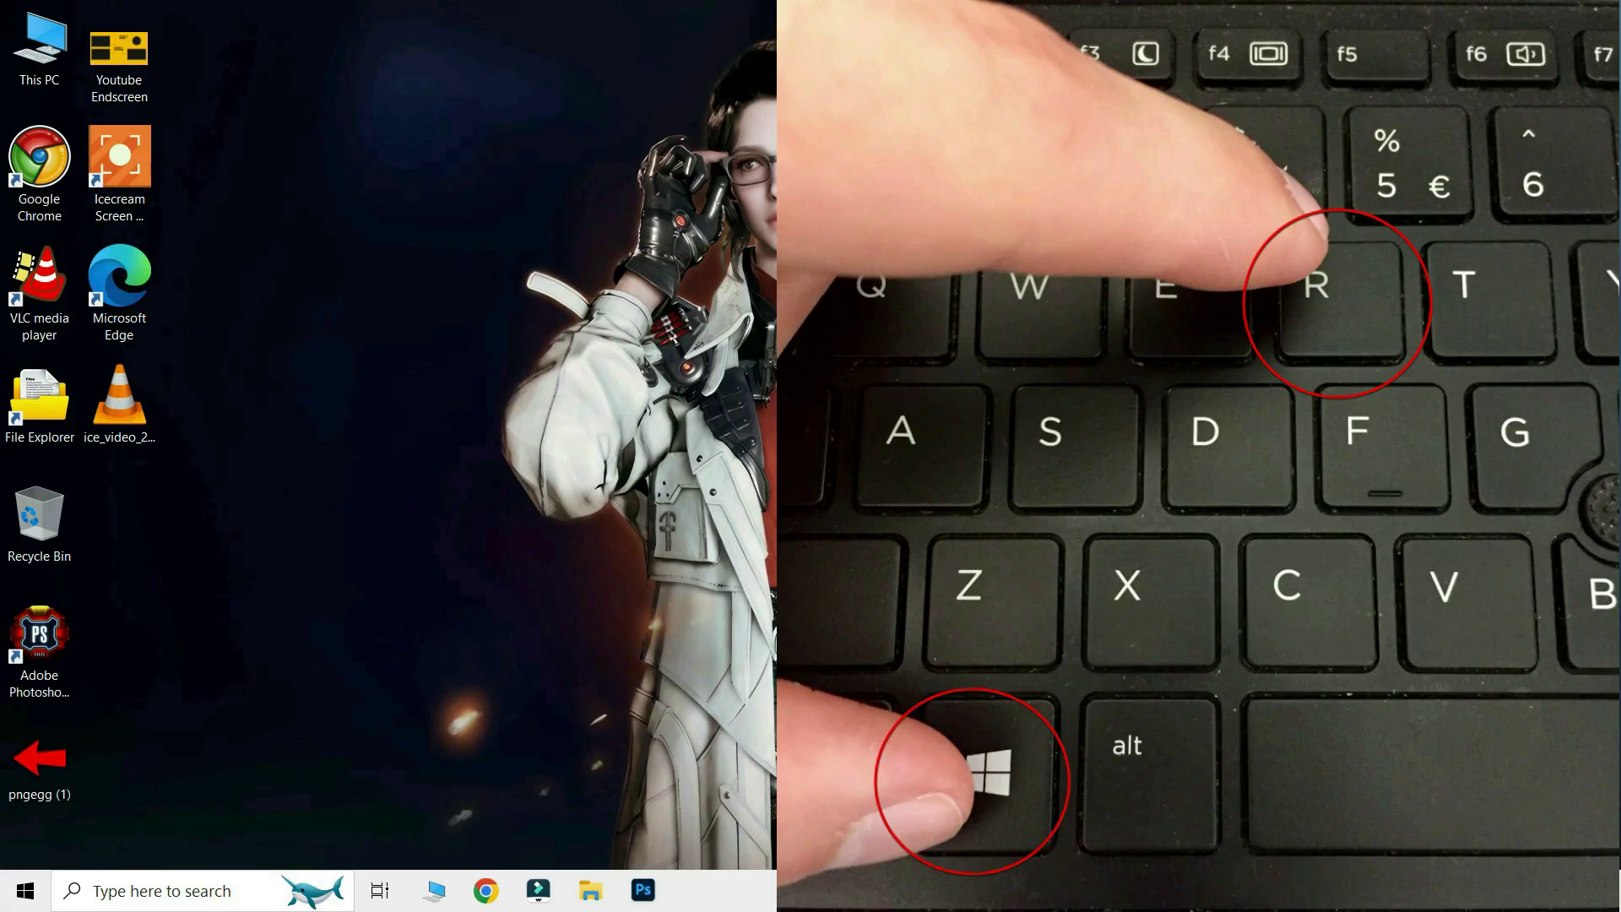
# Step: Launch the Run dialog from taskbar search and enter 'temp' to open the Temp folder
pyautogui.press('super+r')
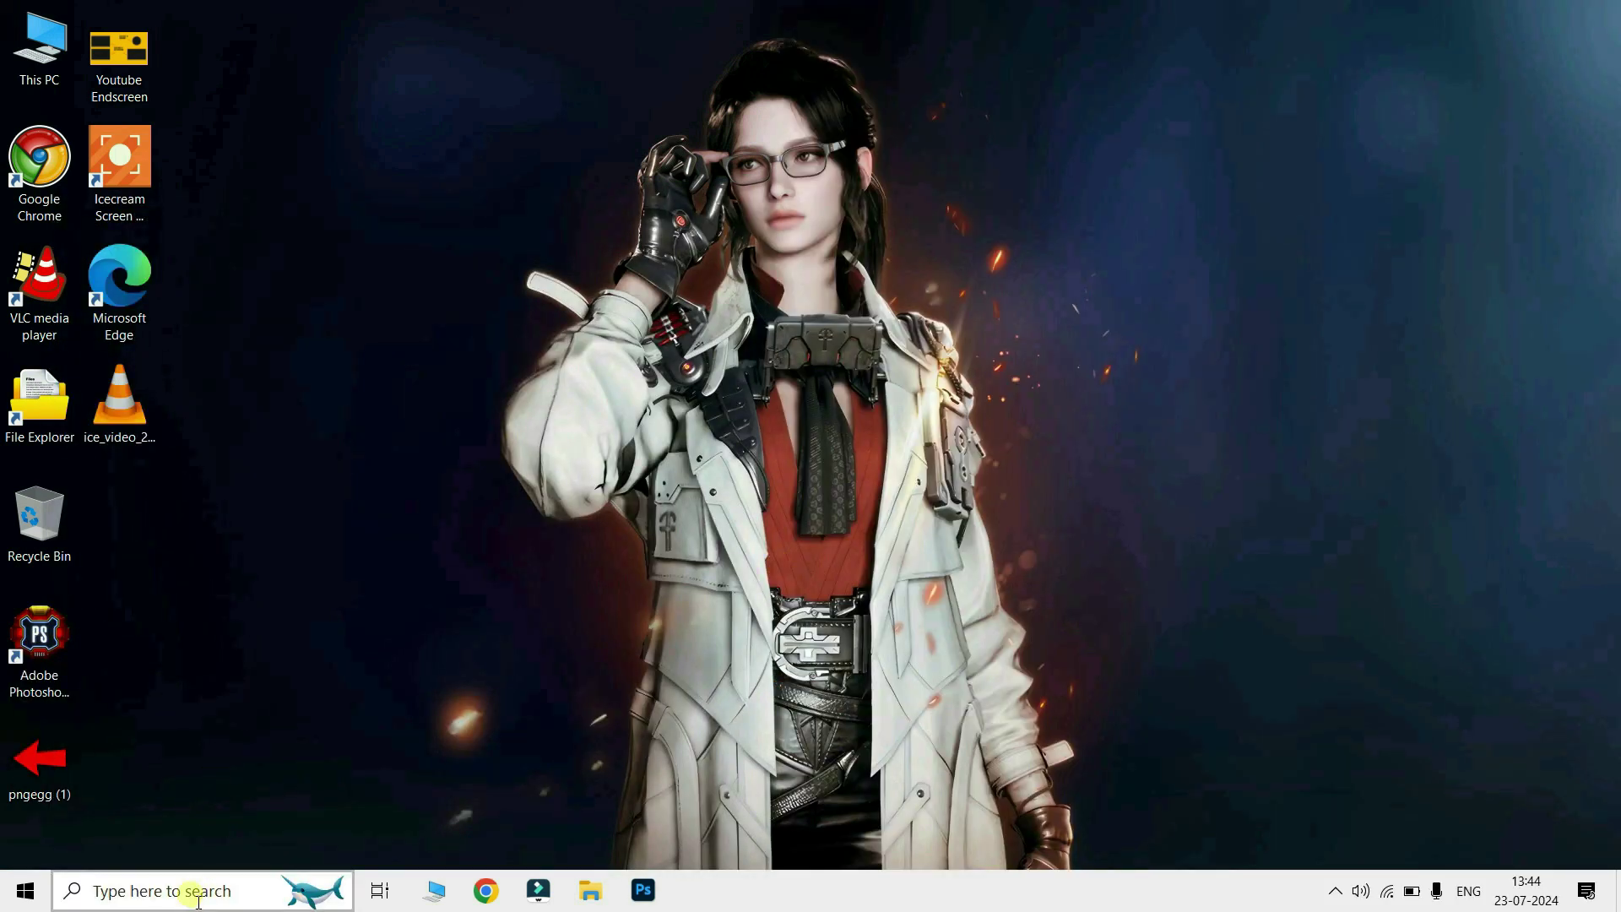
pyautogui.click(193, 895)
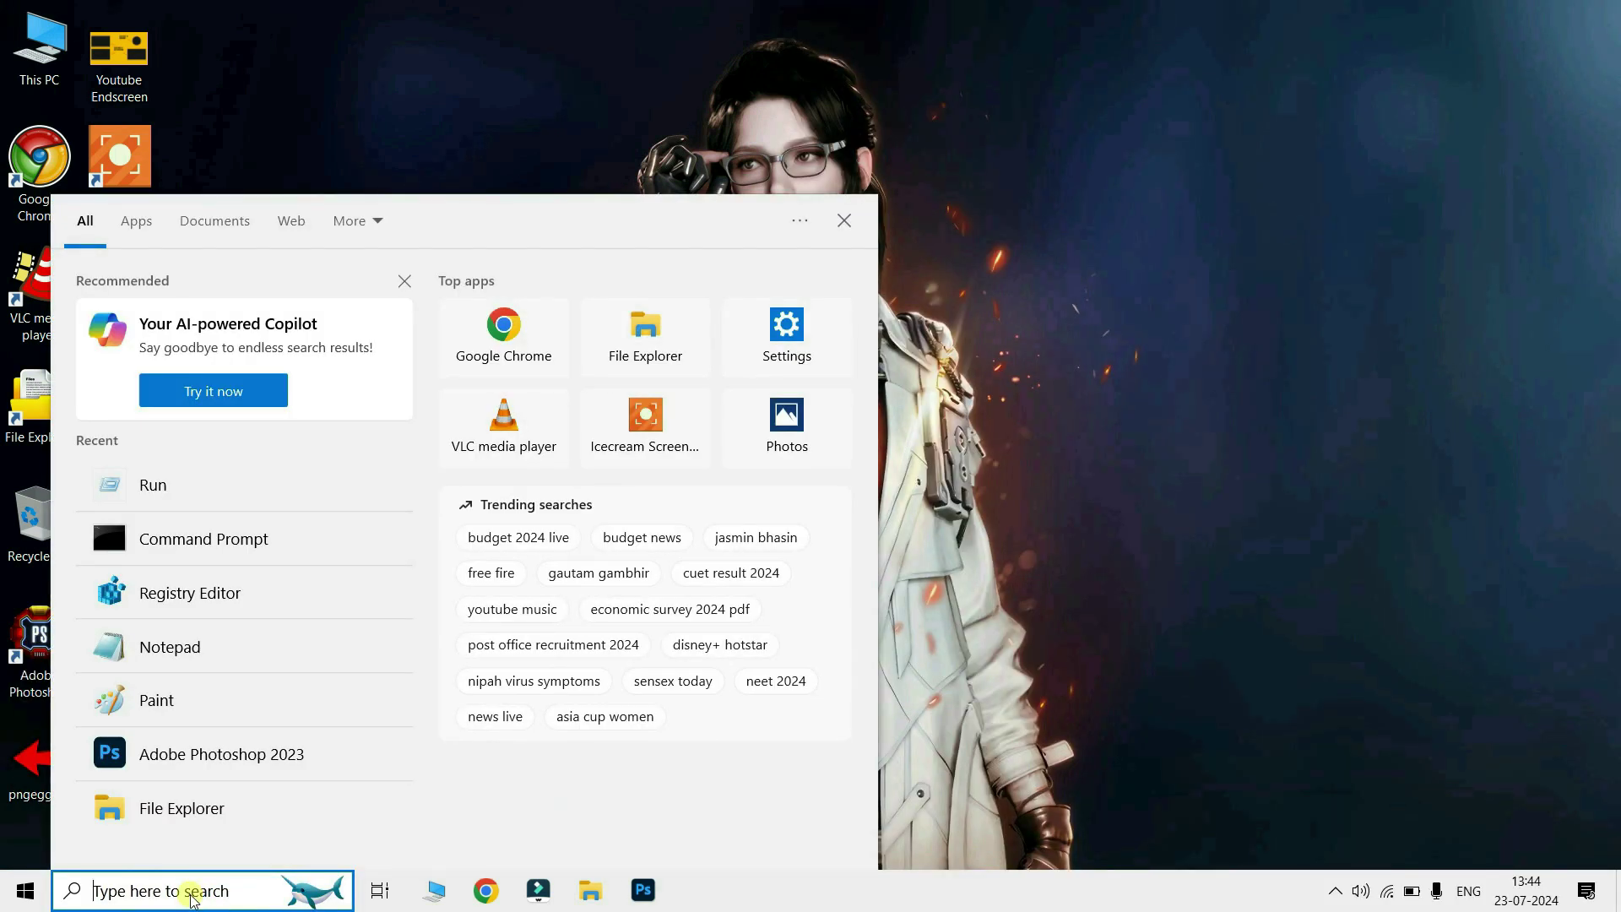
pyautogui.write('run')
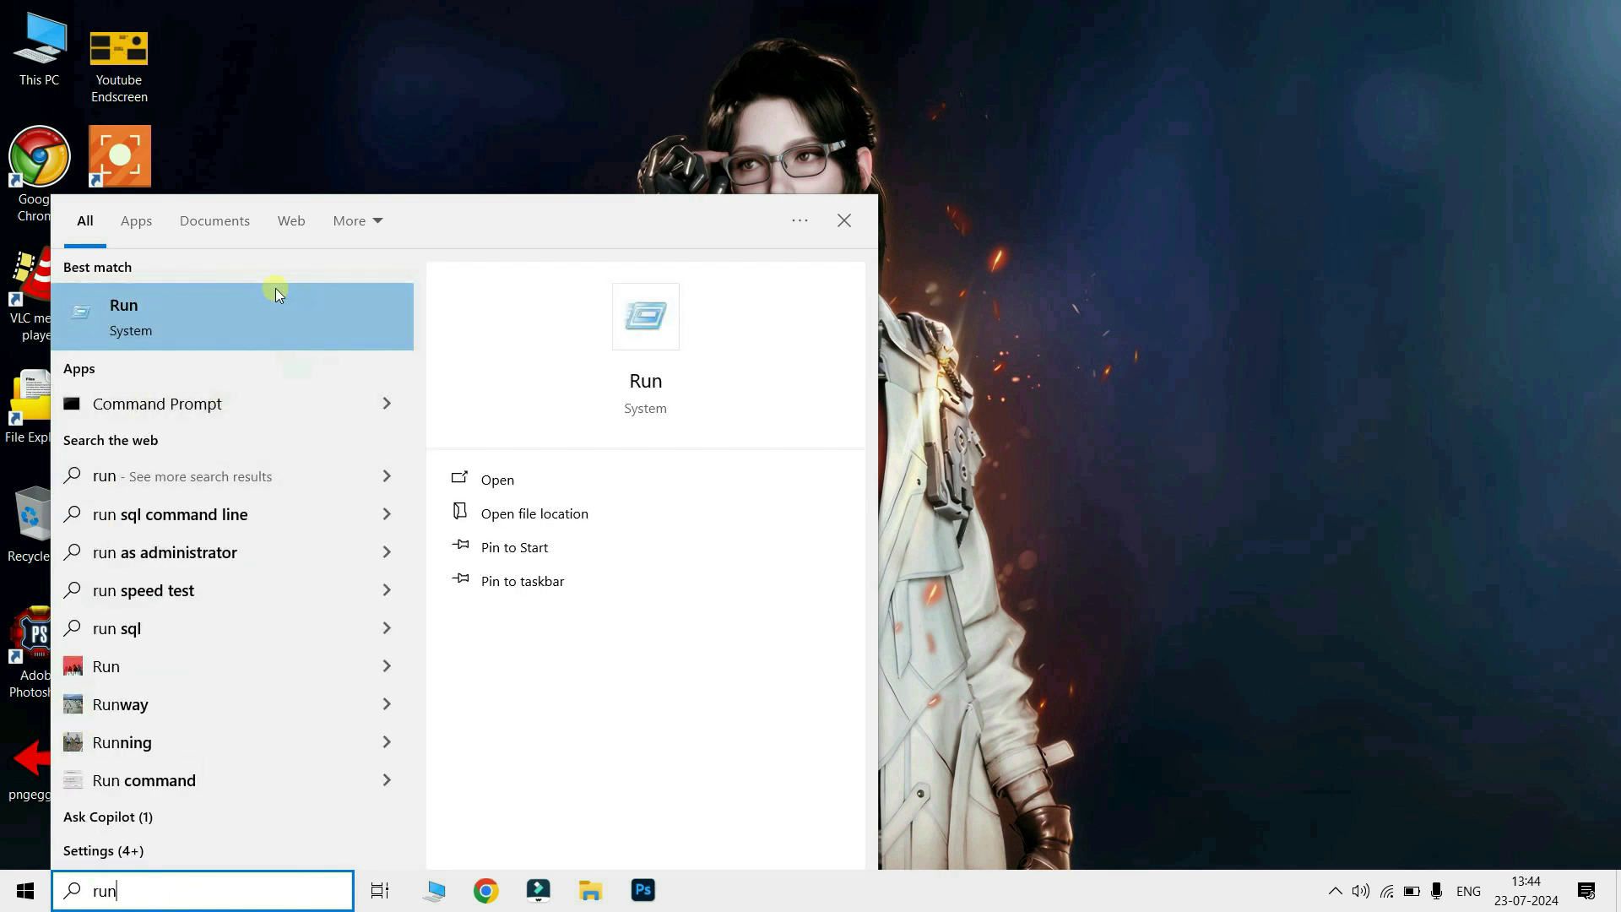
pyautogui.click(214, 313)
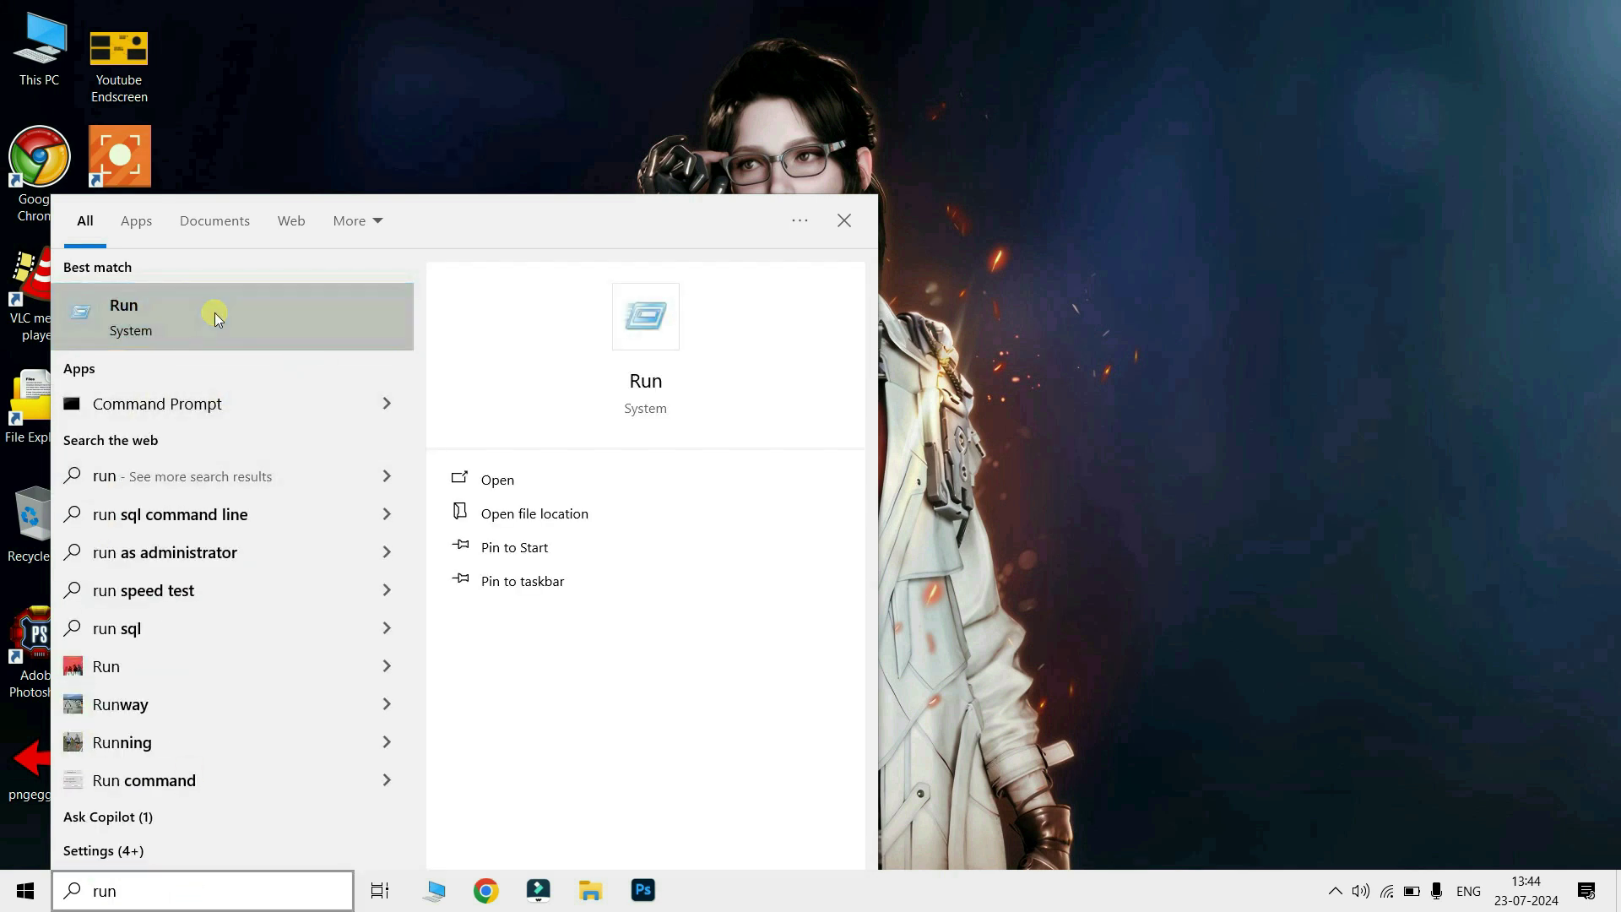
pyautogui.write('te')
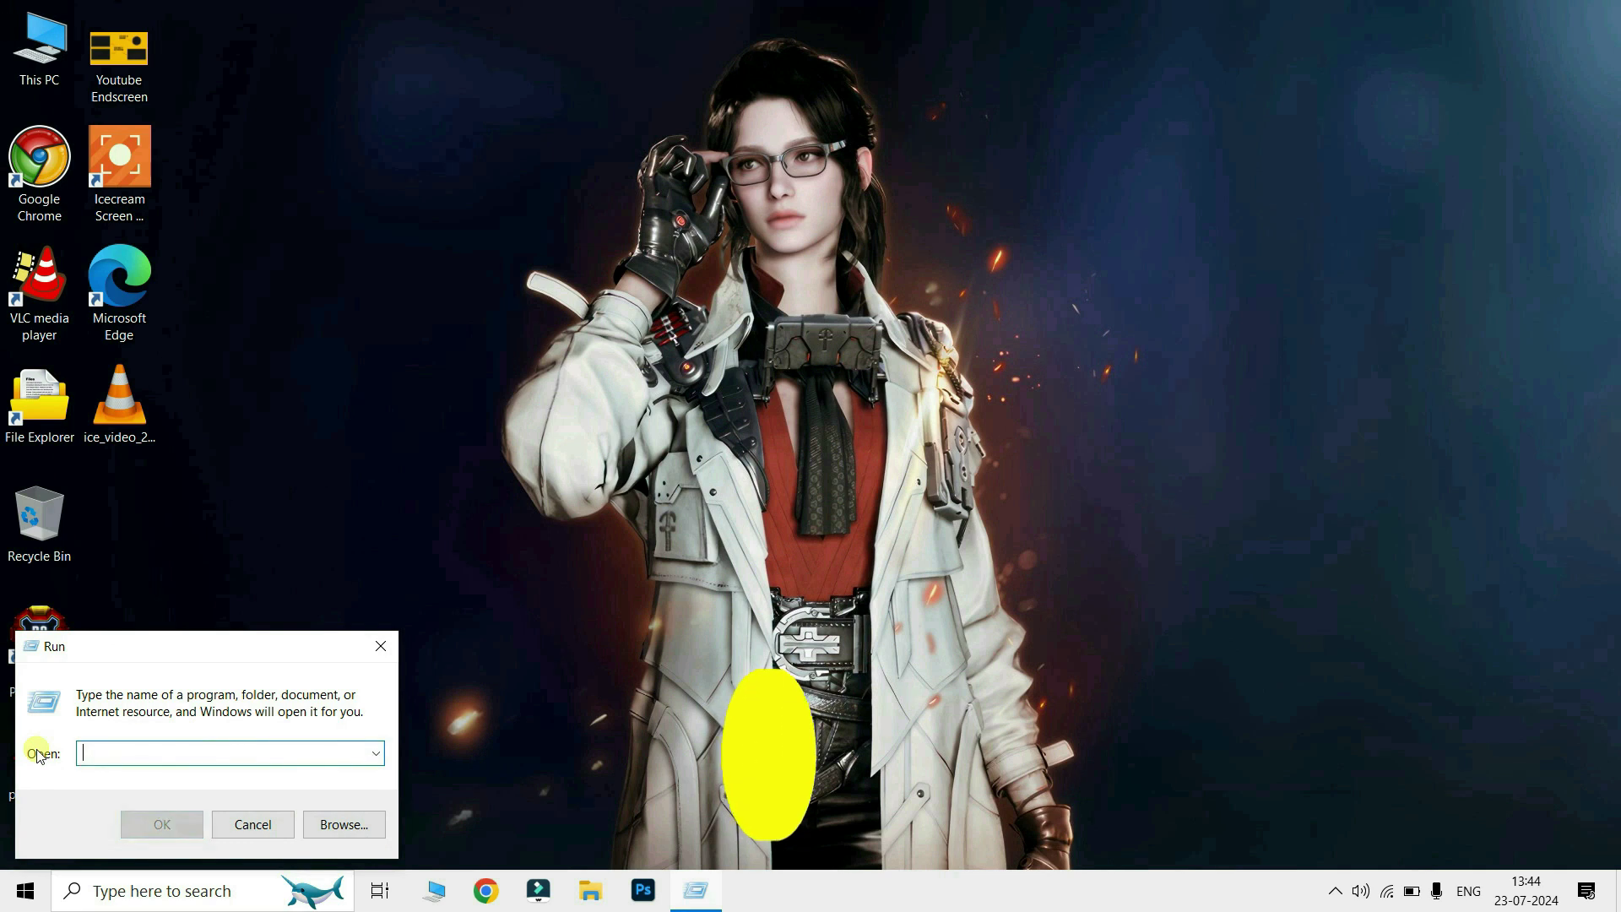
pyautogui.write('mp')
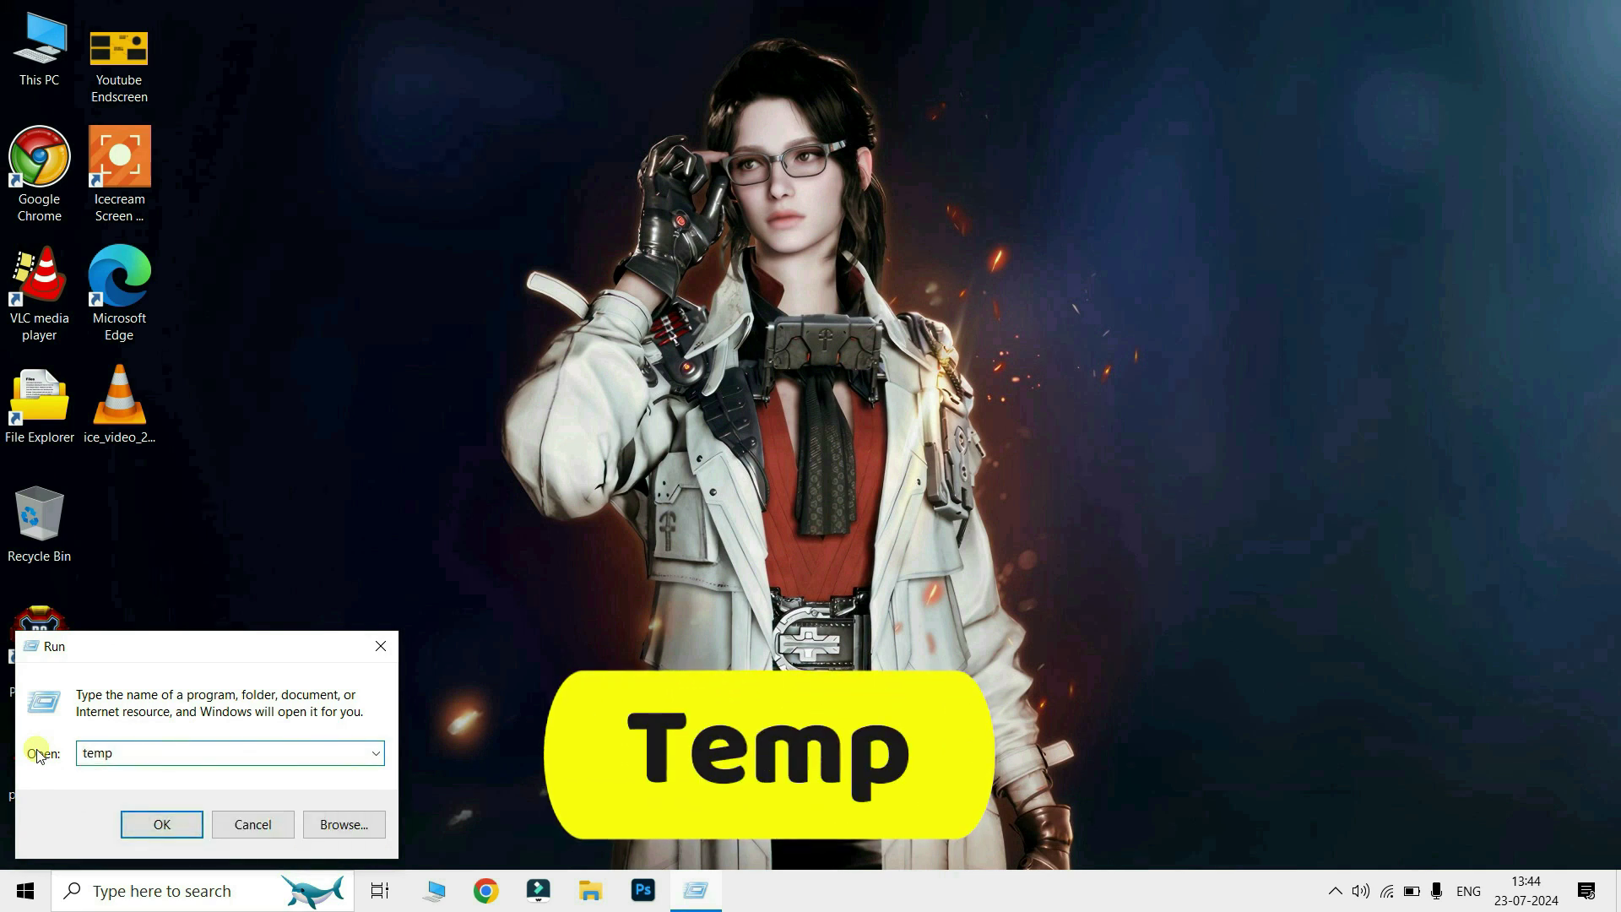
pyautogui.press('Return')
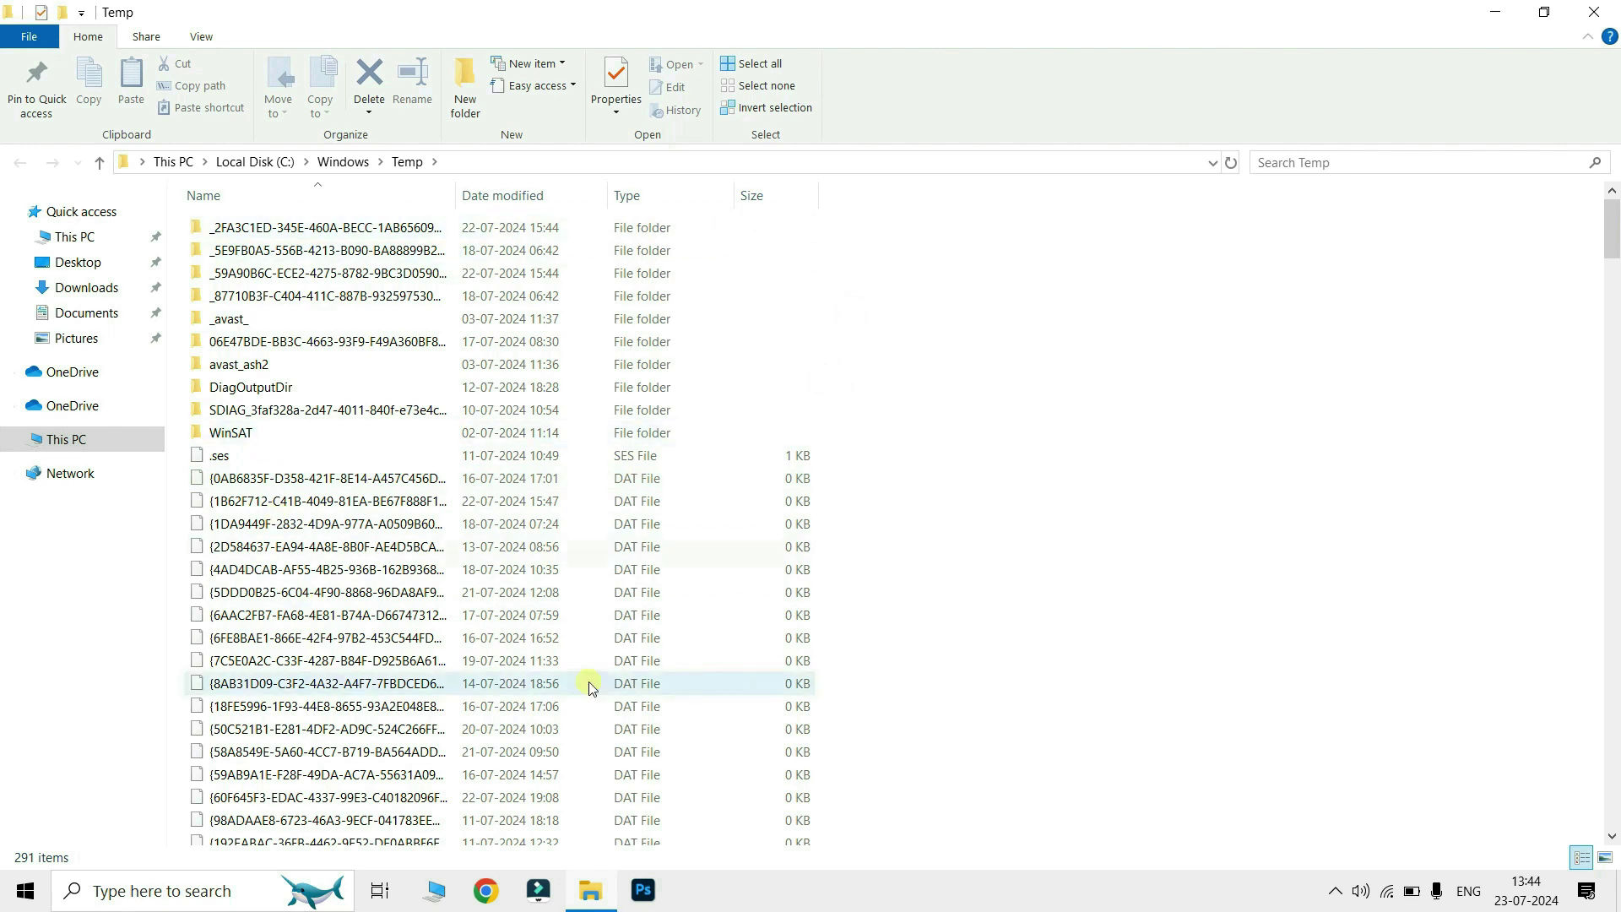
# Step: Permanently delete all 291 items in C:\Windows\Temp with admin permission, skipping the in-use files
pyautogui.scroll(-2, 729, 581)
pyautogui.scroll(-9, 732, 583)
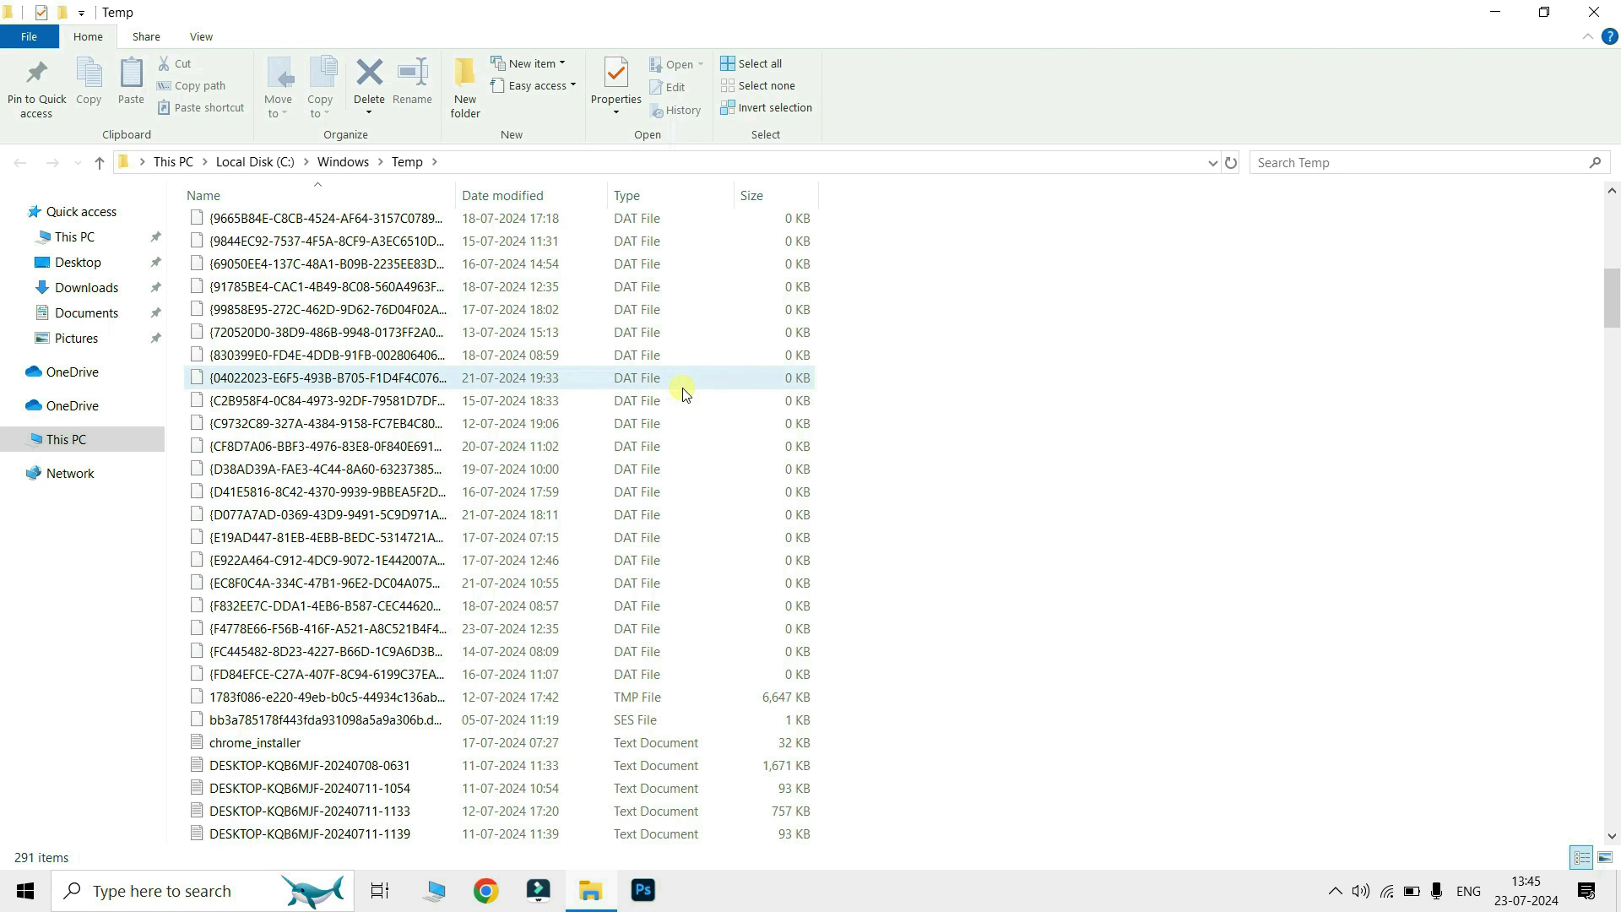
pyautogui.hotkey('ctrl', 'a')
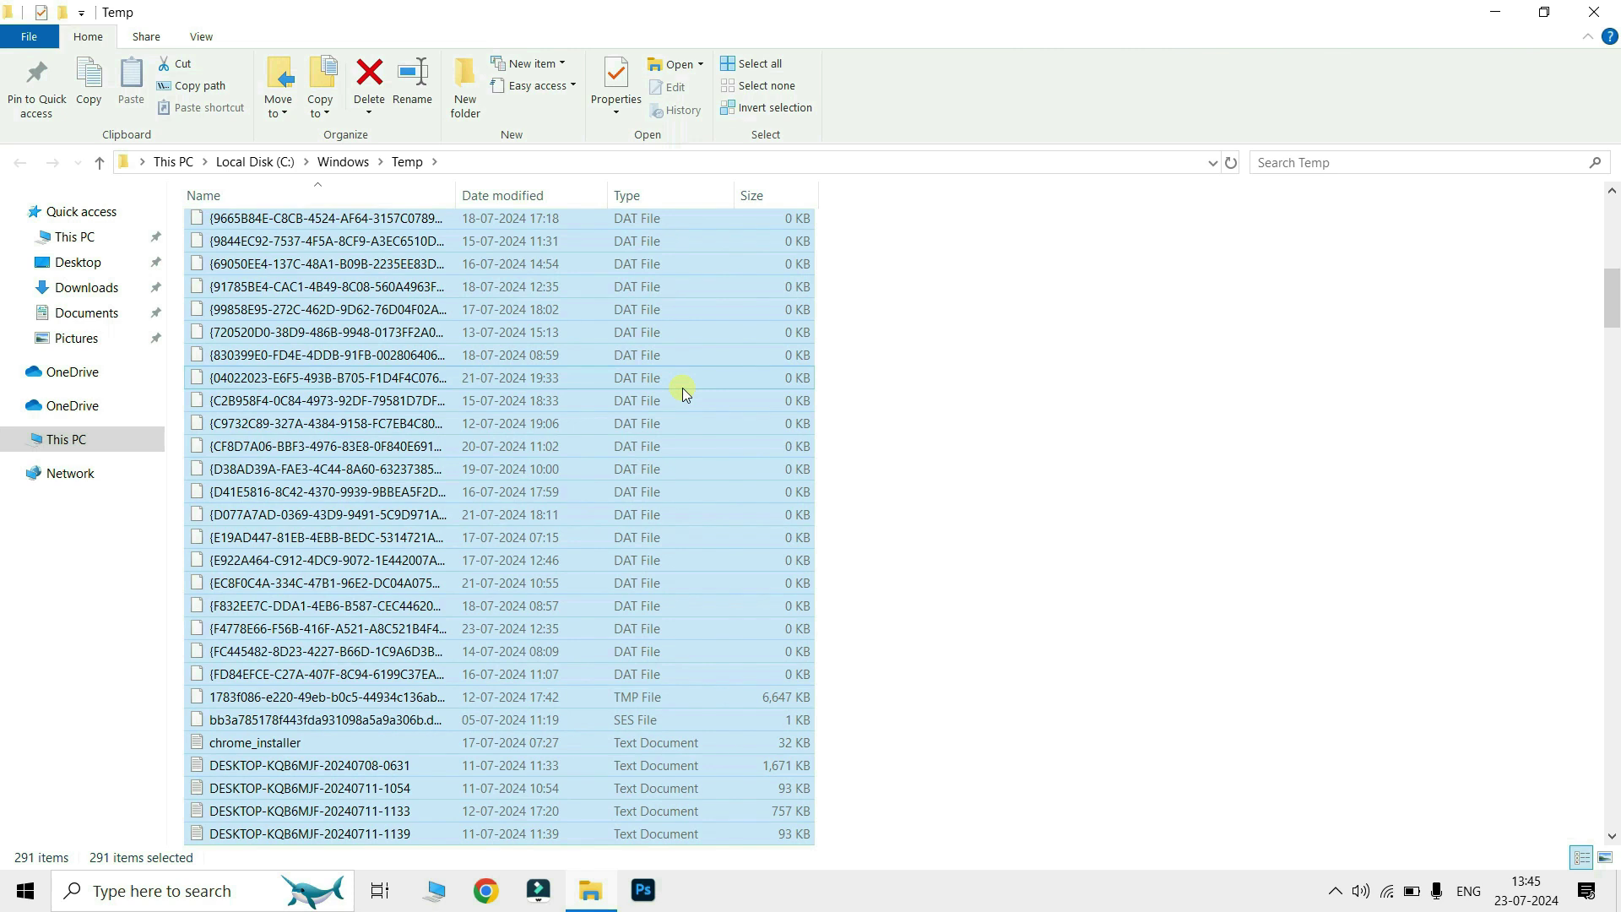
pyautogui.hotkey('shift', 'Delete')
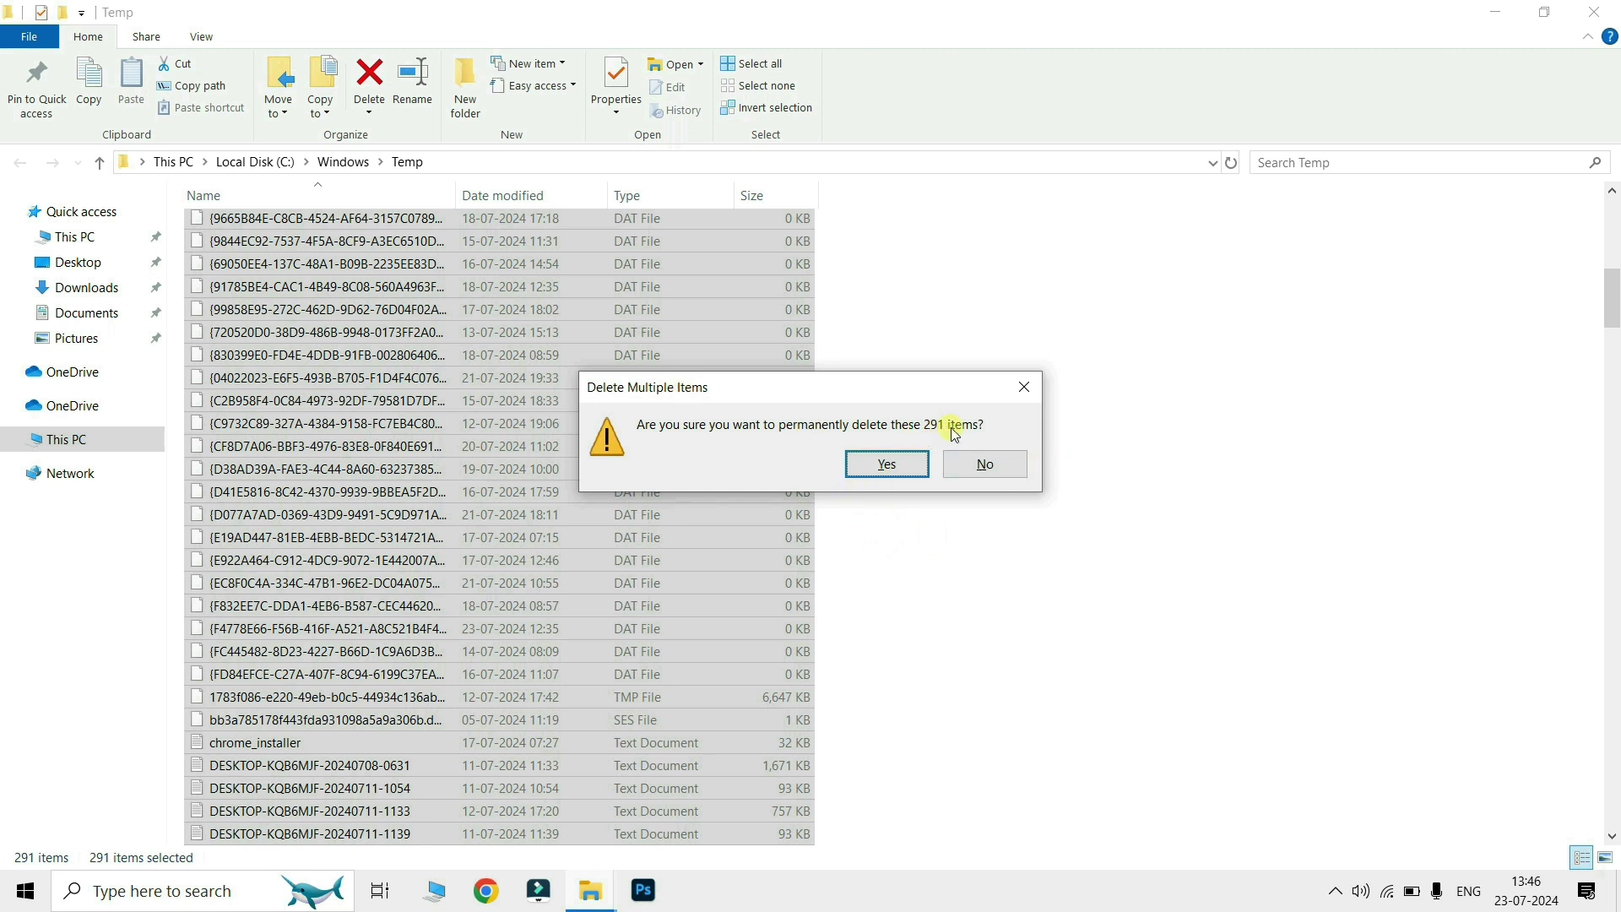
pyautogui.click(886, 466)
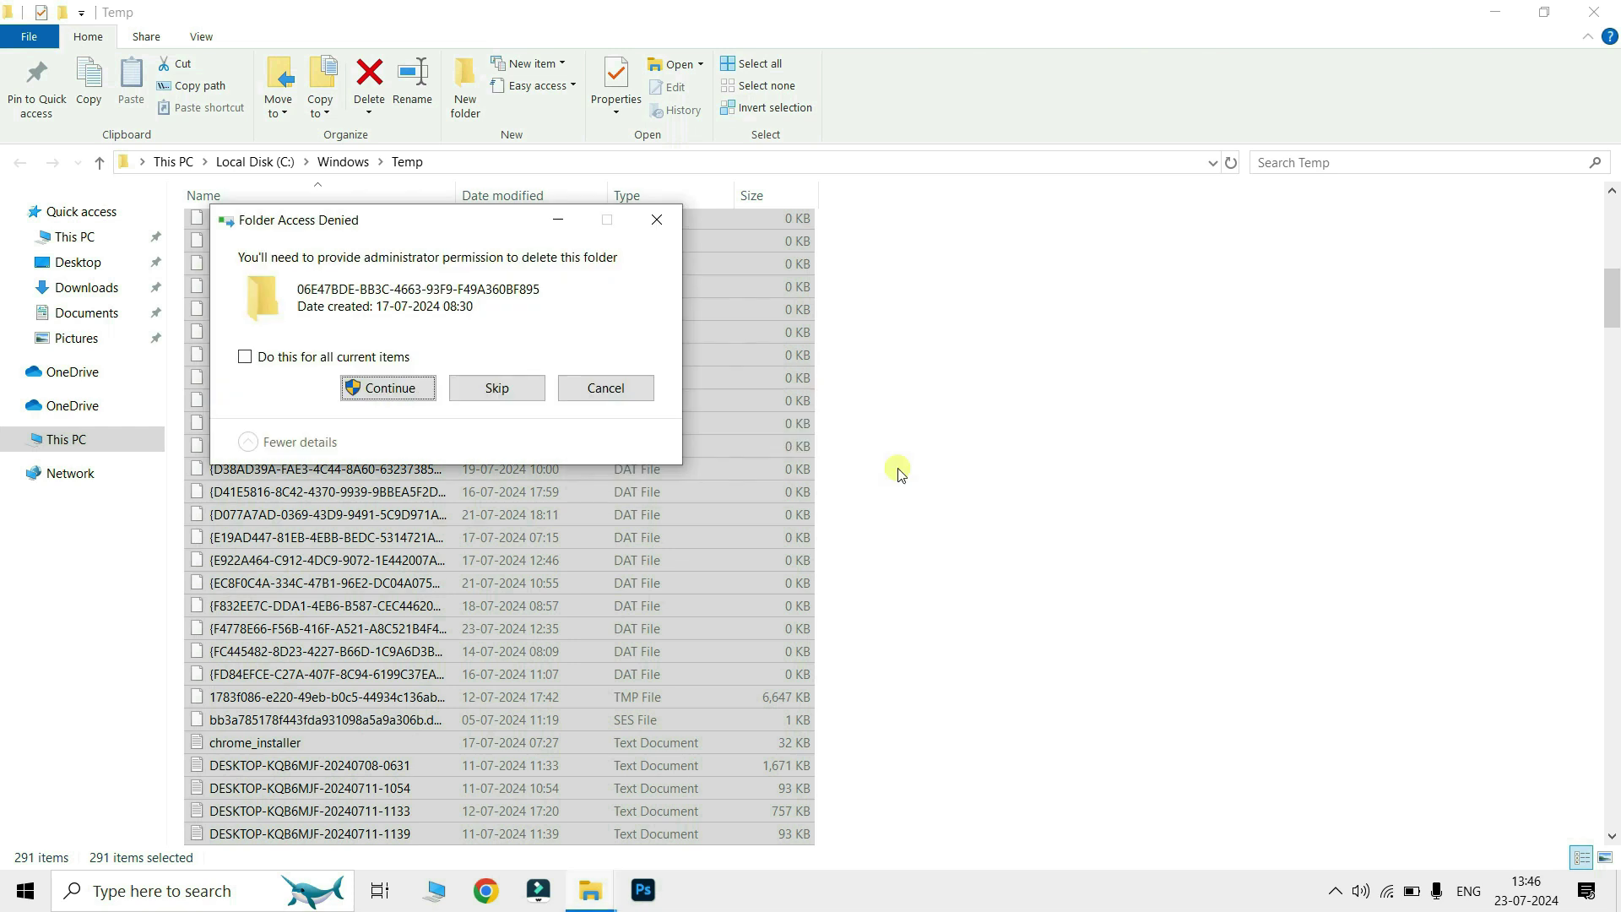
pyautogui.click(391, 388)
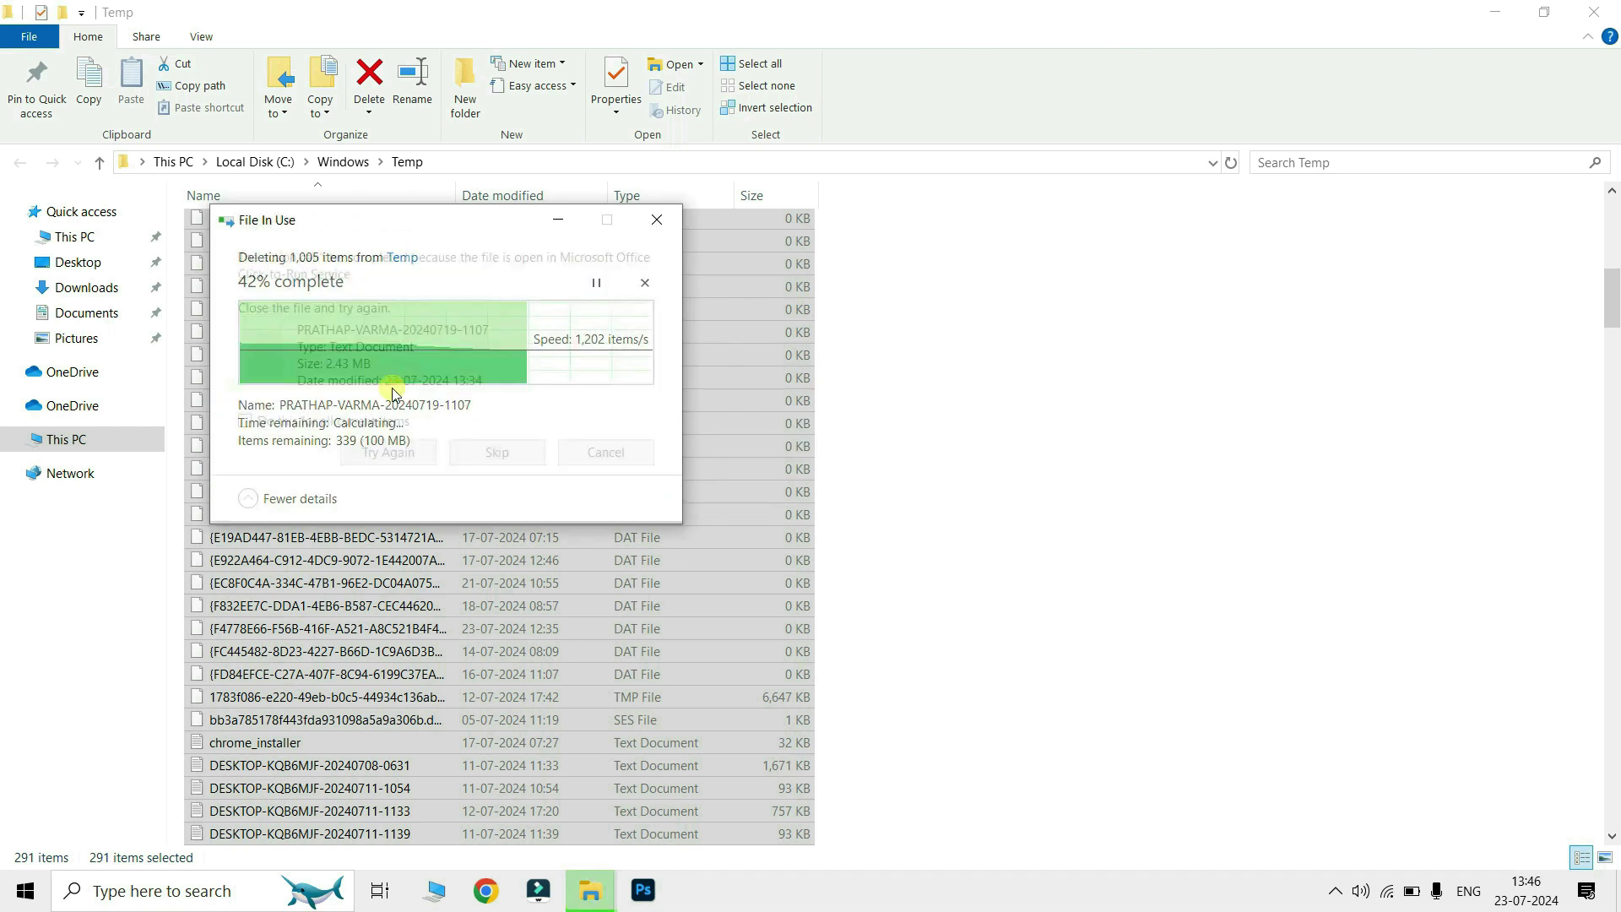
pyautogui.moveTo(434, 218); pyautogui.dragTo(905, 310)
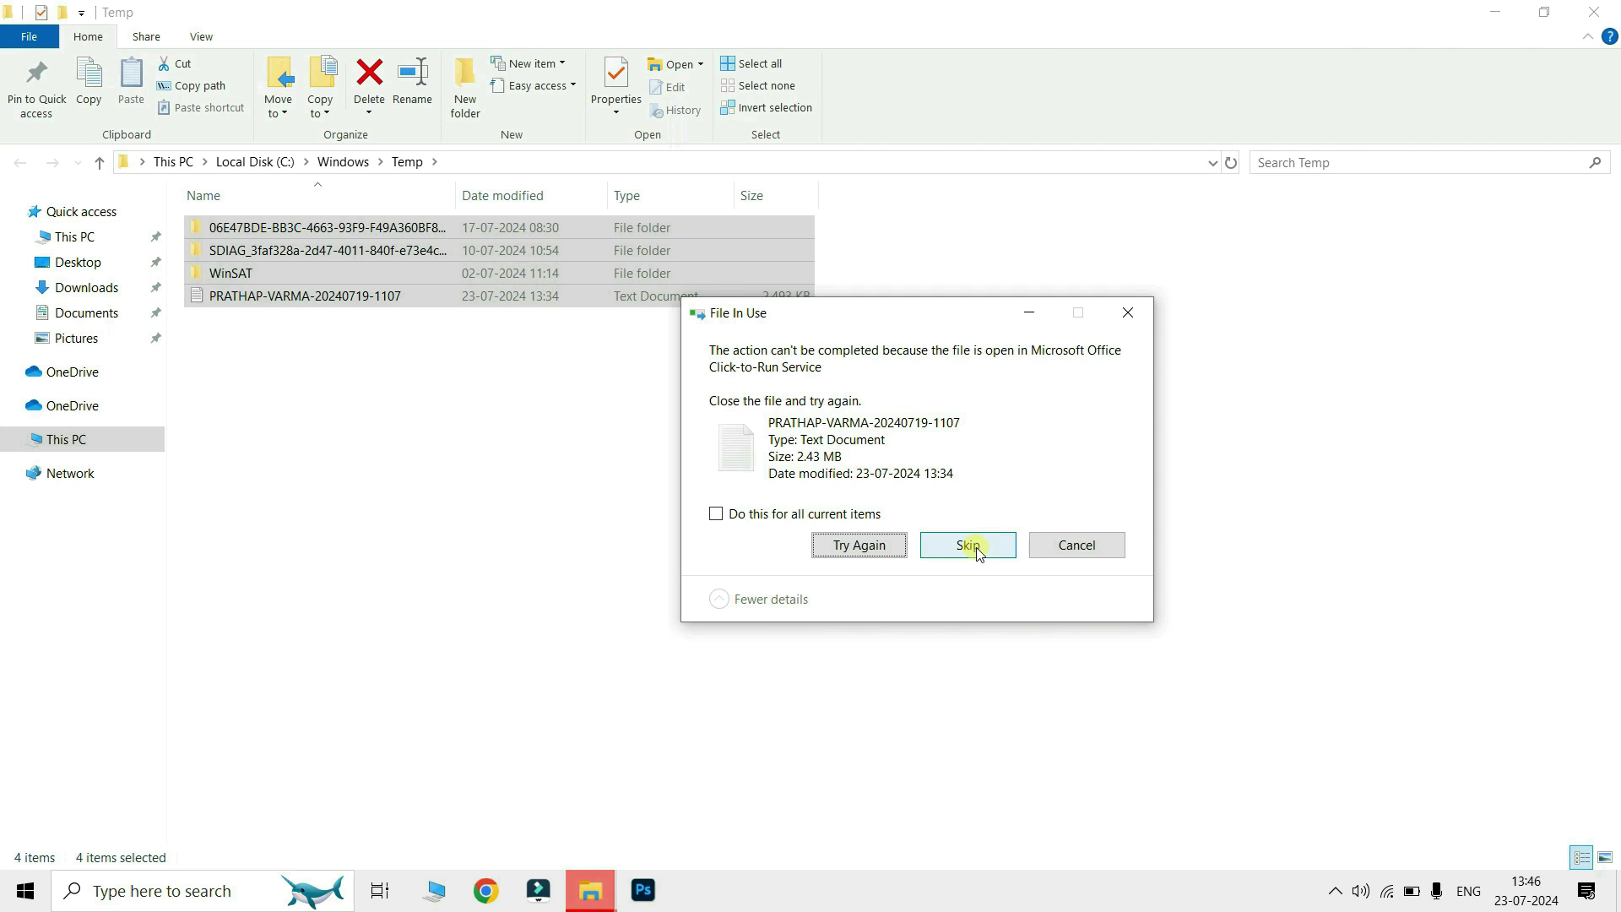
pyautogui.click(1133, 317)
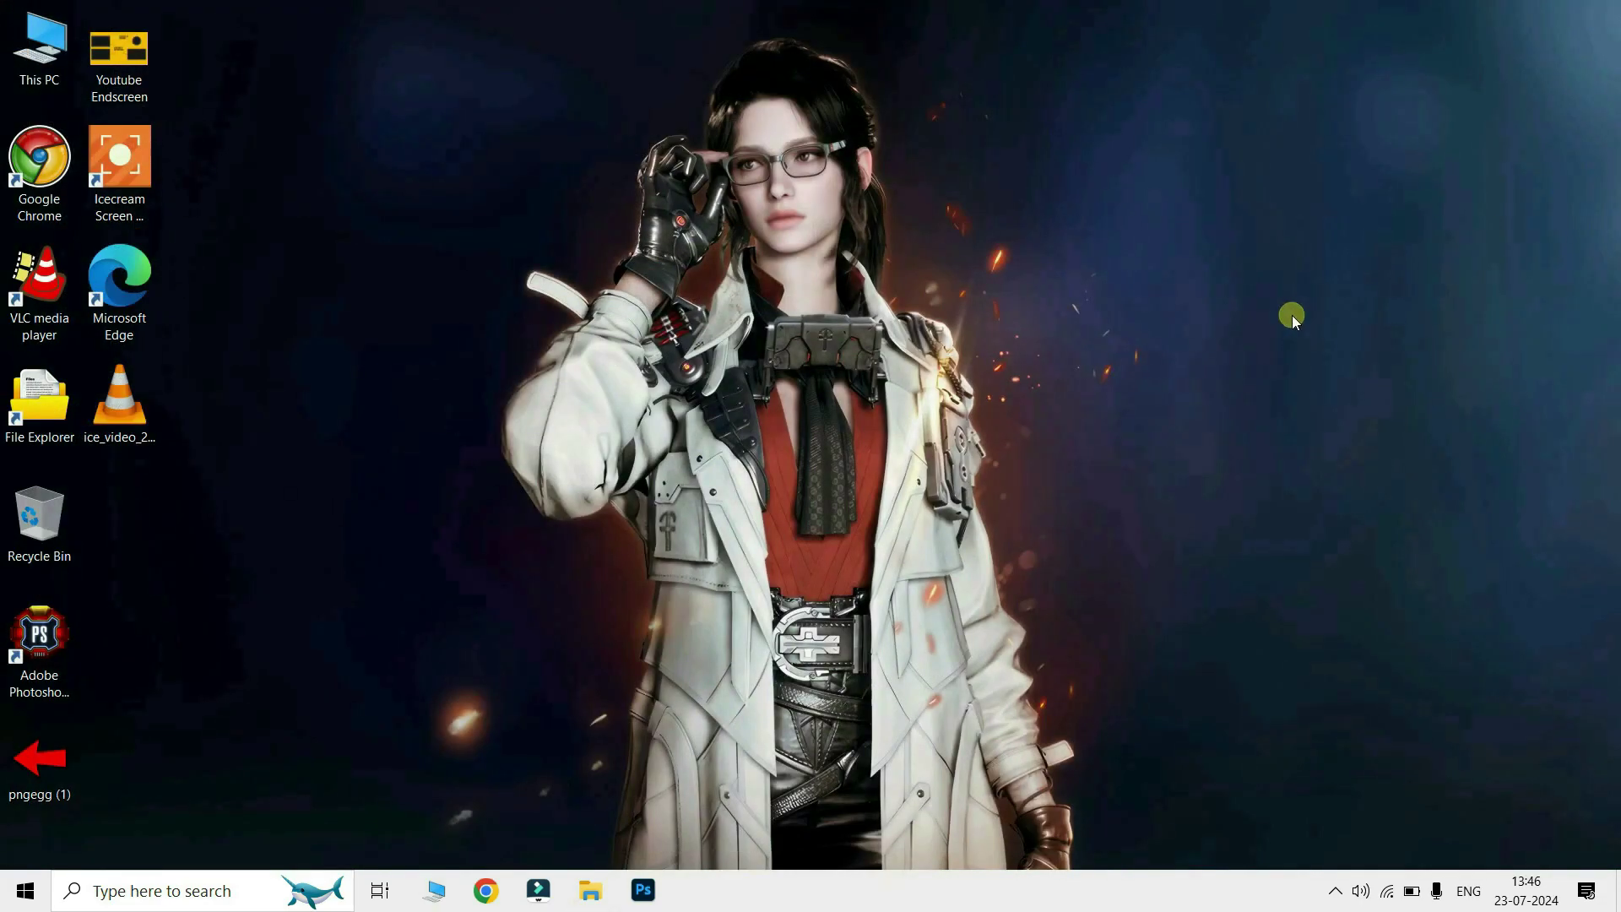
# Step: Open the user's %temp% folder from the Run dialog
pyautogui.press('super+r')
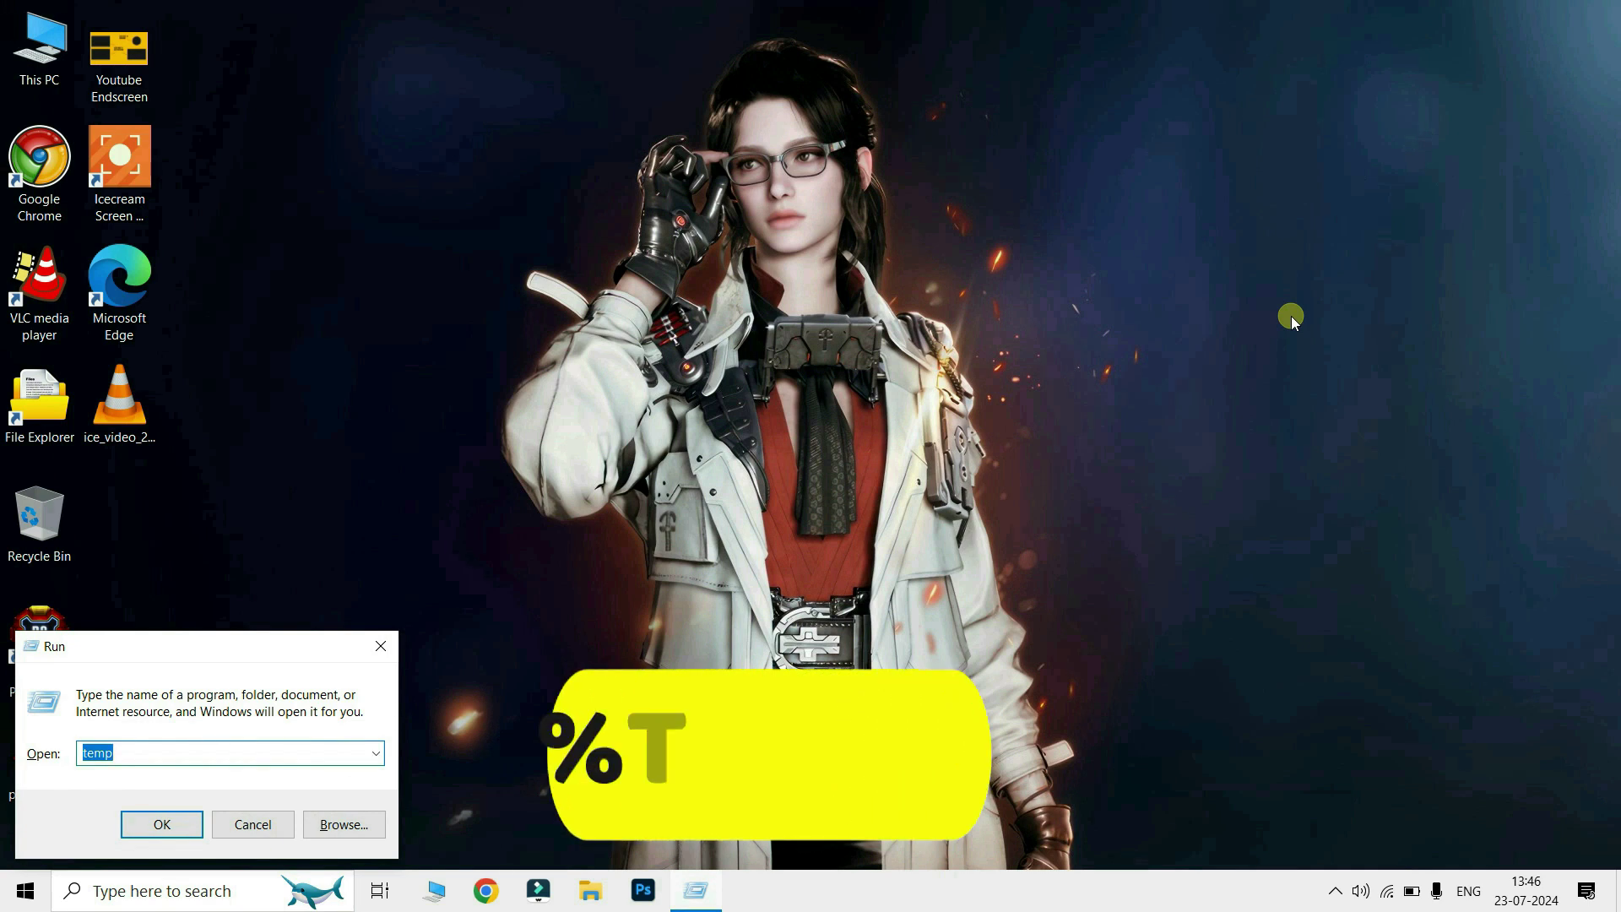
pyautogui.write('%temp')
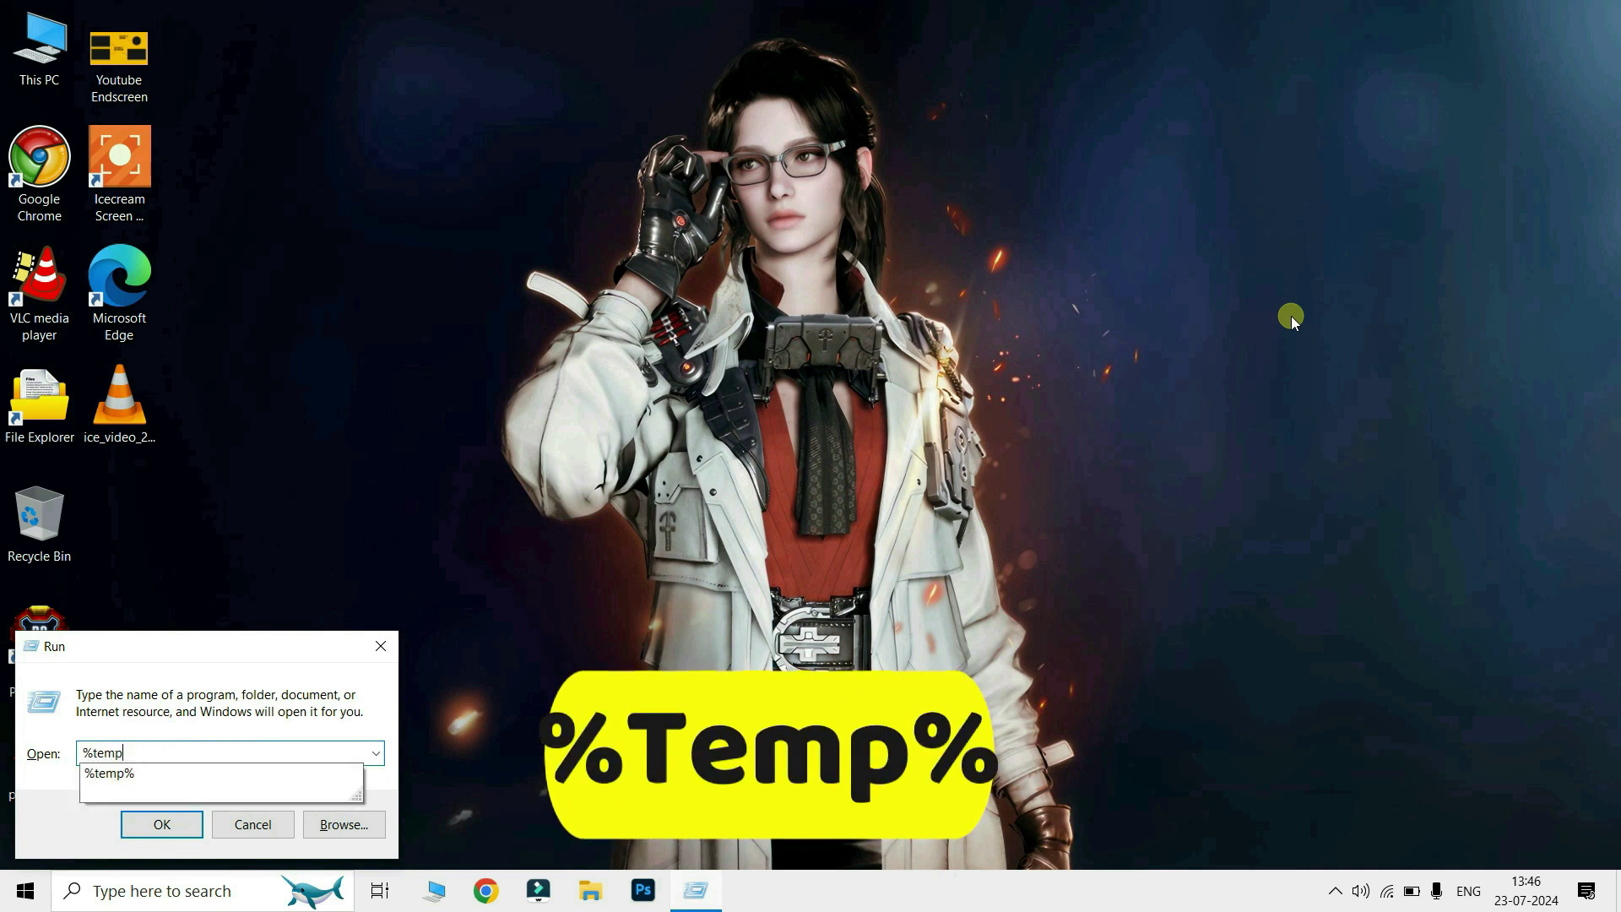
pyautogui.write('%')
pyautogui.press('Return')
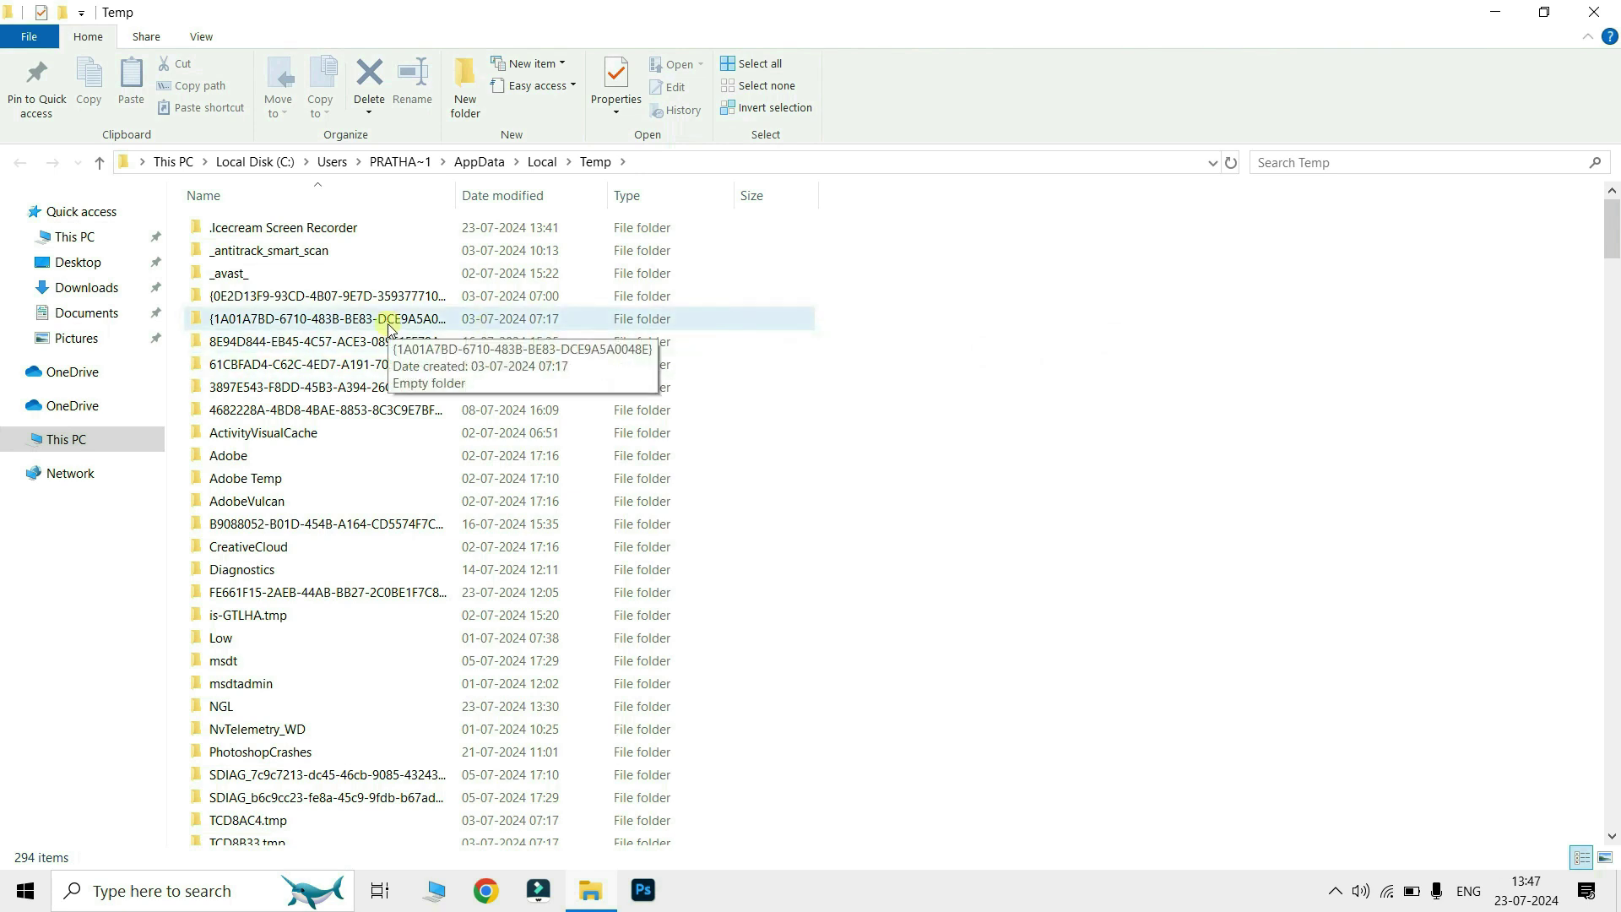
# Step: Permanently delete all 294 %temp% items, skipping the locked ones, and close the window
pyautogui.hotkey('ctrl', 'a')
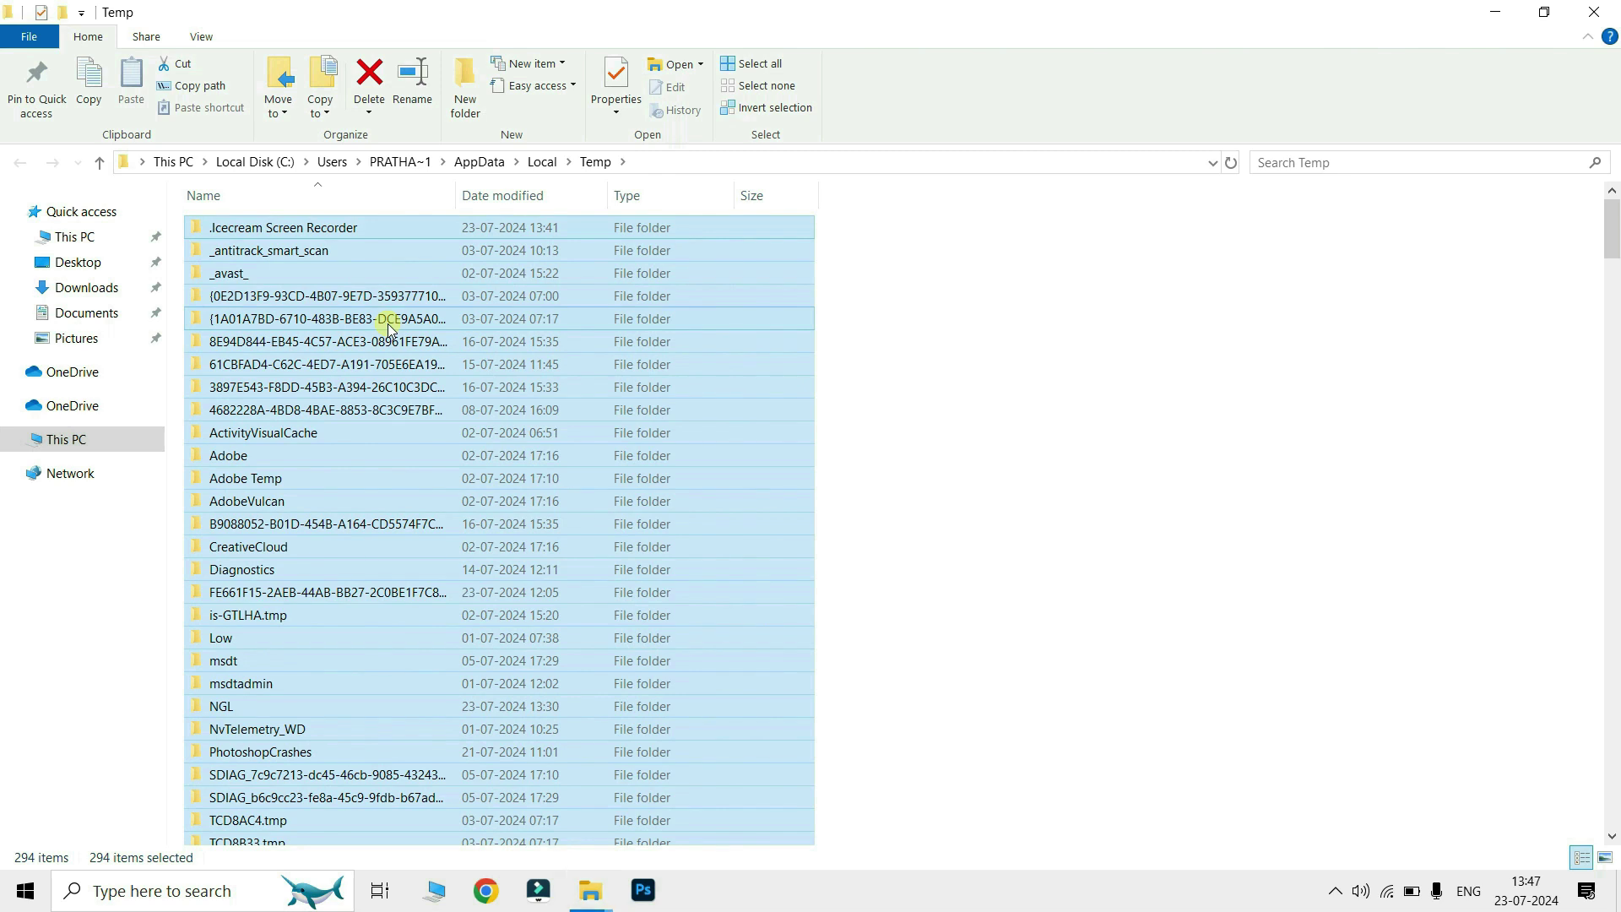
pyautogui.hotkey('shift', 'Delete')
pyautogui.click(856, 469)
pyautogui.click(754, 487)
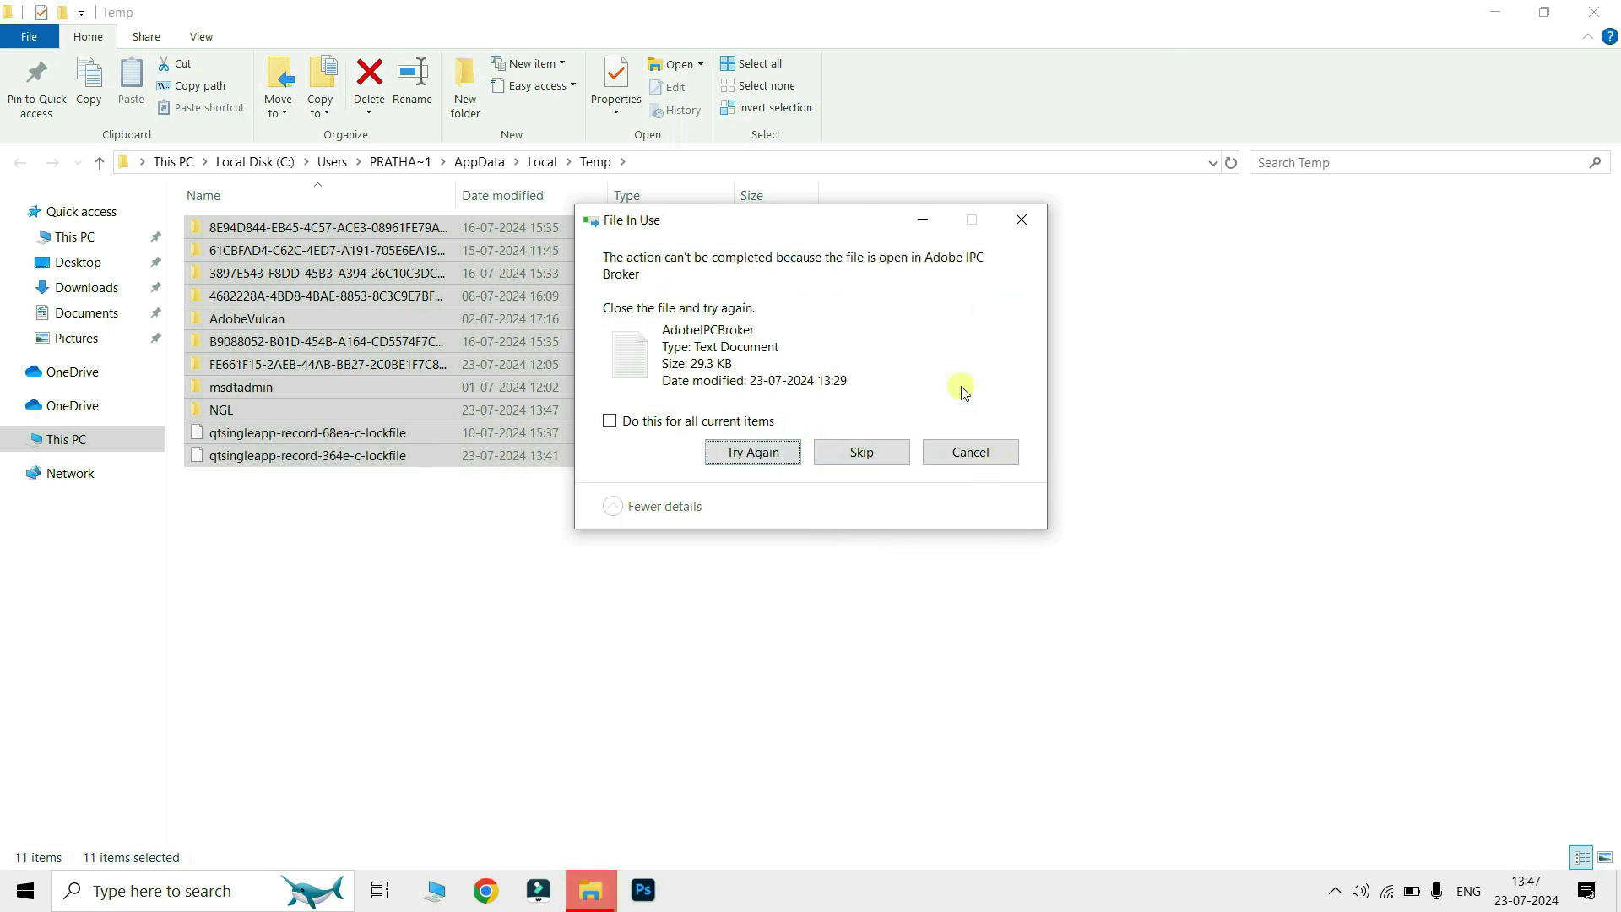
pyautogui.click(970, 453)
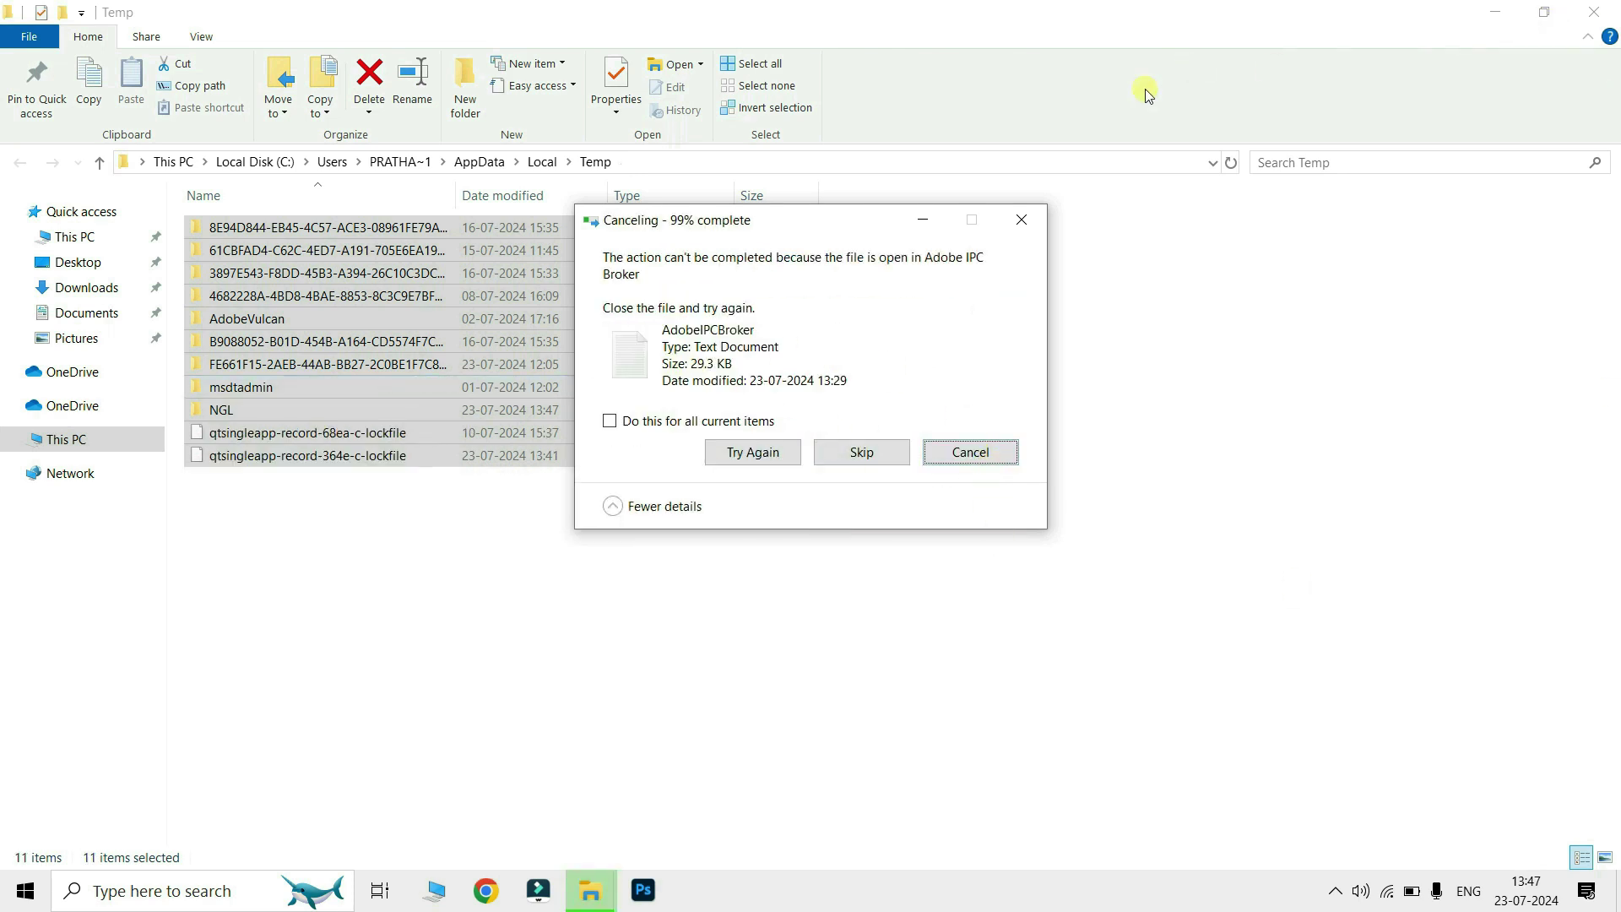
pyautogui.click(1595, 12)
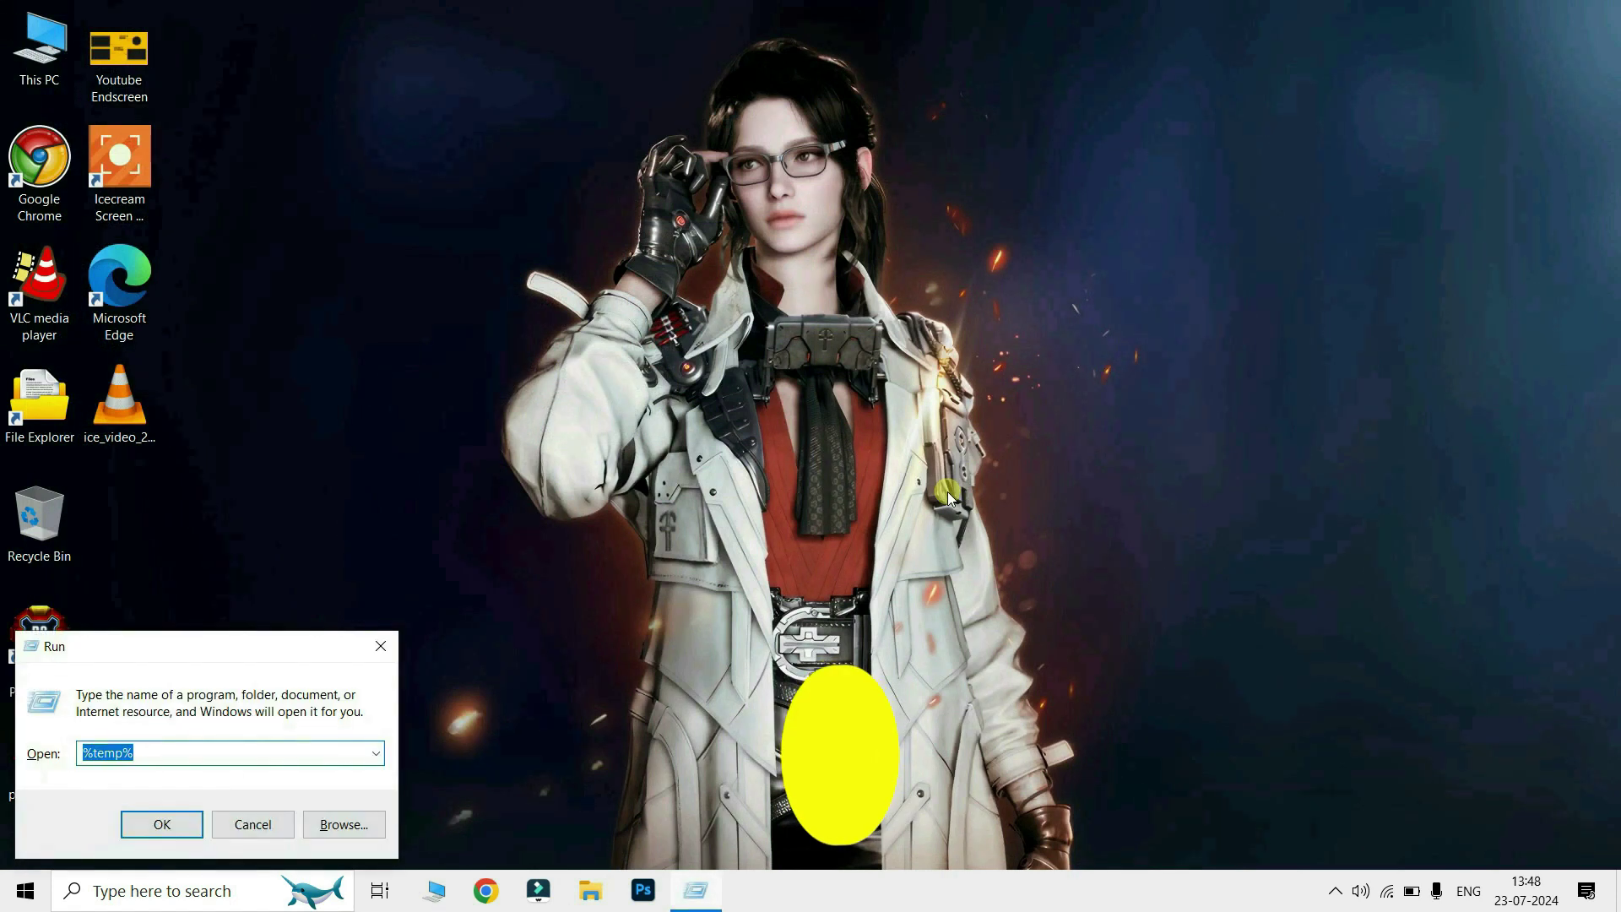
# Step: Open C:\Windows\Prefetch with admin access and request permanent deletion of all 267 items
pyautogui.write('pref')
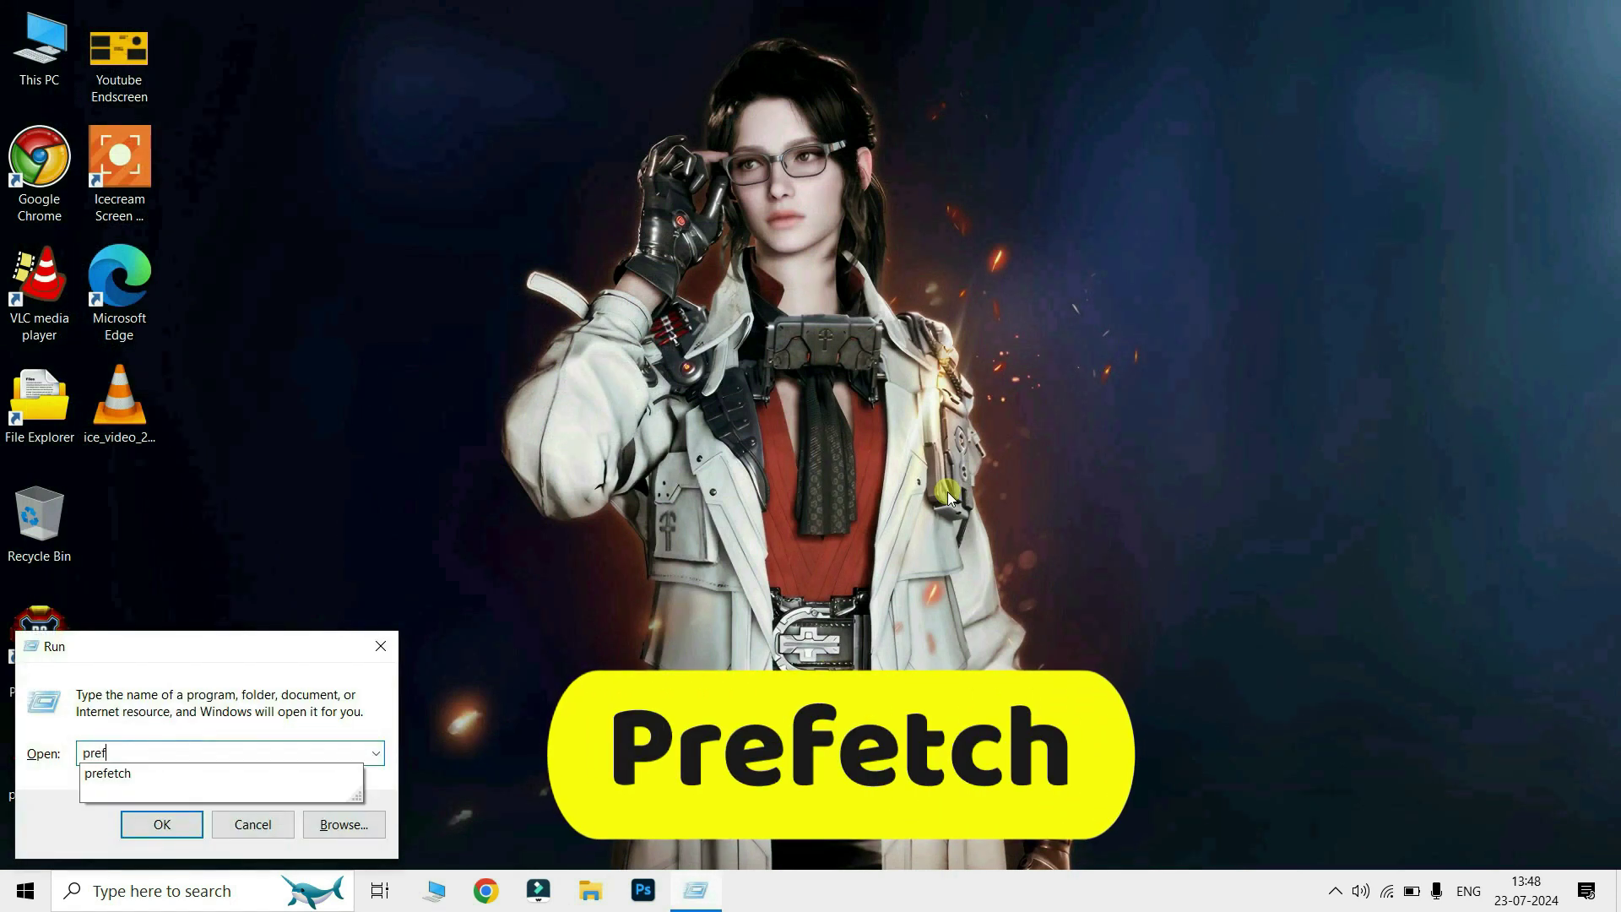
pyautogui.write('etch')
pyautogui.press('Return')
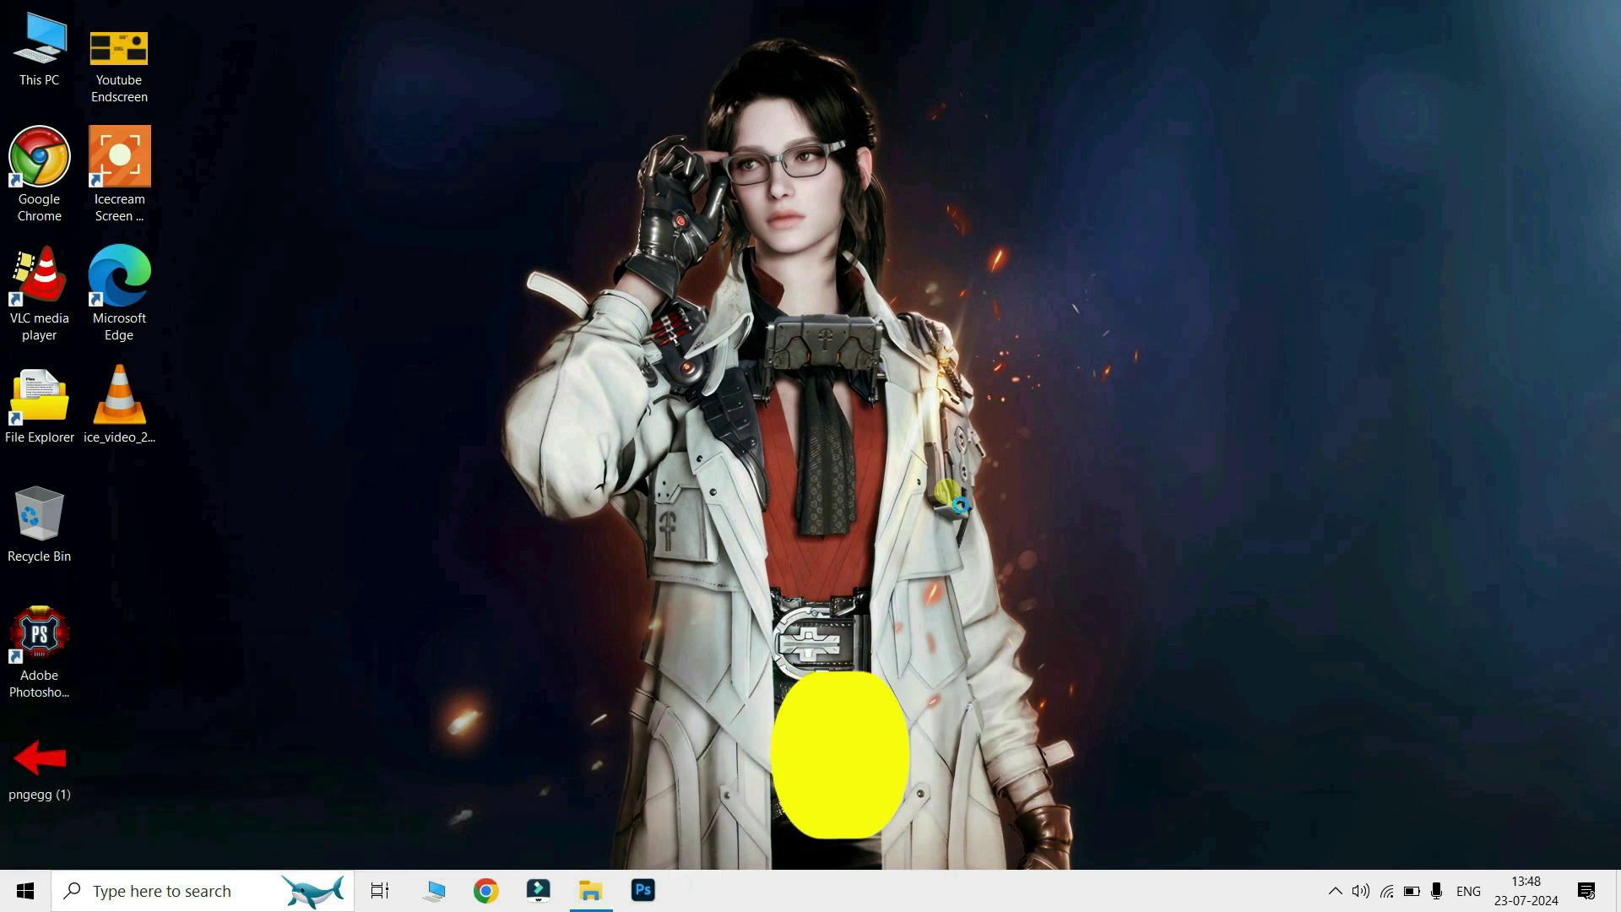
pyautogui.click(844, 476)
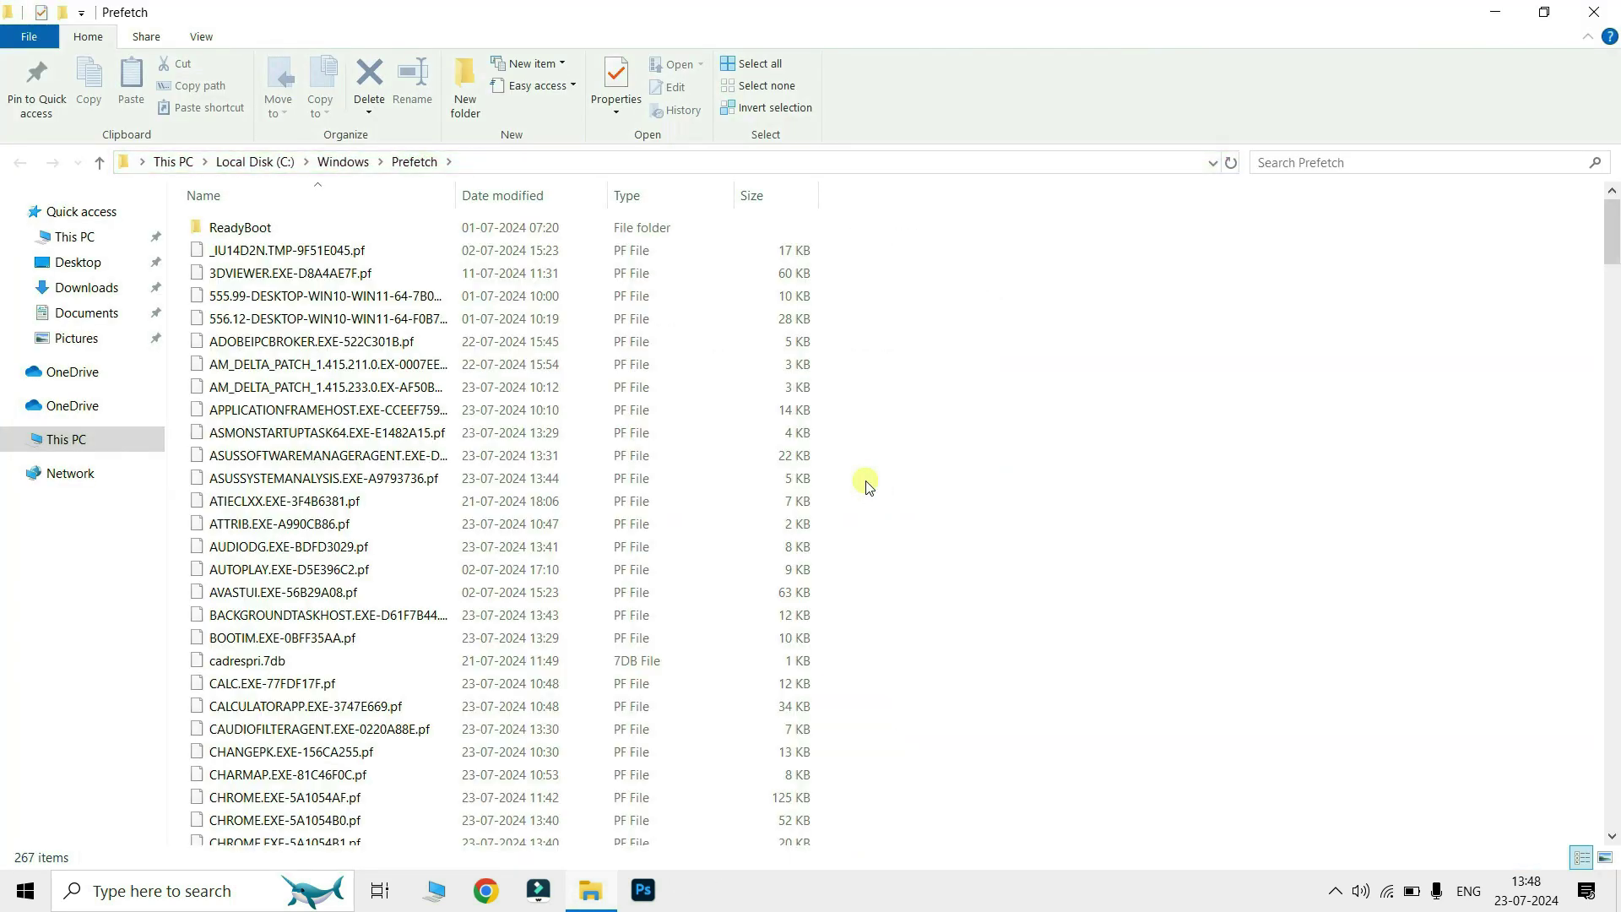
pyautogui.hotkey('ctrl', 'a')
pyautogui.hotkey('shift', 'Delete')
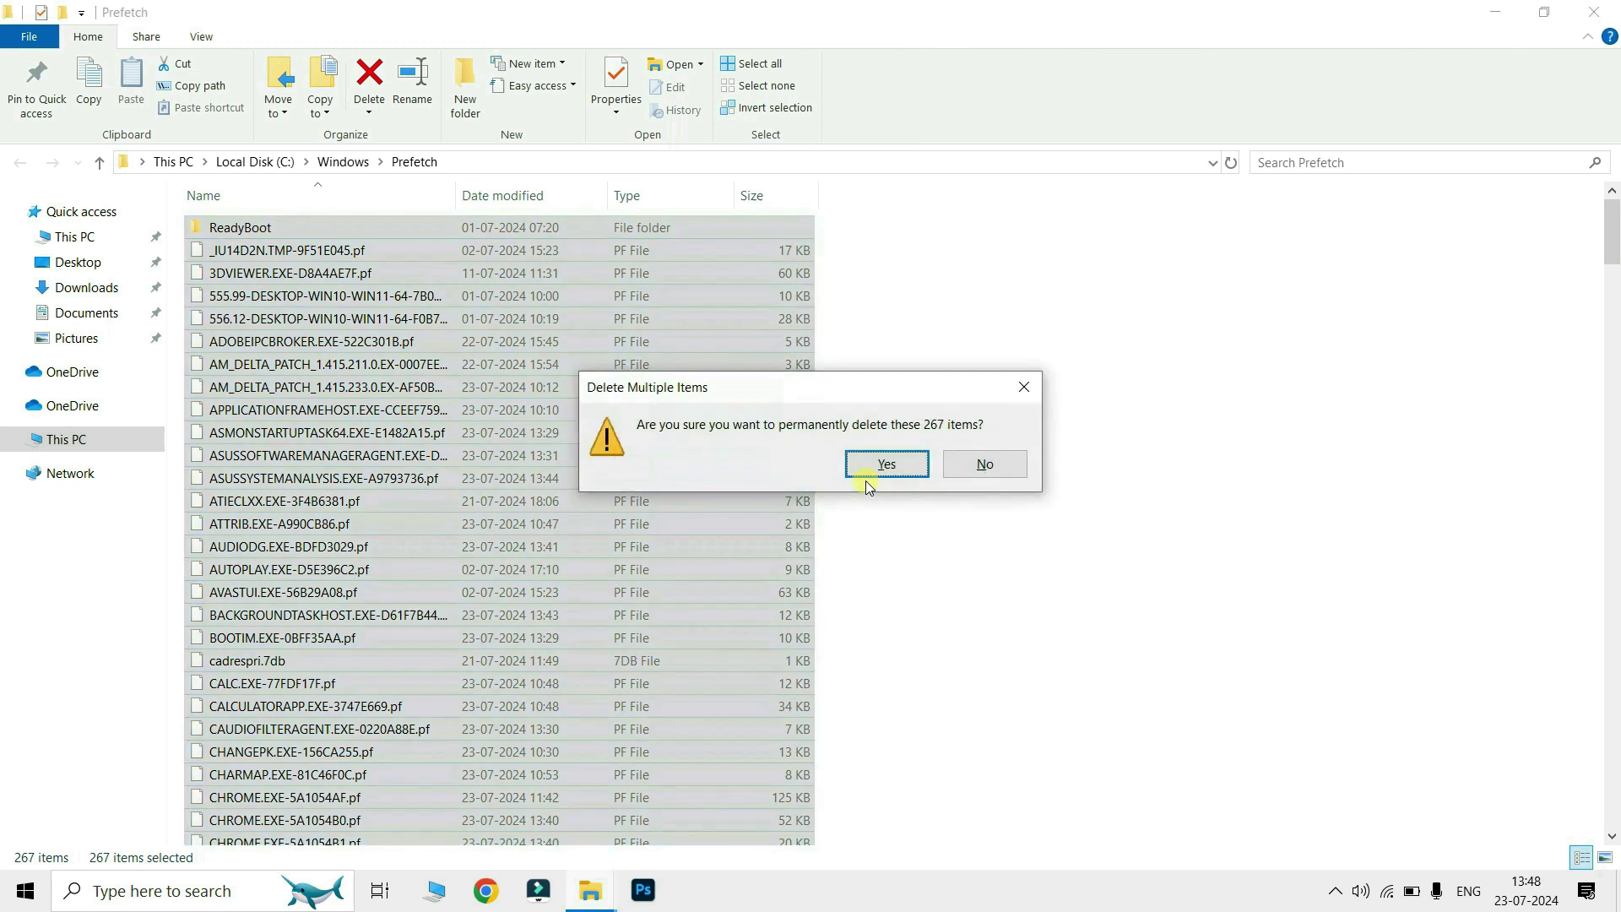
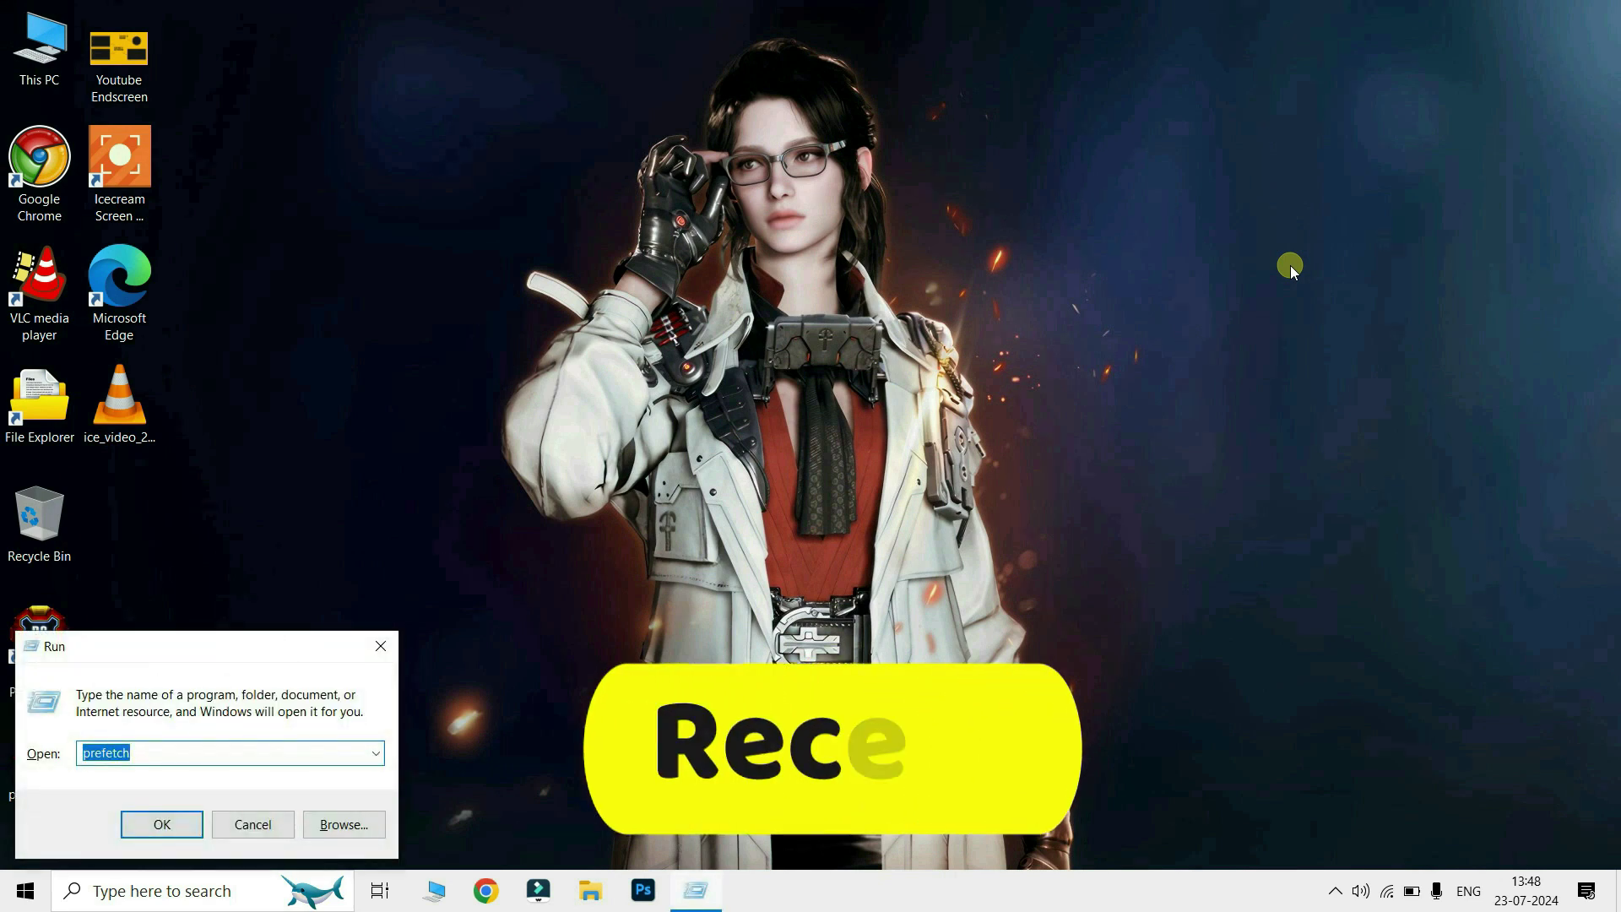
# Step: Open the Recent folder with the 'recent' Run command, confirm it is empty, and close it
pyautogui.write('recen')
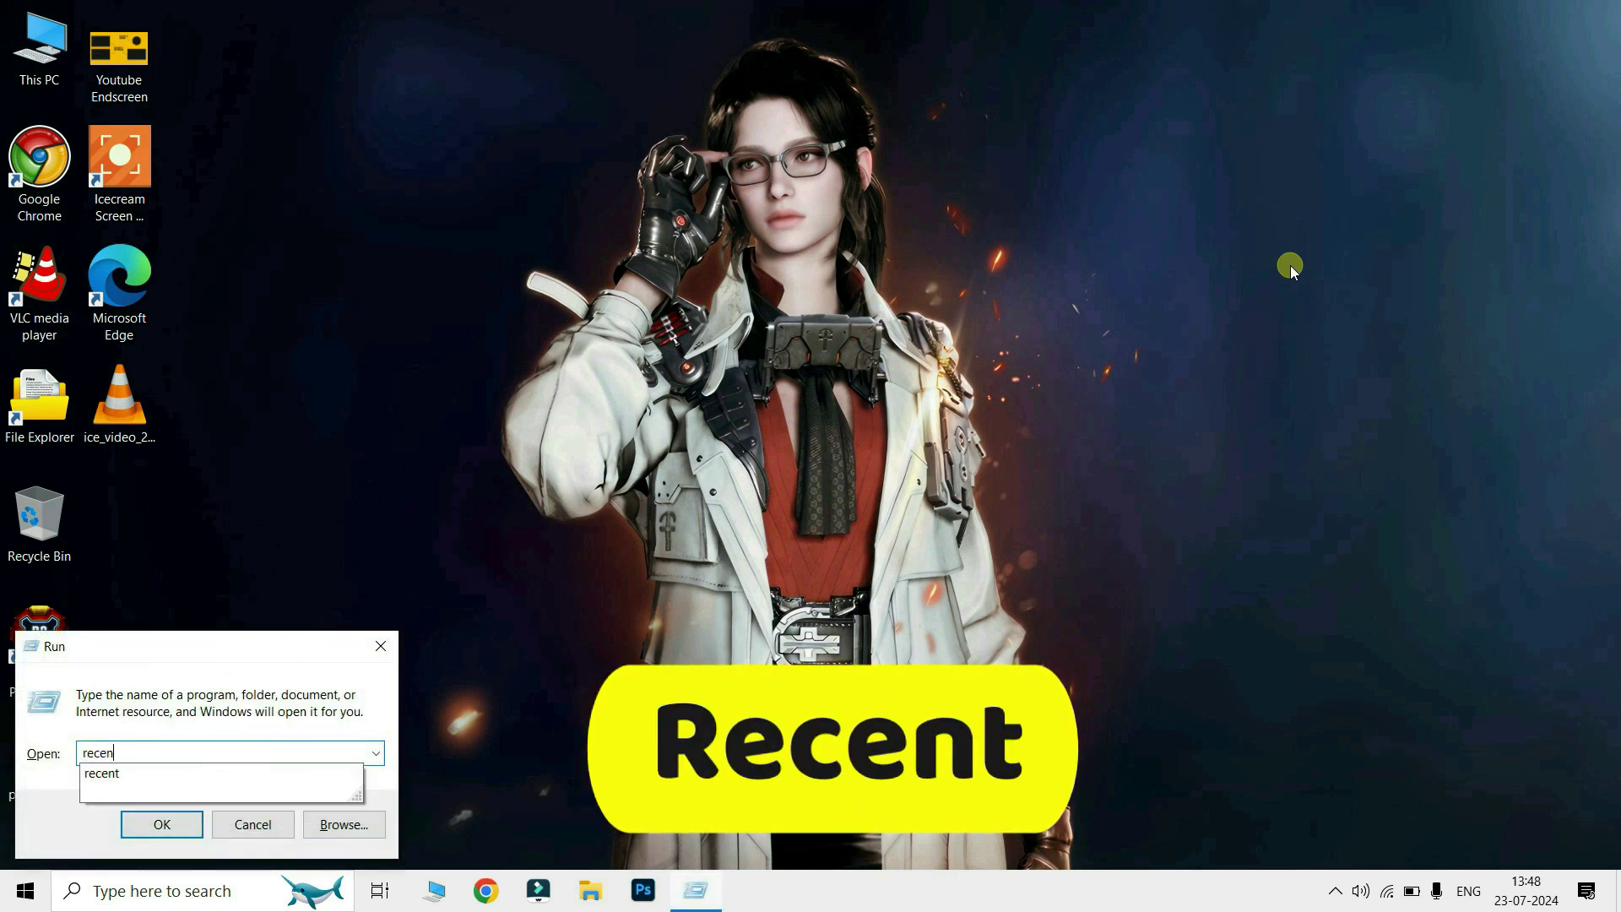
pyautogui.write('t')
pyautogui.press('Return')
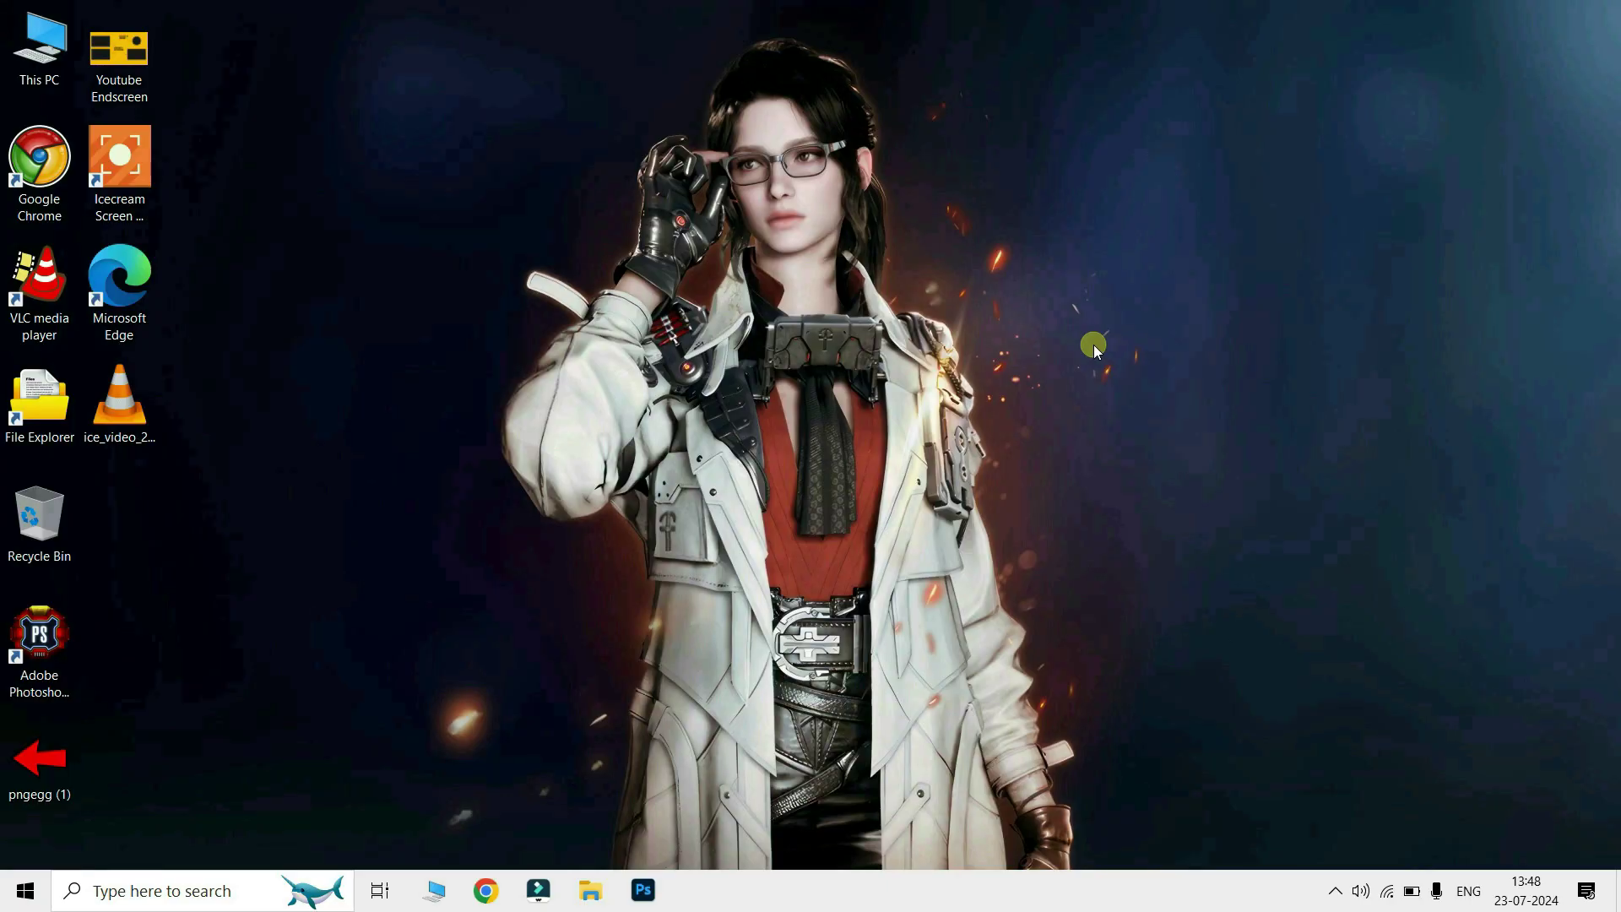
pyautogui.click(1595, 12)
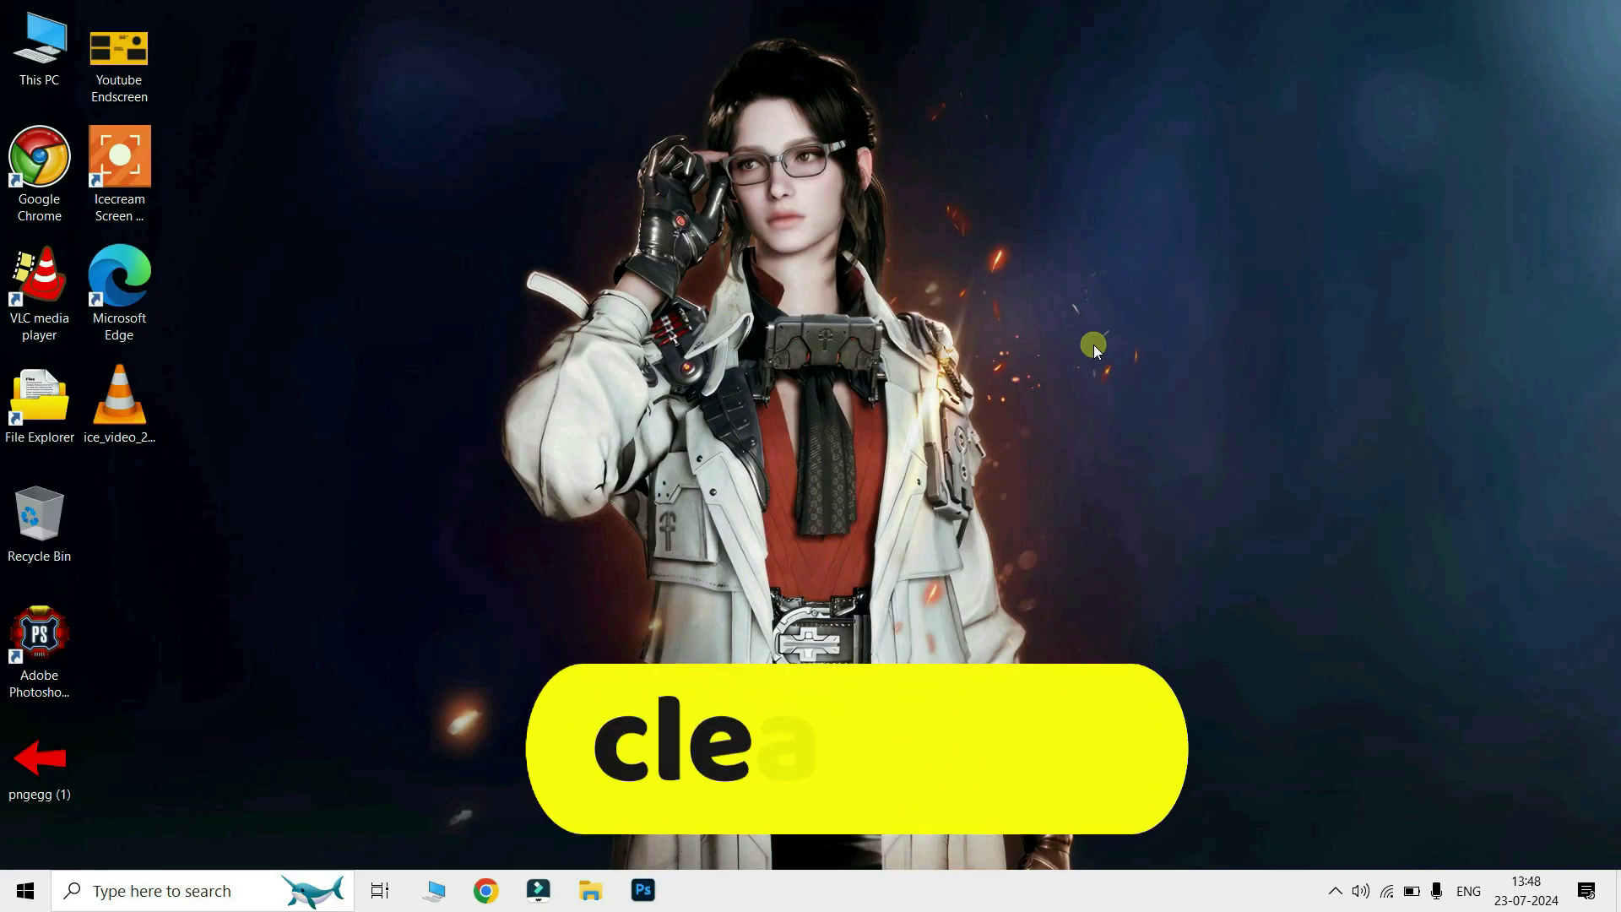
# Step: Launch Disk Cleanup with cleanmgr and scan drive C:
pyautogui.press('super+r')
pyautogui.write('cleanmgr')
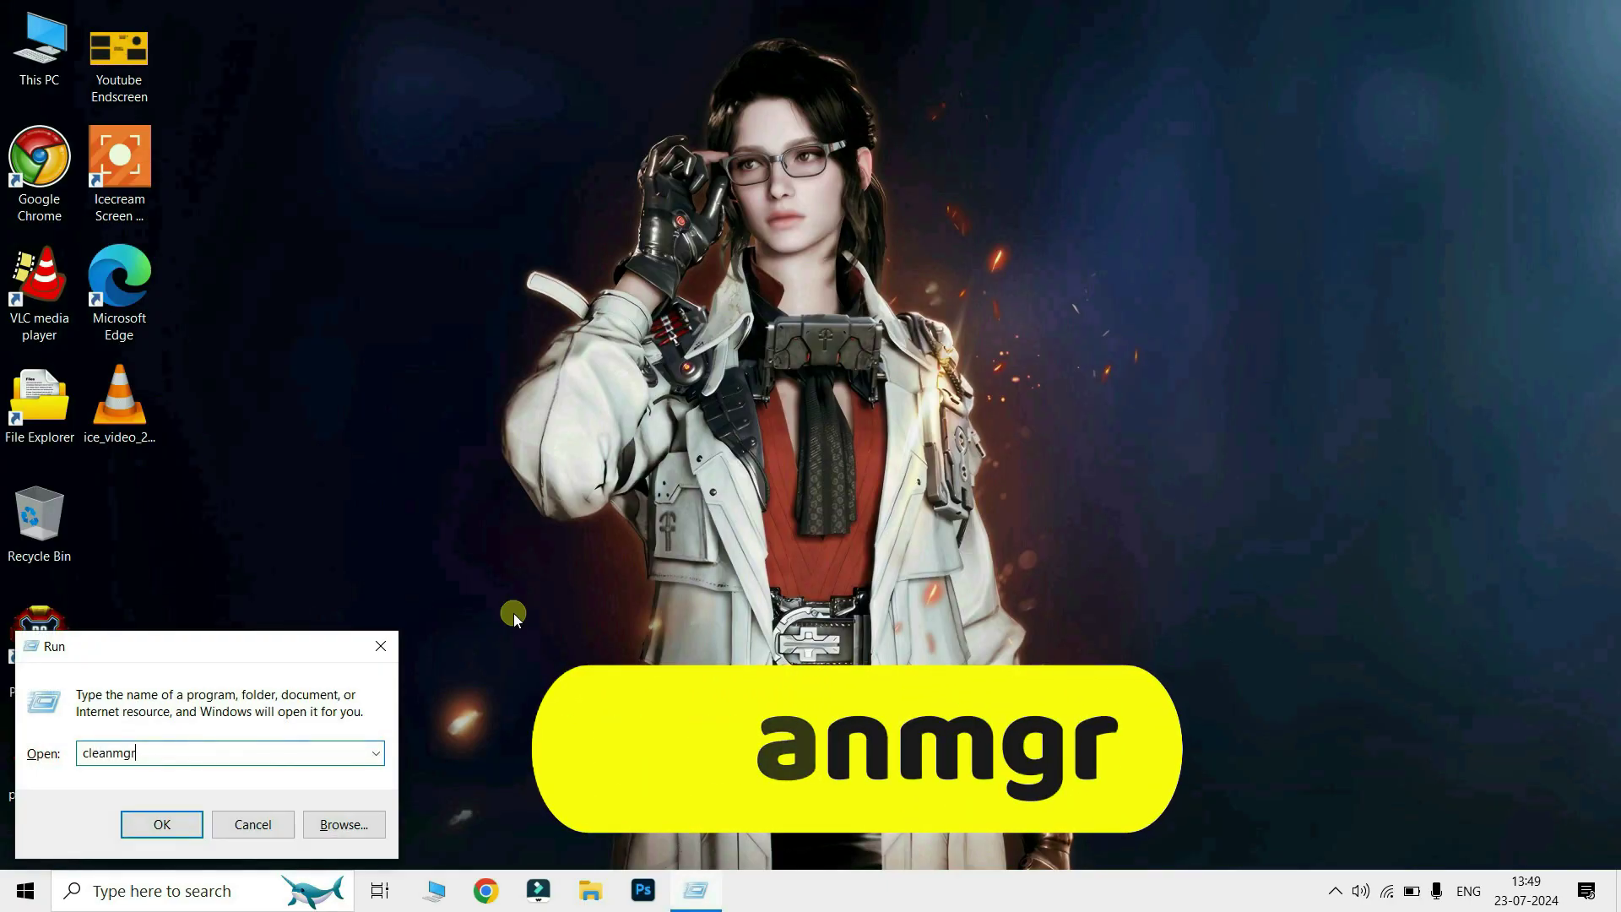
pyautogui.press('Return')
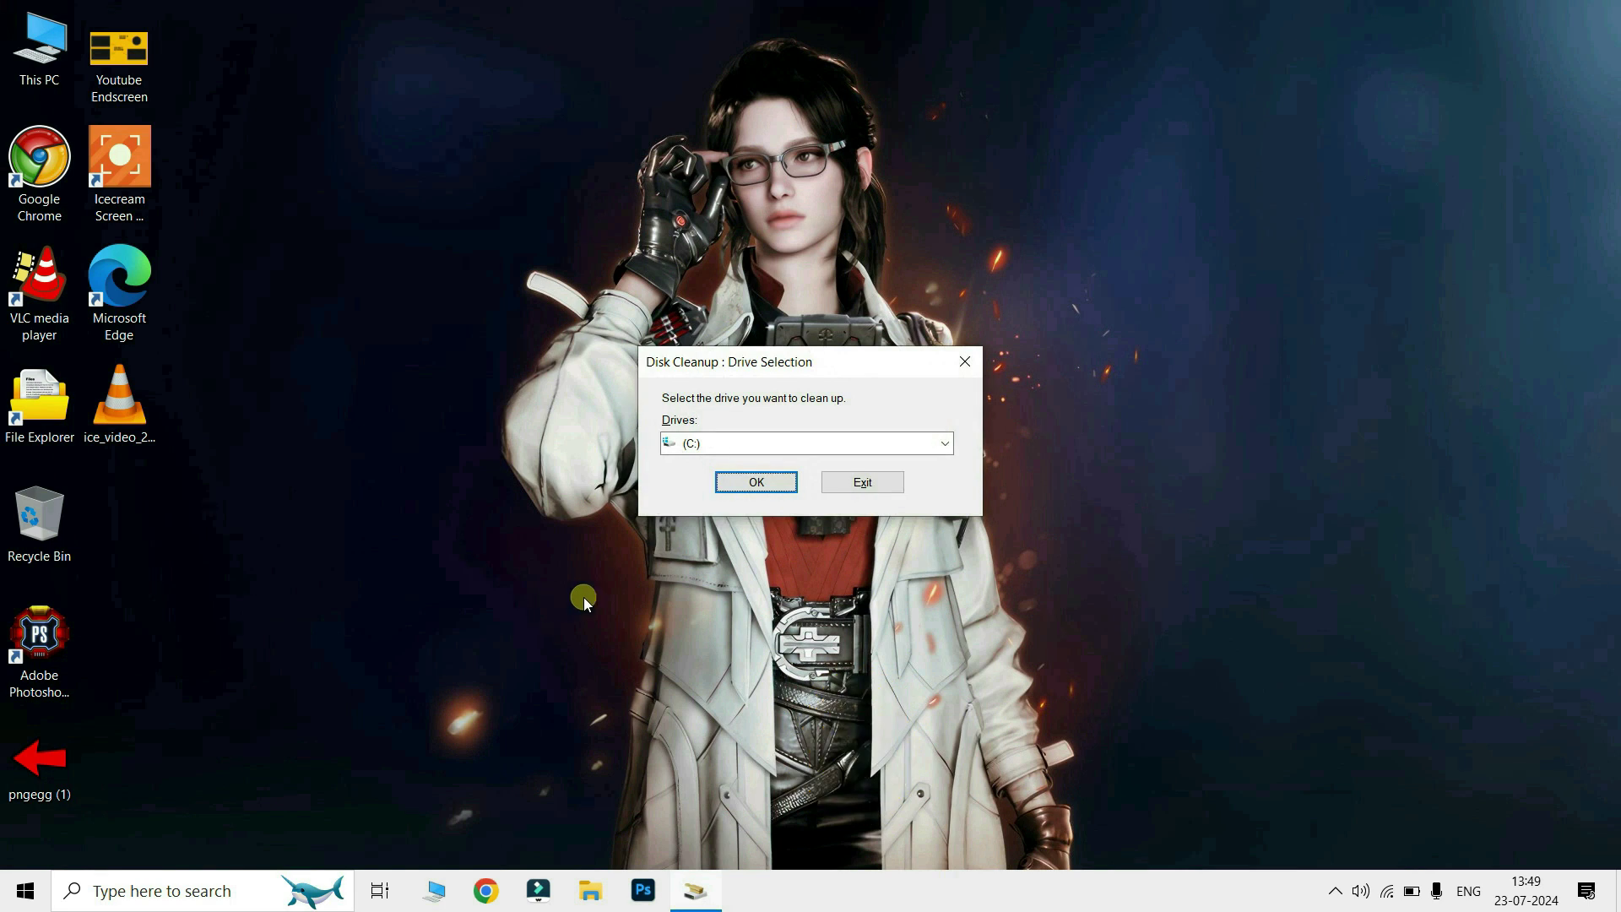
pyautogui.click(756, 447)
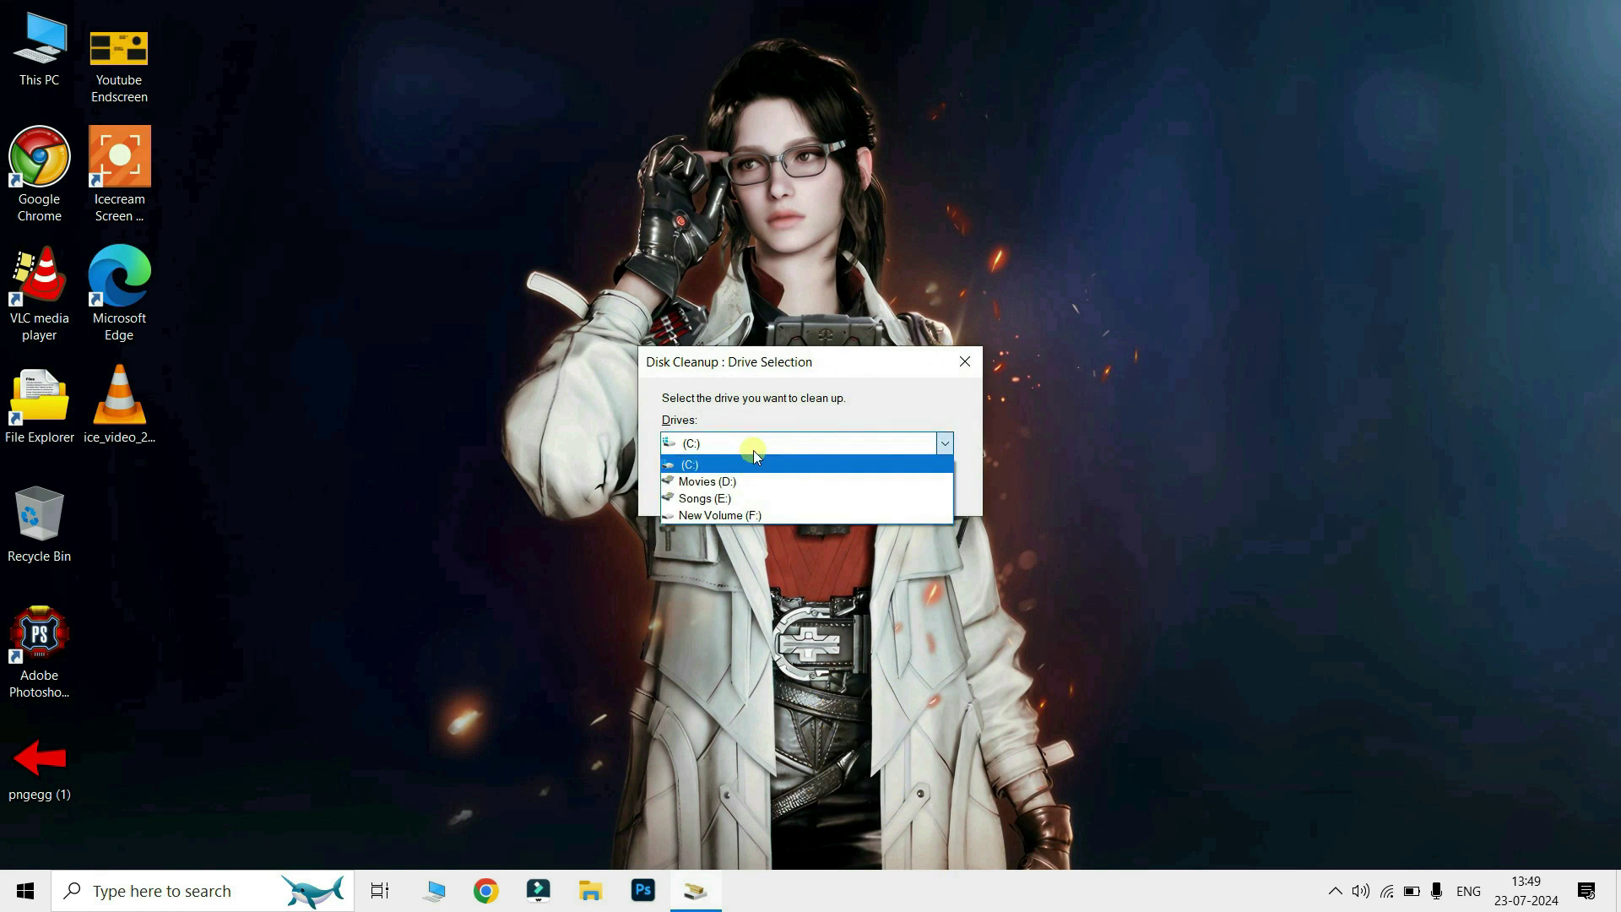
pyautogui.click(694, 466)
pyautogui.click(774, 489)
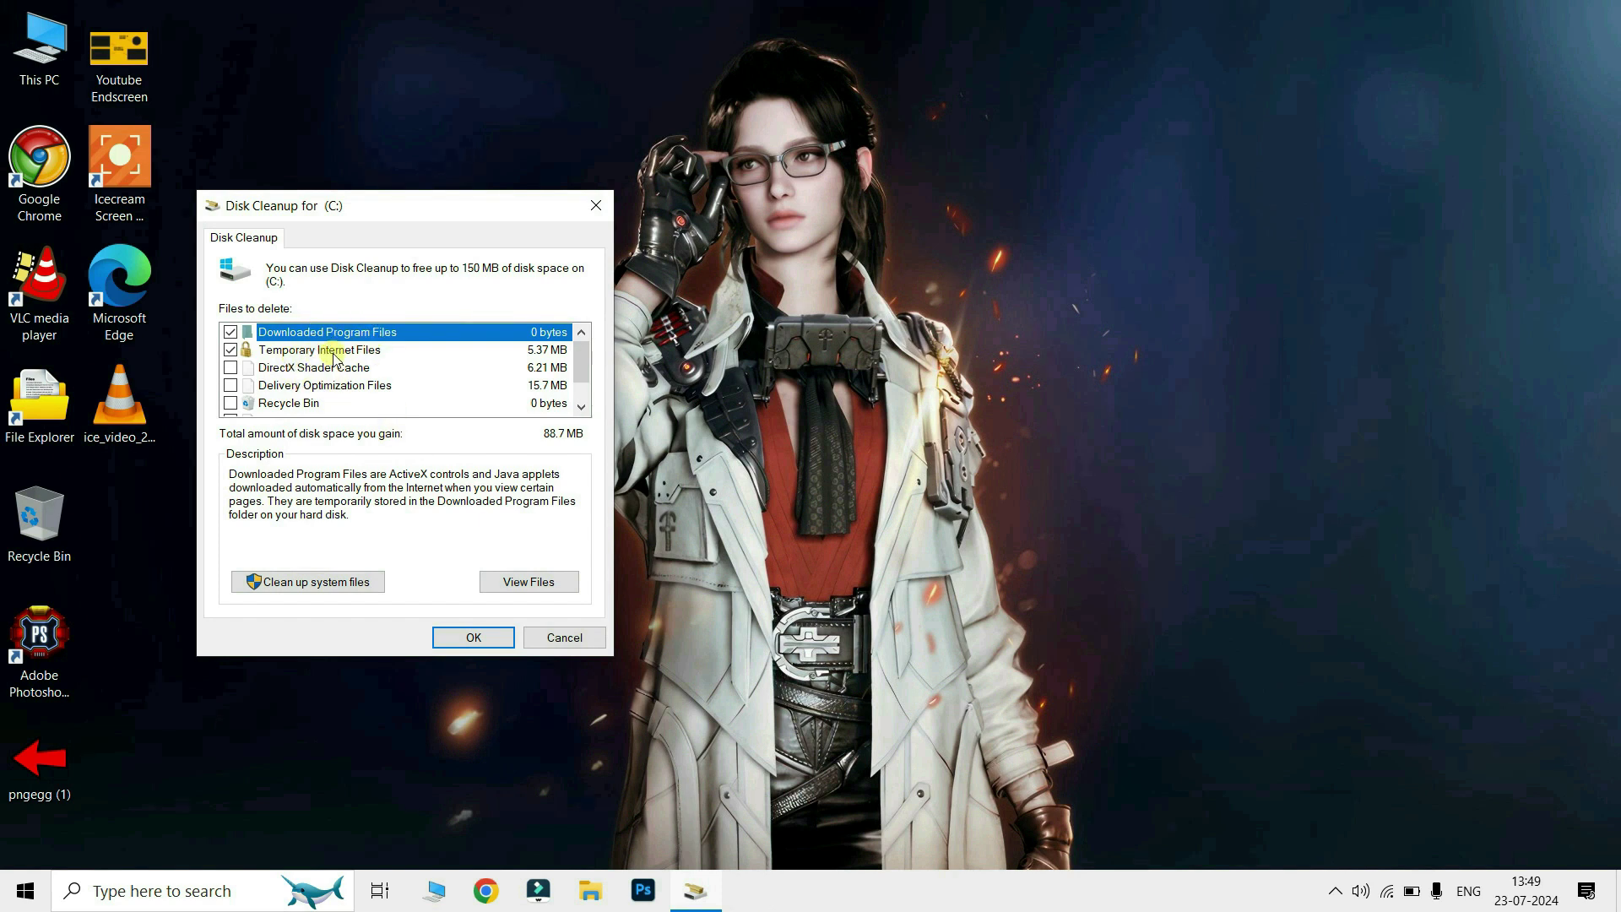
# Step: Tick every category, including Recycle Bin, and permanently delete the roughly 150 MB of files
pyautogui.scroll(-1, 354, 359)
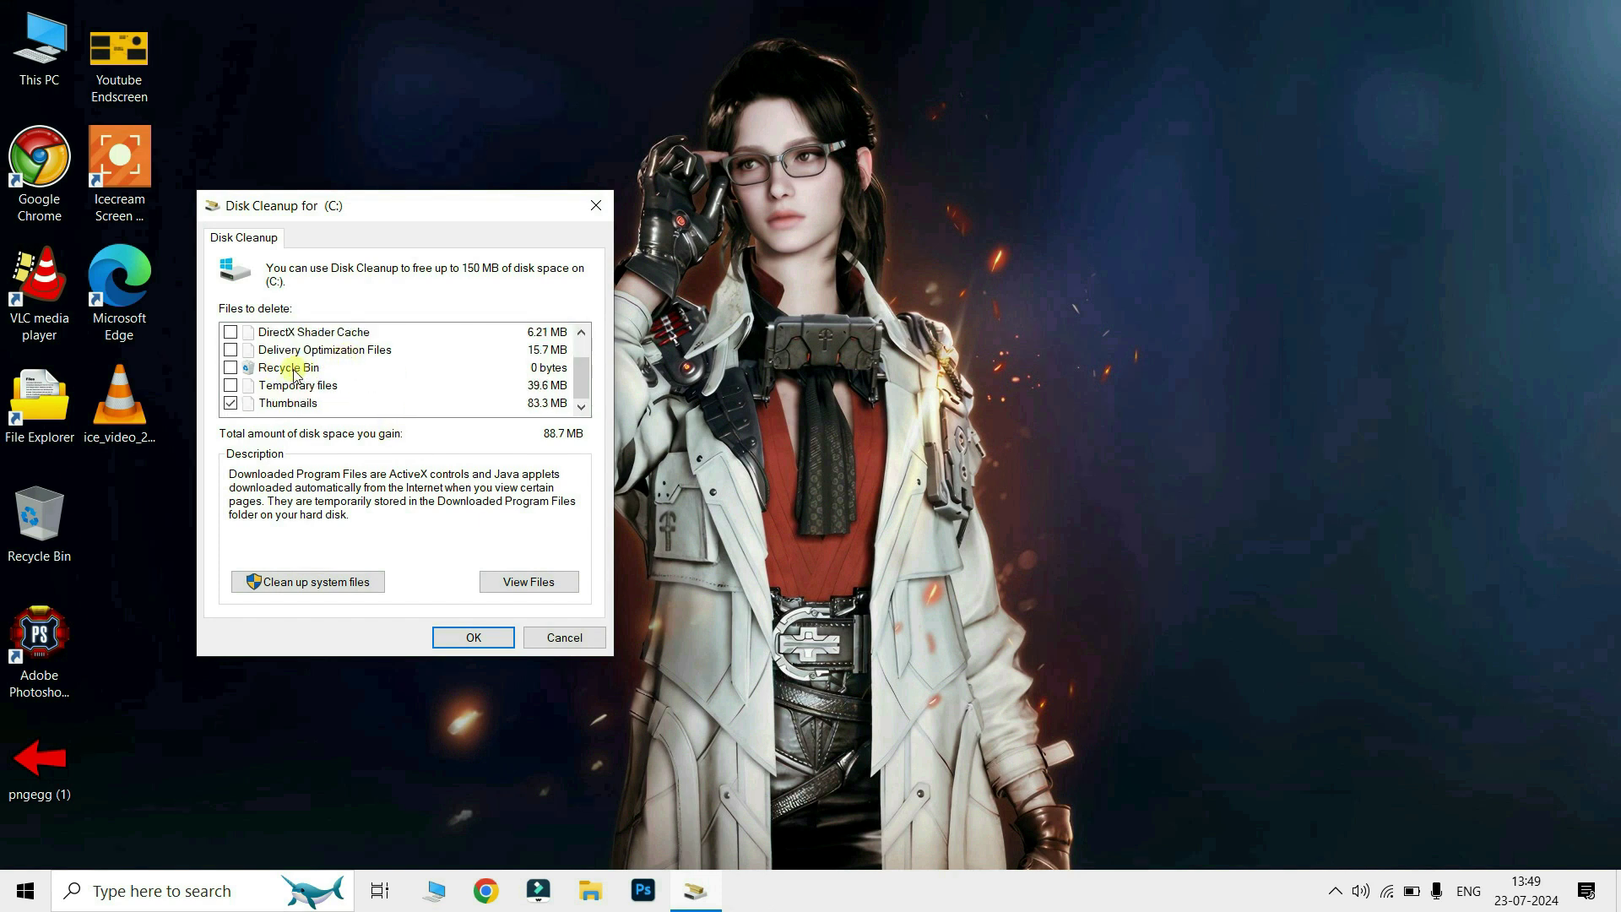
pyautogui.click(232, 369)
pyautogui.scroll(1, 233, 389)
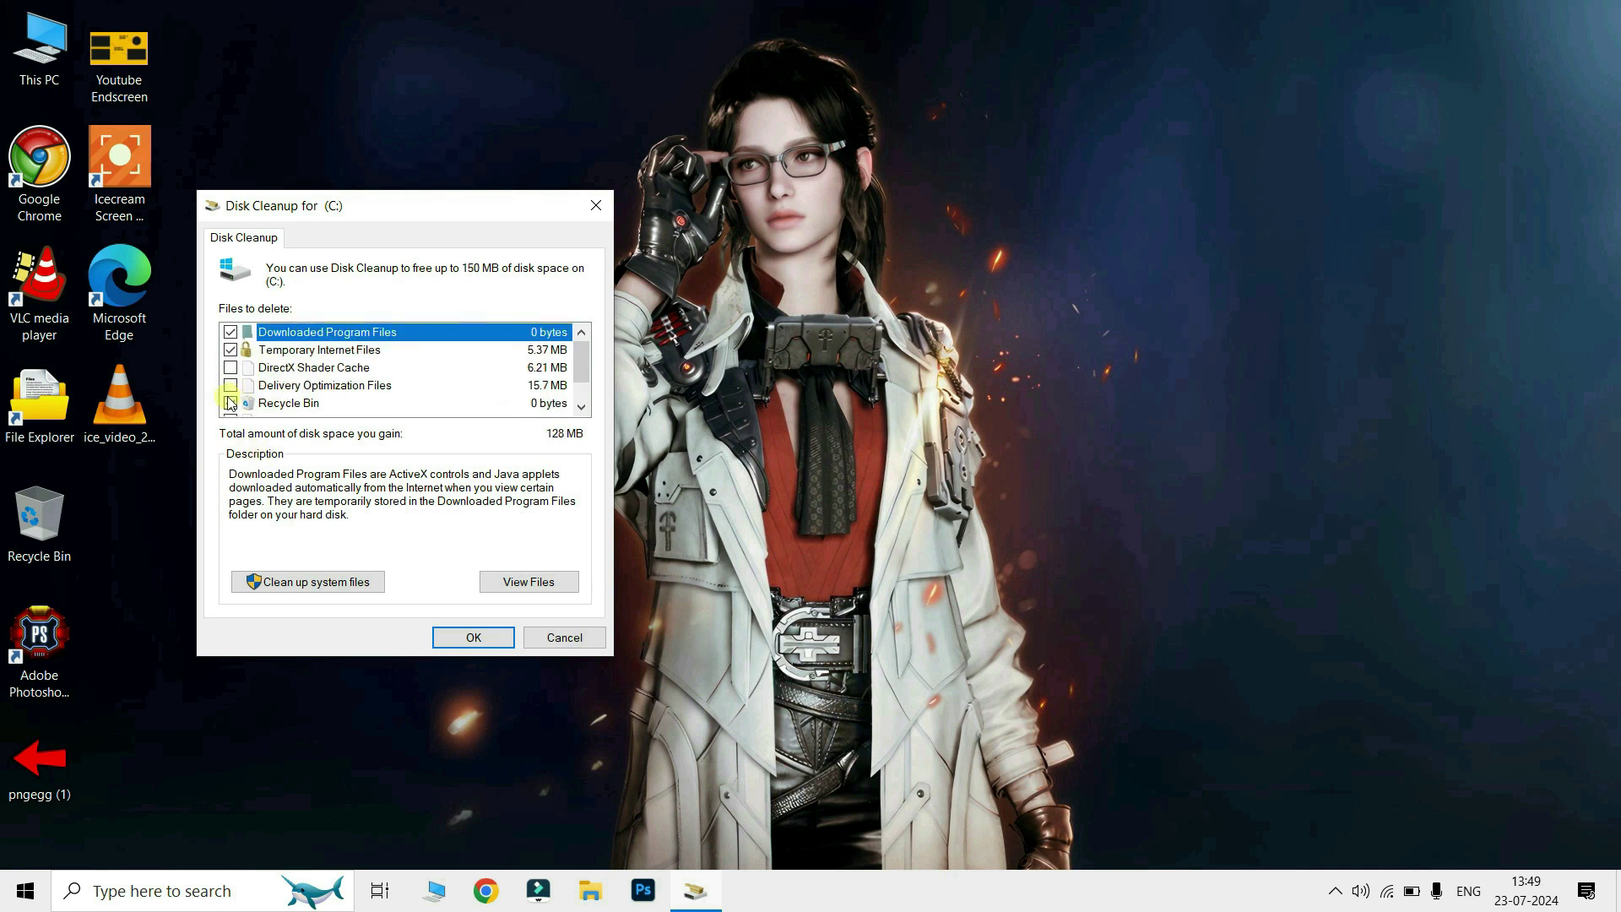
pyautogui.click(229, 349)
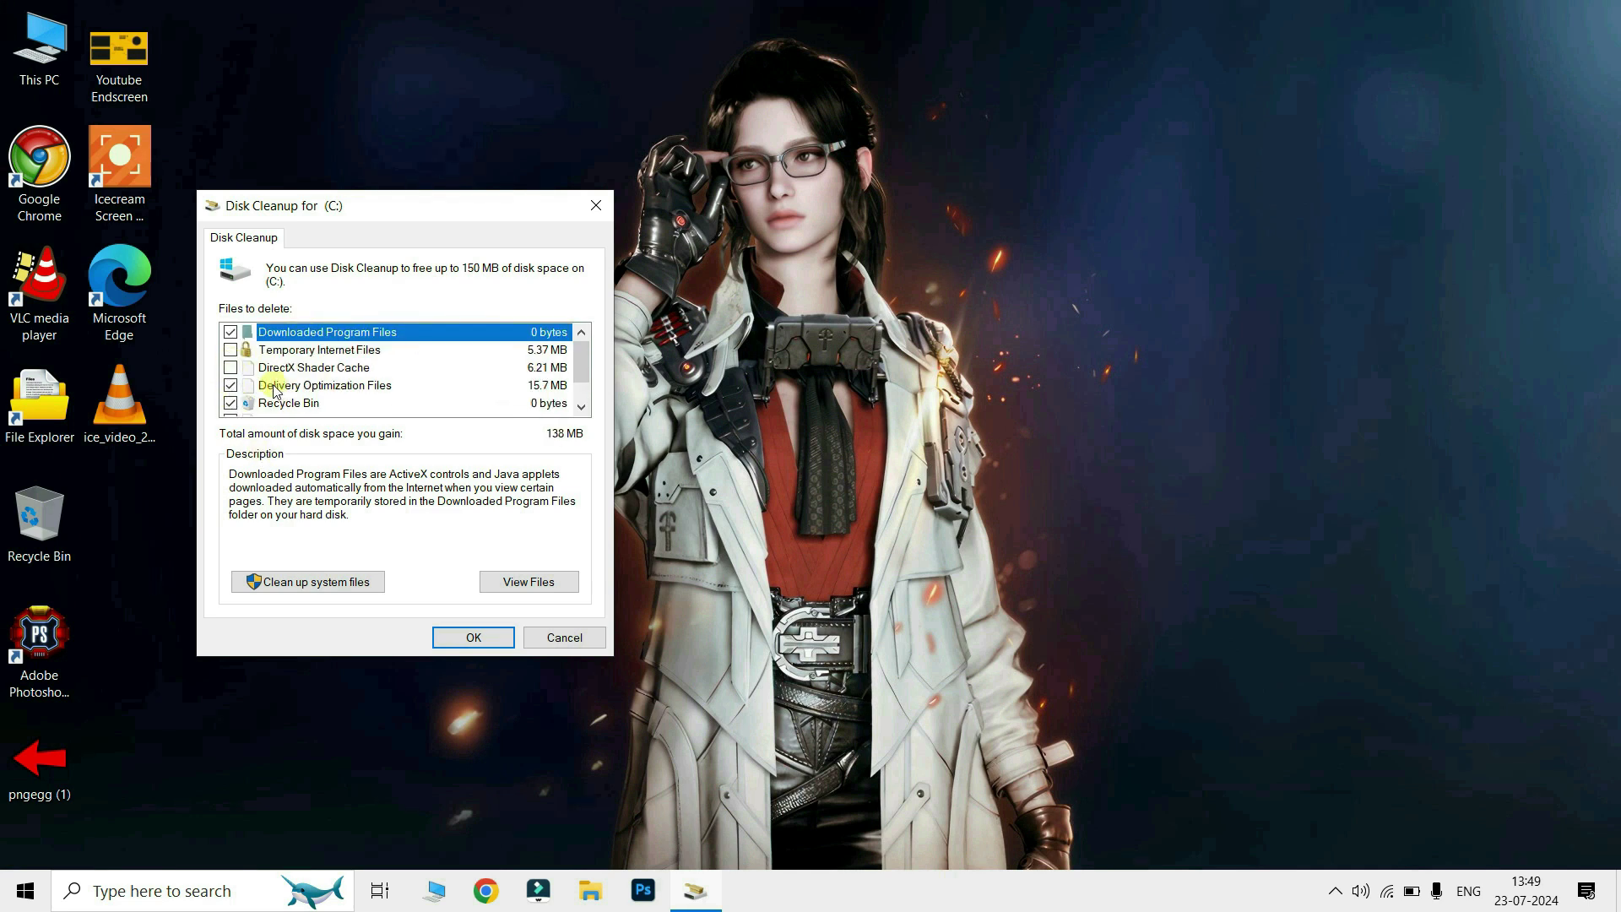
pyautogui.click(229, 350)
pyautogui.scroll(-1, 230, 359)
pyautogui.click(474, 637)
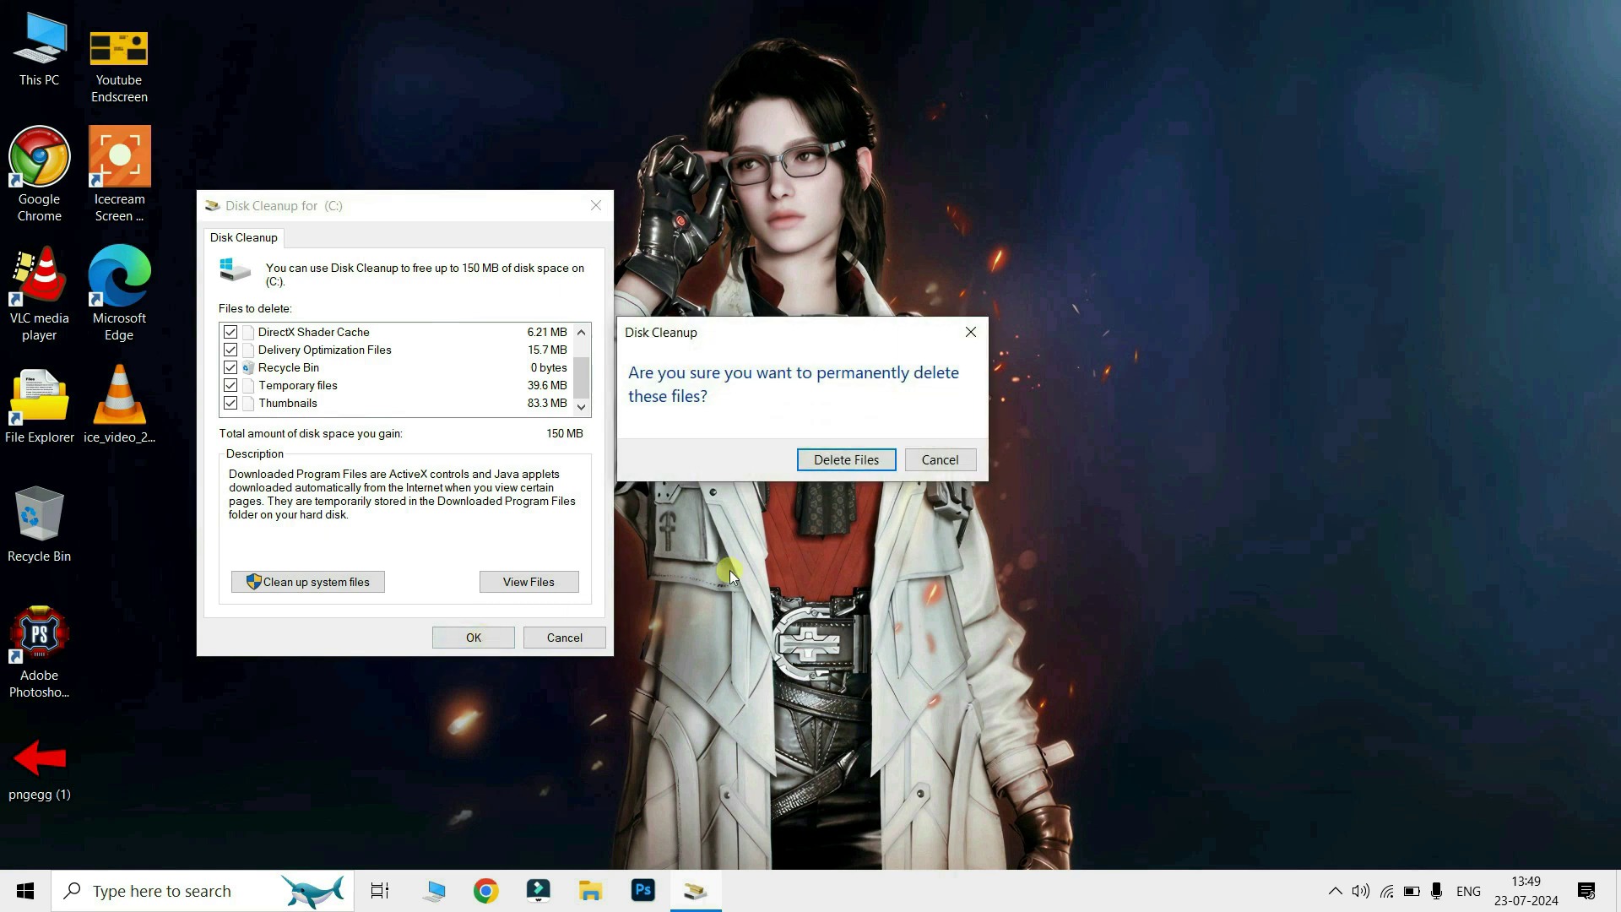
pyautogui.click(849, 462)
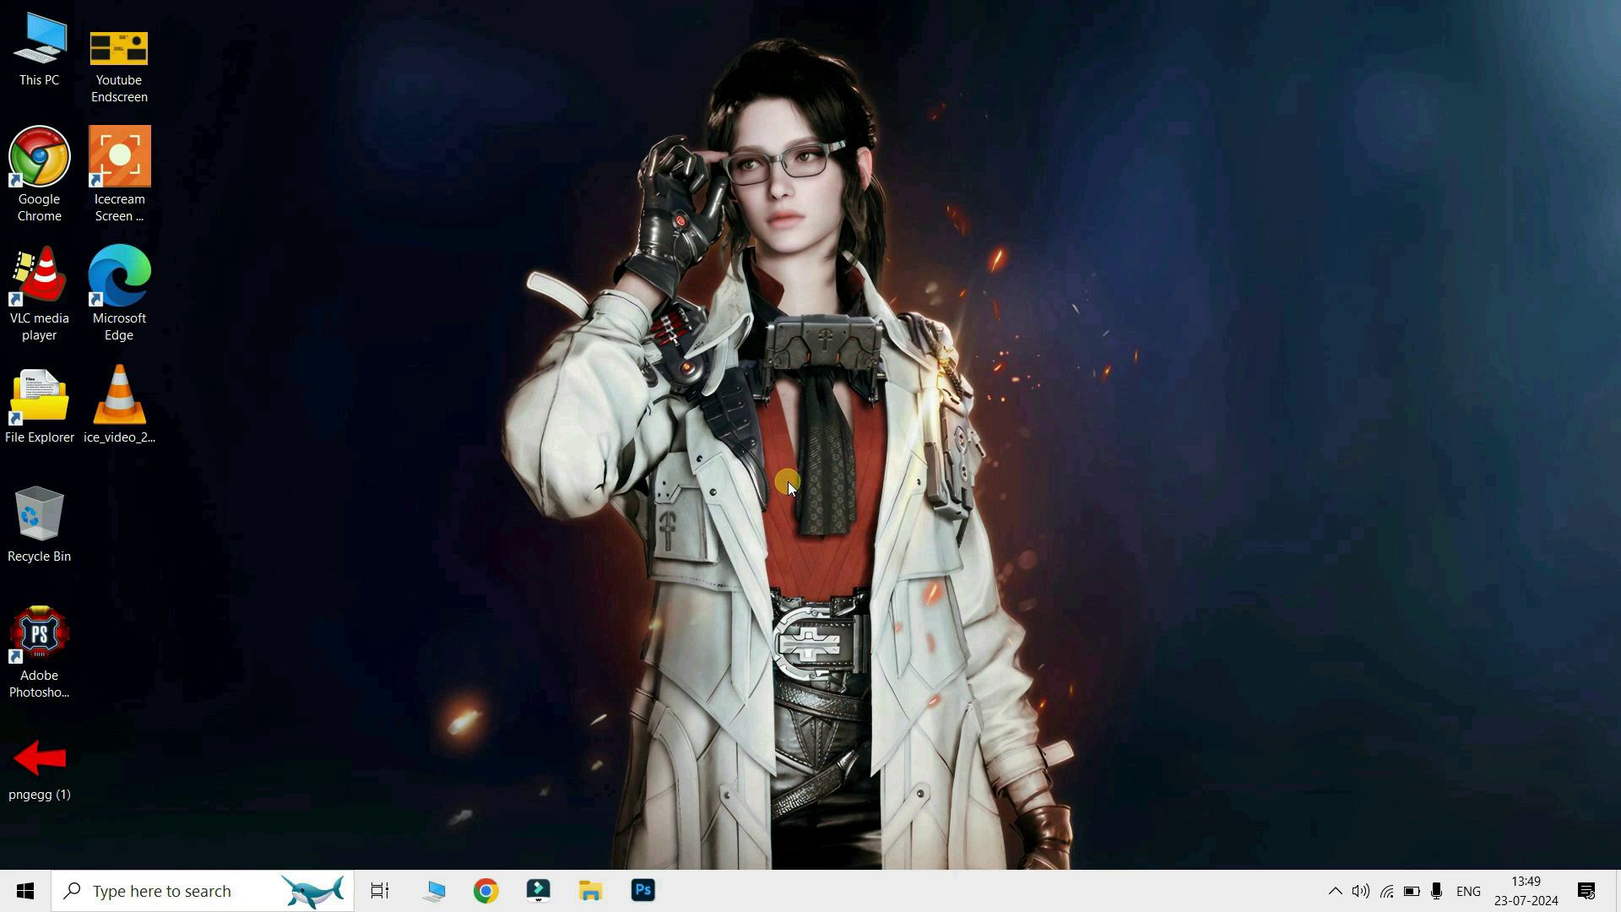
# Step: Browse from This PC to Documents, peek inside the folder below New Editing, then return to Documents
pyautogui.doubleClick(40, 63)
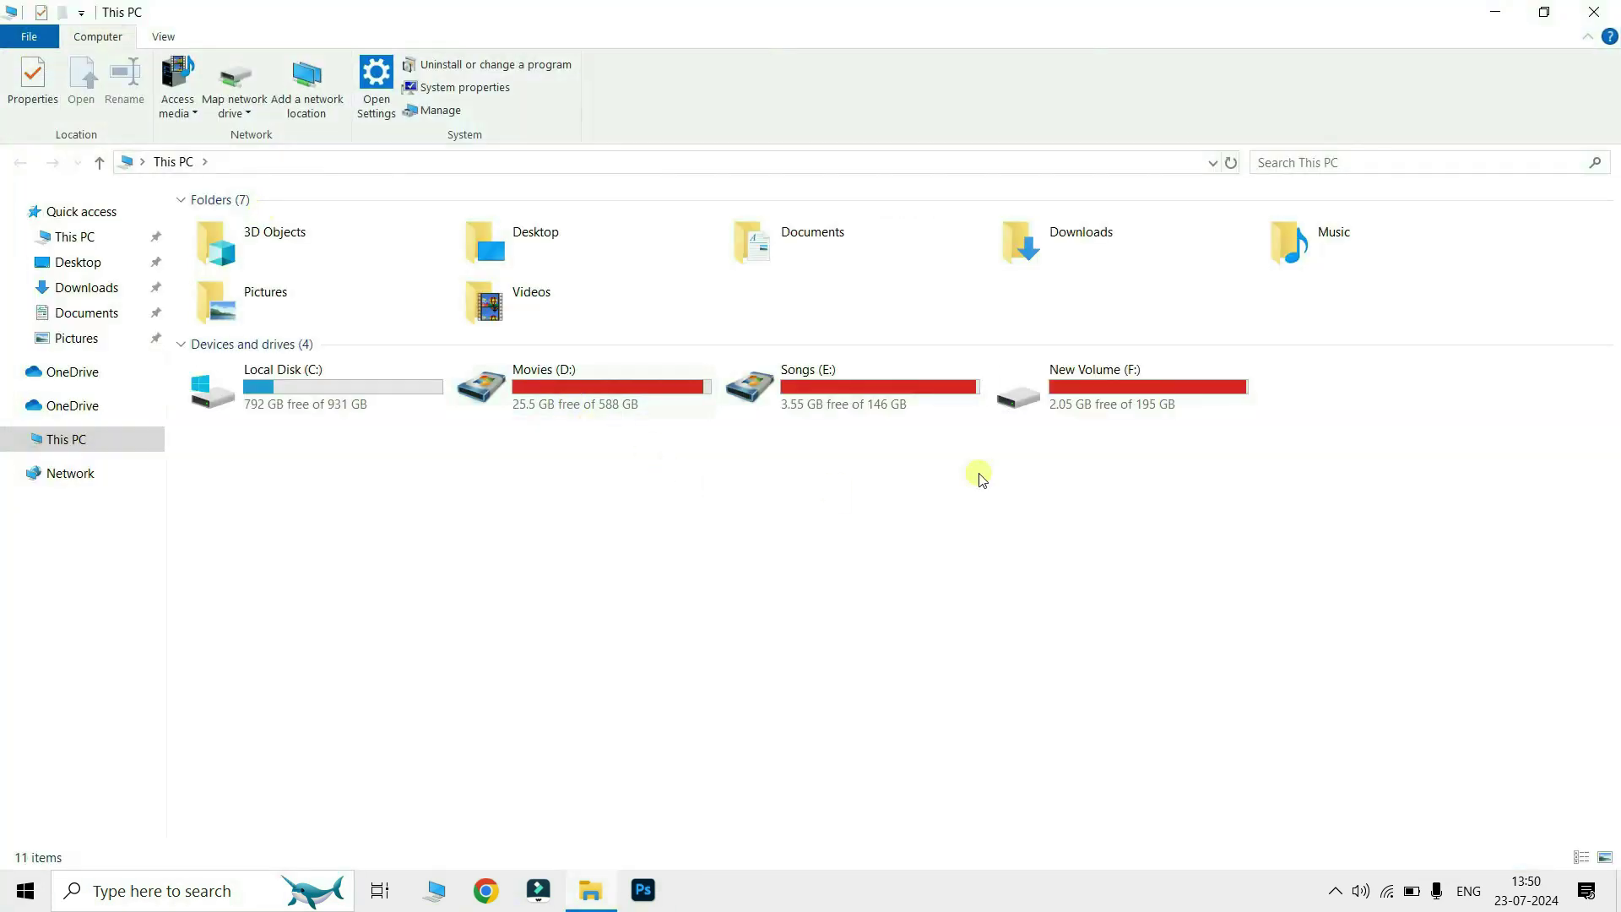
pyautogui.doubleClick(760, 240)
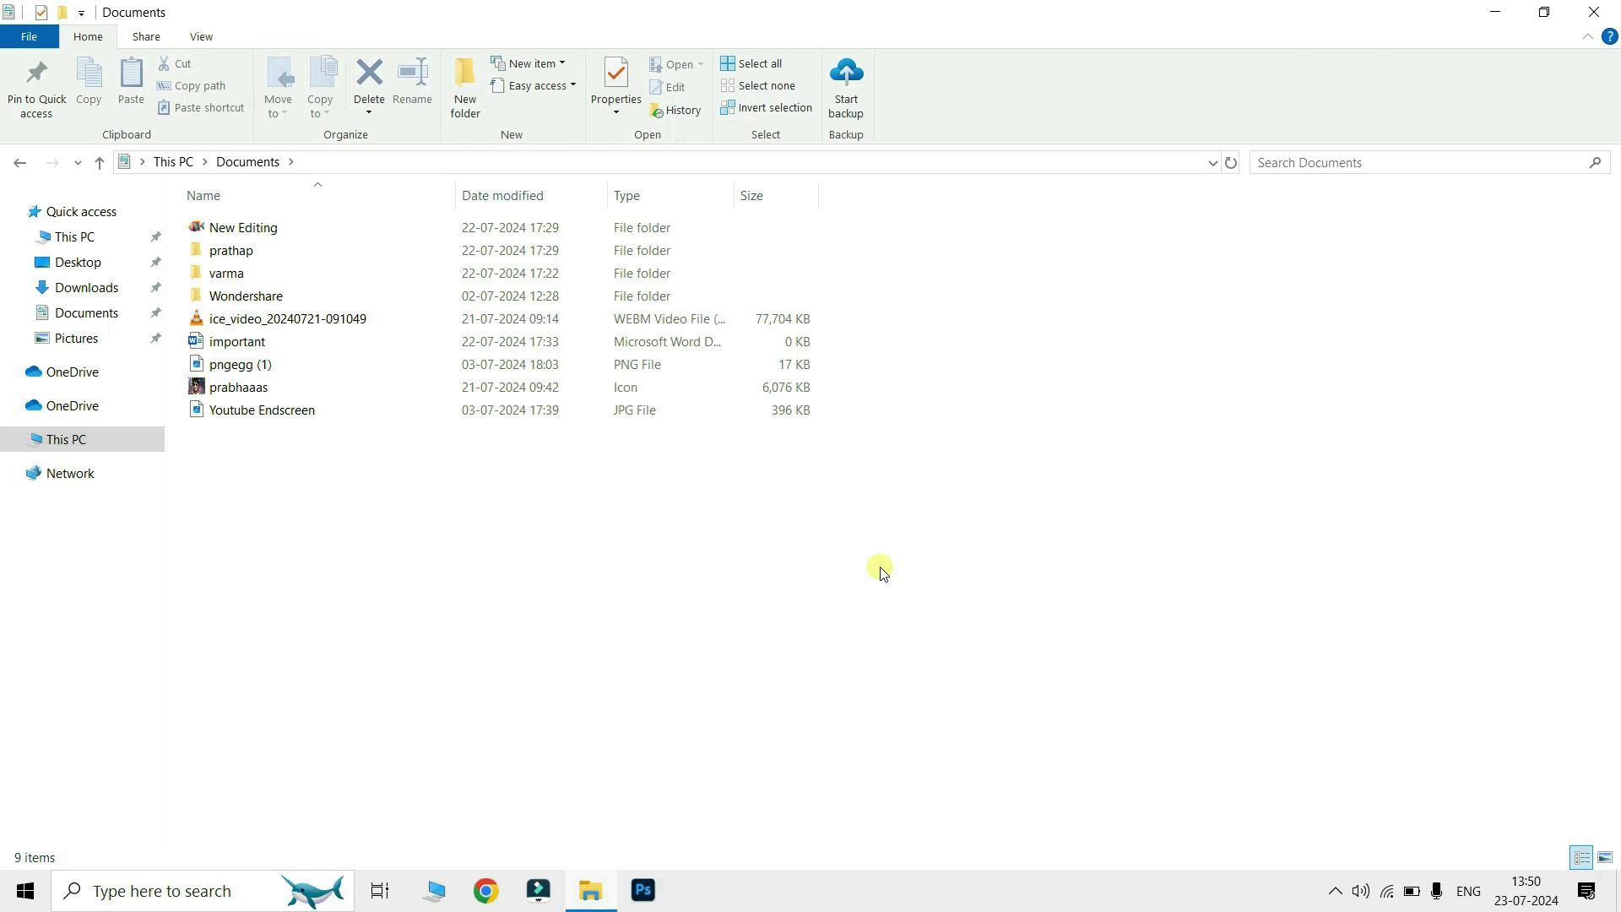
pyautogui.doubleClick(243, 253)
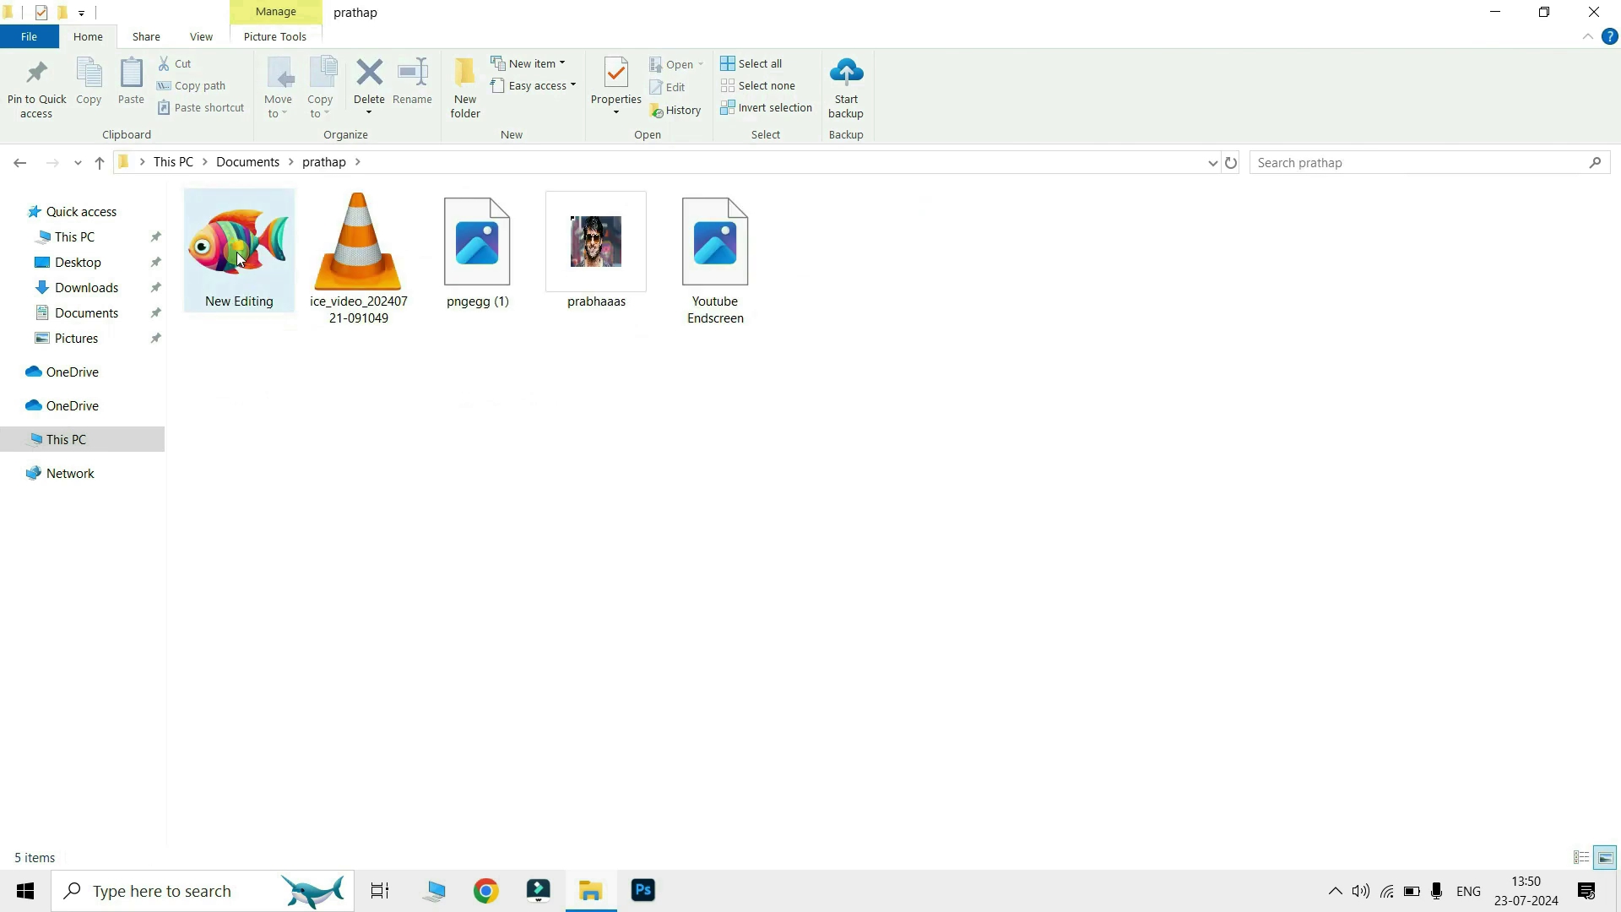
pyautogui.click(98, 163)
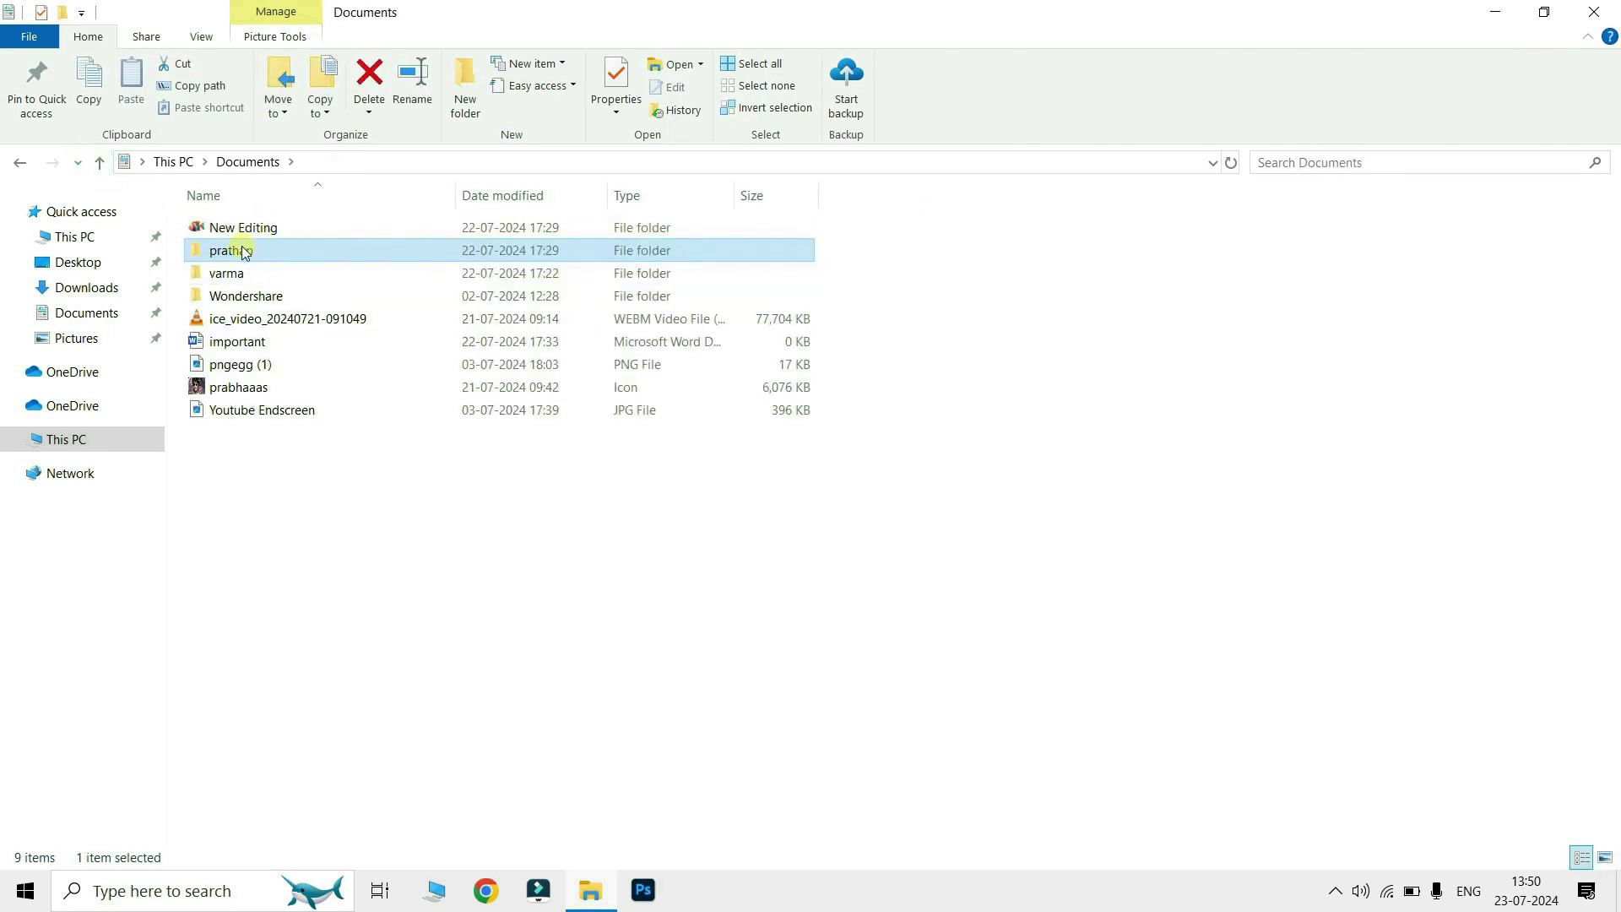
# Step: Open a Command Prompt at Documents from the address bar and begin the attrib +h +s + command
pyautogui.click(387, 165)
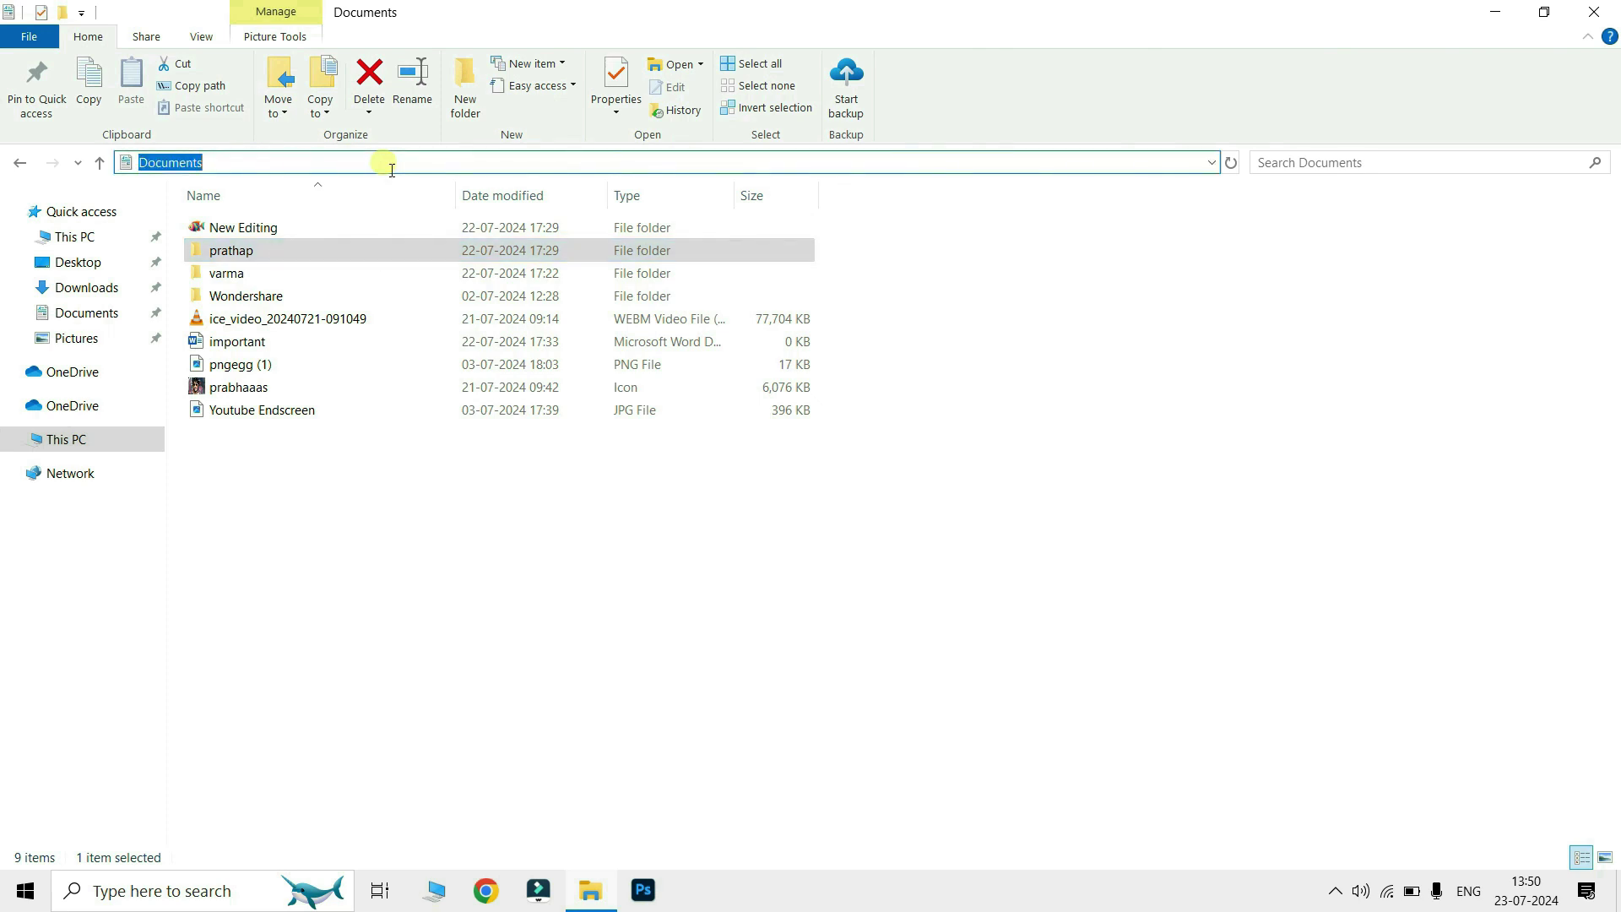
pyautogui.write('cmd')
pyautogui.press('Return')
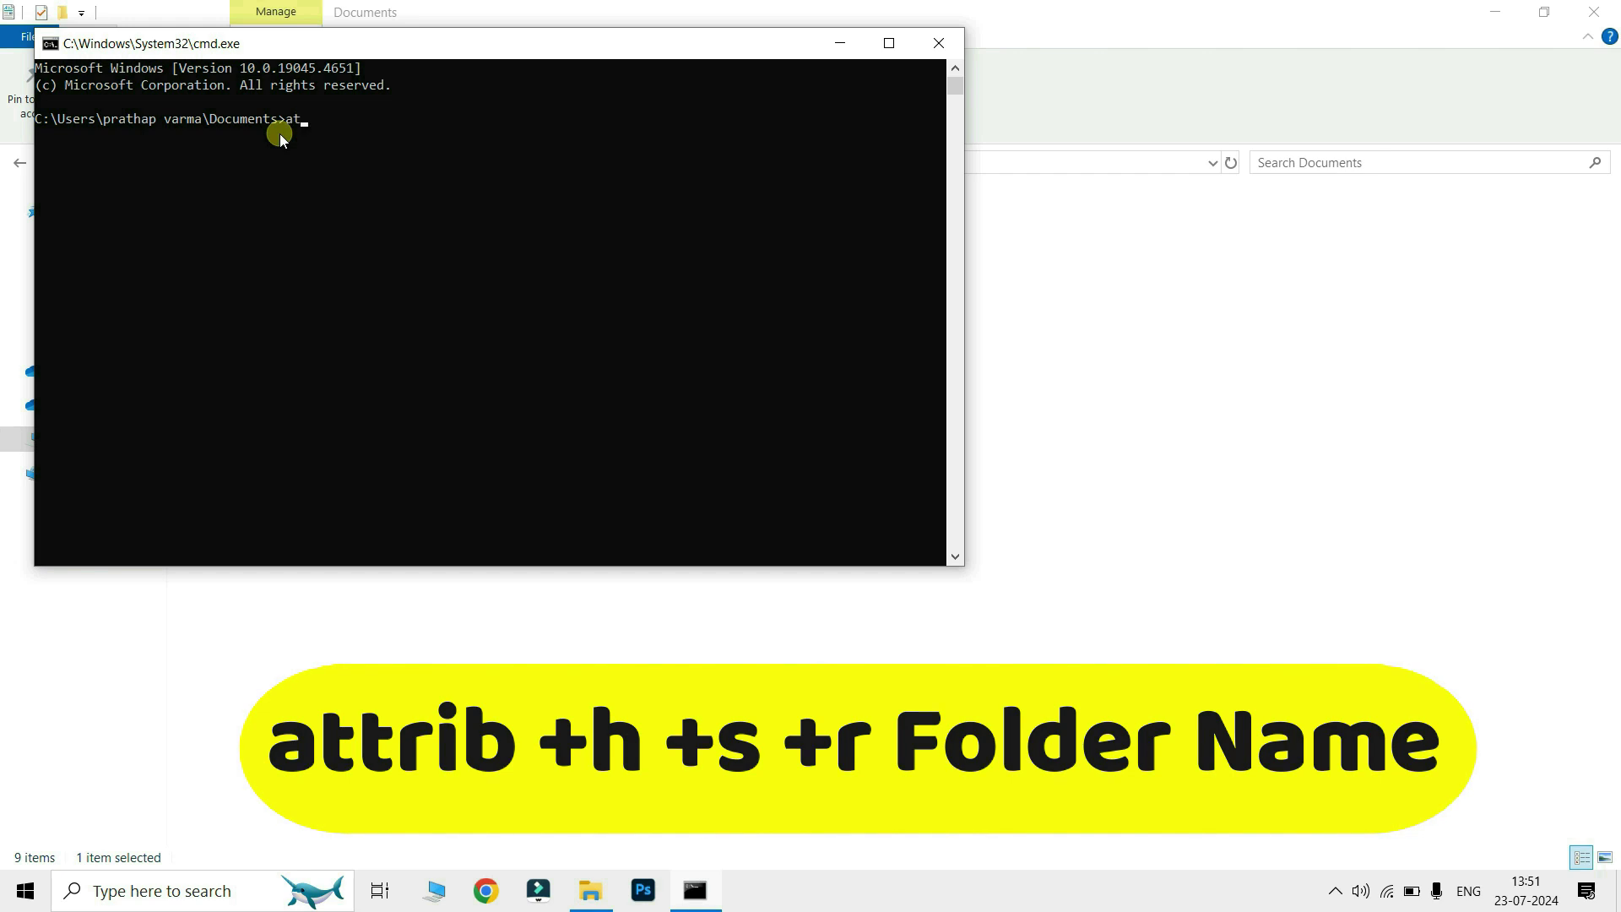
pyautogui.write('ib +h +')
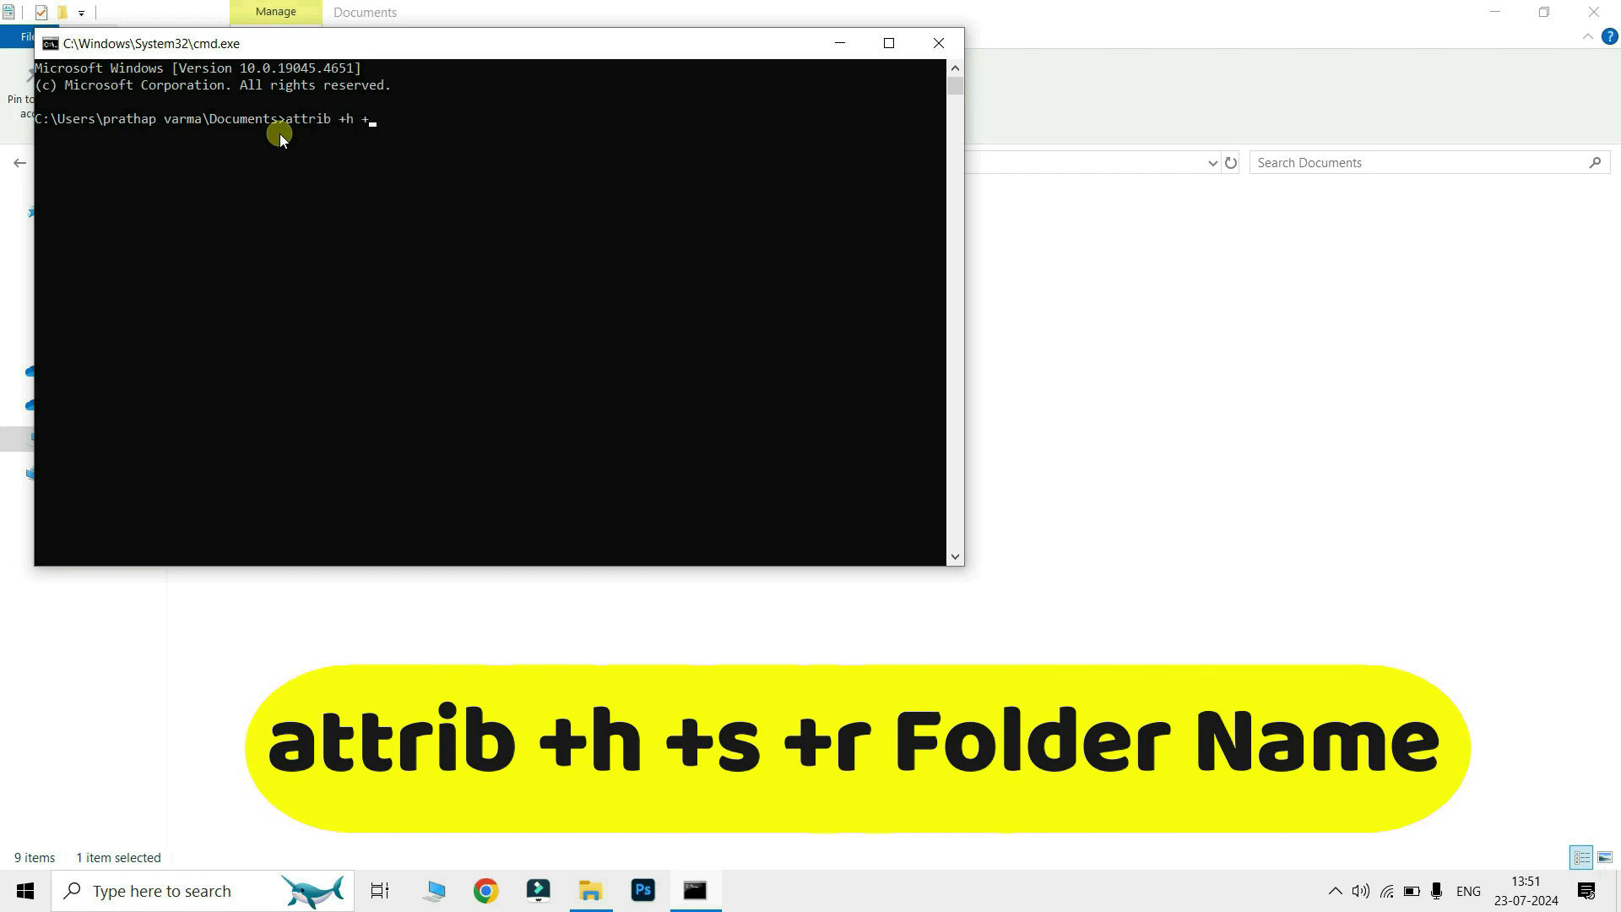
pyautogui.write('s +r')
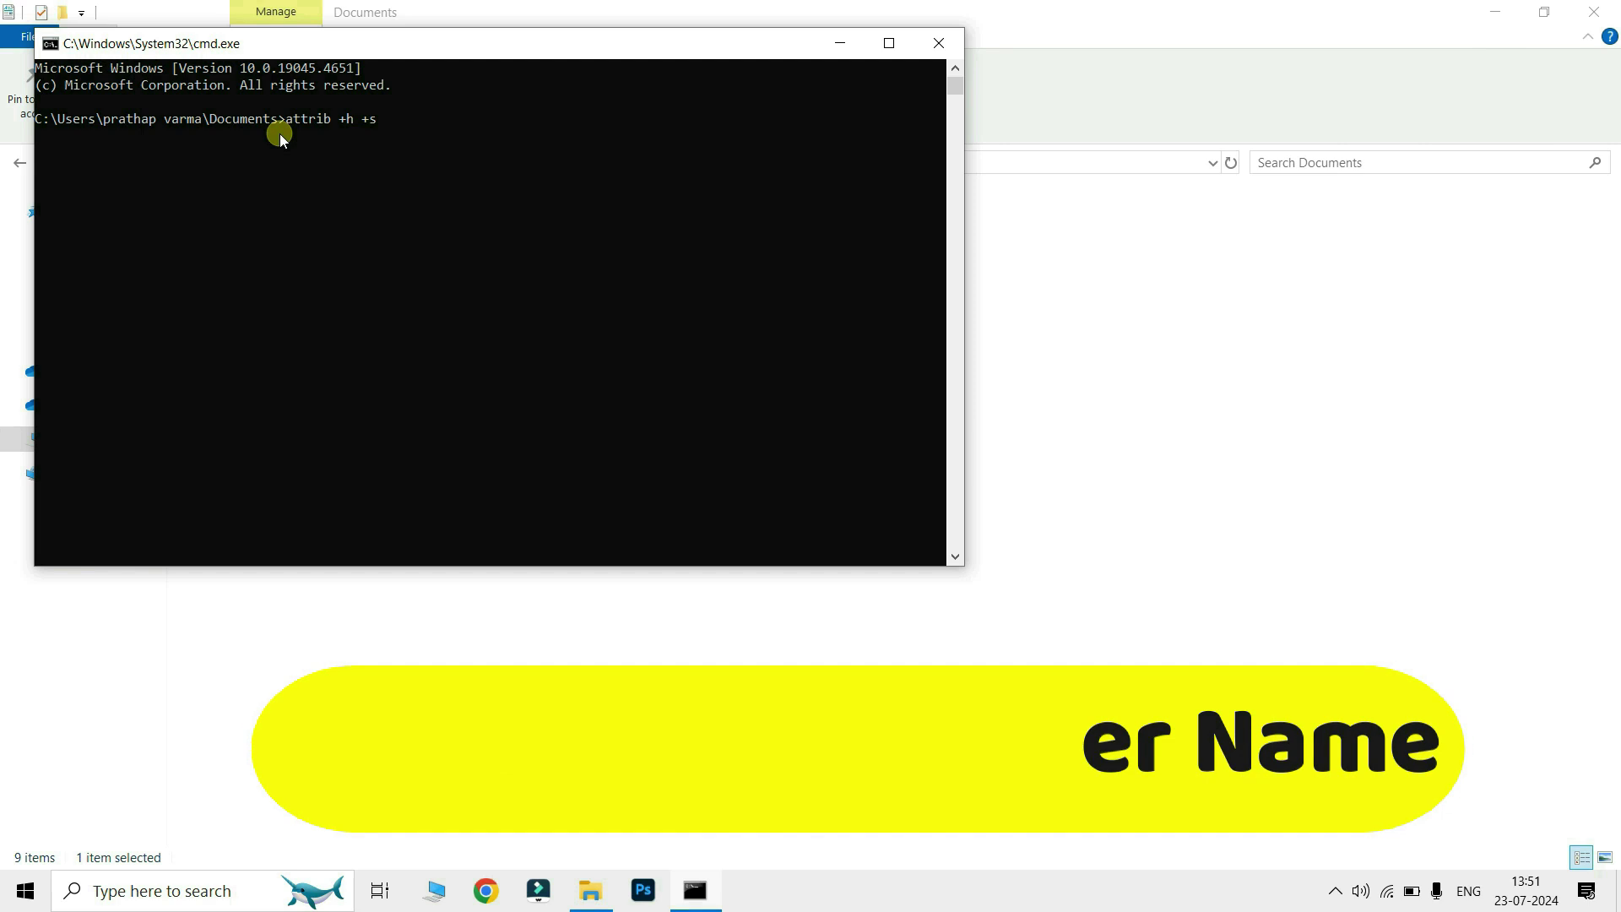
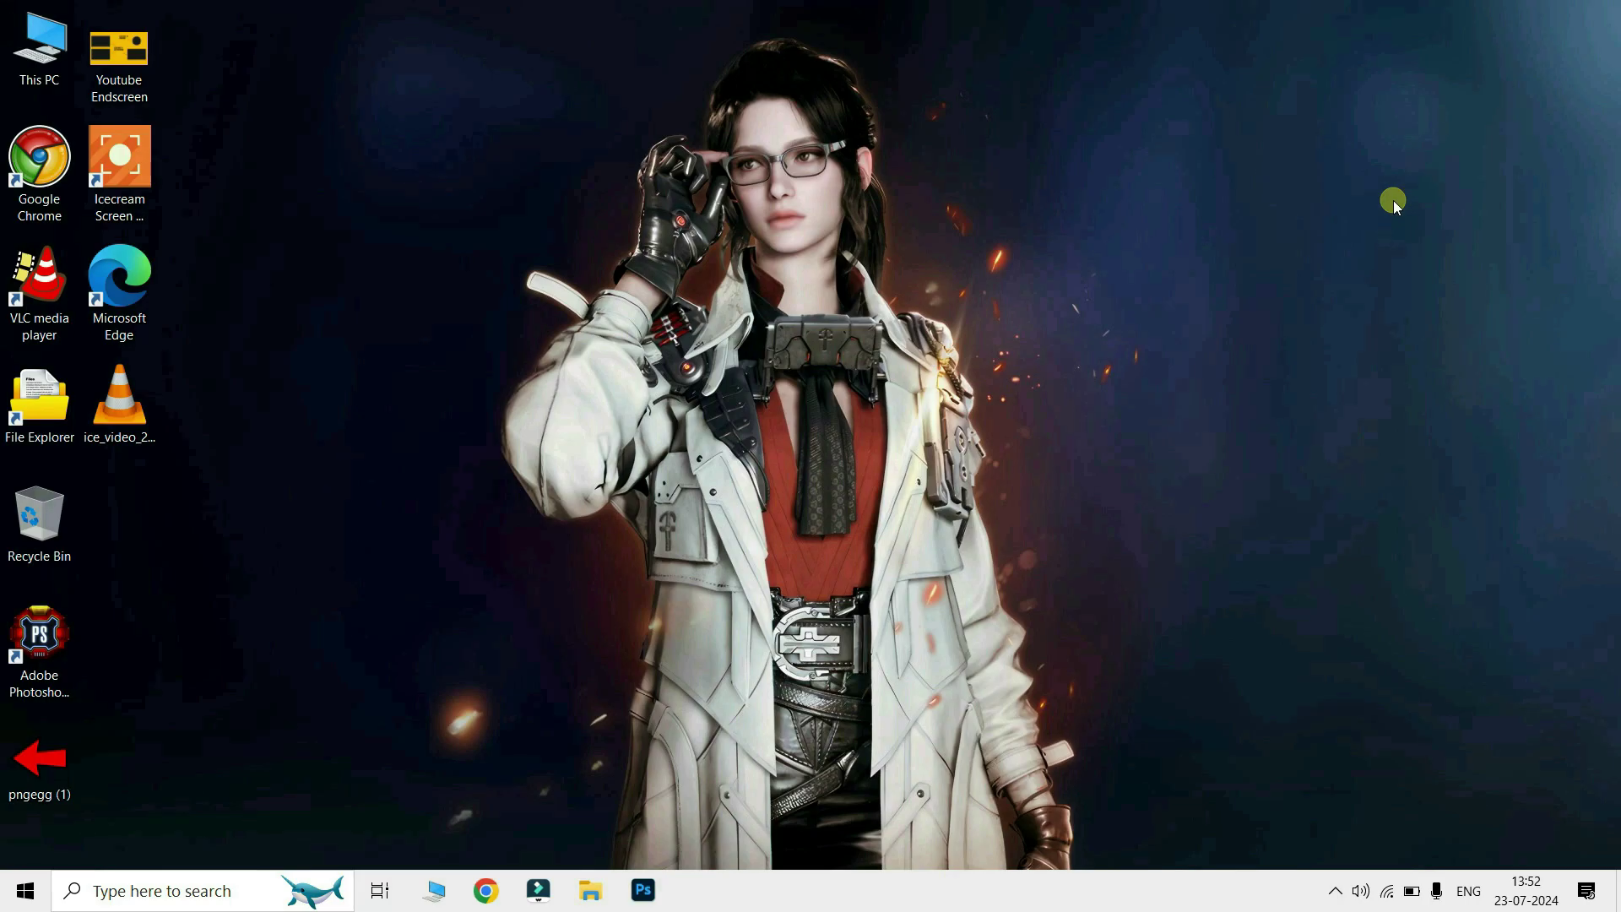
# Step: From Documents, open a Command Prompt via cmd and run attrib -h -s on the hidden folder
pyautogui.doubleClick(46, 43)
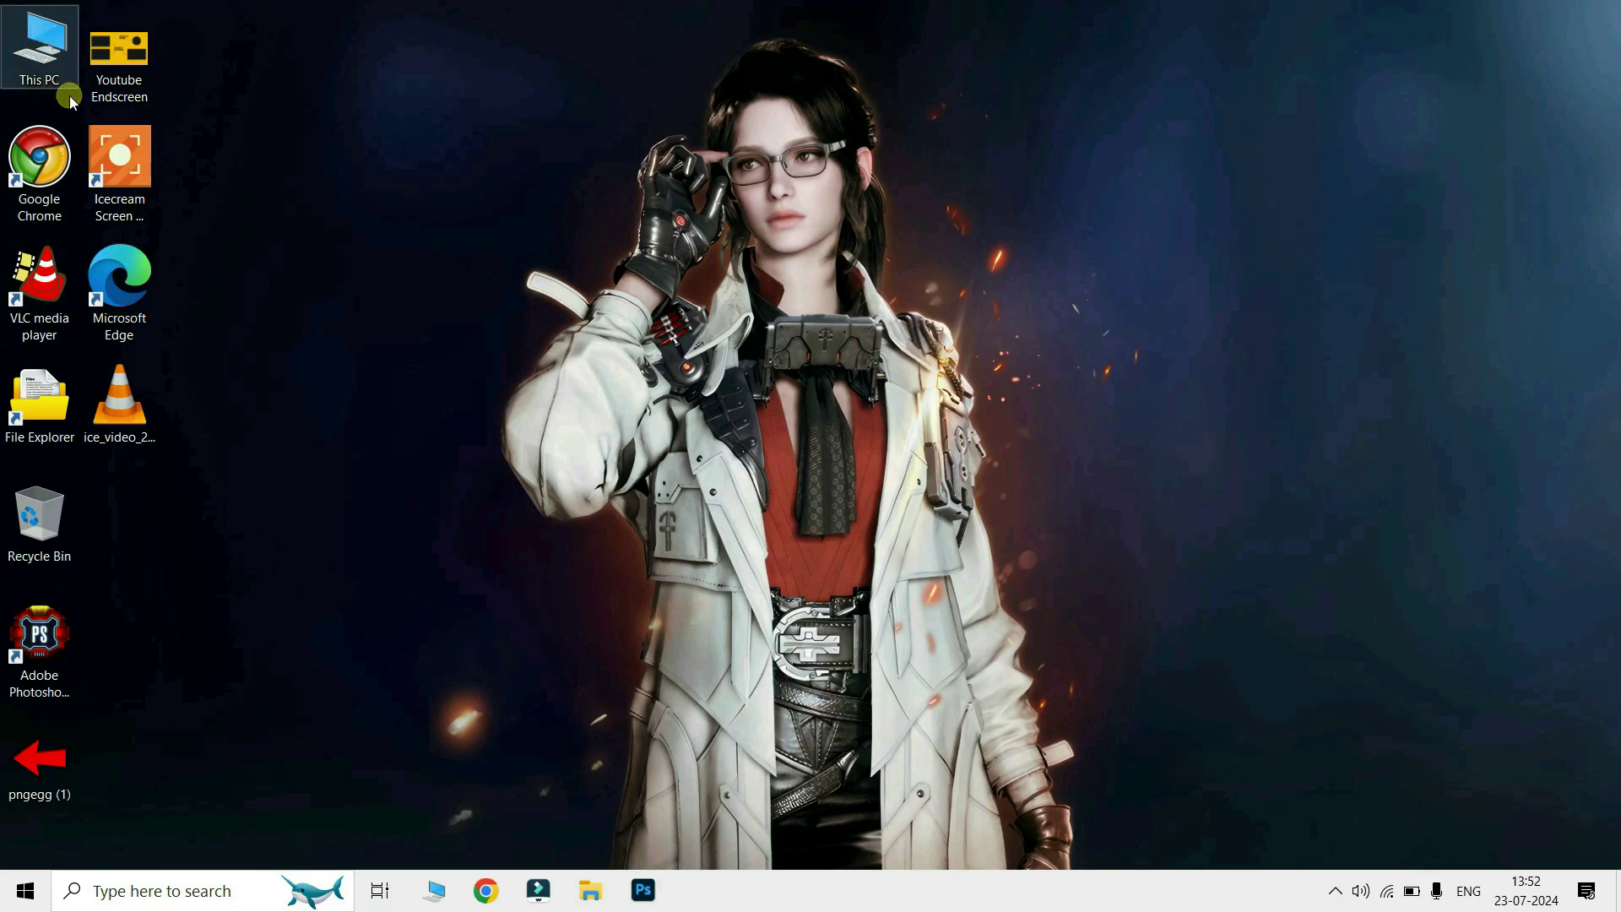
pyautogui.click(98, 318)
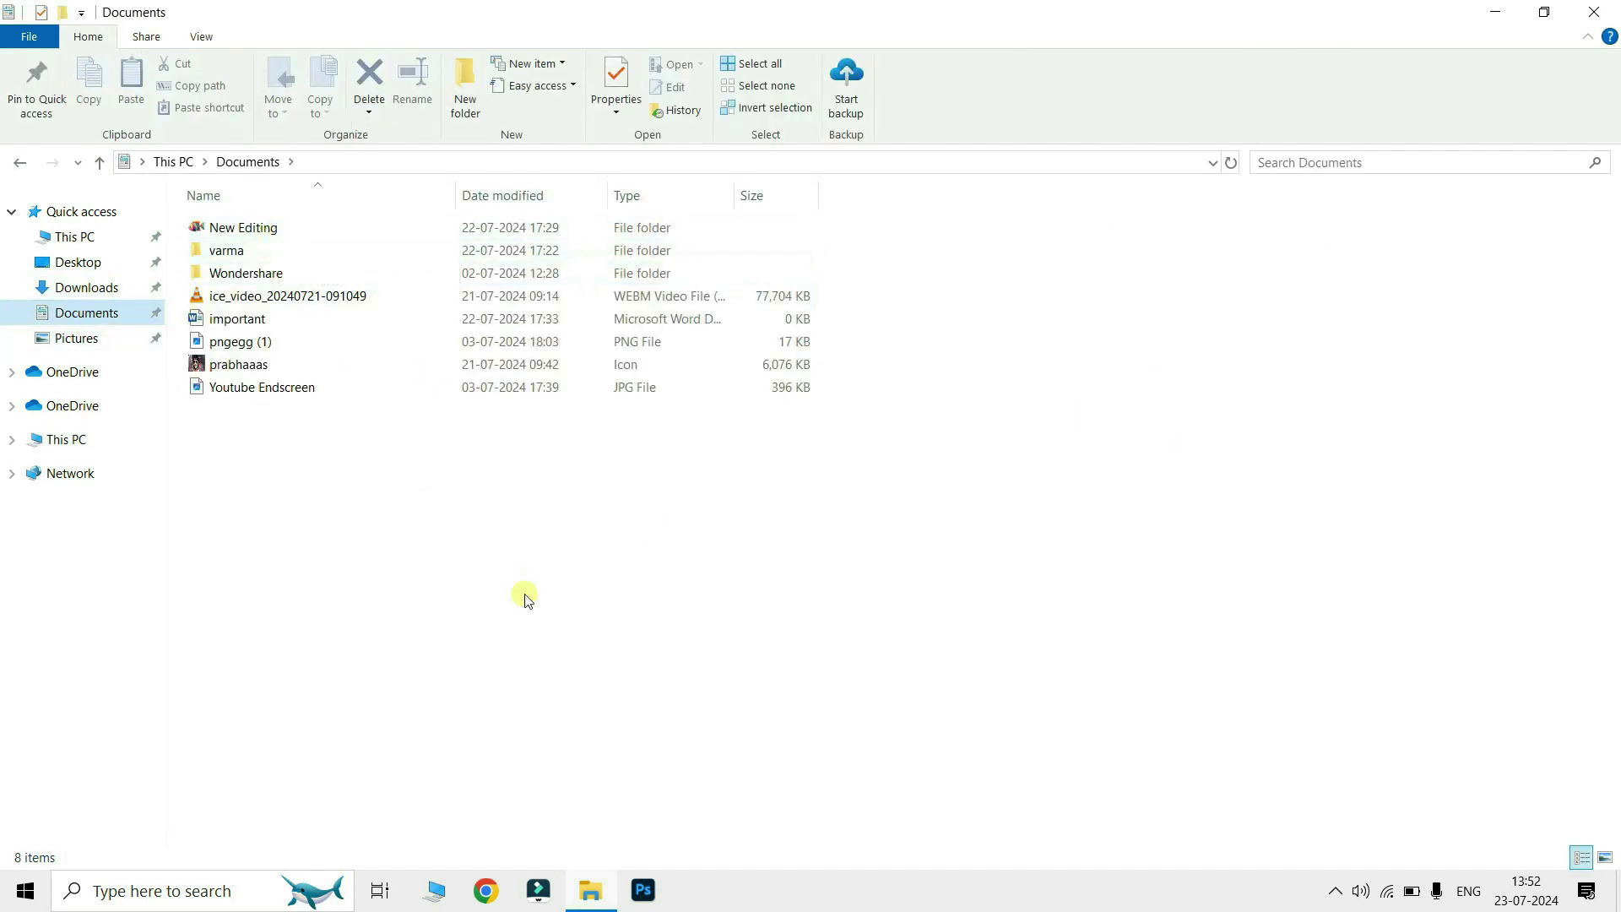
pyautogui.click(328, 163)
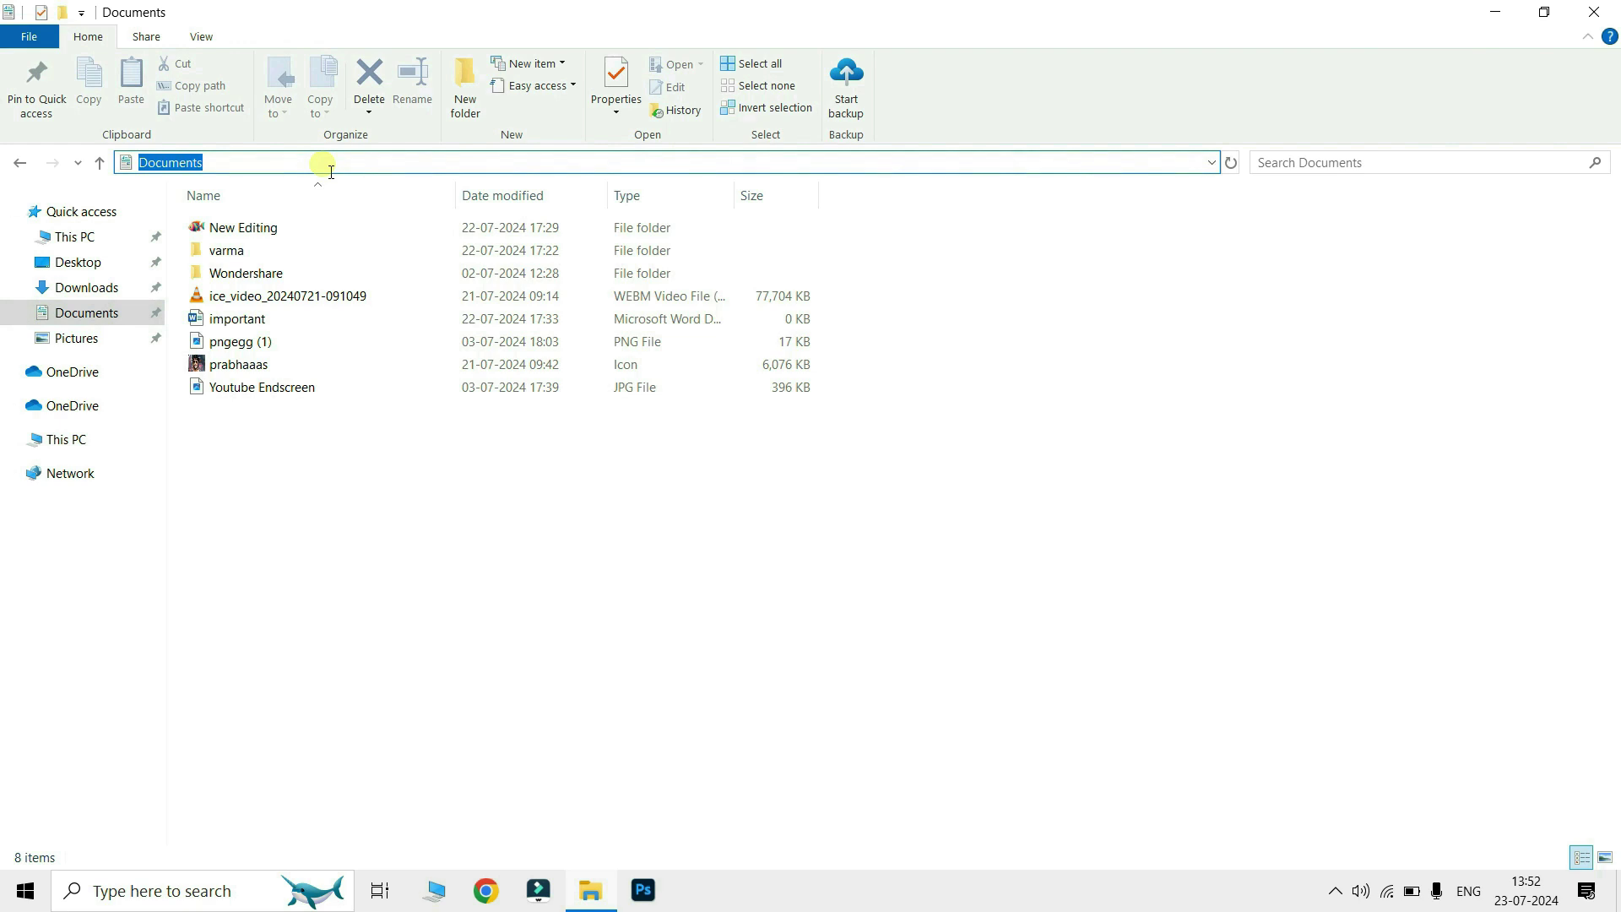
pyautogui.write('cmd')
pyautogui.press('Return')
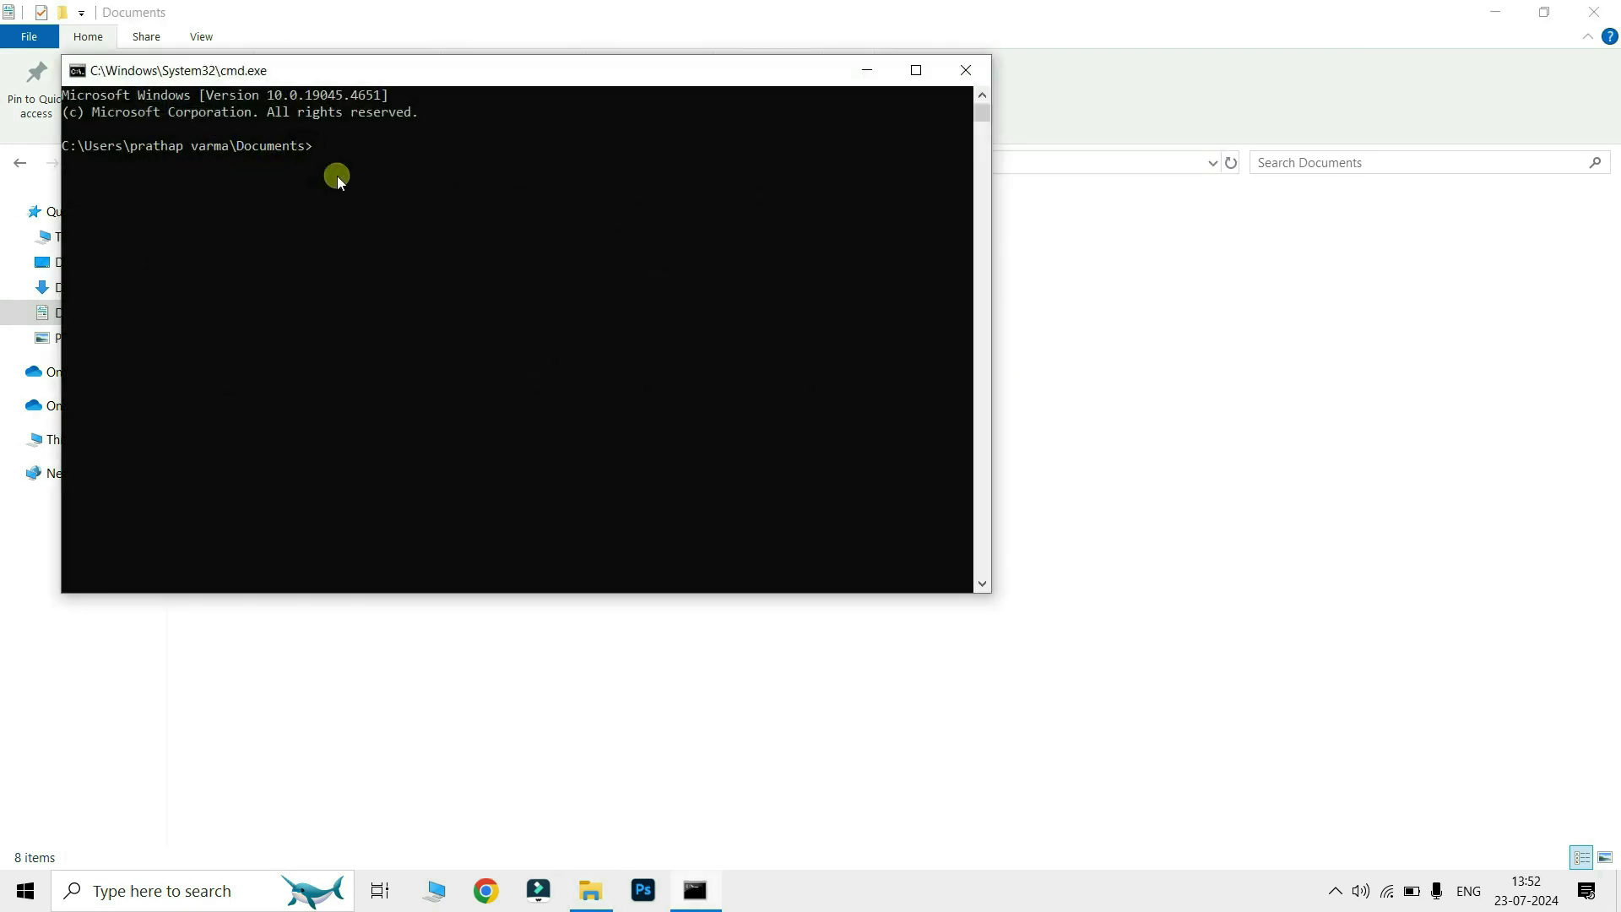
pyautogui.write('attrib')
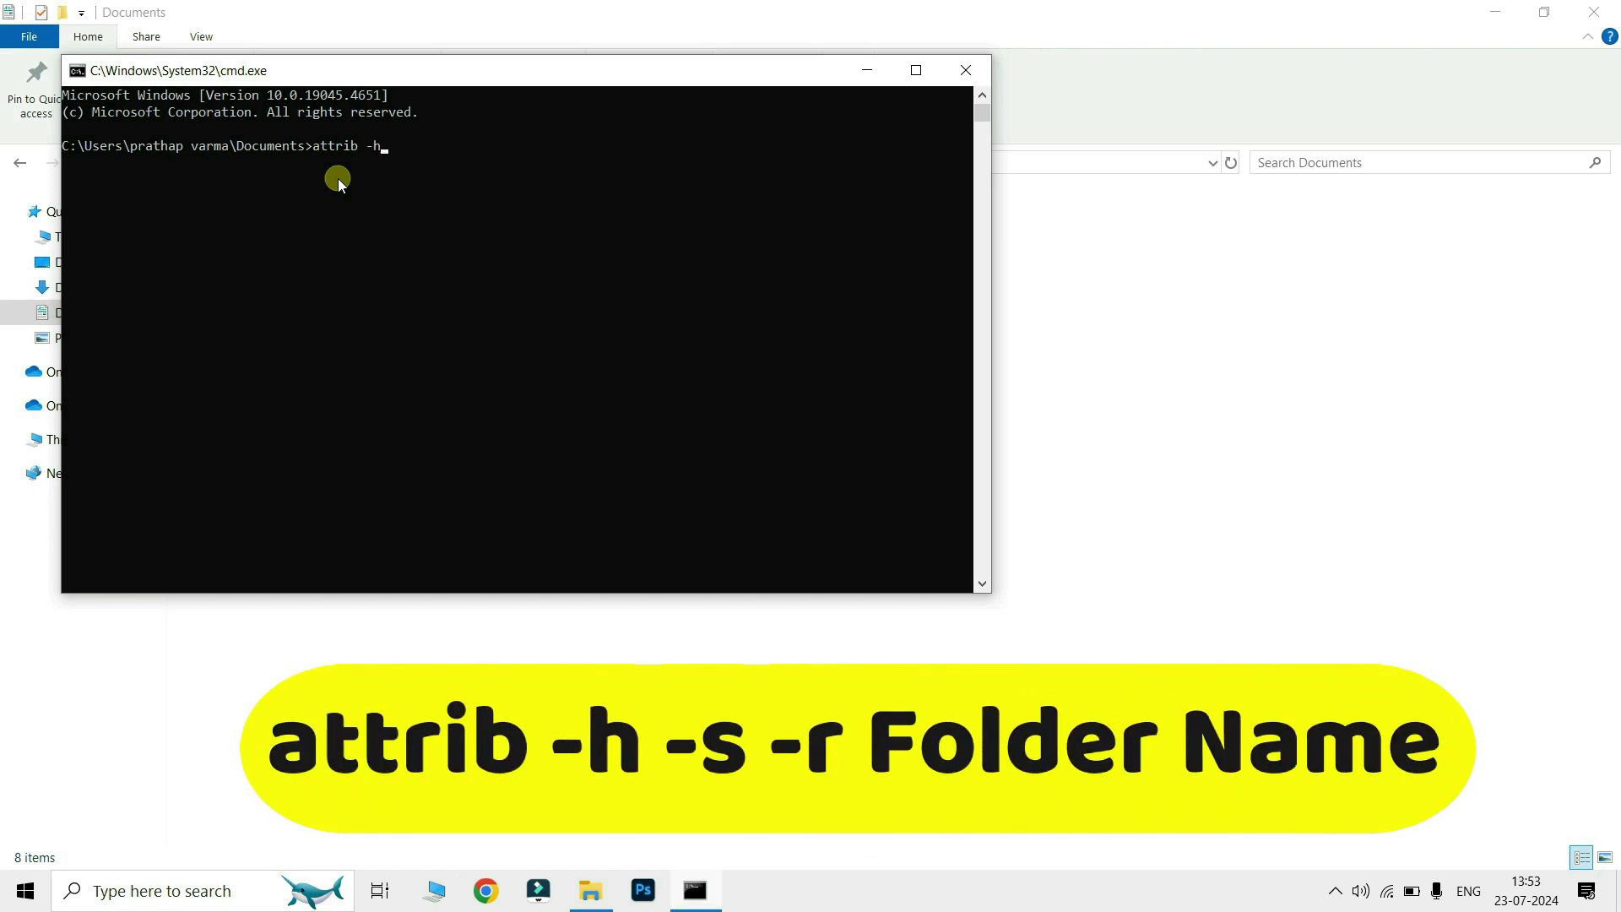
pyautogui.write(' -h -s -r')
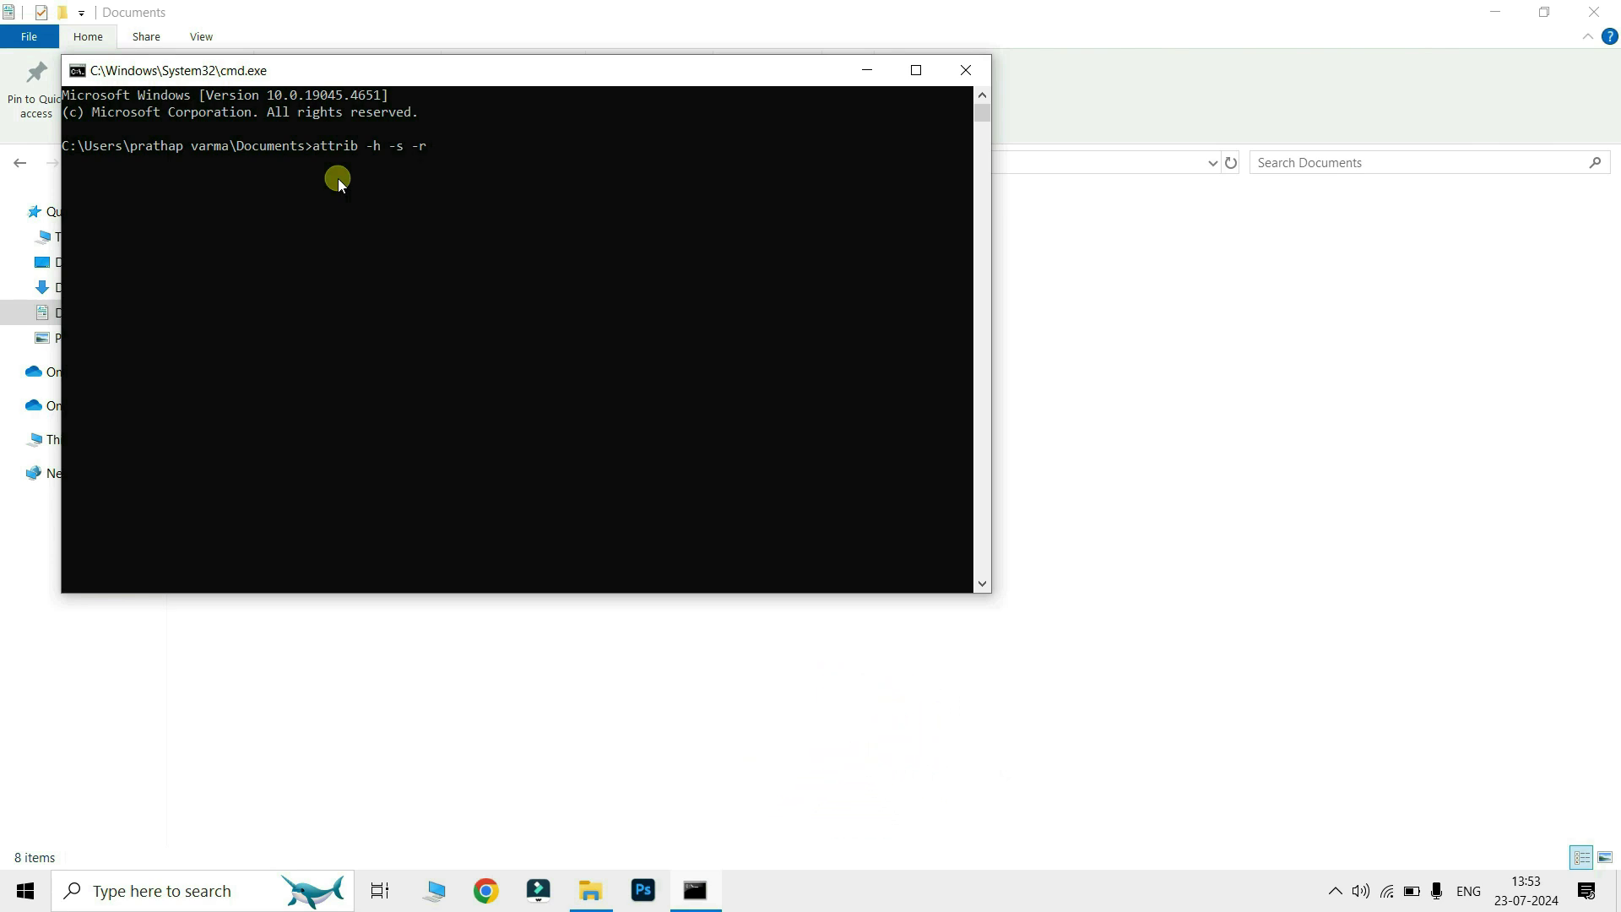
pyautogui.write('prathap')
pyautogui.press('Return')
# Step: Refresh the Documents listing so the unhidden folder appears, then show the desktop
pyautogui.moveTo(462, 74); pyautogui.dragTo(1117, 343)
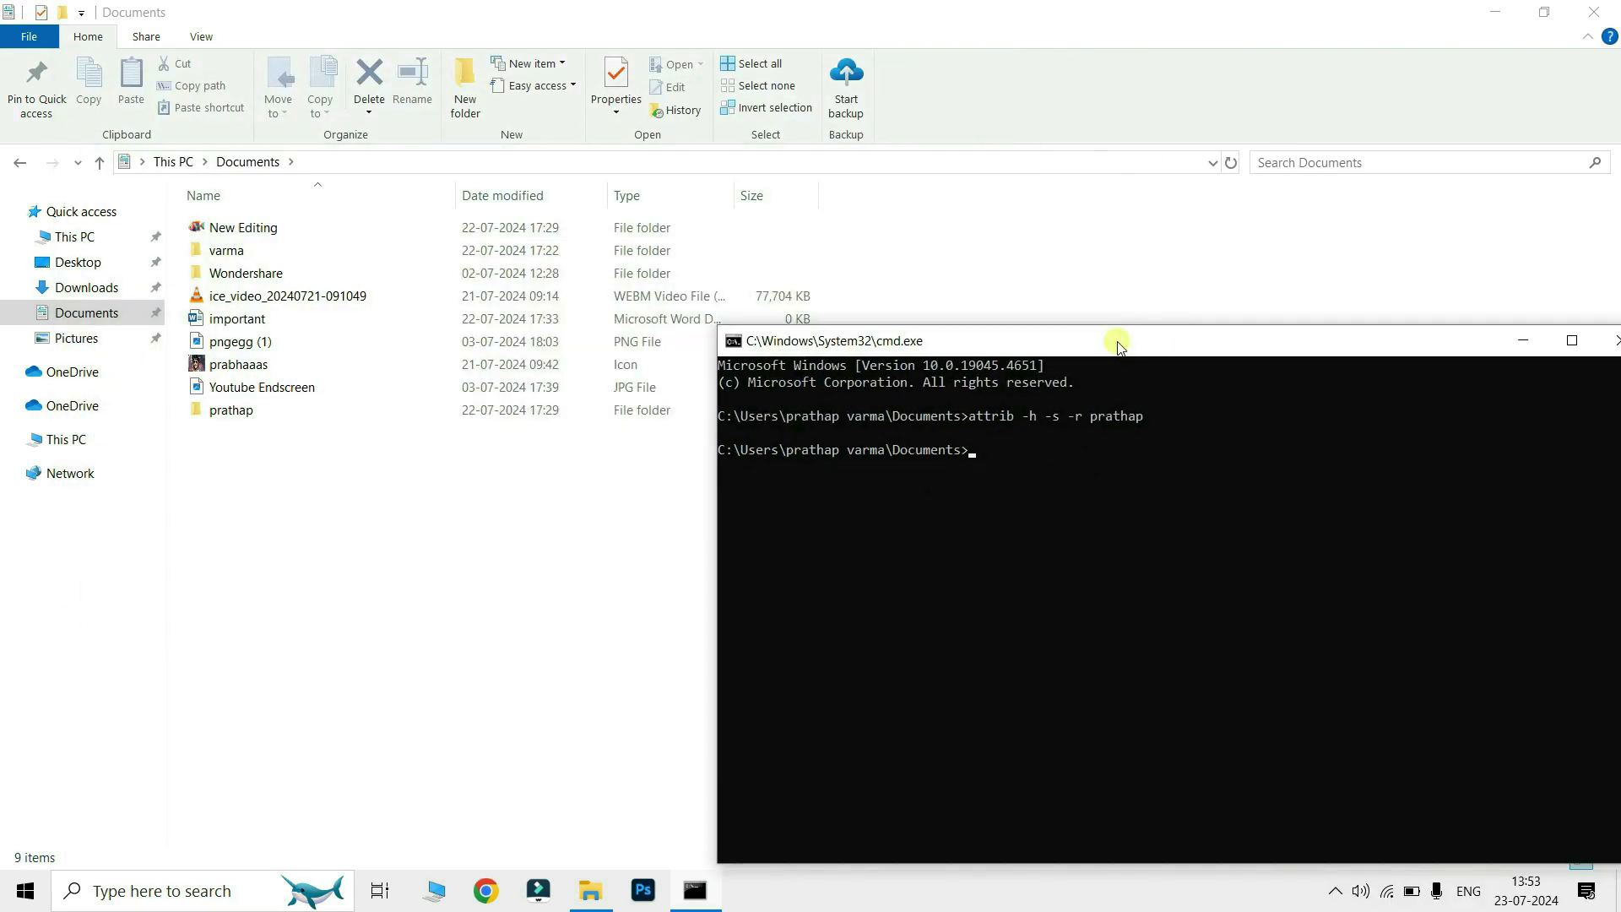
pyautogui.click(228, 494)
pyautogui.click(233, 416)
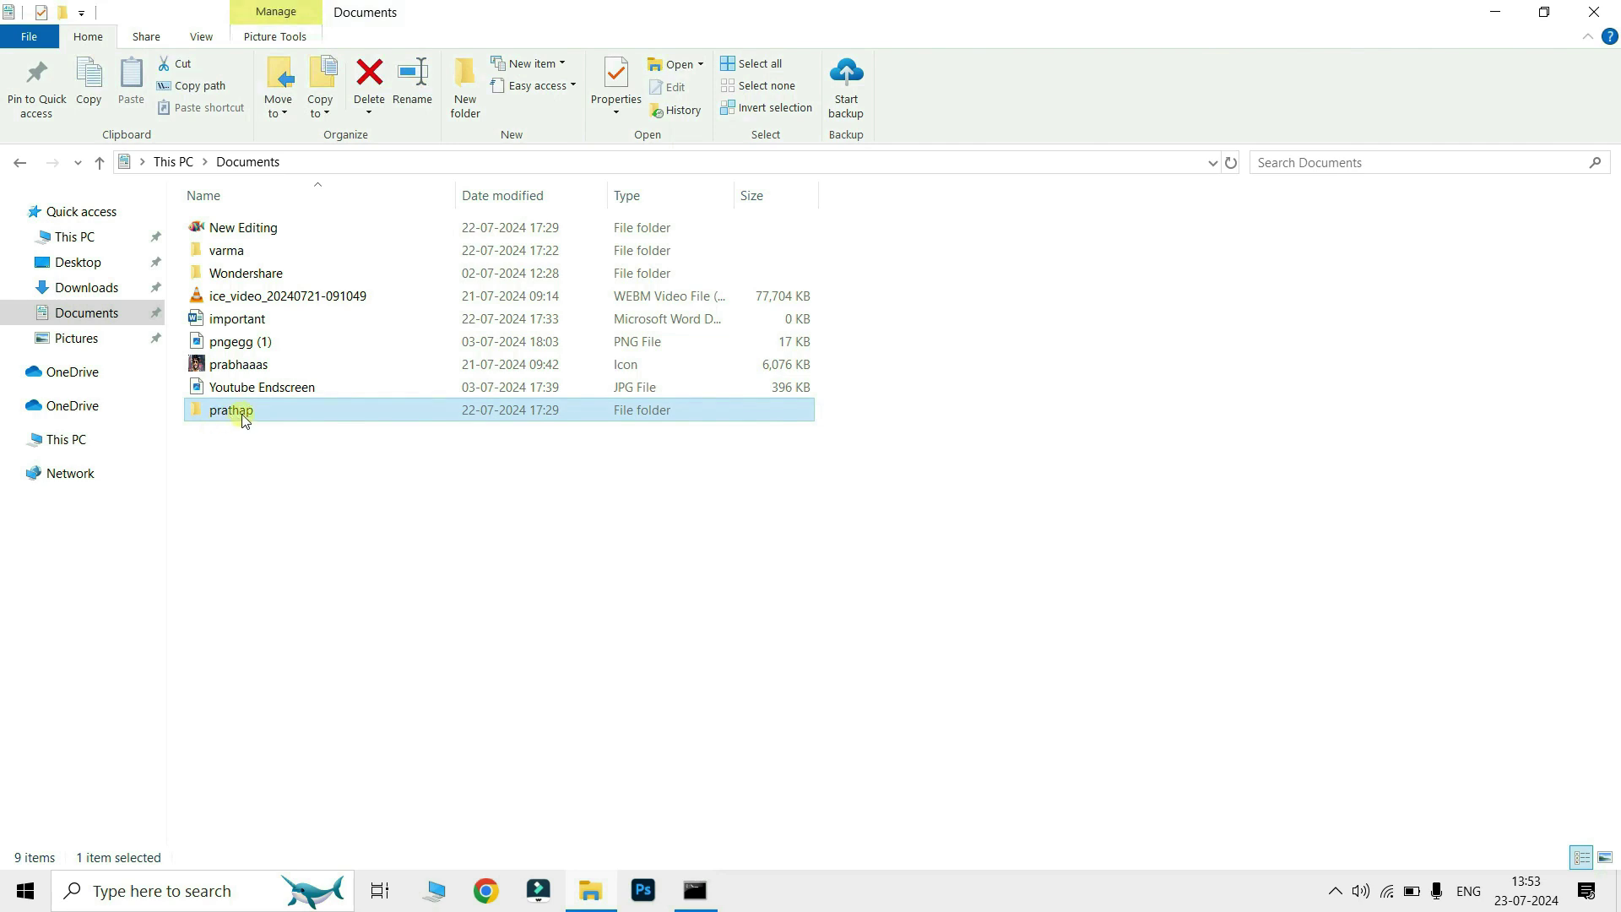
pyautogui.rightClick(241, 534)
pyautogui.rightClick(271, 477)
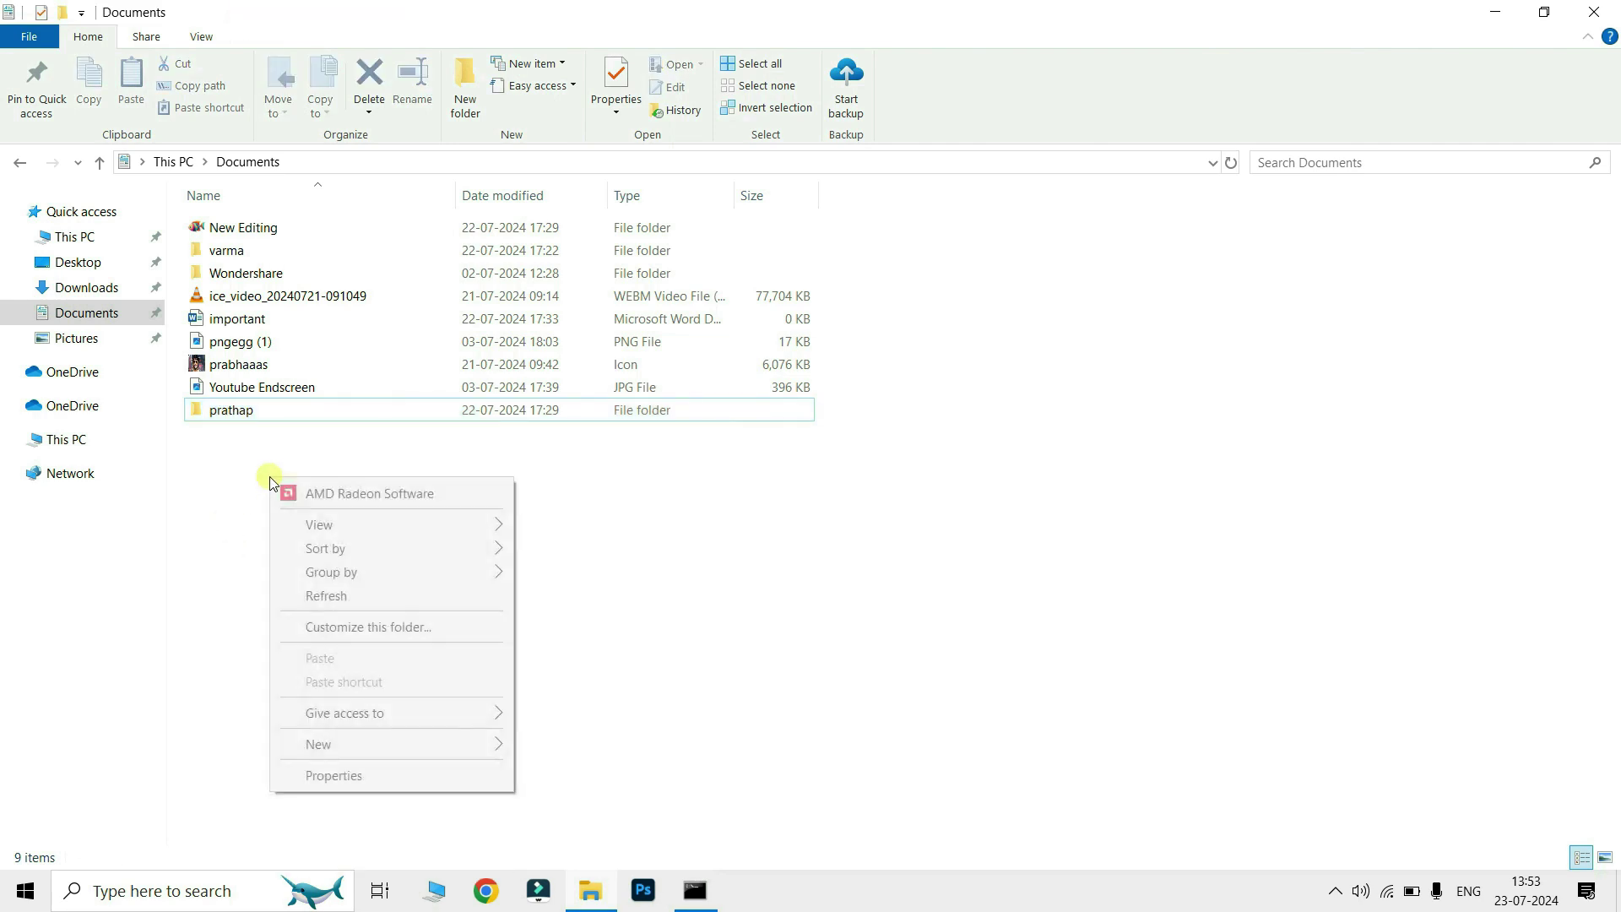
pyautogui.click(329, 596)
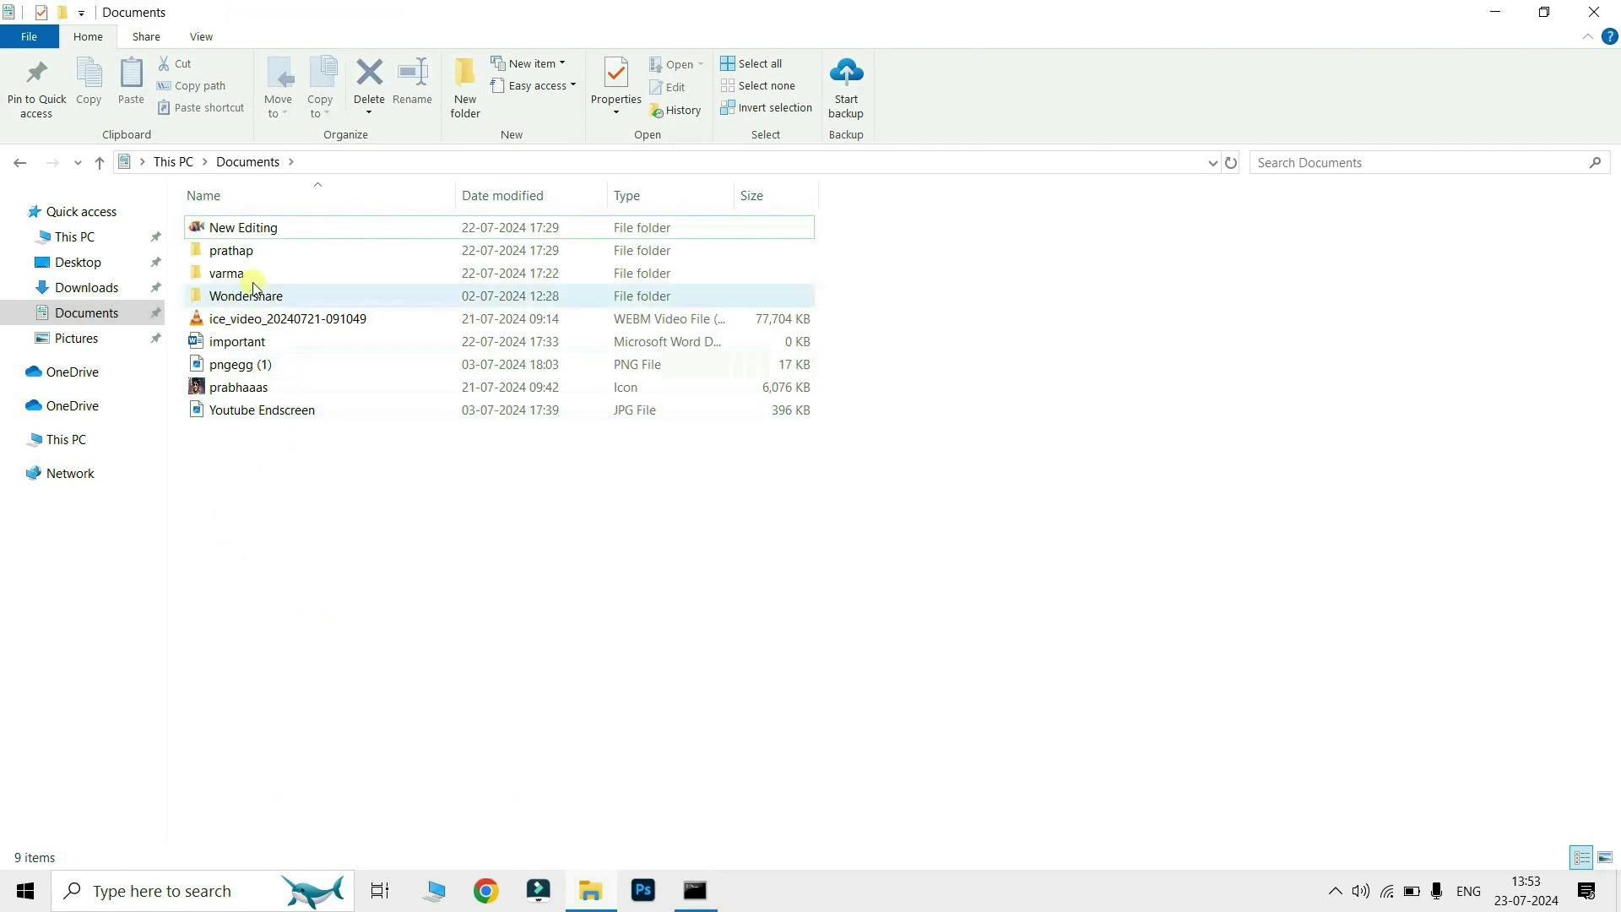
pyautogui.press('super+d')
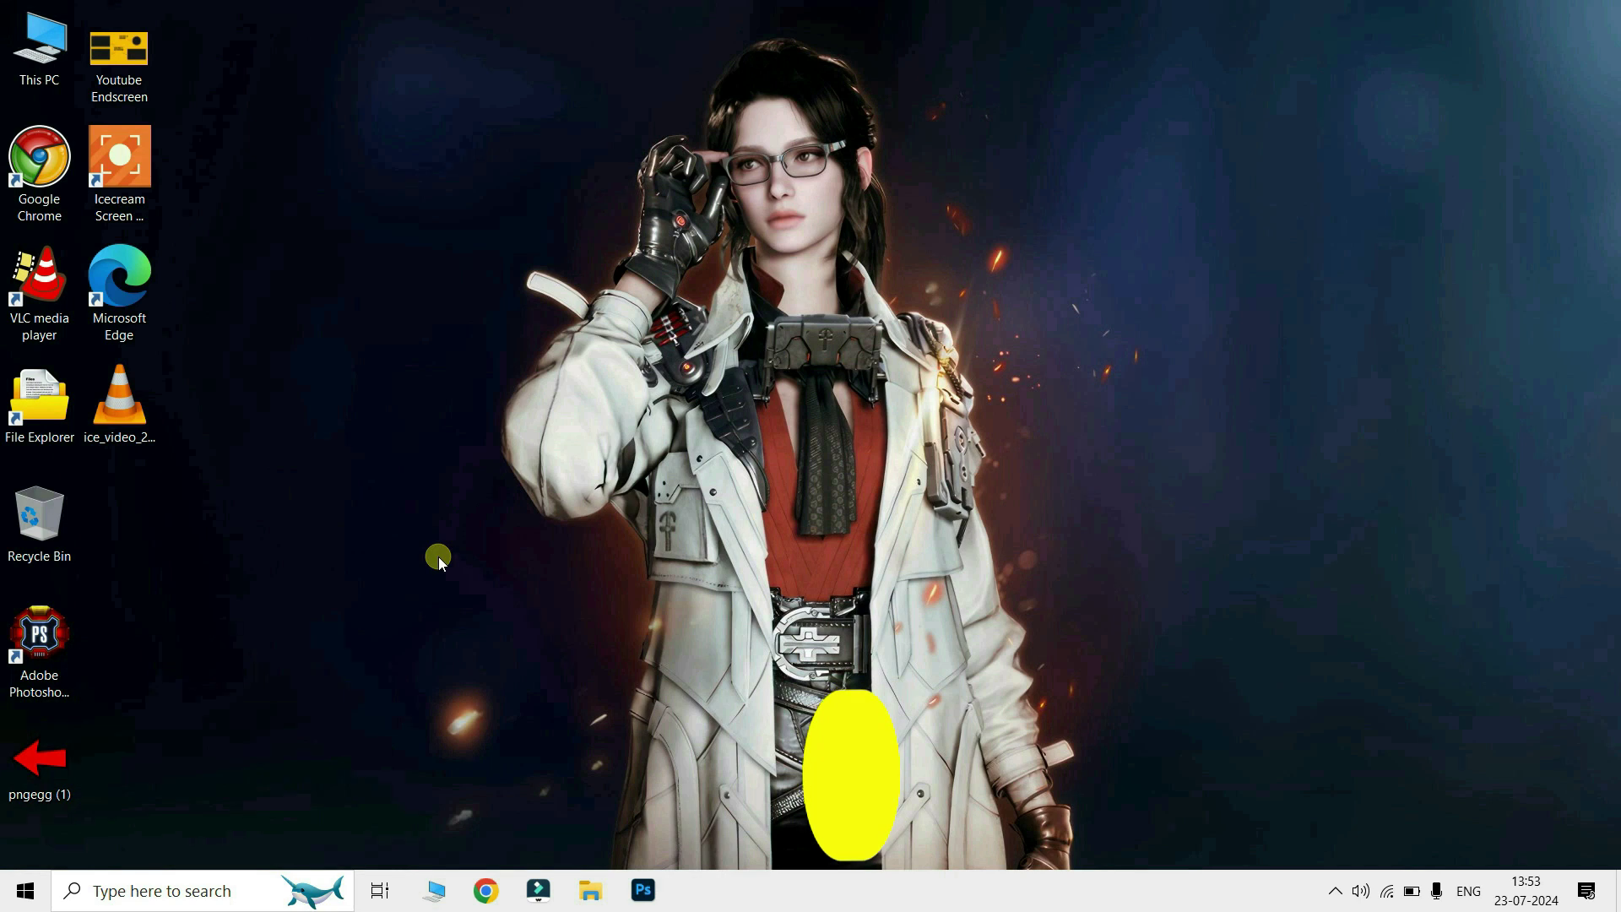
pyautogui.press('super+r')
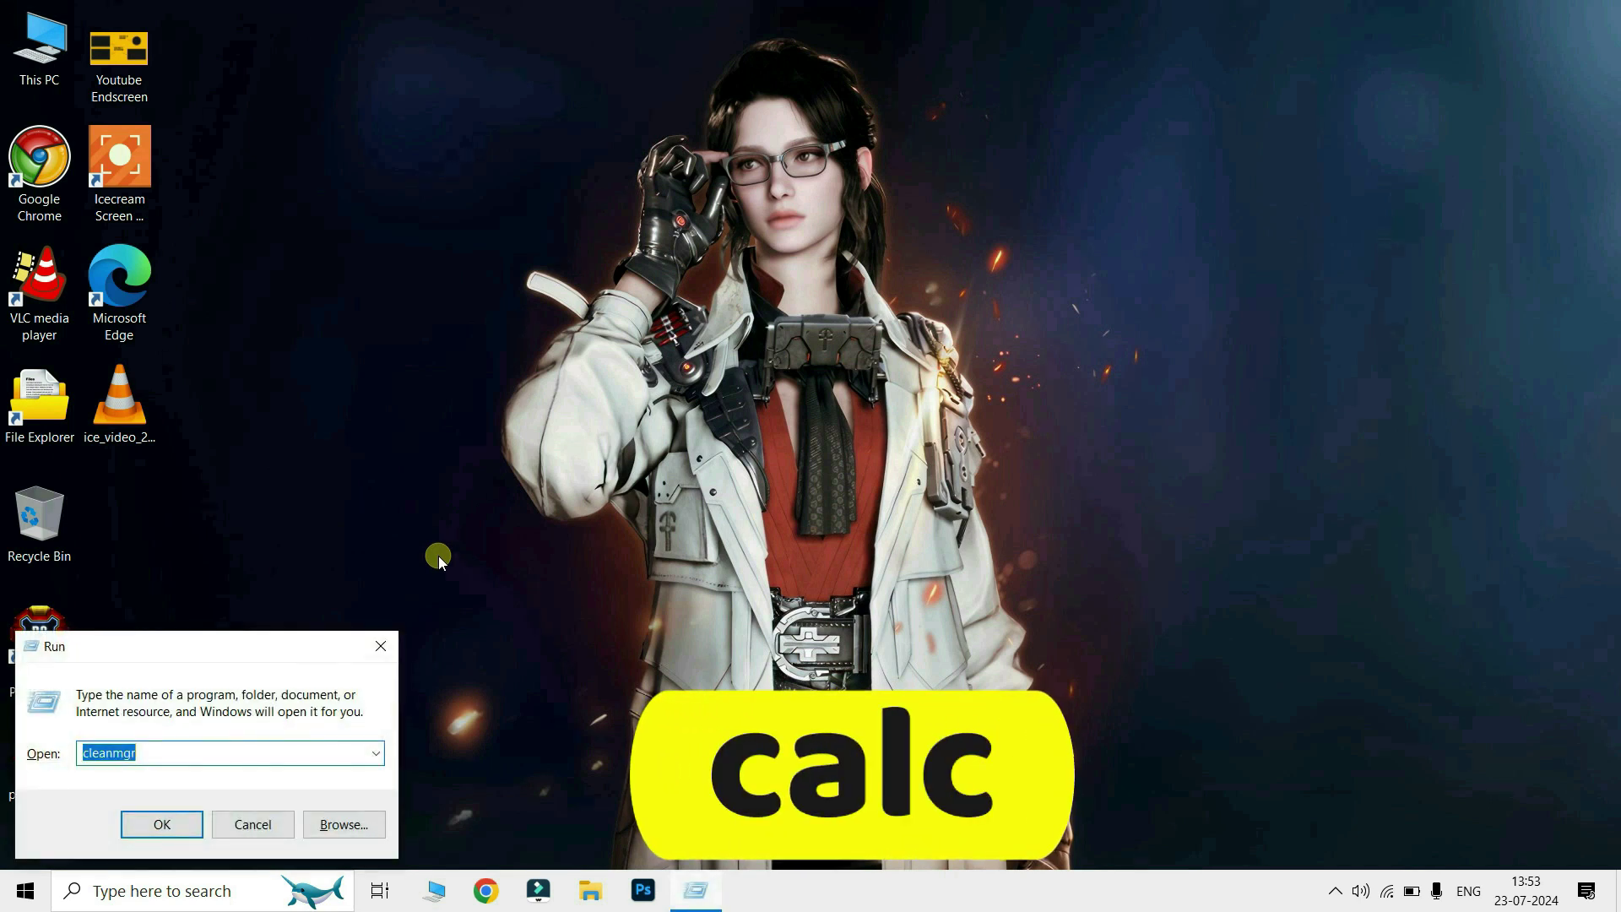
pyautogui.write('calc')
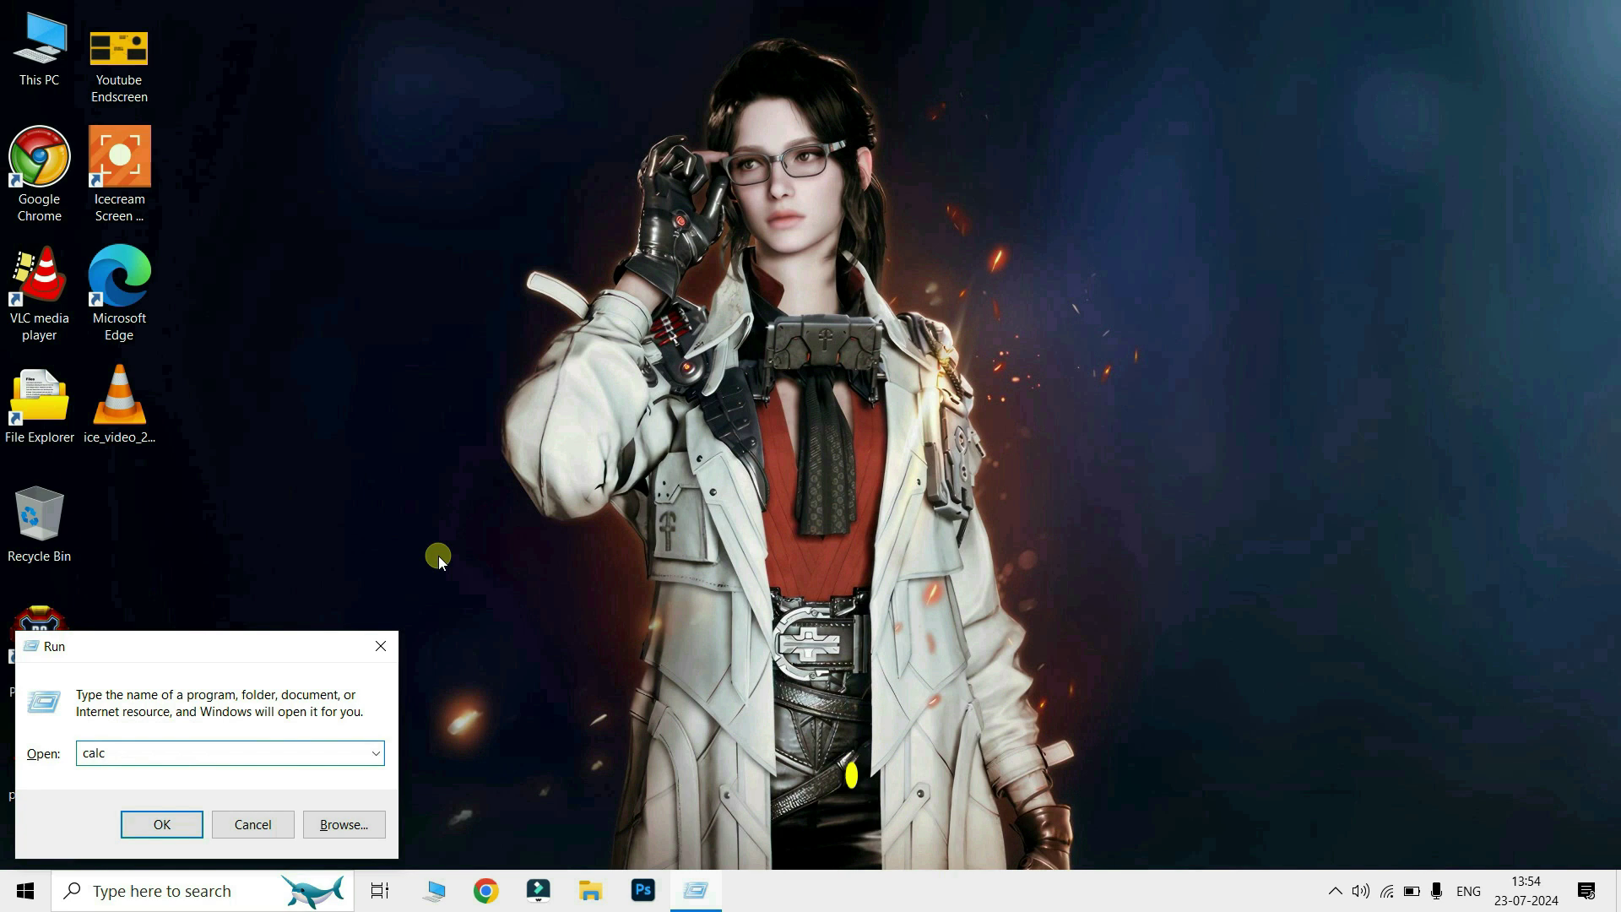
pyautogui.press('Return')
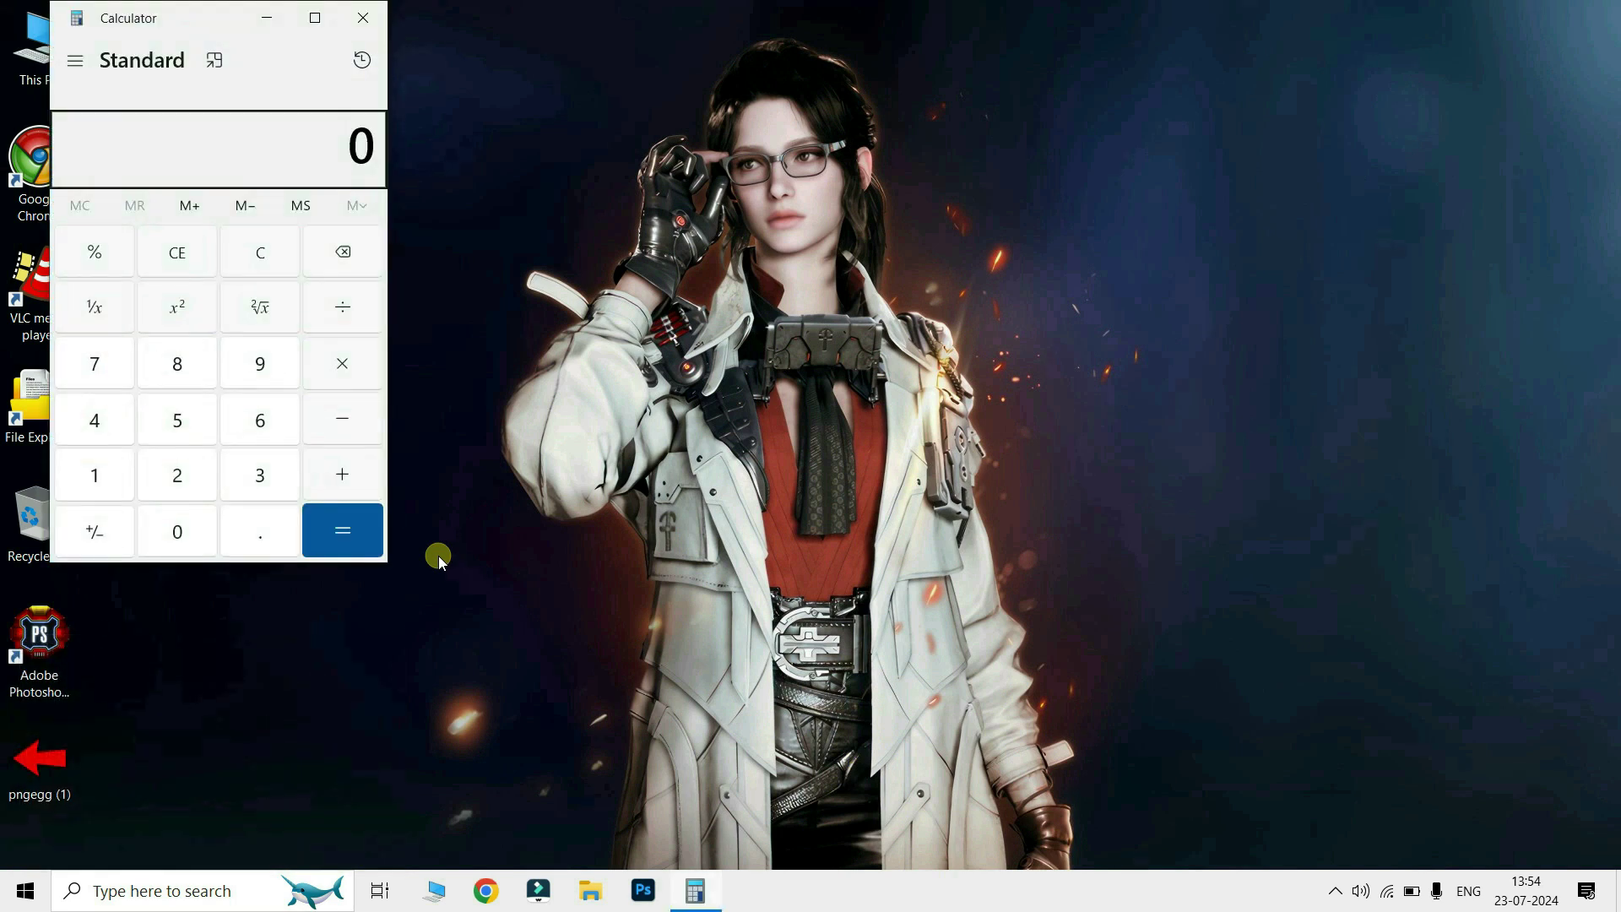
pyautogui.hotkey('alt', 'F4')
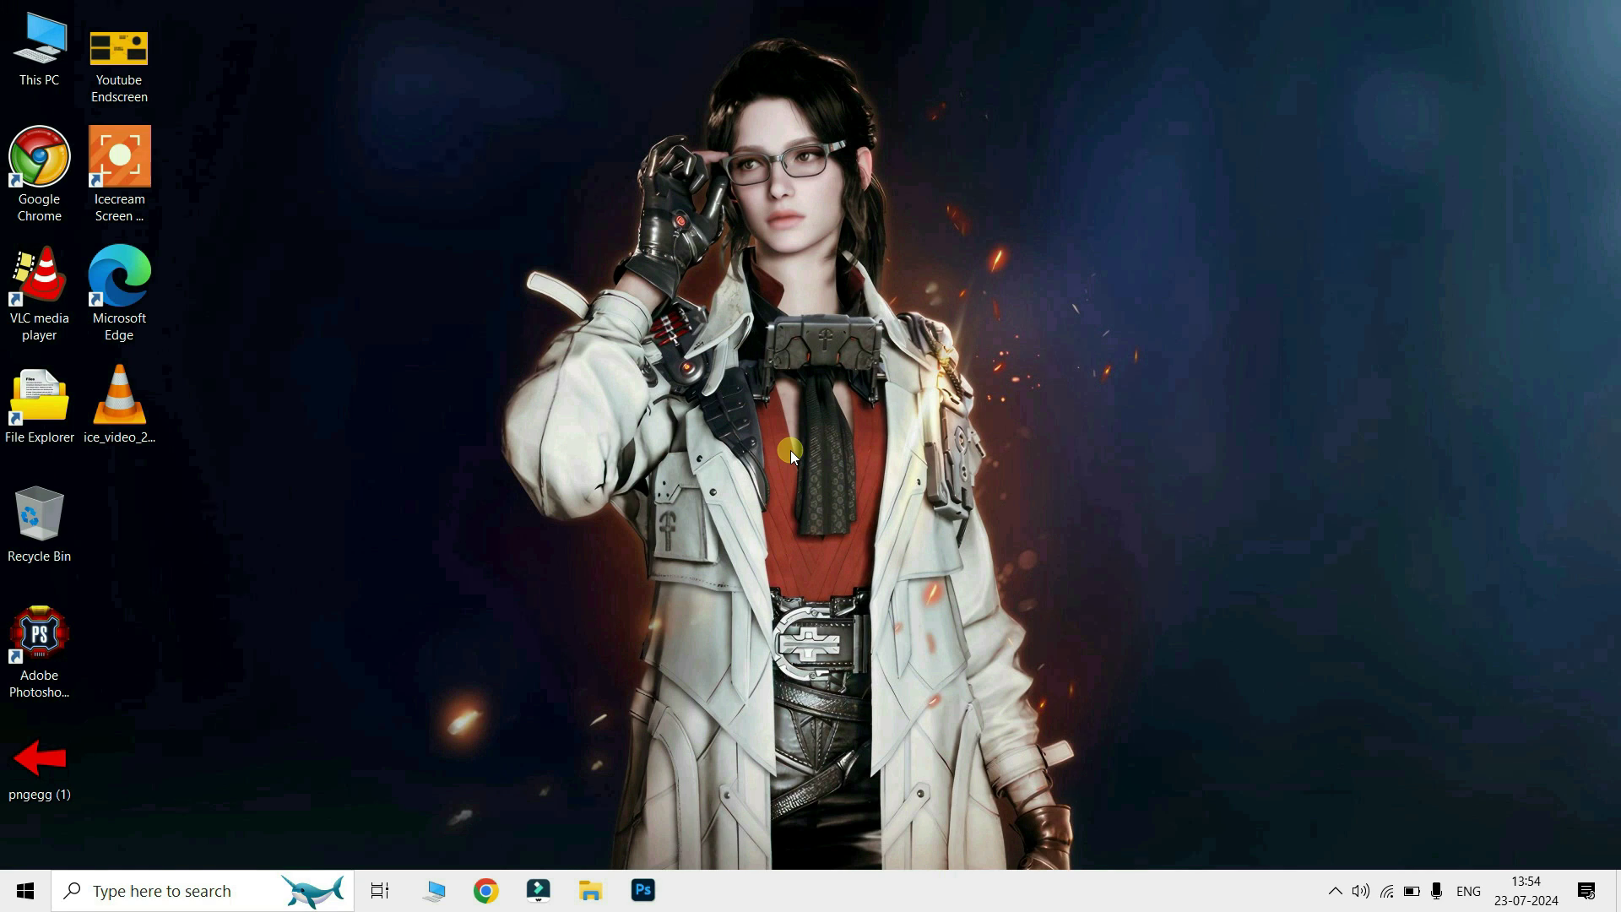
pyautogui.press('super+r')
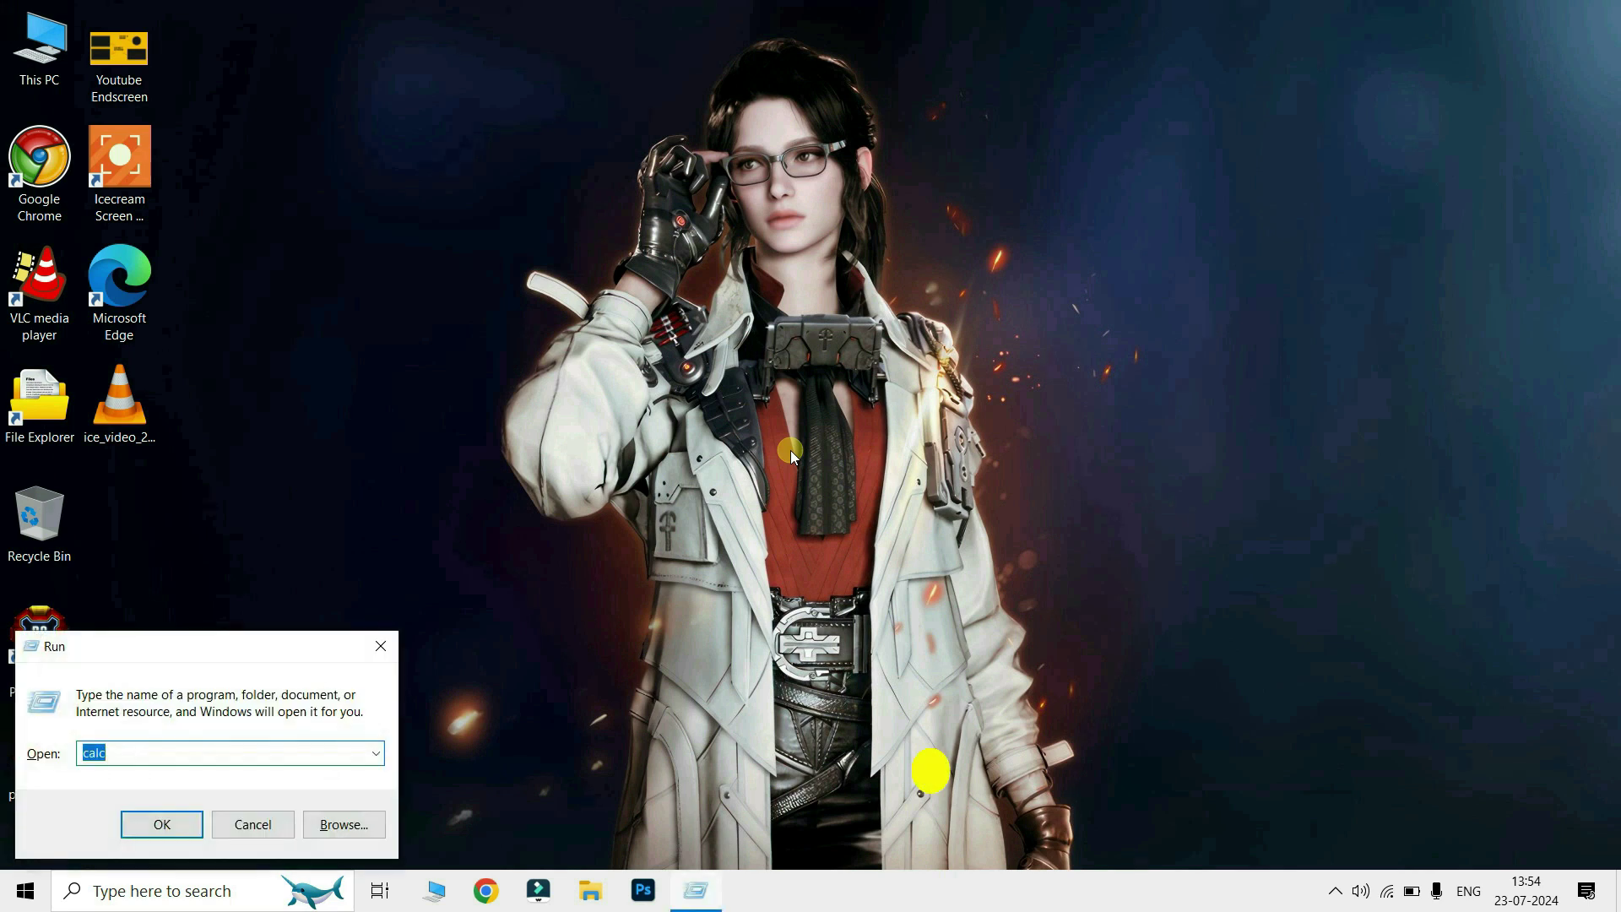
pyautogui.write('msinfo')
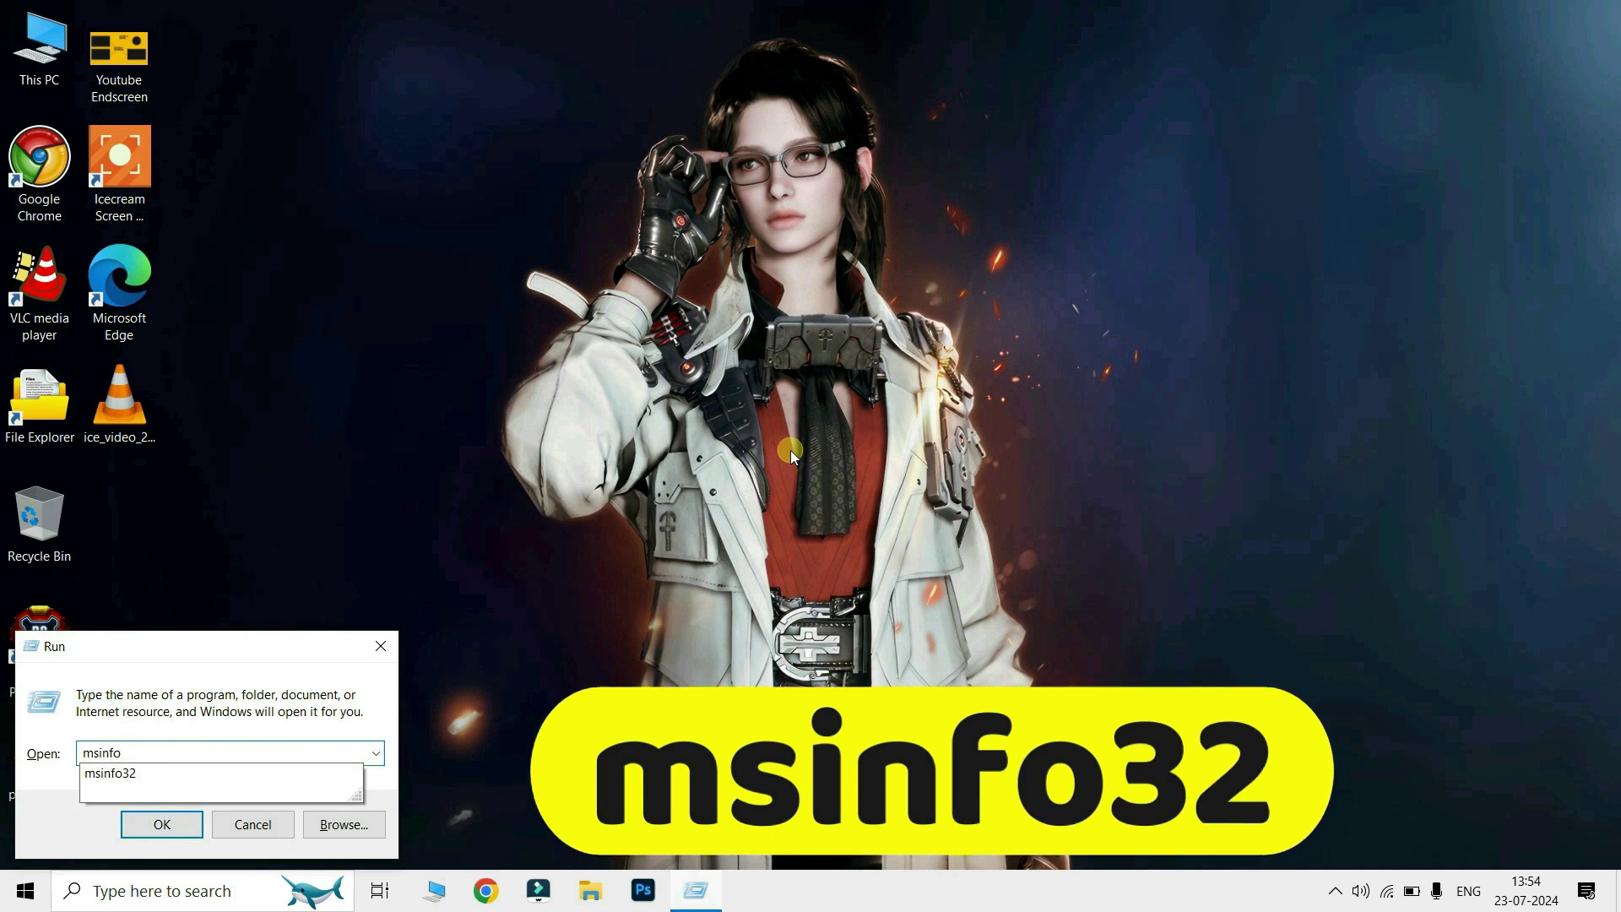
pyautogui.write('32')
pyautogui.press('Return')
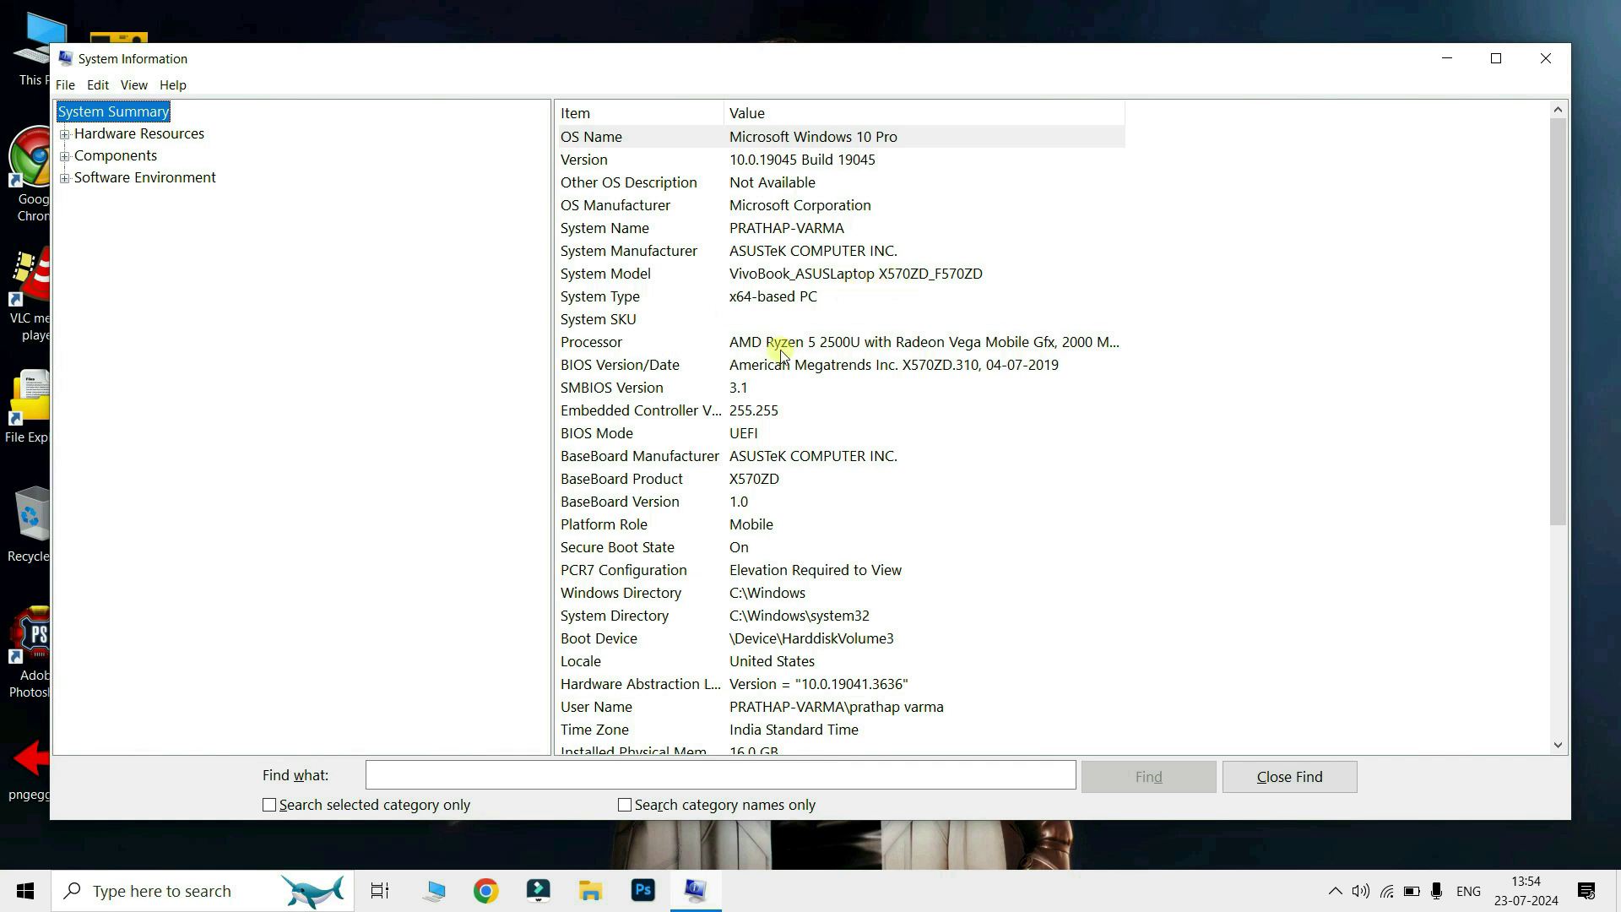
pyautogui.scroll(-1, 812, 392)
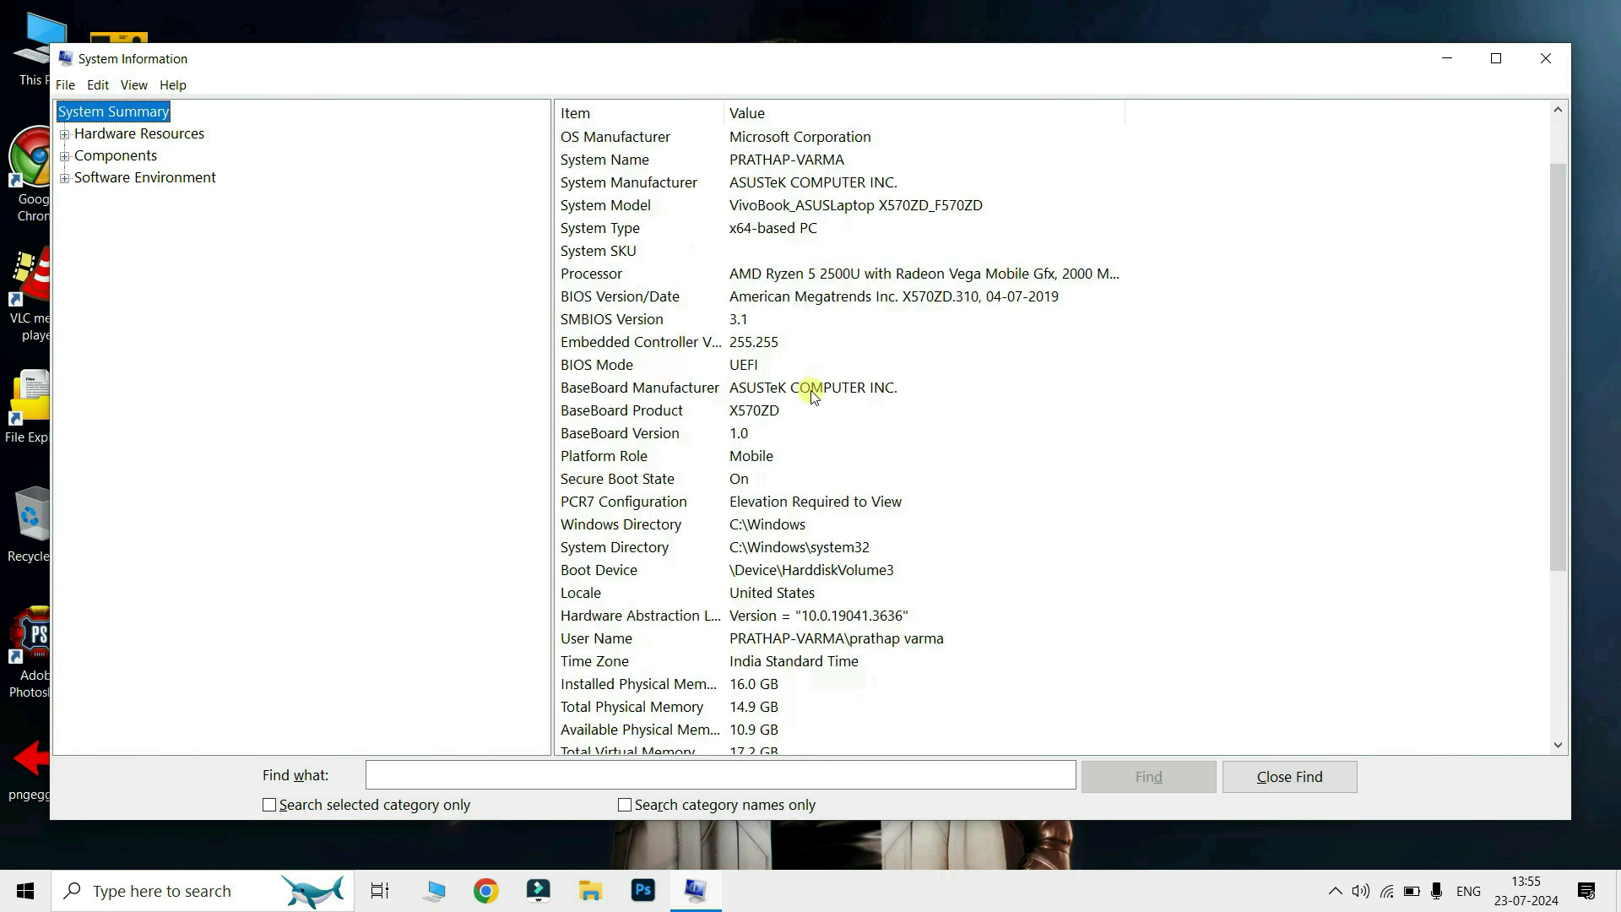
pyautogui.scroll(-4, 812, 393)
pyautogui.scroll(4, 897, 559)
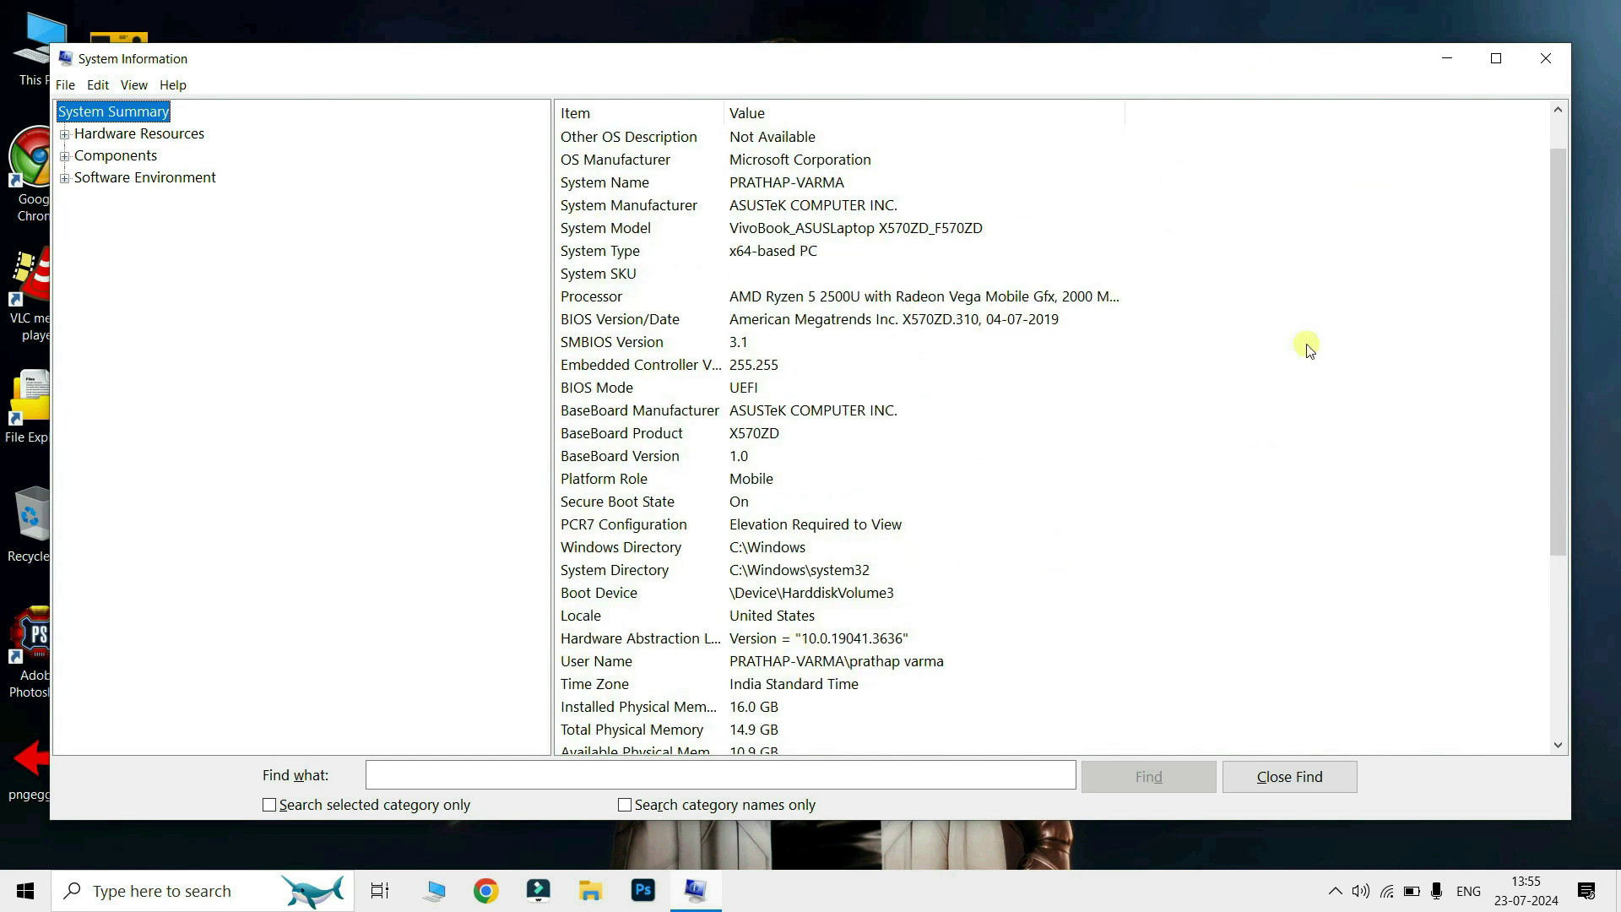
pyautogui.click(1557, 59)
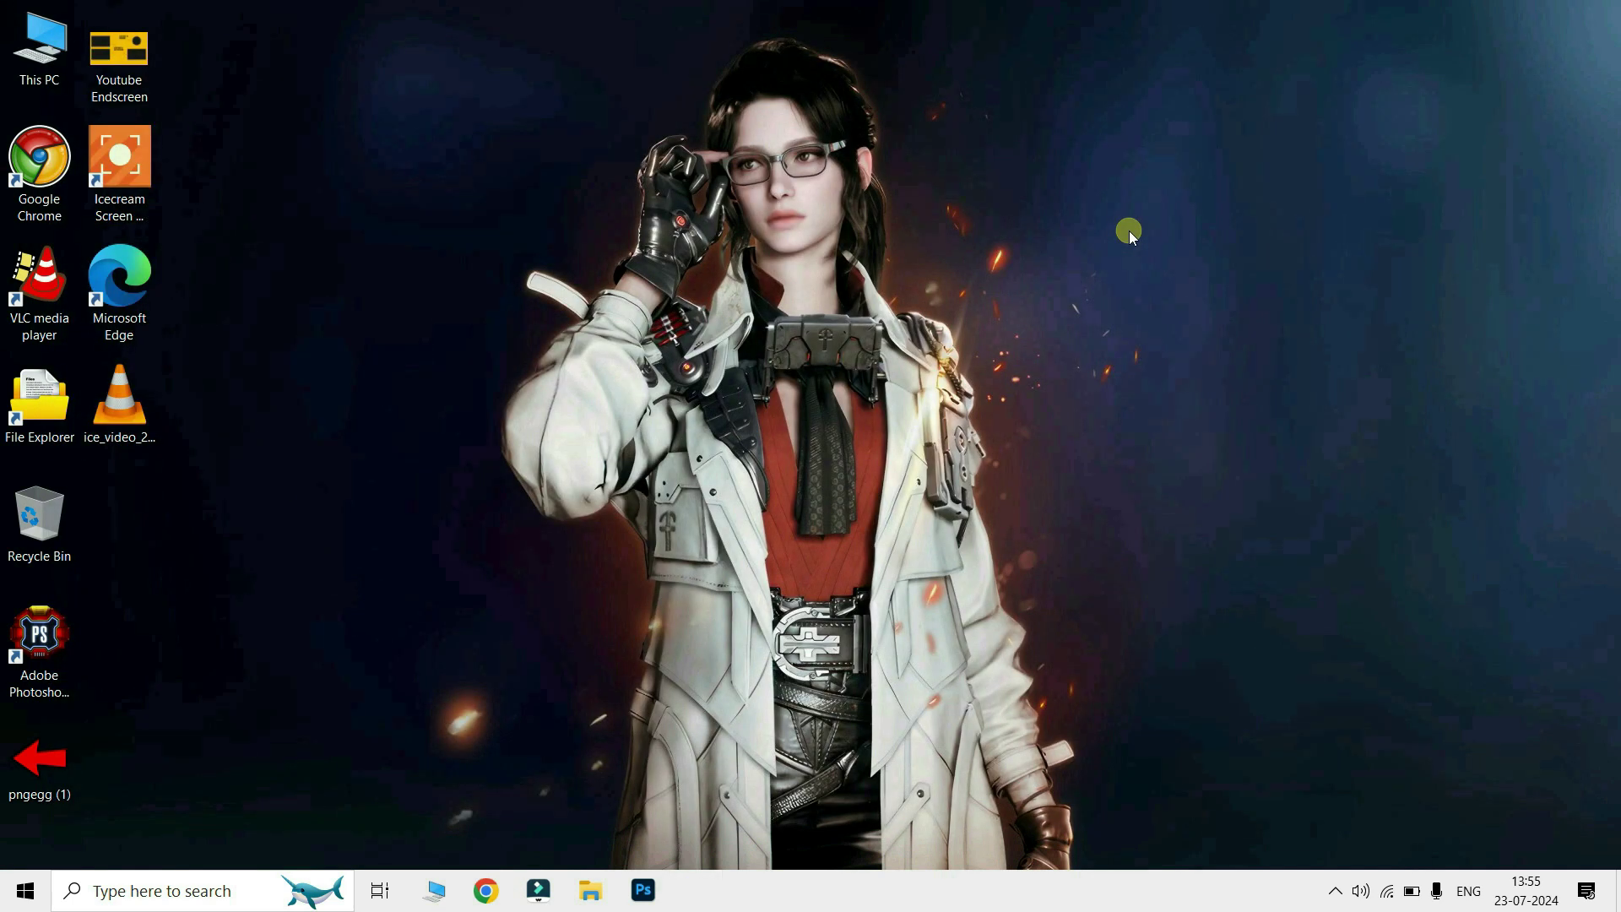
# Step: Run appwiz.cpl and select Adobe Photoshop 2023 and Icecream Screen Recorder in the list
pyautogui.press('super+r')
pyautogui.write('appwi')
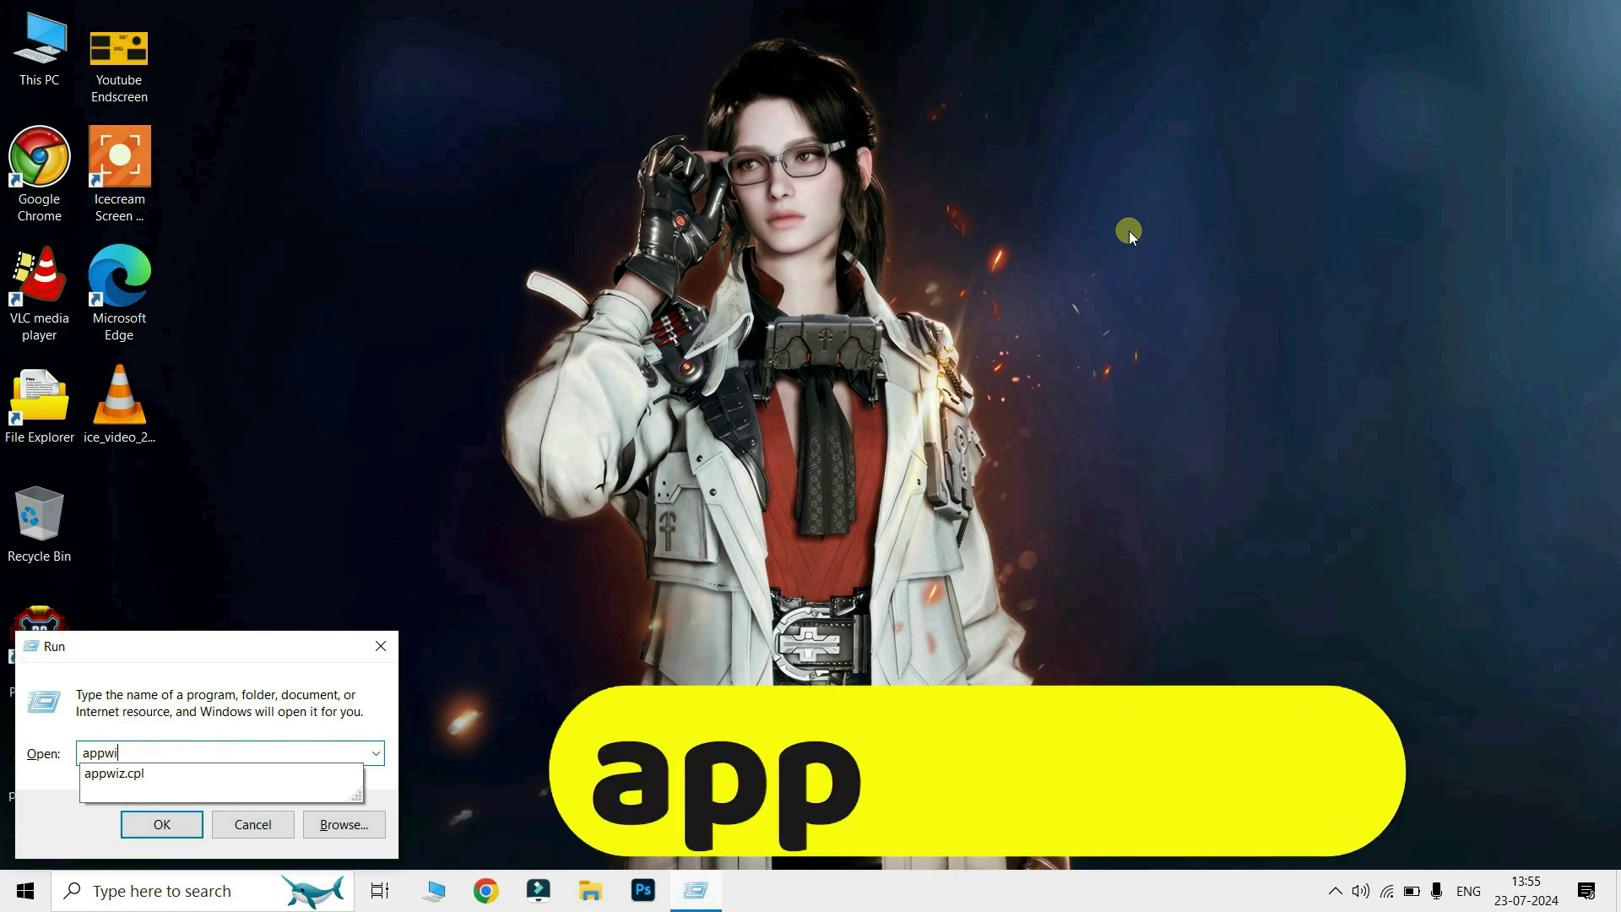
pyautogui.write('z.cpl')
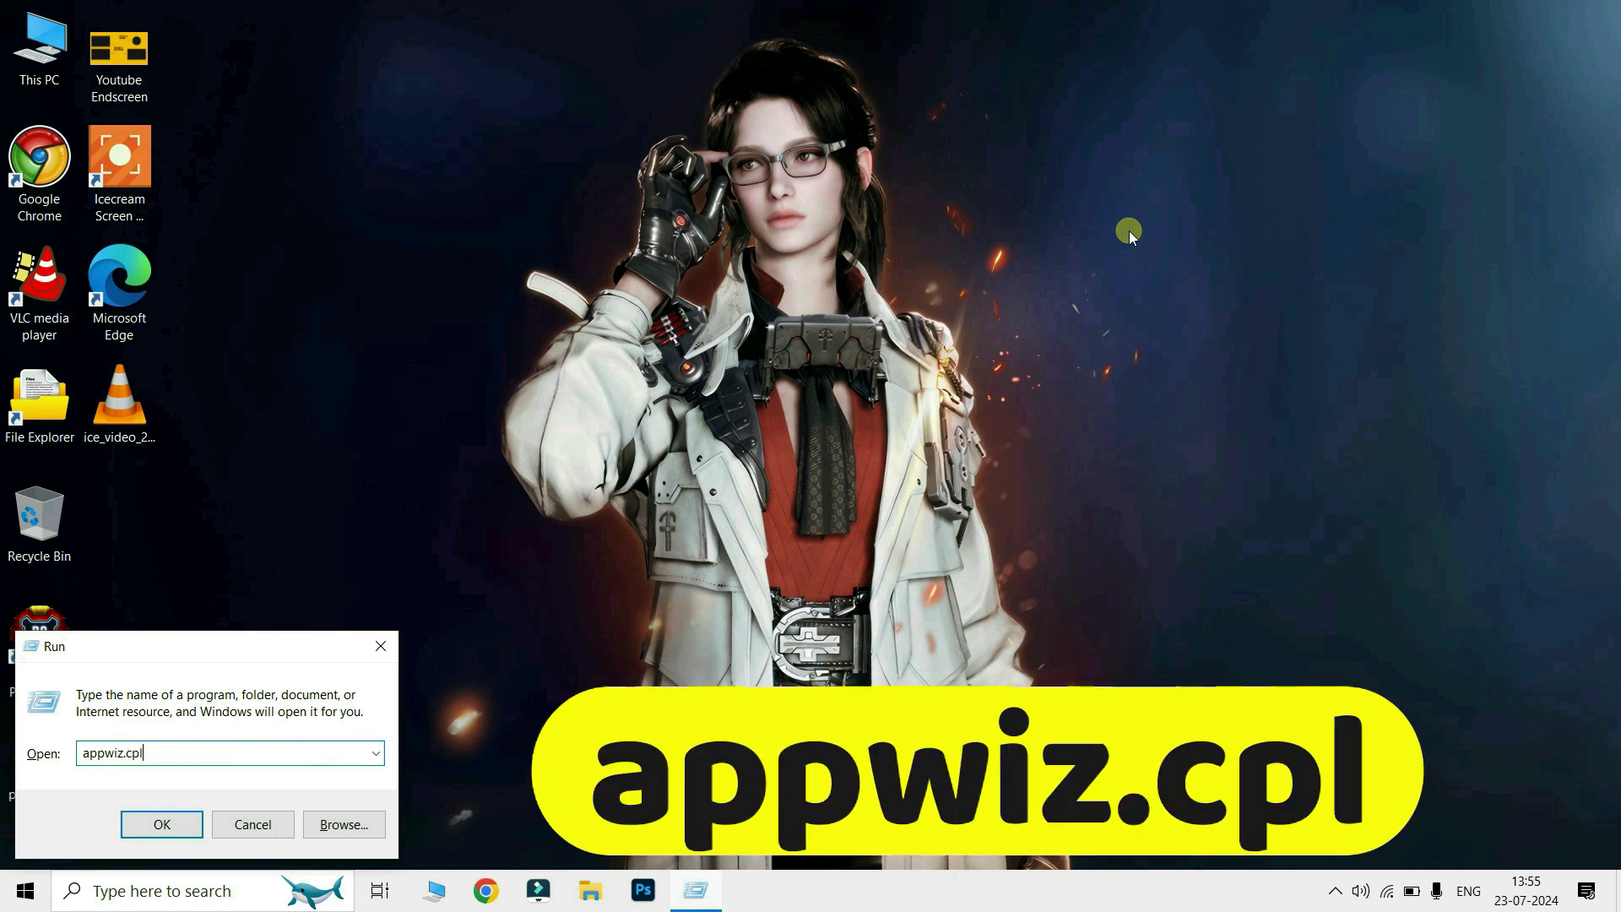
pyautogui.press('Return')
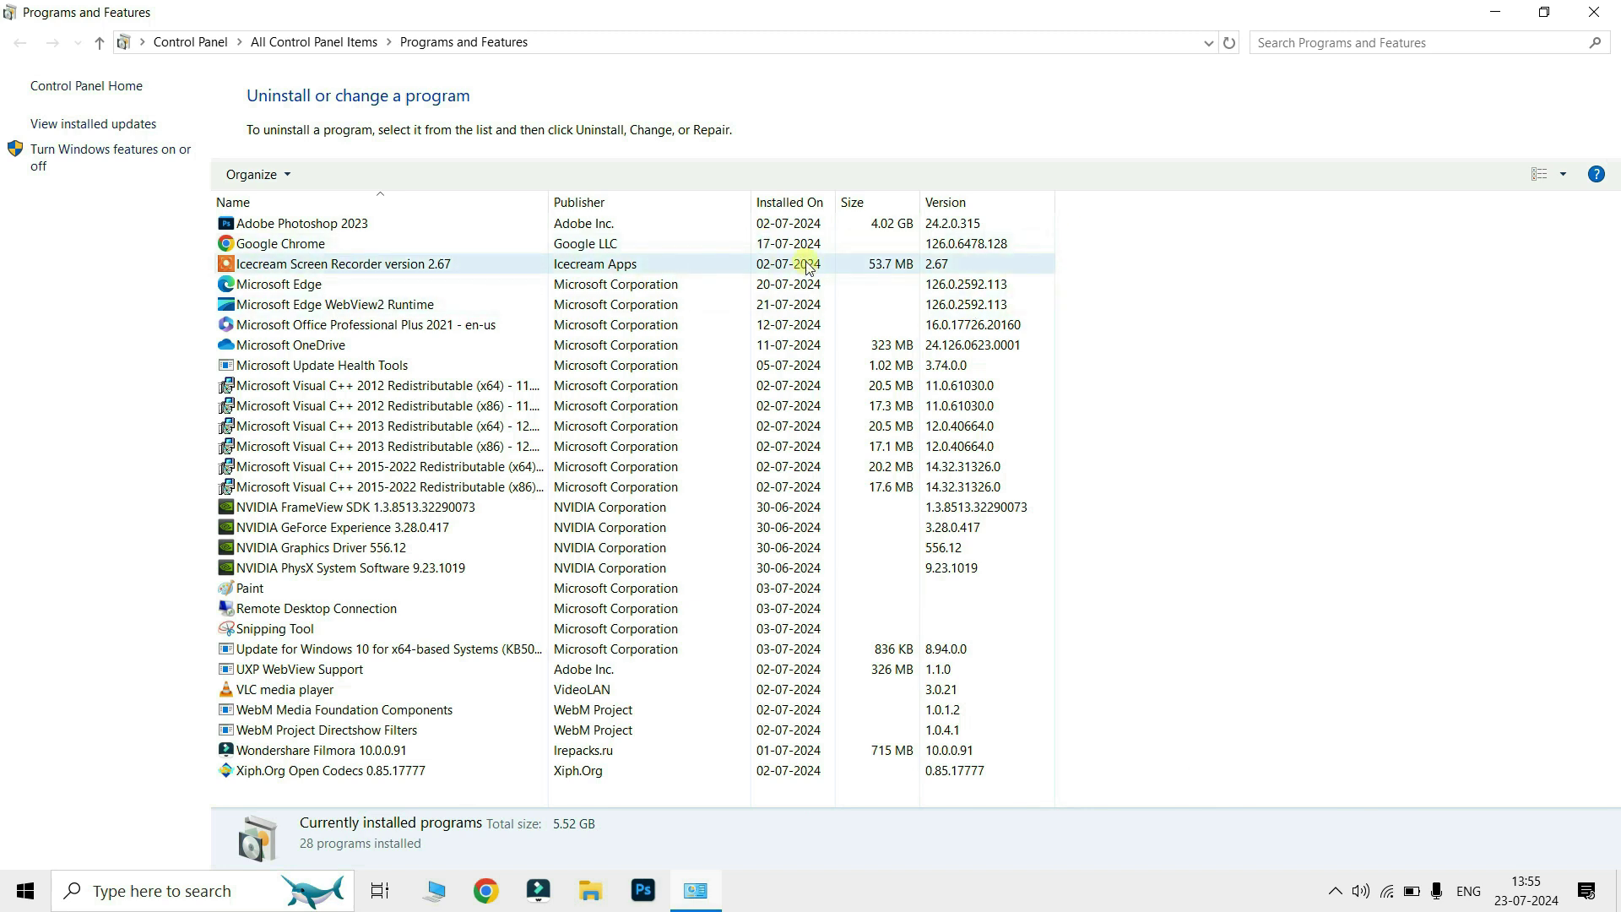
pyautogui.click(331, 221)
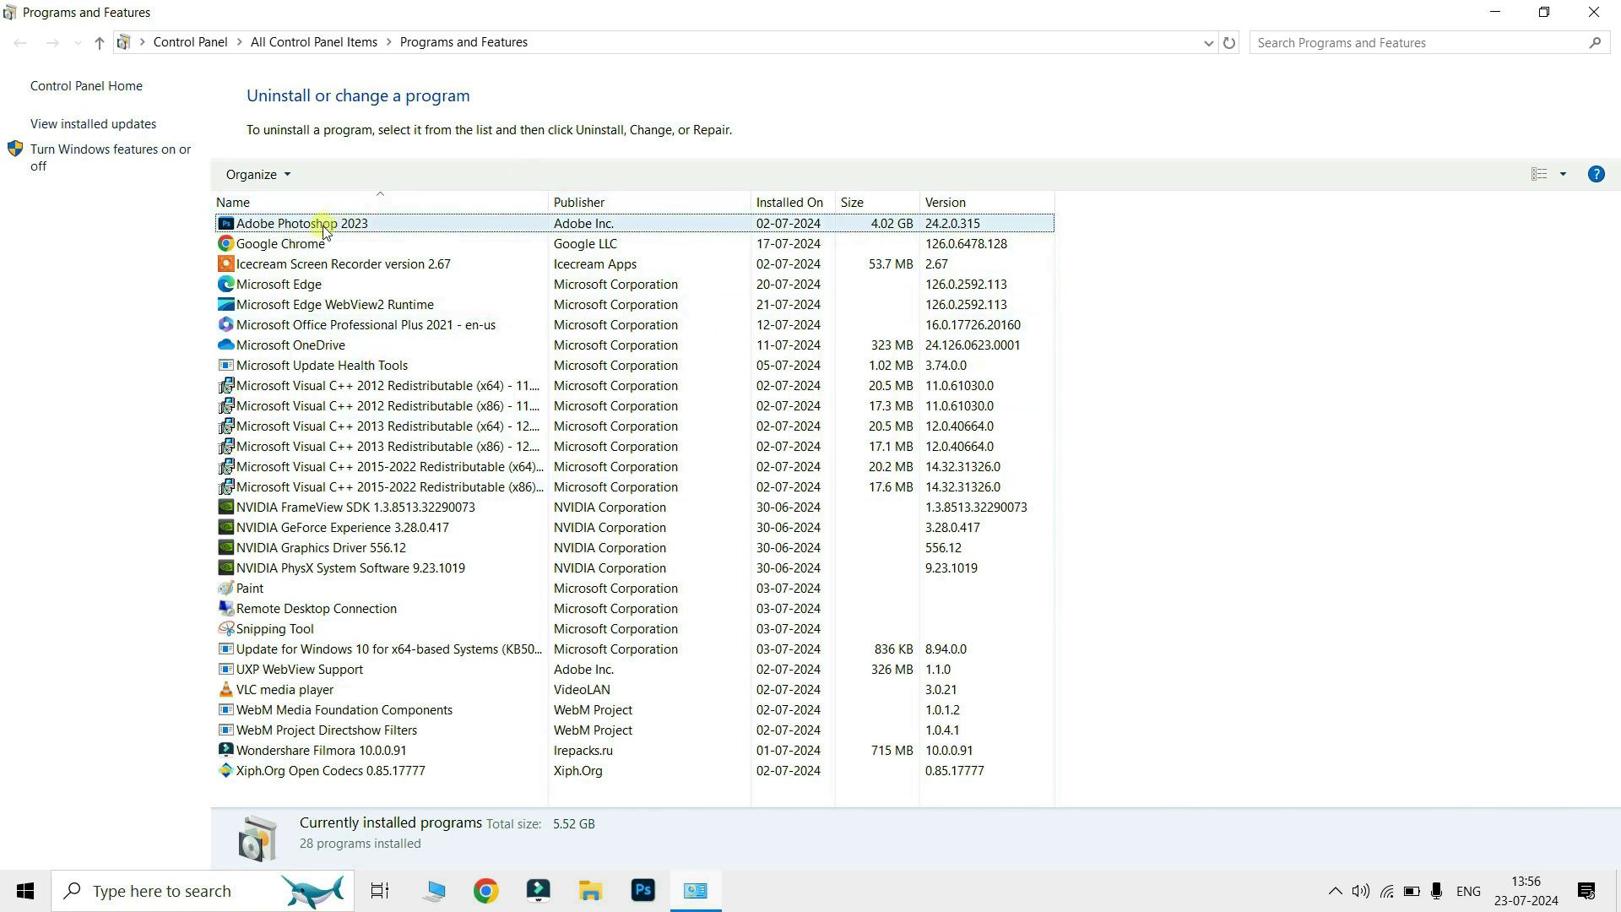
pyautogui.click(292, 266)
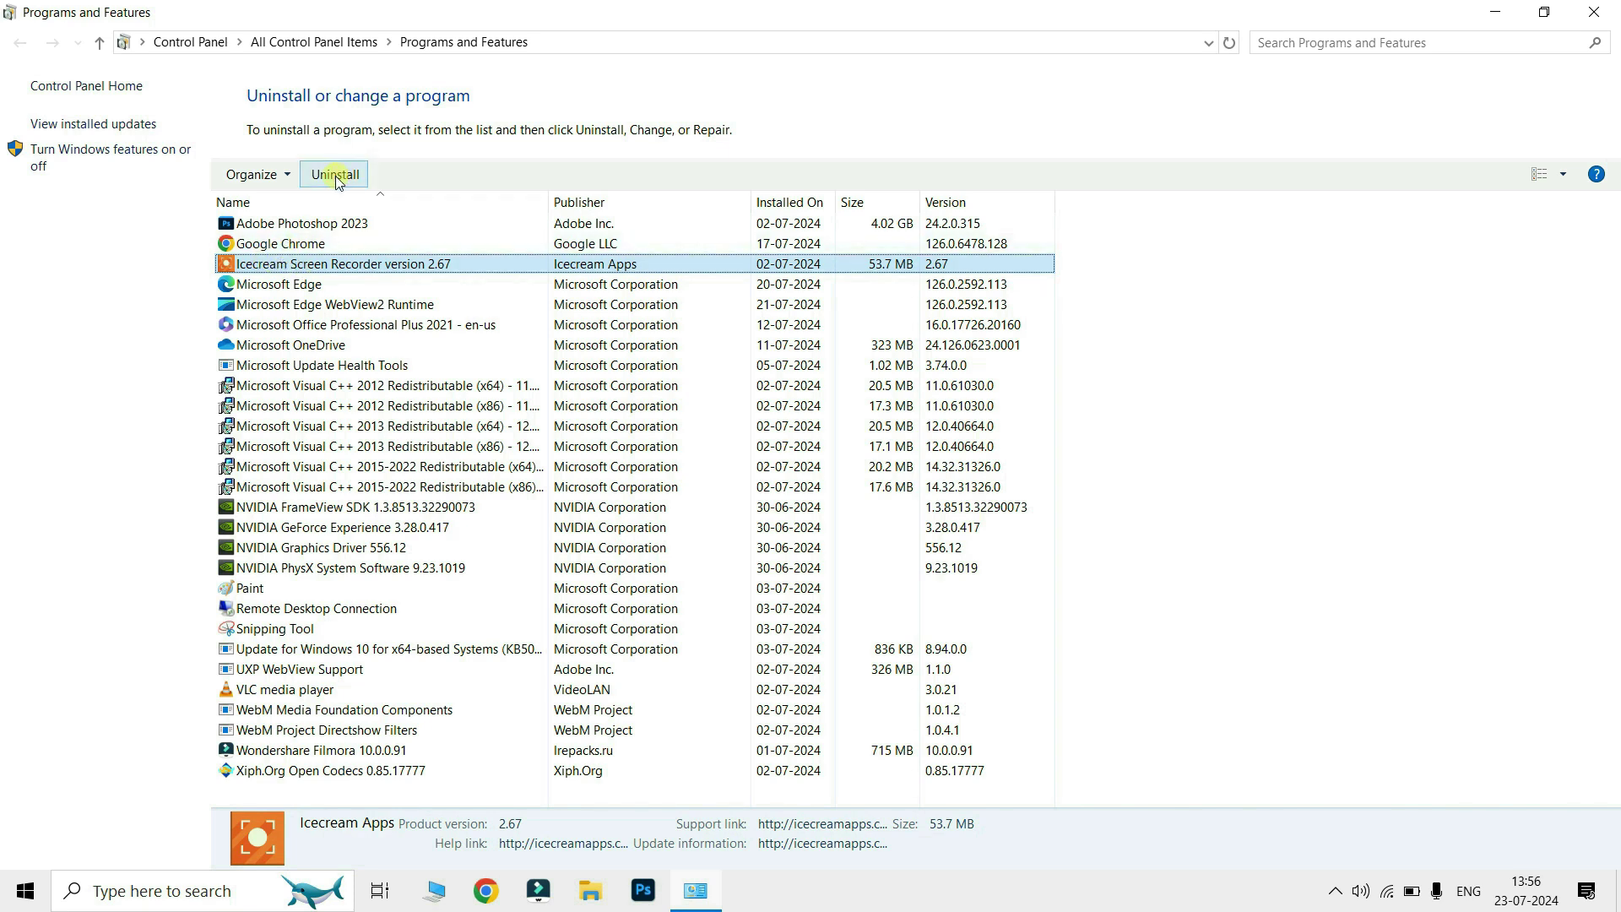
pyautogui.click(313, 222)
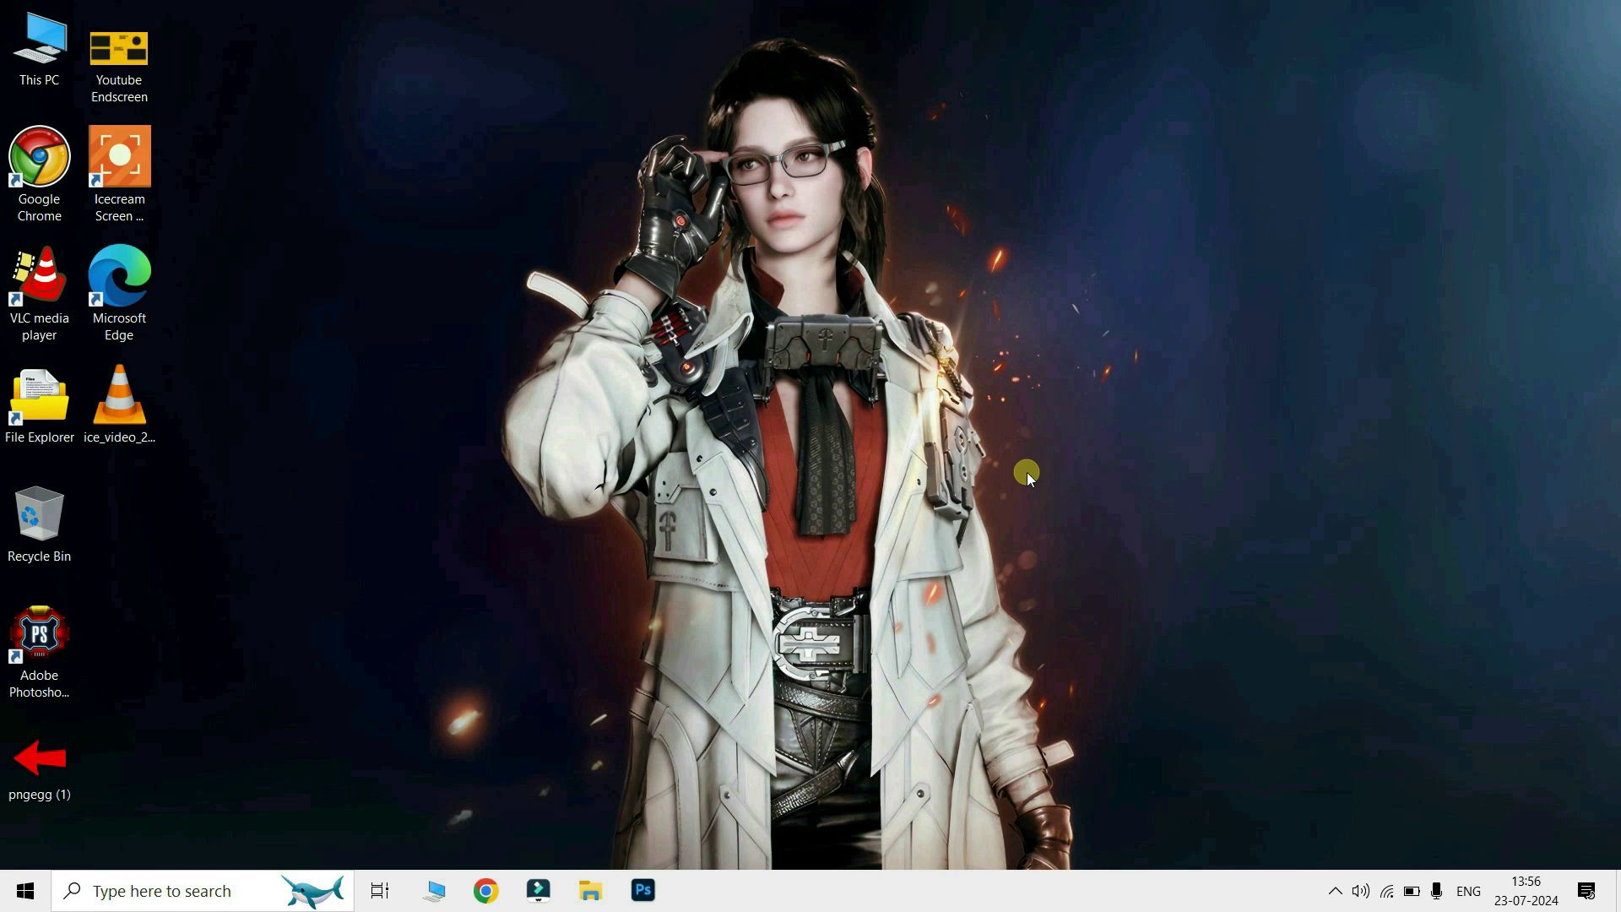
# Step: Open Network Connections with ncpa.cpl, disable the Wi-Fi connection, then enable it again
pyautogui.press('super+r')
pyautogui.write('ncp')
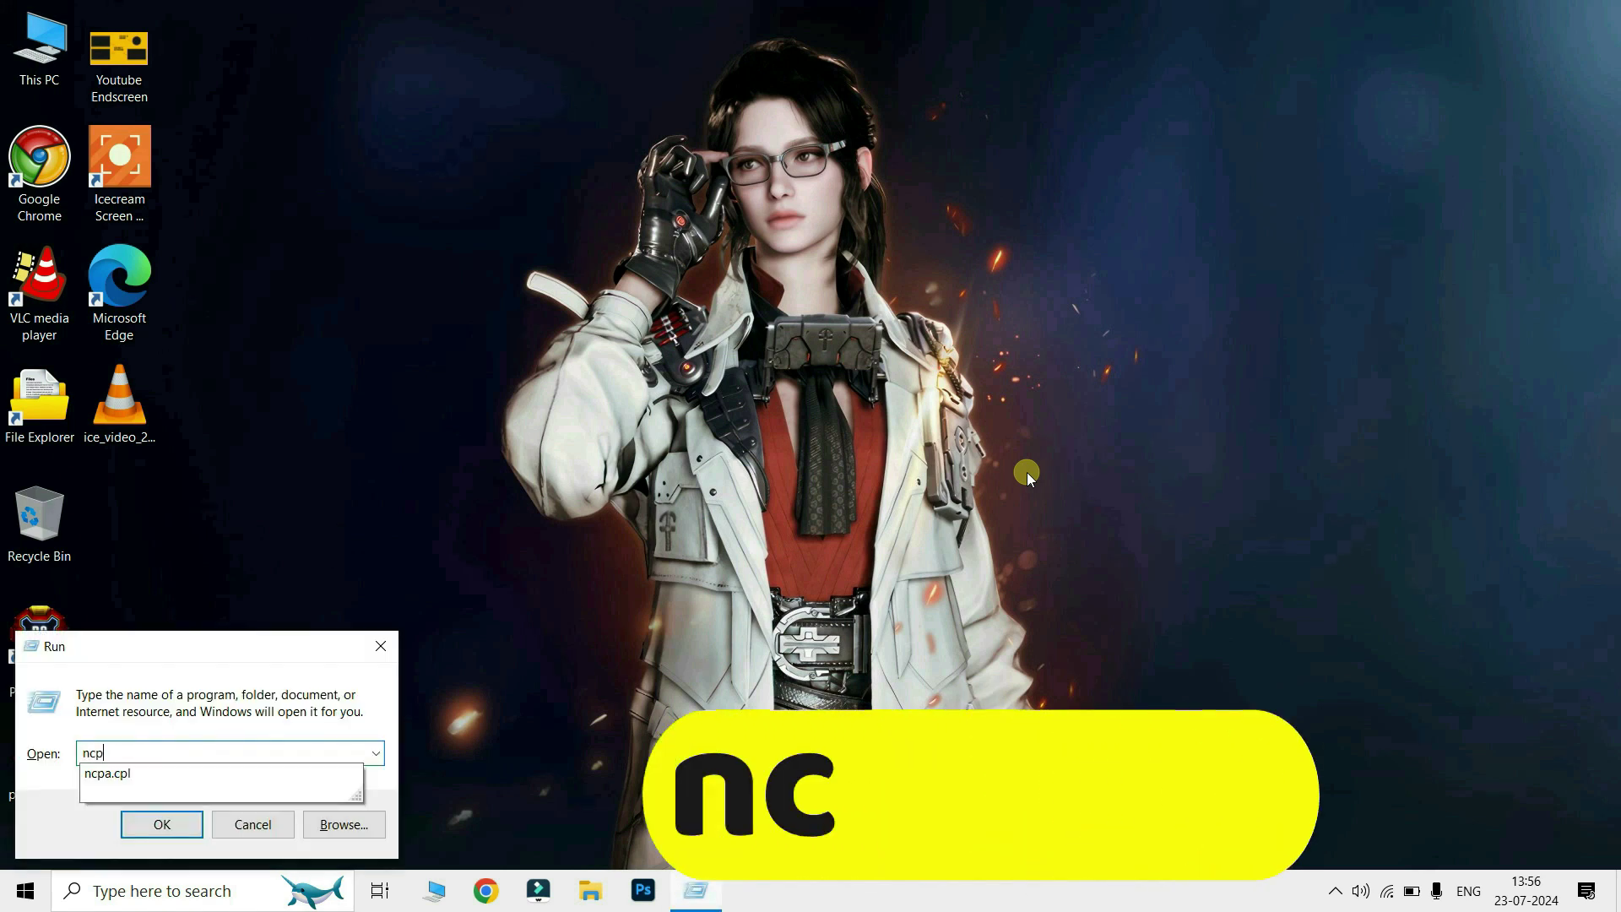
pyautogui.write('a.cpl')
pyautogui.press('Return')
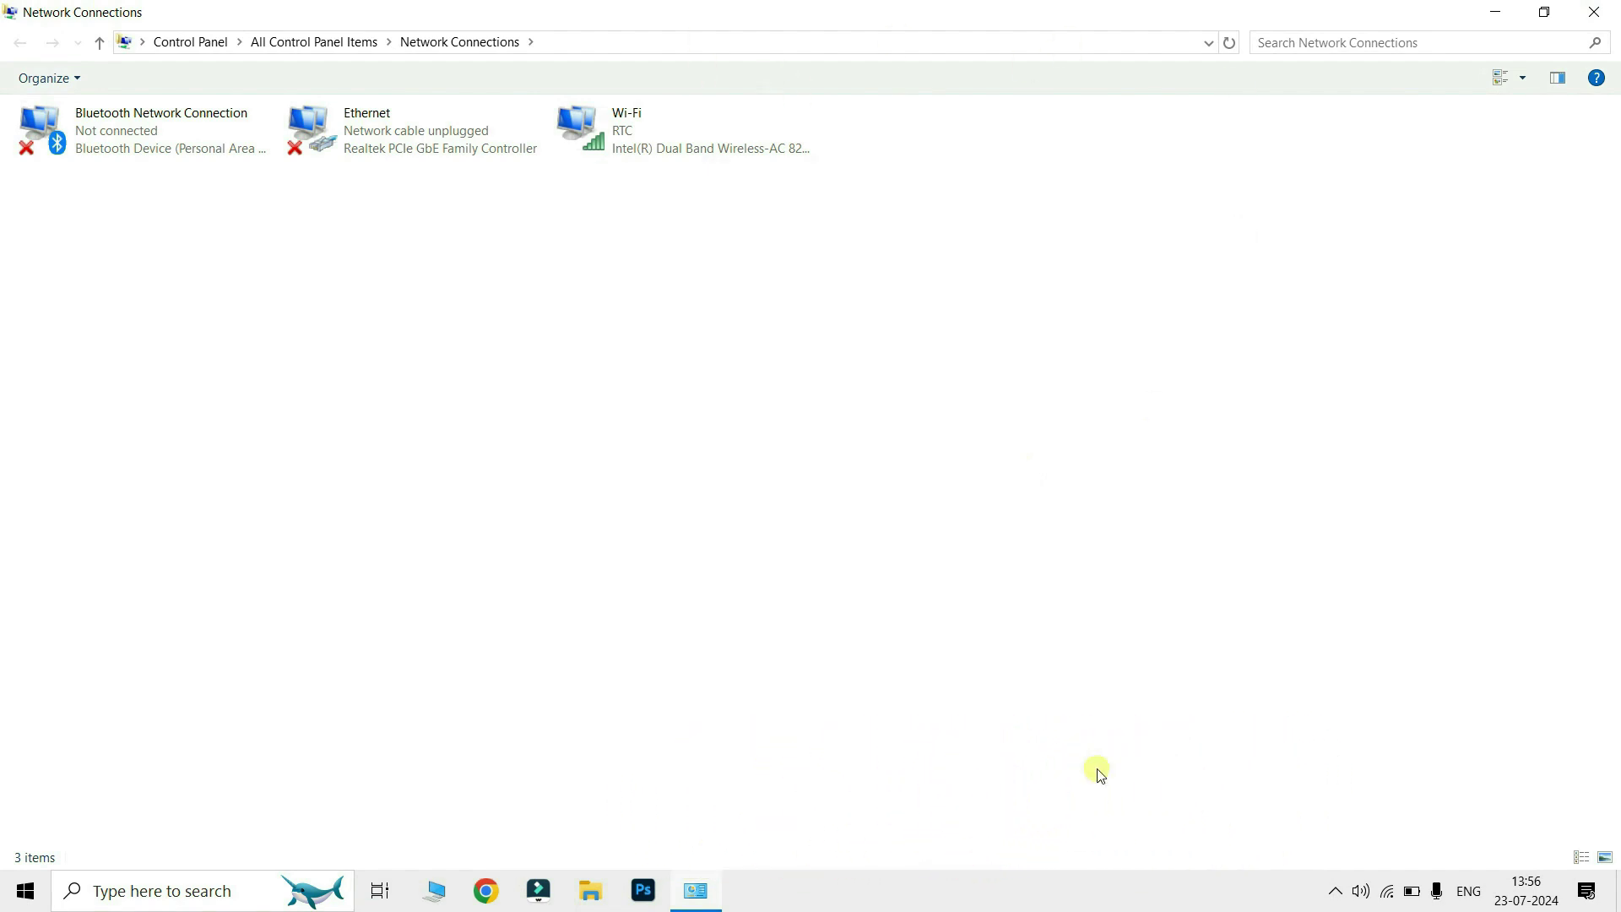
pyautogui.rightClick(619, 139)
pyautogui.click(655, 149)
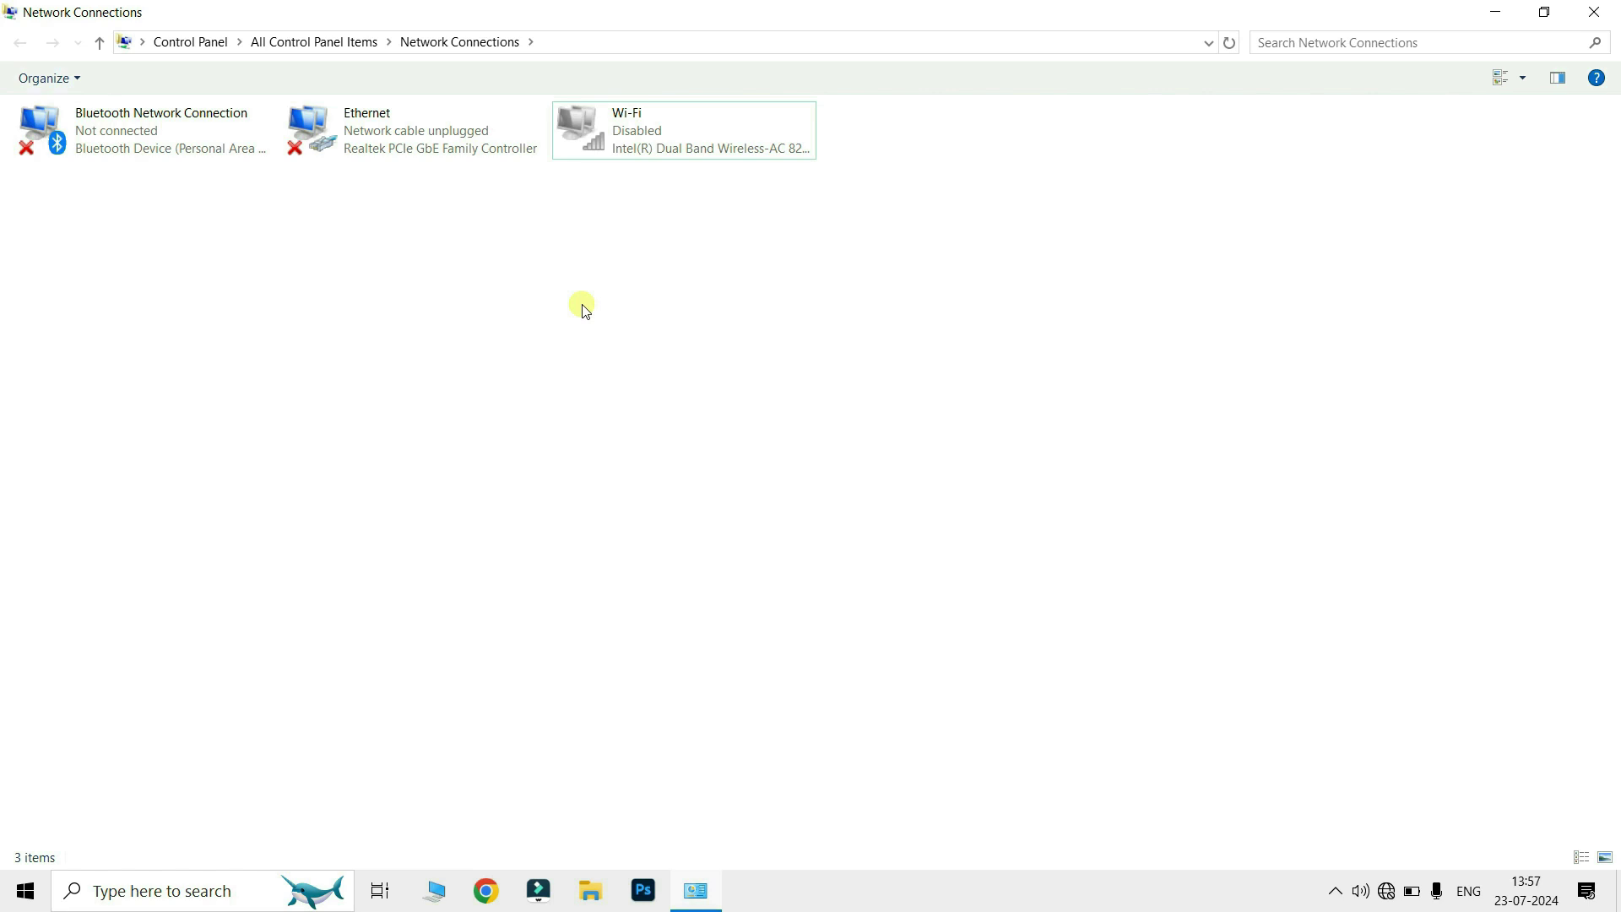
pyautogui.rightClick(606, 115)
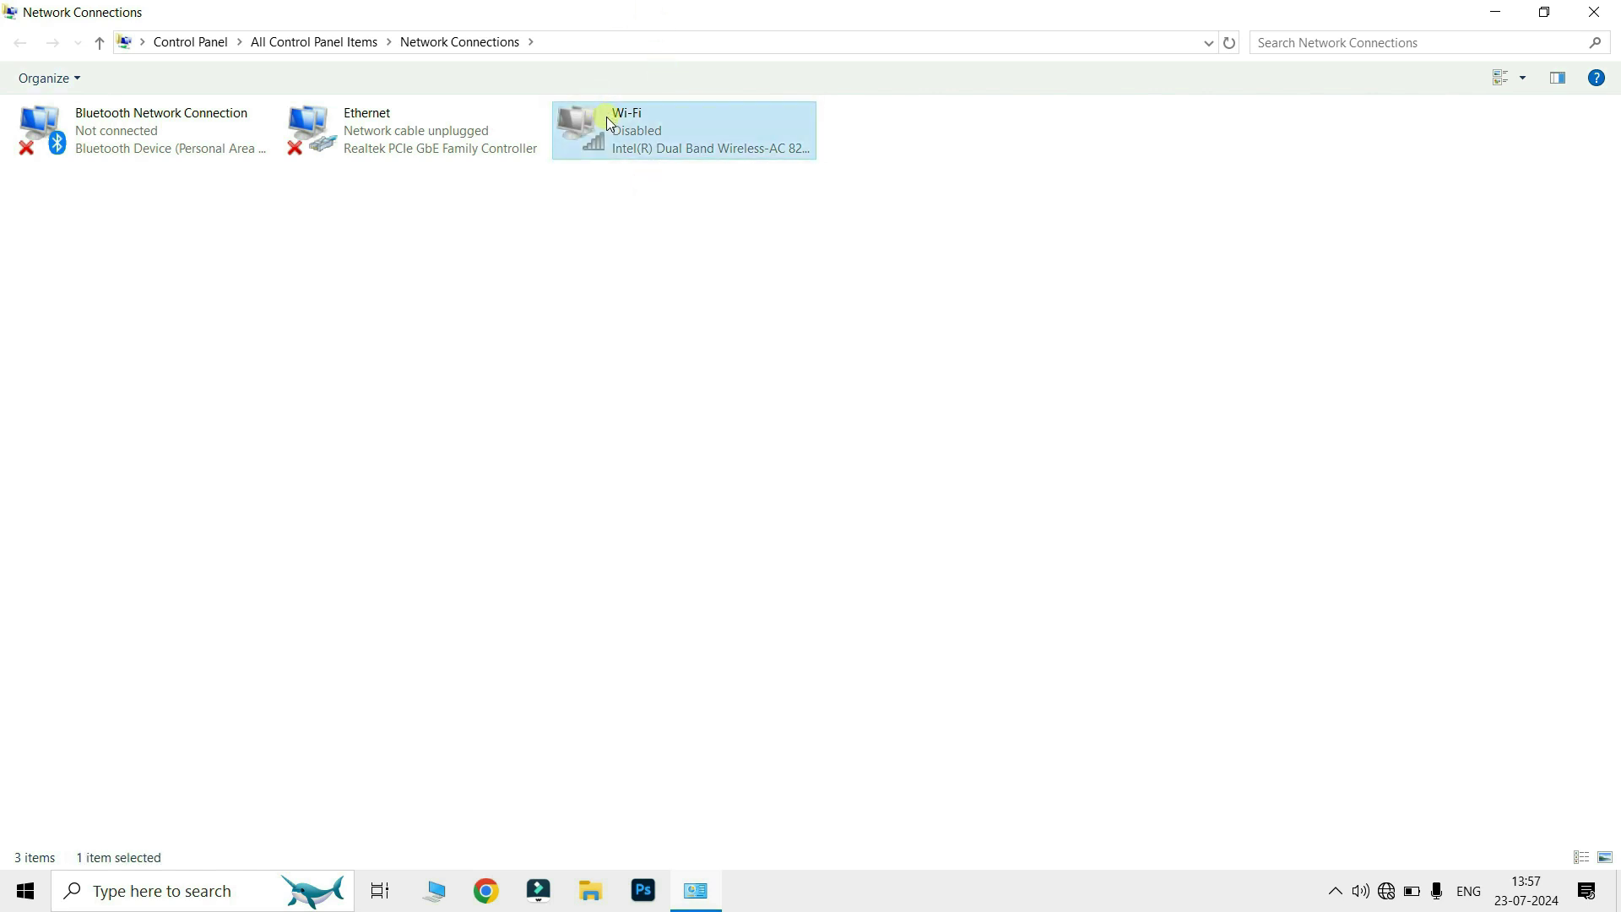
pyautogui.click(652, 136)
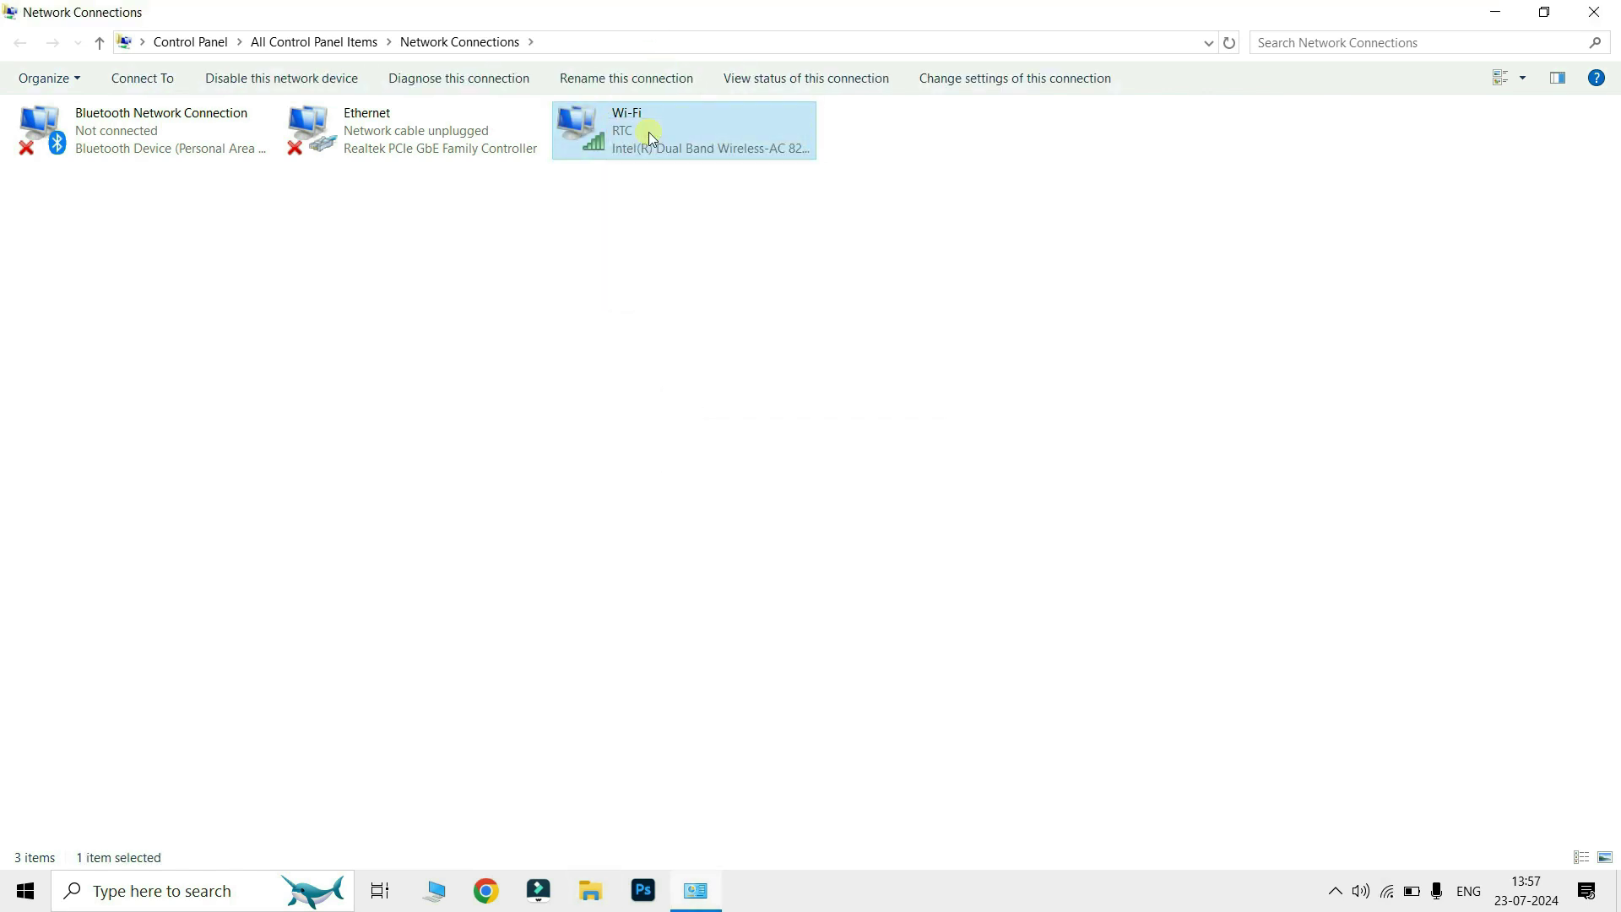
# Step: View the Wi-Fi connection's IPv4 settings, close them unchanged, and close Network Connections
pyautogui.rightClick(650, 133)
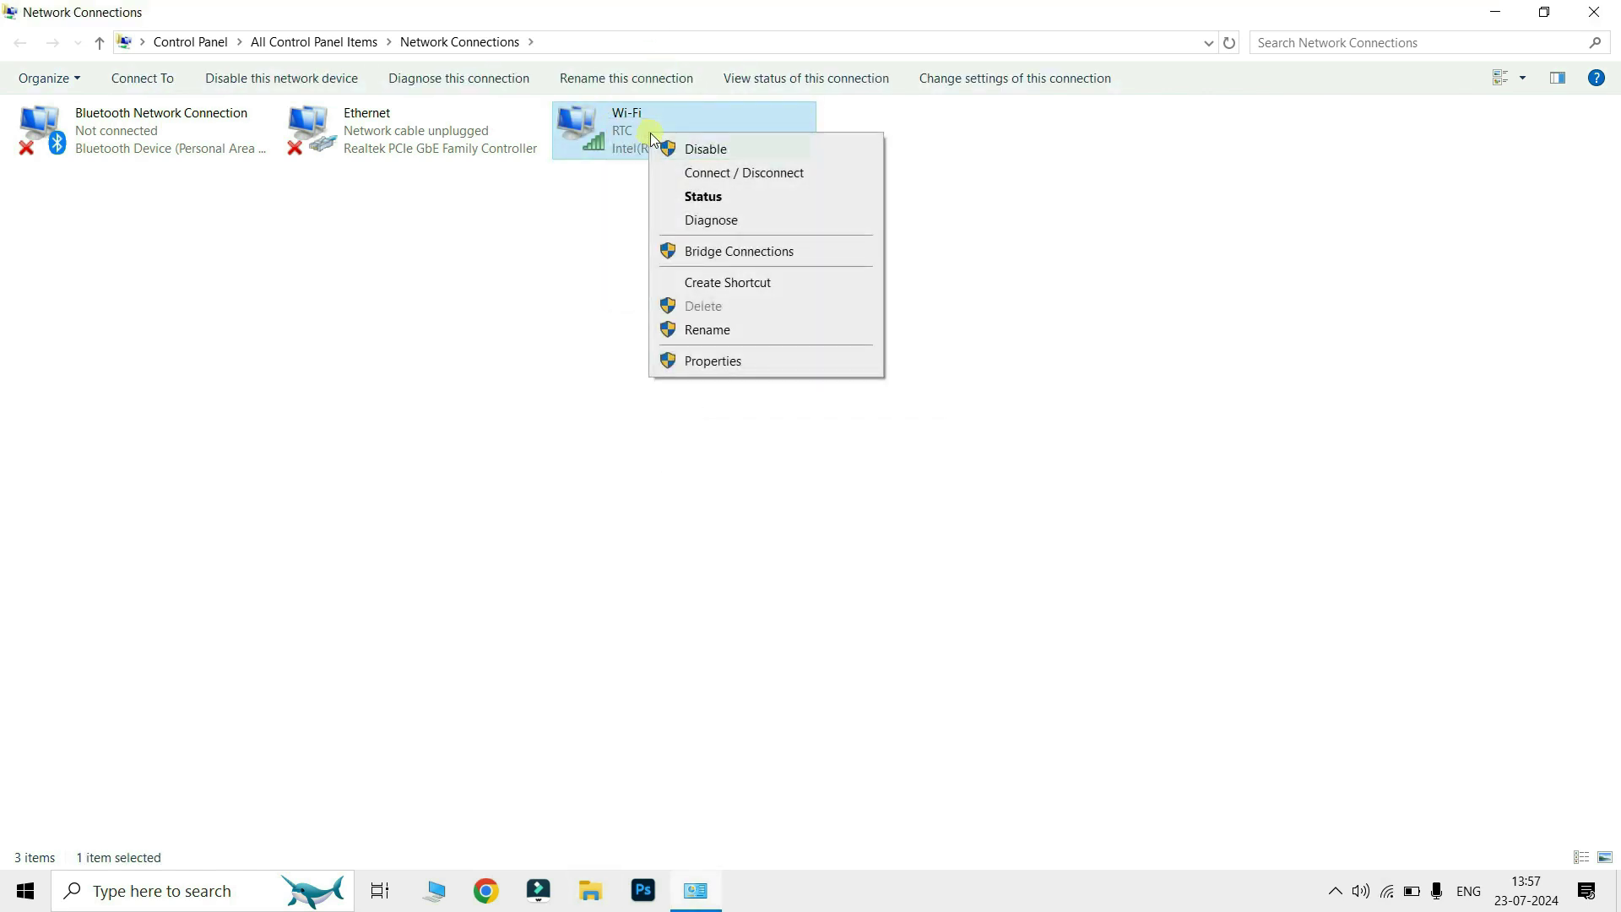
pyautogui.click(706, 358)
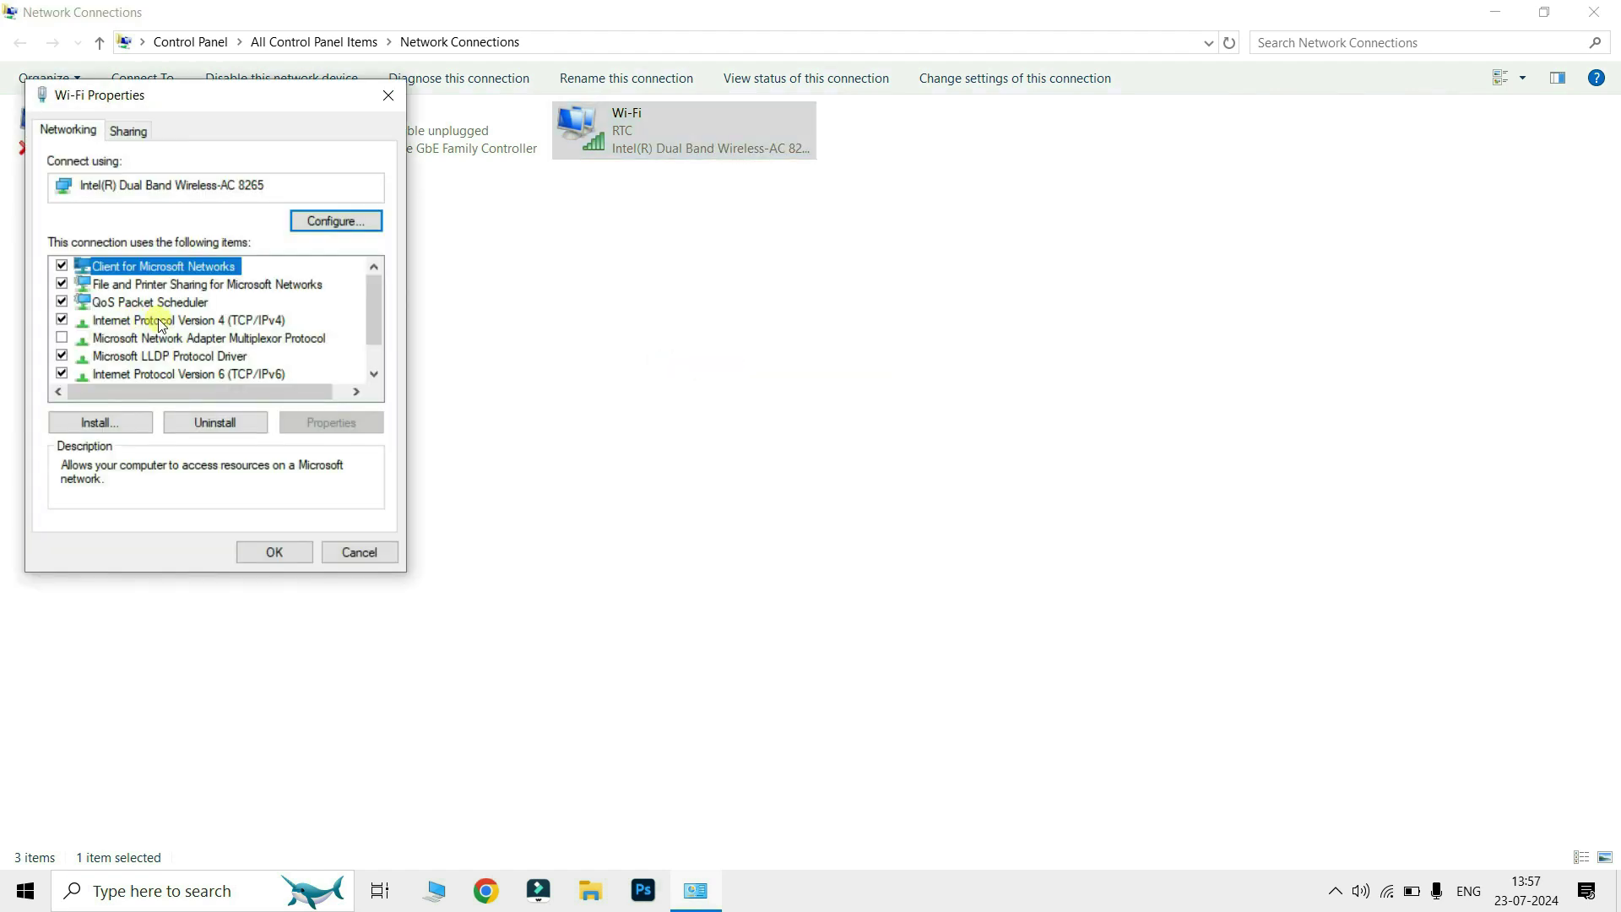
pyautogui.doubleClick(160, 321)
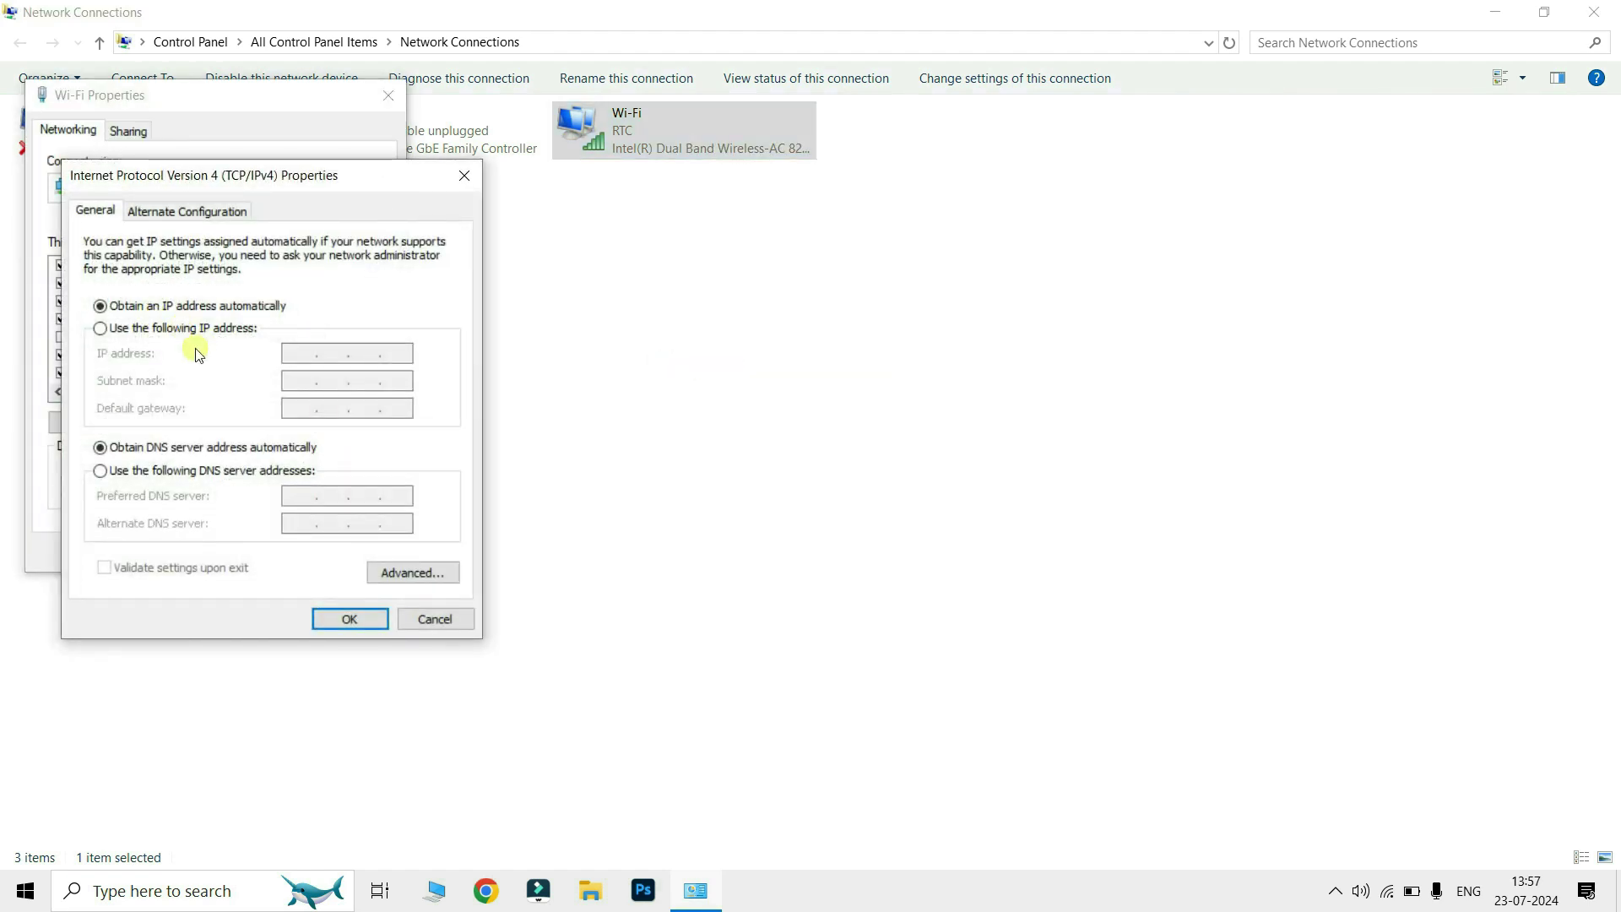
pyautogui.click(463, 181)
pyautogui.click(362, 547)
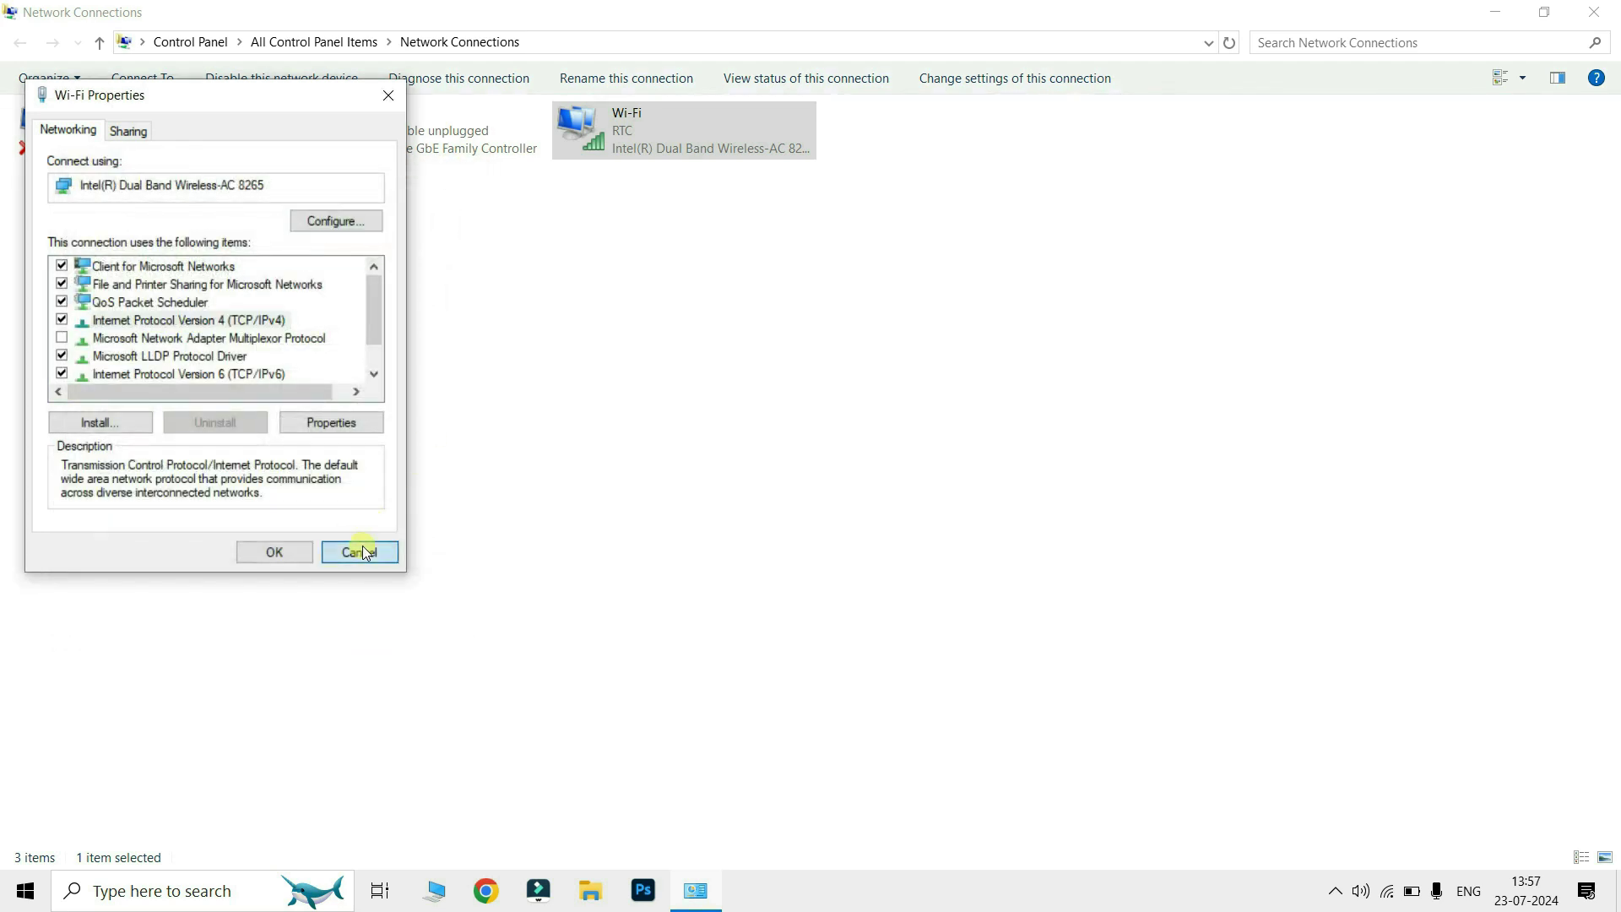
pyautogui.click(1593, 12)
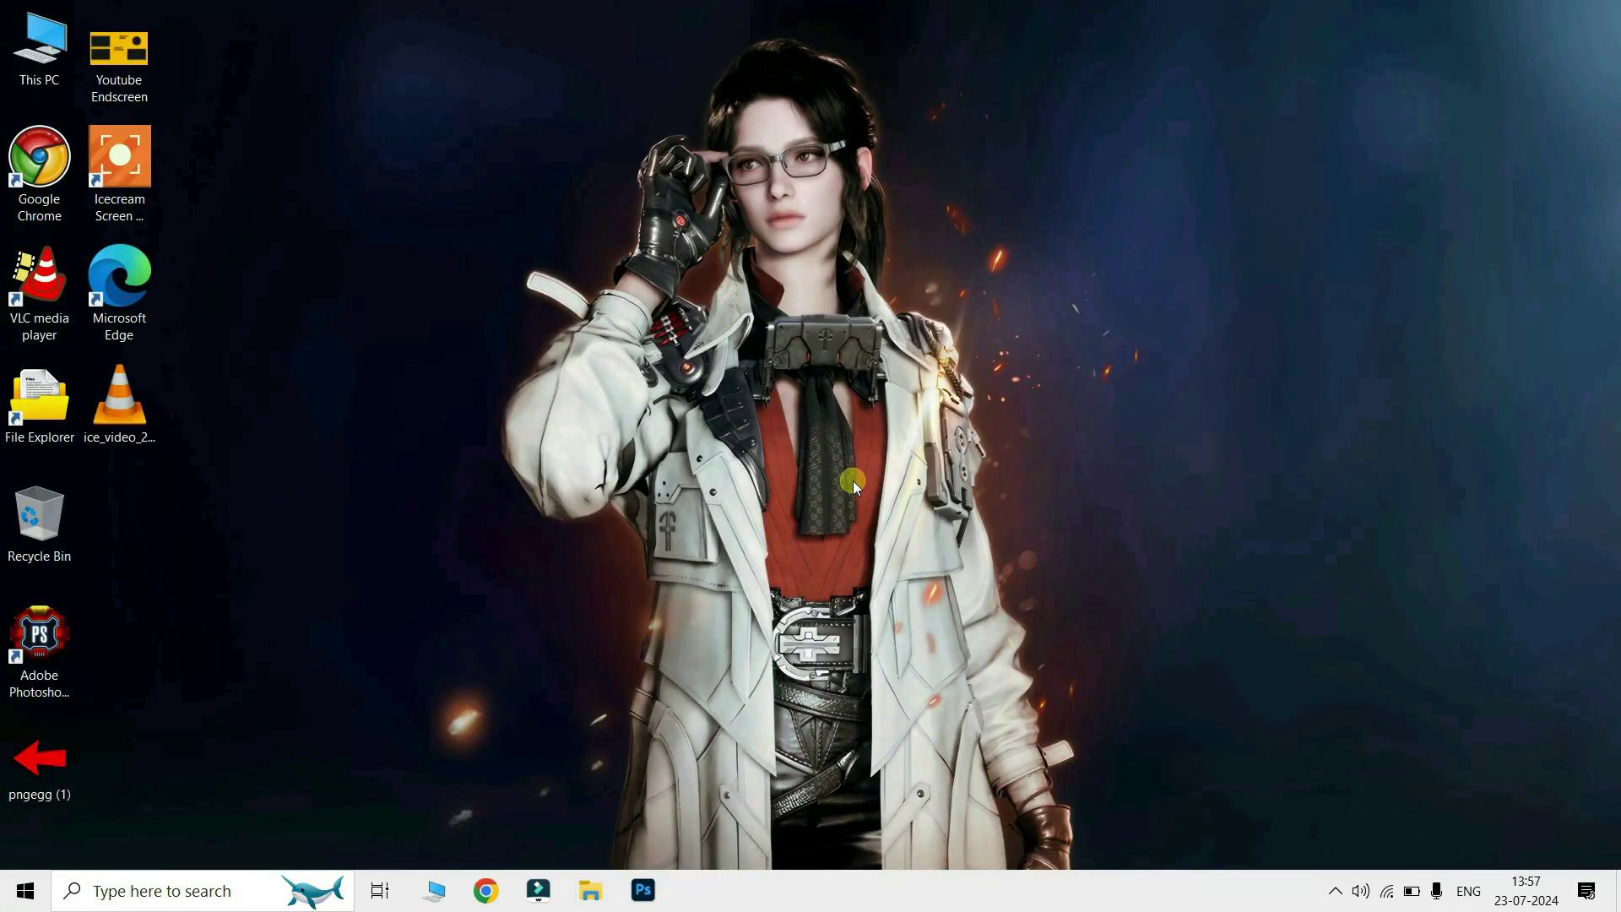
# Step: Run devmgmt.msc, expand Display adapters to view the AMD Radeon driver actions, then close
pyautogui.press('super+r')
pyautogui.write('devmgmt.')
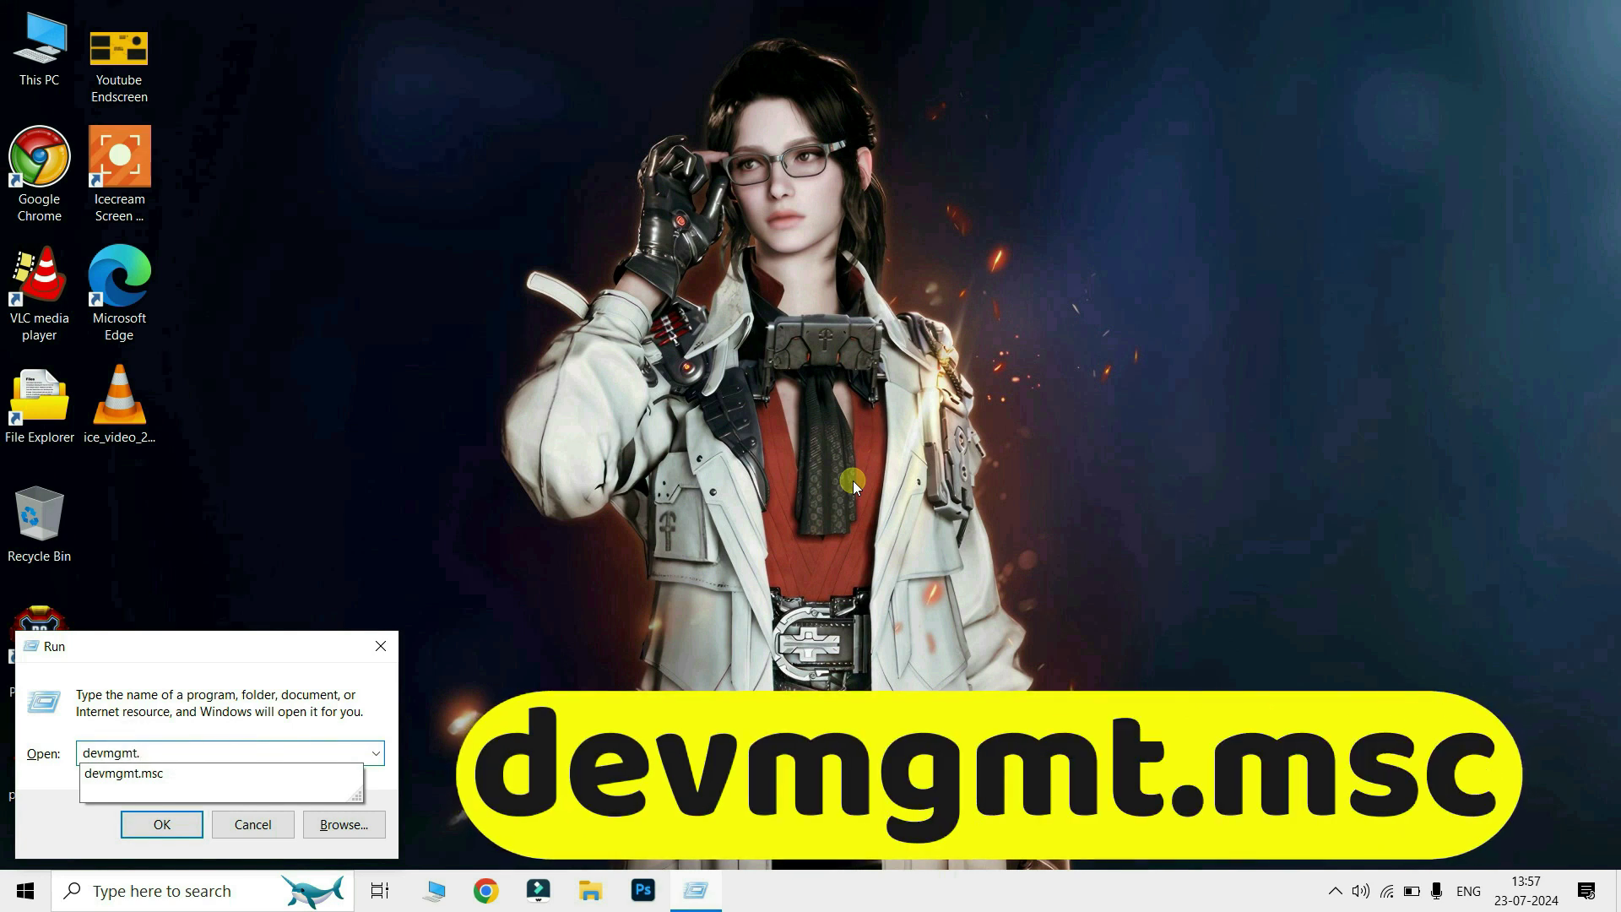
pyautogui.write('msc')
pyautogui.press('Return')
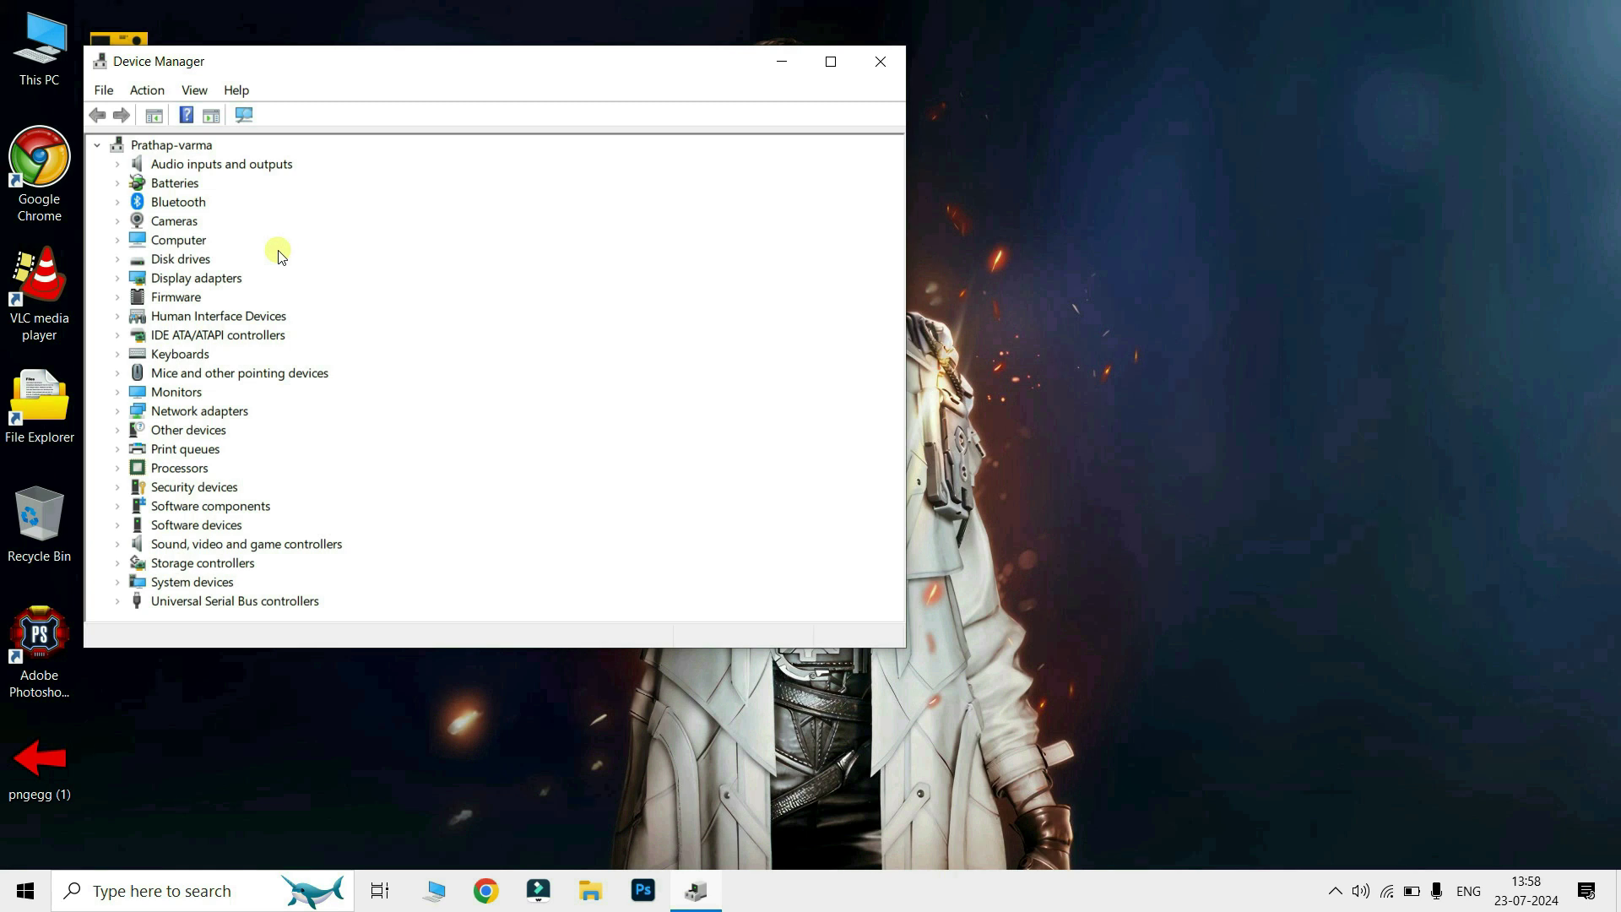
pyautogui.click(121, 603)
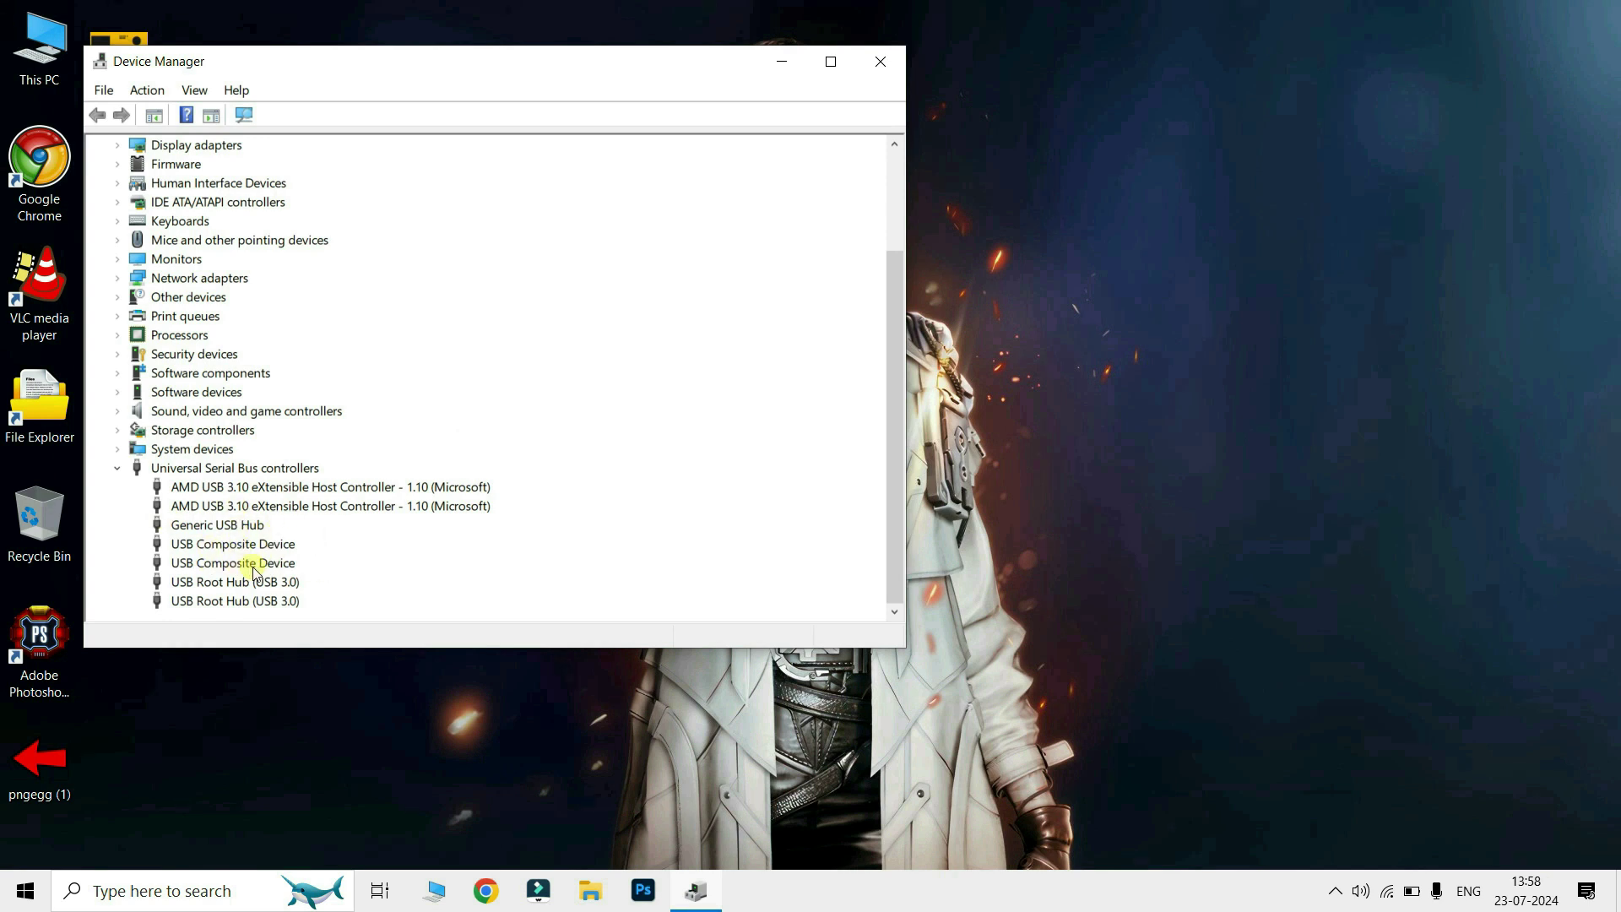
pyautogui.click(117, 470)
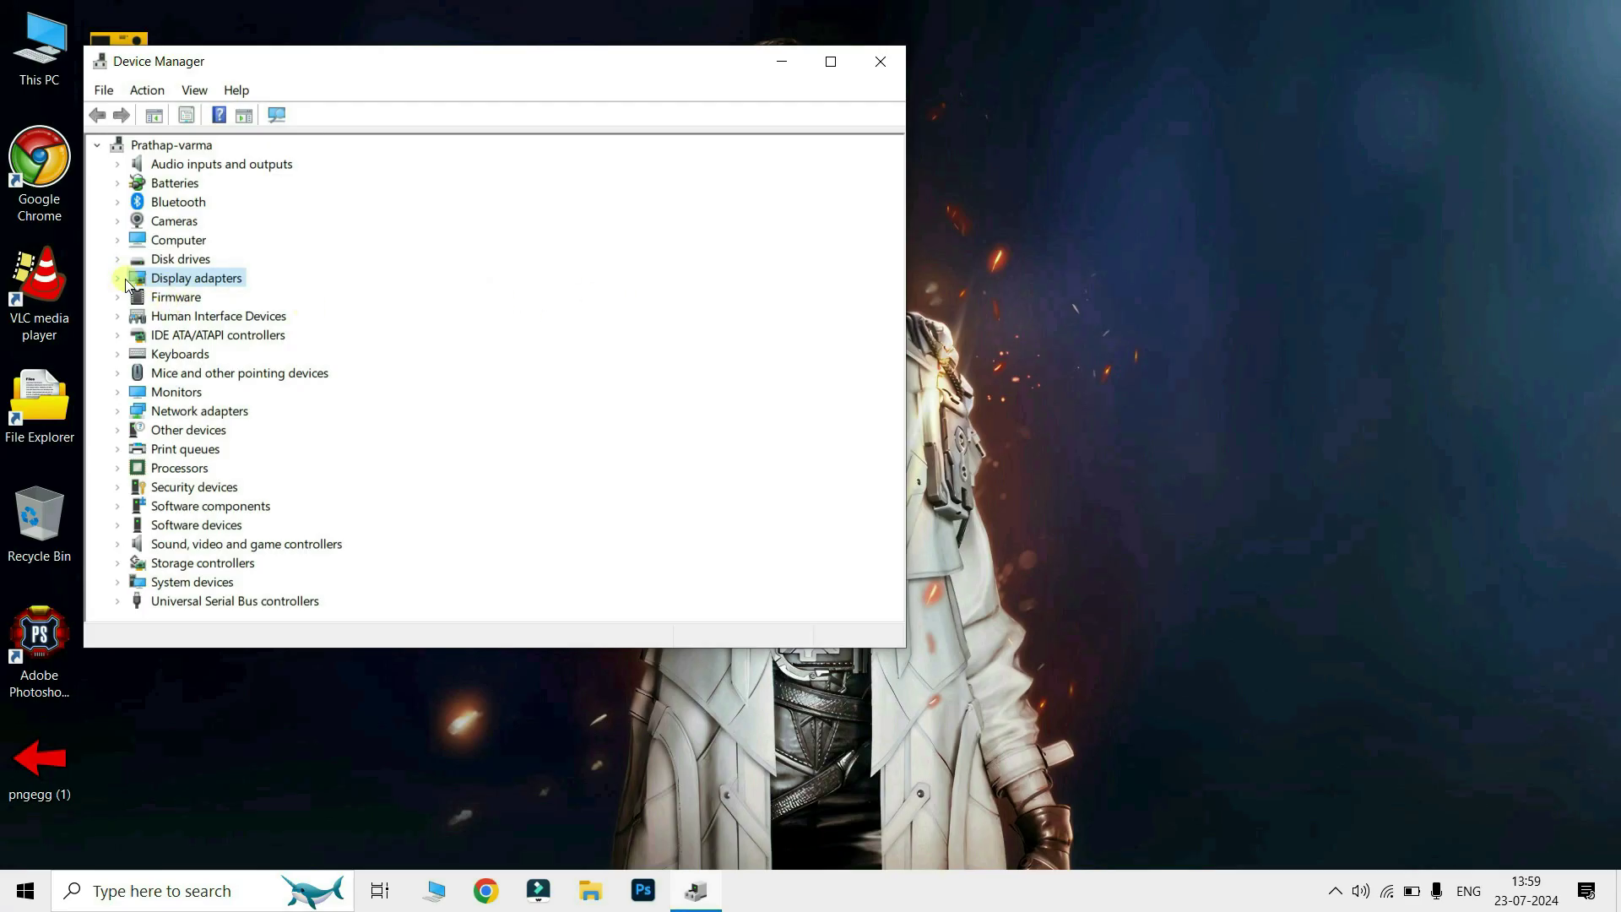
pyautogui.click(118, 280)
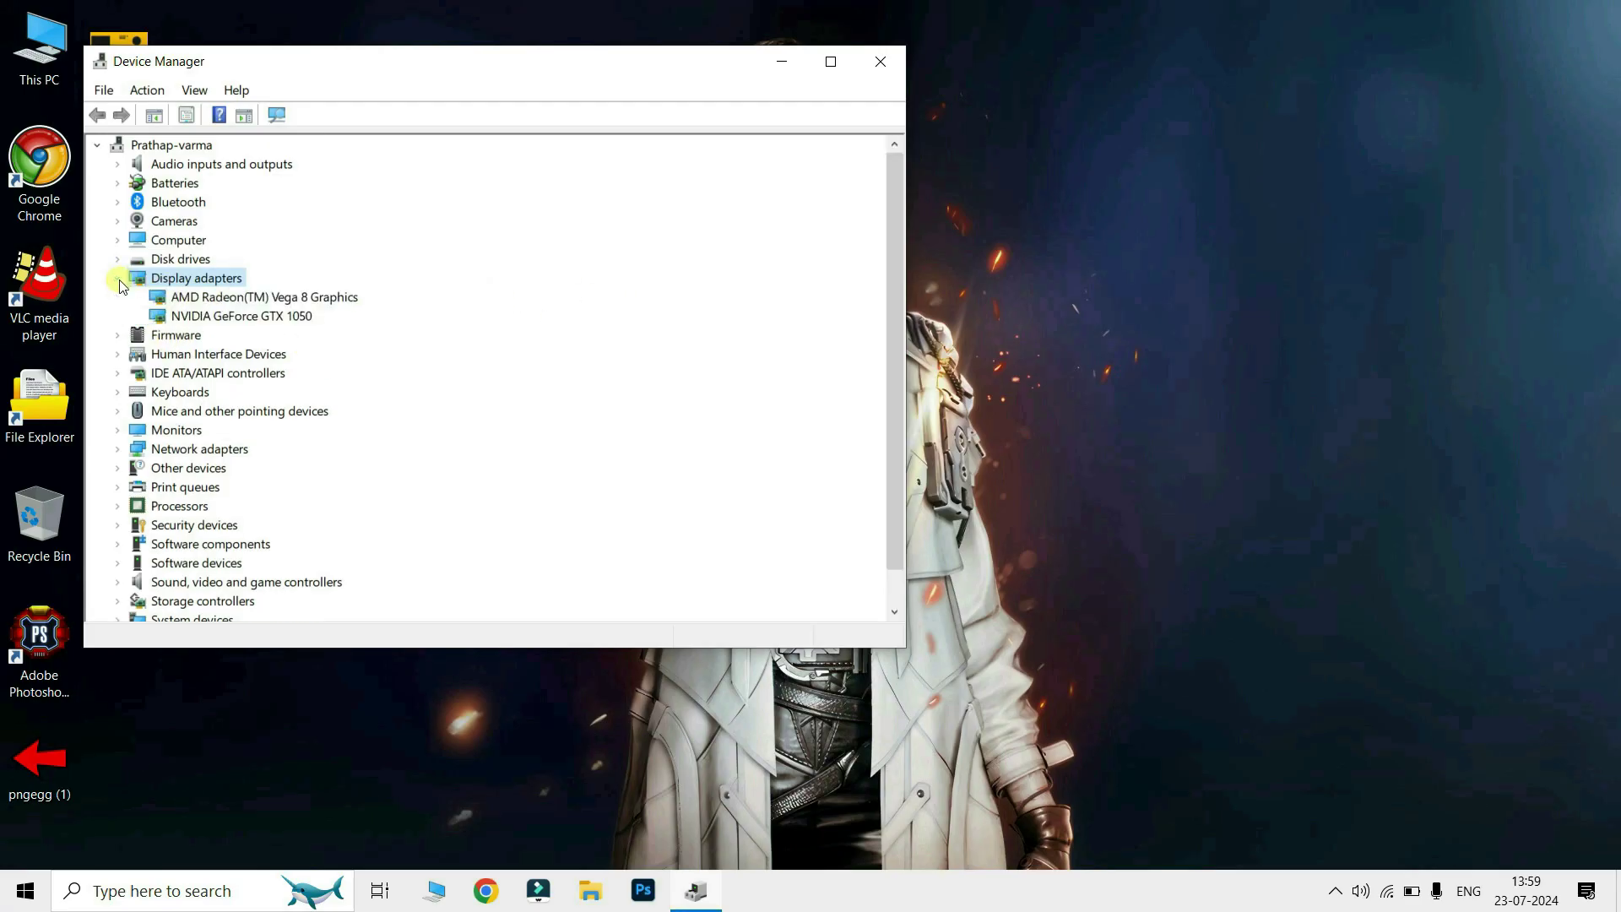
pyautogui.click(263, 299)
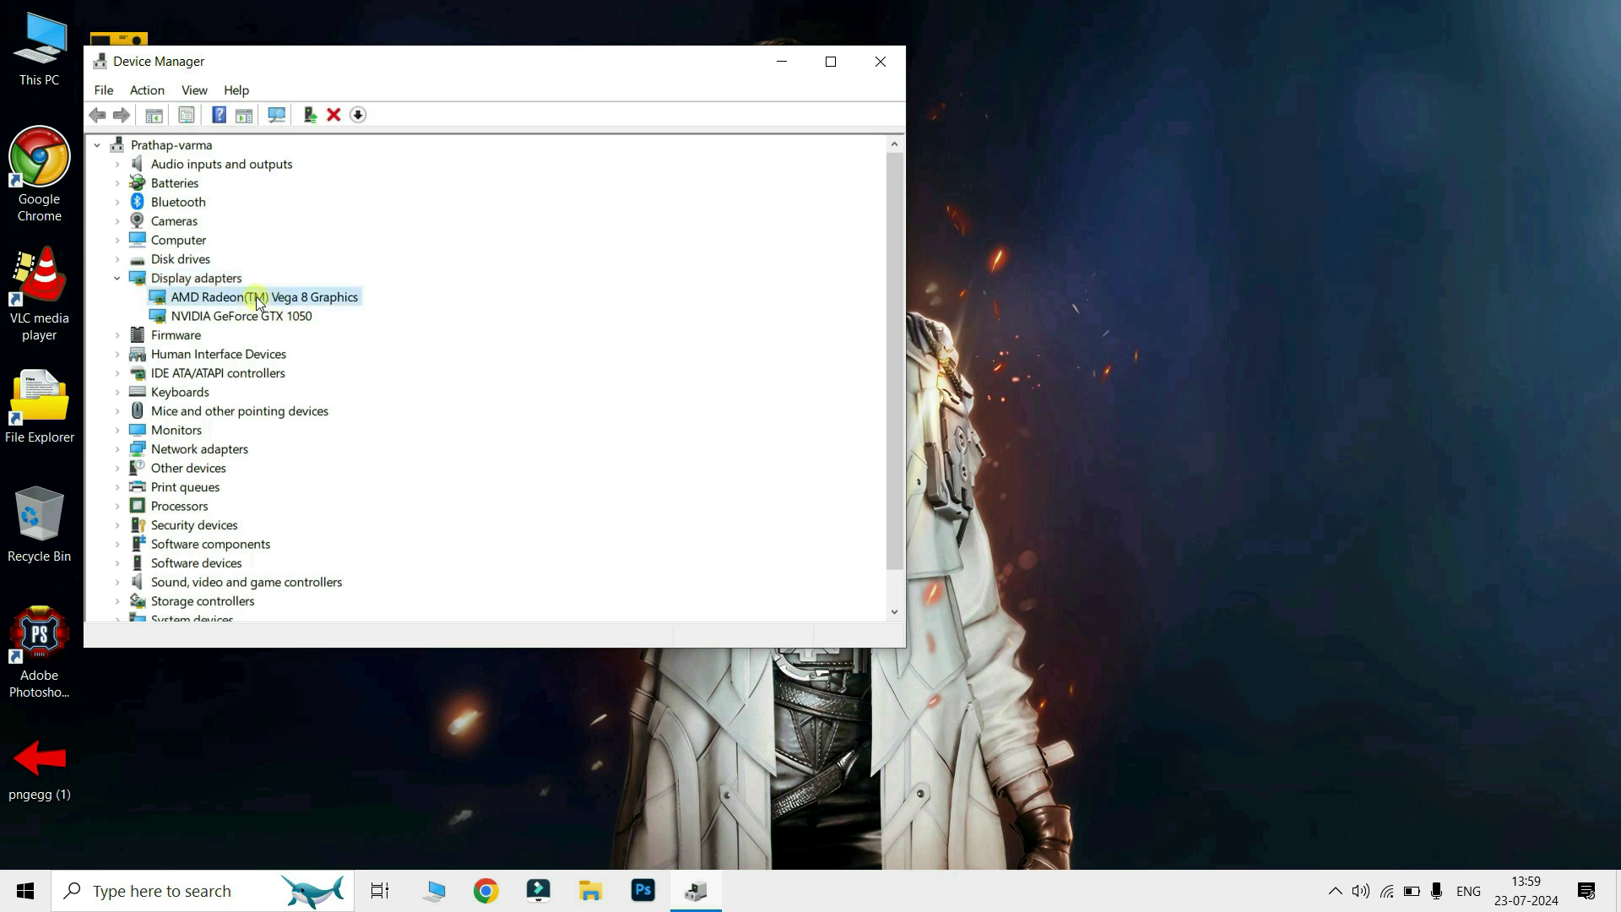
pyautogui.rightClick(256, 302)
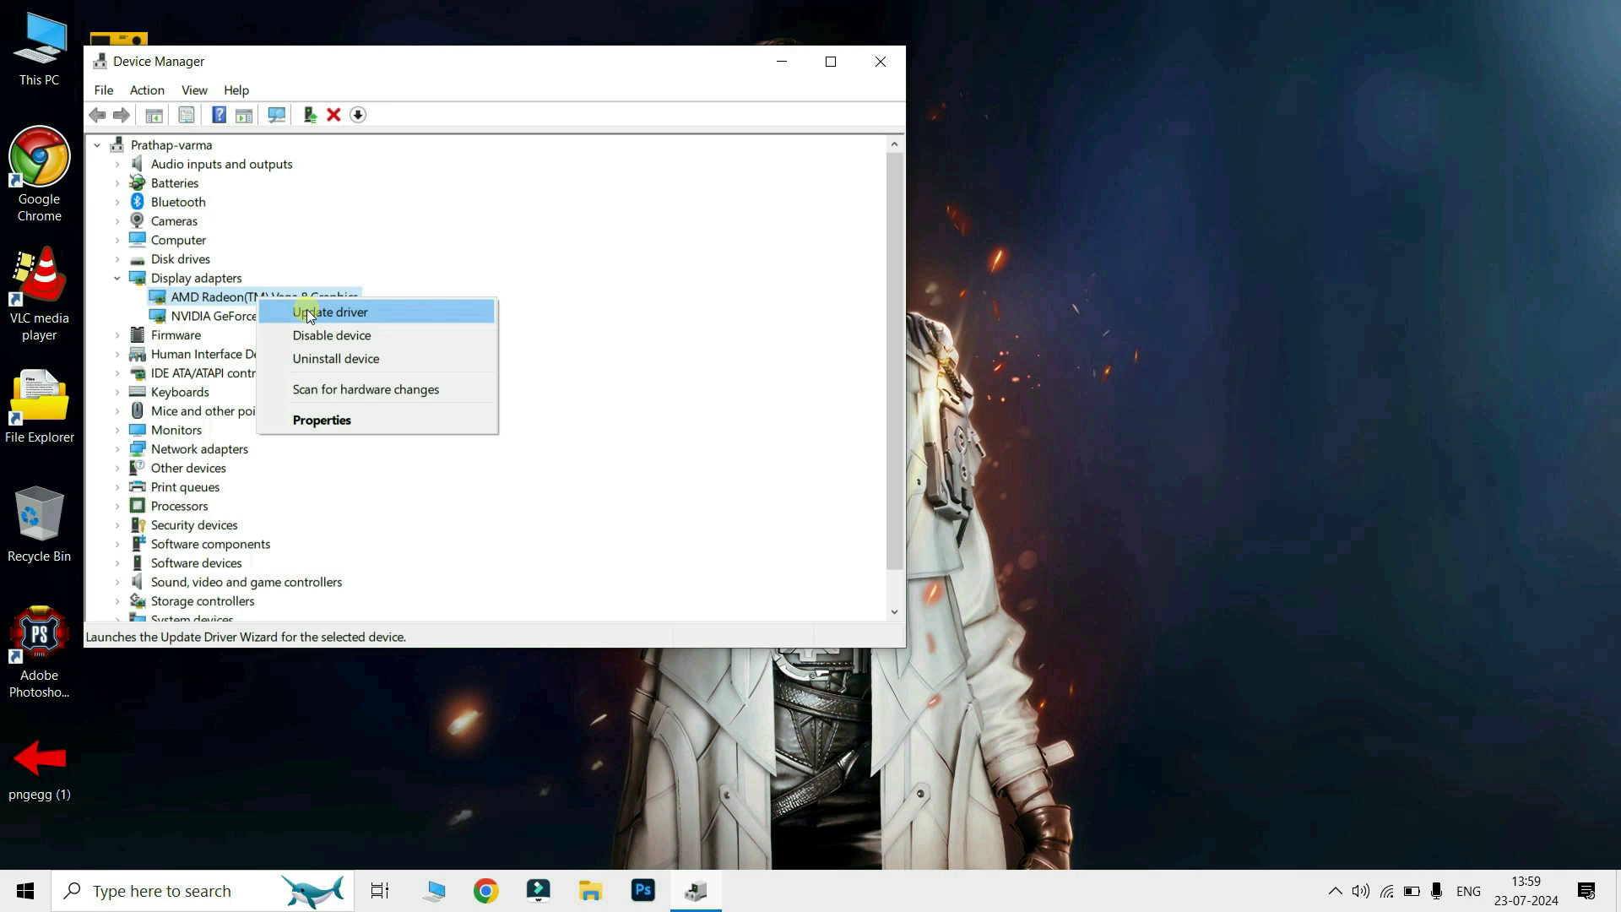
pyautogui.click(883, 62)
pyautogui.press('super+r')
pyautogui.write('t')
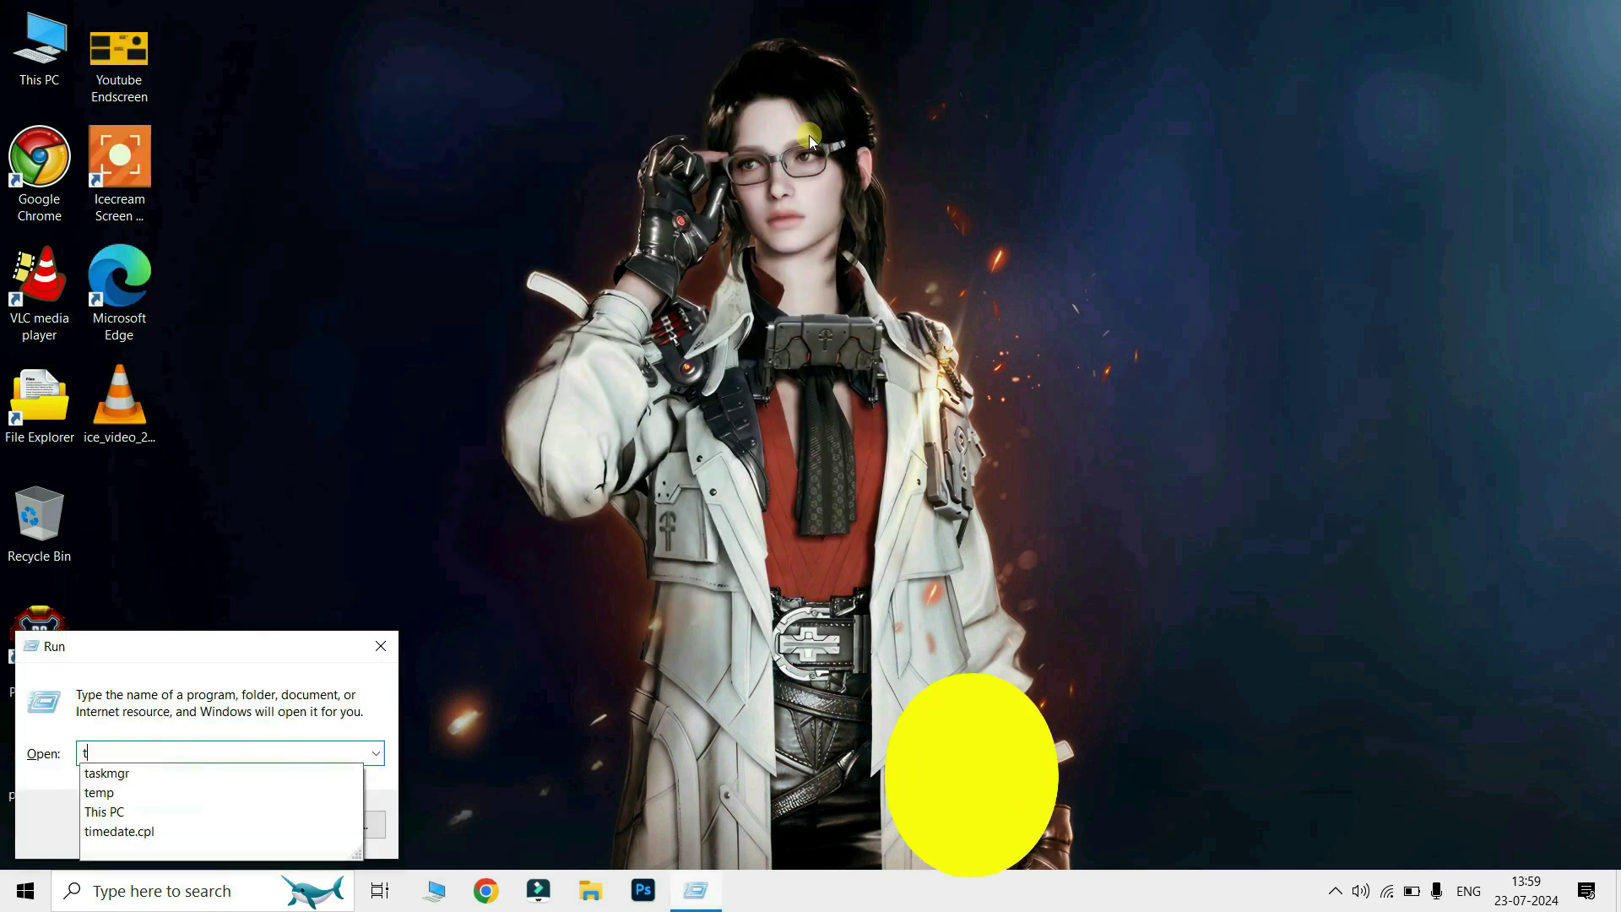
pyautogui.write('askmgr')
pyautogui.press('Return')
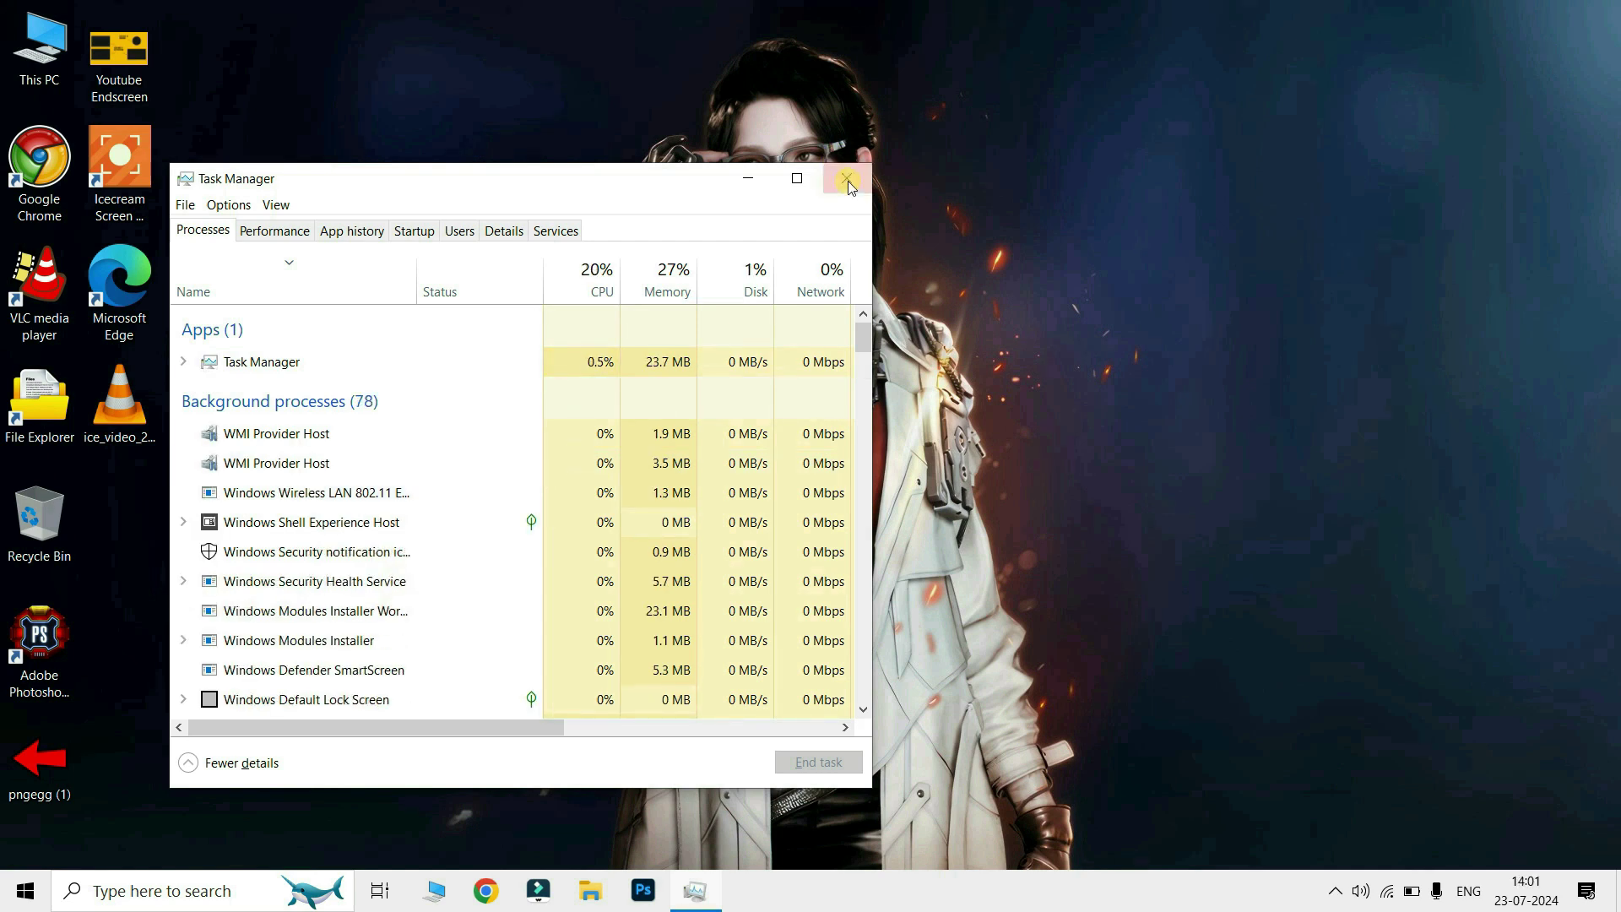
pyautogui.click(848, 179)
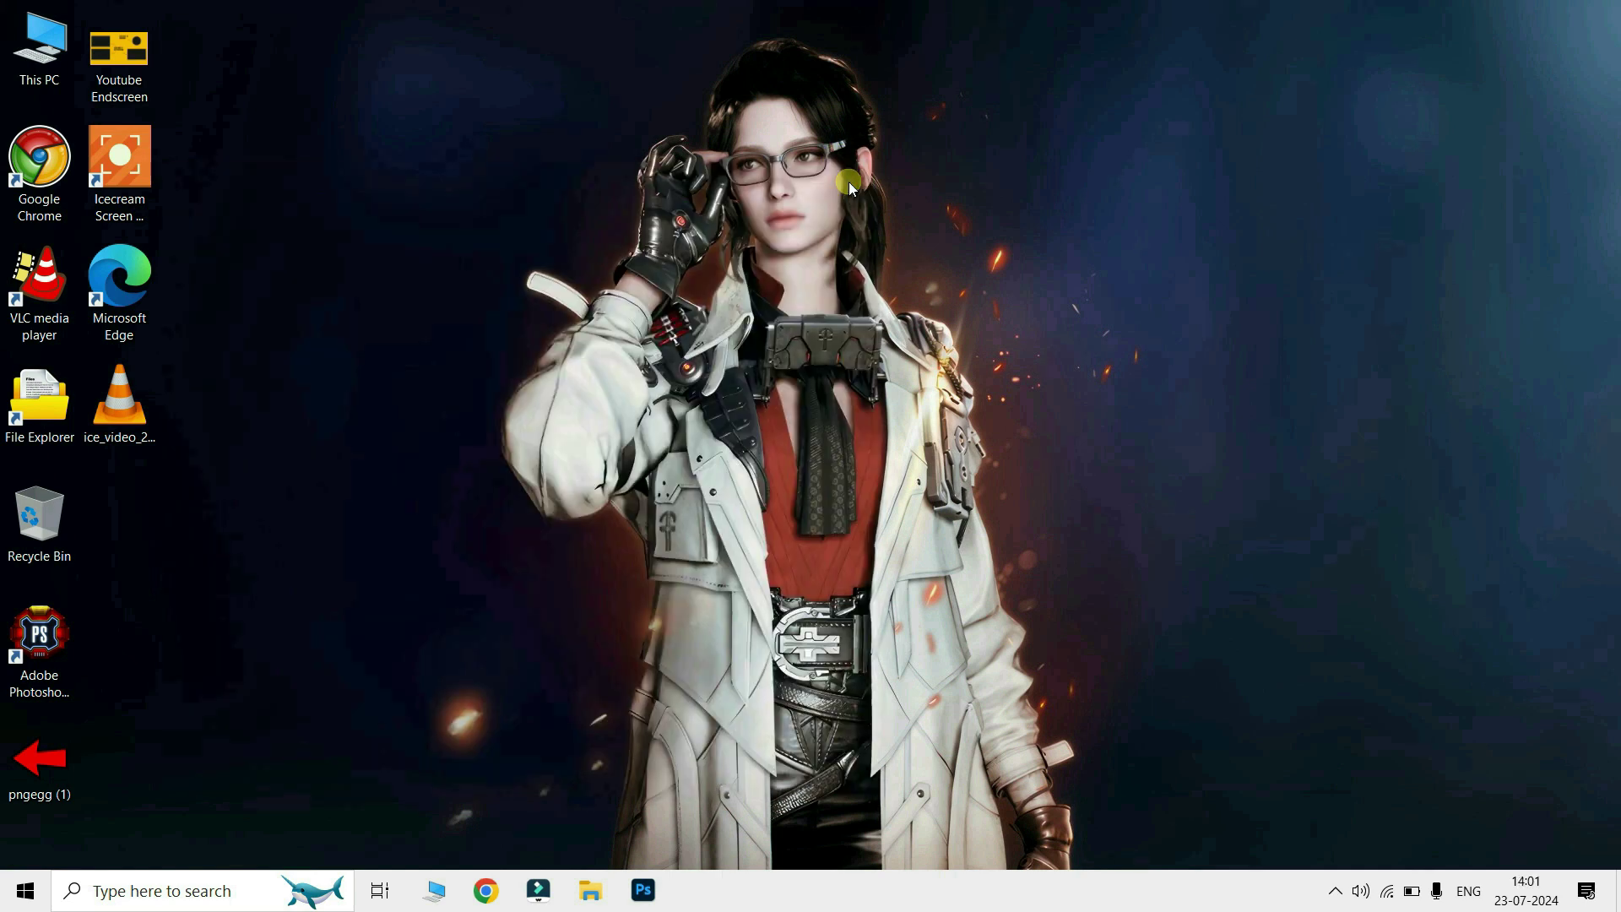
pyautogui.press('super+r')
pyautogui.write('cont')
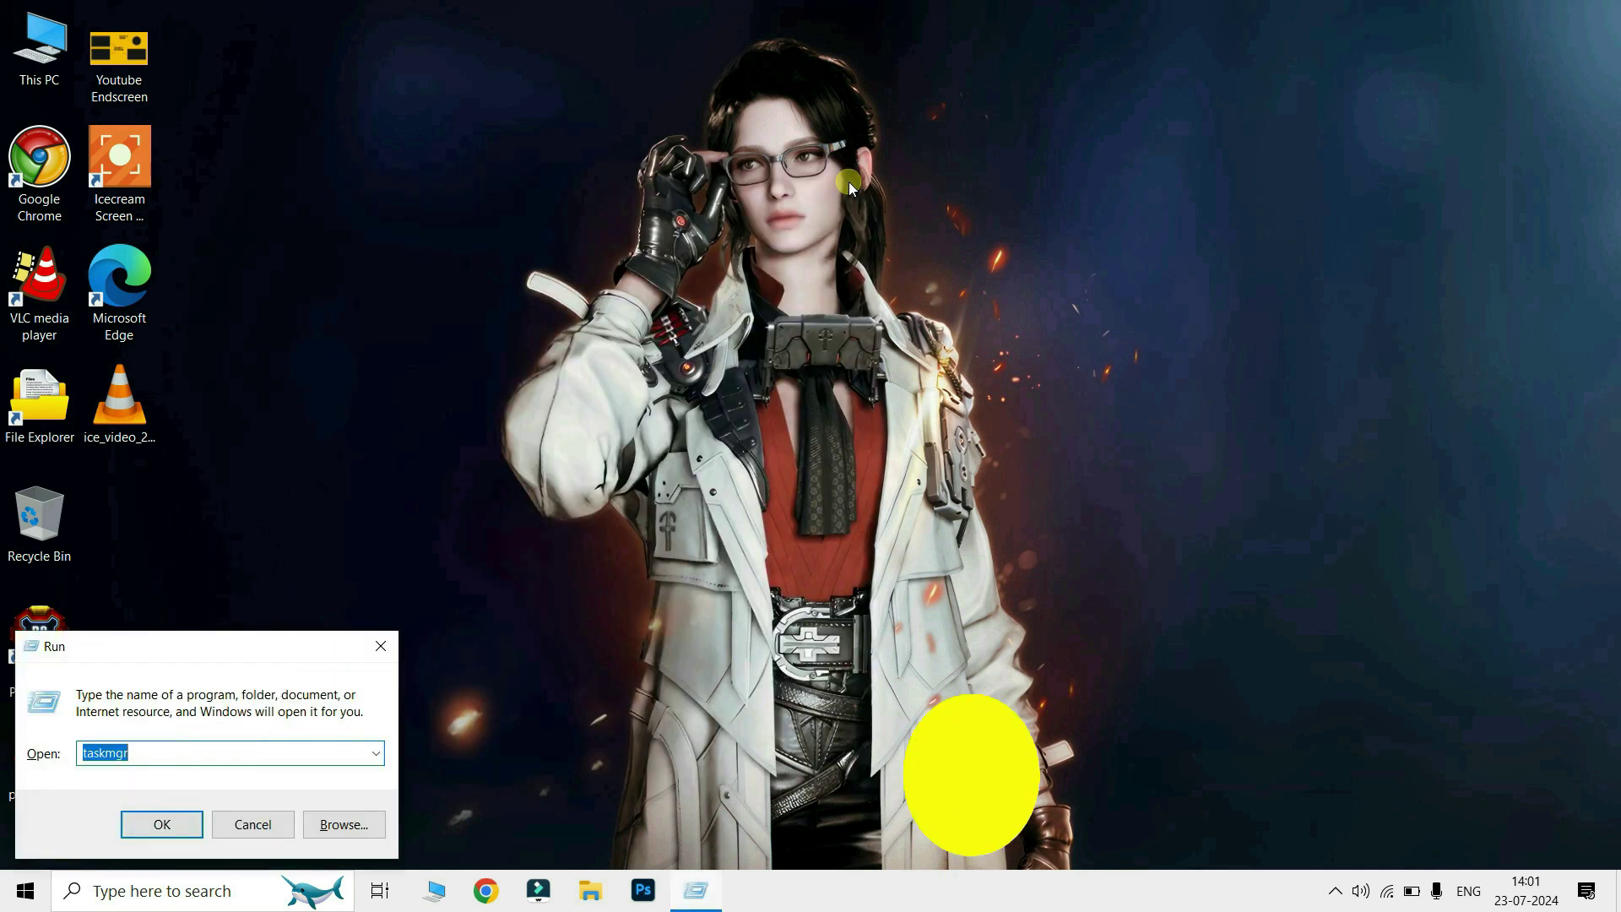
pyautogui.write('rol')
pyautogui.press('Return')
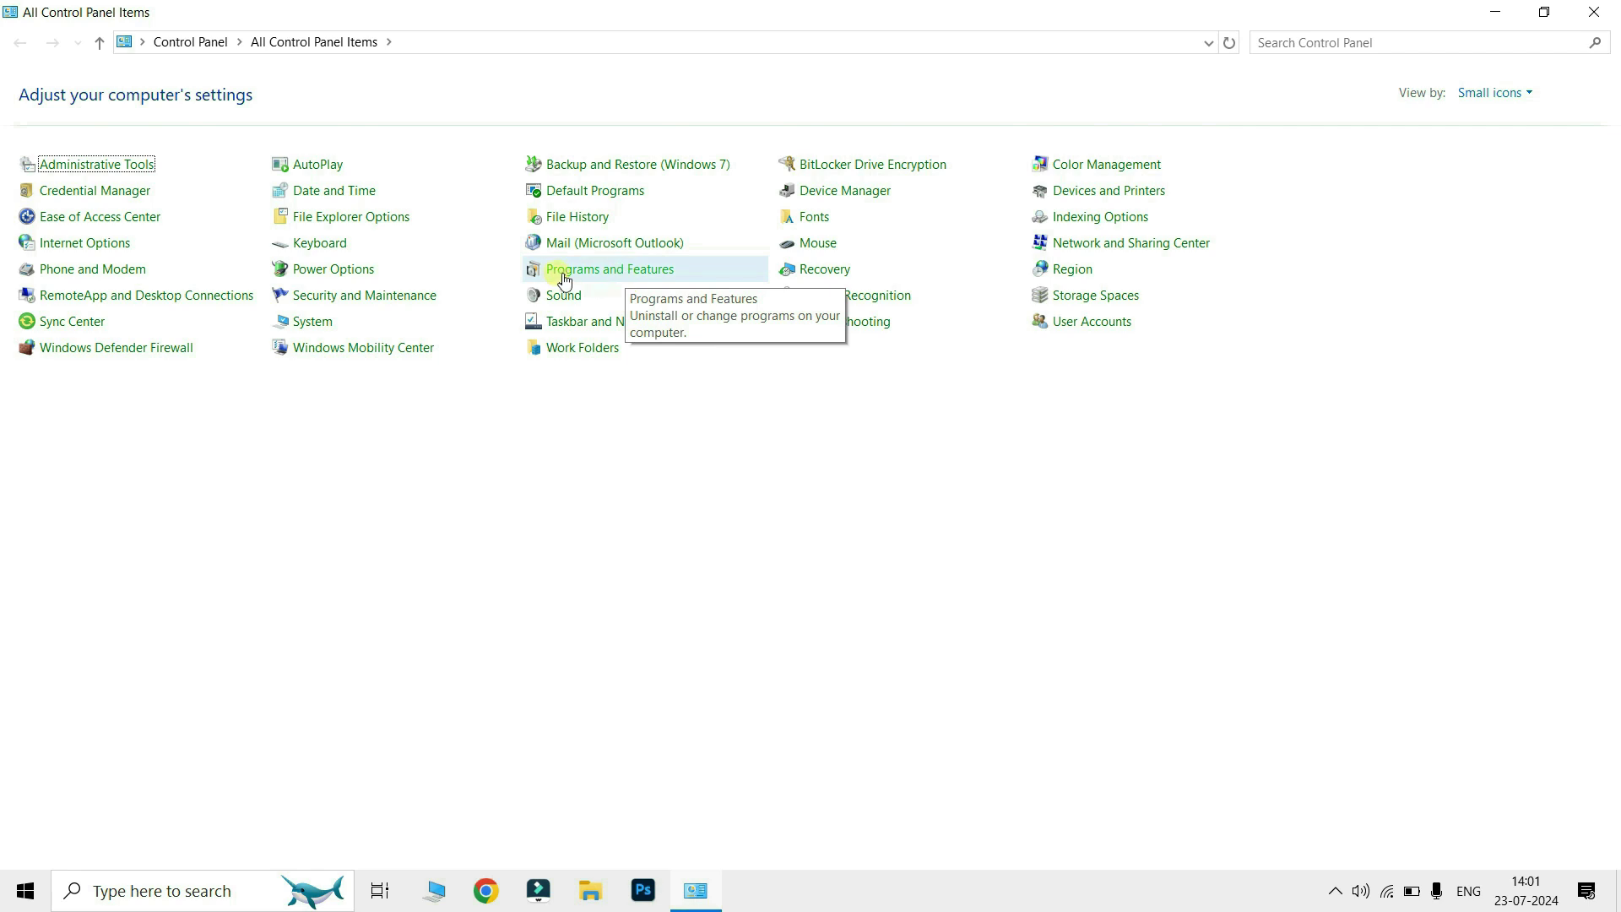
pyautogui.click(615, 272)
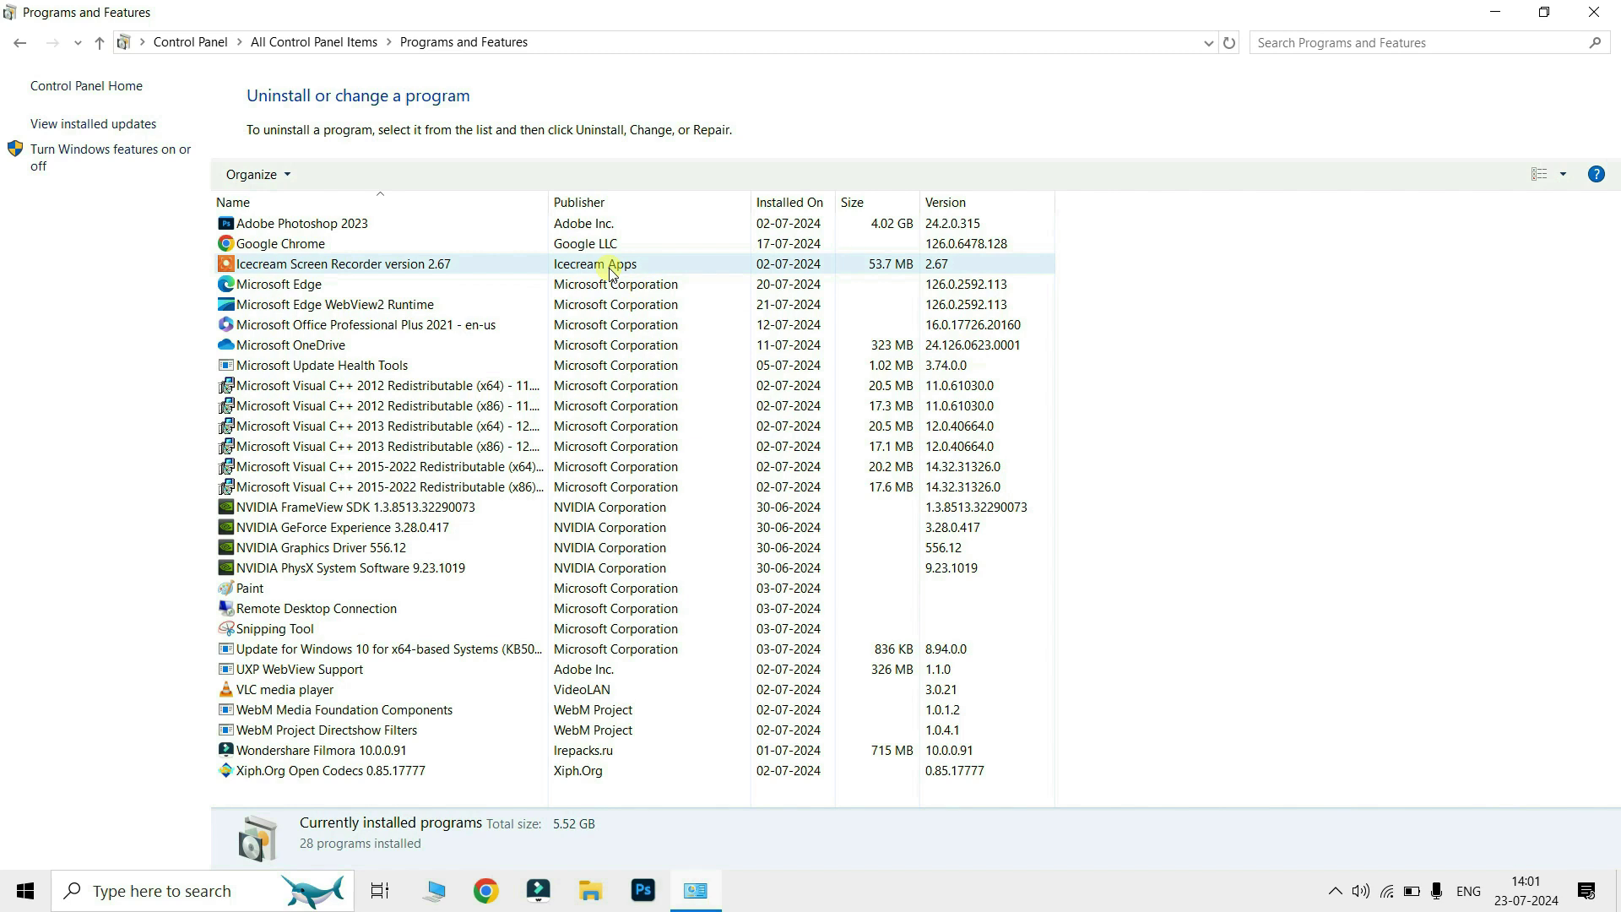
pyautogui.click(19, 42)
pyautogui.click(819, 244)
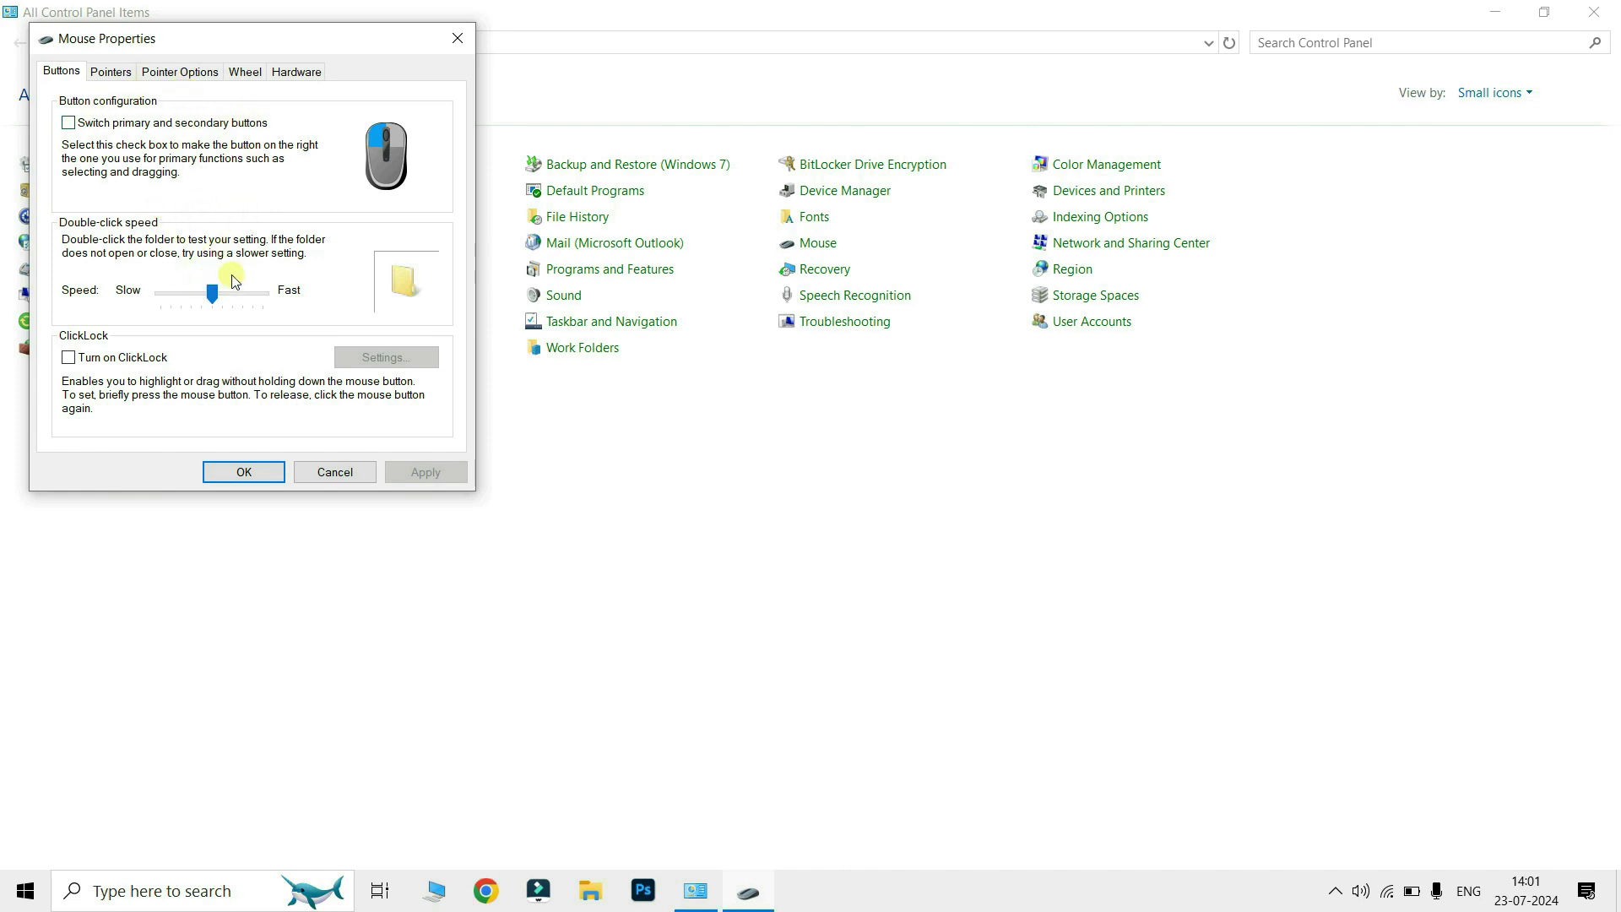
pyautogui.click(110, 72)
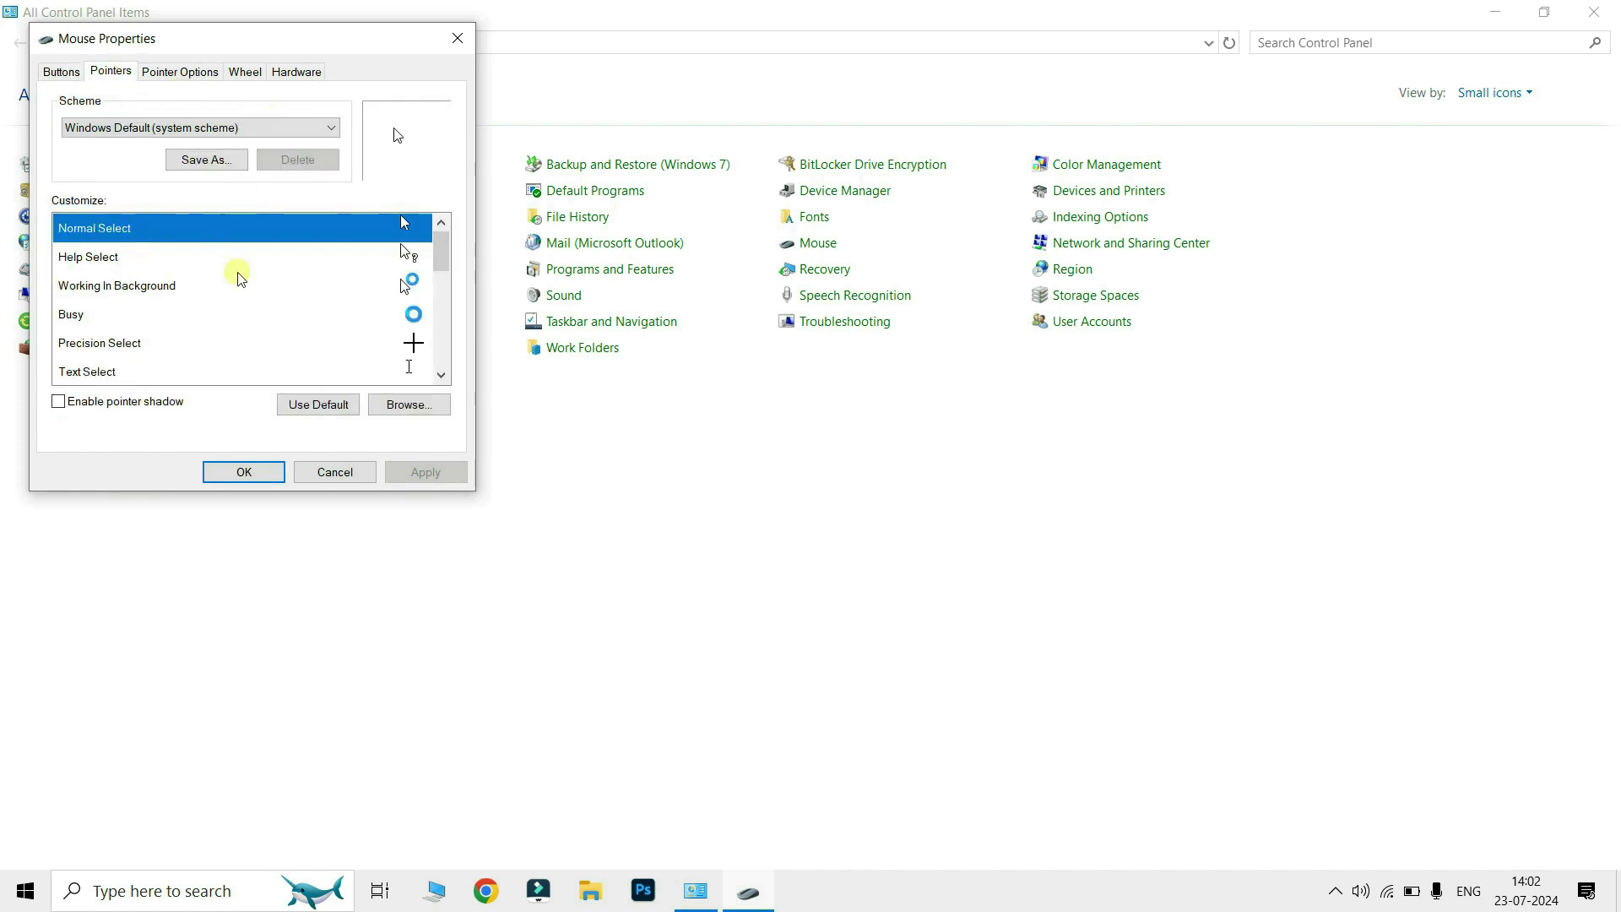
pyautogui.scroll(-2, 240, 278)
pyautogui.scroll(-1, 300, 291)
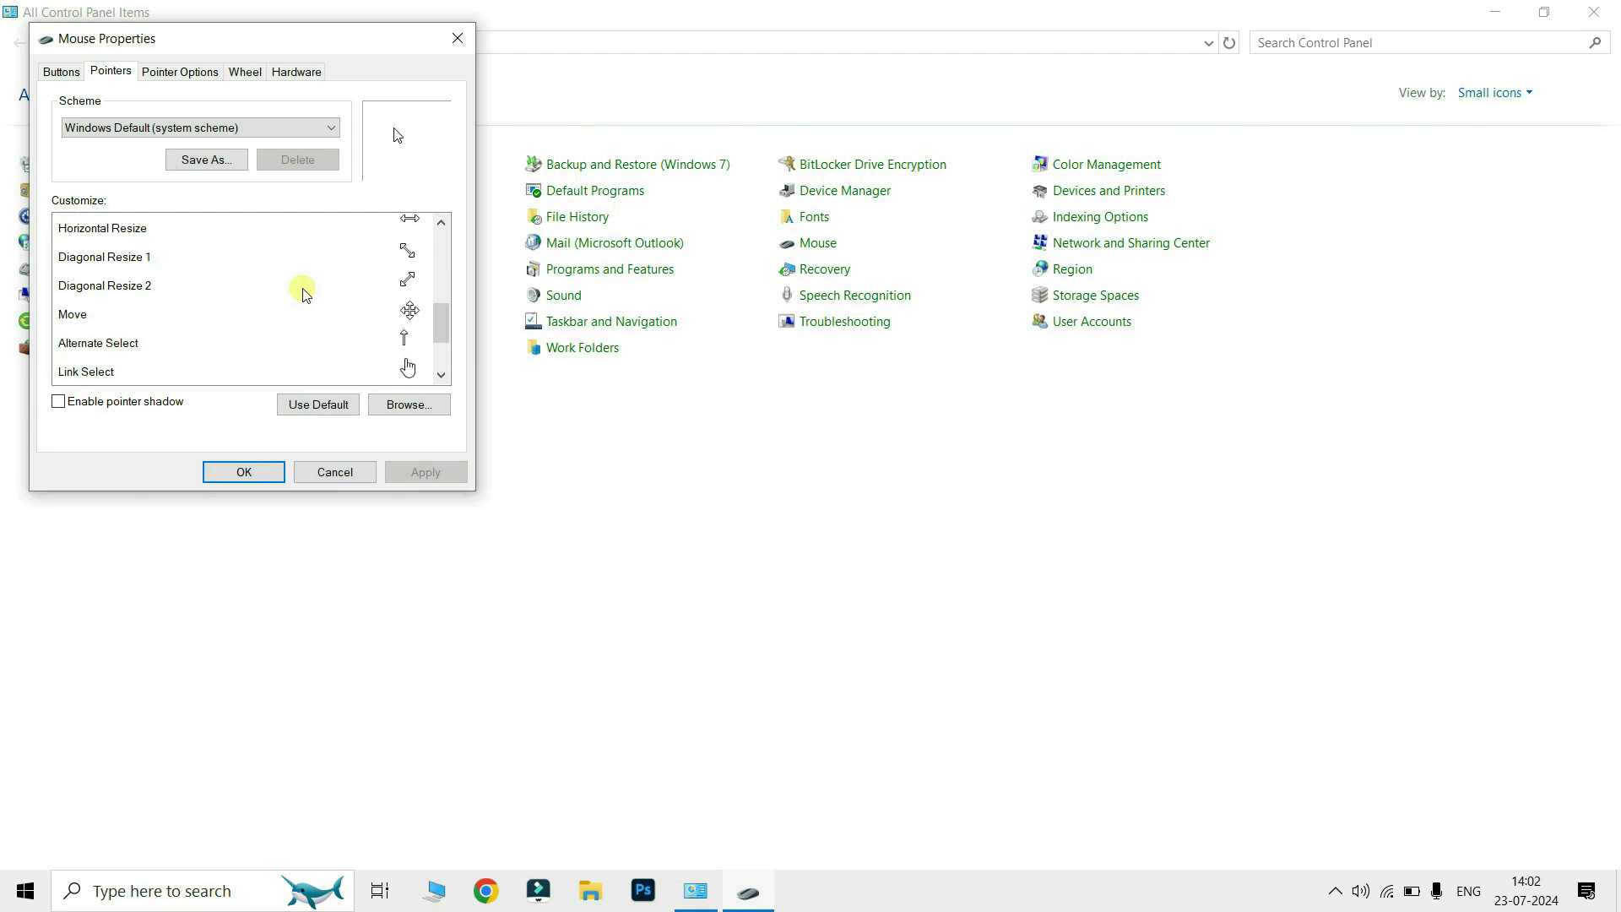
pyautogui.click(457, 39)
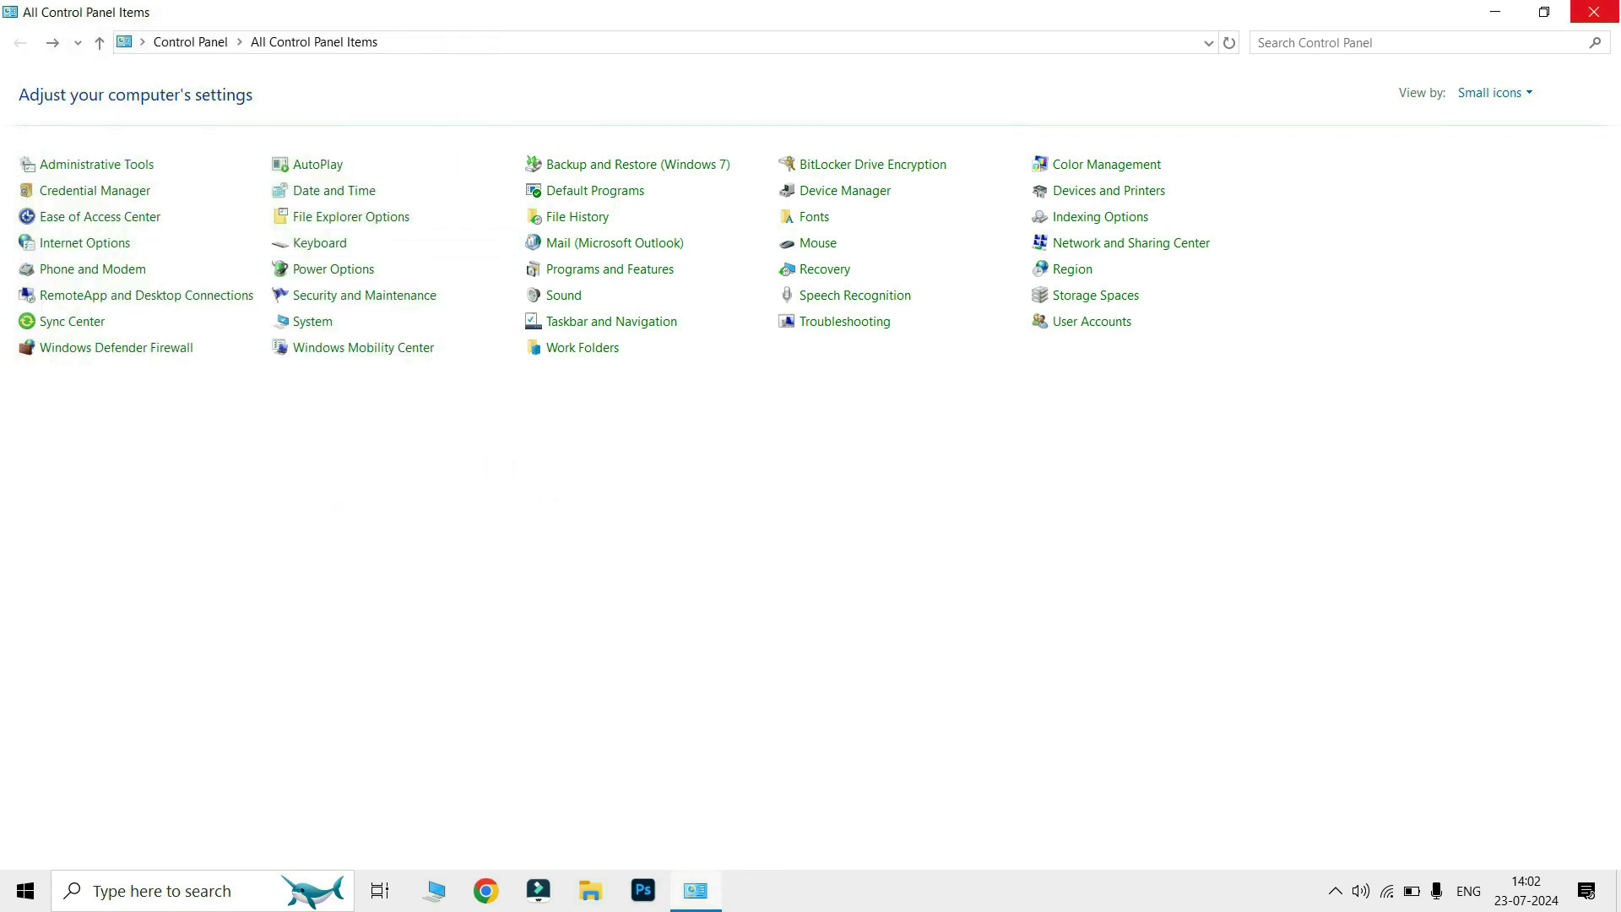
pyautogui.click(1595, 12)
# Step: Run diskmgmt.msc, view the Movies (D:) partition's actions, then close Disk Management
pyautogui.press('super+r')
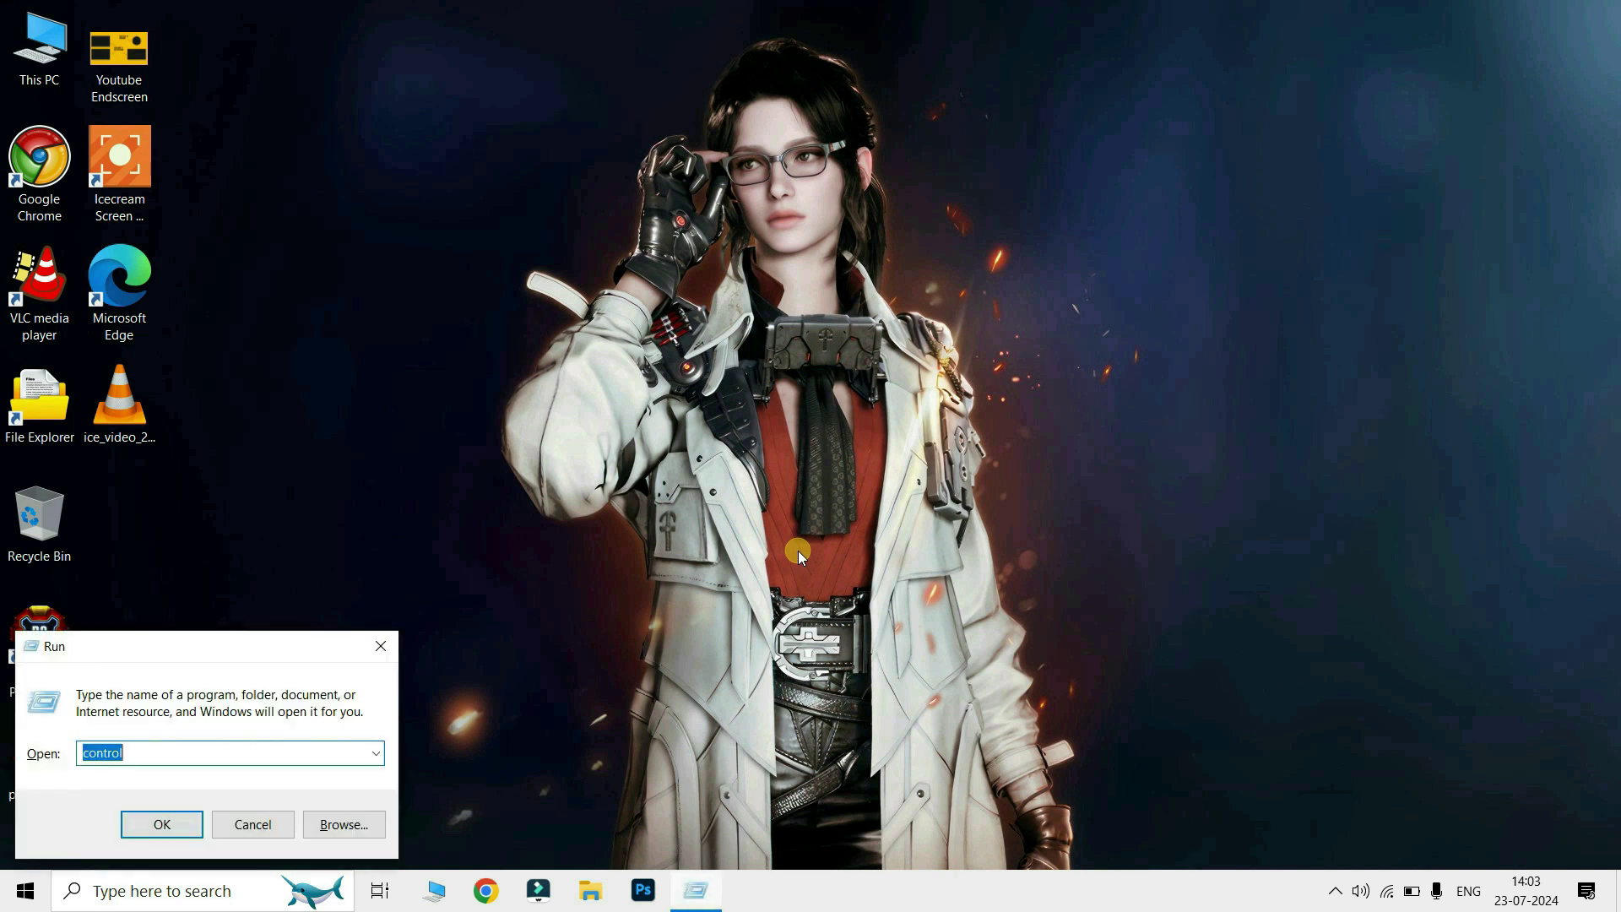
pyautogui.write('diskmgmt.')
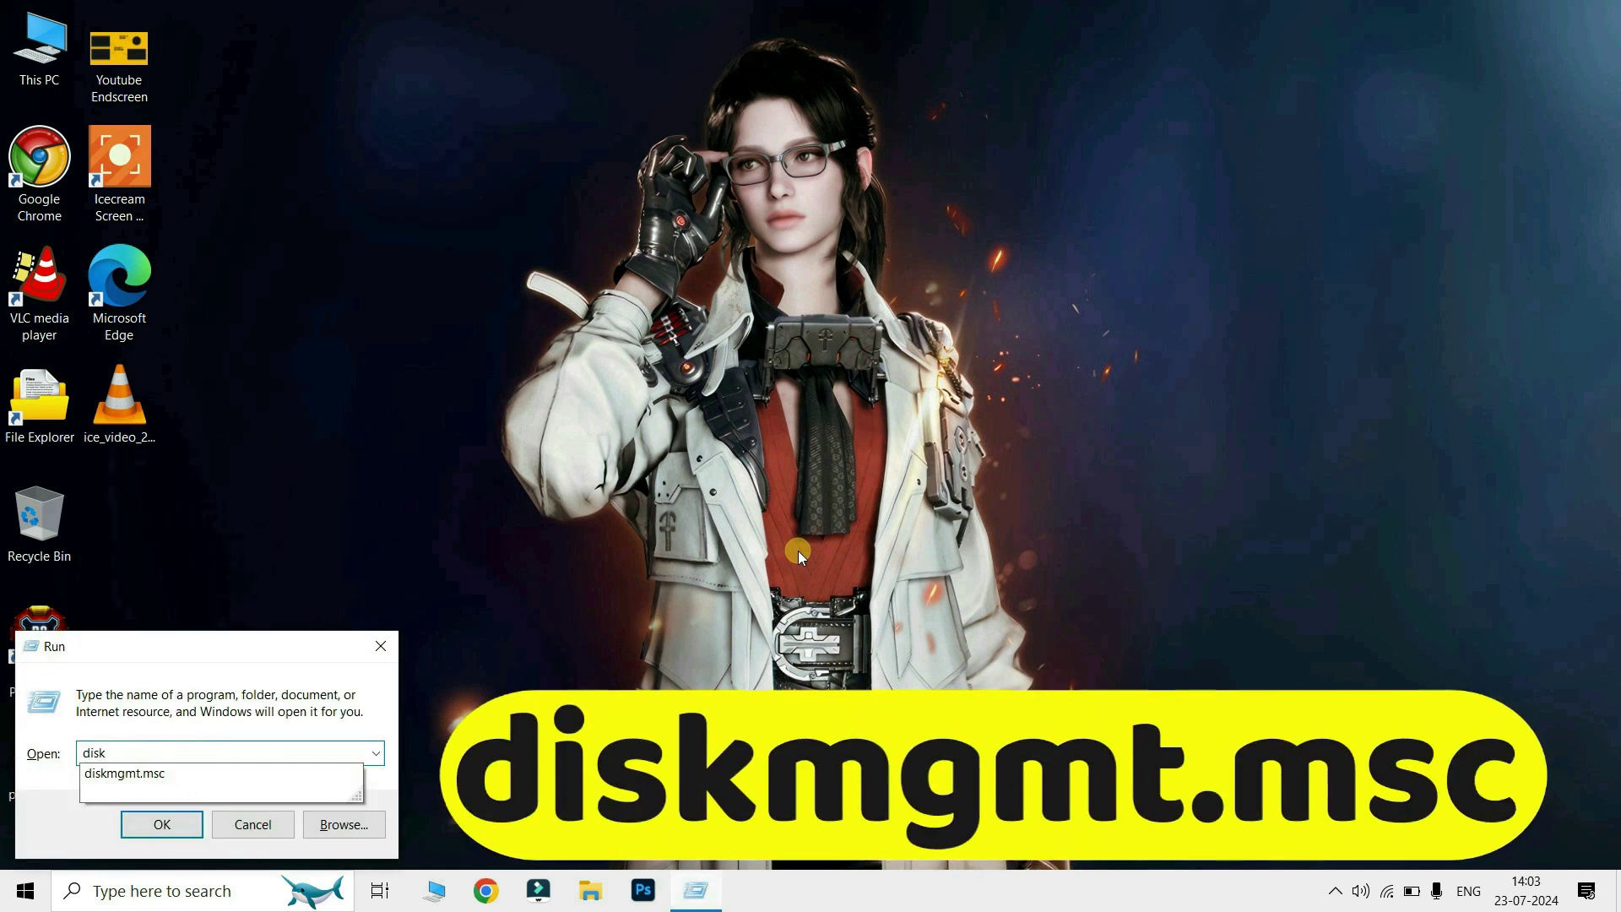
pyautogui.write('msc')
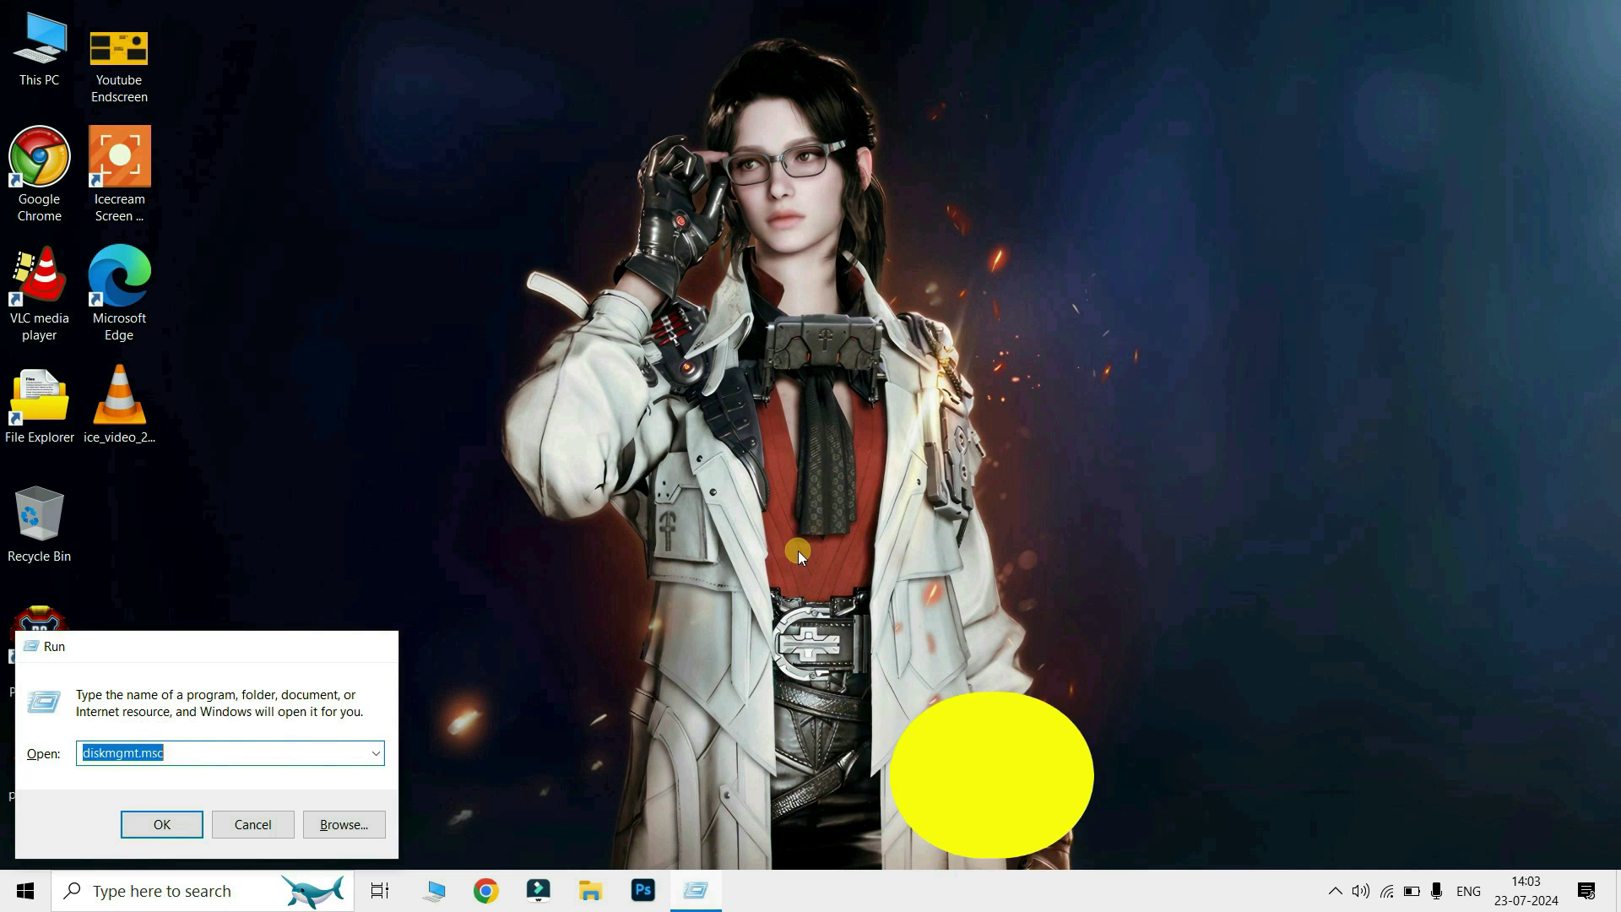
pyautogui.press('Return')
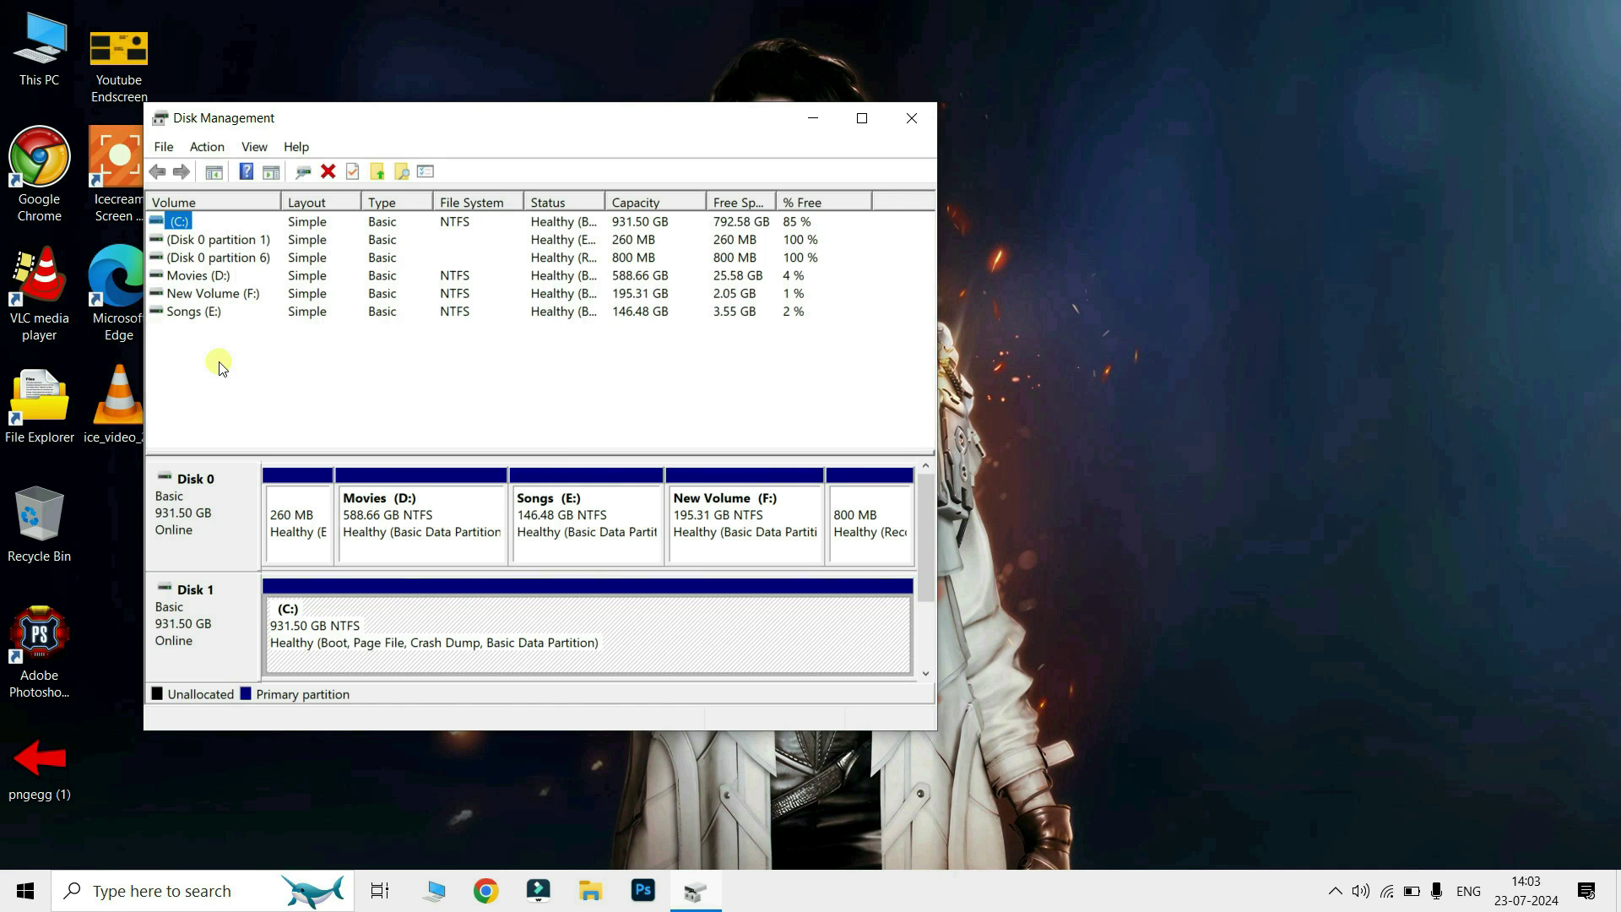
pyautogui.click(199, 276)
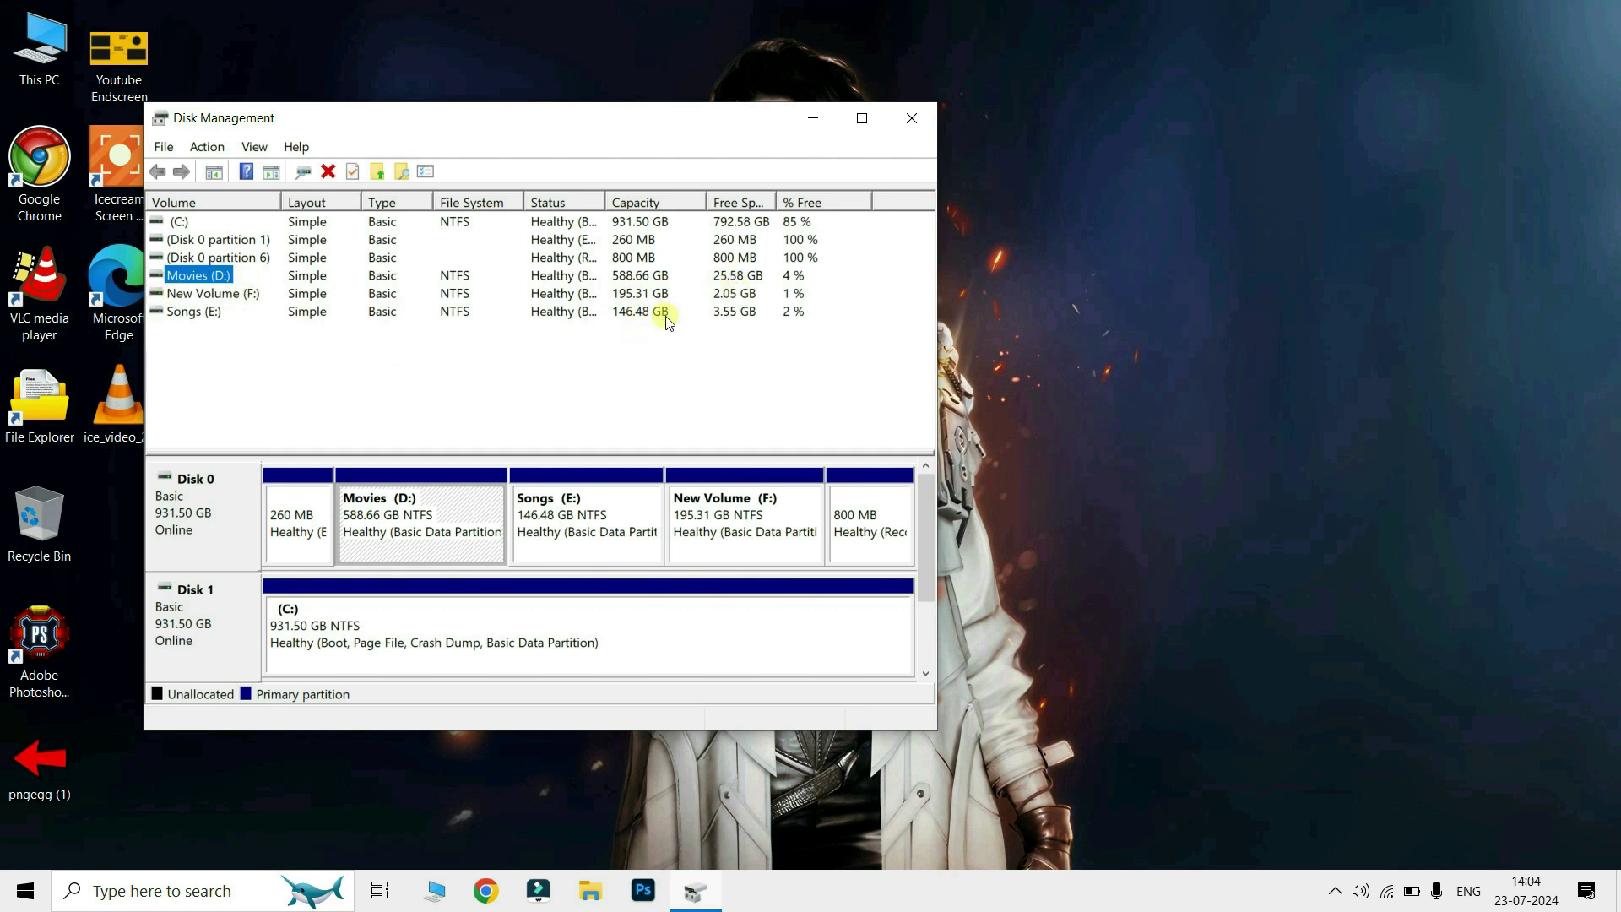
pyautogui.click(465, 525)
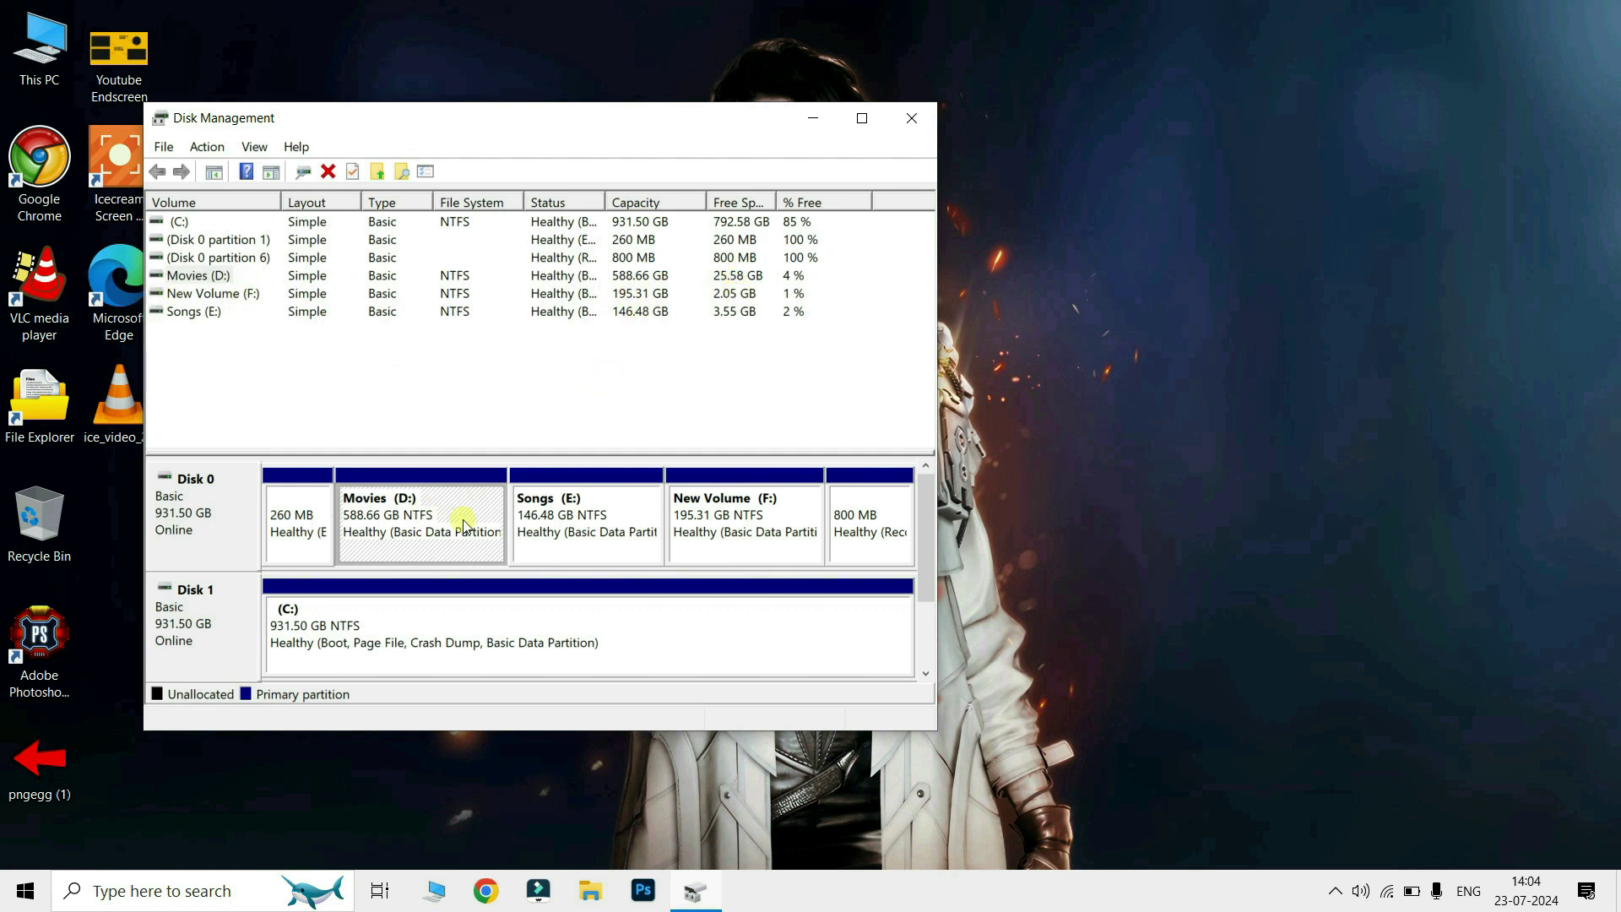
pyautogui.rightClick(406, 505)
pyautogui.rightClick(366, 510)
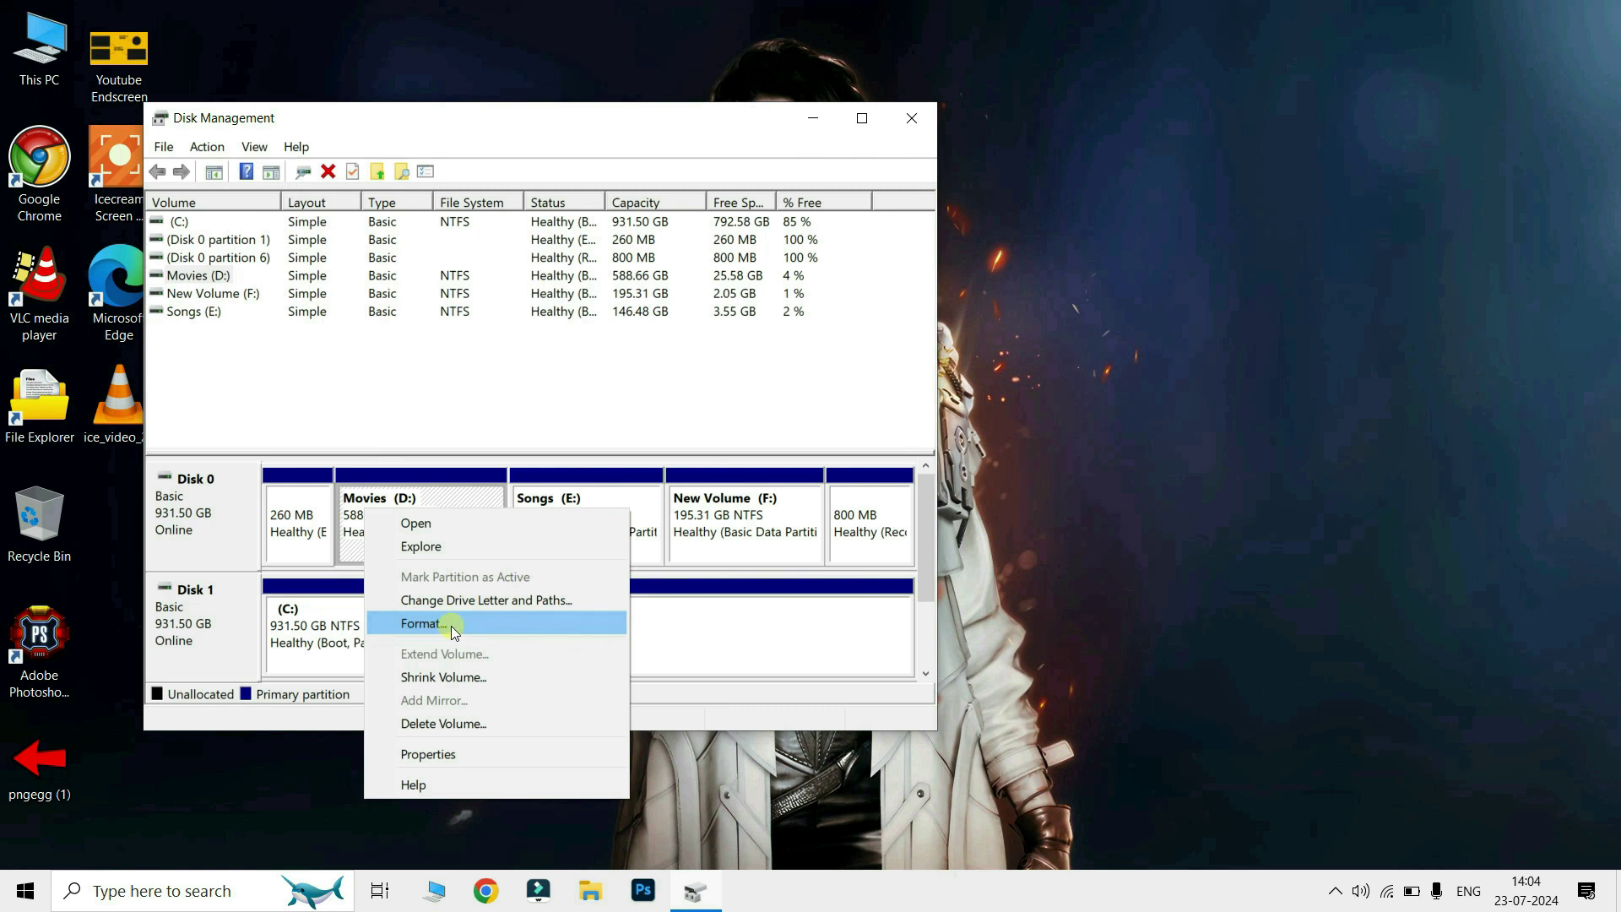
pyautogui.click(733, 654)
pyautogui.click(926, 121)
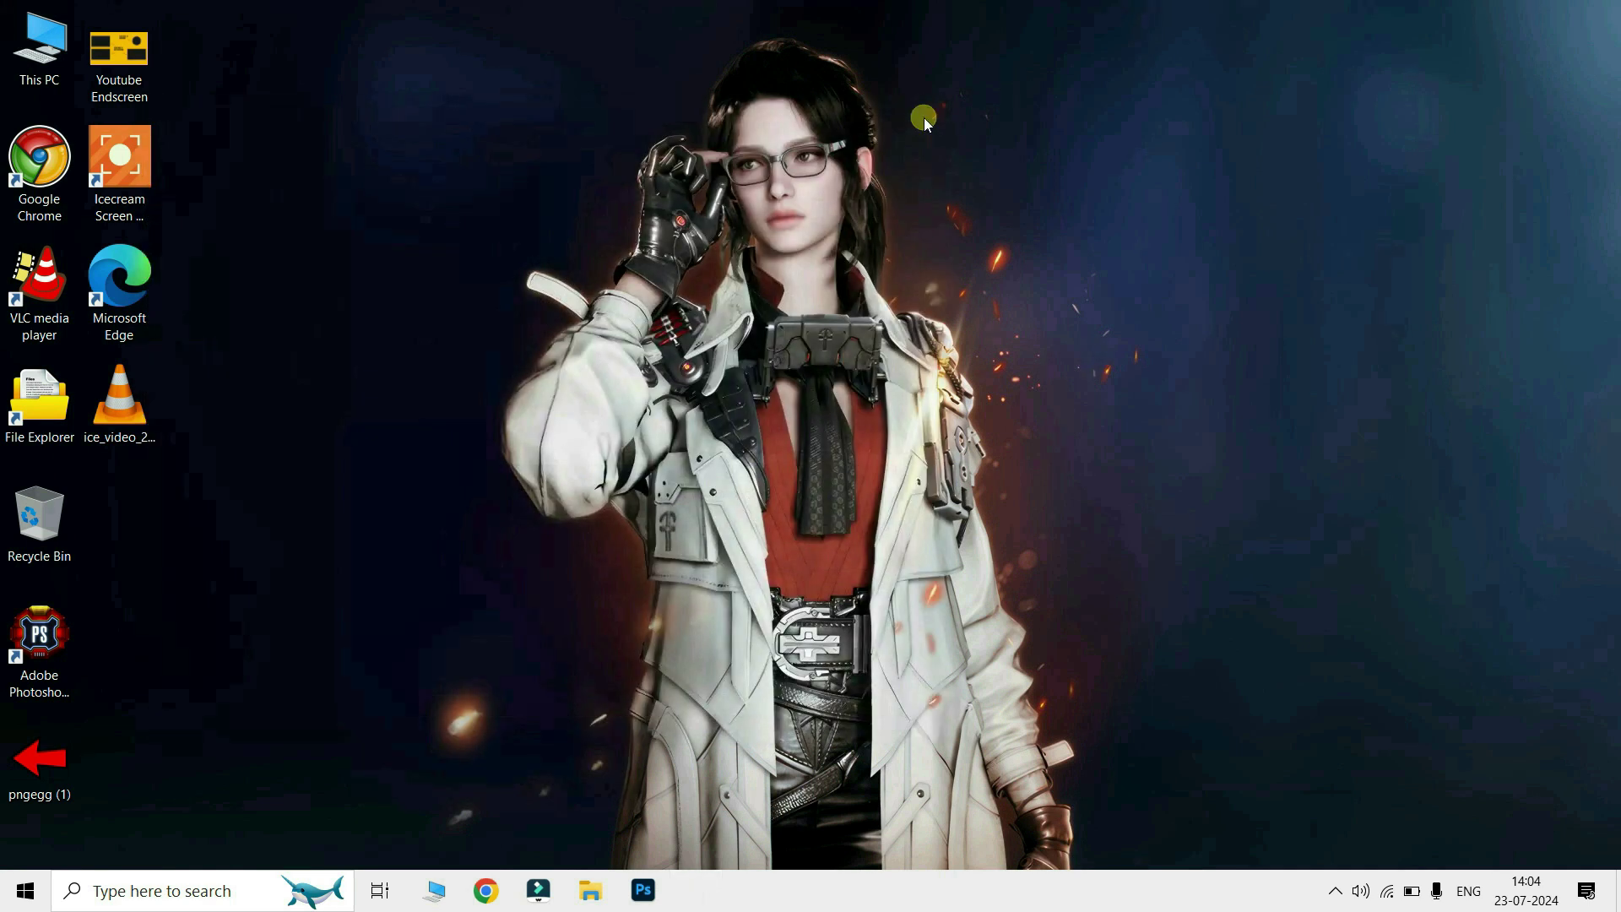
# Step: Run charmap, switch the font to Wingdings, and copy flower glyph 0xCB
pyautogui.press('super+r')
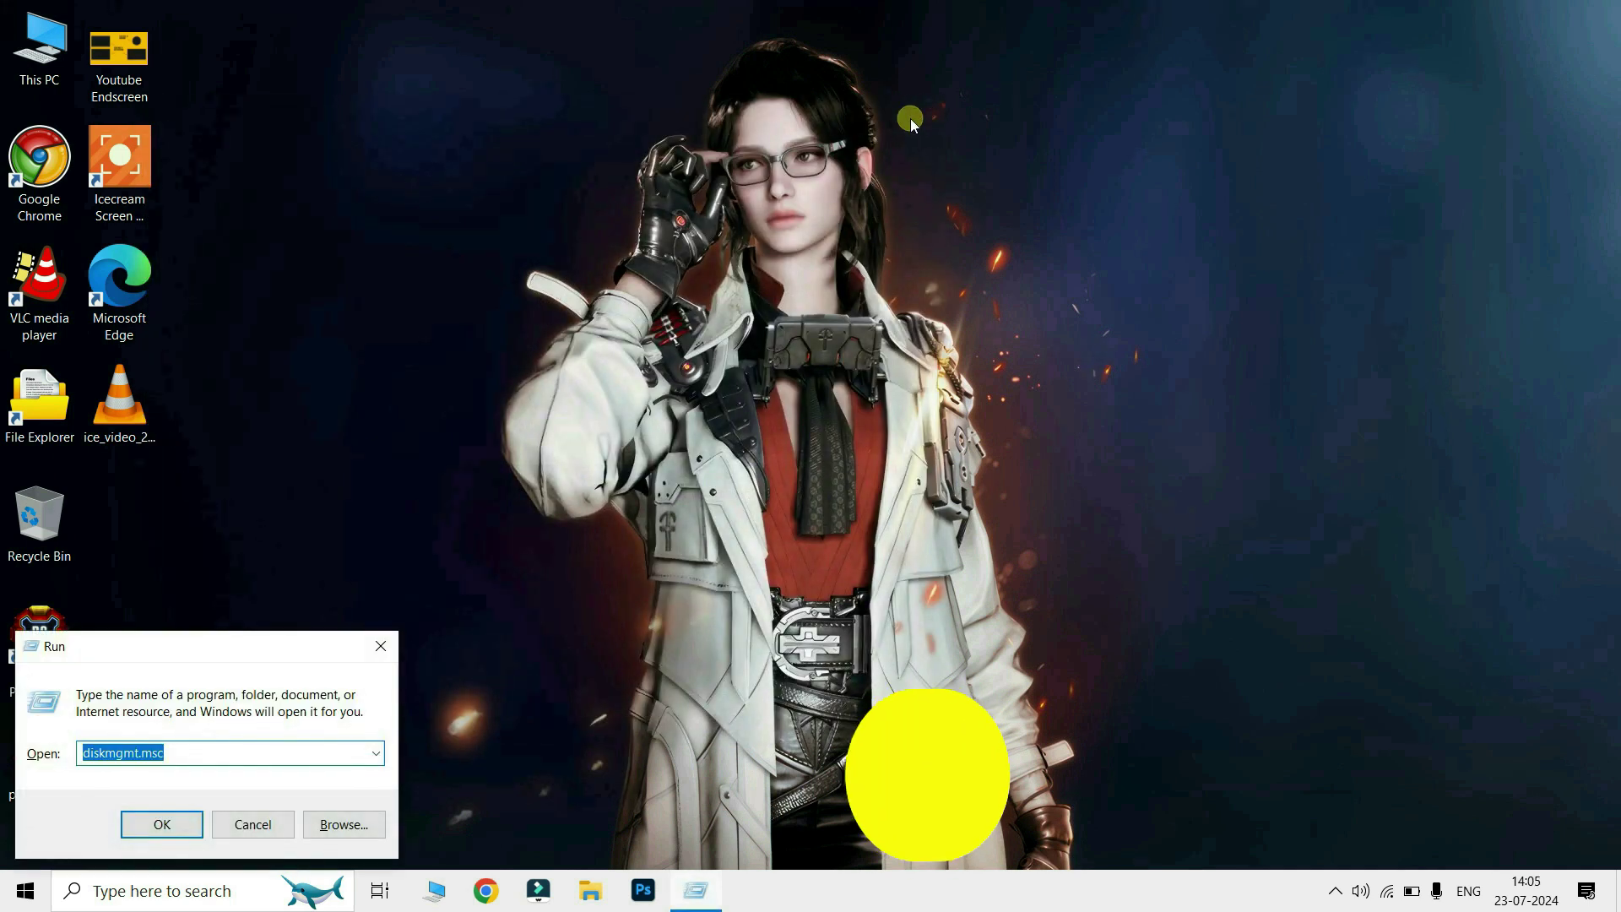
pyautogui.write('charmap')
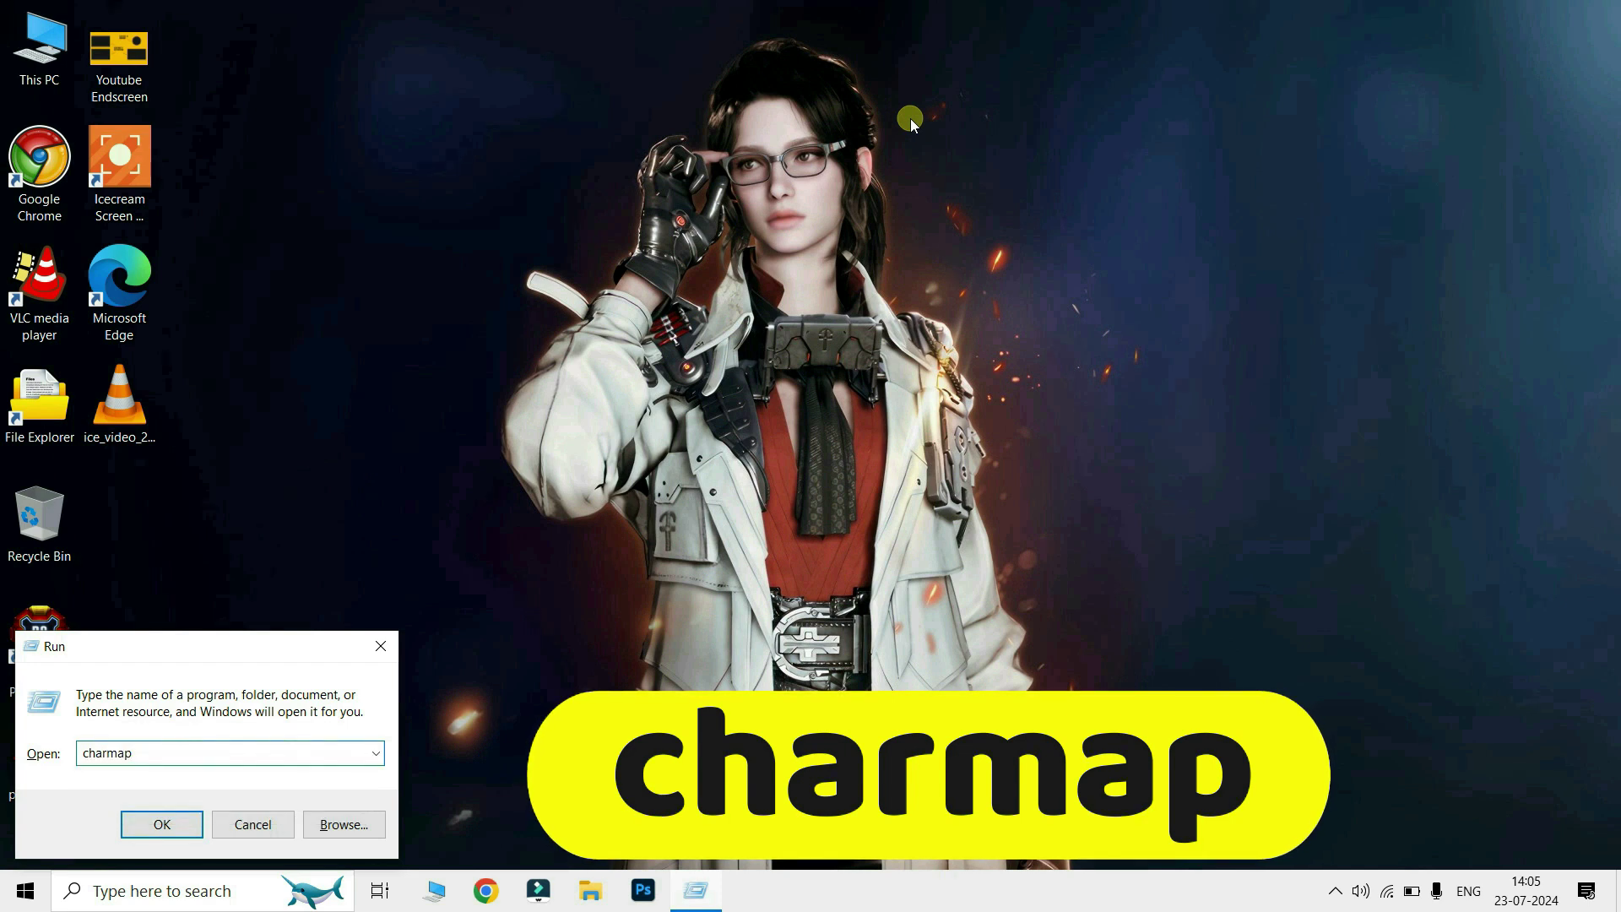
pyautogui.press('Return')
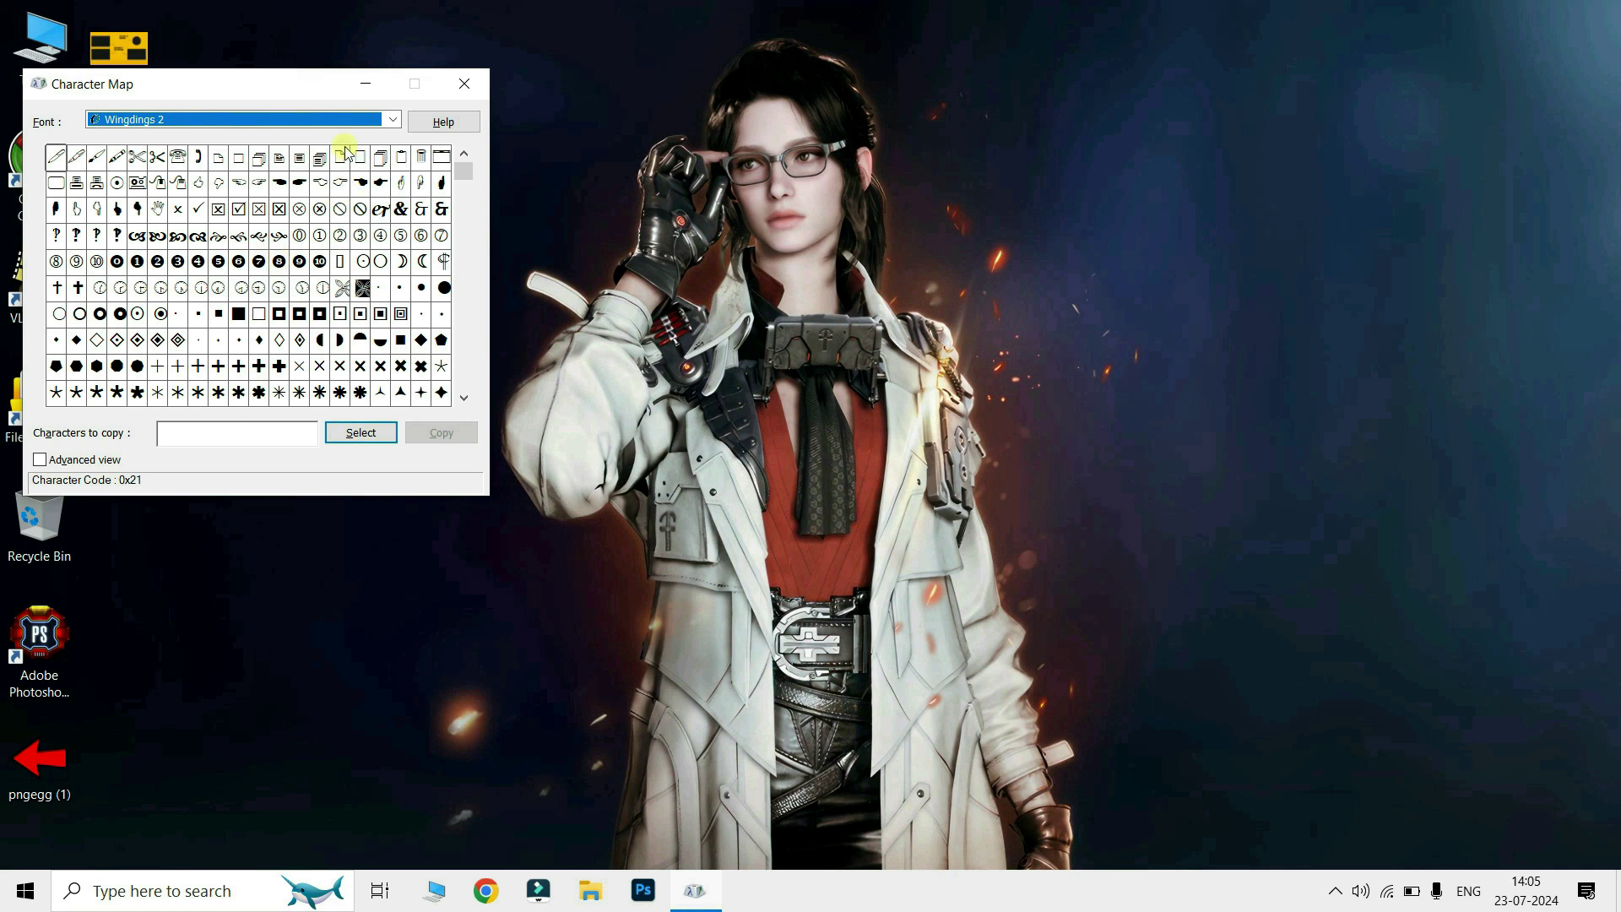
pyautogui.click(392, 121)
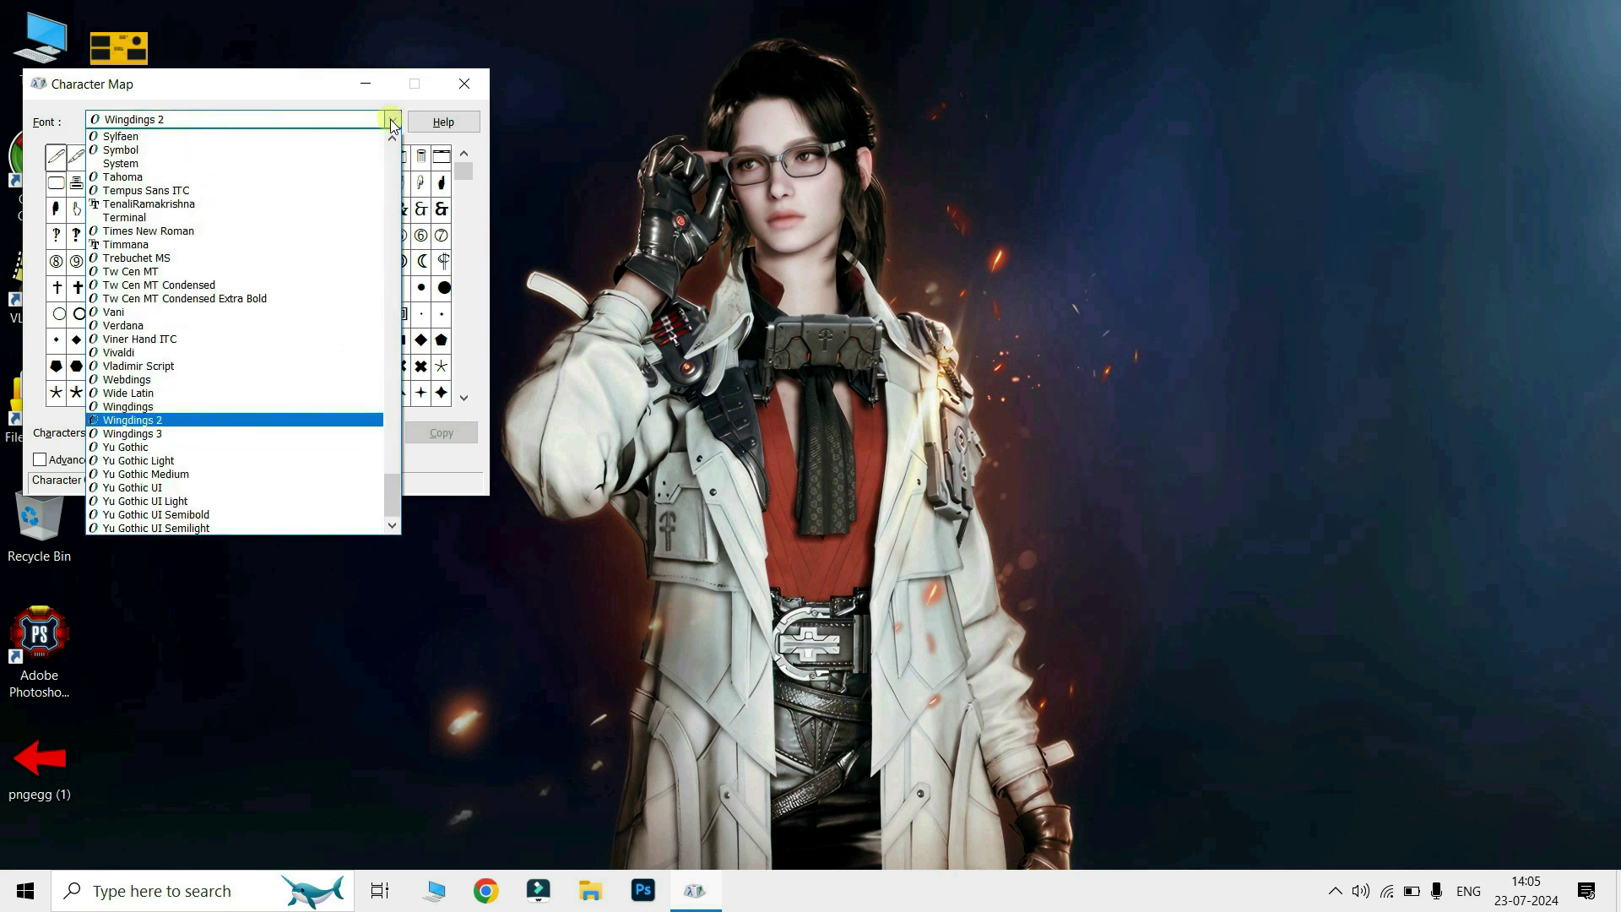
pyautogui.click(136, 408)
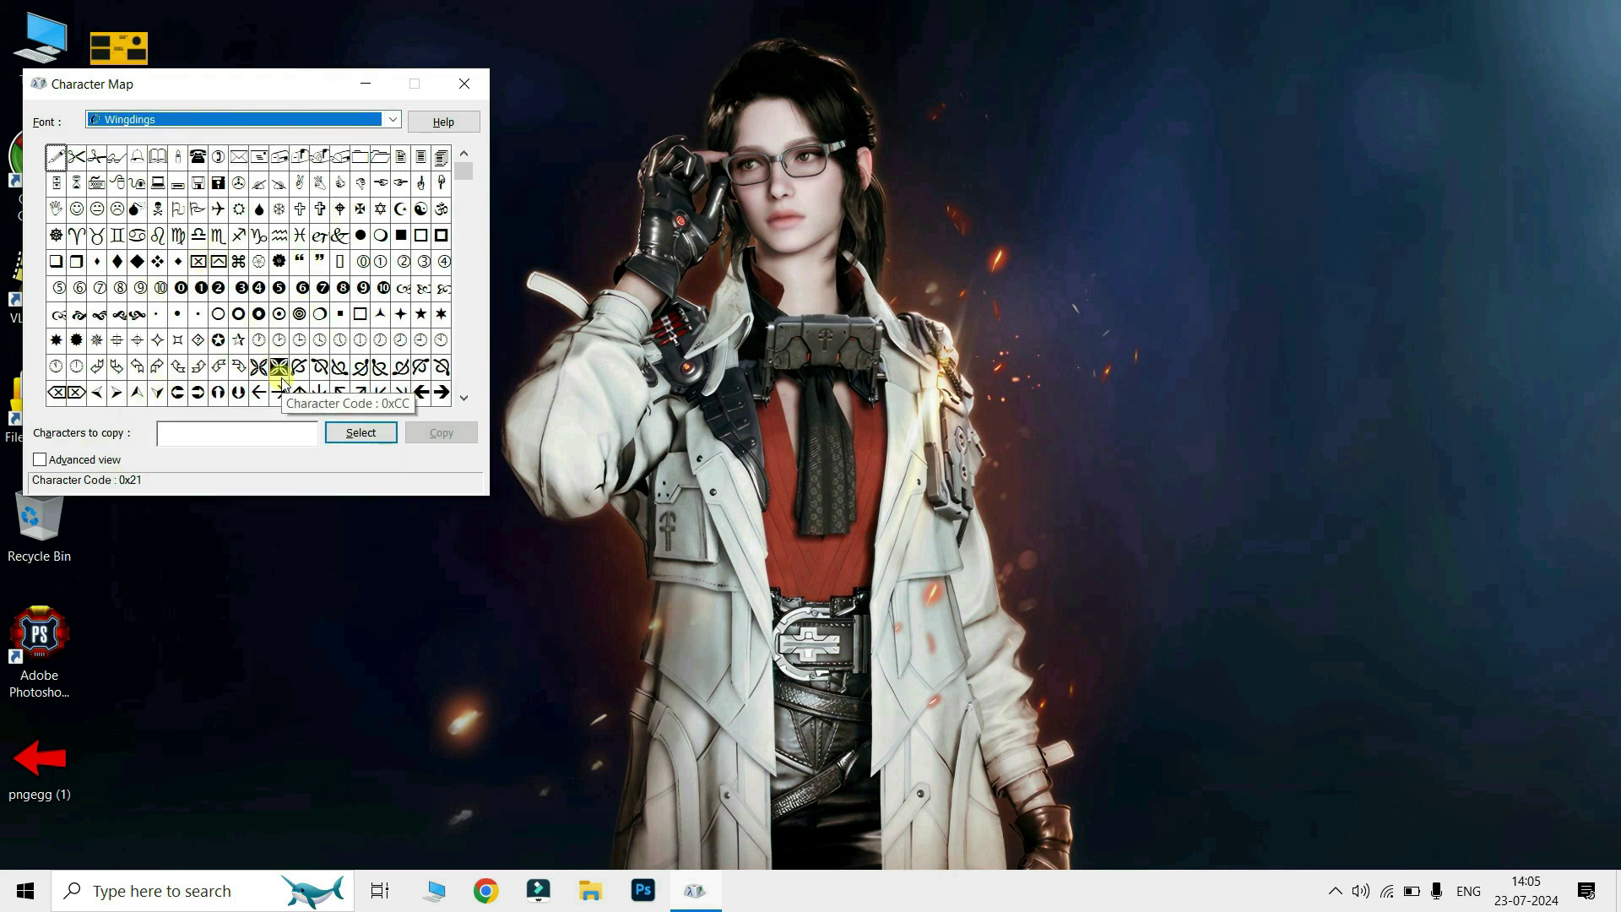
pyautogui.click(259, 369)
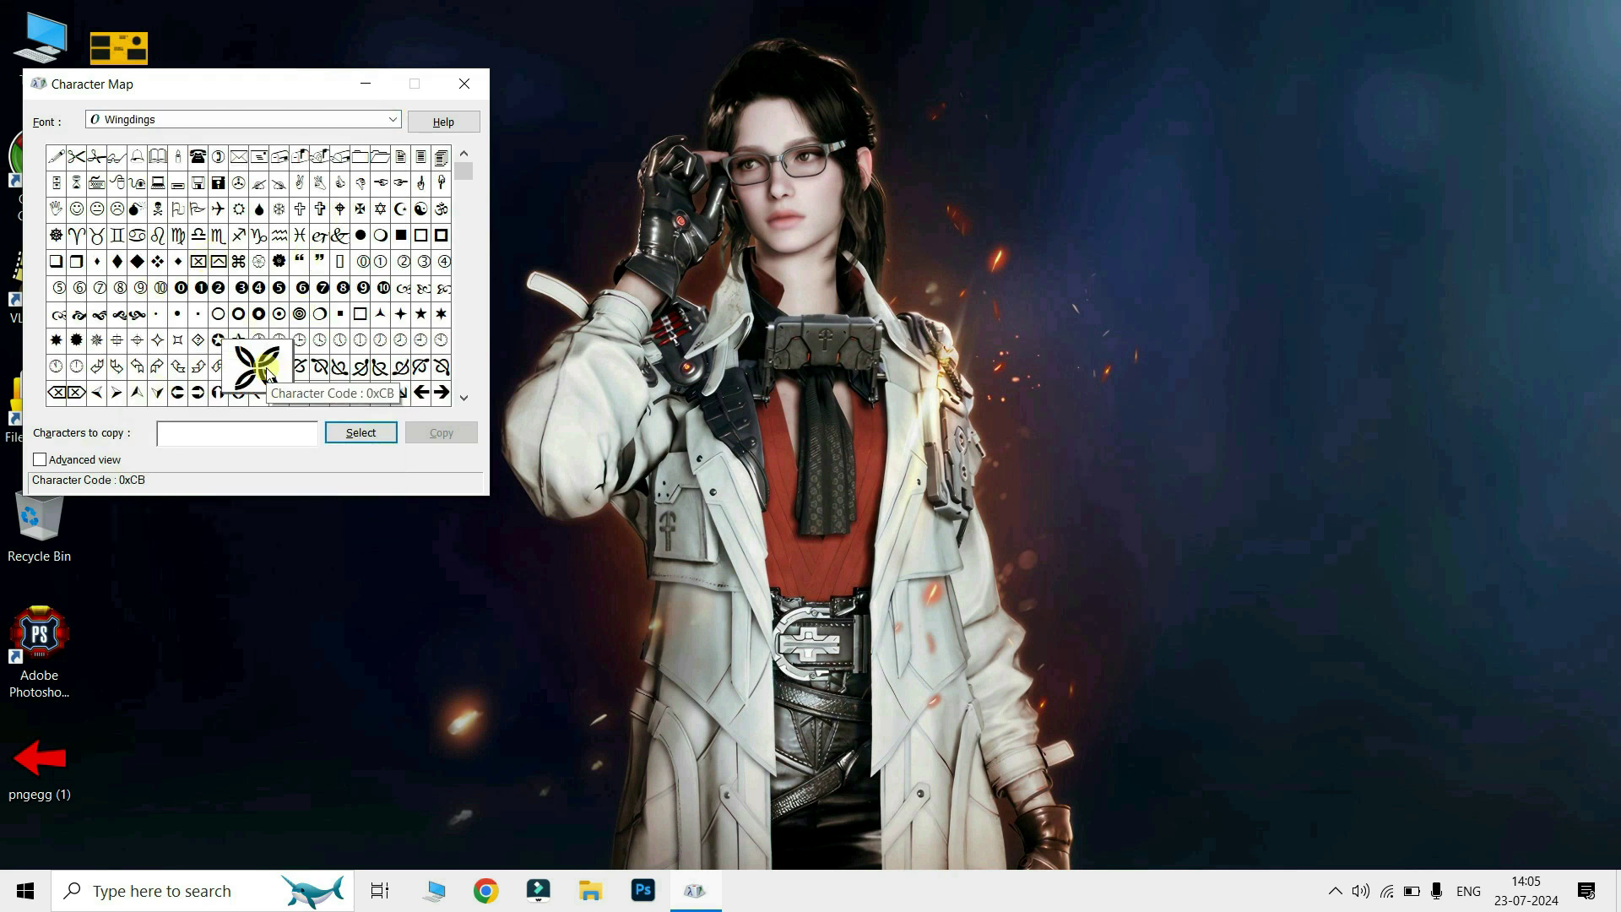
pyautogui.click(354, 434)
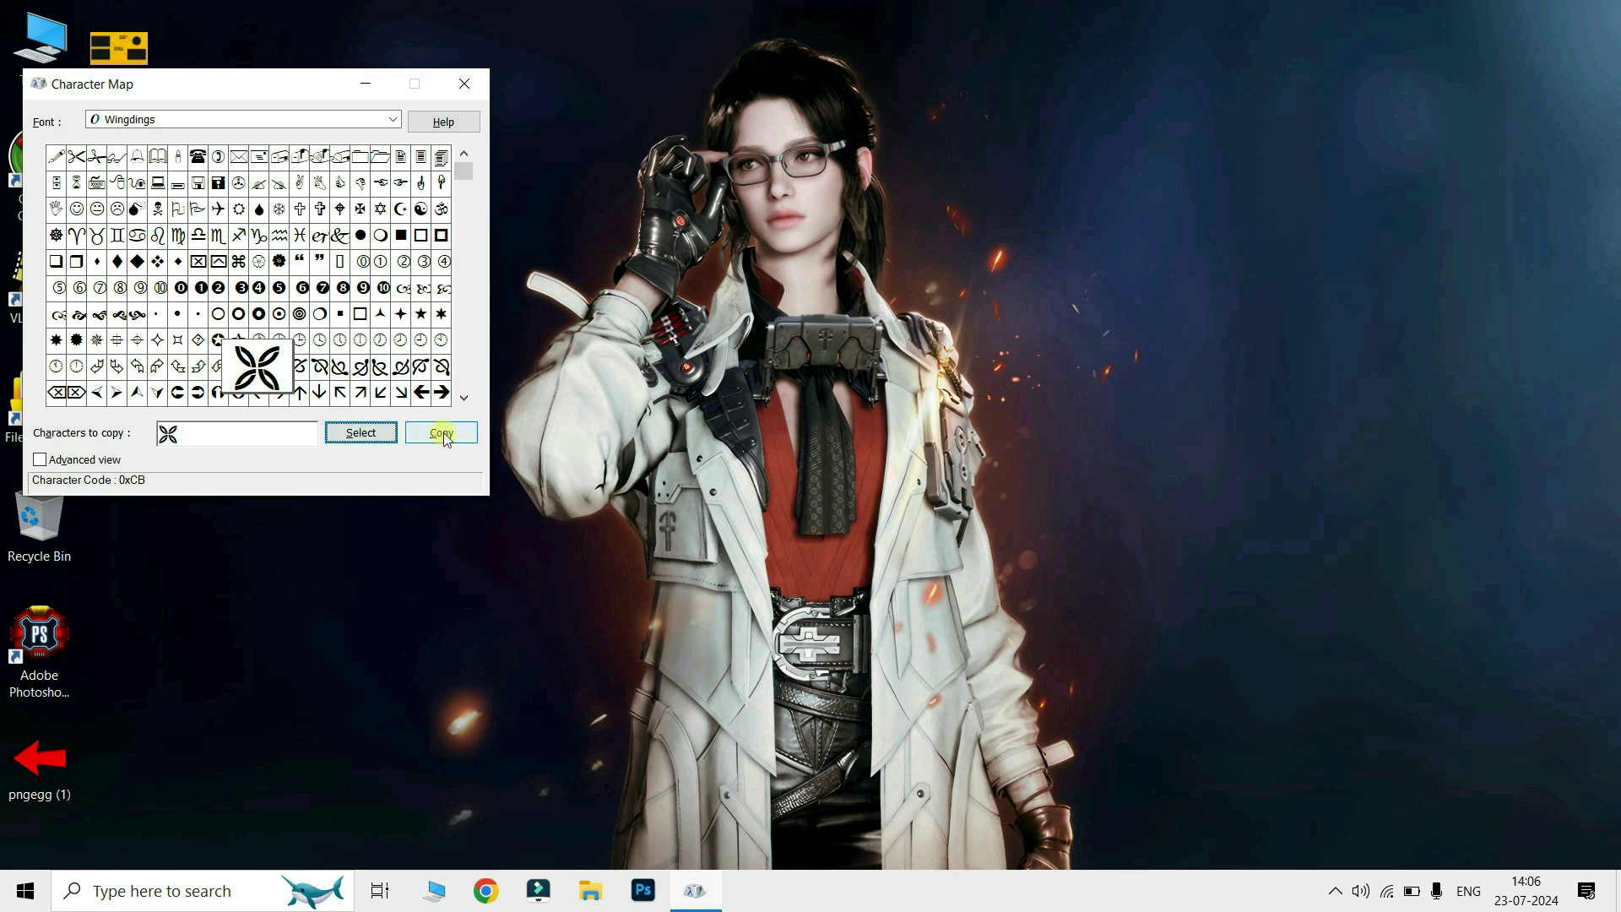
pyautogui.click(441, 434)
pyautogui.click(465, 83)
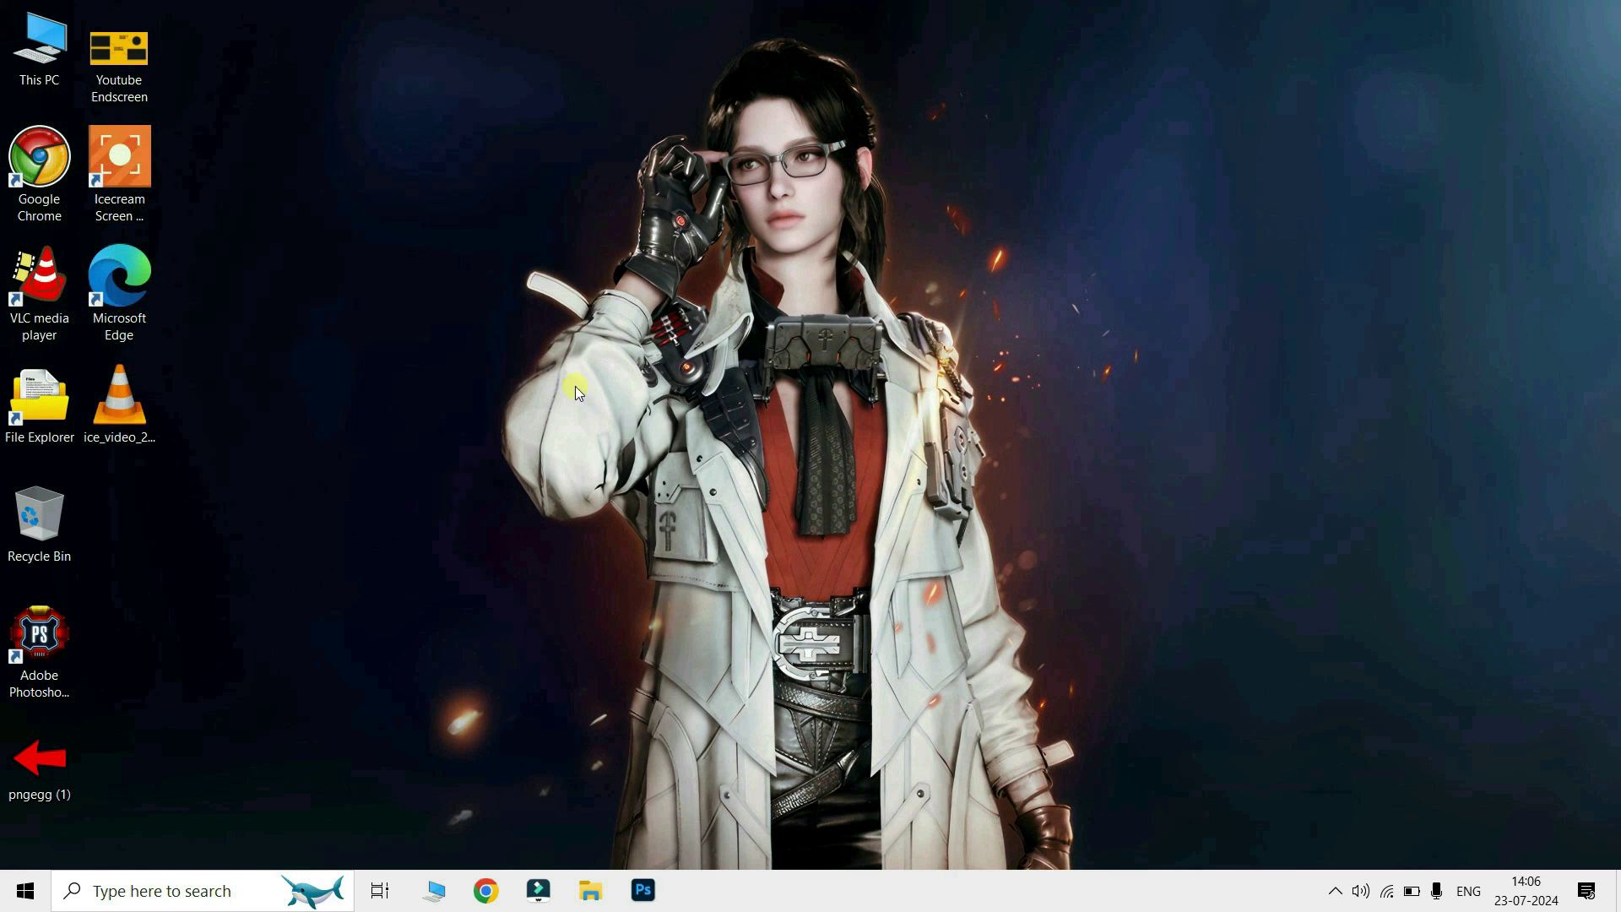
# Step: Launch WordPad, closing the first instance and reopening it with the write command
pyautogui.press('super+r')
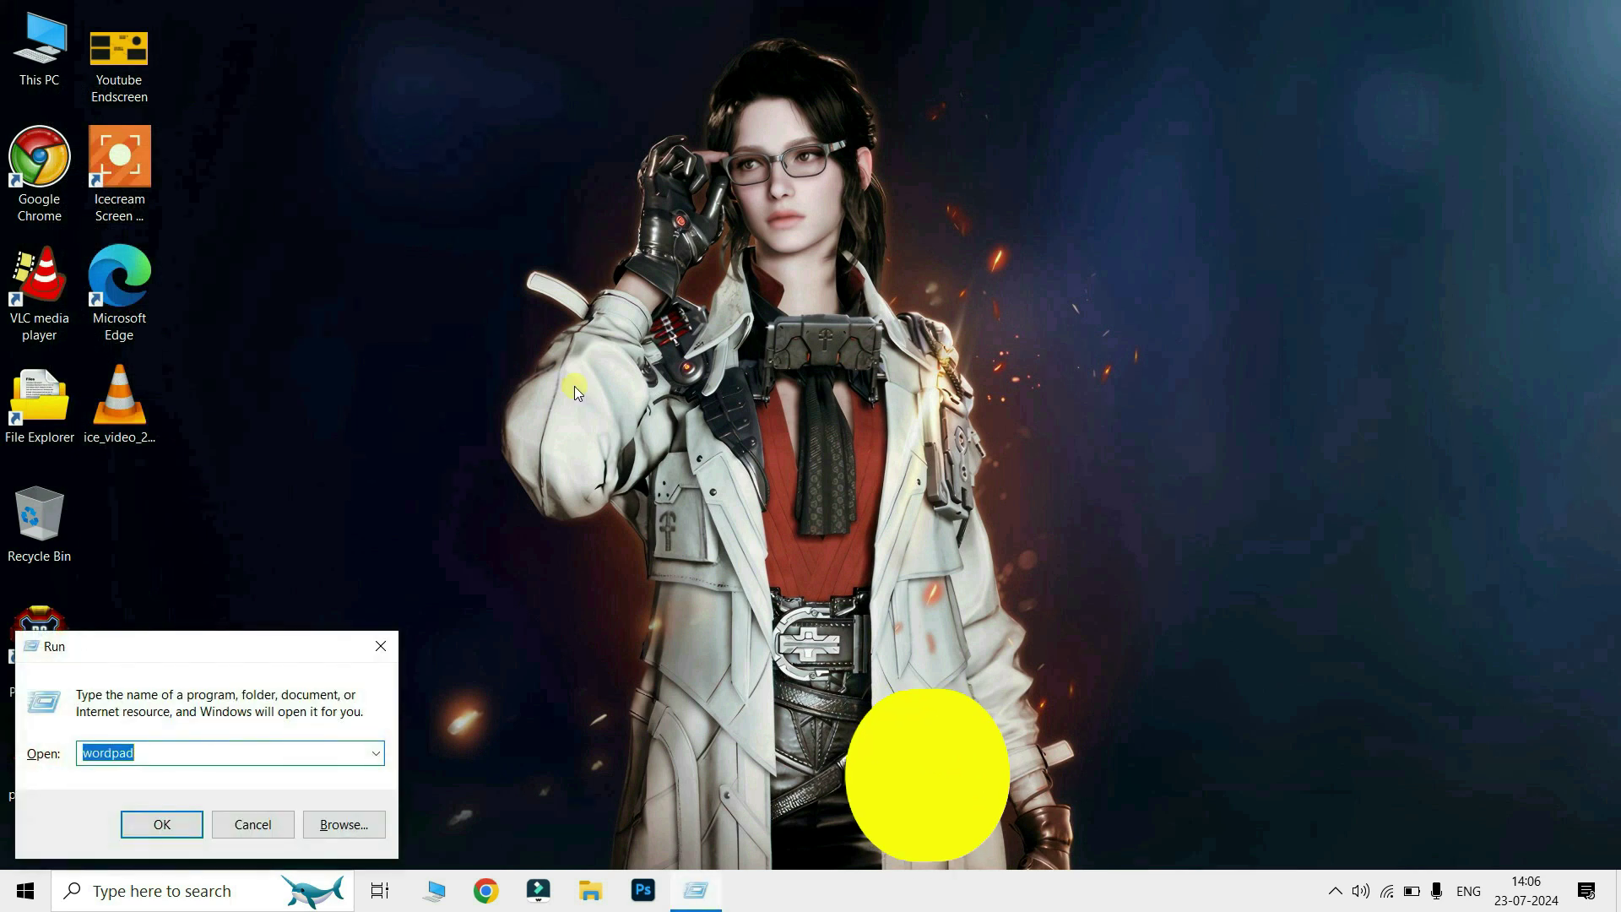
pyautogui.write('wordpad')
pyautogui.press('Return')
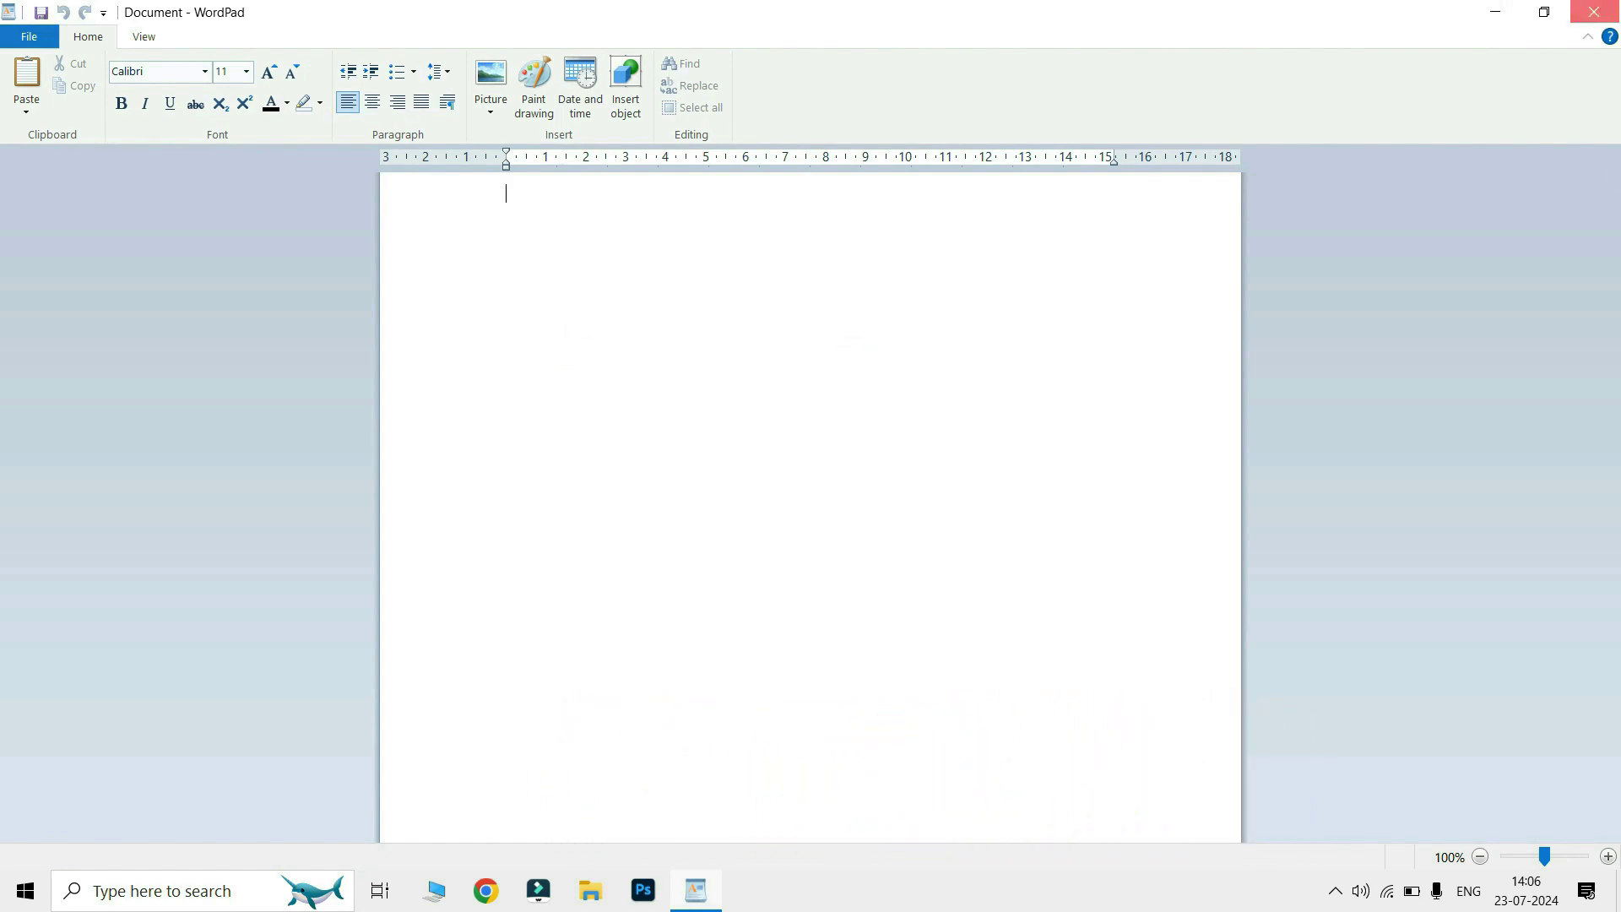
pyautogui.click(1594, 12)
pyautogui.press('super+r')
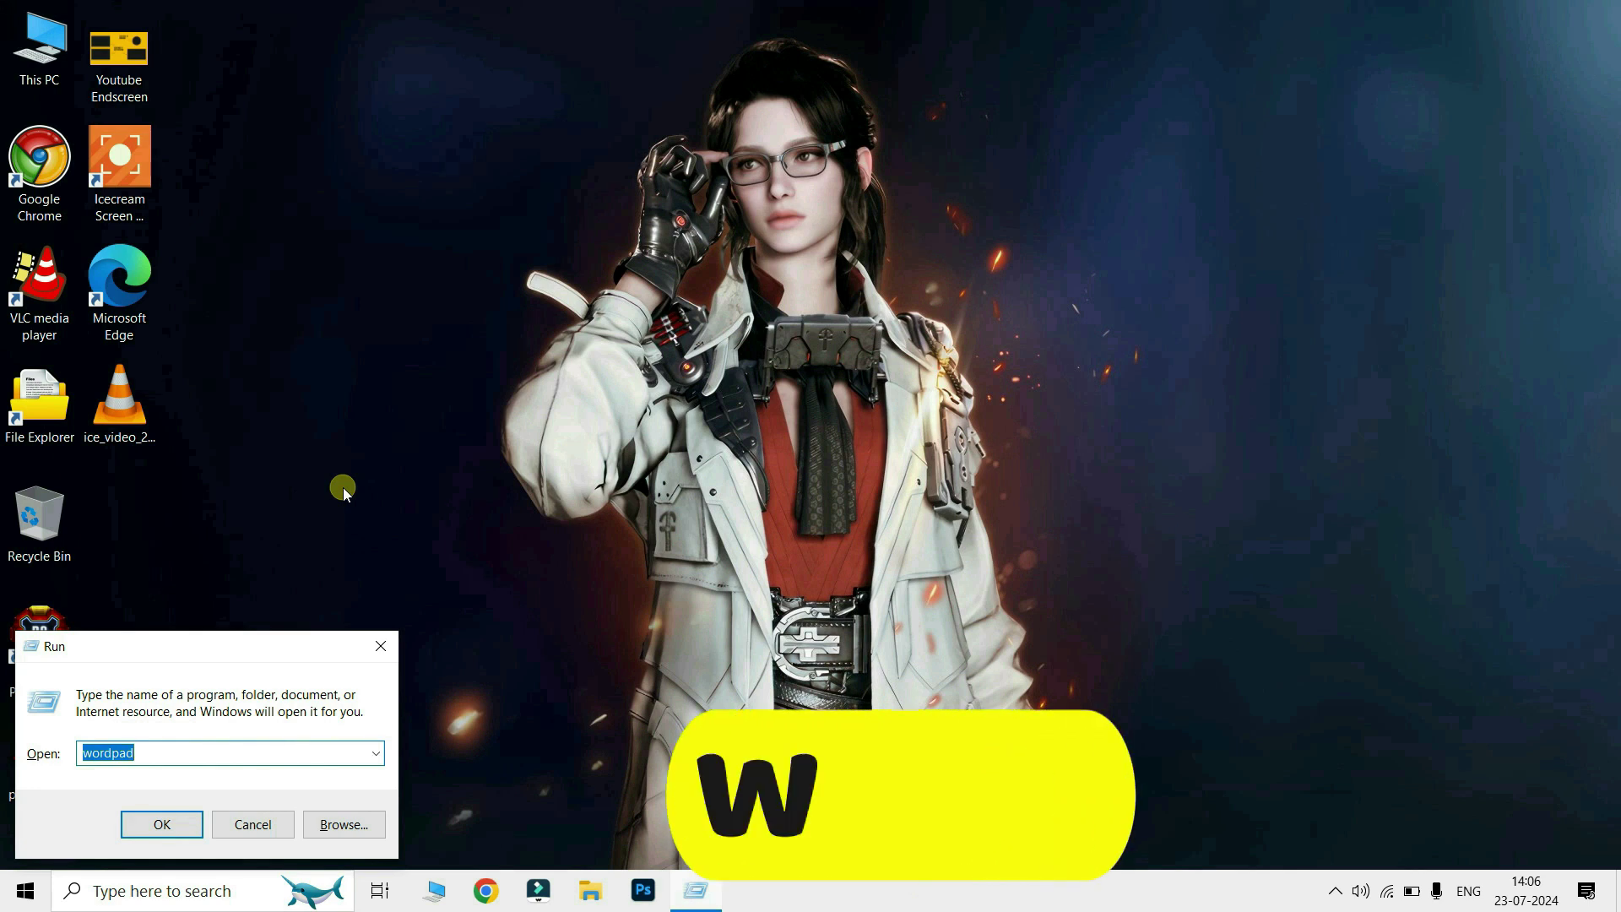
pyautogui.write('write')
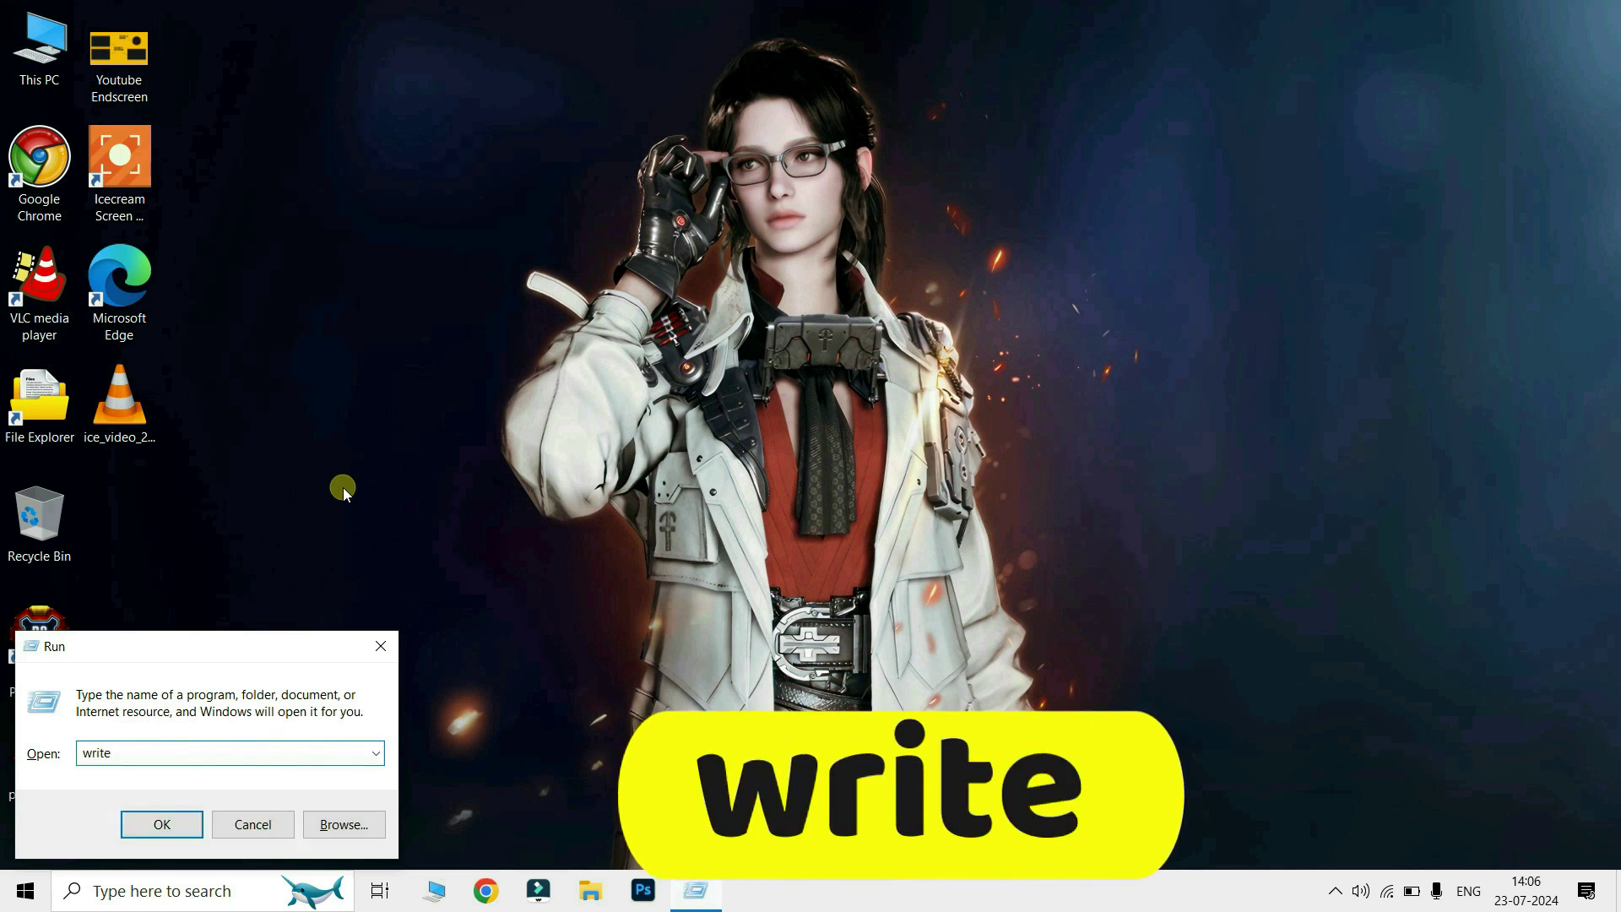
pyautogui.press('Return')
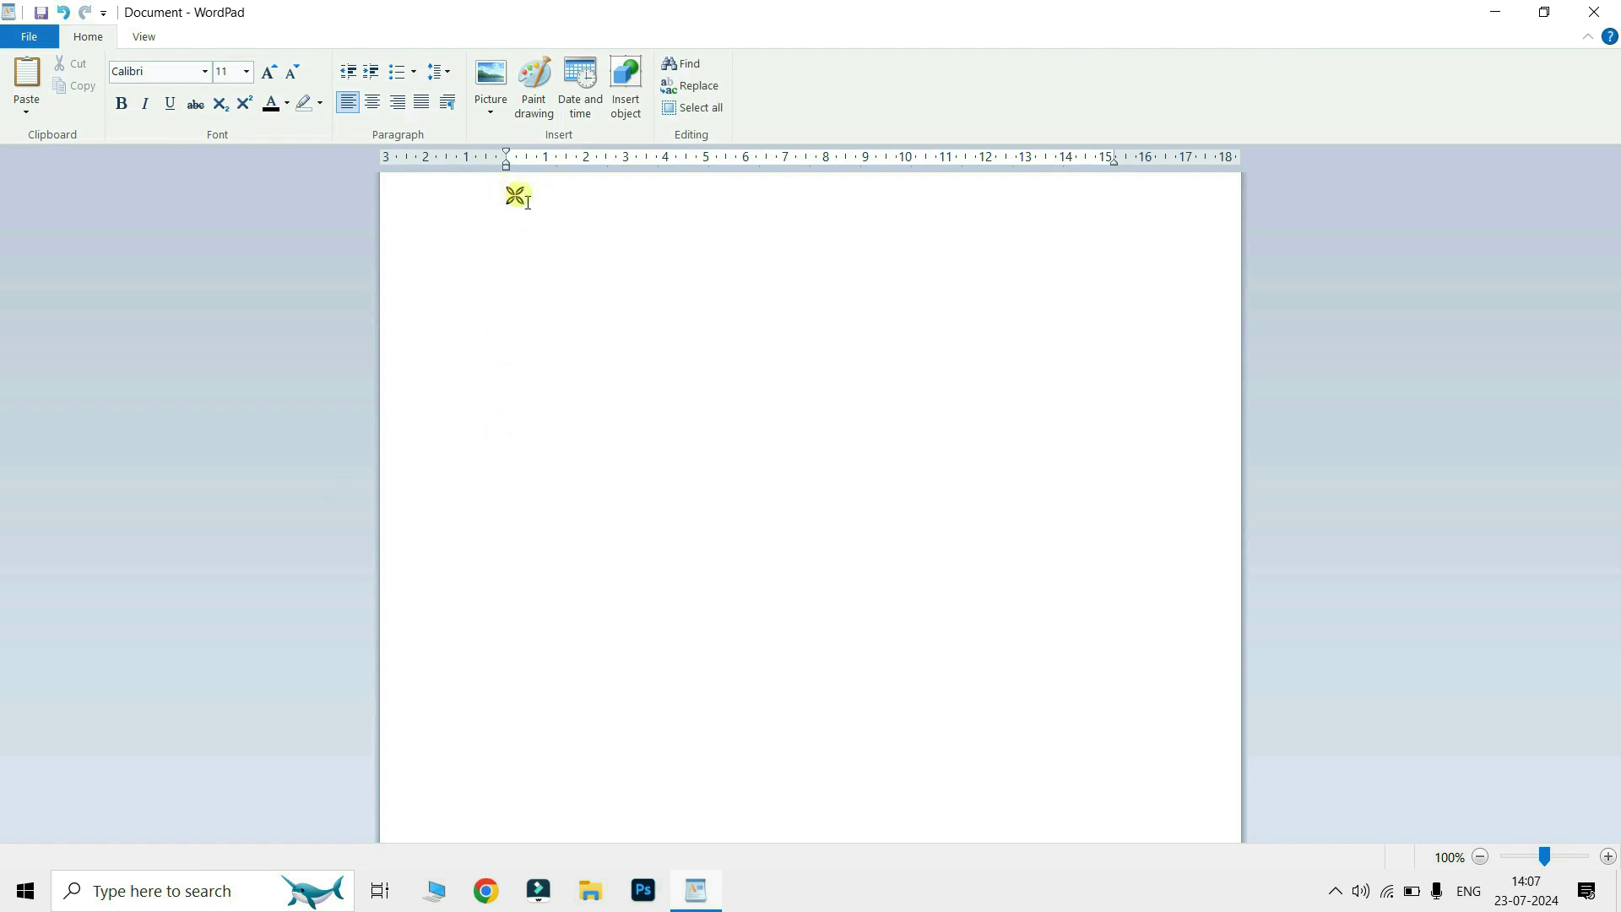
# Step: Set the pasted flower symbol to font size 72 and colour it red
pyautogui.moveTo(511, 195); pyautogui.dragTo(538, 196)
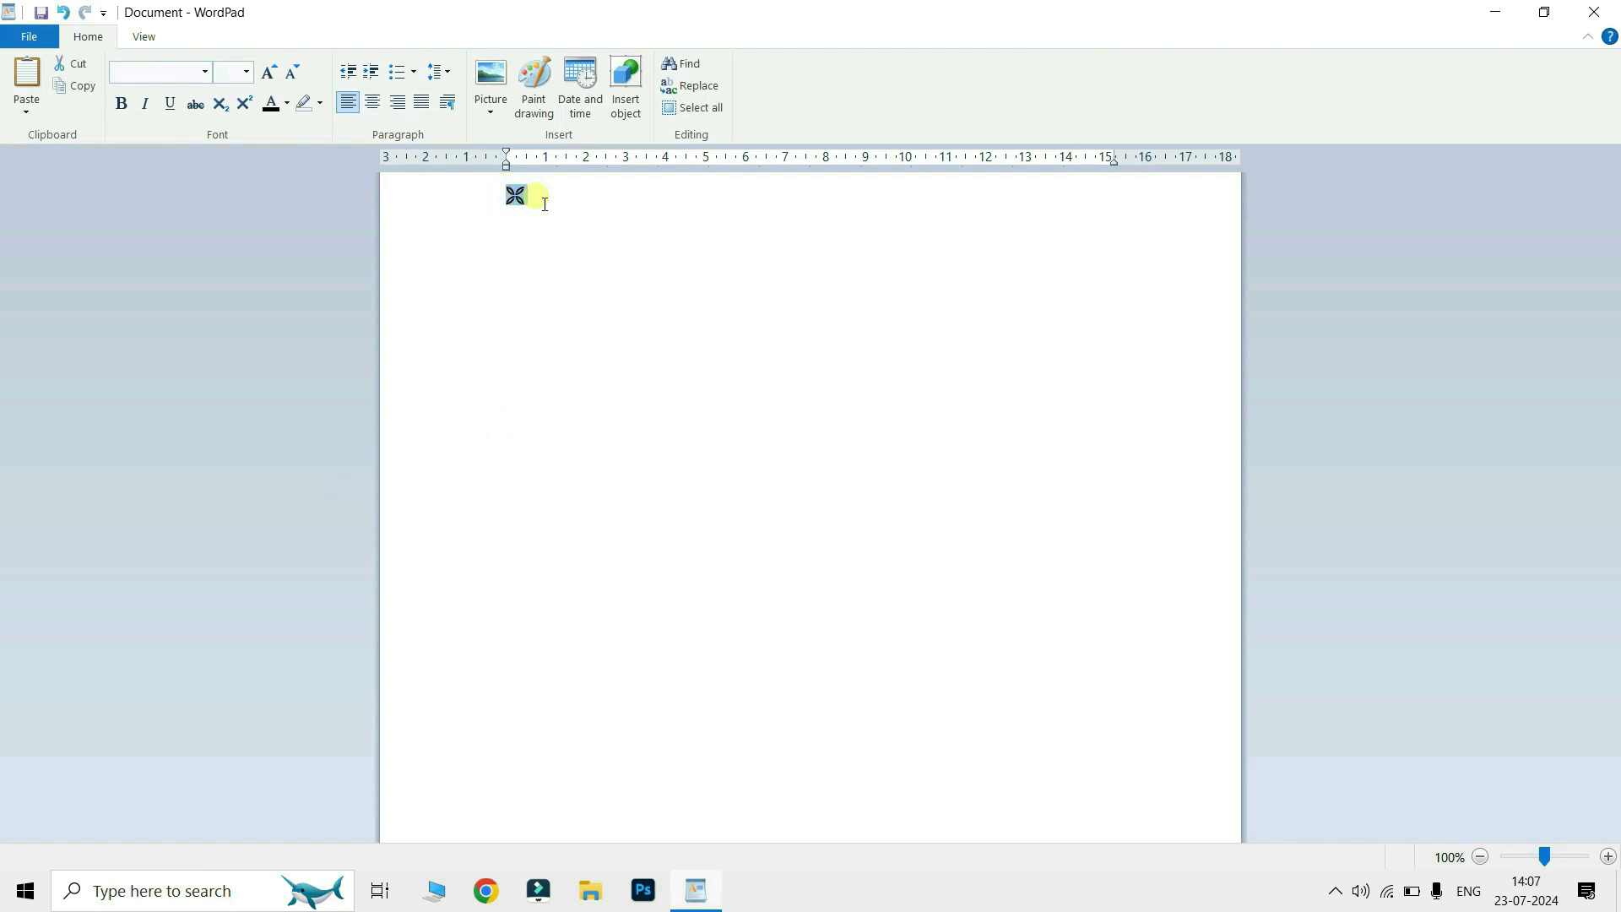
pyautogui.click(246, 74)
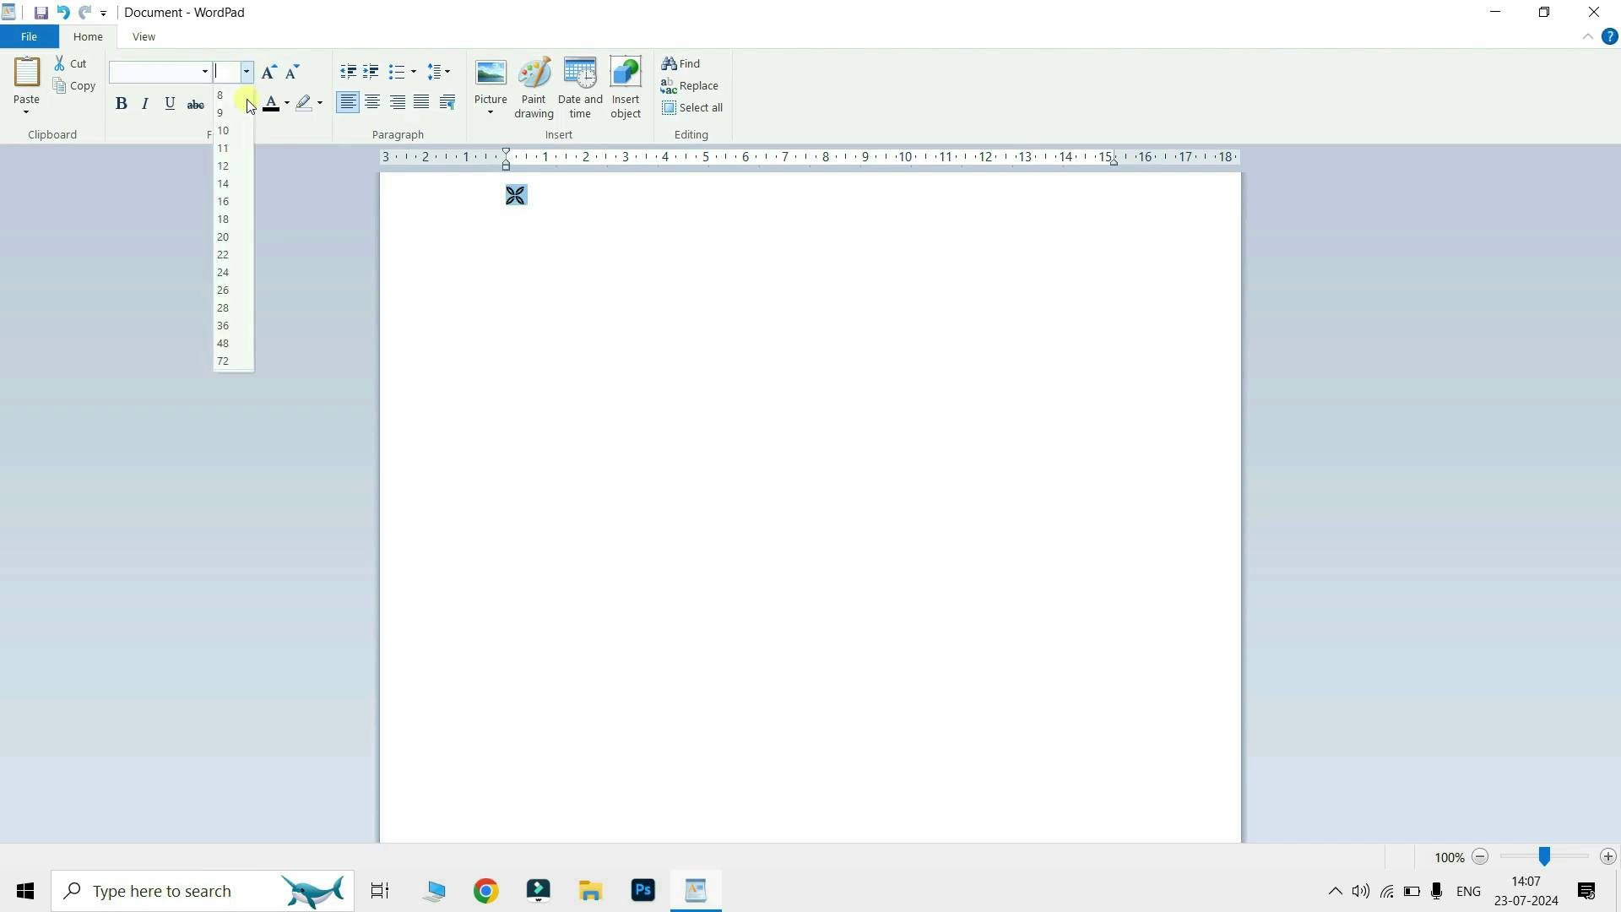
pyautogui.click(236, 360)
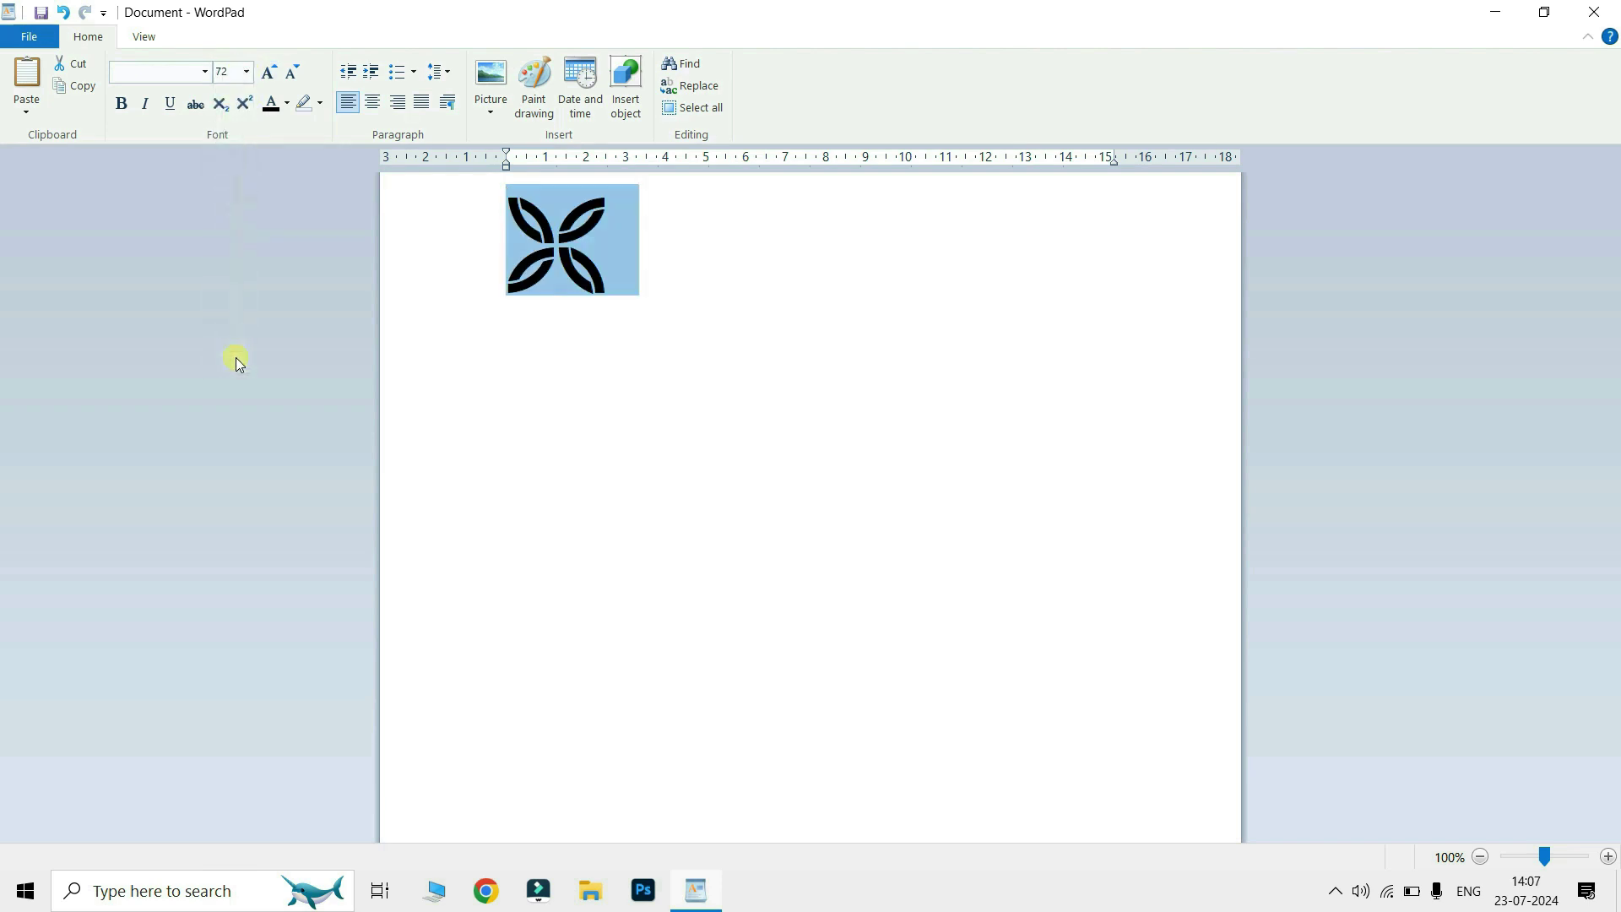
pyautogui.click(286, 104)
pyautogui.click(297, 156)
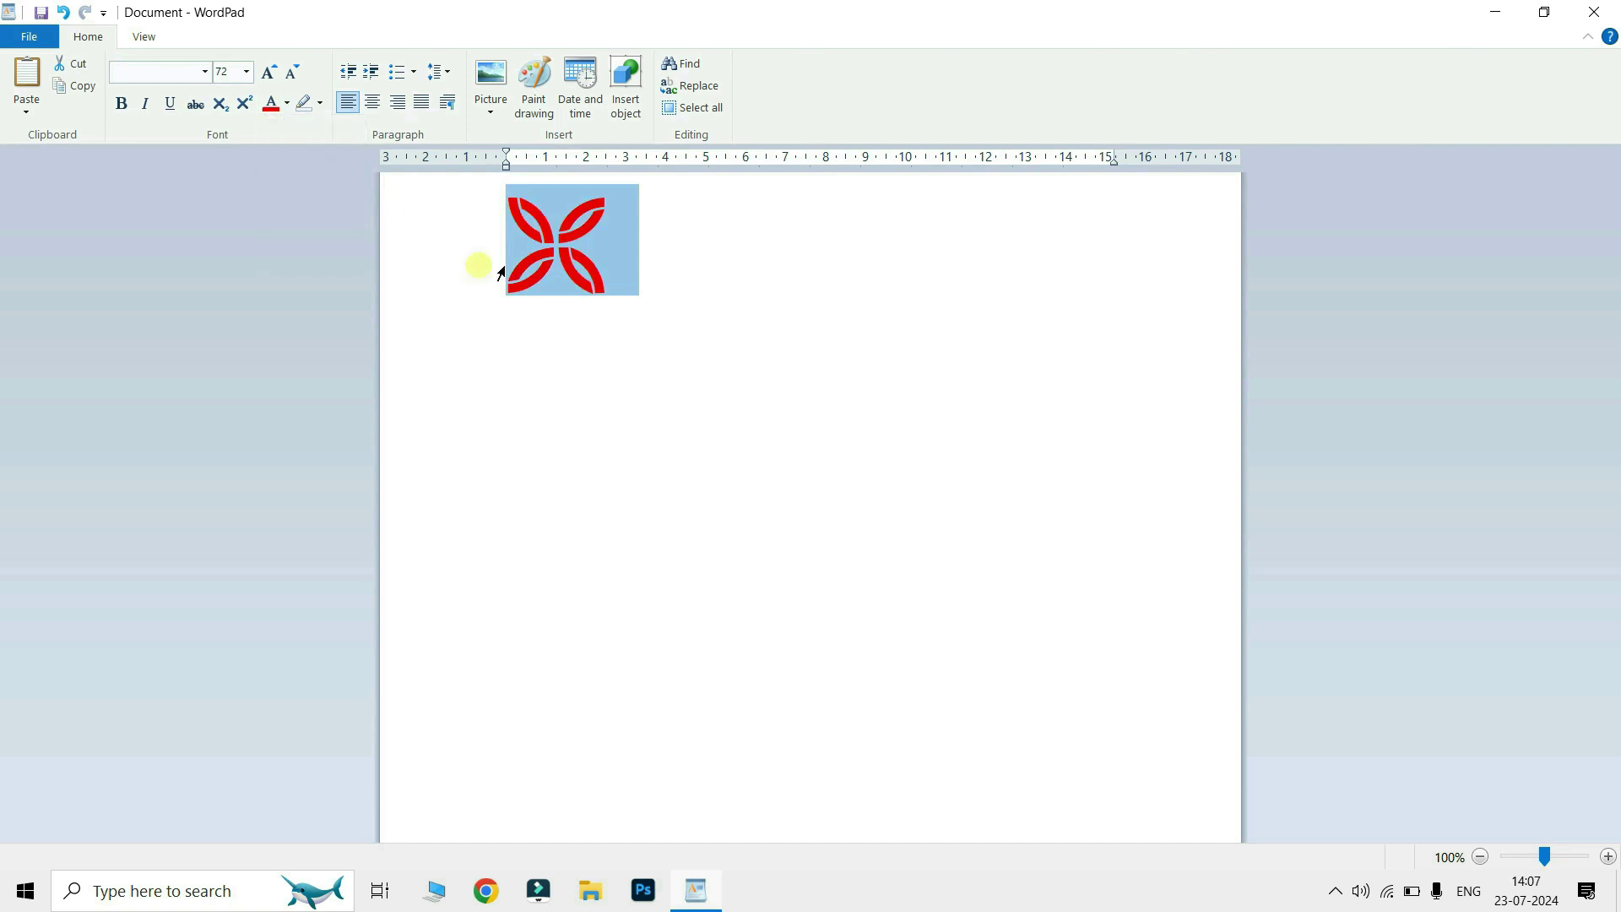
pyautogui.click(473, 263)
pyautogui.moveTo(506, 253); pyautogui.dragTo(653, 249)
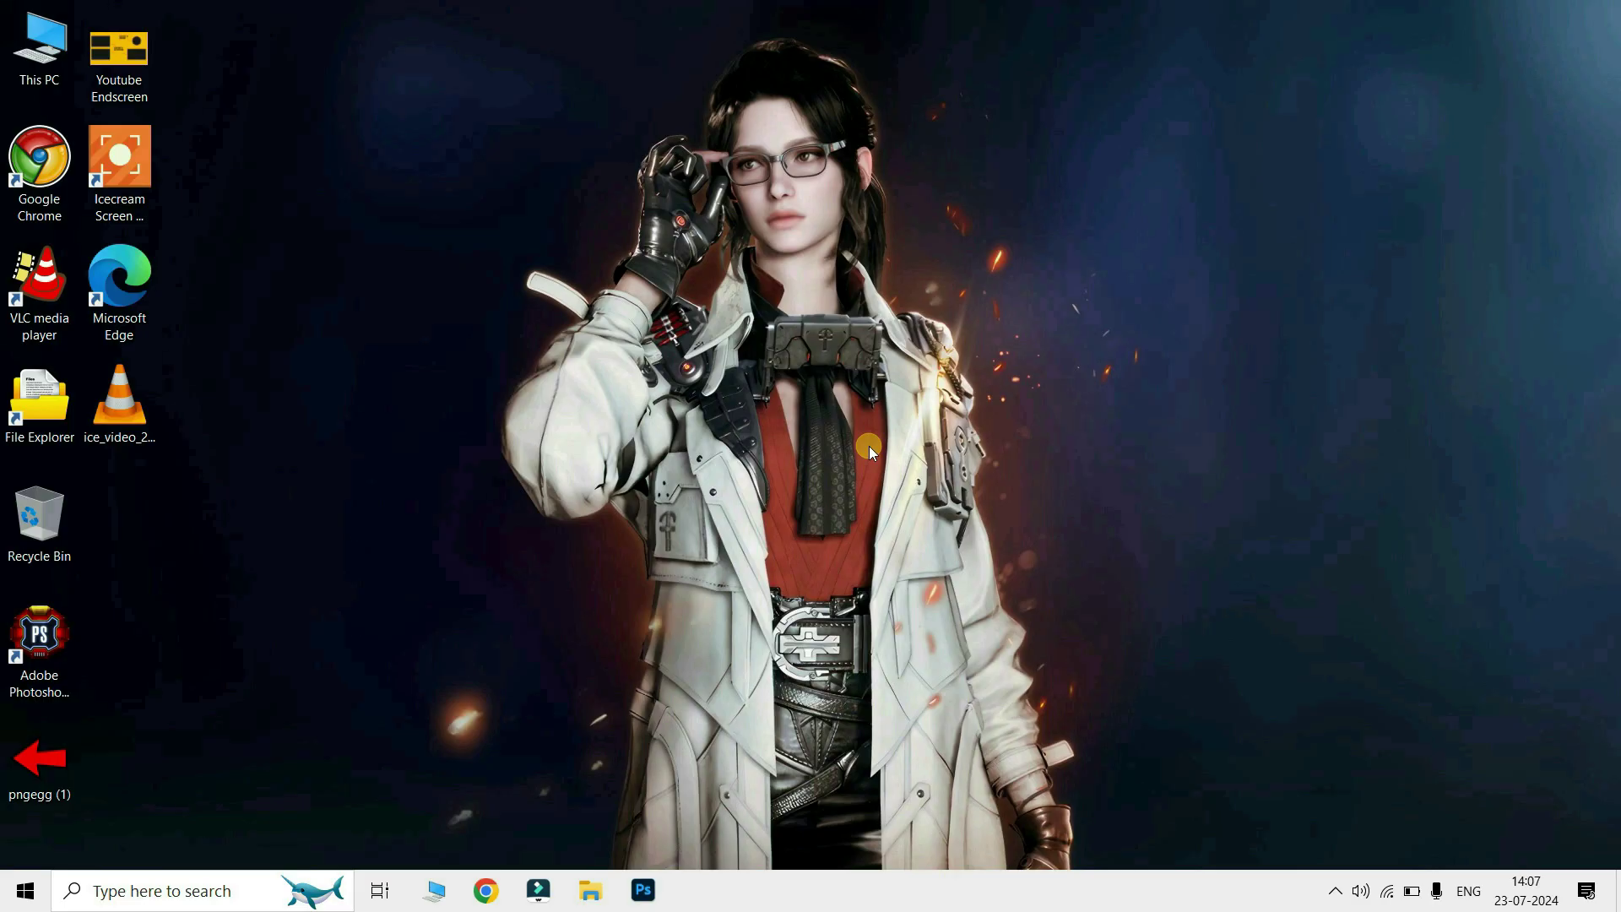
pyautogui.press('super+r')
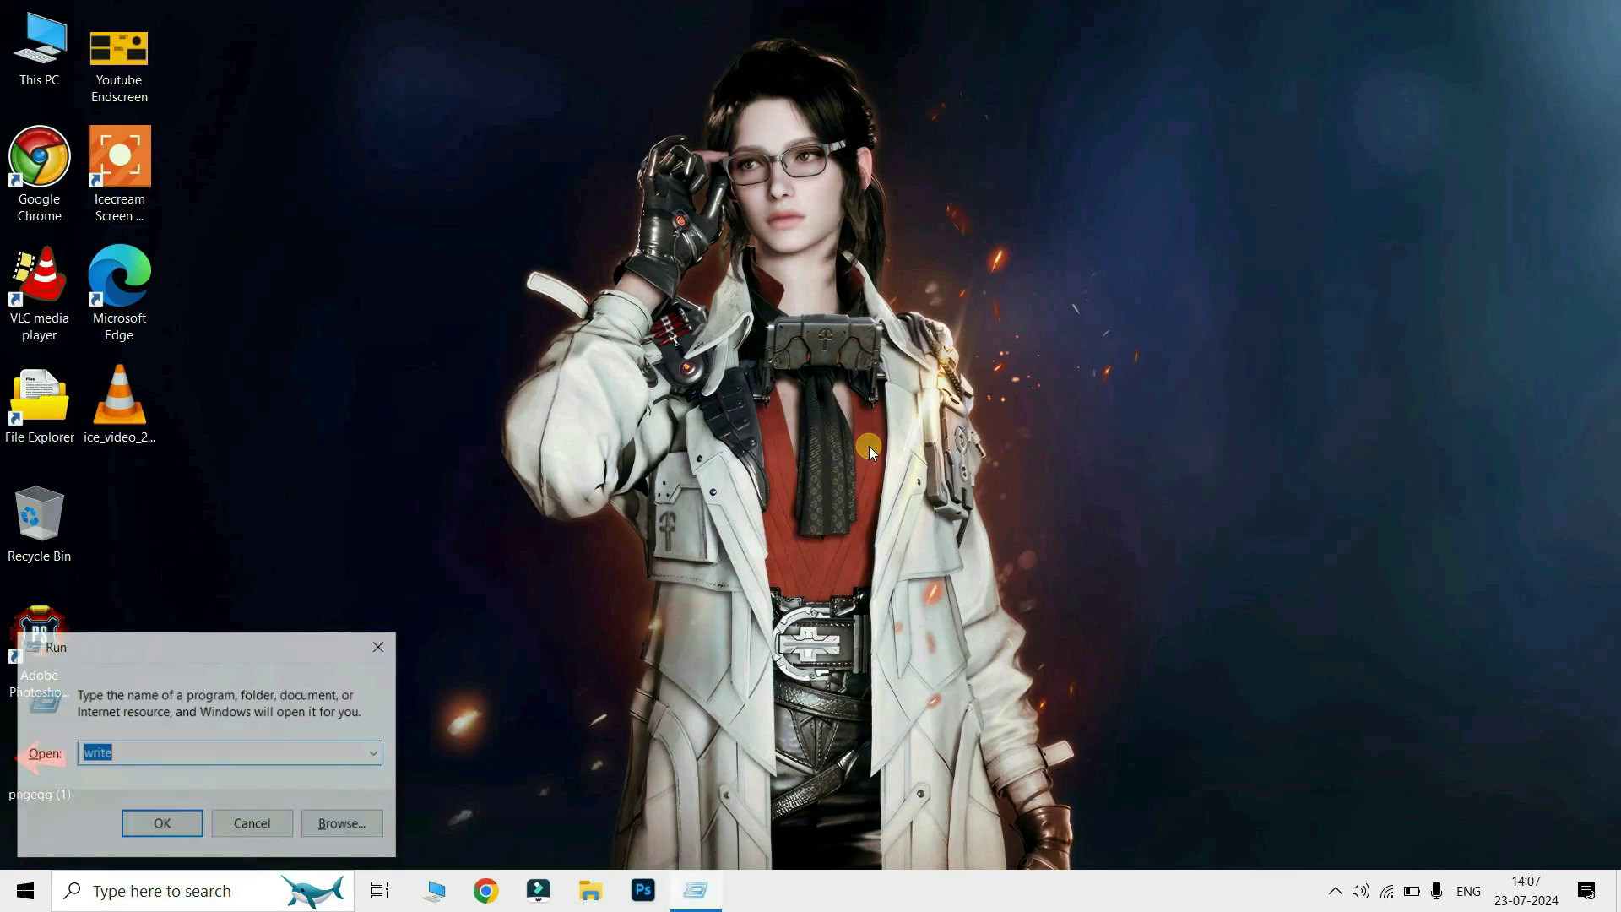
pyautogui.press('BackSpace')
pyautogui.write('timed')
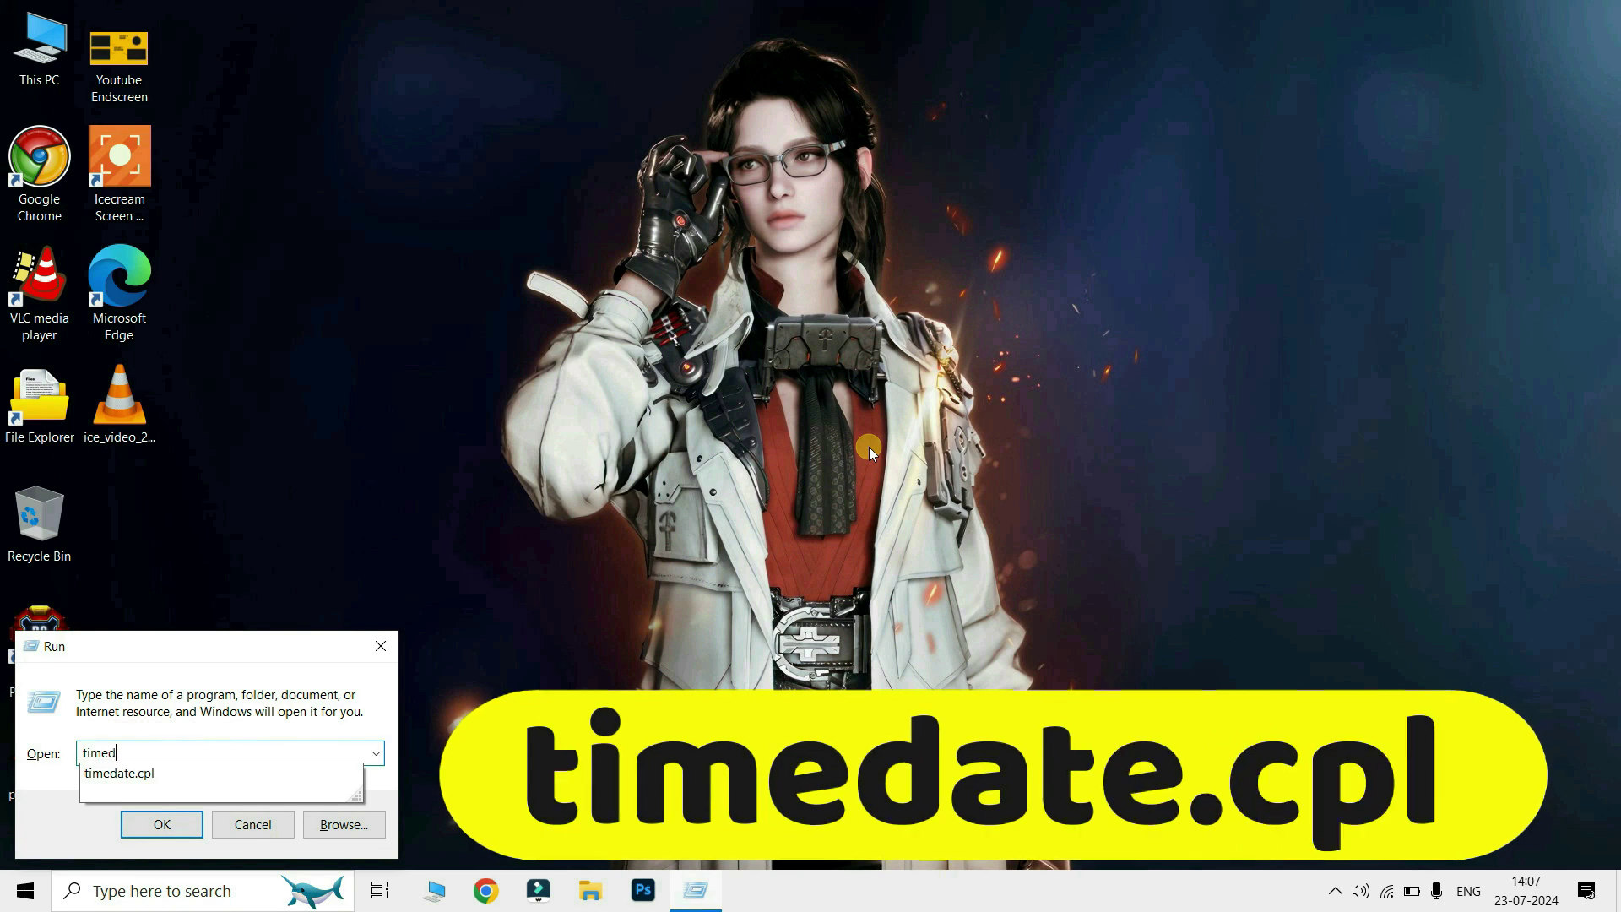
pyautogui.write('ate.cpl')
pyautogui.press('Return')
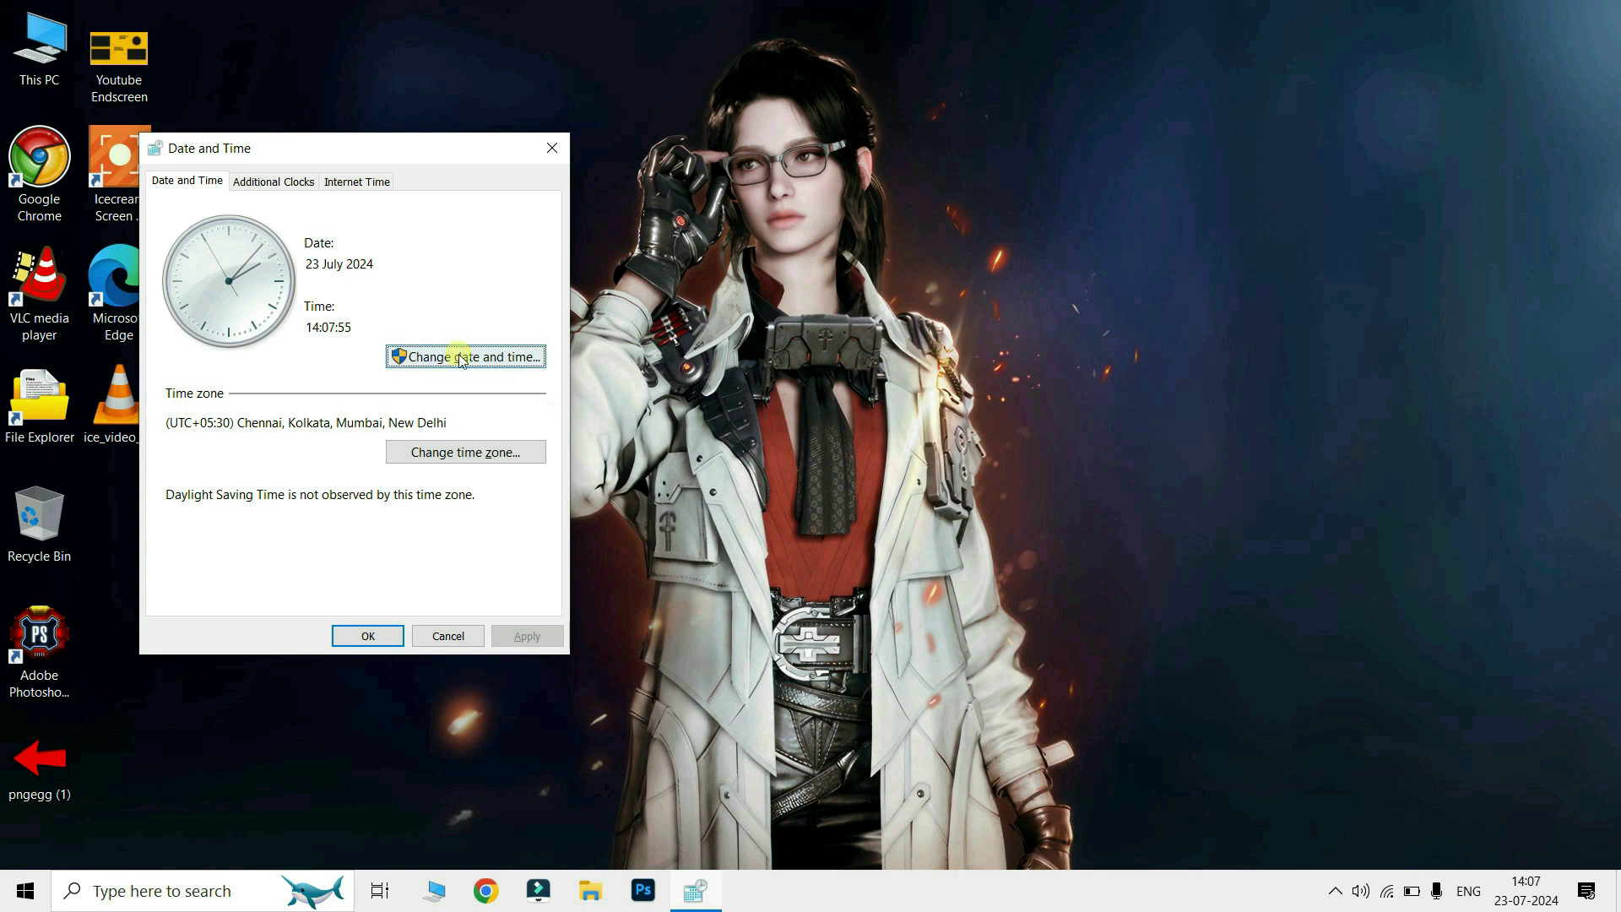
pyautogui.click(488, 359)
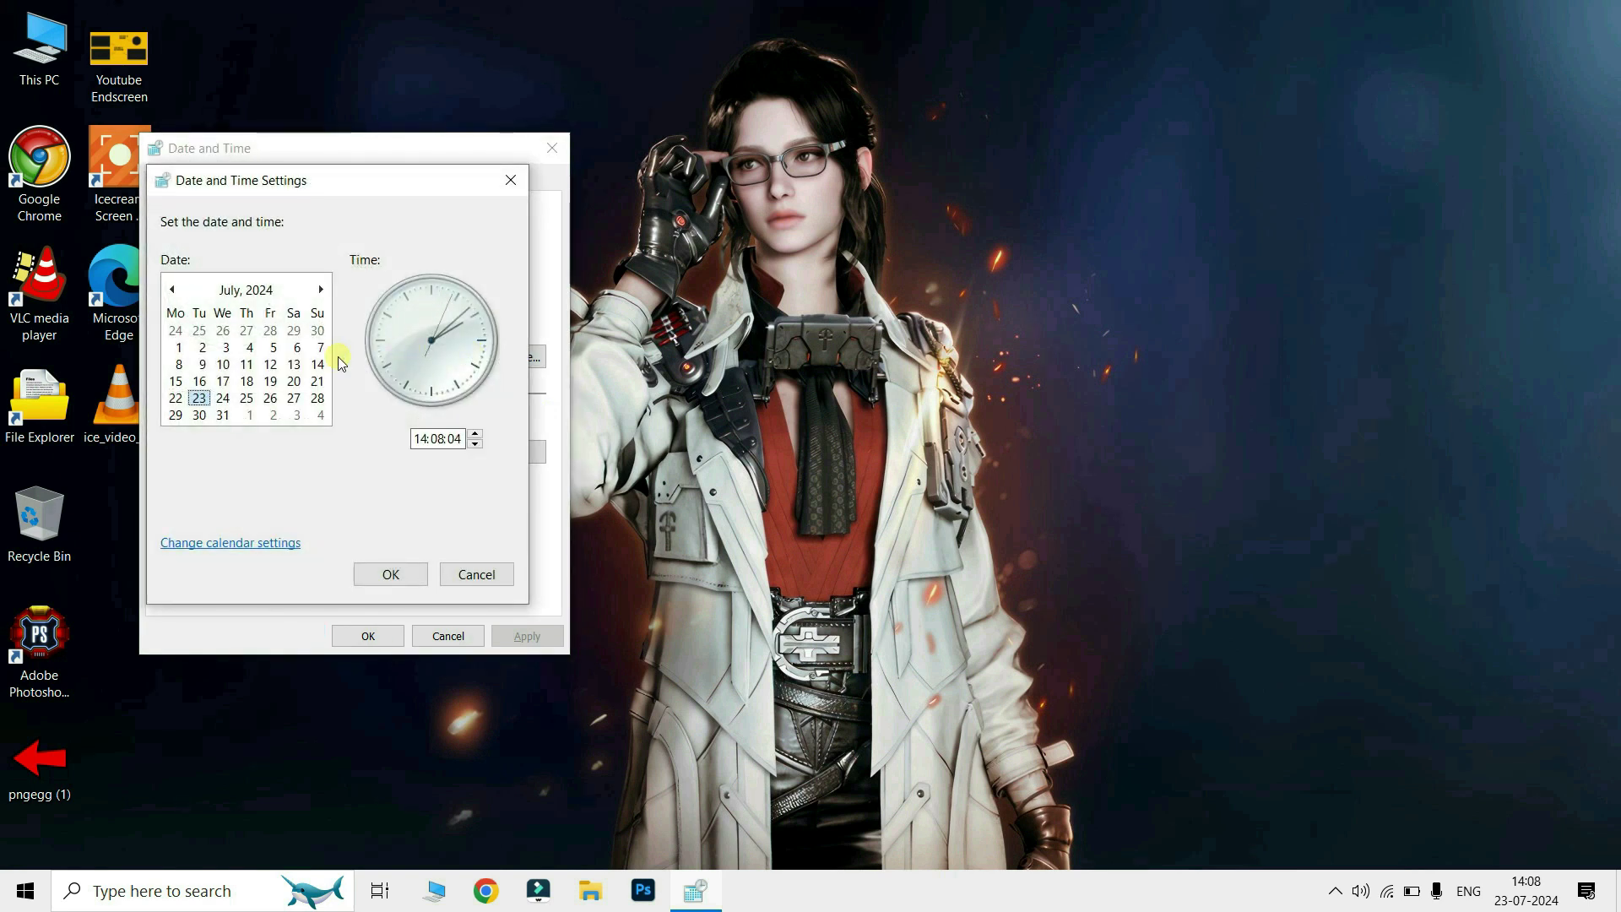
pyautogui.click(478, 576)
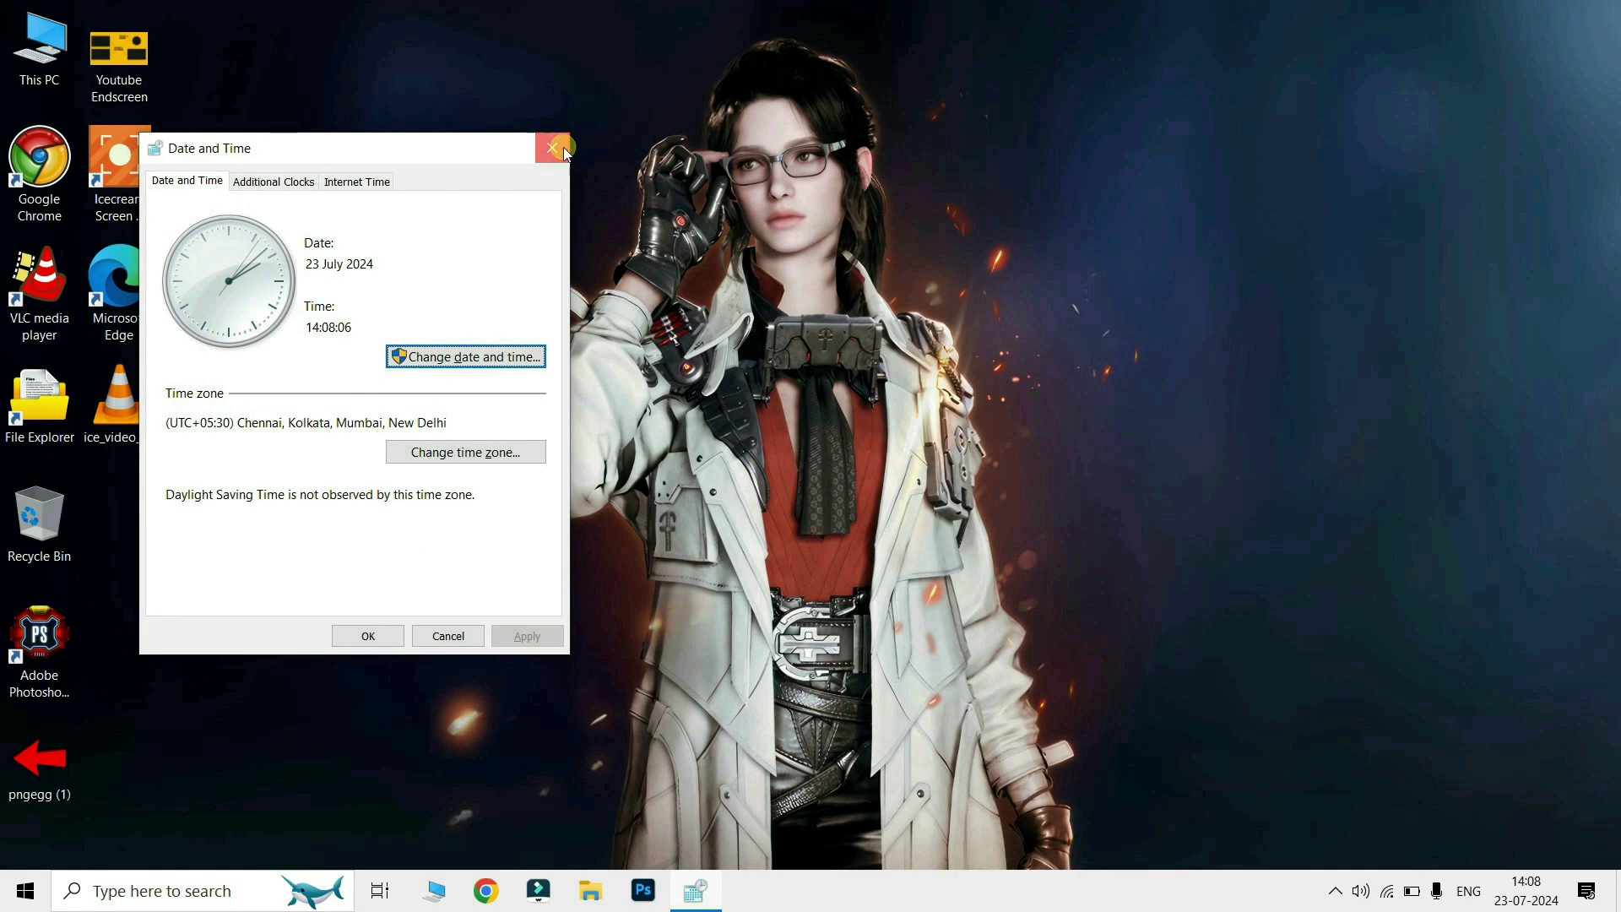
pyautogui.click(553, 149)
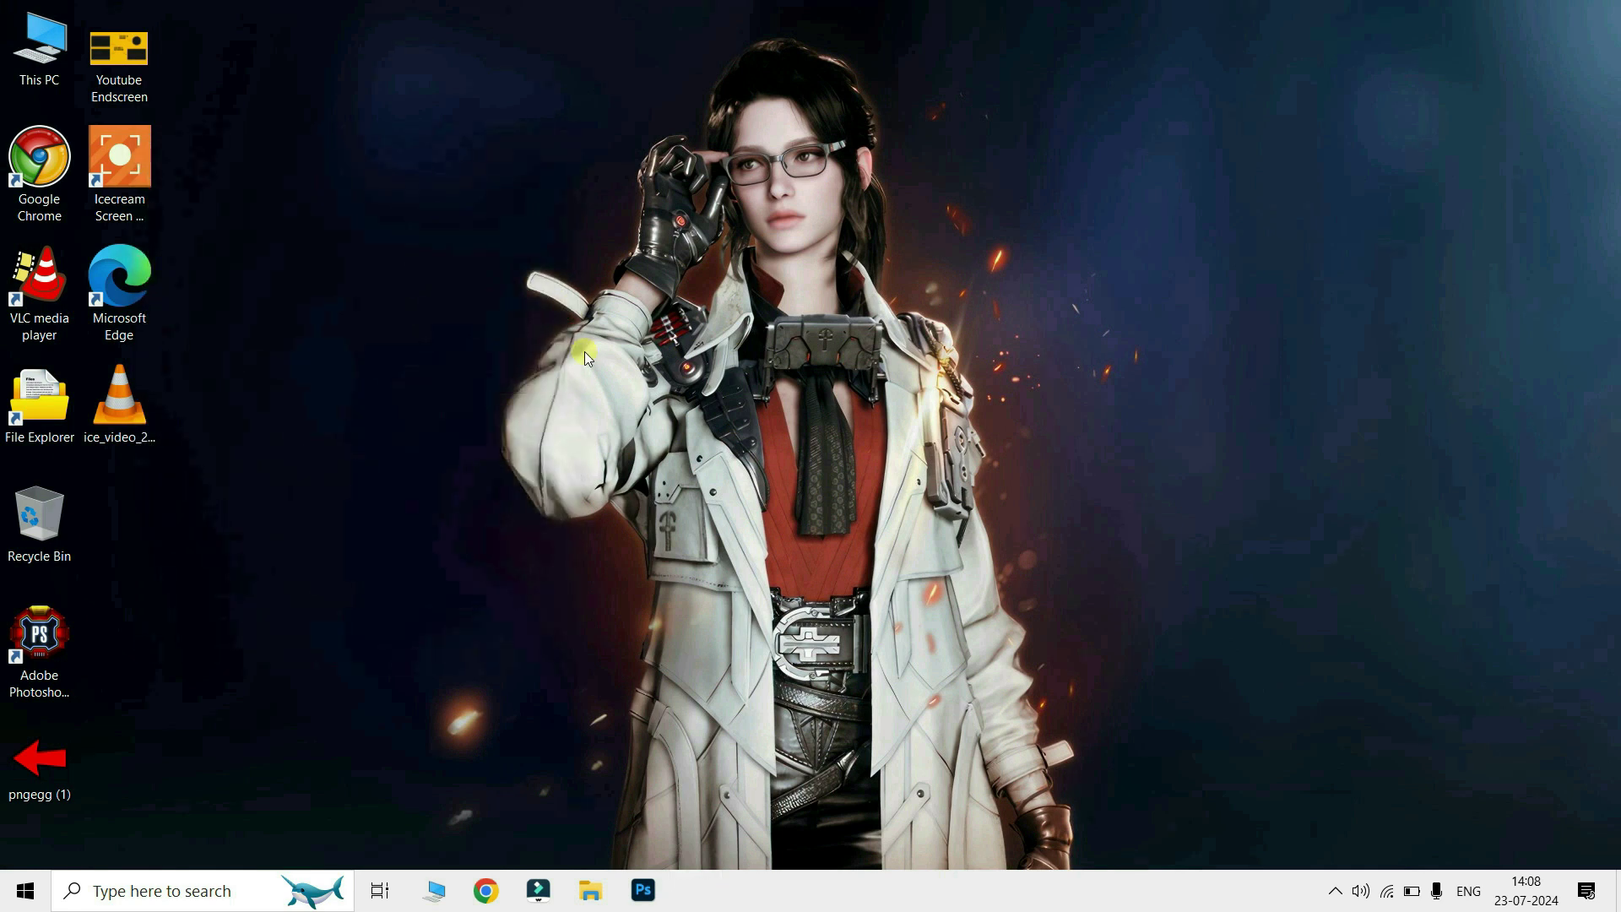
pyautogui.press('super+r')
pyautogui.write('winve')
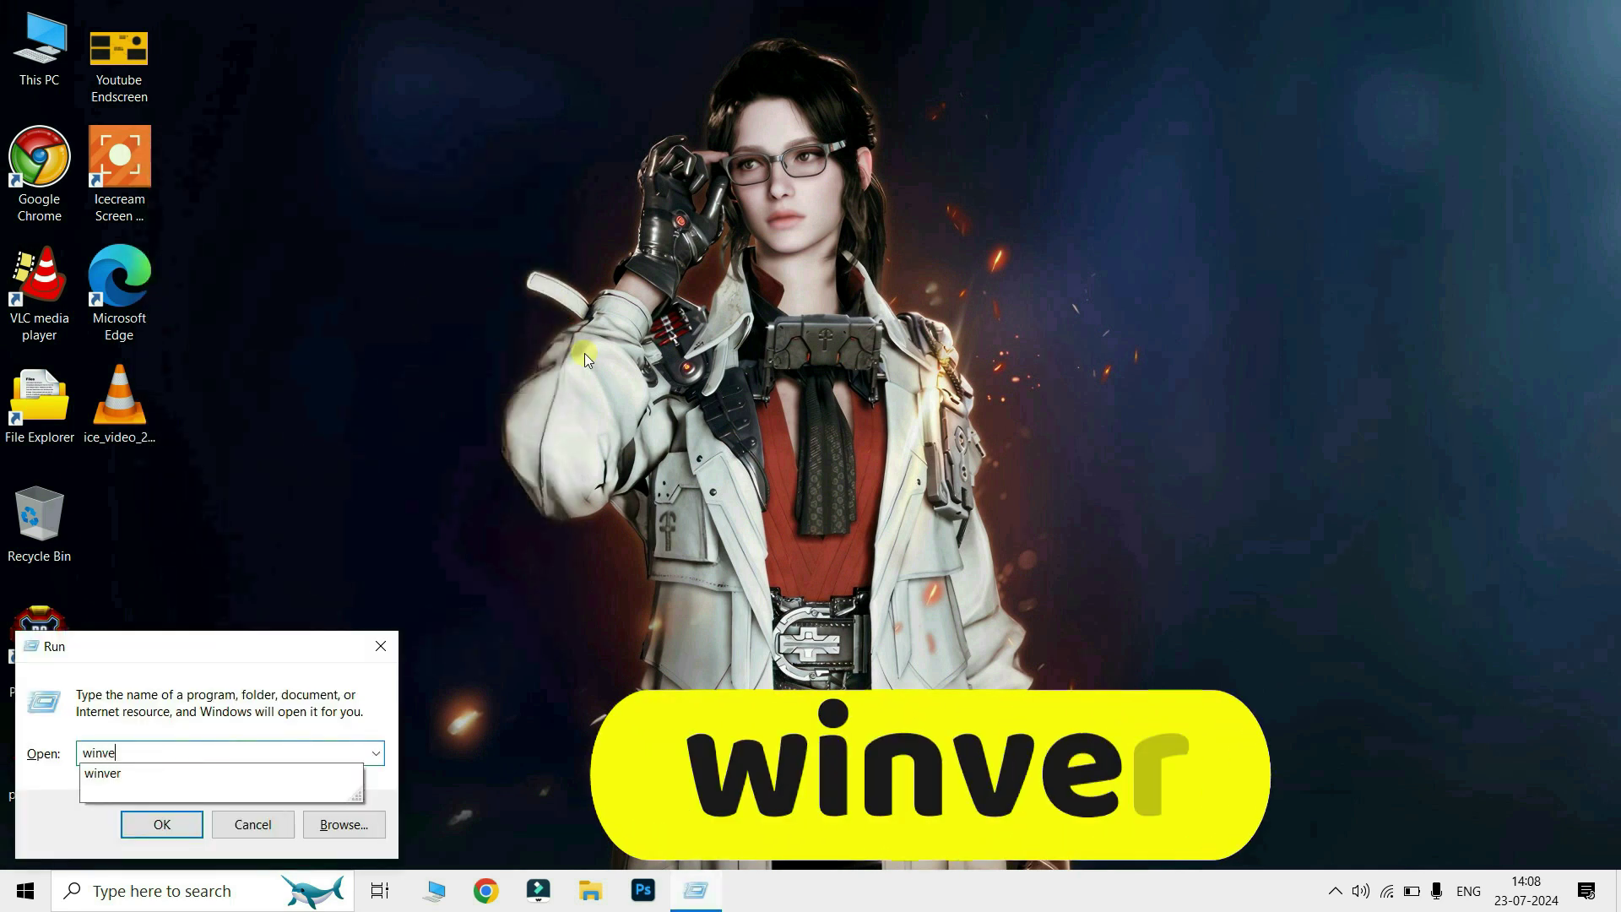
pyautogui.write('r')
pyautogui.press('Return')
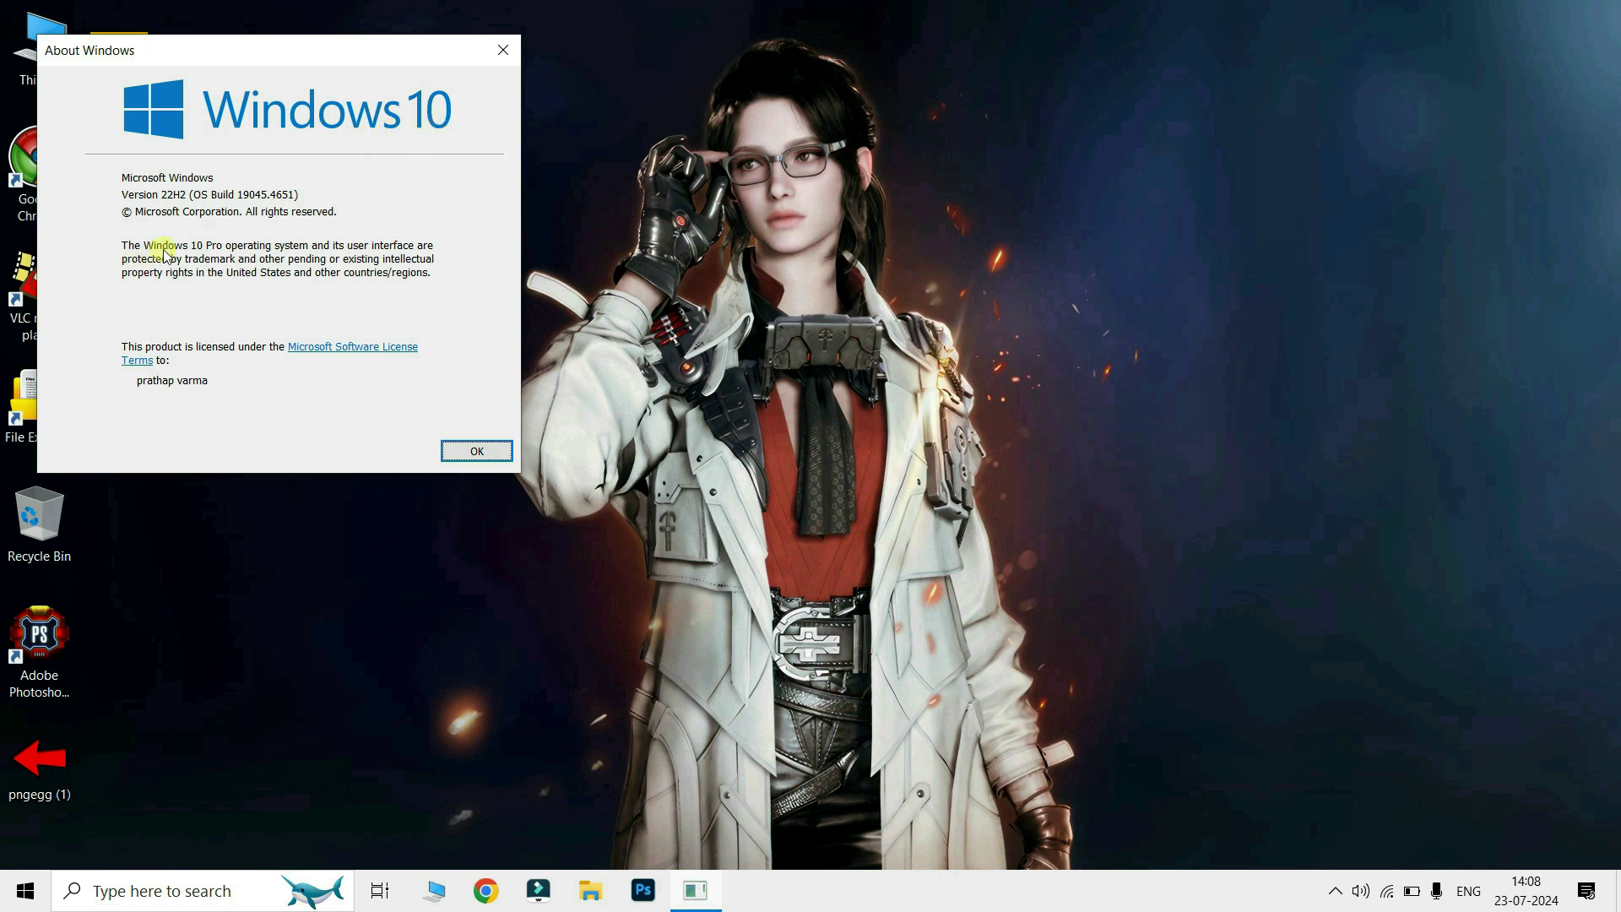
pyautogui.click(512, 54)
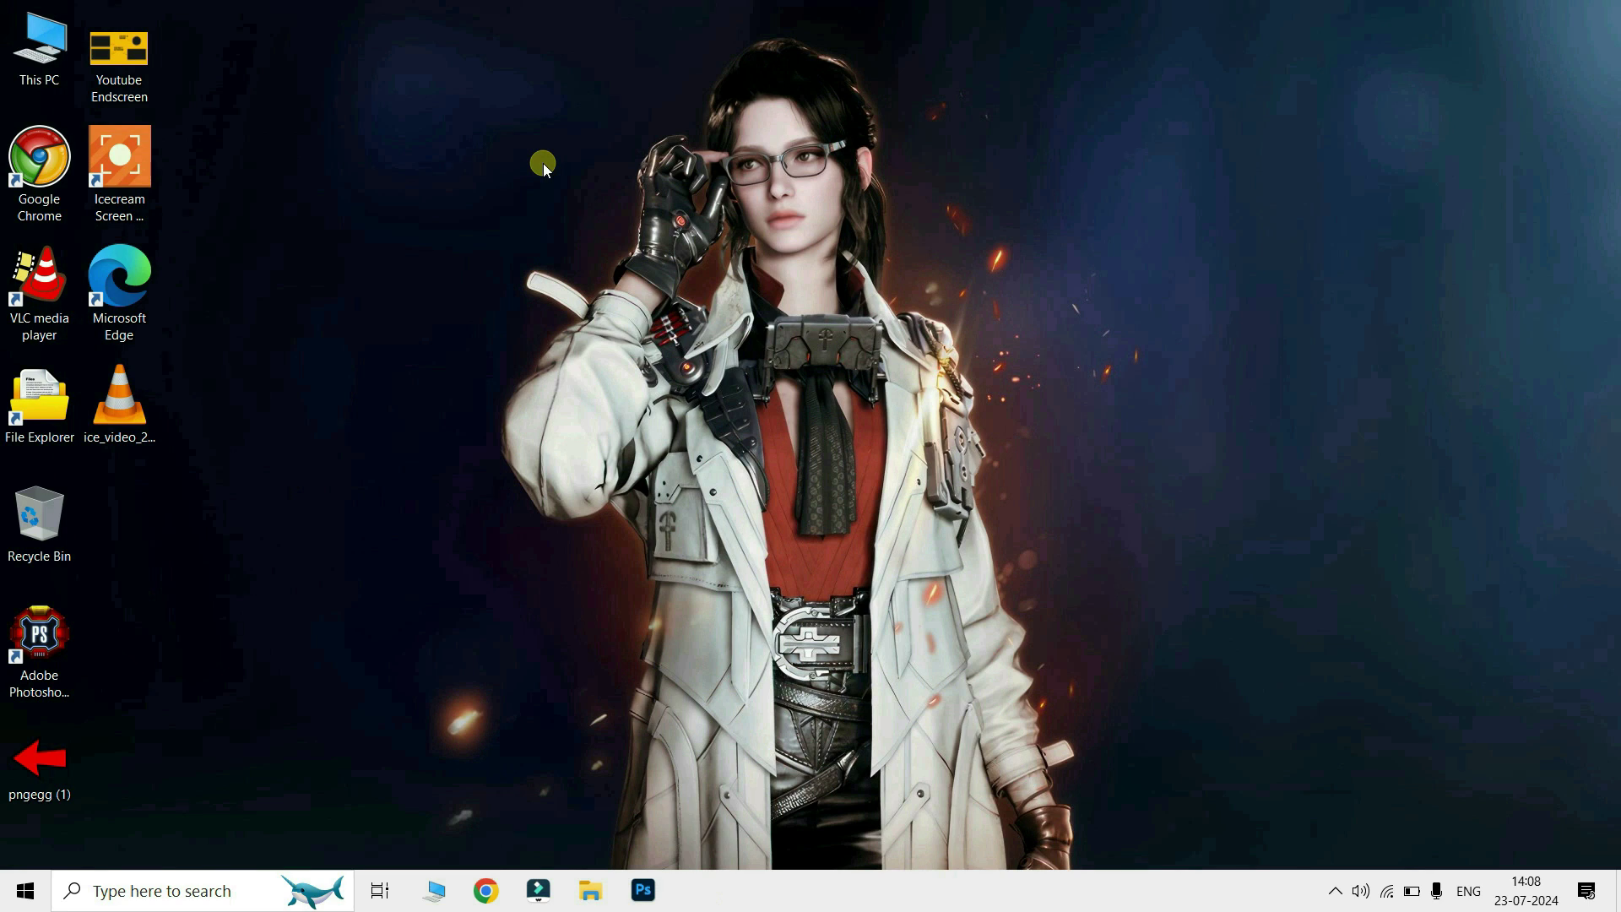
pyautogui.press('super+r')
pyautogui.write('changepk')
pyautogui.press('Return')
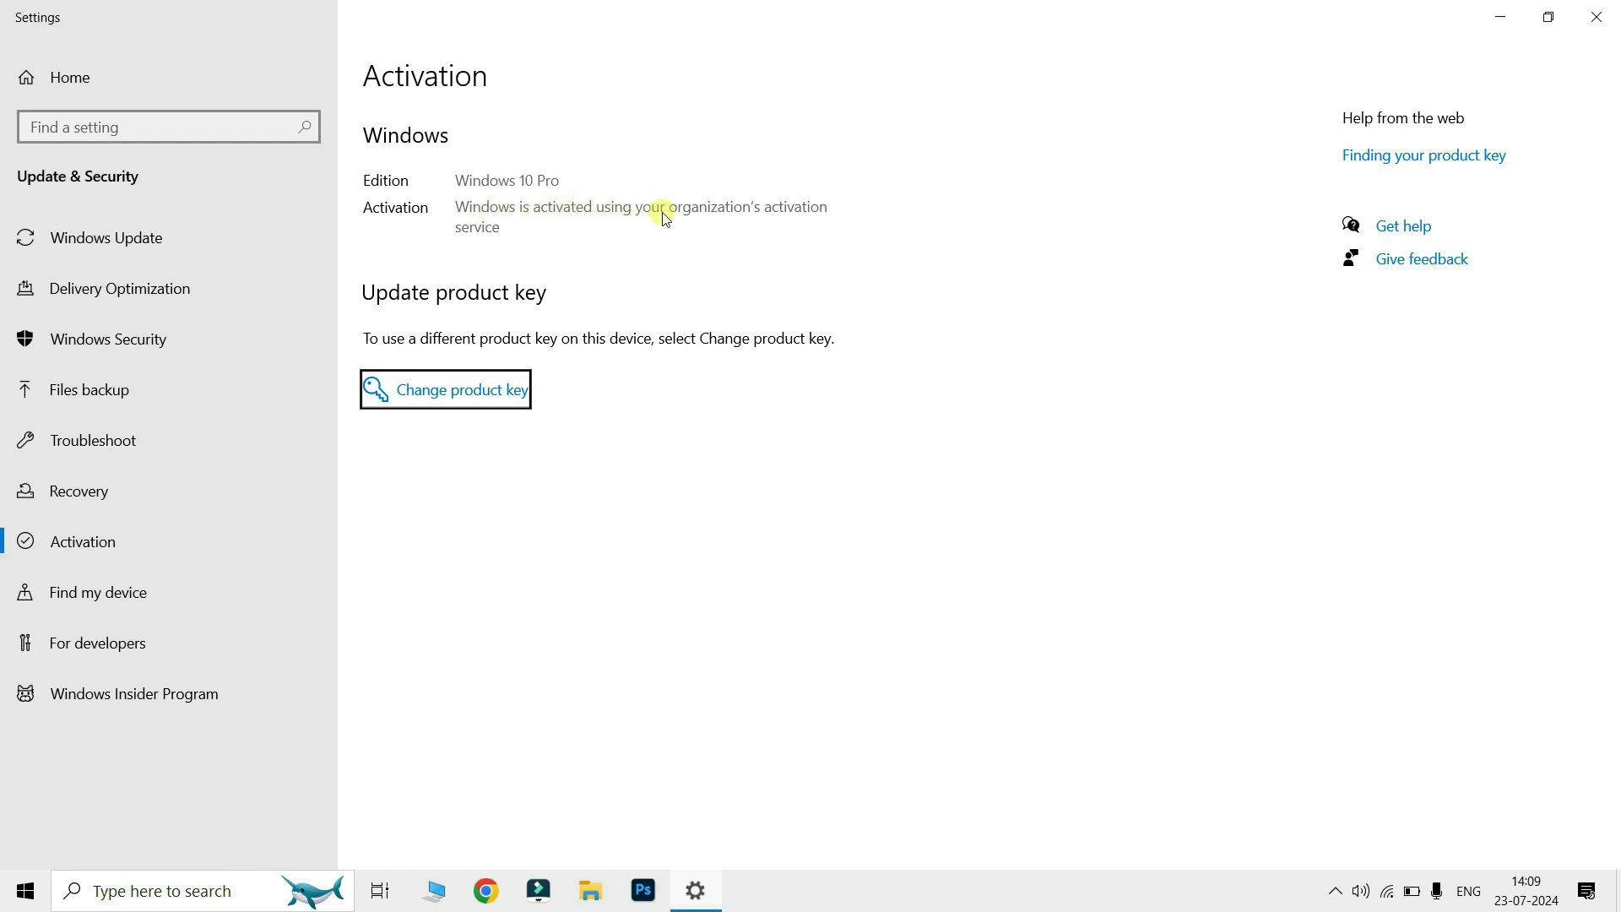
pyautogui.click(502, 235)
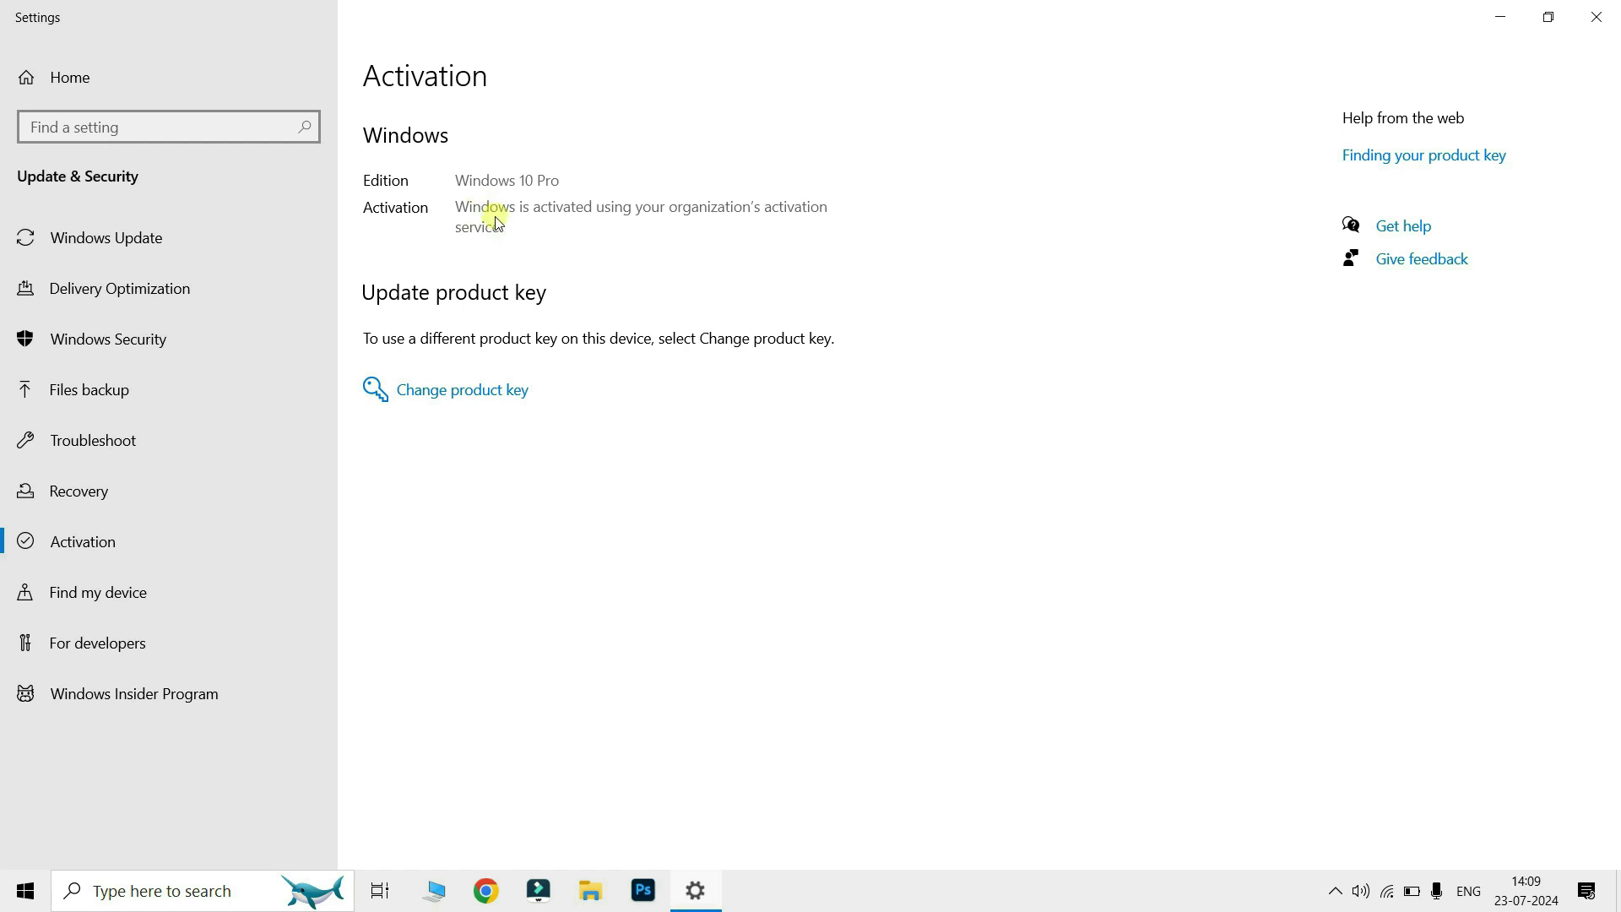
# Step: Close Settings, run dxdiag, check the NVIDIA GeForce GTX 1050 display details, then close it
pyautogui.click(1600, 13)
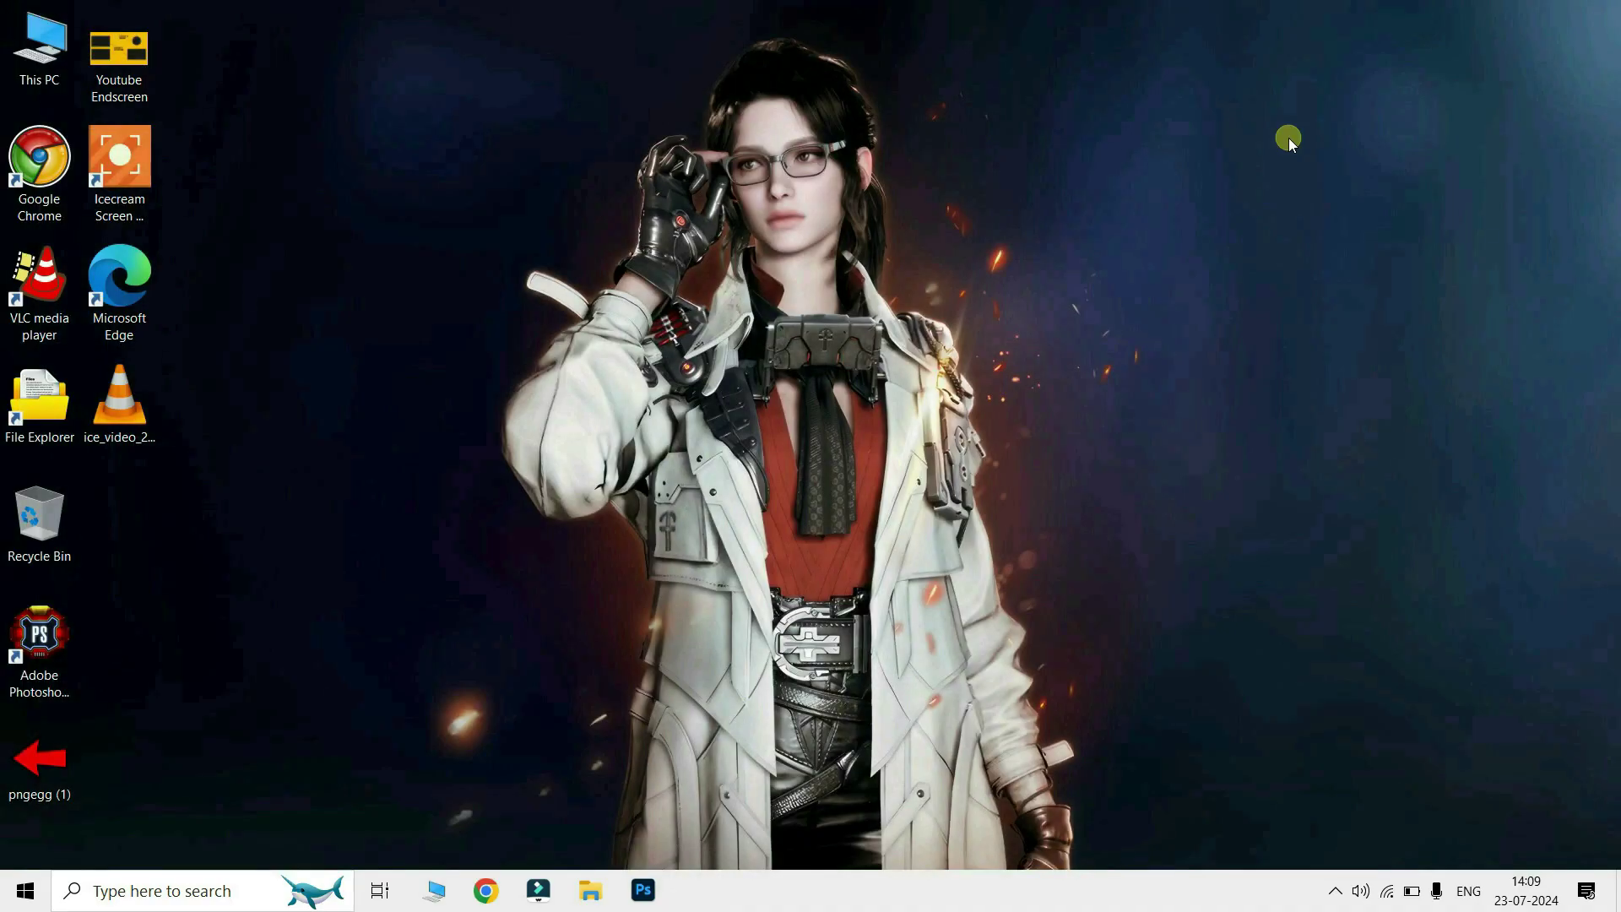
pyautogui.press('super+r')
pyautogui.write('d')
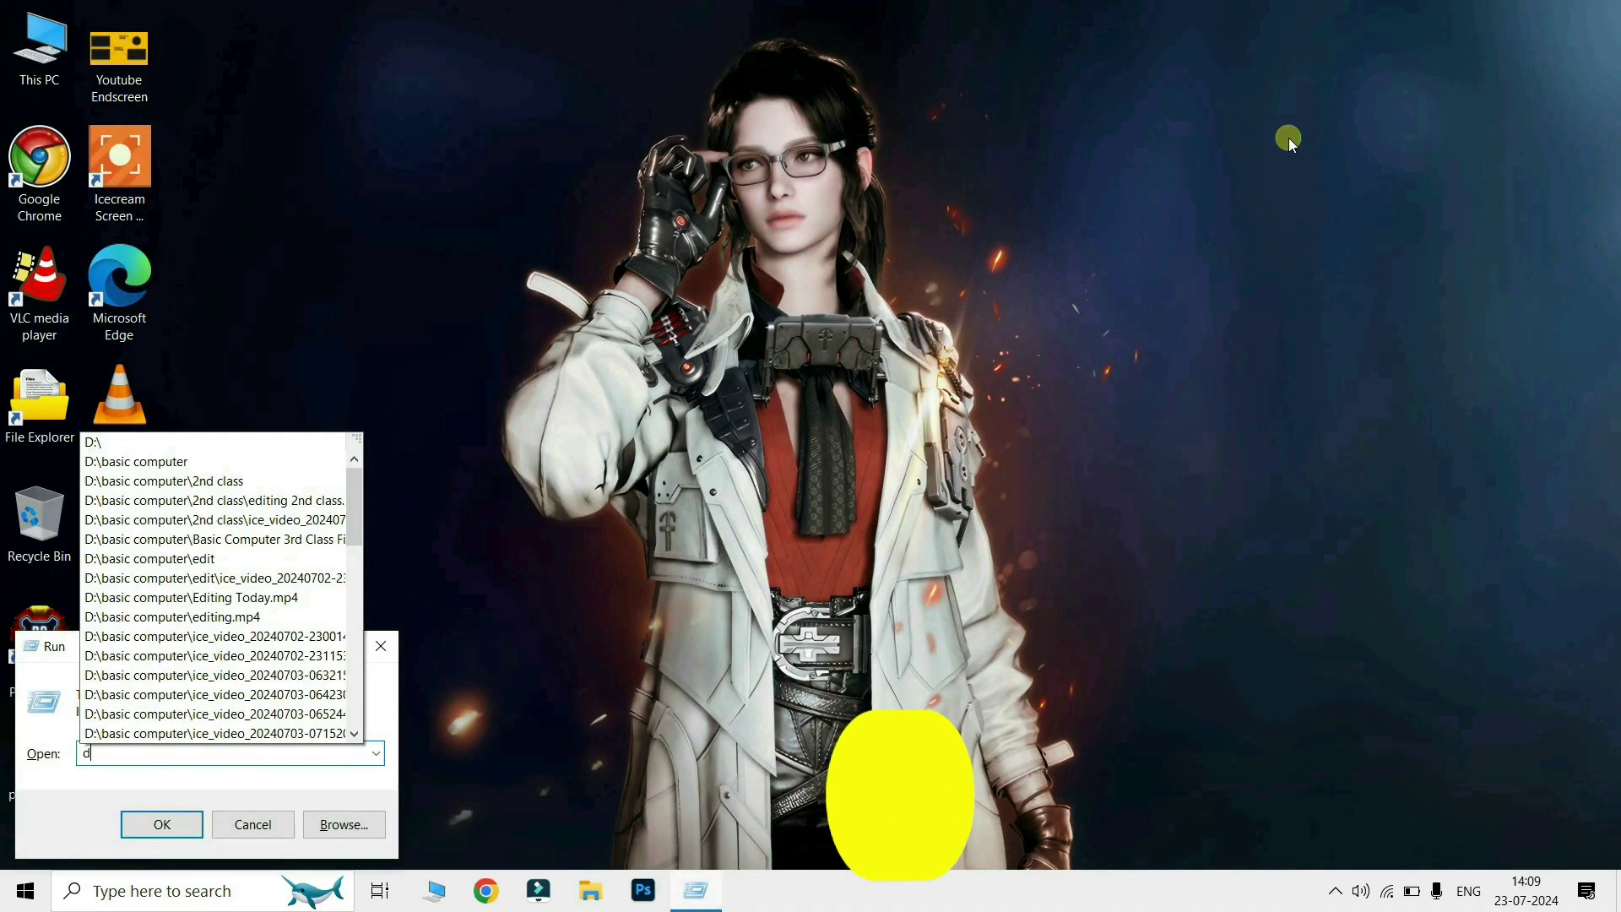
pyautogui.write('xdiag')
pyautogui.press('Return')
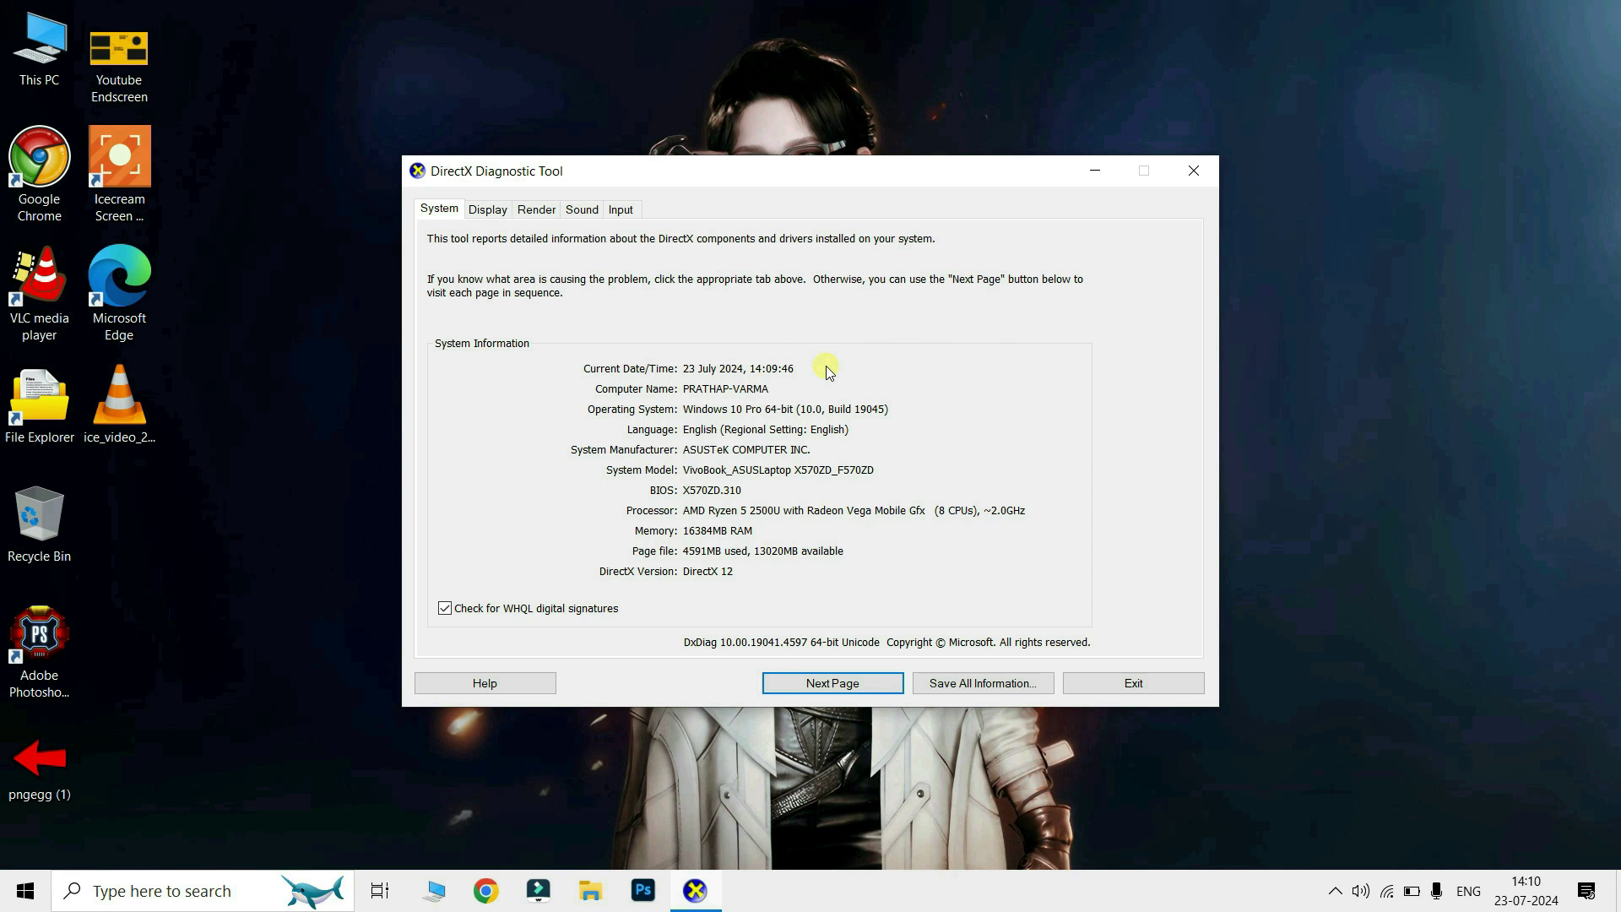
pyautogui.click(547, 215)
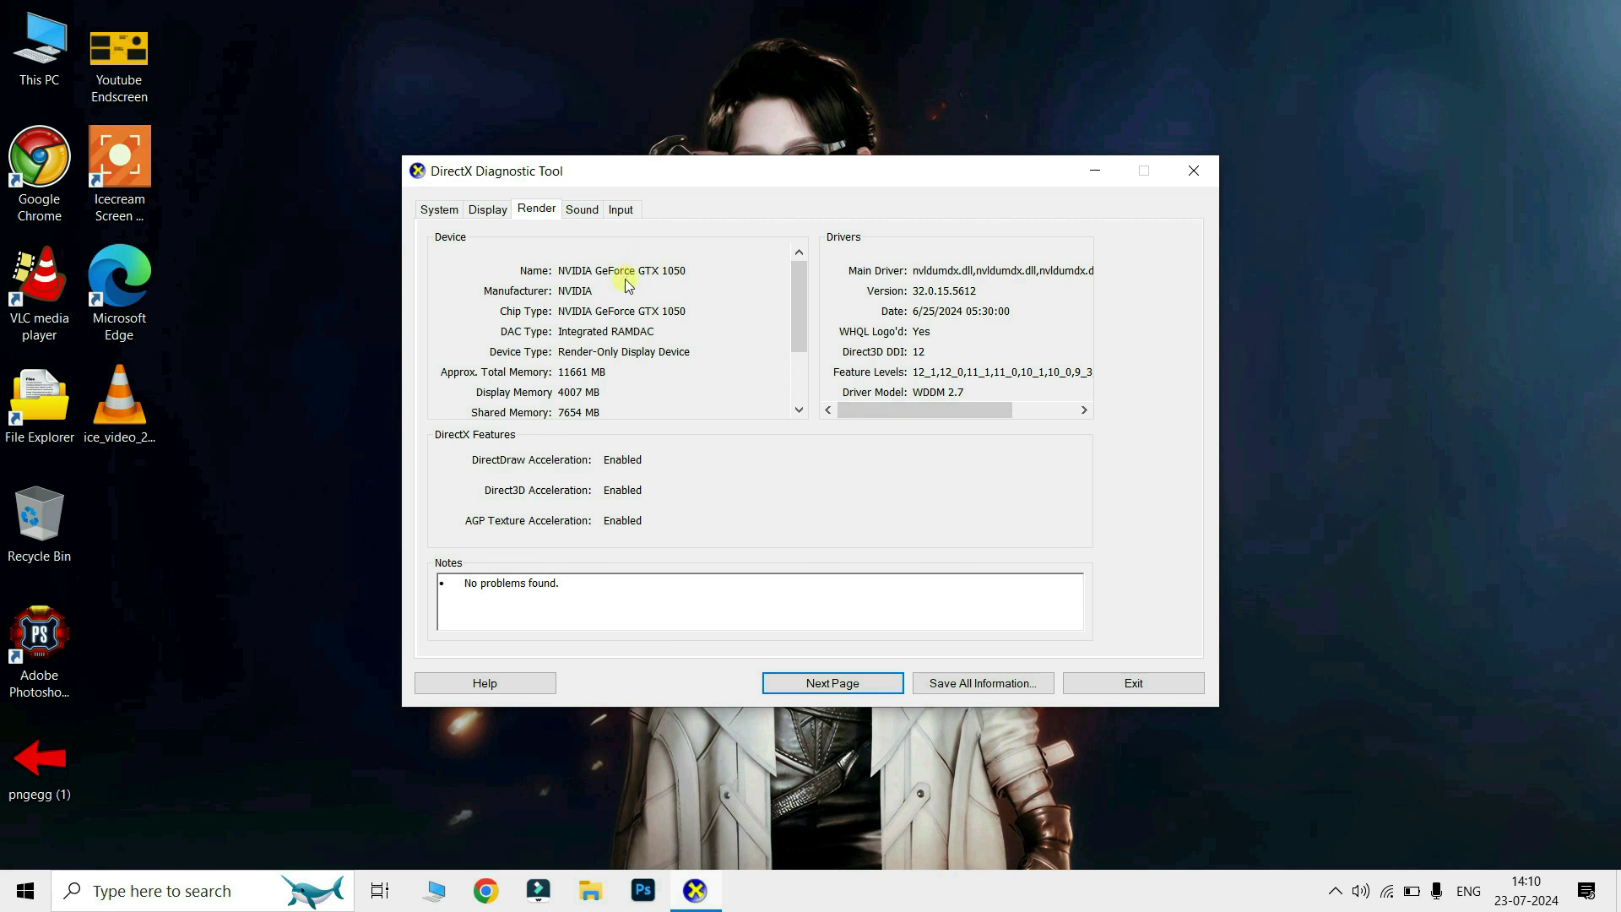
pyautogui.click(1194, 170)
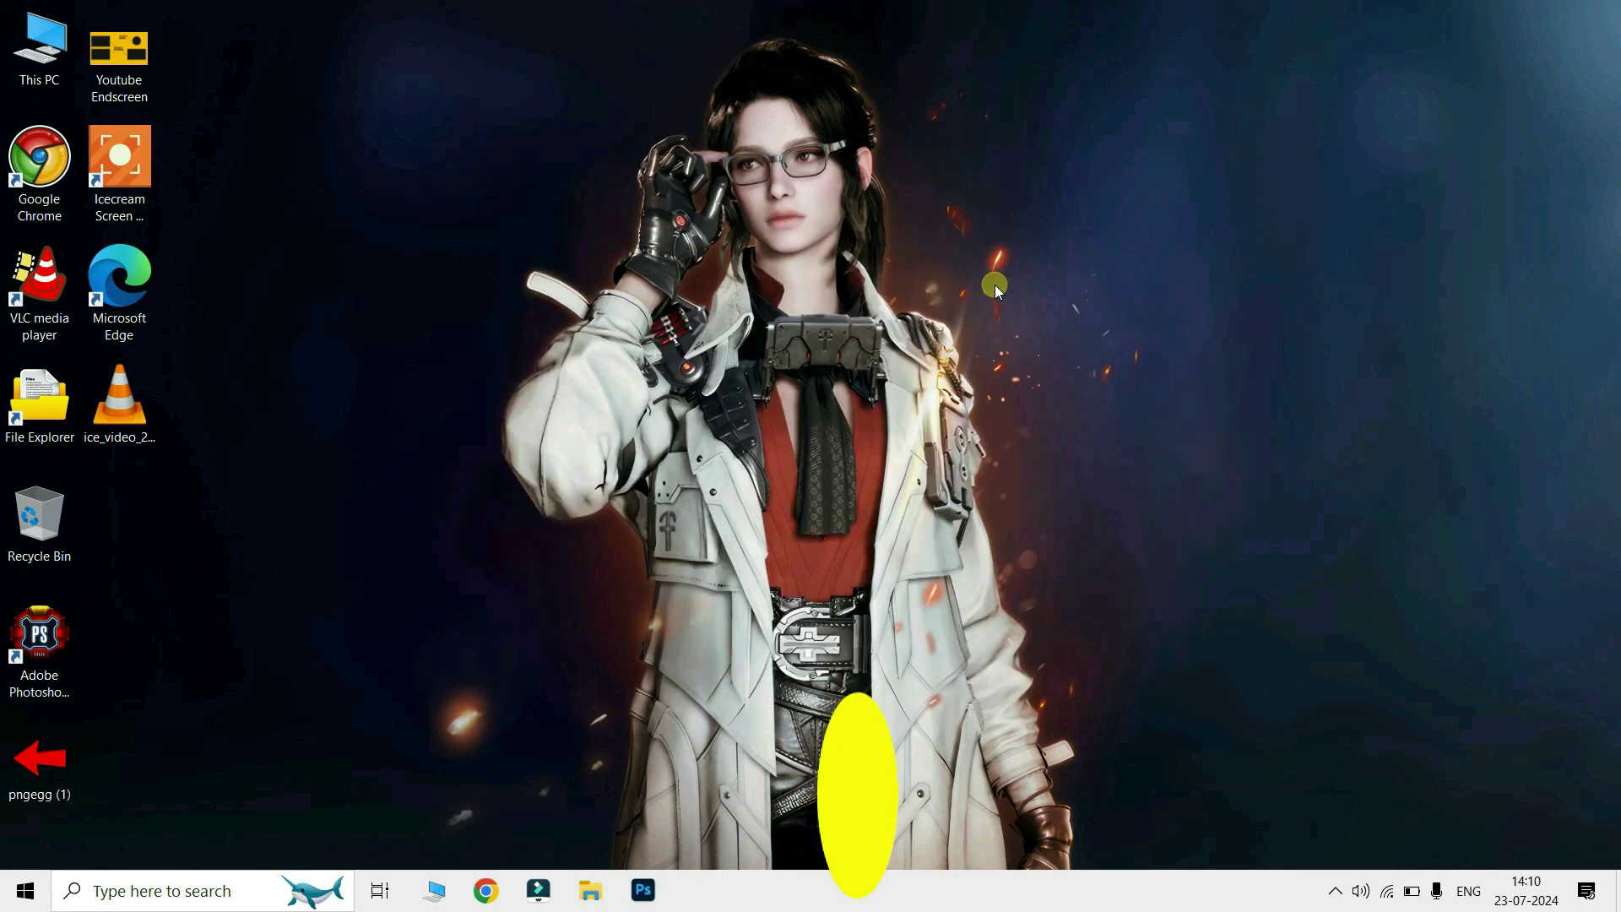
# Step: Launch Steps Recorder with psr, centre its window, and start recording
pyautogui.press('super+r')
pyautogui.write('psr')
pyautogui.press('Return')
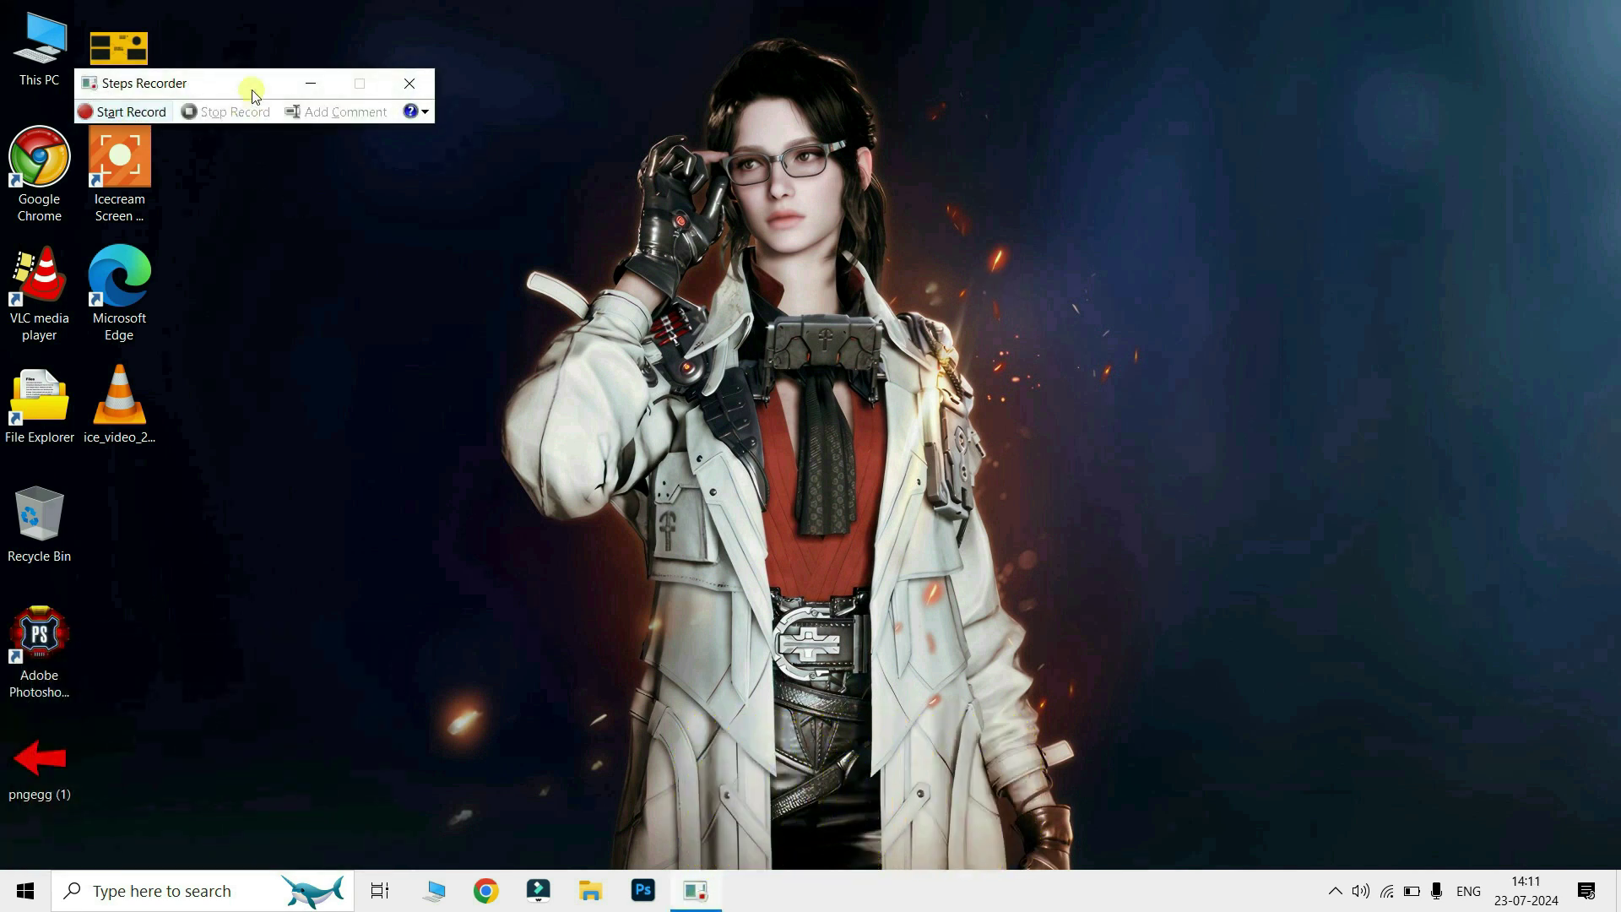
pyautogui.moveTo(255, 80); pyautogui.dragTo(688, 138)
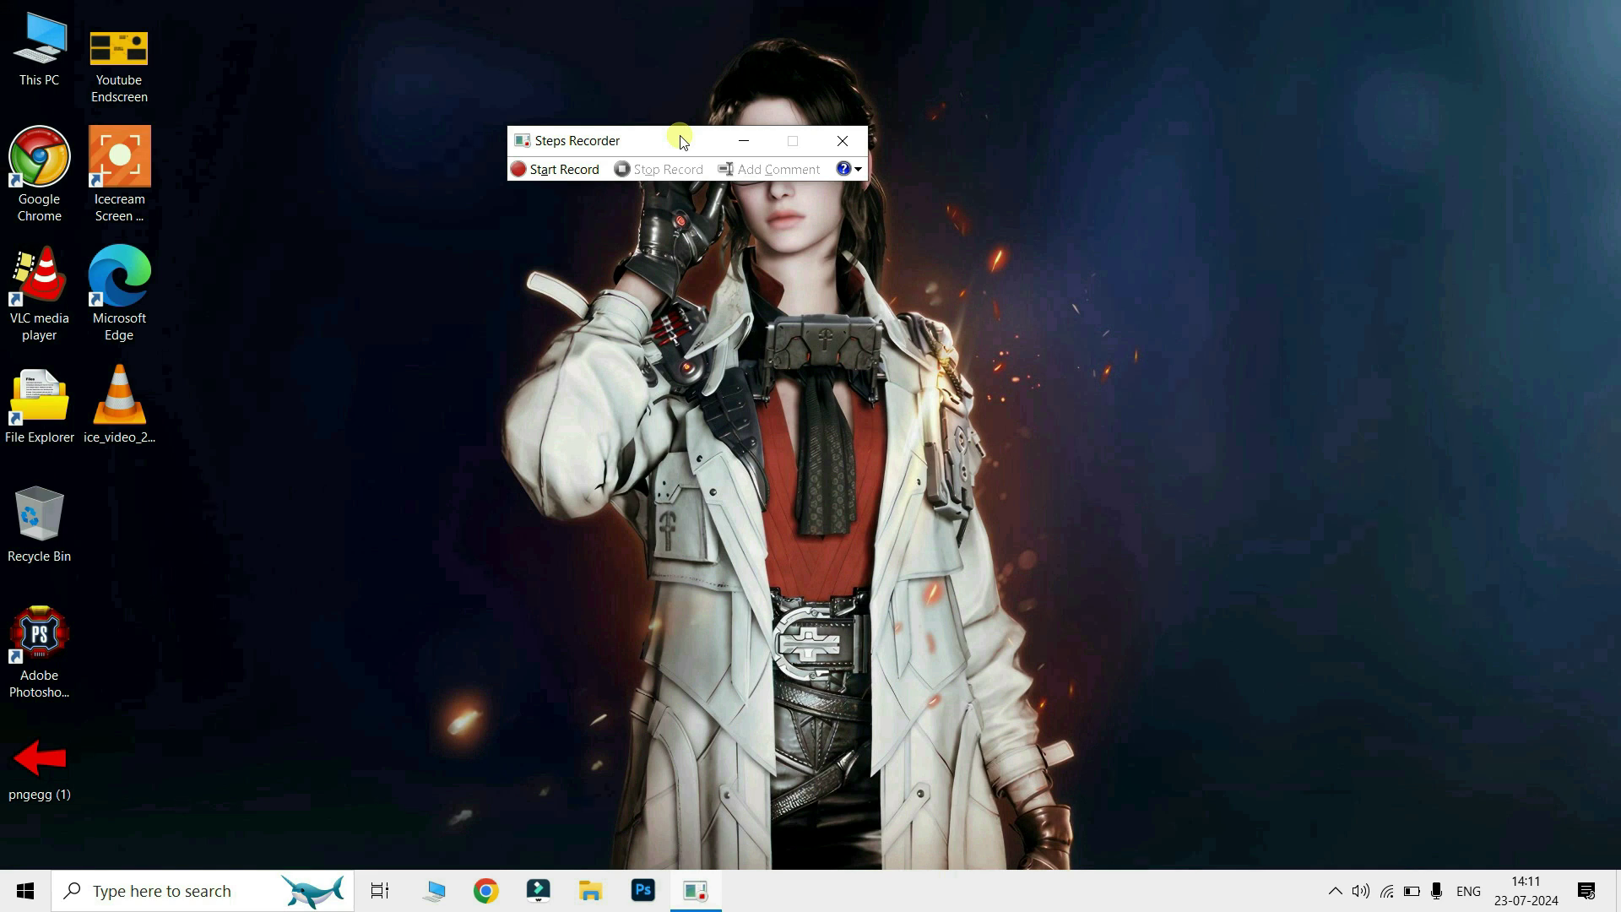
pyautogui.click(573, 171)
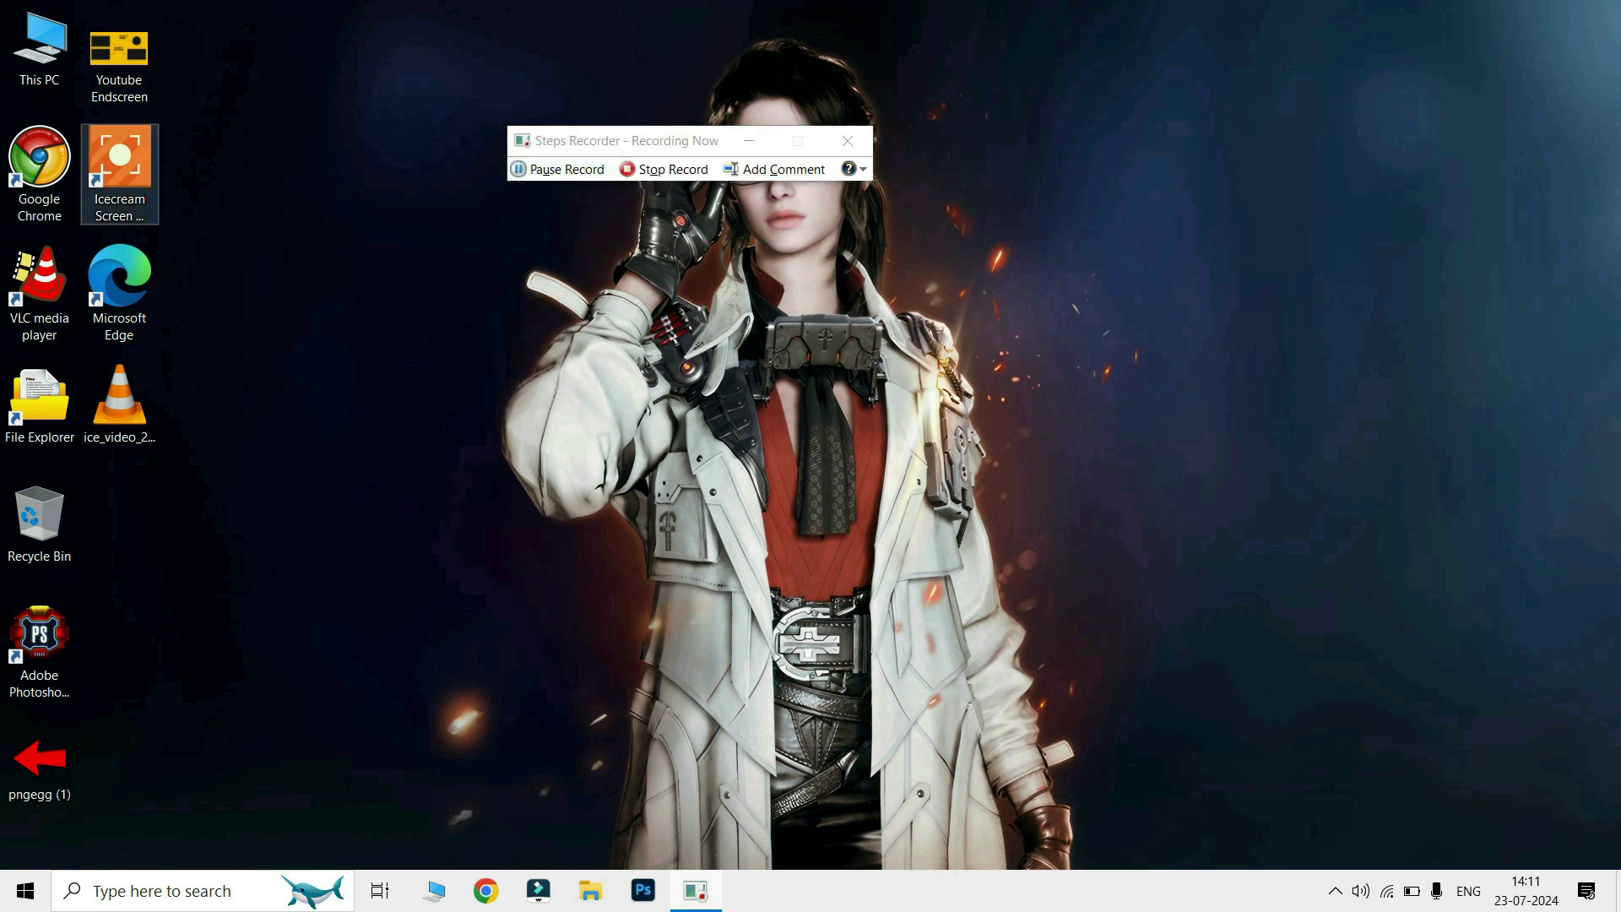
# Step: Browse This PC > Songs (E:) > GK questions videos > Upload Used Files 7 and select telugu quiz
pyautogui.doubleClick(30, 56)
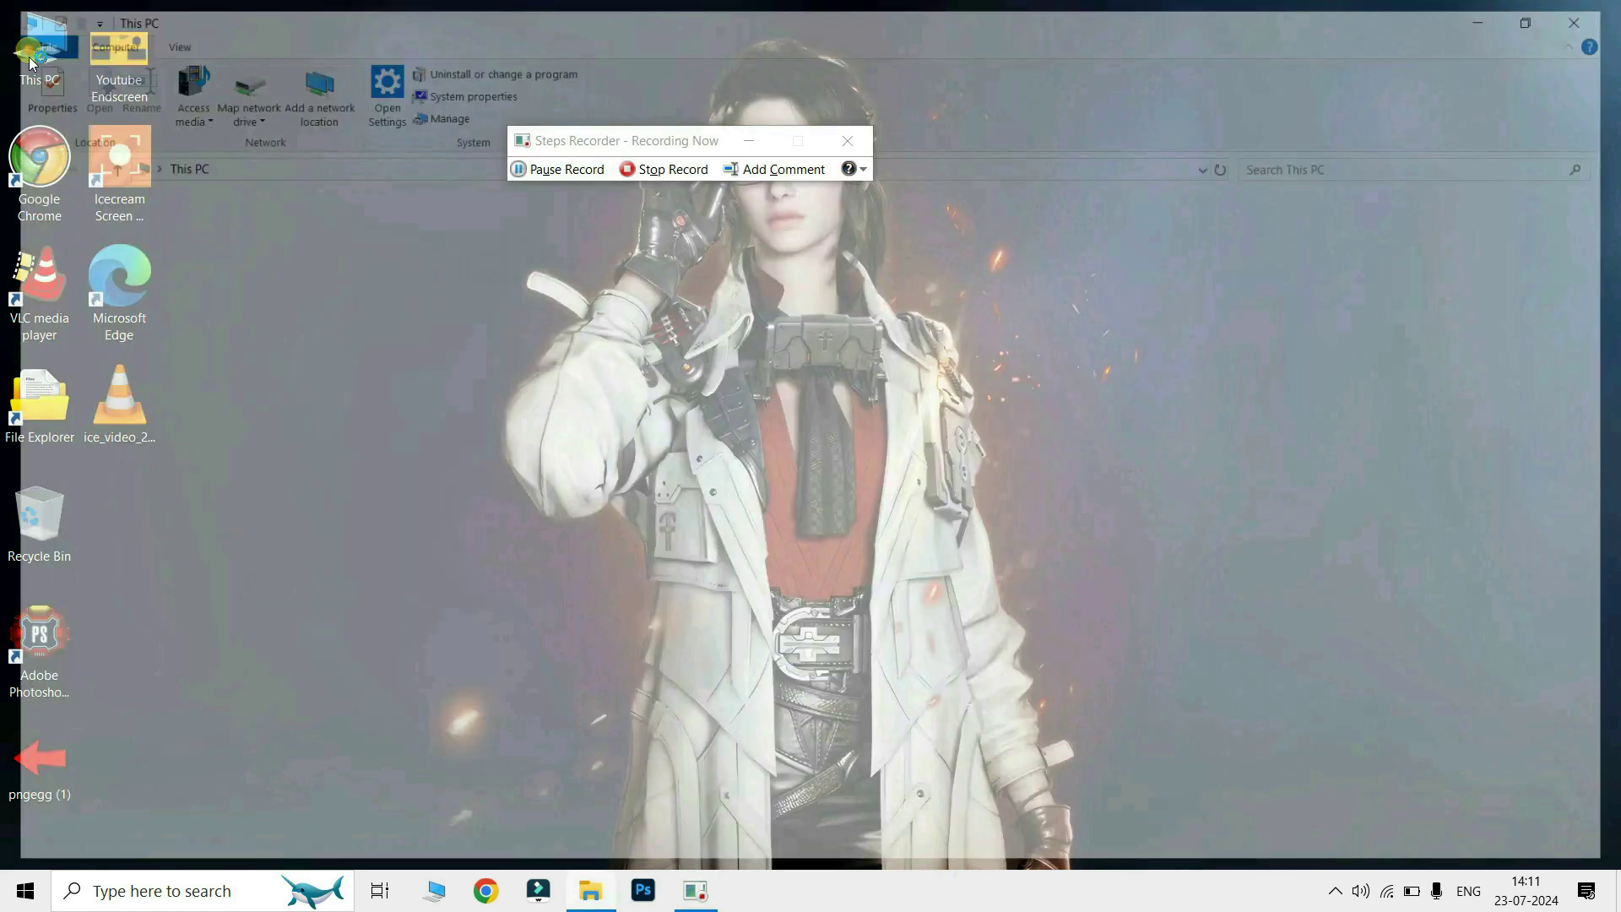
pyautogui.doubleClick(879, 369)
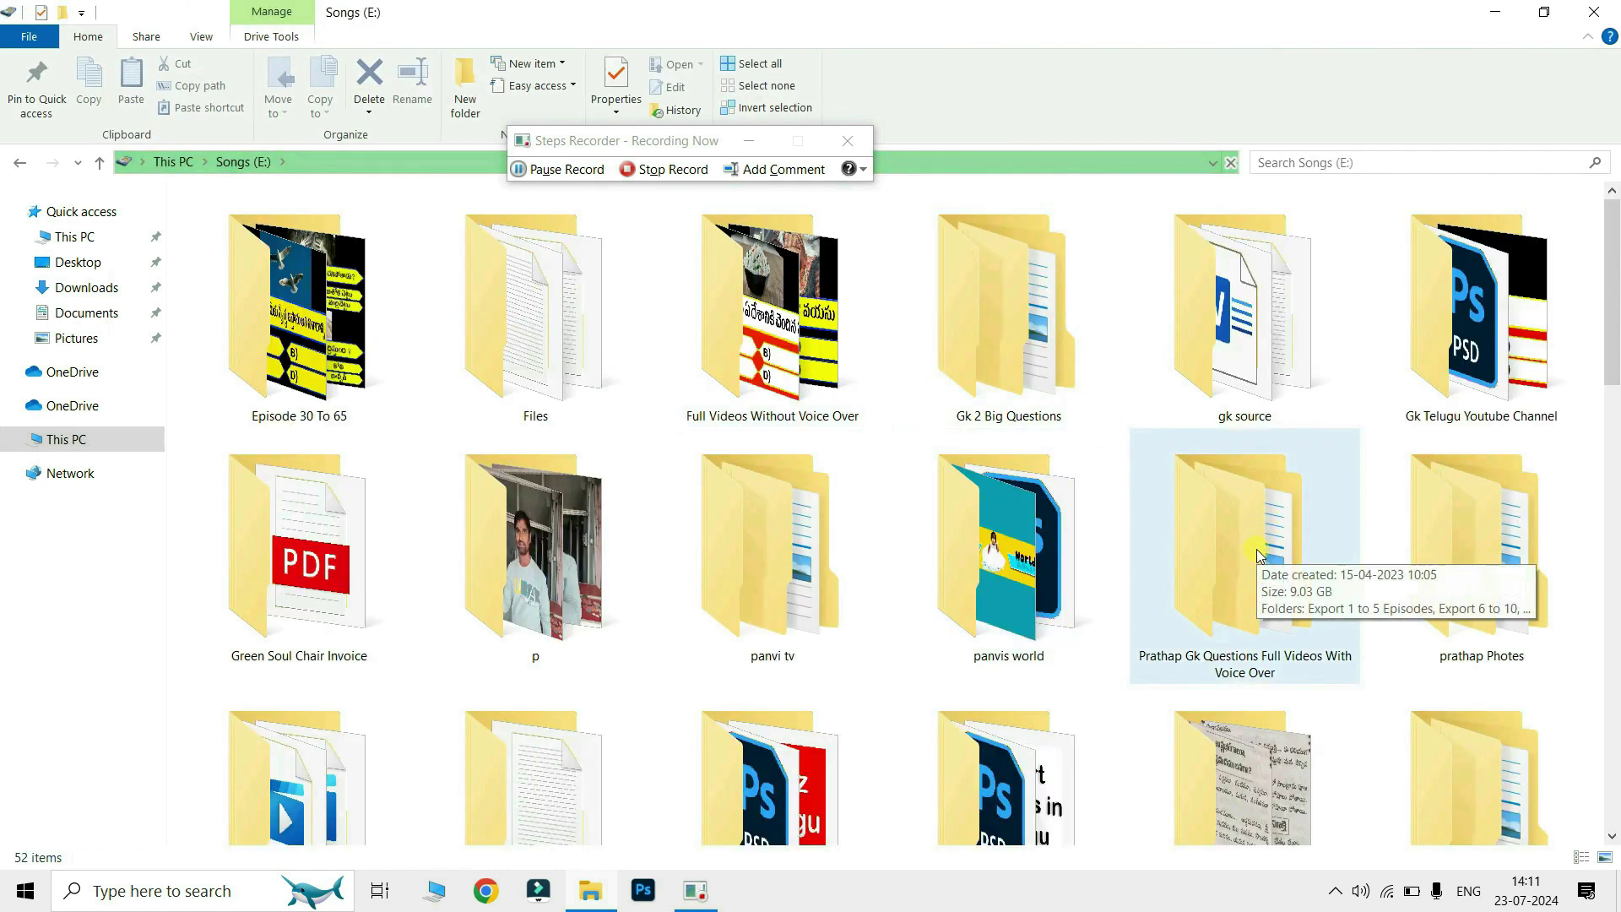
pyautogui.click(1255, 553)
pyautogui.doubleClick(1255, 553)
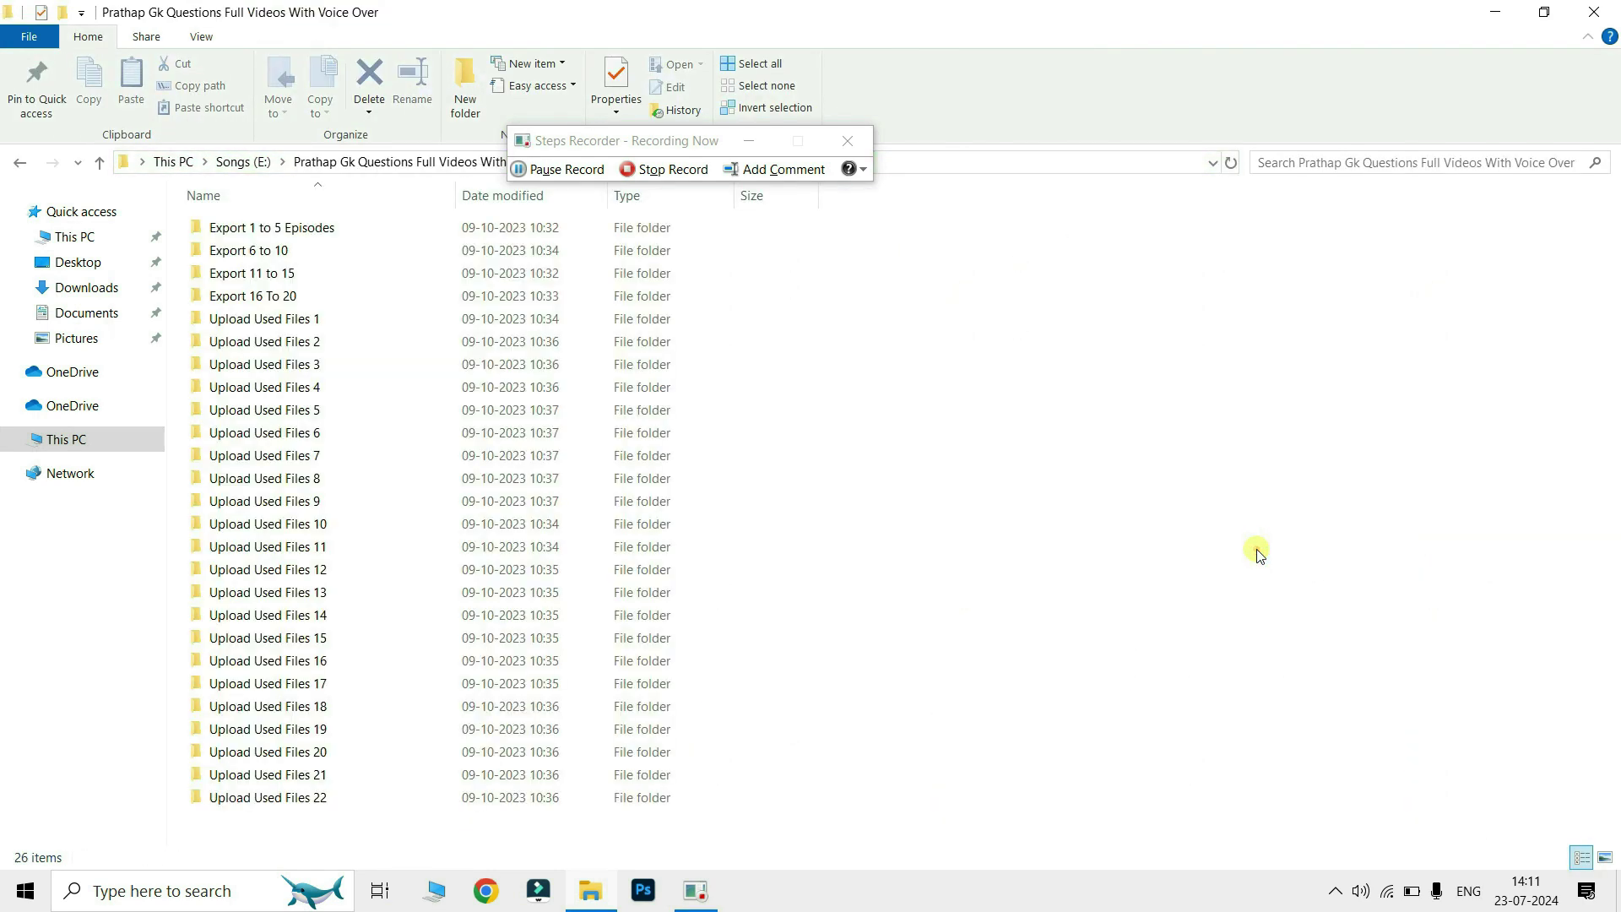
pyautogui.click(298, 464)
pyautogui.doubleClick(297, 463)
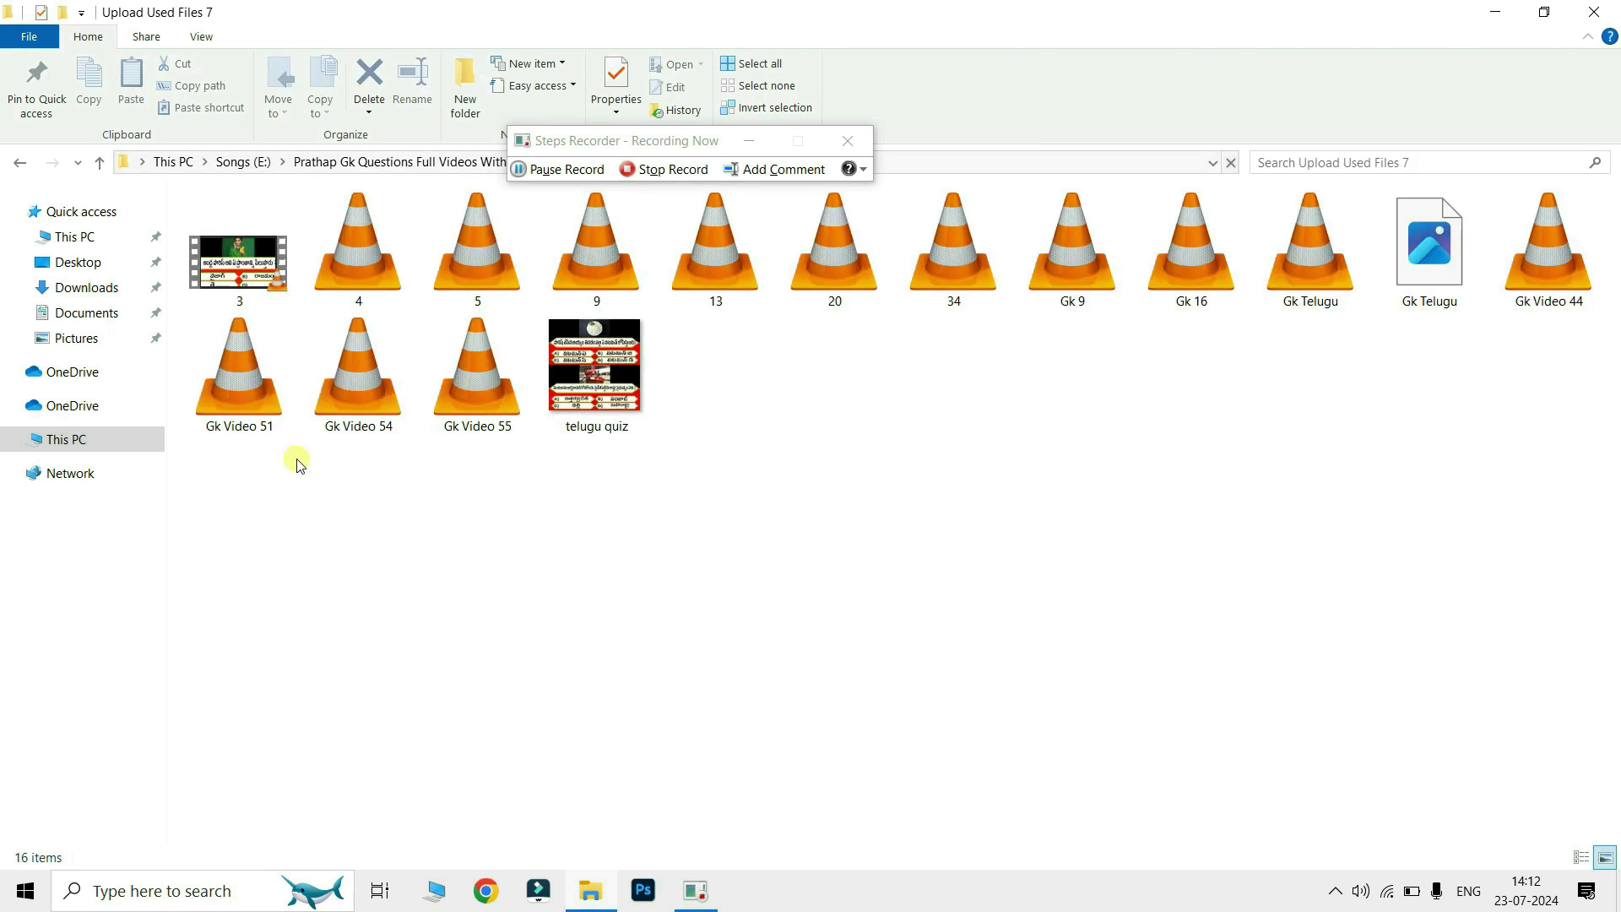
pyautogui.click(619, 376)
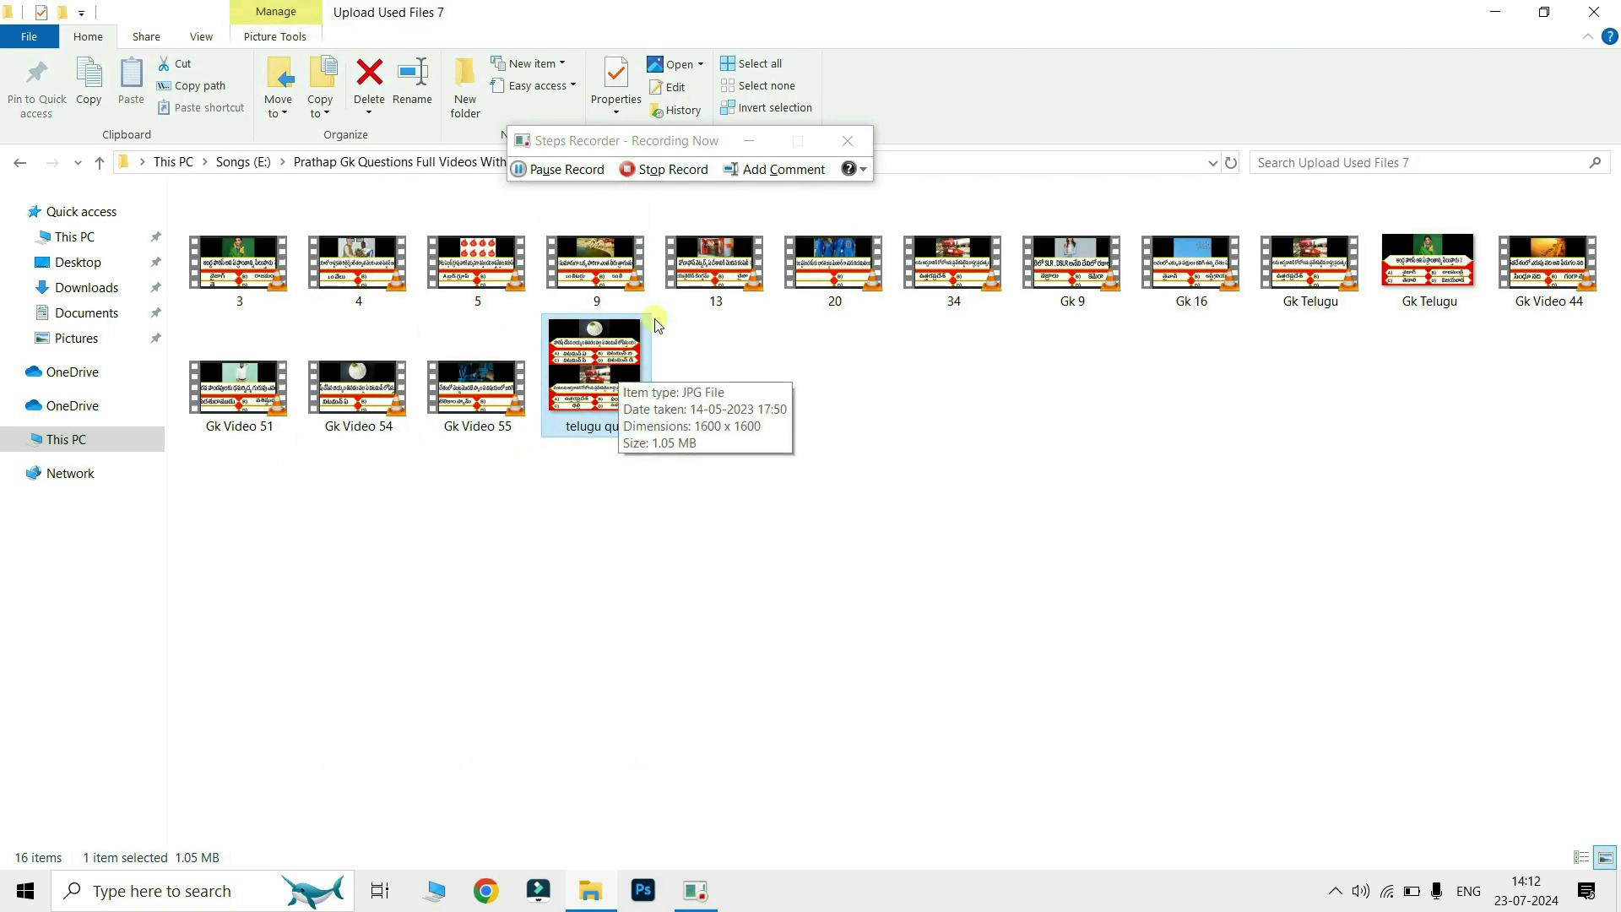
# Step: Stop the recording and scroll through the captured steps
pyautogui.click(667, 169)
pyautogui.scroll(-3, 654, 243)
pyautogui.scroll(3, 654, 242)
pyautogui.scroll(-10, 651, 242)
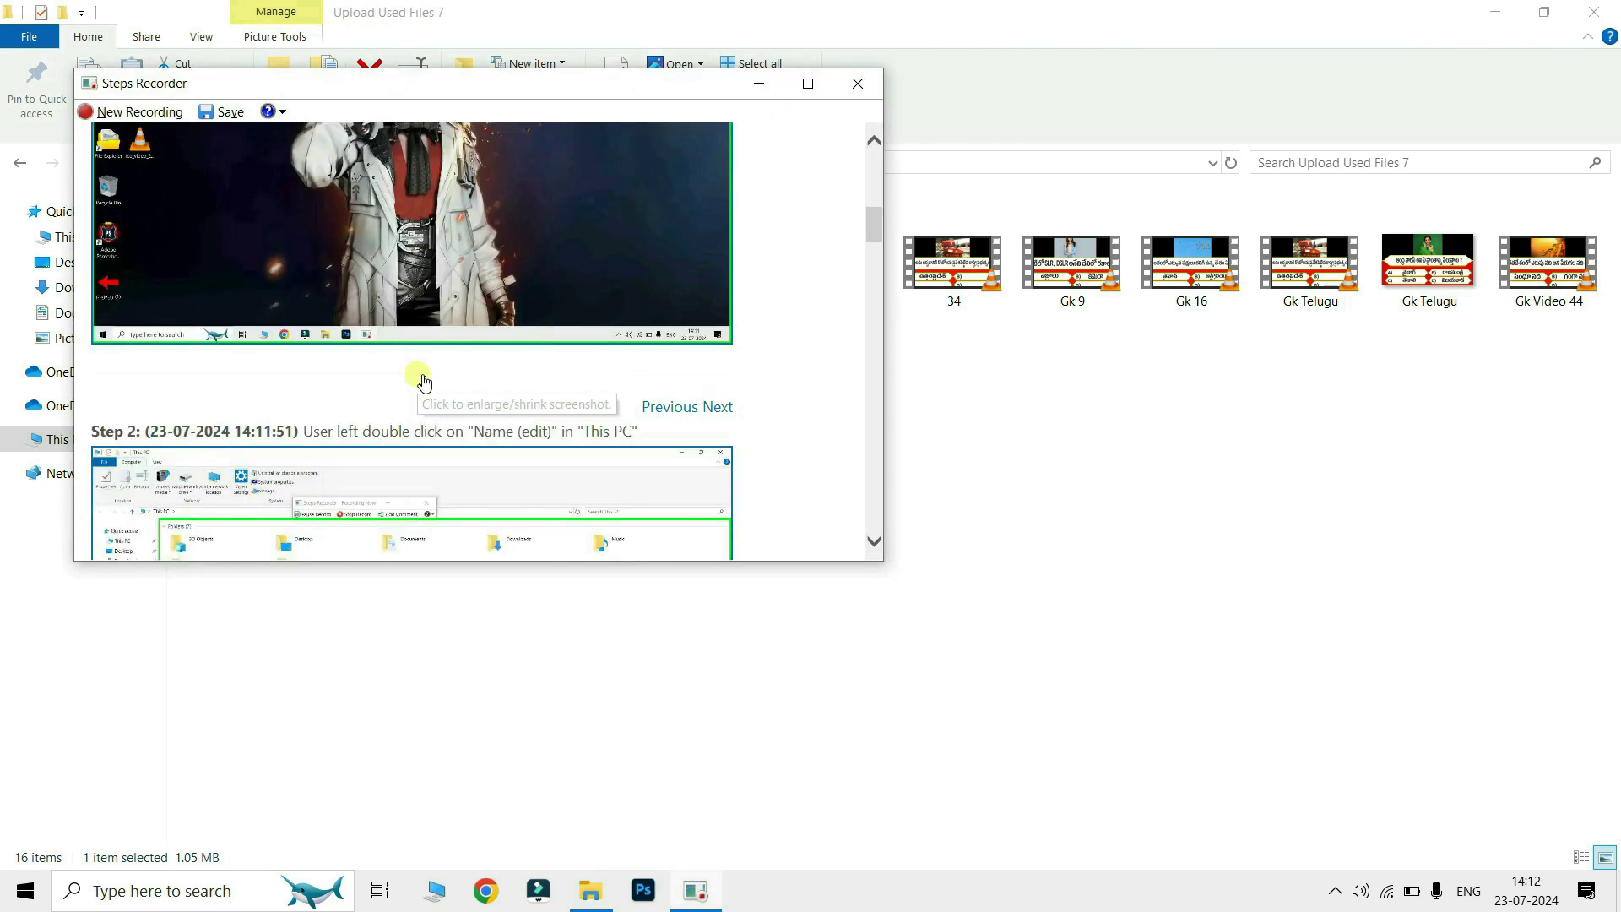
pyautogui.scroll(2, 424, 381)
pyautogui.scroll(-5, 426, 378)
pyautogui.scroll(-5, 456, 363)
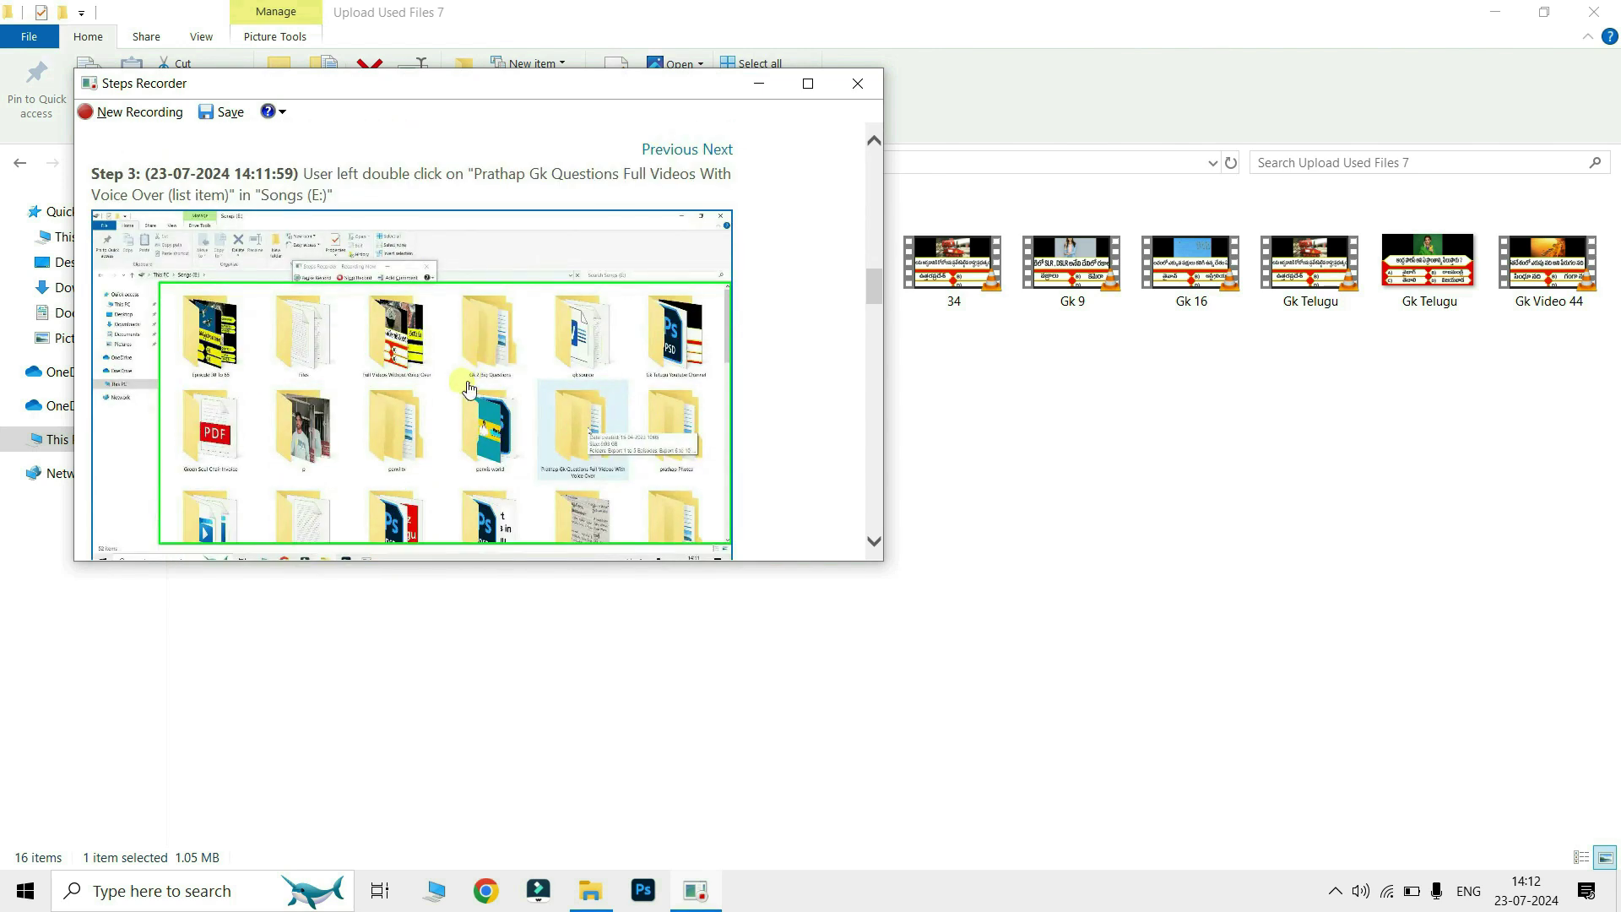
pyautogui.scroll(-4, 469, 388)
pyautogui.scroll(-3, 463, 389)
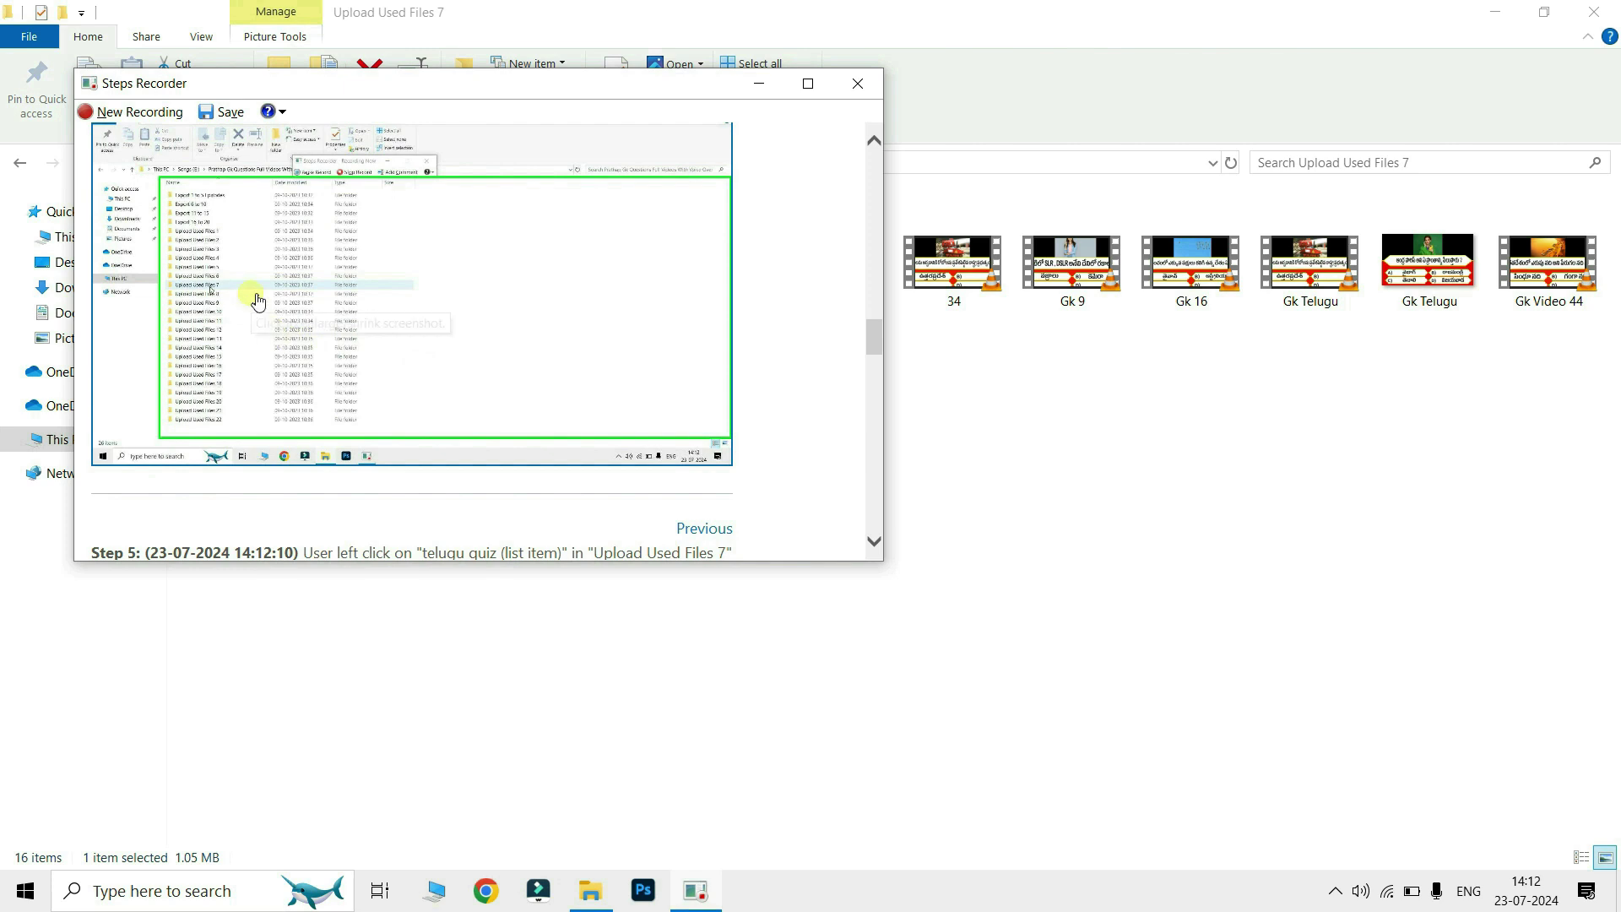
pyautogui.scroll(-5, 362, 296)
pyautogui.scroll(3, 731, 275)
pyautogui.scroll(-3, 731, 275)
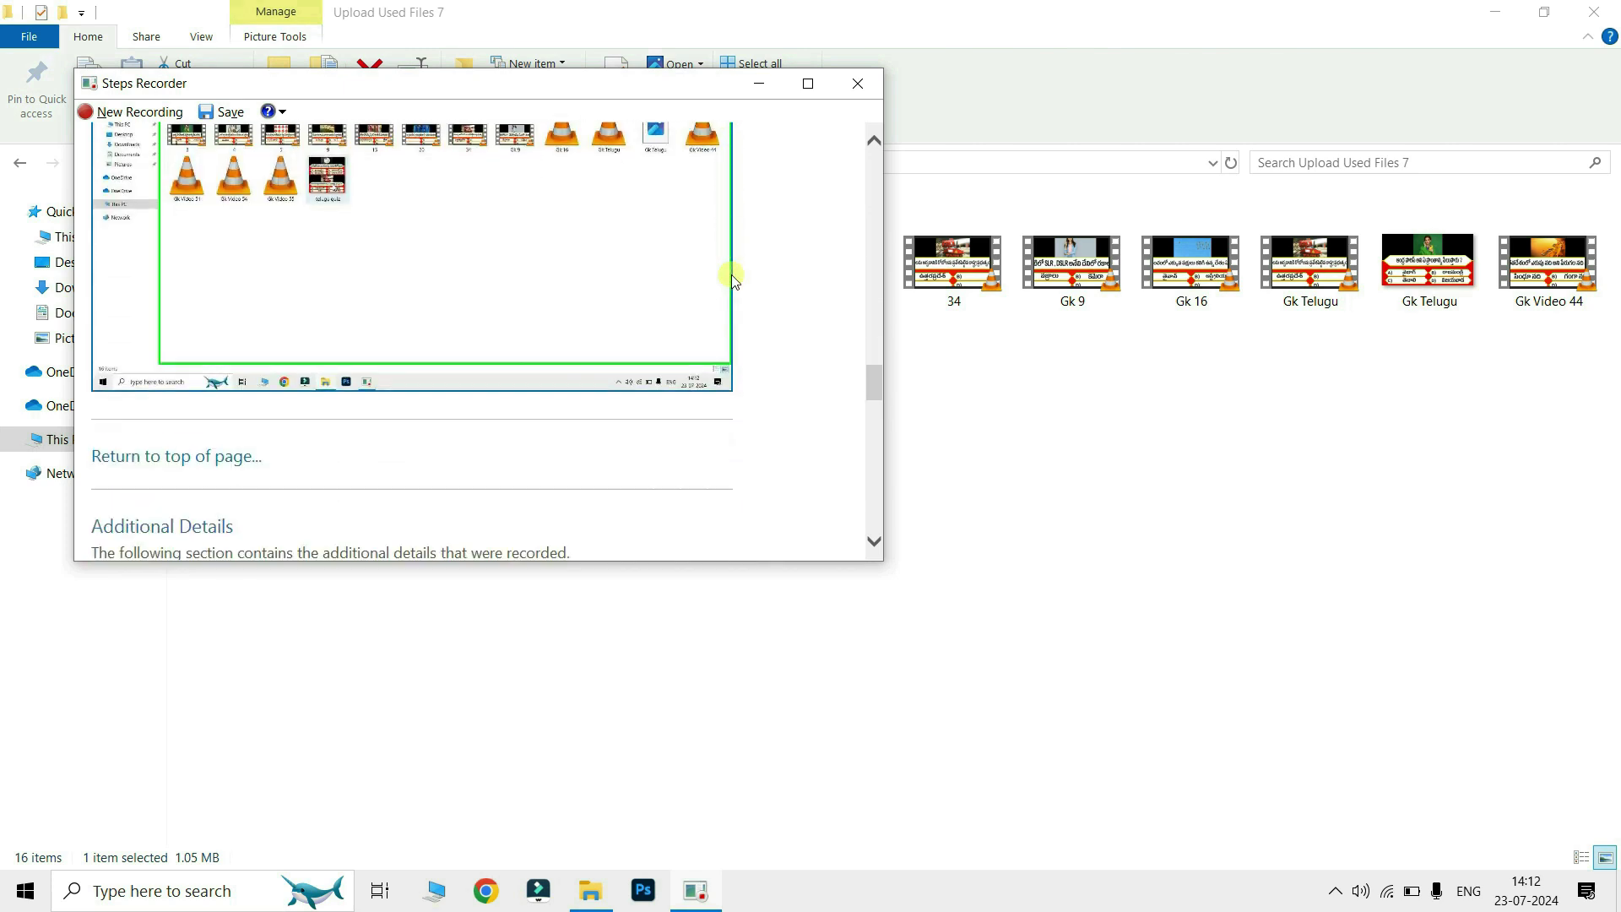
pyautogui.scroll(3, 232, 112)
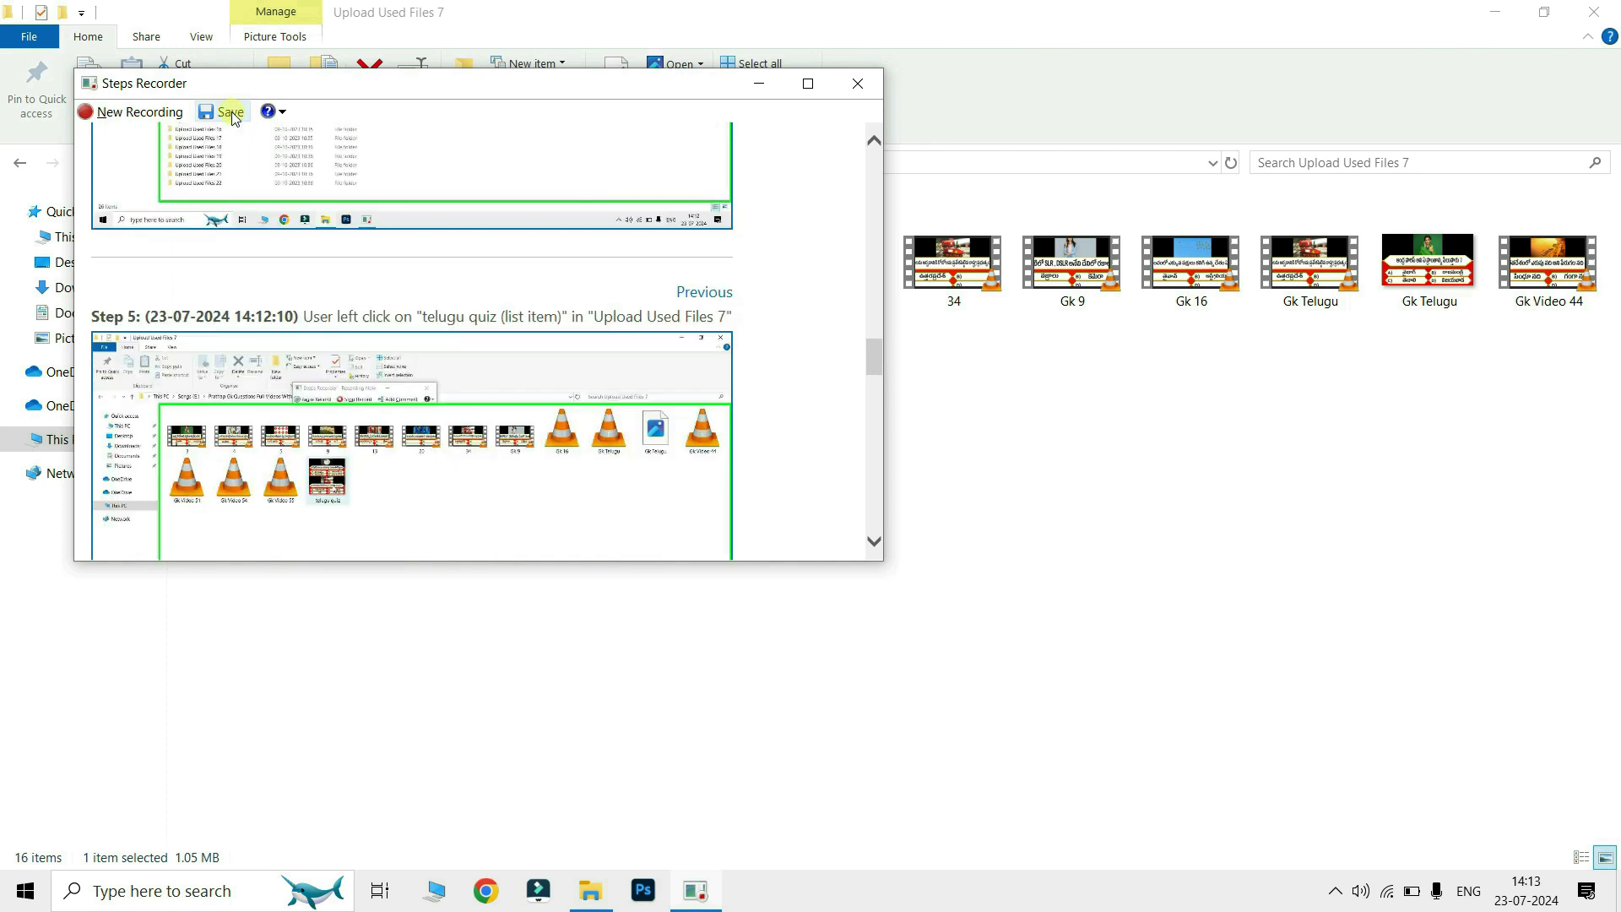
# Step: Cancel saving, close Steps Recorder, and discard the recording with No
pyautogui.click(230, 113)
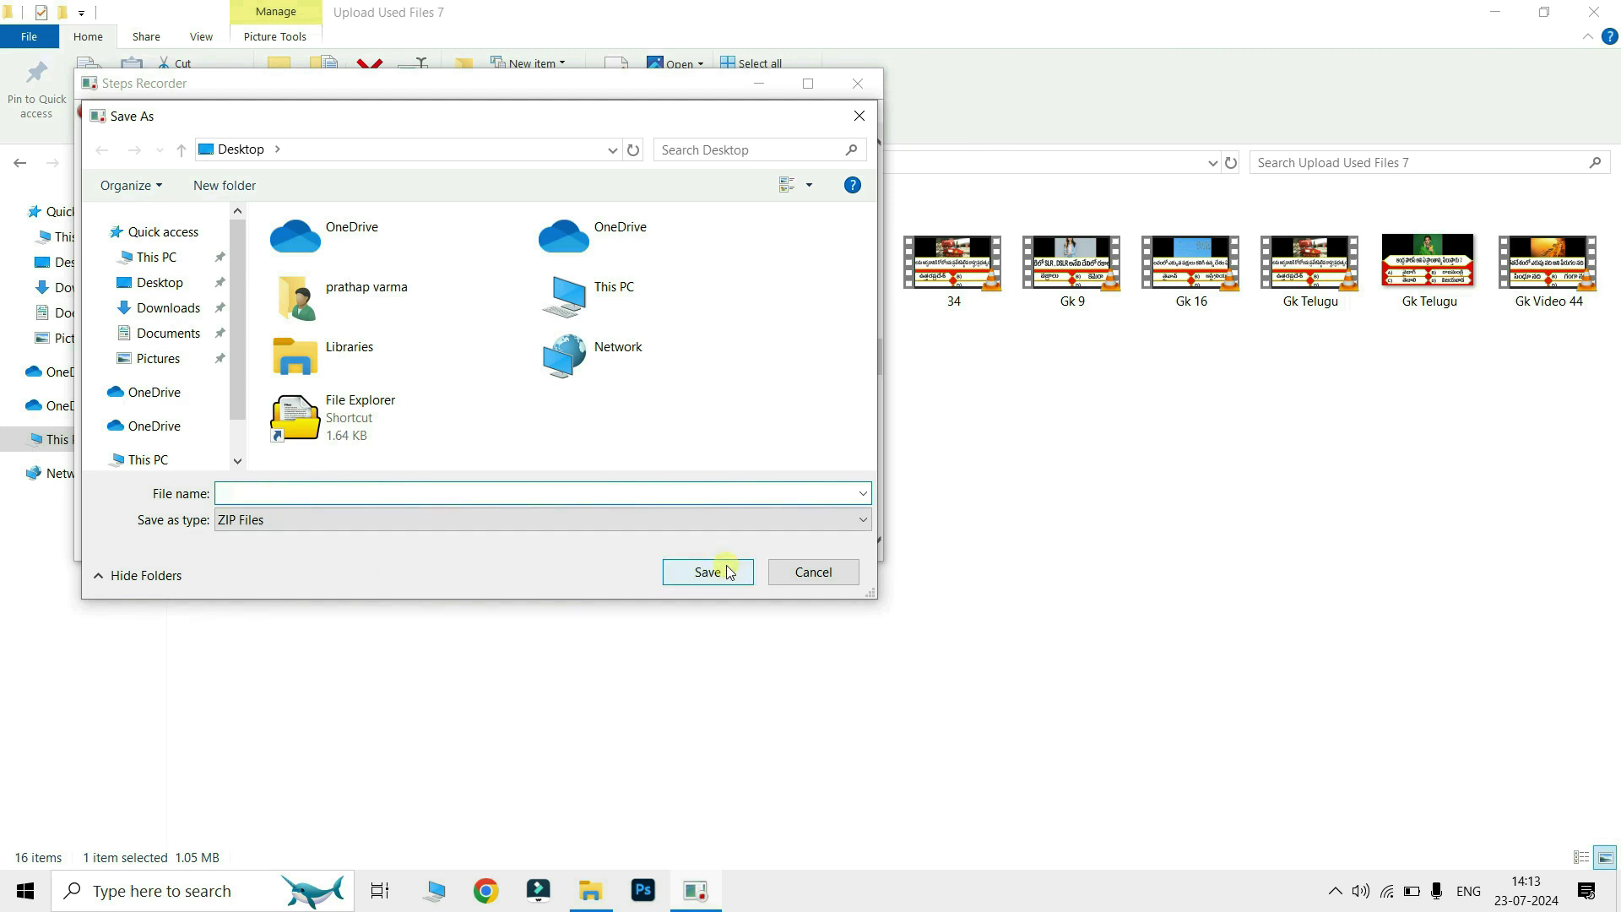
pyautogui.click(855, 572)
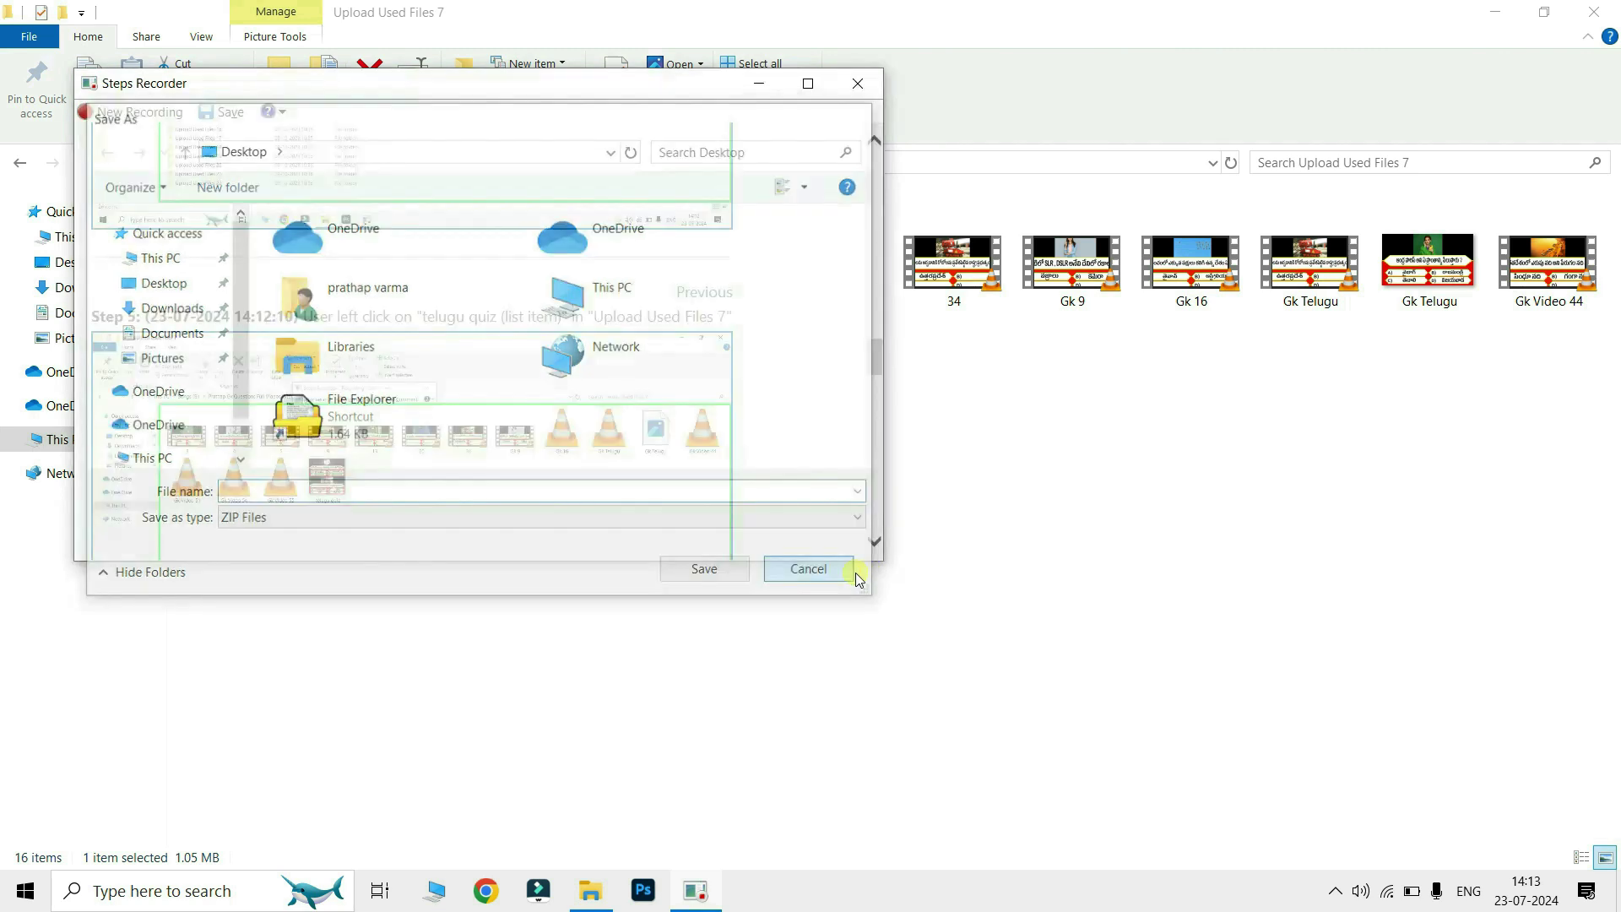
pyautogui.click(857, 83)
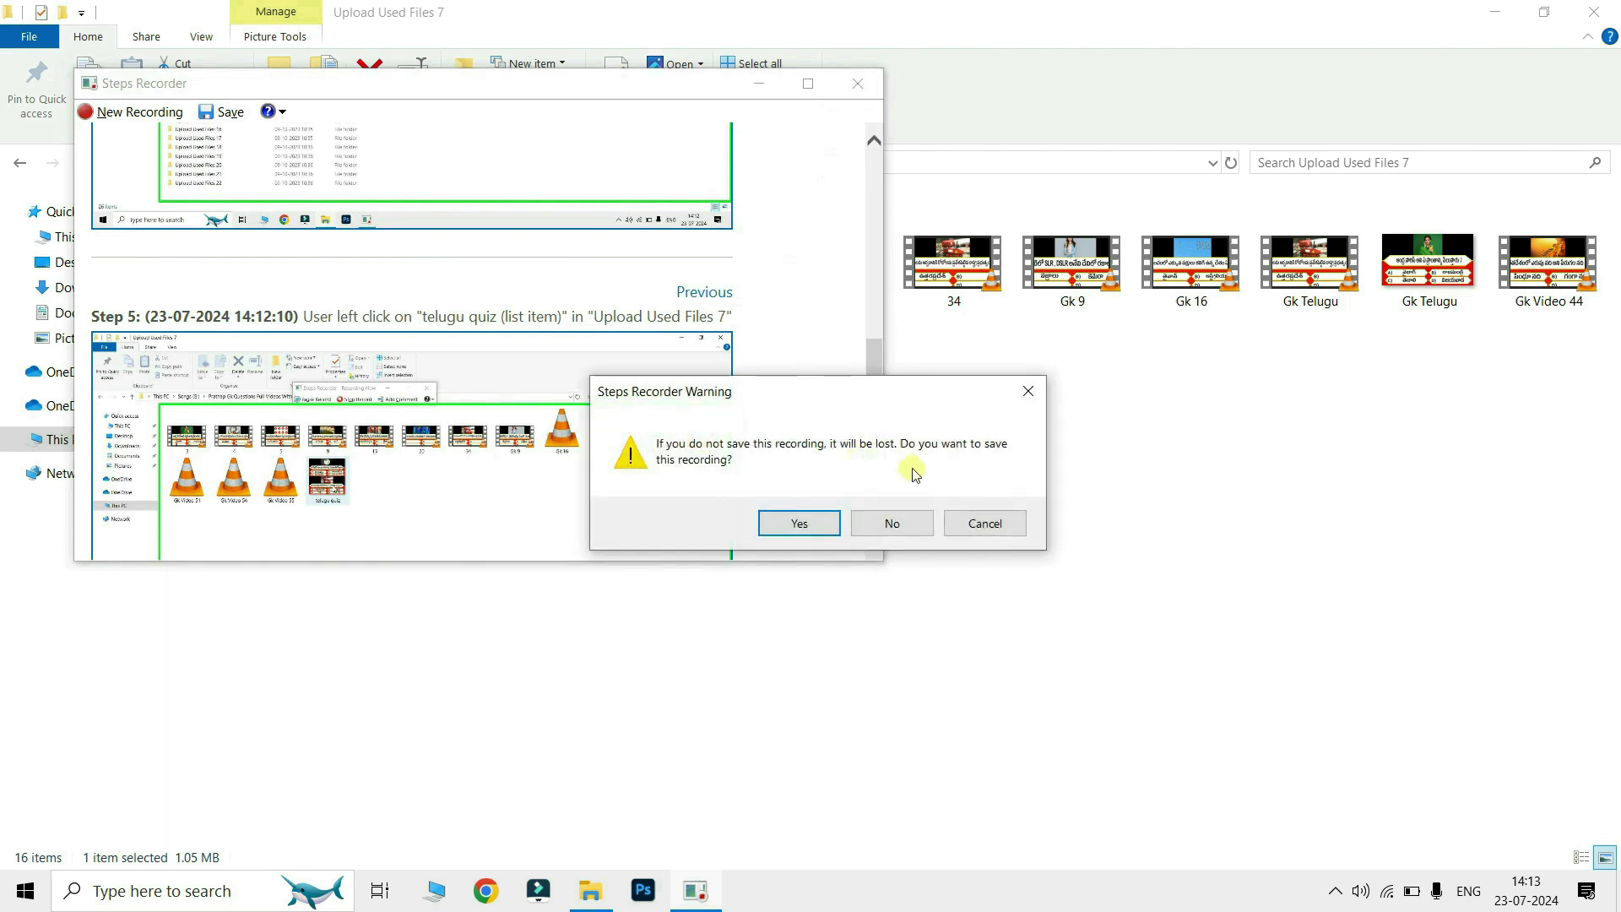
pyautogui.click(918, 527)
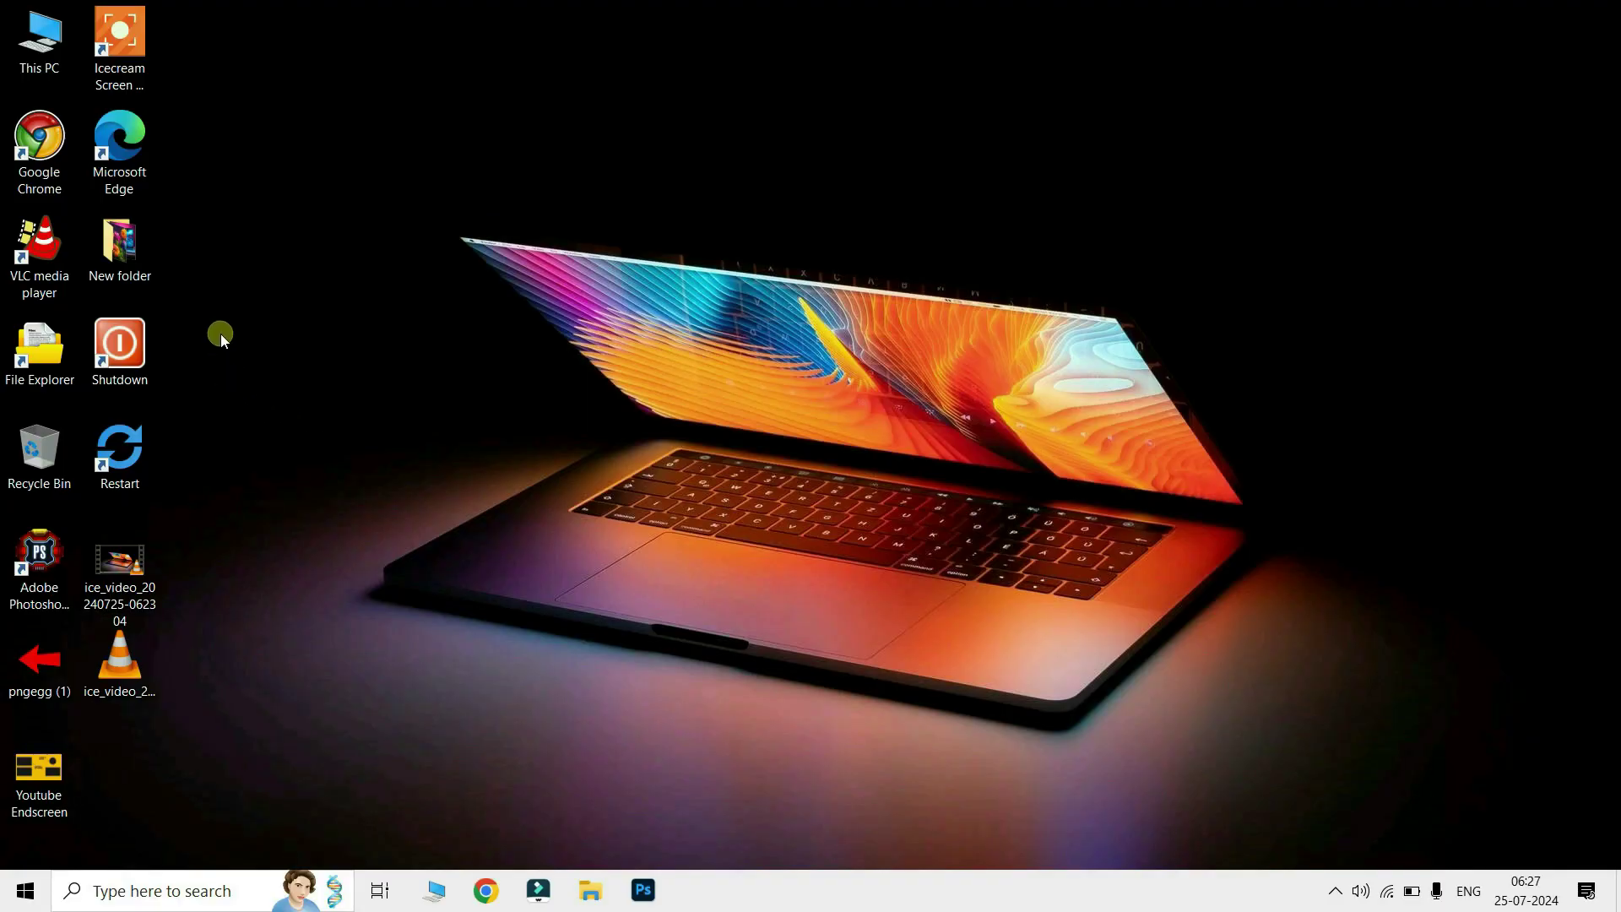
# Step: Select and then deselect the Shutdown and Restart shortcuts, and briefly open the Start menu
pyautogui.moveTo(221, 333); pyautogui.dragTo(129, 471)
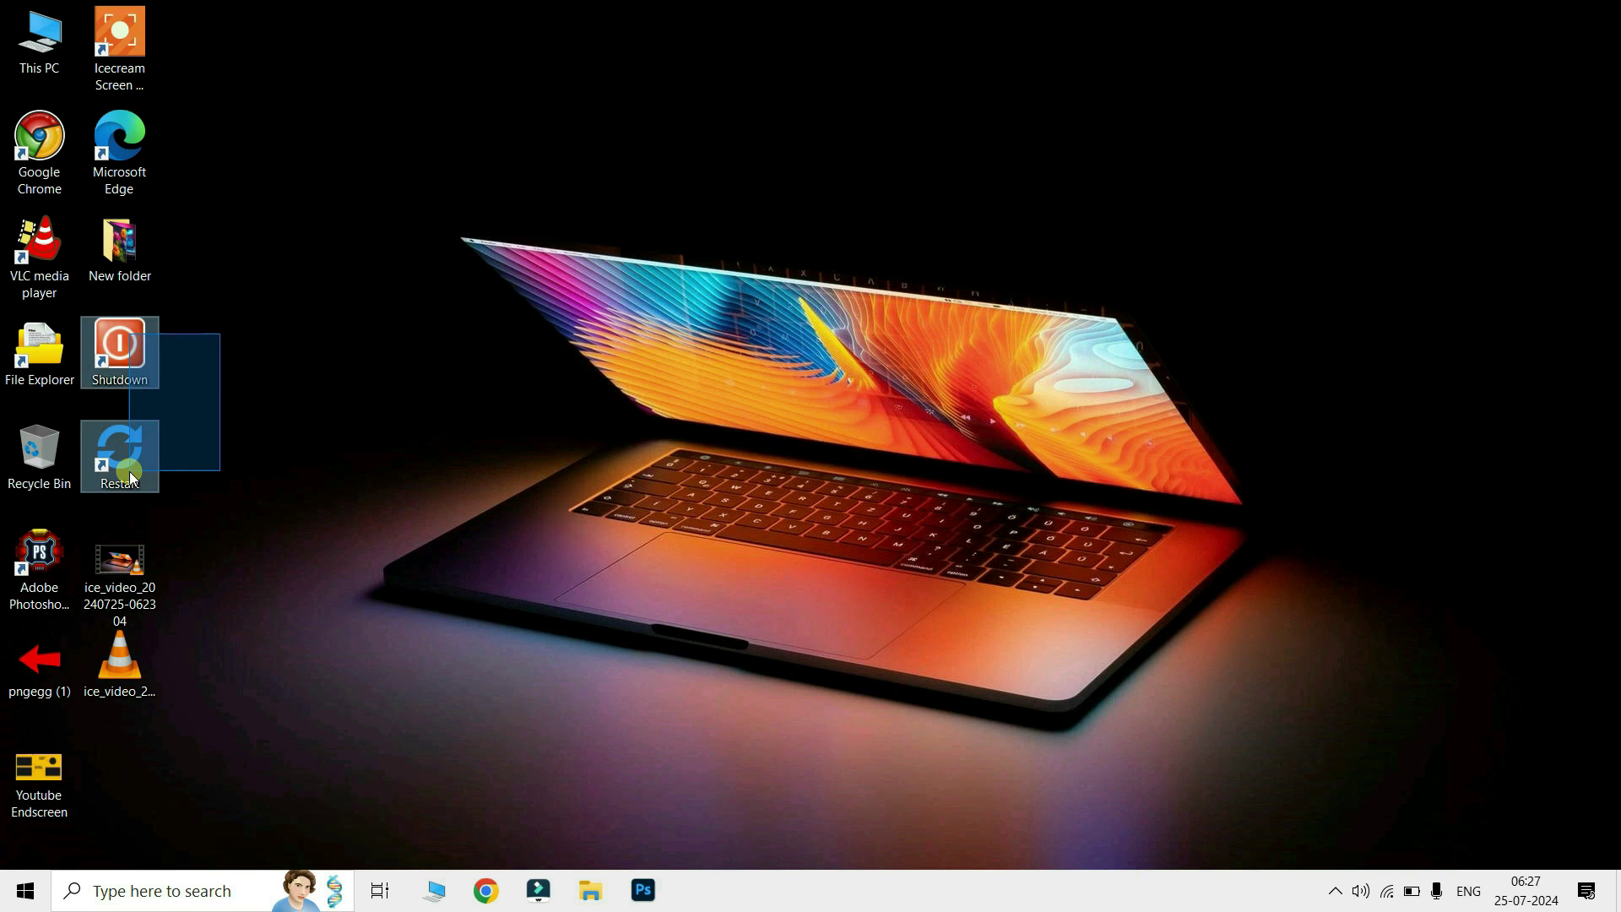
pyautogui.click(1069, 142)
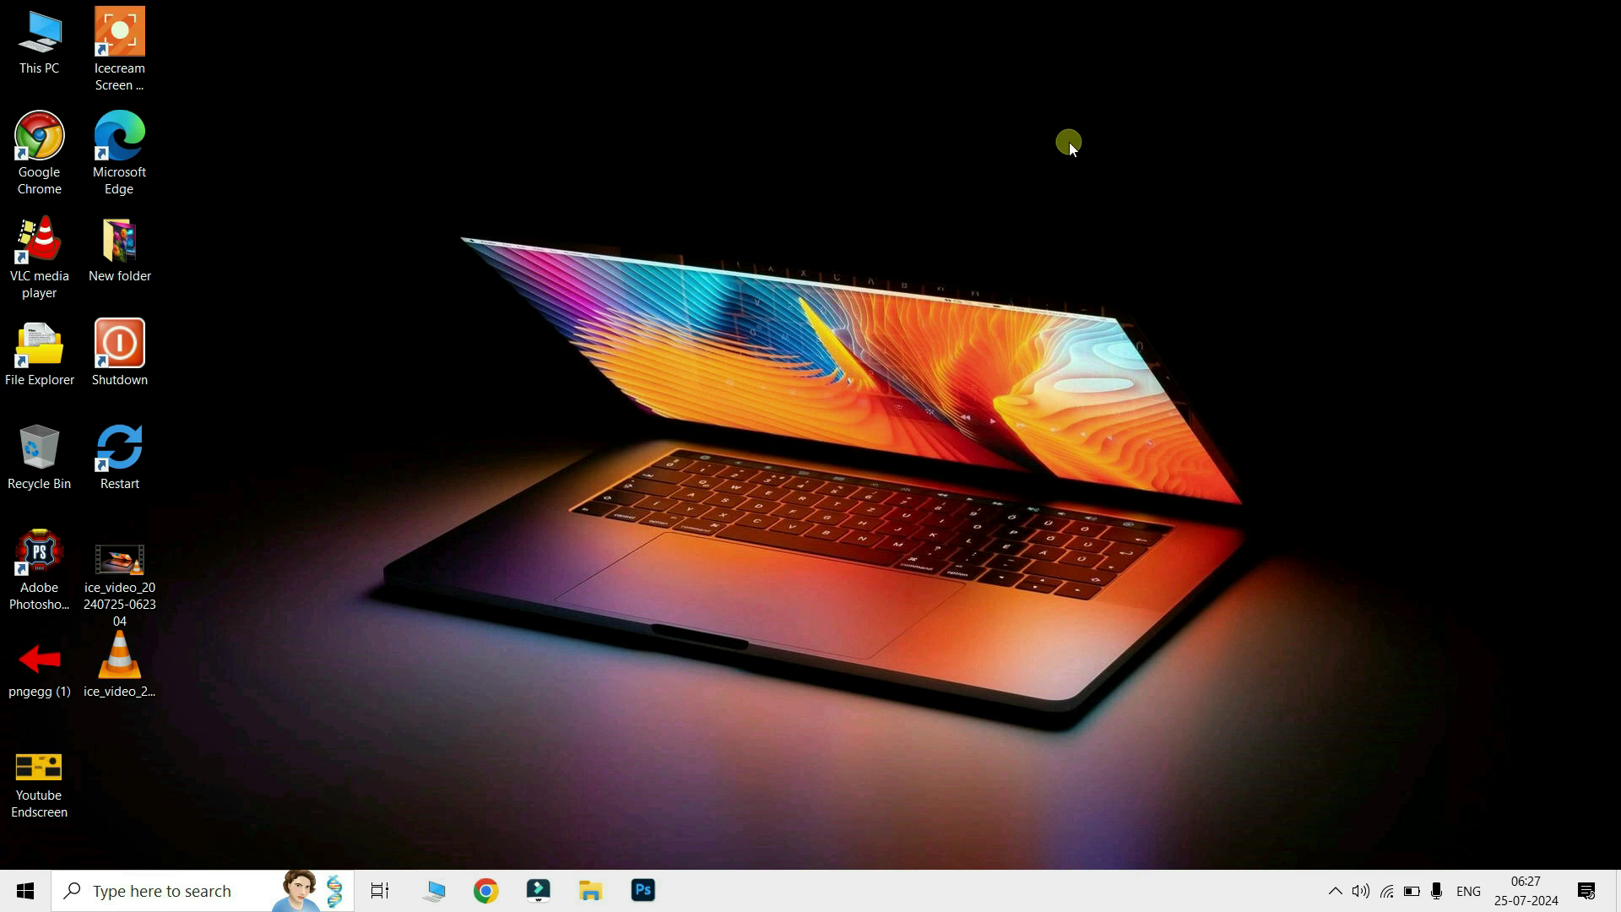
pyautogui.press('super')
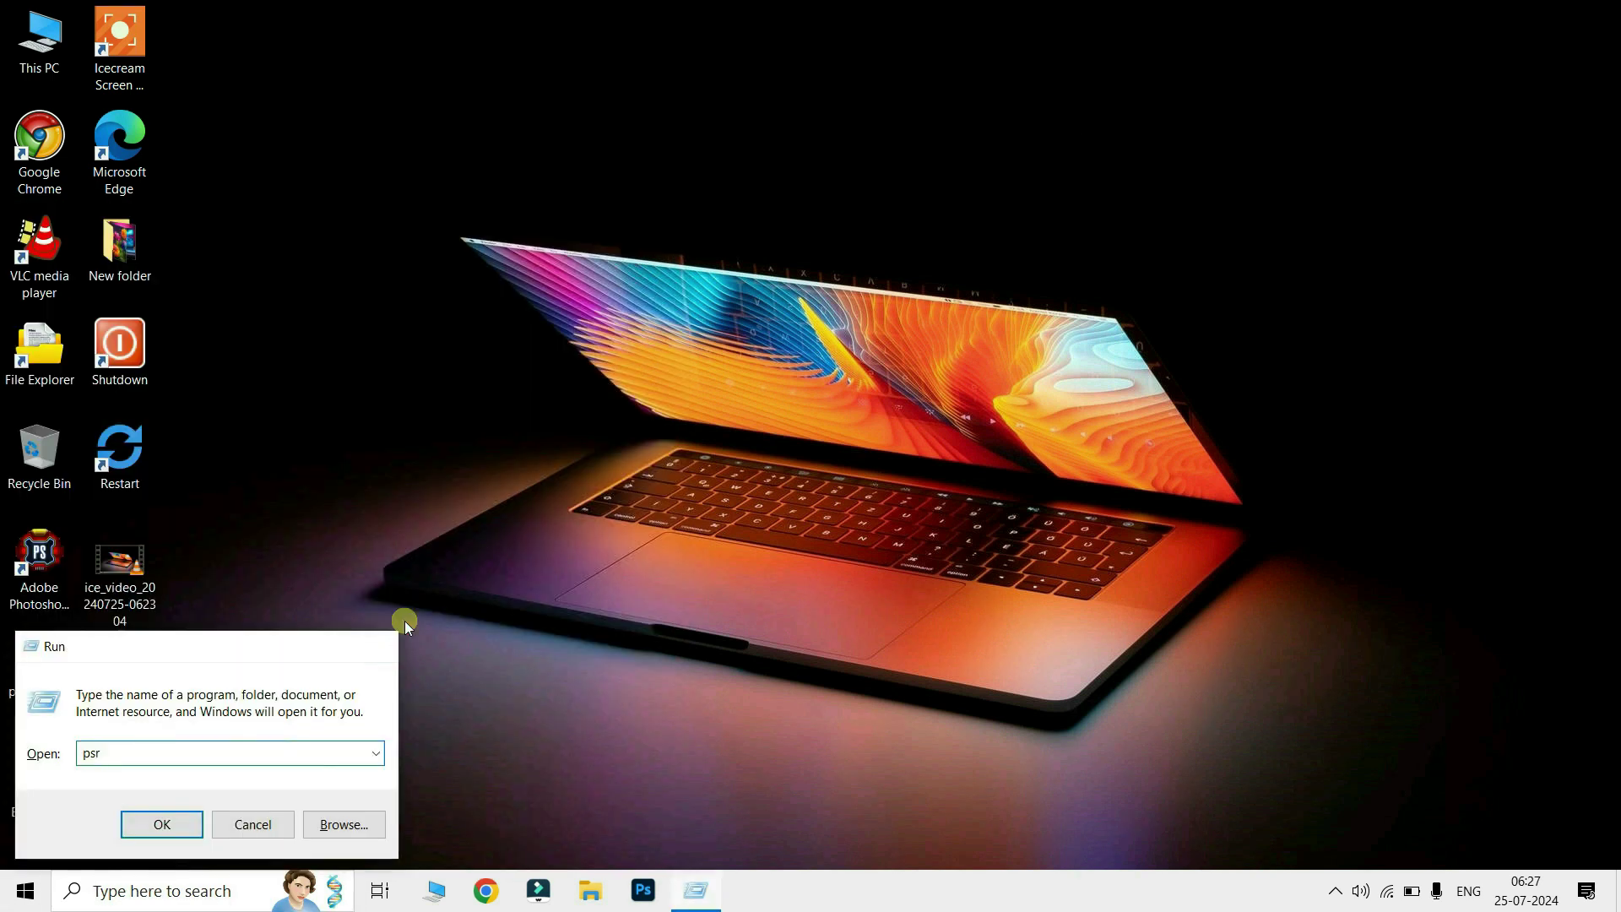
pyautogui.click(386, 644)
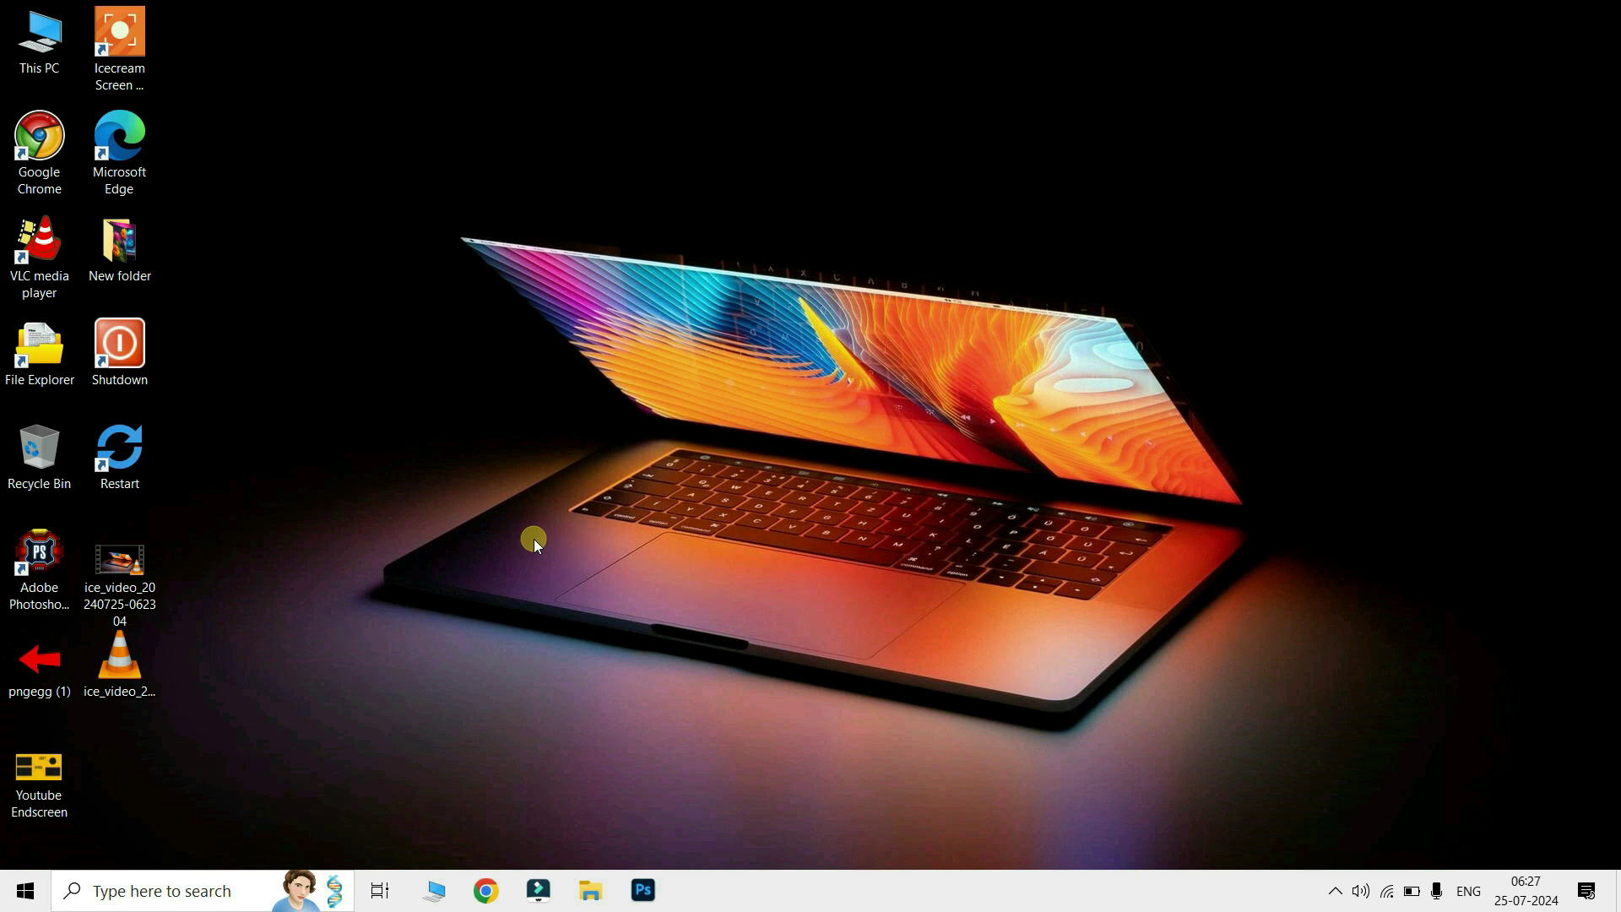
# Step: Launch Photoshop by running the photoshop command from the Run box
pyautogui.press('super+r')
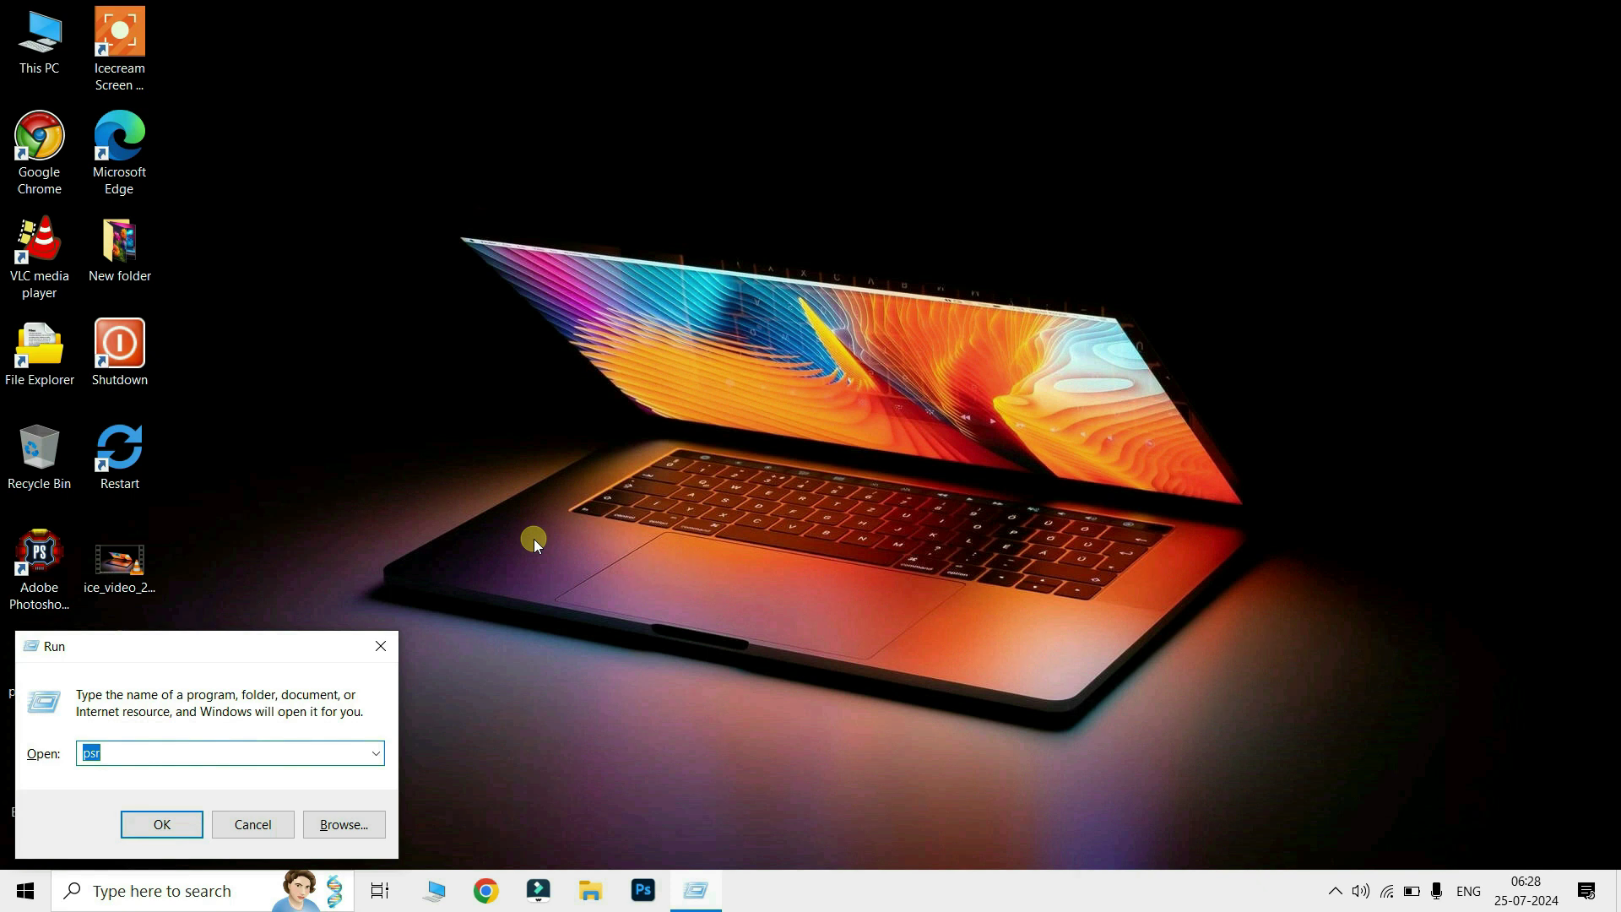
pyautogui.write('notepad')
pyautogui.press('BackSpace')
pyautogui.press('BackSpace')
pyautogui.press('BackSpace')
pyautogui.press('BackSpace')
pyautogui.press('BackSpace')
pyautogui.press('BackSpace')
pyautogui.press('BackSpace')
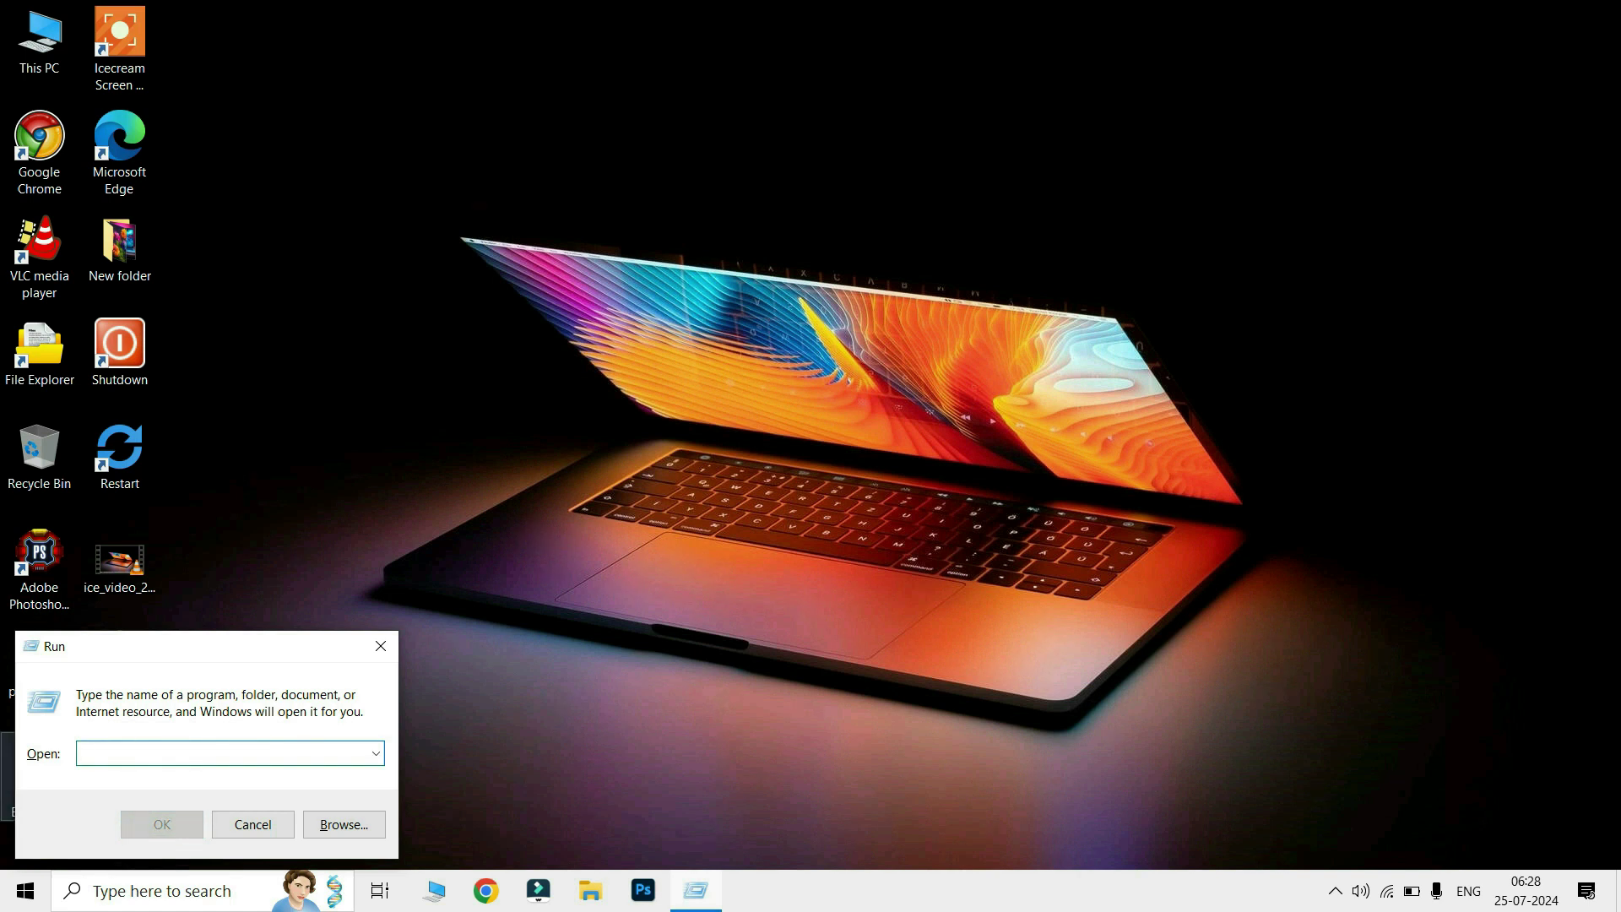
pyautogui.write('photoshop')
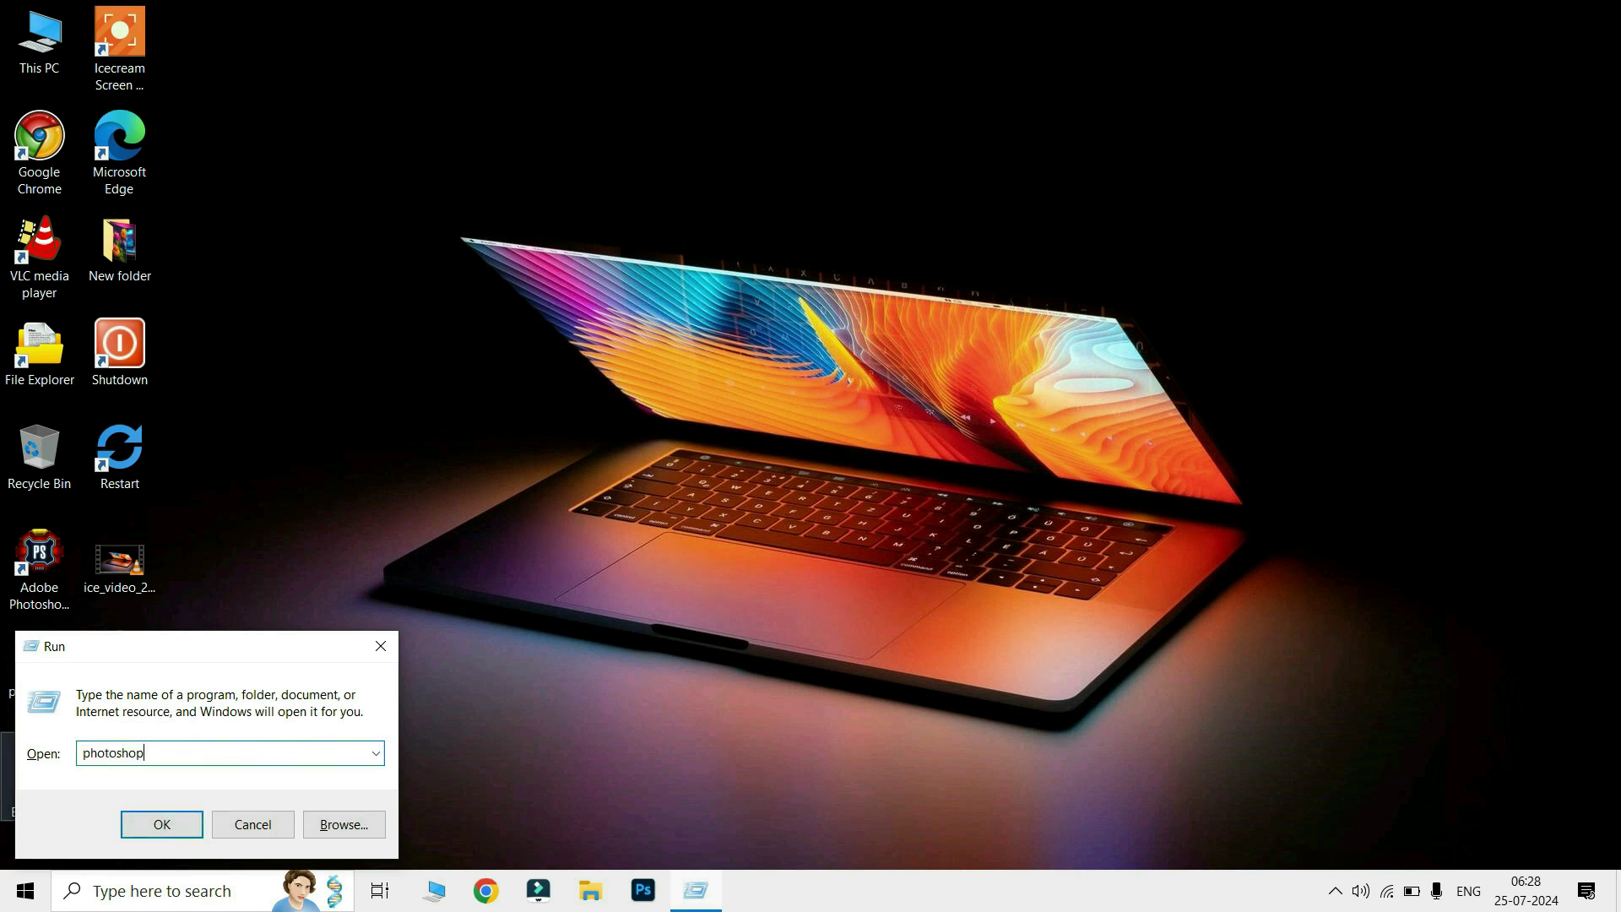
pyautogui.click(191, 827)
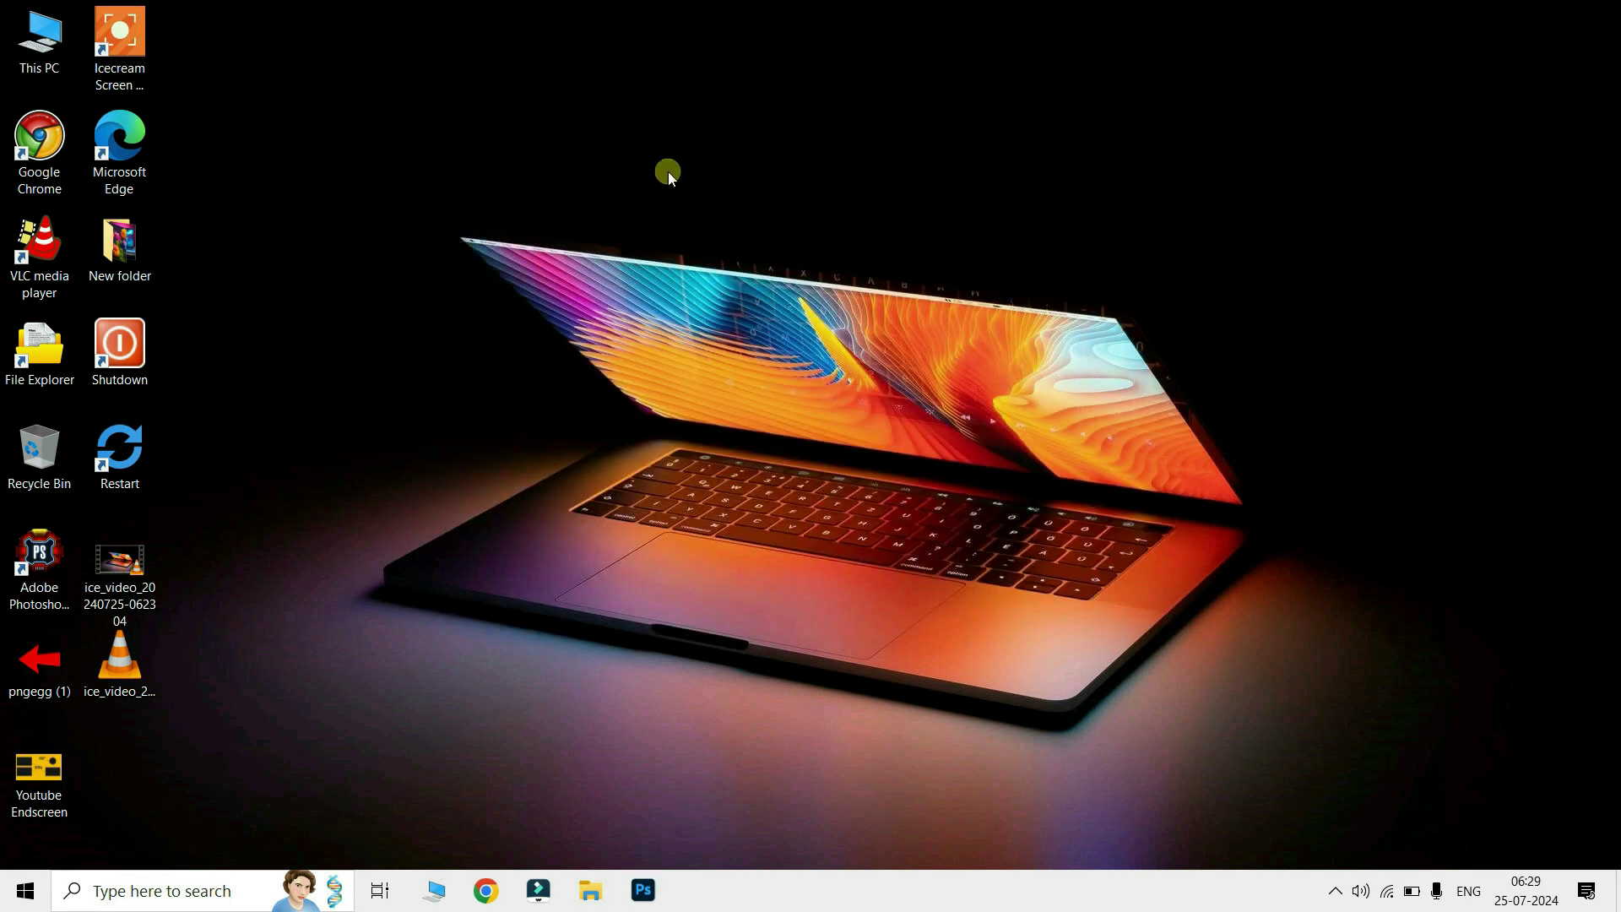
# Step: Cycle desktop icons through extra-large, large, medium and small sizes using shortcuts and scrolling
pyautogui.moveTo(238, 1); pyautogui.dragTo(266, 321)
pyautogui.click(679, 136)
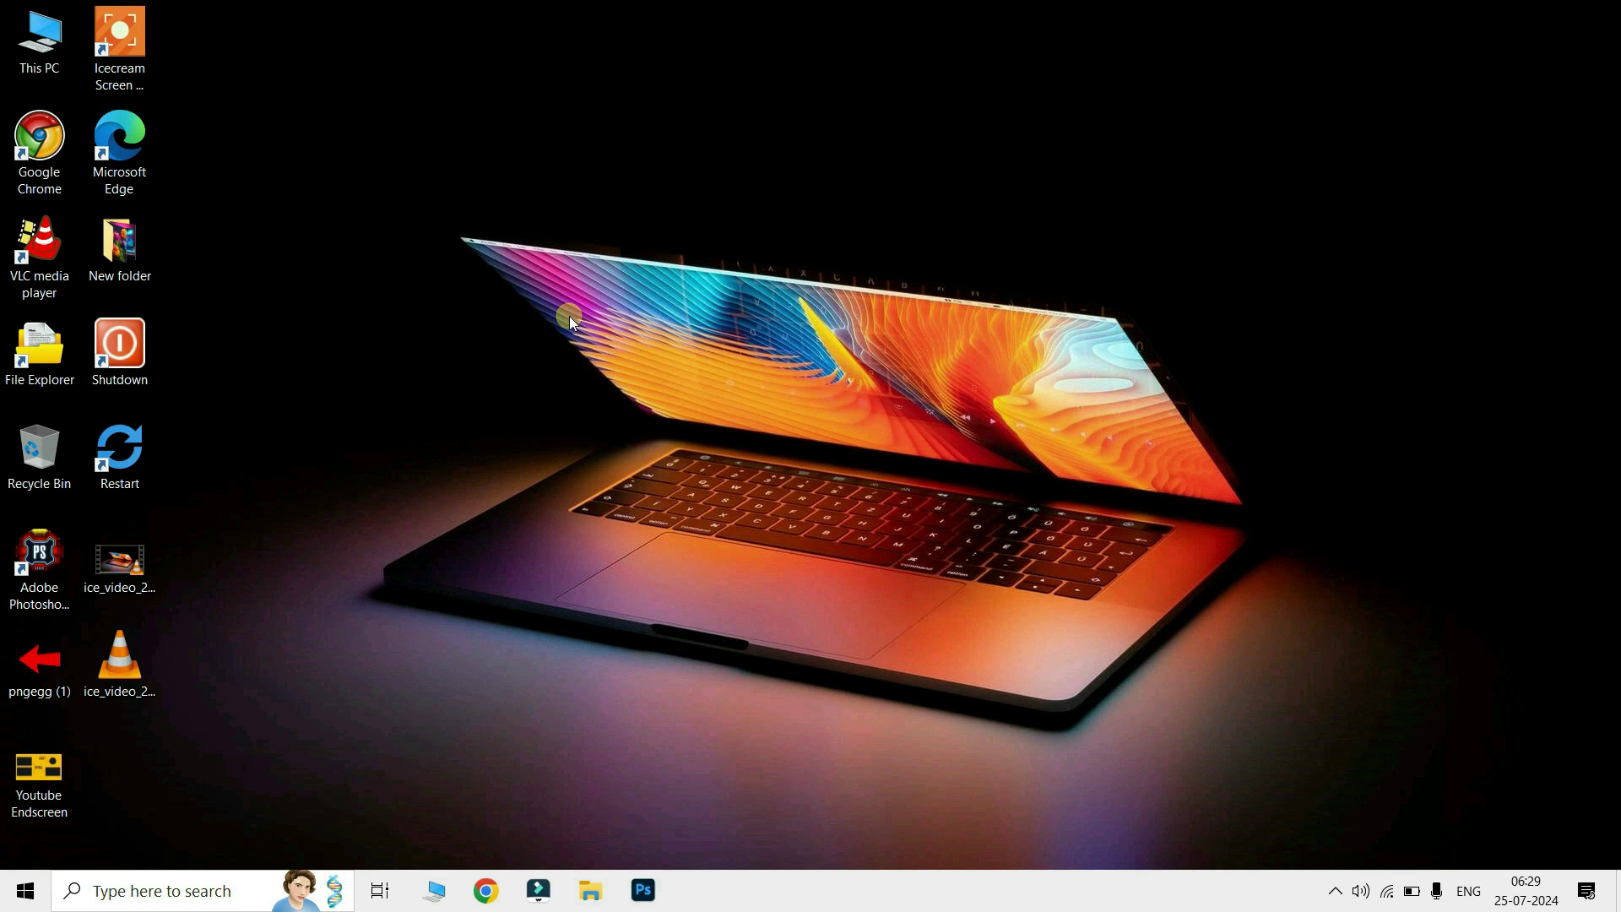
pyautogui.hotkey('ctrl', 'shift', '1')
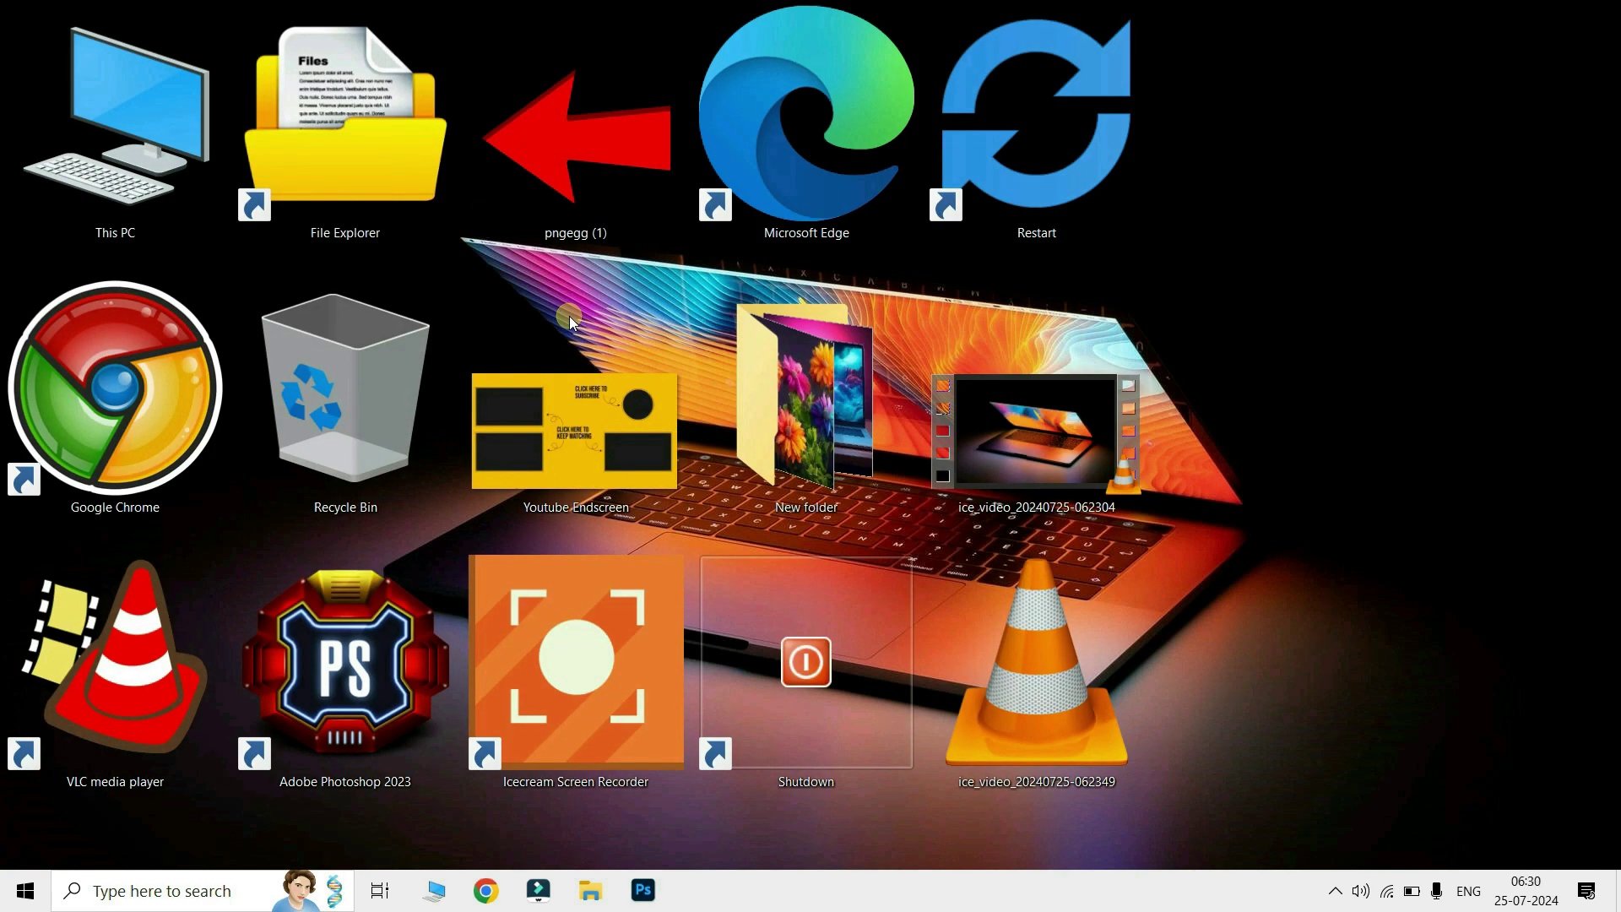
pyautogui.hotkey('ctrl', 'shift', '2')
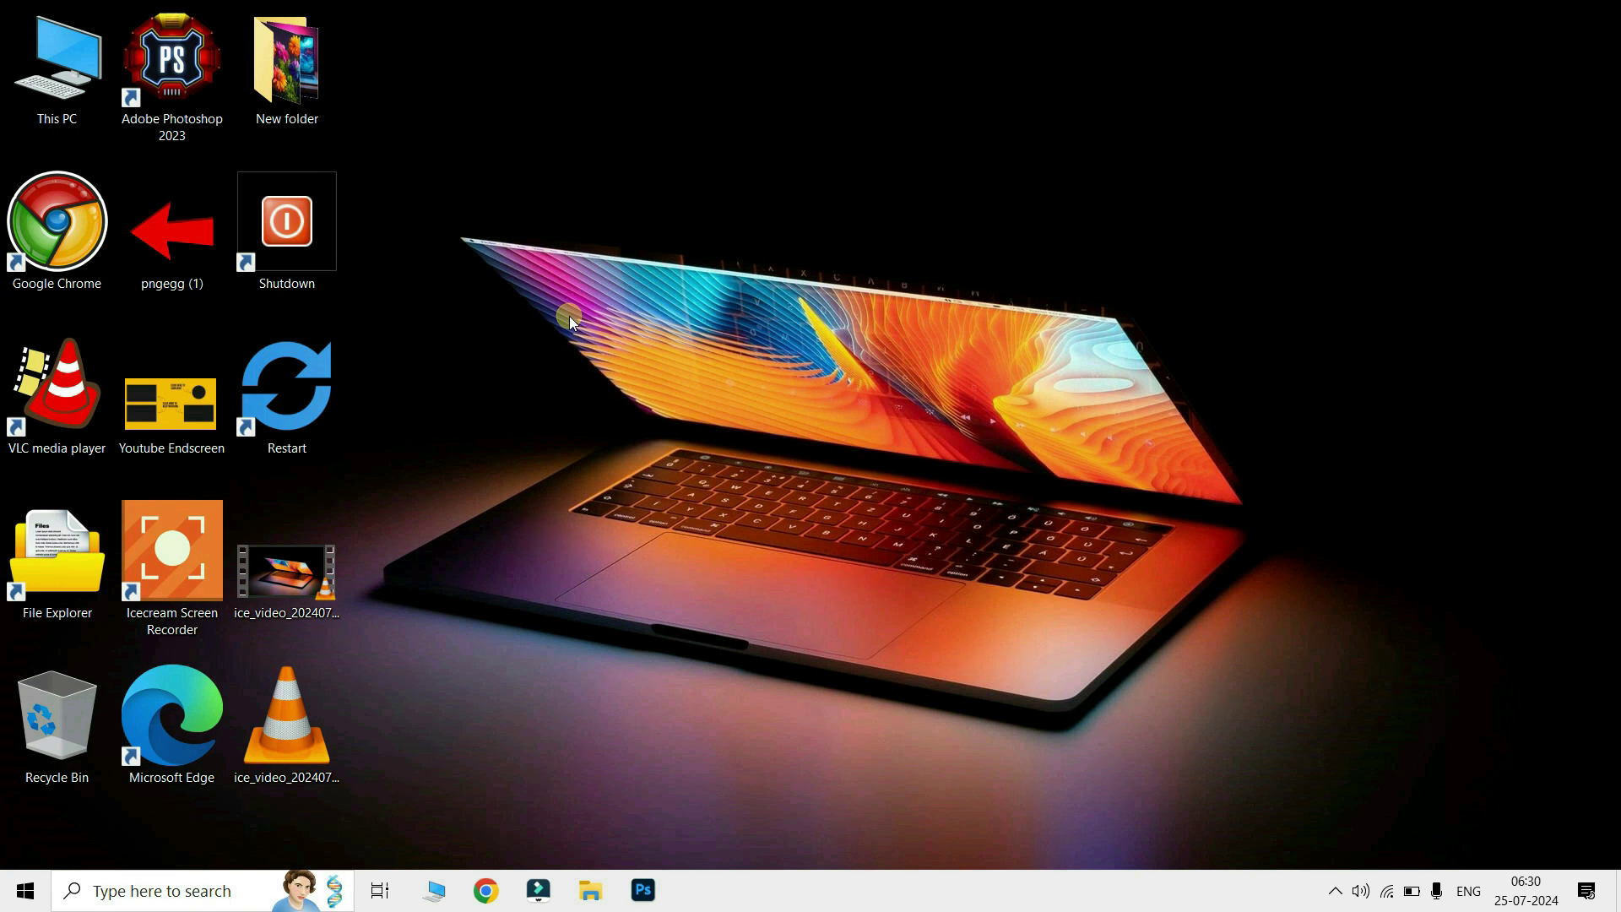
pyautogui.hotkey('ctrl', 'shift', '3')
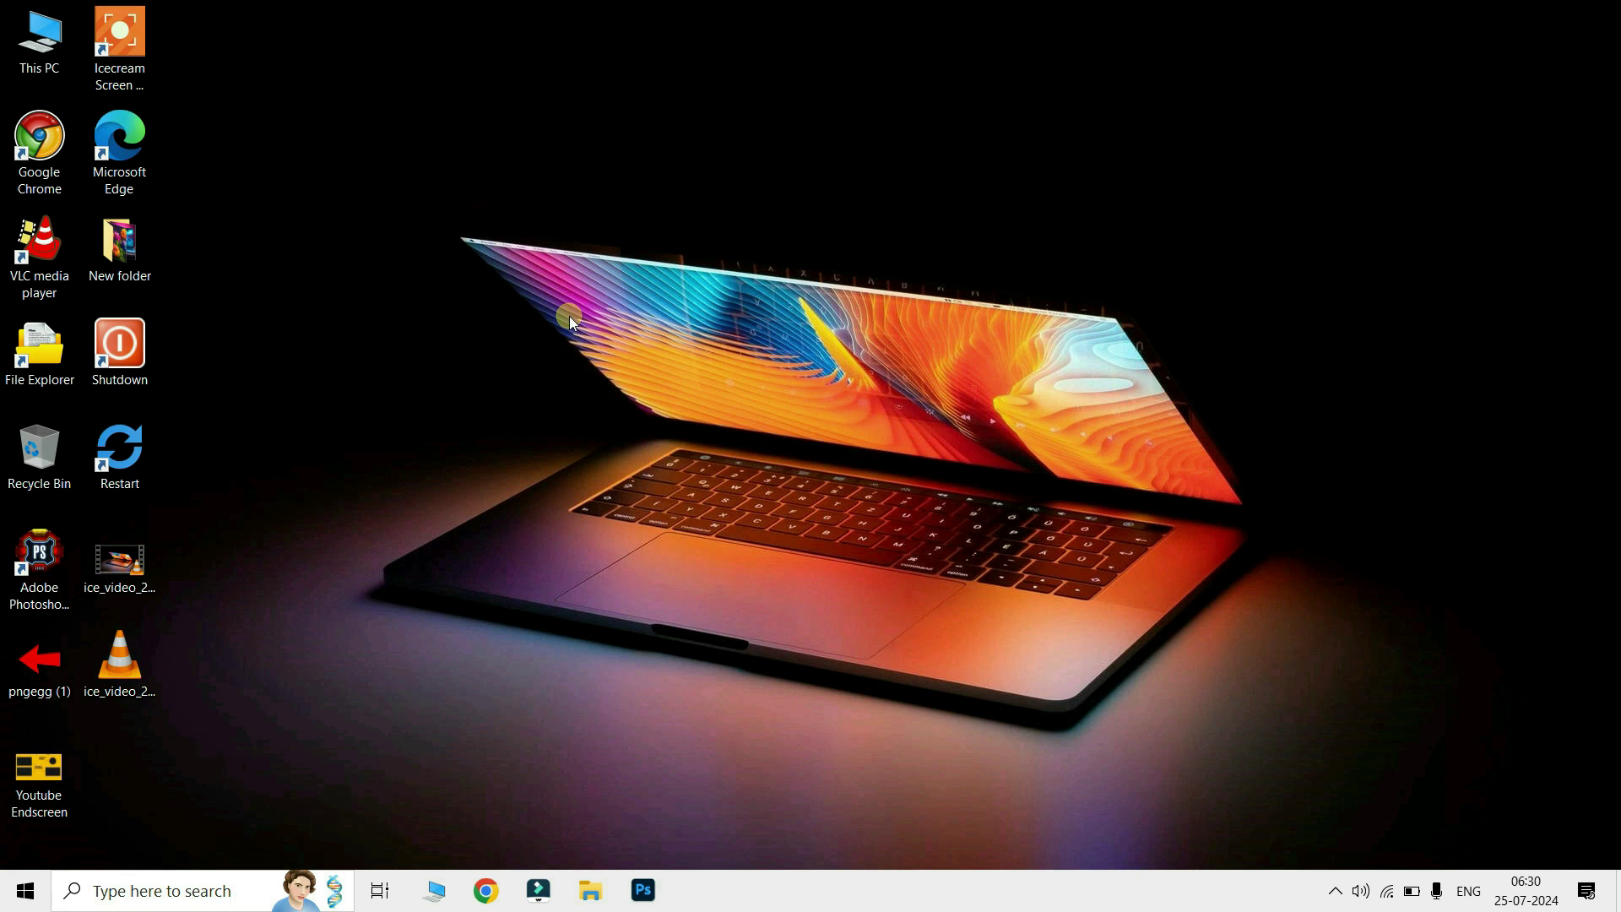
pyautogui.hotkey('ctrl', 'shift', '4')
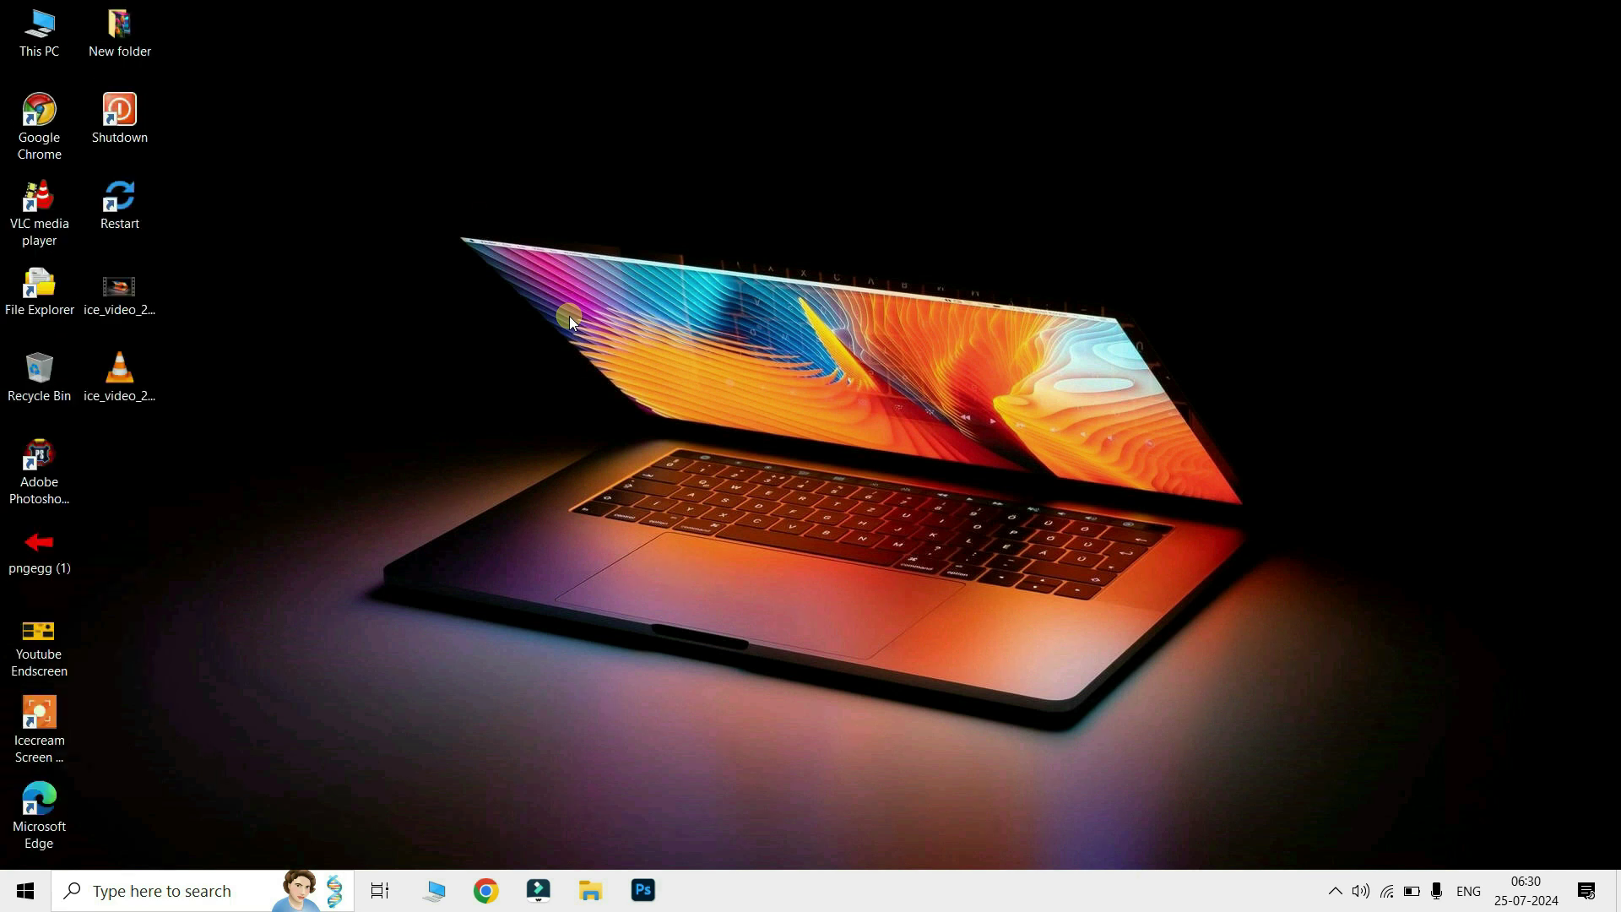
pyautogui.hotkey('ctrl', 'shift', '3')
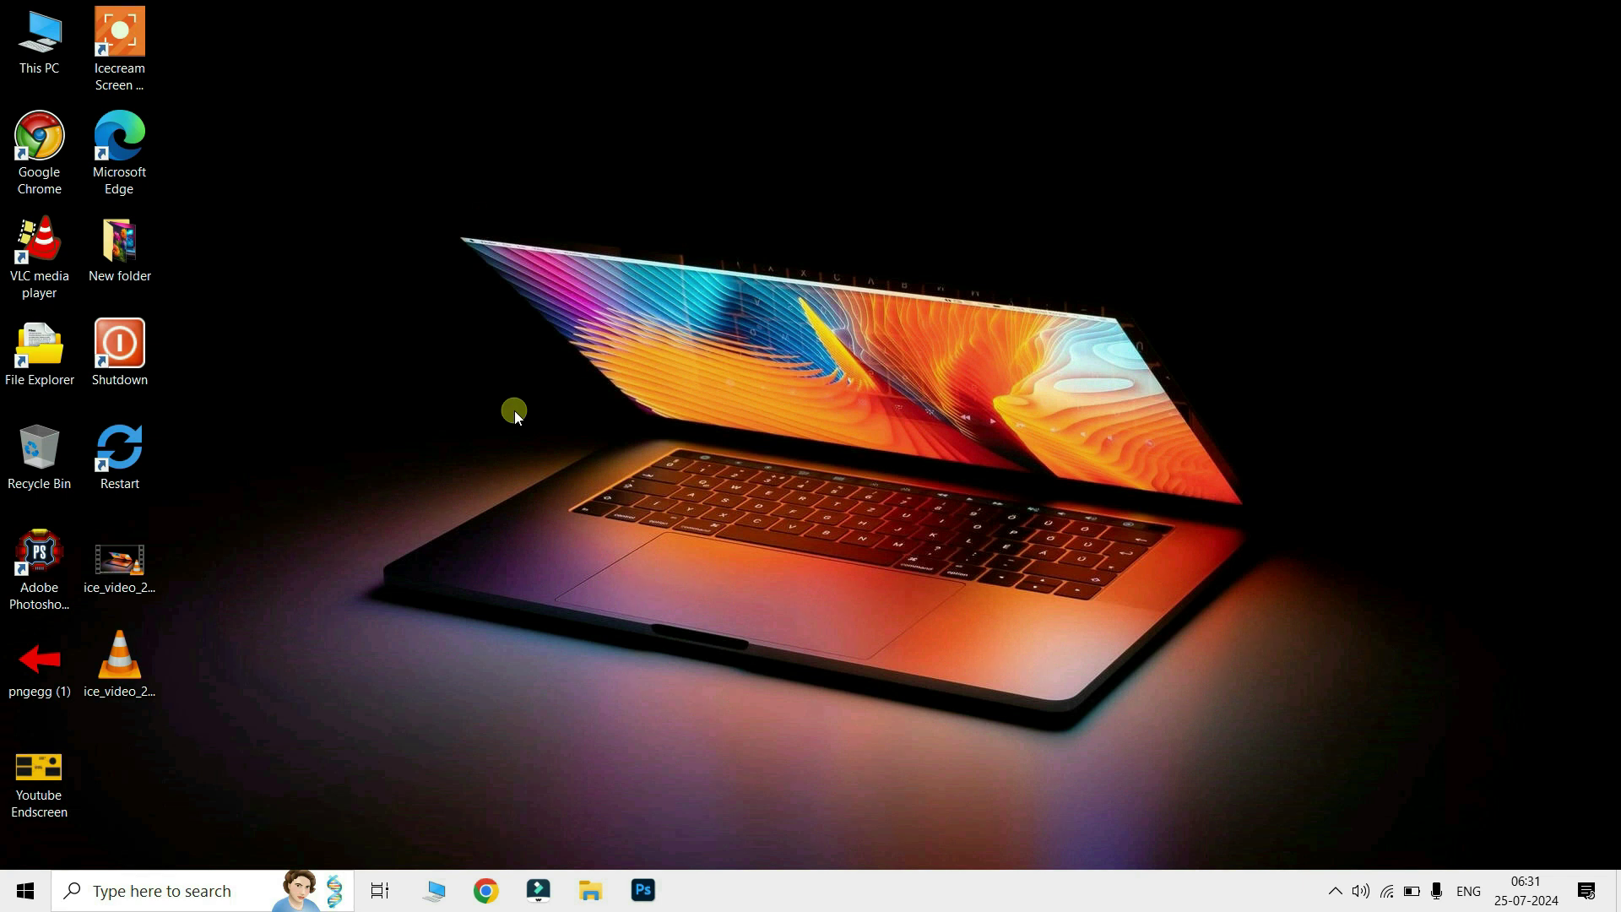
pyautogui.keyDown('ctrl'); pyautogui.scroll(5, 515, 411); pyautogui.keyUp('ctrl')
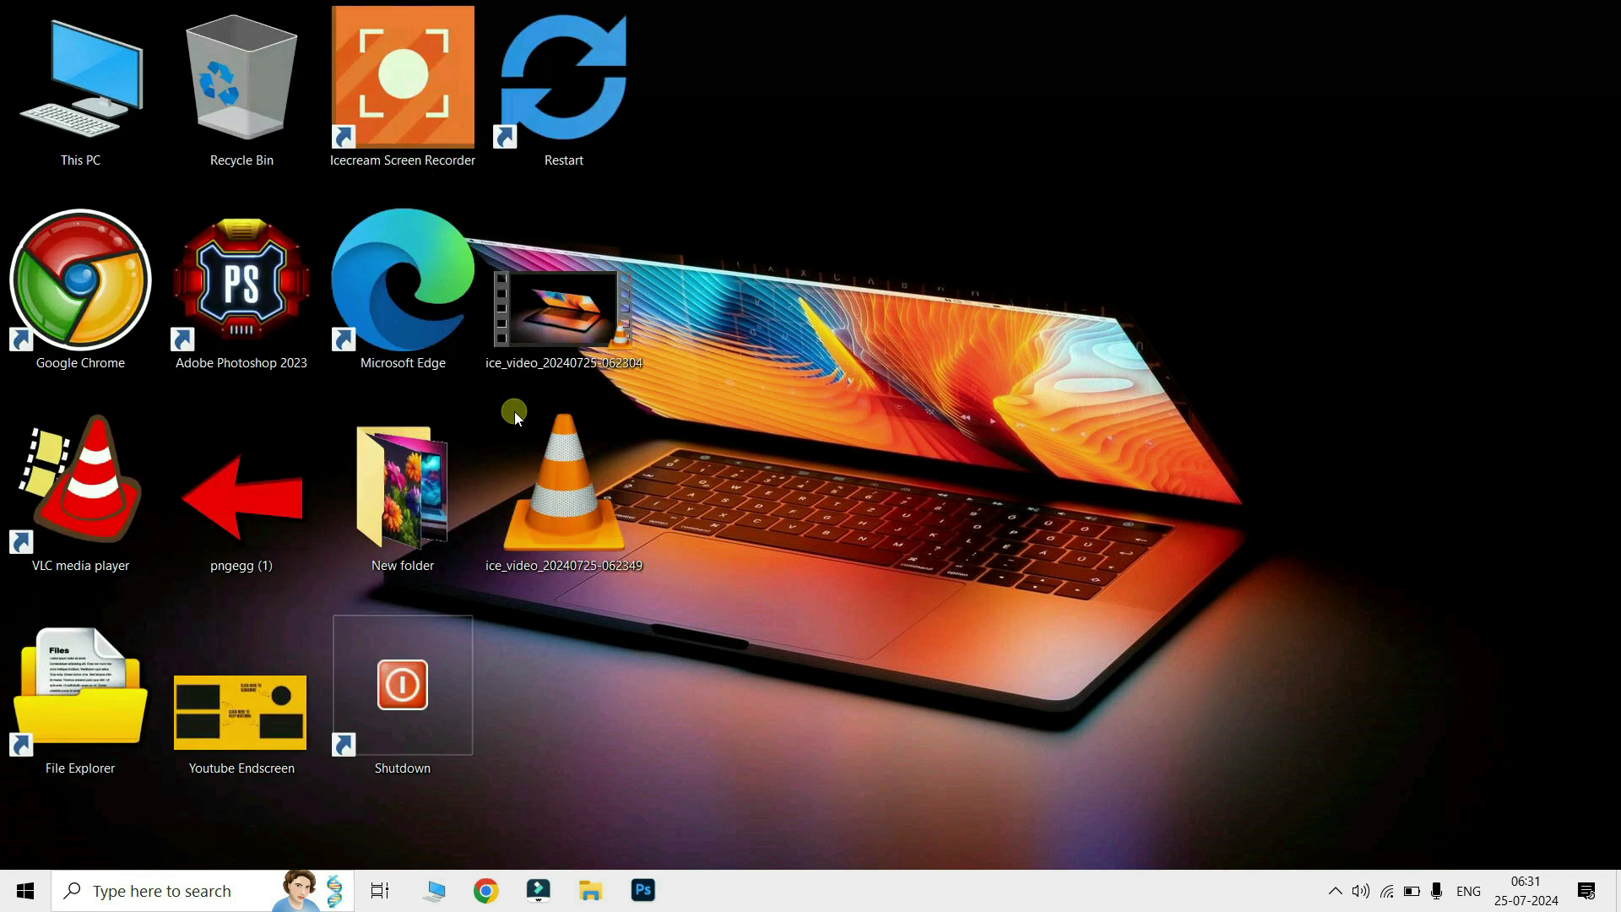
pyautogui.keyDown('ctrl'); pyautogui.scroll(2, 515, 412); pyautogui.keyUp('ctrl')
pyautogui.keyDown('ctrl'); pyautogui.scroll(-2, 514, 412); pyautogui.keyUp('ctrl')
pyautogui.keyDown('ctrl'); pyautogui.scroll(-3, 515, 412); pyautogui.keyUp('ctrl')
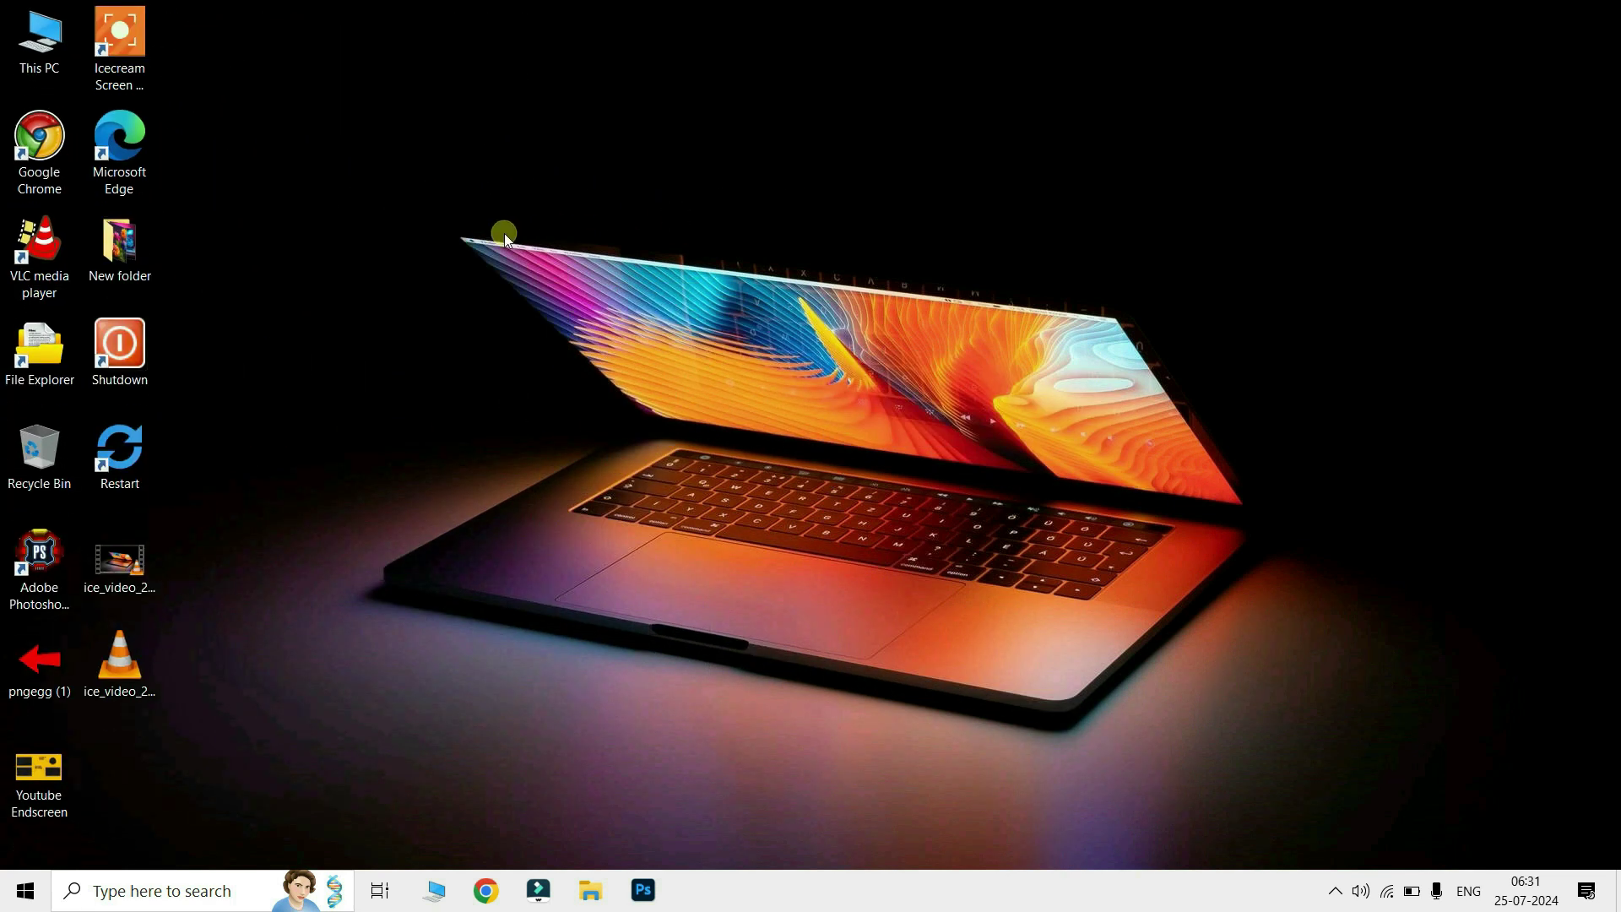
# Step: Set desktop icons from the View menu to Large, then Small, and finally Medium
pyautogui.rightClick(388, 170)
pyautogui.moveTo(449, 217)
pyautogui.click(704, 219)
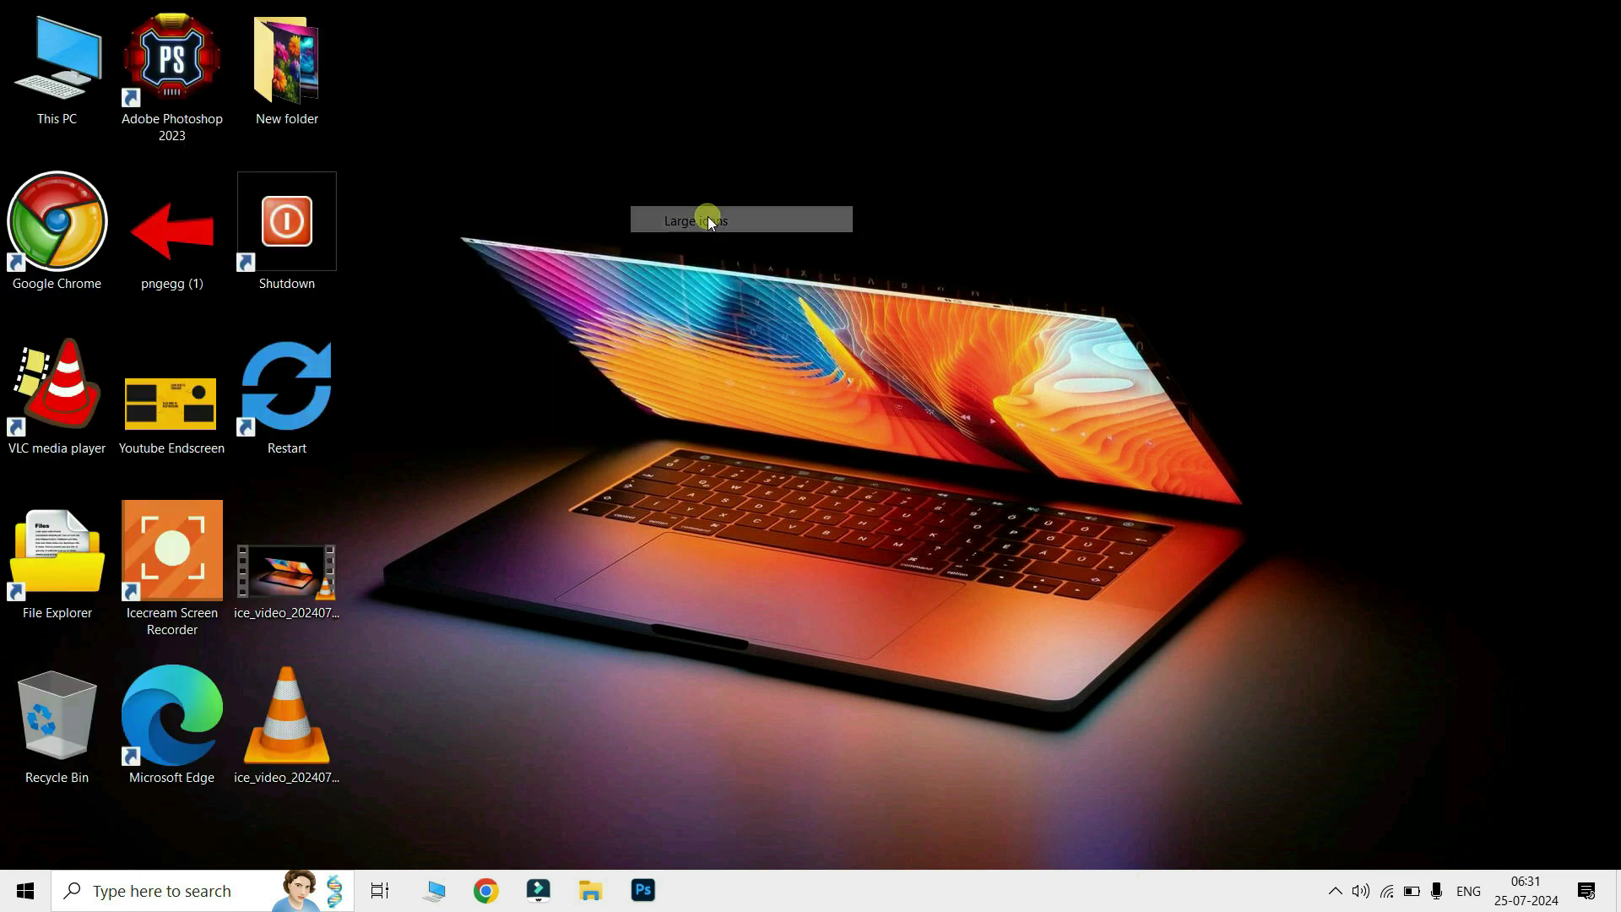
pyautogui.rightClick(673, 207)
pyautogui.moveTo(685, 217)
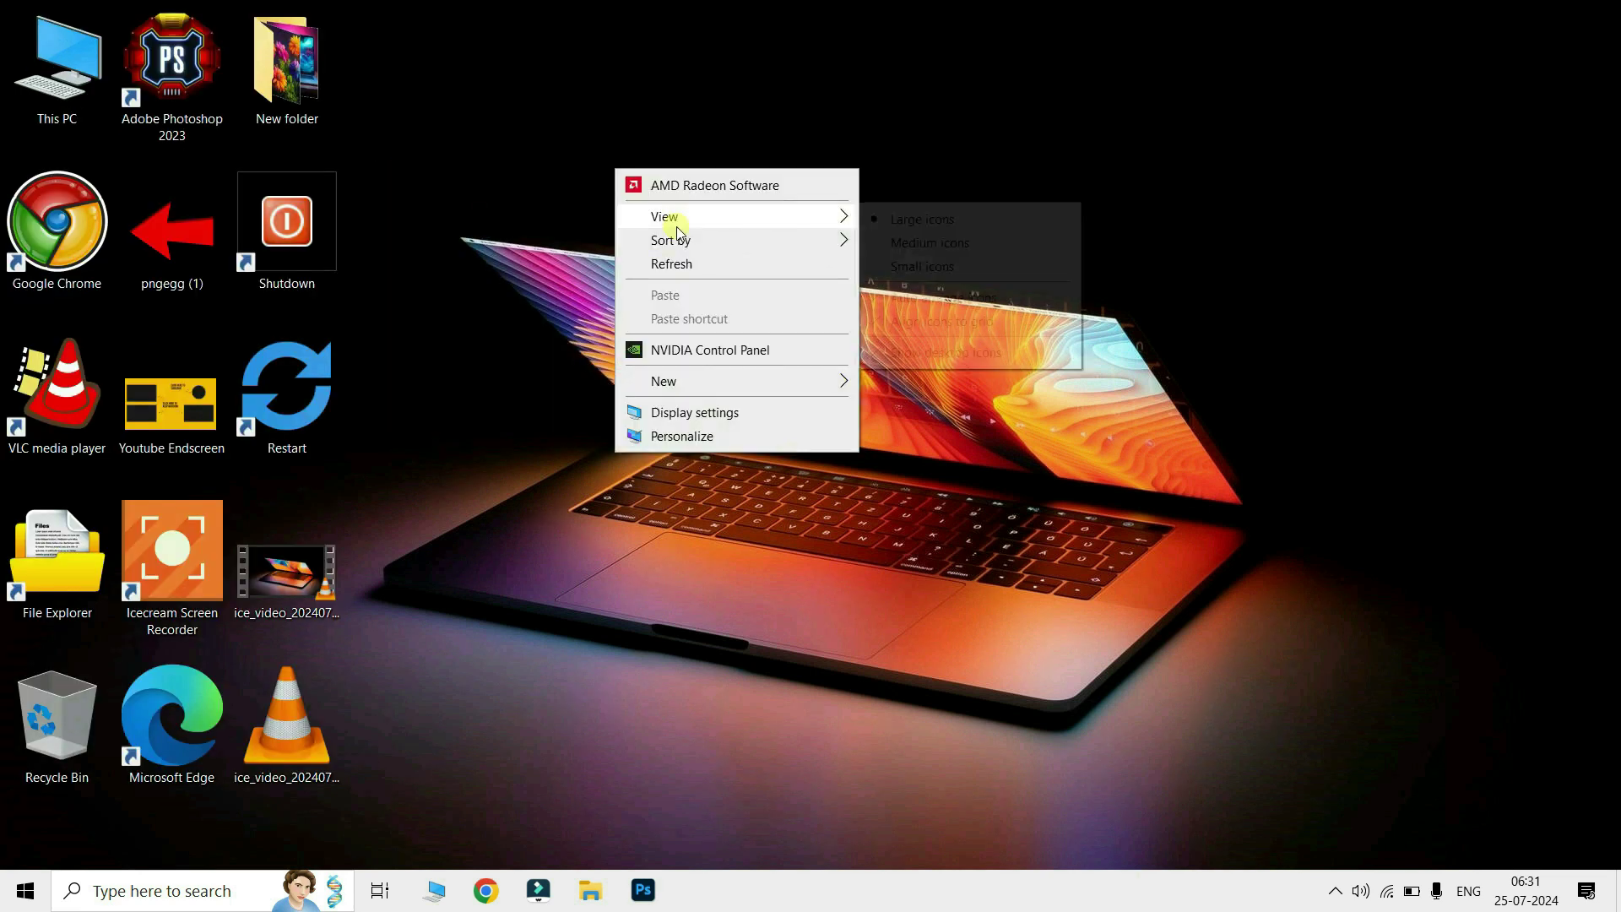
pyautogui.click(902, 267)
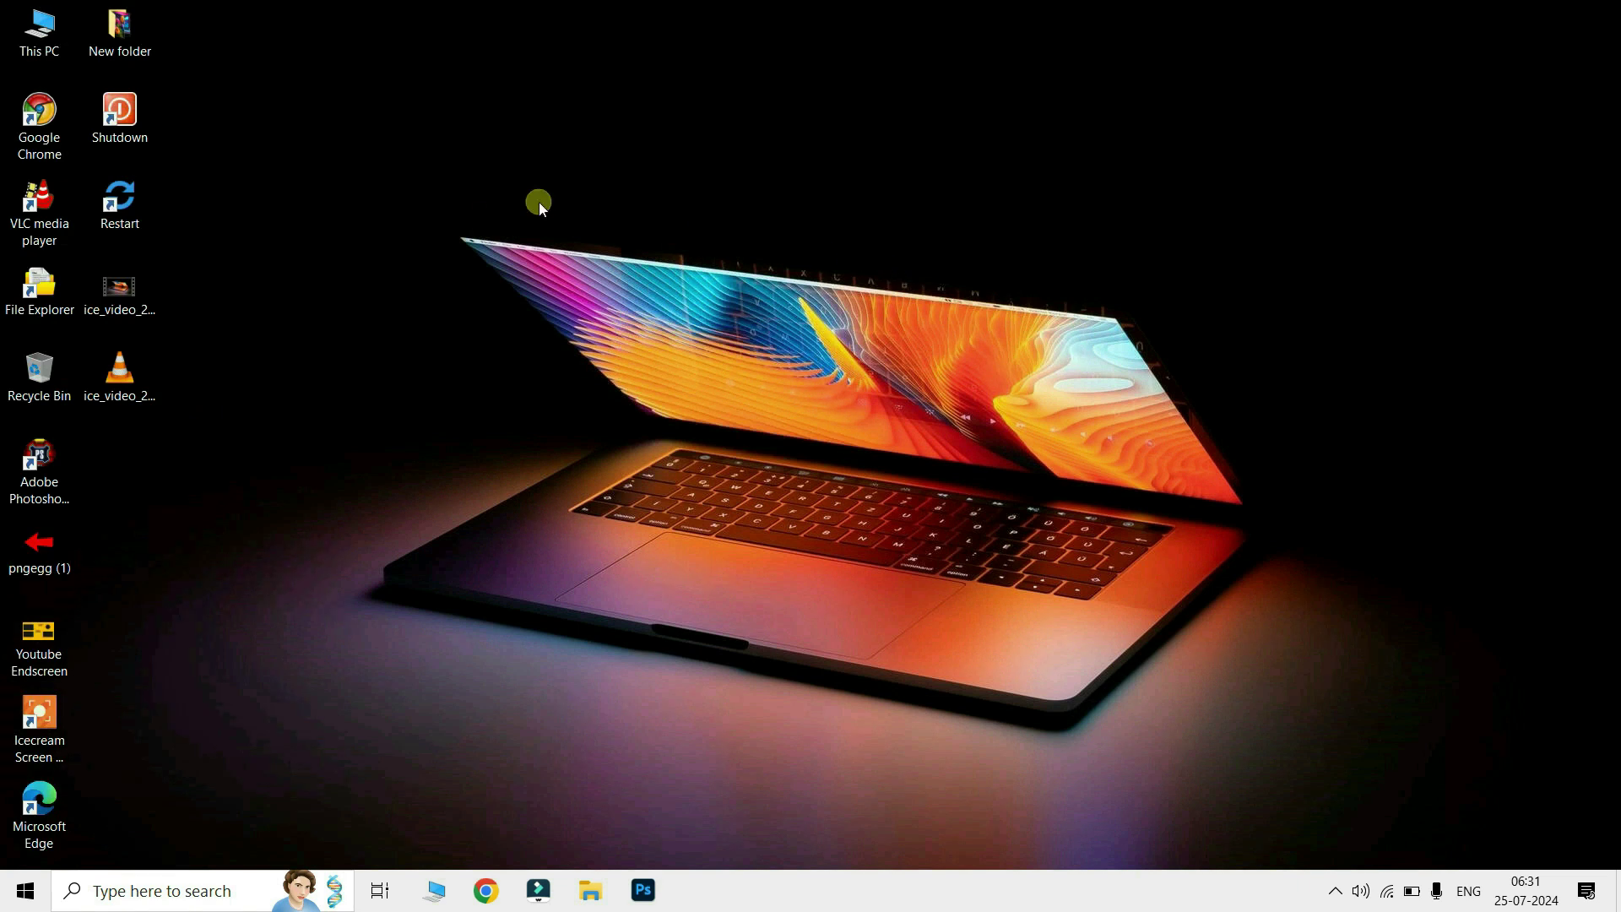
pyautogui.rightClick(475, 162)
pyautogui.moveTo(550, 213)
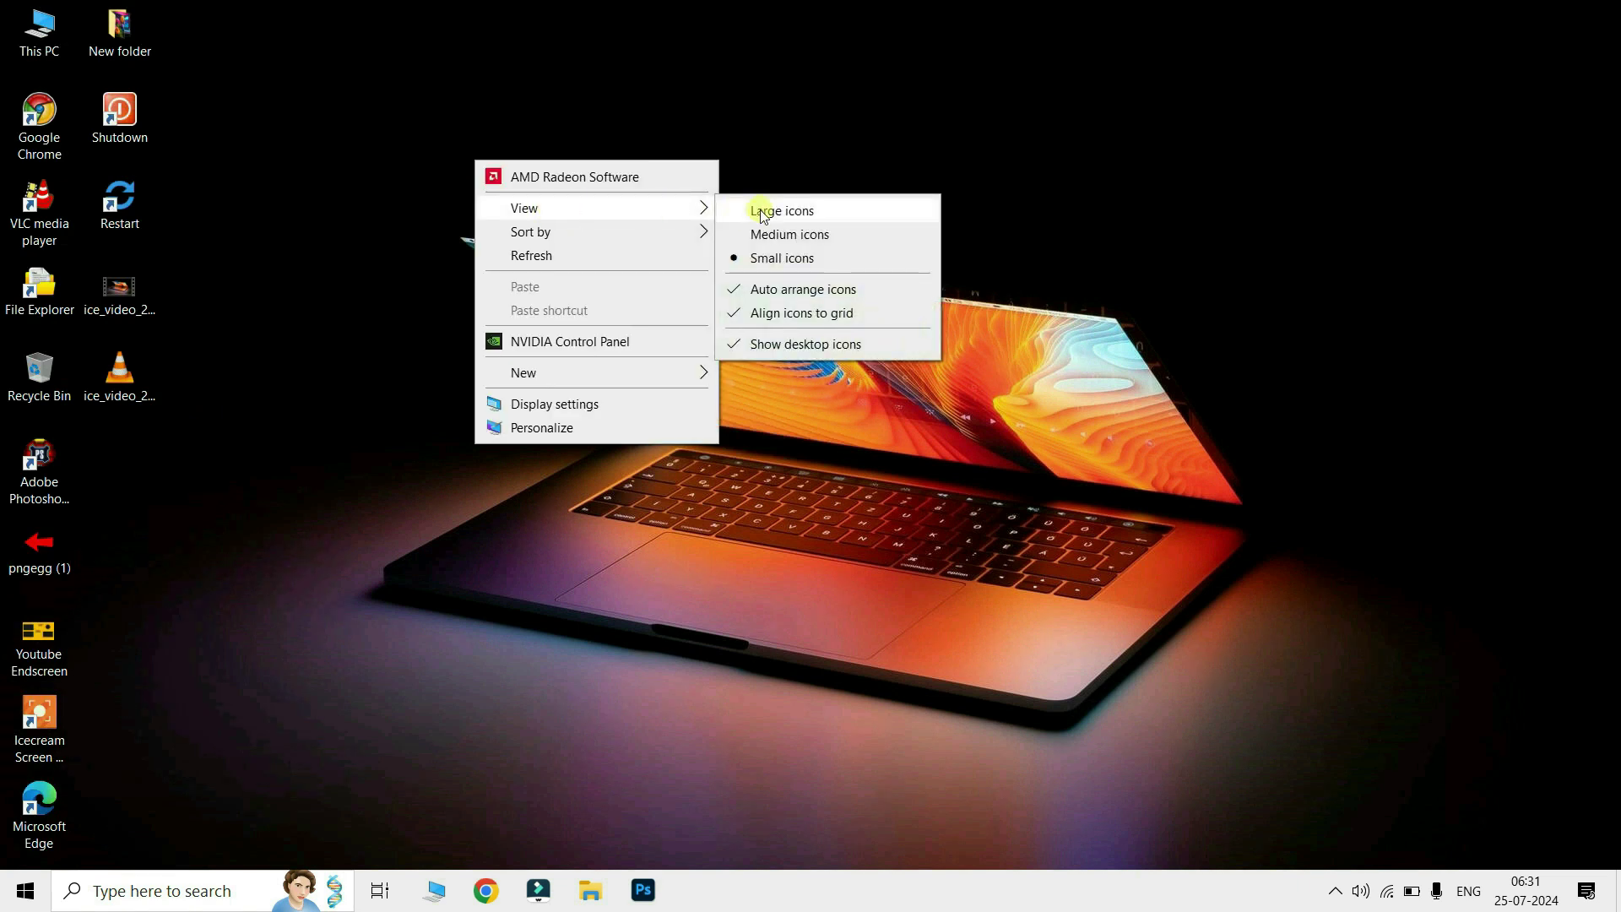
pyautogui.click(777, 237)
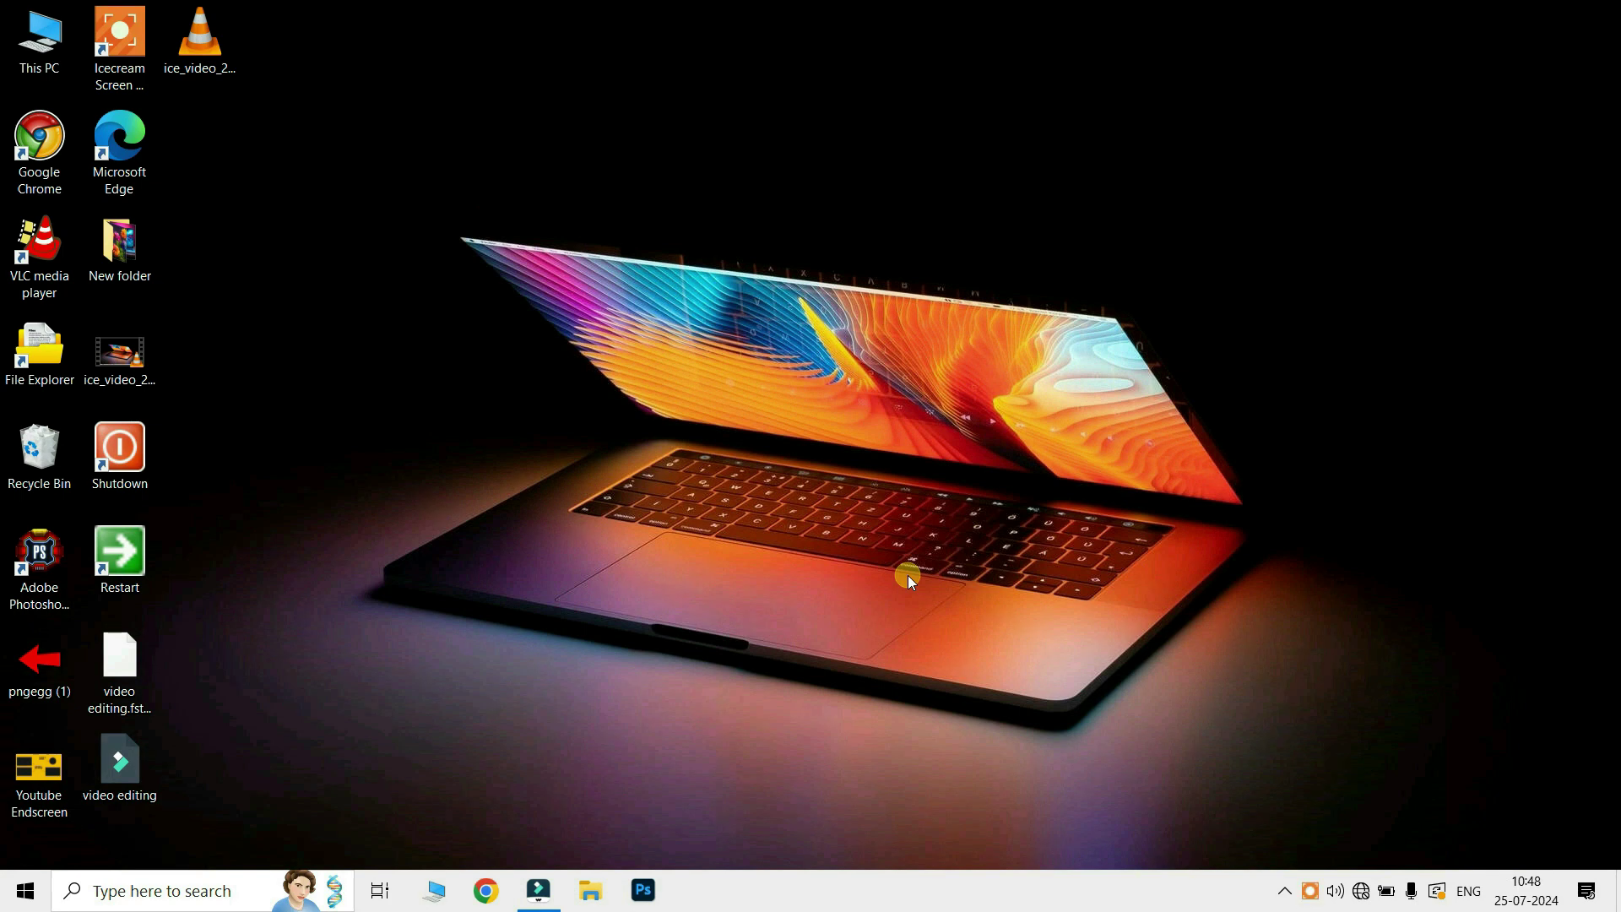
pyautogui.press('super+e')
pyautogui.click(1593, 12)
pyautogui.press('super+2')
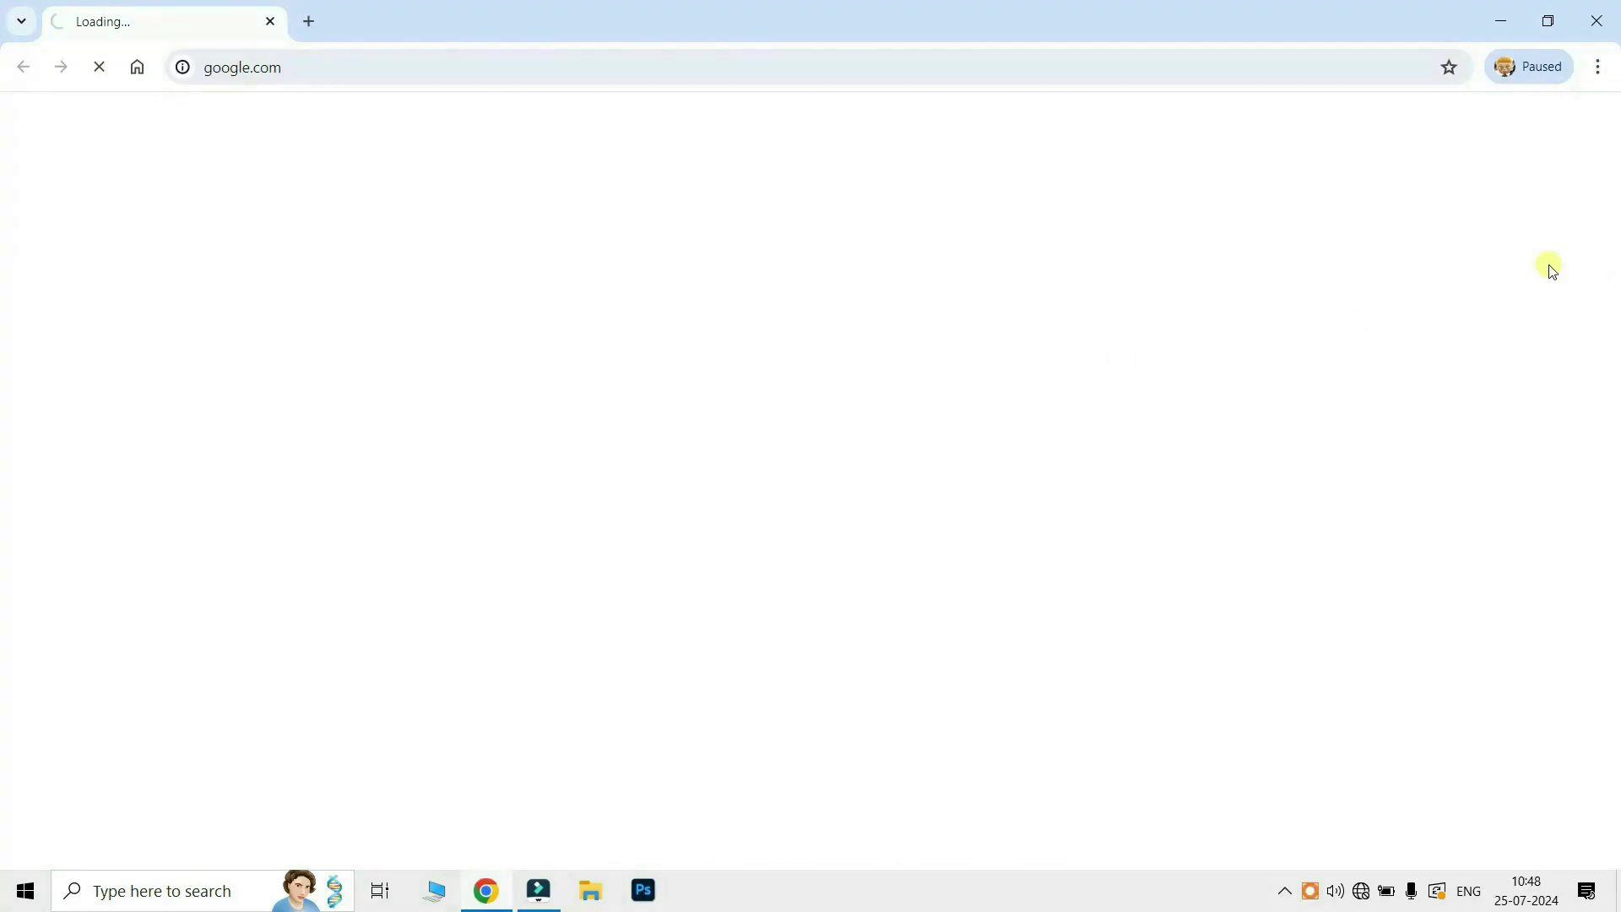
pyautogui.click(1597, 21)
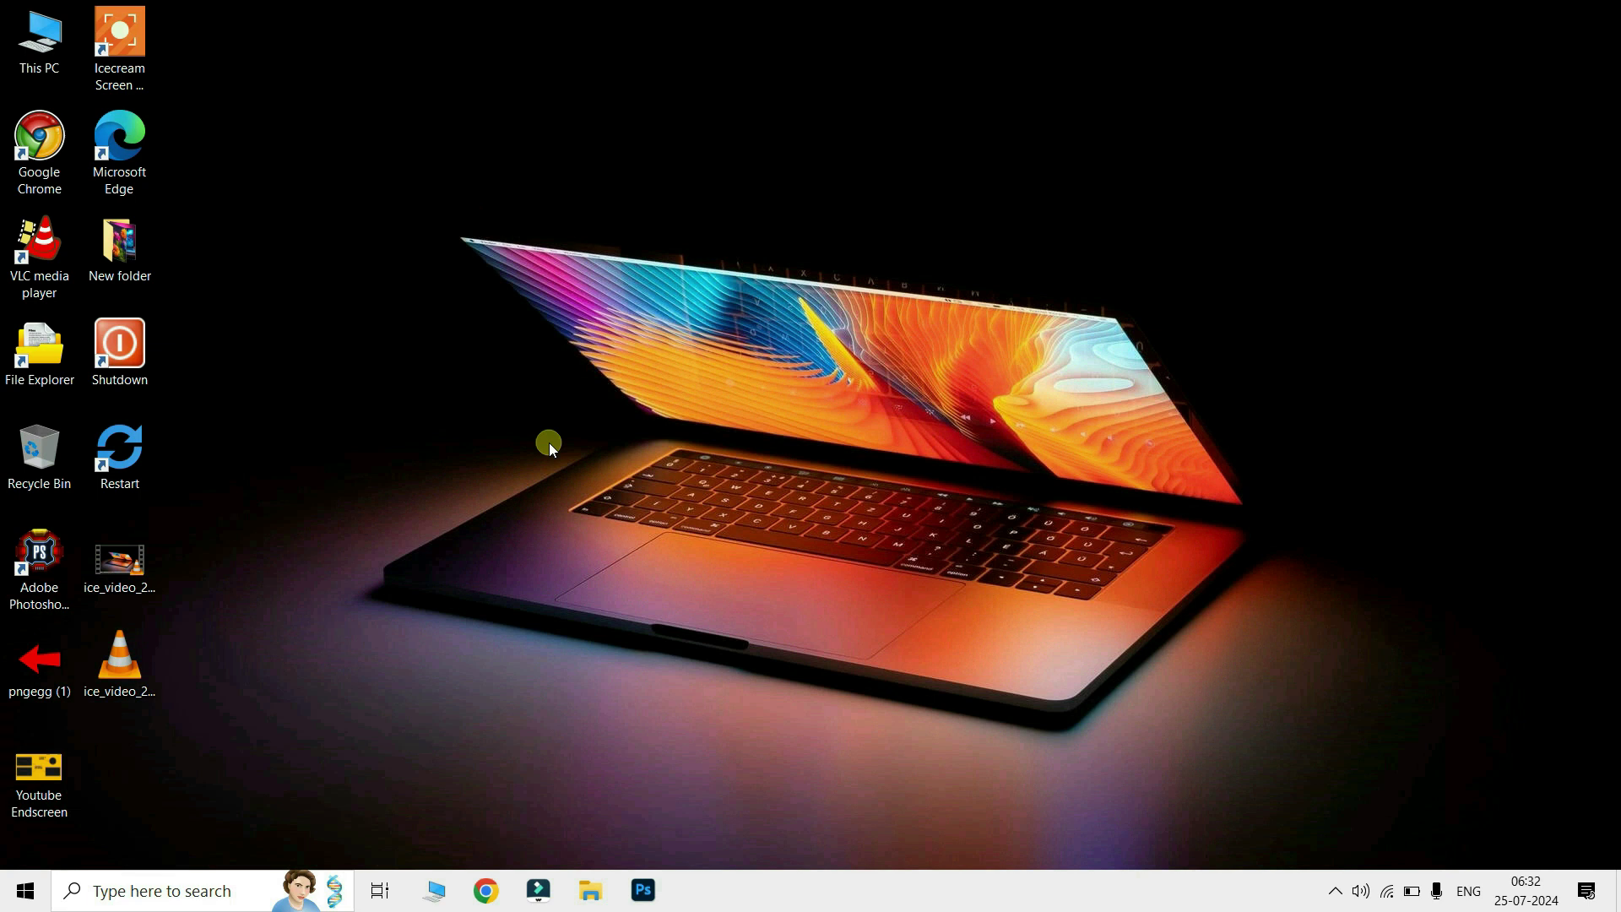
pyautogui.press('super+t')
pyautogui.press('Right')
pyautogui.press('Left')
pyautogui.press('Right')
pyautogui.press('Right')
pyautogui.press('Right')
pyautogui.press('Right')
pyautogui.press('Left')
pyautogui.press('Left')
pyautogui.press('Left')
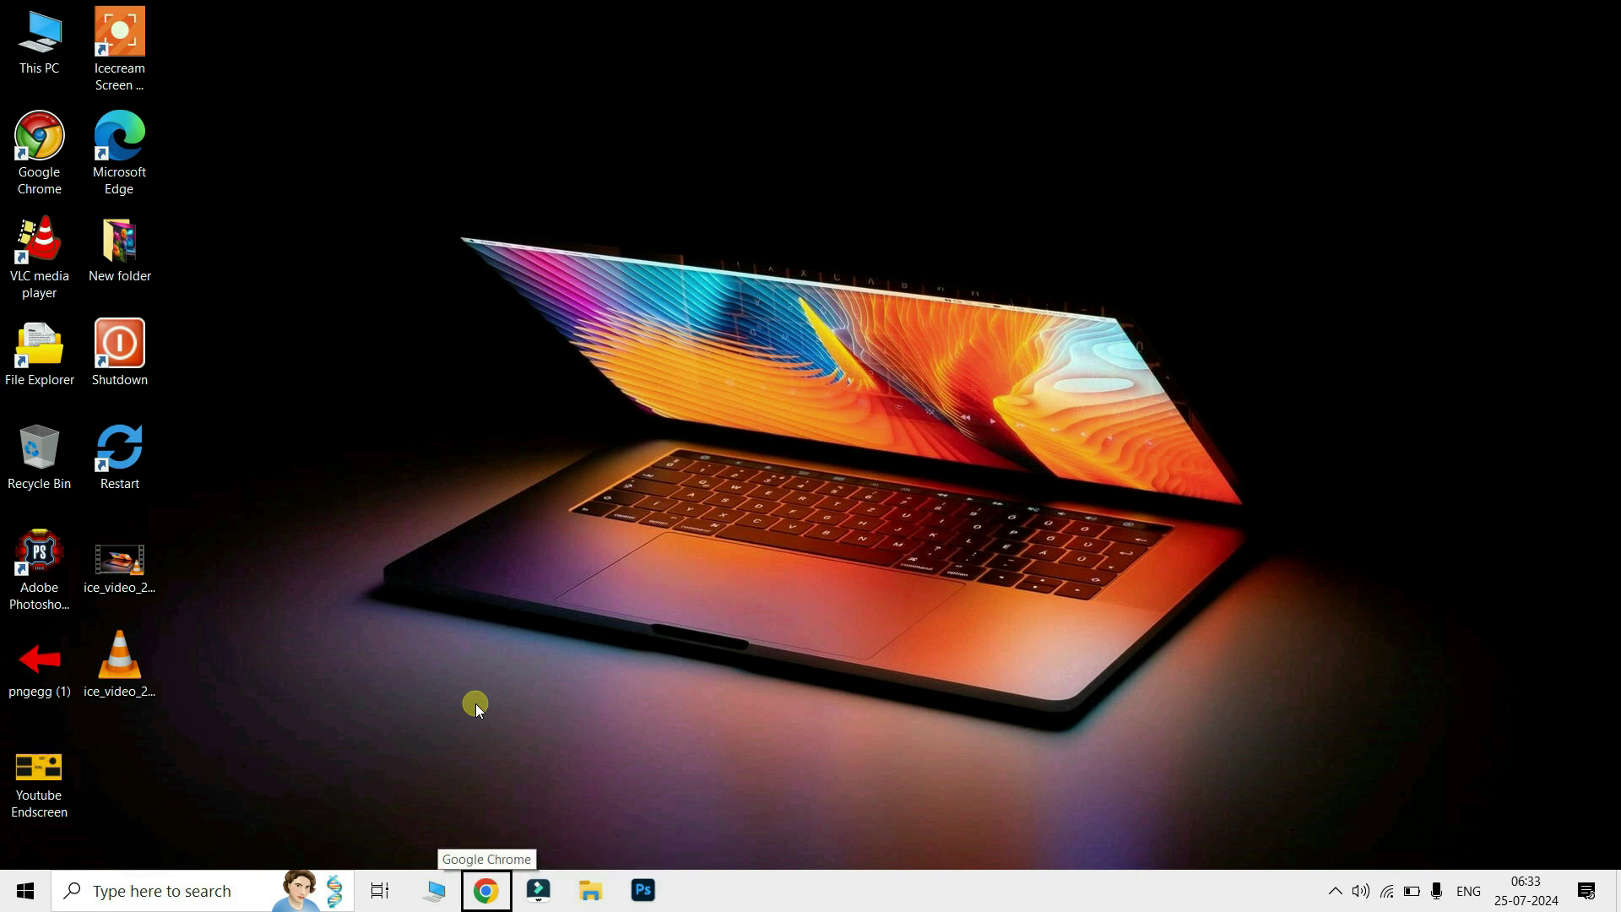
pyautogui.press('Return')
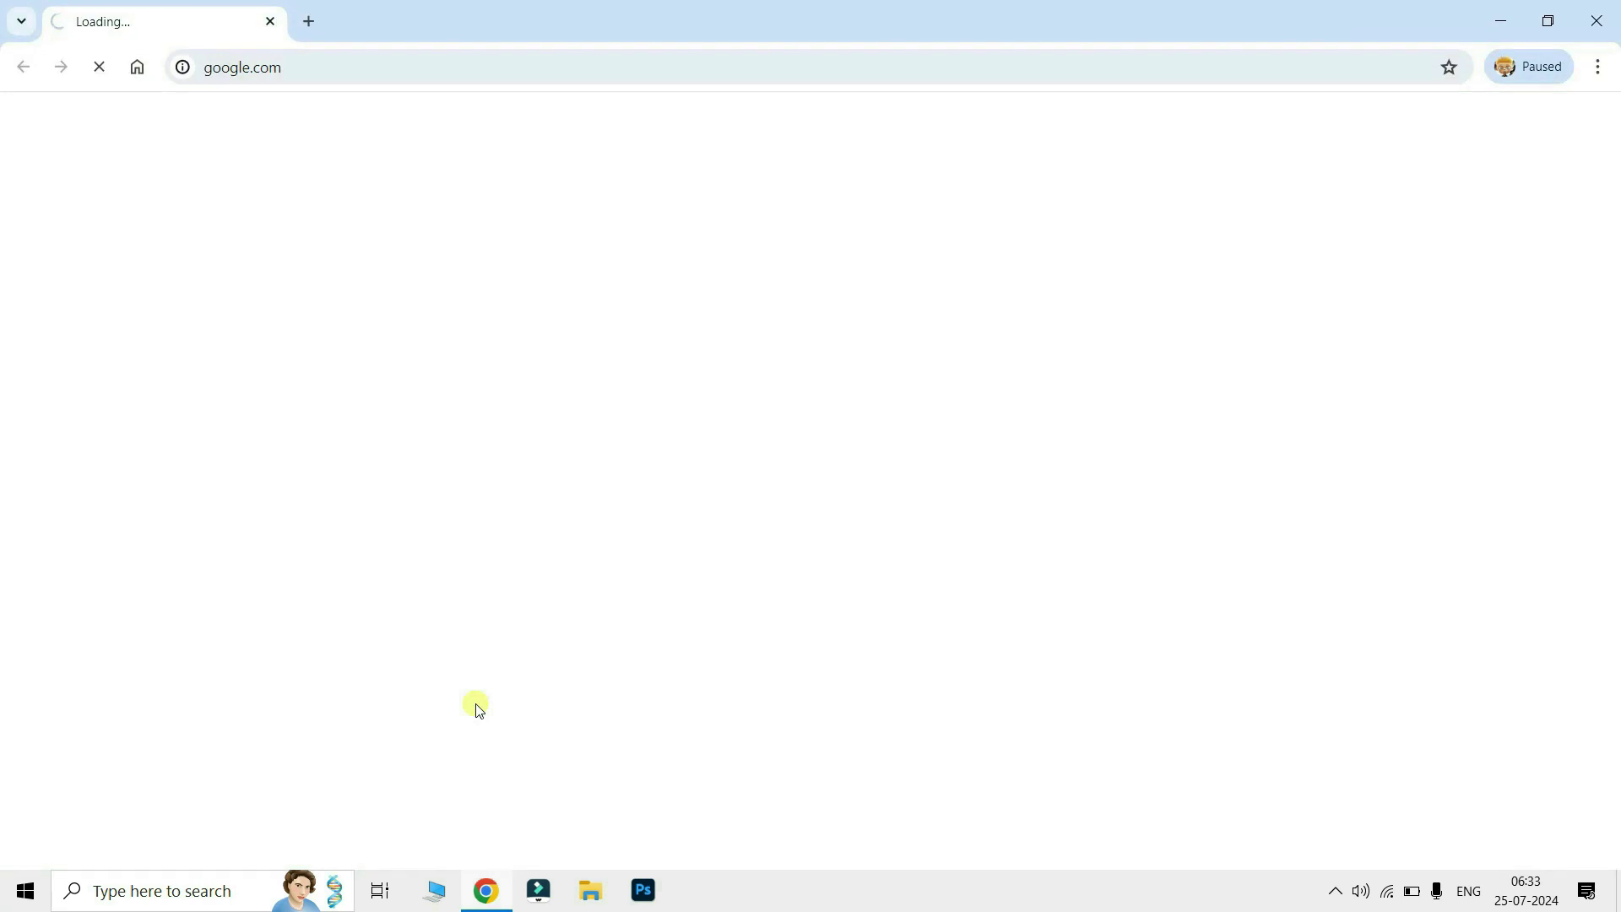
pyautogui.click(1598, 21)
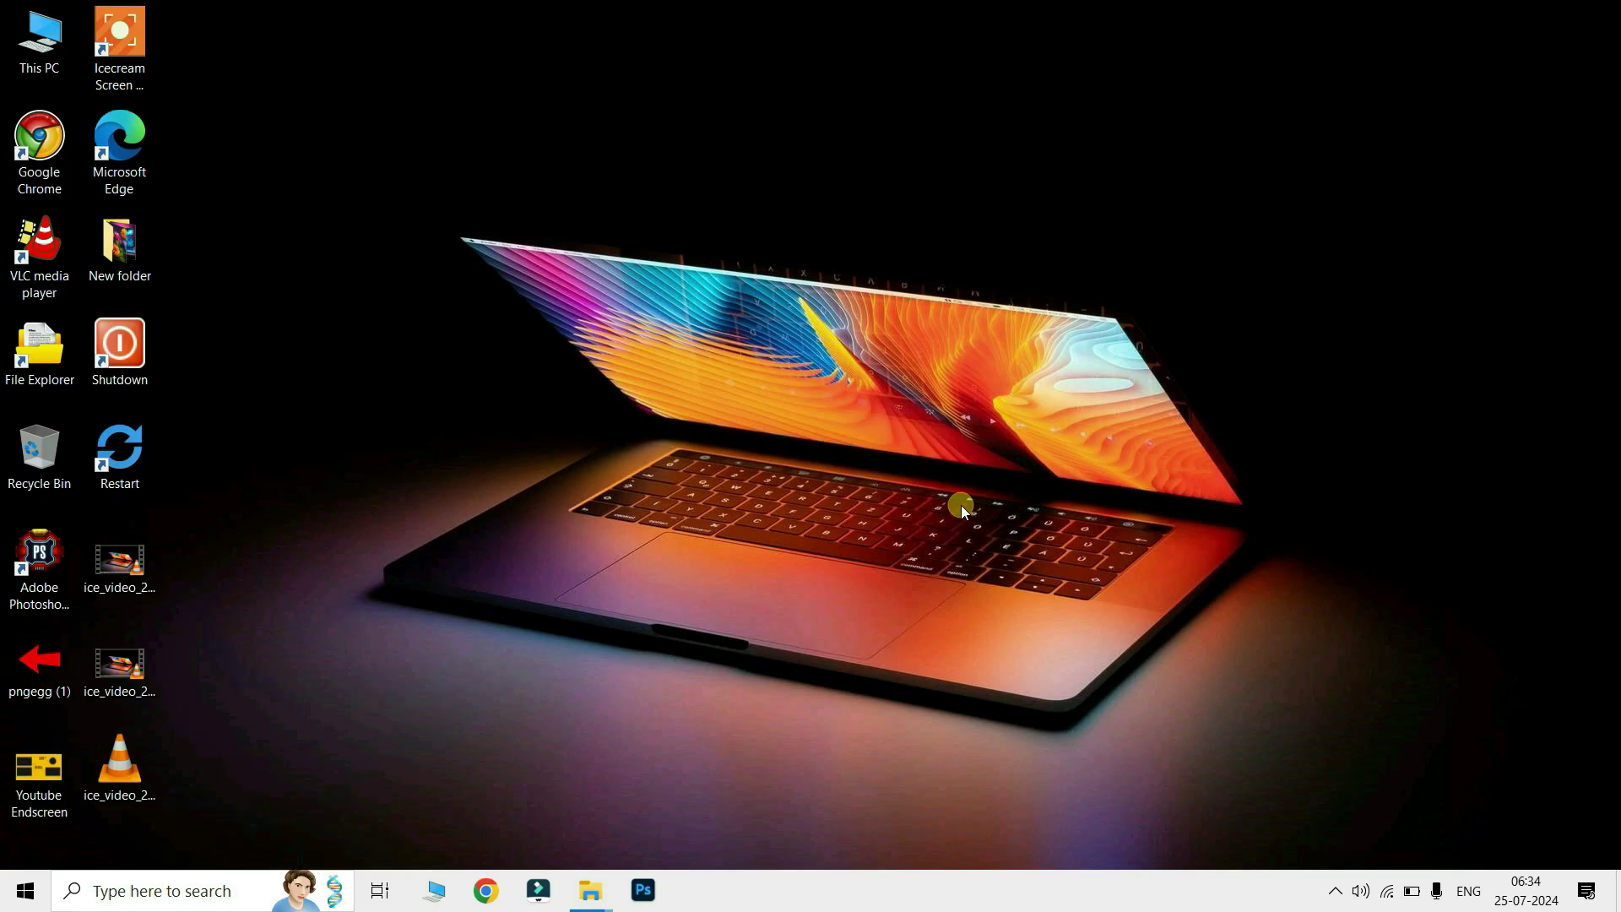
pyautogui.doubleClick(39, 38)
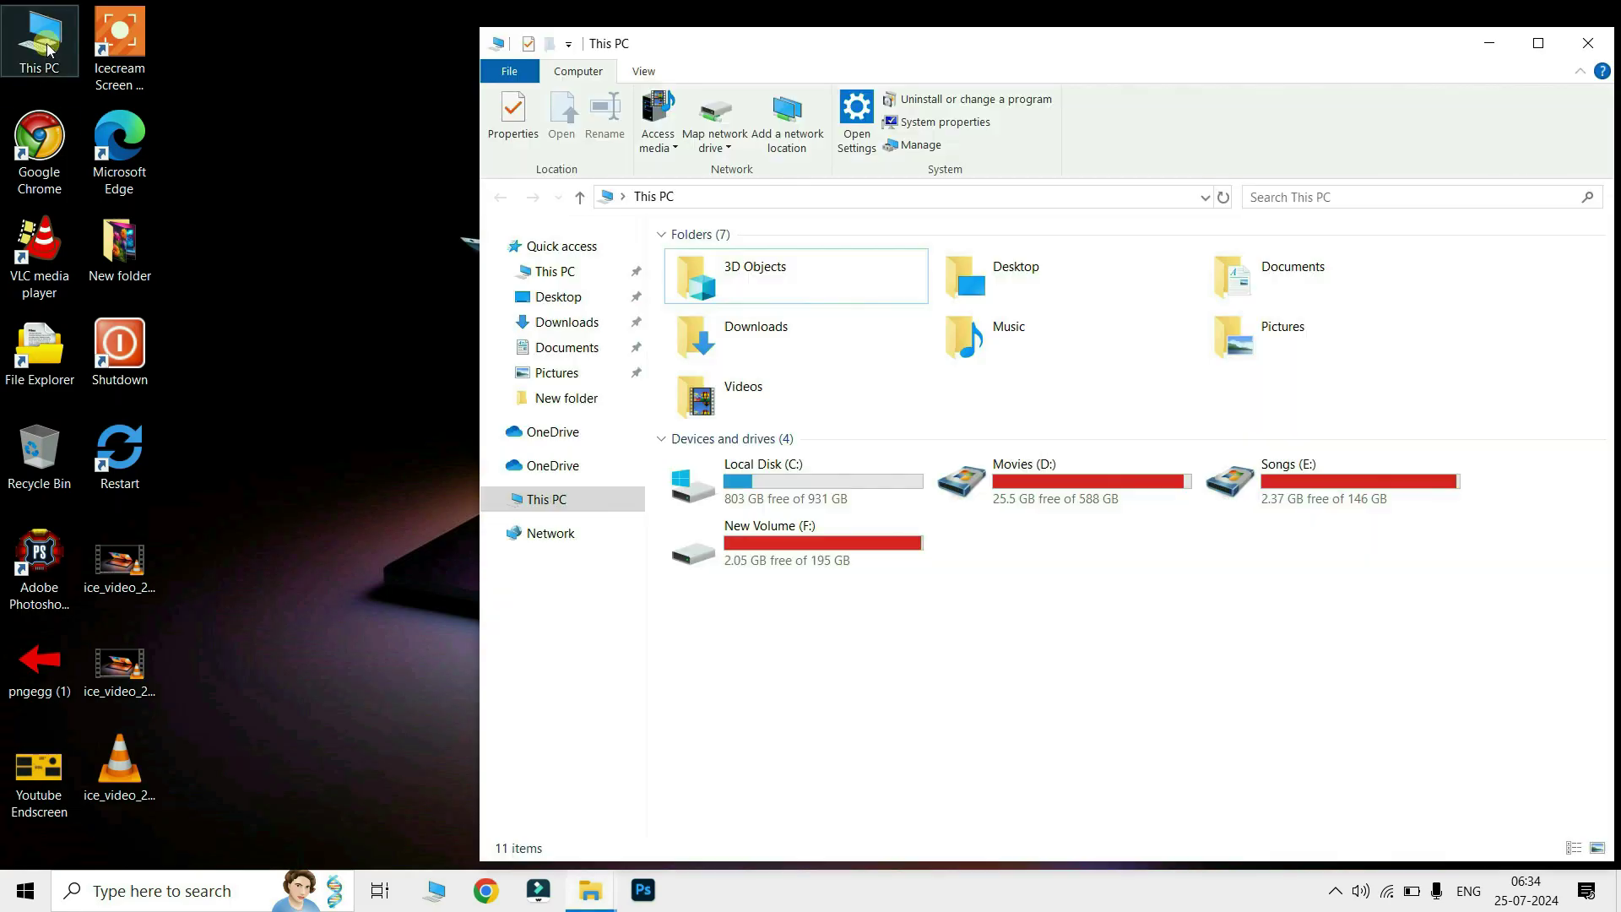
pyautogui.doubleClick(39, 348)
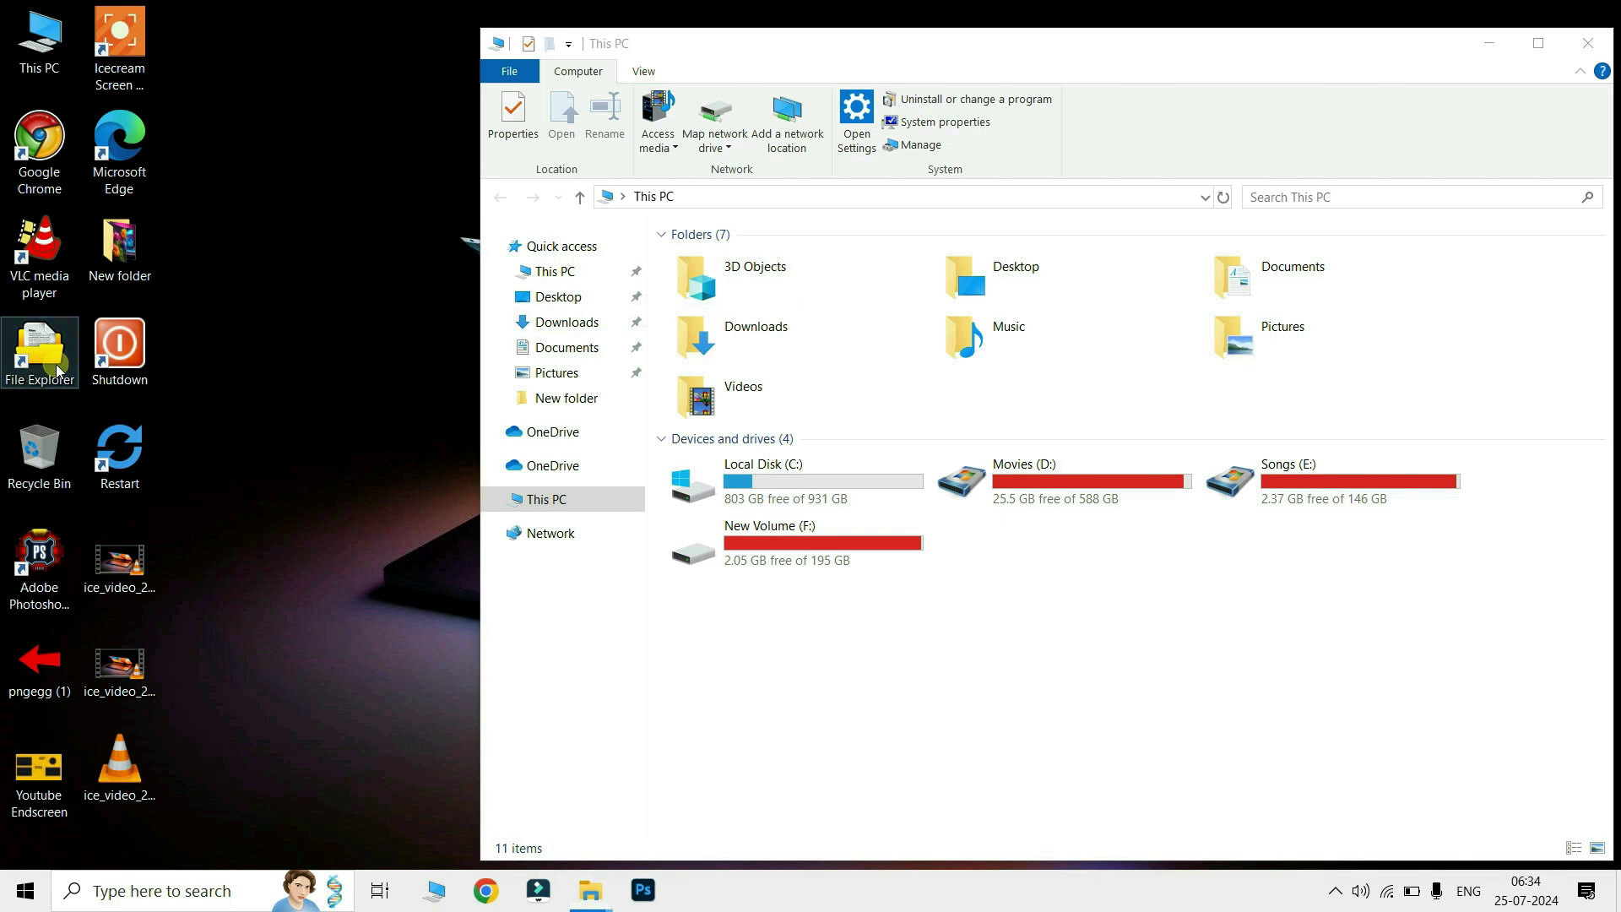
pyautogui.click(1010, 24)
pyautogui.click(1489, 42)
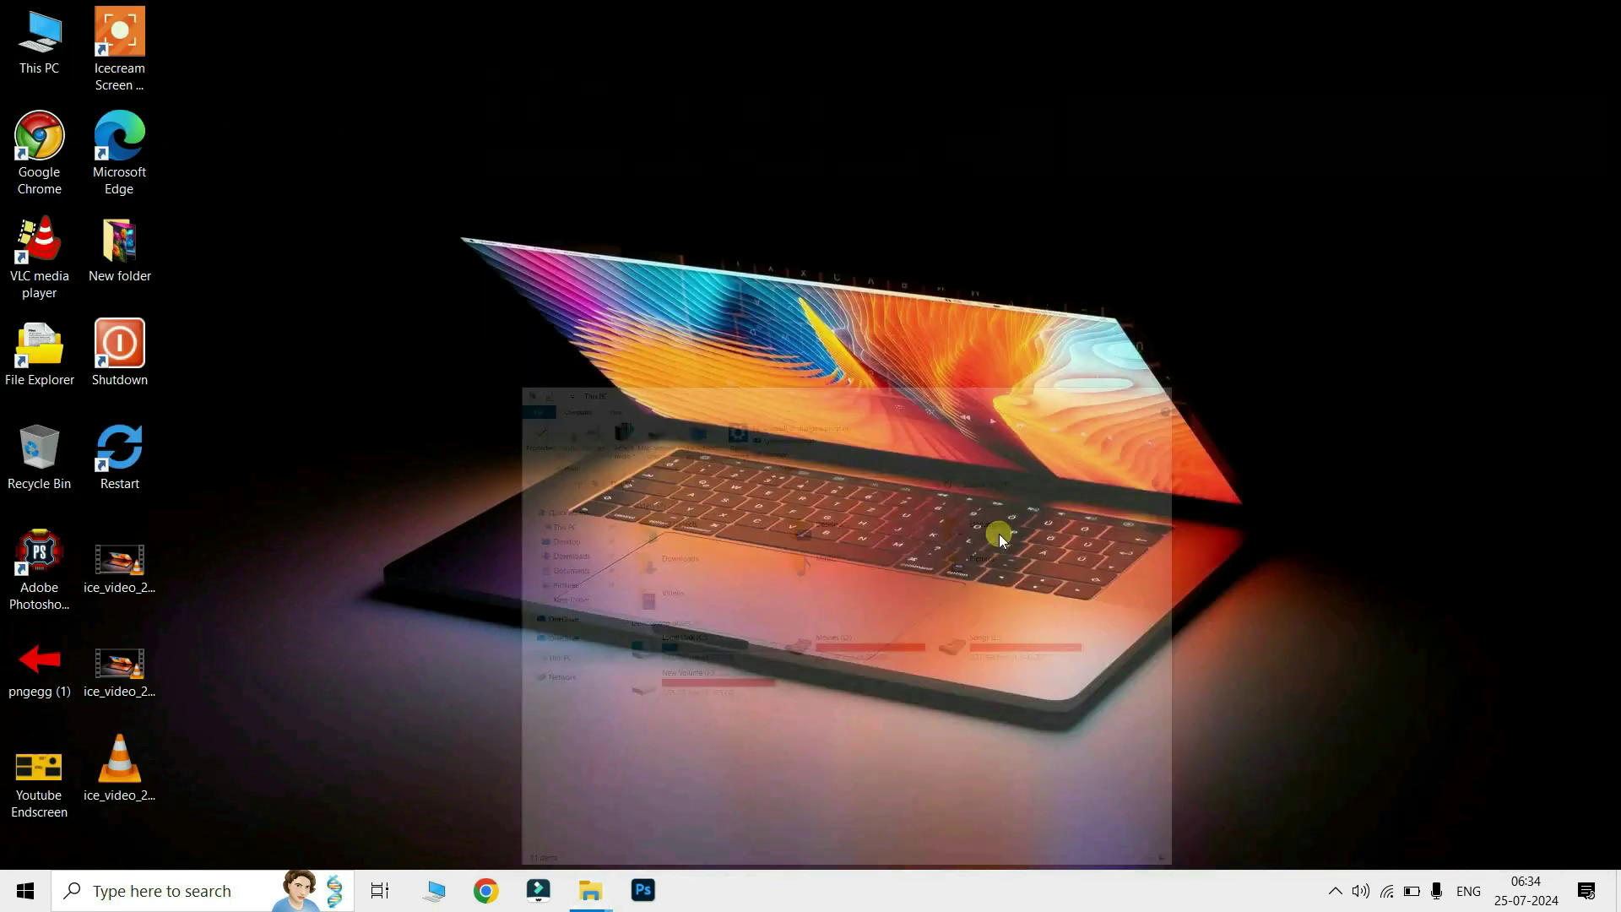
pyautogui.click(139, 896)
pyautogui.write('note')
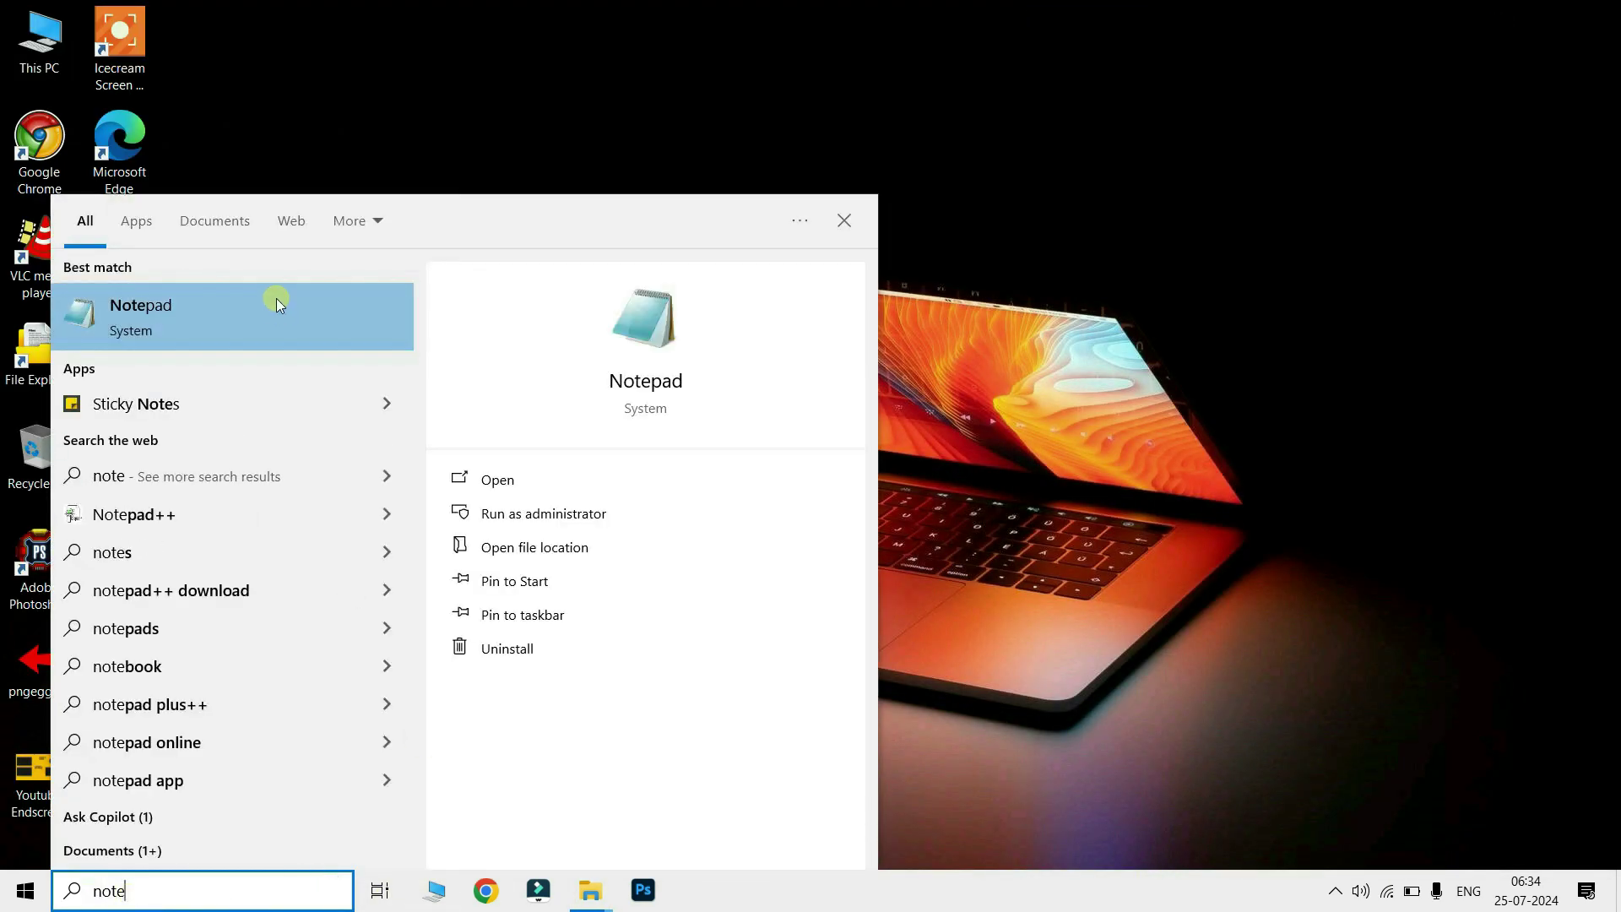
pyautogui.click(276, 301)
pyautogui.click(1302, 377)
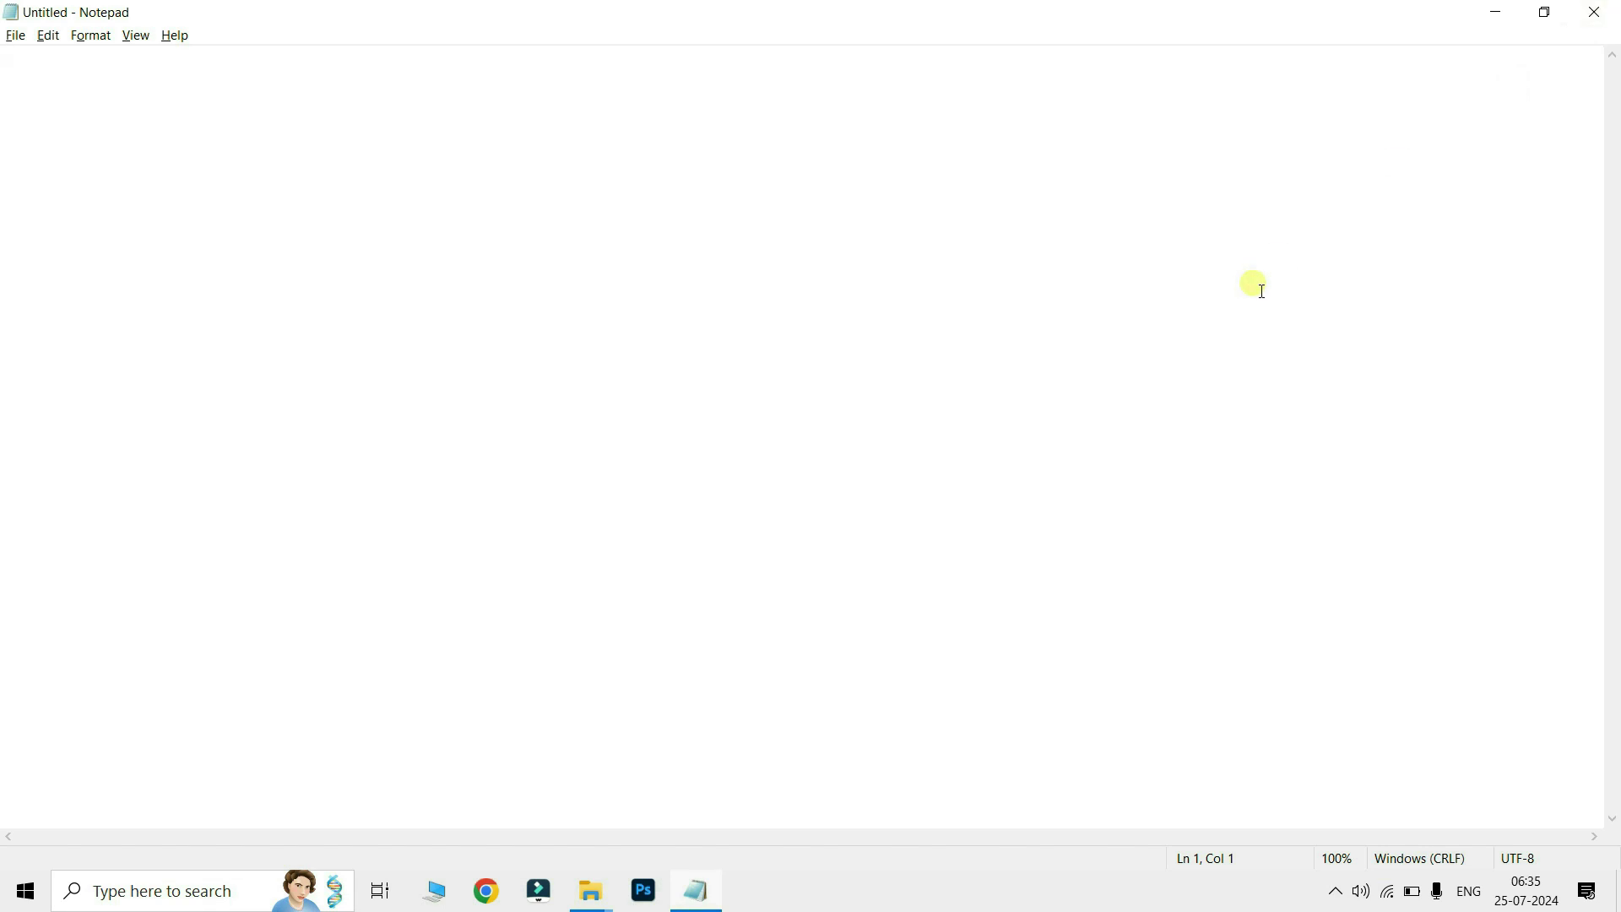
pyautogui.hotkey('alt', 'Tab')
pyautogui.press('Tab')
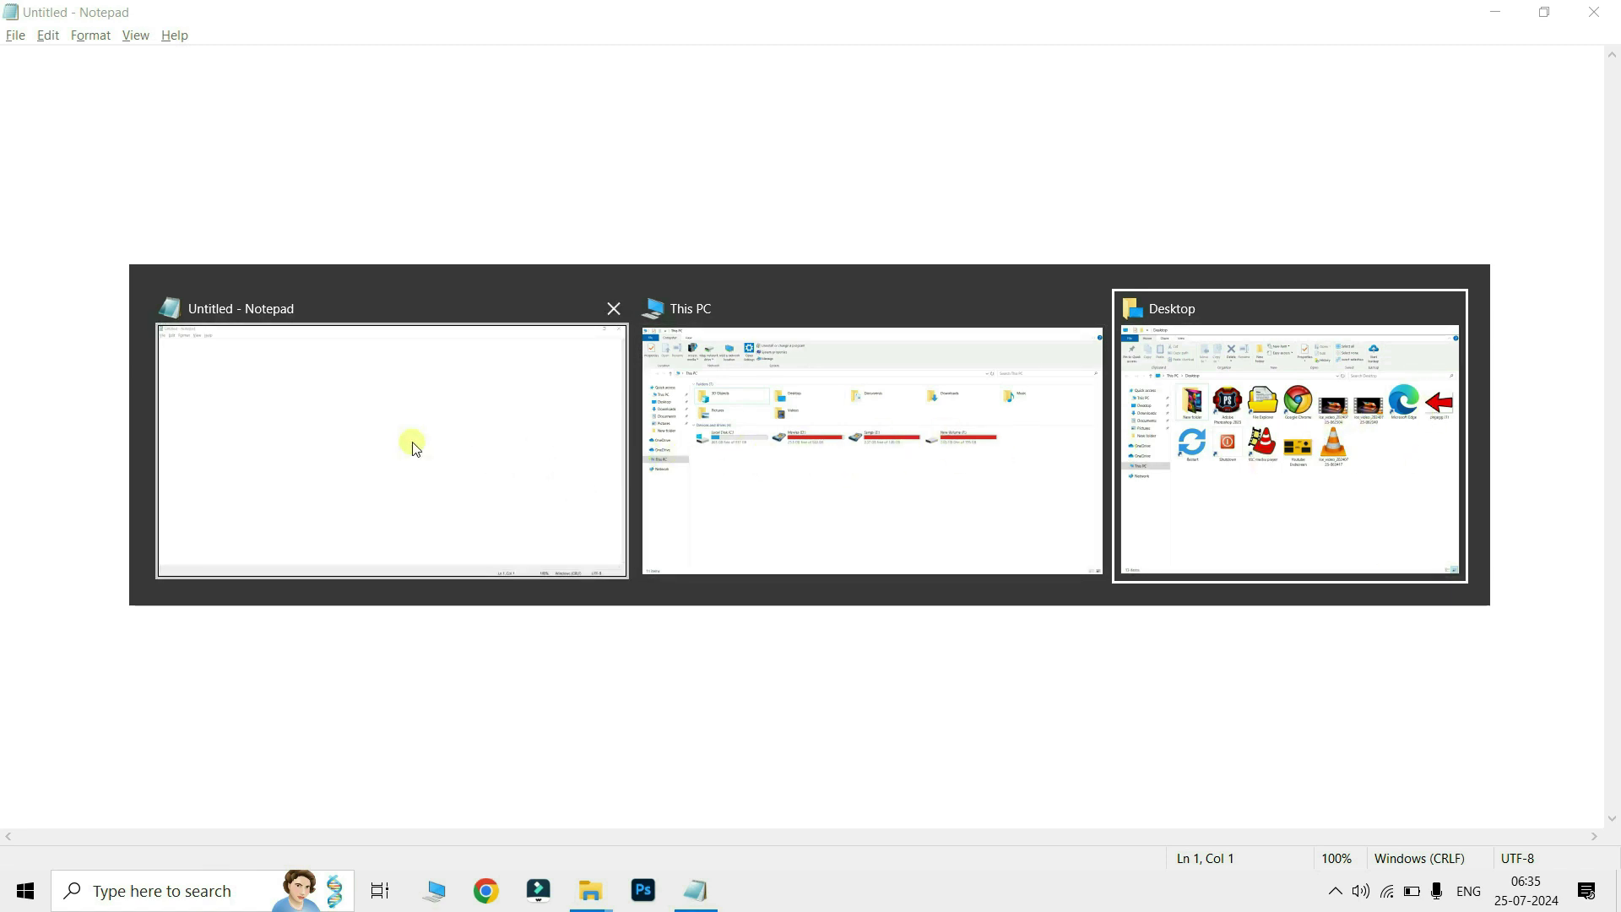
pyautogui.press('Return')
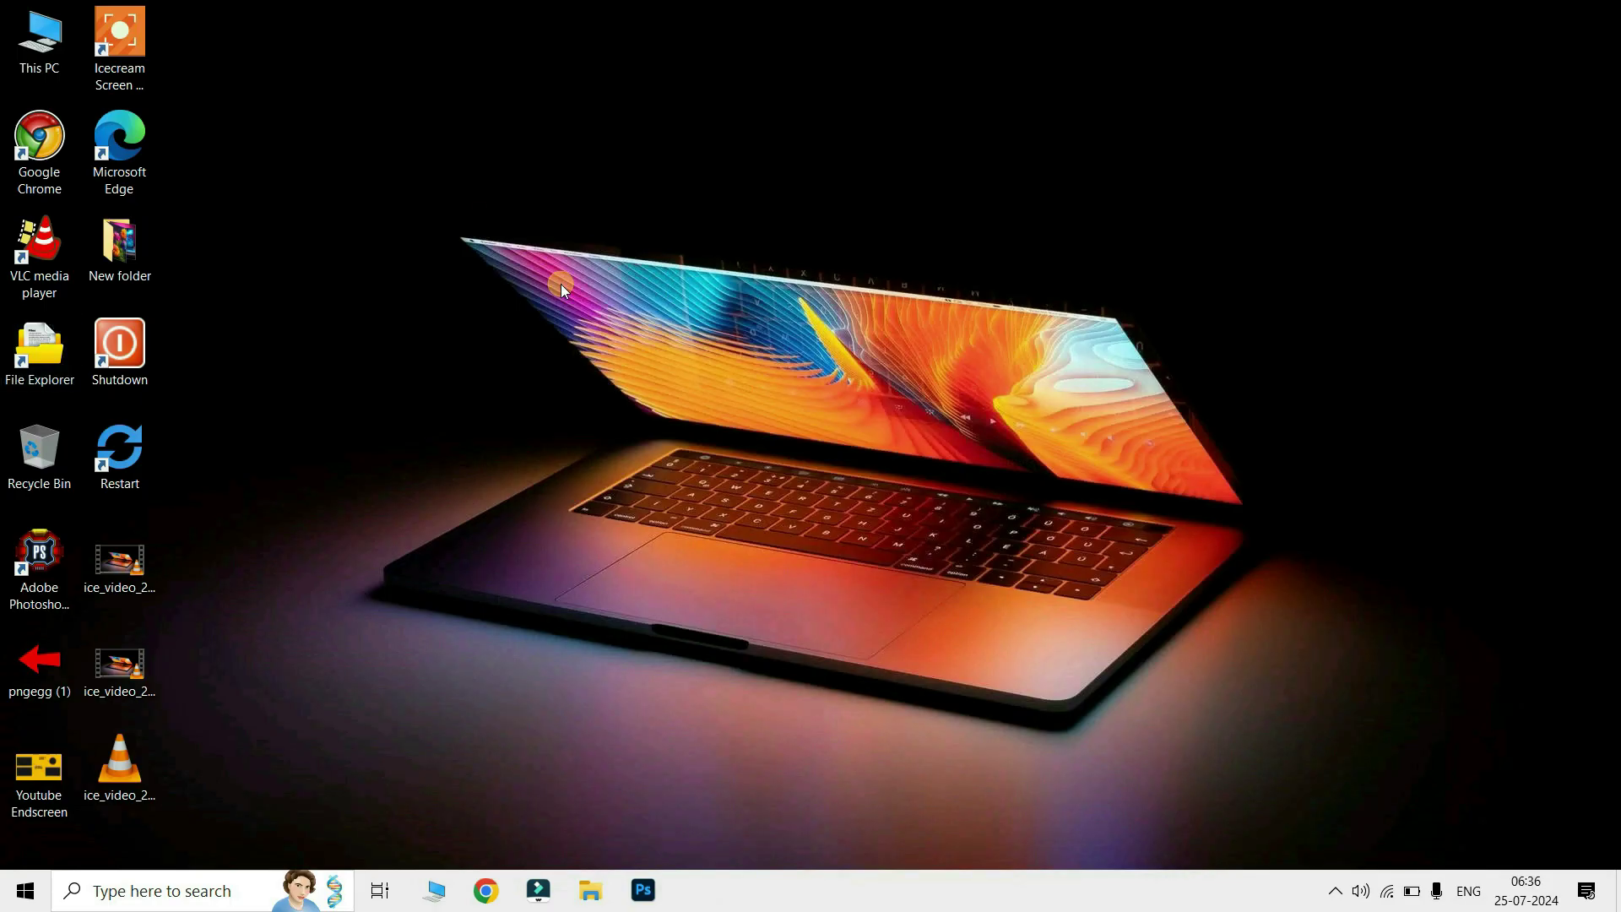
# Step: Open This PC, maximize it, then close it with Alt+F4
pyautogui.doubleClick(39, 42)
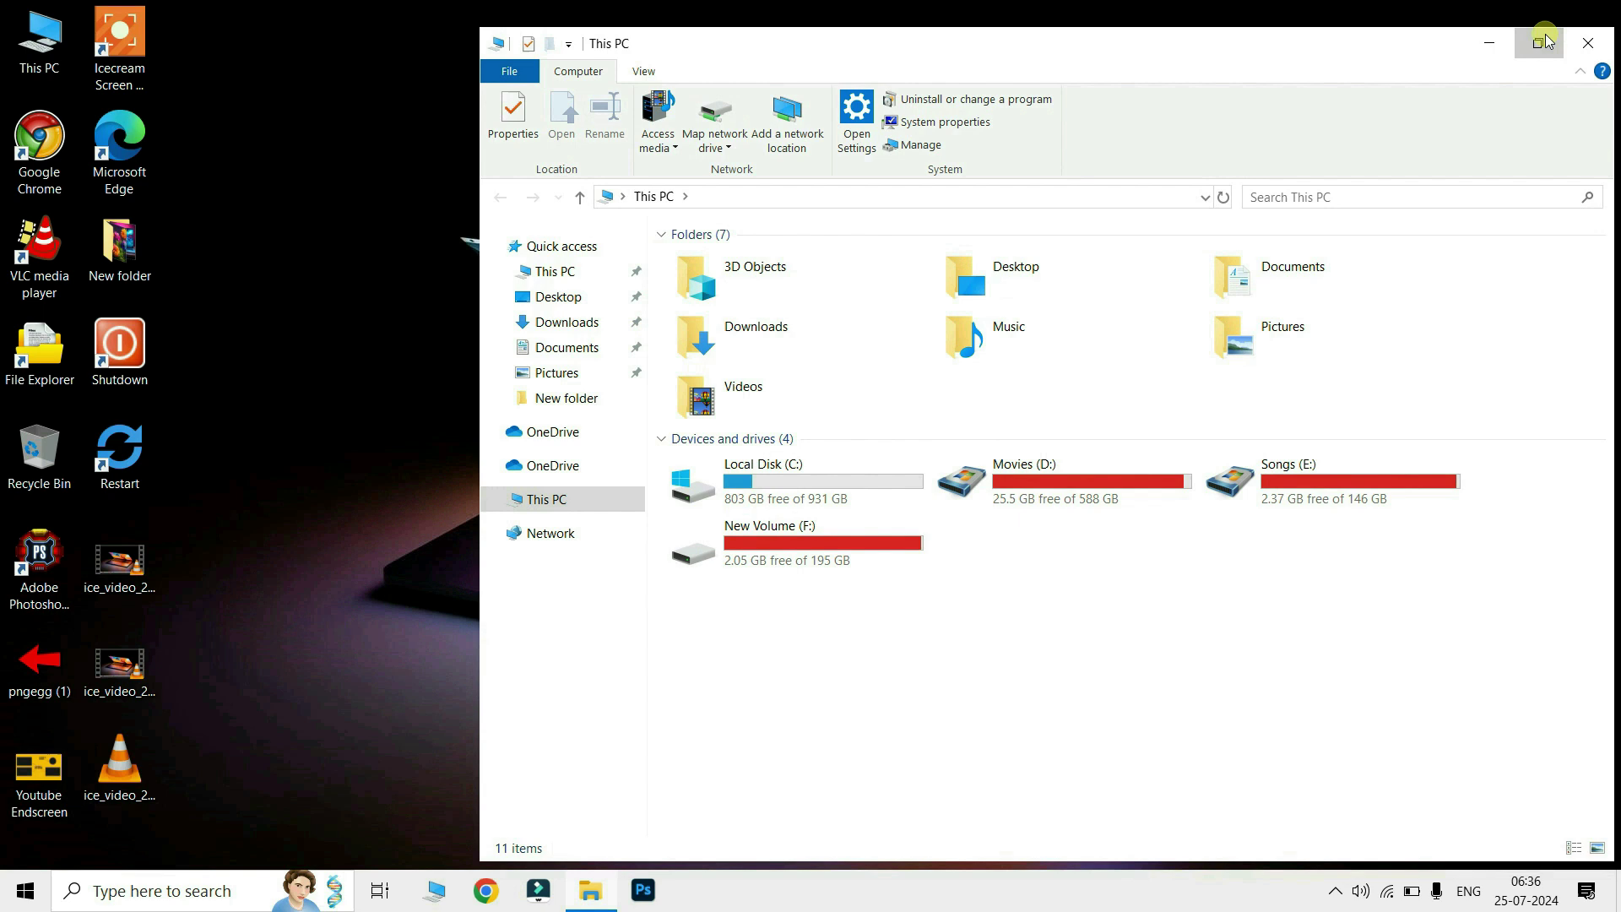
pyautogui.click(1537, 41)
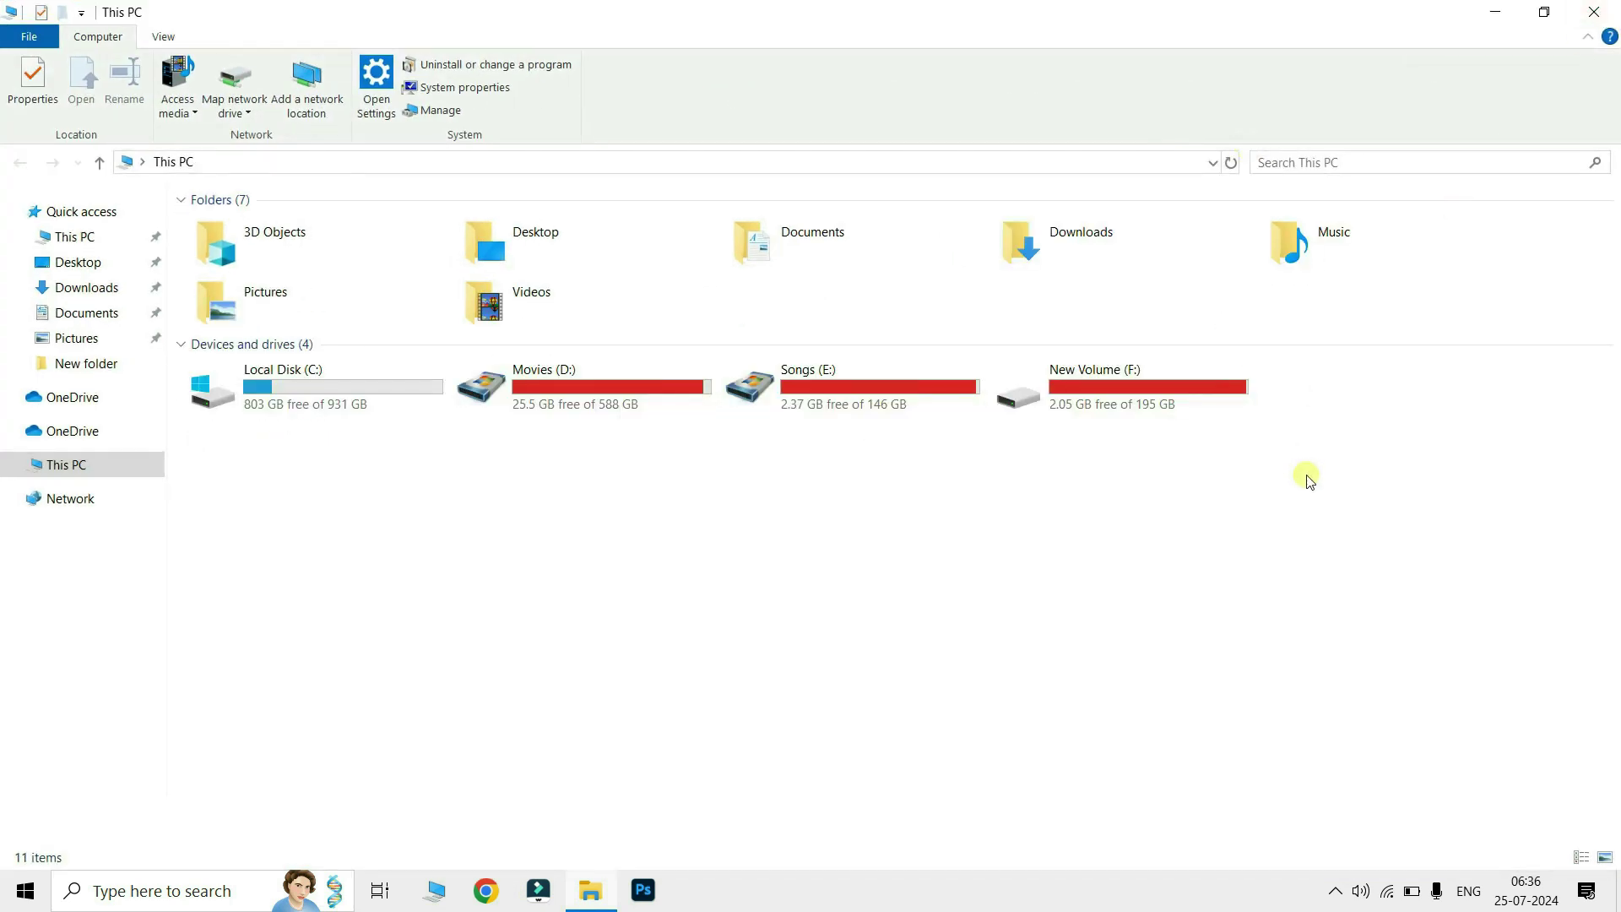
pyautogui.press('alt')
pyautogui.hotkey('alt', 'F4')
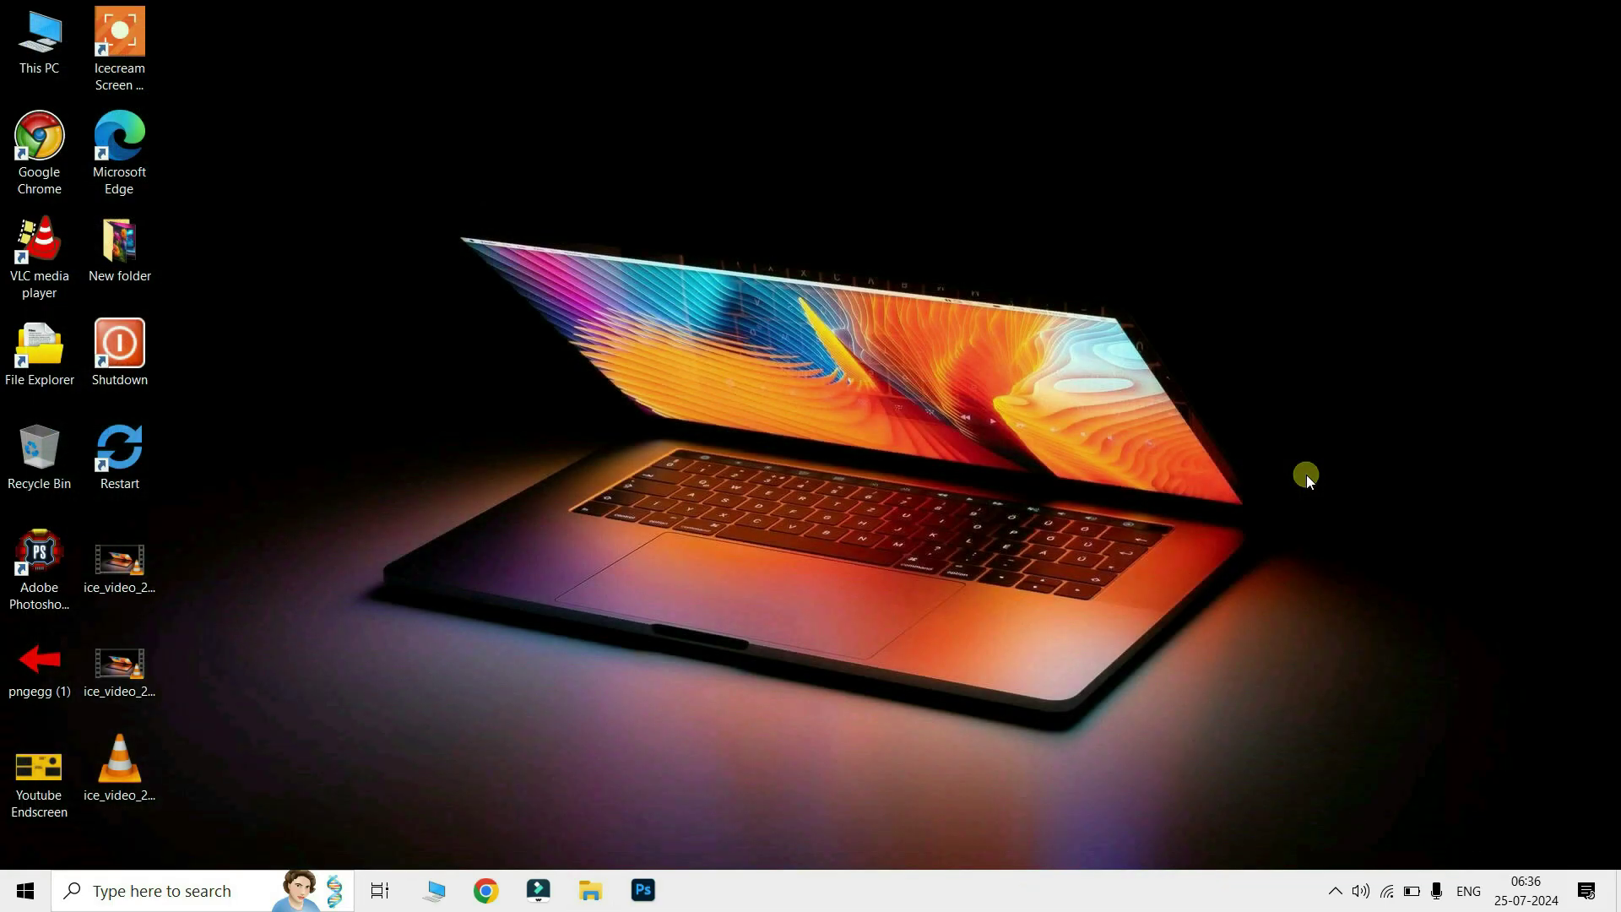
# Step: Open and minimize This PC and the Desktop folder, then open the Recycle Bin
pyautogui.doubleClick(40, 51)
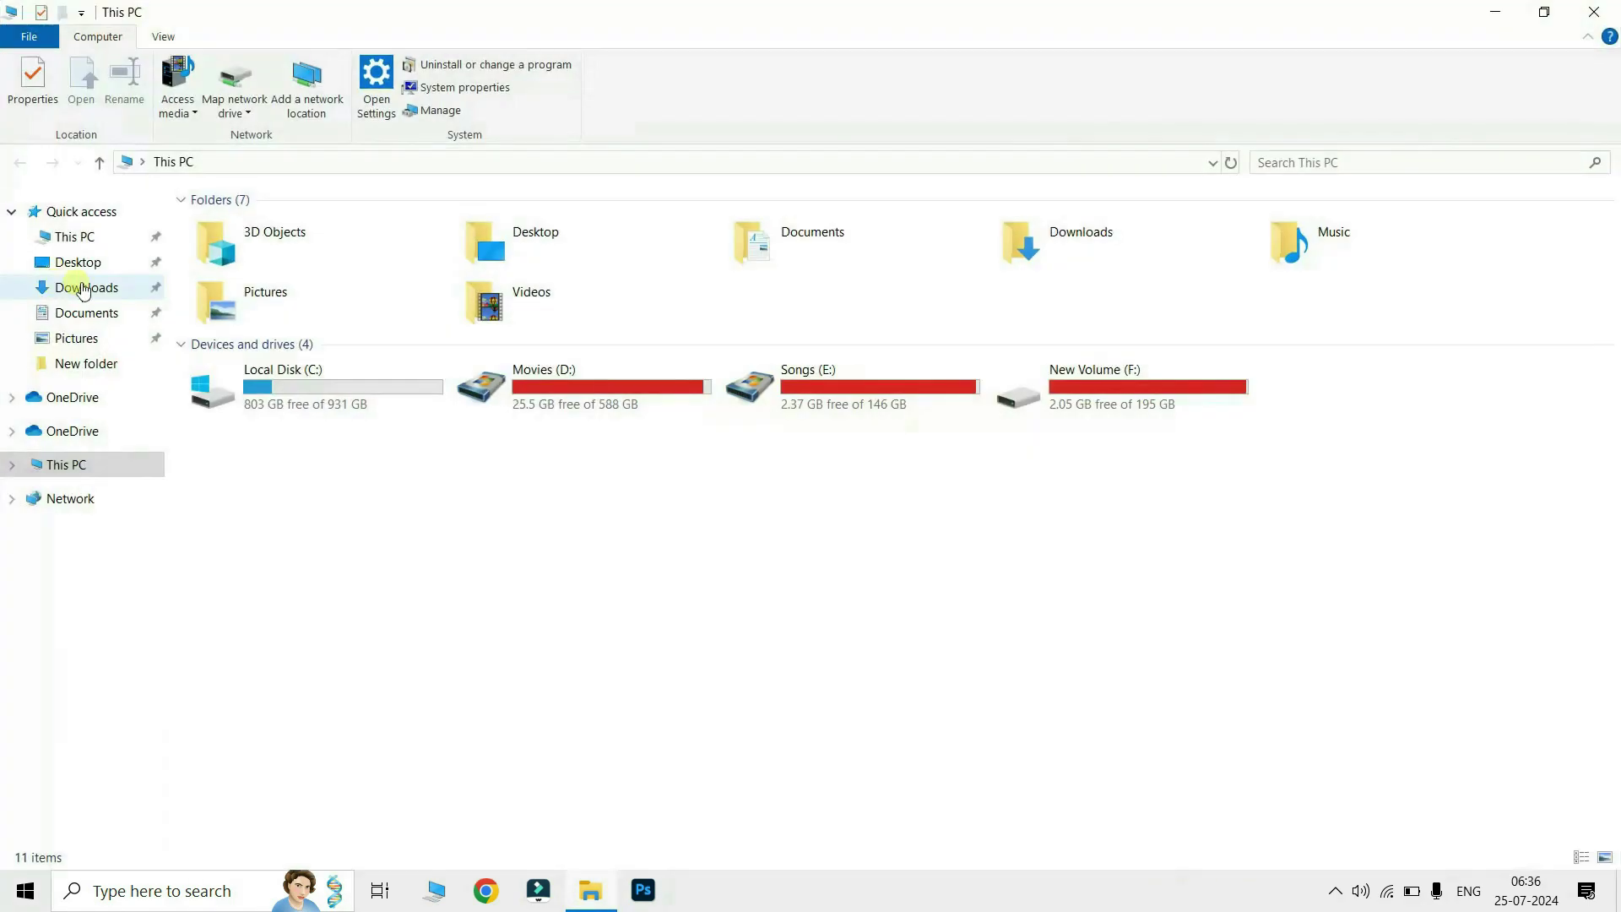
pyautogui.click(1495, 12)
pyautogui.doubleClick(34, 359)
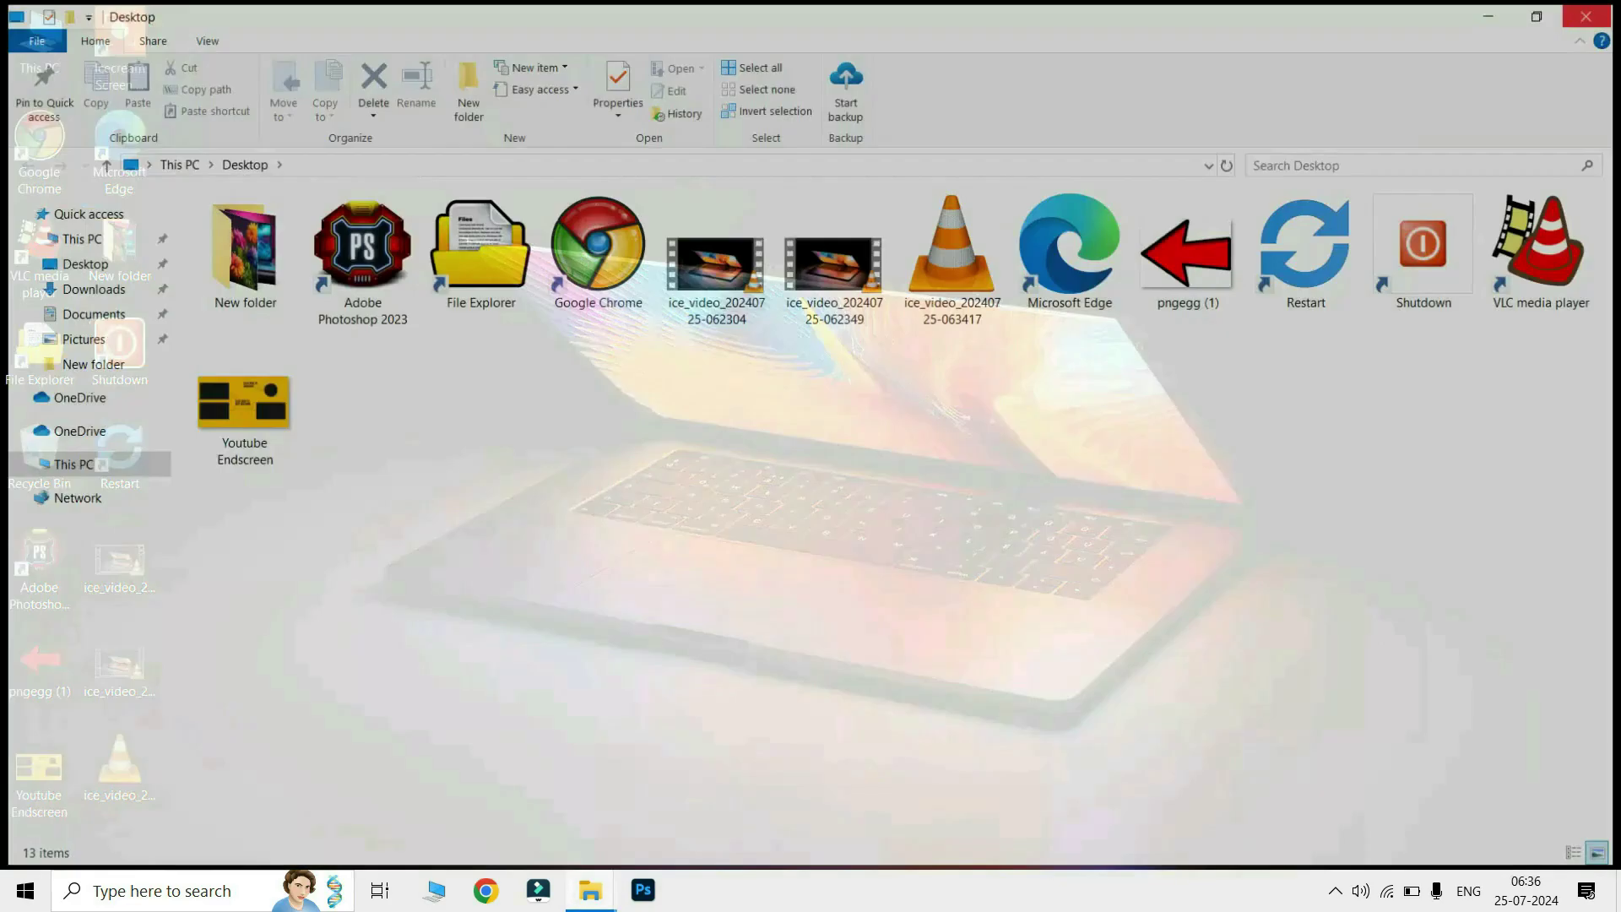
pyautogui.click(1495, 11)
pyautogui.click(39, 461)
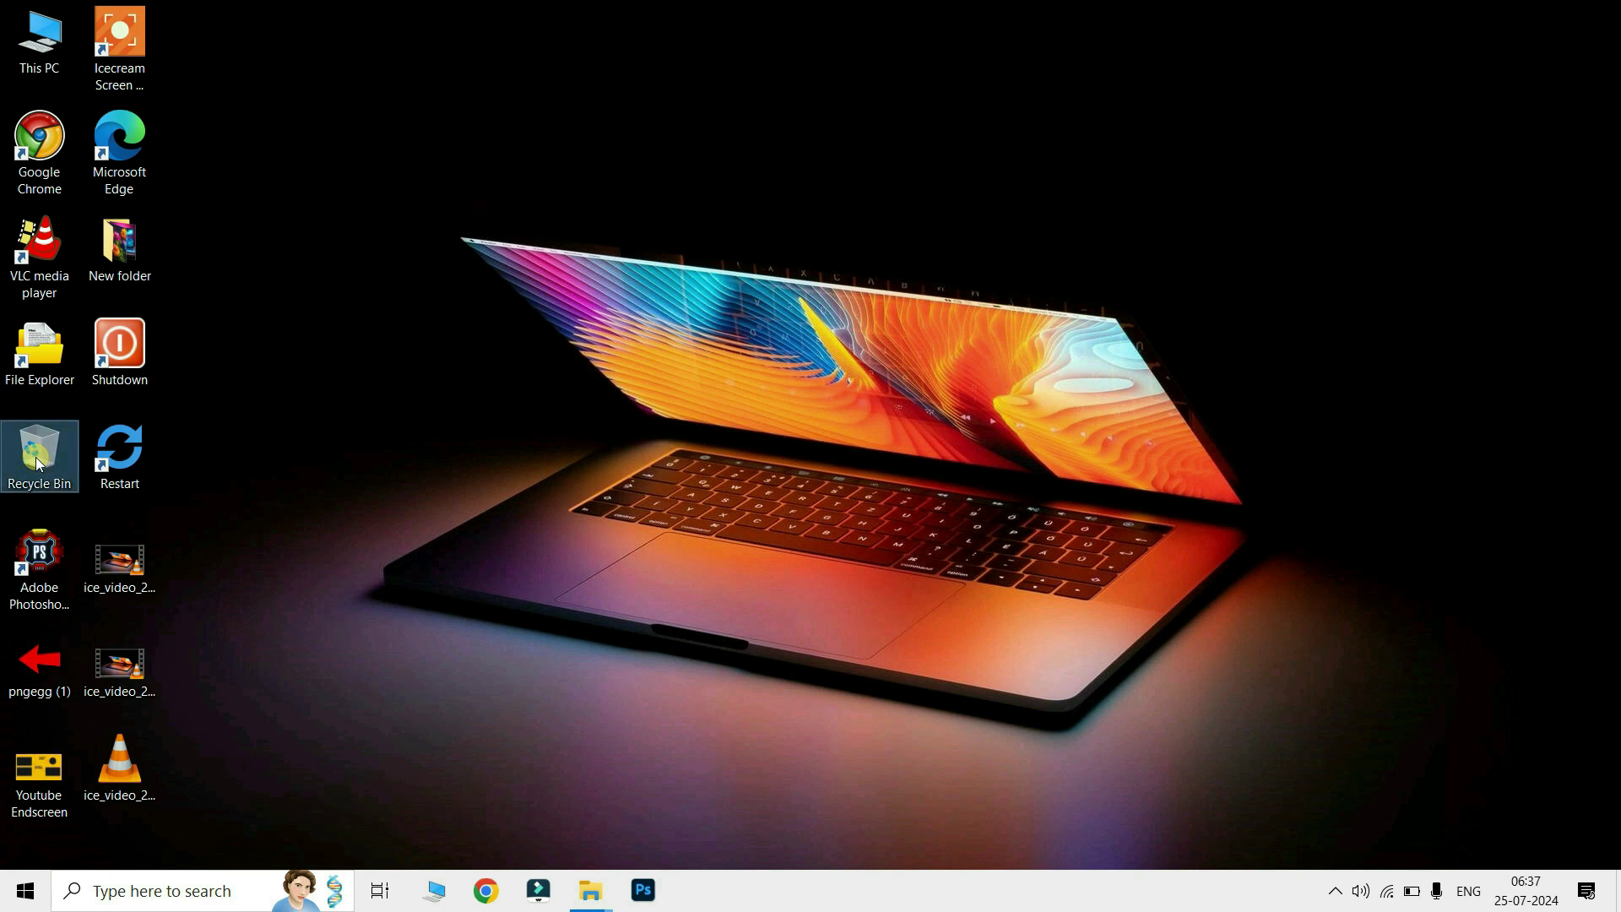
pyautogui.doubleClick(35, 458)
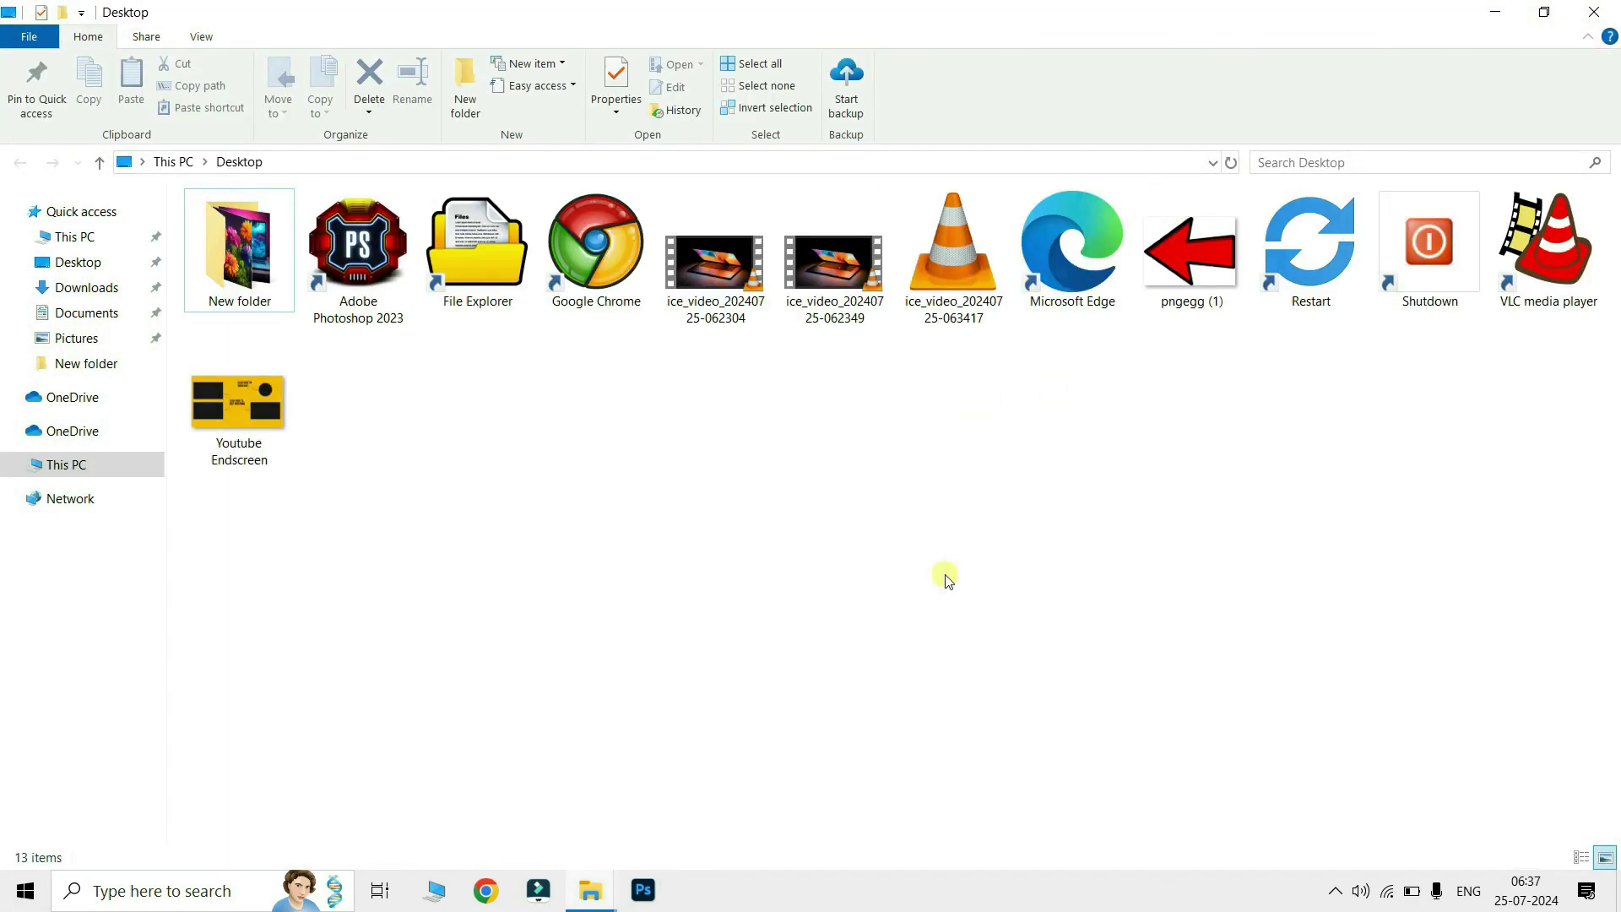
# Step: Show the desktop with Win+D, restore the Desktop folder window, then hide it again
pyautogui.press('super+d')
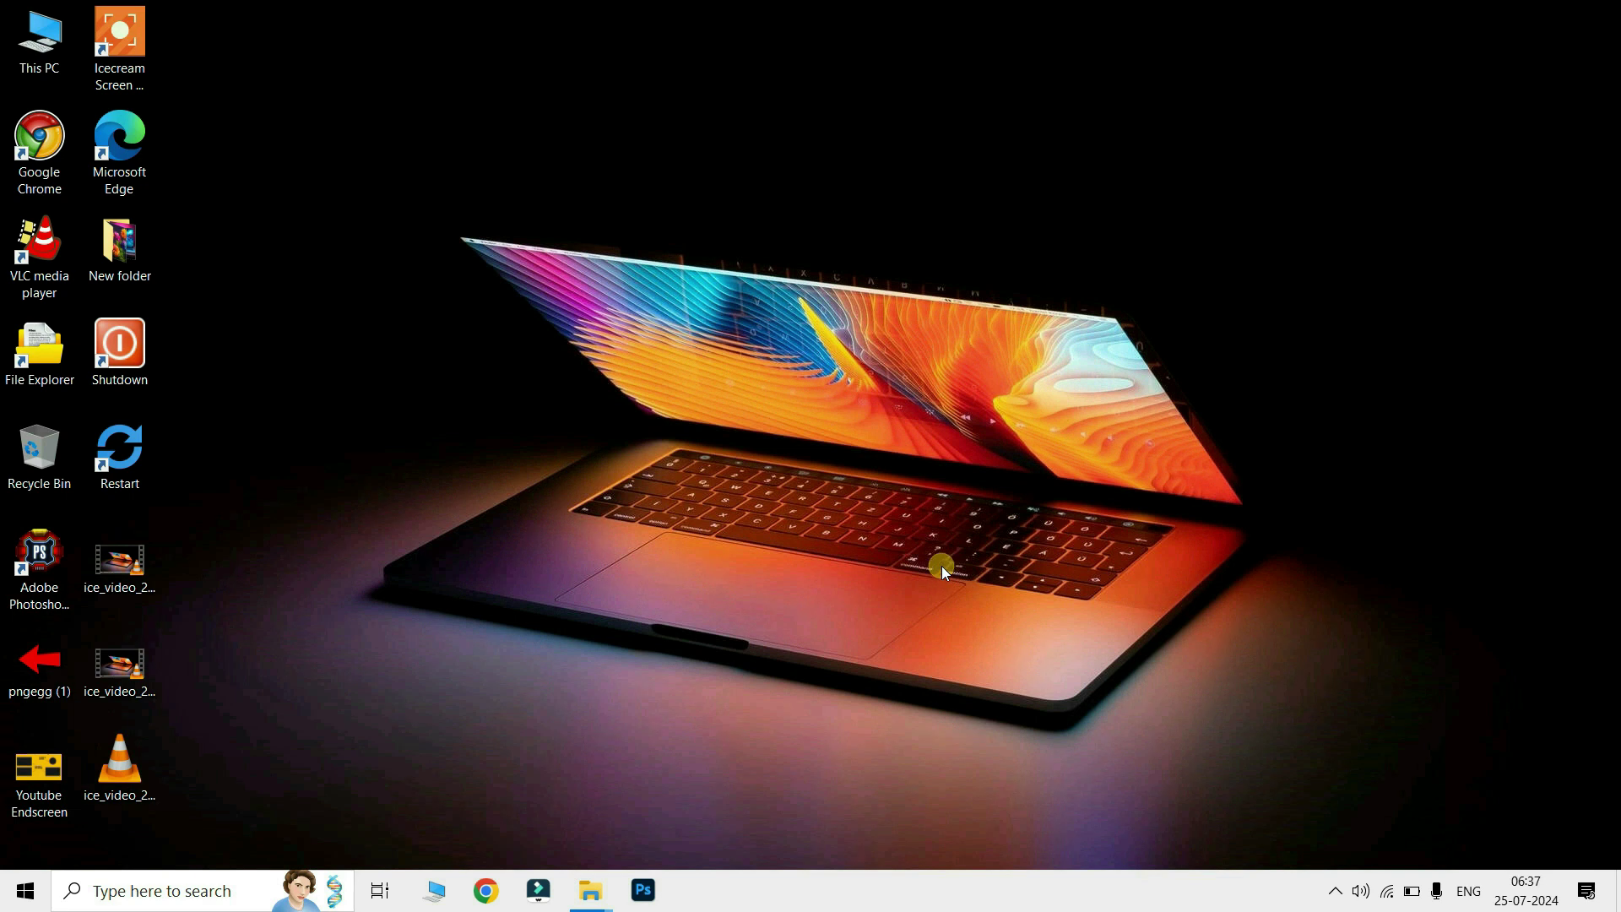
pyautogui.moveTo(598, 897)
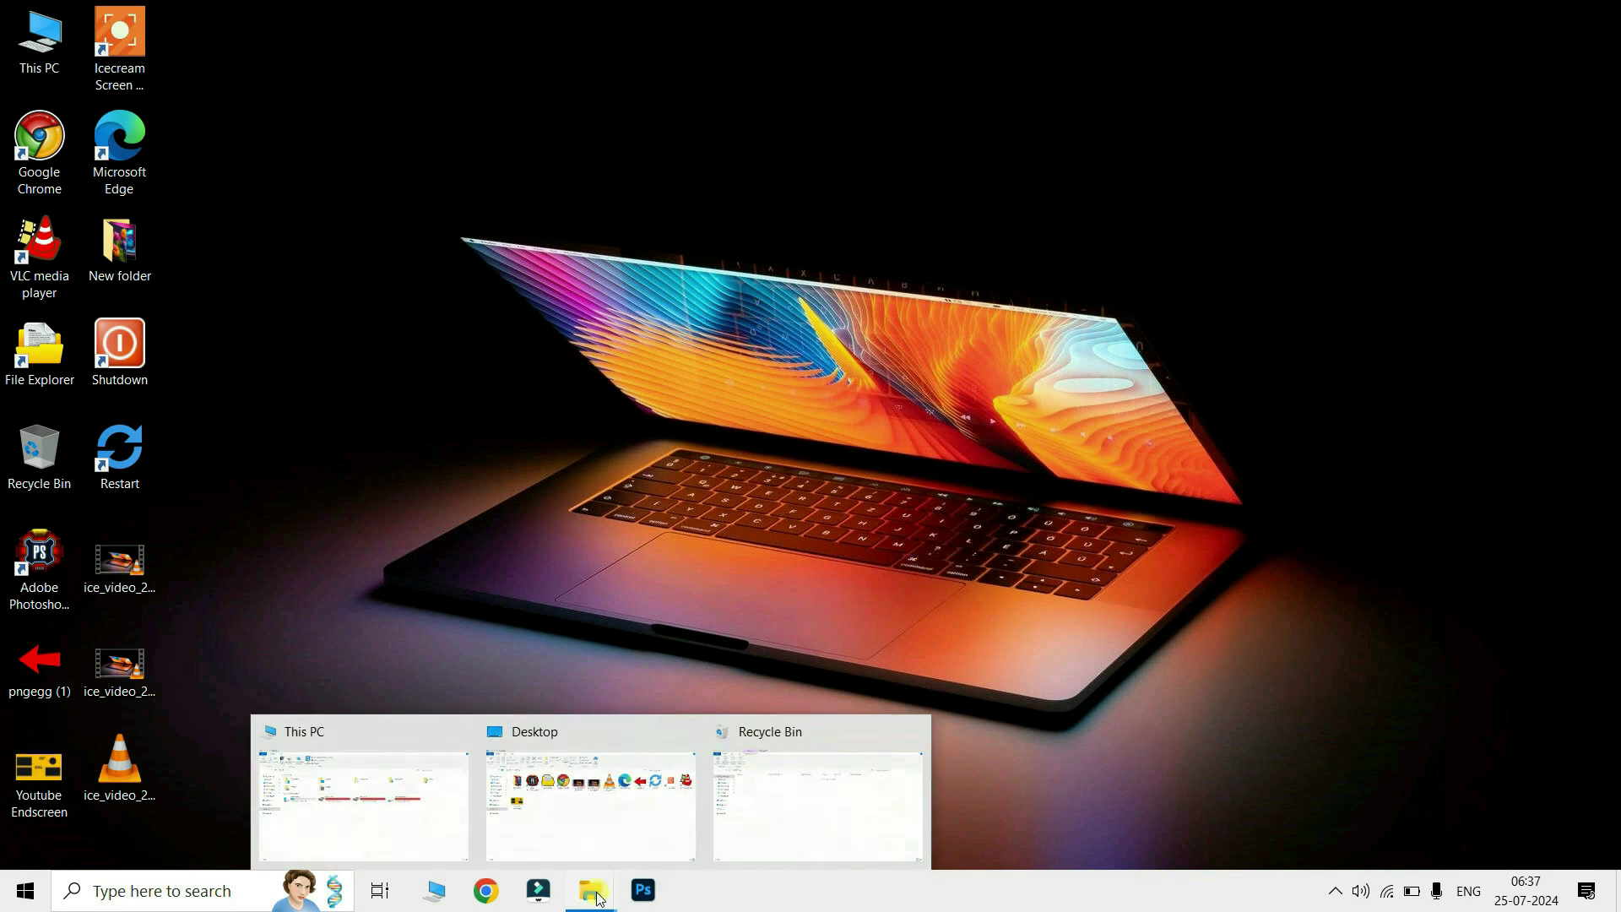
pyautogui.click(590, 796)
pyautogui.press('super+d')
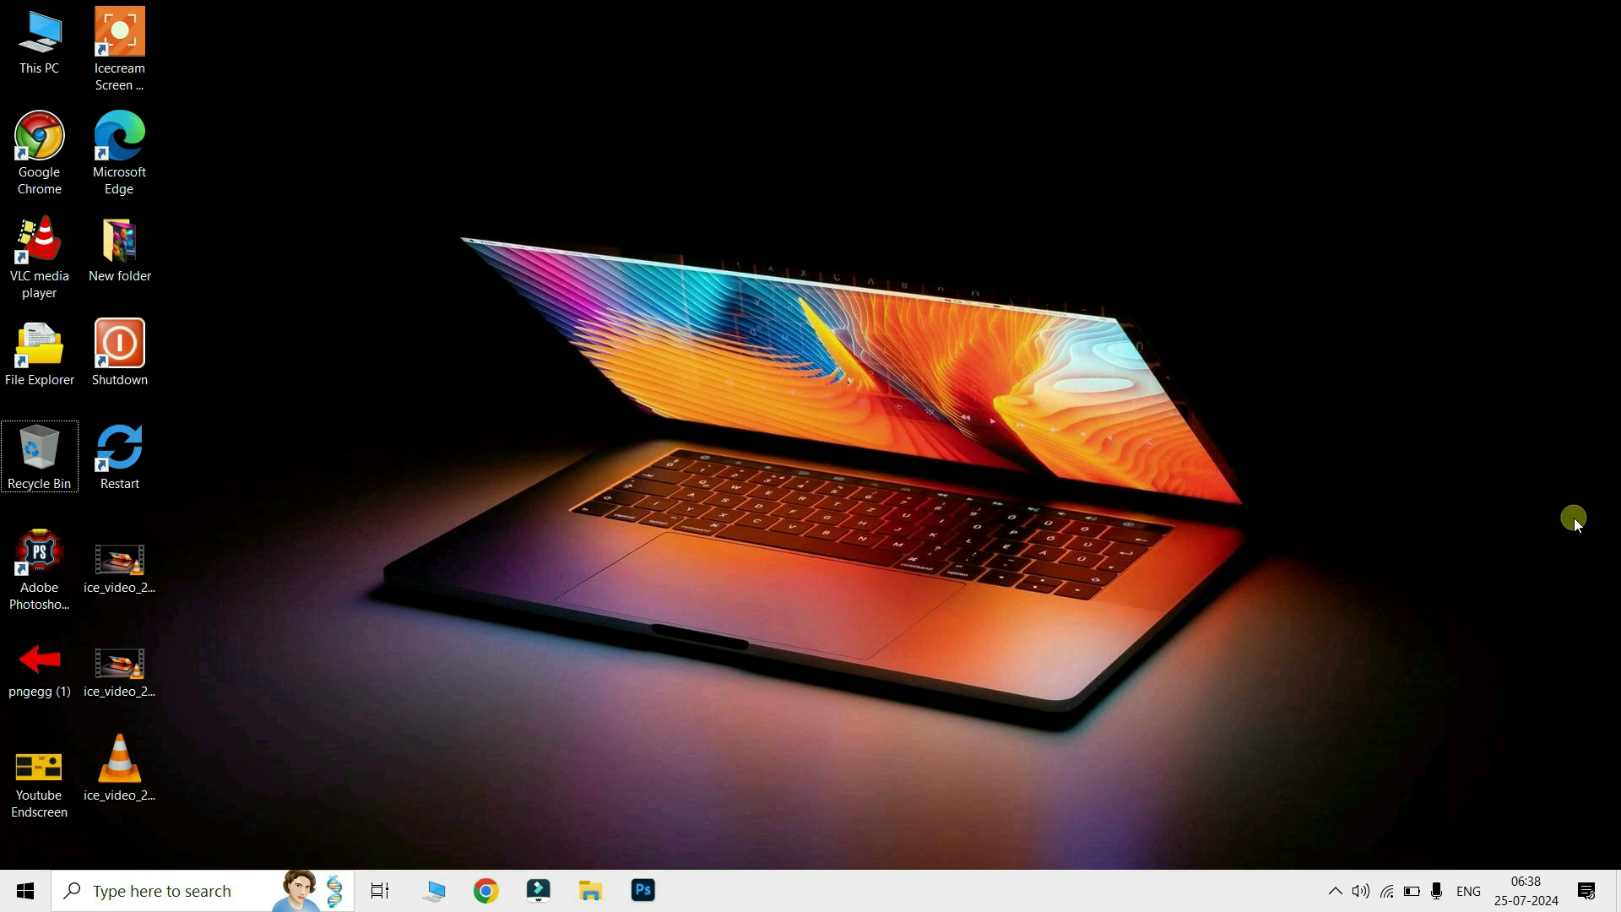
# Step: Turn on dictation, then find Word via the 'wo' search and start a blank document
pyautogui.press('super+h')
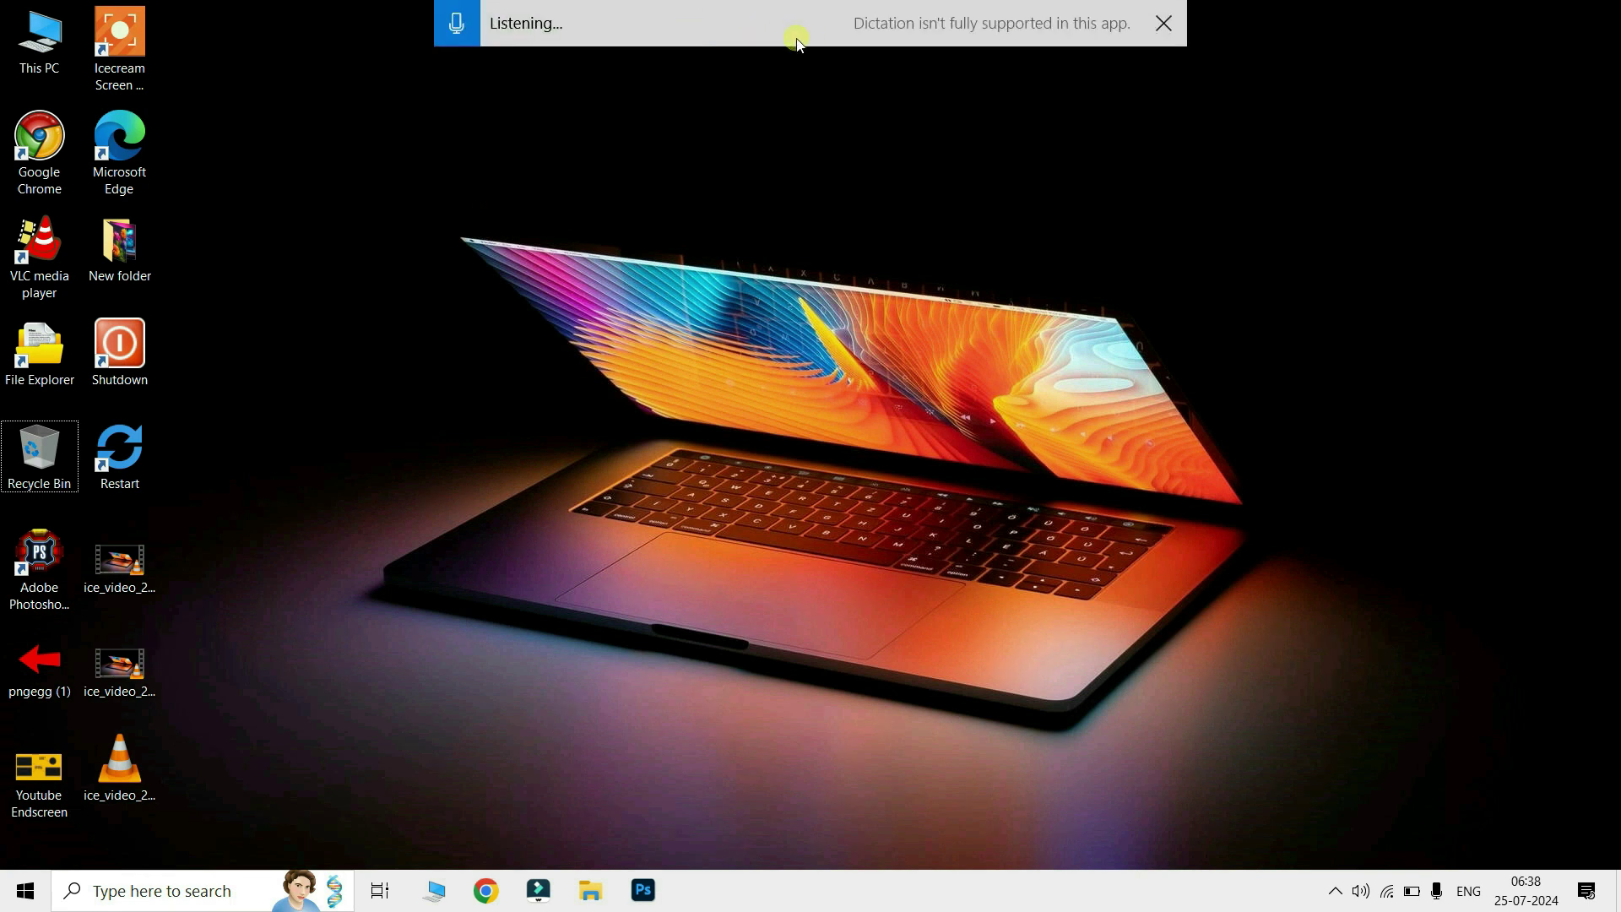
pyautogui.click(107, 900)
pyautogui.write('wo')
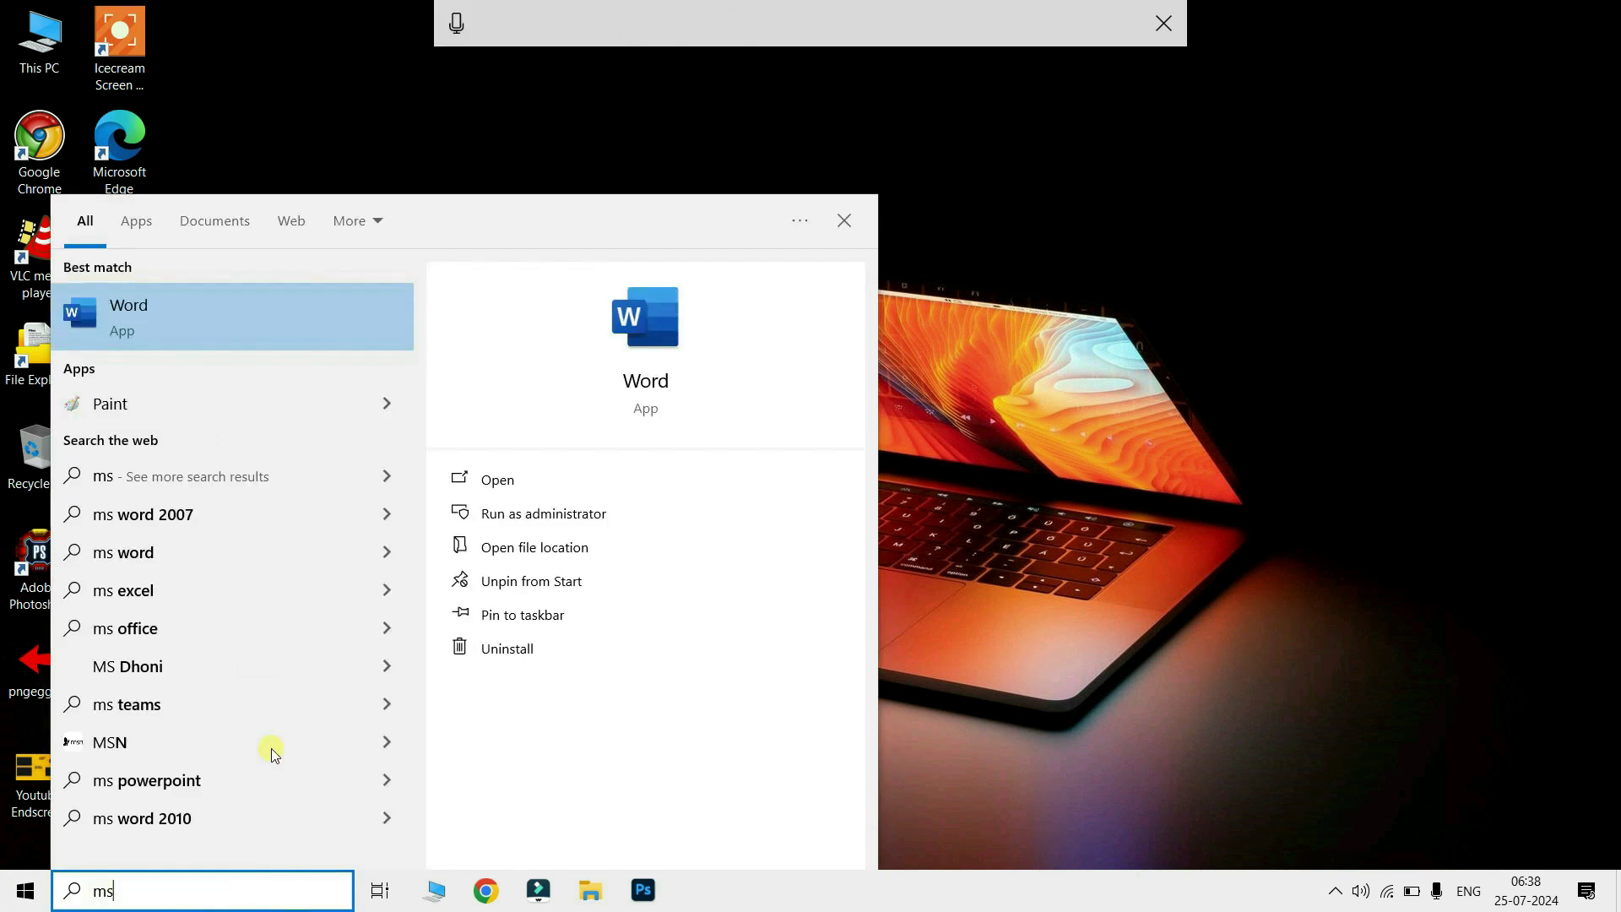
pyautogui.click(165, 306)
pyautogui.click(287, 232)
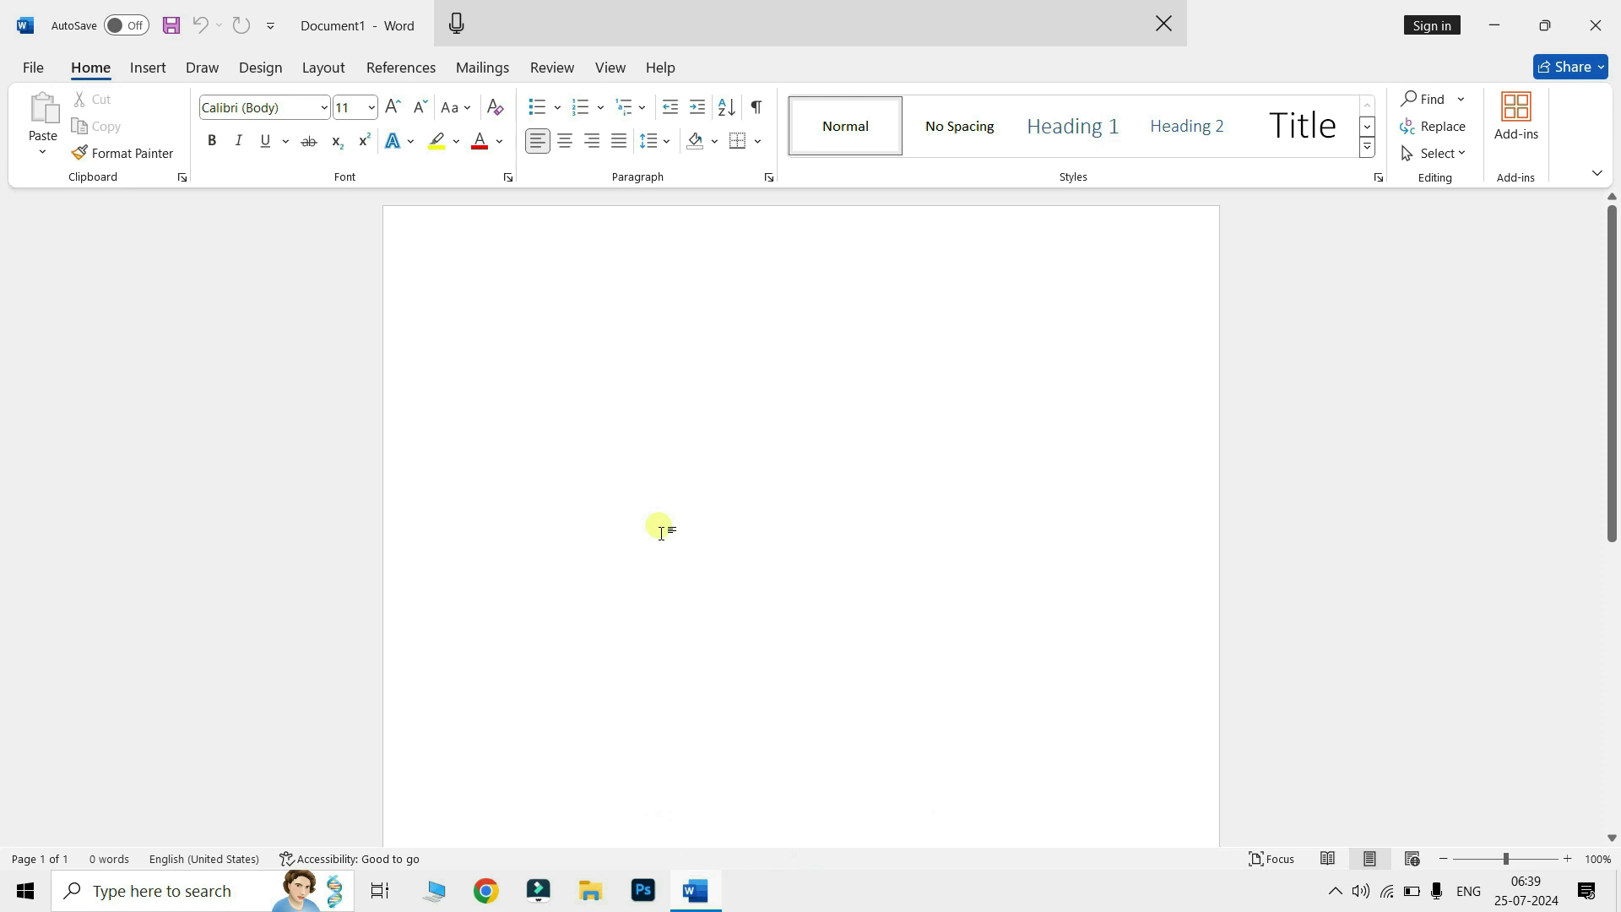
# Step: Dictate a line into the document, then delete the misheard word 'malima'
pyautogui.click(457, 28)
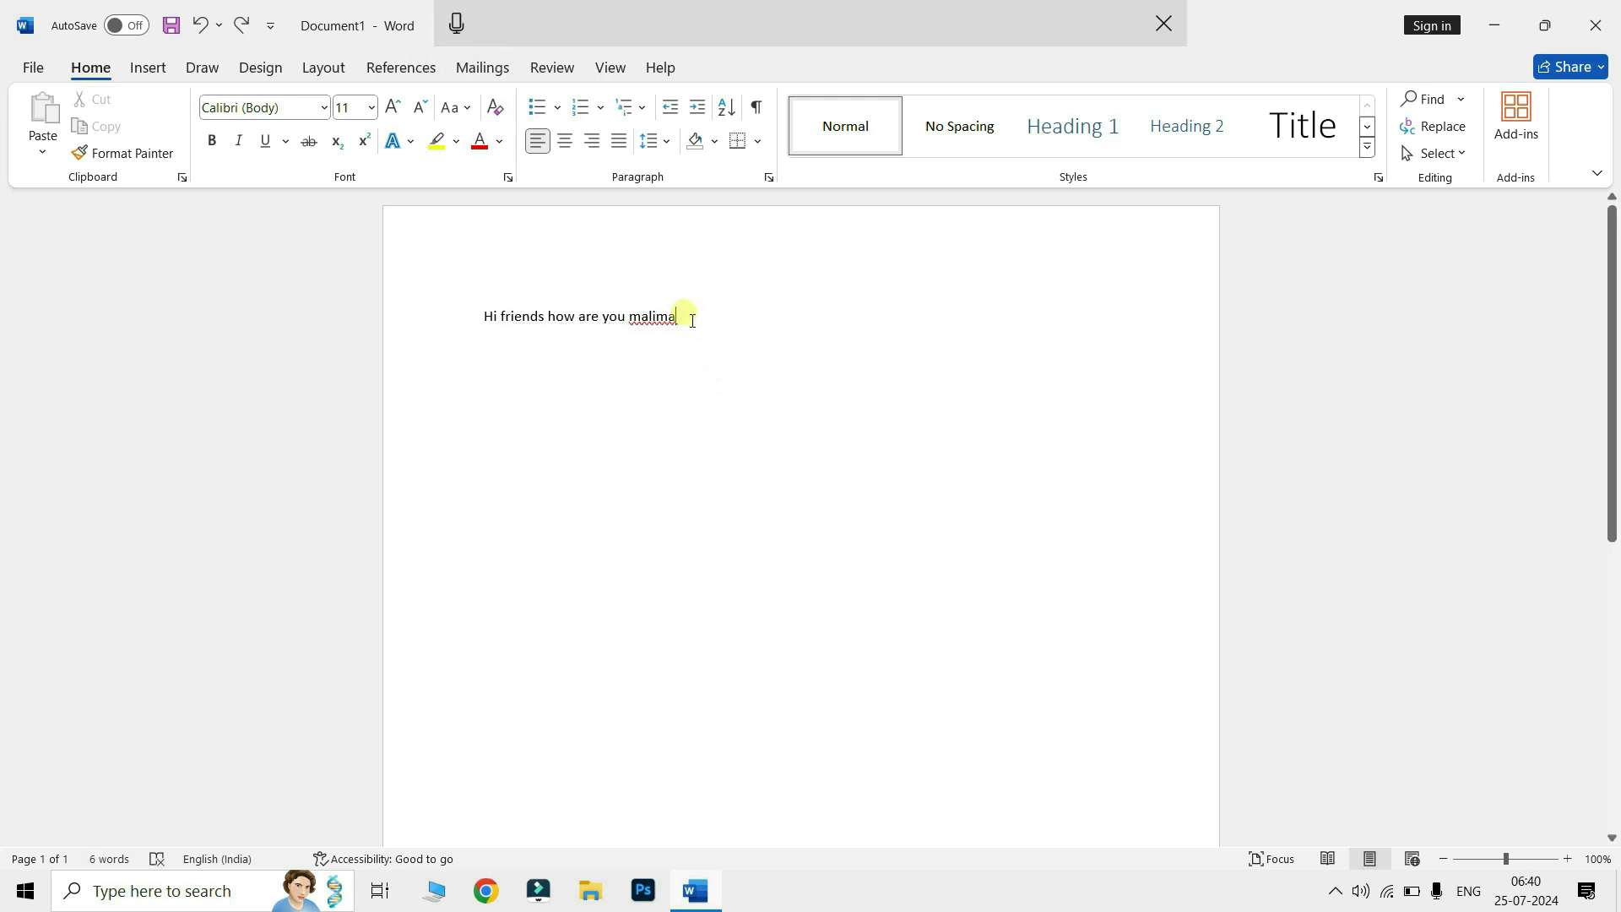
pyautogui.doubleClick(663, 316)
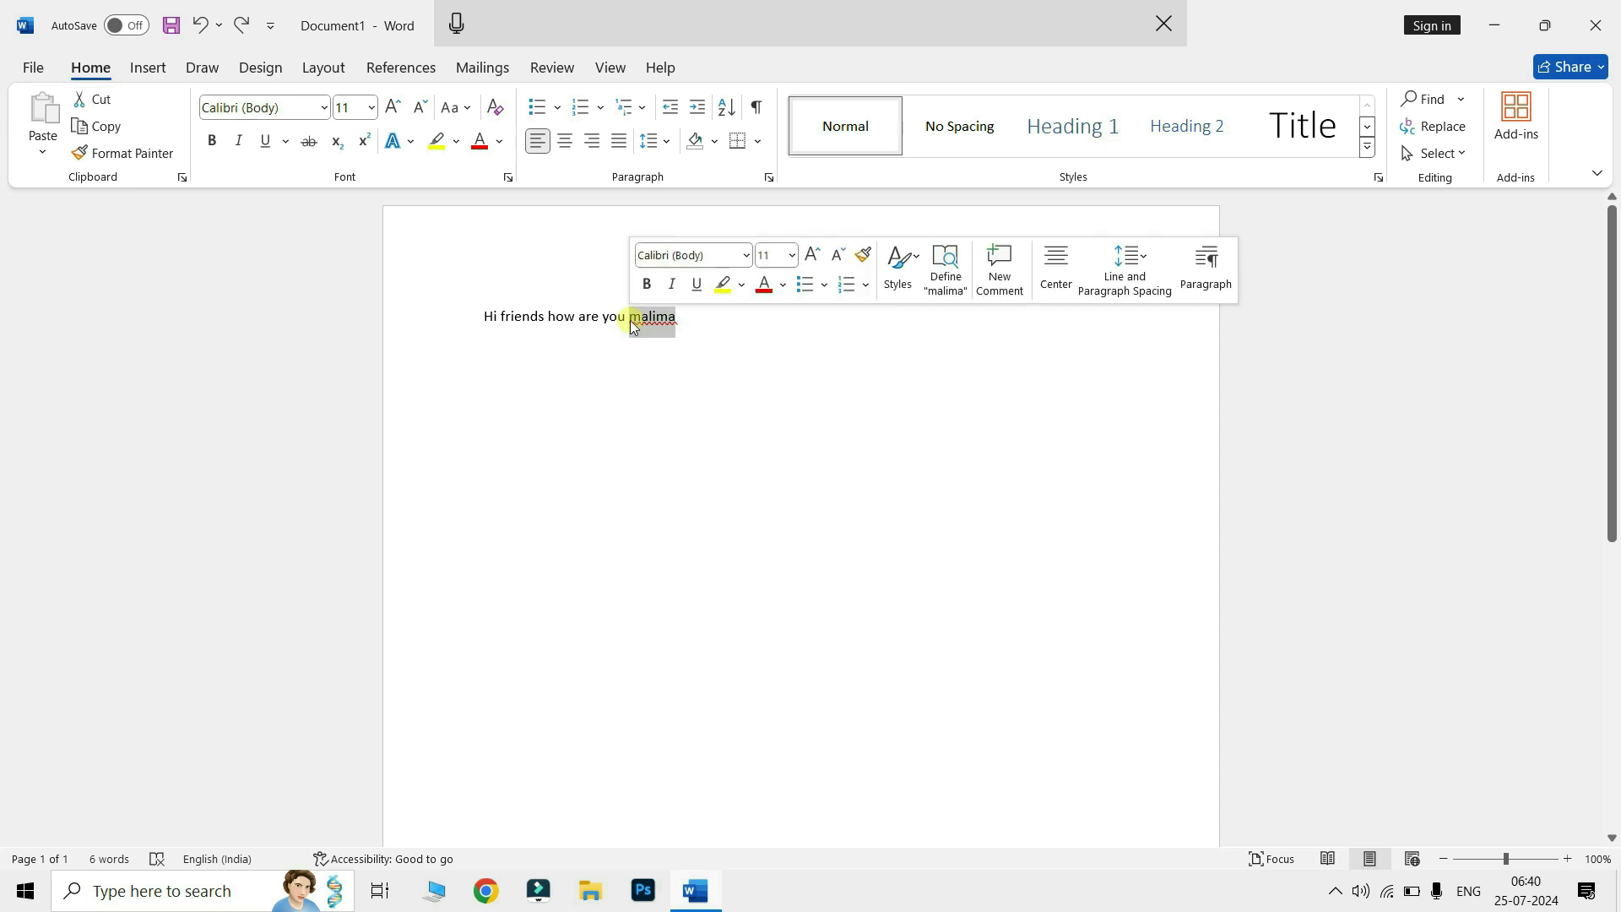
pyautogui.press('BackSpace')
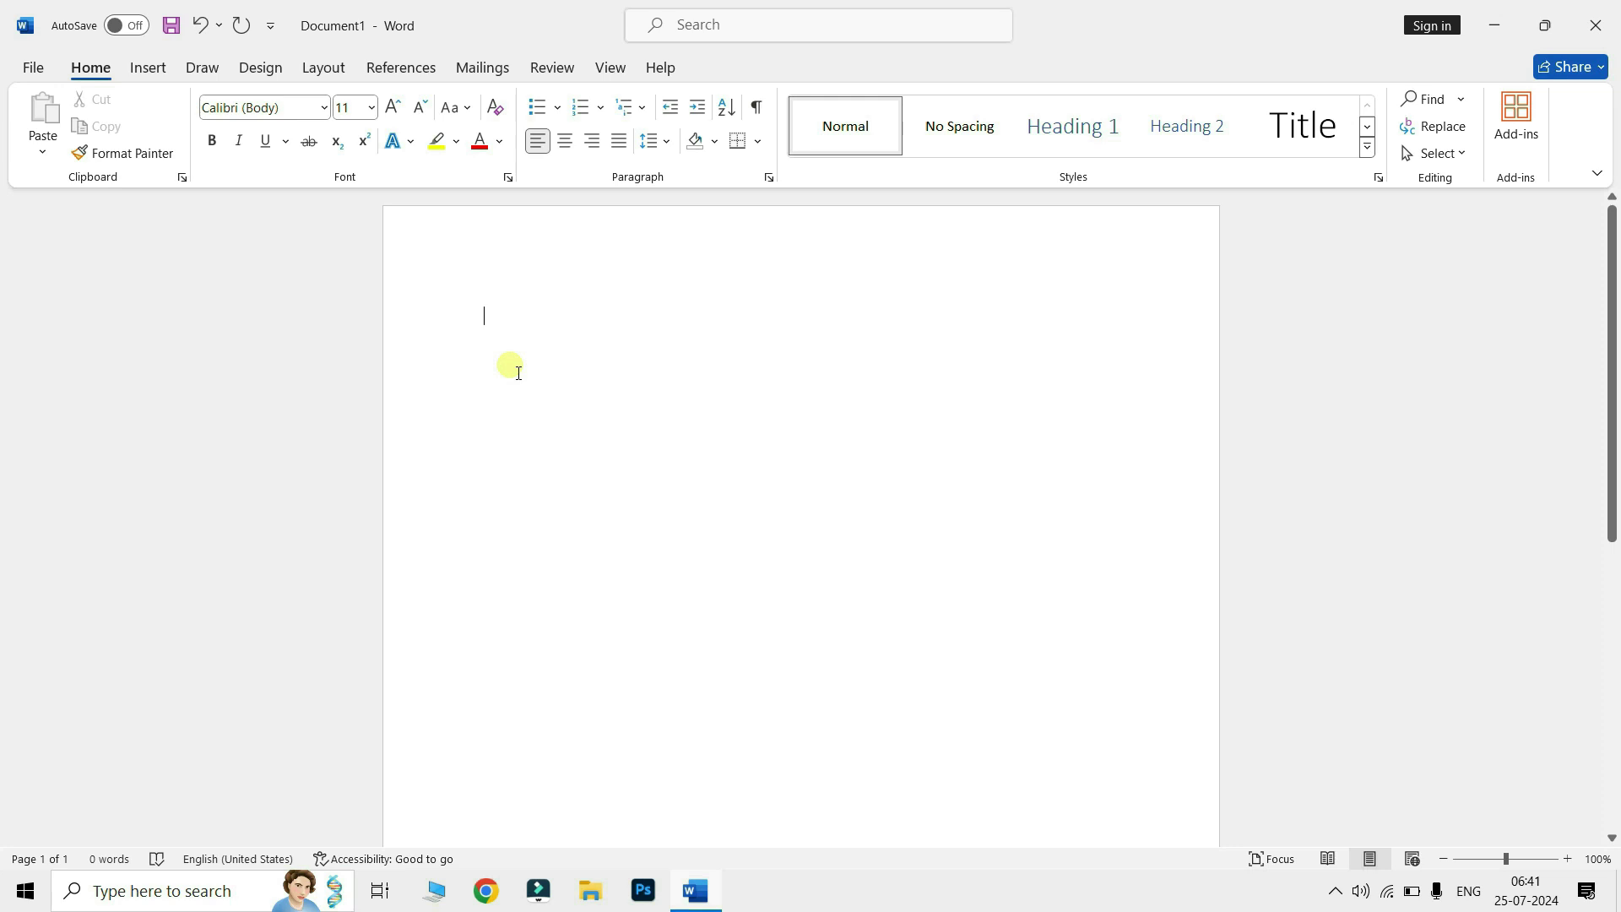
# Step: Insert a red heart emoji and then a rose emoji on the first line from the emoji panel
pyautogui.click(518, 373)
pyautogui.press('super+period')
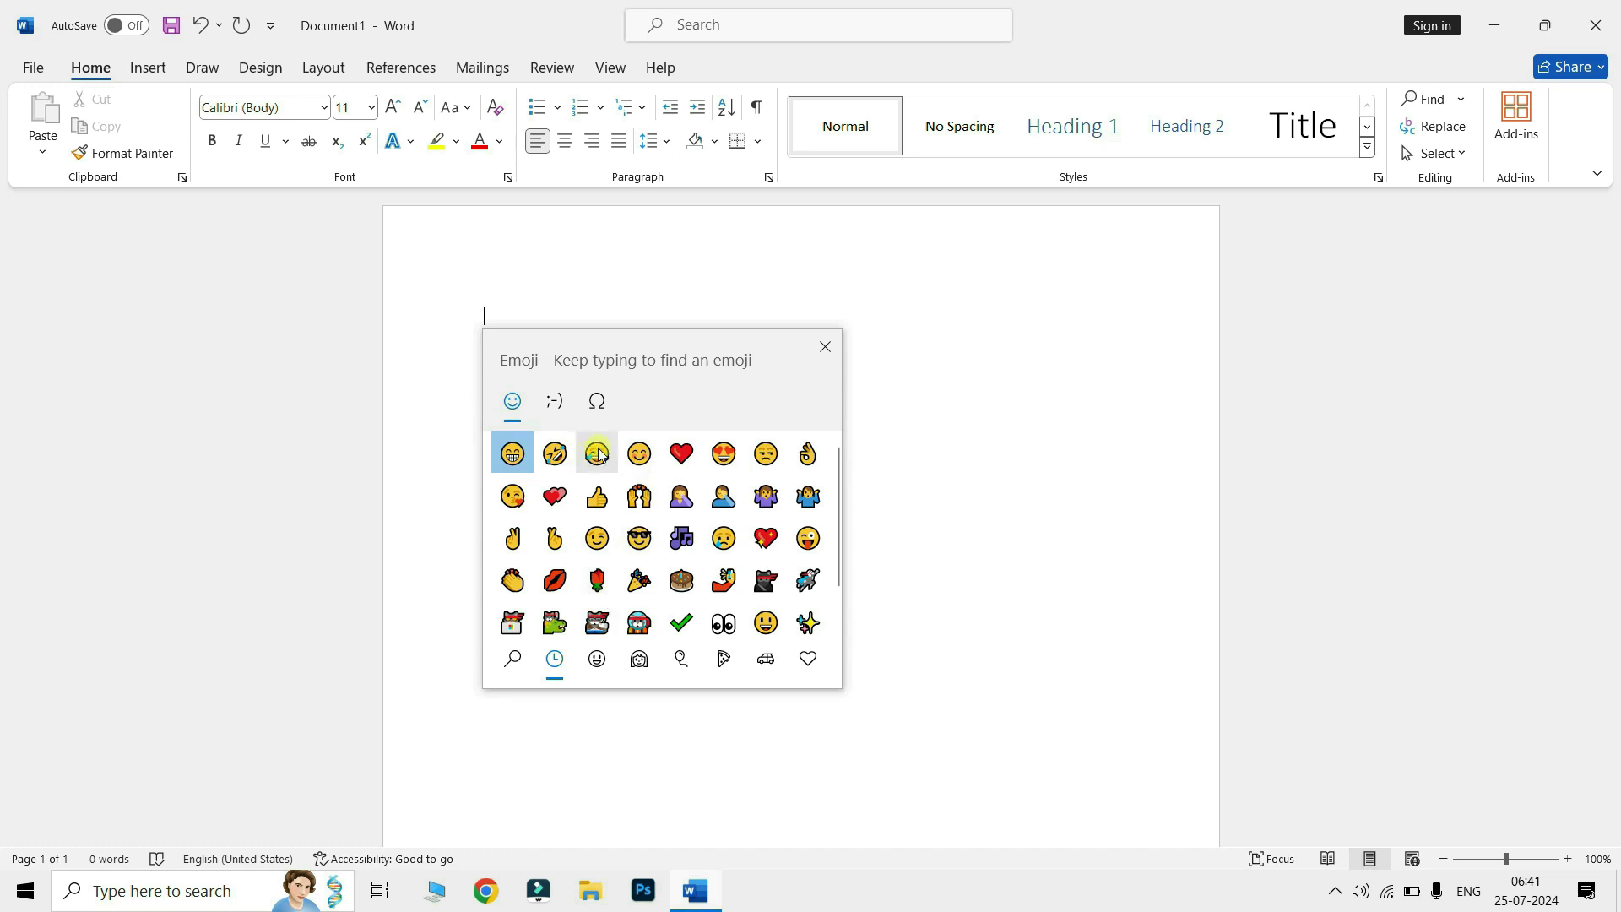
pyautogui.click(683, 456)
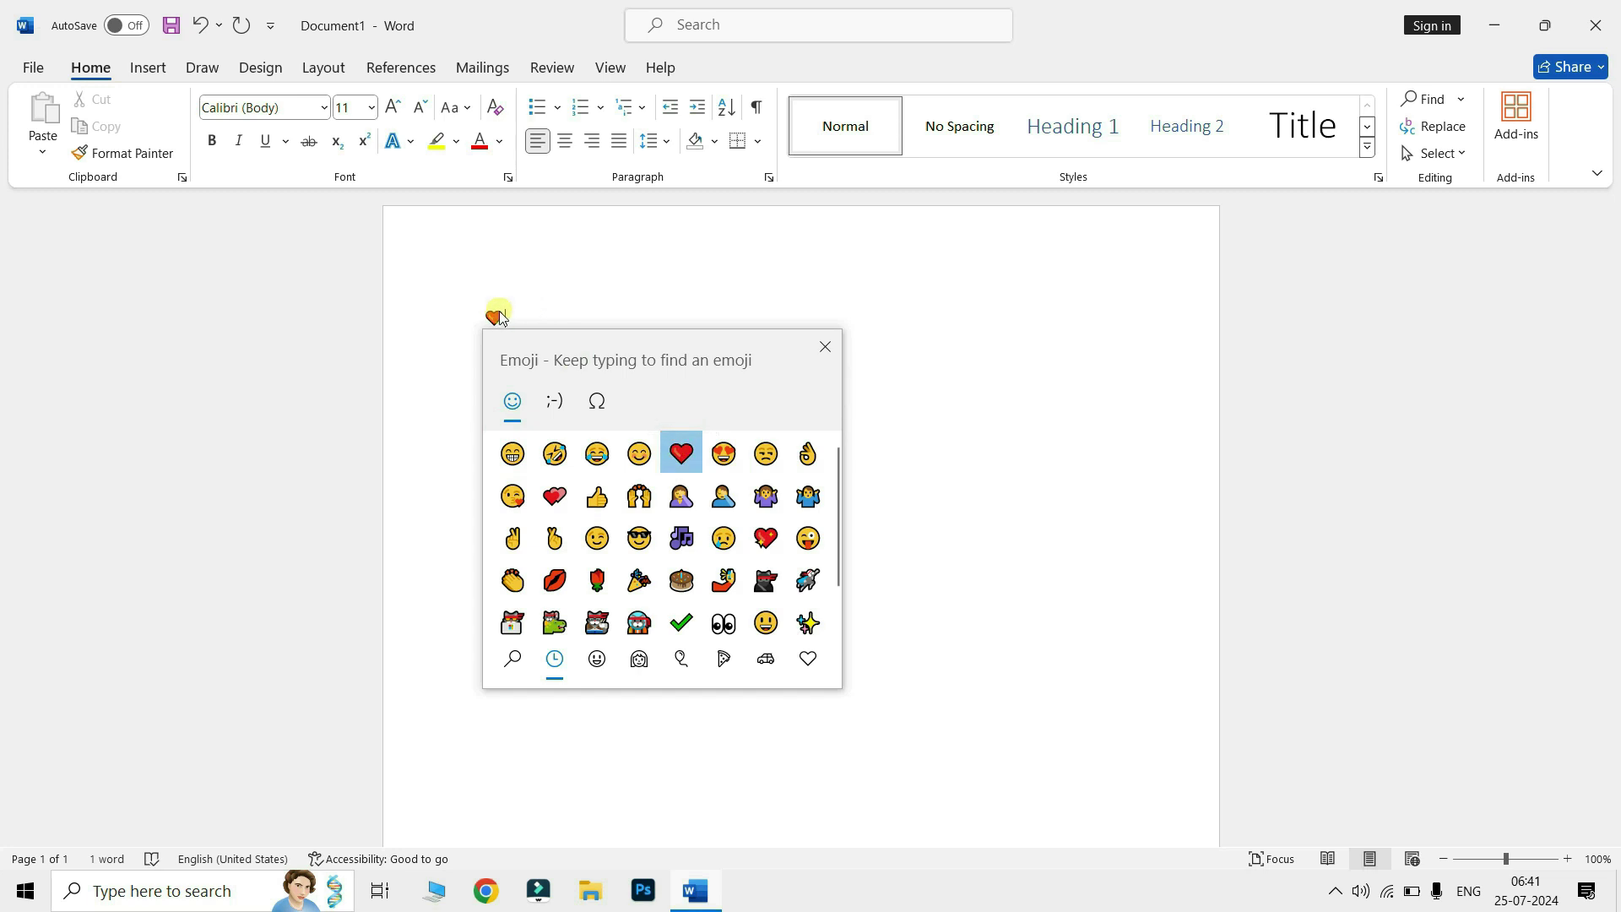
pyautogui.scroll(-1, 589, 591)
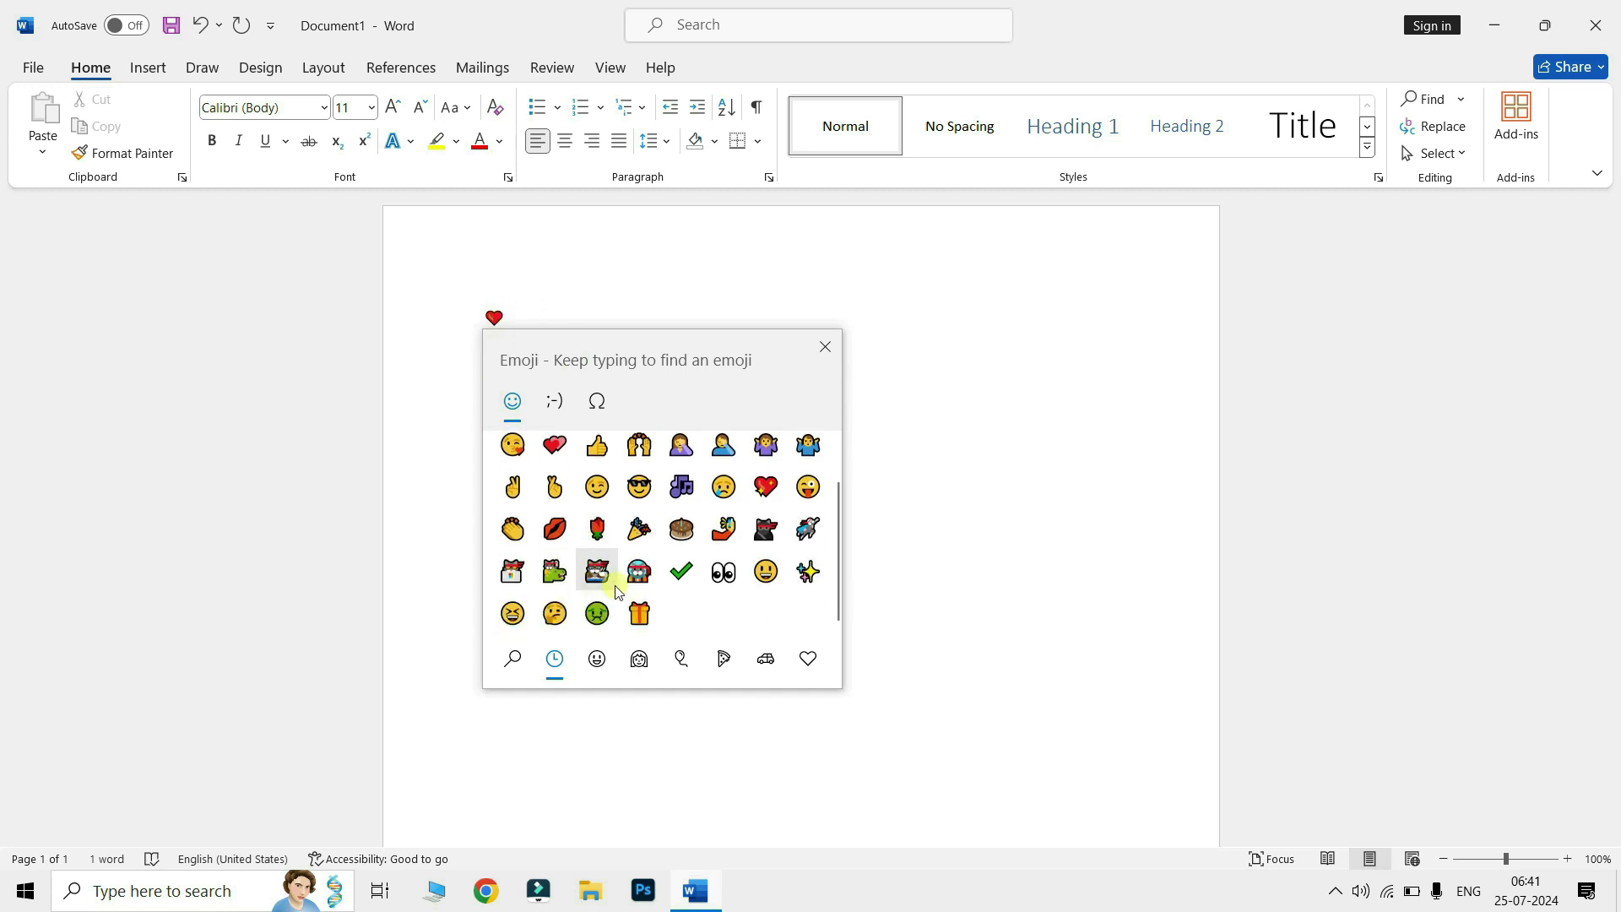
pyautogui.click(598, 540)
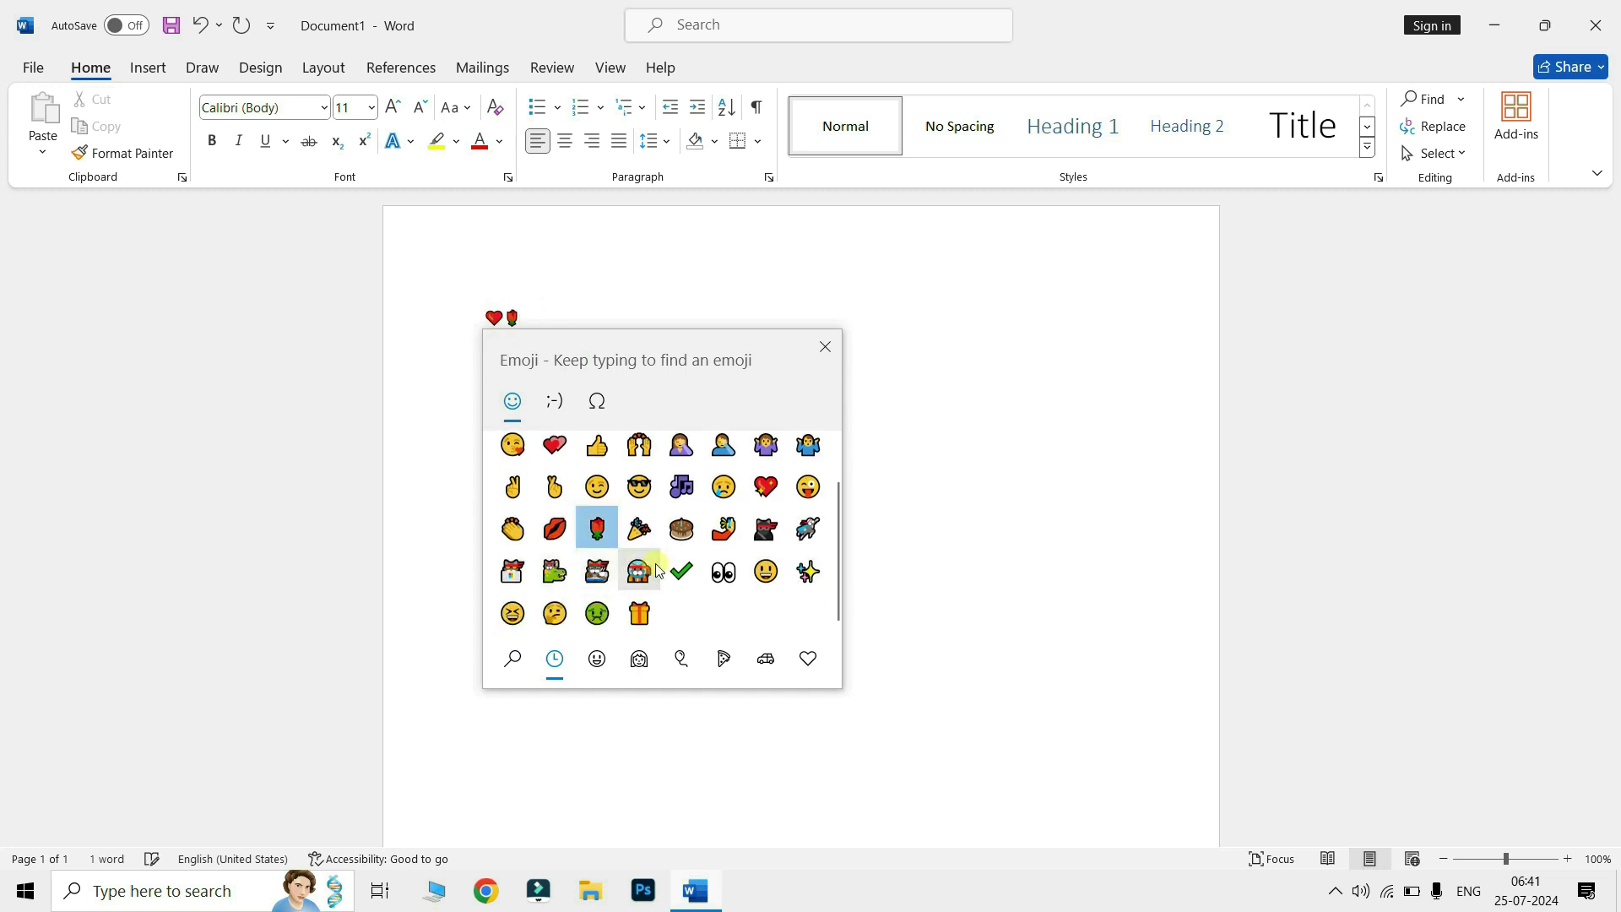
# Step: Browse the smiley and people emoji categories, close the panel, and select the heart
pyautogui.click(594, 659)
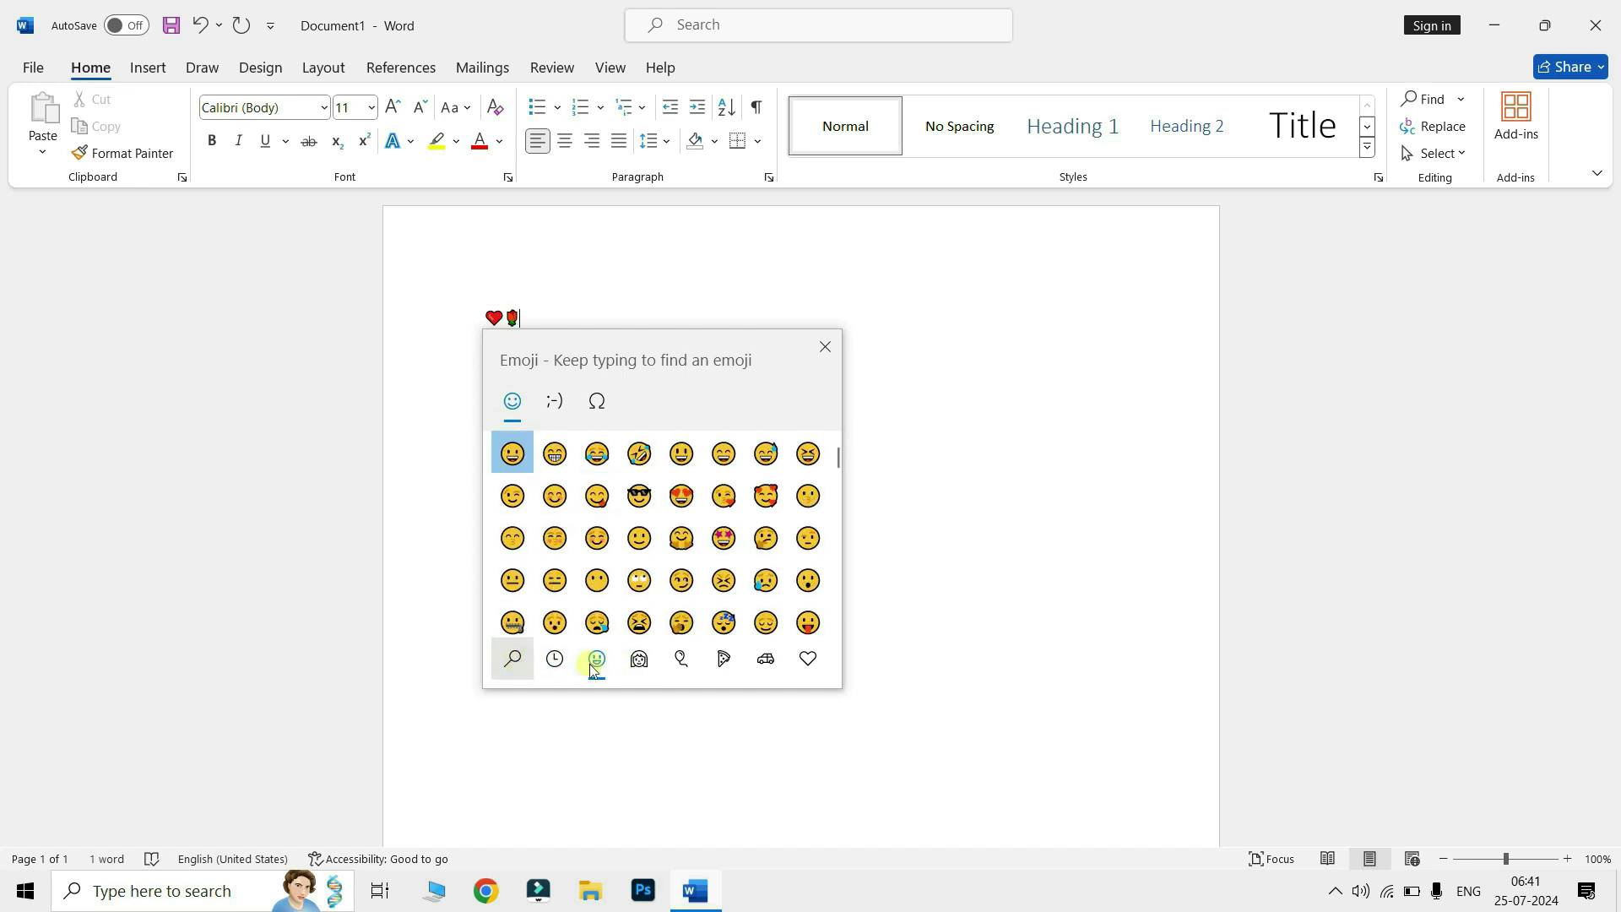
pyautogui.click(639, 660)
pyautogui.click(681, 659)
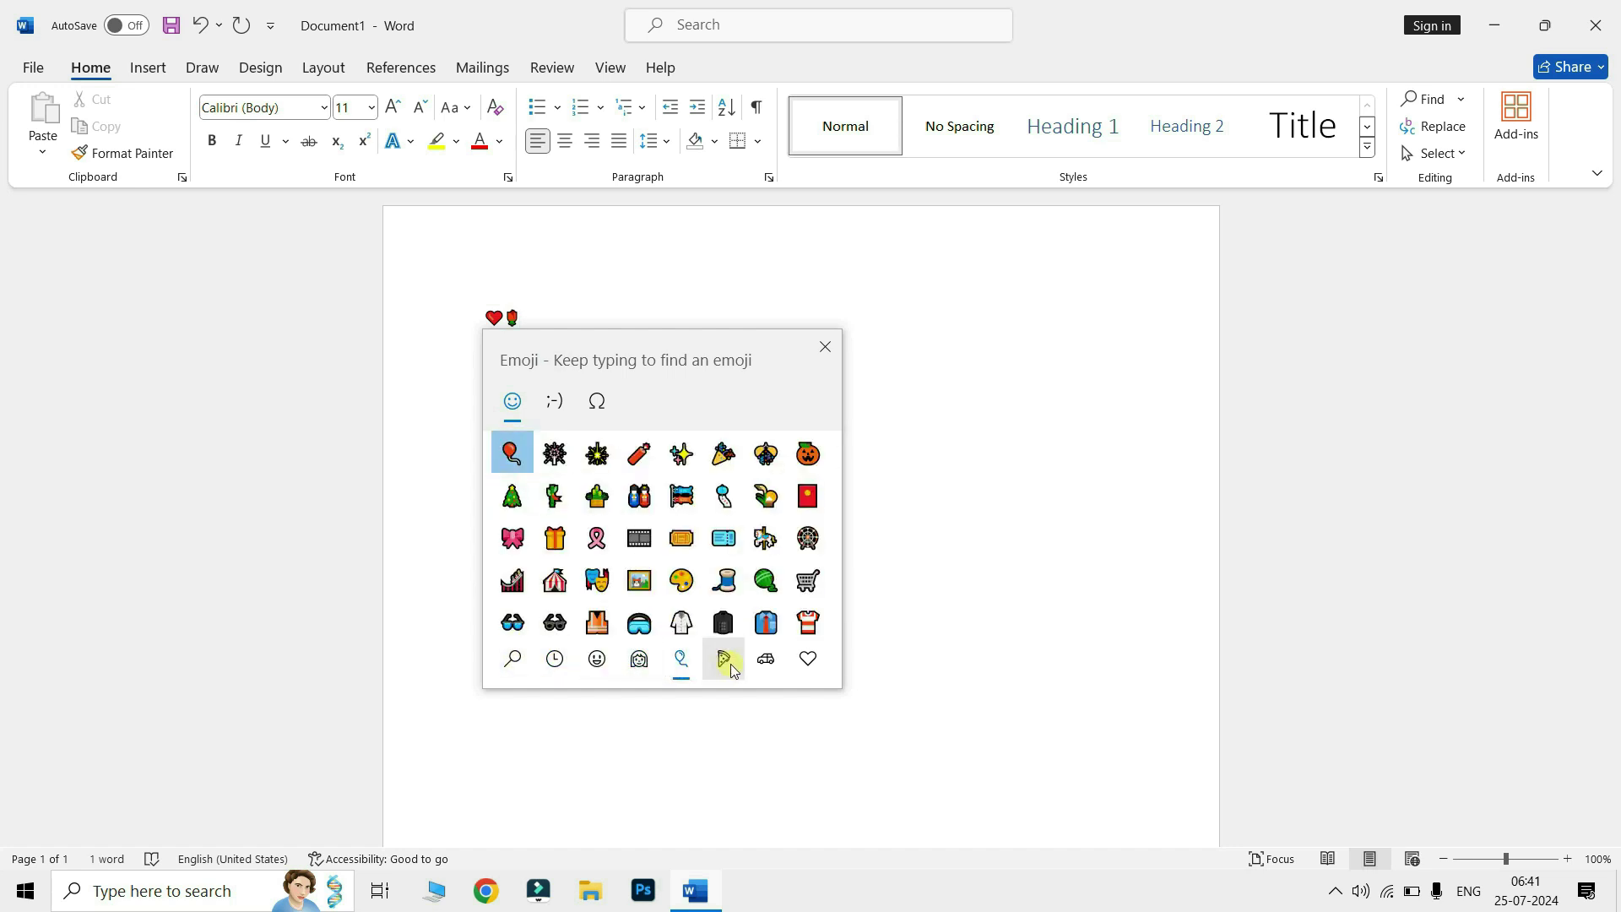
pyautogui.click(511, 659)
pyautogui.click(825, 346)
pyautogui.moveTo(483, 321); pyautogui.dragTo(501, 325)
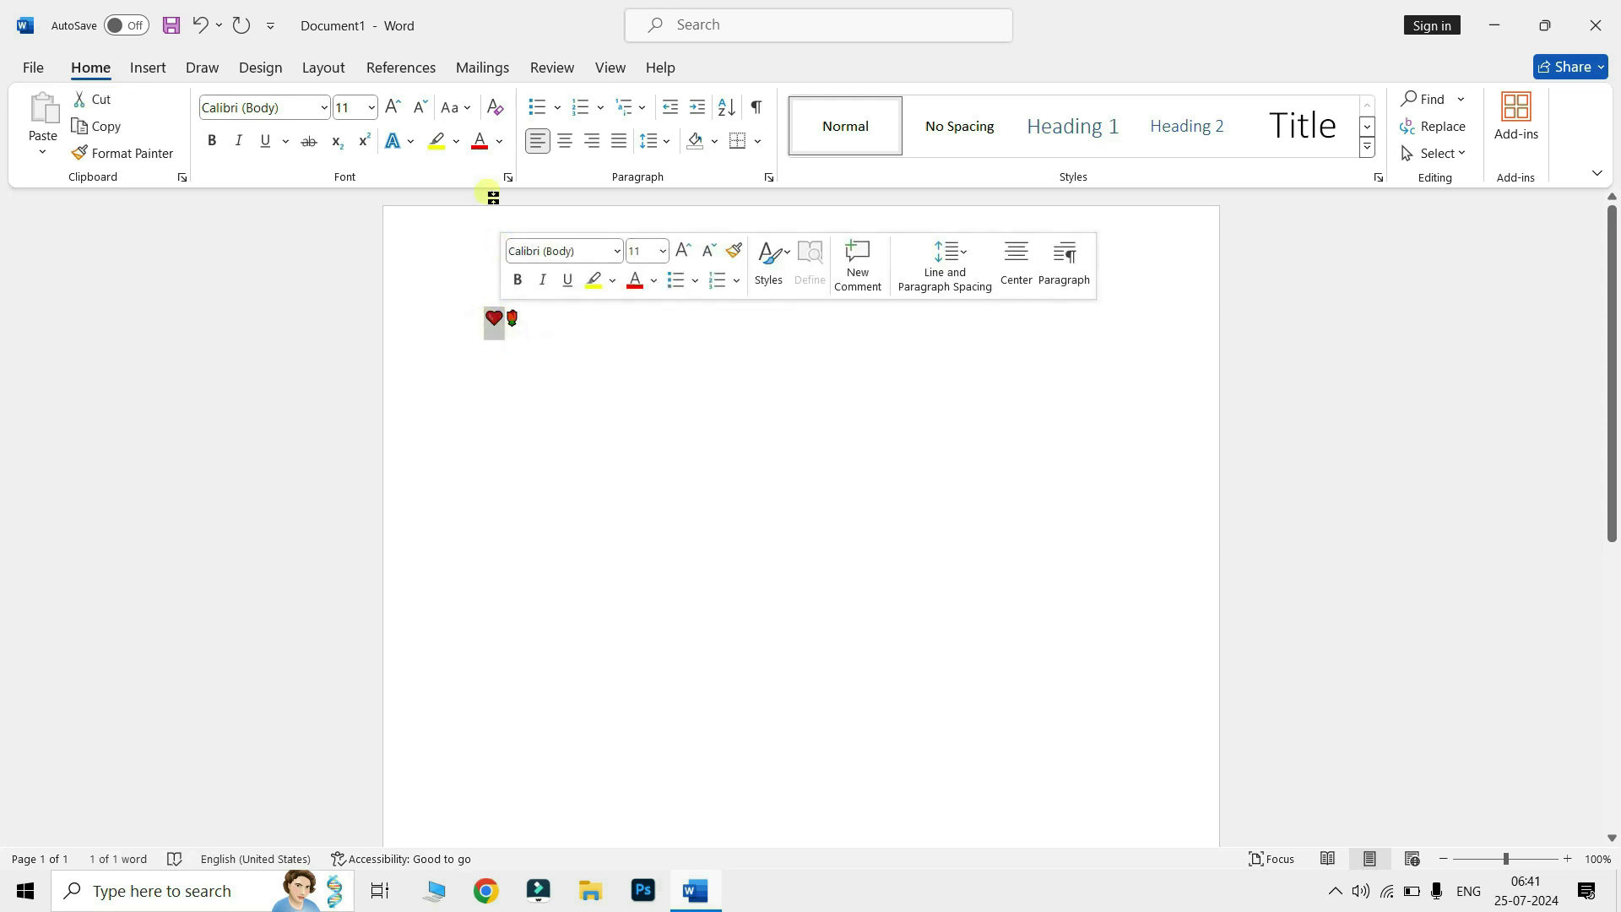
# Step: Set the selected heart emoji's font size to 72 and show the desktop with Win+D
pyautogui.click(370, 107)
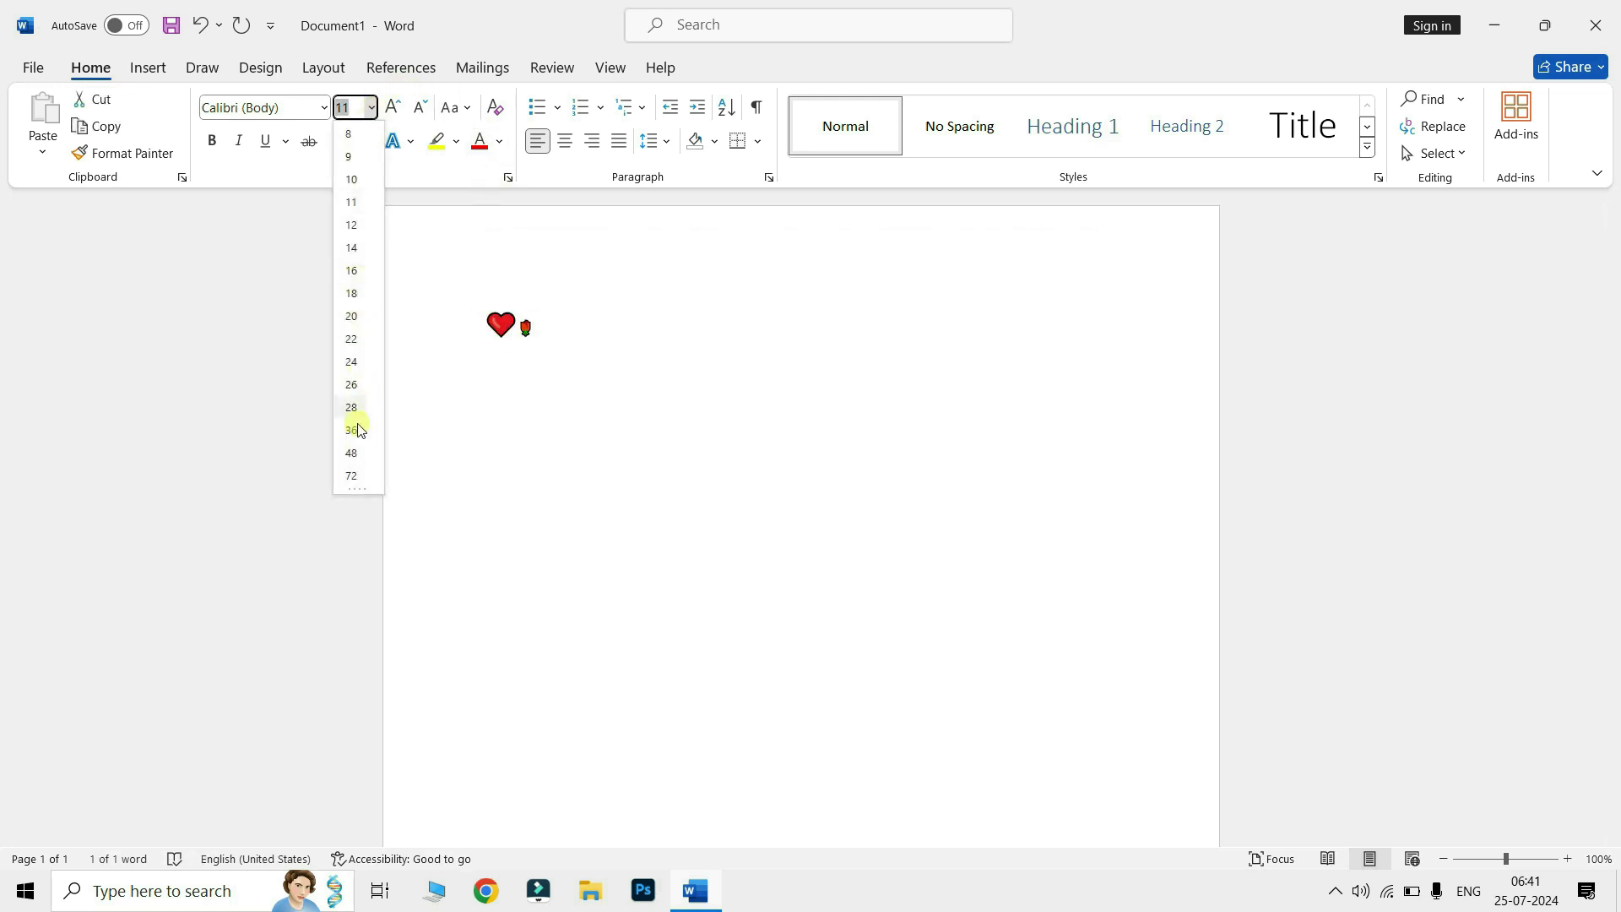
pyautogui.click(351, 476)
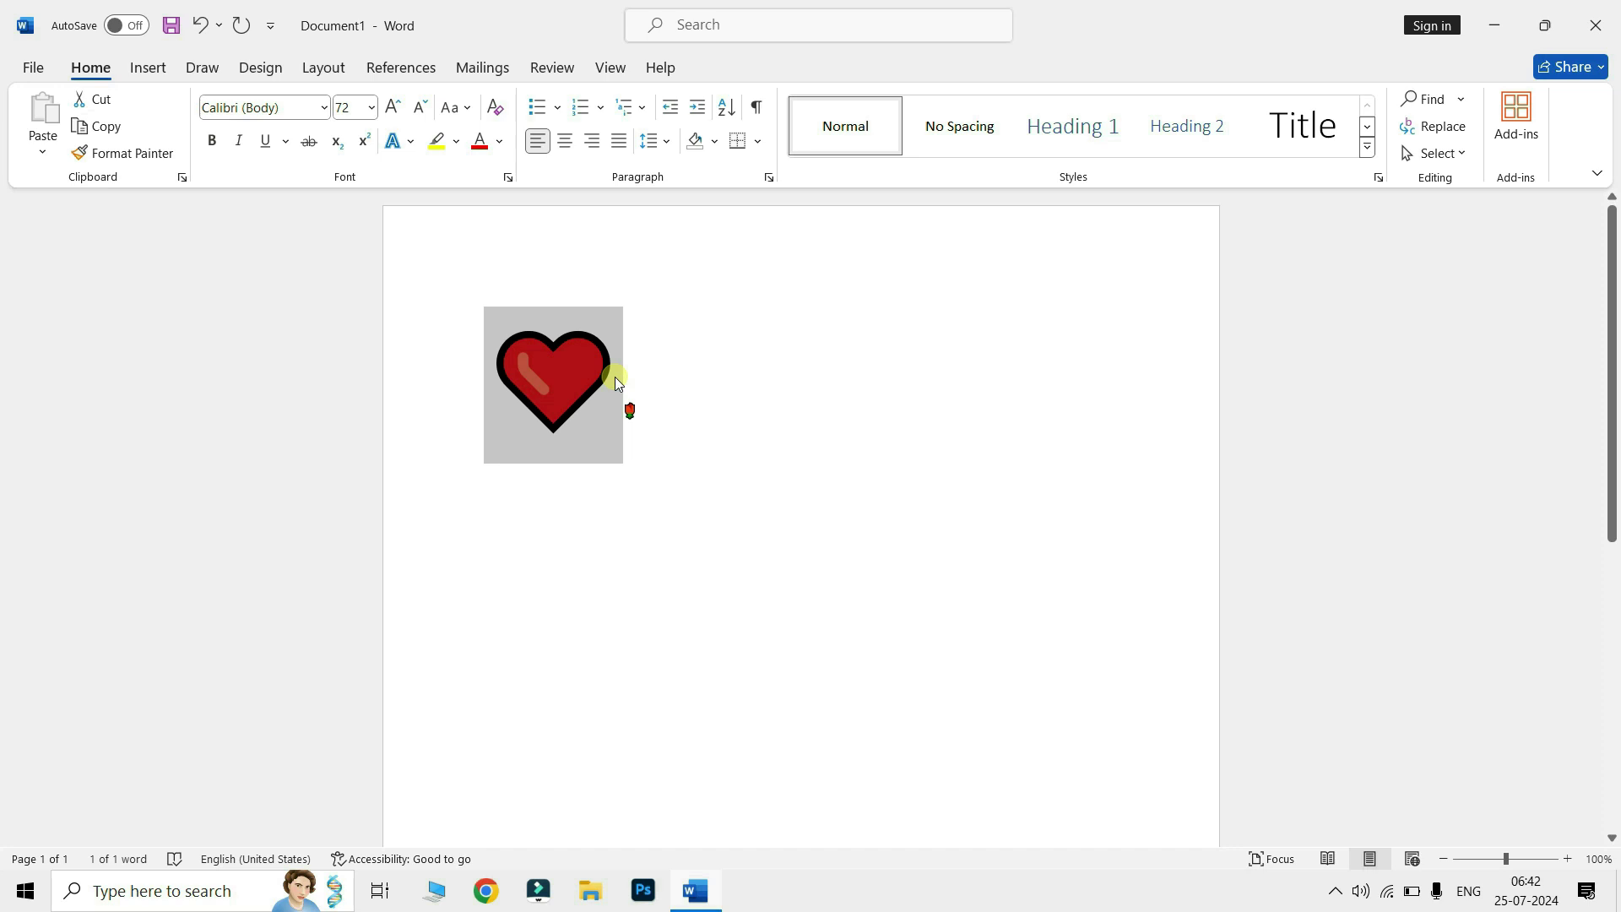
pyautogui.press('super+d')
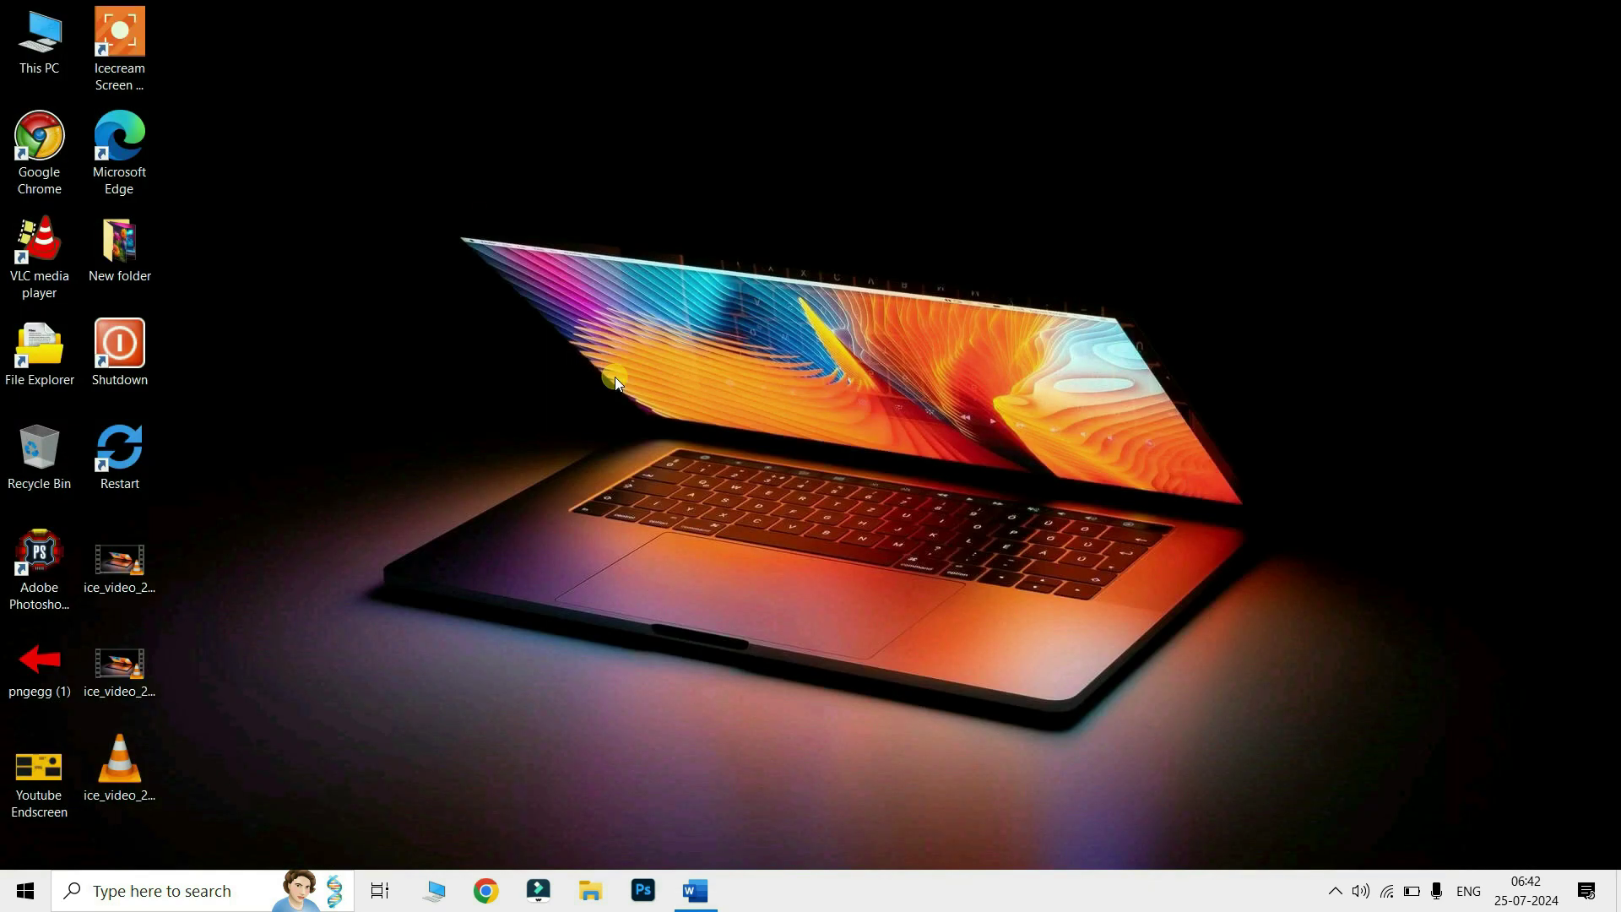
# Step: Bring Word back, focus the desktop, and start Snip & Sketch with Win+Shift+S
pyautogui.press('super+d')
pyautogui.click(1348, 149)
pyautogui.press('super+shift+s')
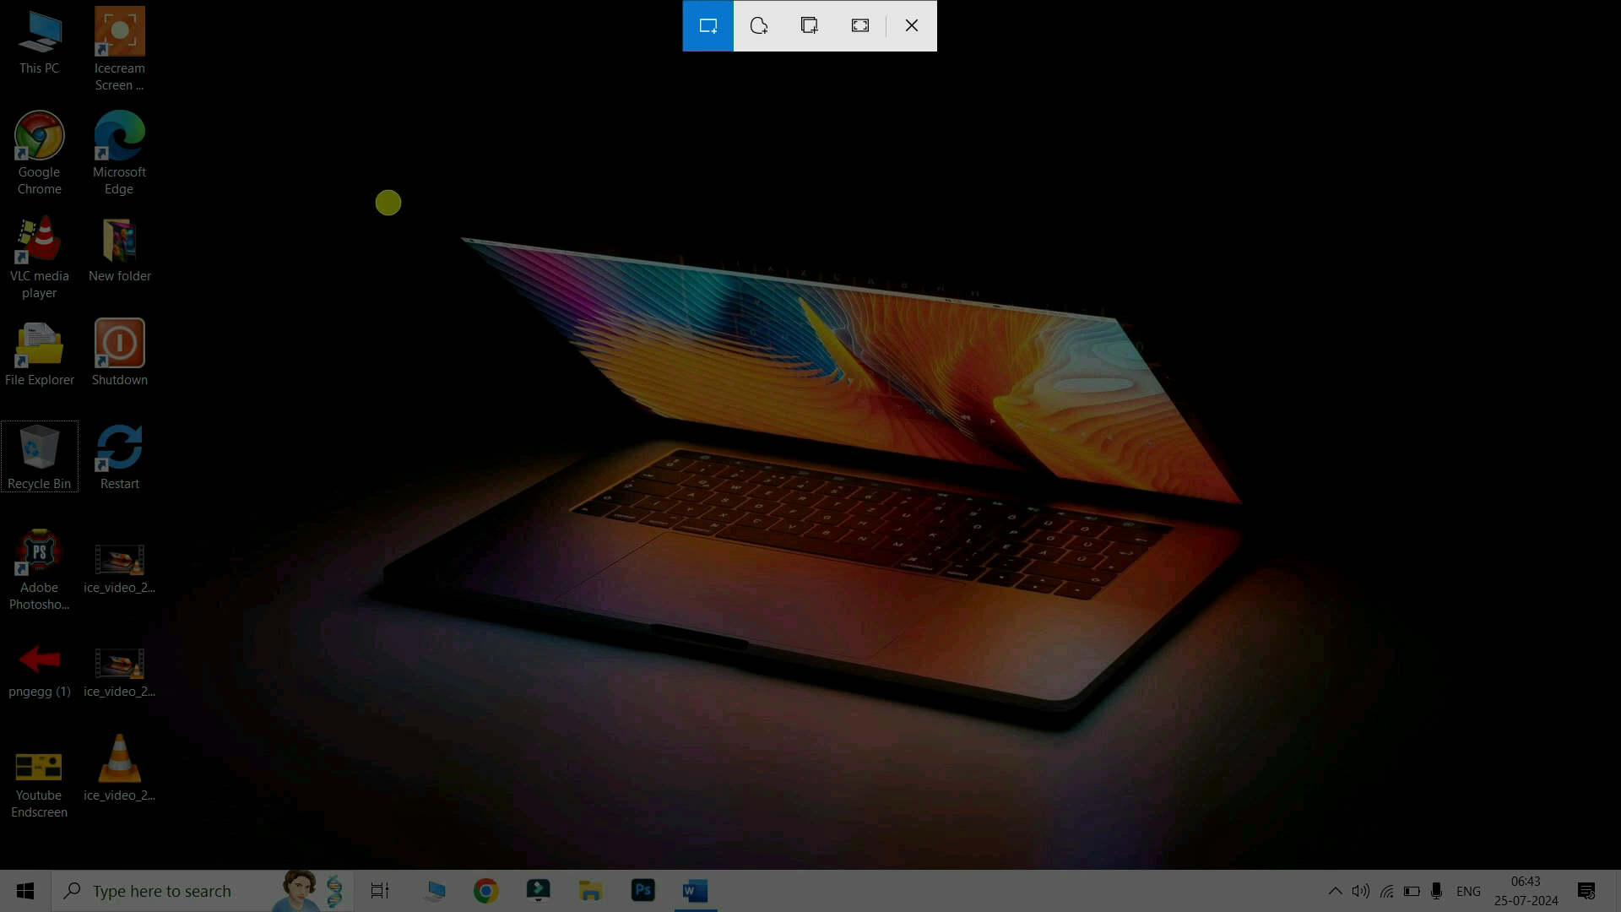
# Step: Snip a rectangular area of the wallpaper and paste it below the heart in Word
pyautogui.moveTo(368, 201)
pyautogui.mouseDown()
pyautogui.moveTo(687, 536)
pyautogui.moveTo(1006, 698)
pyautogui.moveTo(1288, 760)
pyautogui.mouseUp()
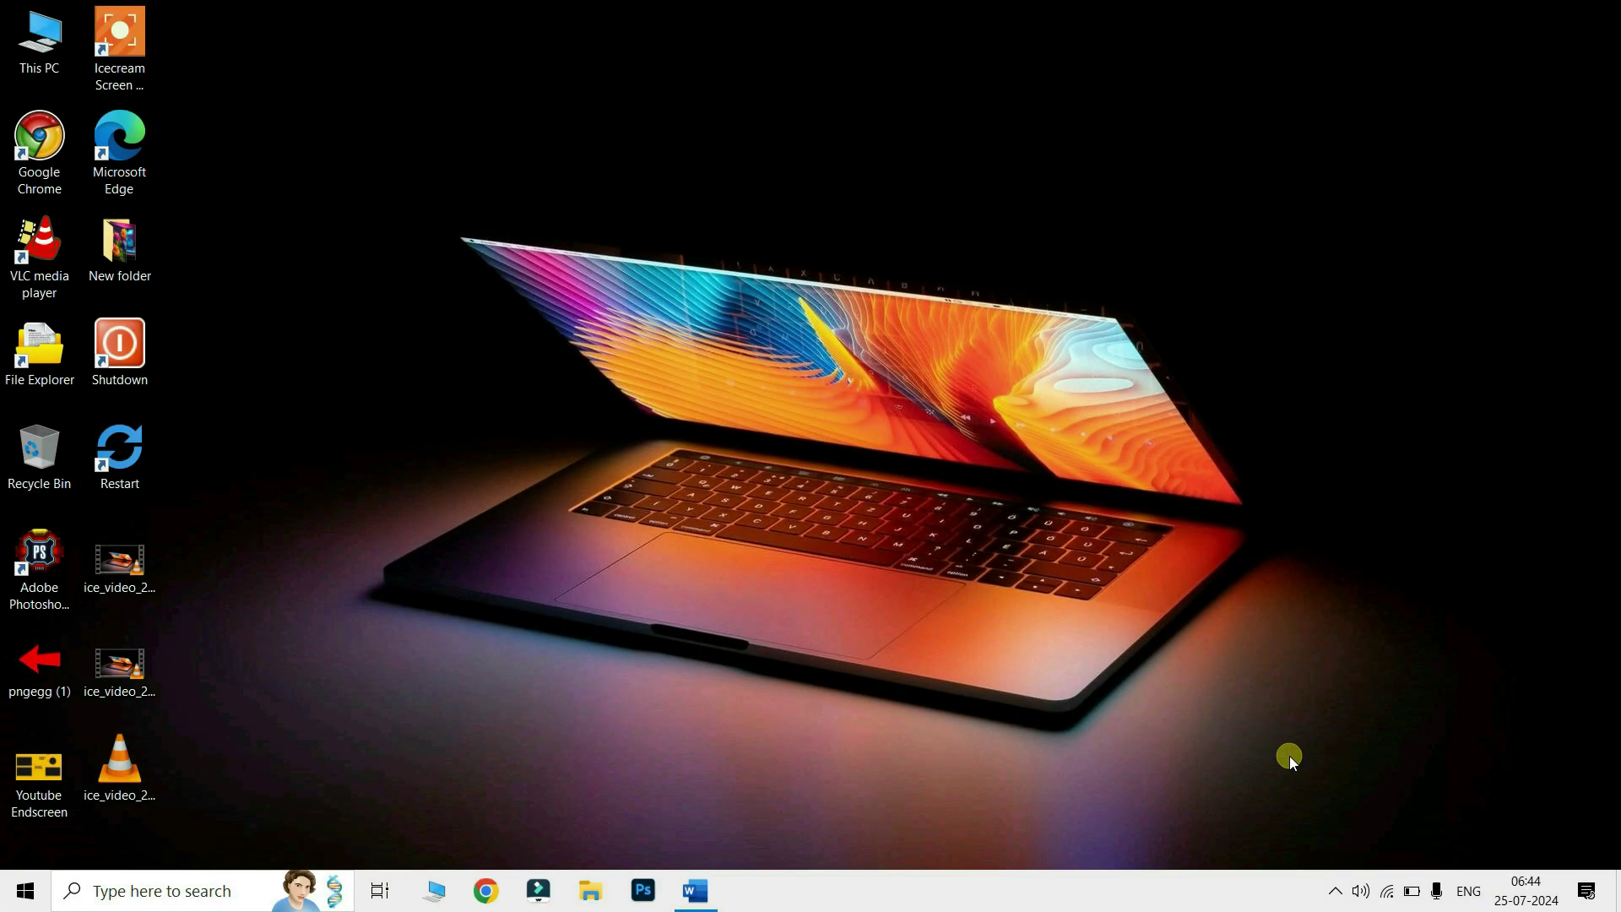
pyautogui.click(695, 891)
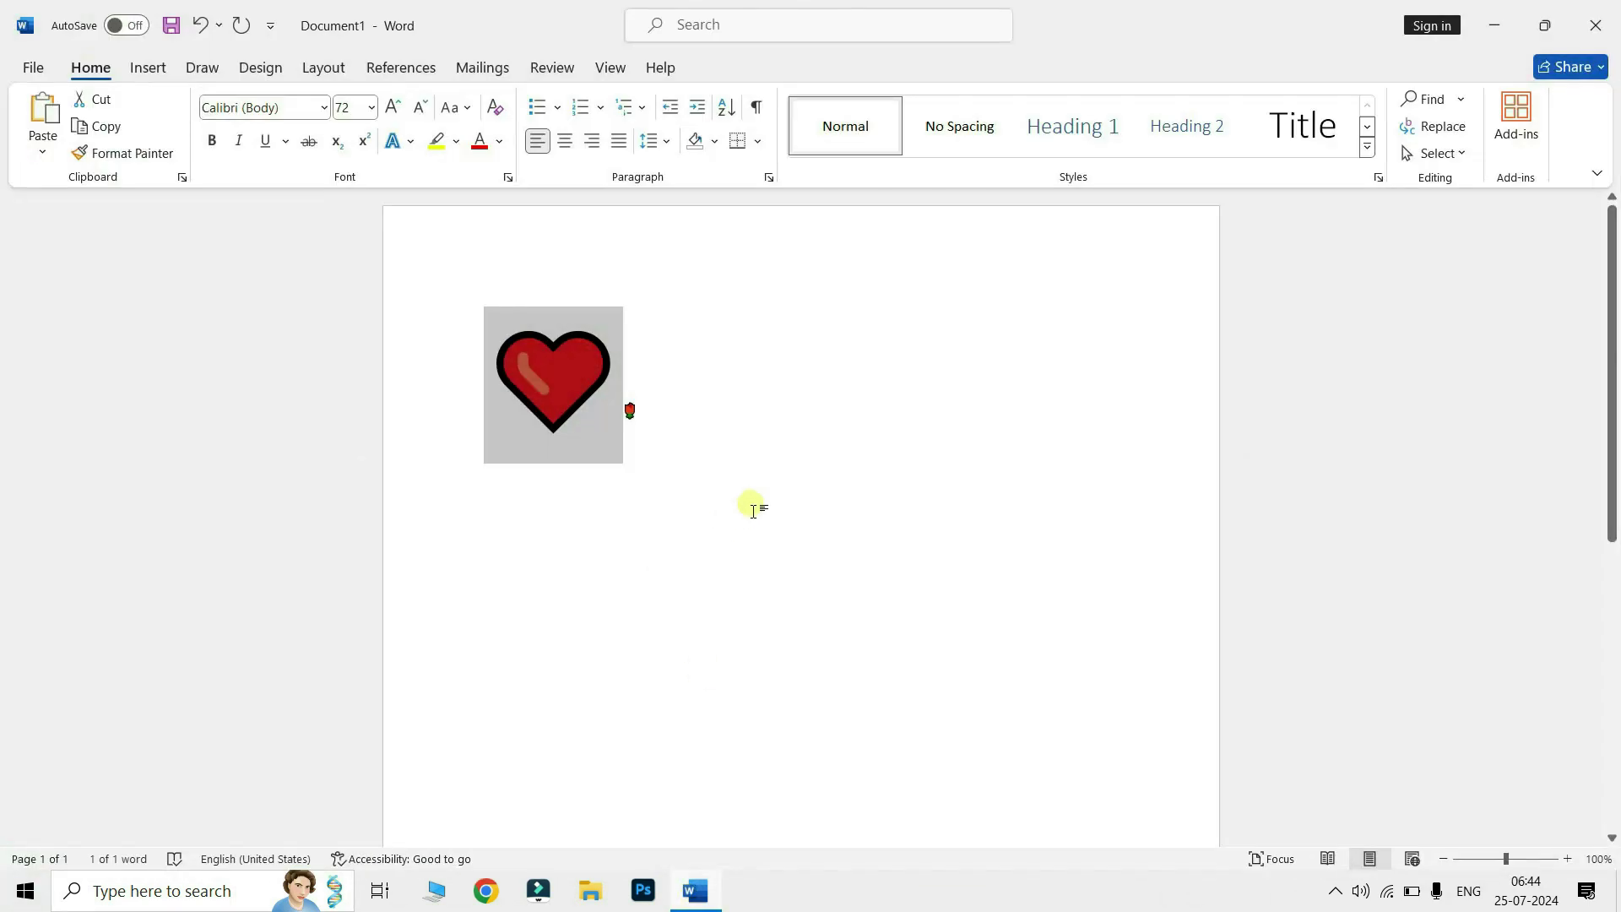
pyautogui.click(750, 509)
pyautogui.hotkey('ctrl', 'v')
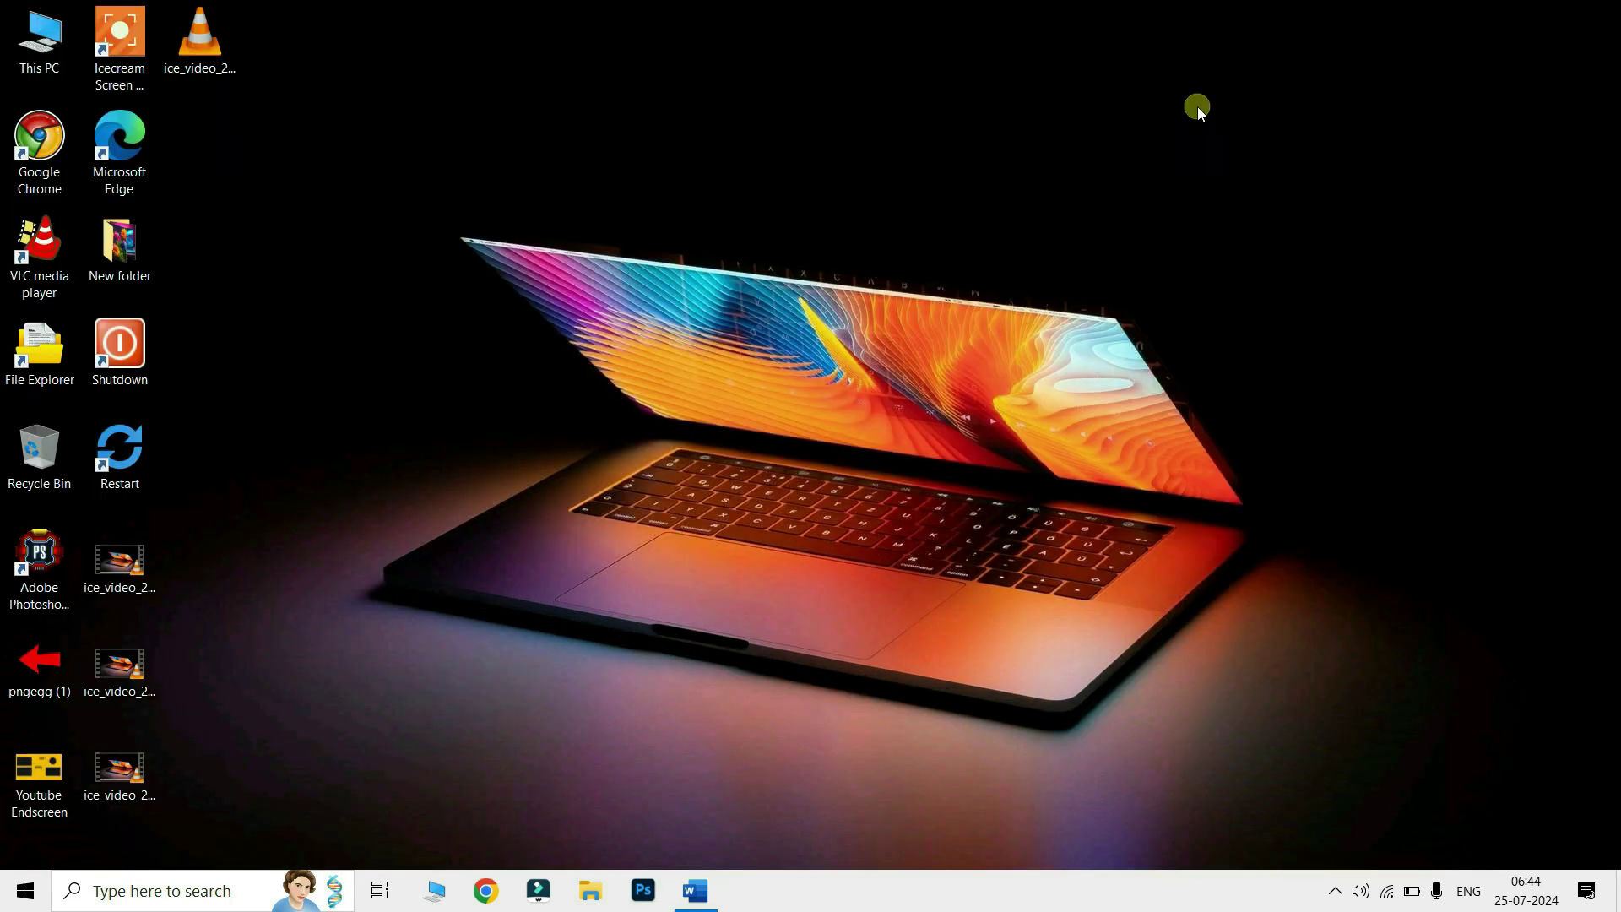
# Step: Take a freeform snip around the laptop, paste it into Word, then minimize Word
pyautogui.press('shift+super+s')
pyautogui.click(759, 25)
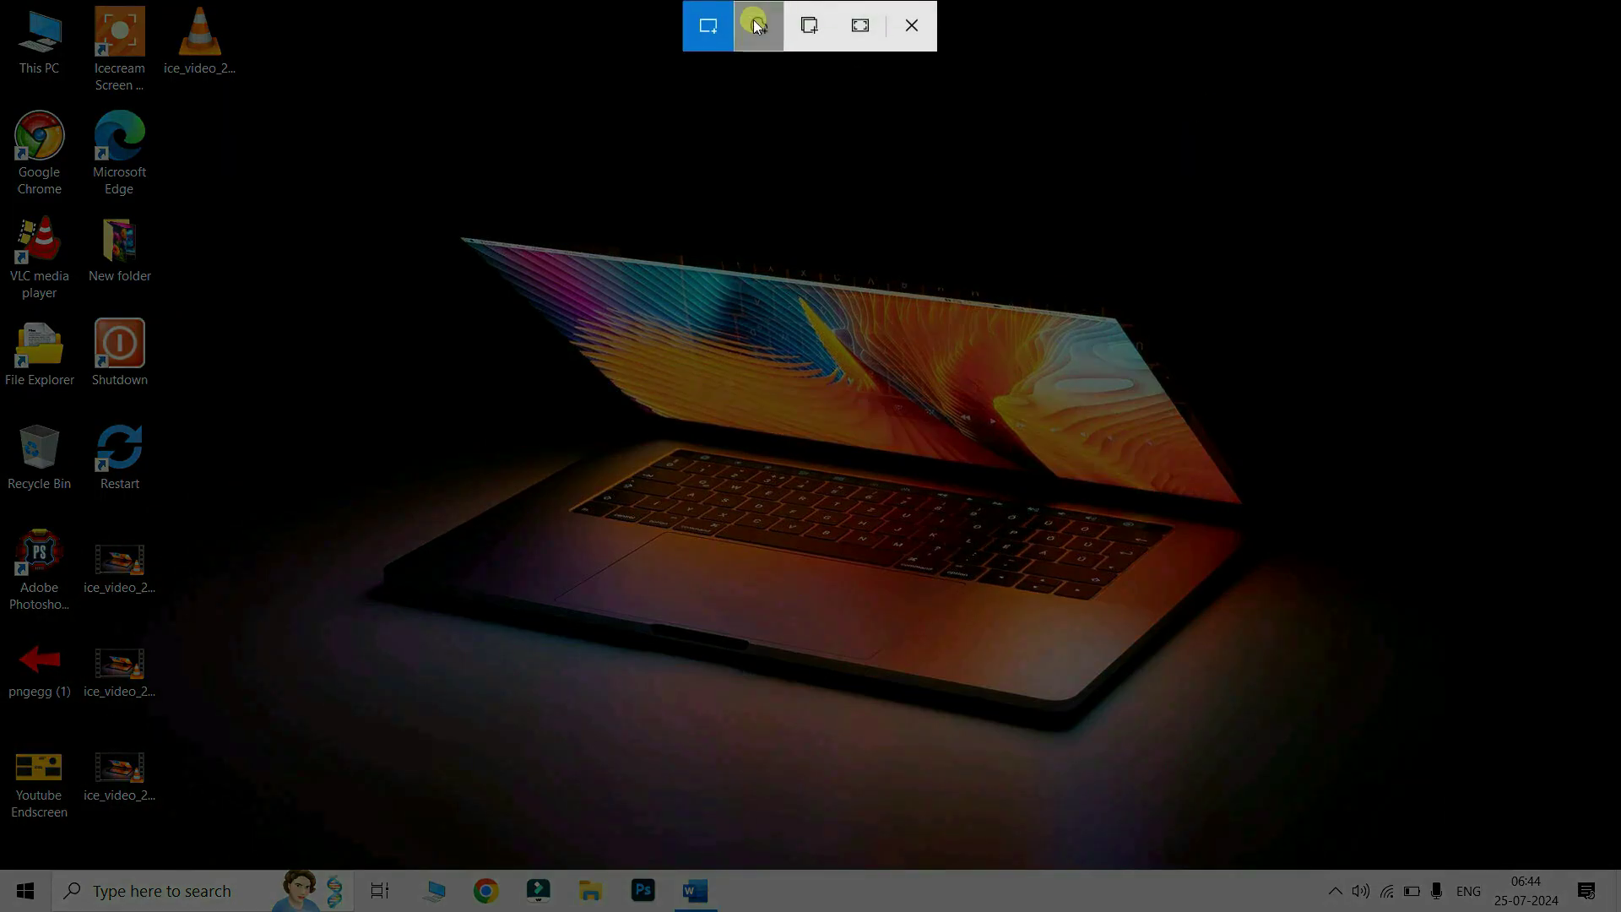
pyautogui.moveTo(478, 171); pyautogui.dragTo(581, 140)
pyautogui.moveTo(947, 218)
pyautogui.mouseDown()
pyautogui.moveTo(1284, 377)
pyautogui.moveTo(1158, 724)
pyautogui.moveTo(840, 782)
pyautogui.moveTo(361, 711)
pyautogui.moveTo(319, 581)
pyautogui.moveTo(498, 455)
pyautogui.moveTo(378, 211)
pyautogui.moveTo(484, 169)
pyautogui.mouseUp()
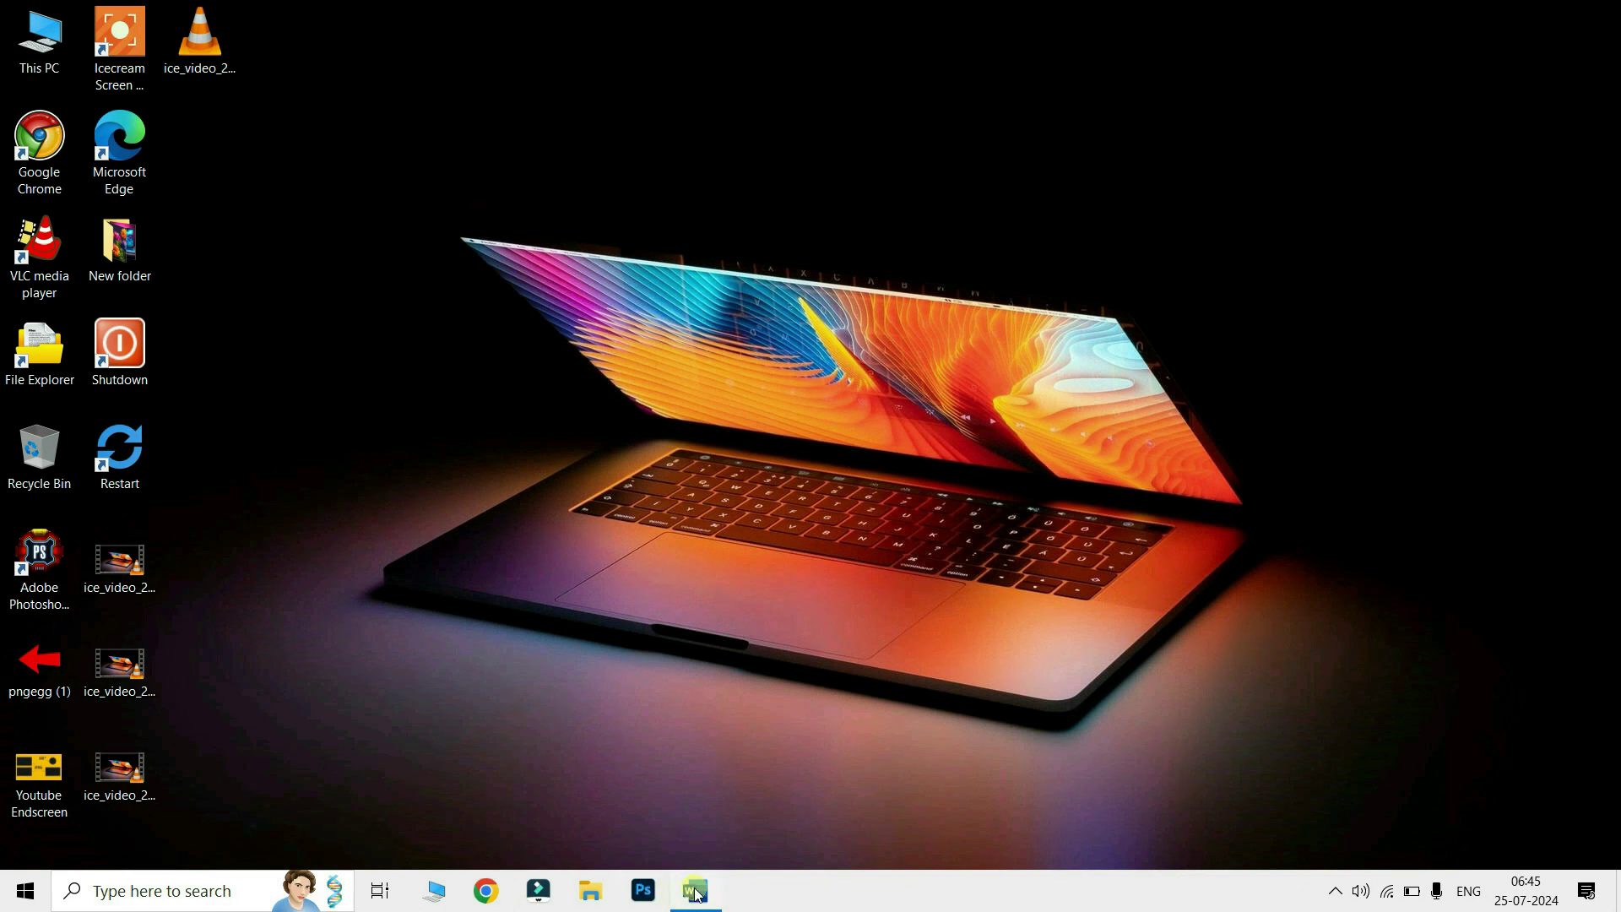
pyautogui.click(695, 891)
pyautogui.hotkey('ctrl', 'v')
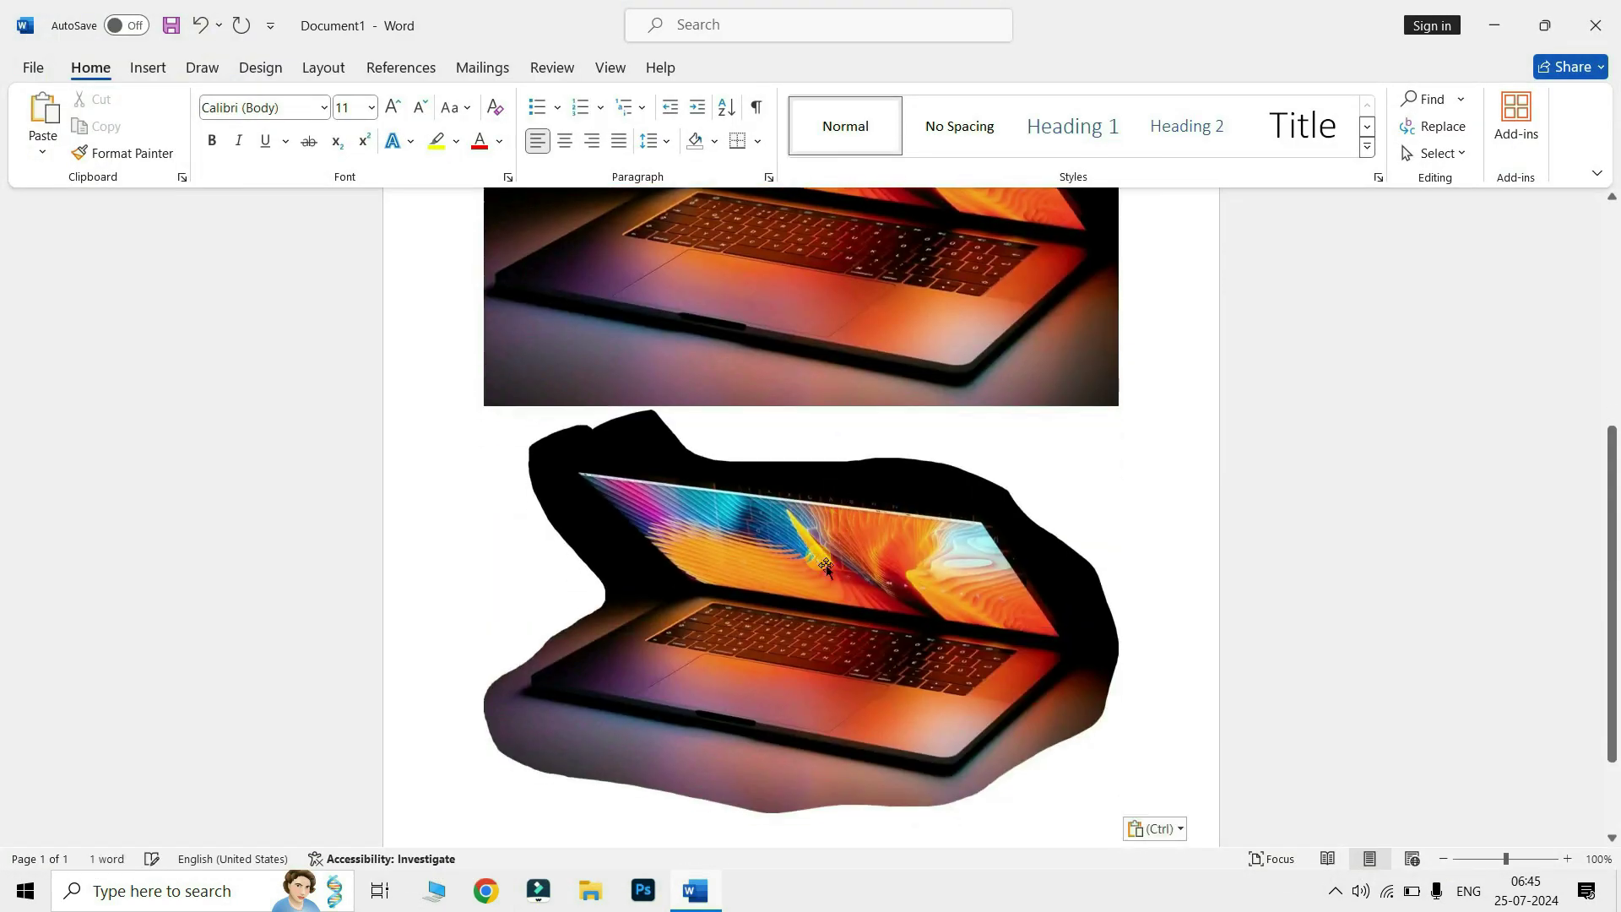
pyautogui.click(693, 891)
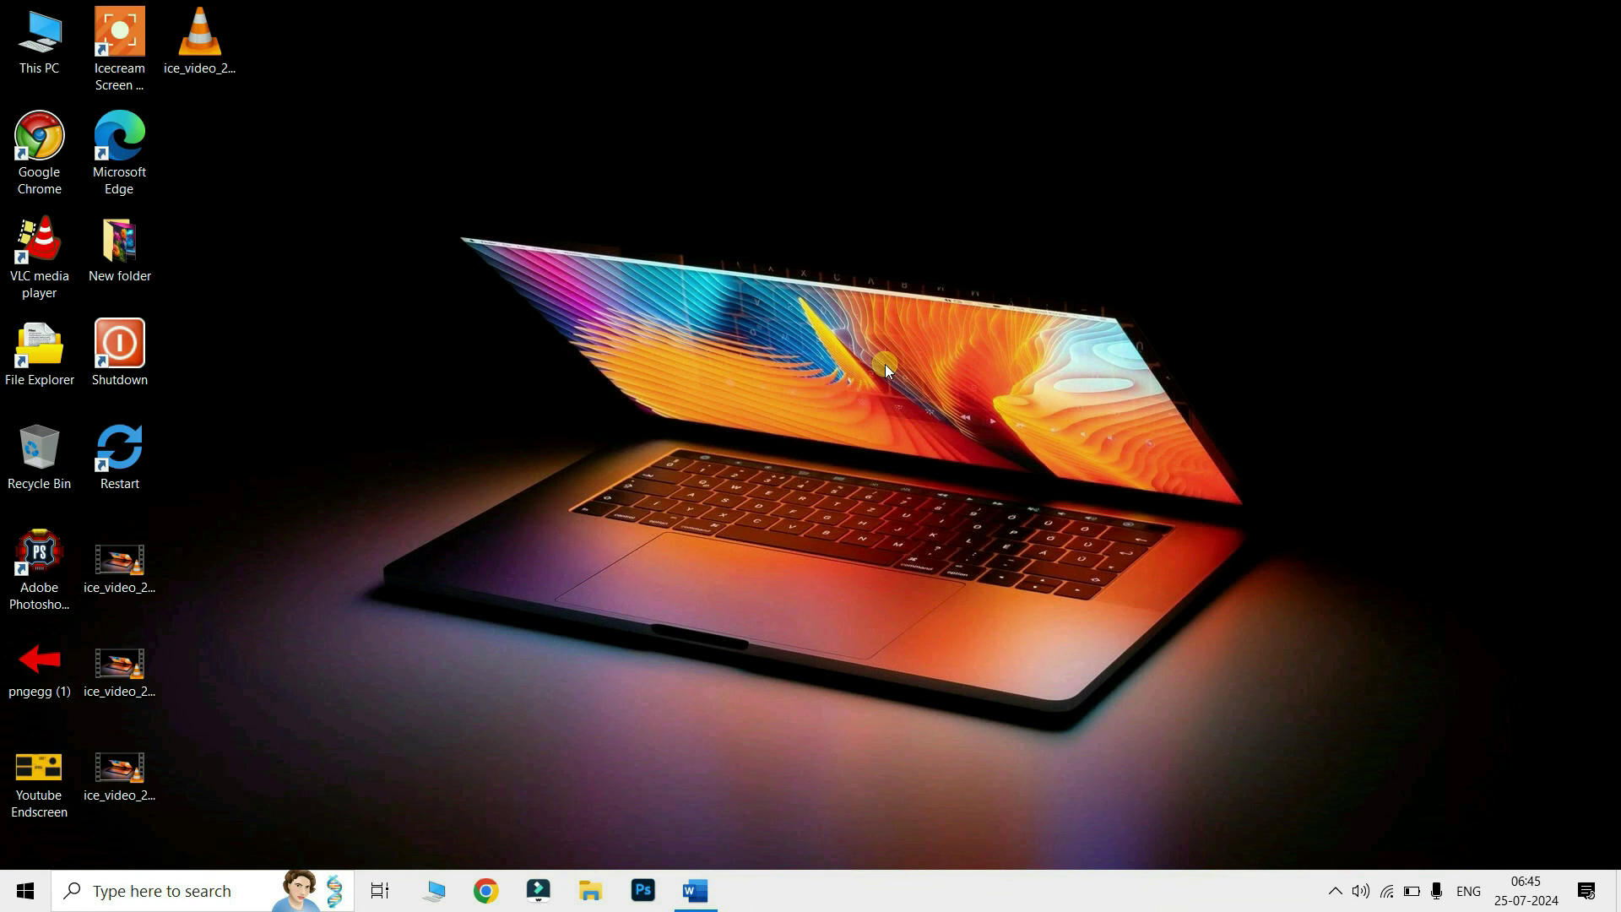
# Step: End the Microsoft Word process from Task Manager's Processes list and close Task Manager
pyautogui.click(886, 364)
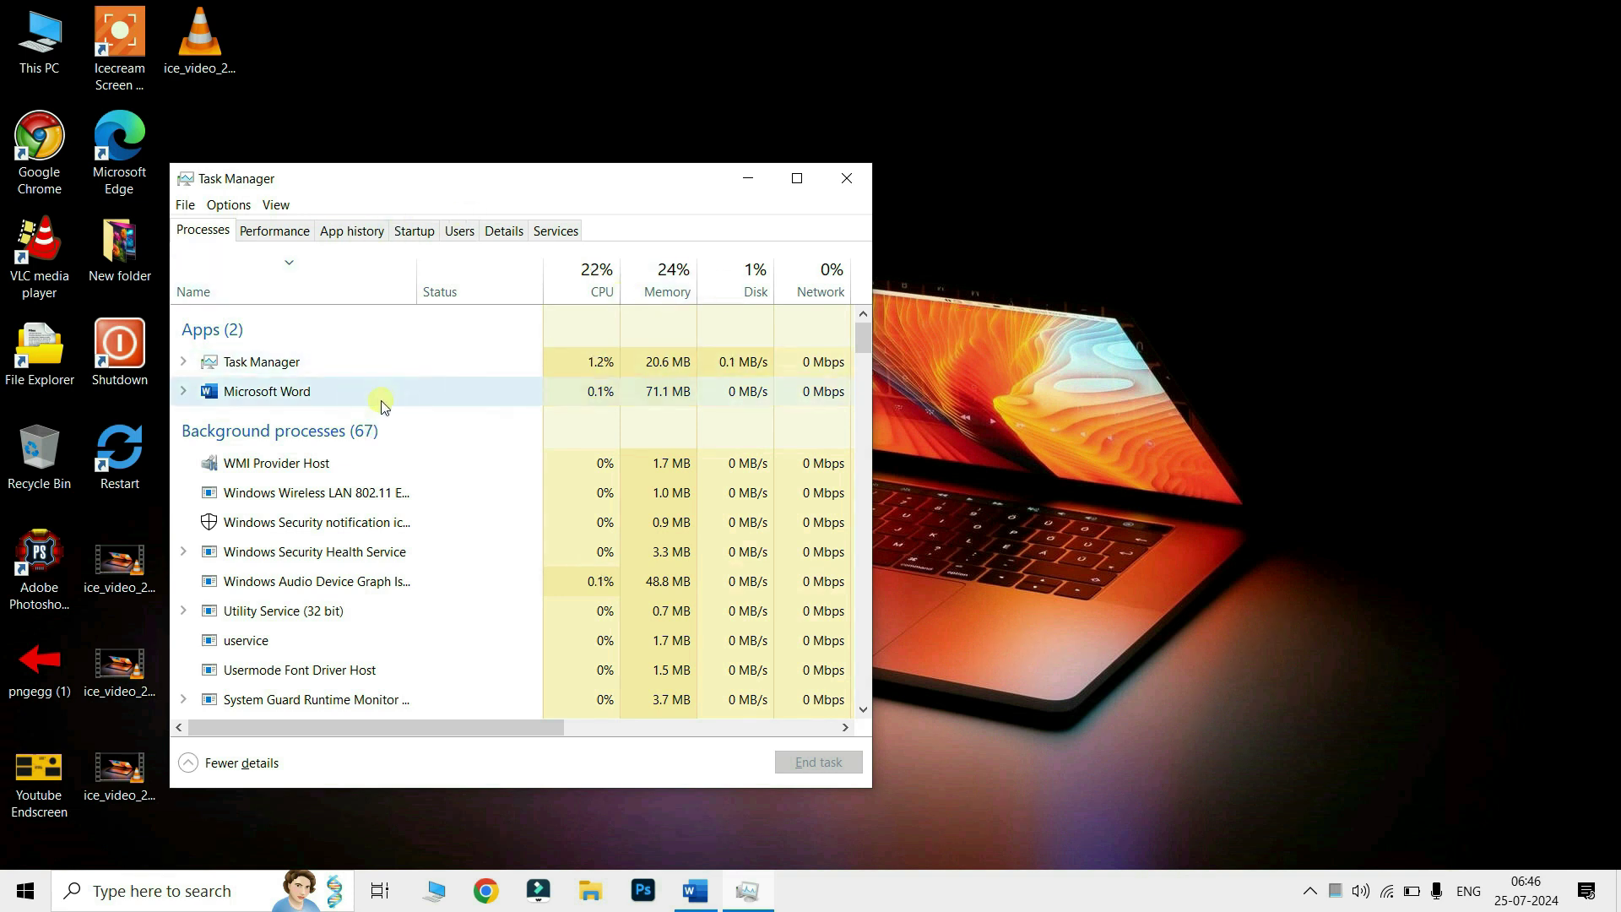
pyautogui.click(303, 398)
pyautogui.rightClick(302, 398)
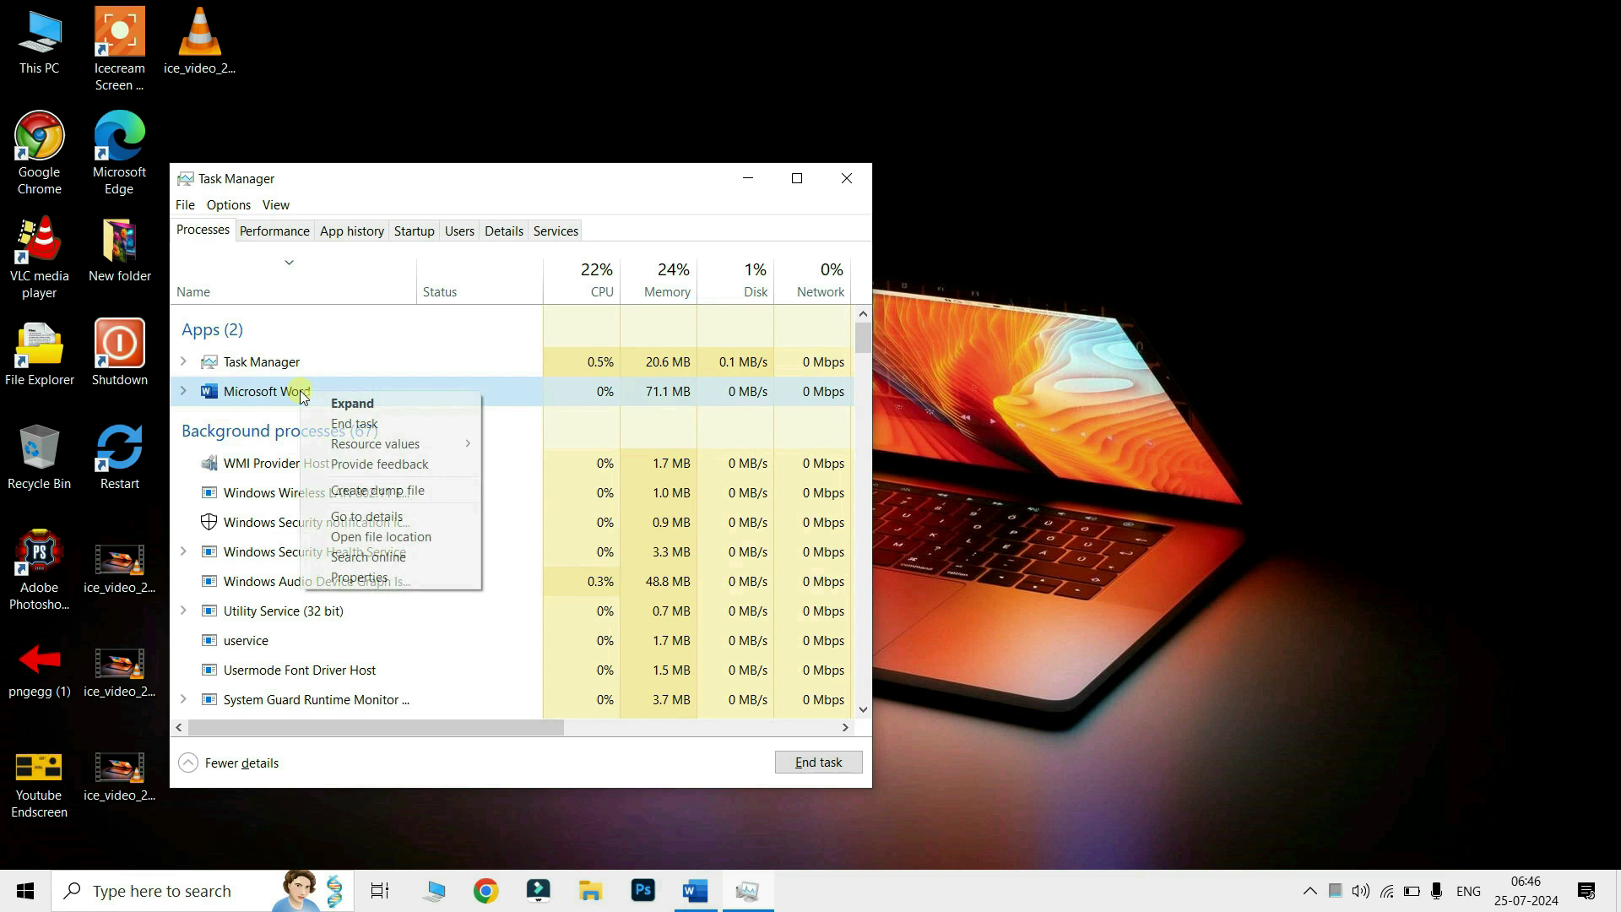
pyautogui.click(362, 427)
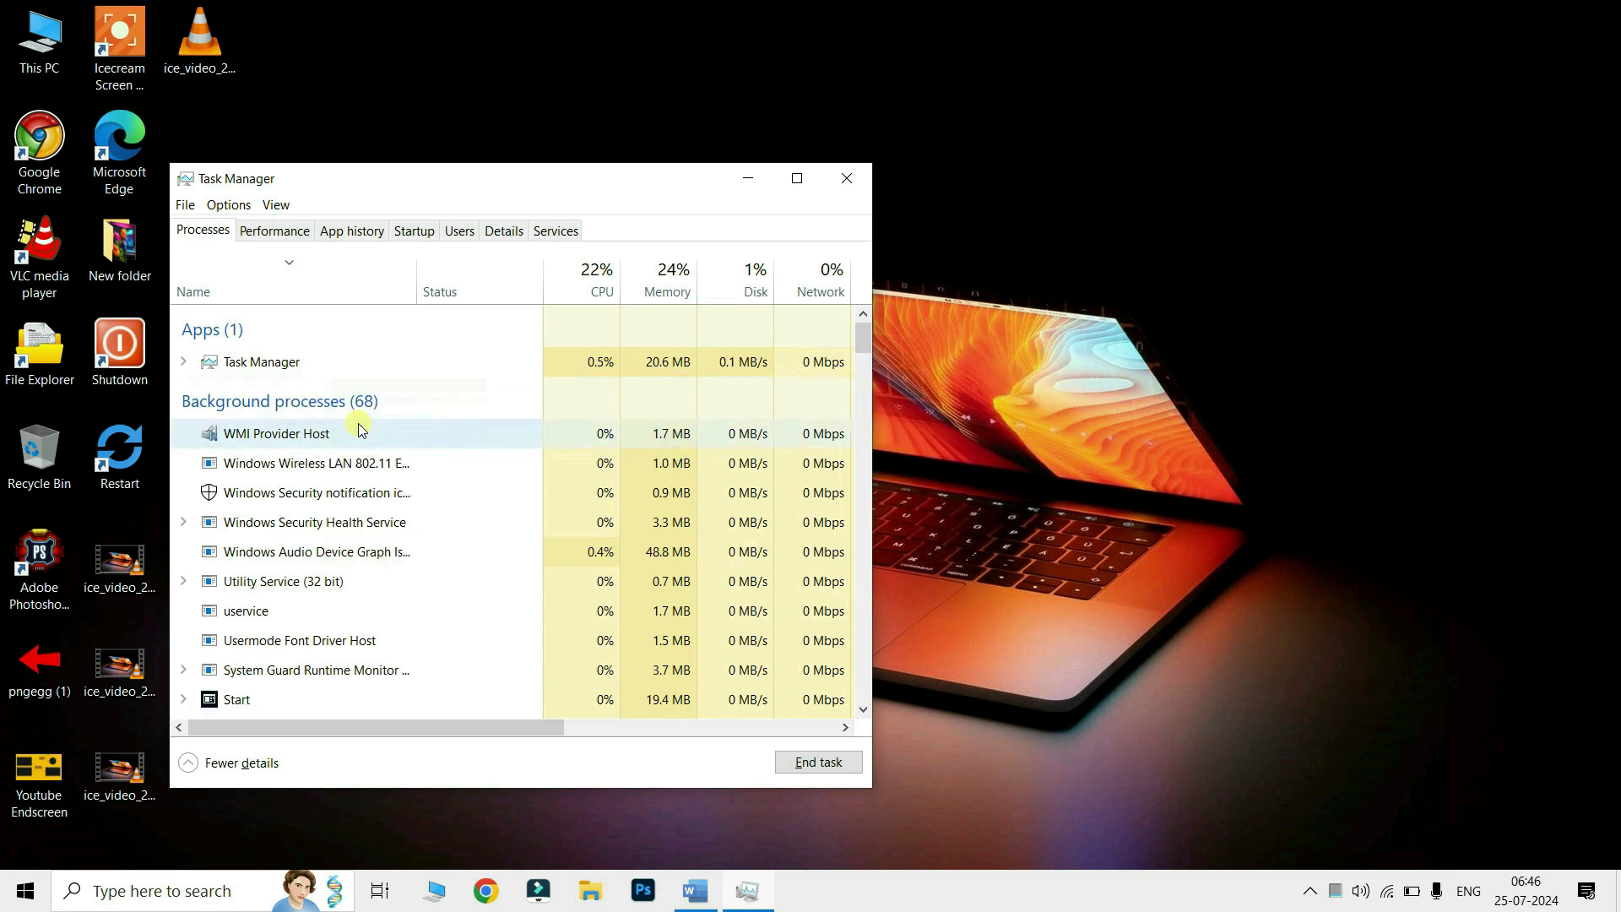
pyautogui.click(844, 179)
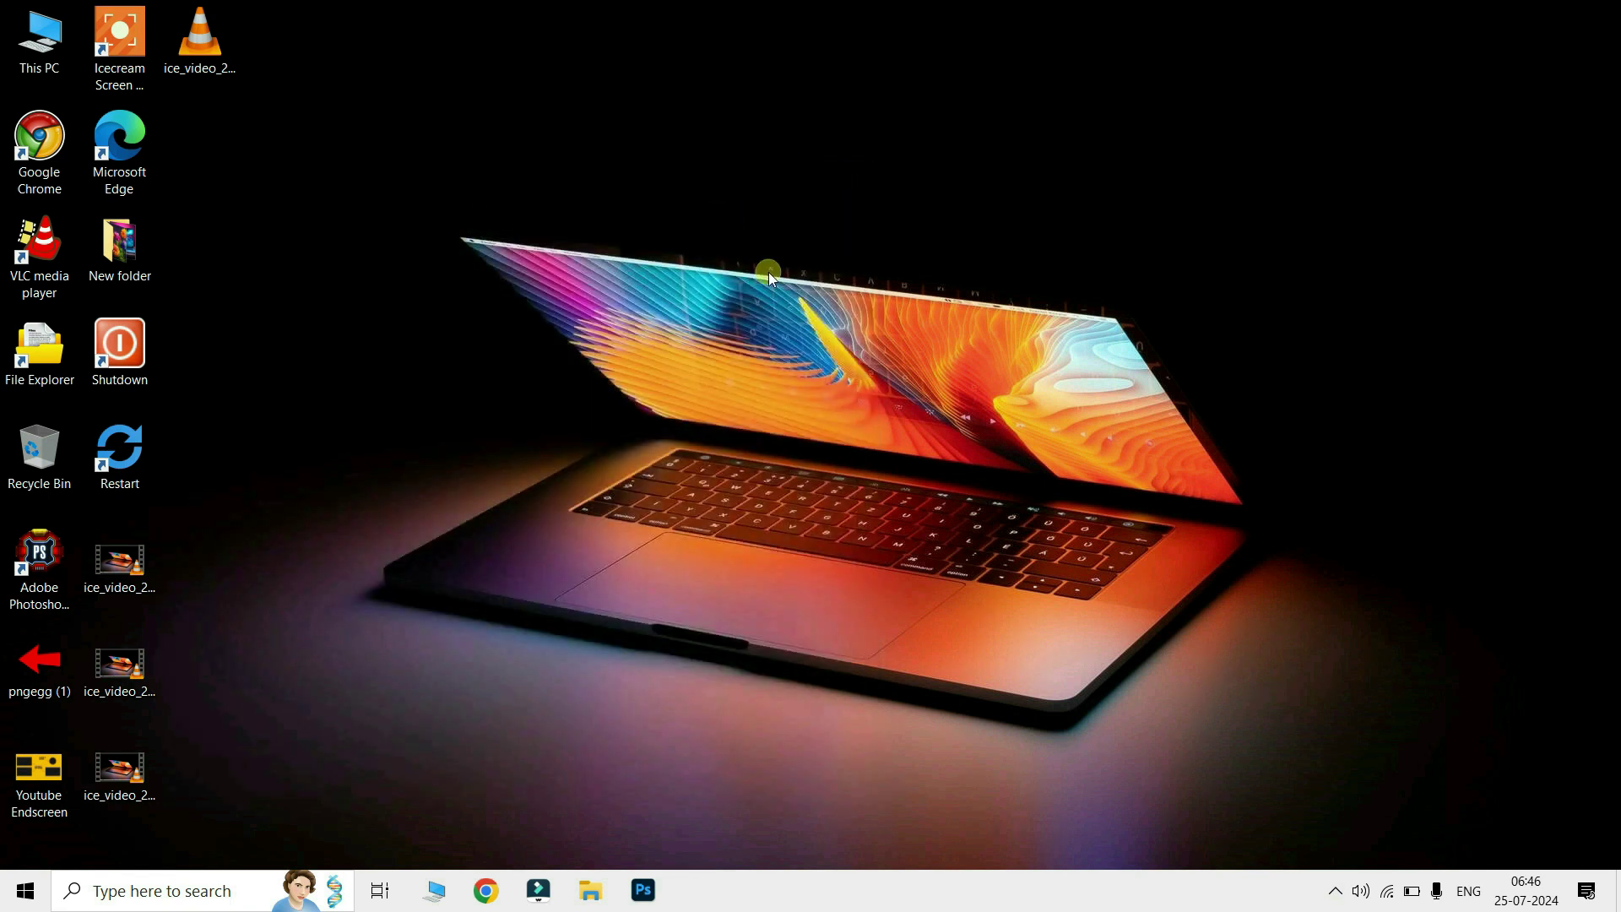
pyautogui.click(486, 891)
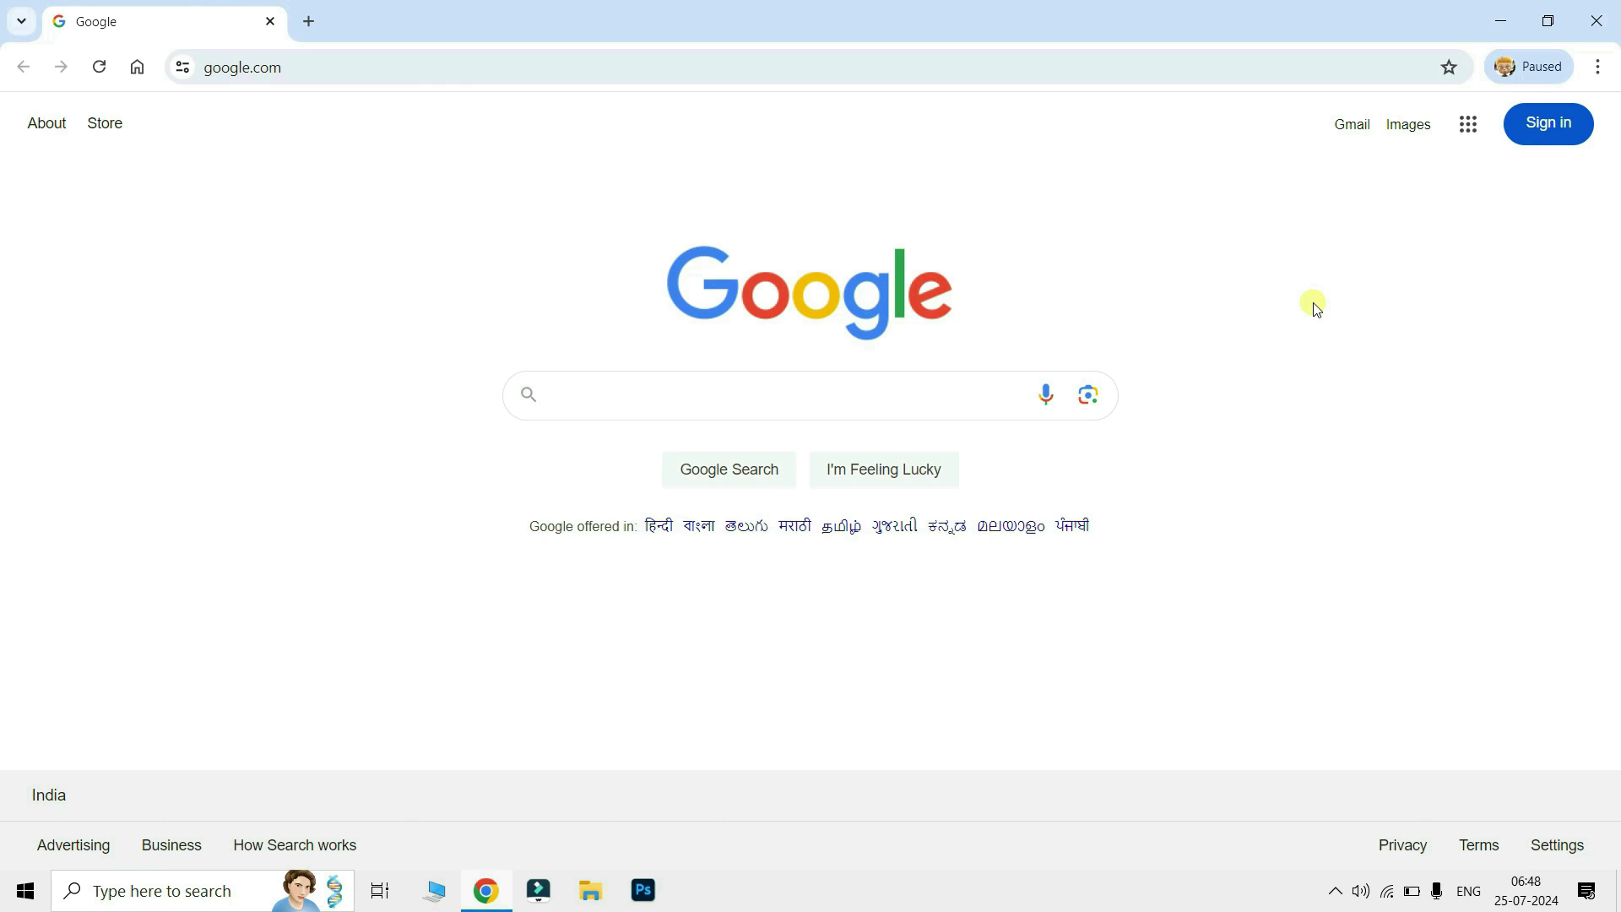
# Step: Restore, minimize, bring back and maximize the Chrome window with Win+Down and Win+Up
pyautogui.press('super+Down')
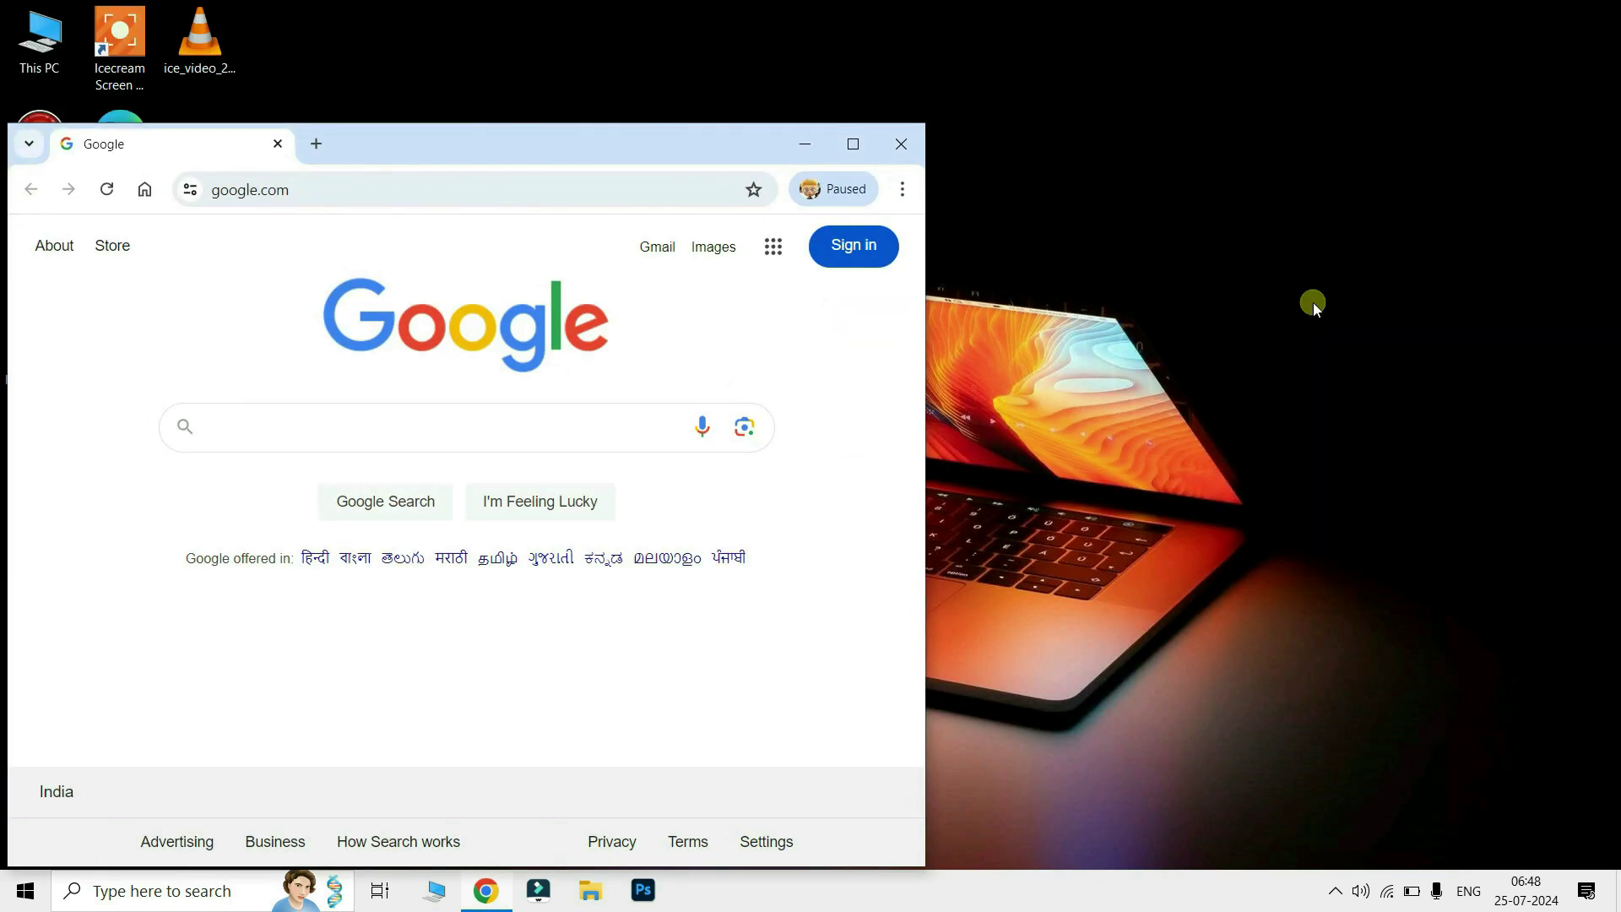
pyautogui.press('super+Down')
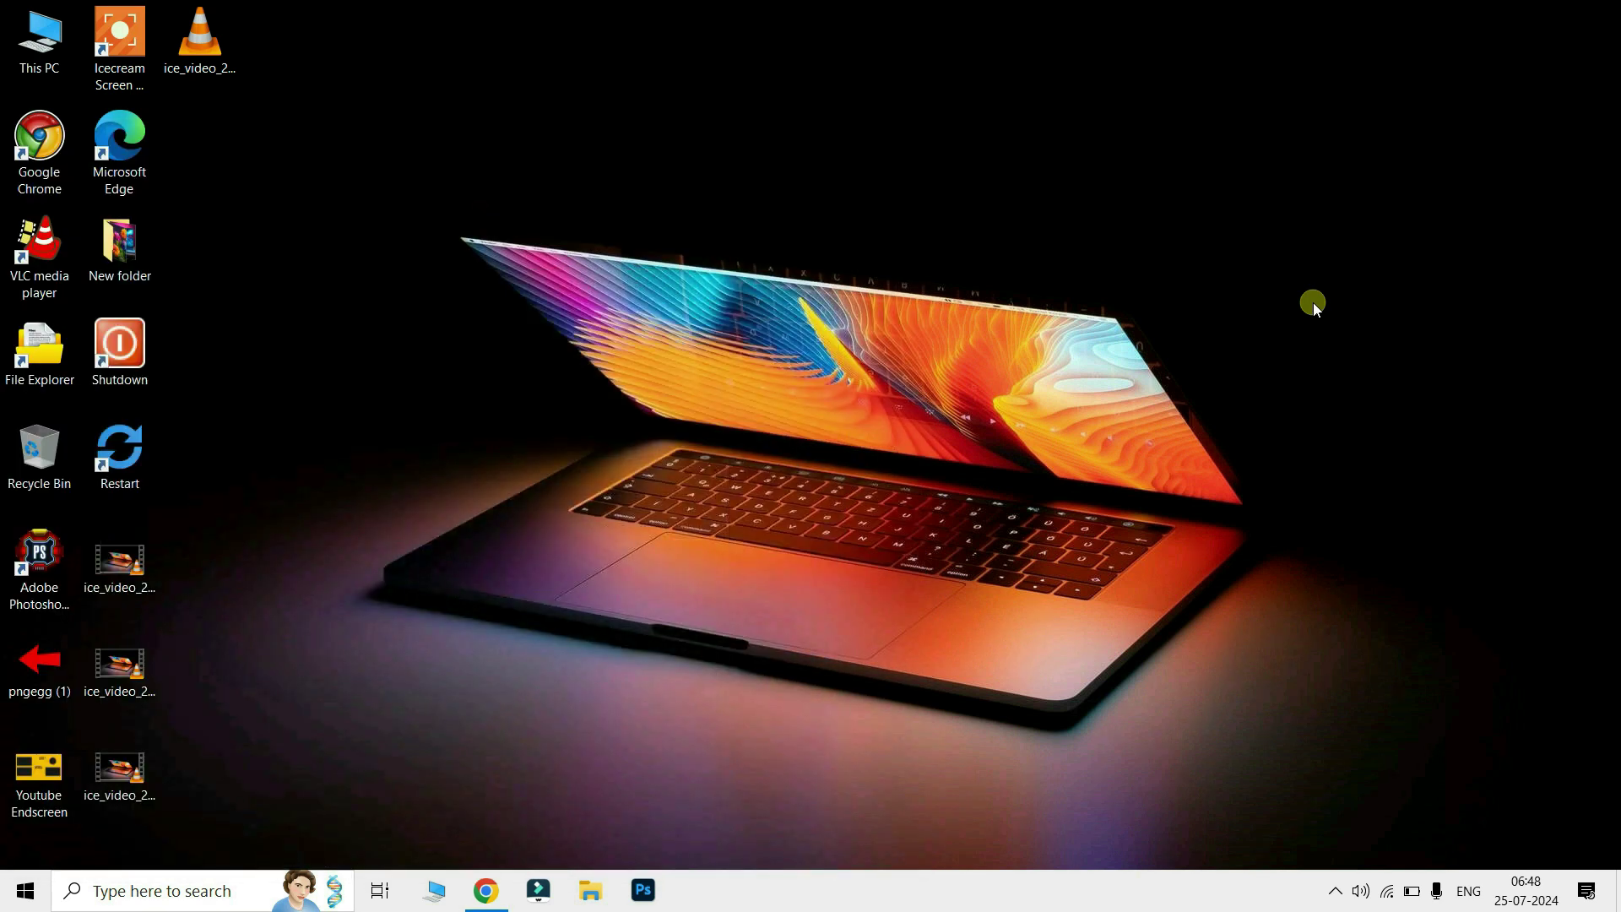
pyautogui.press('super+Up')
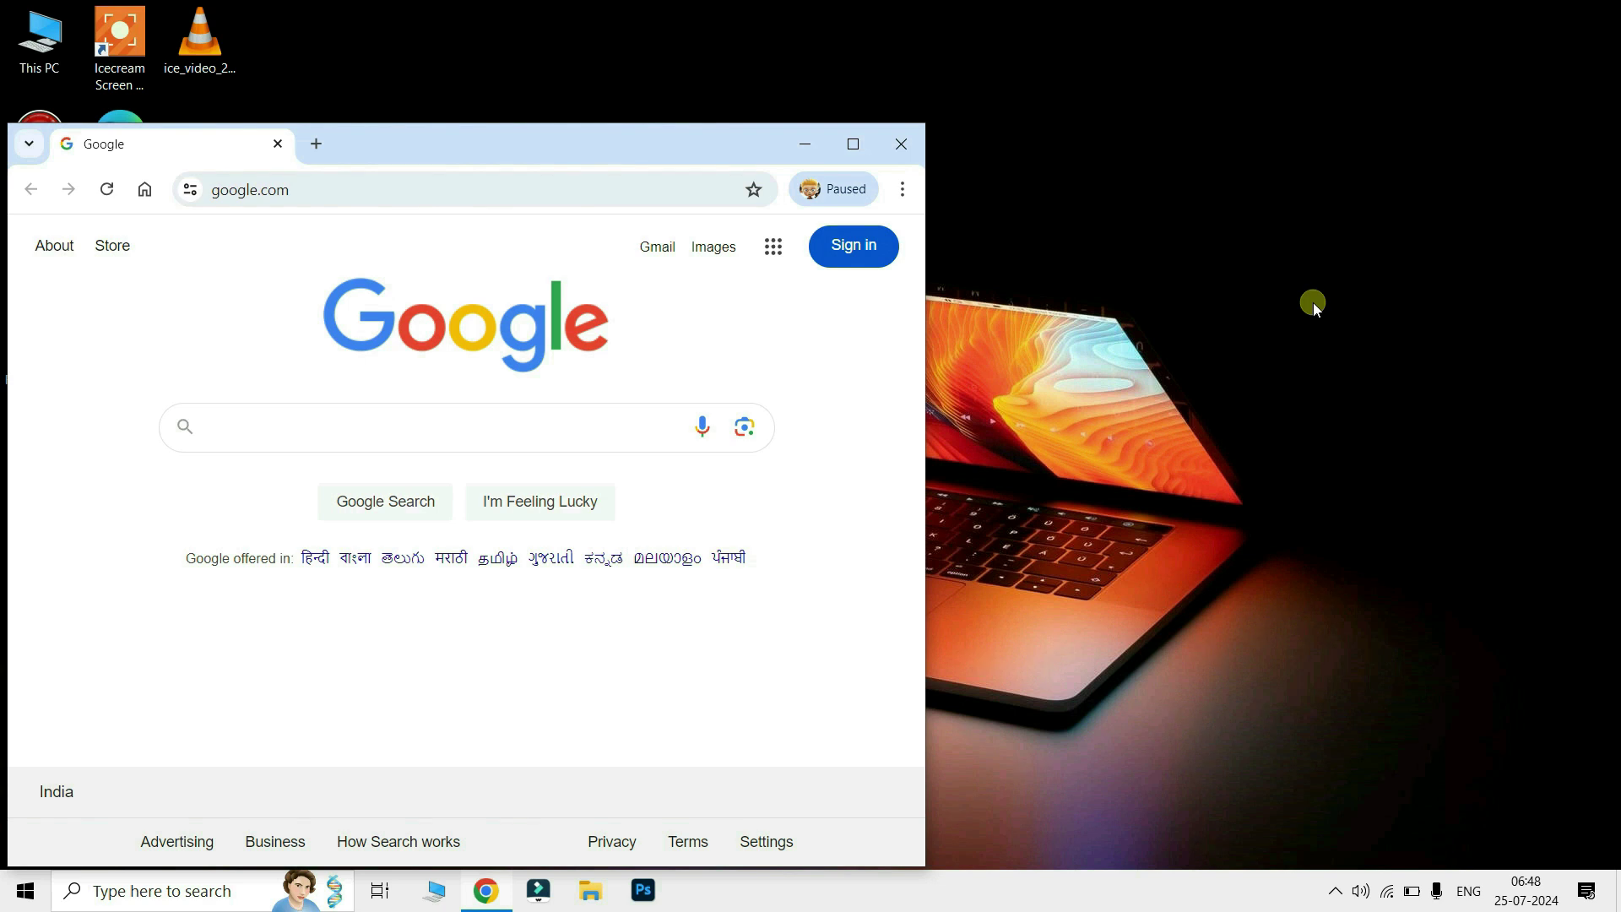
pyautogui.press('super+Up')
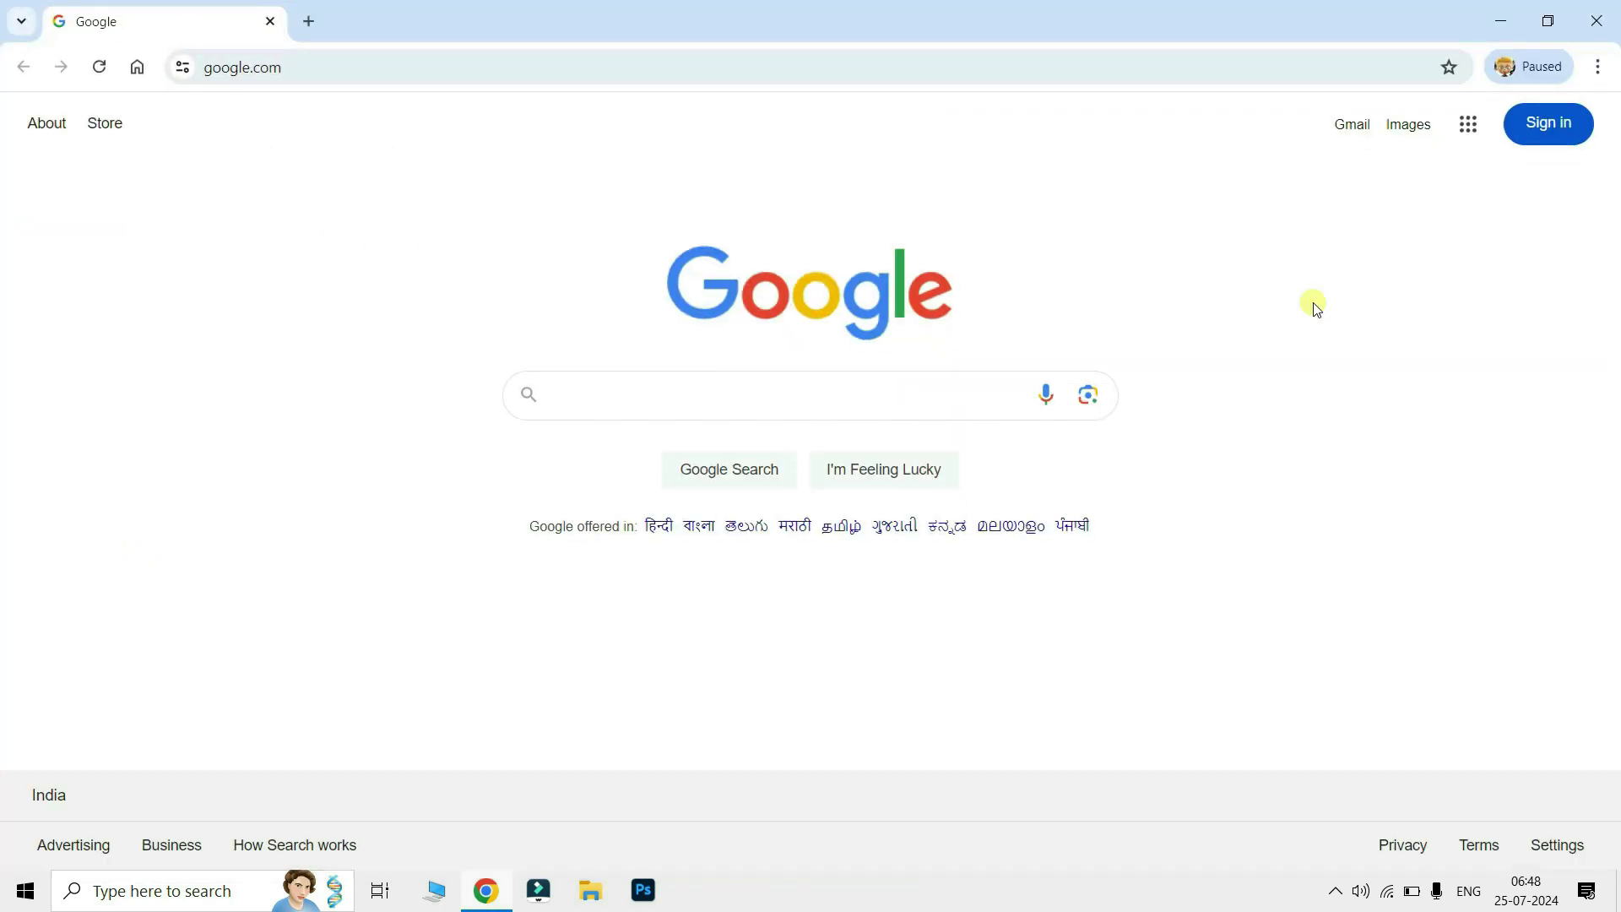
# Step: Try the Ctrl+L and Ctrl+K address-bar shortcuts, then close Chrome
pyautogui.hotkey('ctrl', 'l')
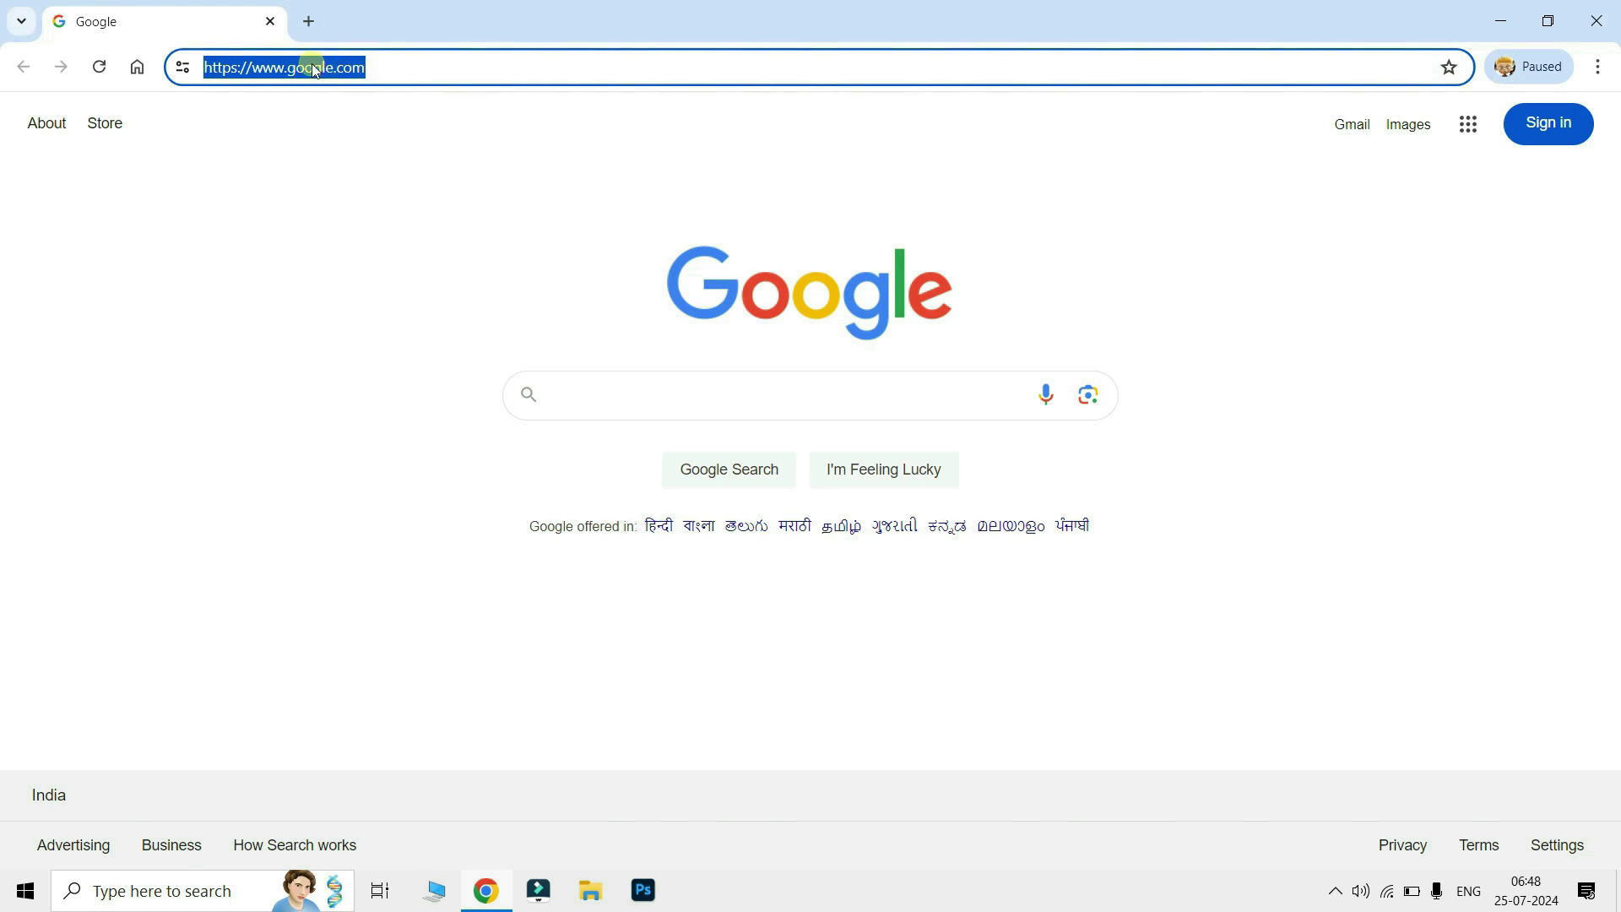
pyautogui.click(298, 299)
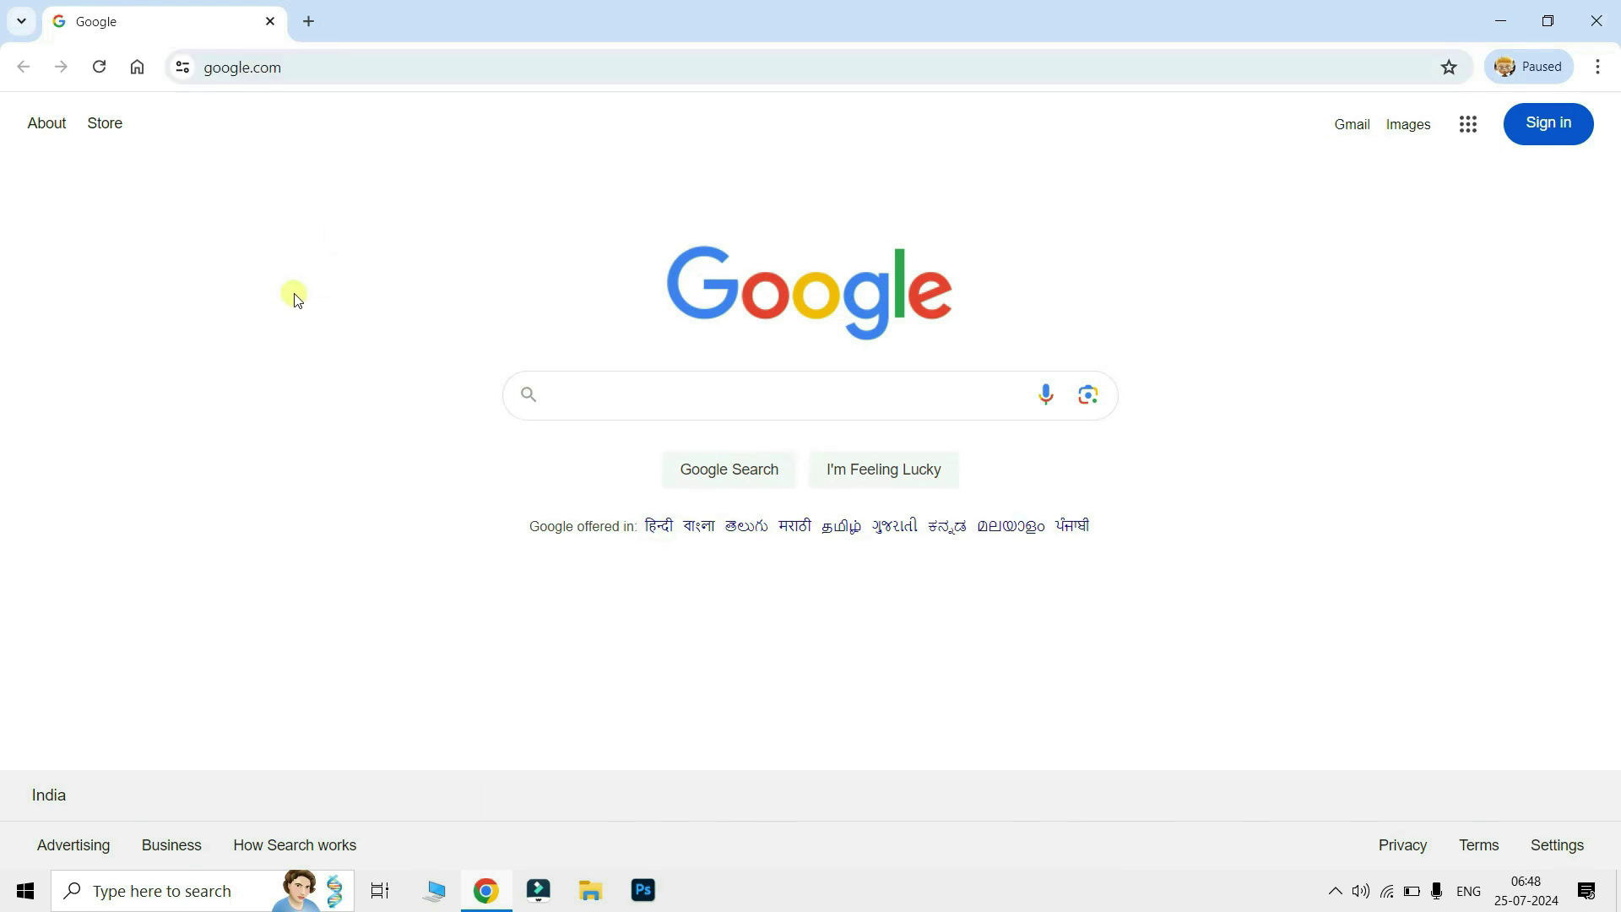
pyautogui.hotkey('ctrl', 'k')
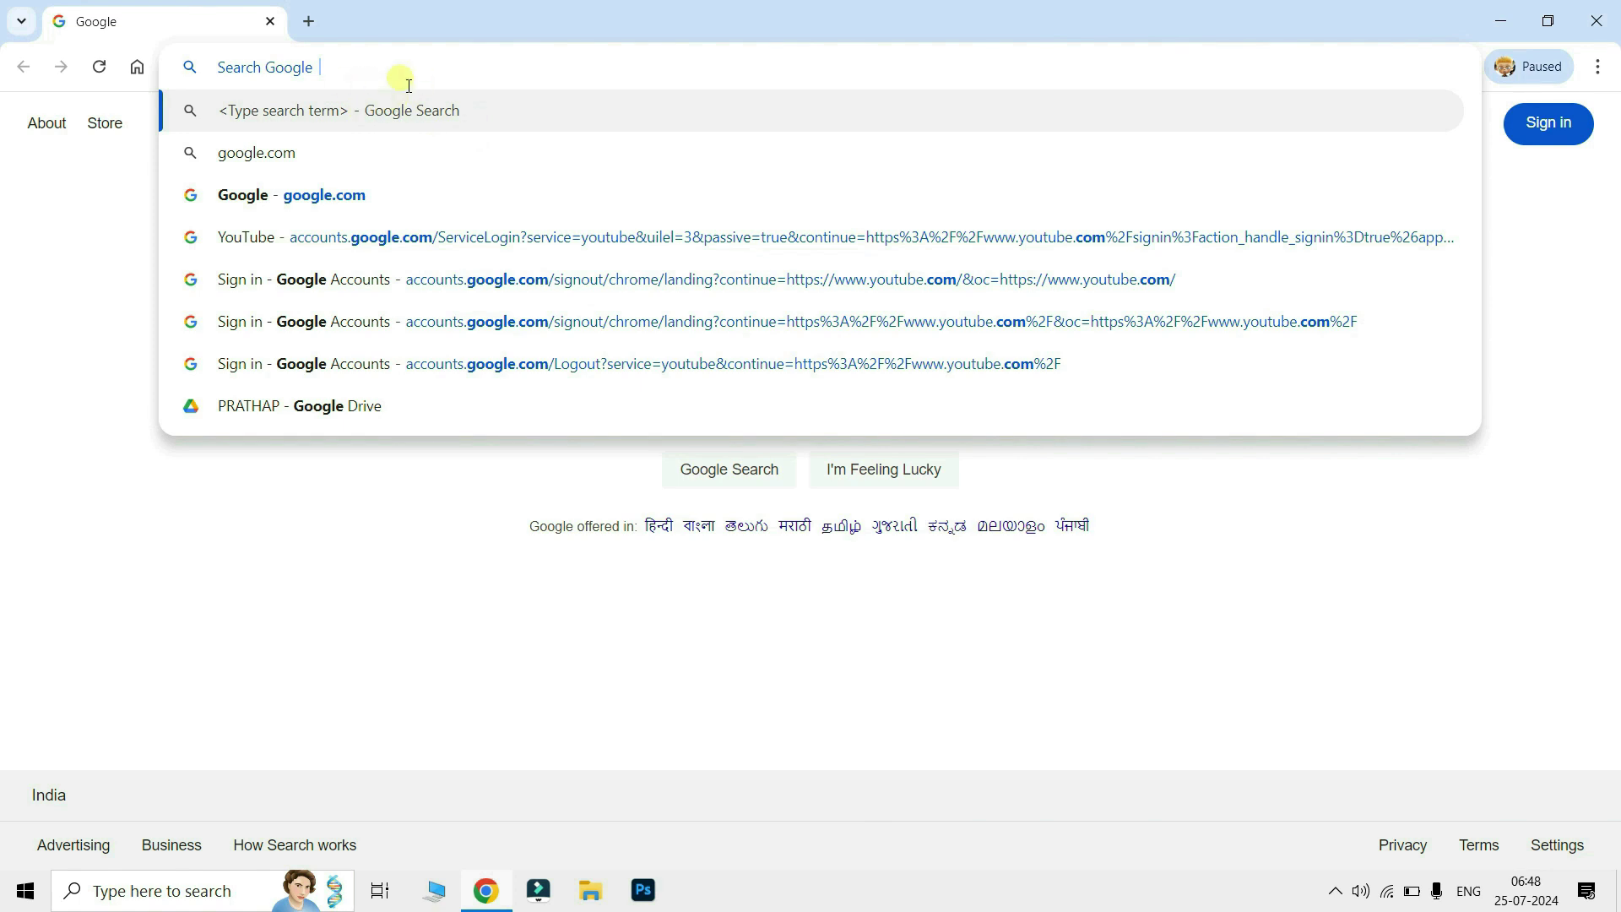
pyautogui.press('Escape')
pyautogui.click(1596, 21)
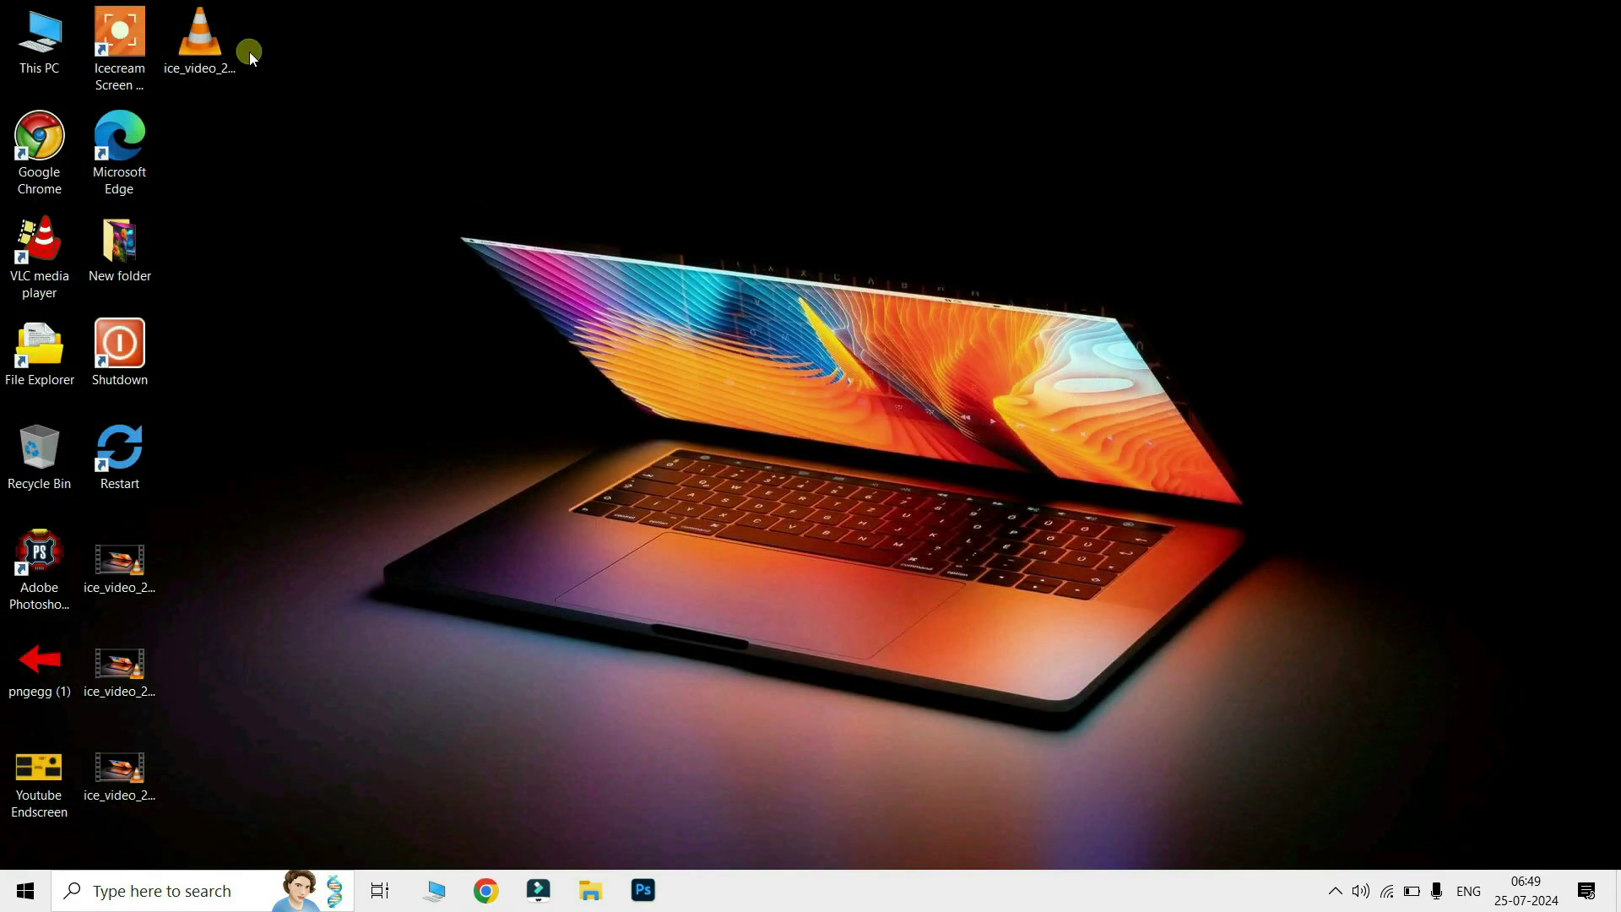
pyautogui.click(213, 59)
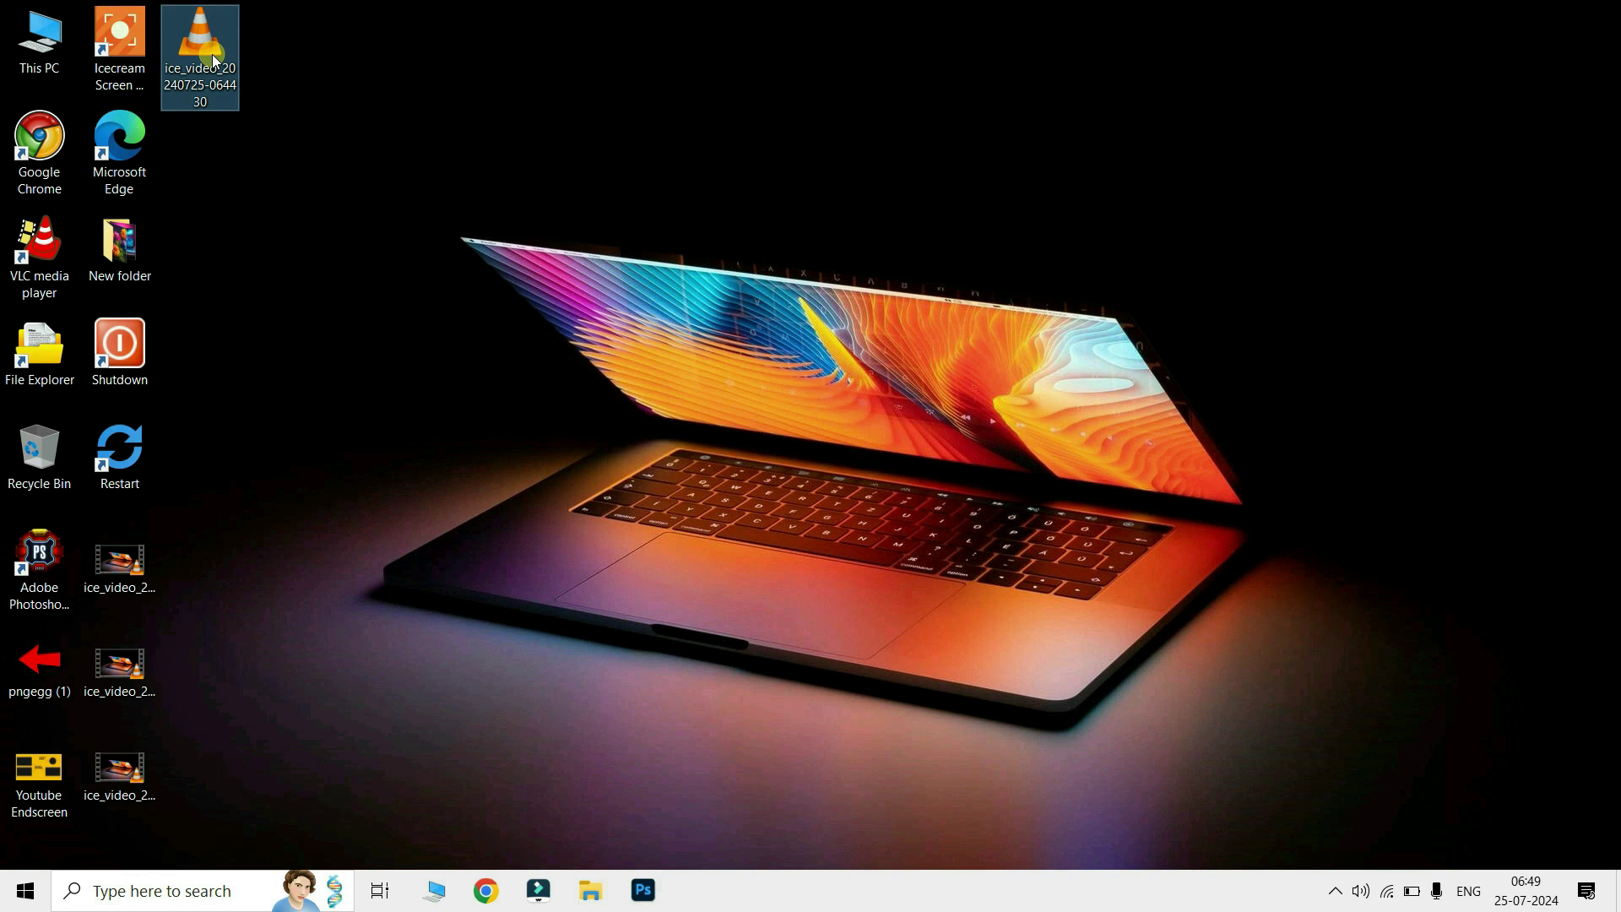
pyautogui.press('F2')
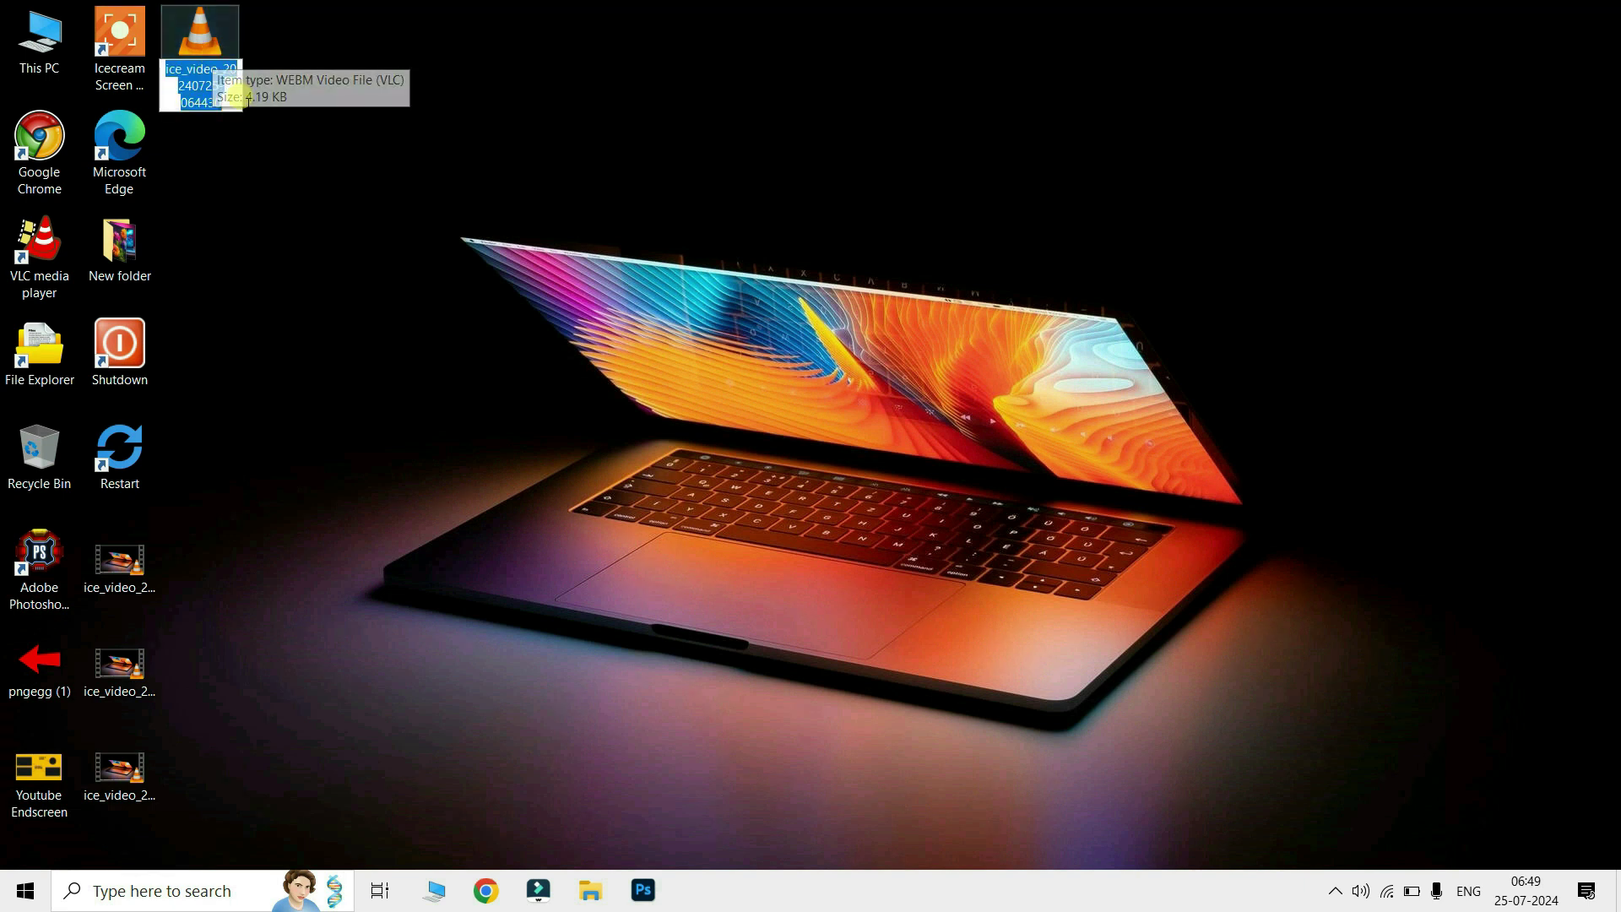
pyautogui.click(144, 275)
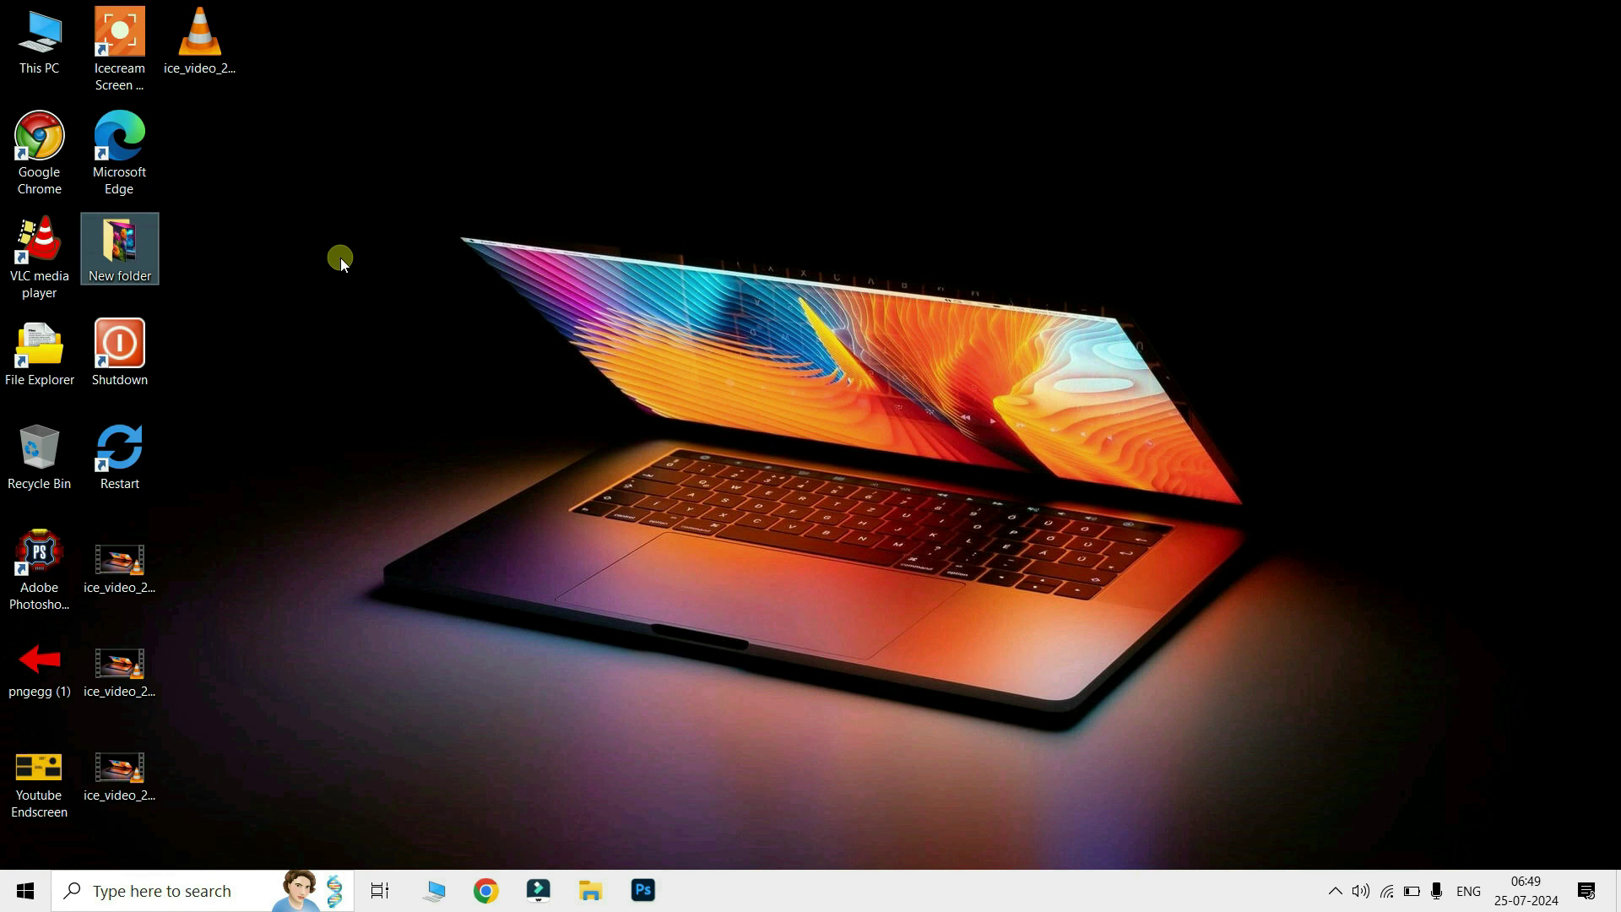
pyautogui.rightClick(364, 196)
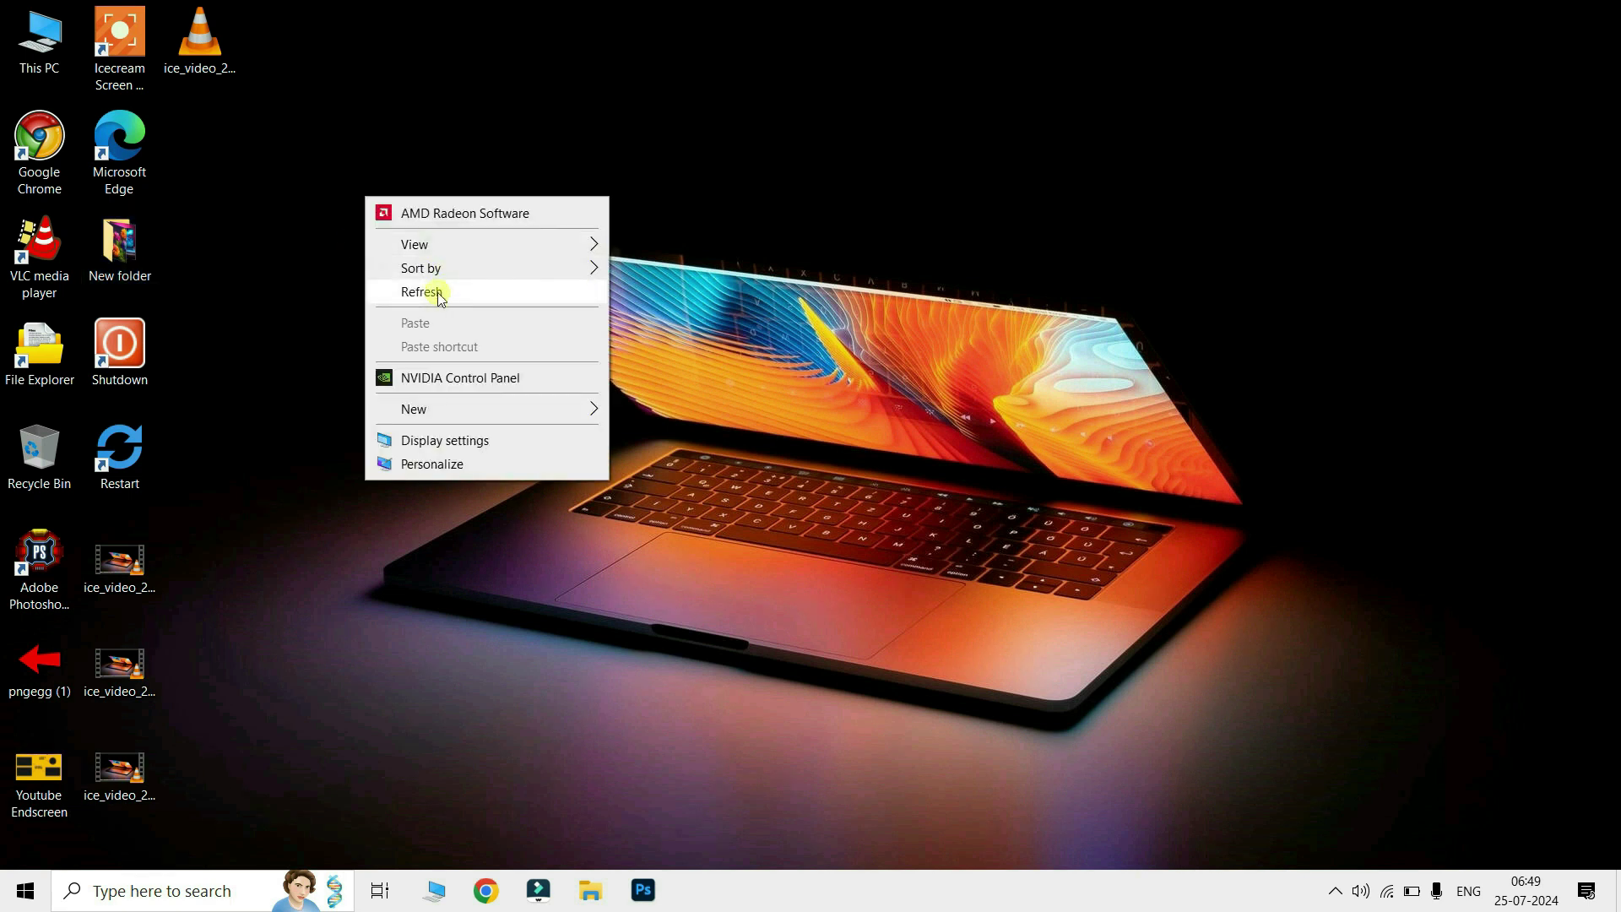
pyautogui.click(463, 291)
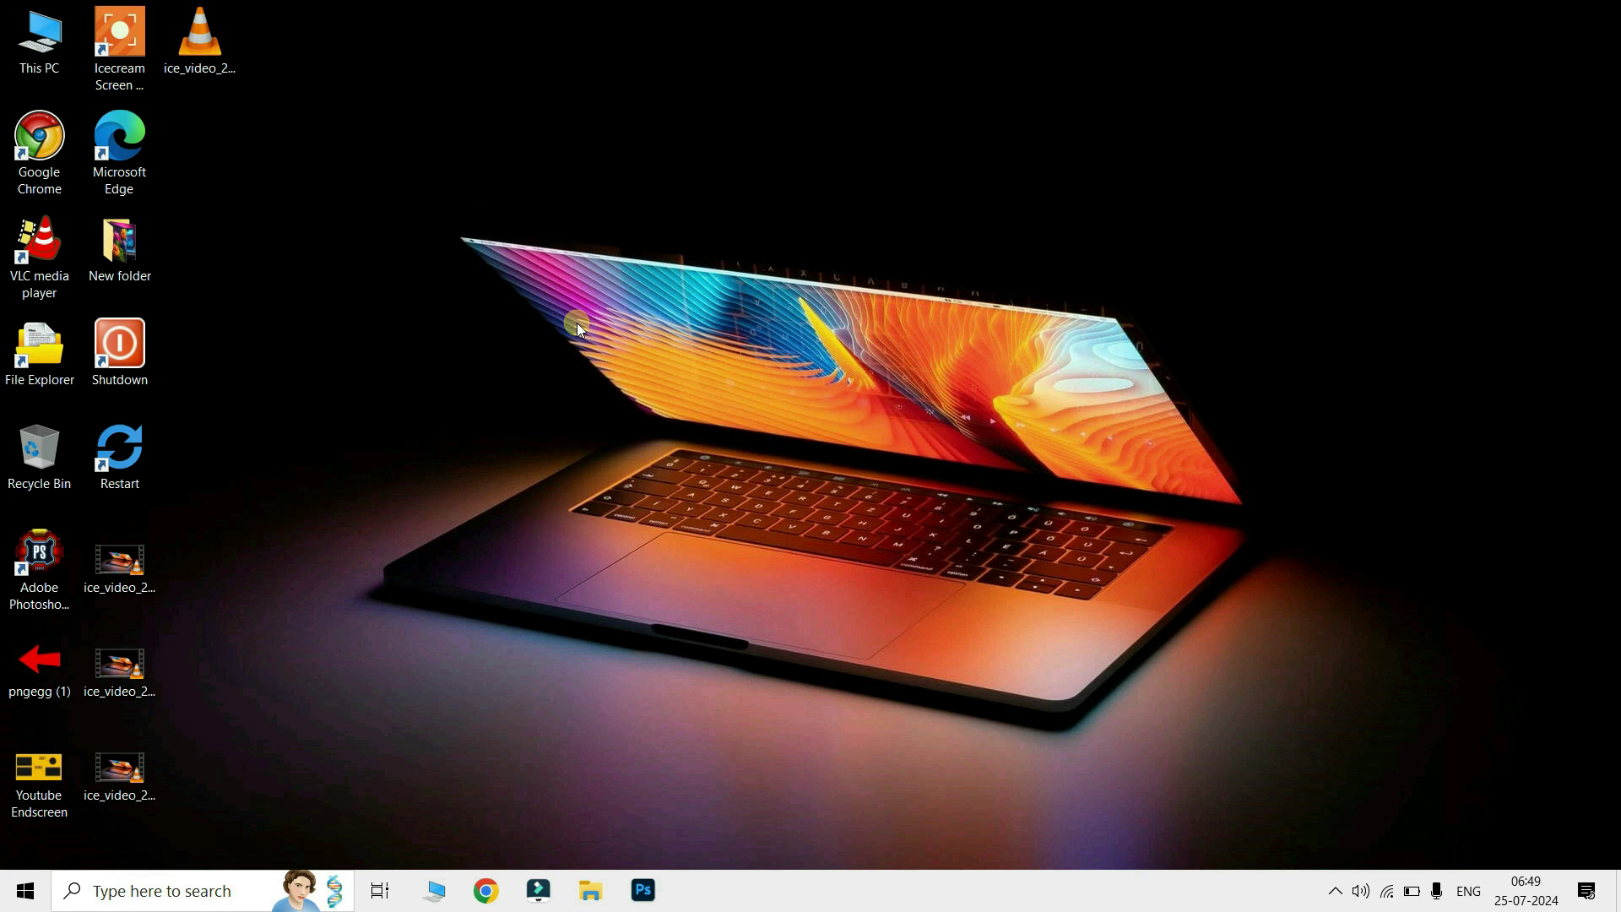
# Step: Refresh the desktop, lock the PC, then show the Win+X shut down or sign out options
pyautogui.press('F5')
pyautogui.press('F5')
pyautogui.press('super+l')
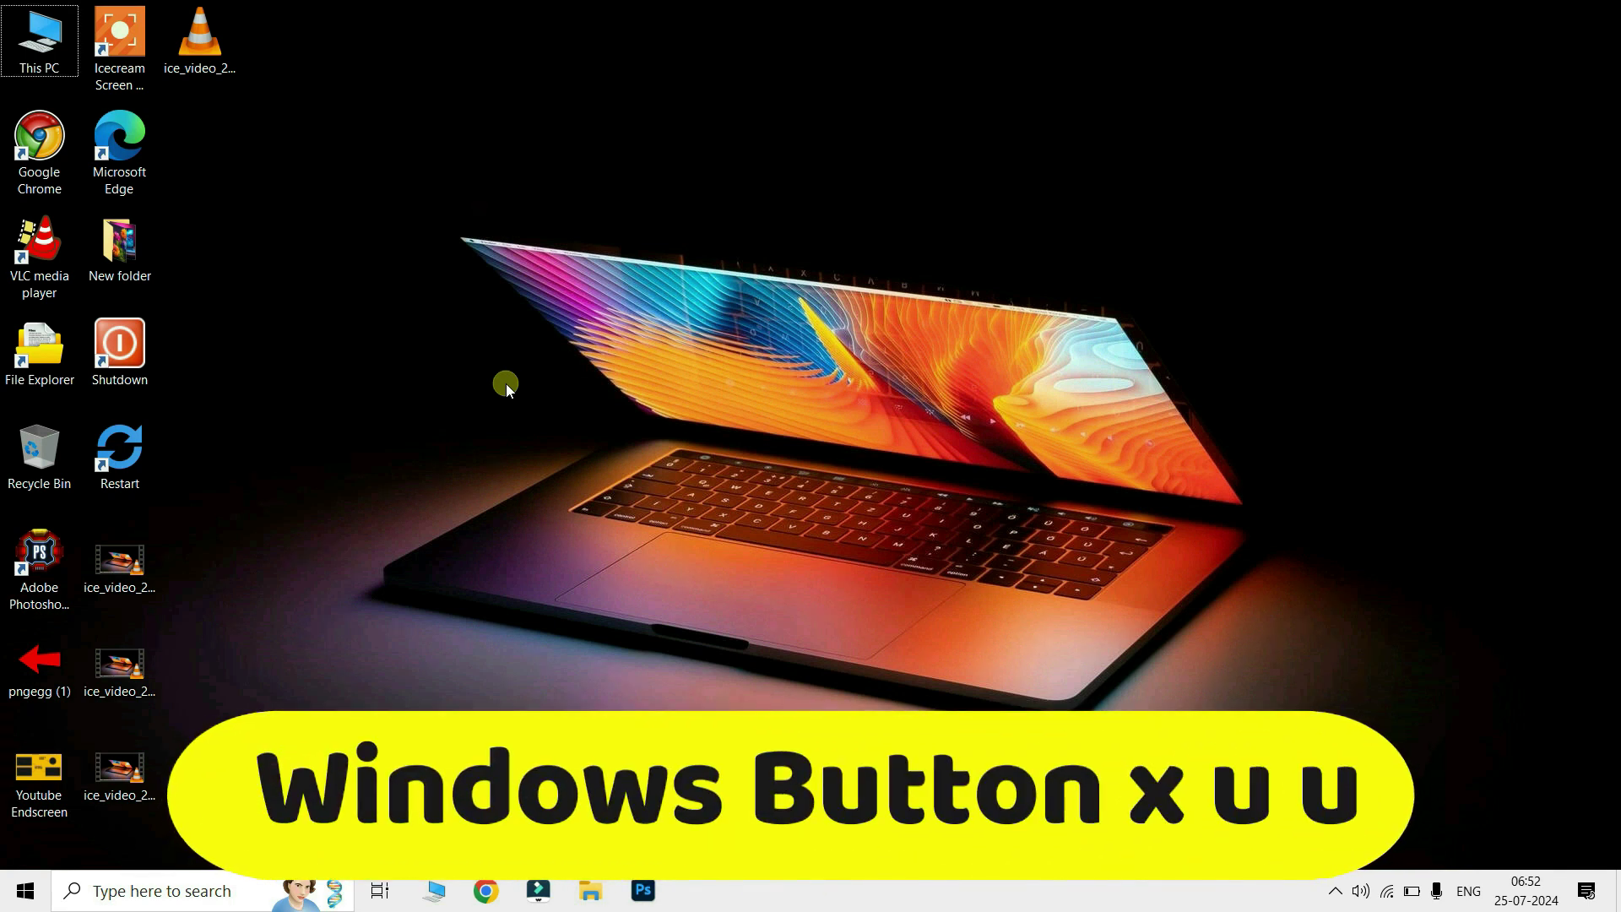
pyautogui.press('super+x')
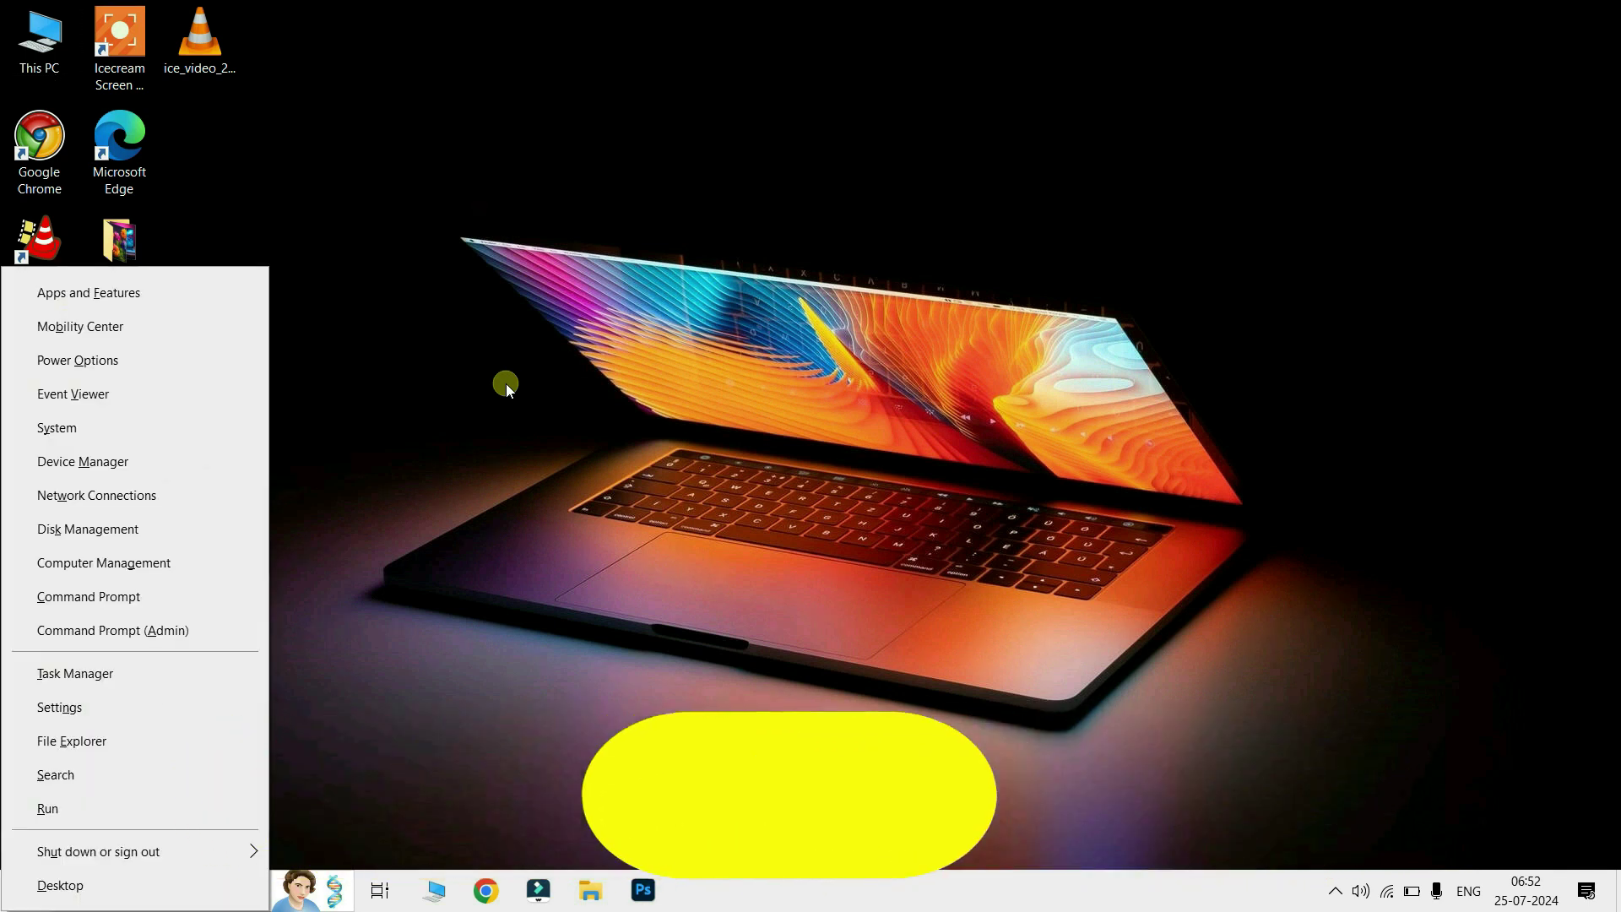
pyautogui.press('u')
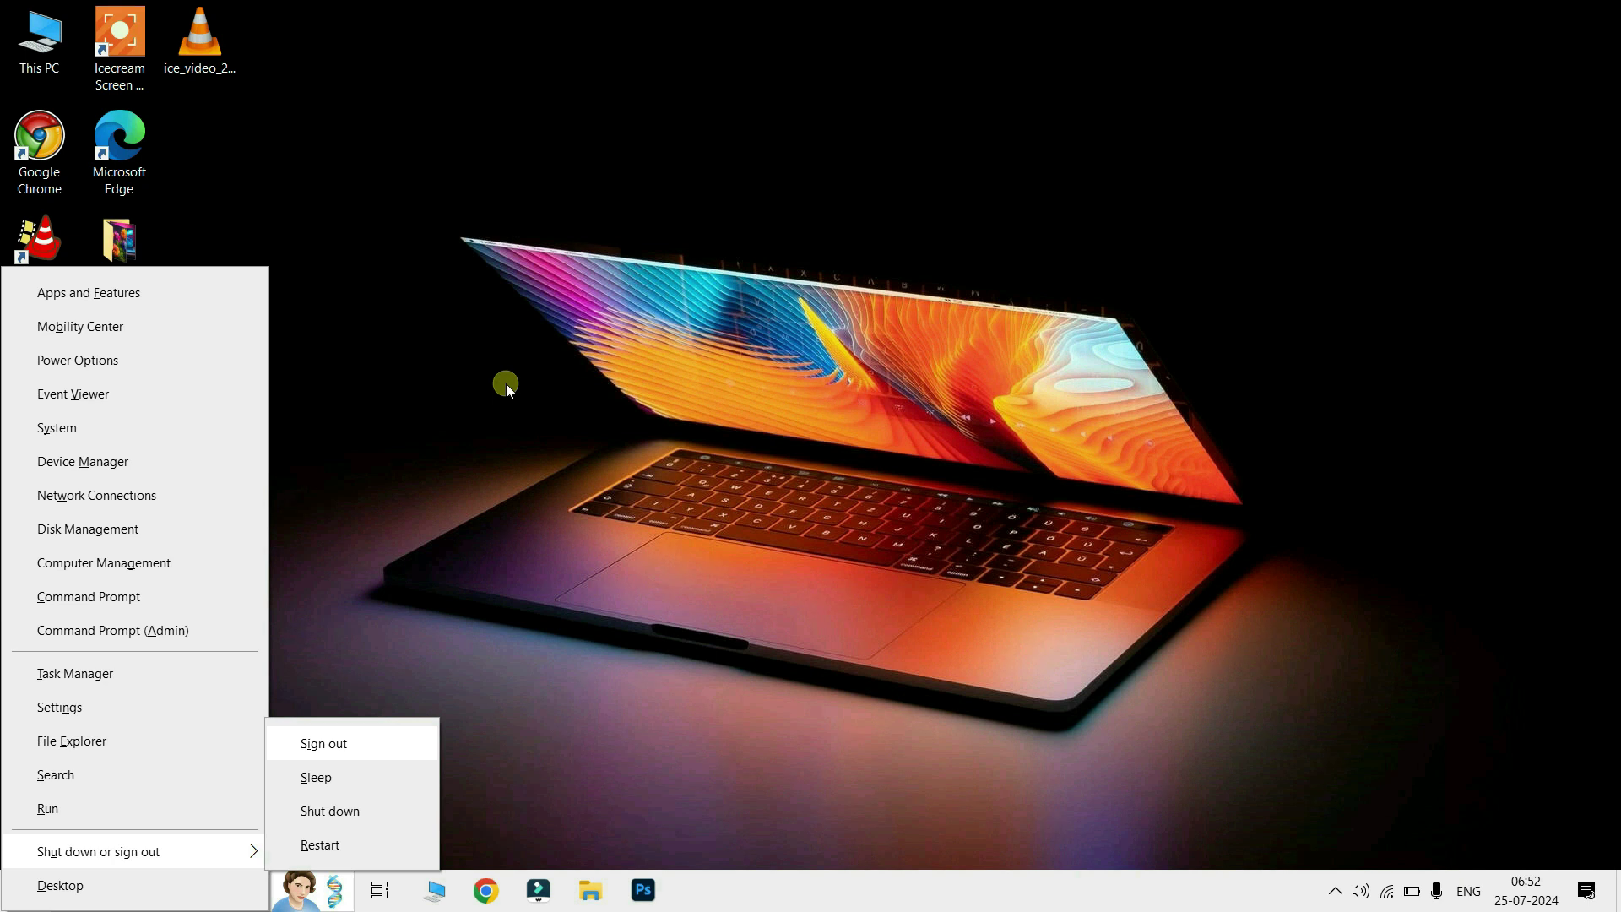
pyautogui.press('Escape')
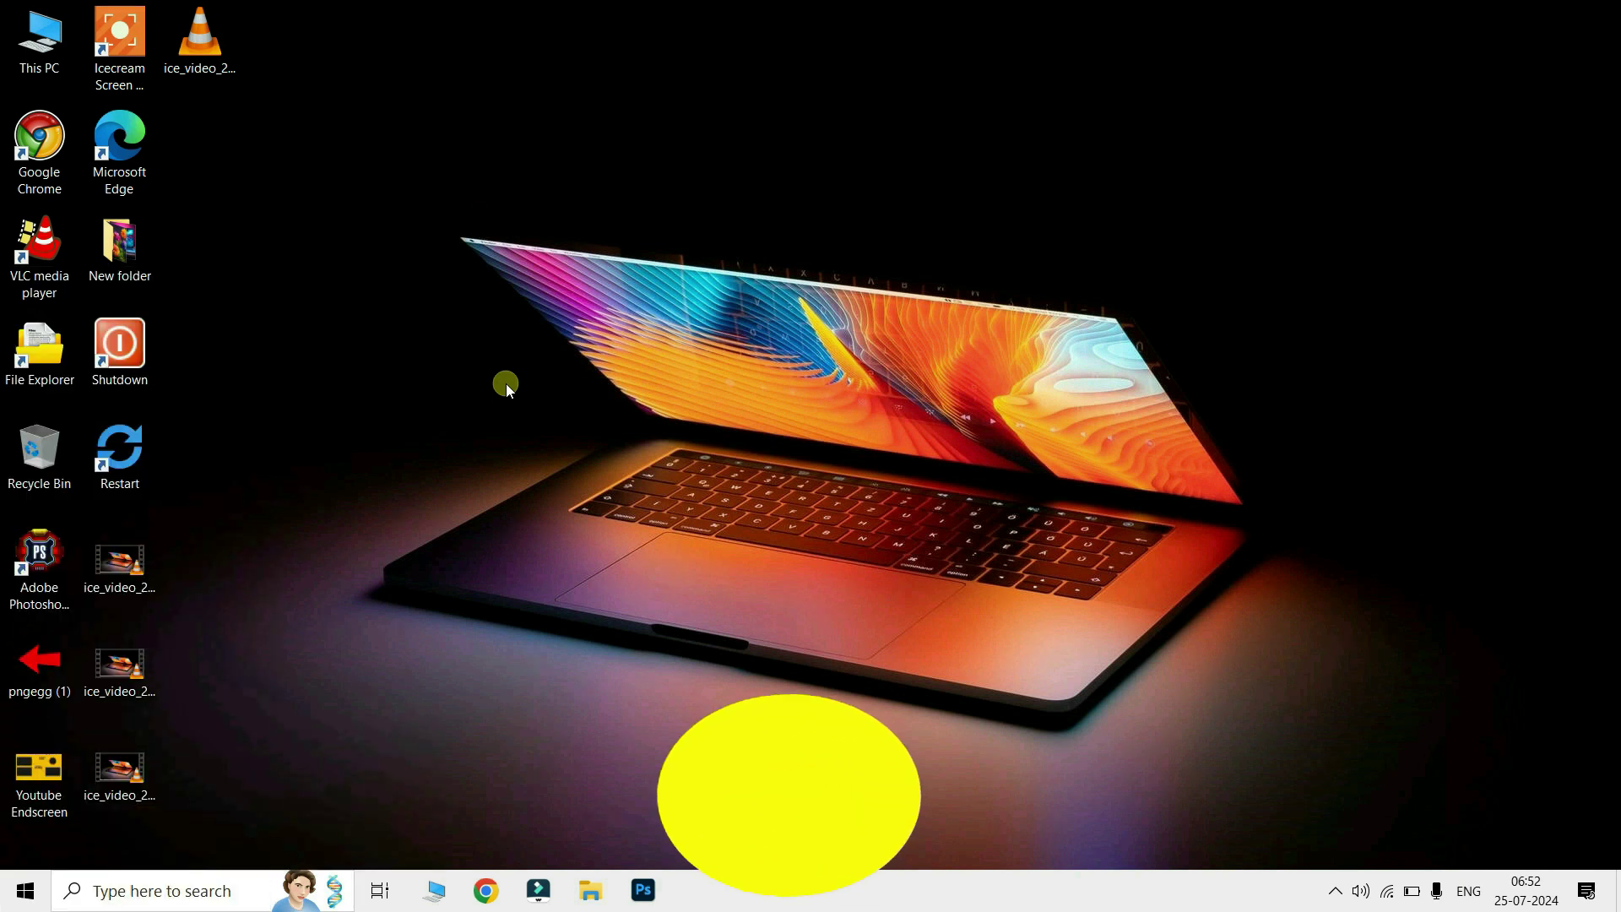
pyautogui.press('super+x')
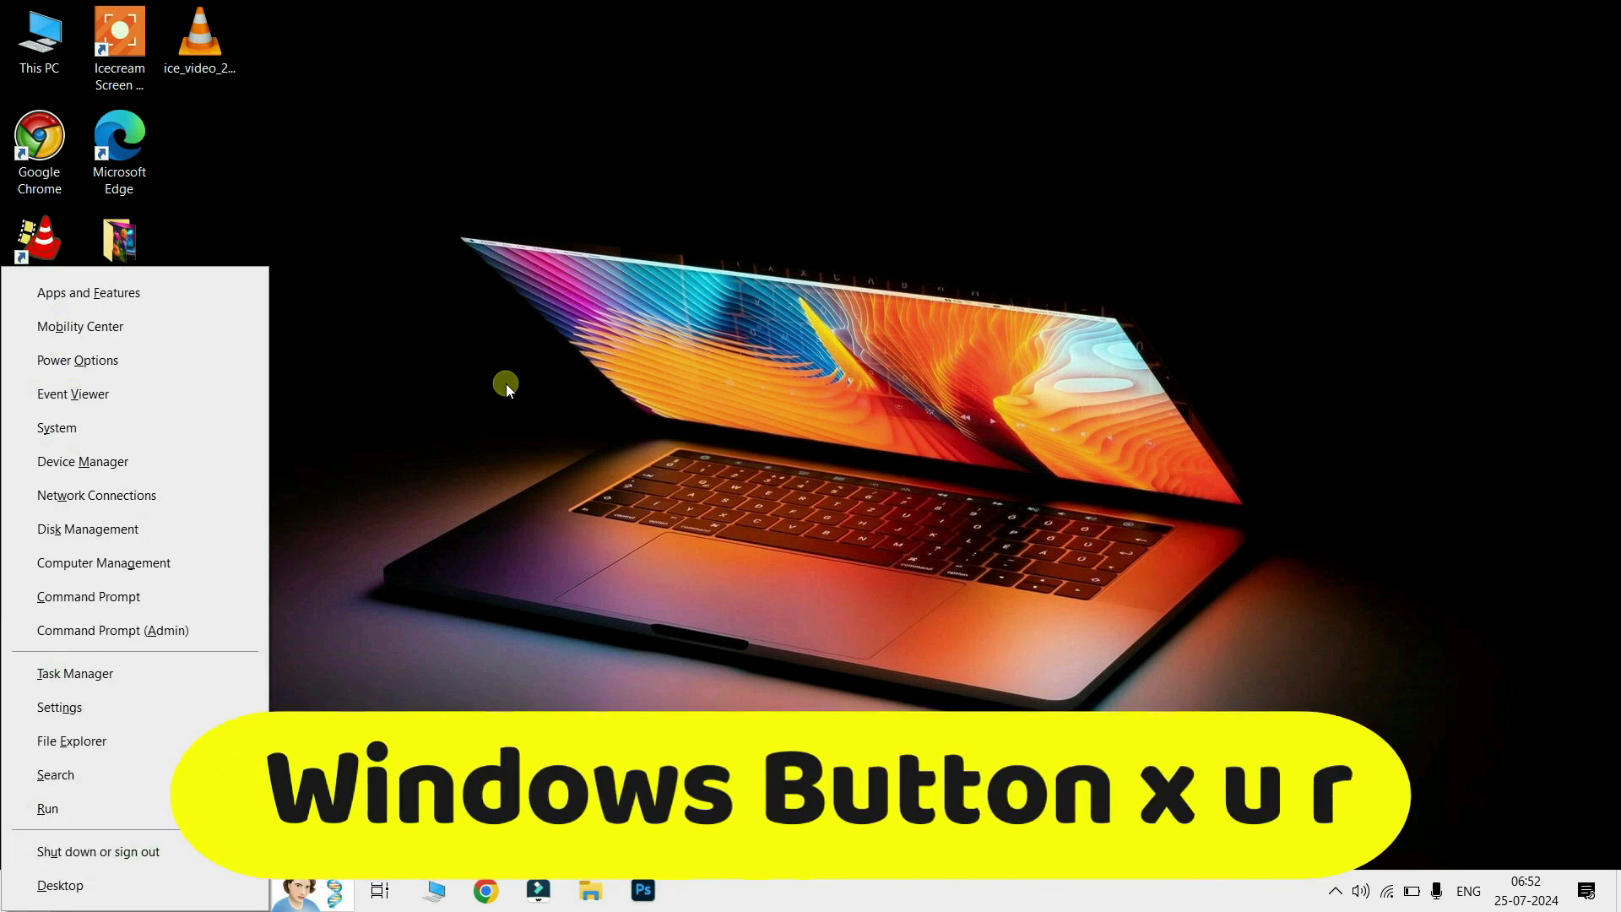
pyautogui.press('u')
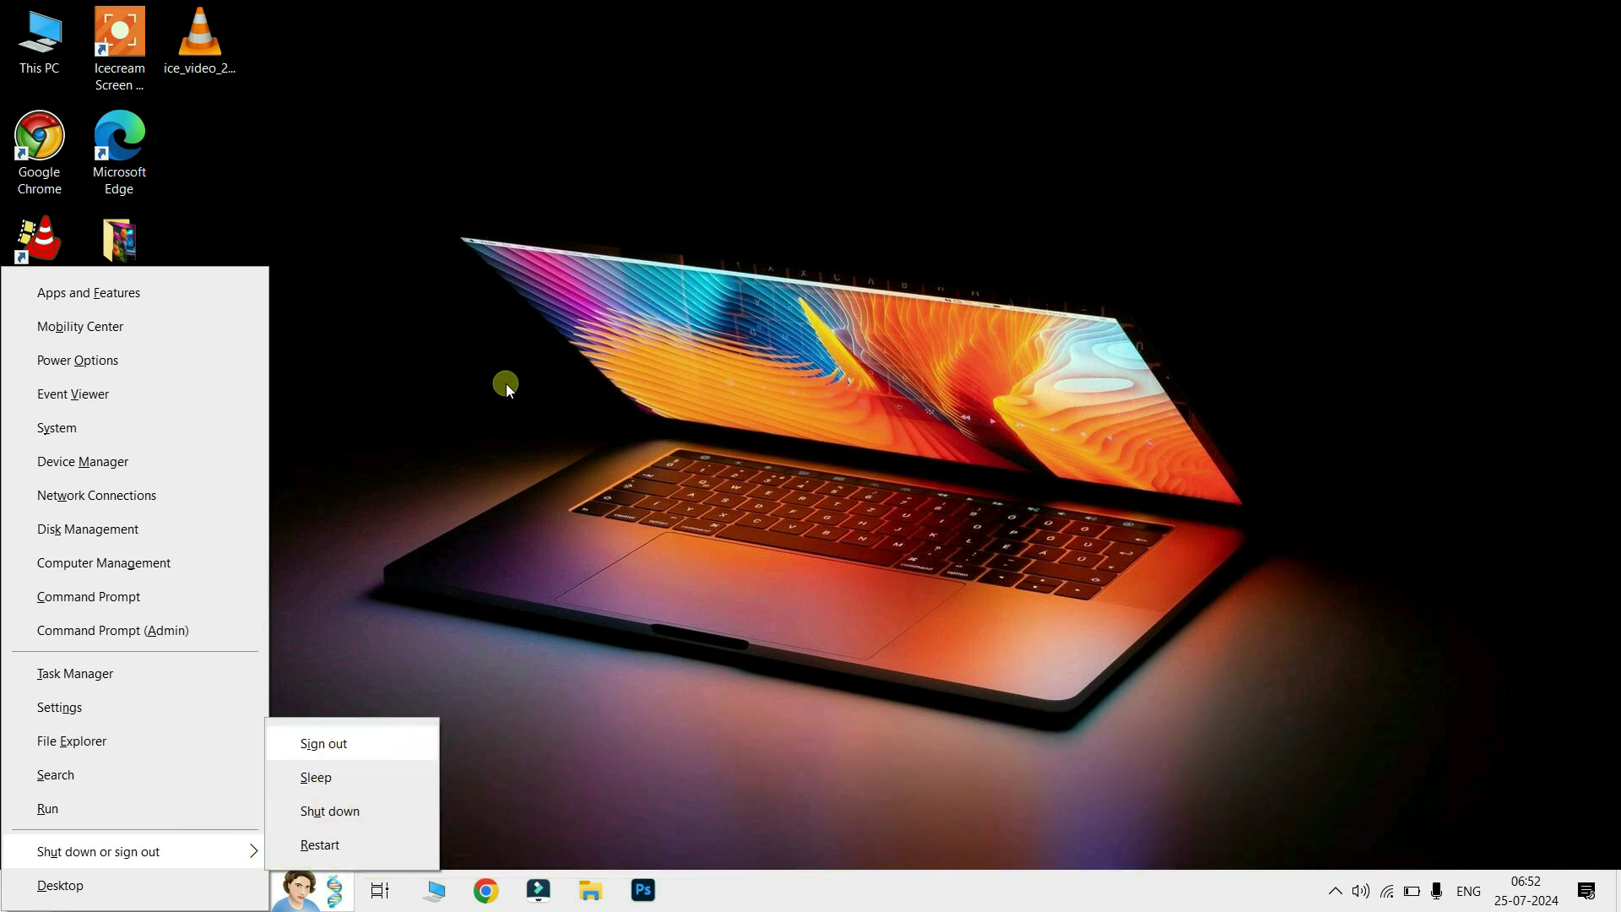
# Step: Marquee-select the Shutdown and Restart desktop shortcuts and delete them
pyautogui.moveTo(211, 333); pyautogui.dragTo(340, 414)
pyautogui.moveTo(184, 423); pyautogui.dragTo(86, 478)
pyautogui.click(296, 436)
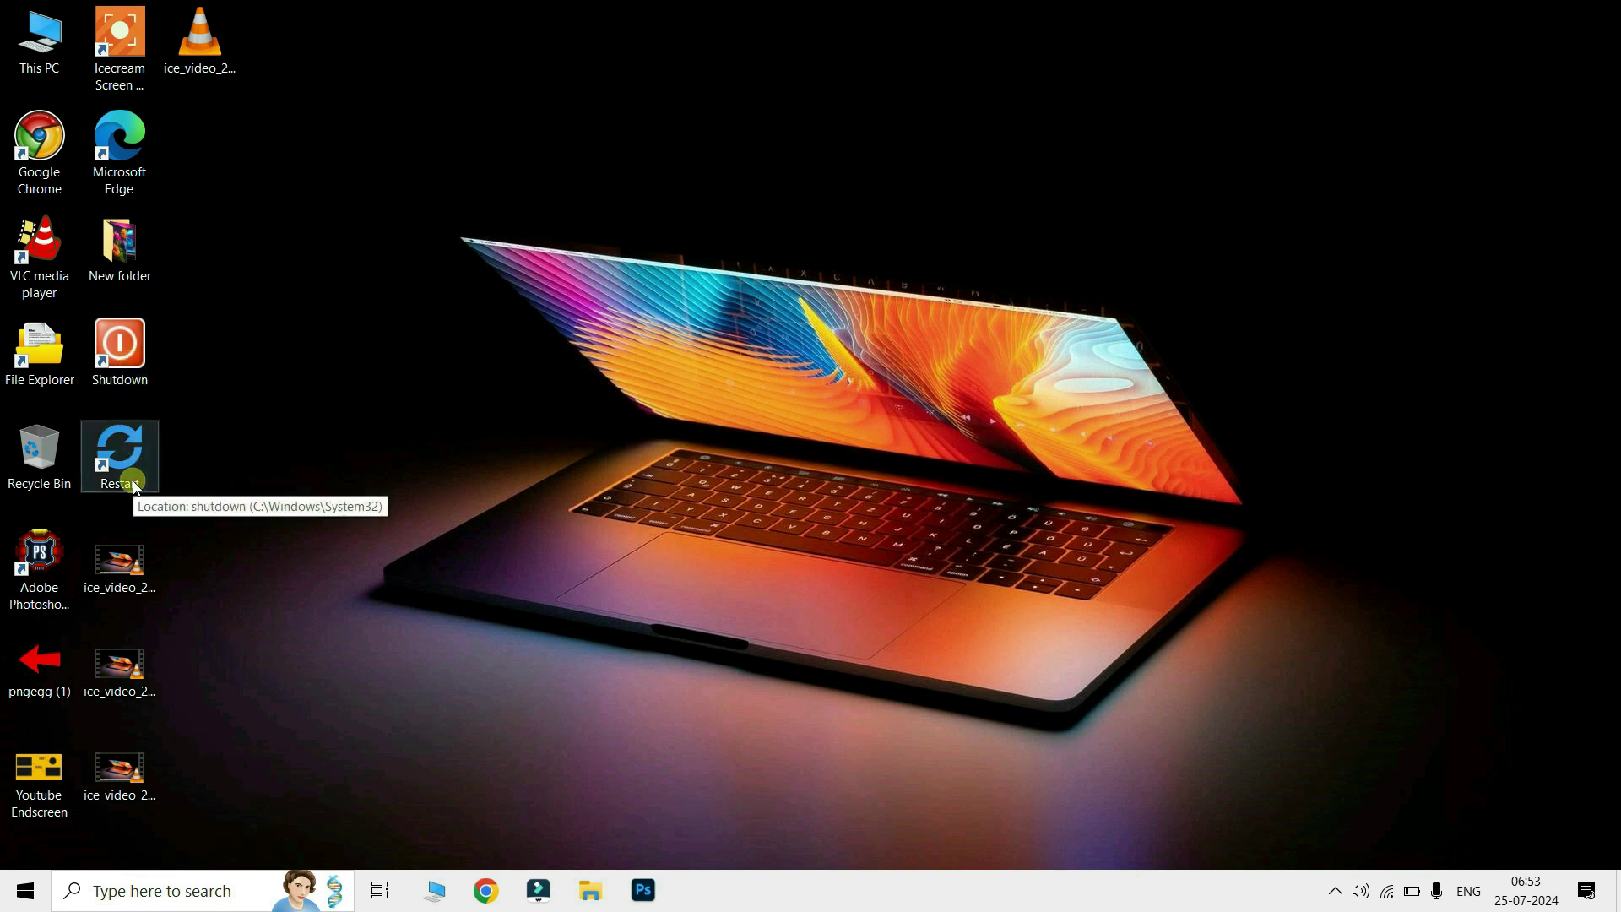
pyautogui.moveTo(240, 312); pyautogui.dragTo(129, 495)
pyautogui.press('Delete')
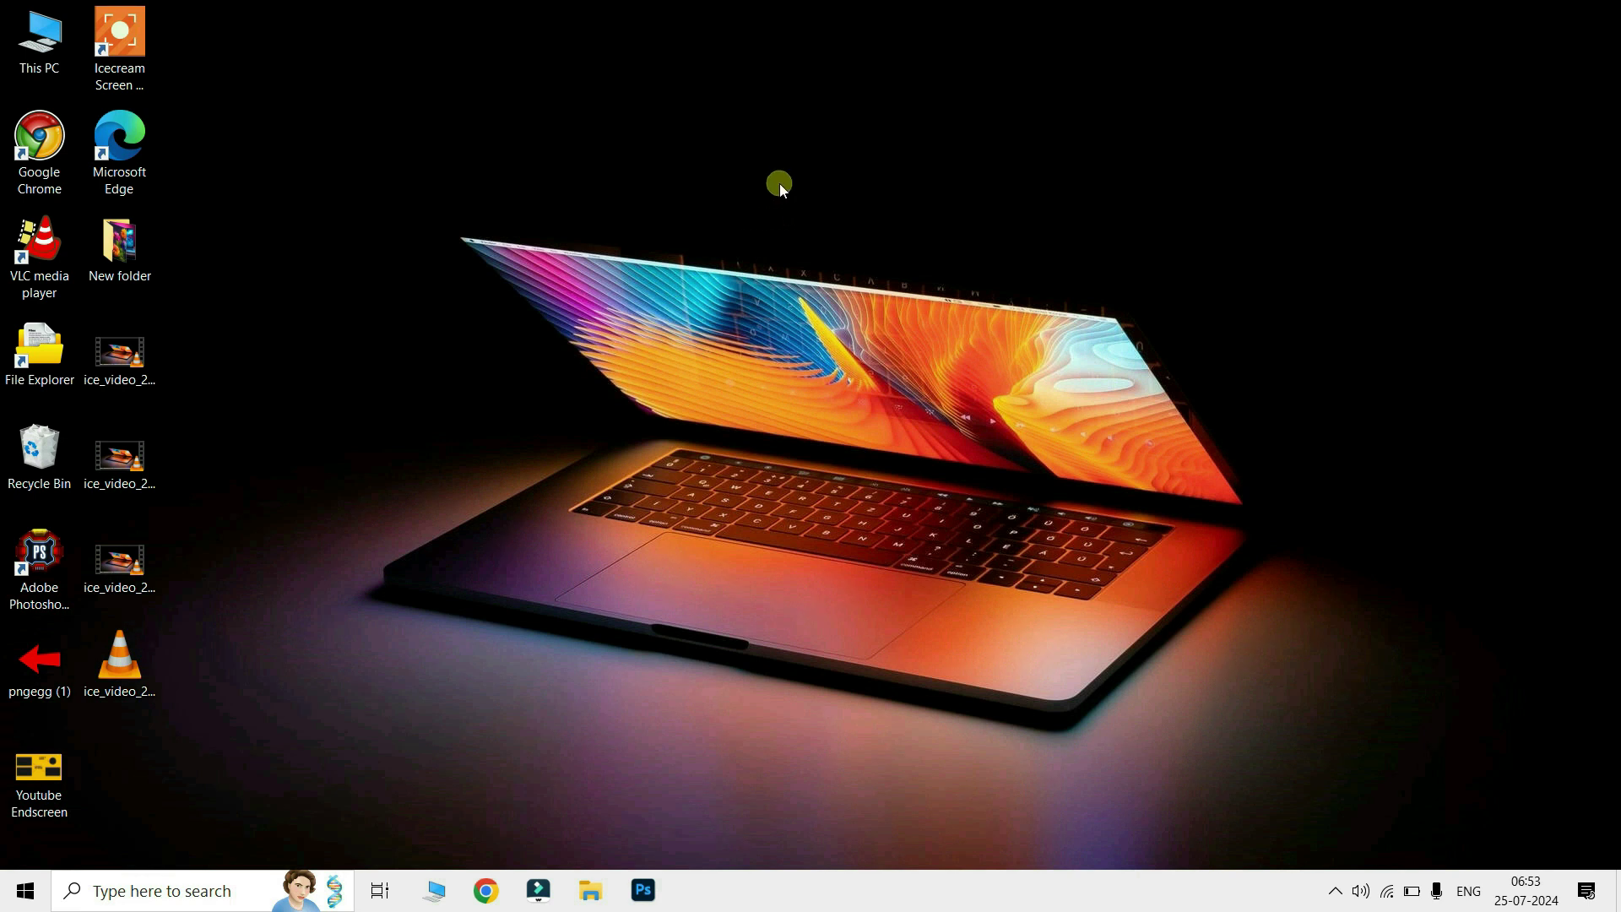
# Step: Make a new desktop shortcut with target 'shutdown -s -t 1', named 'Shutdown'
pyautogui.rightClick(778, 179)
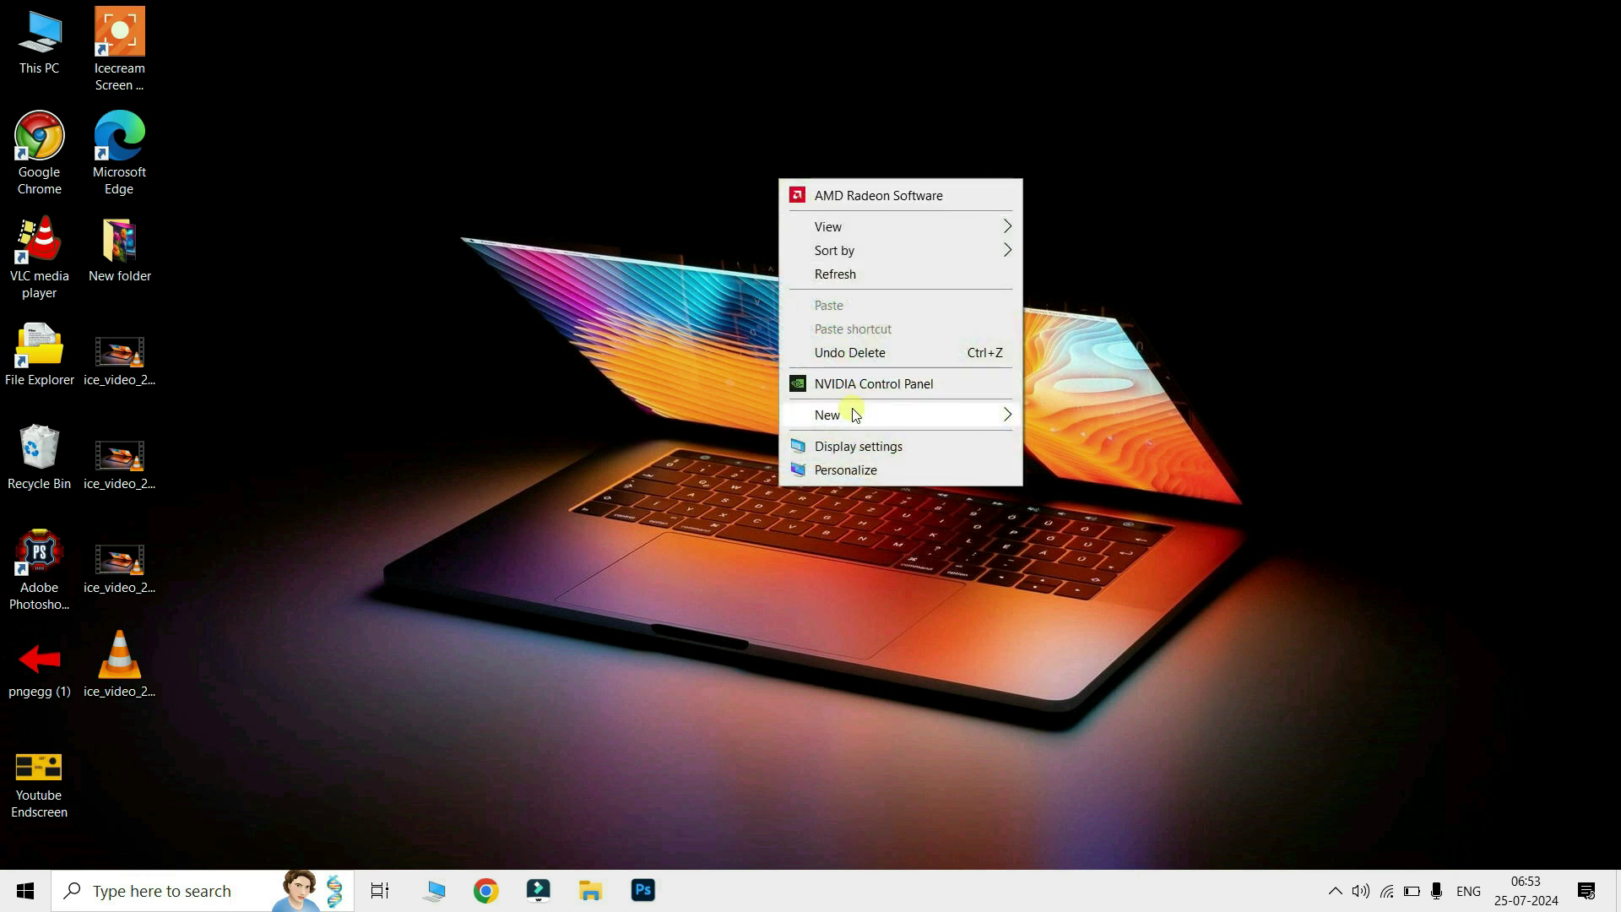
pyautogui.moveTo(854, 413)
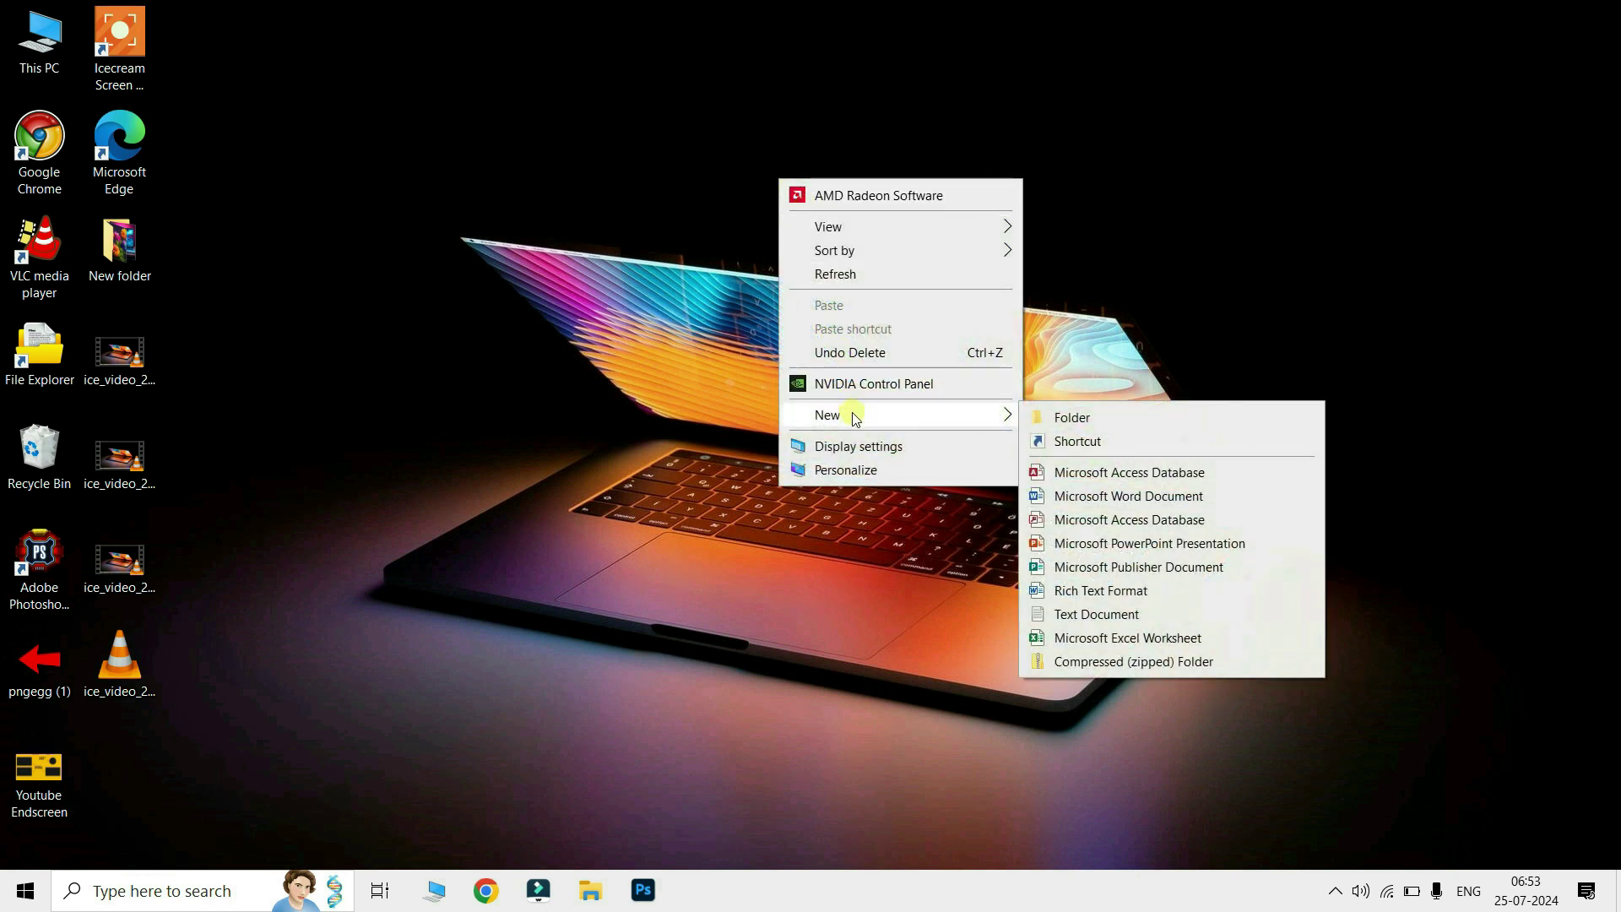
pyautogui.click(1085, 444)
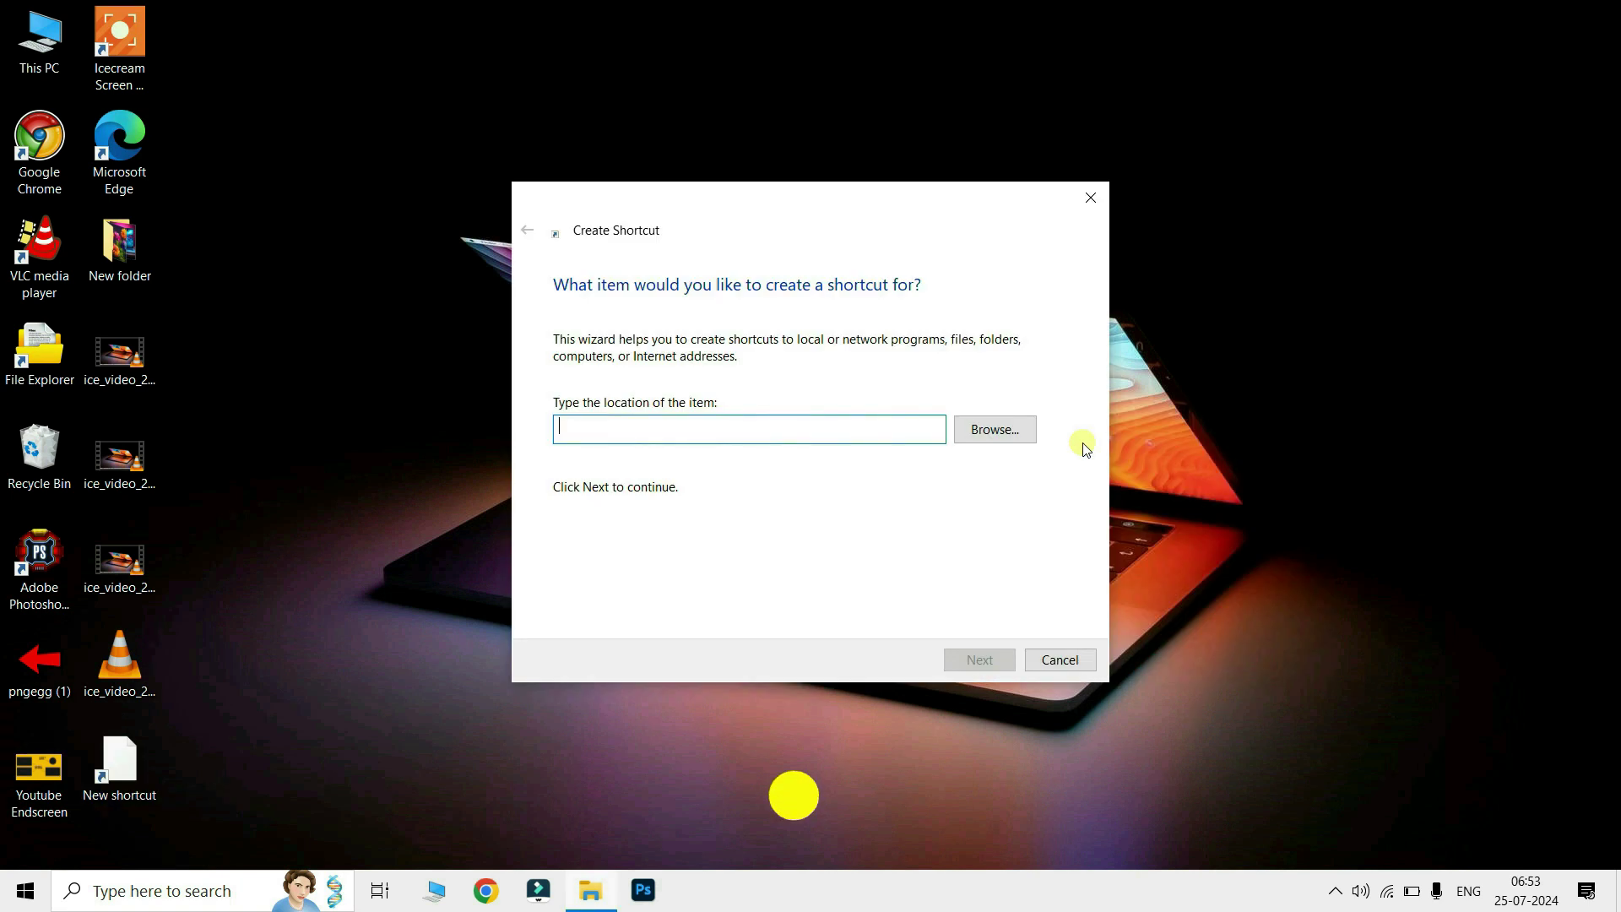
pyautogui.write('shutdown')
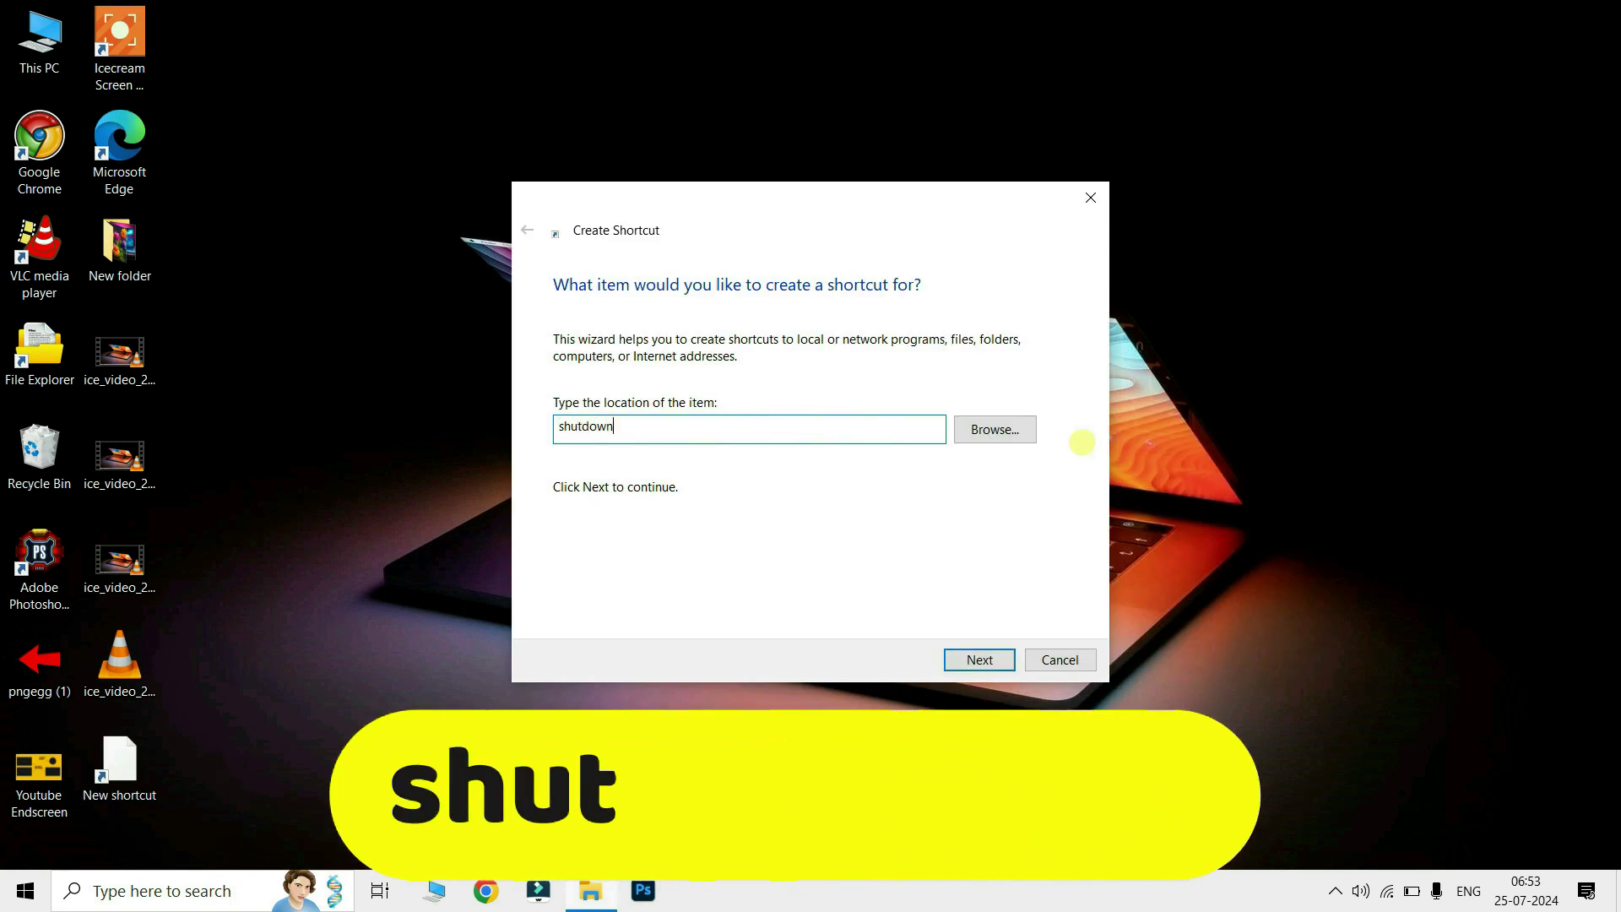
pyautogui.write(' -s ')
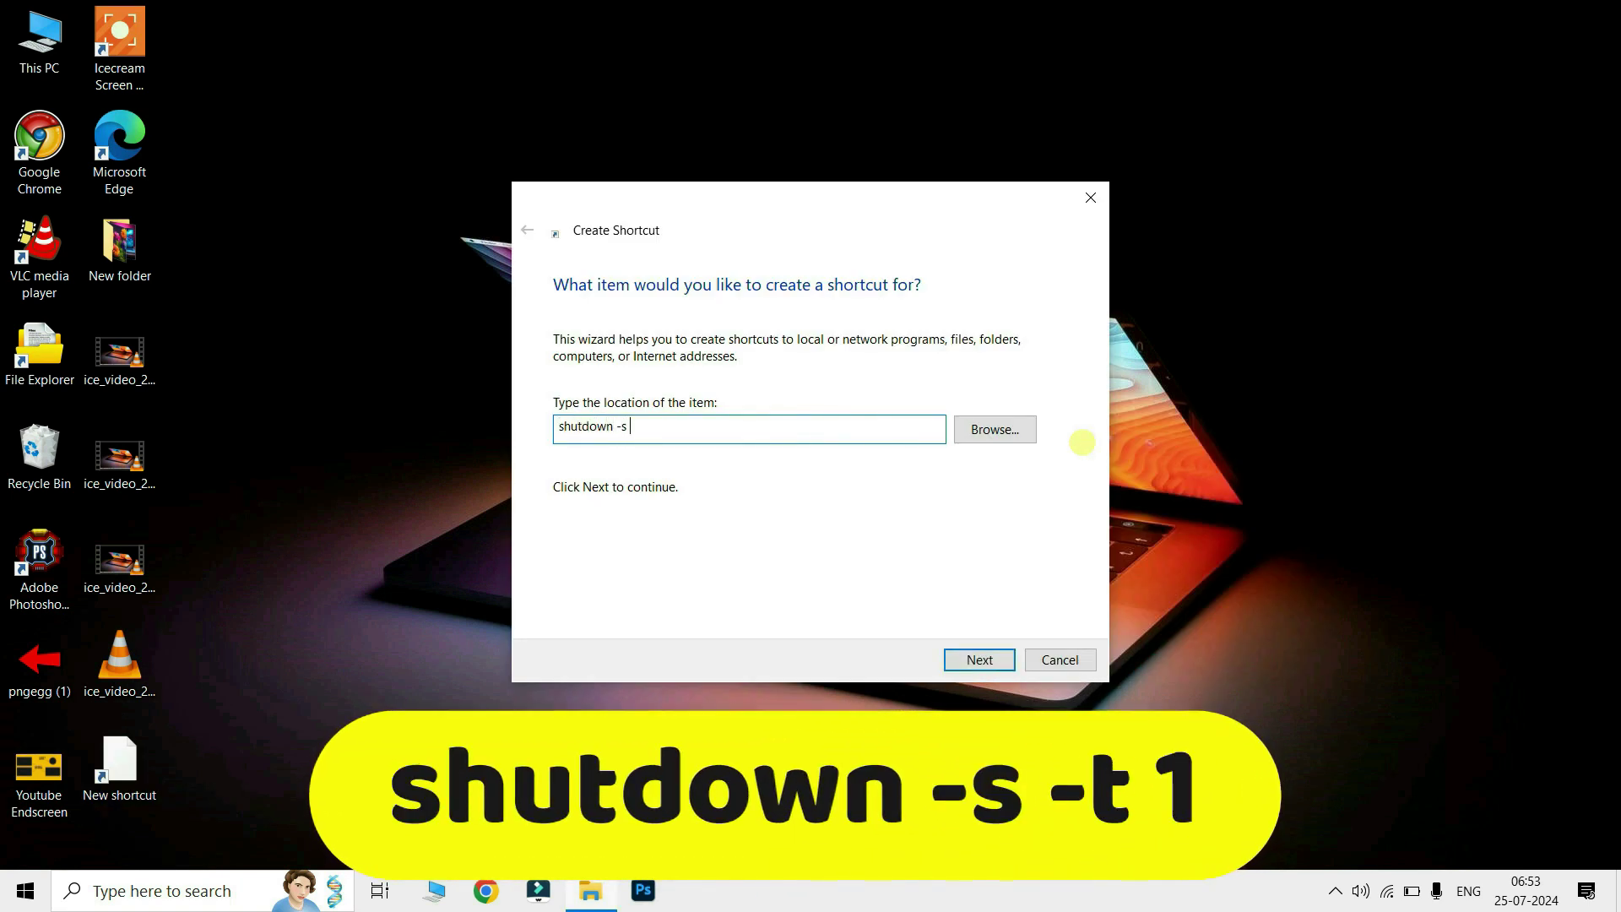
pyautogui.write('-t 1')
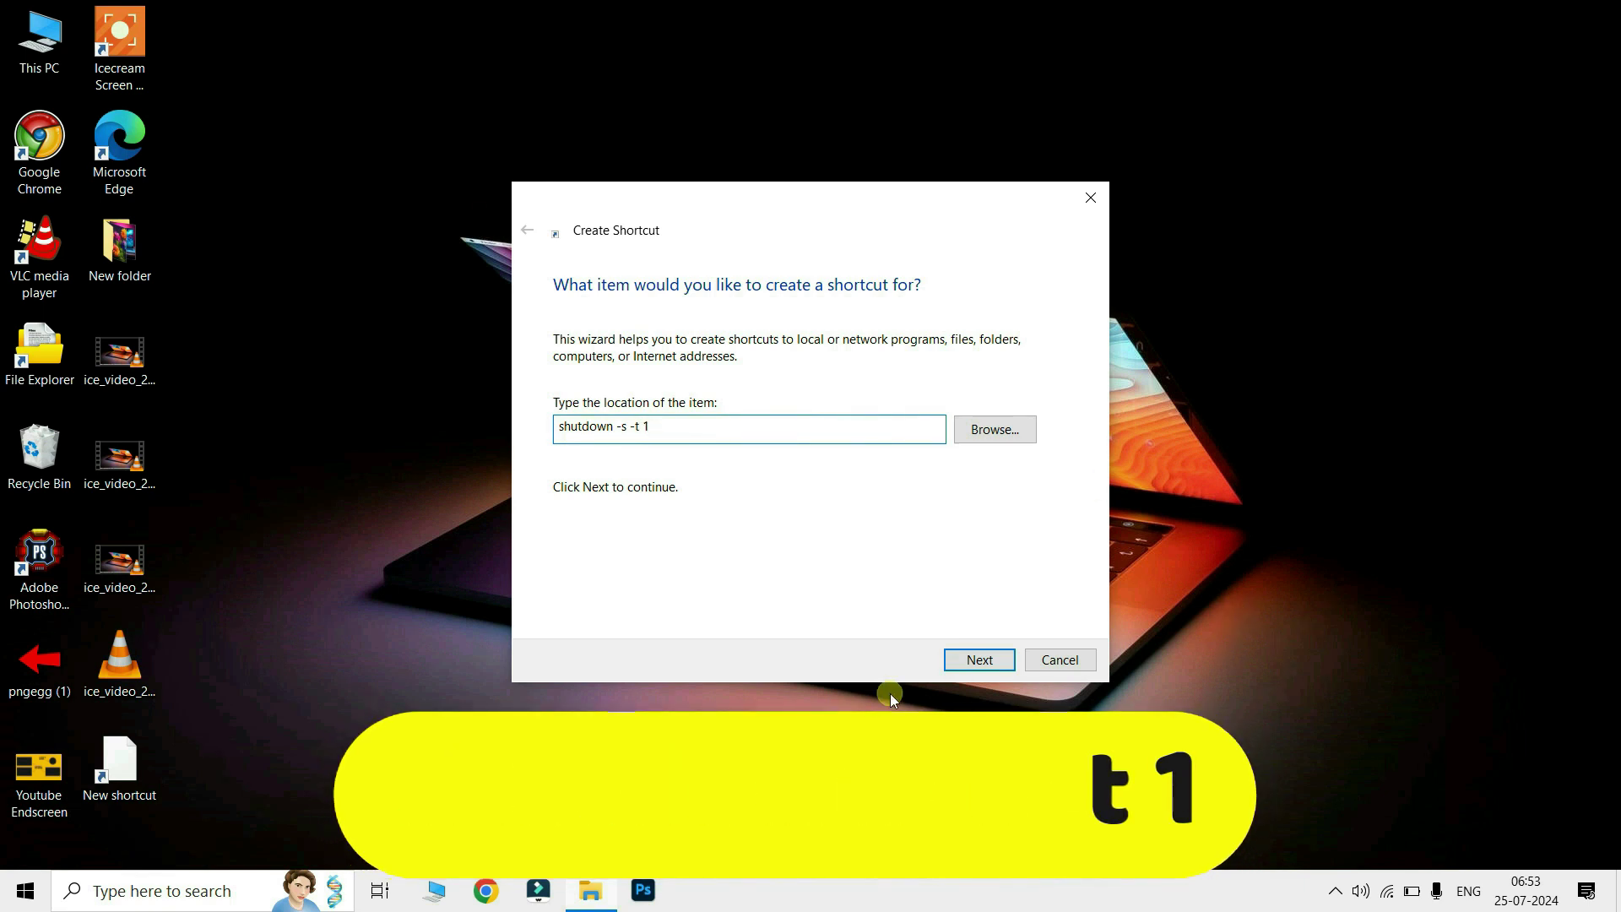
pyautogui.click(972, 663)
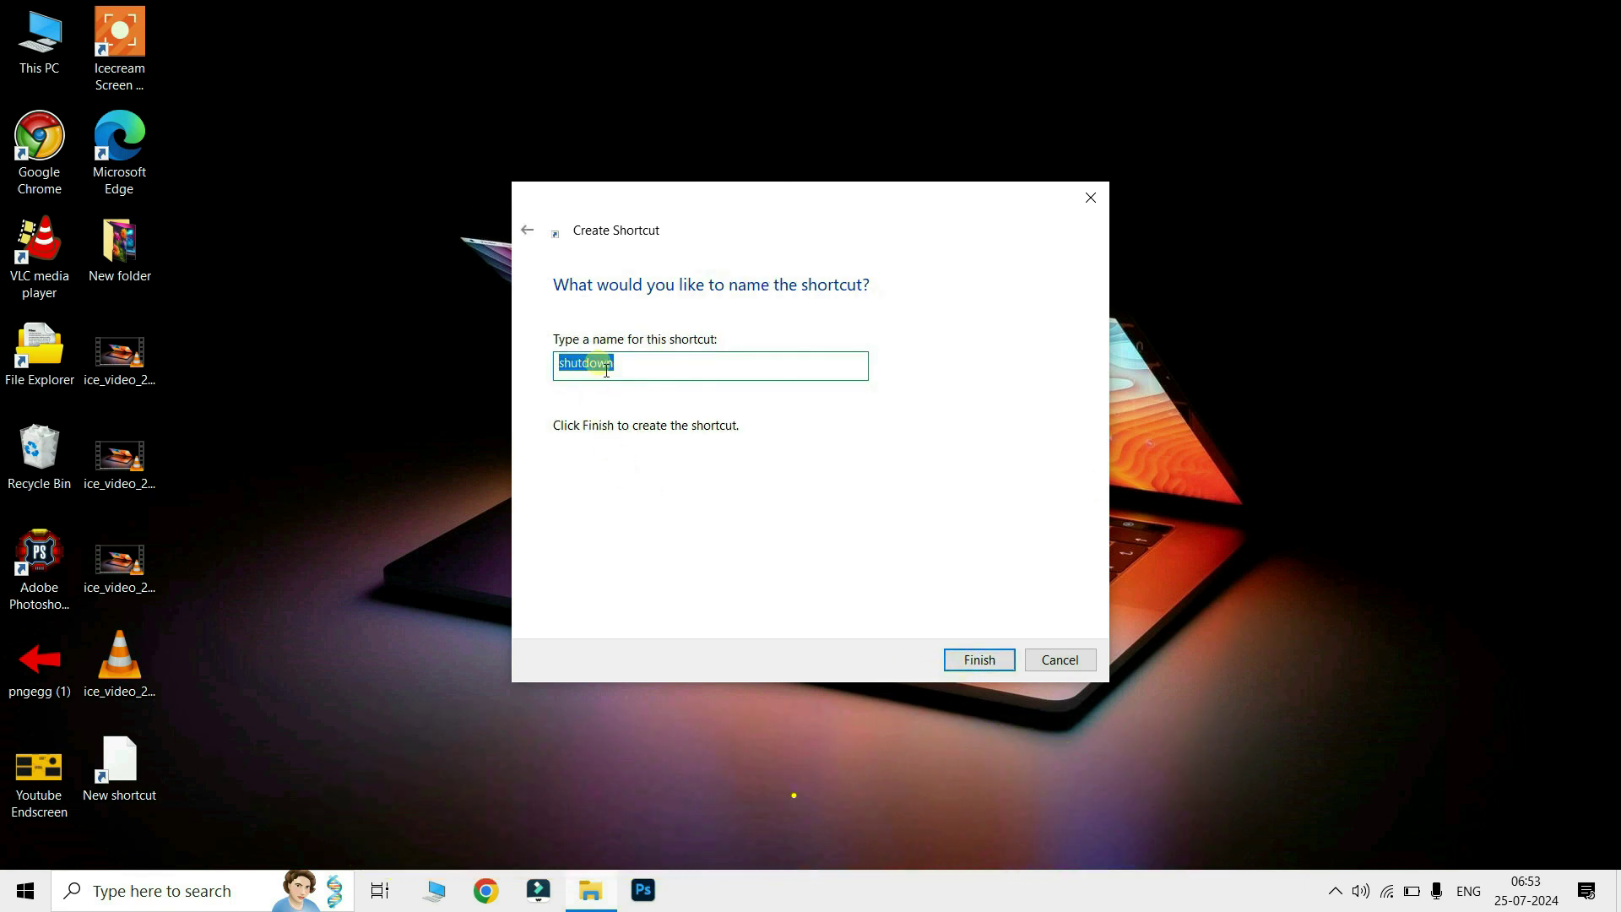
pyautogui.click(561, 371)
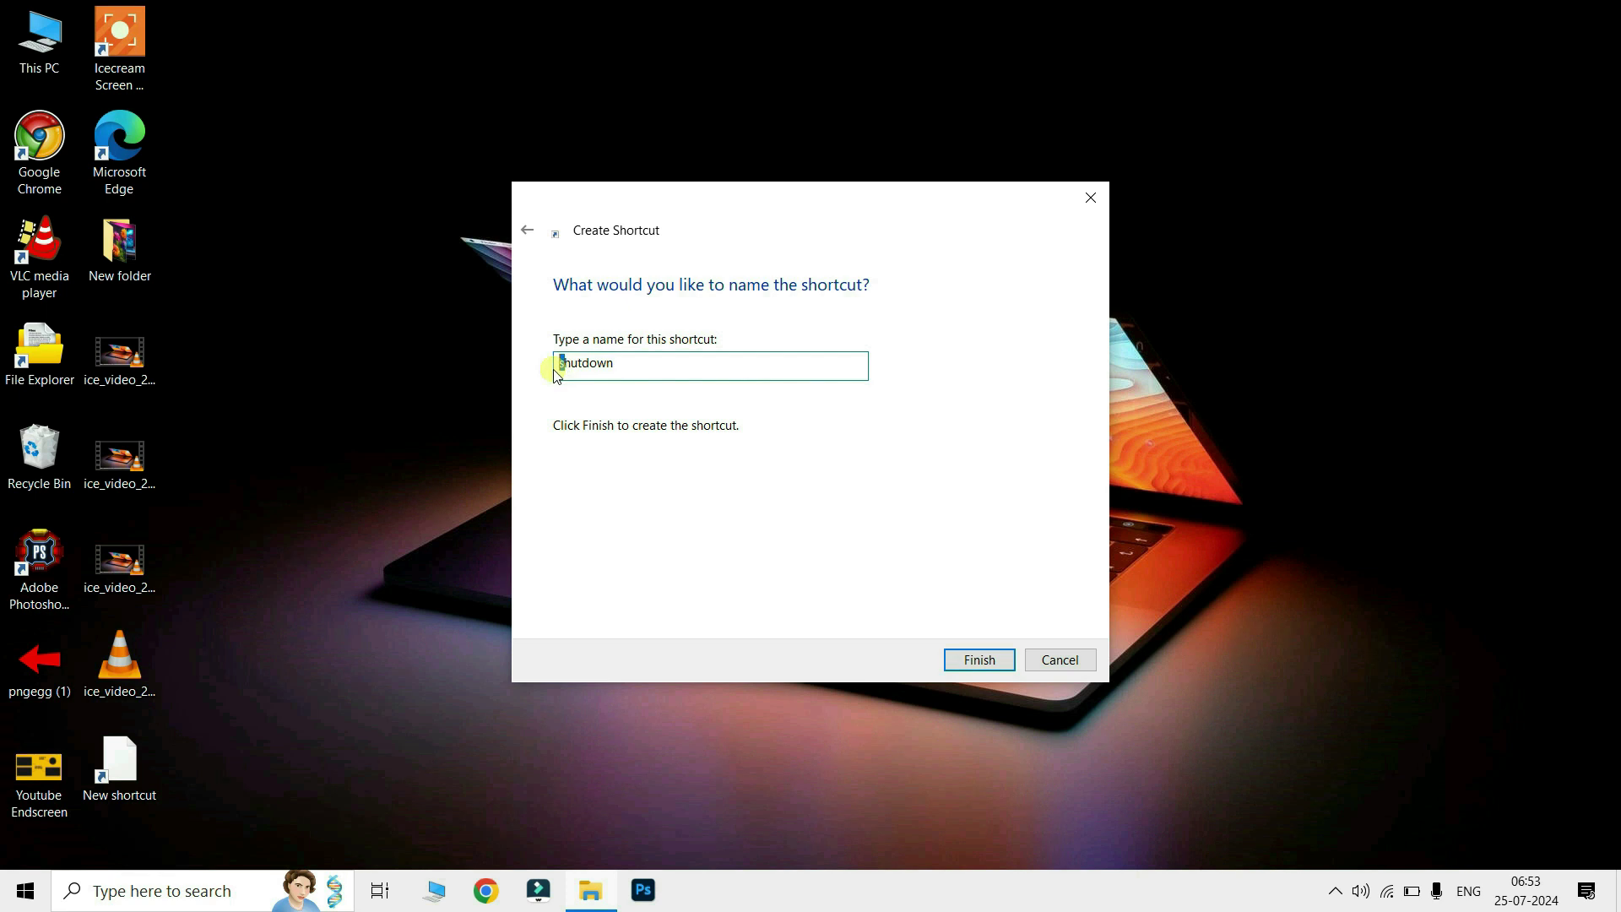
pyautogui.write('S')
pyautogui.click(1005, 664)
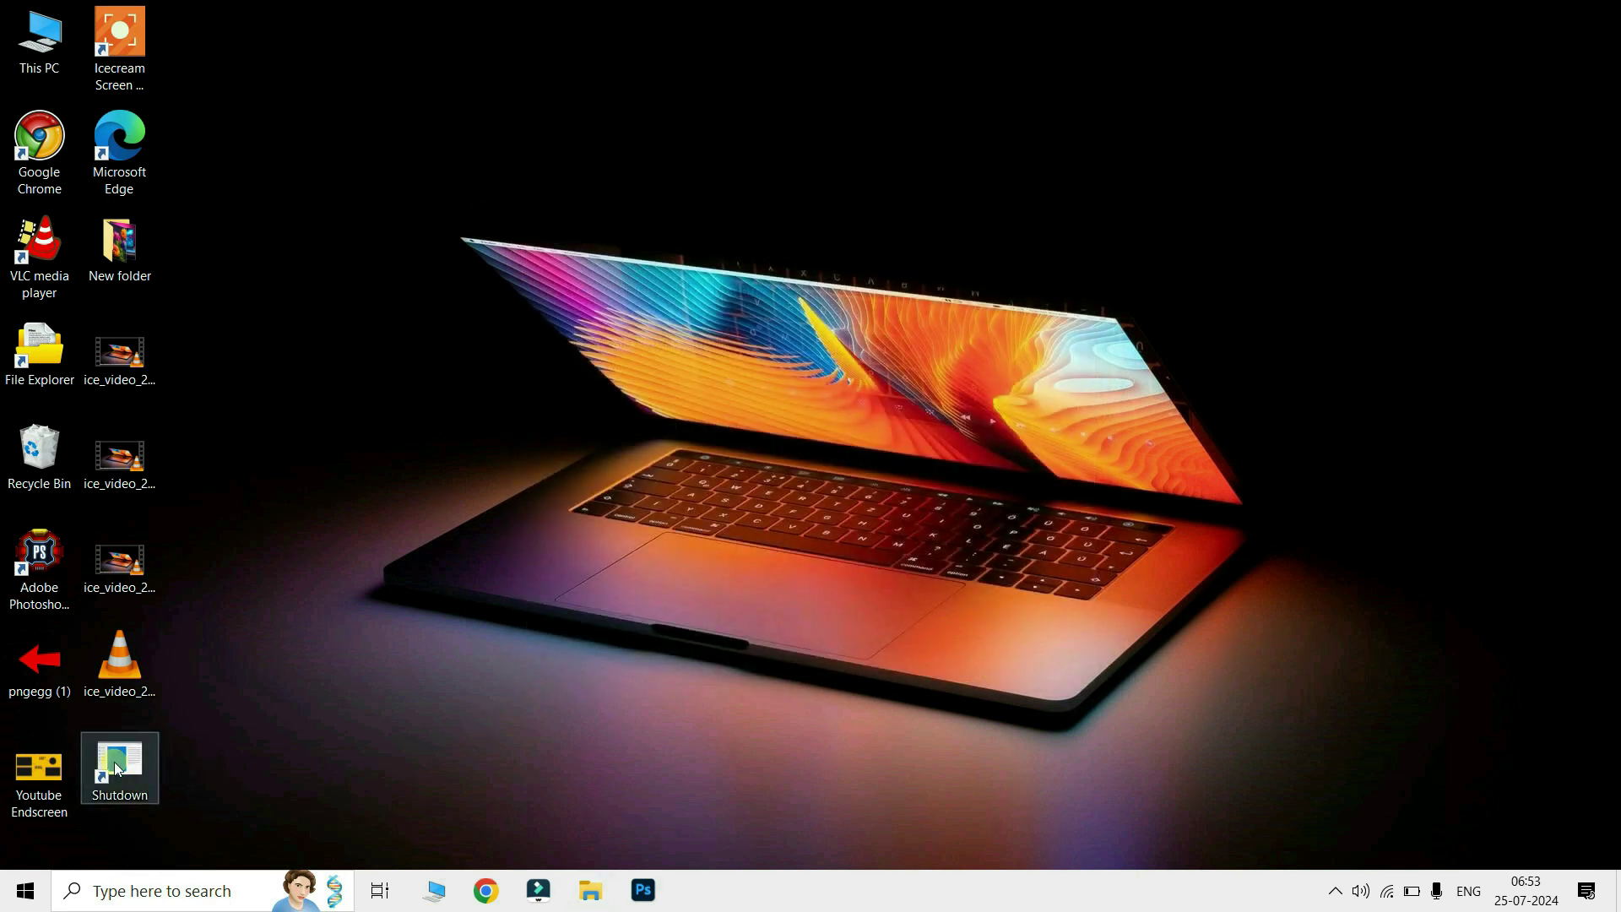
# Step: Add a new desktop shortcut with target 'shutdown -r -t 1', named 'Restart'
pyautogui.rightClick(616, 199)
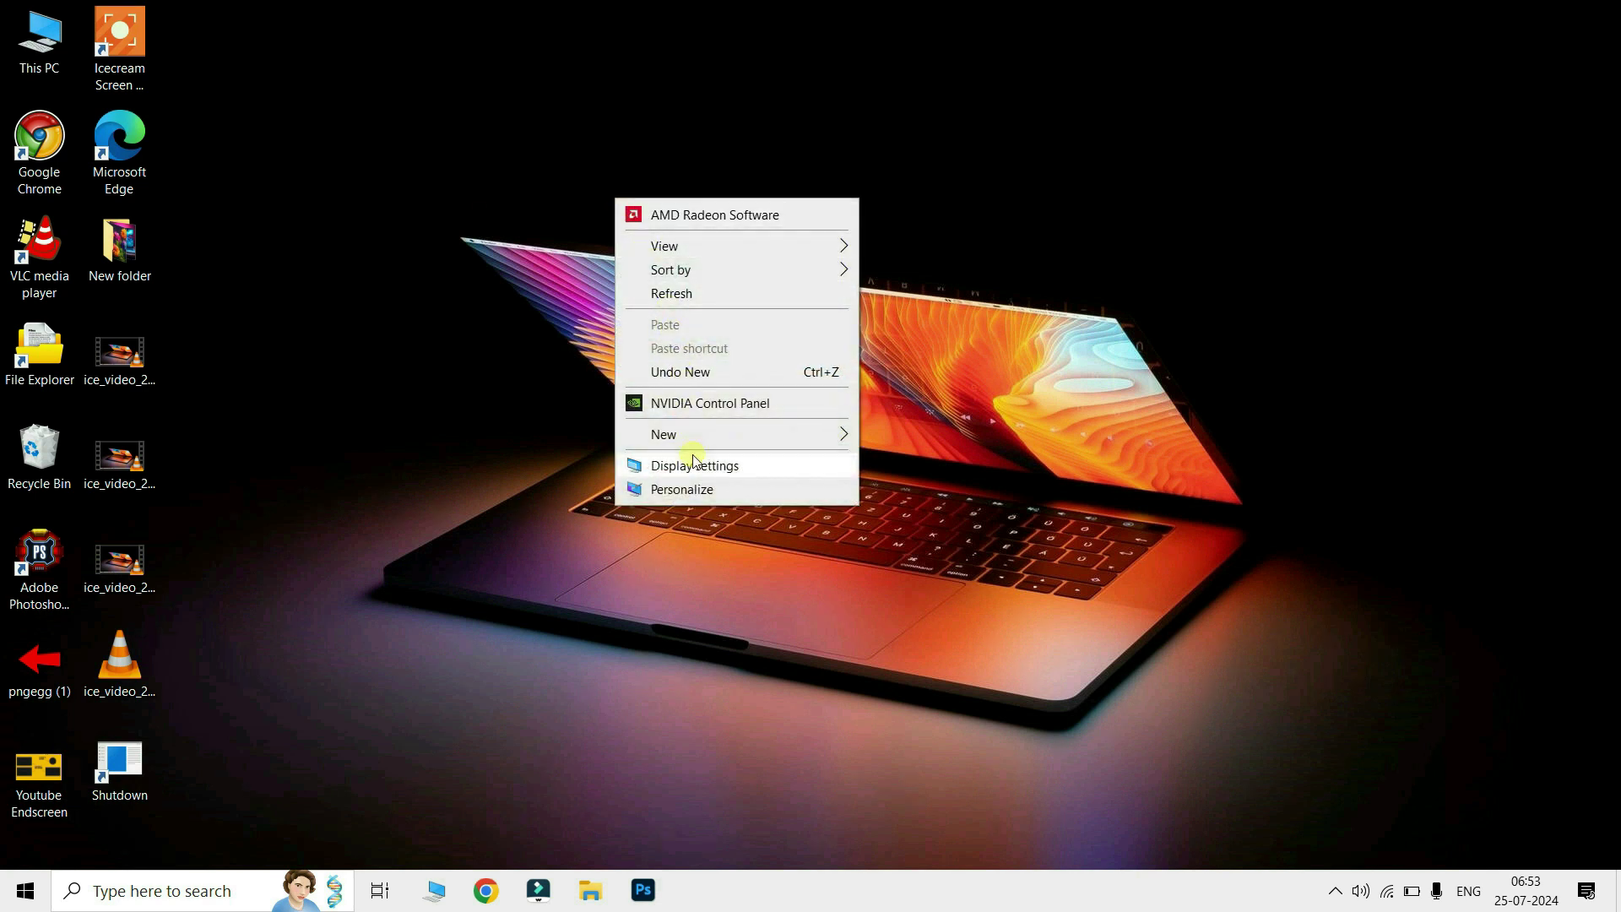
pyautogui.moveTo(696, 439)
pyautogui.click(919, 461)
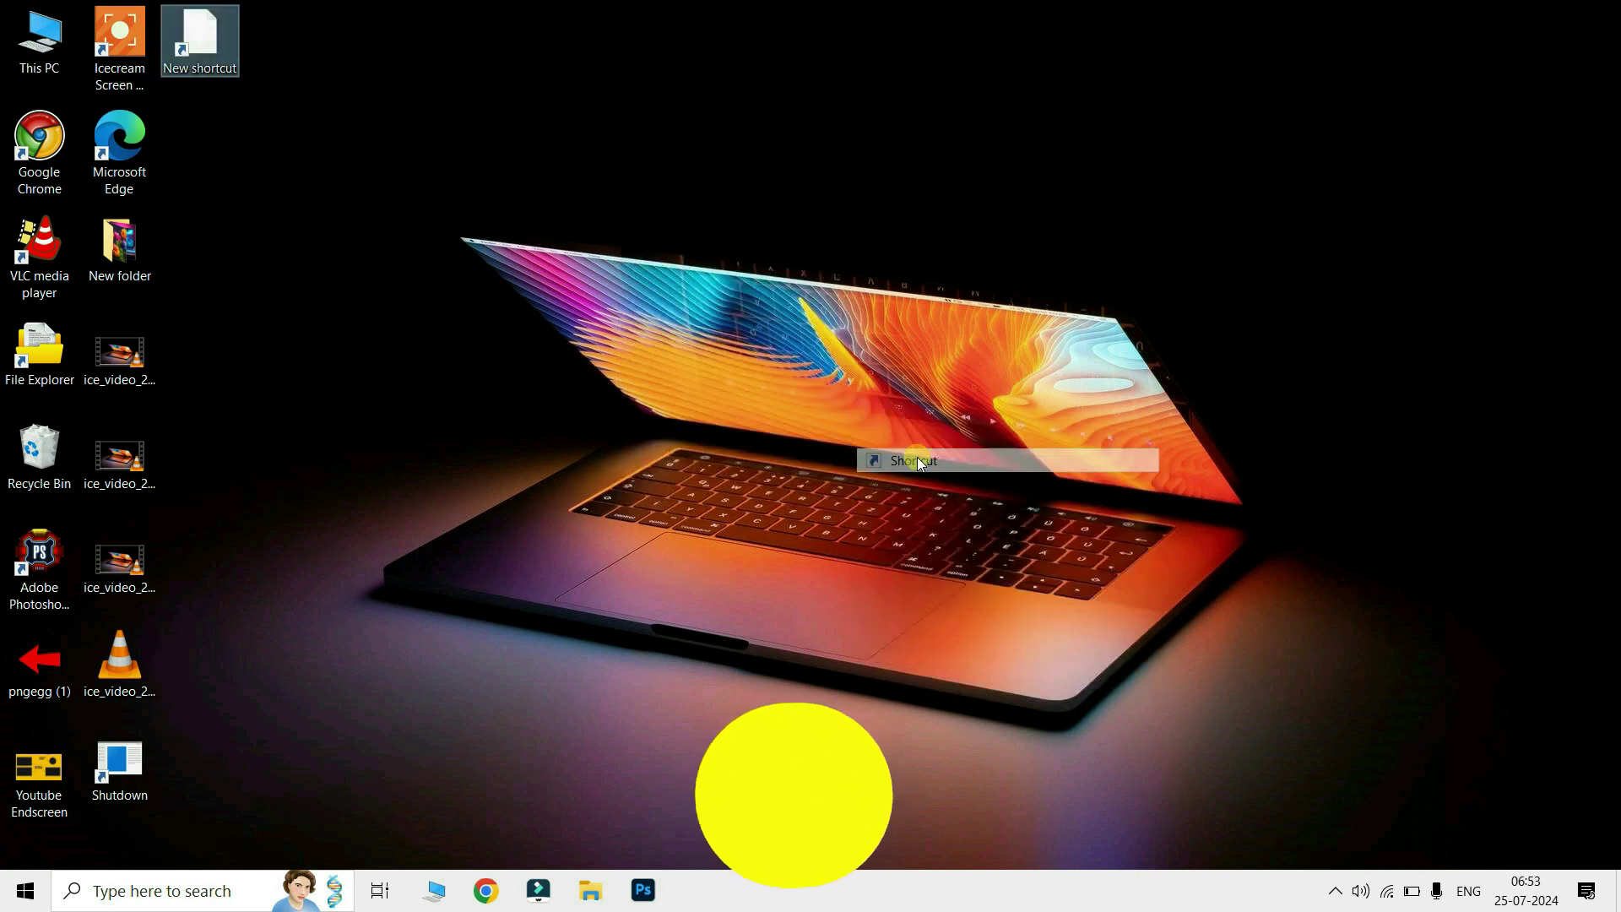
pyautogui.write('shutdown ')
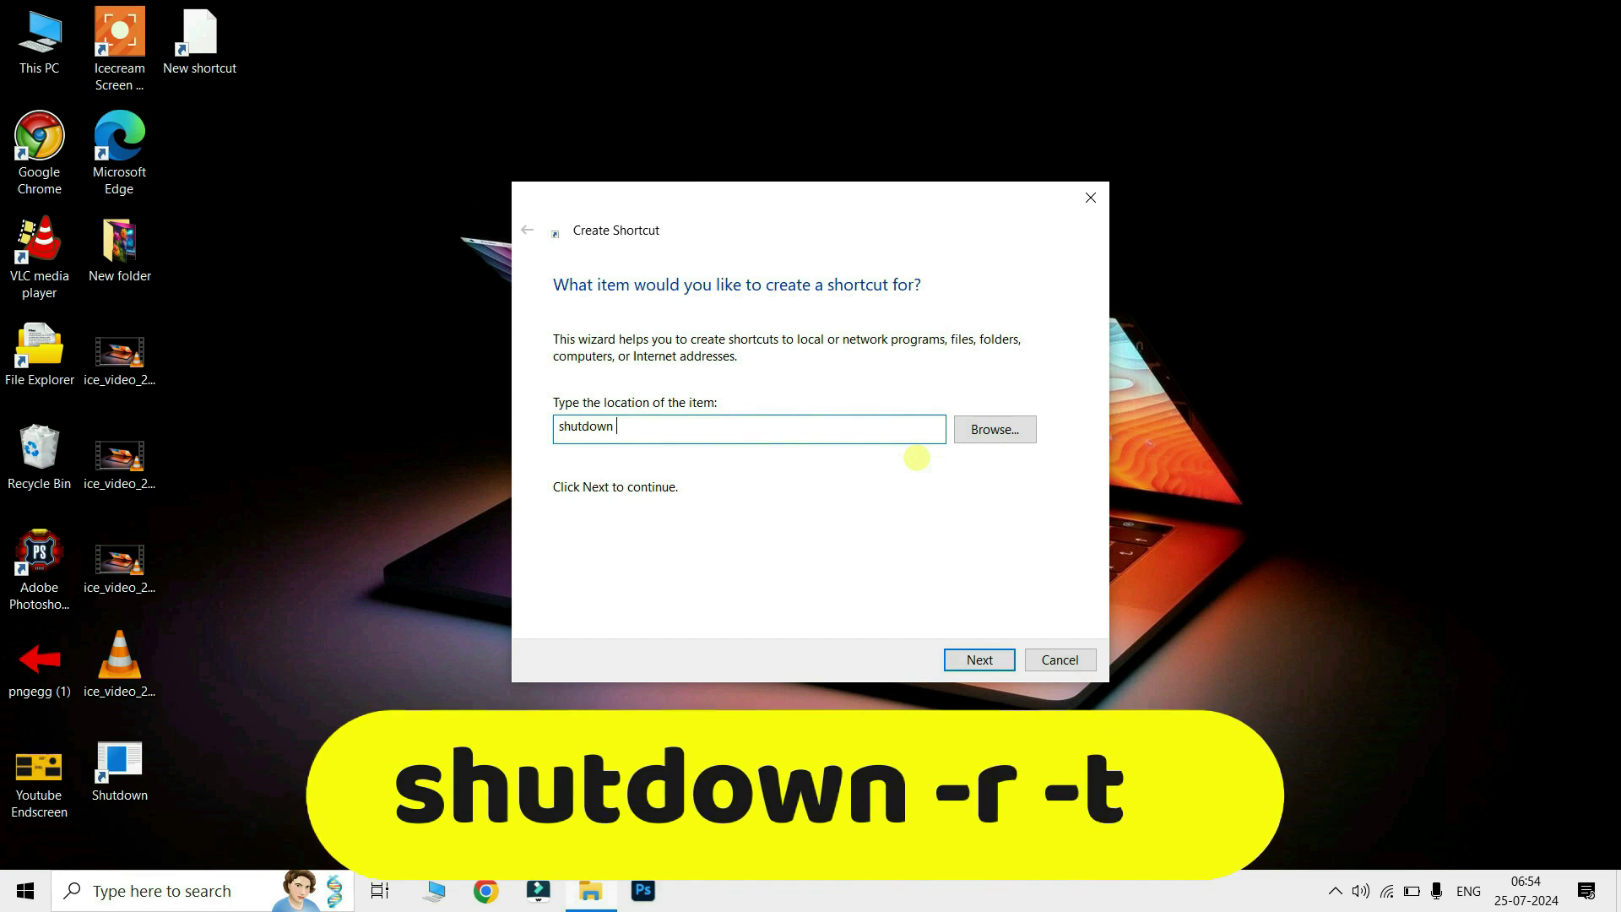
pyautogui.write('-r')
pyautogui.write('-t 1')
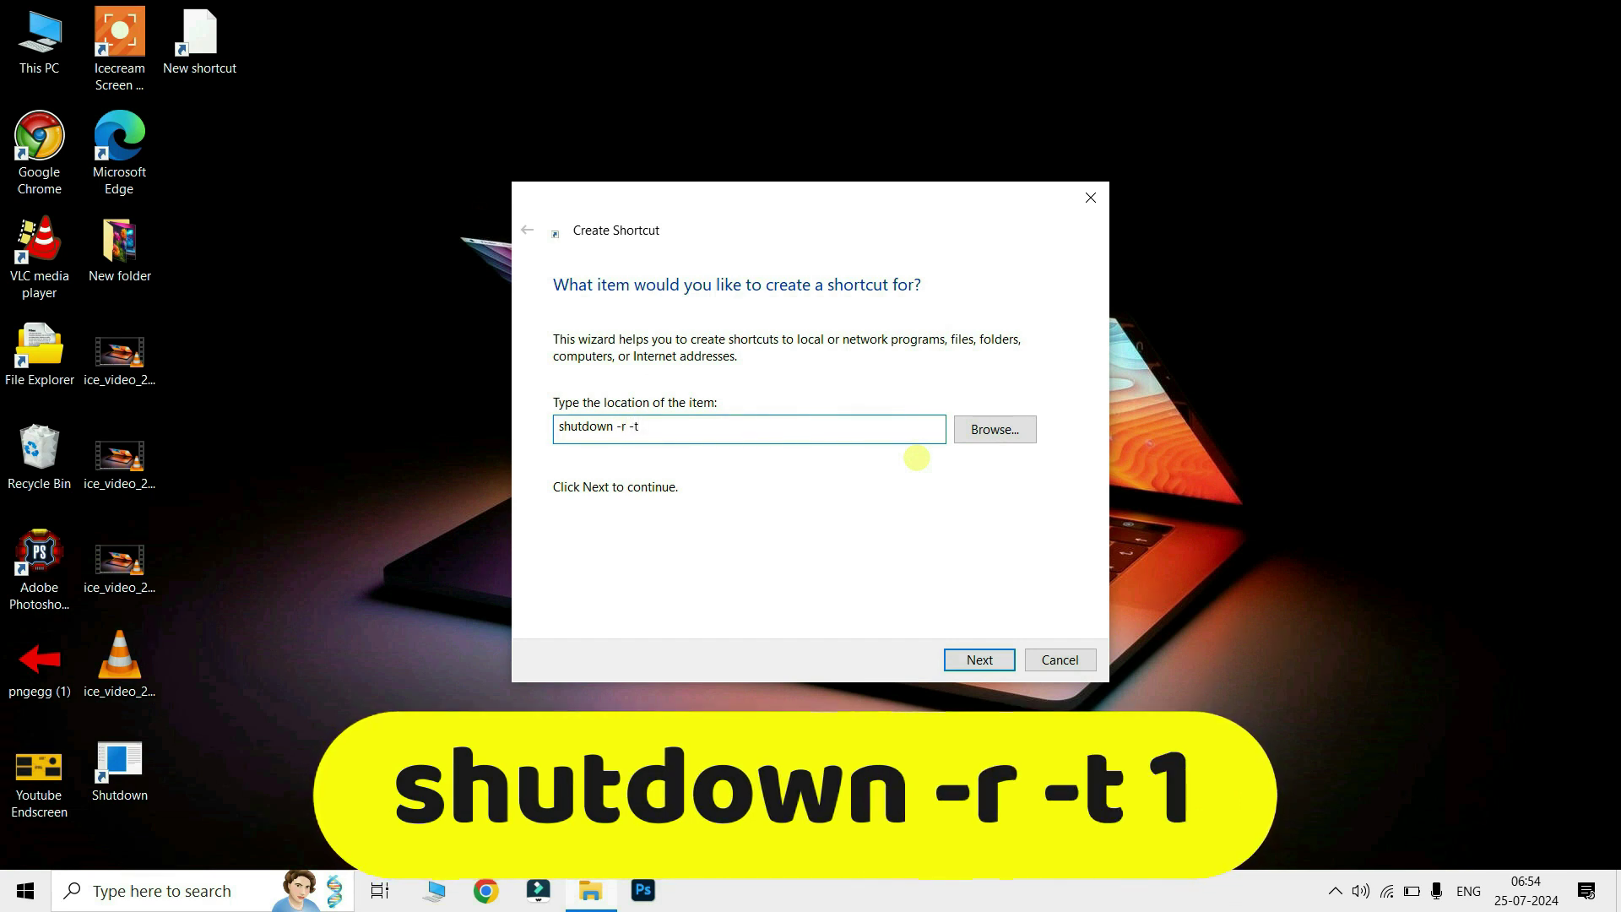
pyautogui.click(980, 659)
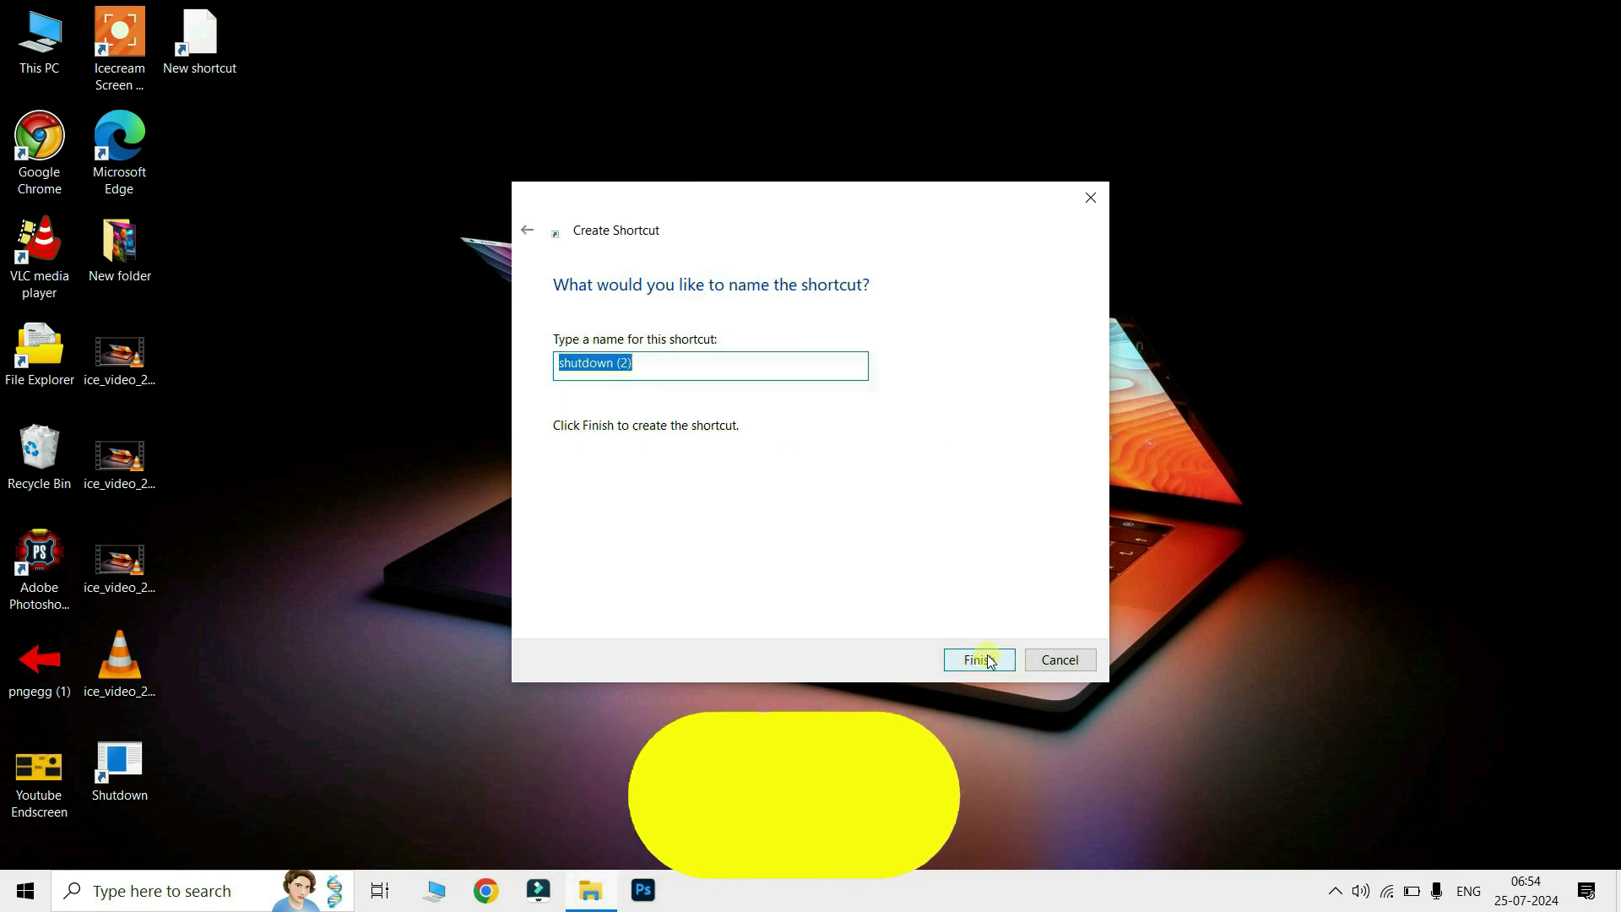
pyautogui.write('Restart')
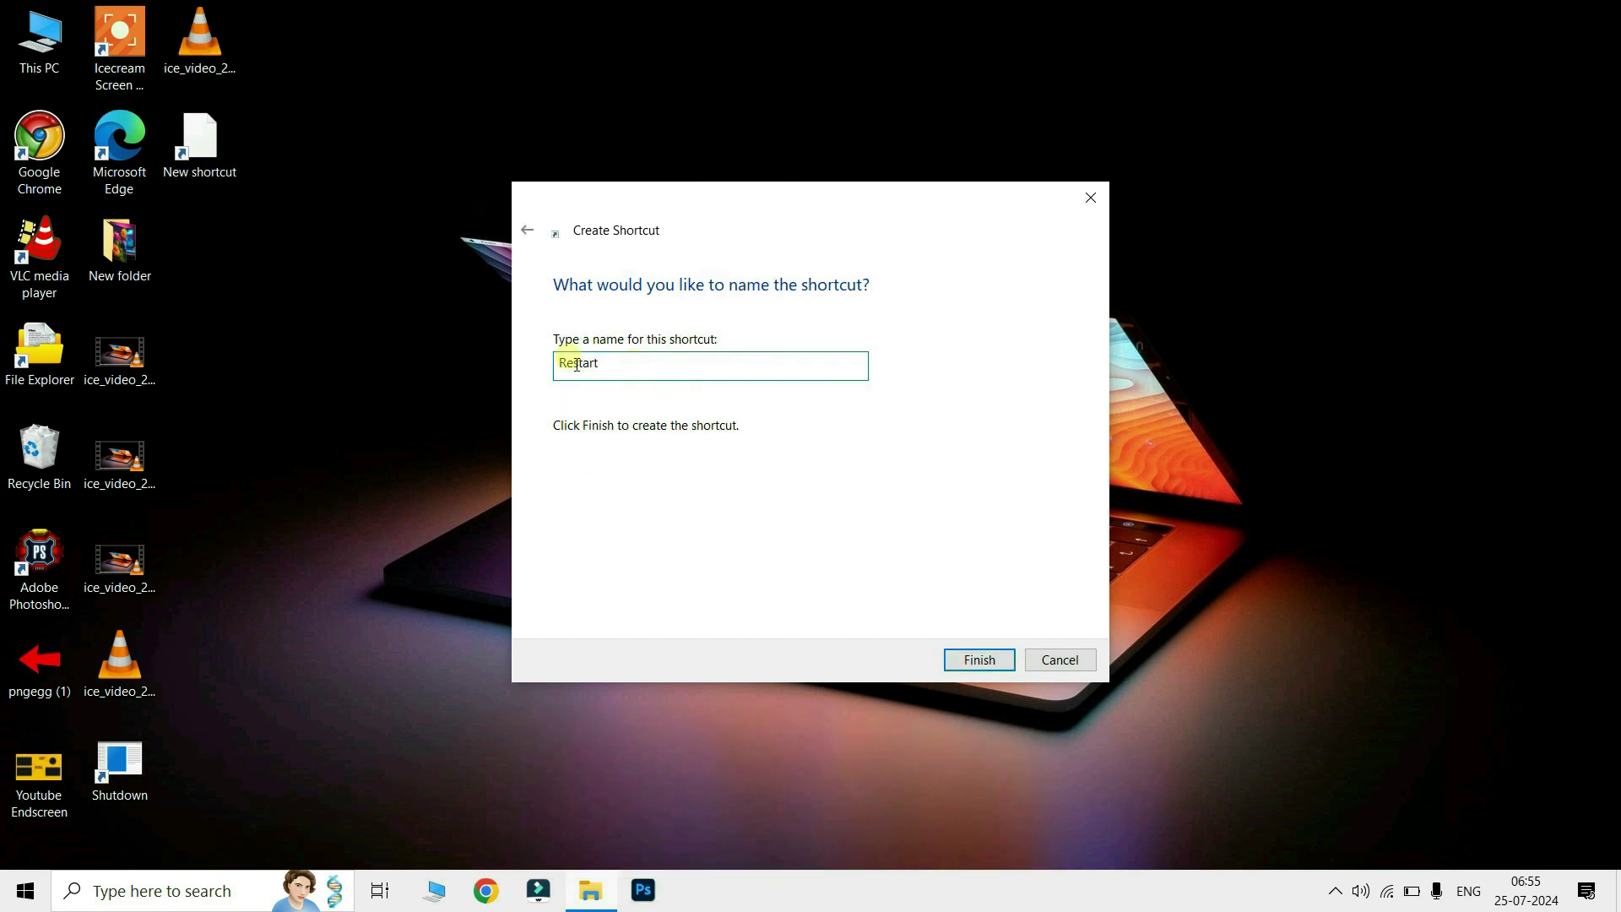
pyautogui.click(984, 664)
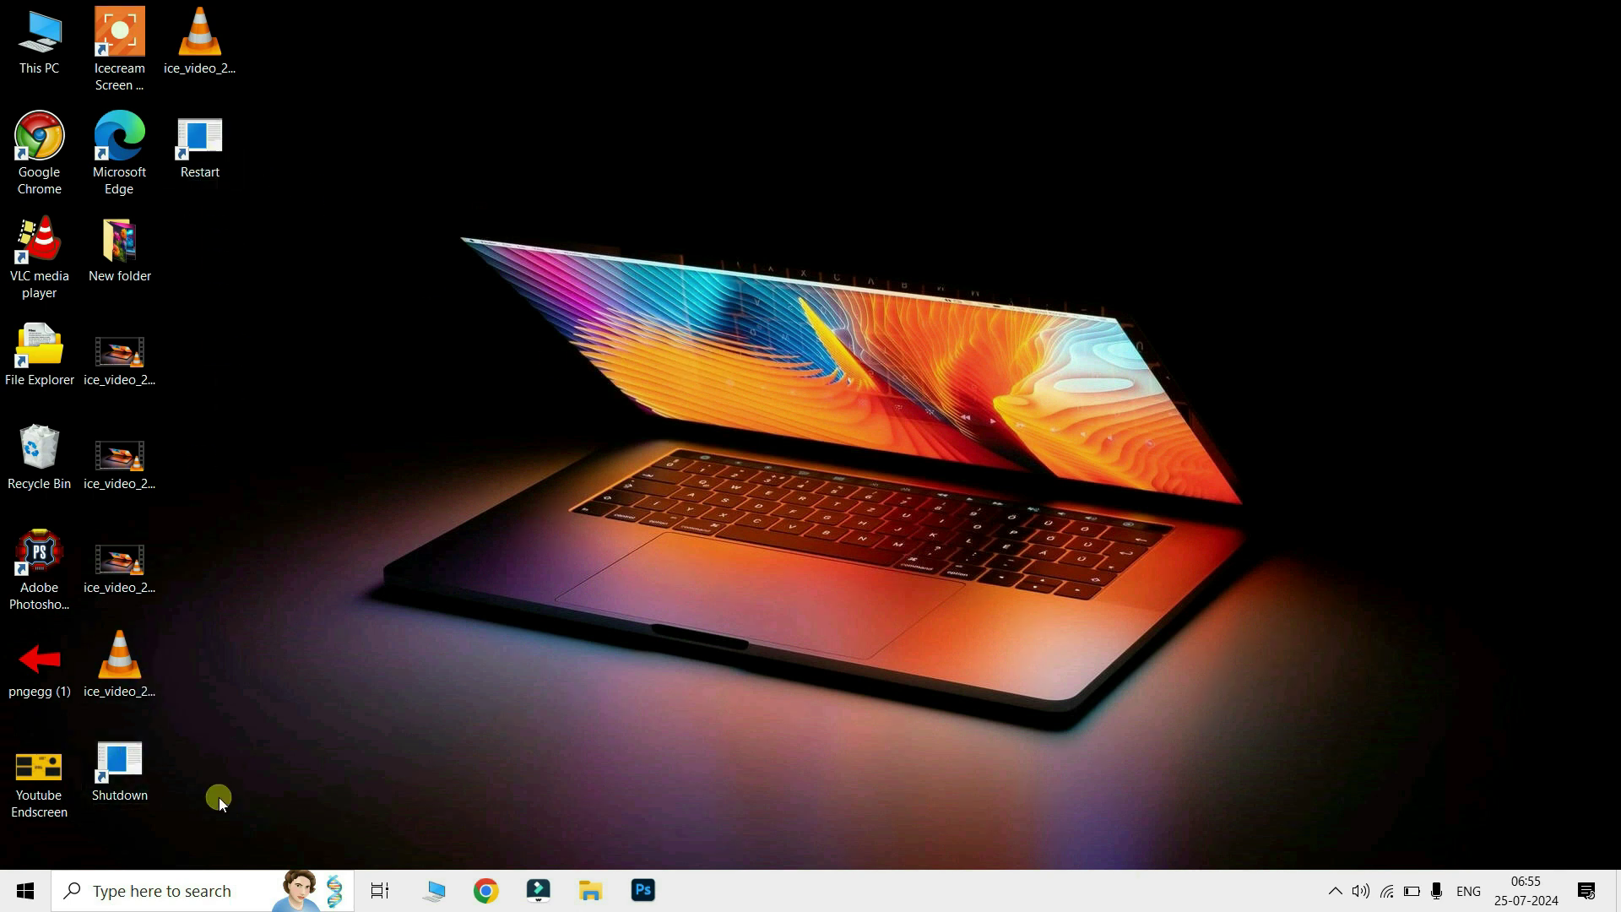
# Step: Open the Shutdown shortcut's Properties and bring up its Change Icon list
pyautogui.click(130, 766)
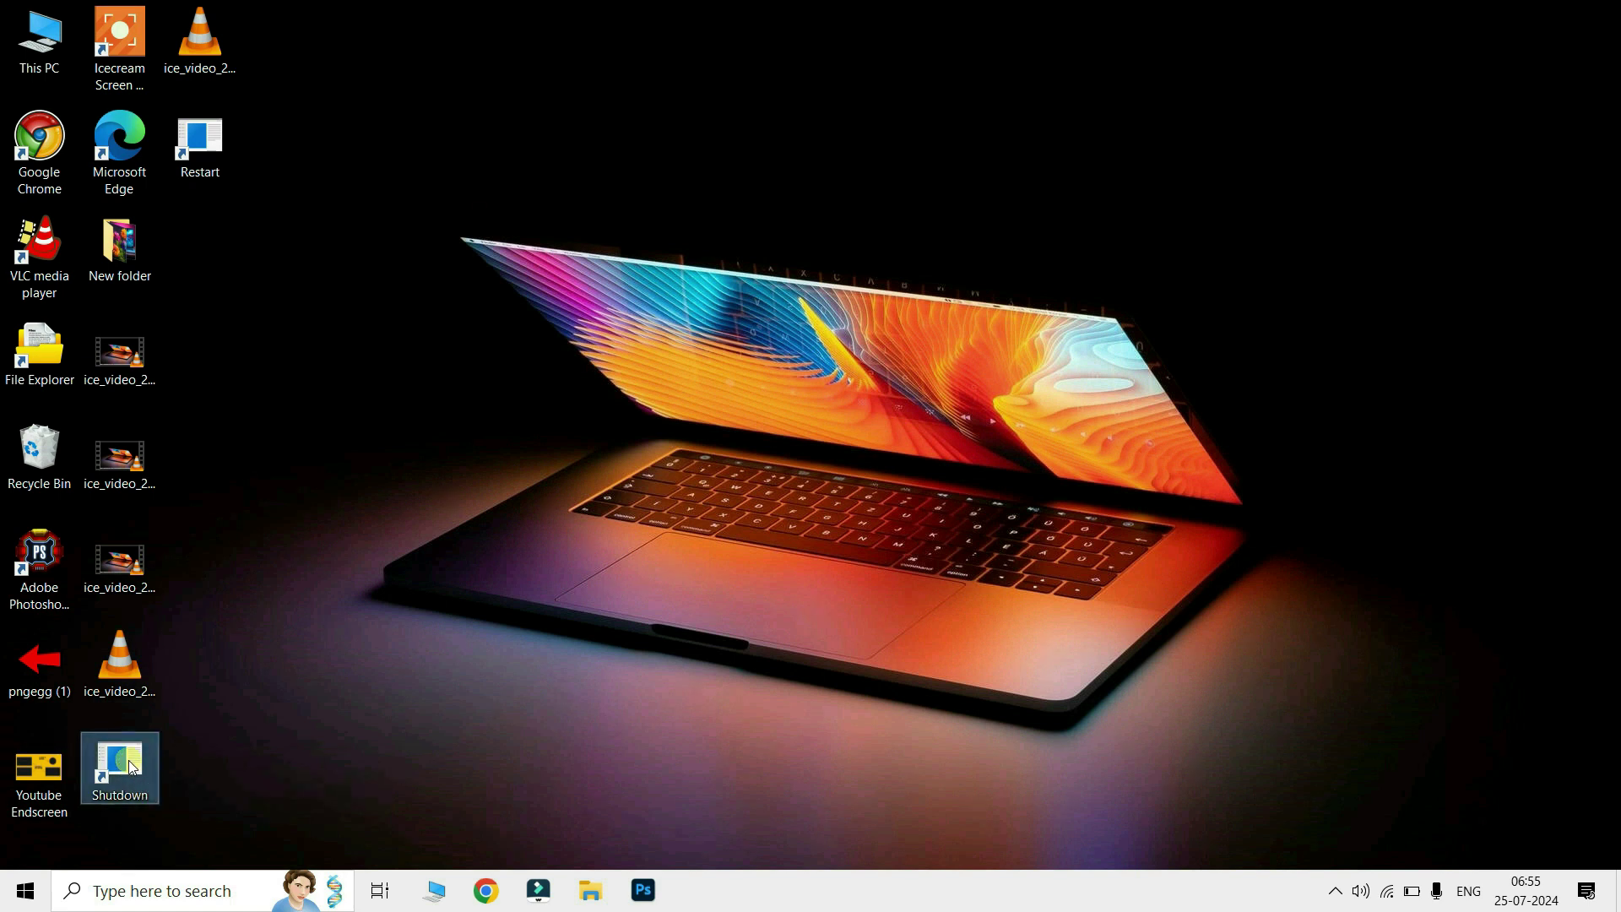
pyautogui.doubleClick(131, 766)
pyautogui.rightClick(128, 760)
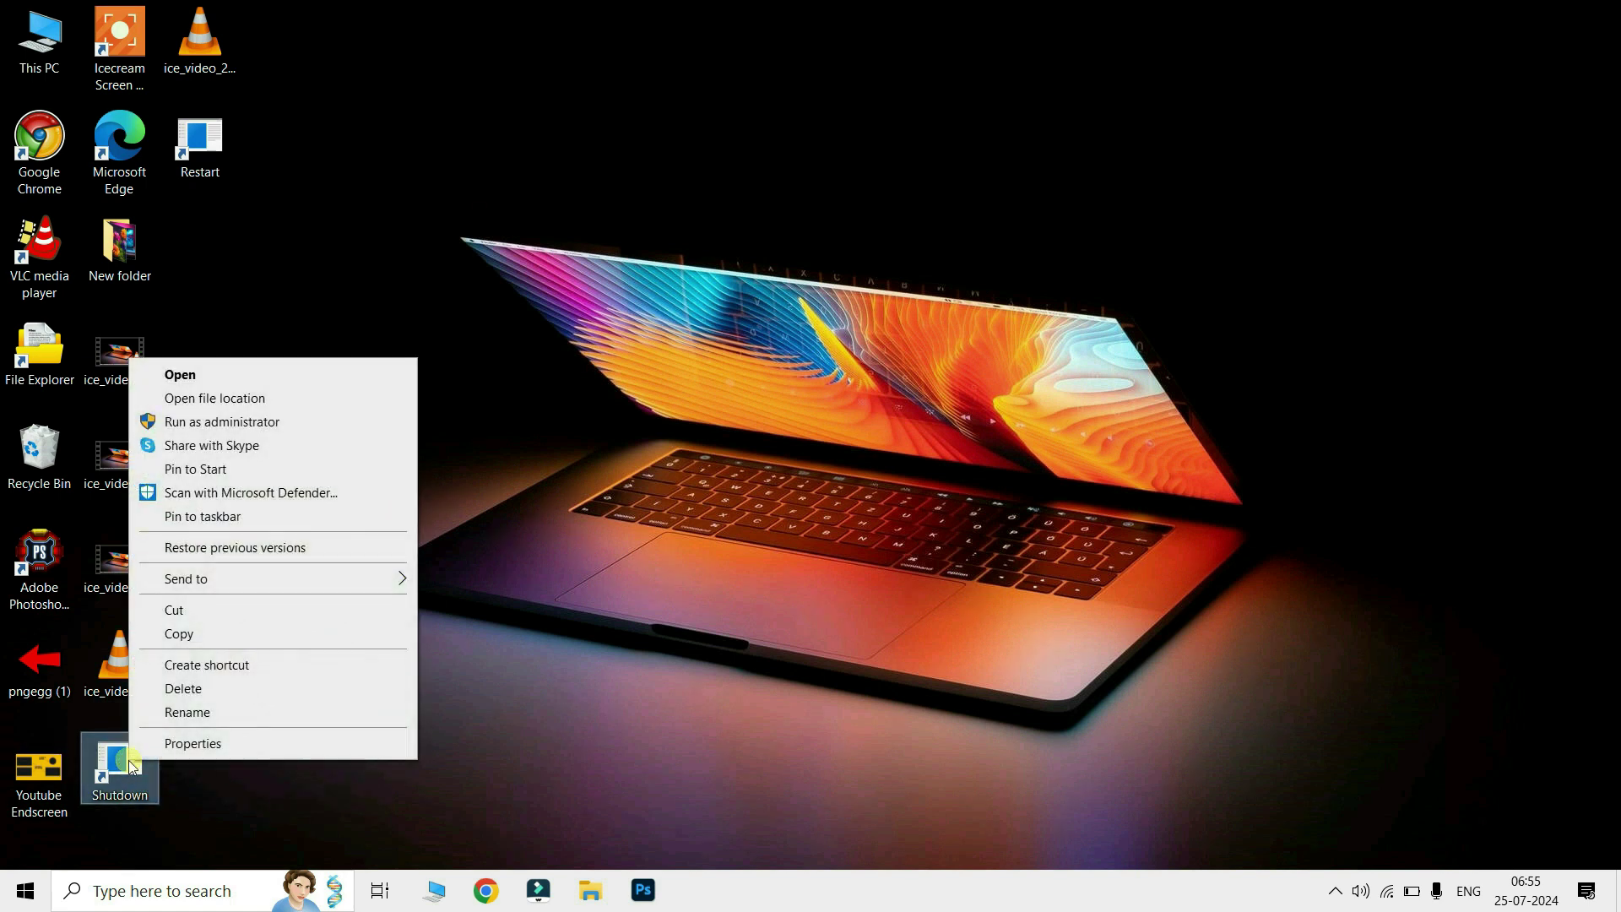
pyautogui.click(181, 738)
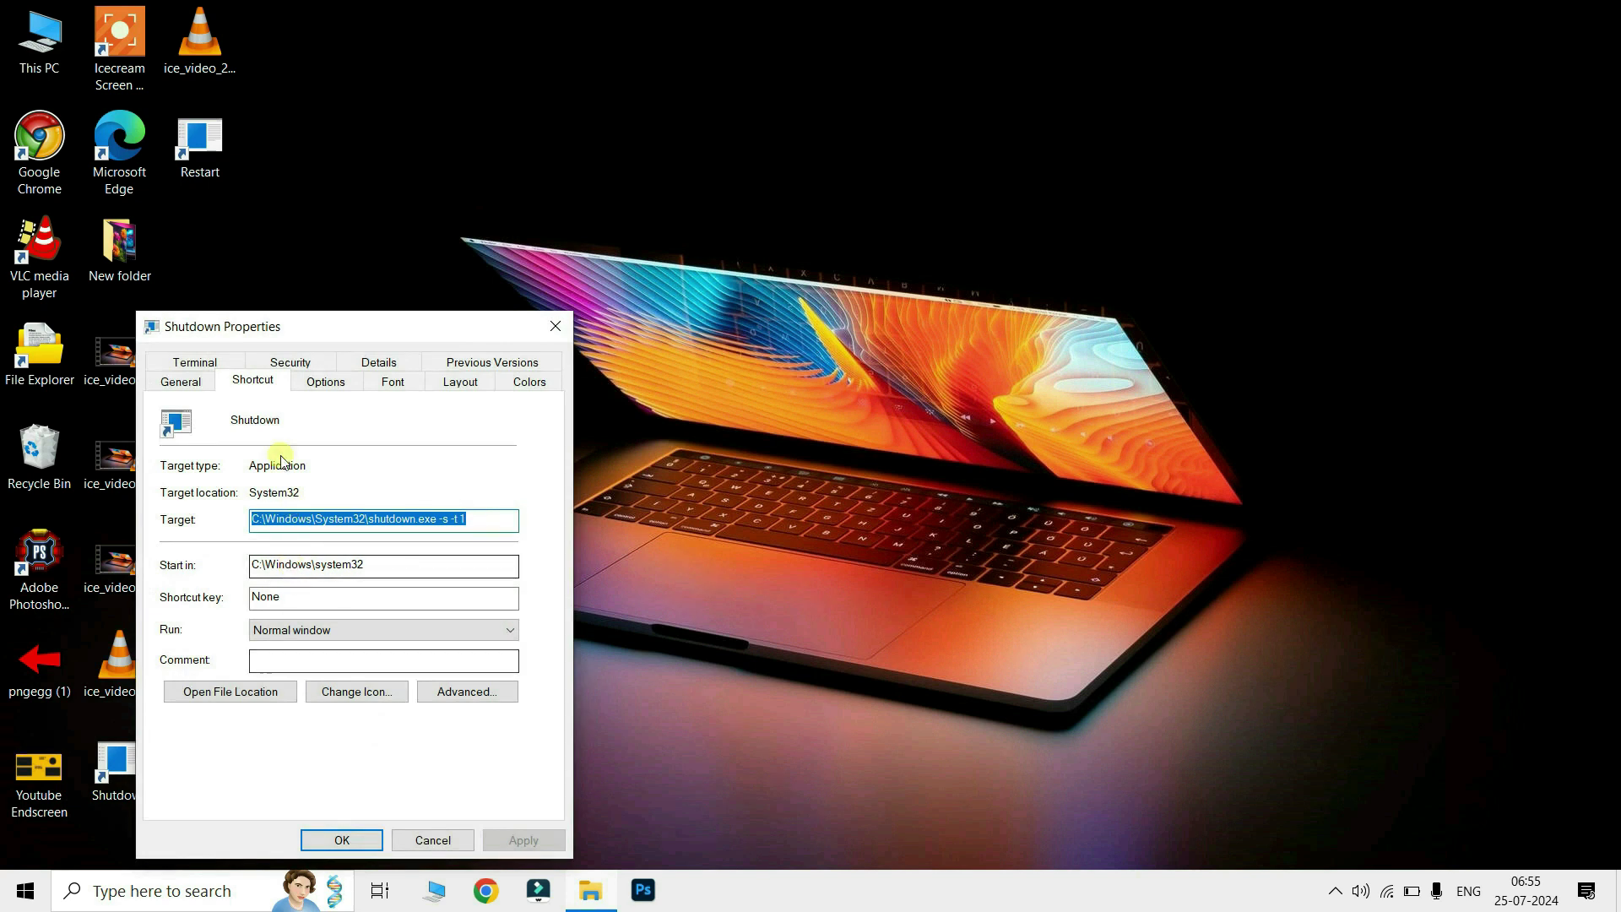
pyautogui.click(257, 381)
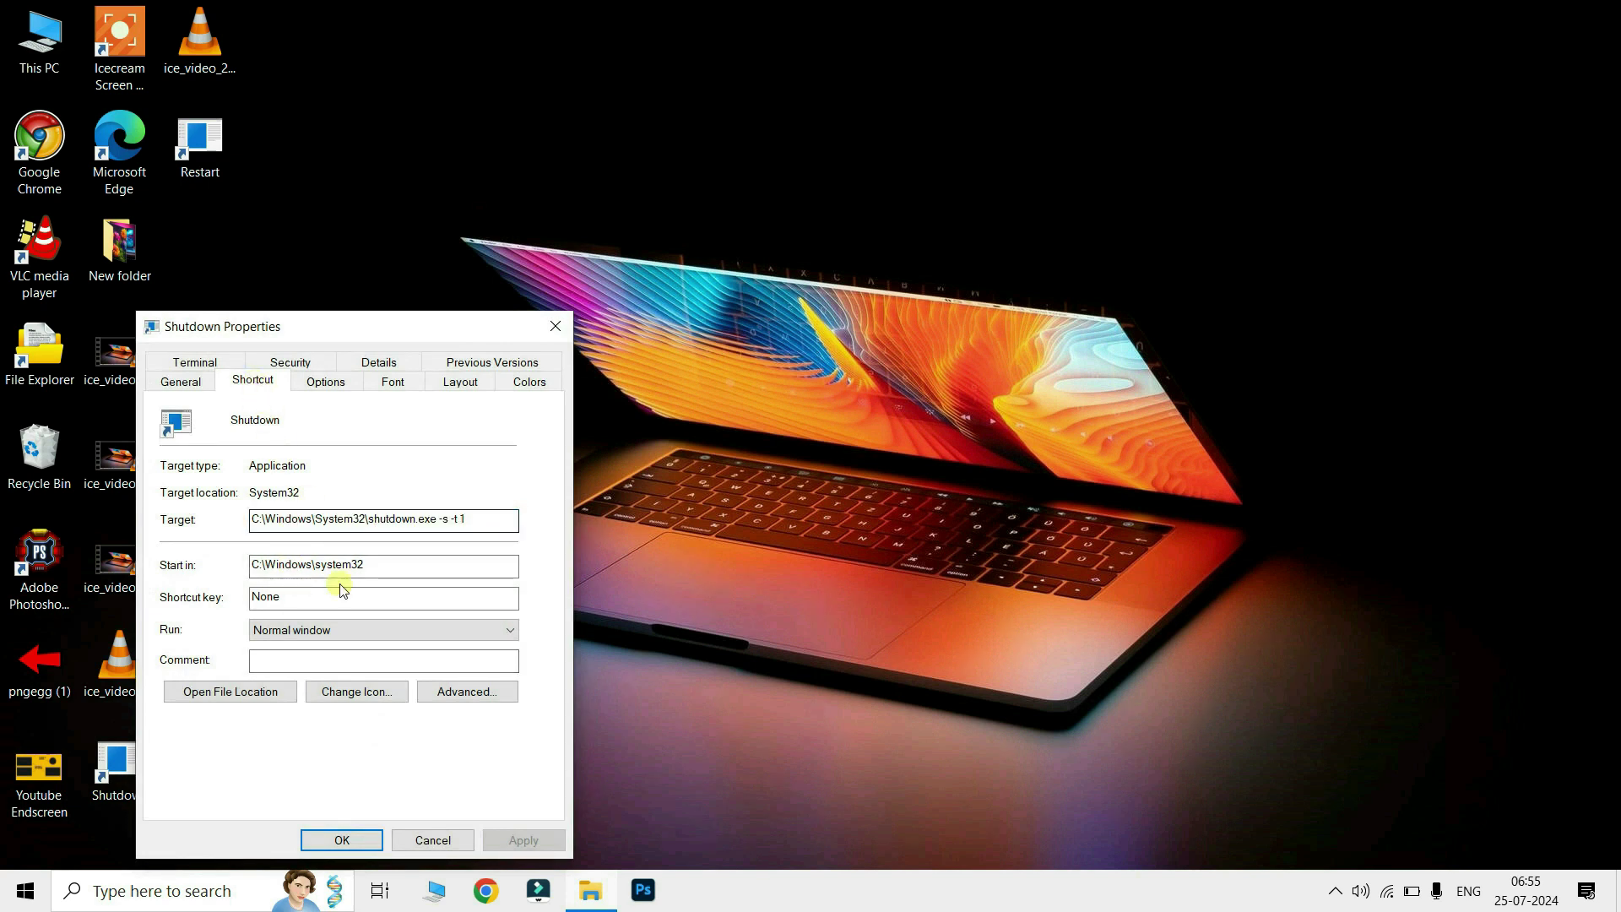
pyautogui.click(351, 694)
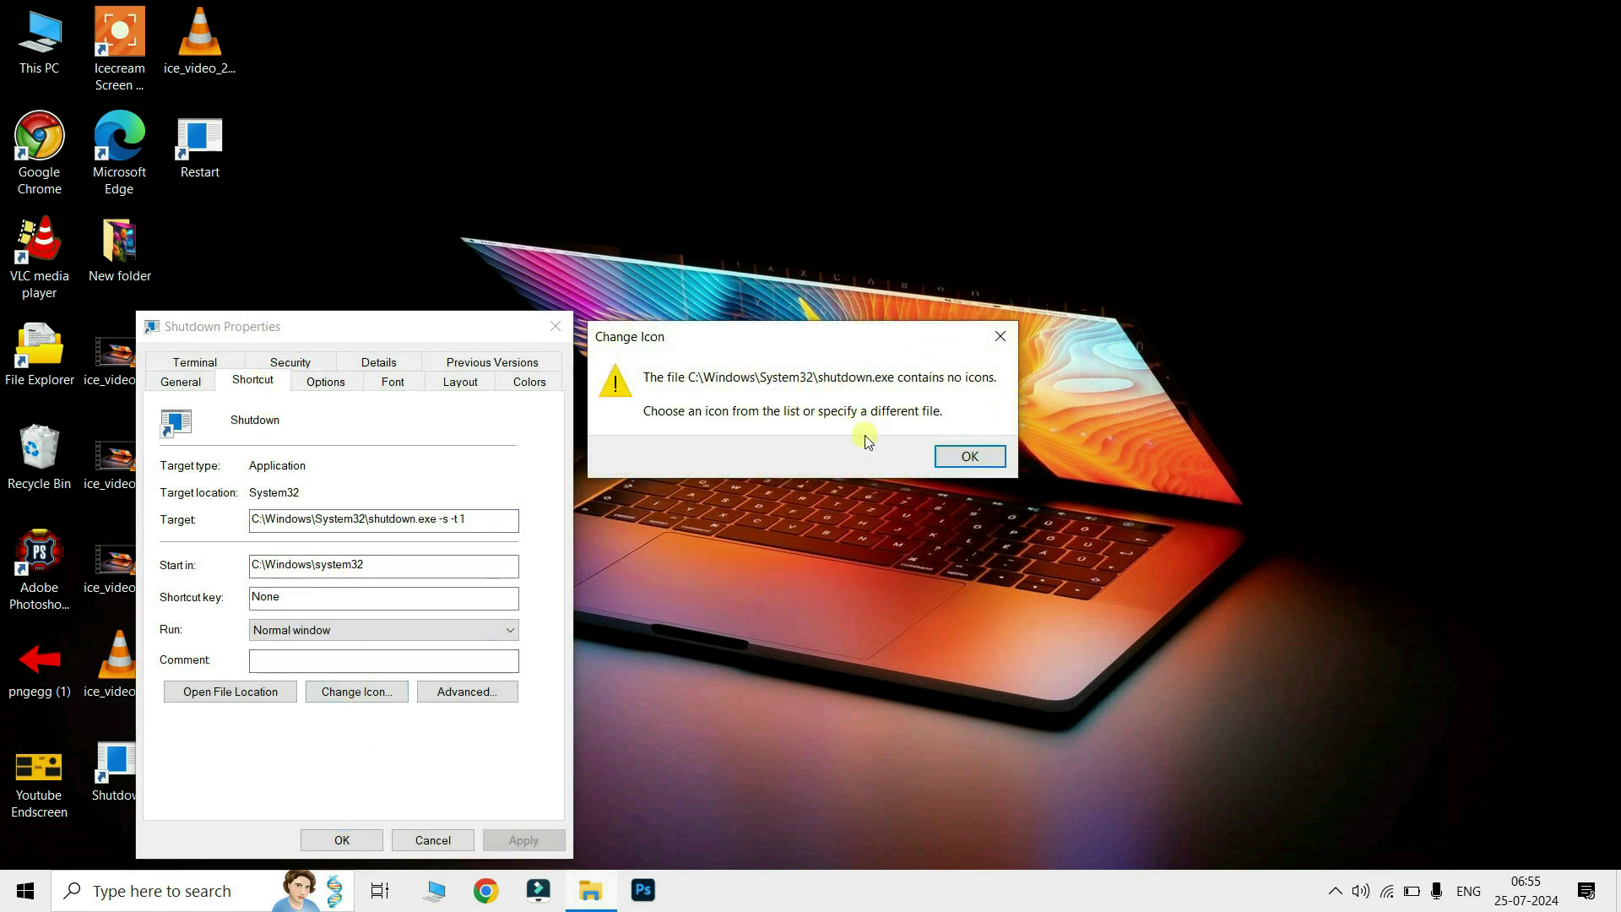
pyautogui.click(968, 461)
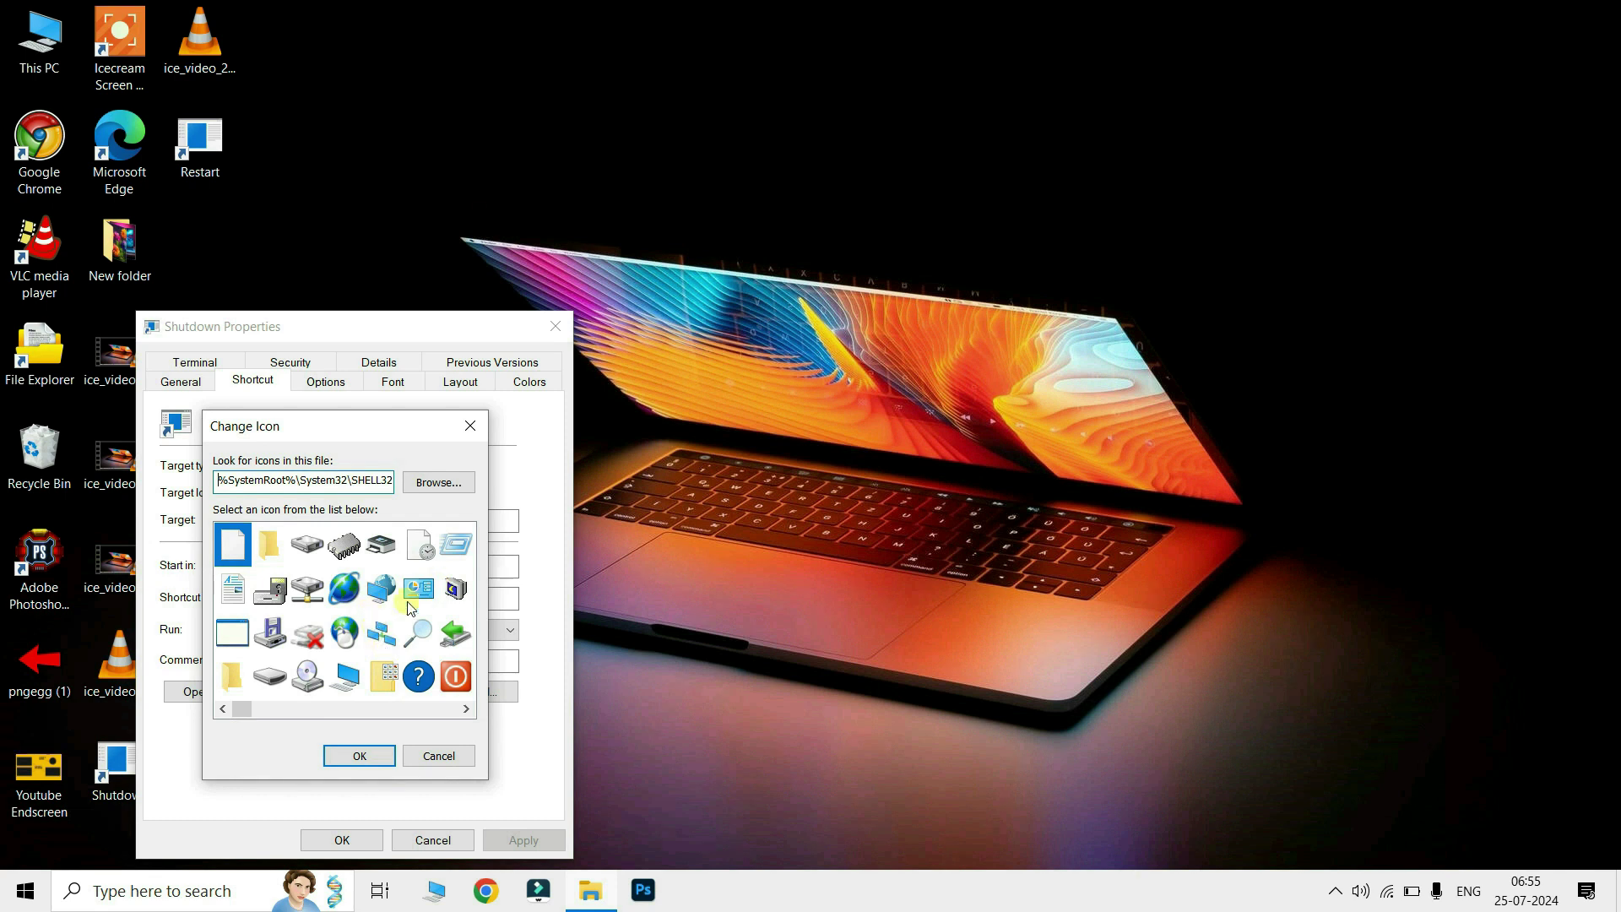
pyautogui.scroll(-1, 393, 592)
pyautogui.scroll(1, 395, 590)
# Step: Choose the red power-button icon and apply it to the Shutdown shortcut
pyautogui.click(456, 677)
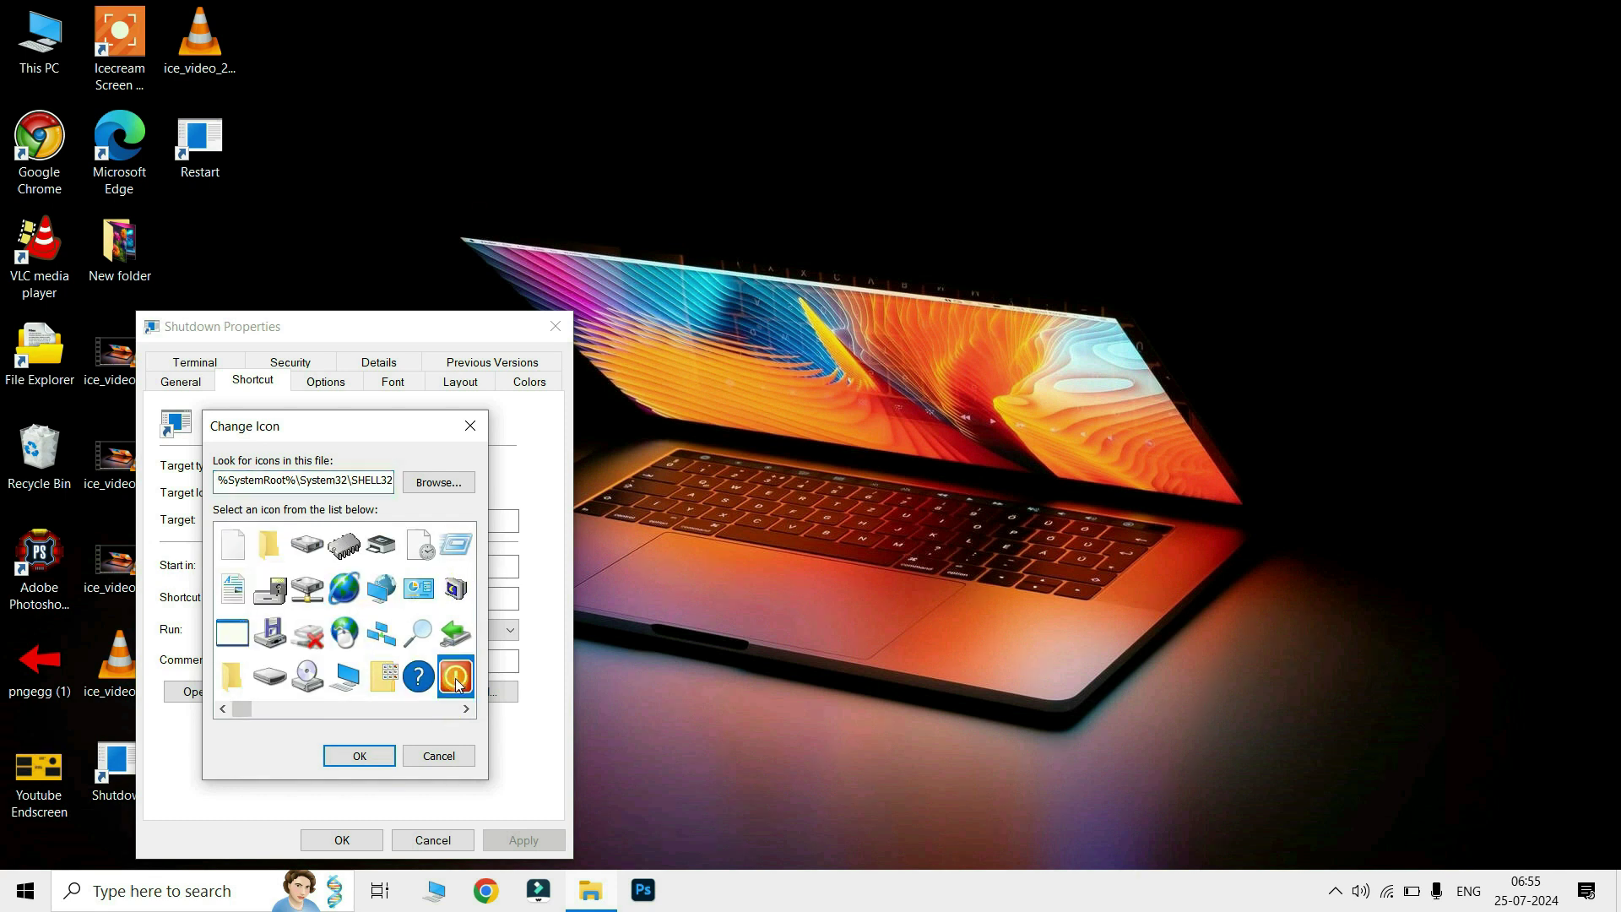
pyautogui.click(361, 757)
pyautogui.click(510, 839)
pyautogui.click(367, 850)
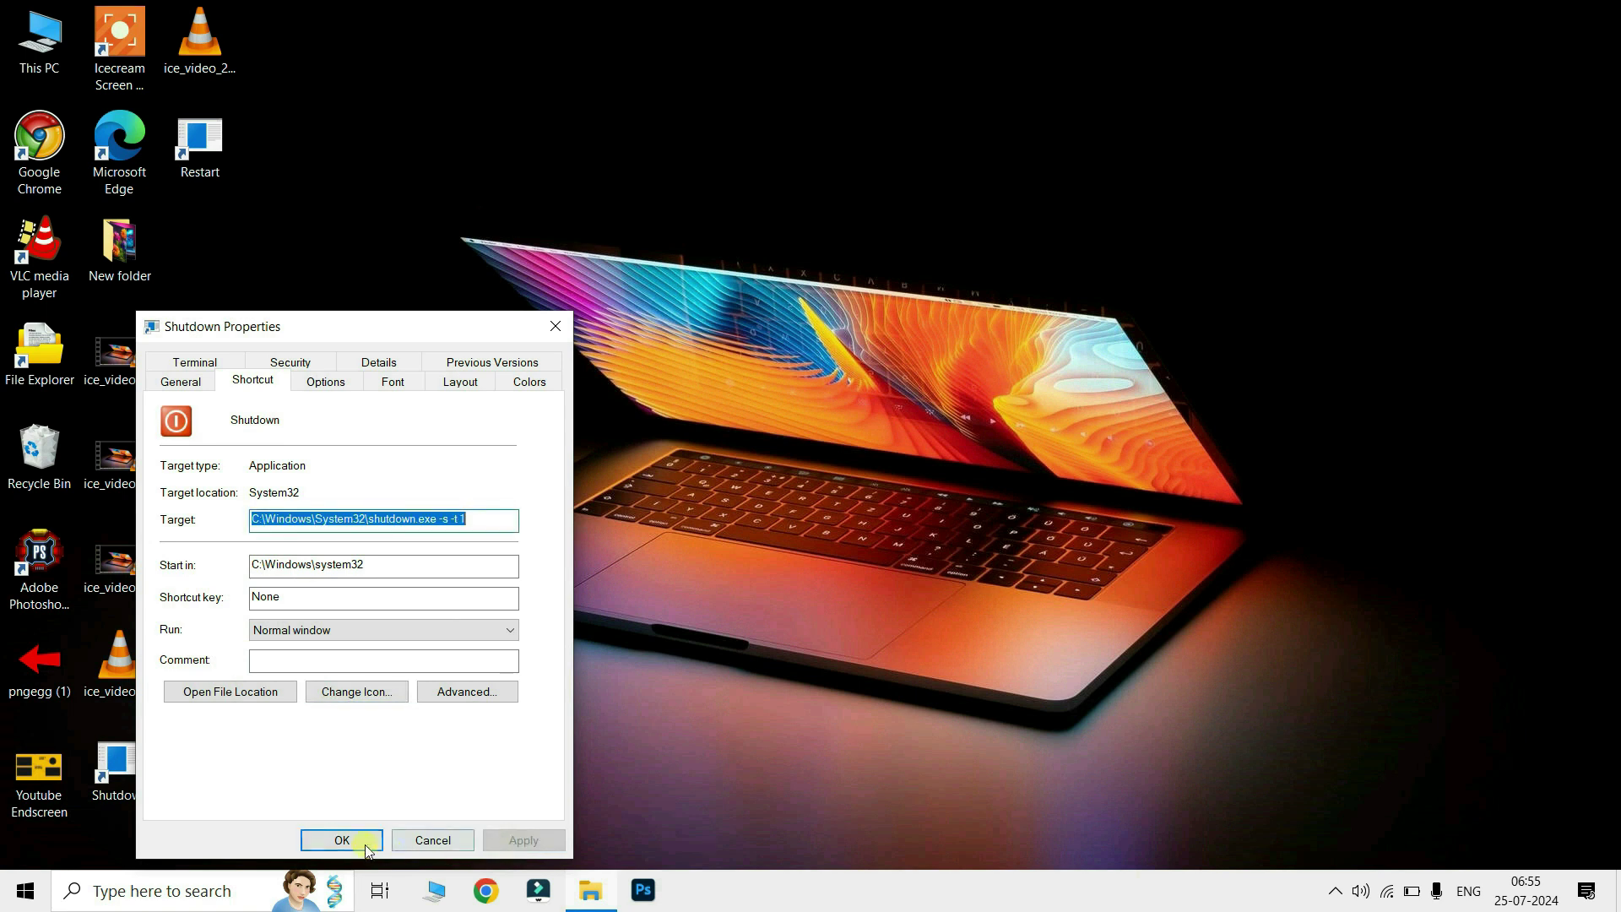
pyautogui.moveTo(151, 757); pyautogui.dragTo(706, 32)
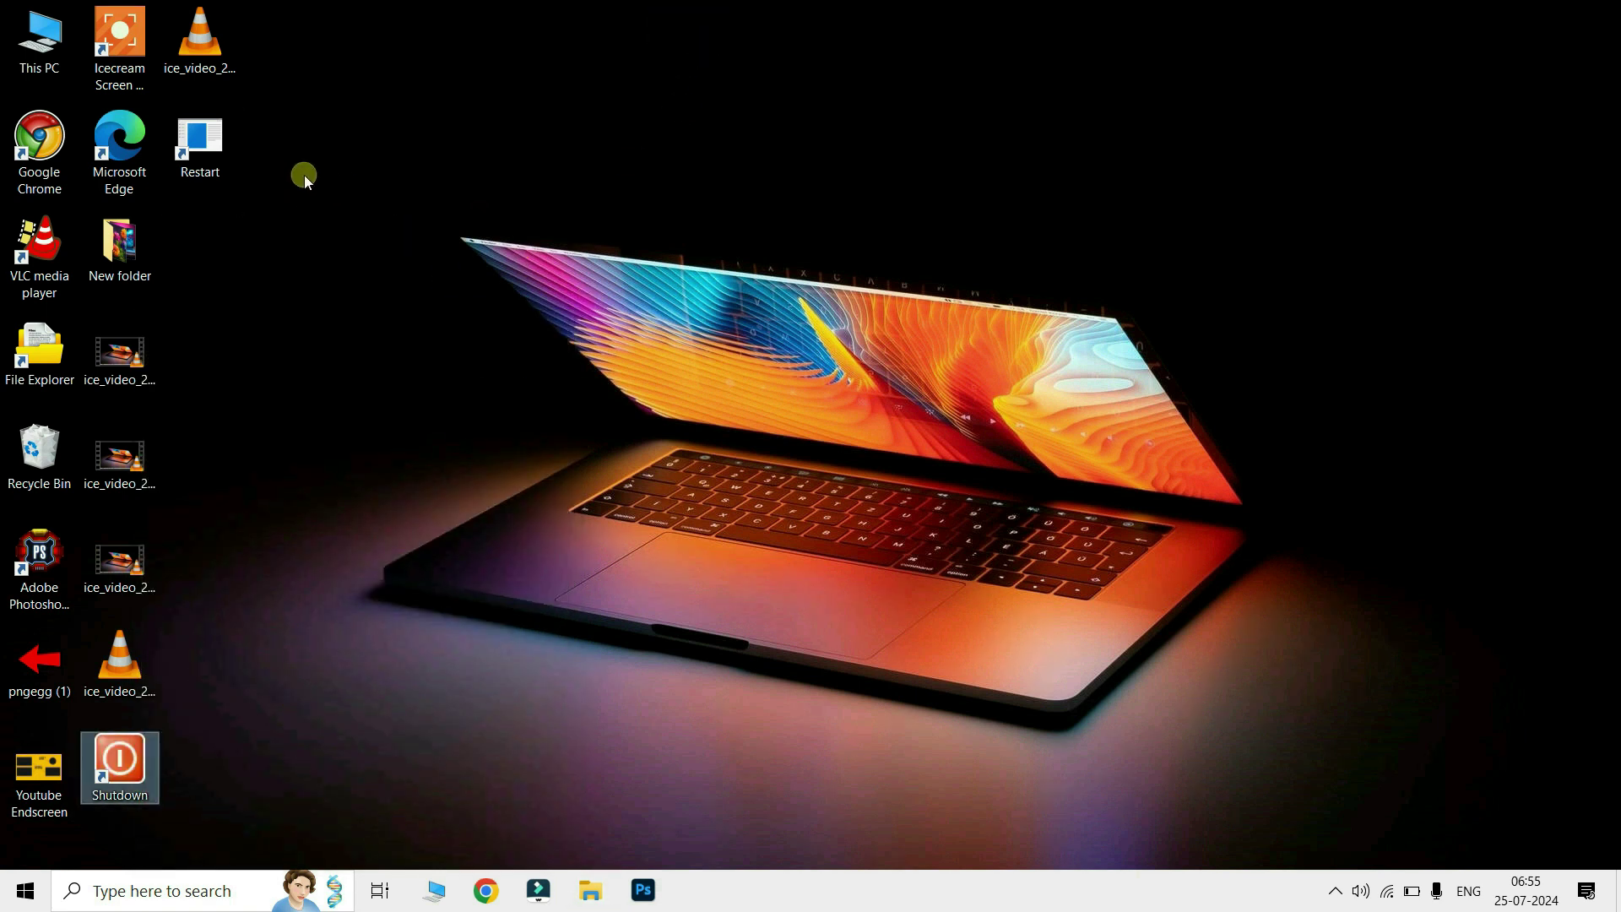
pyautogui.click(222, 151)
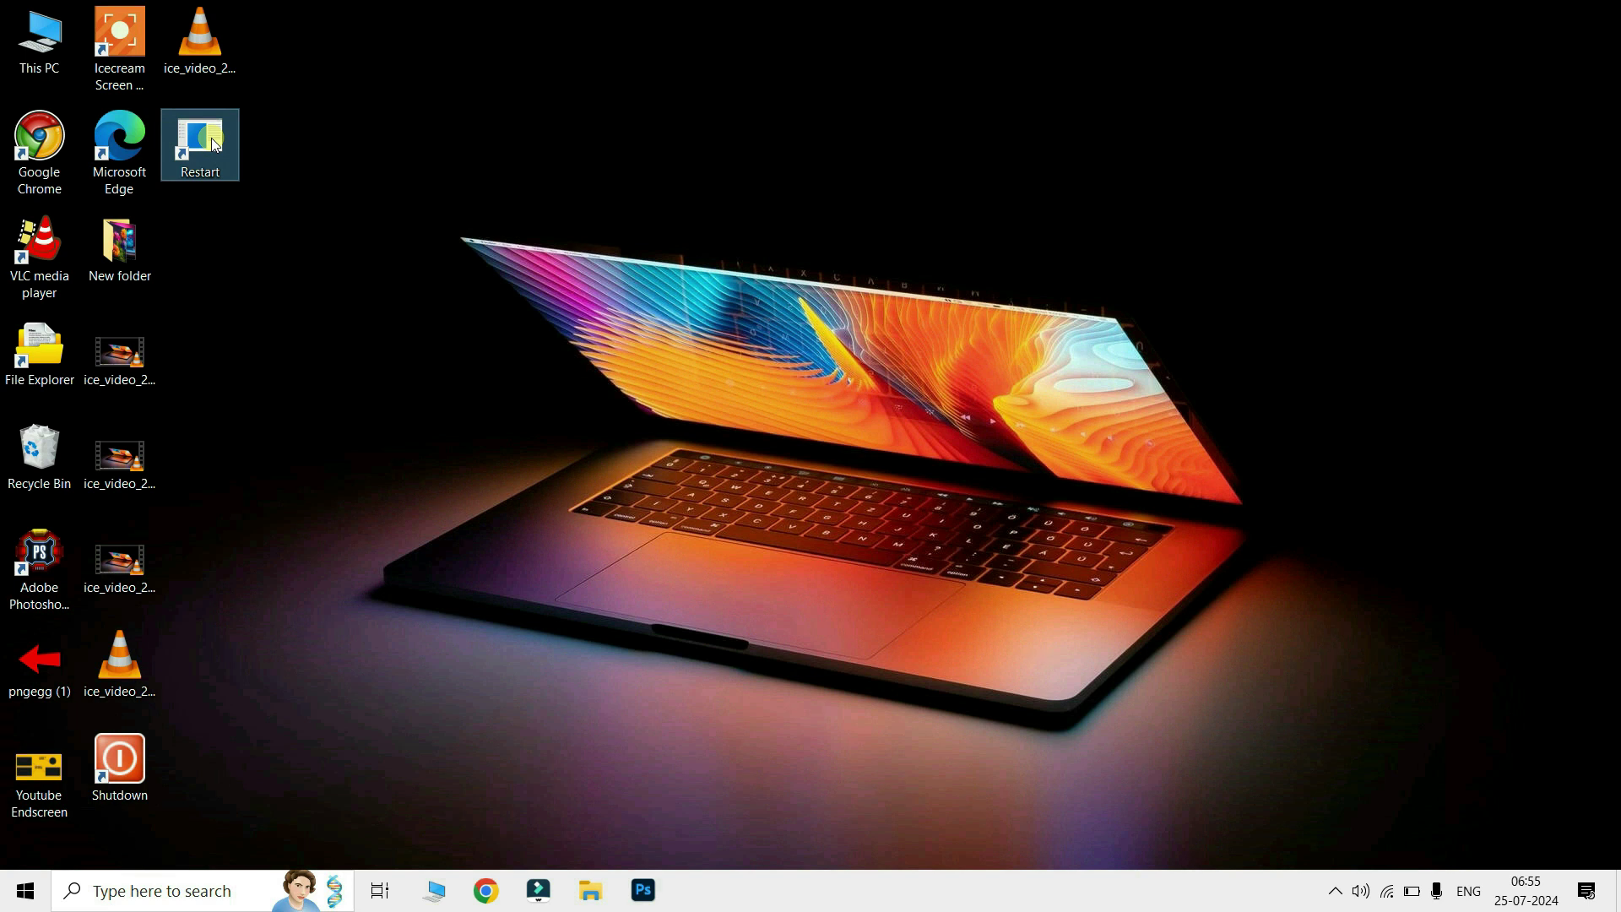
# Step: Change the Restart shortcut's icon to the green arrow in Properties and apply it
pyautogui.rightClick(211, 135)
pyautogui.click(279, 519)
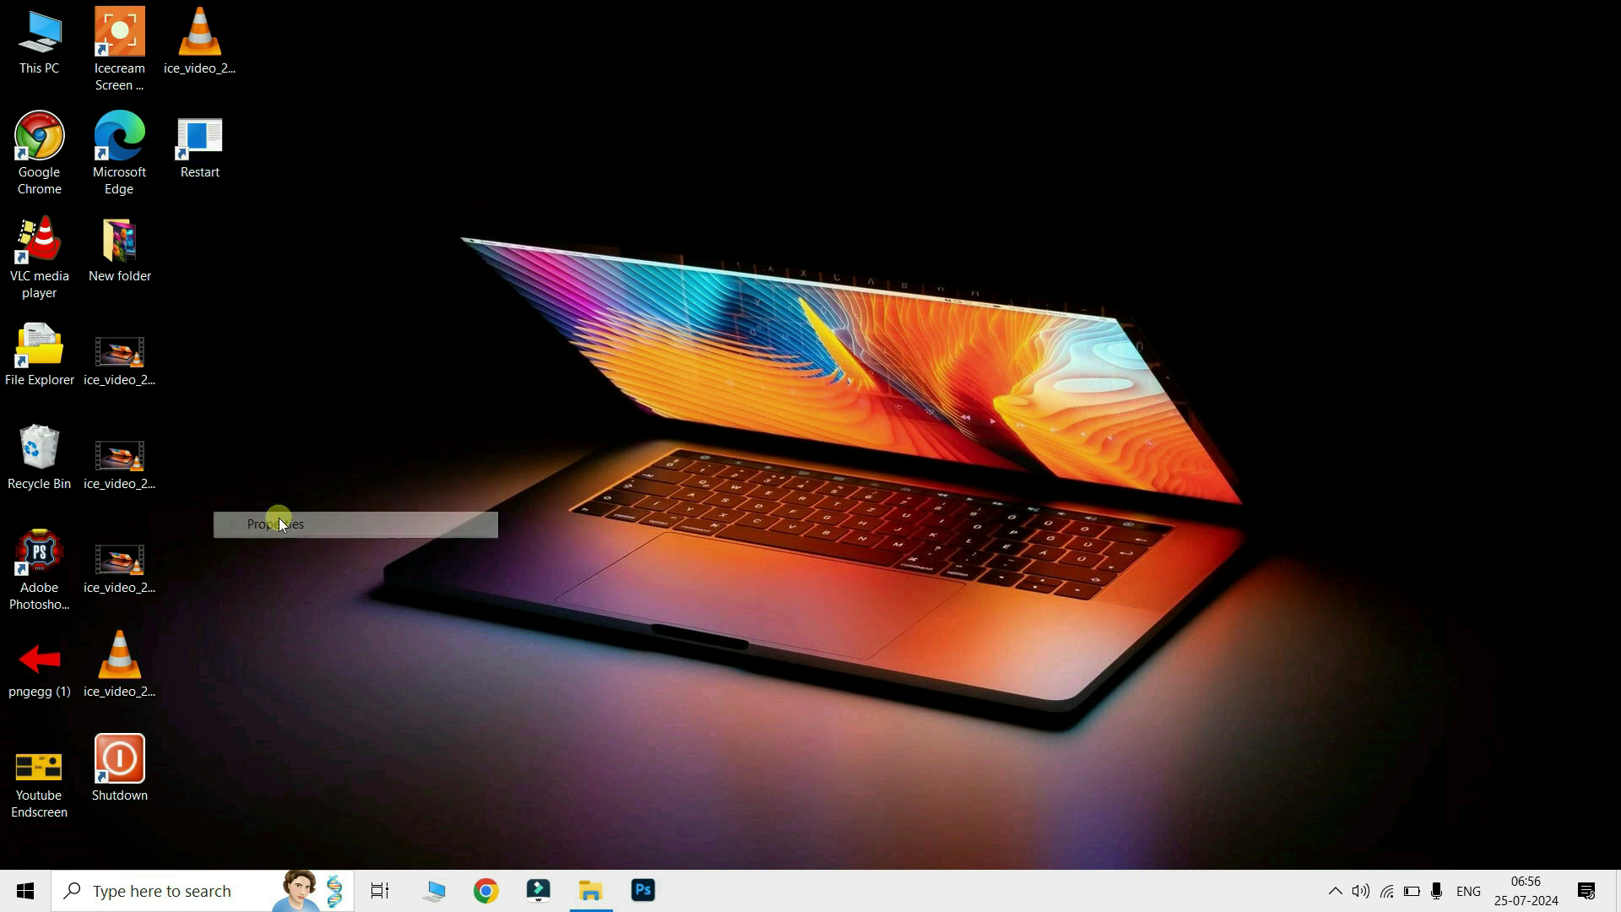
pyautogui.click(456, 516)
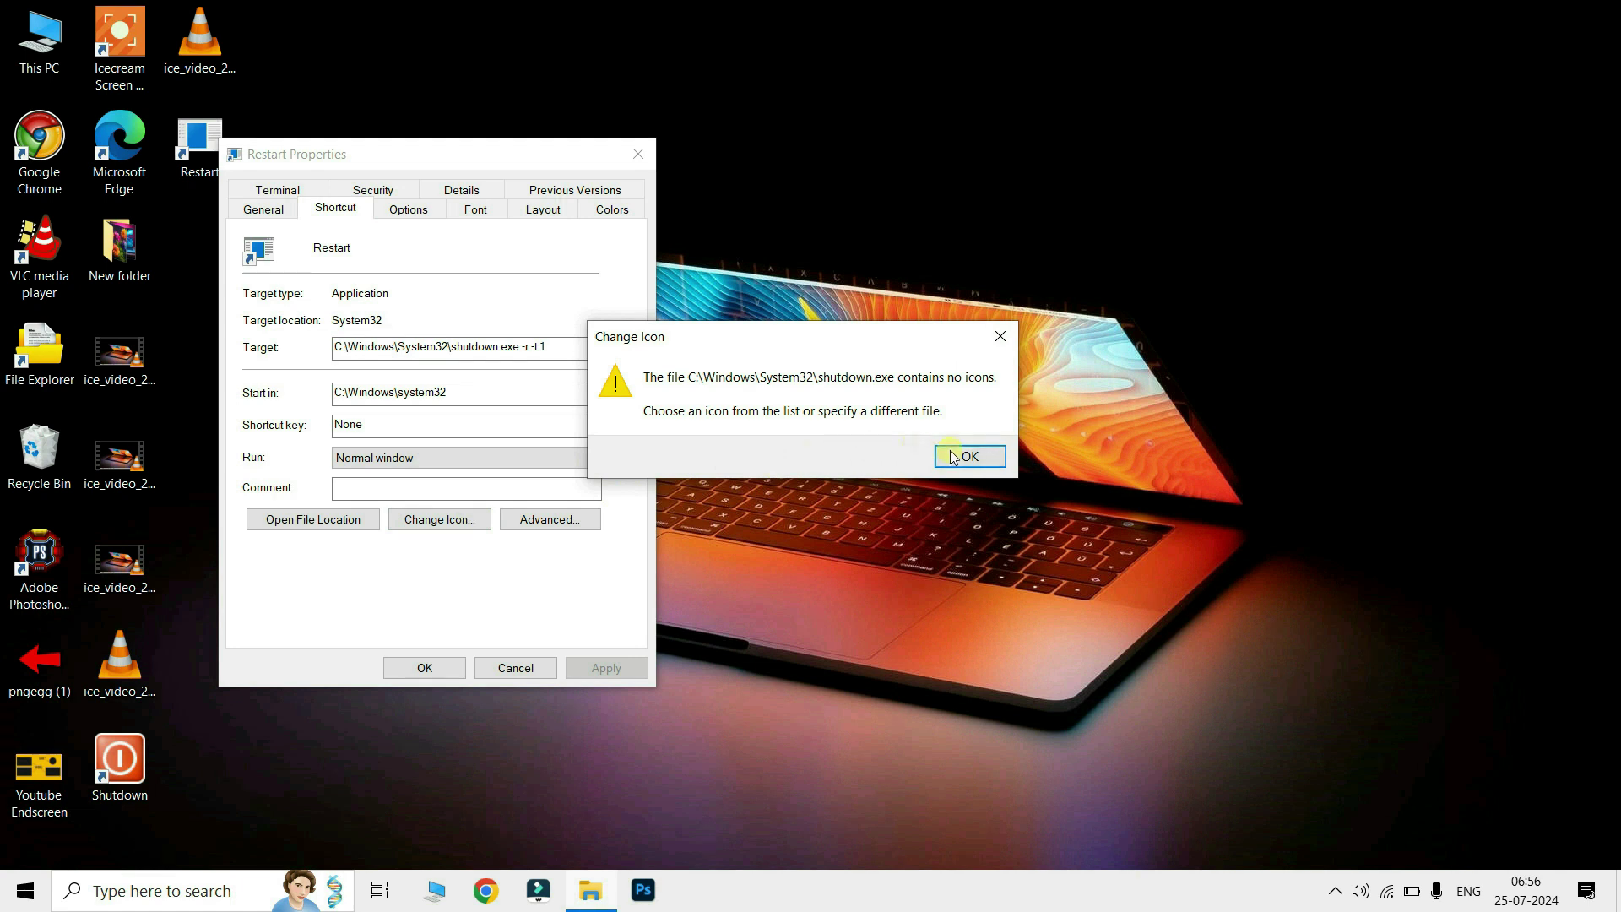
pyautogui.click(945, 464)
pyautogui.scroll(-6, 468, 439)
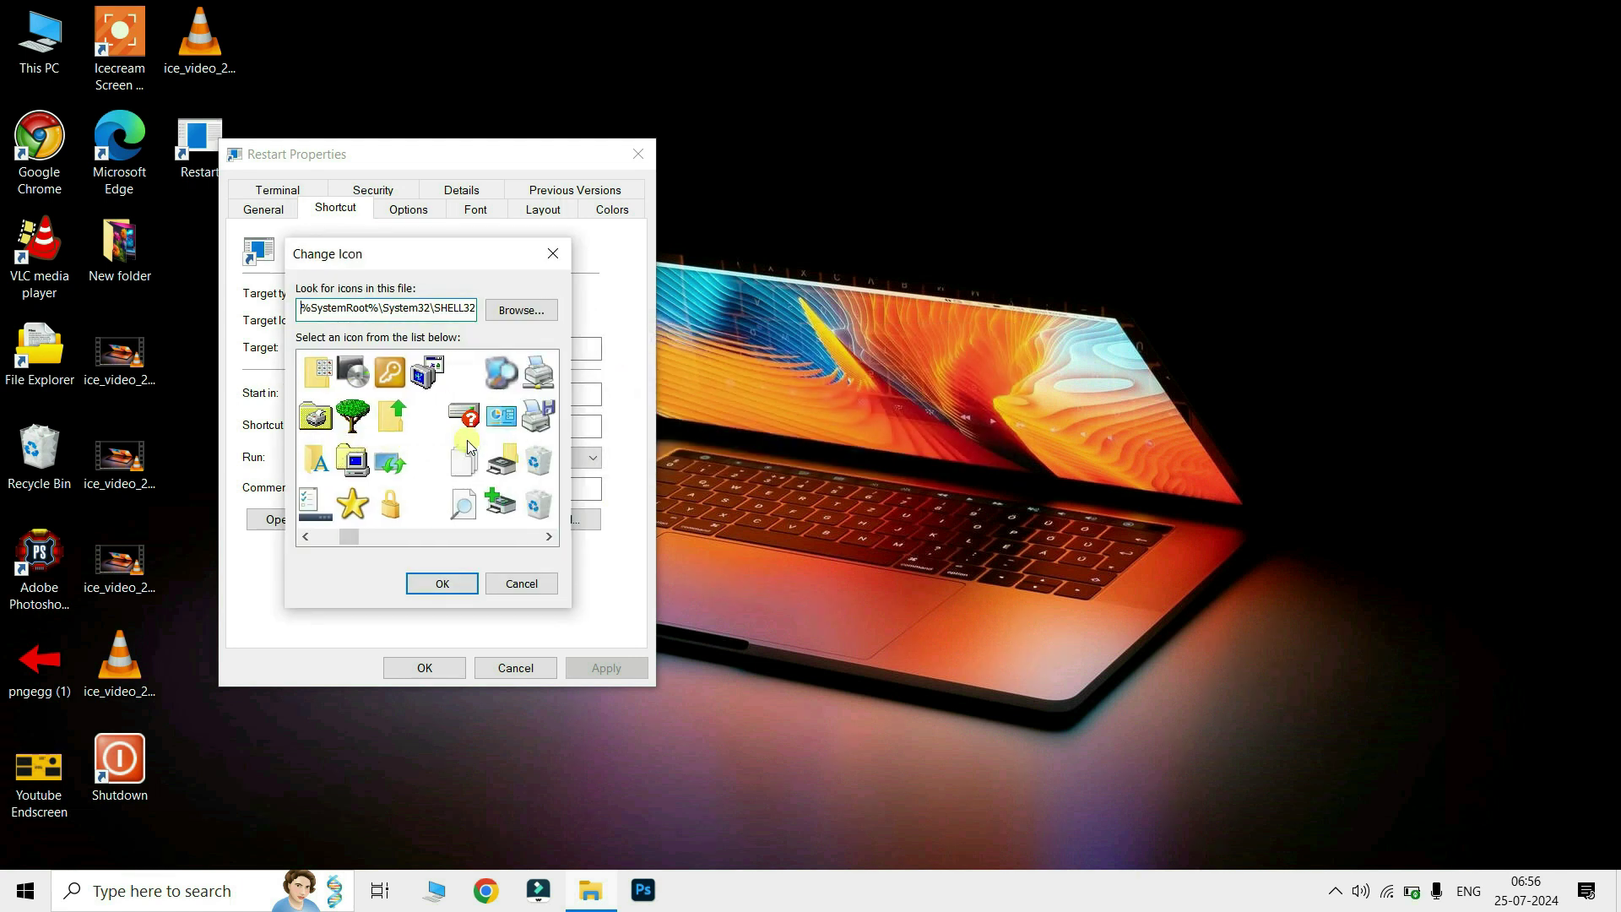
pyautogui.scroll(-6, 468, 440)
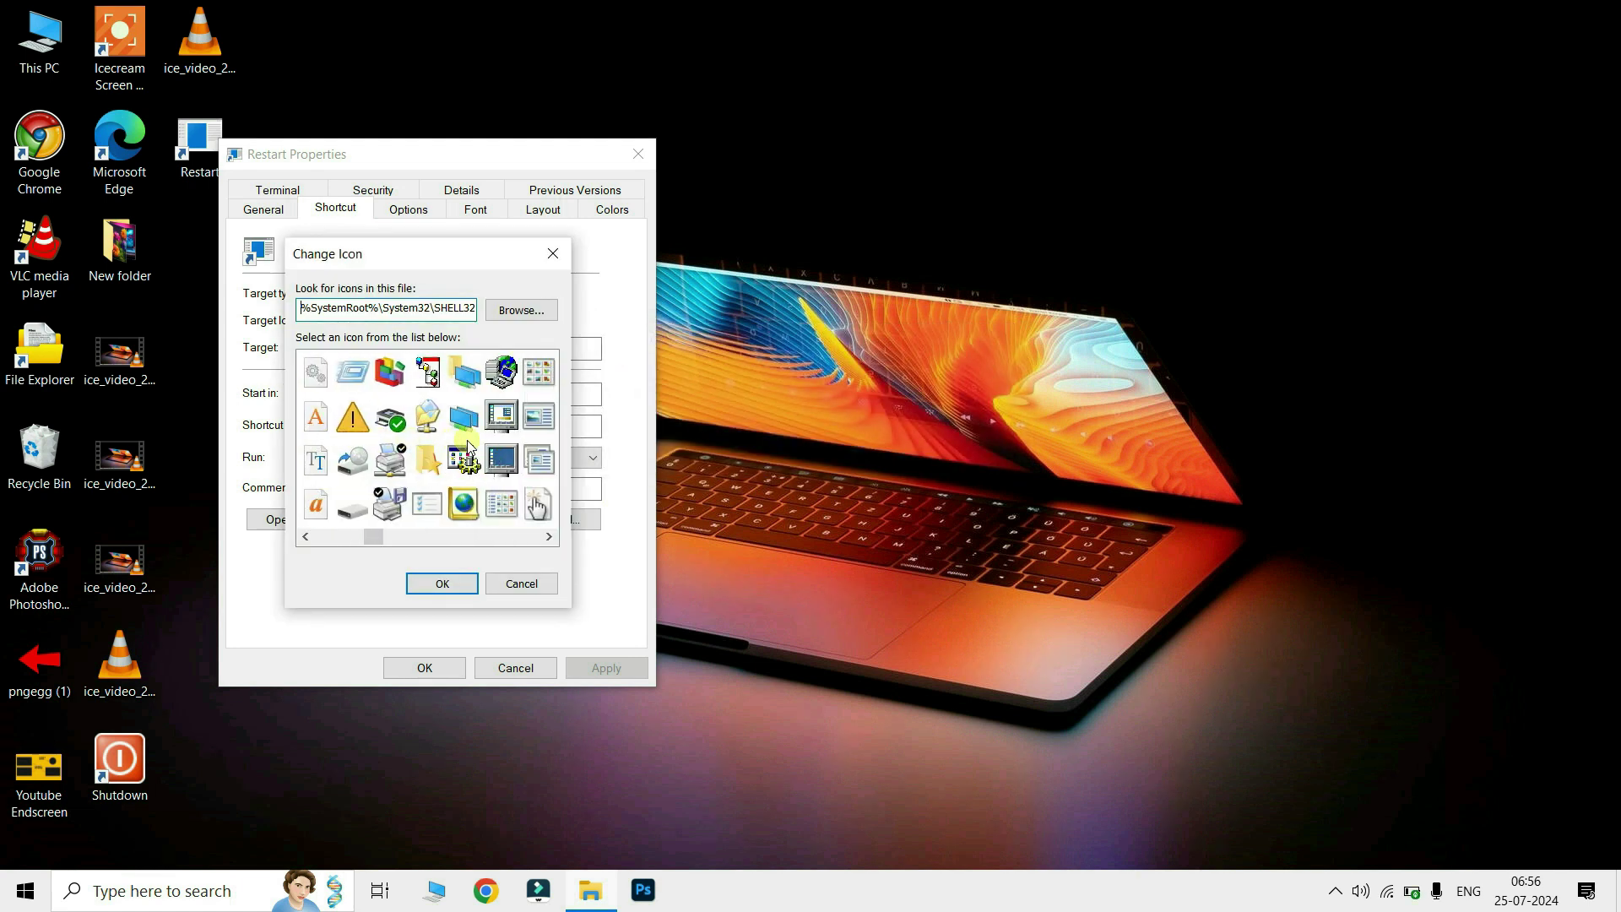
pyautogui.scroll(-10, 468, 440)
pyautogui.click(389, 372)
pyautogui.click(442, 583)
pyautogui.click(606, 668)
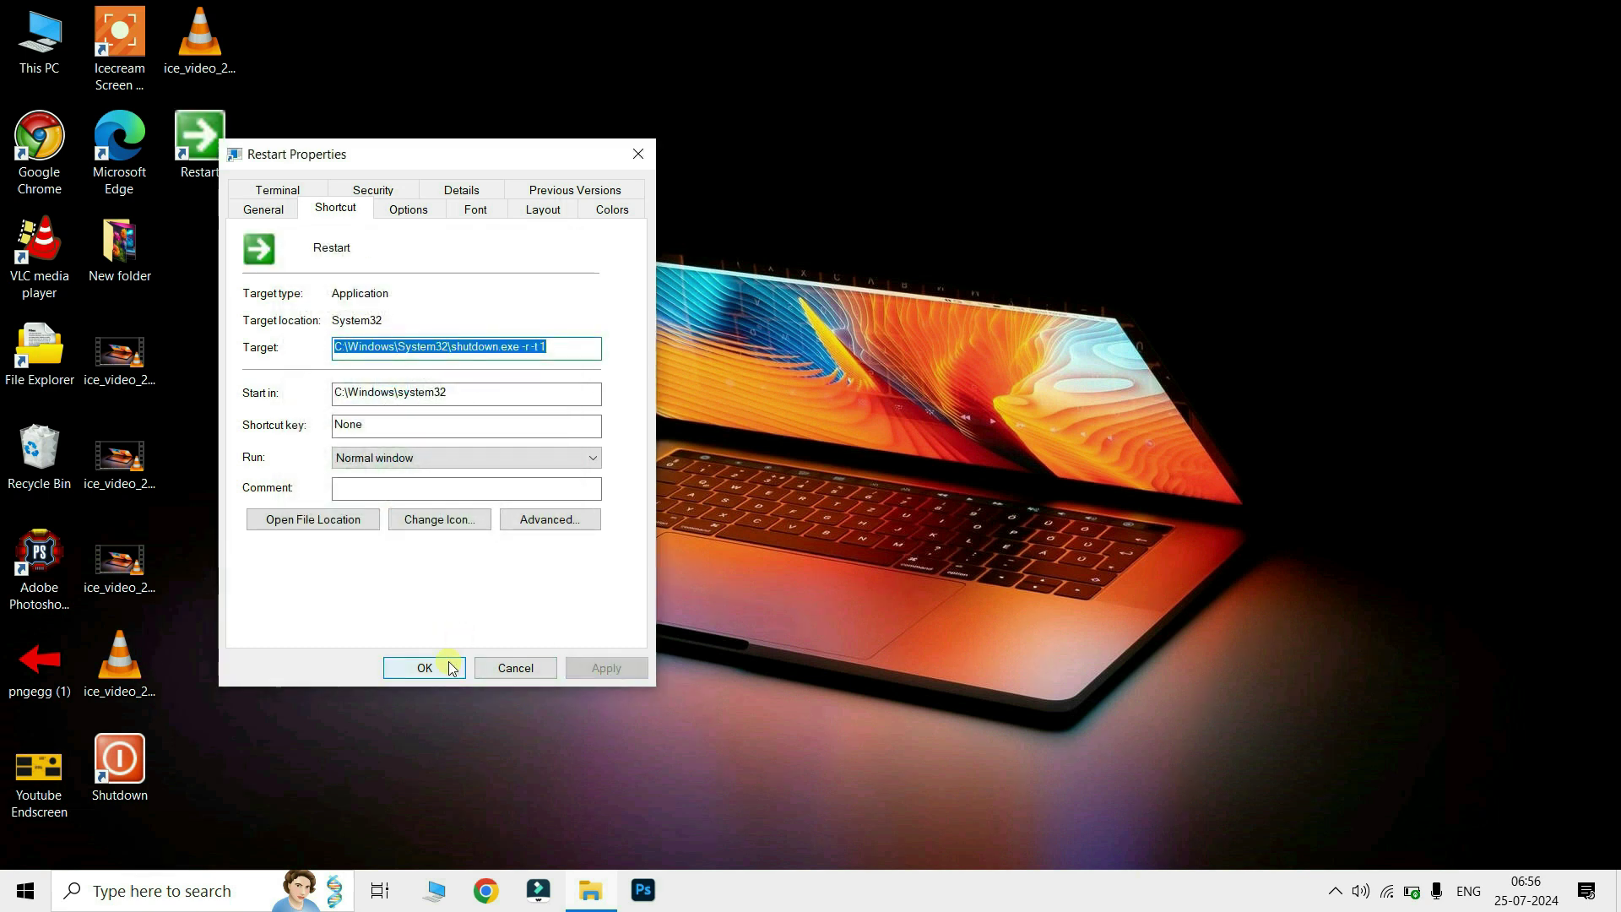
pyautogui.click(425, 668)
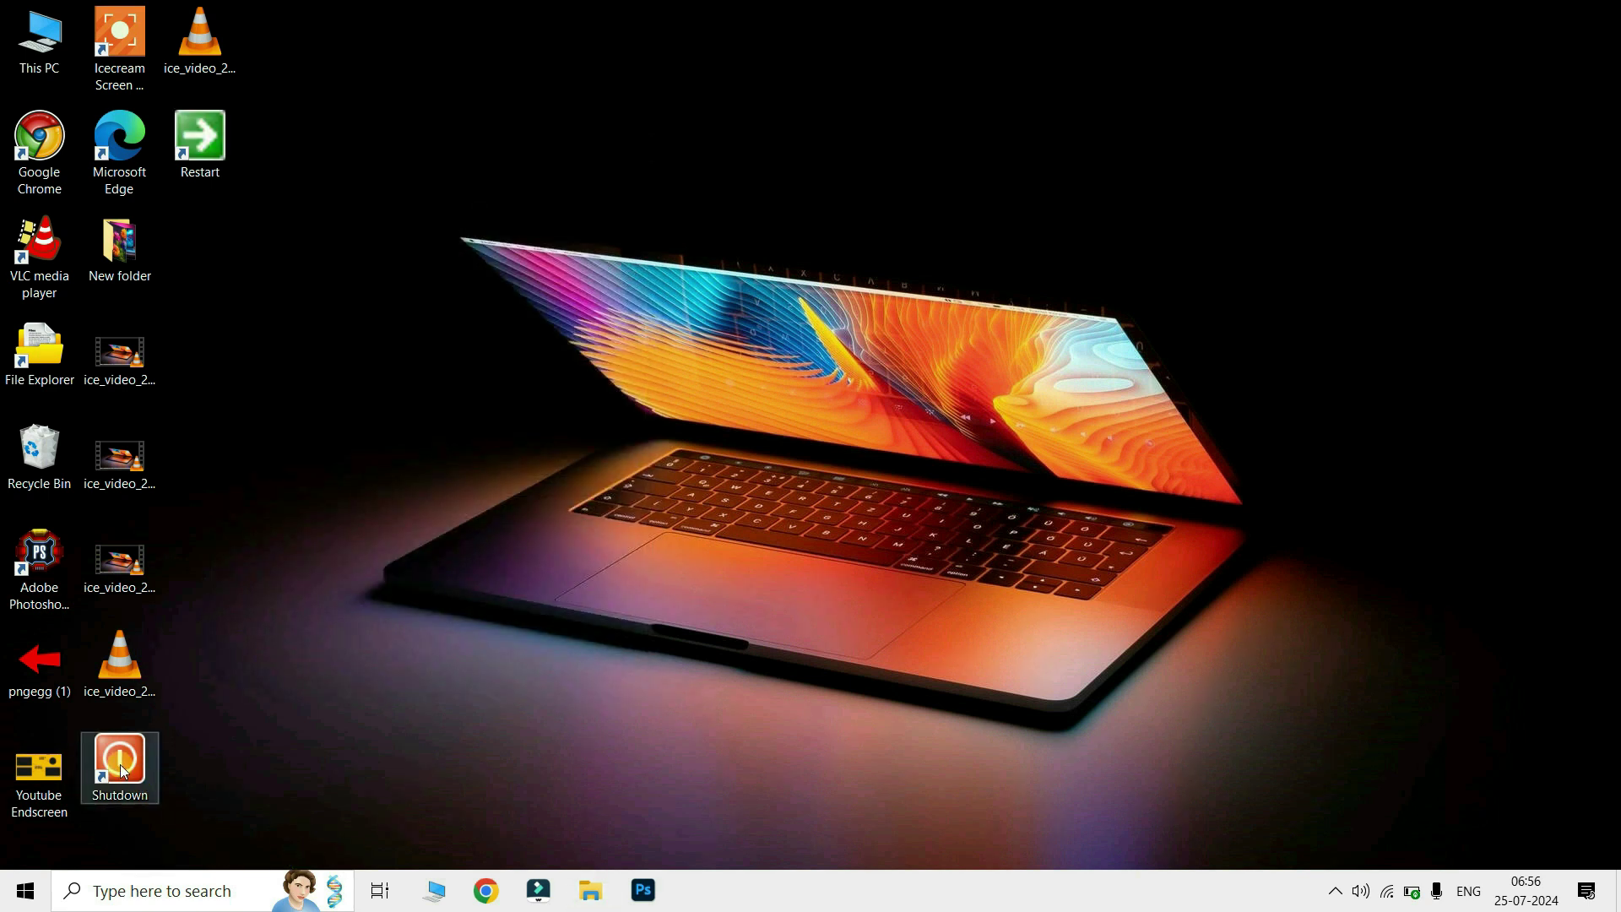
pyautogui.click(213, 167)
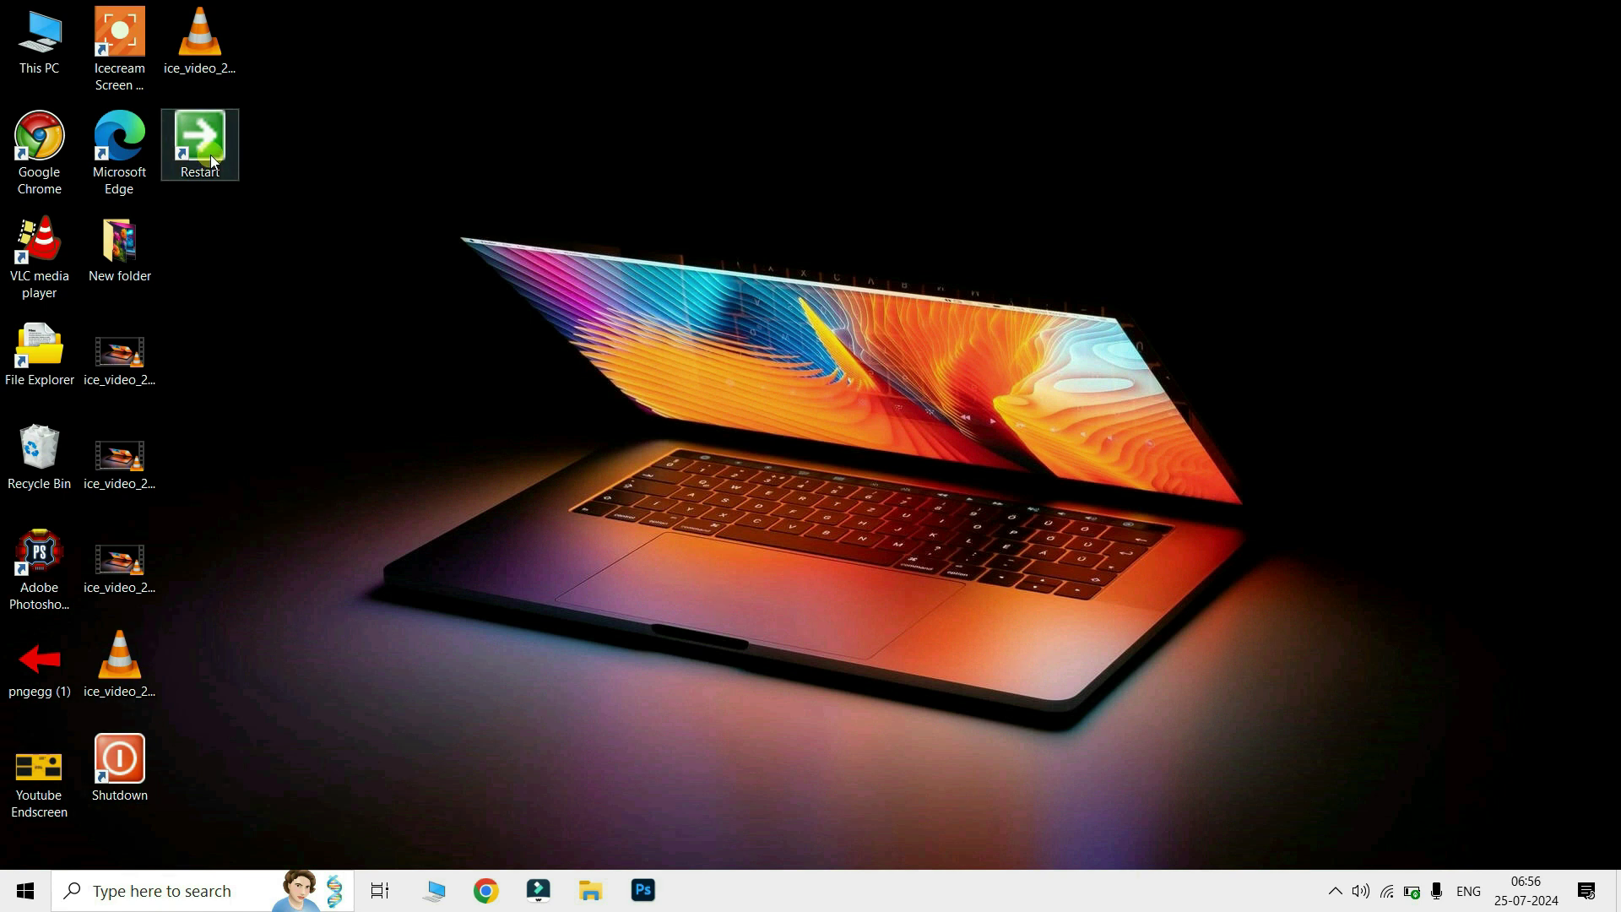